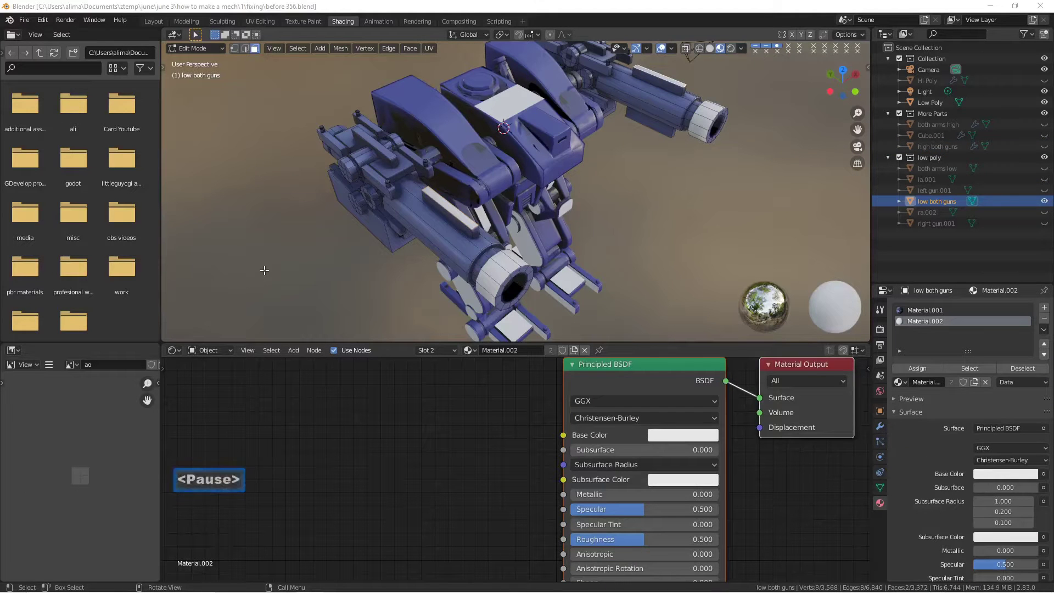
- Select the square centre faces of the three round caps on the side of the nearer gun
{"action": "middle_click_drag", "start_coordinate": [306, 235], "coordinate": [400, 234]}
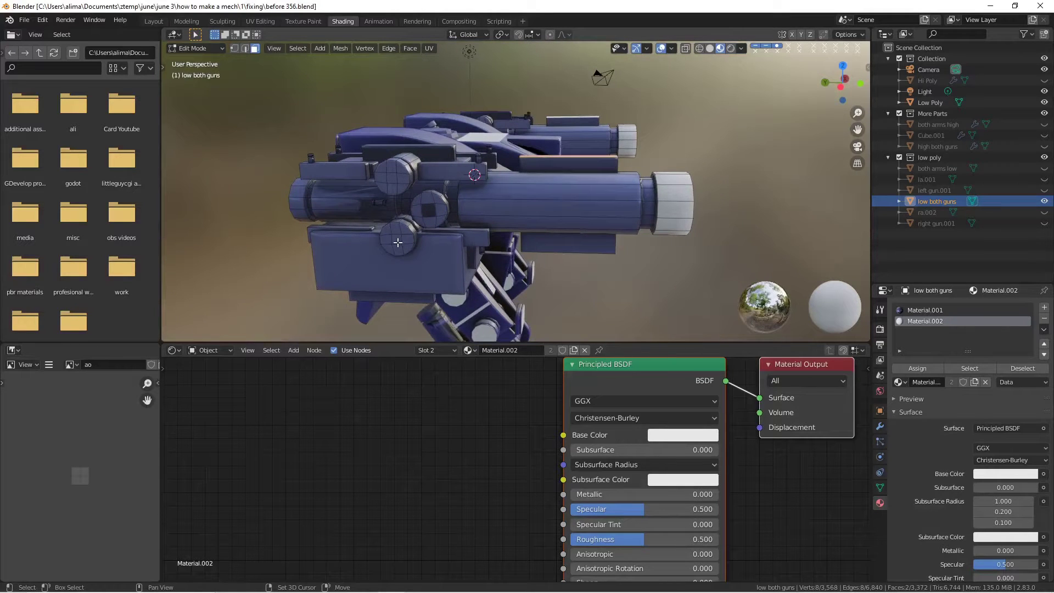
{"action": "left_click", "coordinate": [397, 240]}
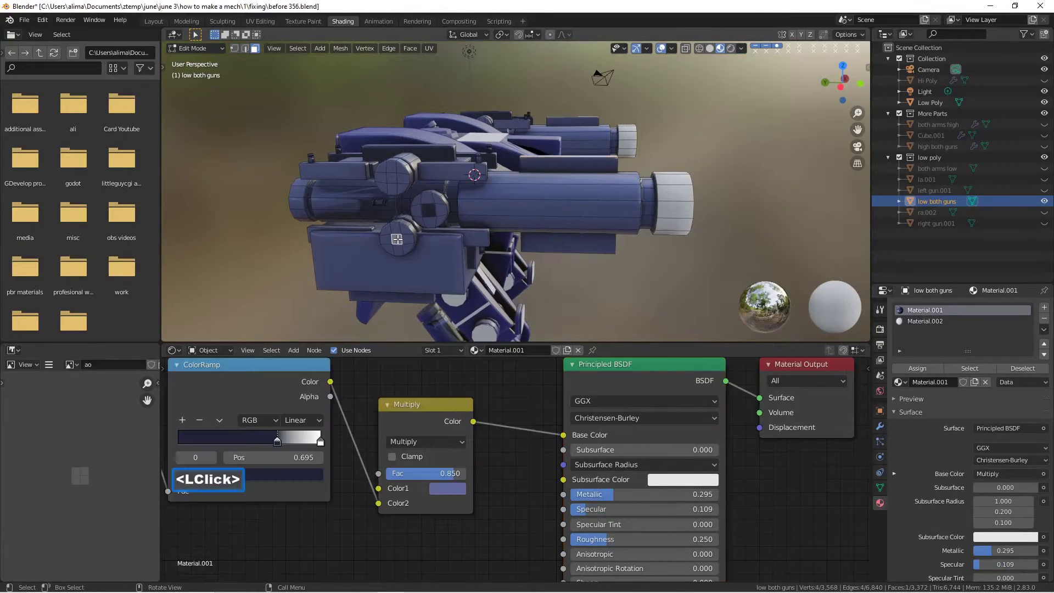
{"action": "left_click", "coordinate": [427, 209], "text": "shift"}
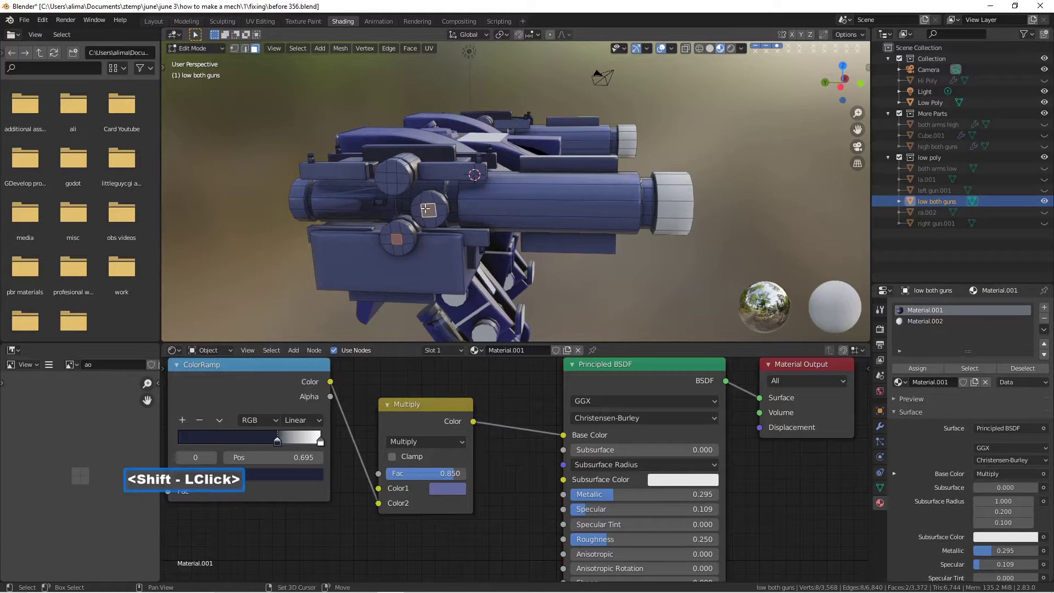
{"action": "left_click", "coordinate": [391, 178], "text": "shift"}
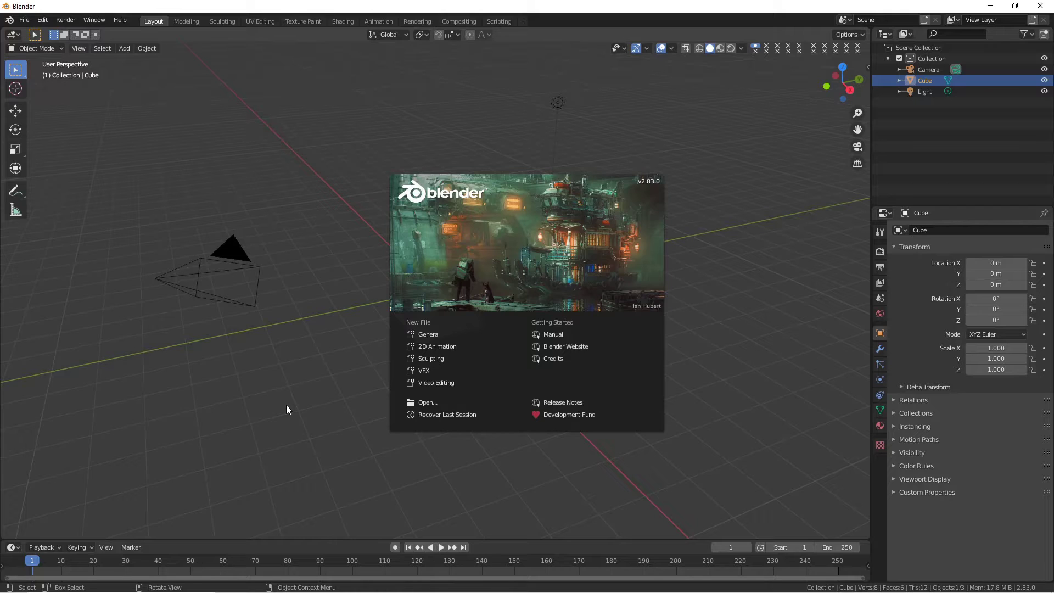
- Save the default cube scene as before 2.blend and expand the 3D Nav view options in a slightly narrower sidebar
{"action": "key", "text": "Pause"}
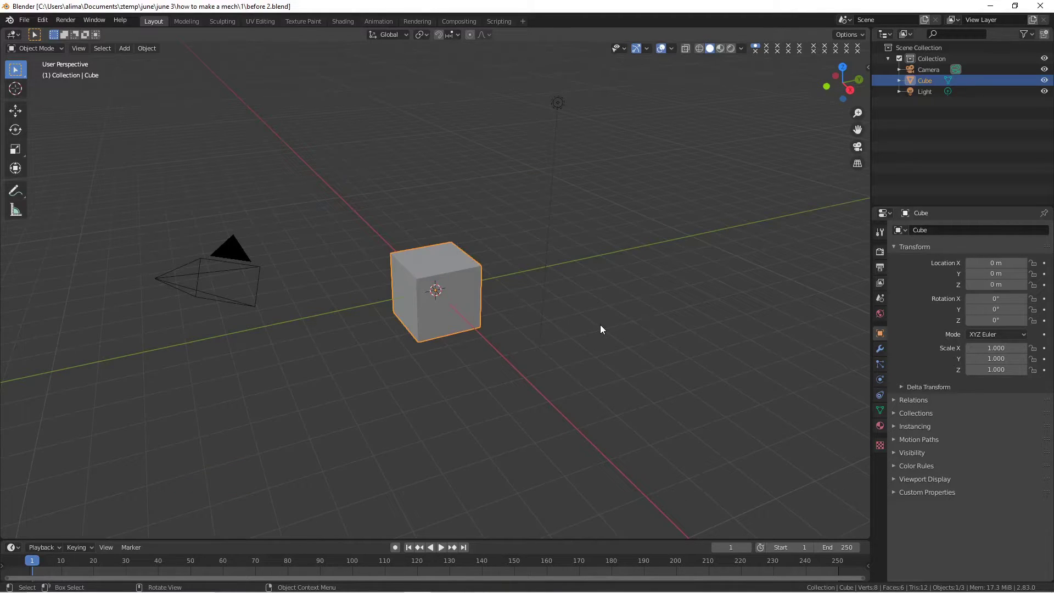
{"action": "key", "text": "n"}
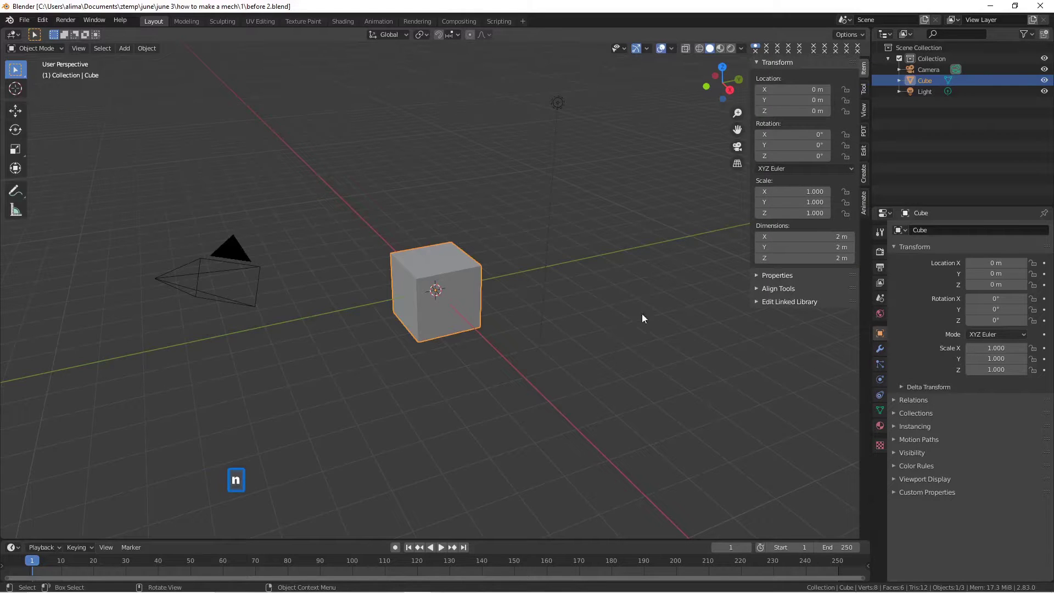
{"action": "left_click", "coordinate": [864, 111]}
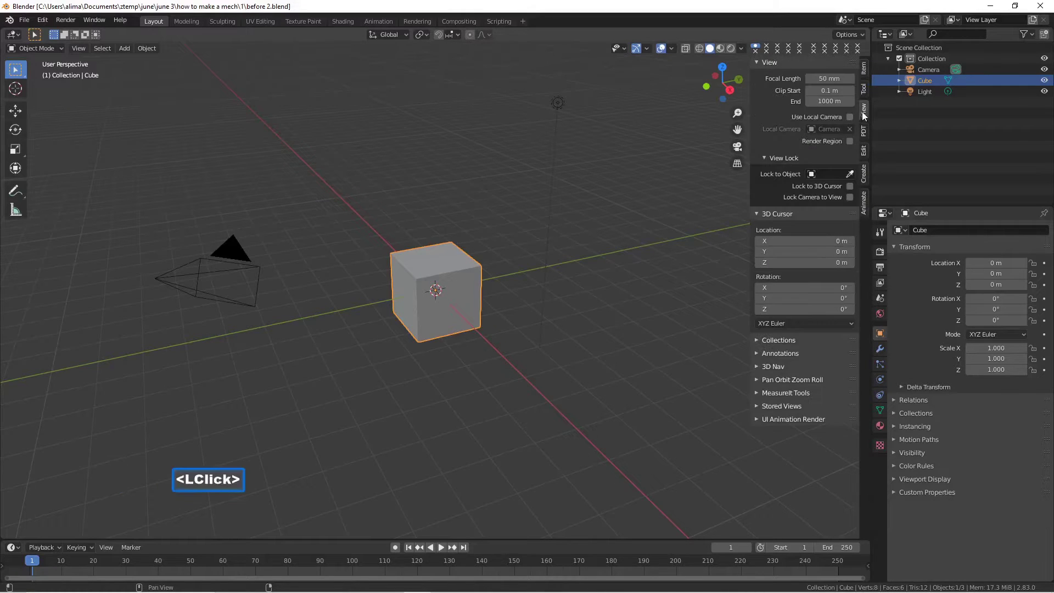
{"action": "left_click", "coordinate": [757, 367]}
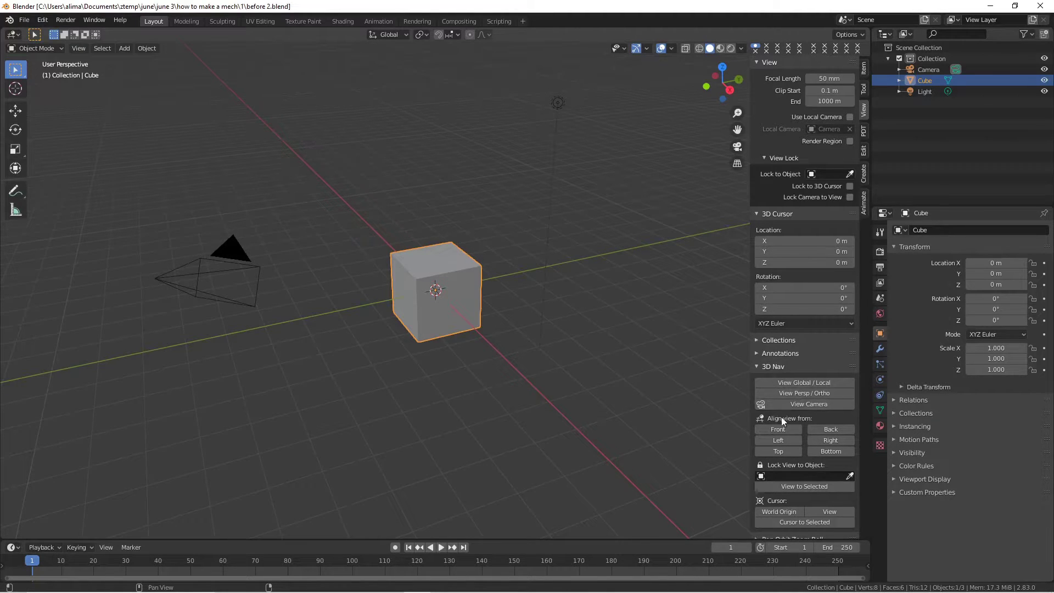
{"action": "left_click_drag", "start_coordinate": [749, 414], "coordinate": [775, 422]}
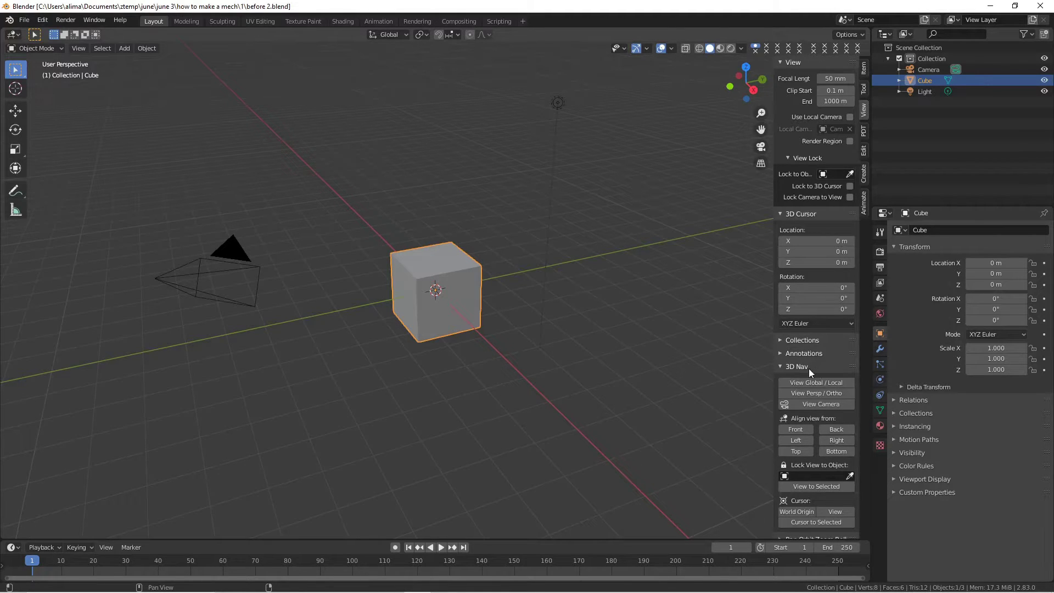
- Save the scene as before 3.blend and try the front view alignment from the 3D Nav options
{"action": "key", "text": "Pause"}
{"action": "left_click", "coordinate": [793, 430]}
{"action": "middle_click_drag", "start_coordinate": [589, 305], "coordinate": [548, 341]}
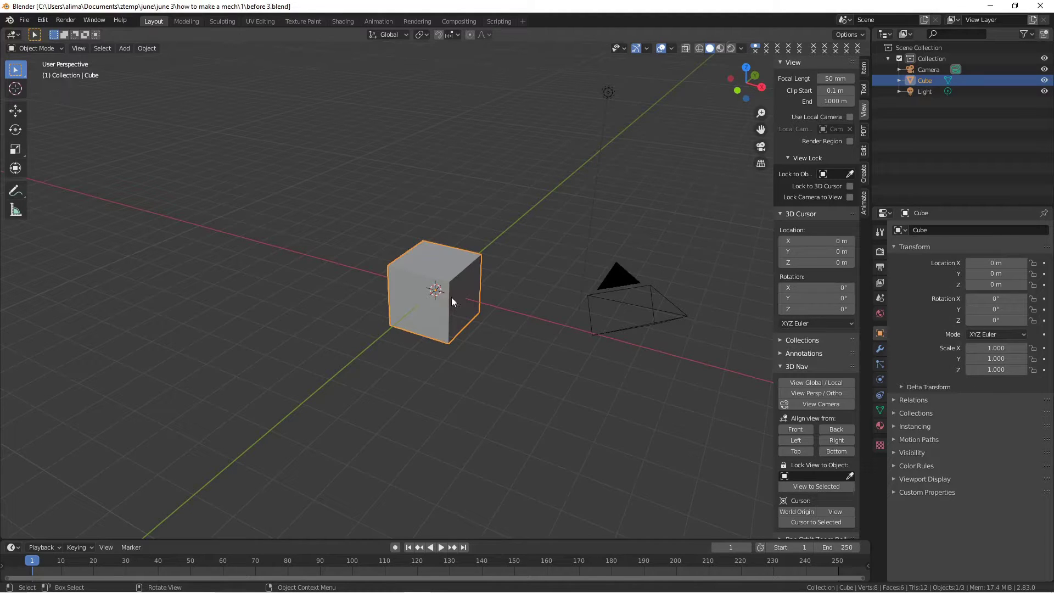
- Switch the cube to Edit Mode and save the scene as before 4.blend
{"action": "left_click", "coordinate": [60, 46]}
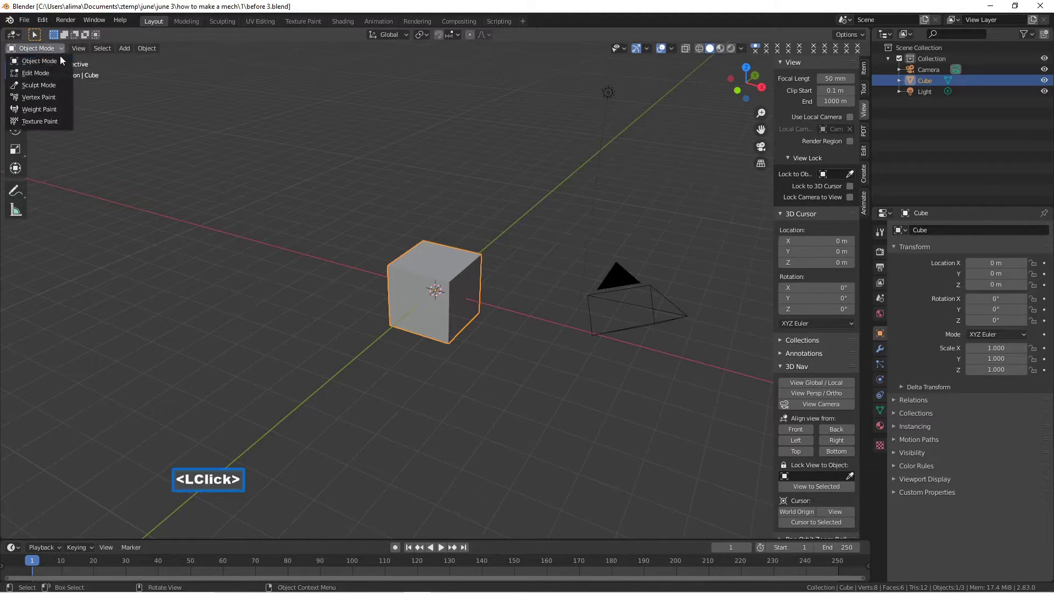
{"action": "left_click", "coordinate": [61, 73]}
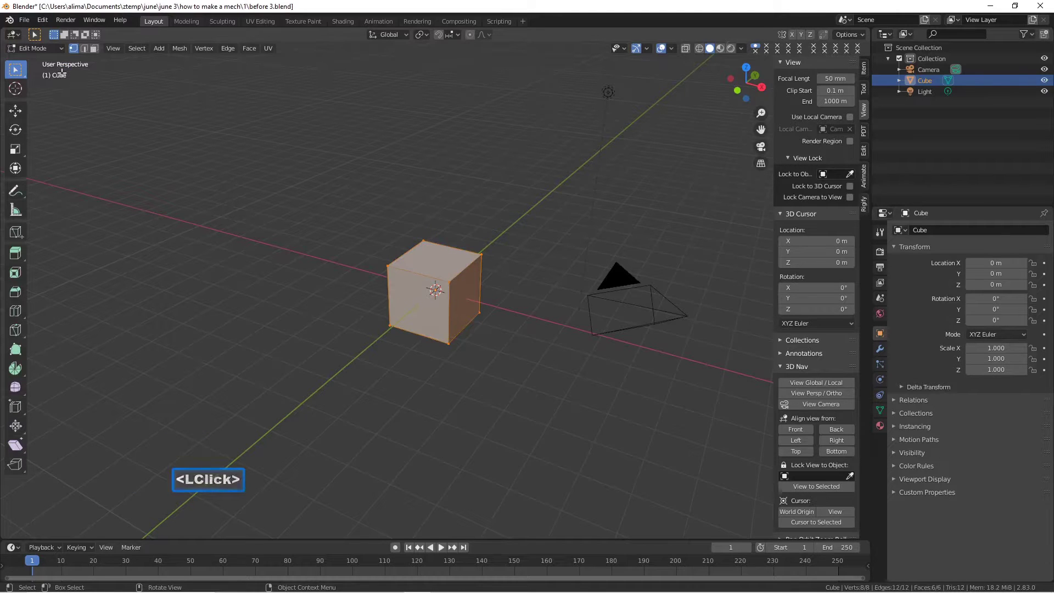
{"action": "key", "text": "Pause"}
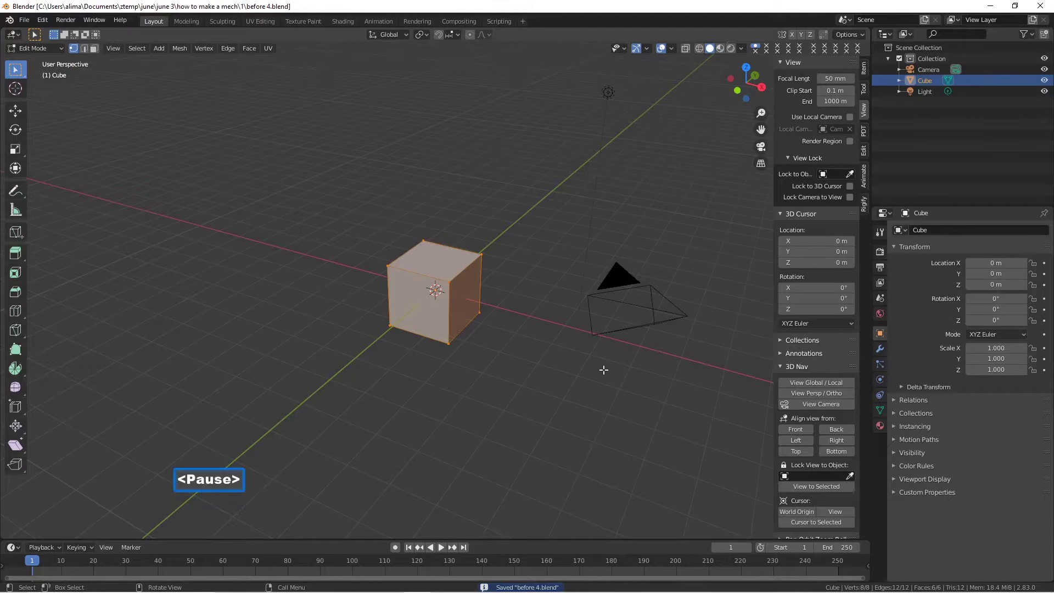
- Subdivide the cube with 2 cuts and smoothness 1 to round it, and save the scene as before 5.blend
{"action": "right_click", "coordinate": [472, 290]}
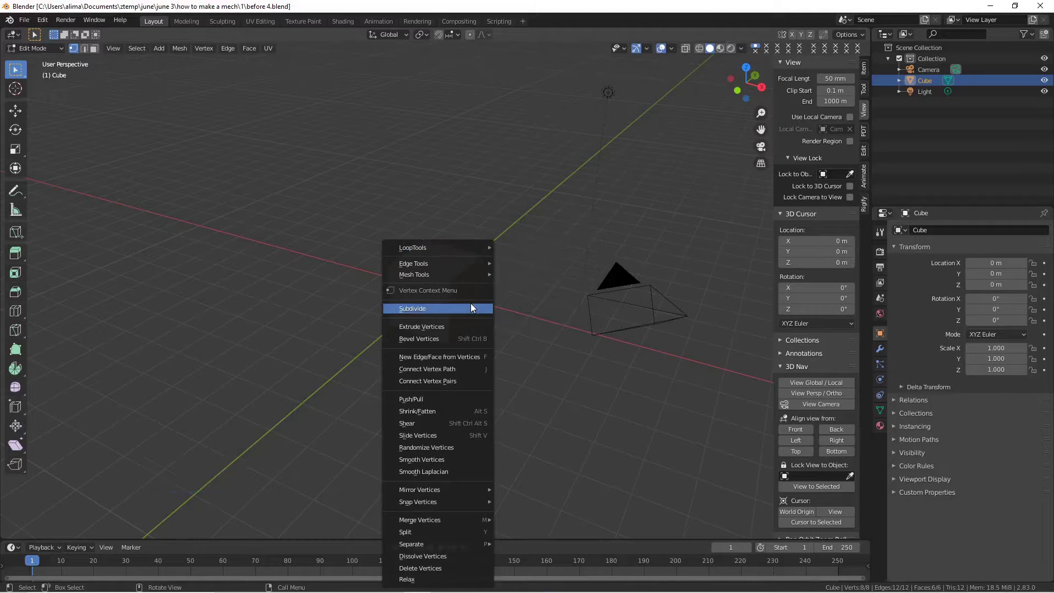
{"action": "left_click", "coordinate": [470, 306]}
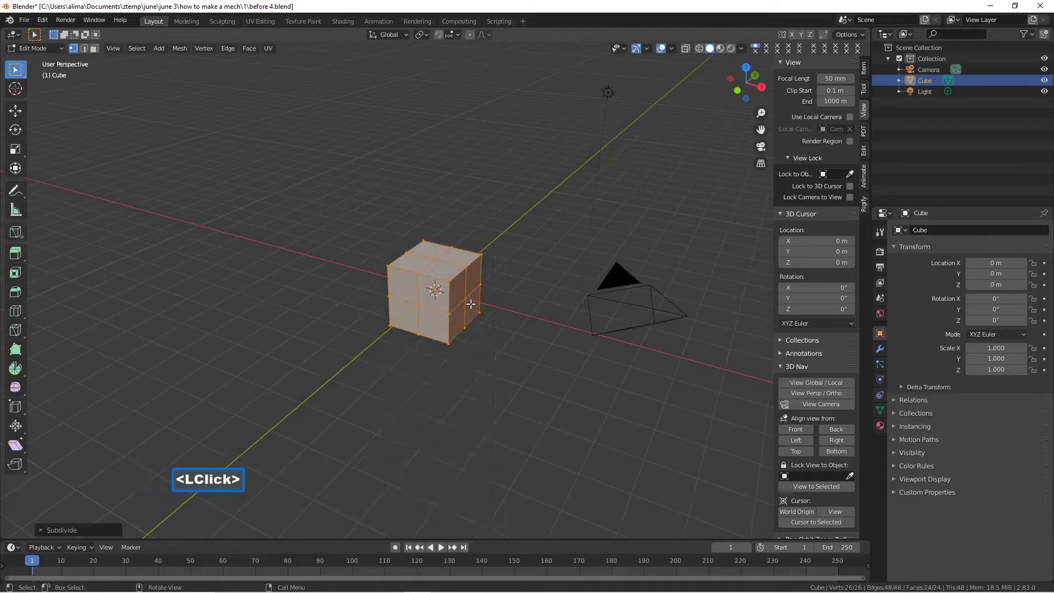
{"action": "left_click", "coordinate": [39, 530]}
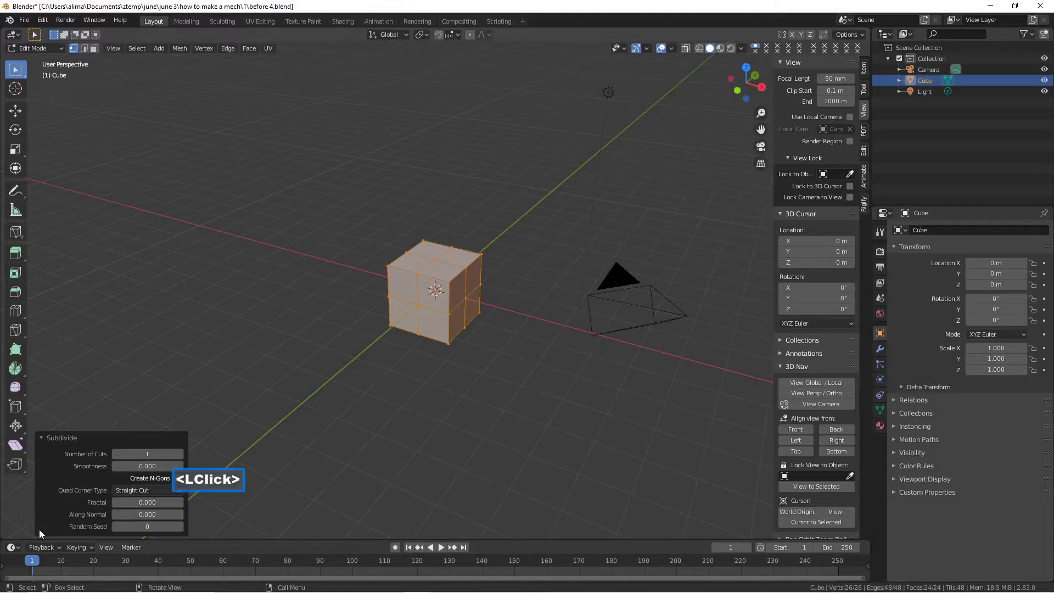
{"action": "left_click", "coordinate": [180, 454]}
{"action": "left_click_drag", "start_coordinate": [183, 471], "coordinate": [266, 479]}
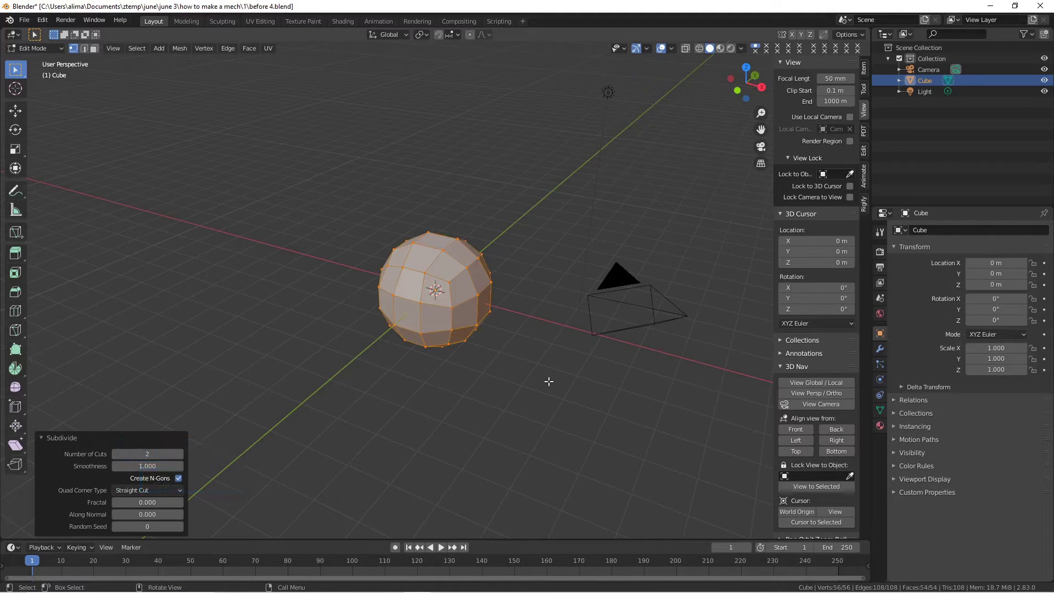
{"action": "left_click", "coordinate": [579, 388]}
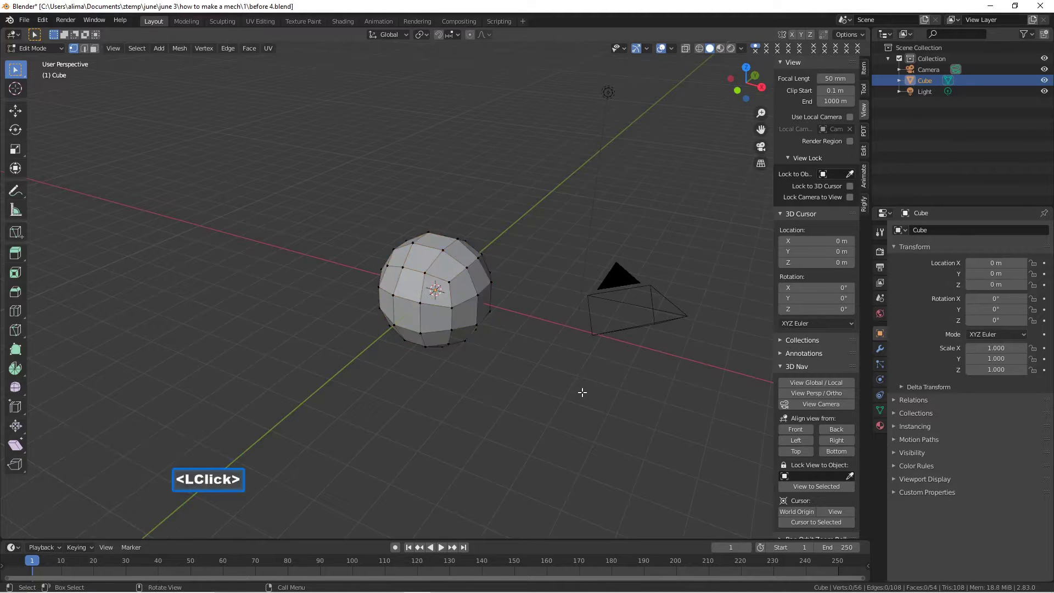
{"action": "key", "text": "Pause"}
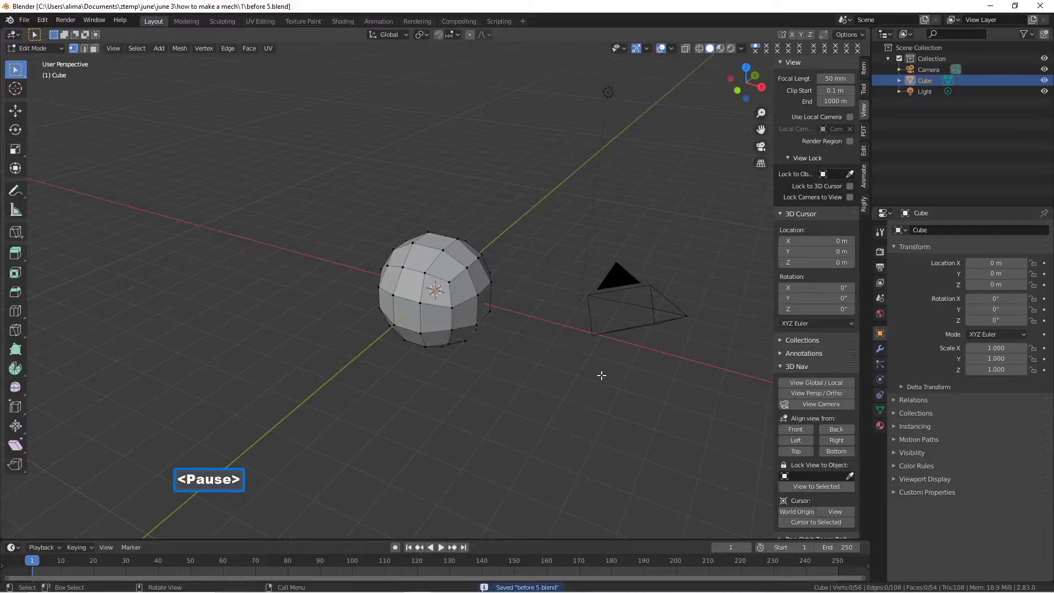
- Enable proportional editing, switch to face selection and select a lower face on the sphere's negative Y side
{"action": "key", "text": "o"}
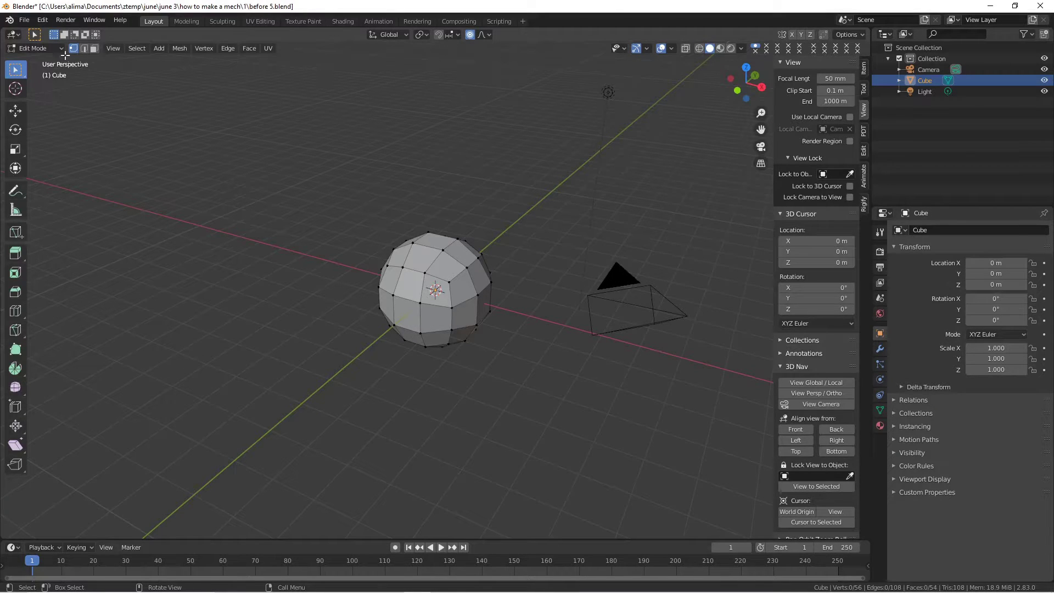
{"action": "left_click", "coordinate": [94, 48]}
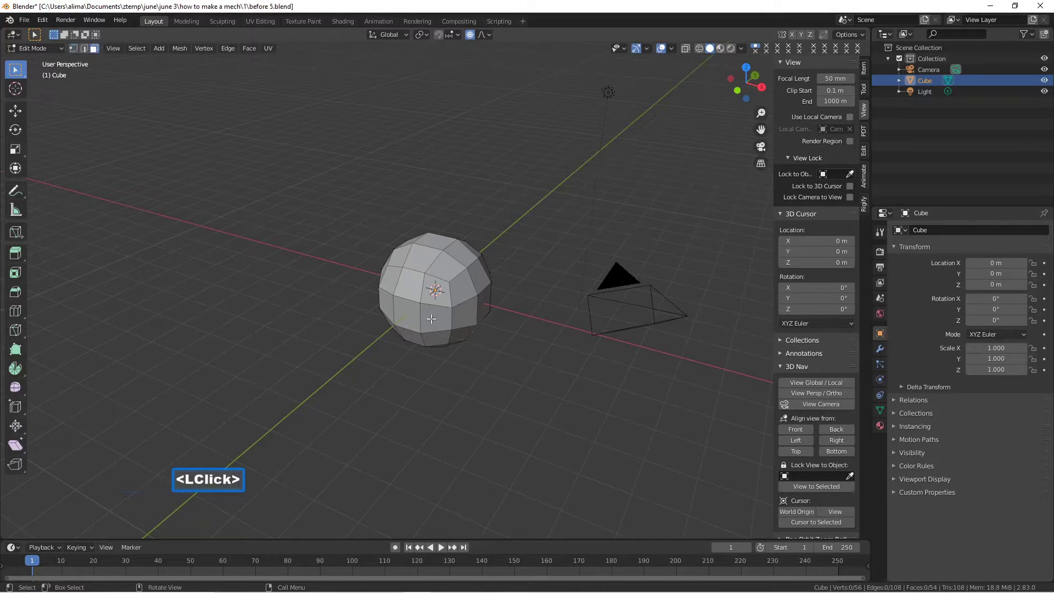
{"action": "left_click", "coordinate": [412, 309]}
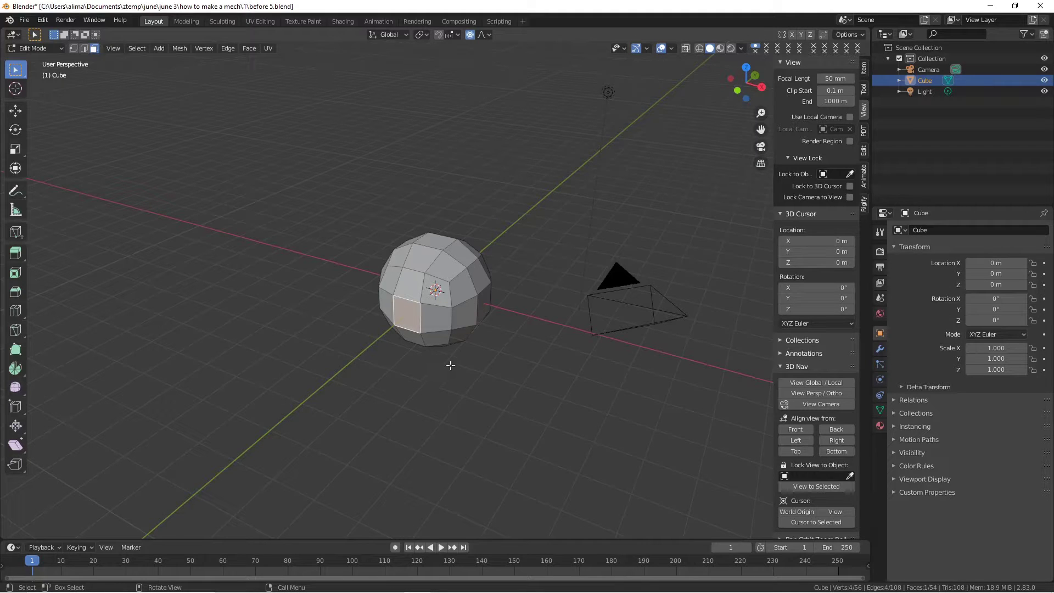
{"action": "key", "text": "g"}
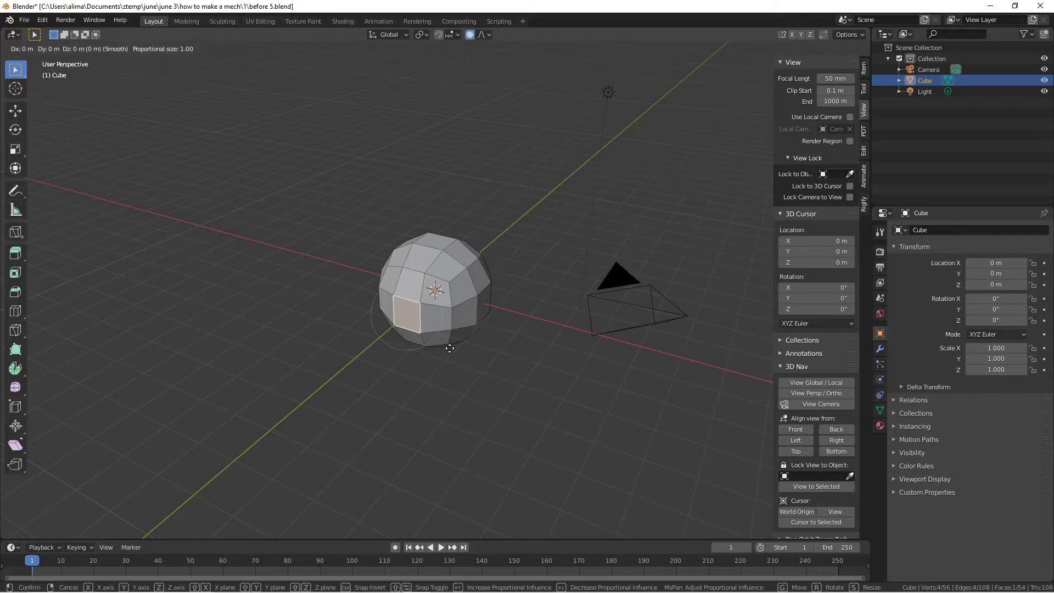
{"action": "right_click", "coordinate": [449, 348]}
{"action": "middle_click_drag", "start_coordinate": [522, 328], "coordinate": [487, 343]}
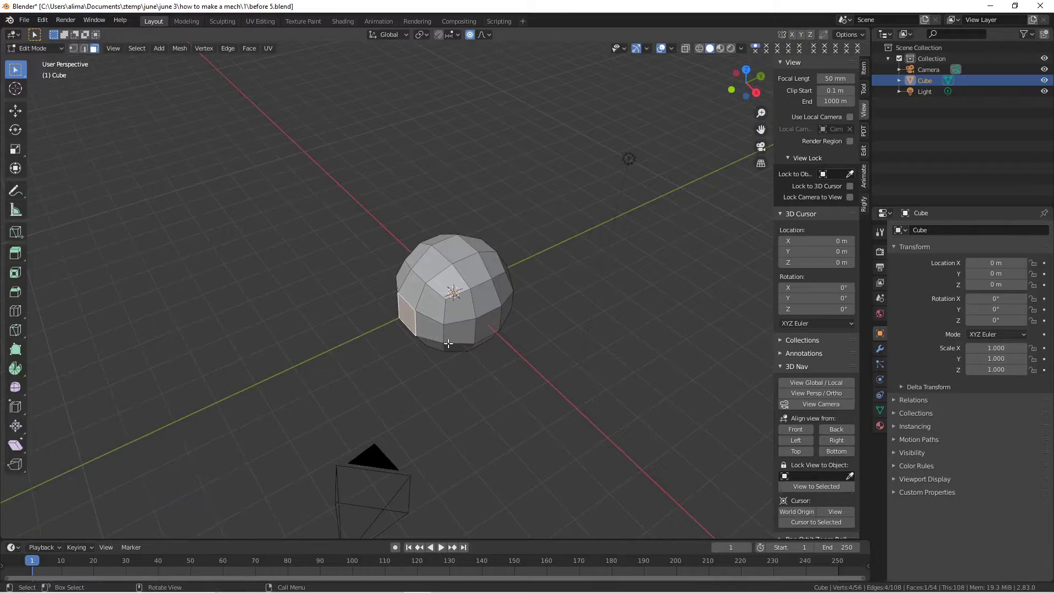
- Stretch the selected face about -1.96 m along global Y with a proportional size of about 2.85, and save as before 6.blend
{"action": "key", "text": "g"}
{"action": "key", "text": "y"}
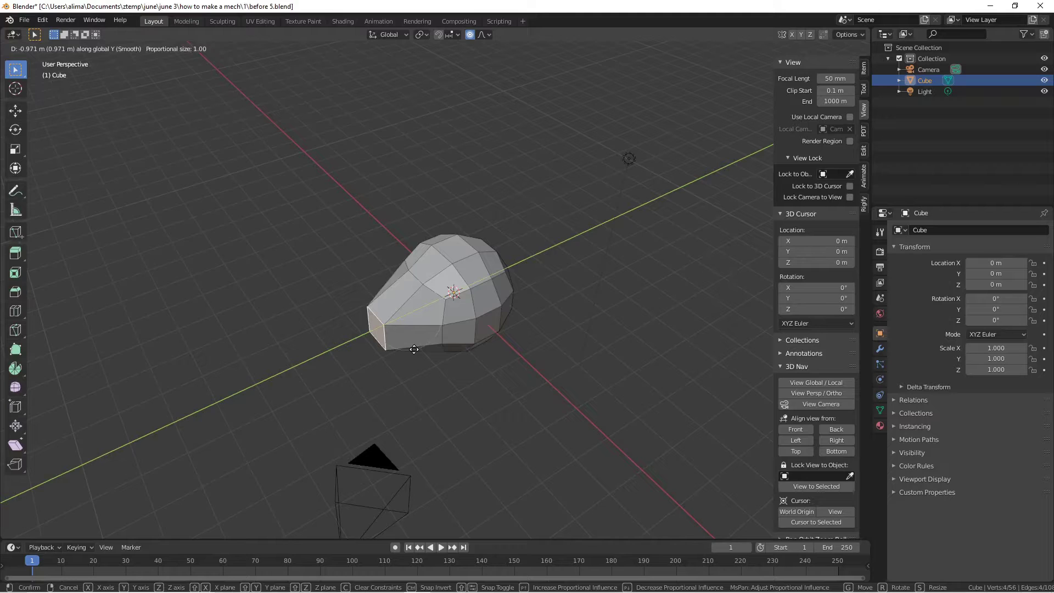
{"action": "scroll", "coordinate": [416, 351], "scroll_direction": "down", "scroll_amount": 2}
{"action": "scroll", "coordinate": [418, 353], "scroll_direction": "down", "scroll_amount": 1}
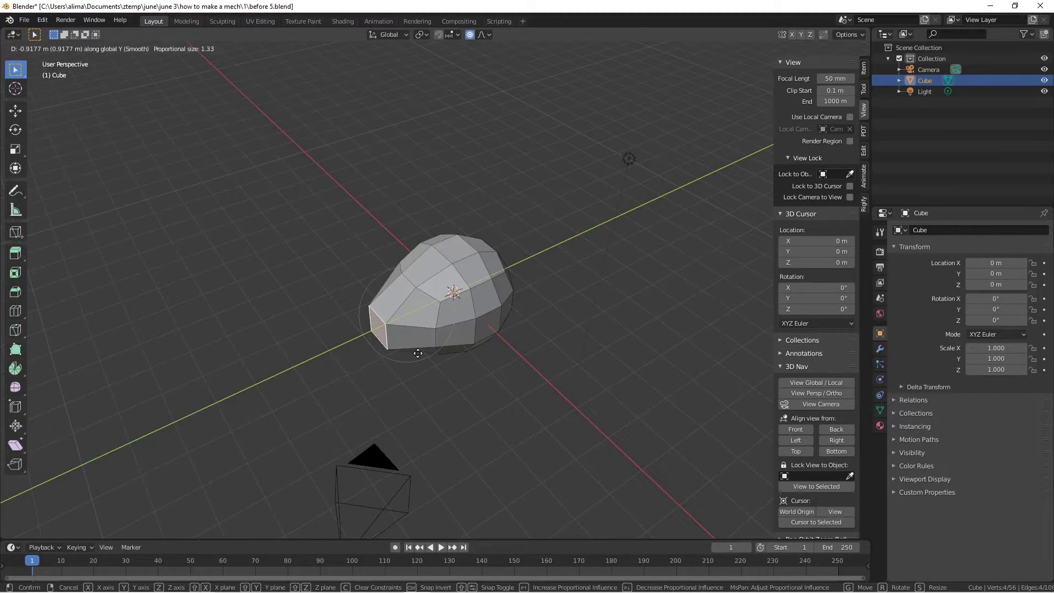
{"action": "scroll", "coordinate": [407, 360], "scroll_direction": "down", "scroll_amount": 4}
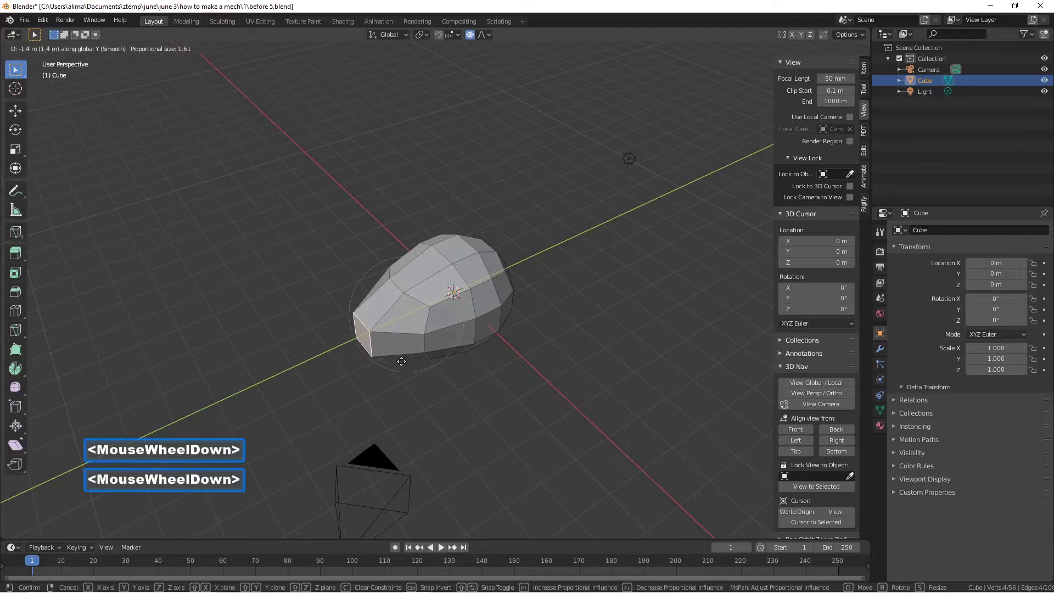
{"action": "scroll", "coordinate": [392, 368], "scroll_direction": "down", "scroll_amount": 4}
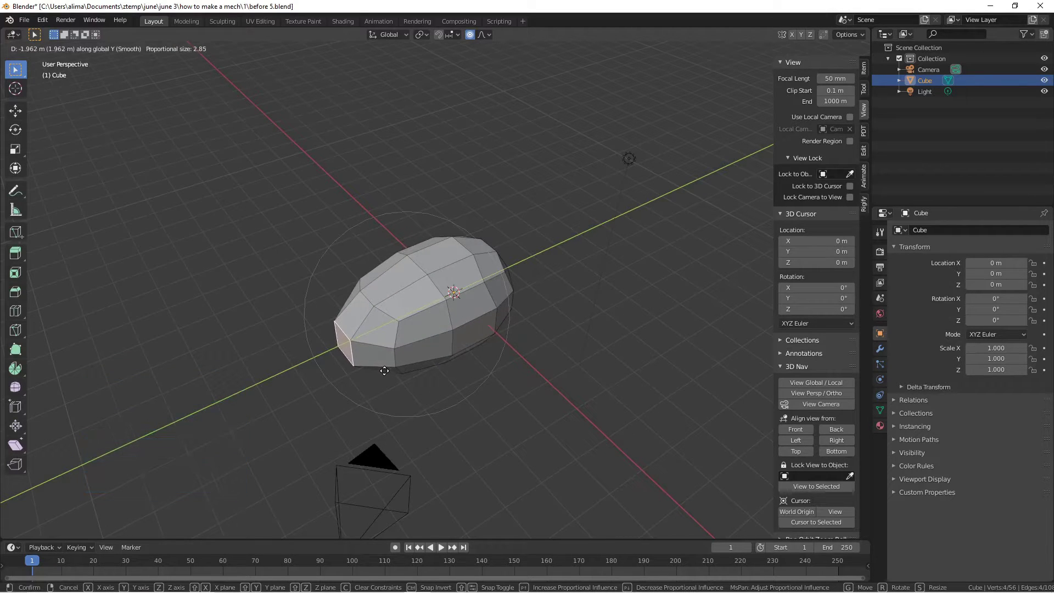
{"action": "left_click", "coordinate": [385, 371]}
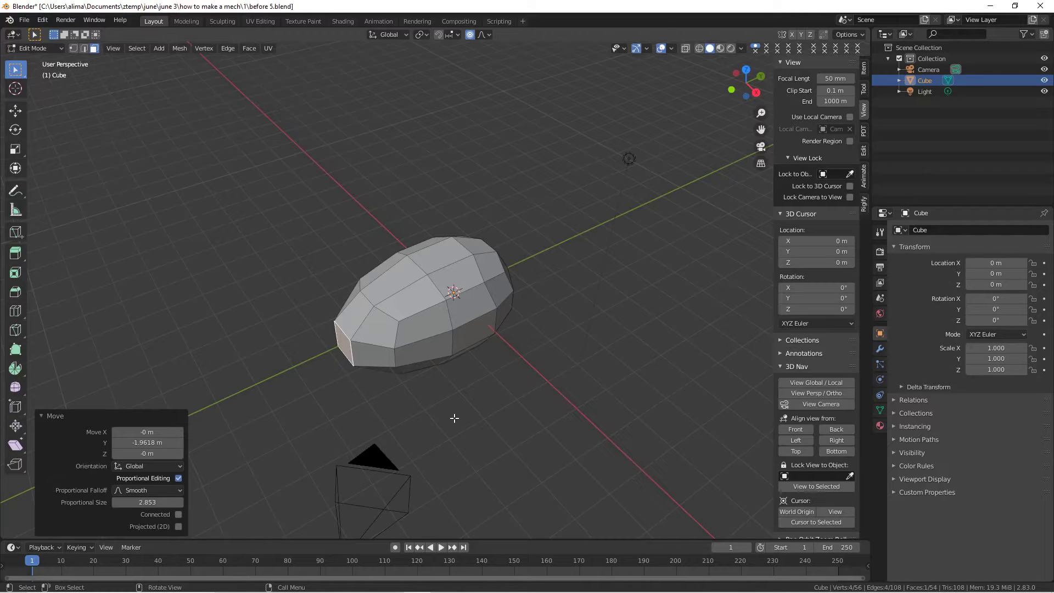
{"action": "key", "text": "Pause"}
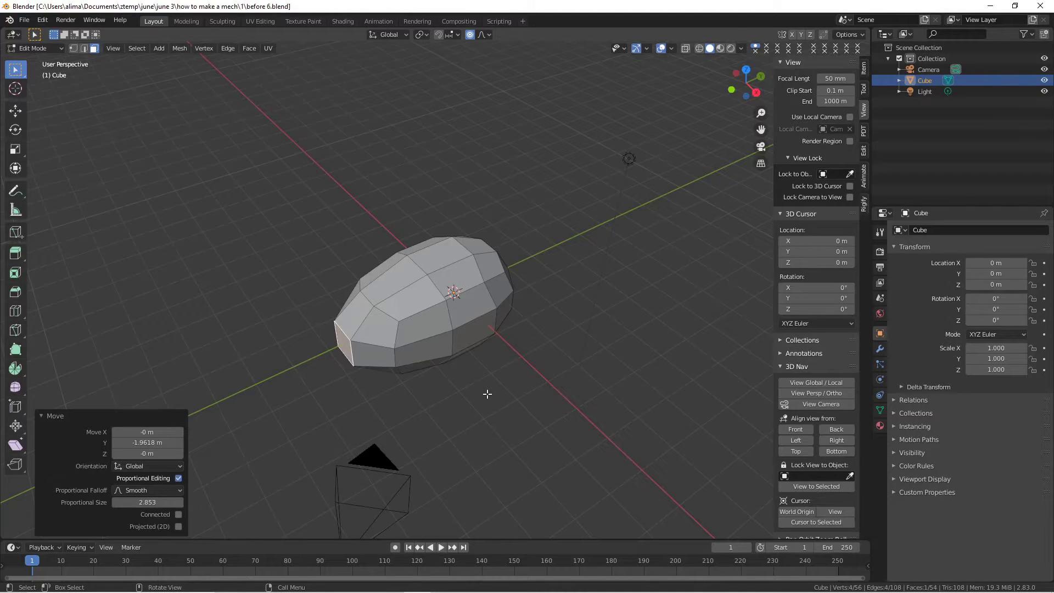
- Save the scene as before 7.blend, turn off proportional editing and clear the face selection
{"action": "key", "text": "Pause"}
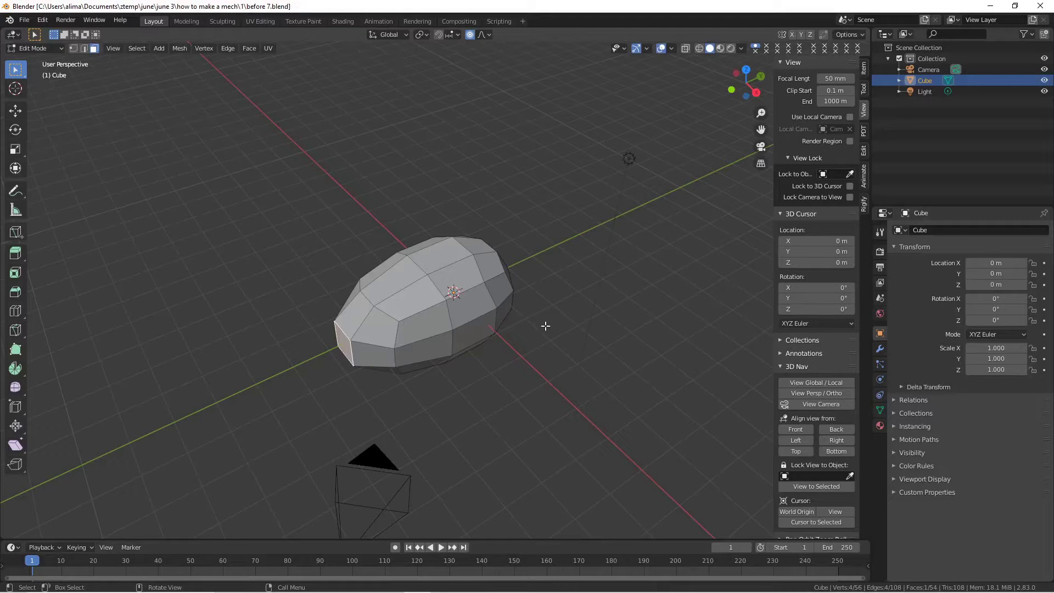
{"action": "key", "text": "o"}
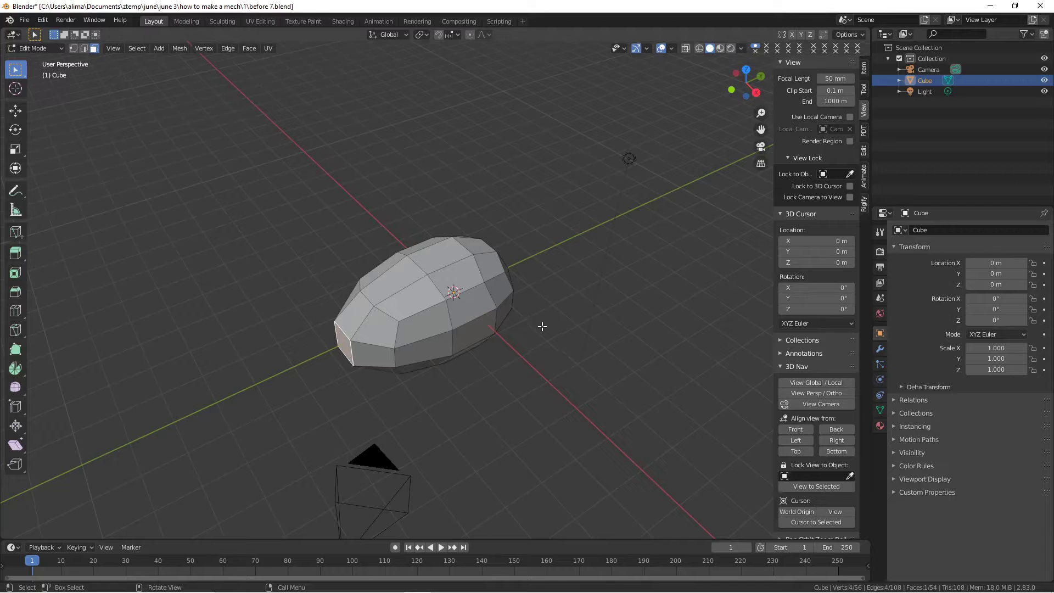
{"action": "left_click", "coordinate": [510, 370]}
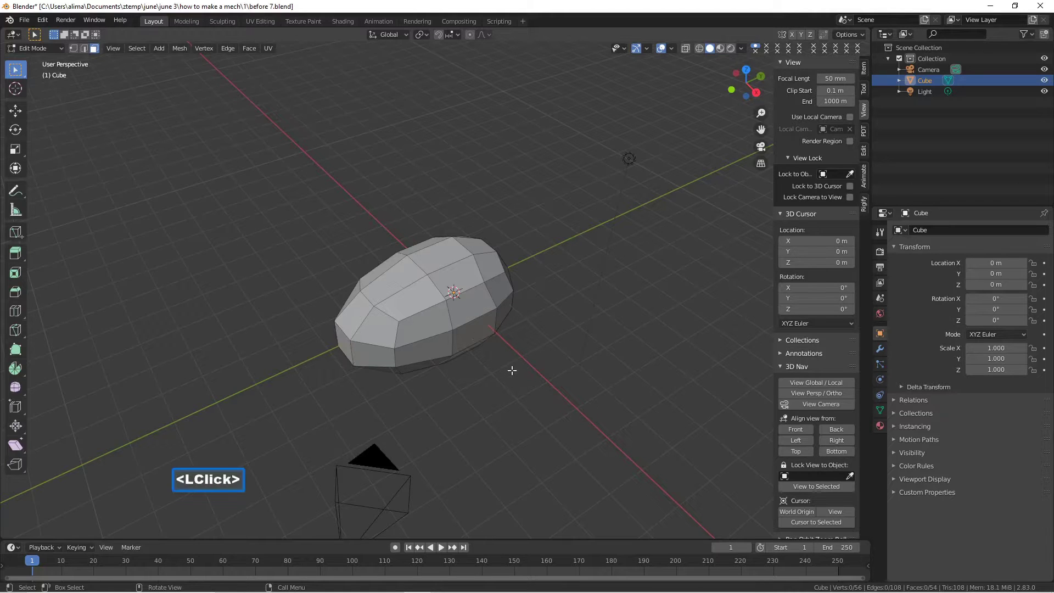
- Duplicate the face on the body's positive X side, leaving the copy in its original place
{"action": "left_click", "coordinate": [479, 333]}
{"action": "middle_click_drag", "start_coordinate": [479, 332], "coordinate": [485, 339]}
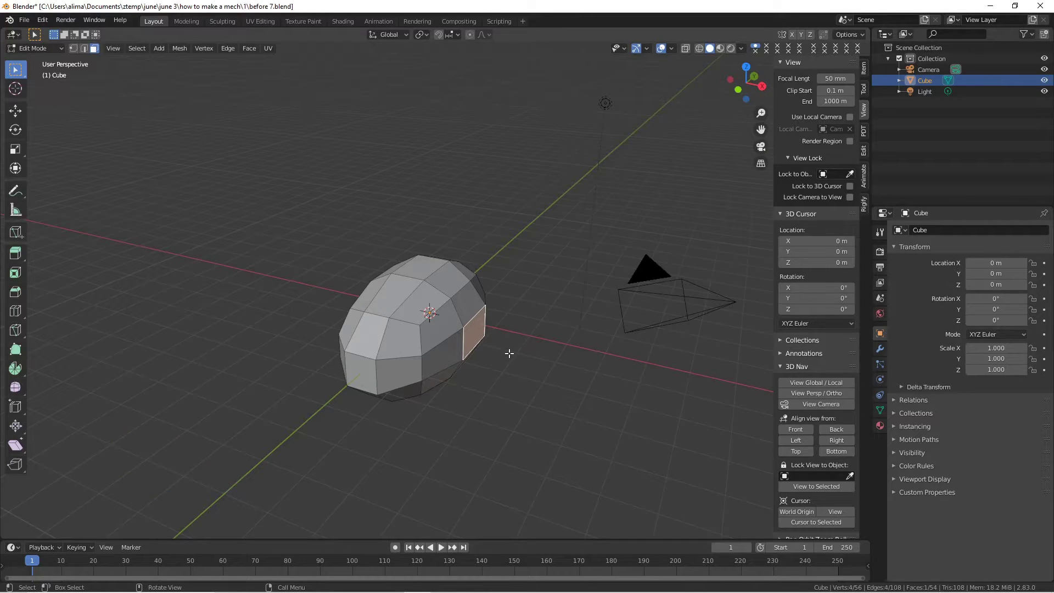
{"action": "key", "text": "shift+d"}
{"action": "right_click", "coordinate": [544, 379]}
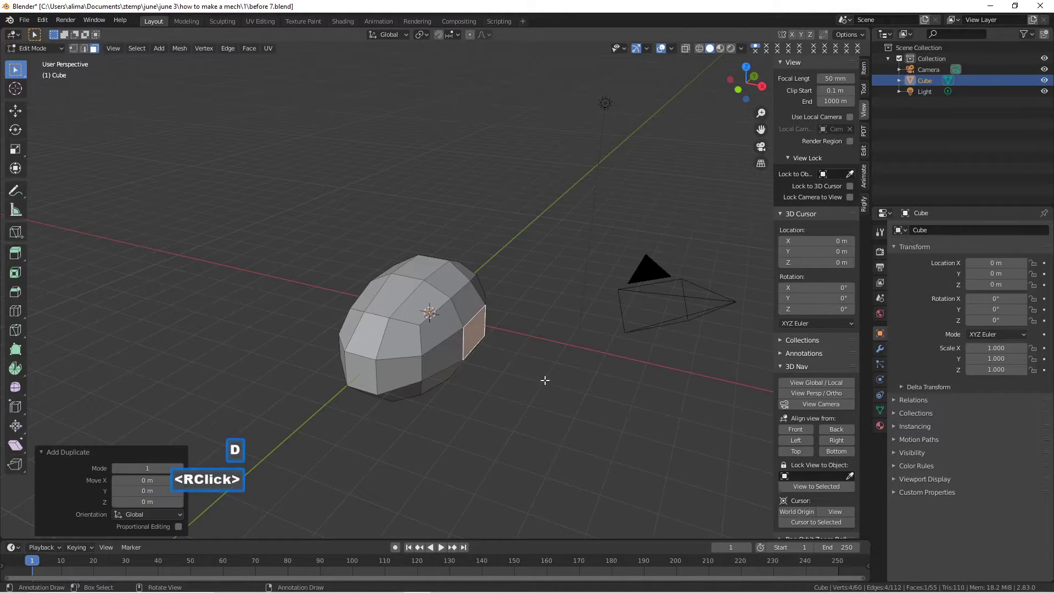
- Move the duplicated face about 0.86 m along global X and scale it uniformly by about 1.865
{"action": "left_click", "coordinate": [15, 110]}
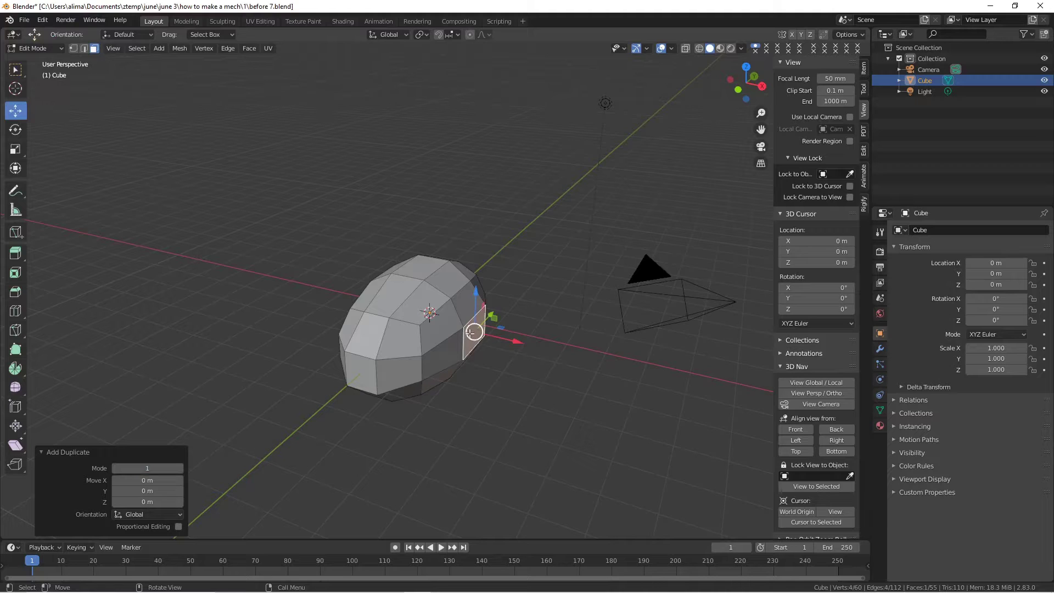
{"action": "left_click_drag", "start_coordinate": [510, 343], "coordinate": [542, 351]}
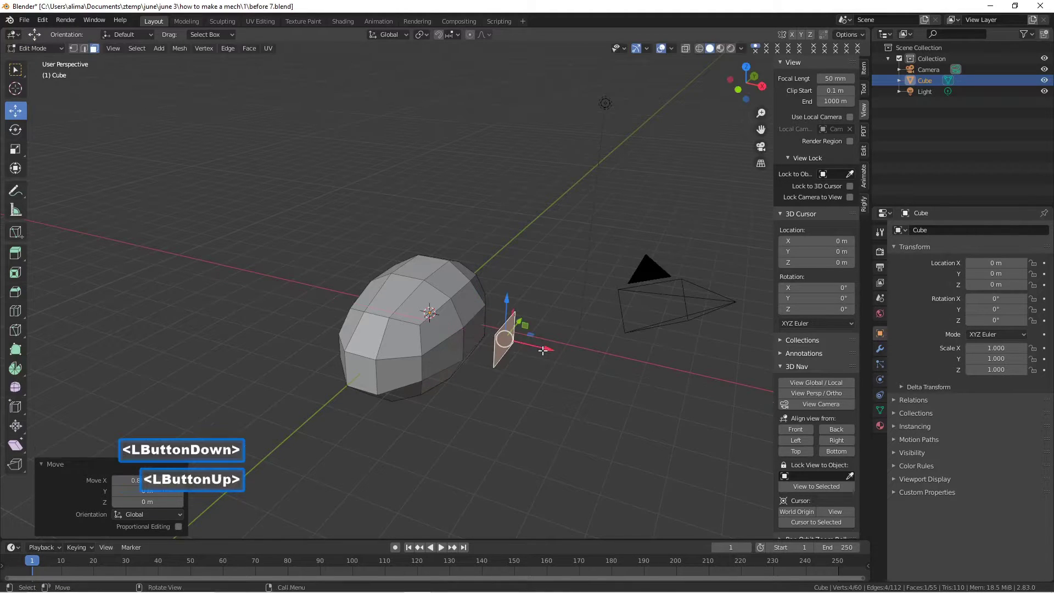
{"action": "key", "text": "s"}
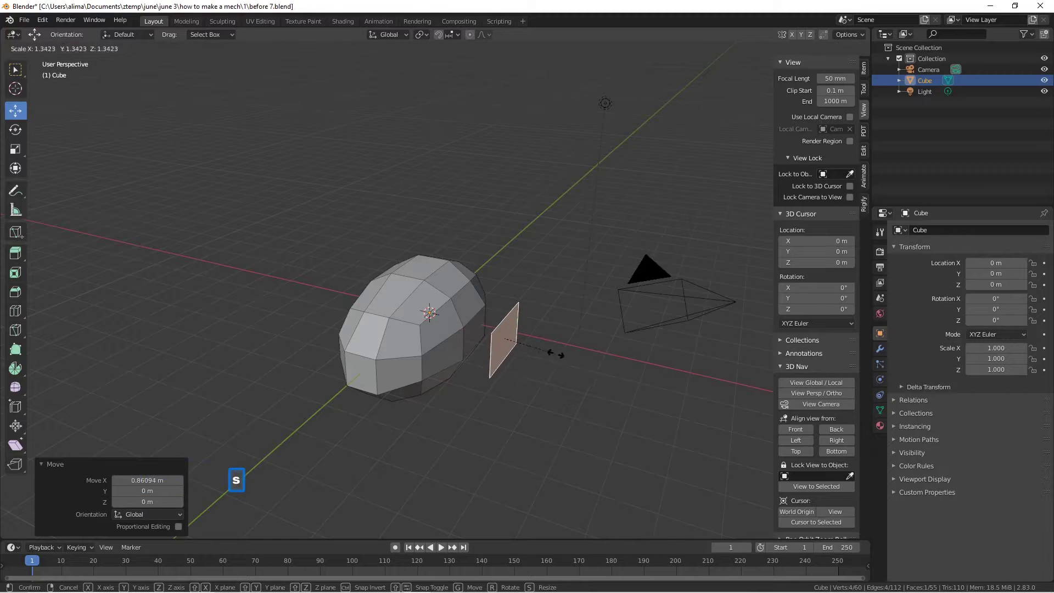
{"action": "left_click", "coordinate": [573, 368]}
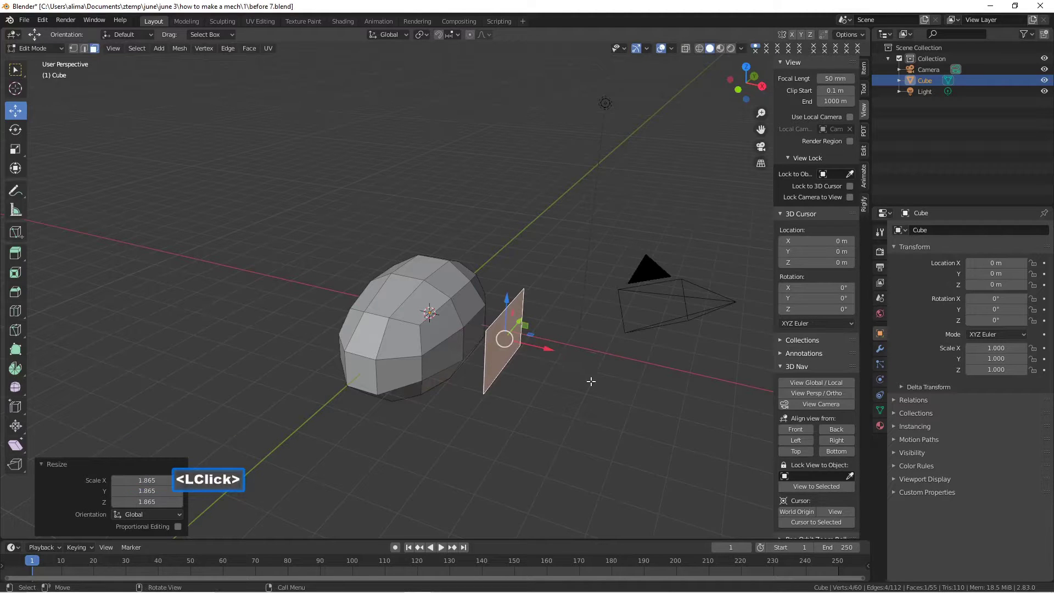
- Extrude the enlarged face about 1.85 m along global X into a block and save the scene as before 8.blend
{"action": "key", "text": "e"}
{"action": "key", "text": "x"}
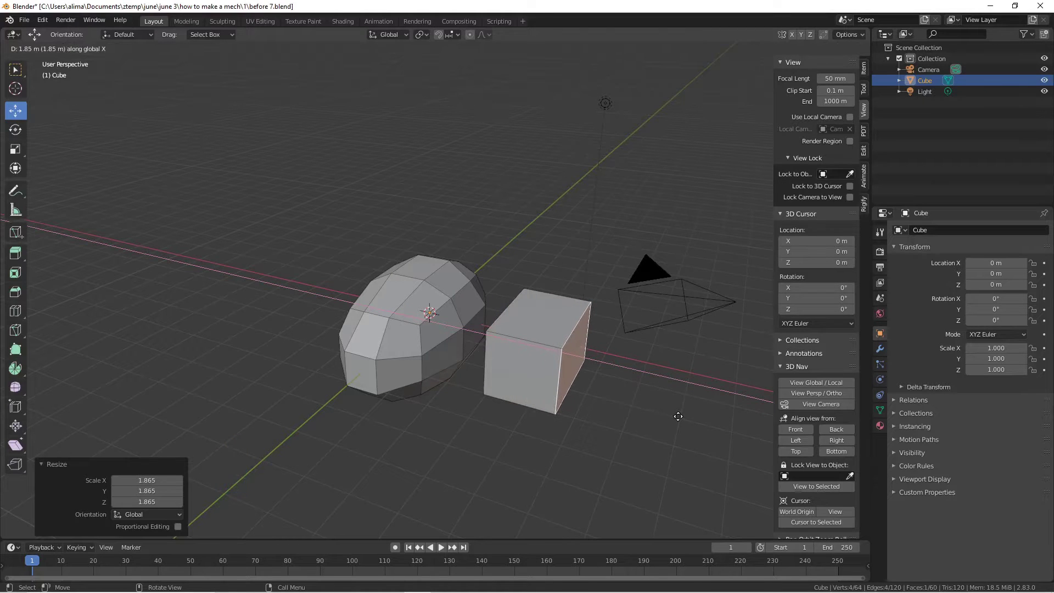
{"action": "left_click", "coordinate": [678, 416]}
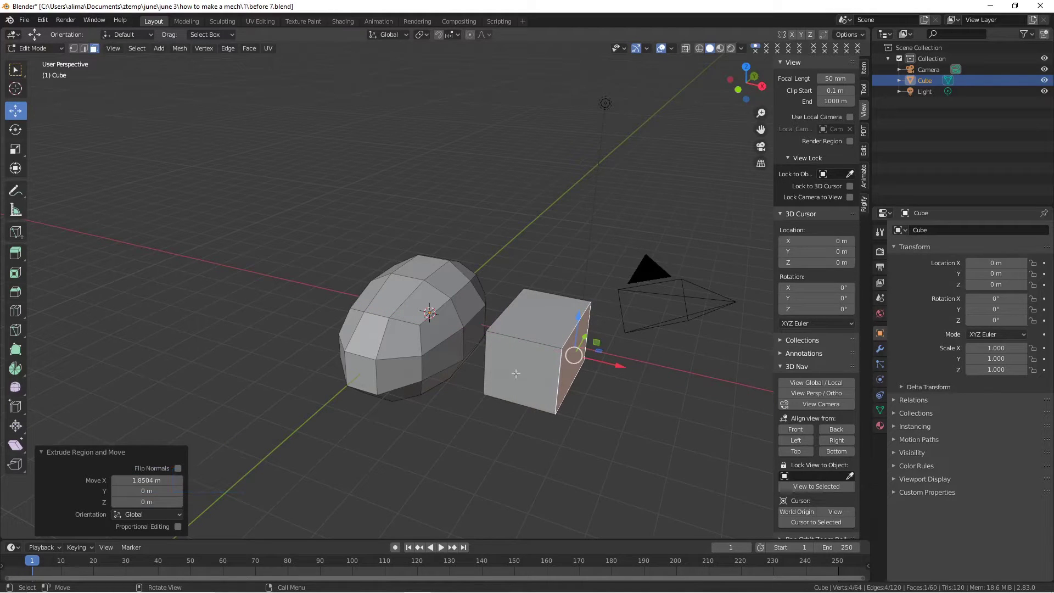
{"action": "left_click", "coordinate": [592, 412]}
{"action": "key", "text": "Pause"}
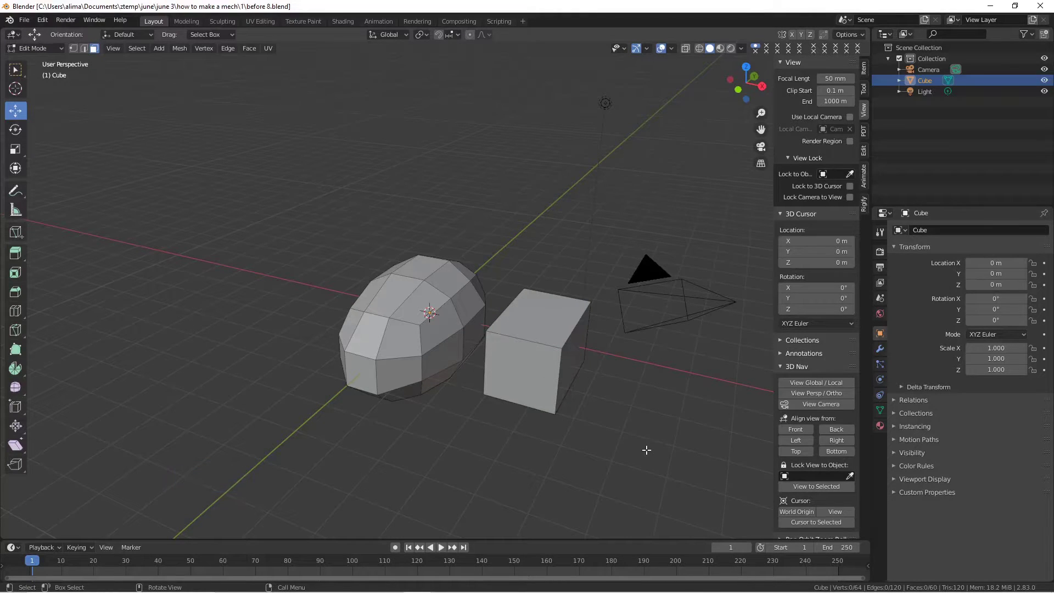
- Duplicate the new block's outer face on the positive X side and move the copy about 0.64 m along X
{"action": "scroll", "coordinate": [643, 447], "scroll_direction": "down", "scroll_amount": 2}
{"action": "left_click", "coordinate": [527, 332]}
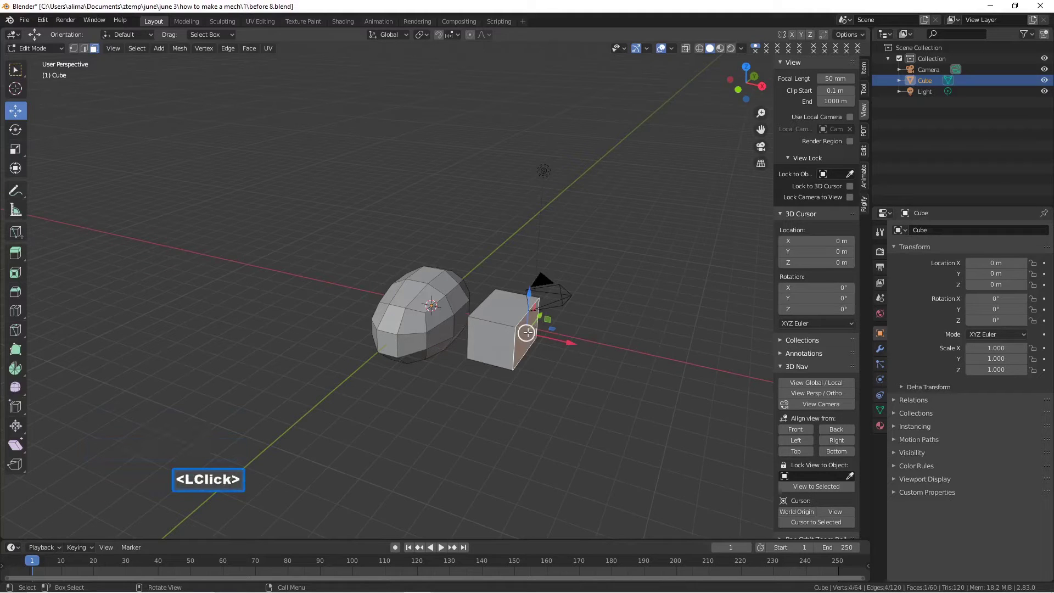
{"action": "key", "text": "shift"}
{"action": "key", "text": "shift+d"}
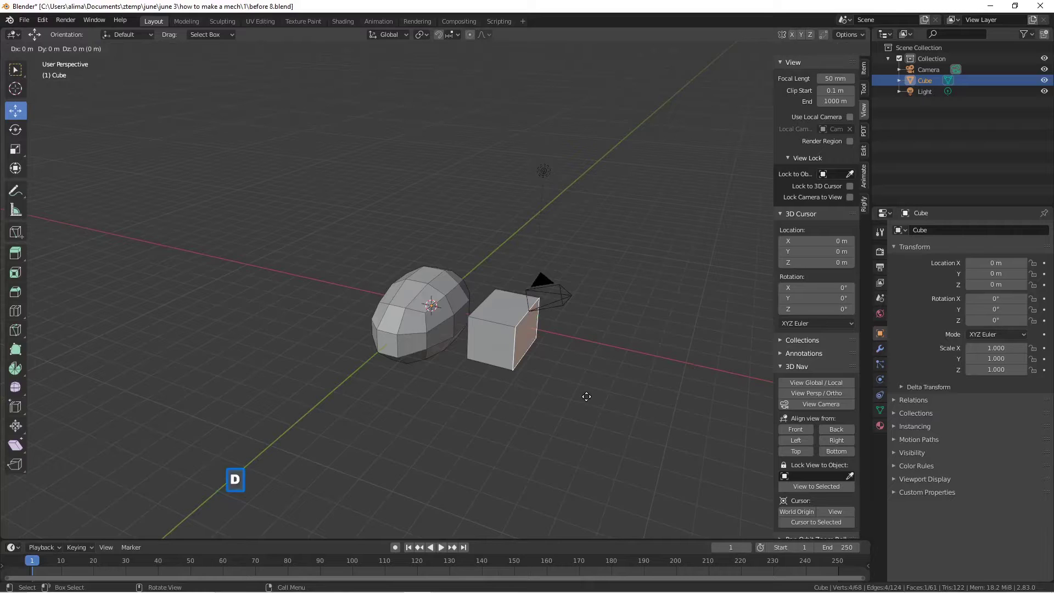
{"action": "right_click", "coordinate": [585, 395]}
{"action": "left_click_drag", "start_coordinate": [574, 344], "coordinate": [591, 348]}
{"action": "middle_click_drag", "start_coordinate": [602, 319], "coordinate": [563, 352]}
- Scale the copied face by about 2.56 along Y and extrude it about 1.76 m along X into a long arm block
{"action": "key", "text": "s"}
{"action": "key", "text": "y"}
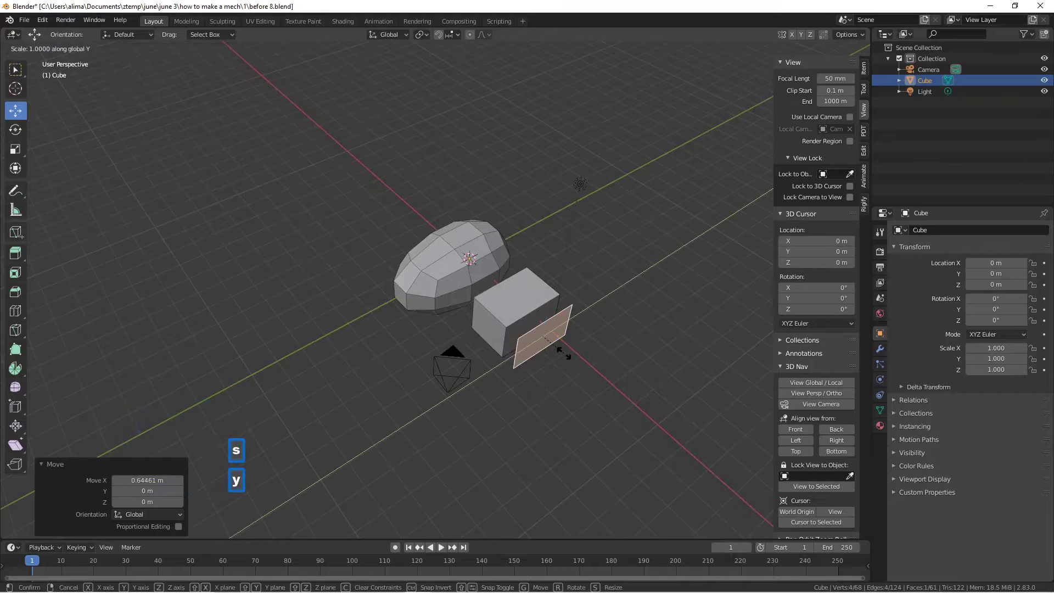
{"action": "left_click", "coordinate": [602, 371]}
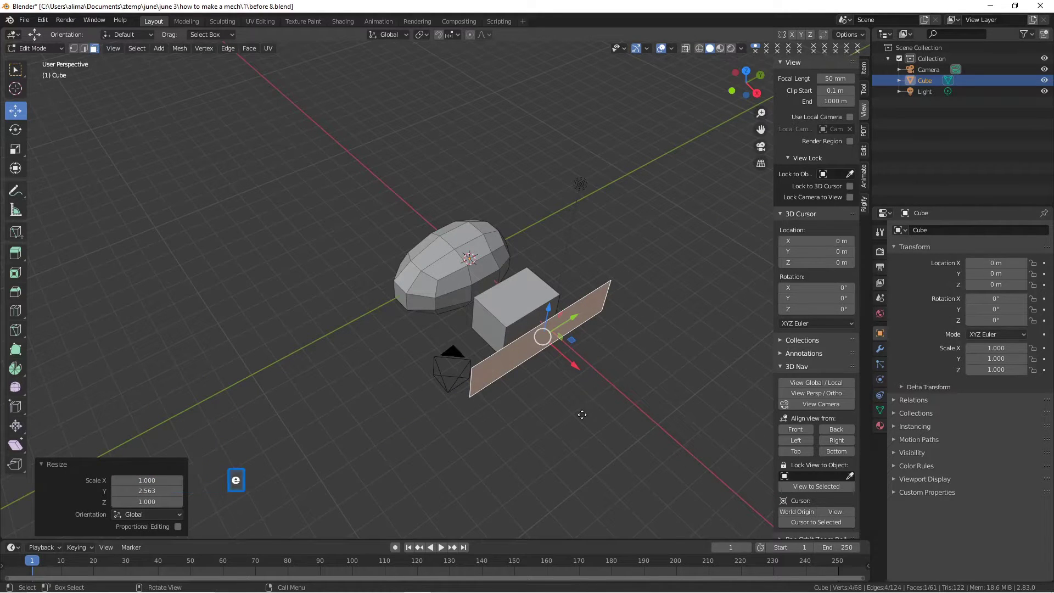
{"action": "key", "text": "e"}
{"action": "key", "text": "x"}
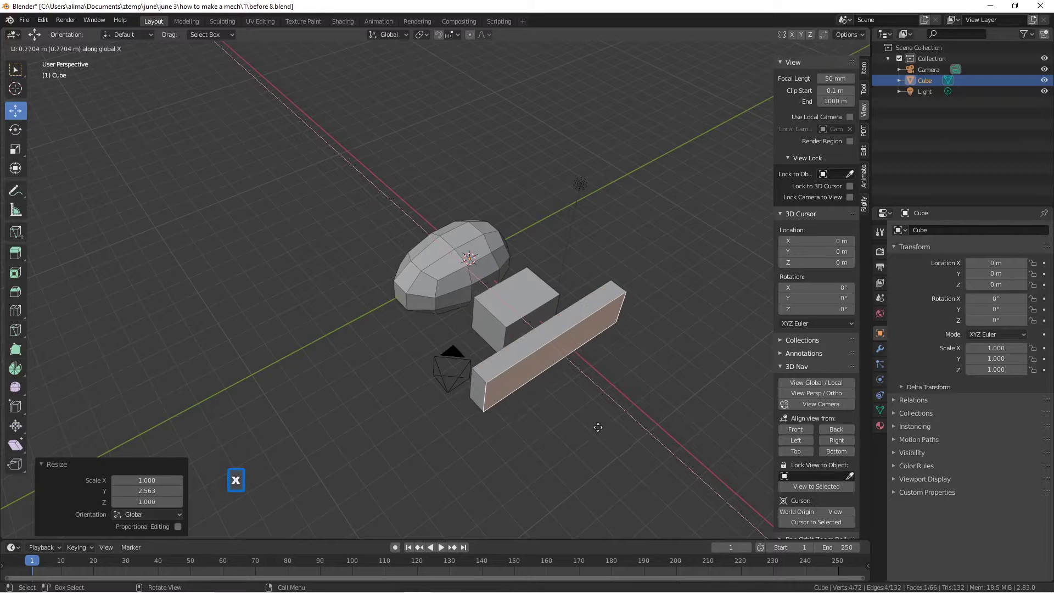
{"action": "left_click", "coordinate": [614, 443]}
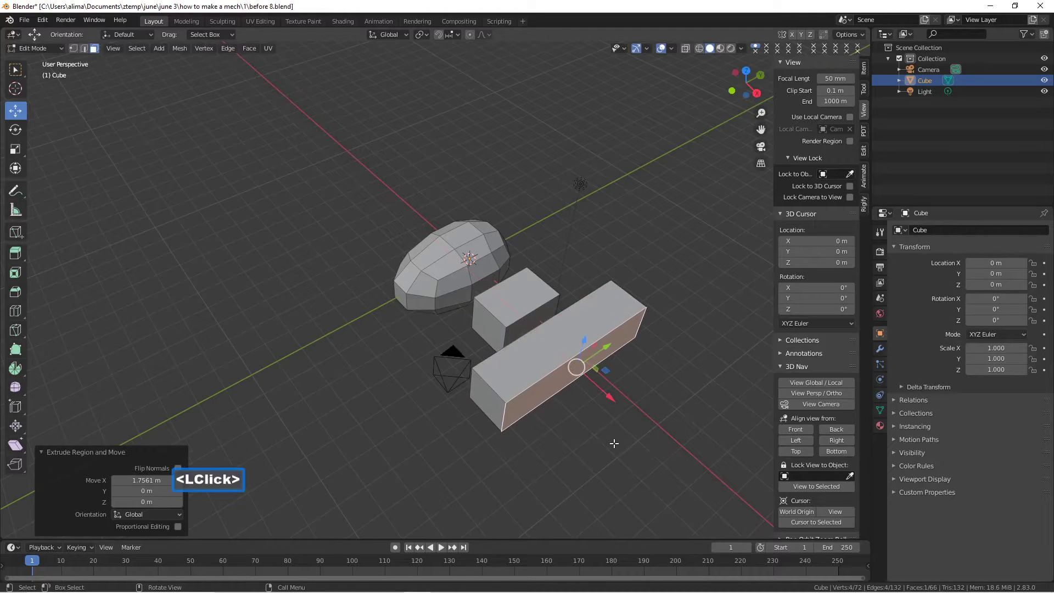
{"action": "middle_click_drag", "start_coordinate": [574, 433], "coordinate": [618, 370]}
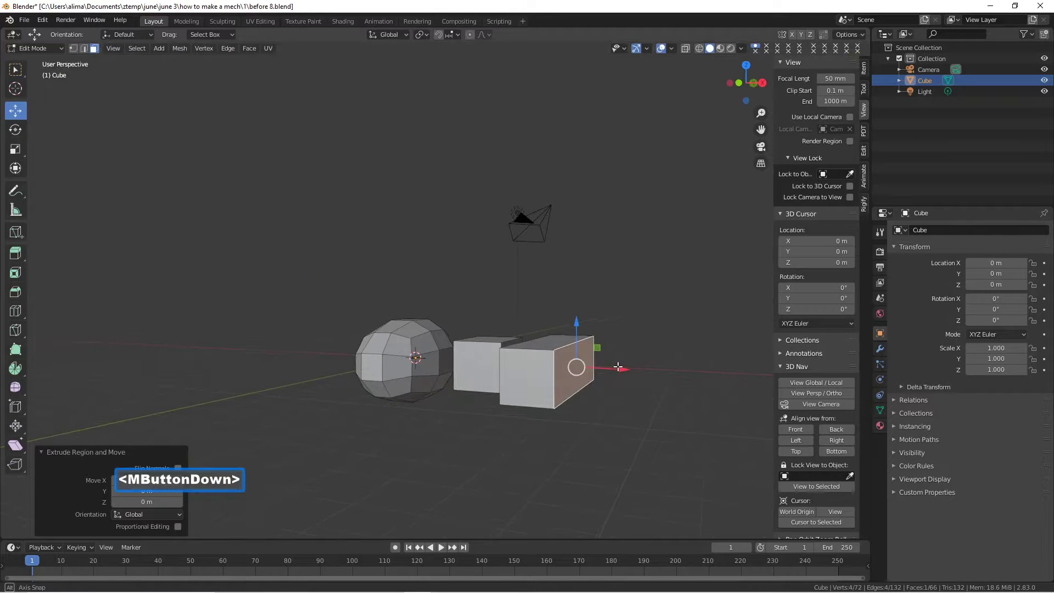
{"action": "left_click", "coordinate": [638, 401]}
- Place a copy of the body's underside face about 0.66 m lower along Z, scaled uniformly by about 2.08
{"action": "middle_click_drag", "start_coordinate": [490, 403], "coordinate": [517, 415]}
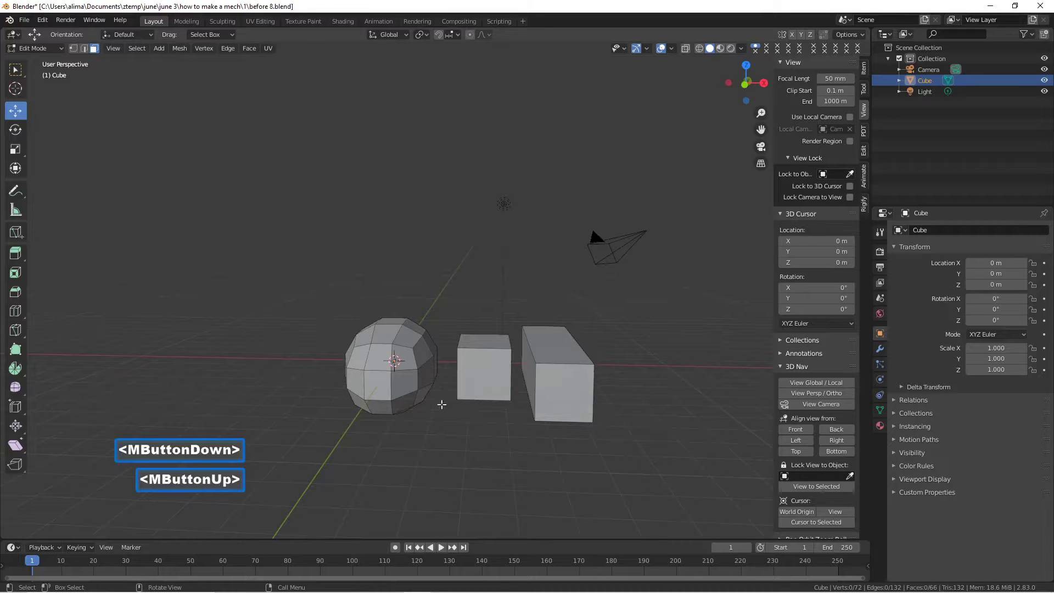
{"action": "middle_click_drag", "start_coordinate": [477, 426], "coordinate": [384, 416]}
{"action": "scroll", "coordinate": [401, 418], "scroll_direction": "up", "scroll_amount": 1}
{"action": "left_click", "coordinate": [388, 399]}
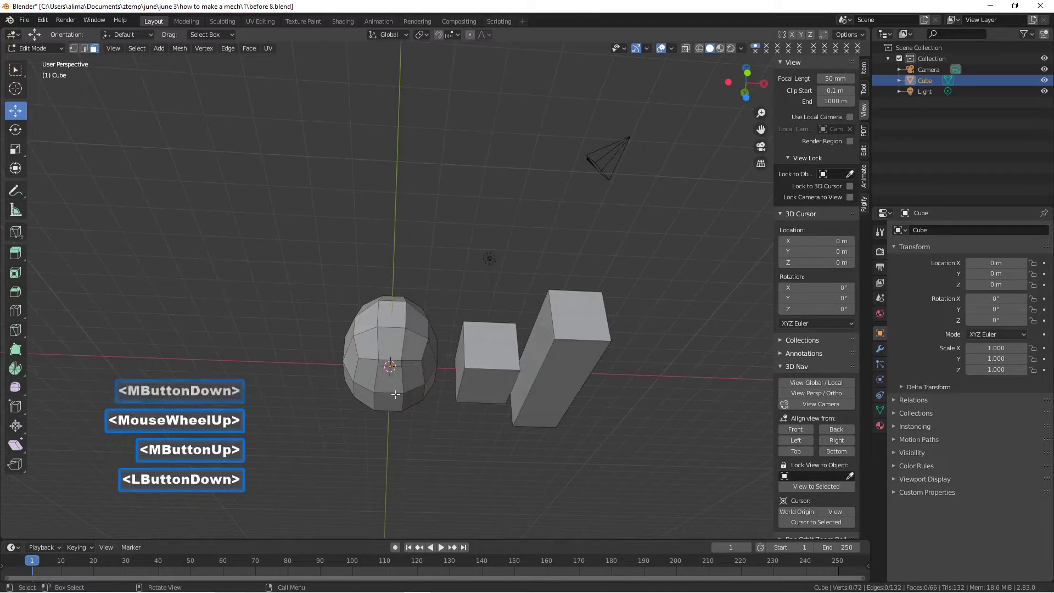
{"action": "key", "text": "shift+d"}
{"action": "right_click", "coordinate": [483, 400]}
{"action": "middle_click_drag", "start_coordinate": [483, 400], "coordinate": [468, 440]}
{"action": "mouse_move", "coordinate": [389, 355]}
{"action": "left_mouse_down"}
{"action": "mouse_move", "coordinate": [390, 439]}
{"action": "mouse_move", "coordinate": [391, 374]}
{"action": "left_mouse_up"}
{"action": "key", "text": "s"}
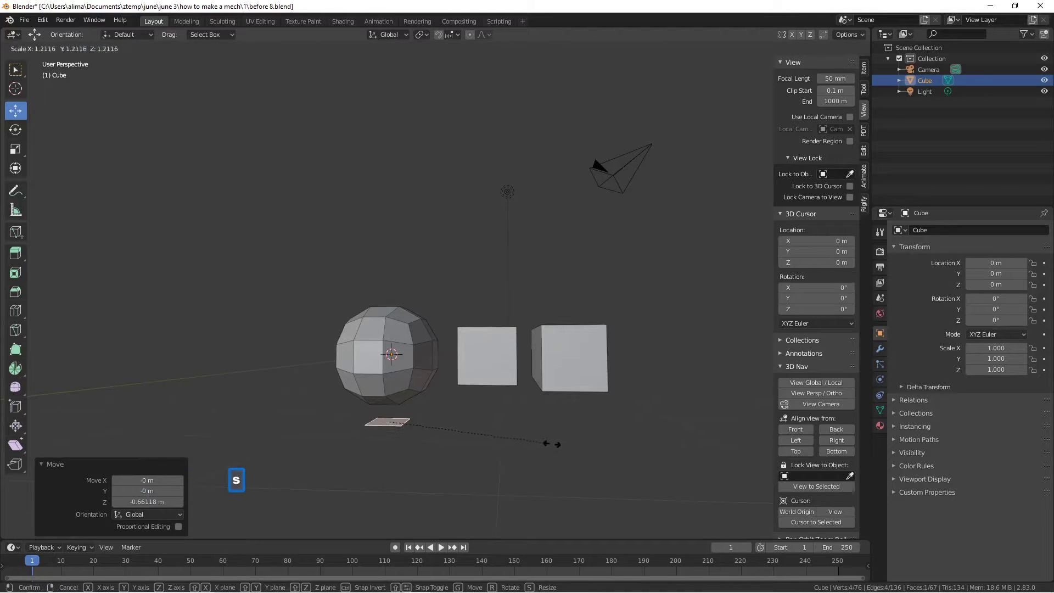
{"action": "left_click", "coordinate": [669, 434]}
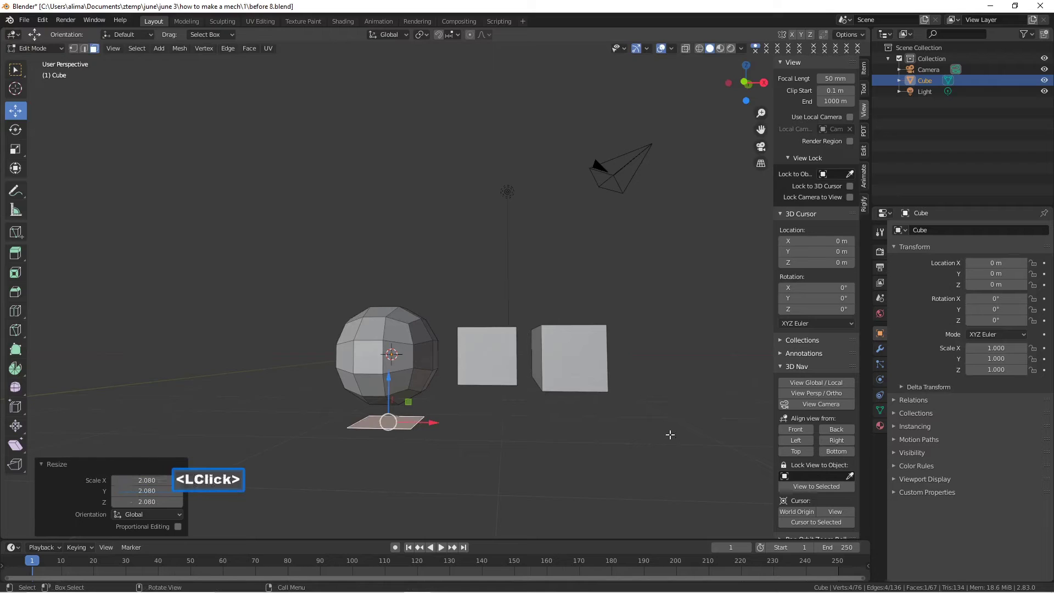
- Extrude the copied underside face about 0.88 m downward along Z and save the scene as before 9.blend
{"action": "key", "text": "e"}
{"action": "key", "text": "z"}
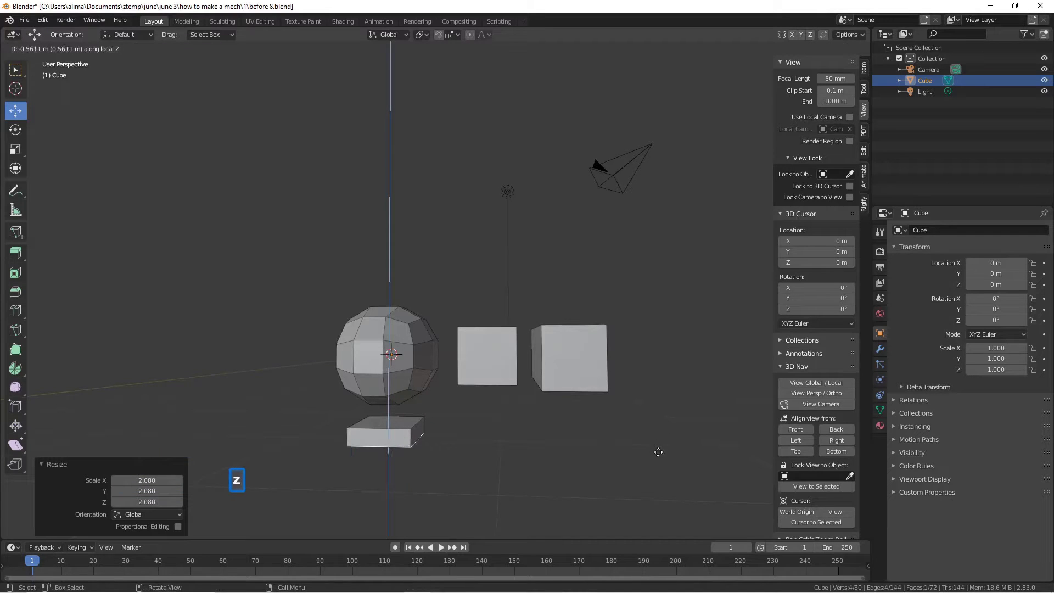
{"action": "left_click", "coordinate": [645, 459]}
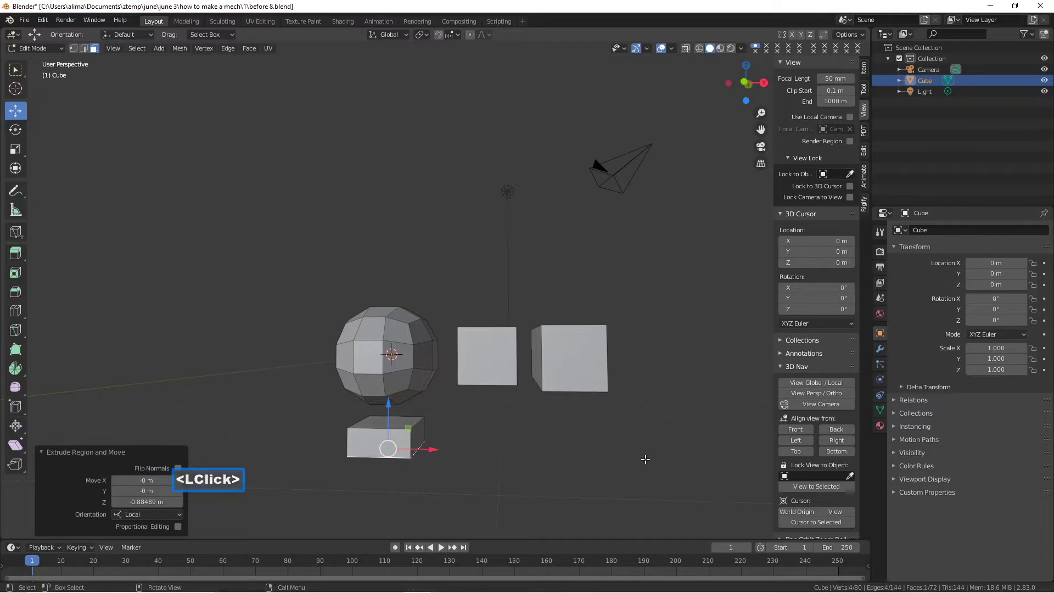
{"action": "key", "text": "Pause"}
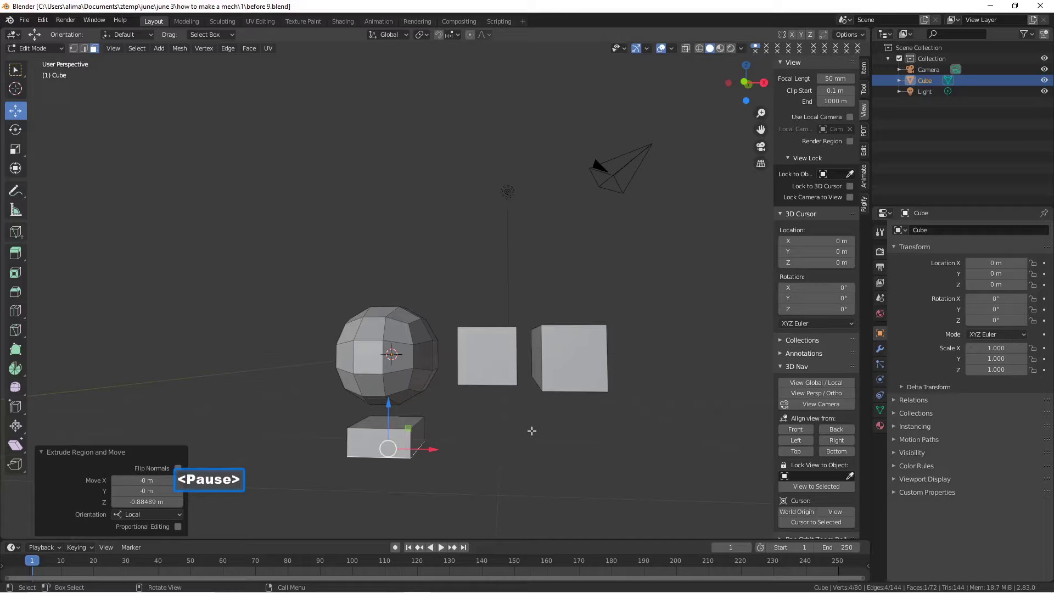
{"action": "left_click", "coordinate": [531, 431]}
- Duplicate the underside face of the block beside the body and move the copy about -0.60 m along Z
{"action": "middle_click_drag", "start_coordinate": [531, 430], "coordinate": [498, 406]}
{"action": "left_click", "coordinate": [498, 376]}
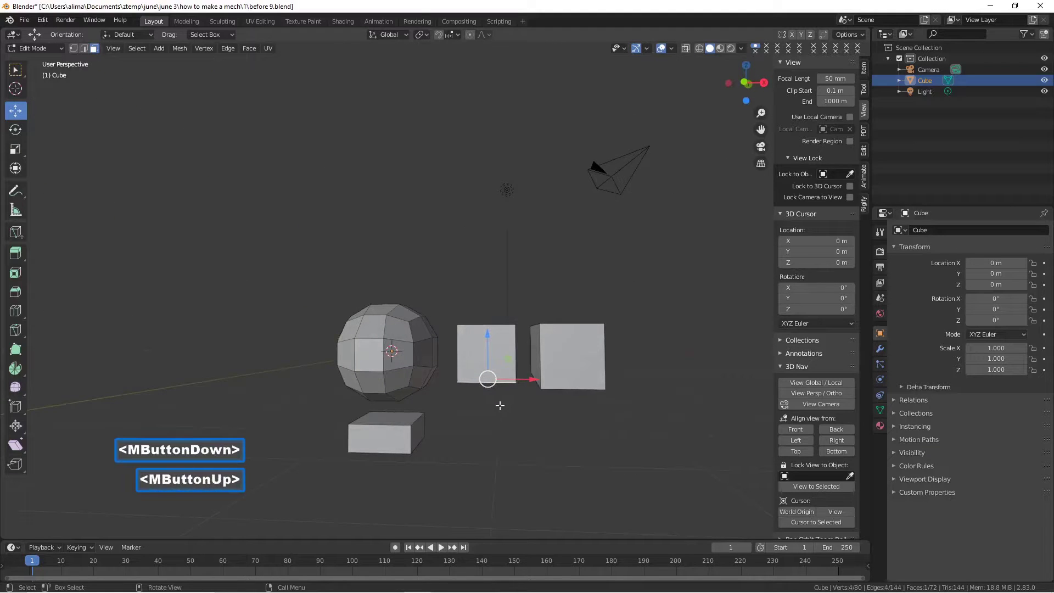
{"action": "key", "text": "shift+d"}
{"action": "right_click", "coordinate": [498, 405]}
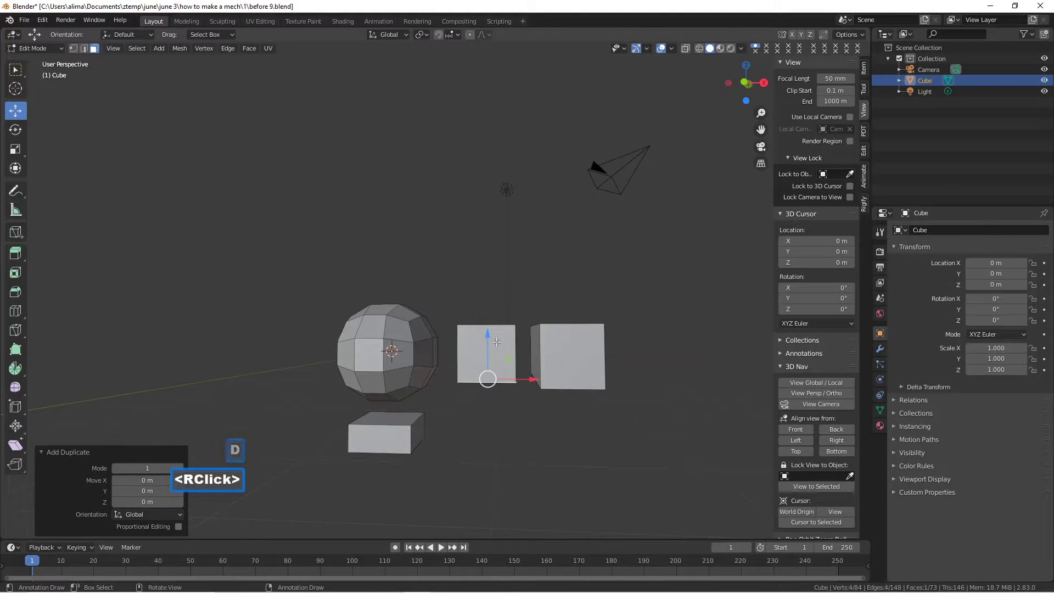
{"action": "left_click_drag", "start_coordinate": [488, 336], "coordinate": [521, 379]}
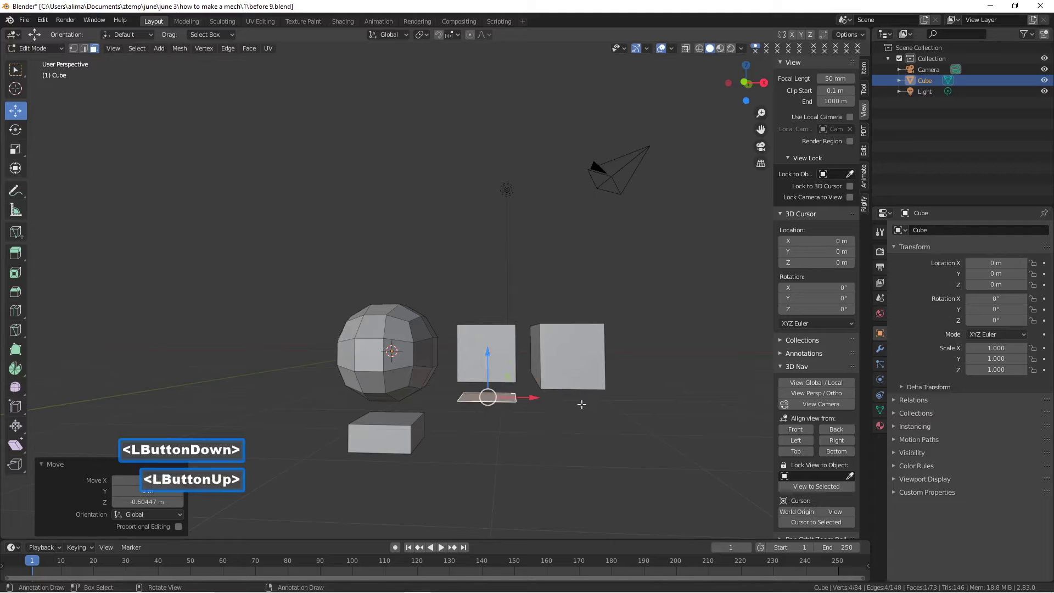
- Extrude the copied face about 3.19 m downward into a leg block and lower its end face another 1.1 m
{"action": "key", "text": "e"}
{"action": "key", "text": "z"}
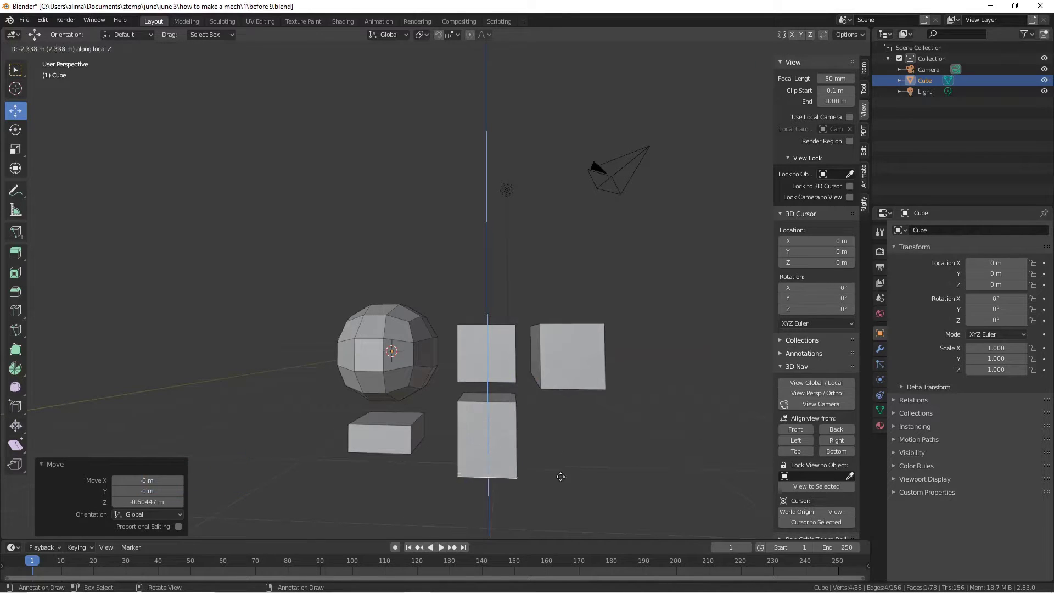
{"action": "left_click", "coordinate": [552, 497]}
{"action": "middle_click_drag", "start_coordinate": [611, 454], "coordinate": [532, 428]}
{"action": "scroll", "coordinate": [556, 426], "scroll_direction": "down", "scroll_amount": 1}
{"action": "scroll", "coordinate": [556, 426], "scroll_direction": "down", "scroll_amount": 1}
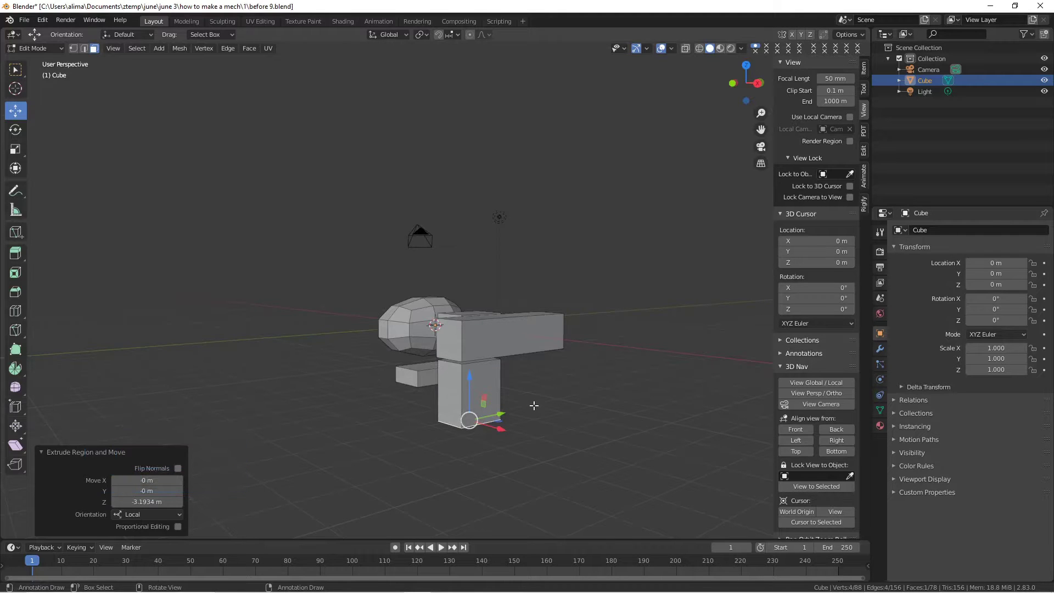
{"action": "left_click_drag", "start_coordinate": [468, 379], "coordinate": [470, 413]}
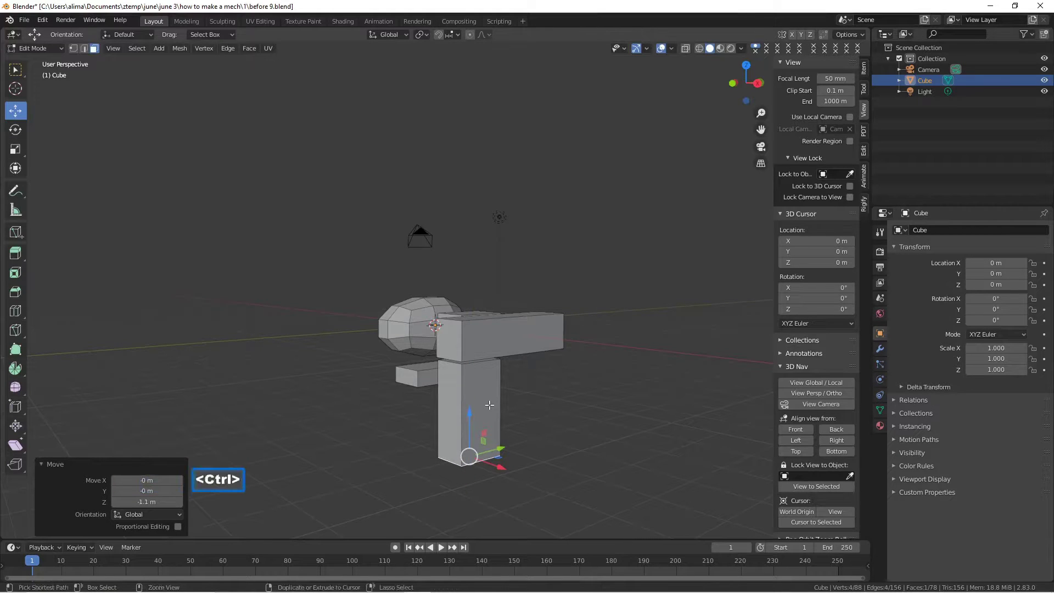
- Scale the entire linked leg block down slightly and shift it about -0.73 m along X toward the body
{"action": "key", "text": "ctrl+l"}
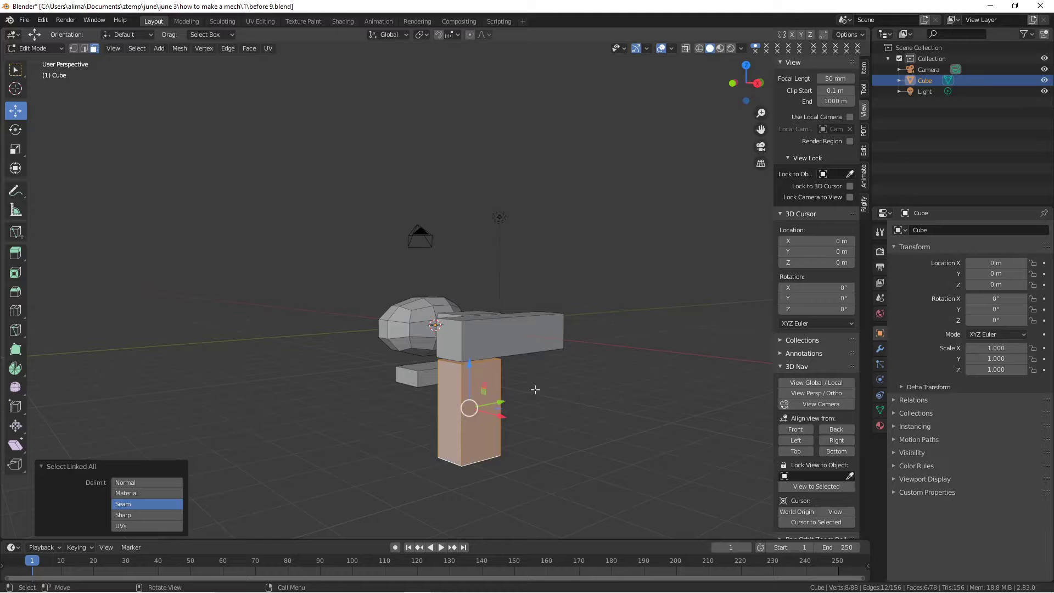
{"action": "key", "text": "s"}
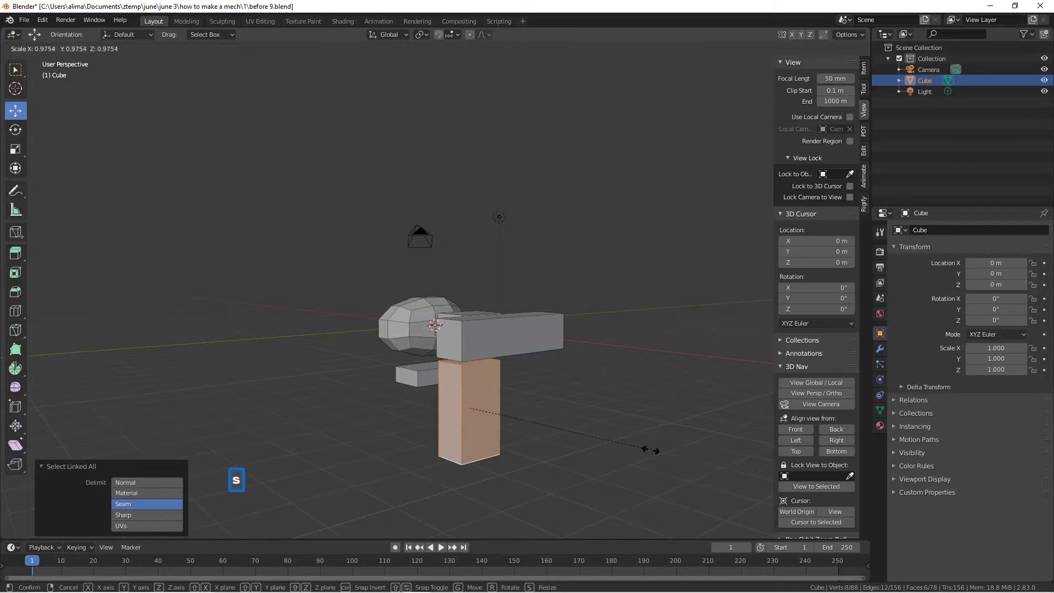
{"action": "left_click", "coordinate": [596, 444]}
{"action": "middle_click_drag", "start_coordinate": [511, 450], "coordinate": [565, 433]}
{"action": "left_click_drag", "start_coordinate": [522, 412], "coordinate": [499, 408]}
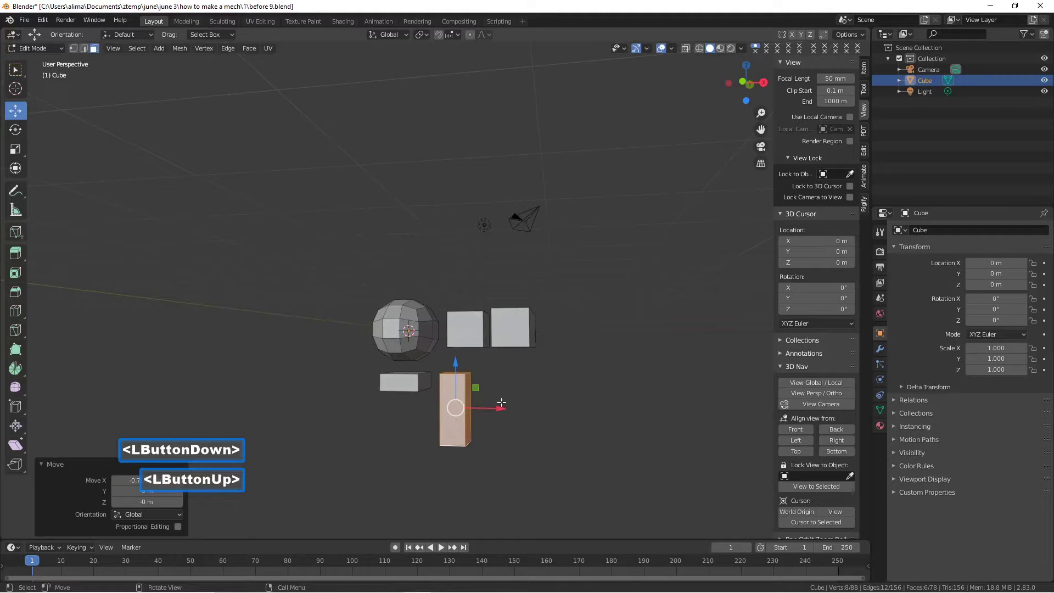
- Save successive versions of the scene as before 10.blend and before 11.blend
{"action": "scroll", "coordinate": [554, 400], "scroll_direction": "down", "scroll_amount": 1}
{"action": "key", "text": "ctrl+alt+s"}
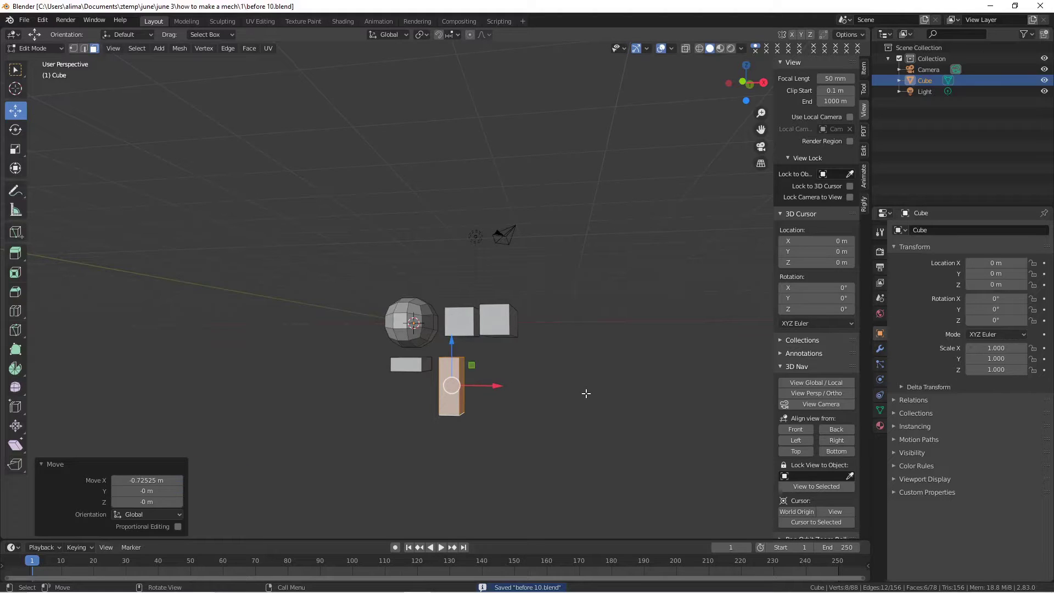
{"action": "scroll", "coordinate": [565, 392], "scroll_direction": "down", "scroll_amount": 1}
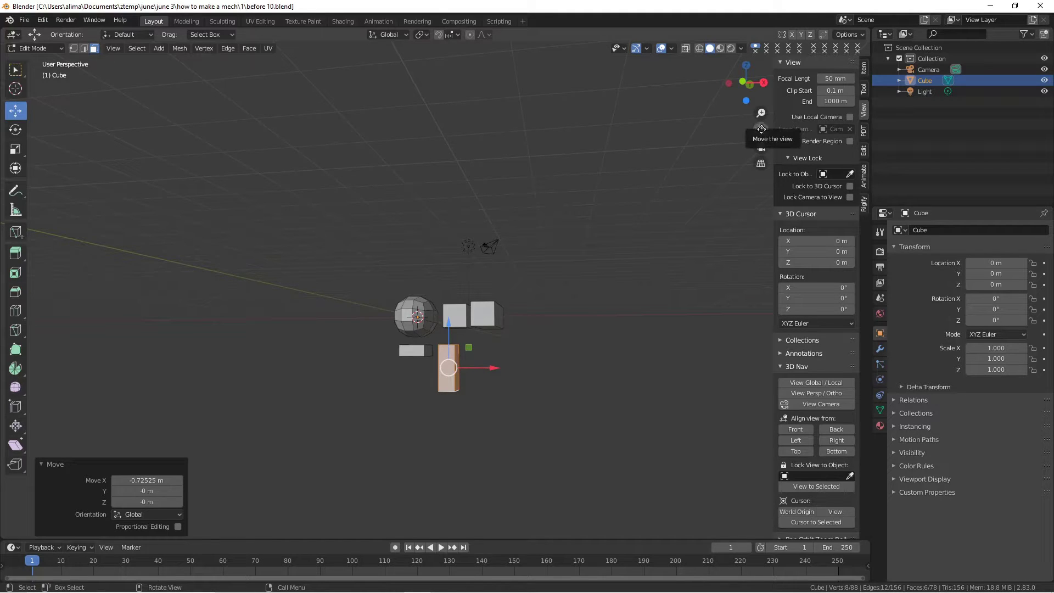
{"action": "left_click_drag", "start_coordinate": [761, 130], "coordinate": [637, 284]}
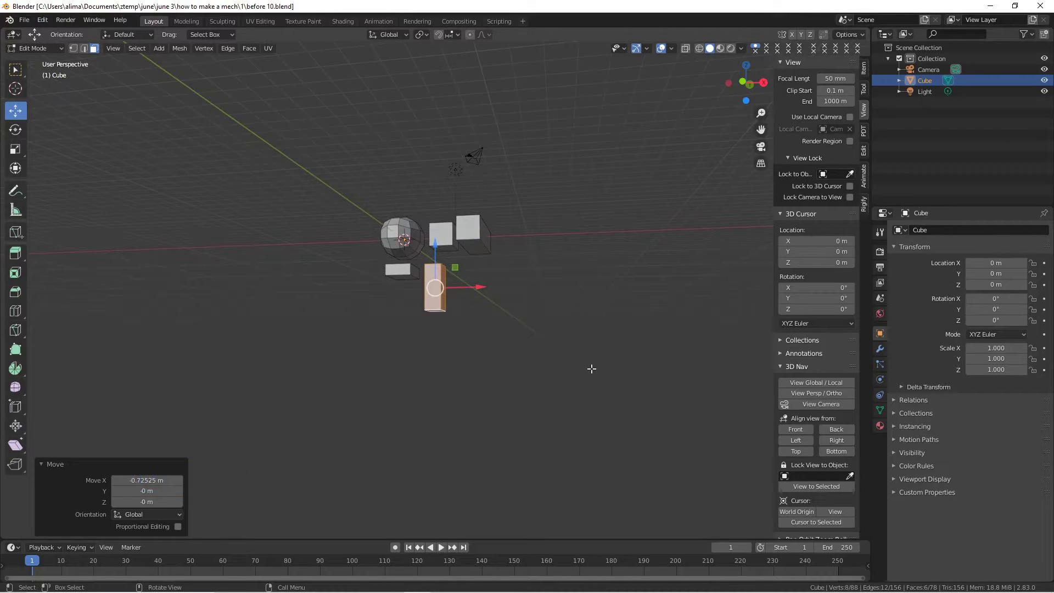
{"action": "key", "text": "Pause"}
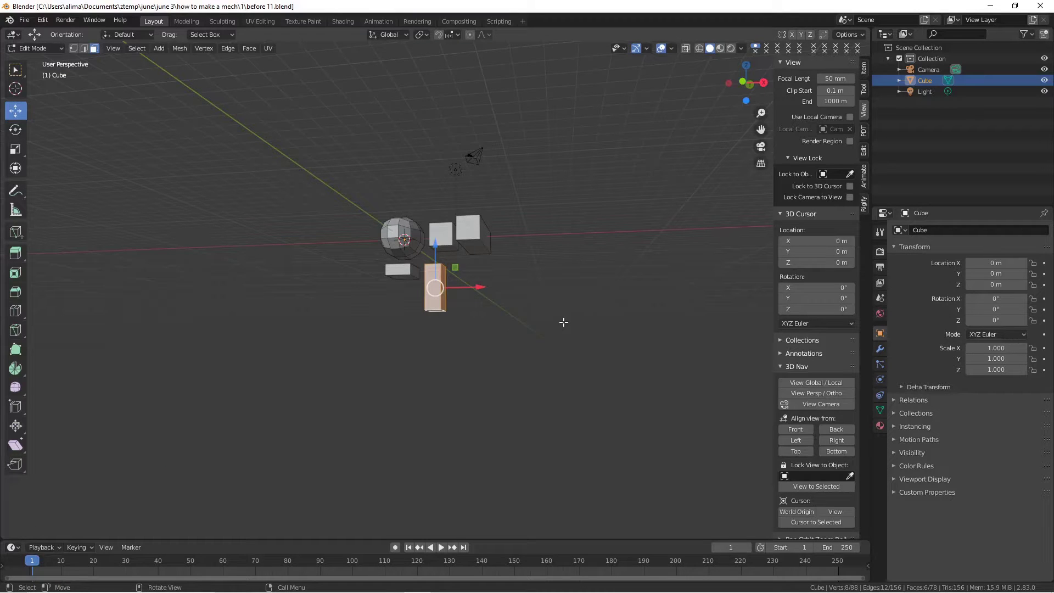
- Duplicate the leg block and move the copy about -4.48 m along Z, directly below the original
{"action": "key", "text": "shift+d"}
{"action": "right_click", "coordinate": [459, 342]}
{"action": "left_click_drag", "start_coordinate": [435, 246], "coordinate": [448, 304]}
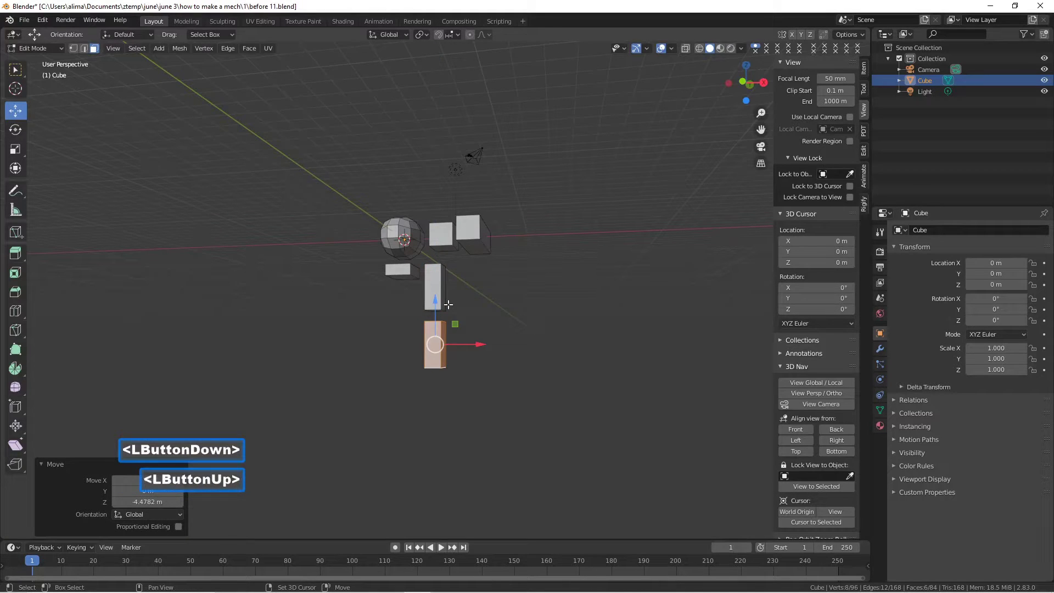
- Duplicate the lowest leg block twice more, moving the first copy about -4.78 m and the second about -5.14 m along Z
{"action": "key", "text": "shift+d"}
{"action": "right_click", "coordinate": [449, 304]}
{"action": "left_click_drag", "start_coordinate": [441, 296], "coordinate": [452, 362]}
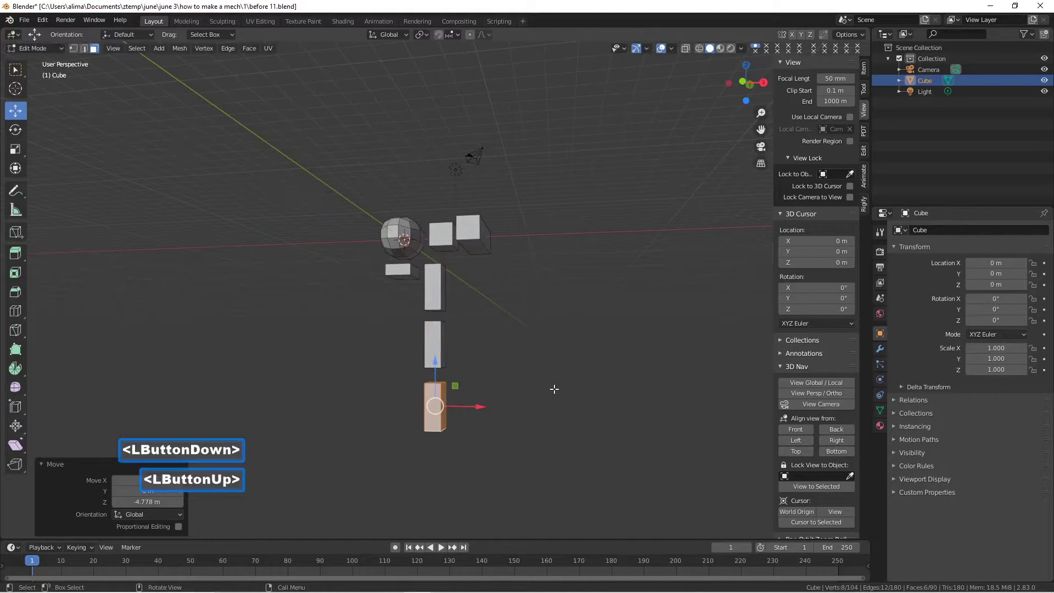
{"action": "key", "text": "shift"}
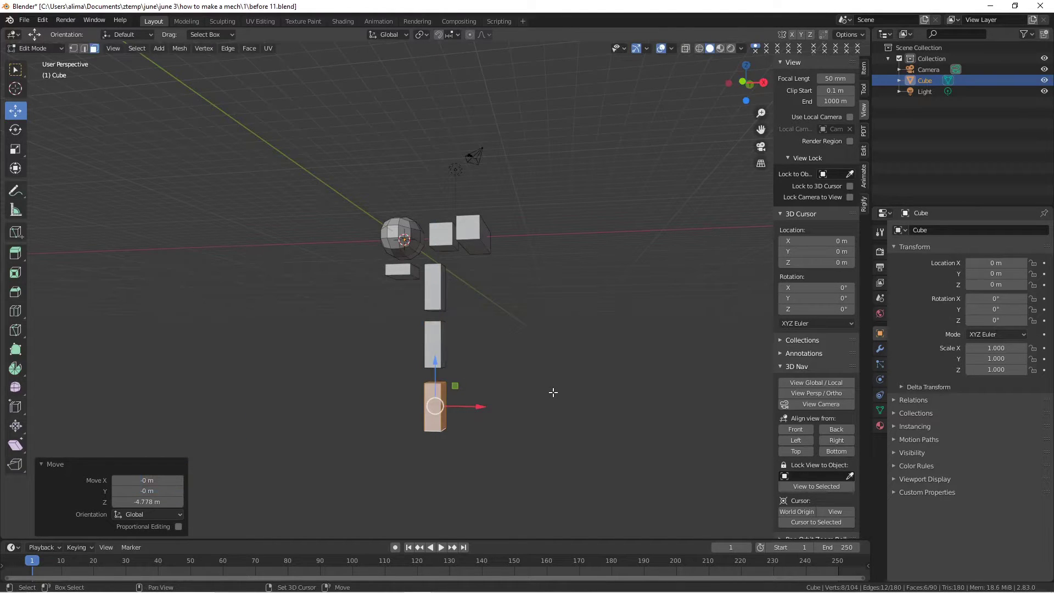
{"action": "key", "text": "shift+d"}
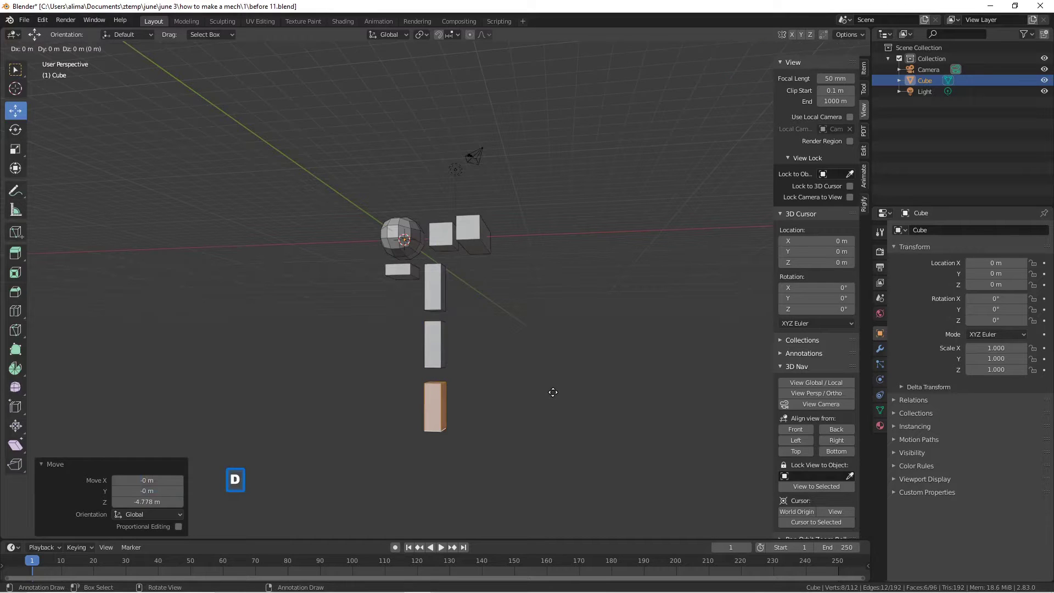
{"action": "right_click", "coordinate": [552, 392]}
{"action": "left_click_drag", "start_coordinate": [439, 361], "coordinate": [461, 436]}
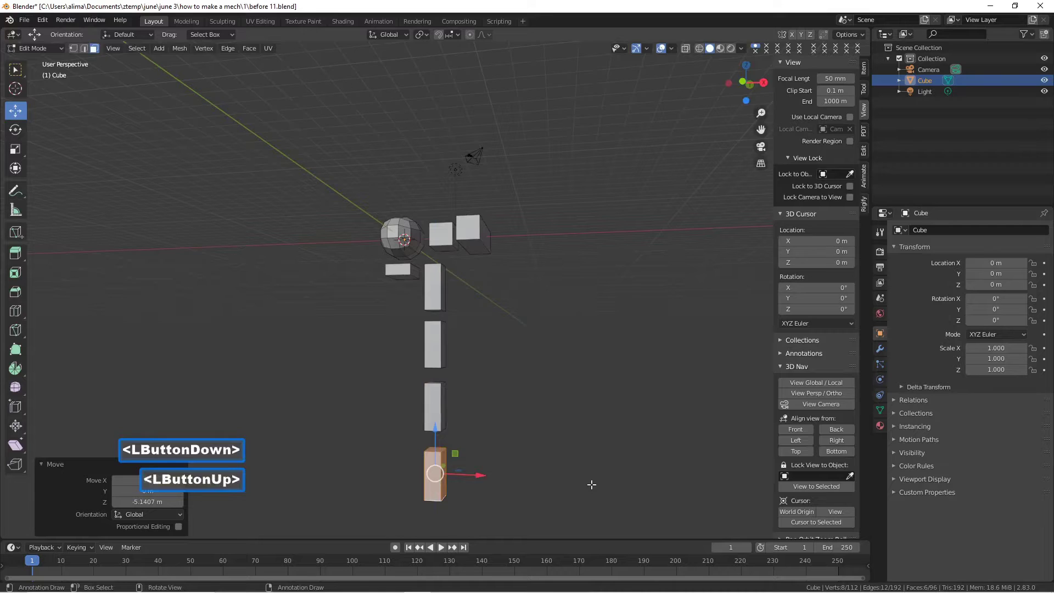
- Flatten the lowest block to about 0.24 along Z, enlarge it uniformly, and raise it slightly to form the foot
{"action": "key", "text": "s"}
{"action": "key", "text": "z"}
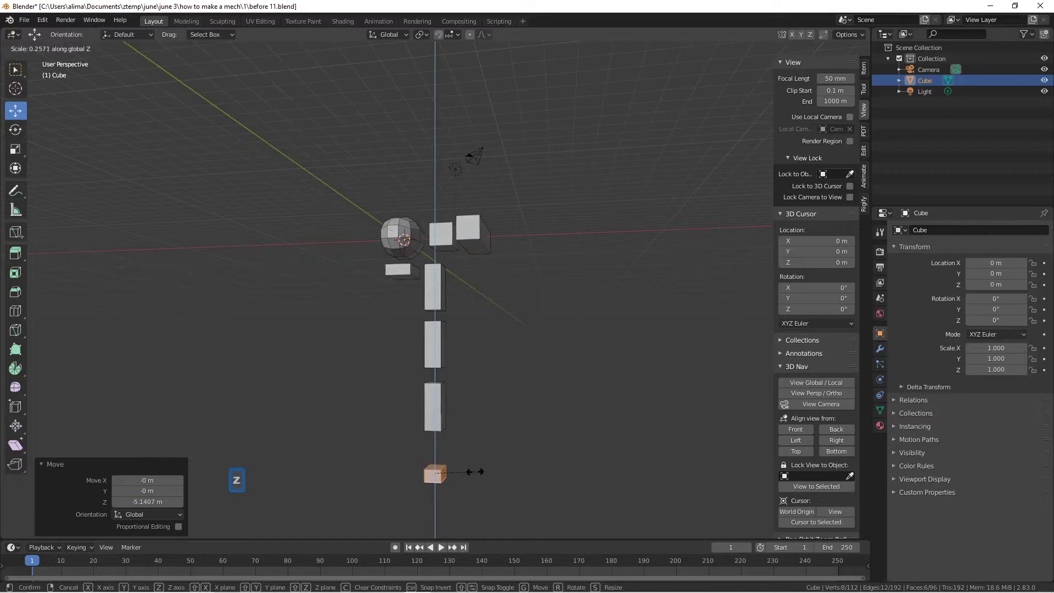
{"action": "left_click", "coordinate": [475, 471]}
{"action": "key", "text": "s"}
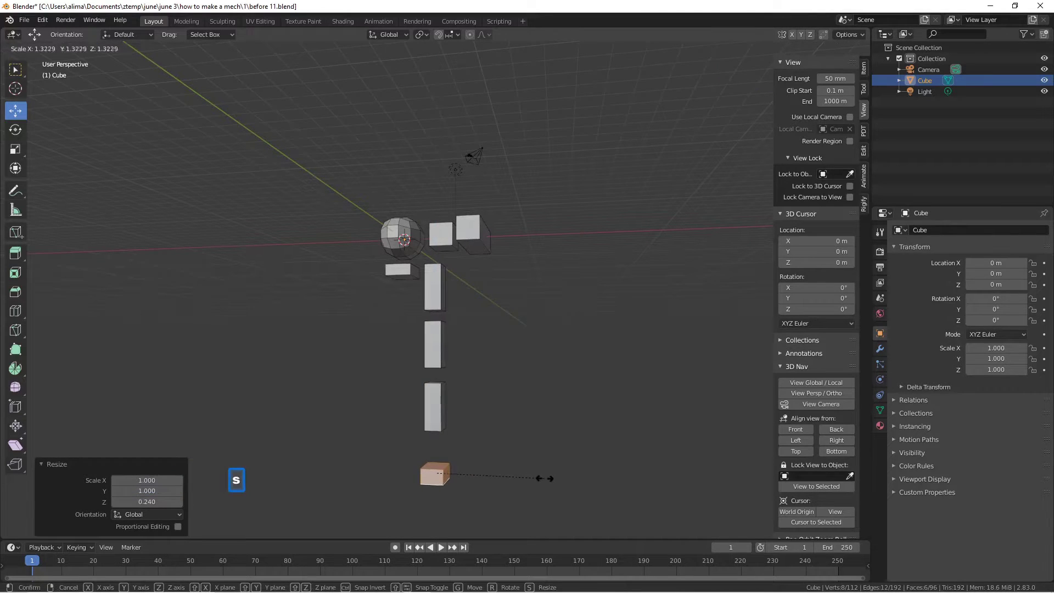
{"action": "left_click", "coordinate": [573, 477]}
{"action": "left_click_drag", "start_coordinate": [437, 431], "coordinate": [450, 422]}
{"action": "left_click", "coordinate": [571, 470]}
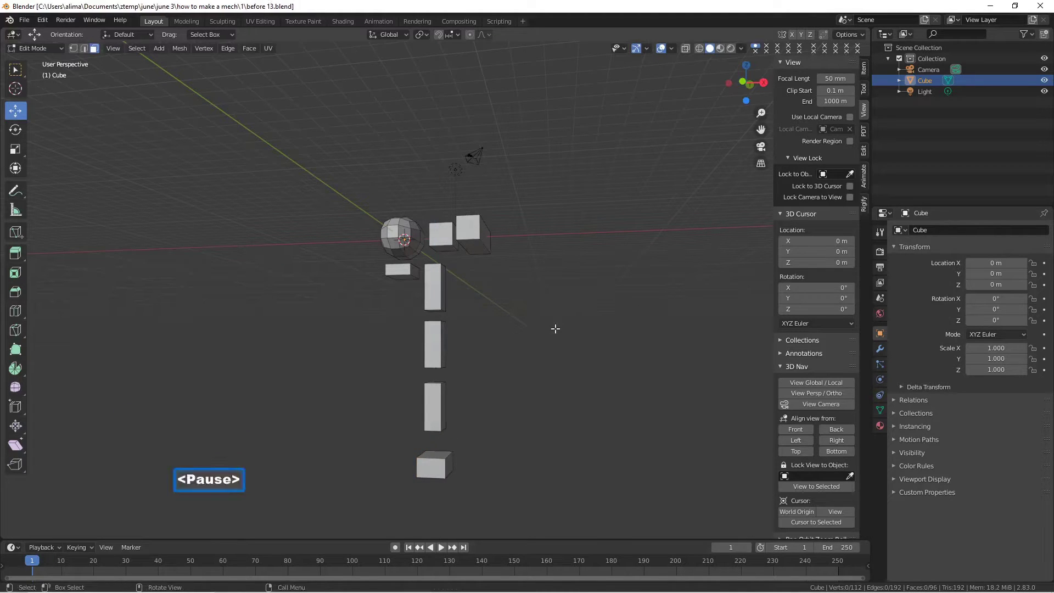
- Rotate the entire linked top leg block about -38.5° around the global X axis
{"action": "middle_click_drag", "start_coordinate": [551, 326], "coordinate": [508, 317]}
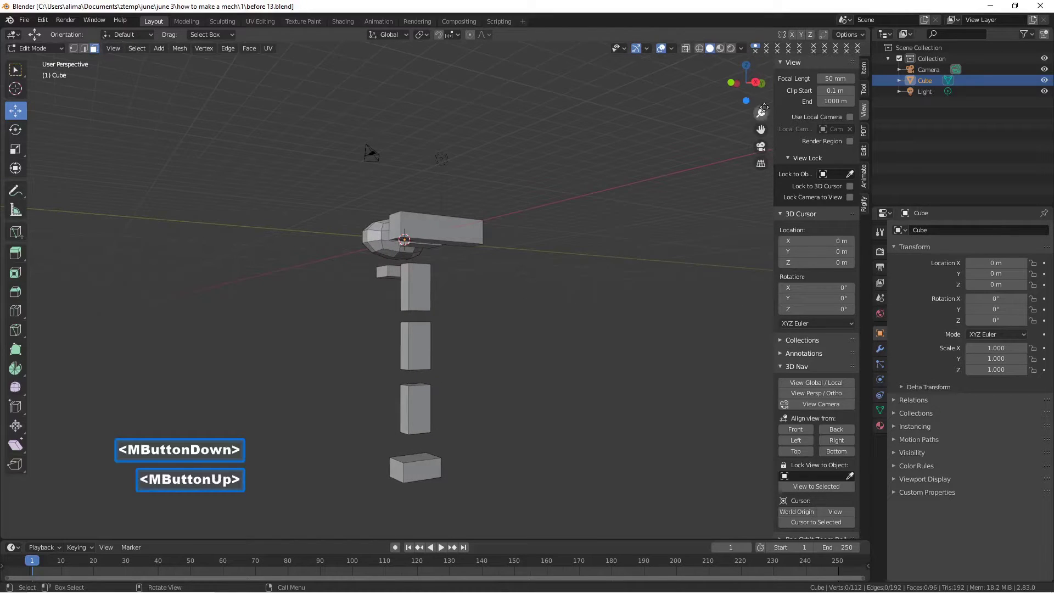
{"action": "left_click_drag", "start_coordinate": [760, 130], "coordinate": [741, 69]}
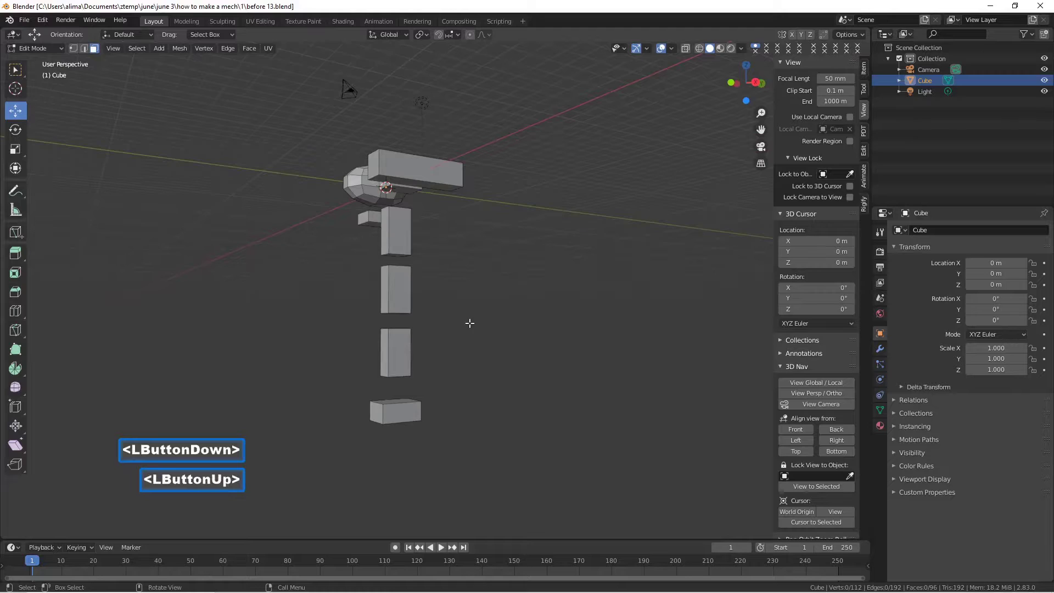
{"action": "scroll", "coordinate": [469, 322], "scroll_direction": "up", "scroll_amount": 2}
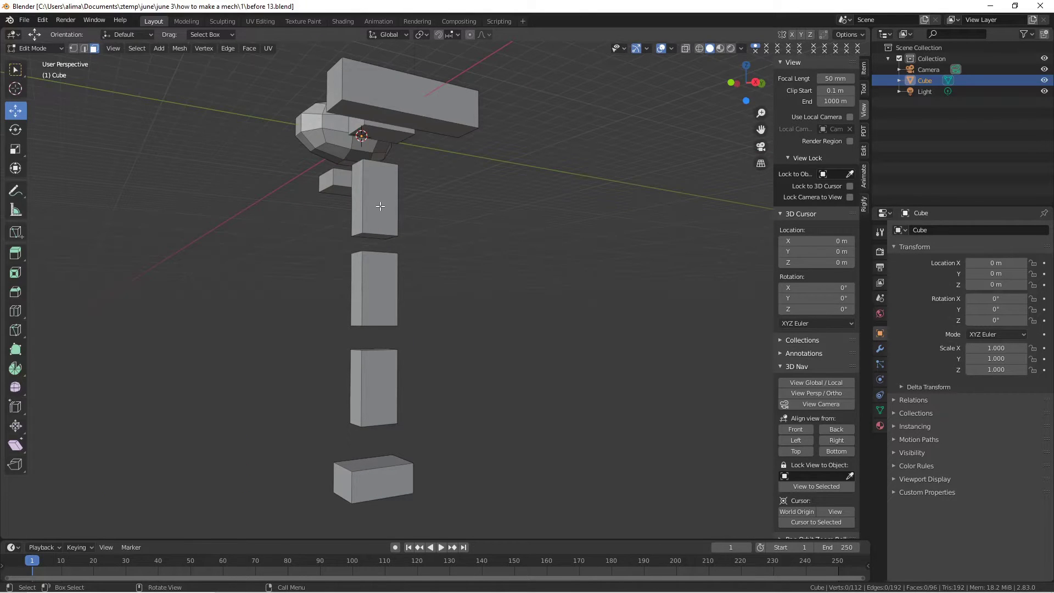
{"action": "key", "text": "l"}
{"action": "middle_click_drag", "start_coordinate": [495, 179], "coordinate": [465, 203]}
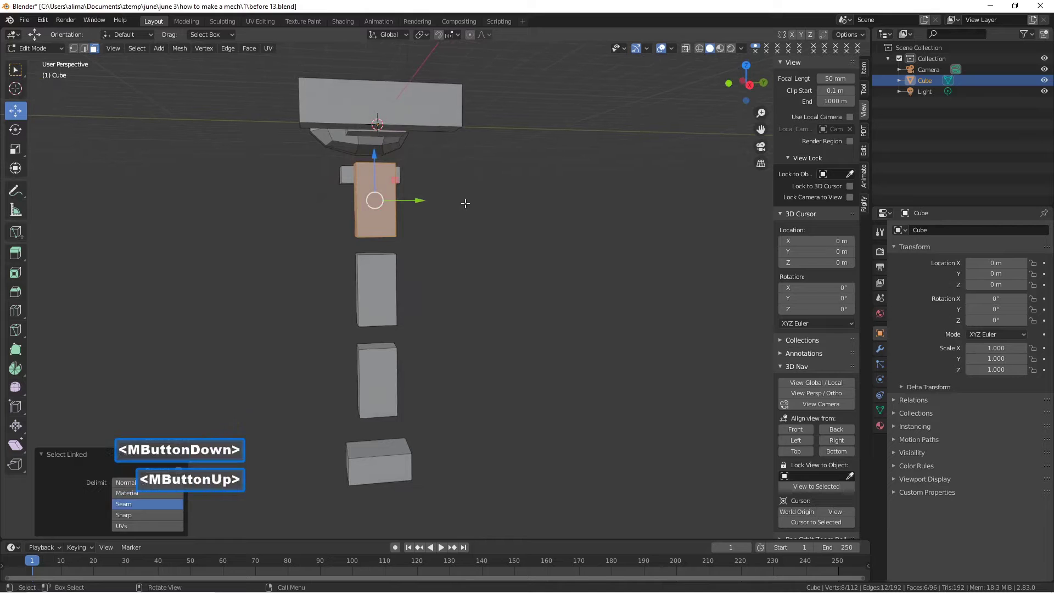
{"action": "key", "text": "r"}
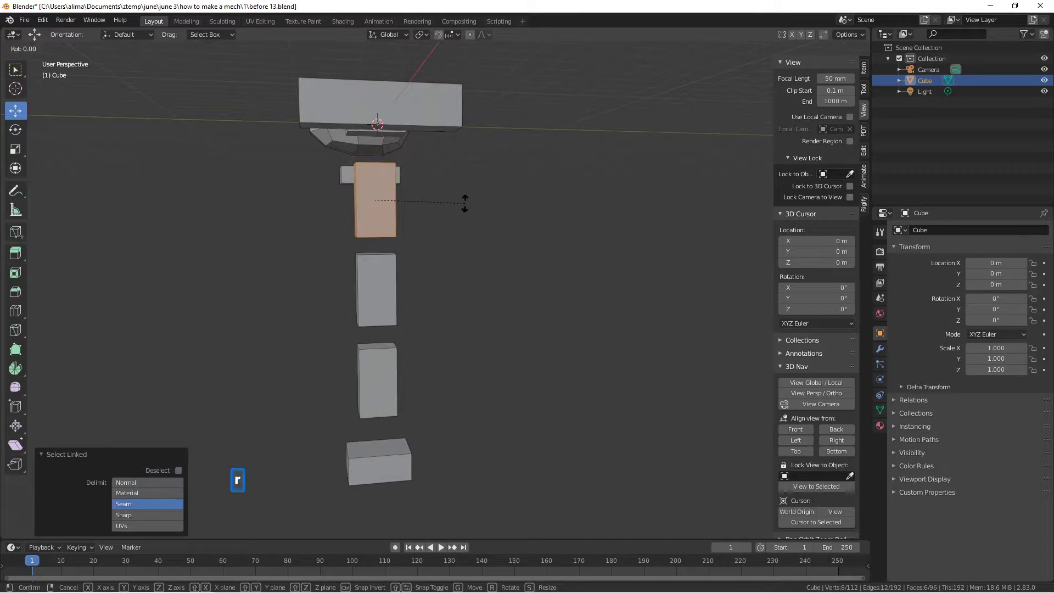
{"action": "key", "text": "x"}
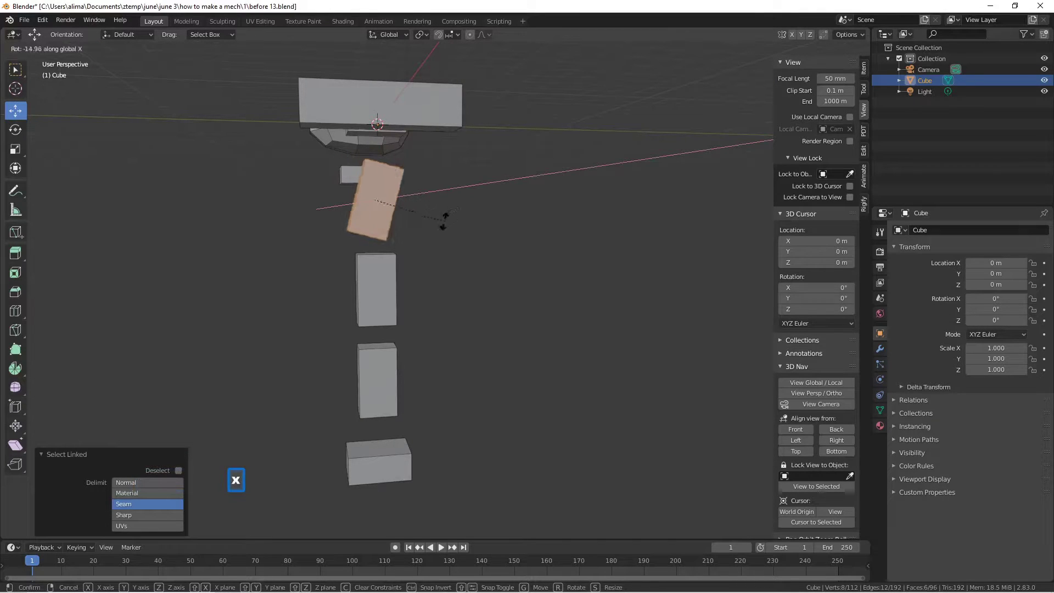
{"action": "left_click", "coordinate": [412, 227]}
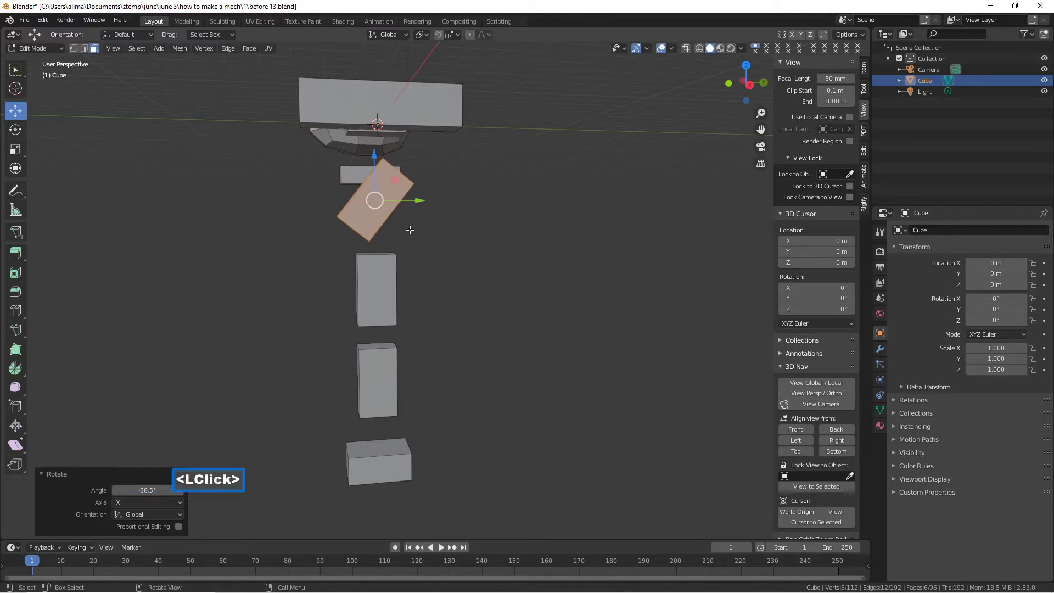
{"action": "mouse_move", "coordinate": [452, 219]}
{"action": "middle_mouse_down"}
{"action": "mouse_move", "coordinate": [426, 228]}
{"action": "mouse_move", "coordinate": [451, 232]}
{"action": "middle_mouse_up"}
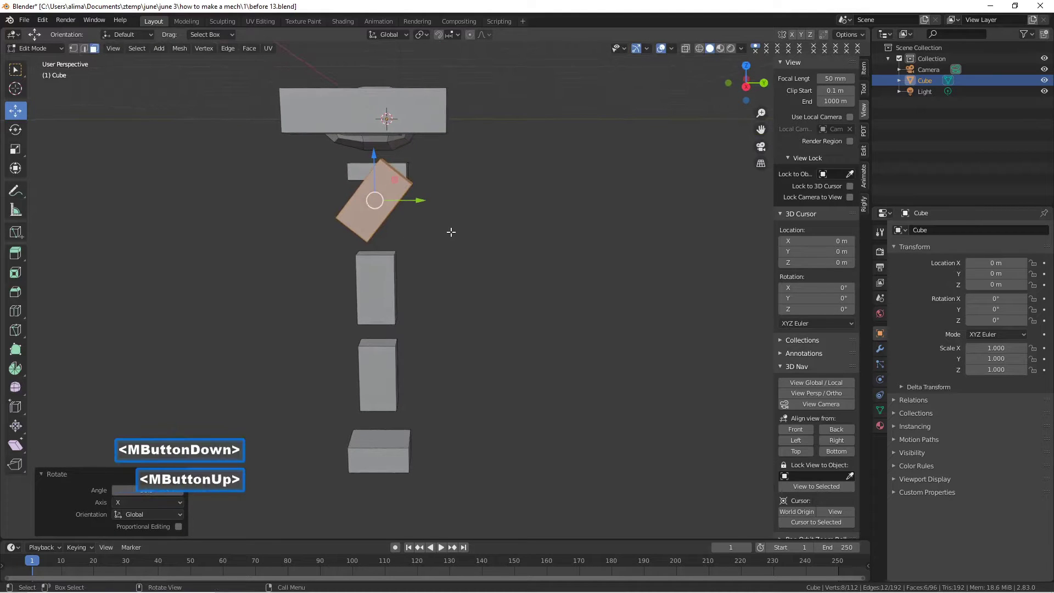
{"action": "left_click", "coordinate": [452, 233]}
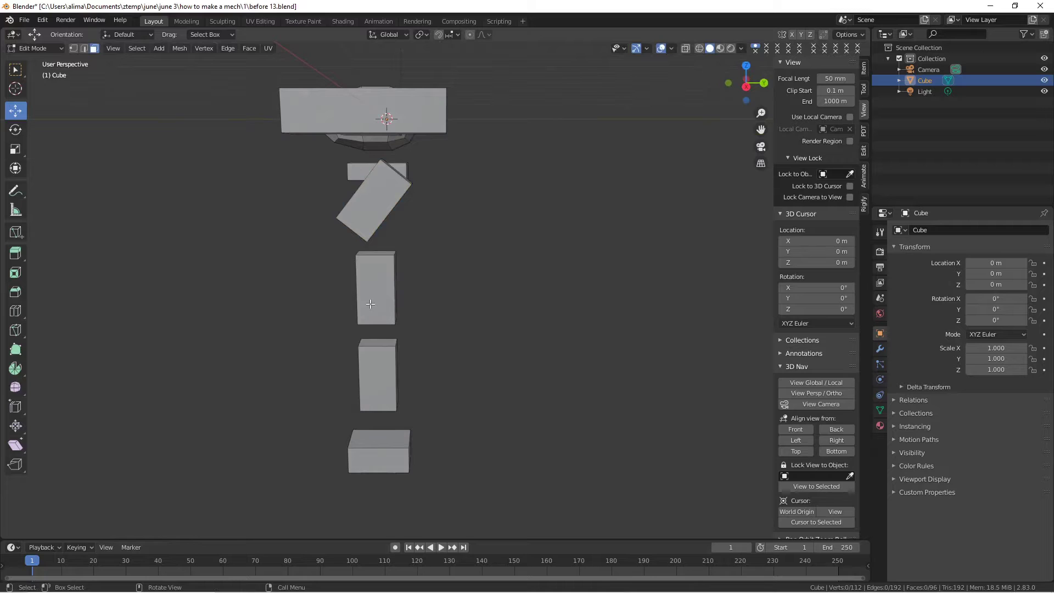
- Rotate the entire second leg block around the global X axis, tilting it opposite to the block above
{"action": "key", "text": "l"}
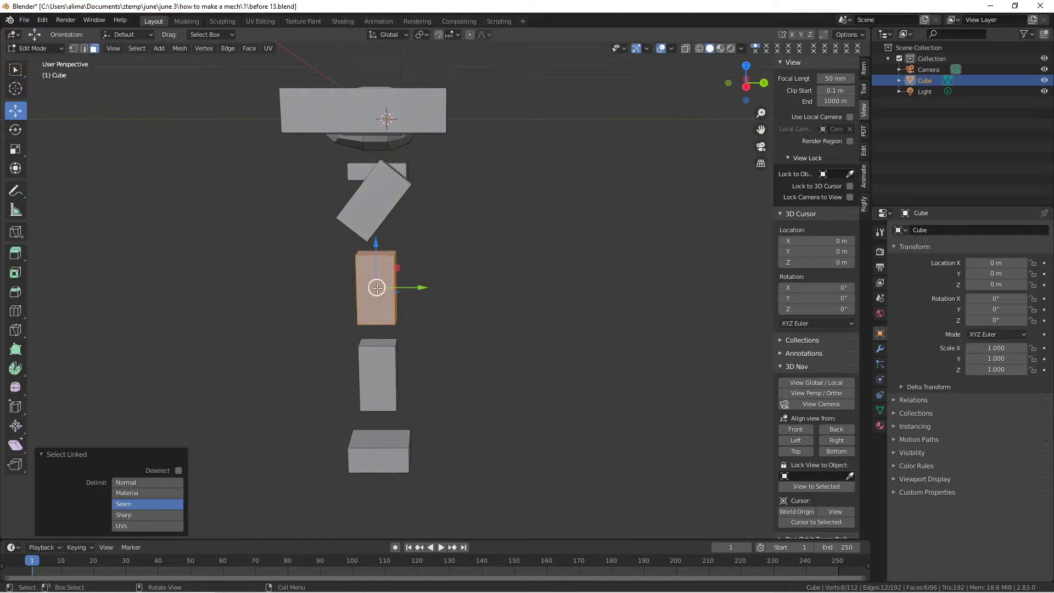
{"action": "middle_click_drag", "start_coordinate": [443, 284], "coordinate": [460, 283]}
{"action": "key", "text": "r"}
{"action": "key", "text": "x"}
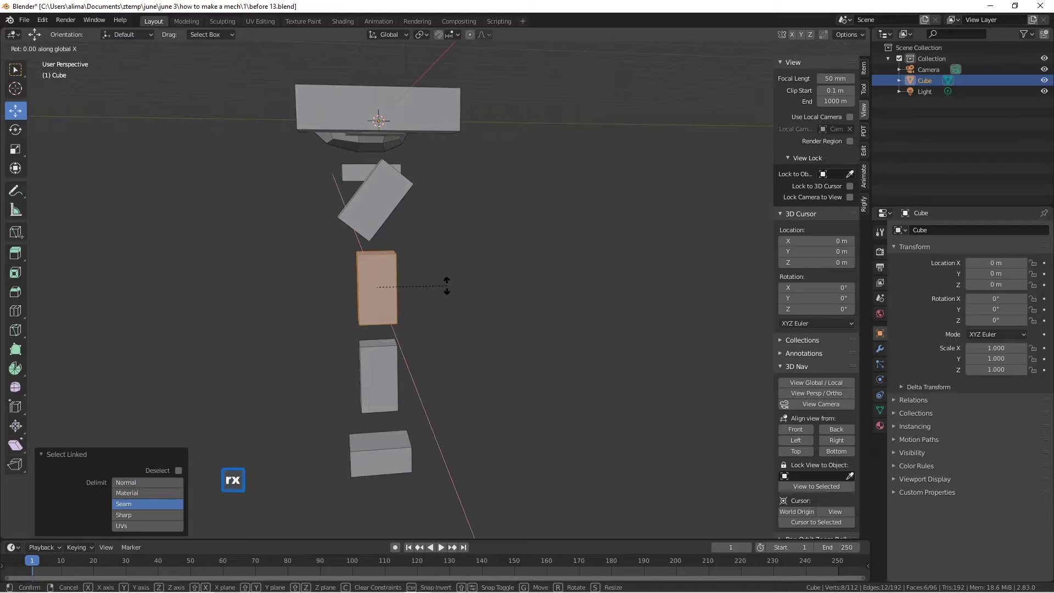
{"action": "left_click", "coordinate": [415, 247]}
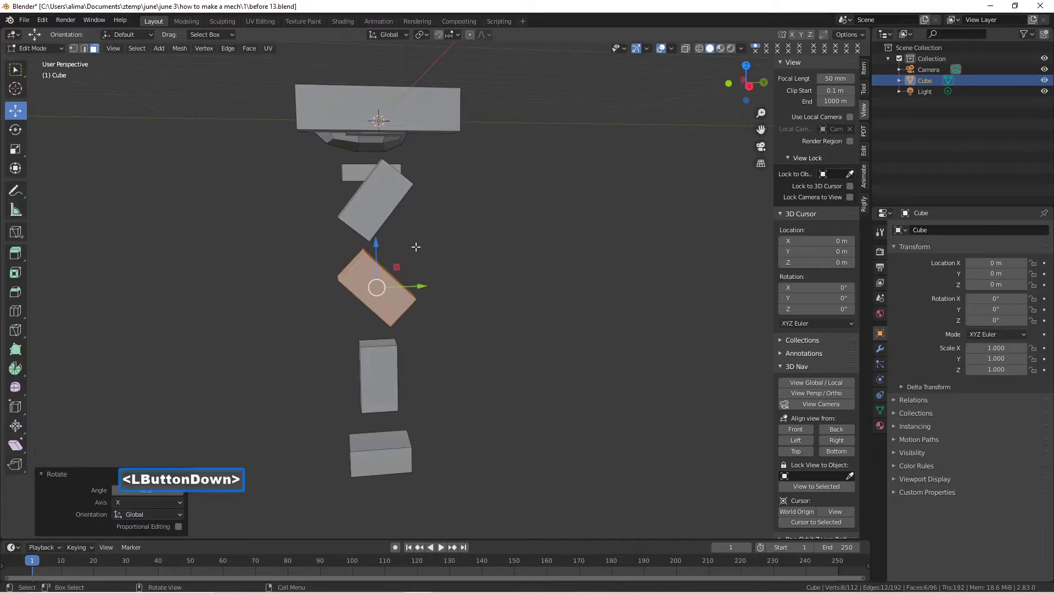
- Raise the tilted second leg block about 2.43 m along Z to overlap the upper block, and save as before 18.blend
{"action": "left_click", "coordinate": [376, 246]}
{"action": "left_click_drag", "start_coordinate": [376, 245], "coordinate": [366, 196]}
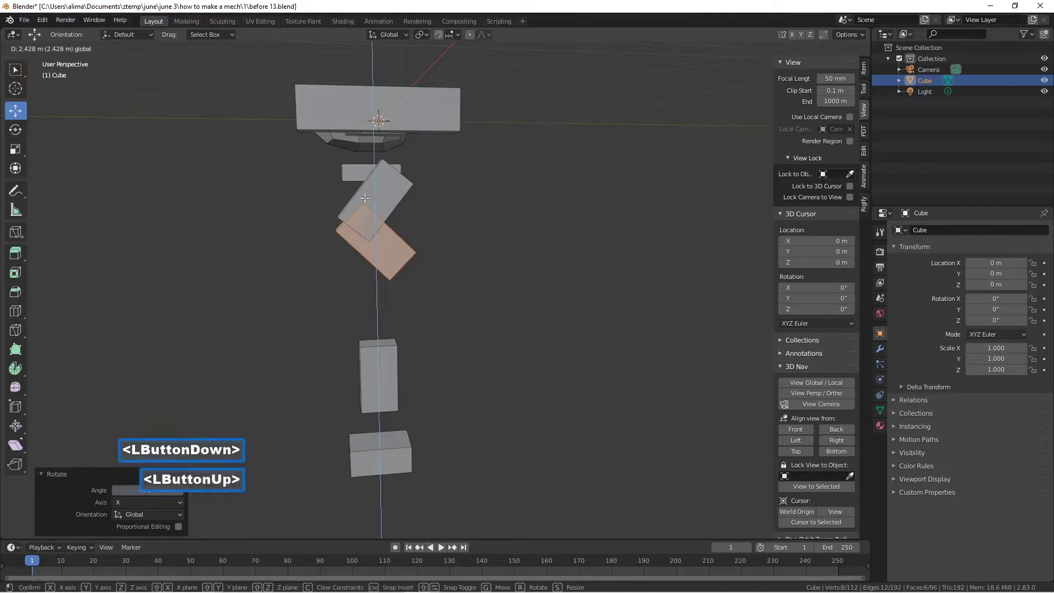
{"action": "left_click", "coordinate": [483, 280]}
{"action": "key", "text": "Pause"}
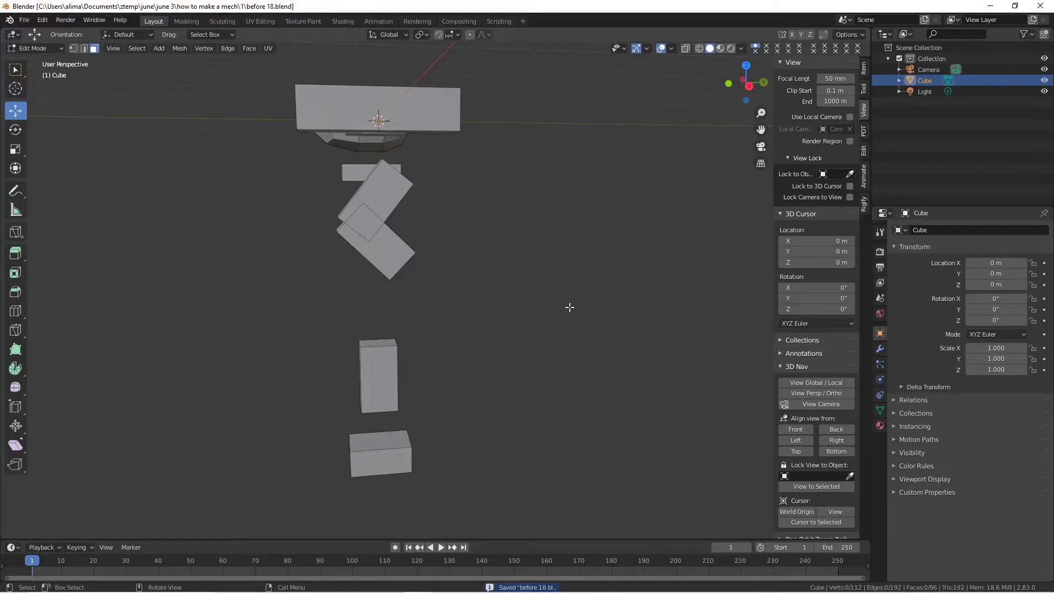
- Move the untilted third leg block about 7.85 m along Y, out of the leg column
{"action": "double_click", "coordinate": [387, 378]}
{"action": "left_click_drag", "start_coordinate": [404, 378], "coordinate": [554, 346]}
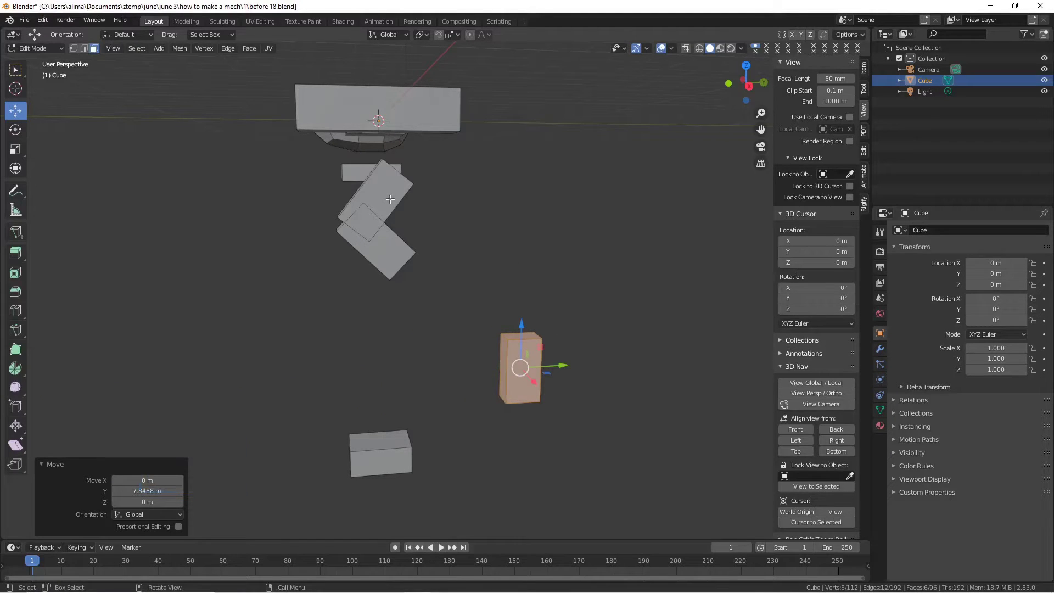
{"action": "left_click", "coordinate": [493, 221]}
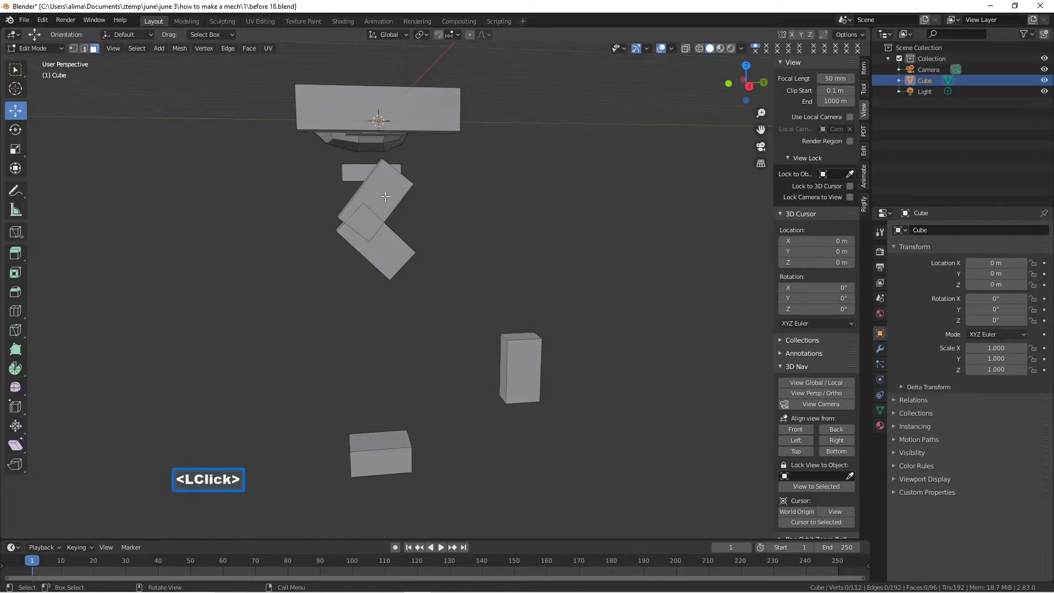
- Duplicate the tilted top leg block, lower the copy along Z to overlap the second block's lower end, and save as before 19.blend
{"action": "key", "text": "l"}
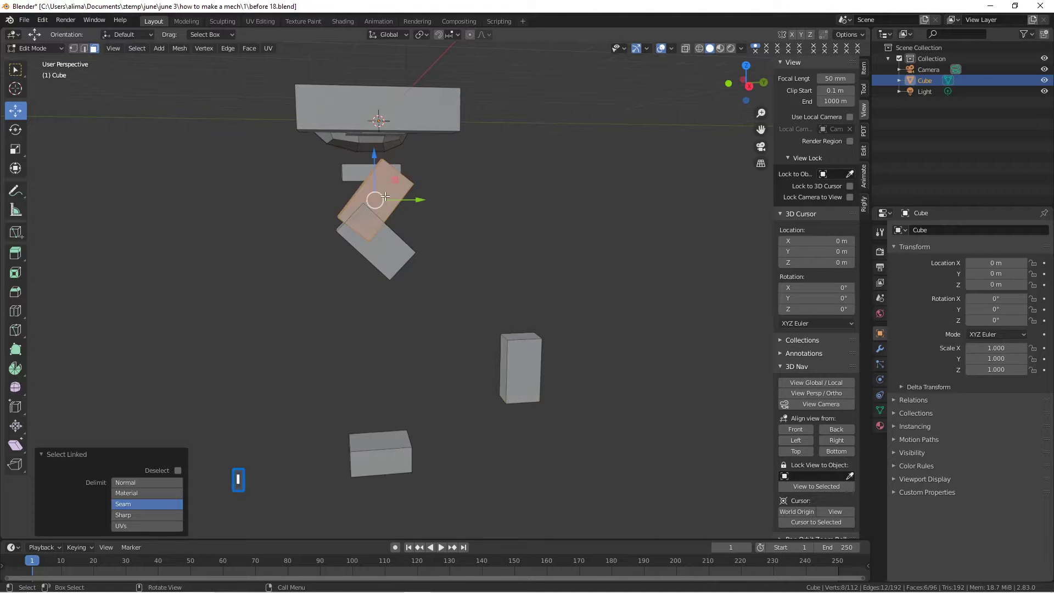
{"action": "key", "text": "shift+d"}
{"action": "right_click", "coordinate": [385, 196]}
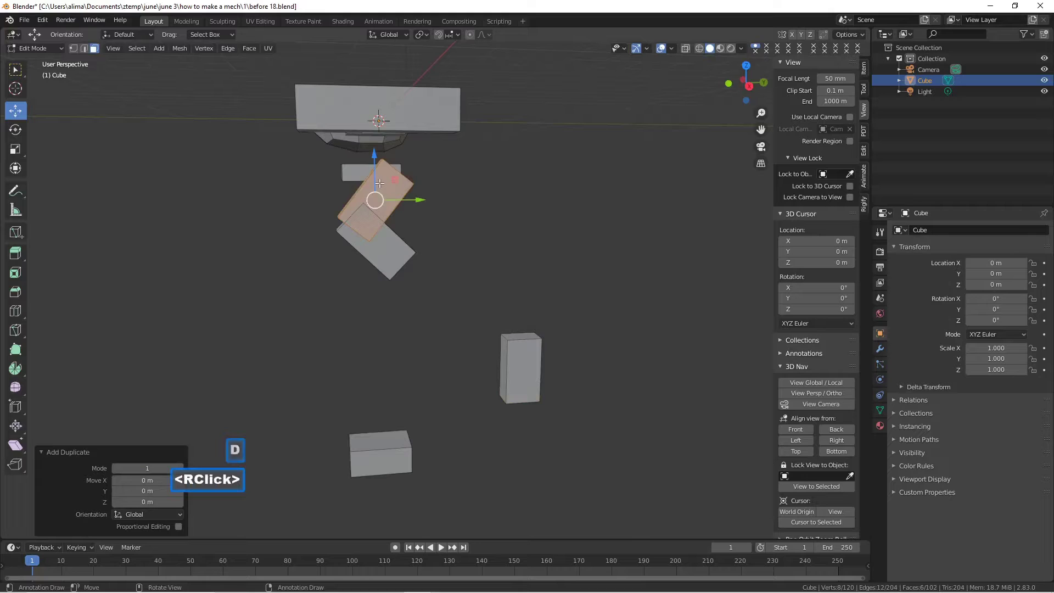
{"action": "left_click_drag", "start_coordinate": [377, 159], "coordinate": [377, 227]}
{"action": "left_click", "coordinate": [491, 282]}
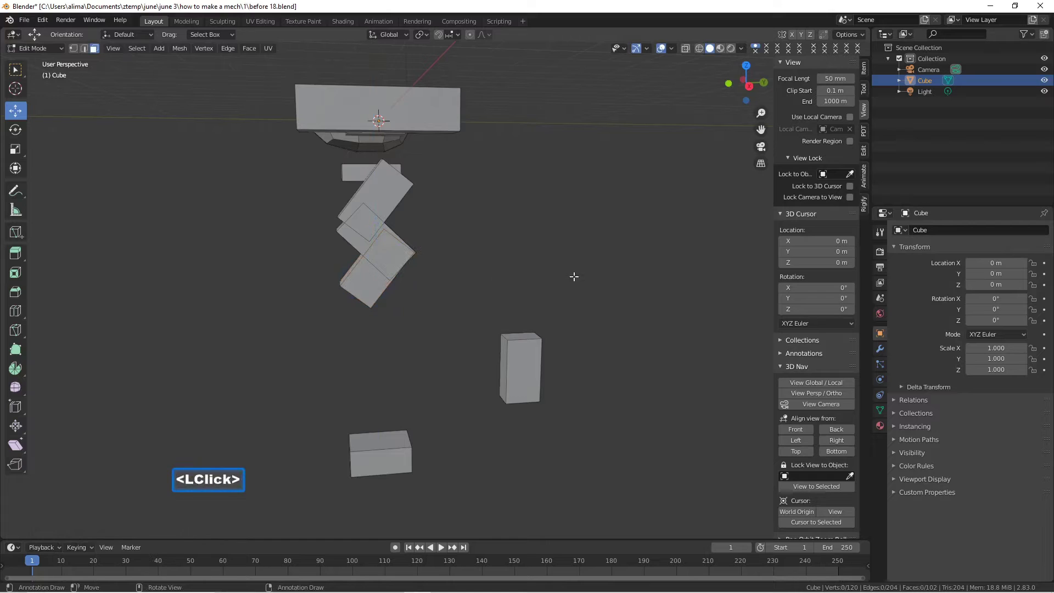
{"action": "key", "text": "Pause"}
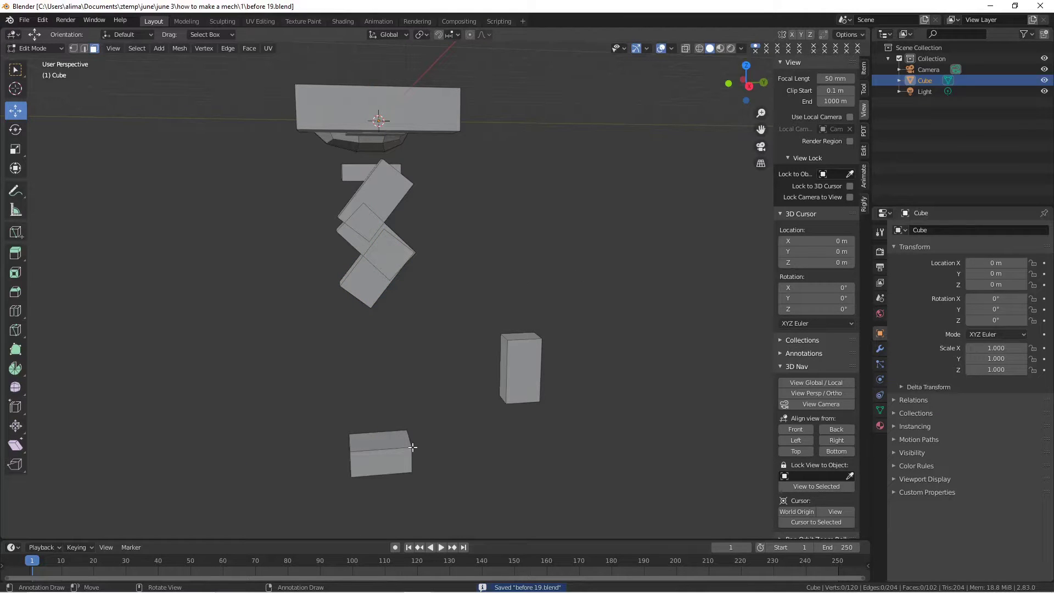
- Move the foot block about 7.55 m up along Z and -0.949 m along Y, under the lowest tilted leg block
{"action": "key", "text": "l"}
{"action": "left_click_drag", "start_coordinate": [380, 406], "coordinate": [378, 271]}
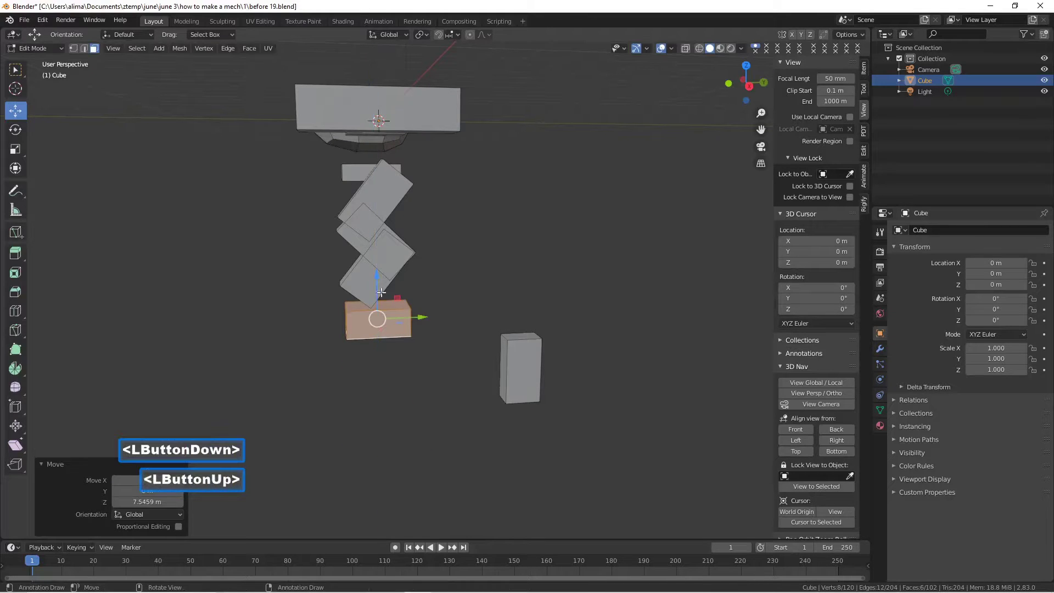
{"action": "left_click_drag", "start_coordinate": [422, 315], "coordinate": [431, 430]}
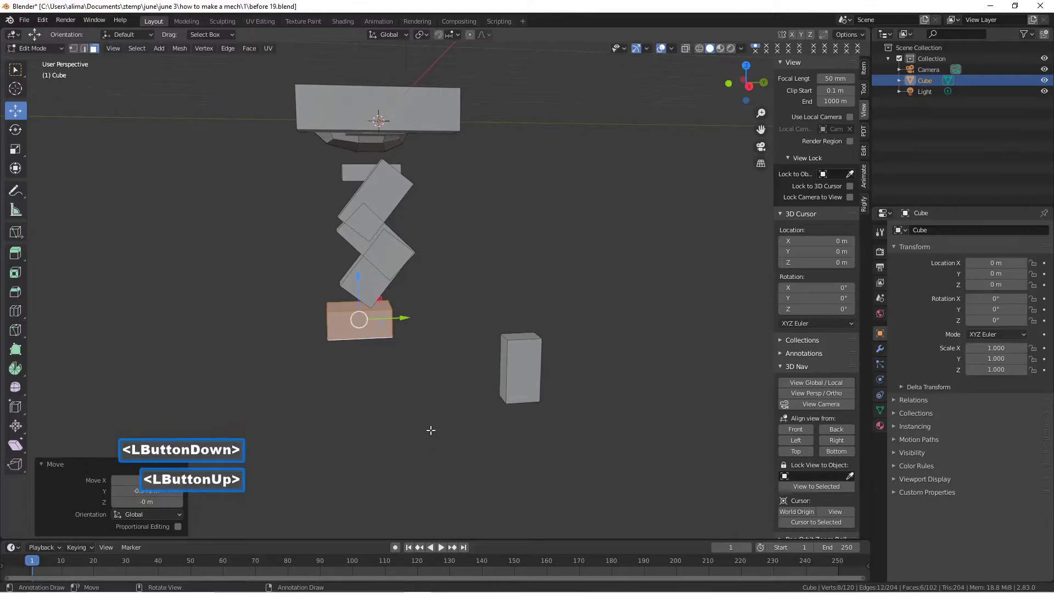
- Scale the foot block to about 0.365 along Z and save the scene as before 21.blend
{"action": "key", "text": "s"}
{"action": "key", "text": "z"}
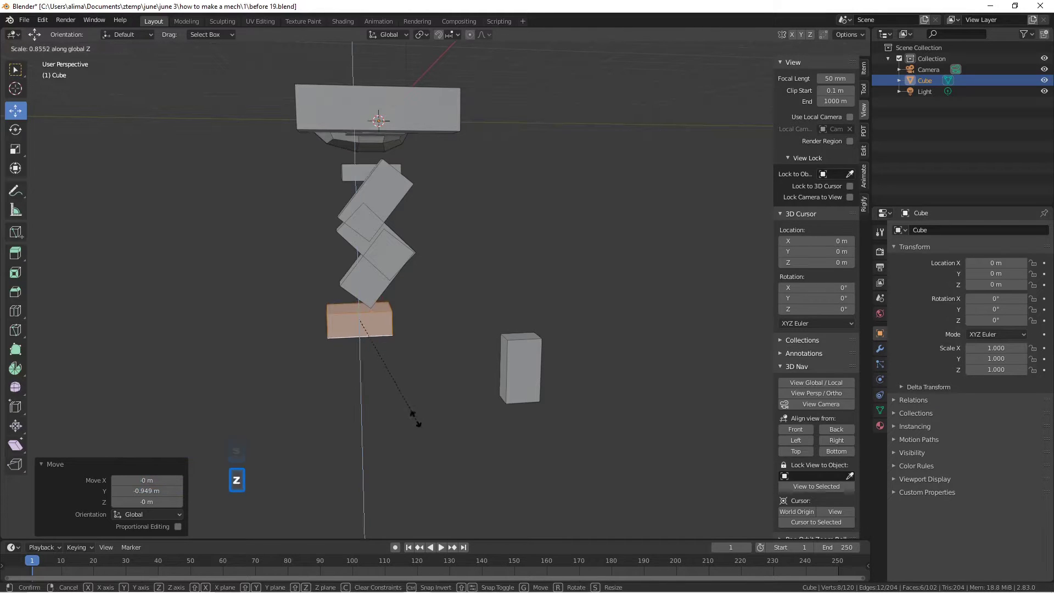
{"action": "left_click", "coordinate": [372, 365]}
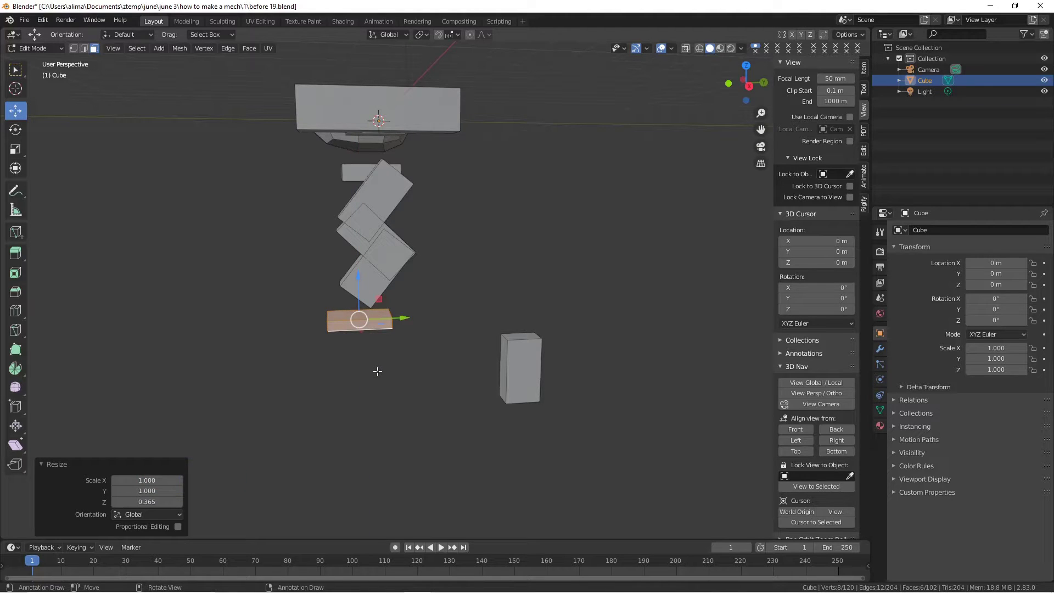
{"action": "key", "text": "Pause"}
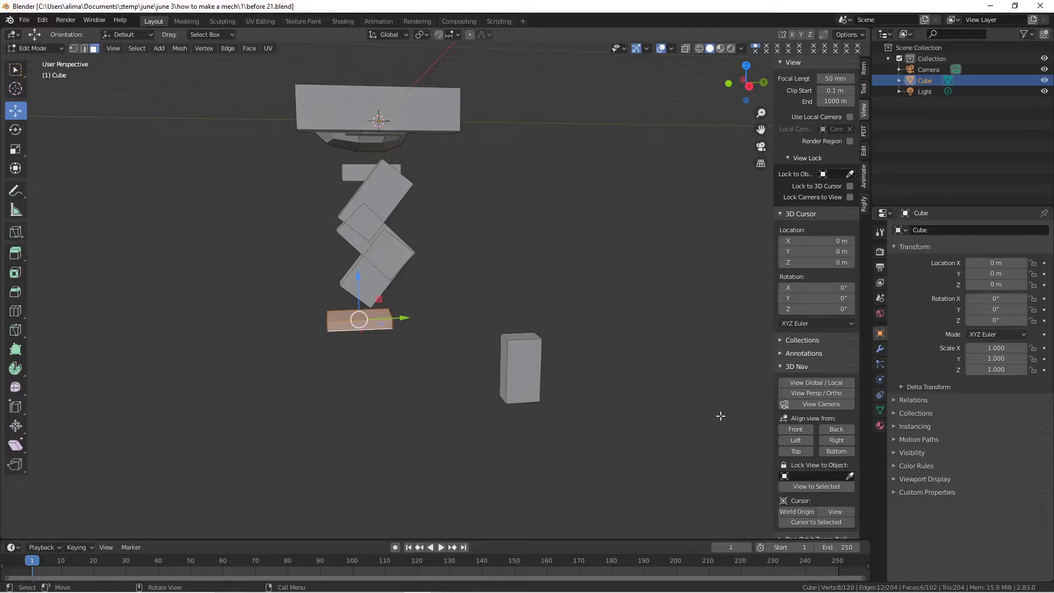
- Display the model as a wireframe in the front orthographic view and clear the selection
{"action": "left_click", "coordinate": [794, 429]}
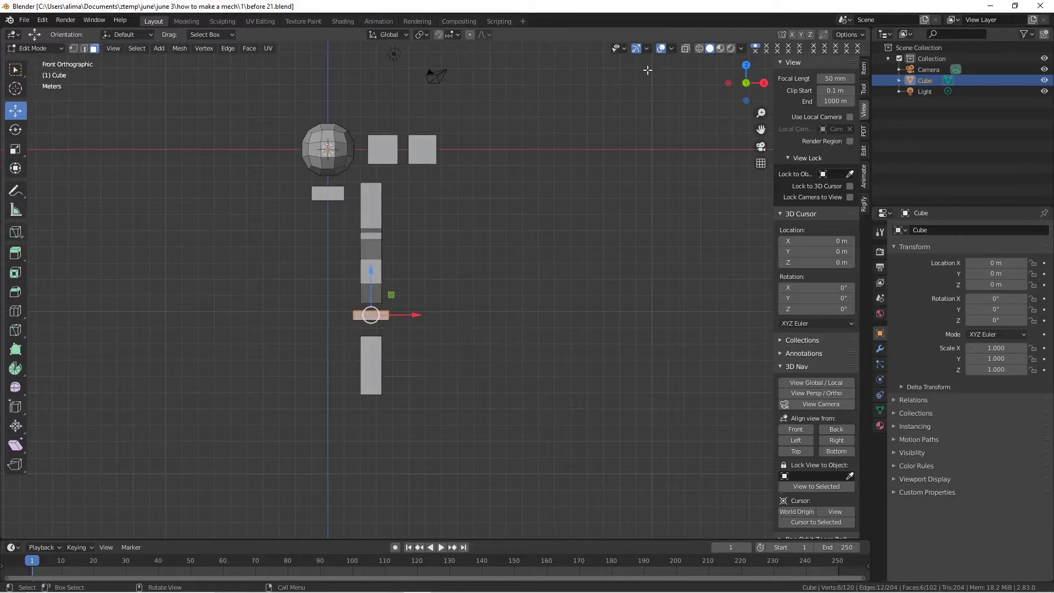
{"action": "left_click", "coordinate": [698, 48]}
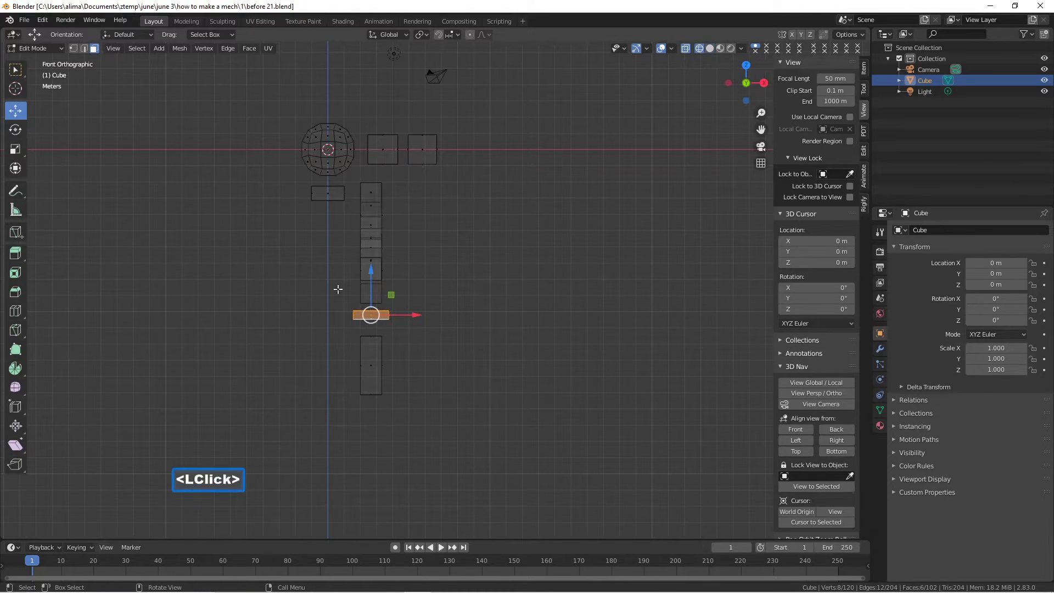
{"action": "left_click", "coordinate": [275, 283]}
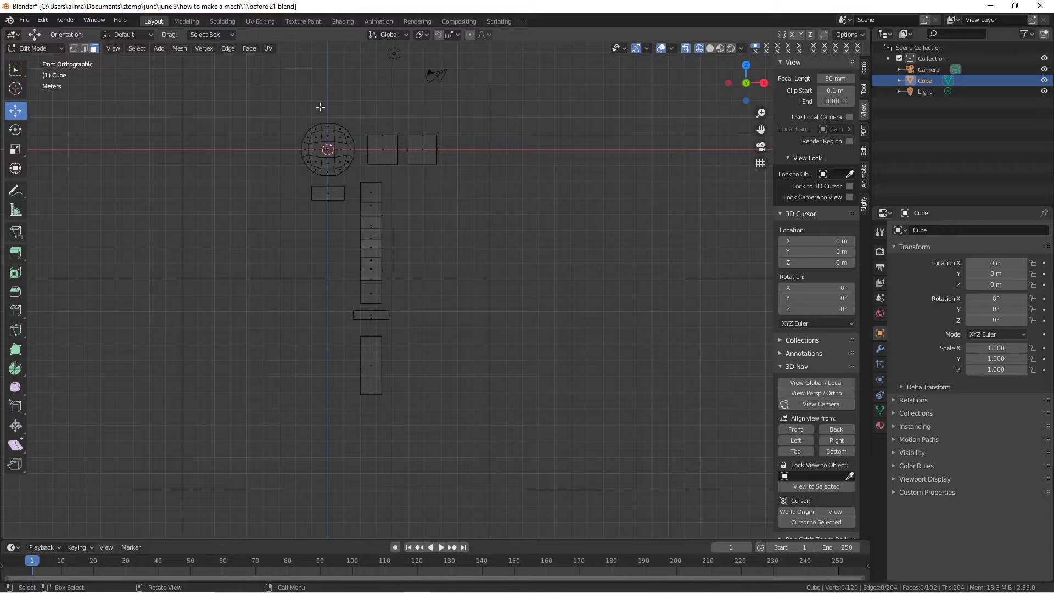
- Add a single centred vertical loop cut through the spherical body
{"action": "key", "text": "ctrl"}
{"action": "key", "text": "ctrl+r"}
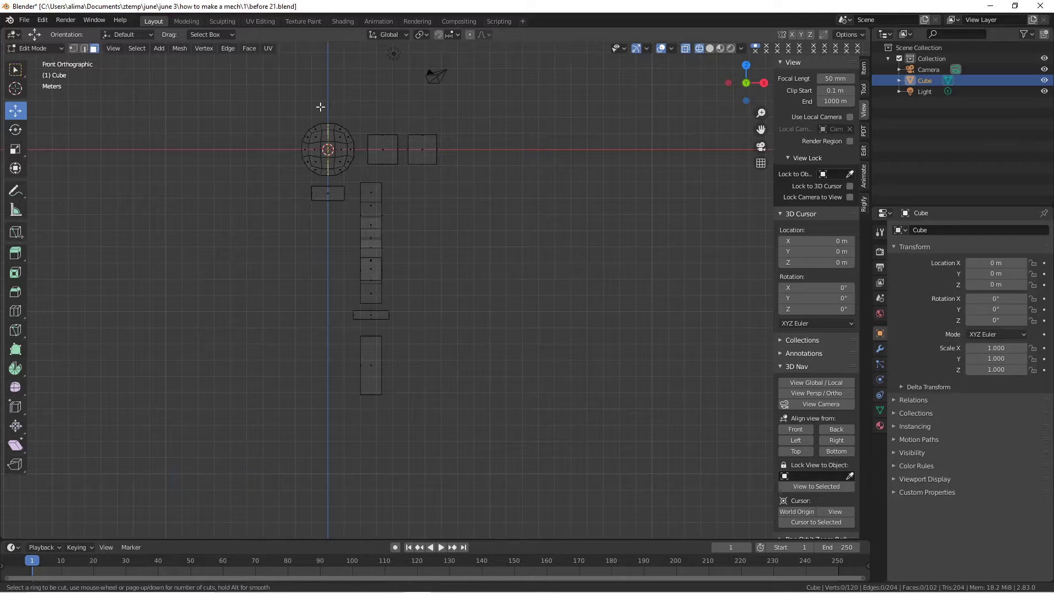
{"action": "left_click", "coordinate": [321, 106]}
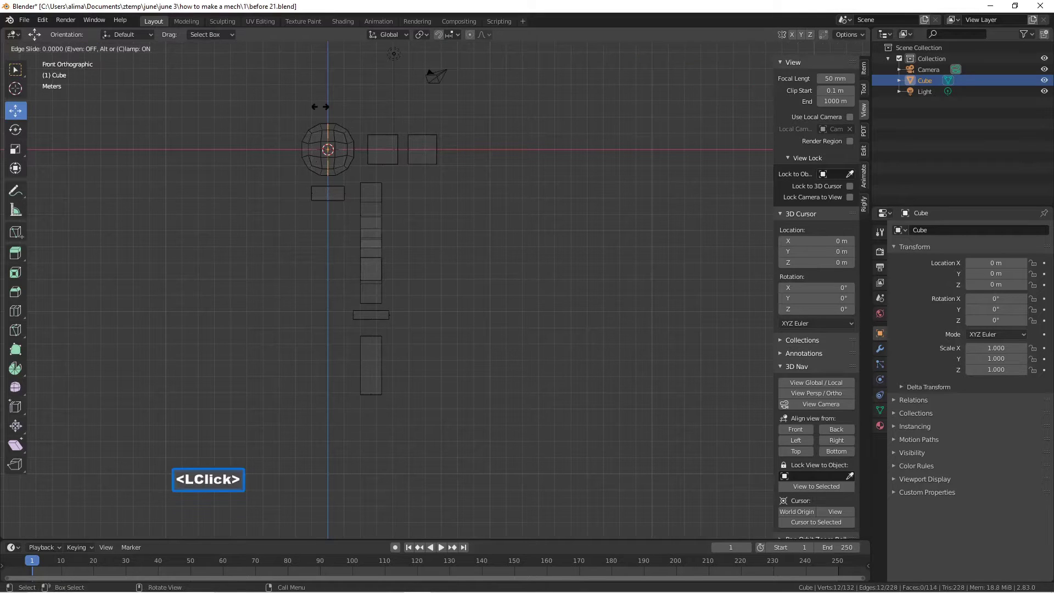
{"action": "left_click", "coordinate": [323, 104]}
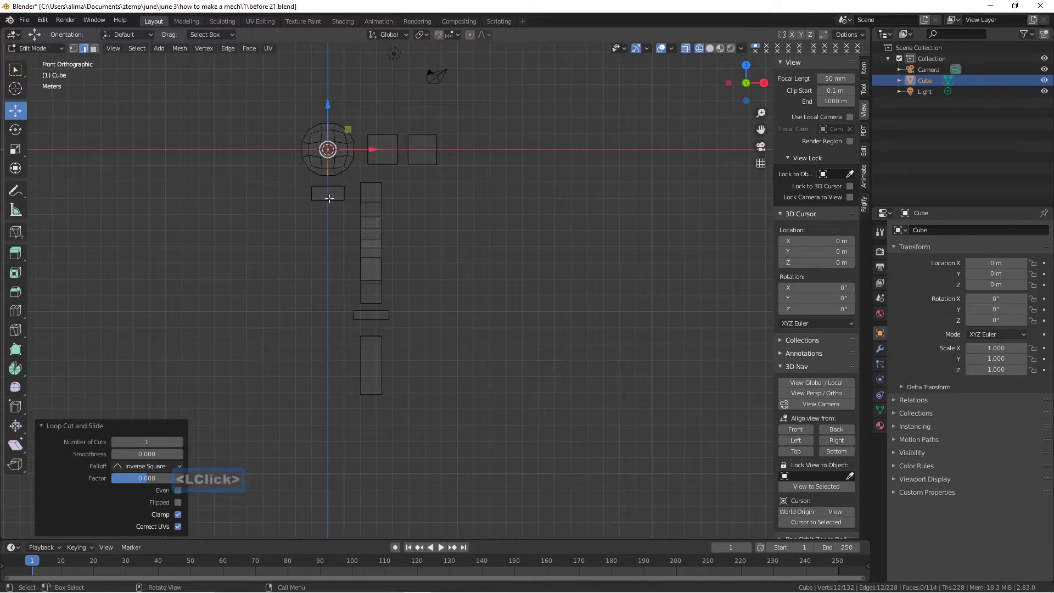
{"action": "left_click", "coordinate": [296, 182]}
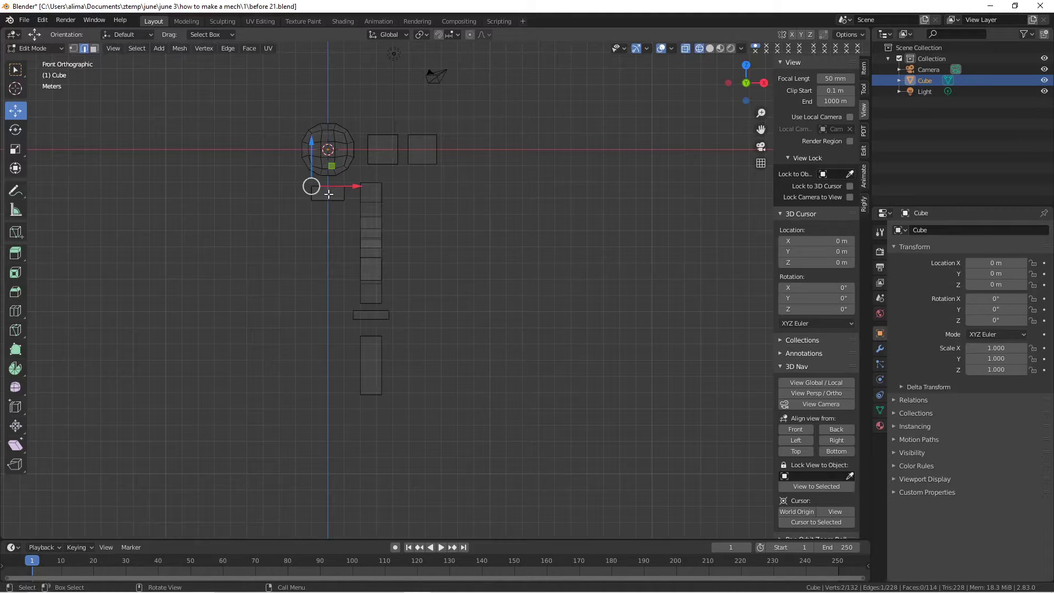
- Add a single centred vertical loop cut through the small block directly under the body
{"action": "key", "text": "ctrl"}
{"action": "key", "text": "ctrl+r"}
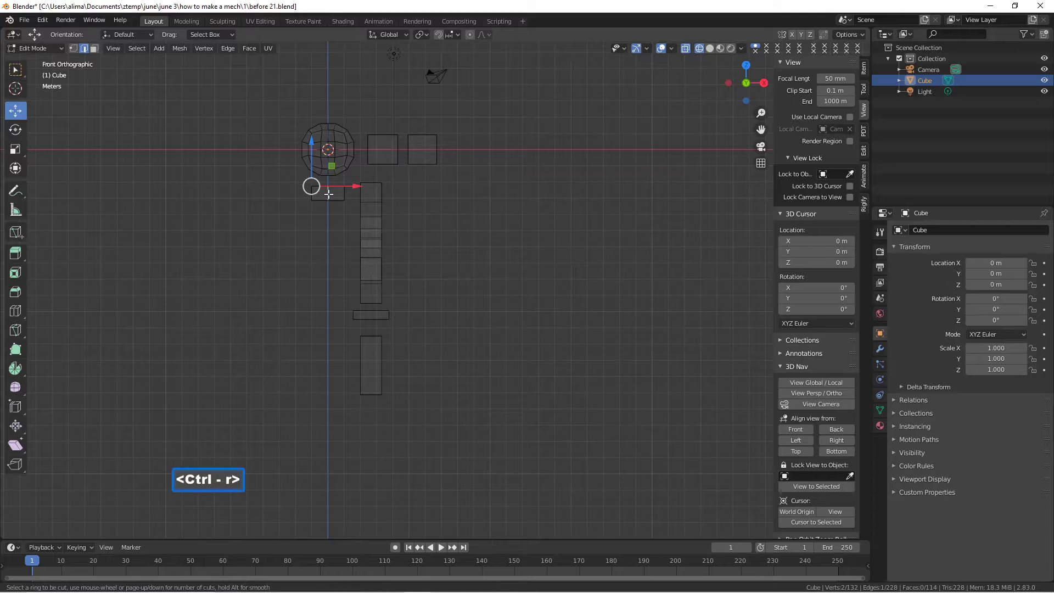
{"action": "left_click", "coordinate": [328, 194]}
{"action": "left_click", "coordinate": [328, 193]}
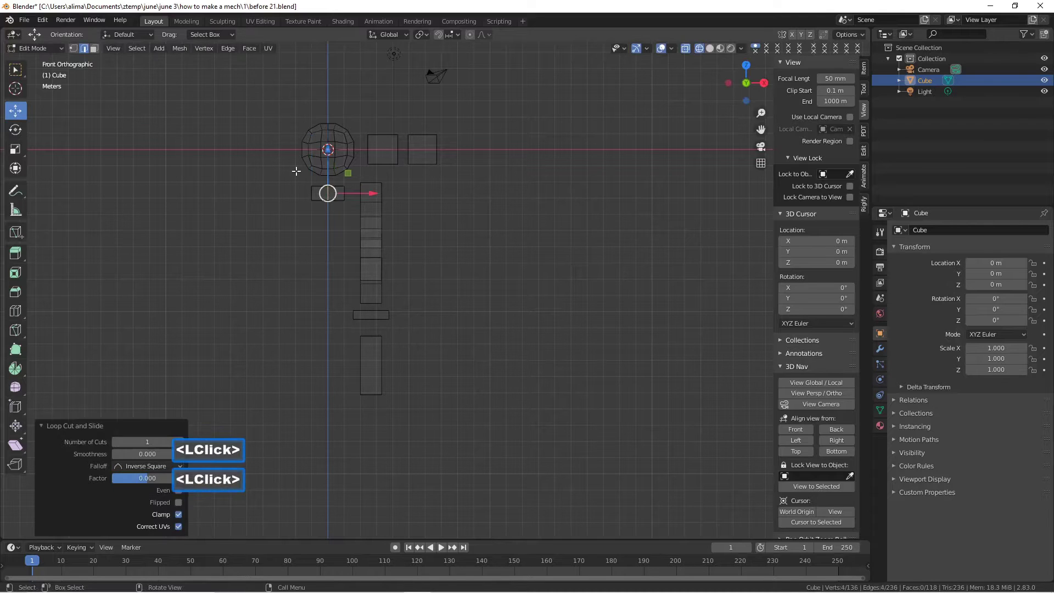
{"action": "left_click", "coordinate": [286, 116]}
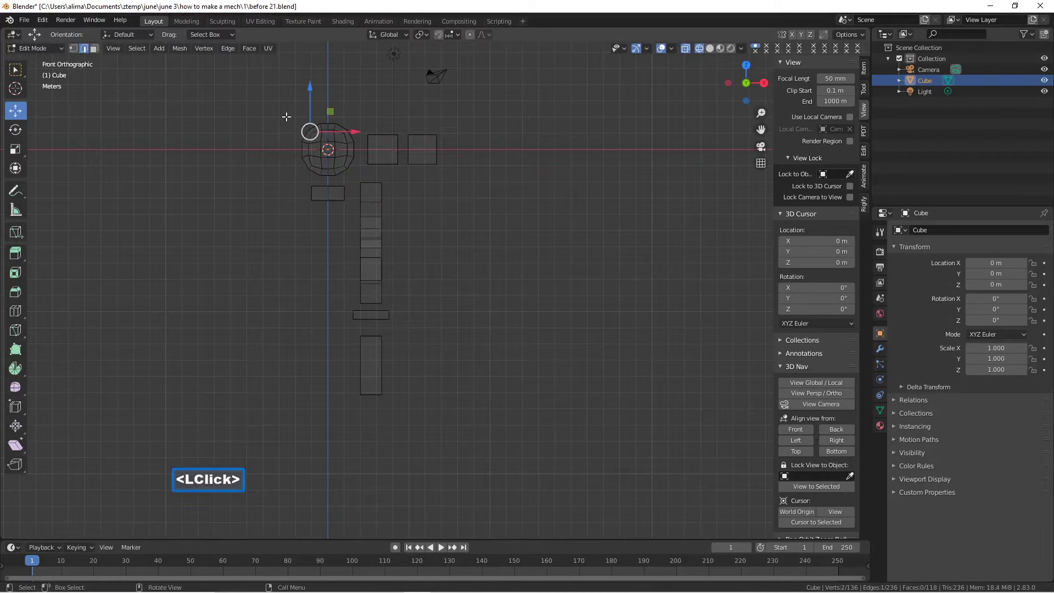
- Delete the faces on the negative X half of the body and the block under it, and save as before 22.blend
{"action": "left_click", "coordinate": [95, 48]}
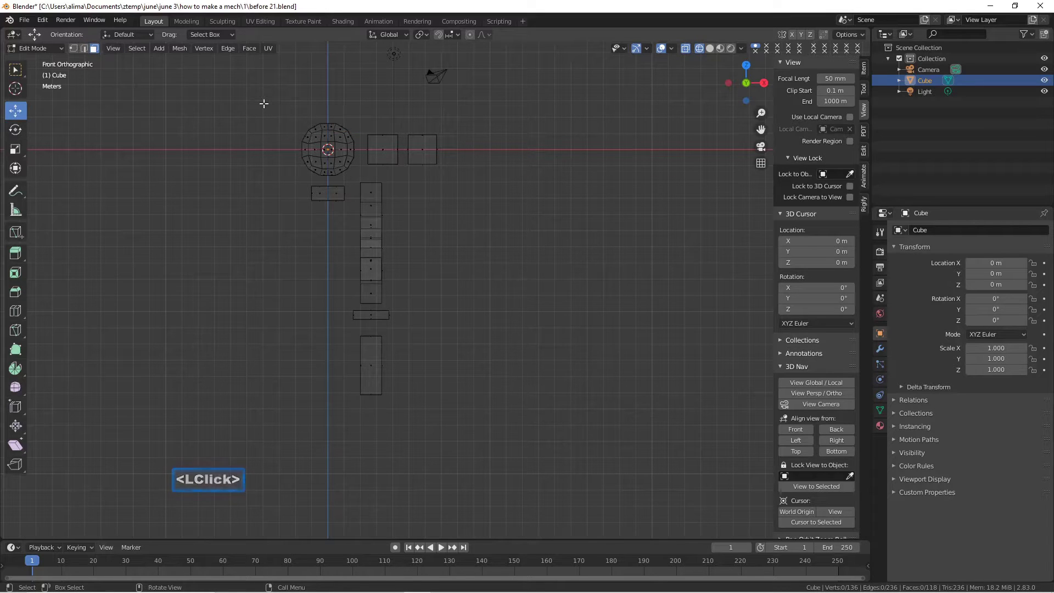
{"action": "key", "text": "b"}
{"action": "left_click_drag", "start_coordinate": [264, 103], "coordinate": [329, 213]}
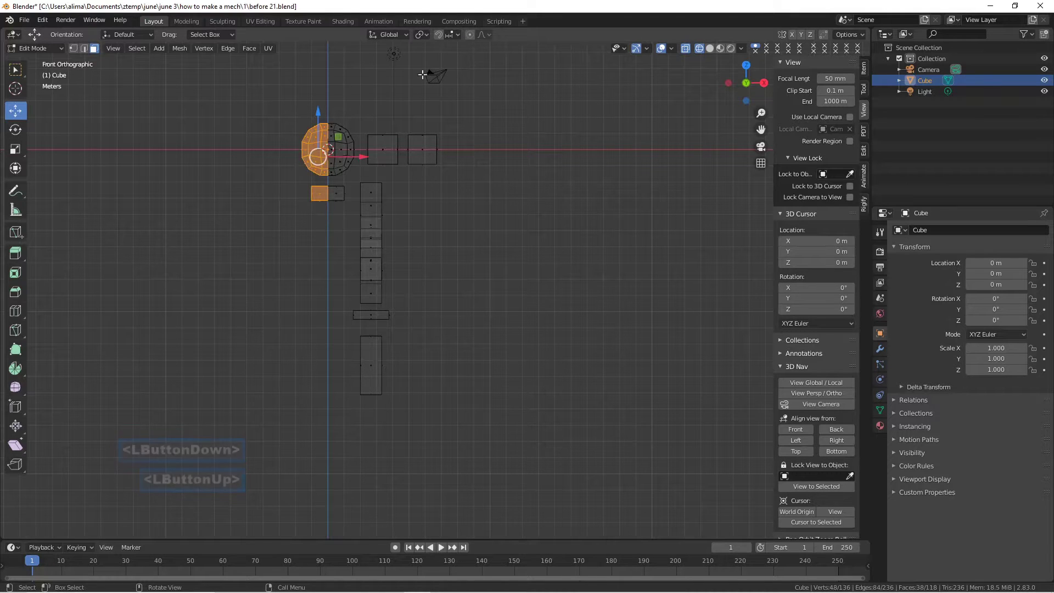
{"action": "left_click", "coordinate": [709, 47]}
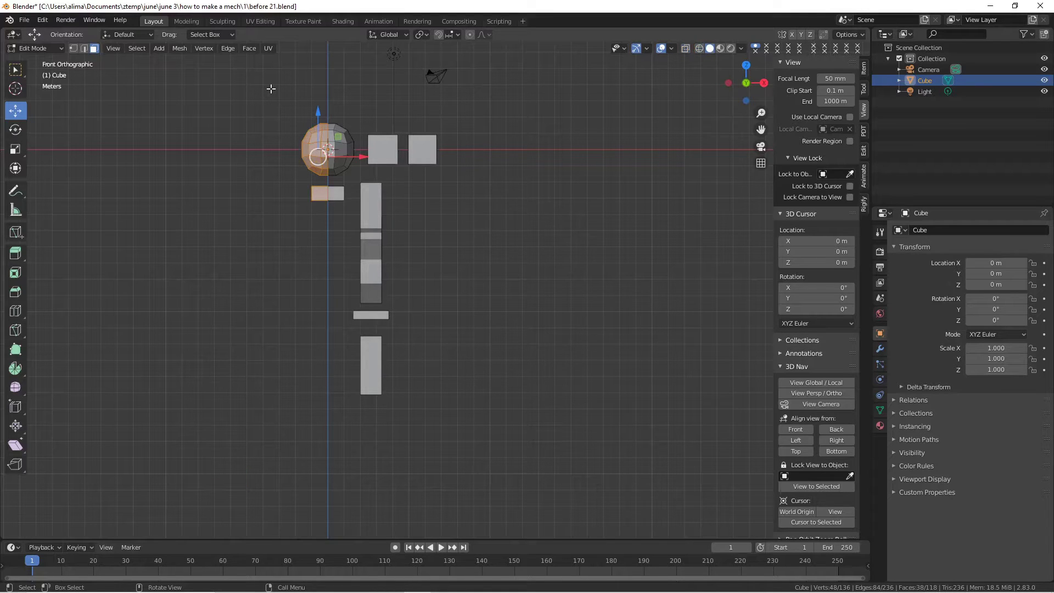
{"action": "key", "text": "x"}
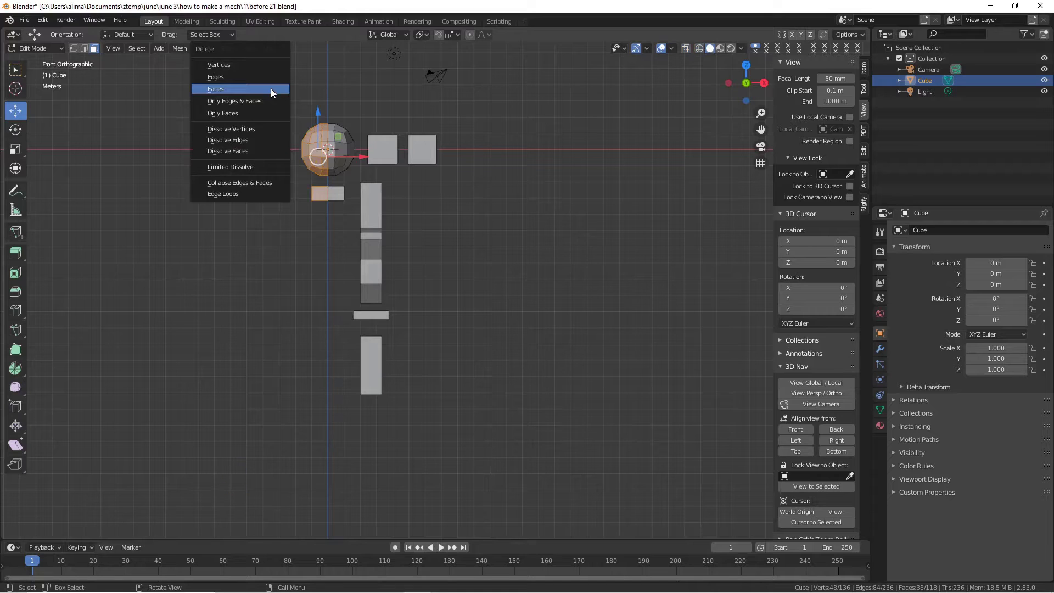
{"action": "left_click", "coordinate": [271, 89]}
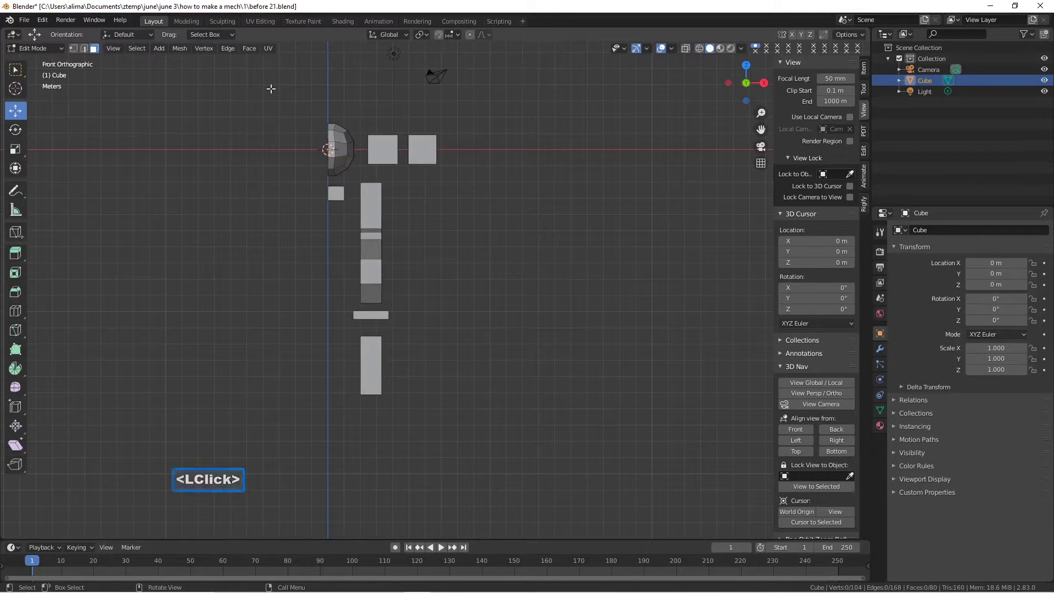
{"action": "left_click", "coordinate": [557, 319]}
{"action": "key", "text": "Pause"}
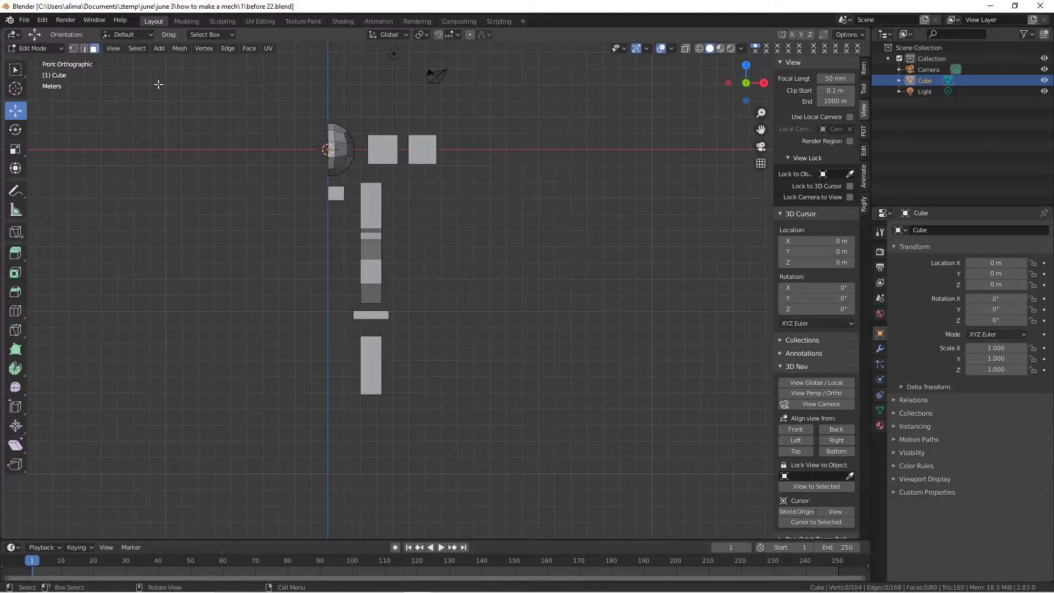
- Return to Object Mode and add a Mirror modifier across the X axis to the mech
{"action": "left_click", "coordinate": [34, 48]}
{"action": "left_click", "coordinate": [31, 63]}
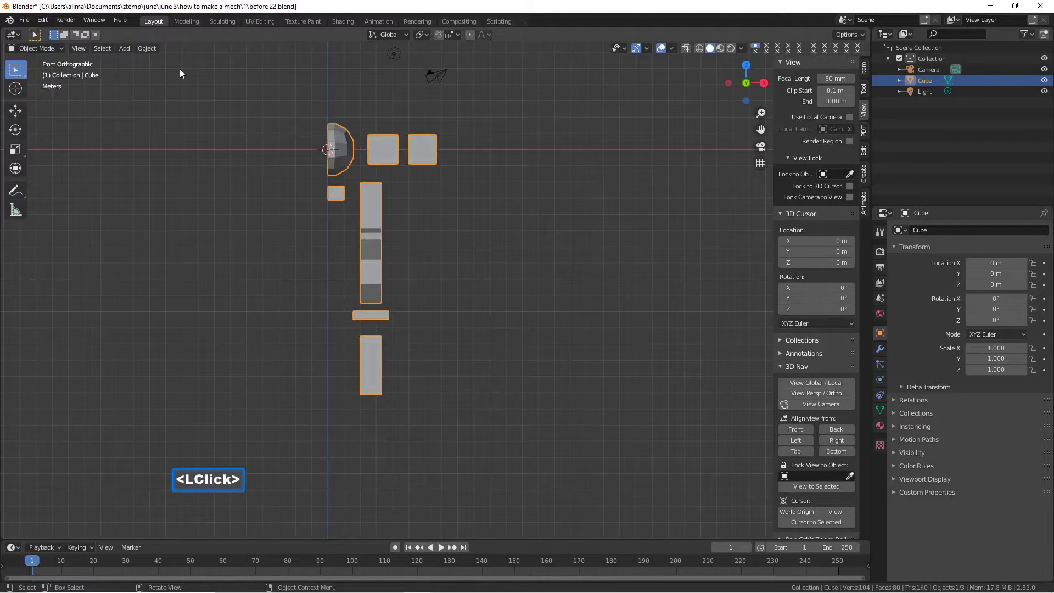
{"action": "left_click", "coordinate": [880, 348]}
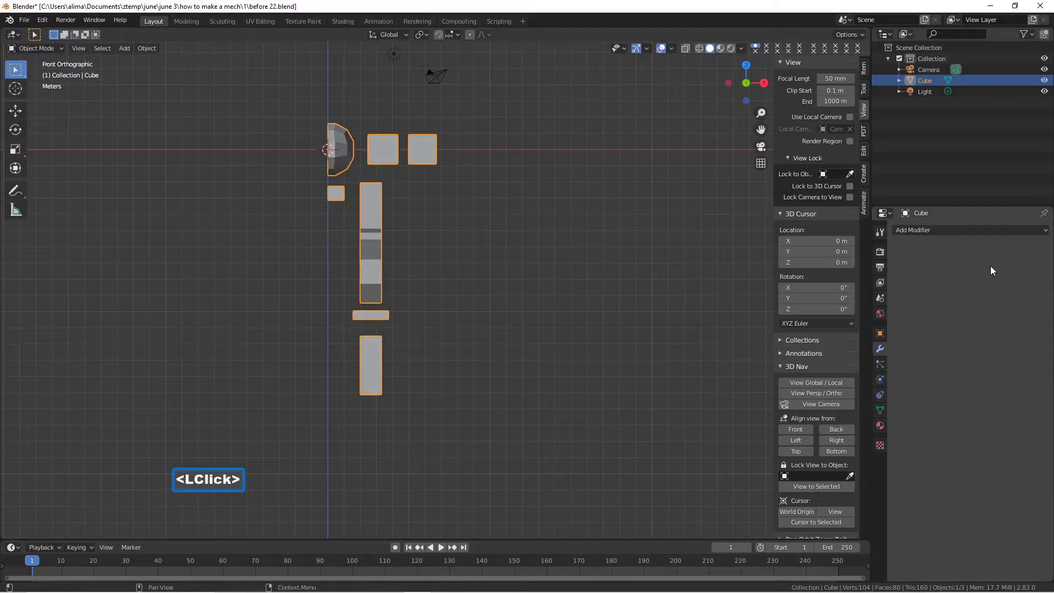
{"action": "left_click", "coordinate": [1022, 231]}
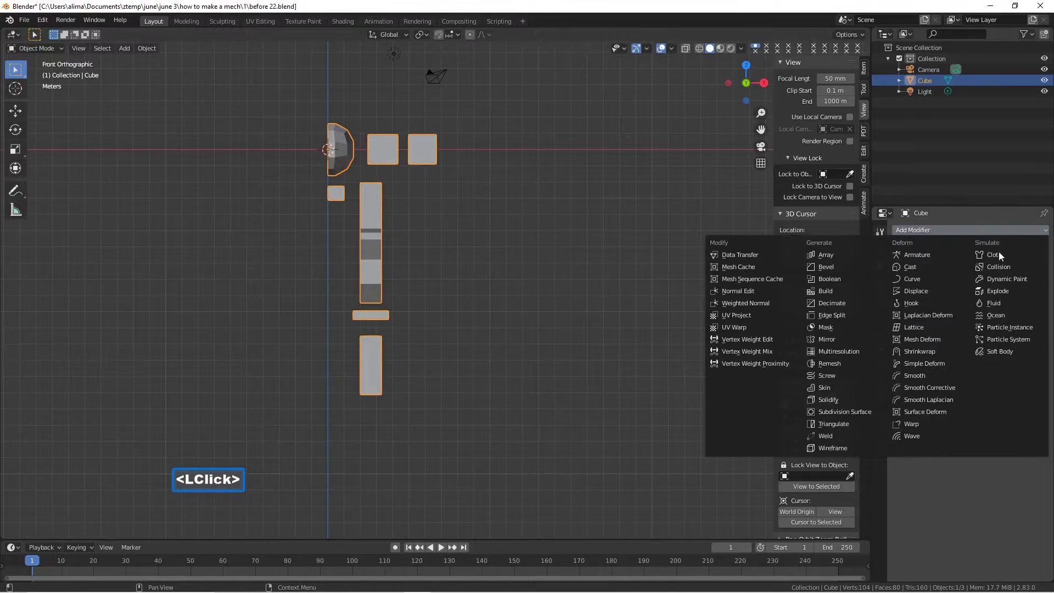
{"action": "left_click", "coordinate": [865, 340]}
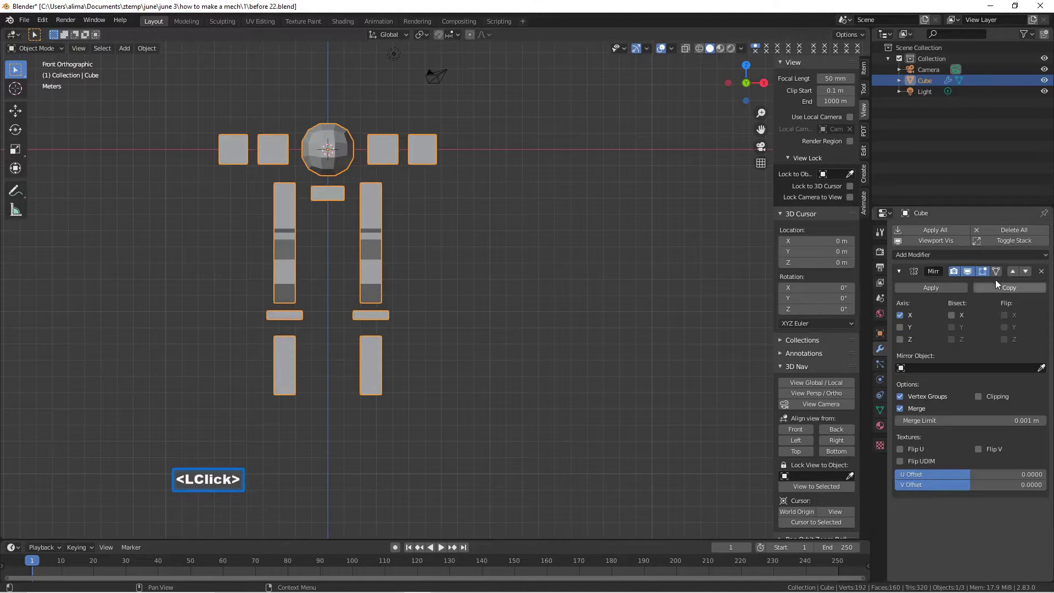
- Show the Mirror modifier on the edit cage, enable its Clipping option, and save as before 24.blend
{"action": "left_click", "coordinate": [996, 271]}
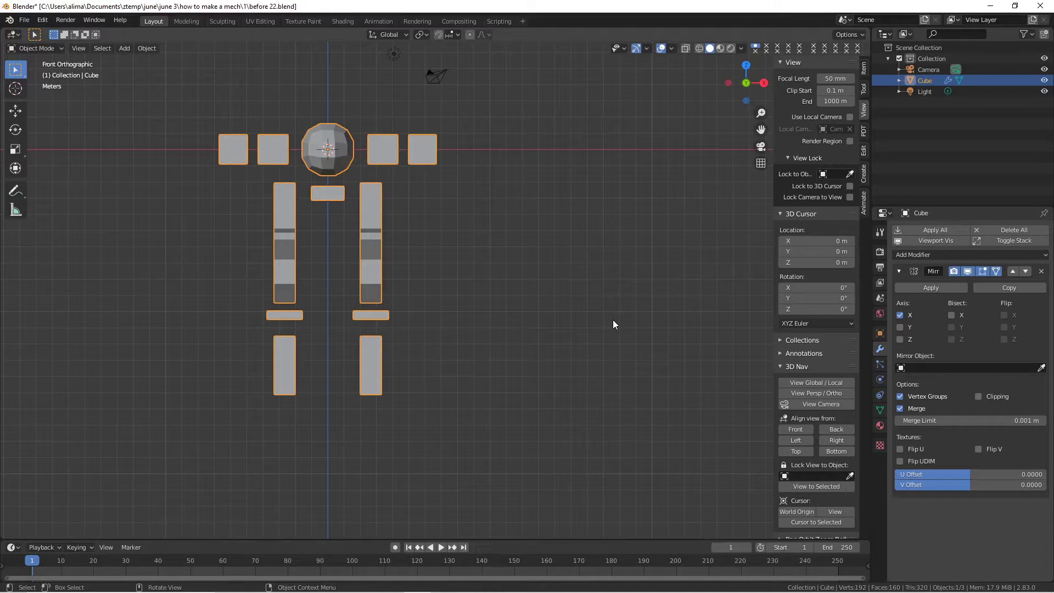
{"action": "left_click", "coordinate": [978, 396]}
{"action": "key", "text": "Pause"}
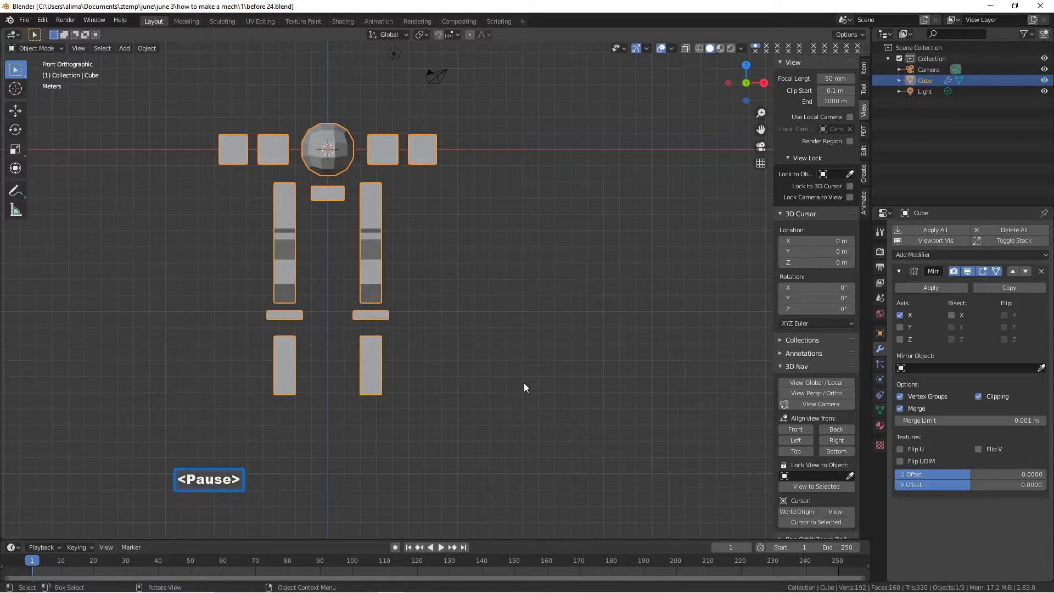
- In Edit Mode, duplicate the outer and inner side faces of the top leg block in place and clear the selection
{"action": "left_click", "coordinate": [58, 49]}
{"action": "left_click", "coordinate": [47, 72]}
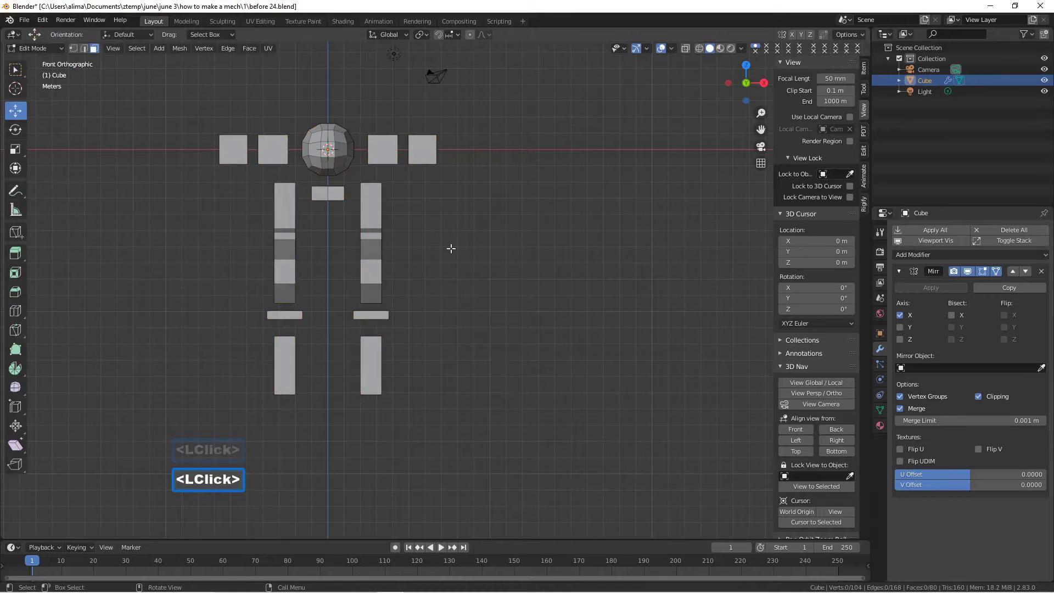
{"action": "scroll", "coordinate": [513, 315], "scroll_direction": "up", "scroll_amount": 2}
{"action": "middle_click_drag", "start_coordinate": [523, 296], "coordinate": [489, 296]}
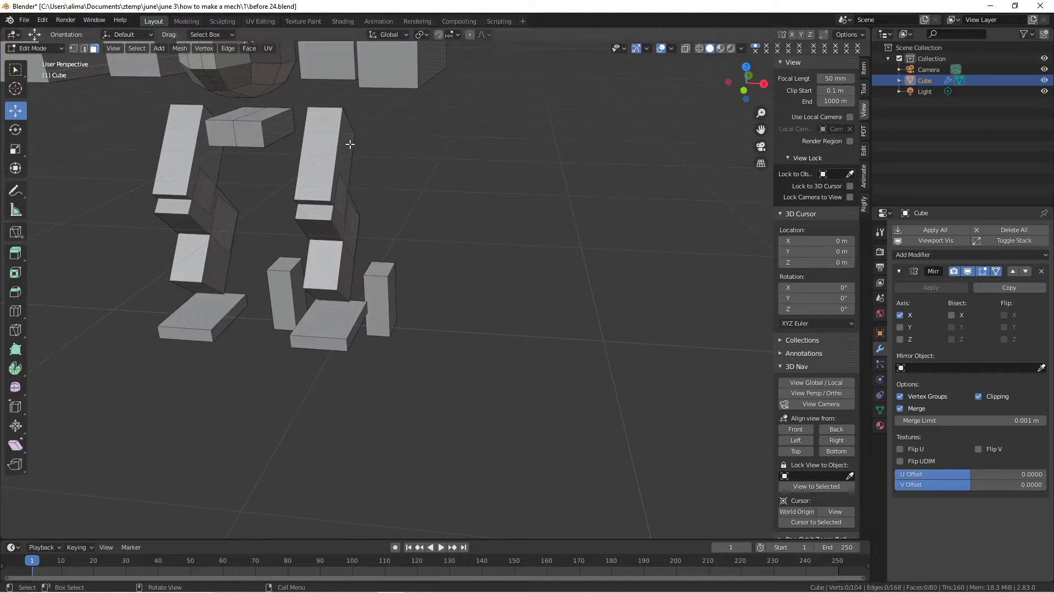
{"action": "left_click", "coordinate": [336, 155]}
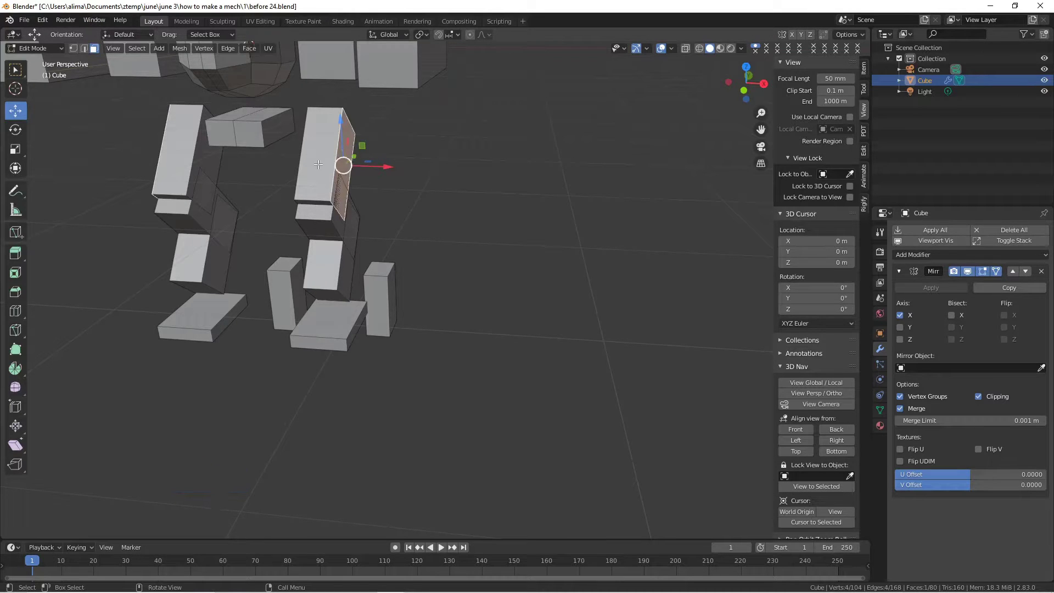
{"action": "middle_click_drag", "start_coordinate": [282, 163], "coordinate": [324, 161]}
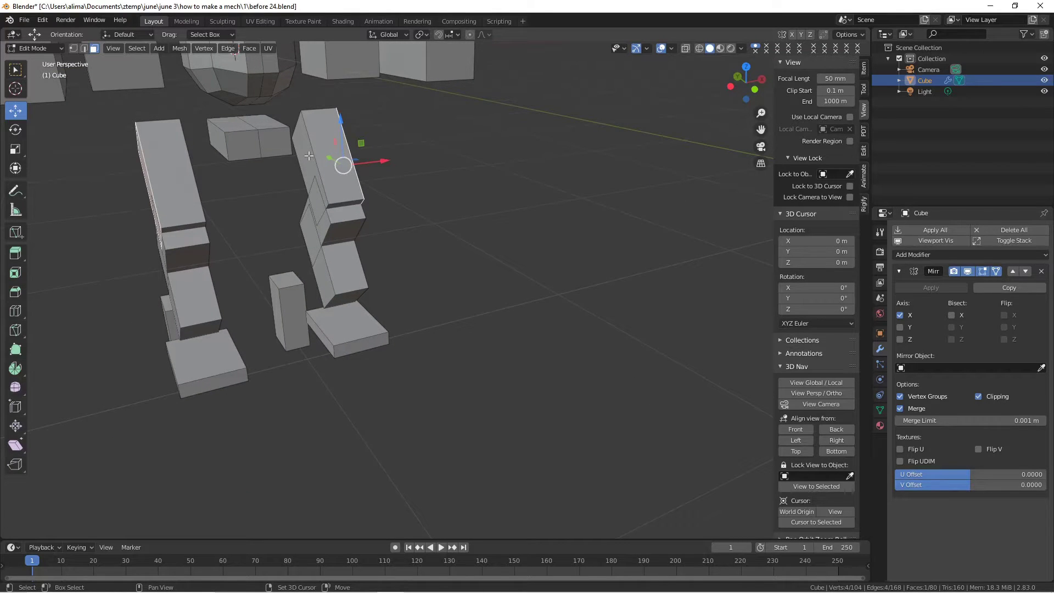
{"action": "left_click", "coordinate": [306, 156], "text": "shift"}
{"action": "middle_click_drag", "start_coordinate": [423, 184], "coordinate": [392, 187]}
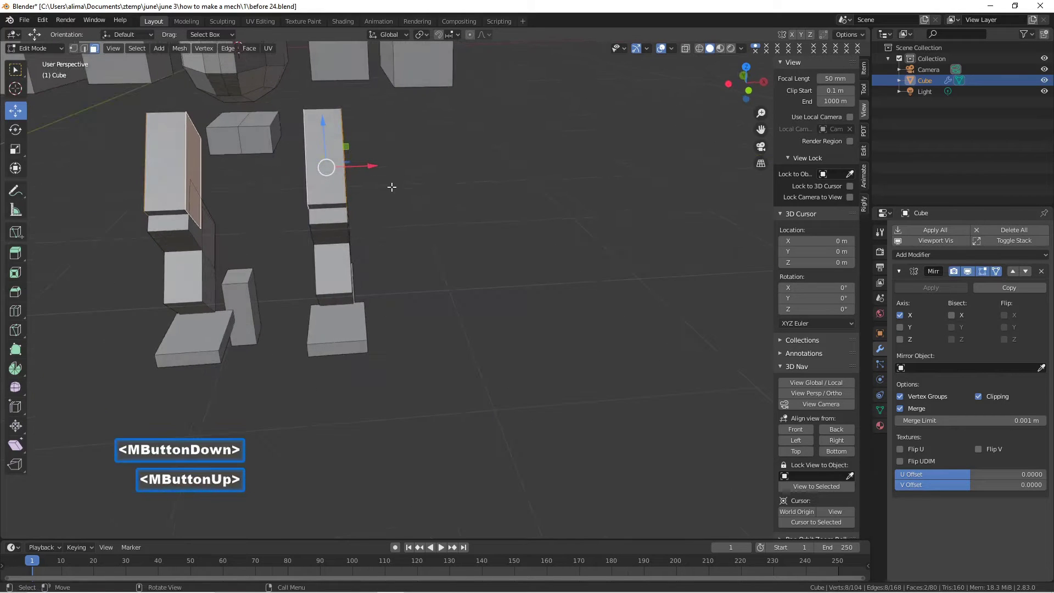
{"action": "key", "text": "shift+d"}
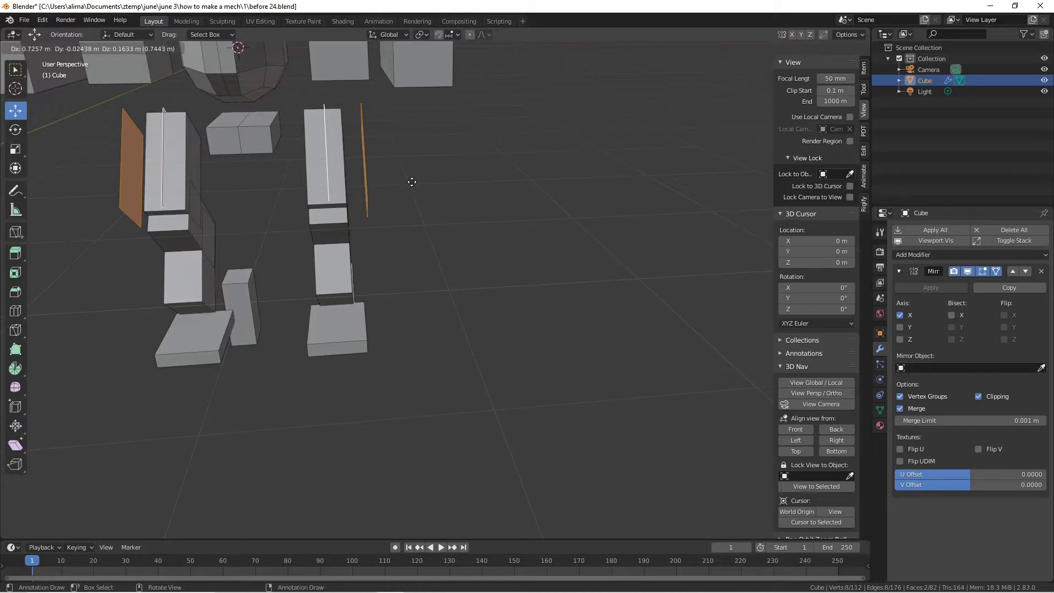
{"action": "right_click", "coordinate": [412, 181]}
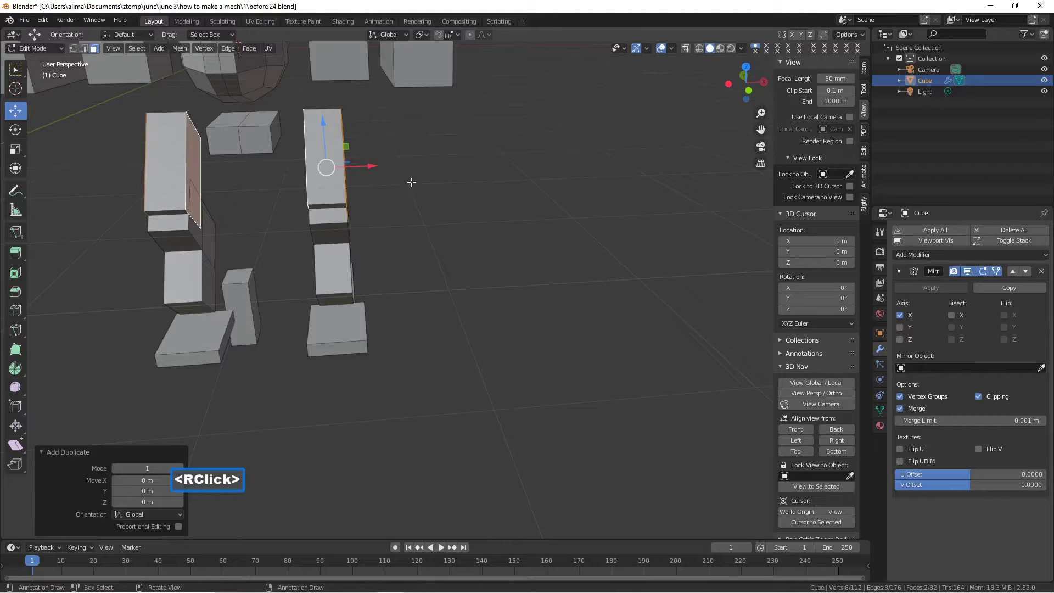
{"action": "left_click", "coordinate": [427, 194]}
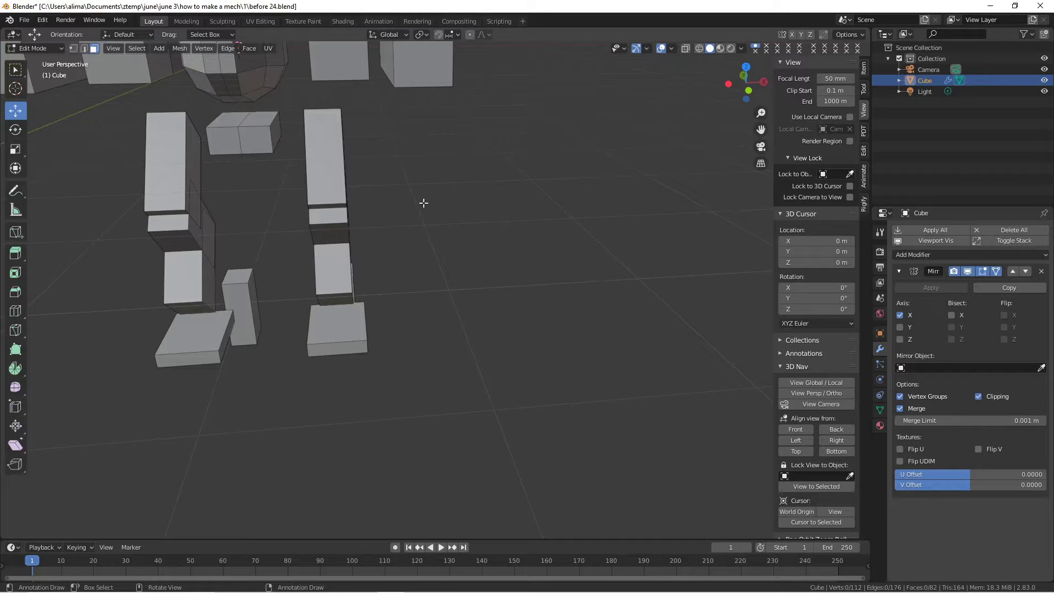
- Select the whole linked top leg block and scale it down uniformly to about 0.661 and again by about 0.91
{"action": "key", "text": "l"}
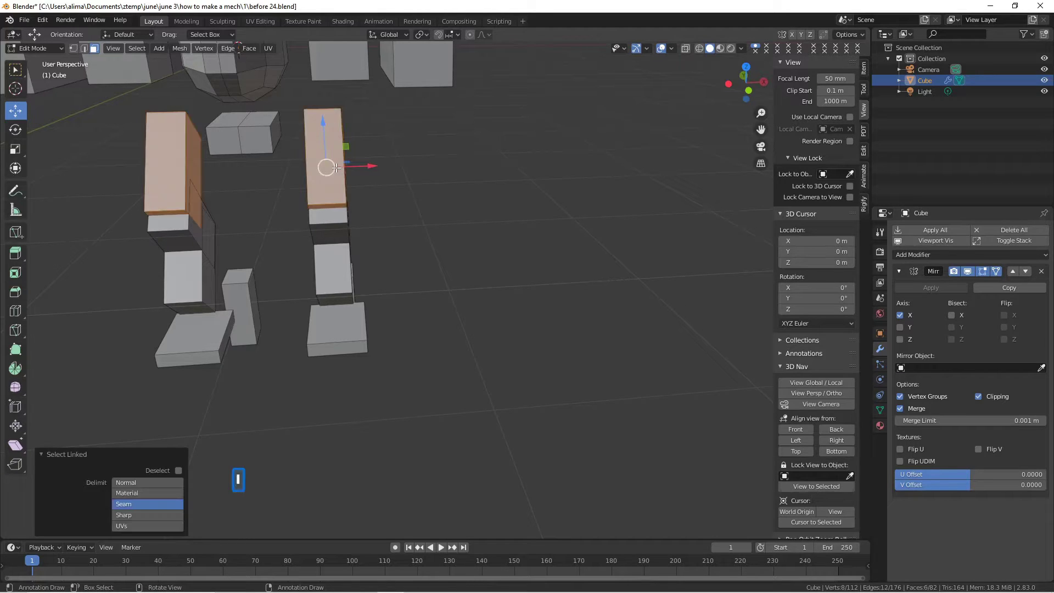
{"action": "mouse_move", "coordinate": [428, 210]}
{"action": "middle_mouse_down"}
{"action": "mouse_move", "coordinate": [367, 207]}
{"action": "mouse_move", "coordinate": [423, 217]}
{"action": "middle_mouse_up"}
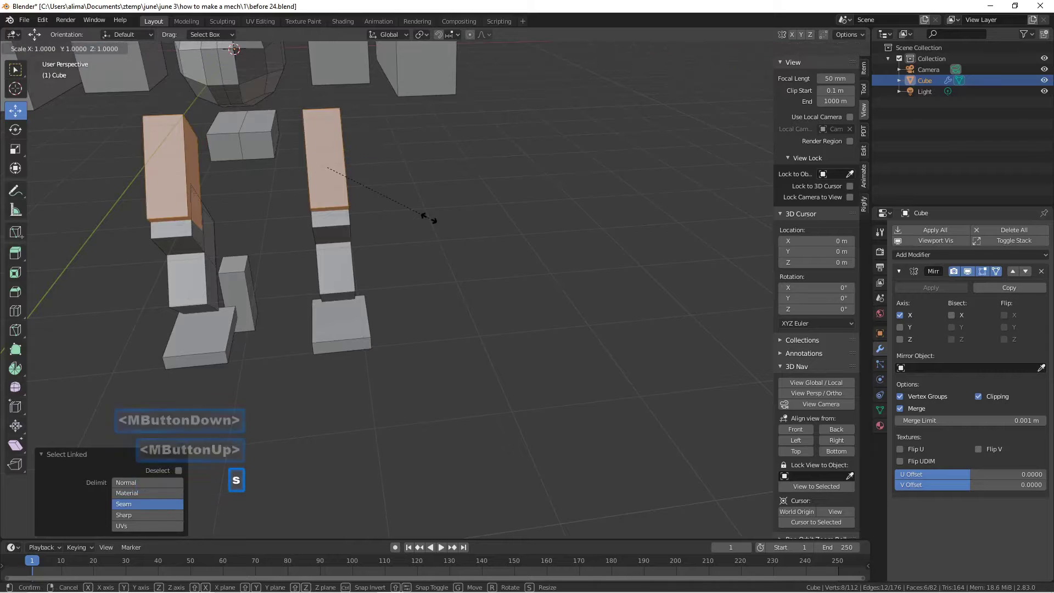
{"action": "key", "text": "s"}
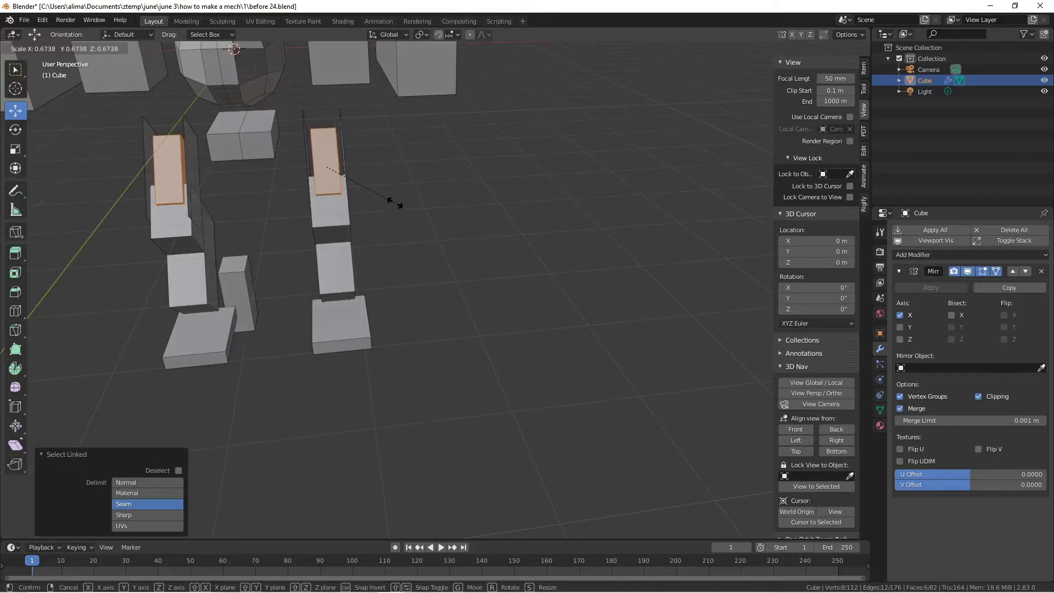
{"action": "left_click", "coordinate": [394, 202]}
{"action": "mouse_move", "coordinate": [394, 202]}
{"action": "middle_mouse_down"}
{"action": "mouse_move", "coordinate": [334, 180]}
{"action": "mouse_move", "coordinate": [392, 213]}
{"action": "middle_mouse_up"}
{"action": "key", "text": "s"}
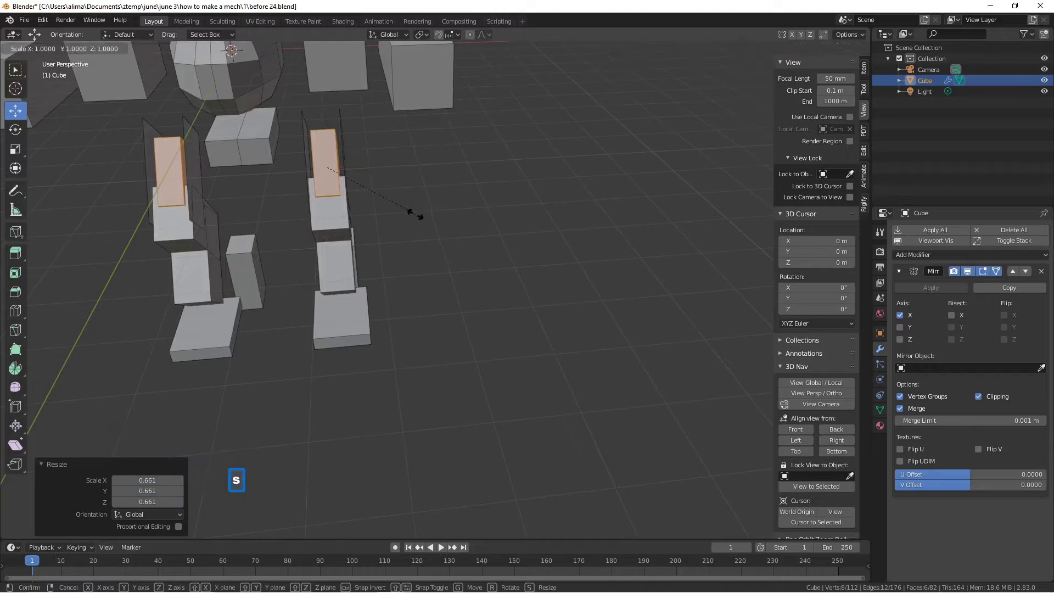
{"action": "left_click", "coordinate": [407, 215]}
- Move the shrunken top leg block about -0.807 m along Z in Normal orientation and save as before 25.blend
{"action": "middle_click_drag", "start_coordinate": [406, 216], "coordinate": [194, 224]}
{"action": "middle_click_drag", "start_coordinate": [330, 165], "coordinate": [513, 169]}
{"action": "middle_click_drag", "start_coordinate": [336, 202], "coordinate": [284, 157]}
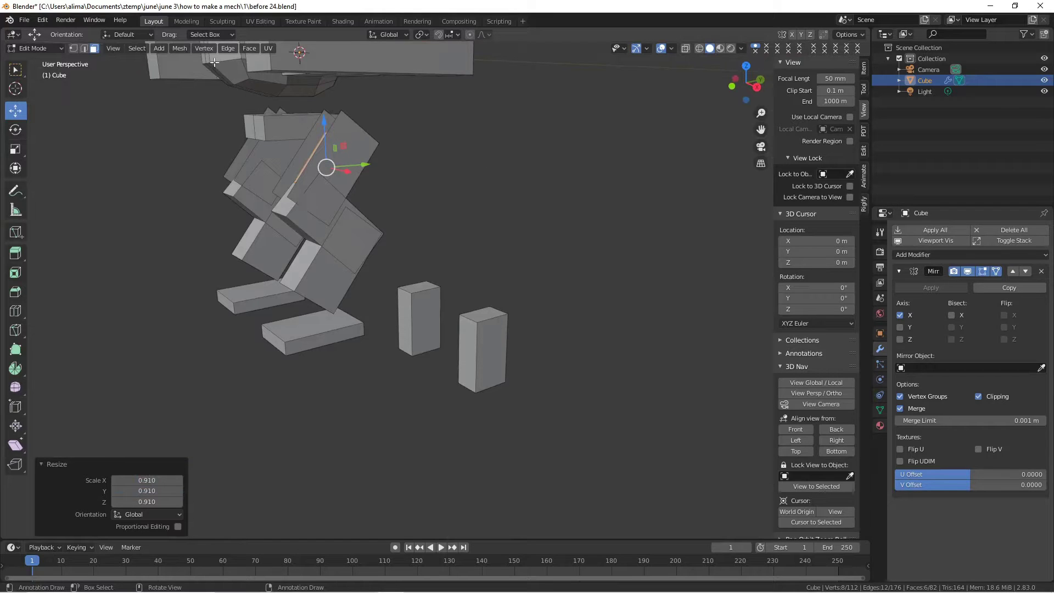
{"action": "left_click", "coordinate": [402, 35]}
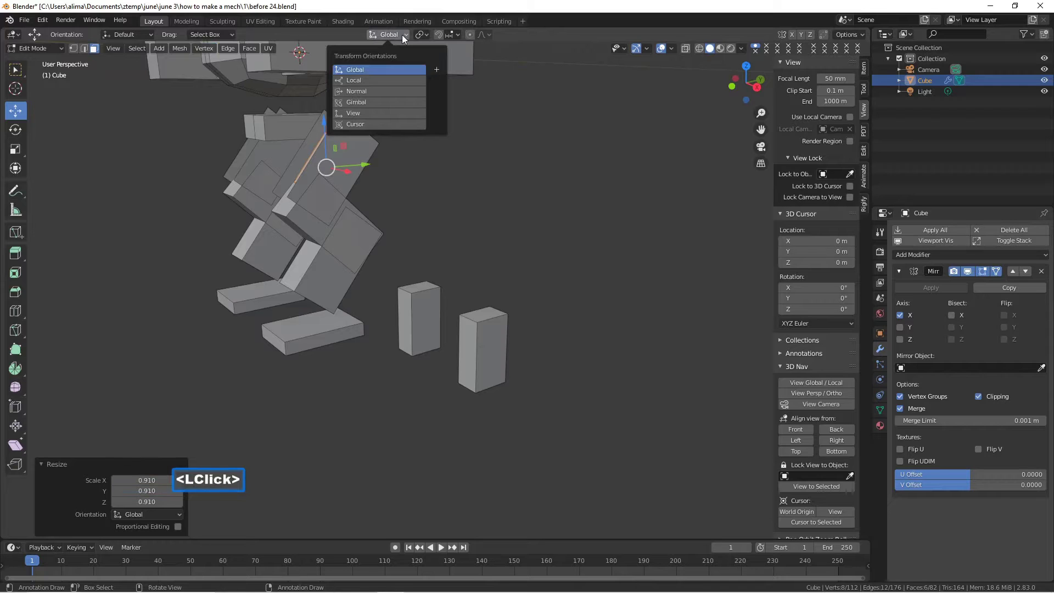
{"action": "left_click", "coordinate": [374, 89]}
{"action": "mouse_move", "coordinate": [321, 190]}
{"action": "middle_mouse_down"}
{"action": "mouse_move", "coordinate": [428, 200]}
{"action": "mouse_move", "coordinate": [318, 192]}
{"action": "middle_mouse_up"}
{"action": "left_click_drag", "start_coordinate": [312, 208], "coordinate": [323, 189]}
{"action": "middle_click_drag", "start_coordinate": [325, 190], "coordinate": [389, 185]}
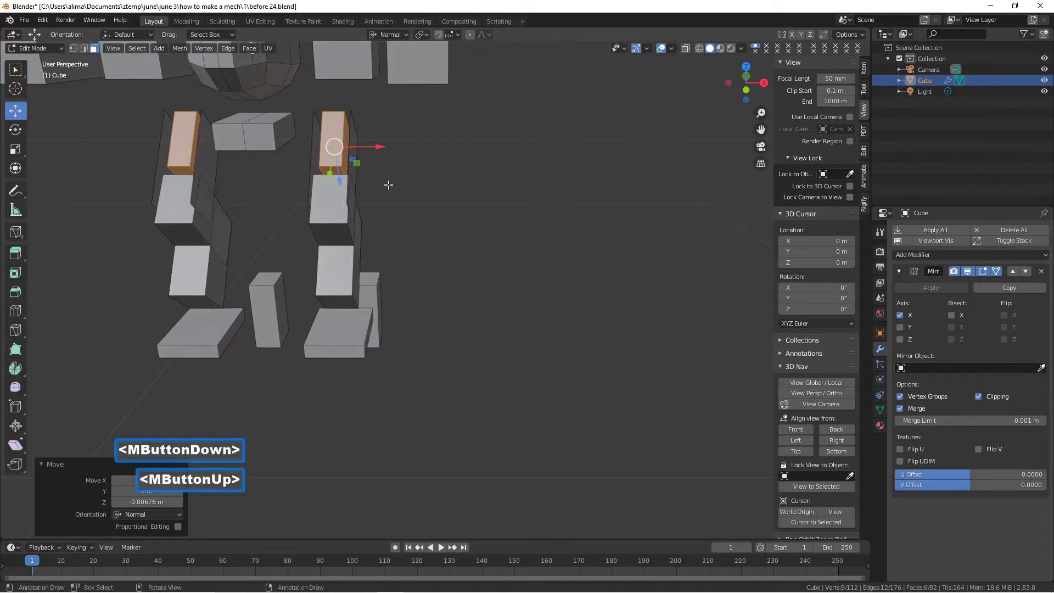
{"action": "left_click", "coordinate": [415, 170]}
{"action": "key", "text": "Pause"}
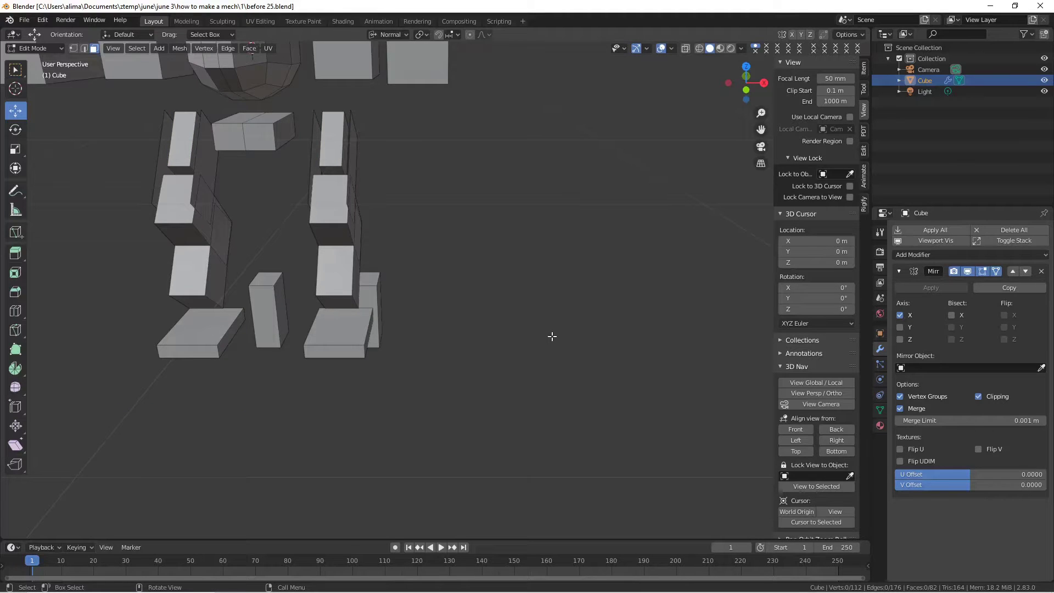
- Solidify the duplicated outer and inner side faces of the top leg block to 0.19 m thickness and save as before 26.blend
{"action": "scroll", "coordinate": [456, 273], "scroll_direction": "up", "scroll_amount": 2}
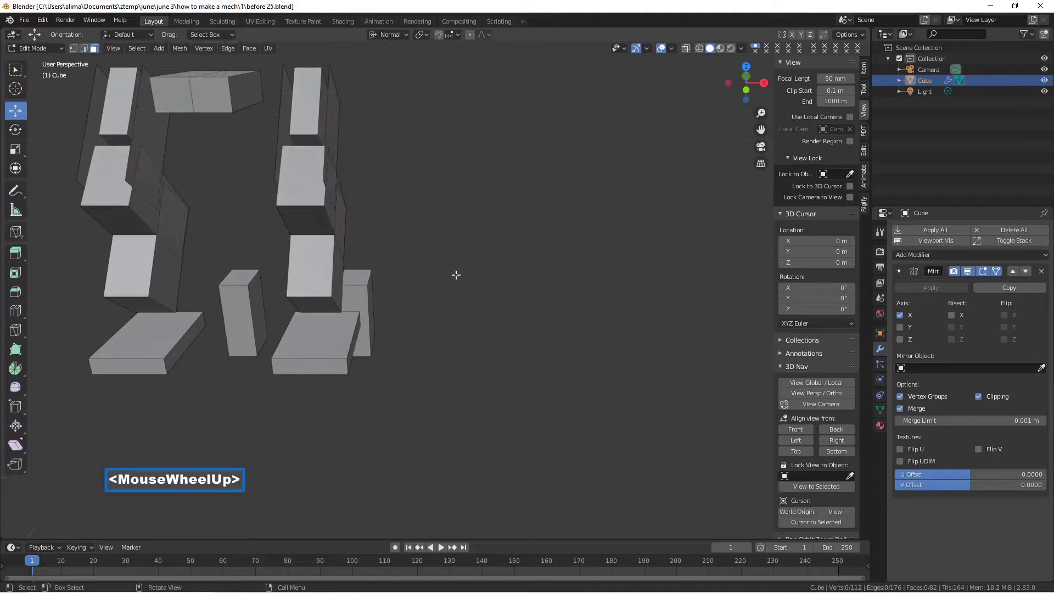
{"action": "left_click", "coordinate": [335, 119]}
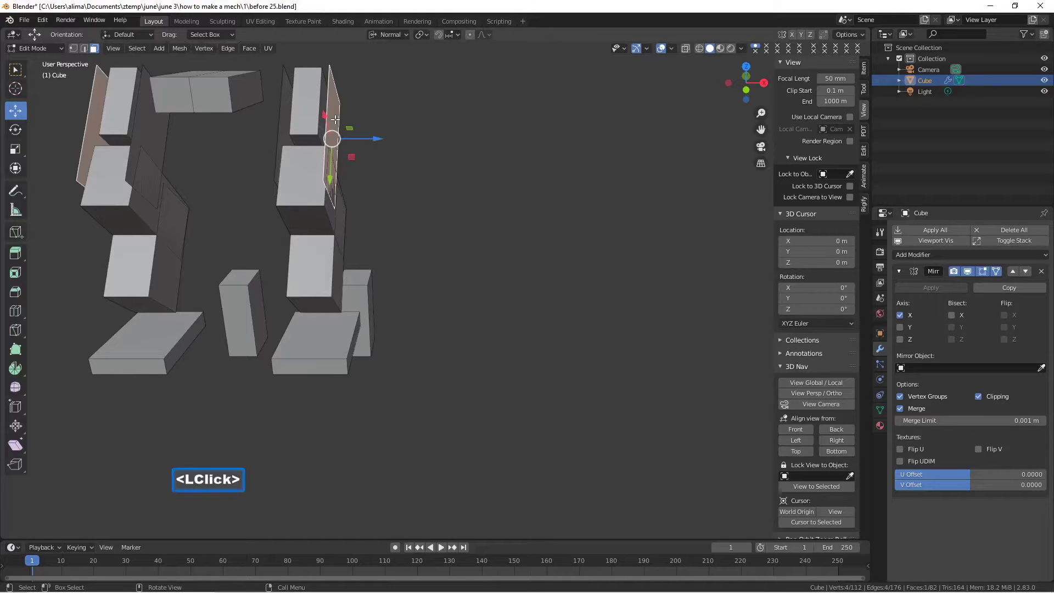
{"action": "middle_click_drag", "start_coordinate": [326, 122], "coordinate": [299, 126]}
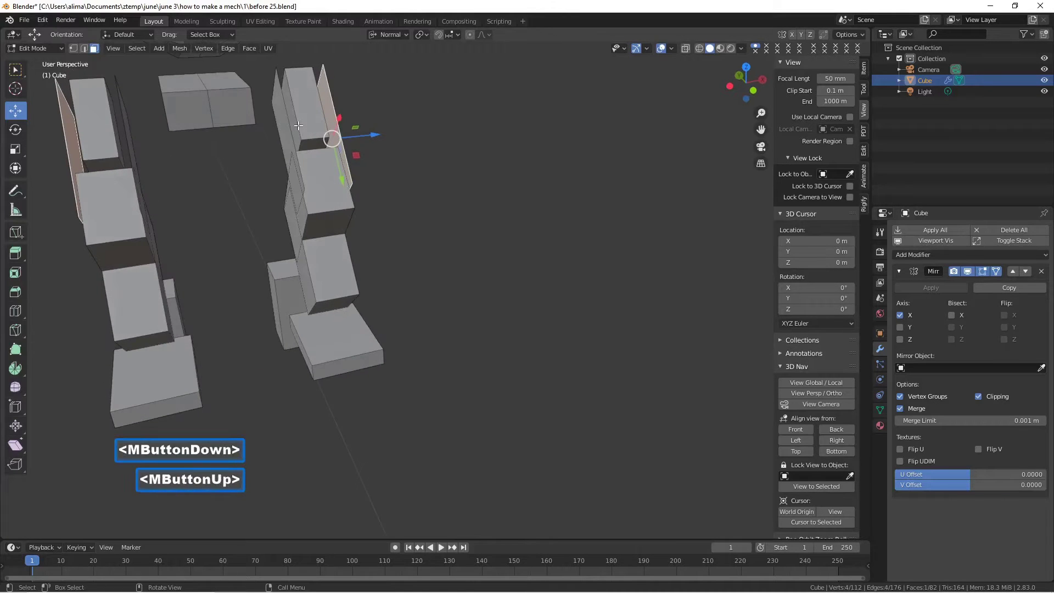
{"action": "left_click", "coordinate": [279, 119], "text": "shift"}
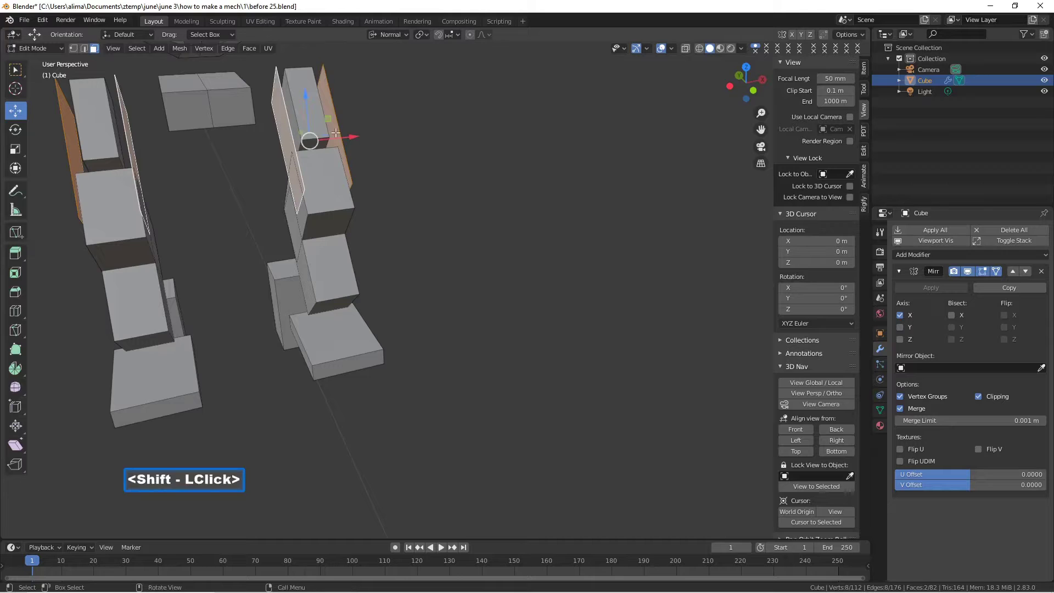
{"action": "middle_click_drag", "start_coordinate": [329, 140], "coordinate": [344, 140]}
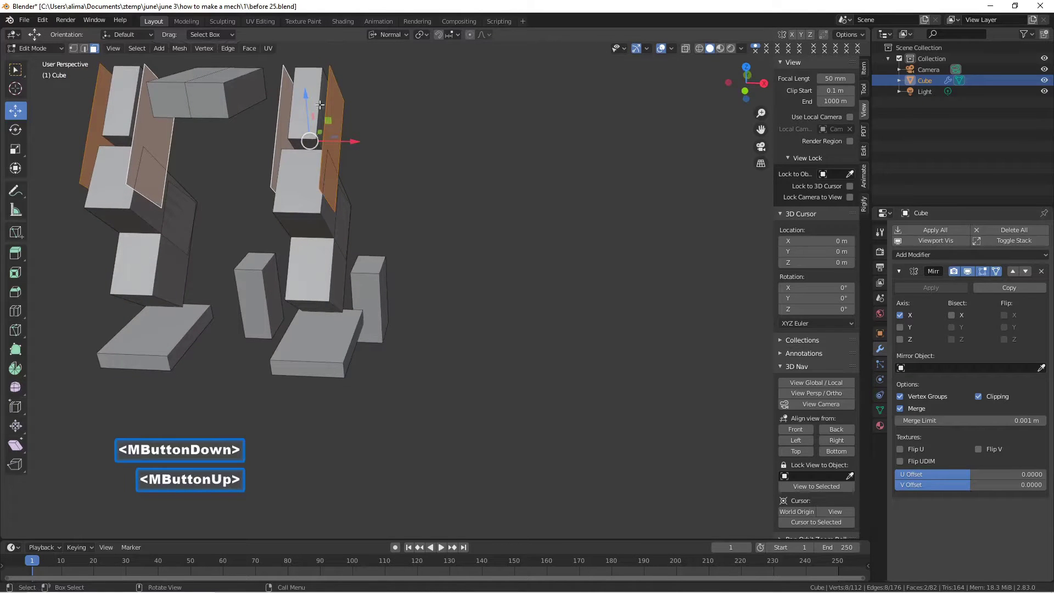
{"action": "left_click", "coordinate": [249, 47]}
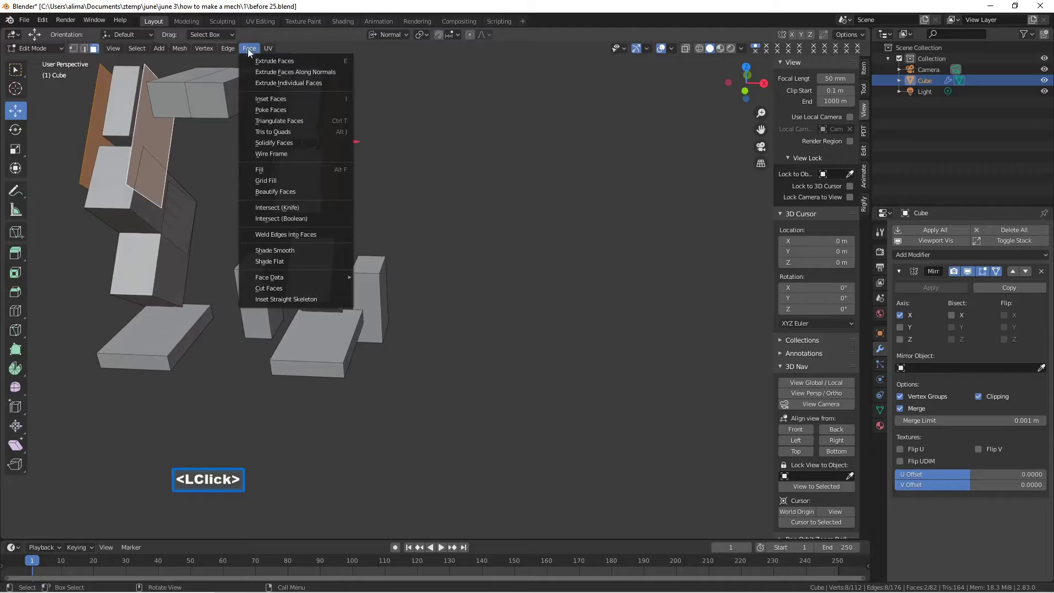
{"action": "left_click", "coordinate": [309, 143]}
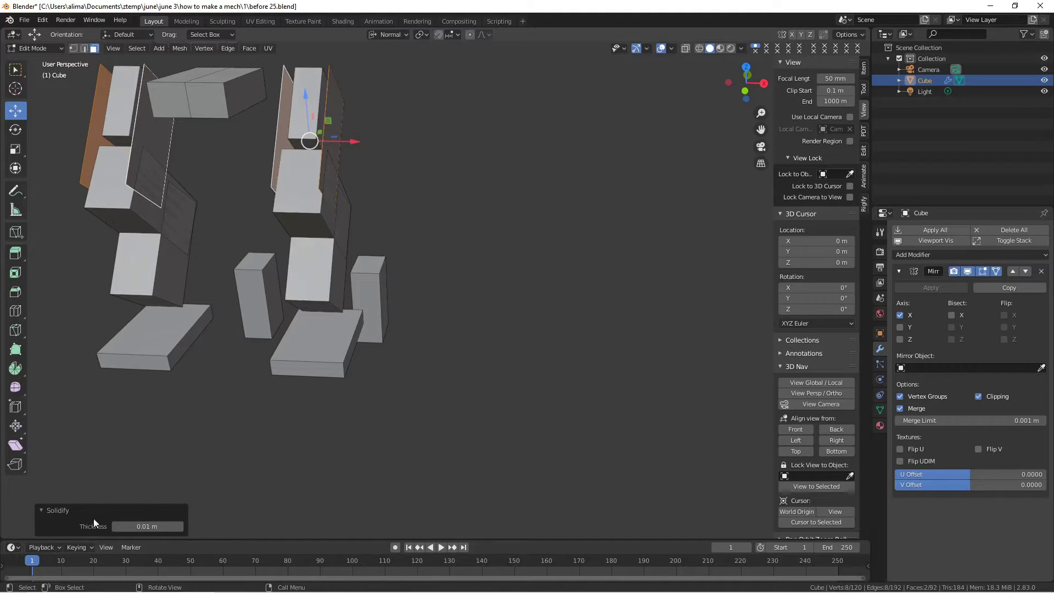
{"action": "left_click", "coordinate": [145, 526]}
{"action": "left_click_drag", "start_coordinate": [146, 526], "coordinate": [186, 526]}
{"action": "middle_click_drag", "start_coordinate": [189, 418], "coordinate": [199, 420]}
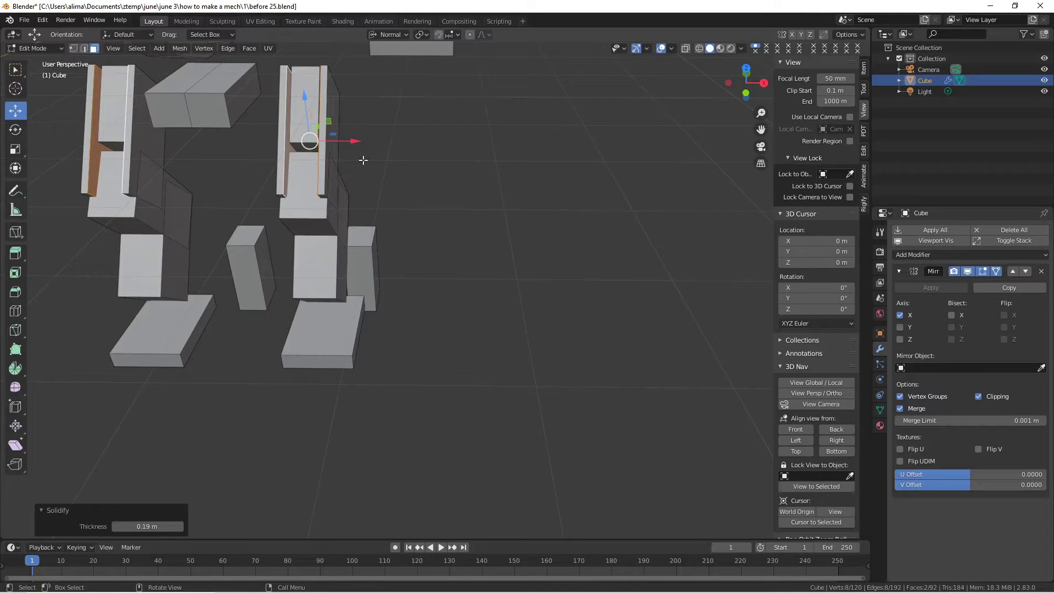
{"action": "left_click", "coordinate": [432, 179]}
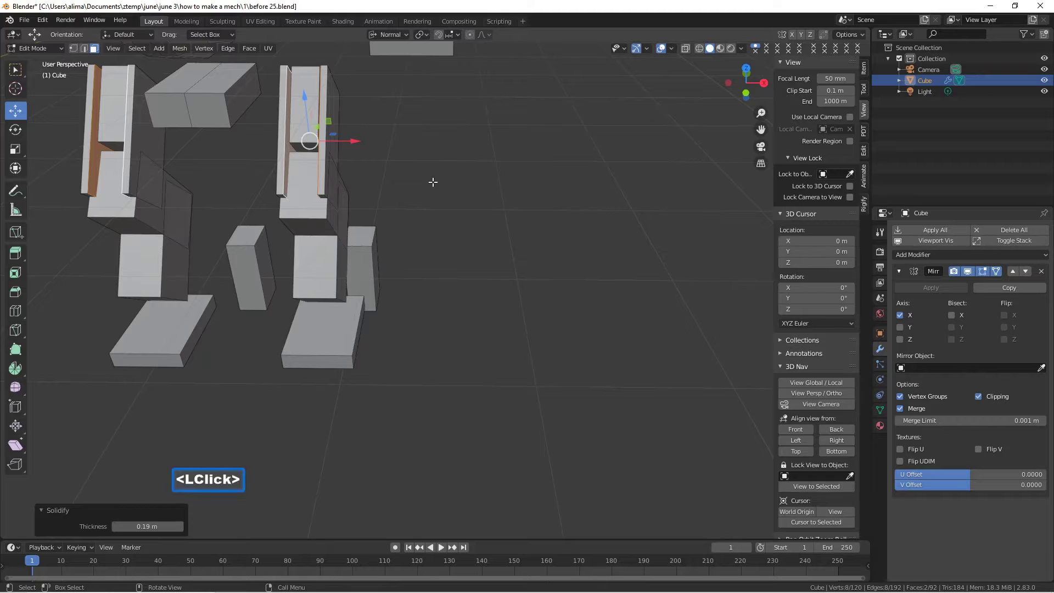
{"action": "left_click", "coordinate": [433, 181]}
{"action": "key", "text": "Pause"}
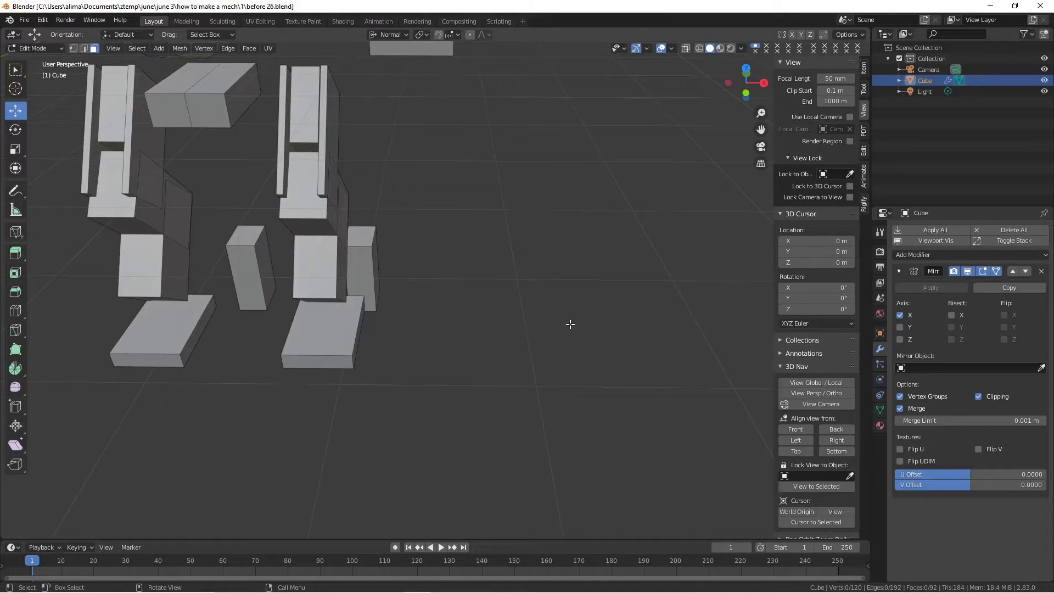
- Duplicate the whole linked top leg block between the side plates in place and scale the copy down uniformly to about 0.634
{"action": "double_click", "coordinate": [303, 121]}
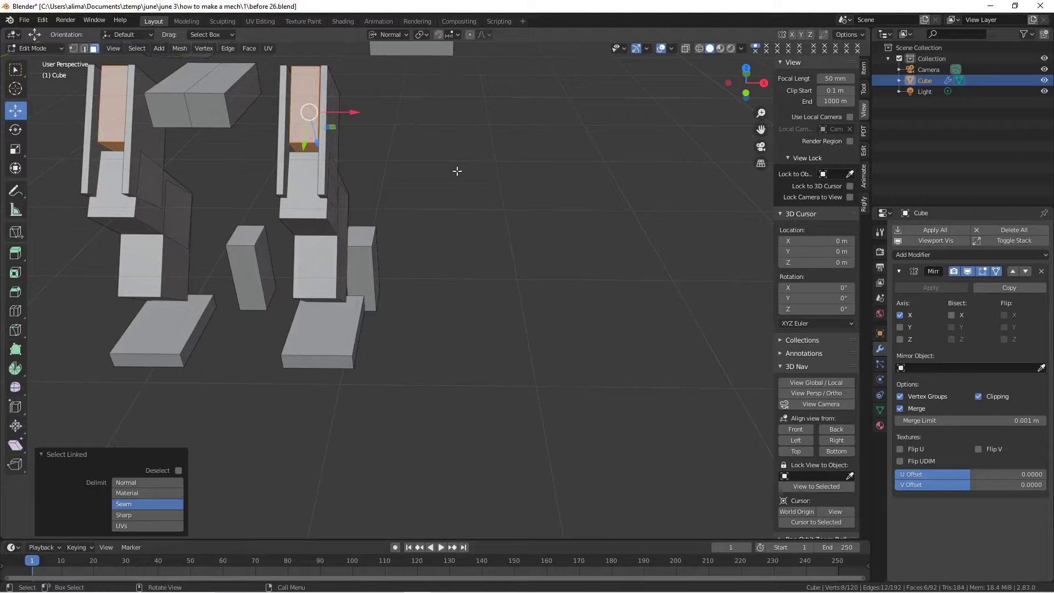
{"action": "right_click", "coordinate": [456, 170]}
{"action": "mouse_move", "coordinate": [456, 170]}
{"action": "middle_mouse_down"}
{"action": "mouse_move", "coordinate": [425, 189]}
{"action": "mouse_move", "coordinate": [364, 162]}
{"action": "mouse_move", "coordinate": [472, 179]}
{"action": "mouse_move", "coordinate": [446, 175]}
{"action": "middle_mouse_up"}
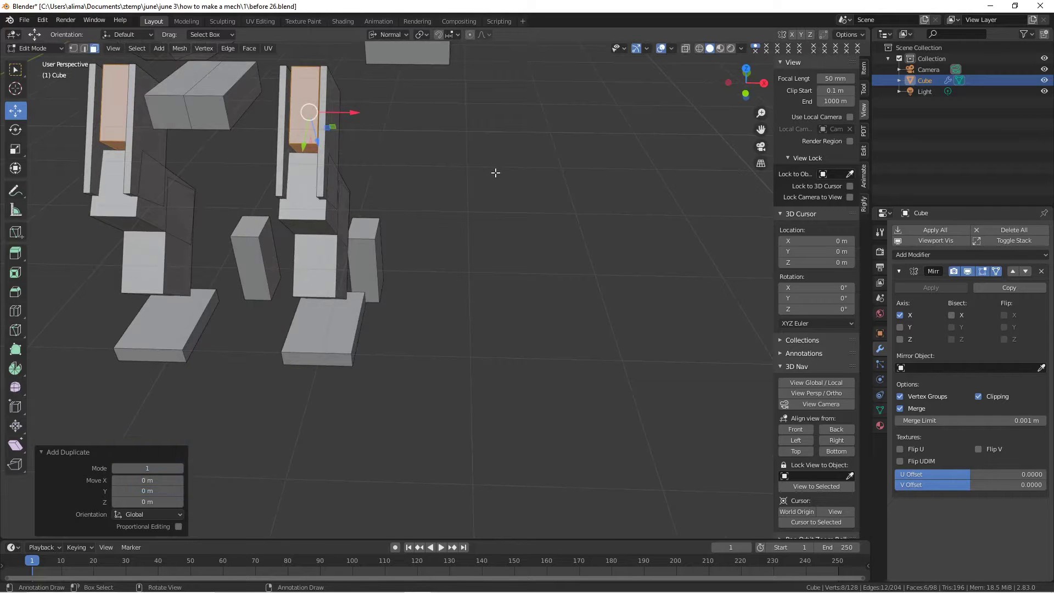
{"action": "key", "text": "s"}
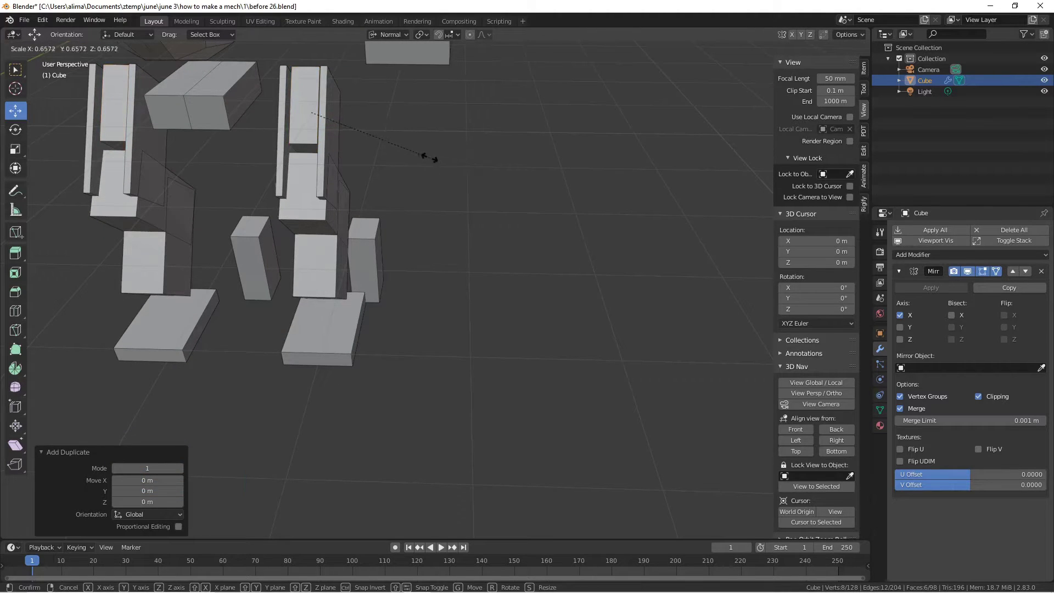
{"action": "left_click", "coordinate": [426, 157]}
- Move the scaled-down copy about 0.493 m along Z in Normal orientation so it protrudes from the top leg block's front
{"action": "middle_click_drag", "start_coordinate": [393, 76], "coordinate": [277, 111]}
{"action": "left_click_drag", "start_coordinate": [279, 118], "coordinate": [250, 118]}
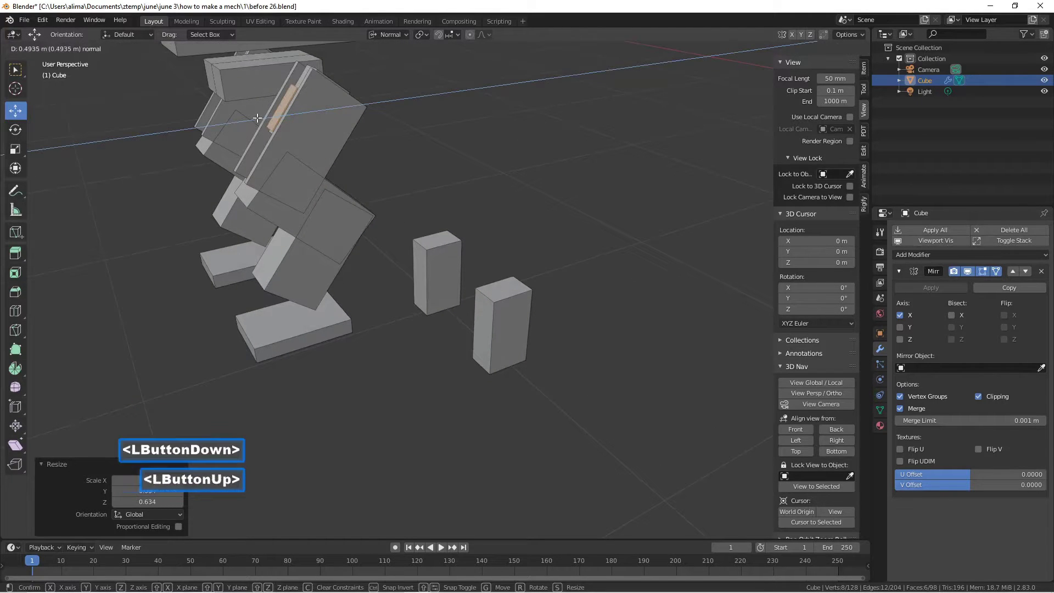
{"action": "middle_click_drag", "start_coordinate": [287, 119], "coordinate": [322, 146]}
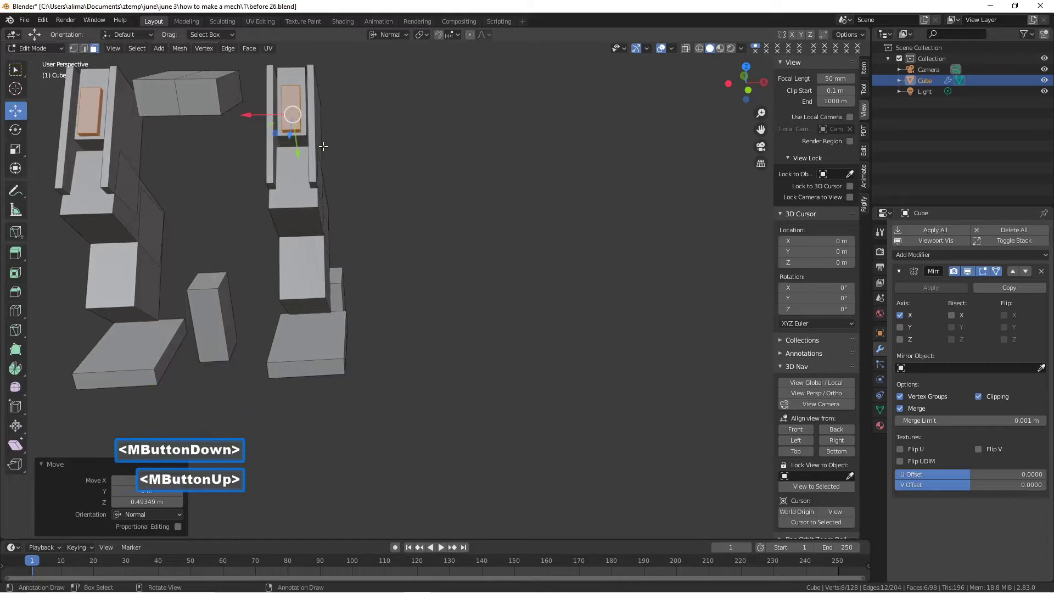
{"action": "scroll", "coordinate": [324, 140], "scroll_direction": "up", "scroll_amount": 2}
{"action": "left_click_drag", "start_coordinate": [760, 129], "coordinate": [762, 153]}
{"action": "middle_click_drag", "start_coordinate": [505, 260], "coordinate": [404, 209]}
{"action": "scroll", "coordinate": [404, 209], "scroll_direction": "up", "scroll_amount": 1}
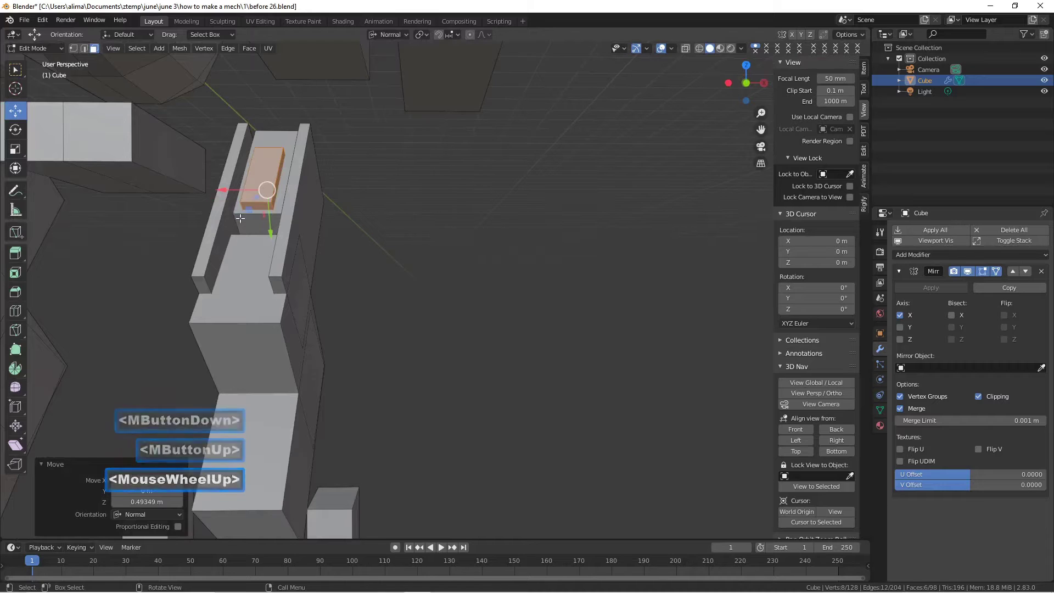
- Select the lower end face of the small protruding block and move it downward to lengthen the block
{"action": "left_click", "coordinate": [358, 229]}
{"action": "left_click", "coordinate": [262, 215]}
{"action": "left_click_drag", "start_coordinate": [262, 238], "coordinate": [251, 257]}
{"action": "middle_click_drag", "start_coordinate": [284, 244], "coordinate": [261, 261]}
{"action": "left_click_drag", "start_coordinate": [251, 264], "coordinate": [250, 240]}
- Isolate the small linked block by hiding all unselected geometry, and clear the selection
{"action": "middle_click_drag", "start_coordinate": [249, 240], "coordinate": [252, 209]}
{"action": "key", "text": "l"}
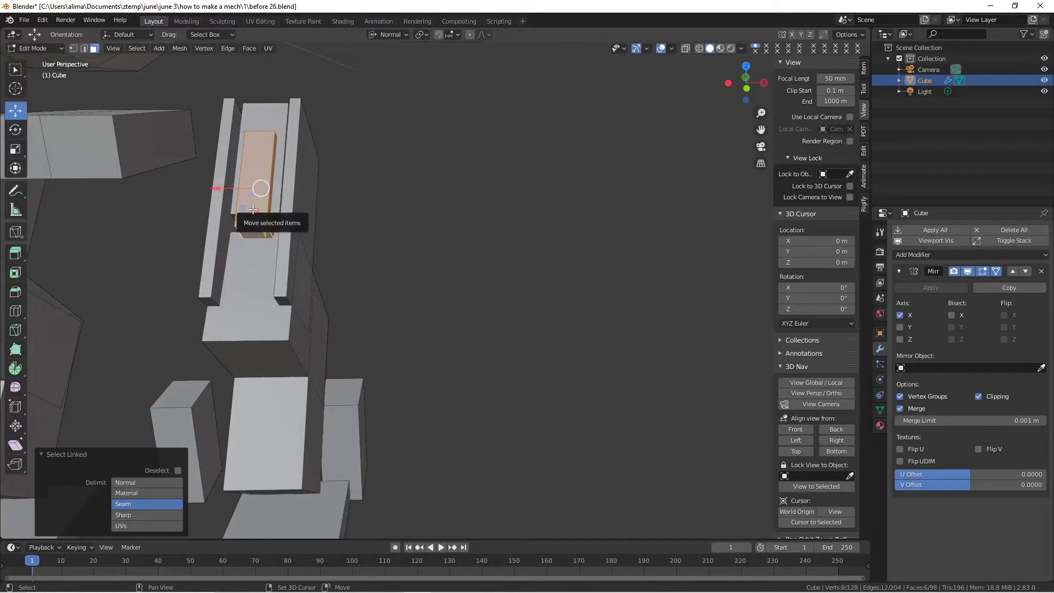
{"action": "key", "text": "shift+h"}
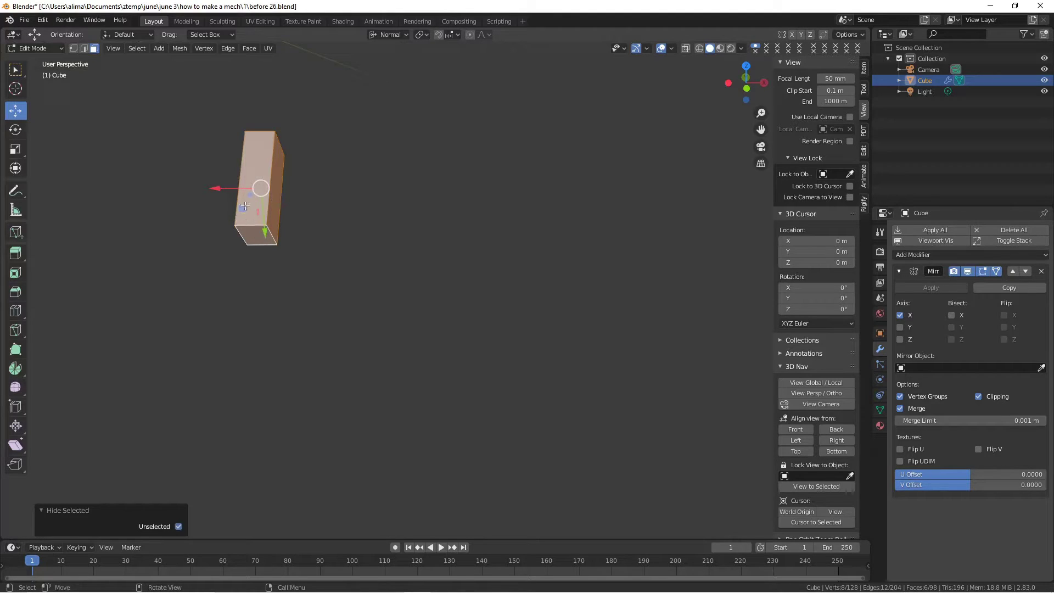
{"action": "left_click", "coordinate": [281, 225]}
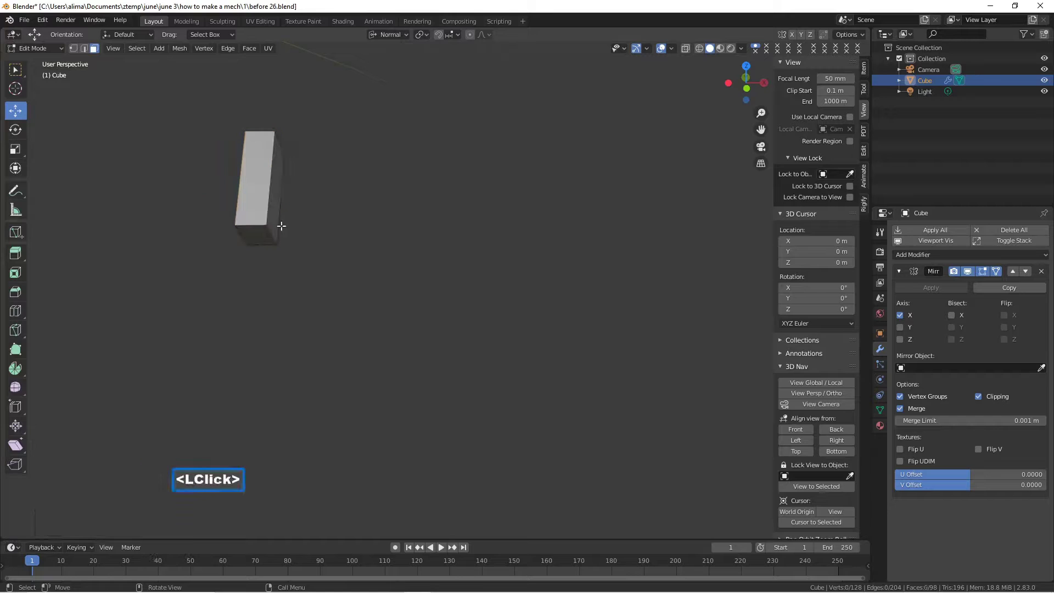
- In edge select mode with Global orientation, move the small block's lower front edge up along Z and back along Y
{"action": "left_click", "coordinate": [84, 49]}
{"action": "left_click", "coordinate": [254, 237]}
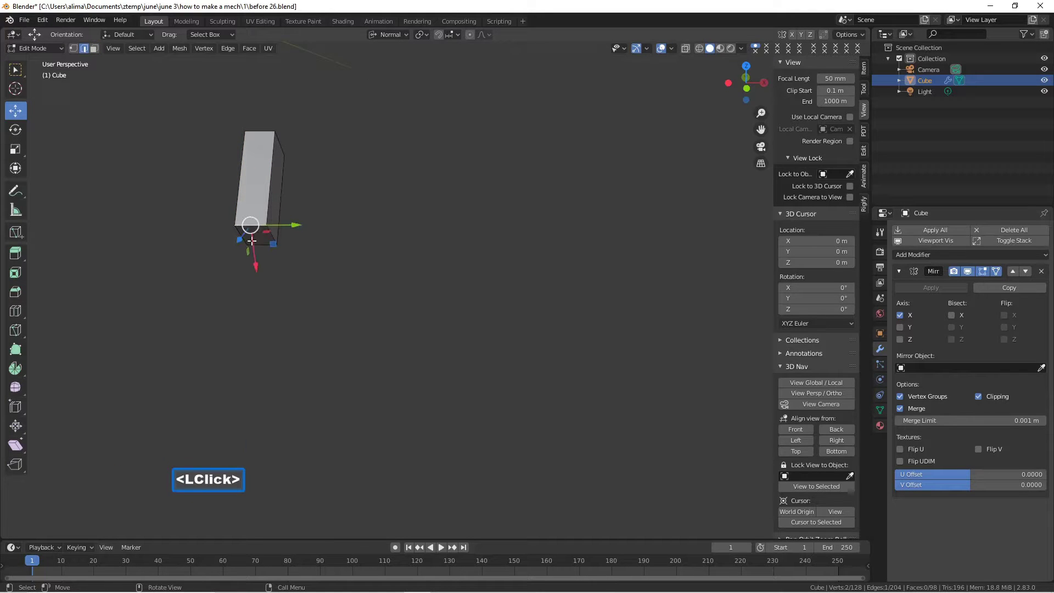
{"action": "left_click", "coordinate": [406, 35]}
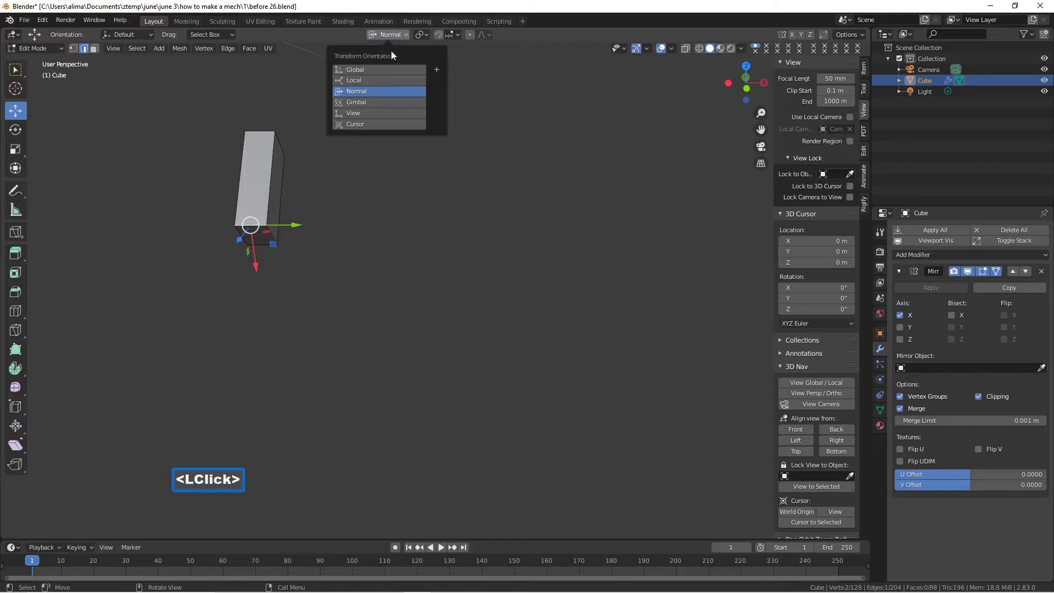
{"action": "left_click", "coordinate": [380, 68]}
{"action": "middle_click_drag", "start_coordinate": [300, 230], "coordinate": [241, 236]}
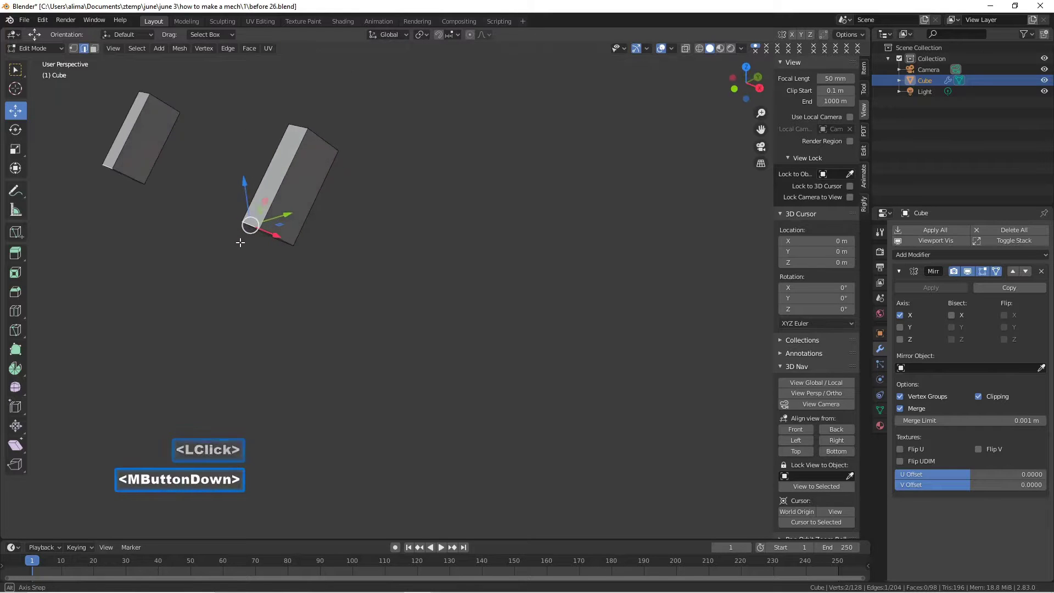
{"action": "left_click_drag", "start_coordinate": [245, 185], "coordinate": [249, 171]}
{"action": "left_click_drag", "start_coordinate": [270, 205], "coordinate": [295, 188]}
{"action": "middle_click_drag", "start_coordinate": [299, 192], "coordinate": [348, 207]}
{"action": "left_click", "coordinate": [374, 212]}
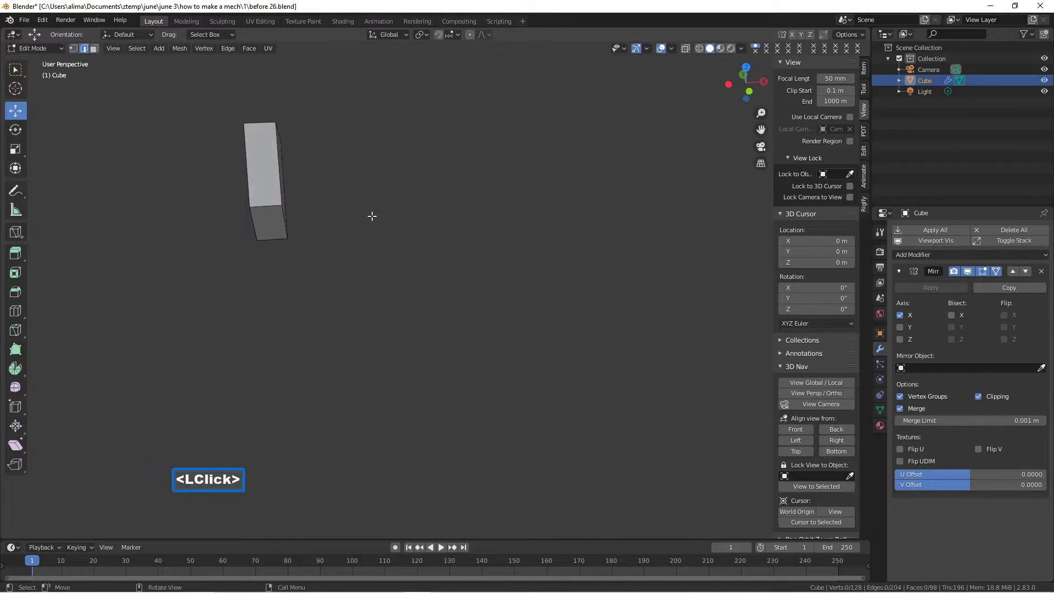
- Reveal all the hidden geometry again and clear the selection
{"action": "key", "text": "alt+h"}
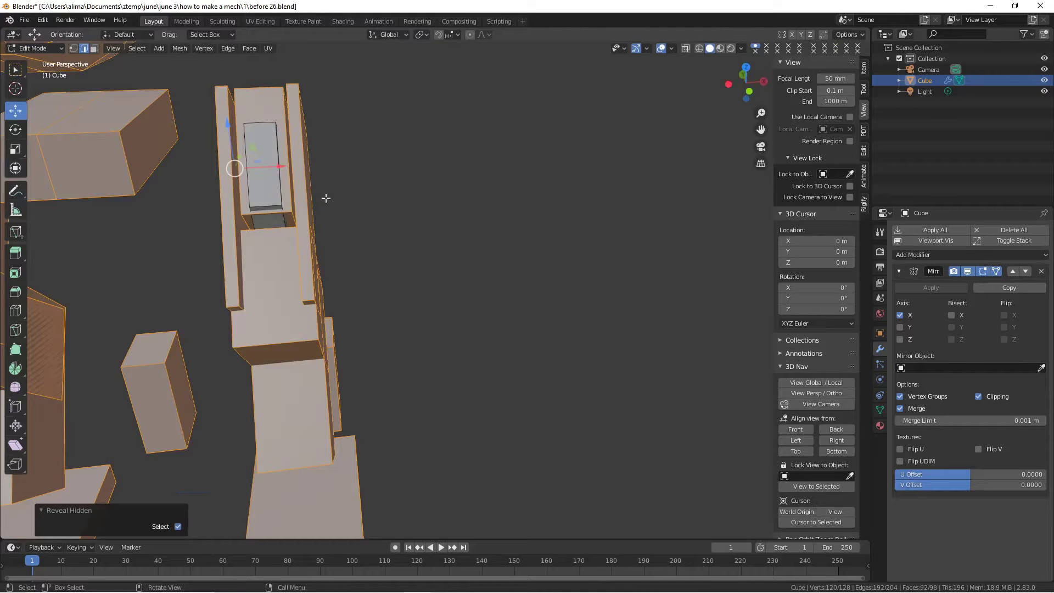
{"action": "middle_click_drag", "start_coordinate": [326, 211], "coordinate": [298, 209]}
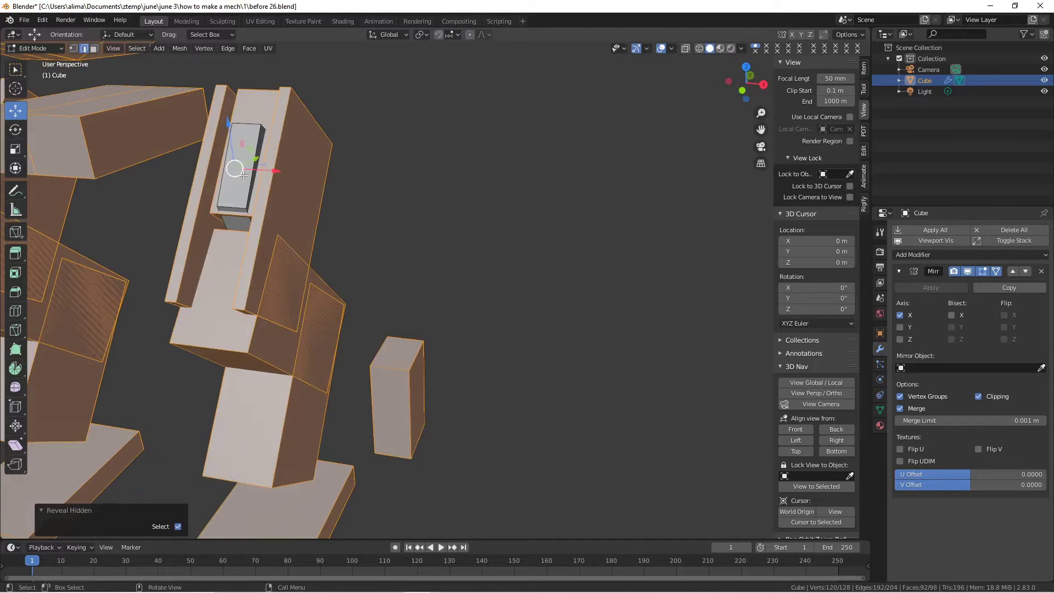
{"action": "left_click", "coordinate": [423, 176]}
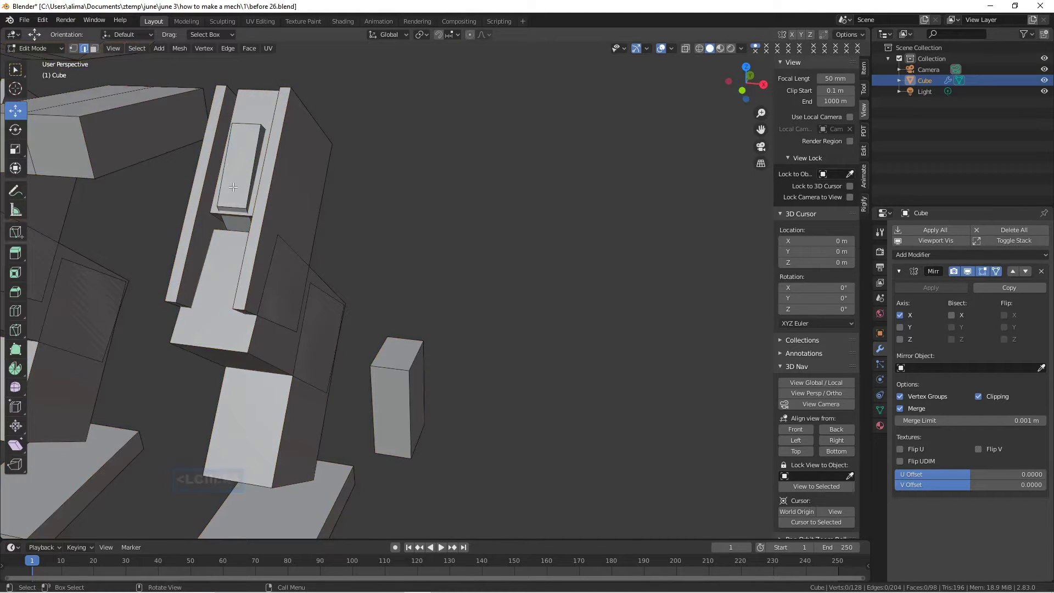
- Select the whole linked small block, move it about 0.075 m up along global Z and forward along Y, and deselect it
{"action": "key", "text": "l"}
{"action": "left_click_drag", "start_coordinate": [241, 133], "coordinate": [239, 131]}
{"action": "middle_click_drag", "start_coordinate": [240, 130], "coordinate": [279, 164]}
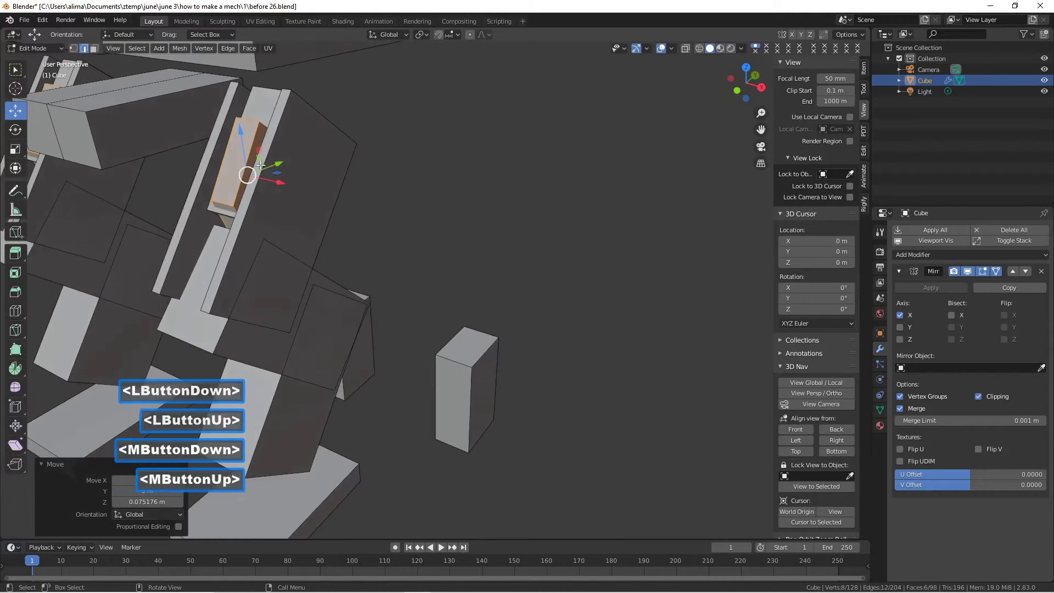
{"action": "left_click_drag", "start_coordinate": [278, 164], "coordinate": [266, 165]}
{"action": "middle_click_drag", "start_coordinate": [266, 164], "coordinate": [279, 181]}
{"action": "left_click", "coordinate": [389, 245]}
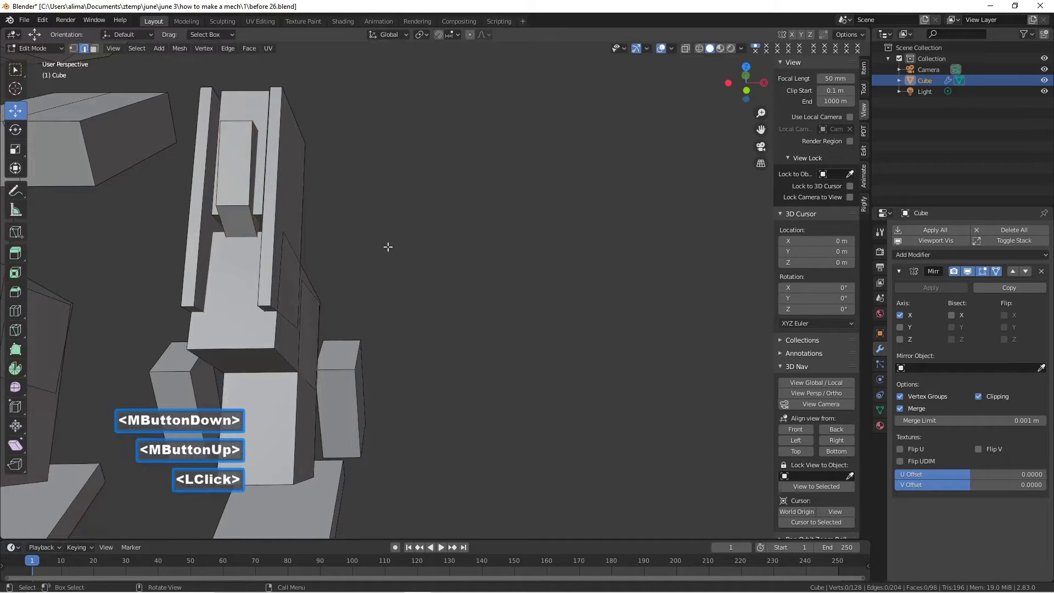
- In face select mode, move the rear face of the middle leg block about -0.932 m along Z in Normal orientation
{"action": "middle_click_drag", "start_coordinate": [371, 244], "coordinate": [217, 224]}
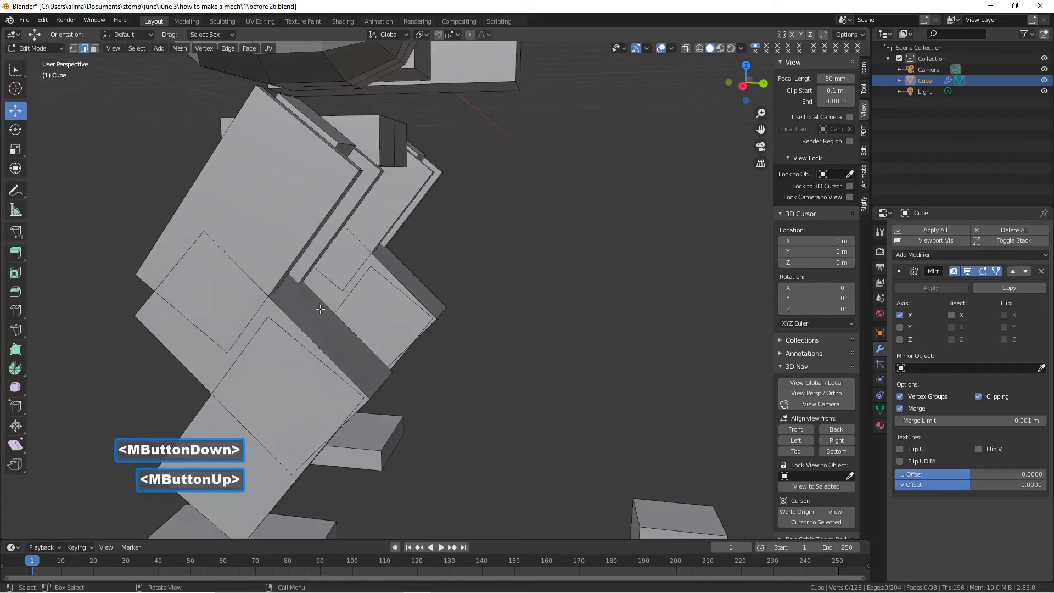
{"action": "left_click", "coordinate": [334, 336]}
{"action": "left_click", "coordinate": [94, 48]}
{"action": "left_click", "coordinate": [345, 336]}
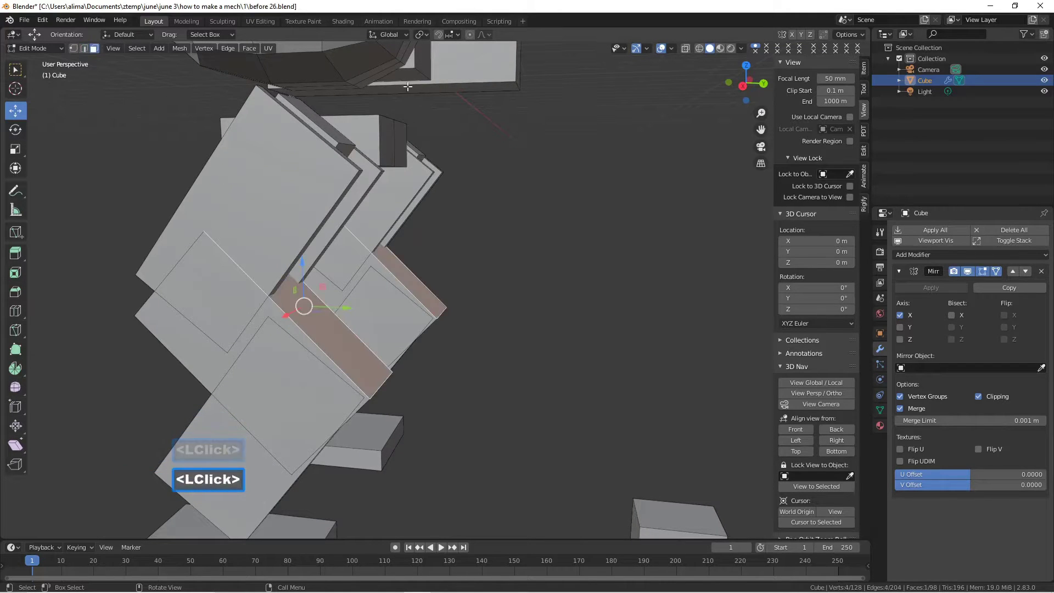
{"action": "left_click", "coordinate": [405, 33]}
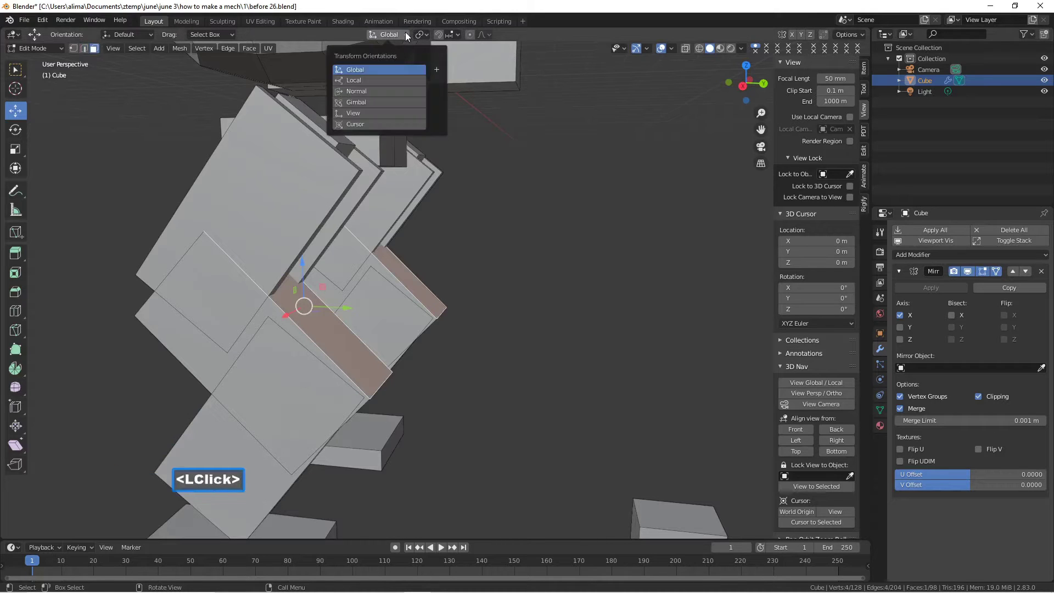
{"action": "left_click", "coordinate": [383, 91]}
{"action": "middle_click_drag", "start_coordinate": [345, 210], "coordinate": [364, 218]}
{"action": "left_click_drag", "start_coordinate": [337, 270], "coordinate": [285, 303]}
{"action": "middle_click_drag", "start_coordinate": [284, 303], "coordinate": [372, 301]}
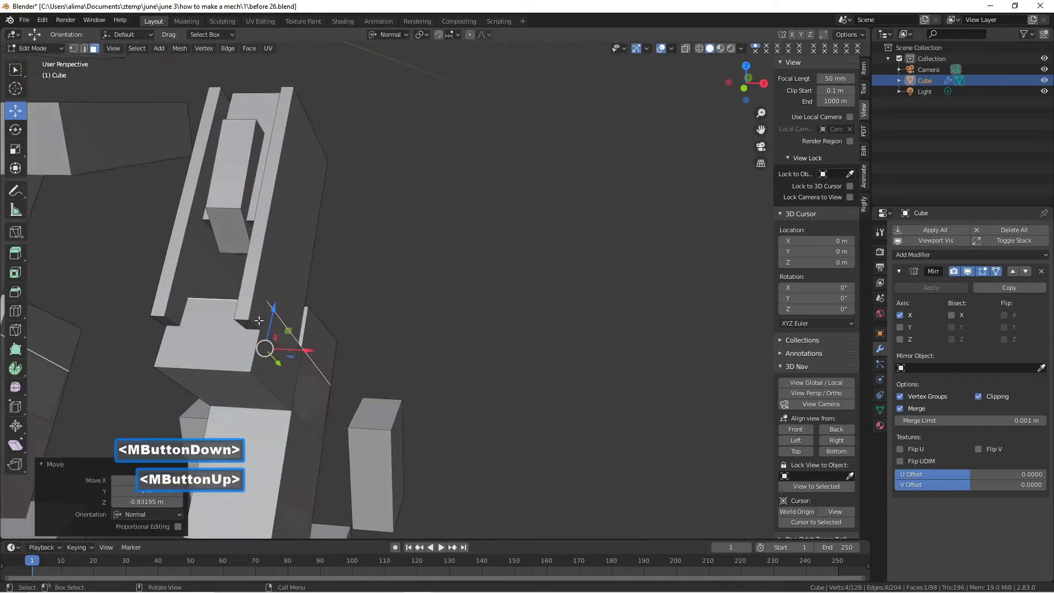
- Duplicate the front face of the middle leg block in place and move the copy about 0.680 m along its normal Z
{"action": "left_click", "coordinate": [196, 326]}
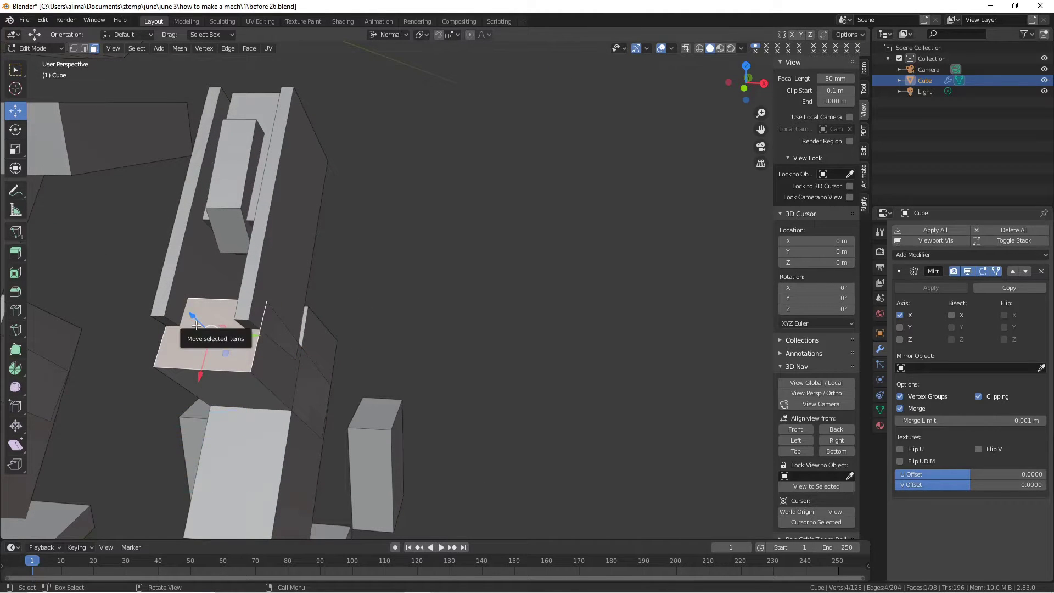
{"action": "key", "text": "shift+d"}
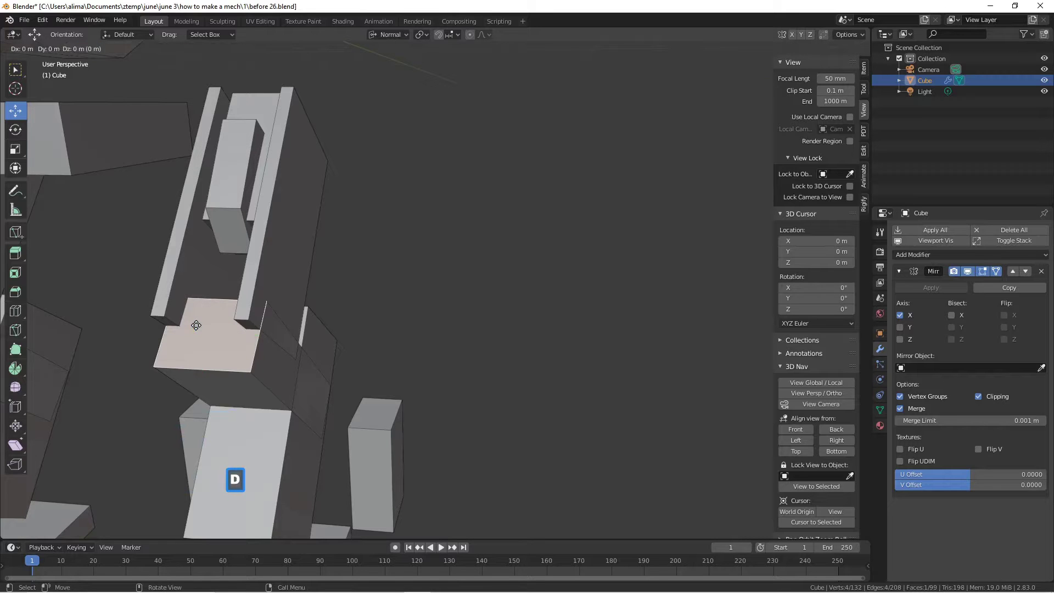
{"action": "right_click", "coordinate": [196, 326]}
{"action": "middle_click_drag", "start_coordinate": [297, 325], "coordinate": [181, 324]}
{"action": "left_click_drag", "start_coordinate": [182, 316], "coordinate": [160, 297]}
{"action": "scroll", "coordinate": [247, 278], "scroll_direction": "up", "scroll_amount": 1}
{"action": "middle_click_drag", "start_coordinate": [160, 298], "coordinate": [200, 274]}
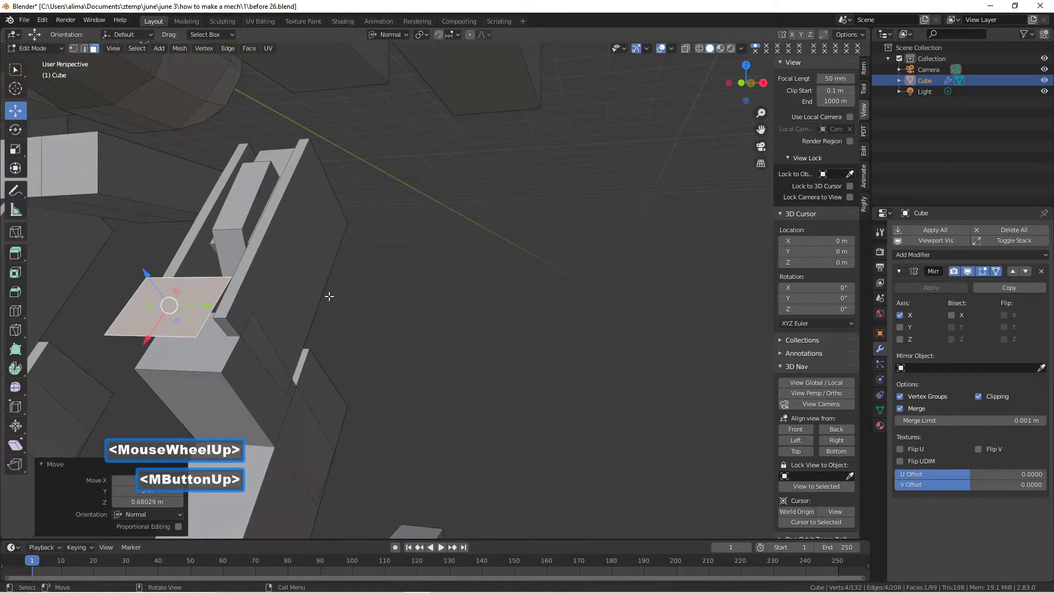
- Rotate the duplicated front panel about its normal Y axis until it stands nearly upright, and move it about 0.128 m along normal X
{"action": "key", "text": "r"}
{"action": "key", "text": "x"}
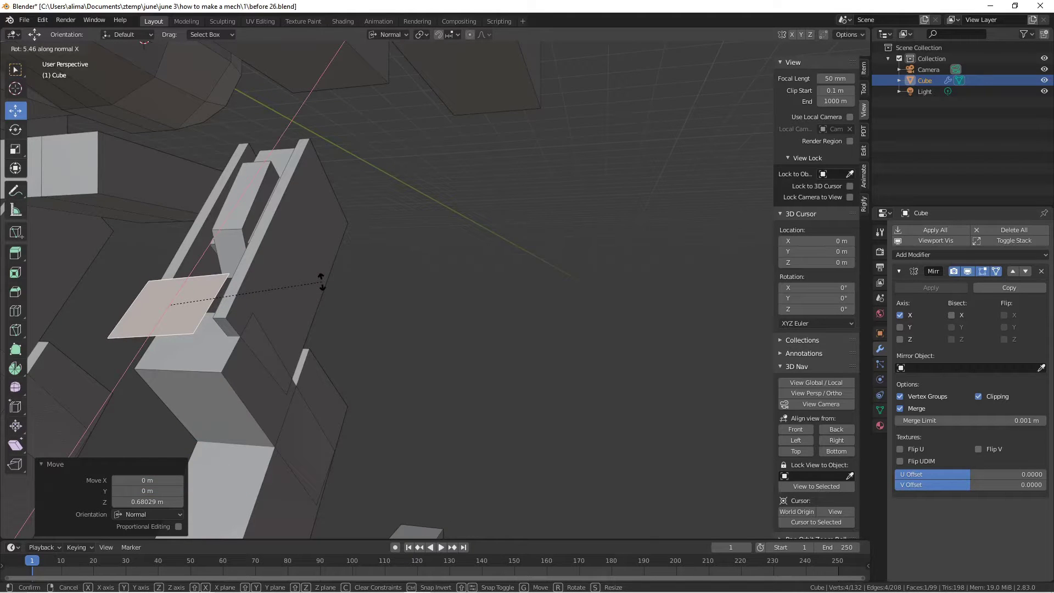
{"action": "key", "text": "y"}
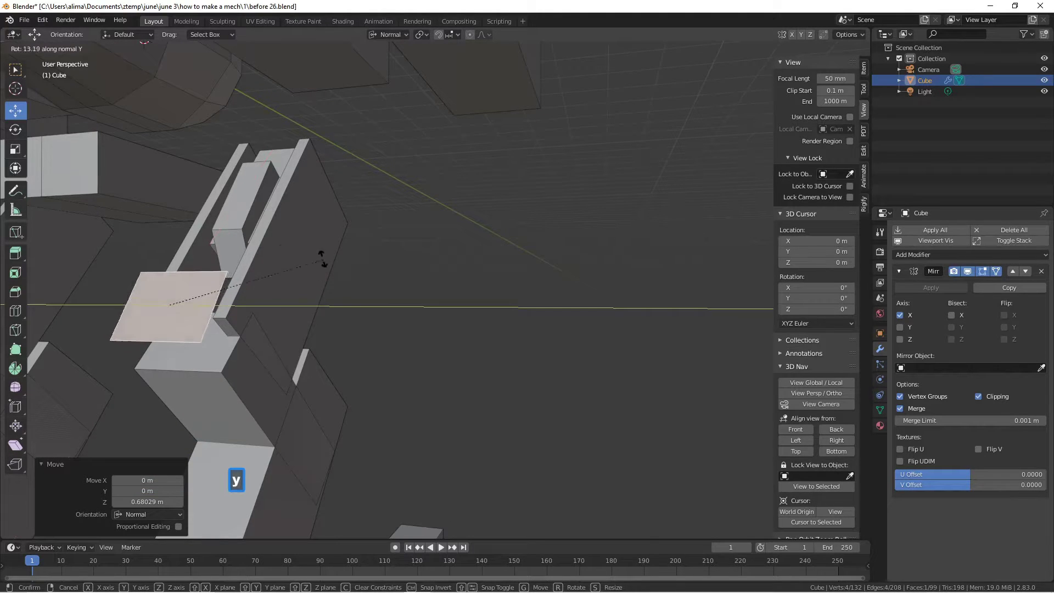
{"action": "left_click", "coordinate": [301, 156]}
{"action": "middle_click_drag", "start_coordinate": [159, 244], "coordinate": [232, 260]}
{"action": "left_click_drag", "start_coordinate": [174, 344], "coordinate": [174, 354]}
- Solidify the front panel face with a thickness of 0.19 m and clear the selection
{"action": "left_click", "coordinate": [250, 51]}
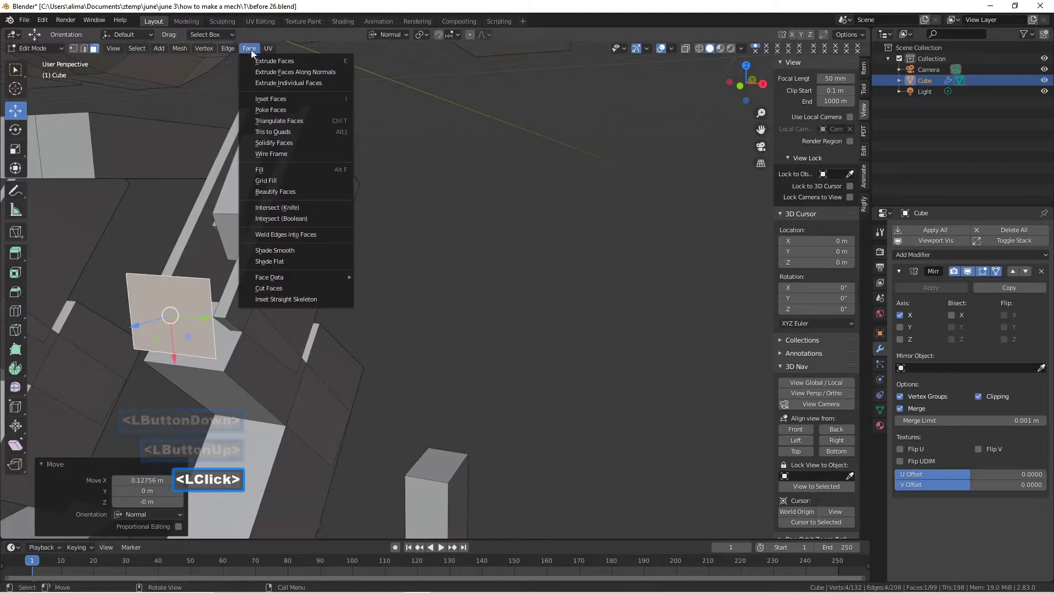
{"action": "left_click", "coordinate": [309, 143]}
{"action": "middle_click_drag", "start_coordinate": [299, 159], "coordinate": [365, 220]}
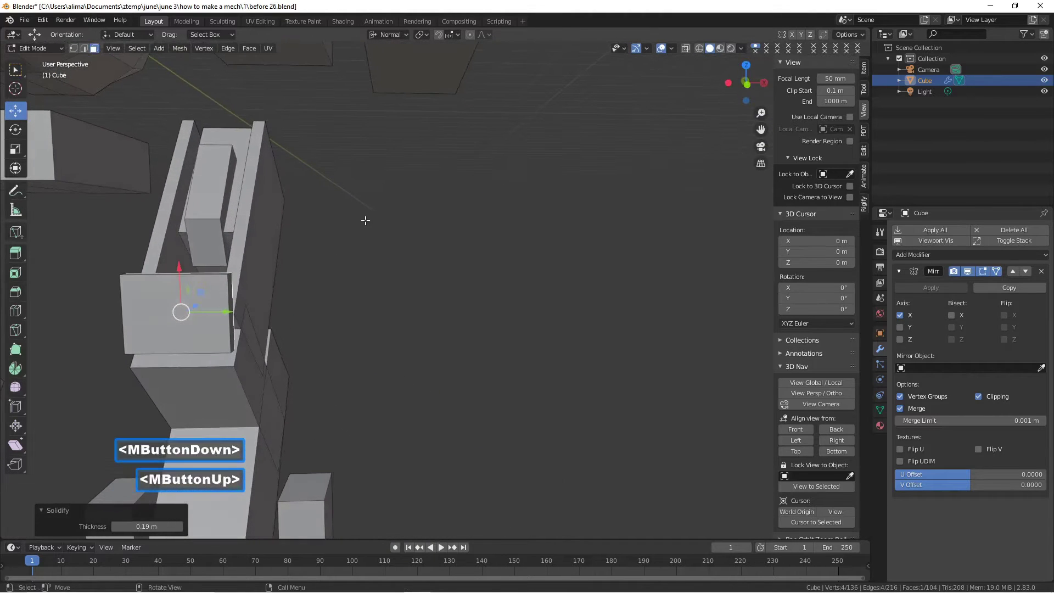
{"action": "left_click", "coordinate": [474, 268]}
{"action": "key", "text": "Pause"}
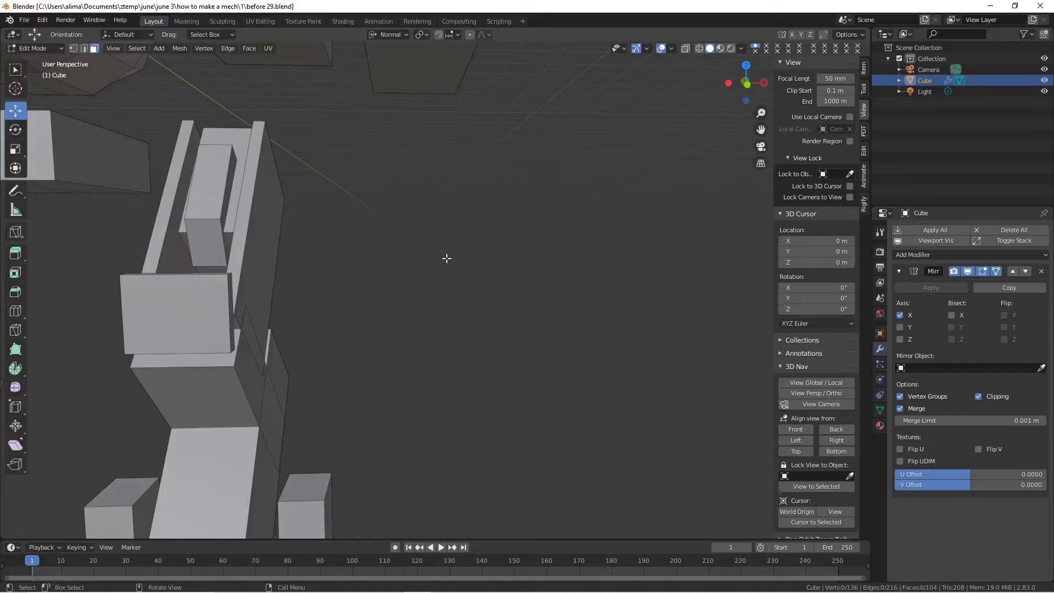
- Select the whole linked block below the front panel and, in Global orientation, scale it to 0.667 along X
{"action": "left_click_drag", "start_coordinate": [761, 130], "coordinate": [643, 218]}
{"action": "middle_click_drag", "start_coordinate": [479, 280], "coordinate": [330, 260]}
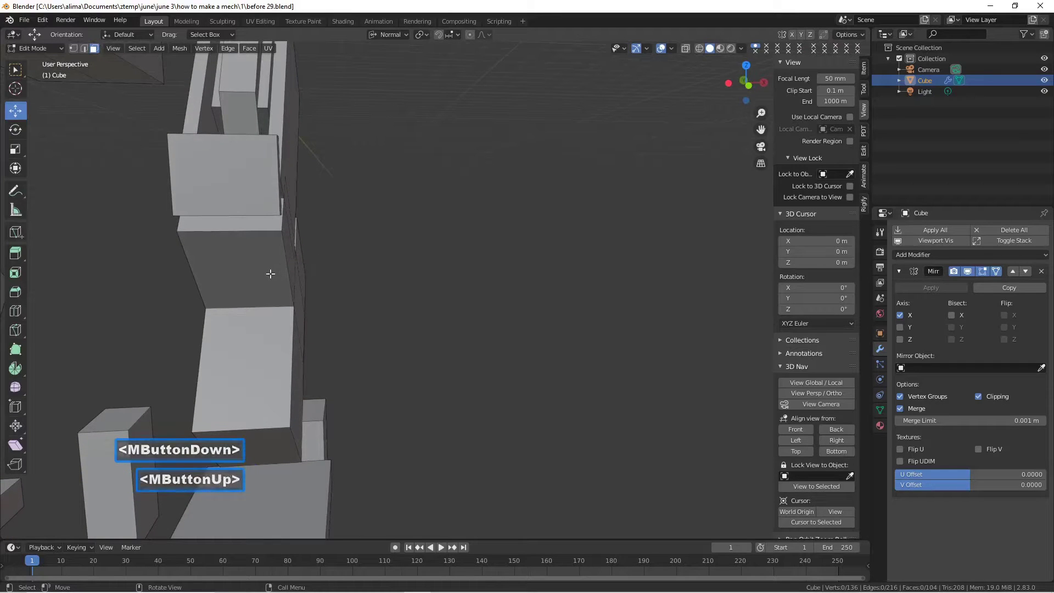
{"action": "key", "text": "l"}
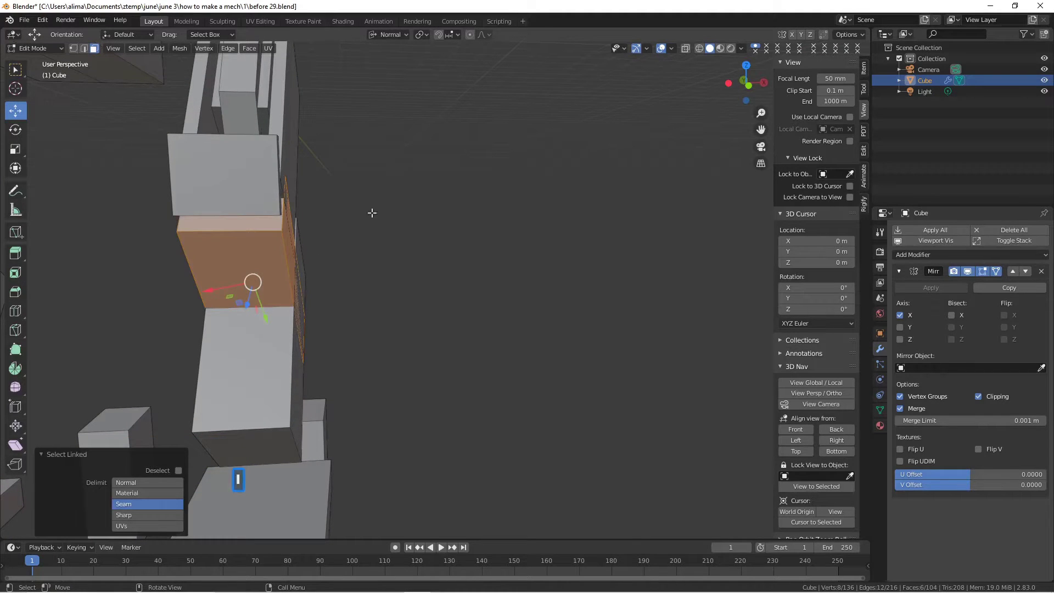
{"action": "left_click", "coordinate": [396, 35]}
{"action": "left_click", "coordinate": [384, 67]}
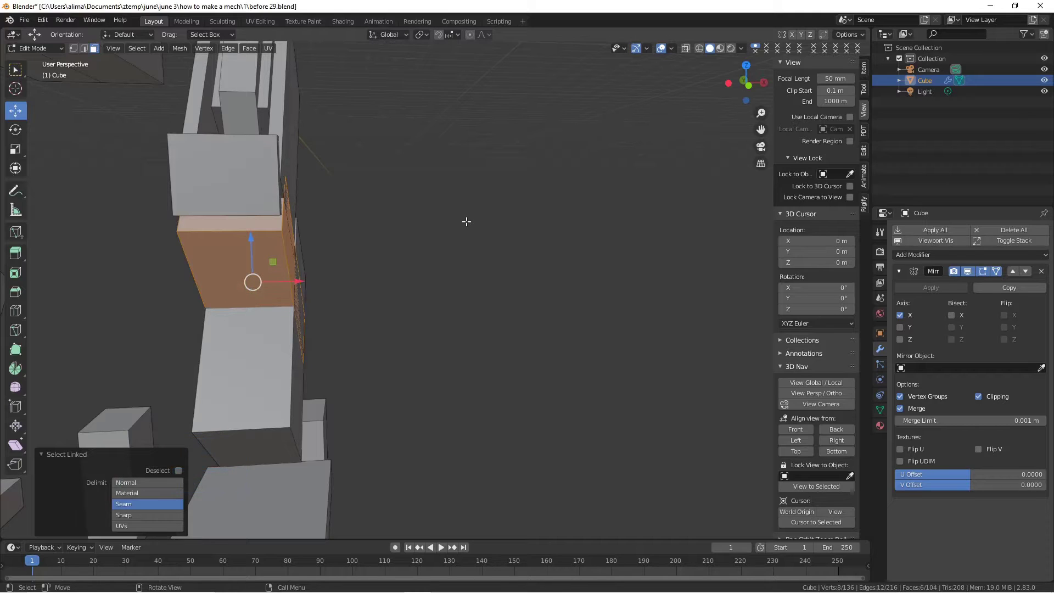
{"action": "key", "text": "s"}
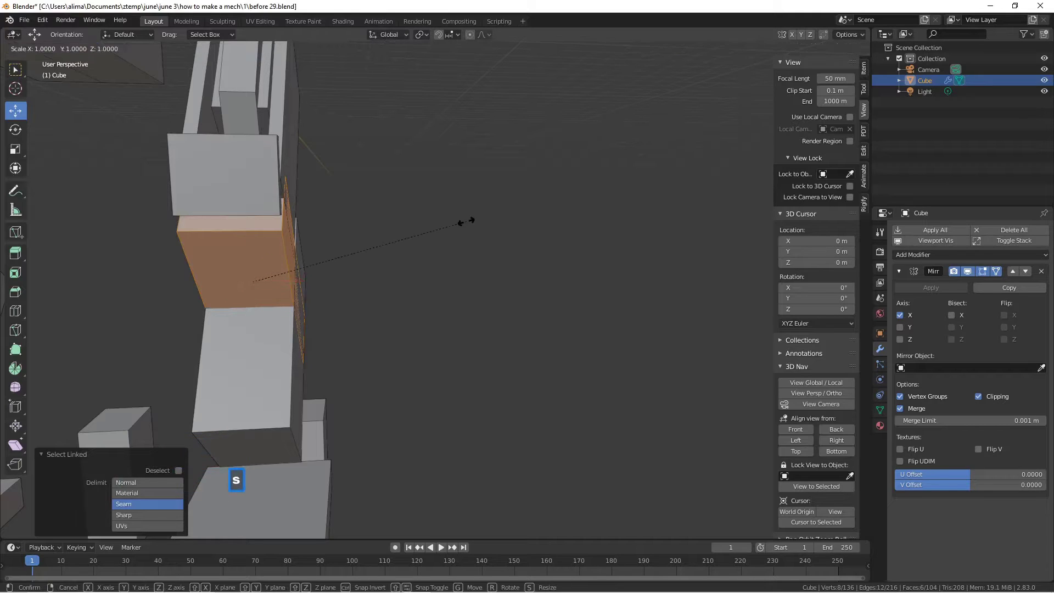
{"action": "key", "text": "x"}
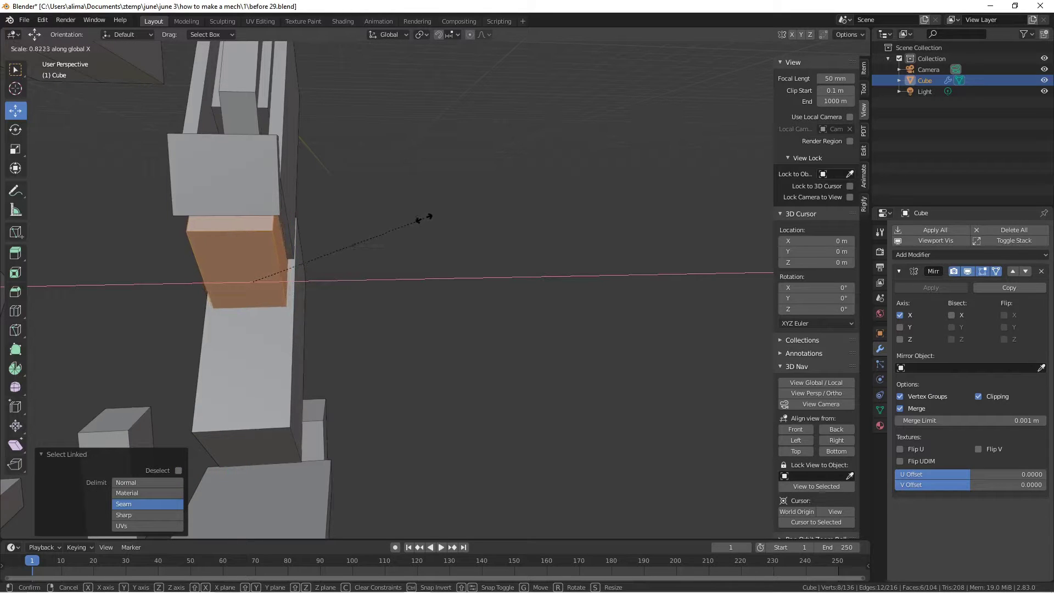
{"action": "left_click", "coordinate": [386, 218]}
- Duplicate the two opposite side faces of the narrowed block in place and clear the selection
{"action": "middle_click_drag", "start_coordinate": [276, 166], "coordinate": [273, 161]}
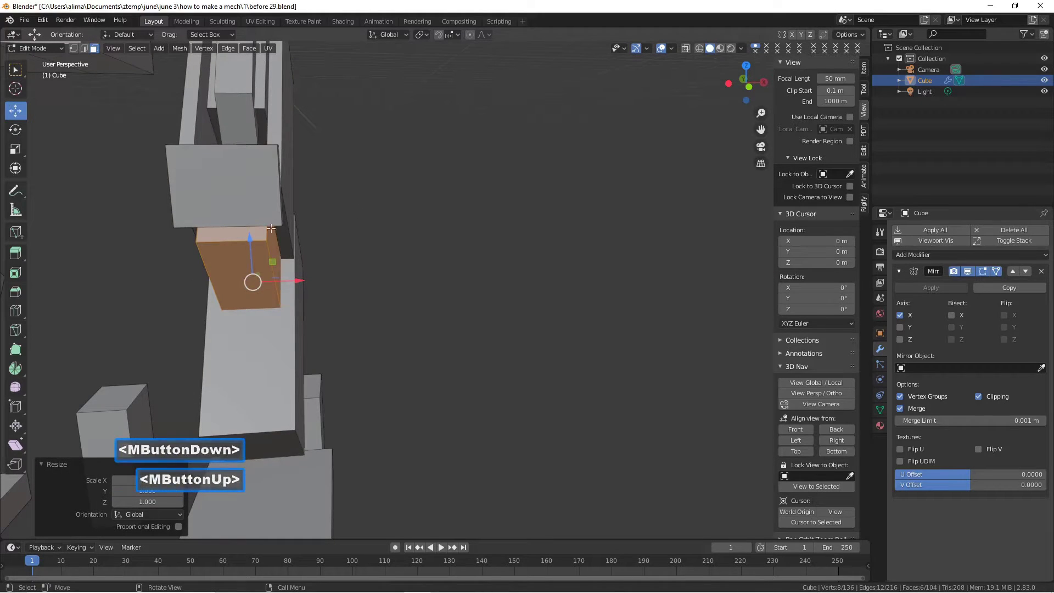
{"action": "middle_click_drag", "start_coordinate": [374, 180], "coordinate": [363, 142]}
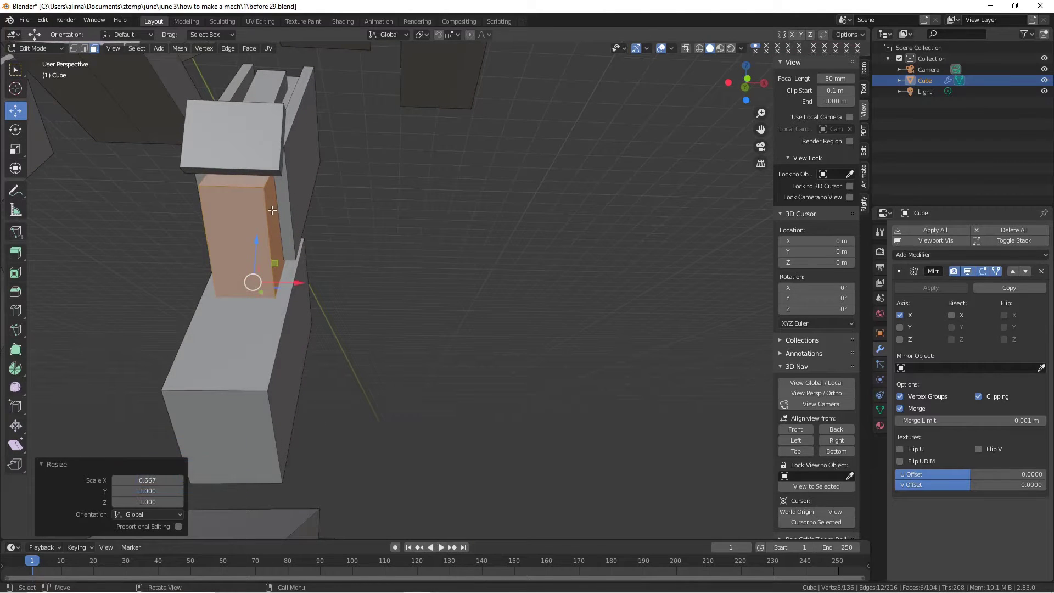
{"action": "middle_click_drag", "start_coordinate": [272, 210], "coordinate": [169, 217]}
{"action": "middle_click_drag", "start_coordinate": [218, 222], "coordinate": [245, 224]}
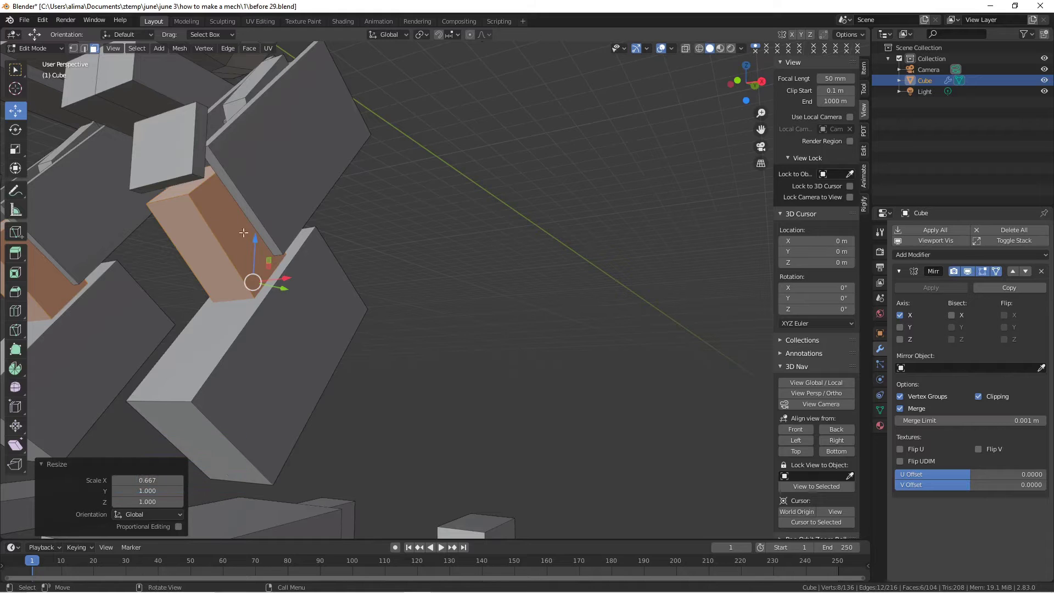
{"action": "left_click", "coordinate": [227, 223]}
{"action": "middle_click_drag", "start_coordinate": [209, 233], "coordinate": [296, 231]}
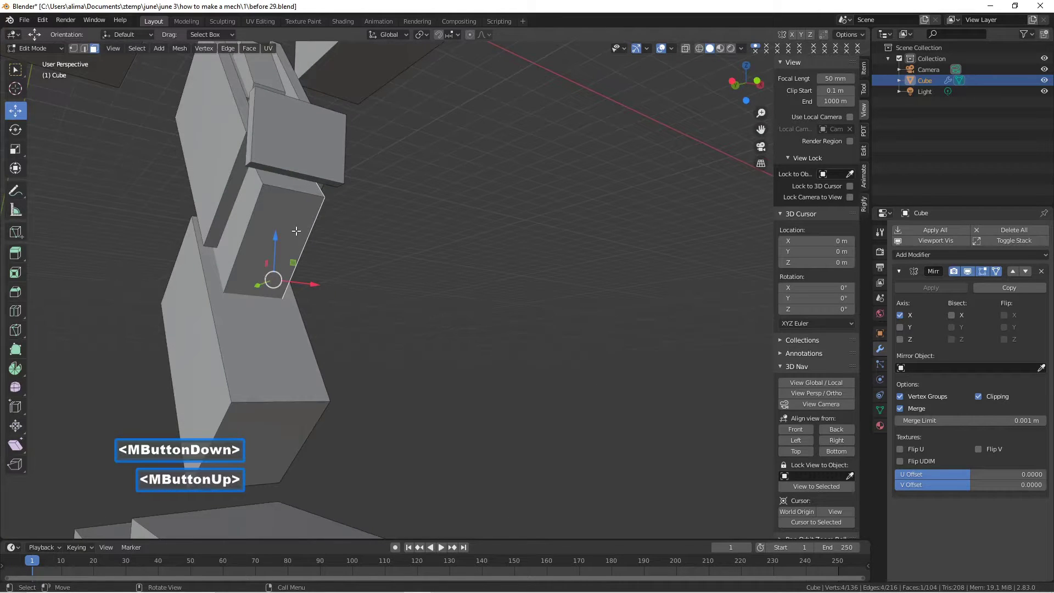
{"action": "key", "text": "Return"}
{"action": "key", "text": "Return"}
{"action": "key", "text": "Return"}
{"action": "key", "text": "Return"}
{"action": "key", "text": "Return"}
{"action": "key", "text": "Return"}
{"action": "key", "text": "Return"}
{"action": "left_click", "coordinate": [250, 215]}
{"action": "key", "text": "Return"}
{"action": "key", "text": "Return"}
{"action": "key", "text": "Return"}
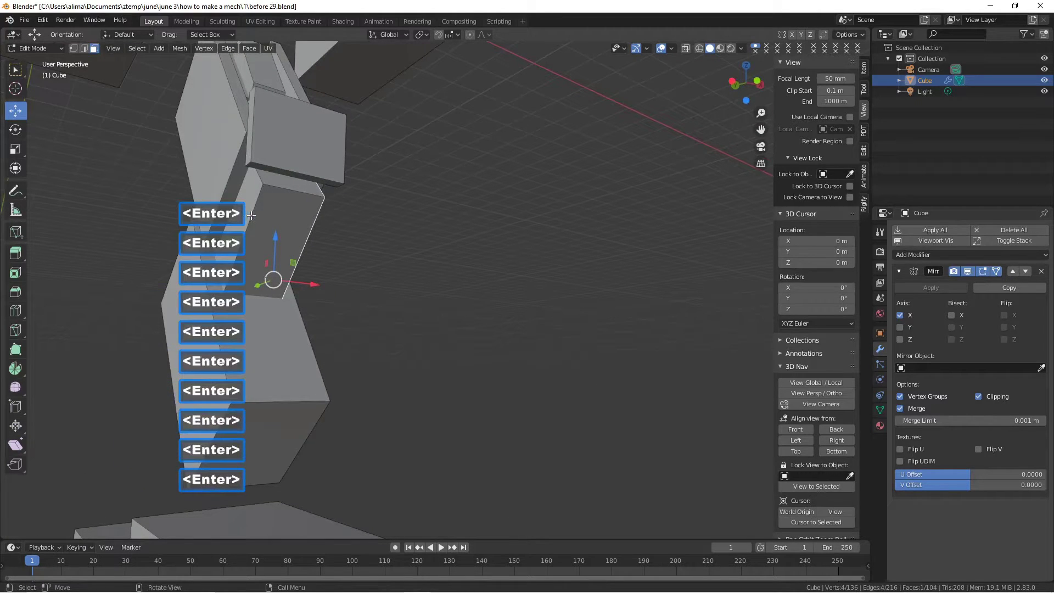
{"action": "left_click", "coordinate": [255, 214], "text": "shift"}
{"action": "middle_click_drag", "start_coordinate": [255, 214], "coordinate": [351, 251]}
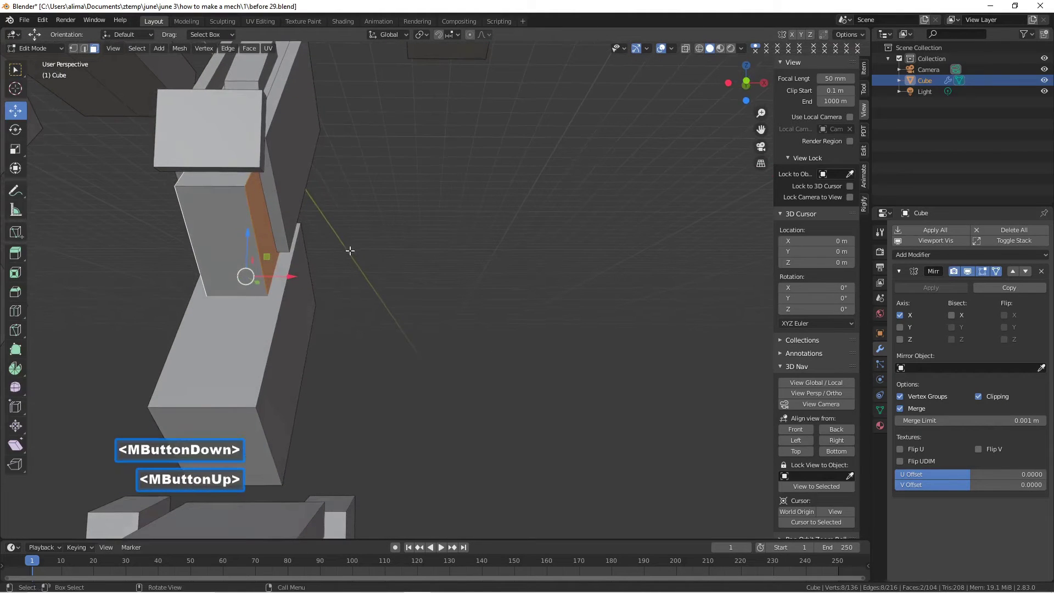
{"action": "key", "text": "shift+d"}
{"action": "right_click", "coordinate": [417, 252]}
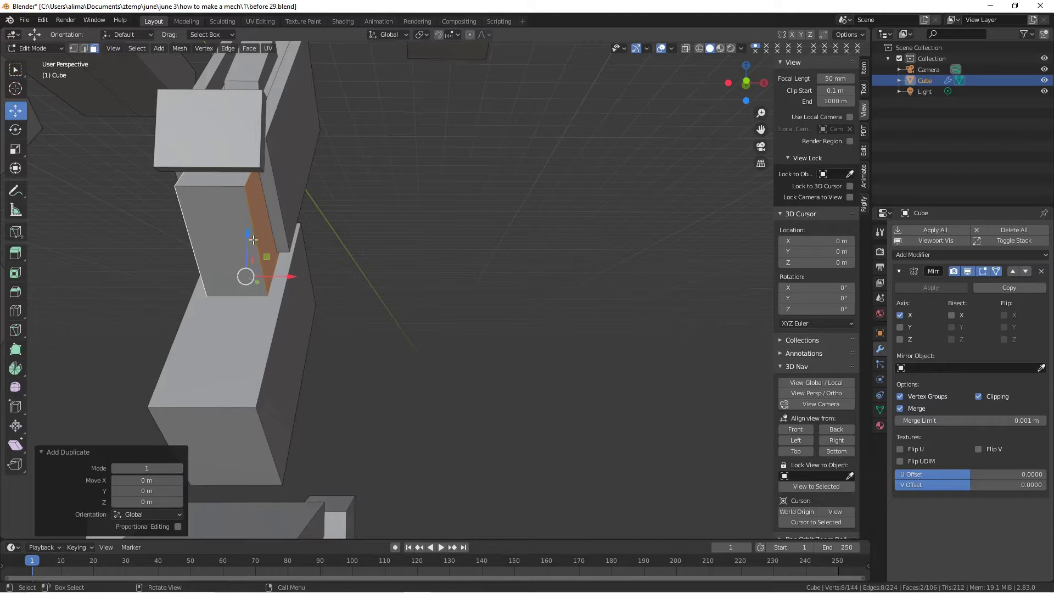
{"action": "left_click", "coordinate": [409, 230]}
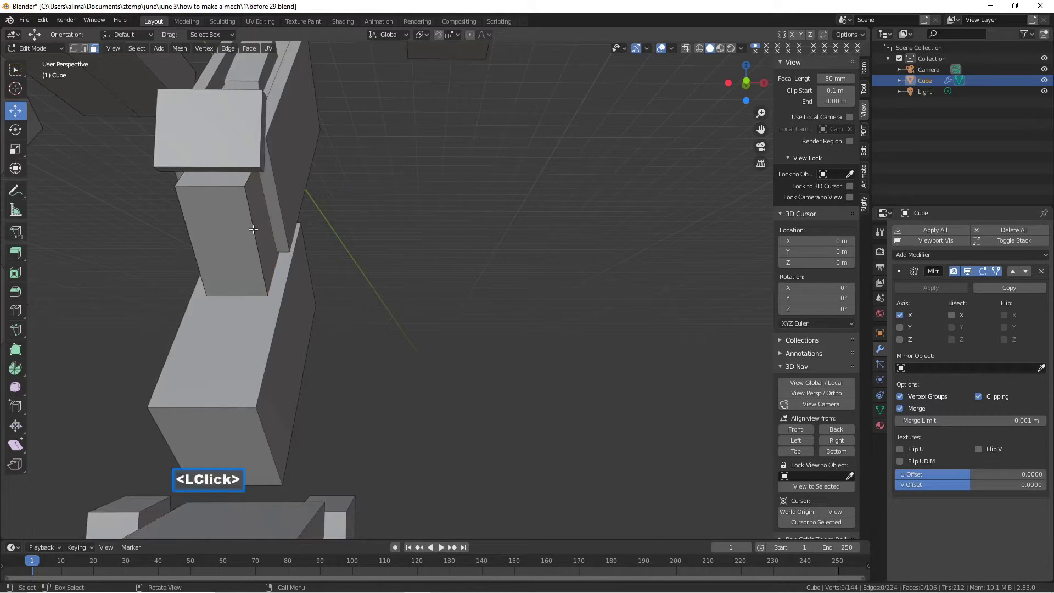
- Select the linked block between the duplicated side faces, scale it uniformly to 0.819, shrink it slightly further, and deselect it
{"action": "key", "text": "l"}
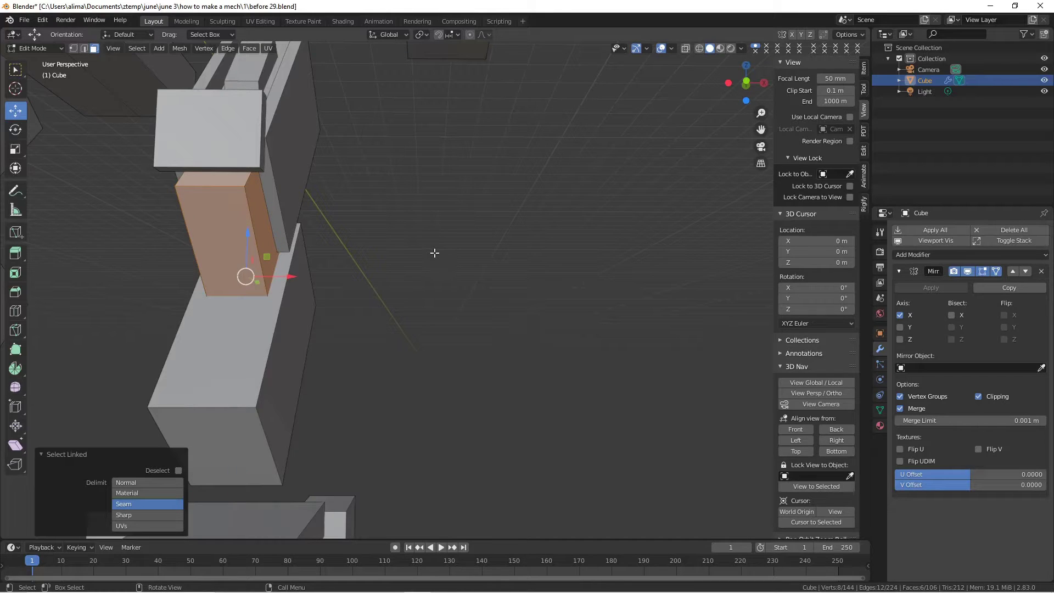
{"action": "key", "text": "s"}
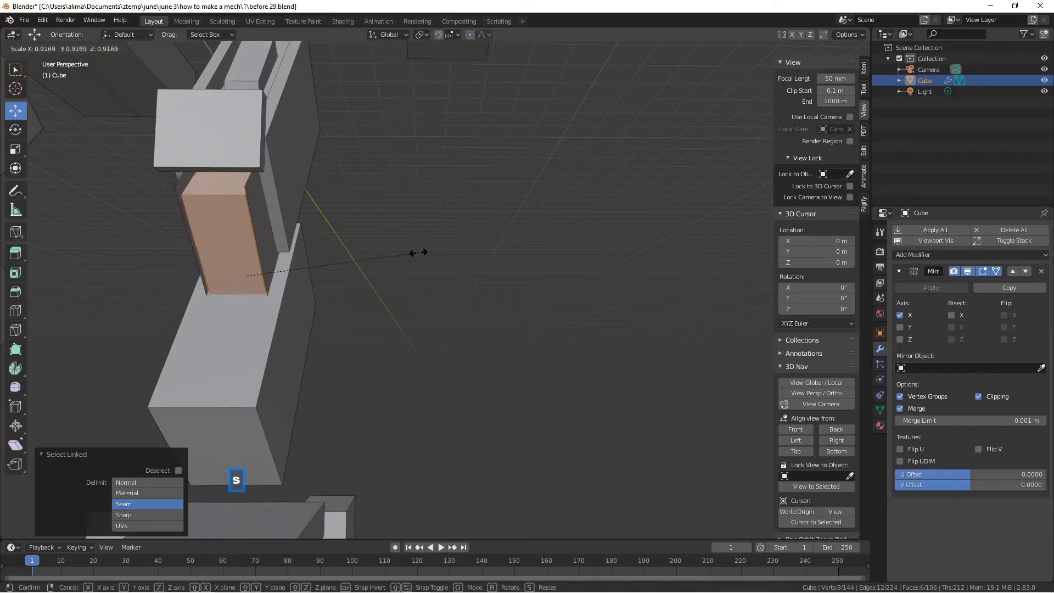
{"action": "left_click", "coordinate": [396, 248]}
{"action": "mouse_move", "coordinate": [396, 248]}
{"action": "middle_mouse_down"}
{"action": "mouse_move", "coordinate": [335, 216]}
{"action": "mouse_move", "coordinate": [406, 245]}
{"action": "mouse_move", "coordinate": [405, 234]}
{"action": "middle_mouse_up"}
{"action": "key", "text": "s"}
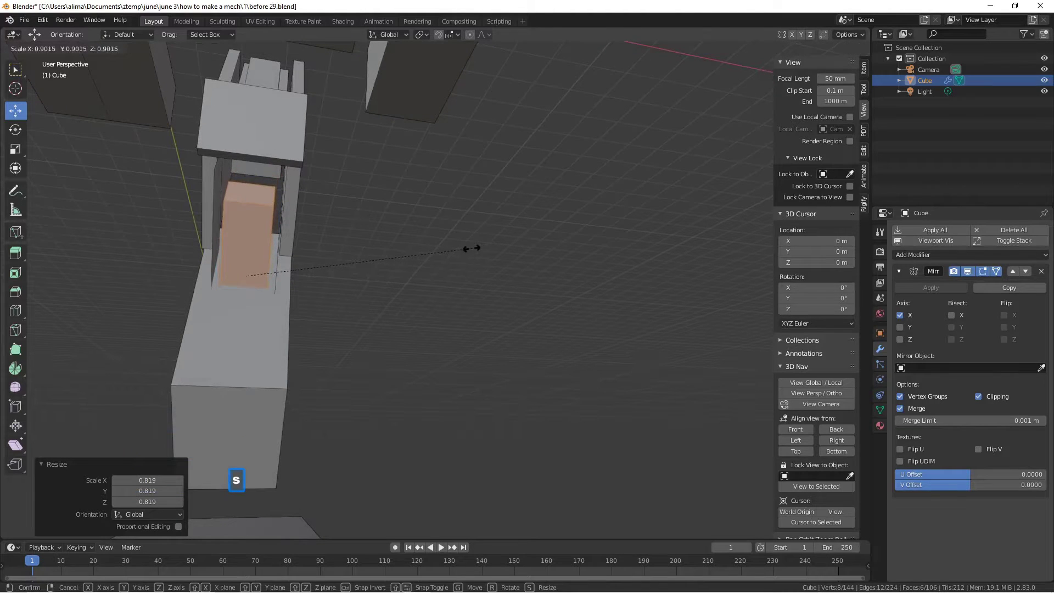
{"action": "left_click", "coordinate": [461, 247]}
{"action": "middle_click_drag", "start_coordinate": [461, 247], "coordinate": [388, 254]}
{"action": "left_click", "coordinate": [388, 252]}
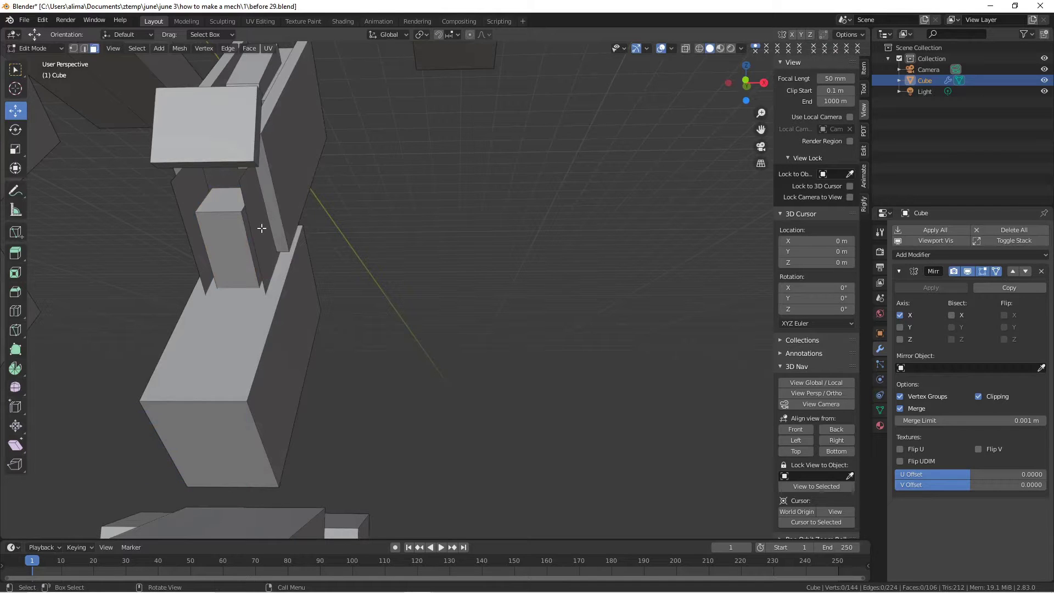
- Select the two loose side faces flanking the shrunken block, solidify them into thick plates, and clear the selection
{"action": "key", "text": "l"}
{"action": "middle_click_drag", "start_coordinate": [203, 234], "coordinate": [269, 246]}
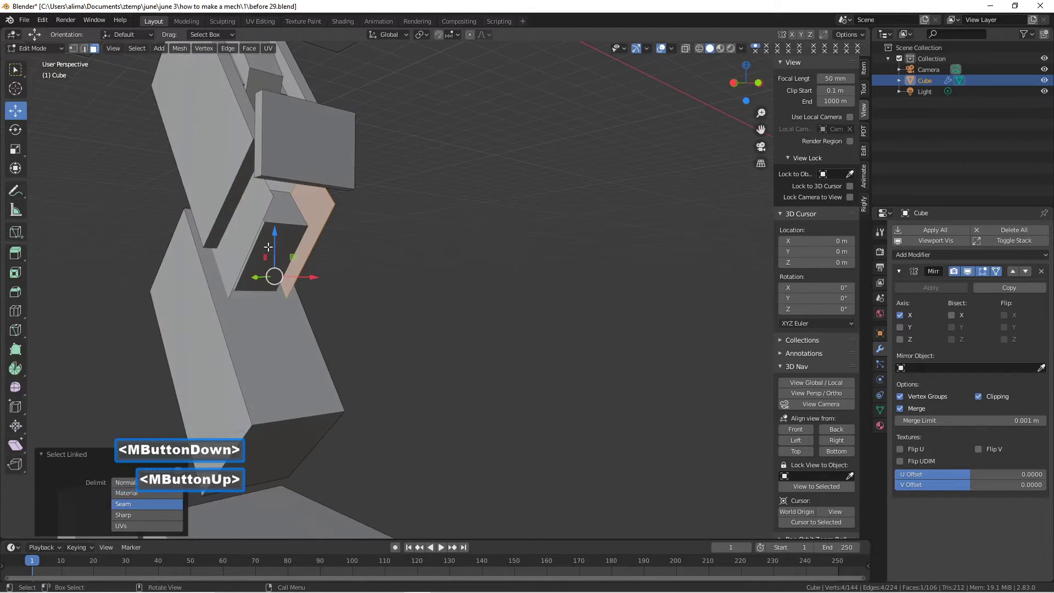
{"action": "left_click", "coordinate": [255, 258], "text": "shift"}
{"action": "middle_click_drag", "start_coordinate": [327, 247], "coordinate": [419, 242]}
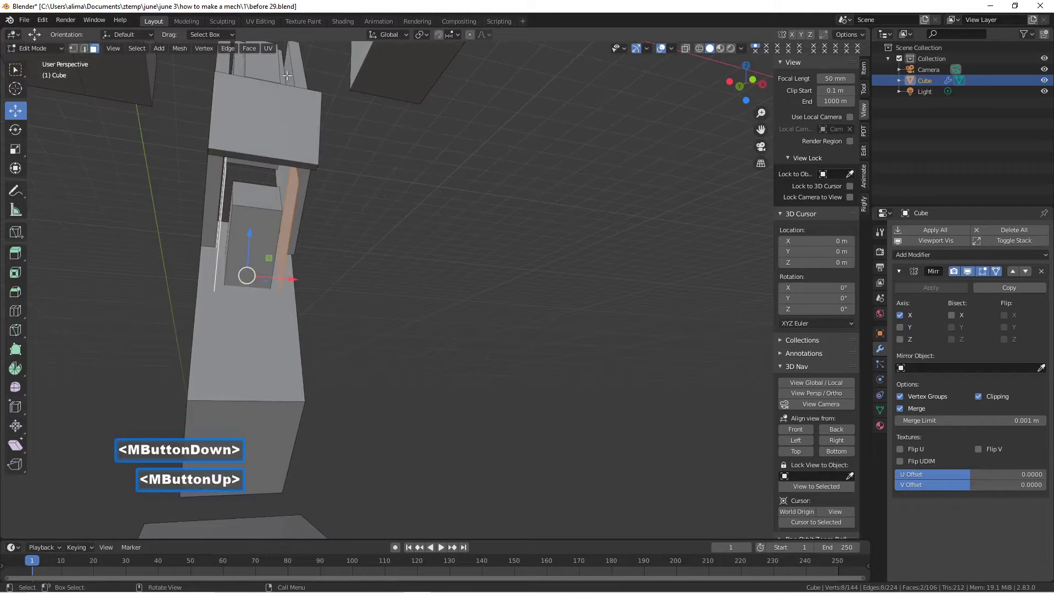
{"action": "left_click", "coordinate": [252, 49]}
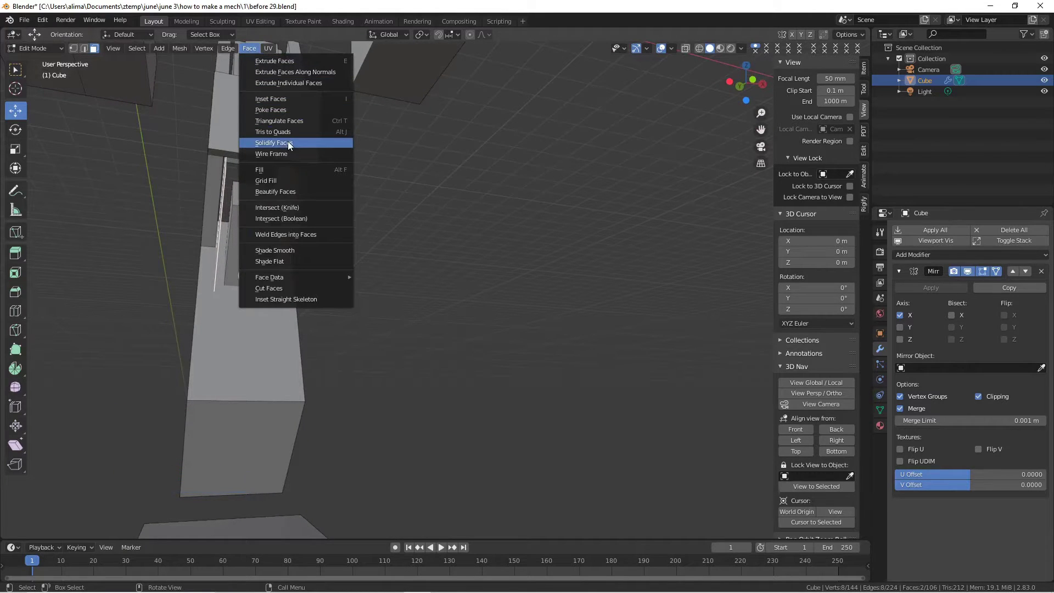
{"action": "left_click", "coordinate": [303, 142]}
{"action": "middle_click_drag", "start_coordinate": [411, 318], "coordinate": [350, 336]}
{"action": "left_click", "coordinate": [409, 271]}
{"action": "middle_click_drag", "start_coordinate": [365, 285], "coordinate": [373, 330]}
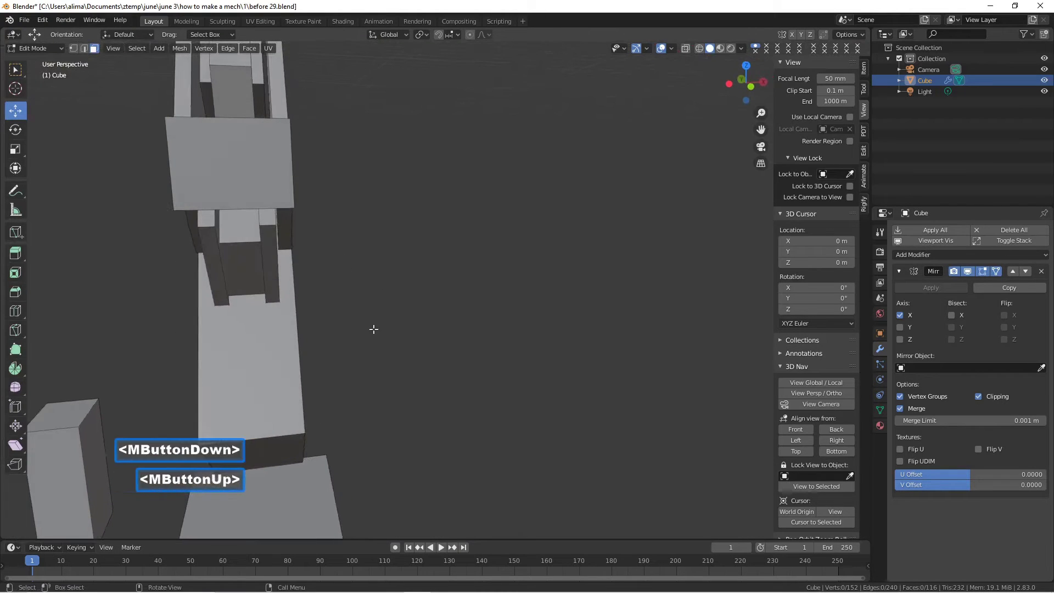
- Select the whole linked large block of the lower leg and widen it along global X
{"action": "key", "text": "l"}
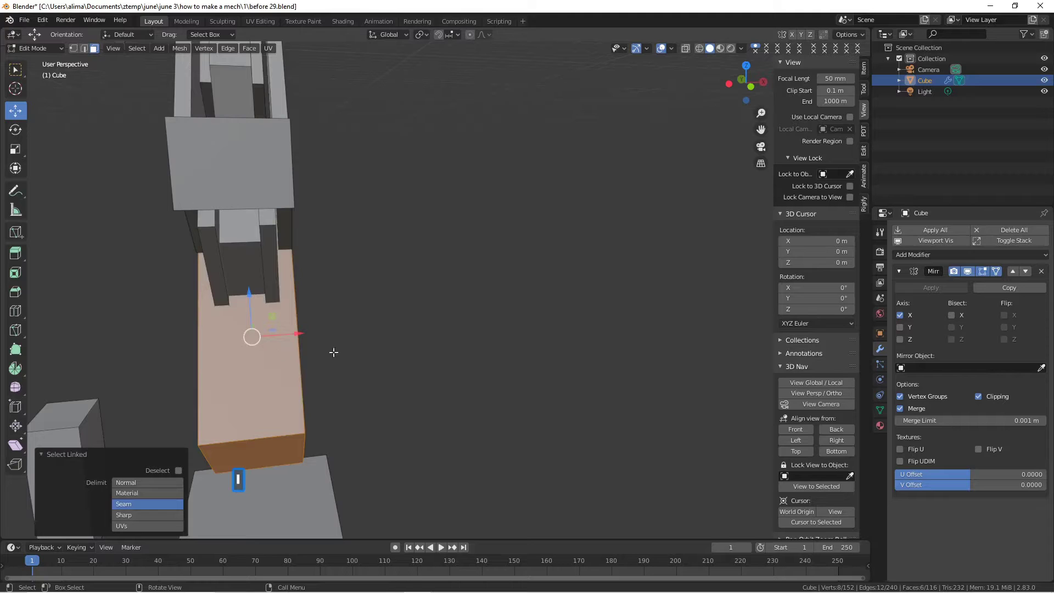
{"action": "key", "text": "s"}
{"action": "key", "text": "x"}
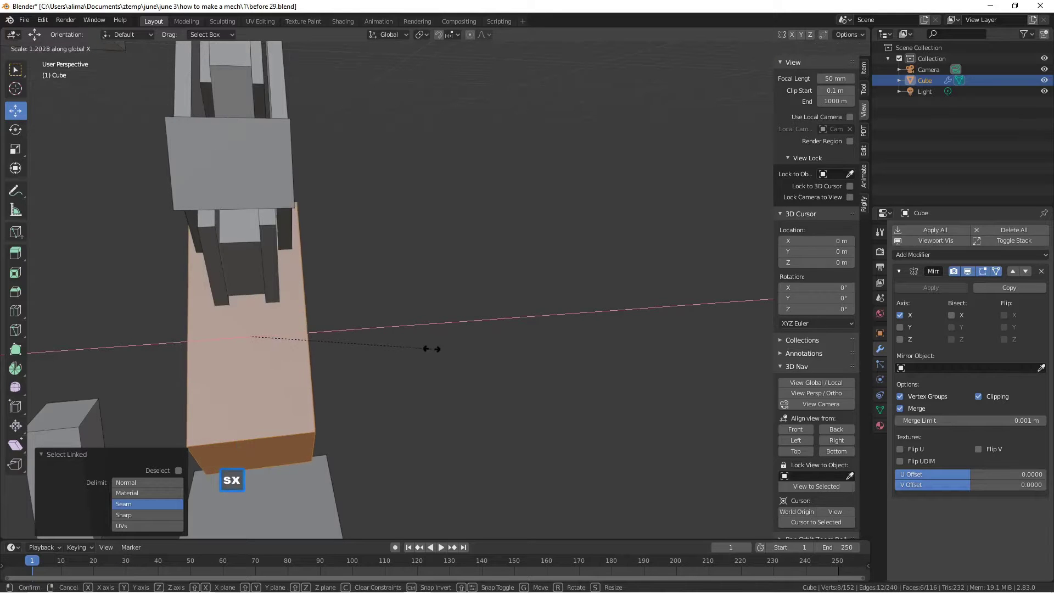
{"action": "left_click", "coordinate": [498, 365]}
{"action": "middle_click_drag", "start_coordinate": [498, 365], "coordinate": [444, 340]}
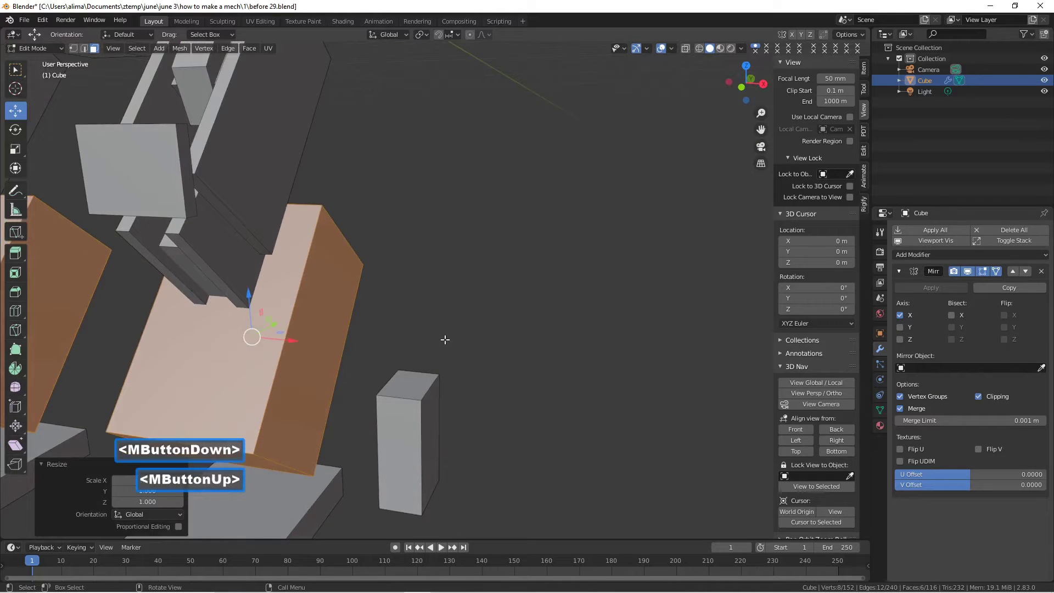
- Duplicate the two outer side faces of the widened lower leg block in place and clear the selection
{"action": "left_click", "coordinate": [344, 321]}
{"action": "middle_click_drag", "start_coordinate": [344, 324], "coordinate": [340, 337]}
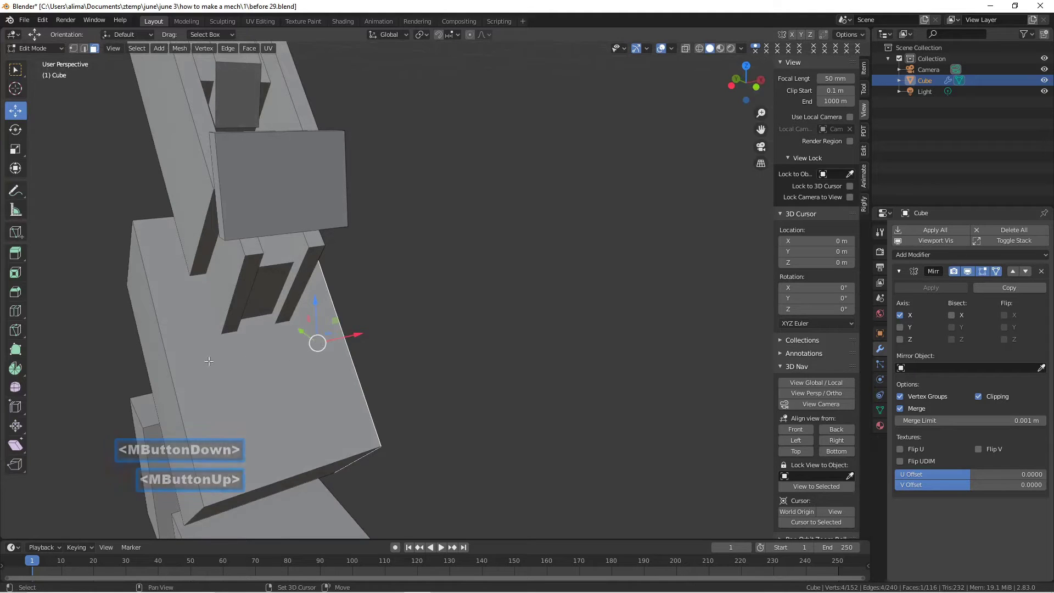
{"action": "left_click", "coordinate": [159, 355], "text": "shift"}
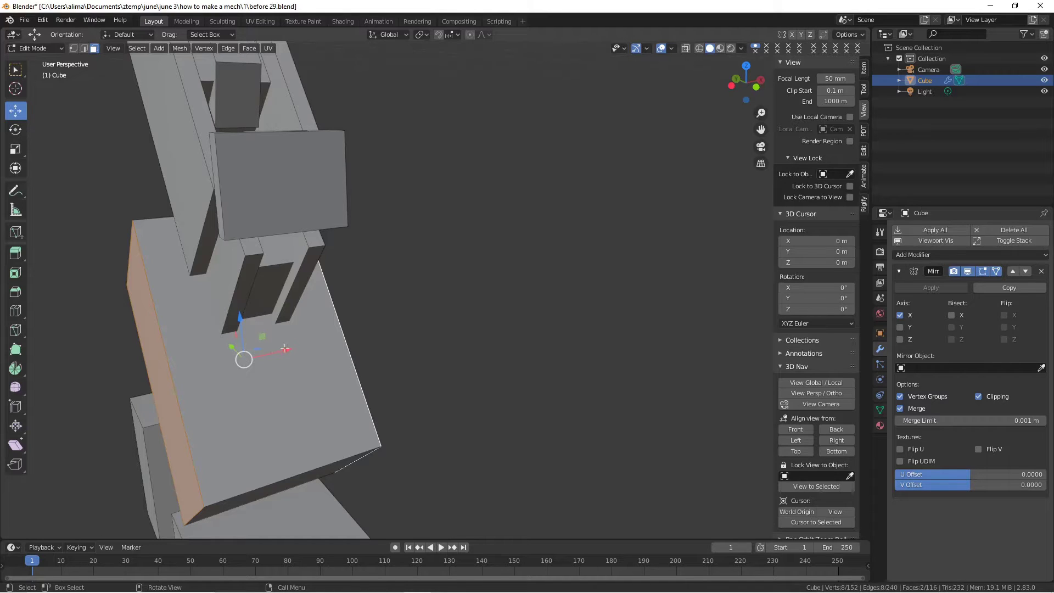
{"action": "key", "text": "shift"}
{"action": "key", "text": "shift+d"}
{"action": "right_click", "coordinate": [332, 349]}
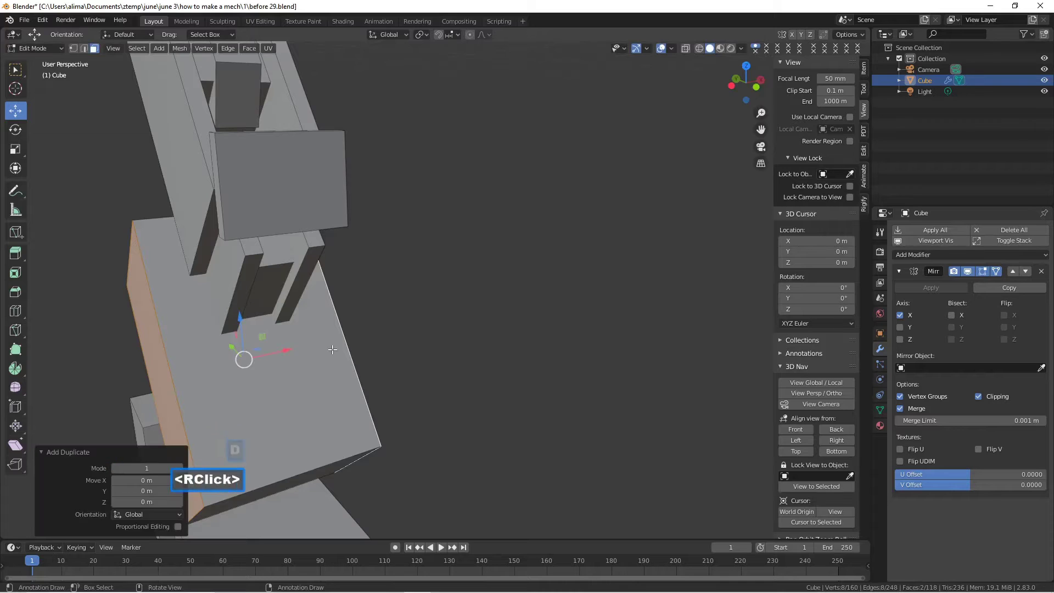
{"action": "middle_click_drag", "start_coordinate": [414, 371], "coordinate": [335, 363]}
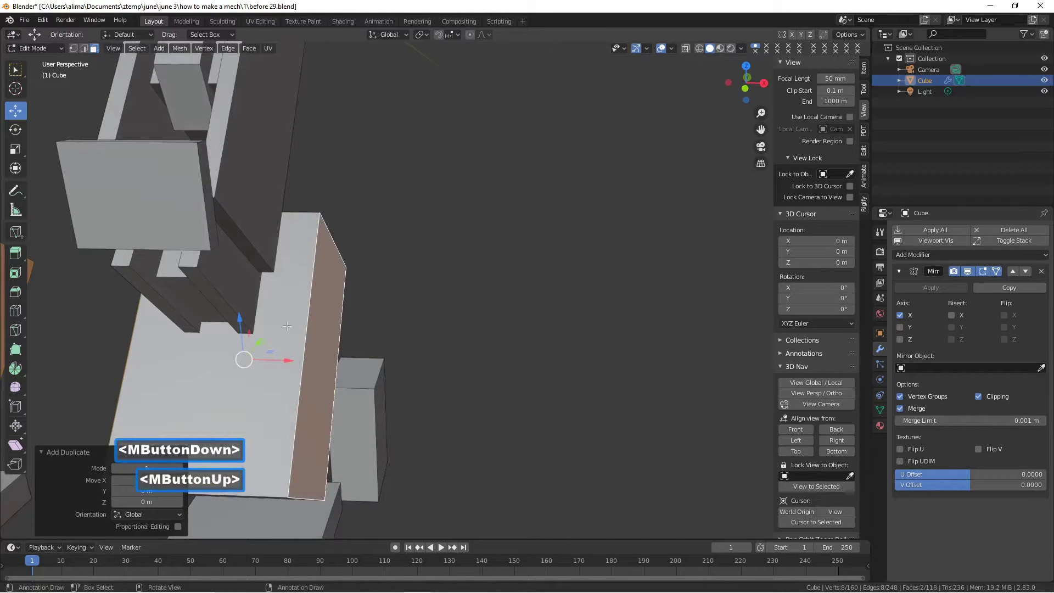
{"action": "middle_click_drag", "start_coordinate": [247, 242], "coordinate": [459, 295]}
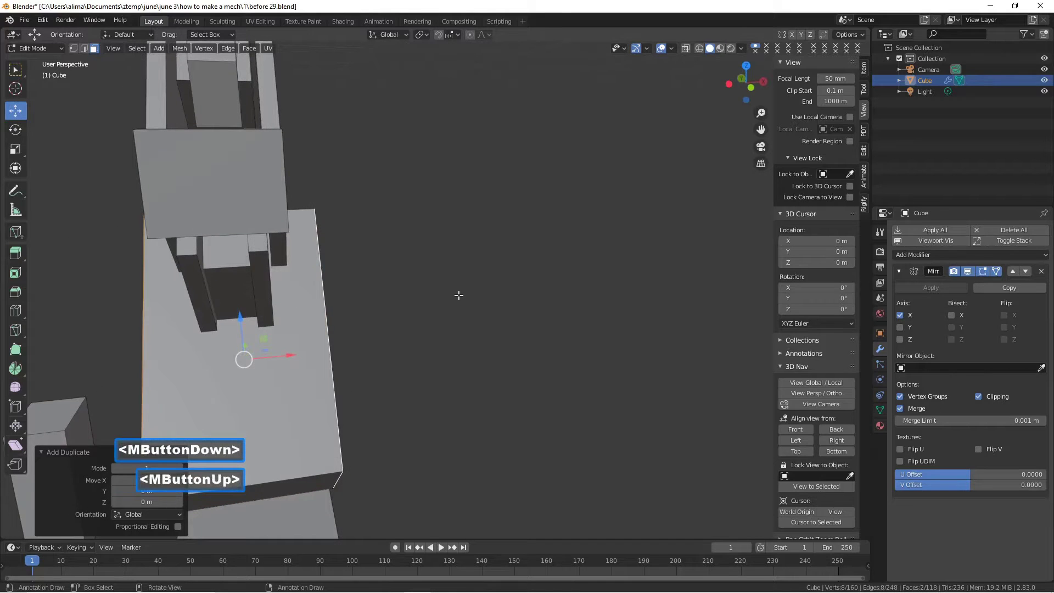
{"action": "left_click", "coordinate": [332, 318]}
{"action": "mouse_move", "coordinate": [334, 301]}
{"action": "middle_mouse_down"}
{"action": "mouse_move", "coordinate": [373, 313]}
{"action": "mouse_move", "coordinate": [341, 313]}
{"action": "middle_mouse_up"}
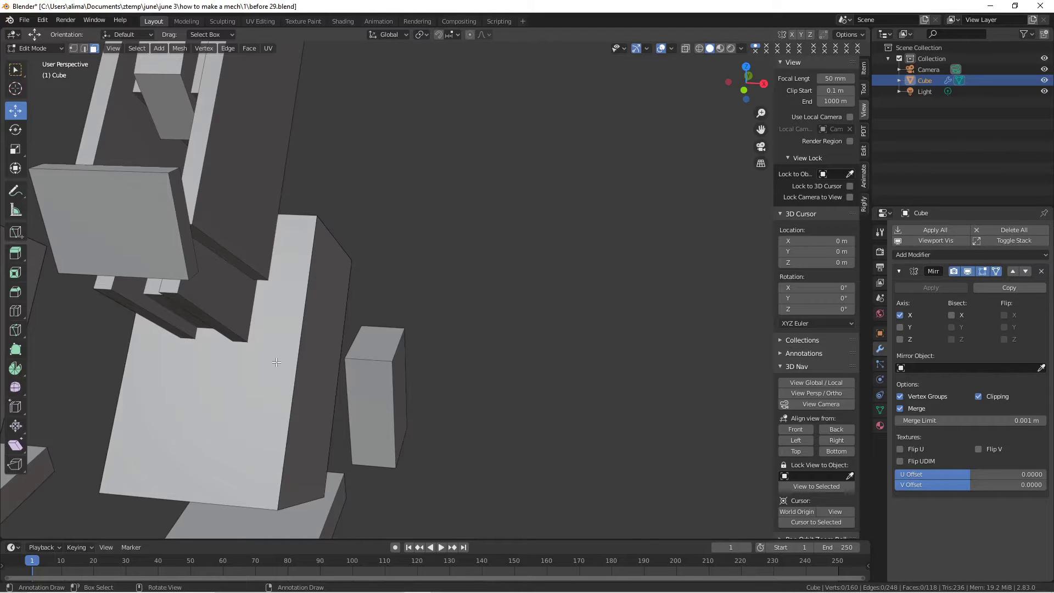
- Select the whole linked lower leg block between the duplicated side faces, scale it down uniformly, finishing with a 0.880 resize, and deselect it
{"action": "middle_click_drag", "start_coordinate": [176, 387], "coordinate": [251, 388]}
{"action": "middle_click_drag", "start_coordinate": [318, 351], "coordinate": [203, 337]}
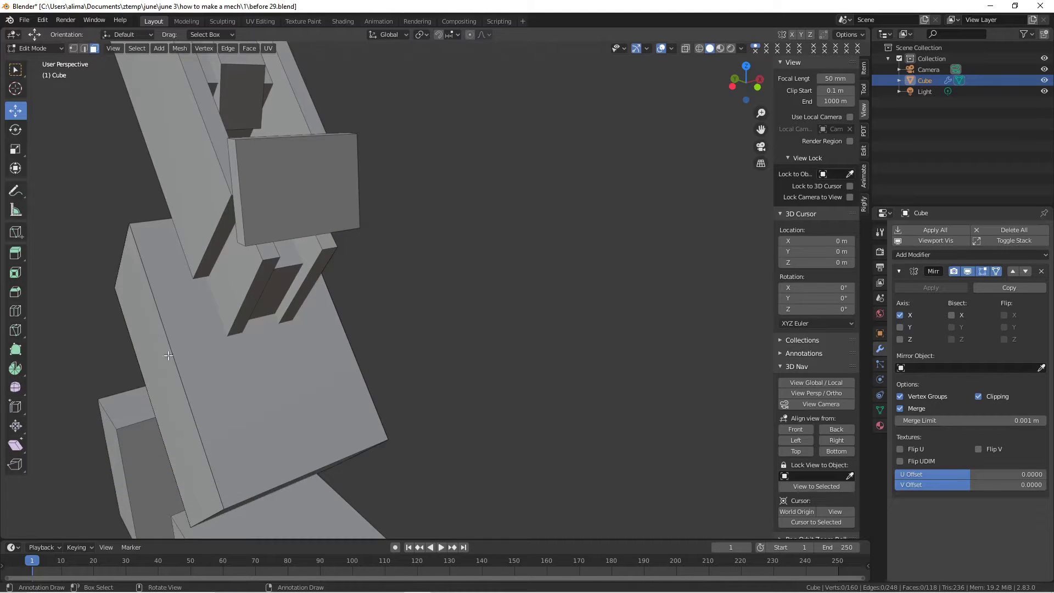
{"action": "middle_click_drag", "start_coordinate": [295, 384], "coordinate": [273, 386]}
{"action": "key", "text": "l"}
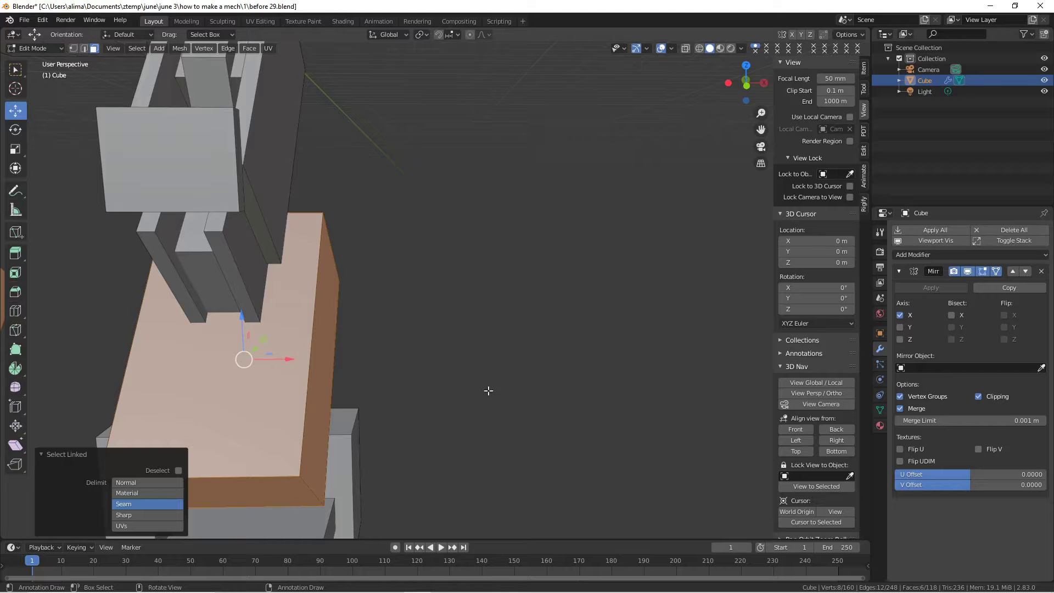
{"action": "key", "text": "s"}
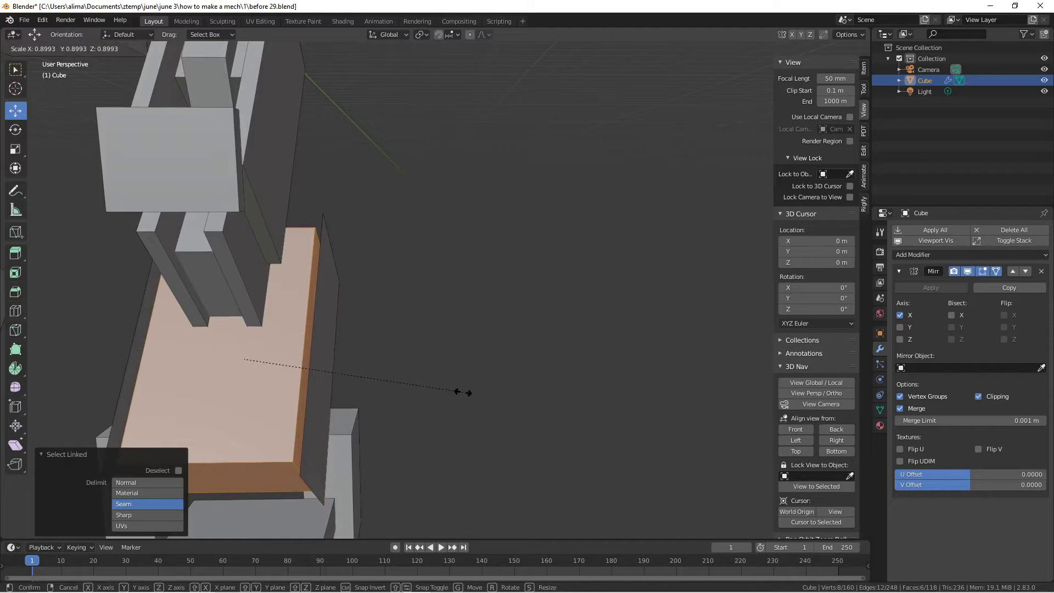
{"action": "left_click", "coordinate": [426, 382]}
{"action": "middle_click_drag", "start_coordinate": [338, 366], "coordinate": [387, 394]}
{"action": "left_click", "coordinate": [423, 388]}
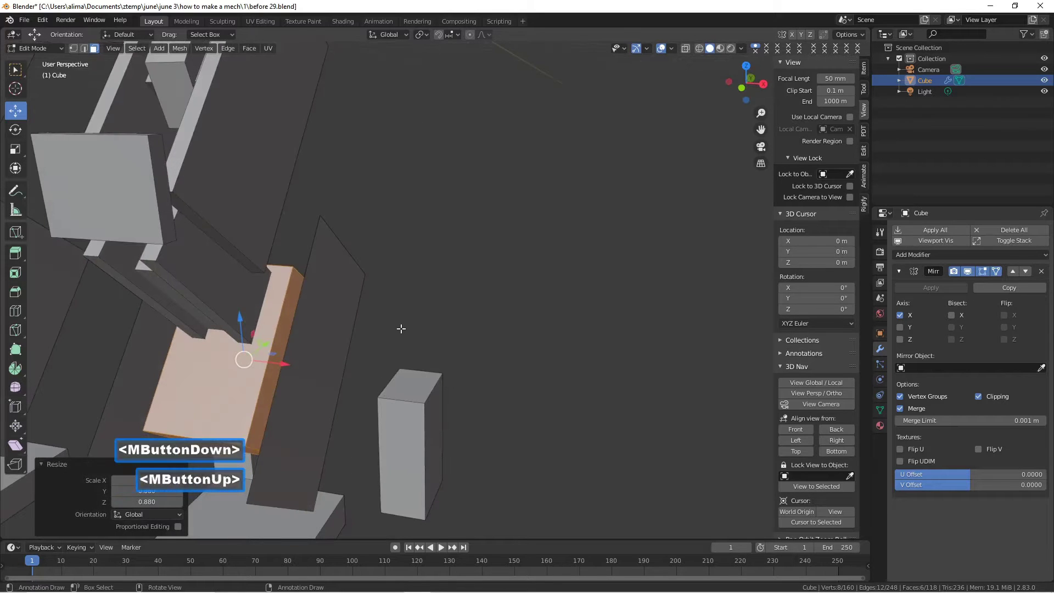
{"action": "left_click", "coordinate": [400, 329]}
- Select the two loose side faces flanking the shrunken lower leg block, solidify them, increase the plate thickness, and clear the selection
{"action": "key", "text": "l"}
{"action": "middle_click_drag", "start_coordinate": [327, 332], "coordinate": [332, 355]}
{"action": "scroll", "coordinate": [331, 355], "scroll_direction": "up", "scroll_amount": 2}
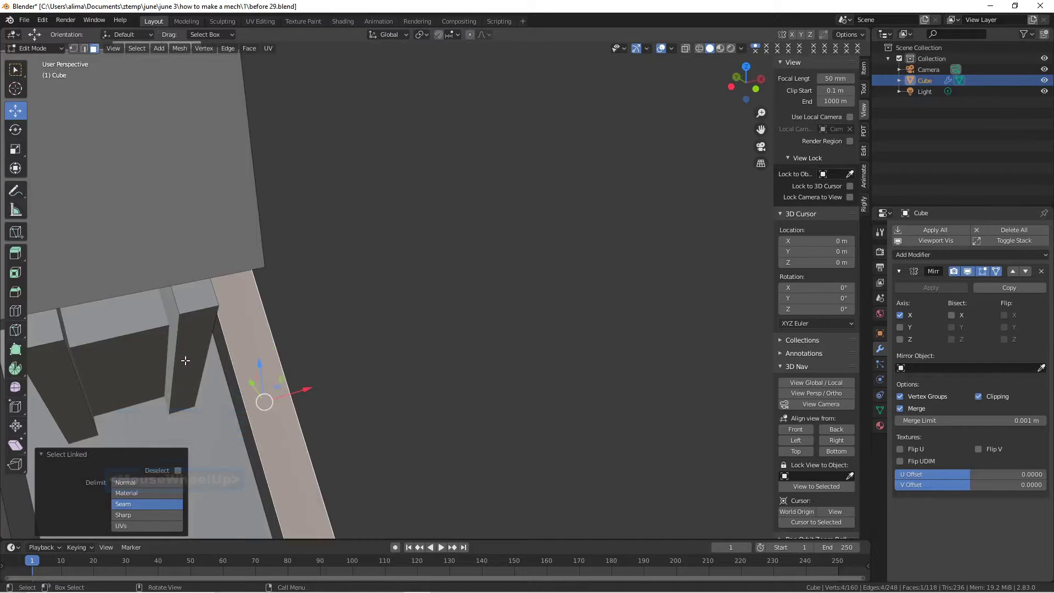
{"action": "scroll", "coordinate": [191, 362], "scroll_direction": "down", "scroll_amount": 2}
{"action": "middle_click_drag", "start_coordinate": [195, 361], "coordinate": [197, 357]}
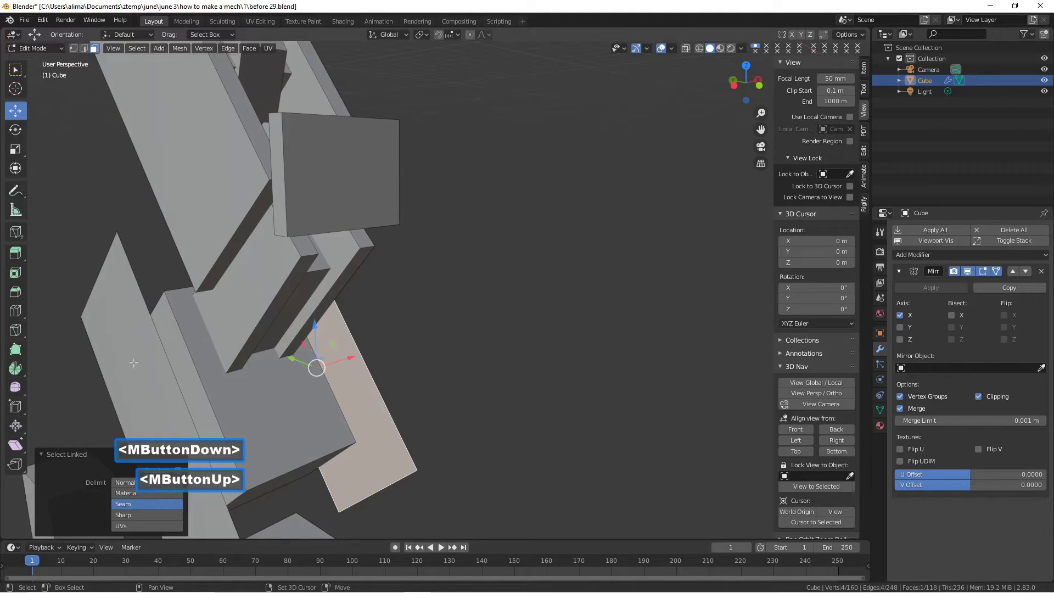
{"action": "left_click", "coordinate": [158, 347], "text": "shift"}
{"action": "middle_click_drag", "start_coordinate": [157, 347], "coordinate": [305, 180]}
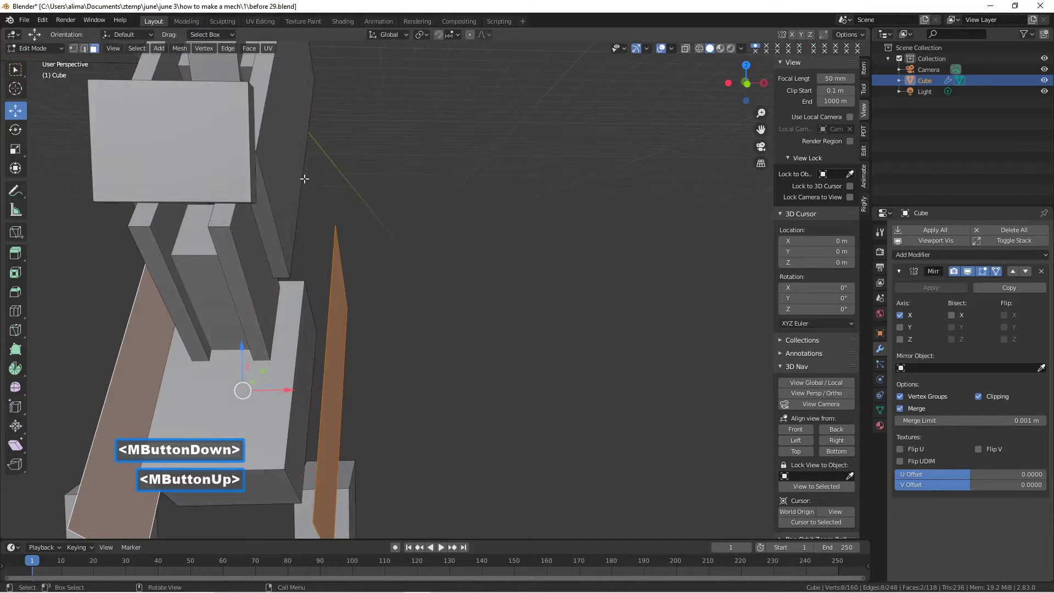
{"action": "left_click", "coordinate": [249, 48]}
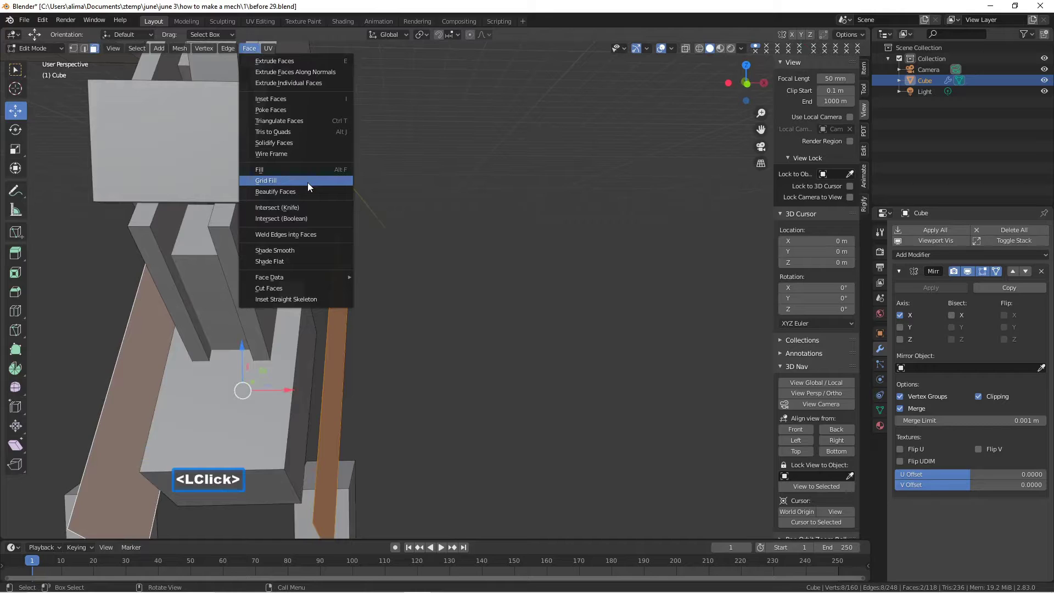
{"action": "left_click", "coordinate": [305, 143]}
{"action": "middle_click_drag", "start_coordinate": [249, 202], "coordinate": [286, 307]}
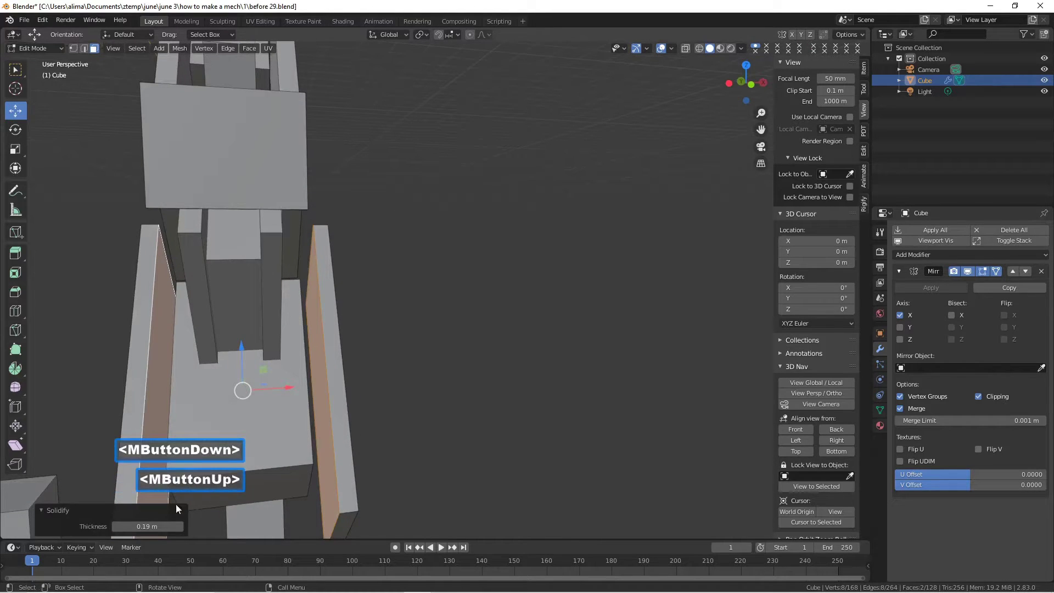
{"action": "left_click_drag", "start_coordinate": [154, 527], "coordinate": [194, 527]}
{"action": "middle_click_drag", "start_coordinate": [406, 420], "coordinate": [363, 415]}
{"action": "left_click", "coordinate": [445, 328]}
- Set the viewport shading to MatCap lighting with the brown clay matcap and enable Cavity
{"action": "scroll", "coordinate": [454, 313], "scroll_direction": "down", "scroll_amount": 5}
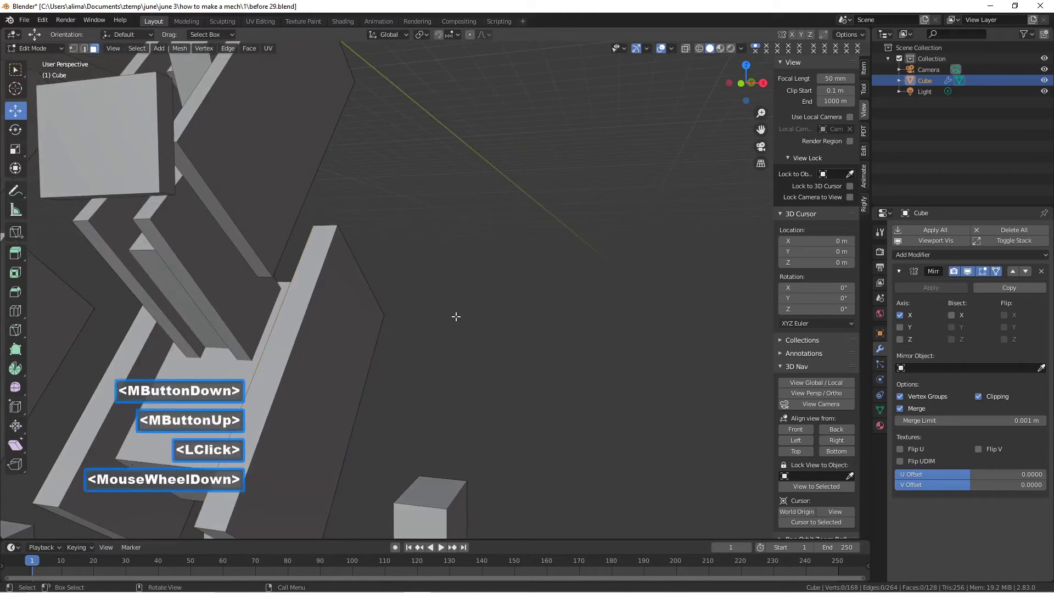
{"action": "mouse_move", "coordinate": [455, 313]}
{"action": "middle_mouse_down"}
{"action": "mouse_move", "coordinate": [508, 341]}
{"action": "mouse_move", "coordinate": [522, 318]}
{"action": "mouse_move", "coordinate": [418, 288]}
{"action": "mouse_move", "coordinate": [409, 293]}
{"action": "mouse_move", "coordinate": [433, 317]}
{"action": "mouse_move", "coordinate": [463, 324]}
{"action": "mouse_move", "coordinate": [417, 301]}
{"action": "mouse_move", "coordinate": [380, 309]}
{"action": "mouse_move", "coordinate": [461, 325]}
{"action": "mouse_move", "coordinate": [477, 315]}
{"action": "mouse_move", "coordinate": [438, 318]}
{"action": "mouse_move", "coordinate": [452, 318]}
{"action": "middle_mouse_up"}
{"action": "scroll", "coordinate": [461, 324], "scroll_direction": "down", "scroll_amount": 1}
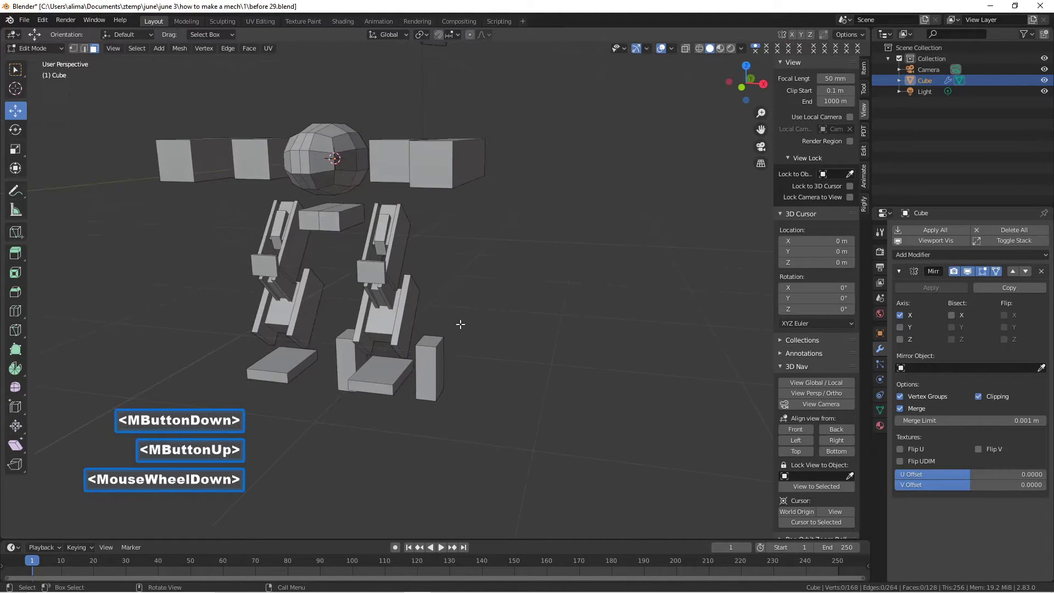
{"action": "scroll", "coordinate": [462, 324], "scroll_direction": "up", "scroll_amount": 3}
{"action": "scroll", "coordinate": [462, 325], "scroll_direction": "down", "scroll_amount": 1}
{"action": "mouse_move", "coordinate": [461, 324]}
{"action": "middle_mouse_down"}
{"action": "mouse_move", "coordinate": [440, 308]}
{"action": "mouse_move", "coordinate": [468, 320]}
{"action": "middle_mouse_up"}
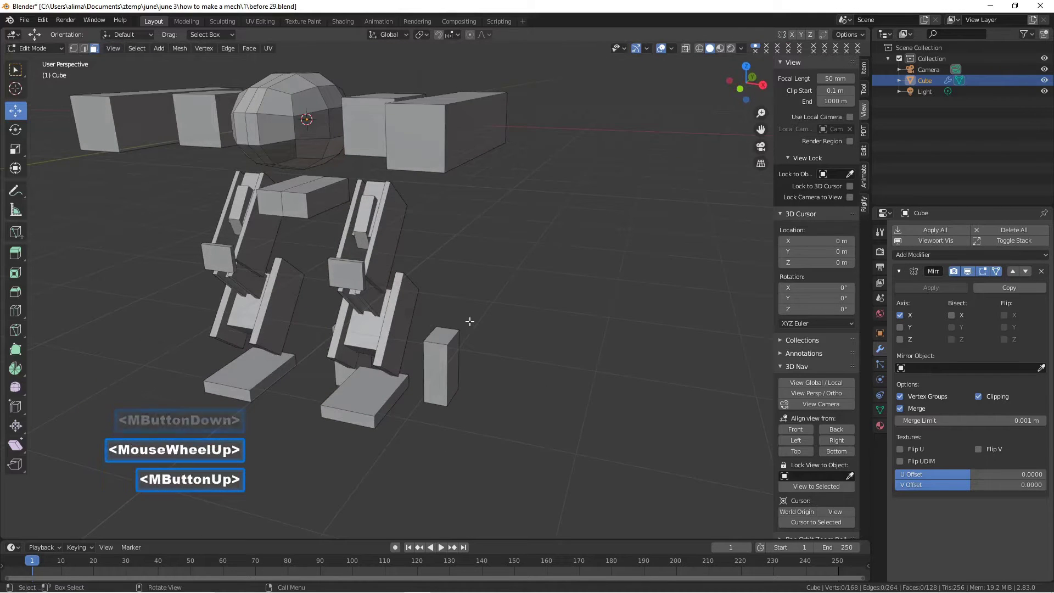
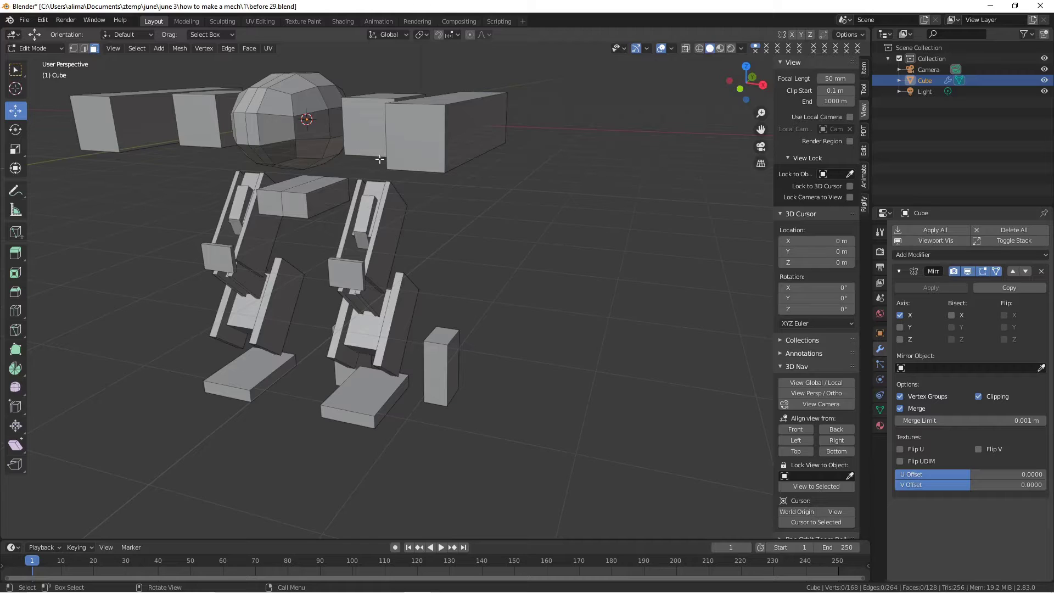
{"action": "left_click", "coordinate": [740, 47]}
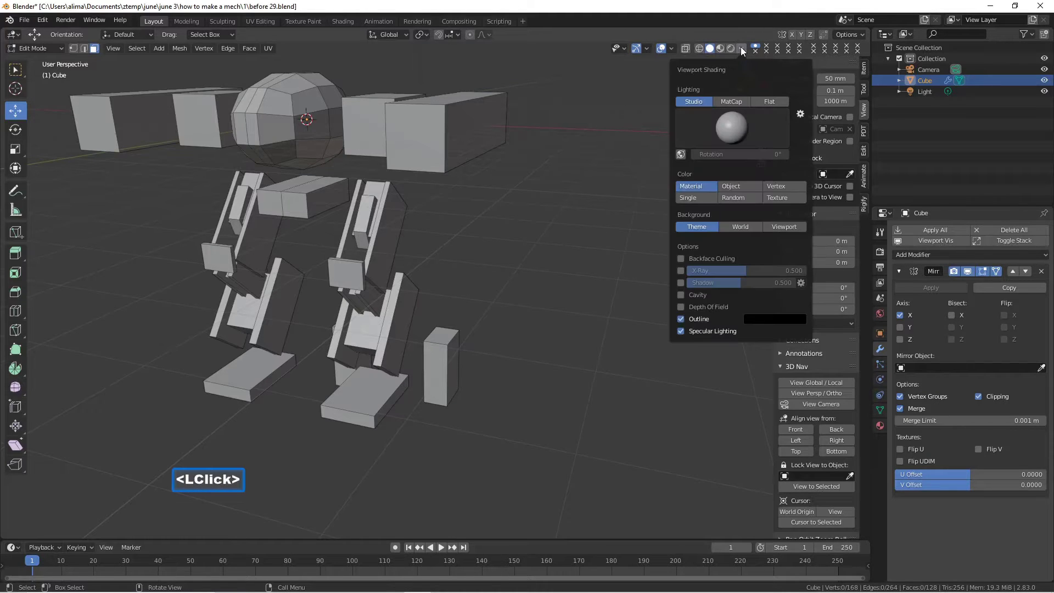
{"action": "left_click", "coordinate": [731, 102]}
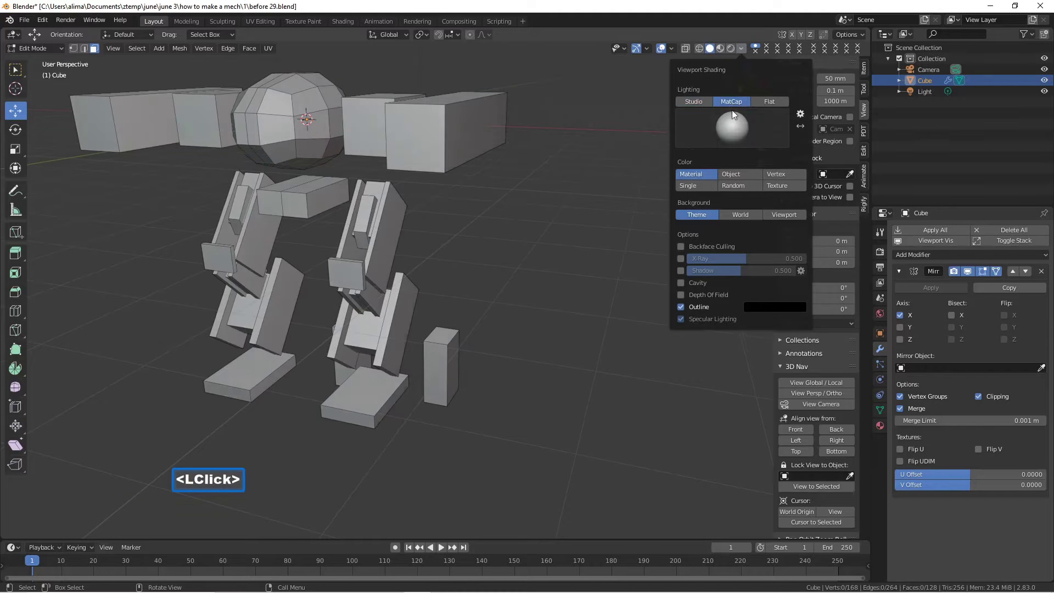
{"action": "left_click", "coordinate": [732, 129]}
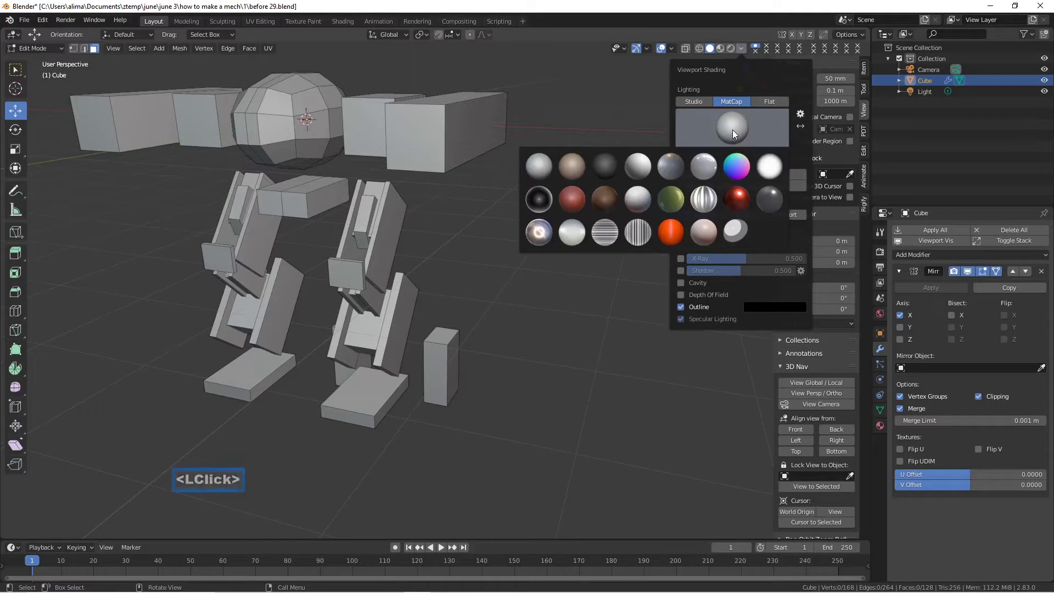
{"action": "left_click", "coordinate": [581, 161]}
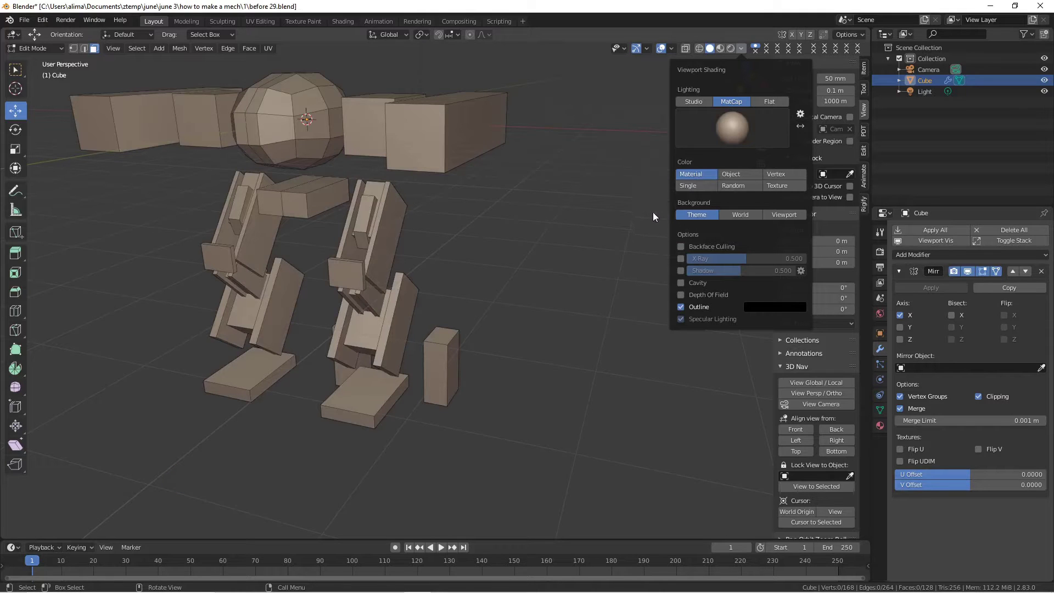
{"action": "left_click", "coordinate": [681, 281]}
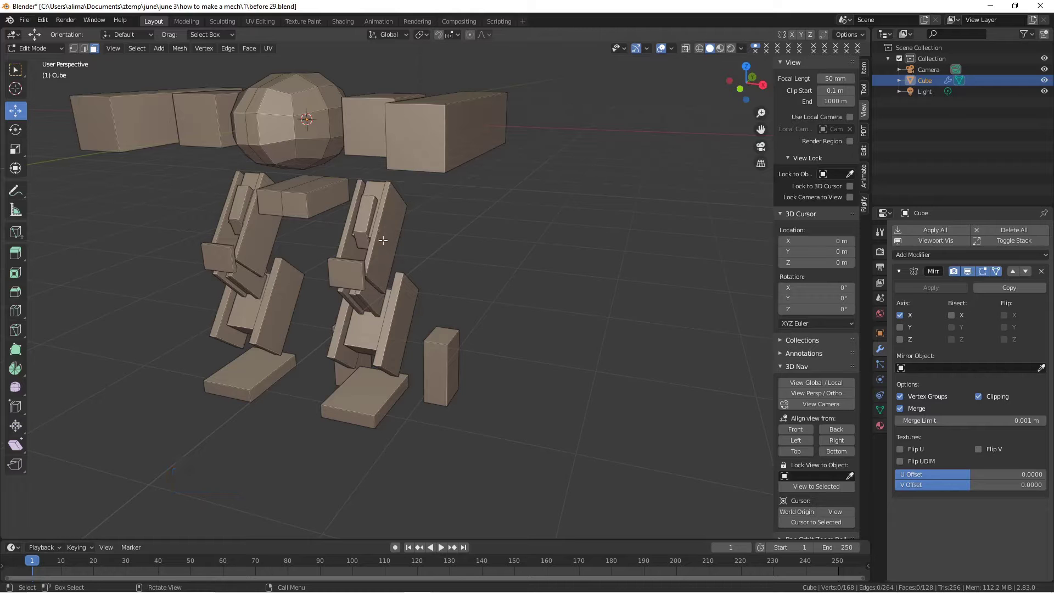
- Save the file as the next numbered version, before 30.blend
{"action": "mouse_move", "coordinate": [349, 248]}
{"action": "middle_mouse_down"}
{"action": "mouse_move", "coordinate": [423, 254]}
{"action": "mouse_move", "coordinate": [335, 248]}
{"action": "mouse_move", "coordinate": [367, 246]}
{"action": "middle_mouse_up"}
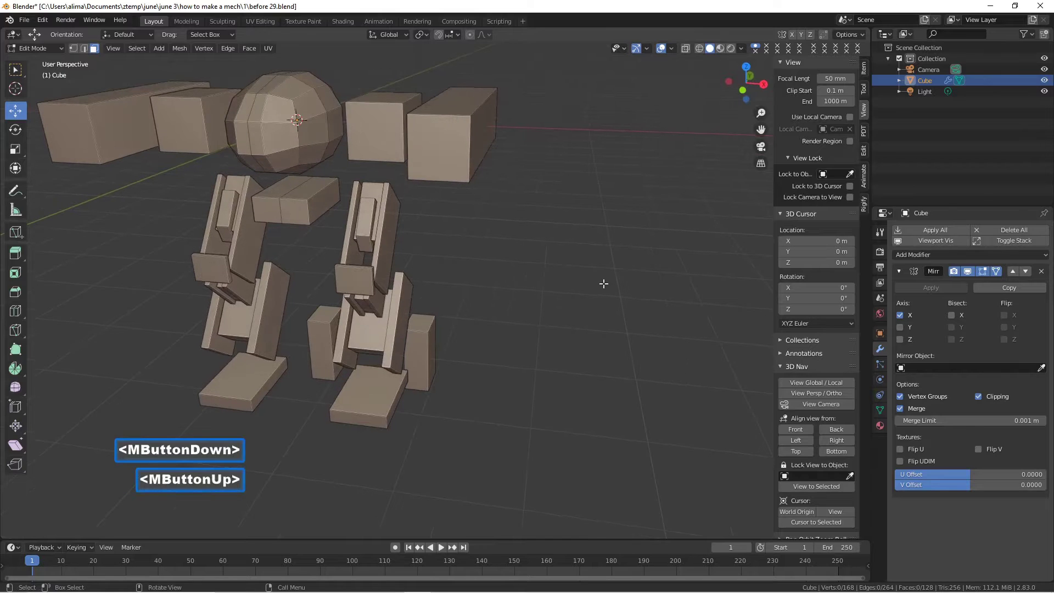
{"action": "mouse_move", "coordinate": [544, 282]}
{"action": "middle_mouse_down"}
{"action": "mouse_move", "coordinate": [503, 258]}
{"action": "mouse_move", "coordinate": [546, 280]}
{"action": "middle_mouse_up"}
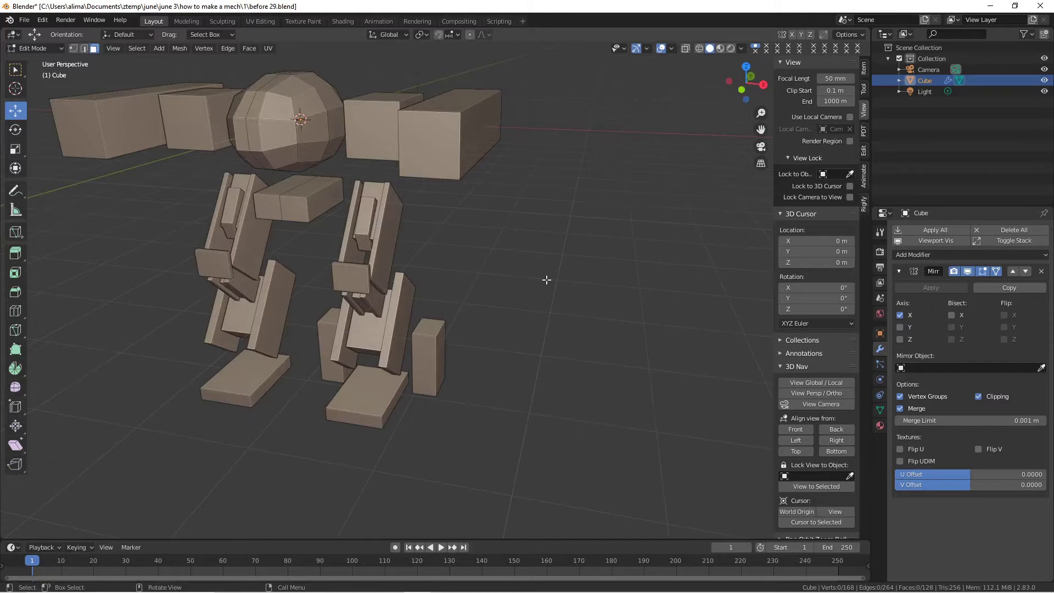
{"action": "key", "text": "Pause"}
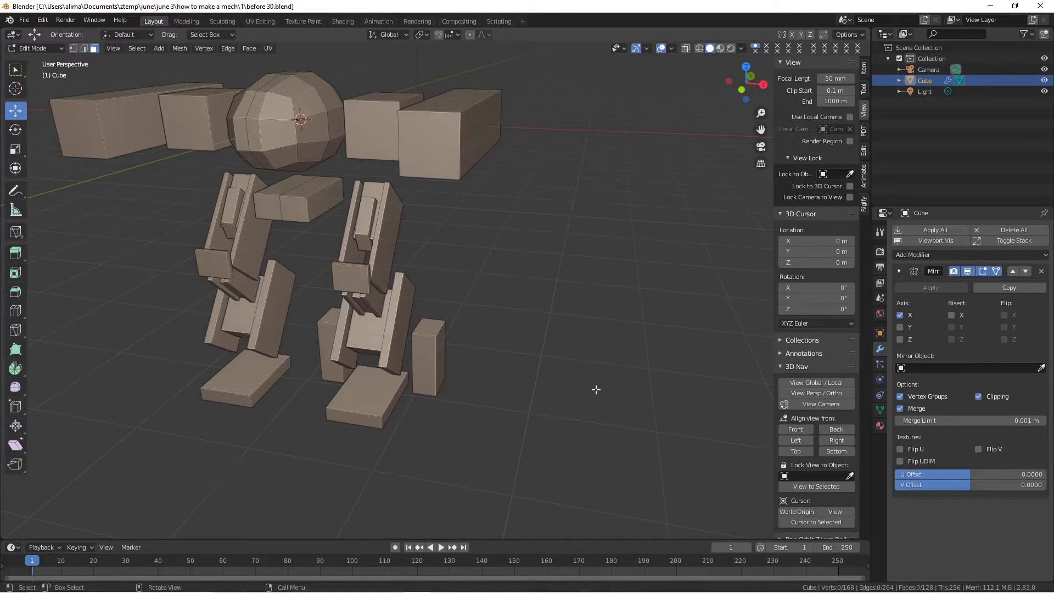
- Select the whole linked foot block and raise it about 0.197 m along global Z to meet the lower leg
{"action": "middle_click_drag", "start_coordinate": [478, 370], "coordinate": [438, 368]}
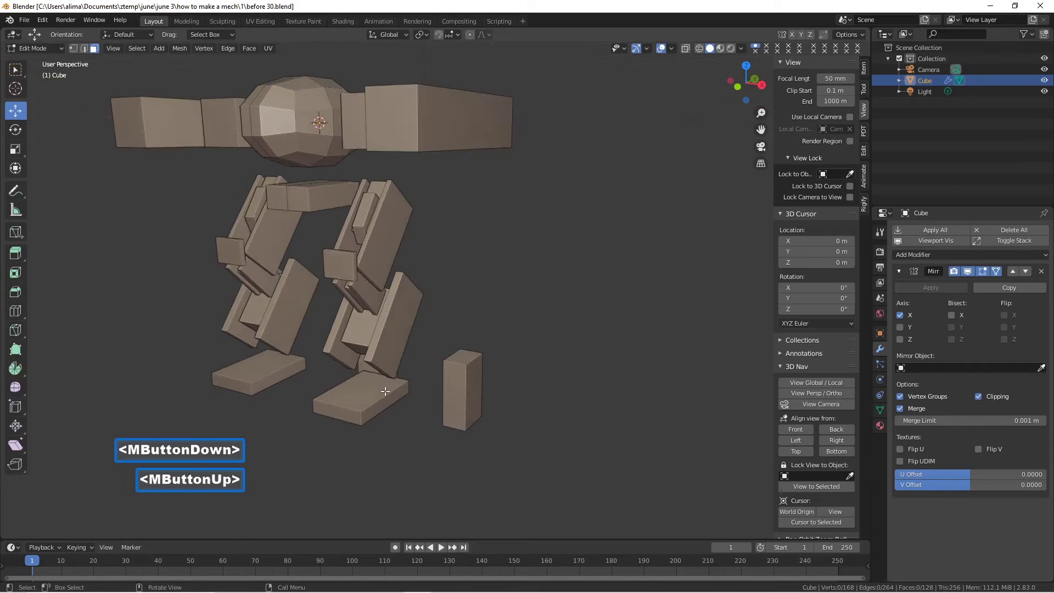
{"action": "key", "text": "l"}
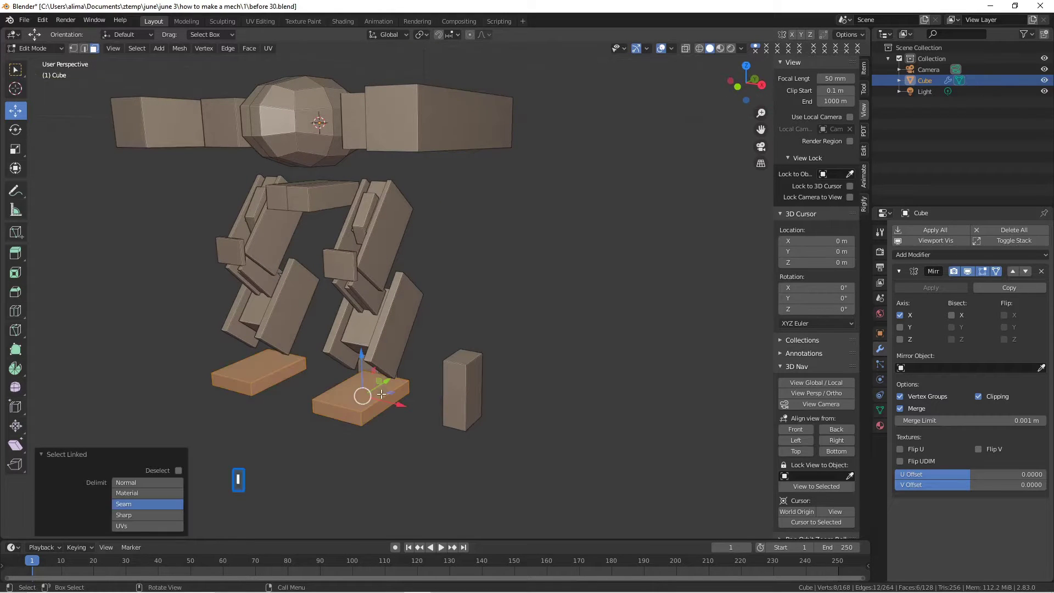
{"action": "left_click_drag", "start_coordinate": [361, 362], "coordinate": [360, 366]}
{"action": "mouse_move", "coordinate": [360, 367]}
{"action": "middle_mouse_down"}
{"action": "mouse_move", "coordinate": [354, 346]}
{"action": "mouse_move", "coordinate": [360, 358]}
{"action": "middle_mouse_up"}
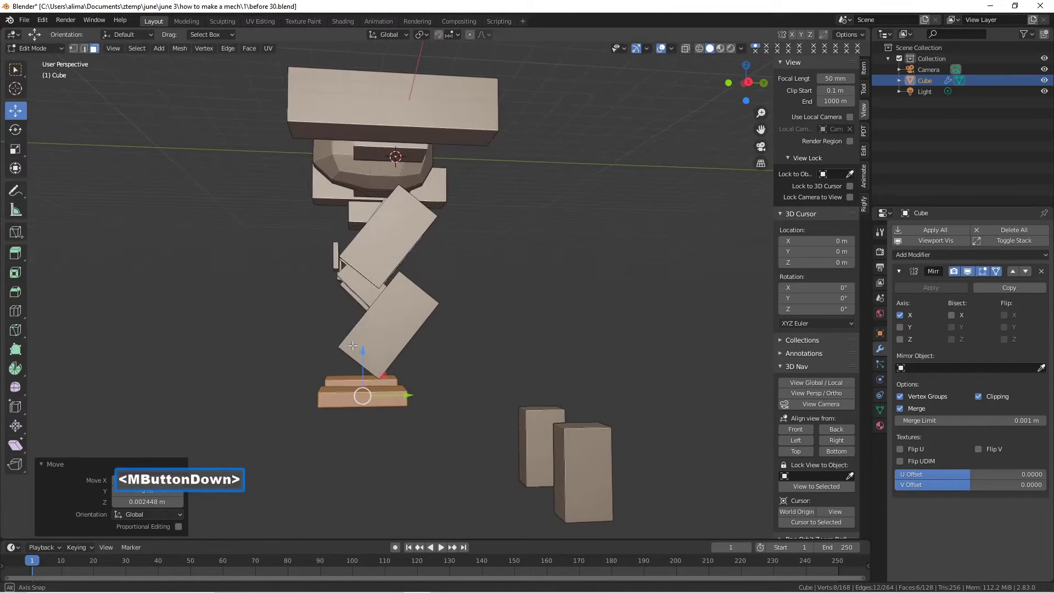
{"action": "scroll", "coordinate": [364, 362], "scroll_direction": "up", "scroll_amount": 1}
{"action": "left_click_drag", "start_coordinate": [343, 380], "coordinate": [343, 365]}
{"action": "middle_click_drag", "start_coordinate": [344, 365], "coordinate": [429, 419]}
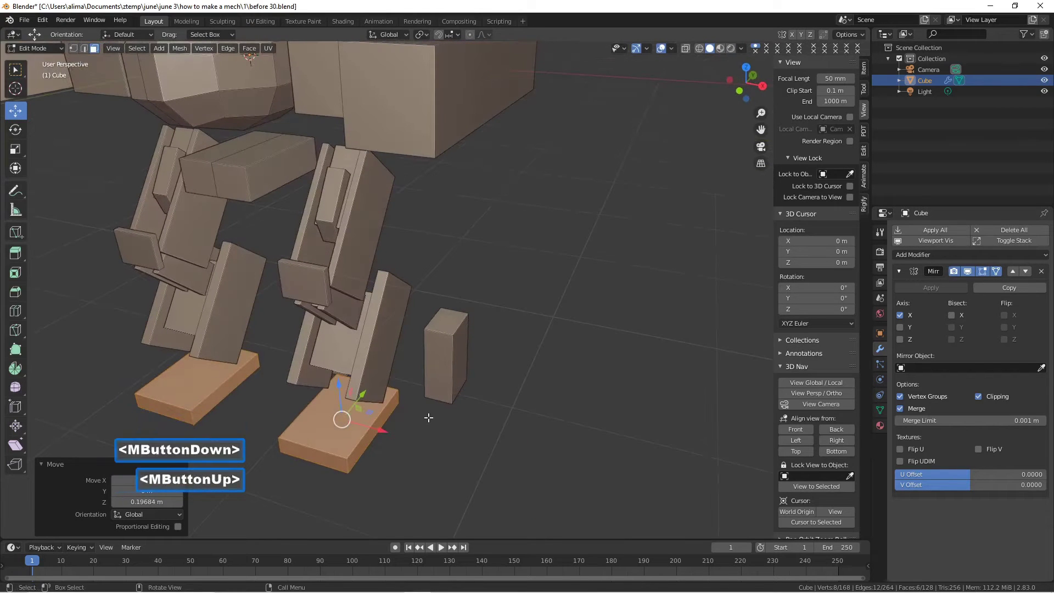
- Shorten the foot block along global Y with a scale of 0.681
{"action": "scroll", "coordinate": [417, 420], "scroll_direction": "down", "scroll_amount": 1}
{"action": "scroll", "coordinate": [419, 419], "scroll_direction": "up", "scroll_amount": 1}
{"action": "scroll", "coordinate": [419, 418], "scroll_direction": "down", "scroll_amount": 1}
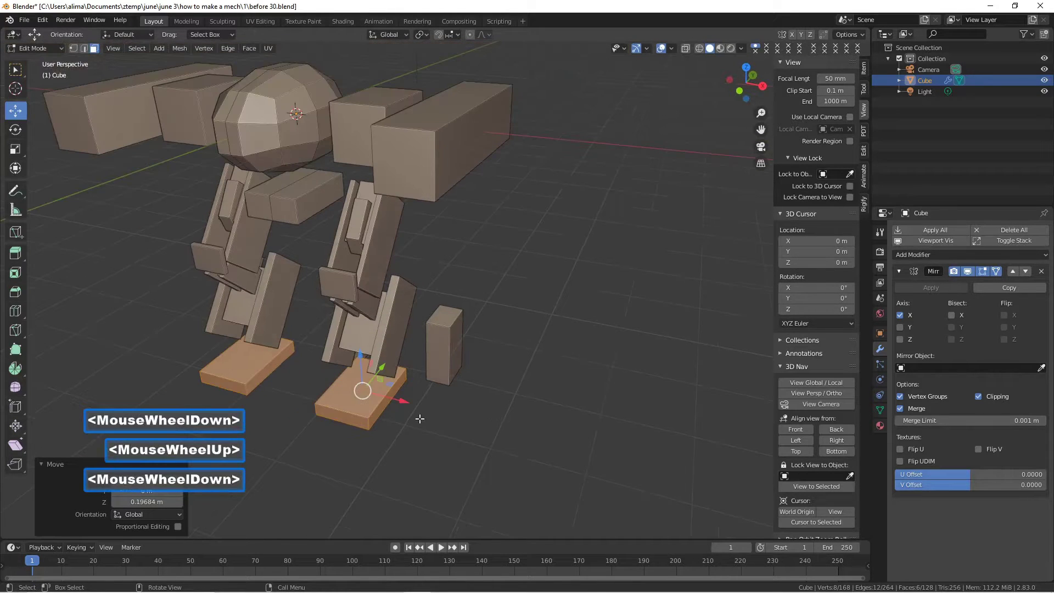
{"action": "middle_click_drag", "start_coordinate": [419, 418], "coordinate": [379, 417]}
{"action": "key", "text": "s"}
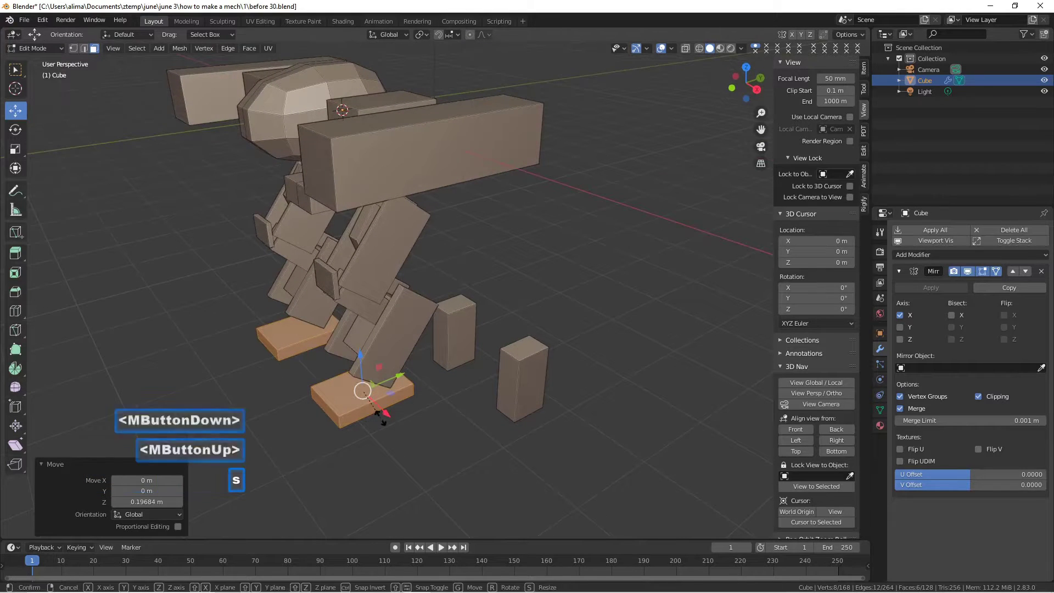
{"action": "key", "text": "y"}
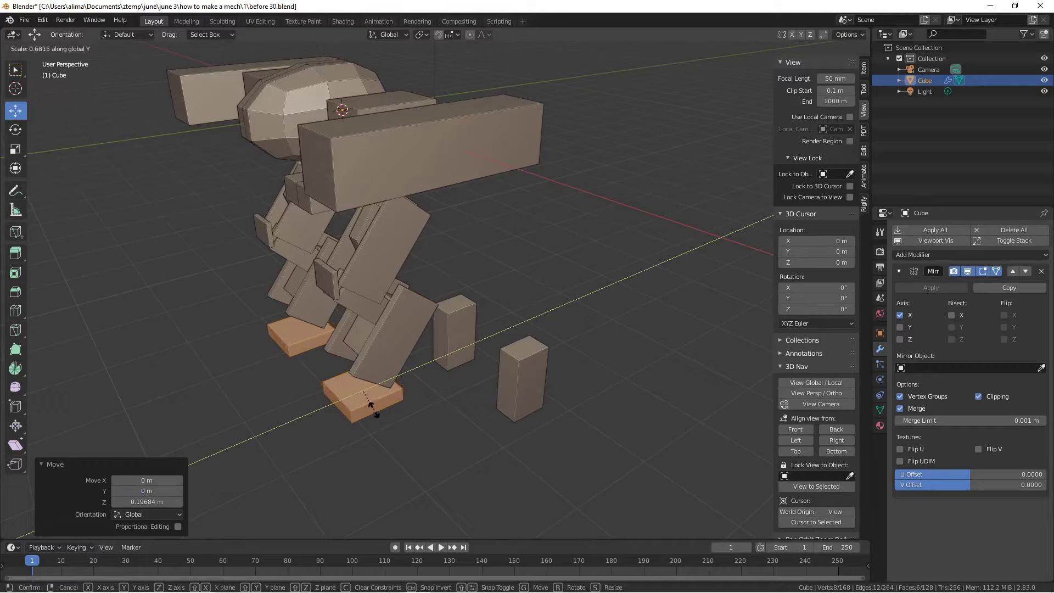
{"action": "left_click", "coordinate": [371, 406]}
- Duplicate the foot block, move the copy along negative global Y to sit in front of the original, and clear the selection
{"action": "middle_click_drag", "start_coordinate": [371, 406], "coordinate": [418, 412]}
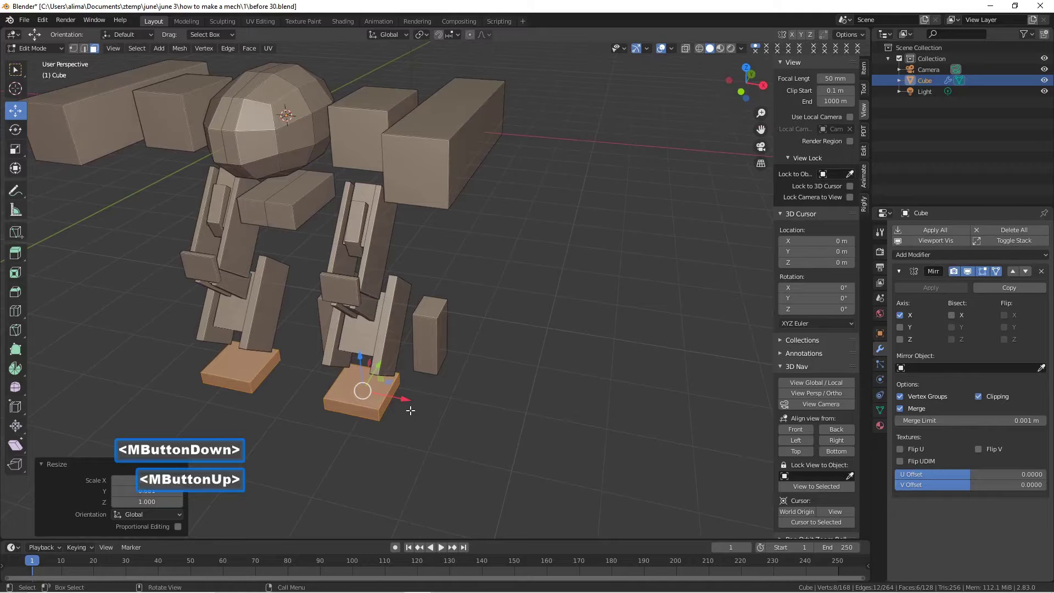
{"action": "key", "text": "shift"}
{"action": "key", "text": "shift+d"}
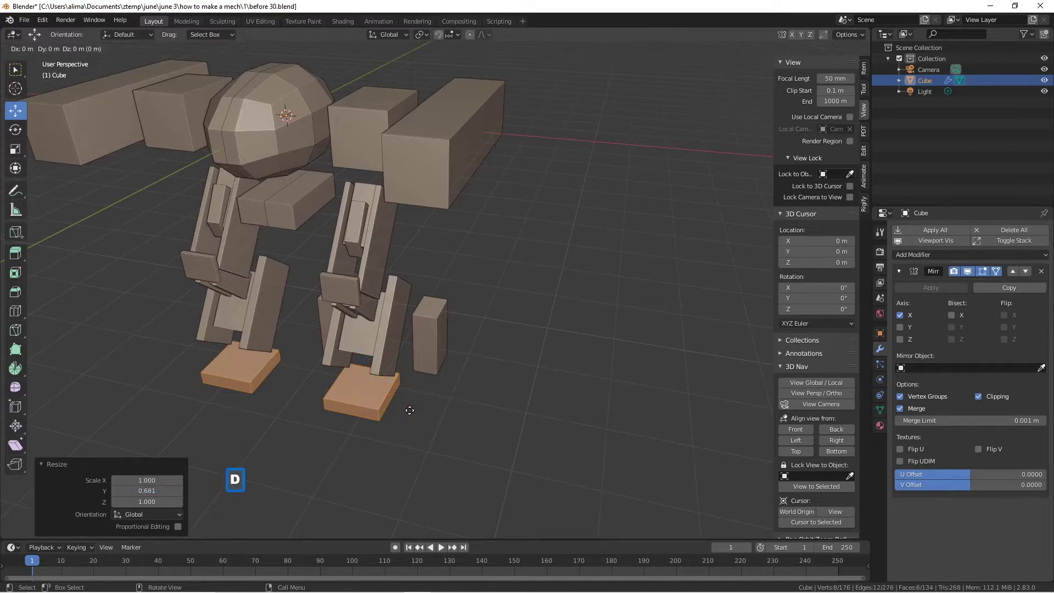
{"action": "right_click", "coordinate": [409, 410]}
{"action": "middle_click_drag", "start_coordinate": [403, 415], "coordinate": [387, 387]}
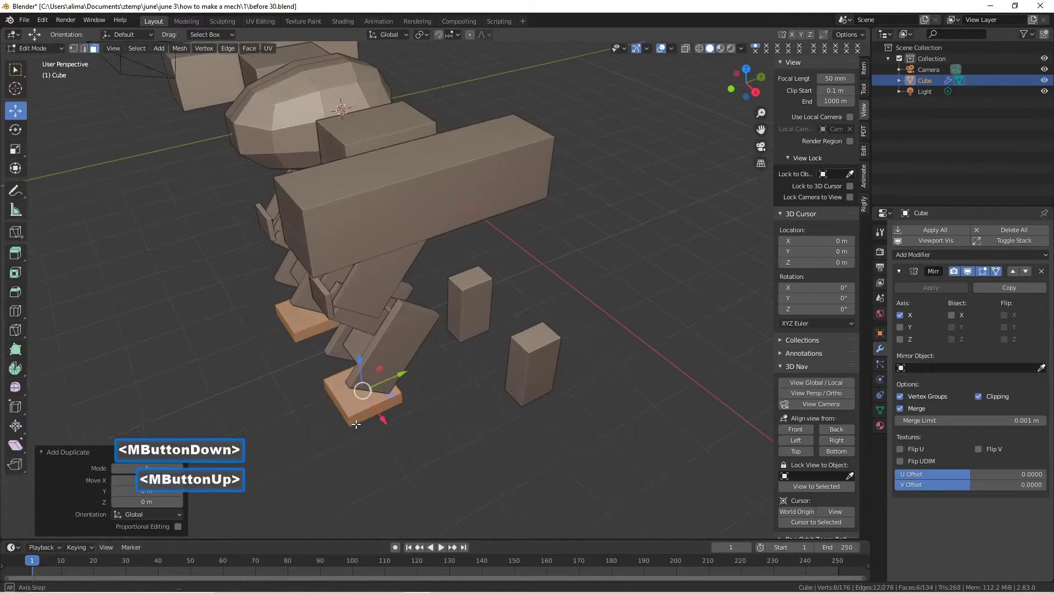
{"action": "left_click_drag", "start_coordinate": [400, 377], "coordinate": [331, 389]}
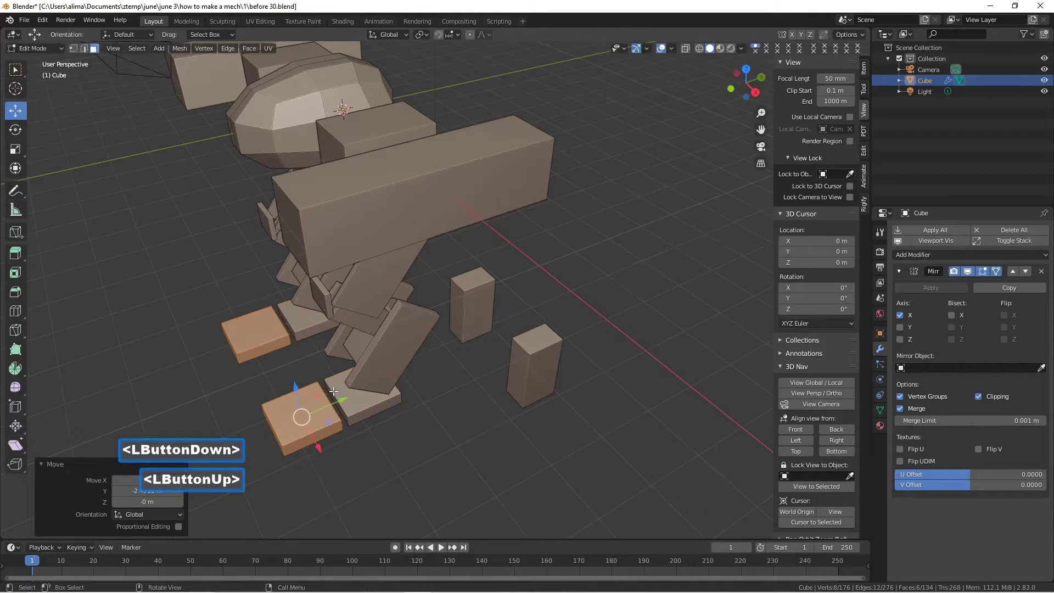
{"action": "left_click", "coordinate": [407, 416]}
- Select the whole linked front foot block and shorten it along global Y with a scale of about 0.69
{"action": "mouse_move", "coordinate": [407, 418]}
{"action": "middle_mouse_down"}
{"action": "mouse_move", "coordinate": [444, 420]}
{"action": "mouse_move", "coordinate": [395, 416]}
{"action": "middle_mouse_up"}
{"action": "key", "text": "l"}
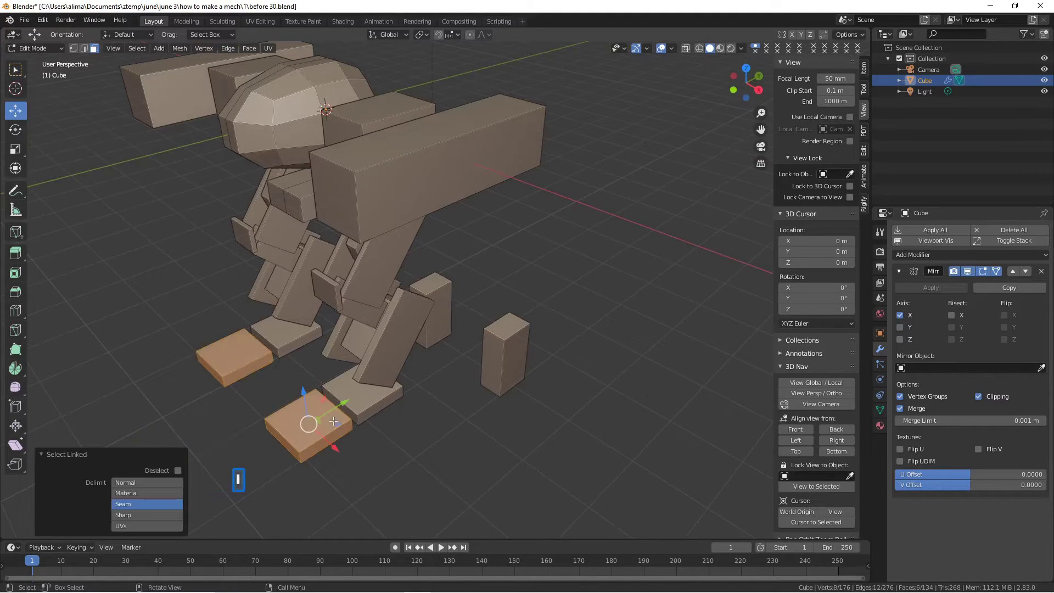
{"action": "key", "text": "s"}
{"action": "key", "text": "y"}
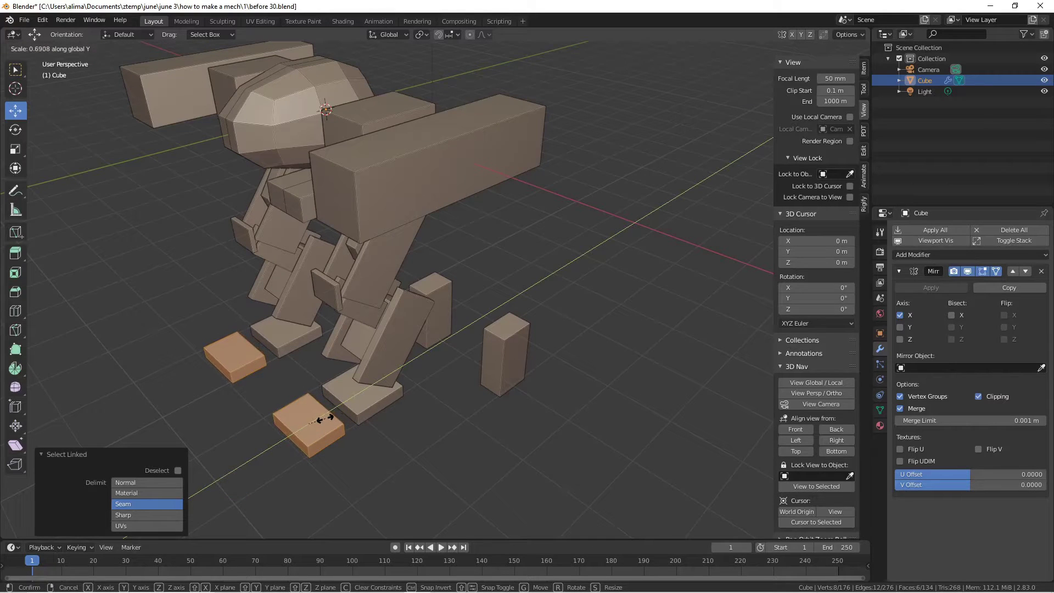
{"action": "left_click", "coordinate": [321, 418]}
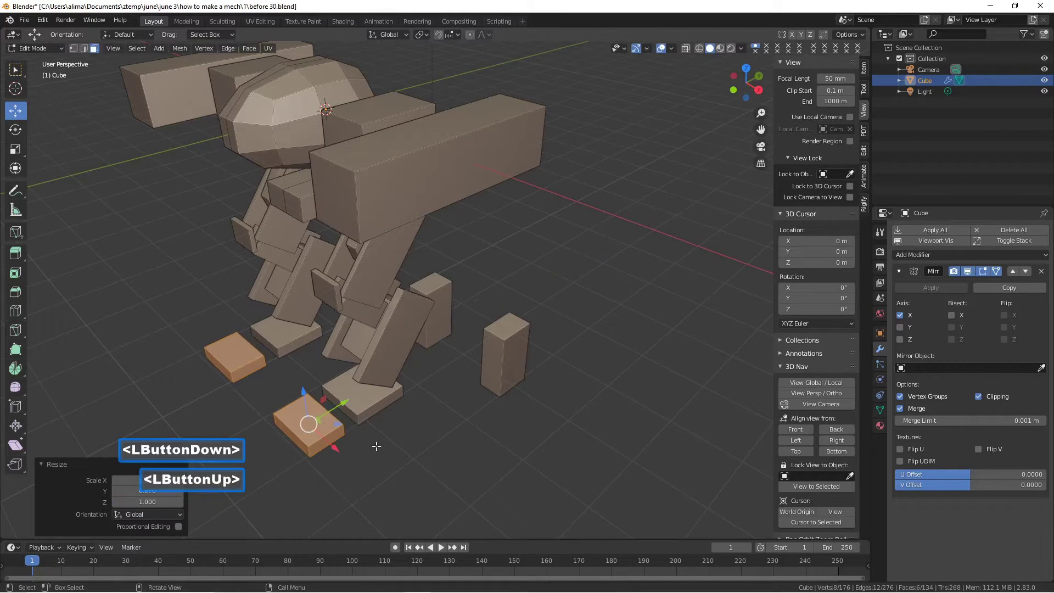
- Save the file as before 32.blend, and move the whole linked front foot block well away from the leg along negative global Y
{"action": "left_click", "coordinate": [484, 456]}
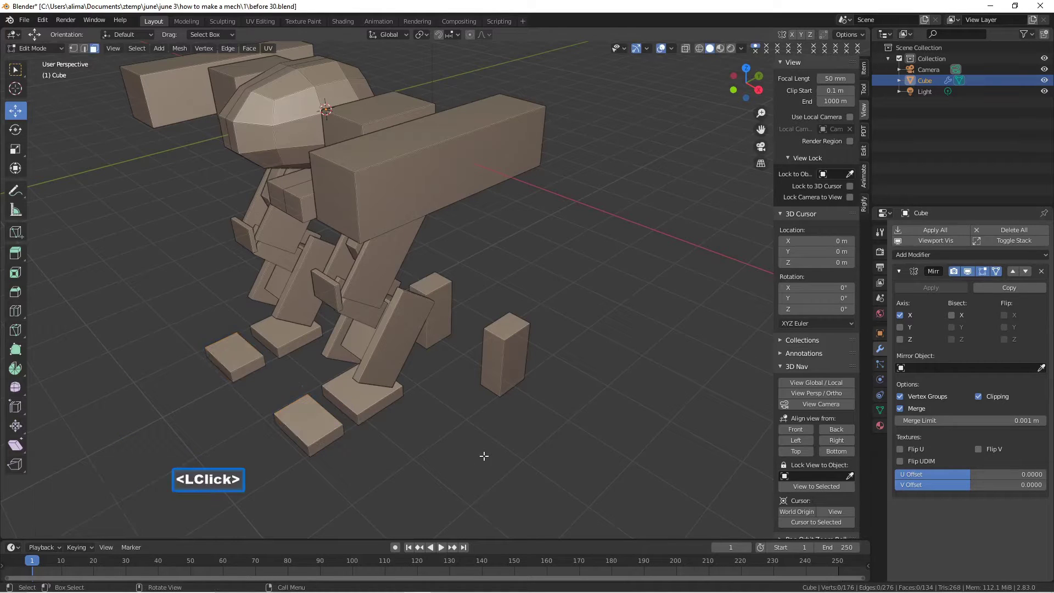
{"action": "key", "text": "Pause"}
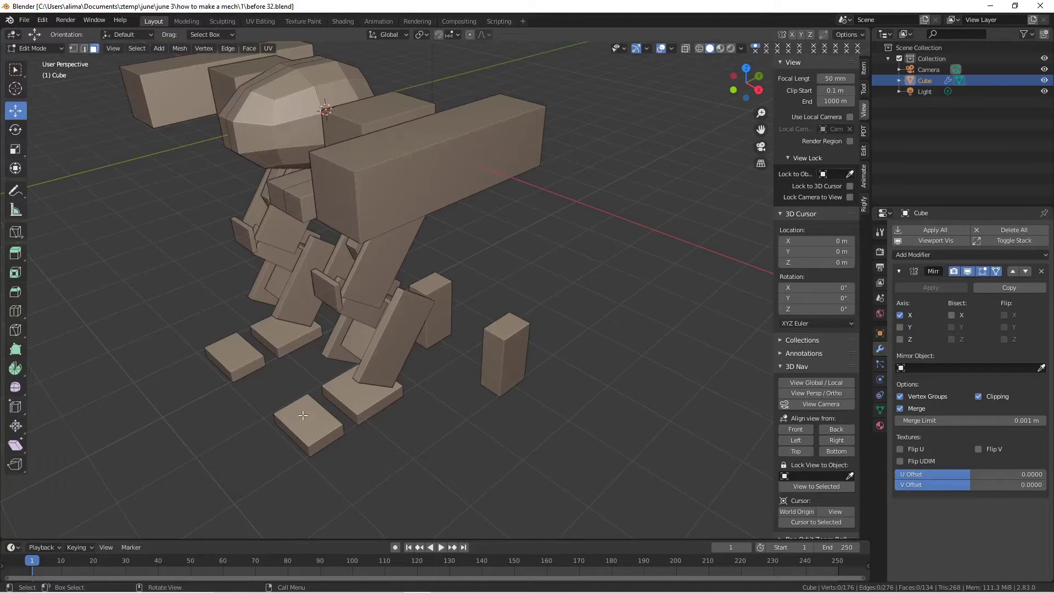
{"action": "key", "text": "l"}
{"action": "left_click_drag", "start_coordinate": [339, 404], "coordinate": [265, 444]}
{"action": "left_click", "coordinate": [393, 418]}
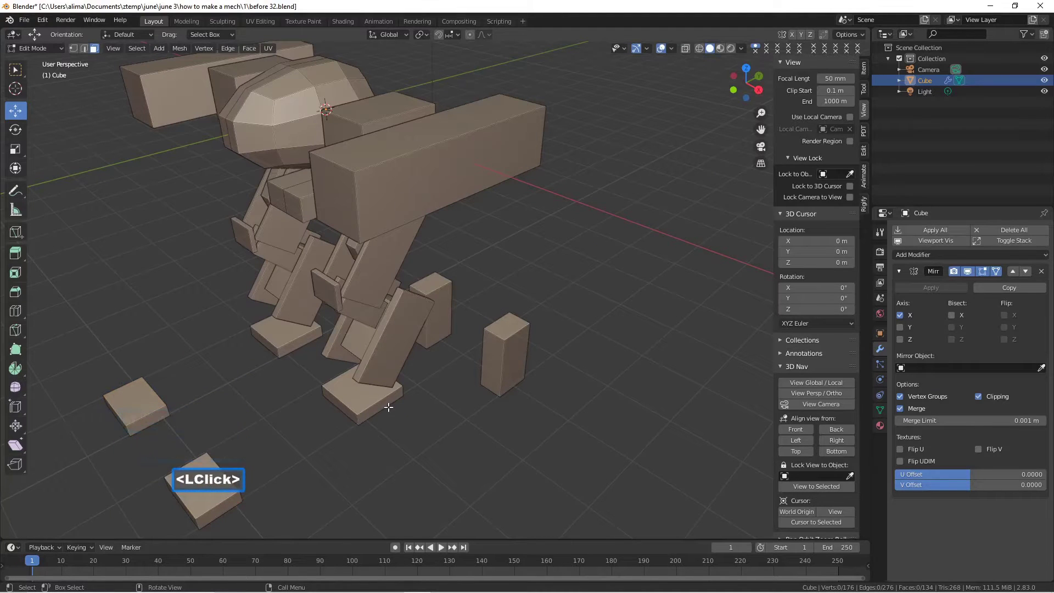
- Select the two opposite side faces of the foot block under the lower leg, duplicate them in place, and clear the selection
{"action": "left_click", "coordinate": [383, 404]}
{"action": "middle_click_drag", "start_coordinate": [383, 404], "coordinate": [449, 411]}
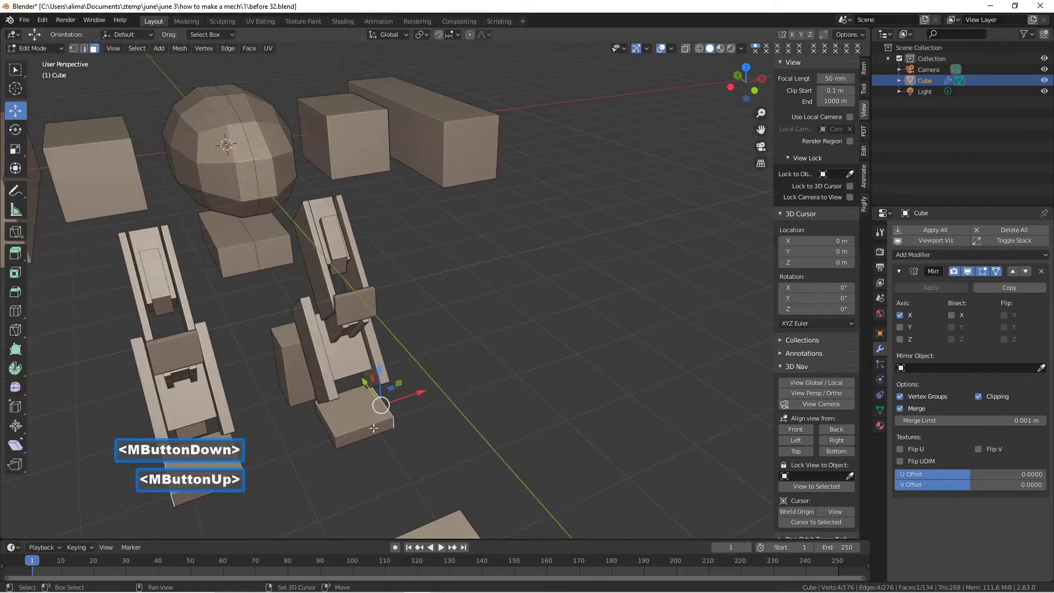
{"action": "left_click", "coordinate": [331, 426], "text": "shift"}
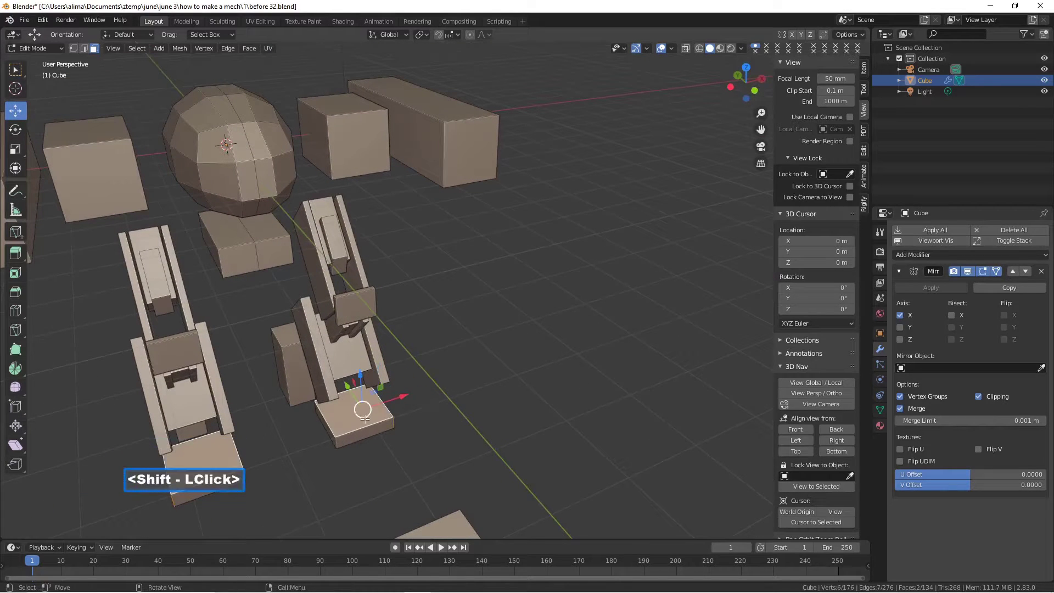
{"action": "left_click", "coordinate": [343, 422], "text": "shift"}
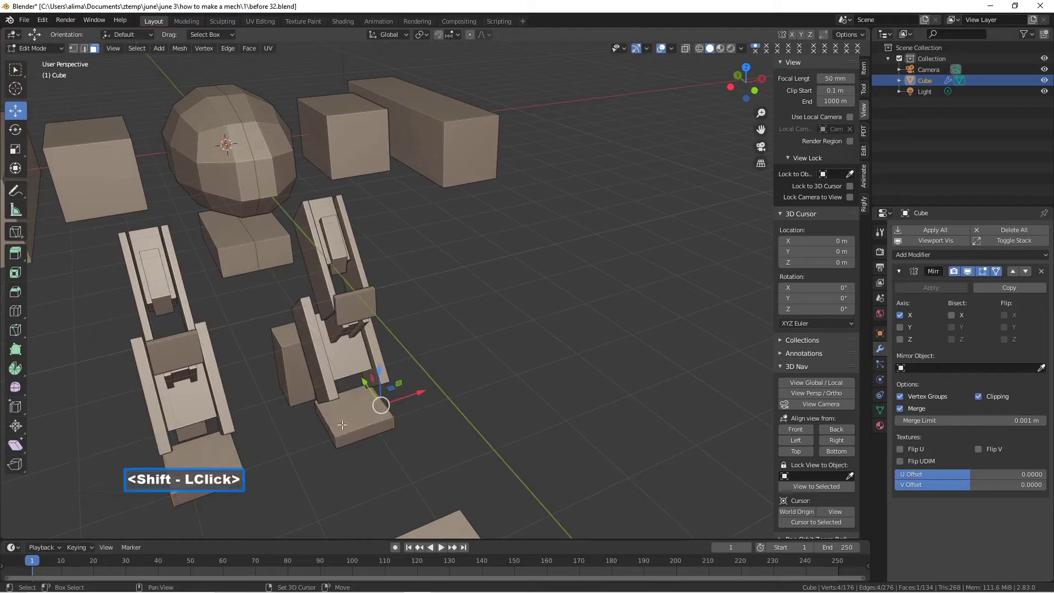
{"action": "left_click", "coordinate": [328, 434], "text": "shift"}
{"action": "middle_click_drag", "start_coordinate": [458, 437], "coordinate": [404, 444]}
{"action": "key", "text": "shift+d"}
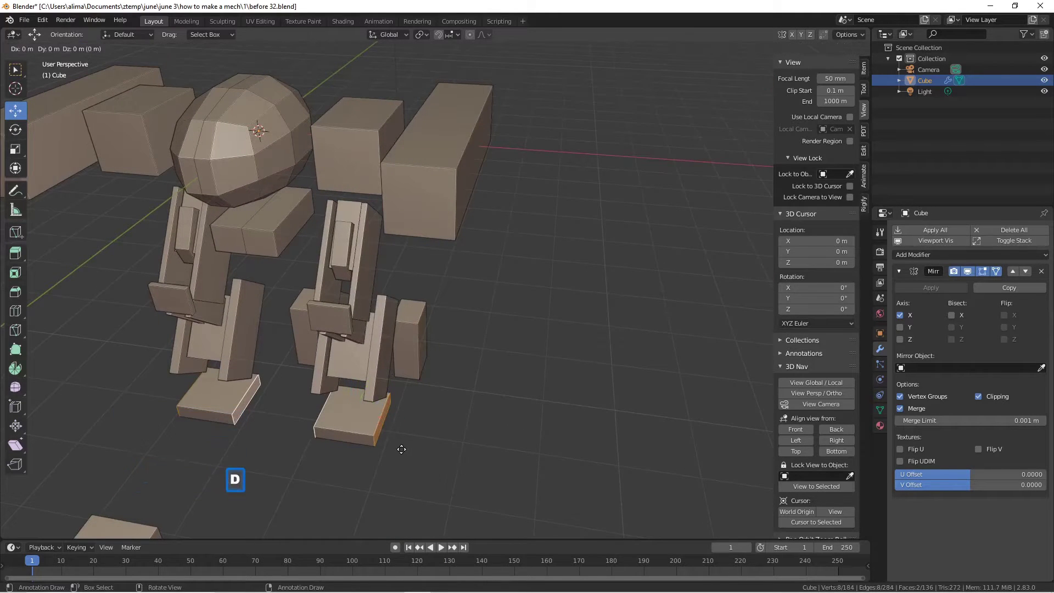
{"action": "right_click", "coordinate": [402, 450]}
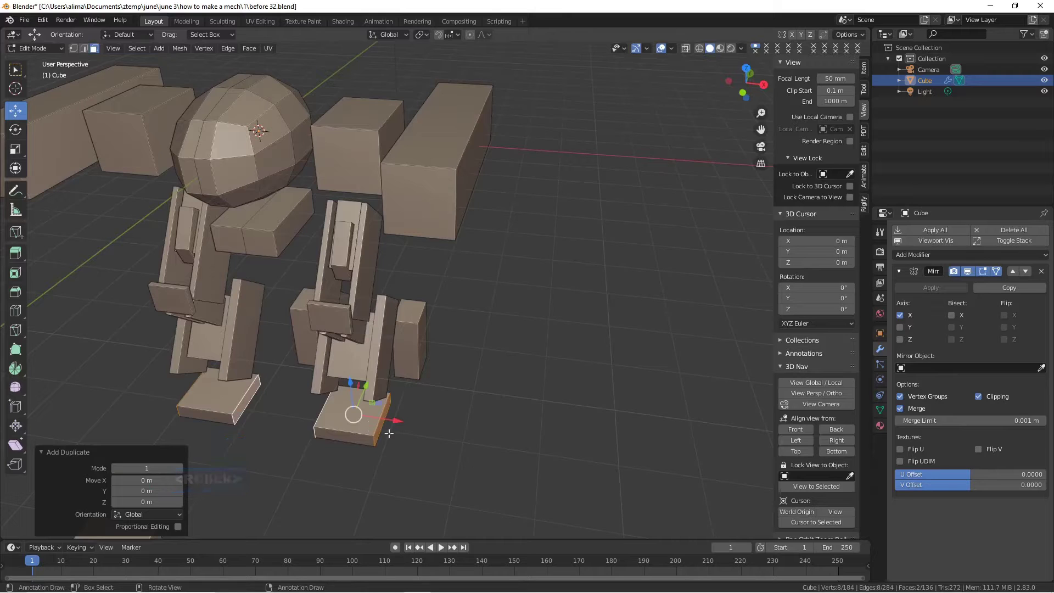
{"action": "left_click", "coordinate": [439, 429]}
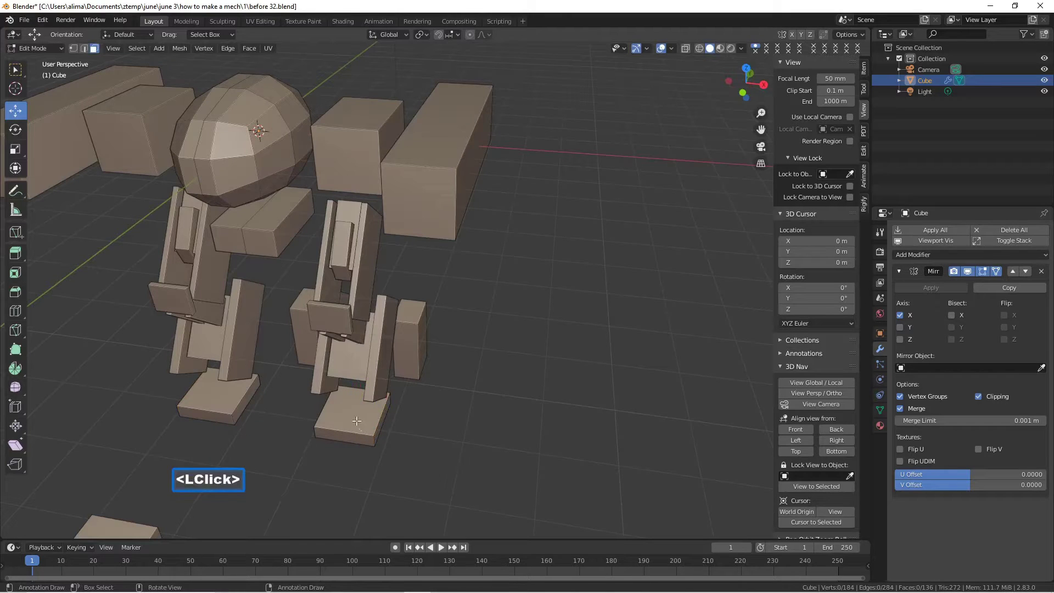
- Select the whole linked foot block and scale it down uniformly so it sits between the two duplicated side faces
{"action": "key", "text": "l"}
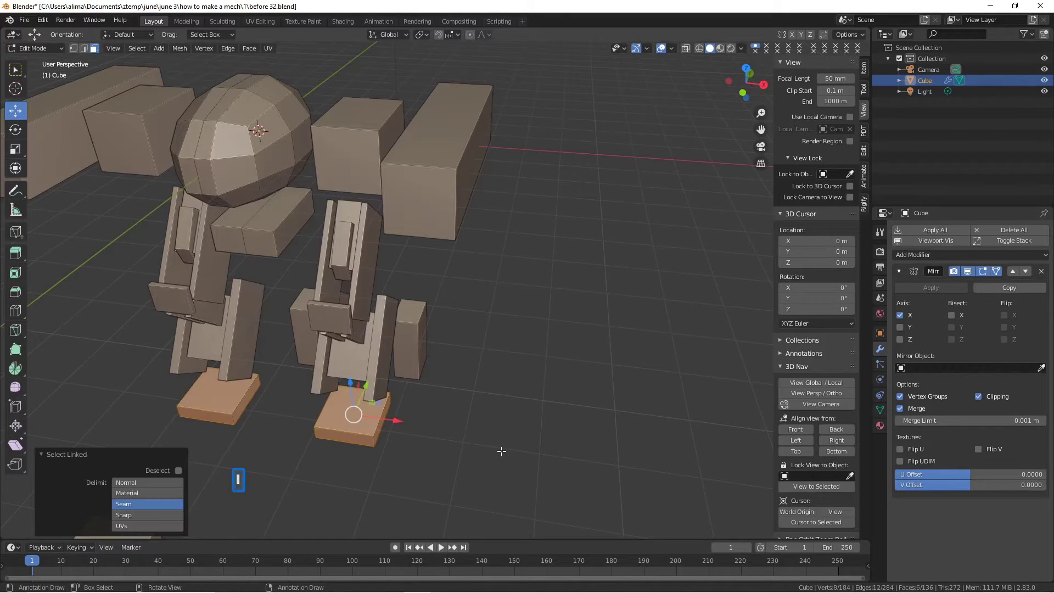
{"action": "key", "text": "s"}
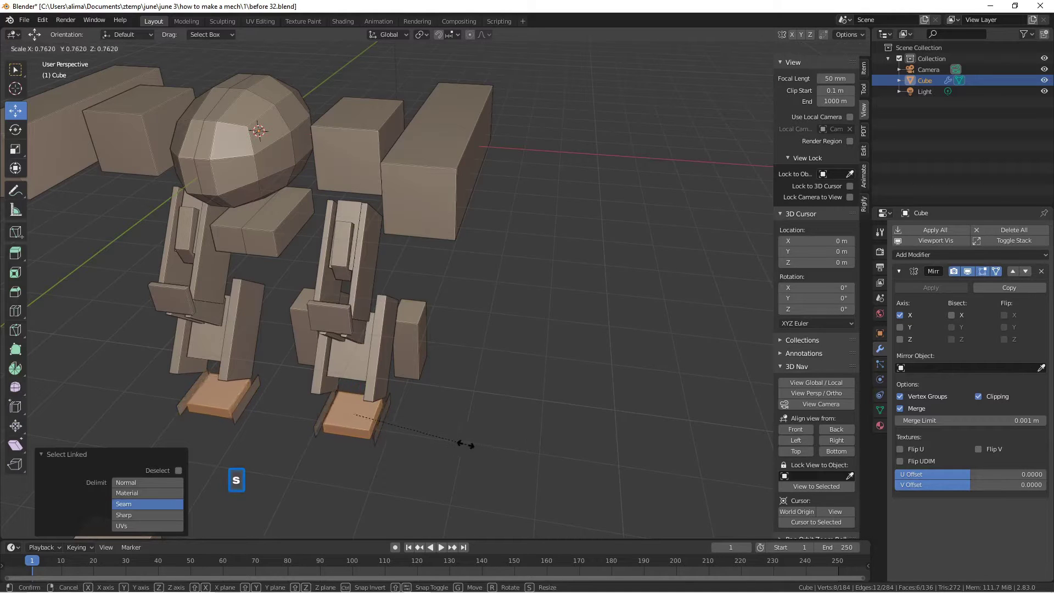
{"action": "left_click", "coordinate": [450, 437]}
{"action": "left_click", "coordinate": [460, 426]}
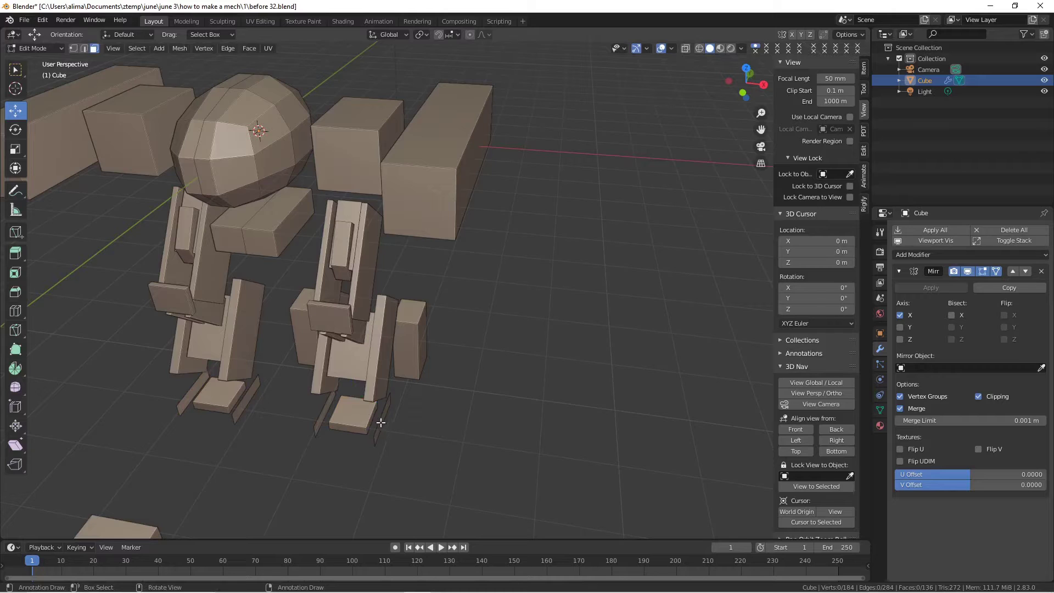
- Solidify both duplicated side faces of the foot with a thickness of 0.3 m, and save the file as before 33.blend
{"action": "key", "text": "l"}
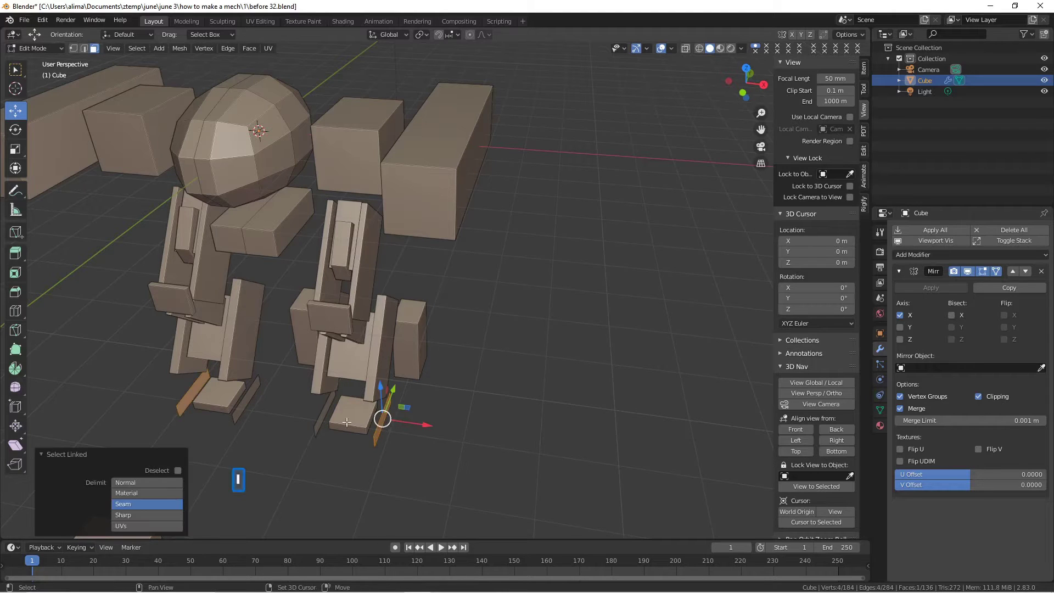
{"action": "left_click", "coordinate": [321, 421], "text": "shift"}
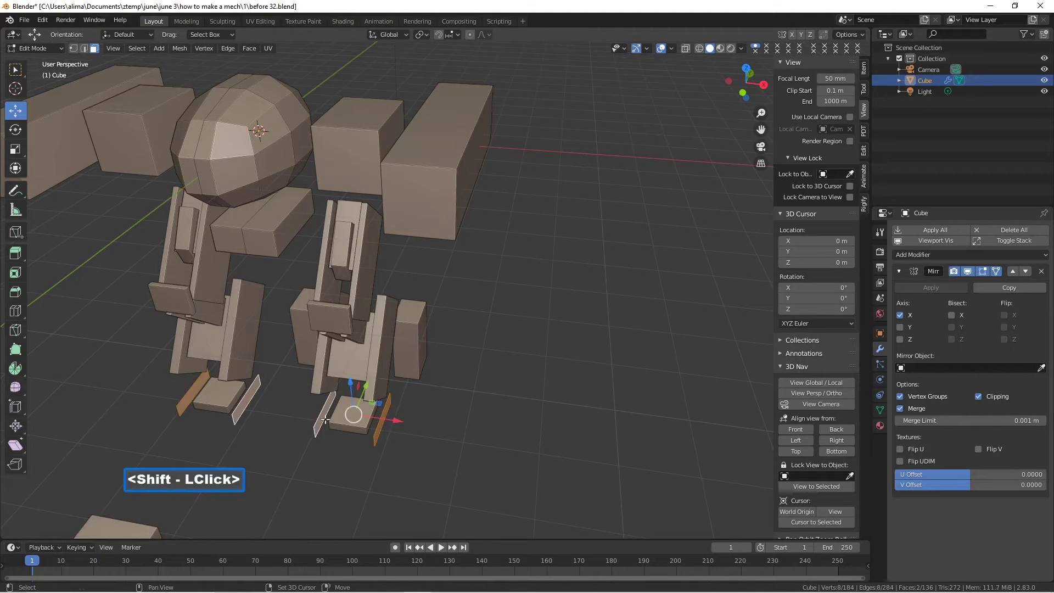
{"action": "left_click", "coordinate": [246, 50]}
{"action": "left_click", "coordinate": [301, 141]}
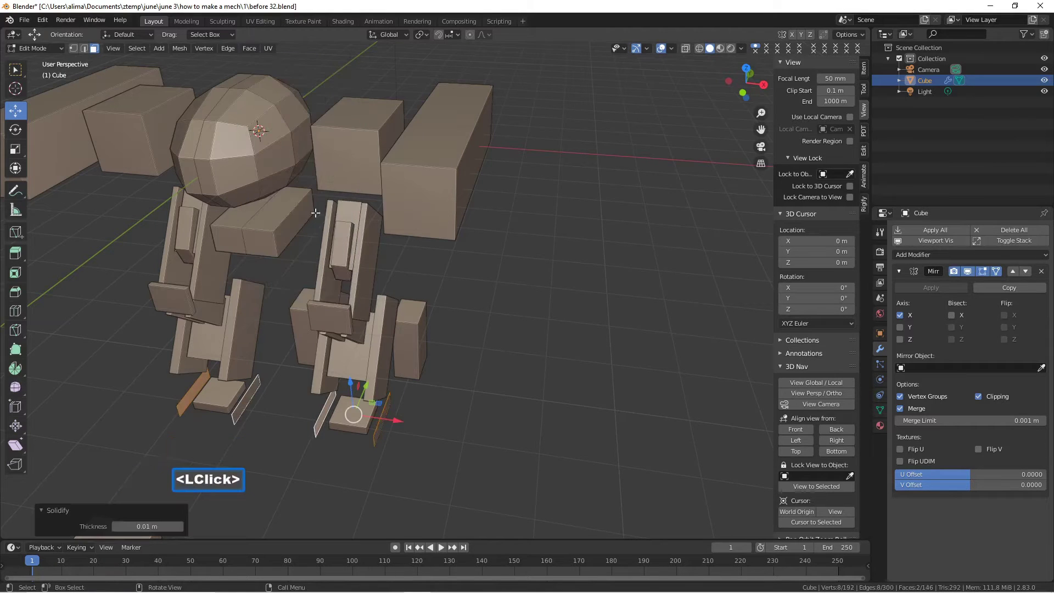
{"action": "left_click_drag", "start_coordinate": [149, 527], "coordinate": [187, 512]}
{"action": "middle_click_drag", "start_coordinate": [310, 473], "coordinate": [283, 456]}
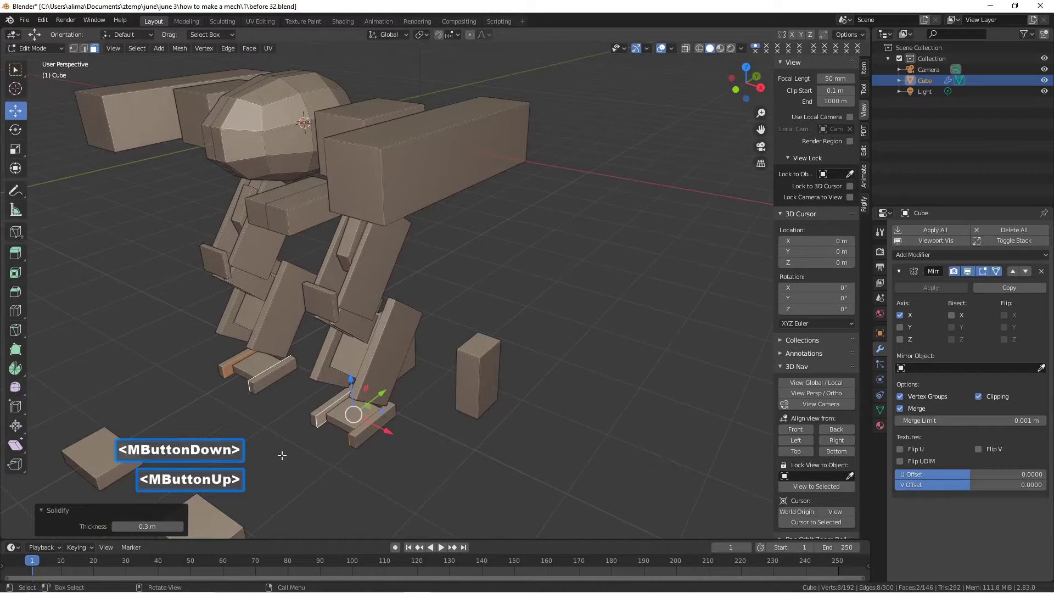
{"action": "left_click", "coordinate": [497, 479]}
{"action": "key", "text": "ctrl+s"}
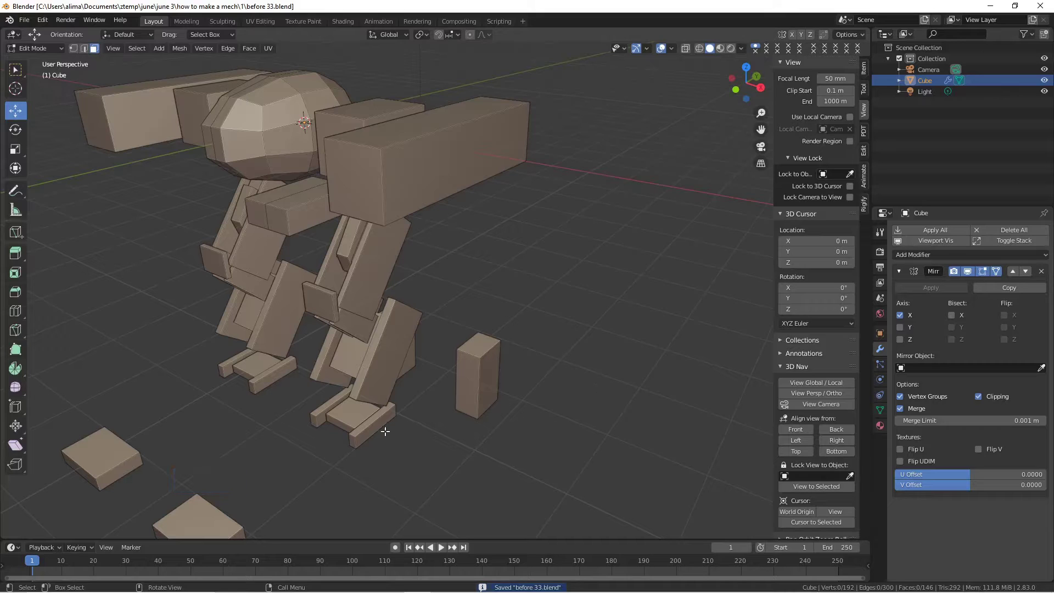
- Select both whole linked foot side plates and move them about 0.845 m along negative global Y
{"action": "key", "text": "l"}
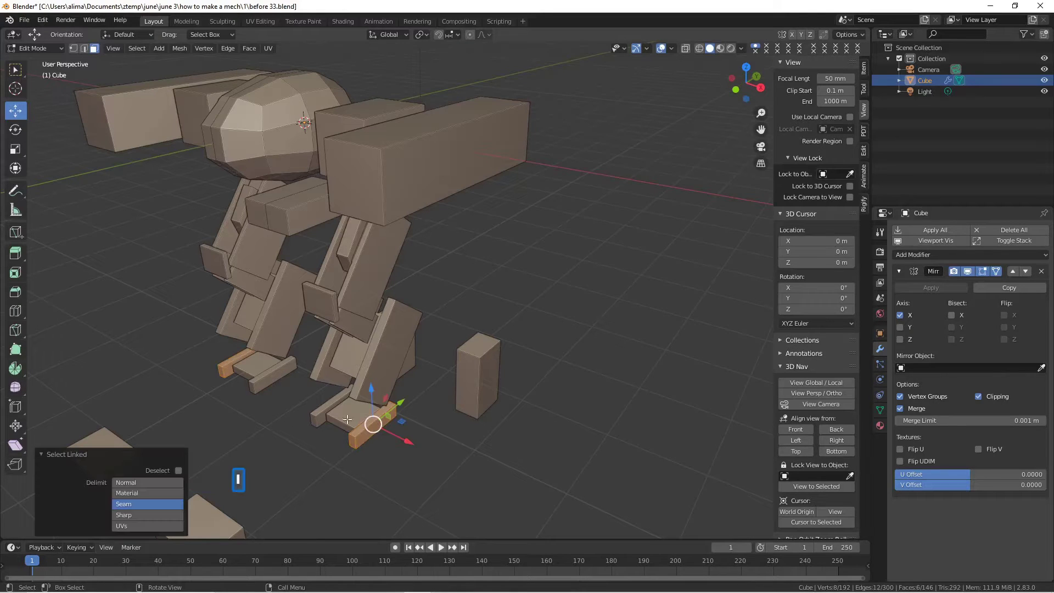
{"action": "key", "text": "l"}
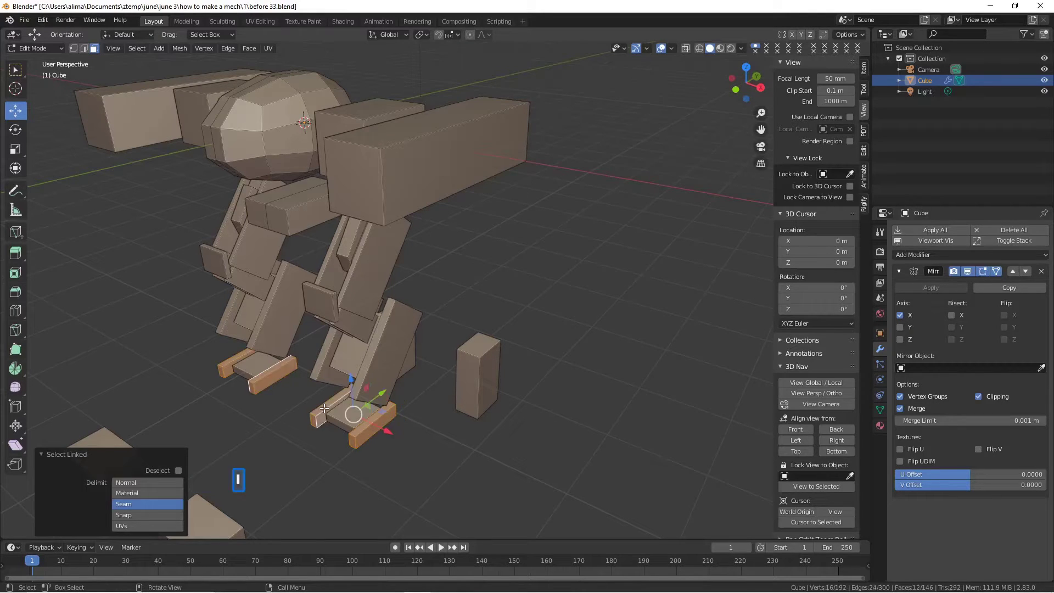
{"action": "mouse_move", "coordinate": [382, 394]}
{"action": "left_mouse_down"}
{"action": "mouse_move", "coordinate": [360, 419]}
{"action": "mouse_move", "coordinate": [372, 411]}
{"action": "left_mouse_up"}
{"action": "middle_click_drag", "start_coordinate": [372, 412], "coordinate": [366, 410]}
- Shorten both foot side plates along global Y with a scale of 0.721
{"action": "key", "text": "s"}
{"action": "key", "text": "y"}
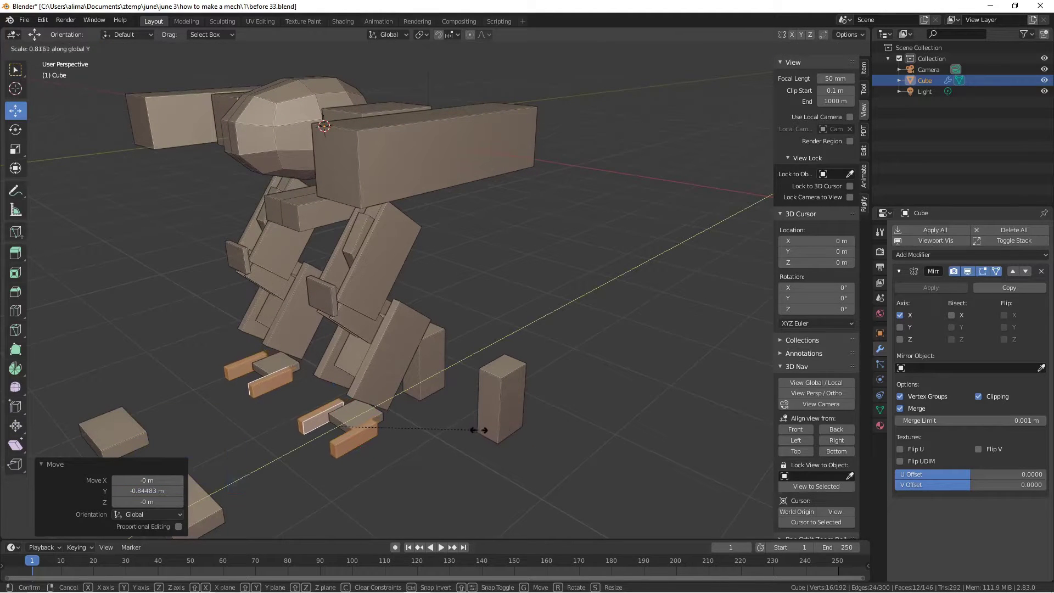
{"action": "left_click", "coordinate": [462, 431]}
{"action": "mouse_move", "coordinate": [446, 431]}
{"action": "middle_mouse_down"}
{"action": "mouse_move", "coordinate": [400, 400]}
{"action": "mouse_move", "coordinate": [440, 431]}
{"action": "mouse_move", "coordinate": [430, 424]}
{"action": "middle_mouse_up"}
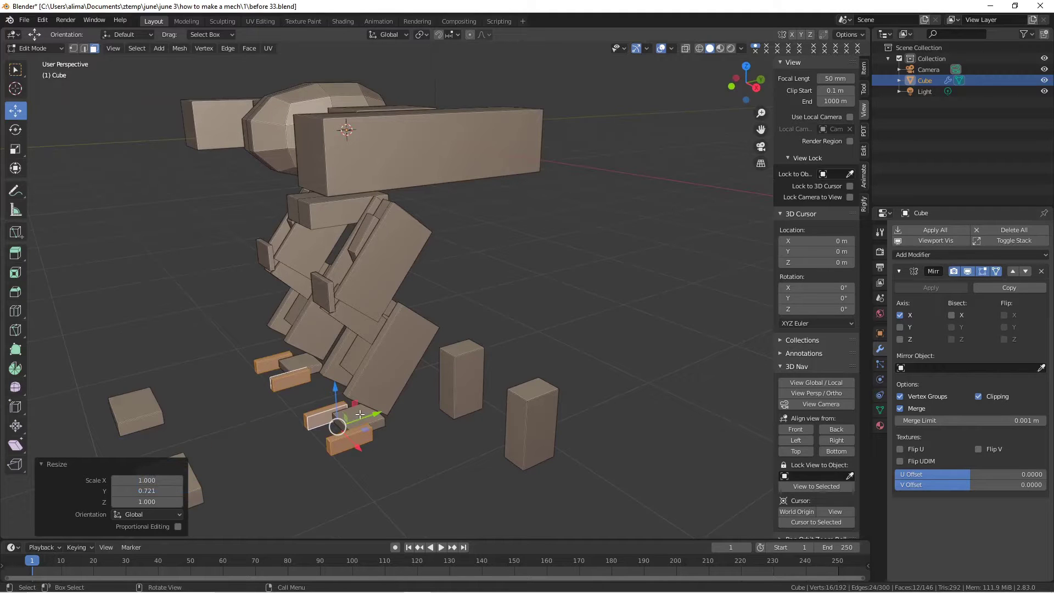
- Add the foot's middle block to the selection, shift the foot along negative global Y, finally by about 0.115 m, and save as before 34.blend
{"action": "key", "text": "l"}
{"action": "left_click_drag", "start_coordinate": [383, 411], "coordinate": [365, 416]}
{"action": "middle_click_drag", "start_coordinate": [396, 429], "coordinate": [374, 413]}
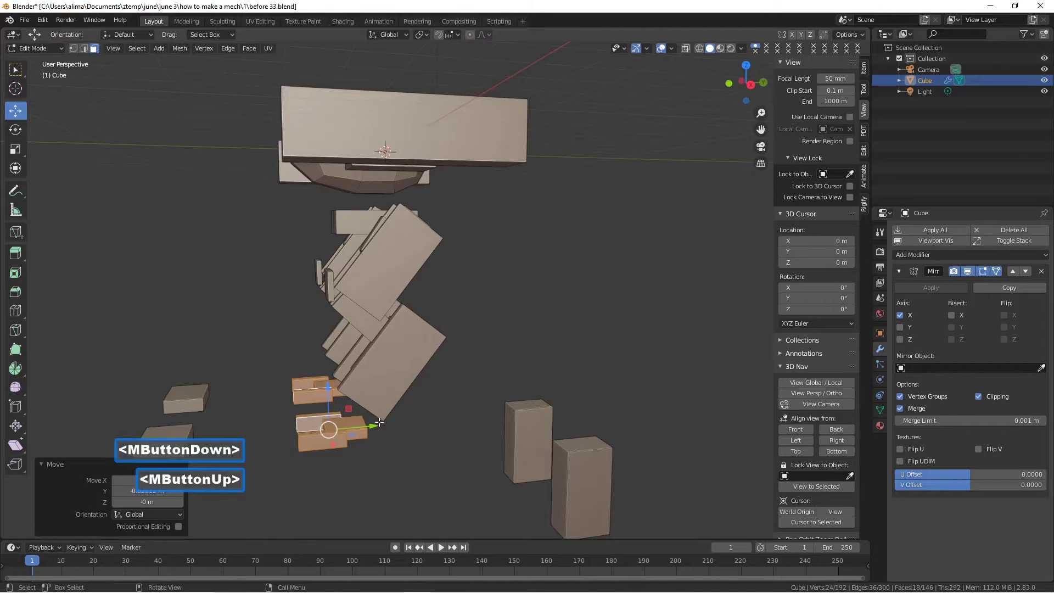
{"action": "left_click_drag", "start_coordinate": [376, 425], "coordinate": [371, 426]}
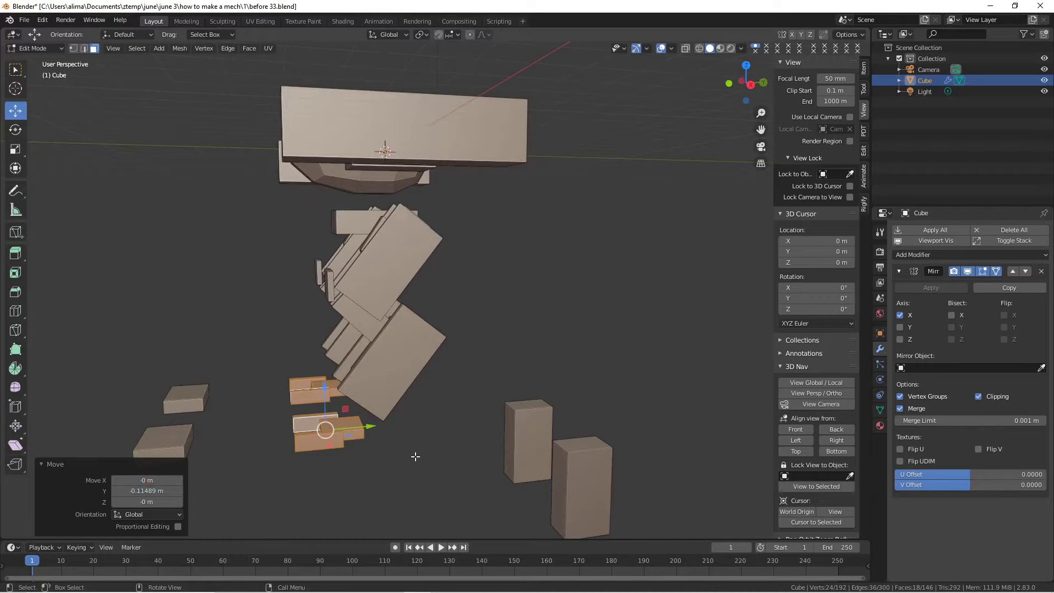
{"action": "key", "text": "Pause"}
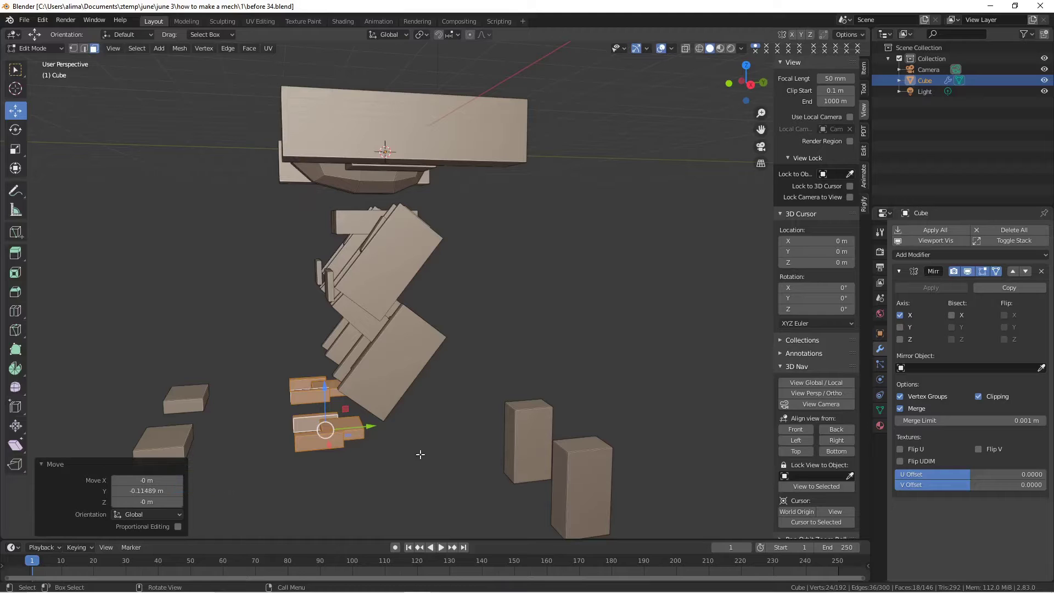
- Duplicate the whole foot assembly and move the copy about 3.864 m along global Y, behind the leg
{"action": "key", "text": "shift+d"}
{"action": "right_click", "coordinate": [324, 465]}
{"action": "left_click_drag", "start_coordinate": [368, 426], "coordinate": [467, 429]}
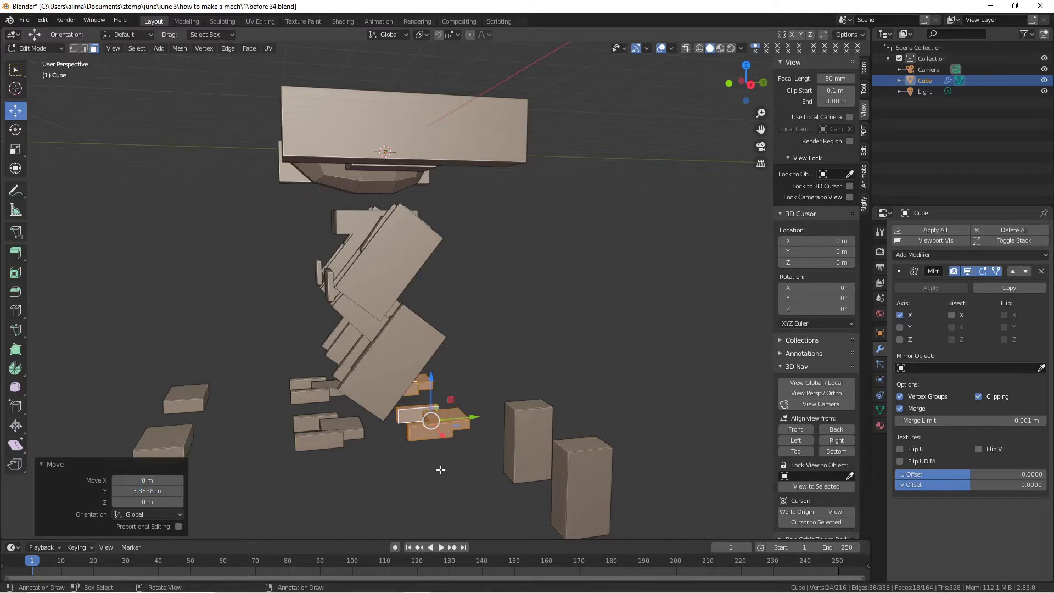
- Rotate the copied foot assembly 180° about global Z
{"action": "key", "text": "r"}
{"action": "type", "text": "z"}
{"action": "type", "text": "18"}
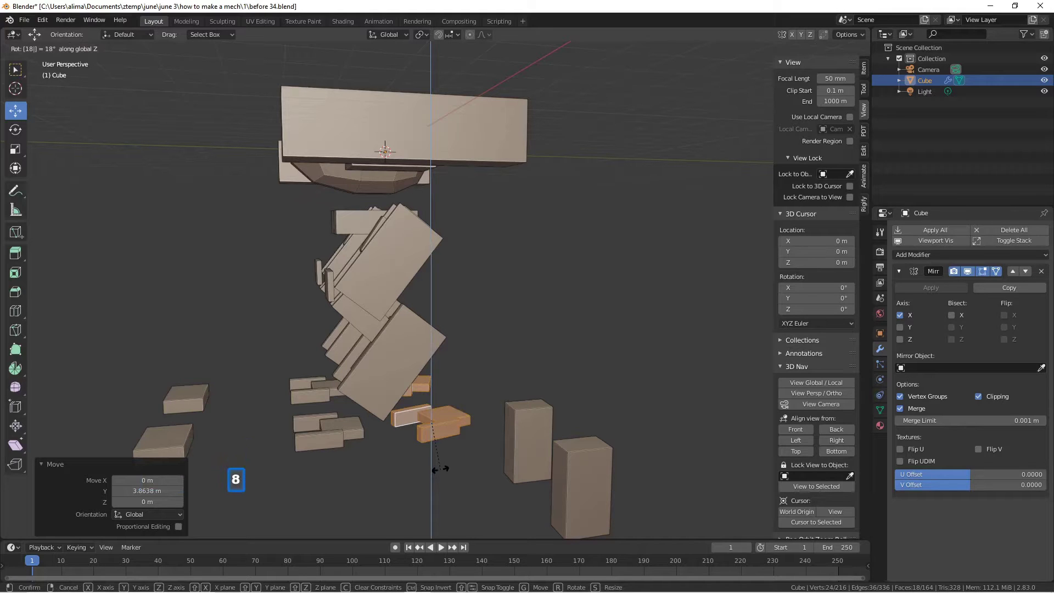
{"action": "type", "text": "0"}
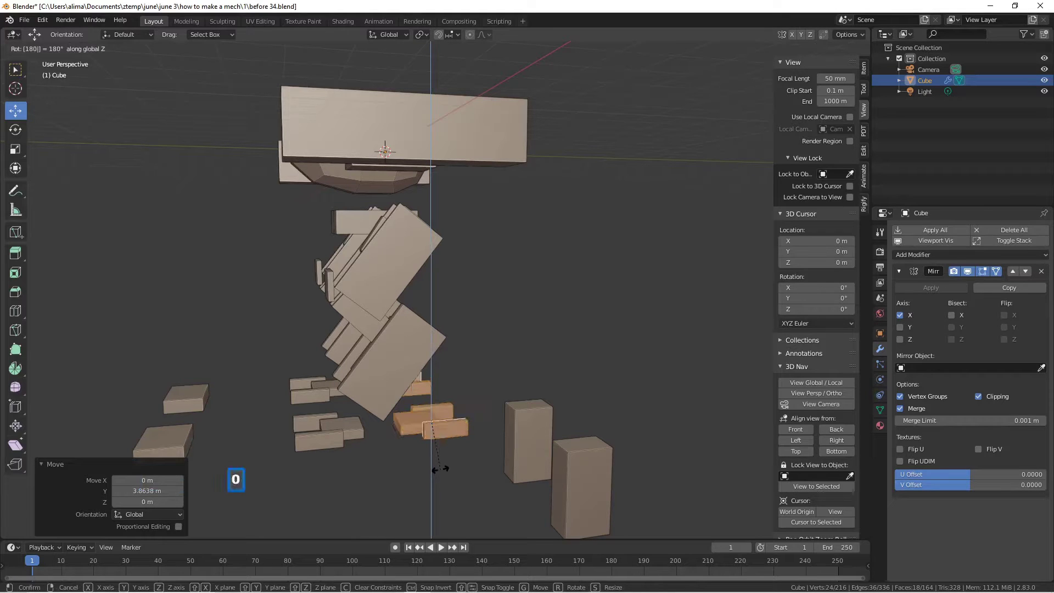
{"action": "key", "text": "Return"}
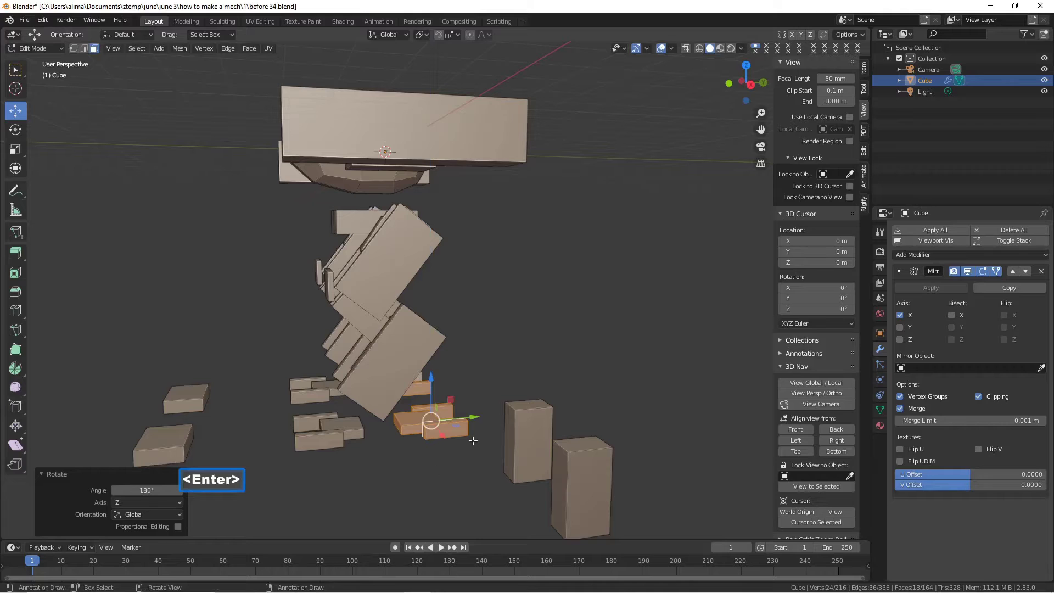
- Move the rotated foot copy along negative global Y to meet the front foot section under the leg, and clear the selection
{"action": "left_click_drag", "start_coordinate": [474, 420], "coordinate": [433, 431]}
{"action": "middle_click_drag", "start_coordinate": [269, 488], "coordinate": [349, 490]}
{"action": "left_click", "coordinate": [599, 435]}
{"action": "mouse_move", "coordinate": [588, 435]}
{"action": "middle_mouse_down"}
{"action": "mouse_move", "coordinate": [634, 441]}
{"action": "mouse_move", "coordinate": [600, 445]}
{"action": "middle_mouse_up"}
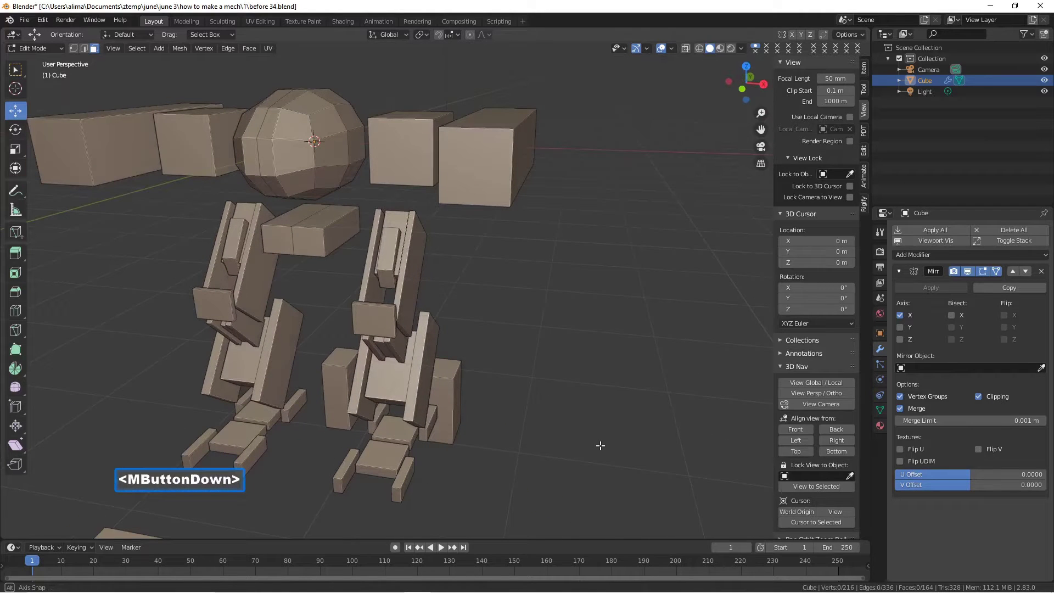
{"action": "mouse_move", "coordinate": [603, 445]}
{"action": "middle_mouse_down"}
{"action": "mouse_move", "coordinate": [644, 443]}
{"action": "mouse_move", "coordinate": [587, 447]}
{"action": "middle_mouse_up"}
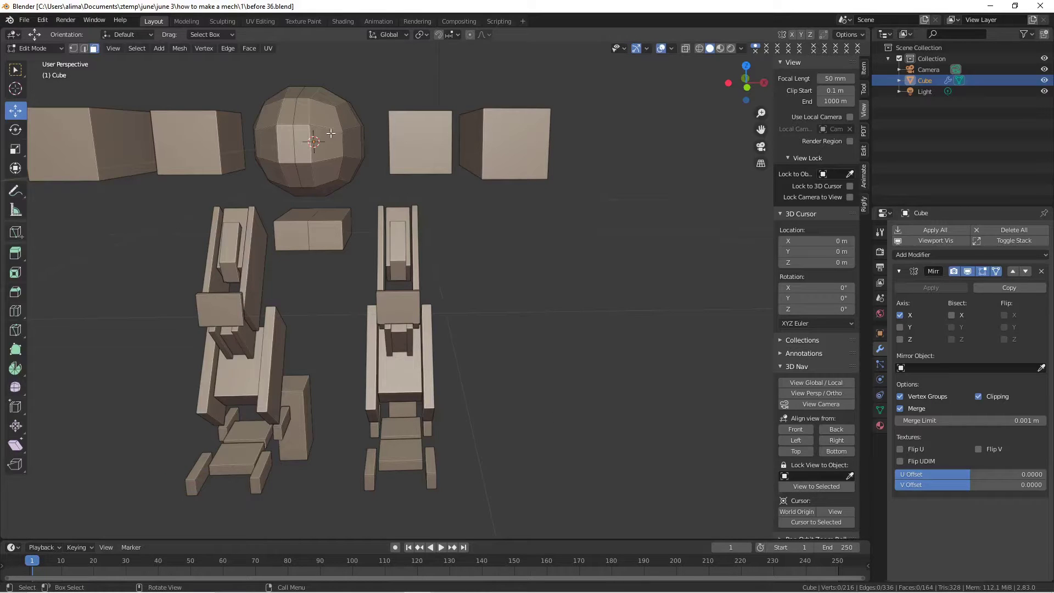
- Select the whole linked rounded body between the shoulder blocks and delete its faces
{"action": "key", "text": "l"}
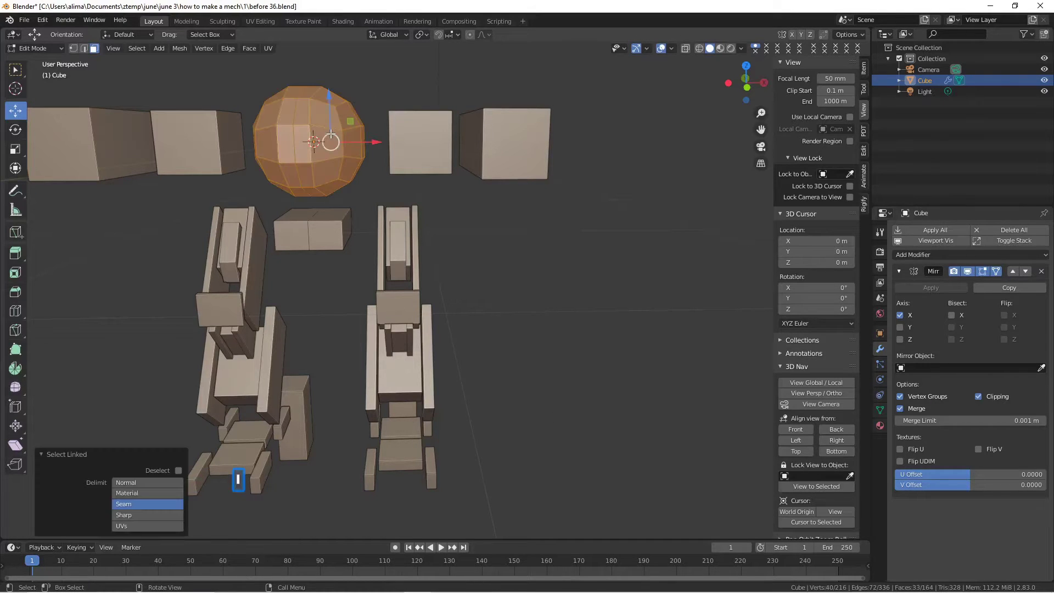
{"action": "key", "text": "x"}
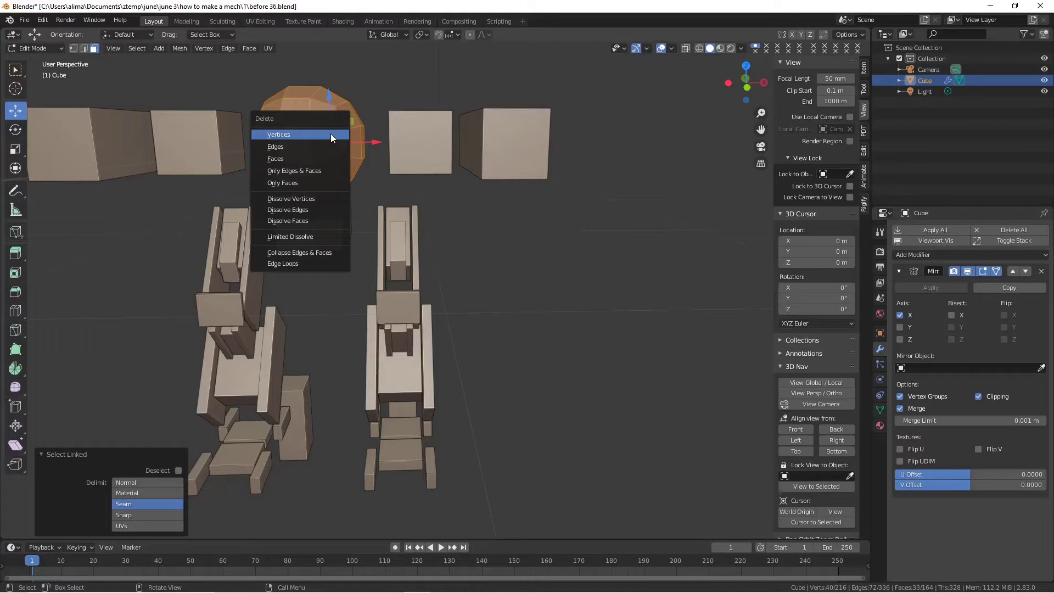
{"action": "left_click", "coordinate": [322, 160]}
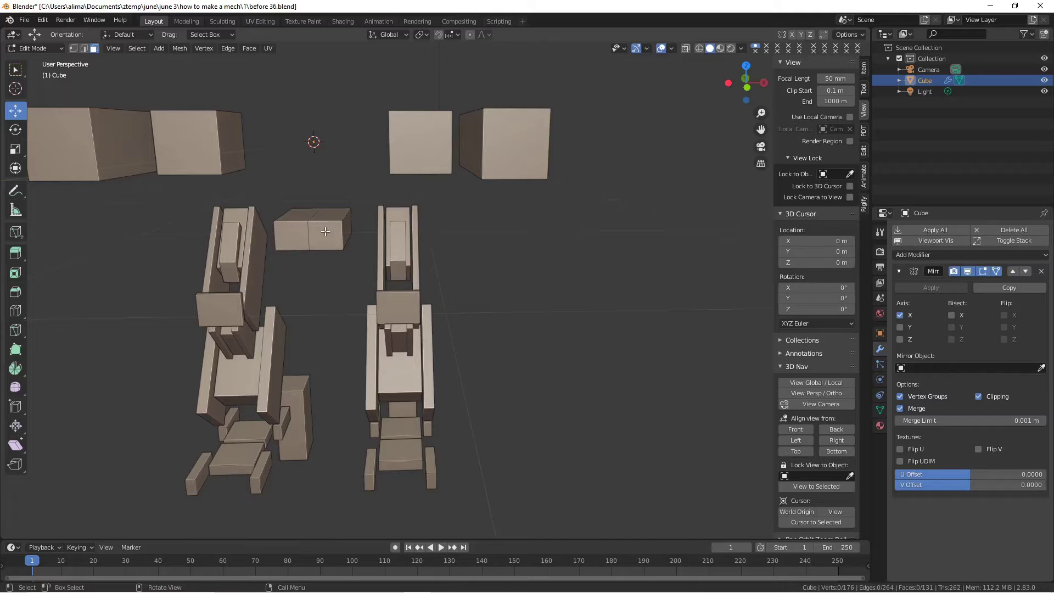
- Duplicate the whole linked hip block and move the copy up about 2.317 m along global Z, between the shoulder blocks
{"action": "key", "text": "l"}
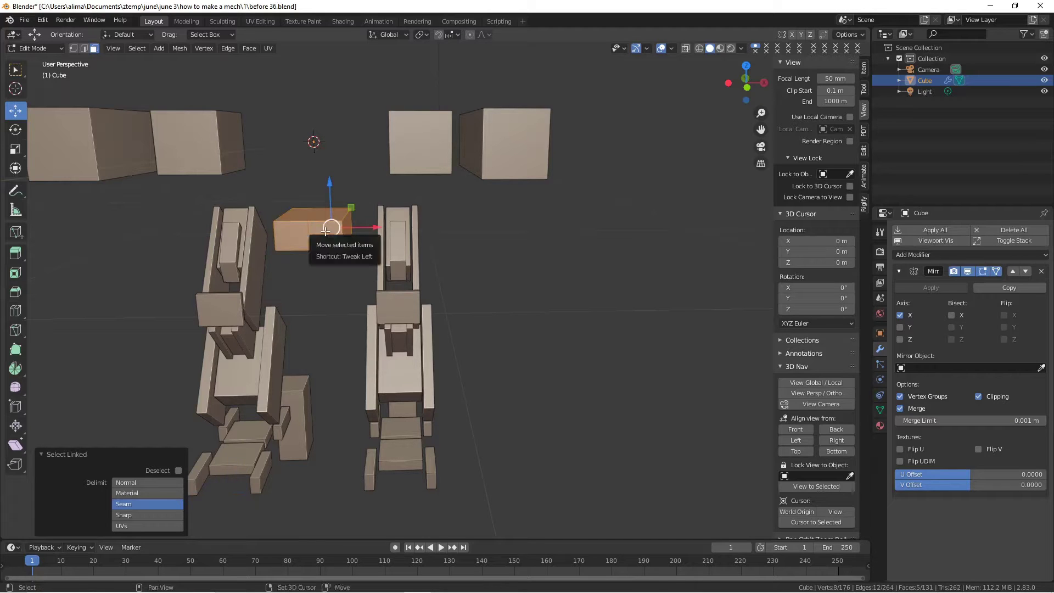
{"action": "key", "text": "shift+d"}
{"action": "right_click", "coordinate": [325, 231]}
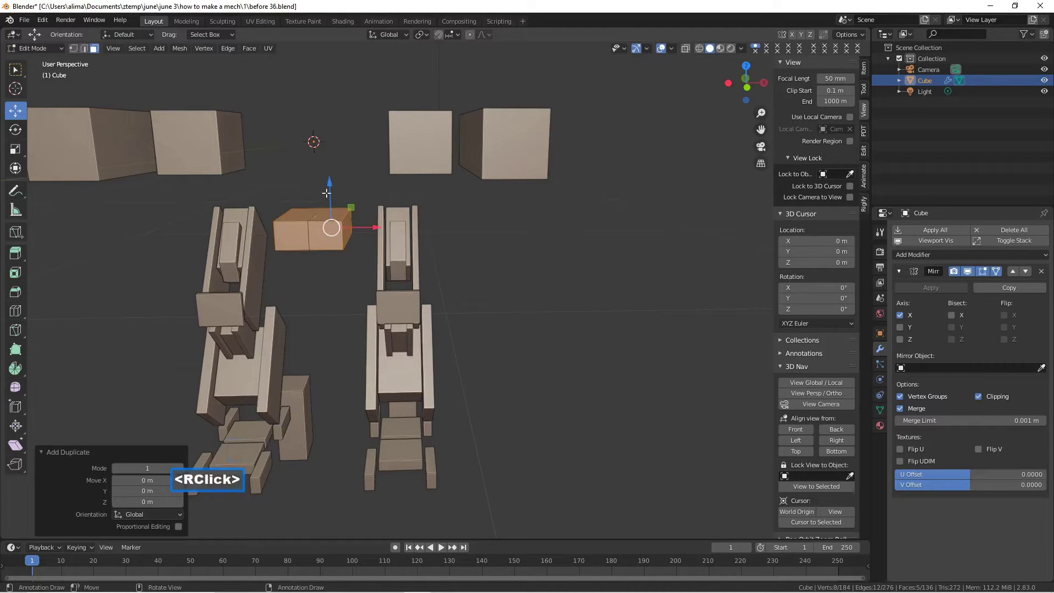
{"action": "left_click_drag", "start_coordinate": [329, 193], "coordinate": [336, 116]}
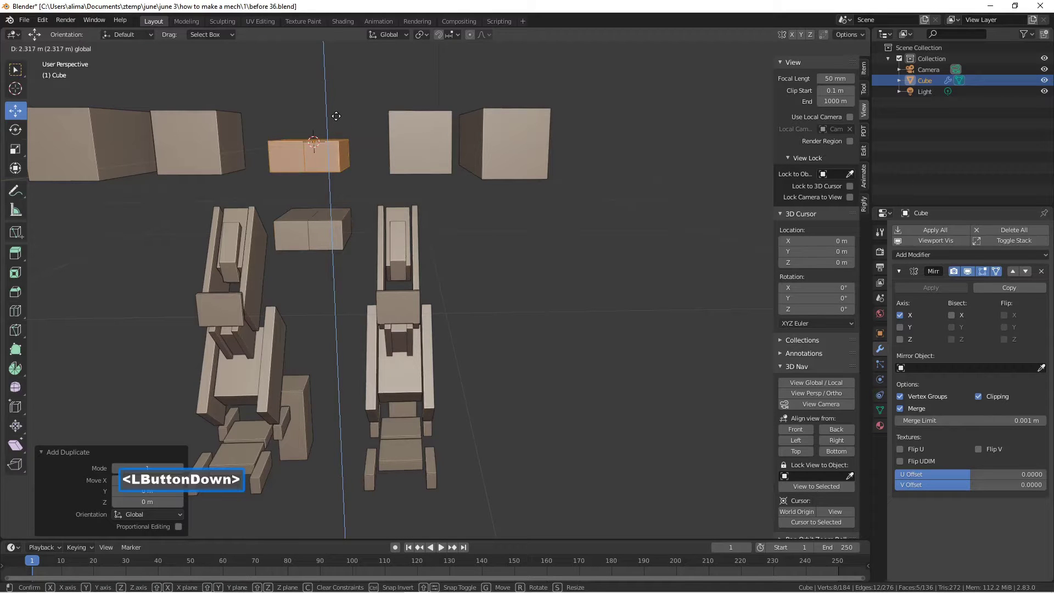
{"action": "left_click_drag", "start_coordinate": [336, 116], "coordinate": [335, 116]}
- Scale the duplicated block between the shoulders uniformly by about 1.859 to form the upper body
{"action": "middle_click_drag", "start_coordinate": [364, 125], "coordinate": [374, 186]}
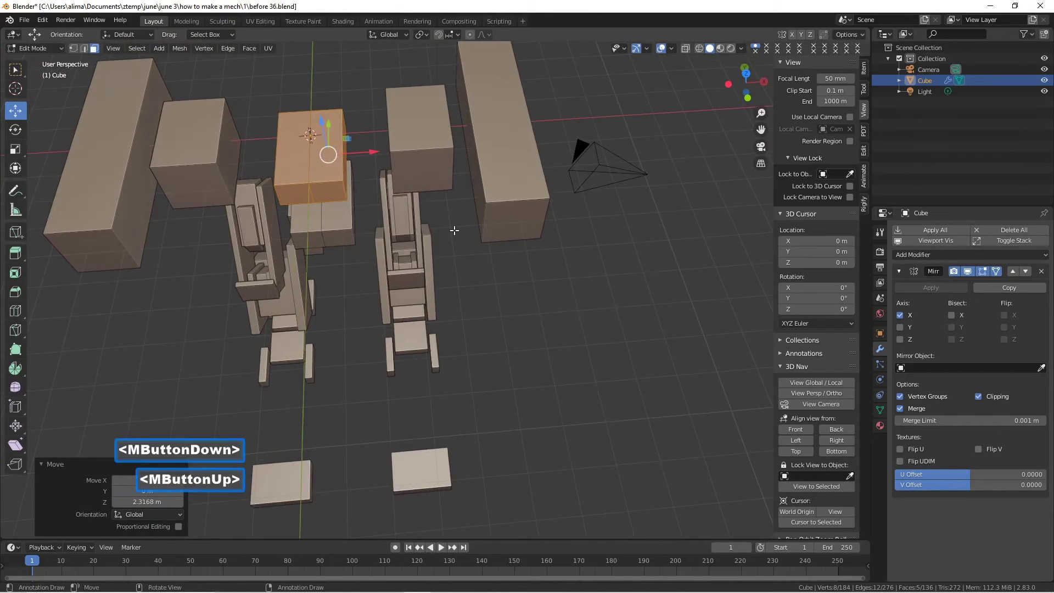
{"action": "key", "text": "s"}
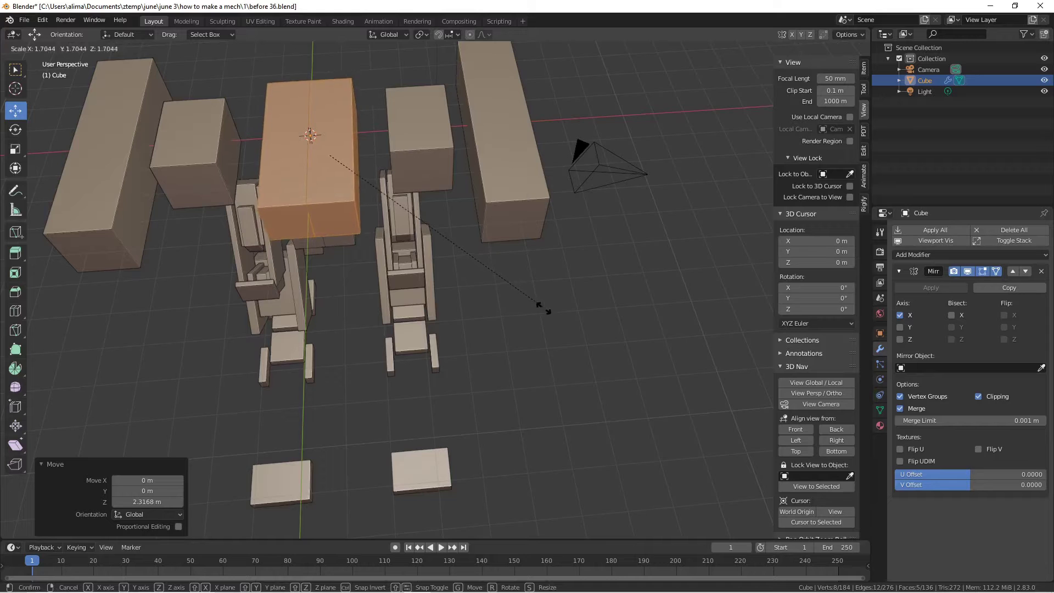
{"action": "left_click", "coordinate": [559, 322]}
{"action": "middle_click_drag", "start_coordinate": [546, 312], "coordinate": [551, 267]}
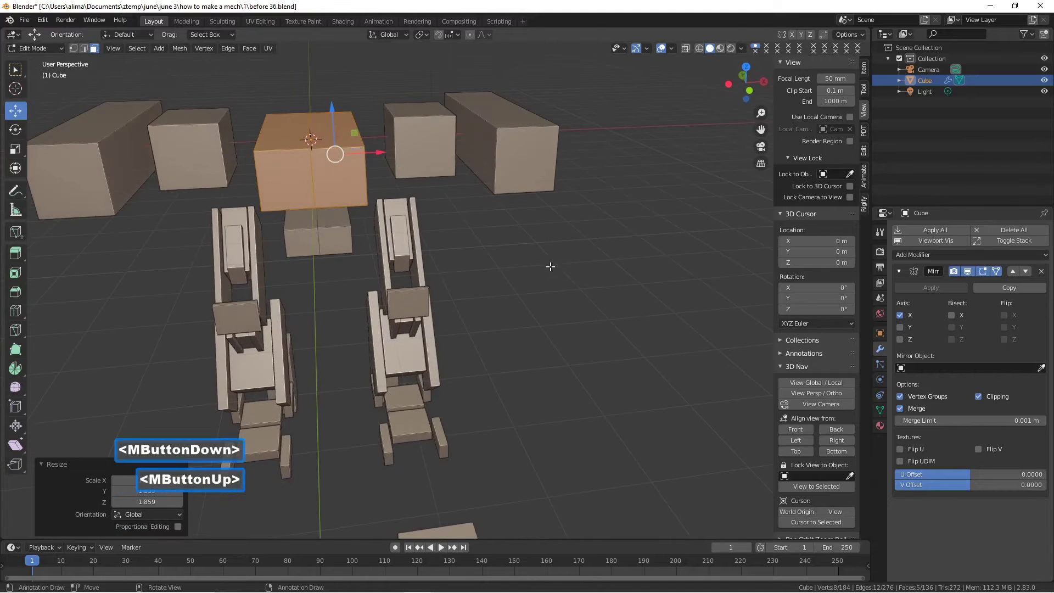
- Widen the upper body block by moving its outer side face outward along global X in two small moves, towards the shoulder block
{"action": "middle_click_drag", "start_coordinate": [406, 193], "coordinate": [391, 194]}
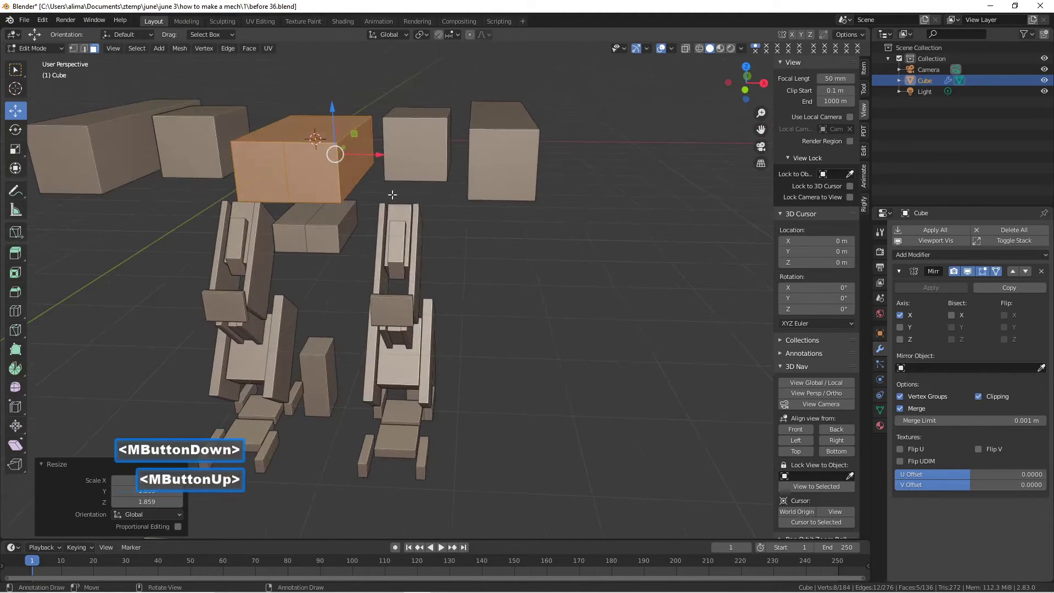
{"action": "left_click", "coordinate": [386, 163]}
{"action": "left_click_drag", "start_coordinate": [386, 157], "coordinate": [398, 159]}
{"action": "middle_click_drag", "start_coordinate": [388, 170], "coordinate": [395, 164]}
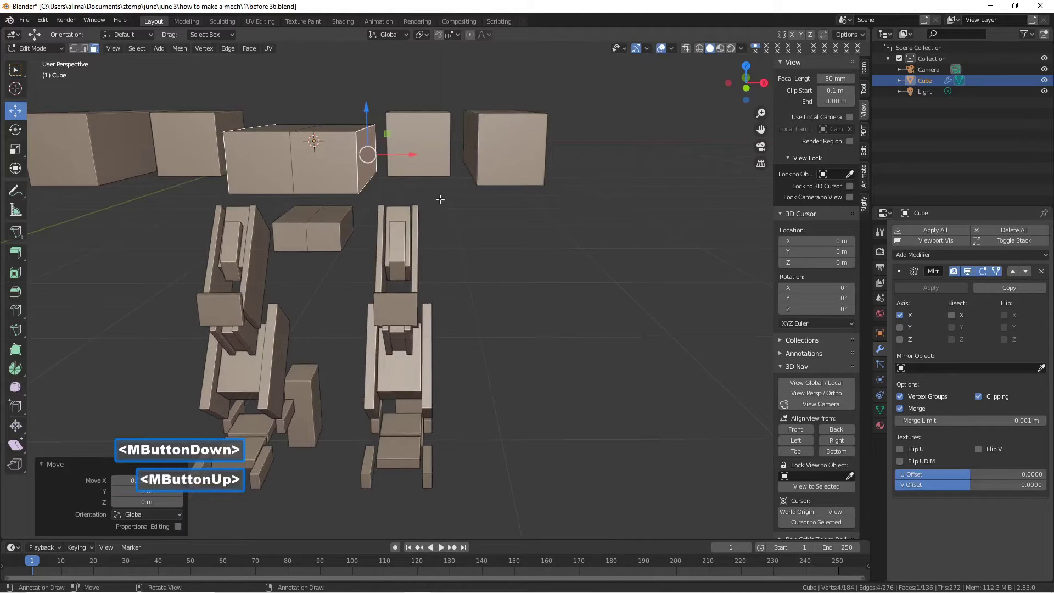
{"action": "left_click", "coordinate": [536, 268]}
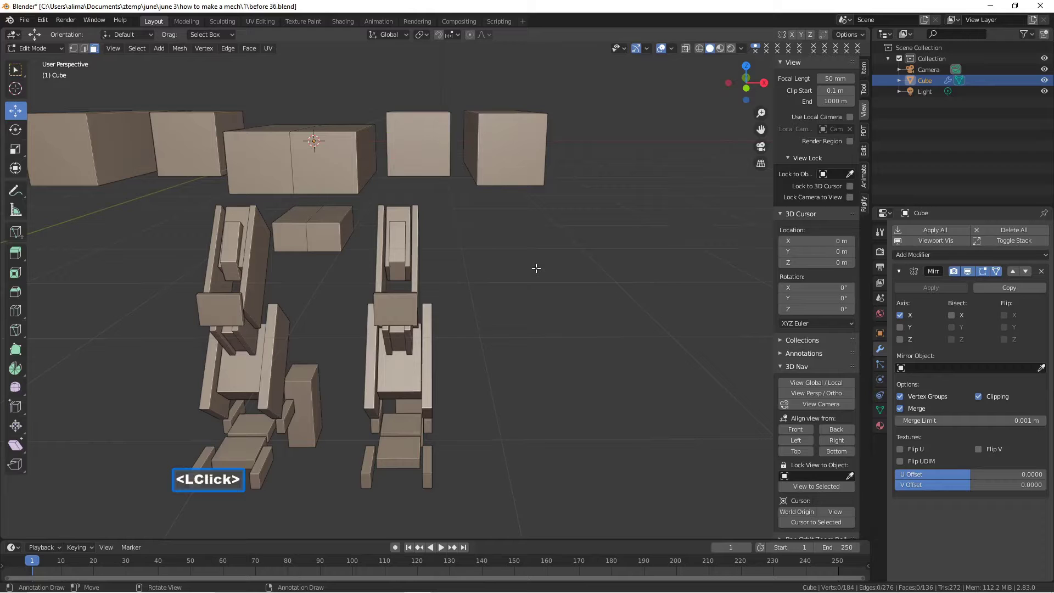
{"action": "key", "text": "Pause"}
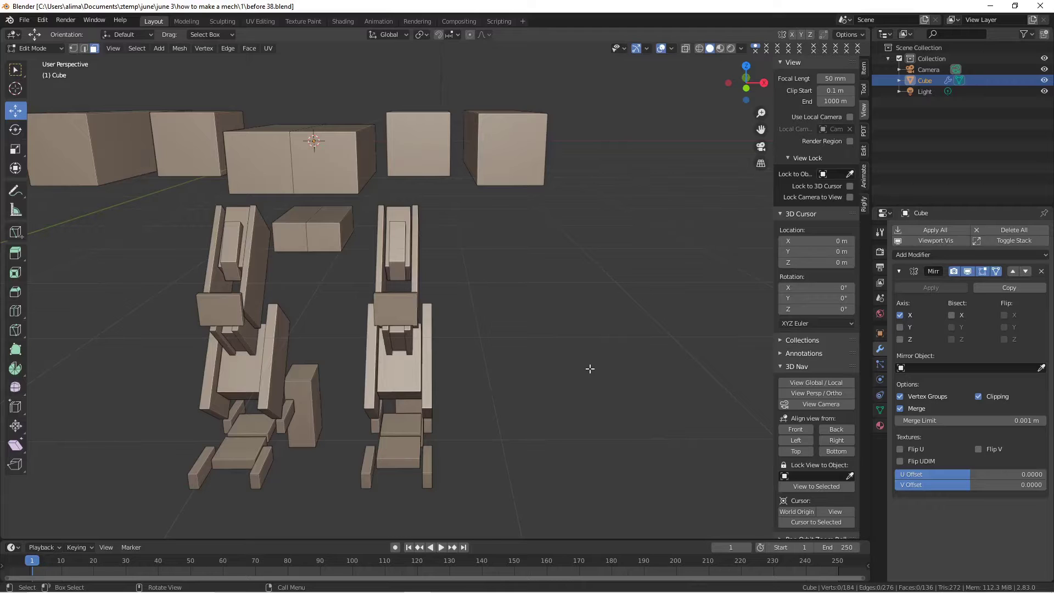
{"action": "left_click", "coordinate": [368, 166]}
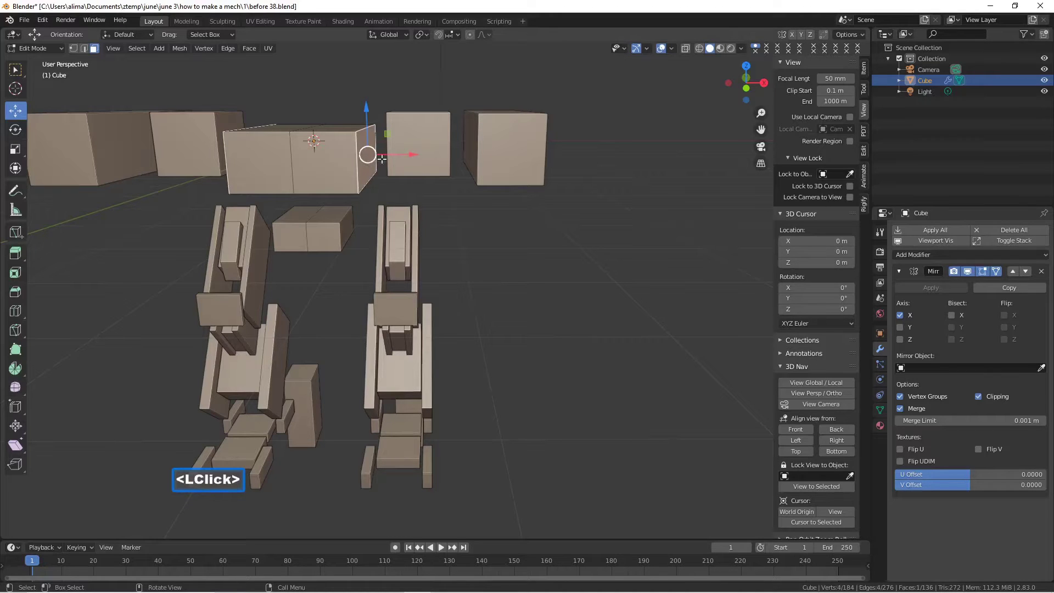
{"action": "left_click_drag", "start_coordinate": [405, 157], "coordinate": [419, 160]}
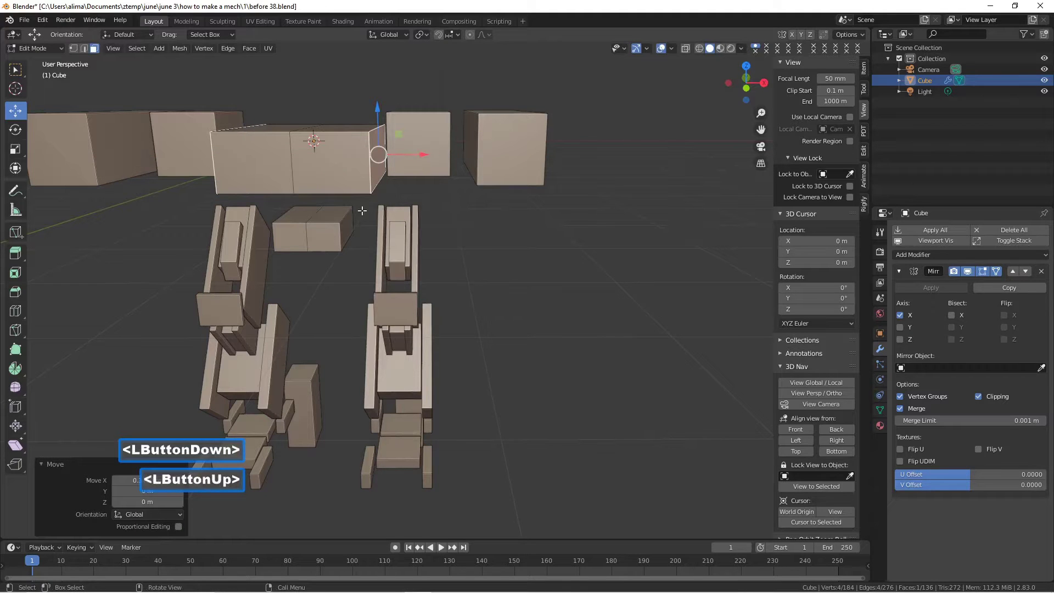
- Move the hip block's outer side face outward along global X towards the thigh, and clear the selection
{"action": "left_click", "coordinate": [348, 220]}
{"action": "left_click_drag", "start_coordinate": [385, 225], "coordinate": [406, 232]}
{"action": "mouse_move", "coordinate": [405, 234]}
{"action": "middle_mouse_down"}
{"action": "mouse_move", "coordinate": [422, 236]}
{"action": "mouse_move", "coordinate": [408, 210]}
{"action": "mouse_move", "coordinate": [414, 218]}
{"action": "middle_mouse_up"}
{"action": "scroll", "coordinate": [423, 236], "scroll_direction": "up", "scroll_amount": 1}
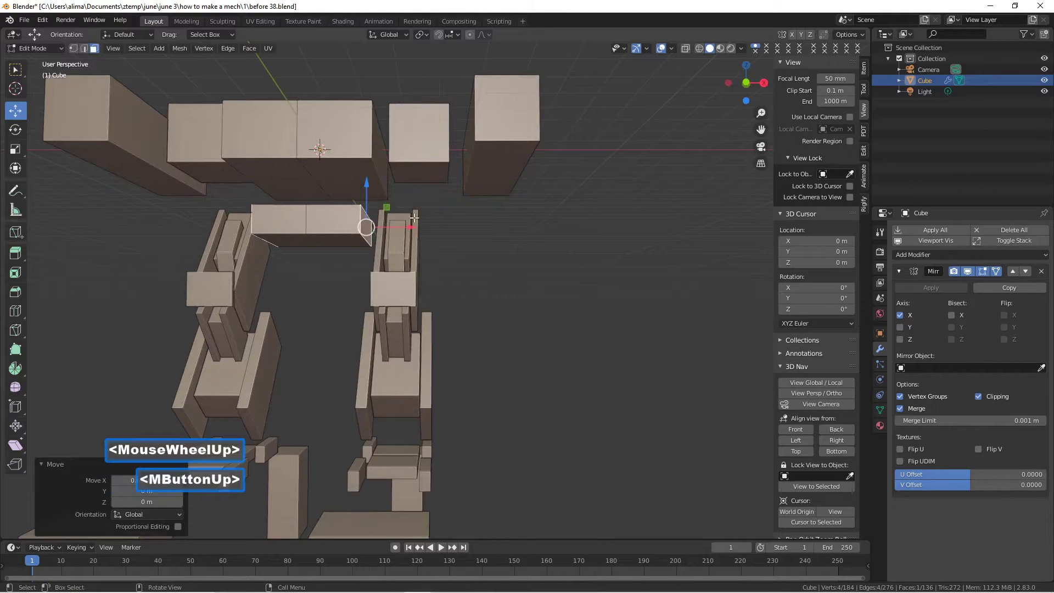
{"action": "left_click", "coordinate": [483, 352]}
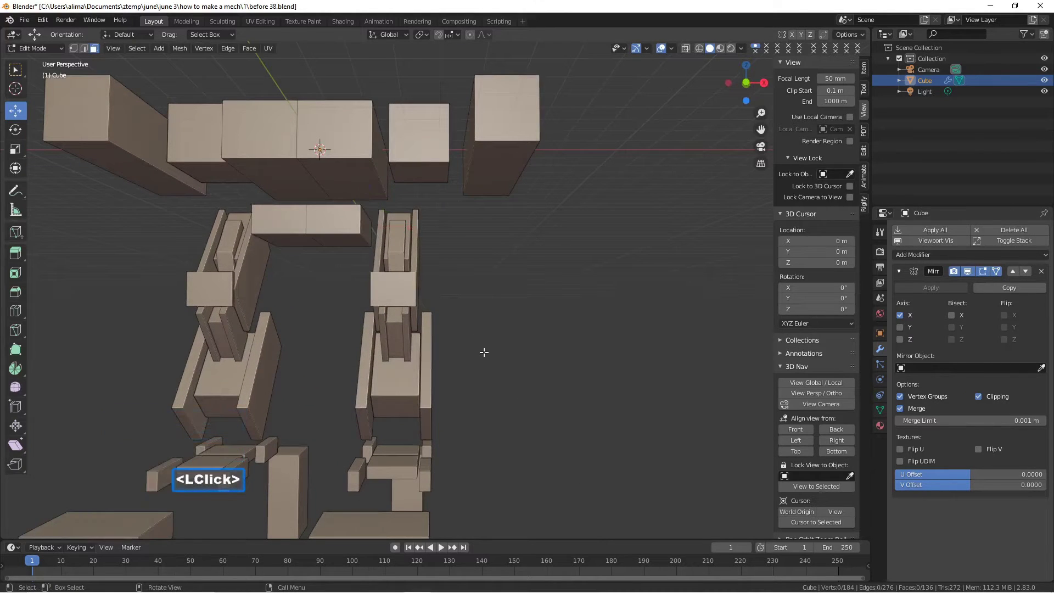
- Move the hip block's bottom face down about 1.371 m along global Z and save an incremental file version
{"action": "left_click", "coordinate": [334, 242]}
{"action": "middle_click_drag", "start_coordinate": [334, 242], "coordinate": [343, 229]}
{"action": "left_click_drag", "start_coordinate": [341, 201], "coordinate": [343, 243]}
{"action": "key", "text": "ctrl+alt+s"}
- Scale the hip block's bottom face to about 0.633 along global Y
{"action": "middle_click_drag", "start_coordinate": [516, 297], "coordinate": [442, 289]}
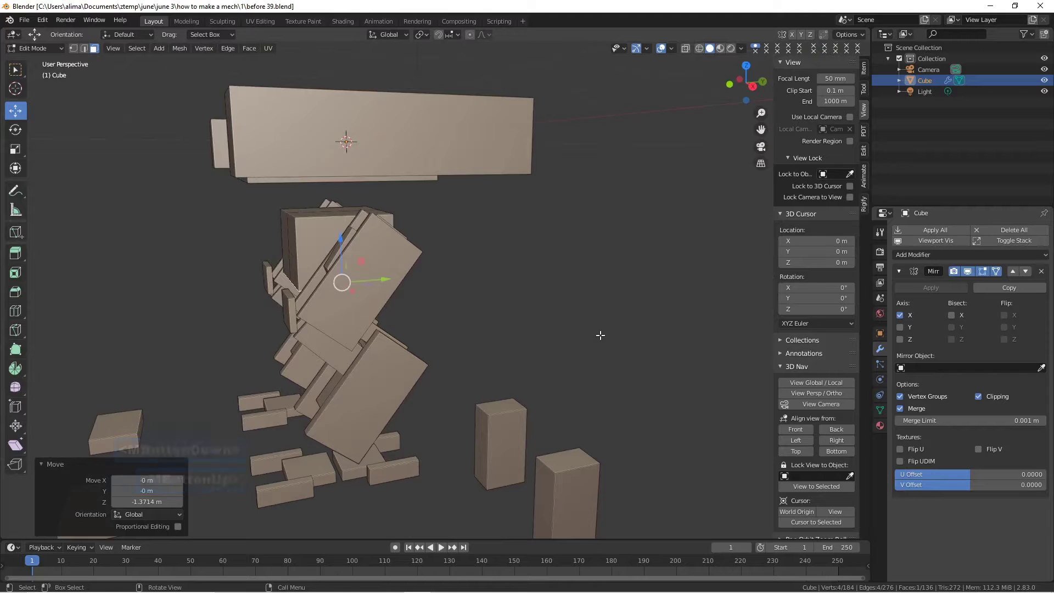
{"action": "key", "text": "s"}
{"action": "key", "text": "y"}
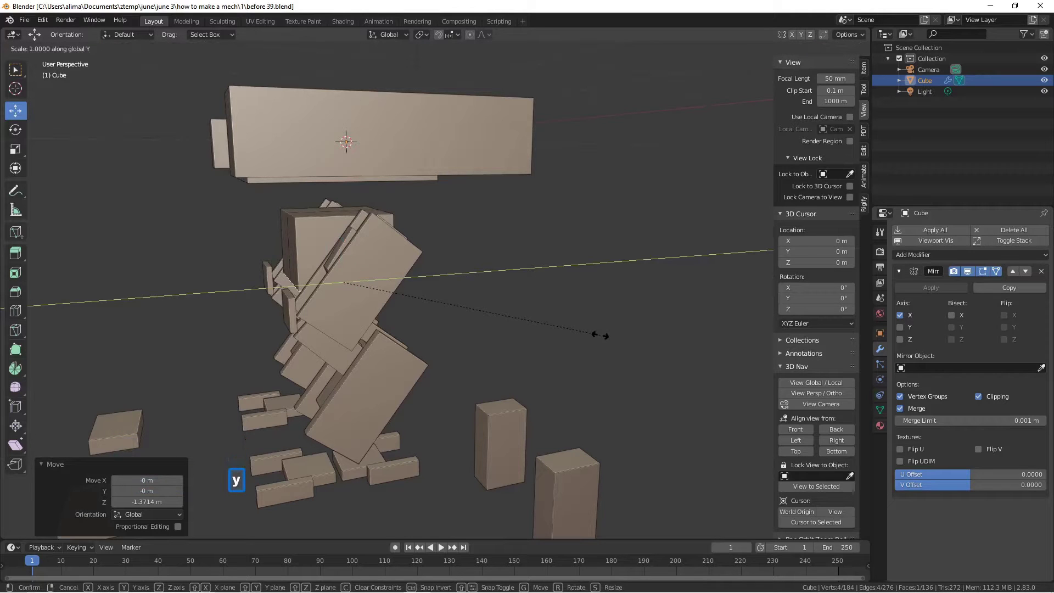
{"action": "left_click", "coordinate": [505, 306]}
{"action": "middle_click_drag", "start_coordinate": [423, 304], "coordinate": [535, 296]}
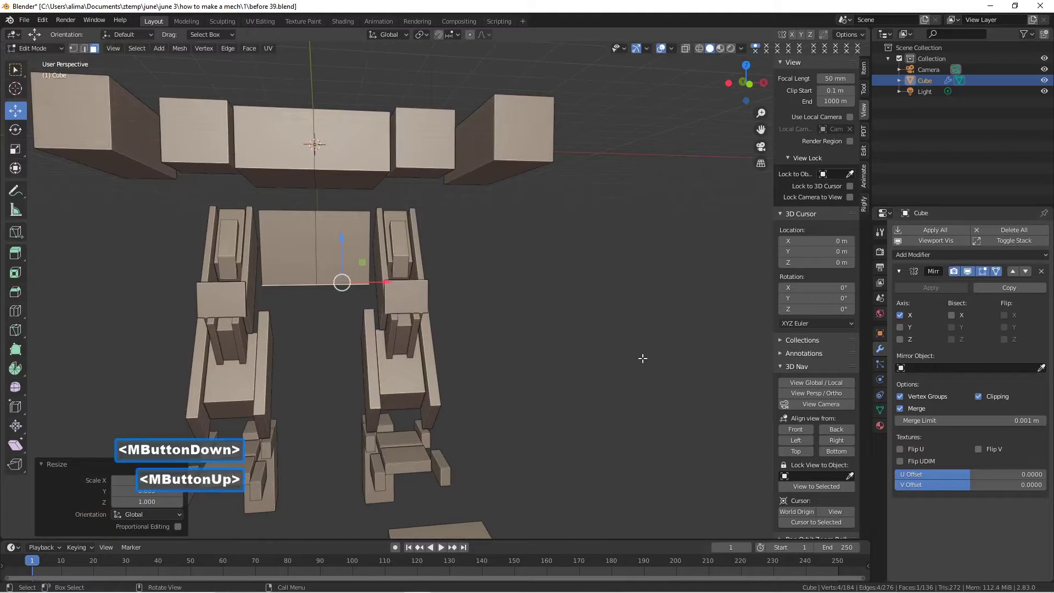
- Narrow the hip block's bottom face by scaling it down along global X, and clear the selection
{"action": "key", "text": "s"}
{"action": "key", "text": "x"}
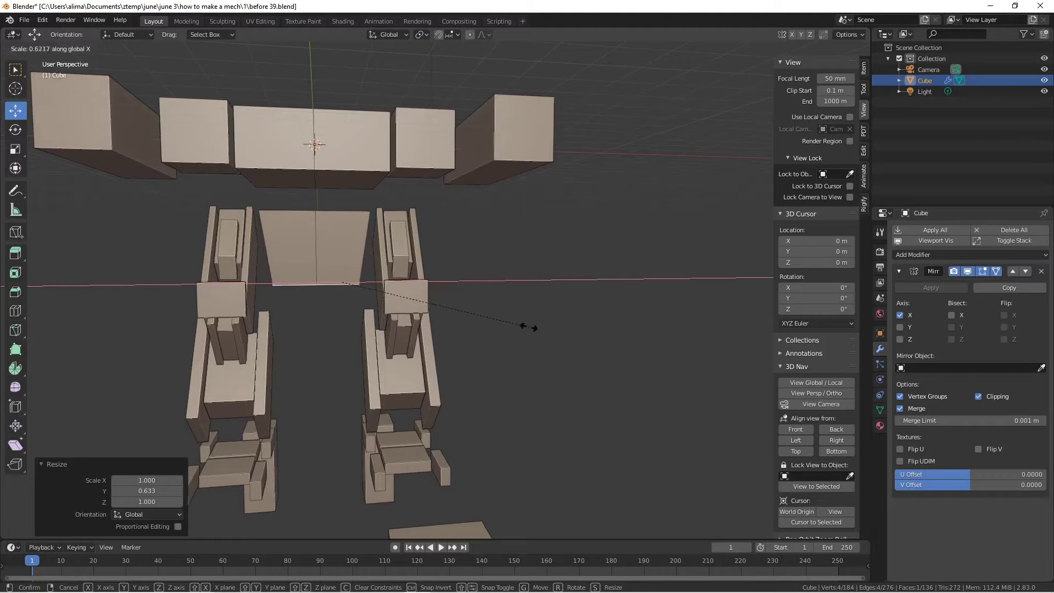
{"action": "left_click", "coordinate": [496, 321]}
{"action": "middle_click_drag", "start_coordinate": [532, 313], "coordinate": [514, 313]}
{"action": "left_click", "coordinate": [513, 315]}
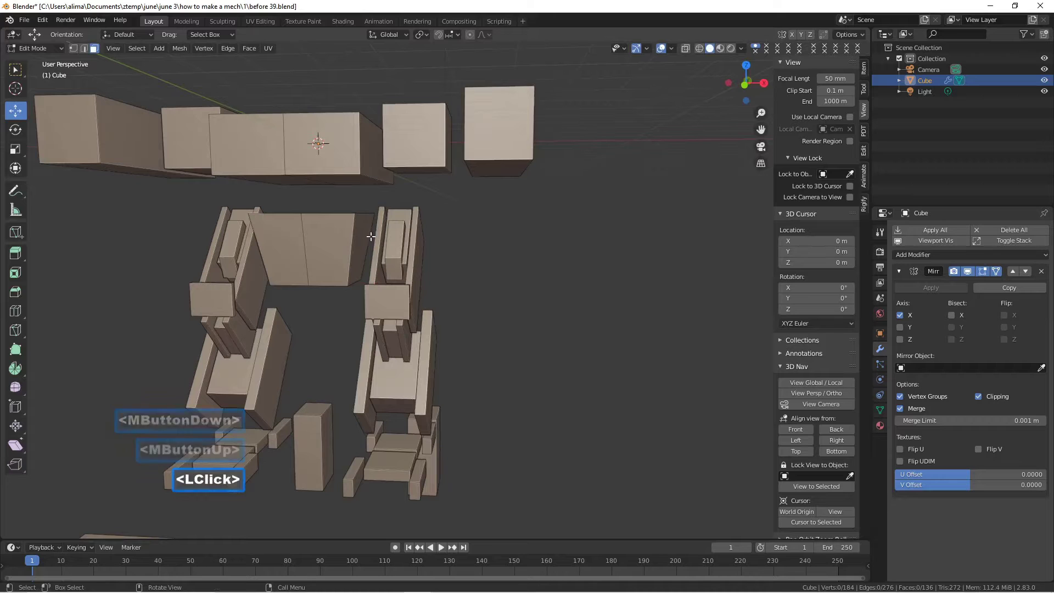
- Move the tapered hip block's outer side face slightly inward along global X, and clear the selection
{"action": "left_click", "coordinate": [365, 232]}
{"action": "middle_click_drag", "start_coordinate": [365, 232], "coordinate": [396, 254]}
{"action": "left_click_drag", "start_coordinate": [404, 248], "coordinate": [399, 248]}
{"action": "mouse_move", "coordinate": [440, 269]}
{"action": "middle_mouse_down"}
{"action": "mouse_move", "coordinate": [430, 264]}
{"action": "mouse_move", "coordinate": [441, 270]}
{"action": "middle_mouse_up"}
{"action": "left_click", "coordinate": [492, 354]}
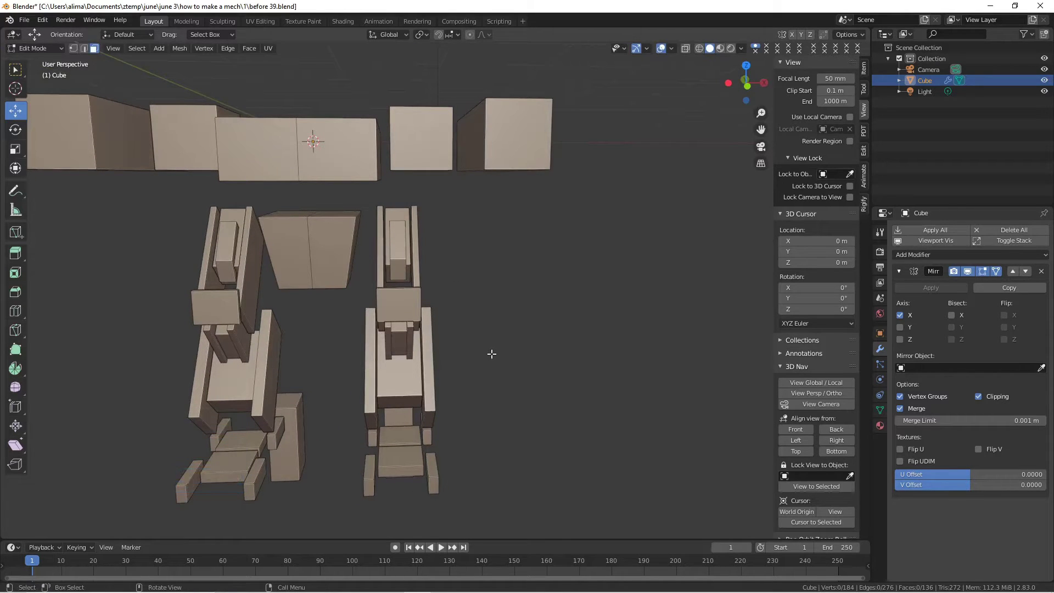
{"action": "key", "text": "Pause"}
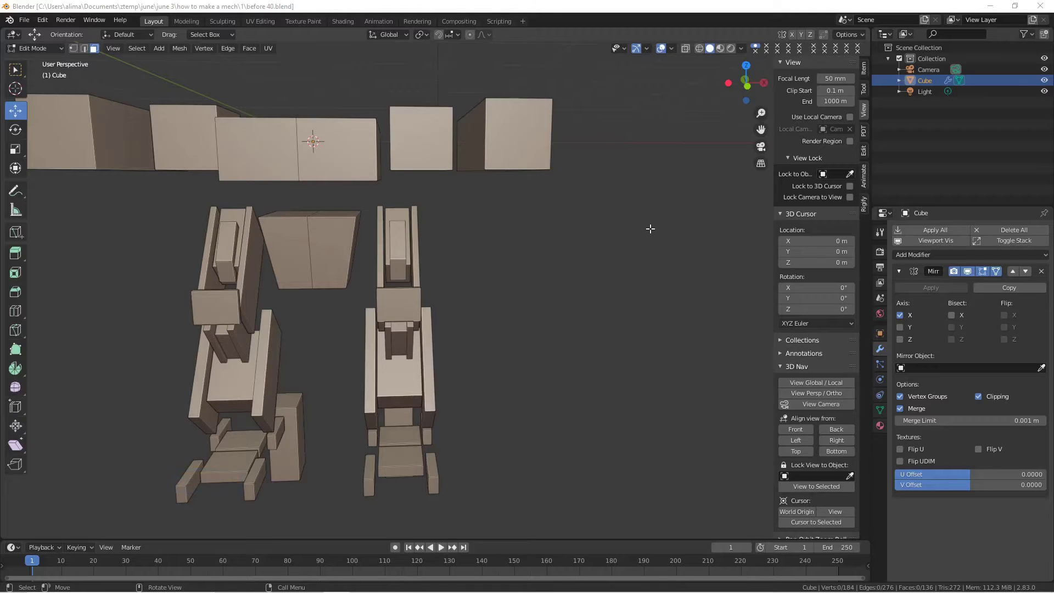
- Duplicate the outer side faces of the upper body and hip blocks in place as separate side plates, and clear the selection
{"action": "middle_click_drag", "start_coordinate": [629, 236], "coordinate": [593, 241]}
{"action": "left_click", "coordinate": [369, 168]}
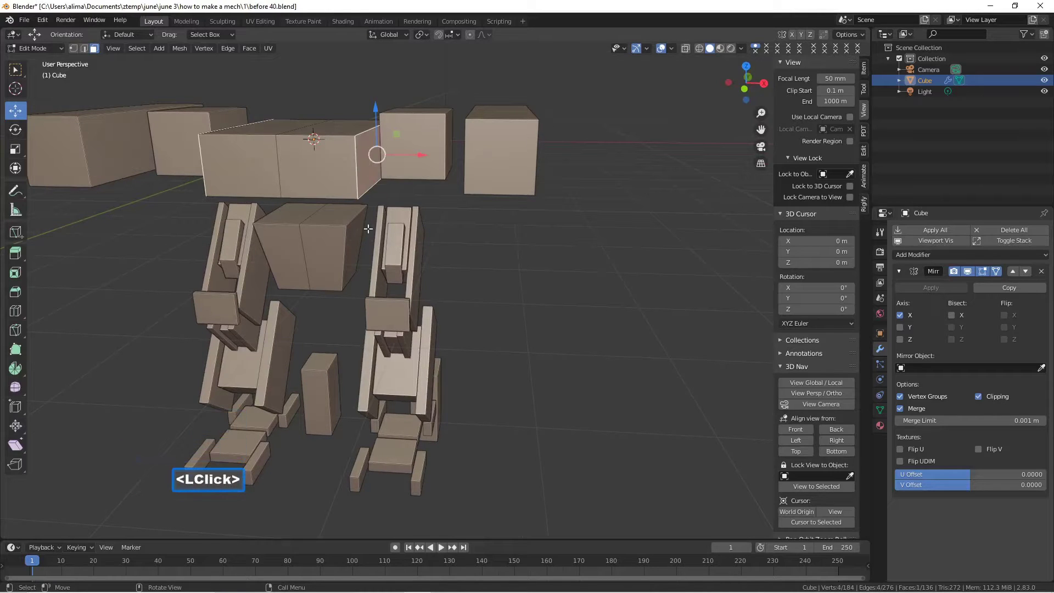
{"action": "left_click", "coordinate": [351, 254], "text": "shift"}
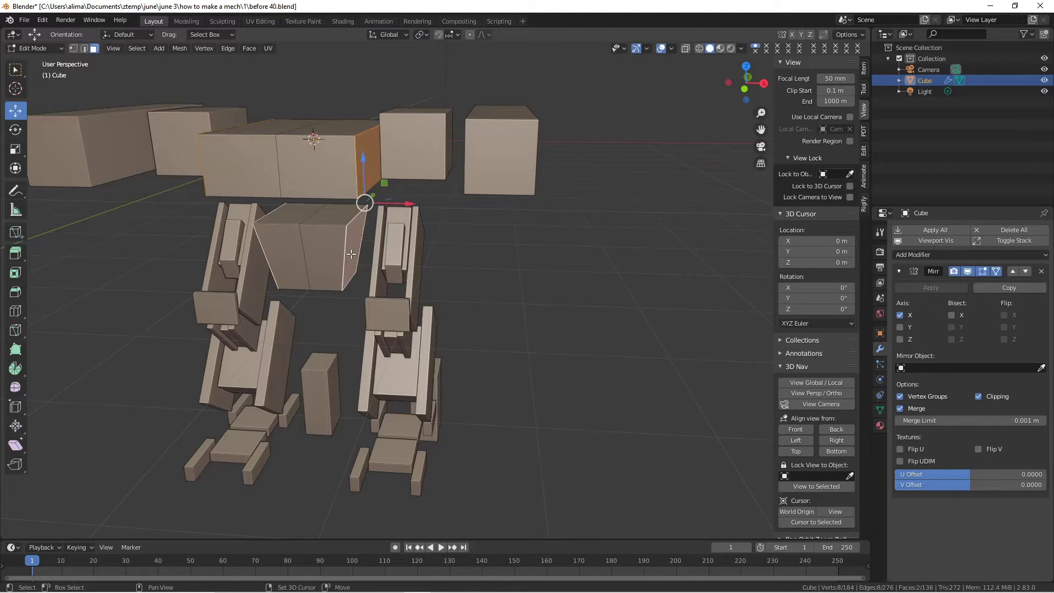
{"action": "key", "text": "shift+d"}
{"action": "right_click", "coordinate": [352, 254]}
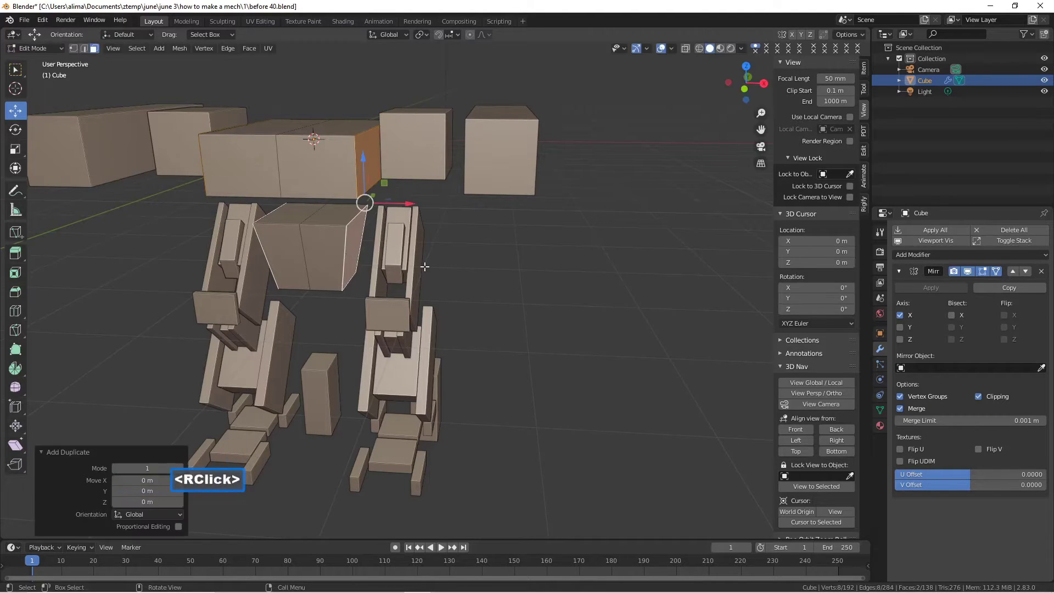
{"action": "left_click", "coordinate": [457, 276]}
{"action": "key", "text": "Pause"}
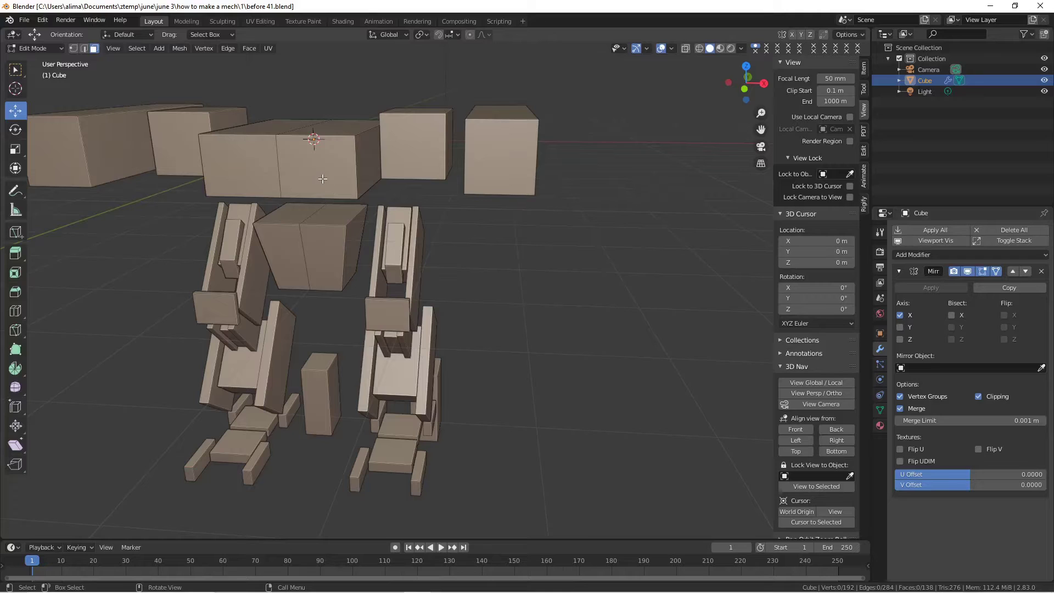
- Select the whole linked upper body and hip blocks without their side plates and scale them narrower along global X
{"action": "key", "text": "l"}
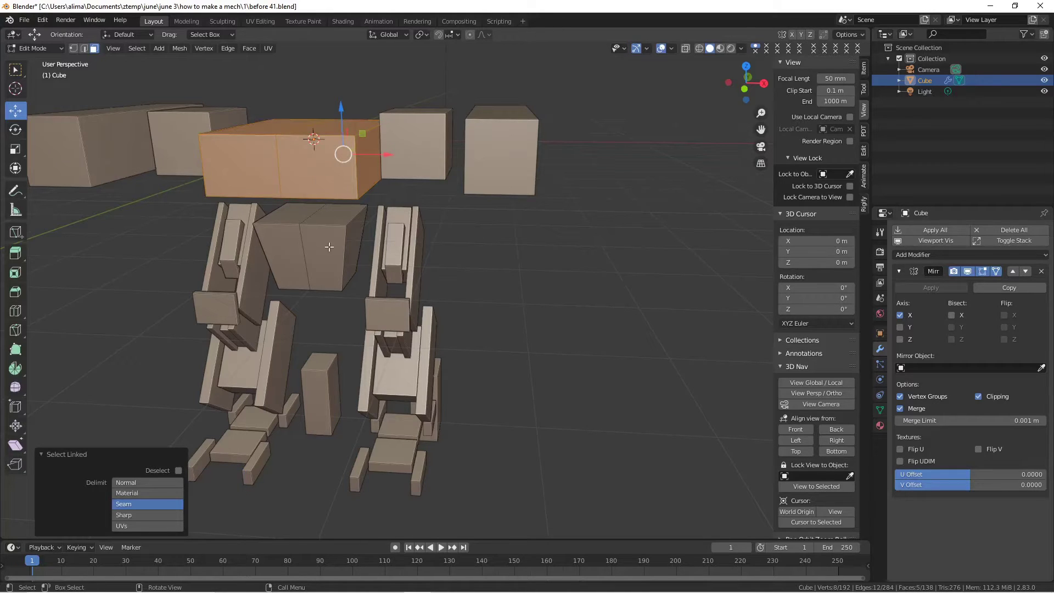
{"action": "key", "text": "l"}
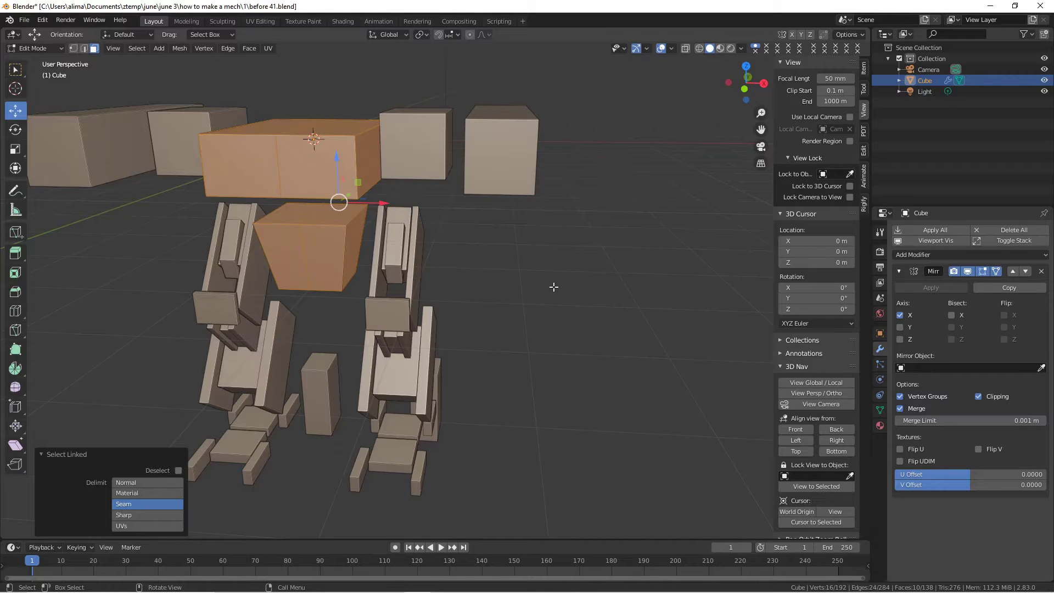
{"action": "key", "text": "s"}
{"action": "key", "text": "x"}
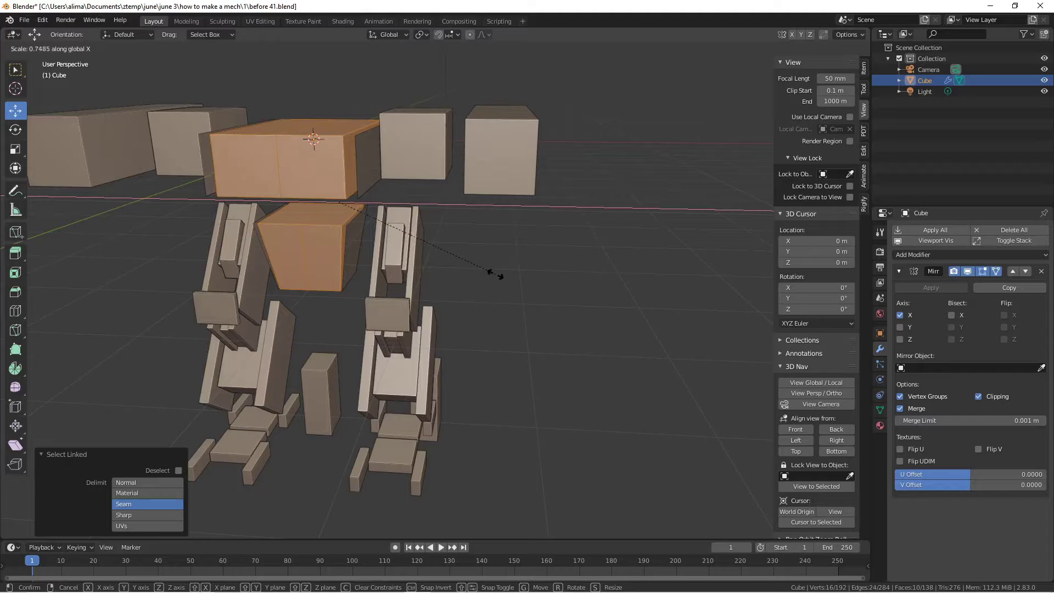
{"action": "left_click", "coordinate": [456, 269]}
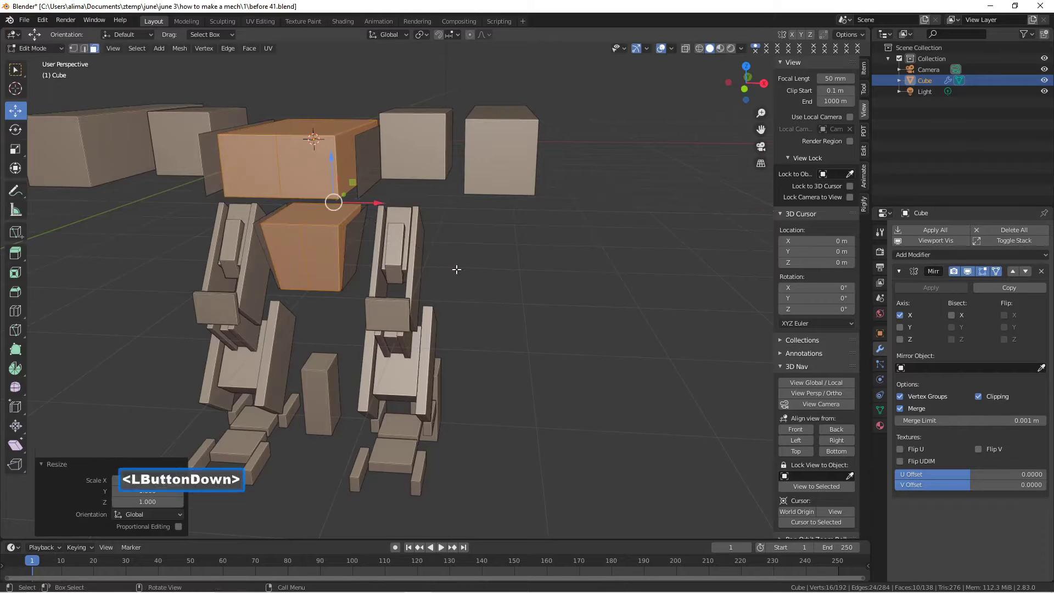
- Move the outer side faces of the hip and upper body blocks inward along global X, away from the side plates, and clear the selection
{"action": "left_click", "coordinate": [339, 244]}
{"action": "left_click_drag", "start_coordinate": [387, 250], "coordinate": [378, 247]}
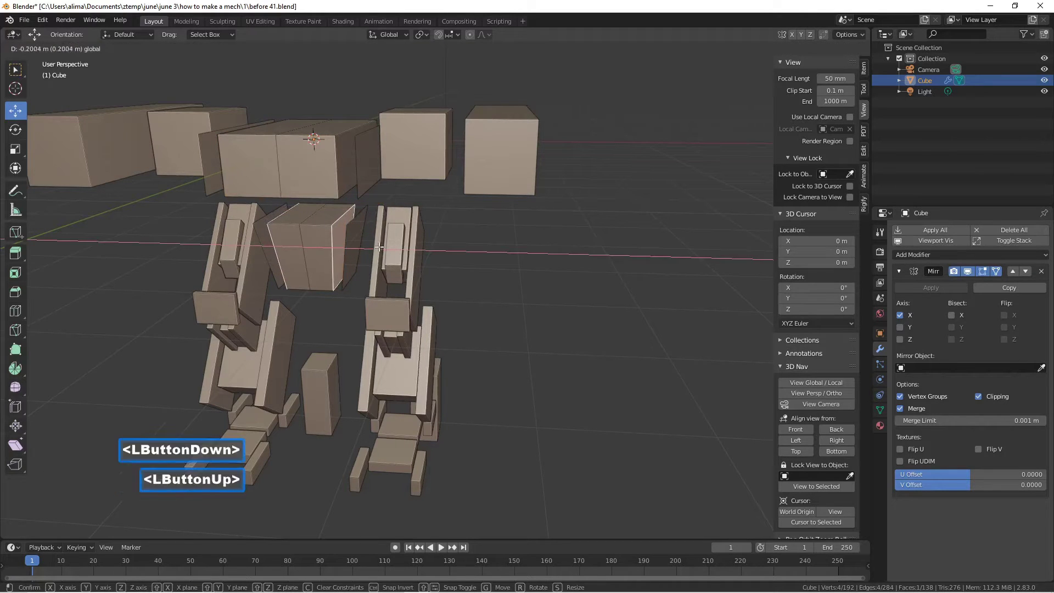
{"action": "left_click", "coordinate": [343, 175]}
{"action": "left_click_drag", "start_coordinate": [396, 155], "coordinate": [374, 154]}
{"action": "middle_click_drag", "start_coordinate": [374, 154], "coordinate": [383, 170]}
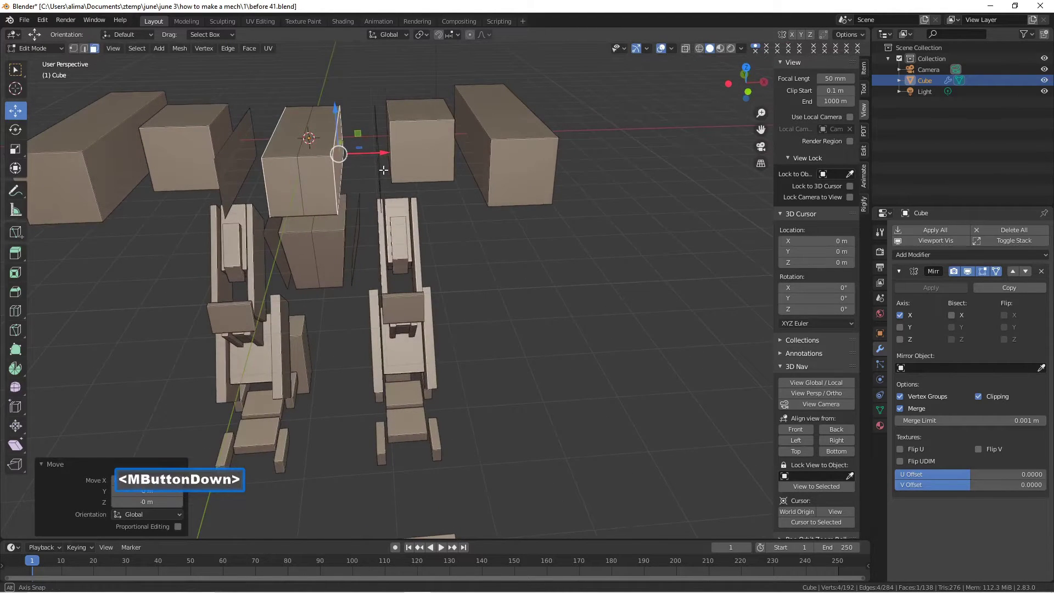
{"action": "middle_click_drag", "start_coordinate": [383, 170], "coordinate": [426, 193]}
{"action": "left_click", "coordinate": [474, 240]}
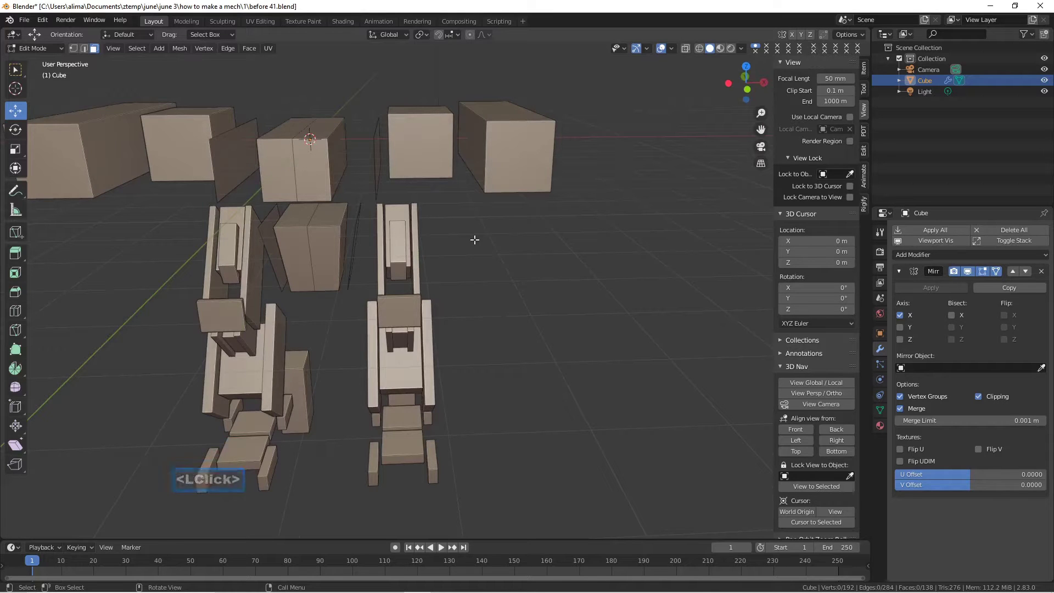
{"action": "key", "text": "Pause"}
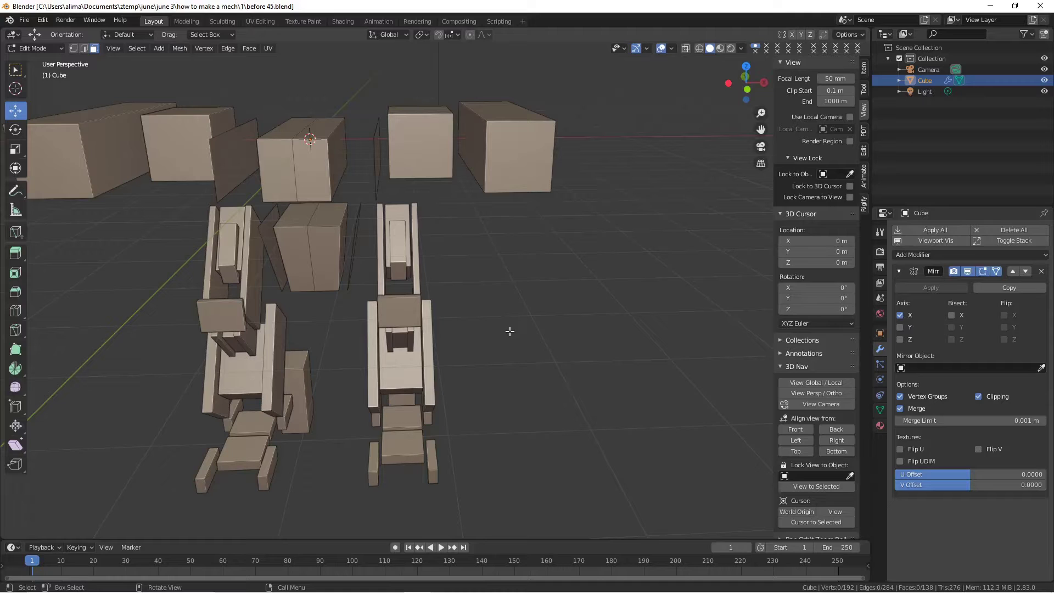
- Solidify the separate upper body and hip side plates with a thickness of 0.3 m
{"action": "left_click", "coordinate": [378, 152]}
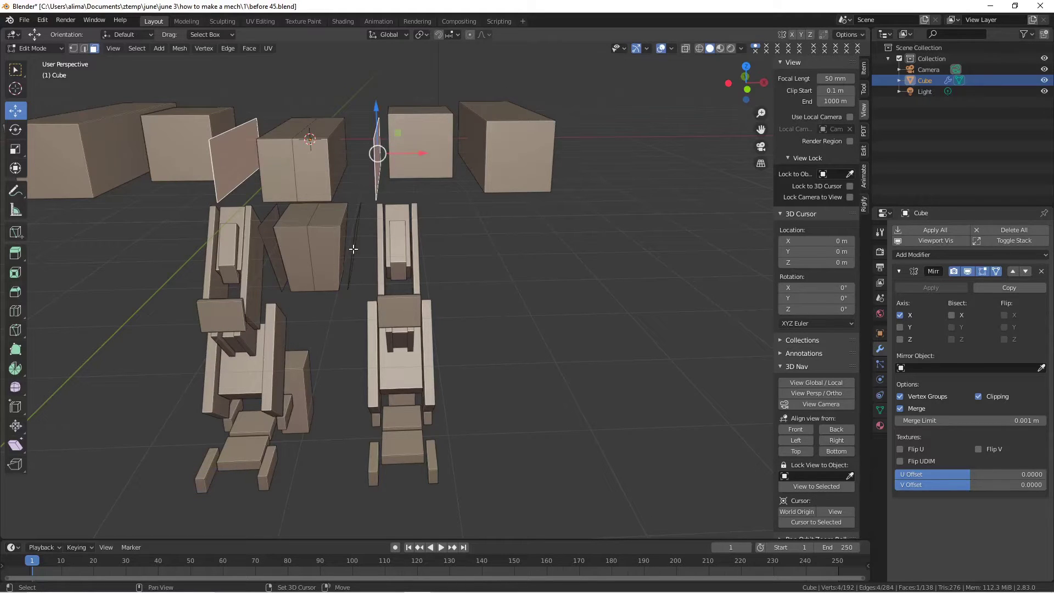
{"action": "middle_click_drag", "start_coordinate": [366, 245], "coordinate": [351, 239]}
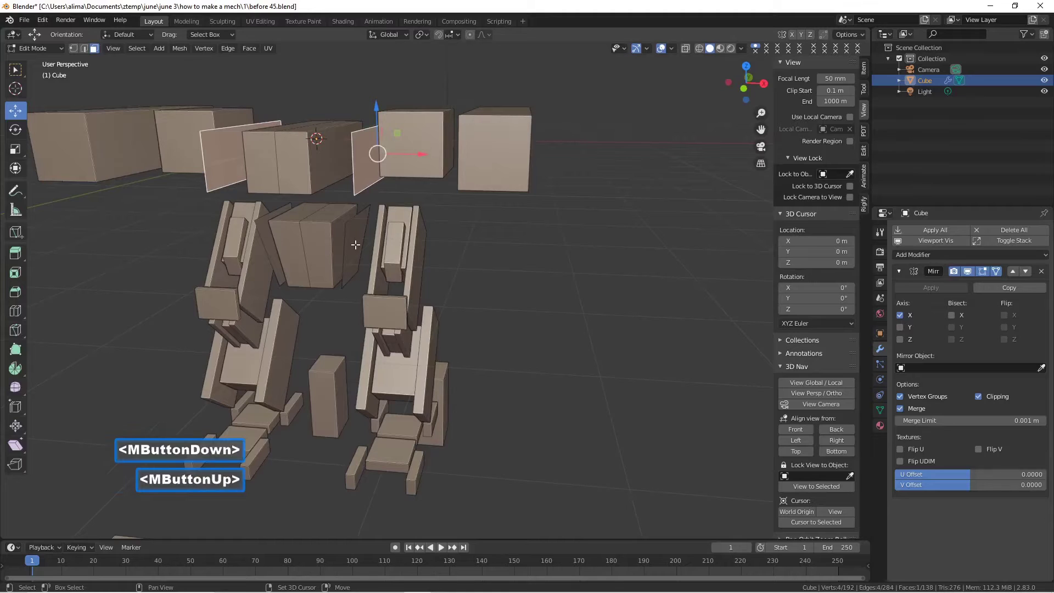
{"action": "left_click", "coordinate": [355, 245], "text": "shift"}
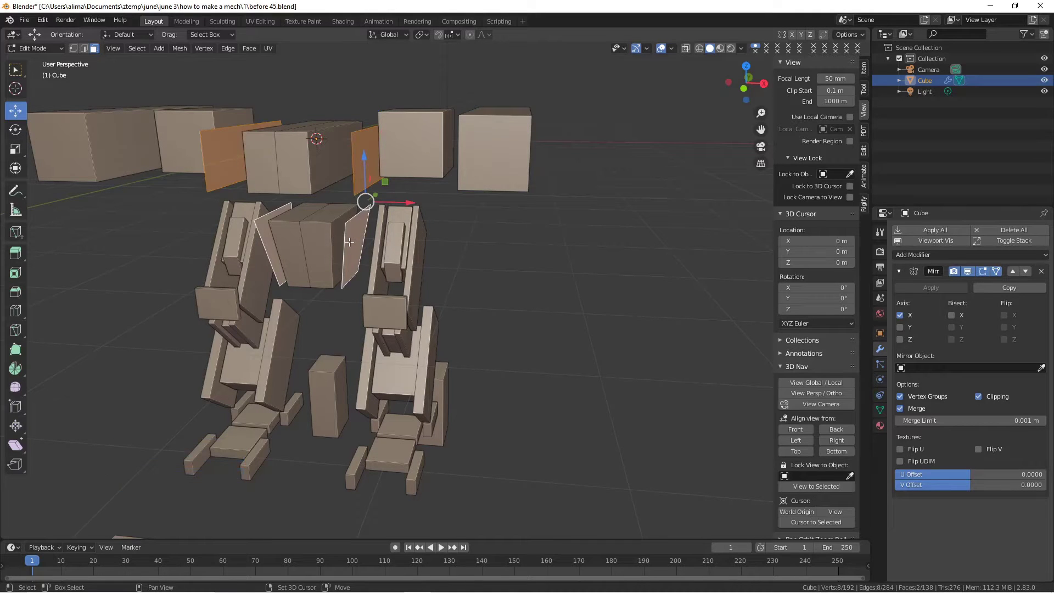
{"action": "middle_click_drag", "start_coordinate": [354, 242], "coordinate": [332, 197]}
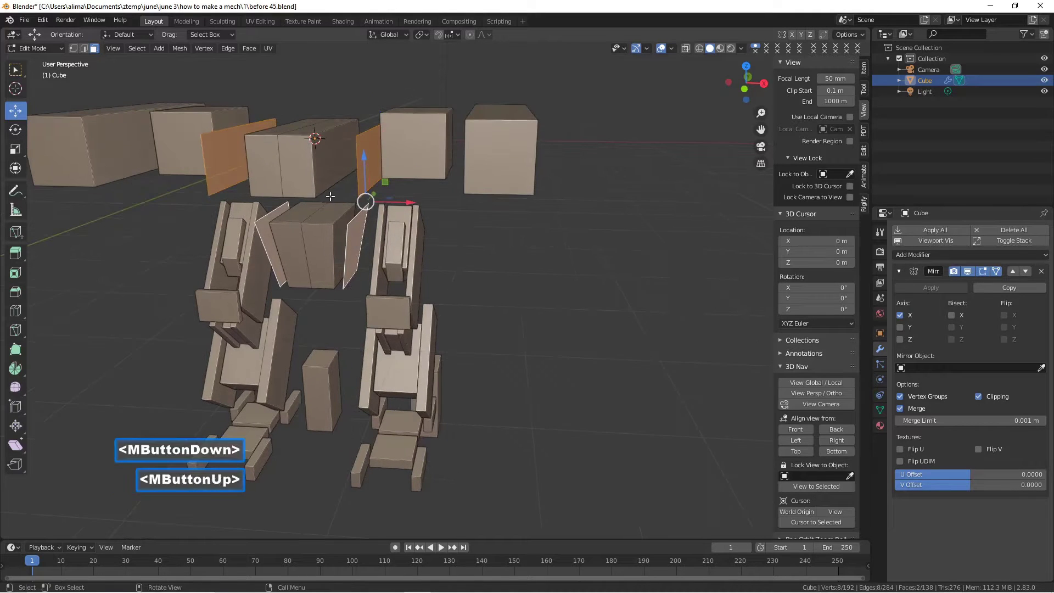
{"action": "left_click", "coordinate": [250, 48]}
{"action": "left_click", "coordinate": [306, 144]}
{"action": "middle_click_drag", "start_coordinate": [313, 156], "coordinate": [333, 168]}
{"action": "middle_click_drag", "start_coordinate": [332, 168], "coordinate": [342, 181]}
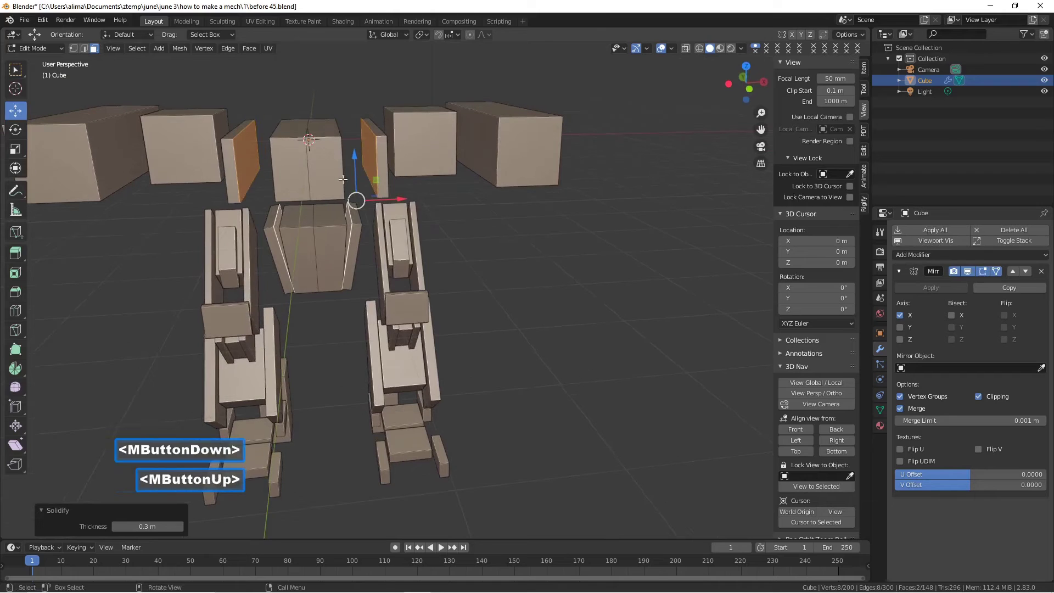
- Move the inner face of the upper body side plate inward along global X close to the central block, and clear the selection
{"action": "left_click", "coordinate": [366, 144]}
{"action": "mouse_move", "coordinate": [397, 151]}
{"action": "left_mouse_down"}
{"action": "mouse_move", "coordinate": [406, 151]}
{"action": "mouse_move", "coordinate": [383, 154]}
{"action": "left_mouse_up"}
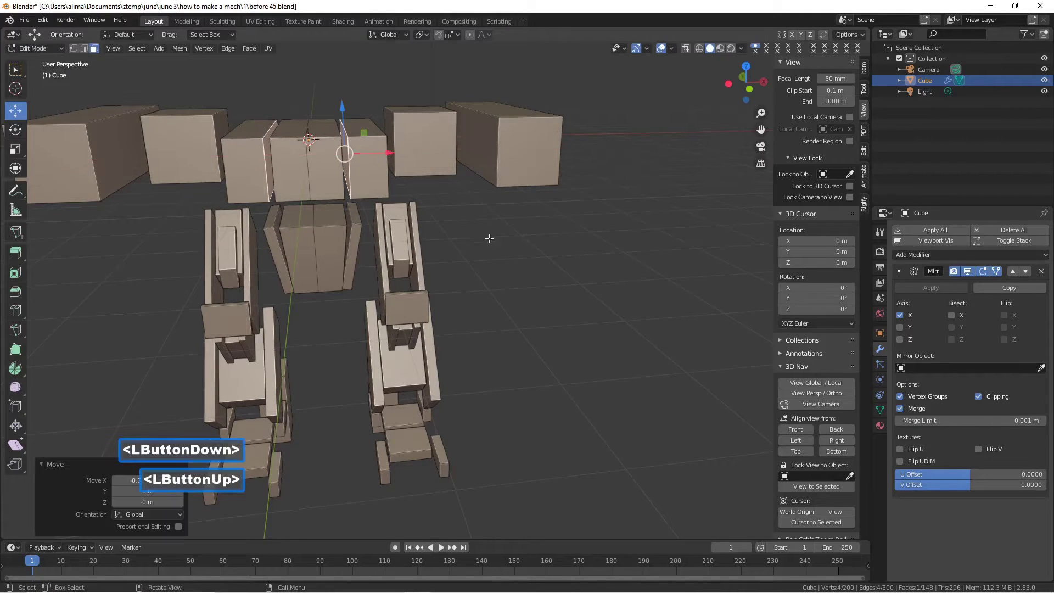
{"action": "left_click", "coordinate": [518, 265]}
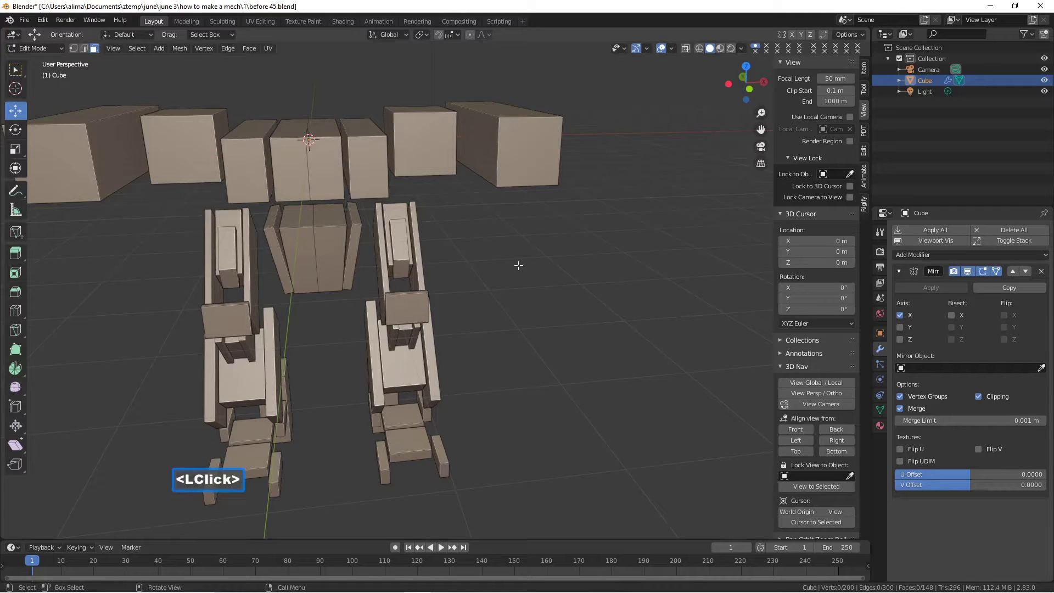
{"action": "key", "text": "Pause"}
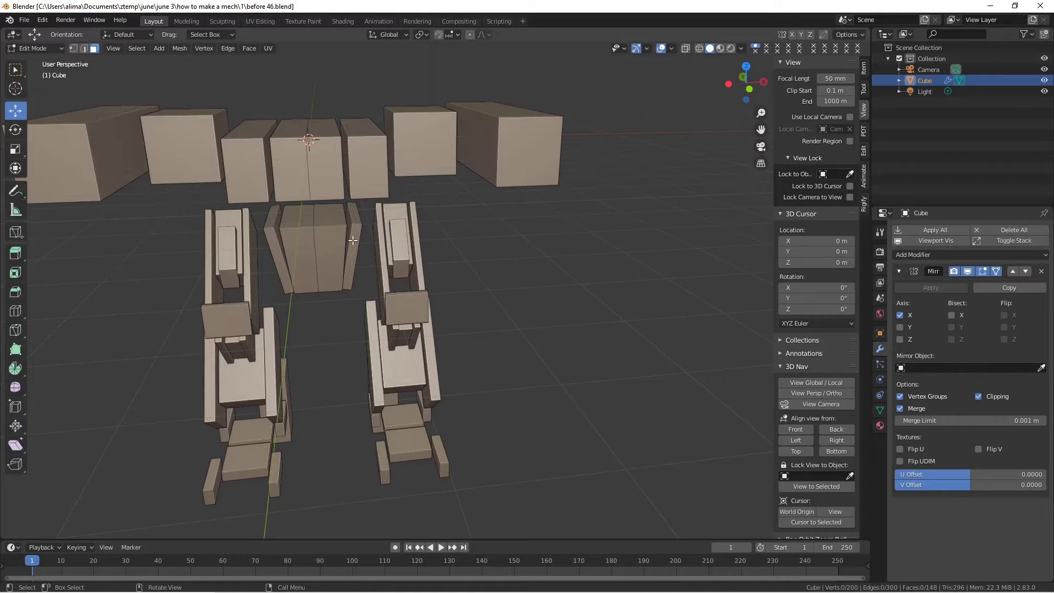
- Select the whole linked hip side plate and delete its faces
{"action": "key", "text": "l"}
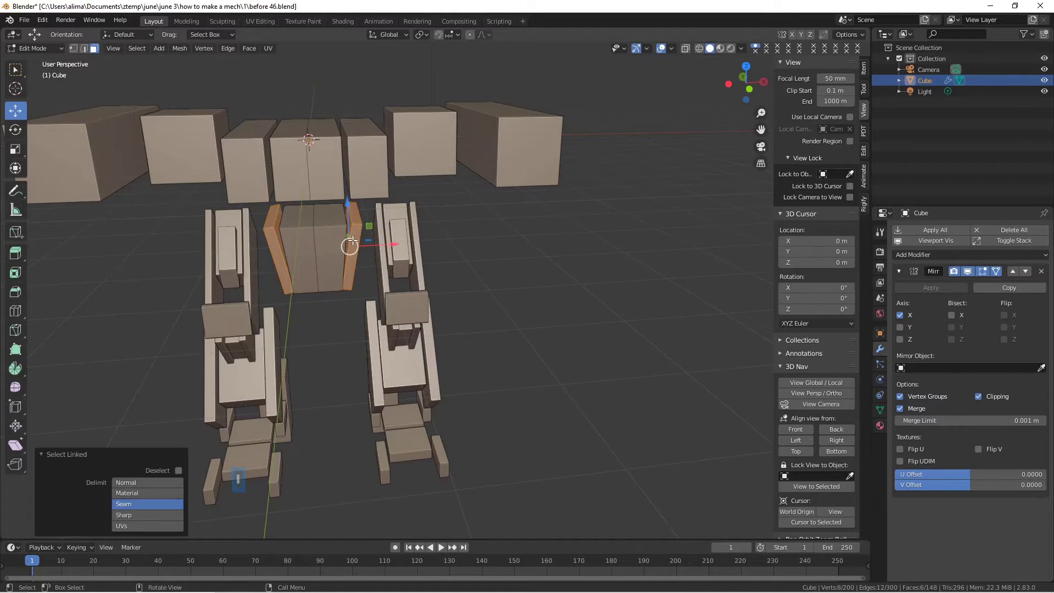
{"action": "key", "text": "x"}
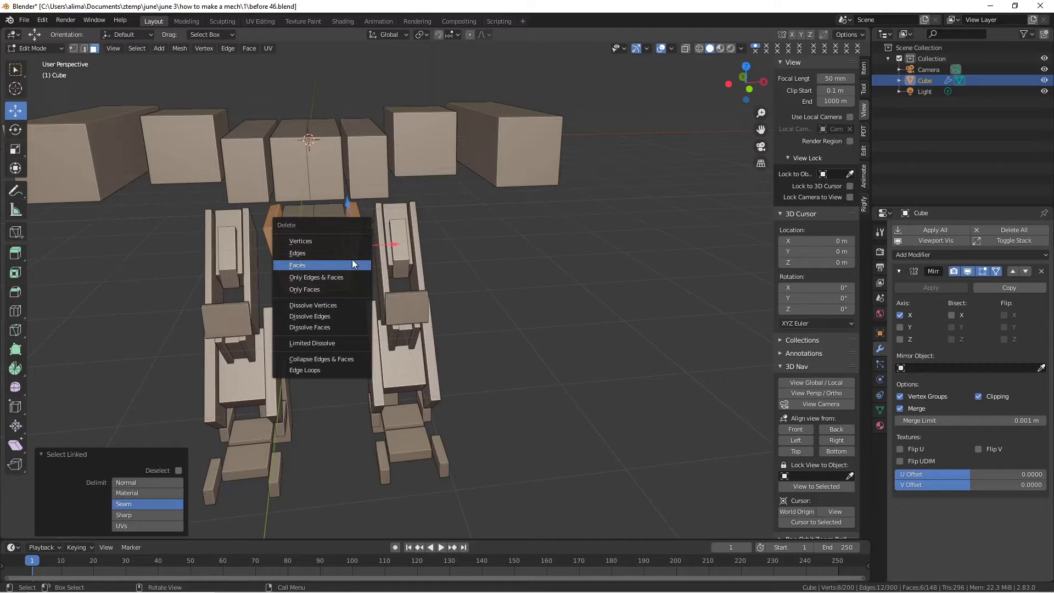
{"action": "left_click", "coordinate": [352, 264]}
- Duplicate the hip block's outer side face in place and move the copy outward along global X, away from the block
{"action": "middle_click_drag", "start_coordinate": [368, 259], "coordinate": [357, 254]}
{"action": "left_click", "coordinate": [334, 242]}
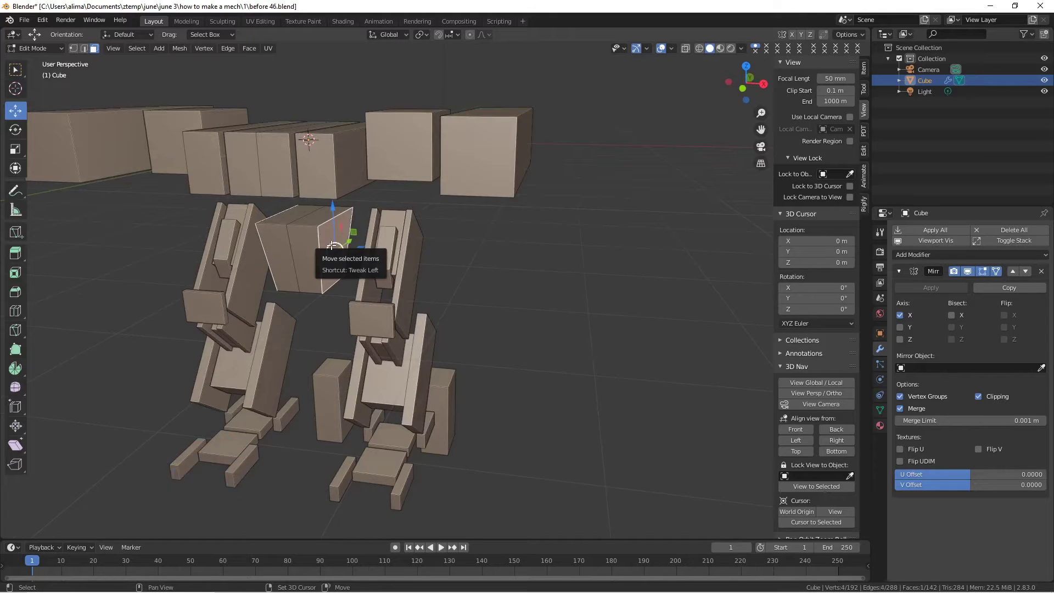
{"action": "key", "text": "shift+d"}
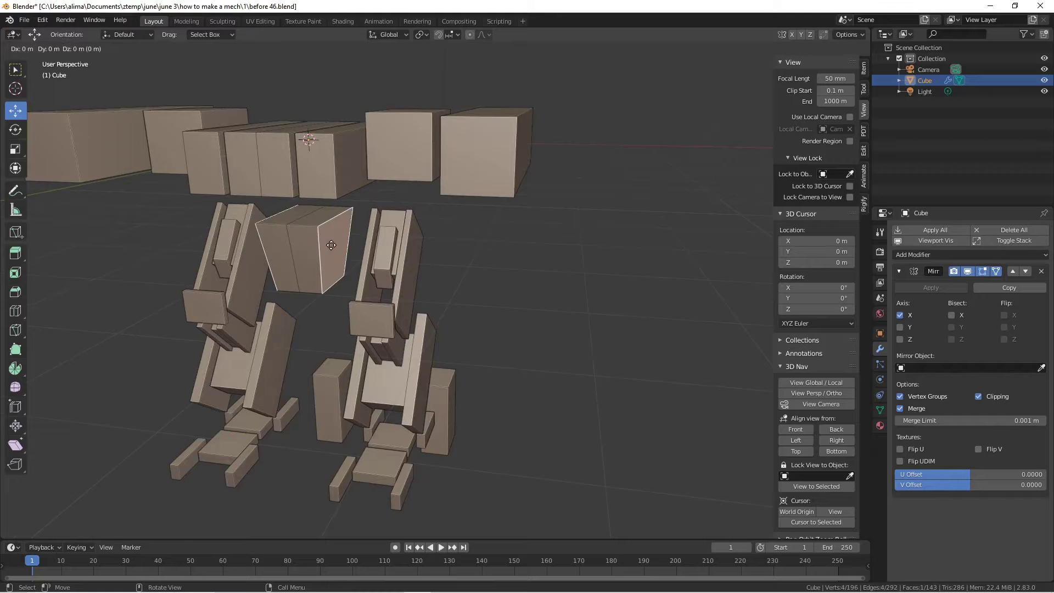
{"action": "right_click", "coordinate": [331, 245]}
{"action": "left_click_drag", "start_coordinate": [359, 253], "coordinate": [380, 266]}
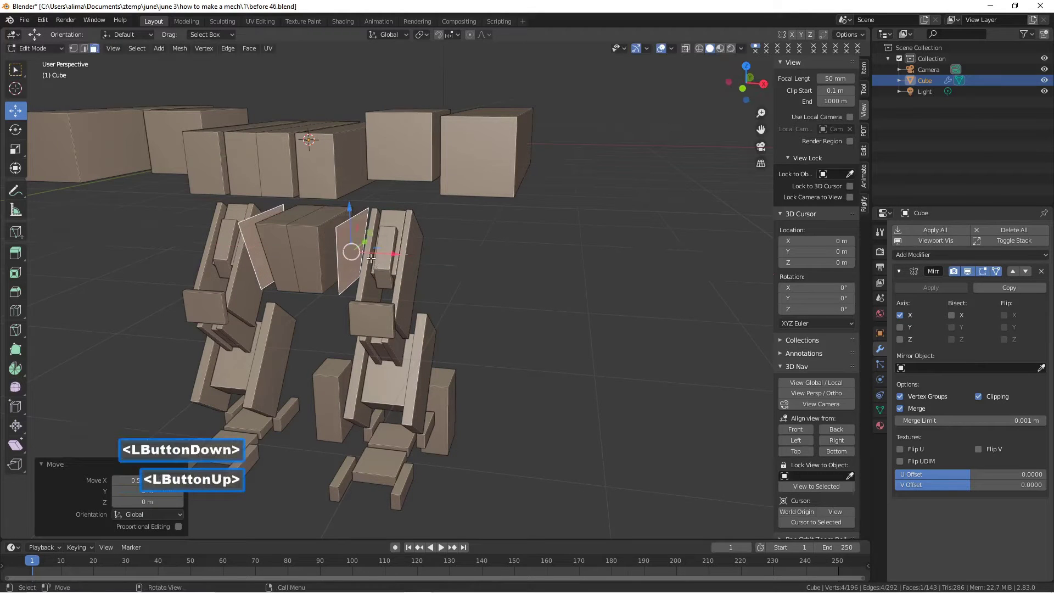
- Solidify the duplicated hip side face, increase its thickness to form a slim plate, and clear the selection
{"action": "left_click", "coordinate": [253, 48]}
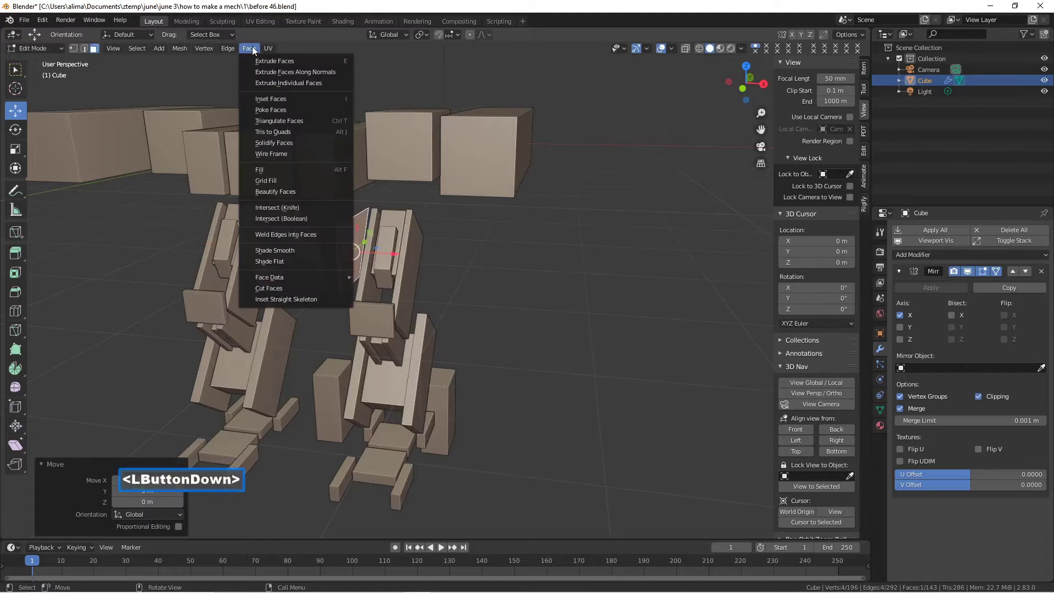
{"action": "left_click", "coordinate": [310, 140]}
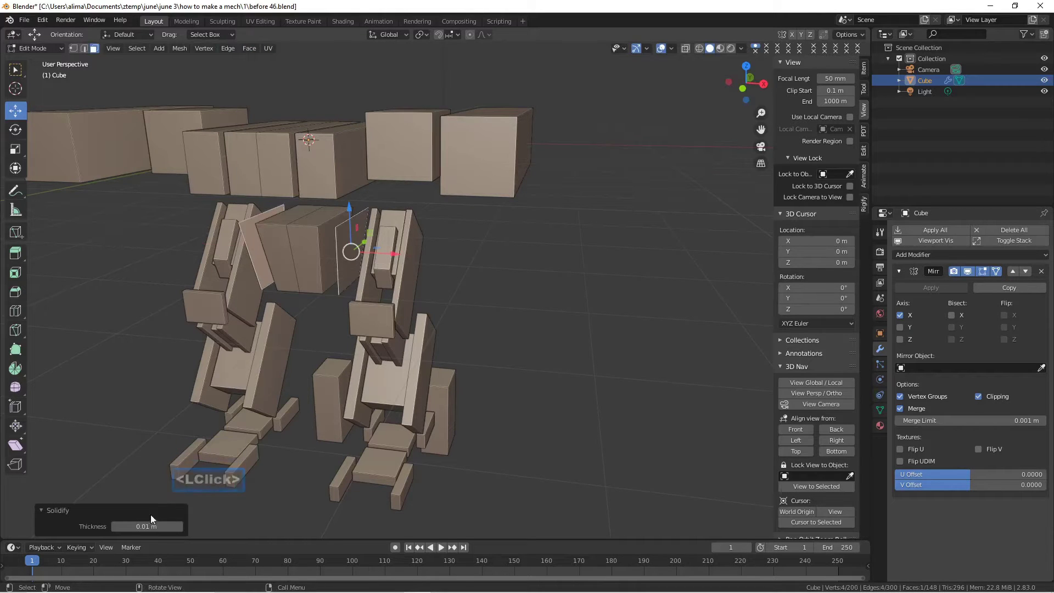
{"action": "left_click_drag", "start_coordinate": [133, 520], "coordinate": [182, 521]}
{"action": "left_click", "coordinate": [506, 428]}
{"action": "middle_click_drag", "start_coordinate": [505, 428], "coordinate": [525, 420]}
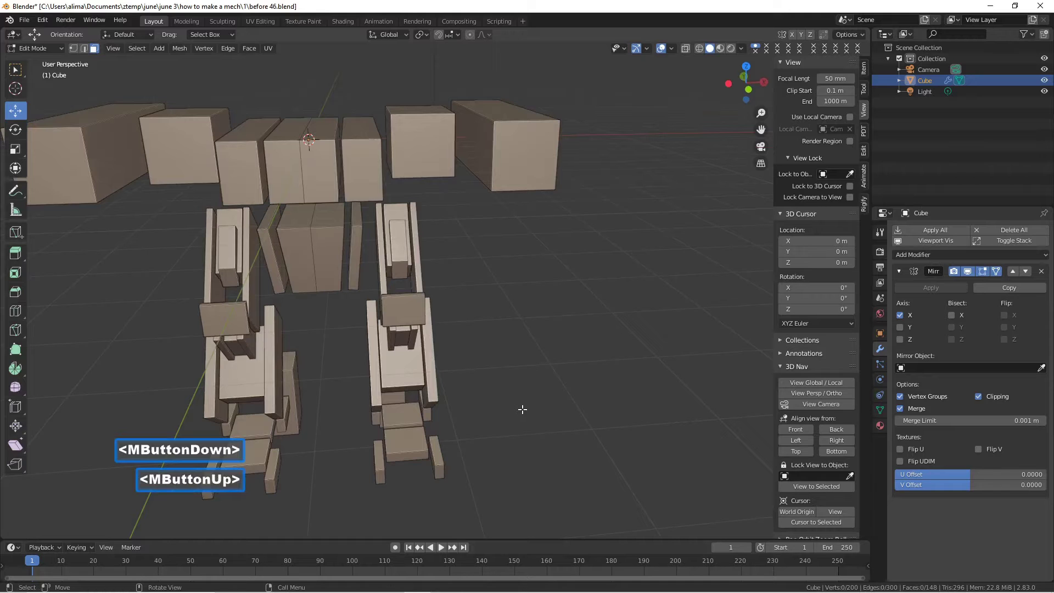
{"action": "key", "text": "Pause"}
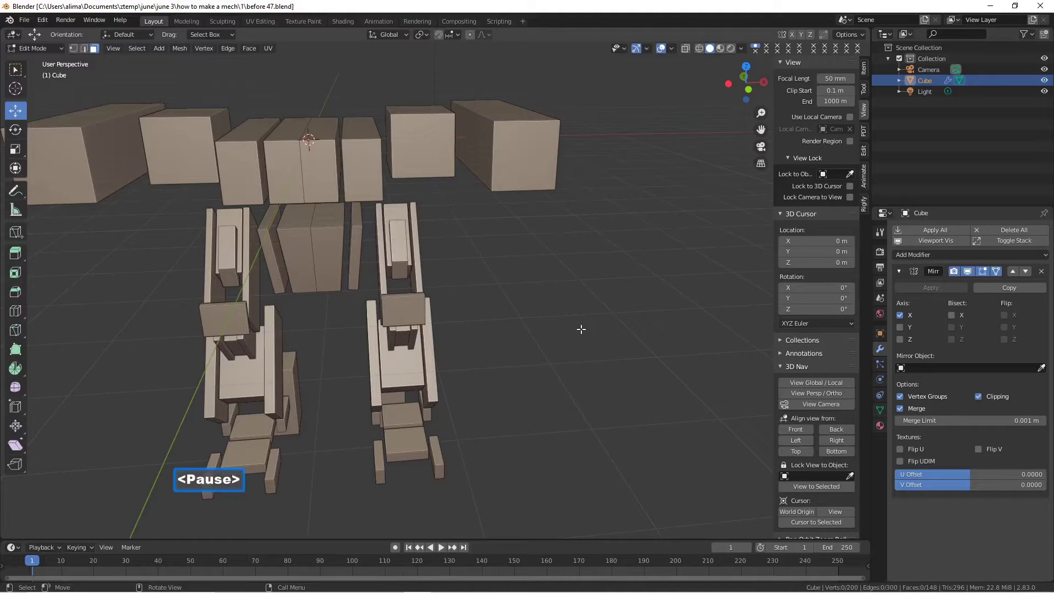
- Add one loop cut across the upper body side block and slide it toward the front with a factor of about 0.287
{"action": "middle_click_drag", "start_coordinate": [526, 251], "coordinate": [503, 291]}
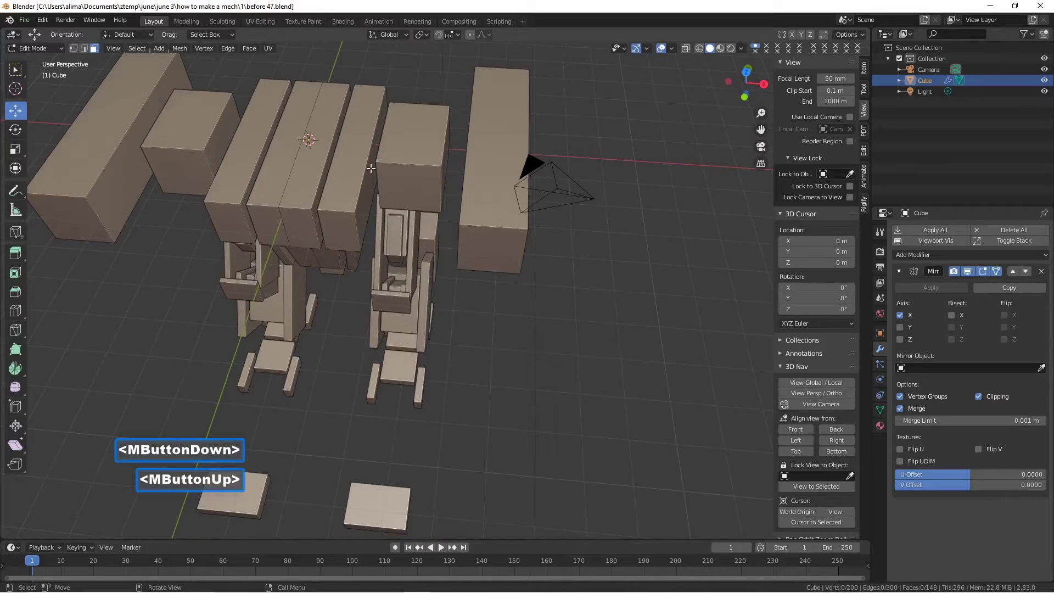
{"action": "key", "text": "ctrl"}
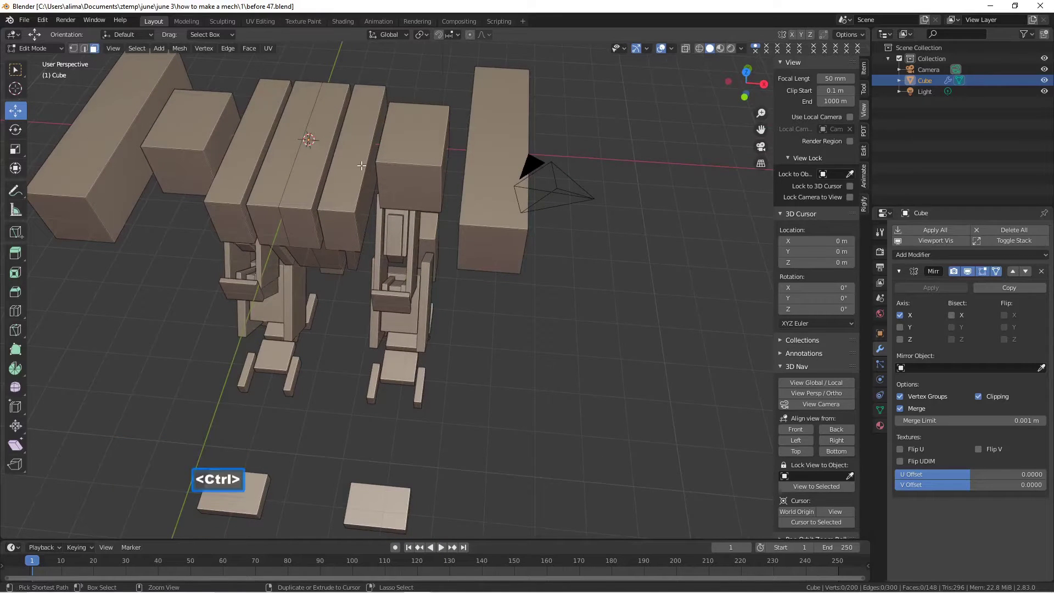
{"action": "key", "text": "ctrl+r"}
{"action": "left_click", "coordinate": [361, 165]}
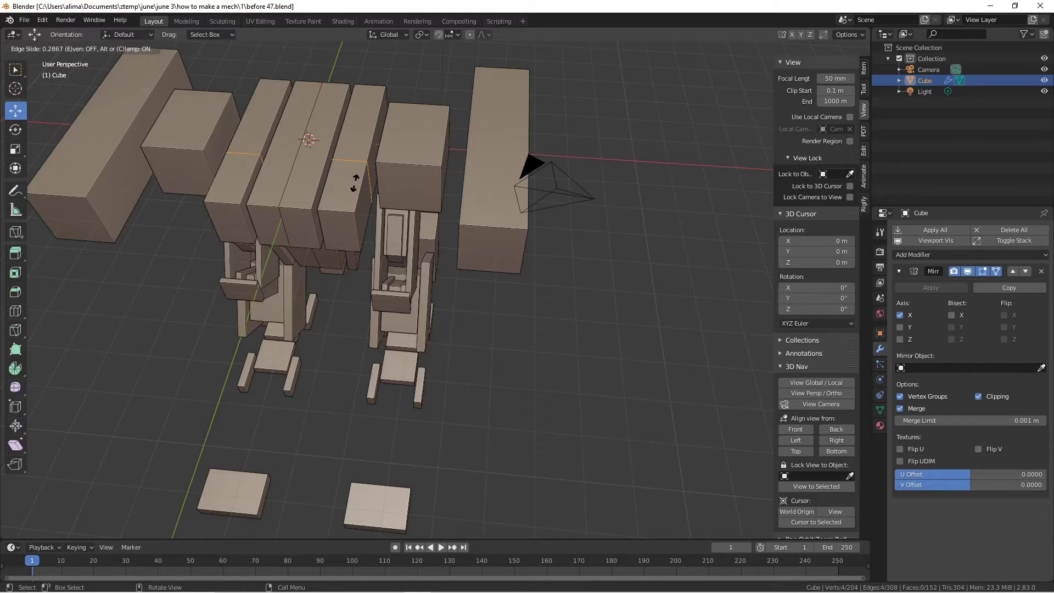
{"action": "left_click", "coordinate": [354, 181]}
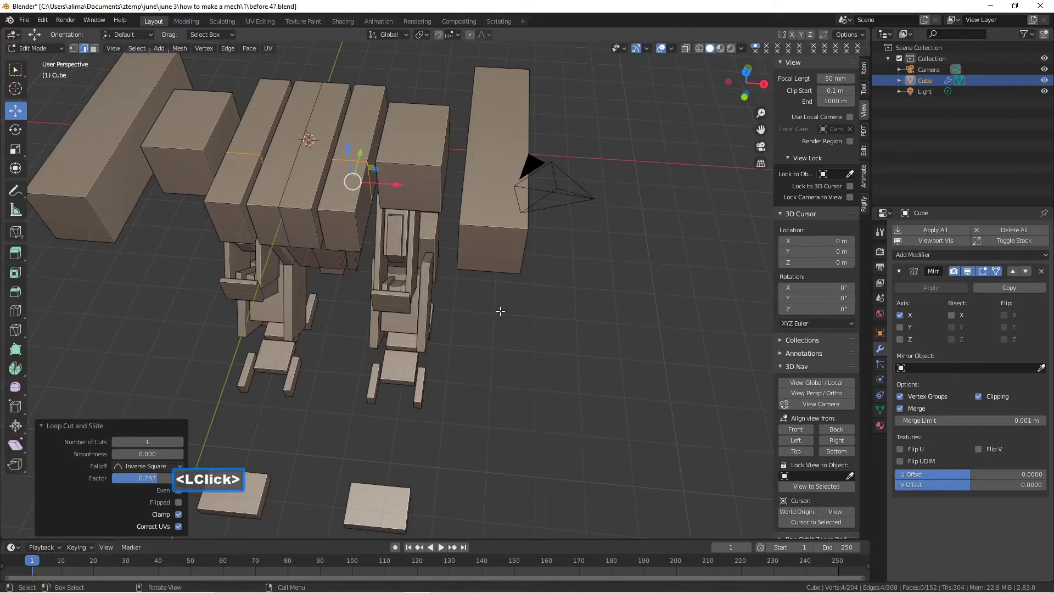
{"action": "left_click", "coordinate": [488, 270]}
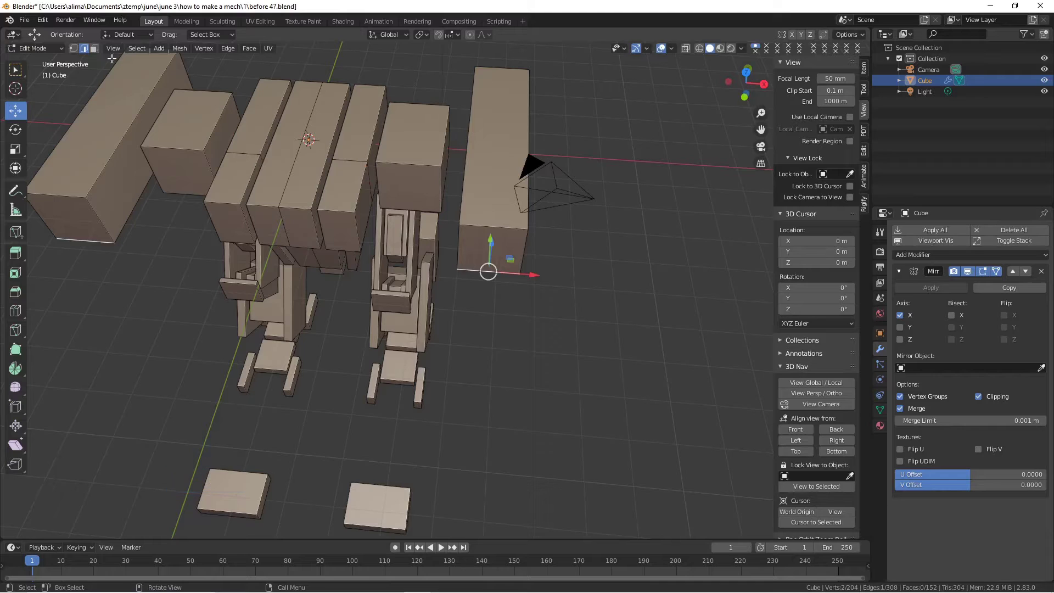
- Move the side block's front outer vertical edge inward along global X to taper its front, and clear the selection
{"action": "left_click", "coordinate": [357, 232]}
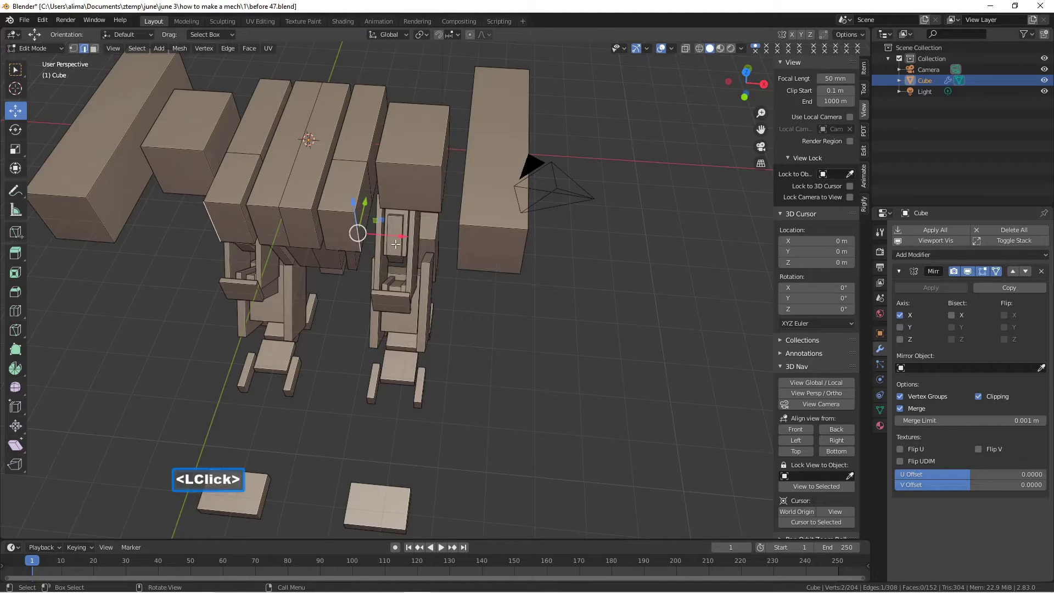
{"action": "left_click_drag", "start_coordinate": [399, 237], "coordinate": [376, 232]}
{"action": "left_click", "coordinate": [513, 298]}
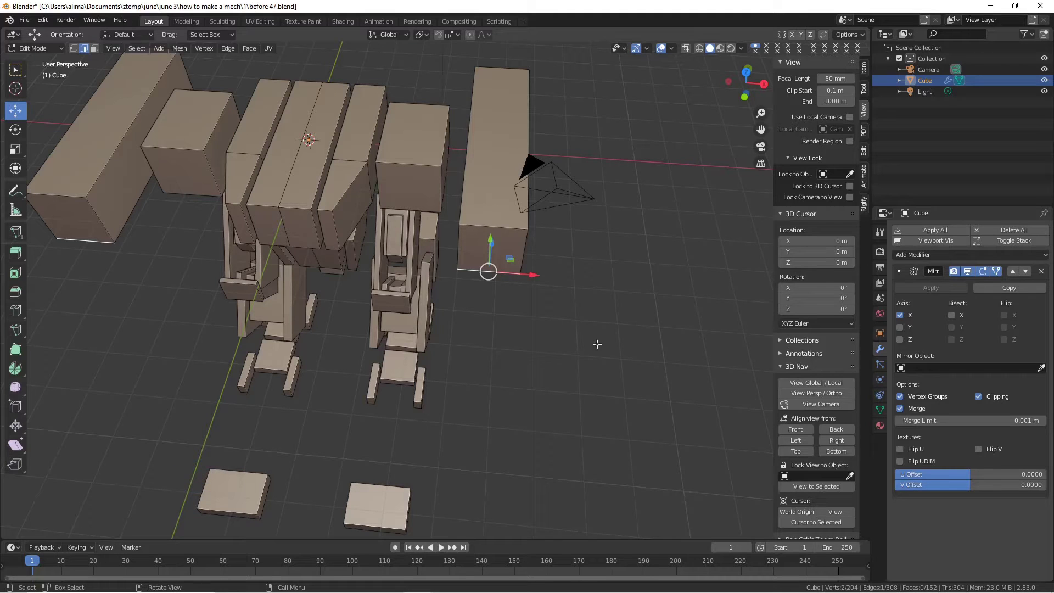
{"action": "key", "text": "alt"}
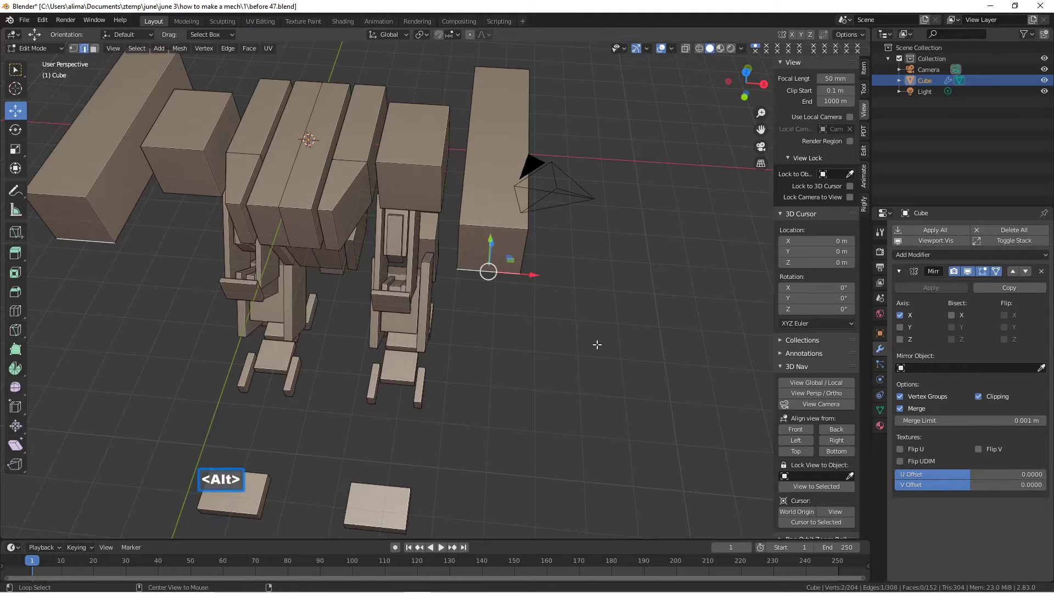
{"action": "key", "text": "alt+a"}
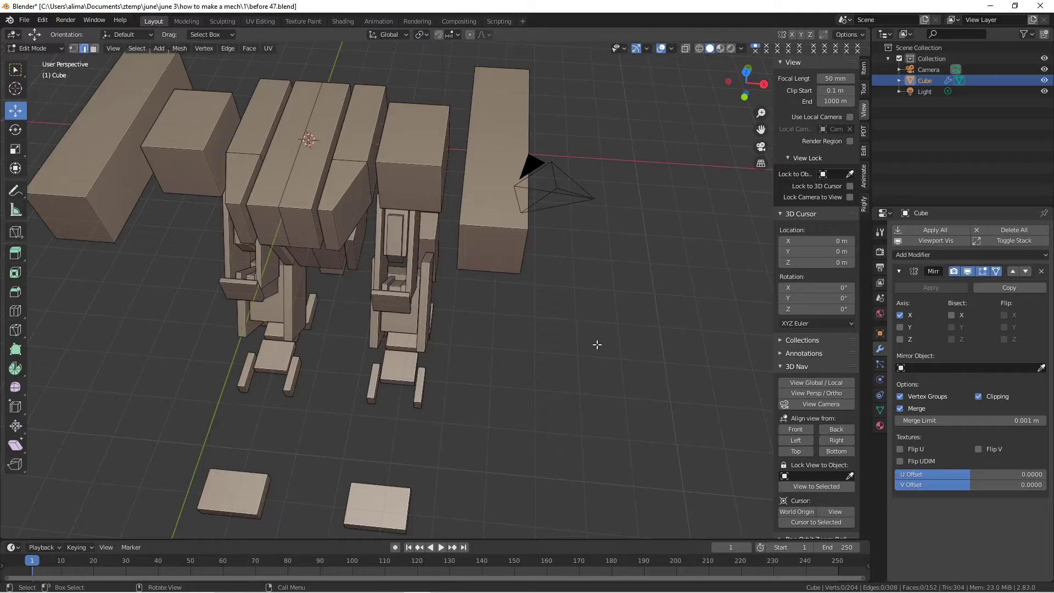
{"action": "key", "text": "Pause"}
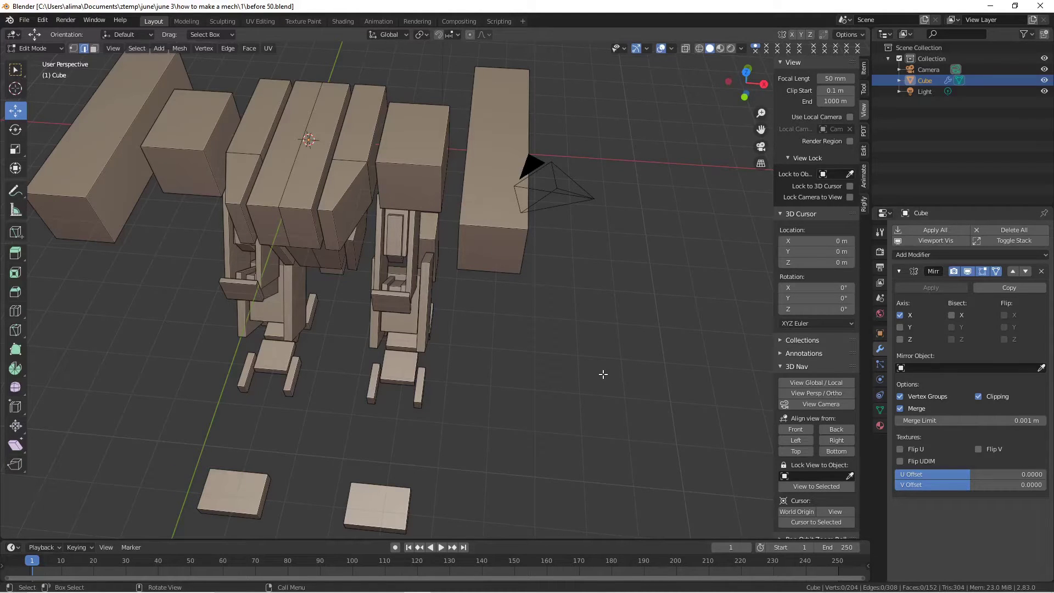
- Add one loop cut across the central upper body block and slide it toward the front with a factor of about -0.335
{"action": "key", "text": "ctrl+r"}
{"action": "left_click", "coordinate": [309, 161]}
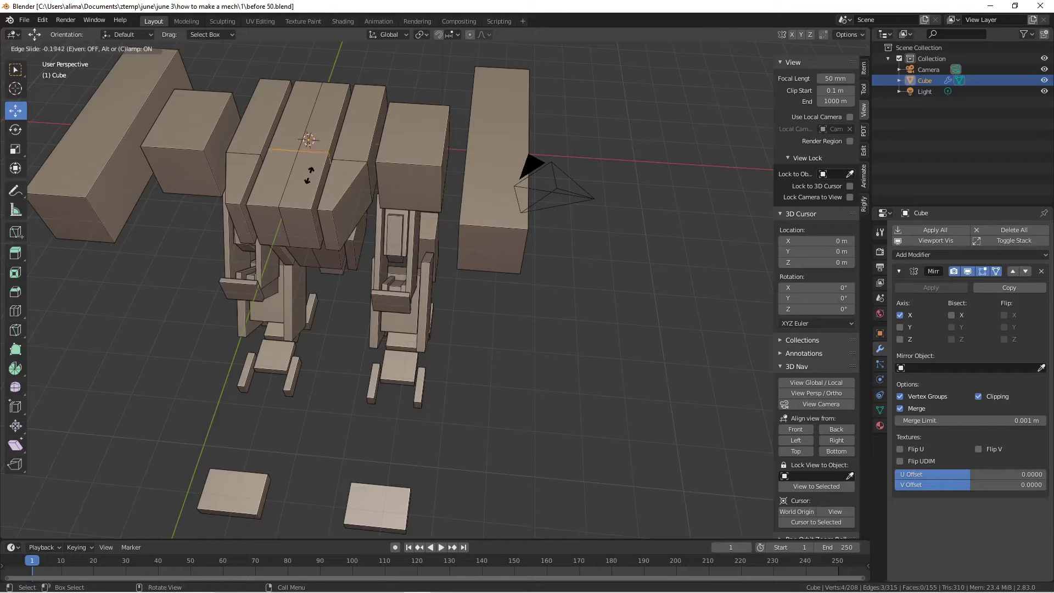
{"action": "left_click", "coordinate": [306, 183]}
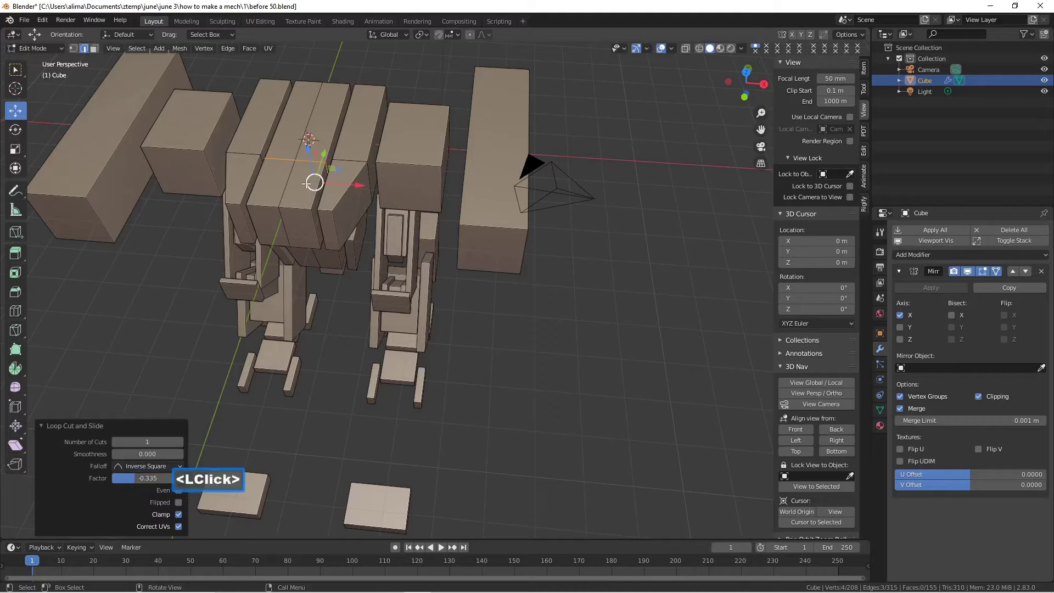
- Lower the central upper body block's front top edge along global Z to slope its front section, and clear the selection
{"action": "left_click", "coordinate": [306, 183]}
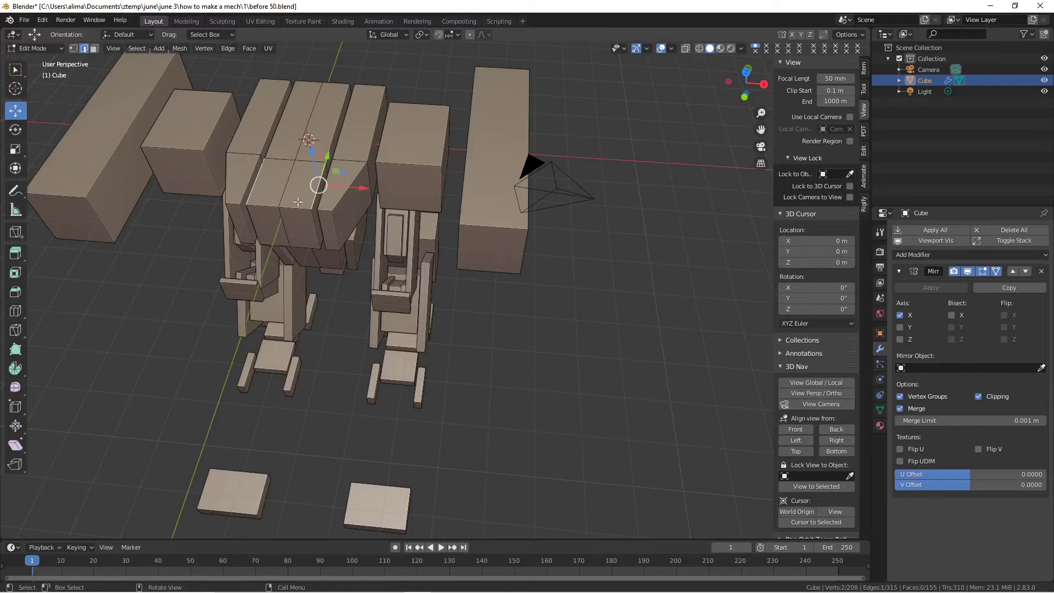
{"action": "left_click", "coordinate": [297, 207]}
{"action": "middle_click_drag", "start_coordinate": [297, 207], "coordinate": [249, 182]}
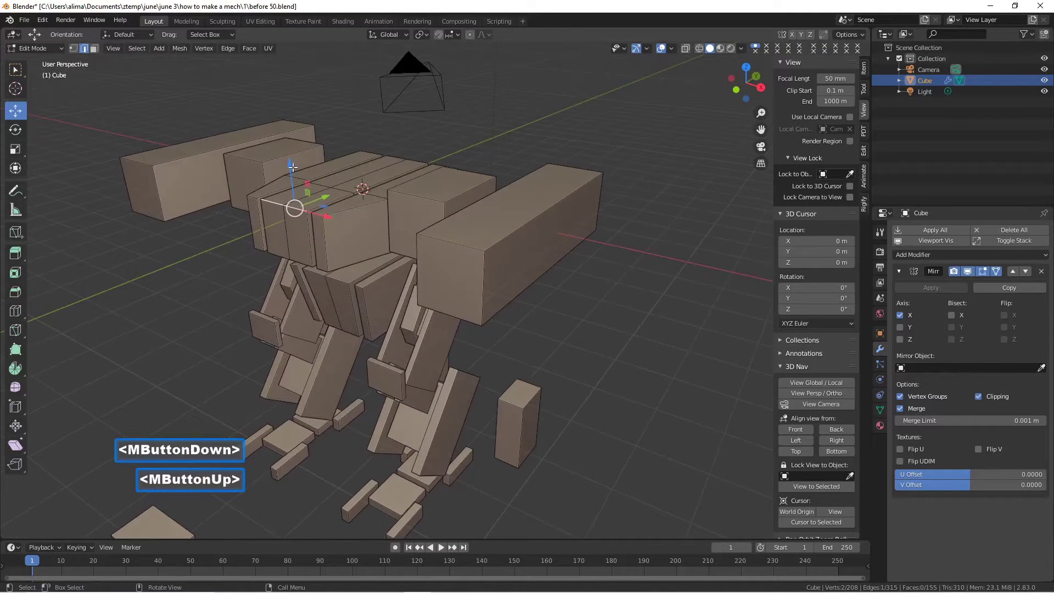
{"action": "left_click", "coordinate": [291, 166]}
{"action": "left_click_drag", "start_coordinate": [291, 166], "coordinate": [299, 191]}
{"action": "middle_click_drag", "start_coordinate": [280, 188], "coordinate": [341, 202]}
{"action": "left_click", "coordinate": [522, 303]}
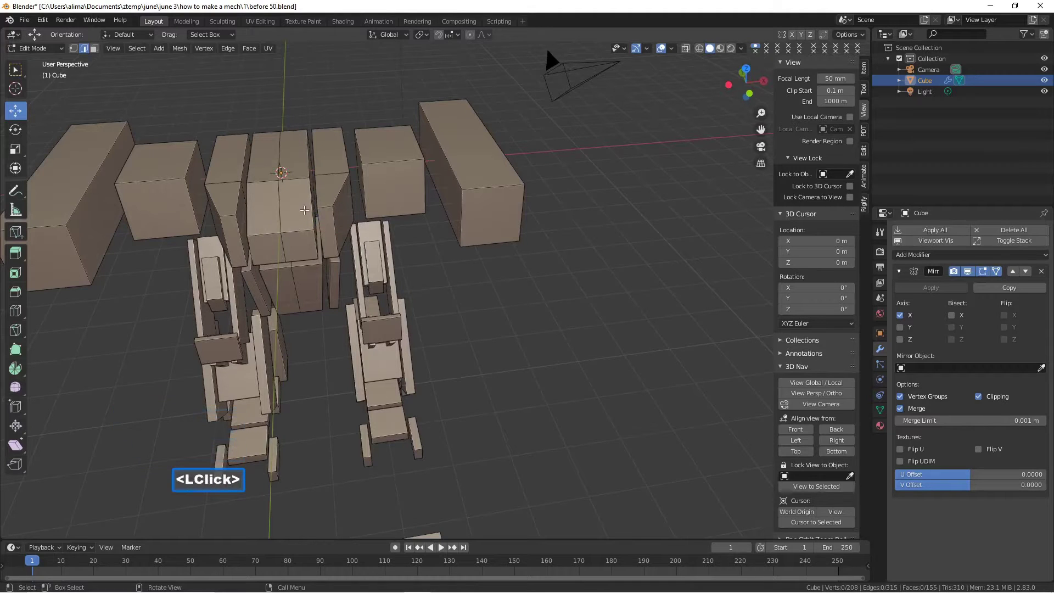
- Add one lengthwise loop cut along the central upper body block, slide it outward with a factor of about 0.408, and clear the selection
{"action": "key", "text": "ctrl"}
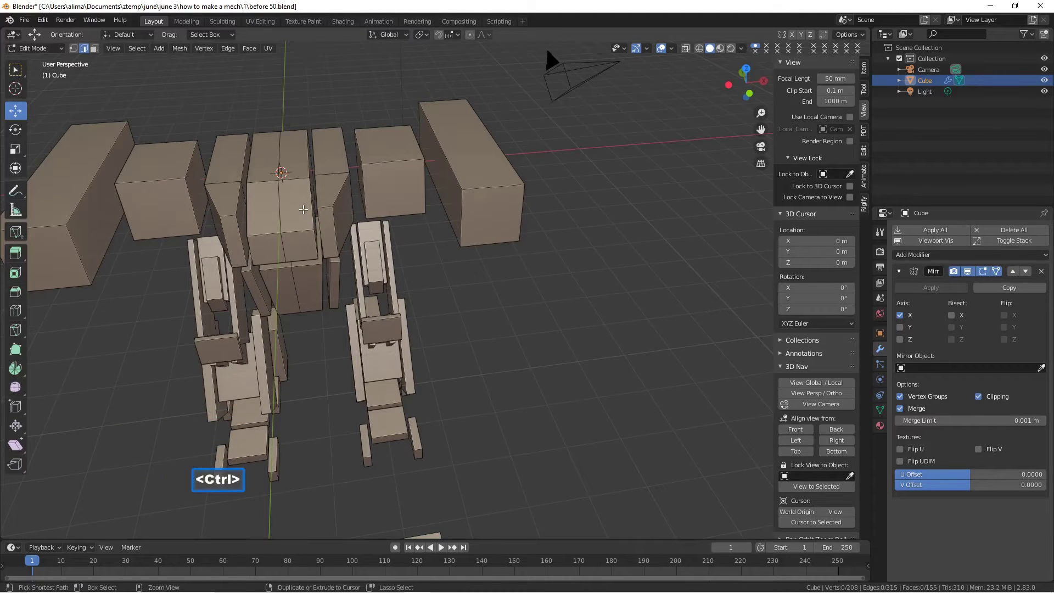
{"action": "key", "text": "ctrl+r"}
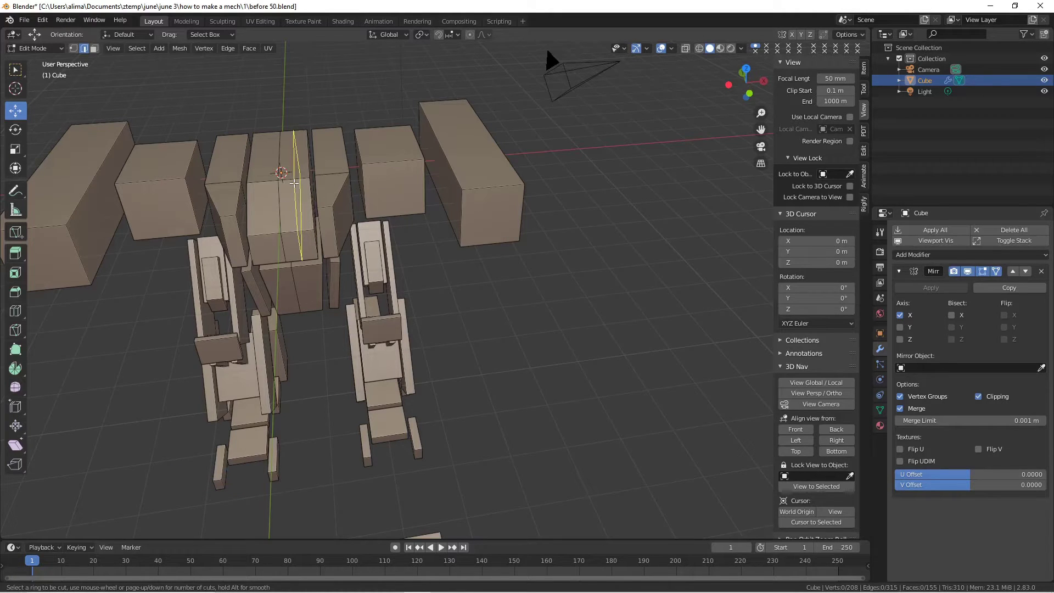
{"action": "left_click", "coordinate": [293, 183]}
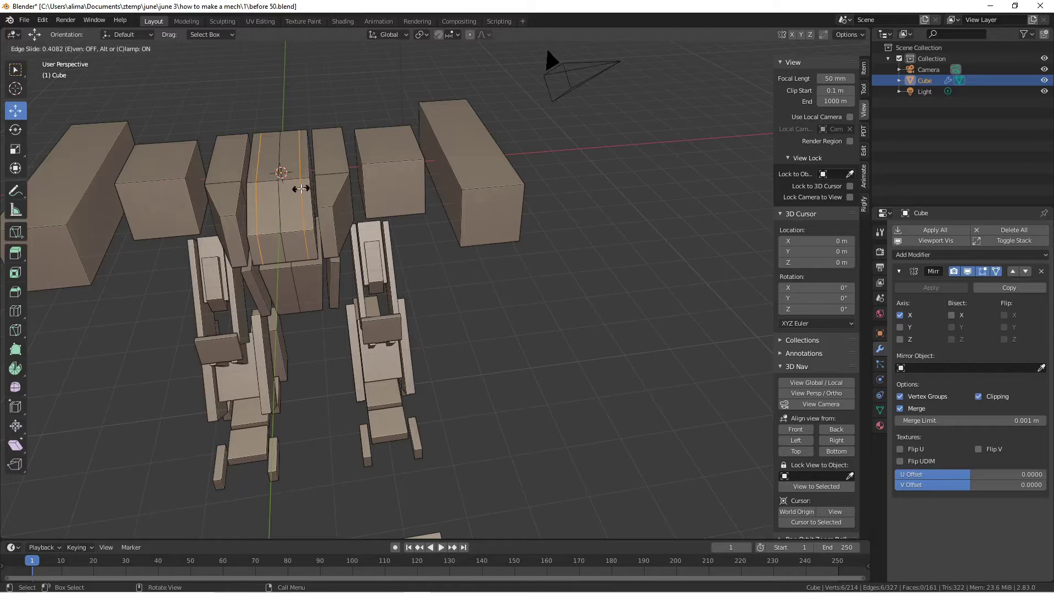
{"action": "left_click", "coordinate": [300, 188]}
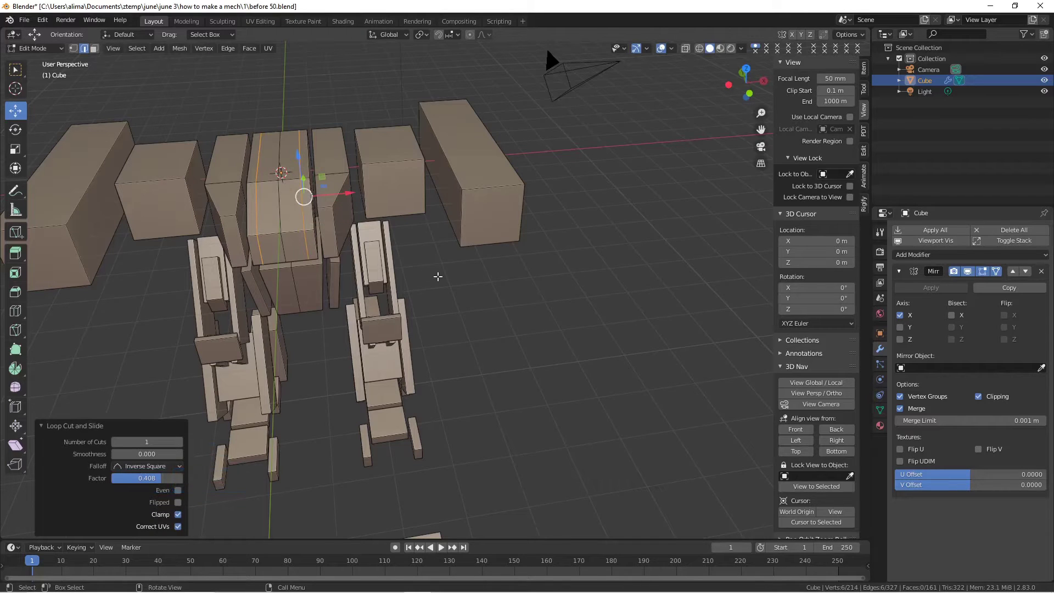
{"action": "left_click", "coordinate": [434, 276]}
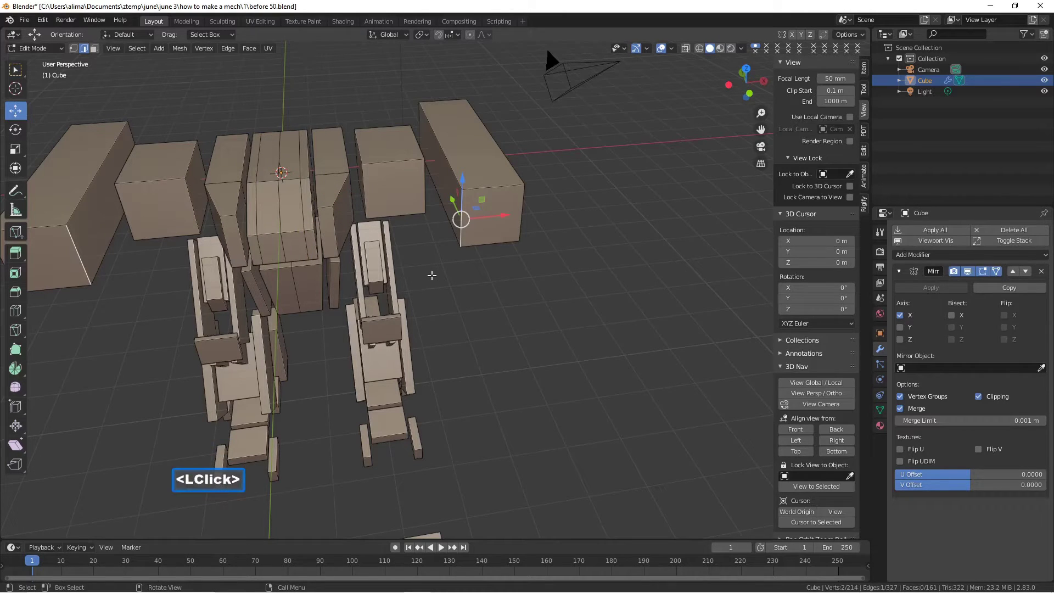
{"action": "key", "text": "Pause"}
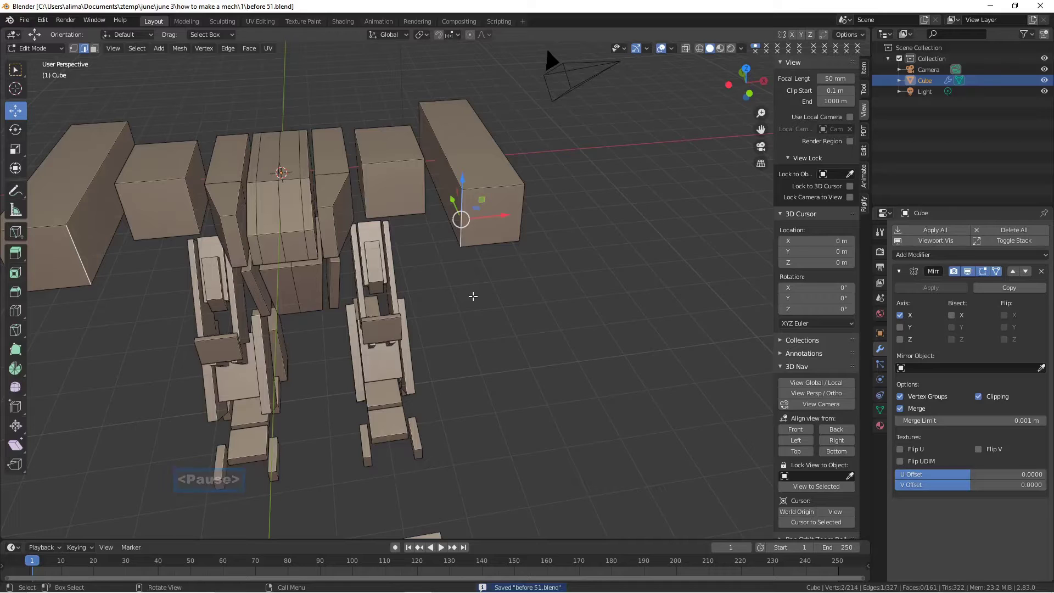
{"action": "left_click", "coordinate": [464, 297]}
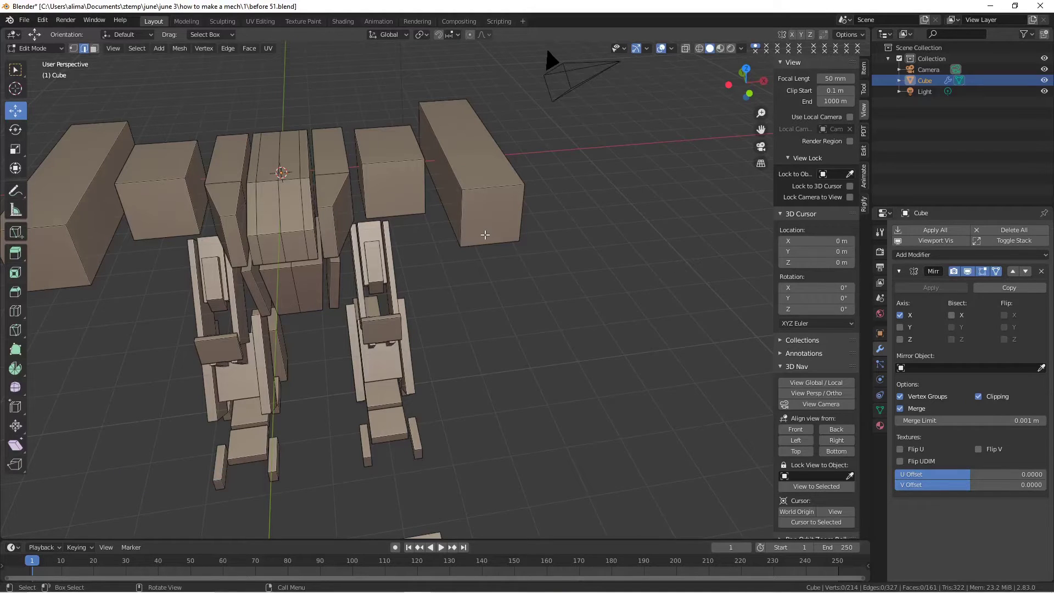
- Move the outermost arm block's front face backward about 1.25 m along global Y to shorten the block
{"action": "left_click", "coordinate": [94, 49]}
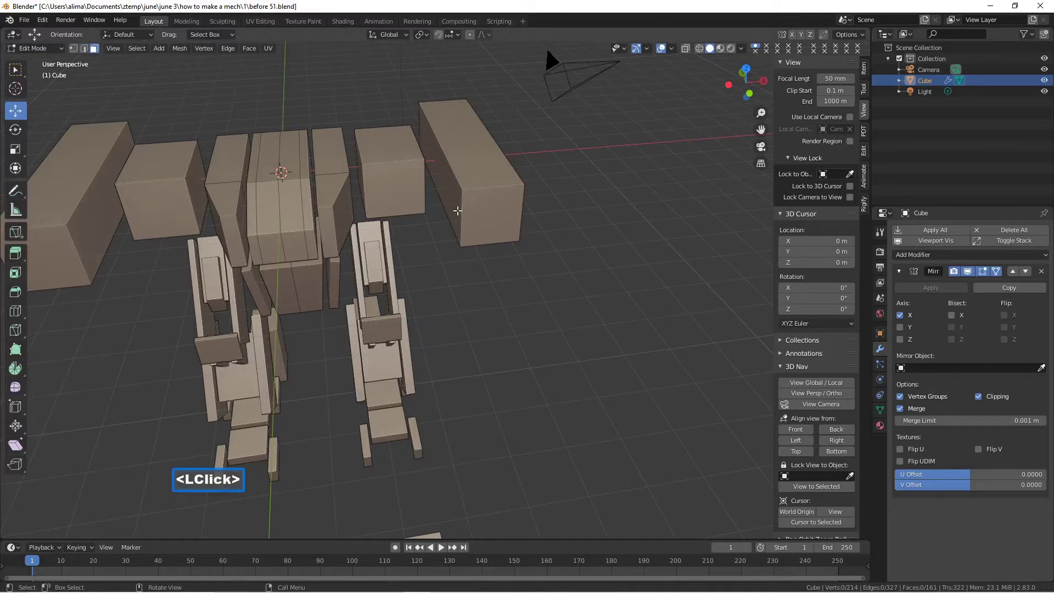
{"action": "left_click", "coordinate": [471, 220]}
{"action": "middle_click_drag", "start_coordinate": [471, 221], "coordinate": [441, 225]}
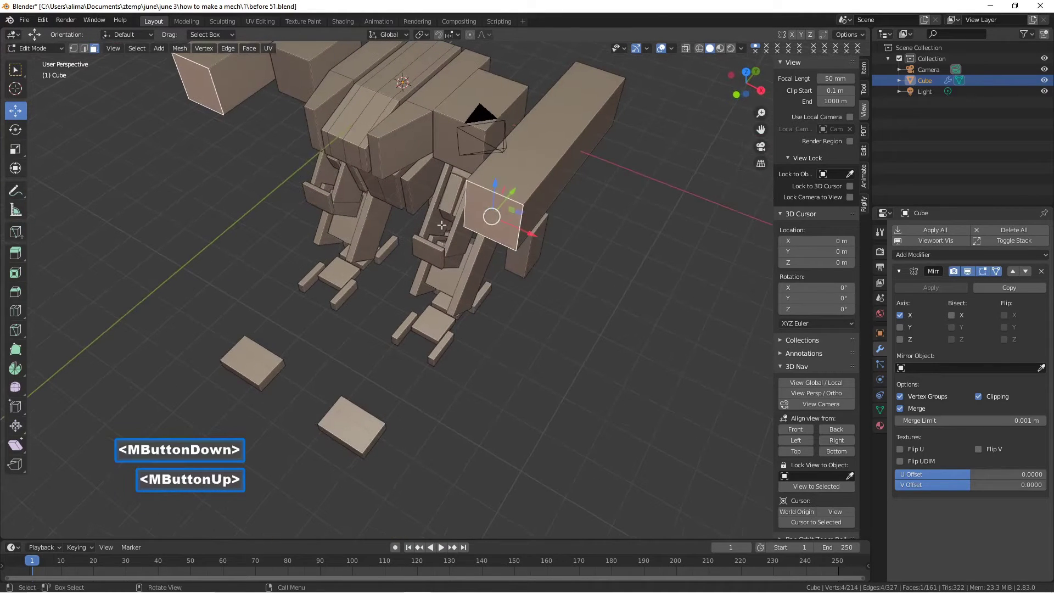
{"action": "left_click_drag", "start_coordinate": [511, 193], "coordinate": [531, 165]}
{"action": "middle_click_drag", "start_coordinate": [510, 171], "coordinate": [555, 183]}
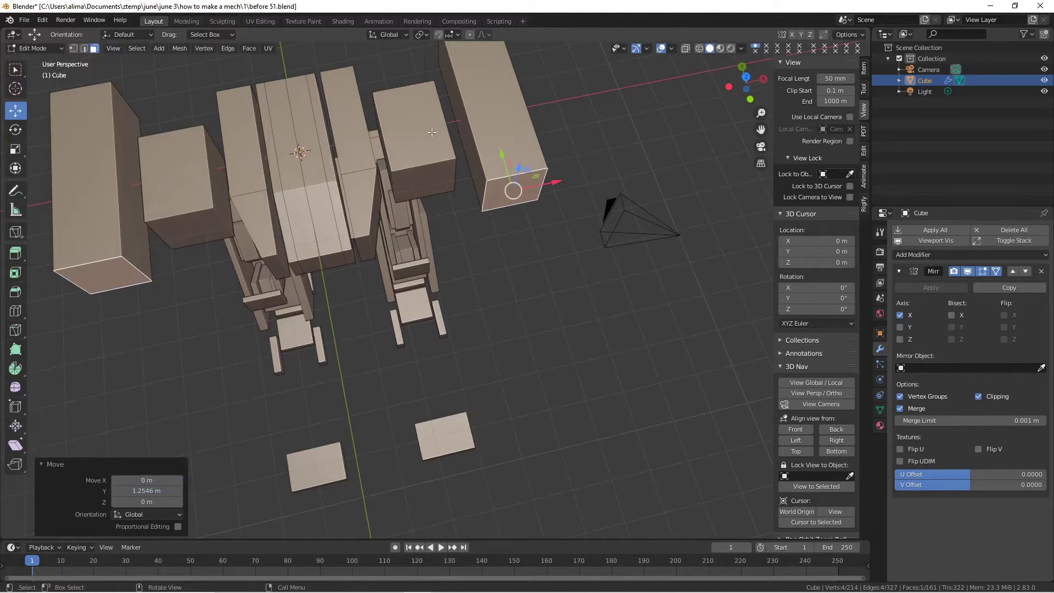
- Add one loop cut across the shoulder block and slide it toward the front with a factor of about -0.281
{"action": "key", "text": "ctrl"}
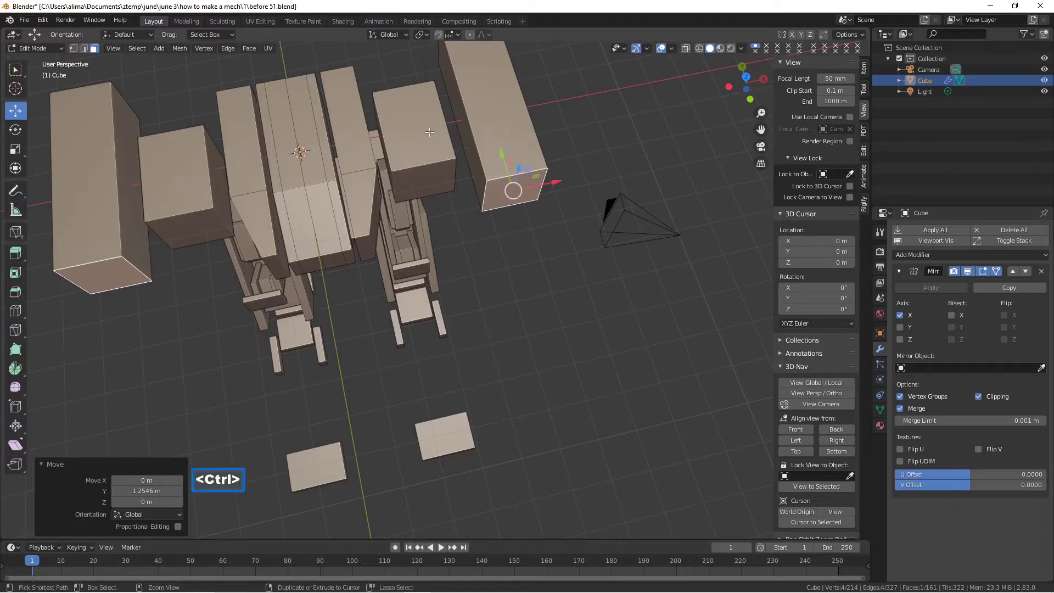
{"action": "key", "text": "ctrl+r"}
{"action": "left_click", "coordinate": [429, 132]}
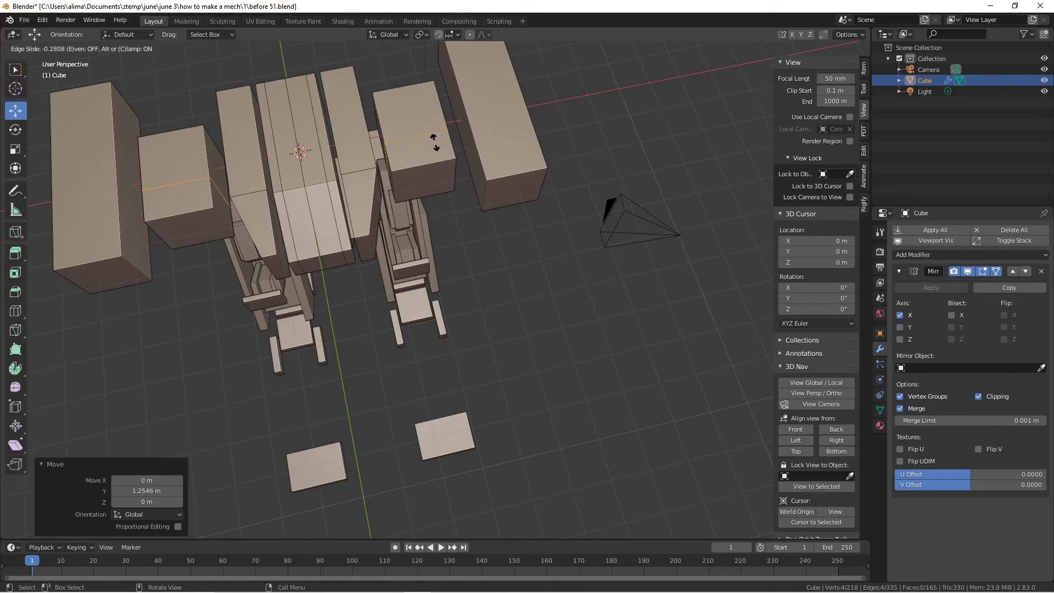
{"action": "left_click", "coordinate": [434, 142]}
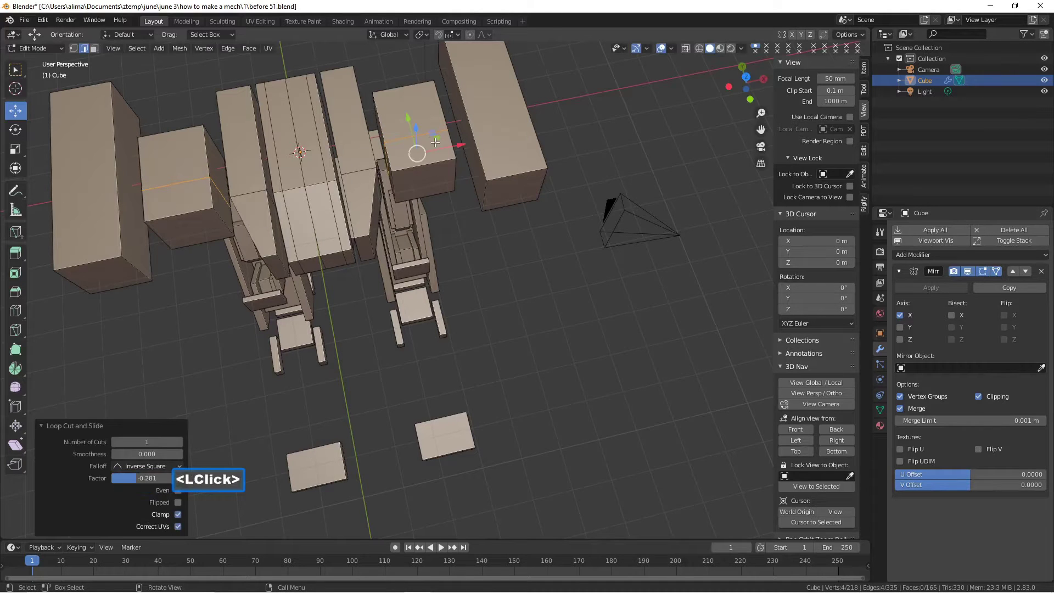
- Move the shoulder block's front outer vertical edge inward along global X to taper its front
{"action": "middle_click_drag", "start_coordinate": [495, 234], "coordinate": [458, 216]}
{"action": "left_click", "coordinate": [474, 201]}
{"action": "left_click", "coordinate": [471, 192]}
{"action": "left_click_drag", "start_coordinate": [479, 183], "coordinate": [455, 179]}
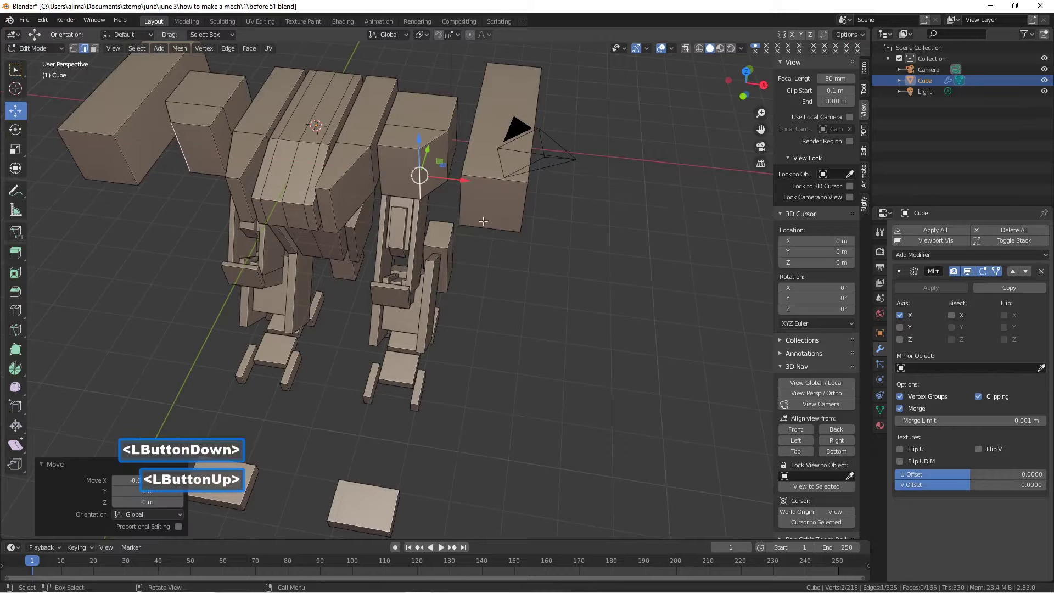
{"action": "left_click", "coordinate": [542, 255]}
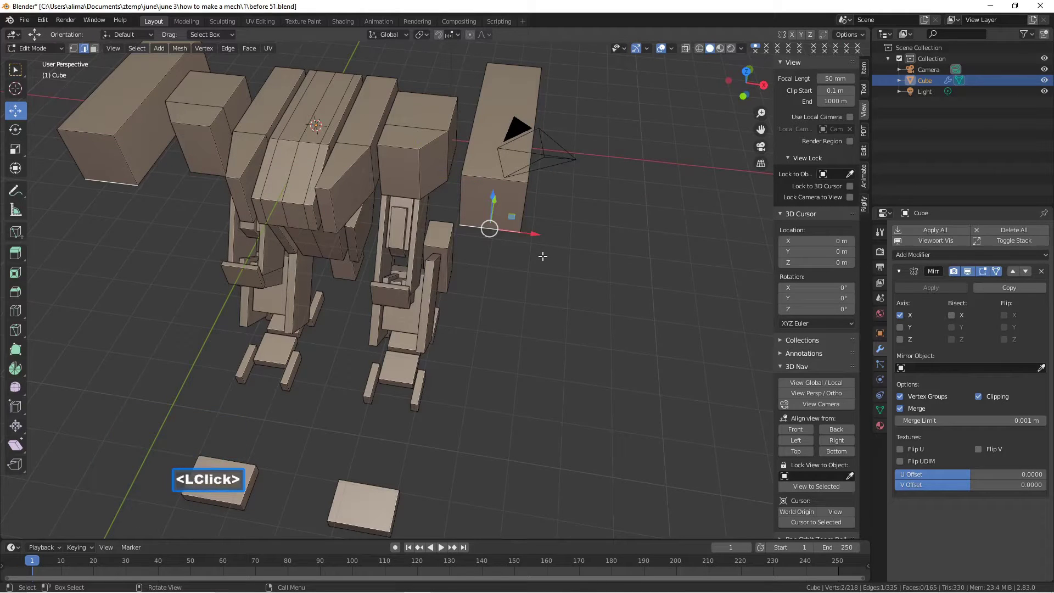
{"action": "key", "text": "Pause"}
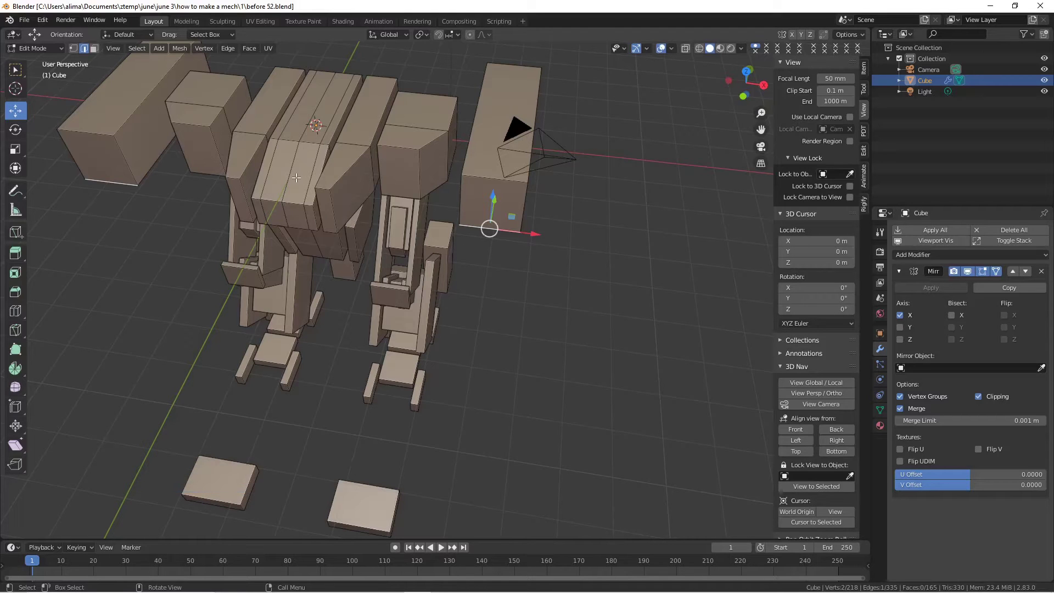
- Extrude the inner sloped face on the front top of the central upper body block in place with zero offset
{"action": "left_click", "coordinate": [94, 49]}
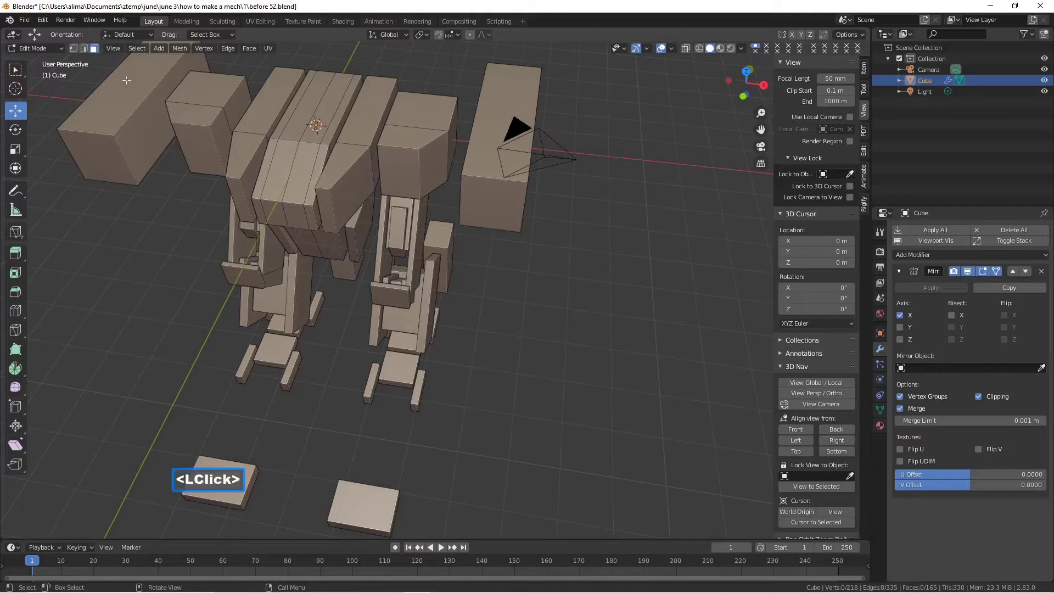
{"action": "left_click", "coordinate": [304, 178]}
{"action": "mouse_move", "coordinate": [304, 178]}
{"action": "middle_mouse_down"}
{"action": "mouse_move", "coordinate": [294, 173]}
{"action": "mouse_move", "coordinate": [305, 176]}
{"action": "middle_mouse_up"}
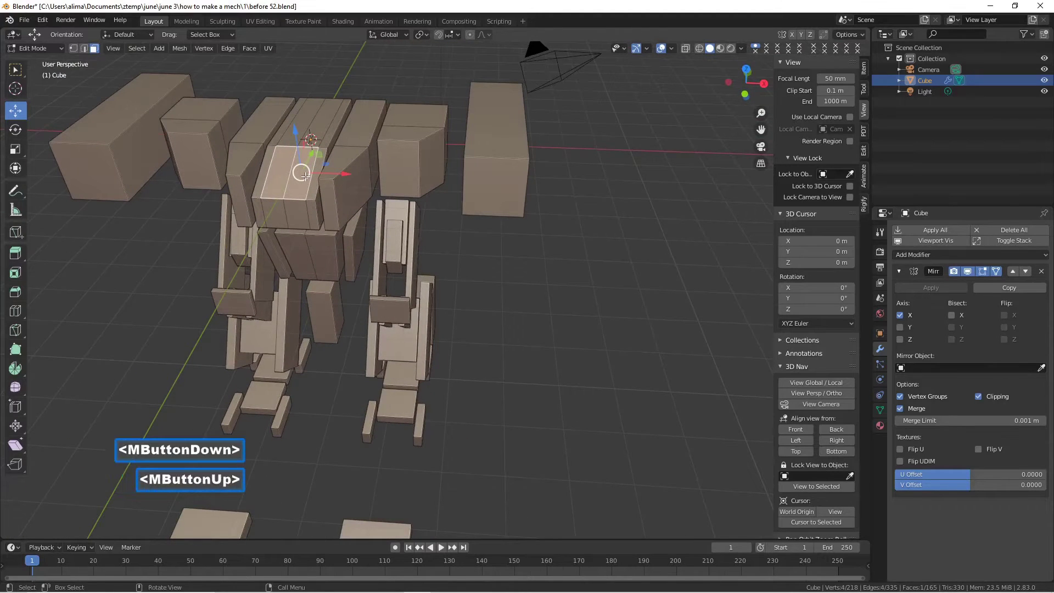
{"action": "key", "text": "e"}
{"action": "right_click", "coordinate": [305, 176]}
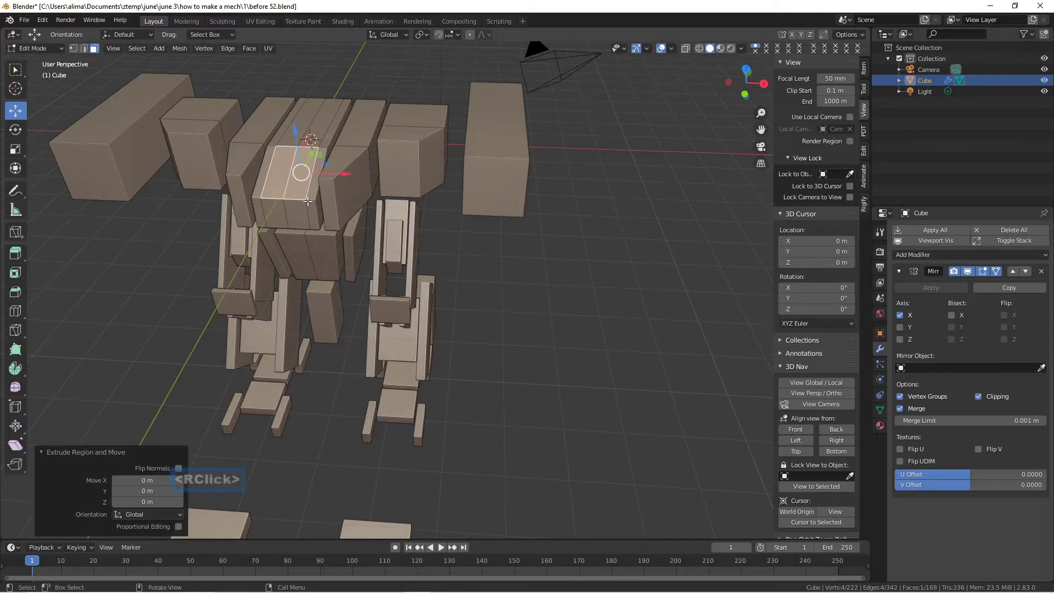
- Raise the extruded sloped face's front edge about 0.75 m along global Z, and clear the selection
{"action": "left_click", "coordinate": [84, 48]}
{"action": "left_click", "coordinate": [295, 197]}
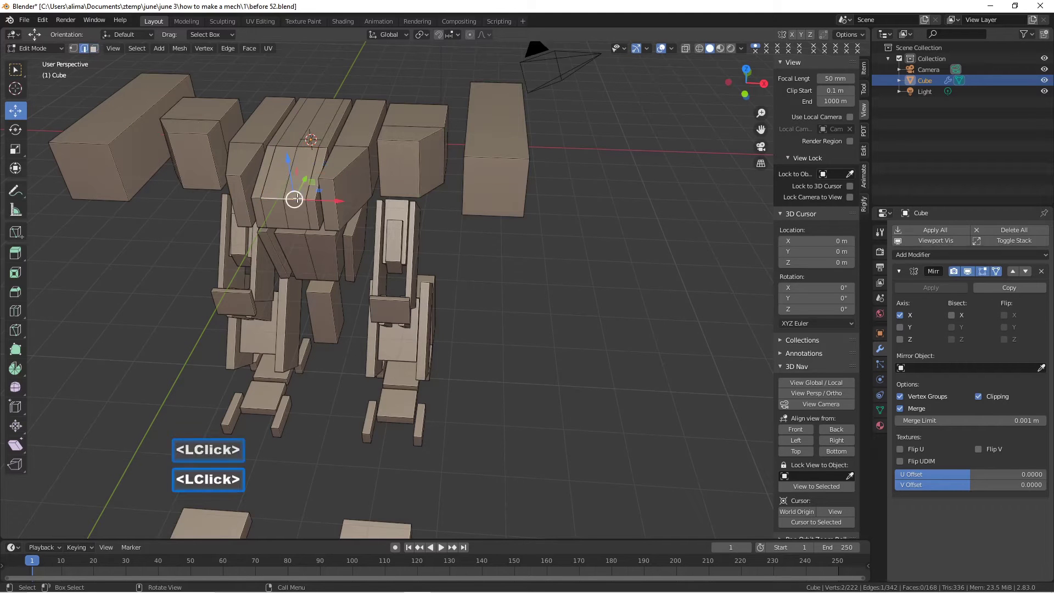
{"action": "left_click_drag", "start_coordinate": [292, 172], "coordinate": [289, 141]}
{"action": "mouse_move", "coordinate": [290, 142]}
{"action": "middle_mouse_down"}
{"action": "mouse_move", "coordinate": [296, 165]}
{"action": "mouse_move", "coordinate": [377, 159]}
{"action": "mouse_move", "coordinate": [271, 137]}
{"action": "mouse_move", "coordinate": [283, 159]}
{"action": "mouse_move", "coordinate": [298, 145]}
{"action": "middle_mouse_up"}
{"action": "mouse_move", "coordinate": [408, 204]}
{"action": "middle_mouse_down"}
{"action": "mouse_move", "coordinate": [357, 204]}
{"action": "mouse_move", "coordinate": [391, 207]}
{"action": "middle_mouse_up"}
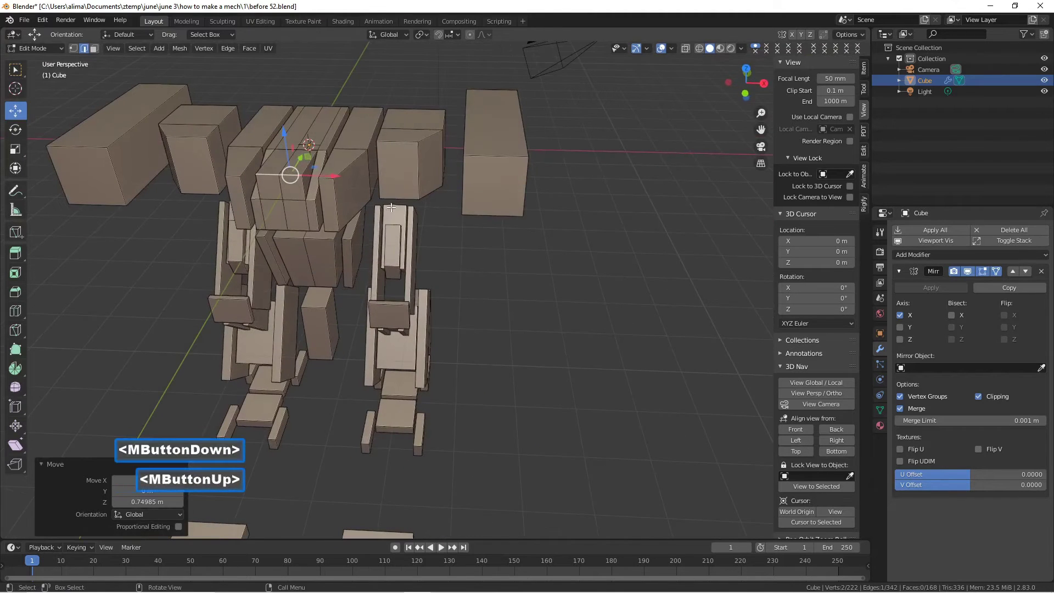
{"action": "left_click", "coordinate": [535, 286]}
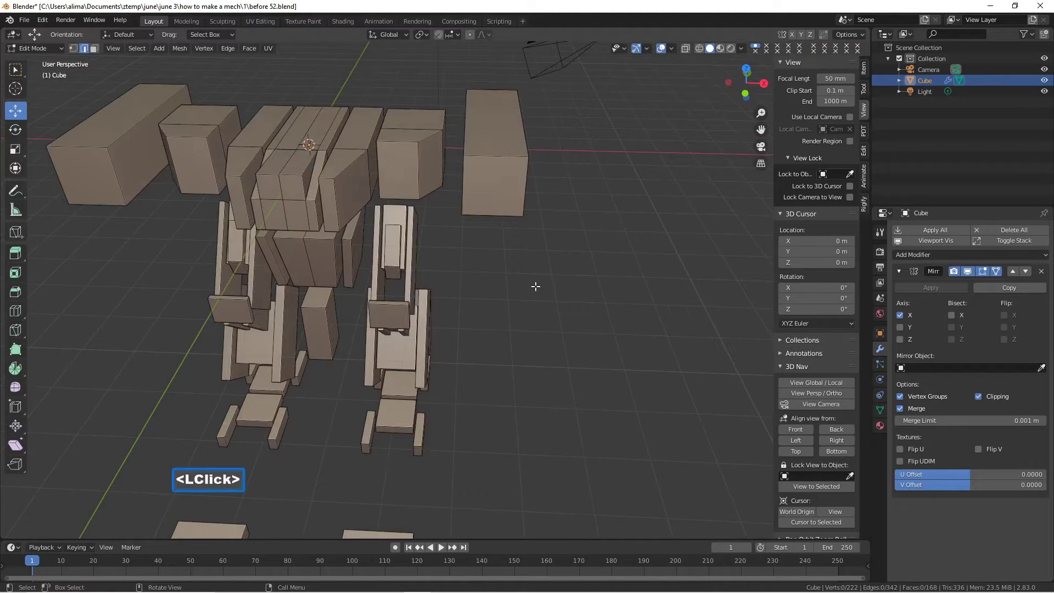
{"action": "key", "text": "Pause"}
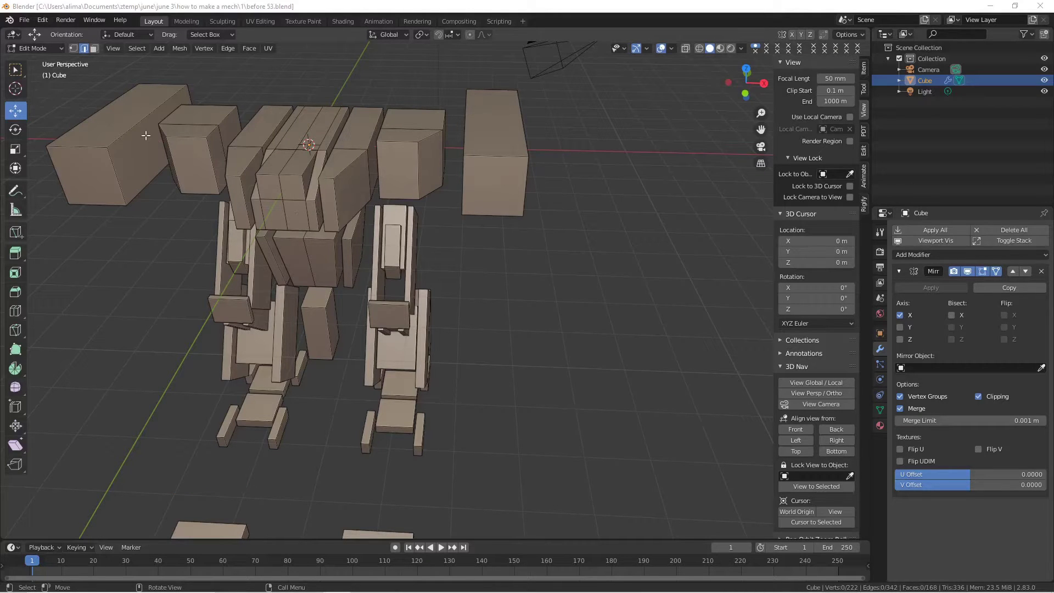
- Extrude the central upper body block's inner and outer front faces in place and move them forward about 0.24 m along global Y
{"action": "left_click", "coordinate": [94, 48]}
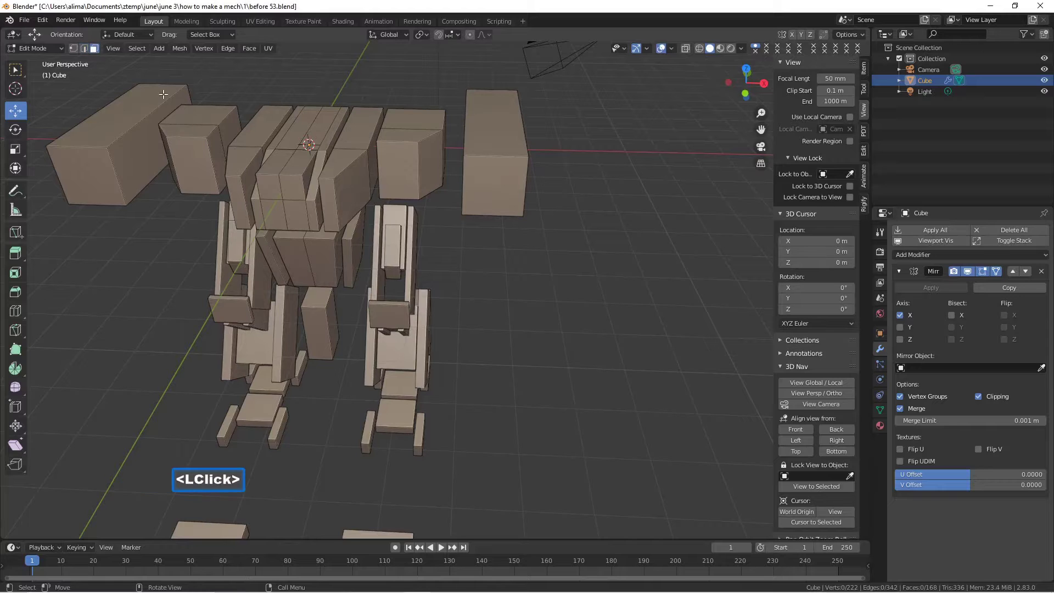
{"action": "left_click", "coordinate": [311, 216]}
{"action": "left_click", "coordinate": [301, 214], "text": "shift"}
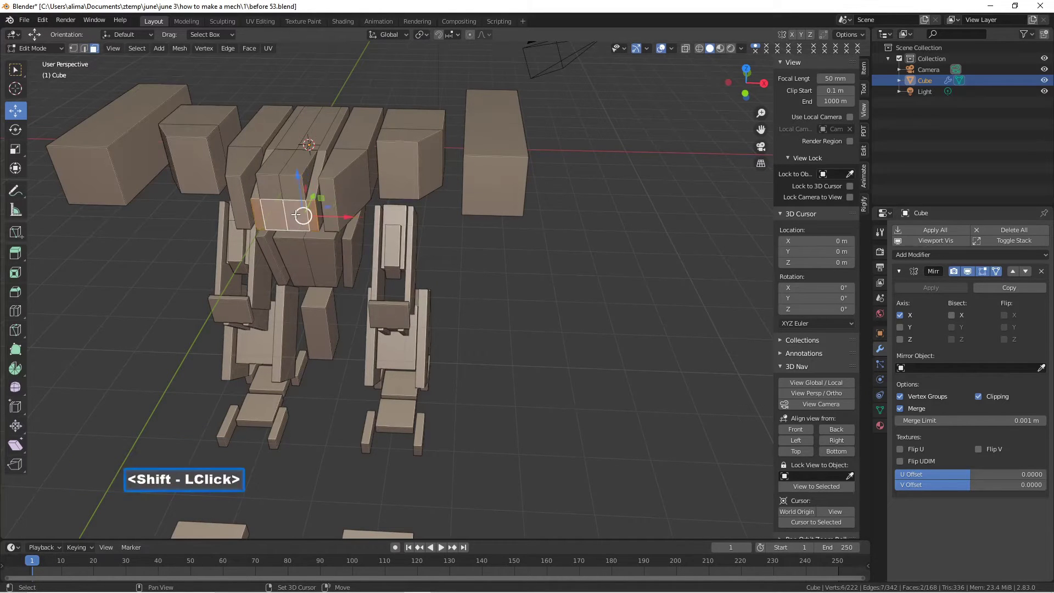
{"action": "middle_click_drag", "start_coordinate": [356, 214], "coordinate": [321, 232]}
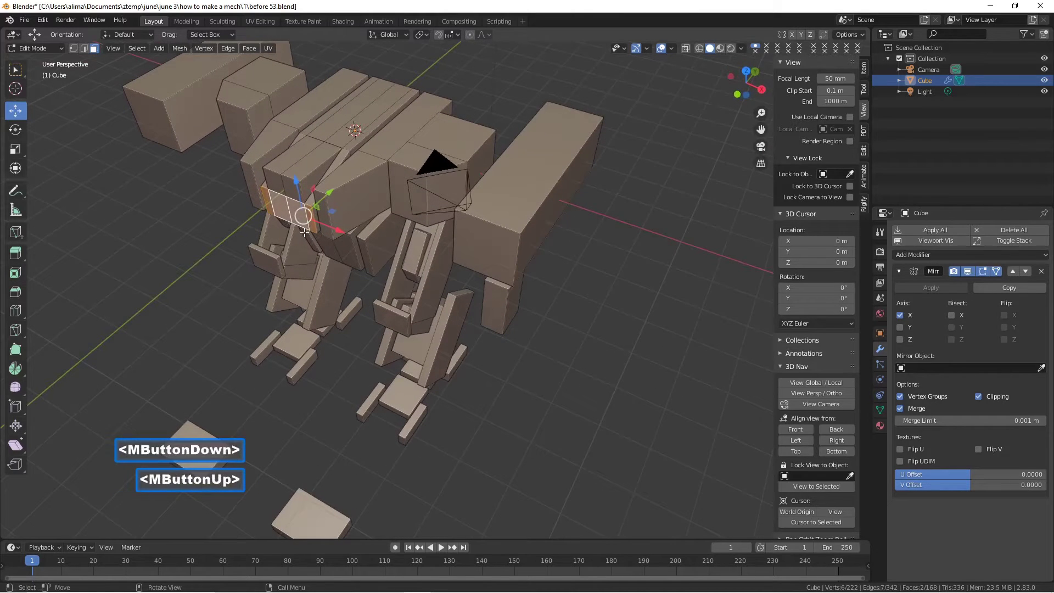
{"action": "key", "text": "e"}
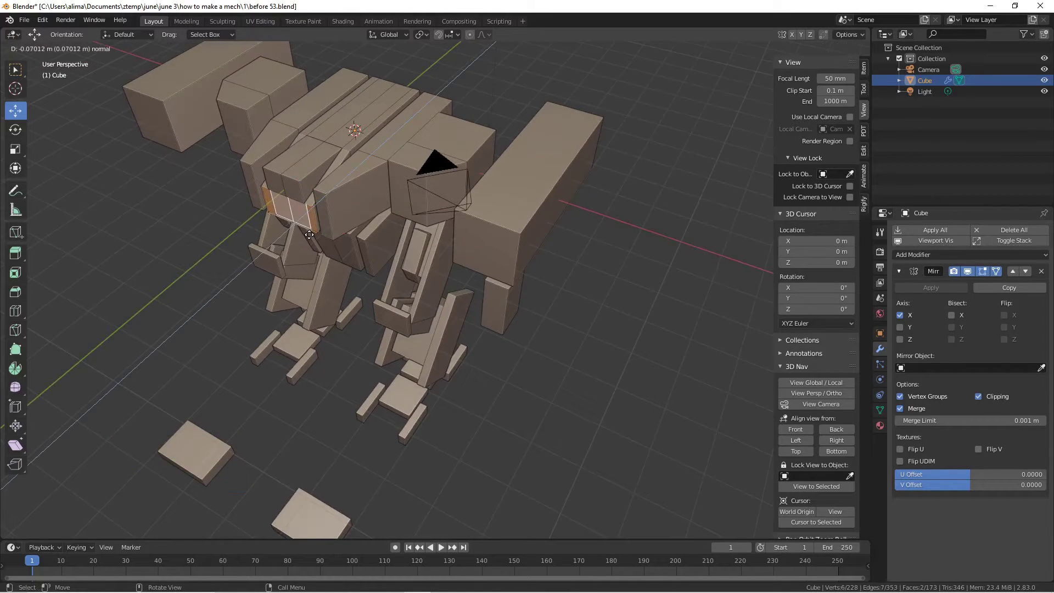
{"action": "right_click", "coordinate": [310, 236]}
{"action": "left_click_drag", "start_coordinate": [330, 194], "coordinate": [322, 198]}
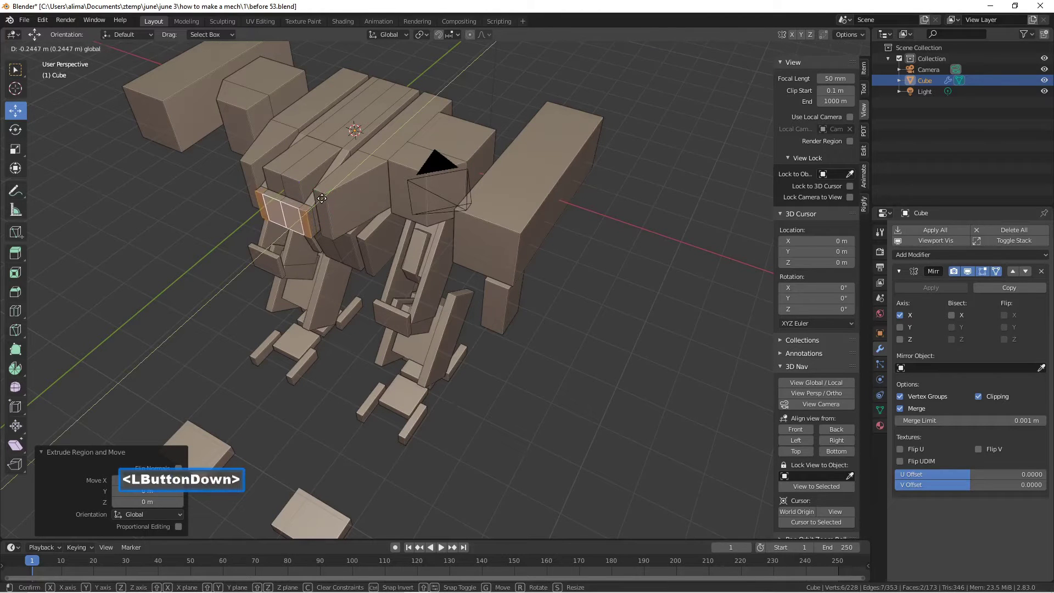
- Extrude the lower front faces of the mech's central torso block forward about 0.24 m along Y
{"action": "left_click_drag", "start_coordinate": [321, 199], "coordinate": [322, 198]}
{"action": "middle_click_drag", "start_coordinate": [322, 198], "coordinate": [383, 161]}
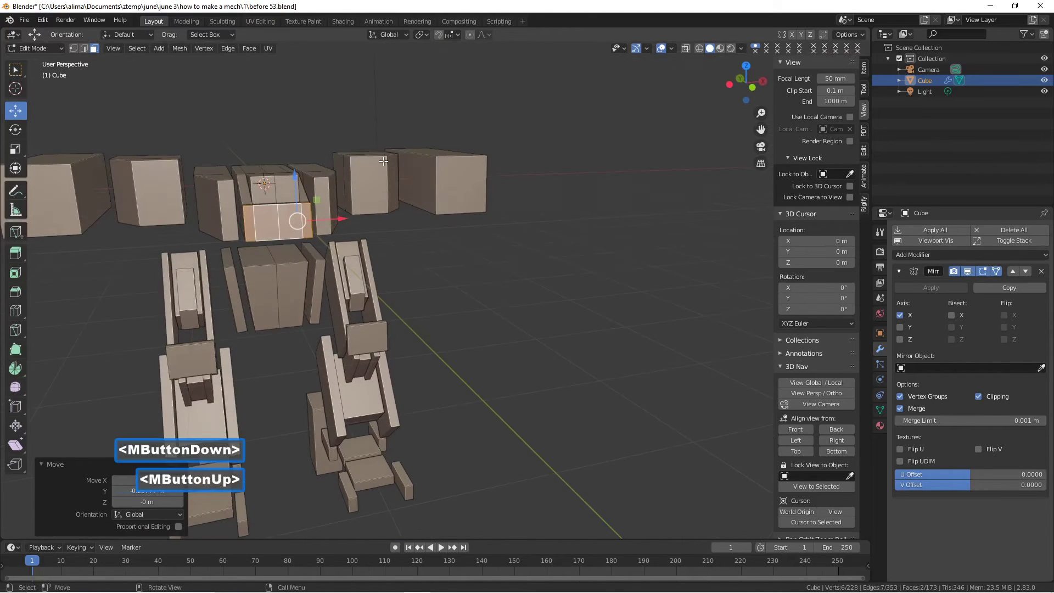
{"action": "left_click", "coordinate": [428, 250]}
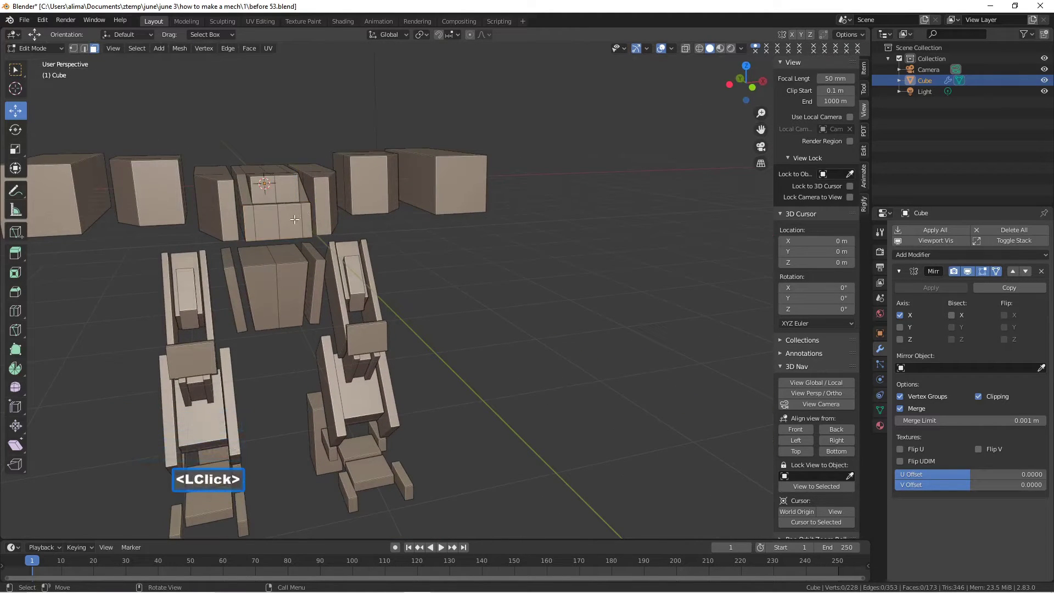
- Add a single centred loop cut running lengthwise through the side portion of the central torso block's extruded front
{"action": "key", "text": "ctrl+r"}
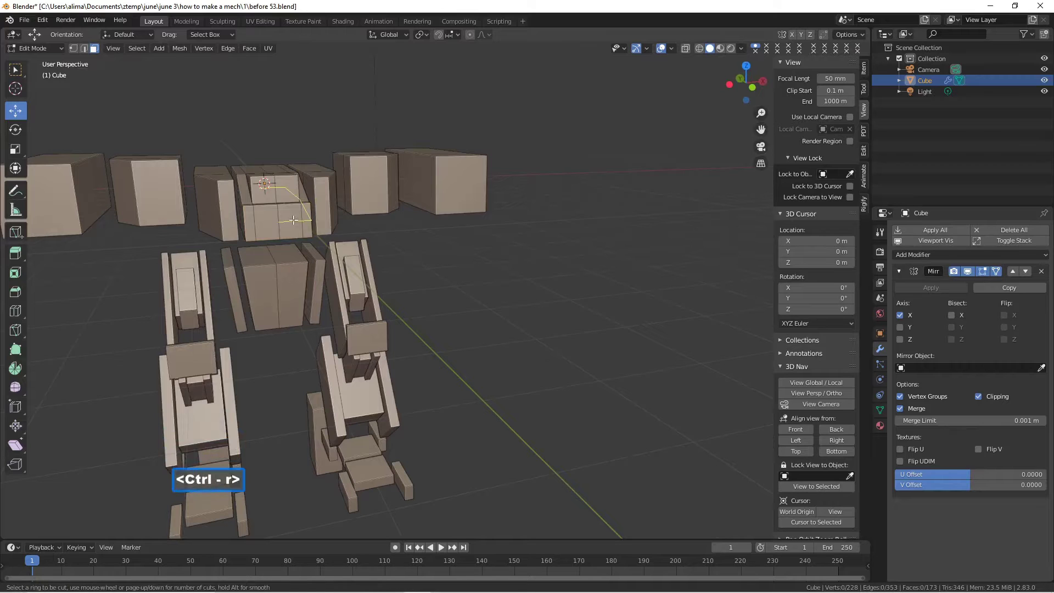
{"action": "left_click", "coordinate": [293, 220]}
{"action": "left_click", "coordinate": [293, 220]}
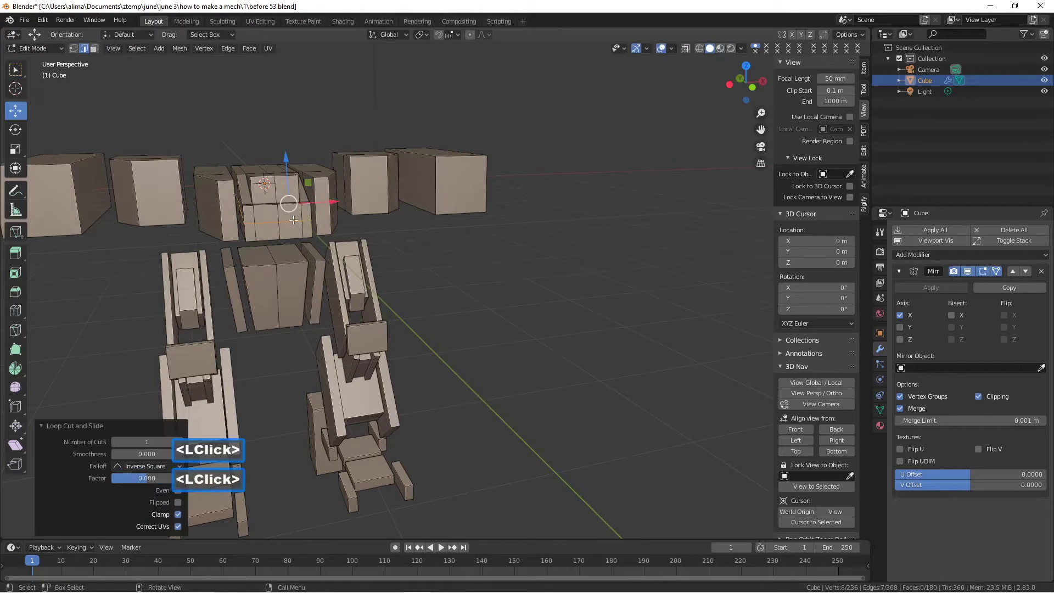
{"action": "left_click", "coordinate": [420, 264]}
- Lower four faces on the underside of the central torso block's front section by about 0.66 m along Z
{"action": "middle_click_drag", "start_coordinate": [410, 257], "coordinate": [378, 204]}
{"action": "left_click", "coordinate": [307, 240]}
{"action": "left_click", "coordinate": [93, 48]}
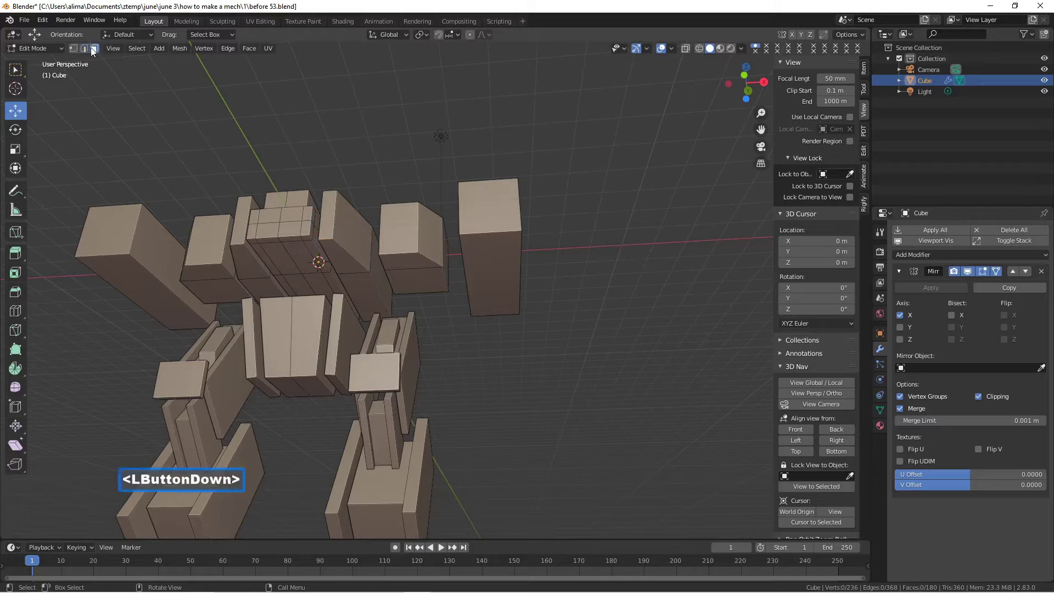
{"action": "left_click", "coordinate": [308, 237]}
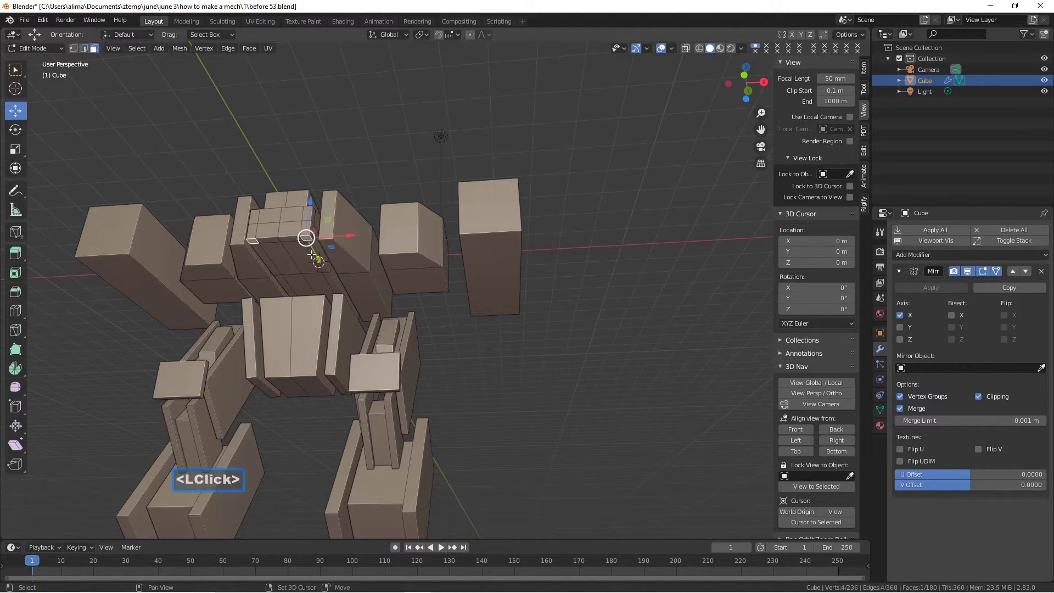
{"action": "left_click", "coordinate": [324, 268], "text": "shift"}
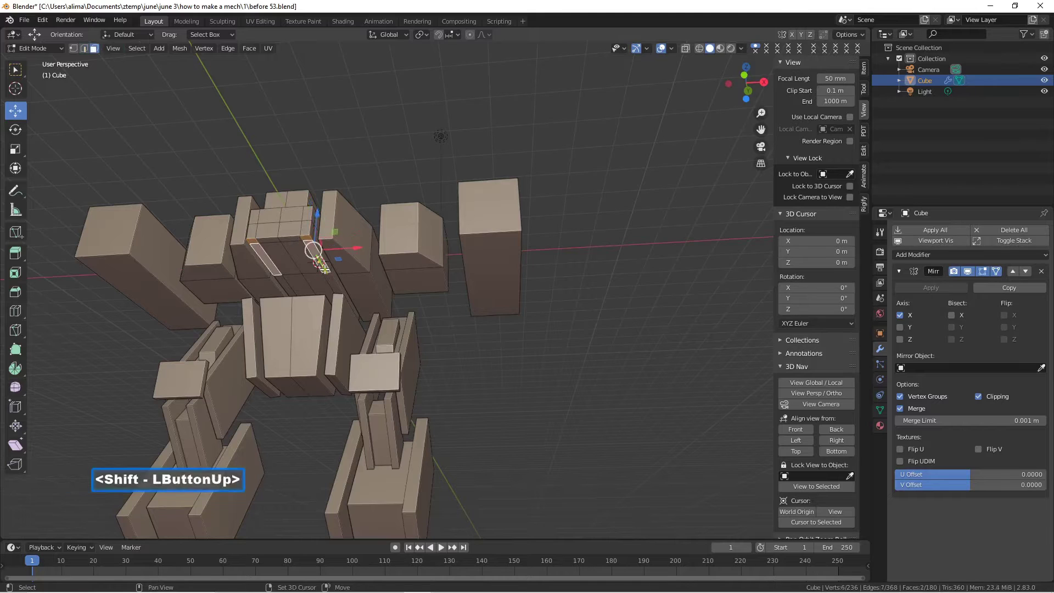
{"action": "left_click", "coordinate": [308, 242], "text": "shift"}
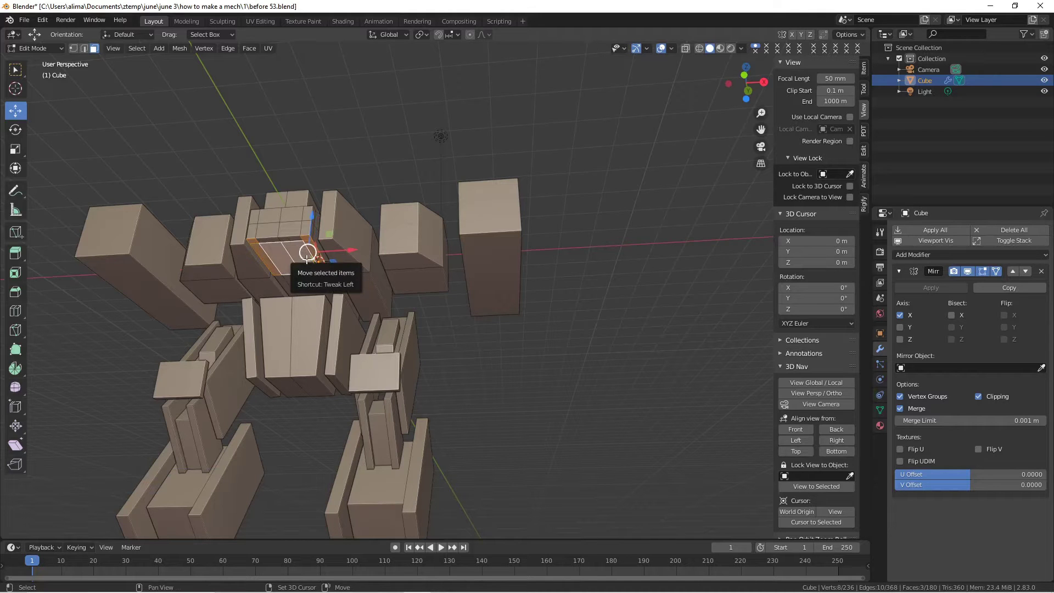
{"action": "mouse_move", "coordinate": [307, 259]}
{"action": "middle_mouse_down"}
{"action": "mouse_move", "coordinate": [319, 283]}
{"action": "mouse_move", "coordinate": [304, 262]}
{"action": "middle_mouse_up"}
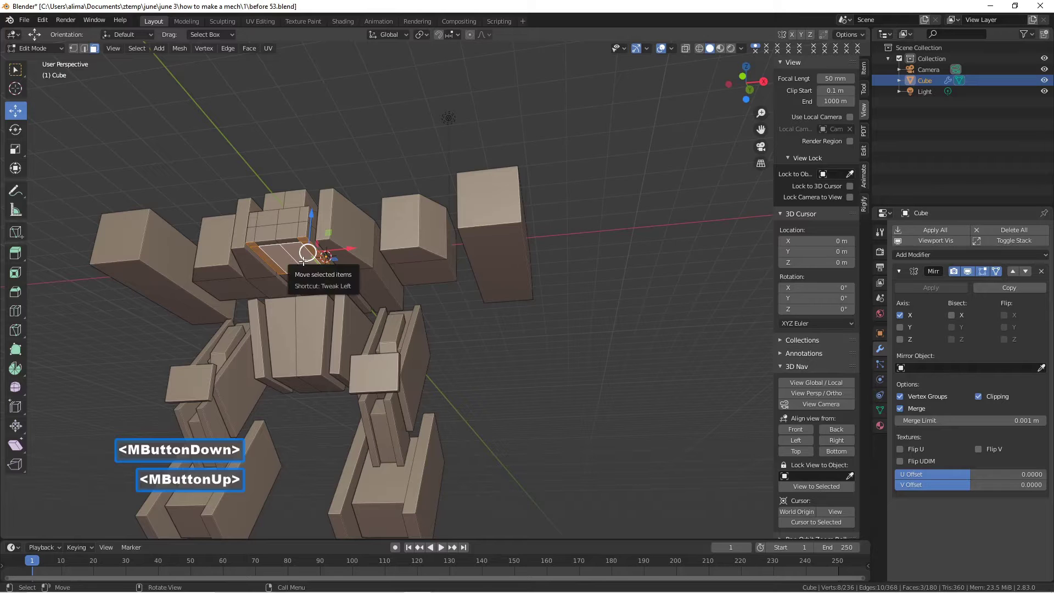
{"action": "mouse_move", "coordinate": [304, 262]}
{"action": "middle_mouse_down"}
{"action": "mouse_move", "coordinate": [308, 279]}
{"action": "mouse_move", "coordinate": [299, 256]}
{"action": "middle_mouse_up"}
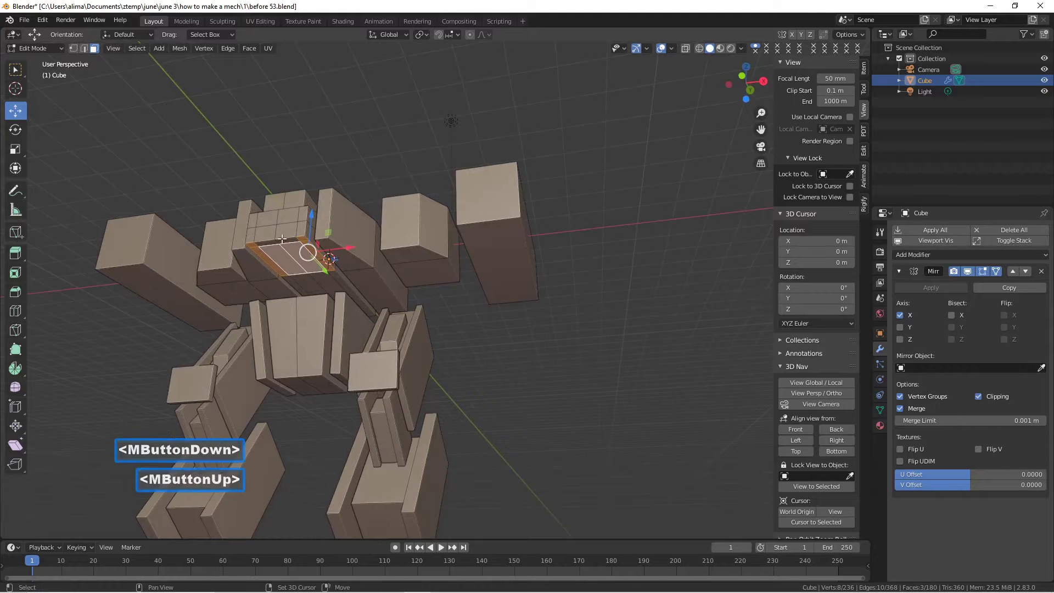
{"action": "left_click", "coordinate": [280, 237], "text": "shift"}
{"action": "middle_click_drag", "start_coordinate": [281, 240], "coordinate": [305, 265]}
{"action": "left_click_drag", "start_coordinate": [301, 210], "coordinate": [306, 234]}
{"action": "mouse_move", "coordinate": [306, 234]}
{"action": "middle_mouse_down"}
{"action": "mouse_move", "coordinate": [266, 194]}
{"action": "mouse_move", "coordinate": [303, 225]}
{"action": "mouse_move", "coordinate": [291, 241]}
{"action": "middle_mouse_up"}
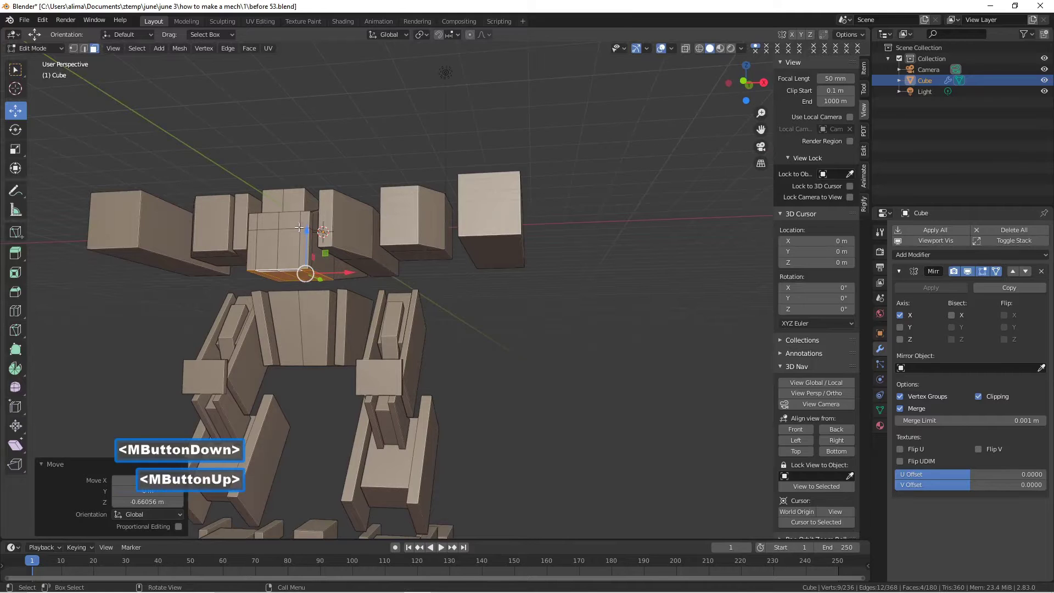
- Delete the large inner front face of the central torso block and the adjoining underside face to open up its front
{"action": "left_click", "coordinate": [291, 241]}
{"action": "middle_click_drag", "start_coordinate": [291, 242], "coordinate": [307, 251]}
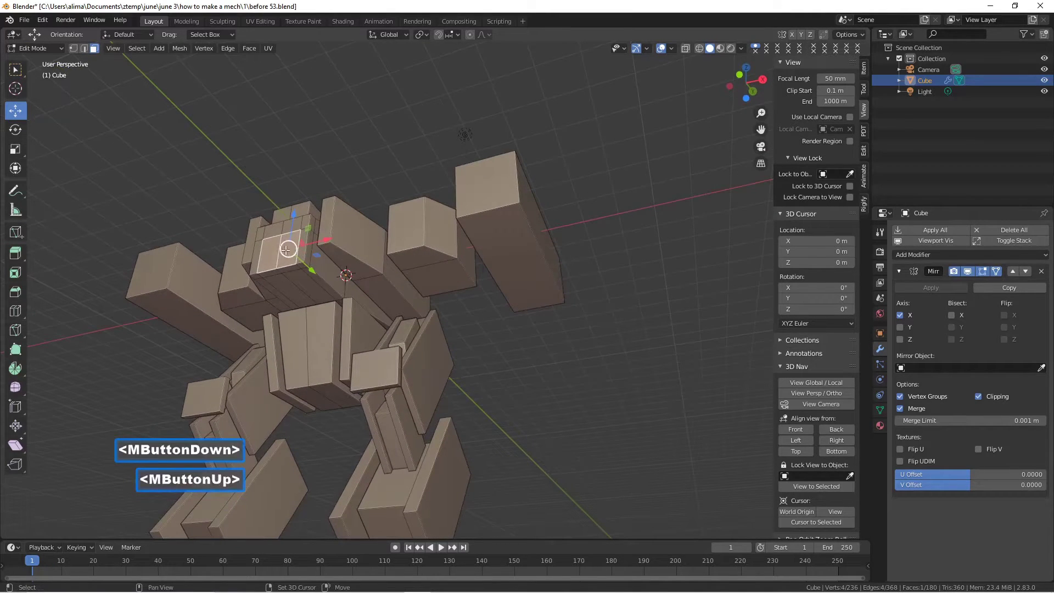
{"action": "left_click", "coordinate": [294, 269], "text": "shift"}
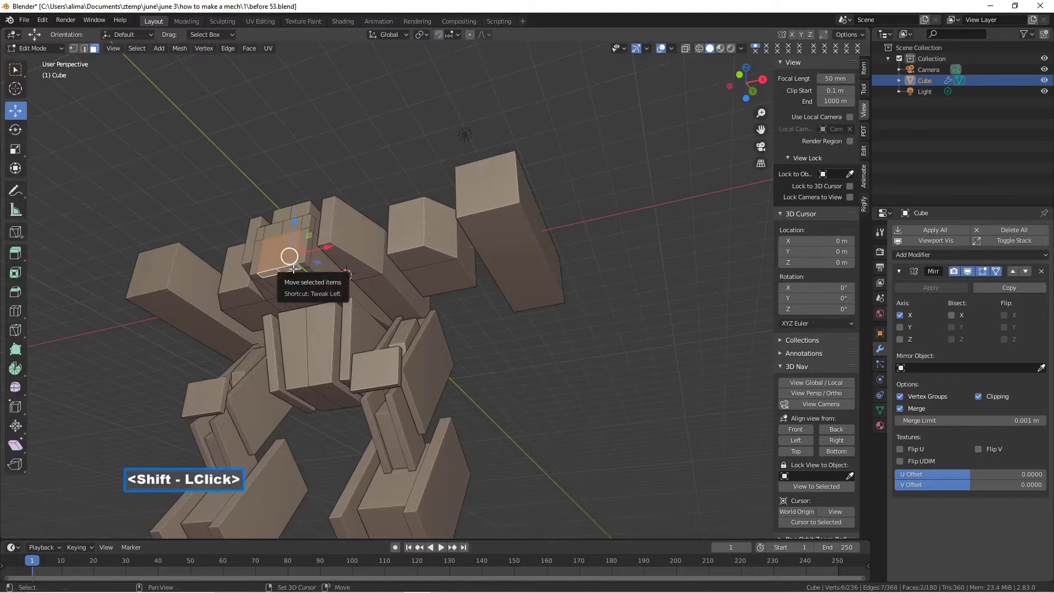
{"action": "key", "text": "x"}
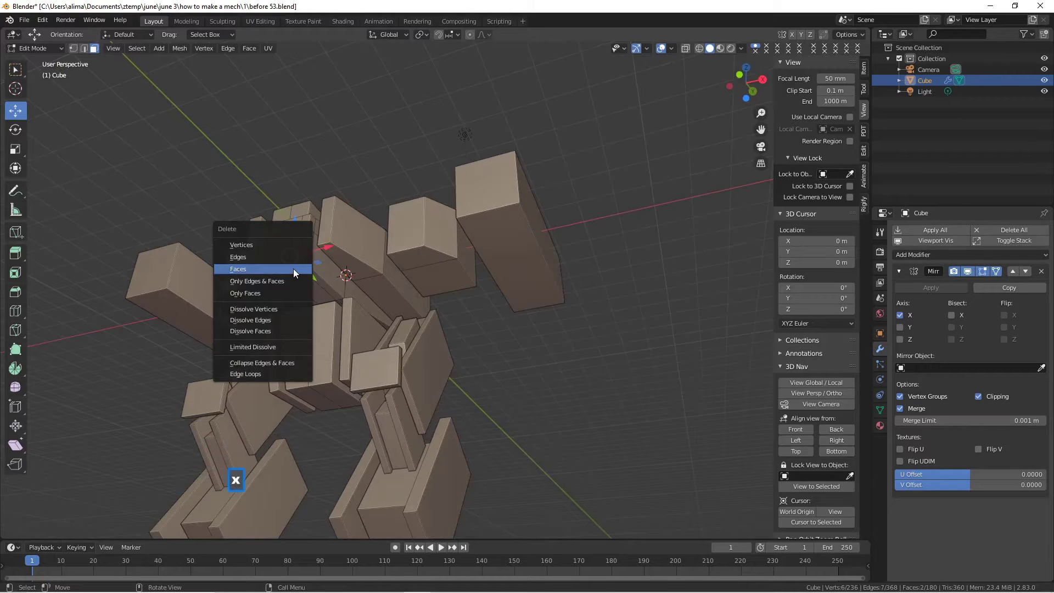
{"action": "left_click", "coordinate": [293, 268]}
{"action": "middle_click_drag", "start_coordinate": [293, 268], "coordinate": [312, 315]}
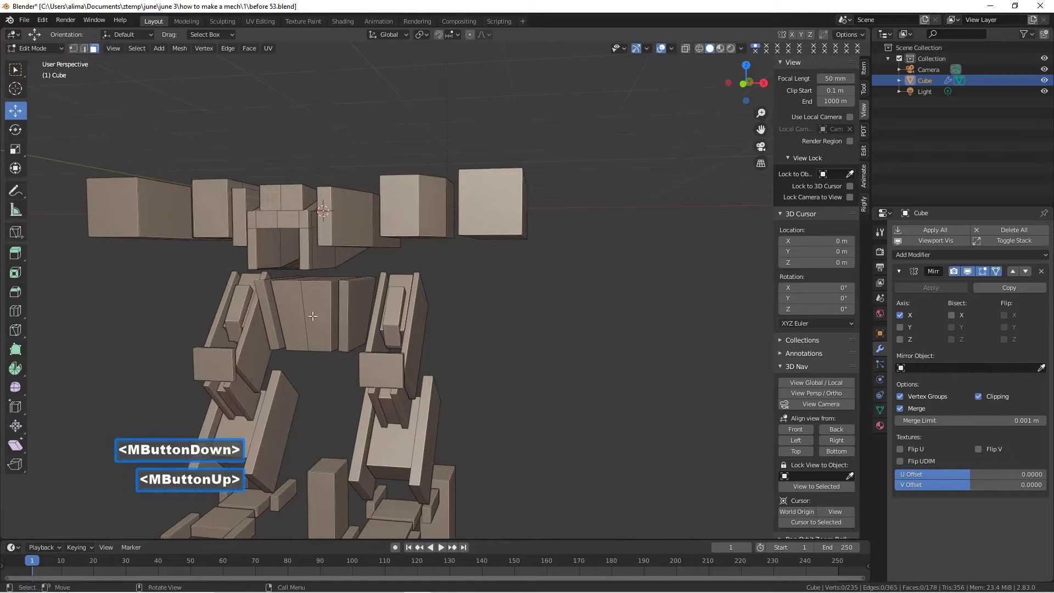
{"action": "middle_click_drag", "start_coordinate": [452, 314], "coordinate": [475, 317]}
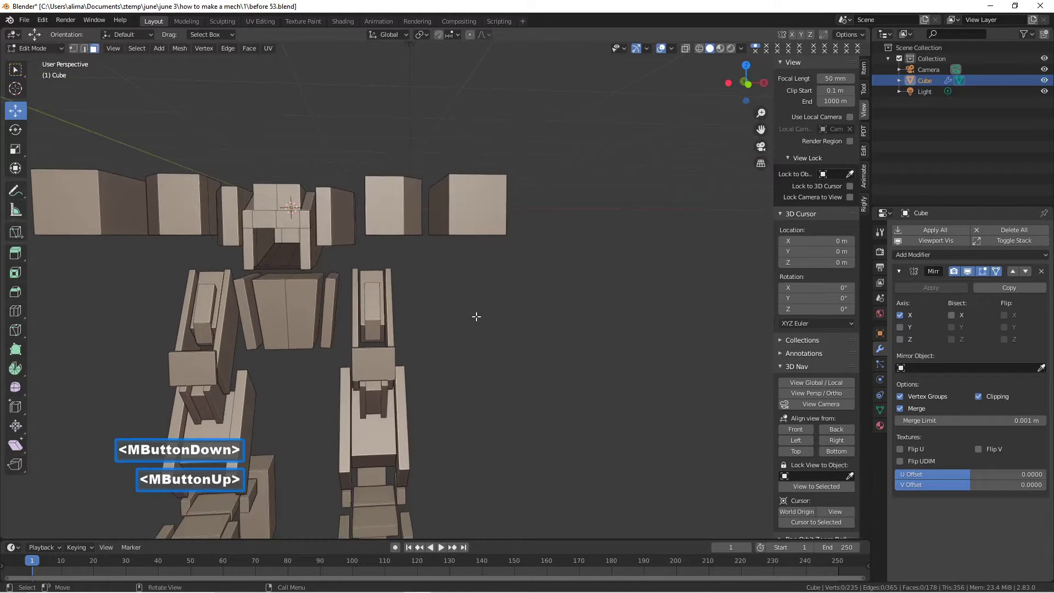
{"action": "scroll", "coordinate": [414, 274], "scroll_direction": "down", "scroll_amount": 2}
{"action": "scroll", "coordinate": [388, 270], "scroll_direction": "up", "scroll_amount": 1}
{"action": "middle_click_drag", "start_coordinate": [398, 241], "coordinate": [362, 247]}
{"action": "scroll", "coordinate": [347, 312], "scroll_direction": "up", "scroll_amount": 1}
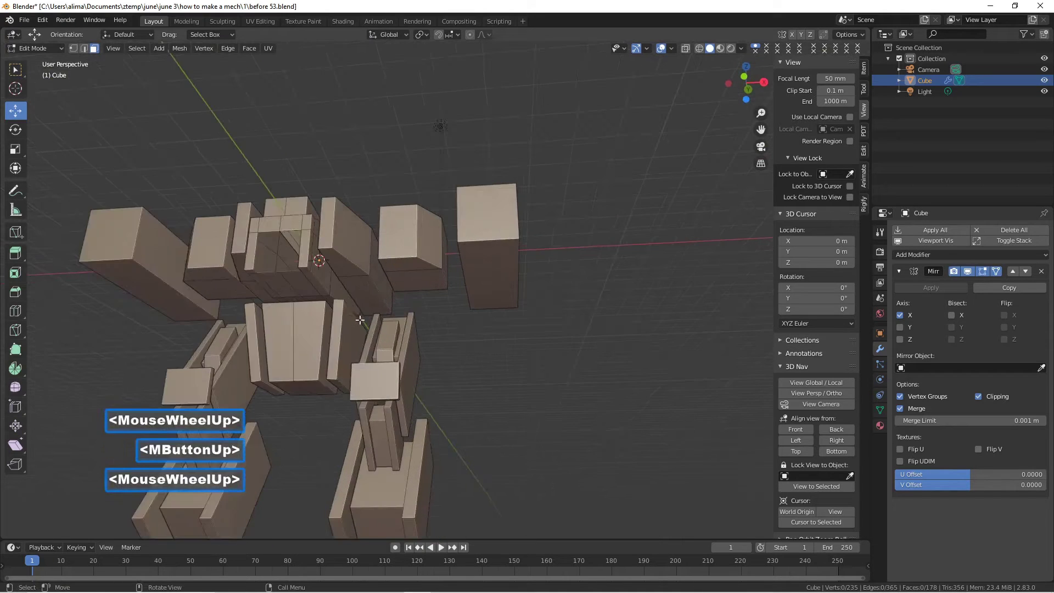
{"action": "scroll", "coordinate": [362, 319], "scroll_direction": "up", "scroll_amount": 2}
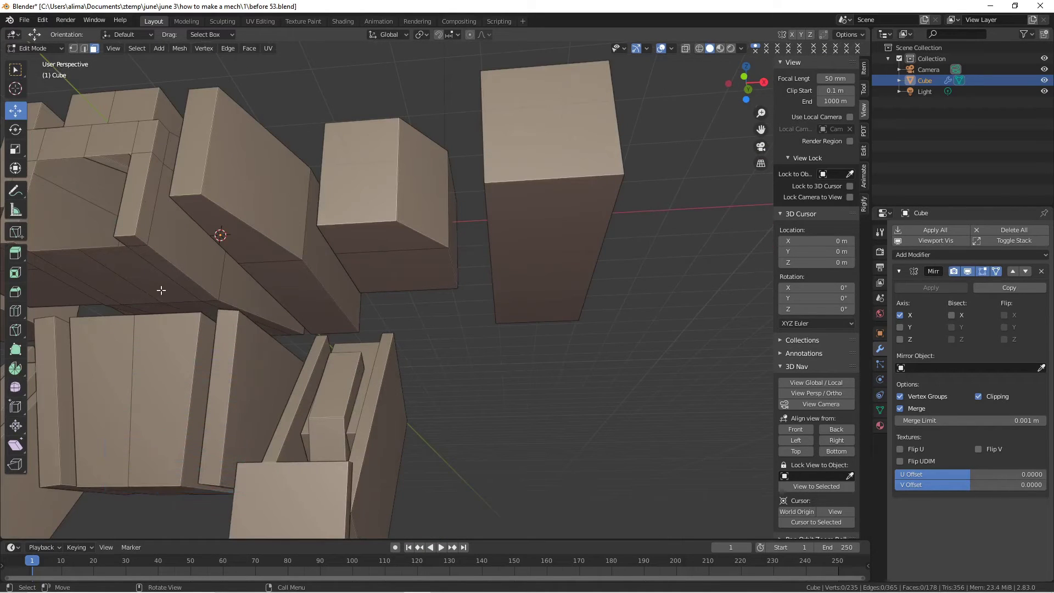
{"action": "left_click", "coordinate": [149, 256]}
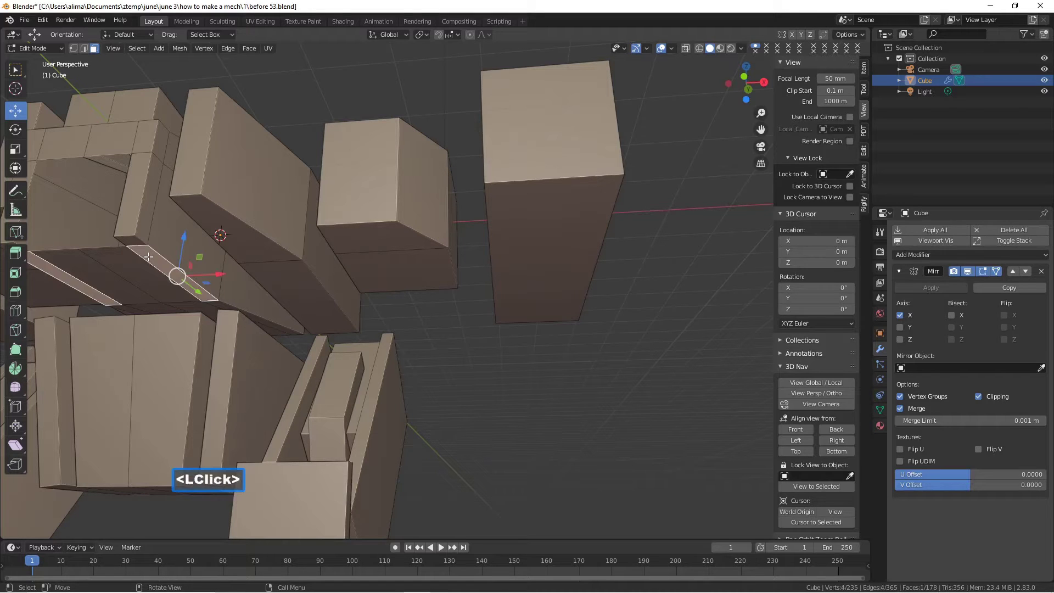
{"action": "key", "text": "Return"}
{"action": "key", "text": "Return"}
{"action": "key", "text": "Return"}
{"action": "key", "text": "Return"}
{"action": "key", "text": "Return"}
{"action": "key", "text": "Return"}
{"action": "key", "text": "Return"}
{"action": "key", "text": "Return"}
{"action": "key", "text": "Return"}
{"action": "key", "text": "Return"}
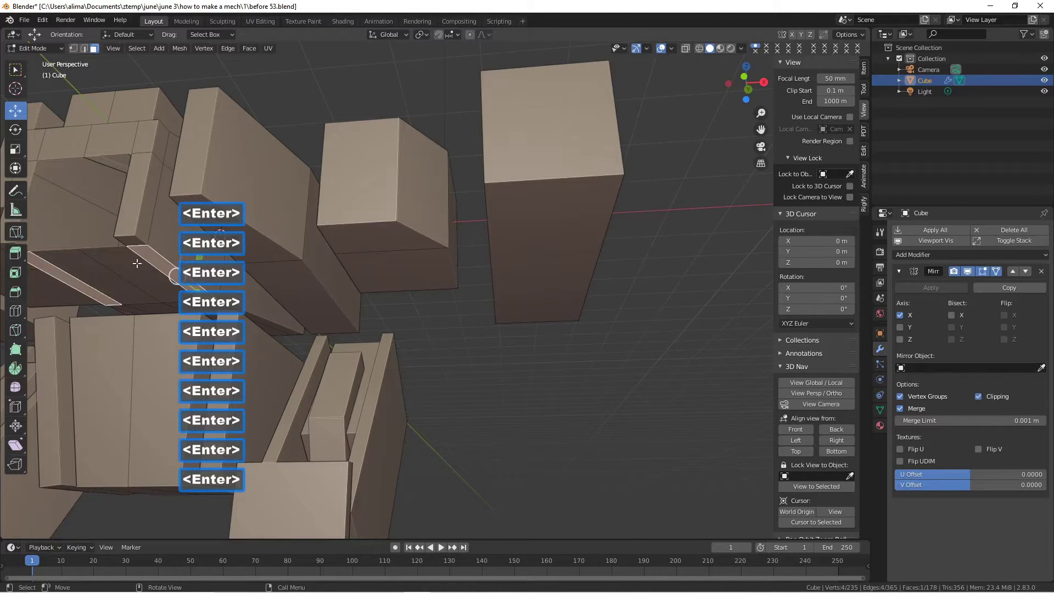
{"action": "left_click", "coordinate": [137, 273], "text": "shift"}
{"action": "middle_click_drag", "start_coordinate": [138, 274], "coordinate": [226, 286]}
{"action": "scroll", "coordinate": [226, 286], "scroll_direction": "down", "scroll_amount": 2}
{"action": "middle_click_drag", "start_coordinate": [72, 295], "coordinate": [950, 313]}
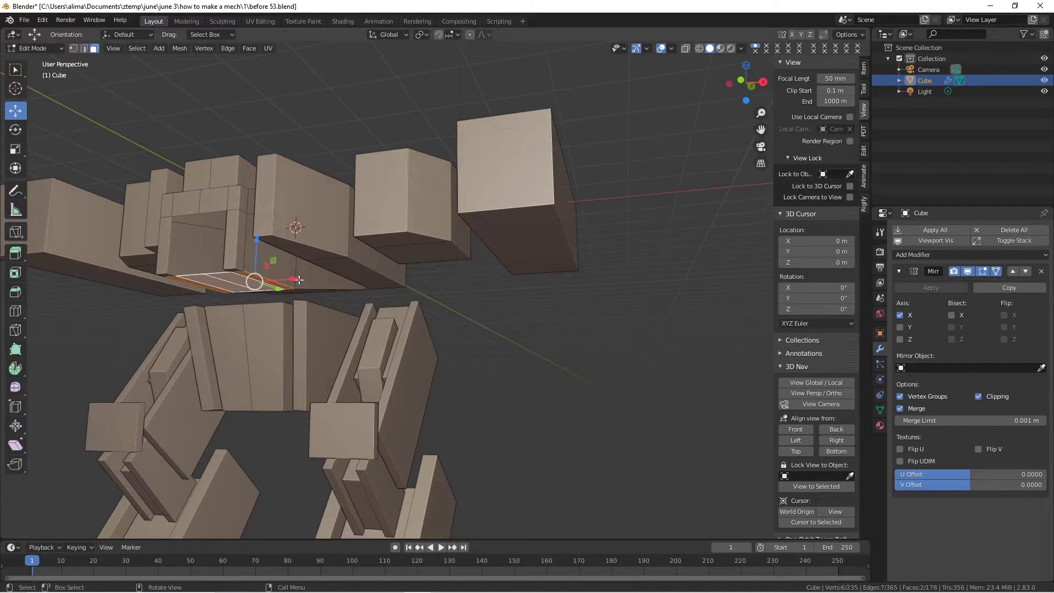
- Select all geometry linked to the central torso block and hide every unselected part
{"action": "key", "text": "l"}
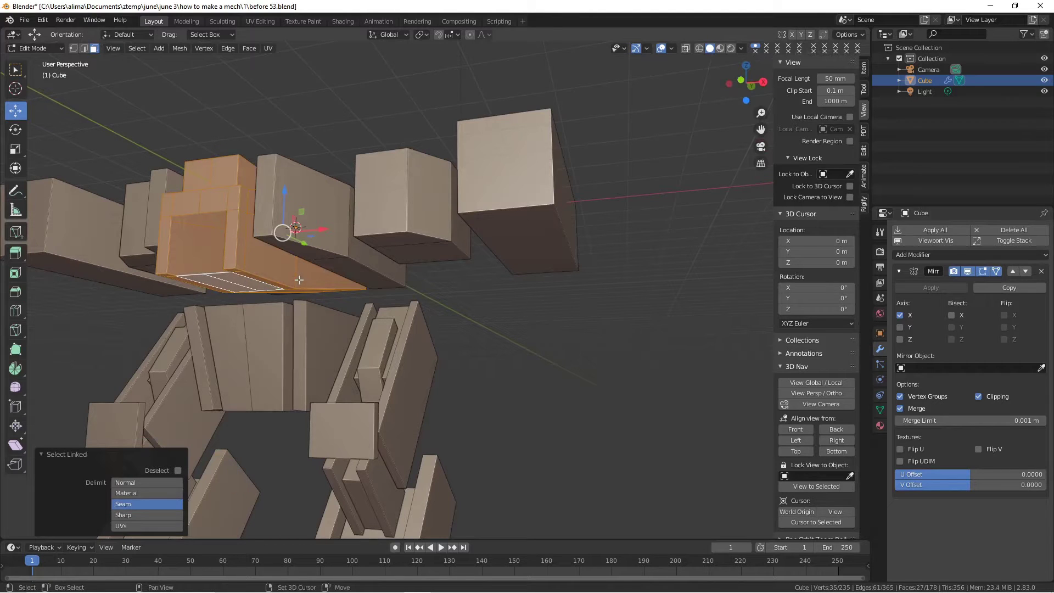
{"action": "key", "text": "shift+h"}
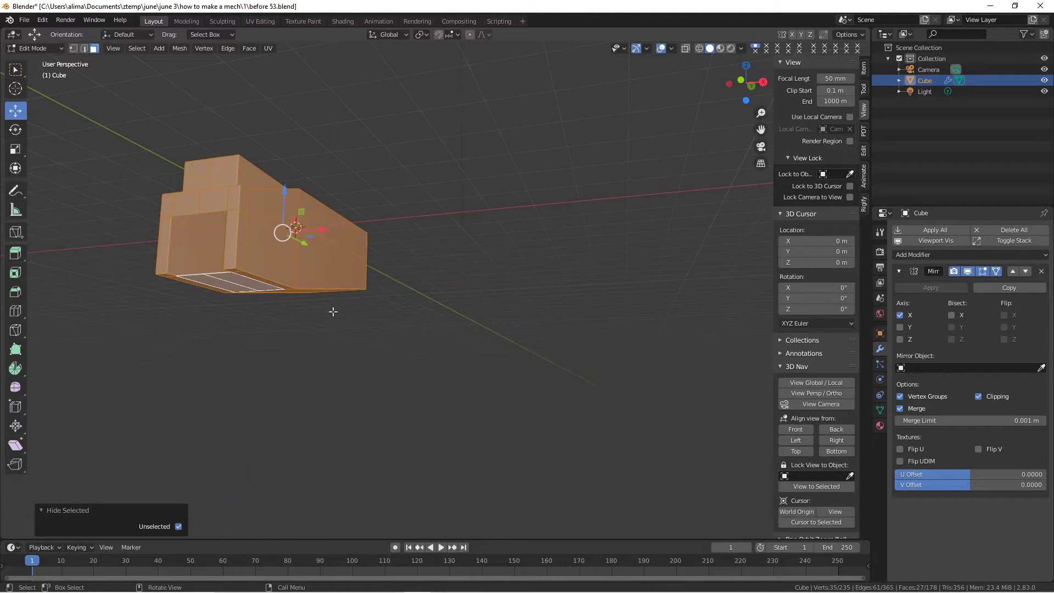
{"action": "middle_click_drag", "start_coordinate": [429, 371], "coordinate": [433, 325]}
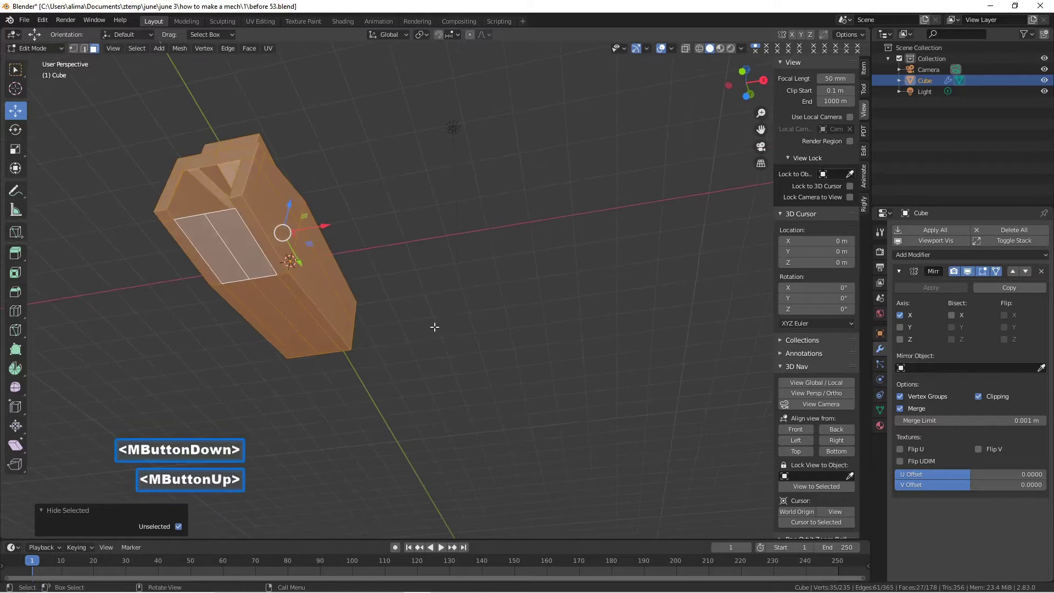
- Solidify the four faces along the underside of the isolated torso block with a thickness of -0.31 m
{"action": "left_click", "coordinate": [370, 332]}
{"action": "key", "text": "c"}
{"action": "left_click", "coordinate": [235, 253]}
{"action": "left_click_drag", "start_coordinate": [235, 252], "coordinate": [259, 283]}
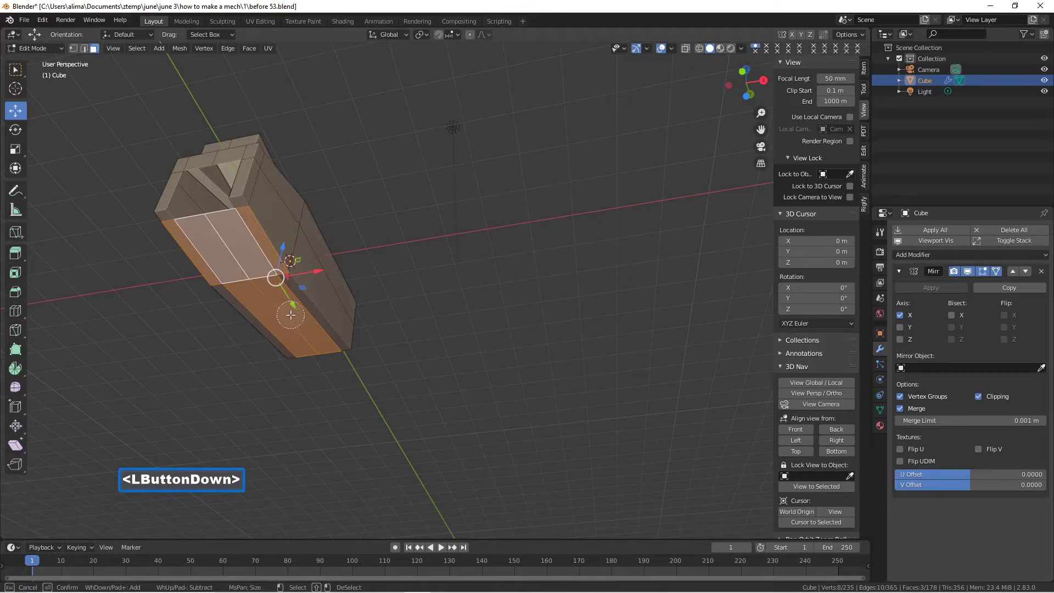
{"action": "left_click_drag", "start_coordinate": [293, 315], "coordinate": [294, 316]}
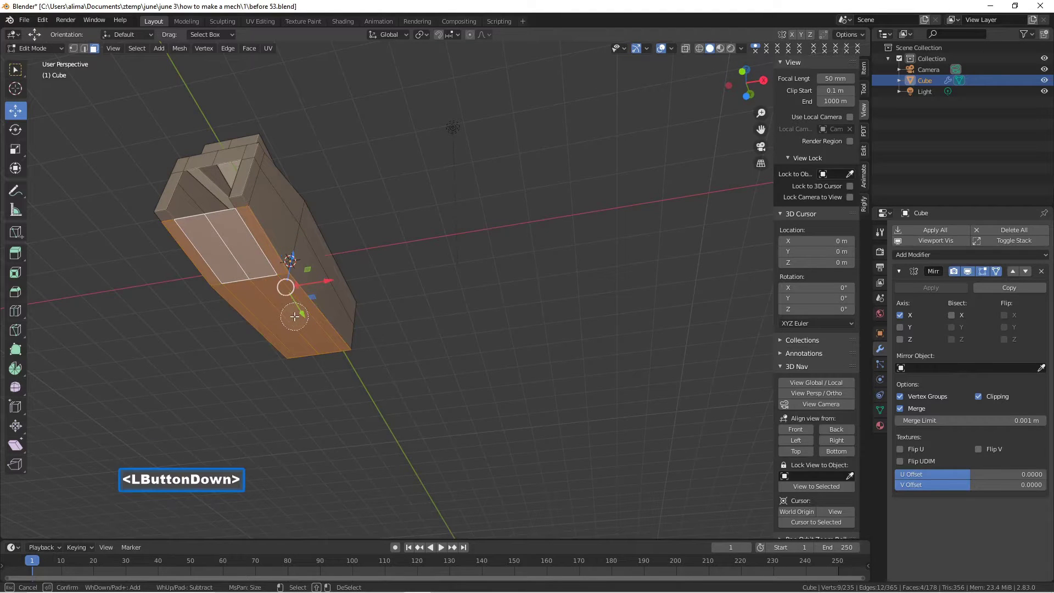
{"action": "right_click", "coordinate": [390, 384]}
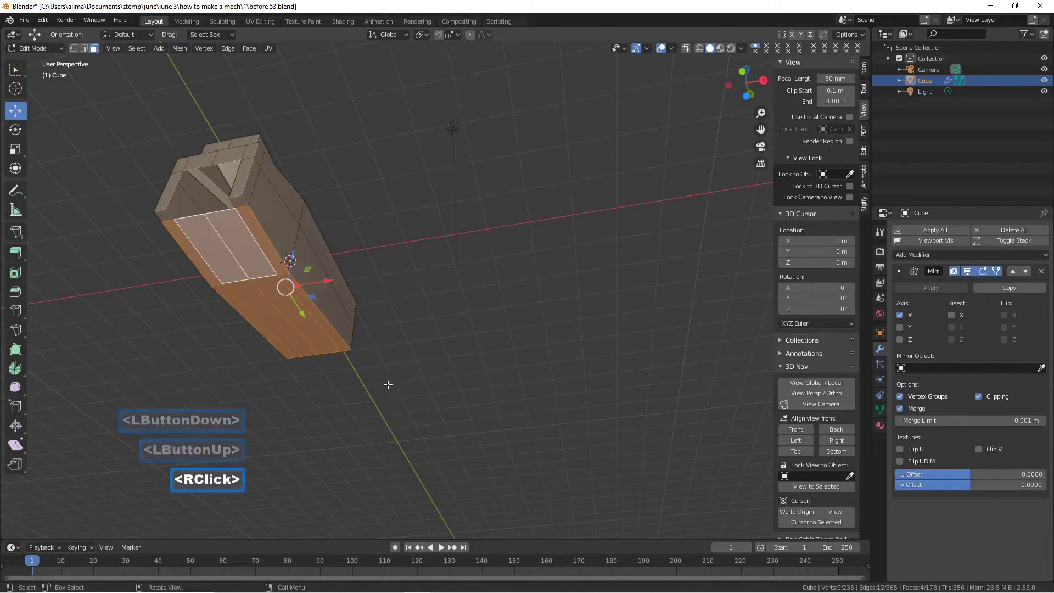
{"action": "left_click", "coordinate": [246, 47]}
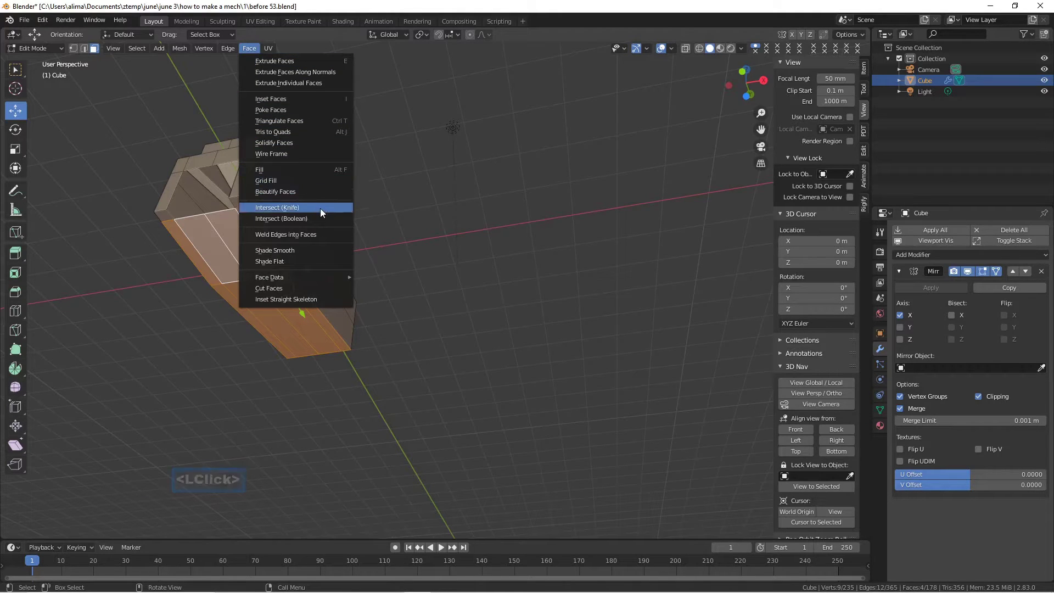
{"action": "left_click", "coordinate": [323, 144]}
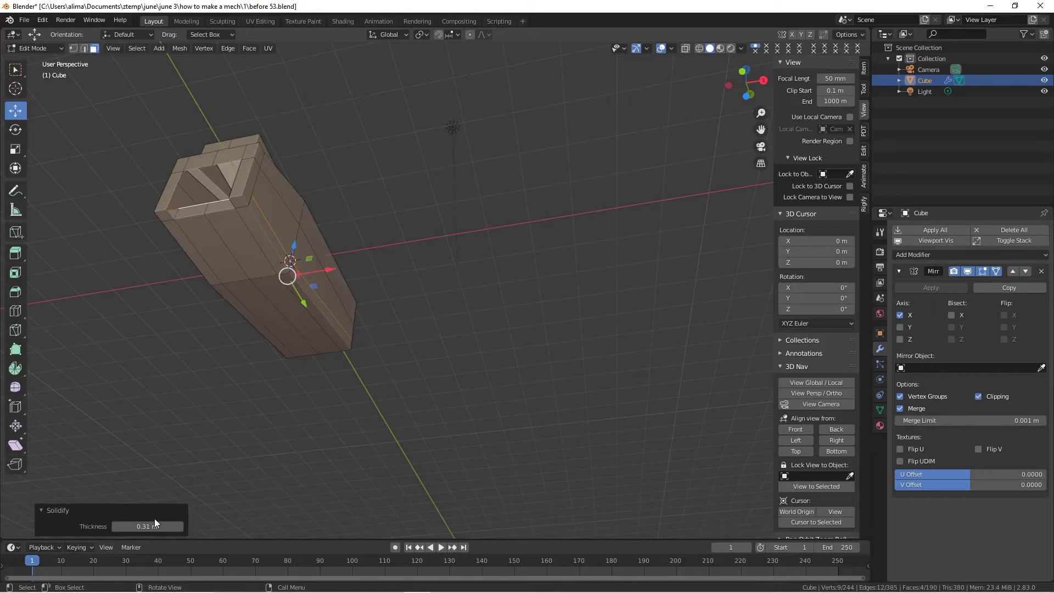
{"action": "left_click_drag", "start_coordinate": [144, 527], "coordinate": [106, 527]}
{"action": "middle_click_drag", "start_coordinate": [290, 331], "coordinate": [322, 409]}
{"action": "scroll", "coordinate": [322, 409], "scroll_direction": "up", "scroll_amount": 2}
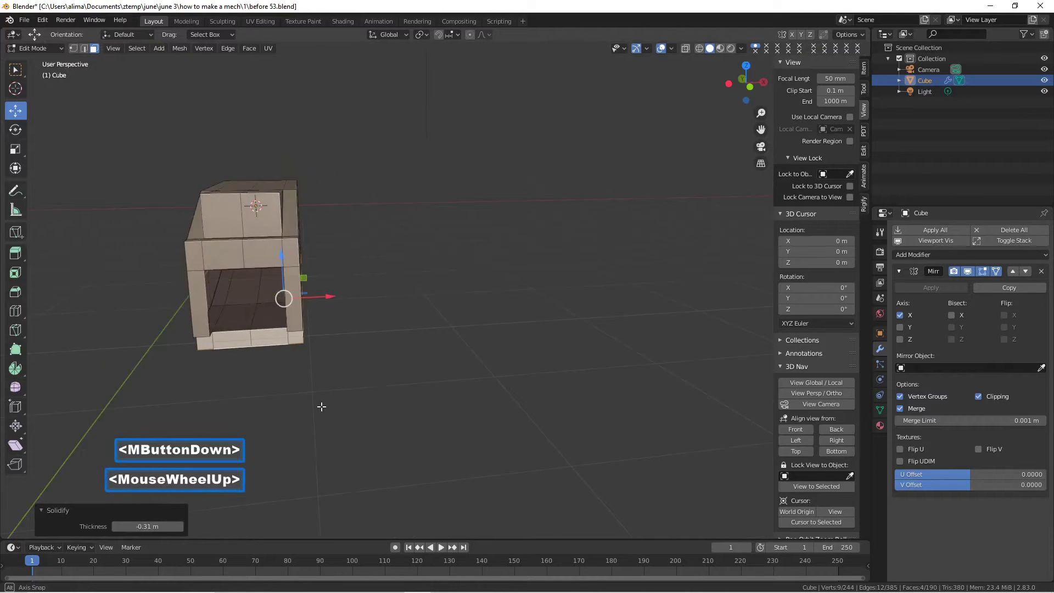
{"action": "left_click", "coordinate": [456, 319]}
{"action": "mouse_move", "coordinate": [395, 318]}
{"action": "middle_mouse_down"}
{"action": "mouse_move", "coordinate": [345, 291]}
{"action": "mouse_move", "coordinate": [395, 310]}
{"action": "mouse_move", "coordinate": [396, 327]}
{"action": "middle_mouse_up"}
{"action": "scroll", "coordinate": [396, 327], "scroll_direction": "up", "scroll_amount": 1}
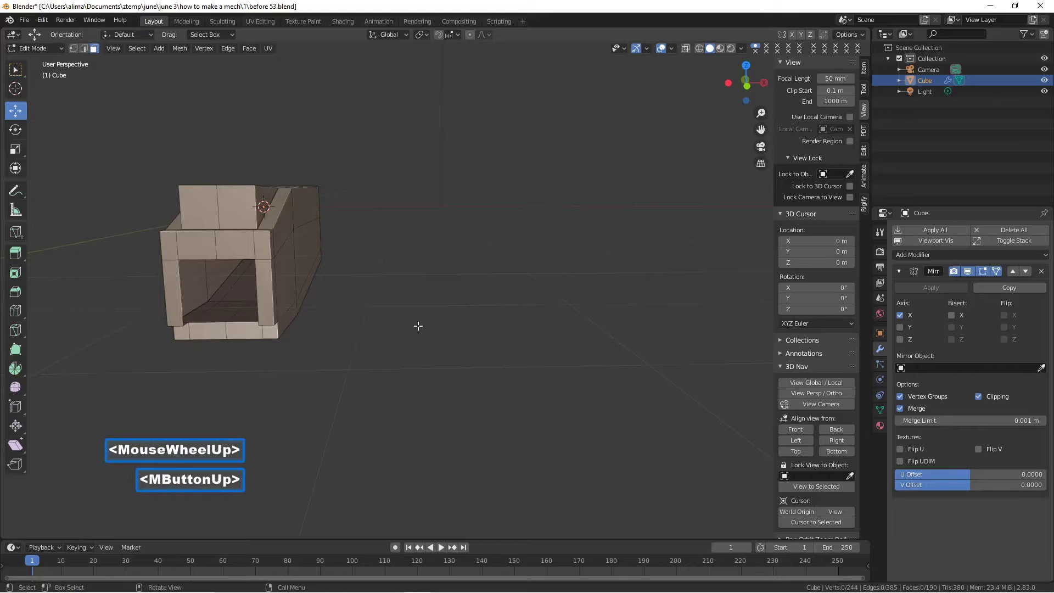
- Reveal all the hidden mech parts and clear the selection
{"action": "key", "text": "alt"}
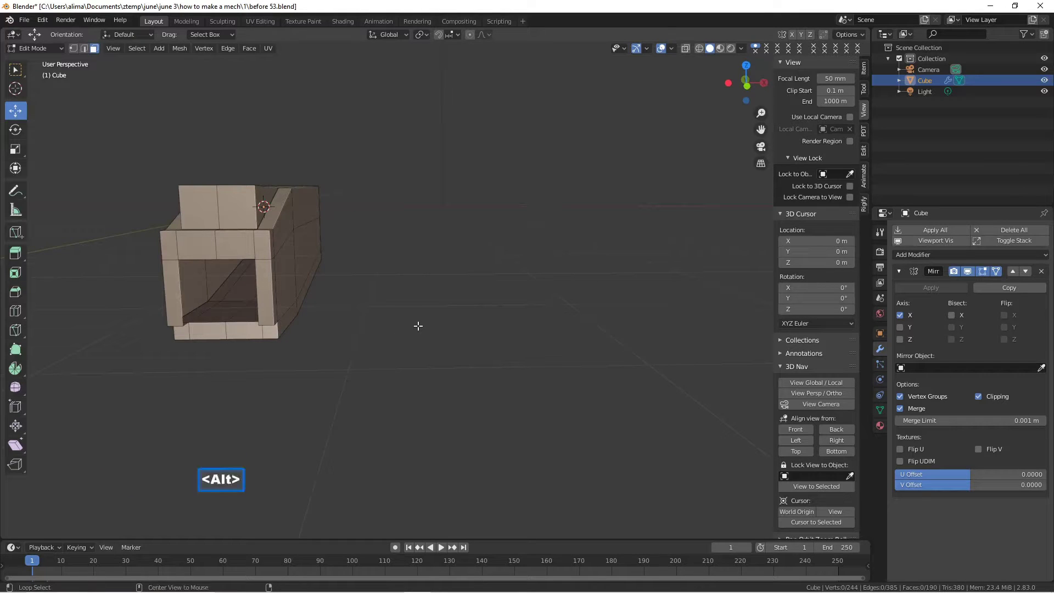
{"action": "key", "text": "alt+h"}
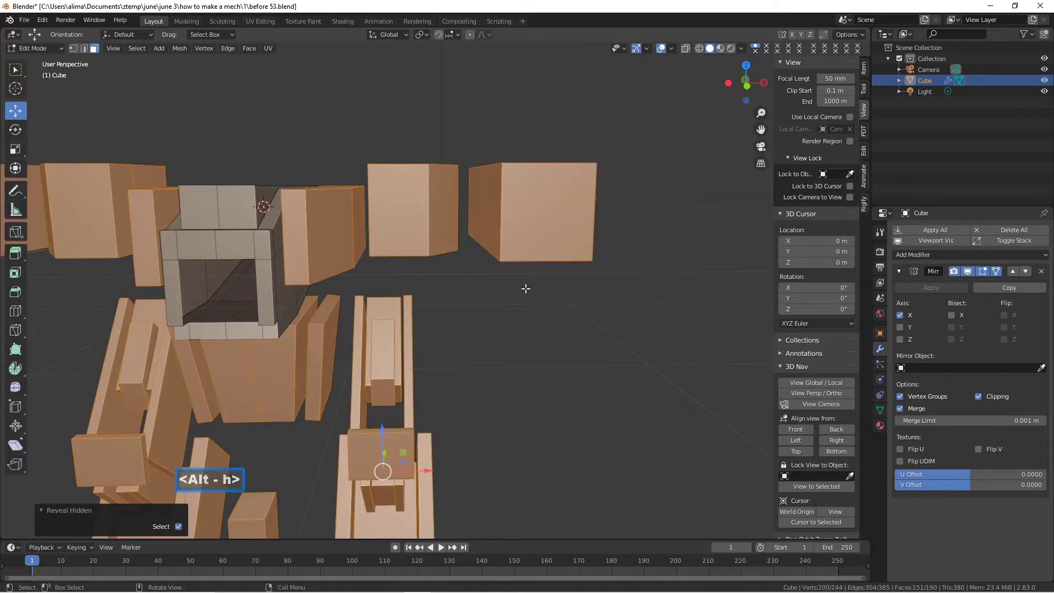
{"action": "left_click", "coordinate": [492, 319]}
{"action": "mouse_move", "coordinate": [491, 319]}
{"action": "middle_mouse_down"}
{"action": "mouse_move", "coordinate": [431, 282]}
{"action": "mouse_move", "coordinate": [545, 329]}
{"action": "mouse_move", "coordinate": [477, 336]}
{"action": "mouse_move", "coordinate": [492, 335]}
{"action": "middle_mouse_up"}
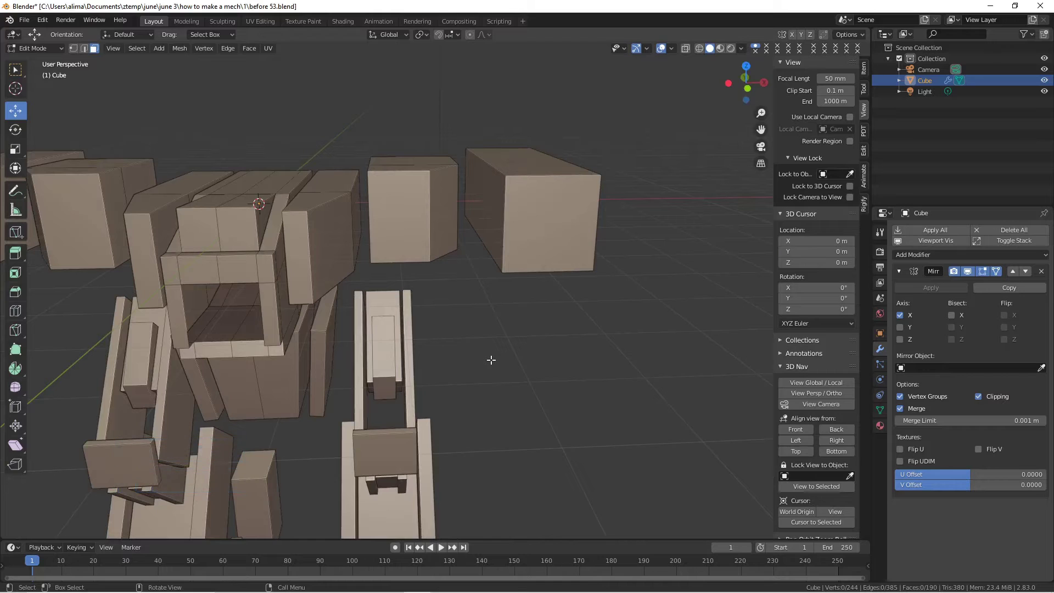
{"action": "key", "text": "Pause"}
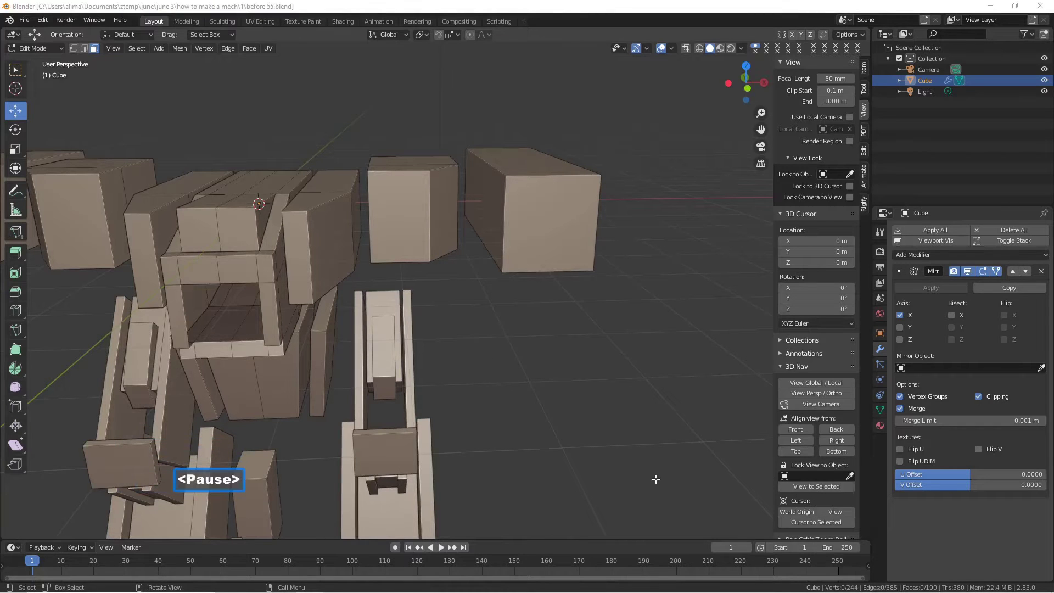
- Extrude the head block's front face in place, scale it to 0.390, and raise it about 0.085 m along Z
{"action": "left_click", "coordinate": [238, 231]}
{"action": "key", "text": "e"}
{"action": "right_click", "coordinate": [238, 235]}
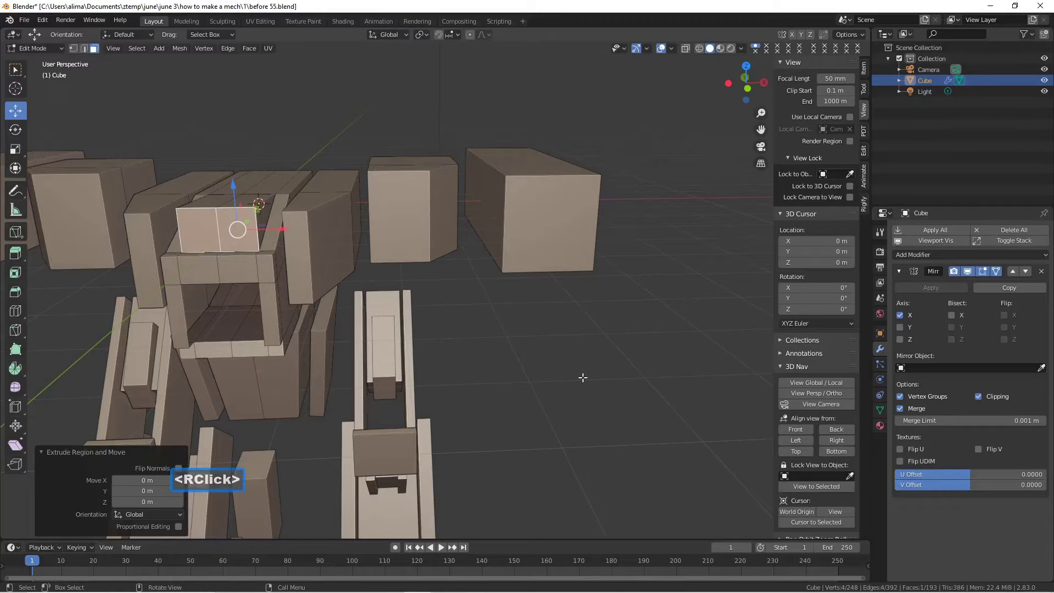
{"action": "key", "text": "s"}
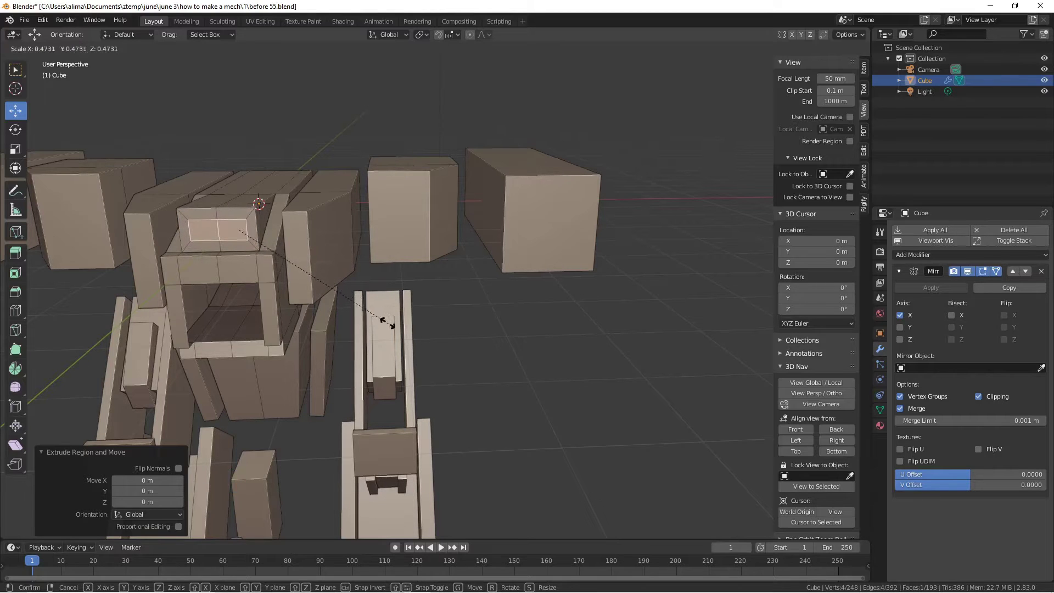
{"action": "left_click", "coordinate": [360, 312]}
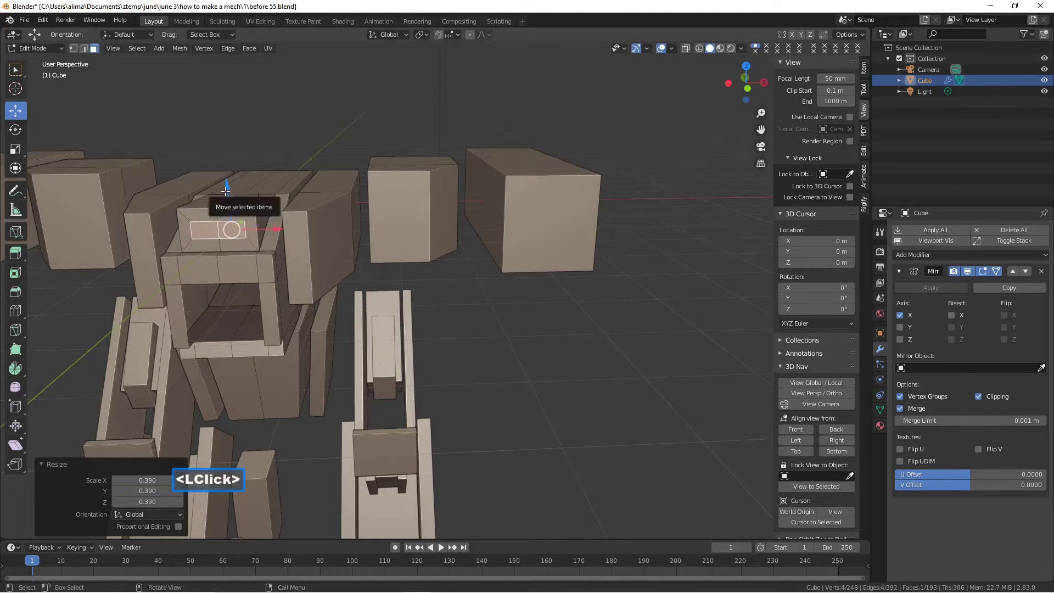
{"action": "left_click_drag", "start_coordinate": [225, 189], "coordinate": [225, 182]}
- Flatten the small inset face on the head's front by scaling it to 0.793 along Z
{"action": "scroll", "coordinate": [256, 237], "scroll_direction": "up", "scroll_amount": 3}
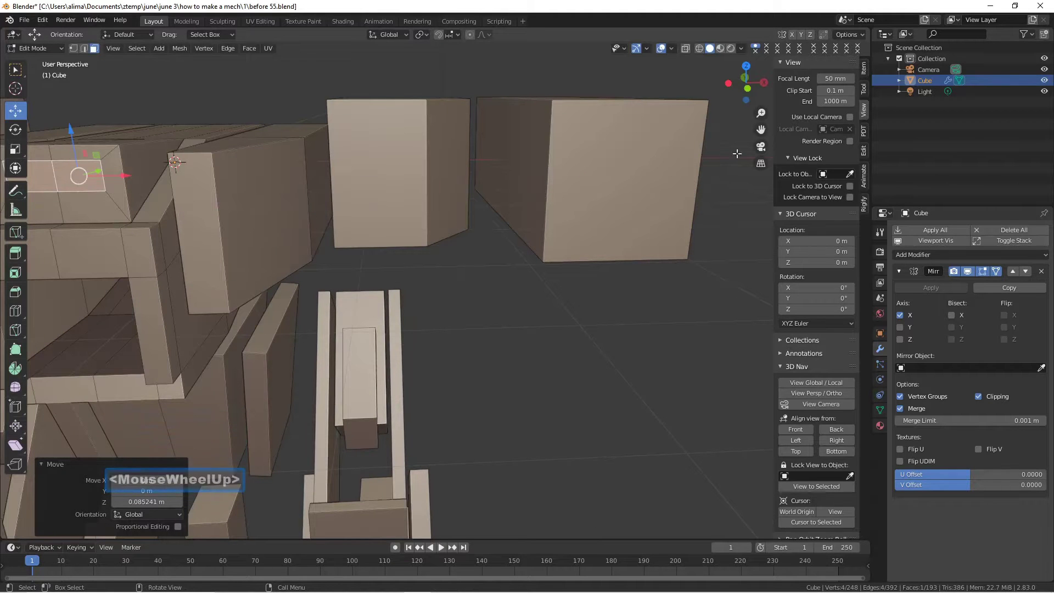
{"action": "left_click_drag", "start_coordinate": [761, 130], "coordinate": [658, 200]}
{"action": "middle_click_drag", "start_coordinate": [658, 199], "coordinate": [631, 207]}
{"action": "scroll", "coordinate": [625, 207], "scroll_direction": "up", "scroll_amount": 3}
{"action": "scroll", "coordinate": [629, 216], "scroll_direction": "down", "scroll_amount": 3}
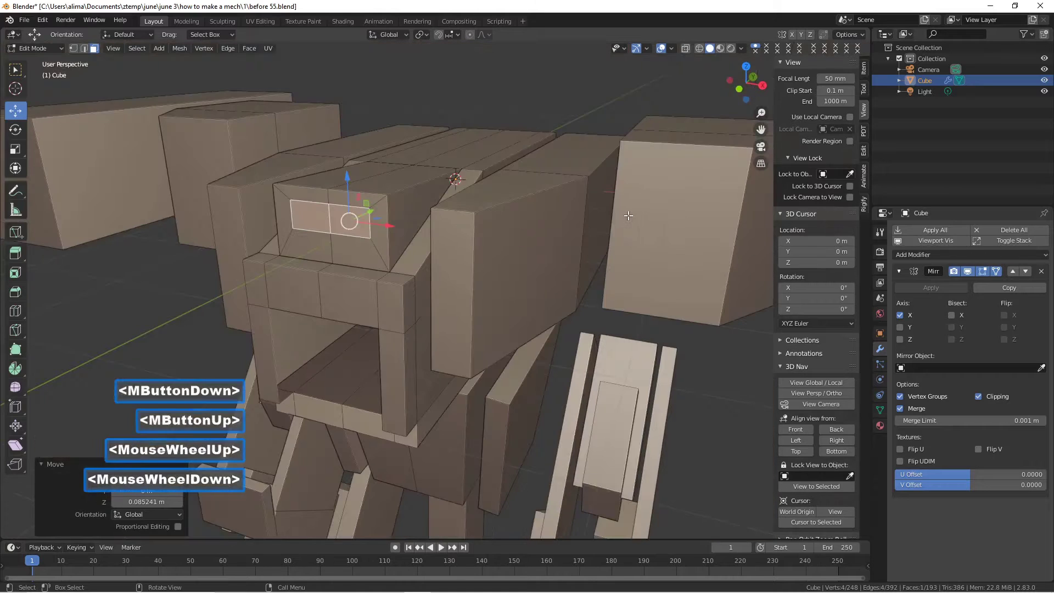
{"action": "key", "text": "s"}
{"action": "key", "text": "z"}
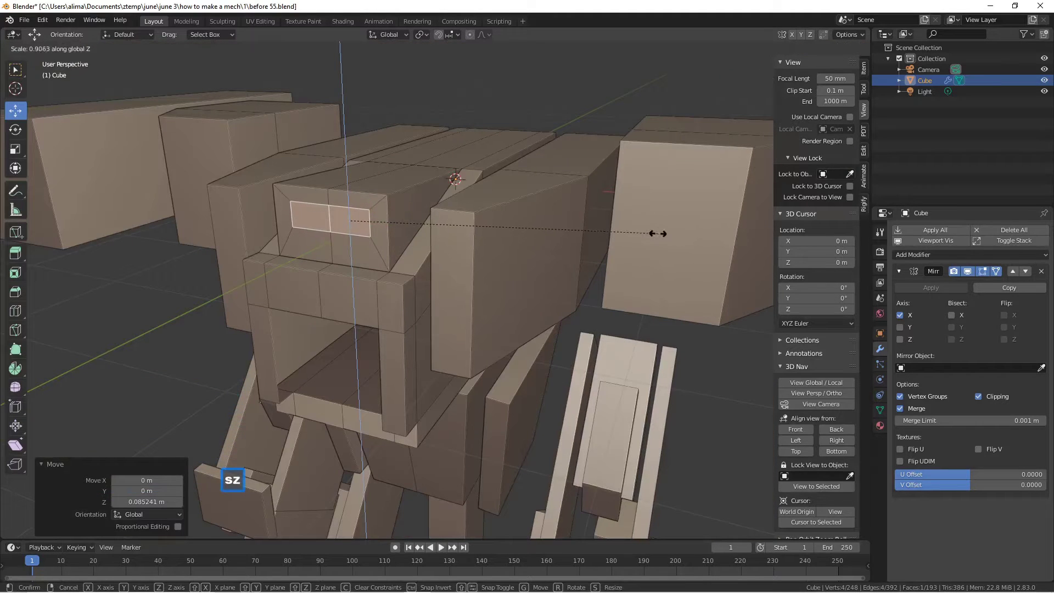
{"action": "left_click", "coordinate": [620, 231]}
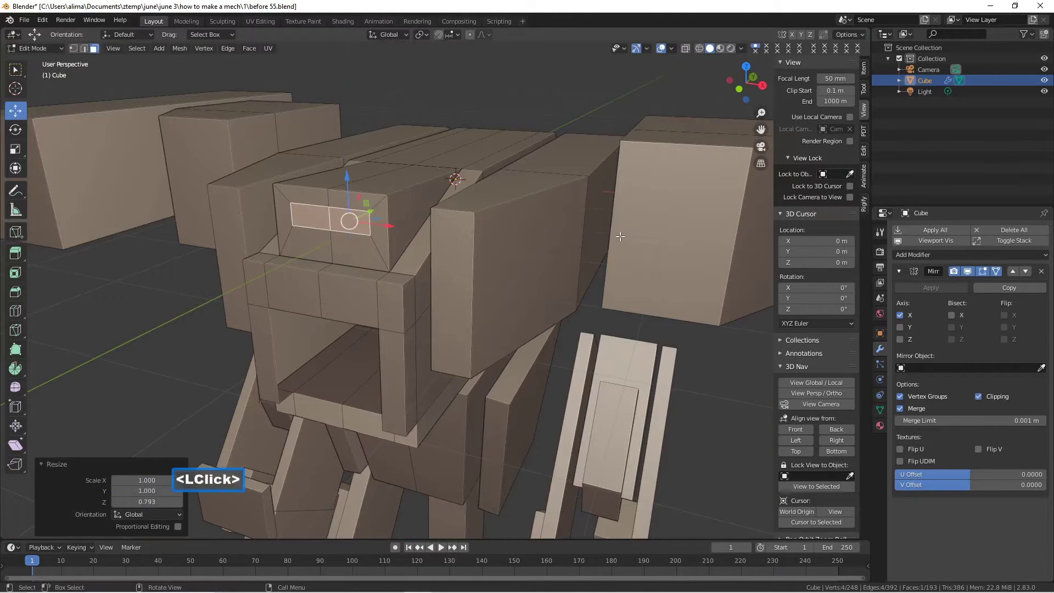
- Extrude the inset face back into the head to form a recessed slot, and save an incremental copy as before 57
{"action": "key", "text": "e"}
{"action": "right_click", "coordinate": [554, 240]}
{"action": "mouse_move", "coordinate": [439, 226]}
{"action": "middle_mouse_down"}
{"action": "mouse_move", "coordinate": [455, 231]}
{"action": "mouse_move", "coordinate": [438, 236]}
{"action": "middle_mouse_up"}
{"action": "left_click_drag", "start_coordinate": [383, 209], "coordinate": [401, 208]}
{"action": "middle_click_drag", "start_coordinate": [402, 209], "coordinate": [420, 206]}
{"action": "left_click", "coordinate": [691, 373]}
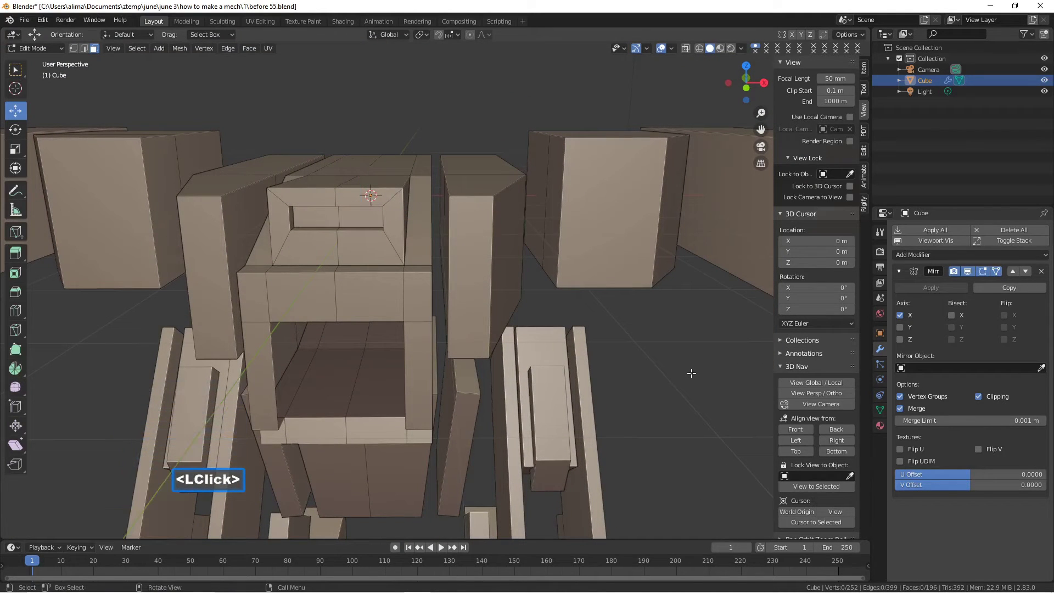
{"action": "key", "text": "Pause"}
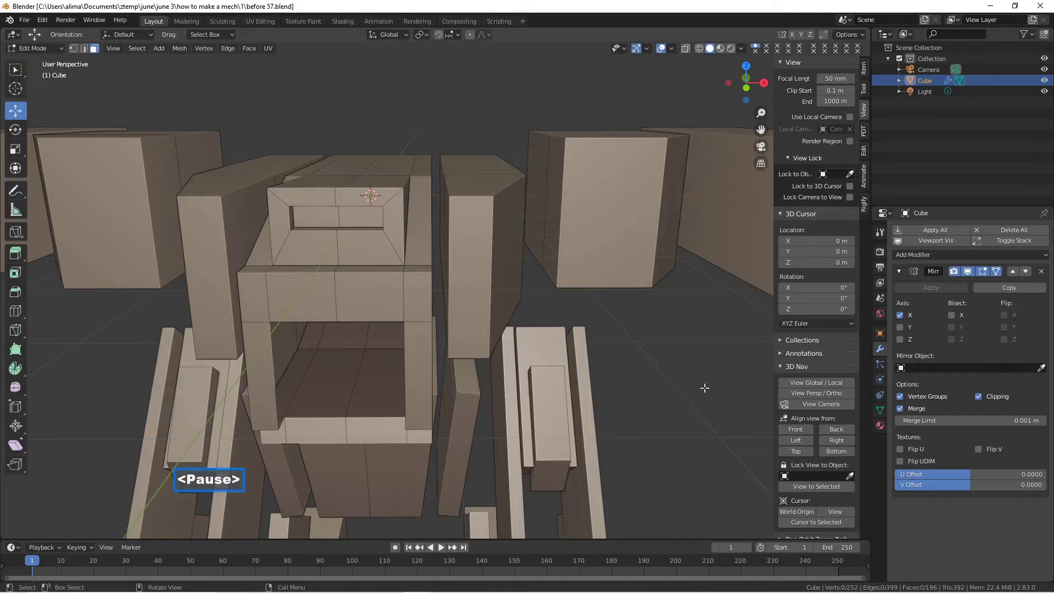
- Add a single loop cut across the outer thigh plate and slide it to a factor of -0.322
{"action": "scroll", "coordinate": [704, 388], "scroll_direction": "down", "scroll_amount": 2}
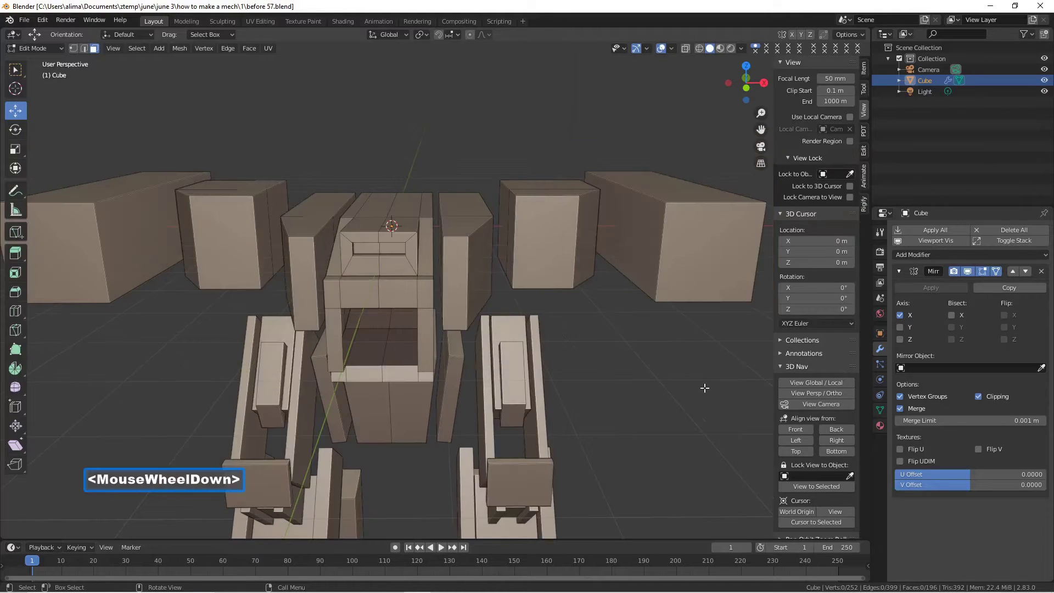
{"action": "middle_click_drag", "start_coordinate": [702, 388], "coordinate": [647, 392]}
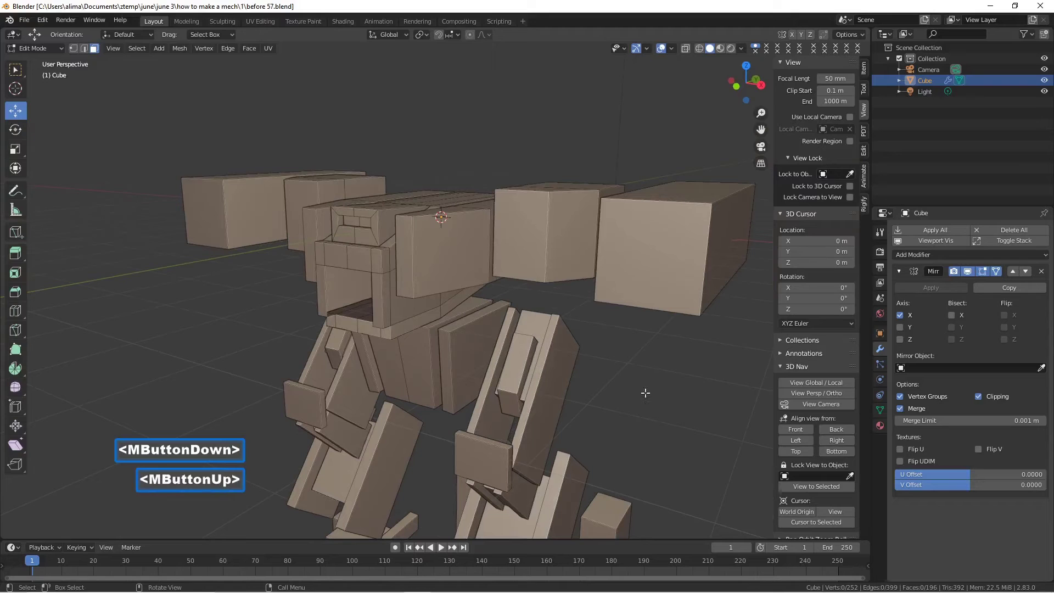
{"action": "key", "text": "ctrl+r"}
{"action": "left_click", "coordinate": [546, 422]}
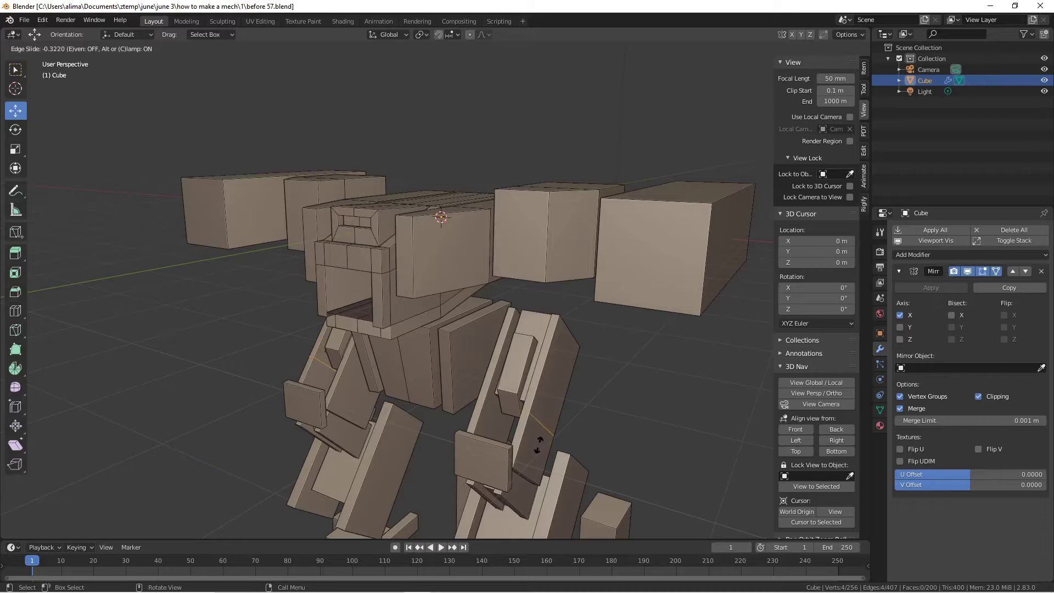
{"action": "left_click", "coordinate": [538, 444]}
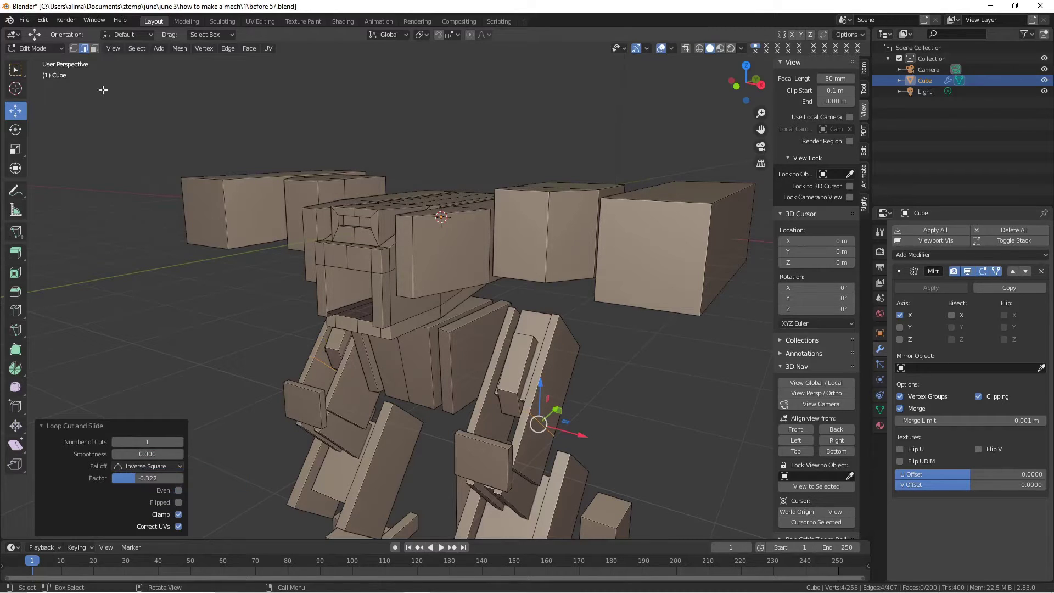
- Pull the outer thigh plate's upper side face outward along X, and save an incremental copy as before 58
{"action": "left_click", "coordinate": [94, 49]}
{"action": "left_click", "coordinate": [564, 375]}
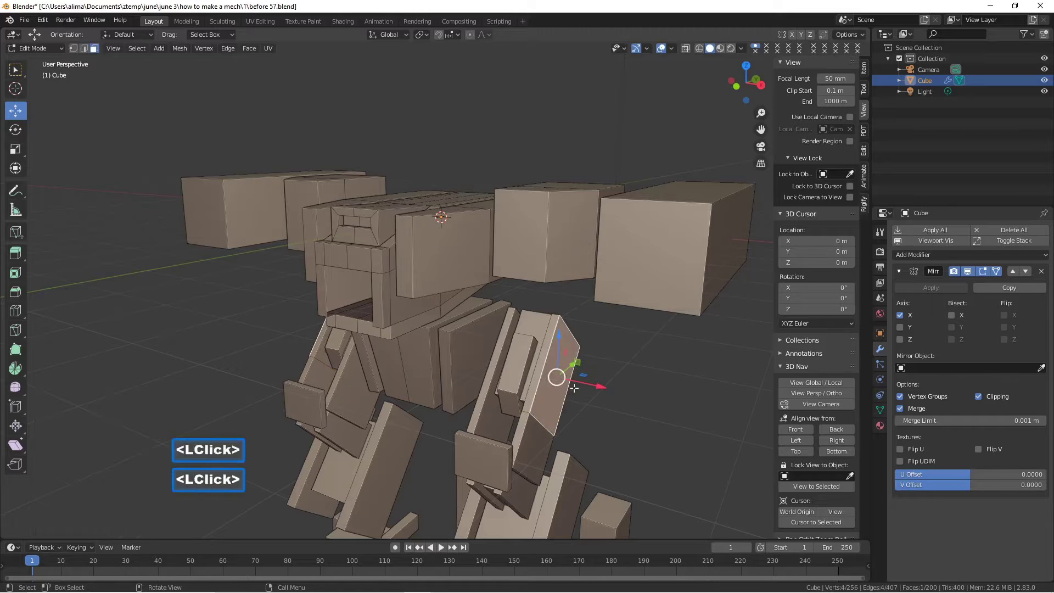
{"action": "left_click_drag", "start_coordinate": [558, 372], "coordinate": [609, 391]}
{"action": "middle_click_drag", "start_coordinate": [609, 391], "coordinate": [643, 395]}
{"action": "left_click", "coordinate": [610, 387]}
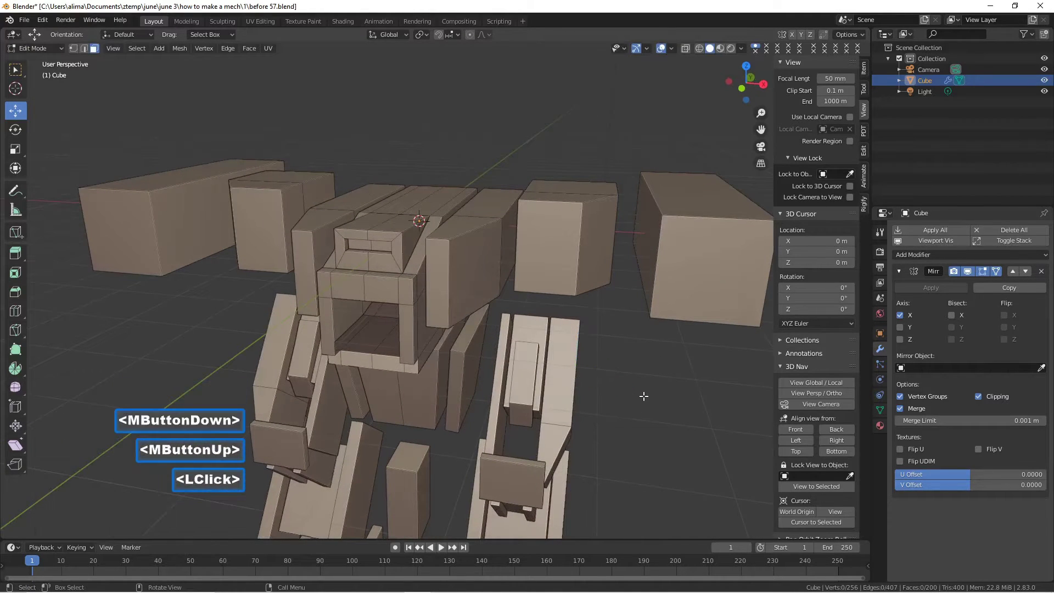
{"action": "key", "text": "Pause"}
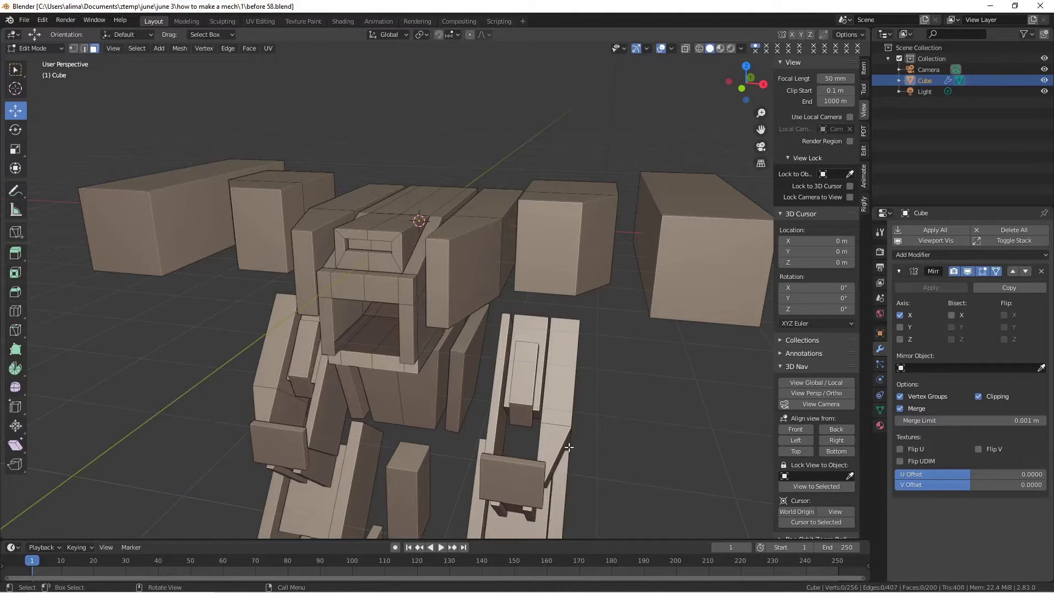
- Move the lower edge of the outer thigh plate slightly outward along X and clear the selection
{"action": "middle_click_drag", "start_coordinate": [598, 424], "coordinate": [532, 448]}
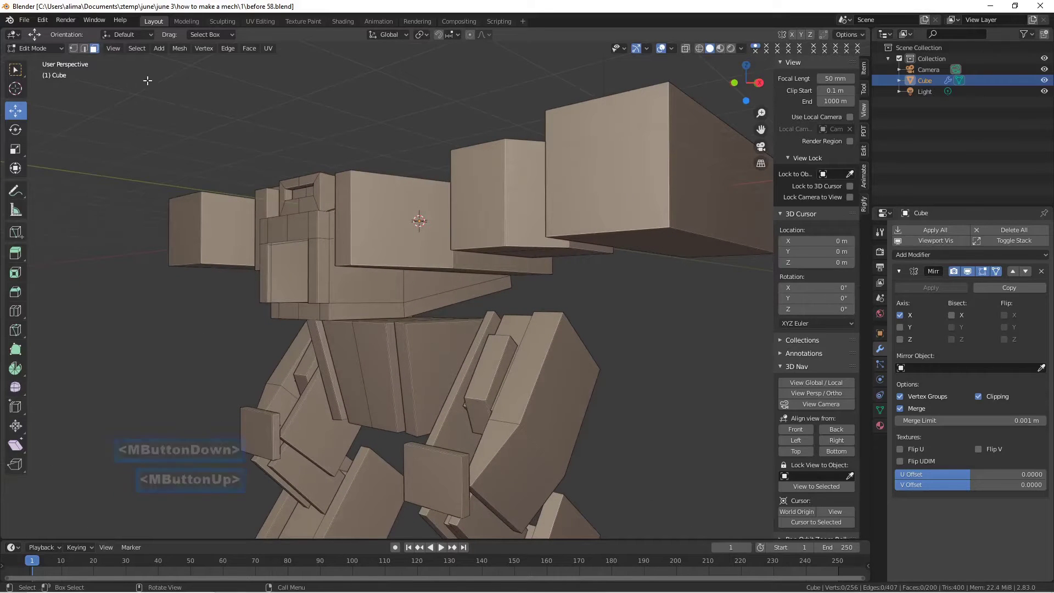
{"action": "left_click", "coordinate": [87, 51]}
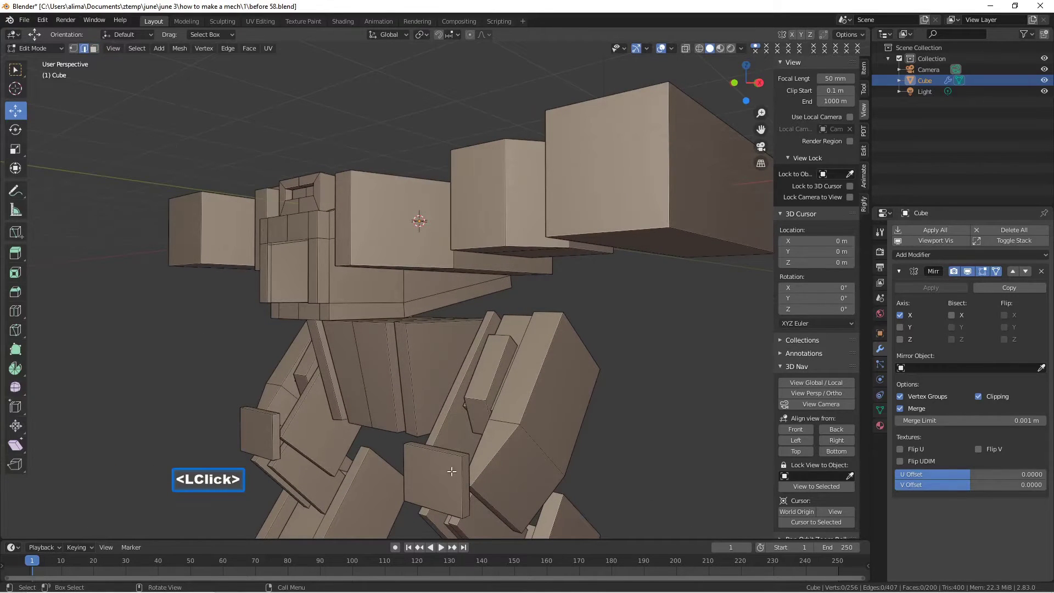
{"action": "left_click", "coordinate": [496, 504]}
{"action": "scroll", "coordinate": [511, 422], "scroll_direction": "down", "scroll_amount": 2}
{"action": "middle_click_drag", "start_coordinate": [512, 422], "coordinate": [535, 442]}
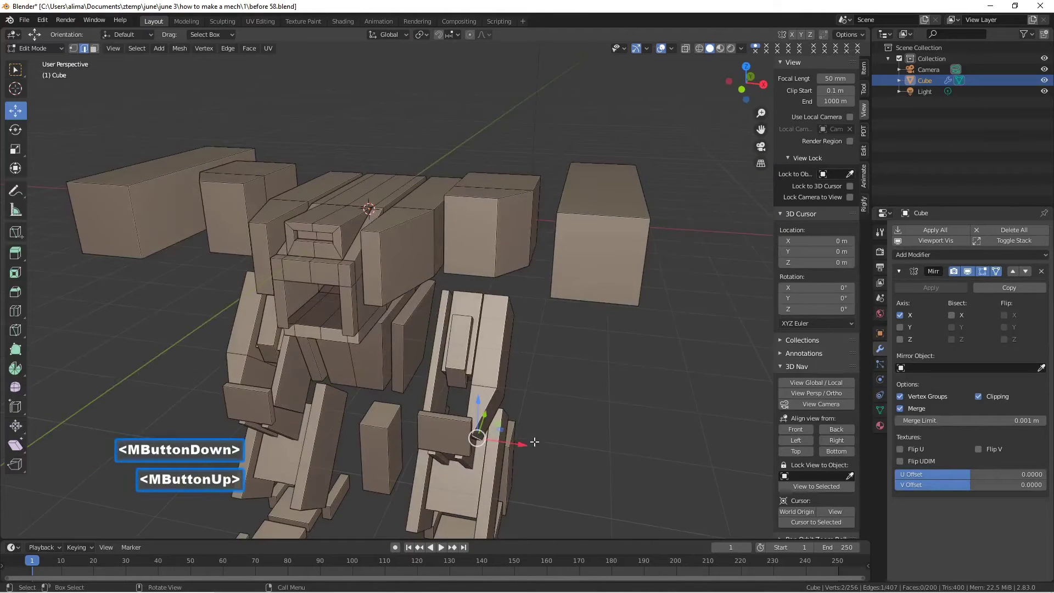
{"action": "left_click_drag", "start_coordinate": [524, 444], "coordinate": [530, 443]}
{"action": "middle_click_drag", "start_coordinate": [502, 407], "coordinate": [521, 409]}
{"action": "left_click", "coordinate": [566, 395]}
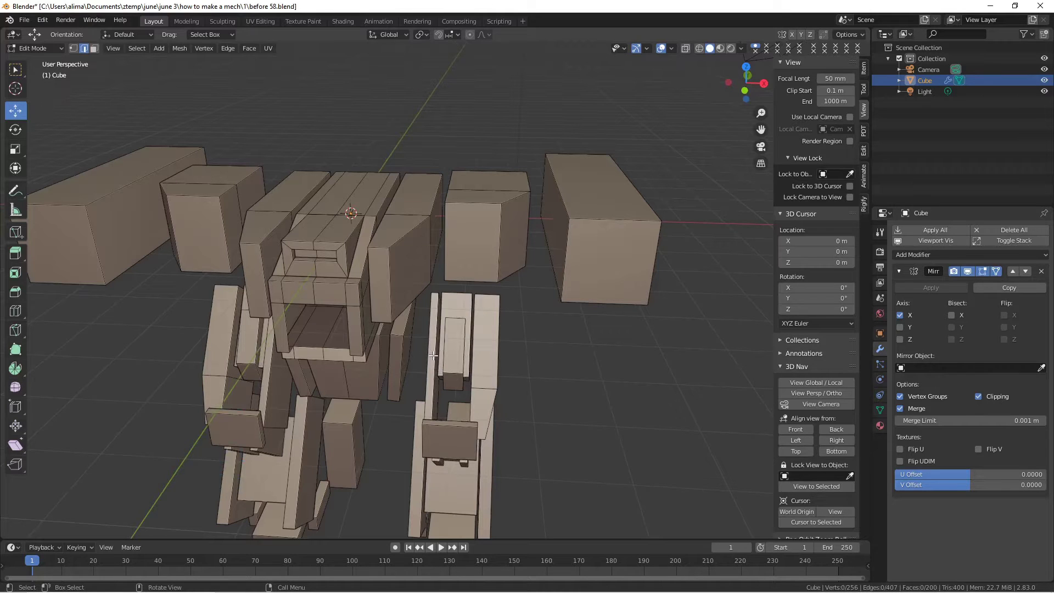
- Select all linked faces of the inner thigh plate, delete them, and save an incremental copy as before 59
{"action": "left_click", "coordinate": [94, 49]}
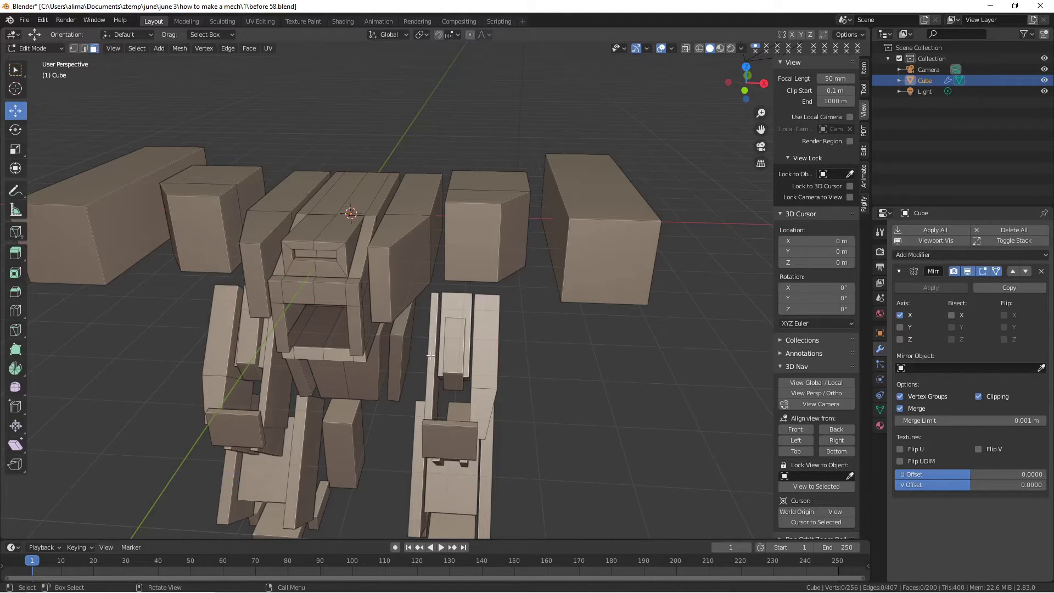
{"action": "key", "text": "l"}
{"action": "key", "text": "x"}
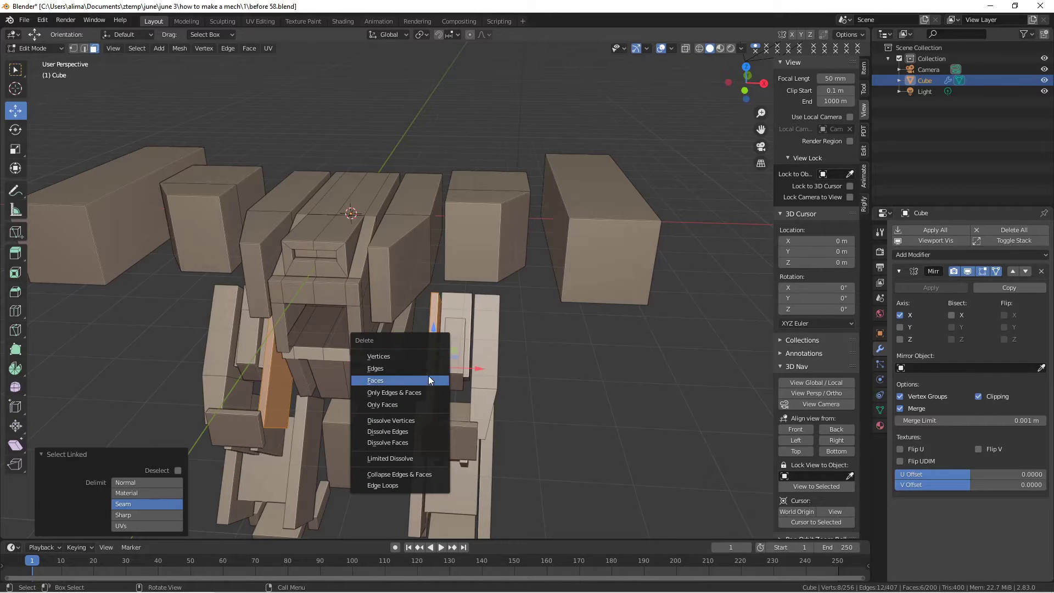
{"action": "left_click", "coordinate": [428, 379]}
{"action": "key", "text": "ctrl+alt+s"}
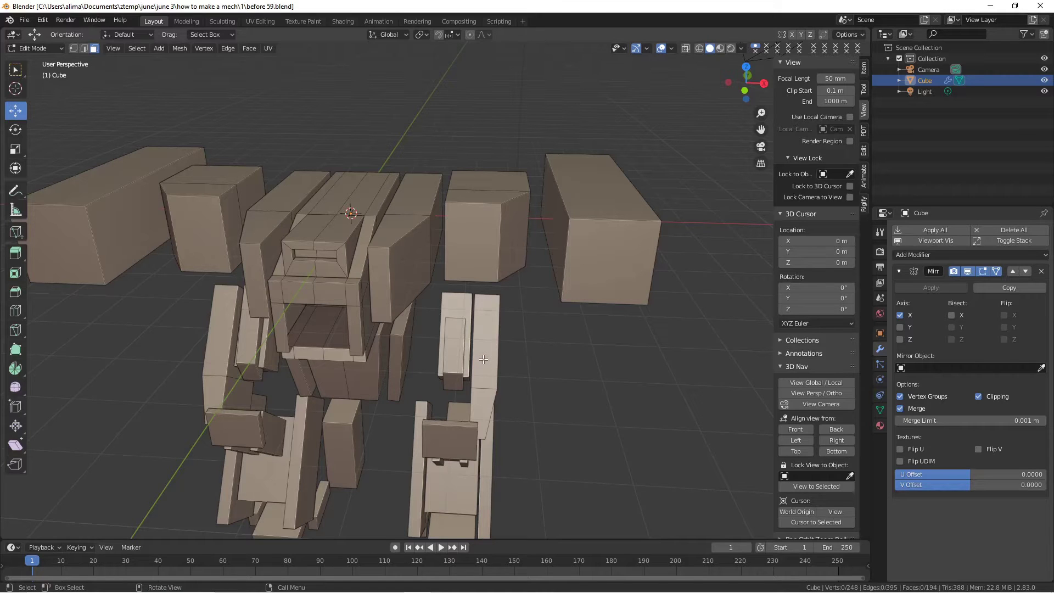
- Duplicate the whole outer thigh plate in place and mirror the copy along X
{"action": "key", "text": "l"}
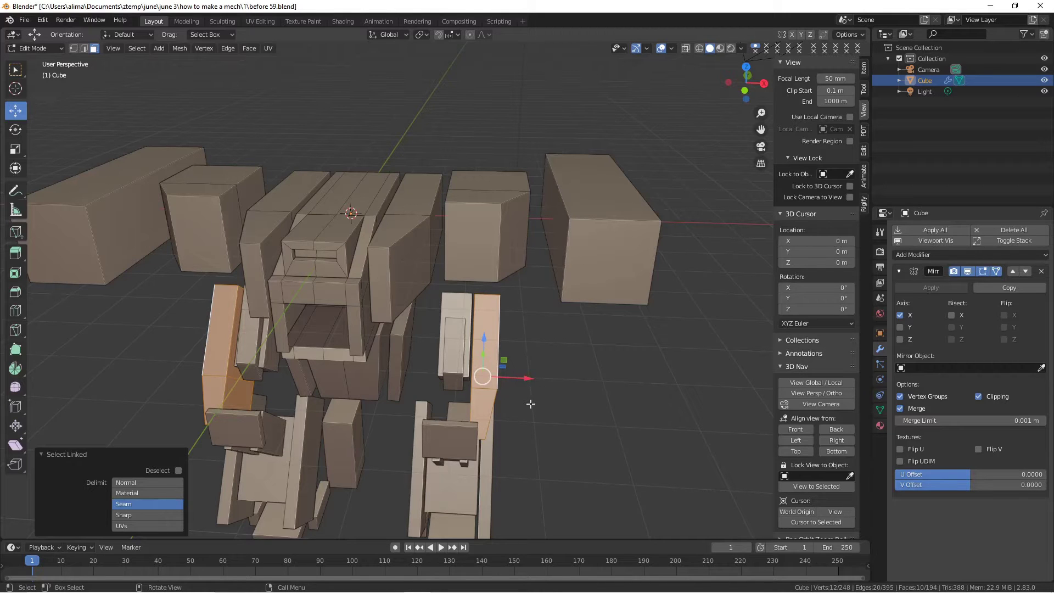
{"action": "key", "text": "shift+d"}
{"action": "right_click", "coordinate": [487, 335]}
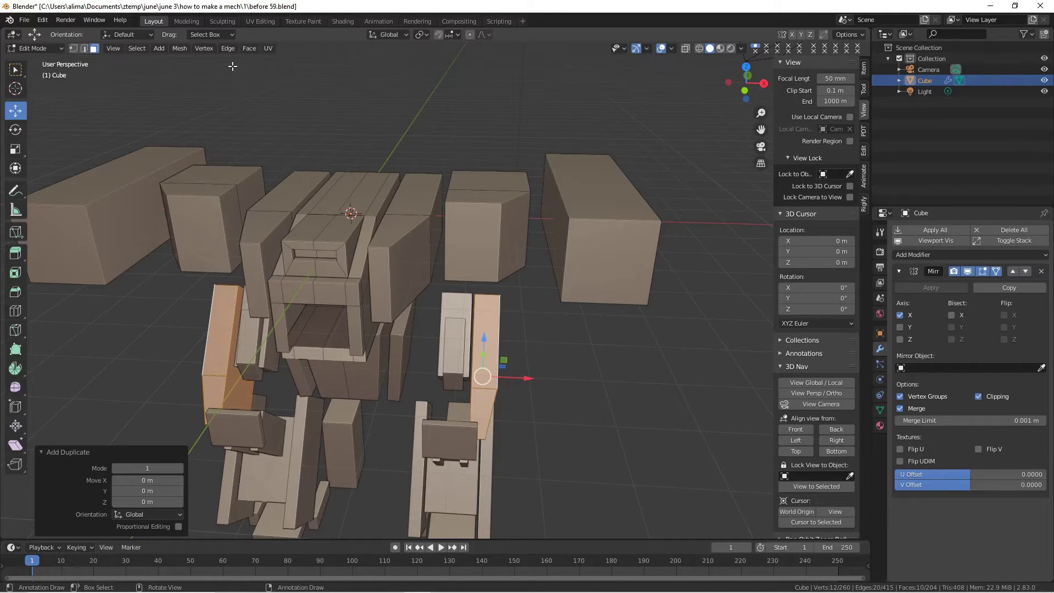
{"action": "left_click", "coordinate": [183, 48]}
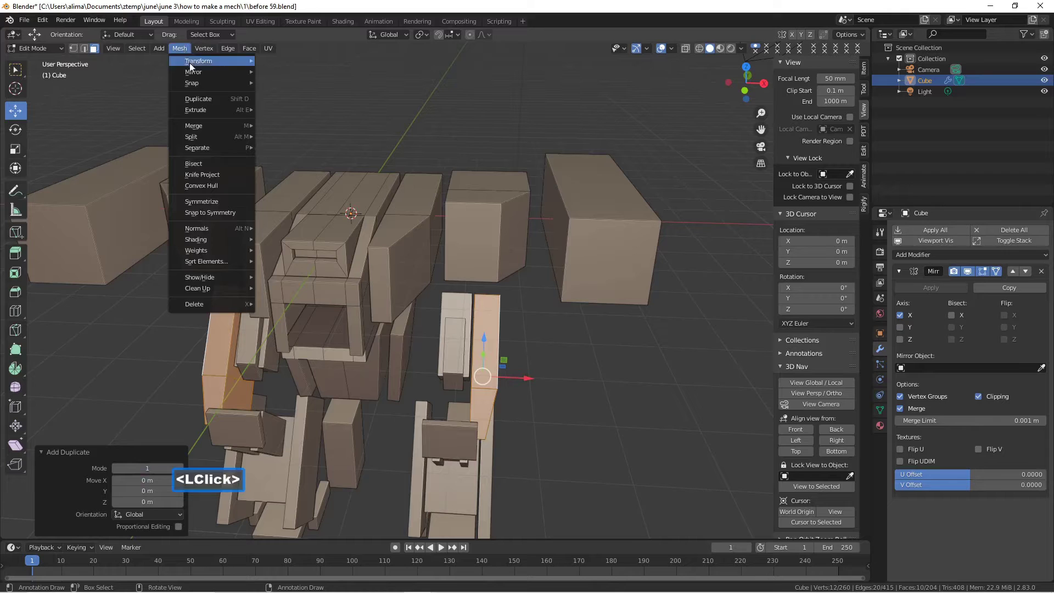
{"action": "mouse_move", "coordinate": [191, 70]}
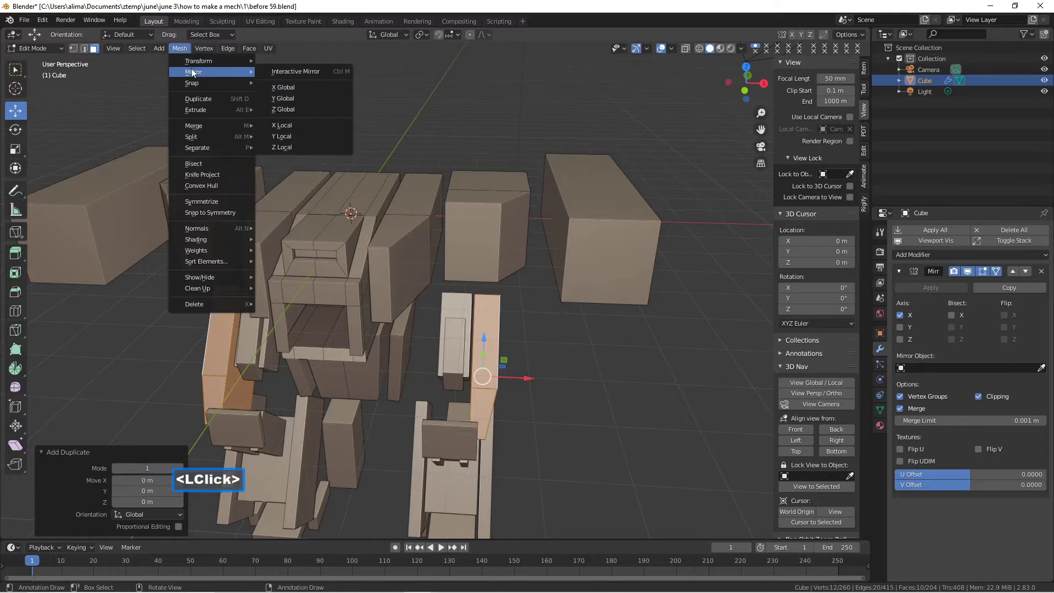
{"action": "left_click", "coordinate": [309, 126]}
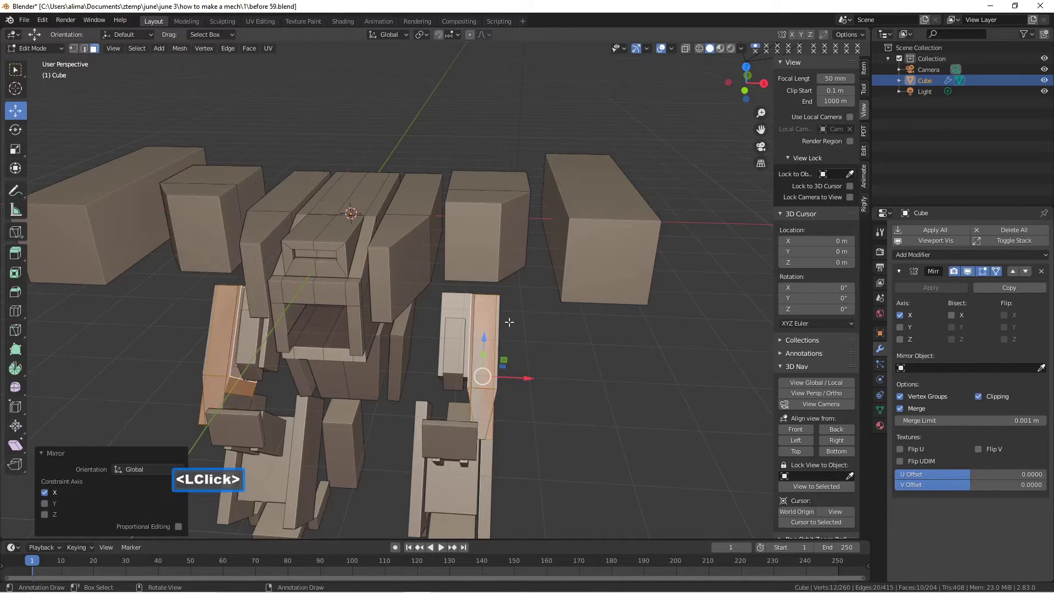
- Move the mirrored plate about -1.51 m along X to the thigh's inner side, and save an incremental copy as before 60
{"action": "left_click_drag", "start_coordinate": [526, 378], "coordinate": [464, 376]}
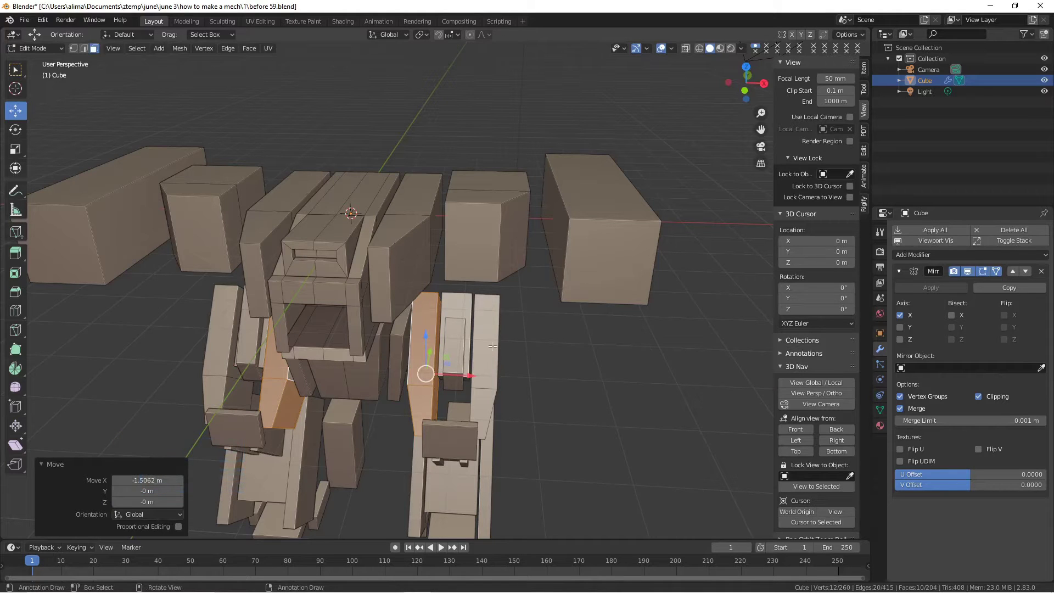
{"action": "left_click", "coordinate": [545, 356]}
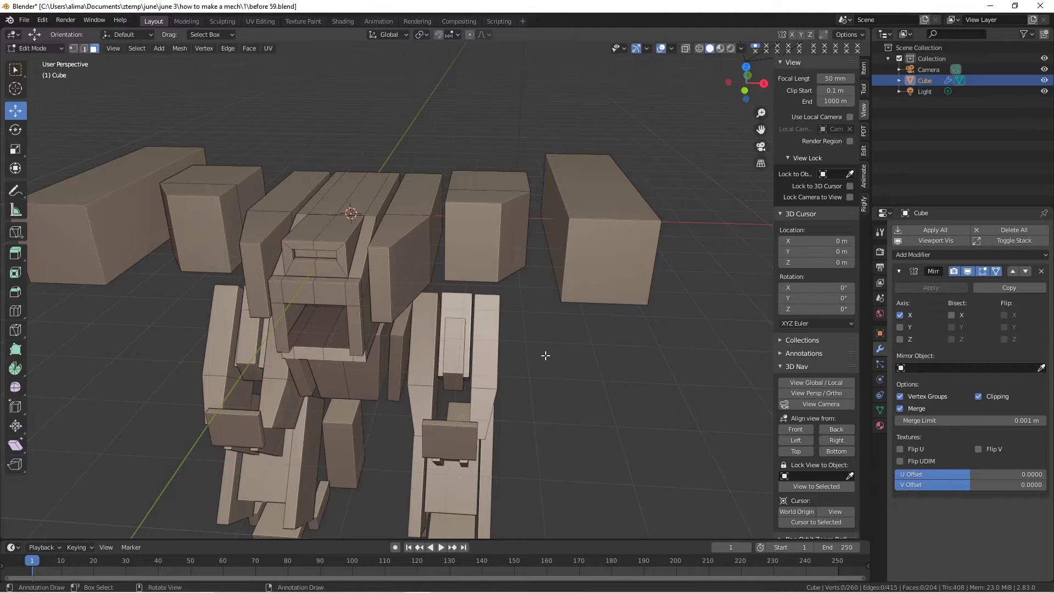
{"action": "middle_click_drag", "start_coordinate": [501, 375], "coordinate": [487, 359]}
{"action": "scroll", "coordinate": [527, 357], "scroll_direction": "down", "scroll_amount": 2}
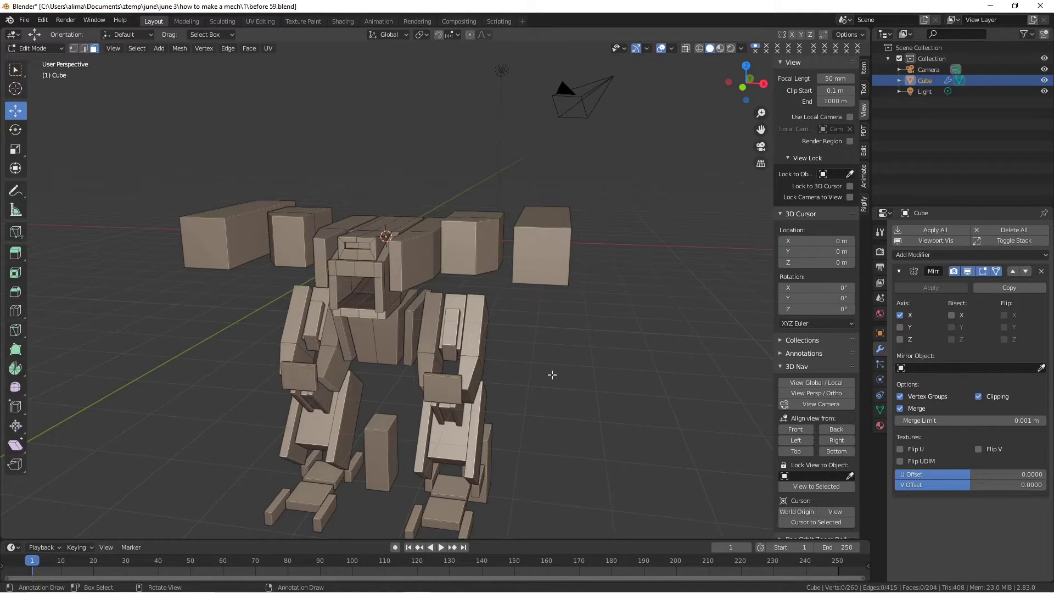
{"action": "middle_click_drag", "start_coordinate": [548, 372], "coordinate": [534, 363]}
{"action": "middle_click_drag", "start_coordinate": [521, 357], "coordinate": [570, 321]}
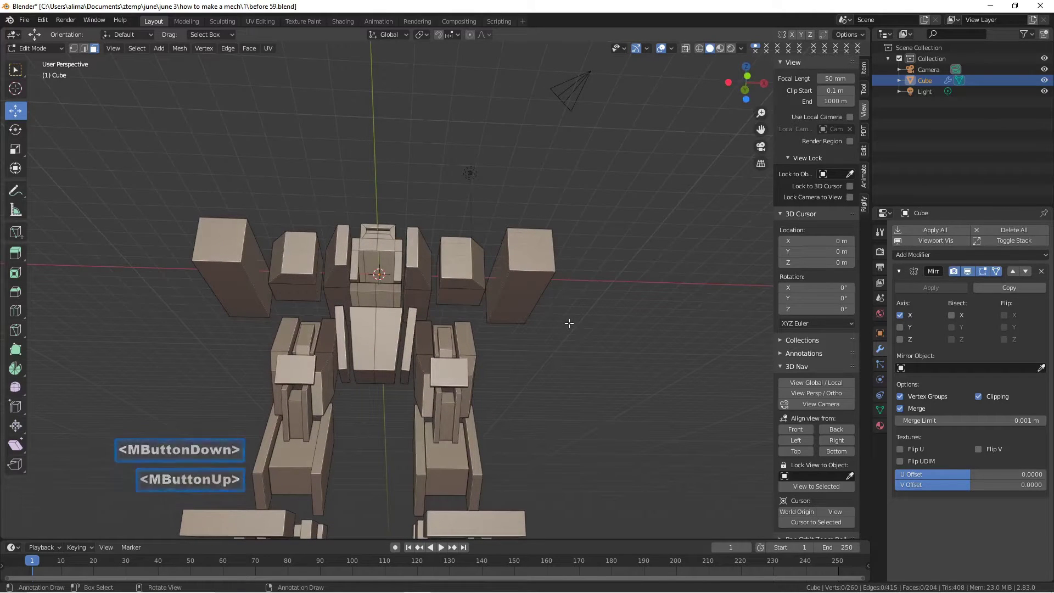
{"action": "scroll", "coordinate": [570, 332], "scroll_direction": "down", "scroll_amount": 2}
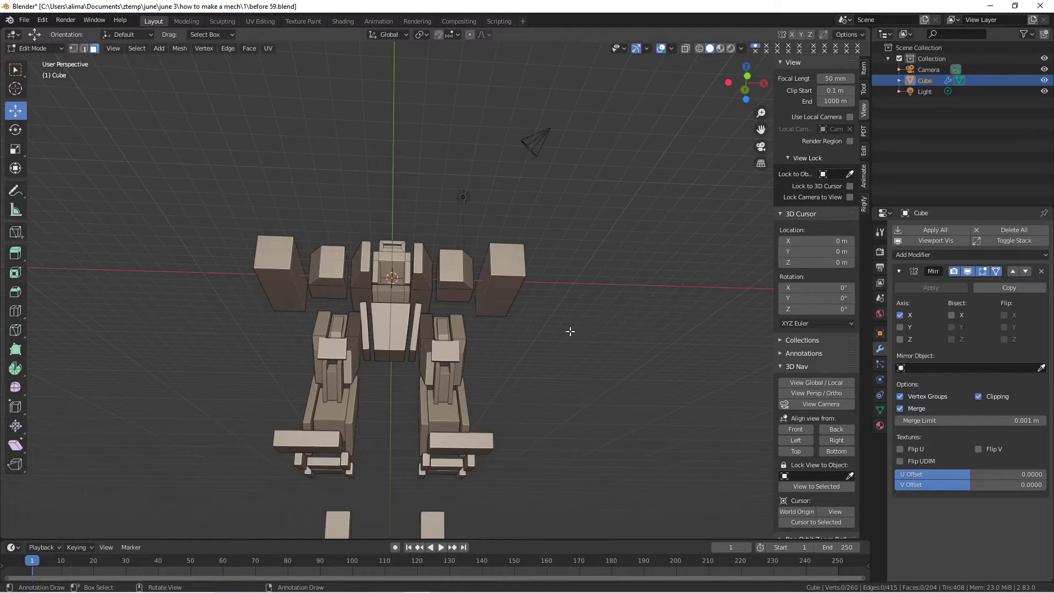
{"action": "key", "text": "Pause"}
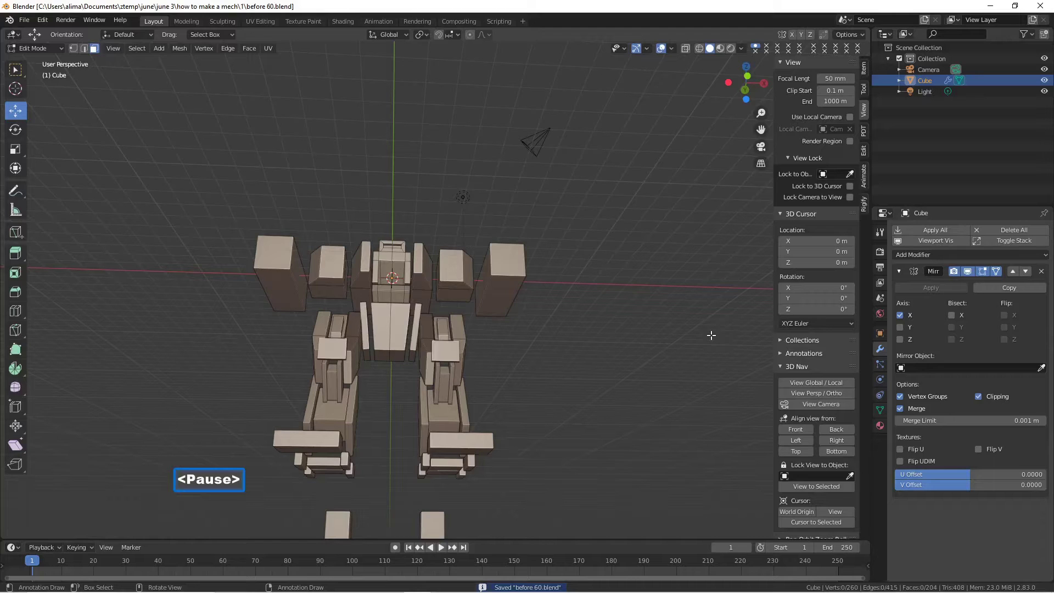
{"action": "middle_click_drag", "start_coordinate": [672, 324], "coordinate": [651, 331]}
{"action": "scroll", "coordinate": [516, 397], "scroll_direction": "up", "scroll_amount": 2}
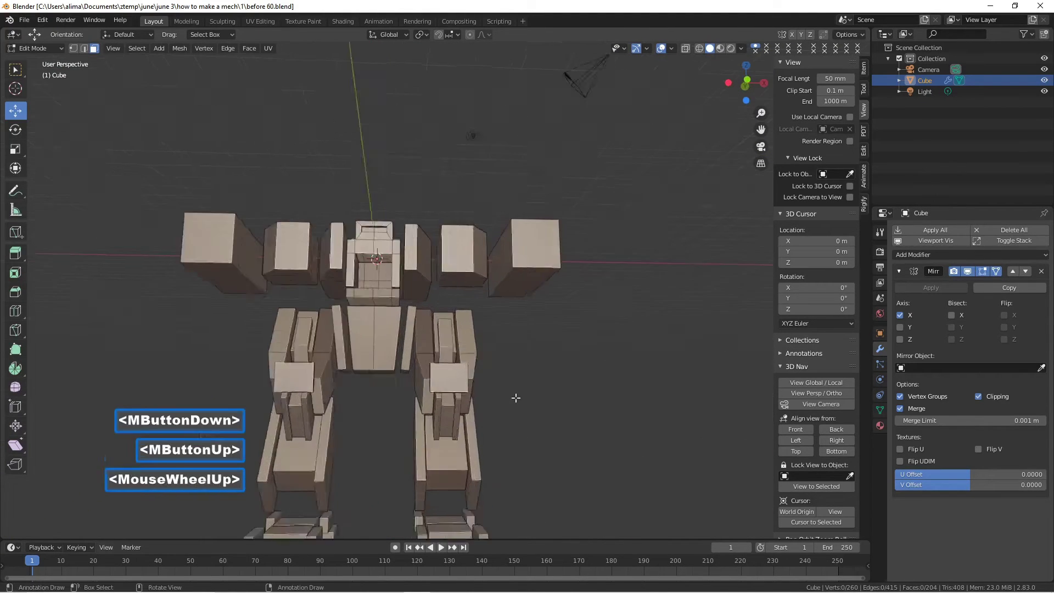
- Duplicate the underside face of the waist block in place and move the copy downward along Z
{"action": "middle_click_drag", "start_coordinate": [385, 465], "coordinate": [368, 426]}
{"action": "left_click", "coordinate": [371, 428]}
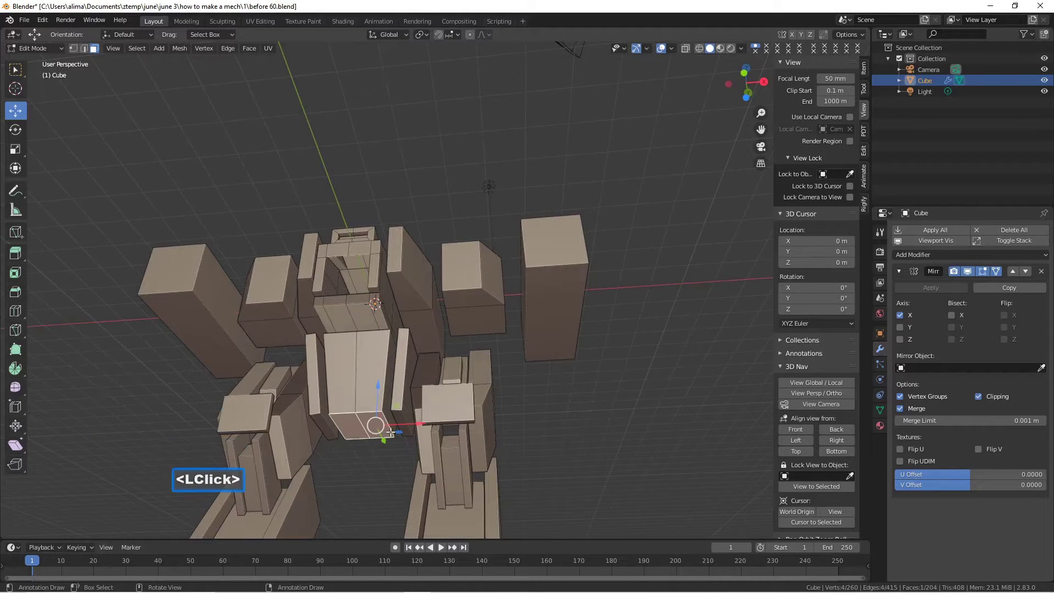
{"action": "key", "text": "shift+d"}
{"action": "right_click", "coordinate": [378, 429]}
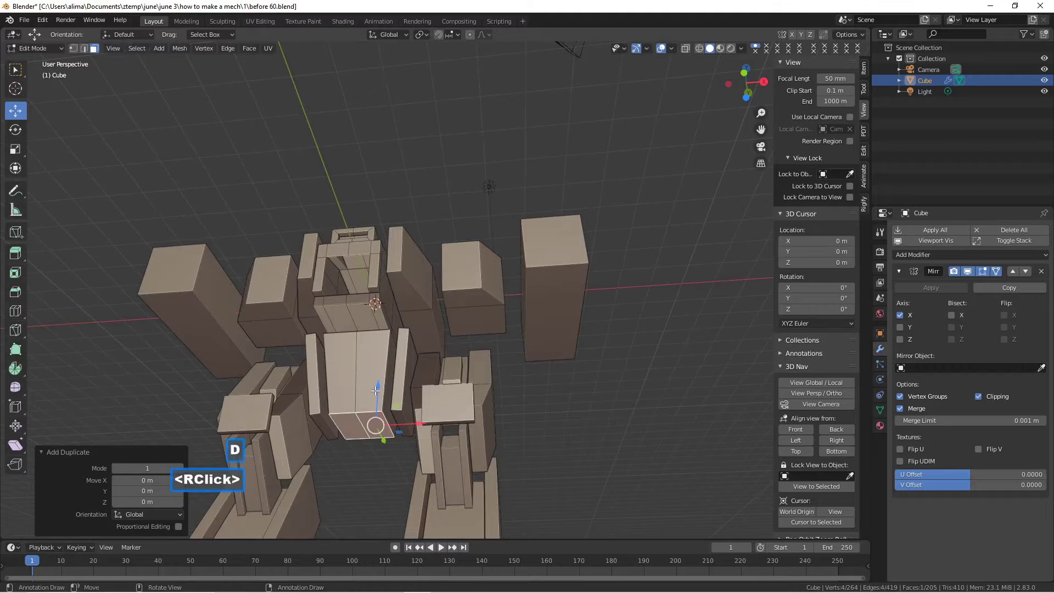
{"action": "left_click_drag", "start_coordinate": [376, 390], "coordinate": [375, 461]}
- Extrude the duplicated face about -1.42 m along Z into a hip block, clear the selection, and save an incremental copy as before 62
{"action": "middle_click_drag", "start_coordinate": [374, 461], "coordinate": [414, 447]}
{"action": "key", "text": "e"}
{"action": "right_click", "coordinate": [446, 440]}
{"action": "left_click_drag", "start_coordinate": [376, 423], "coordinate": [376, 482]}
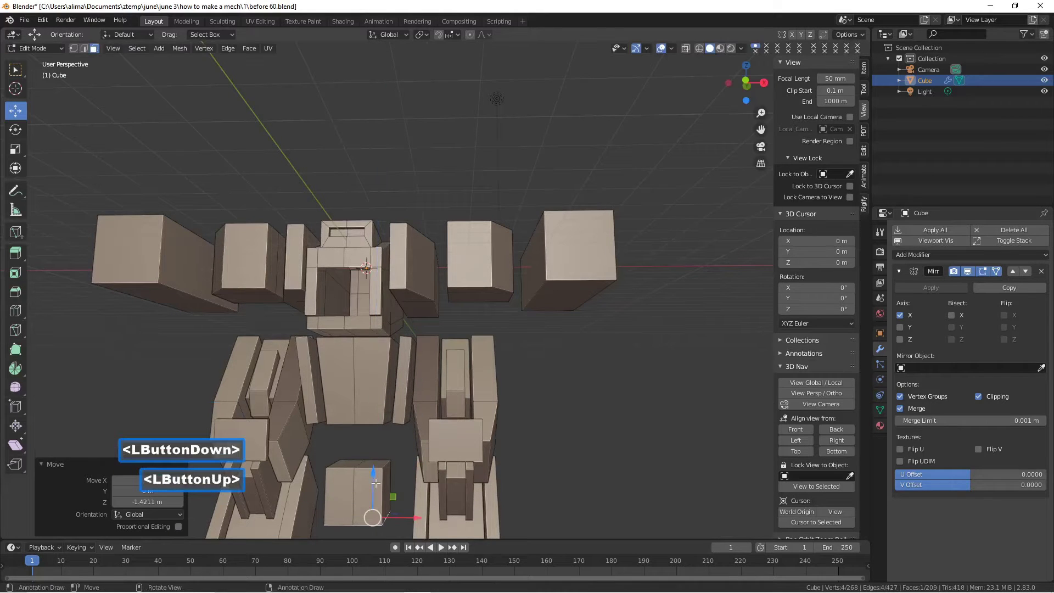
{"action": "middle_click_drag", "start_coordinate": [440, 471], "coordinate": [446, 460]}
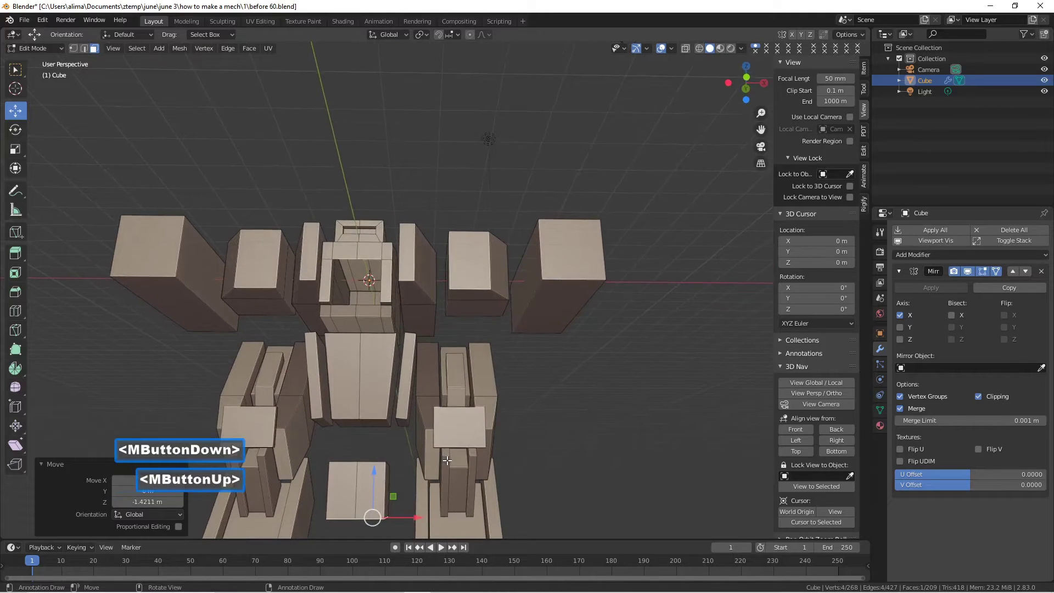
{"action": "left_click", "coordinate": [532, 468]}
{"action": "key", "text": "Pause"}
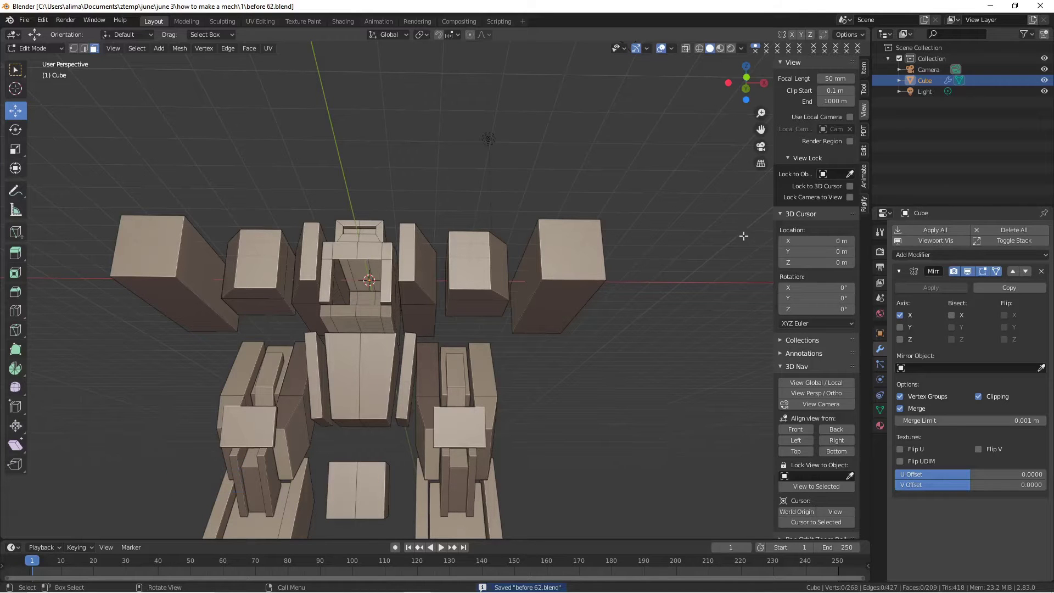
- Select the bottom face of the new hip block and scale it narrower along X to taper the block
{"action": "left_click_drag", "start_coordinate": [763, 136], "coordinate": [412, 415]}
{"action": "left_click", "coordinate": [360, 395]}
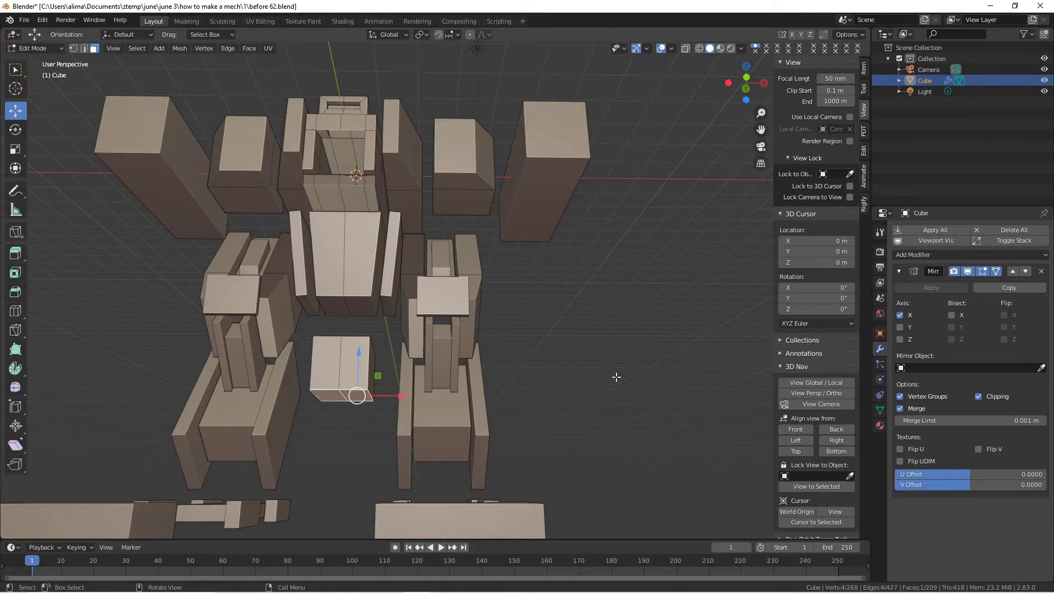
{"action": "key", "text": "s"}
{"action": "key", "text": "x"}
{"action": "left_click", "coordinate": [516, 391]}
- Select all linked faces of the hip block, shrink it along Y, and clear the selection
{"action": "middle_click_drag", "start_coordinate": [353, 395], "coordinate": [383, 416]}
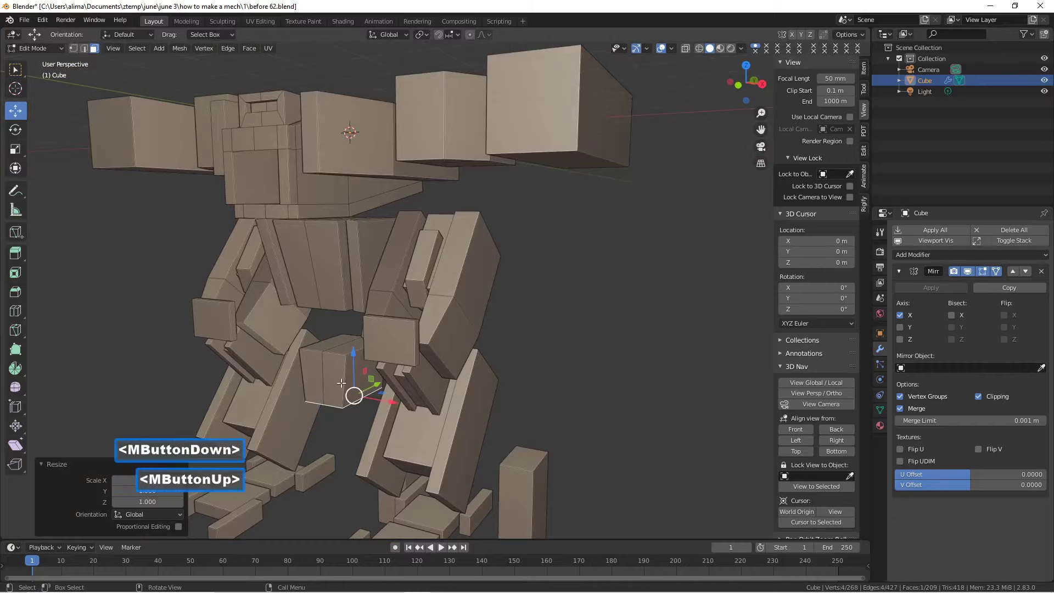
{"action": "key", "text": "l"}
{"action": "middle_click_drag", "start_coordinate": [596, 367], "coordinate": [574, 357]}
{"action": "key", "text": "s"}
{"action": "key", "text": "y"}
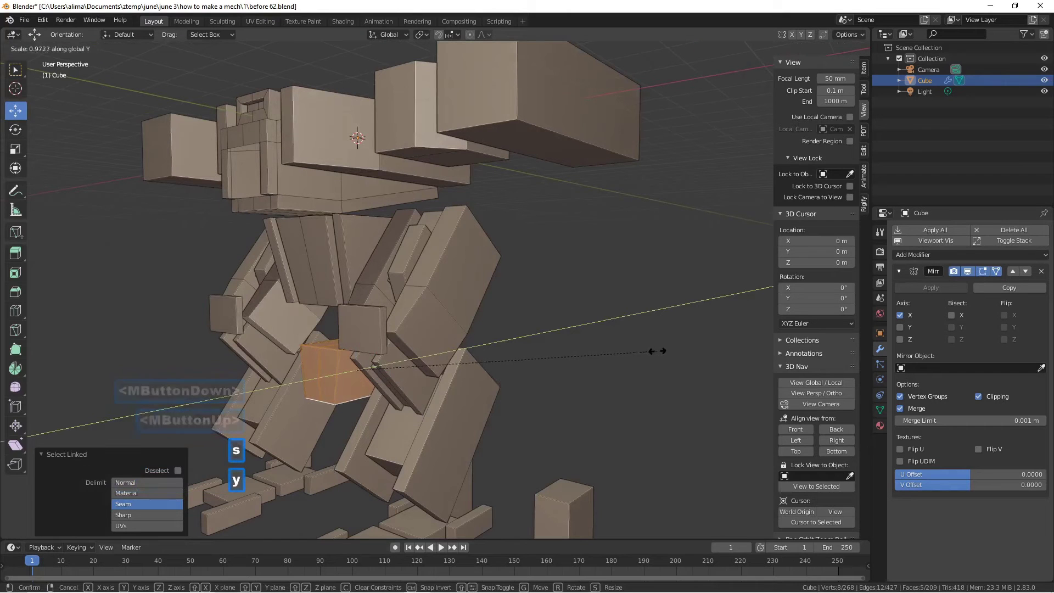
{"action": "left_click", "coordinate": [548, 358]}
{"action": "middle_click_drag", "start_coordinate": [548, 357], "coordinate": [450, 420]}
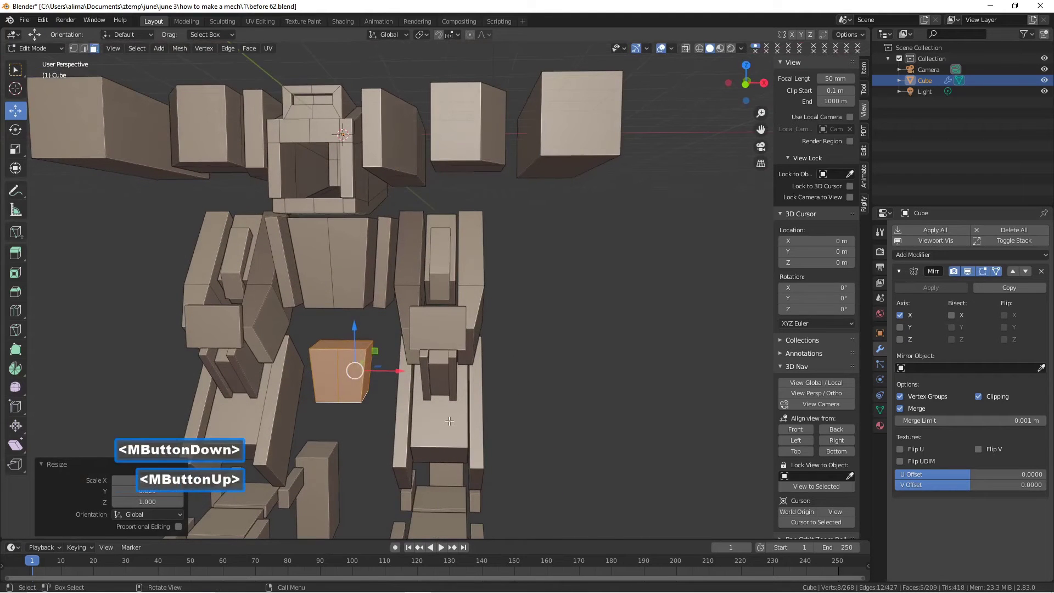
{"action": "left_click", "coordinate": [378, 448]}
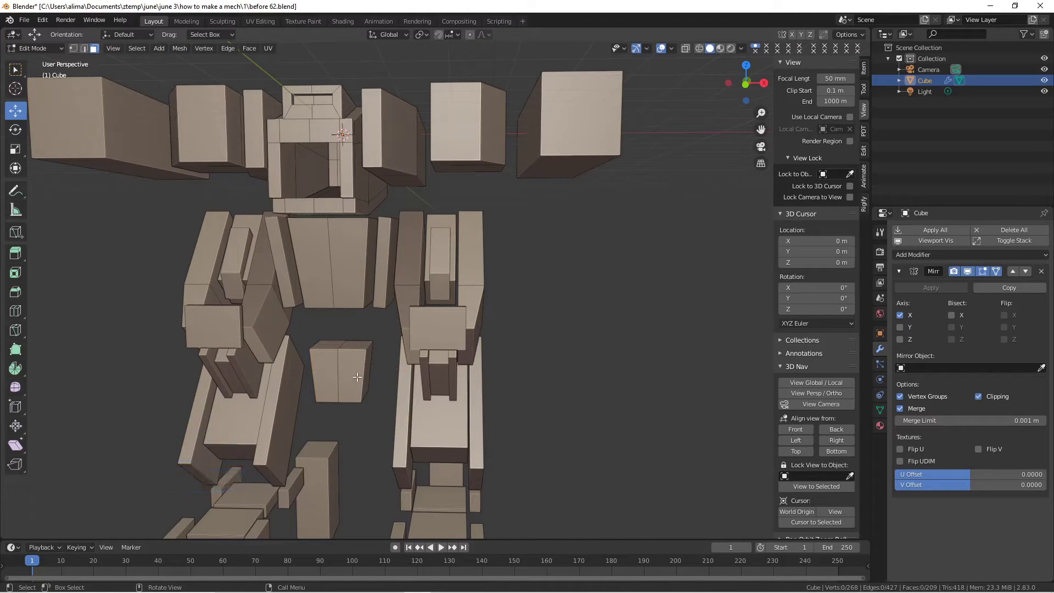
- Add a horizontal loop cut around the hip block, slid upward to factor 0.367, and save an incremental copy as before 63
{"action": "key", "text": "ctrl+r"}
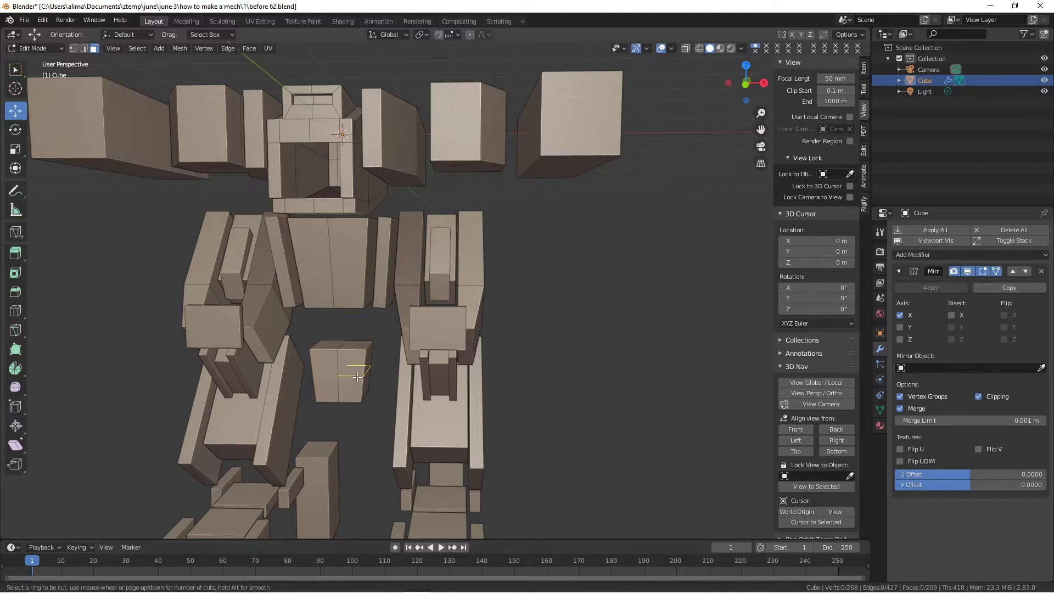
{"action": "left_click", "coordinate": [357, 377]}
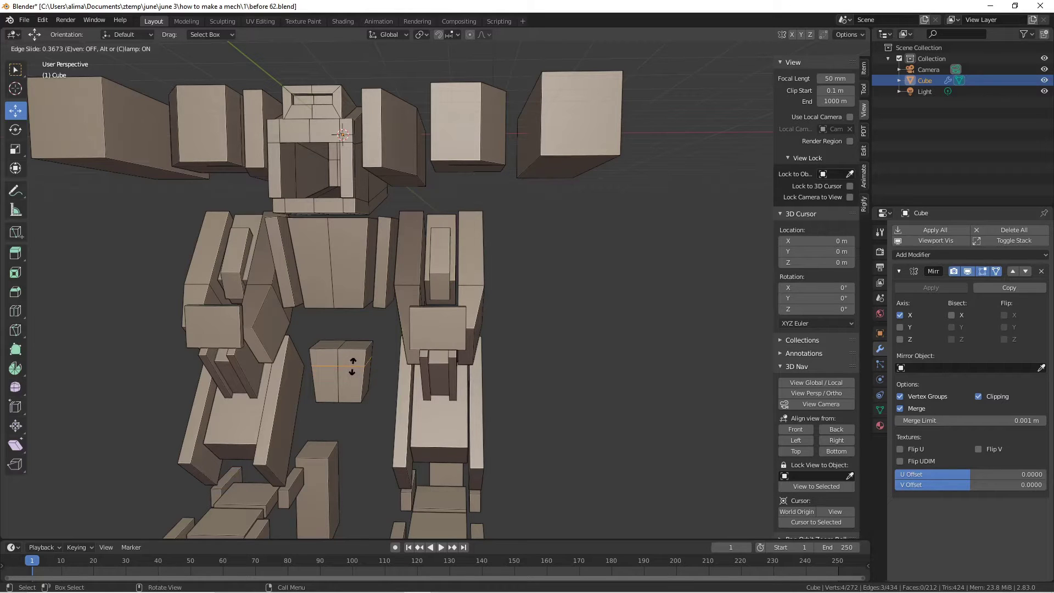
{"action": "left_click", "coordinate": [353, 366]}
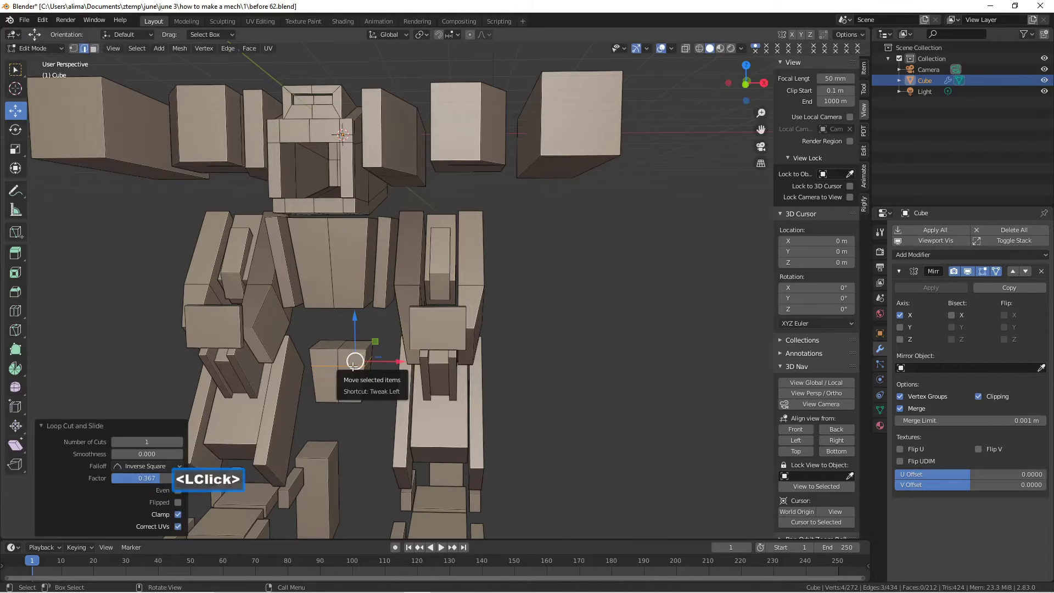
{"action": "left_click", "coordinate": [380, 383]}
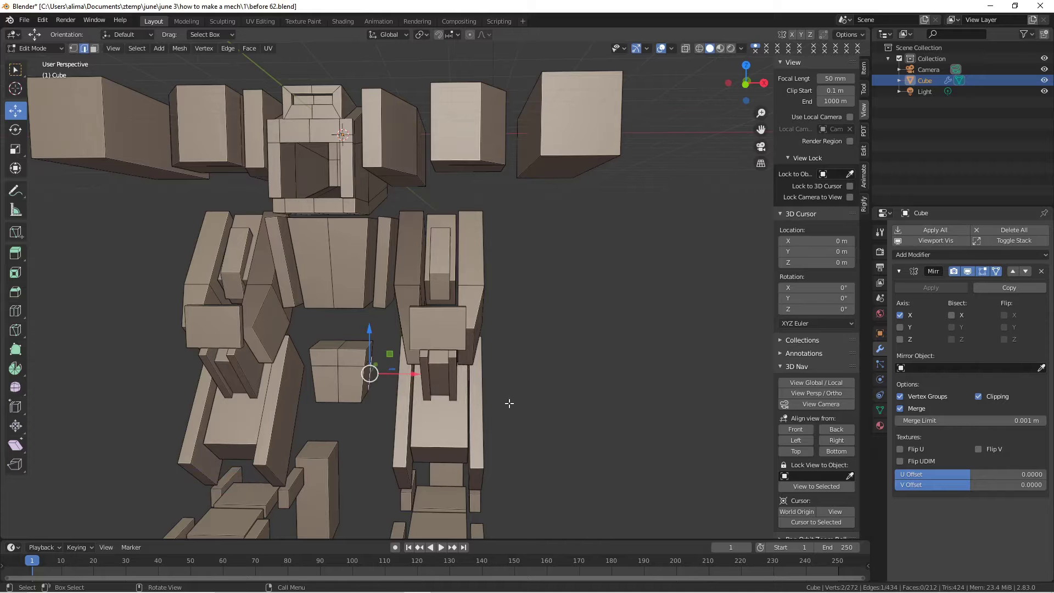
{"action": "key", "text": "Pause"}
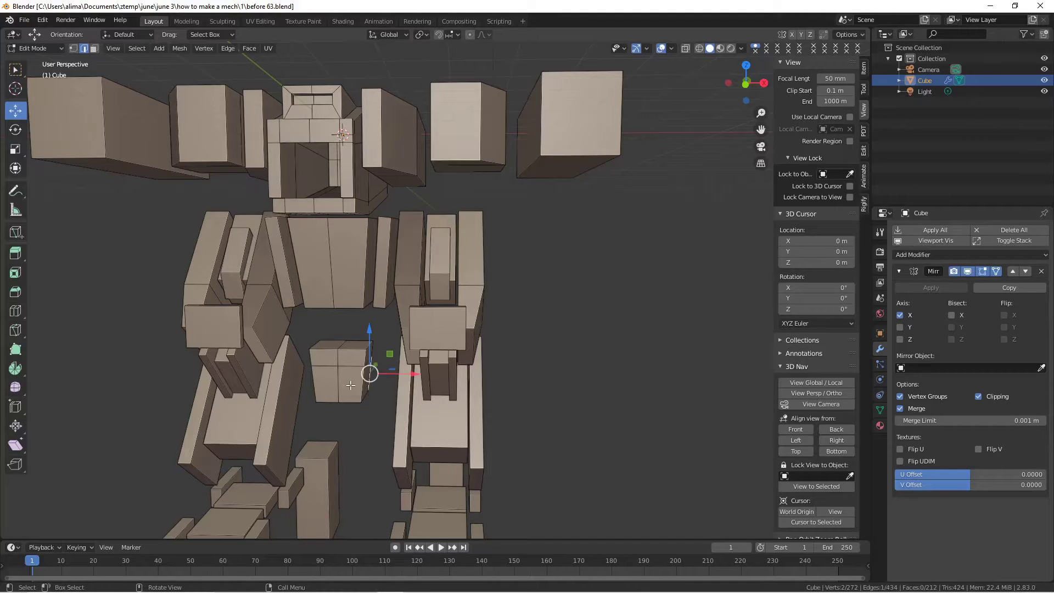
- Add a vertical loop cut on the hip block's mirrored half, slid outward to factor -0.210
{"action": "key", "text": "ctrl"}
{"action": "key", "text": "ctrl+r"}
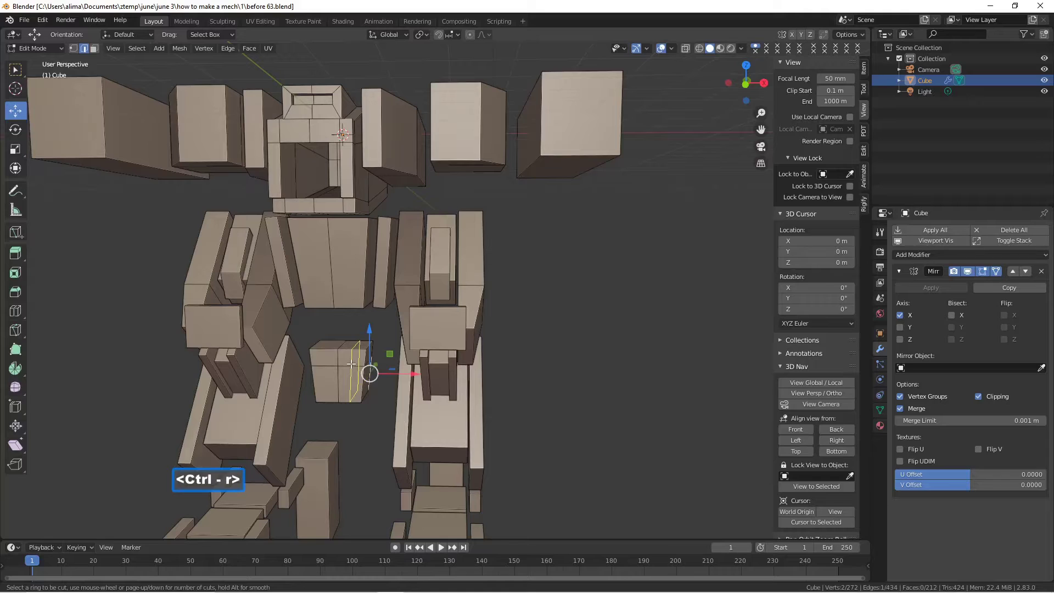
{"action": "left_click", "coordinate": [350, 363]}
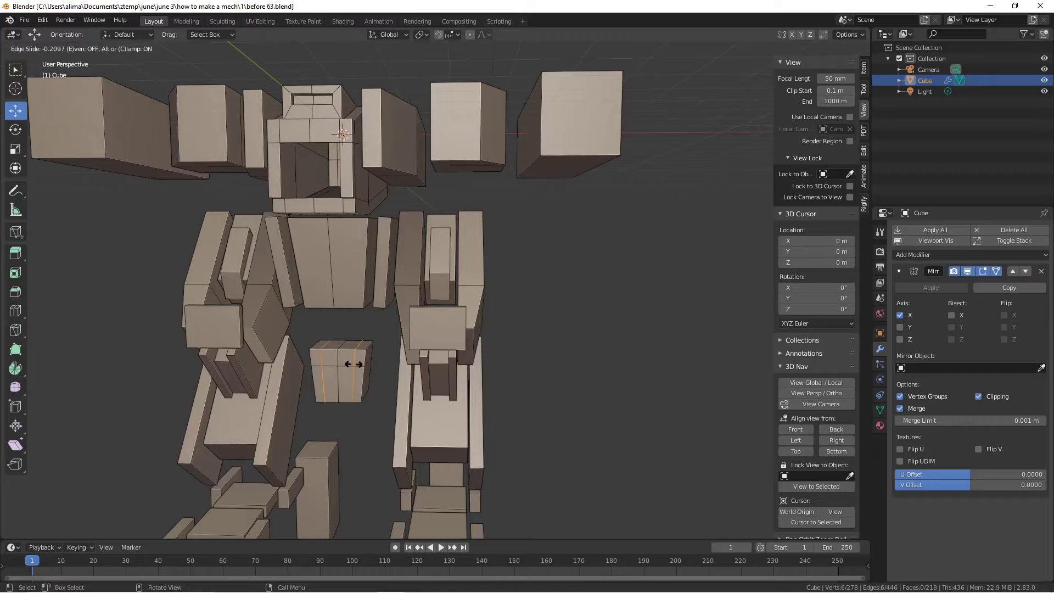
{"action": "left_click", "coordinate": [353, 364]}
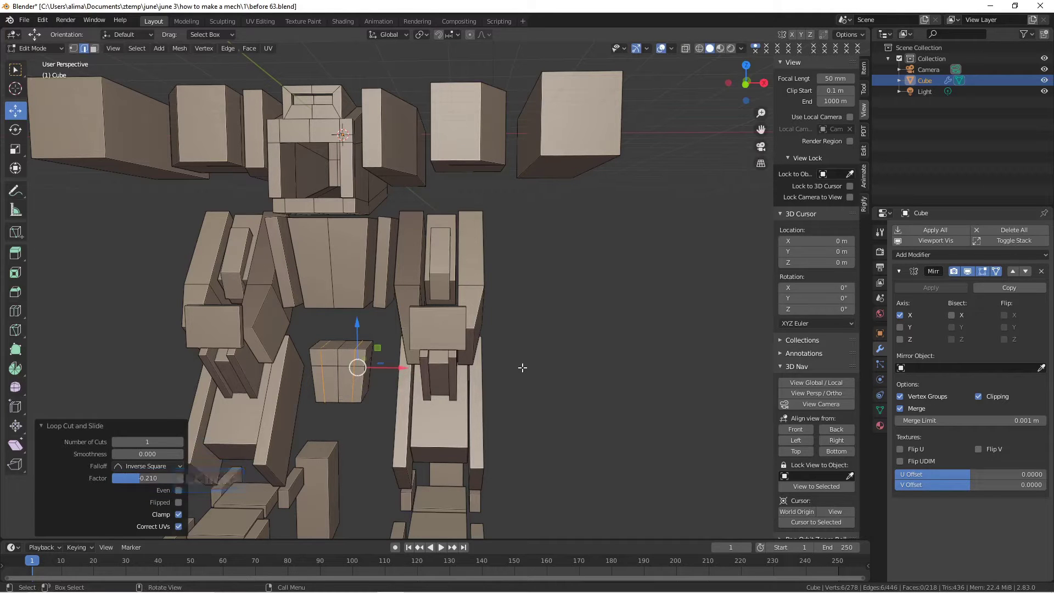
- Add a loop cut across the hip block's sides and underside at factor -0.100, and save an incremental copy as before 64
{"action": "middle_click_drag", "start_coordinate": [543, 361], "coordinate": [558, 297]}
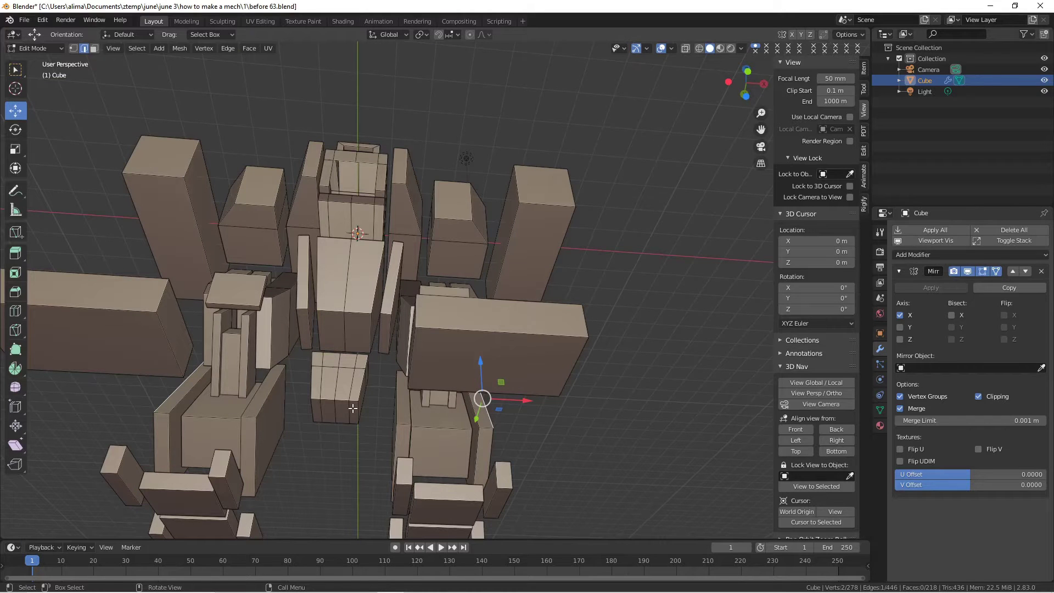
{"action": "key", "text": "ctrl"}
{"action": "key", "text": "ctrl+r"}
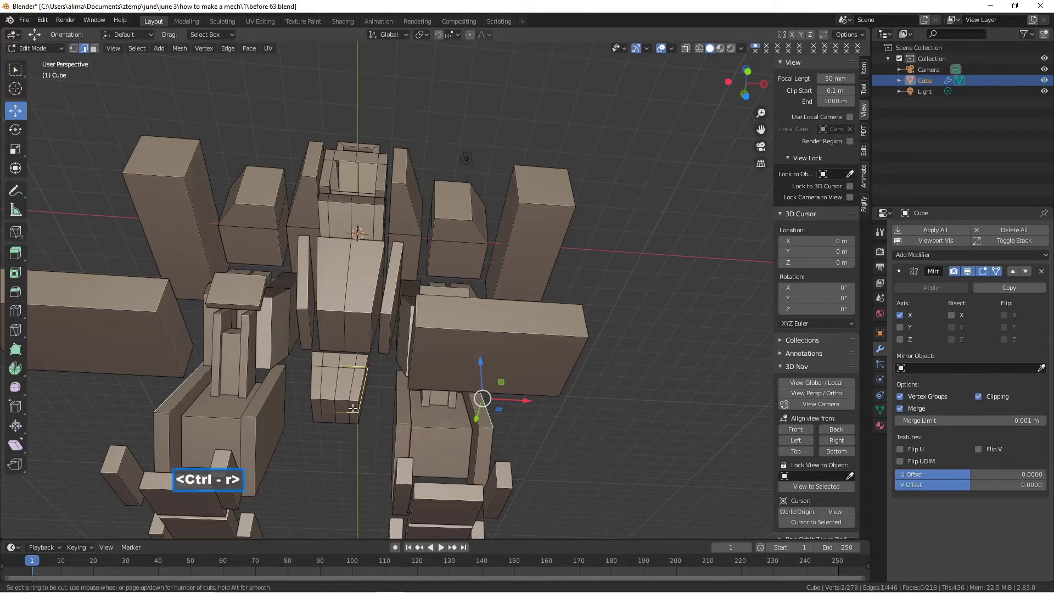
{"action": "left_click", "coordinate": [352, 408]}
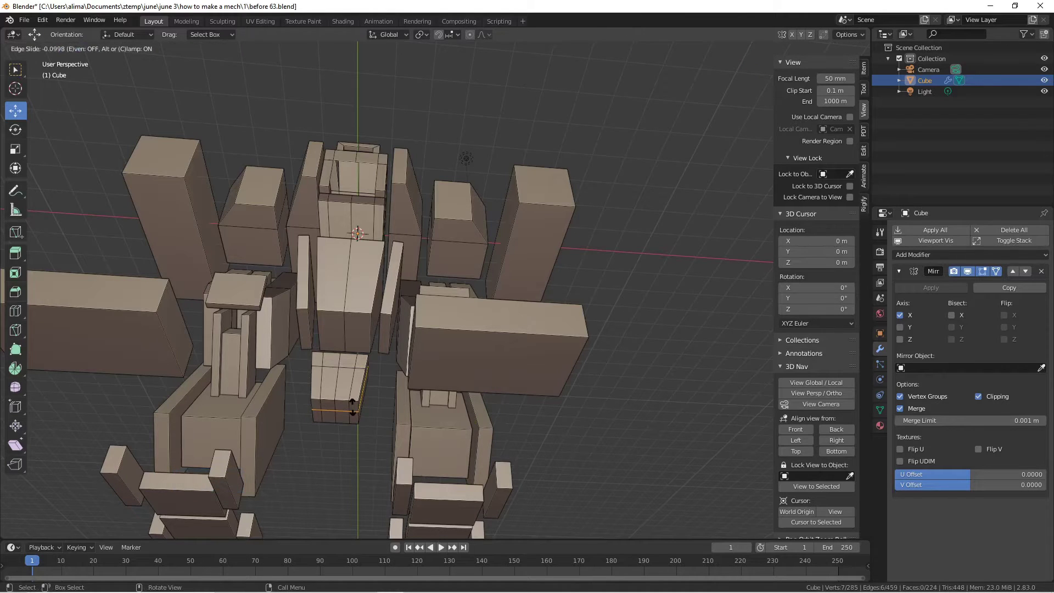
{"action": "left_click", "coordinate": [352, 406]}
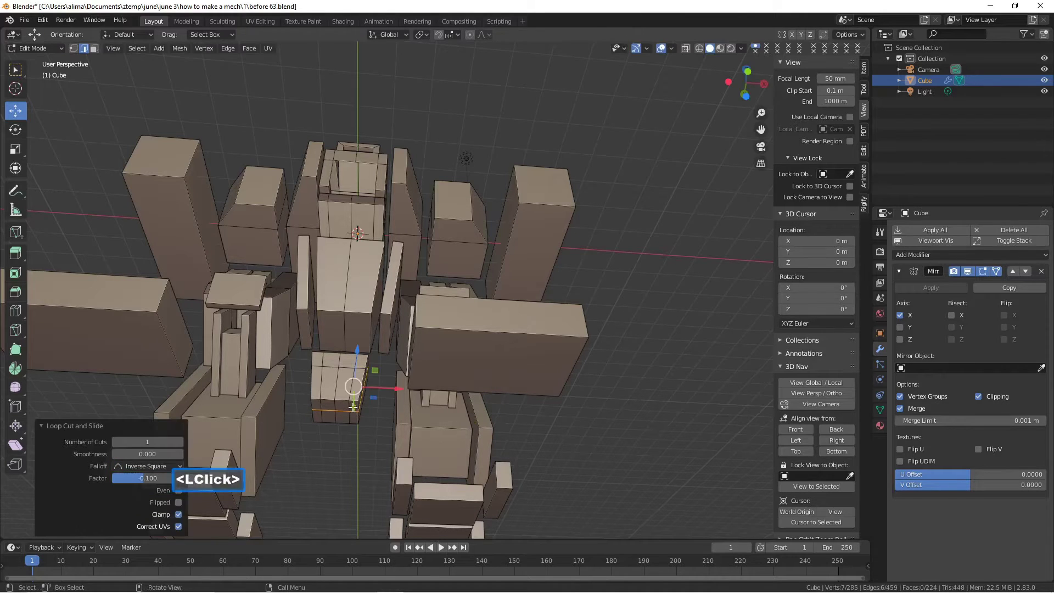
{"action": "left_click", "coordinate": [516, 408]}
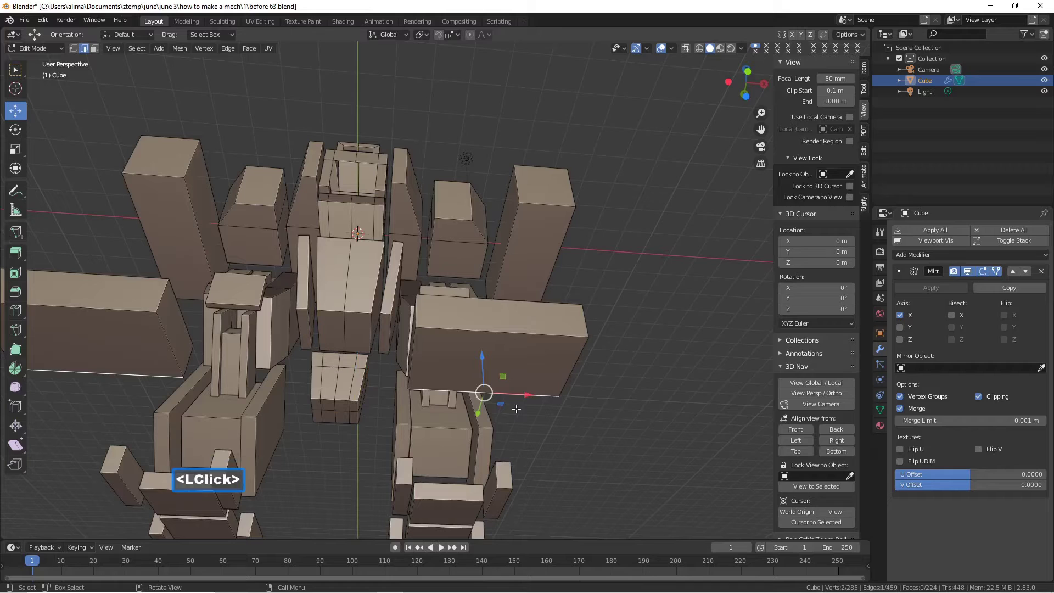
{"action": "left_click", "coordinate": [582, 429]}
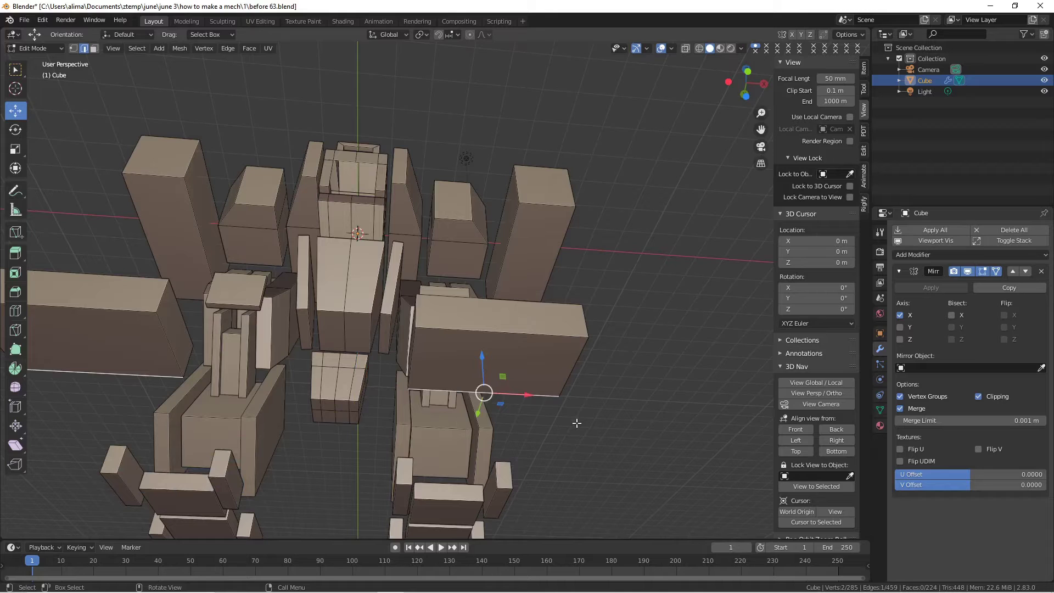
{"action": "key", "text": "Pause"}
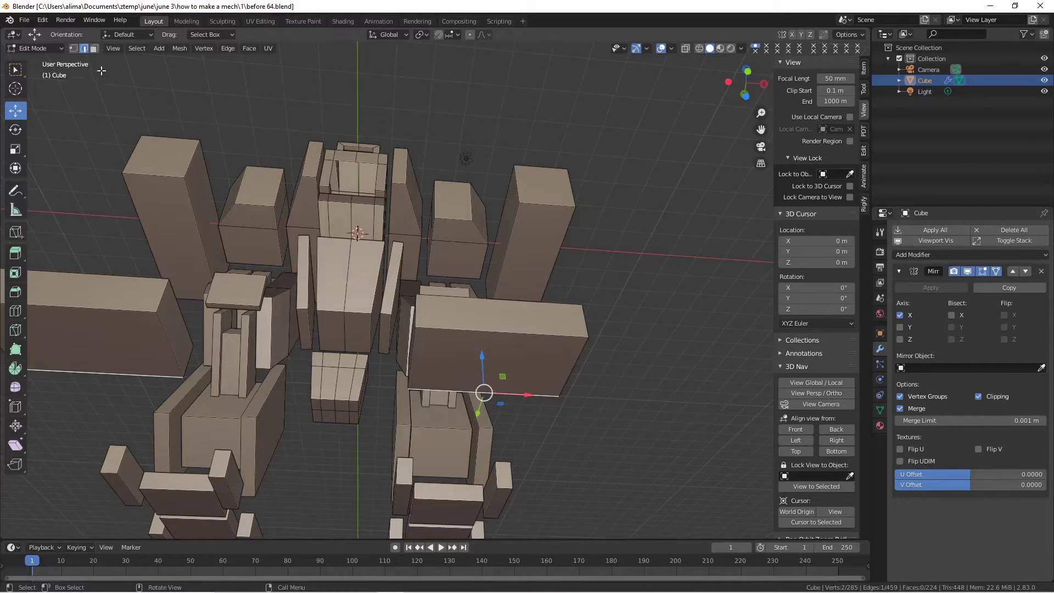
- Select the lower central front face and the adjoining underside face of the hip block in face mode and delete both faces
{"action": "left_click", "coordinate": [94, 48]}
{"action": "left_click", "coordinate": [345, 374]}
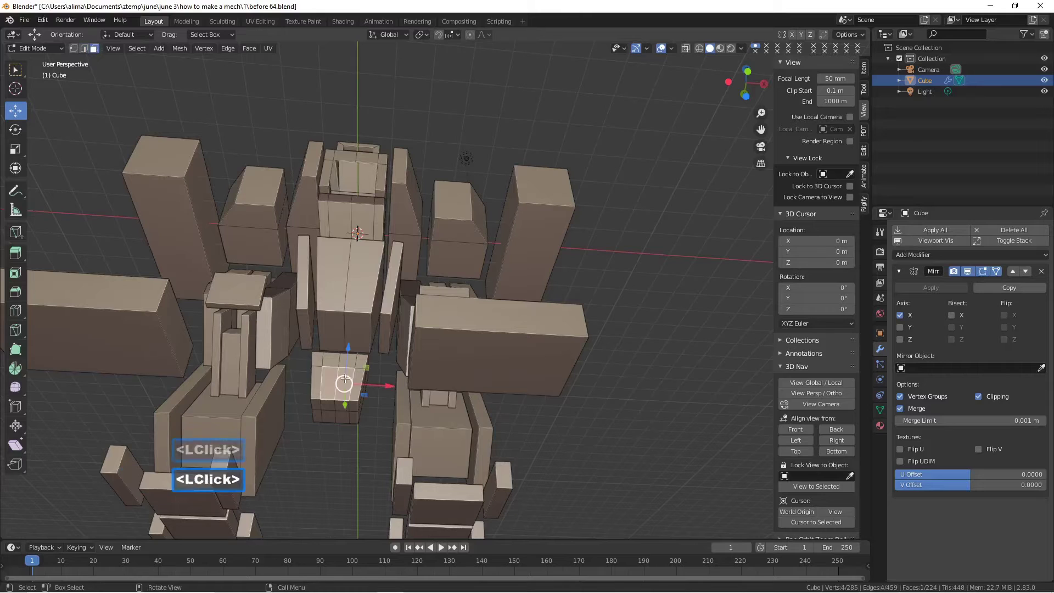
{"action": "left_click", "coordinate": [339, 409], "text": "shift"}
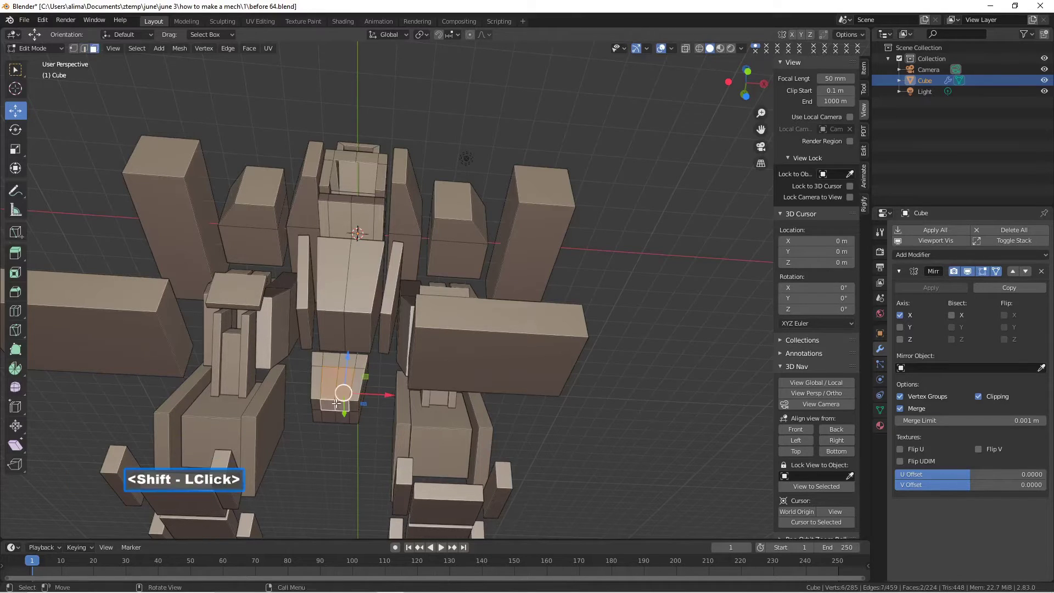
{"action": "key", "text": "x"}
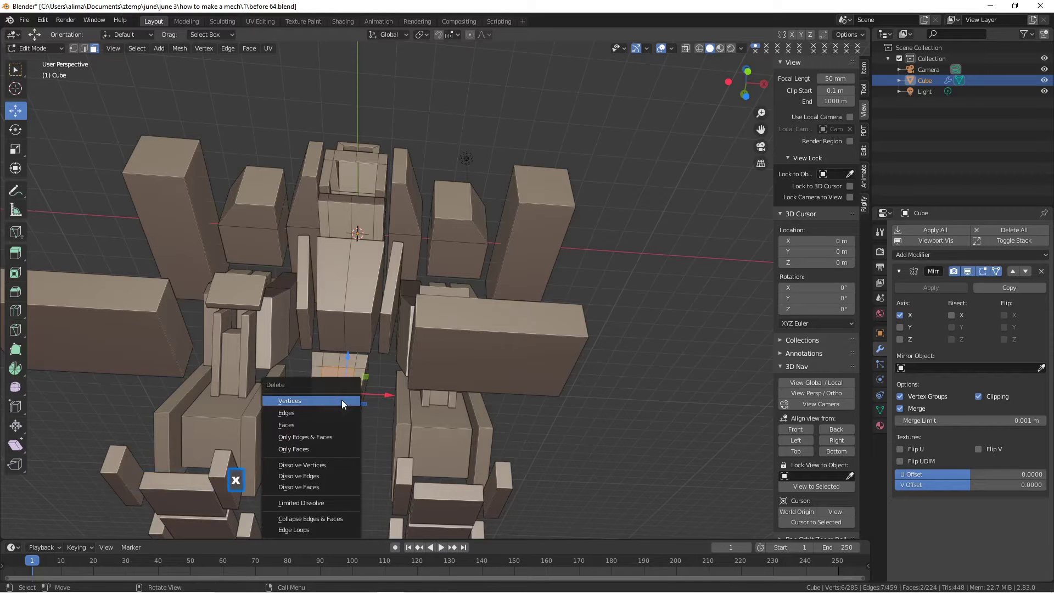
{"action": "left_click", "coordinate": [335, 423]}
- Select the two upper front faces and the front leg face of the hip block and duplicate them in place
{"action": "mouse_move", "coordinate": [335, 423]}
{"action": "middle_mouse_down"}
{"action": "mouse_move", "coordinate": [397, 408]}
{"action": "mouse_move", "coordinate": [404, 419]}
{"action": "mouse_move", "coordinate": [354, 457]}
{"action": "mouse_move", "coordinate": [342, 458]}
{"action": "mouse_move", "coordinate": [342, 434]}
{"action": "middle_mouse_up"}
{"action": "scroll", "coordinate": [342, 431], "scroll_direction": "up", "scroll_amount": 2}
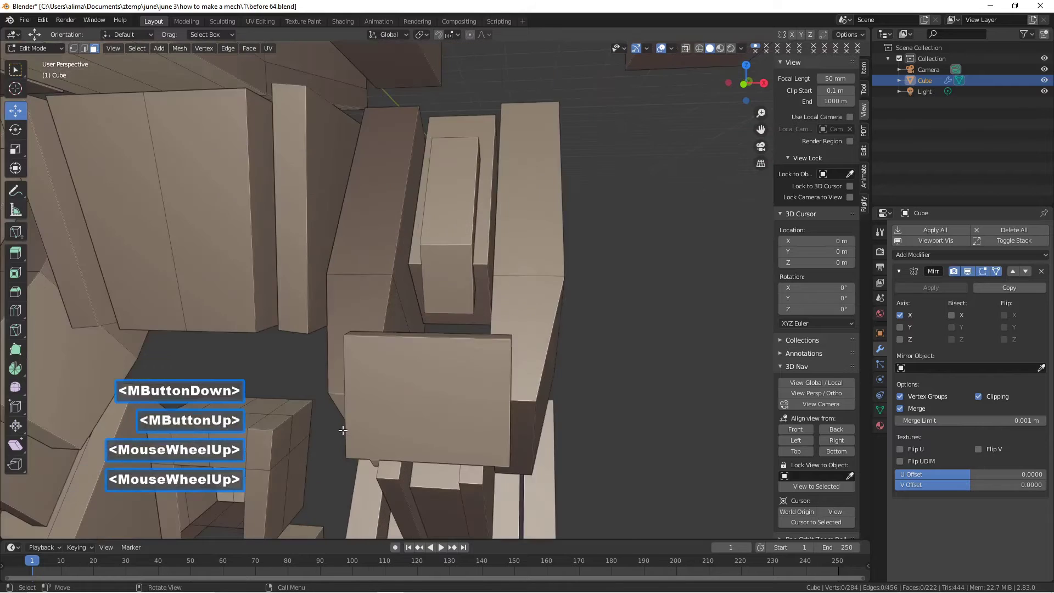
{"action": "scroll", "coordinate": [343, 428], "scroll_direction": "down", "scroll_amount": 1}
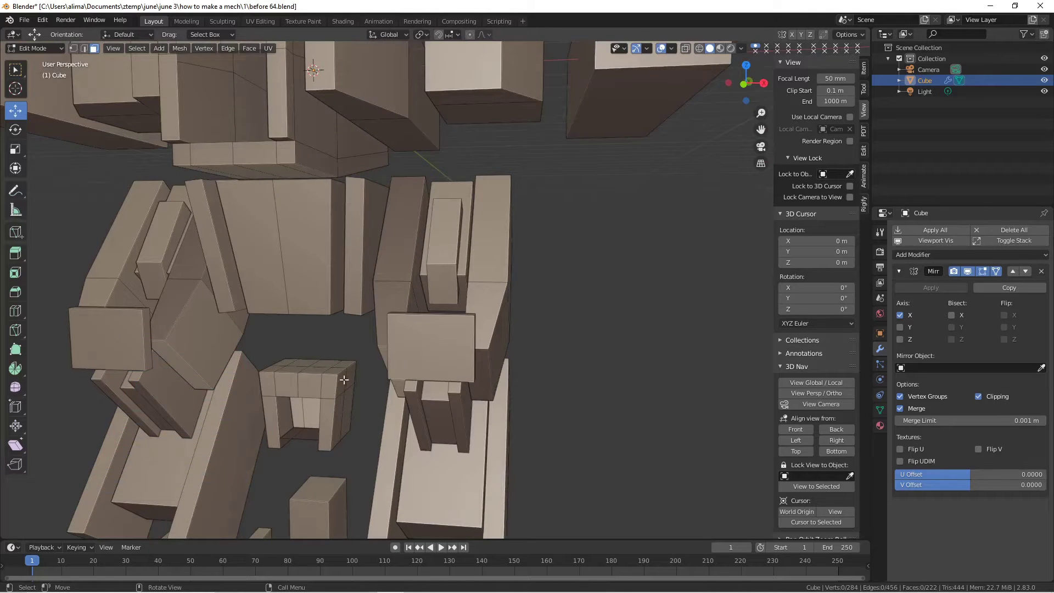
{"action": "left_click", "coordinate": [328, 391]}
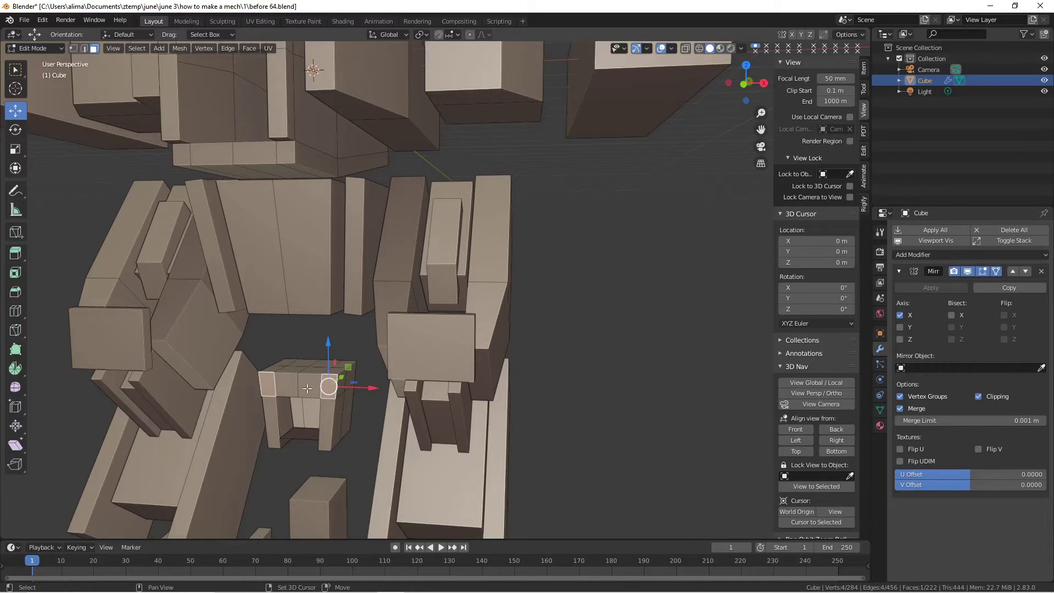
{"action": "left_click", "coordinate": [309, 388], "text": "shift"}
{"action": "left_click", "coordinate": [332, 413], "text": "shift"}
{"action": "middle_click_drag", "start_coordinate": [332, 413], "coordinate": [354, 411]}
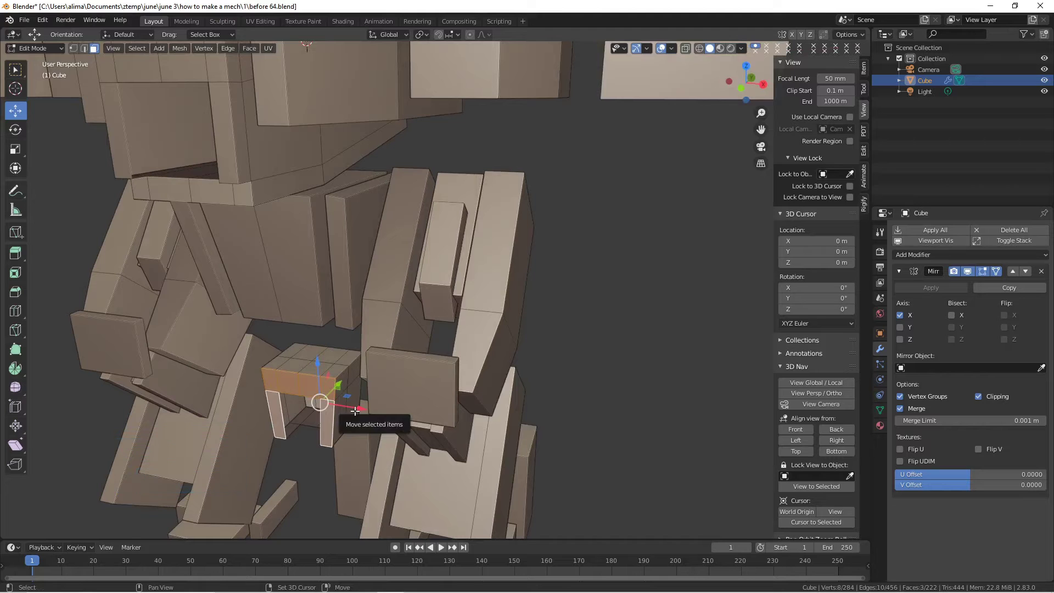
{"action": "key", "text": "shift+d"}
{"action": "right_click", "coordinate": [354, 411]}
- Move the duplicated frame faces forward along Y, away from the hip block, and clear the selection
{"action": "middle_click_drag", "start_coordinate": [355, 411], "coordinate": [331, 428]}
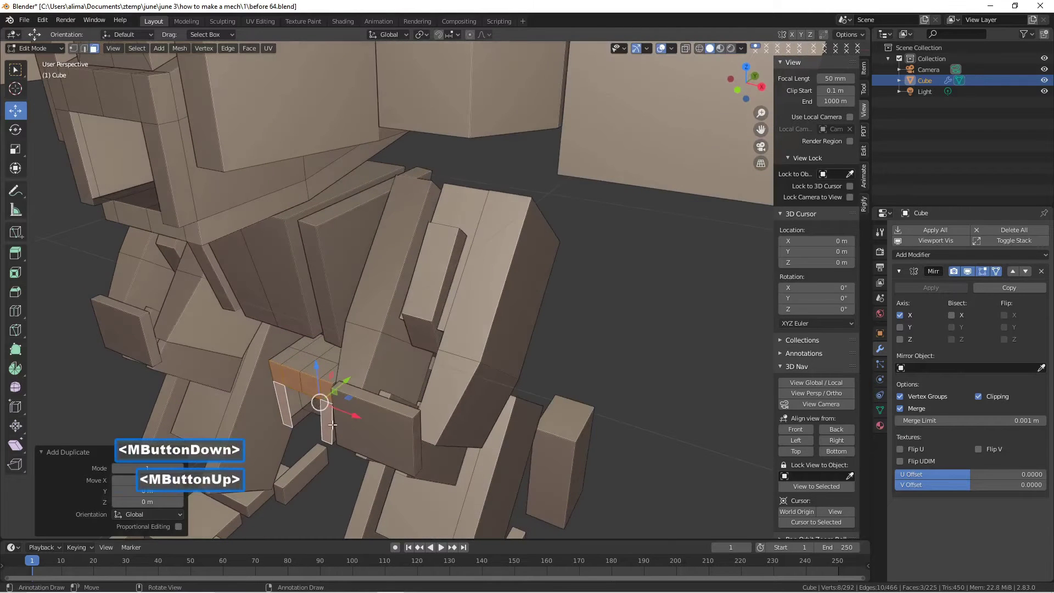
{"action": "left_click_drag", "start_coordinate": [347, 380], "coordinate": [317, 404]}
{"action": "middle_click_drag", "start_coordinate": [324, 403], "coordinate": [347, 388]}
{"action": "left_click", "coordinate": [545, 348]}
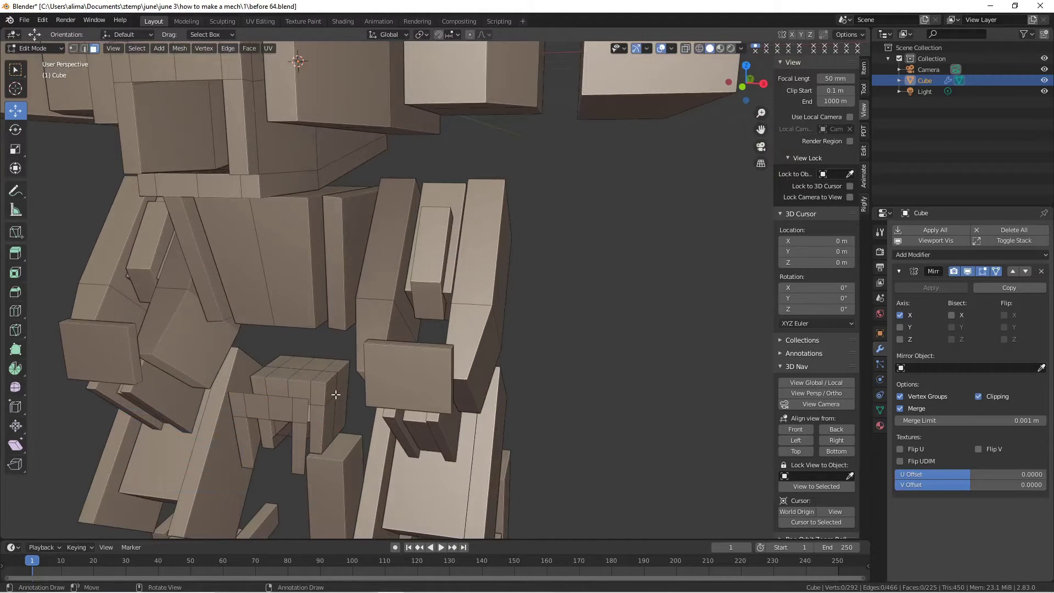
- Select all linked faces of the original hip block and delete them, leaving only the duplicated frame faces
{"action": "key", "text": "l"}
{"action": "key", "text": "x"}
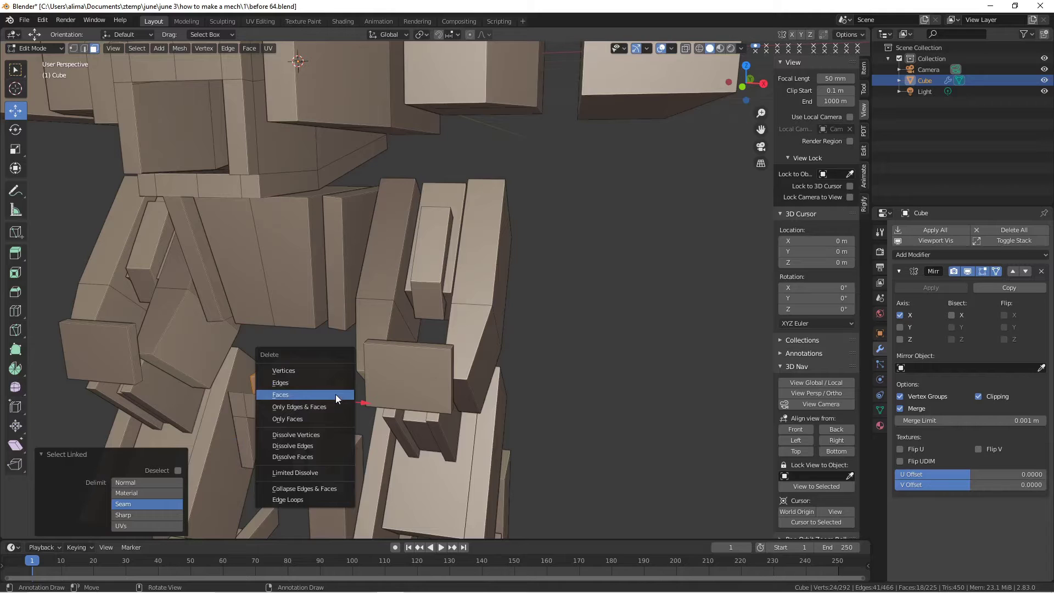
{"action": "left_click", "coordinate": [335, 394]}
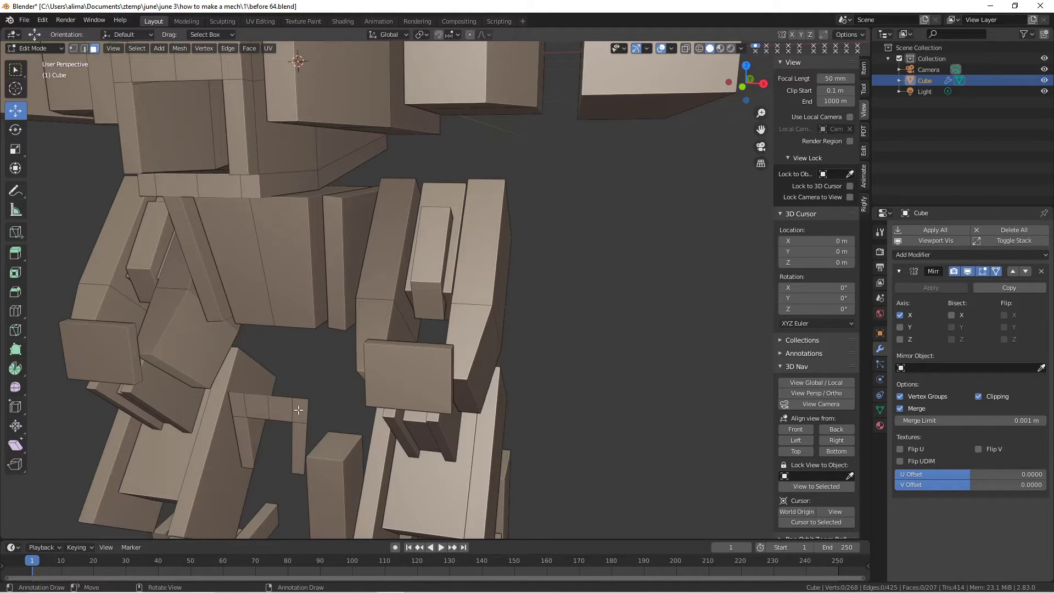
- Solidify the linked frame faces to a thickness of 1.25 m, clear the selection, and save an incremental copy as before 65
{"action": "key", "text": "l"}
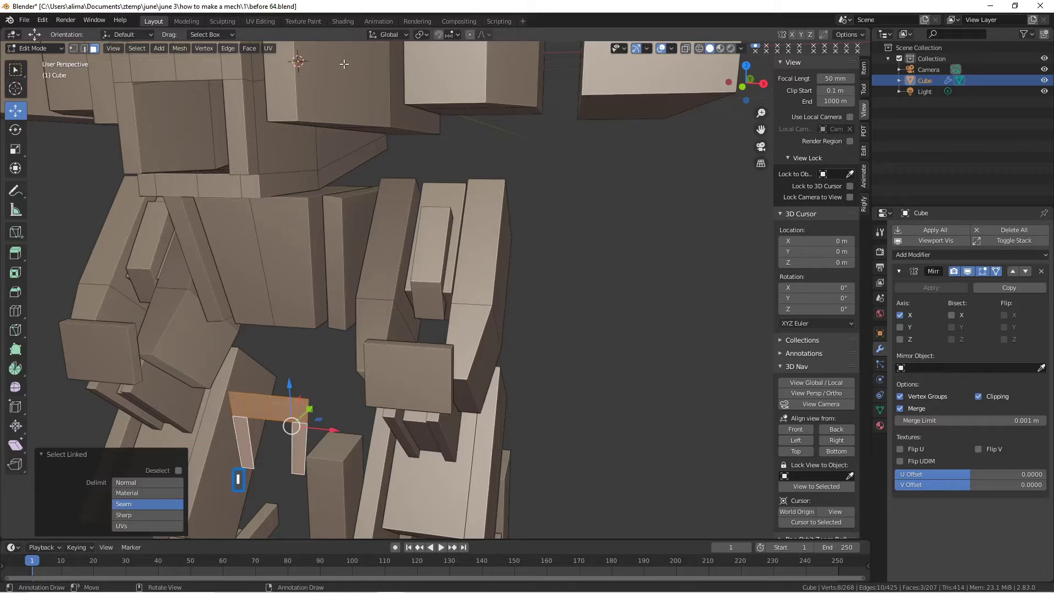
{"action": "left_click", "coordinate": [250, 47]}
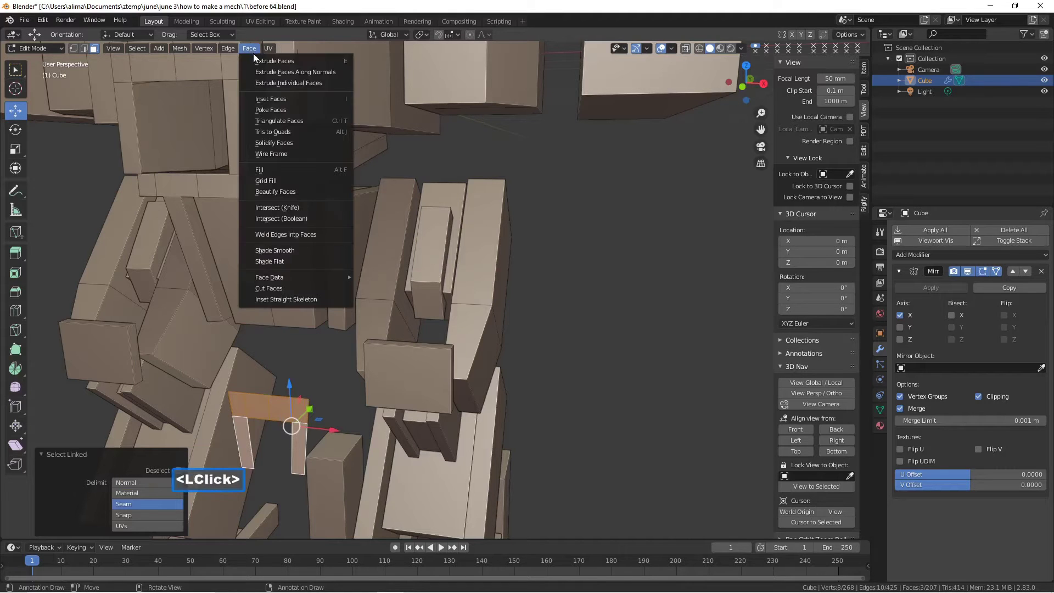
{"action": "left_click", "coordinate": [300, 142]}
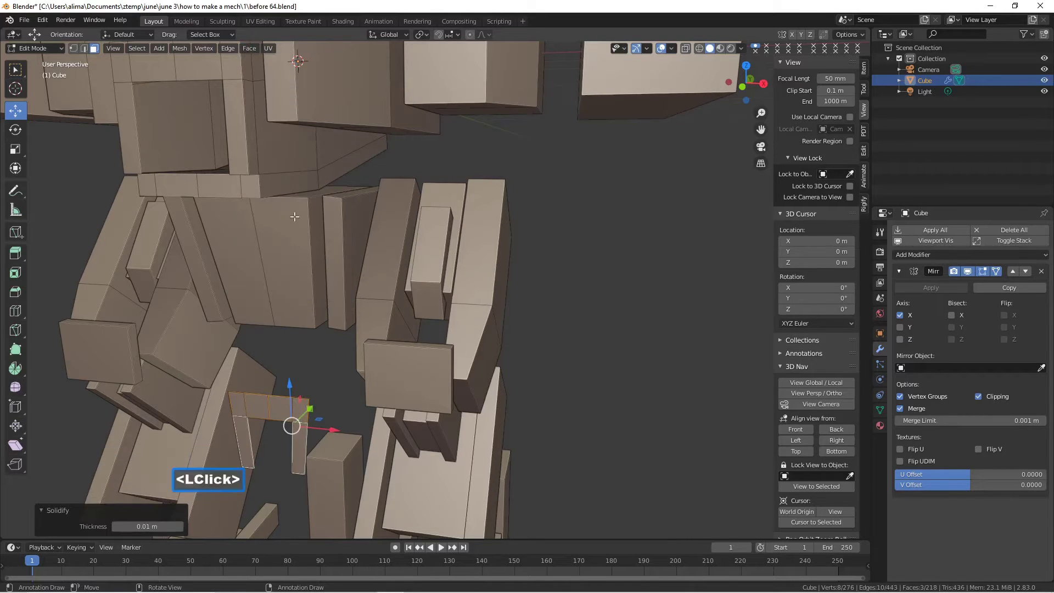
{"action": "left_click_drag", "start_coordinate": [147, 526], "coordinate": [198, 526]}
{"action": "left_click_drag", "start_coordinate": [147, 526], "coordinate": [176, 525]}
{"action": "mouse_move", "coordinate": [303, 438]}
{"action": "middle_mouse_down"}
{"action": "mouse_move", "coordinate": [323, 439]}
{"action": "mouse_move", "coordinate": [291, 434]}
{"action": "mouse_move", "coordinate": [321, 436]}
{"action": "mouse_move", "coordinate": [303, 431]}
{"action": "middle_mouse_up"}
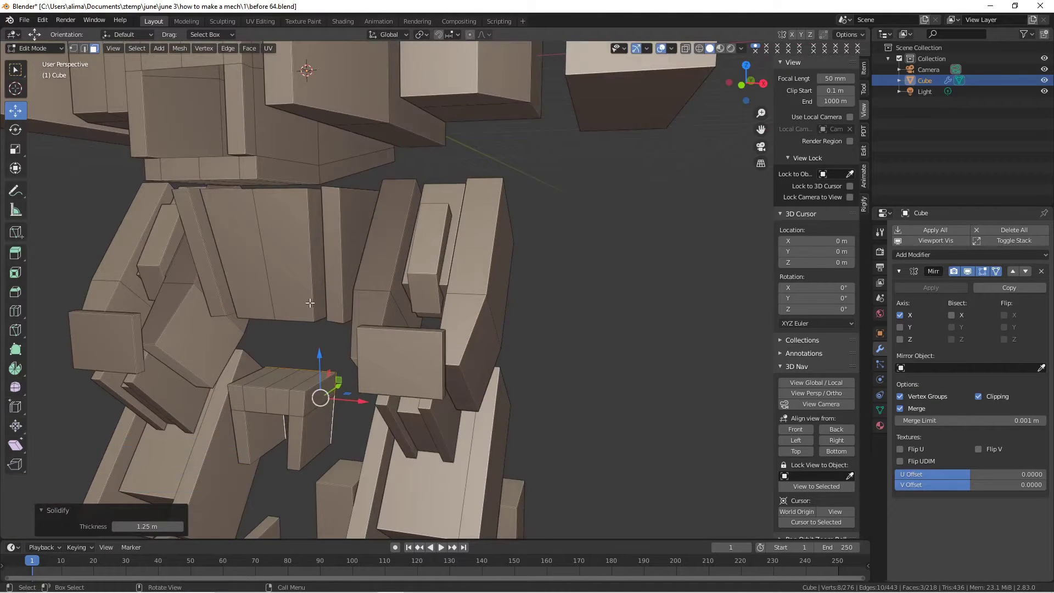
{"action": "left_click", "coordinate": [551, 416]}
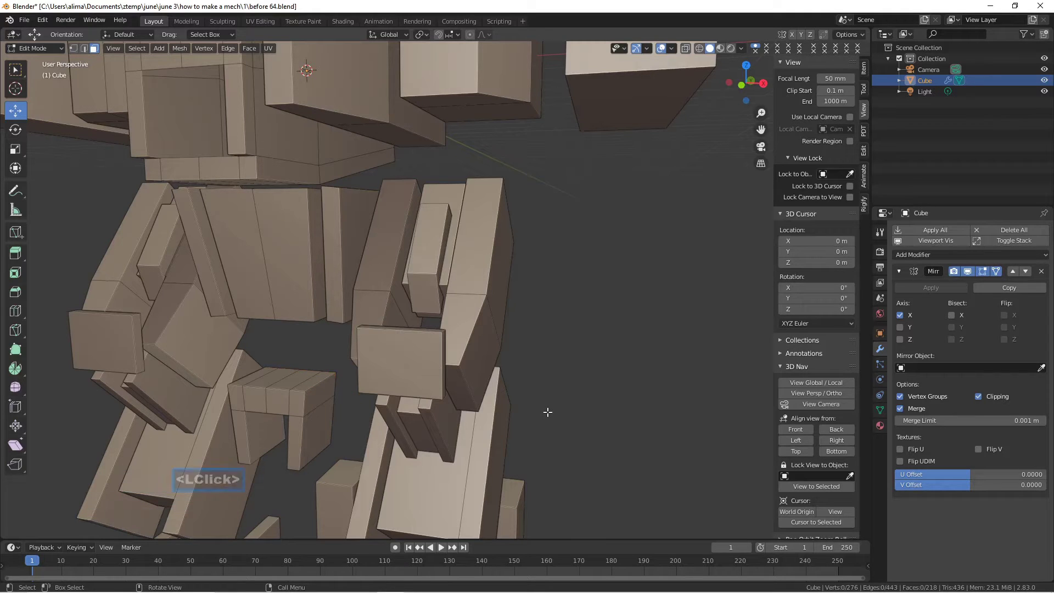
{"action": "key", "text": "Pause"}
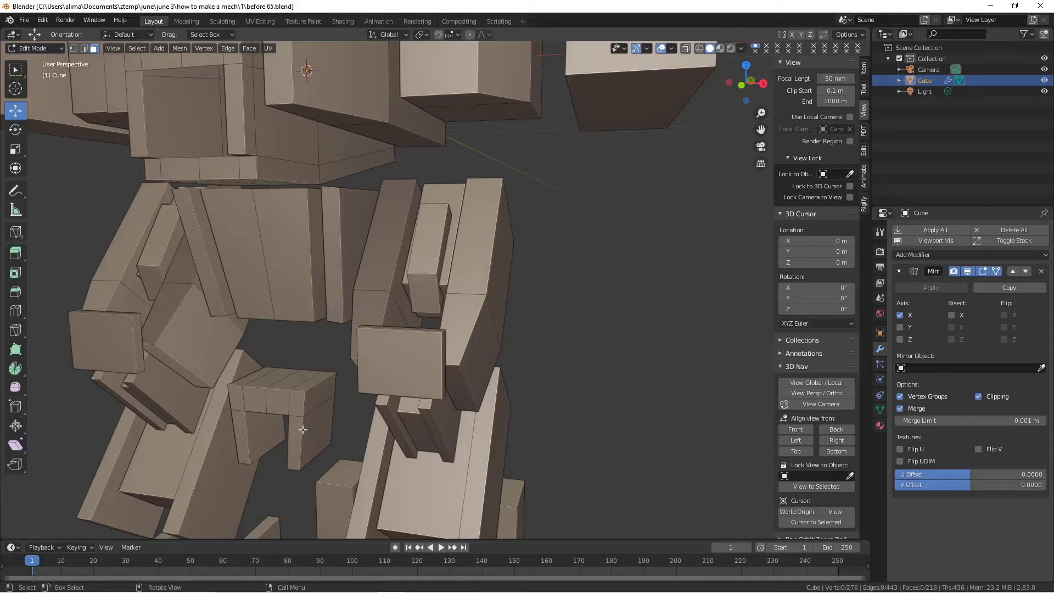
- Move the solid hip frame up about 2.27 m along Z beneath the waist, and save an incremental copy as before 67
{"action": "key", "text": "l"}
{"action": "left_click_drag", "start_coordinate": [306, 371], "coordinate": [300, 263]}
{"action": "middle_click_drag", "start_coordinate": [300, 262], "coordinate": [280, 292]}
{"action": "middle_click_drag", "start_coordinate": [340, 266], "coordinate": [418, 220]}
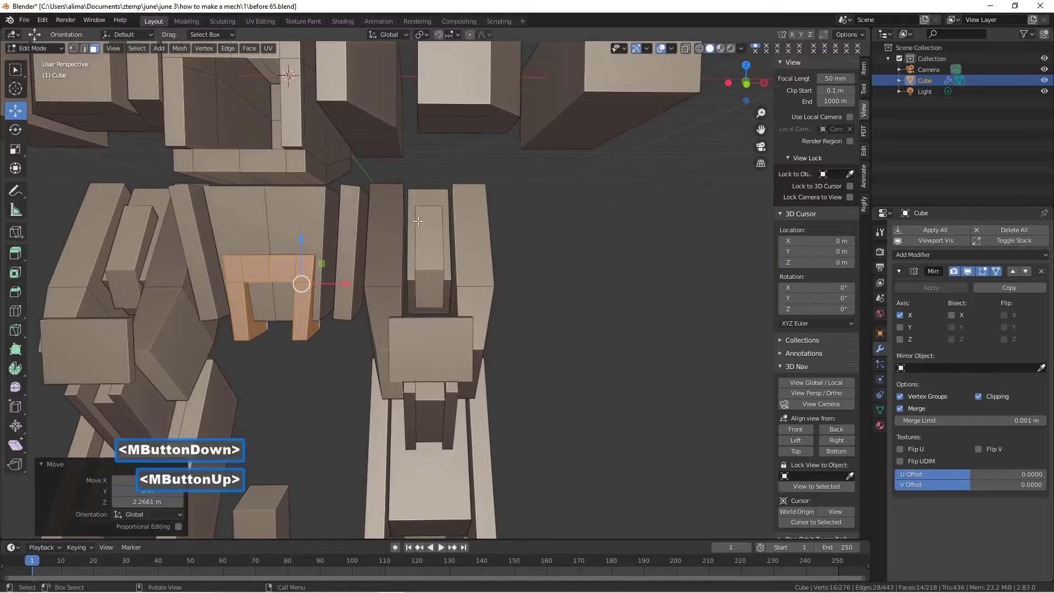
{"action": "left_click", "coordinate": [588, 237]}
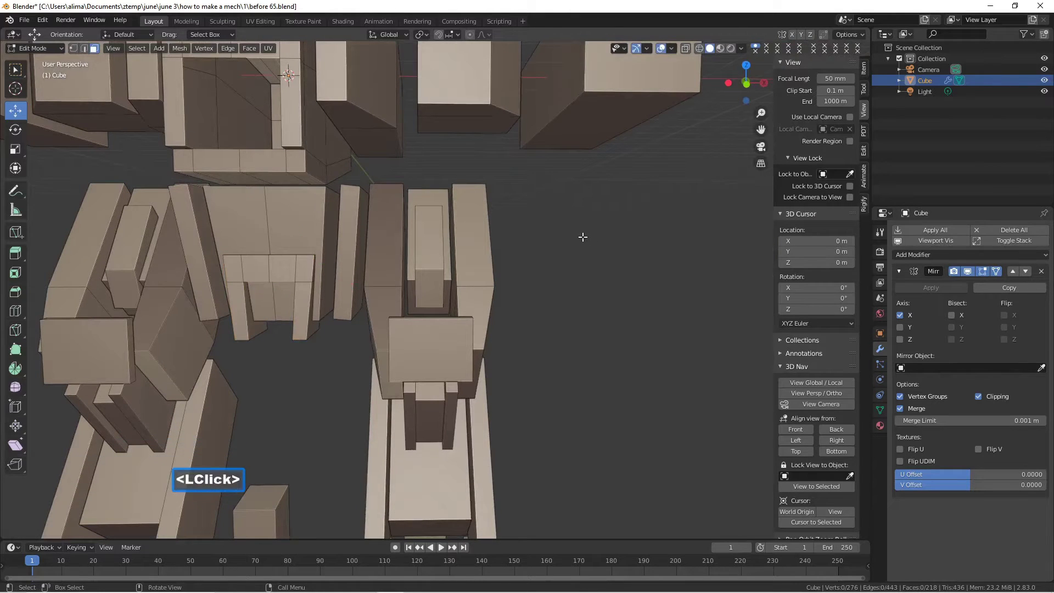
{"action": "key", "text": "Pause"}
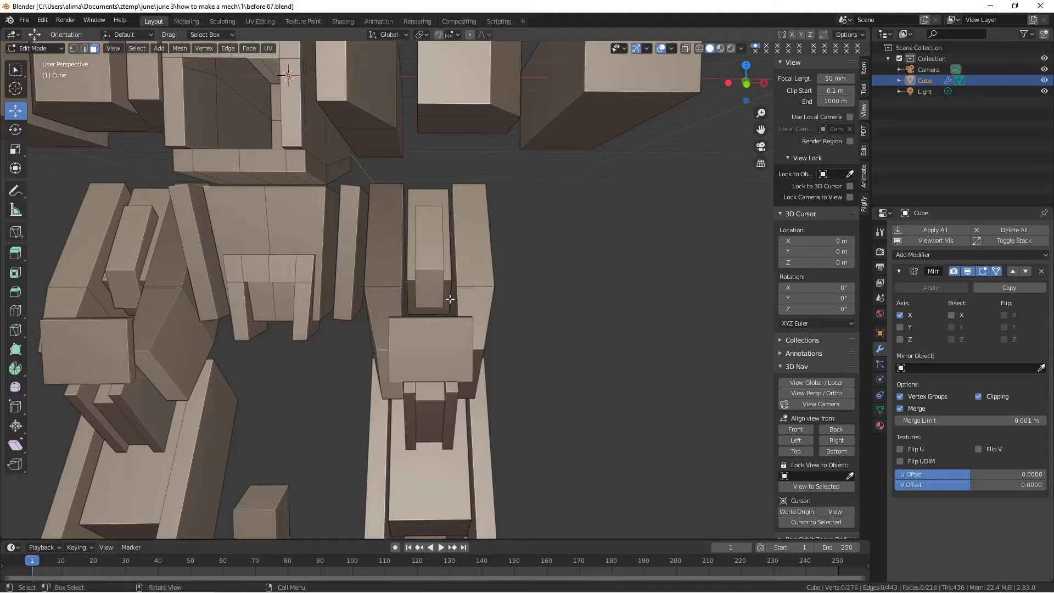
- Duplicate the upper central front face of the hip frame and move the copy down about 0.69 m along Z
{"action": "left_click", "coordinate": [287, 270]}
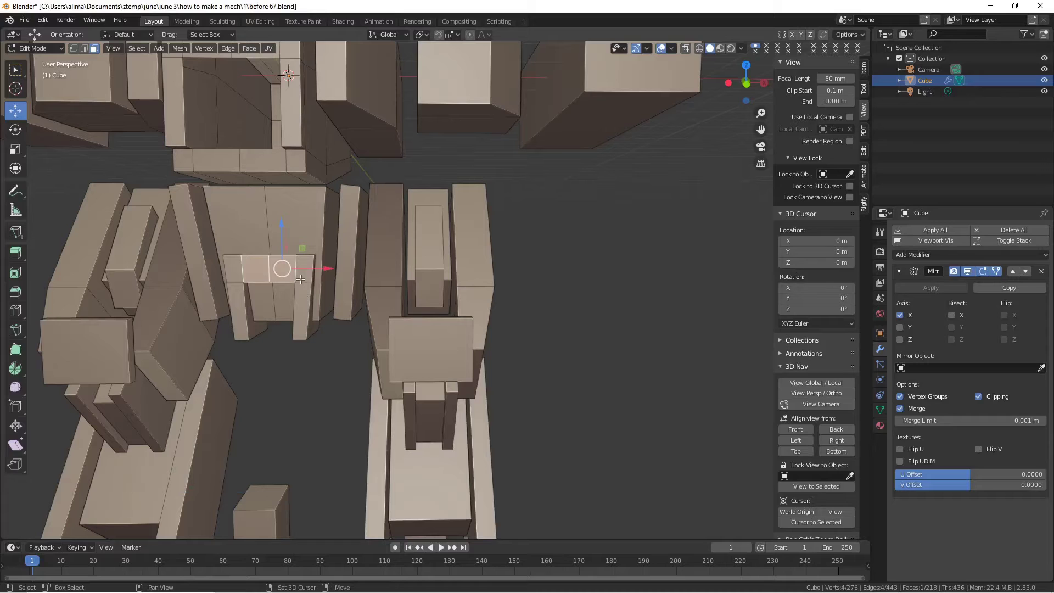
{"action": "key", "text": "shift+d"}
{"action": "right_click", "coordinate": [286, 263]}
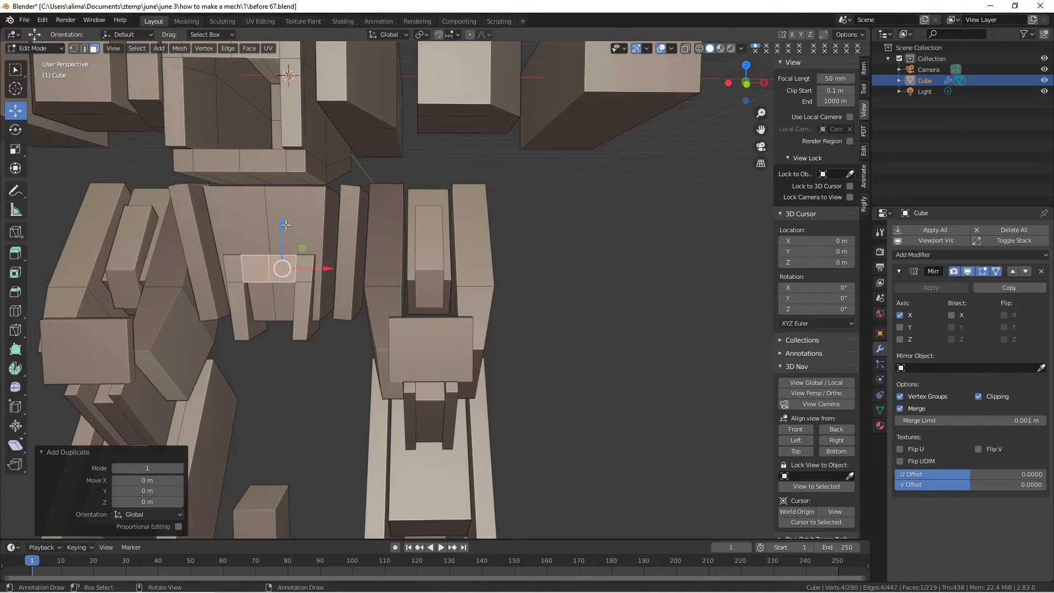
{"action": "left_click_drag", "start_coordinate": [281, 225], "coordinate": [270, 250]}
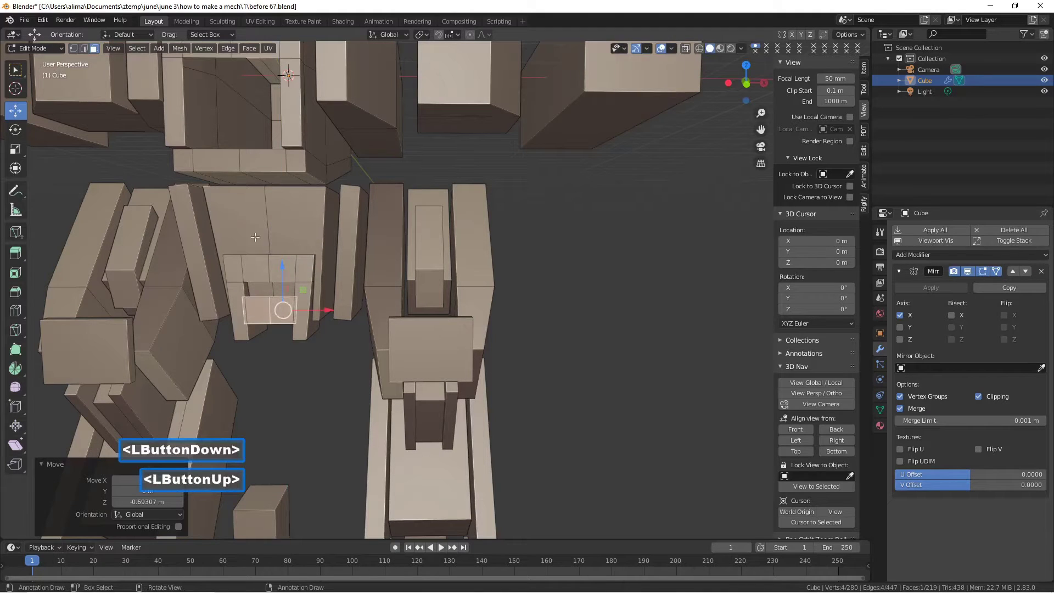
- Lower the duplicated panel's bottom edge about 0.86 m along Z in edge mode, and save an incremental copy as before 68
{"action": "left_click", "coordinate": [84, 49]}
{"action": "left_click", "coordinate": [278, 328]}
{"action": "left_click_drag", "start_coordinate": [281, 285], "coordinate": [283, 337]}
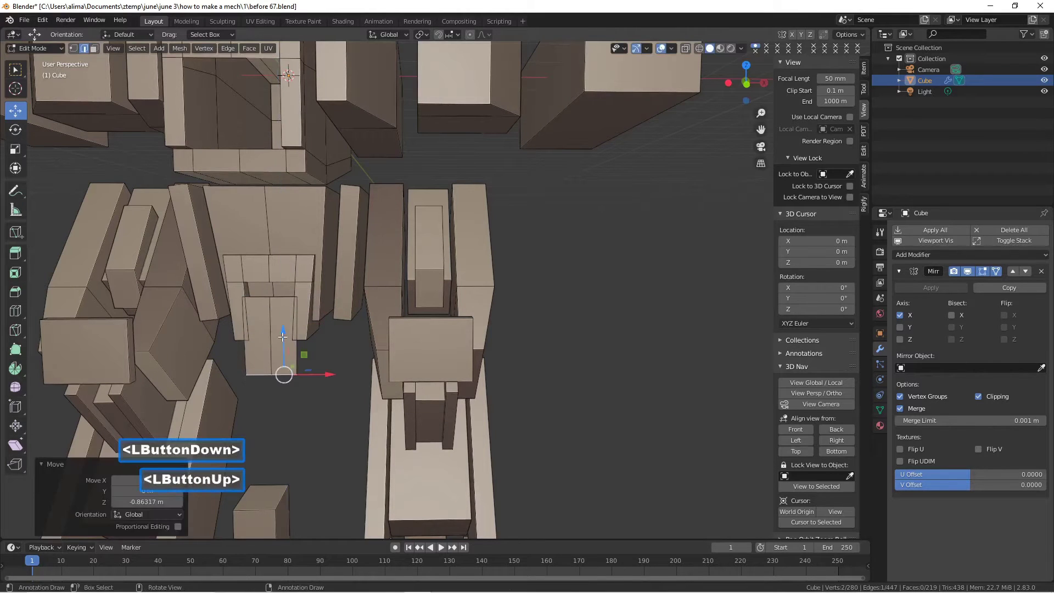
{"action": "left_click", "coordinate": [557, 323]}
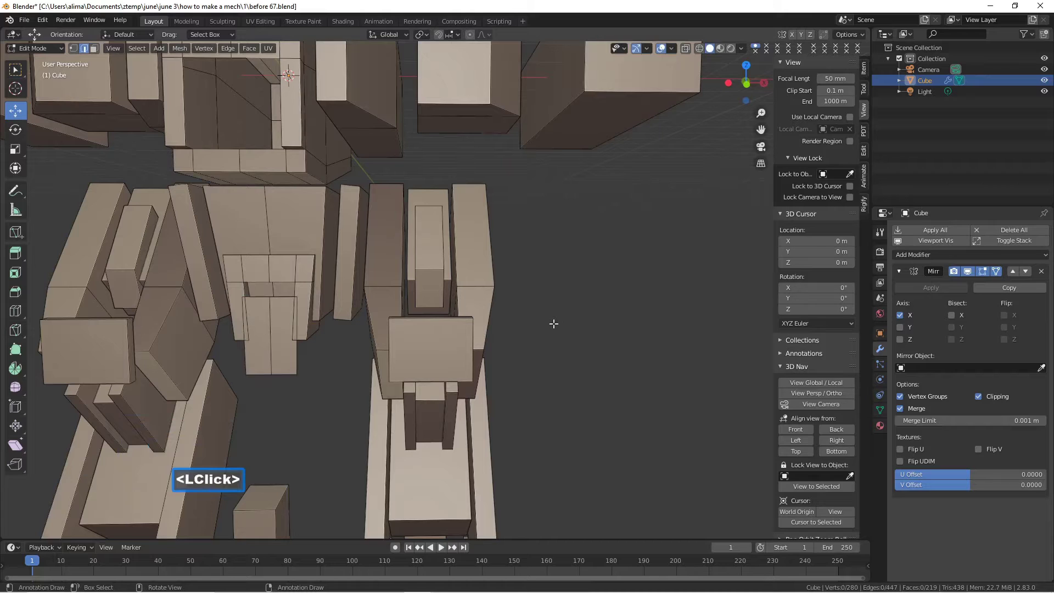
{"action": "key", "text": "Pause"}
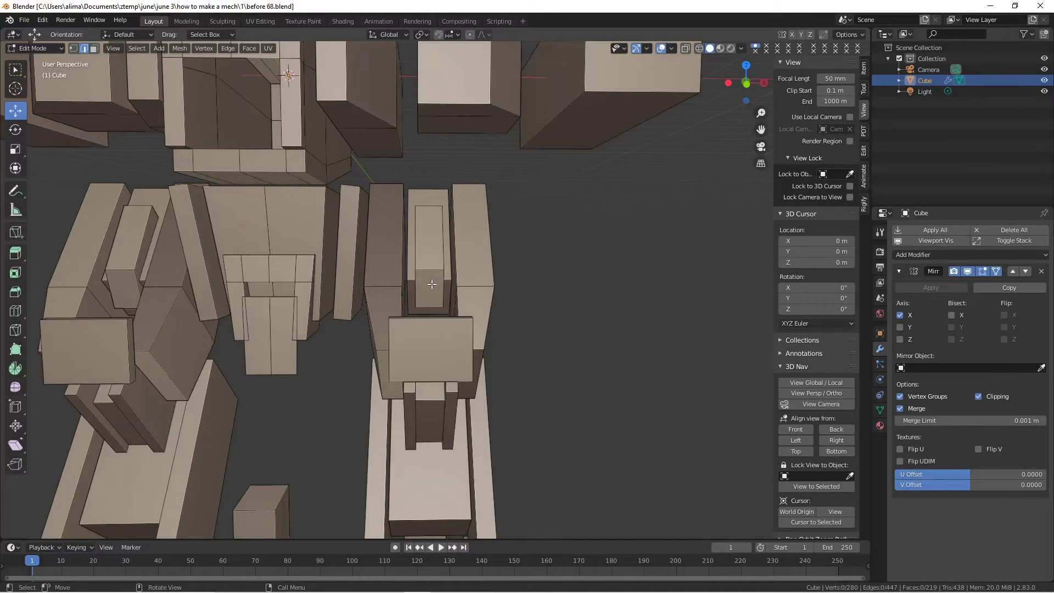
- Add 12 evenly spaced horizontal loop cuts across the panel hanging from the hip frame, without sliding them
{"action": "left_click", "coordinate": [94, 48]}
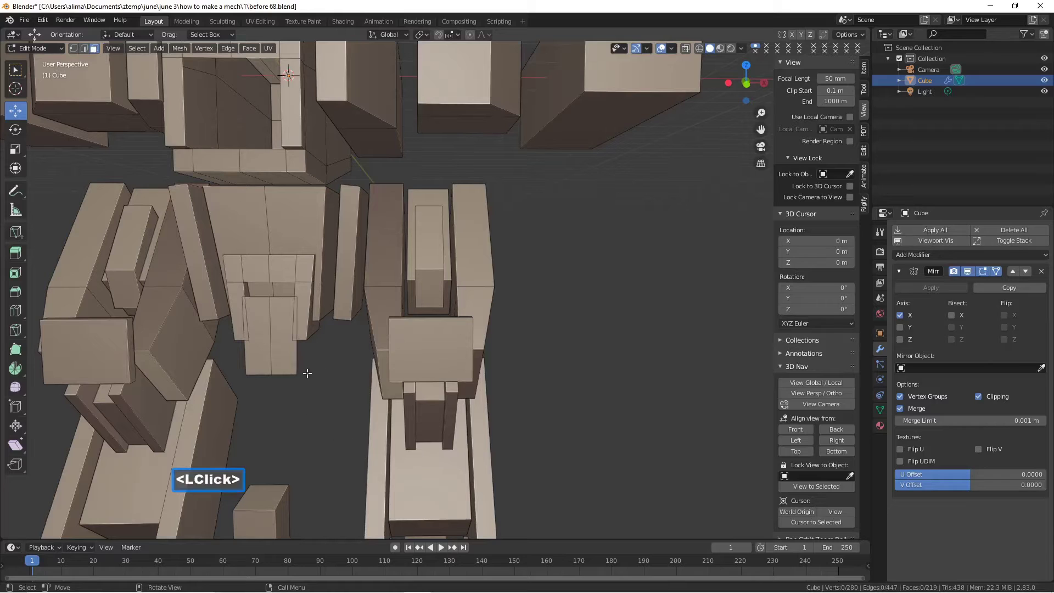
{"action": "key", "text": "l"}
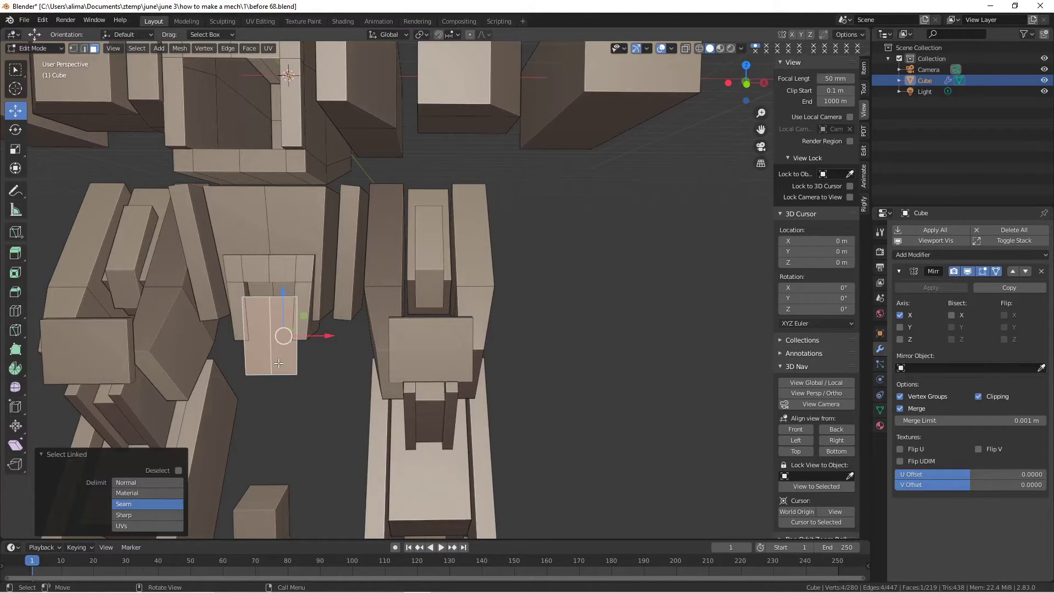
{"action": "key", "text": "ctrl+r"}
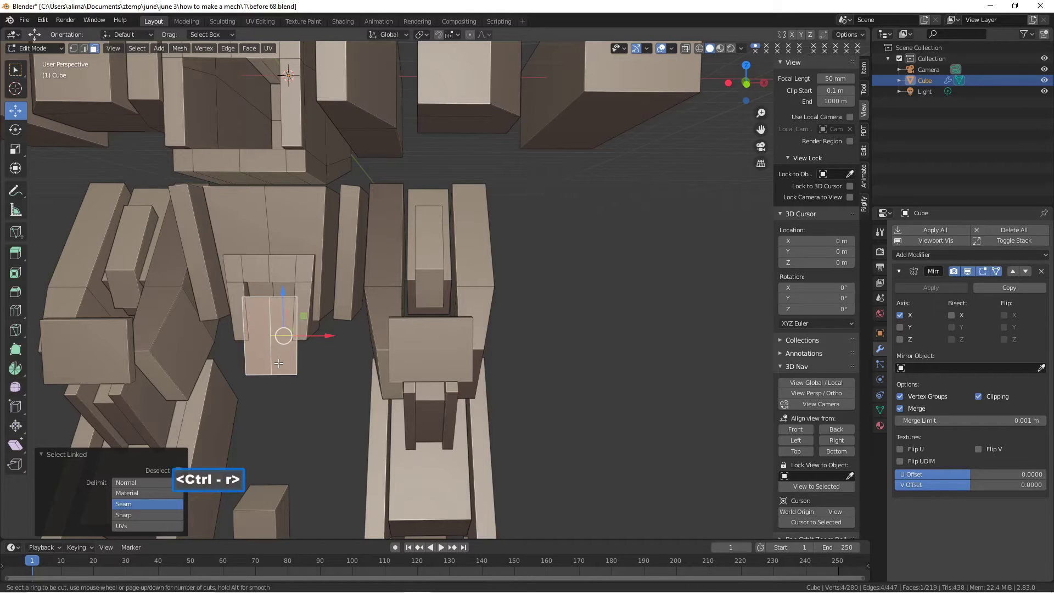
{"action": "scroll", "coordinate": [278, 363], "scroll_direction": "up", "scroll_amount": 11}
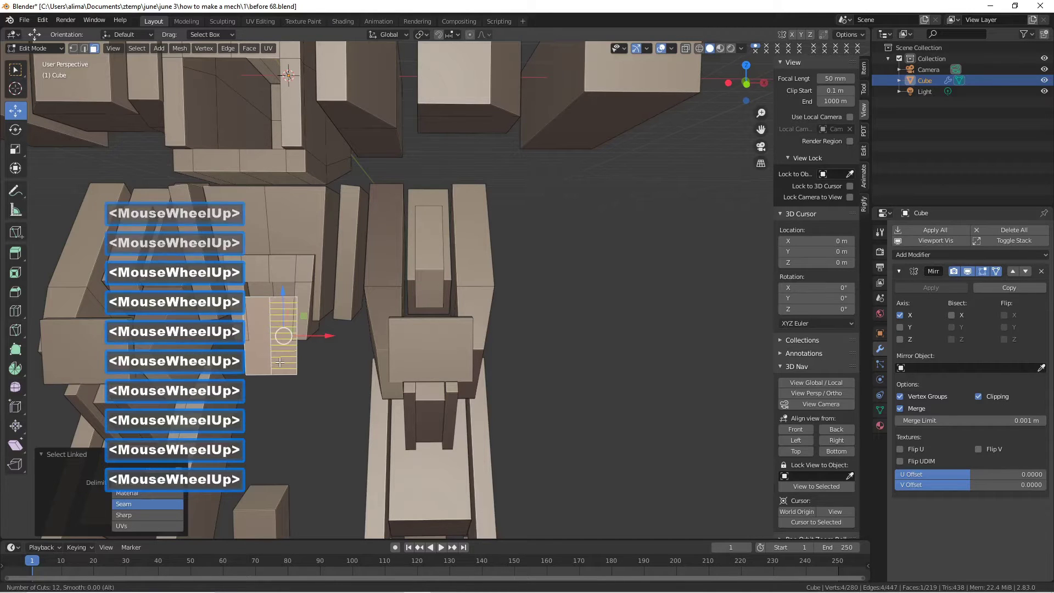
{"action": "left_click", "coordinate": [279, 362]}
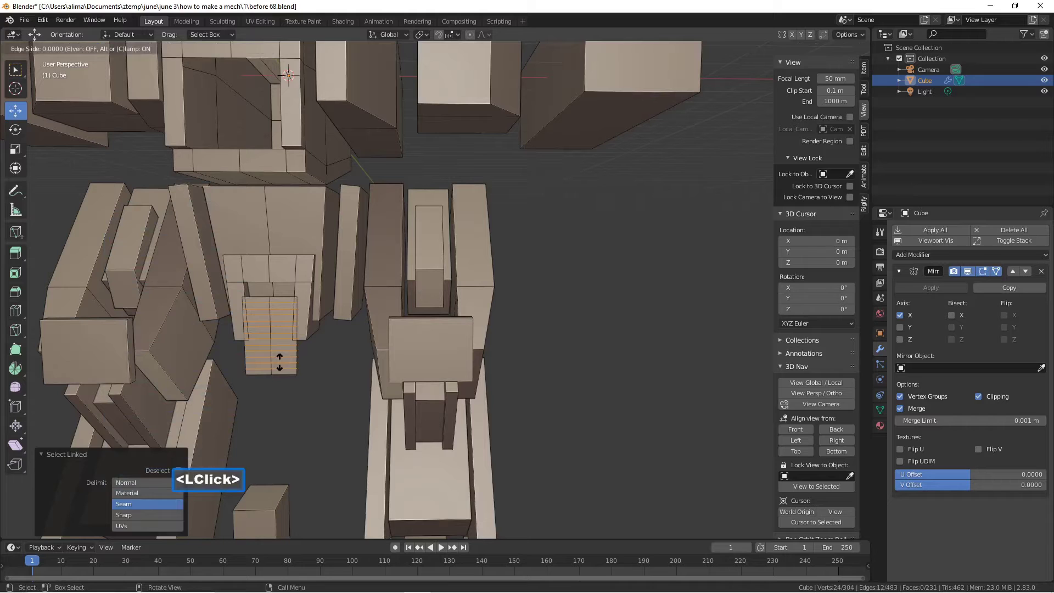
{"action": "left_click", "coordinate": [279, 362]}
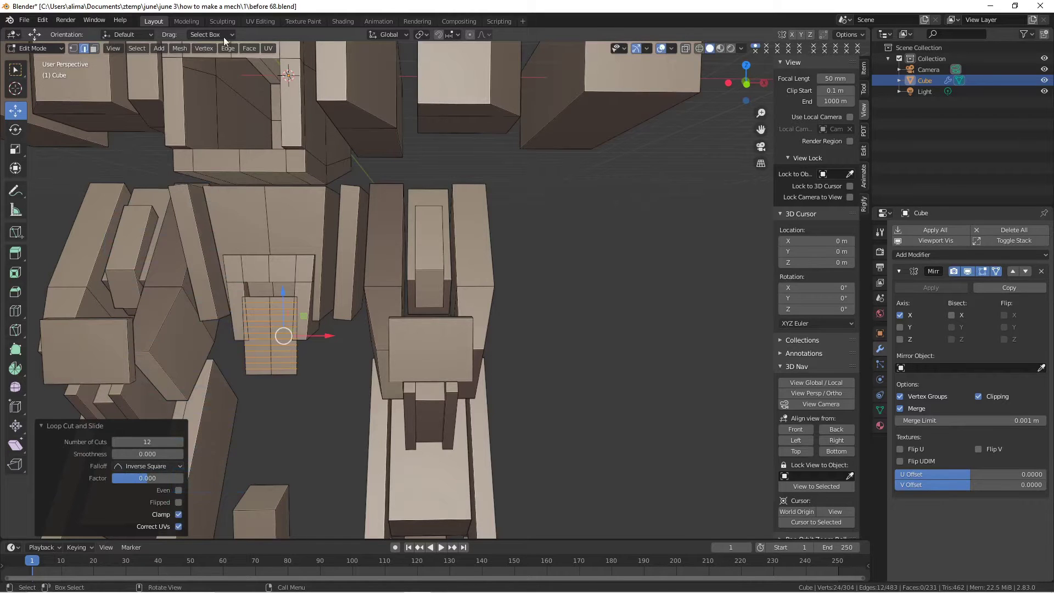
- Select the whole cut panel in face mode and apply Checker Deselect to keep only every other strip selected
{"action": "left_click", "coordinate": [95, 49]}
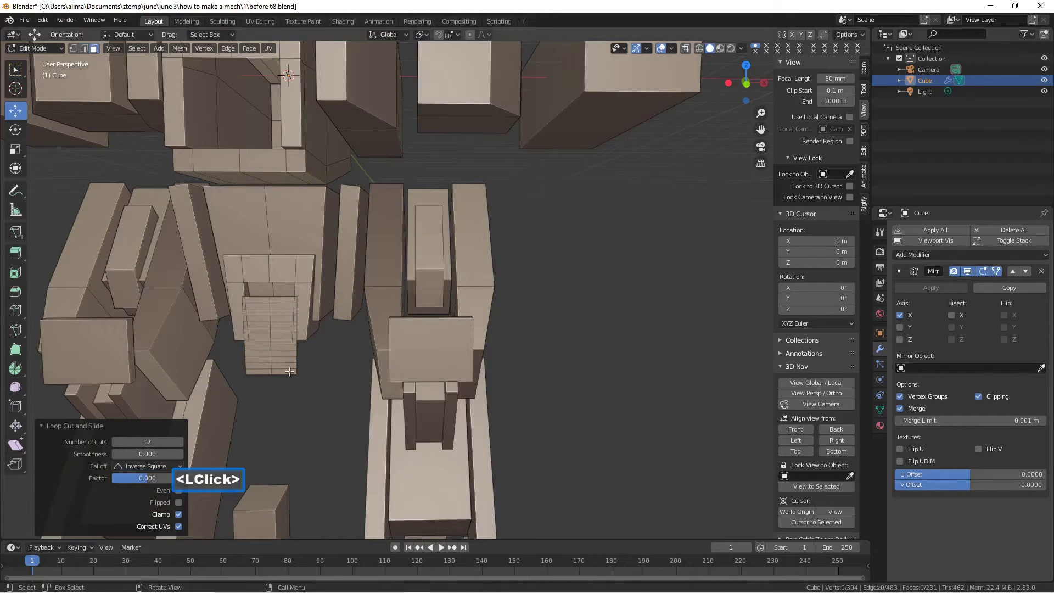
{"action": "key", "text": "l"}
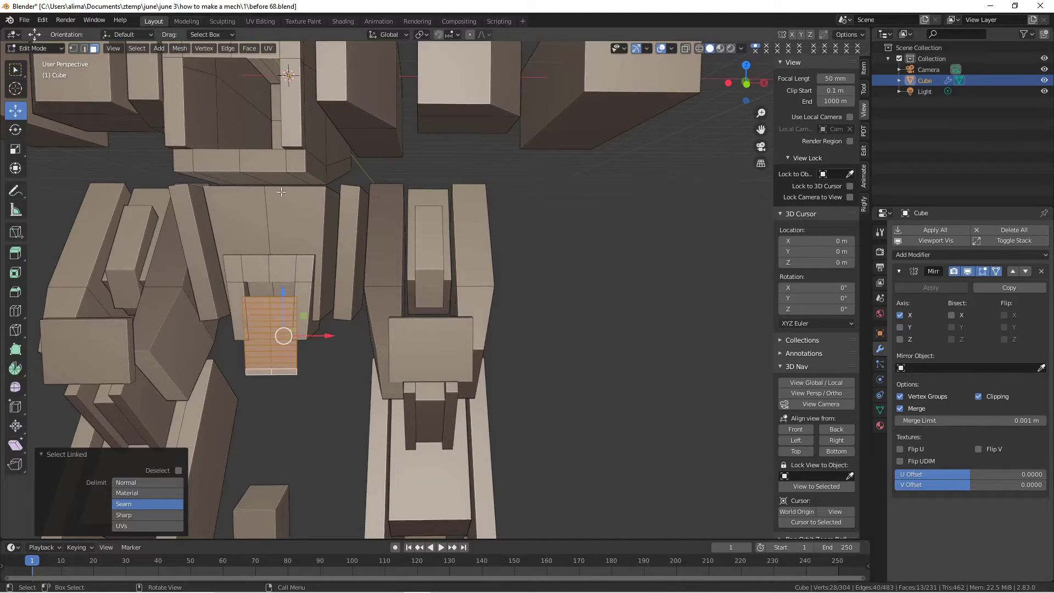
{"action": "left_click", "coordinate": [142, 48]}
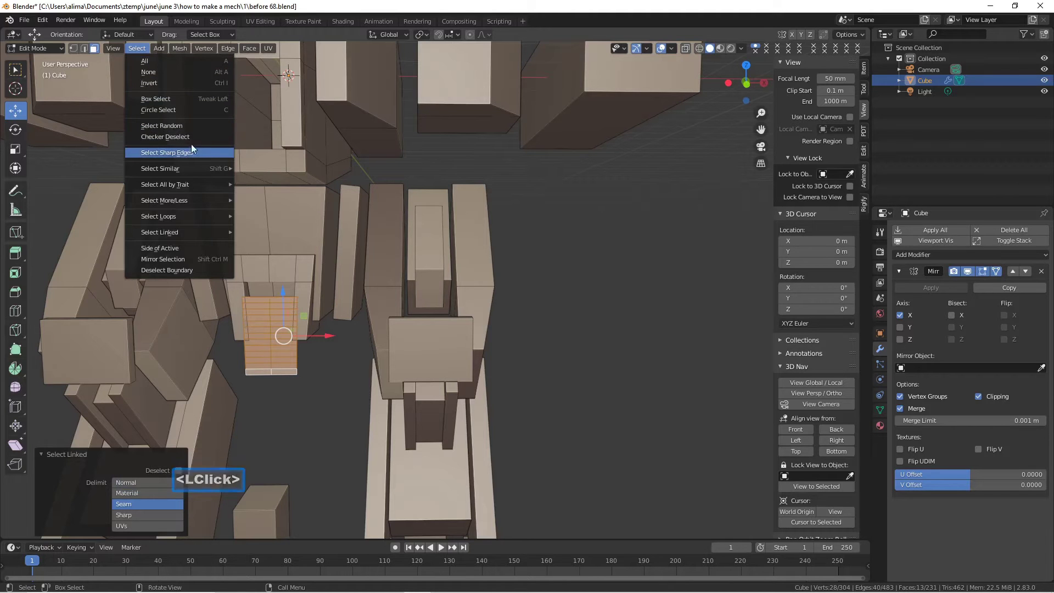
{"action": "left_click", "coordinate": [205, 135]}
{"action": "middle_click_drag", "start_coordinate": [317, 279], "coordinate": [278, 303]}
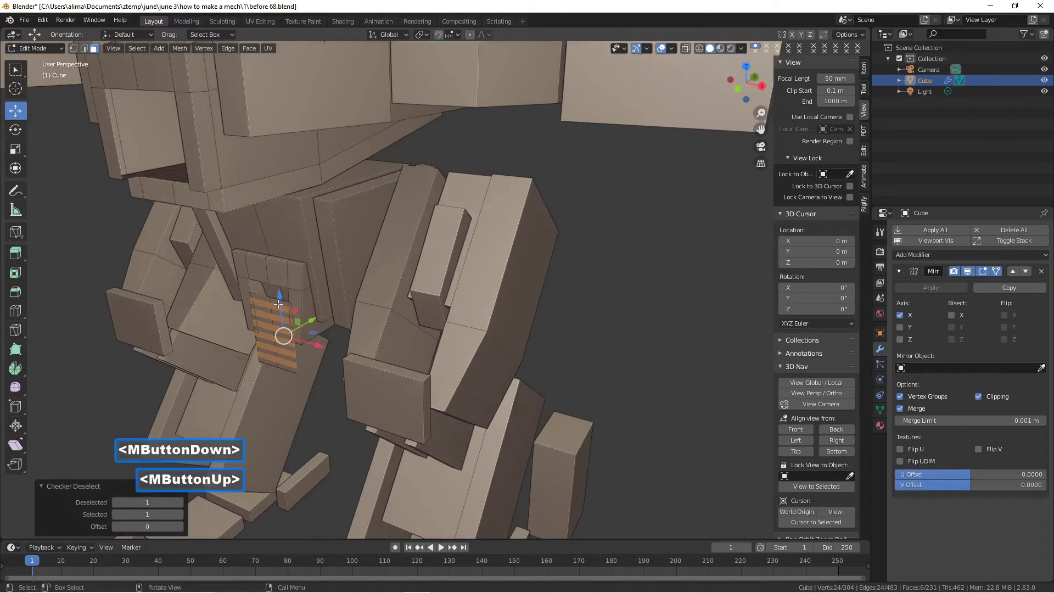
- Duplicate the alternate strips in place and move the copies forward along Y, away from the panel
{"action": "key", "text": "shift+d"}
{"action": "right_click", "coordinate": [373, 326]}
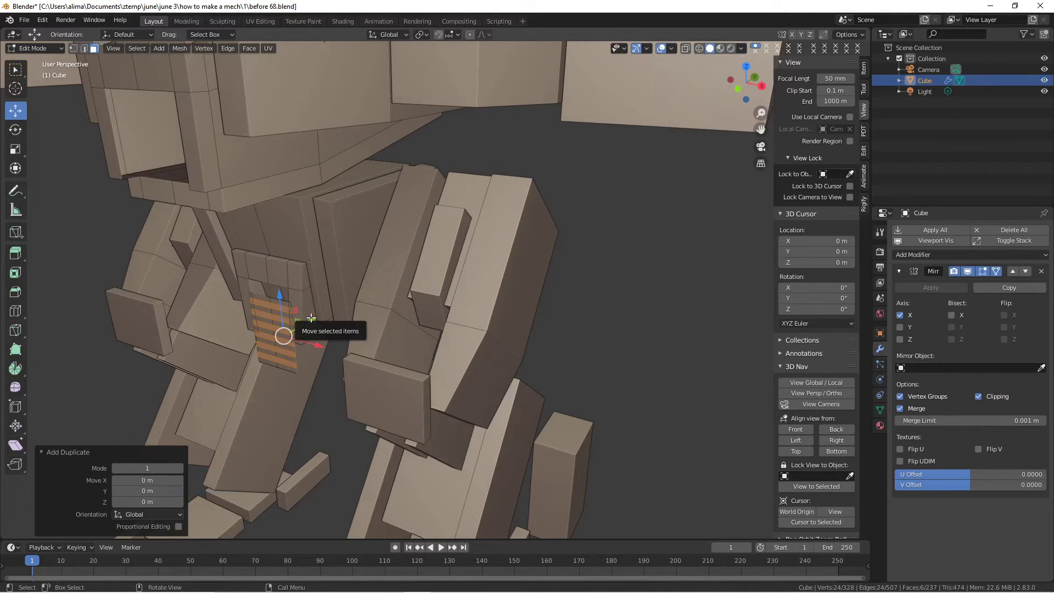
{"action": "left_click_drag", "start_coordinate": [307, 320], "coordinate": [292, 332]}
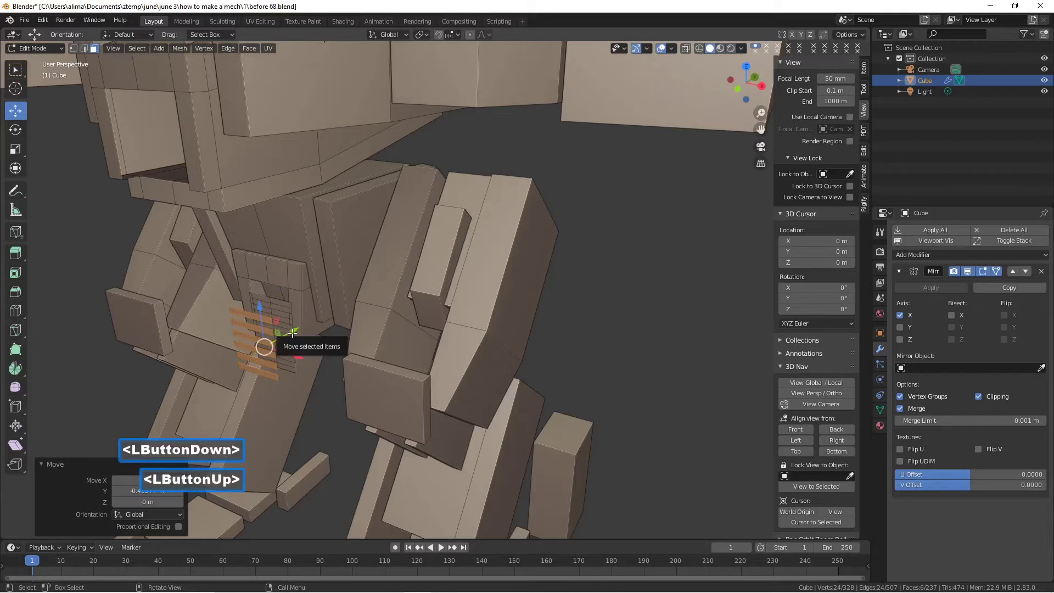
- Extrude the duplicated strips forward about 0.43 m along Y, then move the linked slats down along Z and clear the selection
{"action": "key", "text": "e"}
{"action": "right_click", "coordinate": [294, 332]}
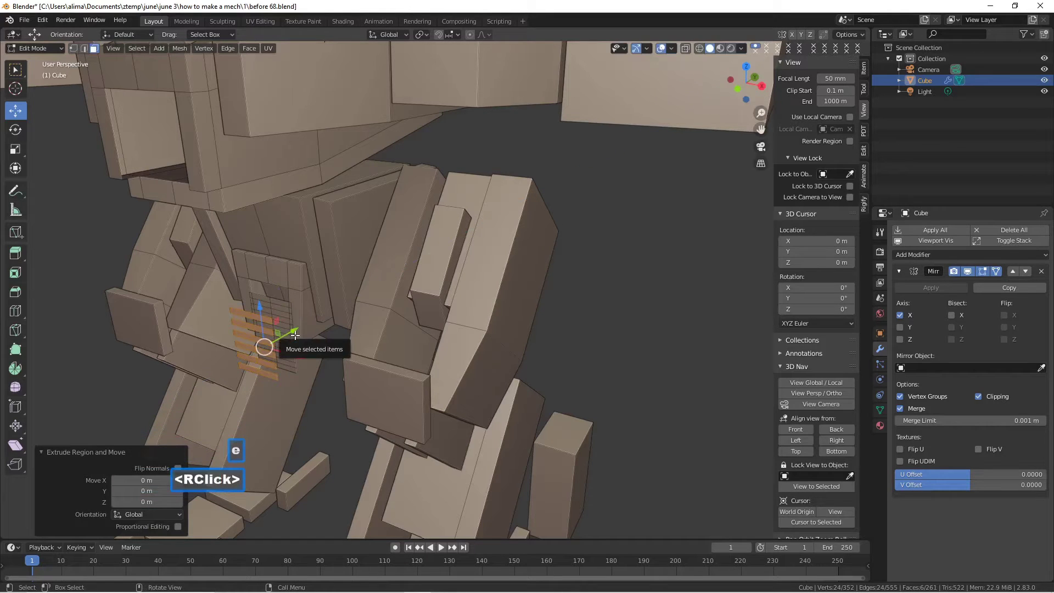
{"action": "left_click_drag", "start_coordinate": [297, 329], "coordinate": [275, 341]}
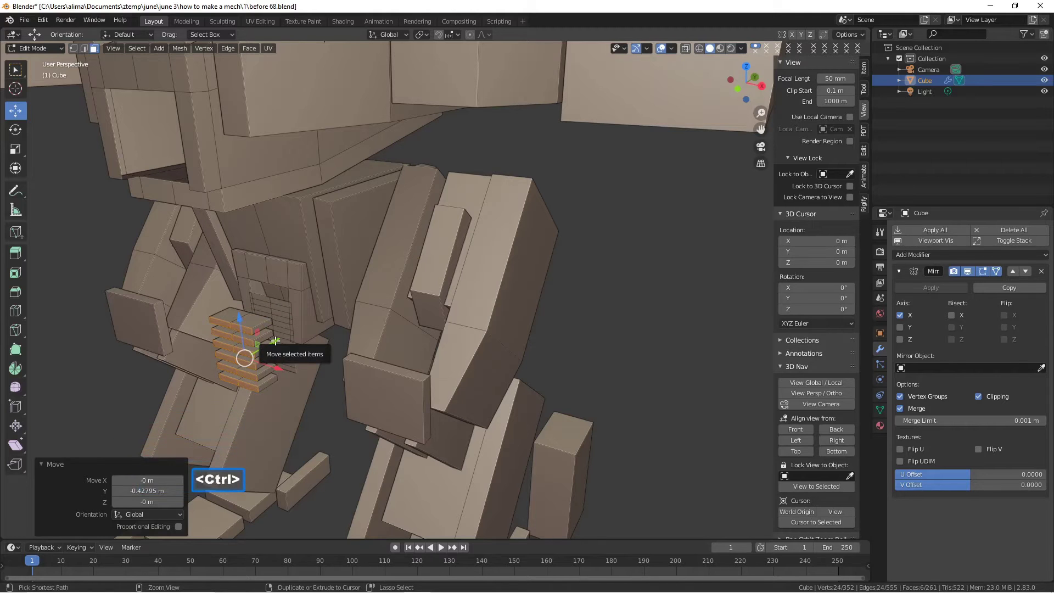
{"action": "key", "text": "ctrl+l"}
{"action": "left_click_drag", "start_coordinate": [251, 313], "coordinate": [262, 401]}
{"action": "left_click", "coordinate": [323, 399]}
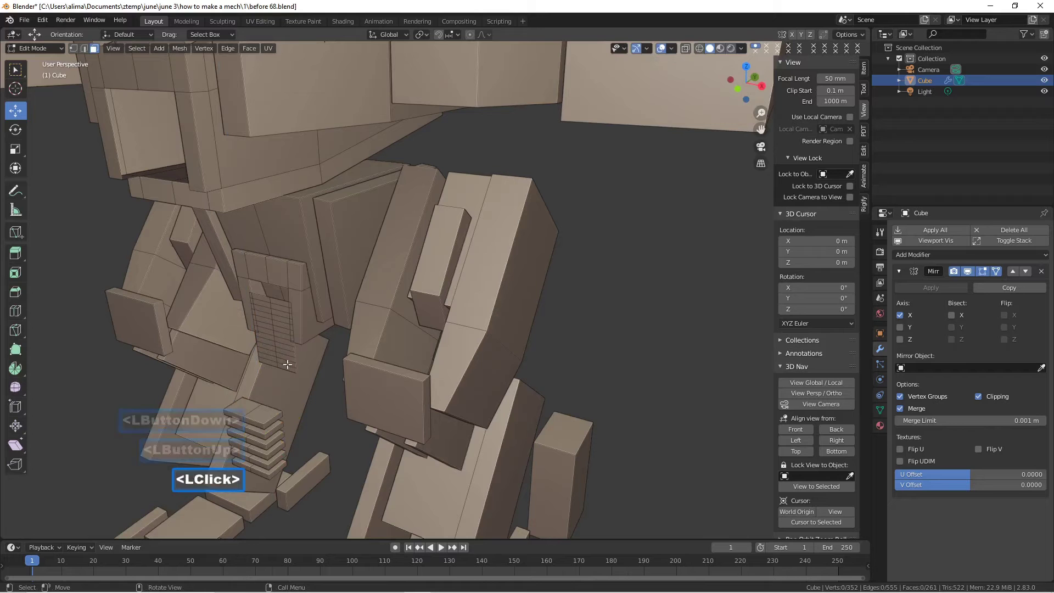
- Select all linked faces of the flat cut panel inside the hip frame and delete them
{"action": "key", "text": "l"}
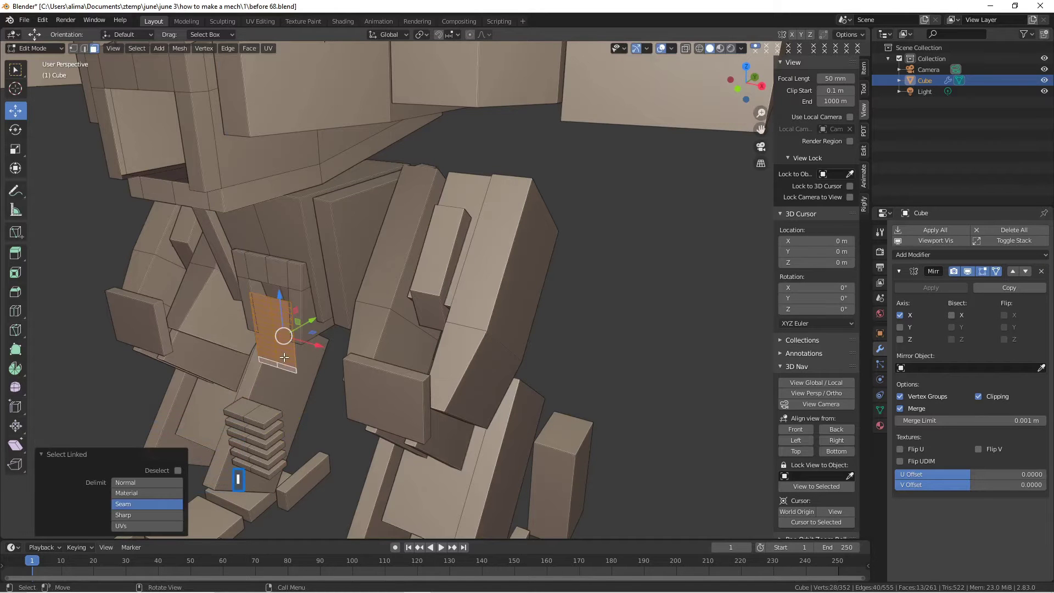
{"action": "key", "text": "x"}
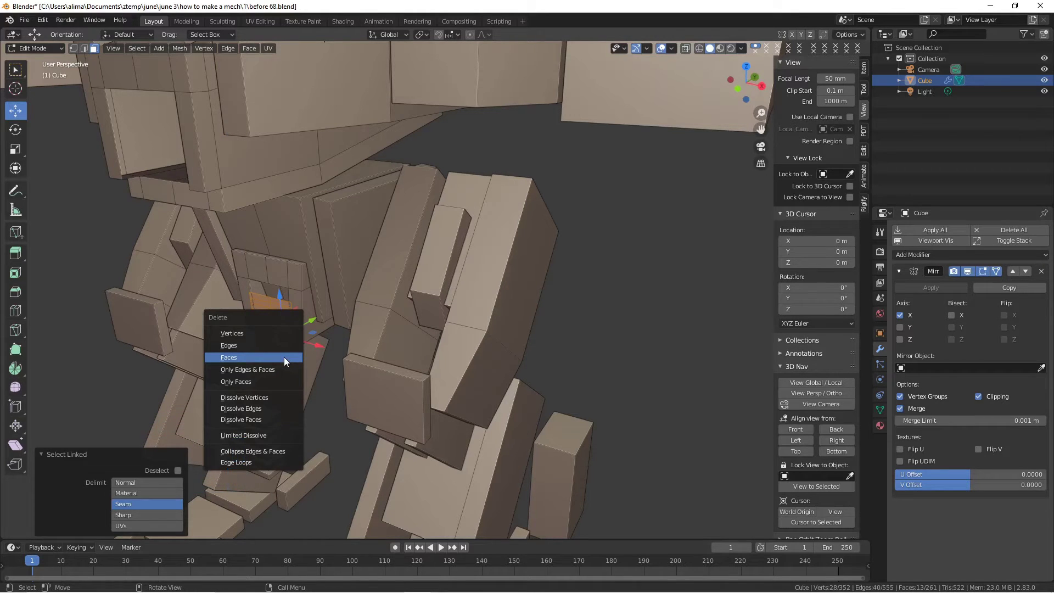
{"action": "left_click", "coordinate": [285, 357]}
- Select all linked faces of the slats, move them up along Z and back along Y into the hip frame's opening, and clear the selection
{"action": "middle_click_drag", "start_coordinate": [277, 365], "coordinate": [328, 338]}
{"action": "key", "text": "c"}
{"action": "mouse_move", "coordinate": [247, 472]}
{"action": "left_mouse_down"}
{"action": "mouse_move", "coordinate": [282, 446]}
{"action": "mouse_move", "coordinate": [282, 483]}
{"action": "left_mouse_up"}
{"action": "right_click", "coordinate": [314, 483]}
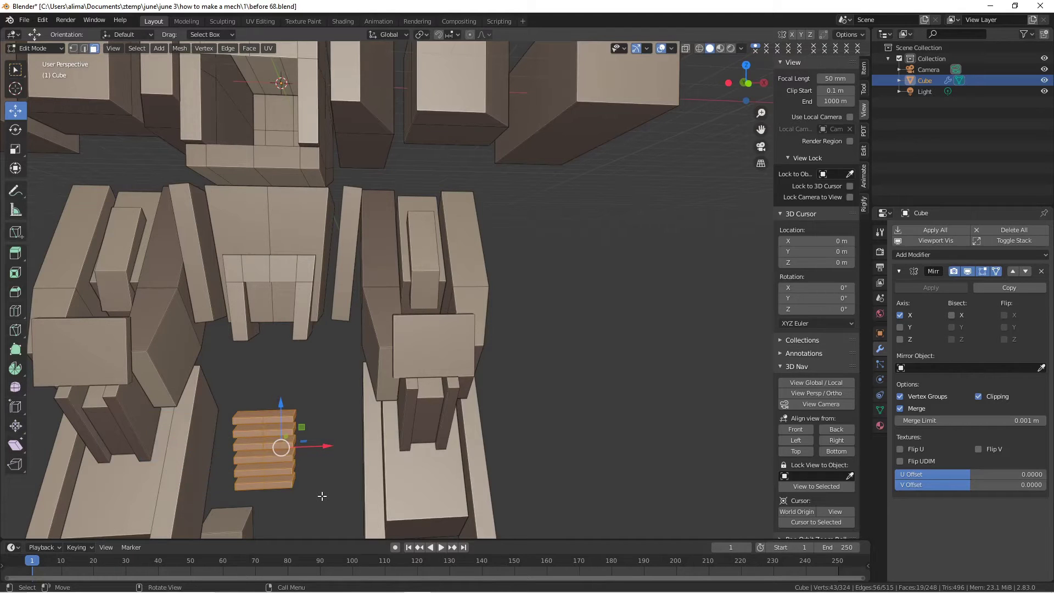
{"action": "key", "text": "ctrl+l"}
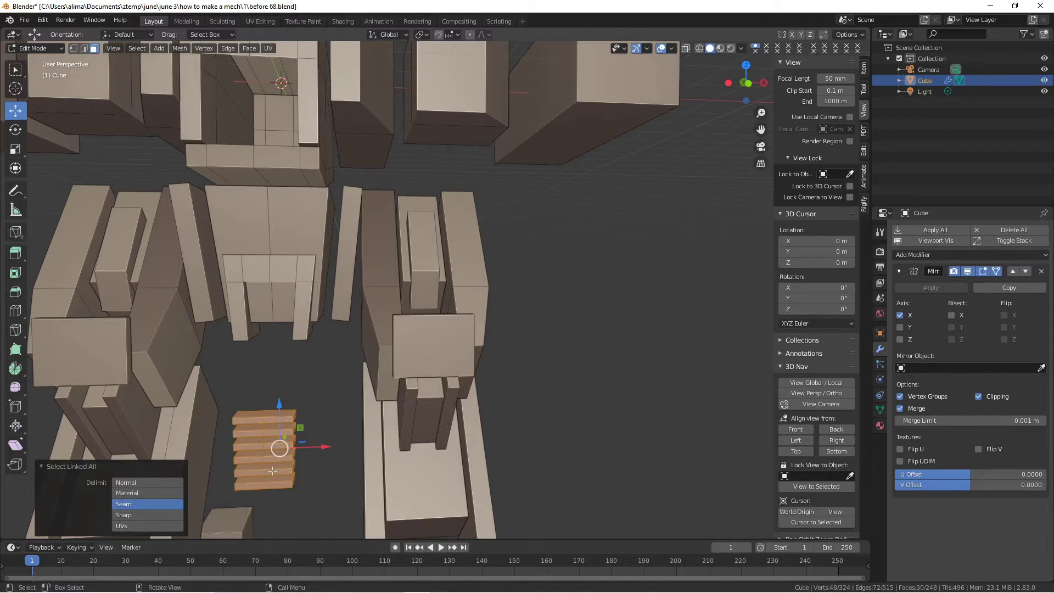
{"action": "left_click_drag", "start_coordinate": [280, 420], "coordinate": [282, 274]}
{"action": "middle_click_drag", "start_coordinate": [282, 274], "coordinate": [312, 300]}
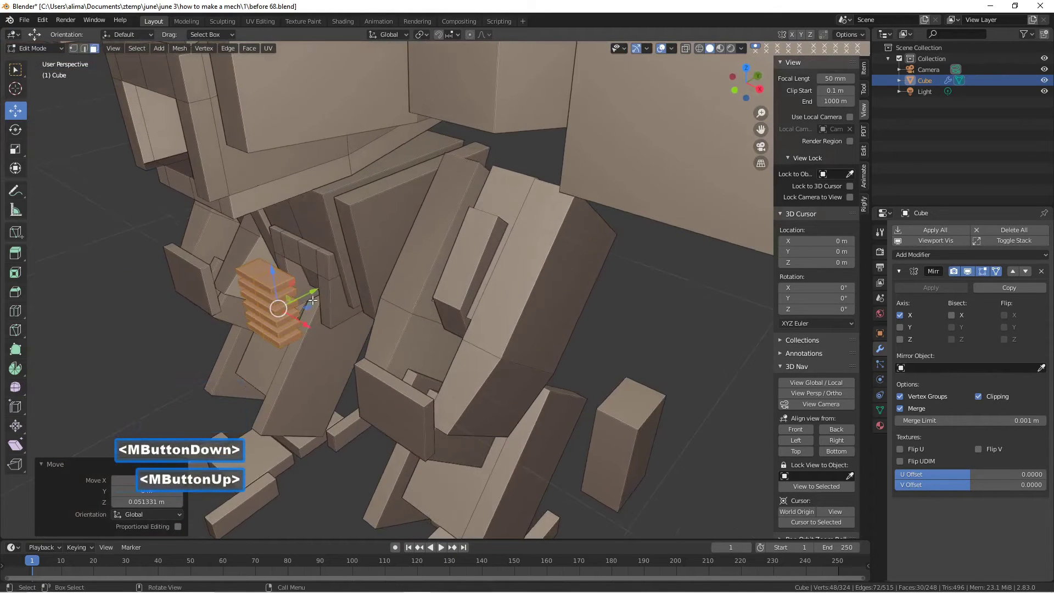
{"action": "left_click_drag", "start_coordinate": [313, 294], "coordinate": [336, 282]}
{"action": "middle_click_drag", "start_coordinate": [336, 283], "coordinate": [360, 277]}
{"action": "left_click_drag", "start_coordinate": [325, 247], "coordinate": [384, 264]}
{"action": "left_click", "coordinate": [596, 274]}
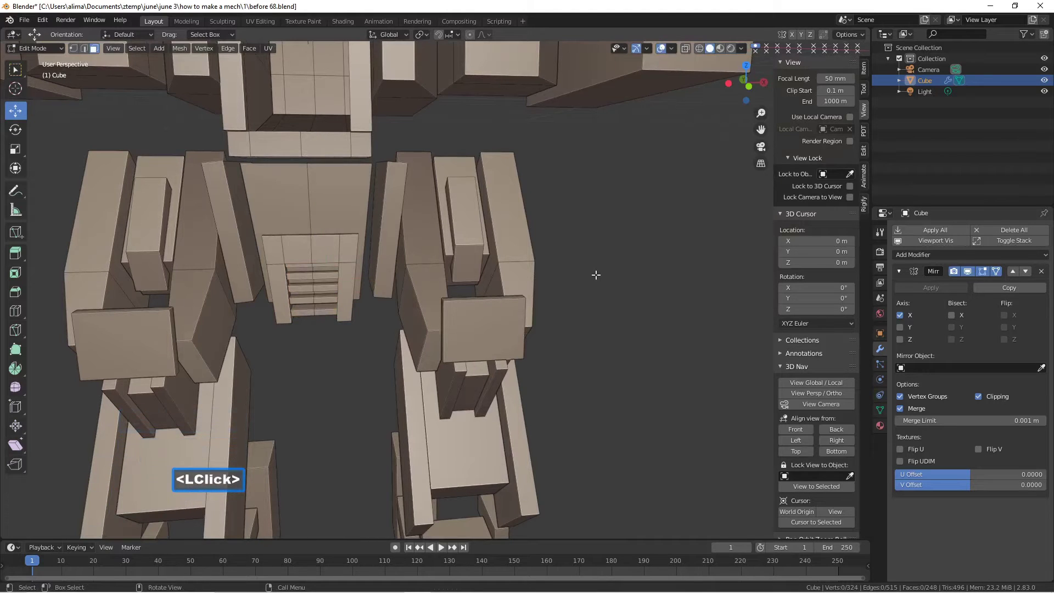
- Place the 3D cursor in the empty space beside the mech's legs
{"action": "key", "text": "Pause"}
{"action": "scroll", "coordinate": [632, 309], "scroll_direction": "down", "scroll_amount": 2}
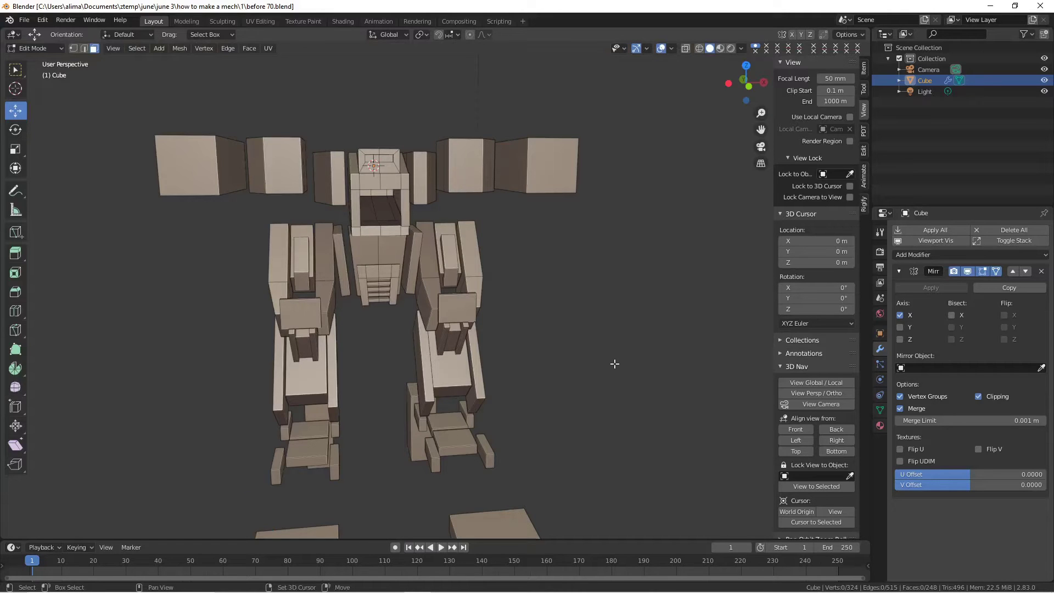
{"action": "right_click", "coordinate": [614, 364], "text": "shift"}
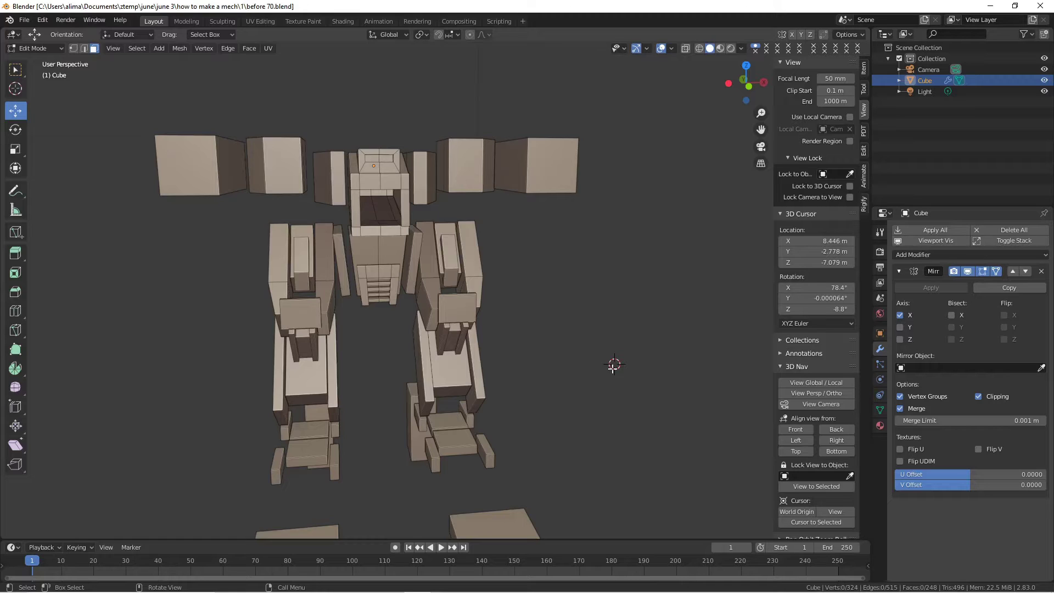
- Add a cylinder at the 3D cursor and set its cap fill type to Triangle Fan
{"action": "key", "text": "shift"}
{"action": "key", "text": "shift+a"}
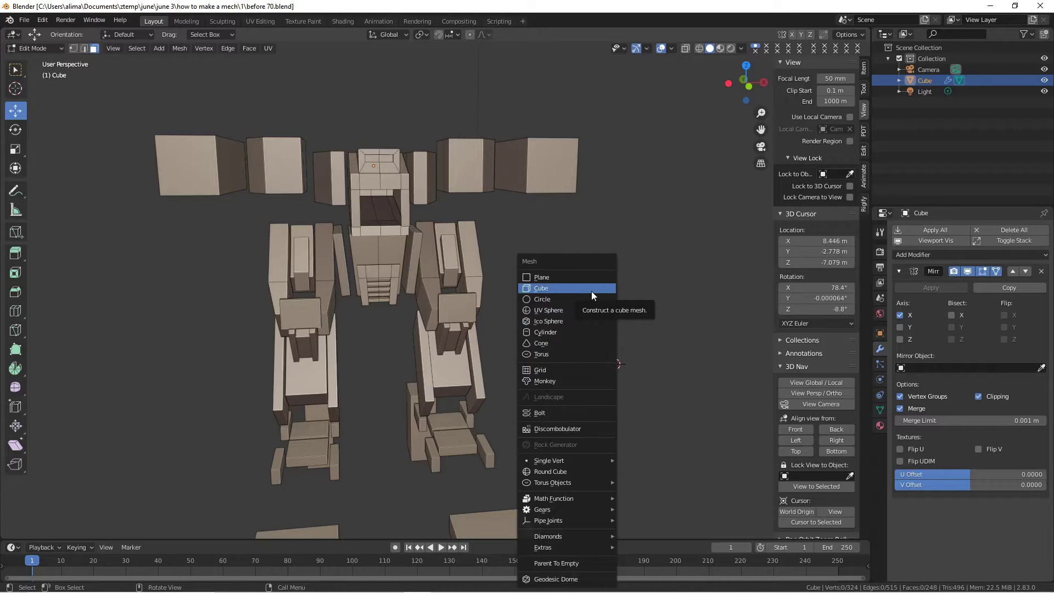
{"action": "left_click", "coordinate": [585, 328]}
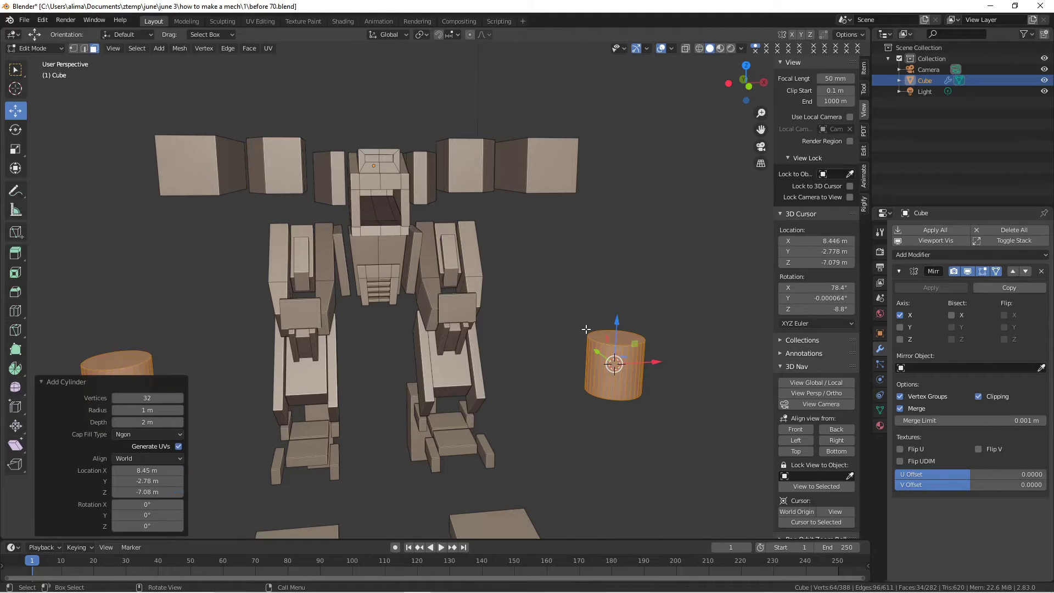
{"action": "left_click", "coordinate": [180, 434]}
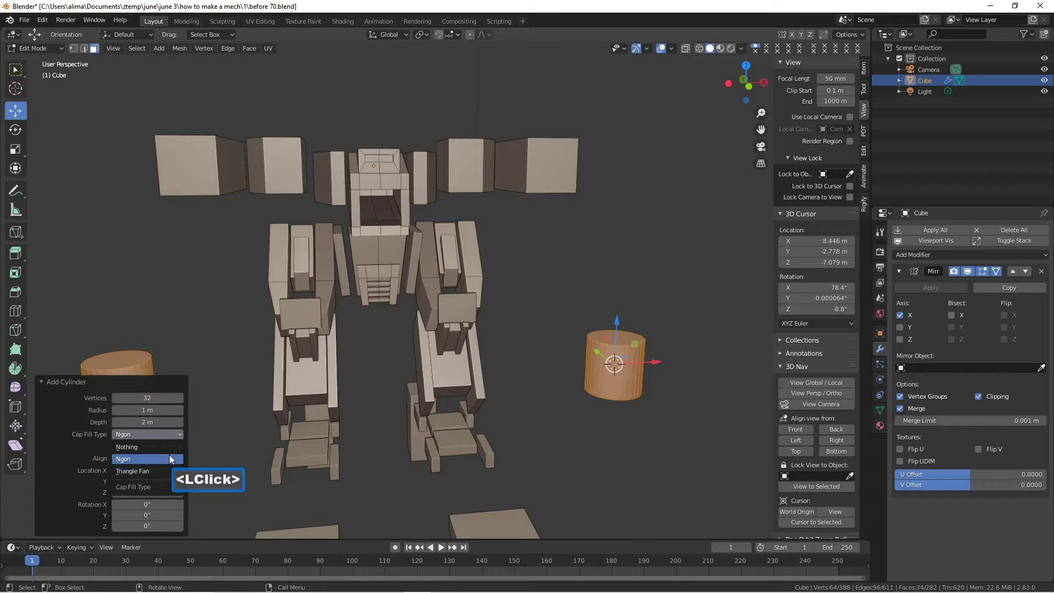
{"action": "left_click", "coordinate": [169, 471]}
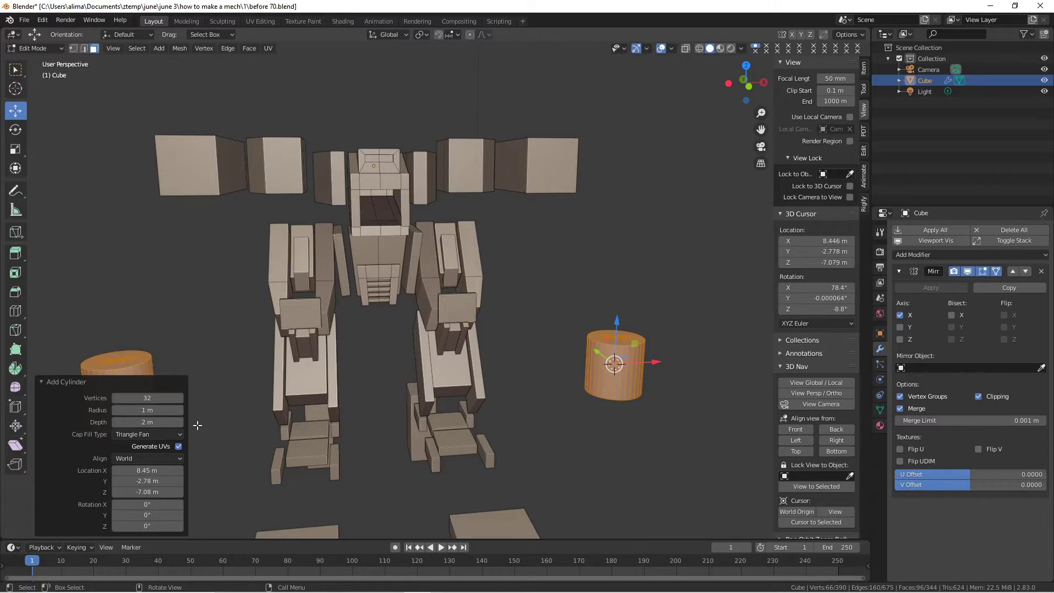
- Reduce the new cylinder's vertex count to 20
{"action": "left_click", "coordinate": [118, 397]}
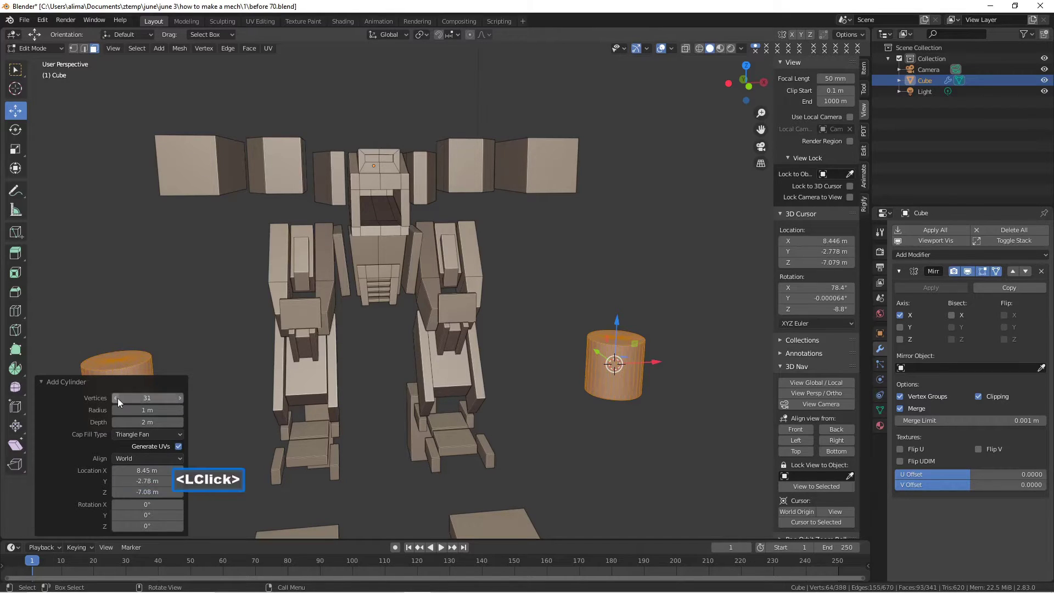
{"action": "left_click", "coordinate": [117, 397]}
{"action": "left_click", "coordinate": [118, 397]}
{"action": "left_click", "coordinate": [117, 397]}
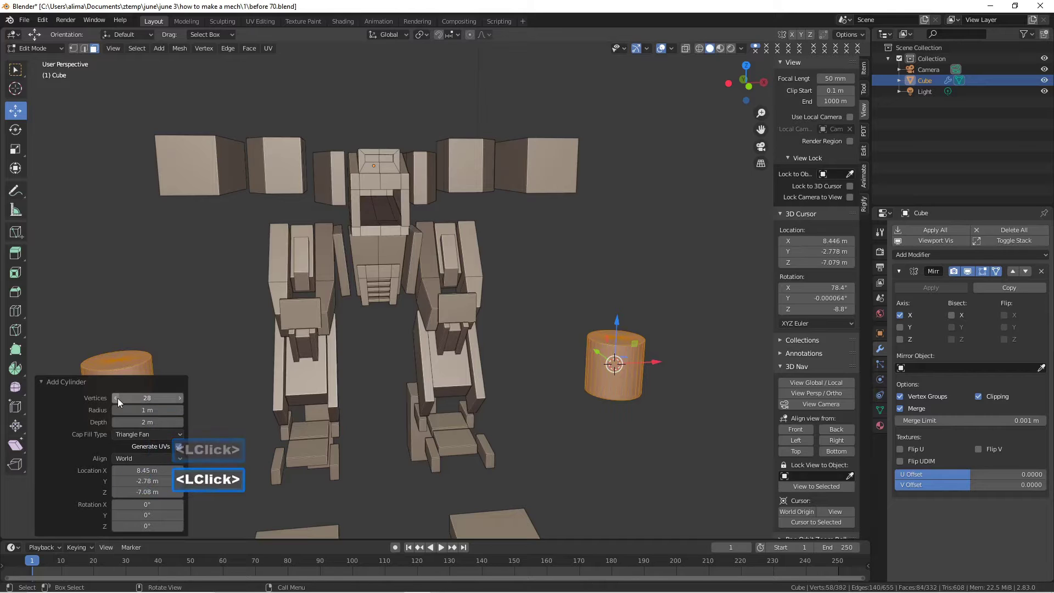
{"action": "left_click", "coordinate": [118, 397]}
{"action": "left_click", "coordinate": [117, 397]}
{"action": "double_click", "coordinate": [118, 398]}
{"action": "left_click", "coordinate": [118, 397]}
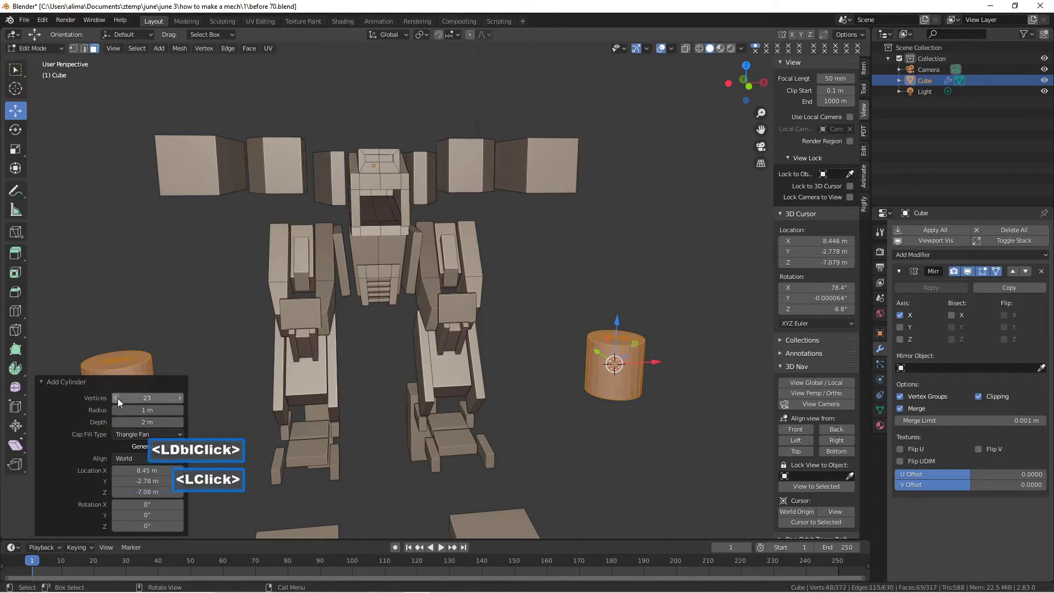
{"action": "left_click", "coordinate": [117, 397]}
{"action": "double_click", "coordinate": [117, 398]}
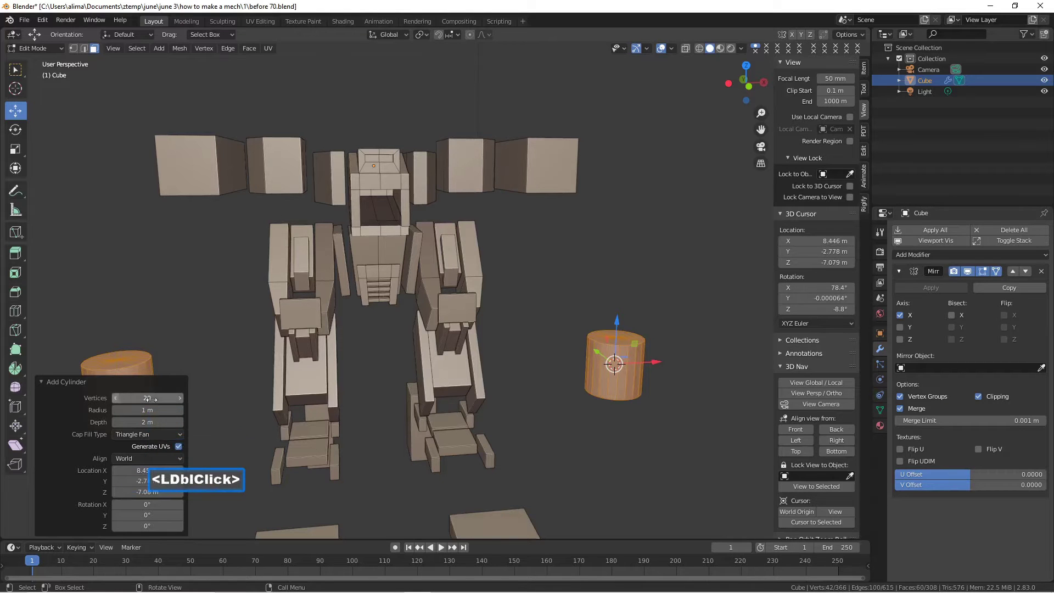
- Delete the cylinder beside the mech
{"action": "middle_click_drag", "start_coordinate": [621, 445], "coordinate": [584, 465]}
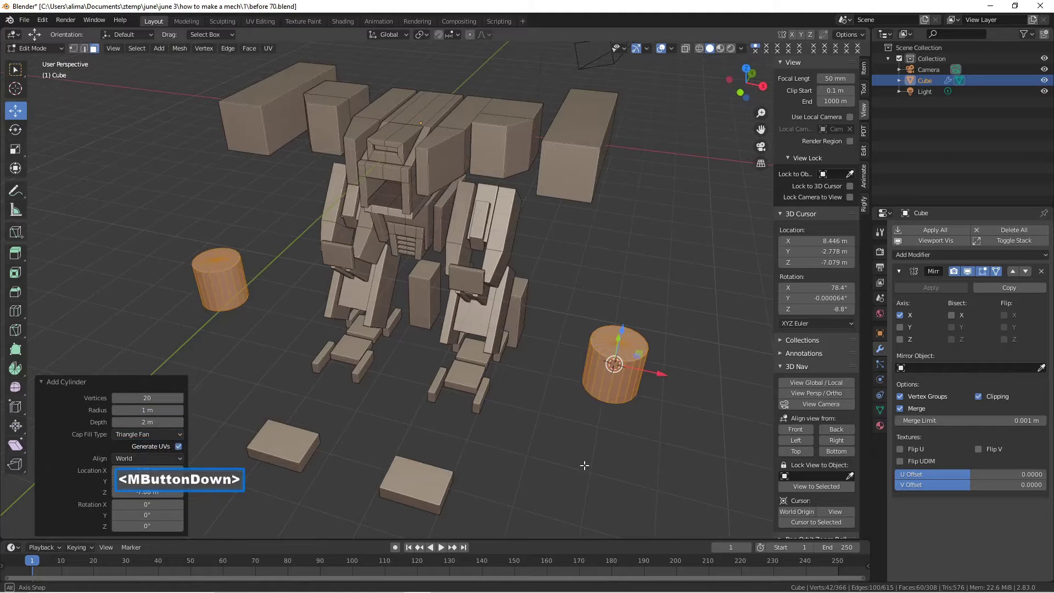
{"action": "middle_click_drag", "start_coordinate": [584, 465], "coordinate": [607, 436]}
{"action": "middle_click_drag", "start_coordinate": [606, 435], "coordinate": [620, 420]}
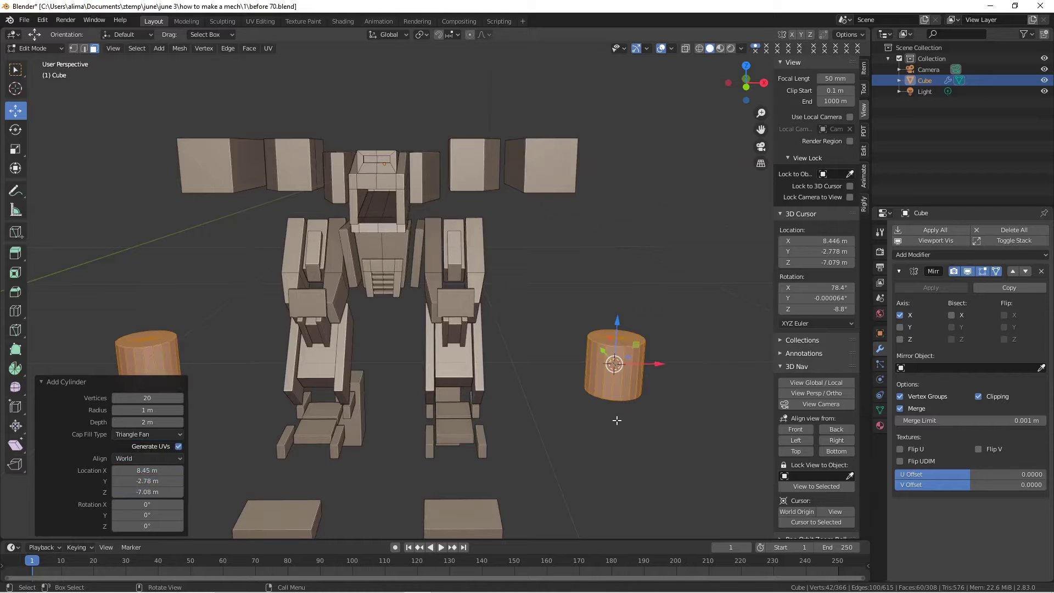
{"action": "key", "text": "x"}
{"action": "left_click", "coordinate": [617, 420]}
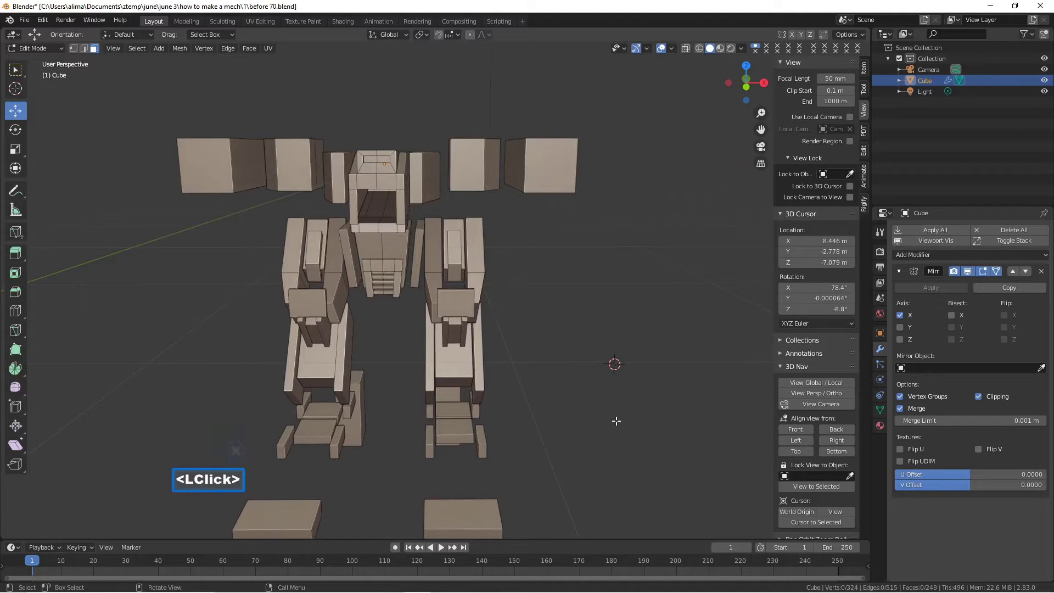
- Add a 2 m cube at the 3D cursor and scale it by about 3.78 along Z into a tall block
{"action": "key", "text": "shift+a"}
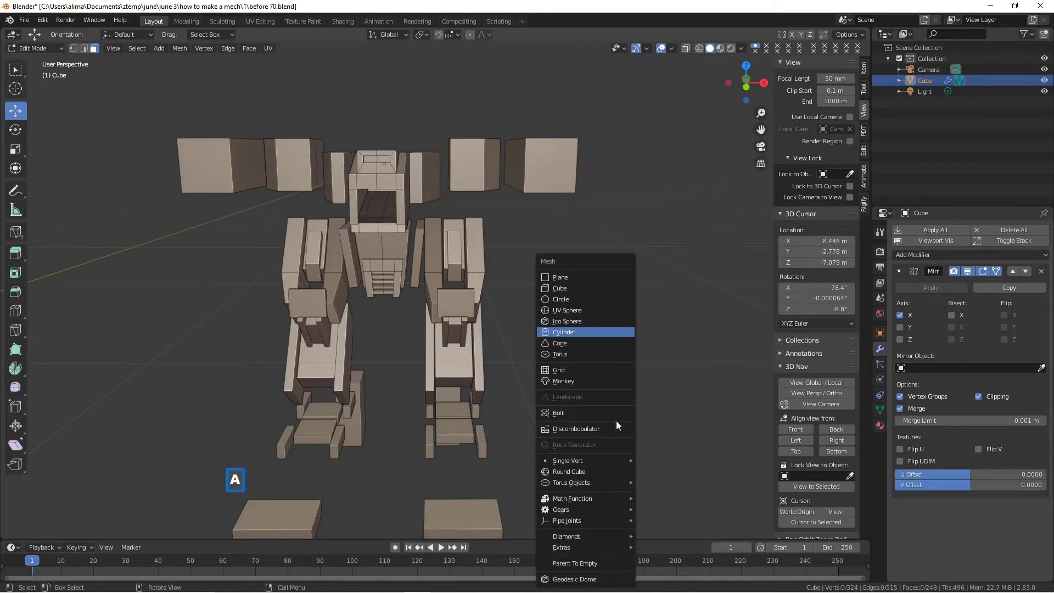
{"action": "left_click", "coordinate": [581, 288]}
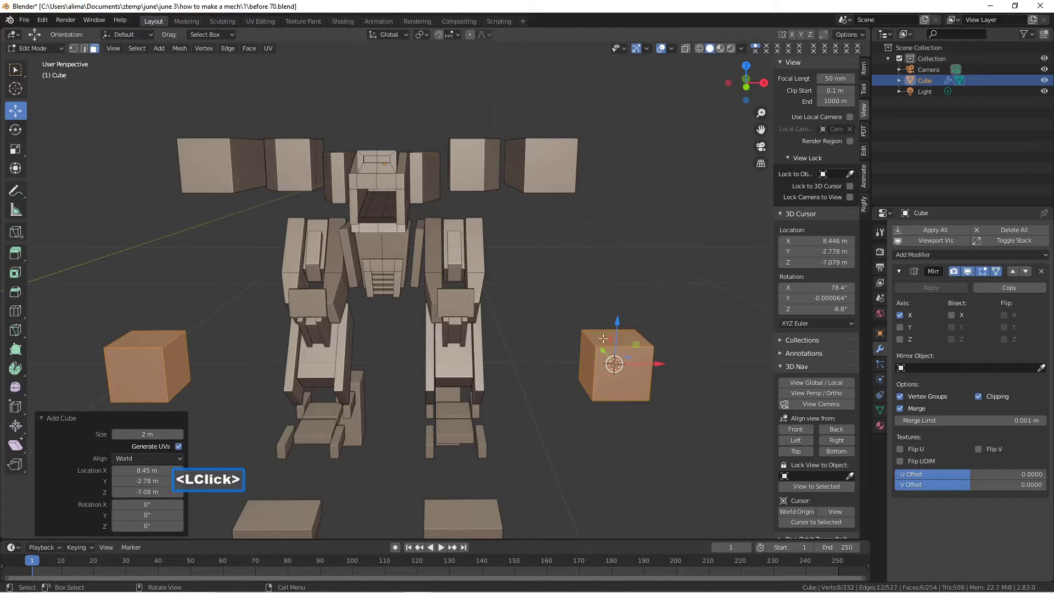
{"action": "key", "text": "s"}
{"action": "key", "text": "z"}
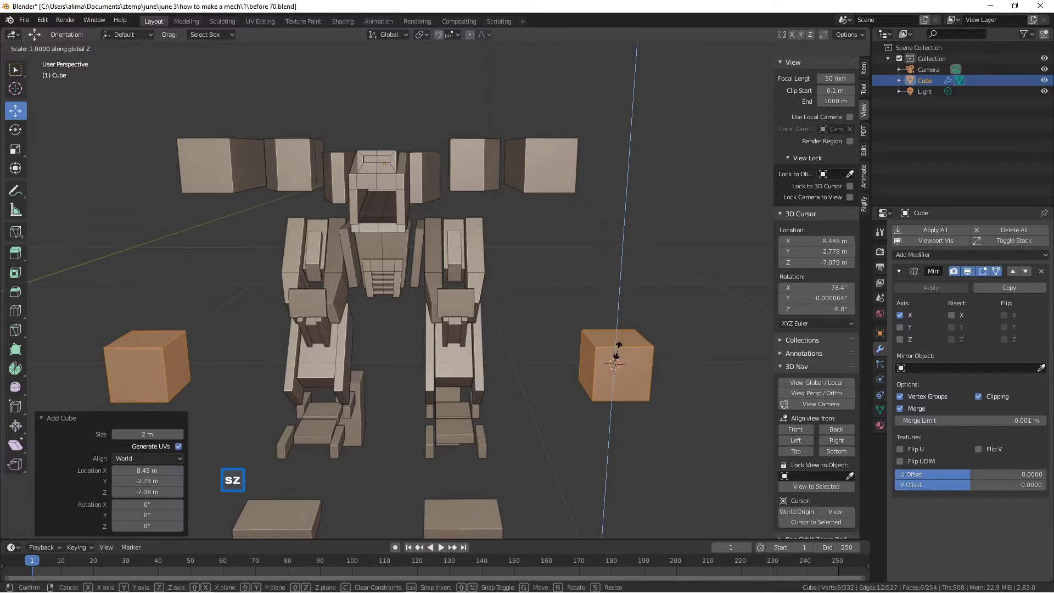
{"action": "left_click", "coordinate": [627, 314]}
{"action": "middle_click_drag", "start_coordinate": [627, 314], "coordinate": [620, 326]}
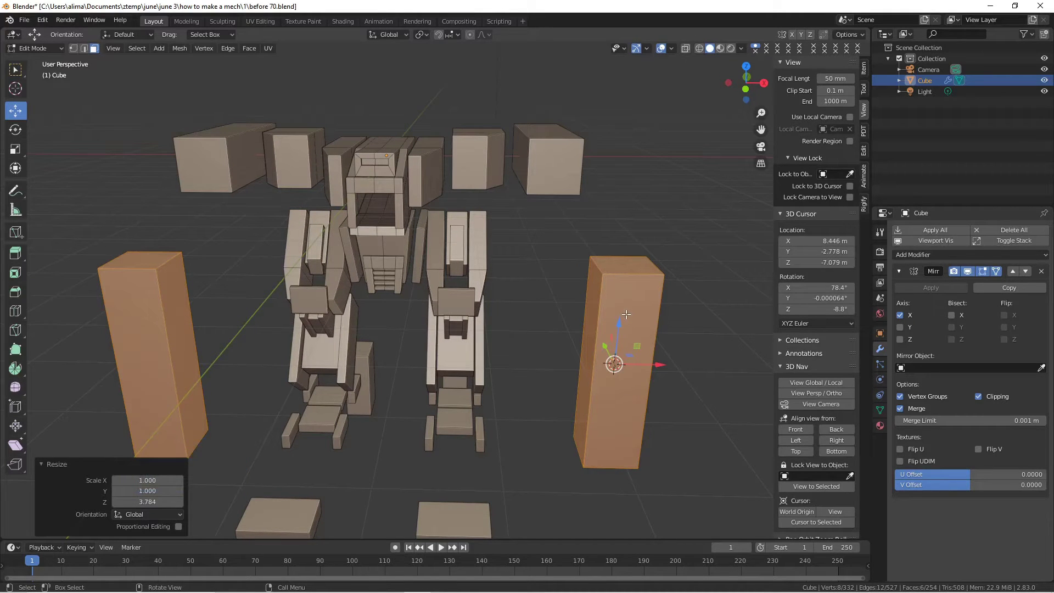
- Subdivide the tall block with 2 cuts and a smoothness of 0.010
{"action": "right_click", "coordinate": [614, 321]}
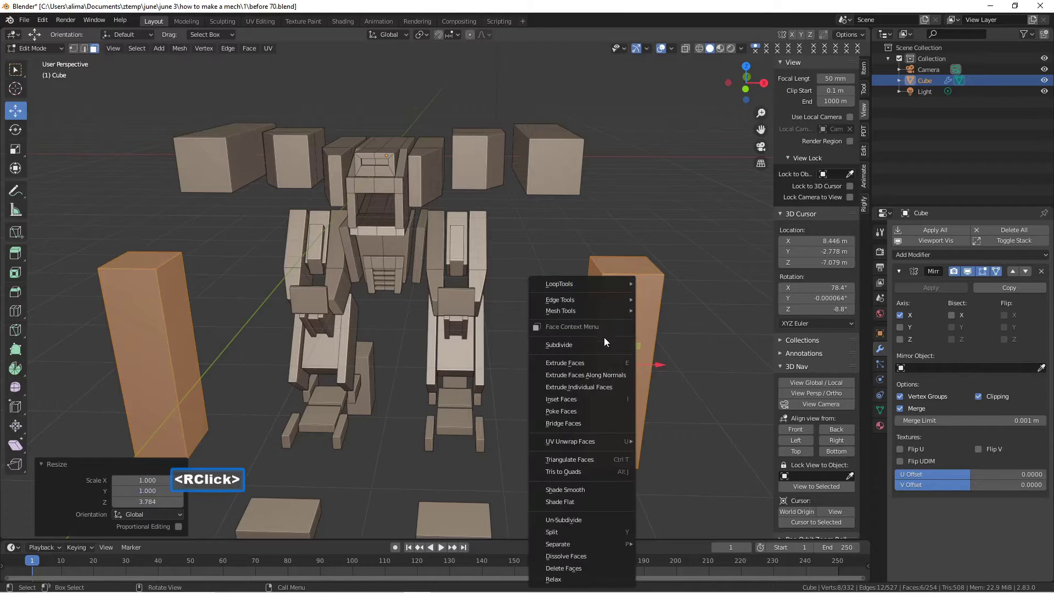
{"action": "left_click", "coordinate": [604, 344]}
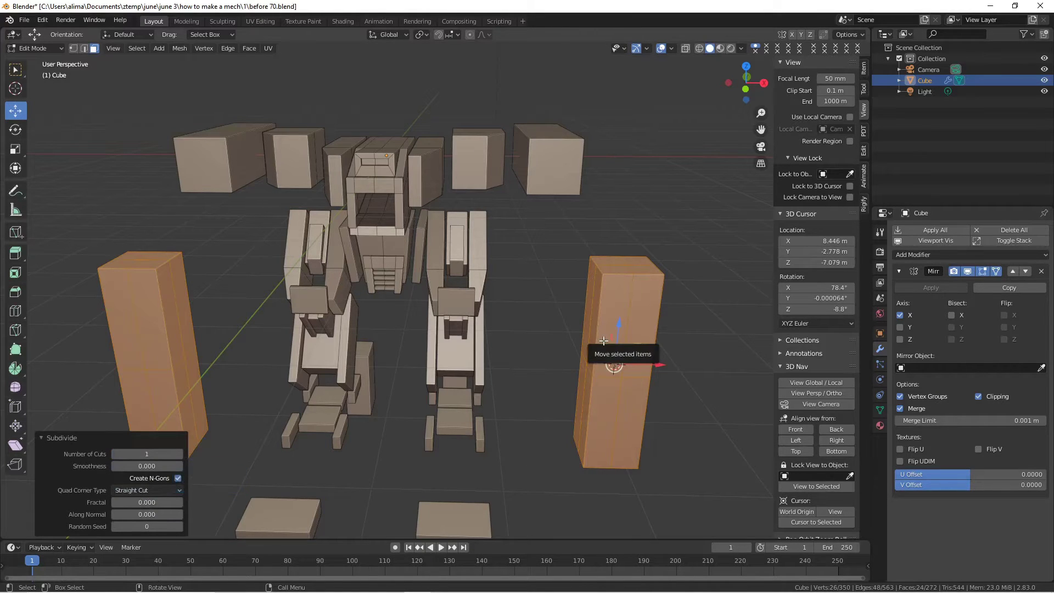
{"action": "left_click", "coordinate": [180, 453]}
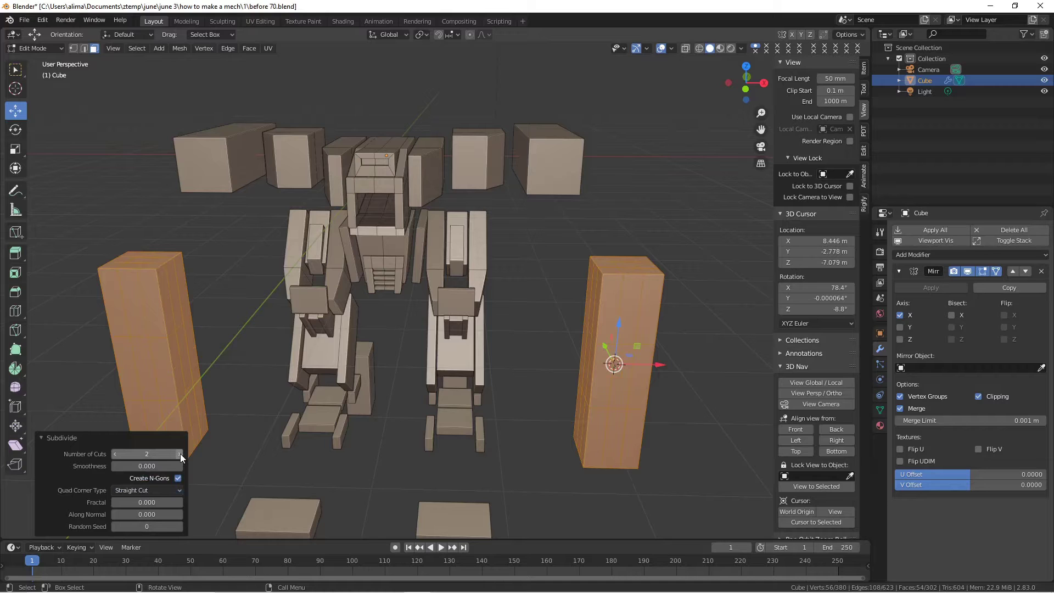
{"action": "left_click_drag", "start_coordinate": [147, 465], "coordinate": [211, 466]}
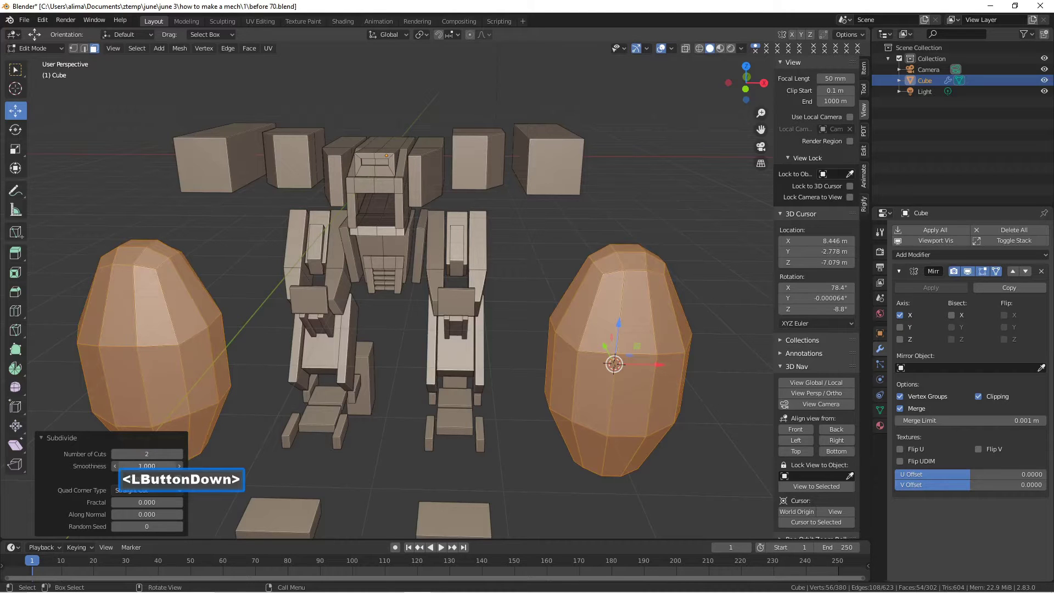
{"action": "left_click_drag", "start_coordinate": [211, 466], "coordinate": [158, 465]}
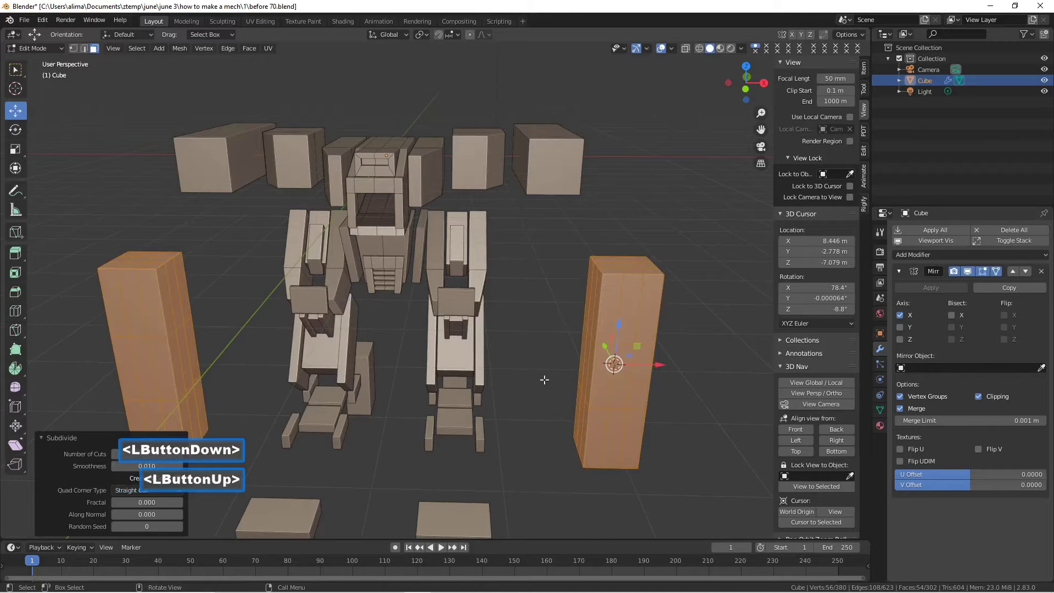
- Select the nine top faces of the tall block, duplicate them in place and move the copy up about 1.87 m along Z
{"action": "middle_click_drag", "start_coordinate": [596, 325], "coordinate": [648, 327]}
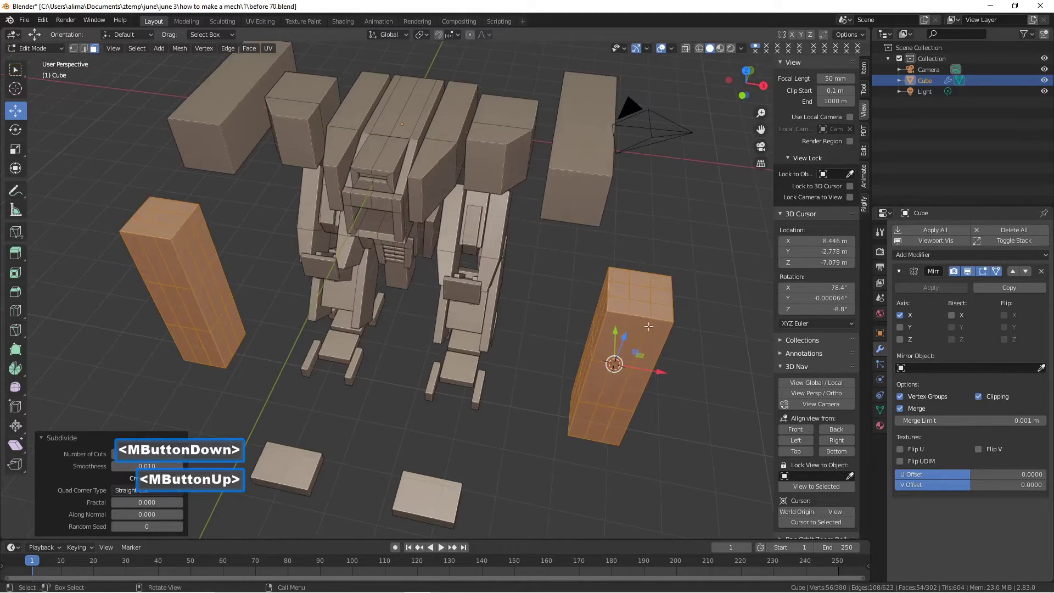
{"action": "left_click", "coordinate": [686, 279]}
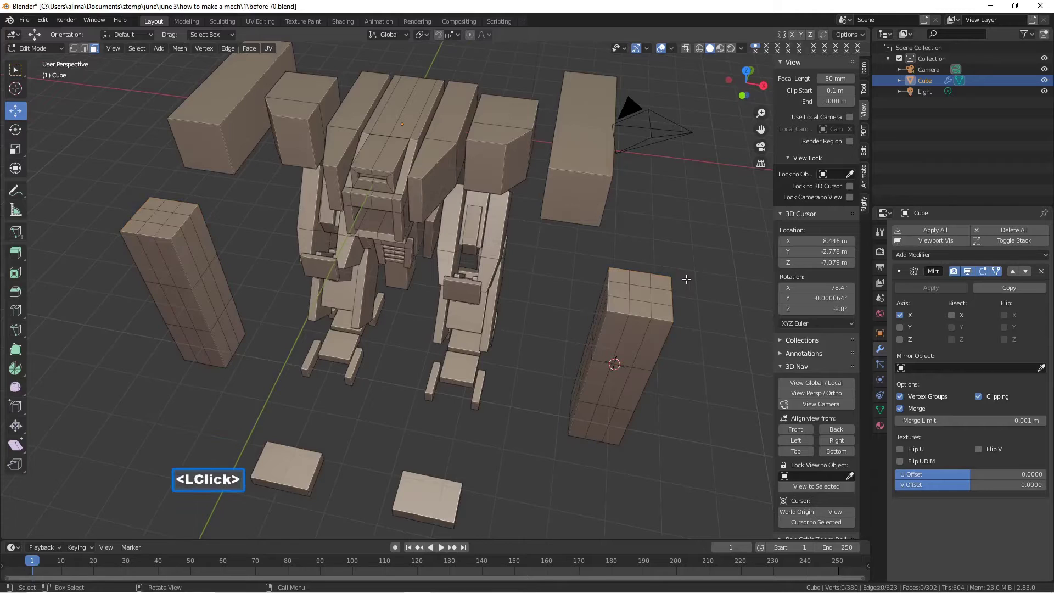
{"action": "left_click", "coordinate": [647, 288]}
{"action": "key", "text": "c"}
{"action": "left_click_drag", "start_coordinate": [631, 288], "coordinate": [645, 296]}
{"action": "right_click", "coordinate": [648, 304]}
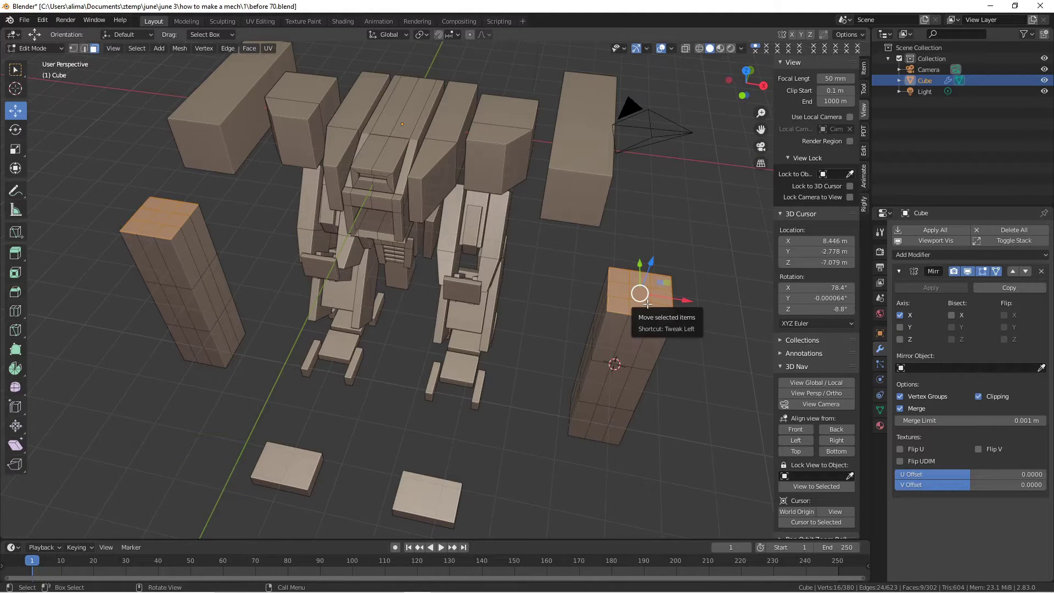
{"action": "key", "text": "shift+d"}
{"action": "right_click", "coordinate": [648, 304]}
{"action": "mouse_move", "coordinate": [647, 300]}
{"action": "middle_mouse_down"}
{"action": "mouse_move", "coordinate": [640, 274]}
{"action": "mouse_move", "coordinate": [642, 285]}
{"action": "middle_mouse_up"}
{"action": "left_click_drag", "start_coordinate": [648, 255], "coordinate": [659, 206]}
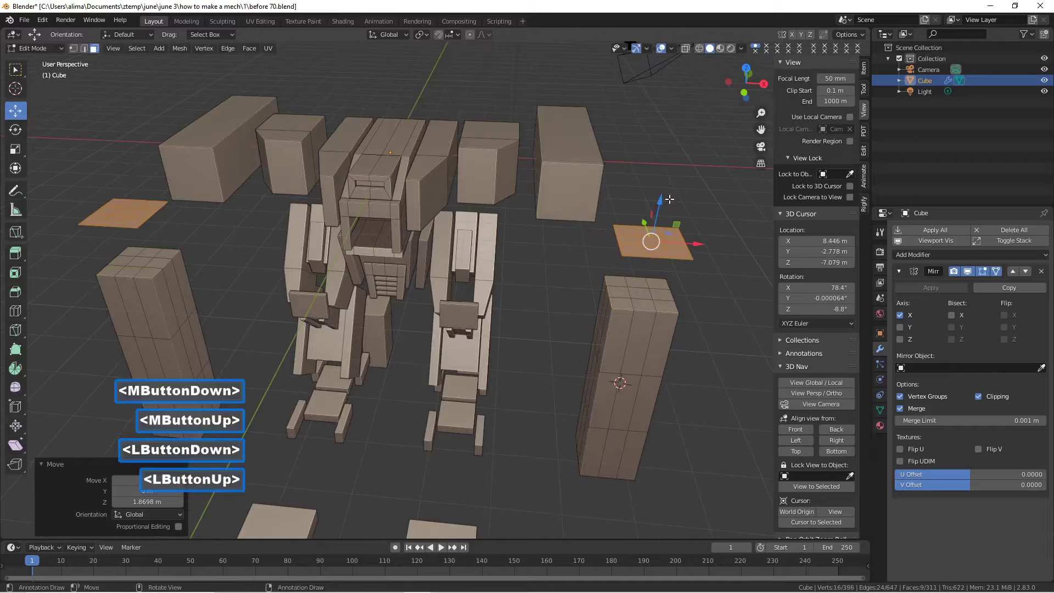
- Select all linked faces of the tall subdivided block and delete them
{"action": "left_click", "coordinate": [646, 342]}
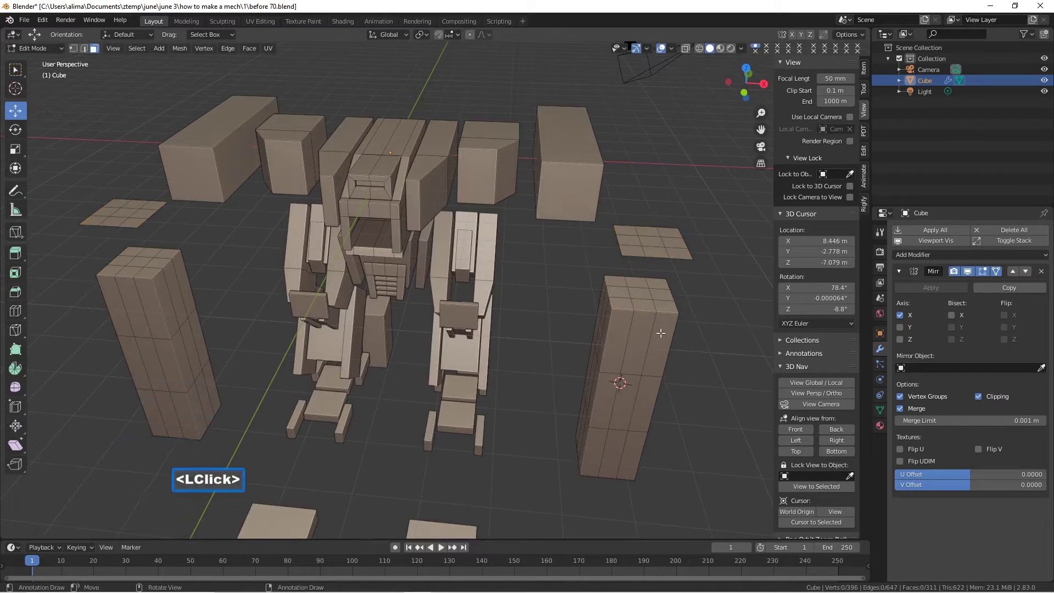
{"action": "key", "text": "l"}
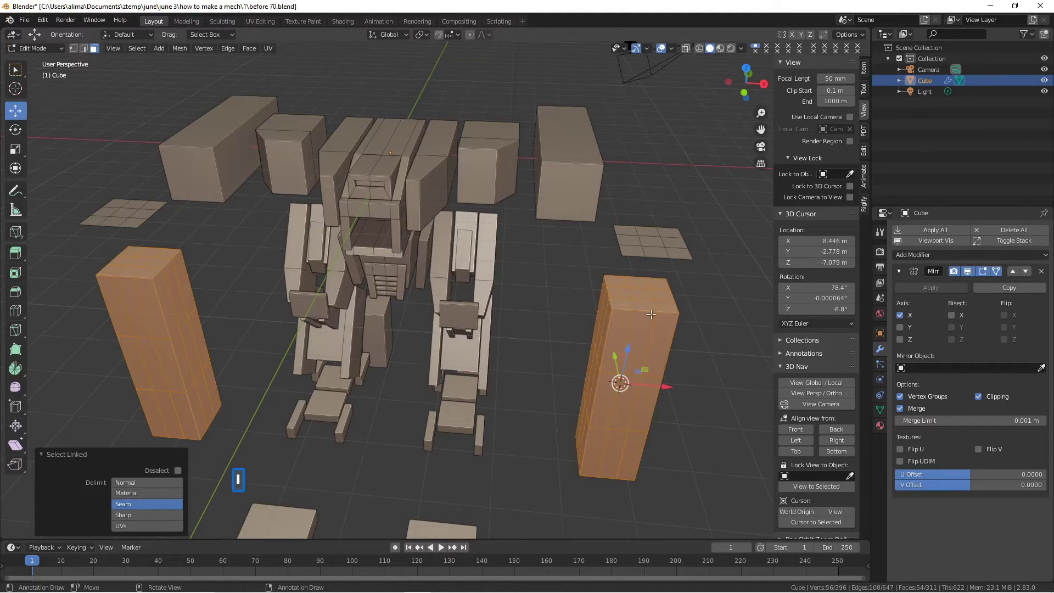
{"action": "key", "text": "x"}
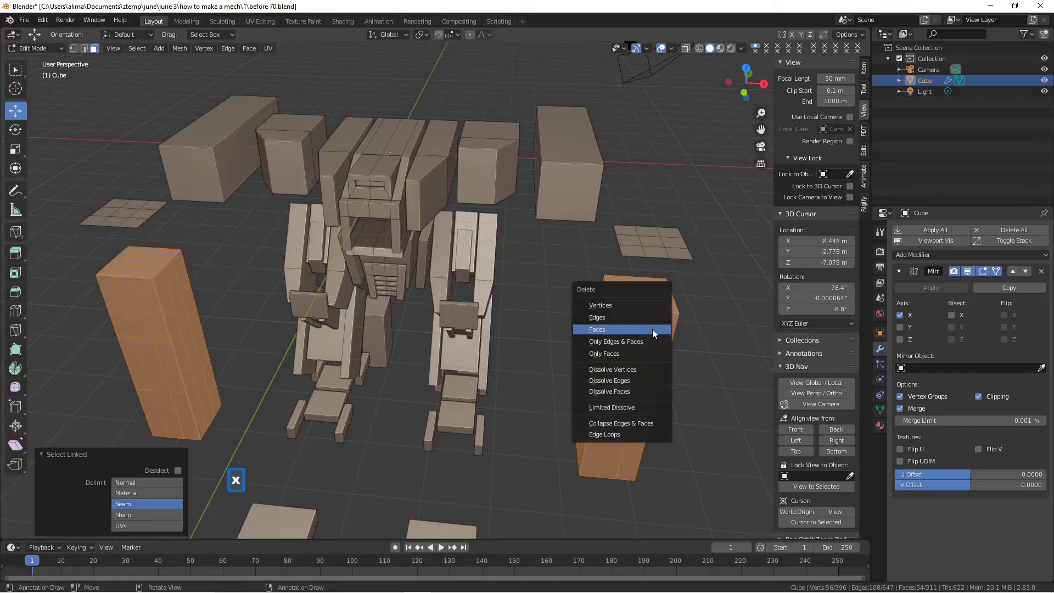
{"action": "left_click", "coordinate": [652, 328]}
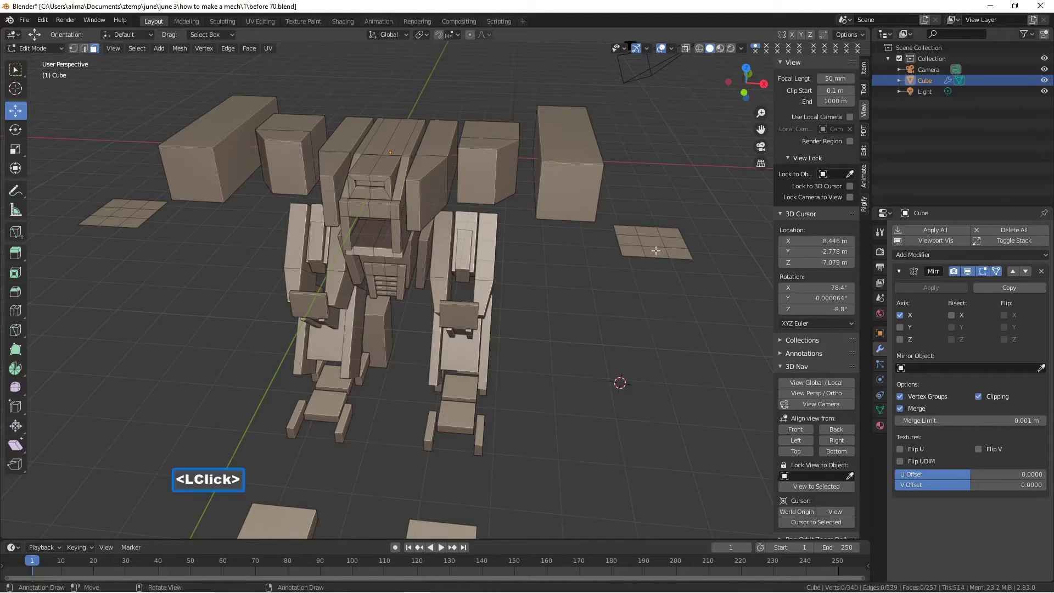
- Select the whole flat nine-face grid, reshape it into a flat disc with LoopTools Circle, and clear the selection
{"action": "key", "text": "l"}
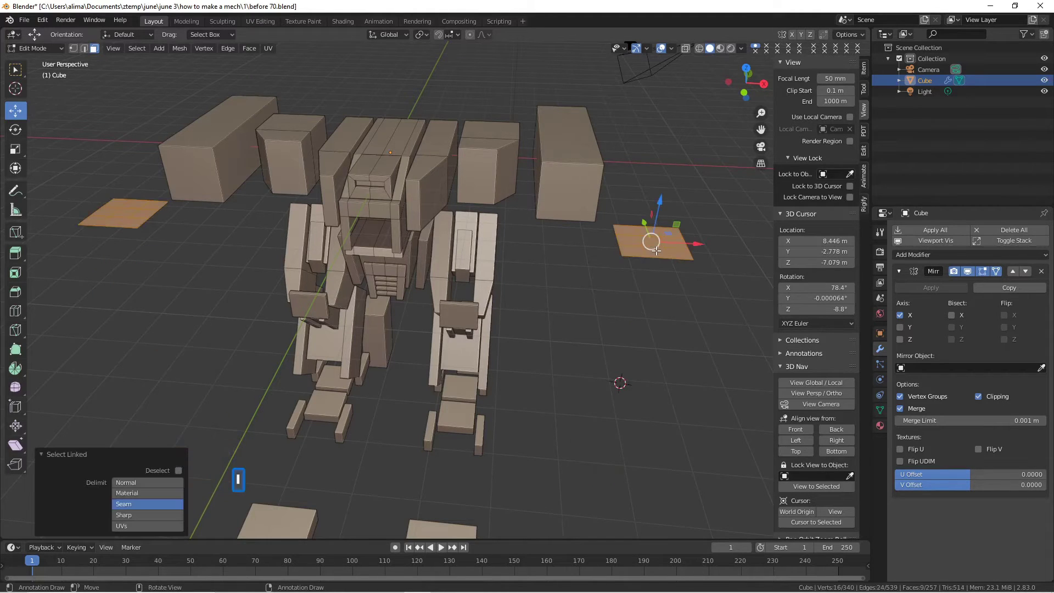
{"action": "right_click", "coordinate": [655, 294]}
{"action": "mouse_move", "coordinate": [643, 232]}
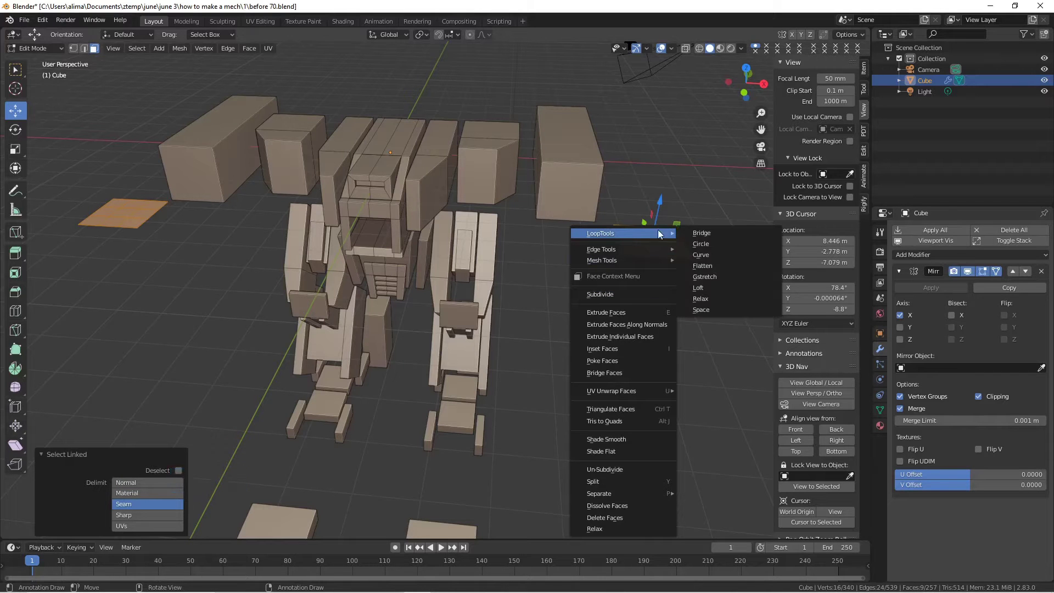
{"action": "left_click", "coordinate": [712, 242]}
{"action": "mouse_move", "coordinate": [714, 242]}
{"action": "middle_mouse_down"}
{"action": "mouse_move", "coordinate": [690, 287]}
{"action": "mouse_move", "coordinate": [711, 227]}
{"action": "middle_mouse_up"}
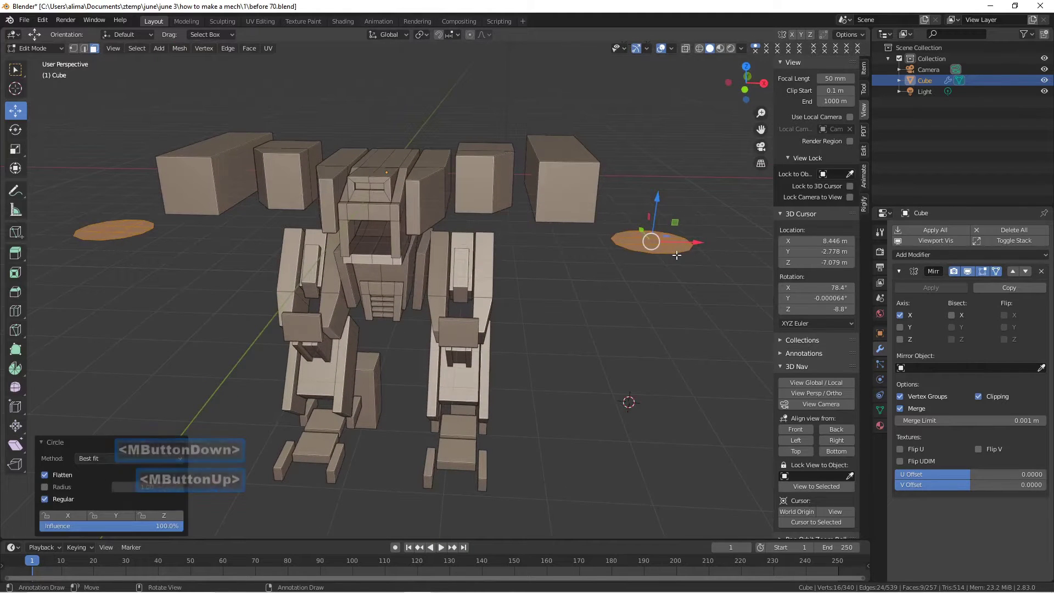
{"action": "left_click", "coordinate": [676, 255]}
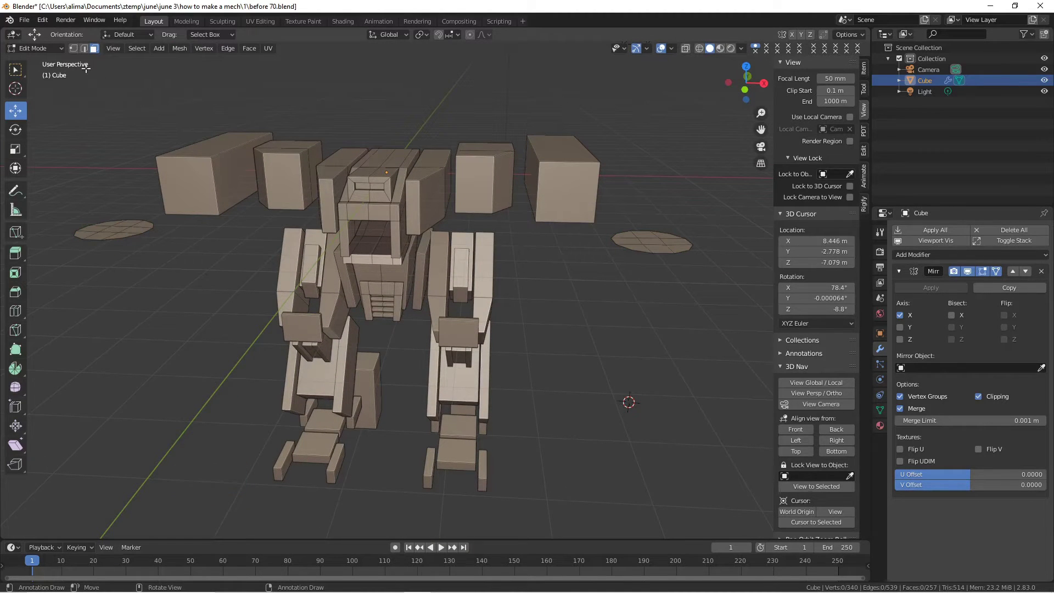
- Switch to edge selection and select all twelve outer boundary edges of the disc
{"action": "left_click", "coordinate": [83, 49]}
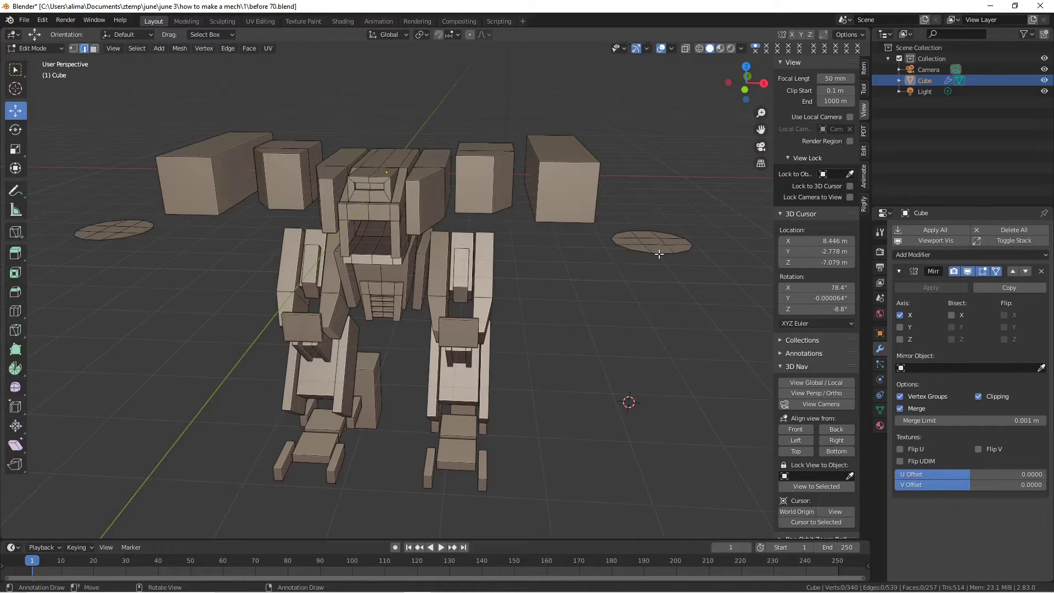
{"action": "key", "text": "alt"}
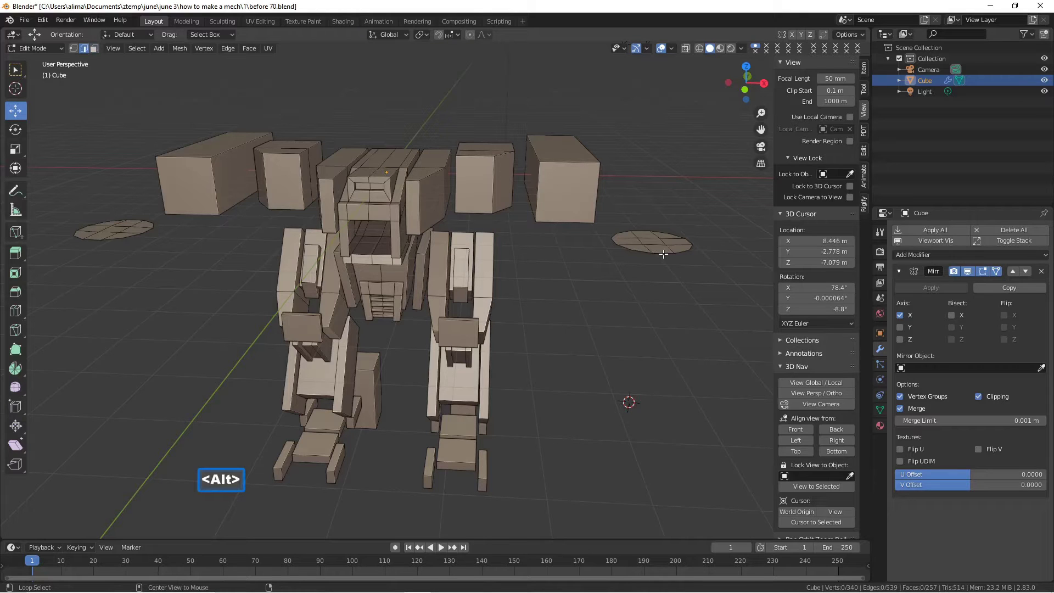
{"action": "left_click", "coordinate": [663, 254], "text": "alt"}
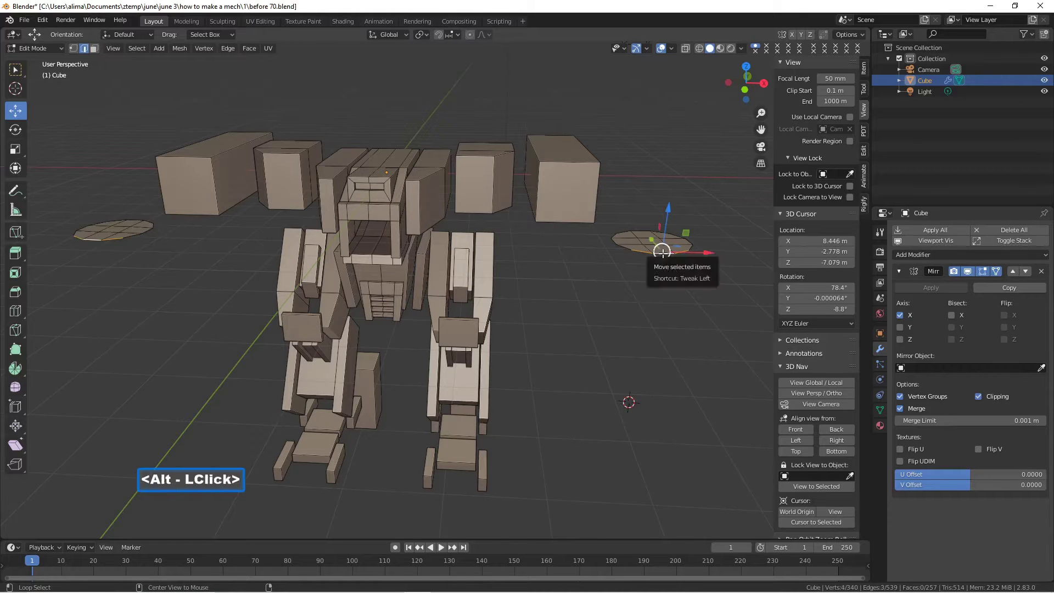
{"action": "key", "text": "alt"}
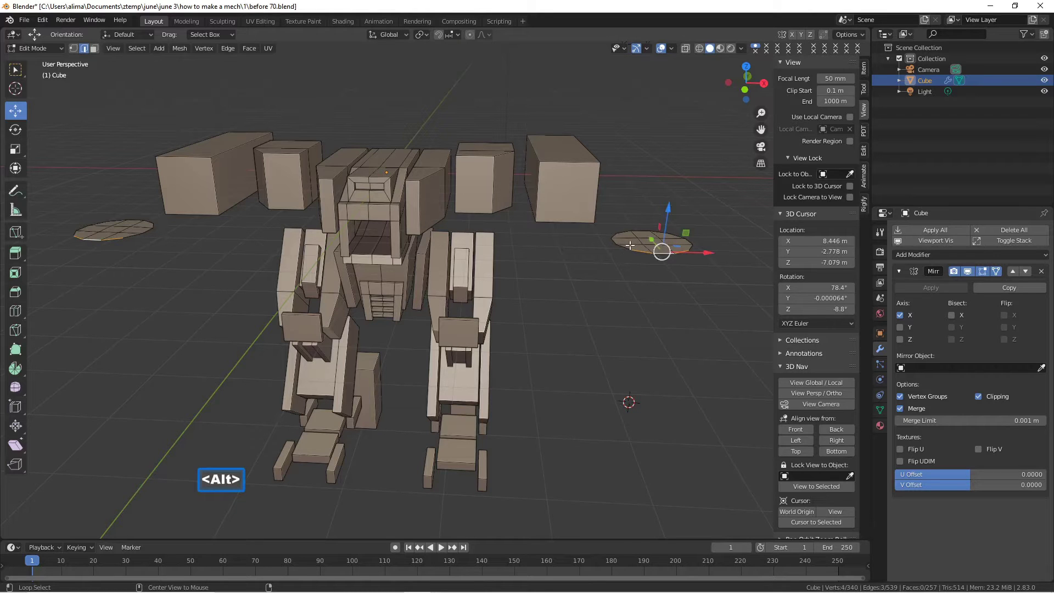
{"action": "left_click", "coordinate": [625, 249], "text": "alt+shift"}
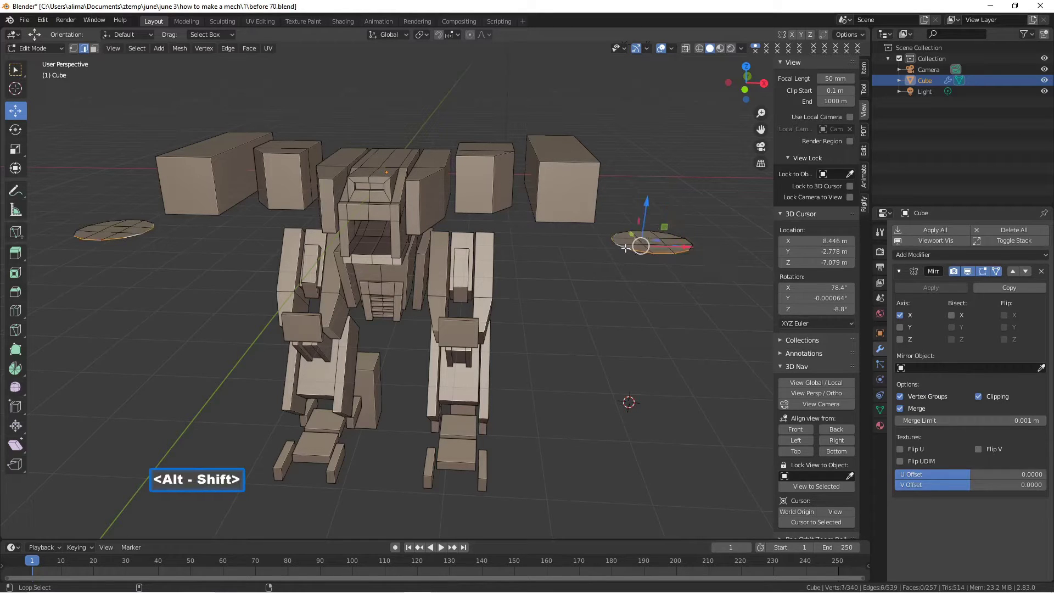
{"action": "middle_click_drag", "start_coordinate": [706, 254], "coordinate": [663, 285]}
{"action": "key", "text": "alt+shift"}
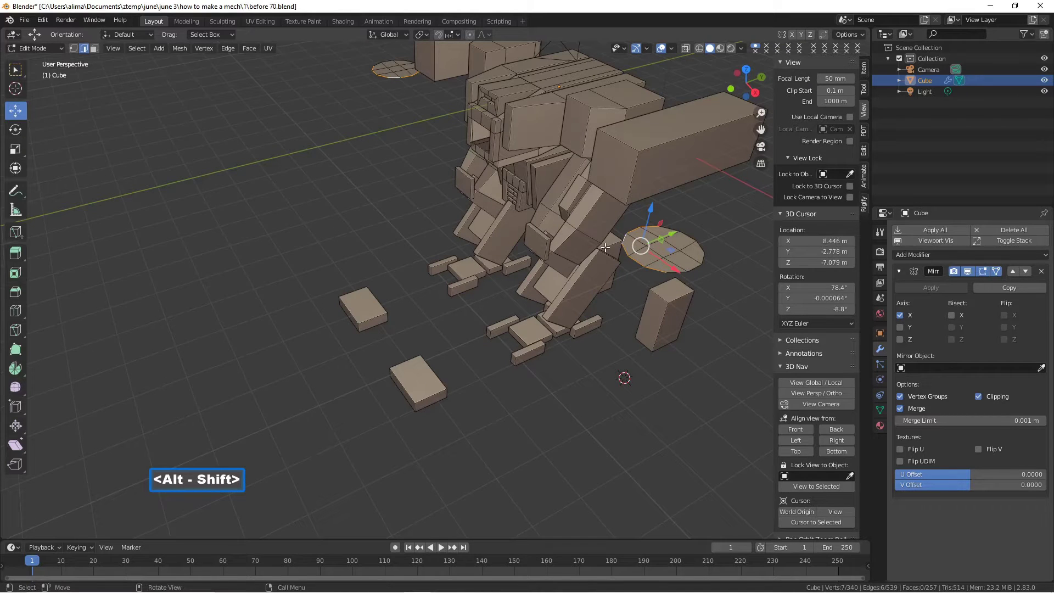
{"action": "left_click", "coordinate": [19, 69]}
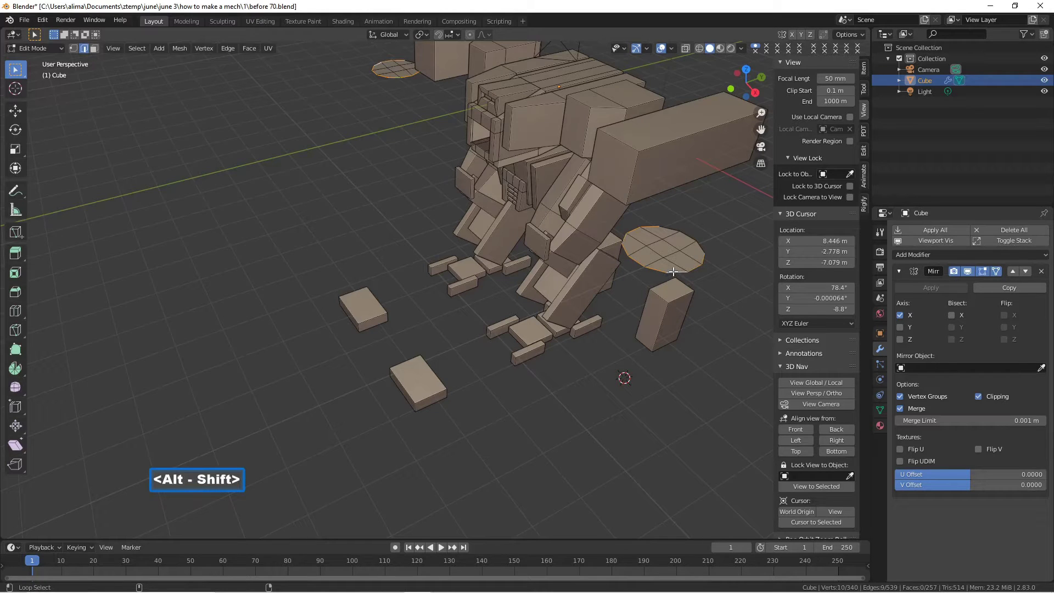
{"action": "left_click", "coordinate": [700, 248], "text": "alt+shift"}
{"action": "middle_click_drag", "start_coordinate": [642, 328], "coordinate": [716, 287]}
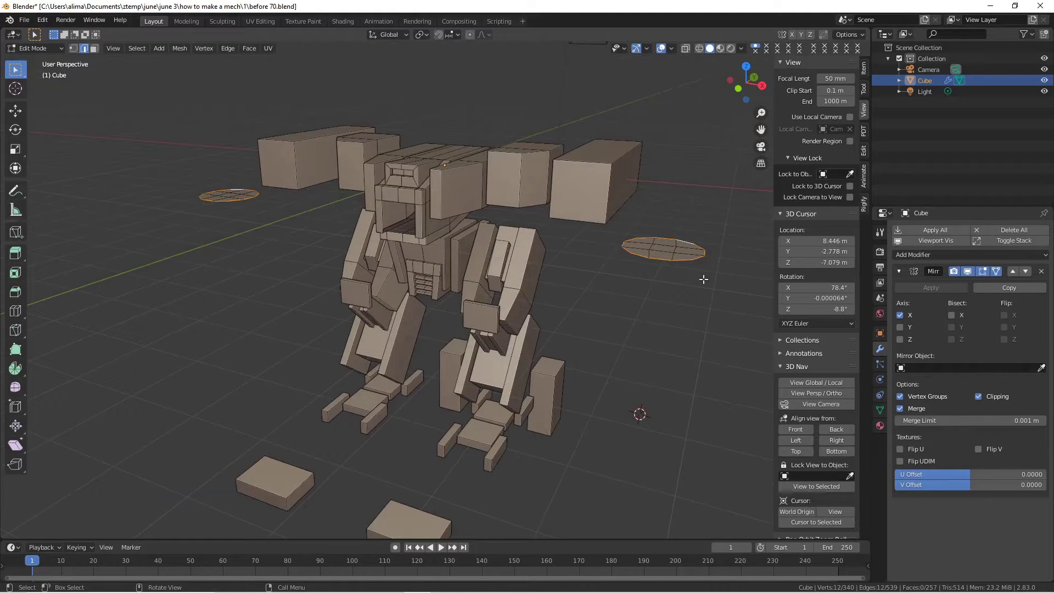
- Extrude the disc's boundary edges in place and move them down about 5.70 m along Z to form a cylinder
{"action": "left_click", "coordinate": [16, 111]}
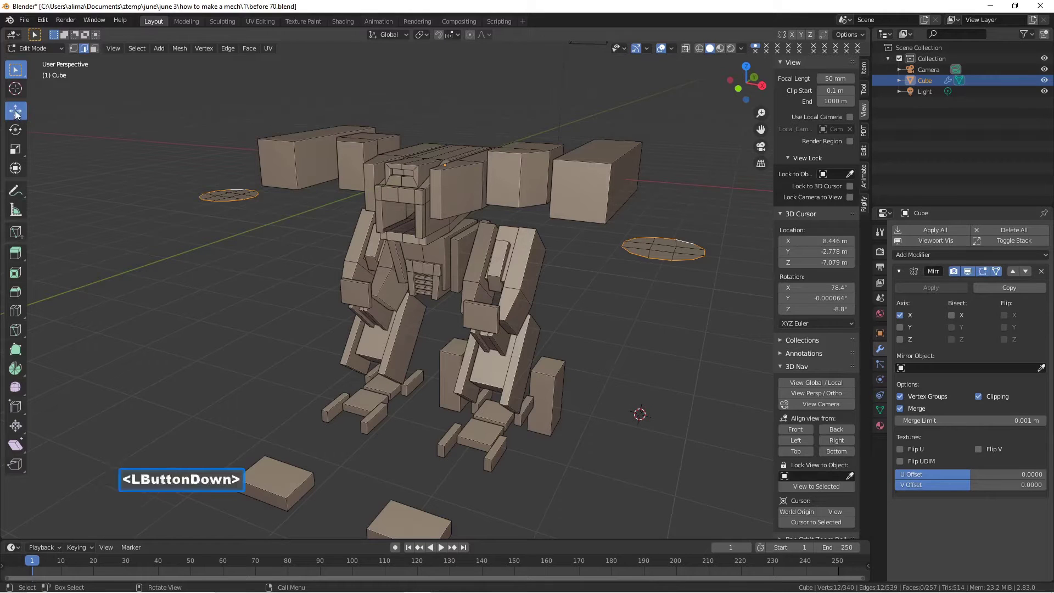
{"action": "key", "text": "e"}
{"action": "right_click", "coordinate": [697, 297]}
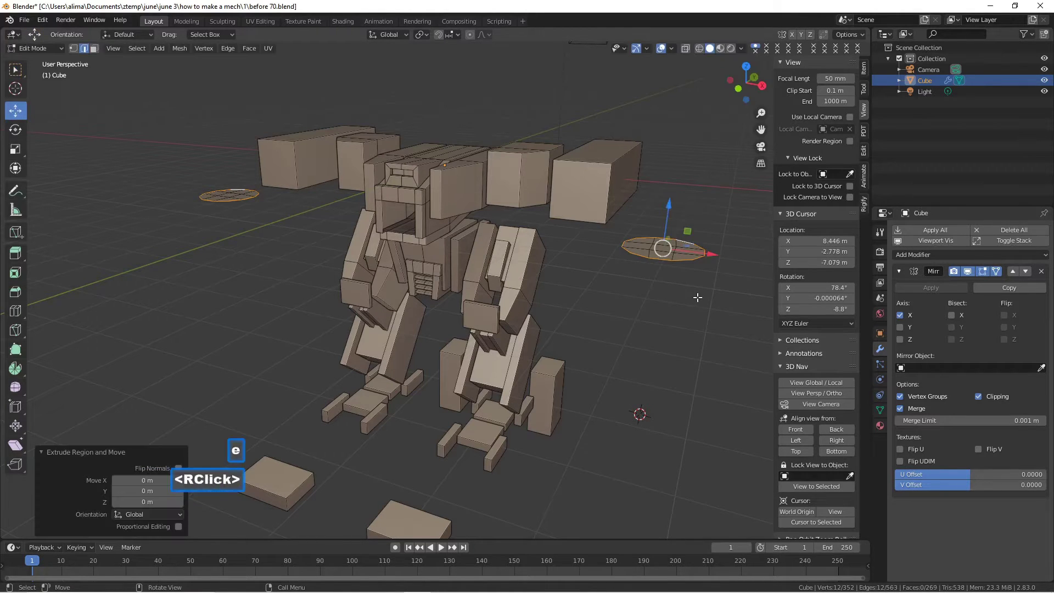
{"action": "middle_click_drag", "start_coordinate": [691, 247], "coordinate": [670, 223]}
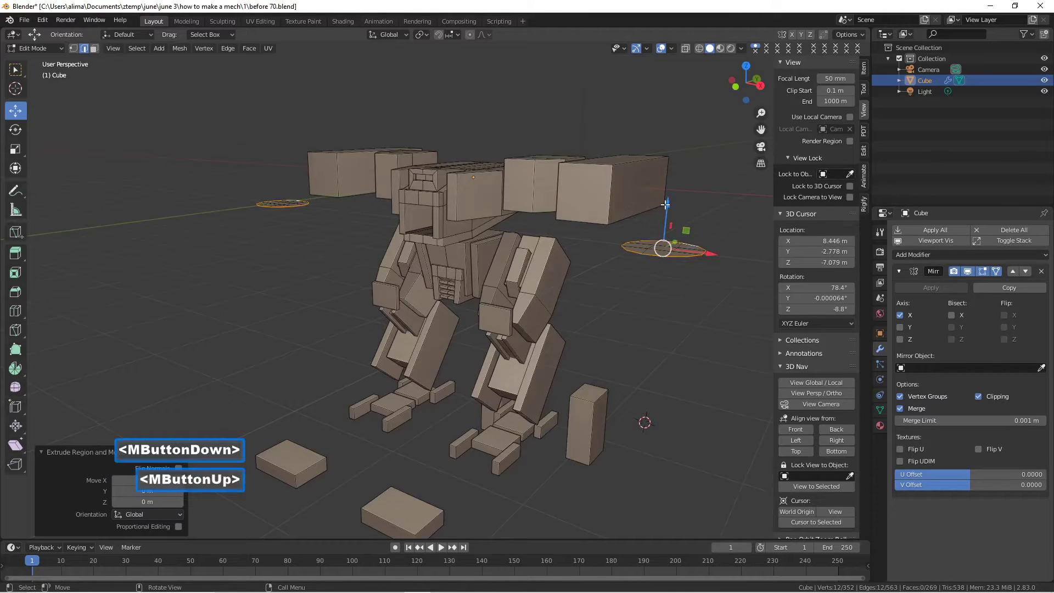
{"action": "left_click_drag", "start_coordinate": [665, 204], "coordinate": [672, 384]}
{"action": "middle_click_drag", "start_coordinate": [660, 367], "coordinate": [688, 367]}
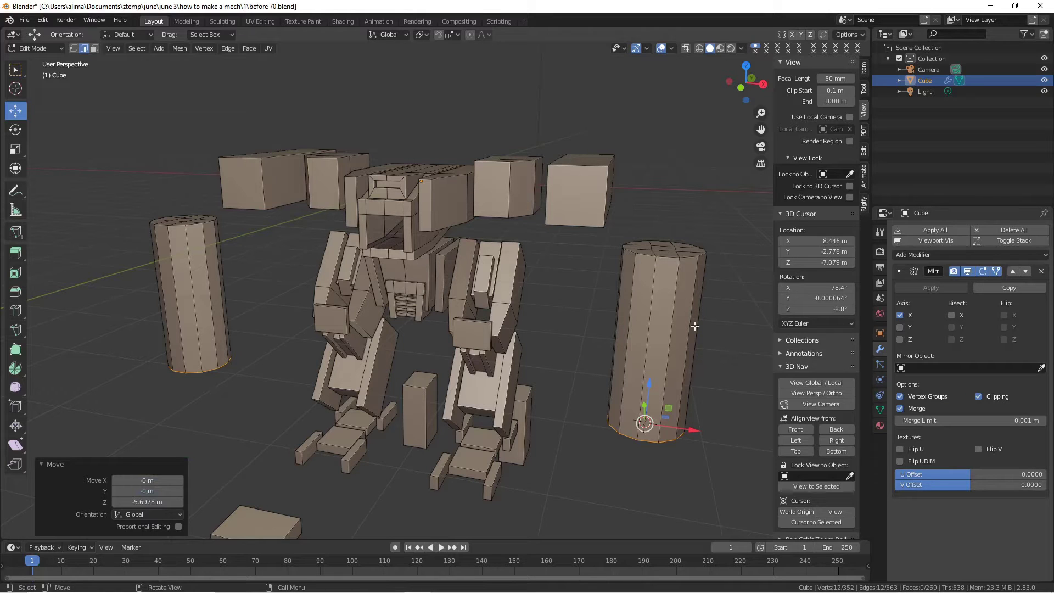
- Deselect all geometry and save the file as the new version before 72.blend
{"action": "left_click", "coordinate": [718, 371]}
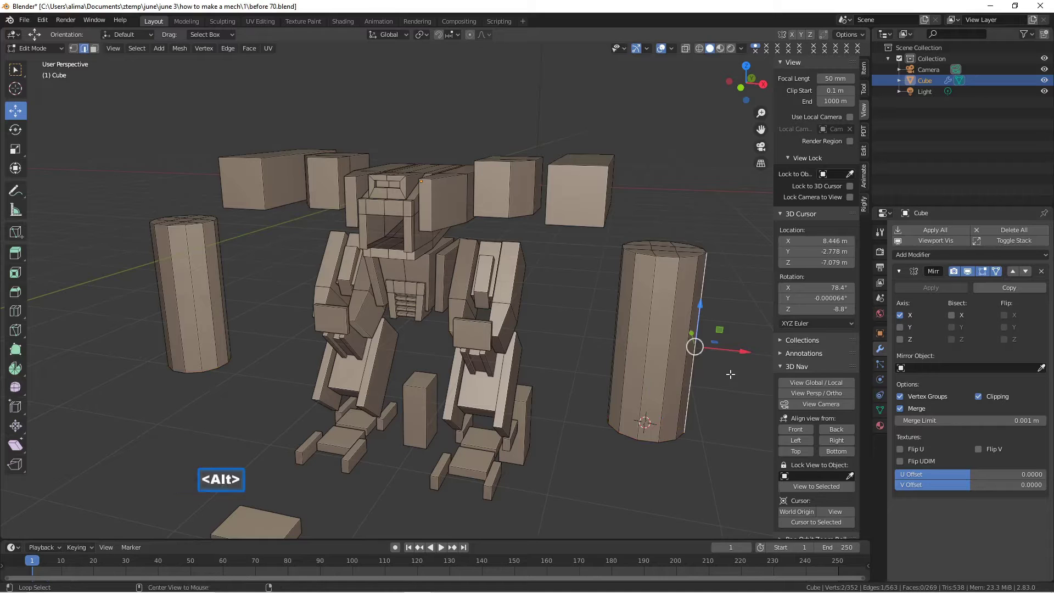
{"action": "key", "text": "alt+a"}
{"action": "key", "text": "Pause"}
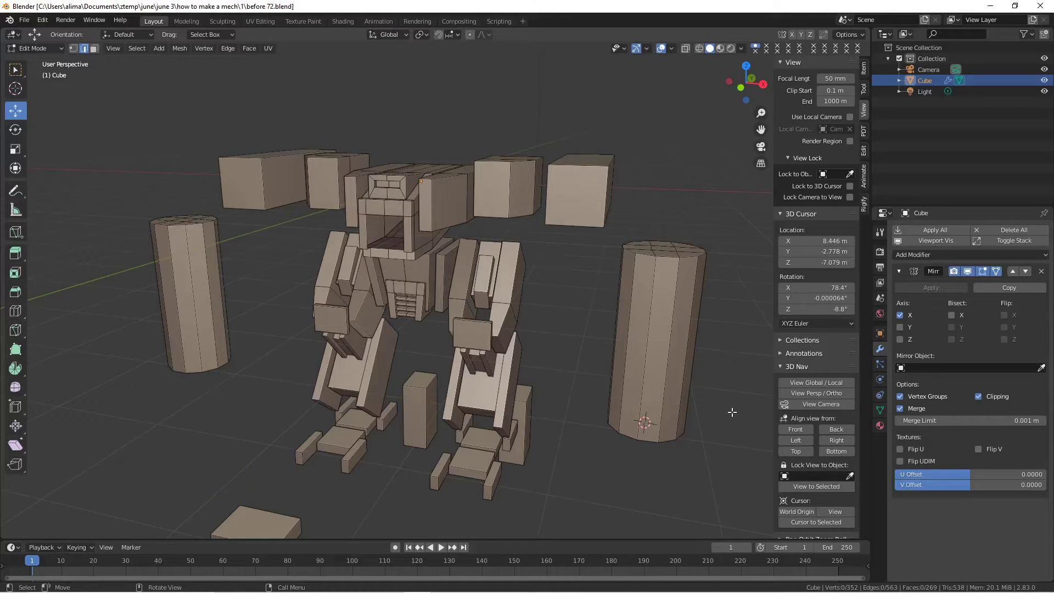
- Duplicate the whole cylinder, move the copy outward along X, and save the file as before 73.blend
{"action": "scroll", "coordinate": [732, 412], "scroll_direction": "down", "scroll_amount": 2}
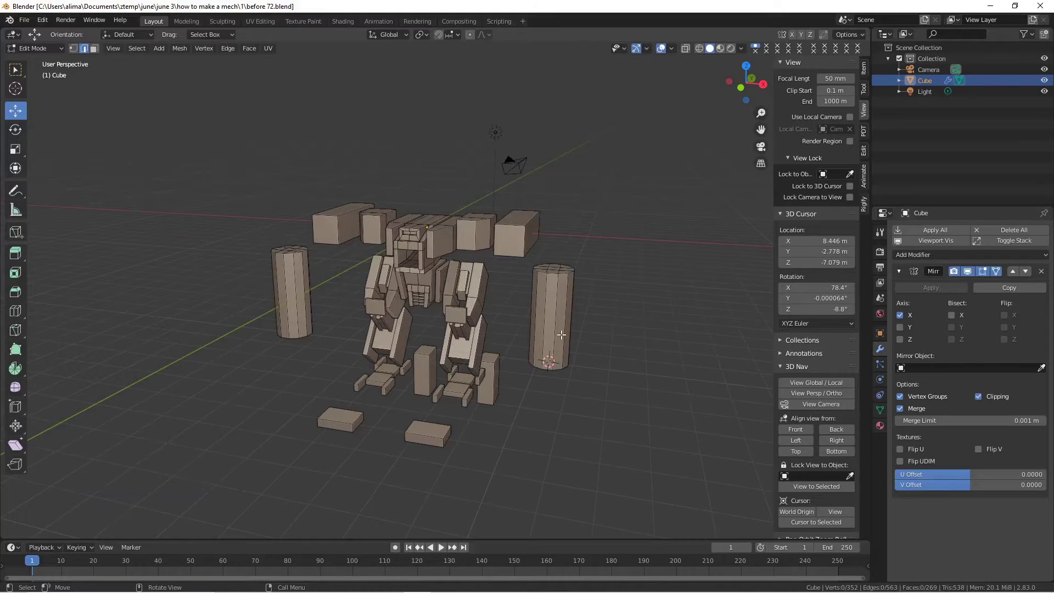
{"action": "key", "text": "l"}
{"action": "key", "text": "shift+d"}
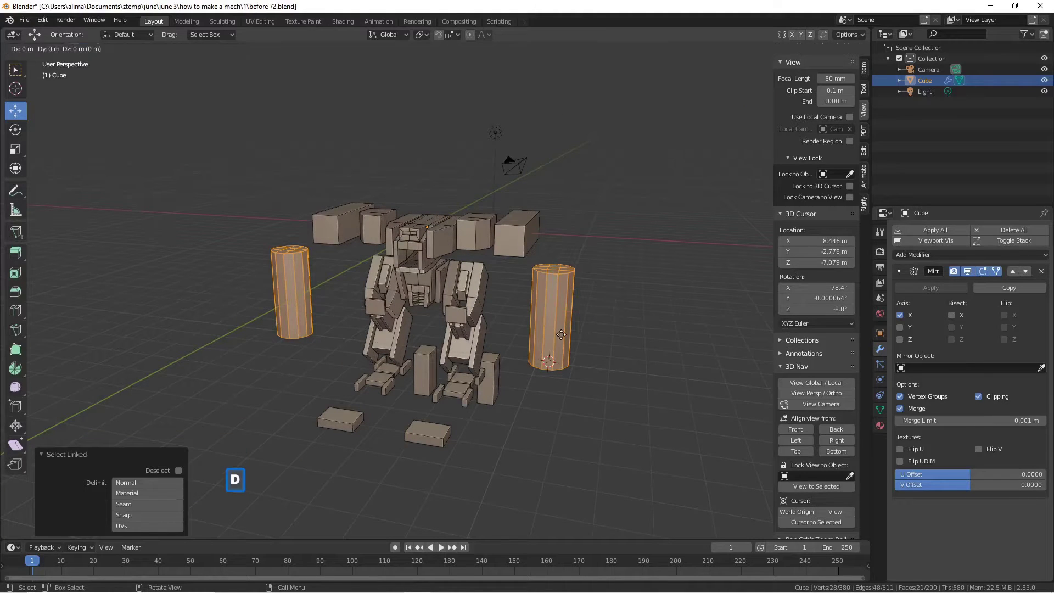
{"action": "right_click", "coordinate": [561, 334]}
{"action": "left_click_drag", "start_coordinate": [597, 314], "coordinate": [639, 384]}
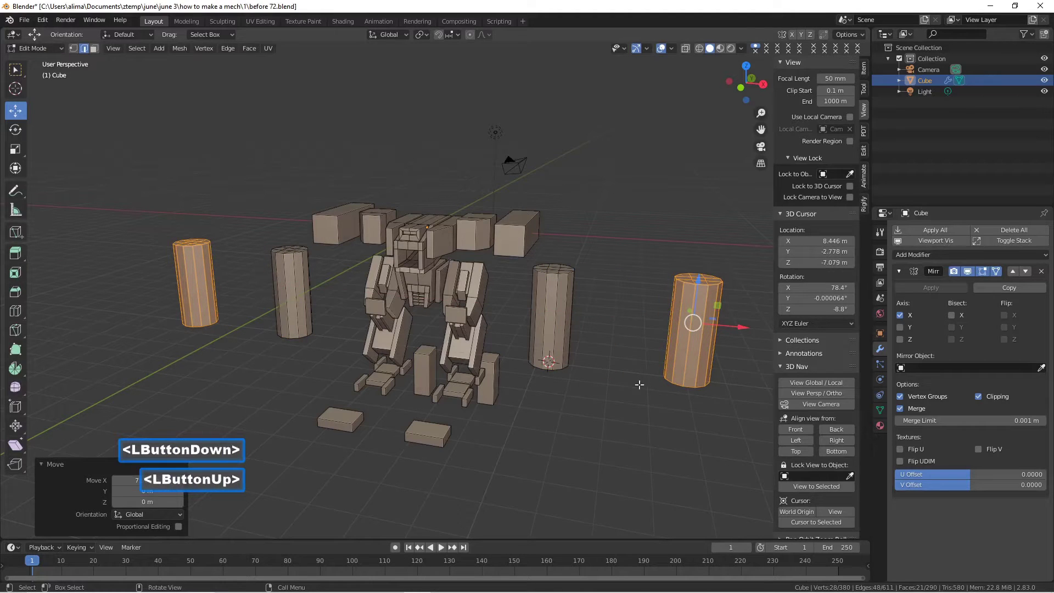
{"action": "left_click", "coordinate": [622, 412]}
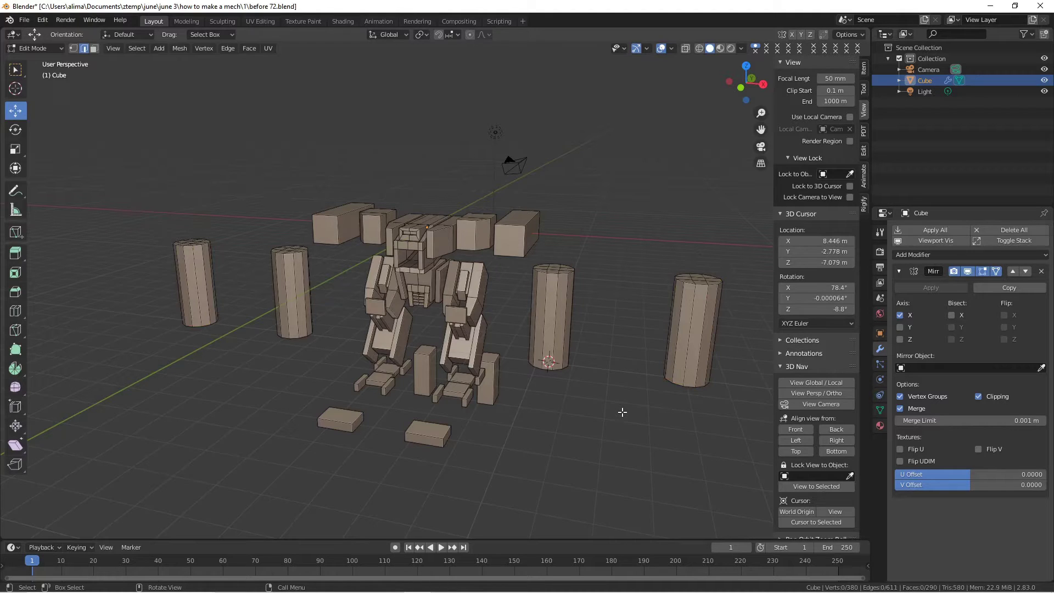
{"action": "key", "text": "Pause"}
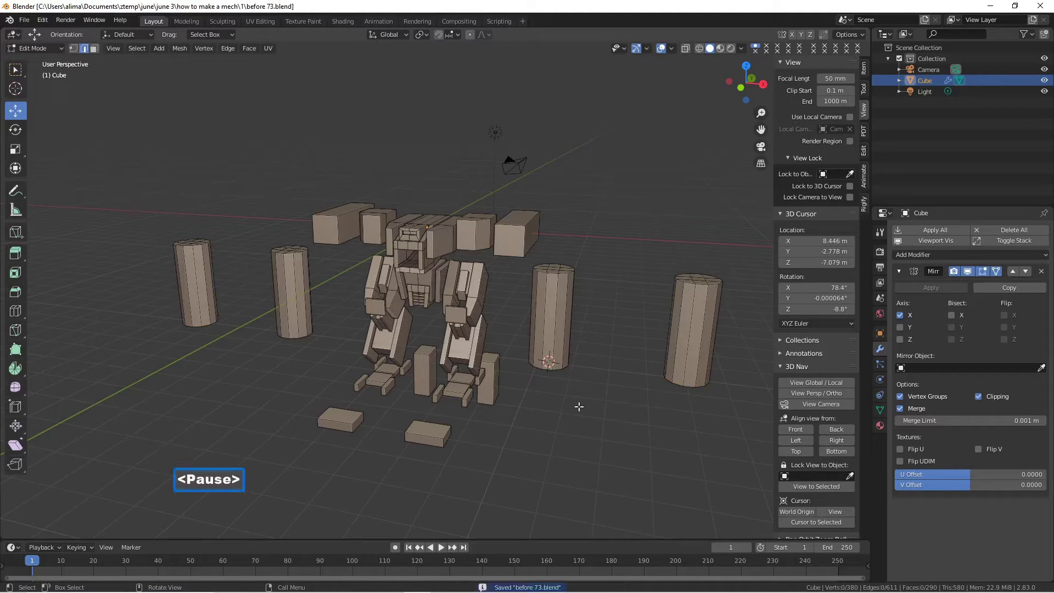
- In face selection, select the whole front foot plate and move it forward along Y between its two toe bars
{"action": "scroll", "coordinate": [579, 406], "scroll_direction": "up", "scroll_amount": 3}
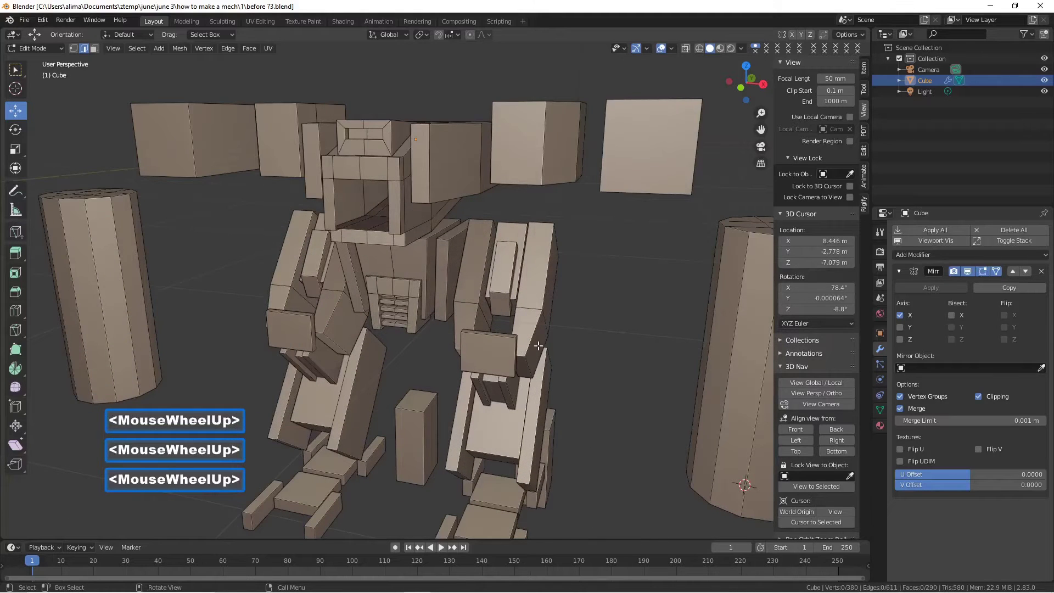
{"action": "scroll", "coordinate": [542, 356], "scroll_direction": "down", "scroll_amount": 1}
{"action": "middle_click_drag", "start_coordinate": [541, 354], "coordinate": [522, 376]}
{"action": "left_click", "coordinate": [491, 373]}
{"action": "key", "text": "3"}
{"action": "left_click", "coordinate": [202, 165]}
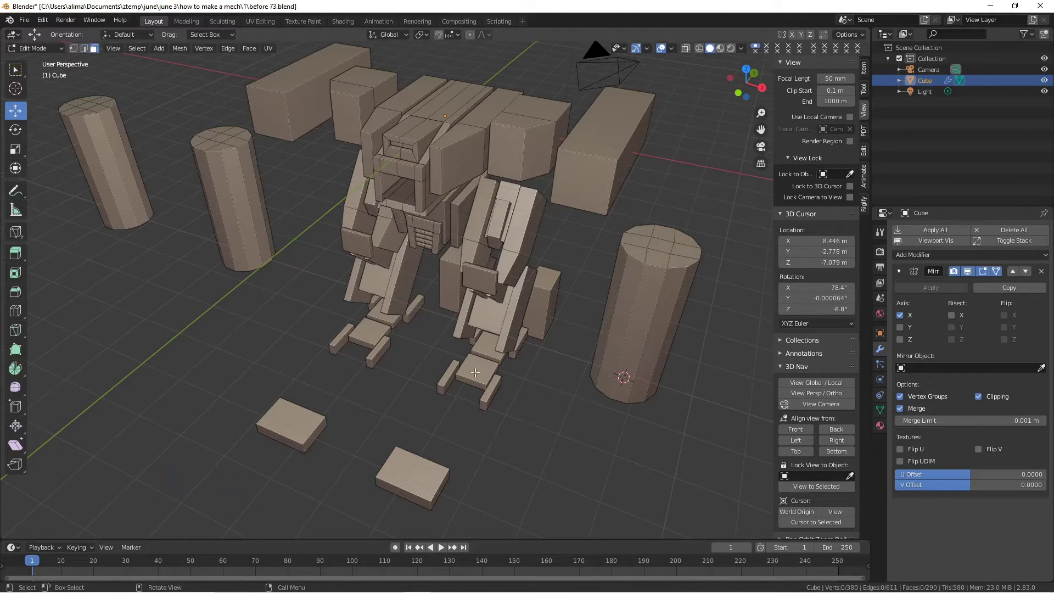
{"action": "left_click", "coordinate": [526, 408]}
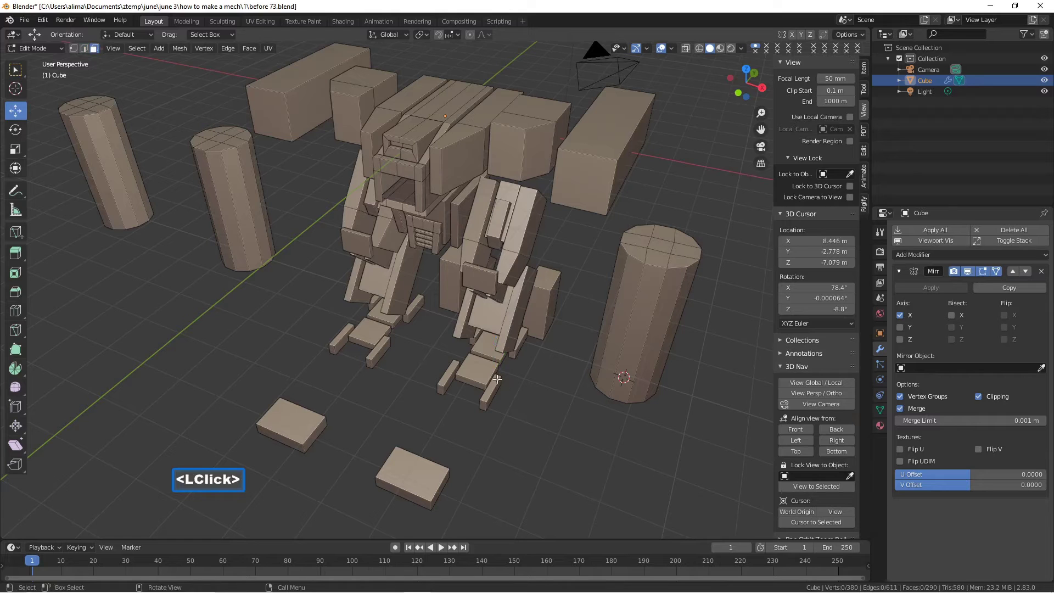
{"action": "key", "text": "l"}
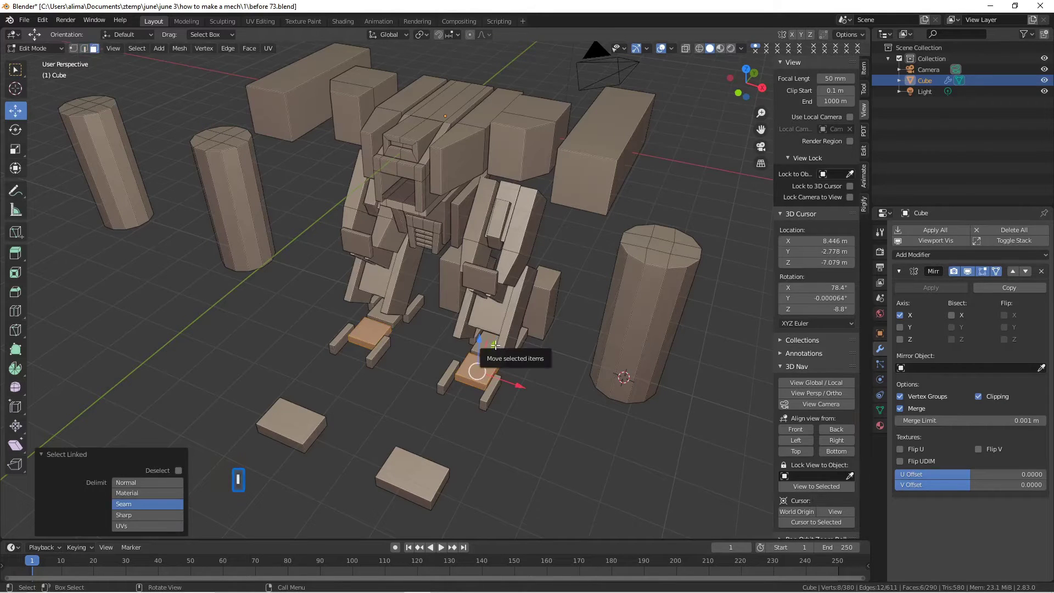
{"action": "left_click_drag", "start_coordinate": [497, 349], "coordinate": [496, 372]}
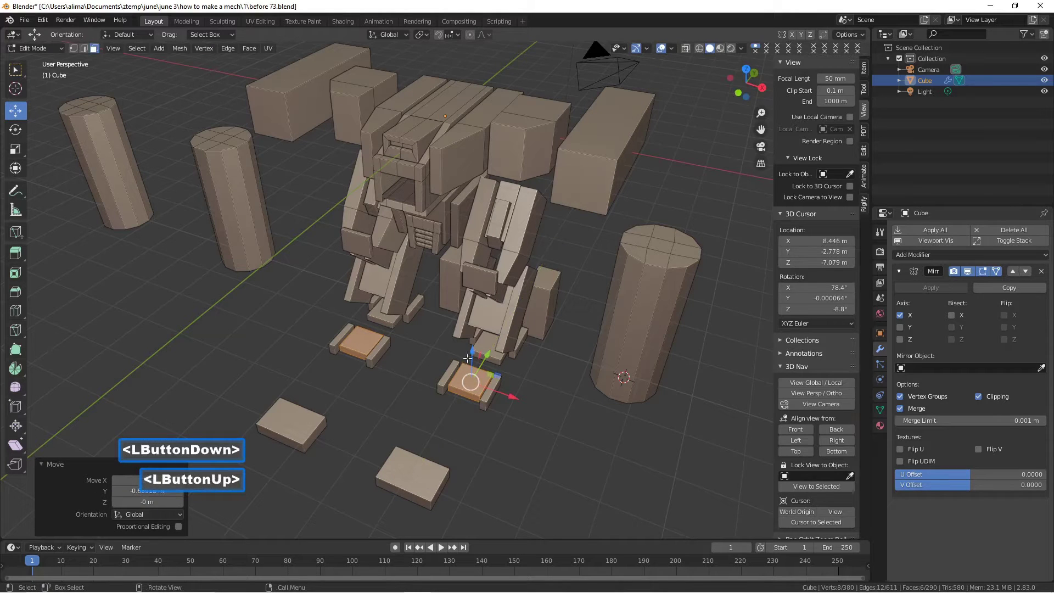
- Select the front end faces of both front toe bars and pull them forward along Y
{"action": "left_click", "coordinate": [482, 405]}
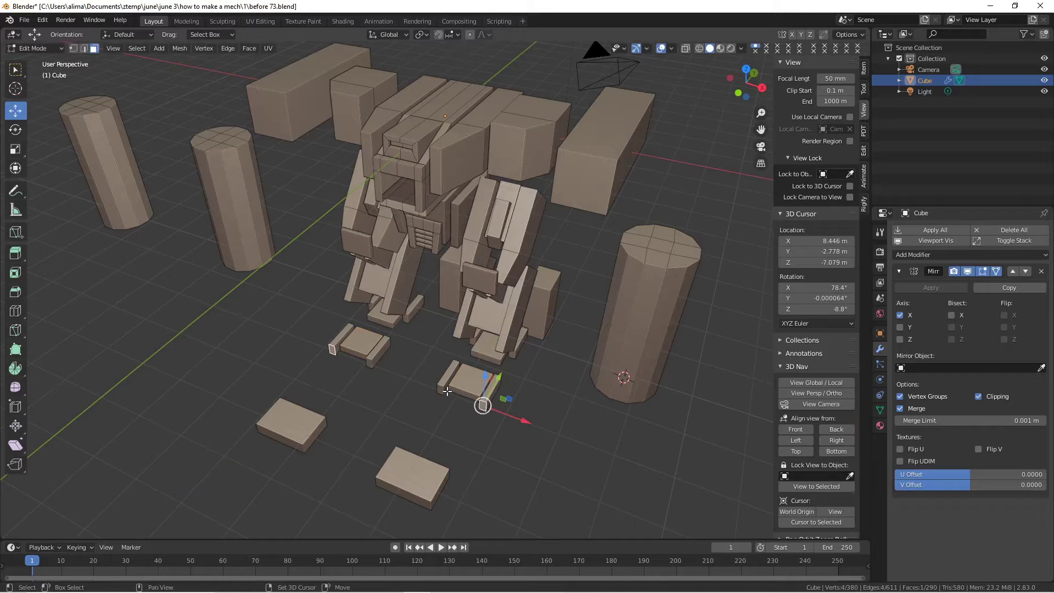
{"action": "left_click", "coordinate": [441, 388], "text": "shift"}
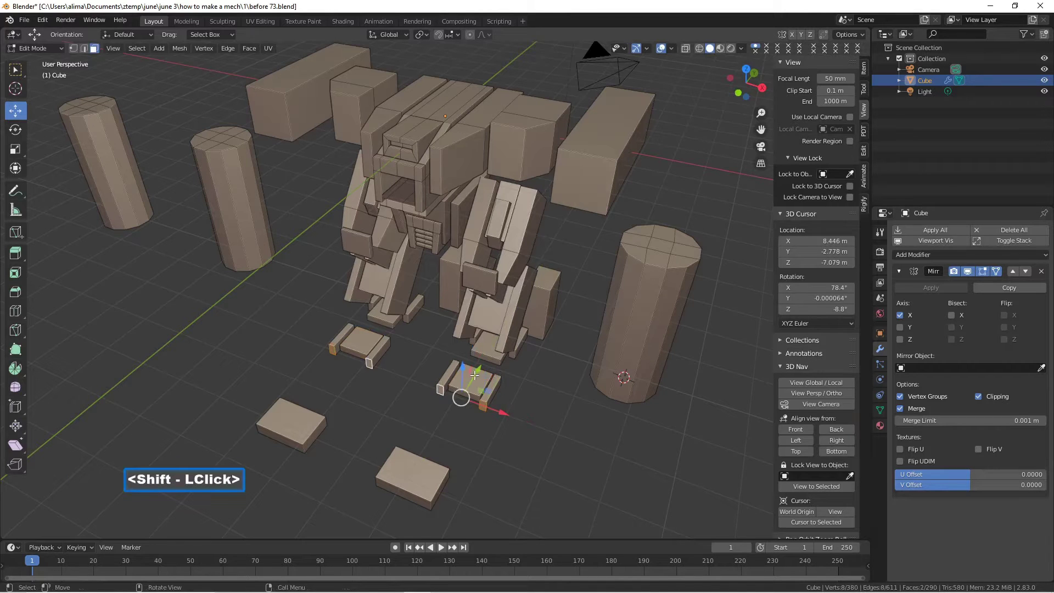
{"action": "left_click_drag", "start_coordinate": [497, 372], "coordinate": [471, 379]}
- Select the whole rear foot plate and move it backward along Y between its two heel bars
{"action": "middle_click_drag", "start_coordinate": [486, 371], "coordinate": [427, 337]}
{"action": "middle_click_drag", "start_coordinate": [408, 335], "coordinate": [359, 350]}
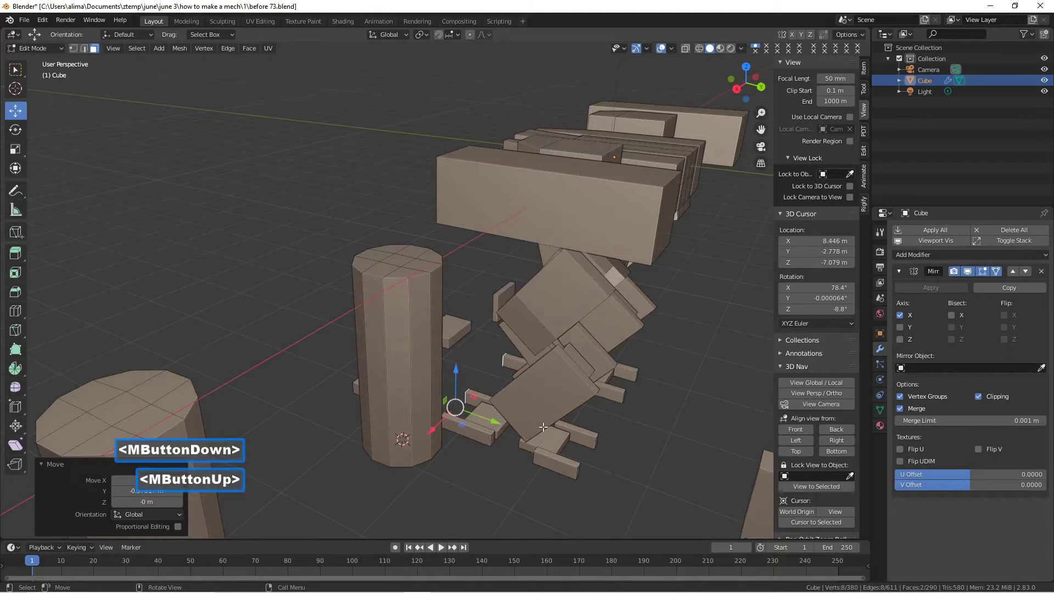
{"action": "left_click", "coordinate": [563, 444]}
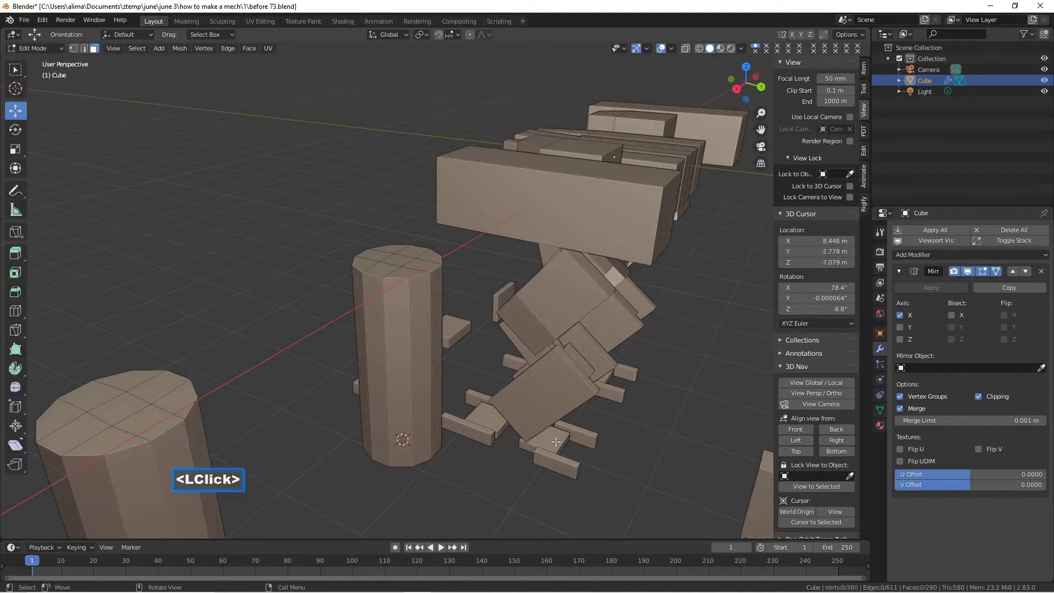
{"action": "key", "text": "l"}
{"action": "left_click_drag", "start_coordinate": [575, 452], "coordinate": [596, 463]}
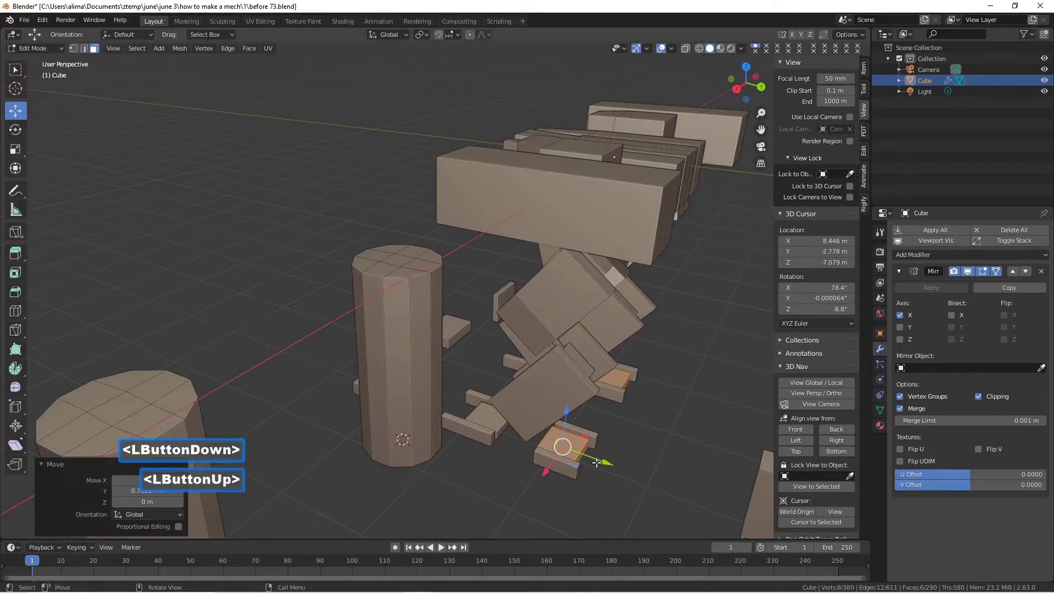
- Select the rear end faces of both heel bars and pull them backward along Y to lengthen the bars
{"action": "left_click", "coordinate": [597, 440]}
{"action": "middle_click_drag", "start_coordinate": [581, 476], "coordinate": [557, 451]}
{"action": "scroll", "coordinate": [558, 451], "scroll_direction": "up", "scroll_amount": 3}
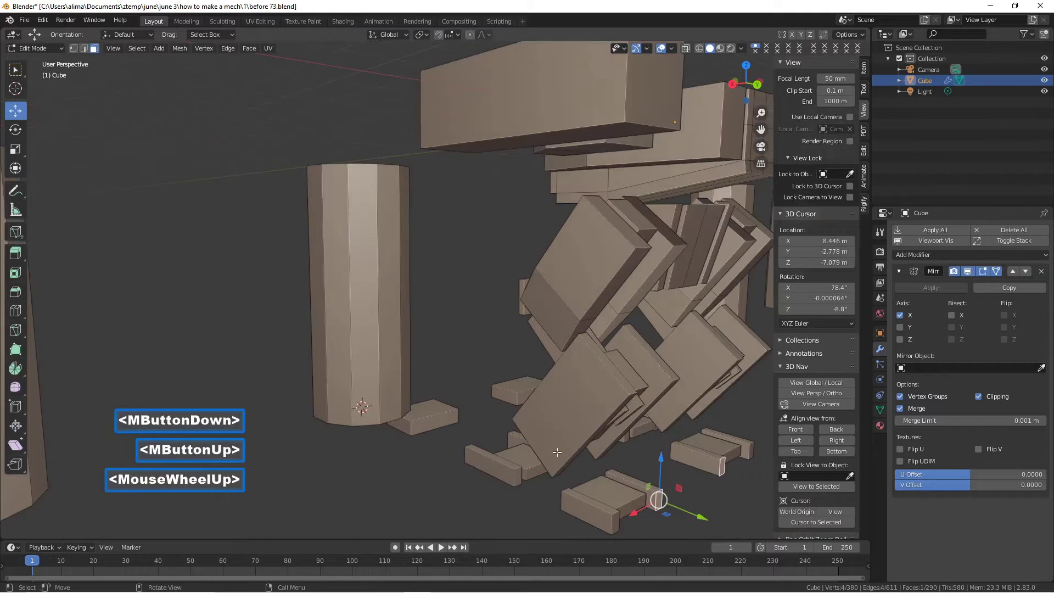
{"action": "left_click", "coordinate": [616, 522], "text": "shift"}
{"action": "scroll", "coordinate": [600, 471], "scroll_direction": "down", "scroll_amount": 2}
{"action": "middle_click_drag", "start_coordinate": [583, 463], "coordinate": [581, 478]}
{"action": "left_click_drag", "start_coordinate": [619, 468], "coordinate": [635, 476]}
{"action": "middle_click_drag", "start_coordinate": [519, 467], "coordinate": [631, 497]}
{"action": "scroll", "coordinate": [631, 497], "scroll_direction": "down", "scroll_amount": 1}
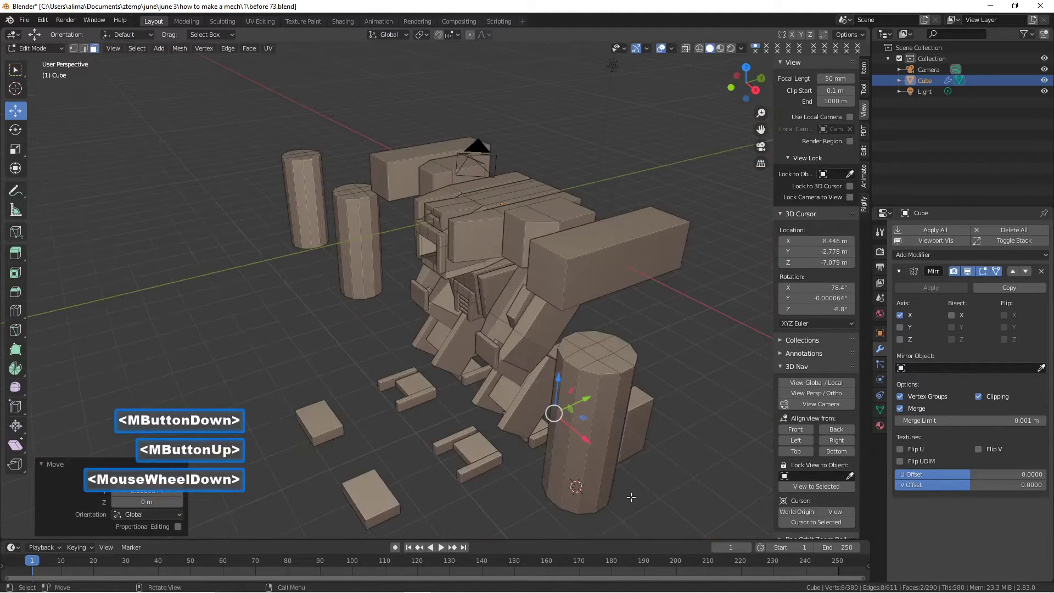
- Deselect the end faces of the heel bars so that no geometry is selected
{"action": "scroll", "coordinate": [651, 502], "scroll_direction": "down", "scroll_amount": 1}
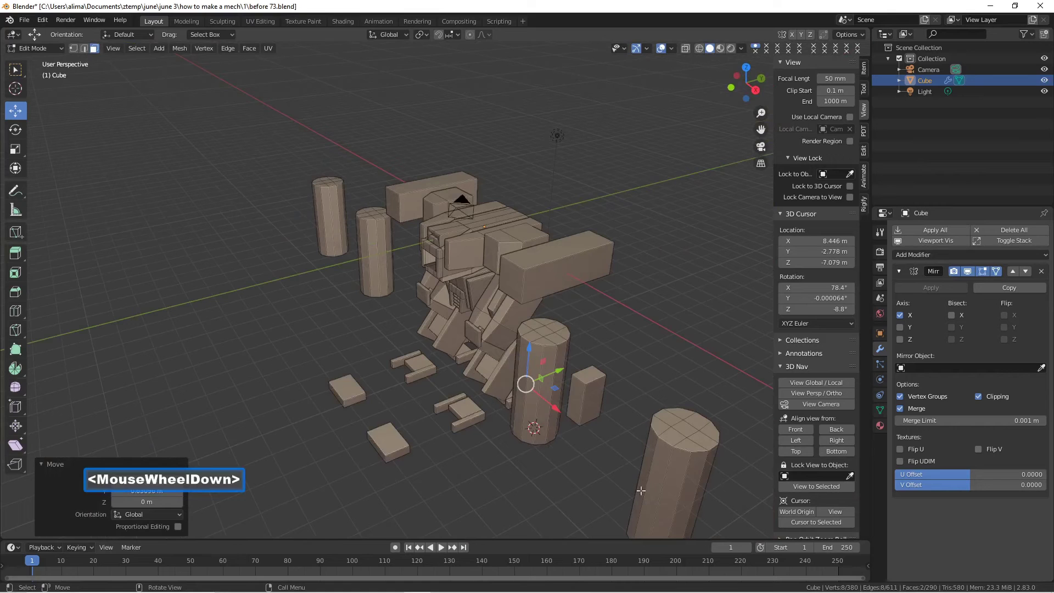
{"action": "left_click", "coordinate": [600, 460]}
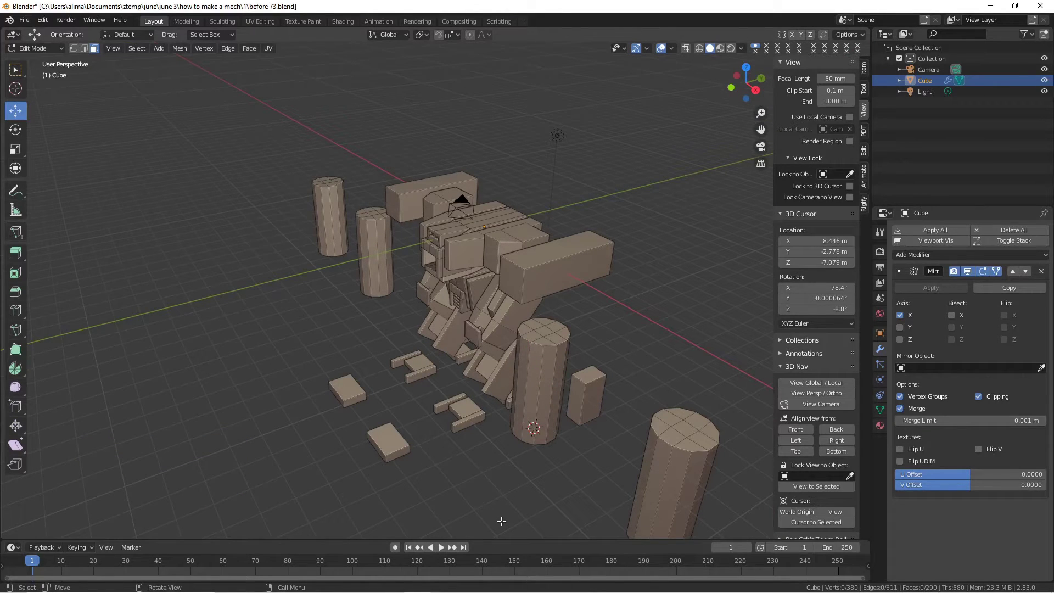
{"action": "key", "text": "Pause"}
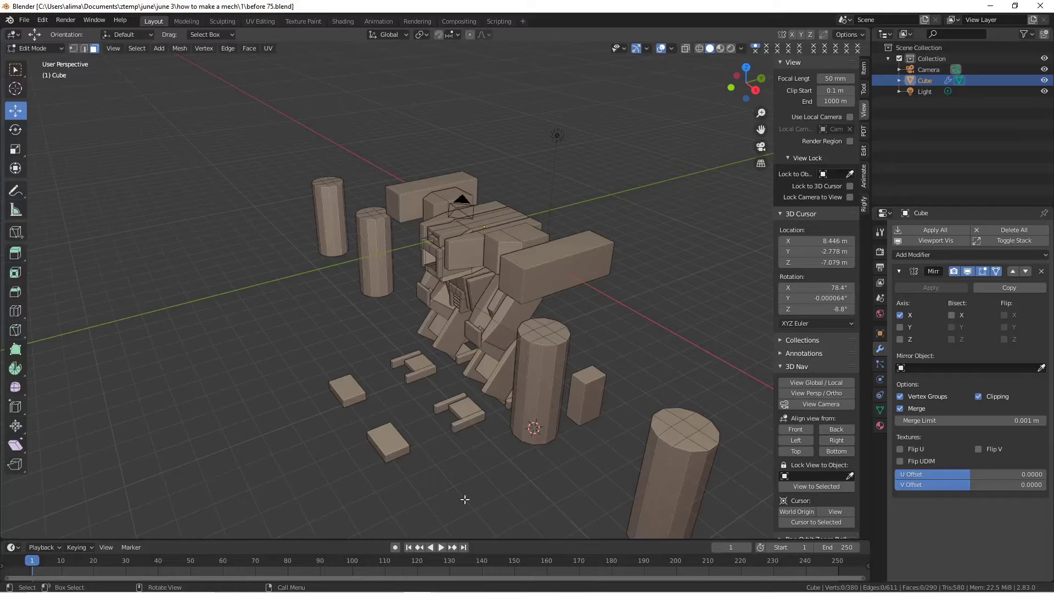
- Add one horizontal loop cut around the cylinder beside the mech and slide it toward the upper end, to a factor of 0.735
{"action": "scroll", "coordinate": [501, 438], "scroll_direction": "up", "scroll_amount": 2}
{"action": "scroll", "coordinate": [581, 395], "scroll_direction": "up", "scroll_amount": 1}
{"action": "middle_click_drag", "start_coordinate": [499, 439], "coordinate": [625, 364]}
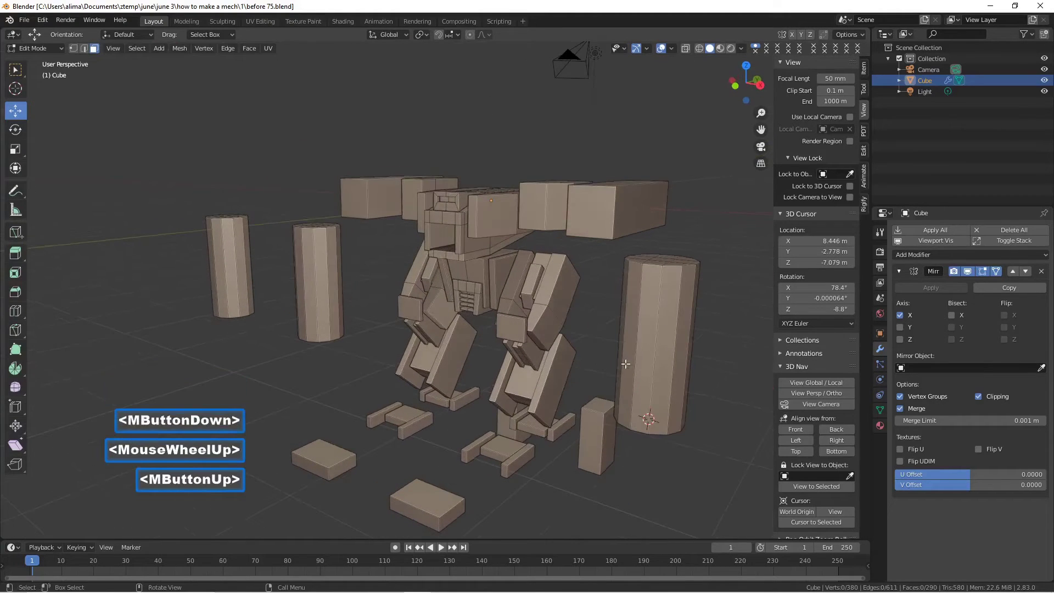
{"action": "key", "text": "ctrl+r"}
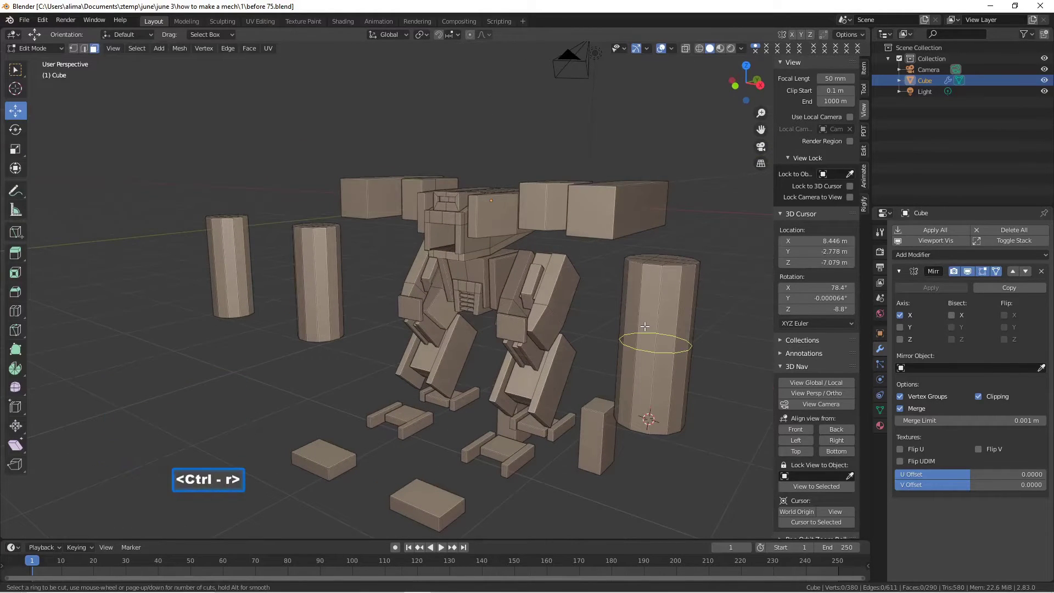
{"action": "left_click", "coordinate": [644, 326]}
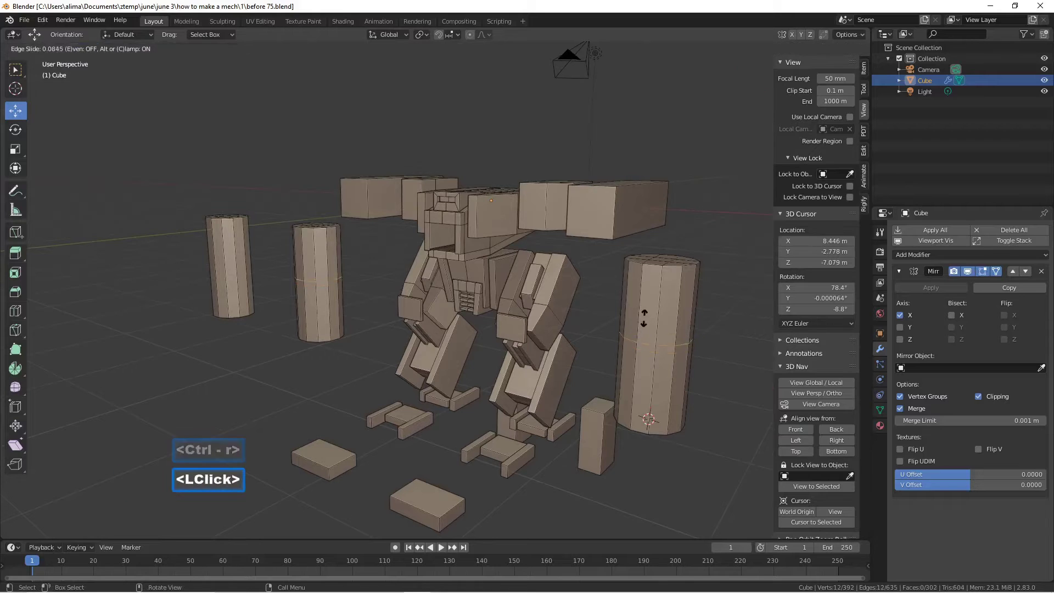
{"action": "left_click", "coordinate": [629, 265]}
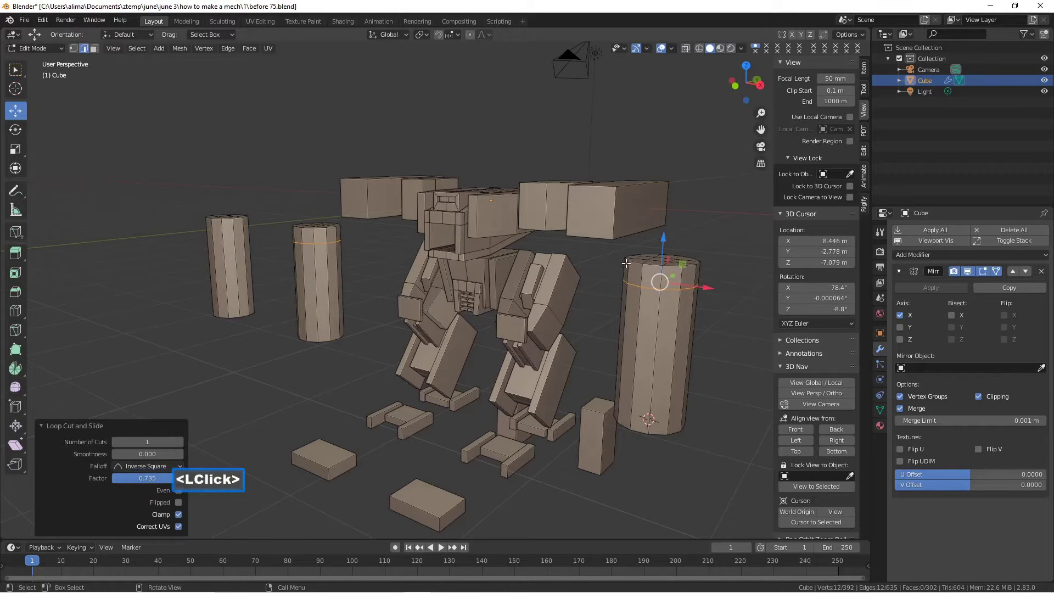
- Bevel the new edge loop with an offset of 0.0968 m and one segment to form a narrow band
{"action": "key", "text": "ctrl+b"}
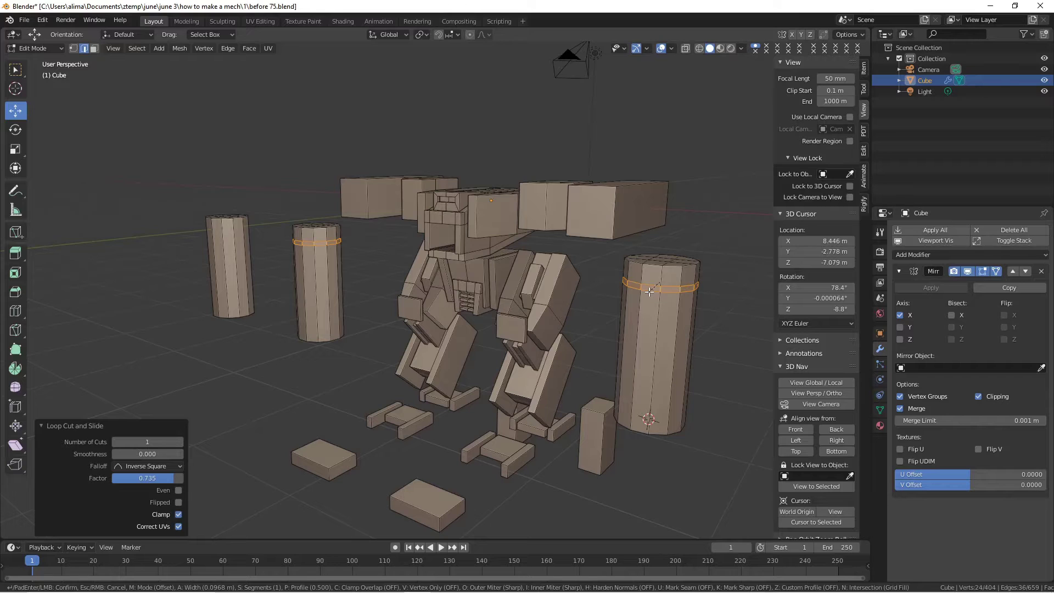
{"action": "left_click", "coordinate": [649, 291]}
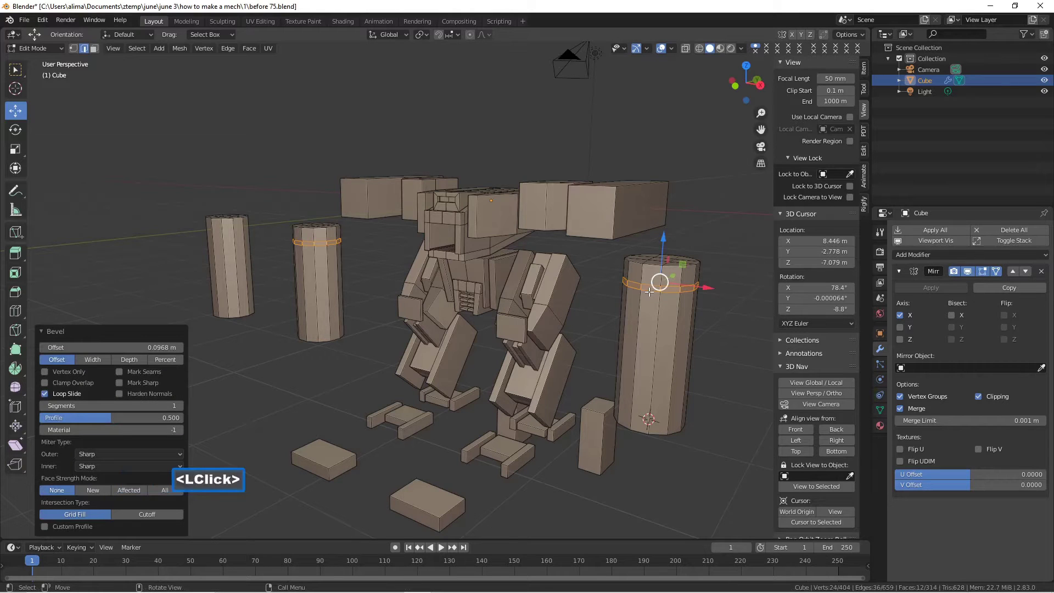
{"action": "left_click", "coordinate": [544, 507]}
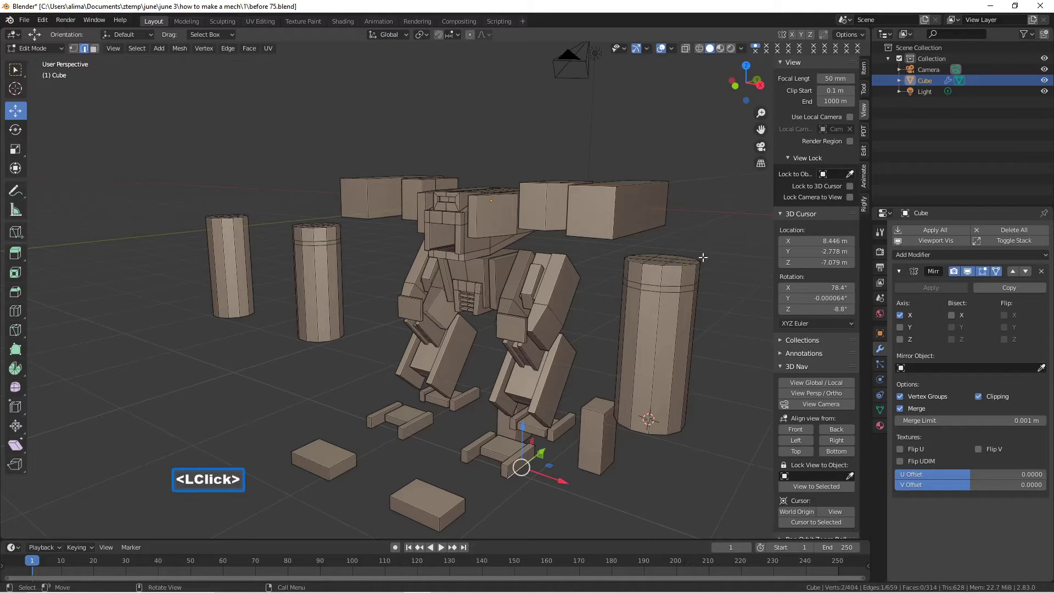
- In face selection, select the full face loop of the narrow band around the cylinder
{"action": "key", "text": "alt"}
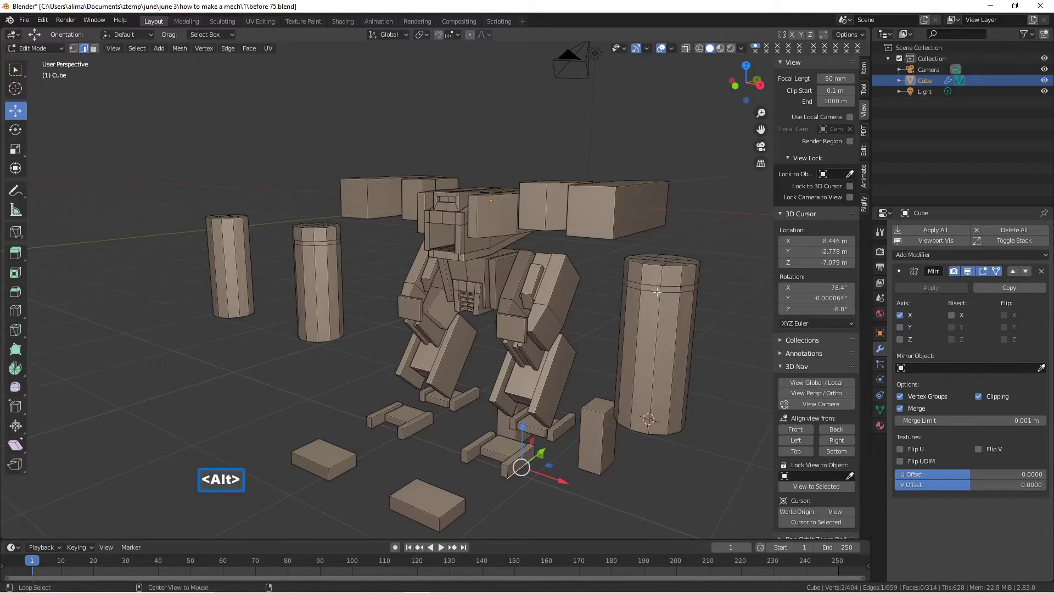
{"action": "left_click", "coordinate": [94, 48]}
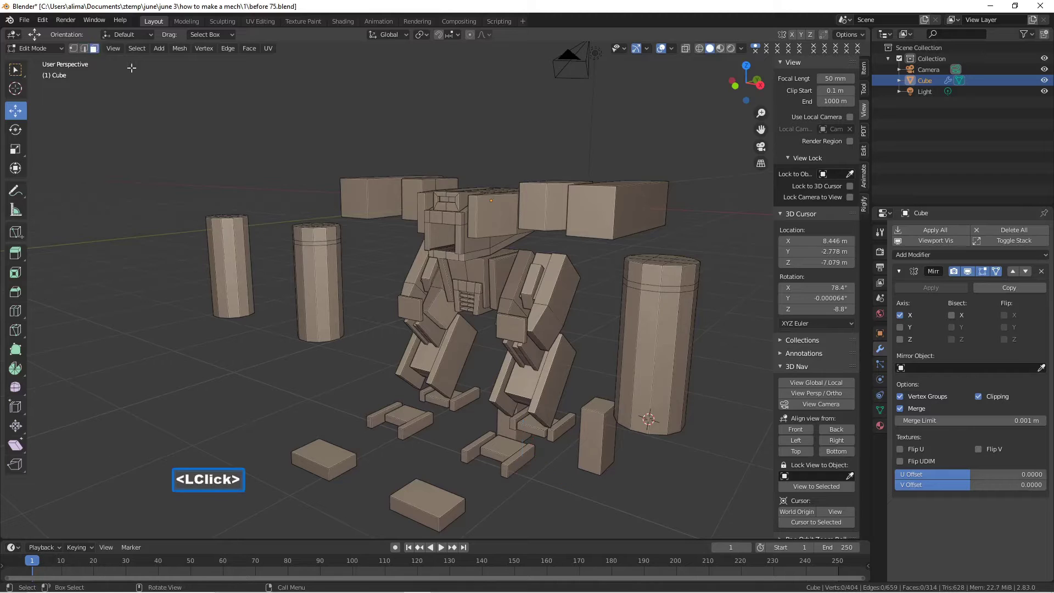
{"action": "key", "text": "alt"}
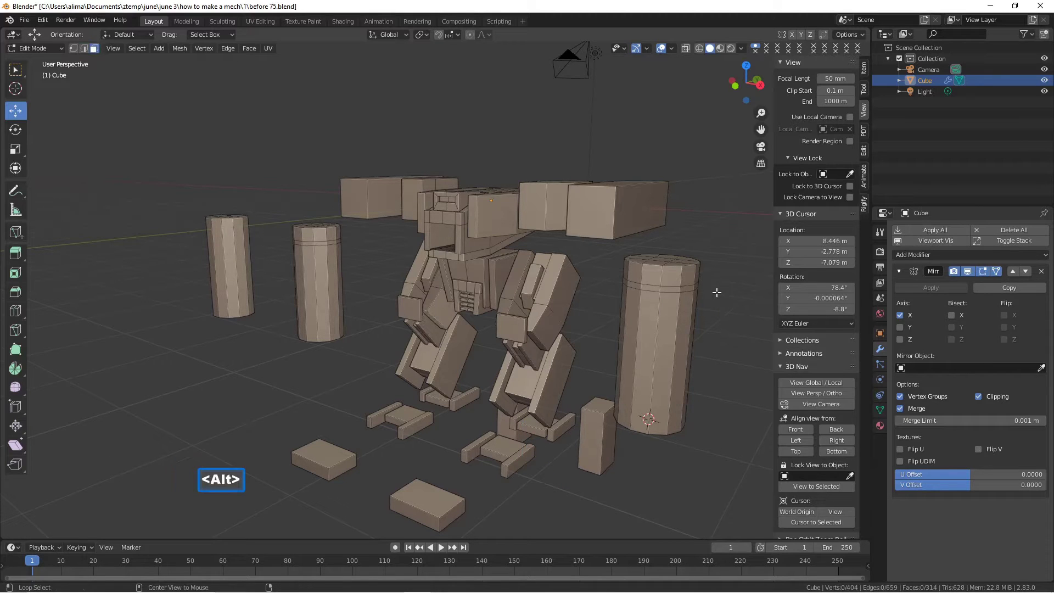
{"action": "left_click", "coordinate": [660, 287], "text": "alt"}
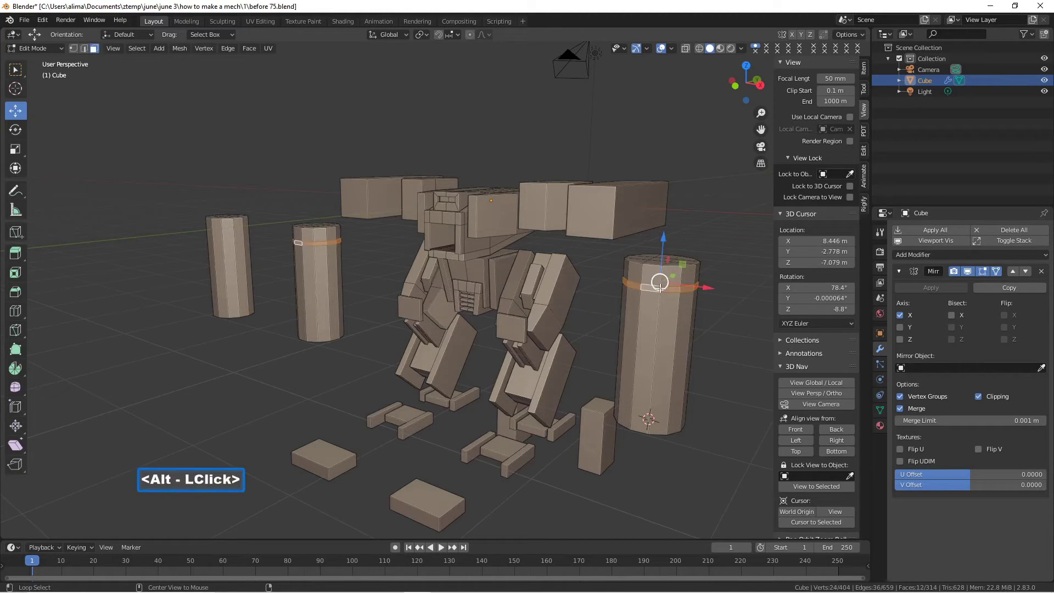
- Try extruding the band in place and scaling or insetting it inward, and undo the extrusion
{"action": "key", "text": "e"}
{"action": "right_click", "coordinate": [692, 303]}
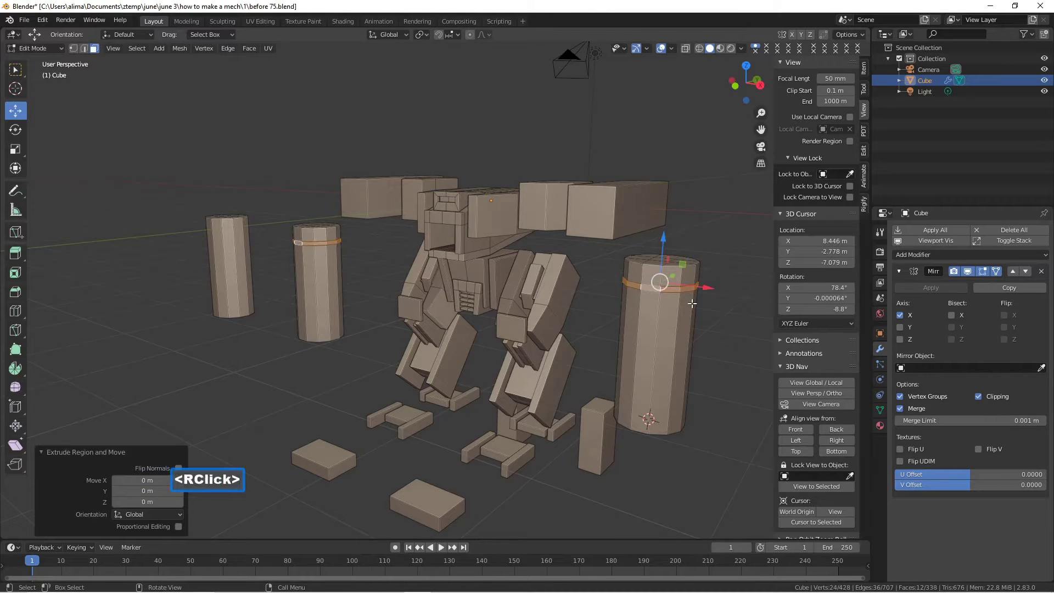
{"action": "key", "text": "s"}
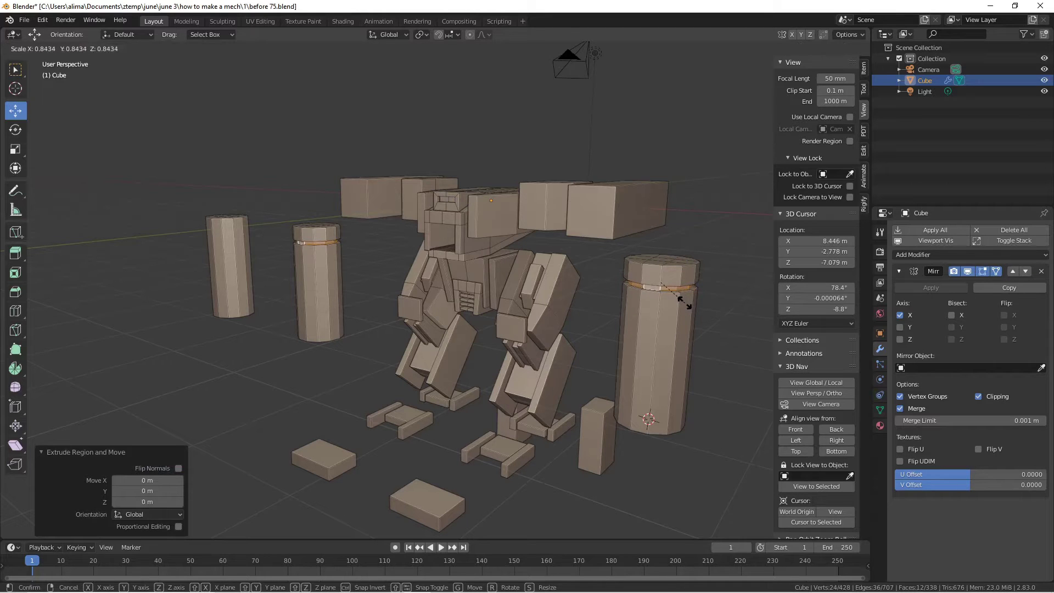
{"action": "right_click", "coordinate": [686, 303]}
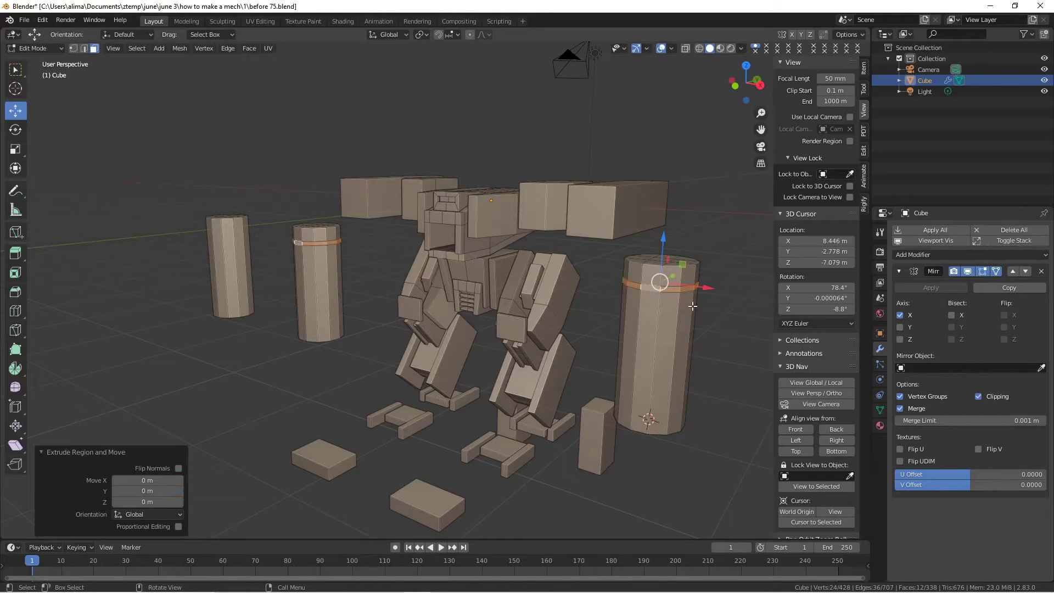
{"action": "key", "text": "i"}
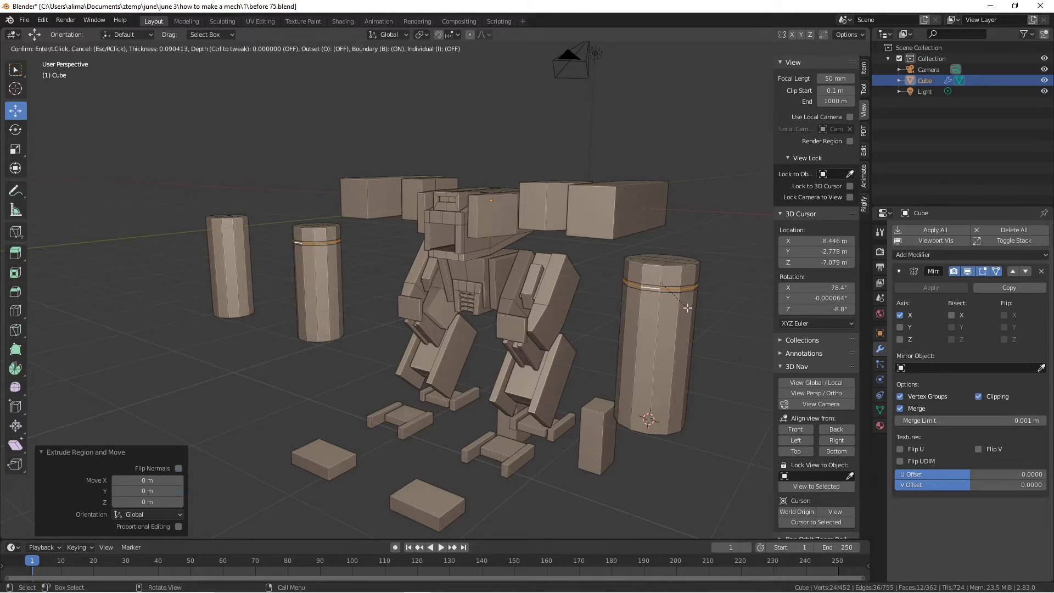
{"action": "right_click", "coordinate": [691, 309]}
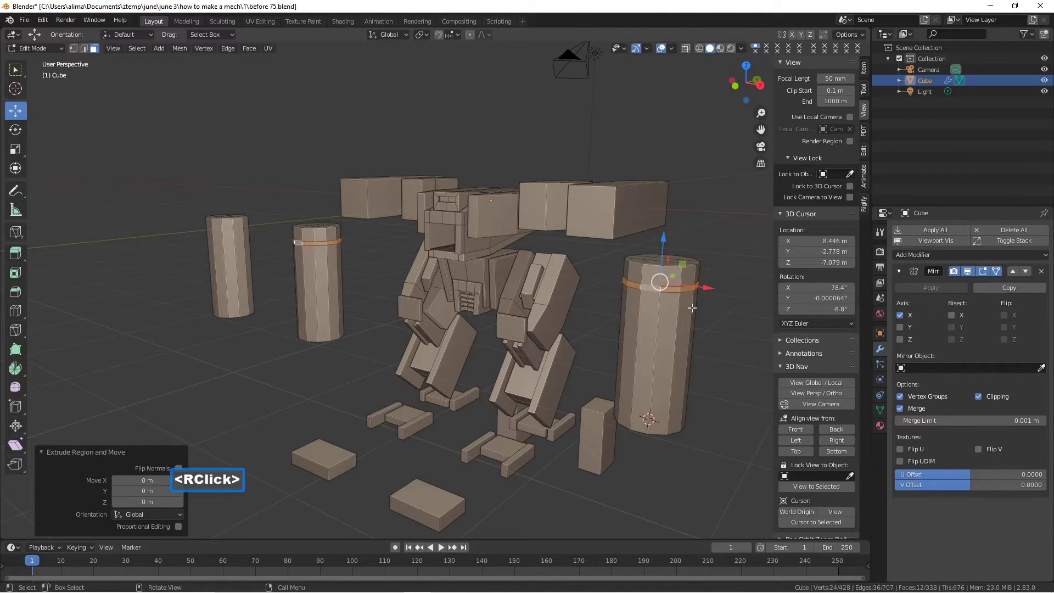
{"action": "key", "text": "ctrl+z"}
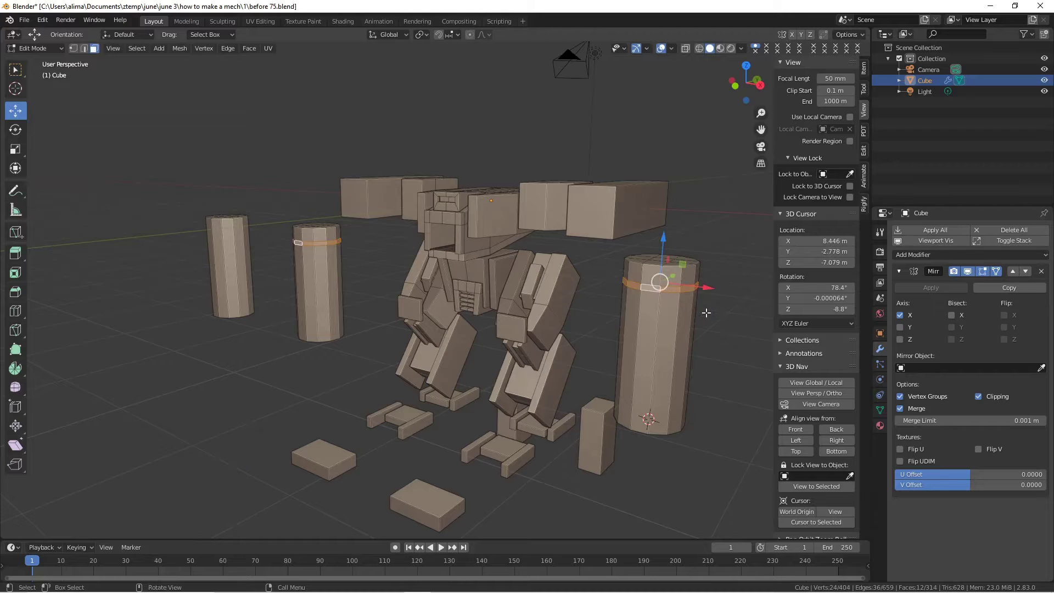
- Inset the band's faces with a thickness of 0.1028 m, adjust the inset depth and clear the selection
{"action": "key", "text": "ctrl"}
{"action": "key", "text": "i"}
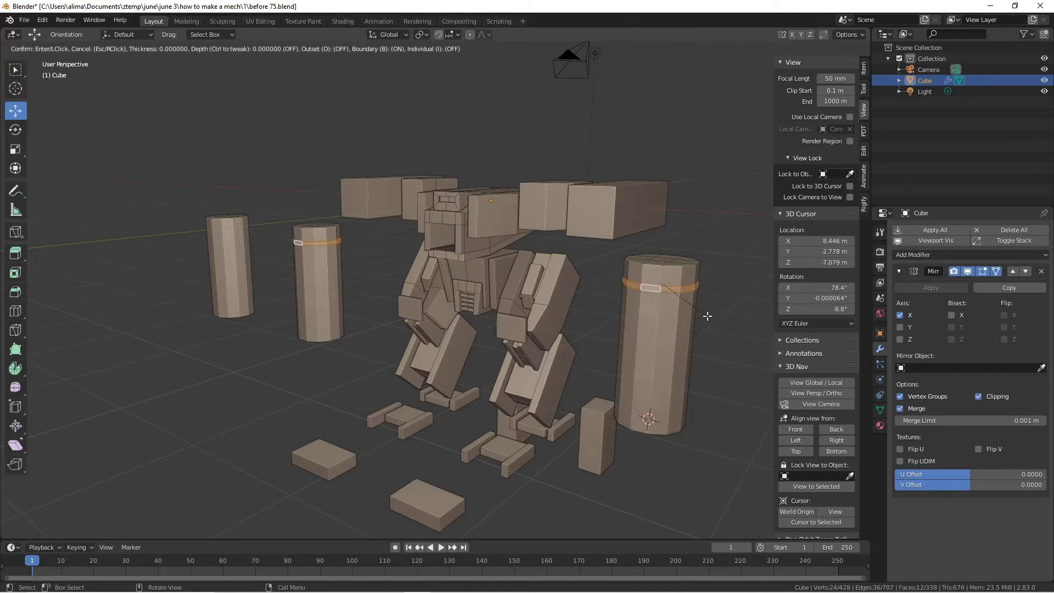
{"action": "right_click", "coordinate": [704, 313]}
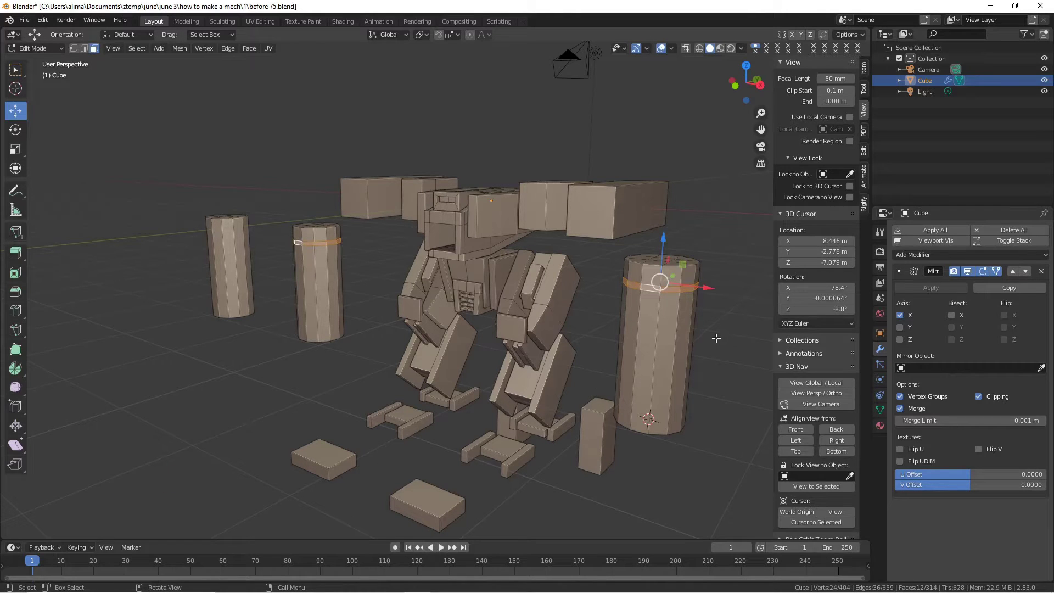
{"action": "key", "text": "i"}
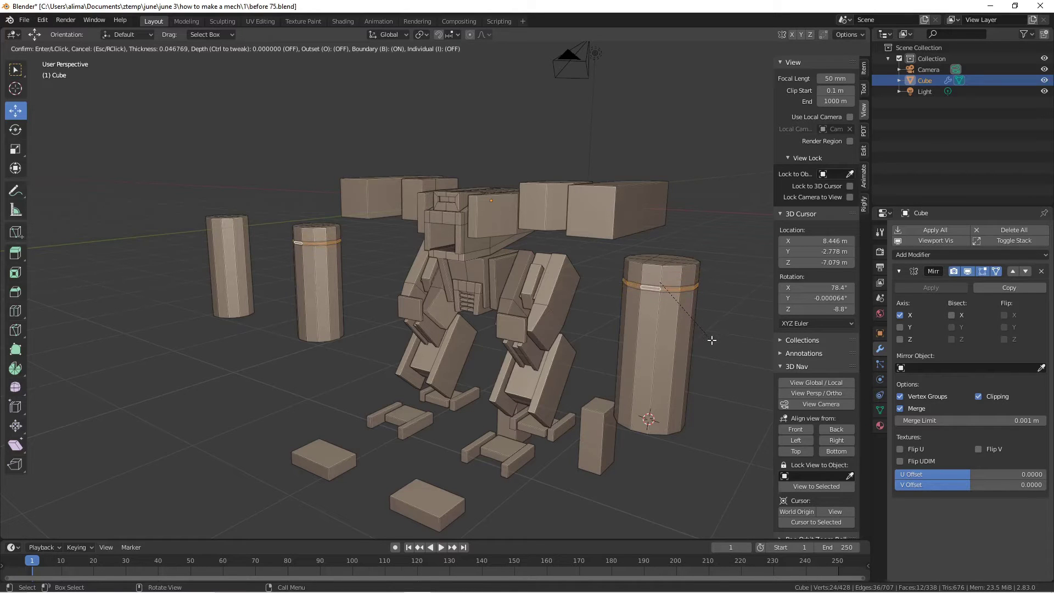
{"action": "left_click", "coordinate": [711, 340]}
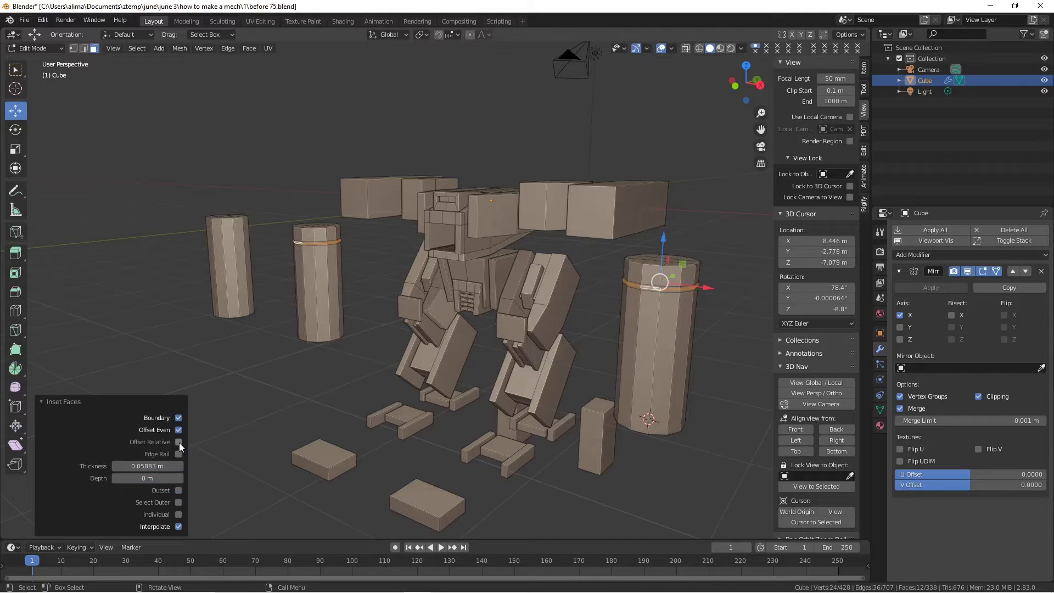
{"action": "left_click_drag", "start_coordinate": [152, 465], "coordinate": [172, 465]}
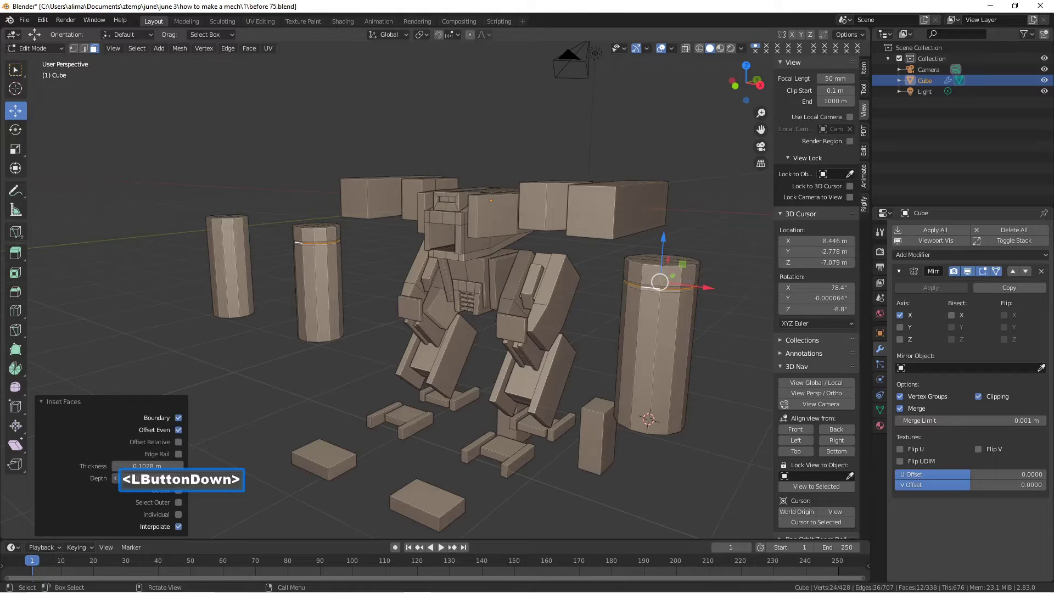
{"action": "left_click_drag", "start_coordinate": [173, 465], "coordinate": [173, 465]}
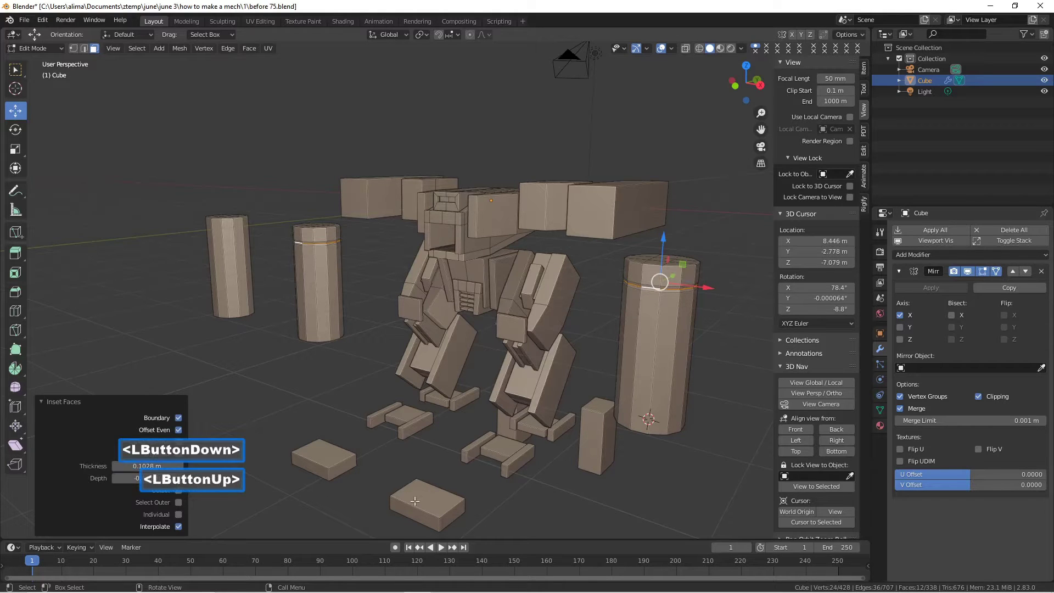
{"action": "left_click", "coordinate": [648, 480]}
- Add two evenly spaced horizontal loop cuts around the cylinder beside the mech, without sliding them
{"action": "middle_click_drag", "start_coordinate": [648, 480], "coordinate": [611, 359]}
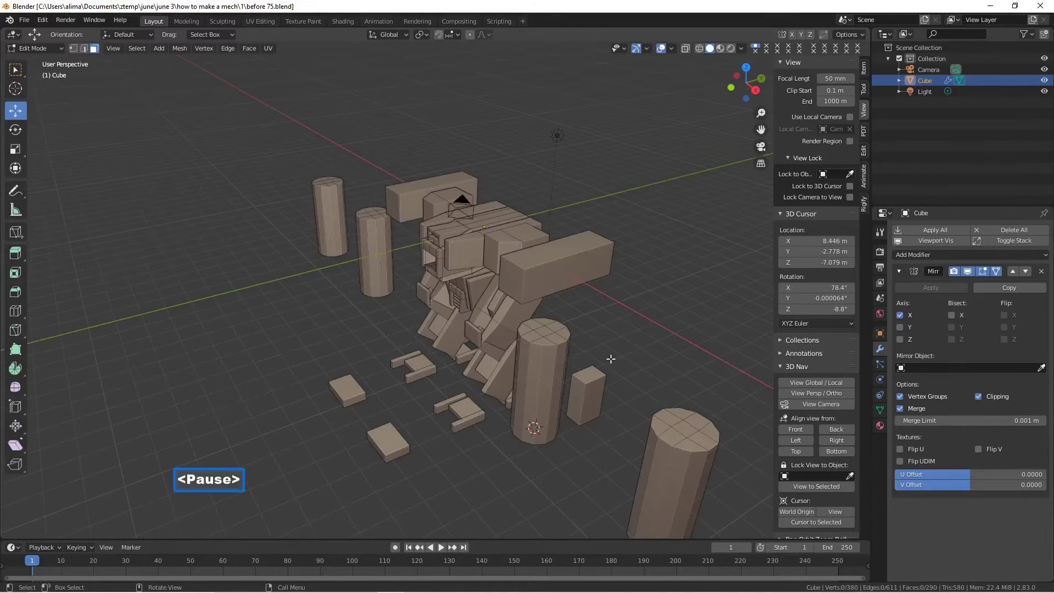
{"action": "middle_click_drag", "start_coordinate": [449, 464], "coordinate": [489, 442]}
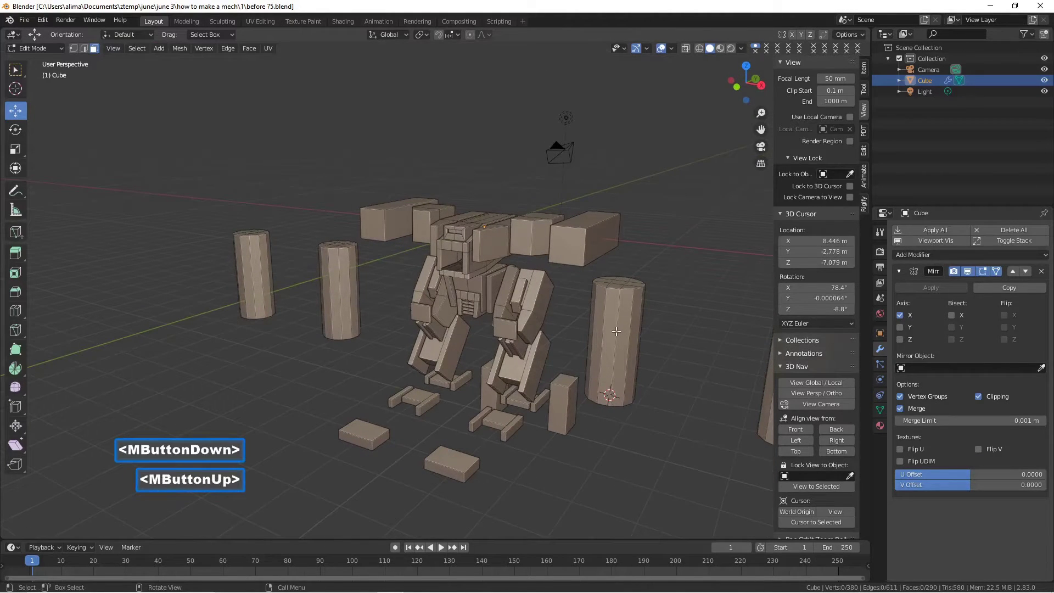
{"action": "key", "text": "ctrl+r"}
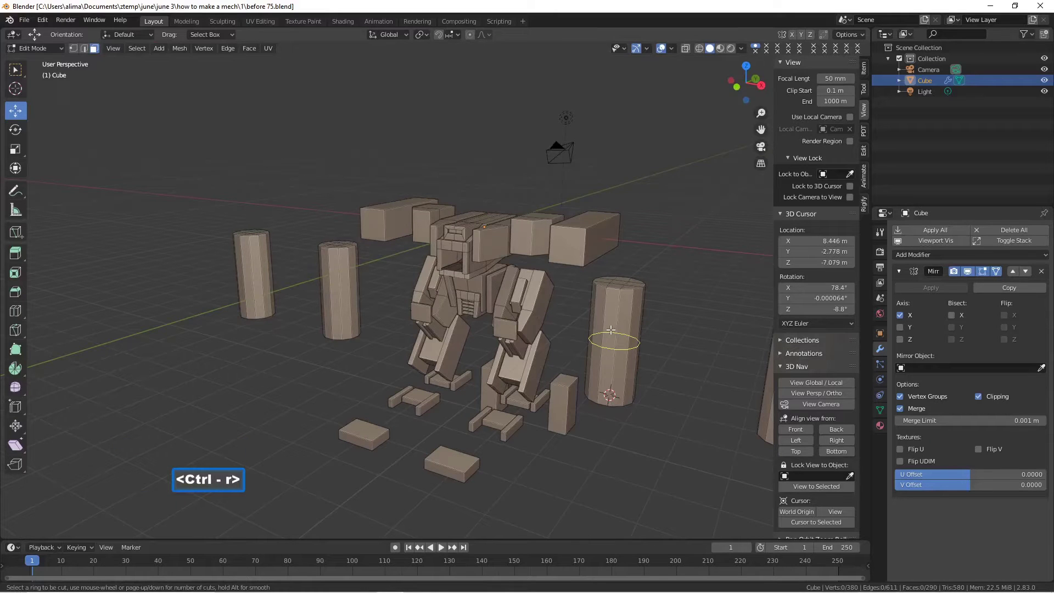
{"action": "scroll", "coordinate": [611, 330], "scroll_direction": "up", "scroll_amount": 1}
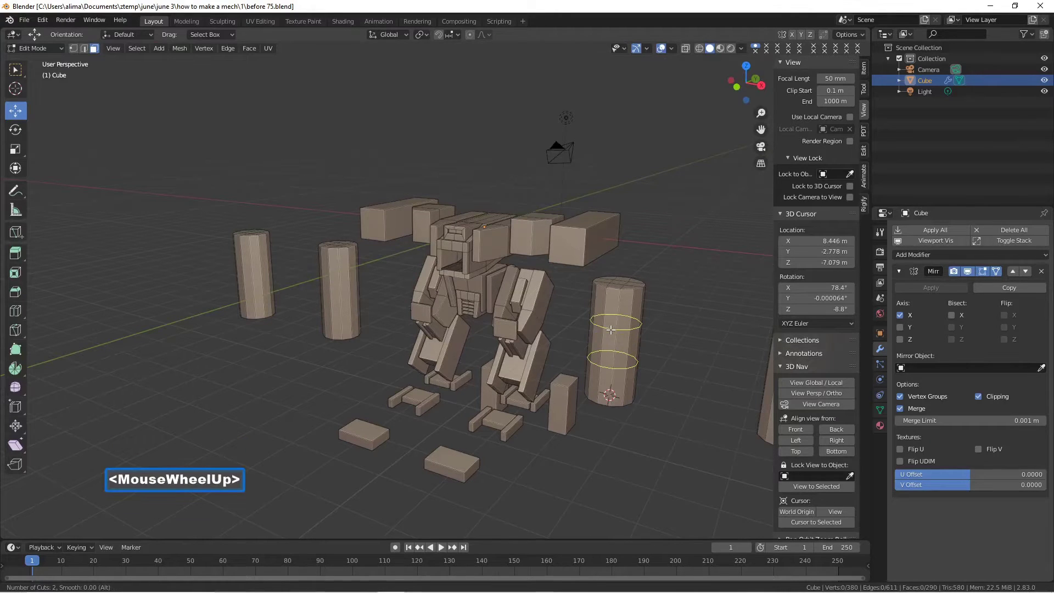
{"action": "left_click", "coordinate": [611, 330]}
{"action": "left_click", "coordinate": [611, 330]}
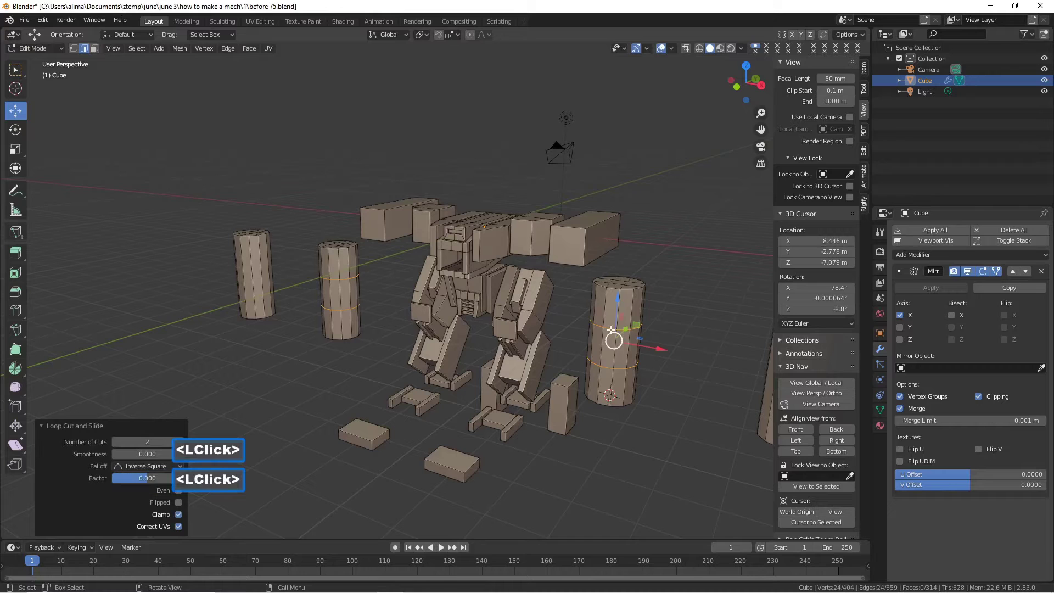
- Spread the two edge loops toward the cylinder's ends by scaling them along Z by 1.958 and again by 1.078
{"action": "key", "text": "s"}
{"action": "key", "text": "z"}
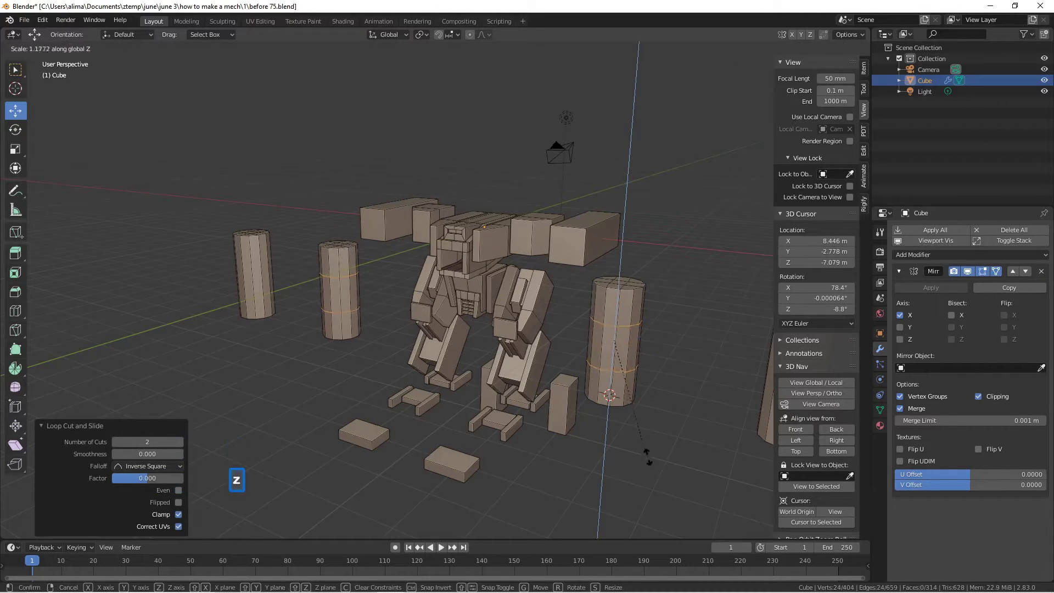
{"action": "left_click", "coordinate": [694, 521]}
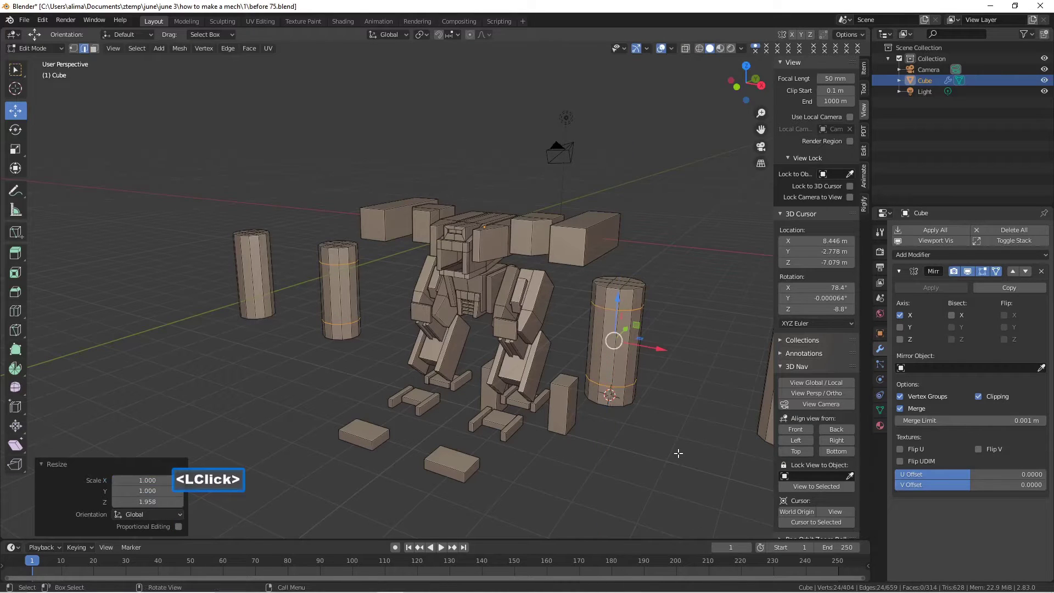
{"action": "key", "text": "s"}
{"action": "key", "text": "z"}
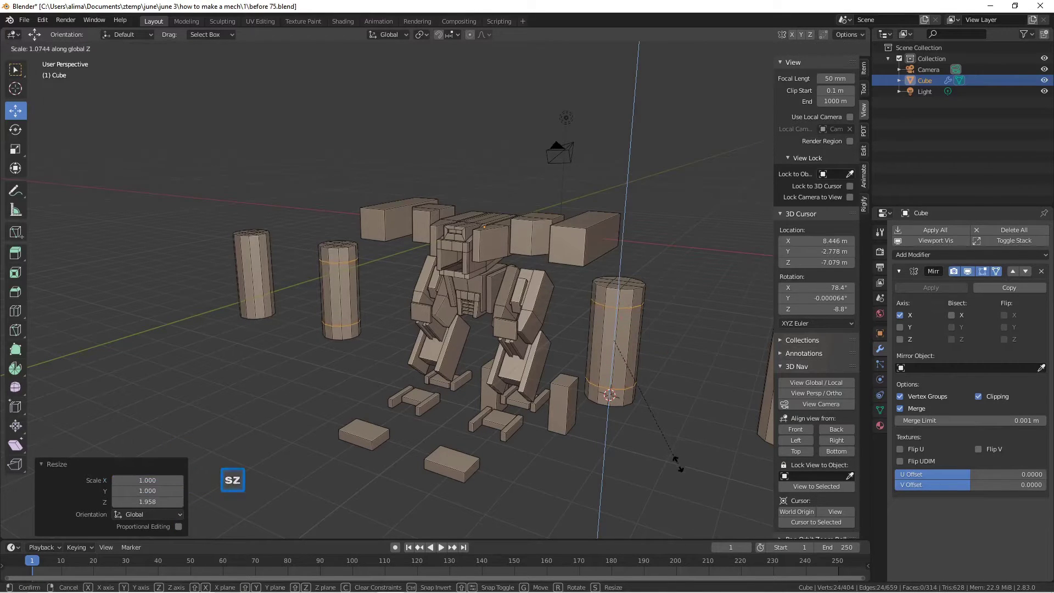
{"action": "left_click", "coordinate": [678, 463]}
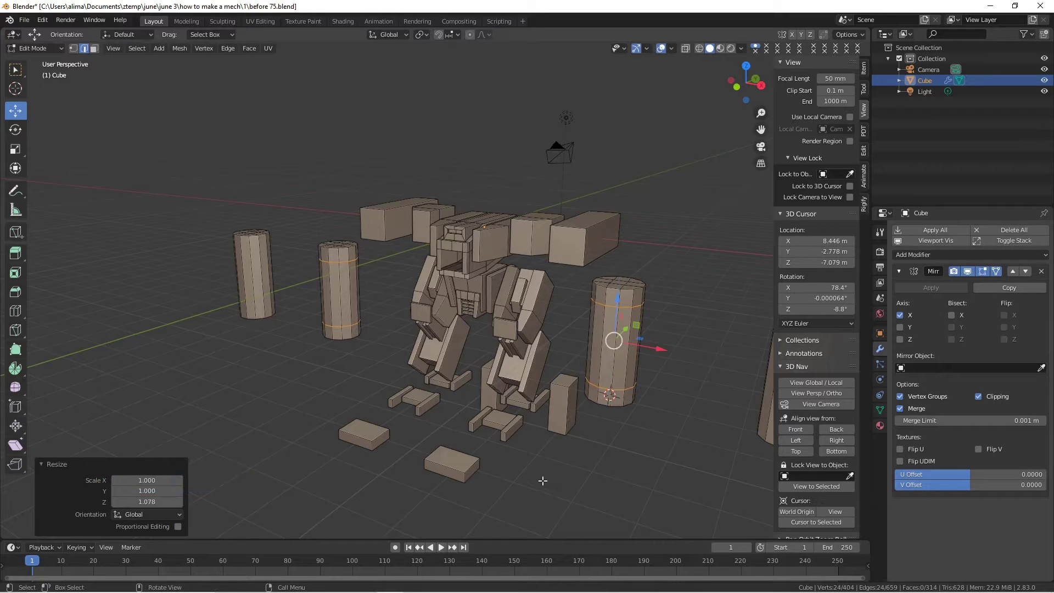
- Bevel the cylinder's two edge loops with an offset of 0.161 m and one segment, and clear the selection
{"action": "key", "text": "ctrl+b"}
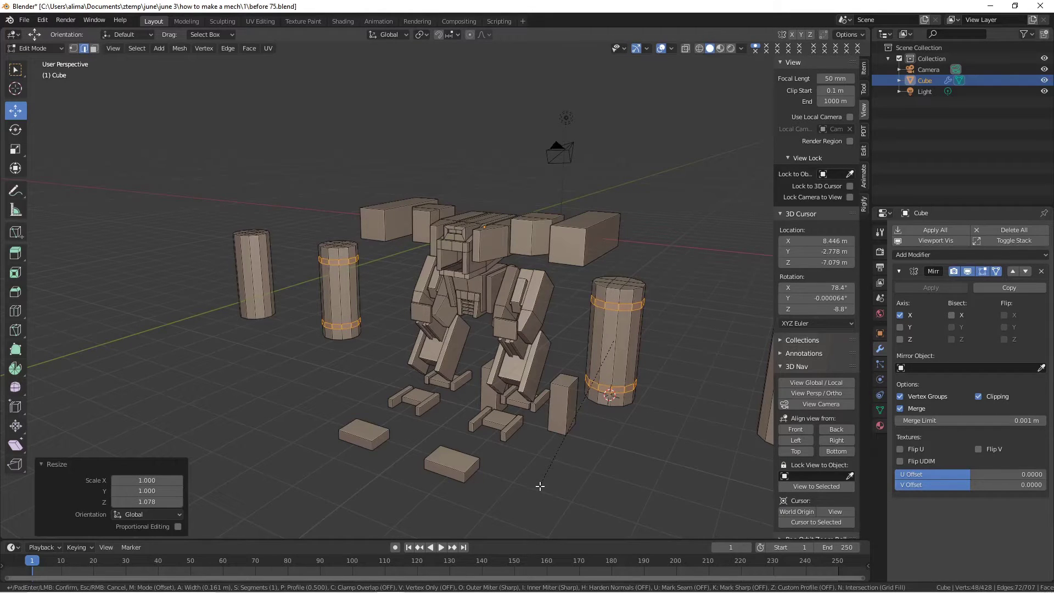
{"action": "left_click", "coordinate": [540, 486]}
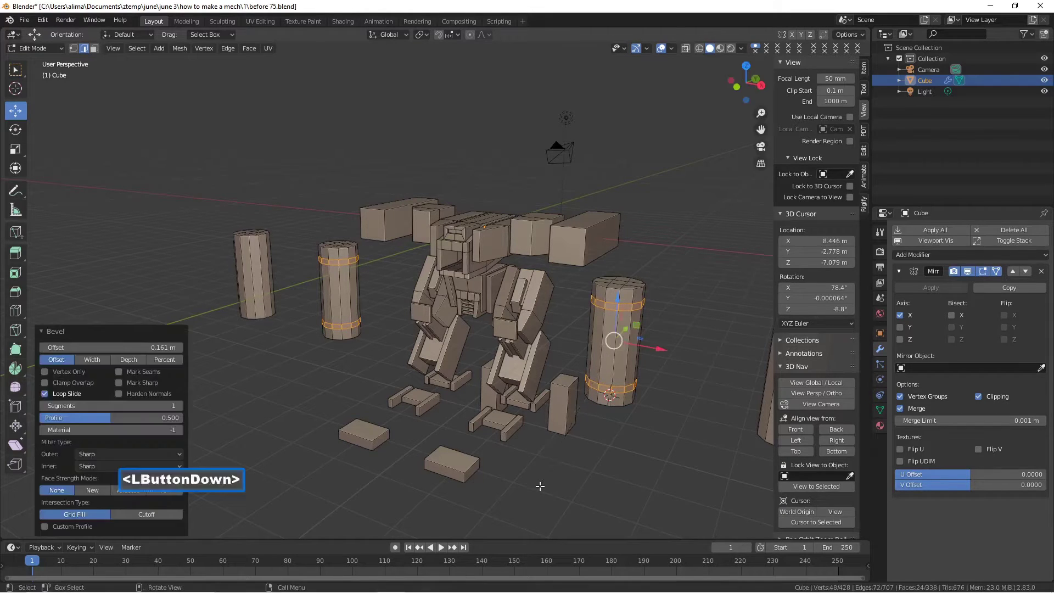
{"action": "left_click", "coordinate": [600, 492]}
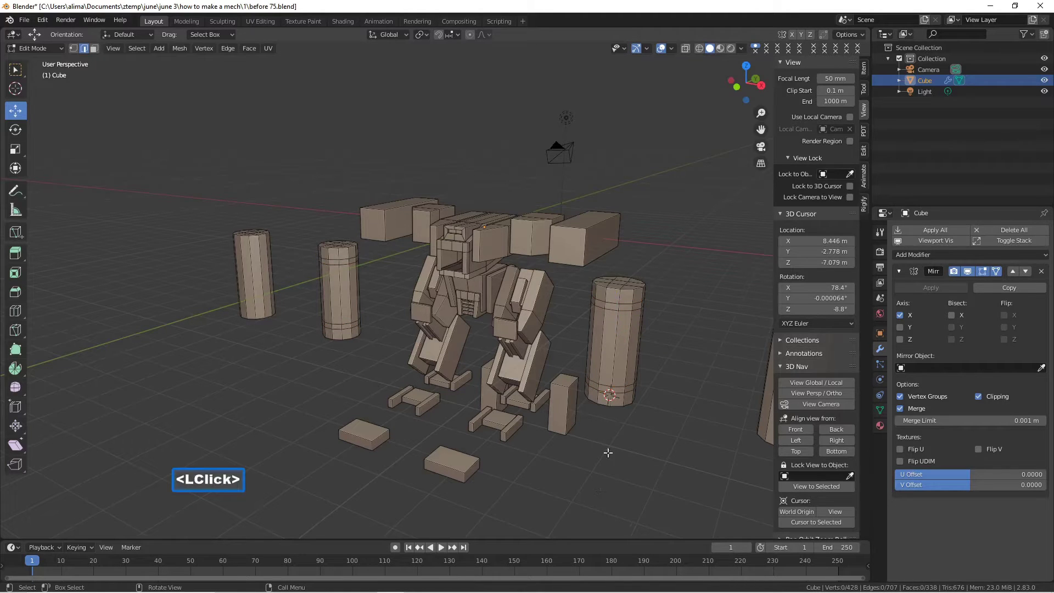
- Inset the face loops of both narrow bands around the cylinder with a thickness of 0.03486 m
{"action": "left_click", "coordinate": [95, 47]}
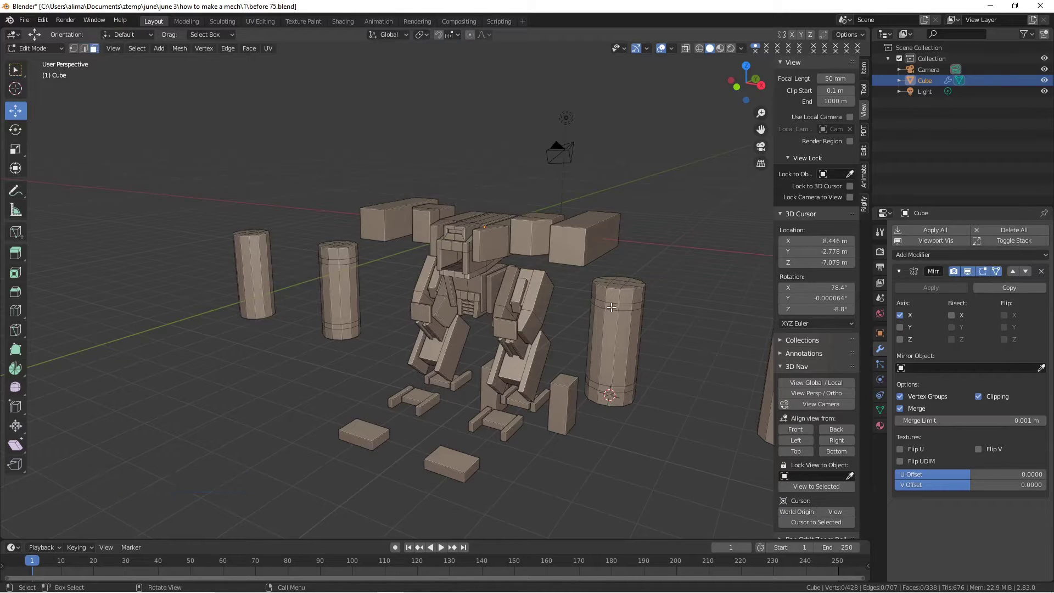
{"action": "key", "text": "alt"}
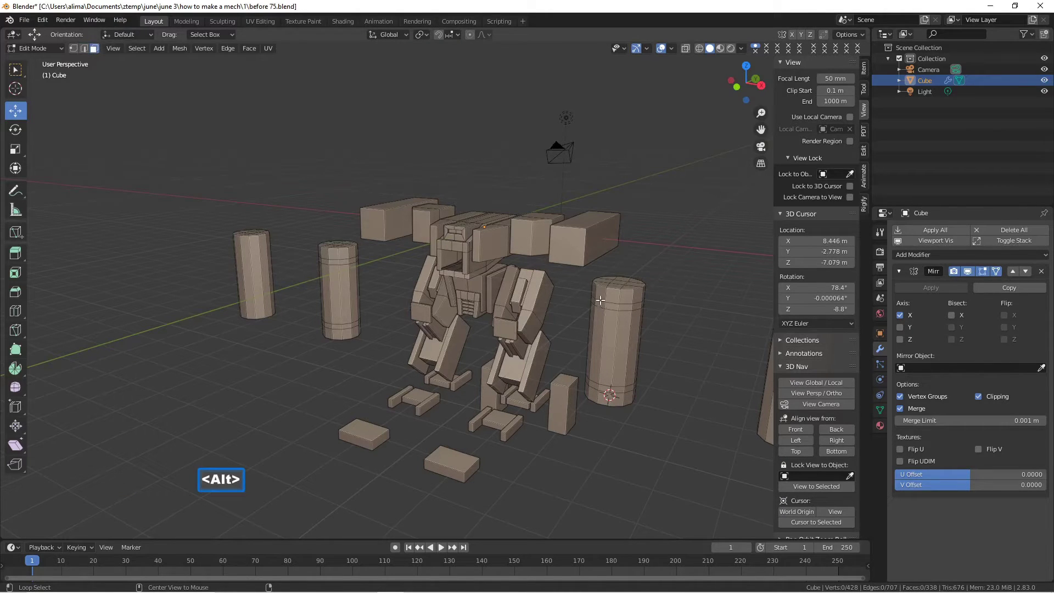
{"action": "left_click", "coordinate": [598, 301], "text": "alt"}
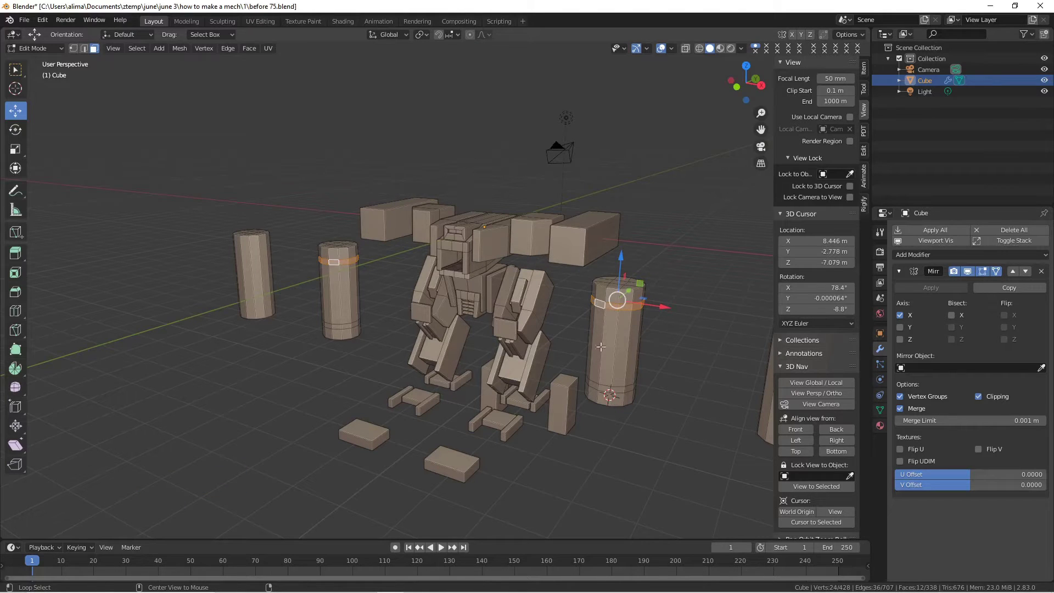
{"action": "key", "text": "alt+shift"}
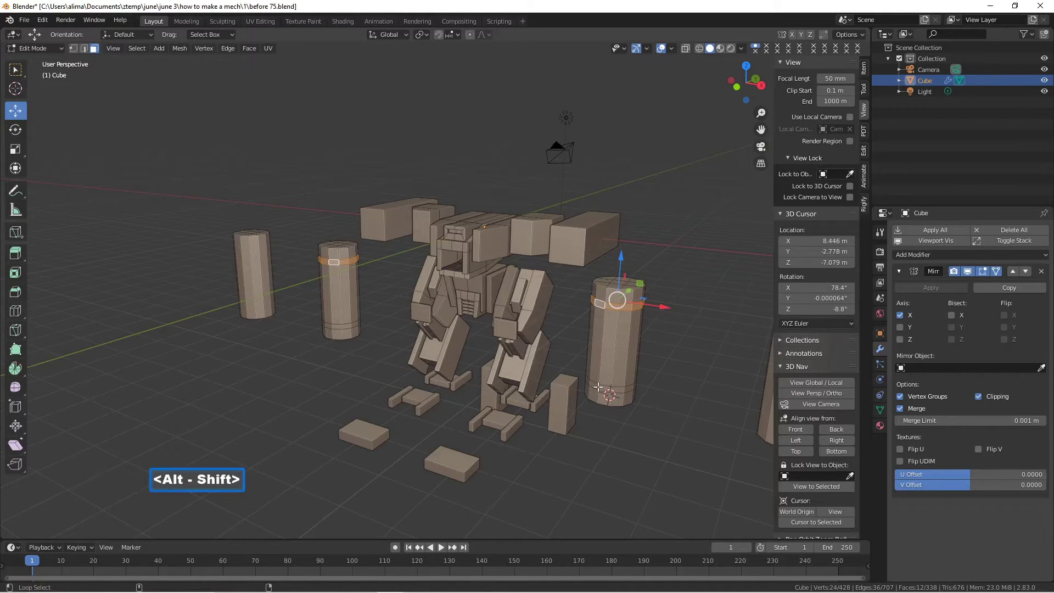
{"action": "left_click", "coordinate": [598, 387], "text": "alt+shift"}
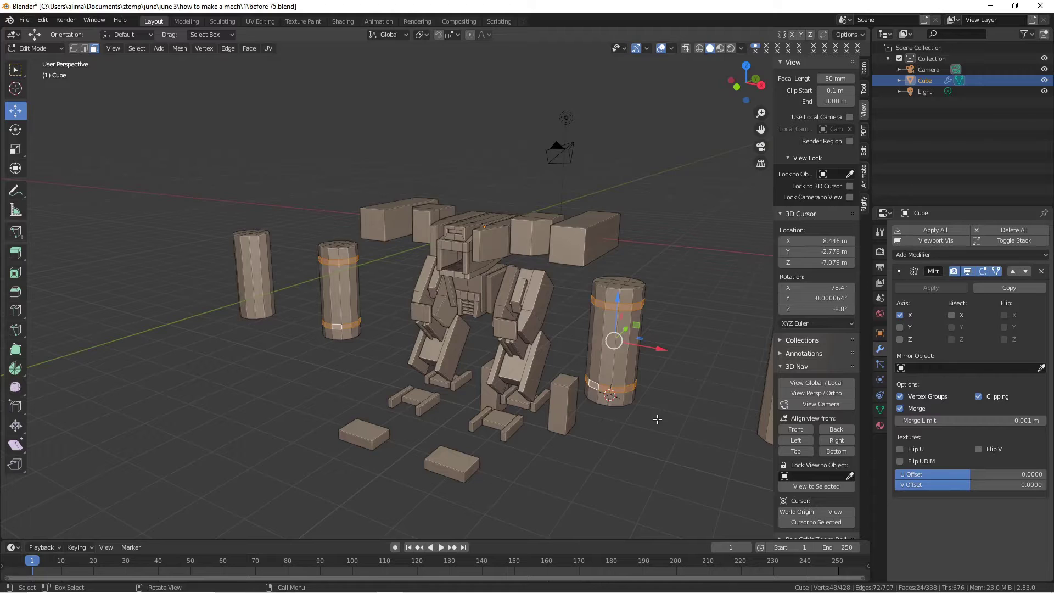
{"action": "scroll", "coordinate": [657, 419], "scroll_direction": "up", "scroll_amount": 2}
{"action": "left_click", "coordinate": [760, 130]}
{"action": "left_click_drag", "start_coordinate": [761, 129], "coordinate": [530, 447]}
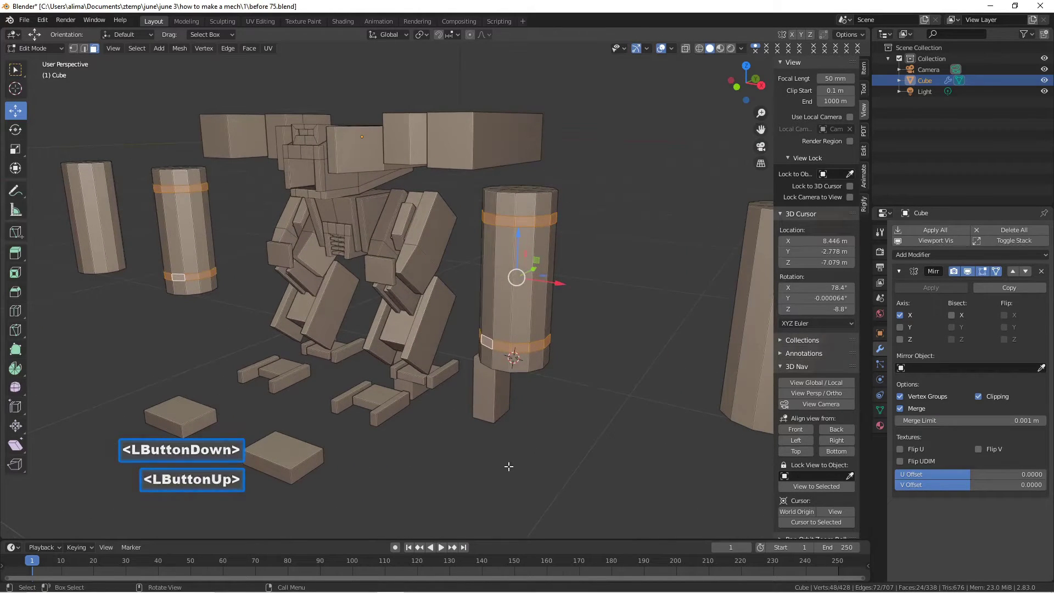
{"action": "key", "text": "i"}
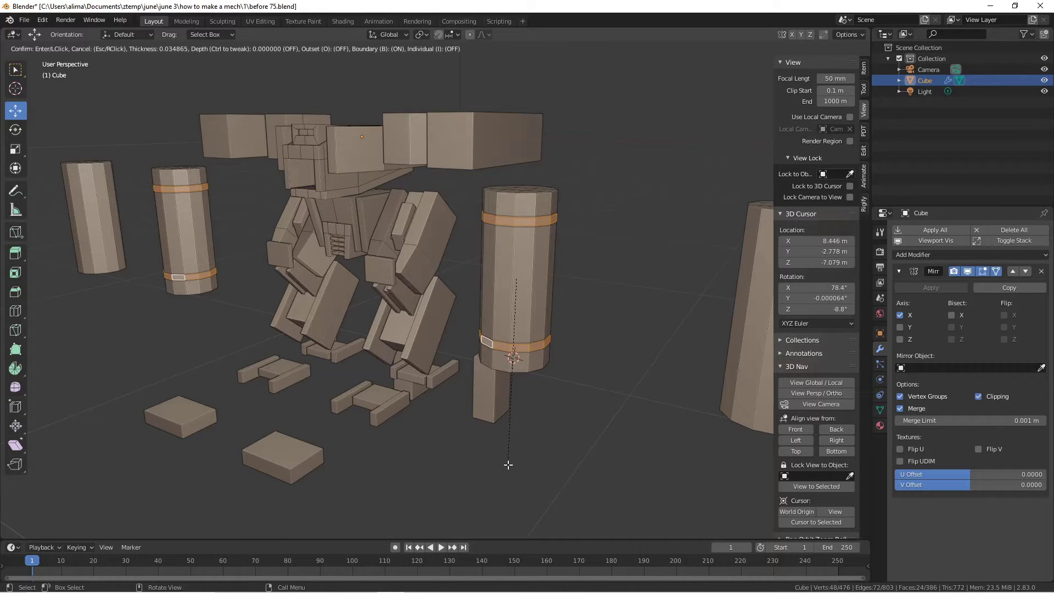
{"action": "left_click", "coordinate": [508, 465]}
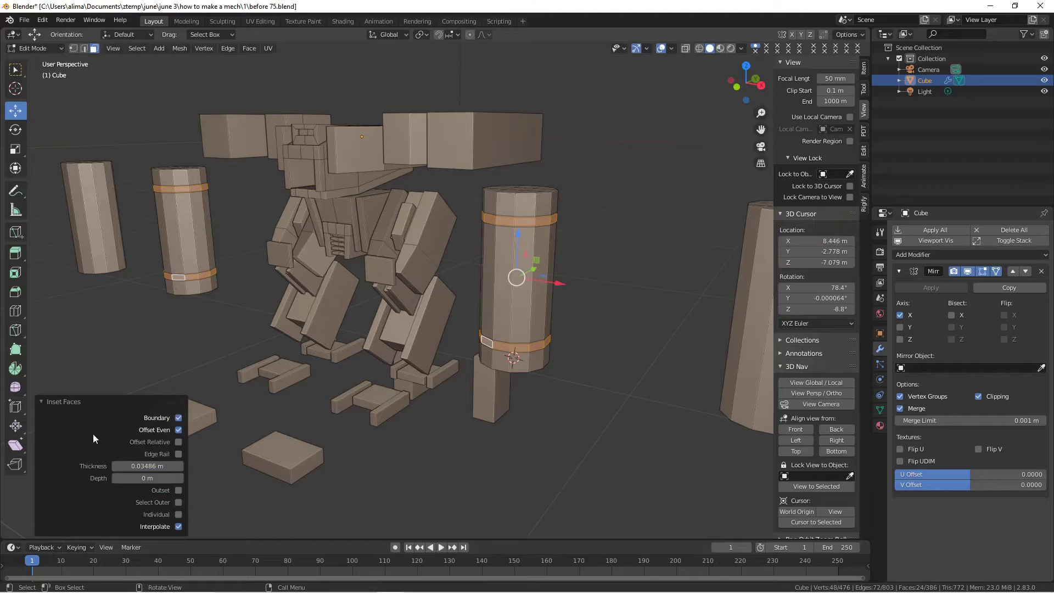
- Give the inset bands a negative depth to form recessed grooves, and save the file as before 77.blend
{"action": "left_click", "coordinate": [151, 481]}
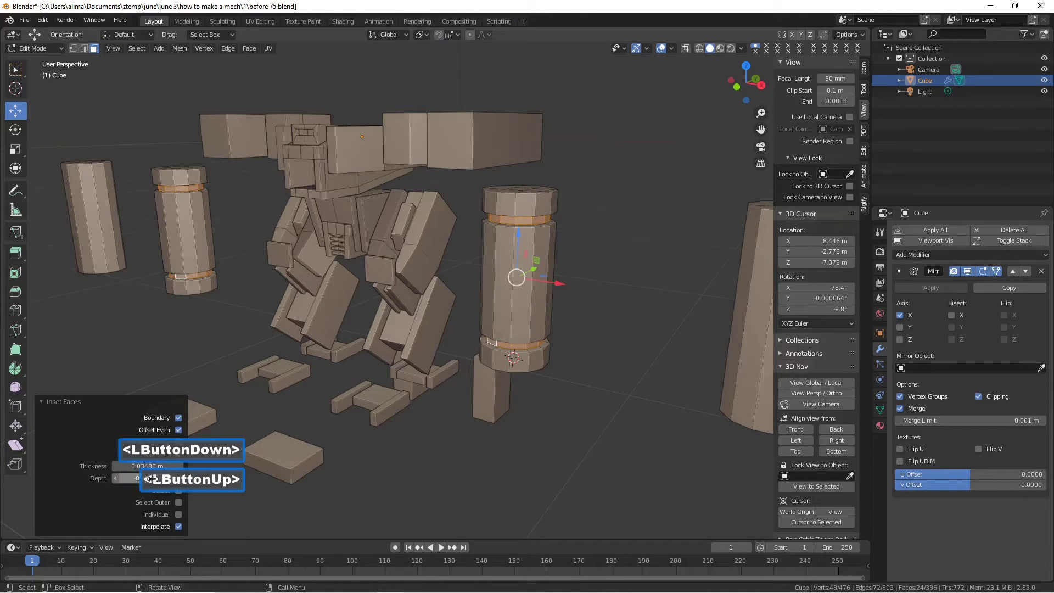
{"action": "left_click", "coordinate": [508, 461]}
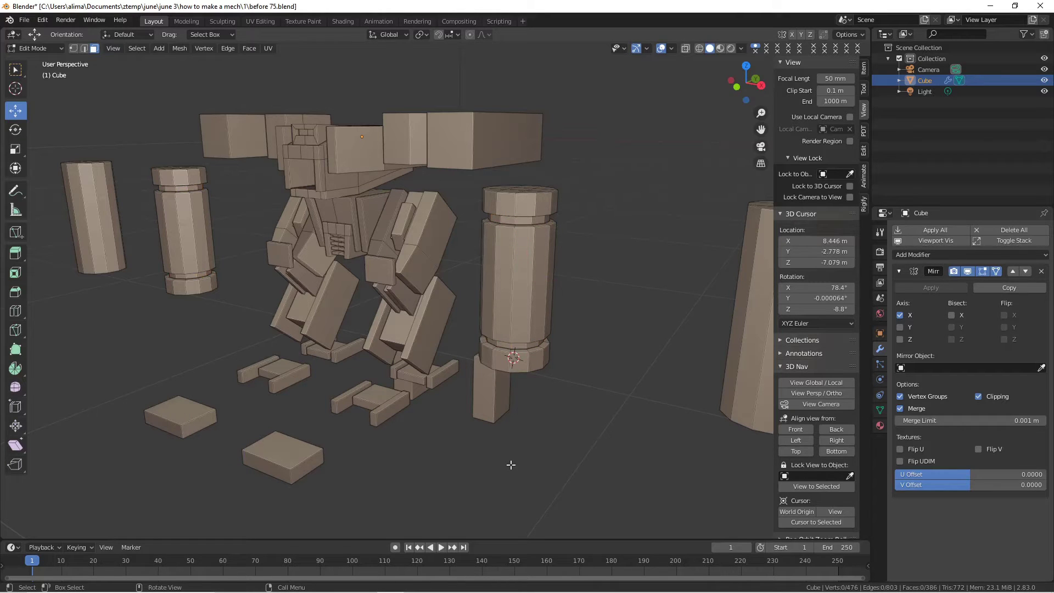
{"action": "key", "text": "Pause"}
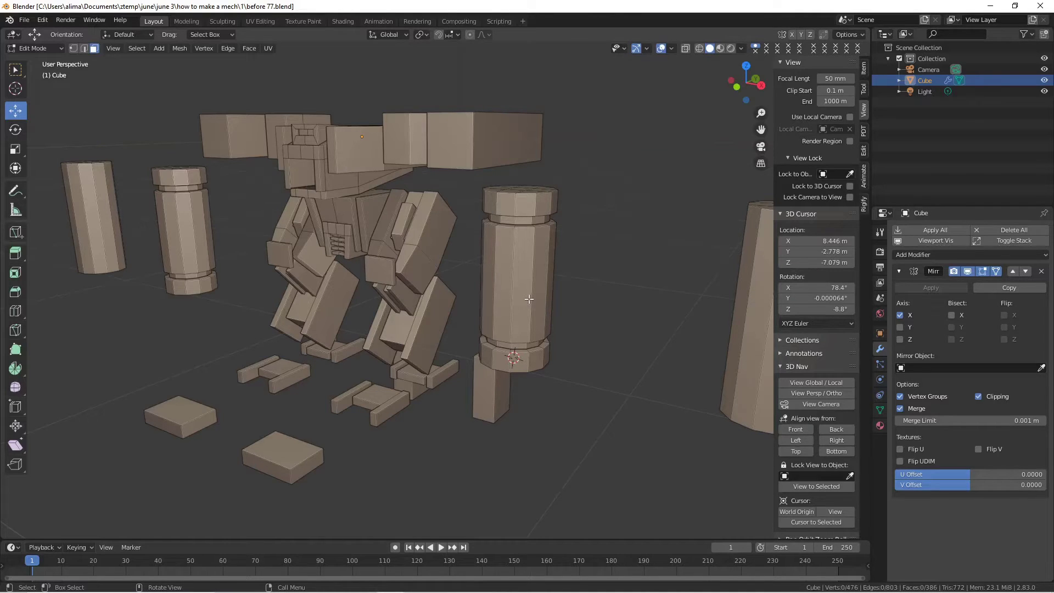
- Duplicate the whole grooved cylinder, move the copy along X away from the mech, and clear the selection
{"action": "key", "text": "l"}
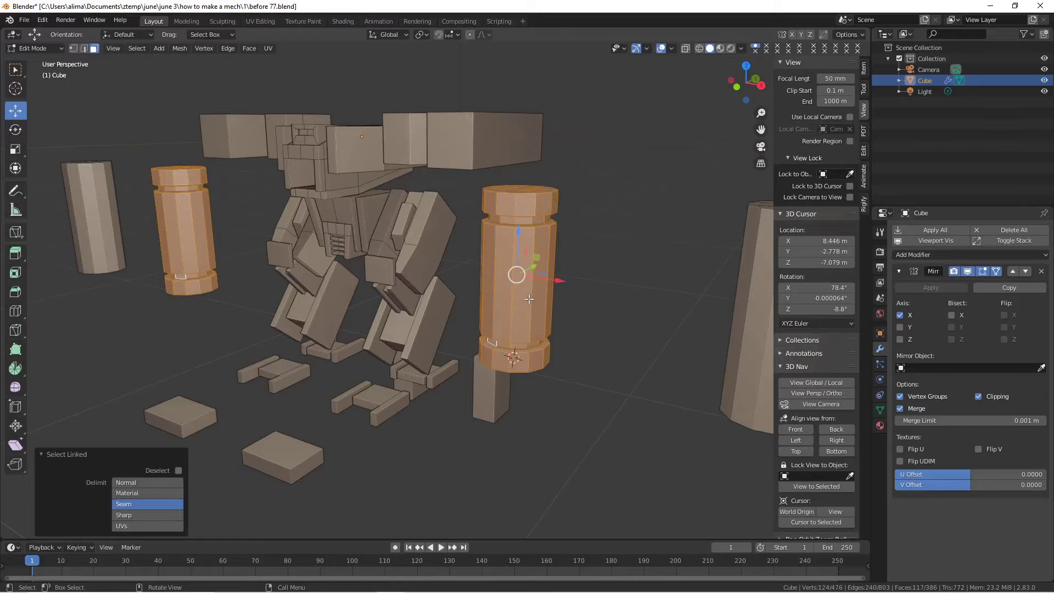
{"action": "key", "text": "shift+d"}
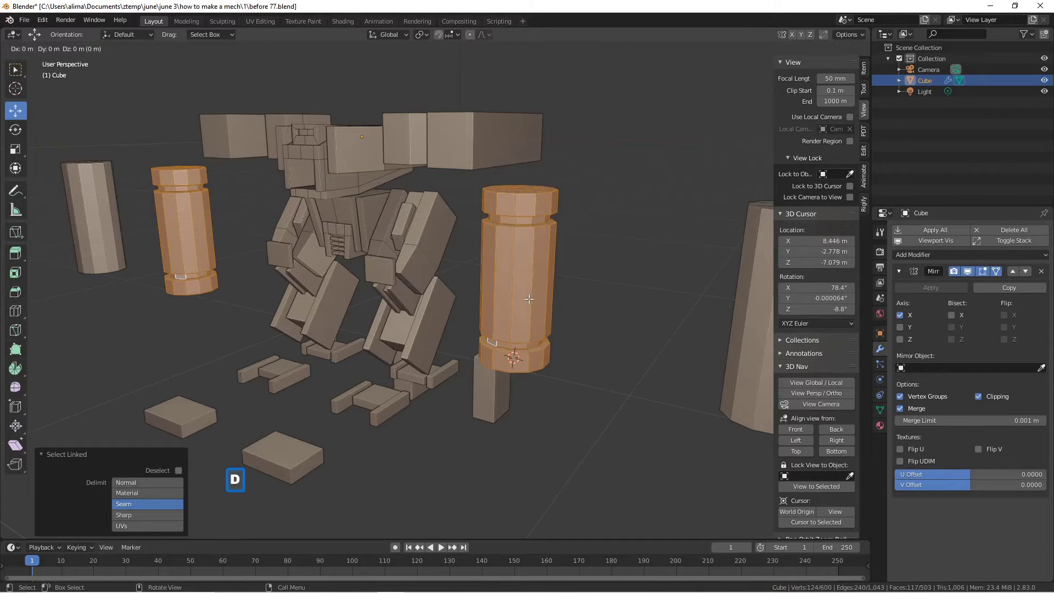
{"action": "right_click", "coordinate": [528, 299]}
{"action": "left_click_drag", "start_coordinate": [550, 282], "coordinate": [665, 298]}
{"action": "middle_click_drag", "start_coordinate": [527, 339], "coordinate": [549, 384]}
{"action": "left_click", "coordinate": [558, 426]}
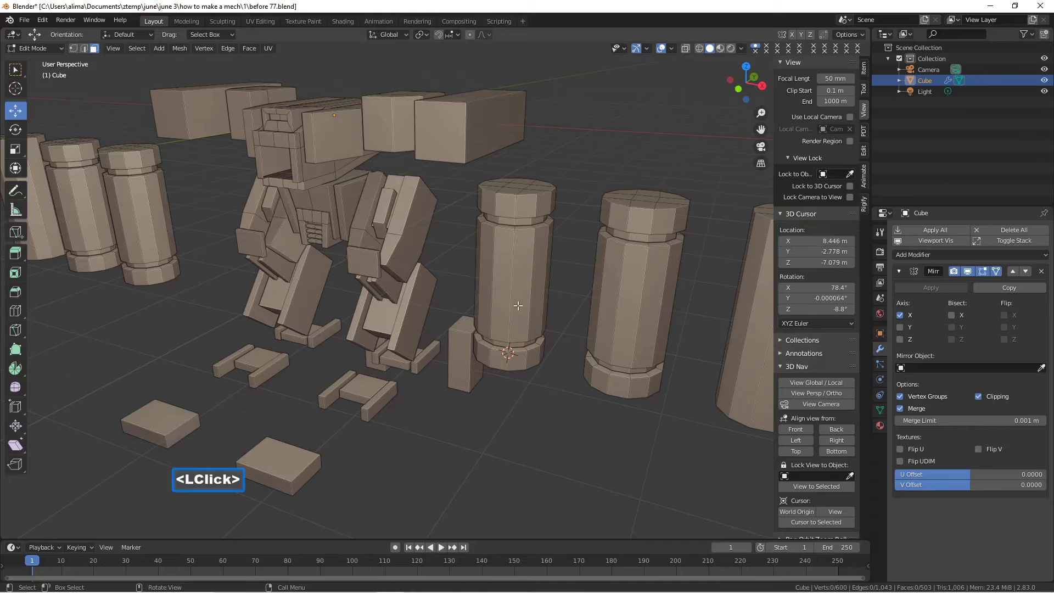
- Duplicate the original grooved cylinder again and move the copy along X toward the mech's leg
{"action": "key", "text": "l"}
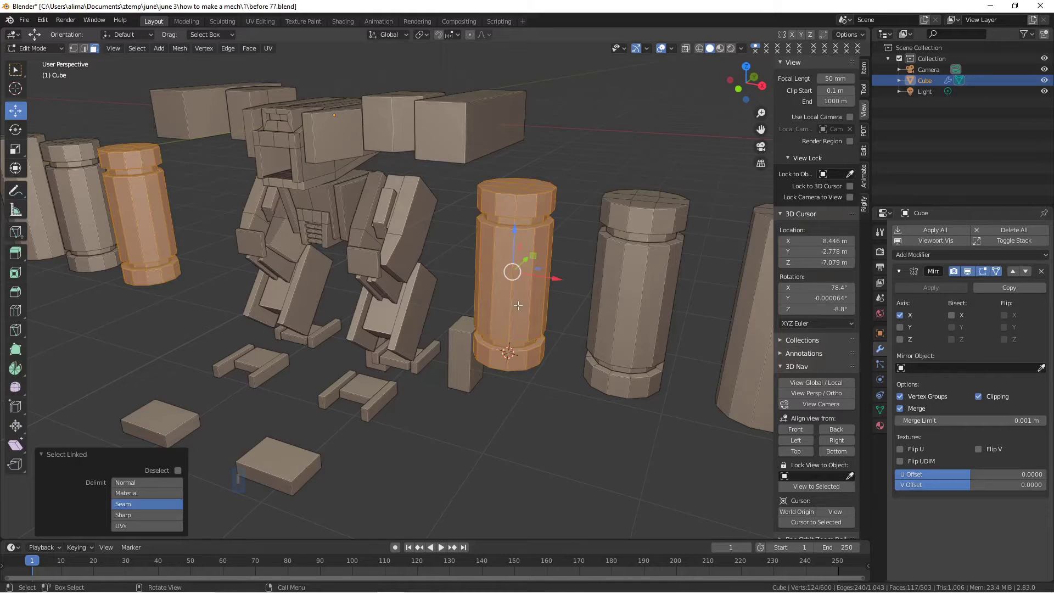
{"action": "middle_click_drag", "start_coordinate": [518, 306], "coordinate": [538, 314]}
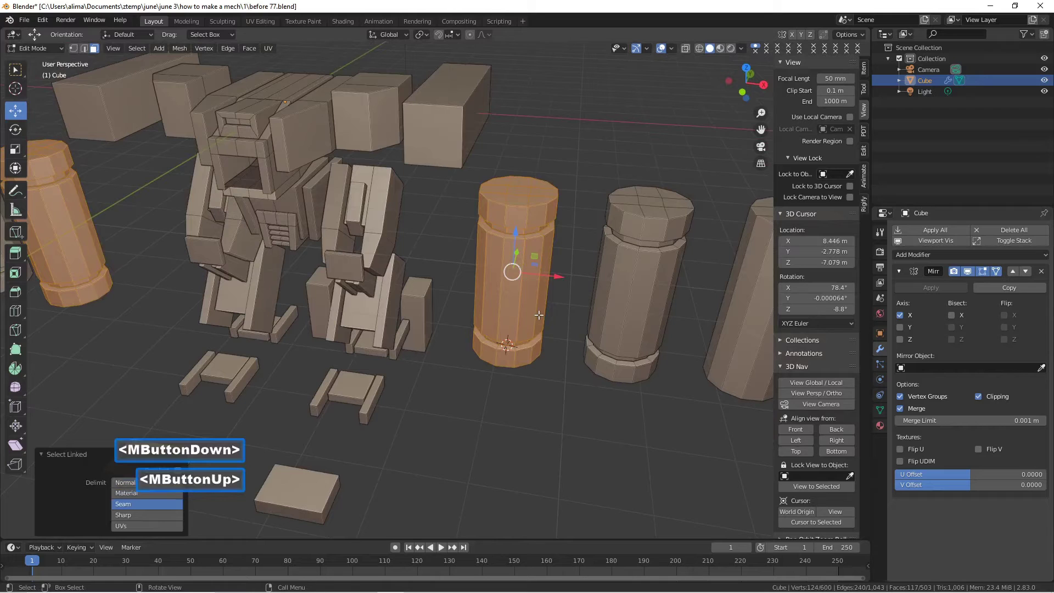
{"action": "key", "text": "shift+d"}
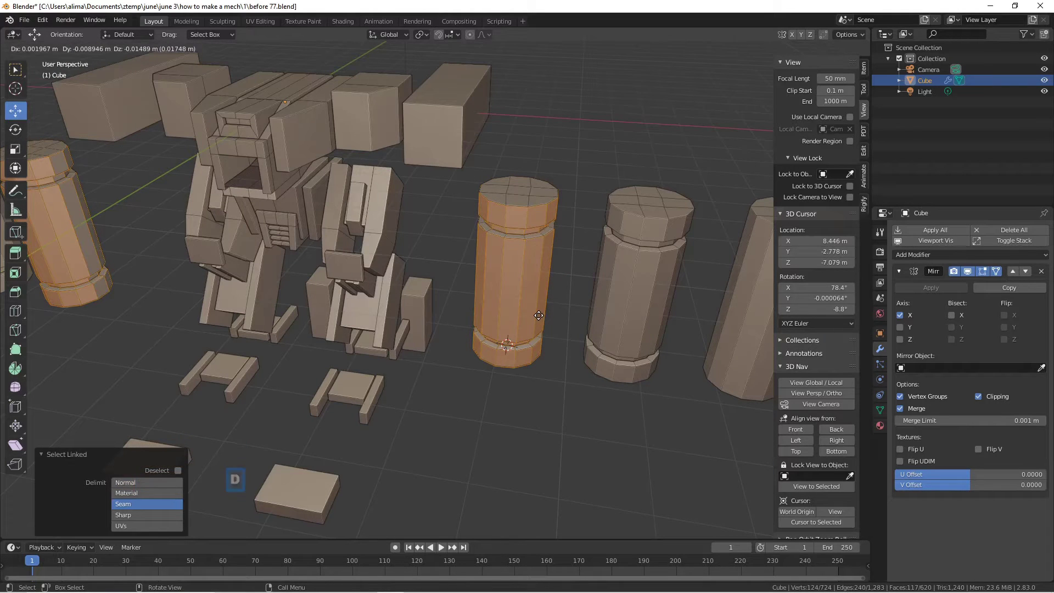
{"action": "right_click", "coordinate": [539, 315]}
{"action": "left_click_drag", "start_coordinate": [562, 284], "coordinate": [468, 285]}
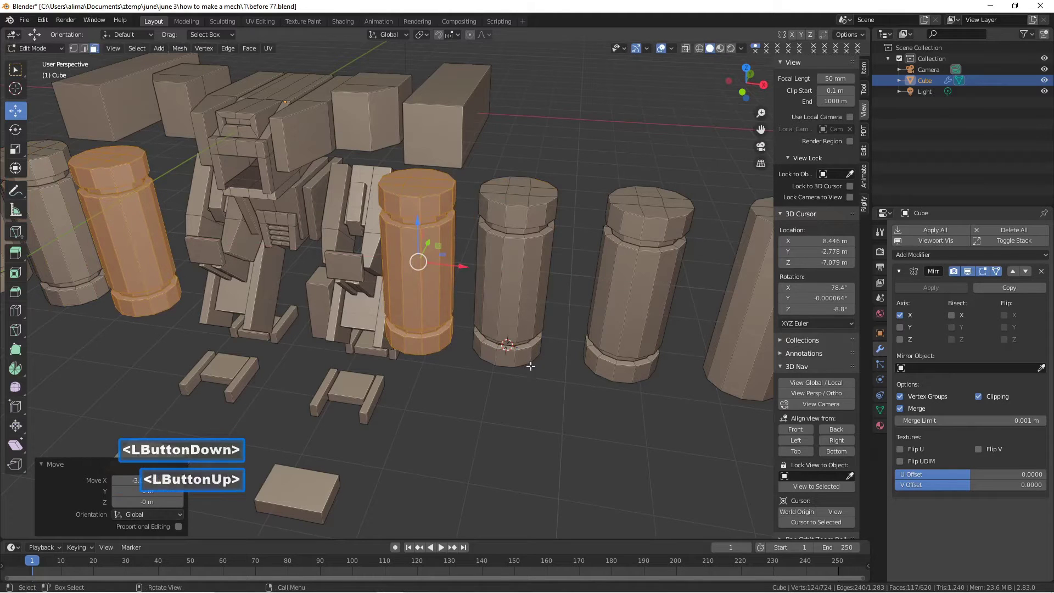
- Make another duplicate of the middle grooved cylinder and move it 5.6296 m along Y, behind the original
{"action": "left_click", "coordinate": [525, 336]}
{"action": "key", "text": "l"}
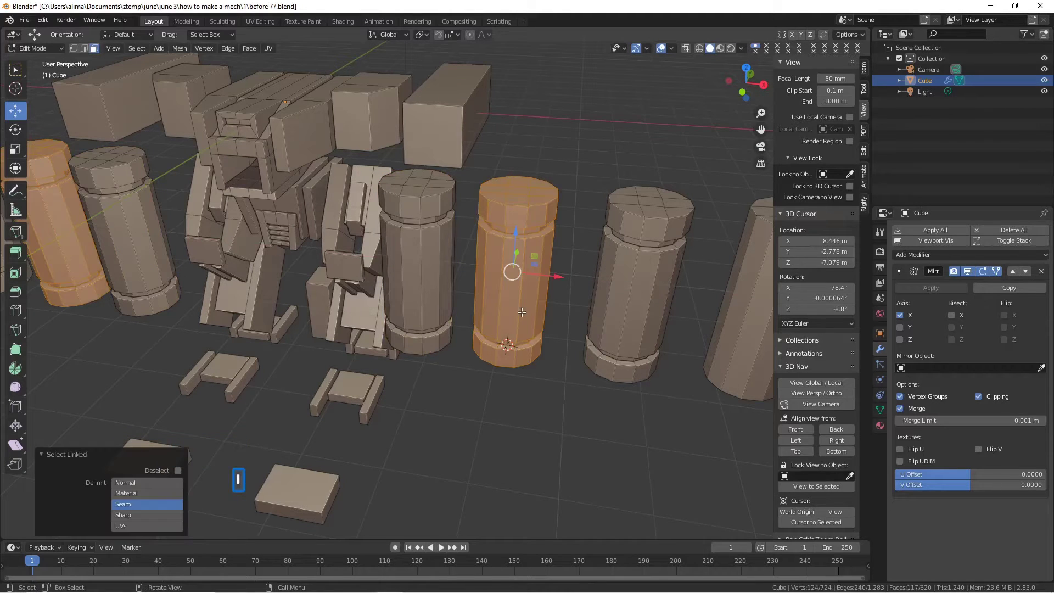
{"action": "key", "text": "shift+d"}
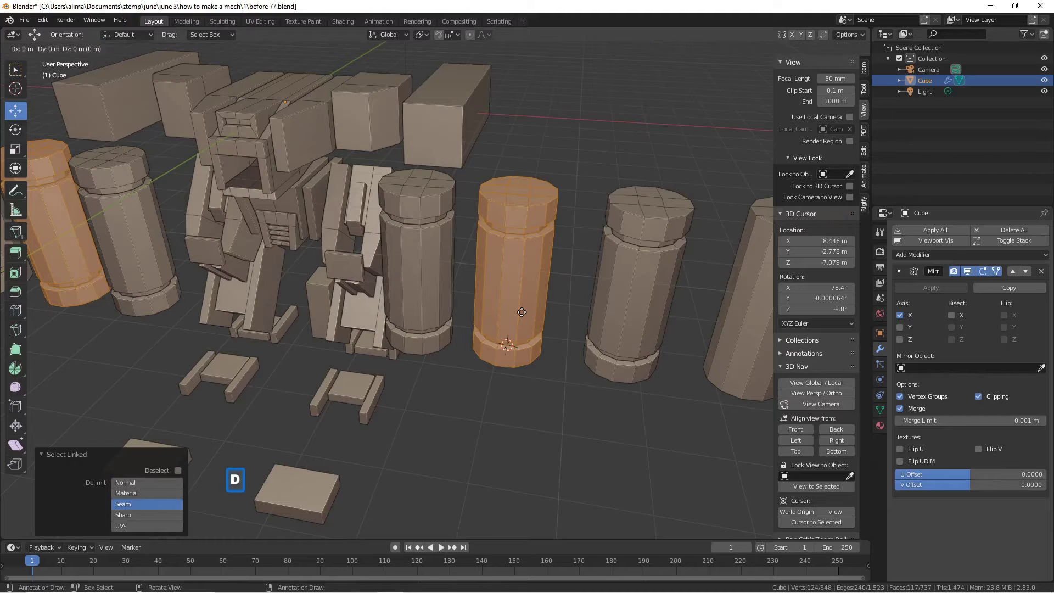
{"action": "right_click", "coordinate": [522, 312]}
{"action": "mouse_move", "coordinate": [523, 312]}
{"action": "middle_mouse_down"}
{"action": "mouse_move", "coordinate": [513, 325]}
{"action": "mouse_move", "coordinate": [502, 309]}
{"action": "middle_mouse_up"}
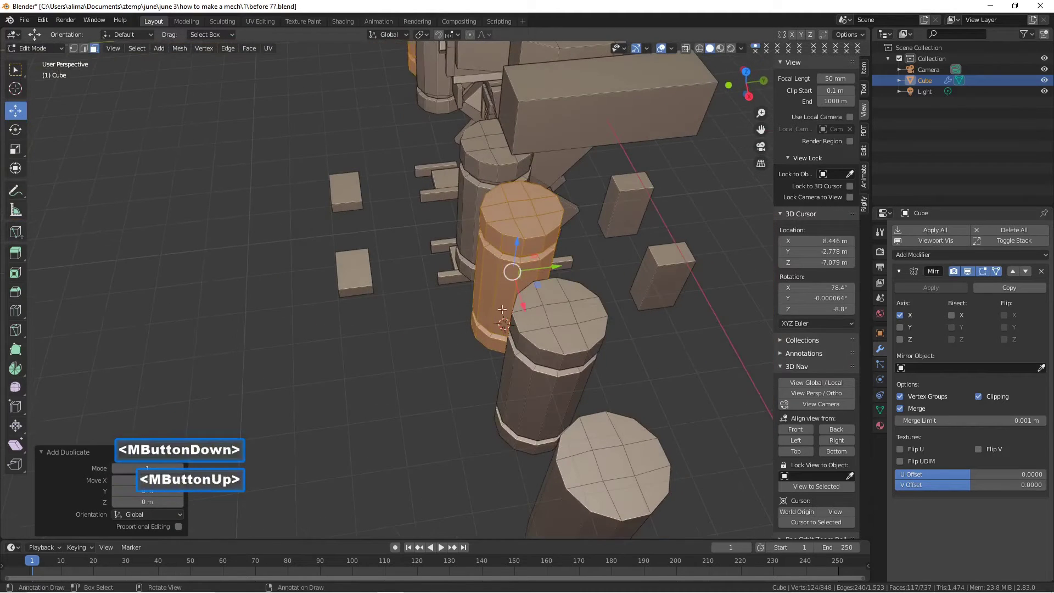
{"action": "left_click_drag", "start_coordinate": [551, 273], "coordinate": [718, 251]}
{"action": "mouse_move", "coordinate": [546, 285]}
{"action": "middle_mouse_down"}
{"action": "mouse_move", "coordinate": [549, 298]}
{"action": "mouse_move", "coordinate": [537, 296]}
{"action": "middle_mouse_up"}
{"action": "scroll", "coordinate": [550, 298], "scroll_direction": "down", "scroll_amount": 2}
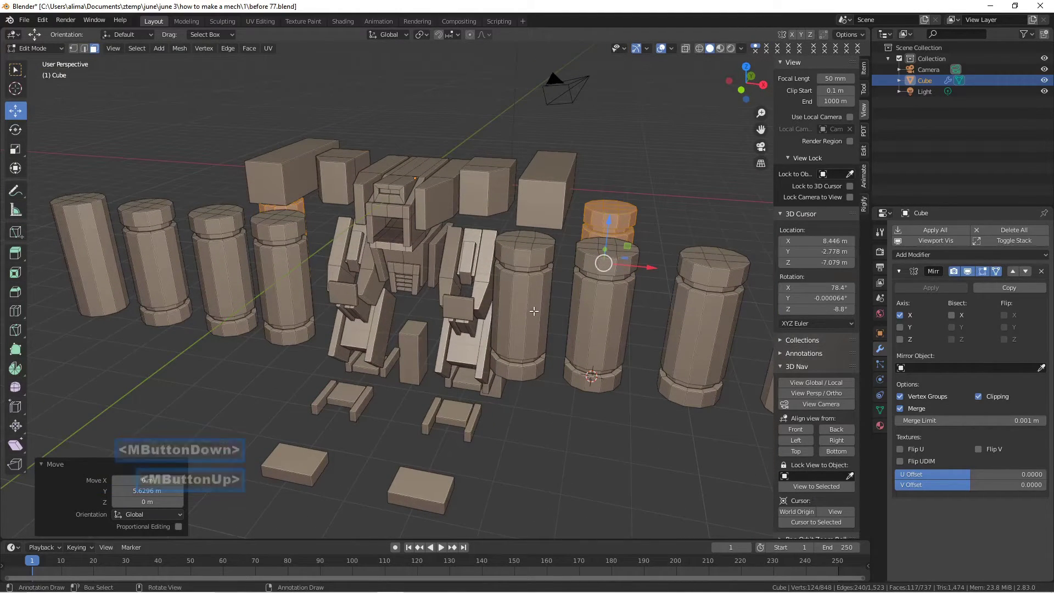
{"action": "middle_click_drag", "start_coordinate": [534, 311], "coordinate": [548, 292]}
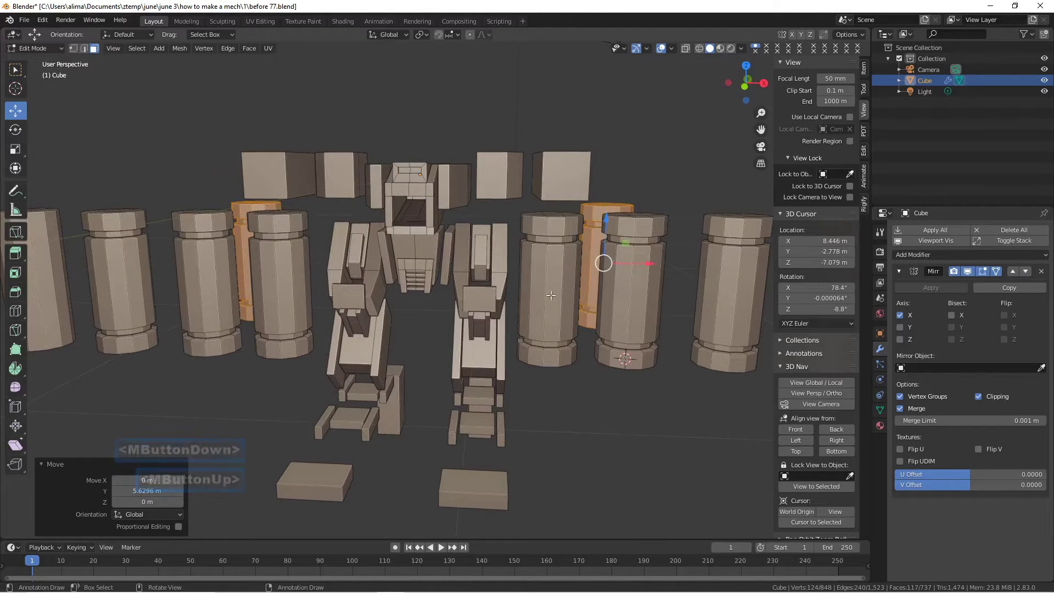
- Lower the grooved cylinder nearest the leg along Z, move it 3.7968 m along X, and save as before 79.blend
{"action": "left_click", "coordinate": [546, 321]}
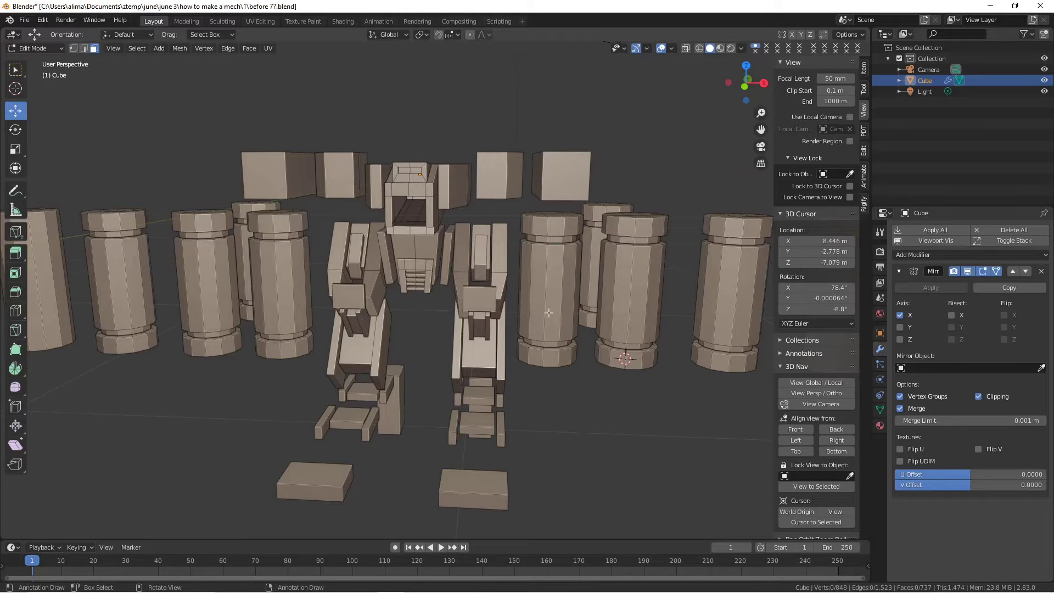
{"action": "key", "text": "l"}
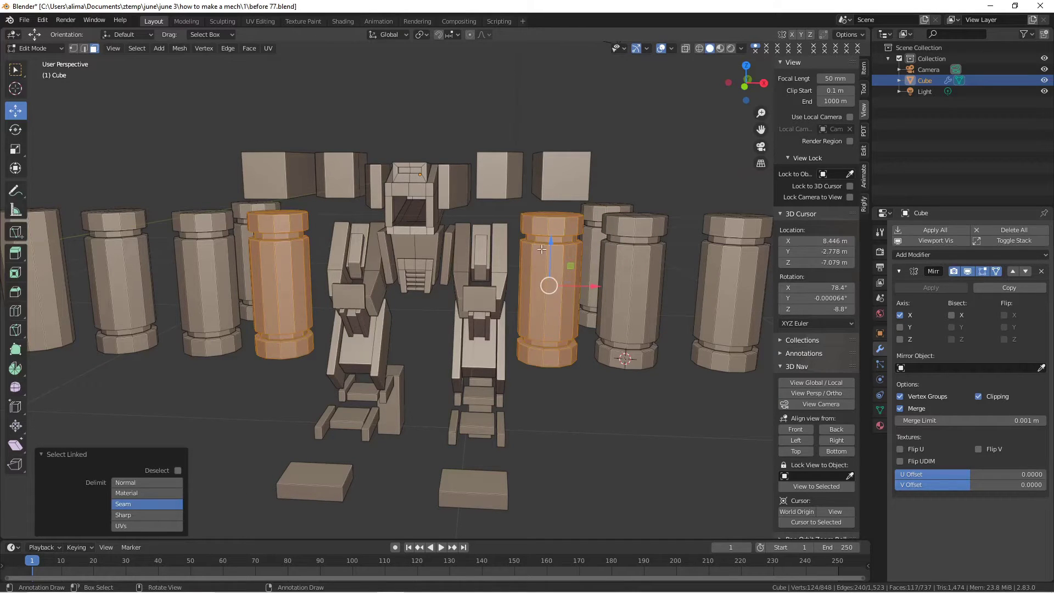
{"action": "left_click_drag", "start_coordinate": [551, 239], "coordinate": [552, 351]}
{"action": "middle_click_drag", "start_coordinate": [553, 351], "coordinate": [577, 351]}
{"action": "scroll", "coordinate": [577, 351], "scroll_direction": "down", "scroll_amount": 2}
{"action": "left_click_drag", "start_coordinate": [512, 321], "coordinate": [606, 432]}
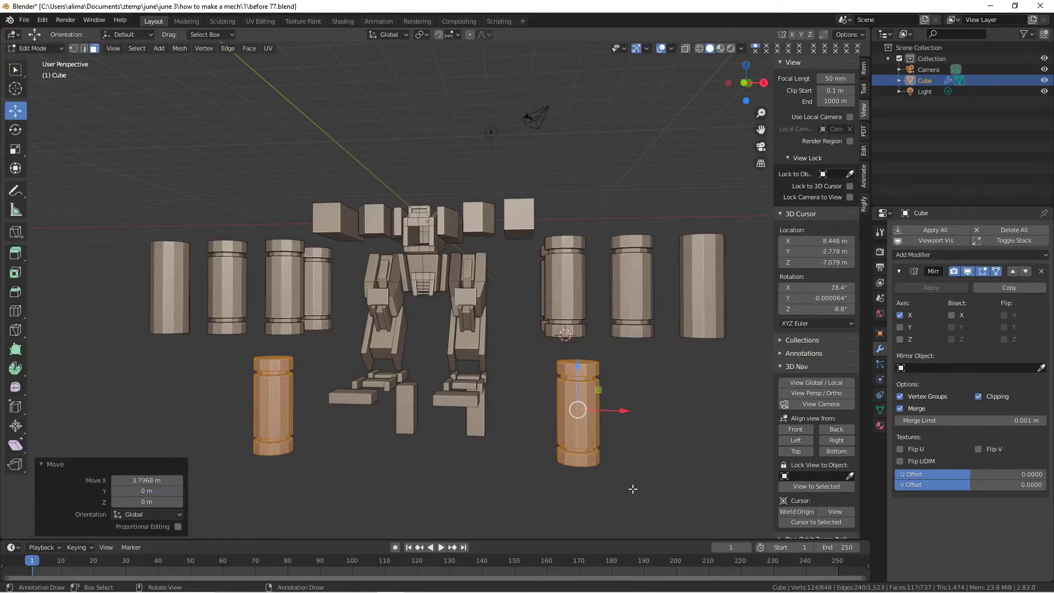
{"action": "key", "text": "Pause"}
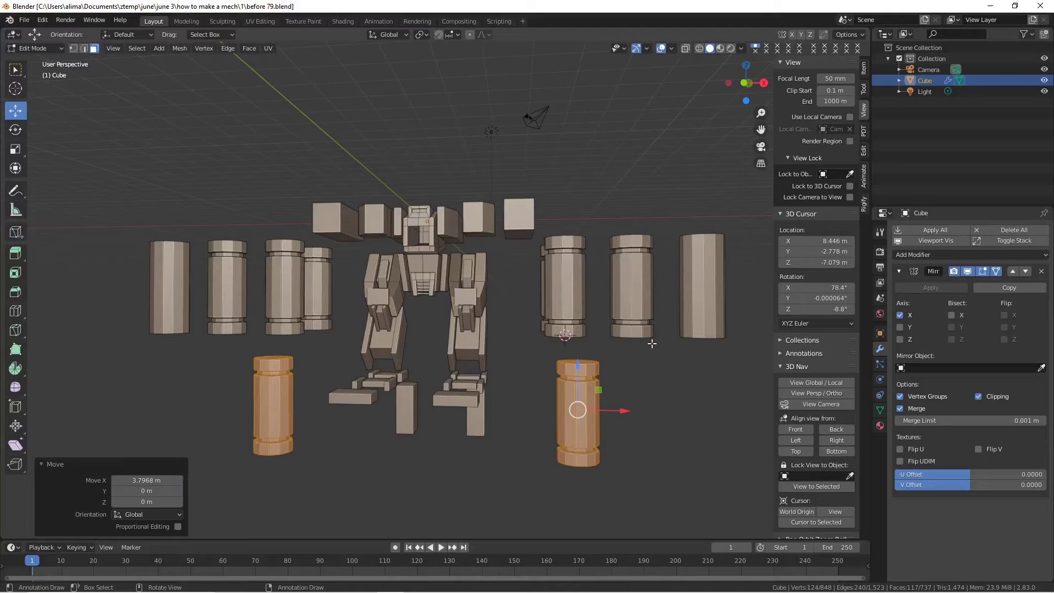
- Rotate the lowered cylinder 90° about the Y axis to lie horizontally, and save the file as before 80.blend
{"action": "key", "text": "r"}
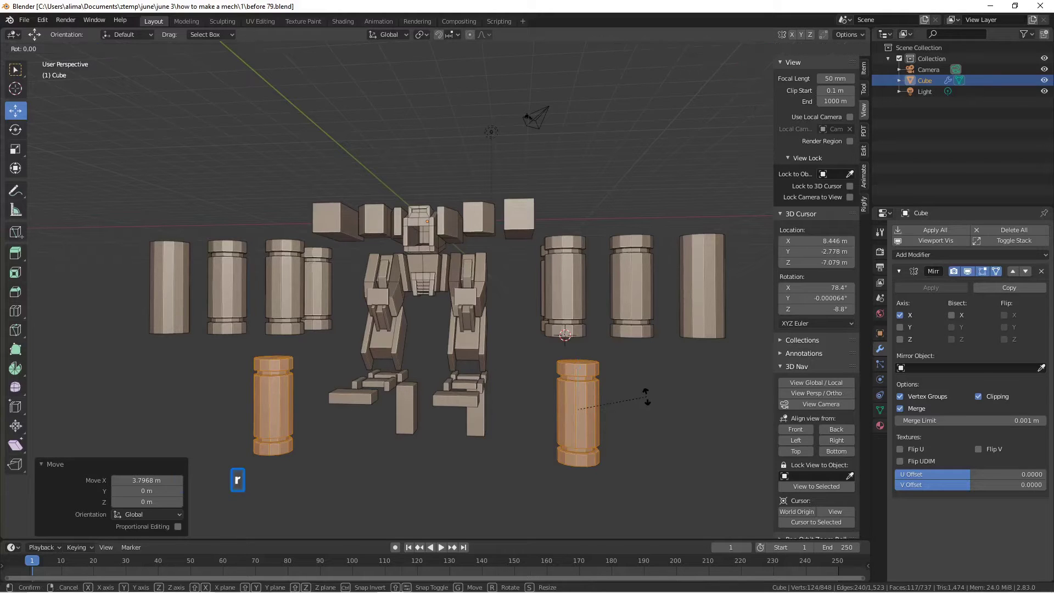
{"action": "key", "text": "y"}
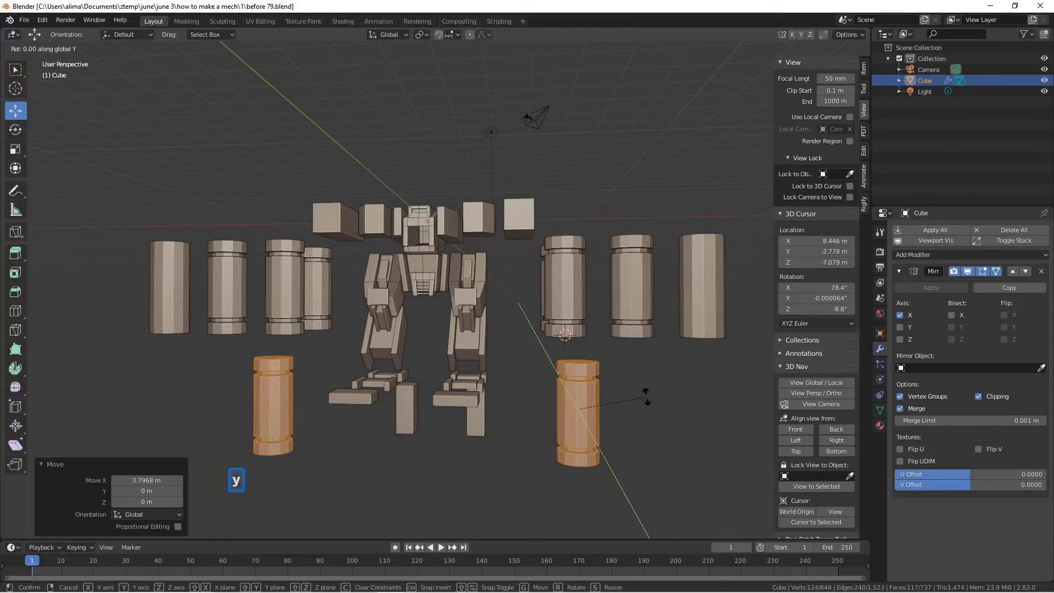
{"action": "type", "text": "90"}
{"action": "left_click", "coordinate": [647, 396]}
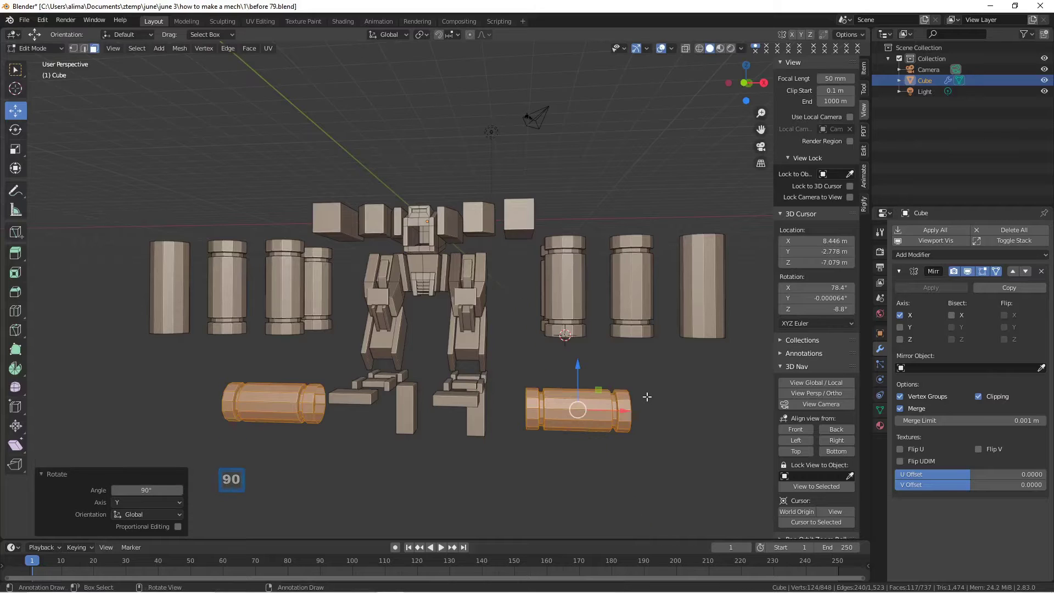
{"action": "key", "text": "Return"}
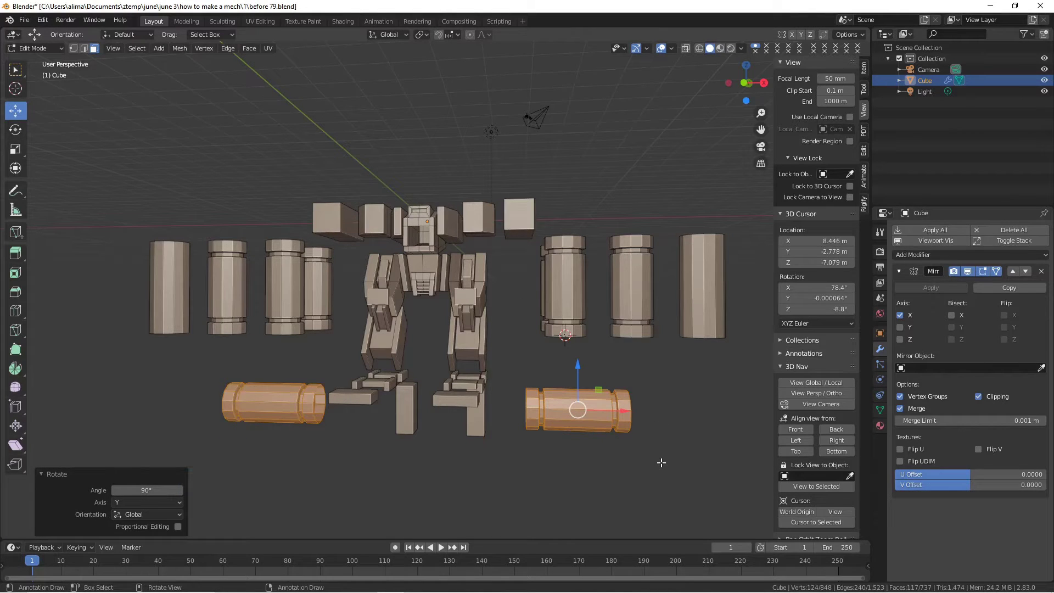
{"action": "key", "text": "Pause"}
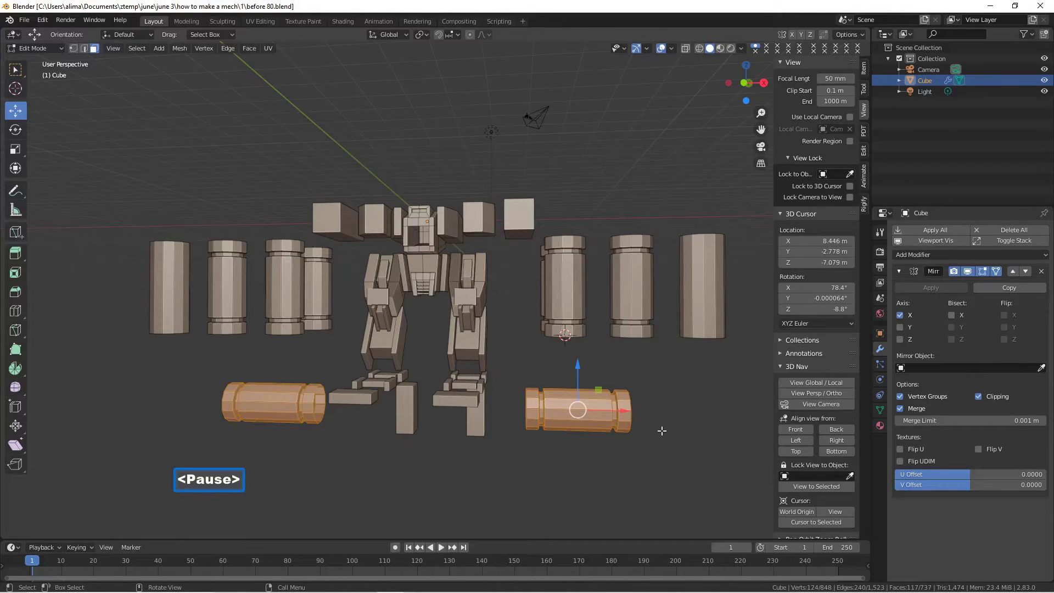
- Close the open inner end of the horizontal grooved cylinder with Grid Fill and save the file as before 81.blend
{"action": "middle_click_drag", "start_coordinate": [476, 454], "coordinate": [531, 433]}
{"action": "left_click", "coordinate": [558, 443]}
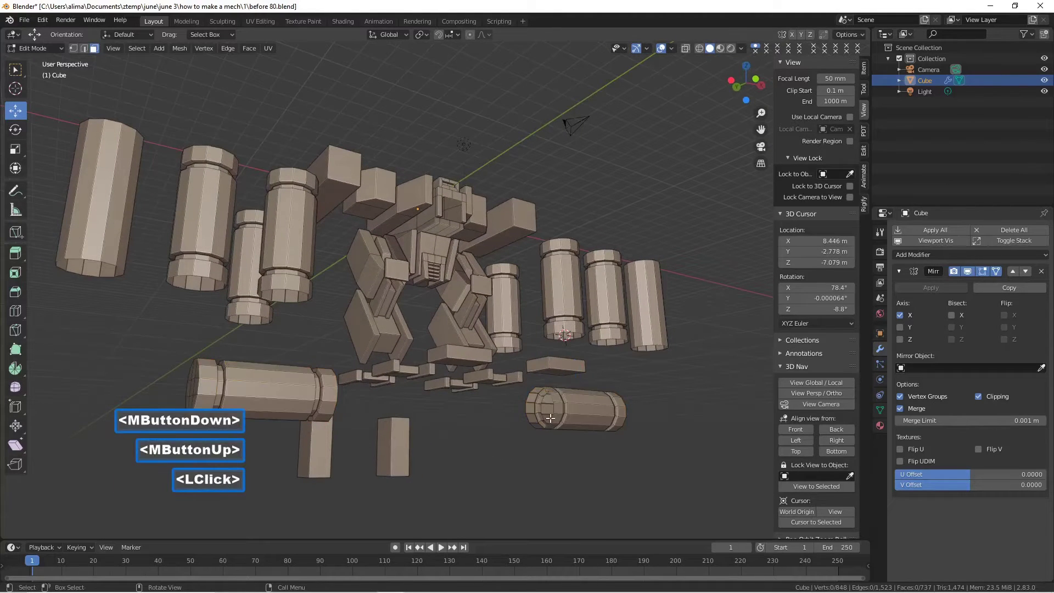
{"action": "left_click", "coordinate": [84, 49]}
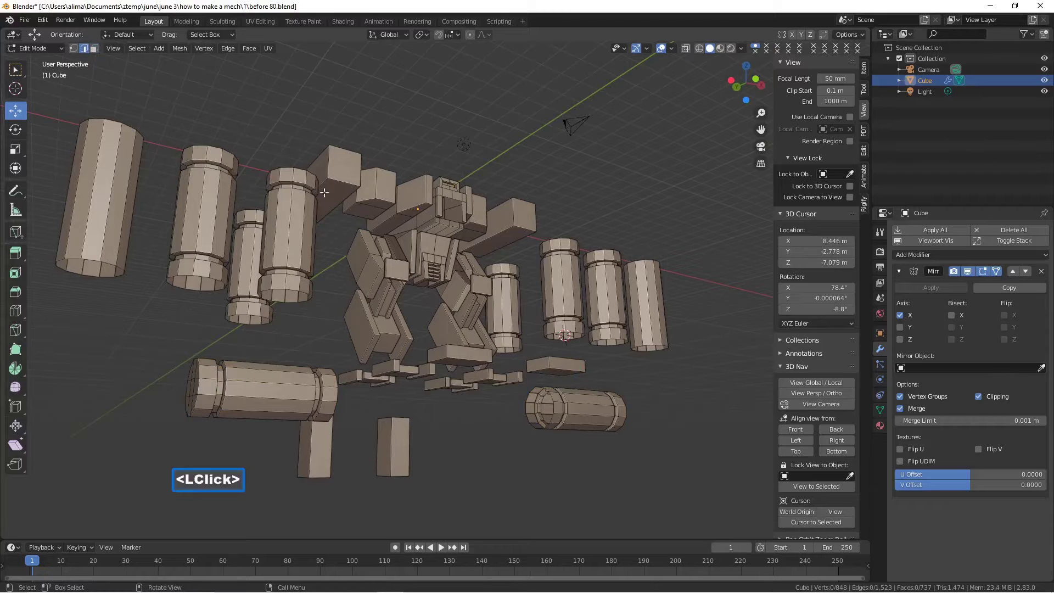
{"action": "left_click", "coordinate": [550, 413], "text": "alt"}
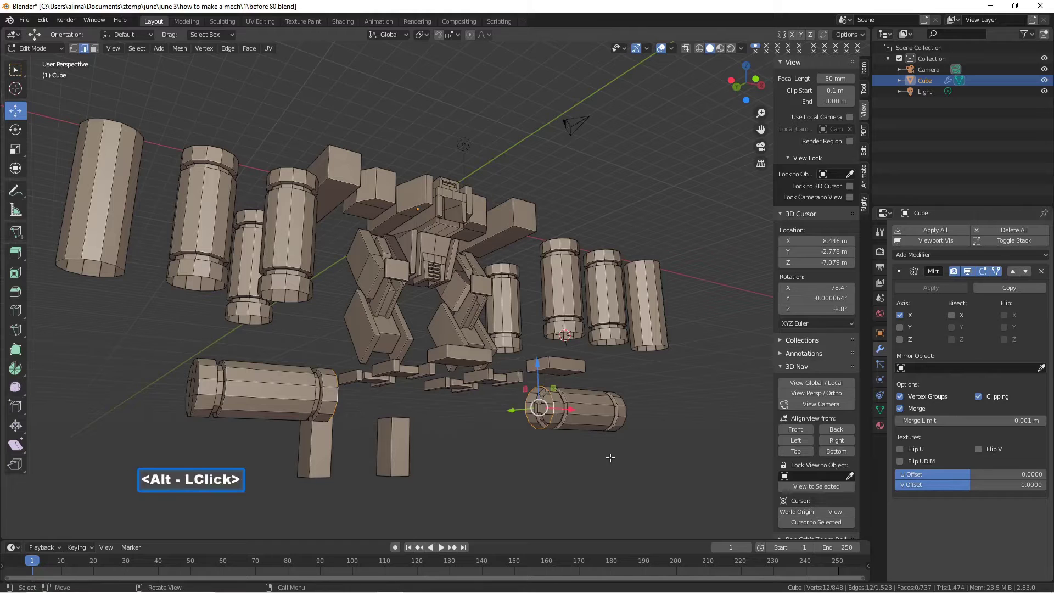
{"action": "key", "text": "ctrl"}
{"action": "key", "text": "ctrl+f"}
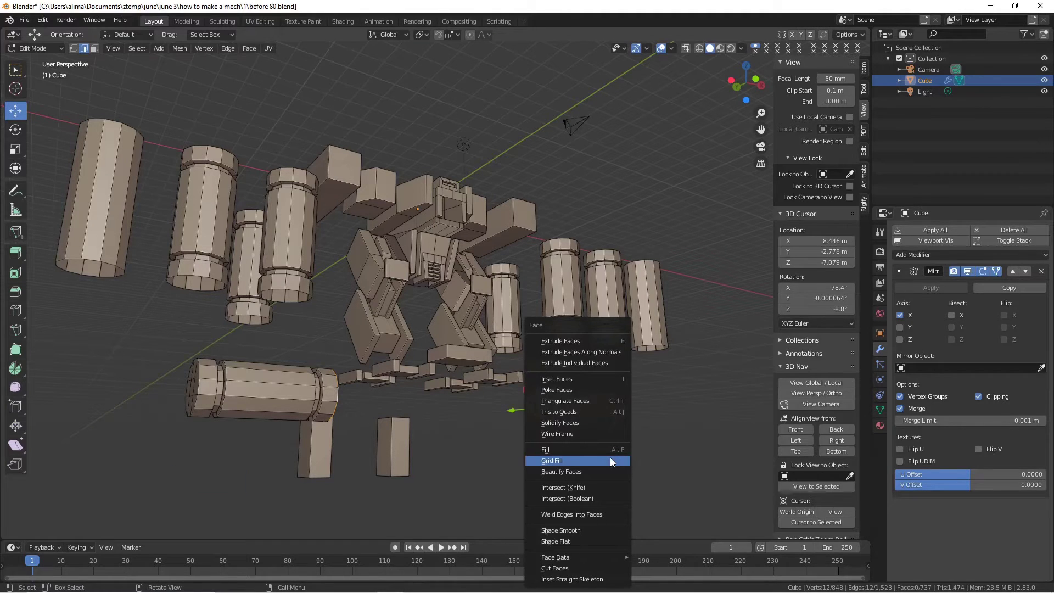
{"action": "left_click", "coordinate": [604, 460]}
{"action": "middle_click_drag", "start_coordinate": [587, 421], "coordinate": [564, 441]}
{"action": "left_click", "coordinate": [678, 451]}
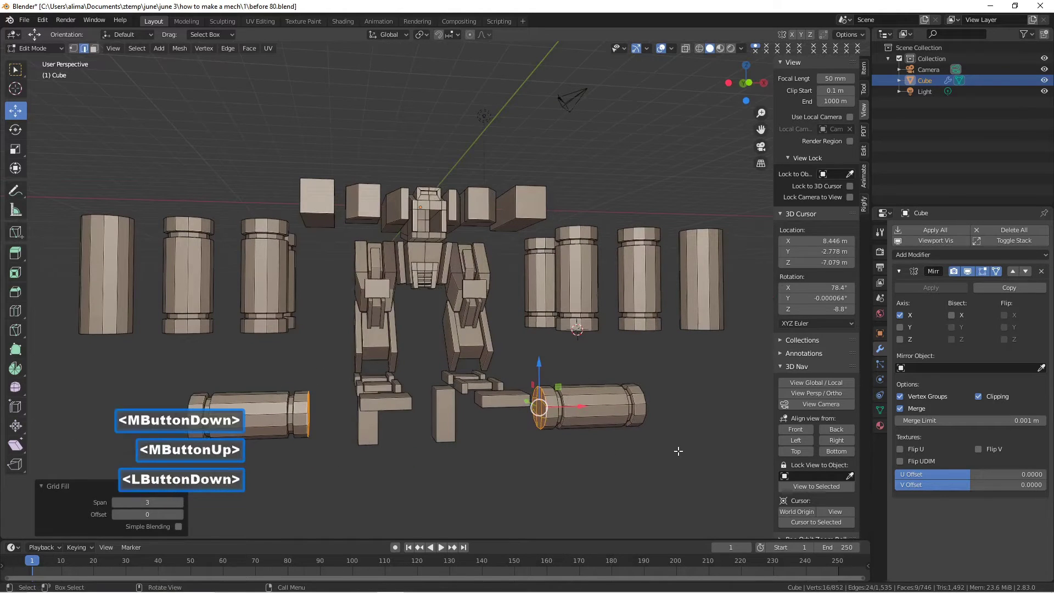
{"action": "left_click", "coordinate": [678, 451]}
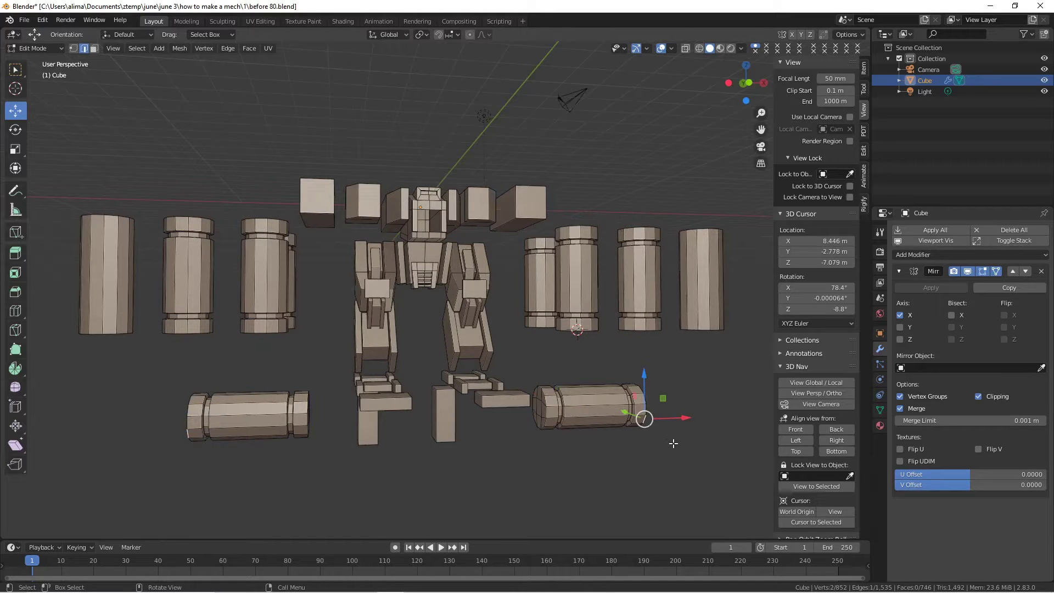
{"action": "key", "text": "alt+a"}
{"action": "key", "text": "Pause"}
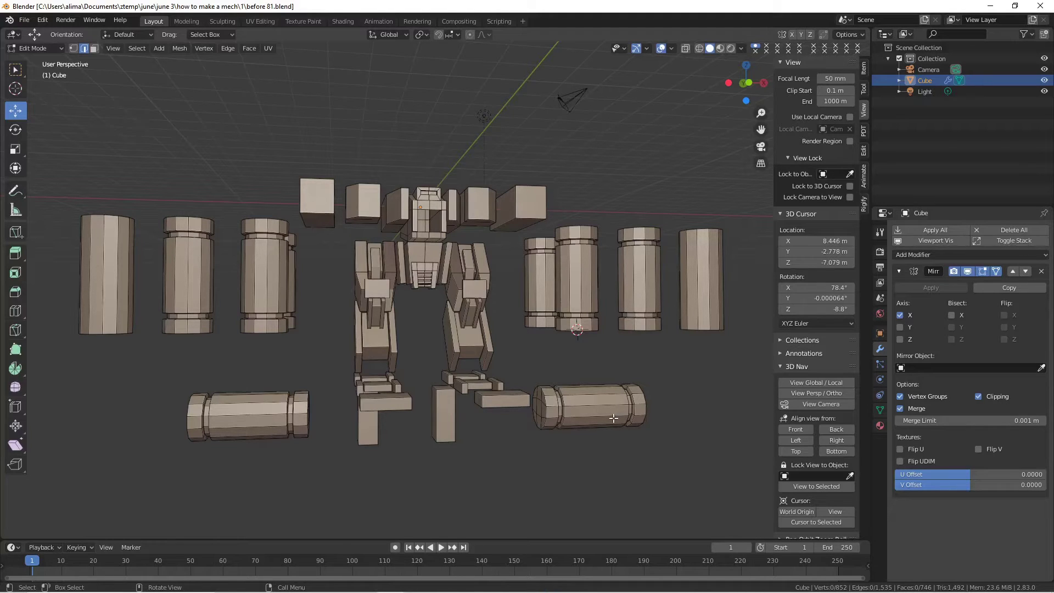
- Move the whole horizontal grooved cylinder -5.4756 m along X to the mech's foot and scale it to 0.697
{"action": "key", "text": "l"}
{"action": "middle_click_drag", "start_coordinate": [613, 419], "coordinate": [565, 441]}
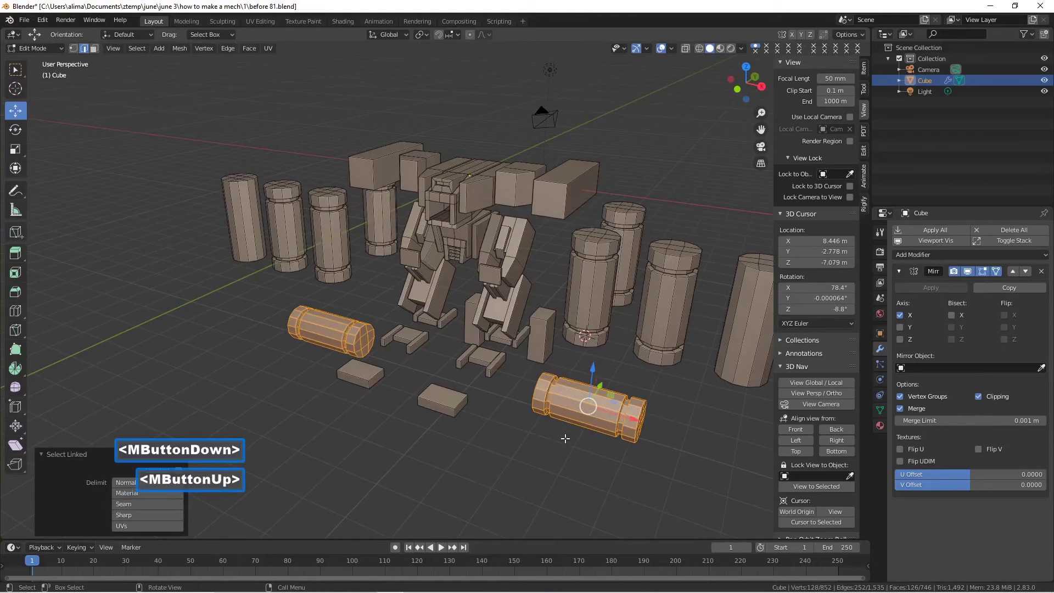
{"action": "left_click_drag", "start_coordinate": [631, 417], "coordinate": [526, 422]}
{"action": "middle_click_drag", "start_coordinate": [526, 422], "coordinate": [522, 410]}
{"action": "key", "text": "s"}
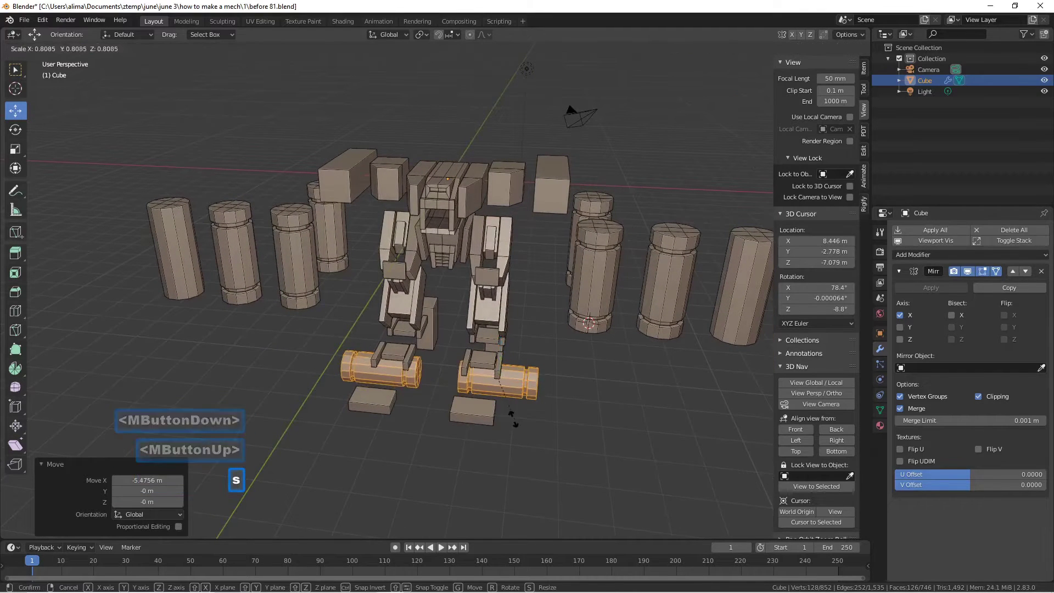
{"action": "left_click", "coordinate": [500, 416]}
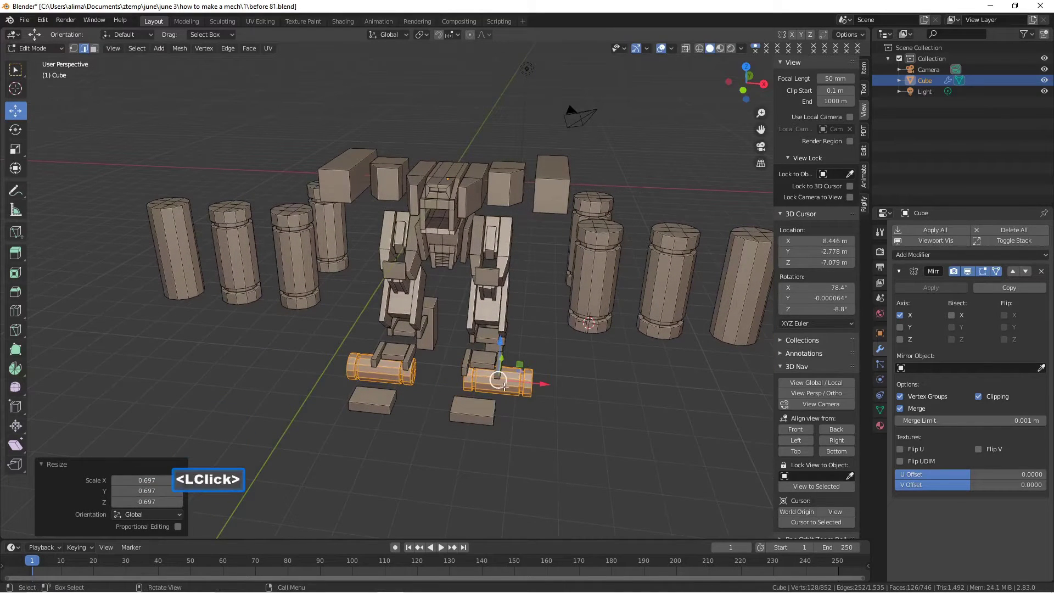
- Raise the horizontal cylinder 2.2359 m along Z and shift it -0.75104 m along X to center it on the foot
{"action": "middle_click_drag", "start_coordinate": [516, 396], "coordinate": [496, 381]}
{"action": "left_click_drag", "start_coordinate": [499, 343], "coordinate": [502, 310]}
{"action": "middle_click_drag", "start_coordinate": [502, 311], "coordinate": [527, 323]}
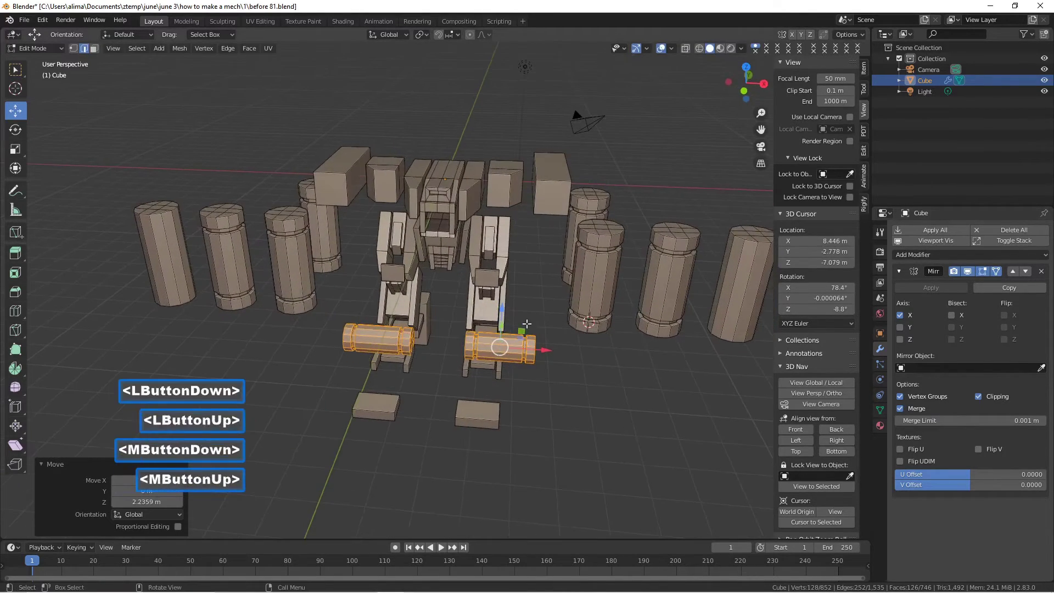
{"action": "left_click_drag", "start_coordinate": [546, 350], "coordinate": [532, 343]}
{"action": "middle_click_drag", "start_coordinate": [532, 343], "coordinate": [564, 375]}
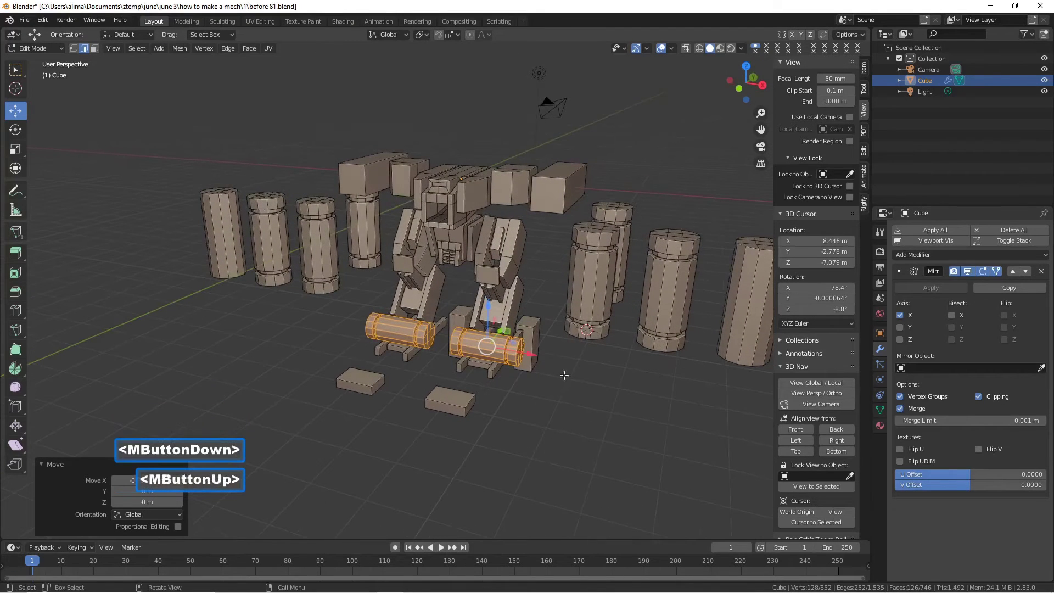
- Scale the foot cylinder down further, lower it 0.98859 m along Z, and move it 0.58336 m along Y to the ankle
{"action": "key", "text": "s"}
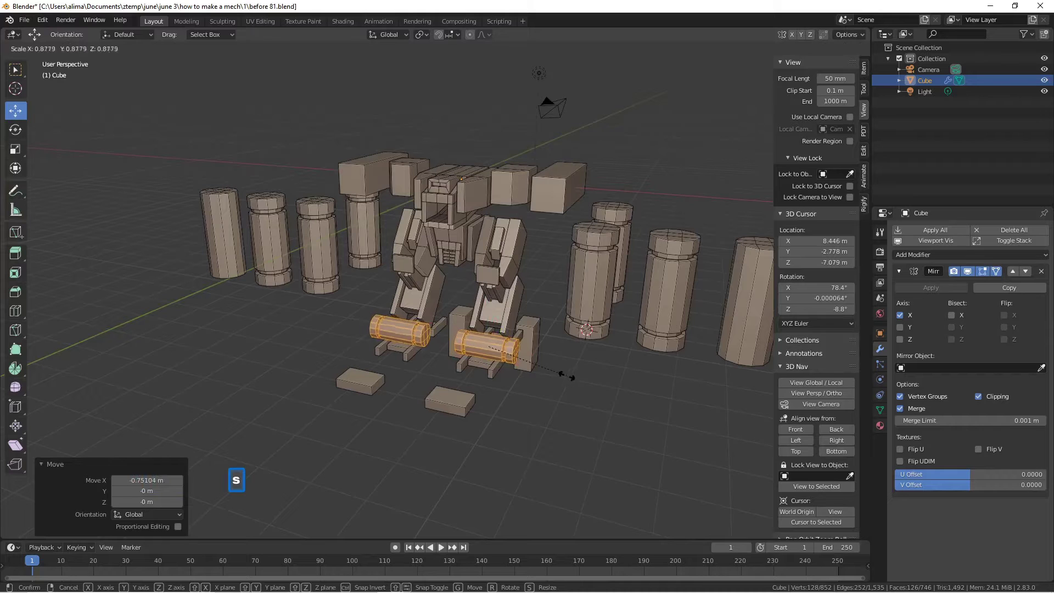
{"action": "left_click", "coordinate": [554, 370]}
{"action": "middle_click_drag", "start_coordinate": [541, 374], "coordinate": [525, 325]}
{"action": "mouse_move", "coordinate": [514, 337]}
{"action": "left_mouse_down"}
{"action": "mouse_move", "coordinate": [526, 334]}
{"action": "mouse_move", "coordinate": [499, 309]}
{"action": "mouse_move", "coordinate": [506, 335]}
{"action": "mouse_move", "coordinate": [529, 345]}
{"action": "left_mouse_up"}
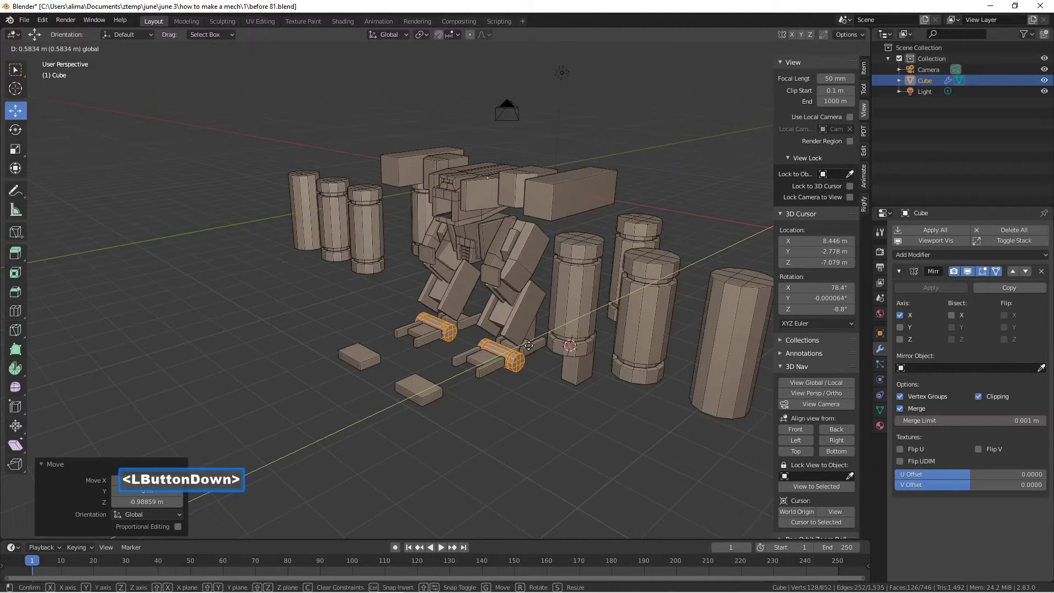
{"action": "left_click", "coordinate": [528, 345]}
{"action": "mouse_move", "coordinate": [528, 346]}
{"action": "middle_mouse_down"}
{"action": "mouse_move", "coordinate": [516, 351]}
{"action": "mouse_move", "coordinate": [551, 352]}
{"action": "mouse_move", "coordinate": [537, 346]}
{"action": "middle_mouse_up"}
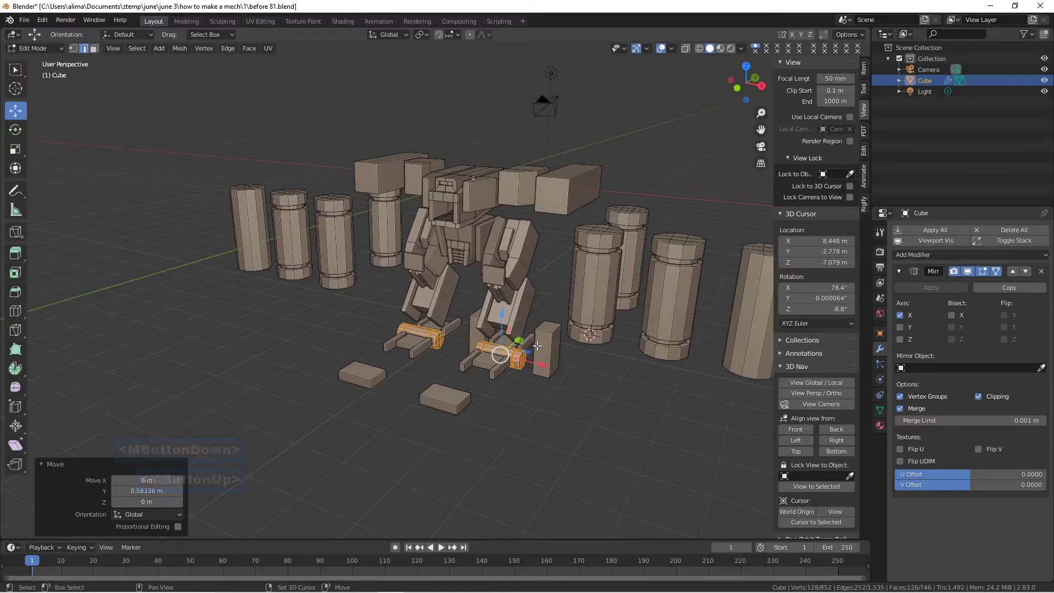
- Duplicate the ankle cylinder and move the copy up along Z and back along Y to the rear of the lower leg
{"action": "key", "text": "shift+d"}
{"action": "right_click", "coordinate": [536, 345]}
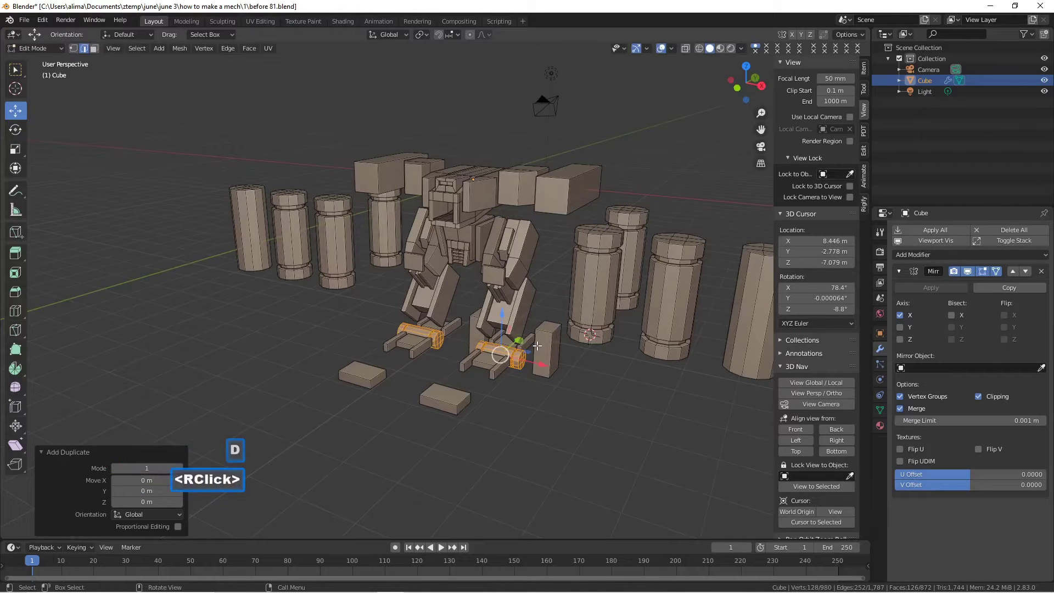
{"action": "left_click_drag", "start_coordinate": [502, 325], "coordinate": [522, 282]}
{"action": "middle_click_drag", "start_coordinate": [522, 282], "coordinate": [499, 293]}
{"action": "scroll", "coordinate": [518, 287], "scroll_direction": "up", "scroll_amount": 2}
{"action": "left_click_drag", "start_coordinate": [551, 284], "coordinate": [574, 268]}
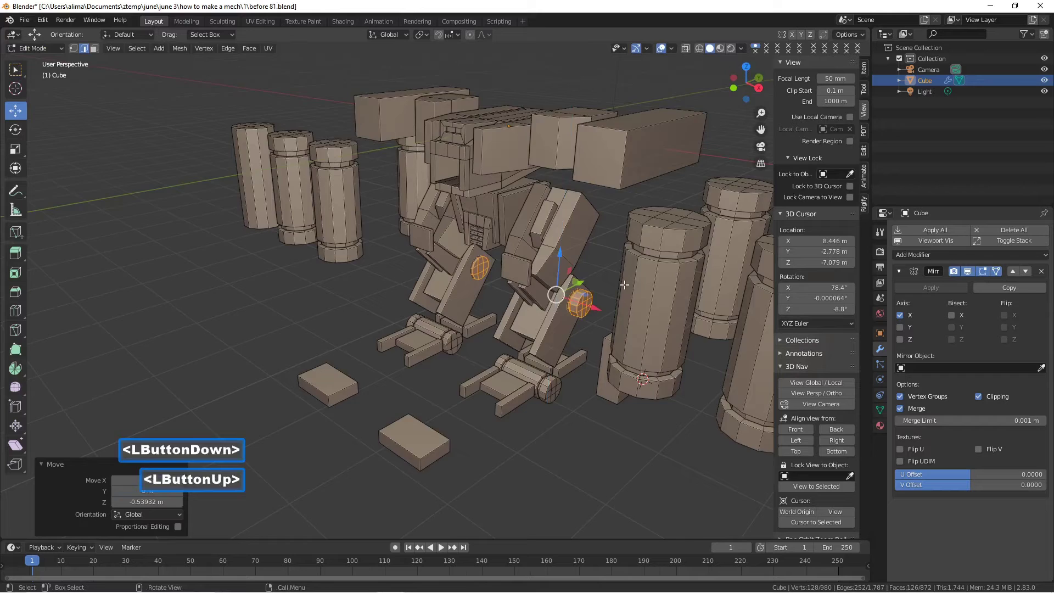
{"action": "scroll", "coordinate": [624, 284], "scroll_direction": "down", "scroll_amount": 2}
{"action": "middle_click_drag", "start_coordinate": [624, 285], "coordinate": [659, 291]}
{"action": "scroll", "coordinate": [659, 292], "scroll_direction": "down", "scroll_amount": 2}
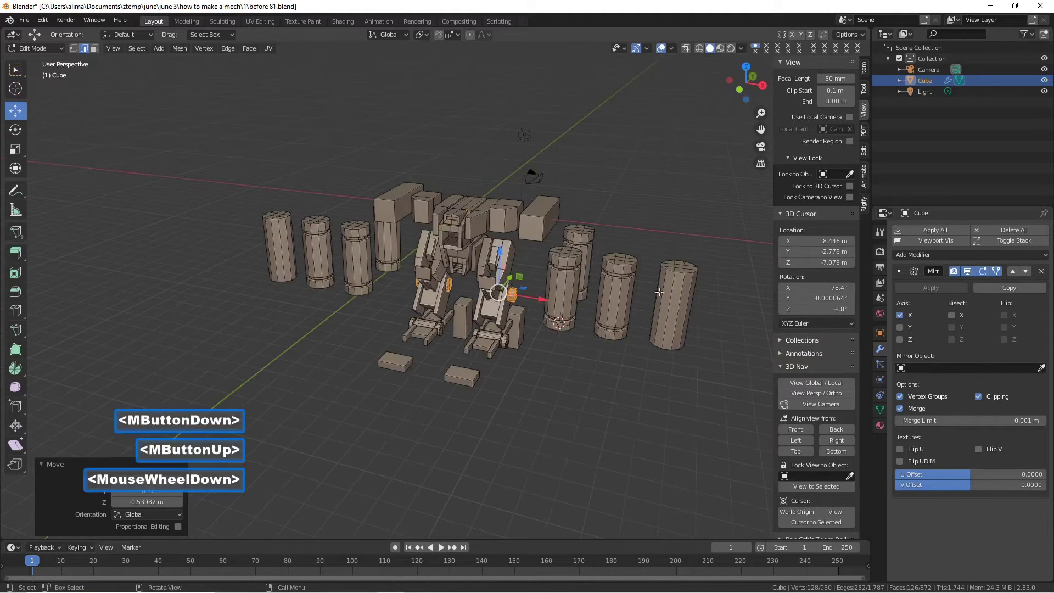
- Delete the faces of the plain ungrooved cylinder farthest from the mech
{"action": "left_click", "coordinate": [678, 302]}
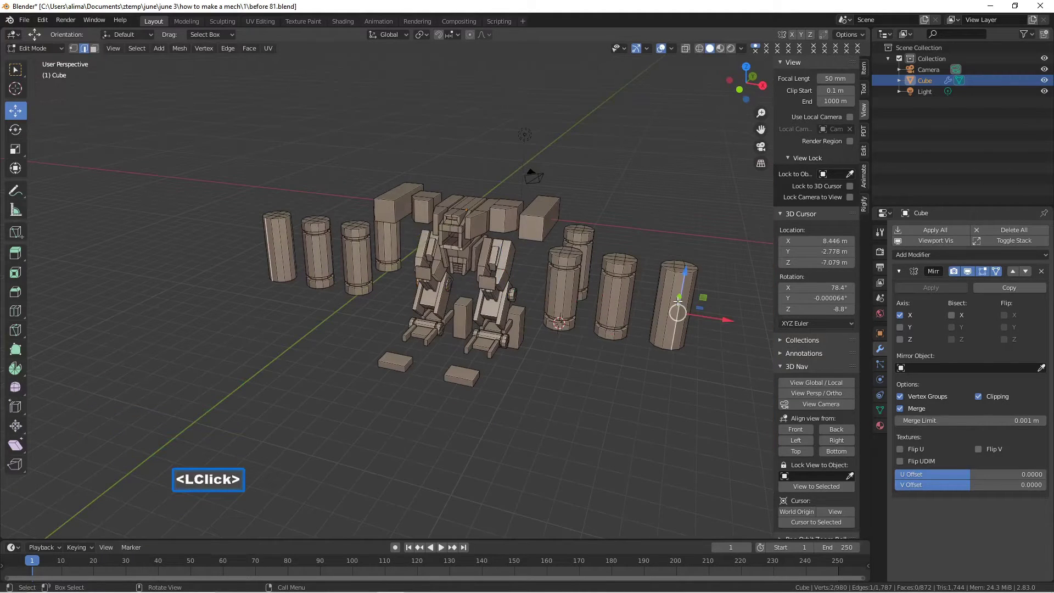
{"action": "left_click", "coordinate": [658, 355]}
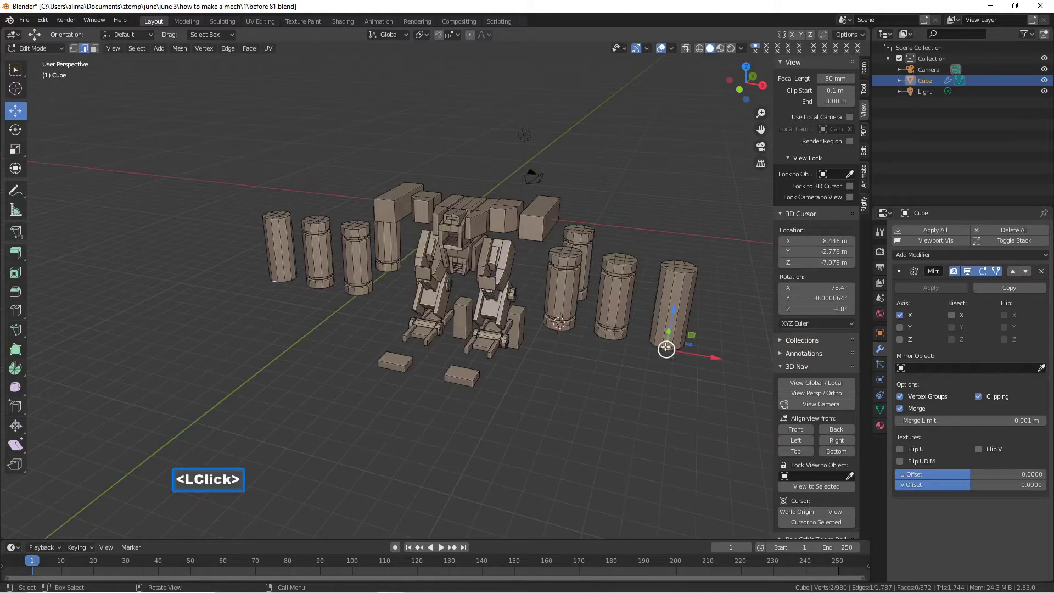
{"action": "key", "text": "l"}
{"action": "key", "text": "x"}
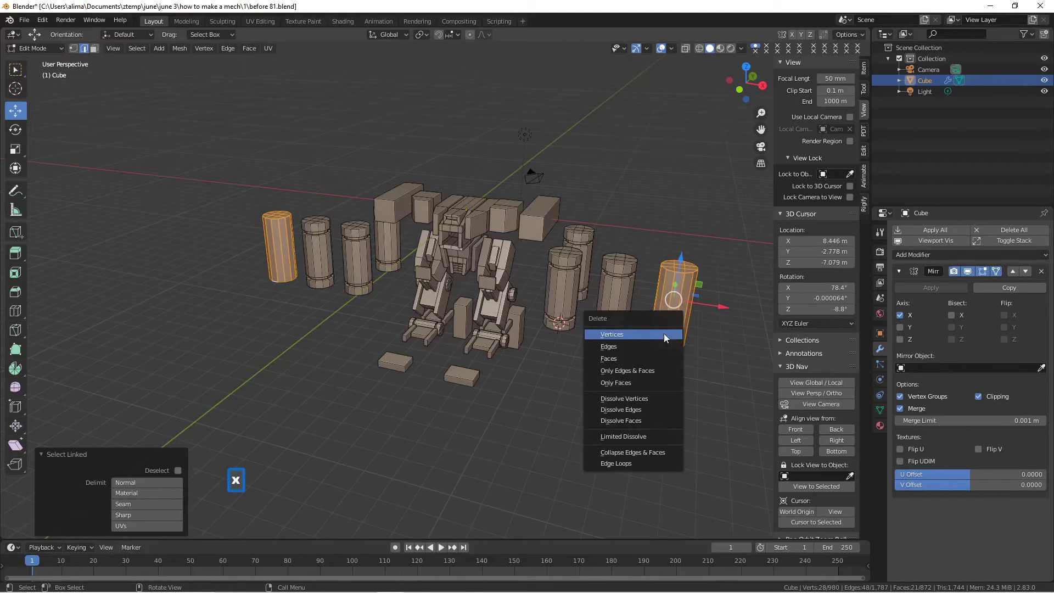
{"action": "left_click", "coordinate": [650, 361]}
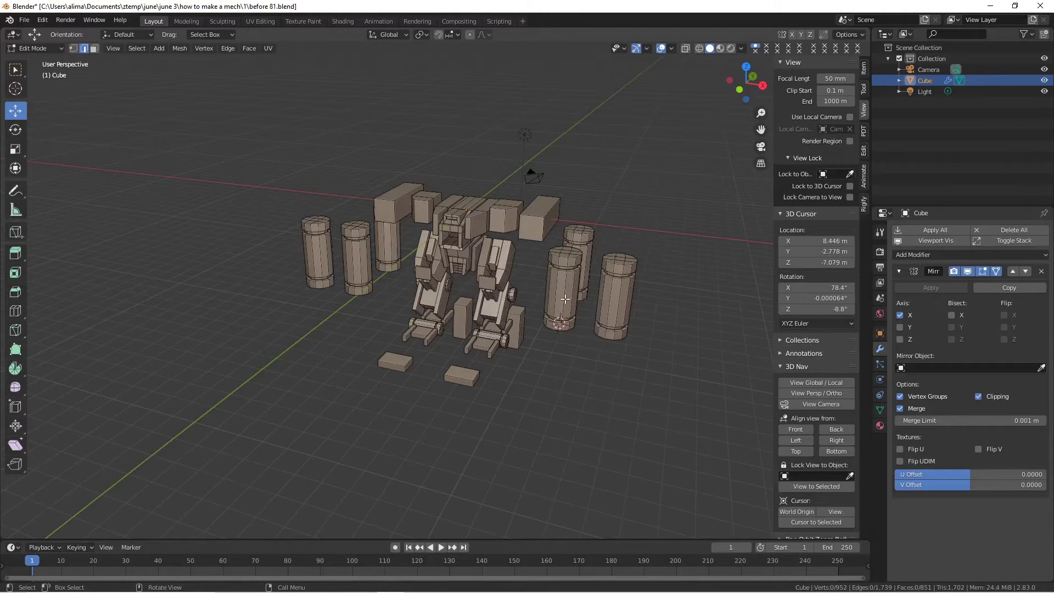
- Delete the two upright grooved cylinders nearest the mech, keeping the outer grooved one
{"action": "key", "text": "l"}
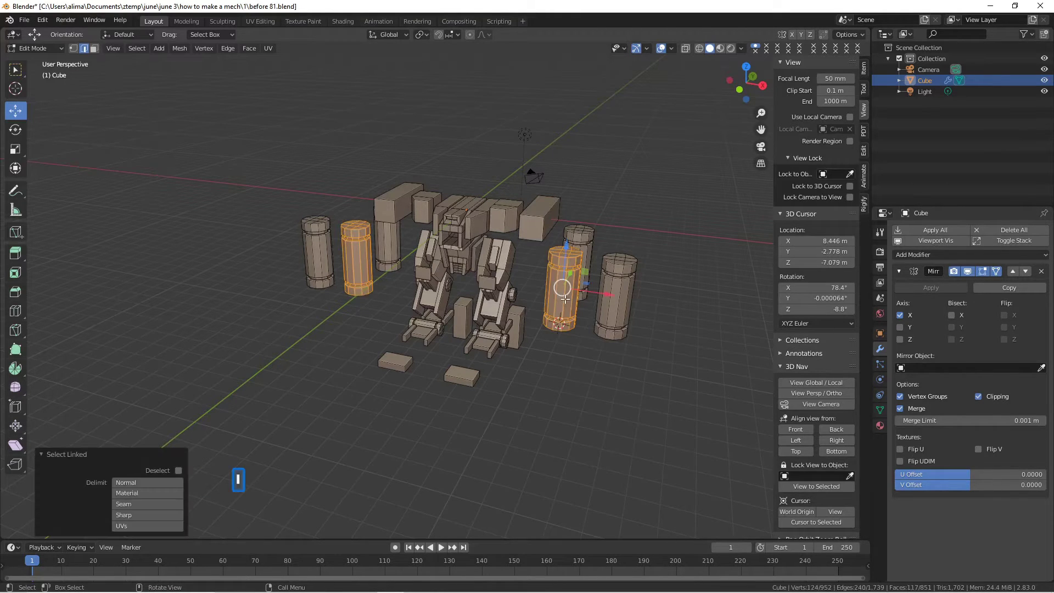
{"action": "key", "text": "l"}
{"action": "key", "text": "x"}
{"action": "left_click", "coordinate": [585, 245]}
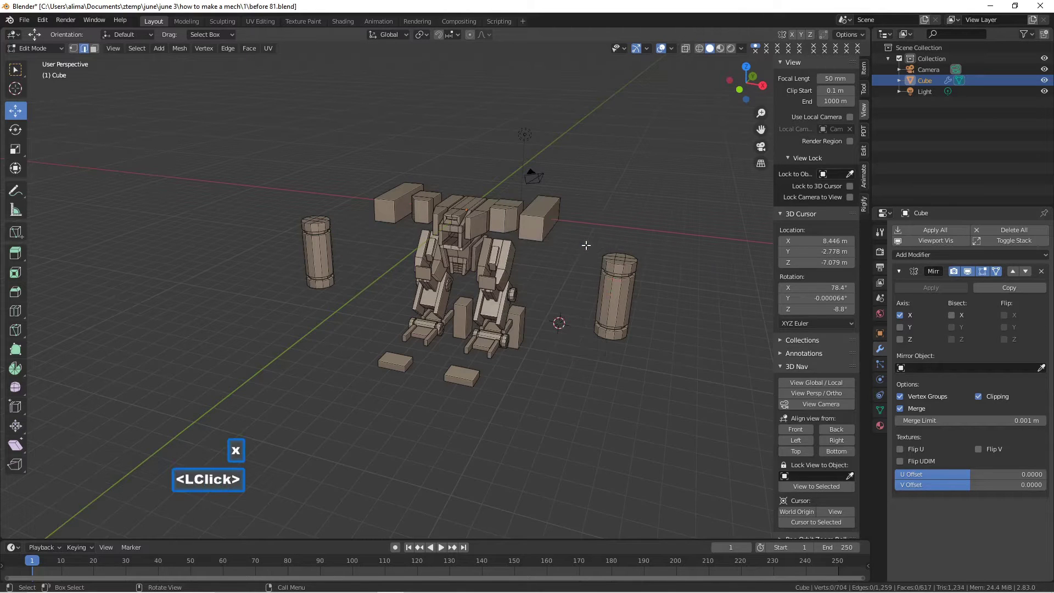
- Move the remaining upright grooved cylinder back along Y behind the mech and save the file as before 82.blend
{"action": "key", "text": "l"}
{"action": "middle_click_drag", "start_coordinate": [627, 298], "coordinate": [636, 295]}
{"action": "left_click_drag", "start_coordinate": [637, 290], "coordinate": [755, 248]}
{"action": "scroll", "coordinate": [755, 248], "scroll_direction": "up", "scroll_amount": 3}
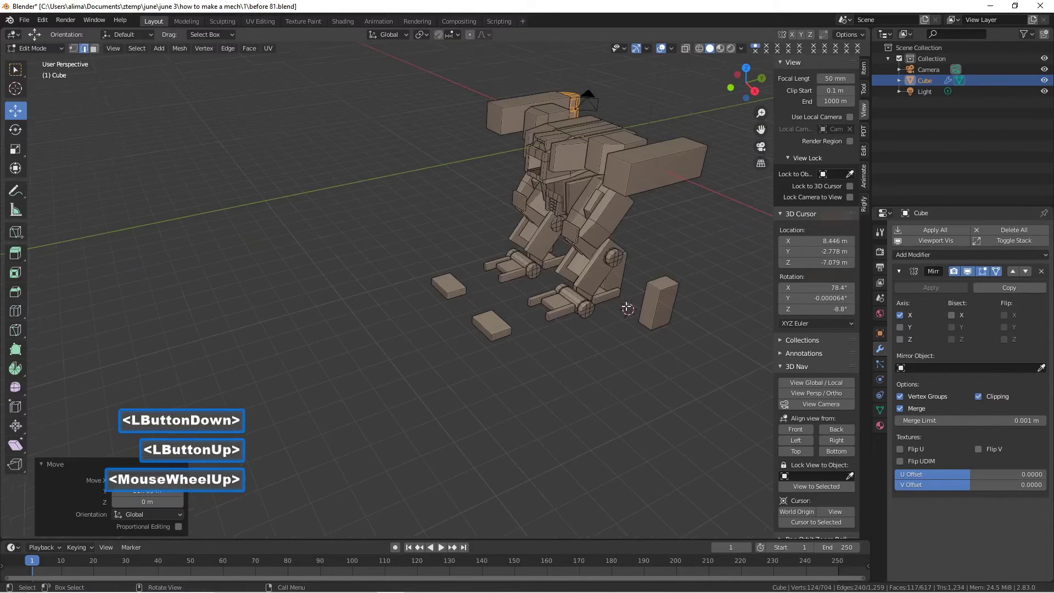
{"action": "left_click_drag", "start_coordinate": [761, 130], "coordinate": [513, 299]}
{"action": "middle_click_drag", "start_coordinate": [494, 310], "coordinate": [552, 308]}
{"action": "scroll", "coordinate": [552, 308], "scroll_direction": "up", "scroll_amount": 1}
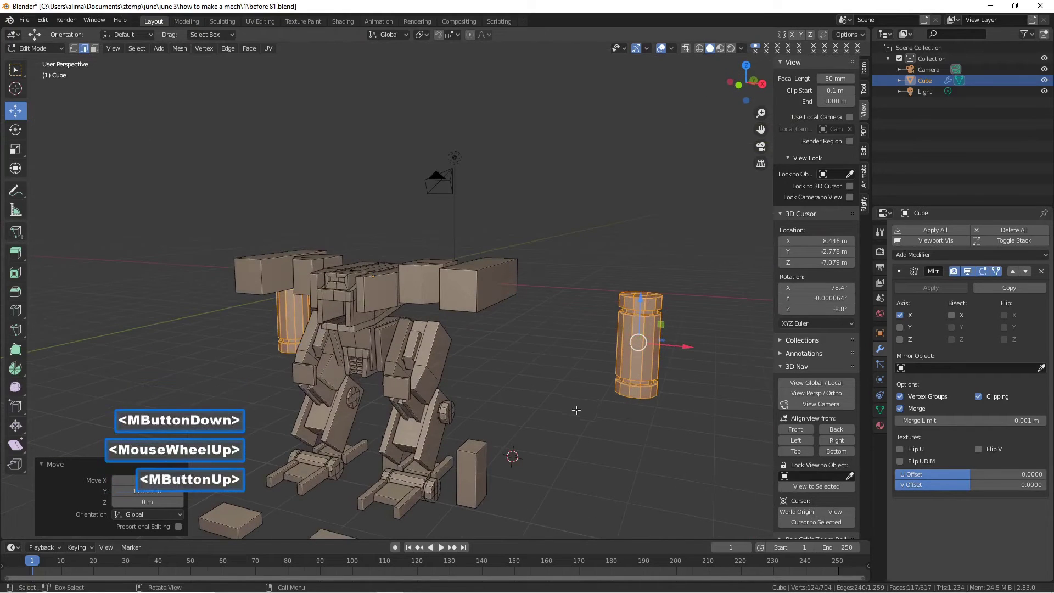
{"action": "left_click", "coordinate": [617, 451]}
{"action": "key", "text": "Pause"}
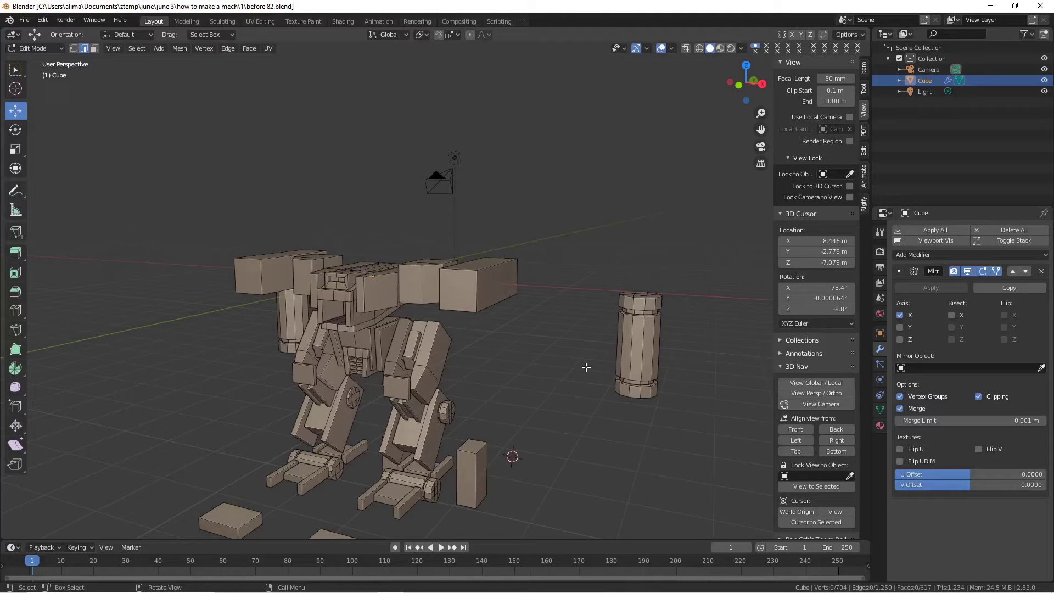
- Duplicate the lower-leg cylinder, raise the copy 1.8112 m along Z, and move it -1.3863 m along Y to the knee
{"action": "left_click_drag", "start_coordinate": [760, 133], "coordinate": [760, 56]}
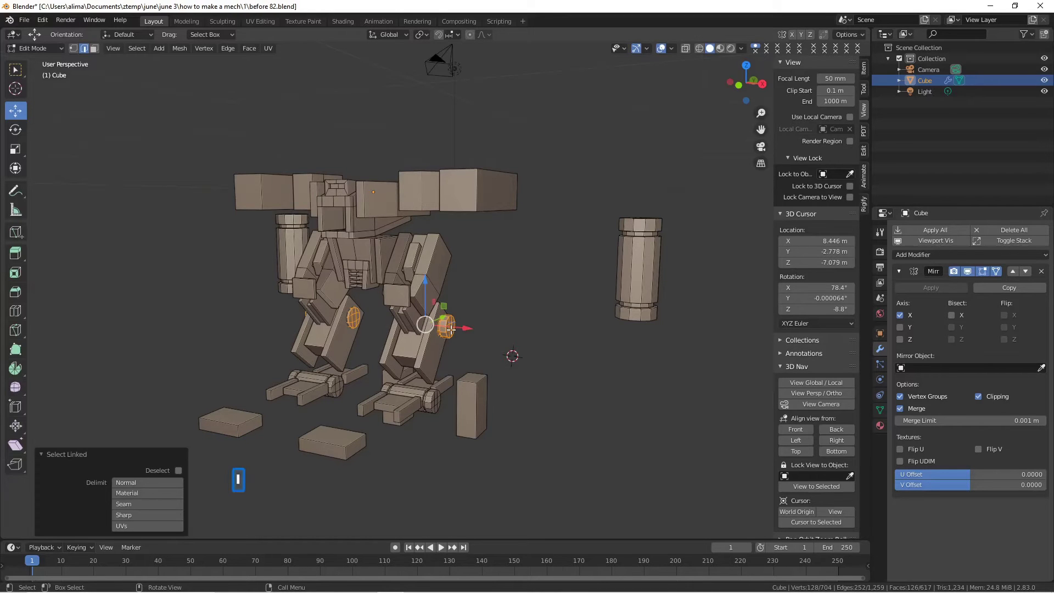
{"action": "key", "text": "shift+d"}
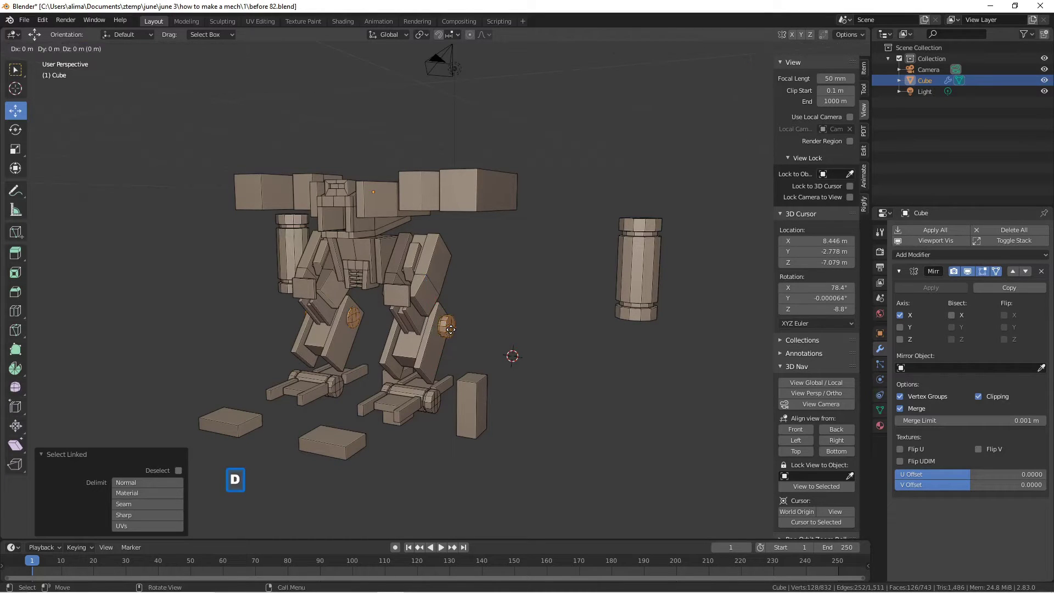
{"action": "right_click", "coordinate": [450, 330]}
{"action": "middle_click_drag", "start_coordinate": [426, 298], "coordinate": [425, 289]}
{"action": "left_click_drag", "start_coordinate": [425, 289], "coordinate": [424, 253]}
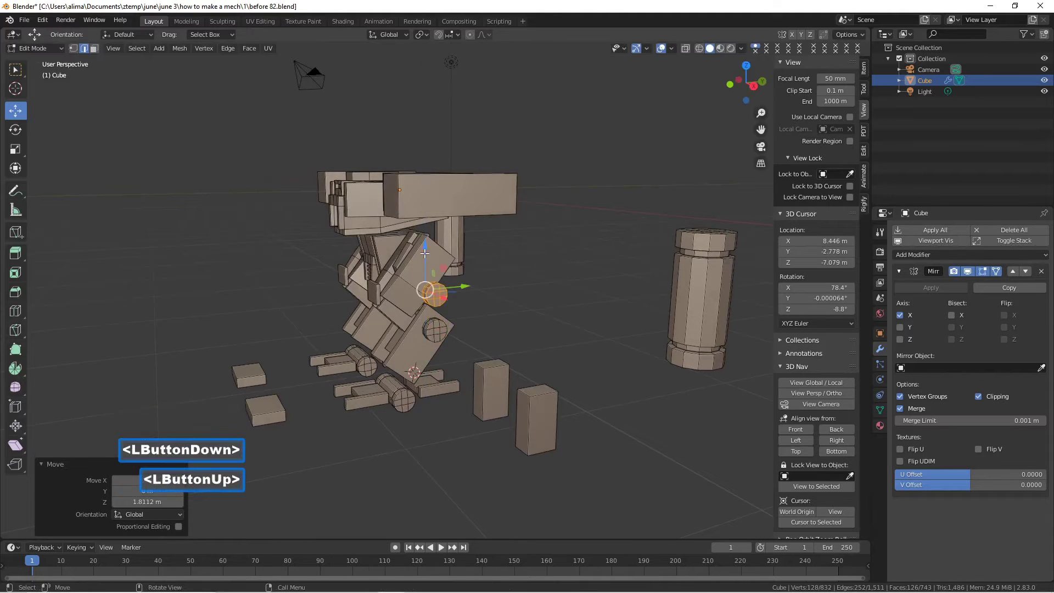
{"action": "left_click_drag", "start_coordinate": [464, 284], "coordinate": [433, 285]}
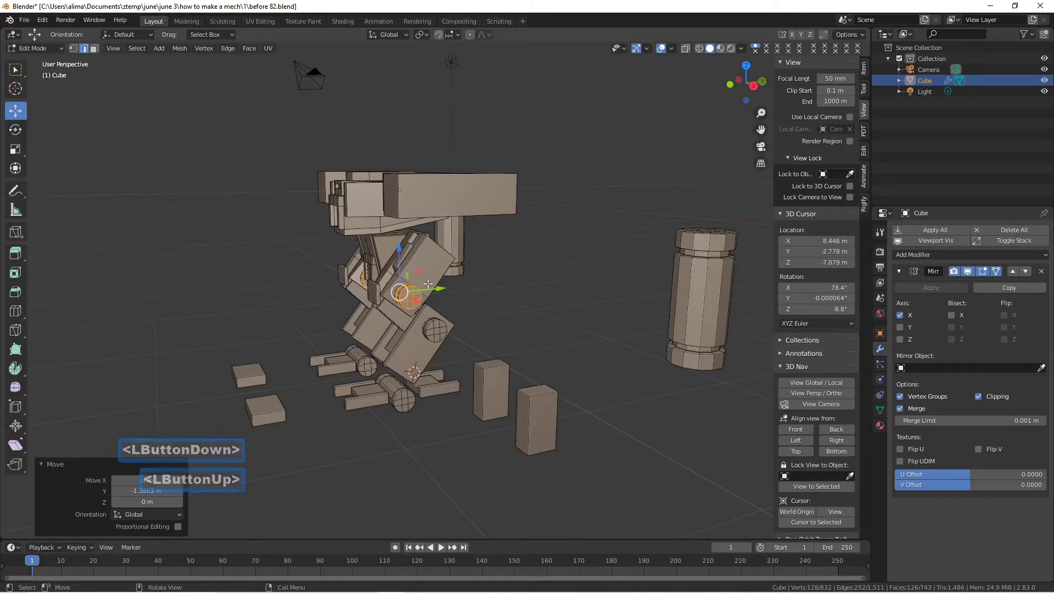
- Duplicate the knee cylinder and move the copy up along Z and back along Y to the upper thigh, lowering it 0.13842 m to finish
{"action": "key", "text": "shift+d"}
{"action": "right_click", "coordinate": [423, 281]}
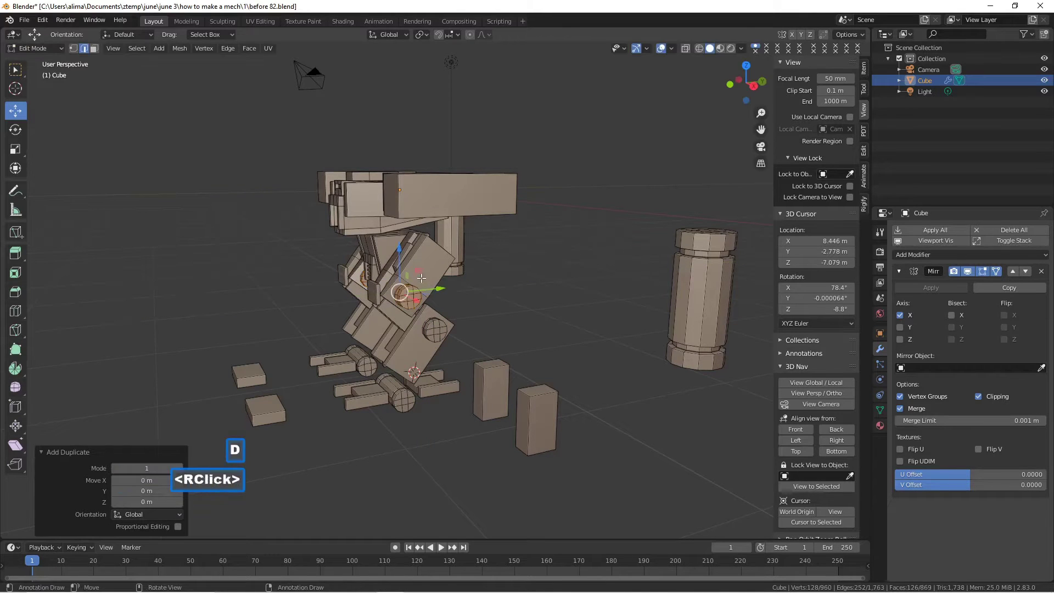
{"action": "mouse_move", "coordinate": [399, 260]}
{"action": "left_mouse_down"}
{"action": "mouse_move", "coordinate": [400, 231]}
{"action": "mouse_move", "coordinate": [406, 249]}
{"action": "left_mouse_up"}
{"action": "middle_click_drag", "start_coordinate": [407, 250], "coordinate": [421, 277]}
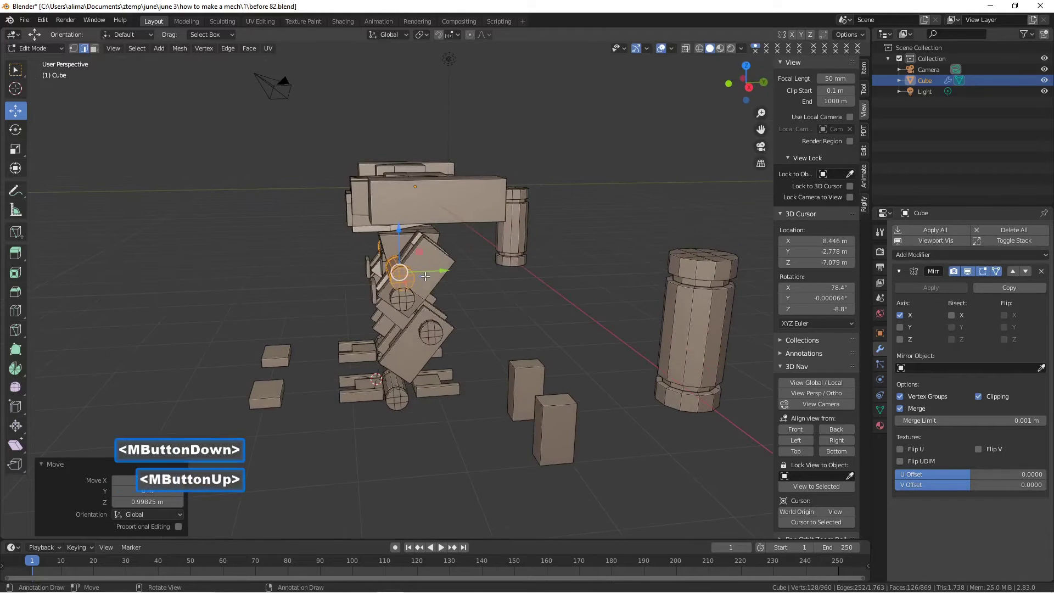
{"action": "left_click_drag", "start_coordinate": [435, 273], "coordinate": [459, 266]}
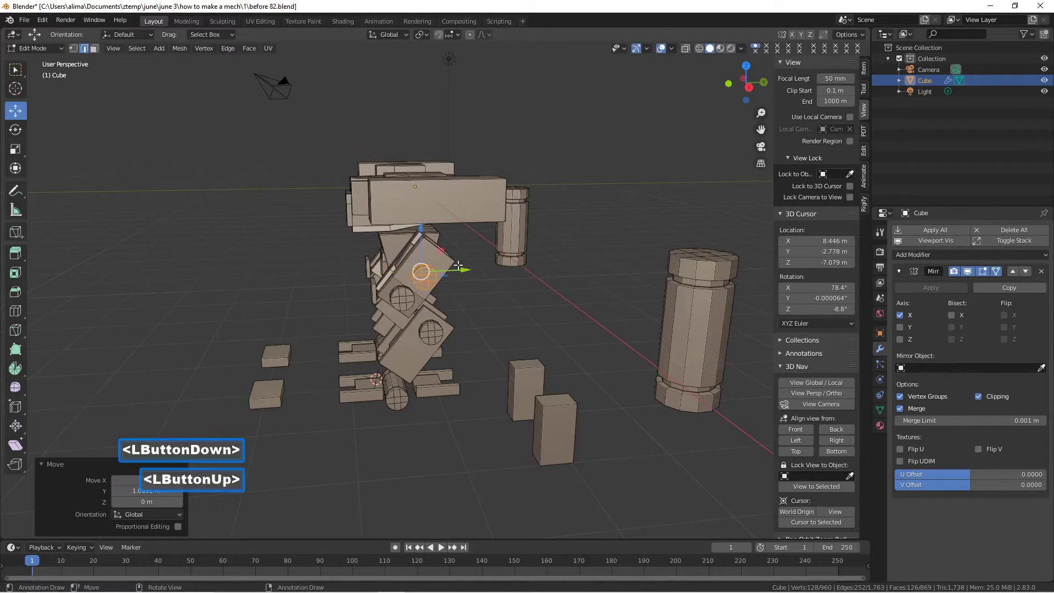
{"action": "mouse_move", "coordinate": [426, 233]}
{"action": "left_mouse_down"}
{"action": "mouse_move", "coordinate": [457, 255]}
{"action": "mouse_move", "coordinate": [425, 226]}
{"action": "left_mouse_up"}
{"action": "middle_click_drag", "start_coordinate": [427, 227], "coordinate": [498, 236]}
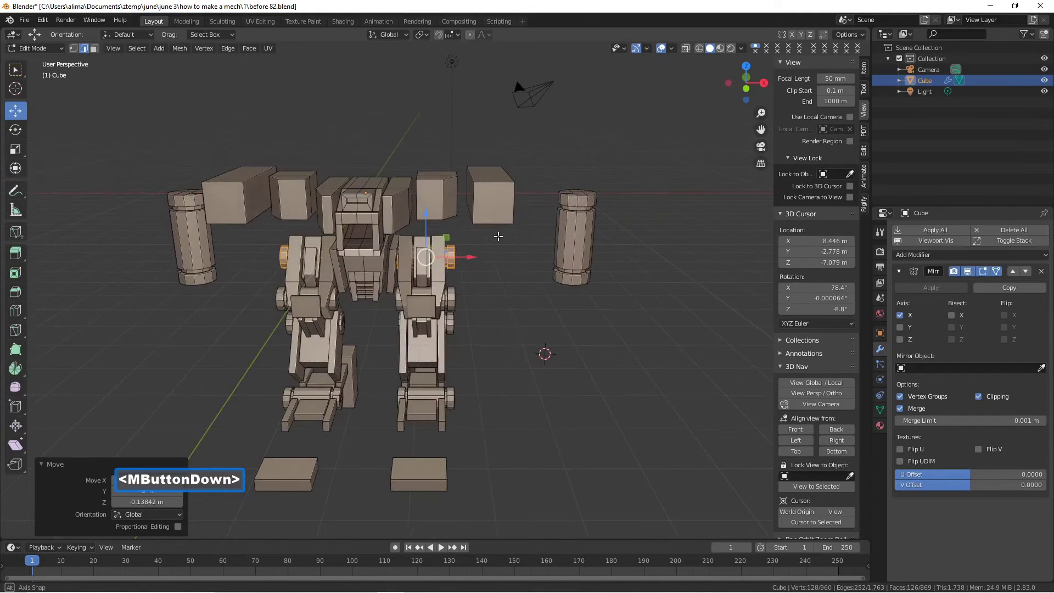
- Shift the upper-thigh cylinder -0.24421 m along X, then duplicate it and raise the copy 2.9669 m along Z to the shoulder
{"action": "left_click_drag", "start_coordinate": [470, 255], "coordinate": [466, 255]}
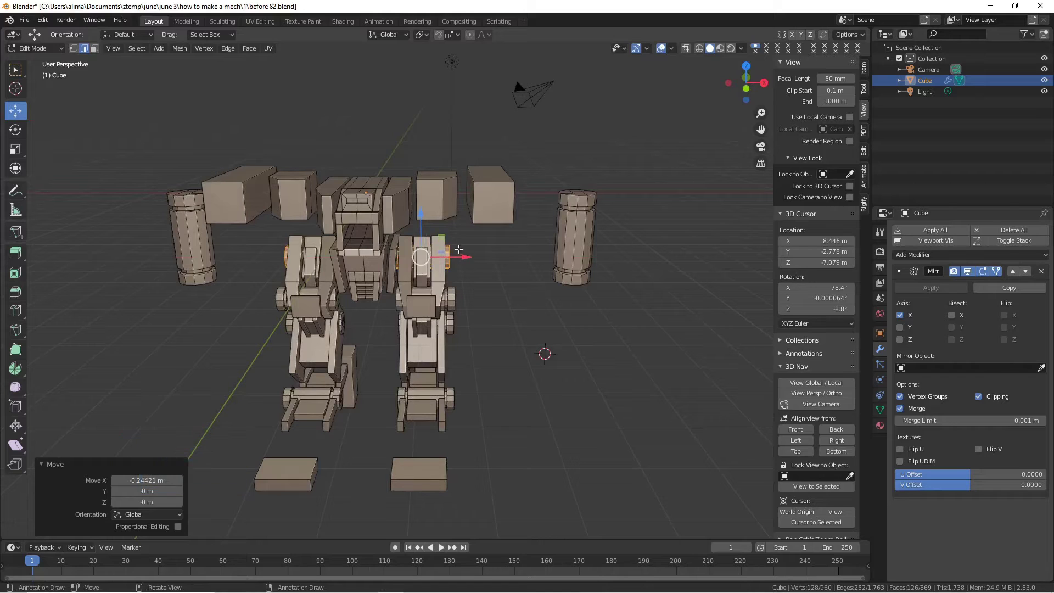
{"action": "key", "text": "shift+d"}
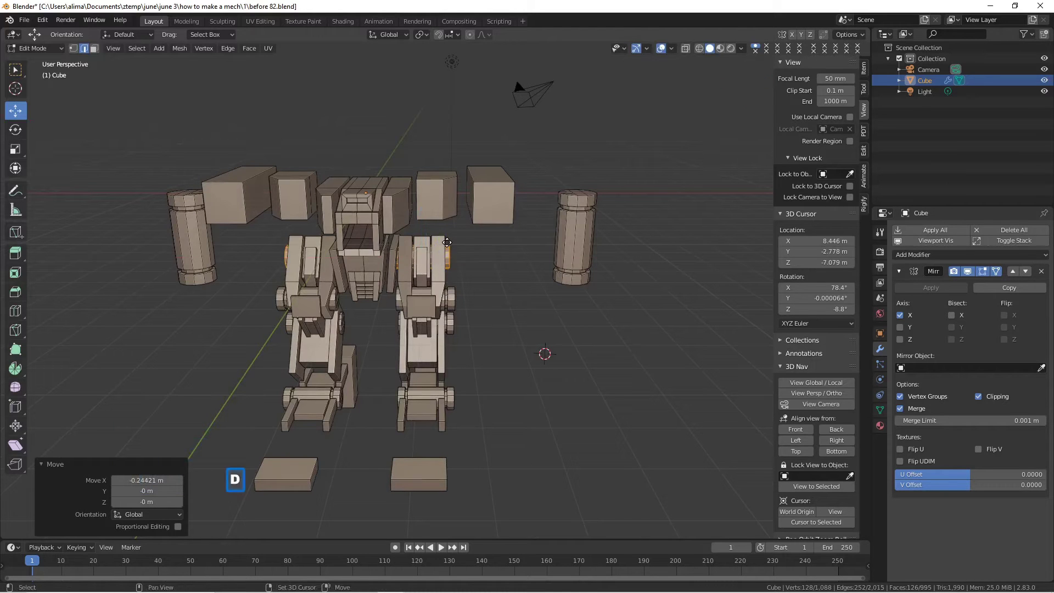
{"action": "right_click", "coordinate": [439, 233]}
{"action": "left_click_drag", "start_coordinate": [422, 216], "coordinate": [421, 155]}
{"action": "middle_click_drag", "start_coordinate": [479, 183], "coordinate": [484, 206]}
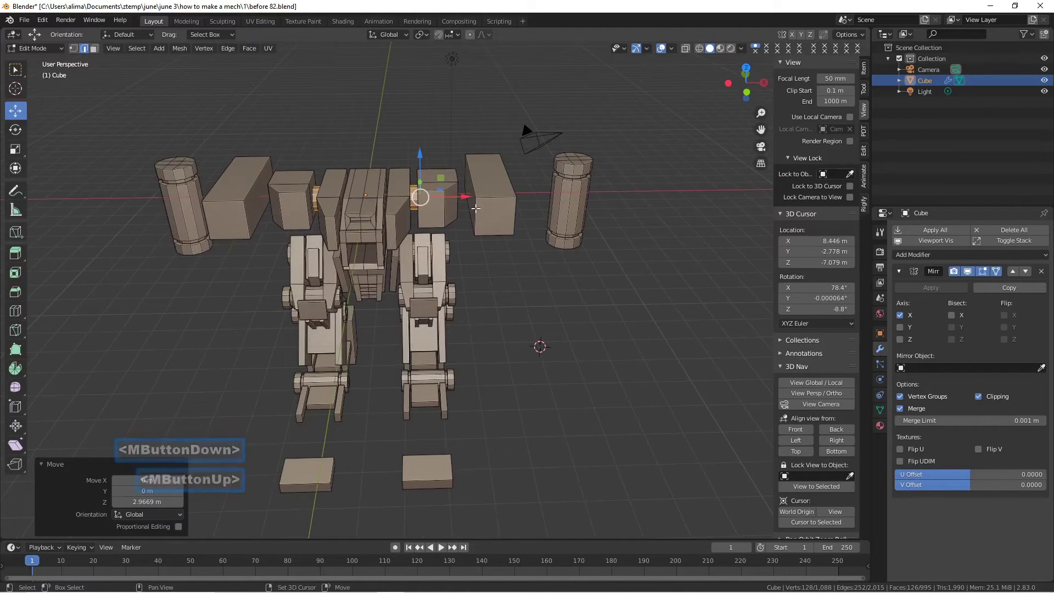
- Duplicate the shoulder cylinder, move the copy outward along X beyond the outer arm block, and save the file as before 84.blend
{"action": "key", "text": "shift+d"}
{"action": "right_click", "coordinate": [456, 179]}
{"action": "left_click_drag", "start_coordinate": [463, 195], "coordinate": [543, 204]}
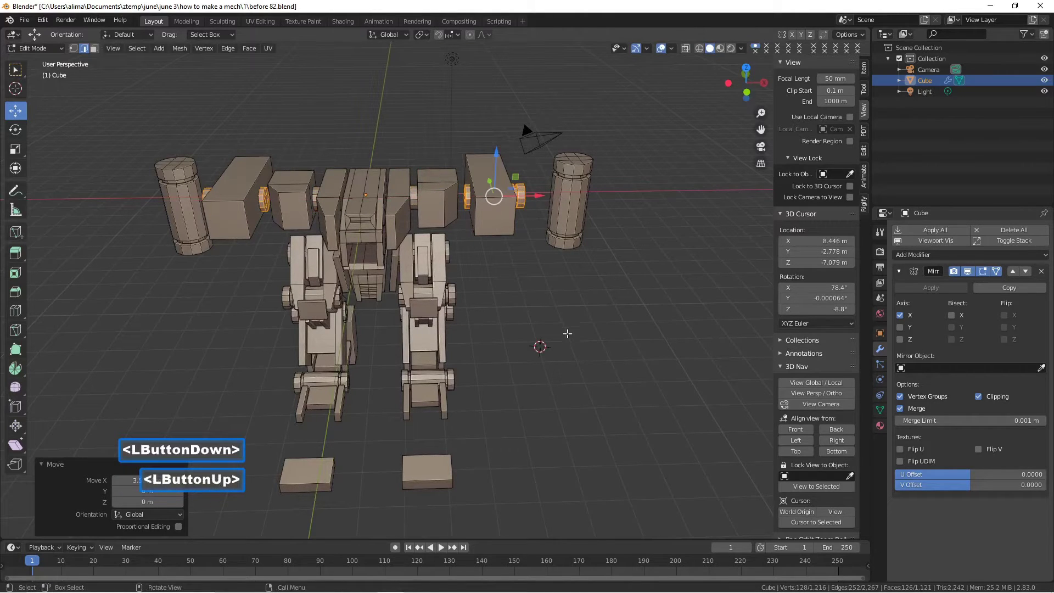
{"action": "middle_click_drag", "start_coordinate": [587, 339], "coordinate": [566, 330]}
{"action": "left_click_drag", "start_coordinate": [538, 195], "coordinate": [539, 197]}
{"action": "middle_click_drag", "start_coordinate": [540, 197], "coordinate": [565, 273]}
{"action": "left_click_drag", "start_coordinate": [541, 209], "coordinate": [573, 215]}
{"action": "middle_click_drag", "start_coordinate": [524, 290], "coordinate": [556, 247]}
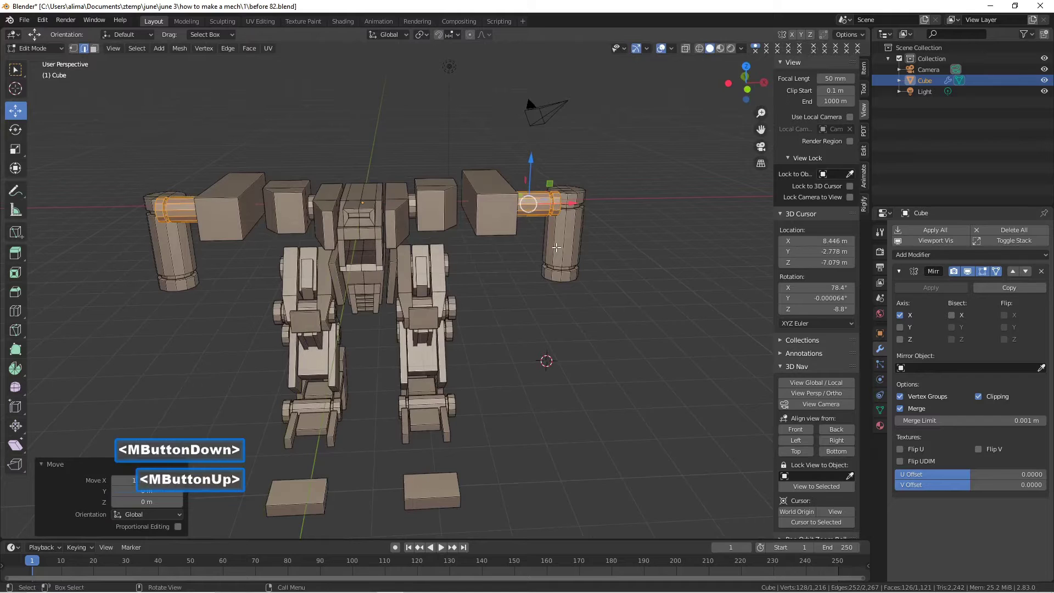
{"action": "left_click", "coordinate": [586, 370]}
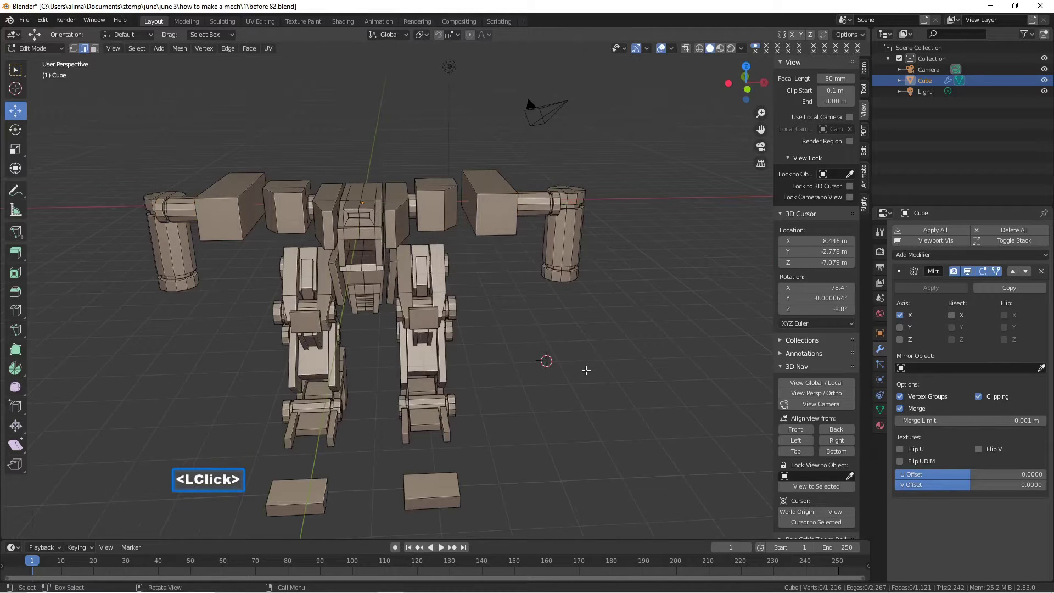
{"action": "key", "text": "Pause"}
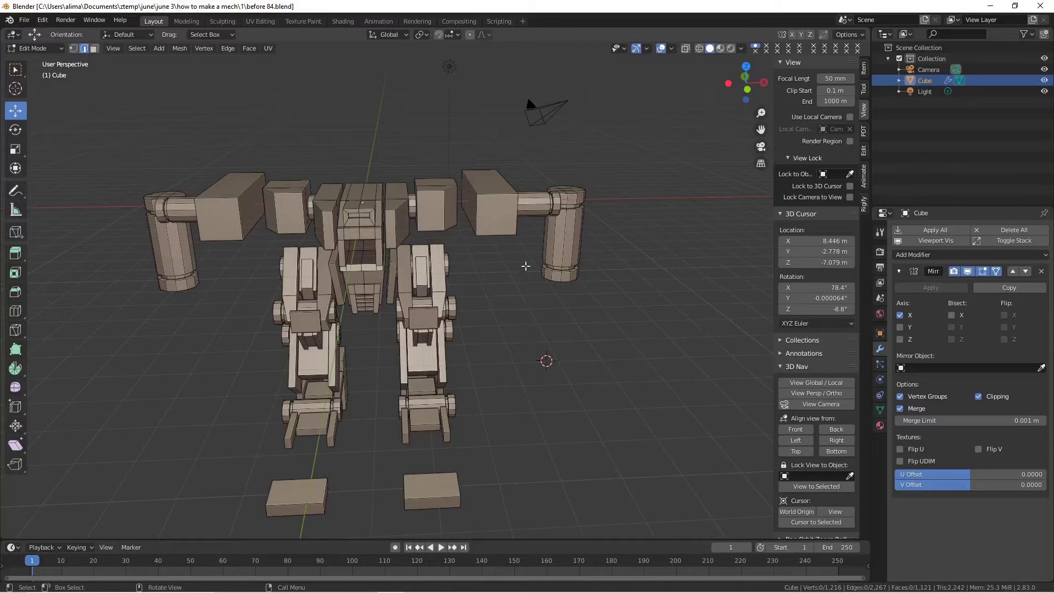
- Move the whole inner arm block outward along X by 0.29817 m and a little further towards the outer block
{"action": "middle_click_drag", "start_coordinate": [518, 265], "coordinate": [444, 227]}
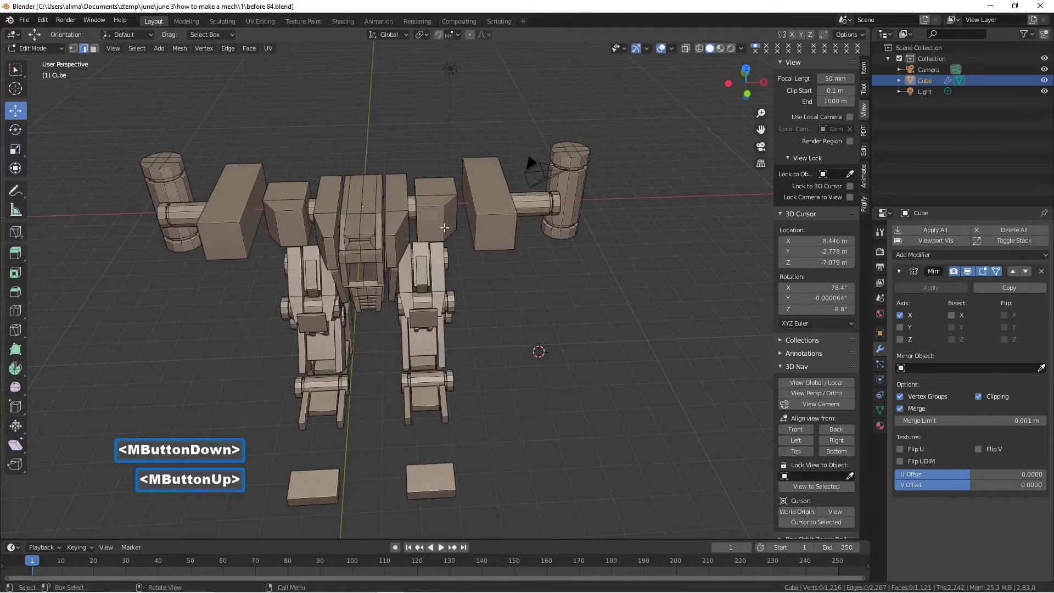
{"action": "left_click", "coordinate": [444, 228]}
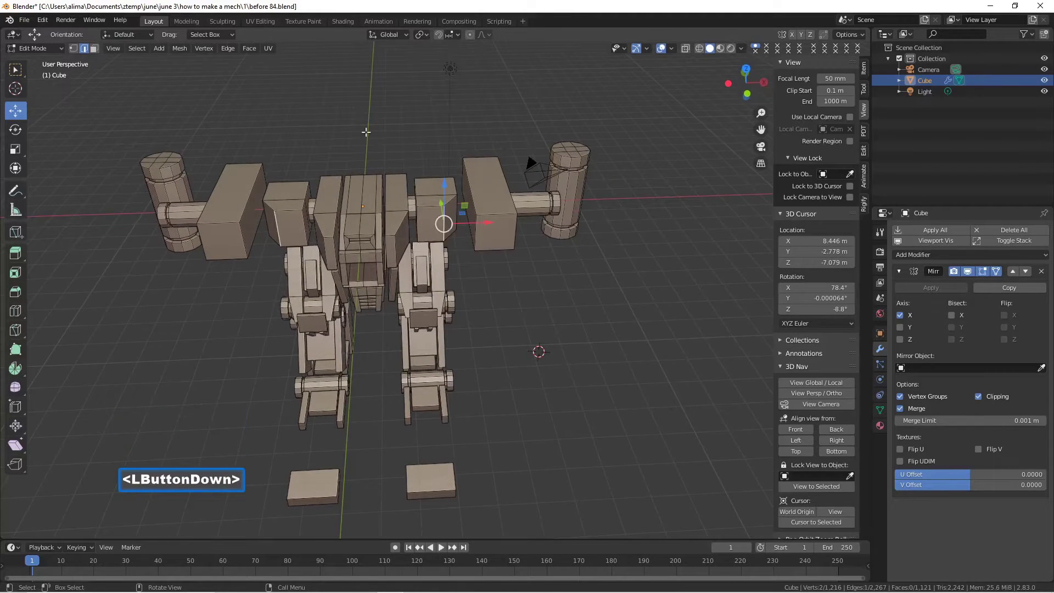
{"action": "left_click", "coordinate": [94, 49]}
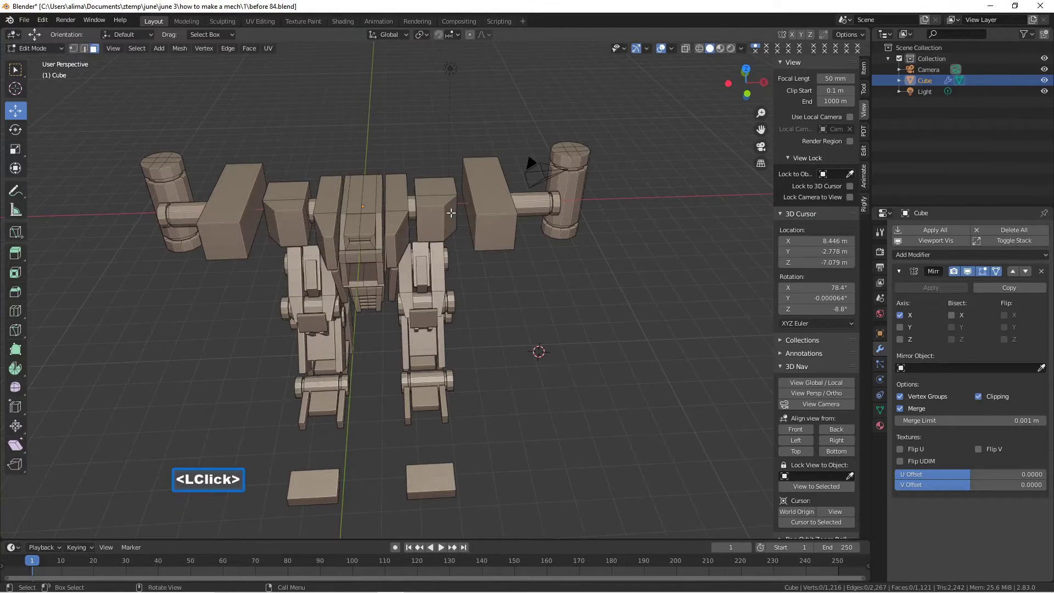
{"action": "key", "text": "l"}
{"action": "left_click_drag", "start_coordinate": [465, 212], "coordinate": [474, 215]}
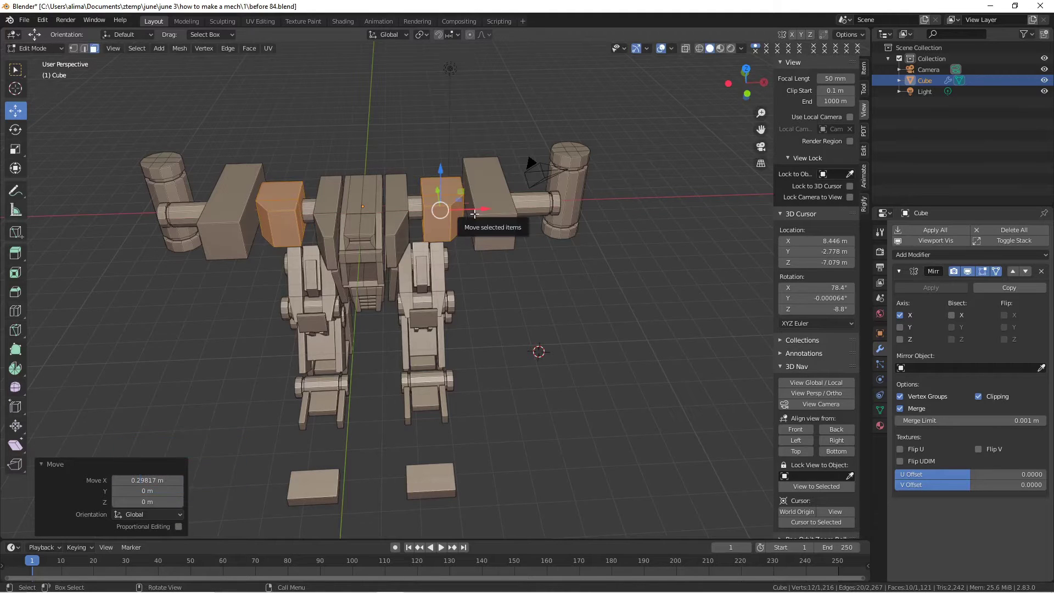
{"action": "left_click_drag", "start_coordinate": [477, 212], "coordinate": [480, 213]}
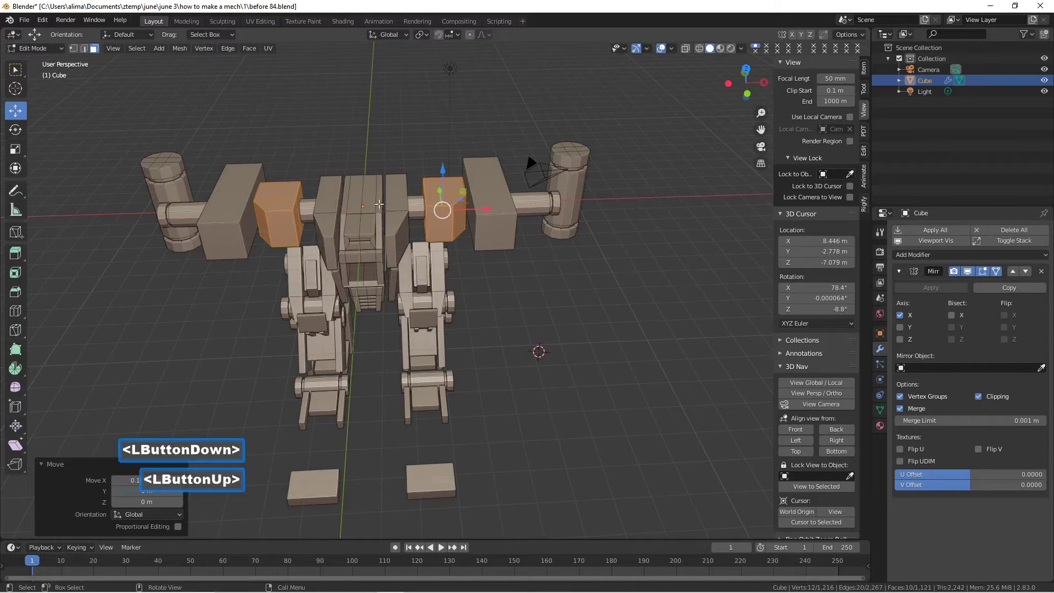
- Move the tapered plate beside the torso outward 0.56809 m along X
{"action": "middle_click_drag", "start_coordinate": [371, 246], "coordinate": [390, 211]}
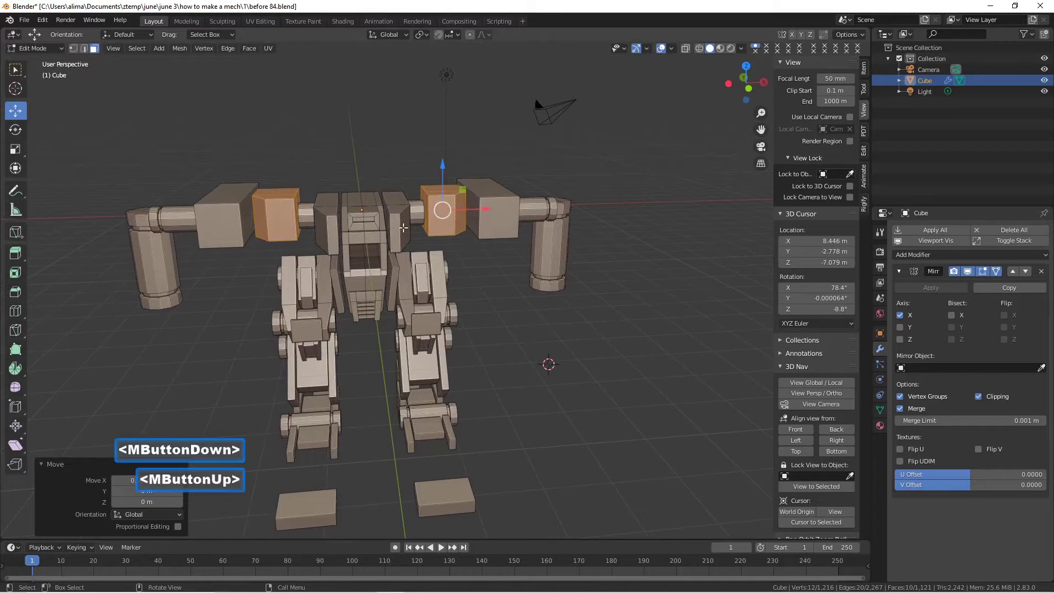
{"action": "middle_click_drag", "start_coordinate": [486, 234], "coordinate": [415, 211]}
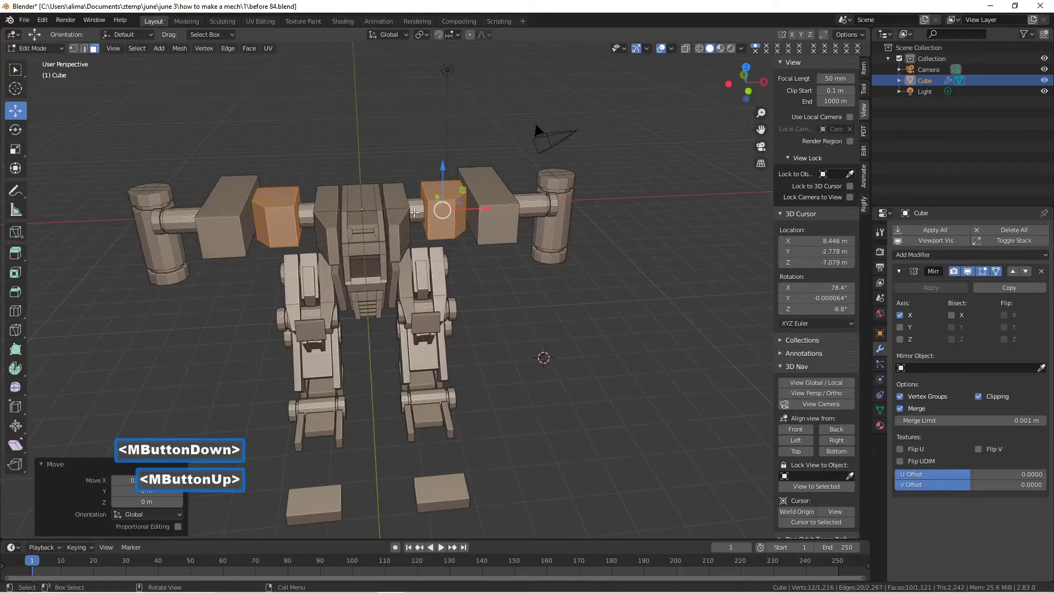
{"action": "left_click", "coordinate": [405, 215]}
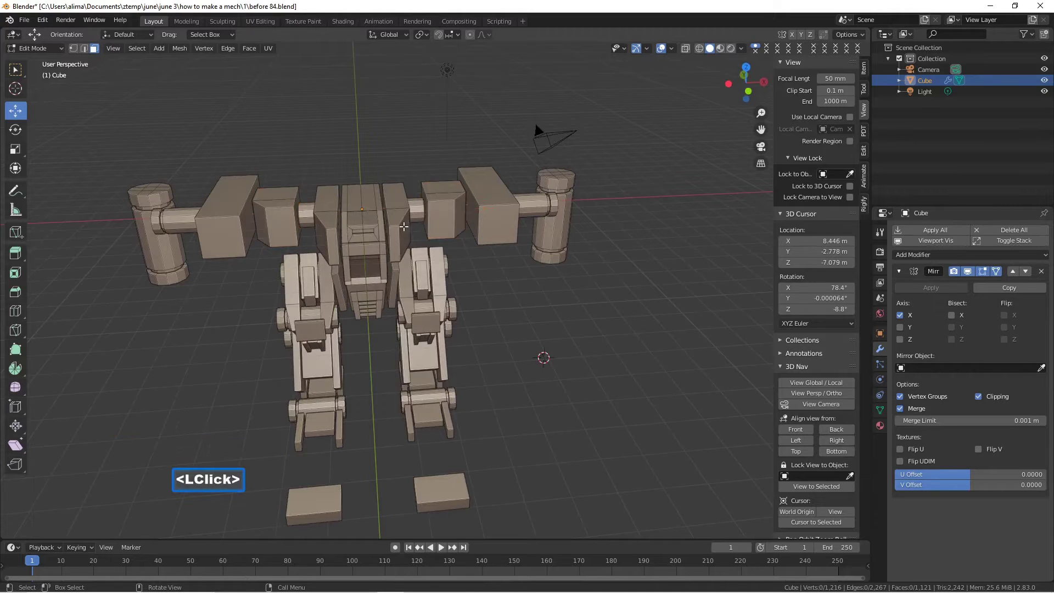
{"action": "key", "text": "l"}
{"action": "left_click_drag", "start_coordinate": [433, 222], "coordinate": [442, 224]}
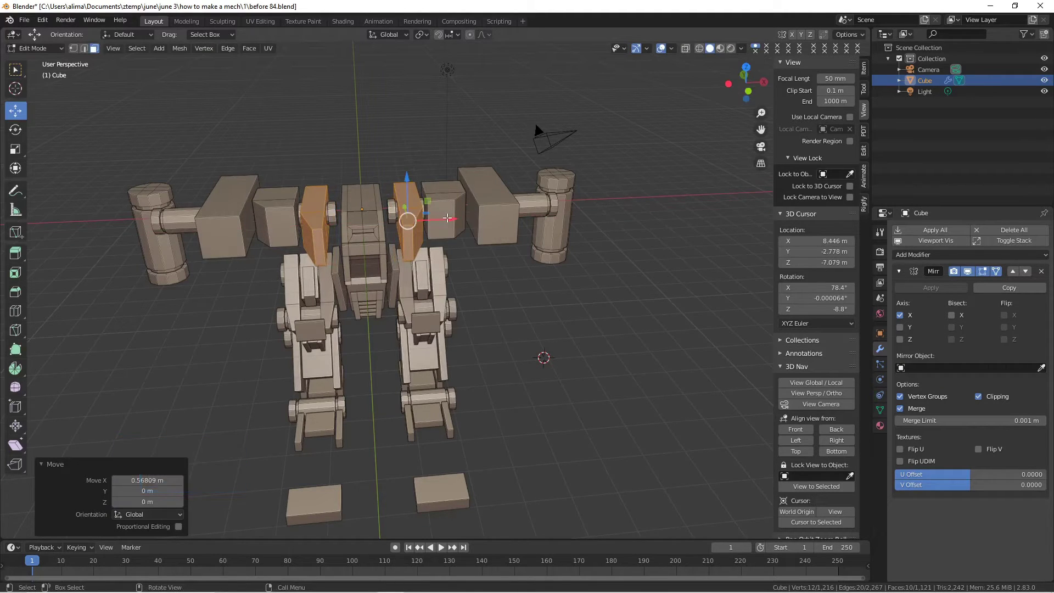
- Add the inner and outer arm blocks to the selected side plate and move all three outward 1.7174 m along X
{"action": "key", "text": "l"}
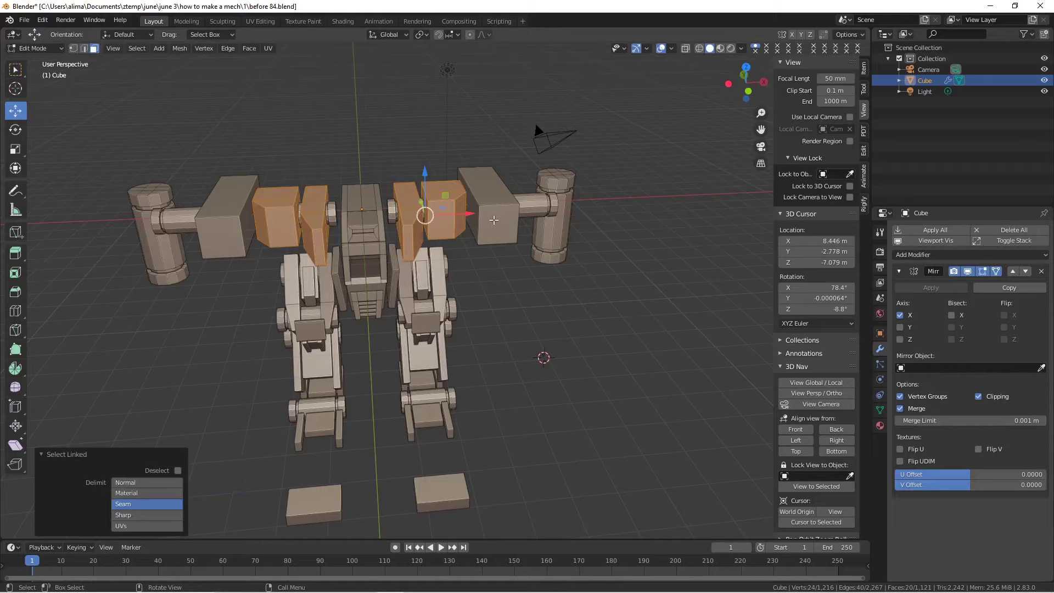
{"action": "key", "text": "l"}
{"action": "left_click_drag", "start_coordinate": [486, 213], "coordinate": [520, 218]}
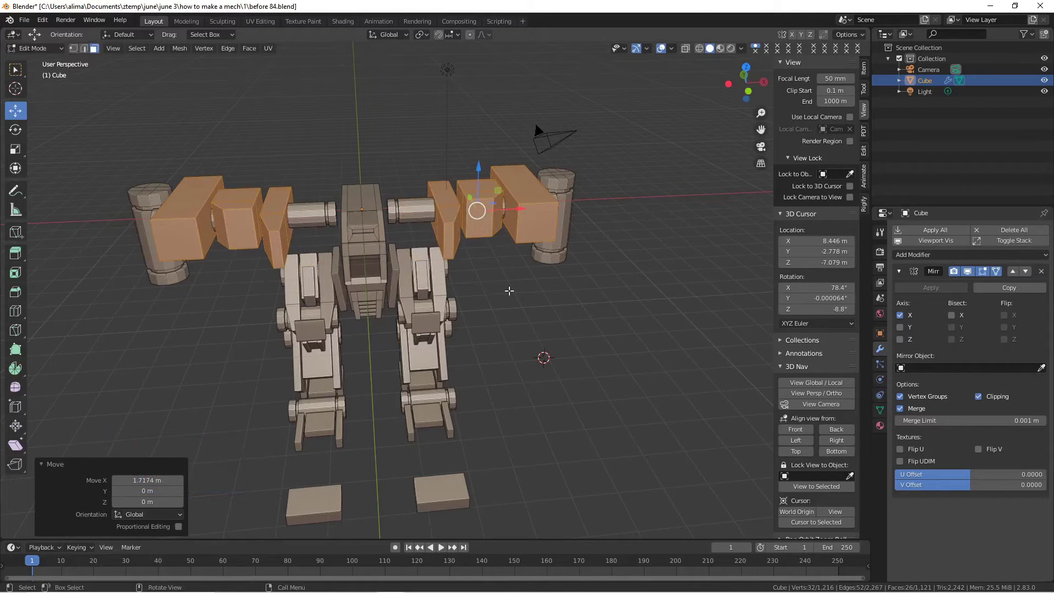
- Move the inner shoulder cylinder outward 1.9399 m along X into the side plate and save the file as before 86.blend
{"action": "left_click", "coordinate": [448, 228]}
{"action": "key", "text": "l"}
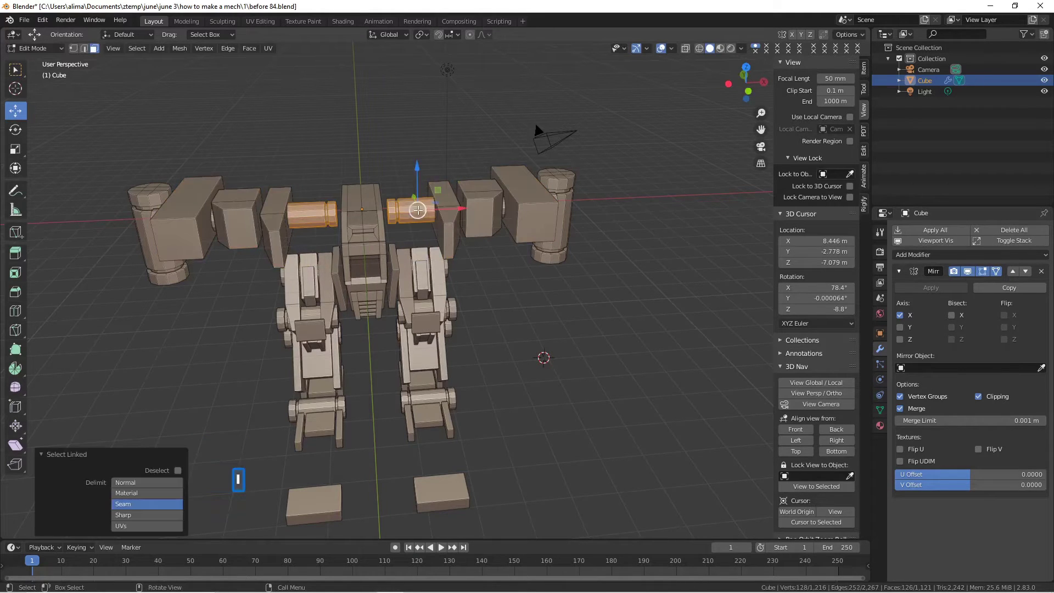
{"action": "left_click_drag", "start_coordinate": [460, 208], "coordinate": [502, 218]}
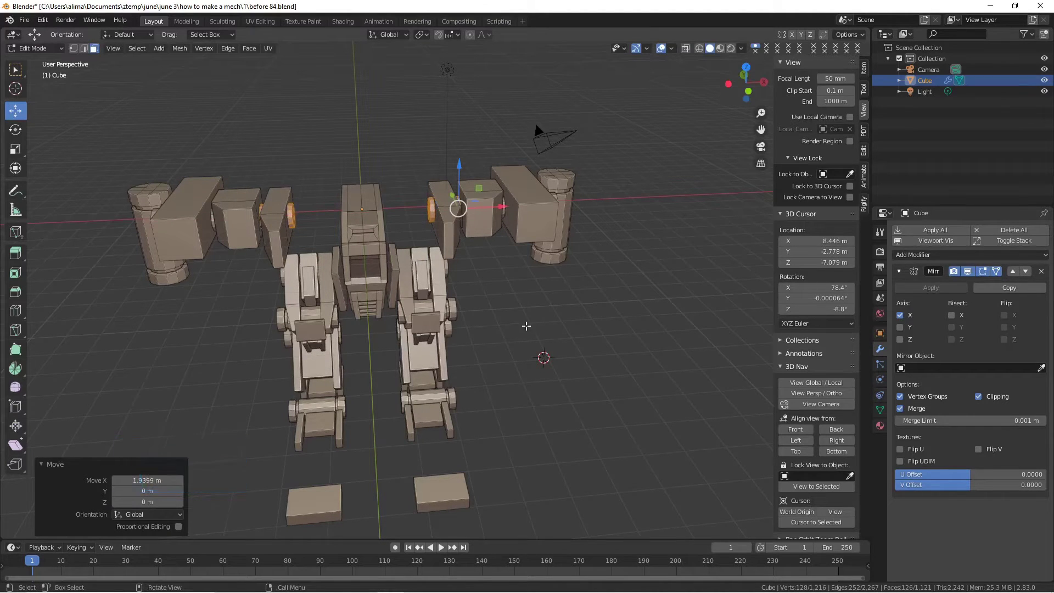
{"action": "left_click", "coordinate": [526, 335]}
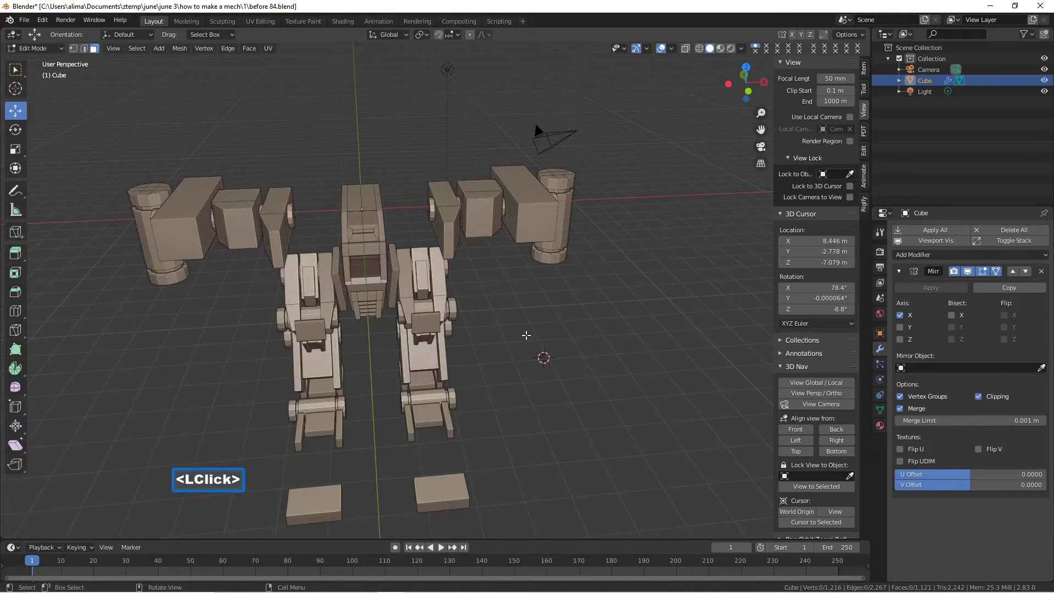
{"action": "key", "text": "ctrl+alt+s"}
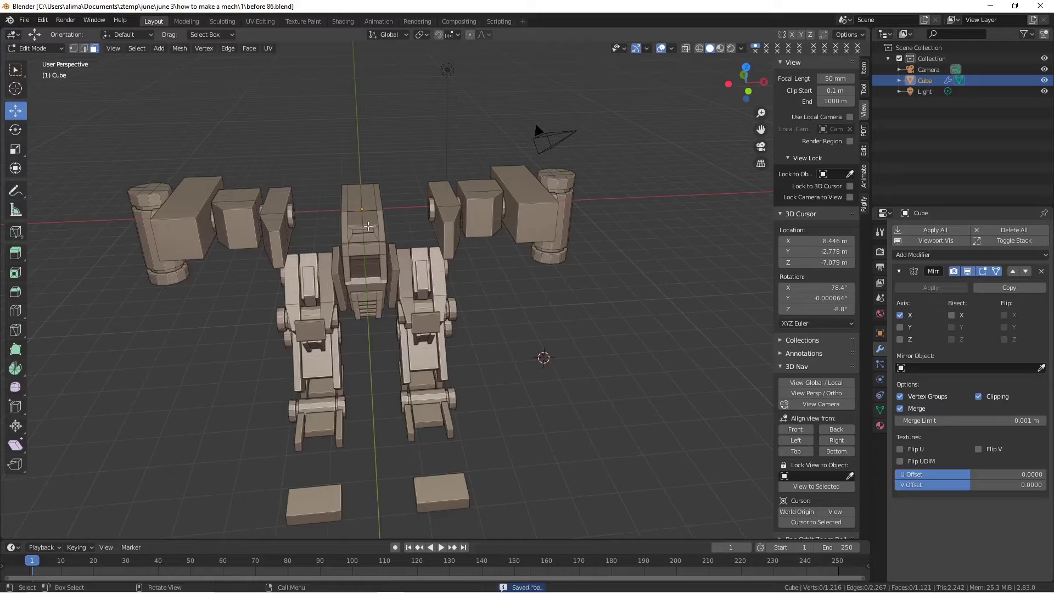
- Widen the cockpit body by moving it 0.5142 m along X, then scale it up and raise it along Z above the hips
{"action": "mouse_move", "coordinate": [389, 225]}
{"action": "middle_mouse_down"}
{"action": "mouse_move", "coordinate": [375, 214]}
{"action": "mouse_move", "coordinate": [383, 222]}
{"action": "middle_mouse_up"}
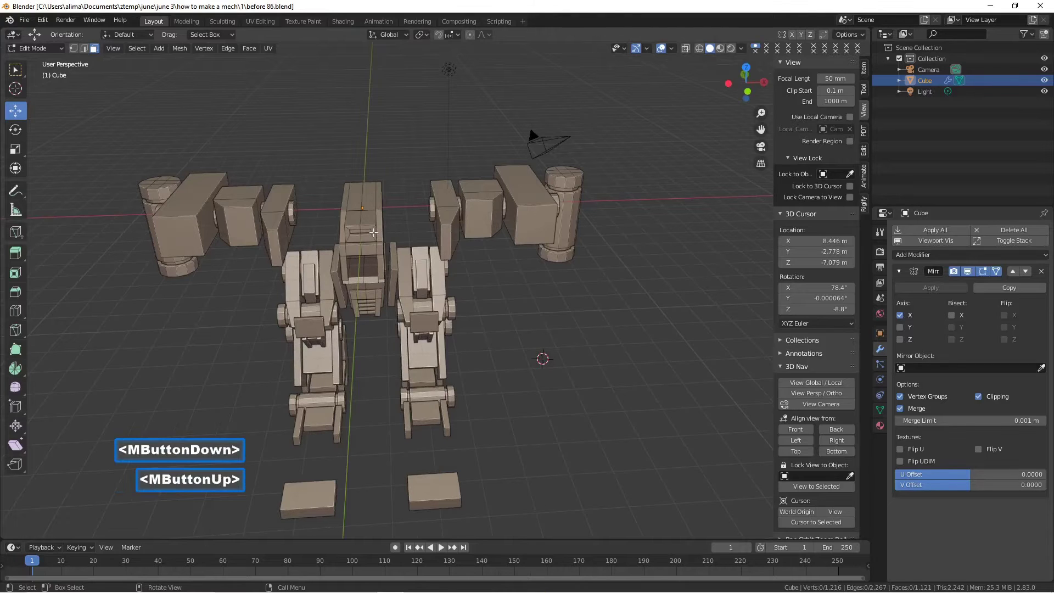
{"action": "key", "text": "l"}
{"action": "middle_click_drag", "start_coordinate": [373, 235], "coordinate": [378, 201]}
{"action": "left_click_drag", "start_coordinate": [409, 235], "coordinate": [425, 235]}
{"action": "key", "text": "s"}
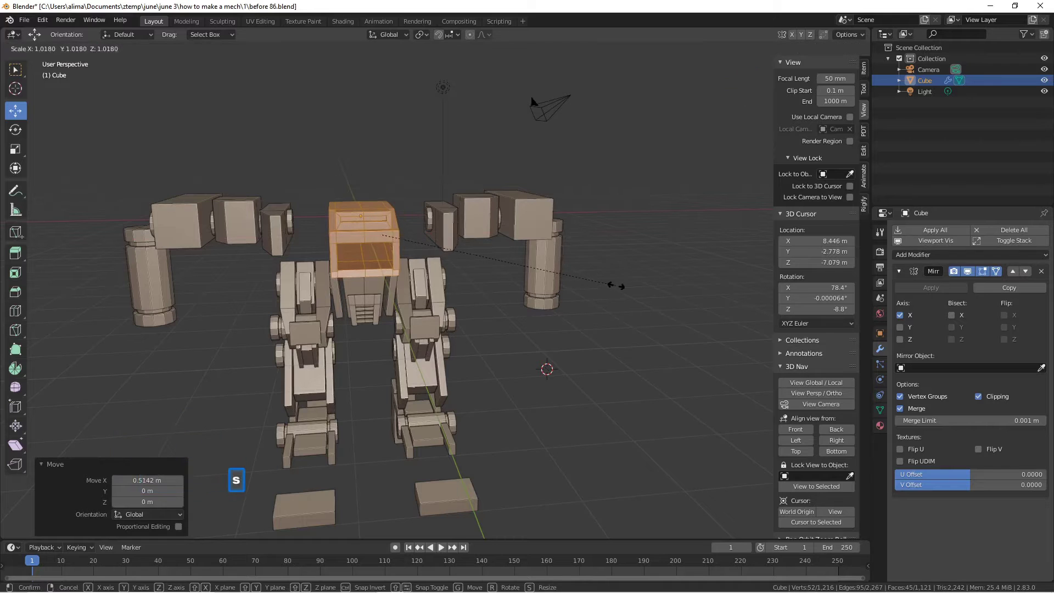
{"action": "left_click", "coordinate": [698, 309]}
{"action": "middle_click_drag", "start_coordinate": [698, 309], "coordinate": [584, 298]}
{"action": "left_click_drag", "start_coordinate": [380, 195], "coordinate": [382, 165]}
{"action": "middle_click_drag", "start_coordinate": [382, 164], "coordinate": [446, 208]}
{"action": "left_click", "coordinate": [488, 265]}
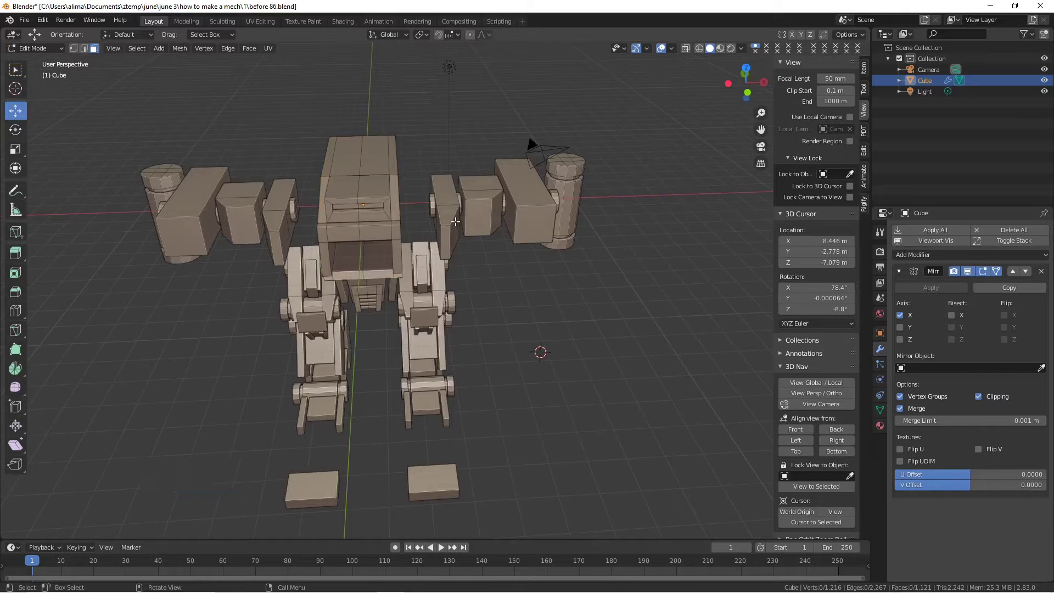
- Scale the side plate and both arm blocks by 1.274, move them inward along X against the cockpit, and save as before 88.blend
{"action": "key", "text": "l"}
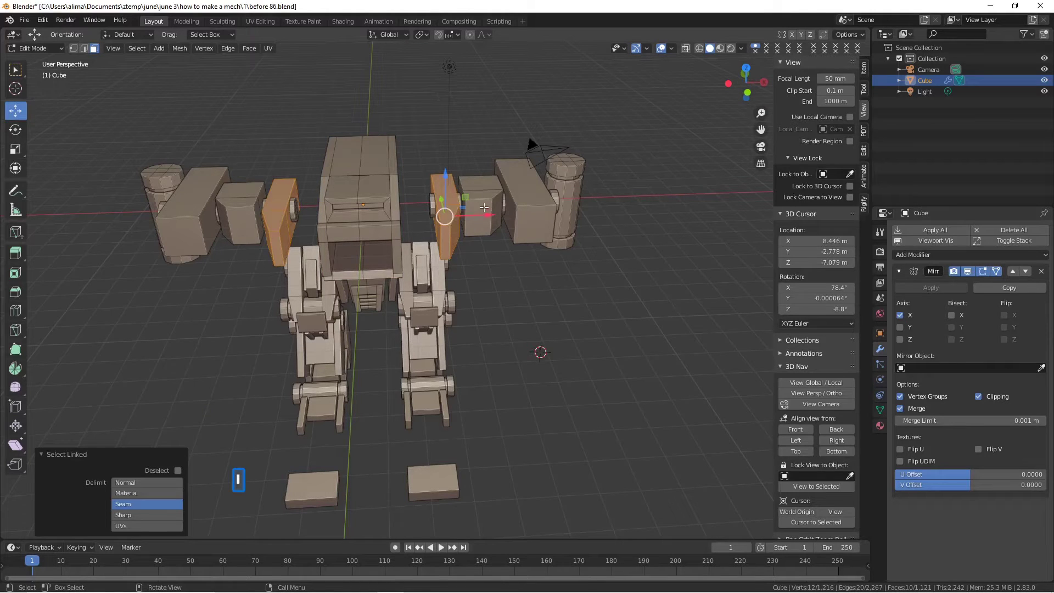
{"action": "key", "text": "l"}
{"action": "key", "text": "l"}
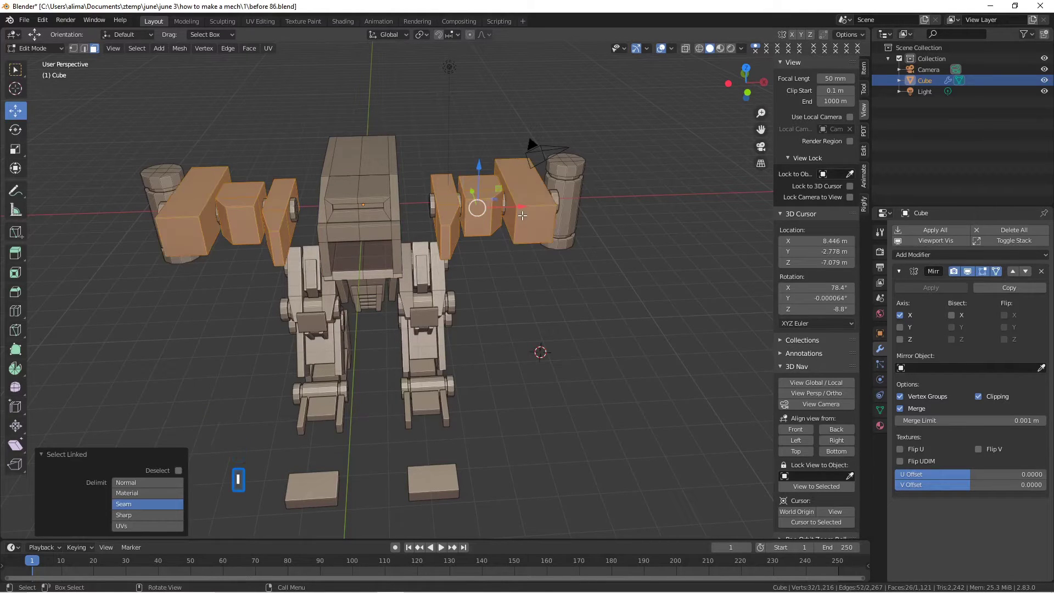
{"action": "key", "text": "s"}
{"action": "left_click", "coordinate": [533, 223]}
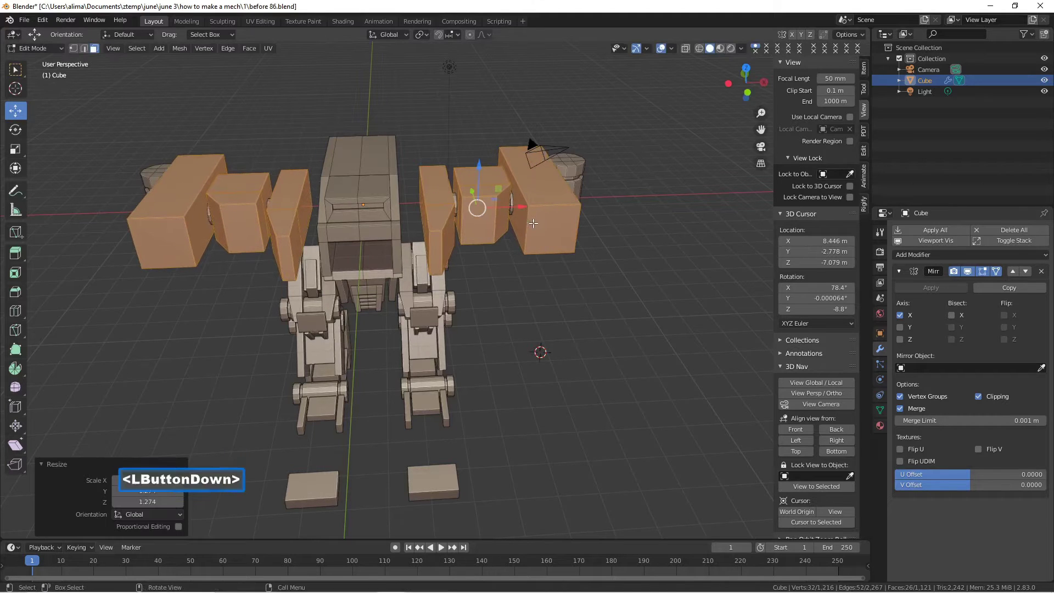
{"action": "left_click_drag", "start_coordinate": [521, 206], "coordinate": [500, 206]}
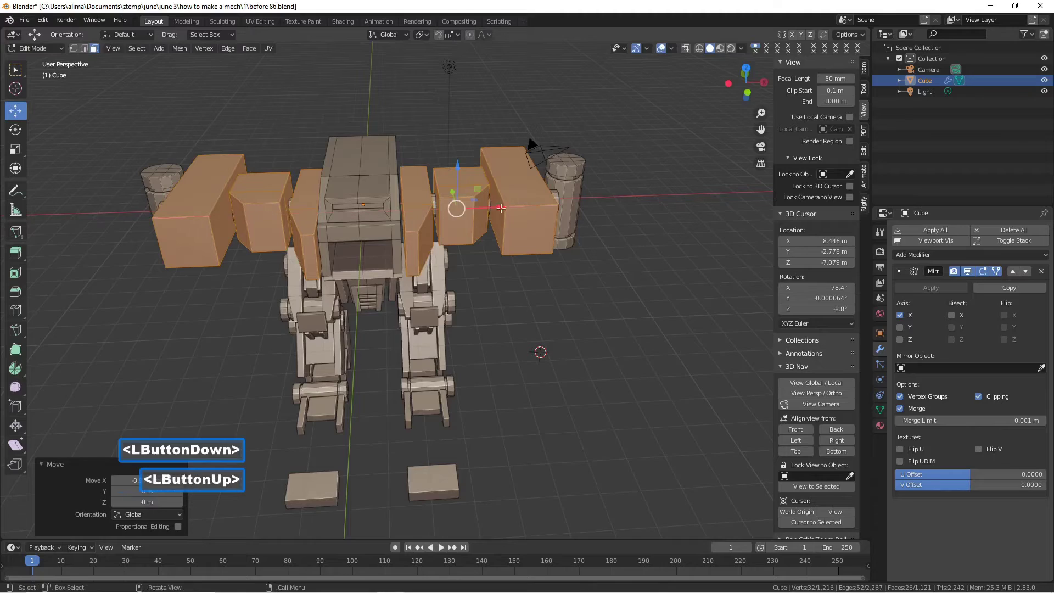
{"action": "middle_click_drag", "start_coordinate": [519, 279], "coordinate": [515, 247]}
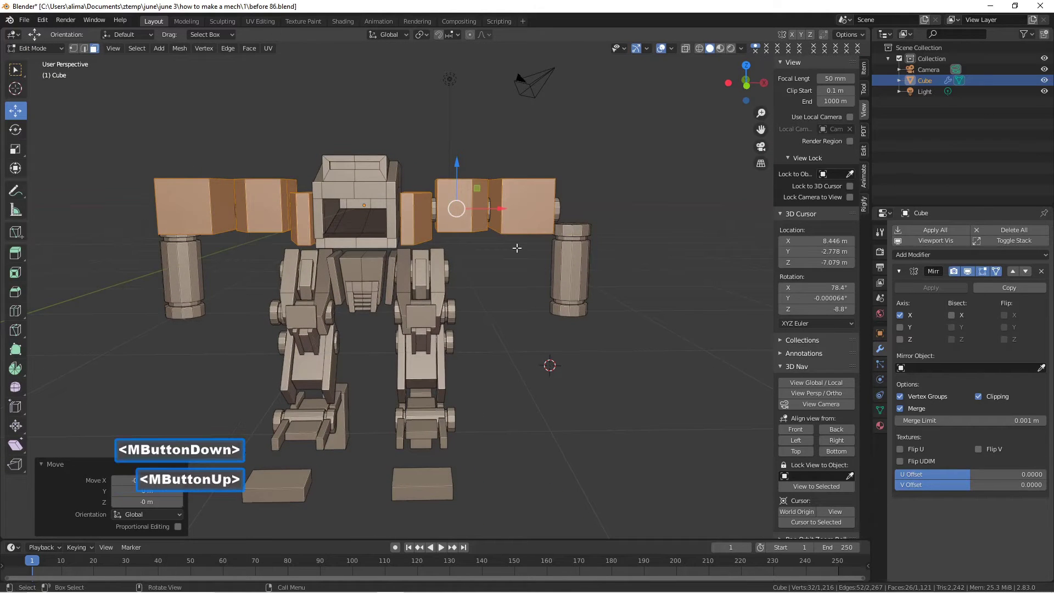
{"action": "mouse_move", "coordinate": [564, 286]}
{"action": "middle_mouse_down"}
{"action": "mouse_move", "coordinate": [521, 294]}
{"action": "mouse_move", "coordinate": [567, 305]}
{"action": "middle_mouse_up"}
{"action": "left_click", "coordinate": [549, 425]}
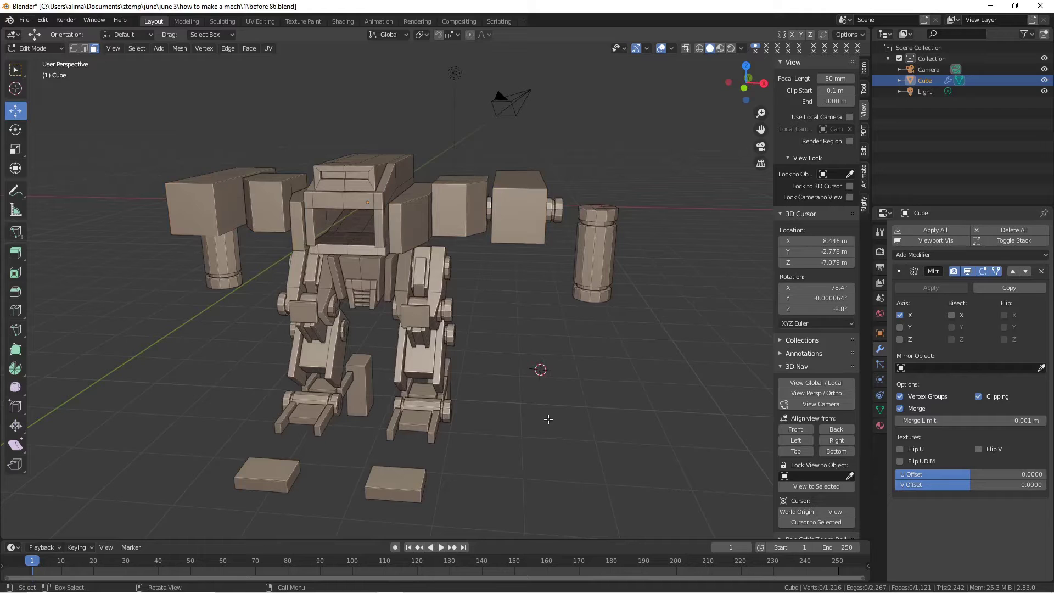
{"action": "key", "text": "Pause"}
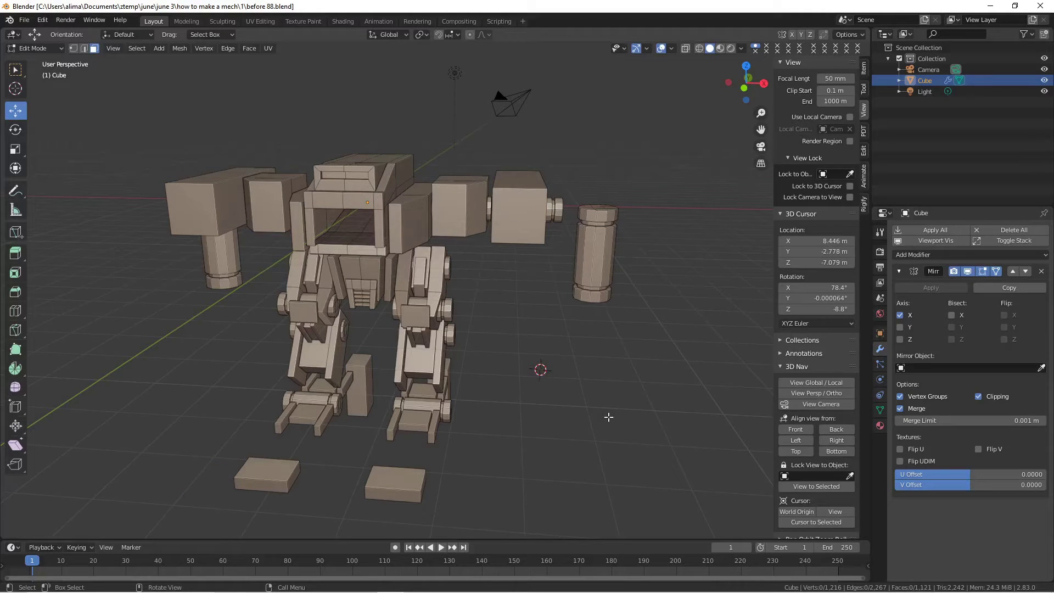
- Duplicate the spare grooved cylinder beside the mech and move the copy 9.2314 m inward along X toward the legs
{"action": "mouse_move", "coordinate": [617, 364]}
{"action": "middle_mouse_down"}
{"action": "mouse_move", "coordinate": [590, 381]}
{"action": "mouse_move", "coordinate": [606, 383]}
{"action": "mouse_move", "coordinate": [605, 372]}
{"action": "middle_mouse_up"}
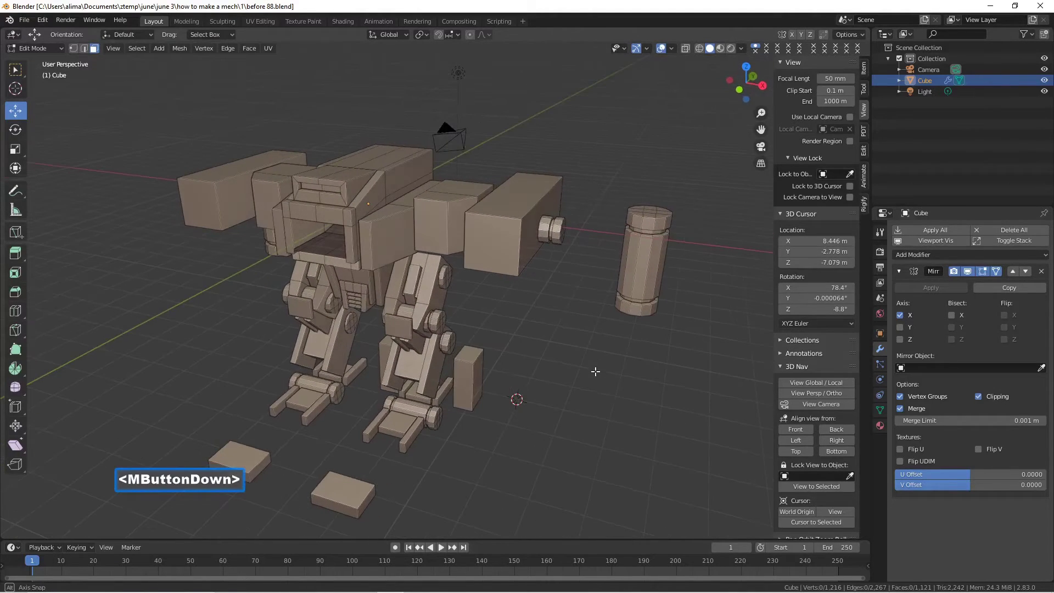
{"action": "middle_click_drag", "start_coordinate": [594, 366], "coordinate": [619, 342]}
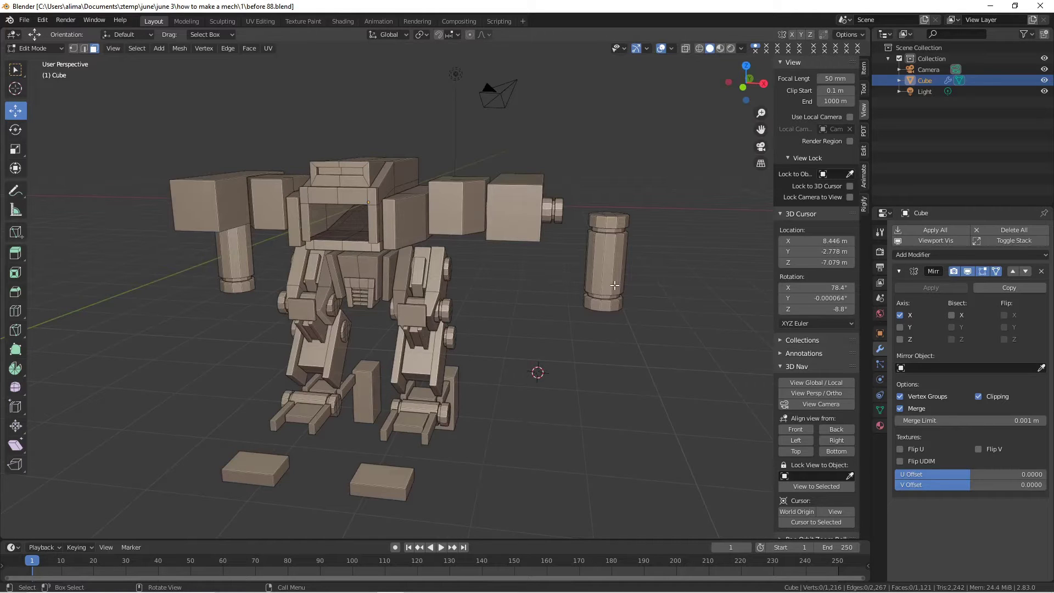
{"action": "key", "text": "l"}
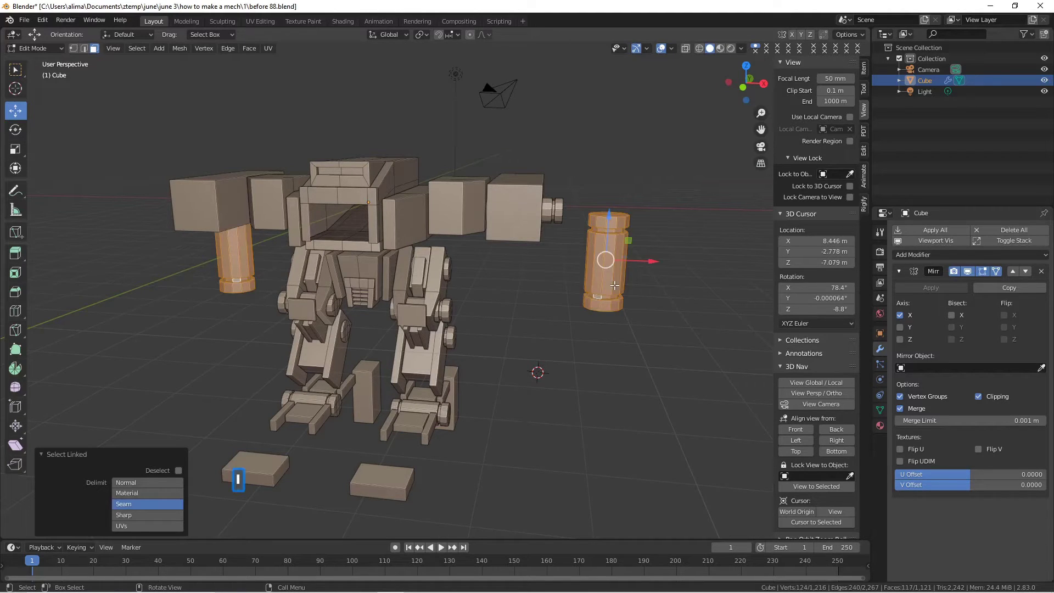
{"action": "key", "text": "shift+d"}
{"action": "right_click", "coordinate": [620, 280]}
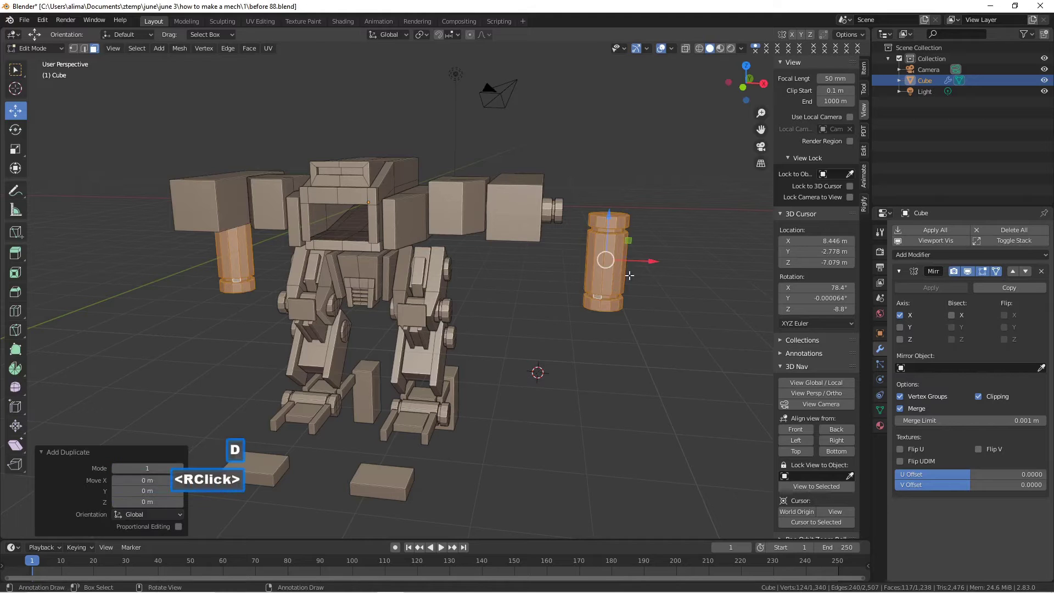
{"action": "left_click_drag", "start_coordinate": [652, 261], "coordinate": [497, 296]}
{"action": "middle_click_drag", "start_coordinate": [497, 296], "coordinate": [453, 291]}
{"action": "middle_click_drag", "start_coordinate": [636, 335], "coordinate": [660, 322]}
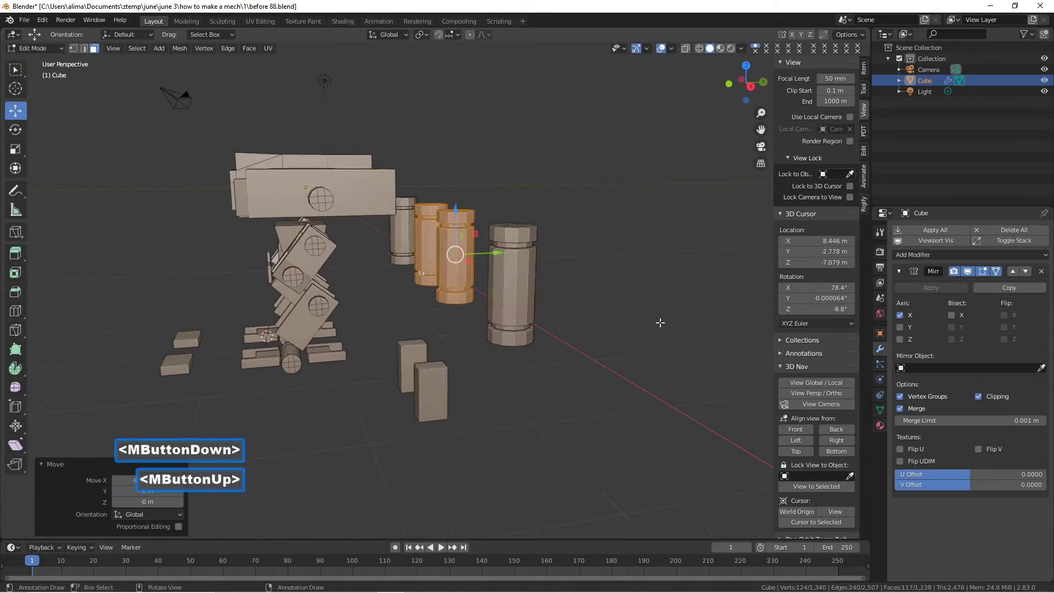
- Scale down the cylinder copy, move it along Y against the back of the leg, and lower it 1.2059 m along Z
{"action": "key", "text": "s"}
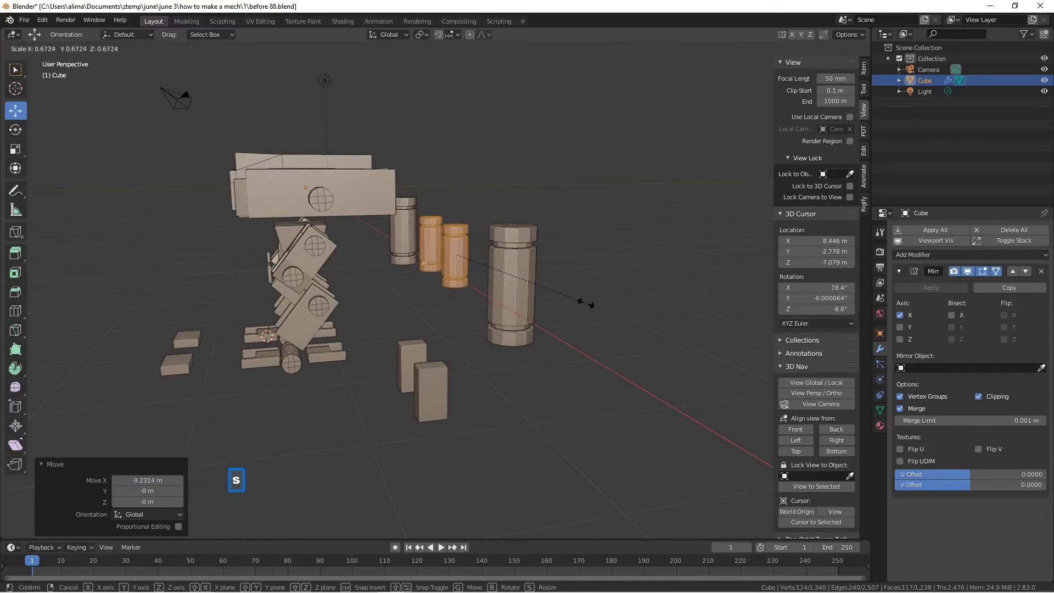
{"action": "left_click", "coordinate": [548, 293]}
{"action": "left_click_drag", "start_coordinate": [495, 253], "coordinate": [393, 292]}
{"action": "middle_click_drag", "start_coordinate": [393, 292], "coordinate": [406, 264]}
{"action": "scroll", "coordinate": [232, 294], "scroll_direction": "up", "scroll_amount": 2}
{"action": "left_click_drag", "start_coordinate": [381, 245], "coordinate": [318, 244]}
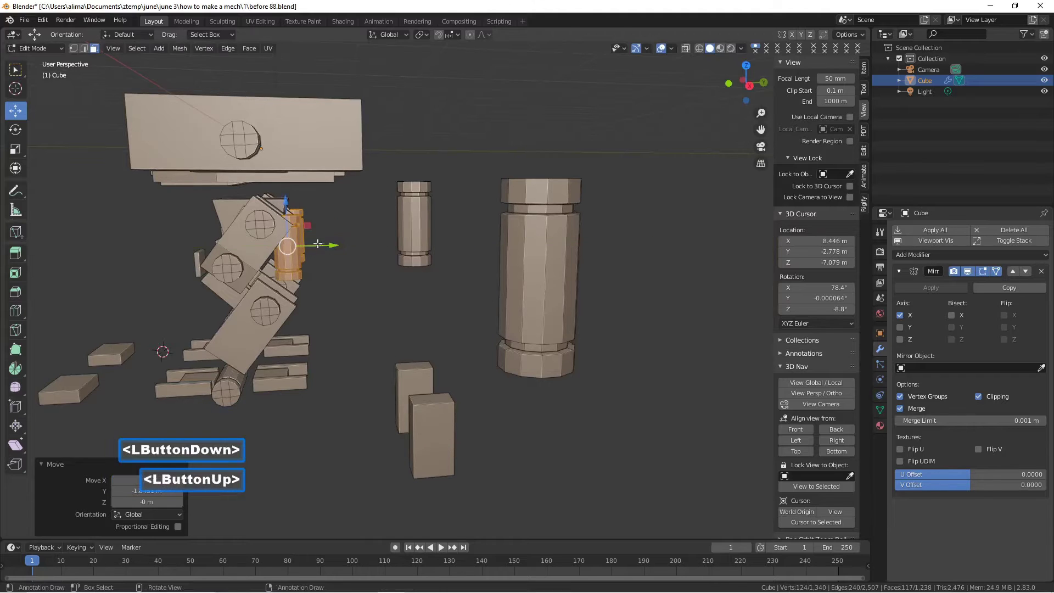
{"action": "left_click_drag", "start_coordinate": [282, 203], "coordinate": [283, 228]}
{"action": "middle_click_drag", "start_coordinate": [283, 228], "coordinate": [296, 261]}
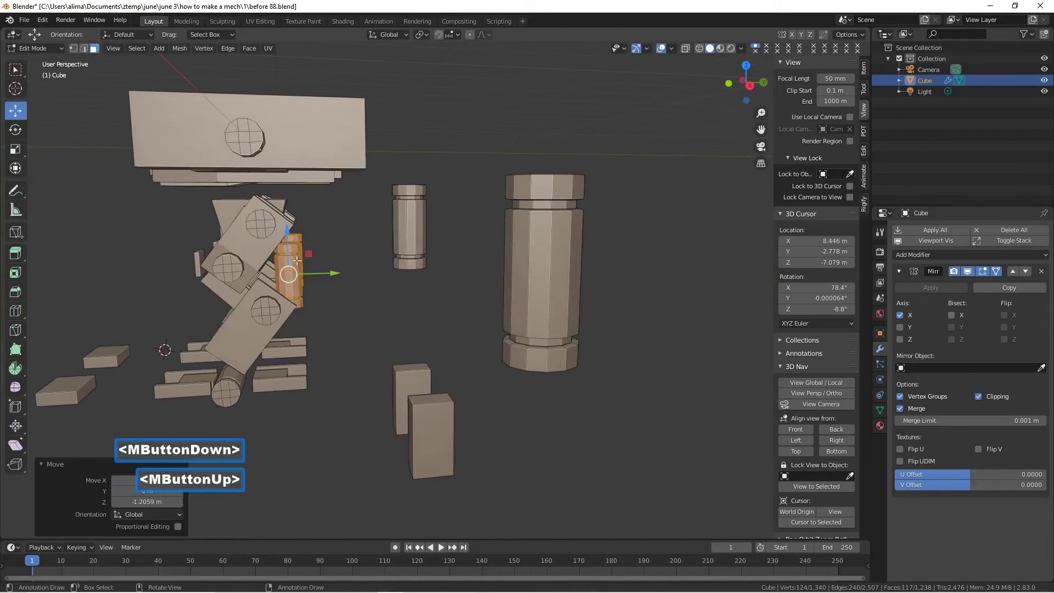
- Tilt the leg cylinder about X to follow the lower leg, lower it 0.40016 m, and center it on the leg along X
{"action": "key", "text": "r"}
{"action": "key", "text": "x"}
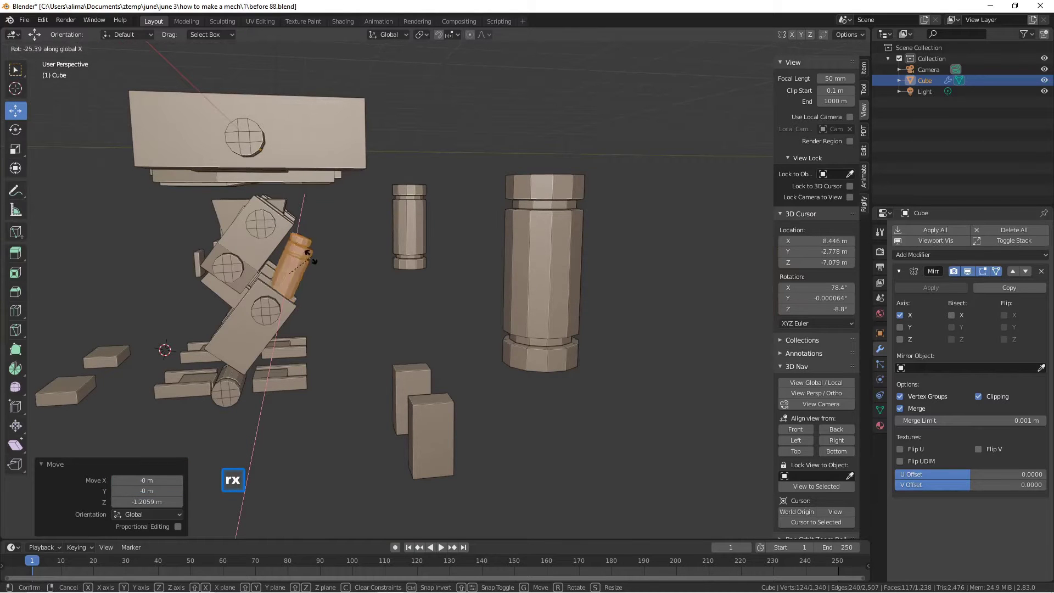
{"action": "left_click", "coordinate": [305, 265]}
{"action": "middle_click_drag", "start_coordinate": [305, 265], "coordinate": [216, 248]}
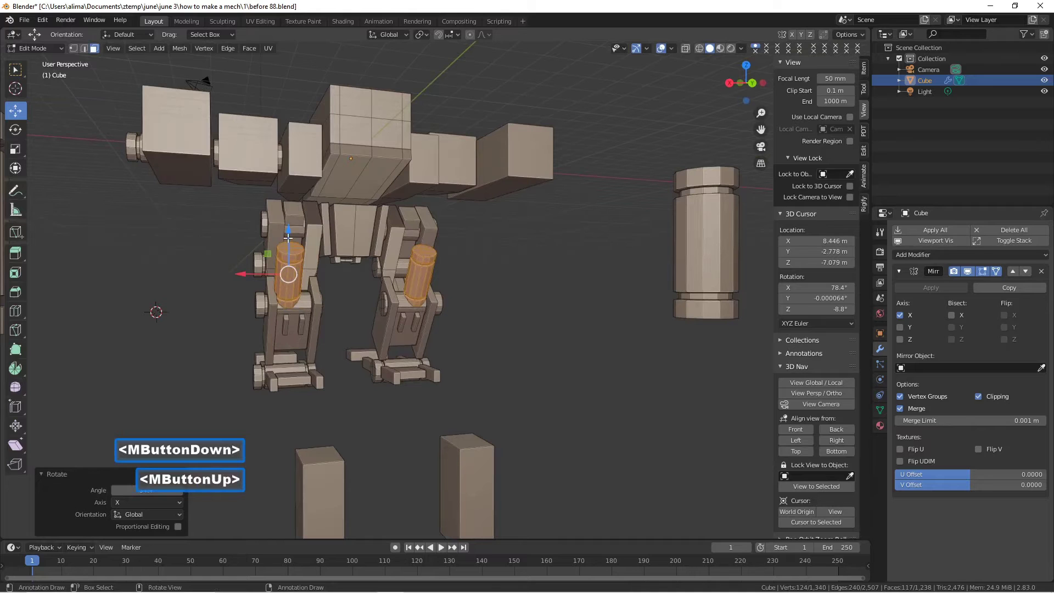
{"action": "middle_click_drag", "start_coordinate": [288, 234], "coordinate": [363, 240]}
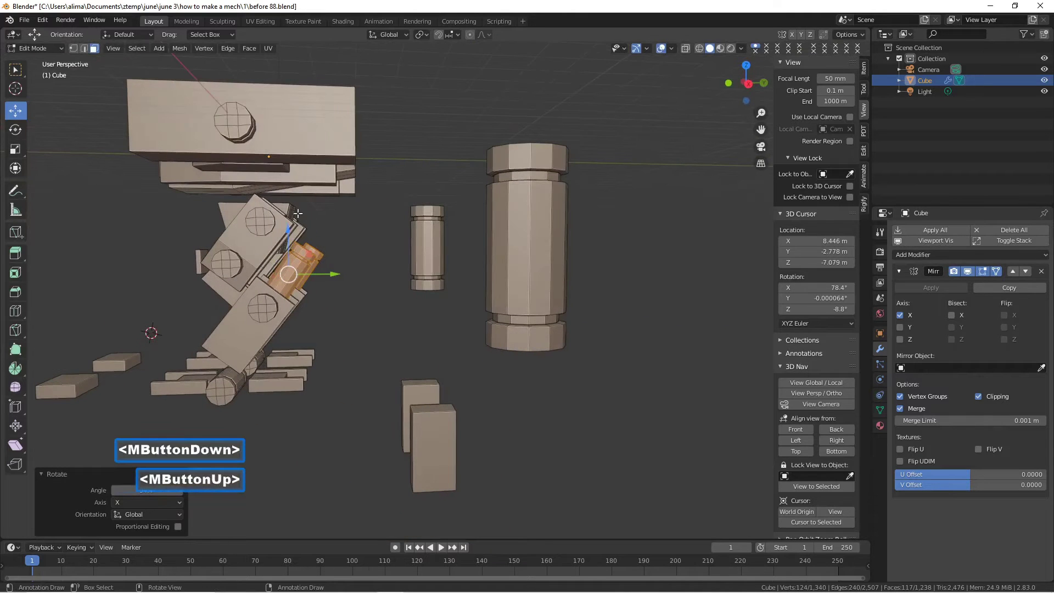
{"action": "left_click_drag", "start_coordinate": [289, 226], "coordinate": [288, 241]}
{"action": "middle_click_drag", "start_coordinate": [289, 241], "coordinate": [222, 273]}
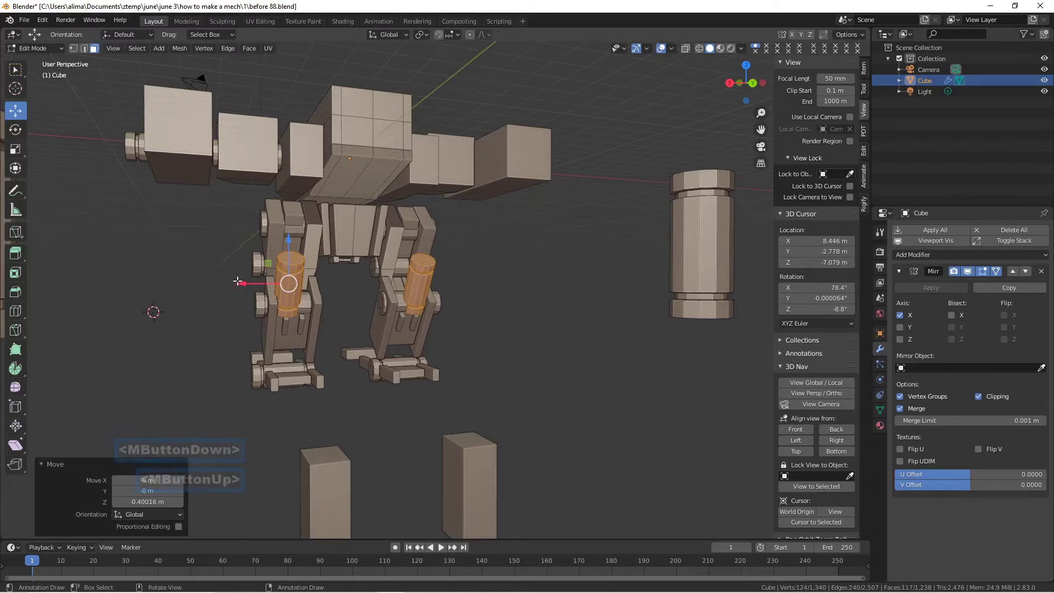
{"action": "left_click_drag", "start_coordinate": [240, 283], "coordinate": [250, 285]}
{"action": "middle_click_drag", "start_coordinate": [251, 285], "coordinate": [363, 306]}
- Duplicate the tilted leg cylinder, raise the copy along Z to cockpit height, and move it along Y behind the side plate
{"action": "key", "text": "shift+d"}
{"action": "right_click", "coordinate": [363, 306]}
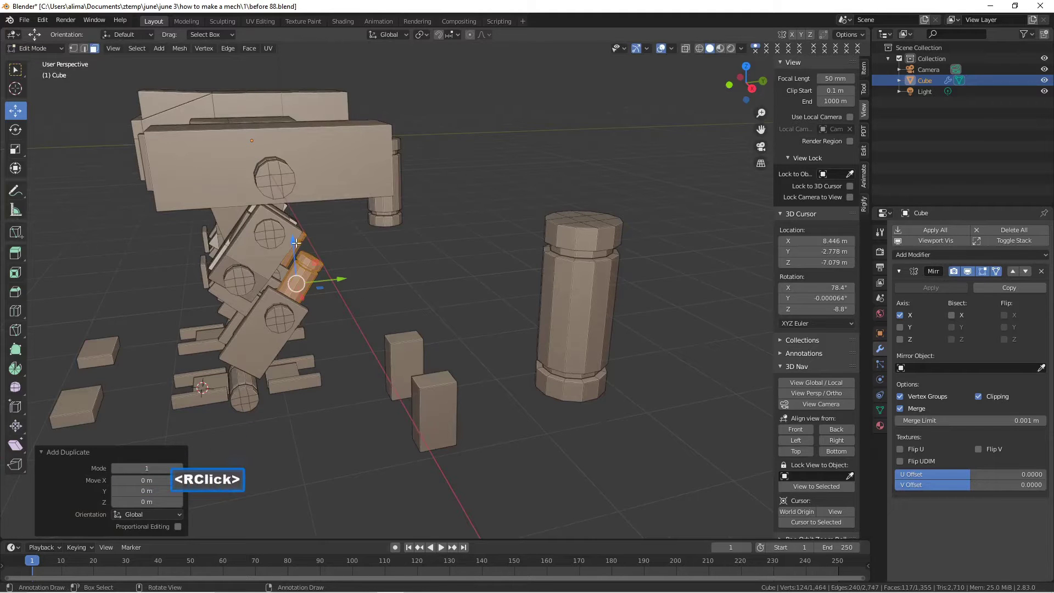
{"action": "left_click_drag", "start_coordinate": [296, 242], "coordinate": [294, 200]}
{"action": "left_click_drag", "start_coordinate": [285, 86], "coordinate": [284, 80]}
{"action": "middle_click_drag", "start_coordinate": [284, 81], "coordinate": [298, 120]}
{"action": "left_click_drag", "start_coordinate": [316, 125], "coordinate": [372, 146]}
{"action": "middle_click_drag", "start_coordinate": [372, 145], "coordinate": [409, 177]}
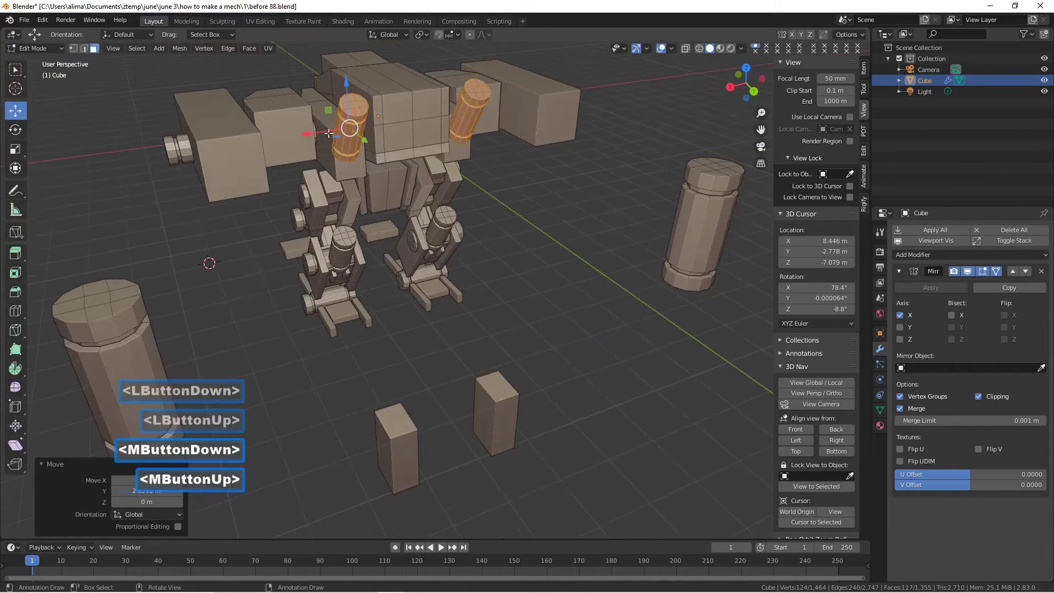
- Scale the upper rear cylinder by 0.793 and lower it 0.32253 m along Z
{"action": "key", "text": "s"}
{"action": "left_click", "coordinate": [391, 164]}
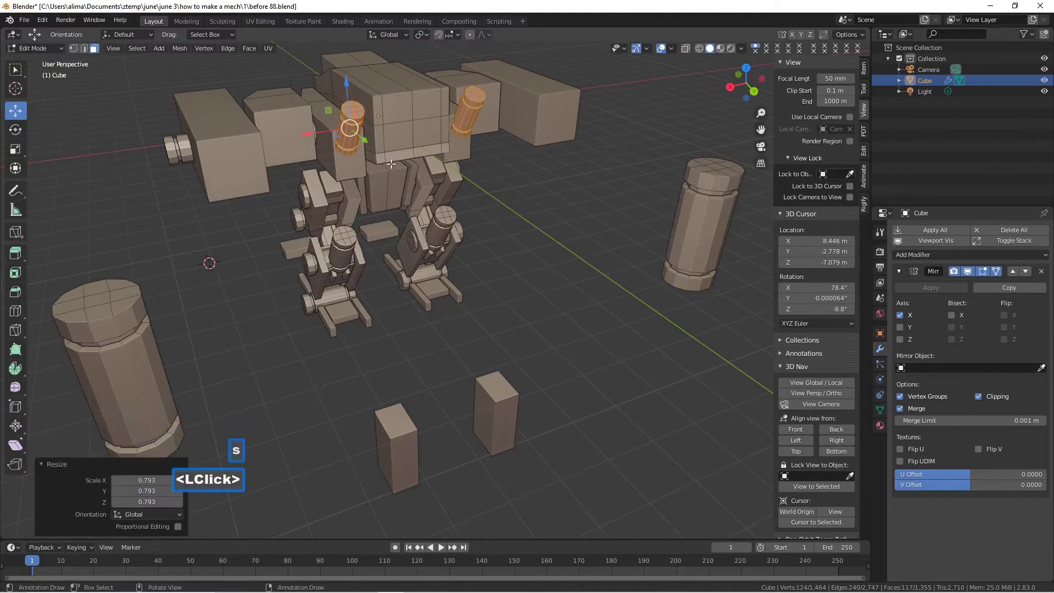
{"action": "left_click_drag", "start_coordinate": [348, 89], "coordinate": [344, 97]}
{"action": "middle_click_drag", "start_coordinate": [315, 105], "coordinate": [298, 111]}
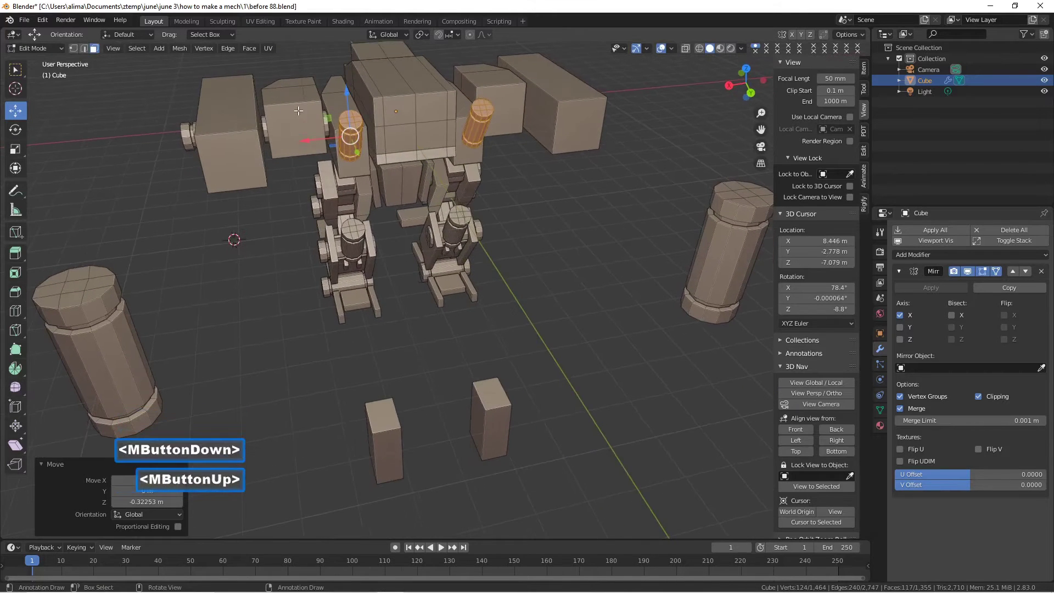
- Adjust the upper rear cylinder's position along X and Y beside the cockpit, deselect it, and save the file as before 90.blend
{"action": "left_click", "coordinate": [303, 140]}
{"action": "middle_click_drag", "start_coordinate": [302, 140], "coordinate": [379, 134]}
{"action": "left_click_drag", "start_coordinate": [391, 133], "coordinate": [378, 135]}
{"action": "mouse_move", "coordinate": [378, 134]}
{"action": "middle_mouse_down"}
{"action": "mouse_move", "coordinate": [379, 149]}
{"action": "mouse_move", "coordinate": [380, 139]}
{"action": "middle_mouse_up"}
{"action": "left_click_drag", "start_coordinate": [380, 138], "coordinate": [360, 127]}
{"action": "middle_click_drag", "start_coordinate": [360, 127], "coordinate": [460, 127]}
{"action": "scroll", "coordinate": [466, 232], "scroll_direction": "up", "scroll_amount": 1}
{"action": "scroll", "coordinate": [515, 264], "scroll_direction": "down", "scroll_amount": 1}
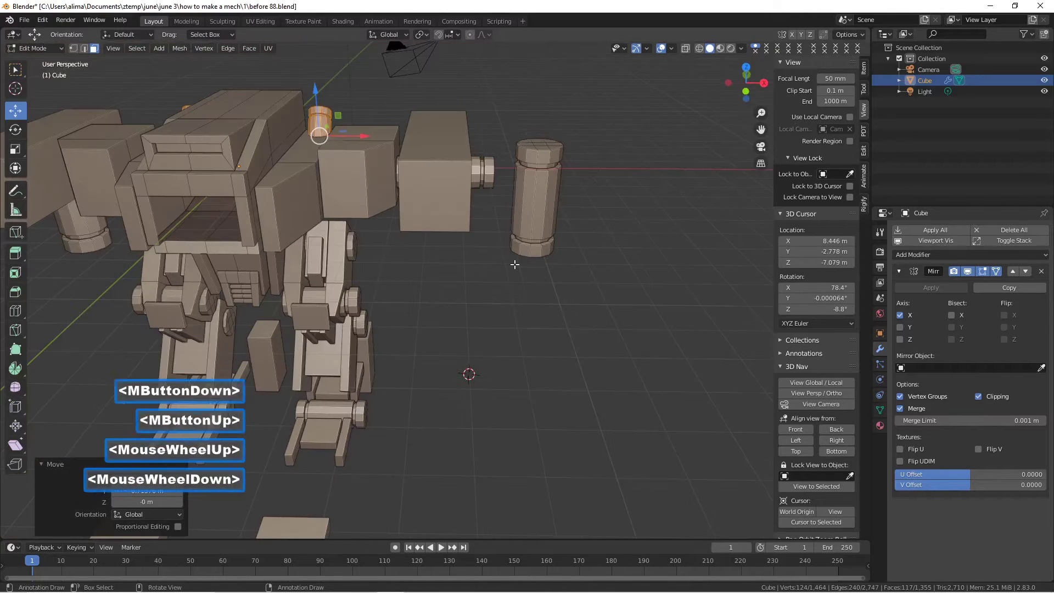
{"action": "left_click", "coordinate": [543, 317]}
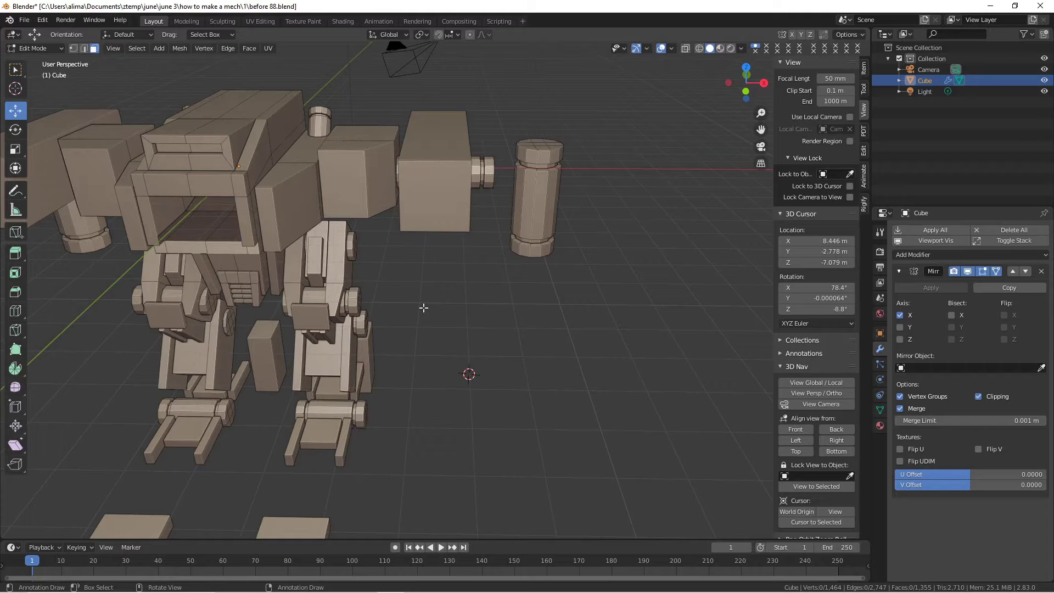
{"action": "mouse_move", "coordinate": [422, 308]}
{"action": "middle_mouse_down"}
{"action": "mouse_move", "coordinate": [365, 277]}
{"action": "mouse_move", "coordinate": [421, 292]}
{"action": "middle_mouse_up"}
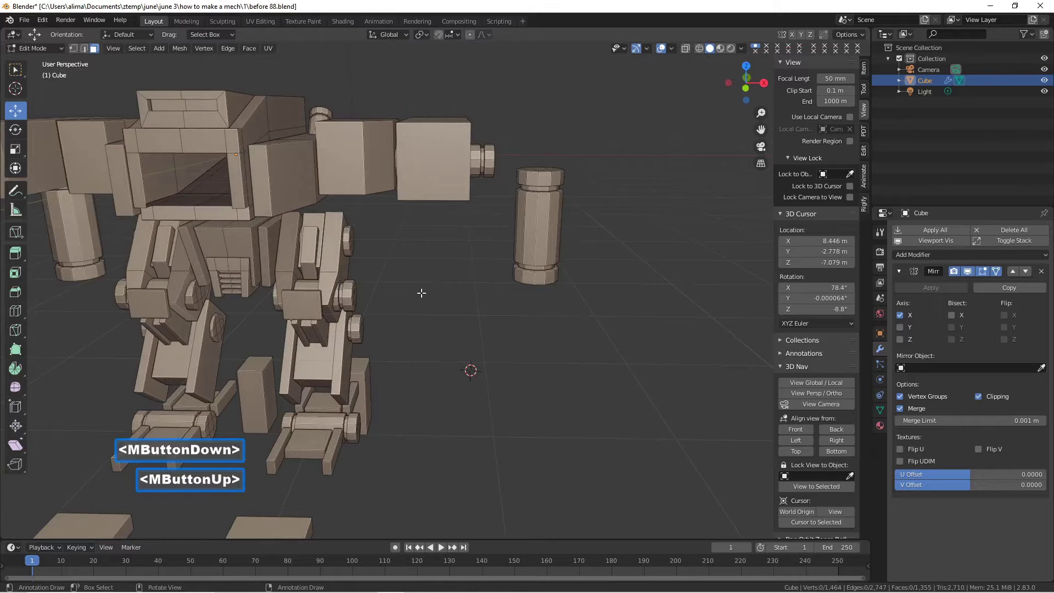
{"action": "key", "text": "Pause"}
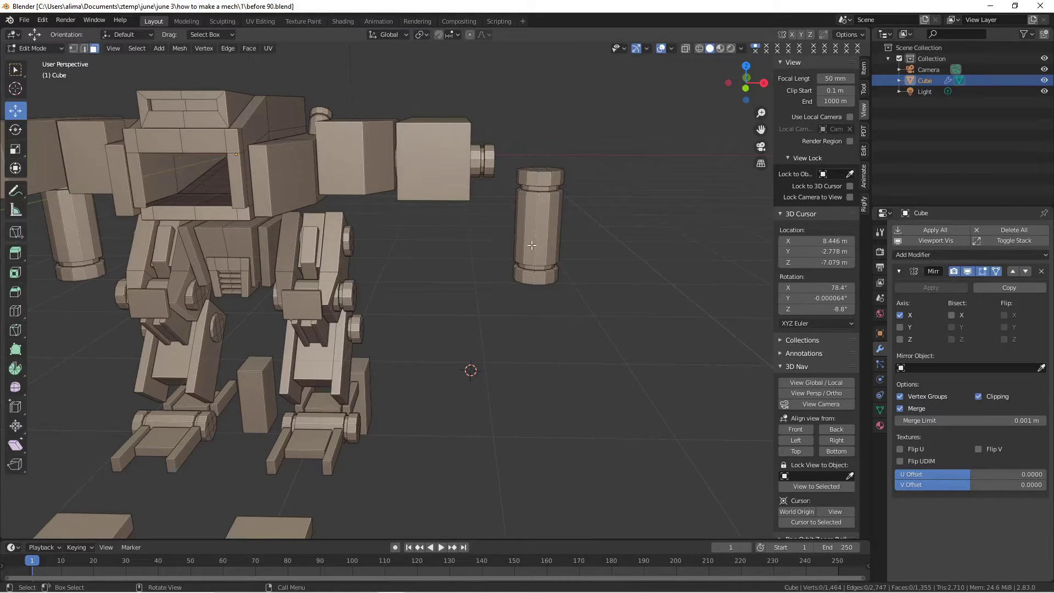
- Duplicate the spare grooved cylinder, lower the copy and shift it inward along X, then raise it 7.7187 m along Z to foot level
{"action": "key", "text": "l"}
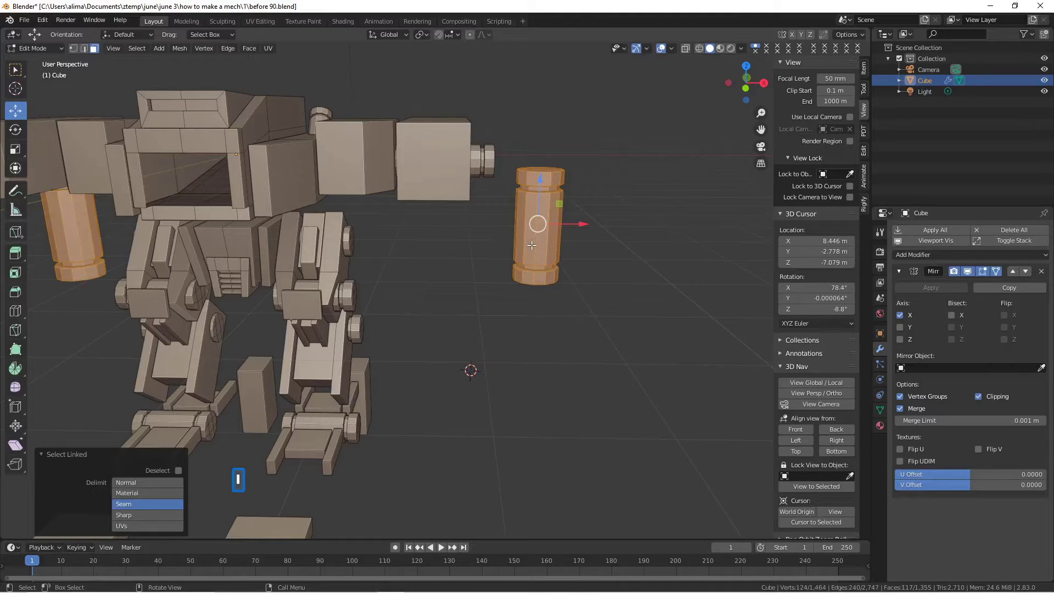
{"action": "key", "text": "shift+d"}
{"action": "right_click", "coordinate": [532, 245]}
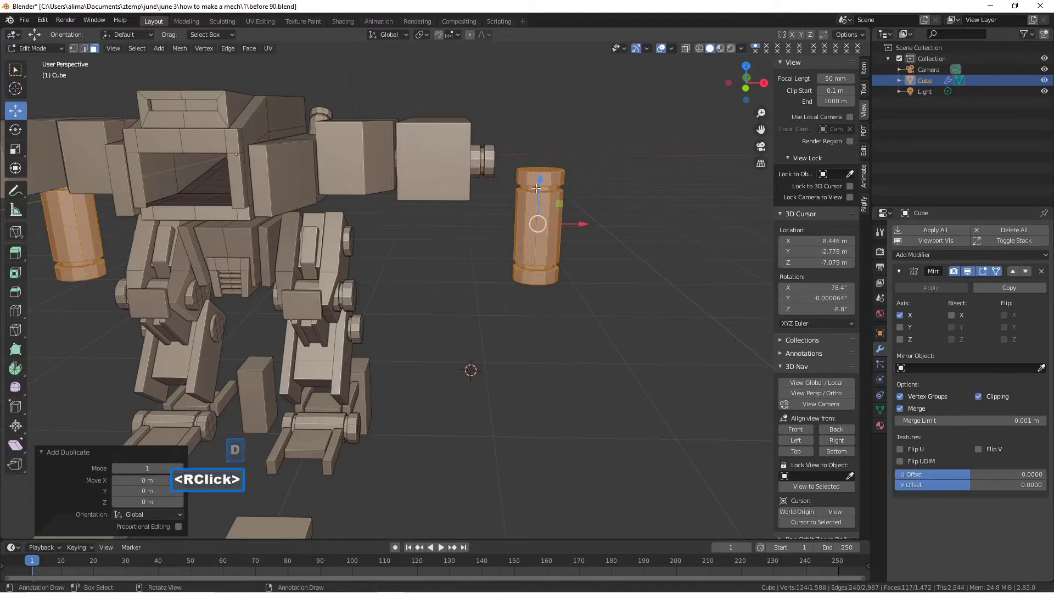
{"action": "left_click_drag", "start_coordinate": [541, 178], "coordinate": [535, 412]}
{"action": "left_click_drag", "start_coordinate": [574, 445], "coordinate": [457, 481]}
{"action": "middle_click_drag", "start_coordinate": [516, 472], "coordinate": [473, 442]}
{"action": "mouse_move", "coordinate": [151, 490]}
{"action": "left_mouse_down"}
{"action": "mouse_move", "coordinate": [126, 490]}
{"action": "mouse_move", "coordinate": [151, 490]}
{"action": "left_mouse_up"}
{"action": "middle_click_drag", "start_coordinate": [101, 388], "coordinate": [199, 371]}
{"action": "scroll", "coordinate": [212, 395], "scroll_direction": "down", "scroll_amount": 2}
{"action": "left_click_drag", "start_coordinate": [246, 359], "coordinate": [245, 296]}
{"action": "middle_click_drag", "start_coordinate": [245, 296], "coordinate": [226, 339]}
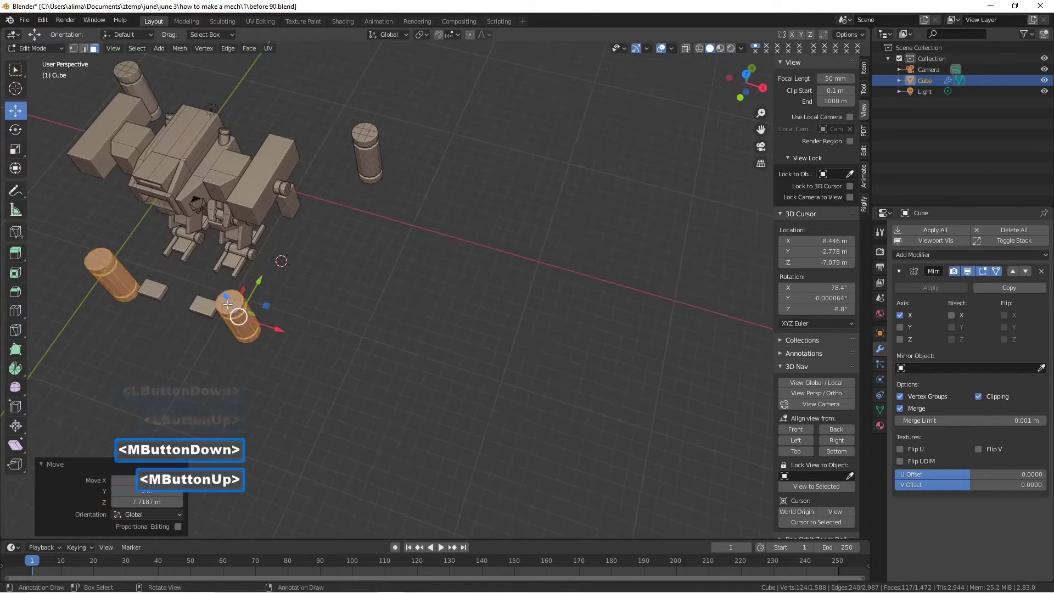
- Move the cylinder copy along Y to the feet and 1.9762 m inward along X, then scale it down to foot-joint size
{"action": "left_click_drag", "start_coordinate": [257, 287], "coordinate": [279, 236]}
{"action": "middle_click_drag", "start_coordinate": [278, 236], "coordinate": [348, 230]}
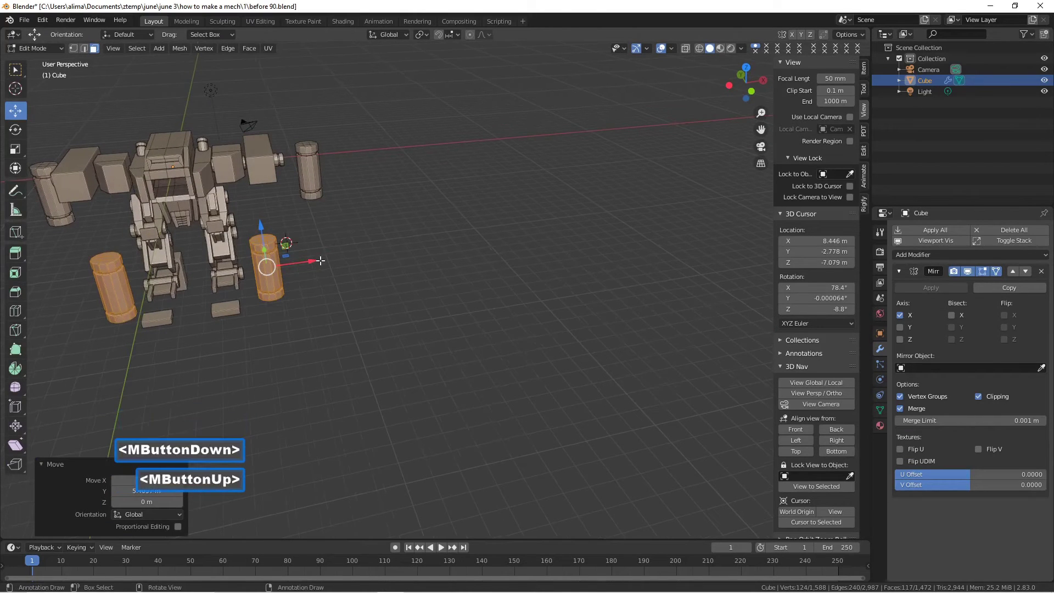
{"action": "left_click_drag", "start_coordinate": [320, 261], "coordinate": [309, 263]}
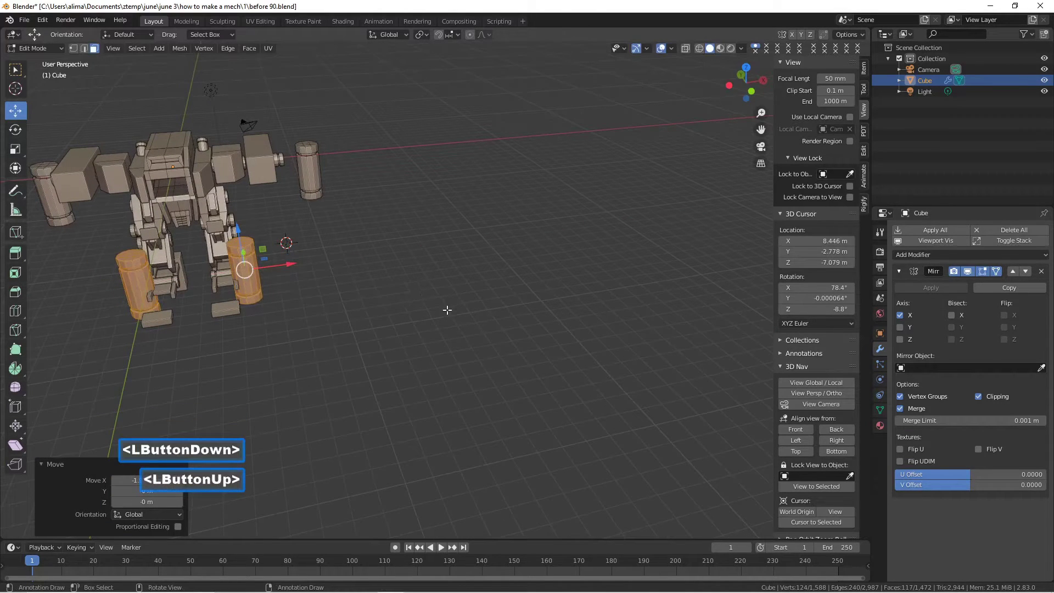
{"action": "key", "text": "s"}
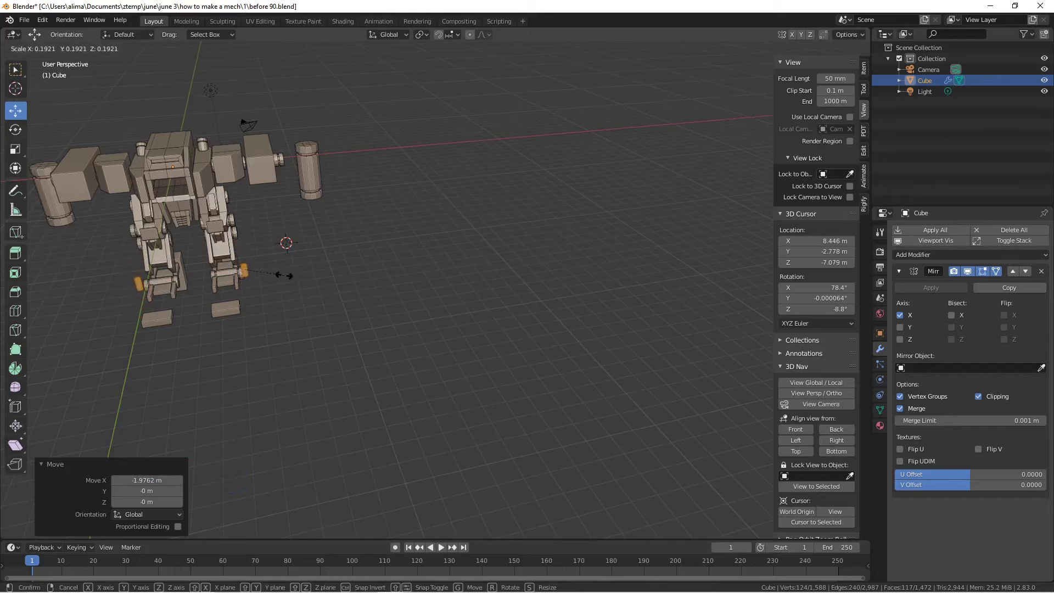
- Scale the small cylinder down to about 0.156 and move it over the outer front toe of the mech's foot
{"action": "left_click", "coordinate": [277, 271]}
{"action": "scroll", "coordinate": [262, 318], "scroll_direction": "up", "scroll_amount": 2}
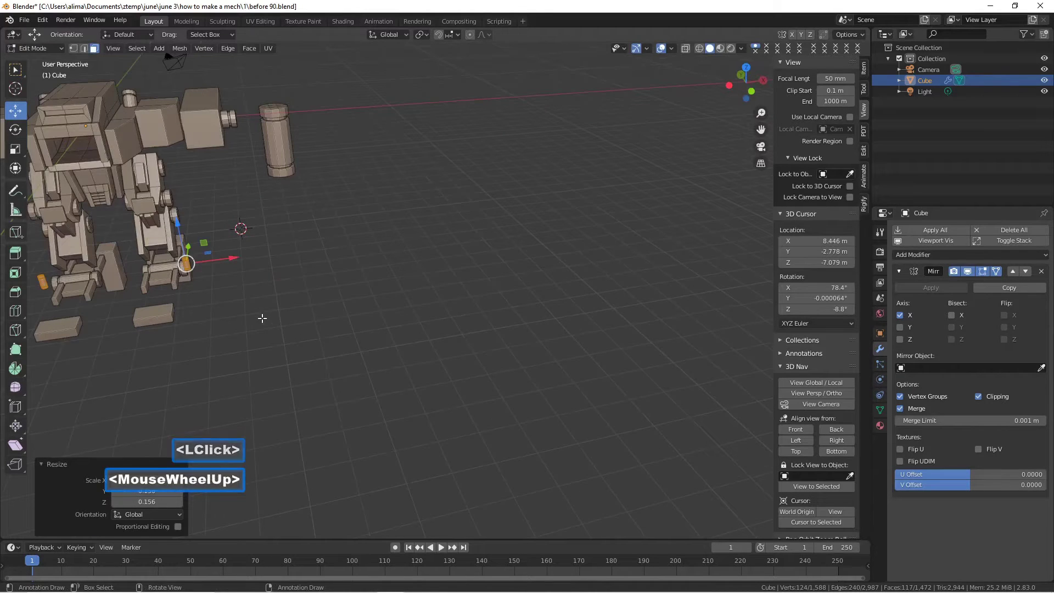
{"action": "left_click_drag", "start_coordinate": [758, 127], "coordinate": [977, 225]}
{"action": "middle_click_drag", "start_coordinate": [442, 389], "coordinate": [417, 364]}
{"action": "scroll", "coordinate": [417, 367], "scroll_direction": "up", "scroll_amount": 1}
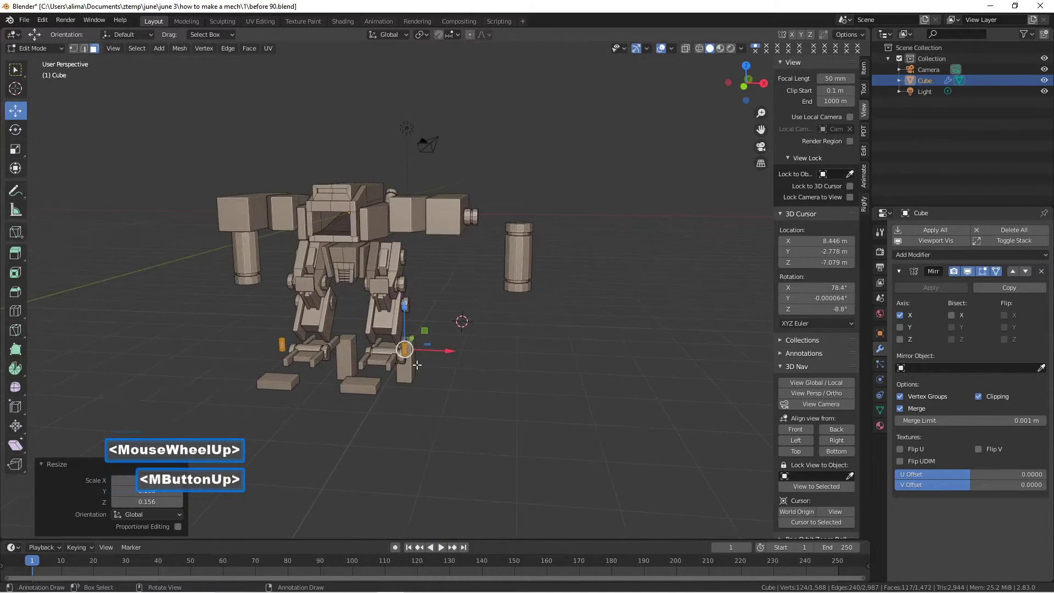
{"action": "scroll", "coordinate": [417, 365], "scroll_direction": "up", "scroll_amount": 5}
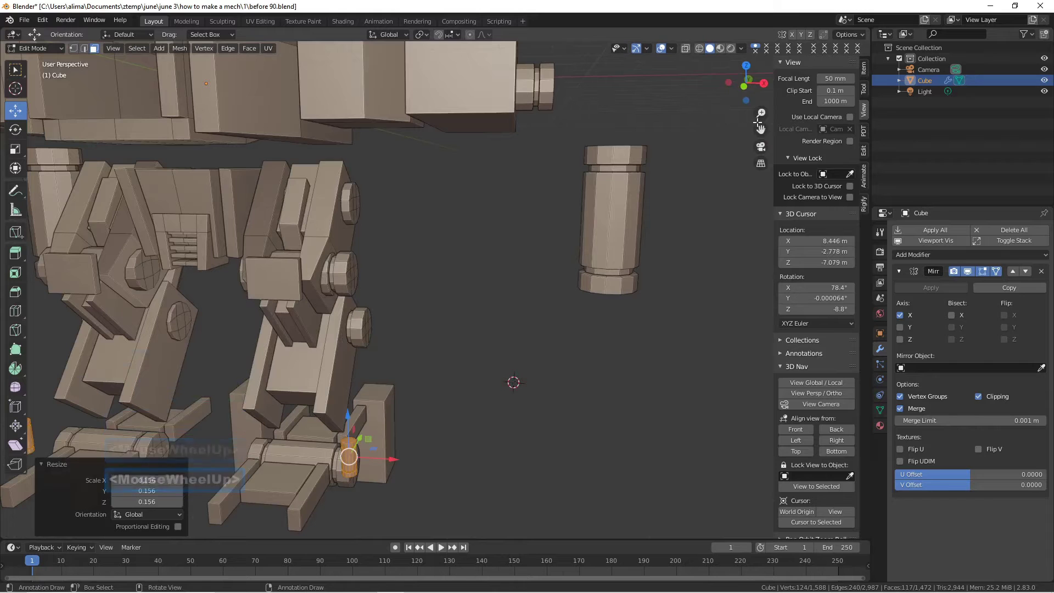
{"action": "left_click_drag", "start_coordinate": [759, 127], "coordinate": [793, 17]}
{"action": "middle_click_drag", "start_coordinate": [549, 239], "coordinate": [441, 299]}
{"action": "left_click_drag", "start_coordinate": [397, 301], "coordinate": [362, 371]}
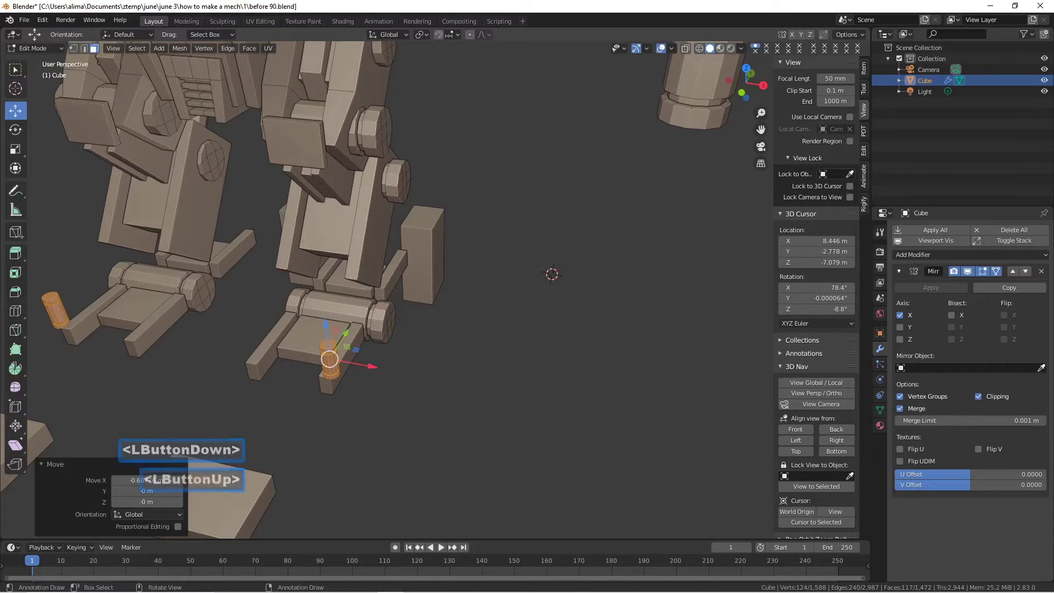
- Shrink the cylinder to roughly half size and position it as a small pin seated on the outer front toe's tip
{"action": "key", "text": "s"}
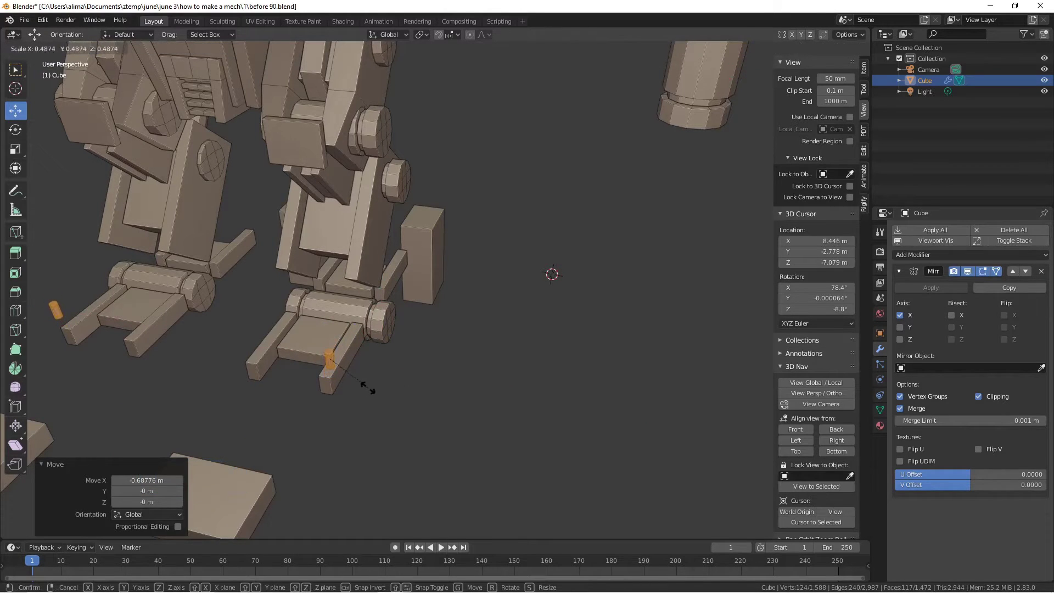
{"action": "left_click", "coordinate": [367, 389]}
{"action": "left_click_drag", "start_coordinate": [328, 322], "coordinate": [329, 335]}
{"action": "left_click_drag", "start_coordinate": [376, 380], "coordinate": [371, 382]}
{"action": "middle_click_drag", "start_coordinate": [371, 381], "coordinate": [313, 390]}
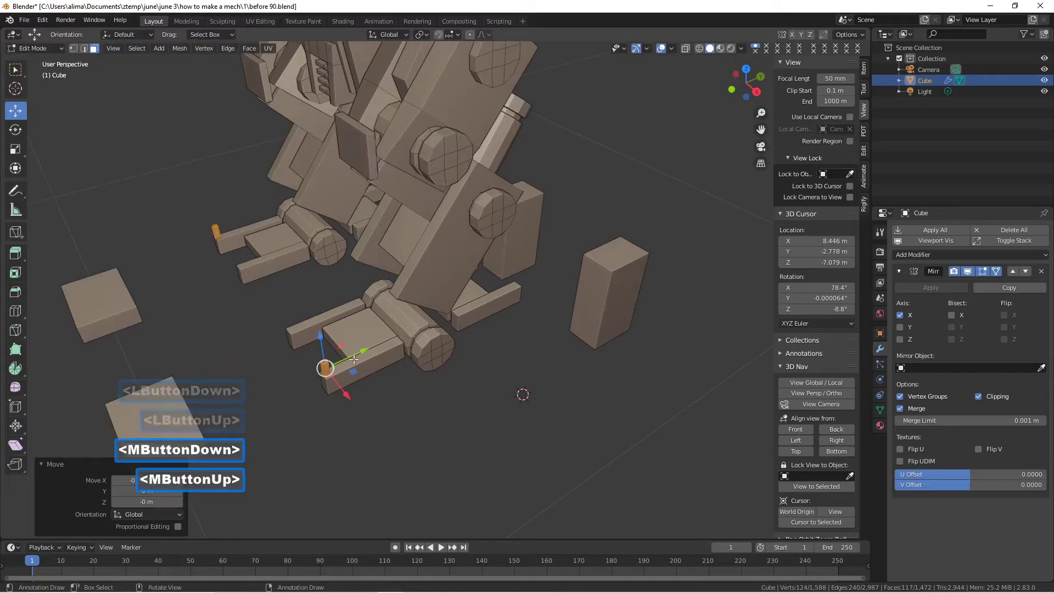
{"action": "left_click_drag", "start_coordinate": [357, 354], "coordinate": [327, 337]}
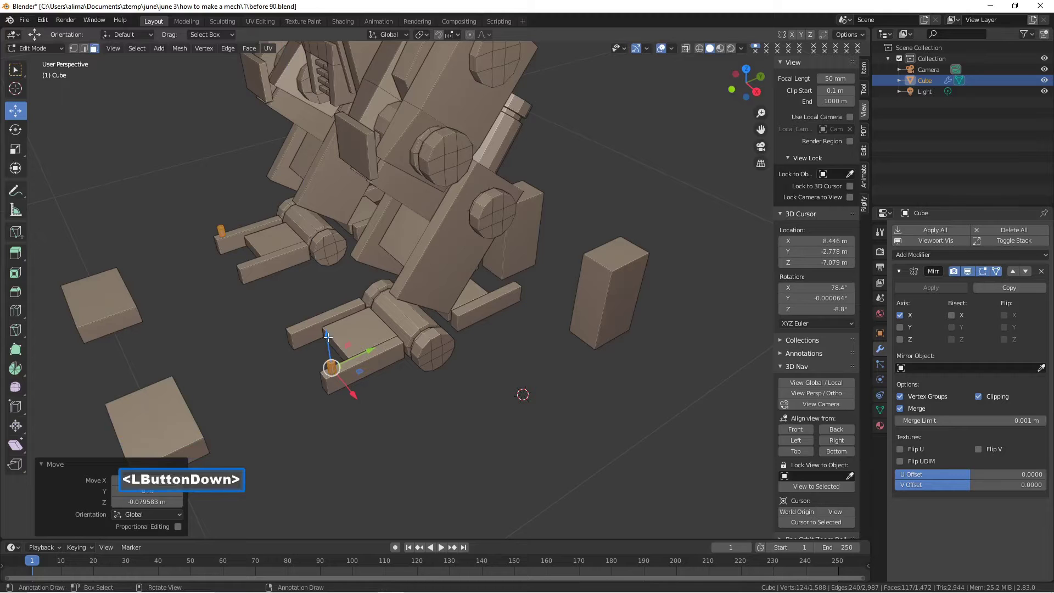
{"action": "left_click_drag", "start_coordinate": [328, 340], "coordinate": [329, 337]}
{"action": "middle_click_drag", "start_coordinate": [303, 345], "coordinate": [389, 333]}
- Duplicate the toe pin and move the copy about -1.886 m along X onto the inner front toe
{"action": "key", "text": "shift+d"}
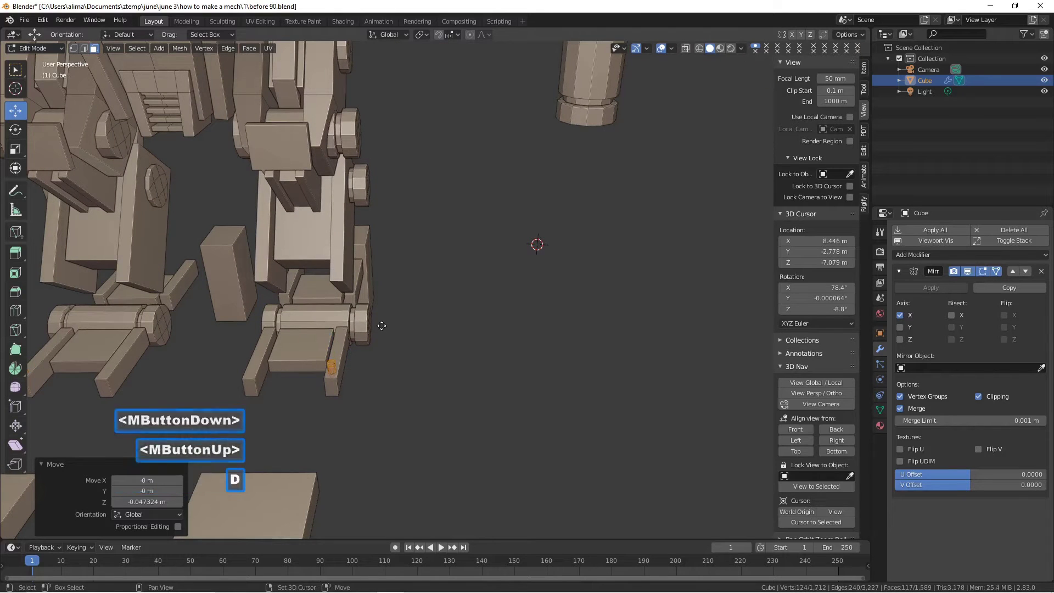
{"action": "right_click", "coordinate": [380, 325]}
{"action": "left_click_drag", "start_coordinate": [376, 367], "coordinate": [308, 367]}
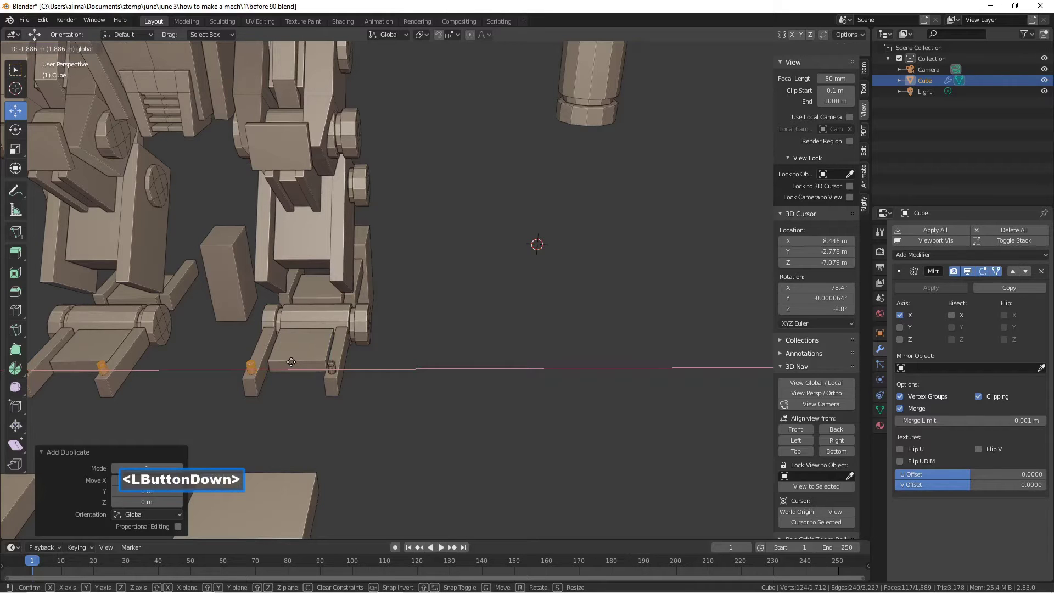
{"action": "left_click_drag", "start_coordinate": [290, 361], "coordinate": [292, 363]}
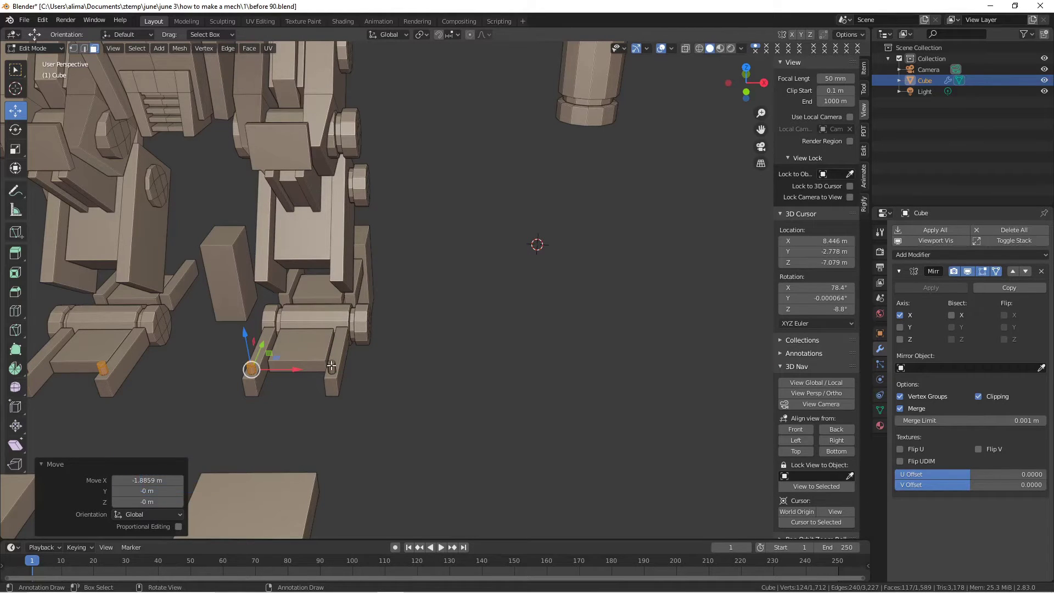
- Select both front toe pins, duplicate them, and move the copies about 5.2 m along Y to the rear of the foot
{"action": "key", "text": "l"}
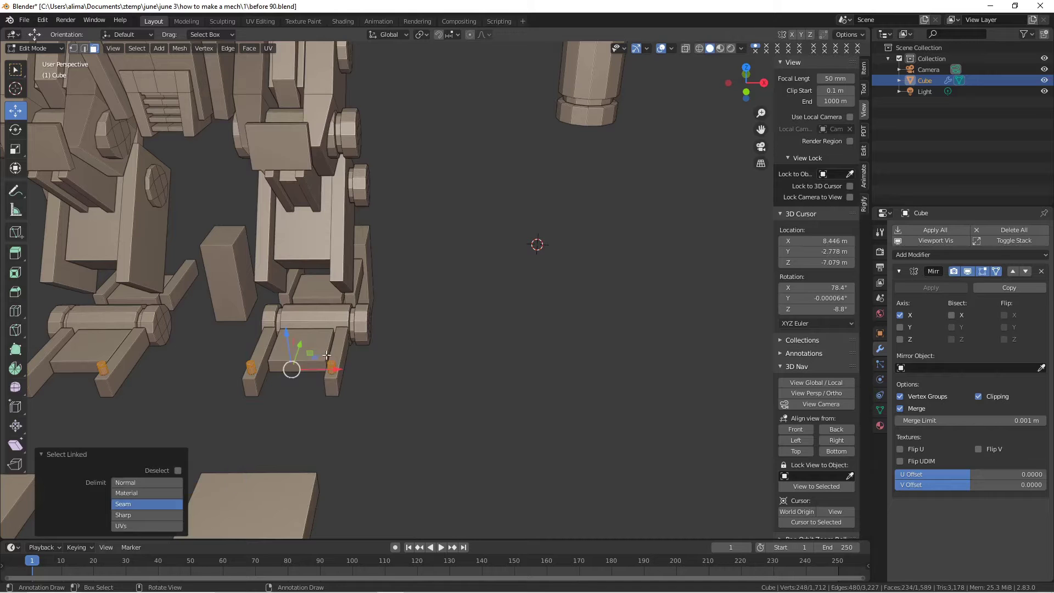
{"action": "middle_click_drag", "start_coordinate": [424, 344], "coordinate": [363, 352]}
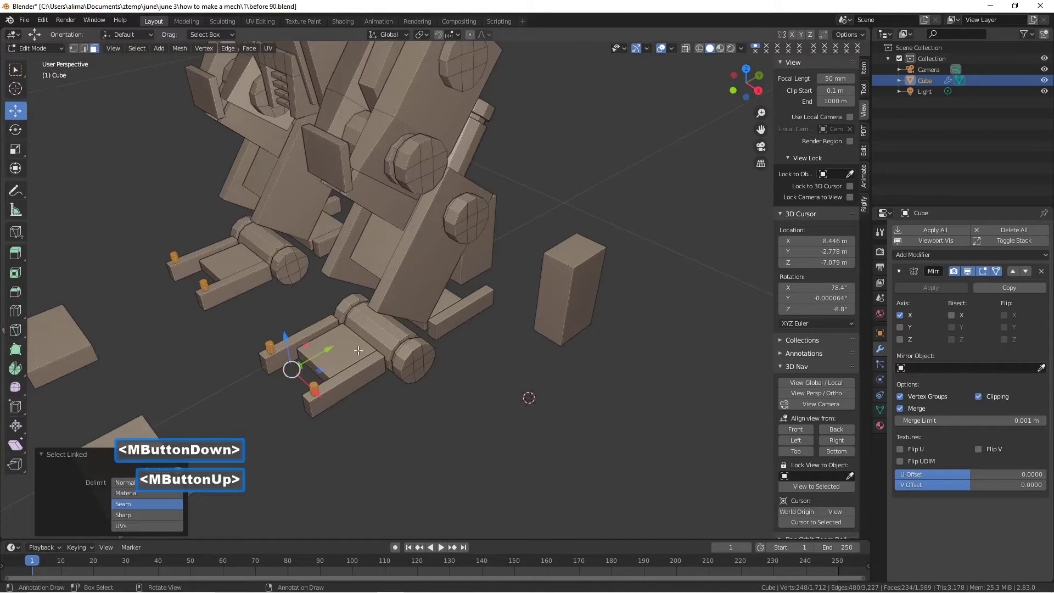
{"action": "key", "text": "shift+d"}
{"action": "right_click", "coordinate": [283, 320]}
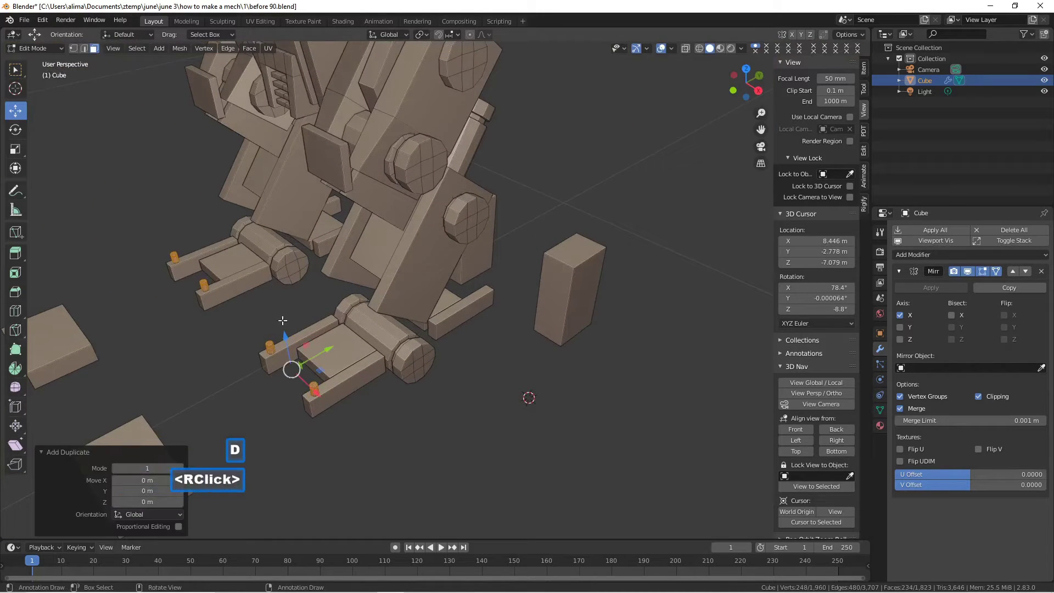
{"action": "left_click_drag", "start_coordinate": [319, 354], "coordinate": [433, 287]}
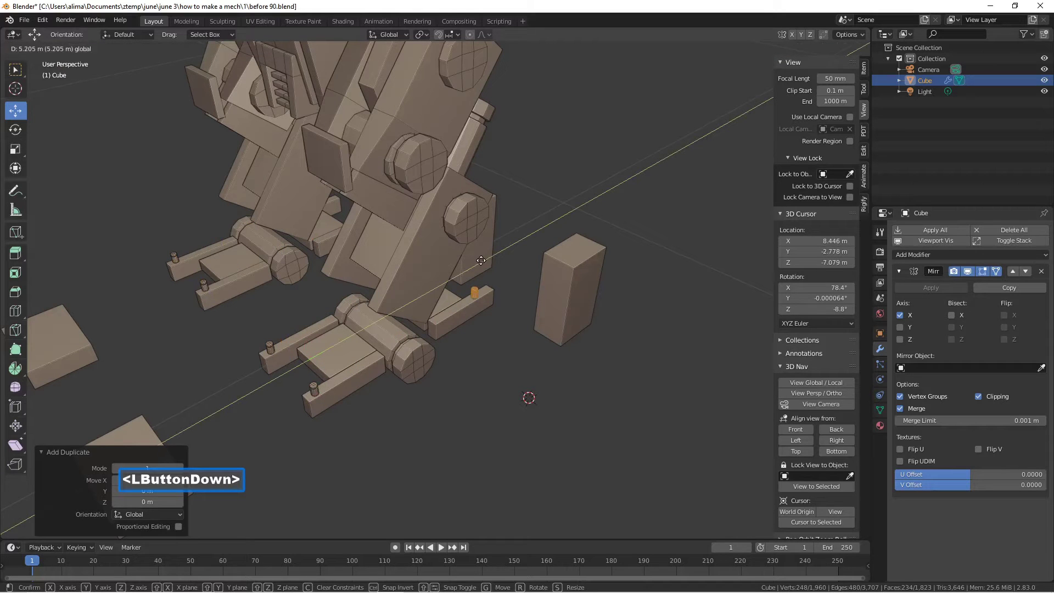
{"action": "left_click_drag", "start_coordinate": [489, 258], "coordinate": [489, 258]}
{"action": "scroll", "coordinate": [483, 263], "scroll_direction": "down", "scroll_amount": 2}
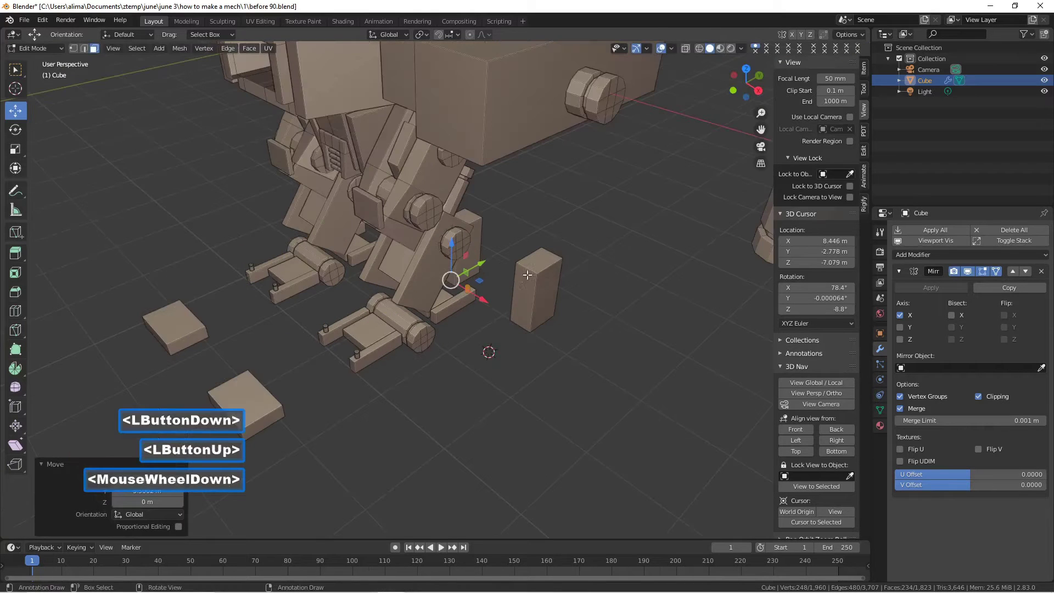
{"action": "middle_click_drag", "start_coordinate": [483, 264], "coordinate": [515, 265]}
{"action": "middle_click_drag", "start_coordinate": [557, 260], "coordinate": [532, 273]}
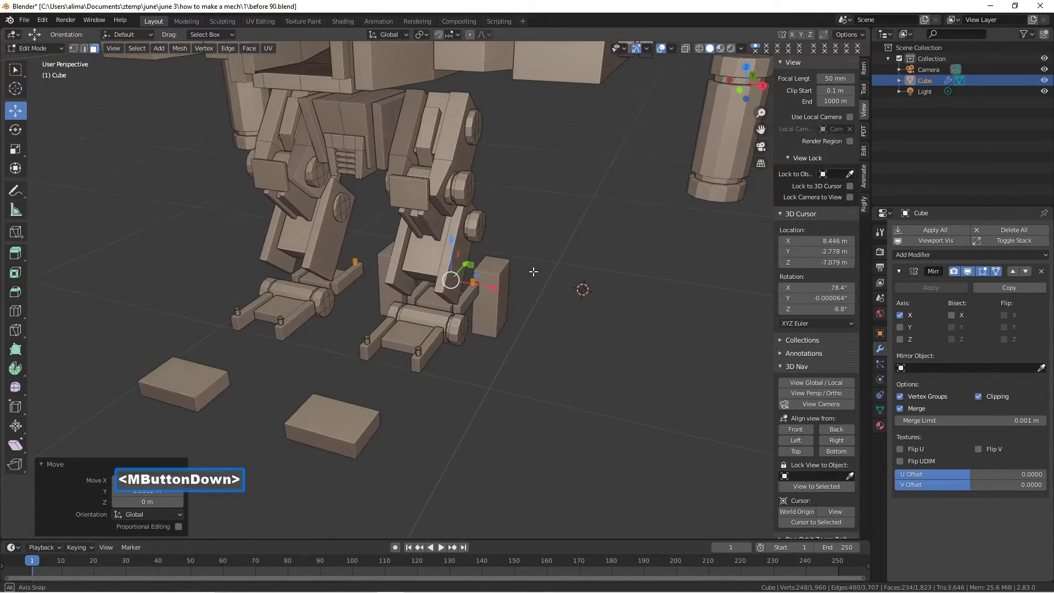
- Deselect everything and save the file as before 92.blend
{"action": "left_click", "coordinate": [615, 371]}
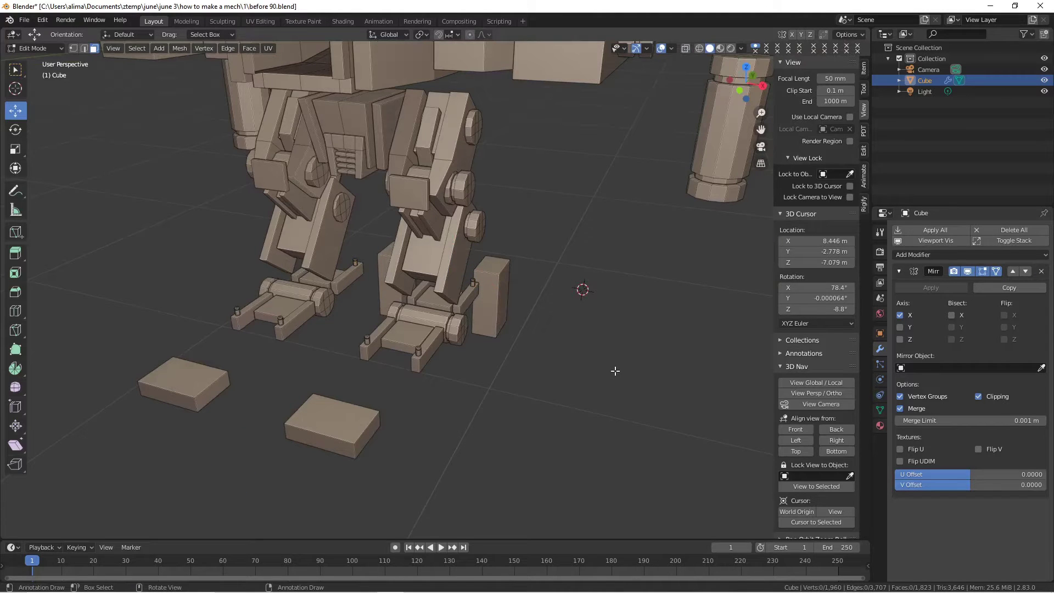
{"action": "key", "text": "Pause"}
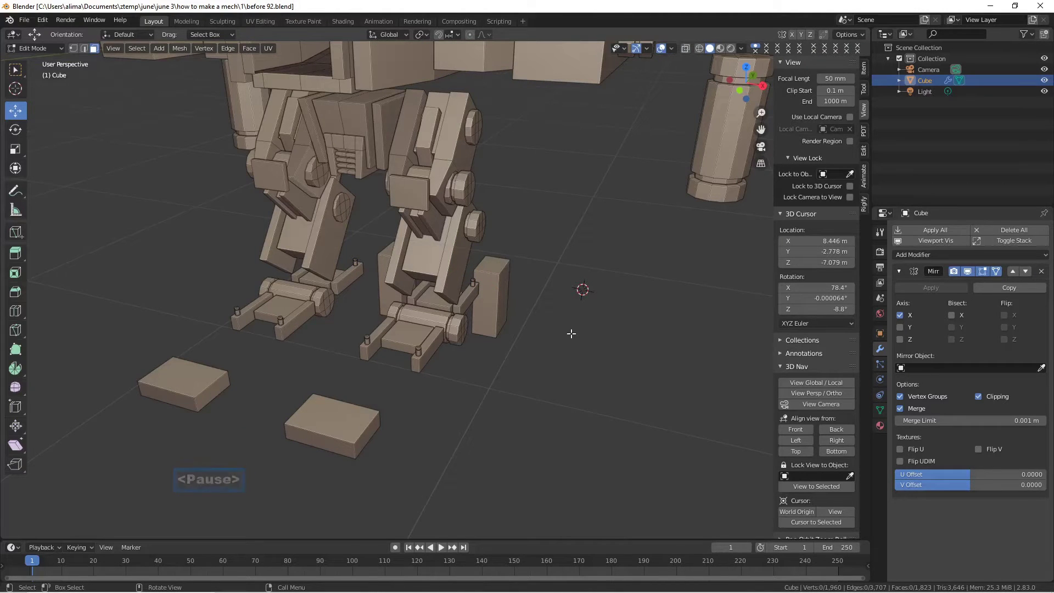
{"action": "scroll", "coordinate": [570, 333], "scroll_direction": "down", "scroll_amount": 2}
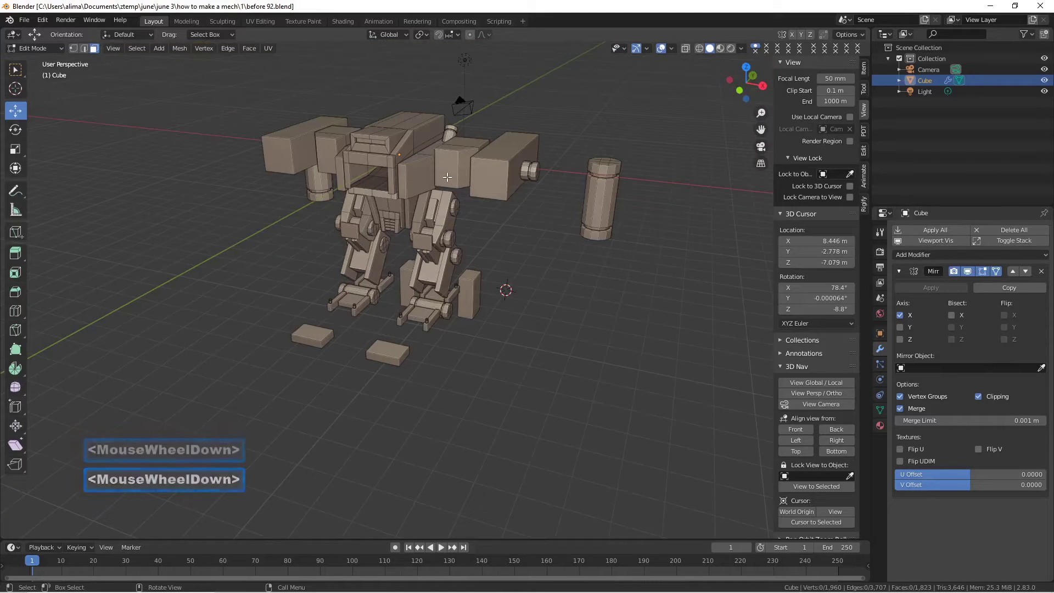
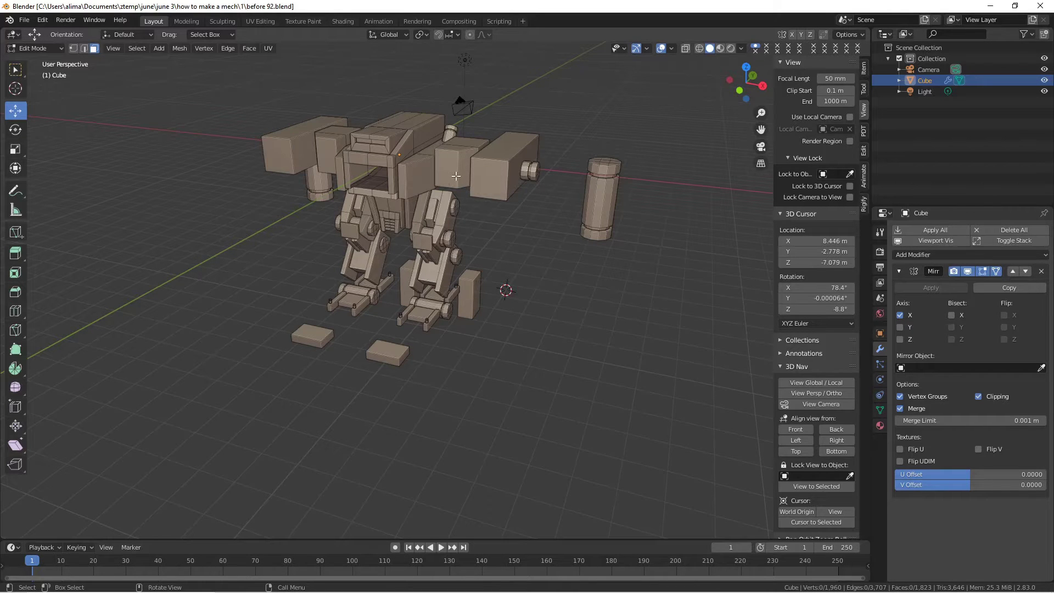
- Duplicate the large free-standing cylinder beside the mech and move the copy along Y to clear space in front
{"action": "middle_click_drag", "start_coordinate": [456, 175], "coordinate": [535, 187]}
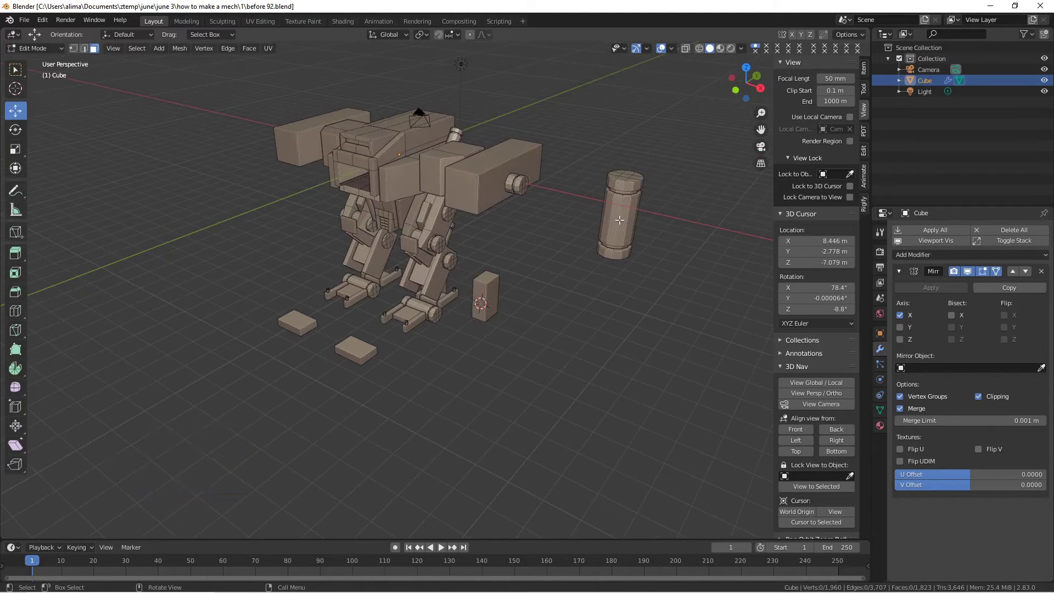
{"action": "key", "text": "l"}
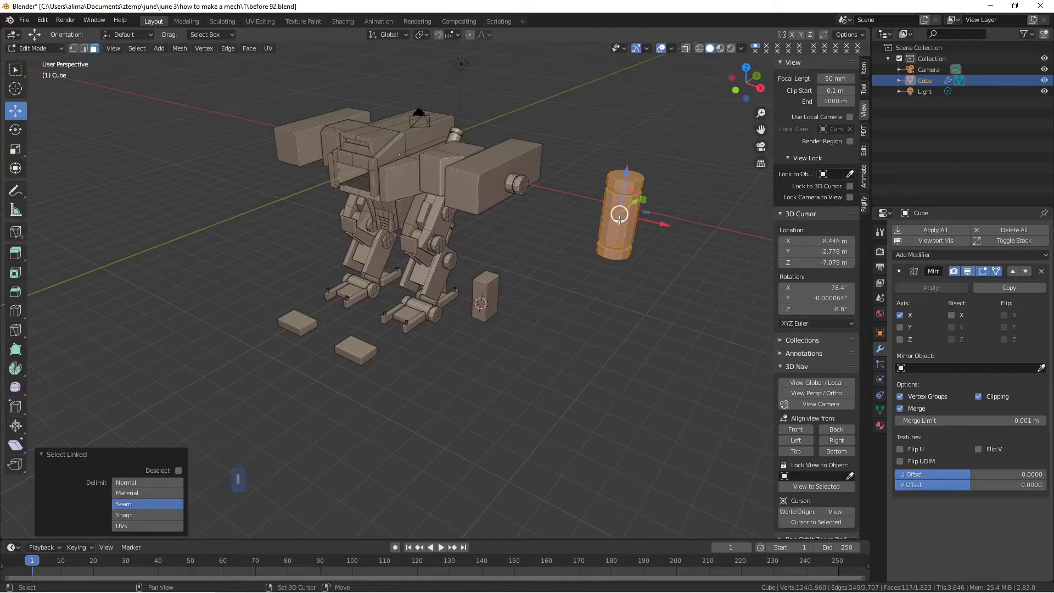
{"action": "key", "text": "shift+d"}
{"action": "right_click", "coordinate": [644, 212]}
{"action": "mouse_move", "coordinate": [644, 211]}
{"action": "middle_mouse_down"}
{"action": "mouse_move", "coordinate": [632, 207]}
{"action": "mouse_move", "coordinate": [640, 204]}
{"action": "middle_mouse_up"}
{"action": "left_click_drag", "start_coordinate": [640, 204], "coordinate": [370, 245]}
{"action": "middle_click_drag", "start_coordinate": [369, 245], "coordinate": [466, 322]}
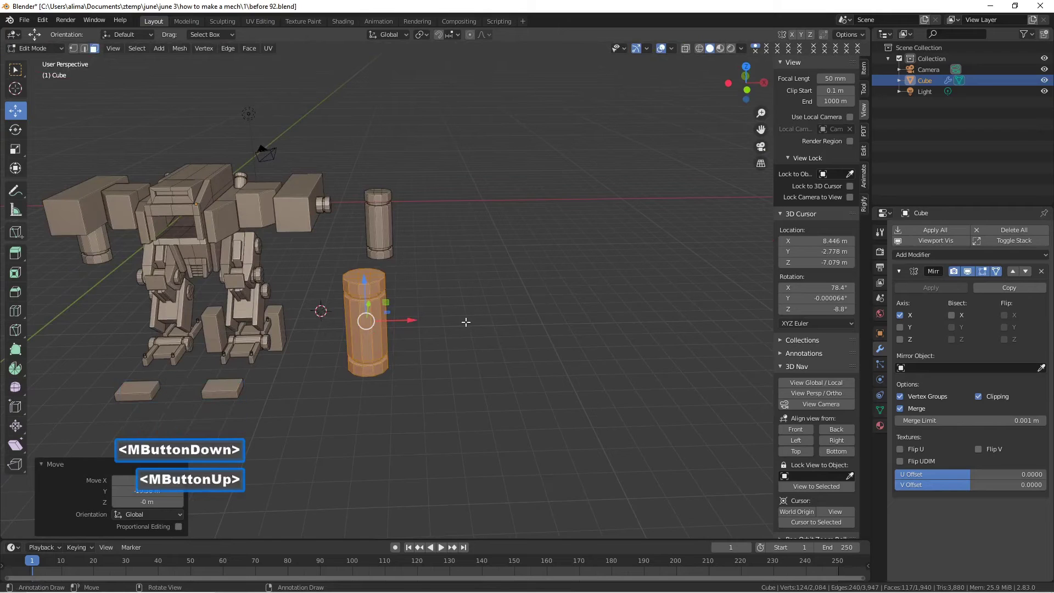
- Rotate the duplicated cylinder 90° about the Y axis and save the file as before 94.blend
{"action": "key", "text": "r"}
{"action": "key", "text": "y"}
{"action": "key", "text": "9"}
{"action": "key", "text": "0"}
{"action": "key", "text": "Return"}
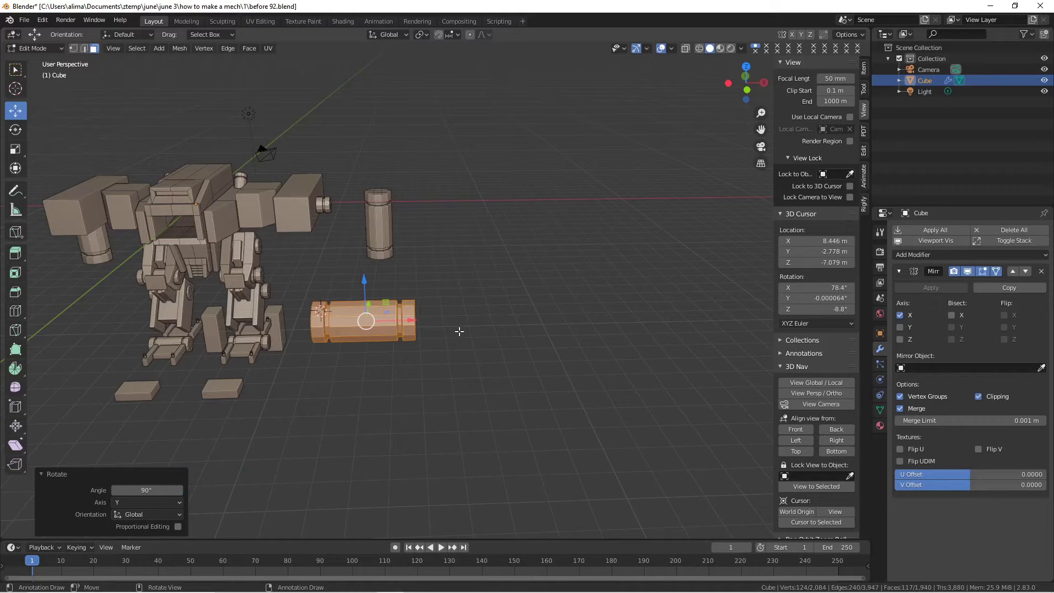
{"action": "key", "text": "Pause"}
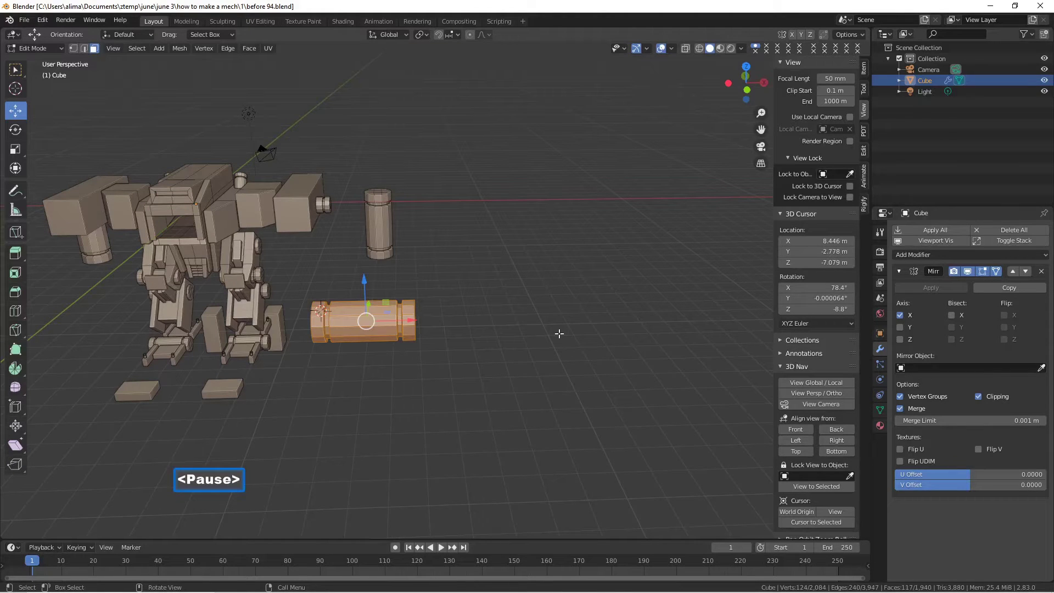
- Add one lengthwise loop cut with factor 0 to the horizontal cylinder and rip the mesh along it without displacement
{"action": "middle_click_drag", "start_coordinate": [558, 333], "coordinate": [451, 358]}
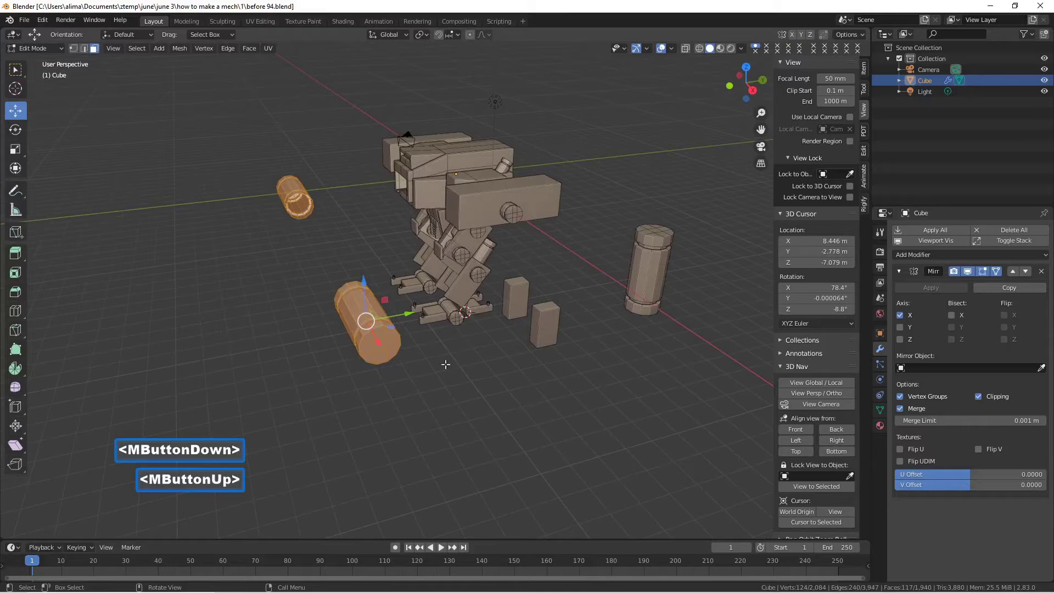
{"action": "scroll", "coordinate": [451, 358], "scroll_direction": "up", "scroll_amount": 2}
{"action": "left_click", "coordinate": [435, 437]}
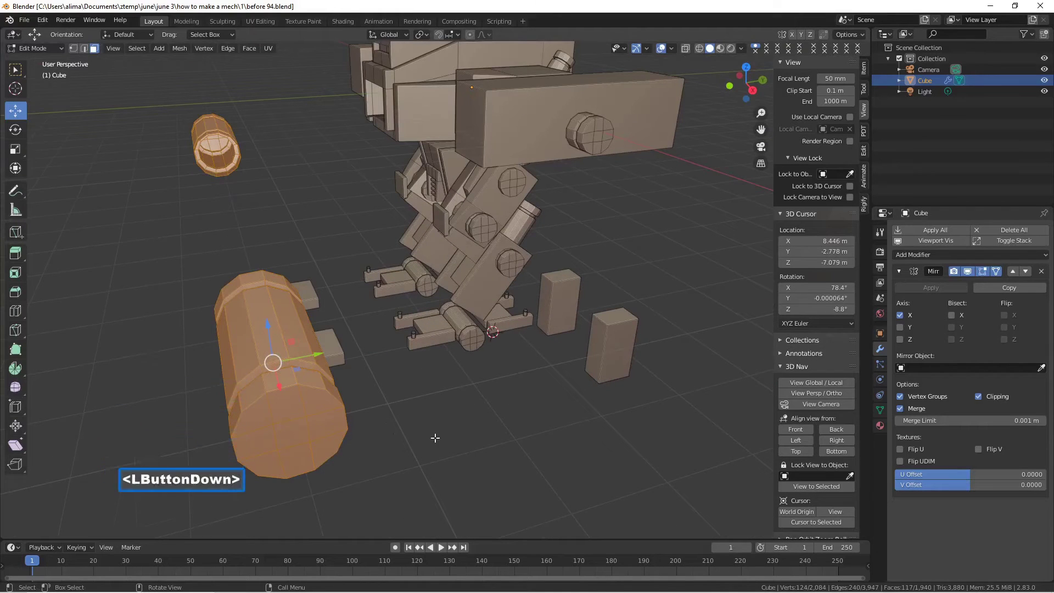
{"action": "key", "text": "ctrl"}
{"action": "key", "text": "ctrl+r"}
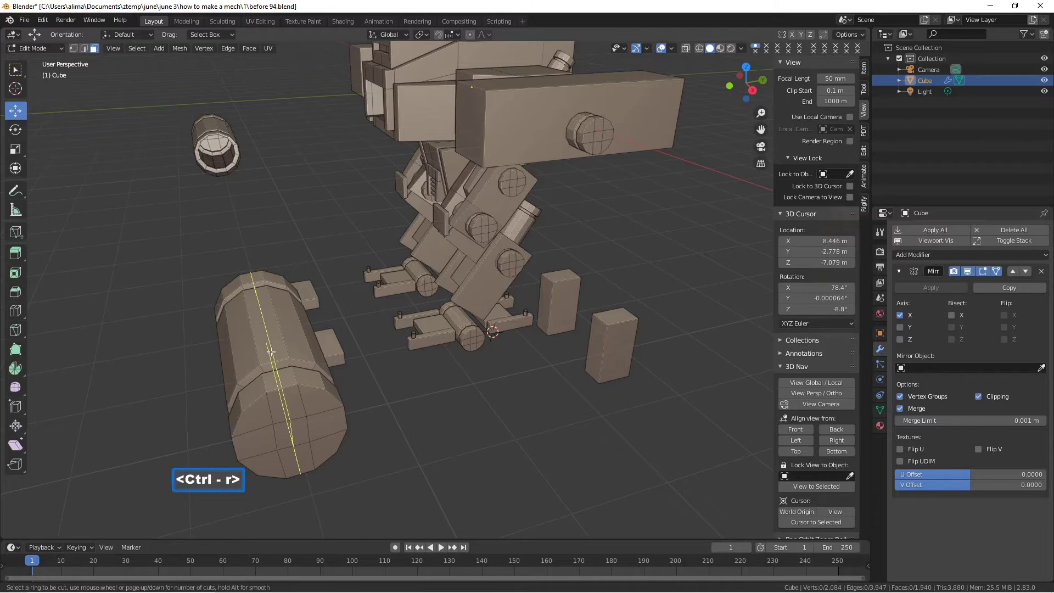
{"action": "left_click", "coordinate": [271, 352]}
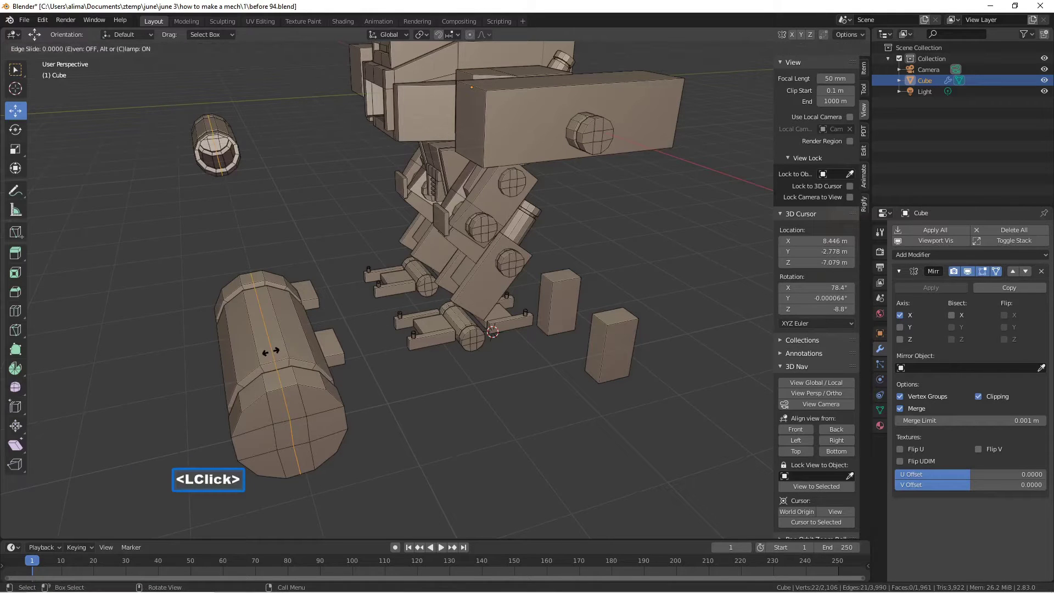
{"action": "left_click", "coordinate": [302, 345]}
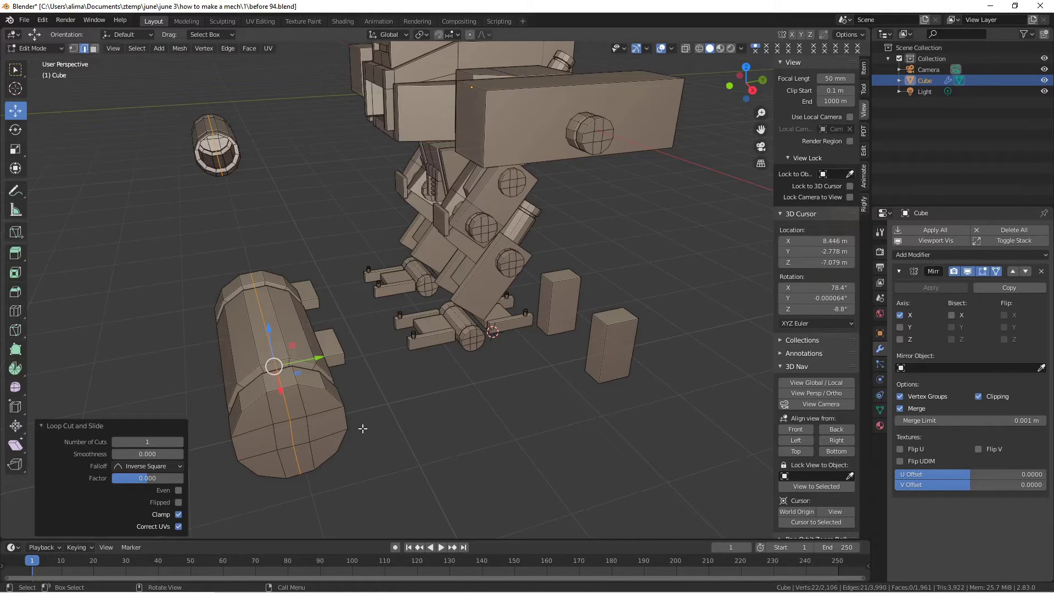
{"action": "key", "text": "v"}
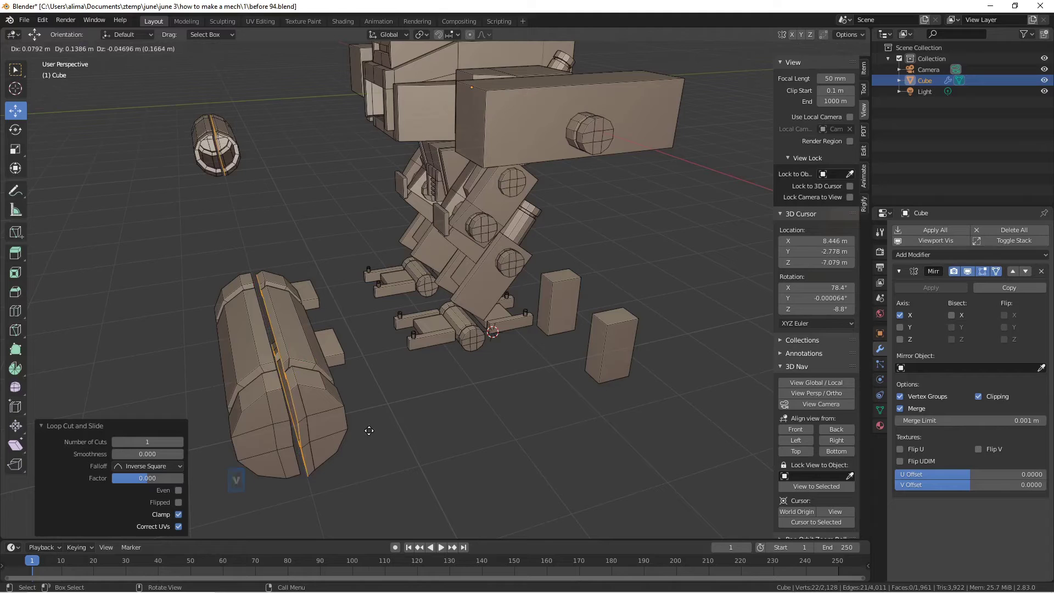
{"action": "right_click", "coordinate": [364, 427]}
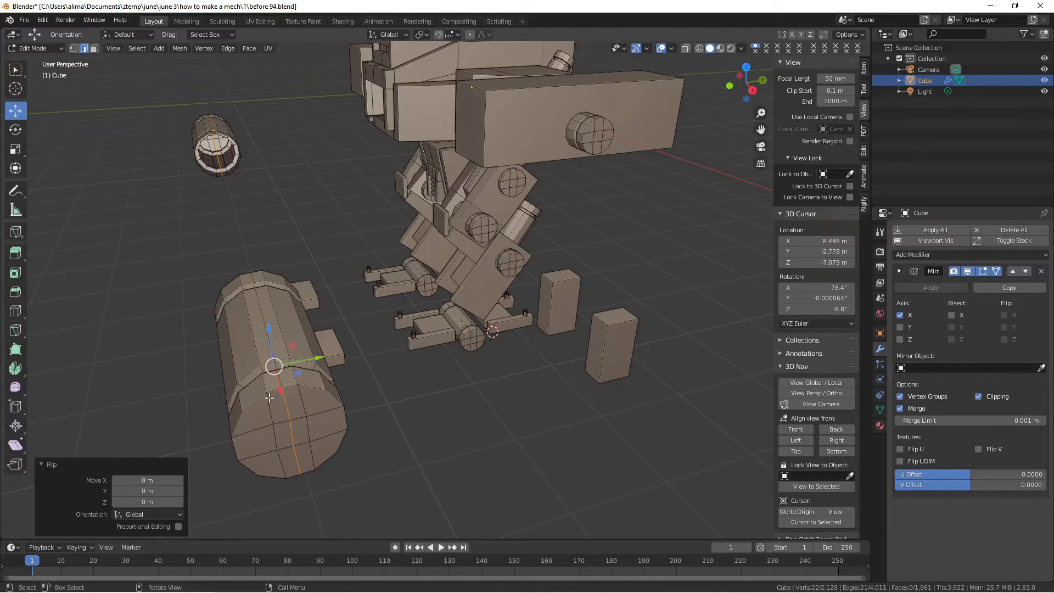
- Delete the faces of the ripped horizontal cylinder's half nearer the mech, keeping the outer half
{"action": "left_click", "coordinate": [94, 48]}
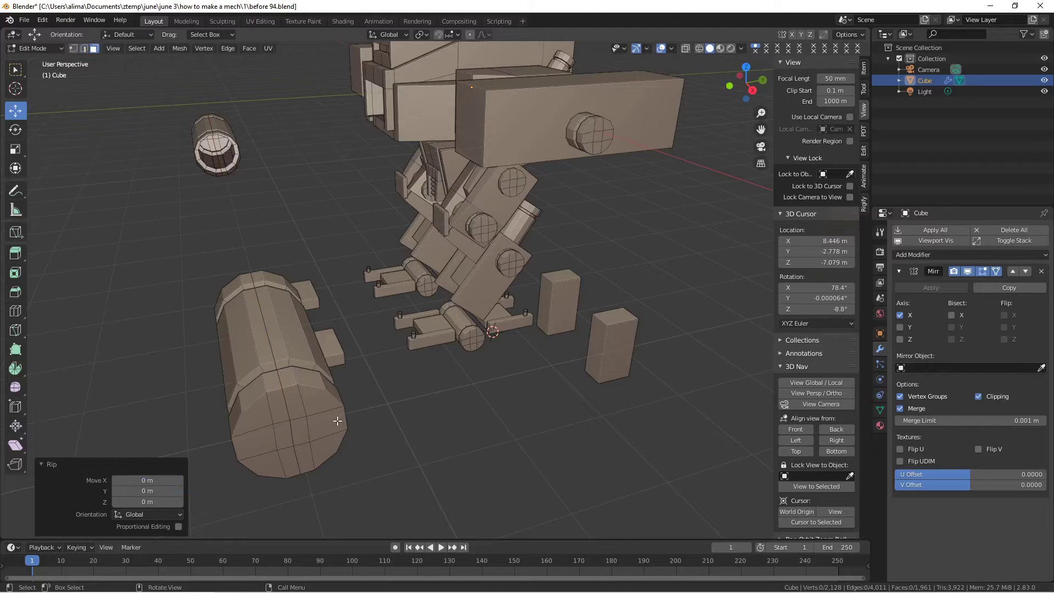
{"action": "key", "text": "l"}
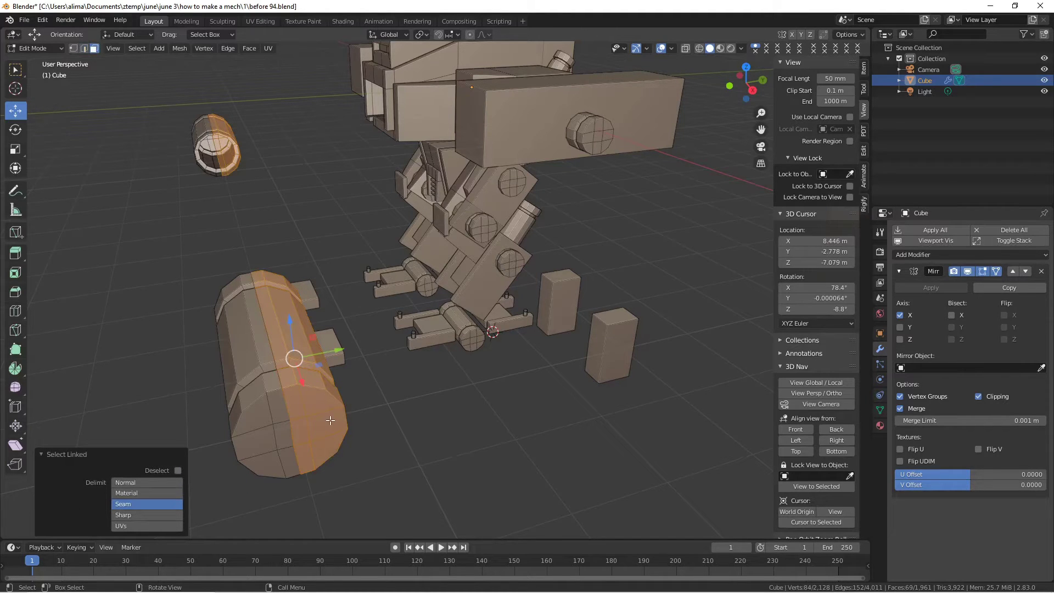
{"action": "key", "text": "x"}
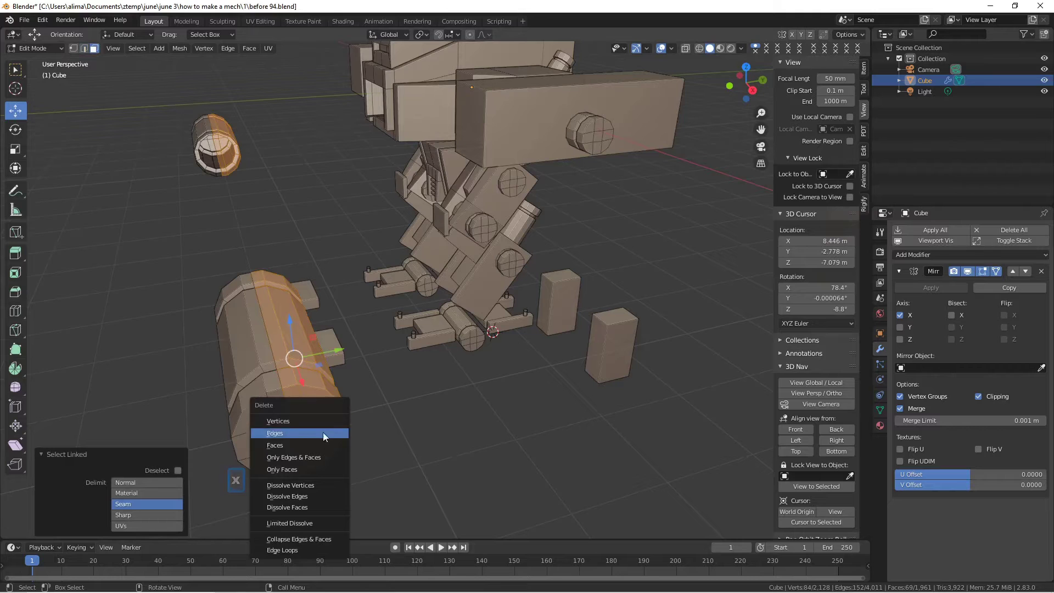
{"action": "left_click", "coordinate": [320, 440]}
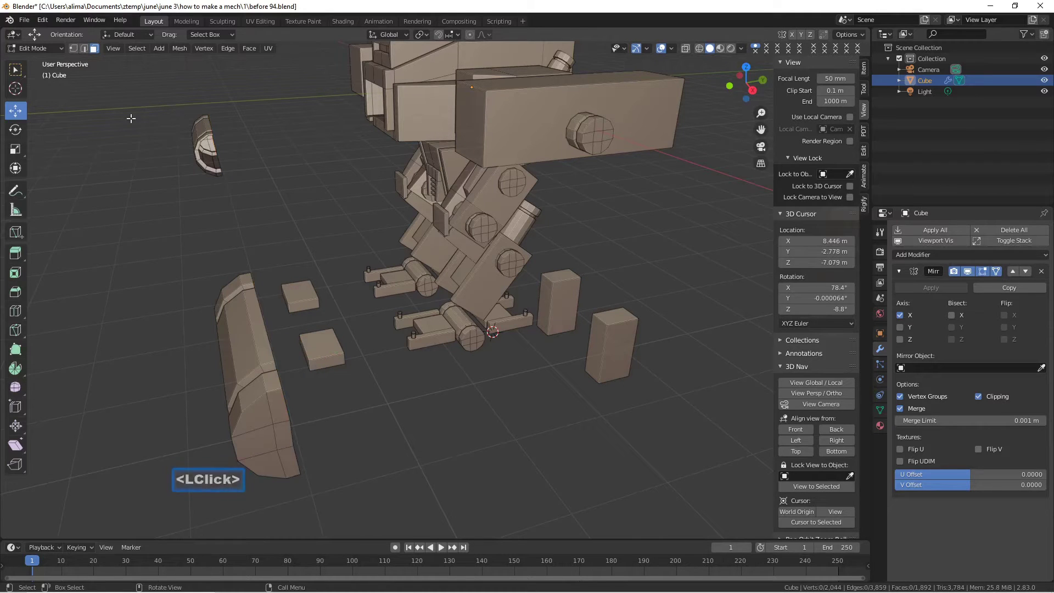
- Flatten the half cylinder's open edge loop by scaling it to 0 along Y, deselect it and save the file as before 96.blend
{"action": "left_click", "coordinate": [83, 49]}
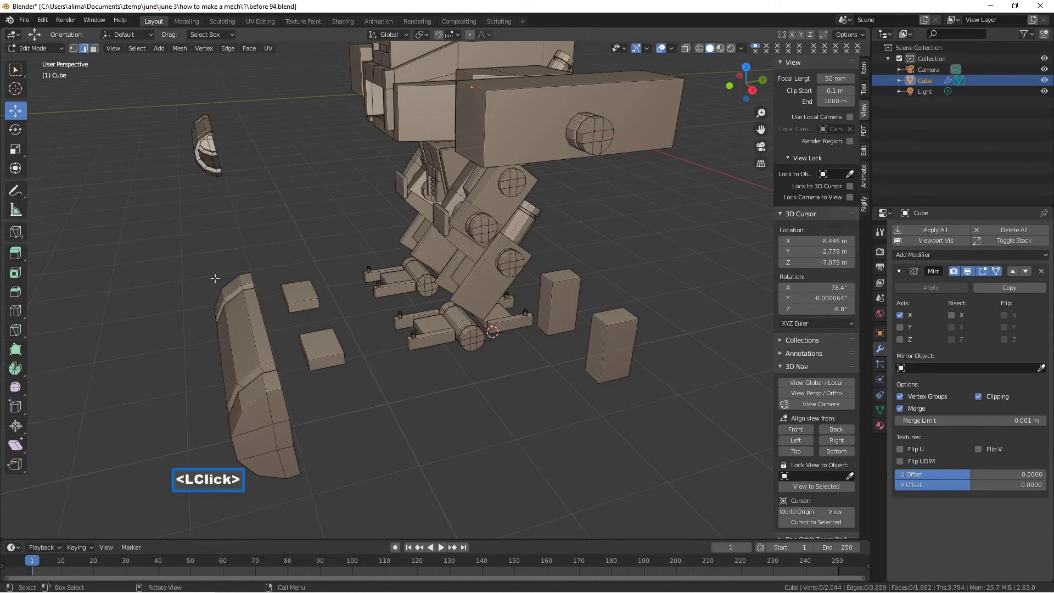
{"action": "left_click", "coordinate": [285, 404], "text": "alt"}
{"action": "middle_click_drag", "start_coordinate": [284, 404], "coordinate": [281, 398]}
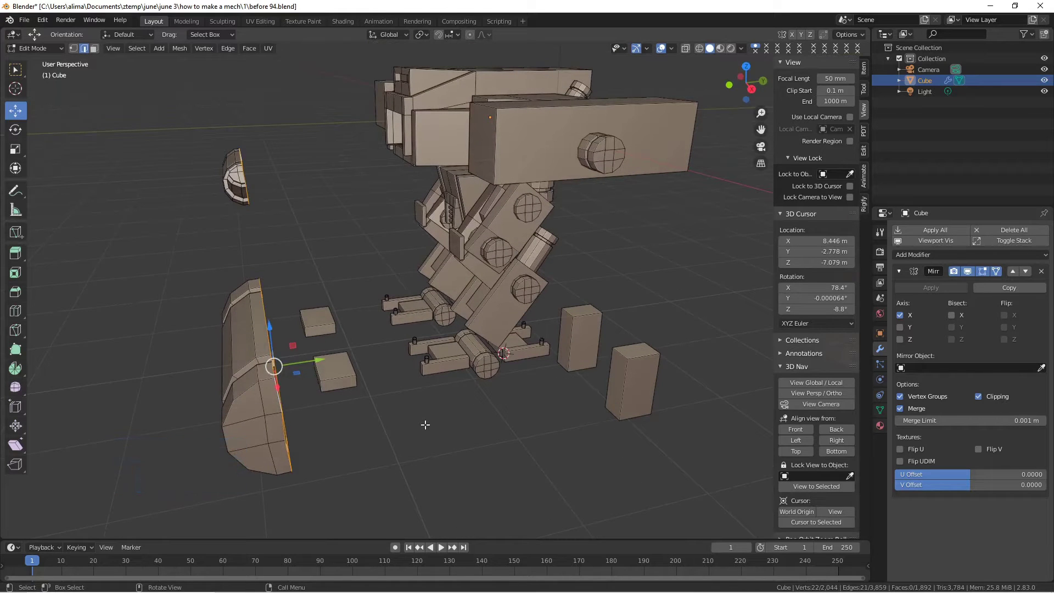
{"action": "key", "text": "s"}
{"action": "key", "text": "y"}
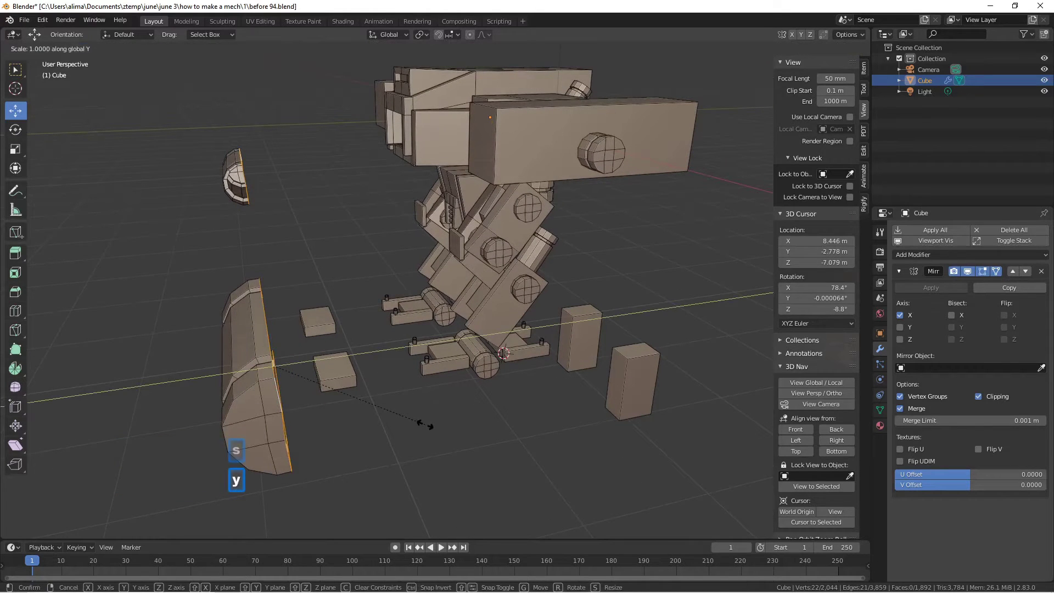
{"action": "key", "text": "0"}
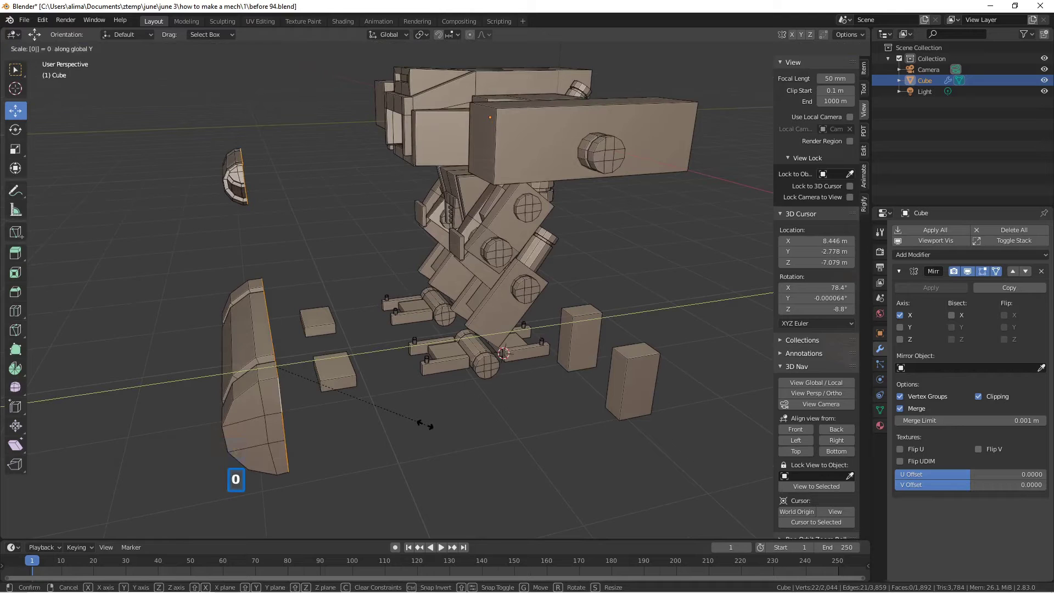
{"action": "key", "text": "Return"}
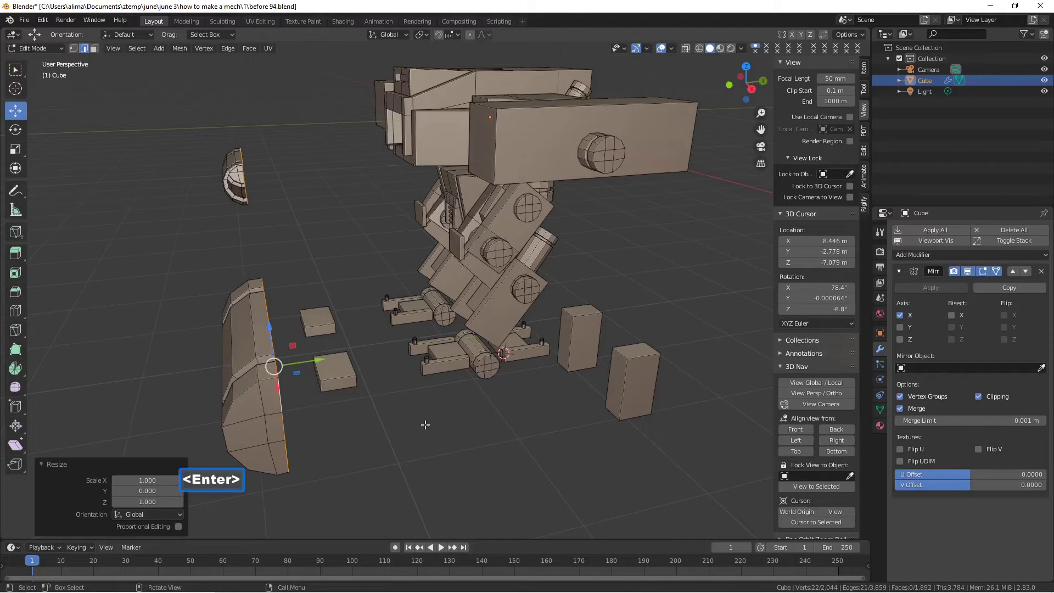
{"action": "mouse_move", "coordinate": [425, 425]}
{"action": "middle_mouse_down"}
{"action": "mouse_move", "coordinate": [371, 404]}
{"action": "mouse_move", "coordinate": [419, 424]}
{"action": "middle_mouse_up"}
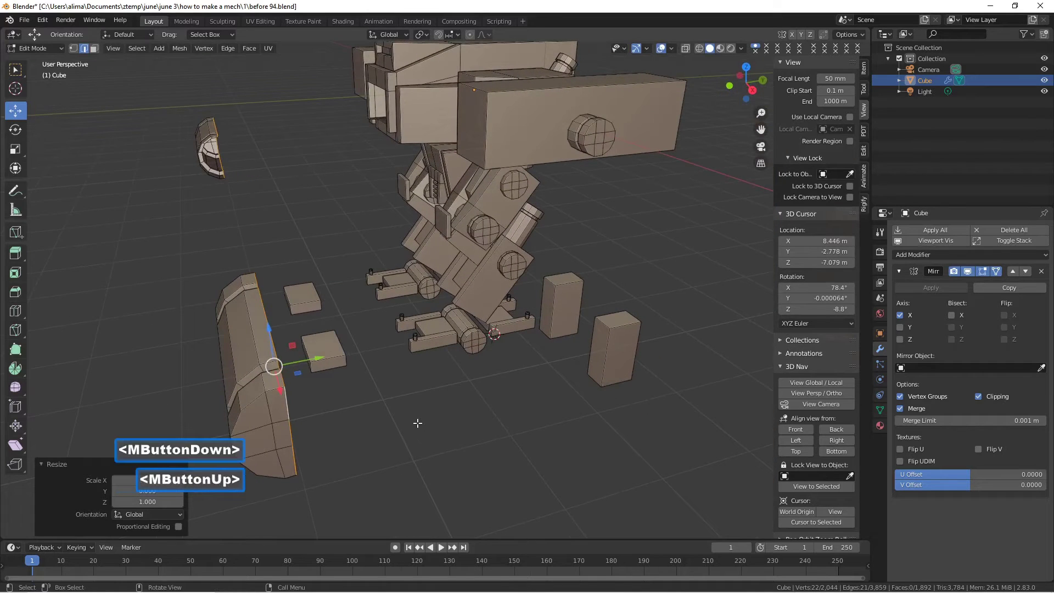
{"action": "left_click", "coordinate": [419, 422]}
{"action": "key", "text": "Pause"}
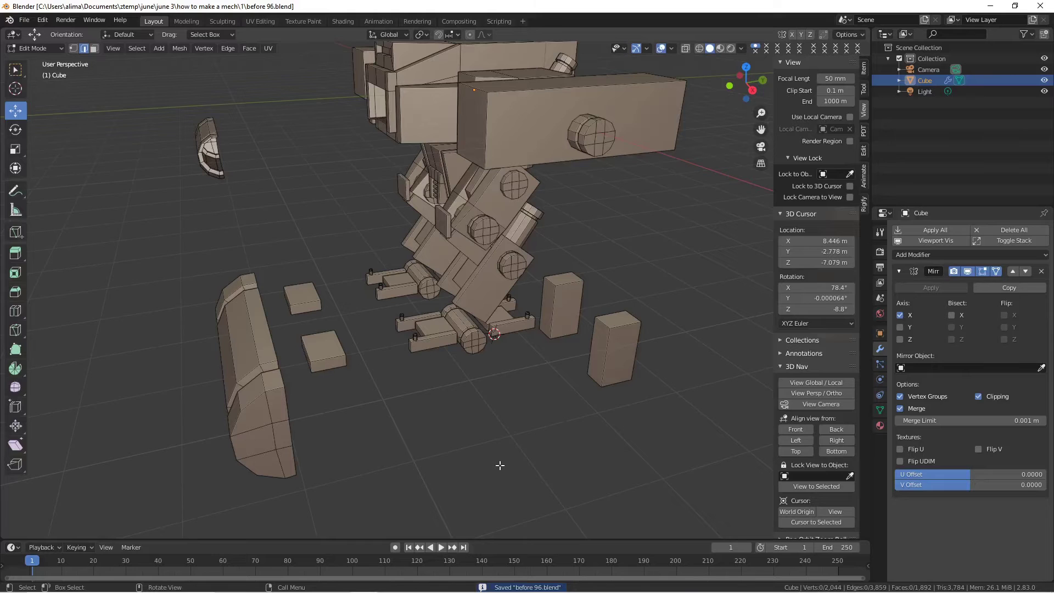
- Delete the two linked blocks between the mech's body and its large arm box
{"action": "middle_click_drag", "start_coordinate": [461, 456], "coordinate": [450, 419]}
{"action": "scroll", "coordinate": [388, 381], "scroll_direction": "down", "scroll_amount": 2}
{"action": "middle_click_drag", "start_coordinate": [357, 342], "coordinate": [356, 303]}
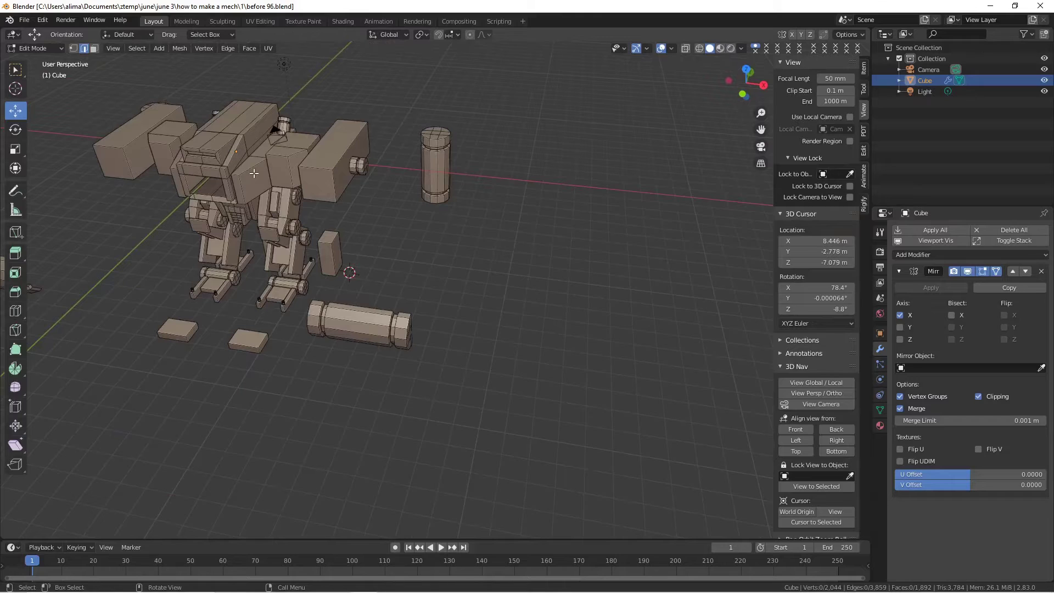
{"action": "key", "text": "l"}
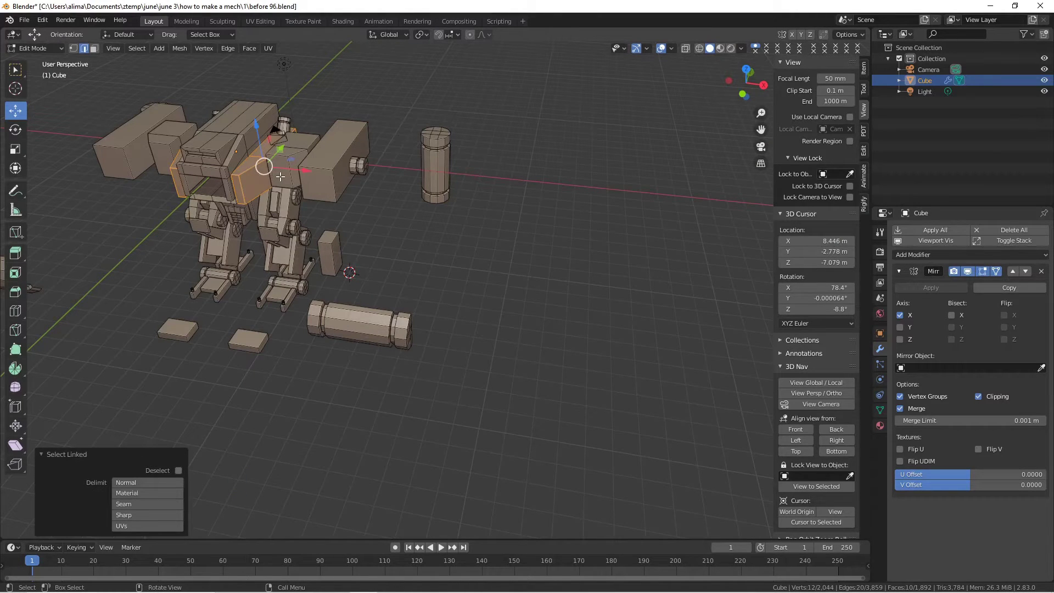
{"action": "key", "text": "l"}
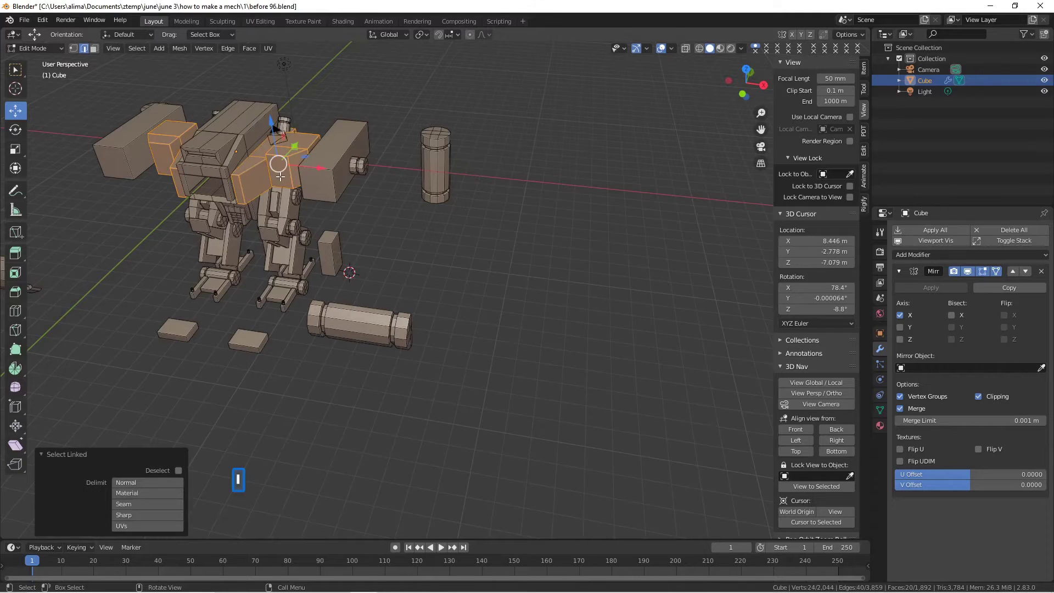
{"action": "key", "text": "x"}
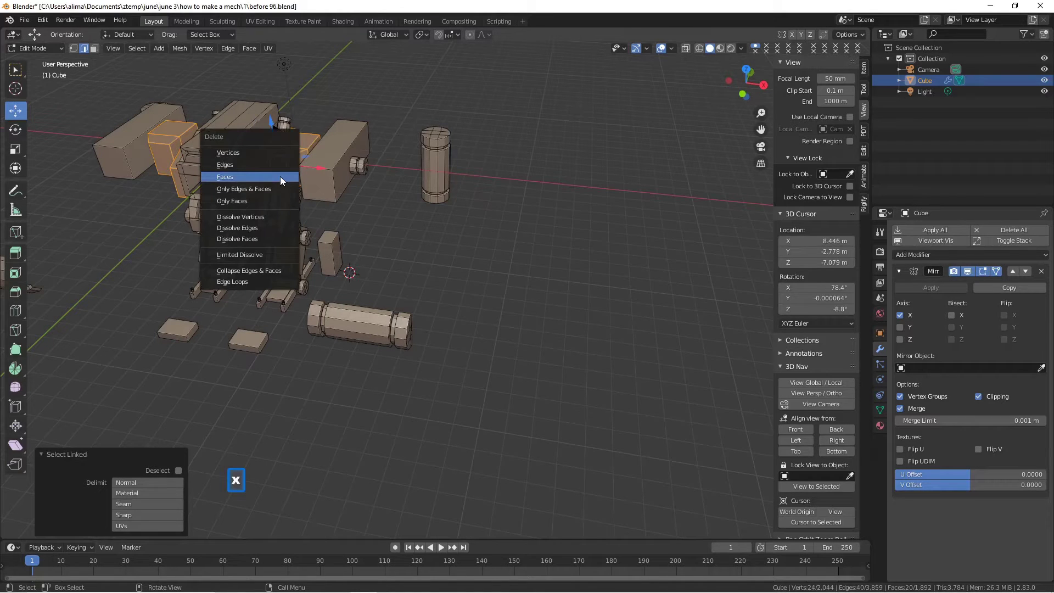
{"action": "left_click", "coordinate": [280, 176]}
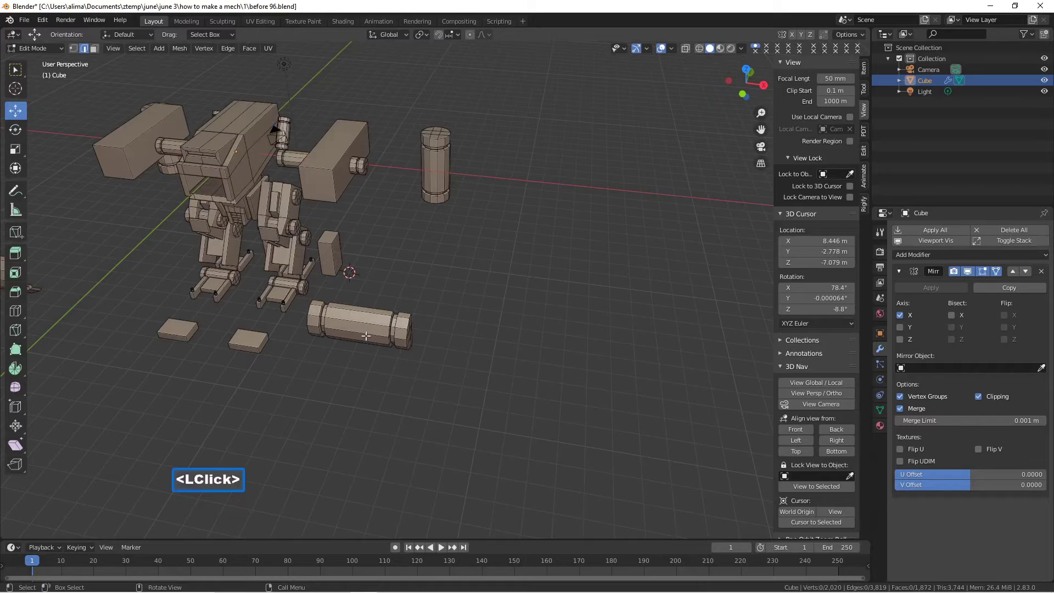
- Move the half cylinder up and along X and Y to just in front of the gap between the mech's body and arm box
{"action": "key", "text": "l"}
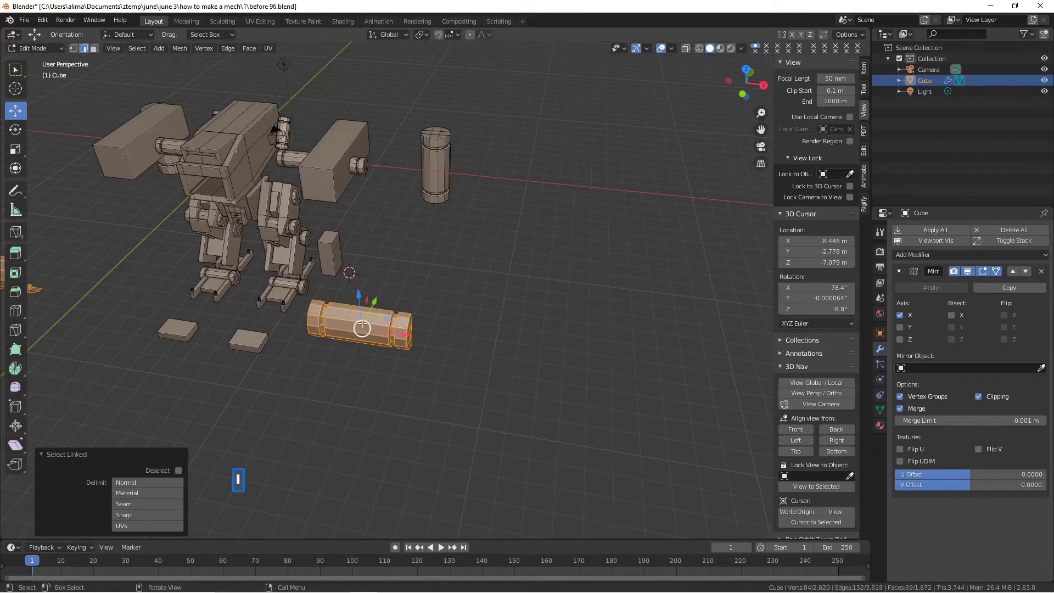
{"action": "left_click_drag", "start_coordinate": [358, 301], "coordinate": [341, 202]}
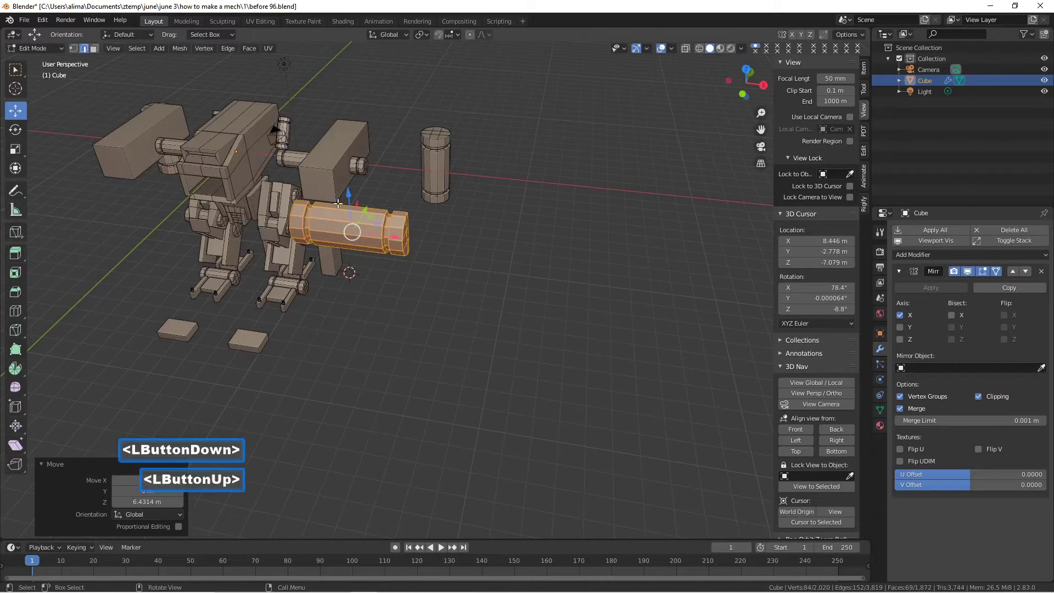
{"action": "left_click_drag", "start_coordinate": [394, 238], "coordinate": [307, 223]}
{"action": "middle_click_drag", "start_coordinate": [304, 212], "coordinate": [277, 218]}
{"action": "left_click_drag", "start_coordinate": [279, 202], "coordinate": [306, 180]}
{"action": "mouse_move", "coordinate": [306, 180]}
{"action": "middle_mouse_down"}
{"action": "mouse_move", "coordinate": [341, 176]}
{"action": "mouse_move", "coordinate": [308, 163]}
{"action": "middle_mouse_up"}
{"action": "left_click_drag", "start_coordinate": [308, 163], "coordinate": [307, 215]}
{"action": "middle_click_drag", "start_coordinate": [307, 215], "coordinate": [226, 160]}
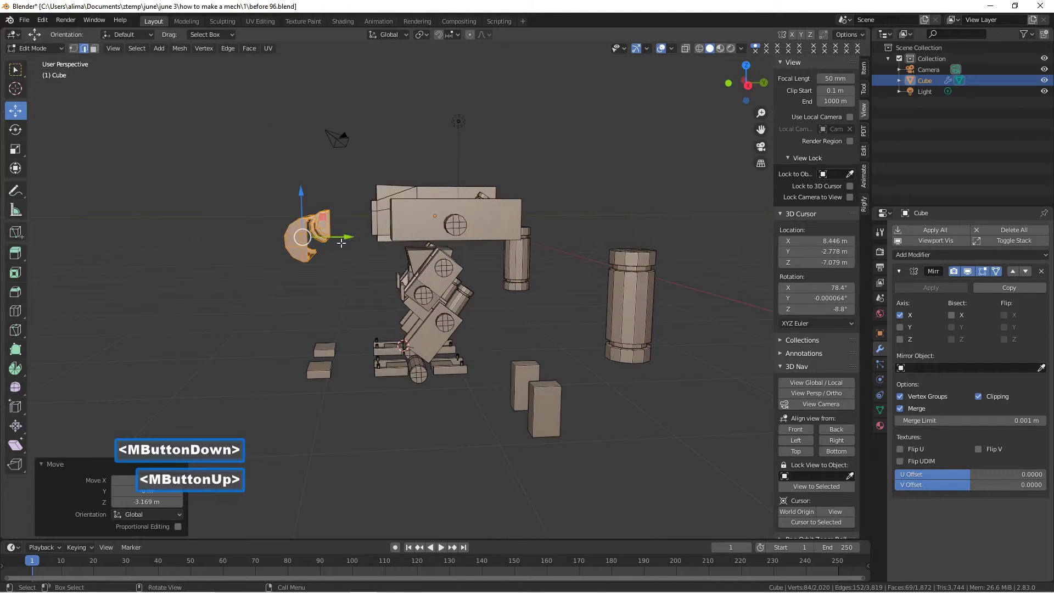
{"action": "left_click_drag", "start_coordinate": [342, 240], "coordinate": [392, 244]}
{"action": "middle_click_drag", "start_coordinate": [391, 244], "coordinate": [495, 261]}
{"action": "left_click_drag", "start_coordinate": [395, 234], "coordinate": [372, 236]}
- Scale the half cylinder uniformly to 0.673, shift it along X toward the body and save the file as before 98.blend
{"action": "key", "text": "s"}
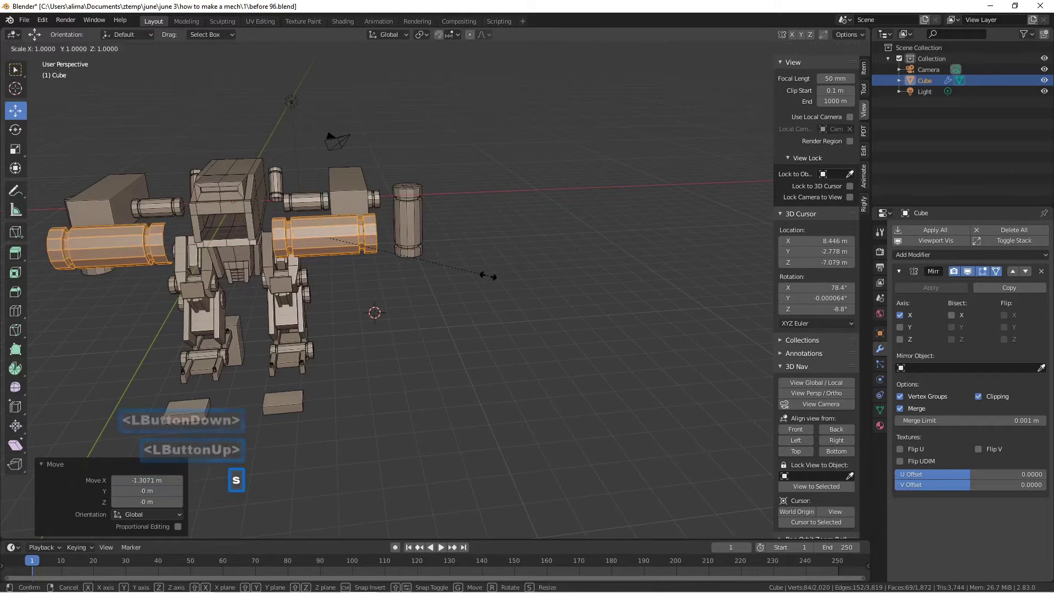
{"action": "left_click", "coordinate": [437, 254]}
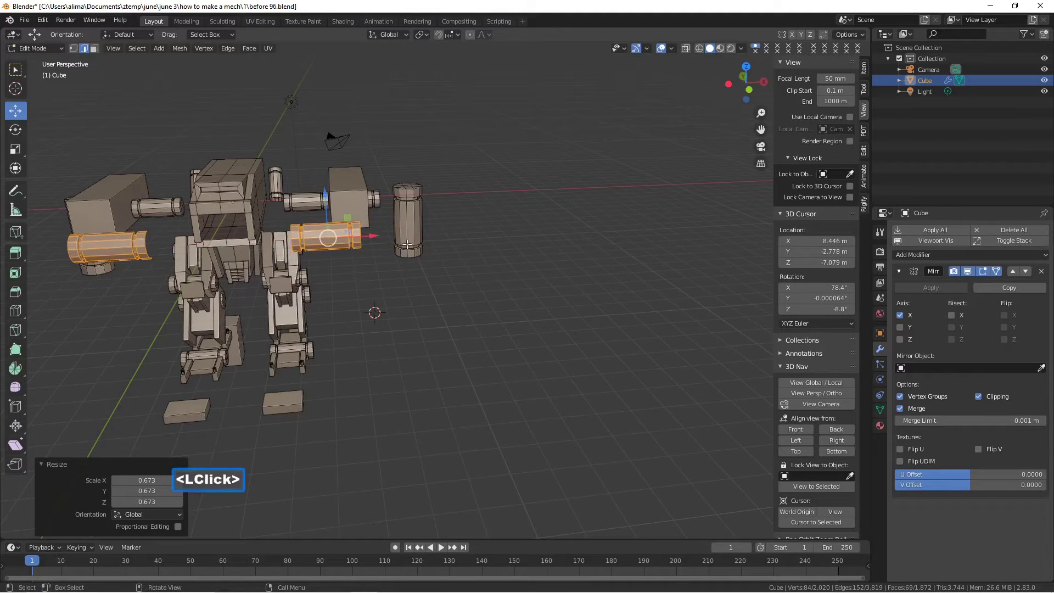
{"action": "left_click_drag", "start_coordinate": [380, 236], "coordinate": [354, 235]}
{"action": "middle_click_drag", "start_coordinate": [364, 242], "coordinate": [359, 264]}
{"action": "left_click_drag", "start_coordinate": [349, 239], "coordinate": [334, 216]}
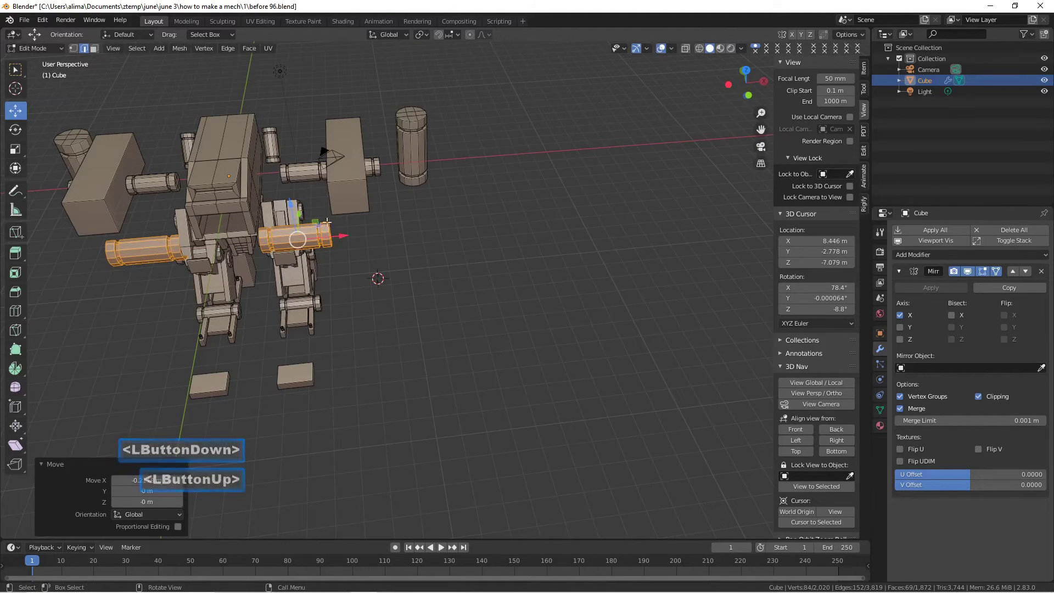
{"action": "middle_click_drag", "start_coordinate": [341, 230], "coordinate": [286, 240]}
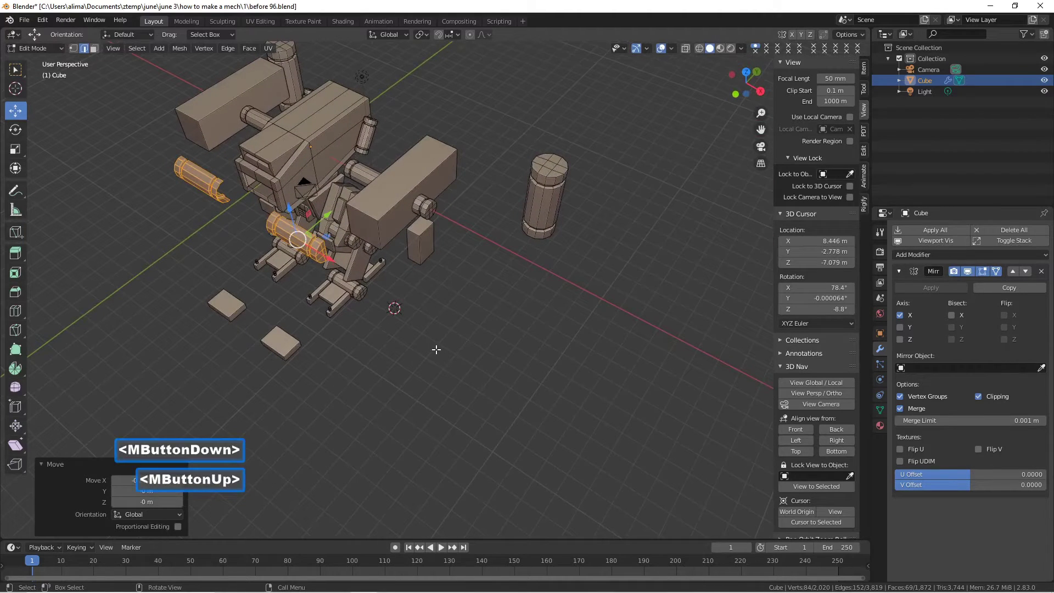
{"action": "key", "text": "Pause"}
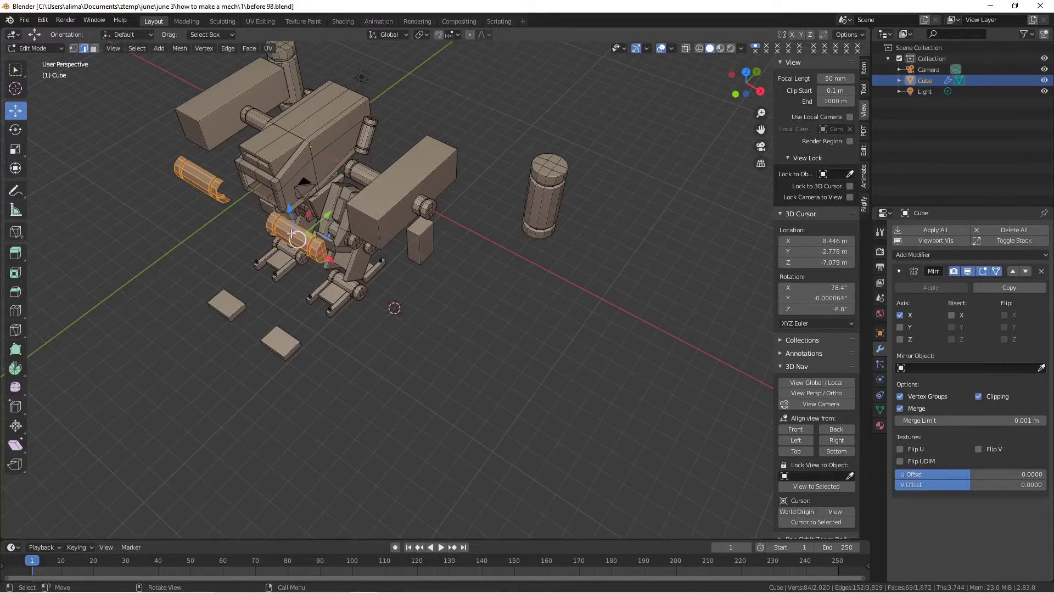
- Move the half cylinder back along Y and slightly along X between the body and arm box, deselect it and save as before 99.blend
{"action": "scroll", "coordinate": [287, 233], "scroll_direction": "up", "scroll_amount": 2}
{"action": "middle_click_drag", "start_coordinate": [287, 232], "coordinate": [249, 239]}
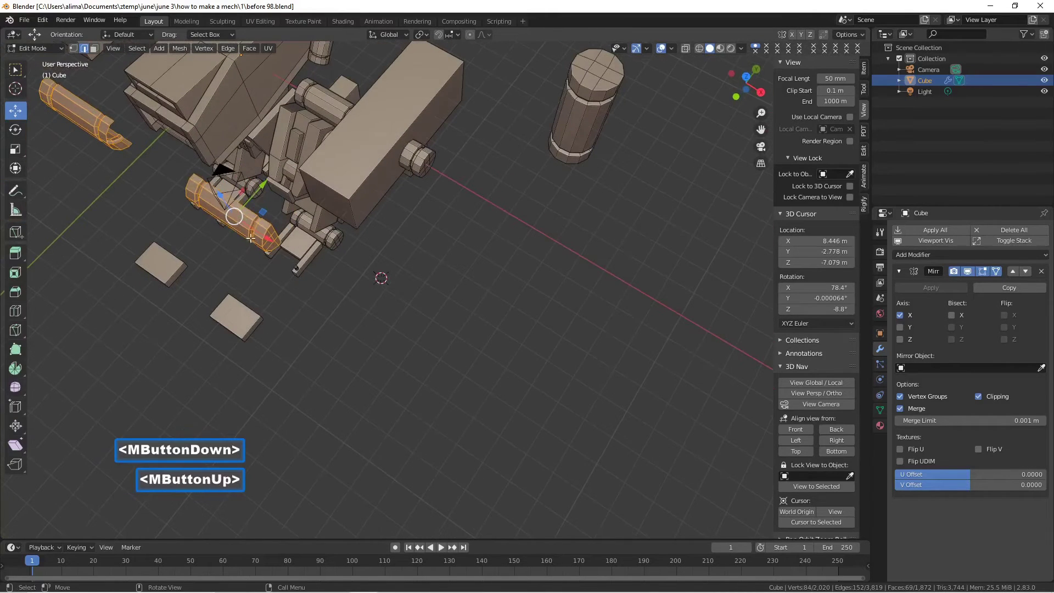
{"action": "left_click_drag", "start_coordinate": [258, 193], "coordinate": [311, 145]}
{"action": "middle_click_drag", "start_coordinate": [311, 145], "coordinate": [383, 126]}
{"action": "scroll", "coordinate": [329, 140], "scroll_direction": "up", "scroll_amount": 1}
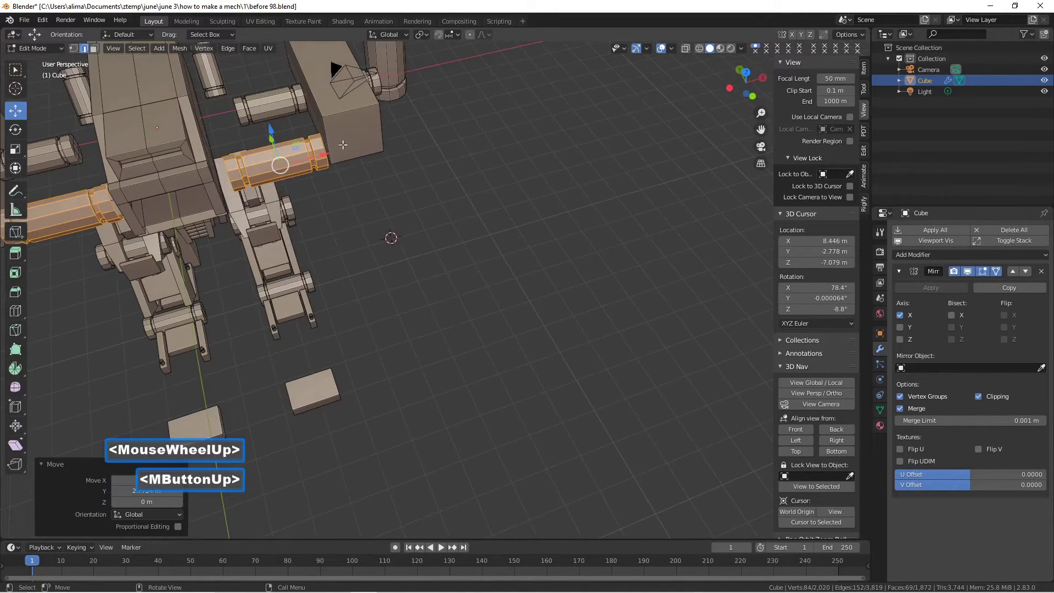
{"action": "left_click_drag", "start_coordinate": [328, 149], "coordinate": [320, 156]}
{"action": "middle_click_drag", "start_coordinate": [398, 160], "coordinate": [364, 157]}
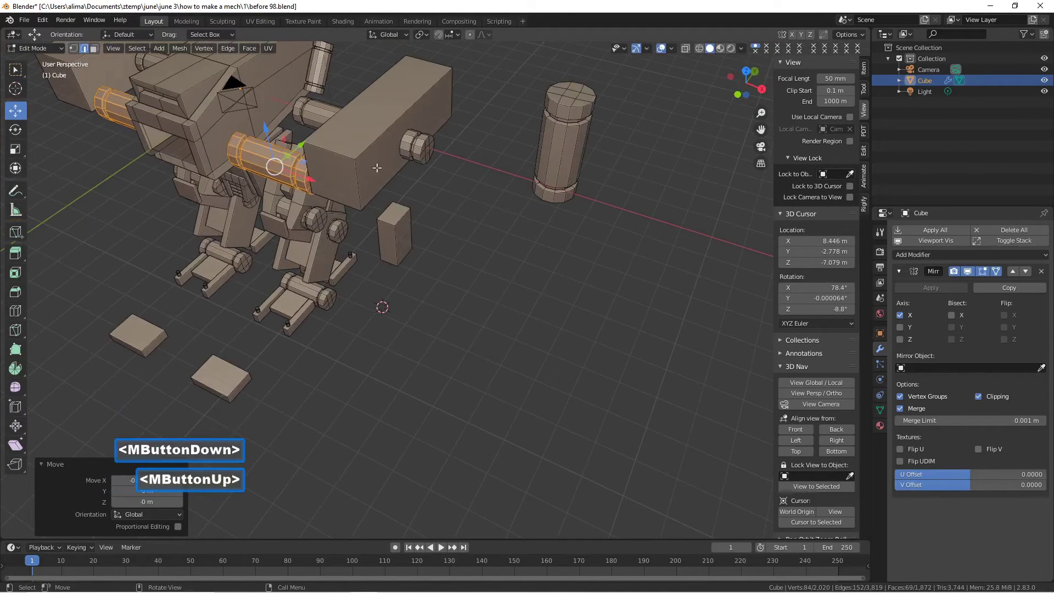
{"action": "left_click", "coordinate": [458, 274]}
{"action": "key", "text": "Pause"}
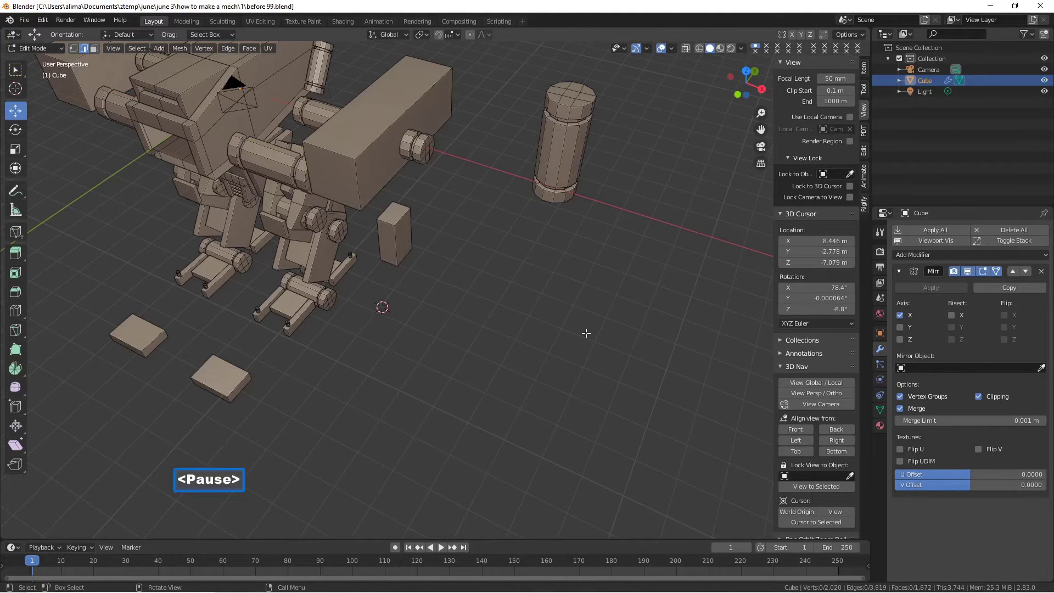
- Extrude the half cylinder's open edge loop backward along Y to fill the gap between body and arm box, and save as before 100.blend
{"action": "middle_click_drag", "start_coordinate": [539, 271], "coordinate": [377, 252]}
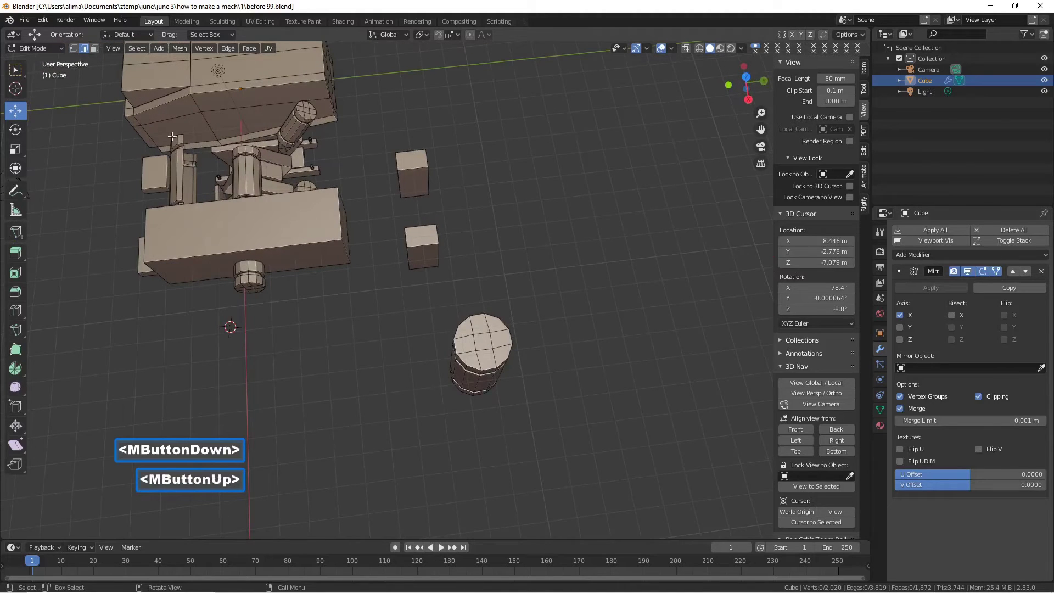
{"action": "key", "text": "alt"}
{"action": "left_click", "coordinate": [181, 176], "text": "alt"}
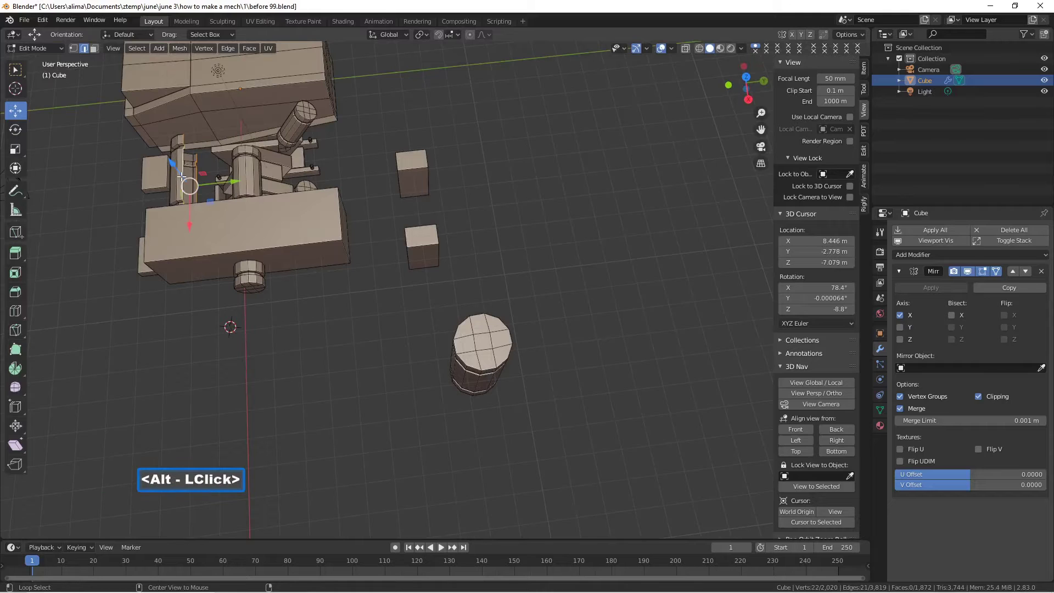
{"action": "key", "text": "e"}
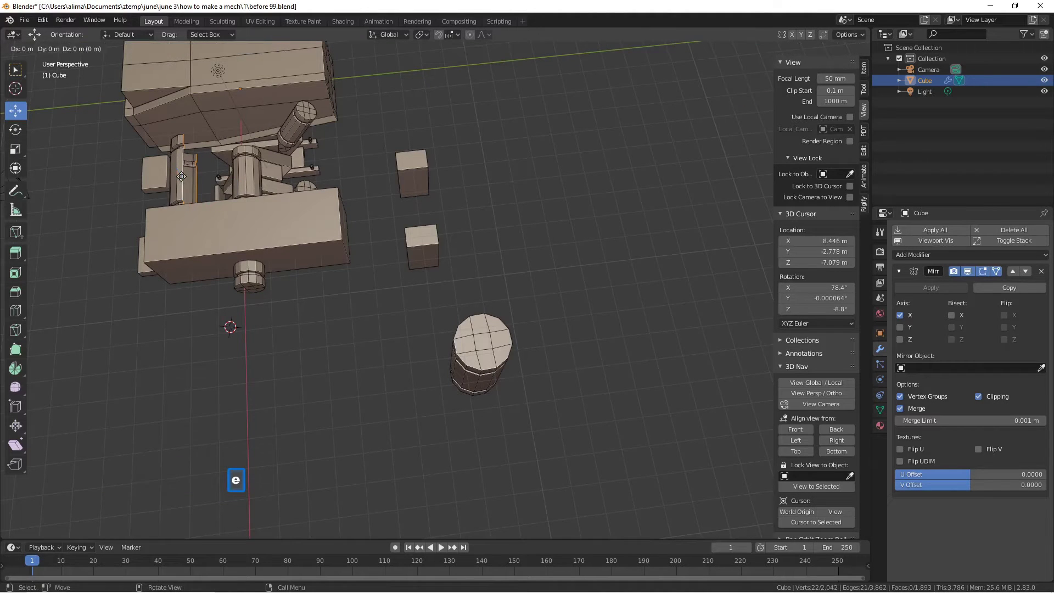
{"action": "right_click", "coordinate": [178, 169]}
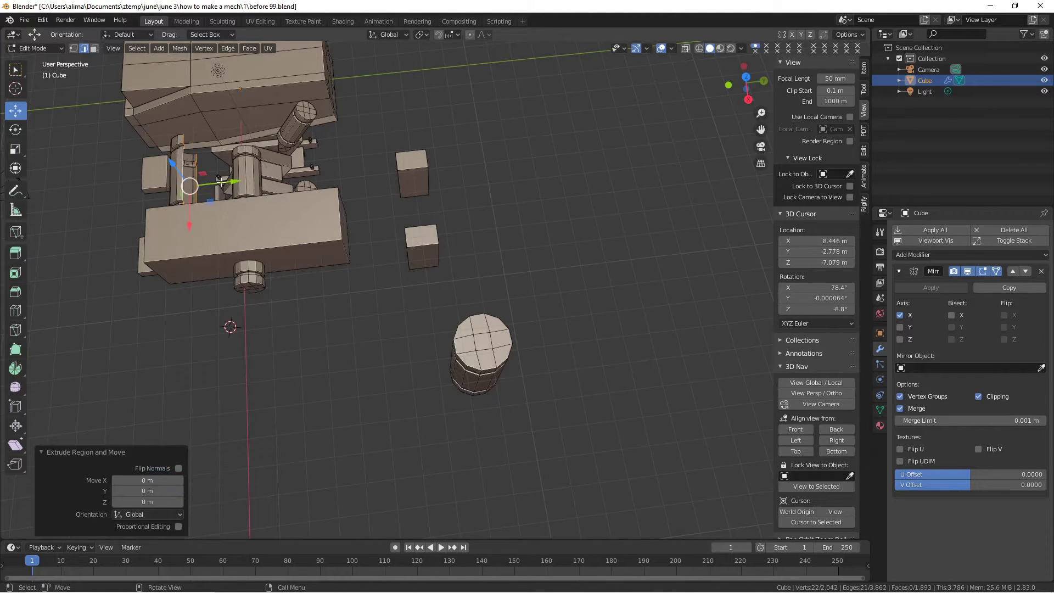
{"action": "left_click_drag", "start_coordinate": [227, 182], "coordinate": [392, 169]}
{"action": "middle_click_drag", "start_coordinate": [393, 169], "coordinate": [457, 210]}
{"action": "left_click", "coordinate": [483, 274]}
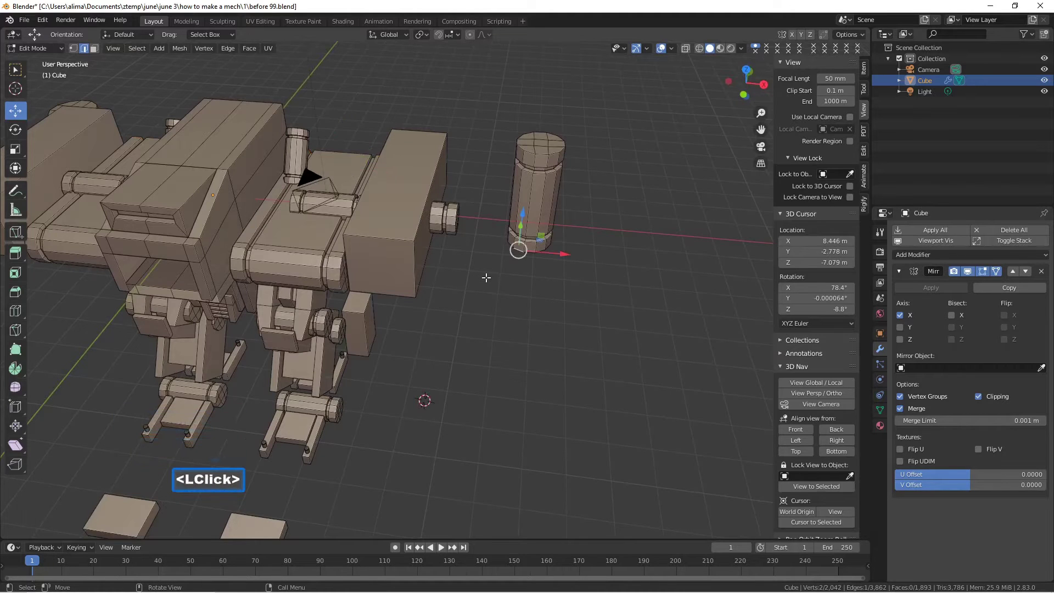
{"action": "key", "text": "Pause"}
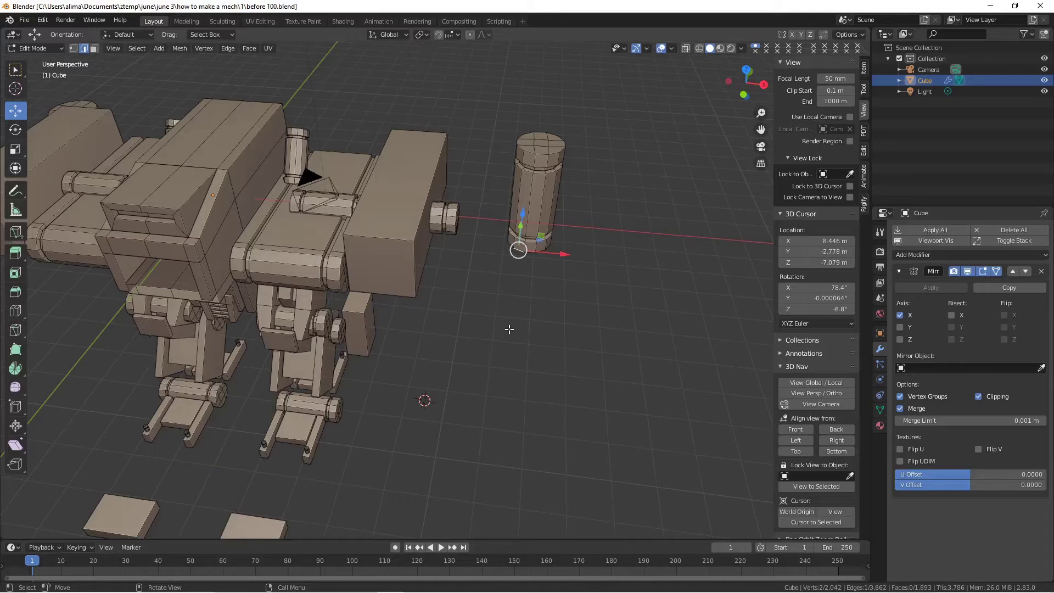
- Turn on proportional editing
{"action": "key", "text": "0"}
{"action": "key", "text": "o"}
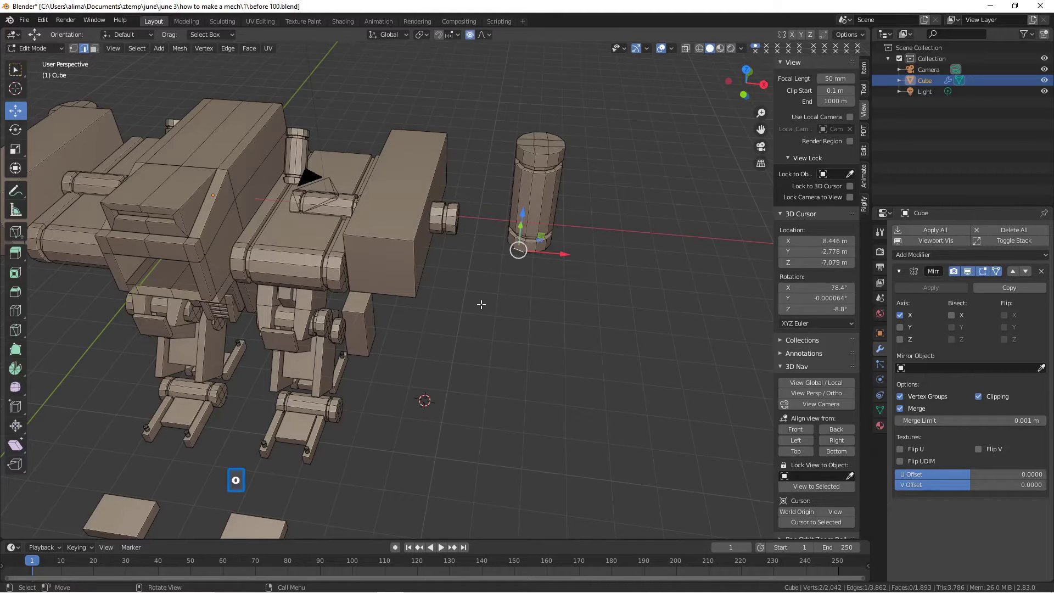
- Taper the front end of the shoulder part about 1.21 m inward along X using connected proportional editing, size about 3.45, and turn proportional editing off
{"action": "left_click", "coordinate": [488, 34]}
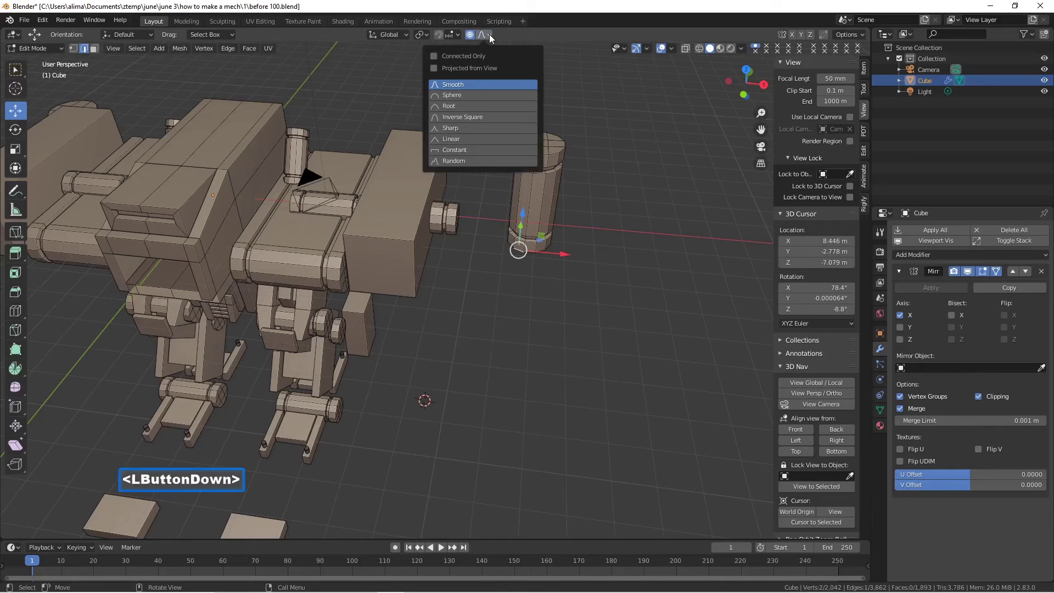
{"action": "left_click", "coordinate": [488, 34]}
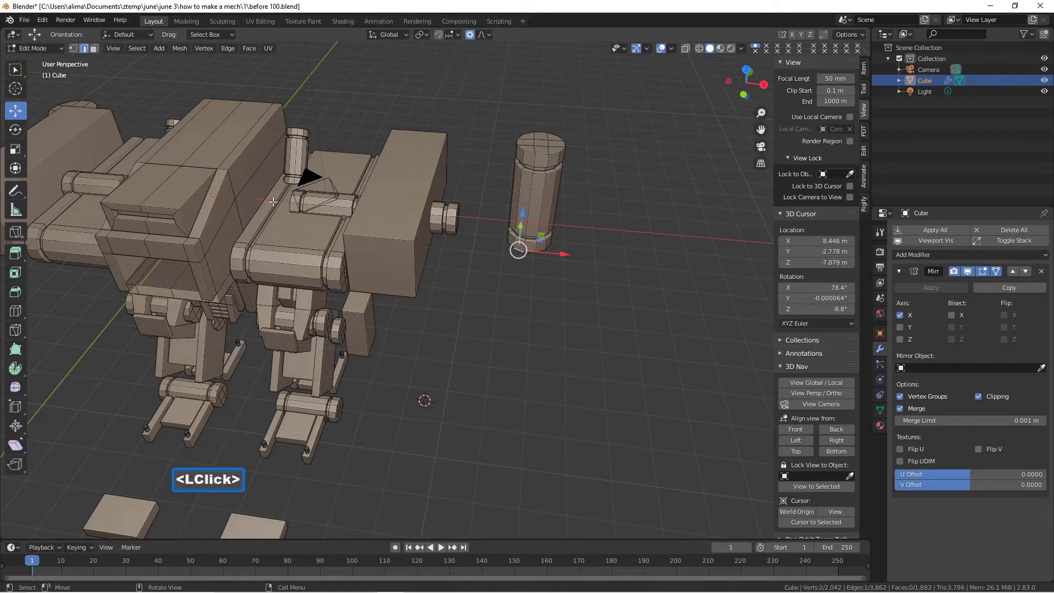
{"action": "left_click", "coordinate": [94, 48]}
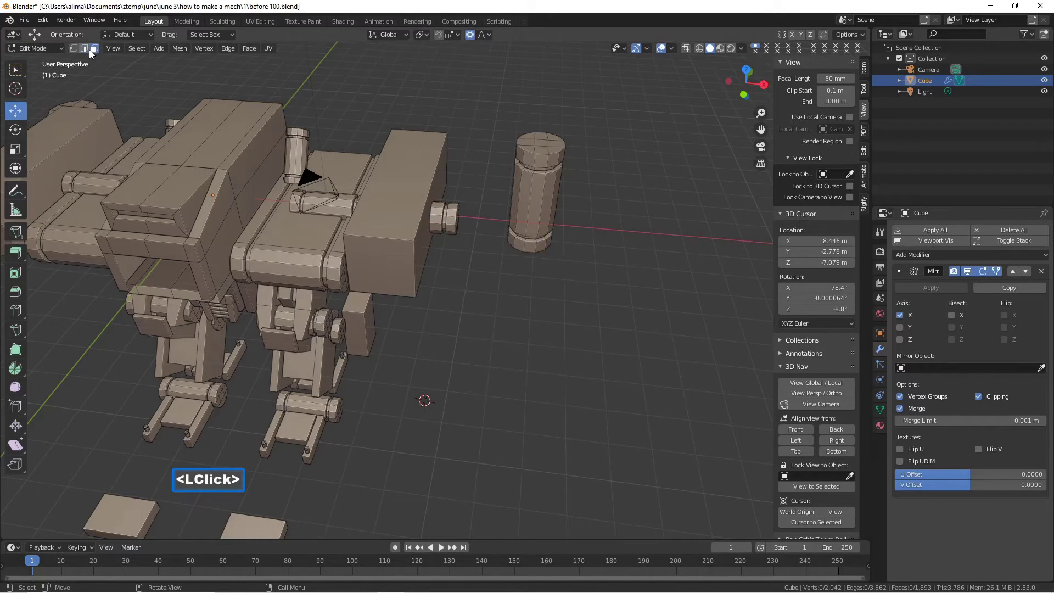
{"action": "left_click", "coordinate": [329, 277]}
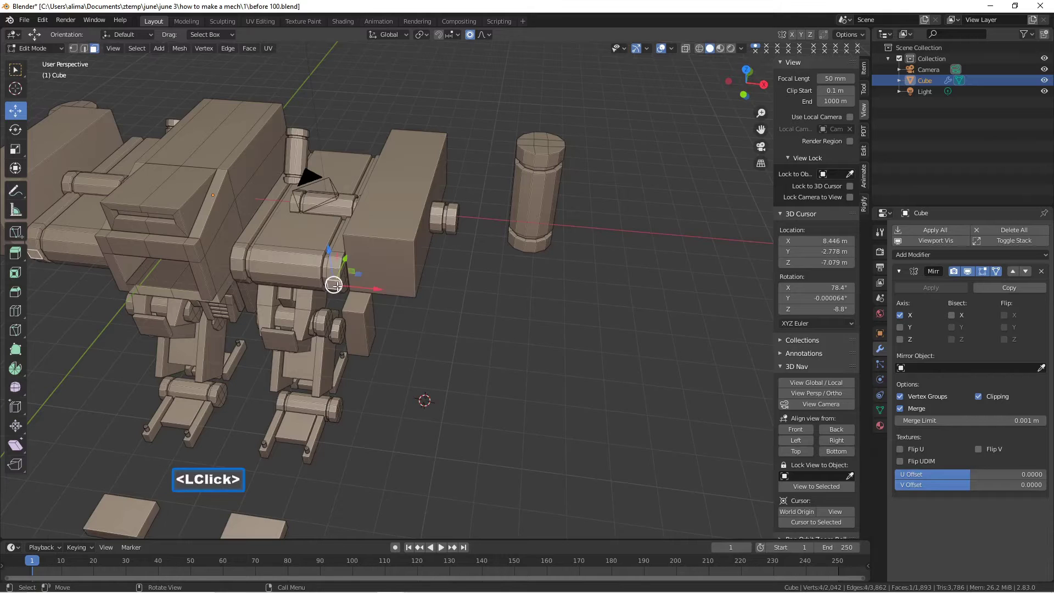
{"action": "key", "text": "g"}
{"action": "key", "text": "x"}
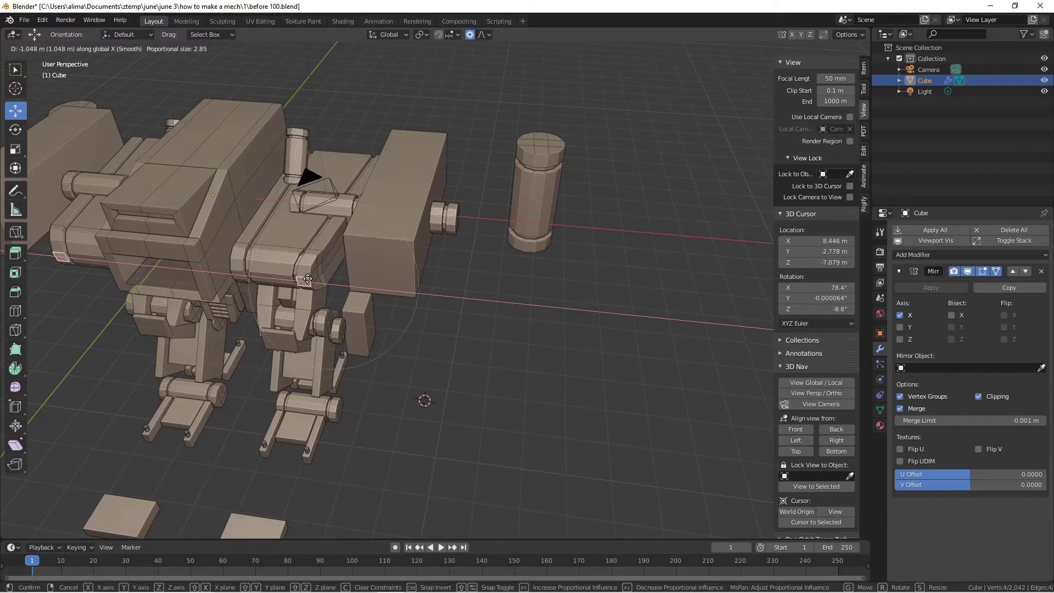
{"action": "scroll", "coordinate": [307, 279], "scroll_direction": "down", "scroll_amount": 1}
{"action": "scroll", "coordinate": [307, 278], "scroll_direction": "down", "scroll_amount": 1}
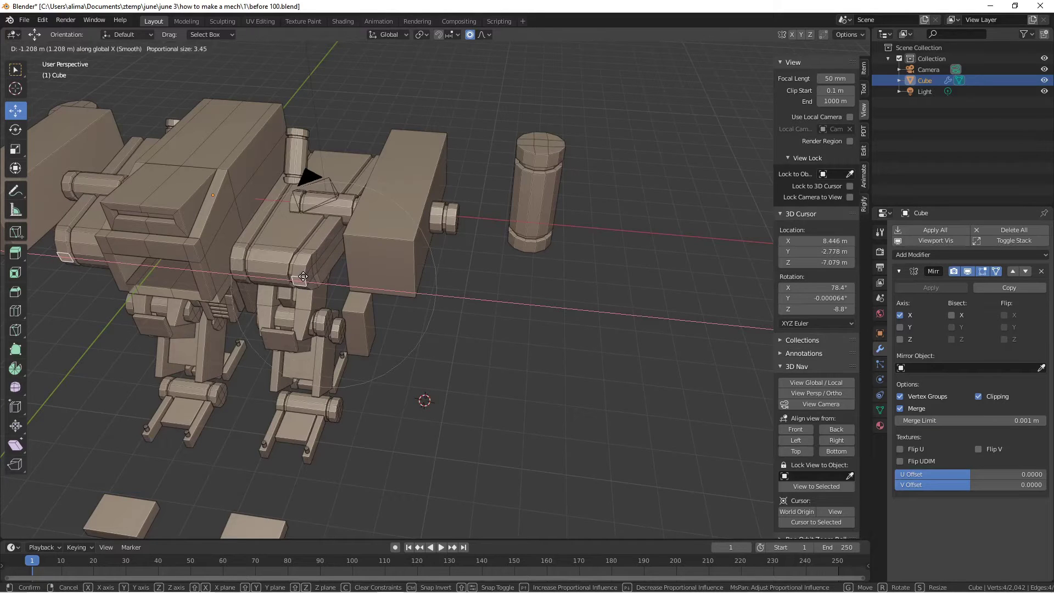
{"action": "left_click", "coordinate": [303, 276]}
{"action": "middle_click_drag", "start_coordinate": [305, 274], "coordinate": [347, 275]}
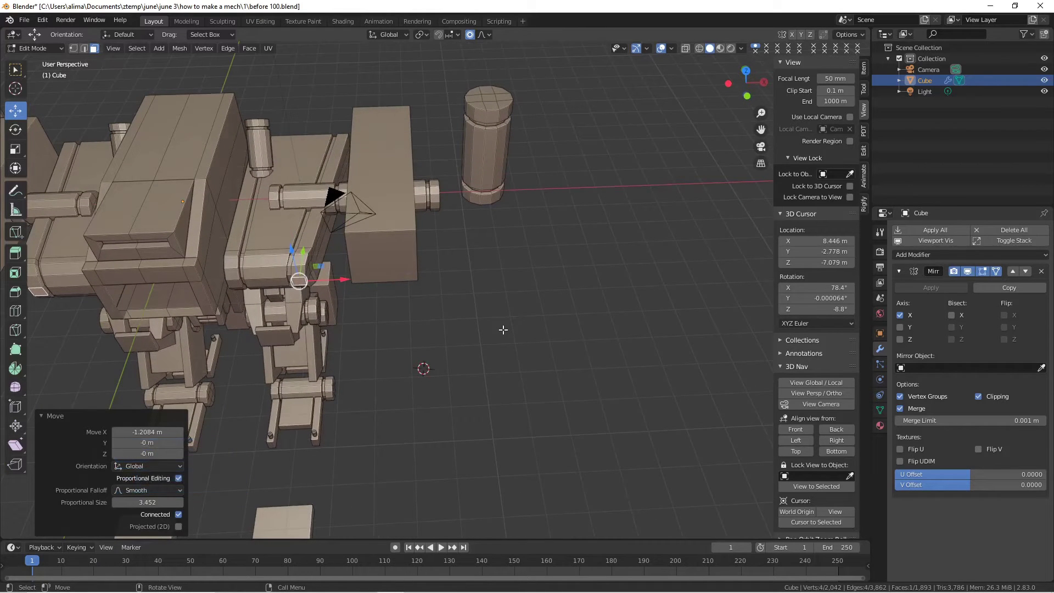
{"action": "key", "text": "o"}
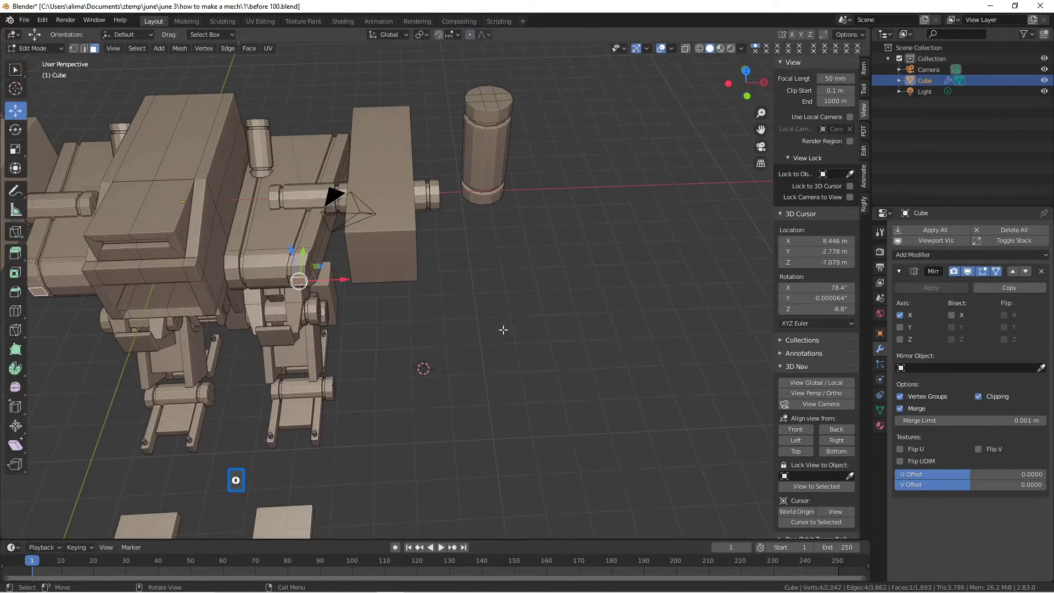
- Add one loop cut across the shoulder part, just off its middle with a factor of about -0.049, and deselect it
{"action": "middle_click_drag", "start_coordinate": [271, 186], "coordinate": [304, 158]}
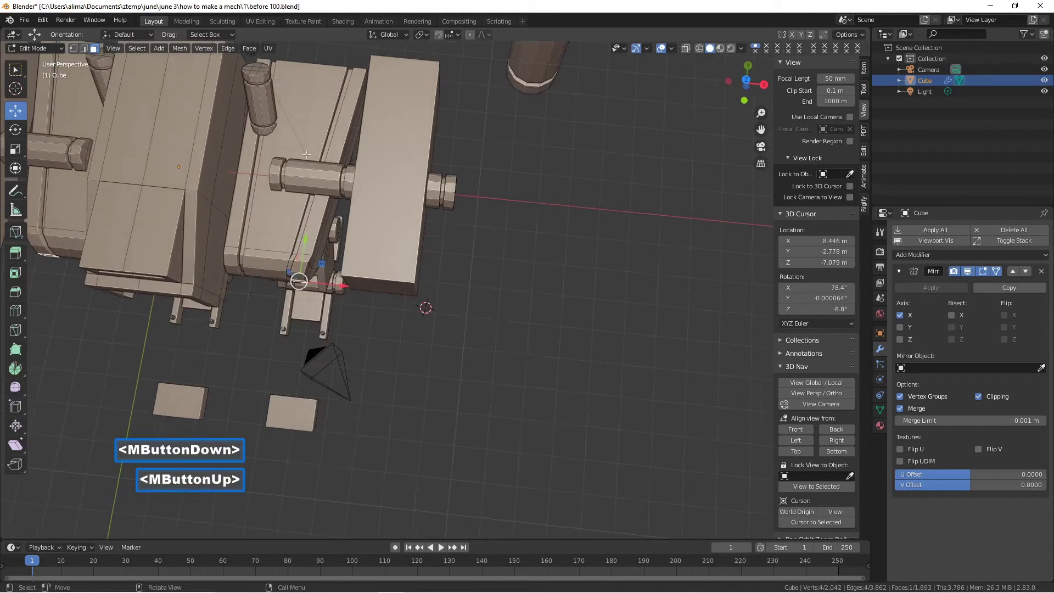
{"action": "key", "text": "ctrl"}
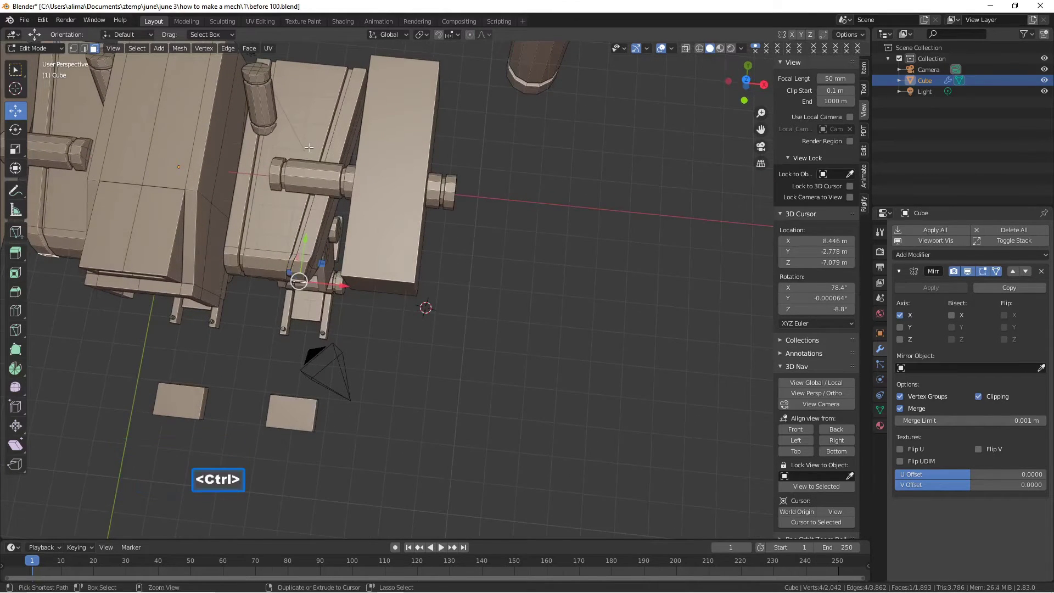
{"action": "key", "text": "ctrl+r"}
{"action": "left_click", "coordinate": [309, 147]}
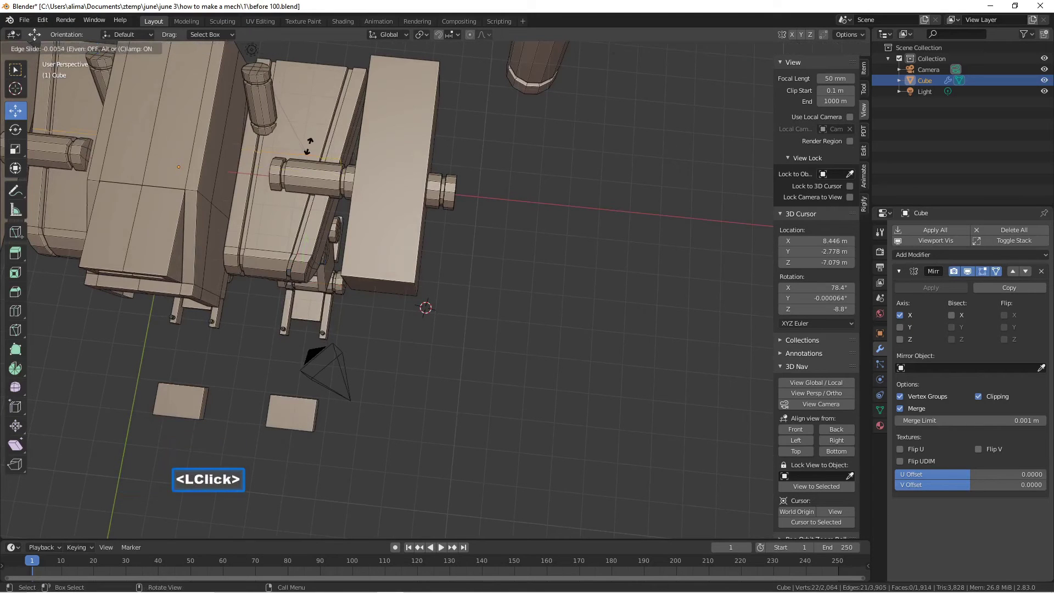
{"action": "left_click", "coordinate": [309, 141]}
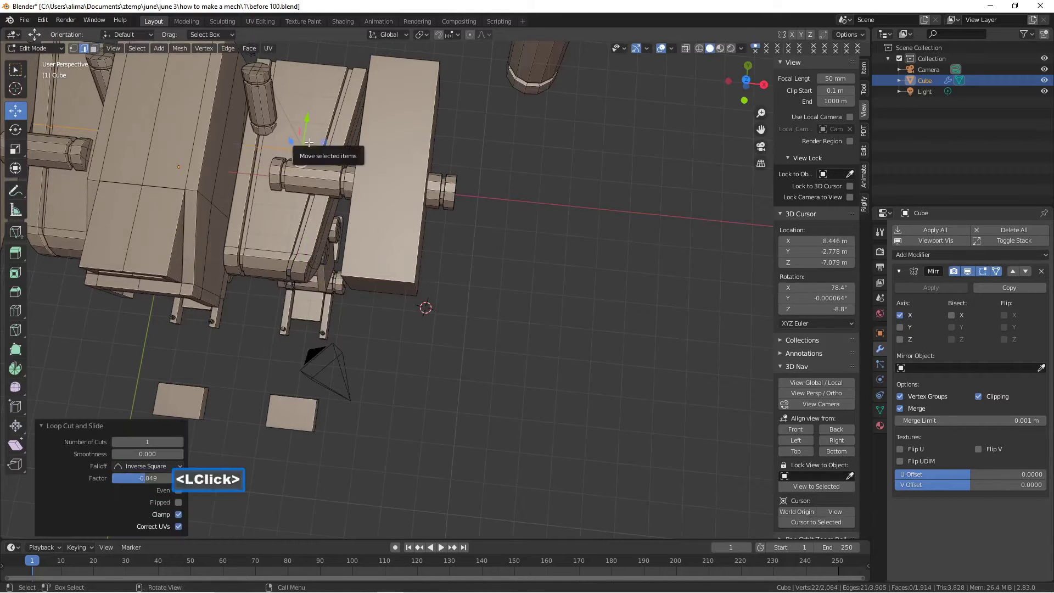
{"action": "left_click", "coordinate": [474, 184]}
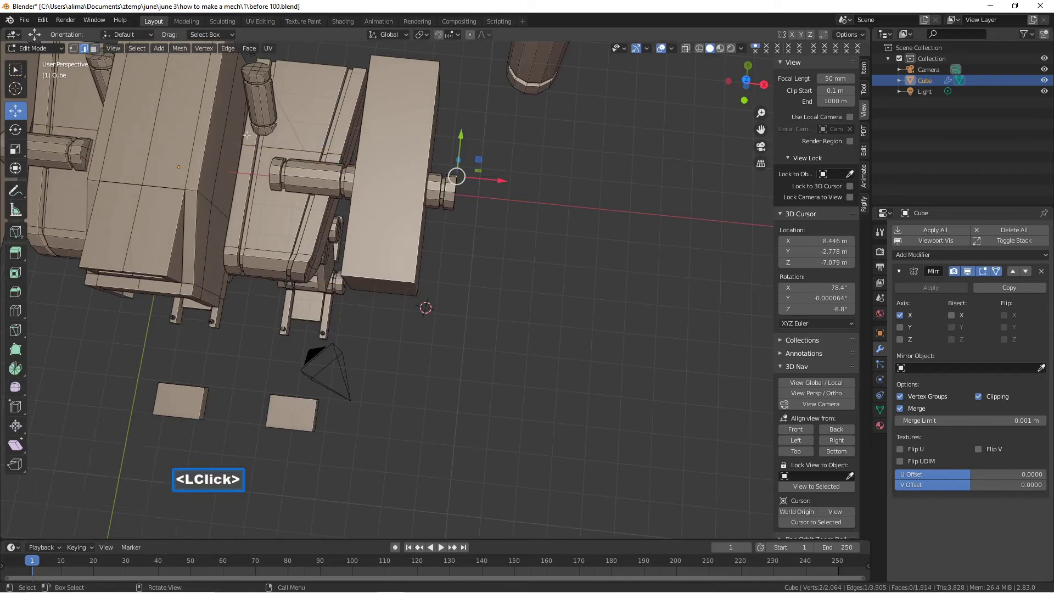
- Raise the top face behind the new loop cut so the shoulder's front section slopes up to it, and save as before 101.blend
{"action": "left_click", "coordinate": [94, 48]}
{"action": "left_click", "coordinate": [312, 139]}
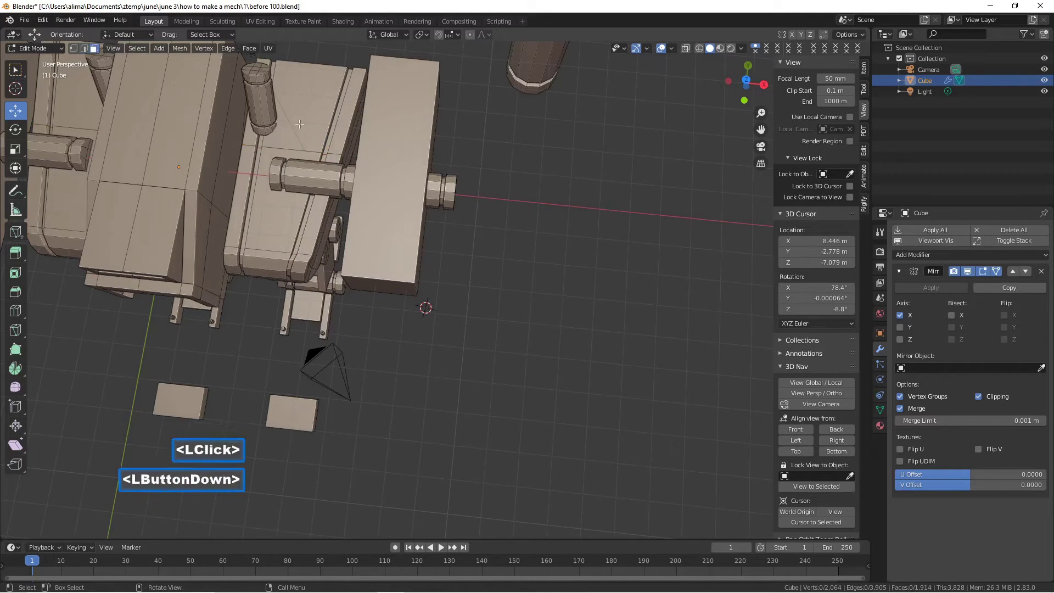
{"action": "scroll", "coordinate": [312, 139], "scroll_direction": "down", "scroll_amount": 3}
{"action": "mouse_move", "coordinate": [313, 139]}
{"action": "middle_mouse_down"}
{"action": "mouse_move", "coordinate": [285, 220]}
{"action": "mouse_move", "coordinate": [311, 158]}
{"action": "middle_mouse_up"}
{"action": "left_click_drag", "start_coordinate": [342, 133], "coordinate": [320, 138]}
{"action": "mouse_move", "coordinate": [320, 138]}
{"action": "middle_mouse_down"}
{"action": "mouse_move", "coordinate": [313, 123]}
{"action": "mouse_move", "coordinate": [336, 130]}
{"action": "middle_mouse_up"}
{"action": "left_click", "coordinate": [551, 269]}
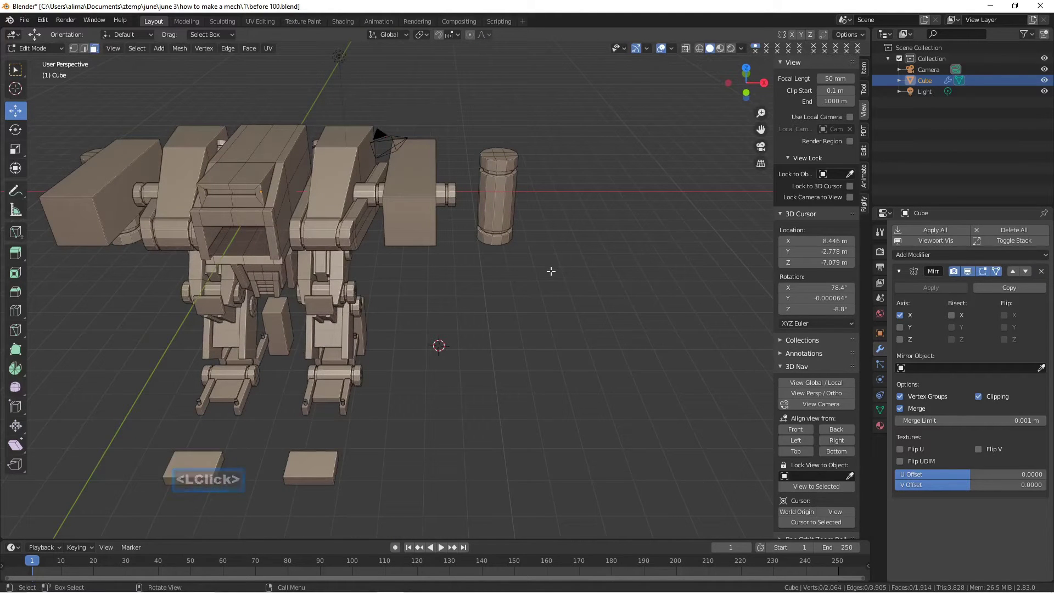
{"action": "key", "text": "Pause"}
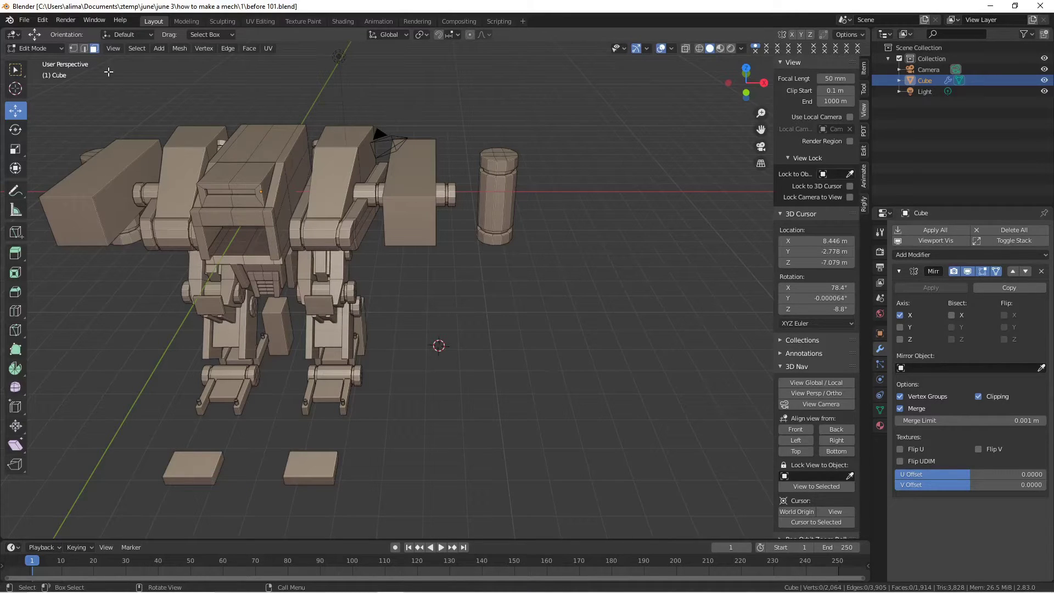
- Bevel the shoulder's top edge between the slope and the raised rear section with 6 segments and an offset of about 1.4 m
{"action": "left_click", "coordinate": [84, 48]}
{"action": "middle_click_drag", "start_coordinate": [347, 151], "coordinate": [314, 199]}
{"action": "scroll", "coordinate": [314, 198], "scroll_direction": "up", "scroll_amount": 2}
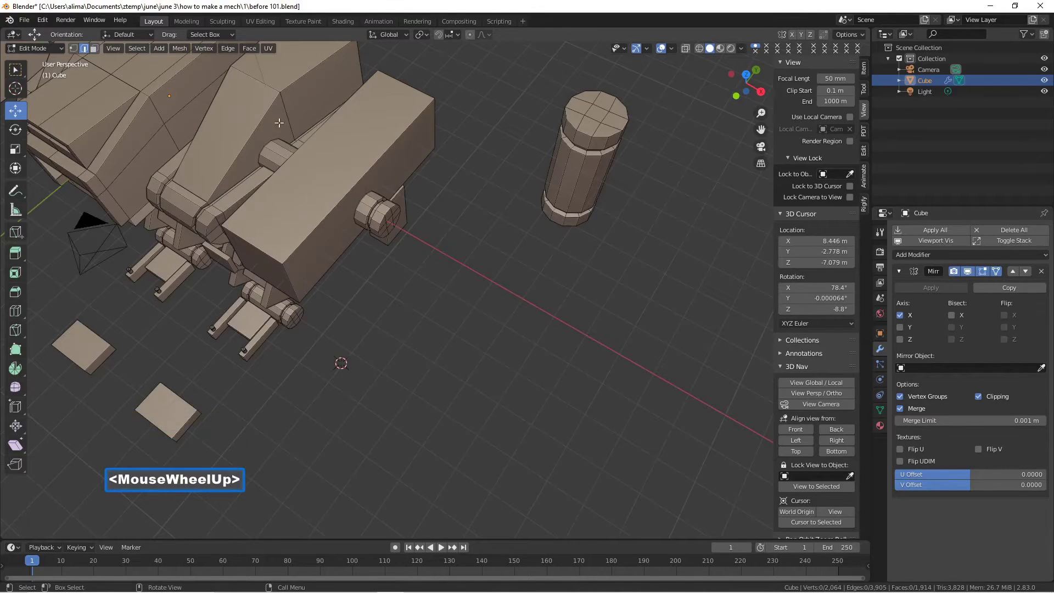
{"action": "left_click_drag", "start_coordinate": [761, 130], "coordinate": [499, 229]}
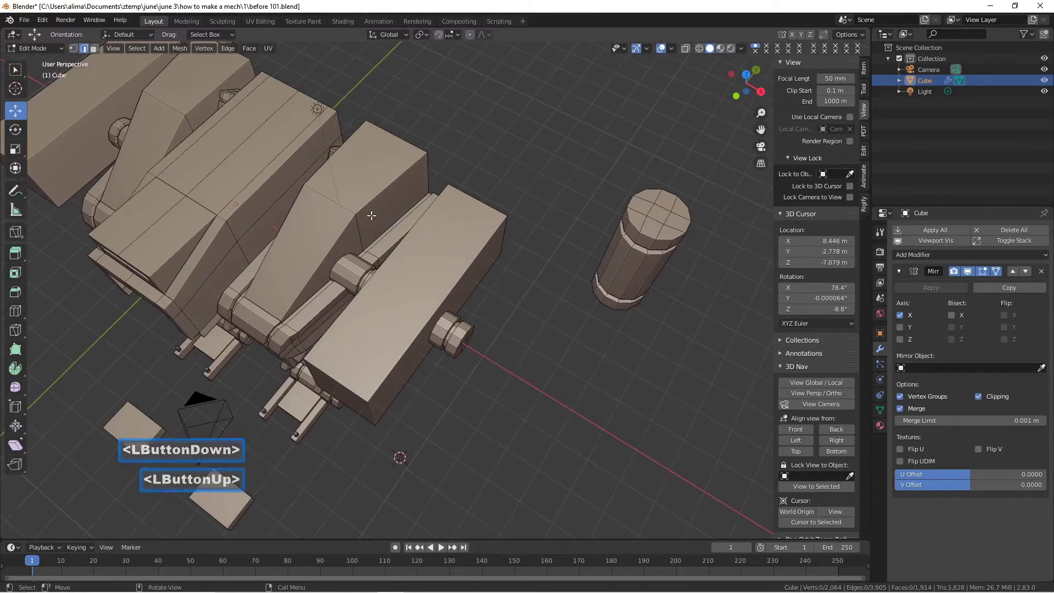
{"action": "left_click", "coordinate": [332, 201]}
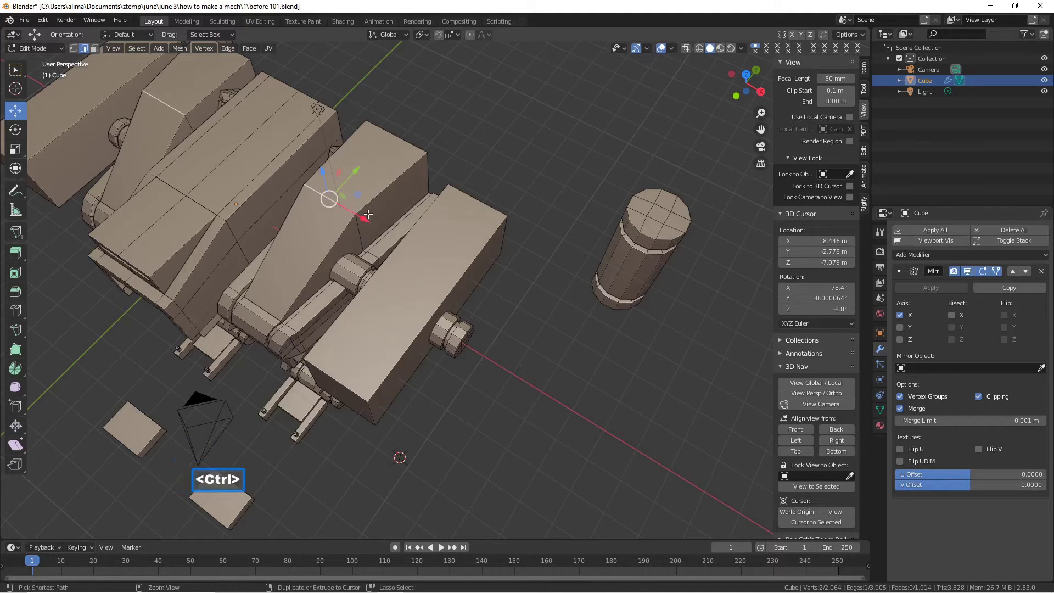
{"action": "key", "text": "ctrl+b"}
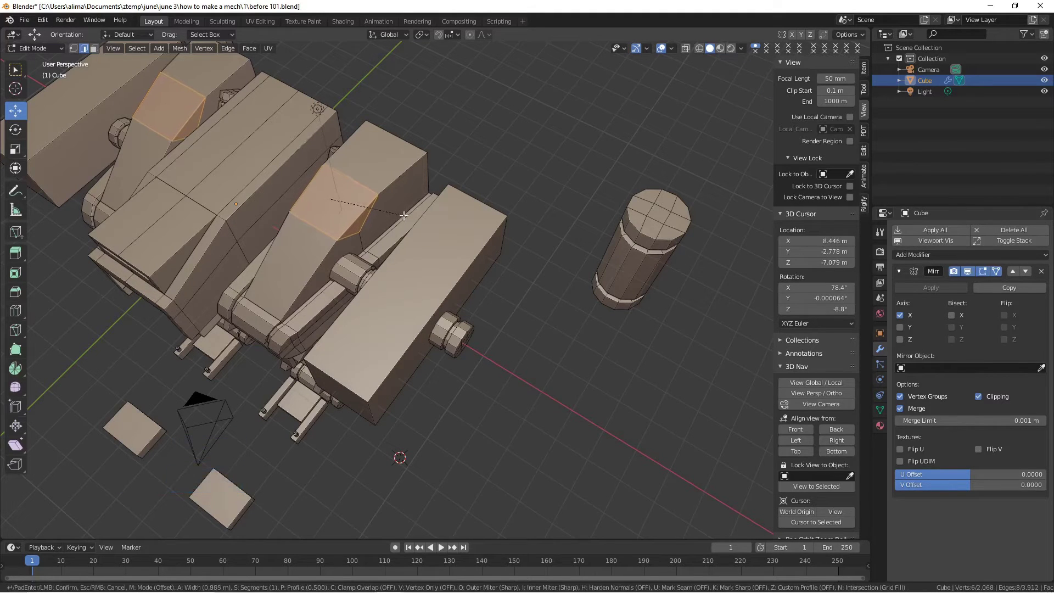
{"action": "scroll", "coordinate": [404, 215], "scroll_direction": "up", "scroll_amount": 3}
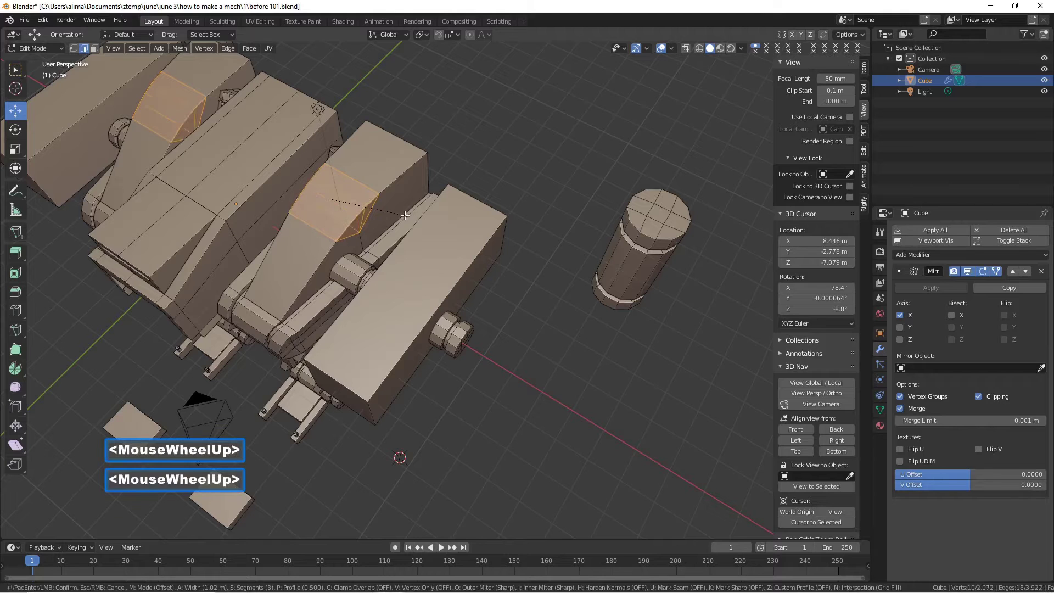
{"action": "scroll", "coordinate": [404, 215], "scroll_direction": "up", "scroll_amount": 2}
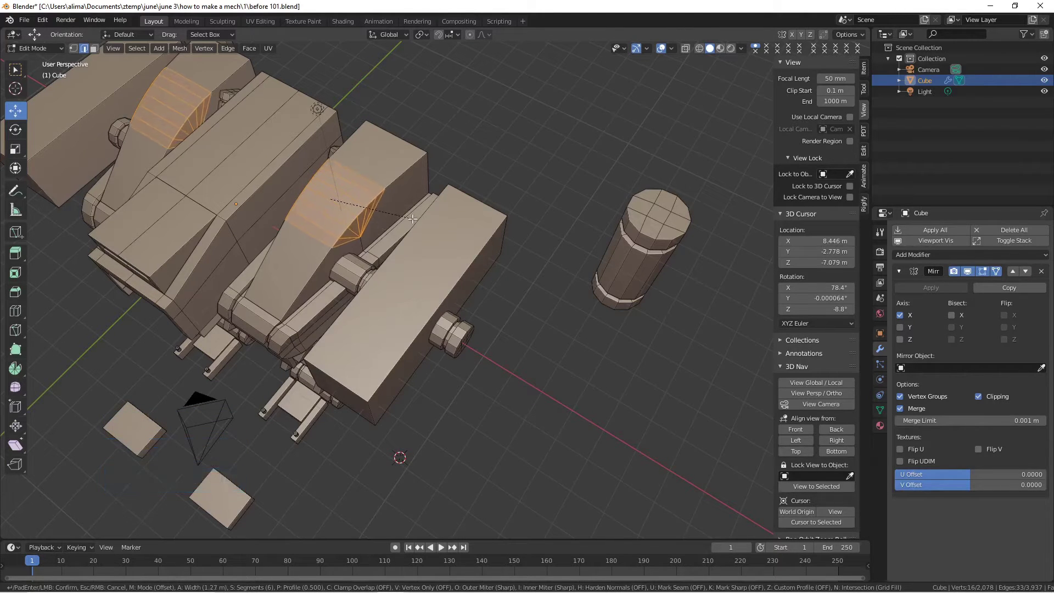
{"action": "left_click", "coordinate": [417, 220]}
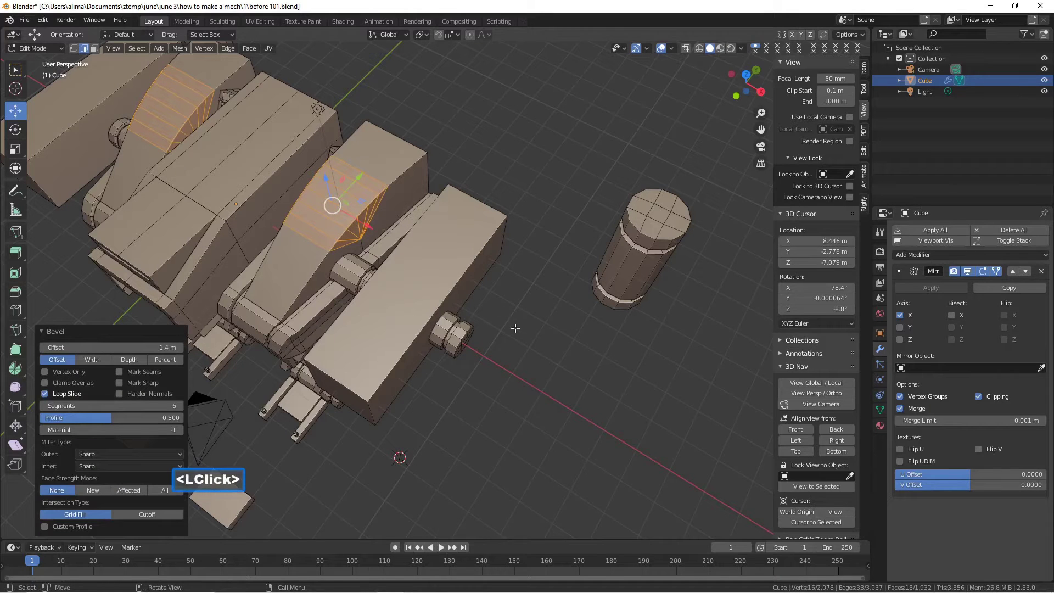
{"action": "left_click", "coordinate": [508, 351]}
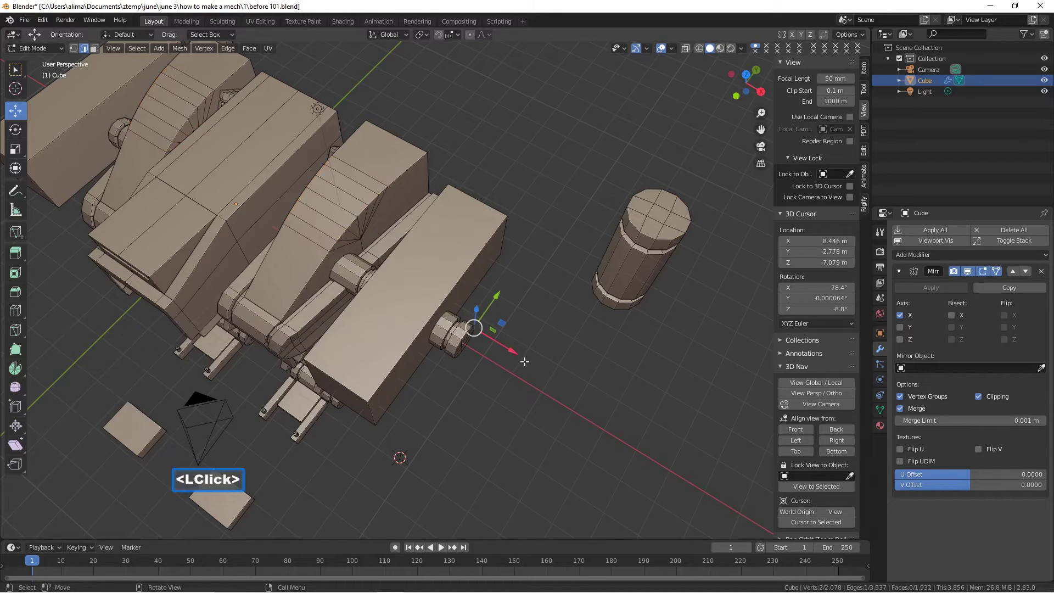
{"action": "left_click", "coordinate": [525, 361]}
- Save incremental versions of the file as before 102.blend and before 103.blend
{"action": "middle_click_drag", "start_coordinate": [524, 361], "coordinate": [557, 335]}
{"action": "key", "text": "Pause"}
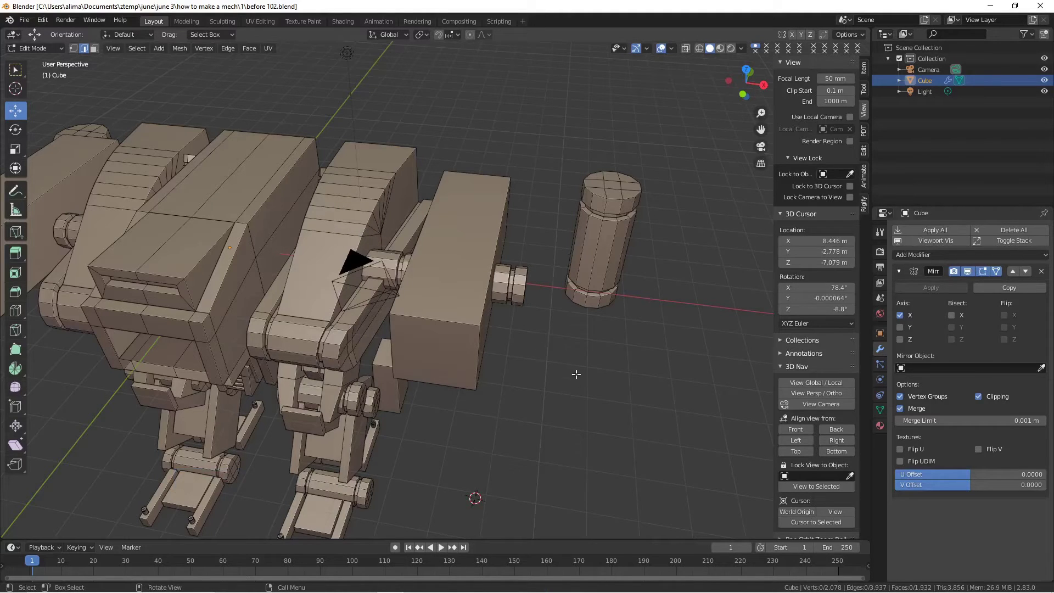
{"action": "key", "text": "Pause"}
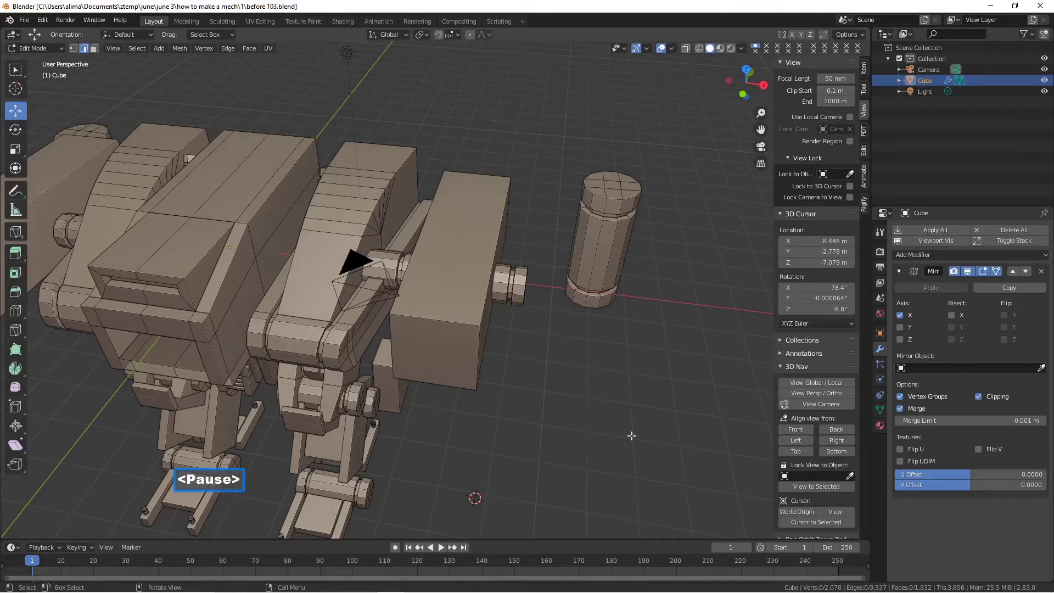
- Bevel the upper corner edge of the outer lower leg plate with 6 segments and an offset of about 0.73 m
{"action": "scroll", "coordinate": [555, 408], "scroll_direction": "down", "scroll_amount": 3}
{"action": "middle_click_drag", "start_coordinate": [520, 422], "coordinate": [445, 394]}
{"action": "scroll", "coordinate": [445, 394], "scroll_direction": "up", "scroll_amount": 3}
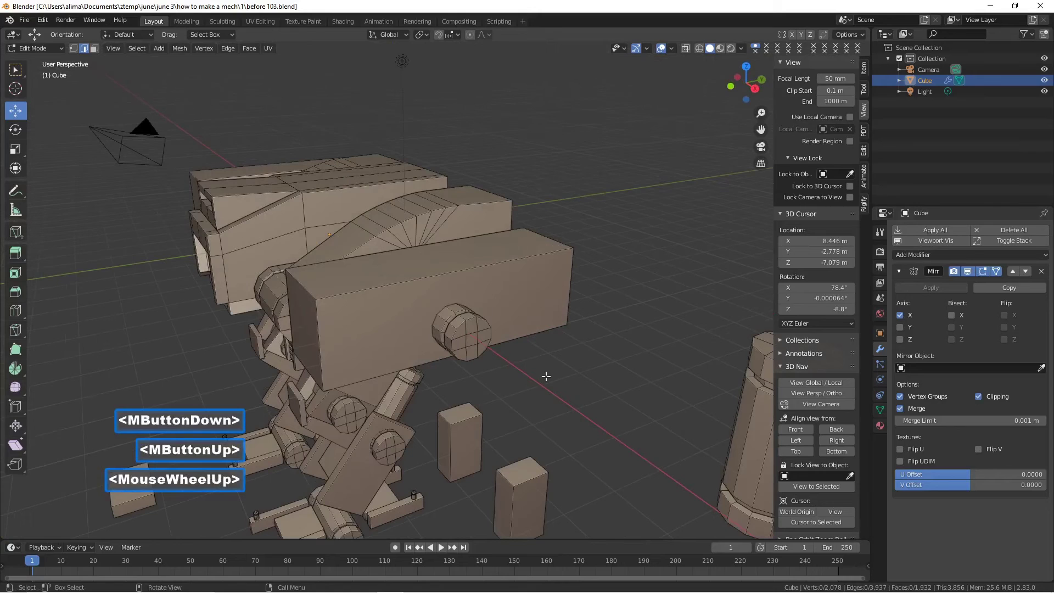
{"action": "left_click_drag", "start_coordinate": [761, 129], "coordinate": [560, 274]}
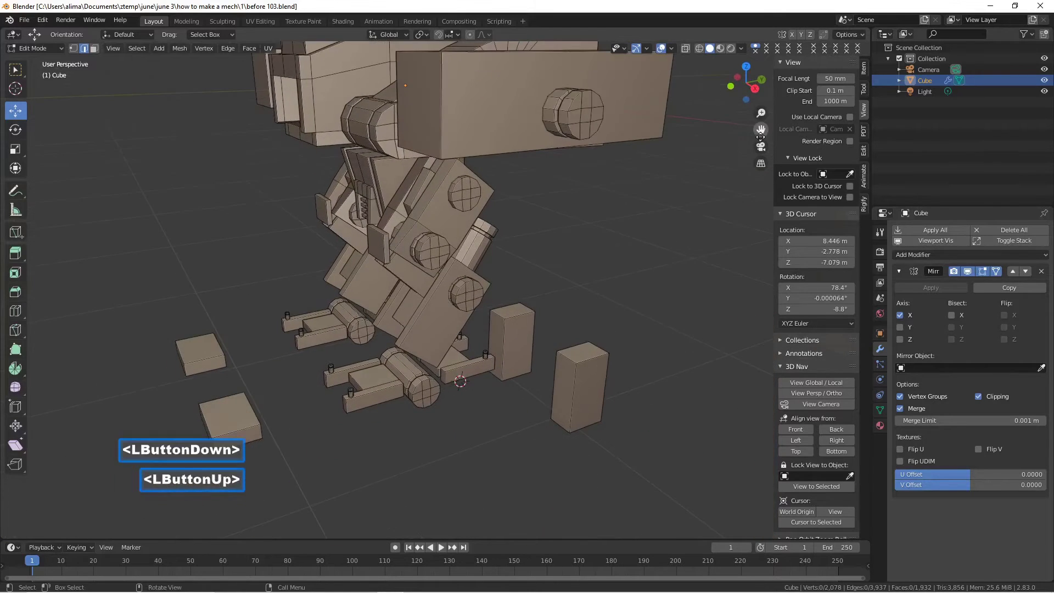
{"action": "middle_click_drag", "start_coordinate": [534, 250], "coordinate": [437, 304]}
{"action": "left_click", "coordinate": [436, 301]}
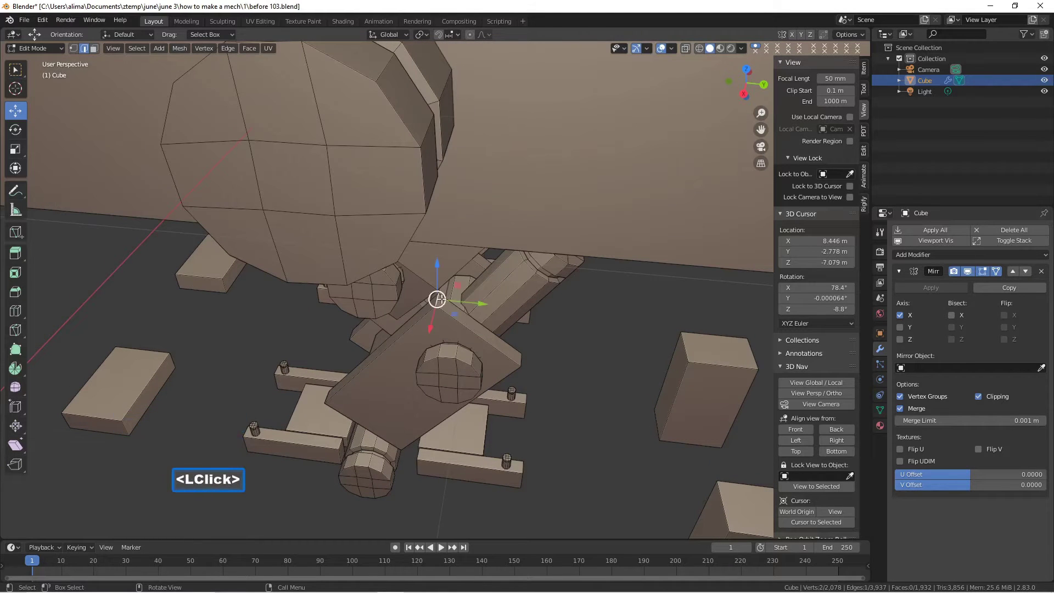
{"action": "key", "text": "ctrl+b"}
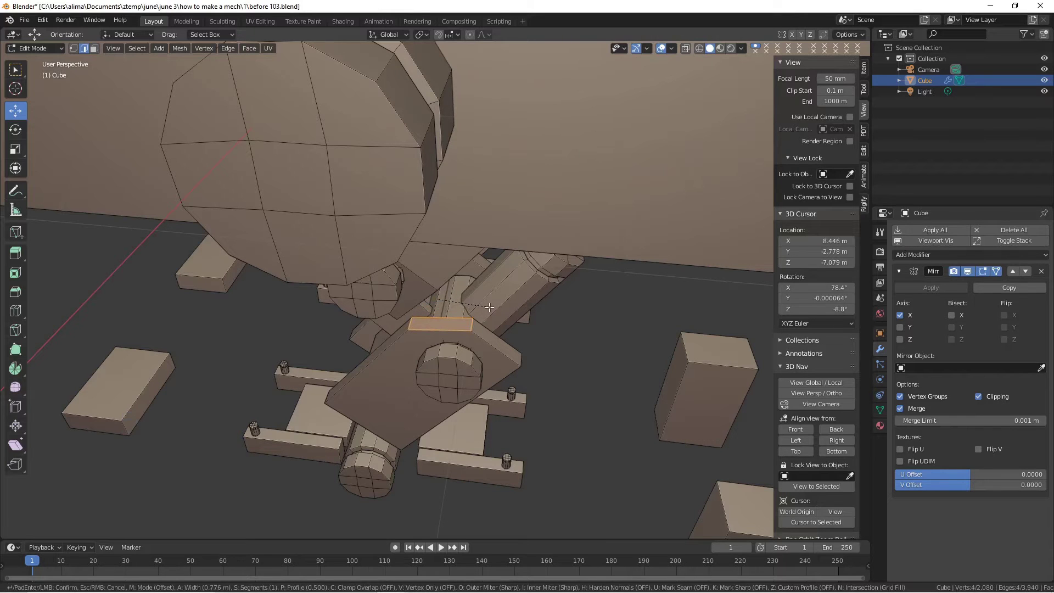
{"action": "scroll", "coordinate": [486, 305], "scroll_direction": "up", "scroll_amount": 3}
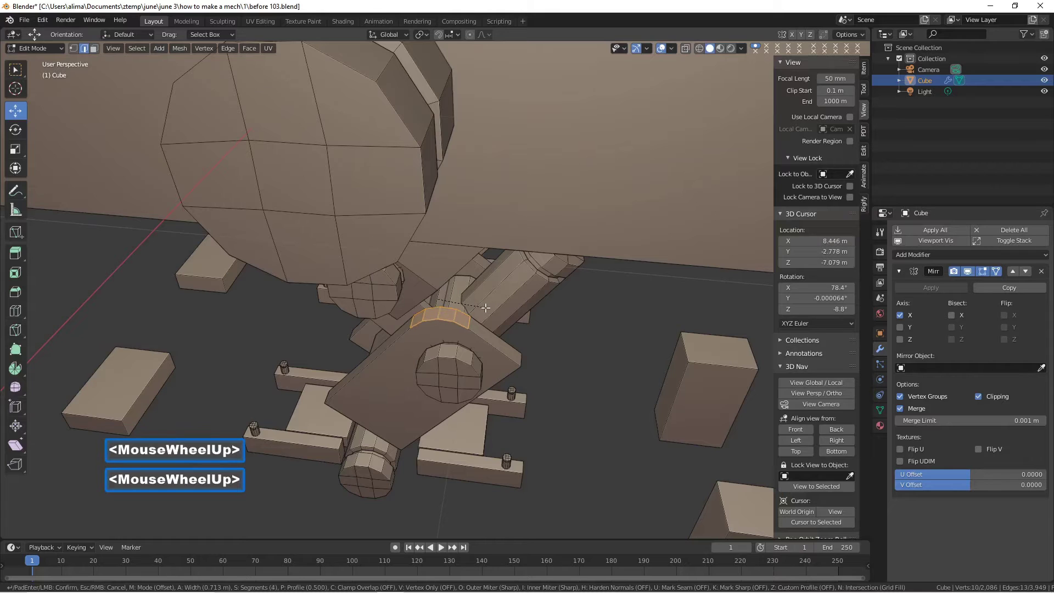
{"action": "scroll", "coordinate": [486, 308], "scroll_direction": "up", "scroll_amount": 1}
{"action": "scroll", "coordinate": [486, 308], "scroll_direction": "up", "scroll_amount": 1}
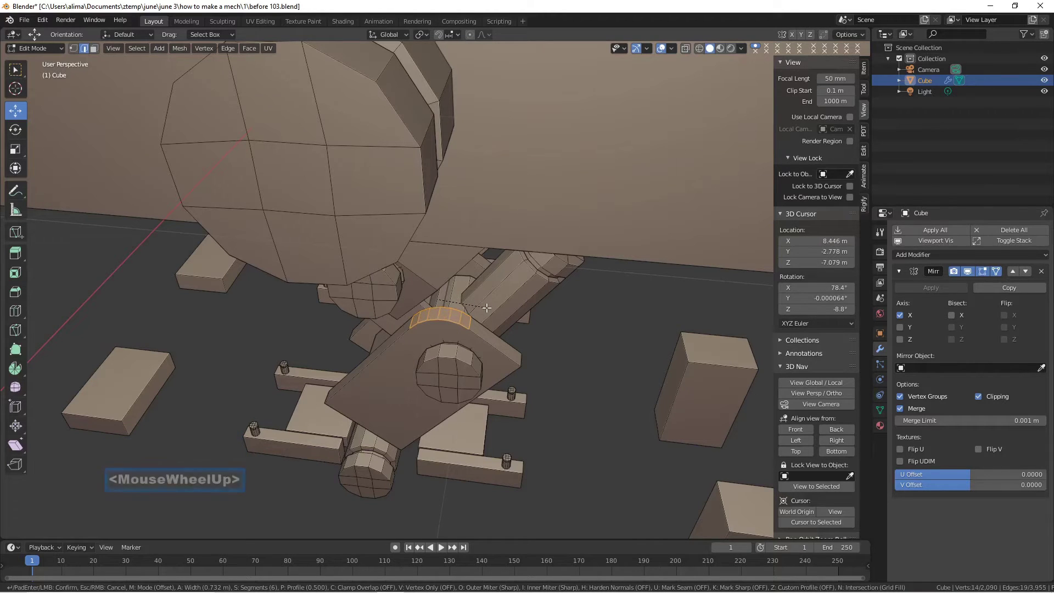
{"action": "left_click", "coordinate": [486, 308]}
{"action": "middle_click_drag", "start_coordinate": [607, 376], "coordinate": [568, 320]}
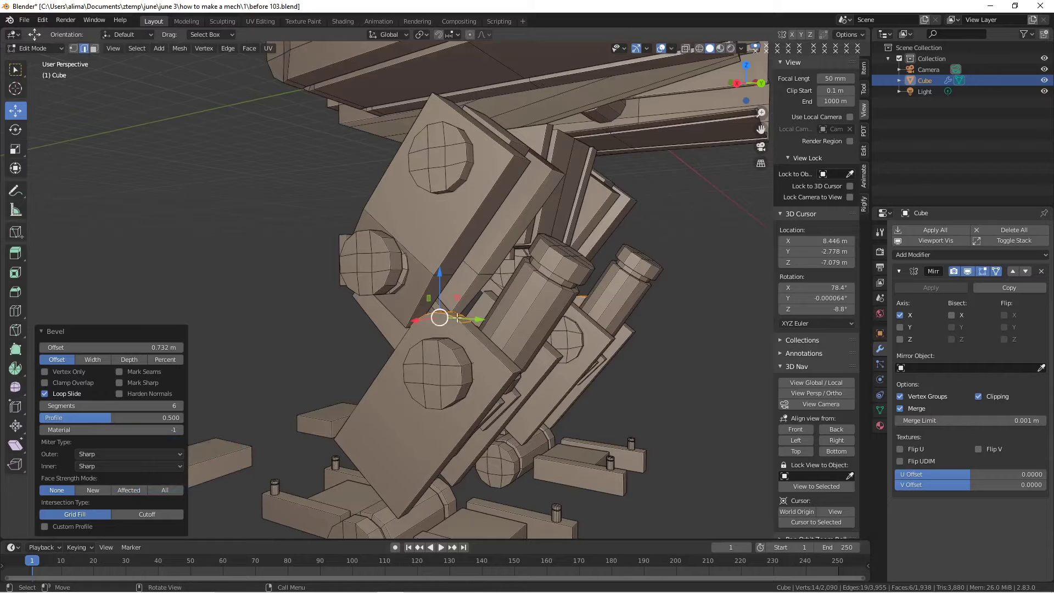
- Bevel the upper rear corner edge of the outer lower leg plate with 6 segments and about 0.57 m offset, and save as before 104.blend
{"action": "left_click", "coordinate": [517, 371]}
{"action": "middle_click_drag", "start_coordinate": [517, 370], "coordinate": [556, 387]}
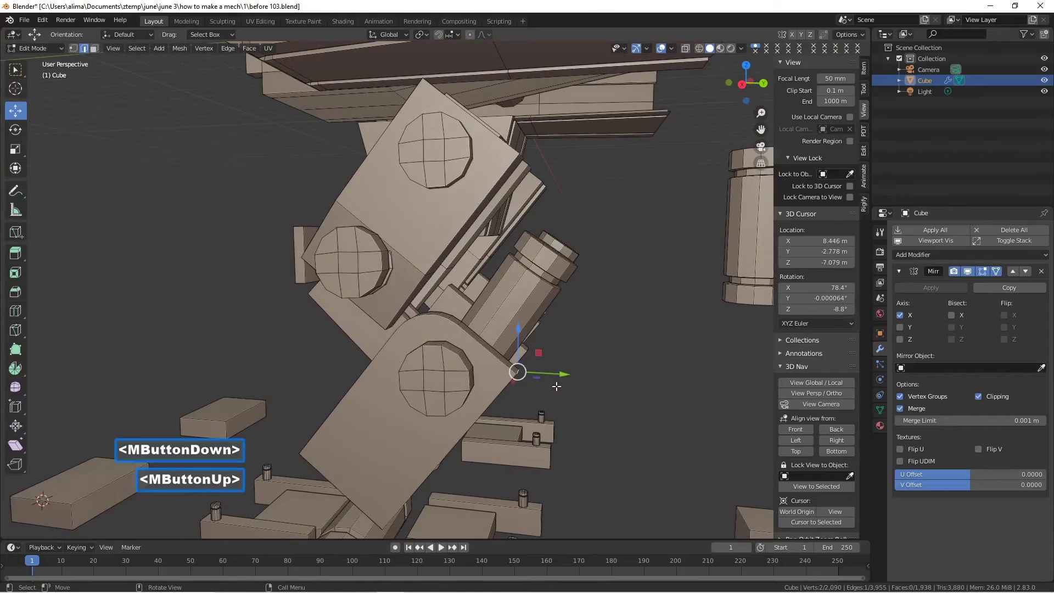
{"action": "left_click_drag", "start_coordinate": [760, 131], "coordinate": [760, 132]}
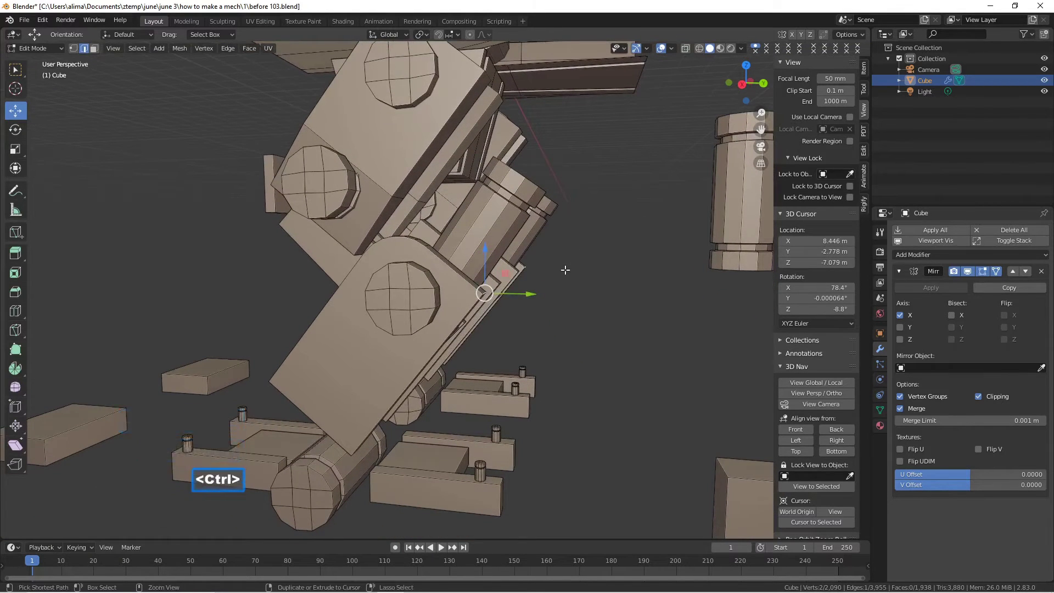
{"action": "key", "text": "ctrl+b"}
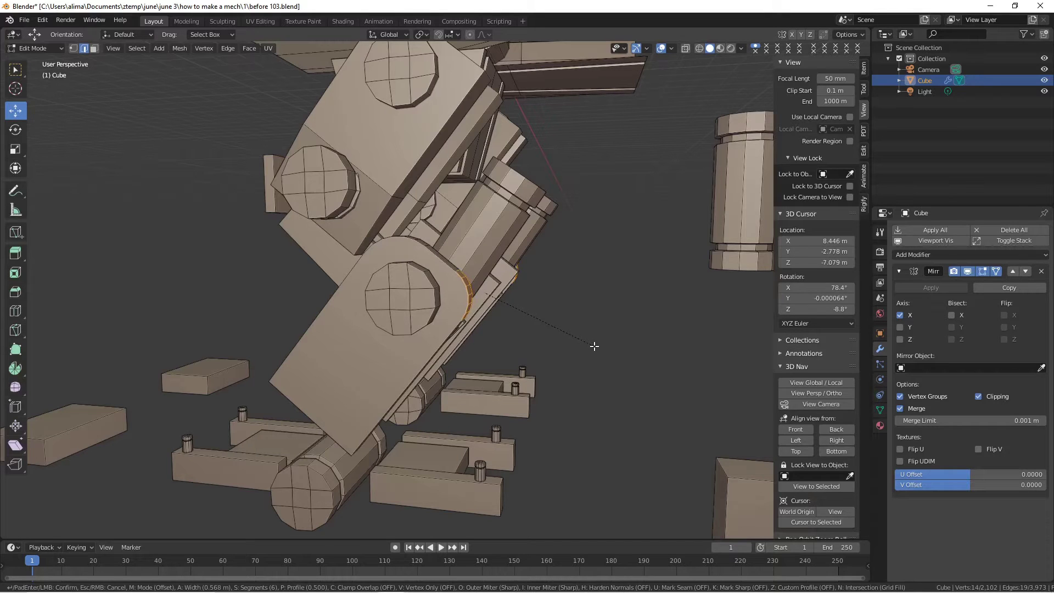
{"action": "left_click", "coordinate": [595, 346]}
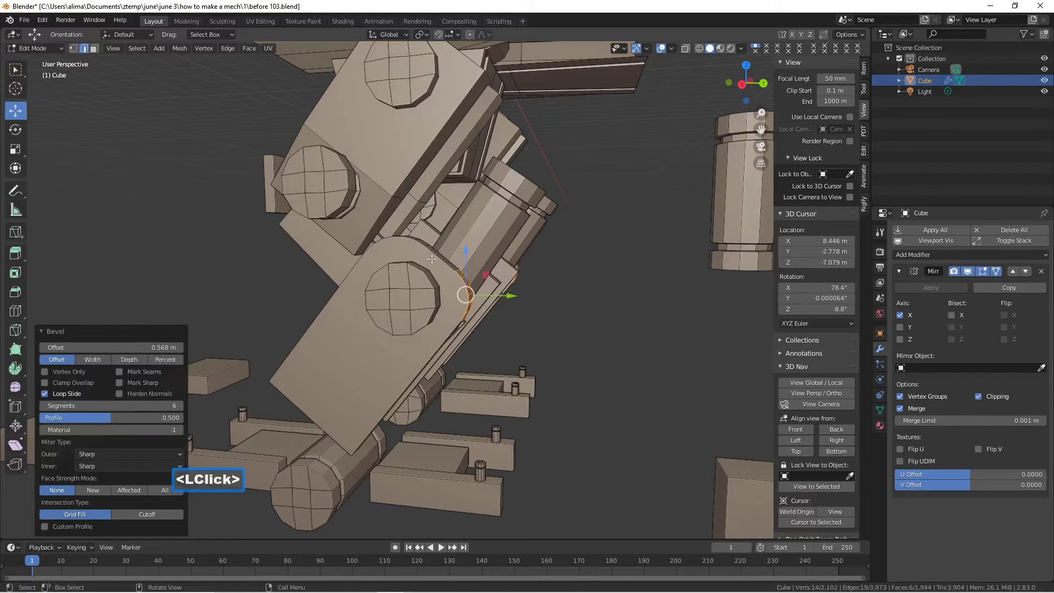
{"action": "left_click", "coordinate": [584, 346]}
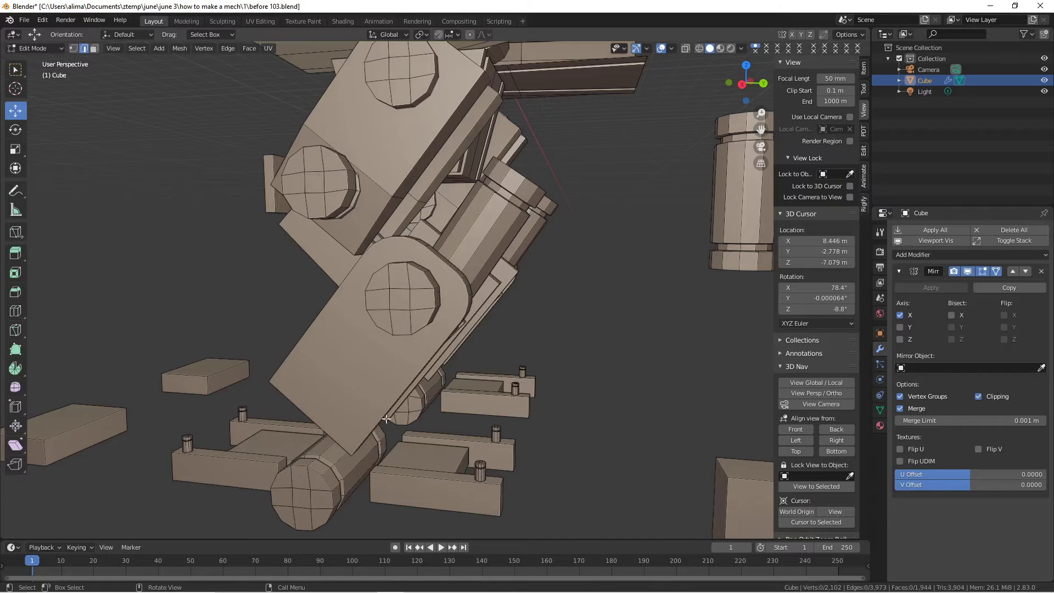
{"action": "key", "text": "Pause"}
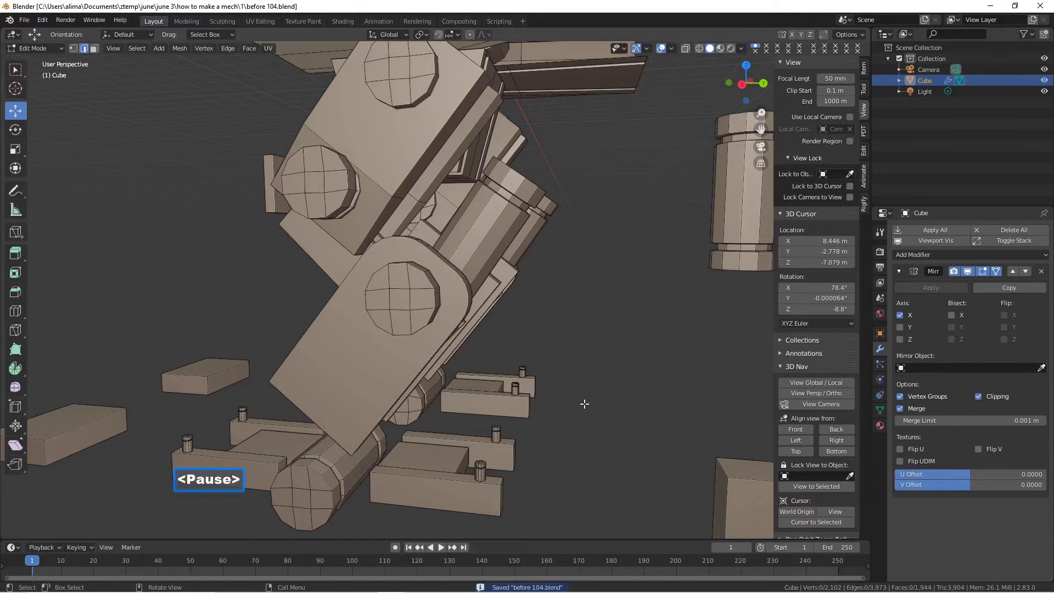
- Bevel the lower front corner edge of the outer lower leg plate with 6 segments and about 0.72 m offset, and save as before 105.blend
{"action": "middle_click_drag", "start_coordinate": [494, 381], "coordinate": [549, 354]}
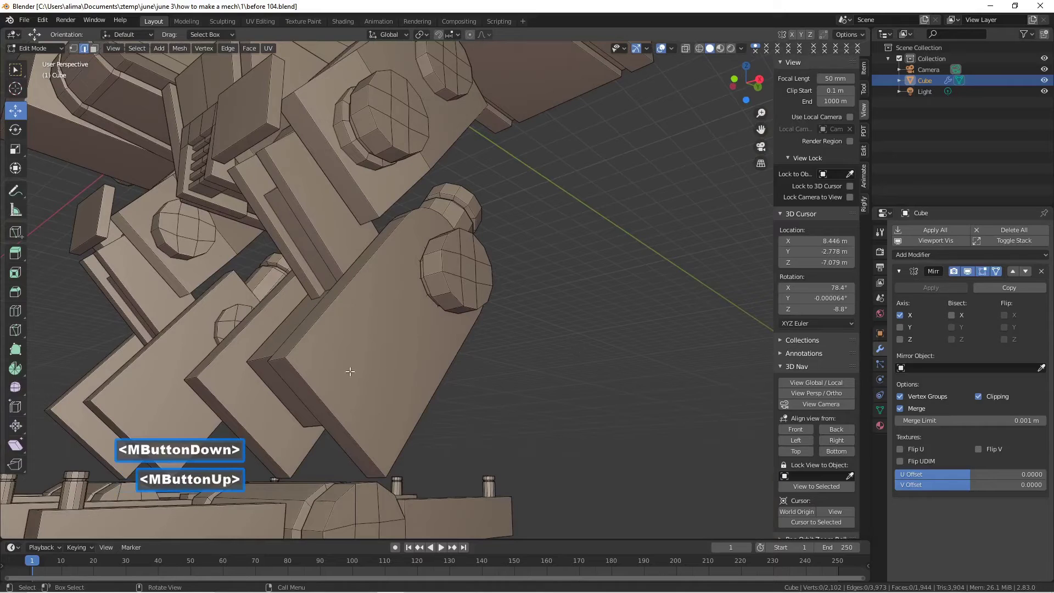
{"action": "left_click", "coordinate": [280, 357]}
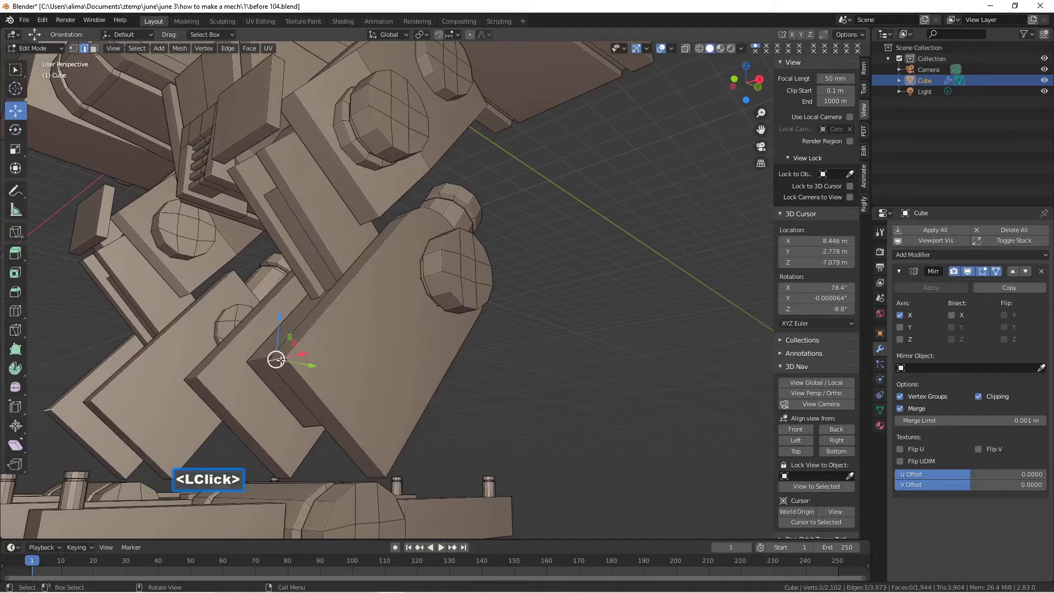
{"action": "key", "text": "ctrl+b"}
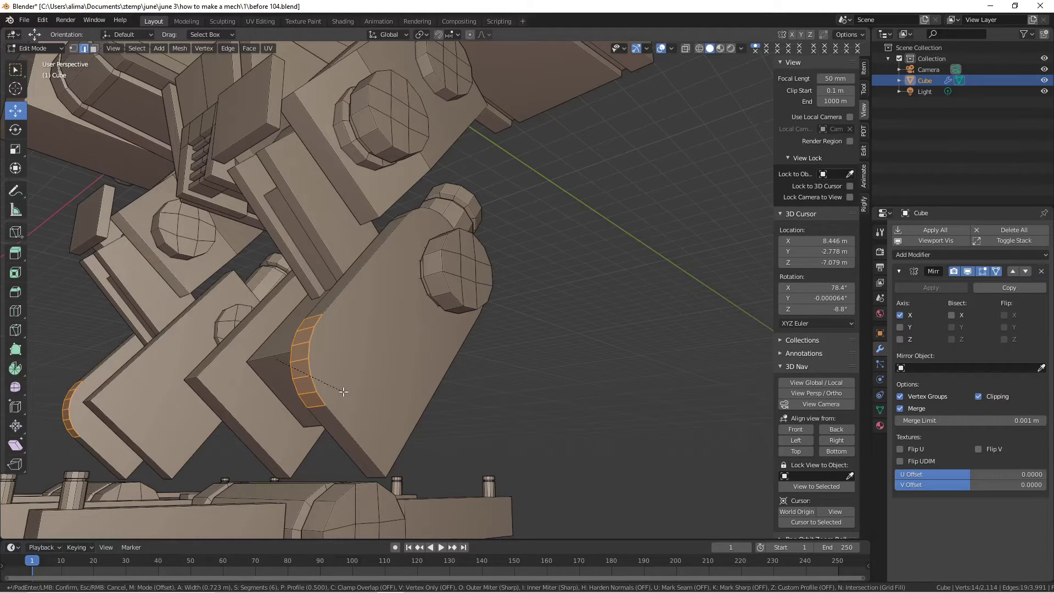
{"action": "left_click", "coordinate": [344, 391]}
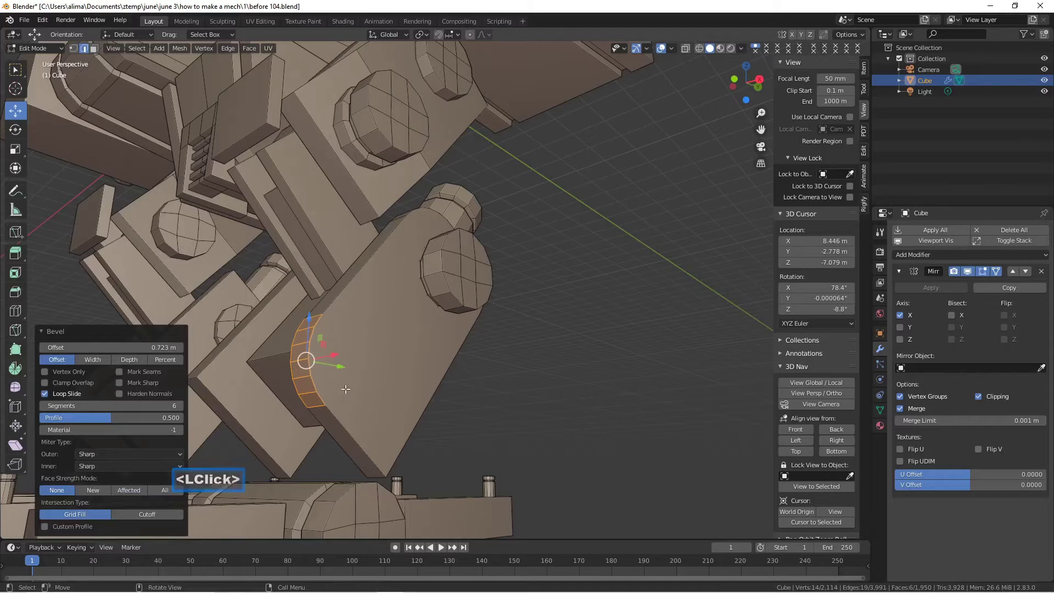
{"action": "middle_click_drag", "start_coordinate": [380, 376], "coordinate": [343, 379]}
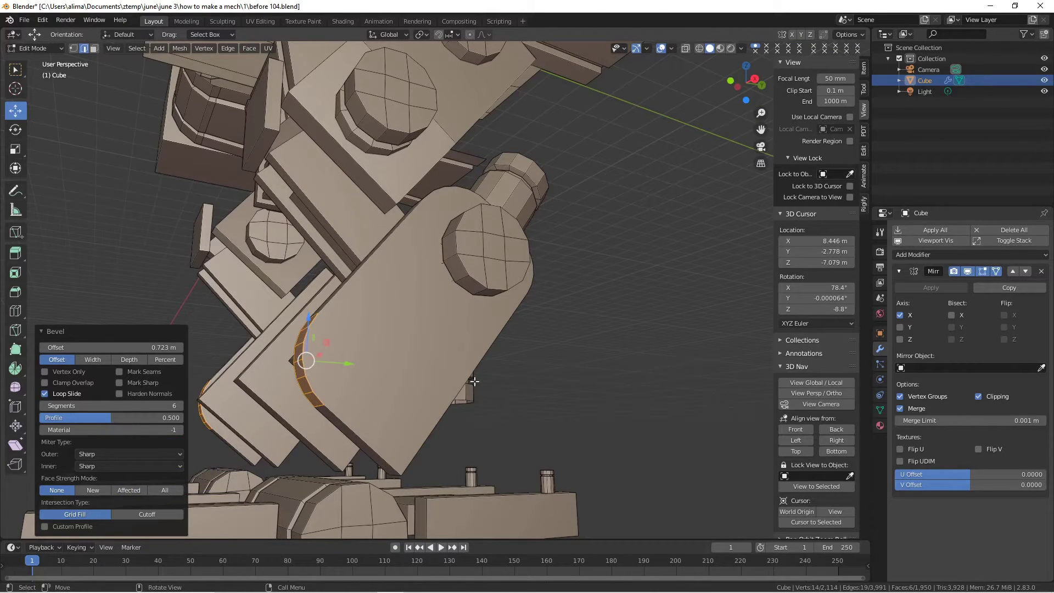
{"action": "left_click", "coordinate": [558, 379]}
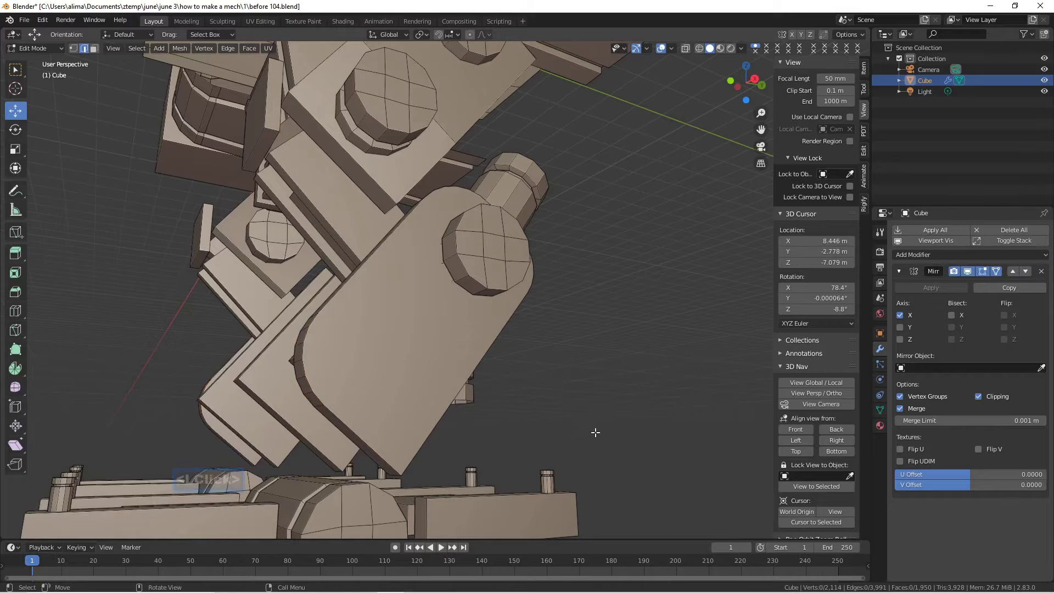
{"action": "key", "text": "Pause"}
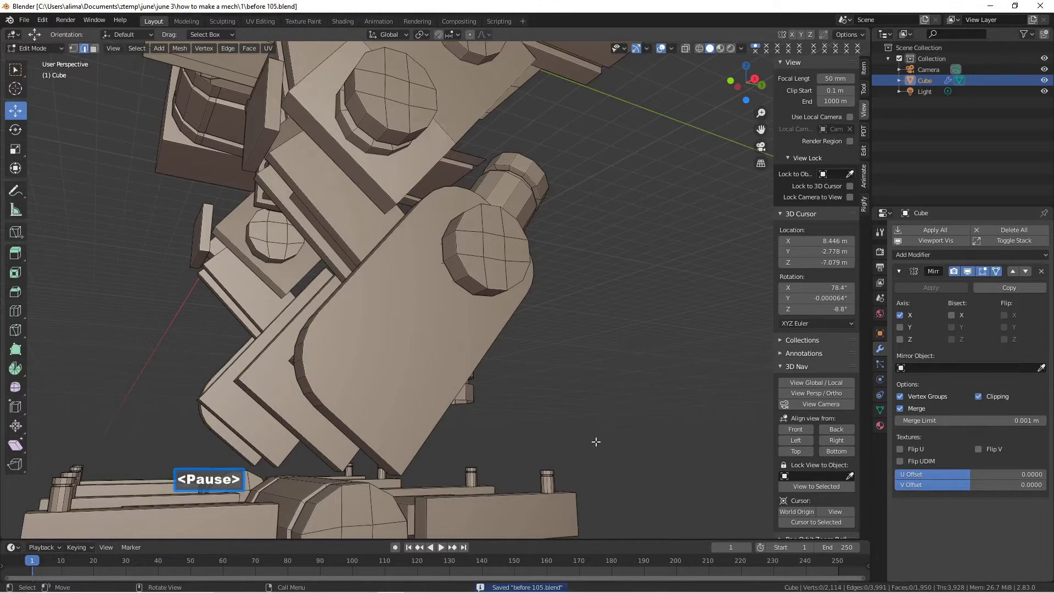
- Delete the unrounded inner lower leg plate
{"action": "scroll", "coordinate": [592, 438], "scroll_direction": "down", "scroll_amount": 3}
{"action": "middle_click_drag", "start_coordinate": [593, 437], "coordinate": [568, 424]}
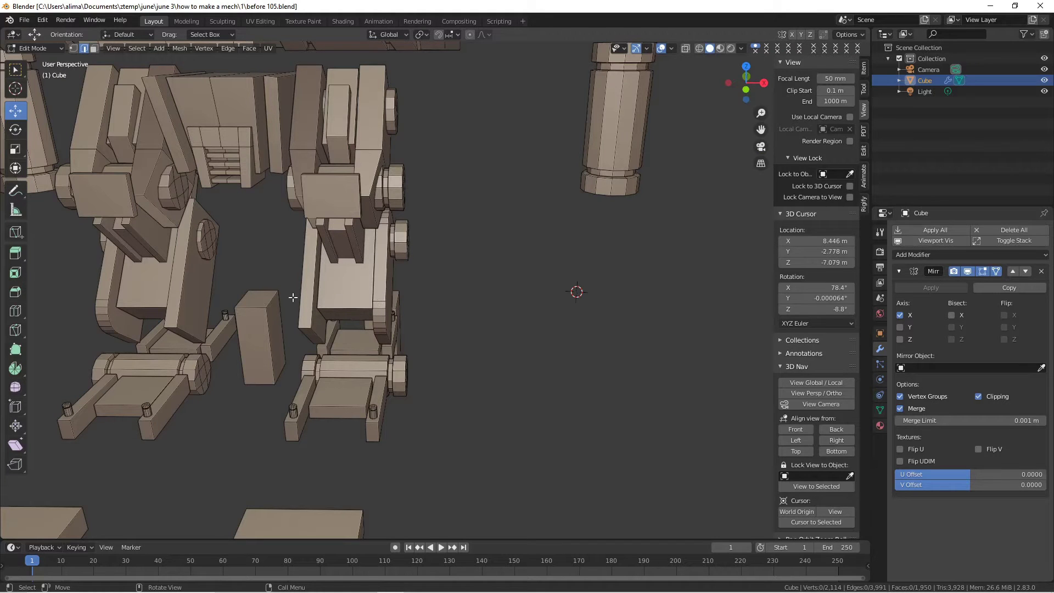
{"action": "left_click", "coordinate": [94, 48]}
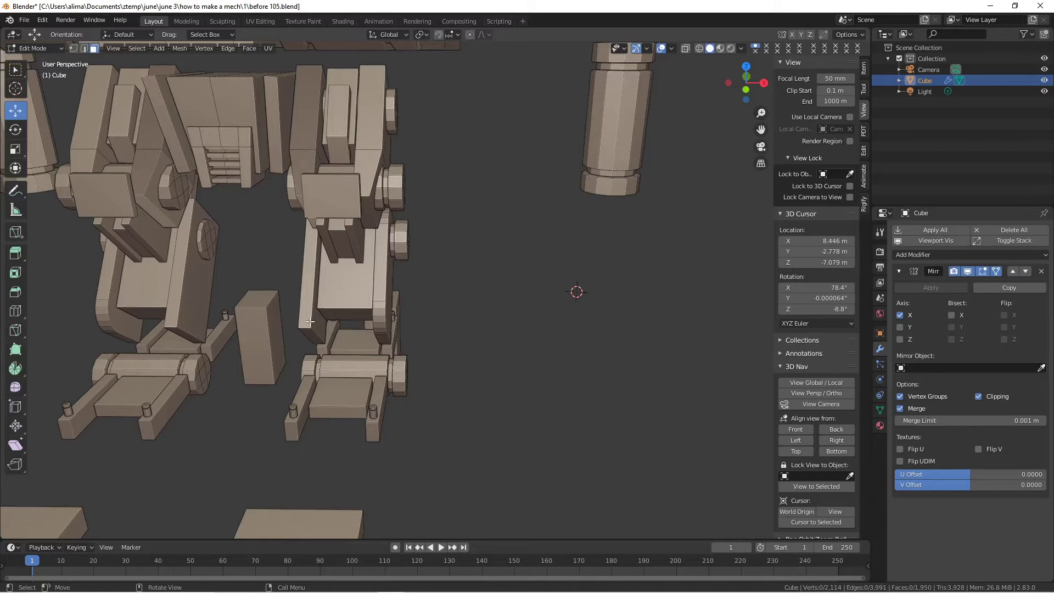
{"action": "key", "text": "l"}
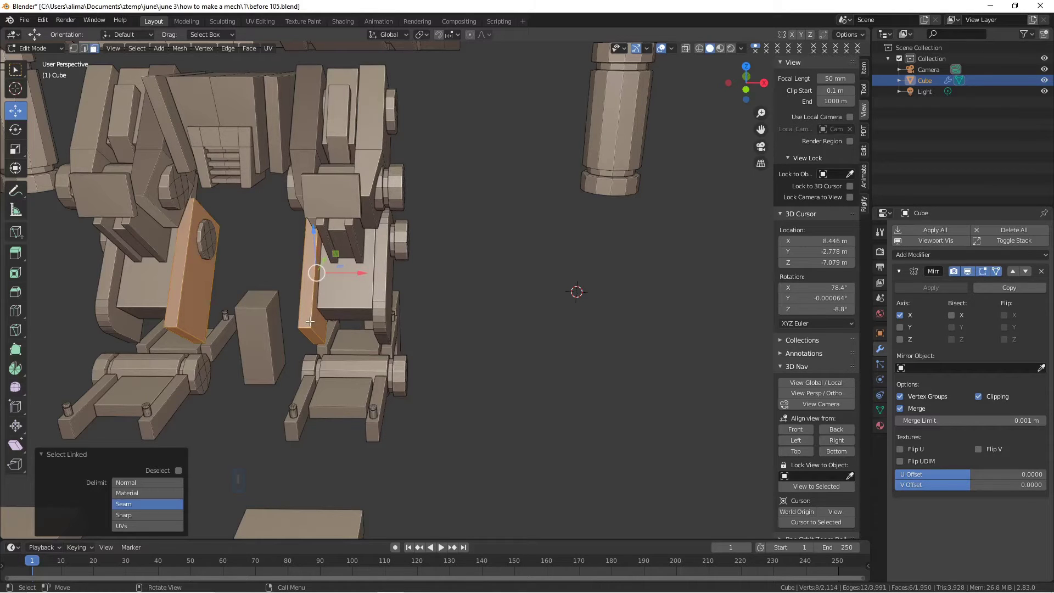
{"action": "key", "text": "x"}
{"action": "left_click", "coordinate": [310, 321]}
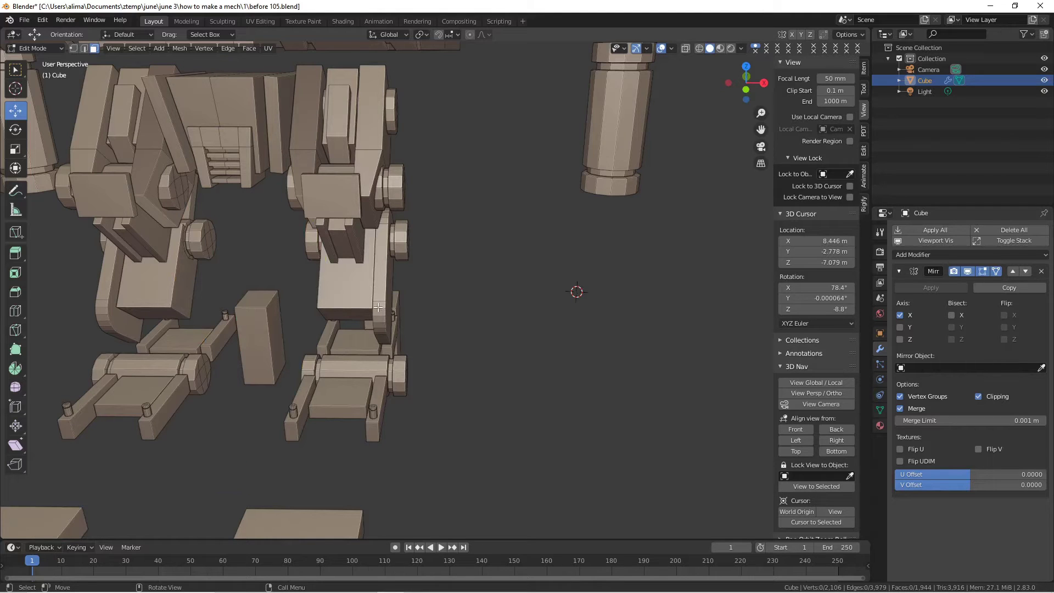
- Duplicate the rounded outer lower leg plate and move the copy about -1.76 m along X to the leg's inner side
{"action": "key", "text": "l"}
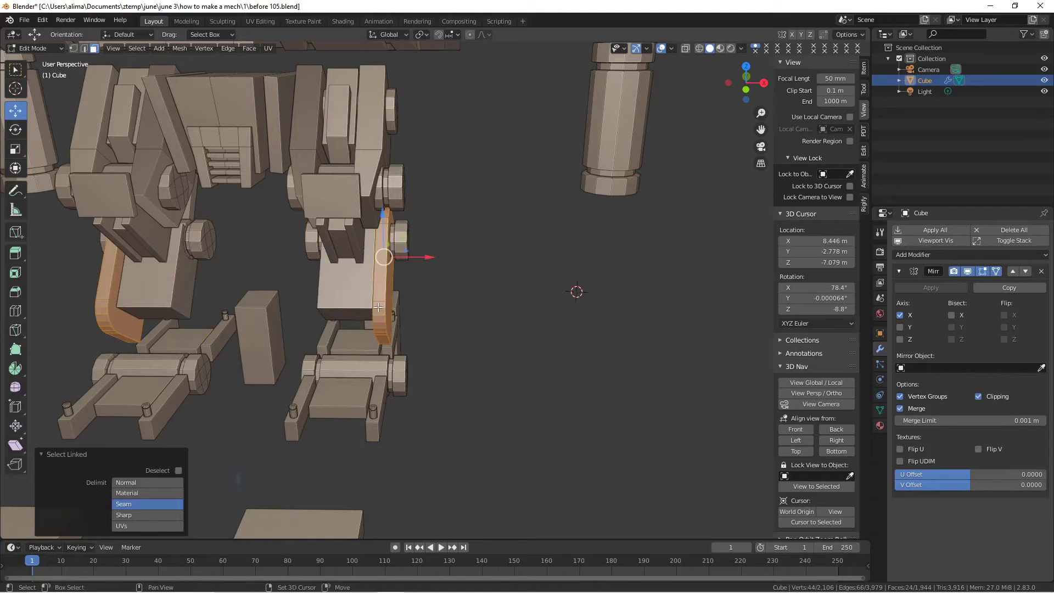
{"action": "key", "text": "shift+d"}
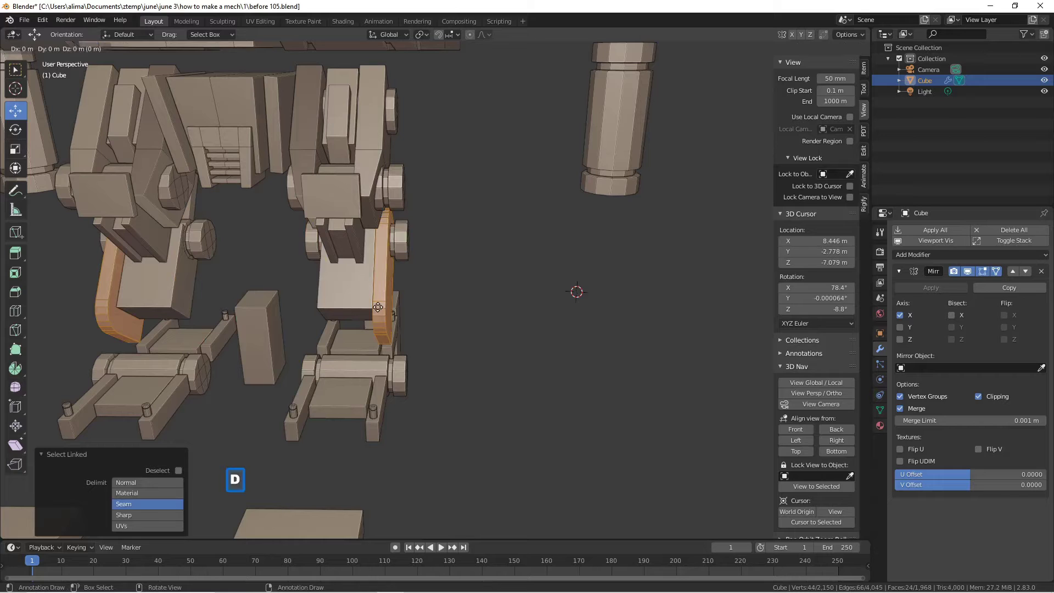
{"action": "right_click", "coordinate": [378, 306]}
{"action": "left_click_drag", "start_coordinate": [432, 258], "coordinate": [361, 261]}
- Nudge the copied plate slightly further along negative X, clear of the lower leg block, and save as before 106.blend
{"action": "mouse_move", "coordinate": [366, 262]}
{"action": "middle_mouse_down"}
{"action": "mouse_move", "coordinate": [387, 276]}
{"action": "mouse_move", "coordinate": [398, 268]}
{"action": "mouse_move", "coordinate": [383, 270]}
{"action": "middle_mouse_up"}
{"action": "scroll", "coordinate": [383, 270], "scroll_direction": "up", "scroll_amount": 2}
{"action": "middle_click_drag", "start_coordinate": [285, 309], "coordinate": [339, 295]}
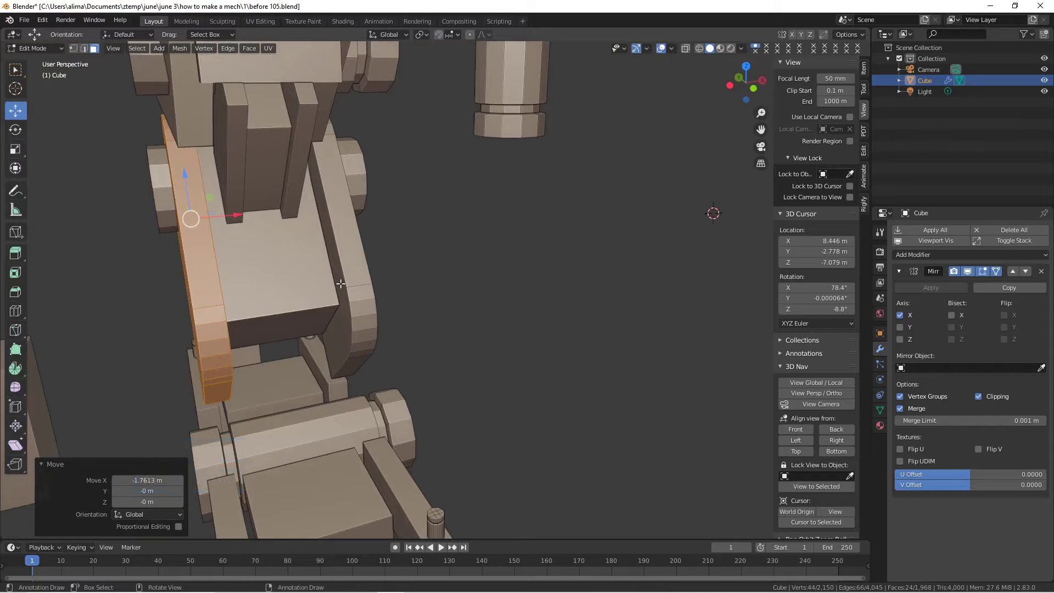
{"action": "middle_click_drag", "start_coordinate": [345, 287], "coordinate": [226, 232]}
{"action": "left_click_drag", "start_coordinate": [236, 219], "coordinate": [220, 222]}
{"action": "left_click", "coordinate": [453, 333]}
{"action": "key", "text": "ctrl+alt+s"}
- Bevel the upper inner corner edge of the knee plate with 6 segments and an offset of about 0.37 m
{"action": "scroll", "coordinate": [595, 336], "scroll_direction": "down", "scroll_amount": 2}
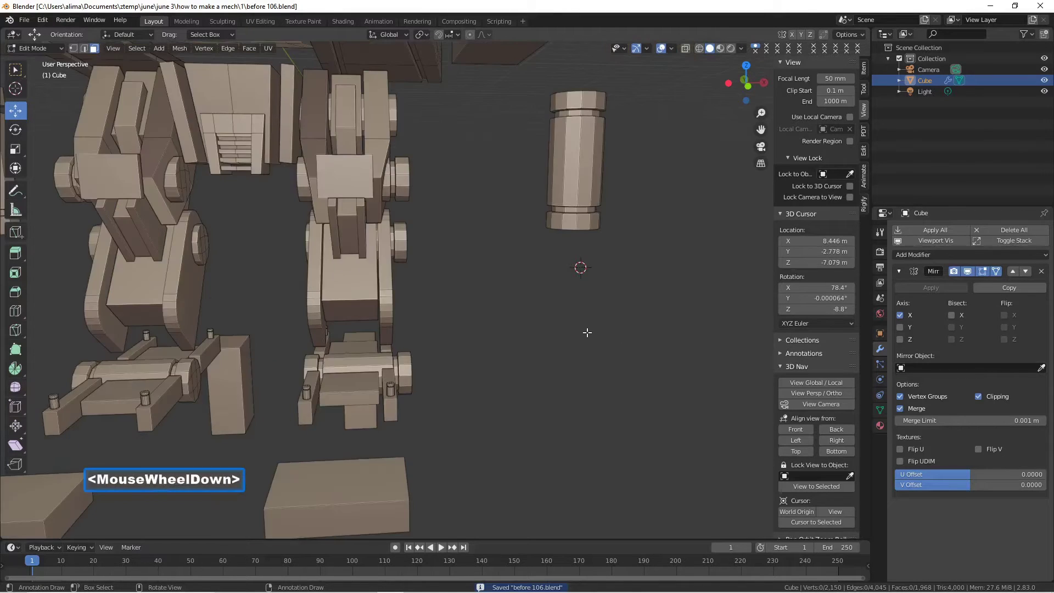
{"action": "middle_click_drag", "start_coordinate": [571, 315], "coordinate": [537, 307]}
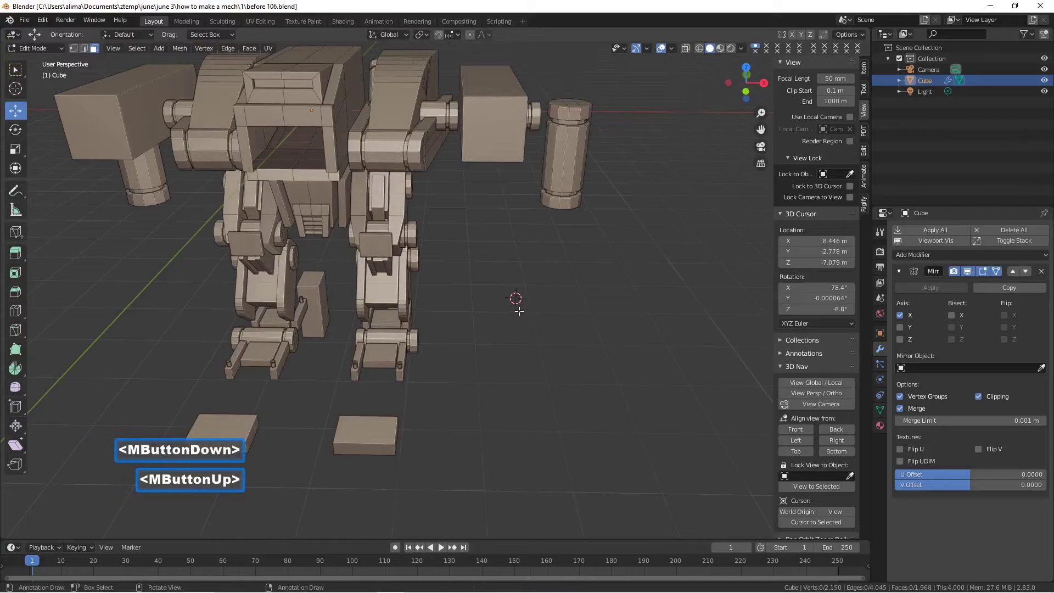
{"action": "scroll", "coordinate": [336, 219], "scroll_direction": "up", "scroll_amount": 2}
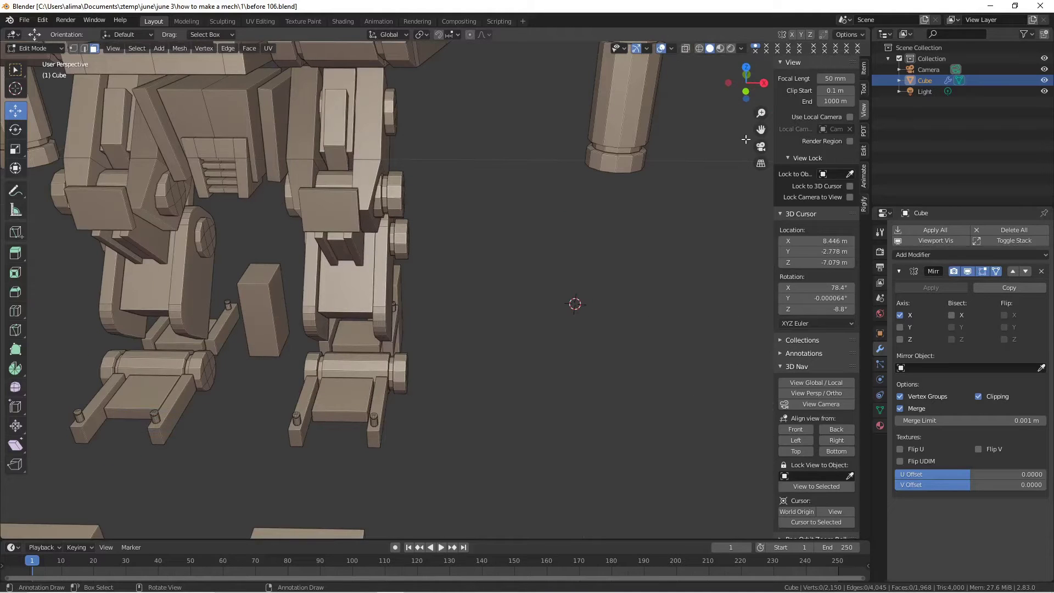
{"action": "left_click_drag", "start_coordinate": [760, 129], "coordinate": [553, 255]}
{"action": "scroll", "coordinate": [552, 255], "scroll_direction": "up", "scroll_amount": 3}
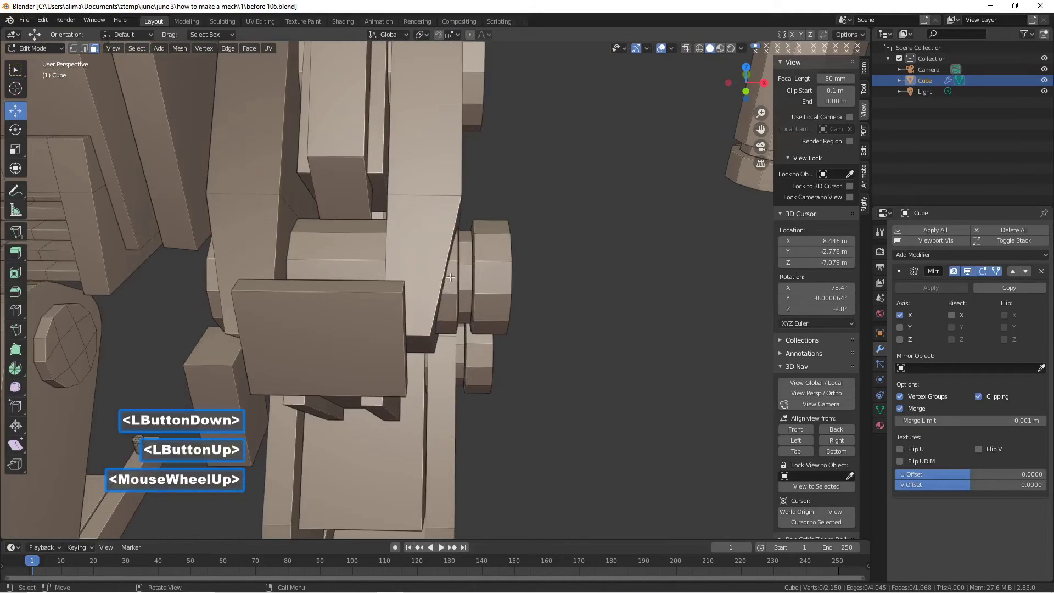
{"action": "middle_click_drag", "start_coordinate": [252, 252], "coordinate": [171, 156]}
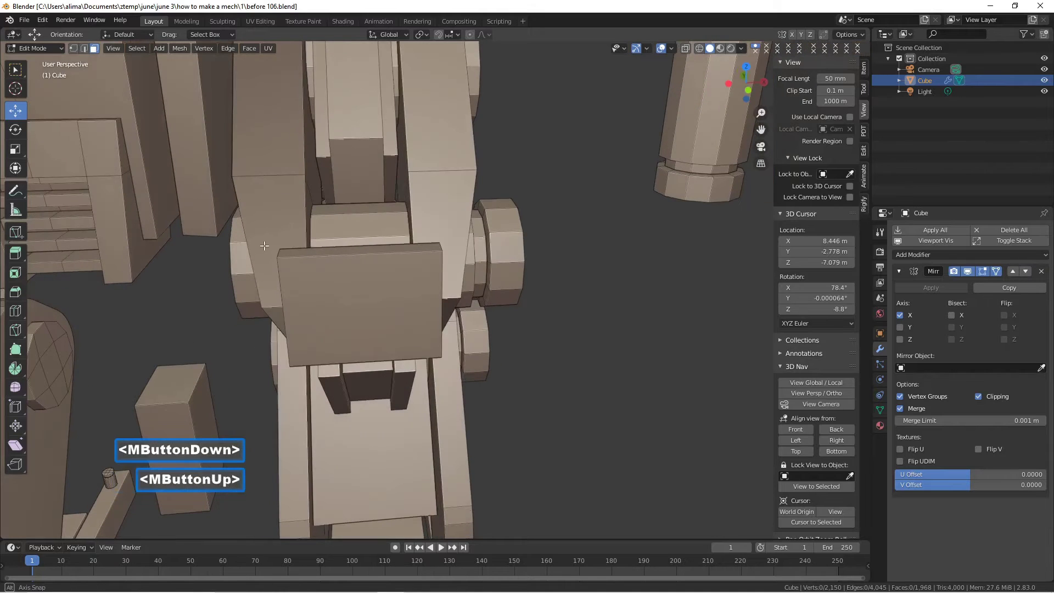
{"action": "left_click", "coordinate": [83, 49]}
{"action": "middle_click_drag", "start_coordinate": [84, 50], "coordinate": [269, 149]}
{"action": "left_click", "coordinate": [391, 265]}
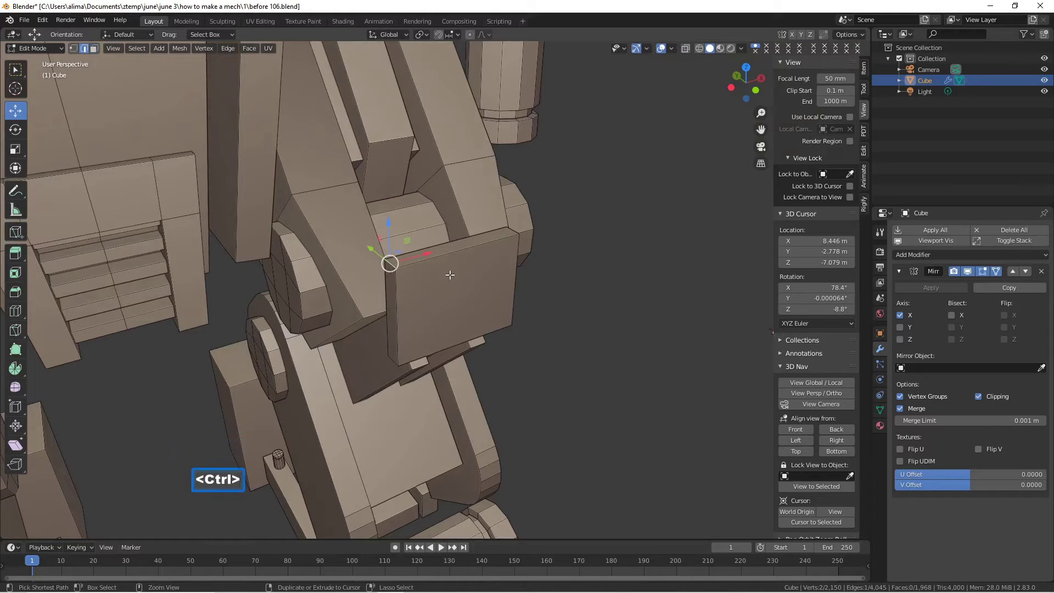
{"action": "key", "text": "ctrl+b"}
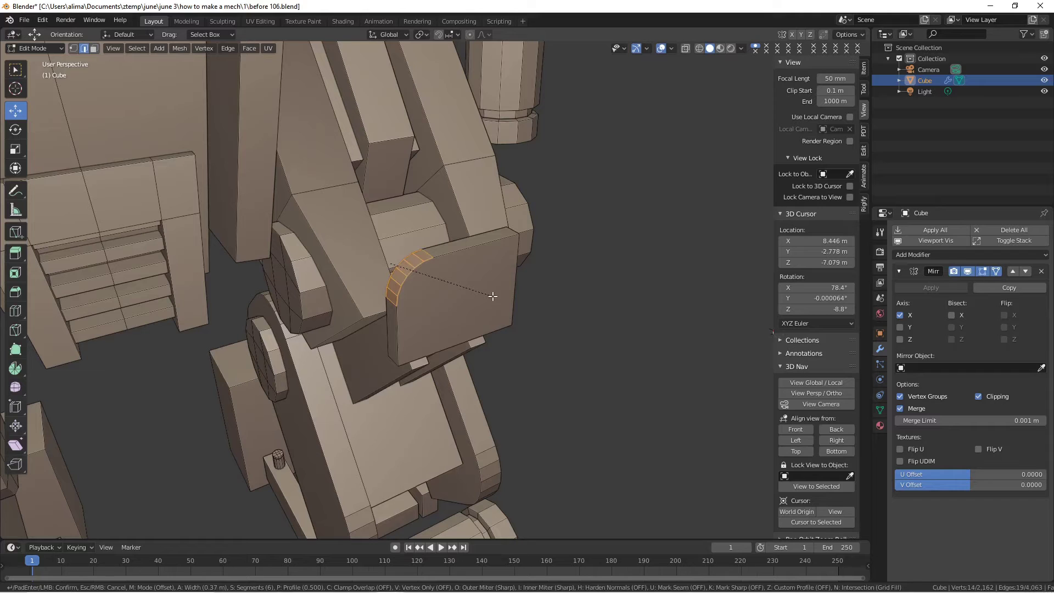
{"action": "left_click", "coordinate": [492, 296]}
- Bevel the upper outer corner edge of the knee plate with 6 segments to match the inner corner, and save as before 108.blend
{"action": "middle_click_drag", "start_coordinate": [494, 299], "coordinate": [445, 312]}
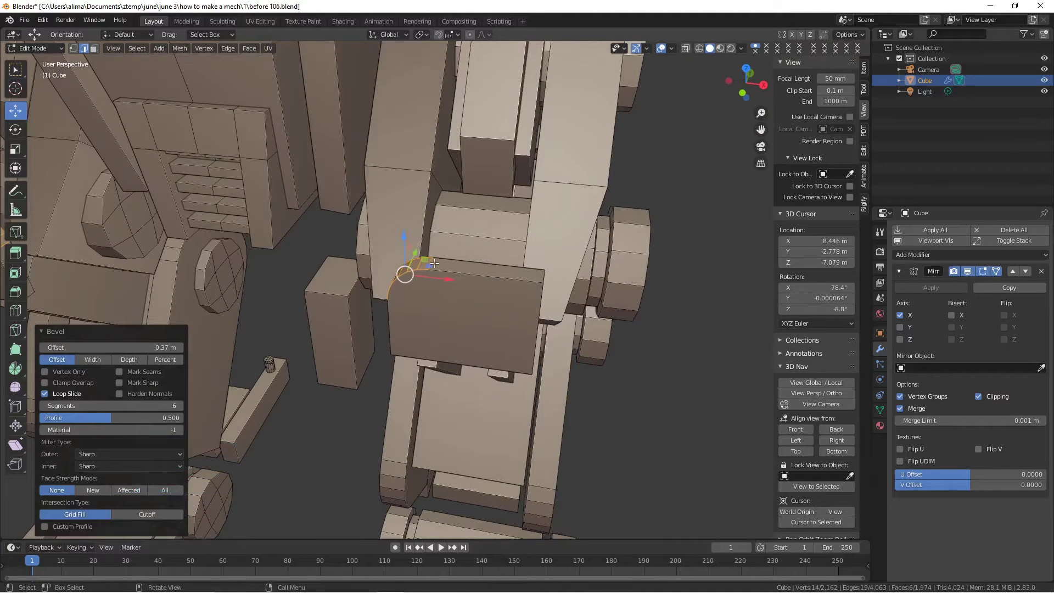
{"action": "left_click", "coordinate": [666, 358]}
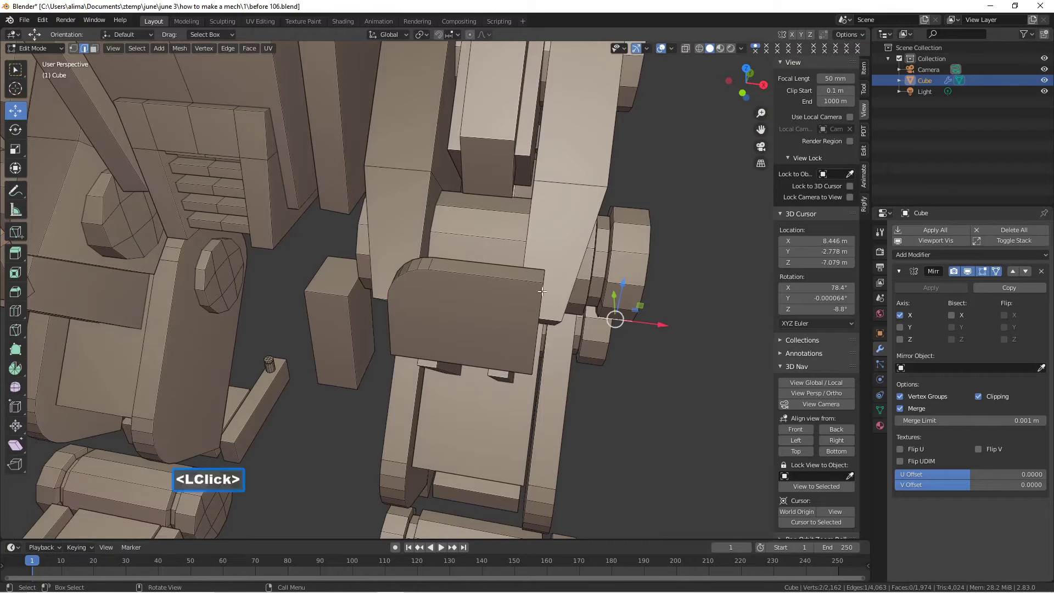
{"action": "left_click", "coordinate": [543, 277]}
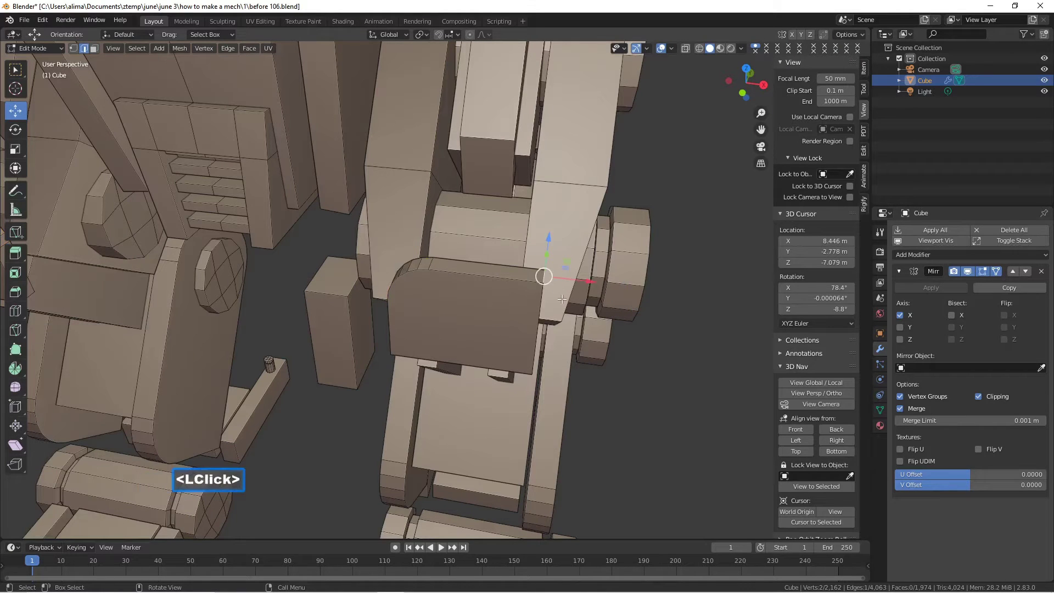
{"action": "key", "text": "ctrl+b"}
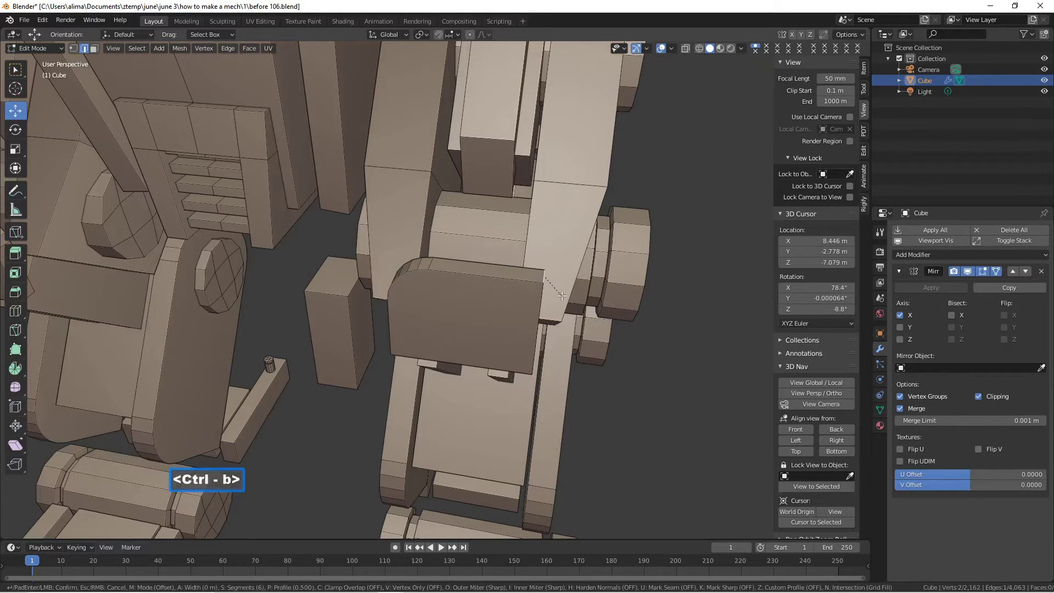
{"action": "left_click", "coordinate": [597, 317]}
{"action": "left_click", "coordinate": [660, 362]}
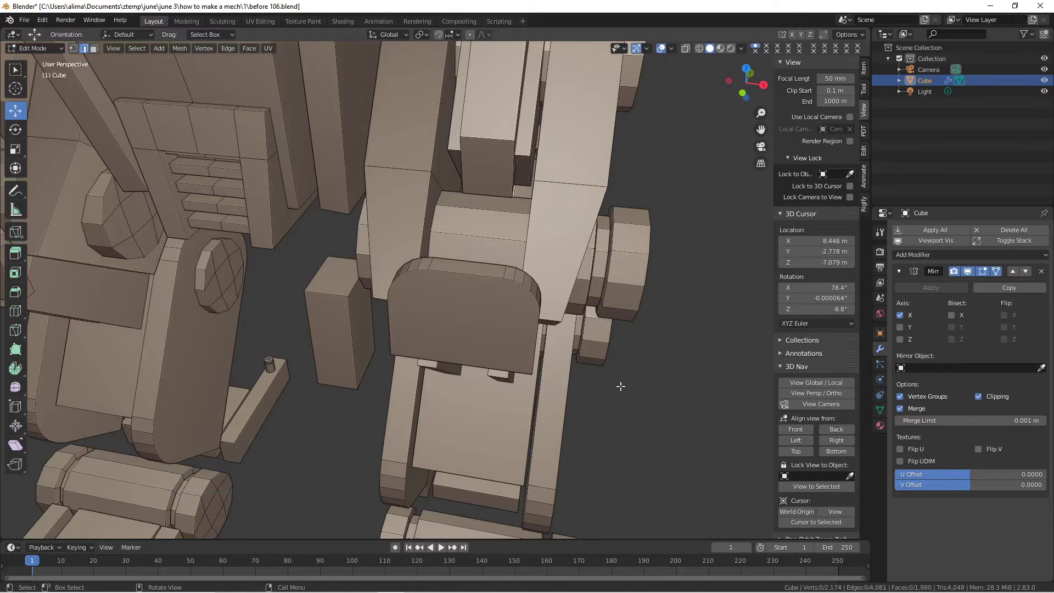
{"action": "scroll", "coordinate": [621, 386], "scroll_direction": "down", "scroll_amount": 4}
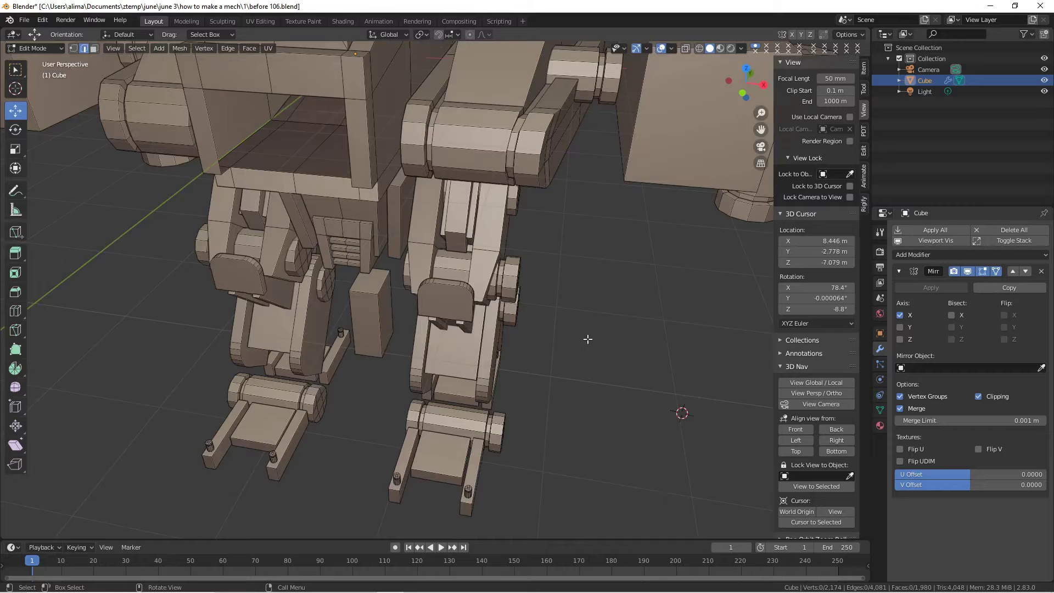
{"action": "key", "text": "Pause"}
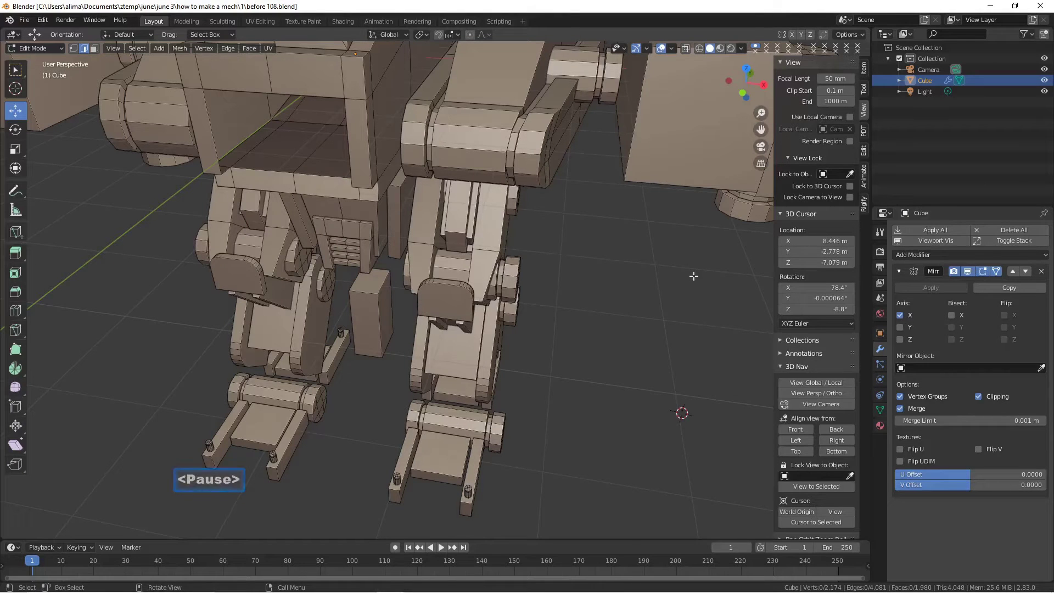
{"action": "scroll", "coordinate": [694, 276], "scroll_direction": "down", "scroll_amount": 3}
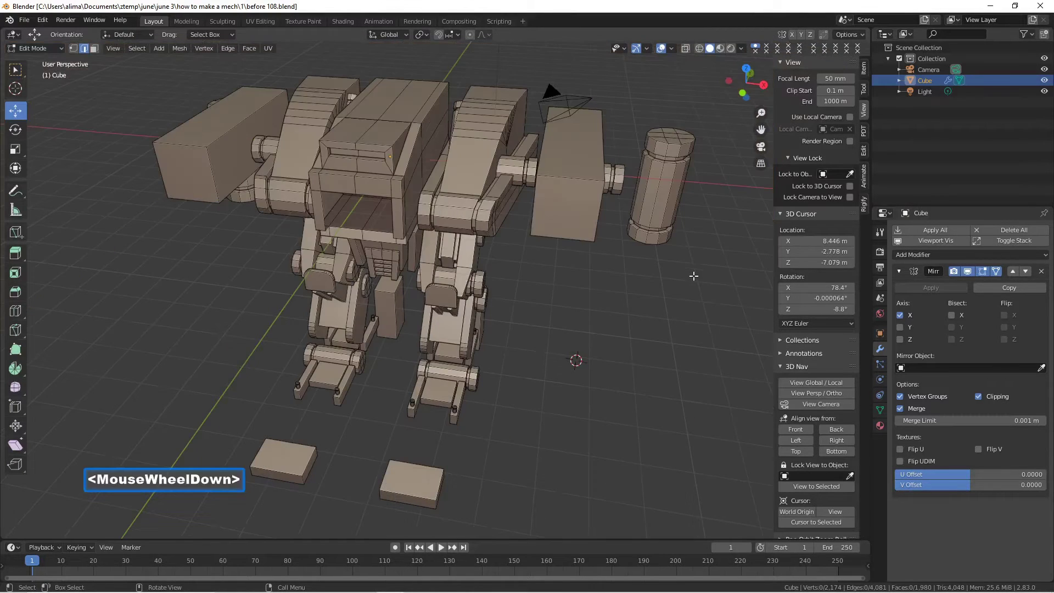
- Delete the faces of the loose flat block, cylinder and upright box lying around the mech, and save as before 109.blend
{"action": "scroll", "coordinate": [693, 276], "scroll_direction": "down", "scroll_amount": 3}
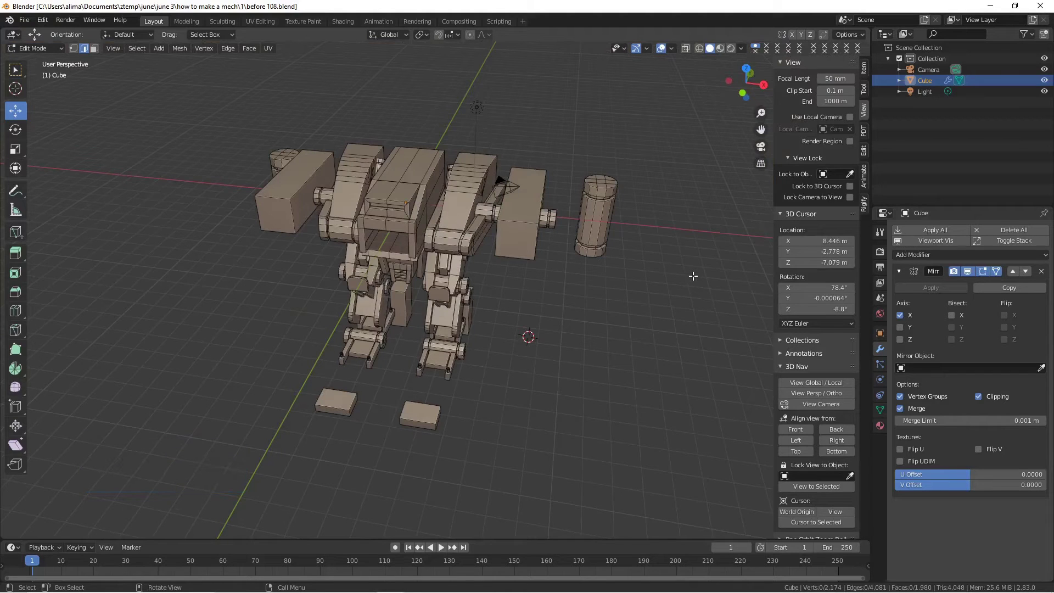
{"action": "left_click", "coordinate": [94, 50]}
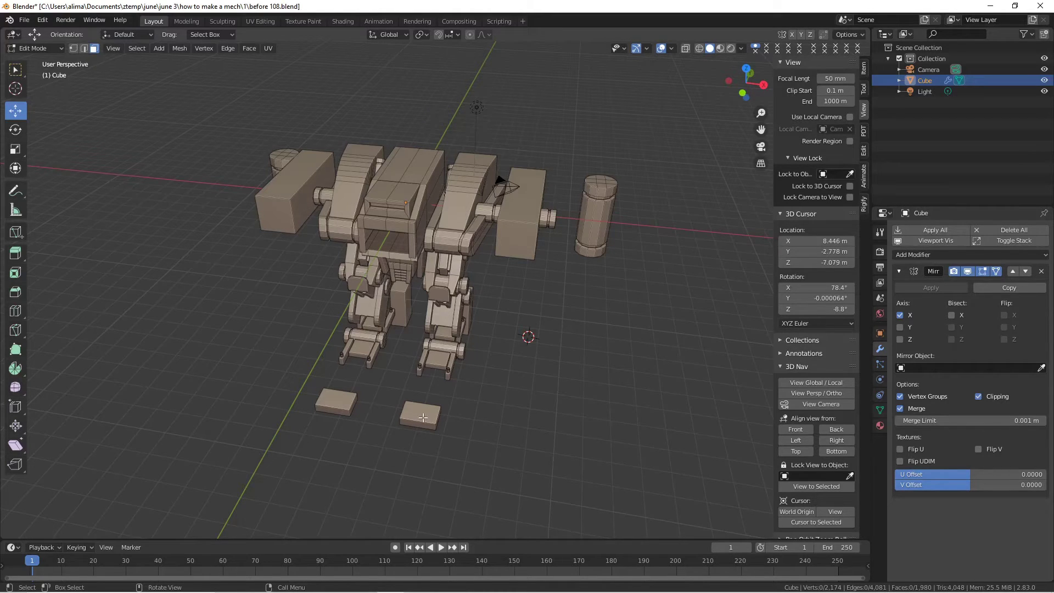
{"action": "key", "text": "l"}
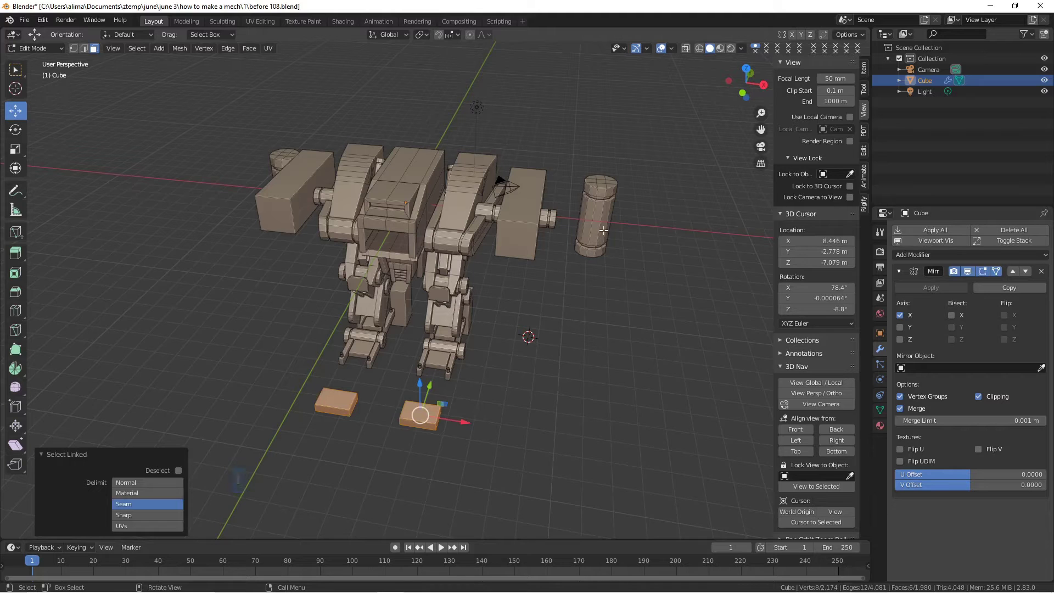
{"action": "key", "text": "l"}
{"action": "middle_click_drag", "start_coordinate": [604, 231], "coordinate": [550, 234]}
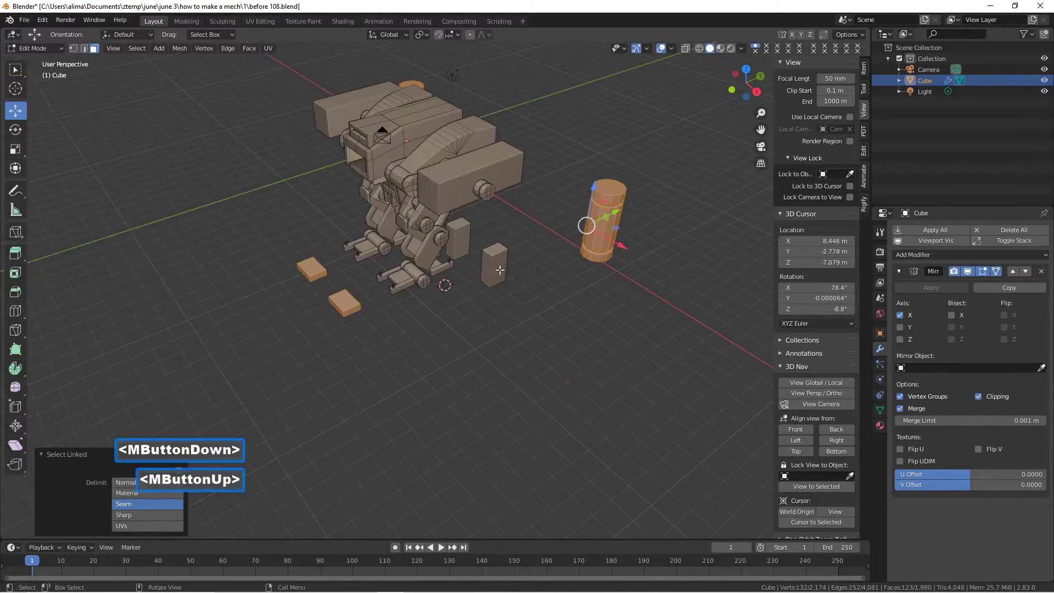
{"action": "key", "text": "l"}
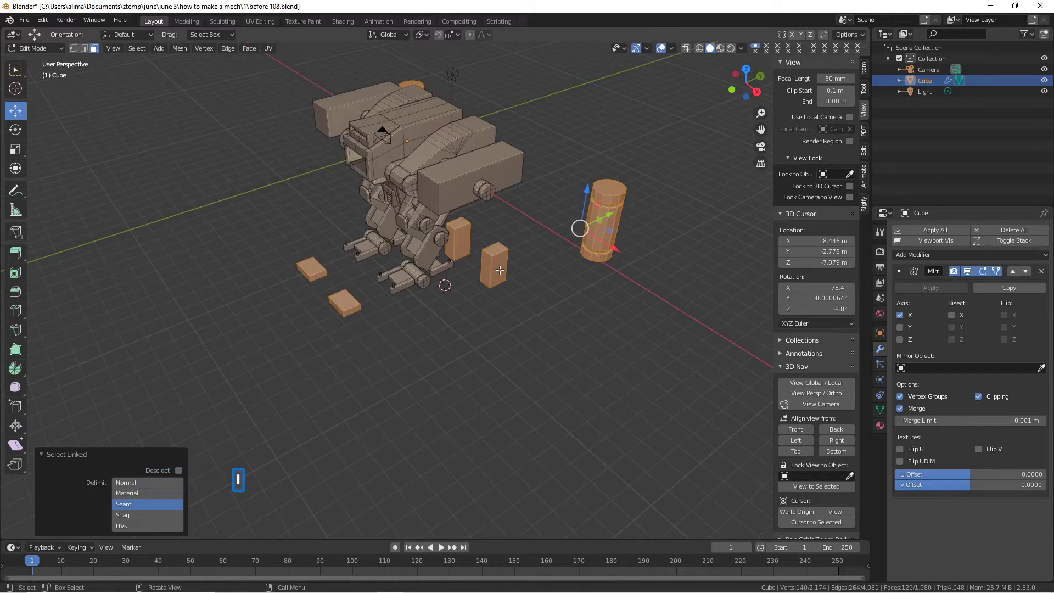
{"action": "key", "text": "x"}
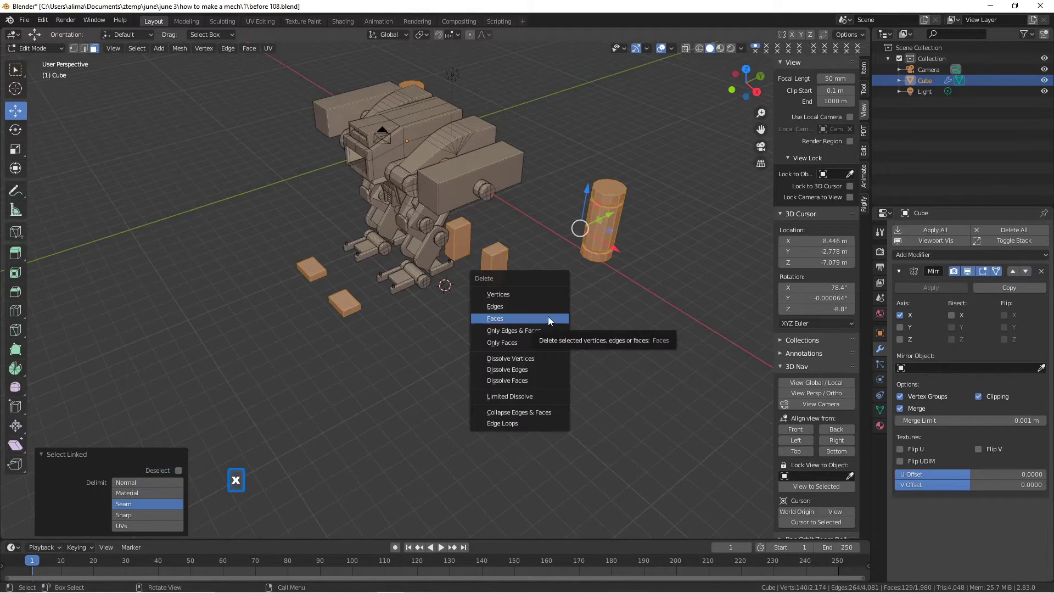
{"action": "left_click", "coordinate": [549, 320]}
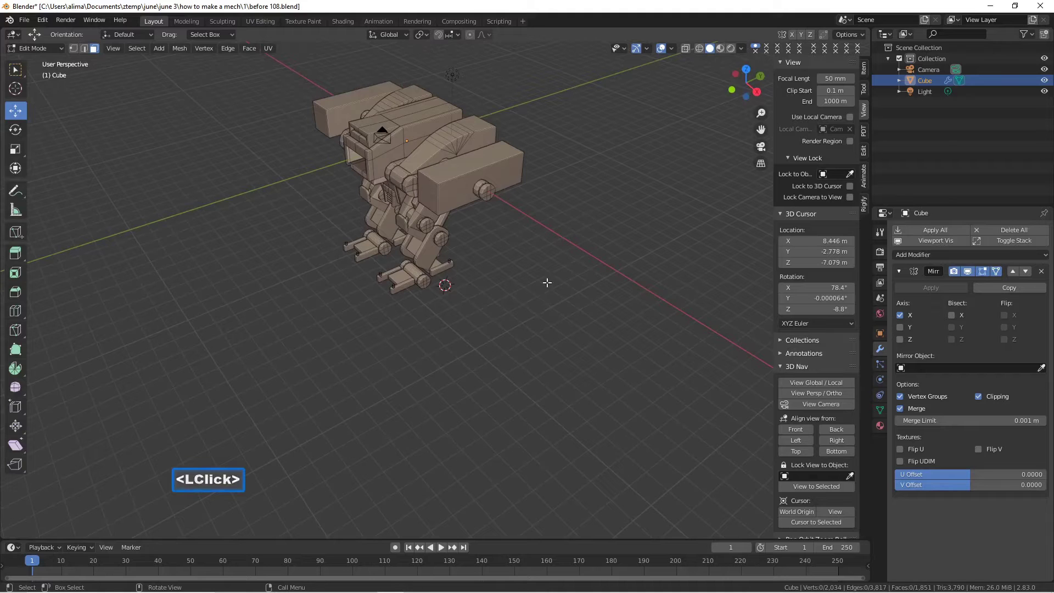
{"action": "middle_click_drag", "start_coordinate": [446, 288], "coordinate": [476, 313]}
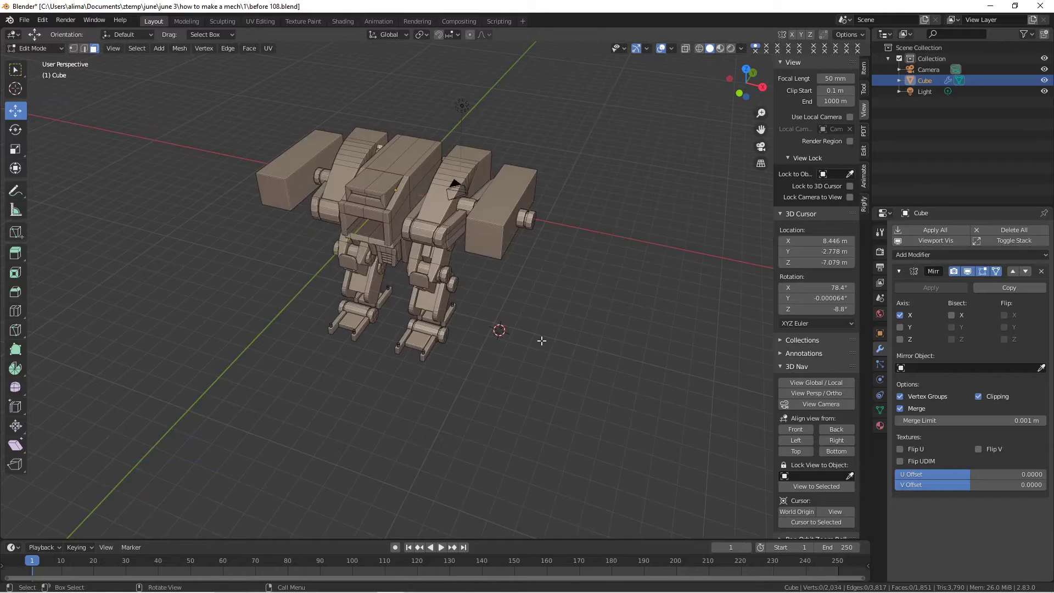
{"action": "key", "text": "Pause"}
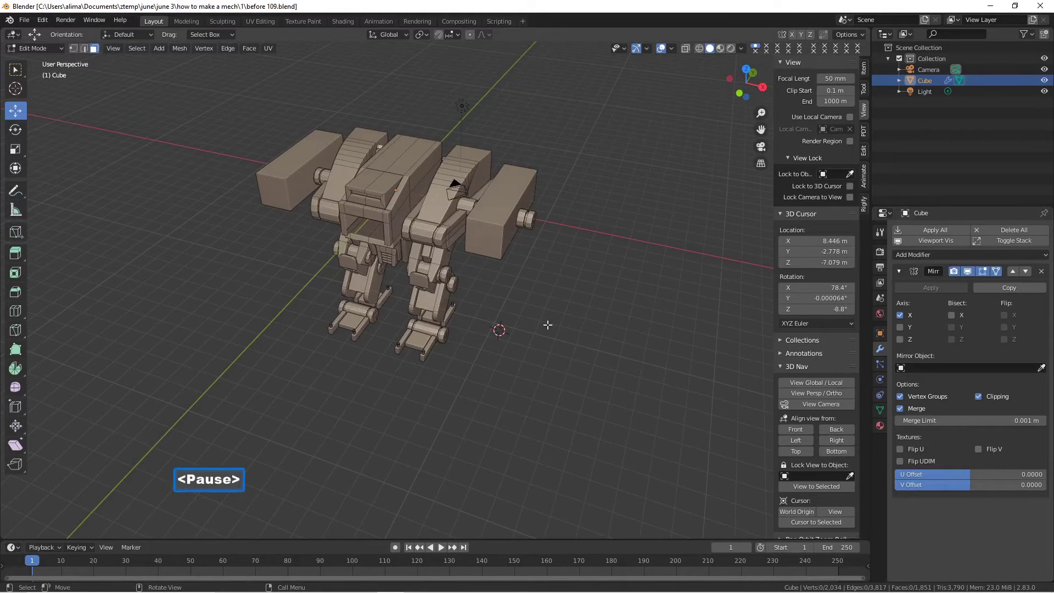
- Bevel the lower front corner edge of the outer upper leg plate with 6 segments and an offset of about 0.27 m
{"action": "scroll", "coordinate": [546, 324], "scroll_direction": "up", "scroll_amount": 3}
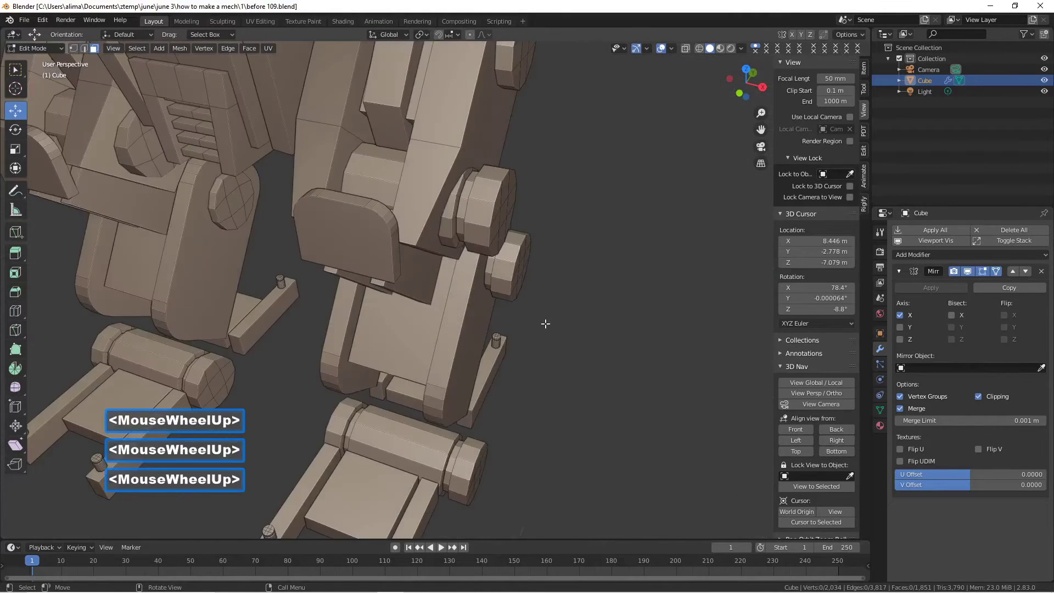
{"action": "left_click", "coordinate": [83, 49]}
{"action": "left_click", "coordinate": [443, 253]}
{"action": "middle_click_drag", "start_coordinate": [441, 250], "coordinate": [435, 240]}
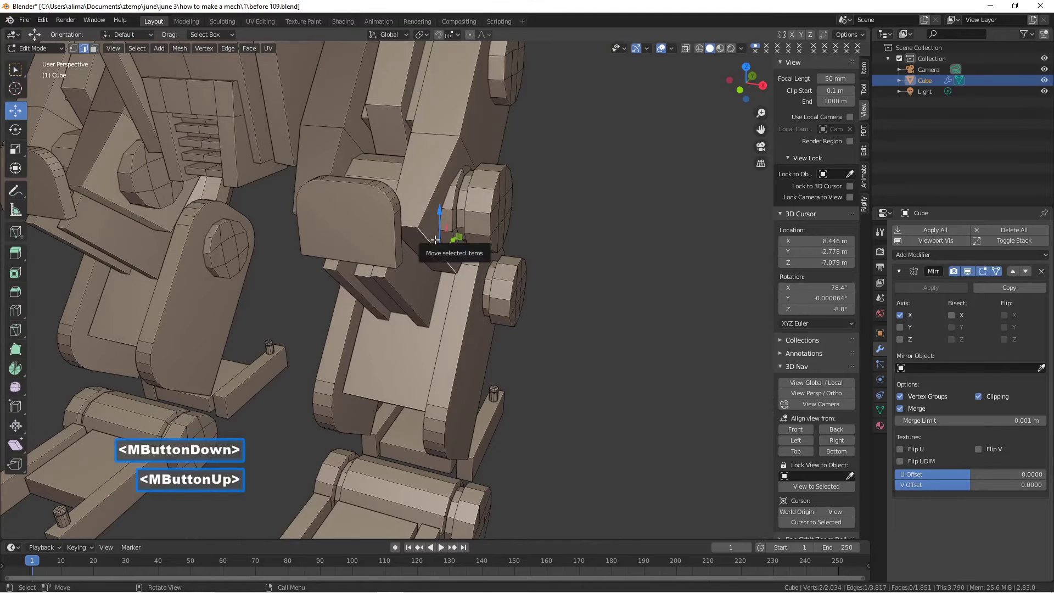
{"action": "key", "text": "ctrl+b"}
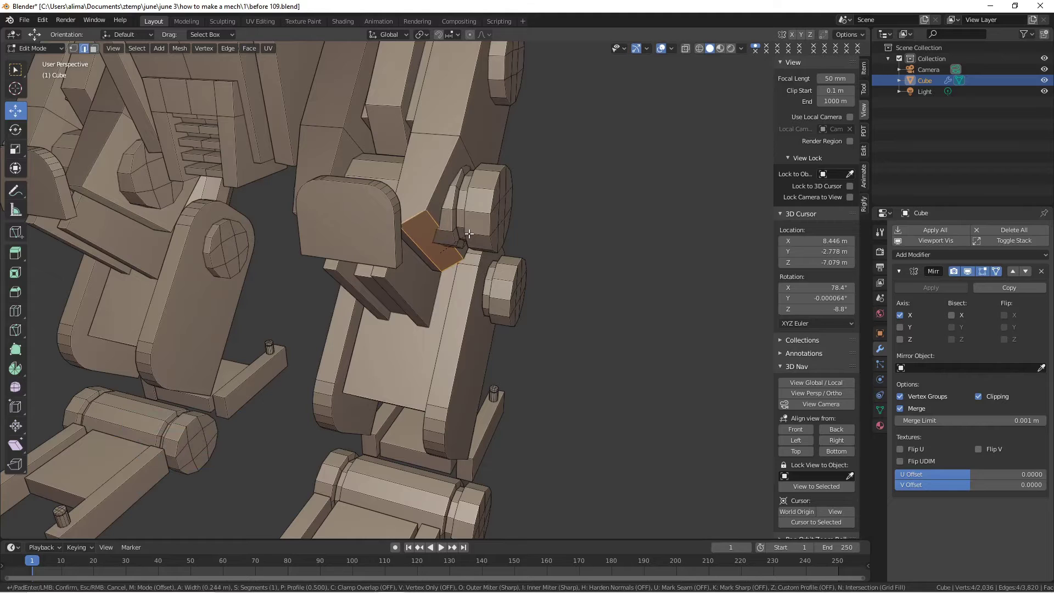
{"action": "scroll", "coordinate": [468, 233], "scroll_direction": "up", "scroll_amount": 3}
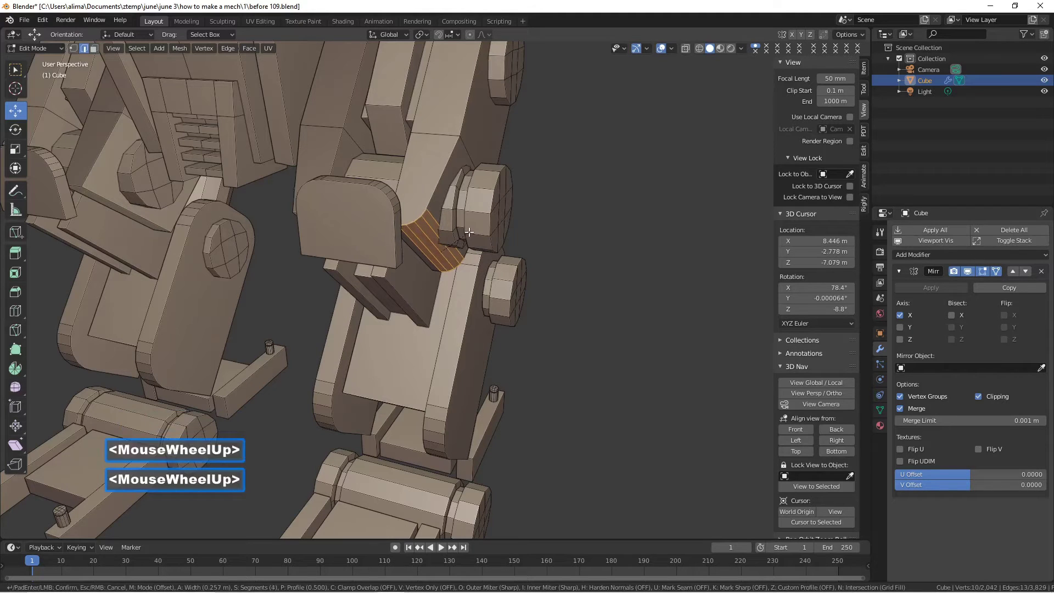
{"action": "scroll", "coordinate": [467, 230], "scroll_direction": "up", "scroll_amount": 1}
{"action": "scroll", "coordinate": [467, 229], "scroll_direction": "up", "scroll_amount": 1}
{"action": "left_click", "coordinate": [467, 229]}
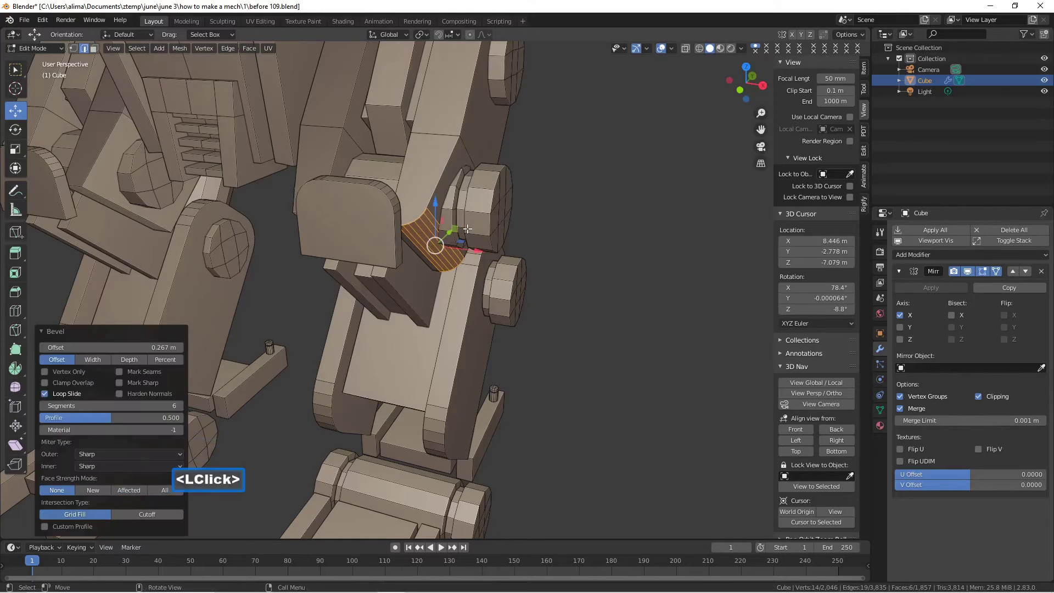
{"action": "left_click", "coordinate": [636, 217]}
- Bevel the edge loop around the bend of the outer upper leg plate with 6 segments and an offset of about 0.43 m
{"action": "mouse_move", "coordinate": [636, 217]}
{"action": "middle_mouse_down"}
{"action": "mouse_move", "coordinate": [592, 242]}
{"action": "mouse_move", "coordinate": [645, 234]}
{"action": "middle_mouse_up"}
{"action": "scroll", "coordinate": [645, 234], "scroll_direction": "down", "scroll_amount": 1}
{"action": "scroll", "coordinate": [645, 234], "scroll_direction": "up", "scroll_amount": 1}
{"action": "scroll", "coordinate": [629, 230], "scroll_direction": "down", "scroll_amount": 1}
{"action": "middle_click_drag", "start_coordinate": [571, 229], "coordinate": [537, 212]}
{"action": "scroll", "coordinate": [525, 228], "scroll_direction": "up", "scroll_amount": 2}
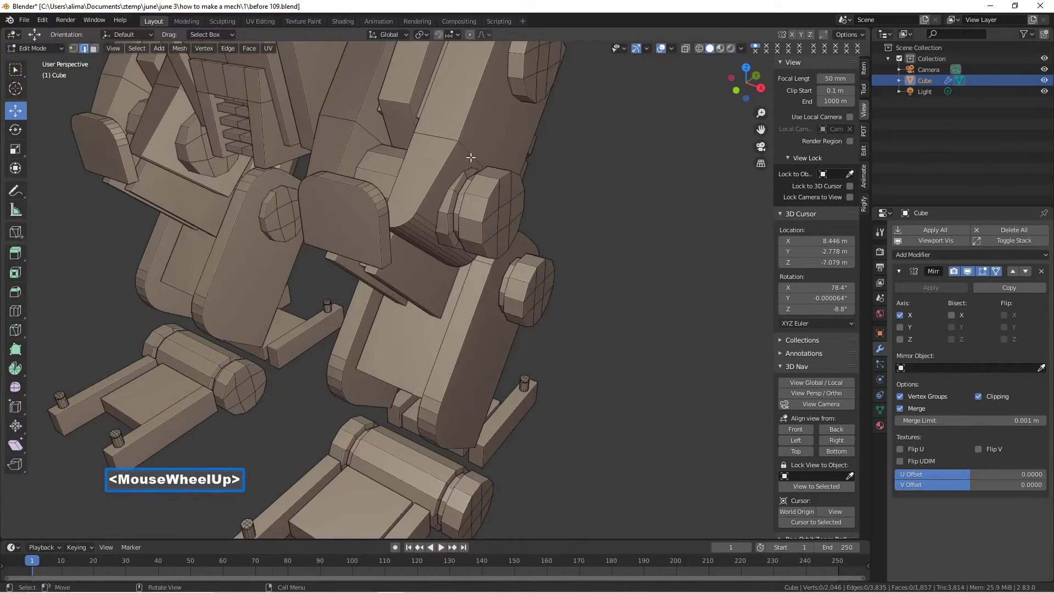
{"action": "key", "text": "alt"}
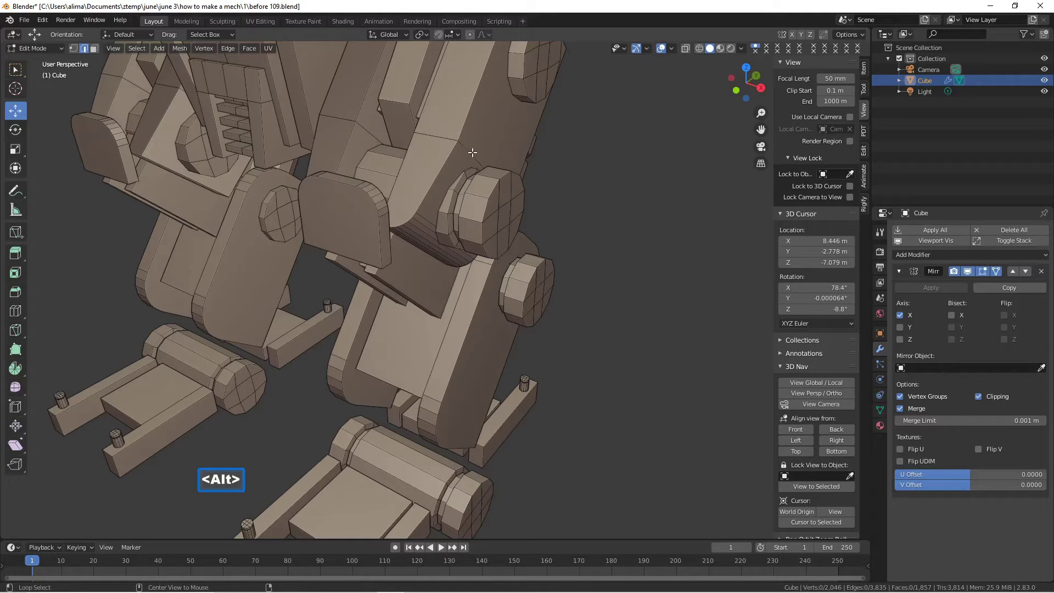
{"action": "left_click", "coordinate": [472, 152], "text": "alt"}
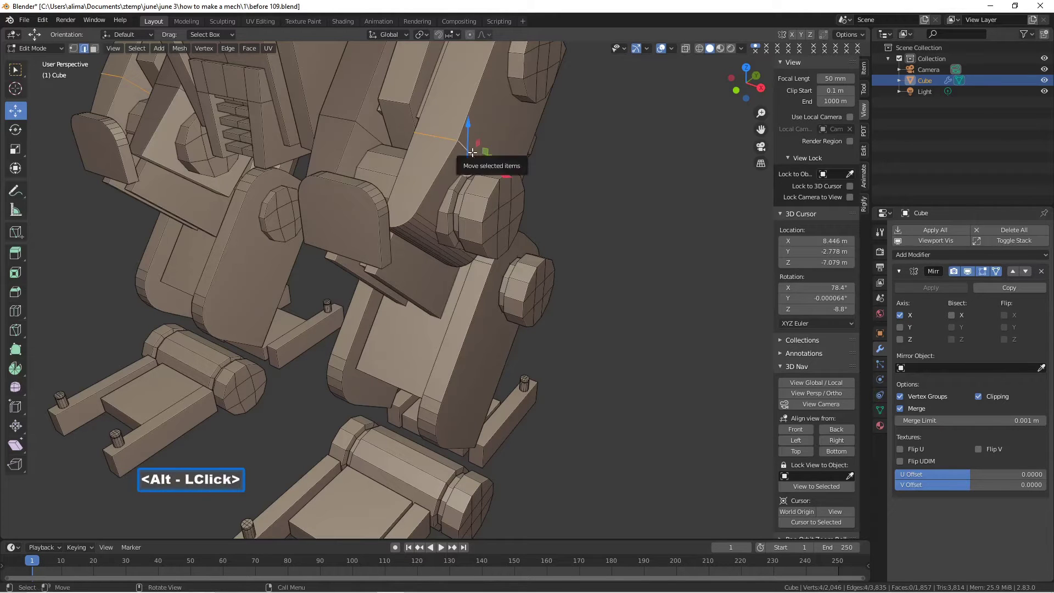
{"action": "key", "text": "ctrl"}
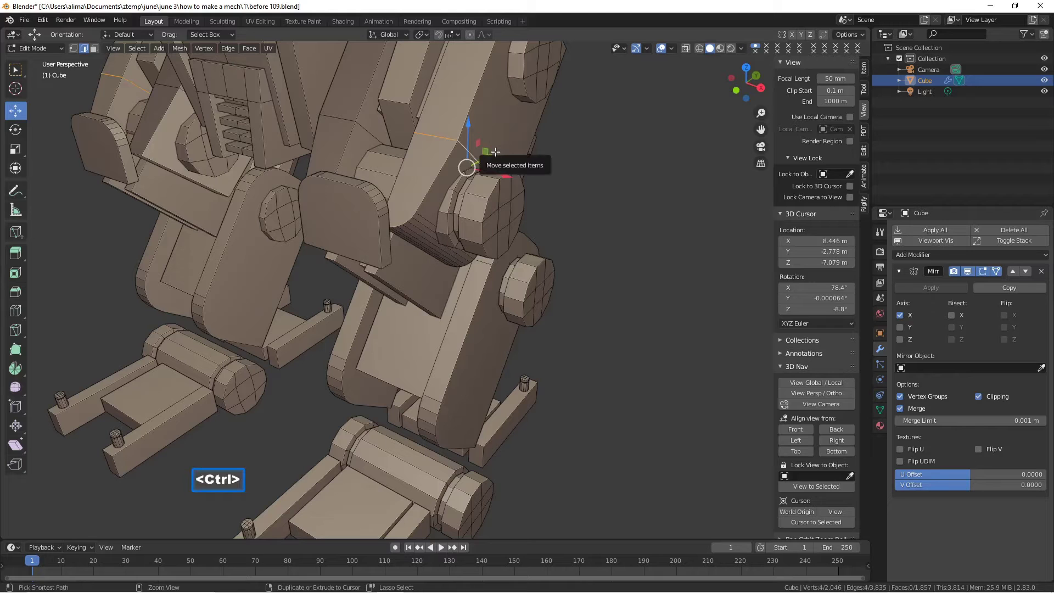
{"action": "key", "text": "ctrl+b"}
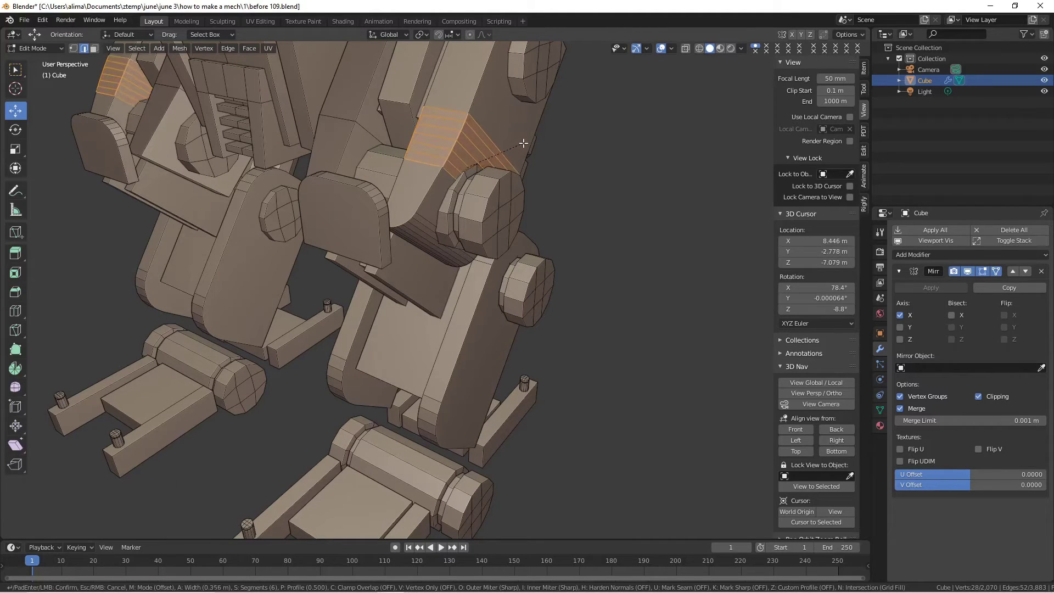
{"action": "left_click", "coordinate": [528, 138]}
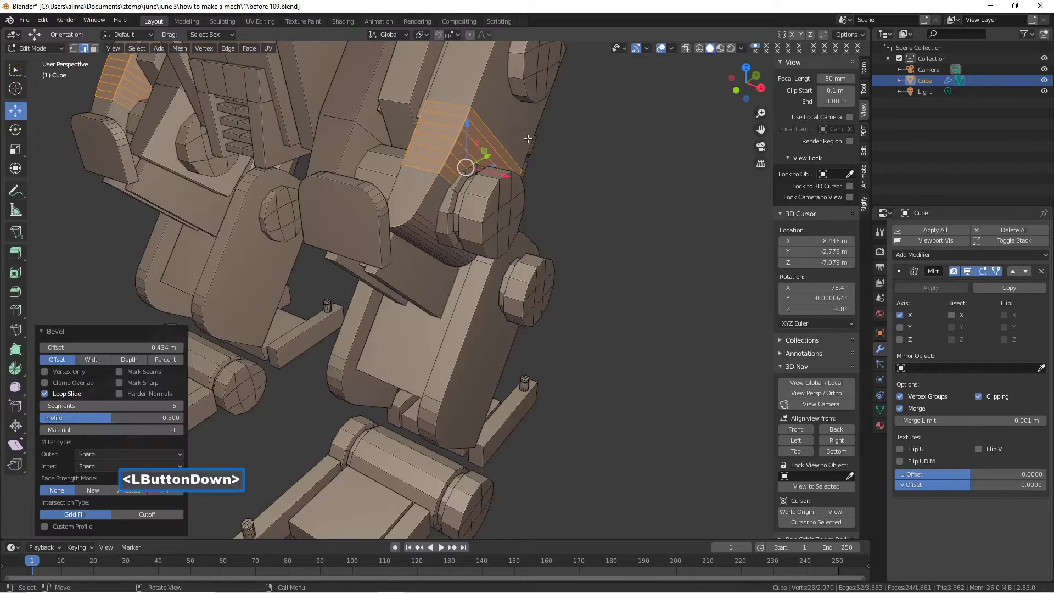
{"action": "left_click", "coordinate": [584, 158]}
- Delete the faces of the unbeveled inner plate of the upper leg
{"action": "scroll", "coordinate": [584, 158], "scroll_direction": "down", "scroll_amount": 4}
{"action": "middle_click_drag", "start_coordinate": [584, 158], "coordinate": [622, 150]}
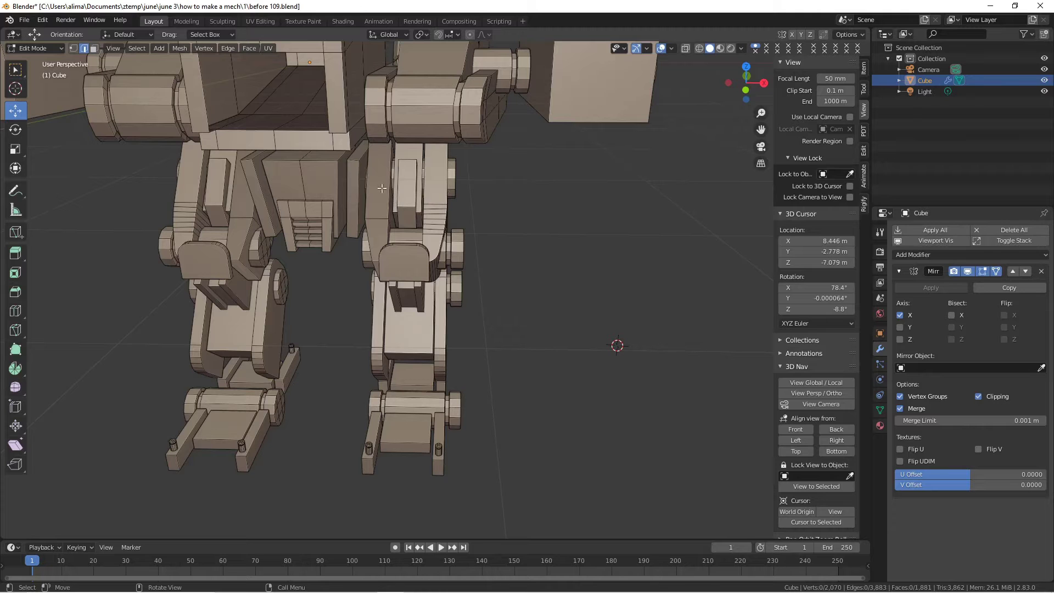
{"action": "mouse_move", "coordinate": [463, 194]}
{"action": "middle_mouse_down"}
{"action": "mouse_move", "coordinate": [405, 166]}
{"action": "mouse_move", "coordinate": [483, 172]}
{"action": "mouse_move", "coordinate": [444, 198]}
{"action": "mouse_move", "coordinate": [470, 196]}
{"action": "middle_mouse_up"}
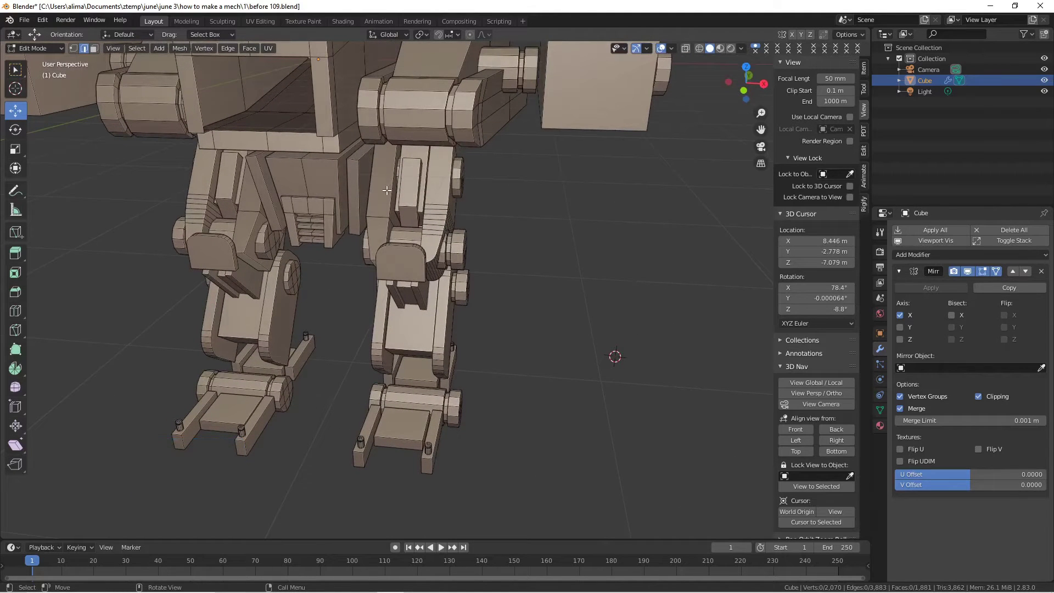
{"action": "left_click", "coordinate": [94, 49]}
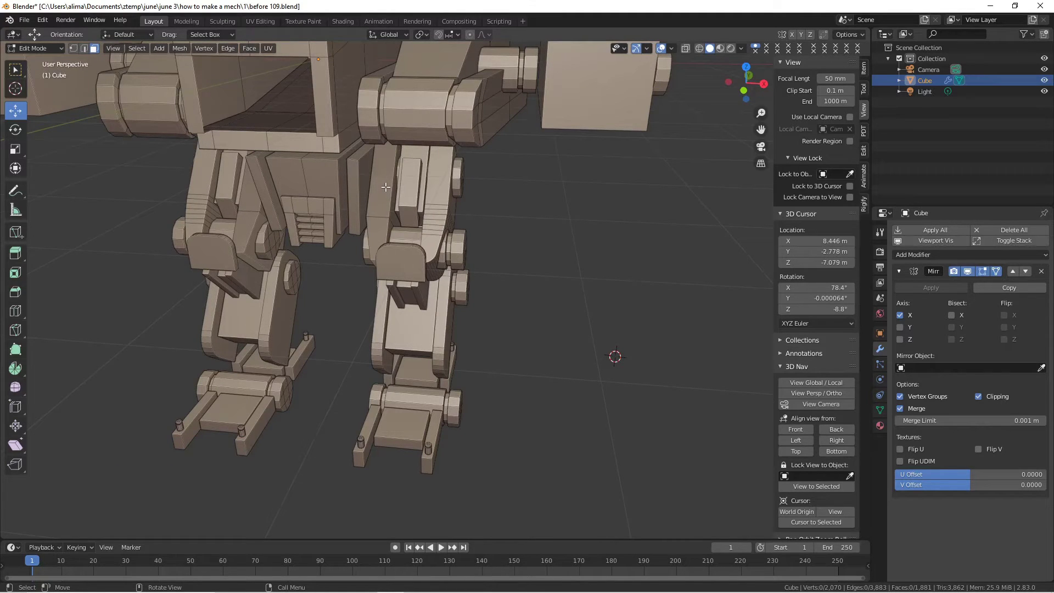
{"action": "key", "text": "alt+a"}
{"action": "key", "text": "l"}
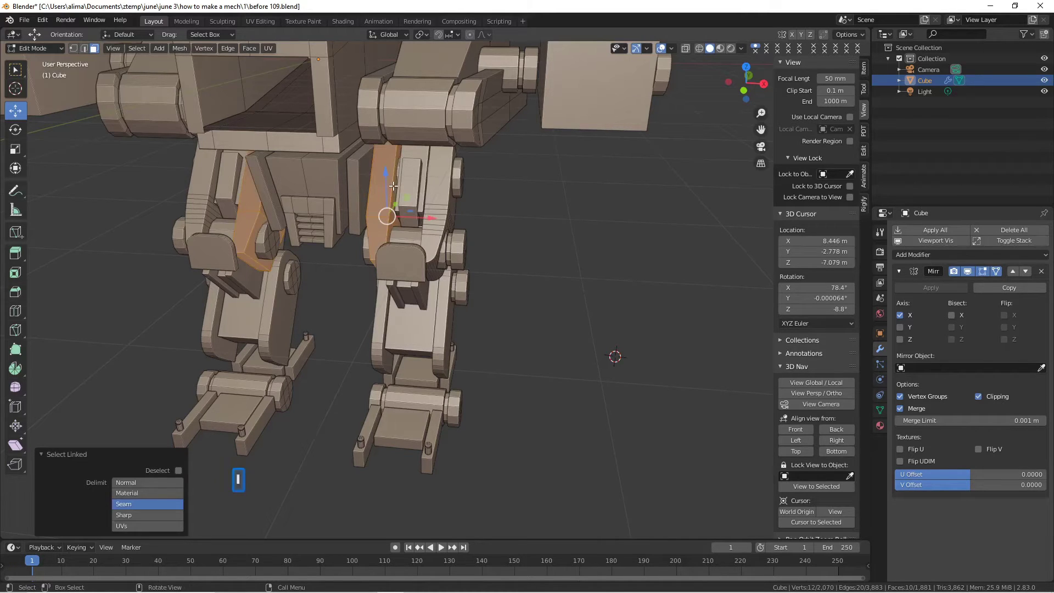
{"action": "key", "text": "x"}
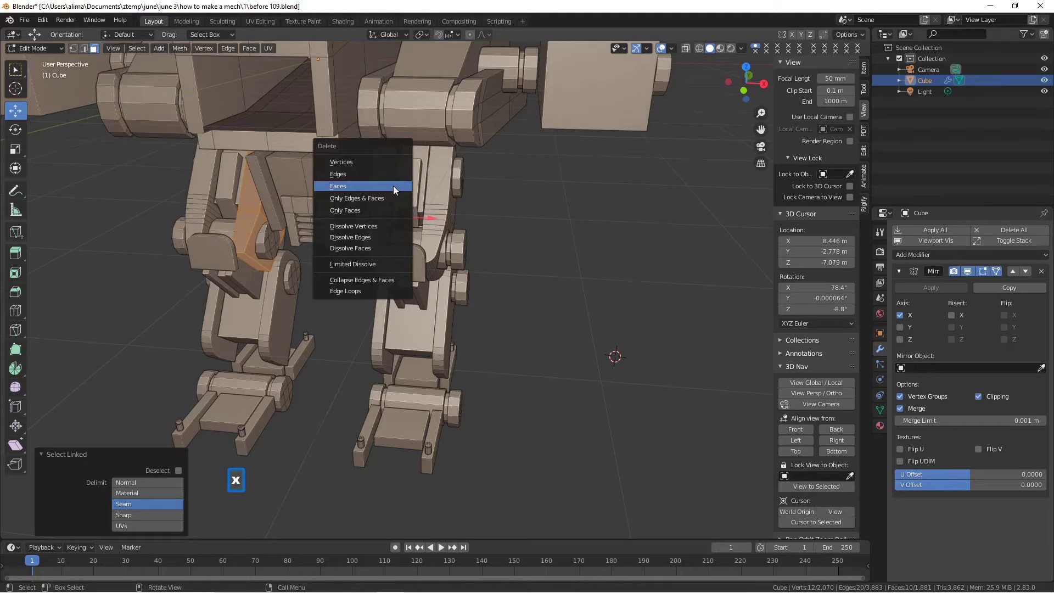
{"action": "left_click", "coordinate": [393, 185]}
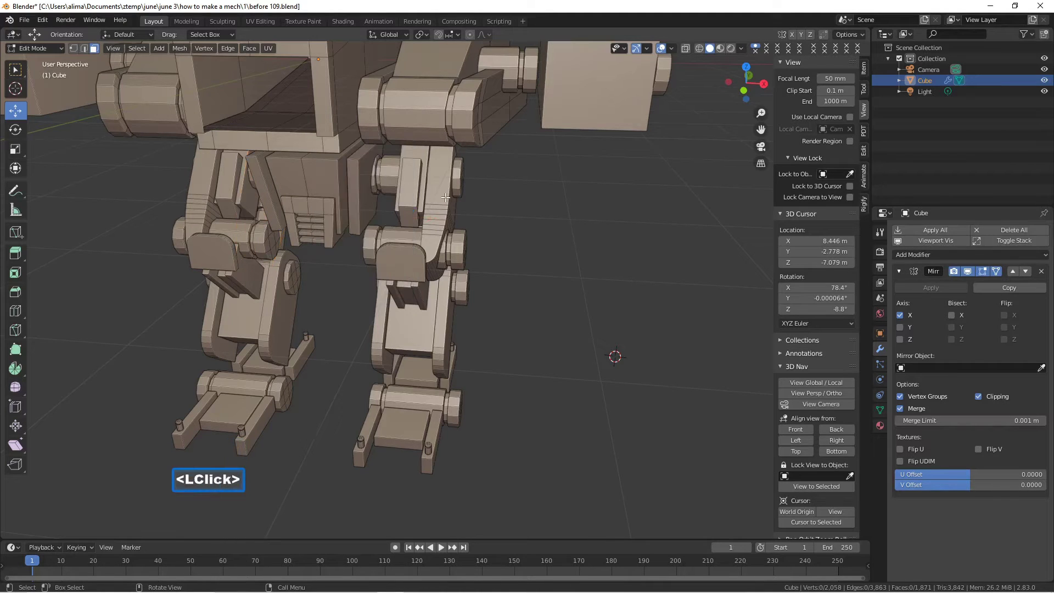
- Duplicate the rounded outer upper leg plate in place and mirror the copy along the X axis
{"action": "key", "text": "l"}
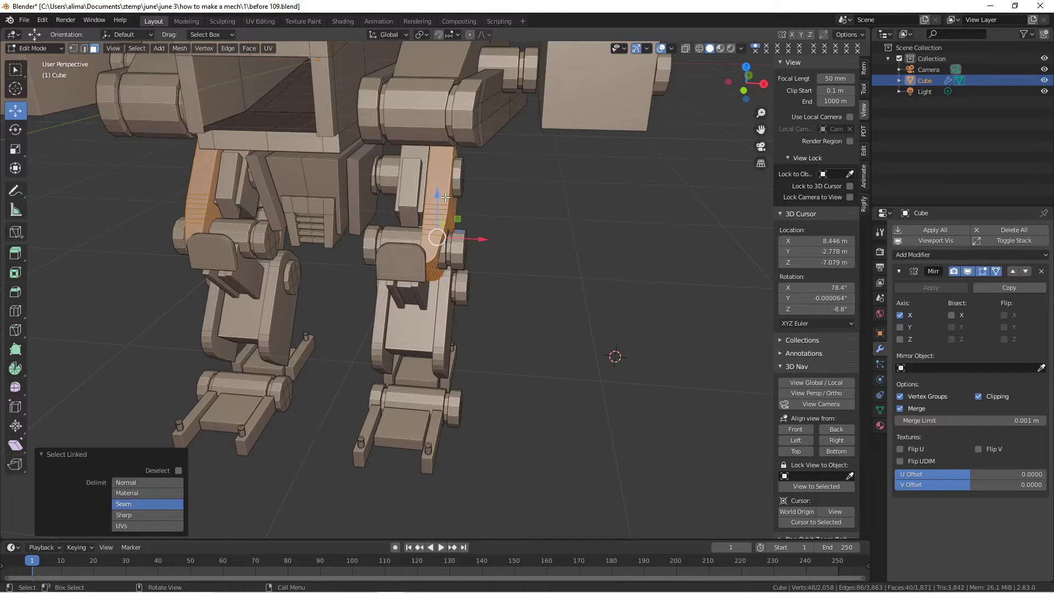
{"action": "key", "text": "shift+d"}
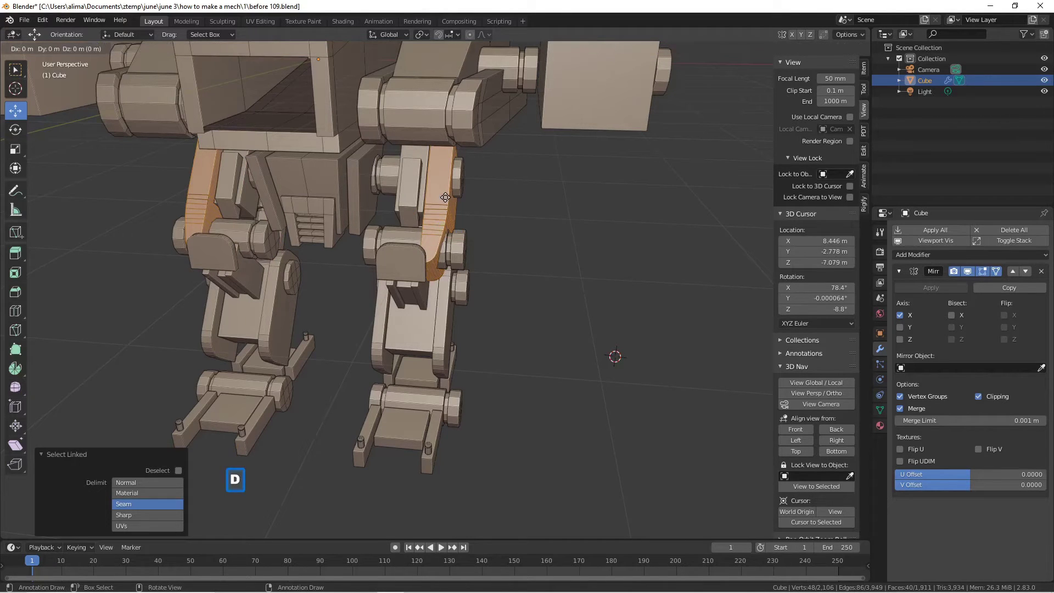
{"action": "right_click", "coordinate": [444, 197]}
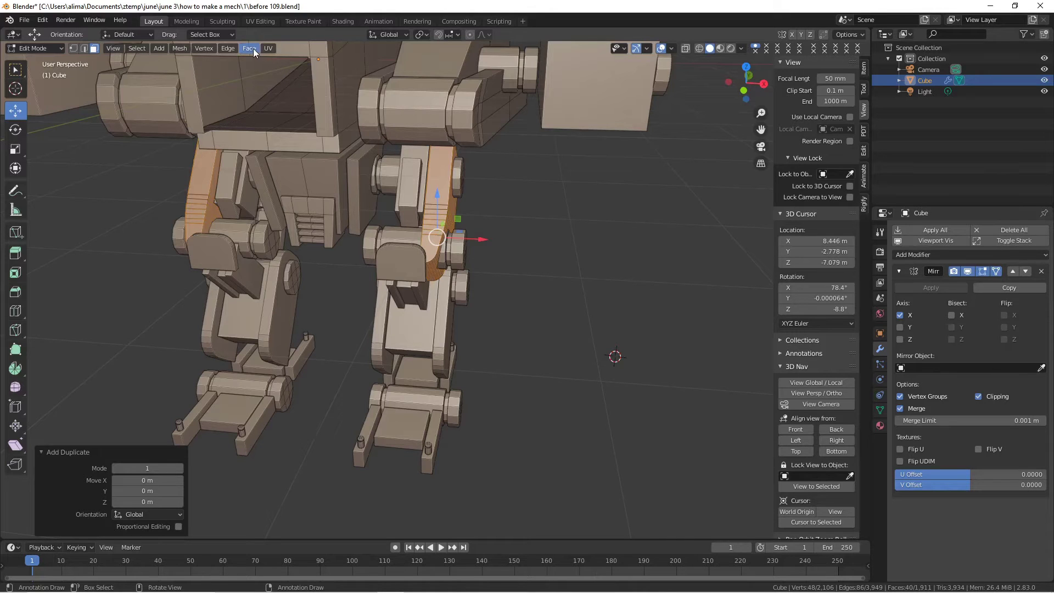
{"action": "left_click", "coordinate": [180, 48]}
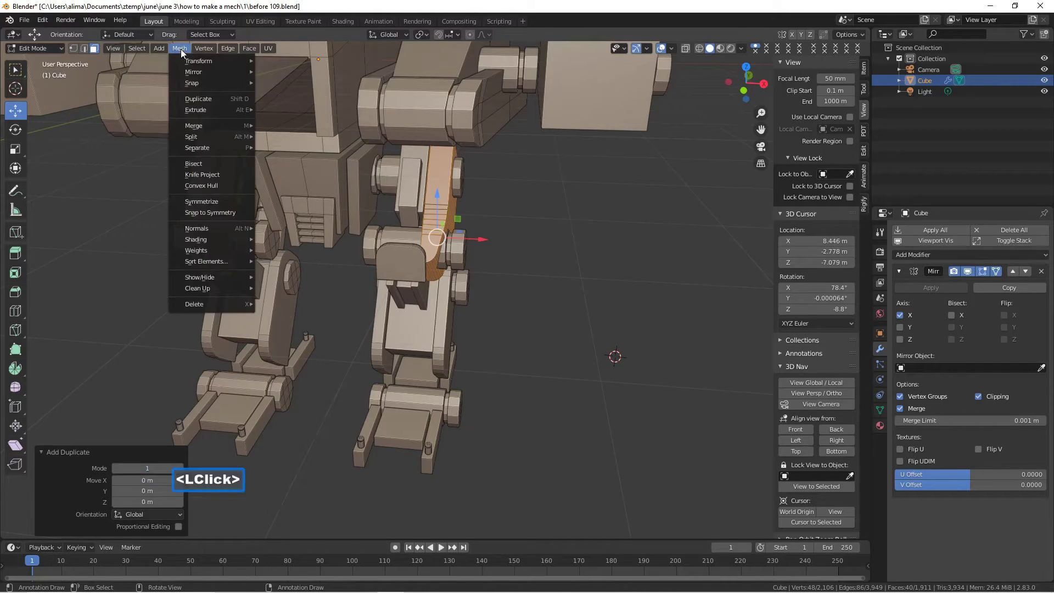
{"action": "mouse_move", "coordinate": [202, 73]}
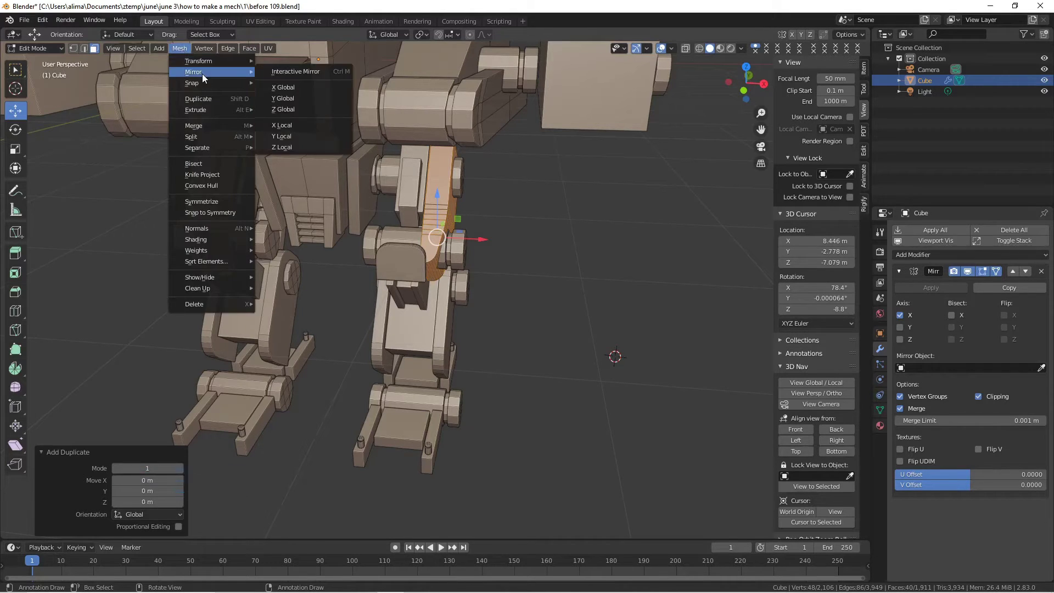
{"action": "left_click", "coordinate": [308, 125]}
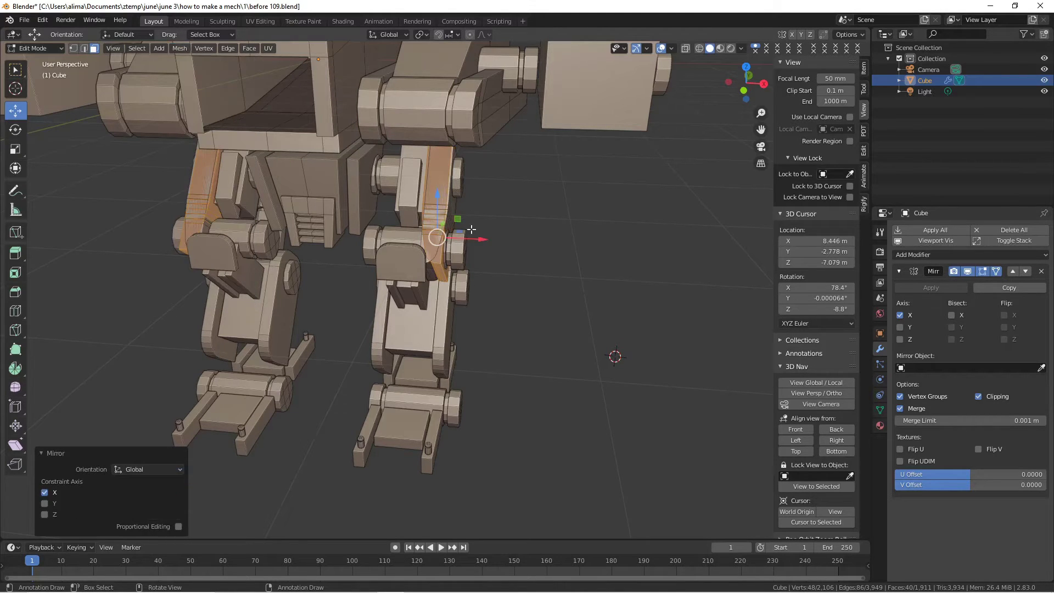
- Move the mirrored plate along negative X to the inner side of the upper leg, aligned with the joint cylinders, and deselect it
{"action": "left_click_drag", "start_coordinate": [480, 240], "coordinate": [426, 231]}
{"action": "middle_click_drag", "start_coordinate": [426, 232], "coordinate": [439, 227]}
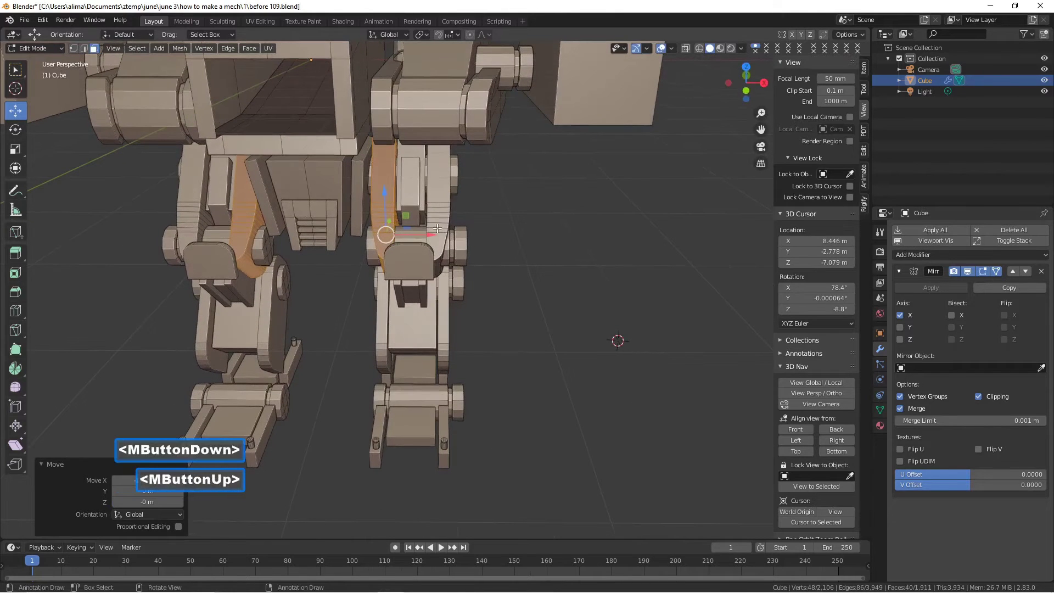
{"action": "left_click_drag", "start_coordinate": [433, 231], "coordinate": [429, 234]}
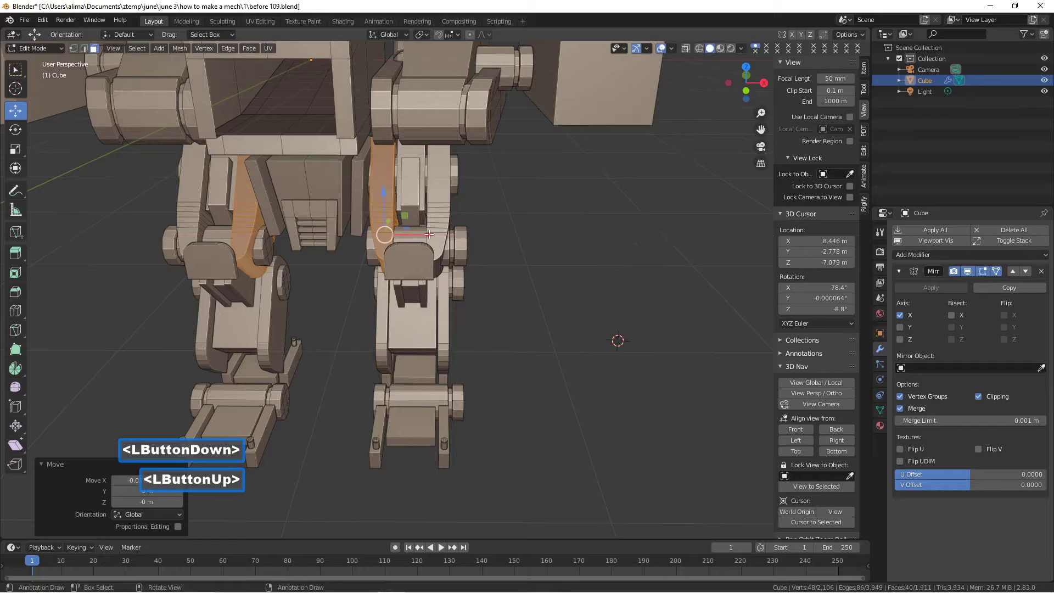
{"action": "left_click", "coordinate": [530, 195]}
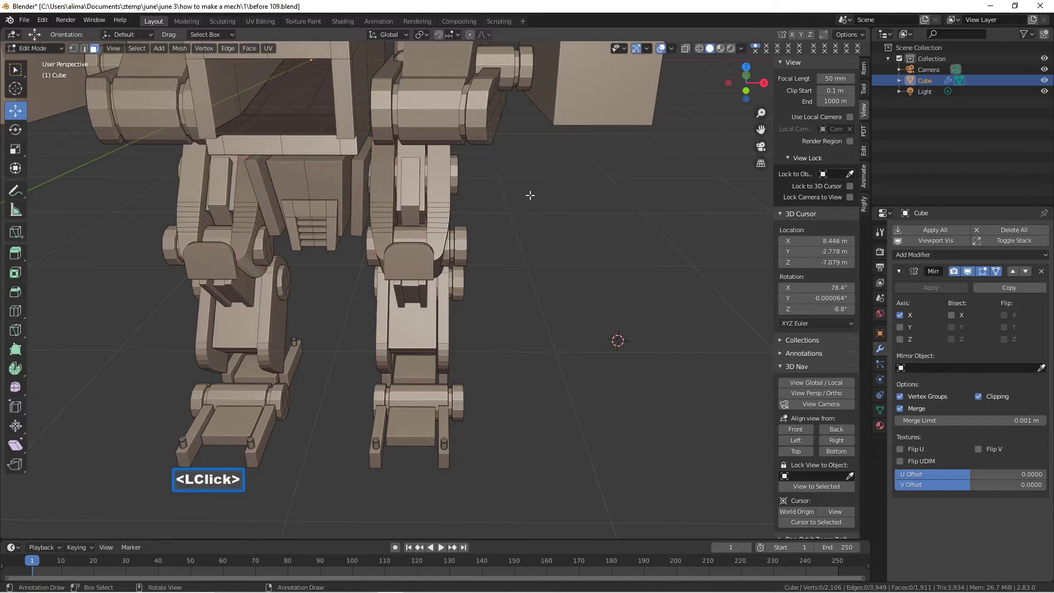
- Check the face orientation of the legs and torso with the Face Orientation overlay, leaving the overlay off
{"action": "mouse_move", "coordinate": [477, 207]}
{"action": "middle_mouse_down"}
{"action": "mouse_move", "coordinate": [516, 201]}
{"action": "mouse_move", "coordinate": [442, 200]}
{"action": "mouse_move", "coordinate": [499, 176]}
{"action": "mouse_move", "coordinate": [532, 188]}
{"action": "mouse_move", "coordinate": [503, 208]}
{"action": "mouse_move", "coordinate": [464, 205]}
{"action": "mouse_move", "coordinate": [496, 195]}
{"action": "mouse_move", "coordinate": [484, 199]}
{"action": "middle_mouse_up"}
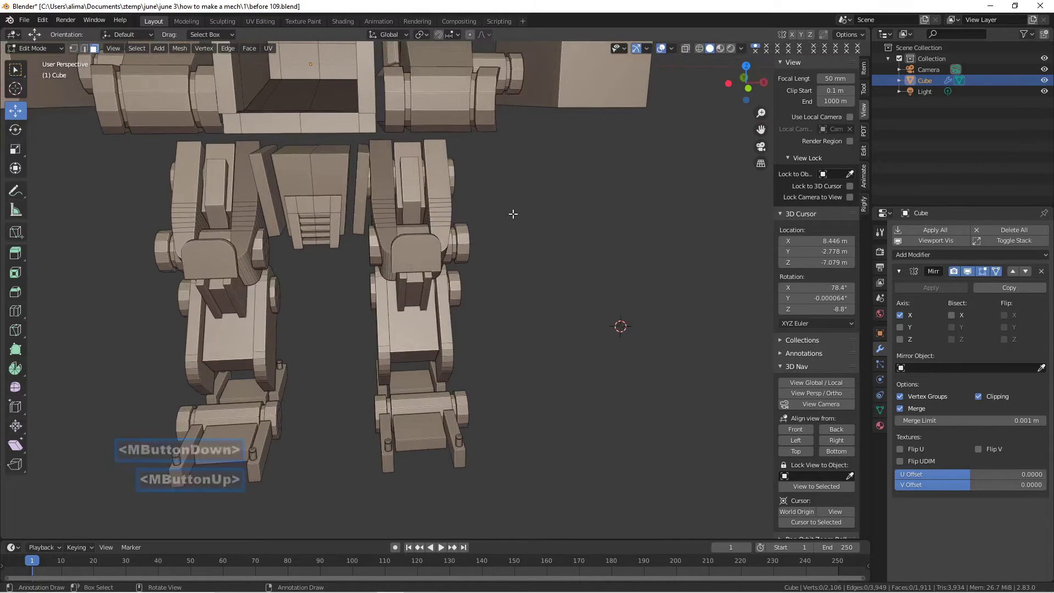
{"action": "key", "text": "Pause"}
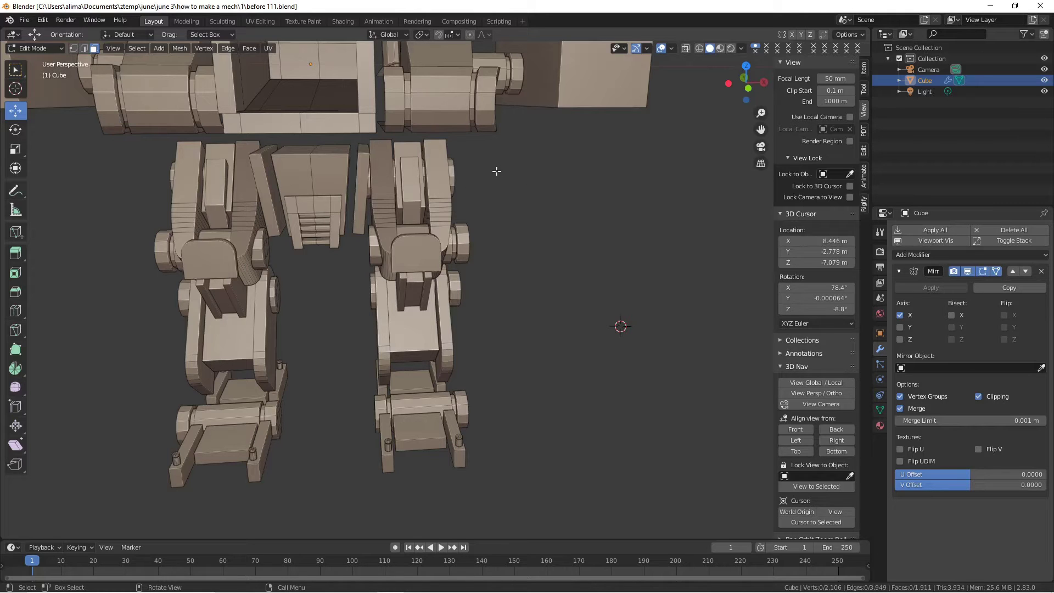
{"action": "left_click", "coordinate": [672, 48]}
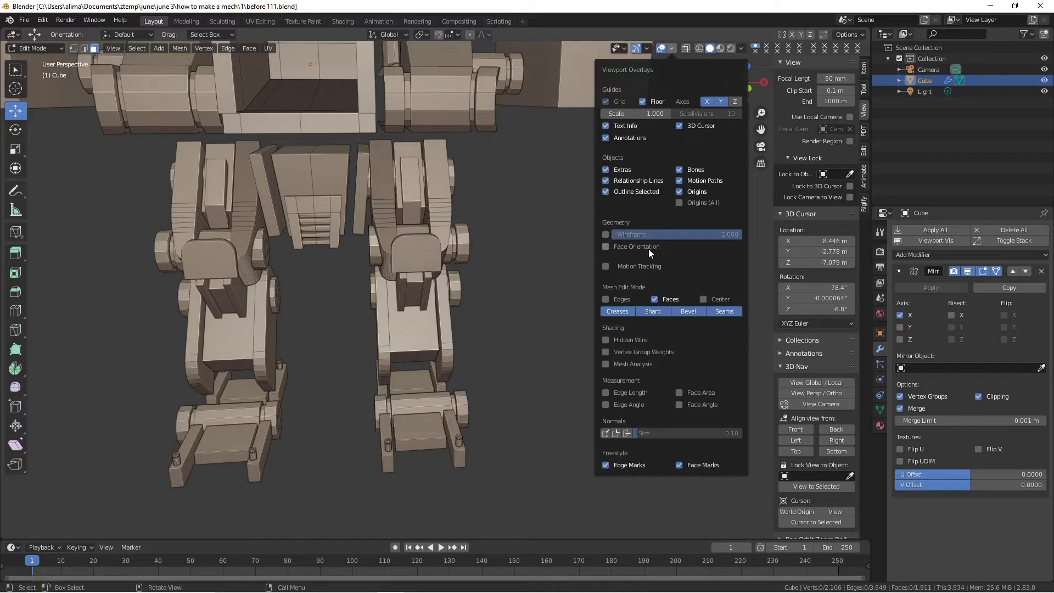
{"action": "left_click", "coordinate": [605, 247]}
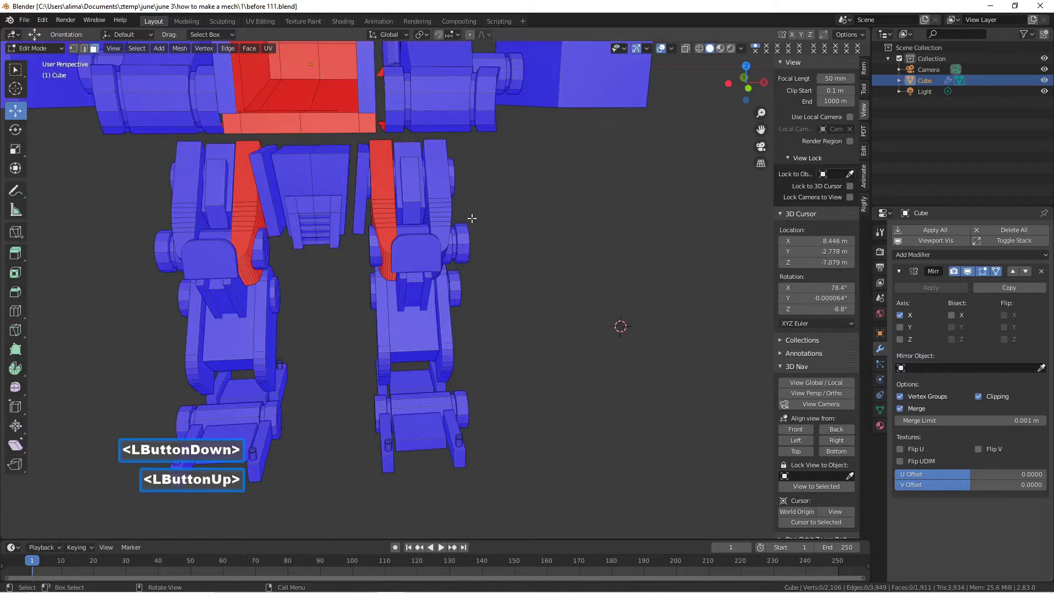
{"action": "scroll", "coordinate": [521, 217], "scroll_direction": "down", "scroll_amount": 3}
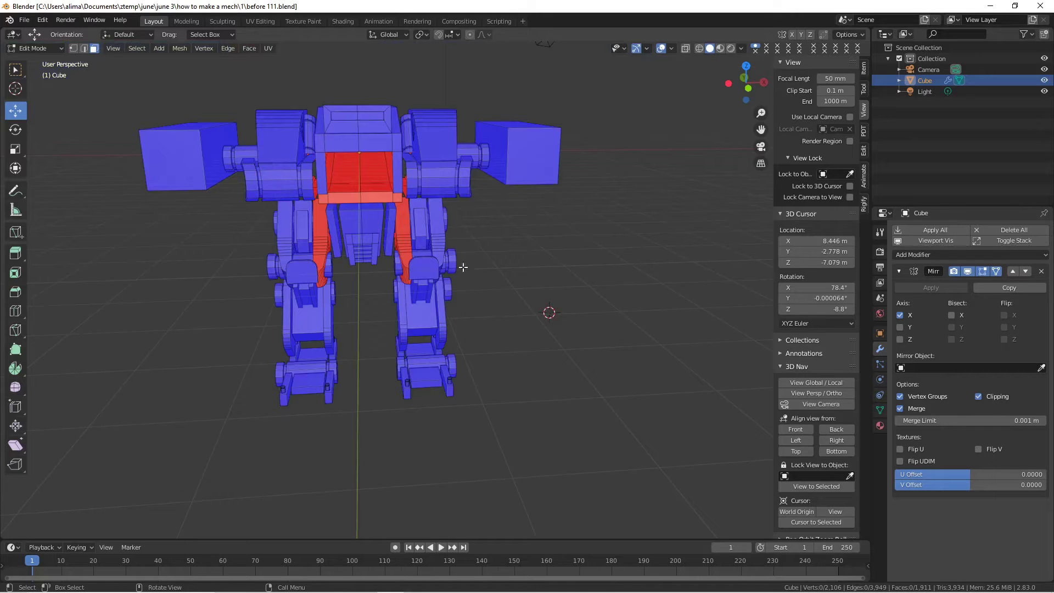
{"action": "scroll", "coordinate": [506, 261], "scroll_direction": "up", "scroll_amount": 4}
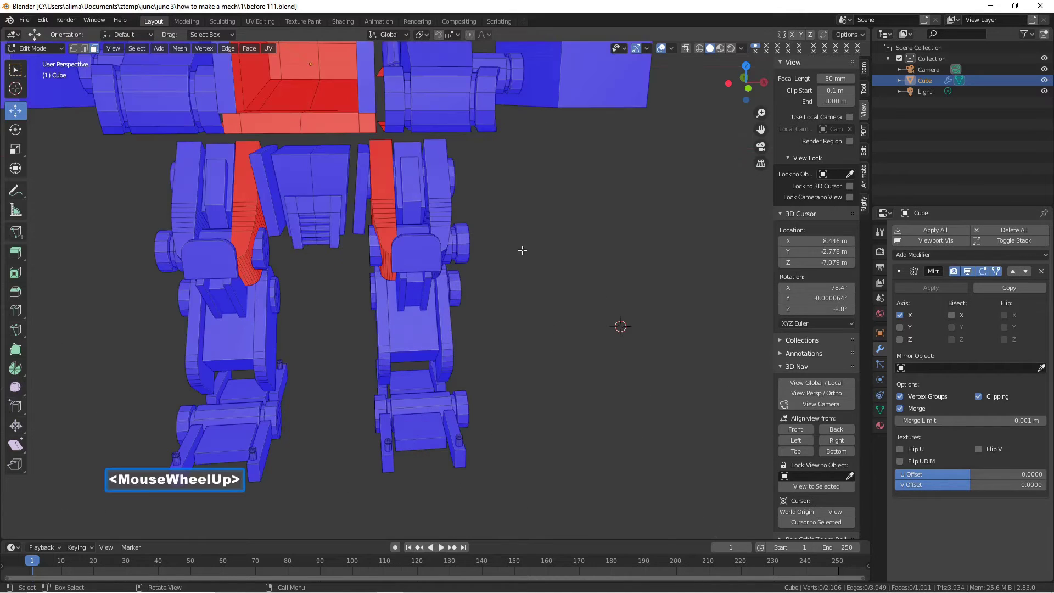
{"action": "left_click", "coordinate": [673, 48]}
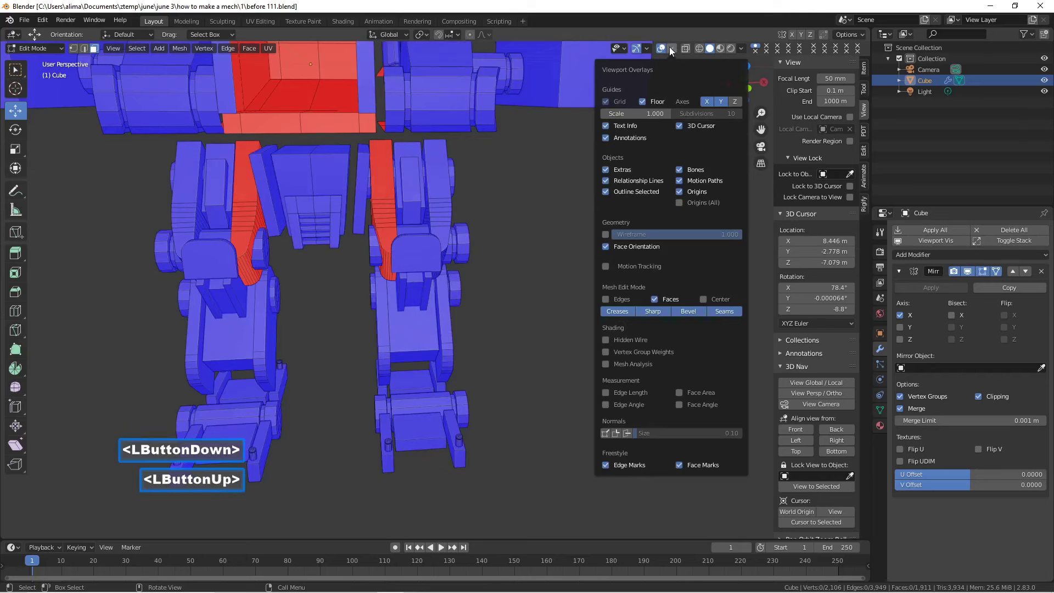
{"action": "left_click", "coordinate": [606, 246]}
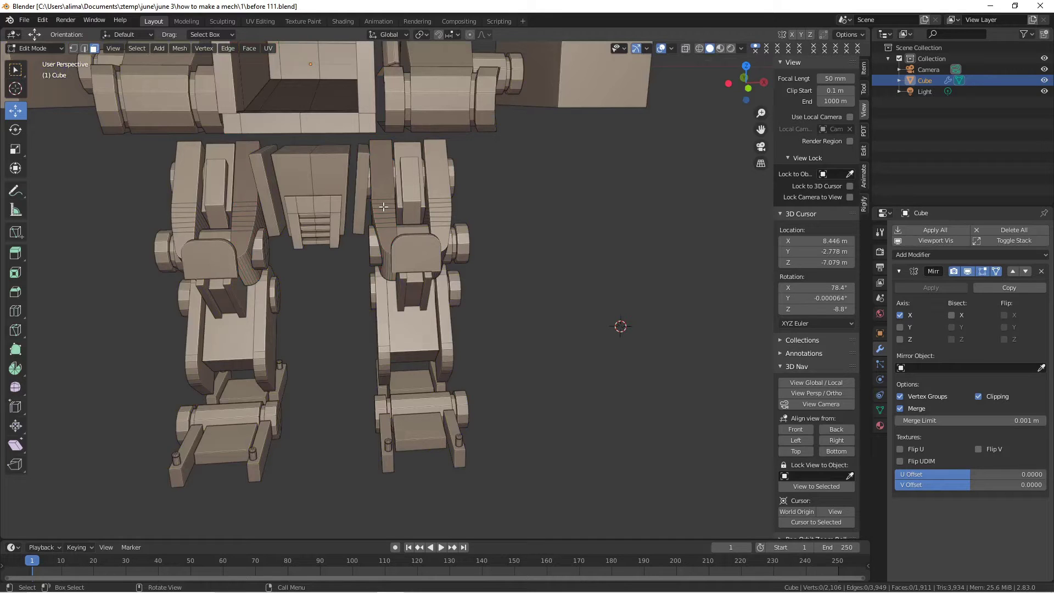
- Recalculate the normals of the mirrored inner upper leg plate to the outside and deselect it
{"action": "double_click", "coordinate": [383, 206]}
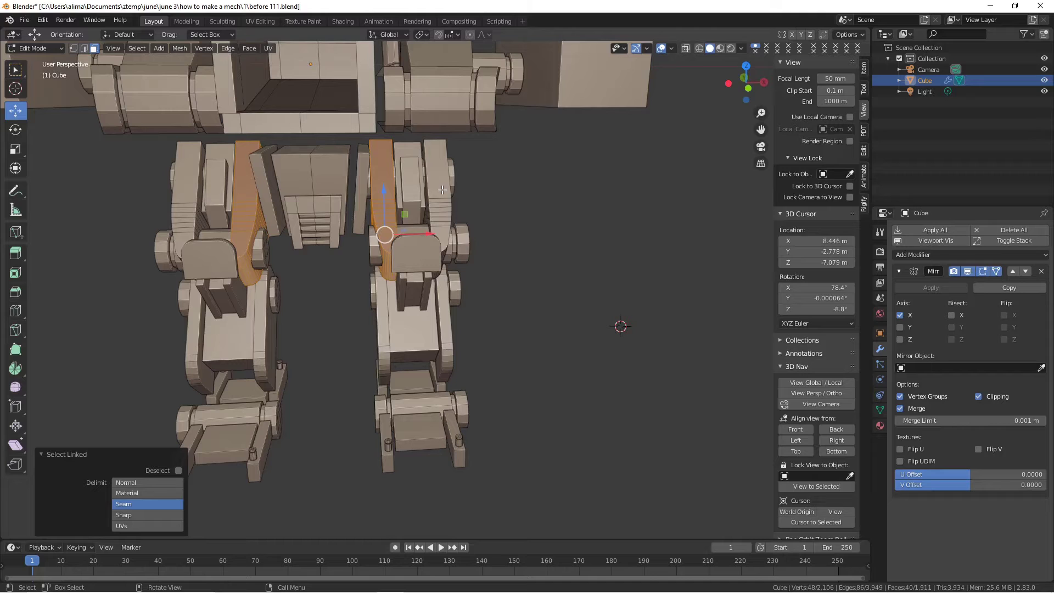
{"action": "left_click", "coordinate": [249, 48]}
{"action": "left_click", "coordinate": [179, 48]}
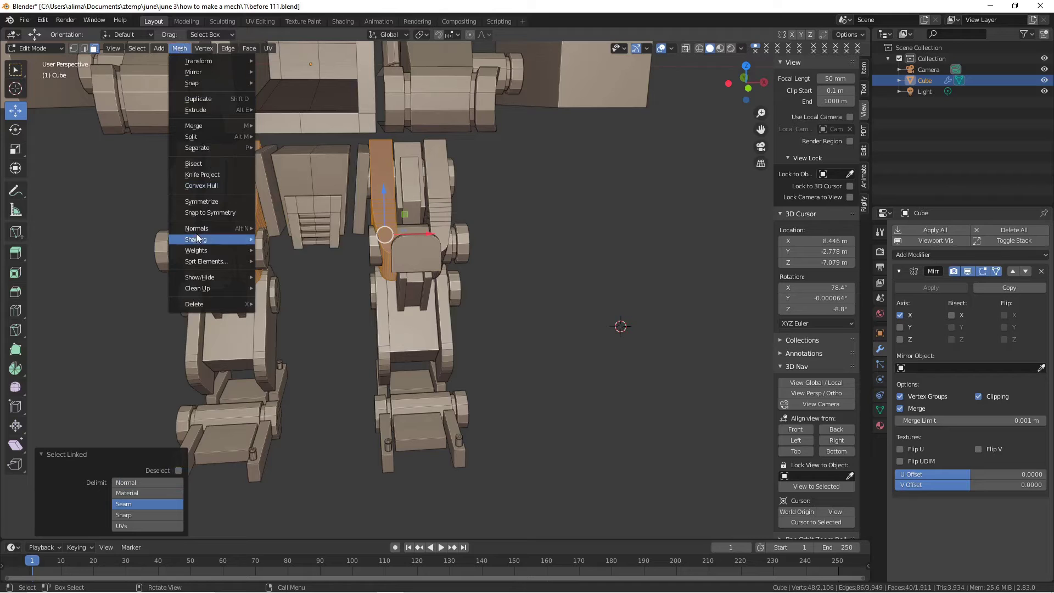
{"action": "mouse_move", "coordinate": [202, 230]}
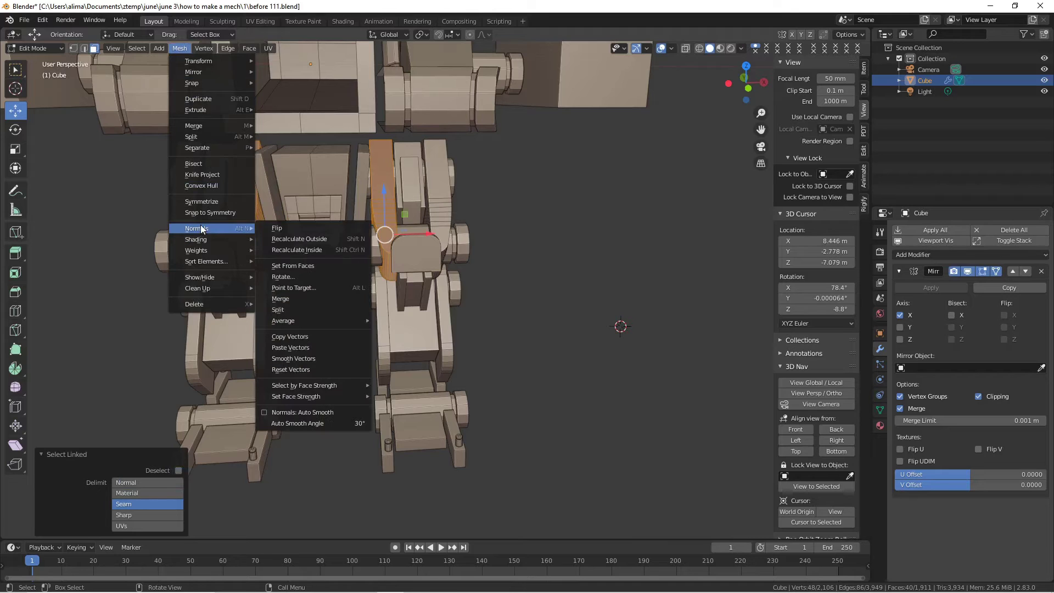
{"action": "left_click", "coordinate": [298, 239]}
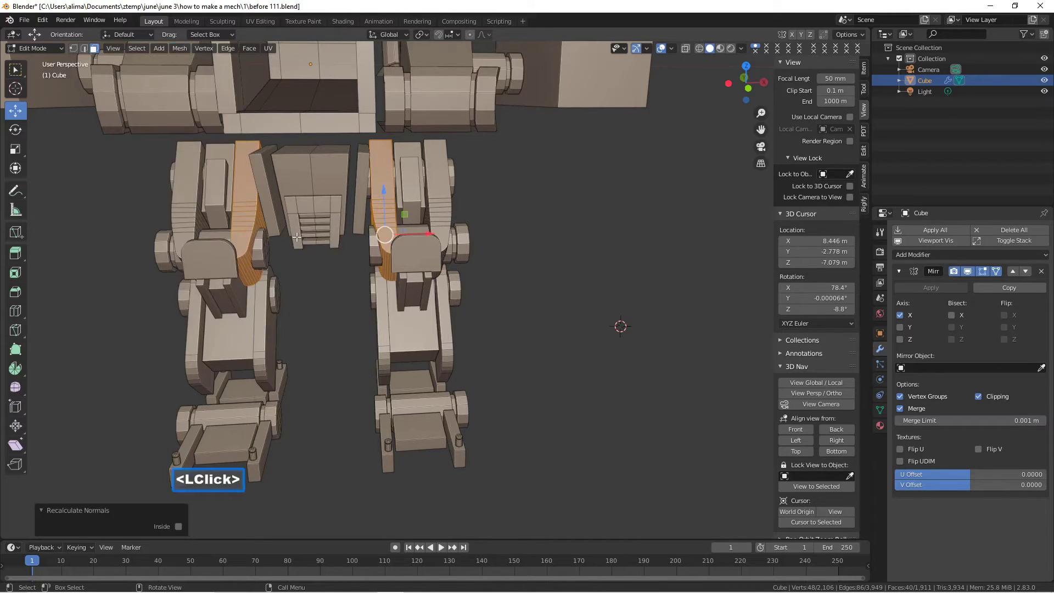
{"action": "left_click", "coordinate": [536, 203]}
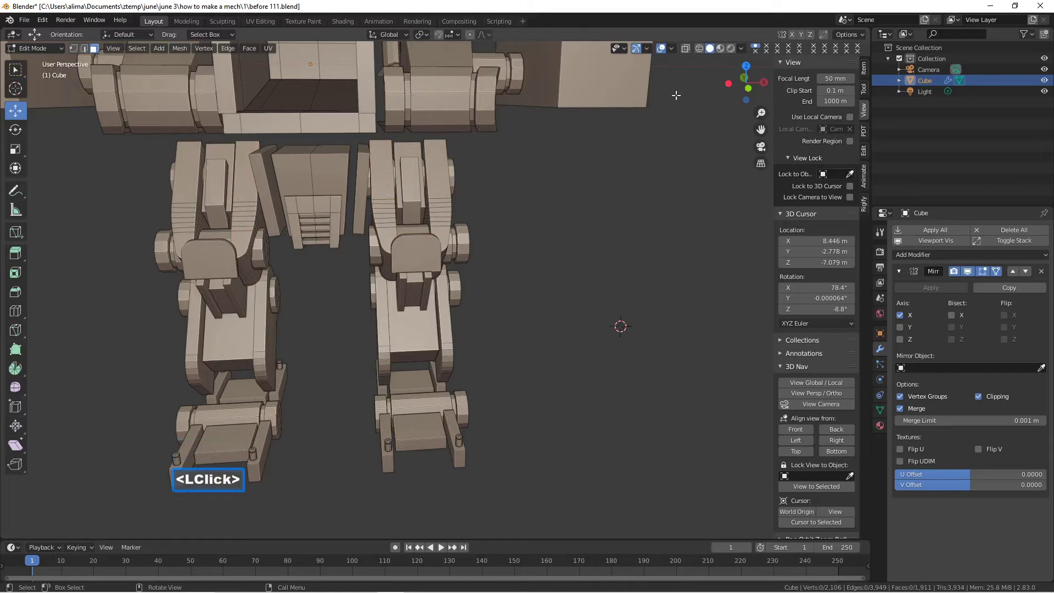
- Recheck the normals of the inner upper leg plates with the Face Orientation overlay, leaving the overlay off
{"action": "left_click", "coordinate": [671, 48]}
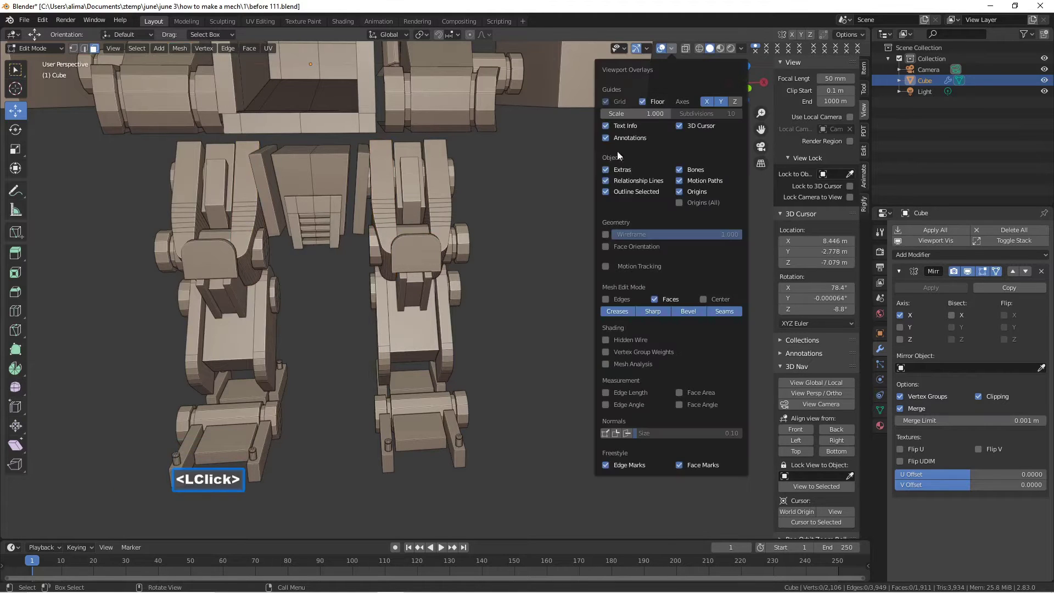
{"action": "left_click", "coordinate": [605, 245]}
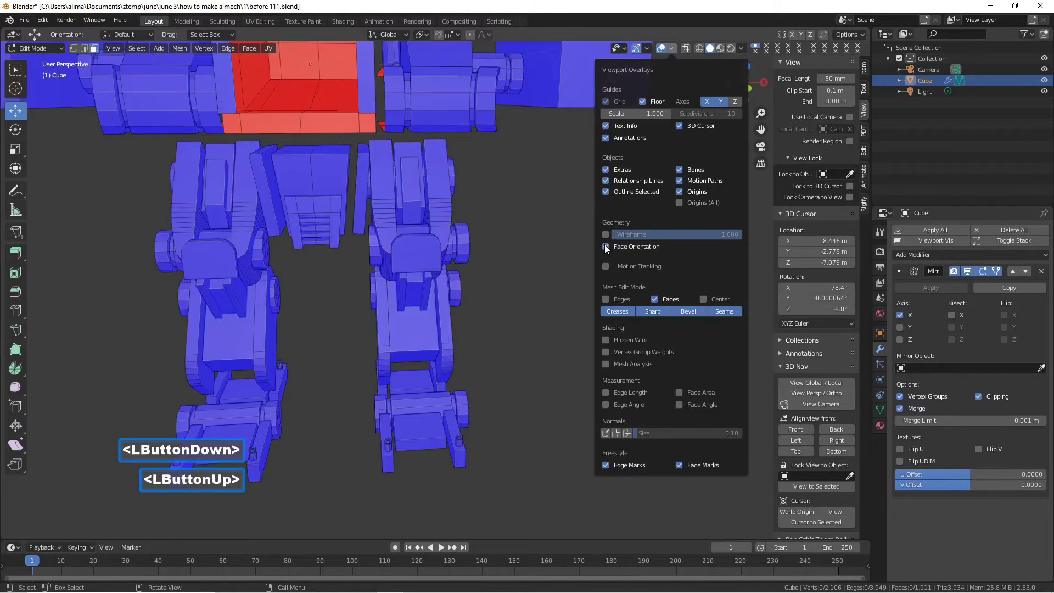
{"action": "left_click", "coordinate": [605, 246]}
{"action": "scroll", "coordinate": [522, 181], "scroll_direction": "down", "scroll_amount": 2}
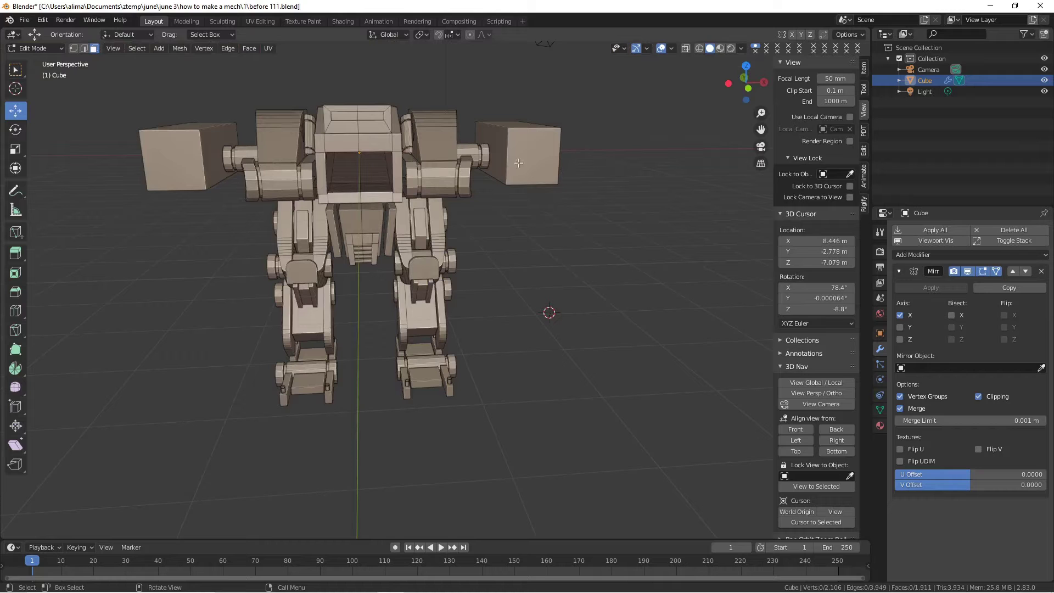
- Examine the back of the mech, from the shoulder housings down to the rear of the legs
{"action": "middle_click_drag", "start_coordinate": [571, 208], "coordinate": [532, 214]}
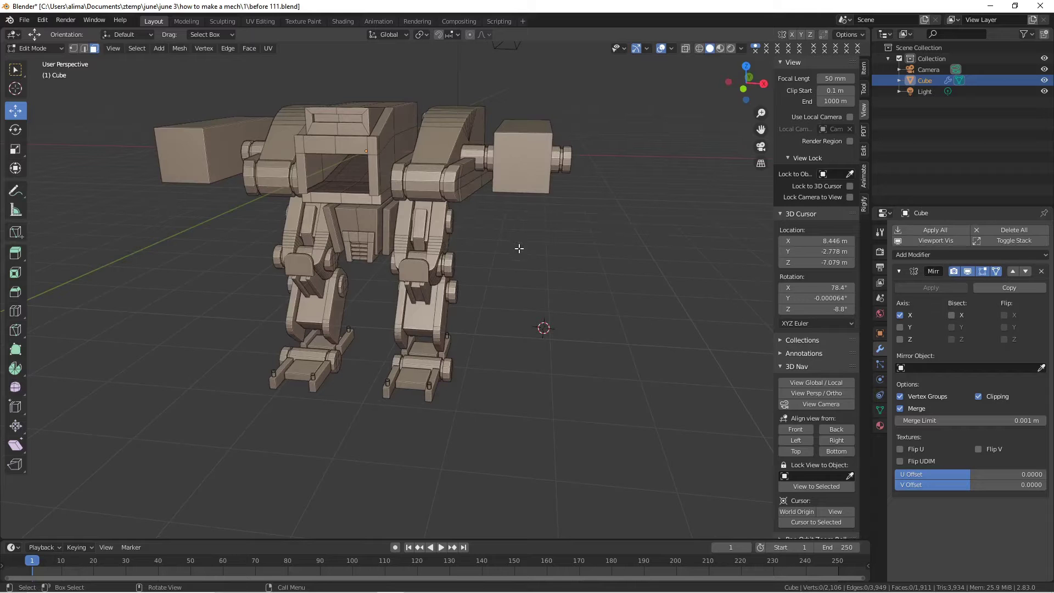
{"action": "key", "text": "Pause"}
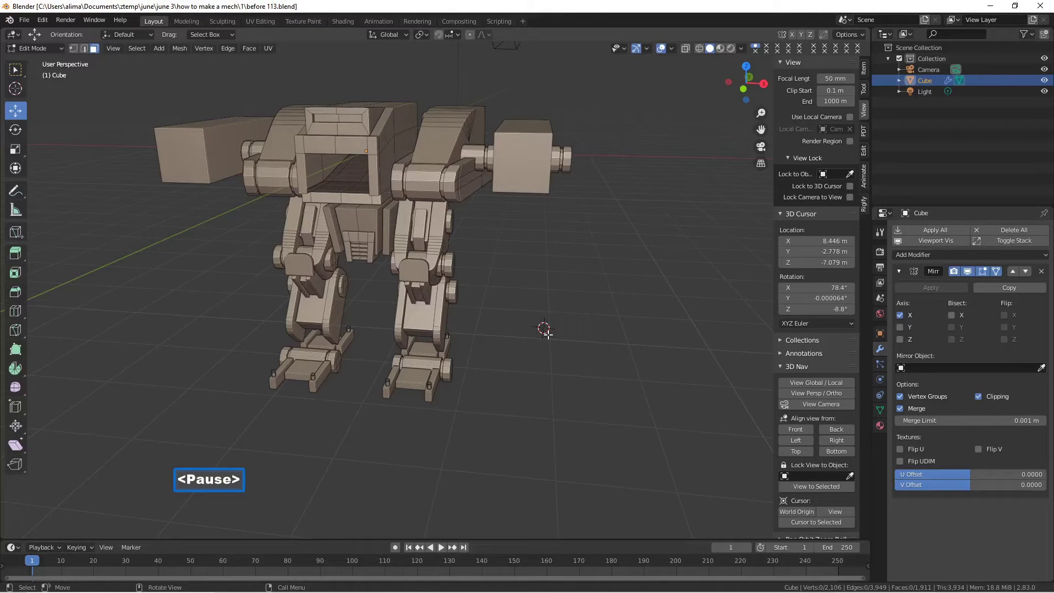
{"action": "middle_click_drag", "start_coordinate": [614, 294], "coordinate": [424, 296]}
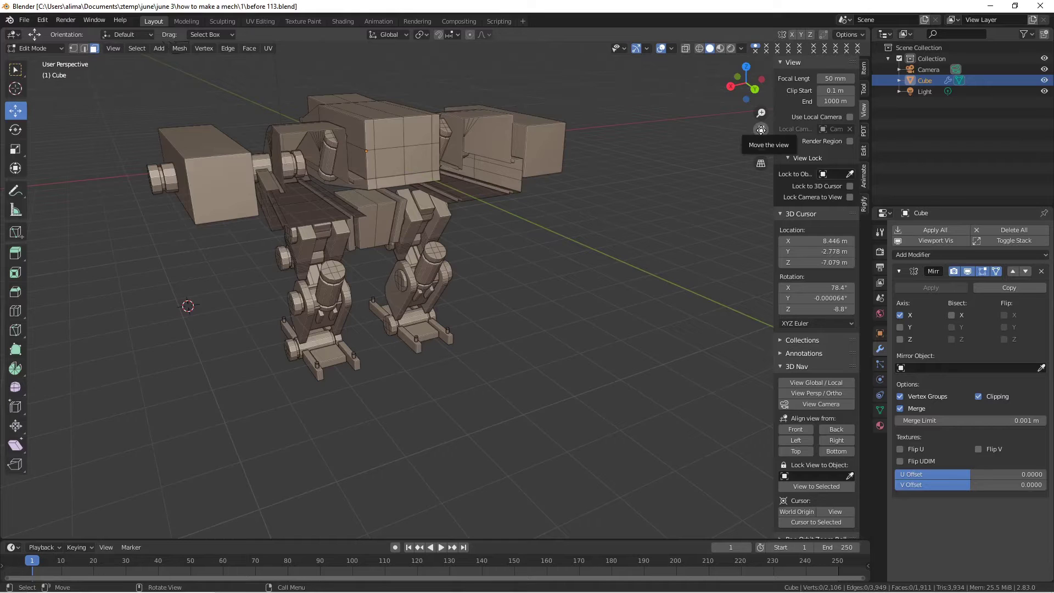
{"action": "left_click_drag", "start_coordinate": [761, 130], "coordinate": [737, 216]}
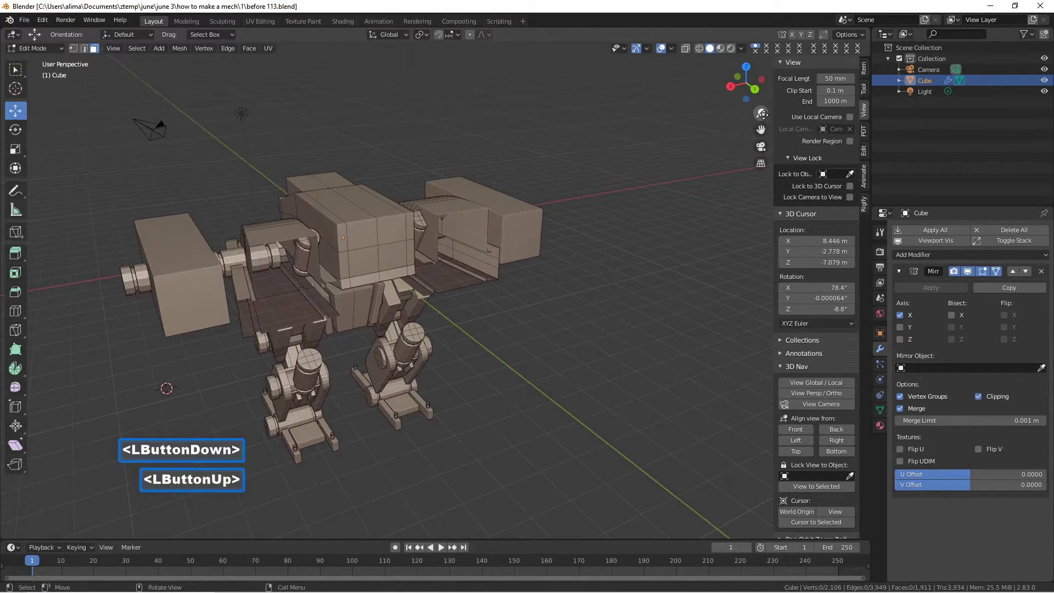
{"action": "mouse_move", "coordinate": [762, 113]}
{"action": "left_mouse_down"}
{"action": "mouse_move", "coordinate": [762, 85]}
{"action": "mouse_move", "coordinate": [760, 113]}
{"action": "left_mouse_up"}
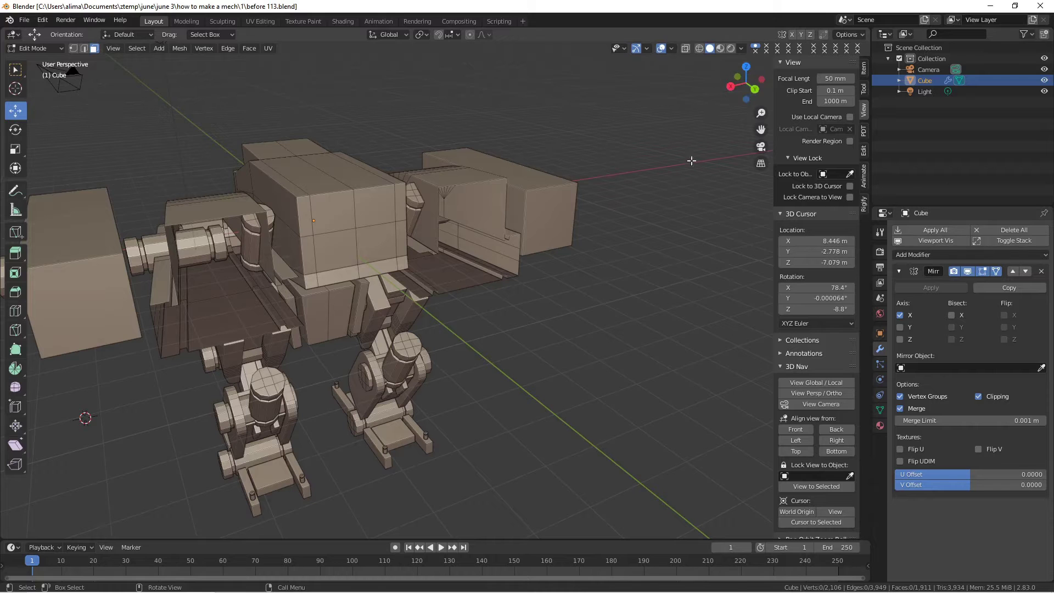
{"action": "middle_click_drag", "start_coordinate": [540, 323], "coordinate": [557, 309]}
{"action": "left_click_drag", "start_coordinate": [759, 111], "coordinate": [662, 162]}
{"action": "left_click_drag", "start_coordinate": [761, 129], "coordinate": [845, 123]}
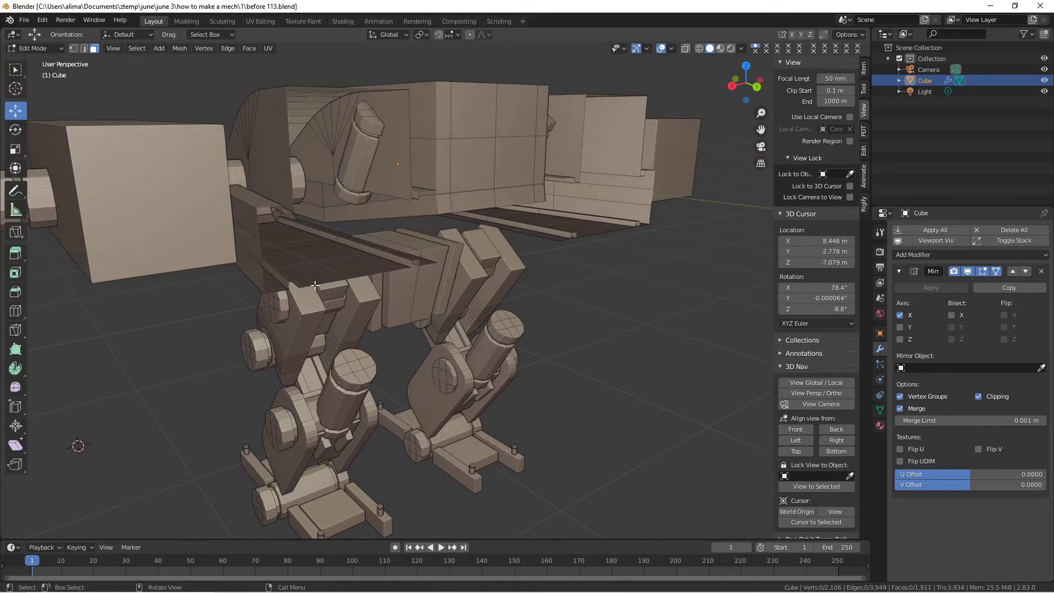
- Fill the open rear end of the shoulder housing's outer wall with a face between its upper and lower edges, and deselect it
{"action": "left_click", "coordinate": [303, 235]}
{"action": "left_click", "coordinate": [576, 305]}
{"action": "middle_click_drag", "start_coordinate": [576, 305], "coordinate": [260, 182]}
{"action": "key", "text": "b"}
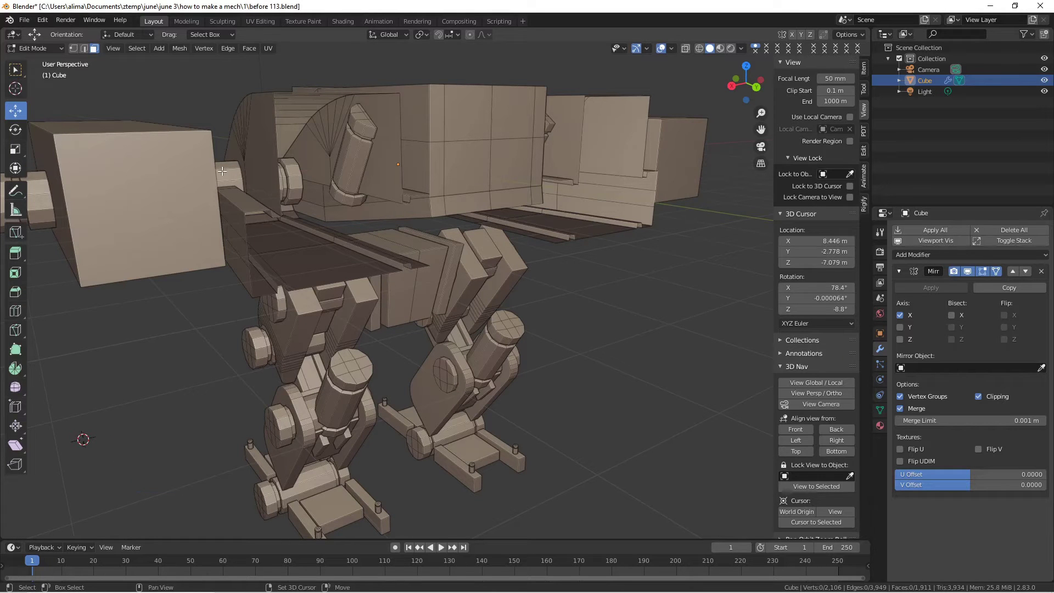
{"action": "left_click_drag", "start_coordinate": [199, 161], "coordinate": [371, 384]}
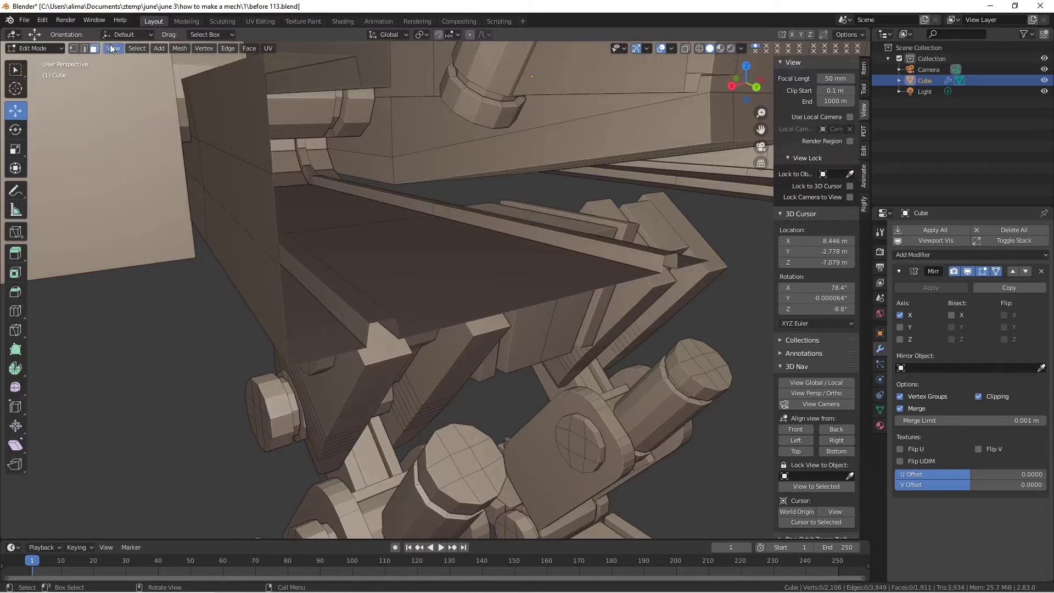
{"action": "left_click", "coordinate": [84, 48]}
{"action": "middle_click_drag", "start_coordinate": [380, 163], "coordinate": [365, 172]}
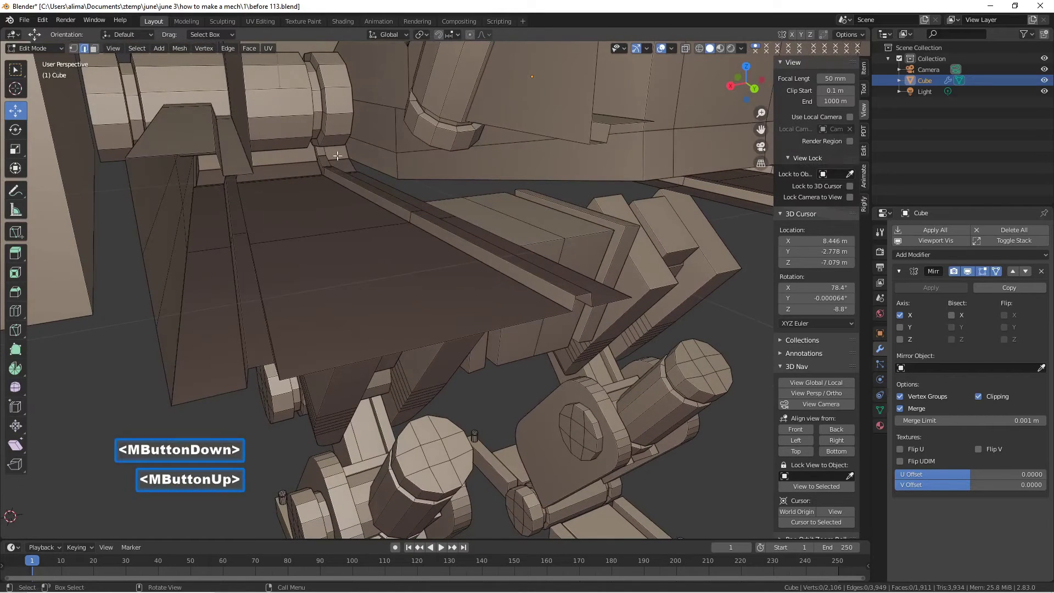
{"action": "left_click", "coordinate": [237, 175]}
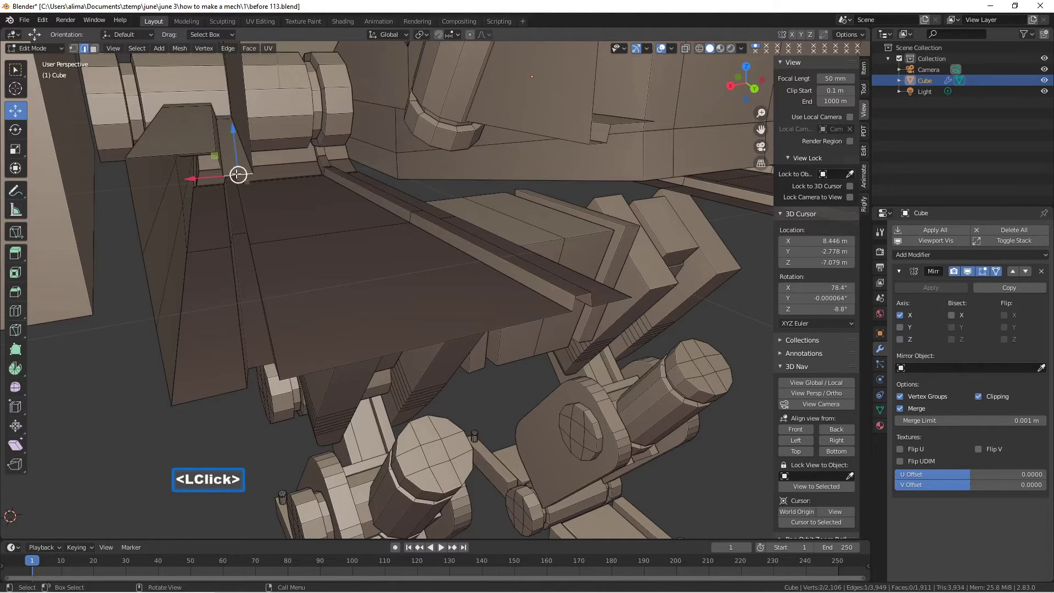
{"action": "left_click", "coordinate": [261, 364], "text": "shift"}
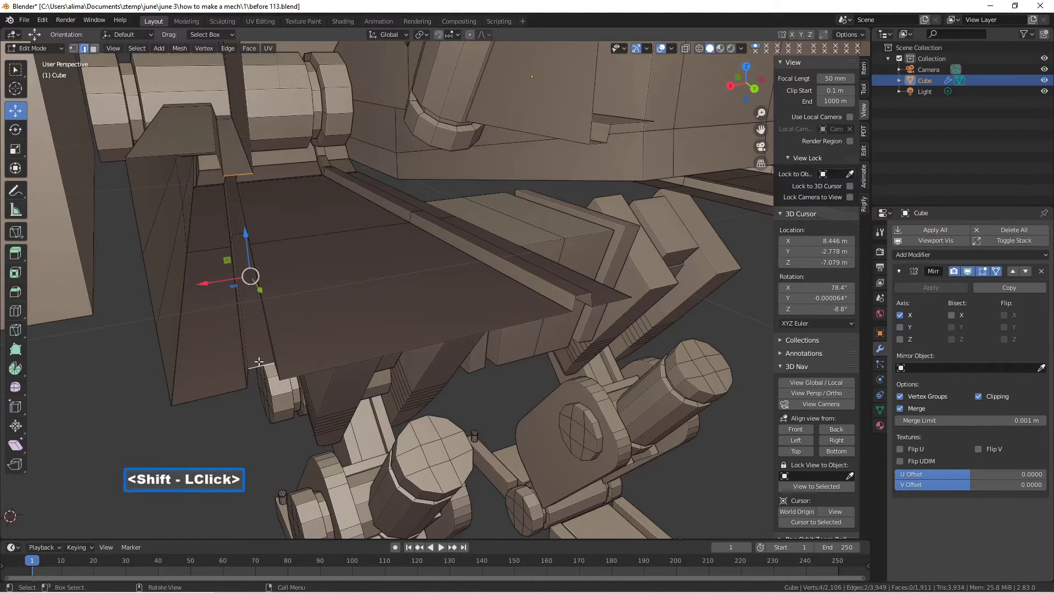
{"action": "key", "text": "f"}
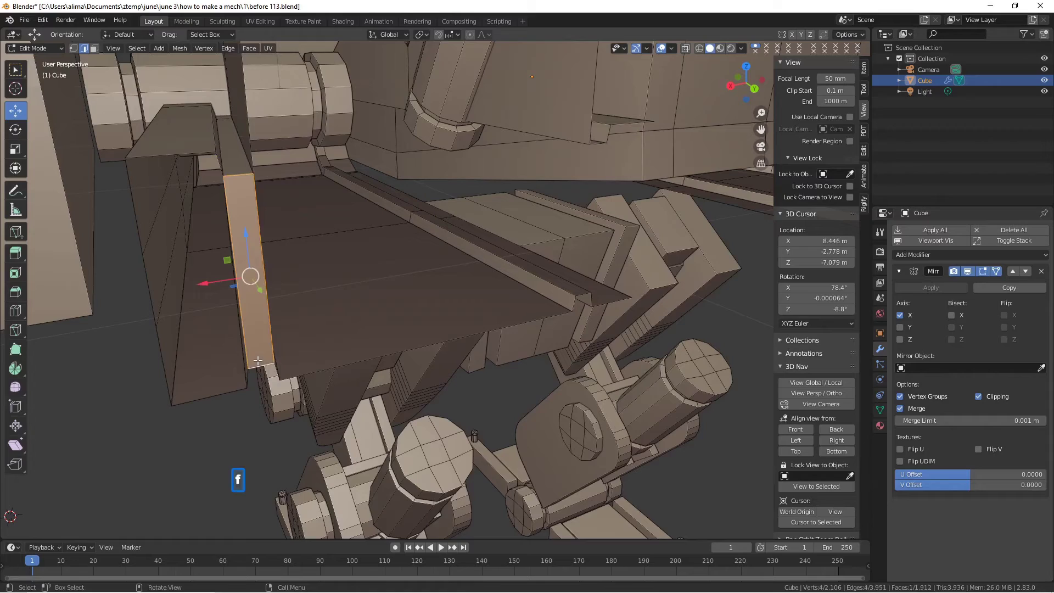
{"action": "mouse_move", "coordinate": [386, 356]}
{"action": "middle_mouse_down"}
{"action": "mouse_move", "coordinate": [400, 341]}
{"action": "mouse_move", "coordinate": [383, 331]}
{"action": "mouse_move", "coordinate": [387, 347]}
{"action": "middle_mouse_up"}
{"action": "scroll", "coordinate": [388, 348], "scroll_direction": "down", "scroll_amount": 5}
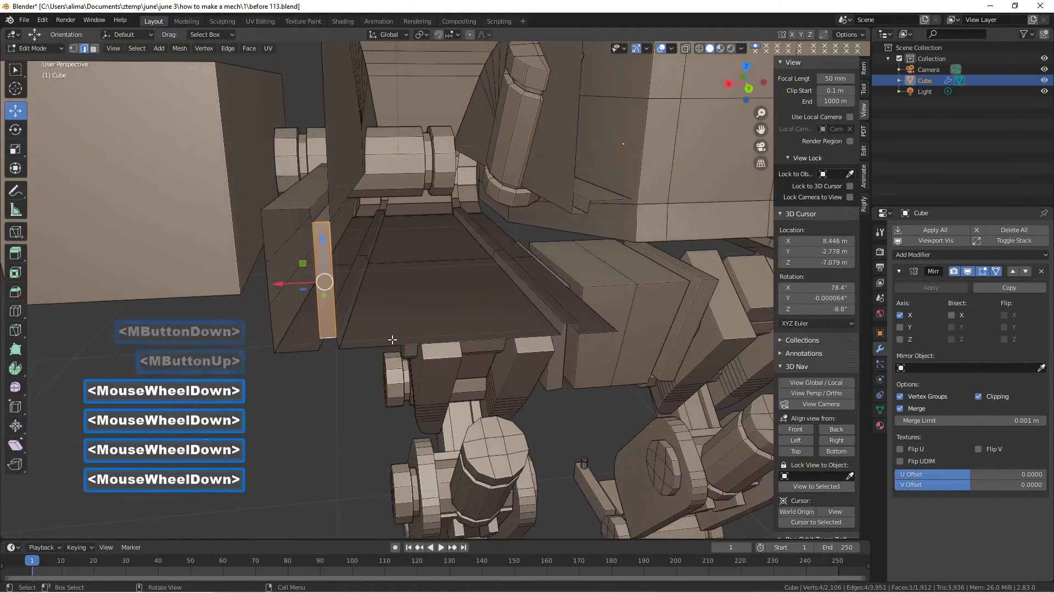
{"action": "scroll", "coordinate": [399, 332], "scroll_direction": "down", "scroll_amount": 2}
{"action": "middle_click_drag", "start_coordinate": [399, 332], "coordinate": [514, 256]}
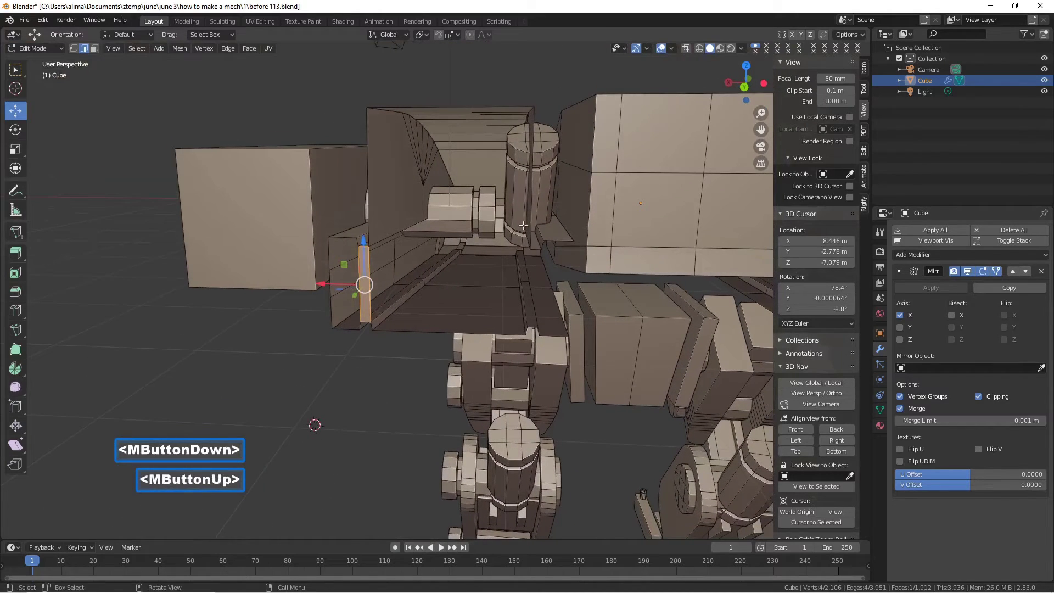
{"action": "left_click", "coordinate": [406, 399]}
- Fill the open rear end of the shoulder housing's inner wall with a face between its upper and lower edges, and save as before 114.blend
{"action": "key", "text": "s"}
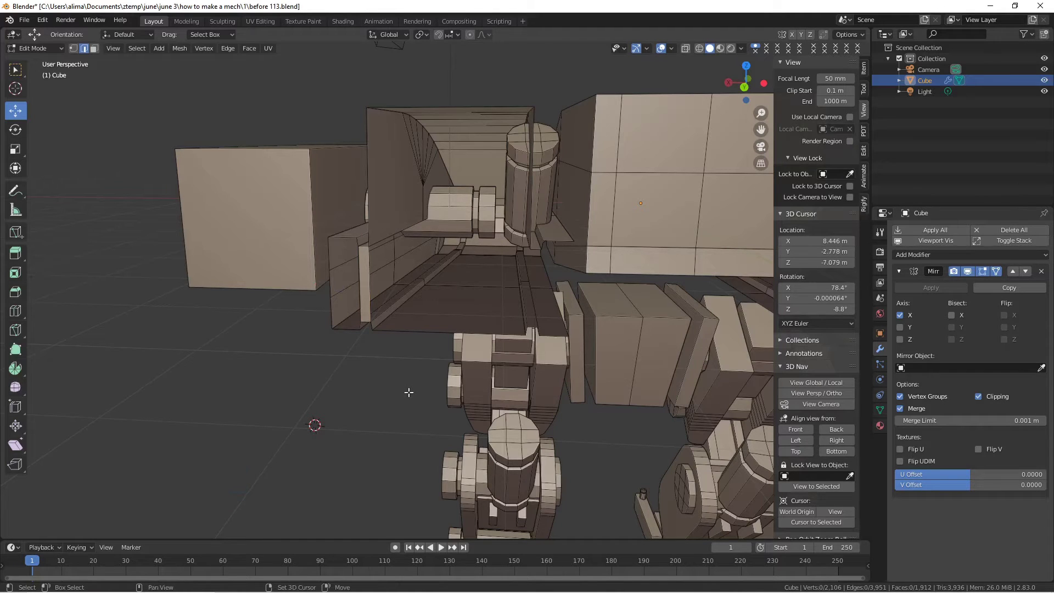
{"action": "key", "text": "b"}
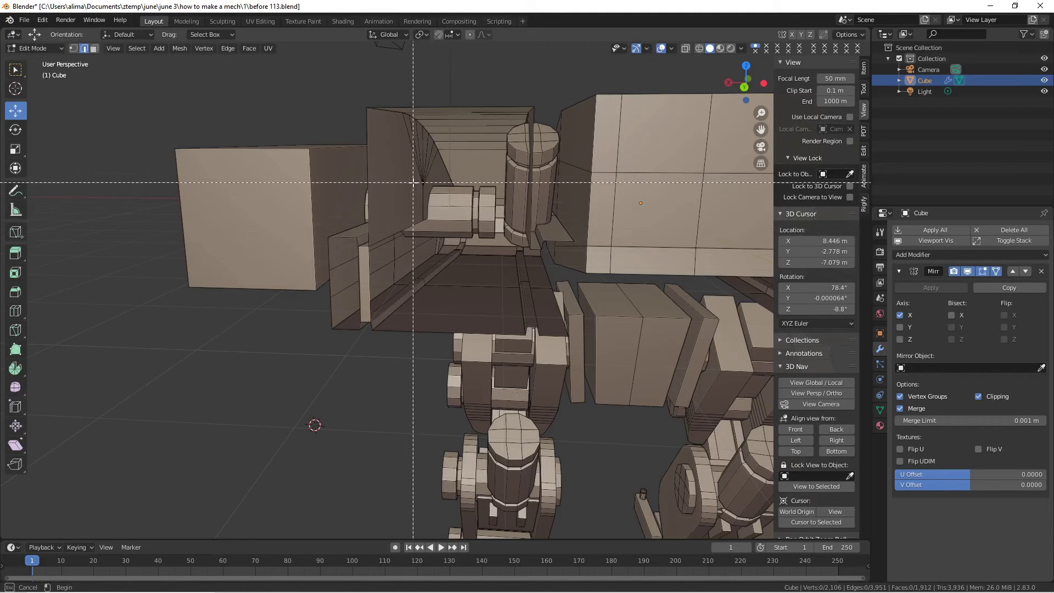
{"action": "left_click_drag", "start_coordinate": [415, 183], "coordinate": [568, 346]}
{"action": "scroll", "coordinate": [573, 351], "scroll_direction": "down", "scroll_amount": 5}
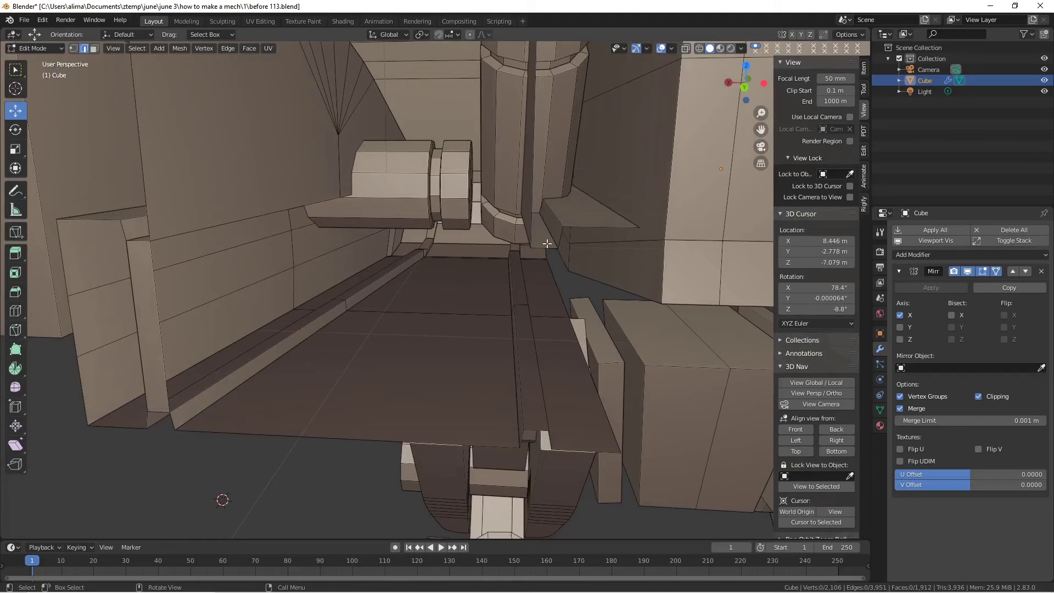
{"action": "left_click", "coordinate": [547, 248]}
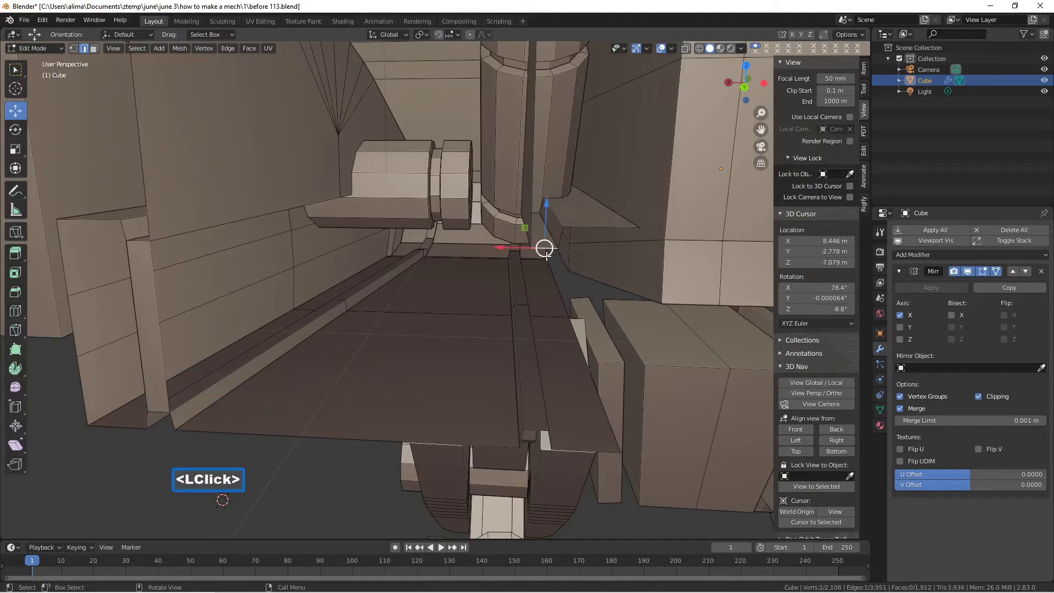
{"action": "left_click", "coordinate": [535, 427], "text": "shift"}
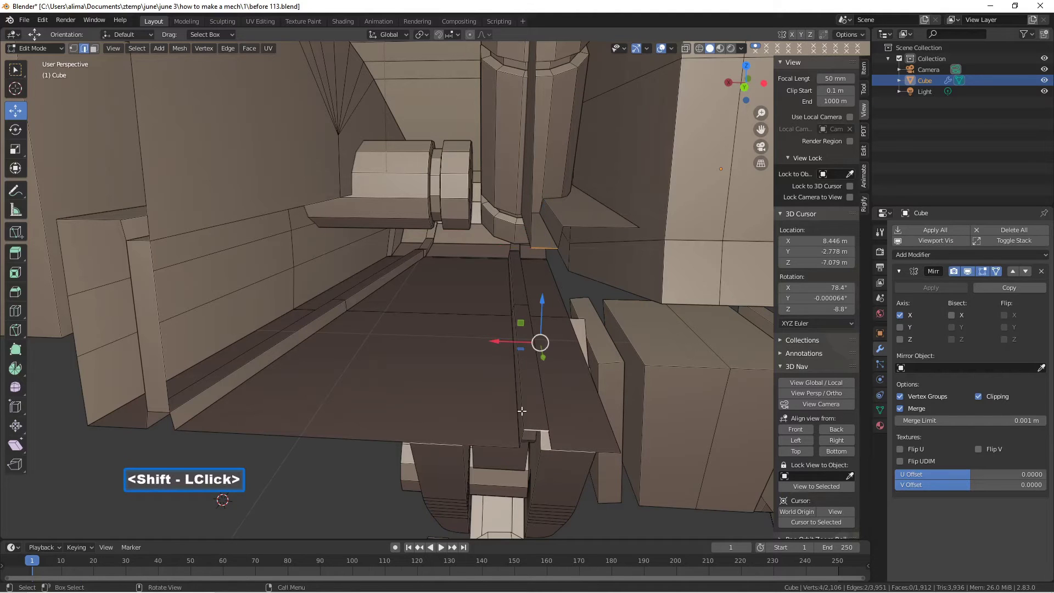
{"action": "key", "text": "f"}
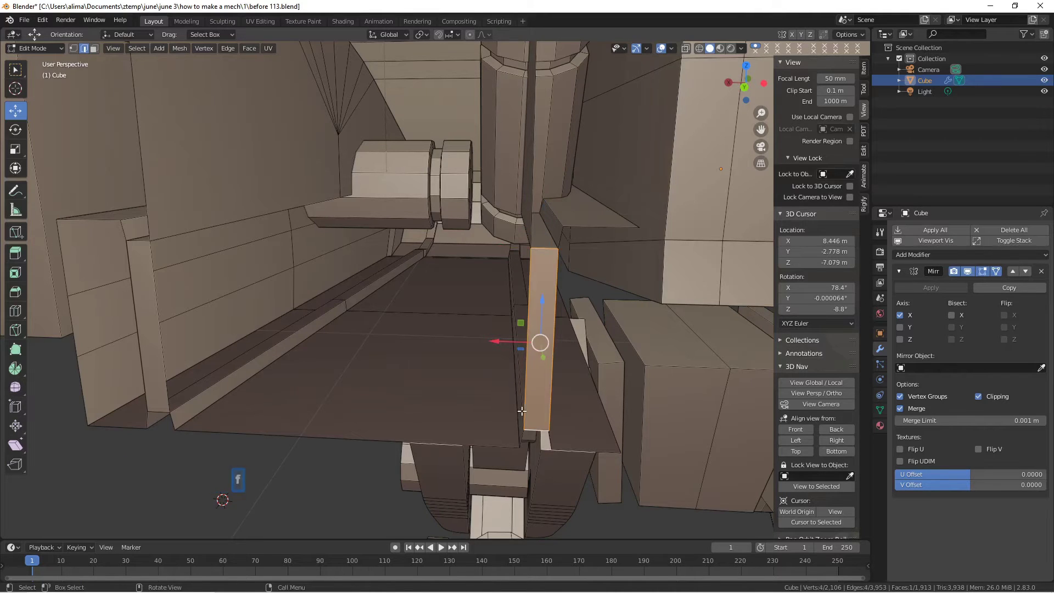
{"action": "key", "text": "Pause"}
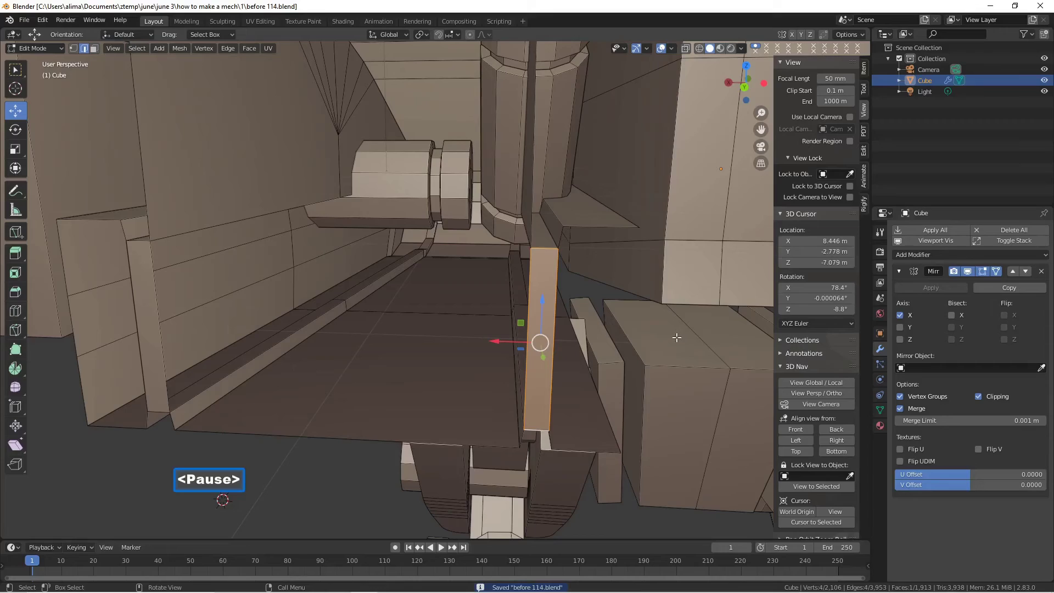
- Close the rear opening of the housing's outer side box with a Grid Fill of span 3, deselect it, and save as before 115.blend
{"action": "scroll", "coordinate": [673, 336], "scroll_direction": "down", "scroll_amount": 2}
{"action": "middle_click_drag", "start_coordinate": [615, 334], "coordinate": [640, 332]}
{"action": "scroll", "coordinate": [631, 332], "scroll_direction": "down", "scroll_amount": 2}
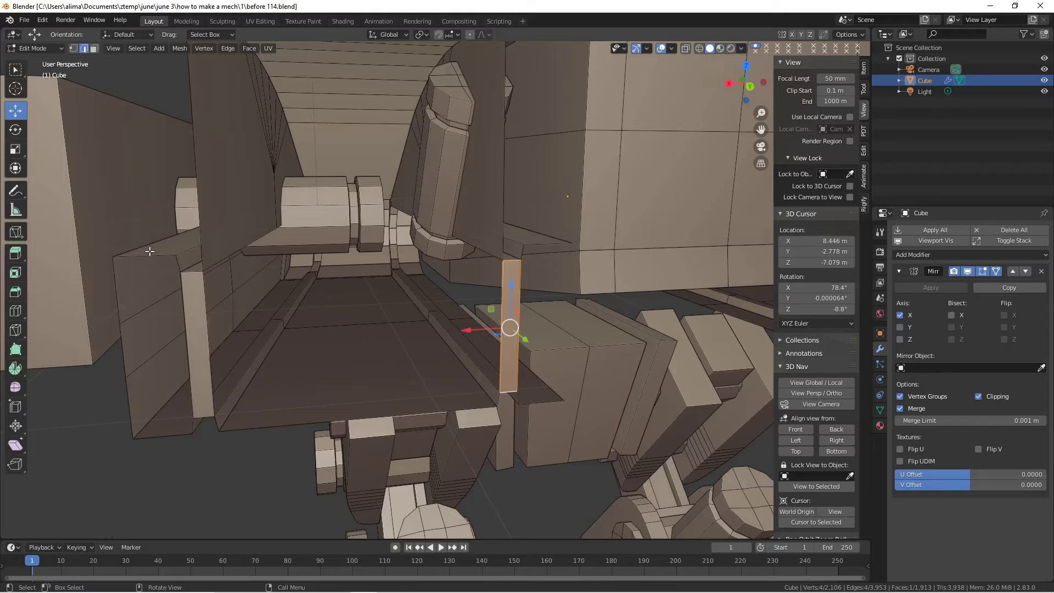
{"action": "key", "text": "alt"}
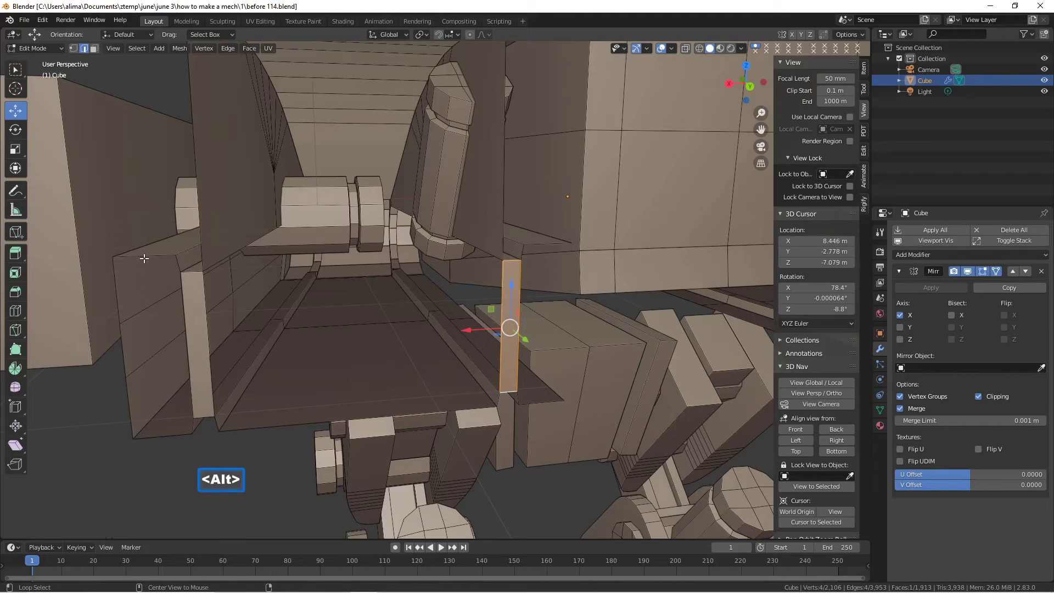
{"action": "left_click", "coordinate": [141, 256], "text": "alt"}
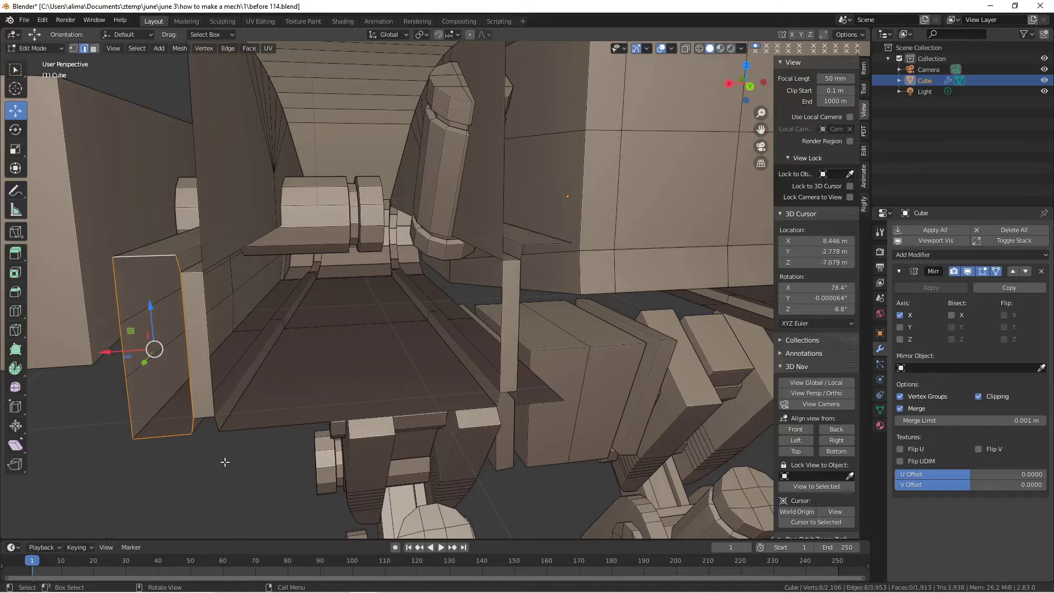
{"action": "key", "text": "ctrl+f"}
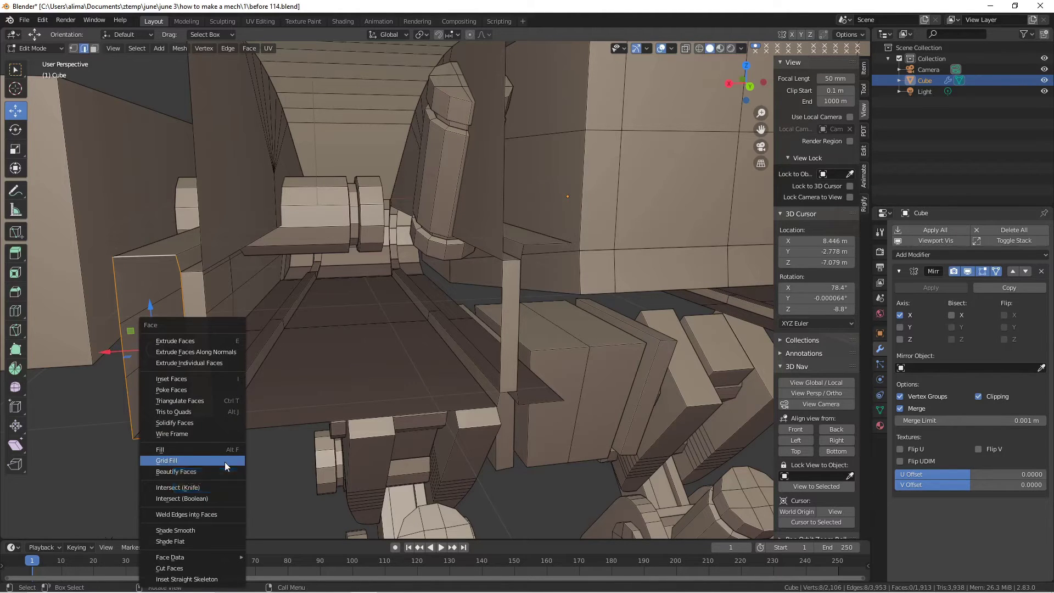
{"action": "left_click", "coordinate": [225, 463]}
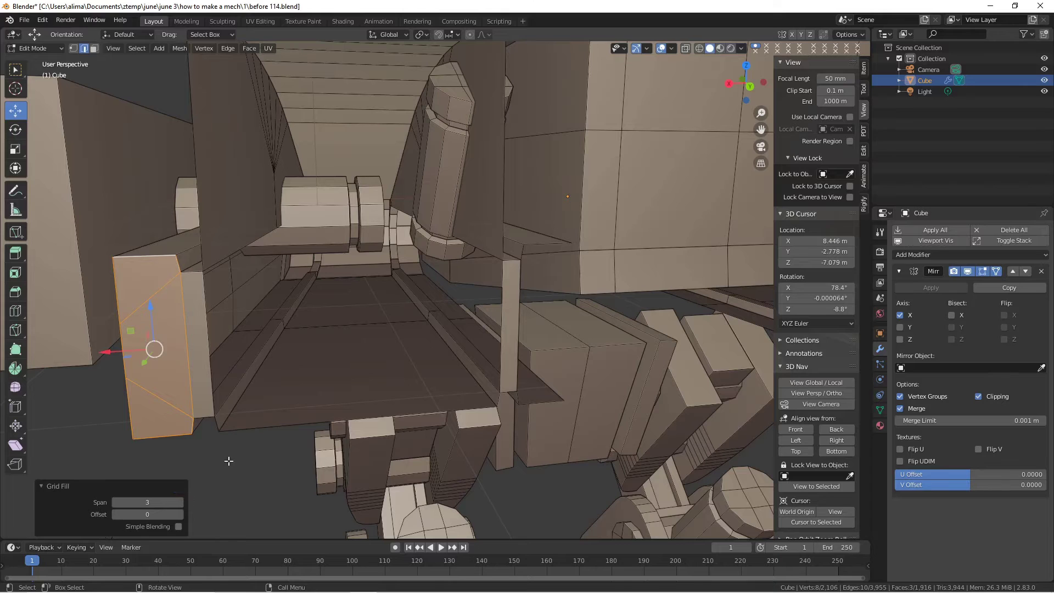
{"action": "left_click", "coordinate": [229, 460]}
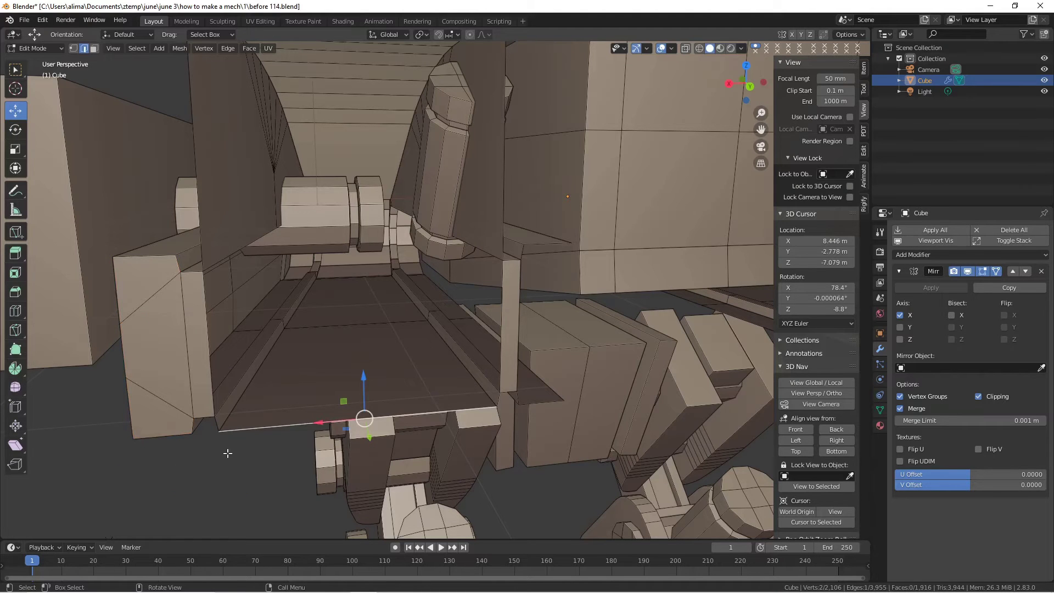
{"action": "left_click", "coordinate": [219, 458]}
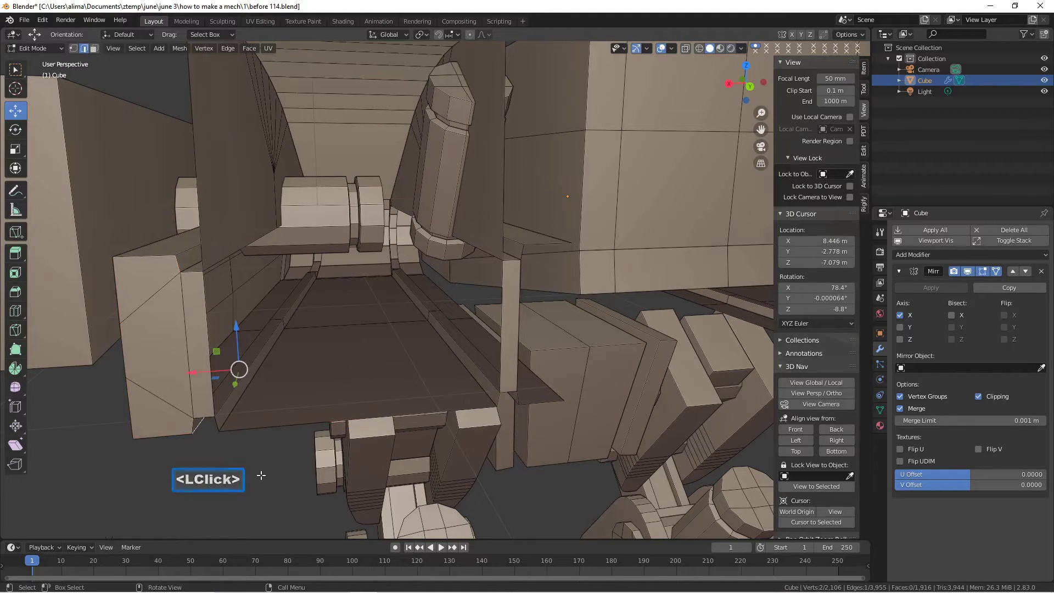
{"action": "key", "text": "alt"}
{"action": "key", "text": "alt+a"}
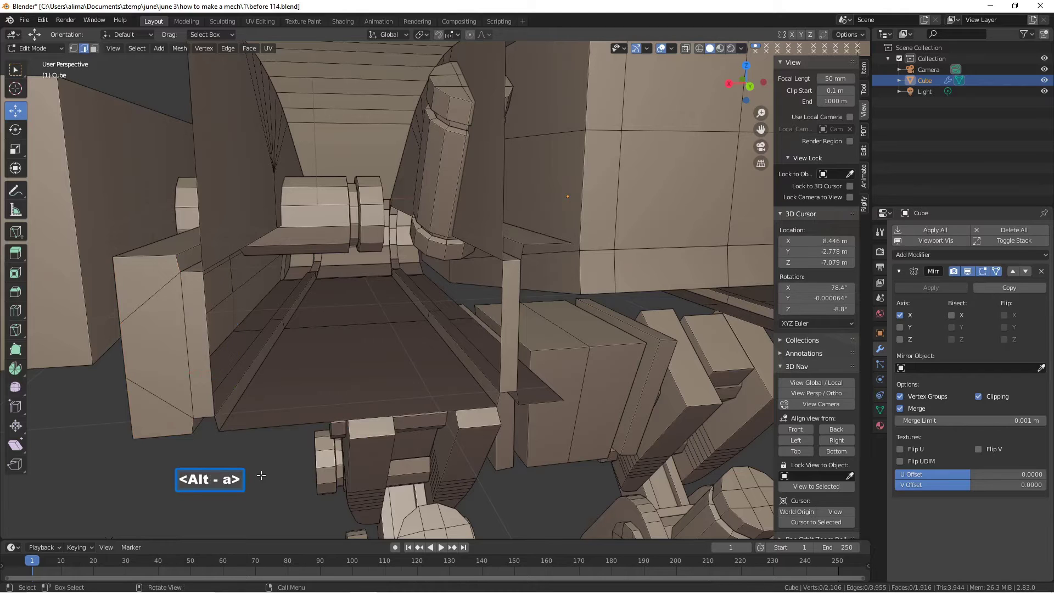
{"action": "key", "text": "Pause"}
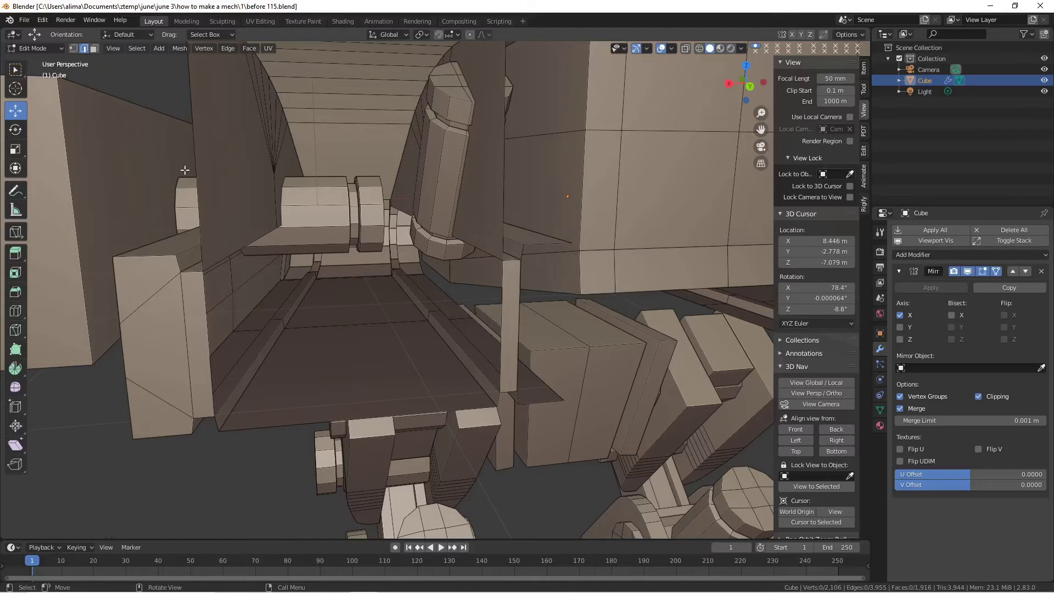
- Close the large rear opening of the shoulder housing with a Grid Fill of span 3, deselect it, and save as before 116.blend
{"action": "left_click", "coordinate": [198, 180], "text": "alt"}
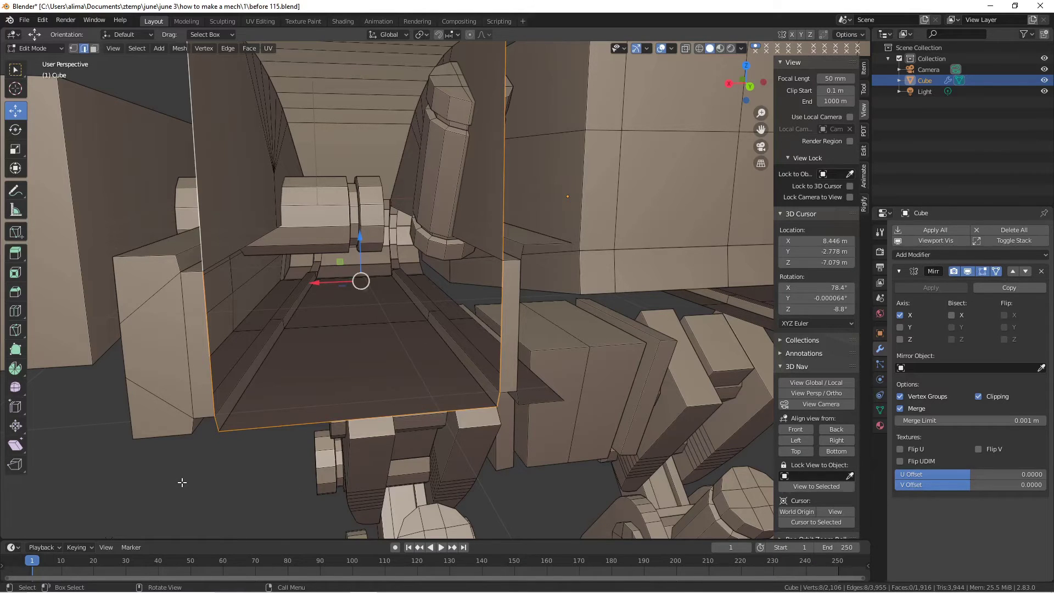
{"action": "key", "text": "ctrl+f"}
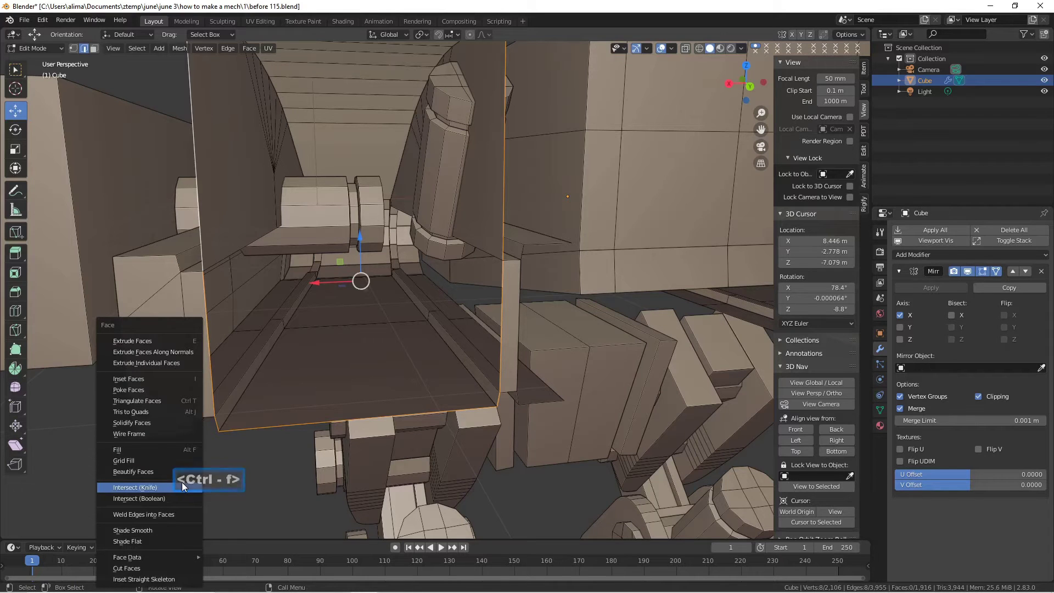
{"action": "left_click", "coordinate": [164, 461]}
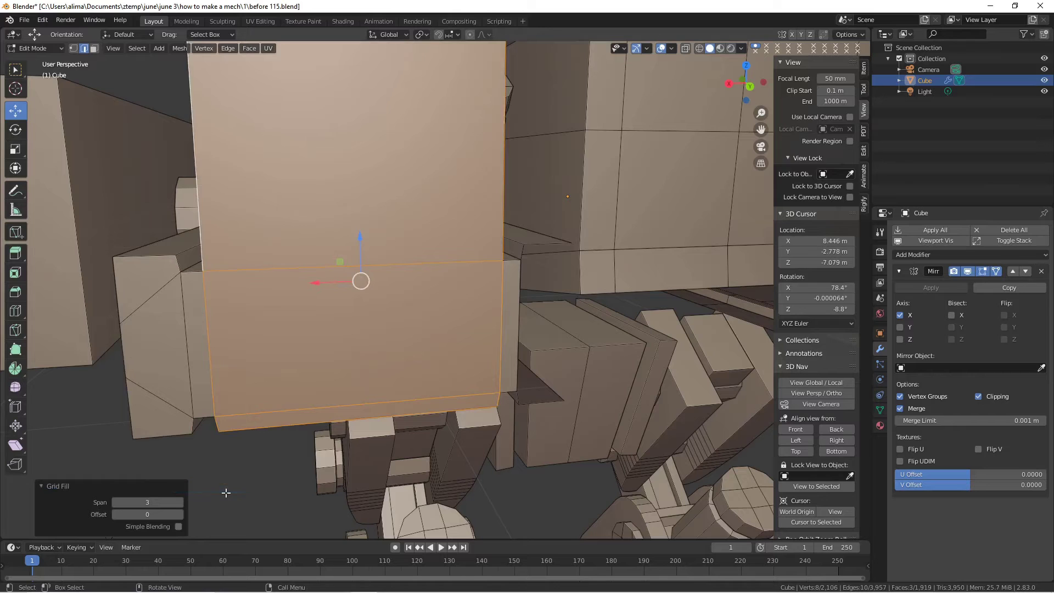
{"action": "left_click", "coordinate": [224, 487]}
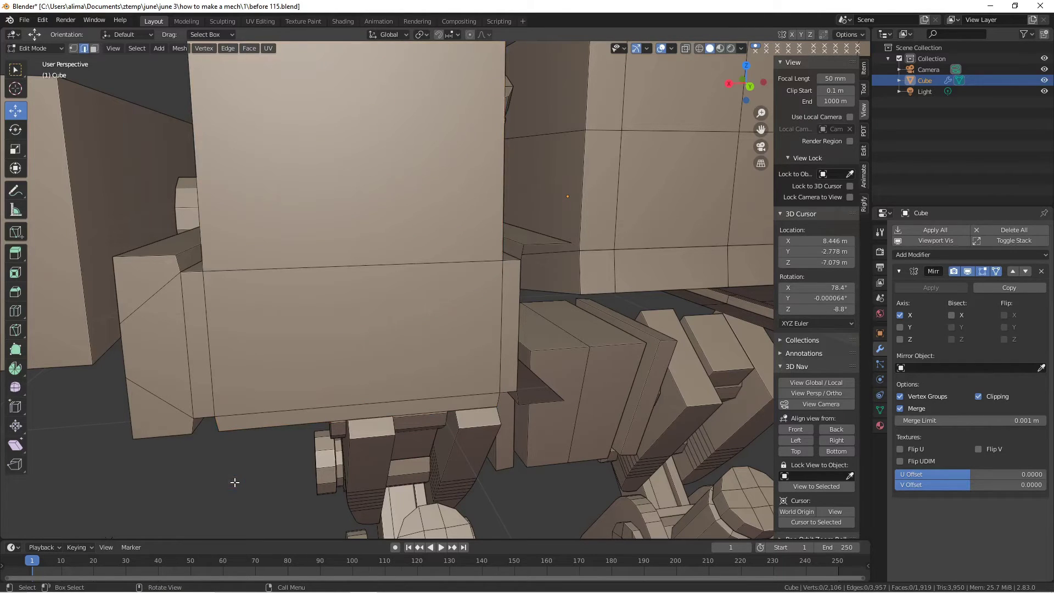
{"action": "key", "text": "Pause"}
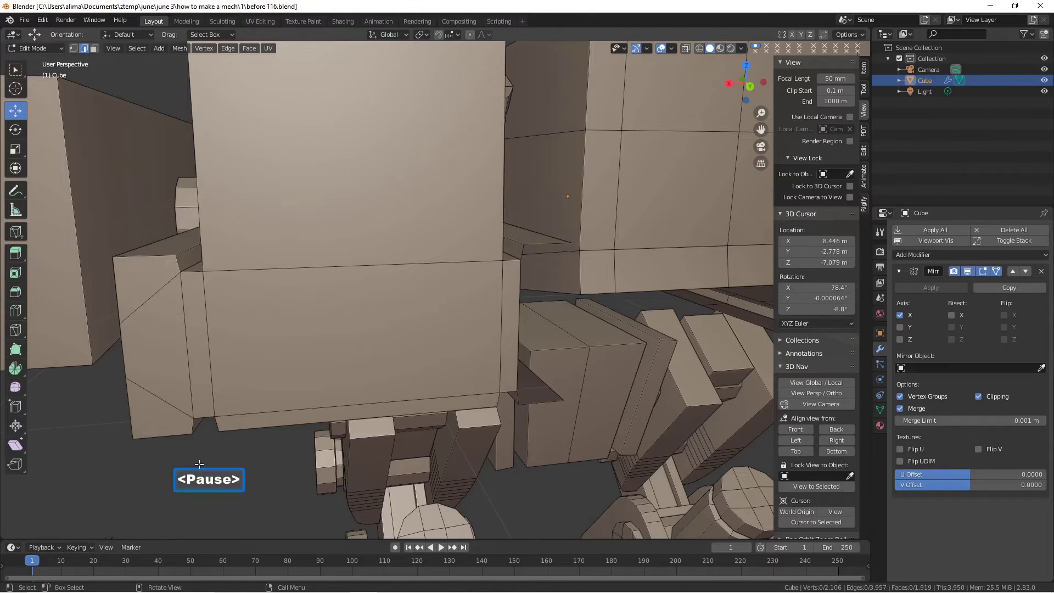
- Isolate the shoulder housing by selecting all its linked faces and hiding the unselected geometry
{"action": "scroll", "coordinate": [199, 464], "scroll_direction": "down", "scroll_amount": 3}
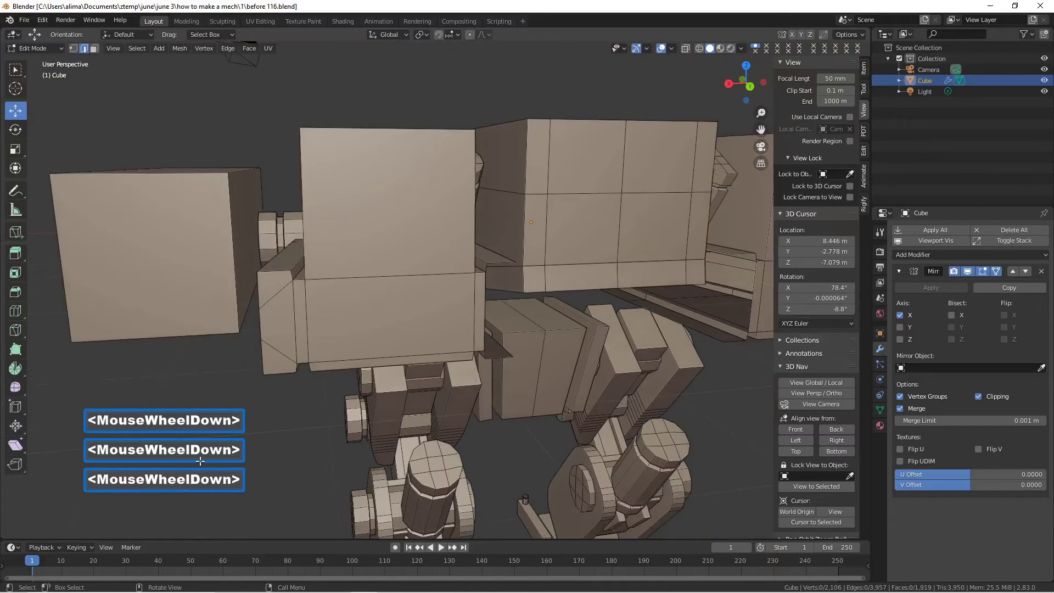
{"action": "scroll", "coordinate": [200, 461], "scroll_direction": "down", "scroll_amount": 2}
{"action": "mouse_move", "coordinate": [200, 461]}
{"action": "middle_mouse_down"}
{"action": "mouse_move", "coordinate": [270, 437]}
{"action": "mouse_move", "coordinate": [370, 451]}
{"action": "mouse_move", "coordinate": [200, 401]}
{"action": "mouse_move", "coordinate": [189, 449]}
{"action": "middle_mouse_up"}
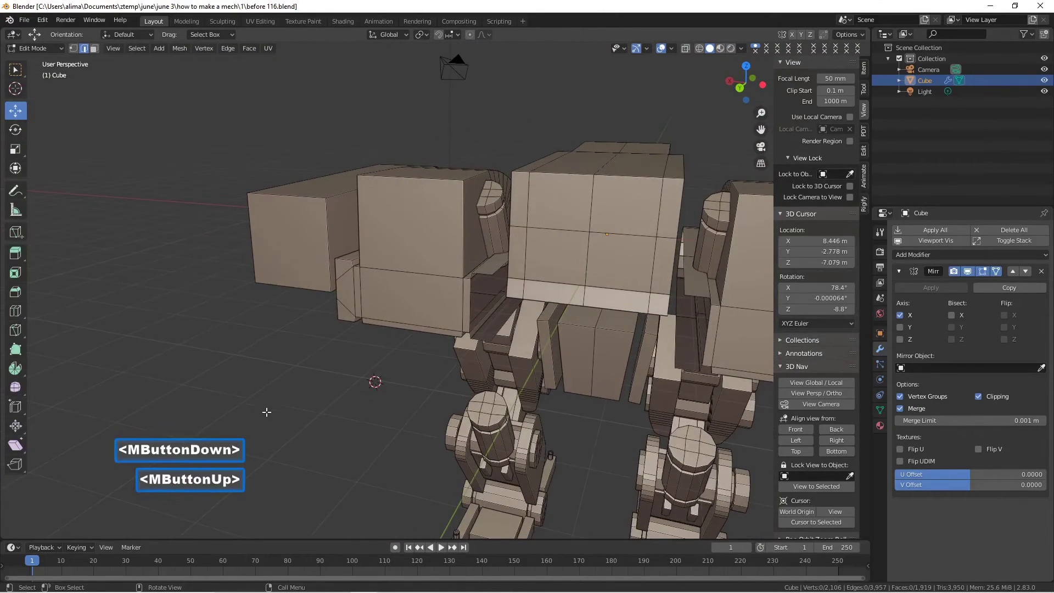
{"action": "scroll", "coordinate": [269, 410], "scroll_direction": "up", "scroll_amount": 1}
{"action": "scroll", "coordinate": [491, 281], "scroll_direction": "up", "scroll_amount": 1}
{"action": "scroll", "coordinate": [491, 281], "scroll_direction": "up", "scroll_amount": 1}
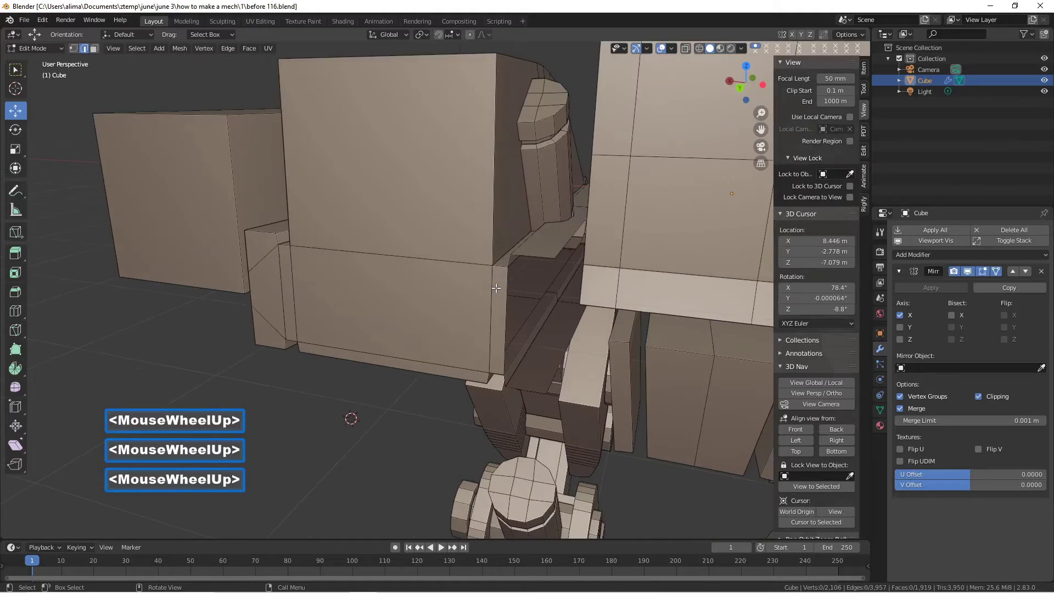
{"action": "left_click", "coordinate": [524, 256]}
{"action": "middle_click_drag", "start_coordinate": [529, 254], "coordinate": [258, 381]}
{"action": "scroll", "coordinate": [251, 383], "scroll_direction": "down", "scroll_amount": 1}
{"action": "left_click", "coordinate": [289, 373]}
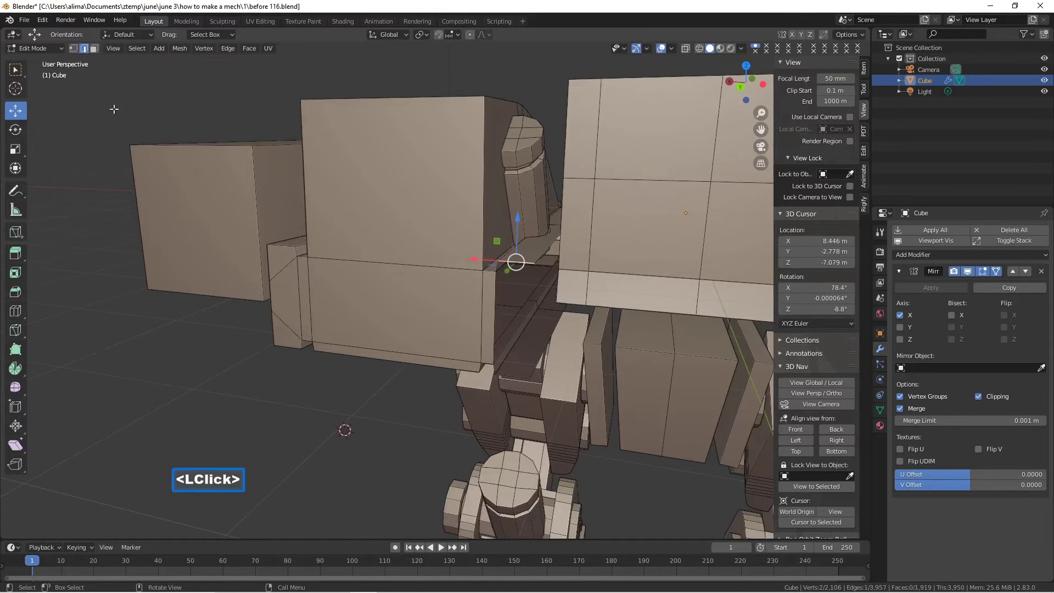
{"action": "left_click", "coordinate": [94, 48]}
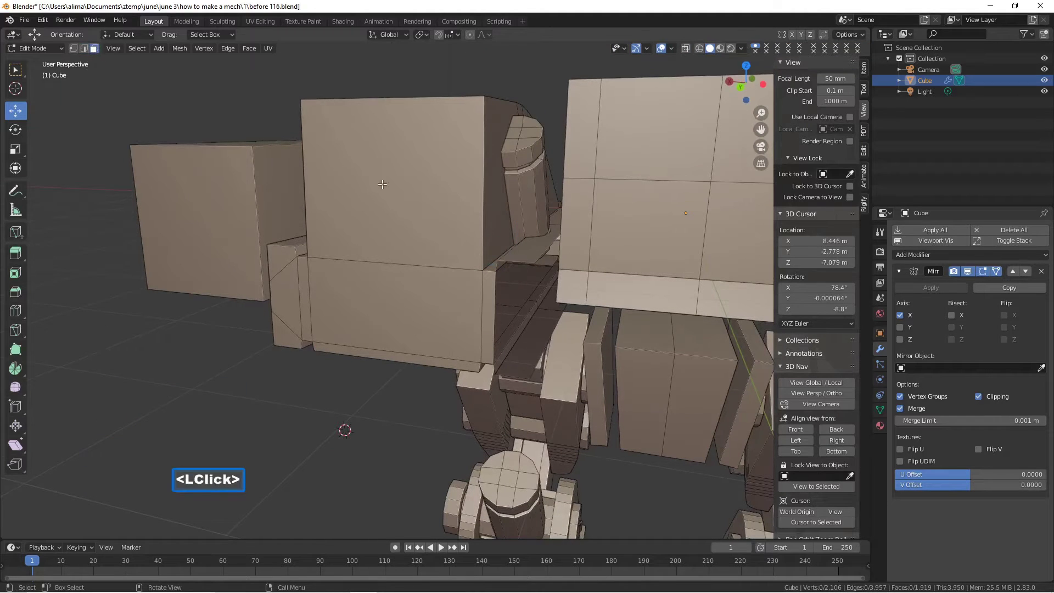
{"action": "key", "text": "l"}
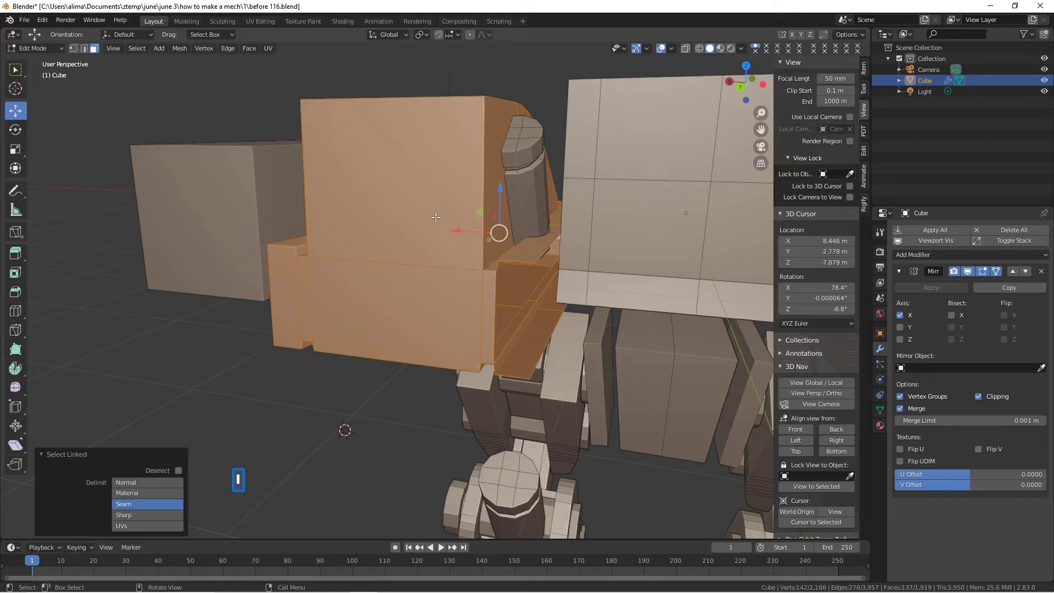
{"action": "key", "text": "shift+h"}
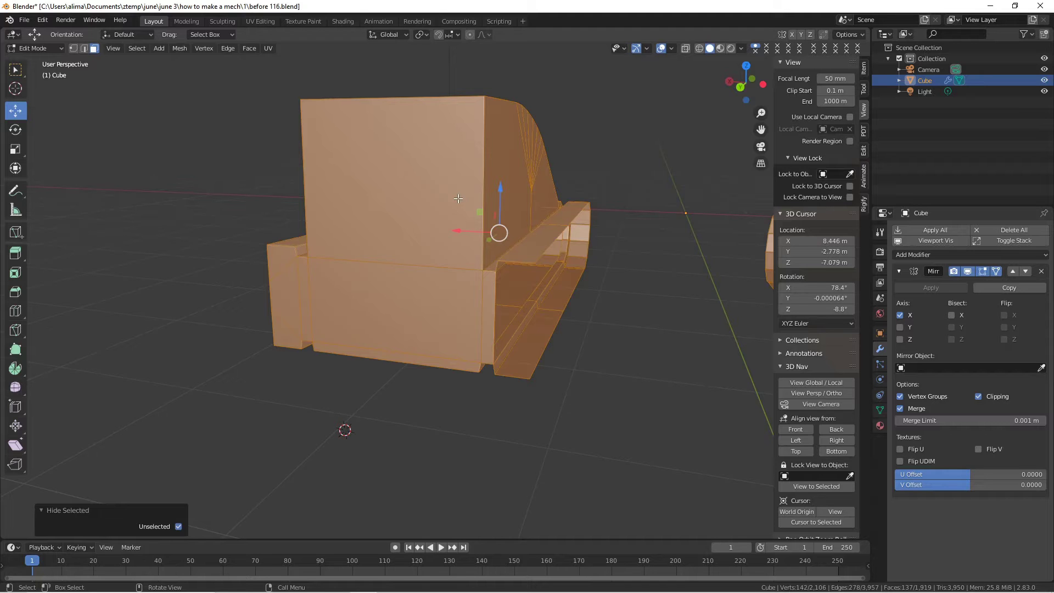
- Fill the rear section of the housing's open inner side with a face between its upper and lower lip edges
{"action": "middle_click_drag", "start_coordinate": [460, 199], "coordinate": [451, 225]}
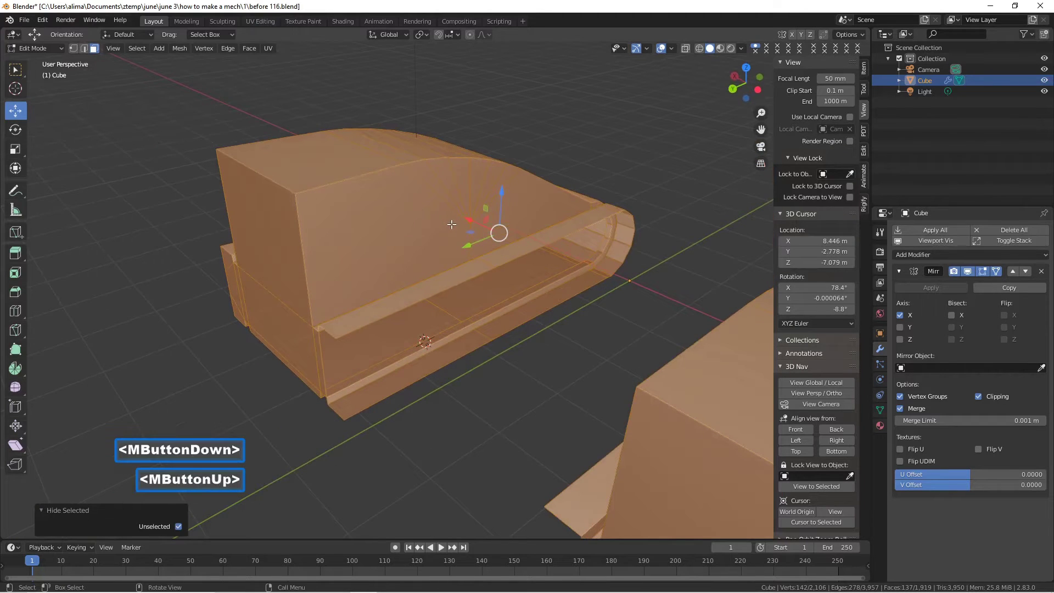
{"action": "left_click", "coordinate": [474, 274]}
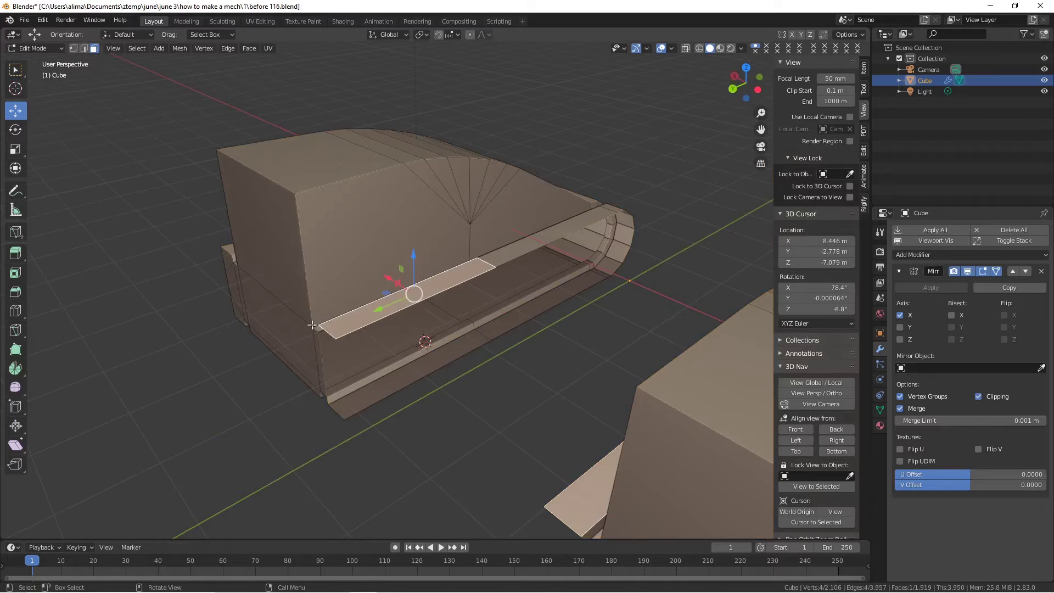
{"action": "left_click", "coordinate": [145, 166]}
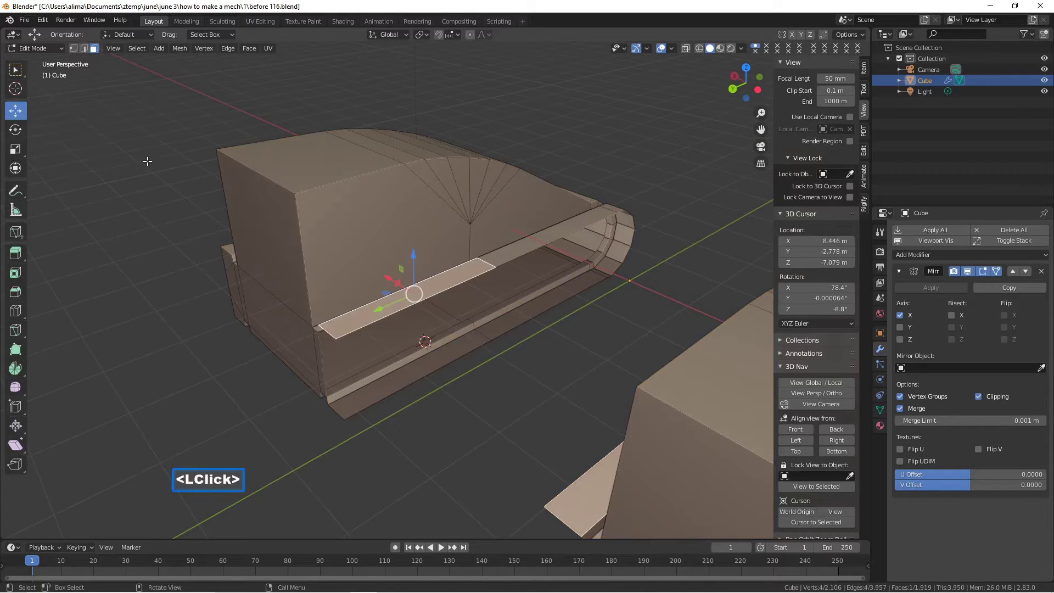
{"action": "left_click", "coordinate": [181, 229]}
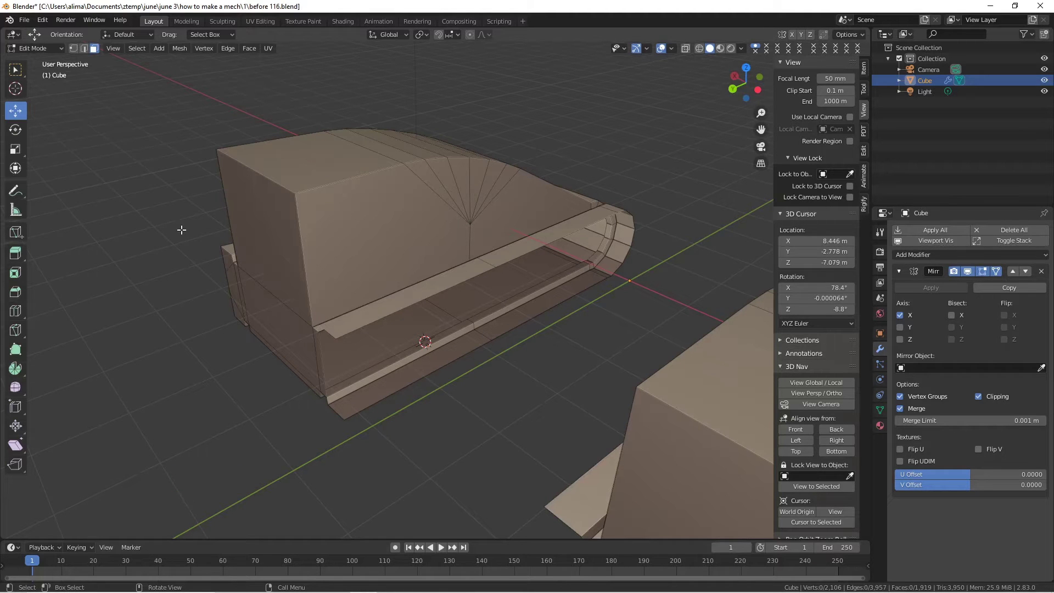
{"action": "left_click", "coordinate": [84, 48]}
{"action": "left_click", "coordinate": [405, 306]}
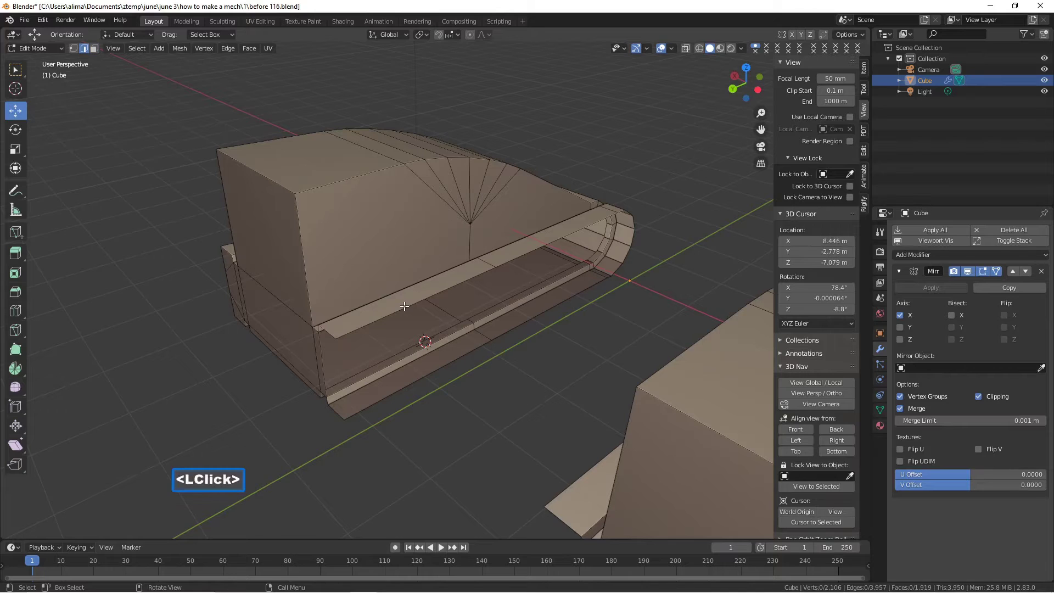
{"action": "left_click", "coordinate": [412, 383], "text": "shift"}
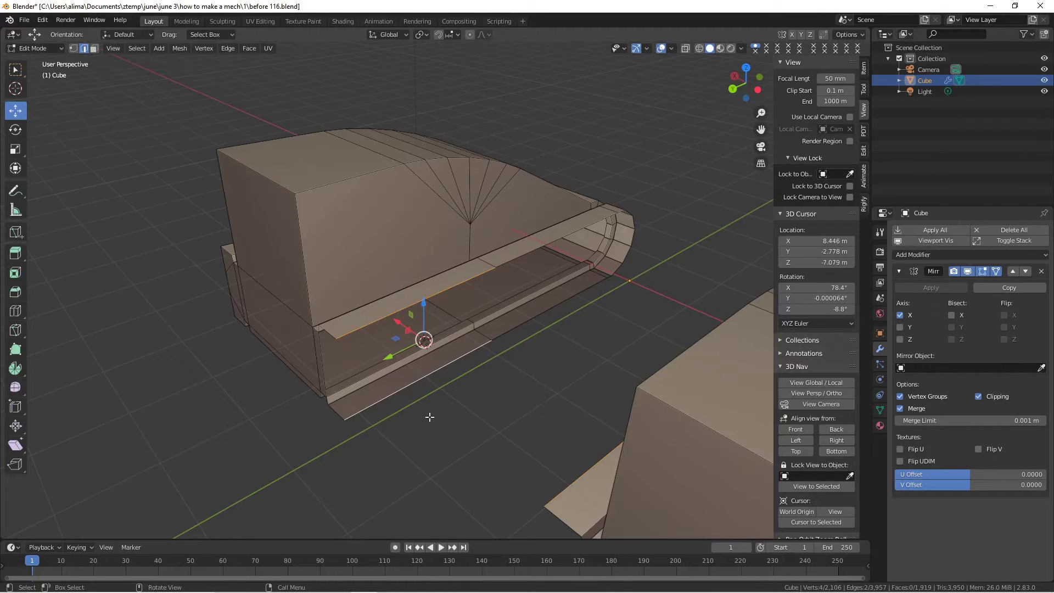
{"action": "key", "text": "f"}
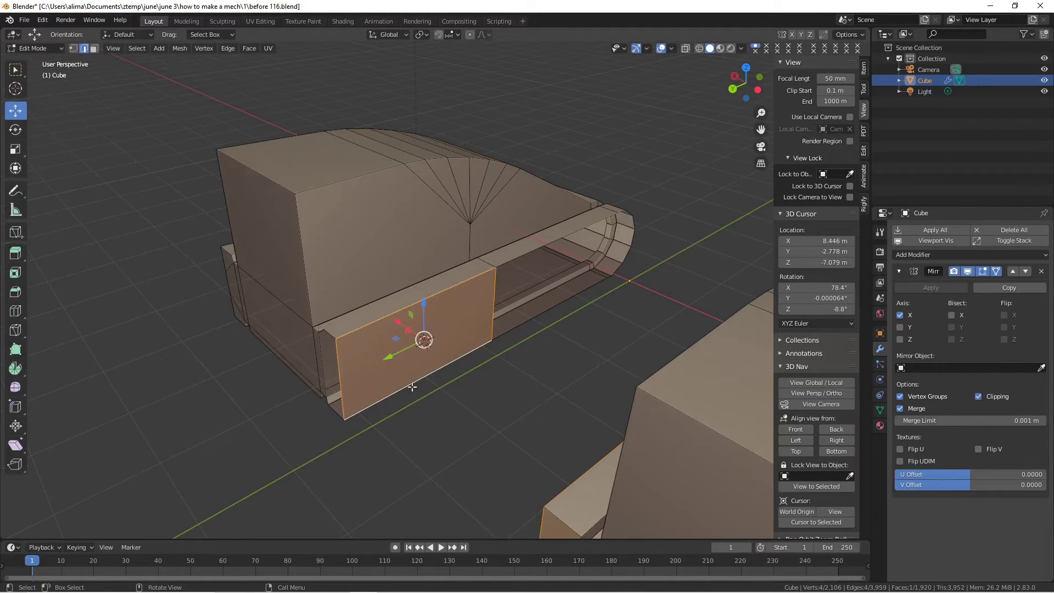
- Deselect the new face on the housing's inner side and save the file as before 117.blend
{"action": "left_click", "coordinate": [461, 421]}
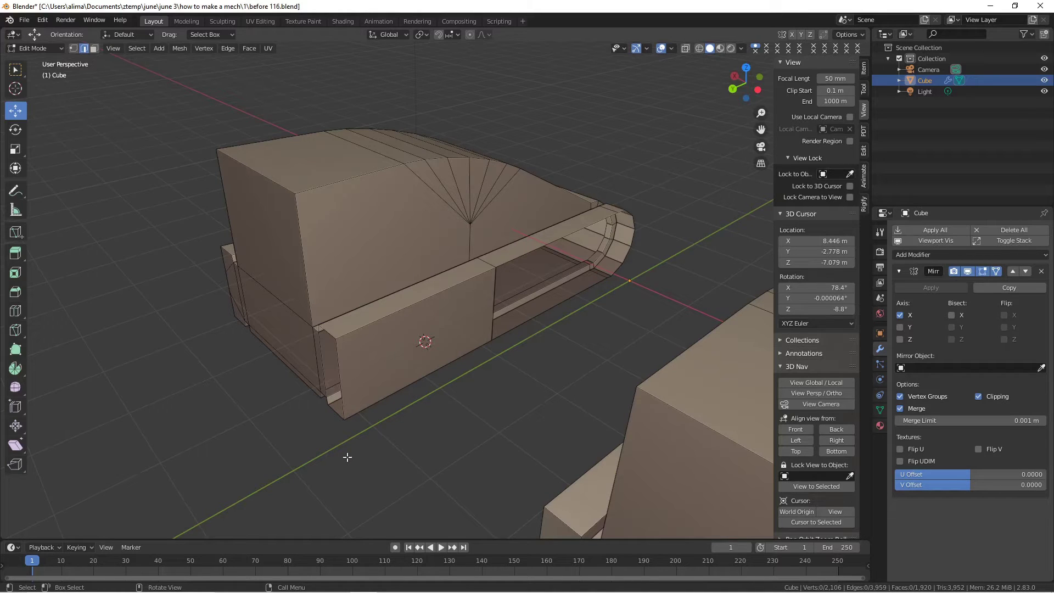
{"action": "key", "text": "Pause"}
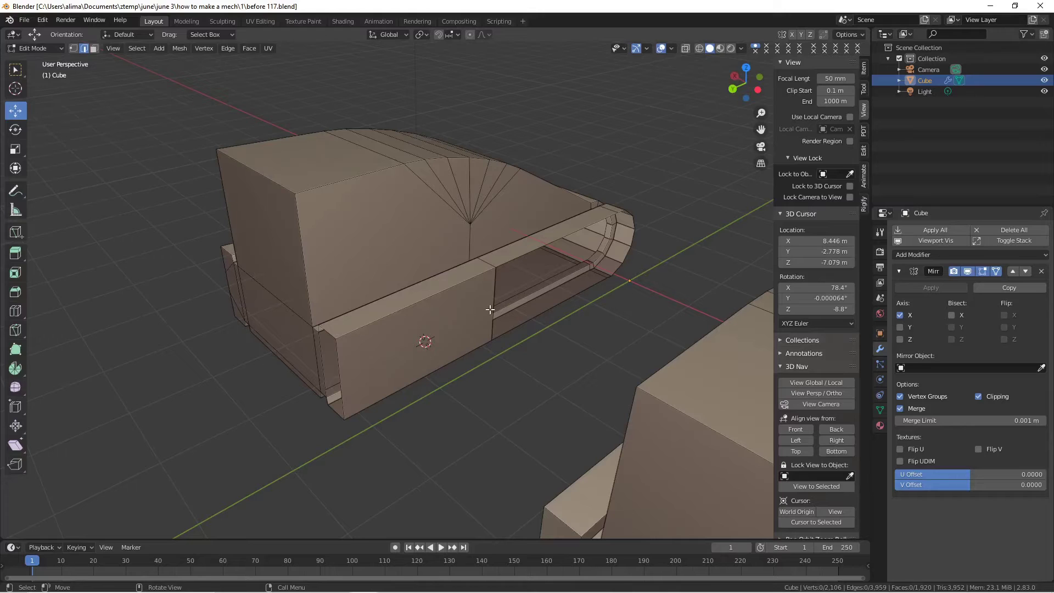
- Close the remaining front opening on the housing's inner side with a Grid Fill, deselect it, and save as before 118.blend
{"action": "key", "text": "alt"}
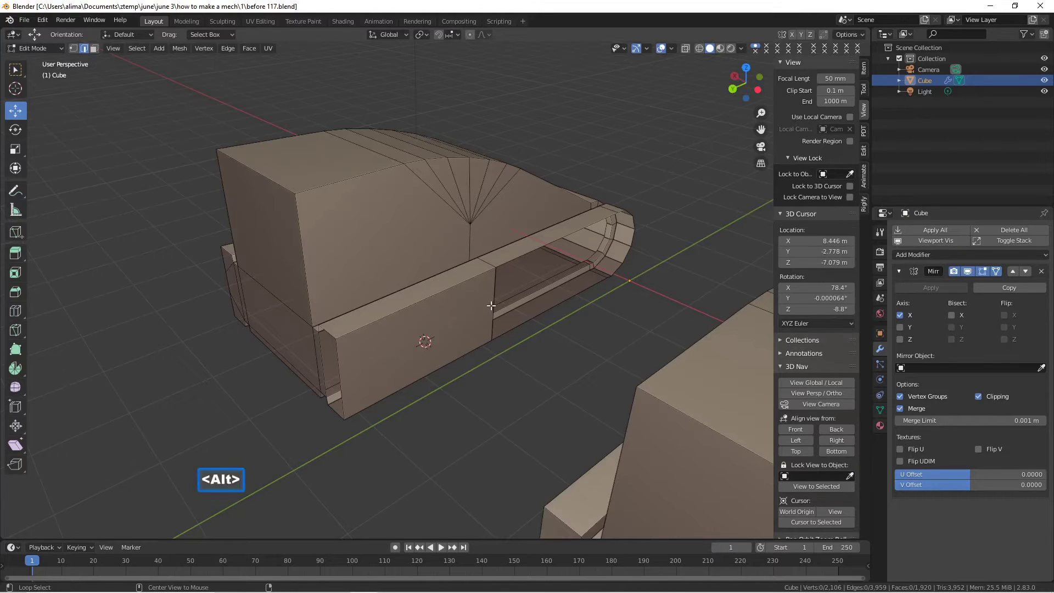
{"action": "left_click", "coordinate": [493, 305], "text": "alt"}
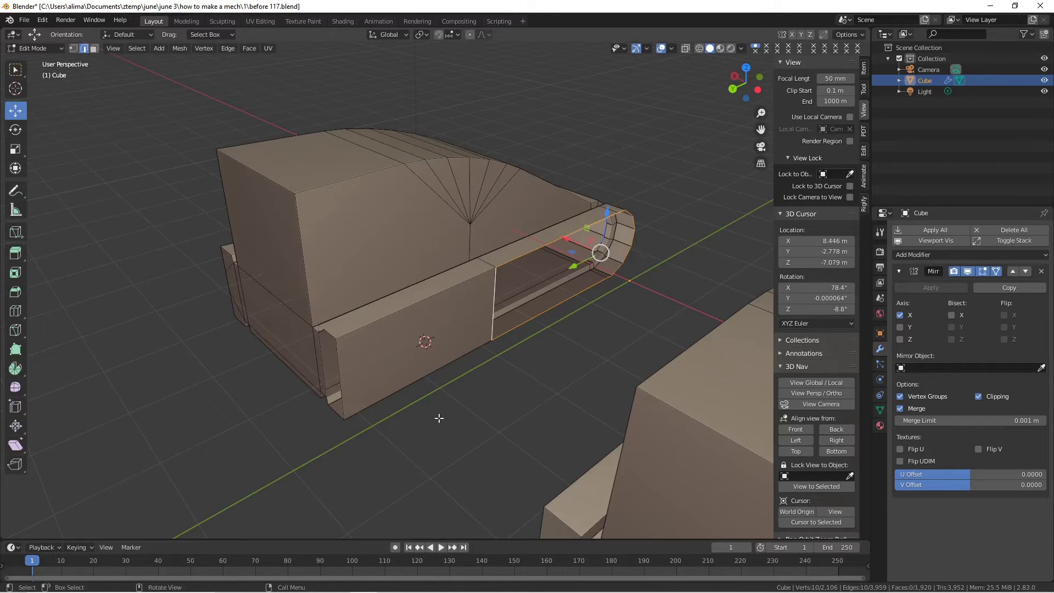
{"action": "key", "text": "ctrl"}
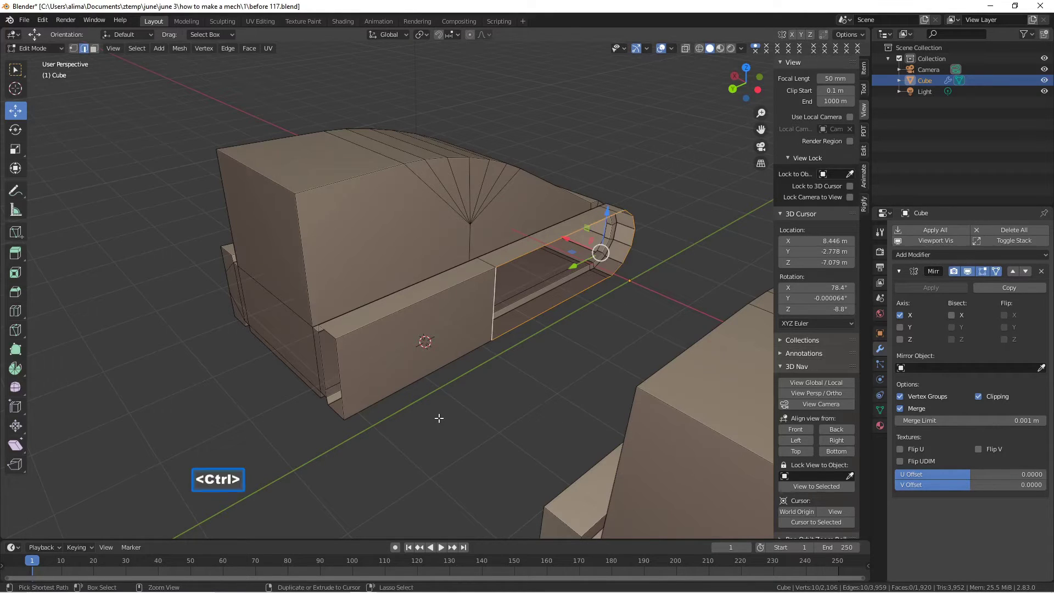
{"action": "key", "text": "ctrl+f"}
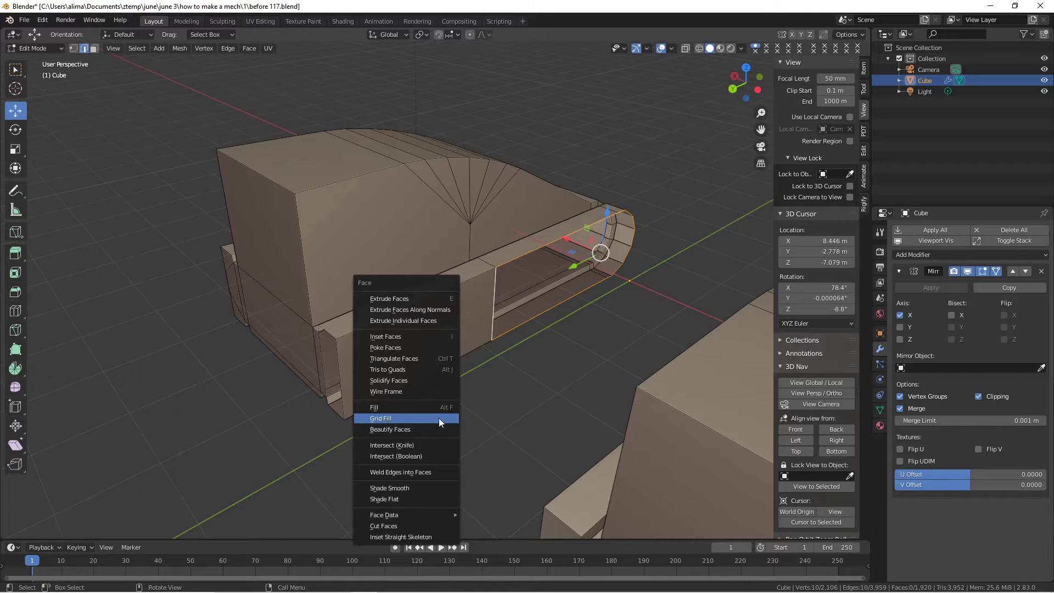
{"action": "left_click", "coordinate": [439, 418]}
{"action": "mouse_move", "coordinate": [526, 372]}
{"action": "middle_mouse_down"}
{"action": "mouse_move", "coordinate": [494, 346]}
{"action": "mouse_move", "coordinate": [502, 378]}
{"action": "mouse_move", "coordinate": [534, 364]}
{"action": "middle_mouse_up"}
{"action": "left_click", "coordinate": [533, 358]}
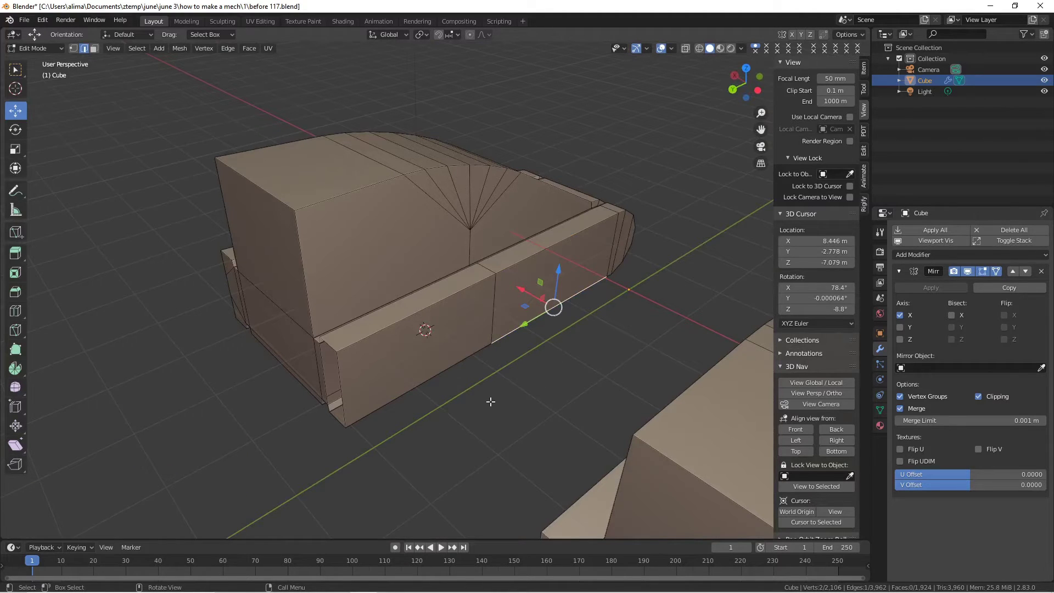
{"action": "key", "text": "alt+a"}
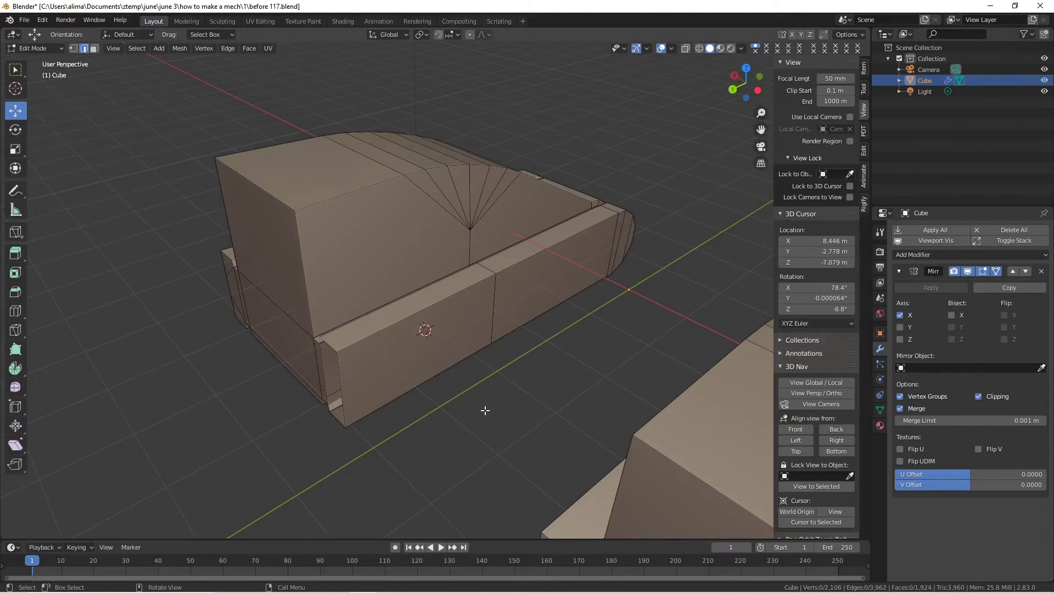
{"action": "middle_click_drag", "start_coordinate": [353, 476], "coordinate": [378, 459]}
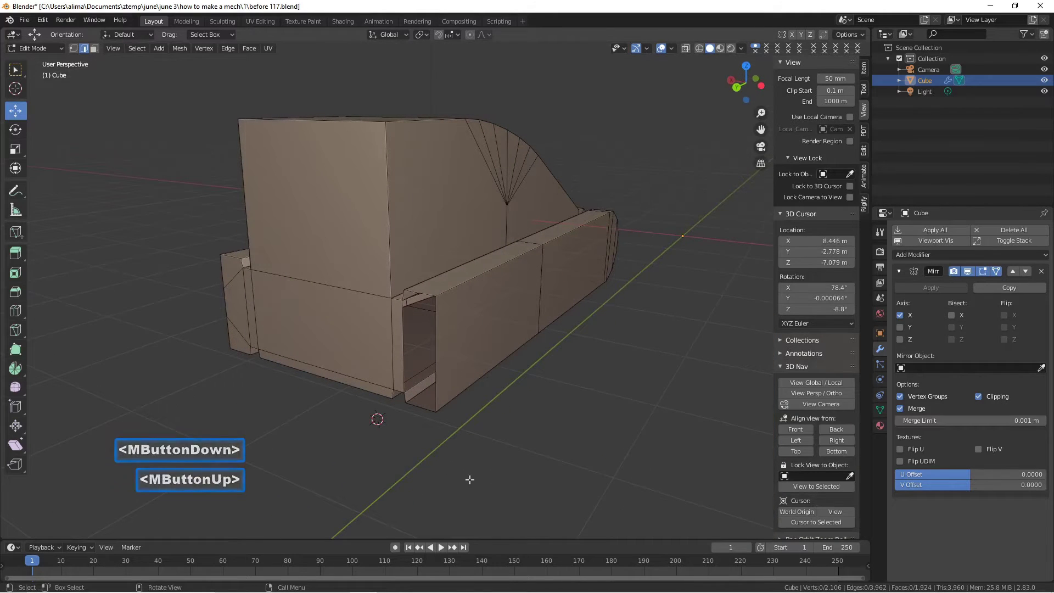
{"action": "key", "text": "Pause"}
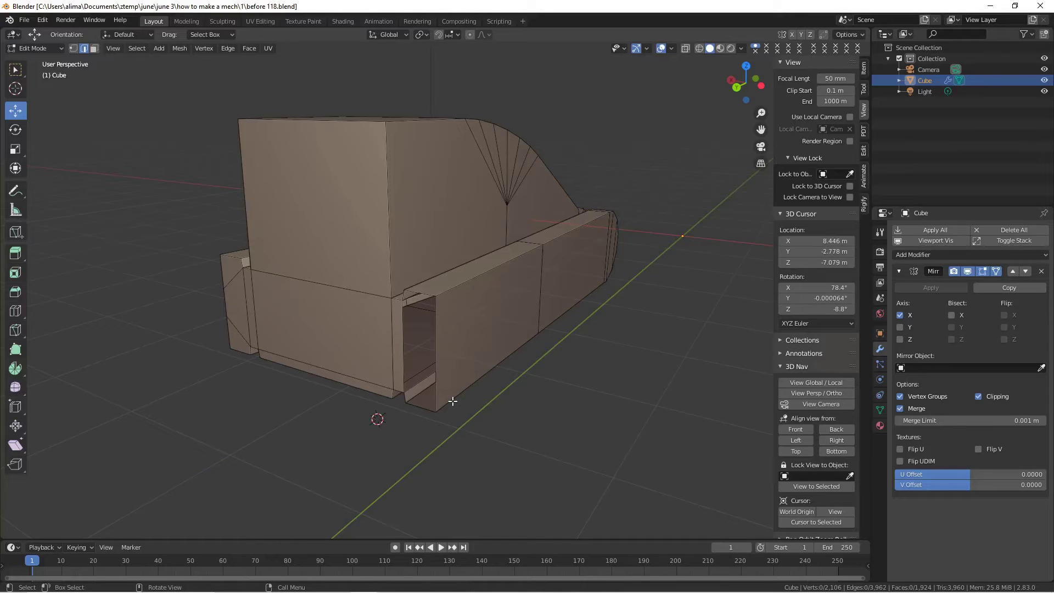
- Close the rear opening of the housing's inner side box with a Grid Fill, increase its span, deselect it, and save as before 120.blend
{"action": "left_click", "coordinate": [436, 390], "text": "alt"}
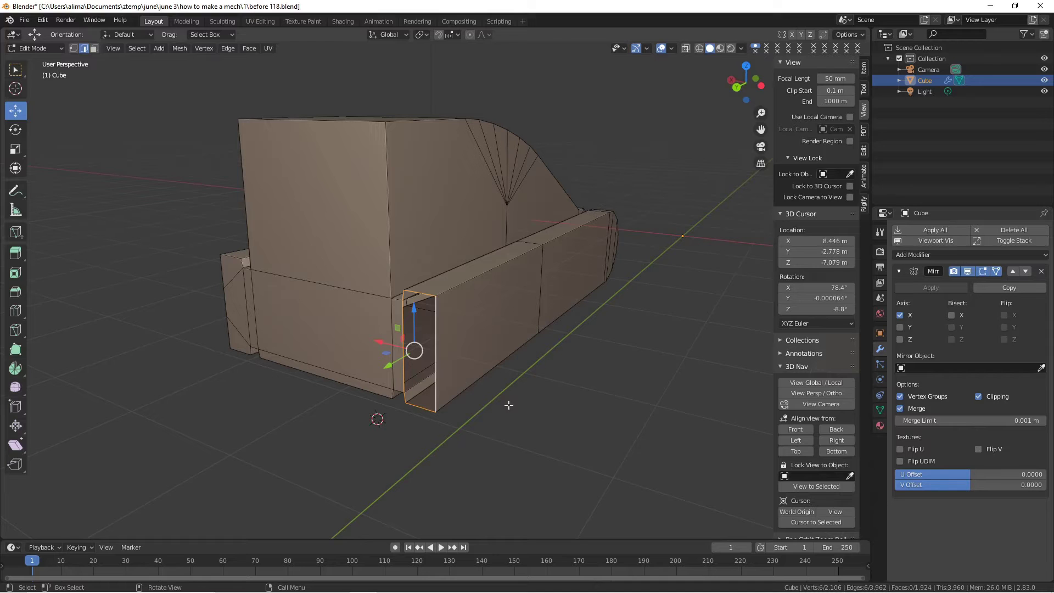
{"action": "key", "text": "ctrl"}
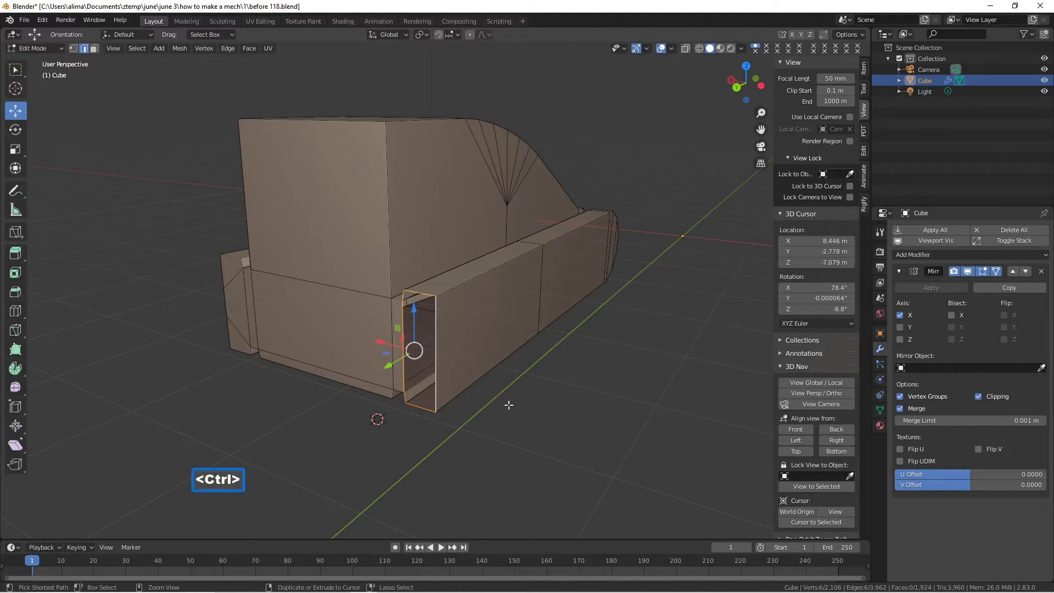
{"action": "key", "text": "ctrl+f"}
{"action": "left_click", "coordinate": [509, 404]}
{"action": "middle_click_drag", "start_coordinate": [444, 354], "coordinate": [458, 343]}
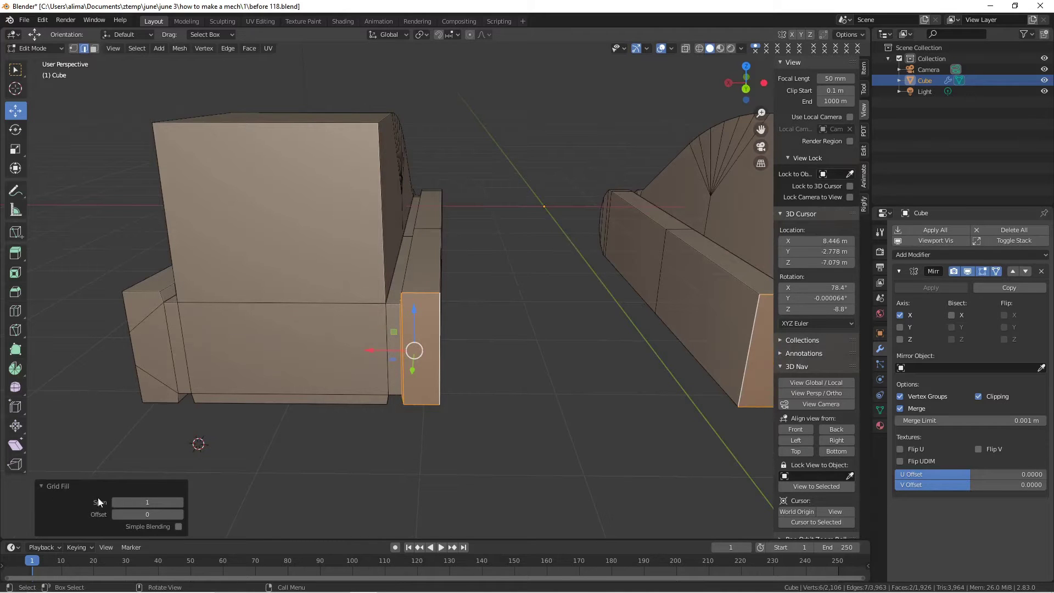
{"action": "left_click", "coordinate": [181, 500]}
{"action": "left_click", "coordinate": [378, 497]}
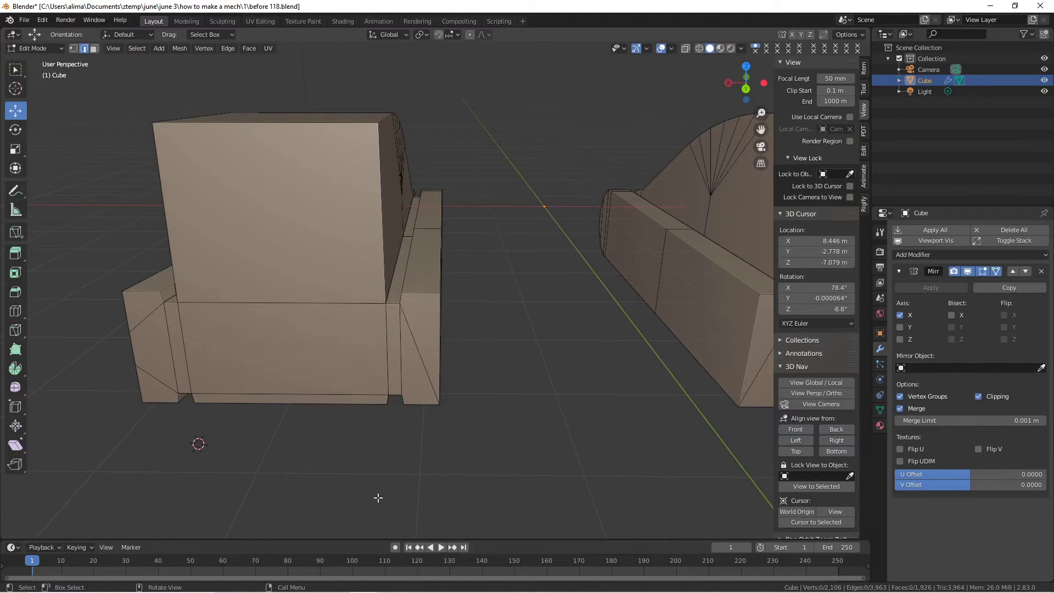
{"action": "key", "text": "Pause"}
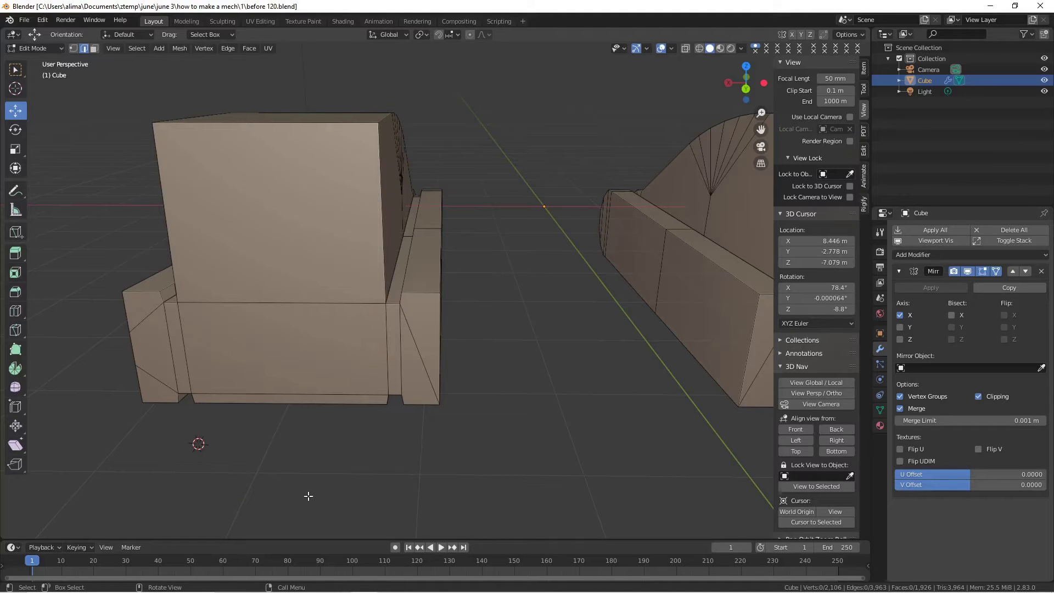
- Reveal all the hidden mech geometry, deselect everything, and save the file as before 121.blend
{"action": "scroll", "coordinate": [308, 496], "scroll_direction": "down", "scroll_amount": 2}
{"action": "middle_click_drag", "start_coordinate": [399, 447], "coordinate": [428, 437]}
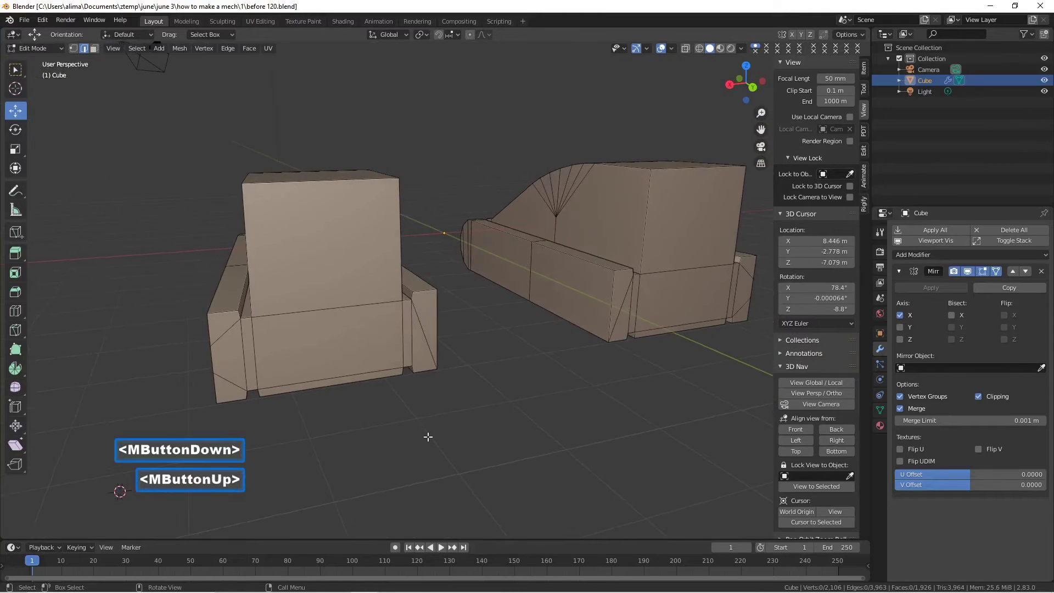
{"action": "scroll", "coordinate": [379, 437], "scroll_direction": "down", "scroll_amount": 1}
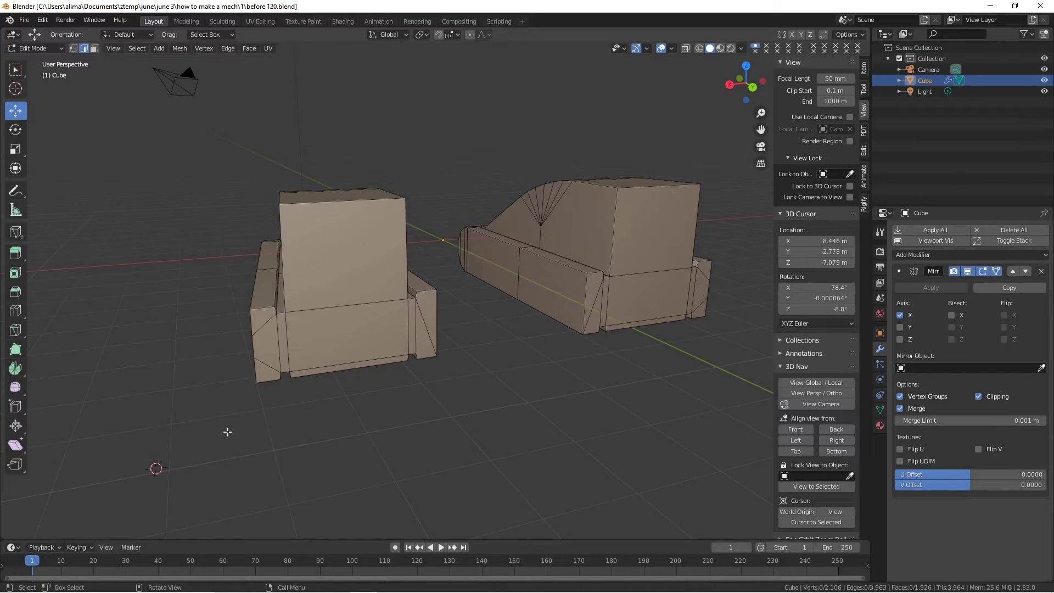
{"action": "key", "text": "alt"}
{"action": "key", "text": "alt+h"}
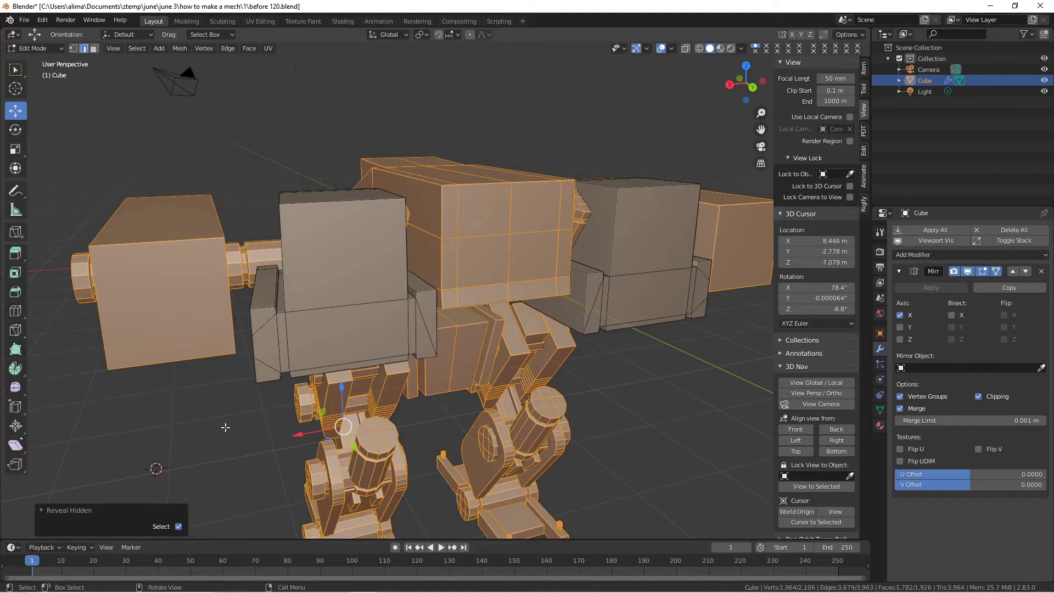
{"action": "left_click", "coordinate": [225, 427]}
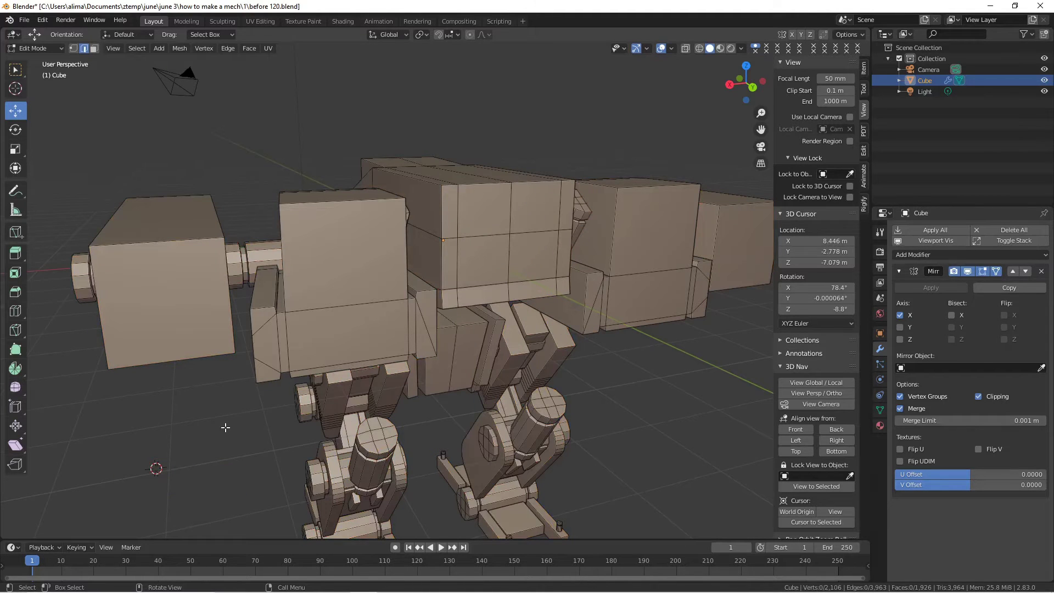
{"action": "key", "text": "Pause"}
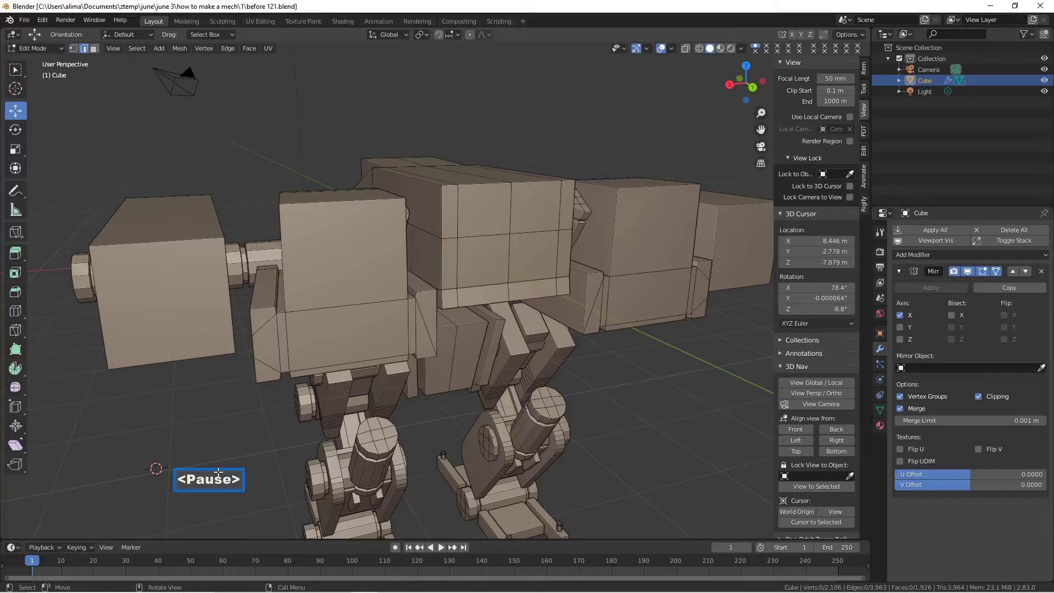
- Place the 3D cursor in the empty space beside the mech, add a 2 m cube there, and save as before 122.blend
{"action": "scroll", "coordinate": [218, 473], "scroll_direction": "down", "scroll_amount": 4}
{"action": "middle_click_drag", "start_coordinate": [137, 386], "coordinate": [426, 344]}
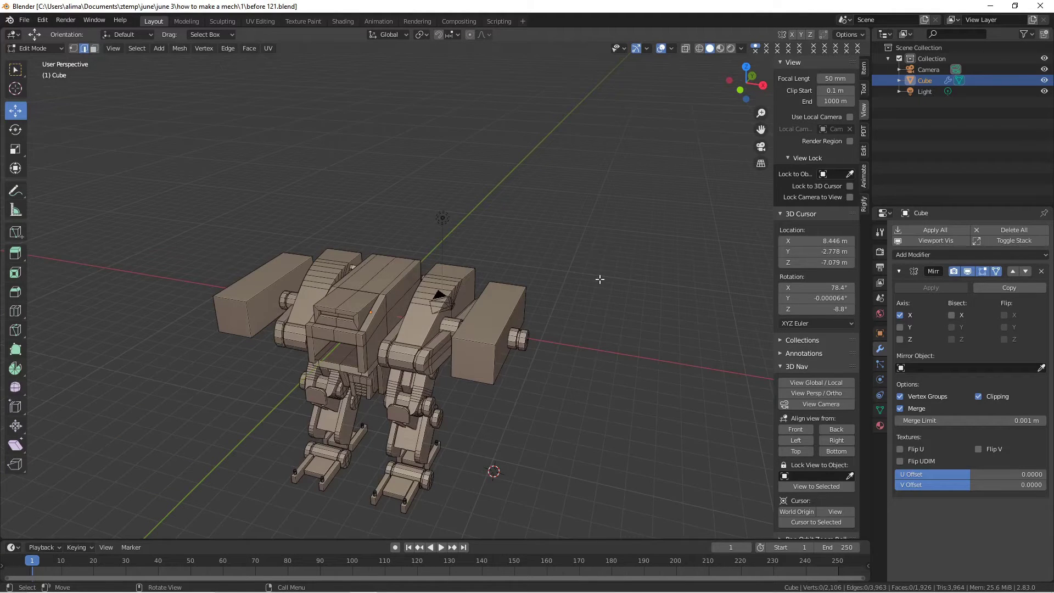
{"action": "right_click", "coordinate": [615, 246], "text": "shift"}
{"action": "key", "text": "shift+a"}
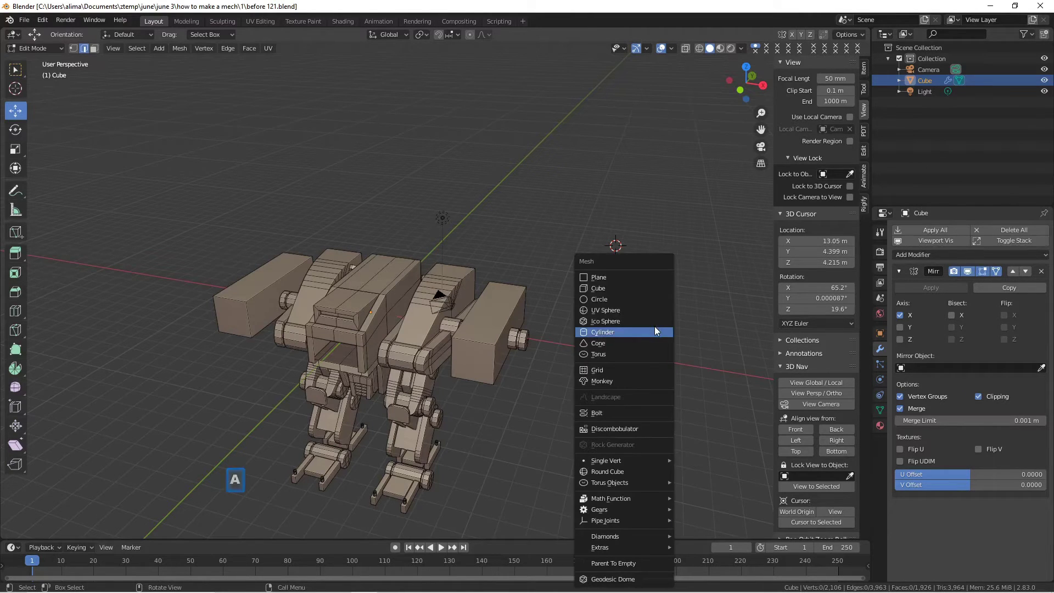
{"action": "left_click", "coordinate": [631, 287]}
{"action": "key", "text": "Pause"}
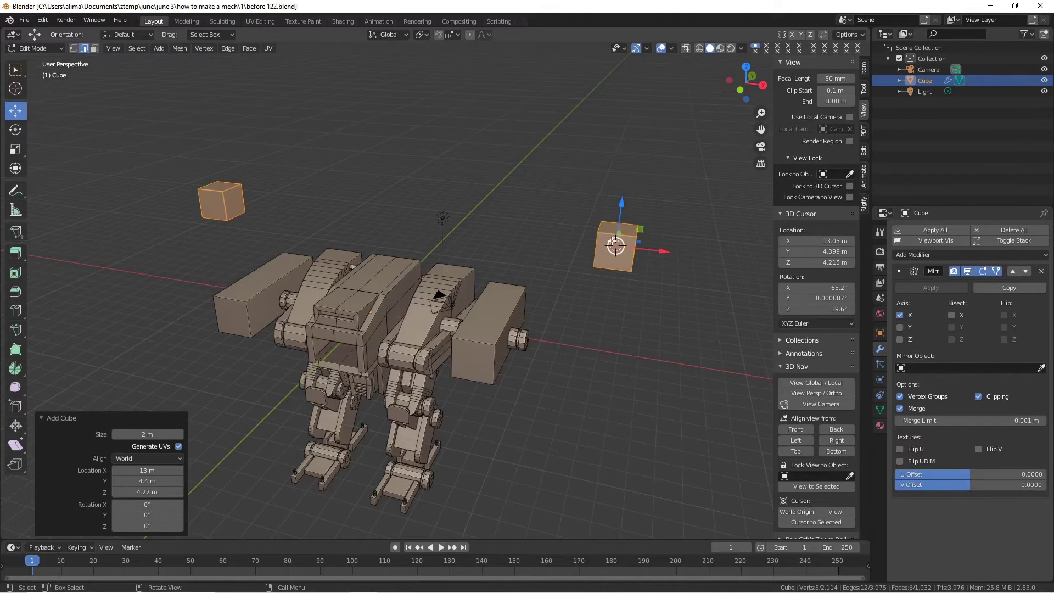
- Add one centred vertical loop cut that splits the new cube into two halves along X, and save as before 123.blend
{"action": "scroll", "coordinate": [616, 245], "scroll_direction": "up", "scroll_amount": 1}
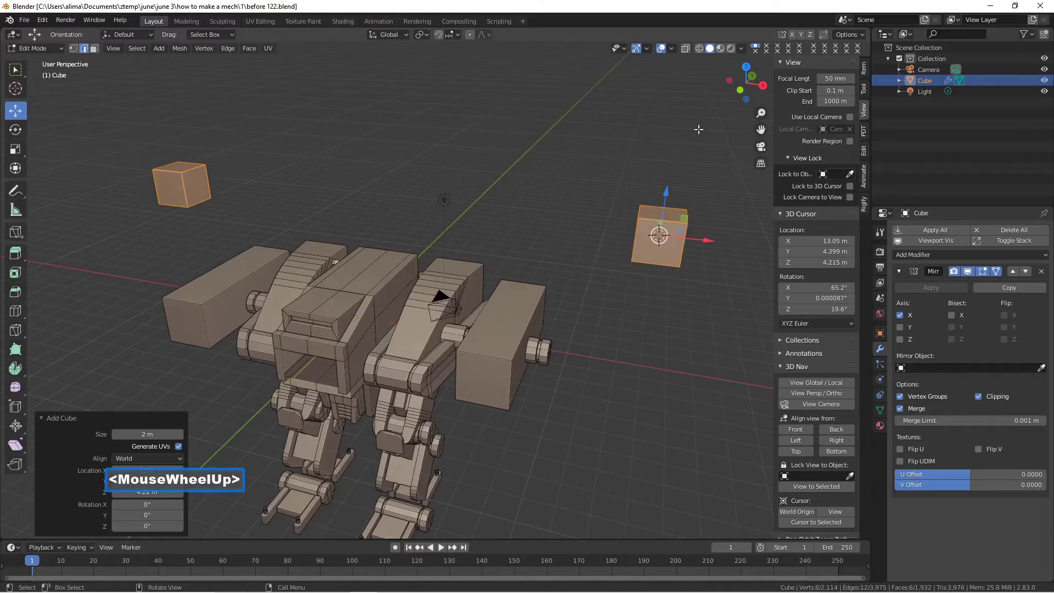
{"action": "left_click_drag", "start_coordinate": [760, 131], "coordinate": [715, 170]}
{"action": "scroll", "coordinate": [685, 197], "scroll_direction": "up", "scroll_amount": 1}
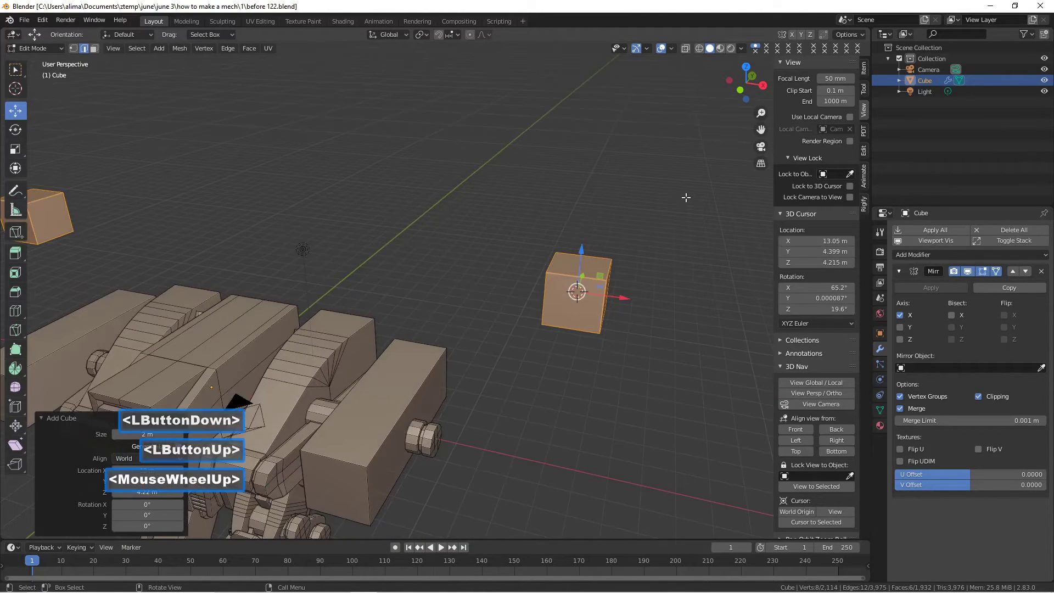
{"action": "middle_click_drag", "start_coordinate": [624, 228], "coordinate": [648, 220]}
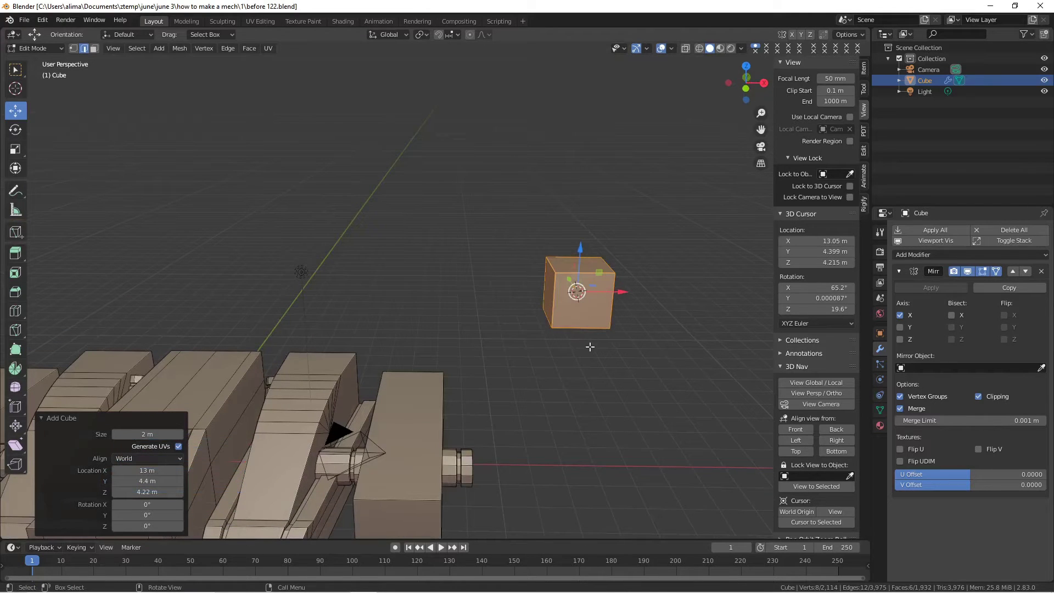
{"action": "left_click", "coordinate": [611, 352]}
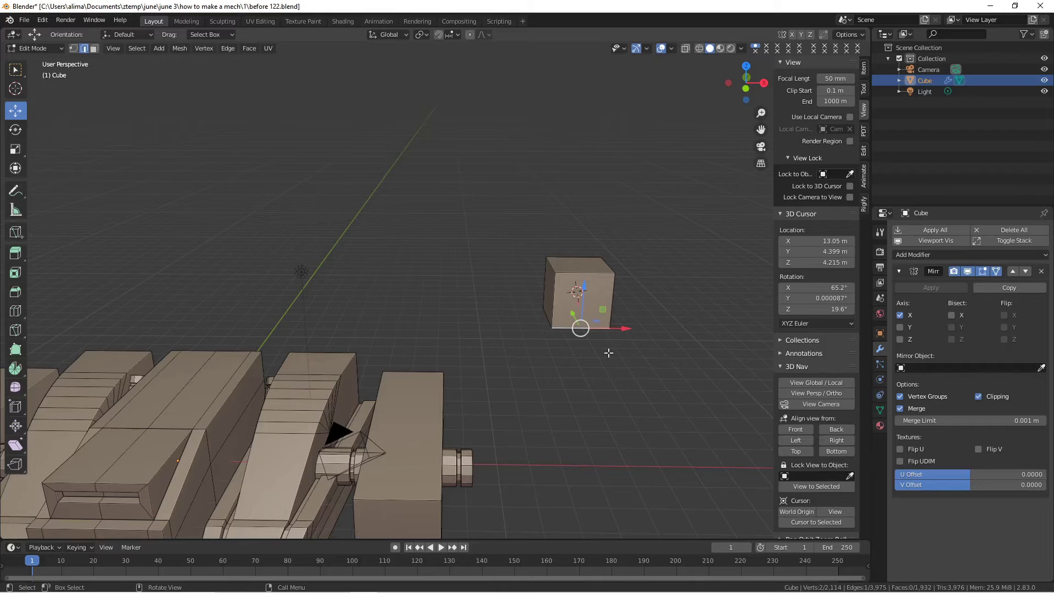
{"action": "key", "text": "alt+a"}
{"action": "key", "text": "ctrl"}
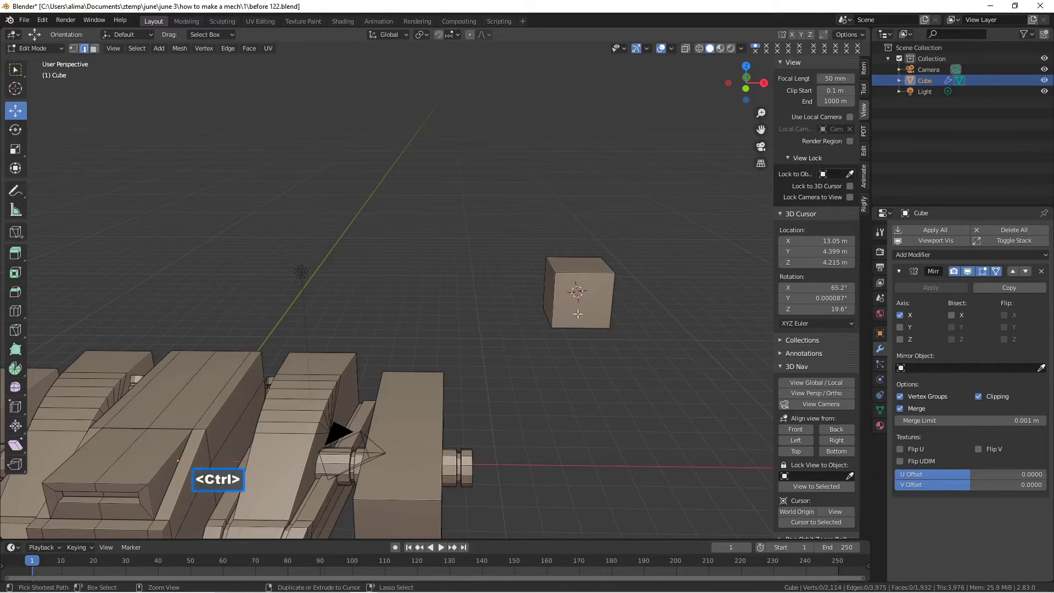
{"action": "key", "text": "ctrl+r"}
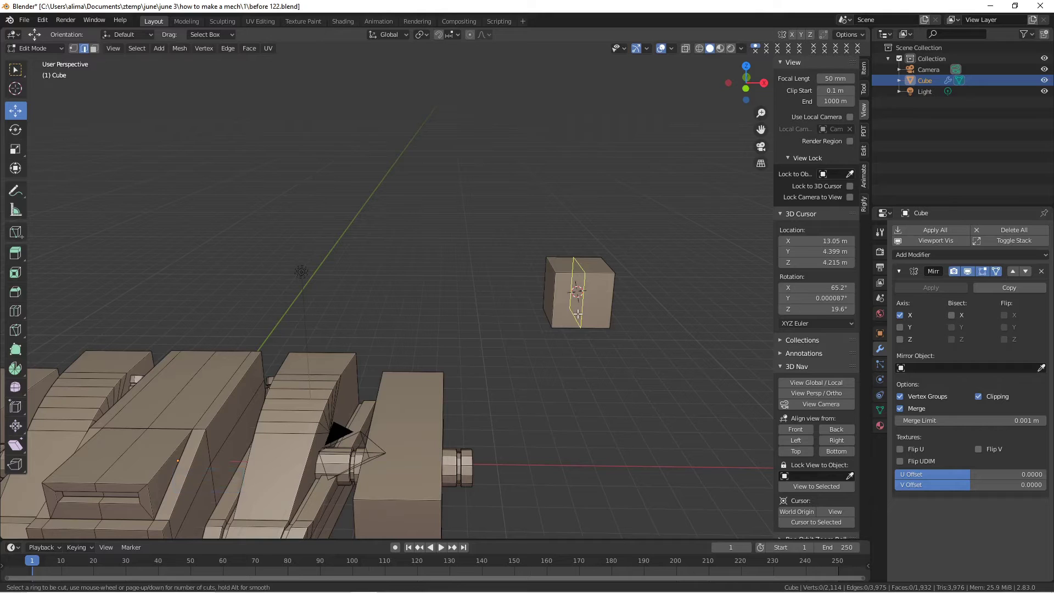
{"action": "left_click", "coordinate": [578, 314]}
{"action": "left_click", "coordinate": [578, 314]}
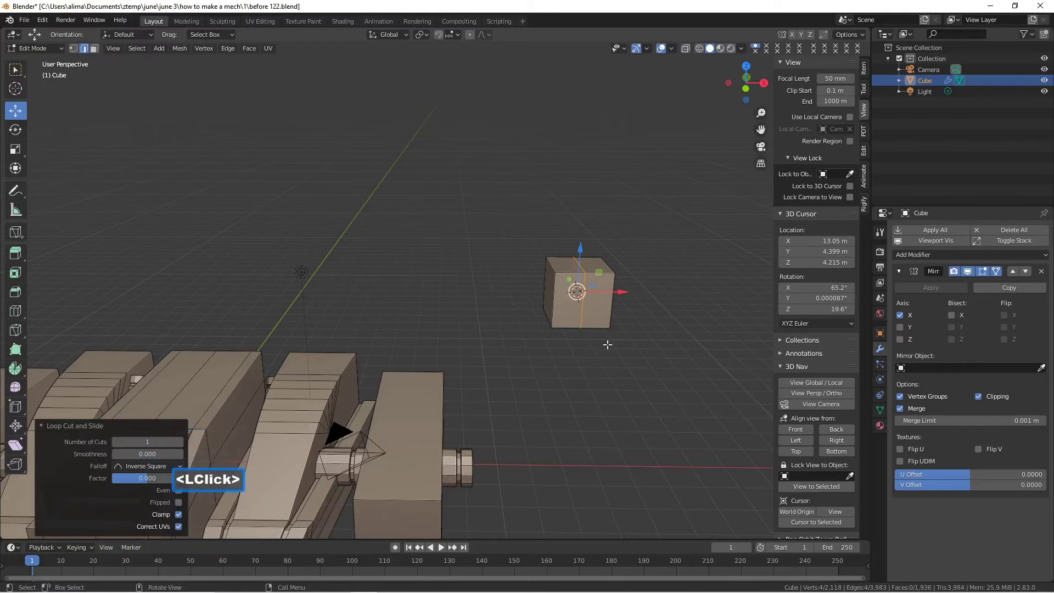
{"action": "key", "text": "Pause"}
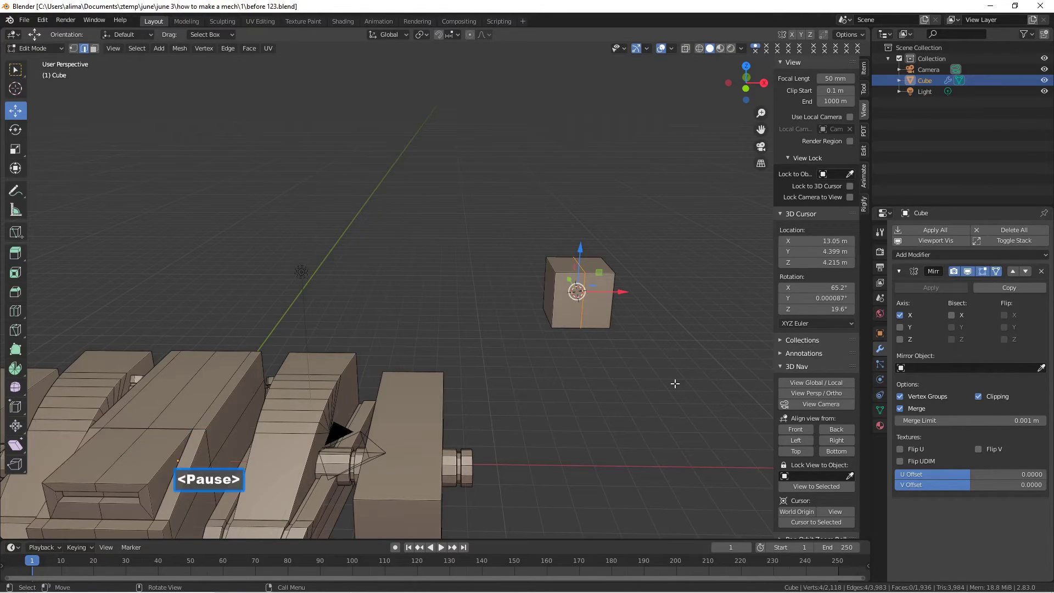
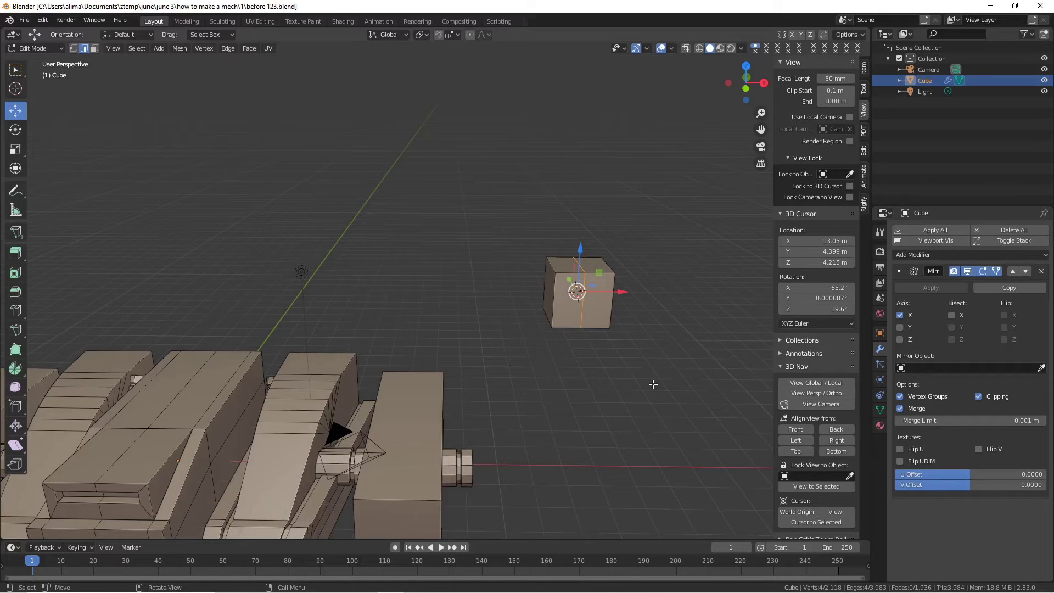
- Delete all five faces of the new cube's half nearer the mech, leaving only its outer half
{"action": "left_click", "coordinate": [94, 49]}
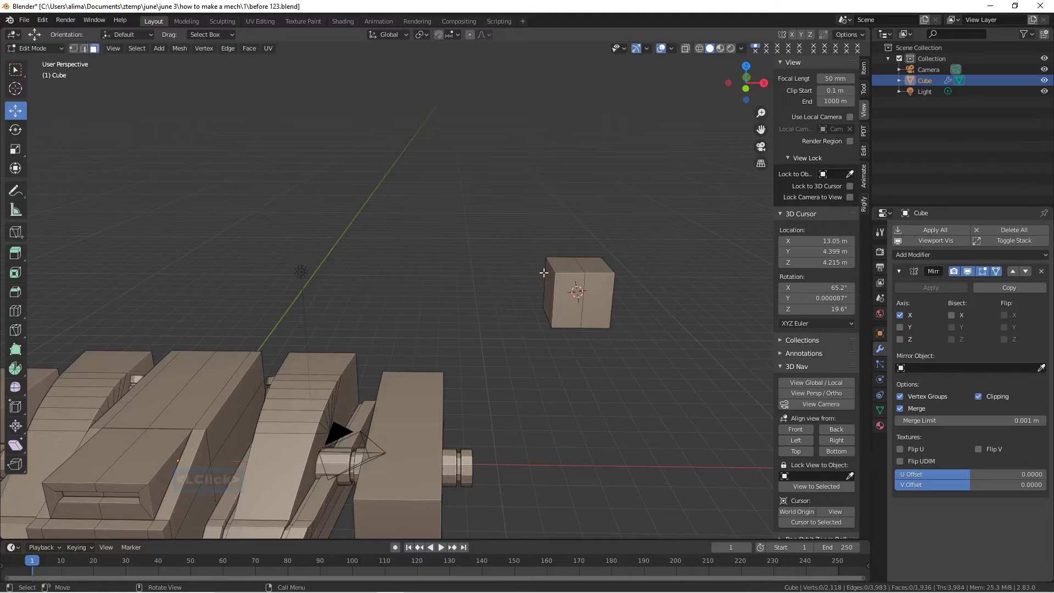
{"action": "left_click", "coordinate": [567, 274], "text": "alt"}
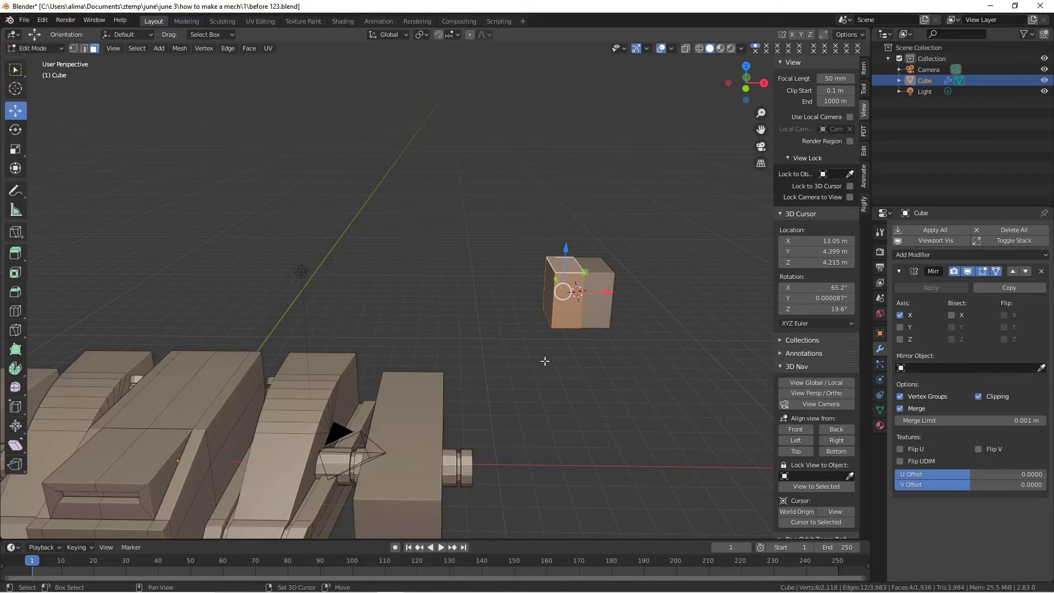
{"action": "left_click", "coordinate": [541, 305], "text": "shift"}
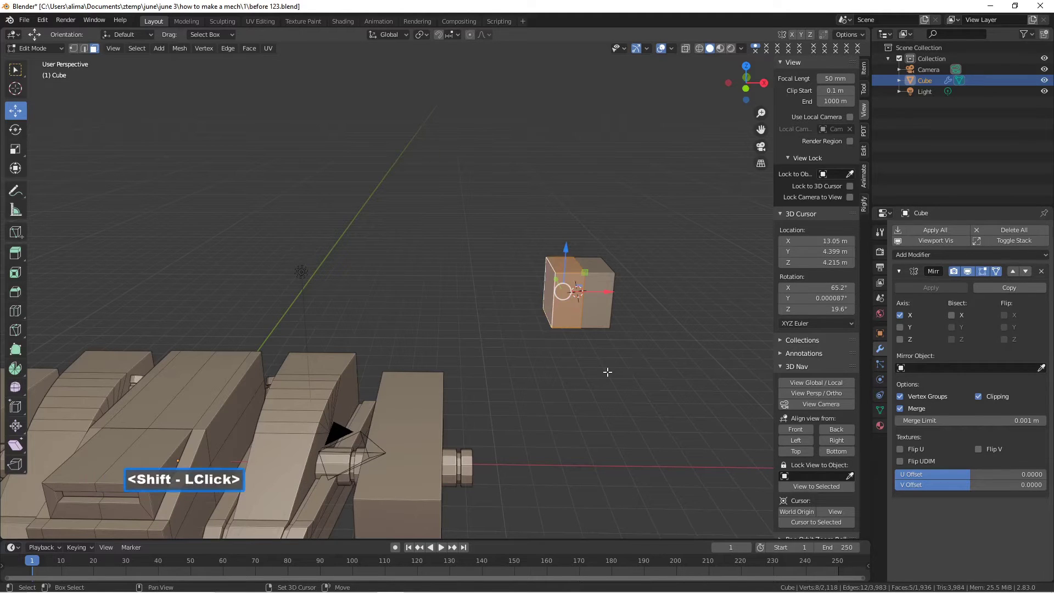
{"action": "key", "text": "x"}
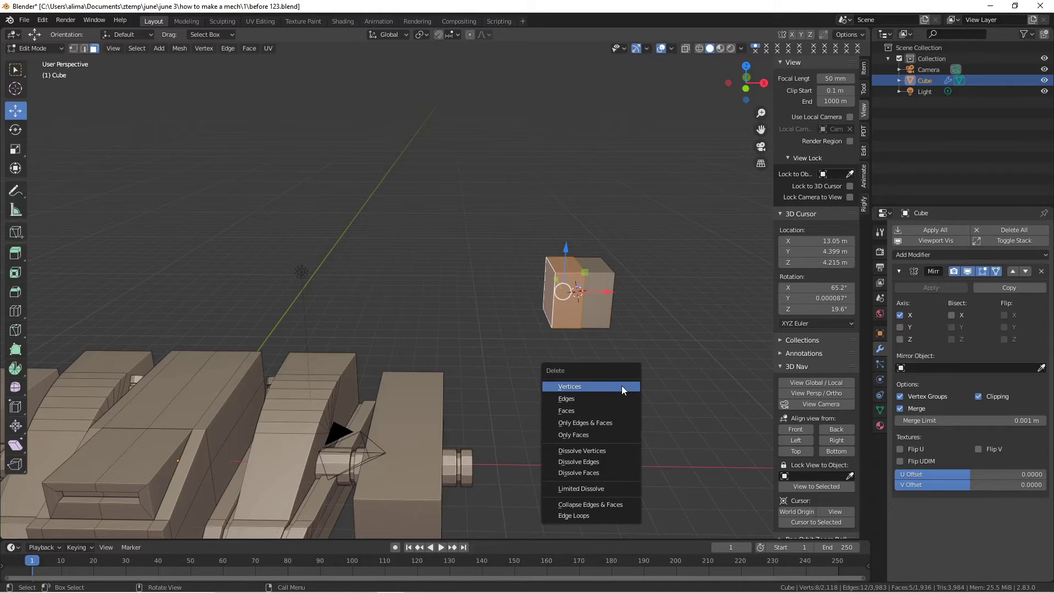
{"action": "left_click", "coordinate": [613, 411]}
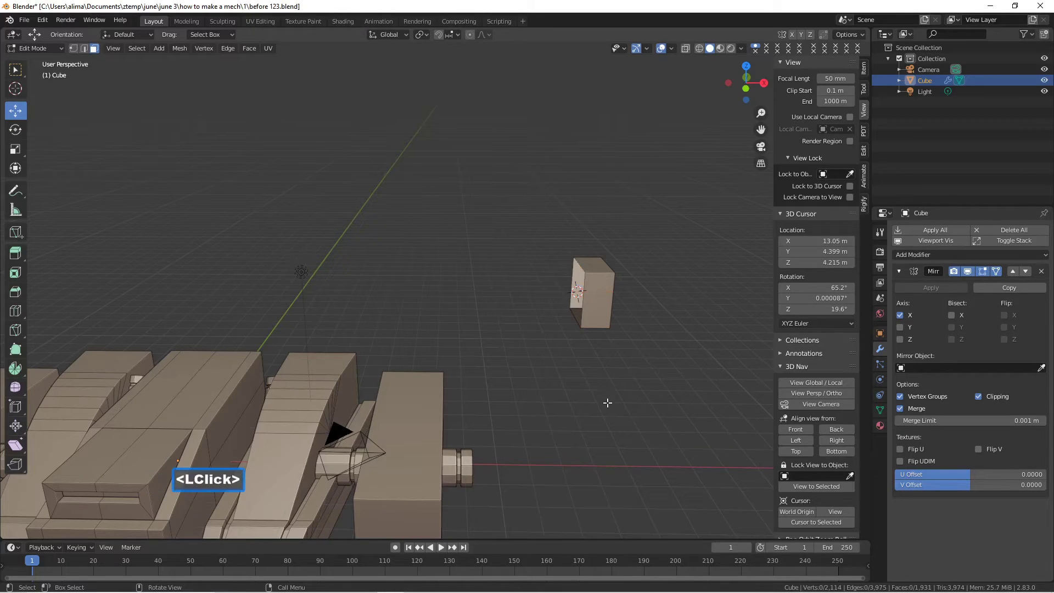
- Move the remaining half cube along X to the mirror plane above the mech's body, and deselect it
{"action": "key", "text": "l"}
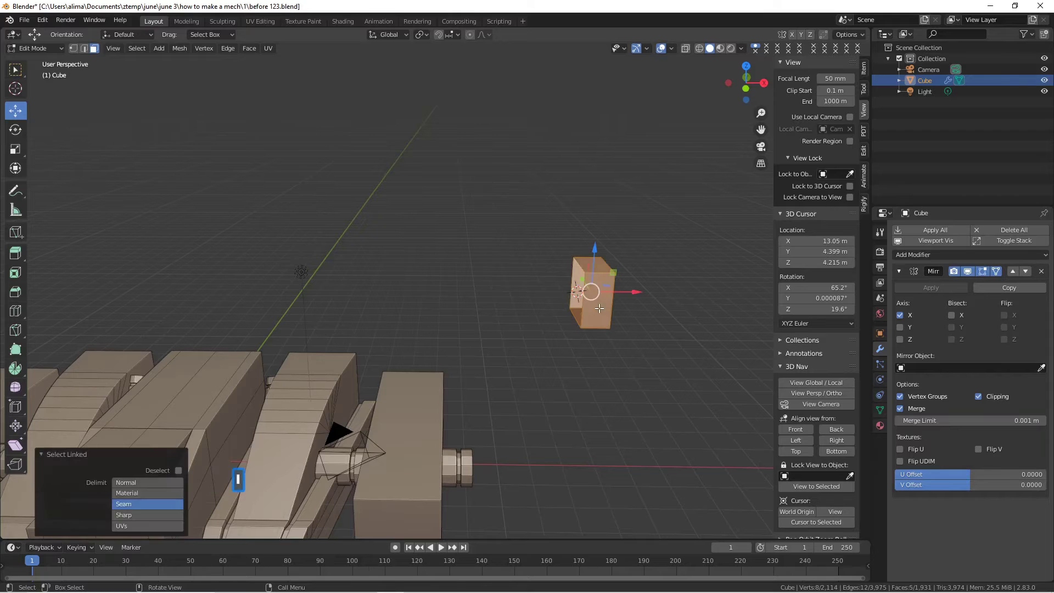
{"action": "scroll", "coordinate": [599, 309], "scroll_direction": "down", "scroll_amount": 2}
{"action": "left_click_drag", "start_coordinate": [608, 293], "coordinate": [311, 306]}
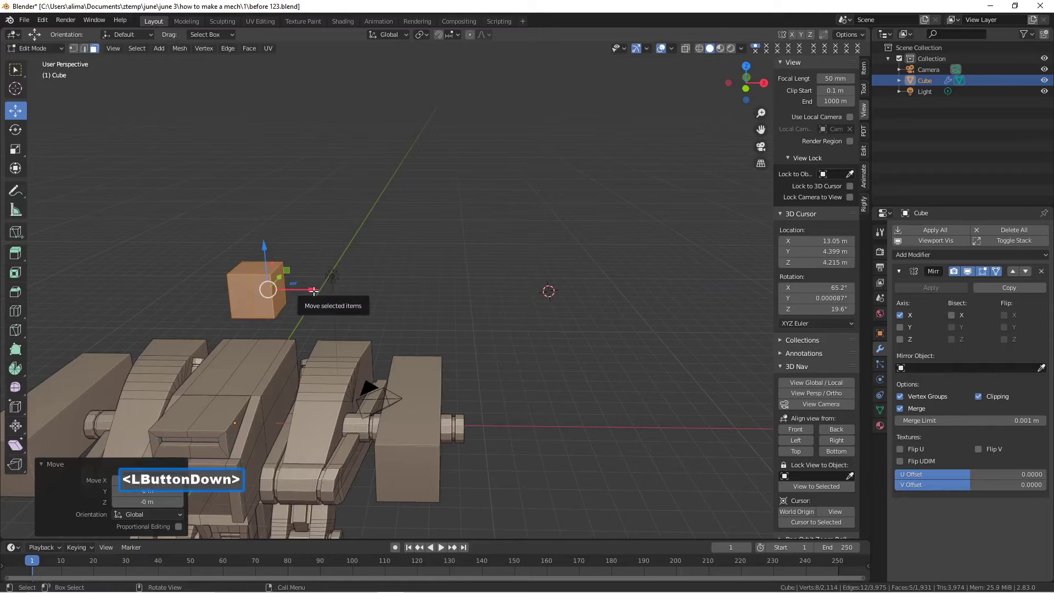
{"action": "left_click_drag", "start_coordinate": [313, 291], "coordinate": [295, 289]}
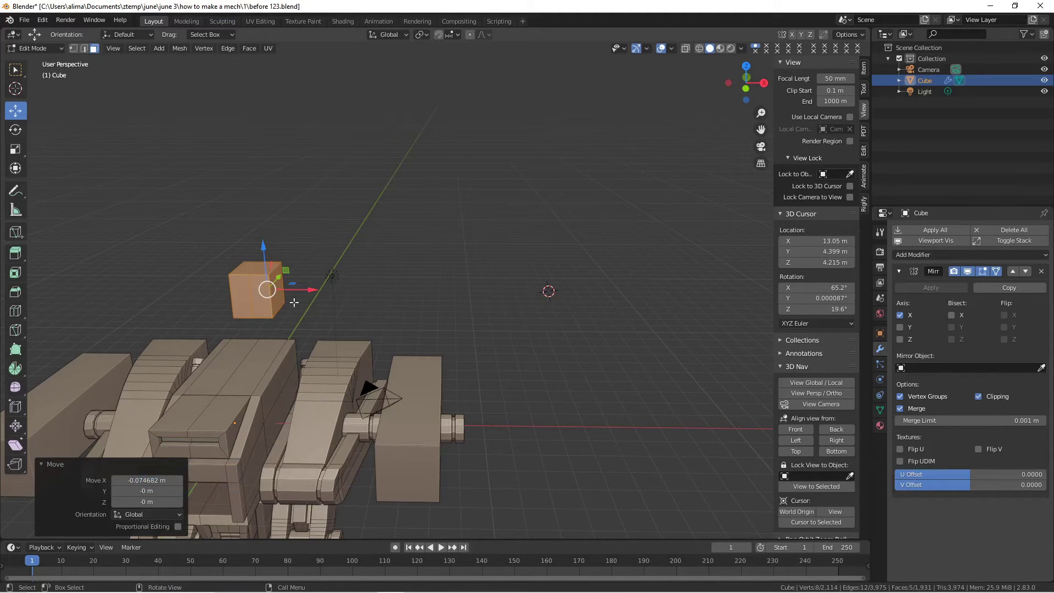
{"action": "left_click", "coordinate": [366, 311]}
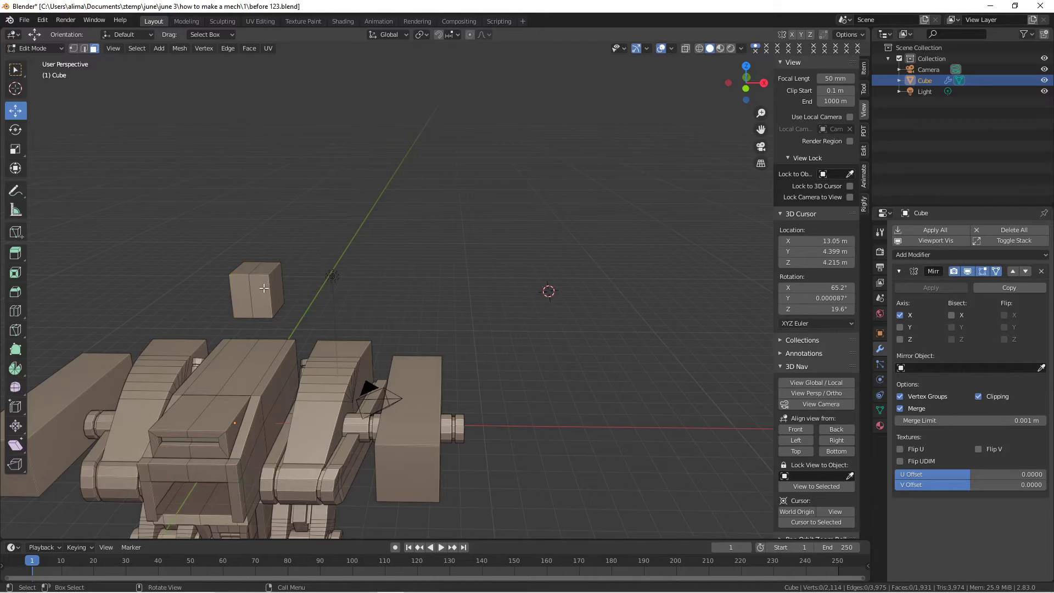
- Widen the mirrored box by moving its half outward about 0.7 m along X, and save as before 124.blend
{"action": "key", "text": "l"}
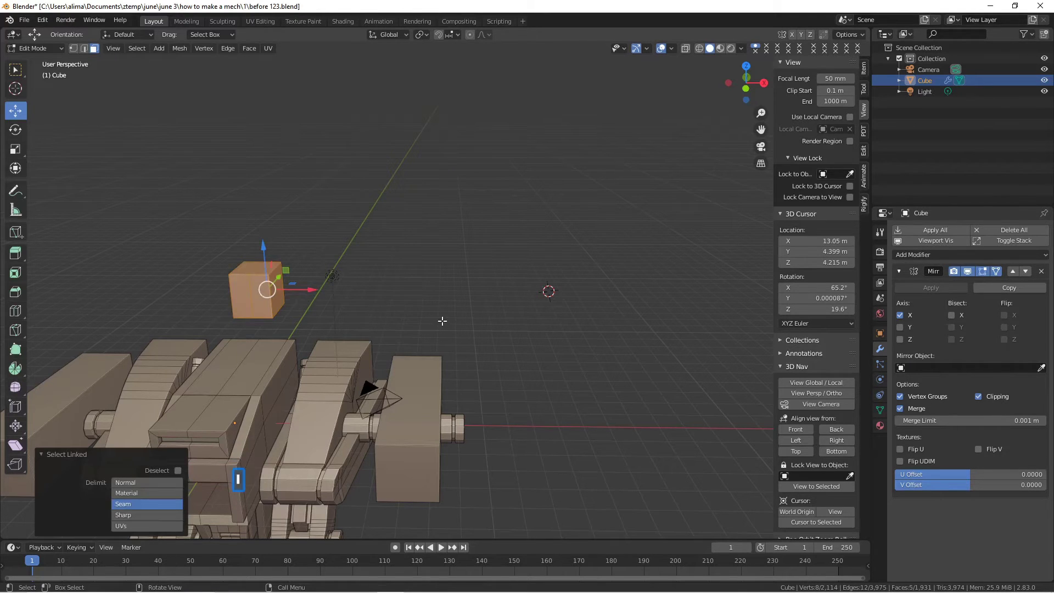
{"action": "left_click_drag", "start_coordinate": [314, 289], "coordinate": [332, 303]}
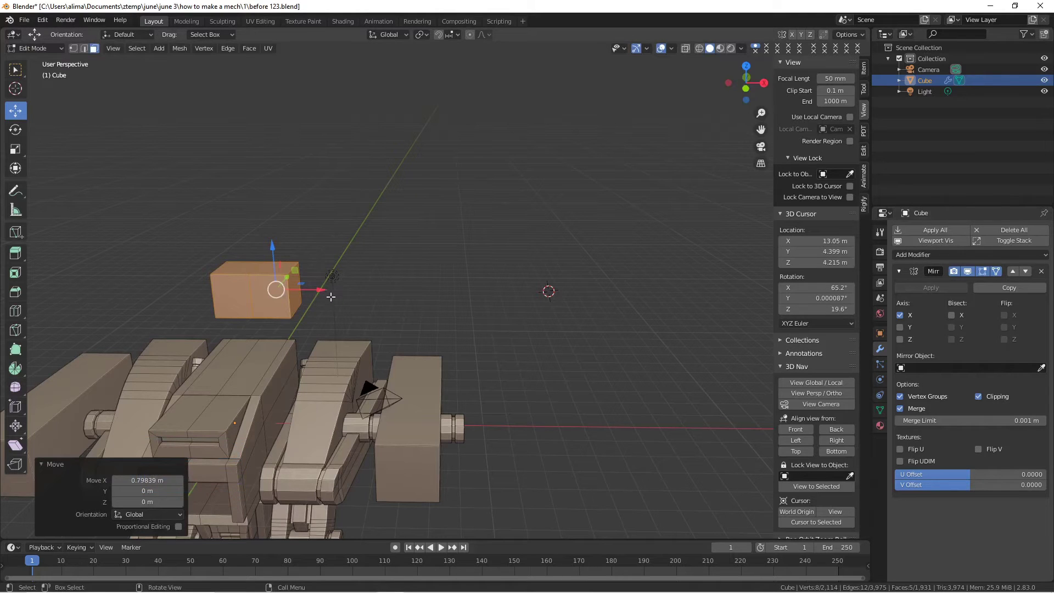
{"action": "left_click_drag", "start_coordinate": [326, 292], "coordinate": [322, 292]}
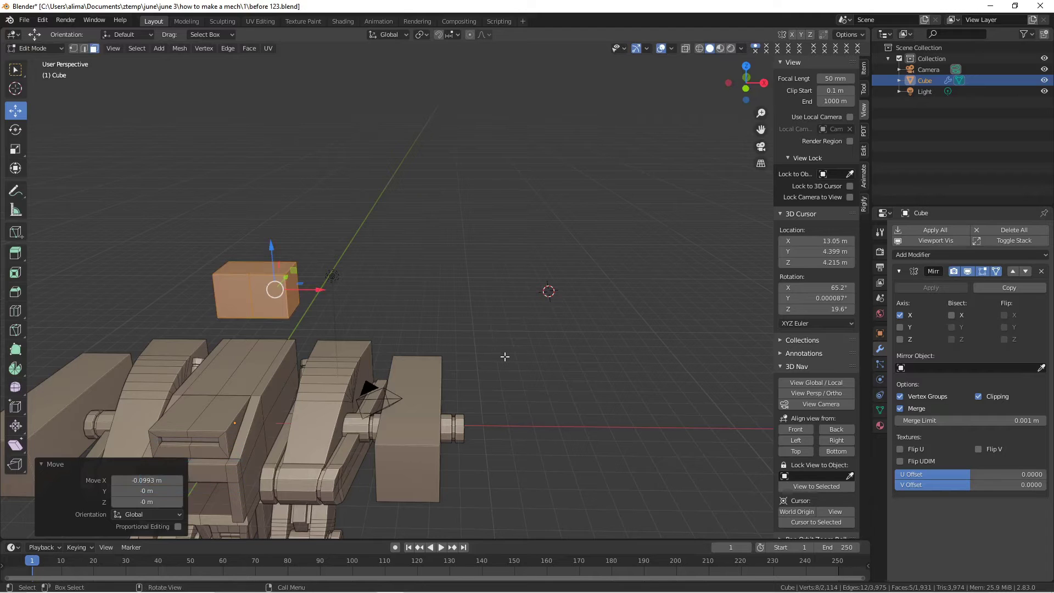
{"action": "key", "text": "Pause"}
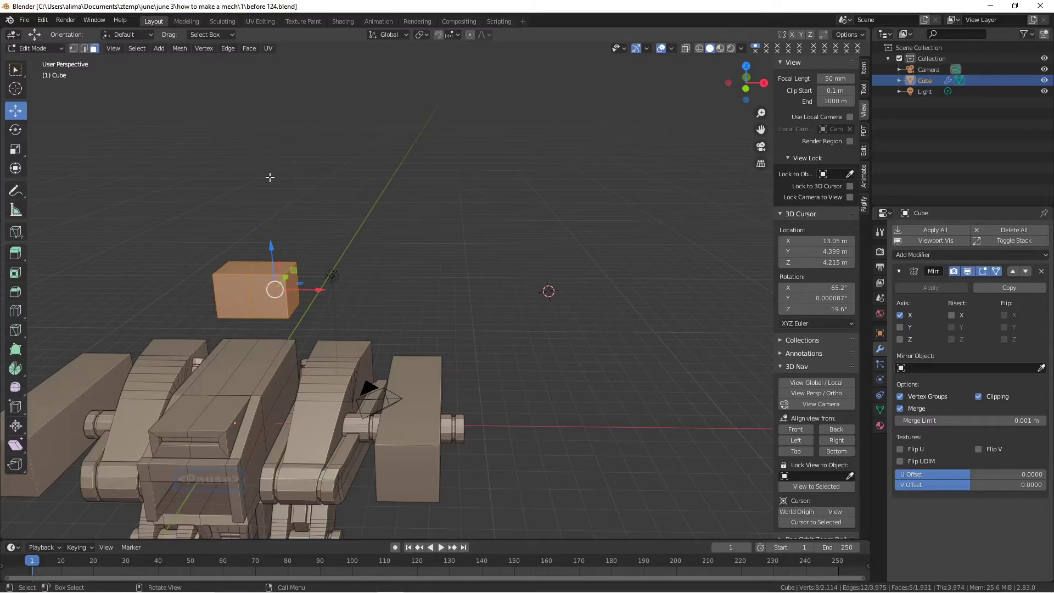
- Move the whole box forward along Y so it sits above the rear of the mech's body
{"action": "scroll", "coordinate": [302, 218], "scroll_direction": "down", "scroll_amount": 1}
{"action": "middle_click_drag", "start_coordinate": [318, 229], "coordinate": [244, 247]}
{"action": "left_click_drag", "start_coordinate": [341, 281], "coordinate": [310, 279]}
{"action": "middle_click_drag", "start_coordinate": [269, 342], "coordinate": [264, 320]}
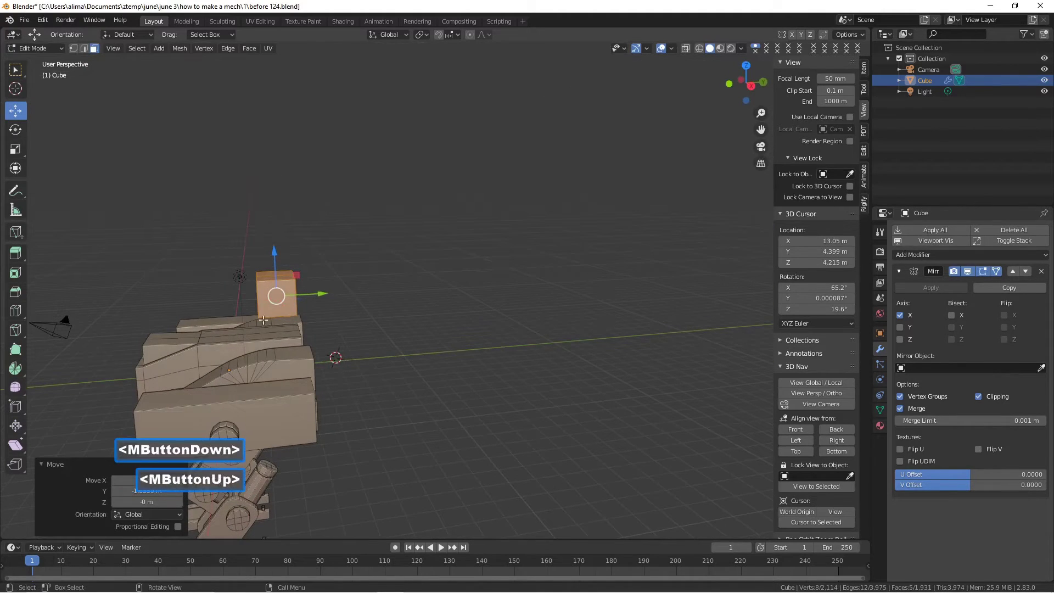
{"action": "left_click_drag", "start_coordinate": [310, 294], "coordinate": [271, 299]}
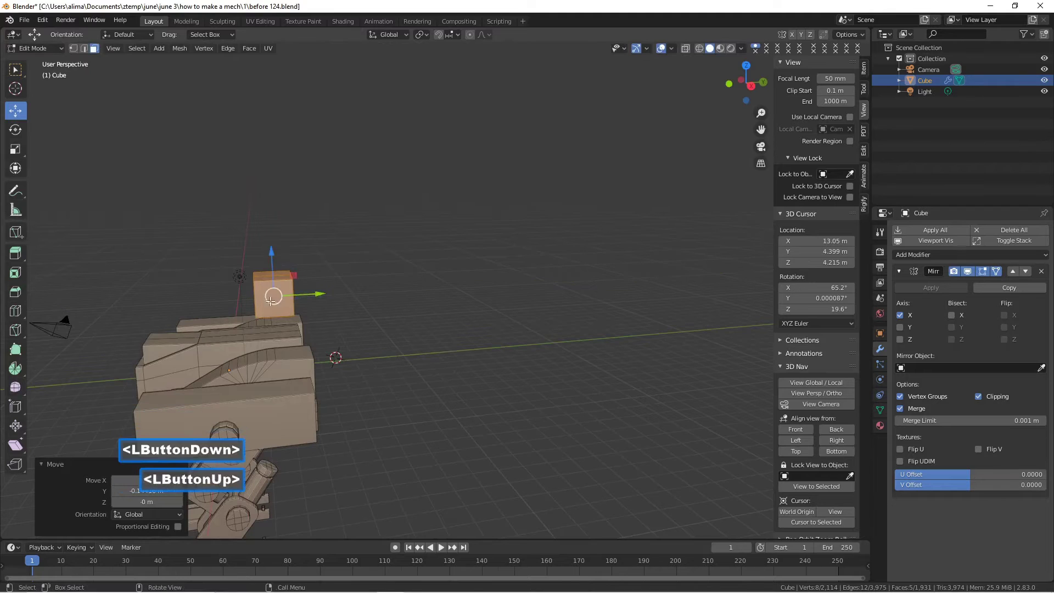
- Lengthen the box by moving its front face forward along Y to above the front of the body, and deselect it
{"action": "middle_click_drag", "start_coordinate": [271, 300], "coordinate": [332, 305]}
{"action": "scroll", "coordinate": [274, 297], "scroll_direction": "up", "scroll_amount": 1}
{"action": "scroll", "coordinate": [271, 298], "scroll_direction": "down", "scroll_amount": 1}
{"action": "left_click", "coordinate": [262, 303]}
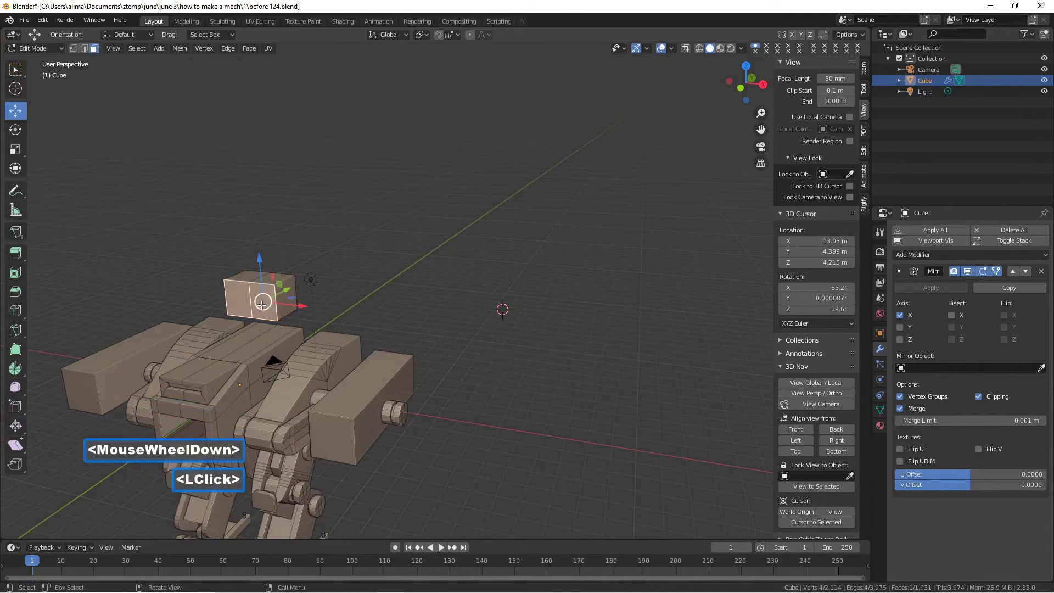
{"action": "left_click_drag", "start_coordinate": [281, 288], "coordinate": [163, 327]}
{"action": "middle_click_drag", "start_coordinate": [164, 327], "coordinate": [256, 324]}
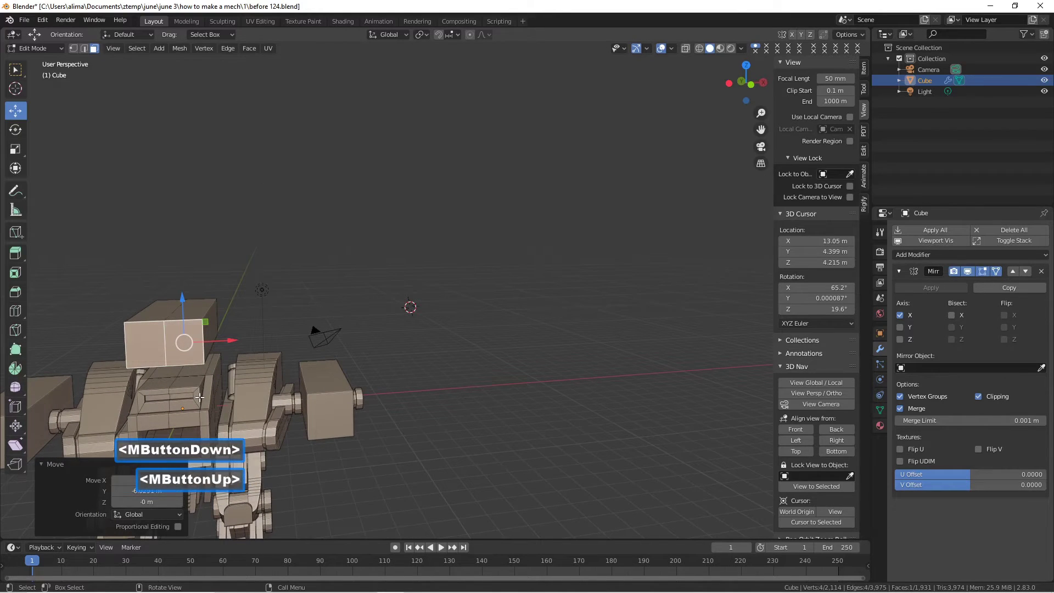
{"action": "left_click", "coordinate": [323, 281]}
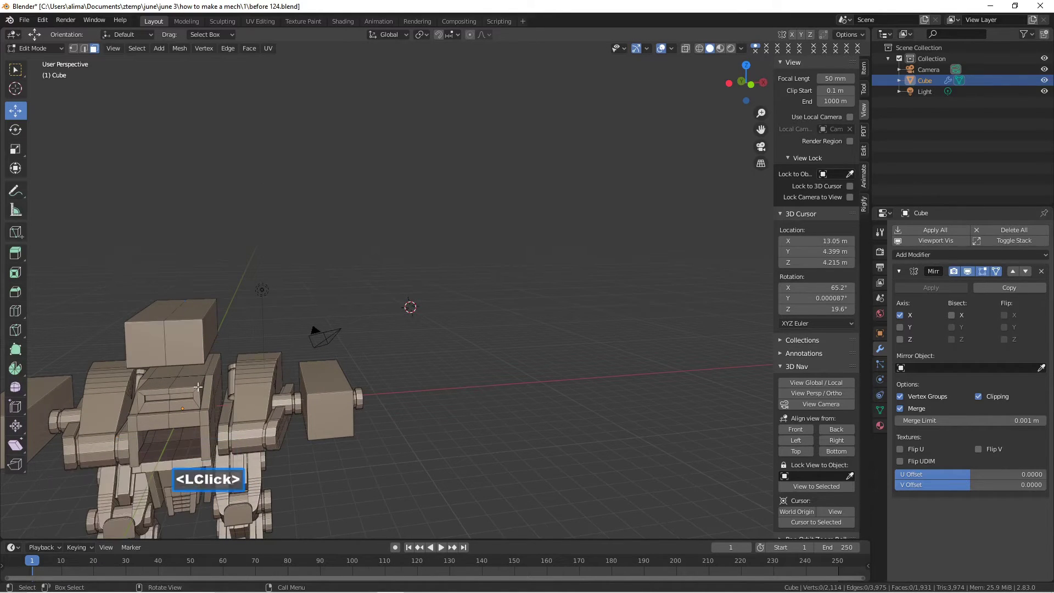
- Delete all linked faces of the old central body between the shoulders, and save as before 125.blend
{"action": "key", "text": "l"}
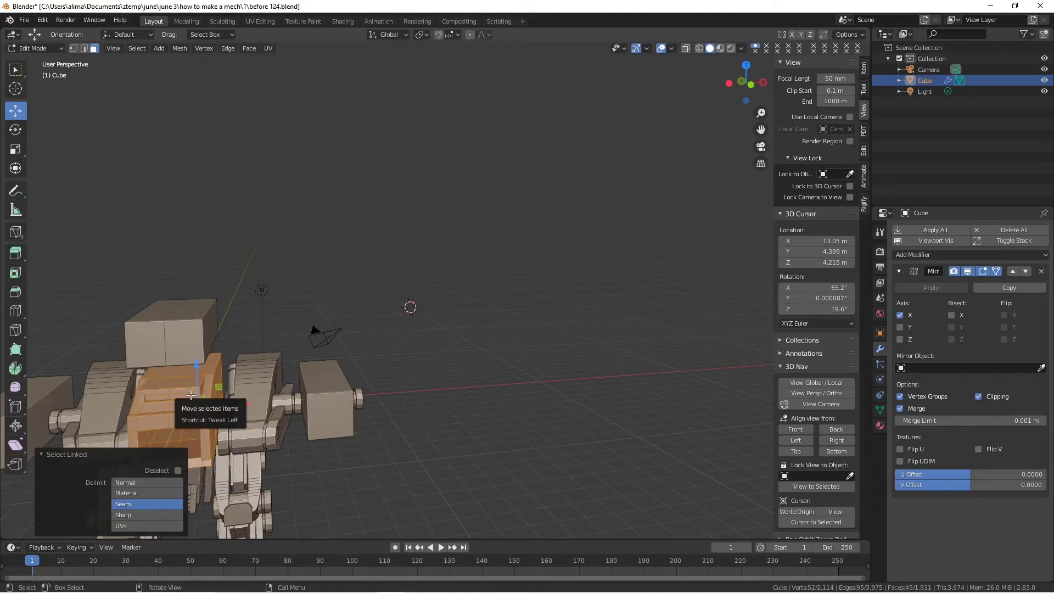
{"action": "key", "text": "x"}
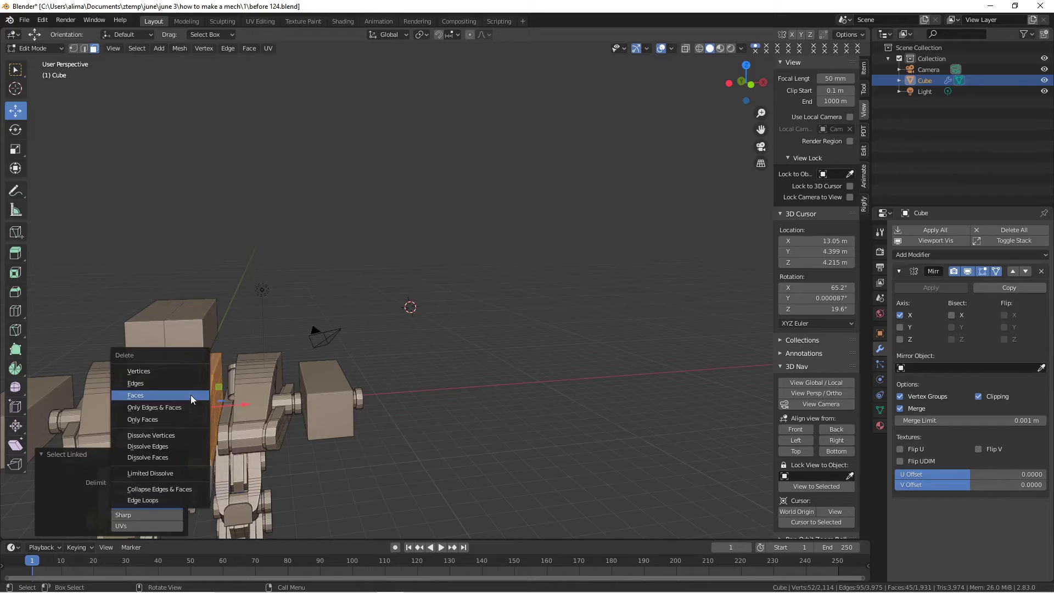
{"action": "left_click", "coordinate": [190, 394]}
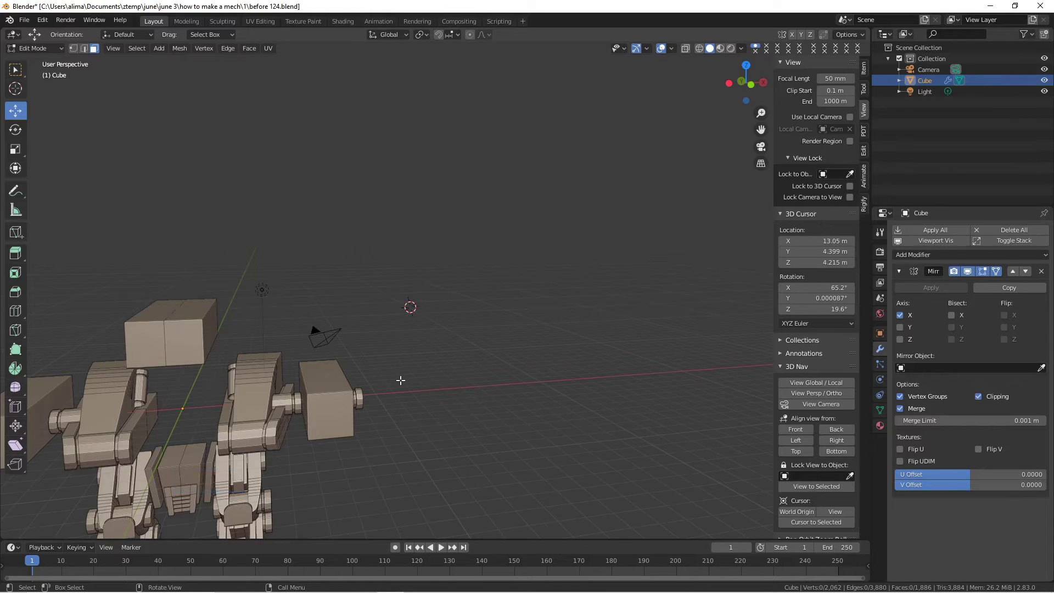
{"action": "key", "text": "Pause"}
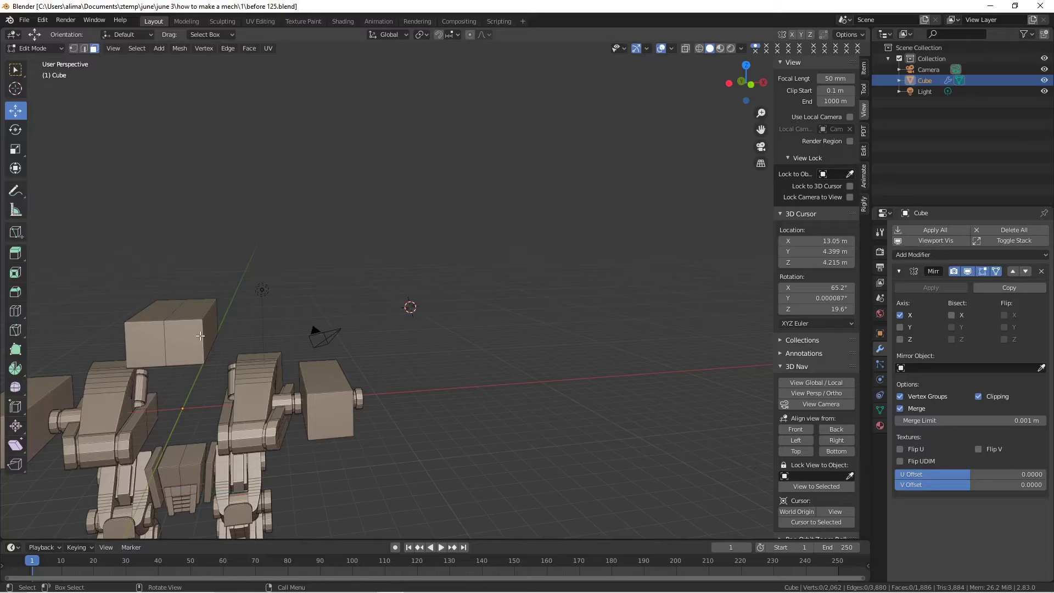
- Lower the whole box about 4.6 m along Z into the empty space between the shoulders
{"action": "key", "text": "l"}
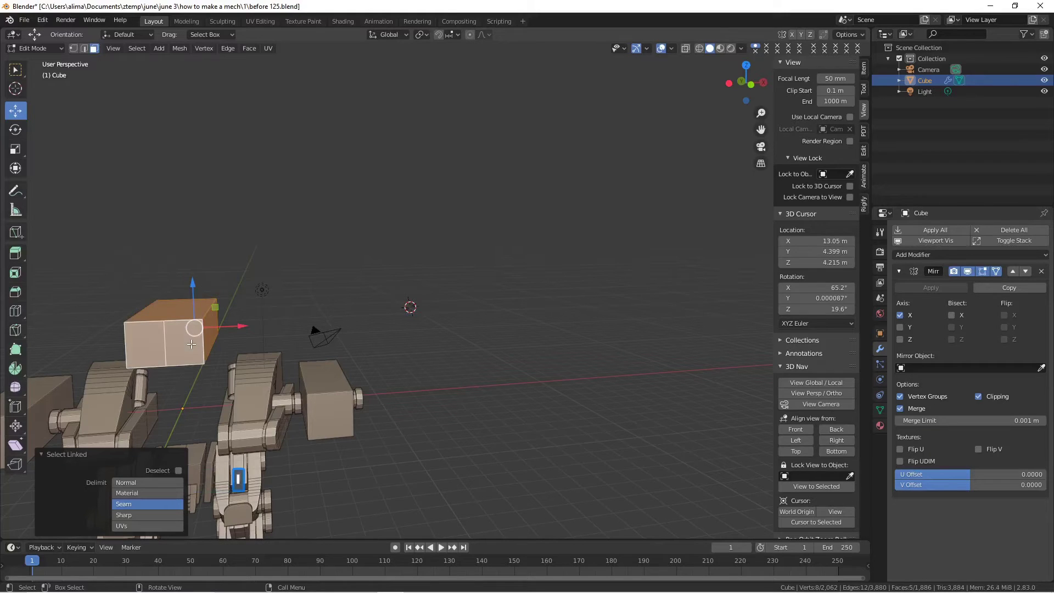
{"action": "left_click_drag", "start_coordinate": [192, 288], "coordinate": [187, 370]}
{"action": "mouse_move", "coordinate": [187, 370]}
{"action": "middle_mouse_down"}
{"action": "mouse_move", "coordinate": [189, 329]}
{"action": "mouse_move", "coordinate": [190, 354]}
{"action": "middle_mouse_up"}
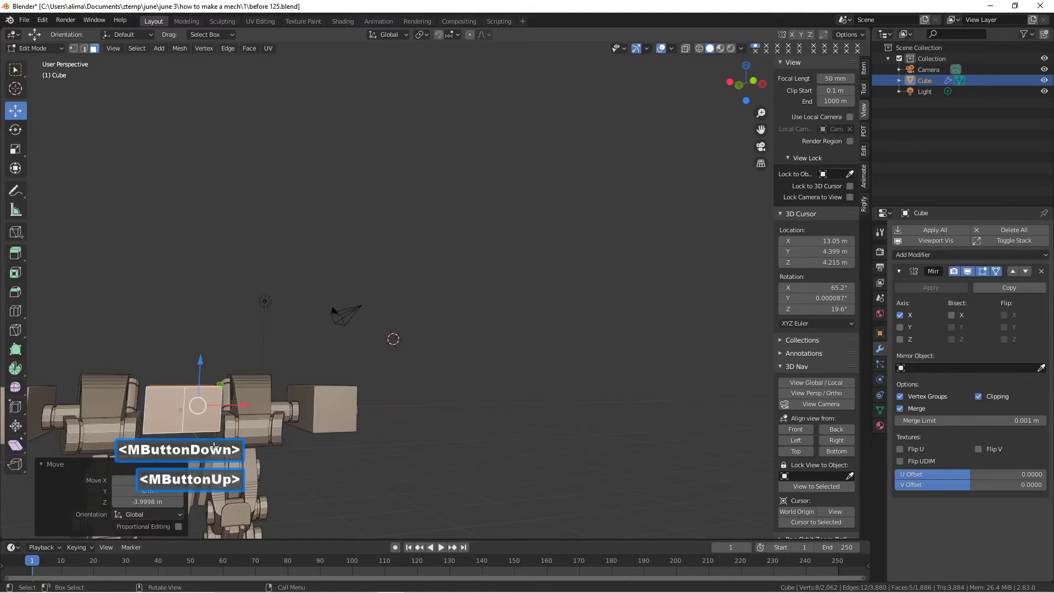
{"action": "left_click_drag", "start_coordinate": [201, 359], "coordinate": [198, 375]}
{"action": "middle_click_drag", "start_coordinate": [267, 438], "coordinate": [260, 444]}
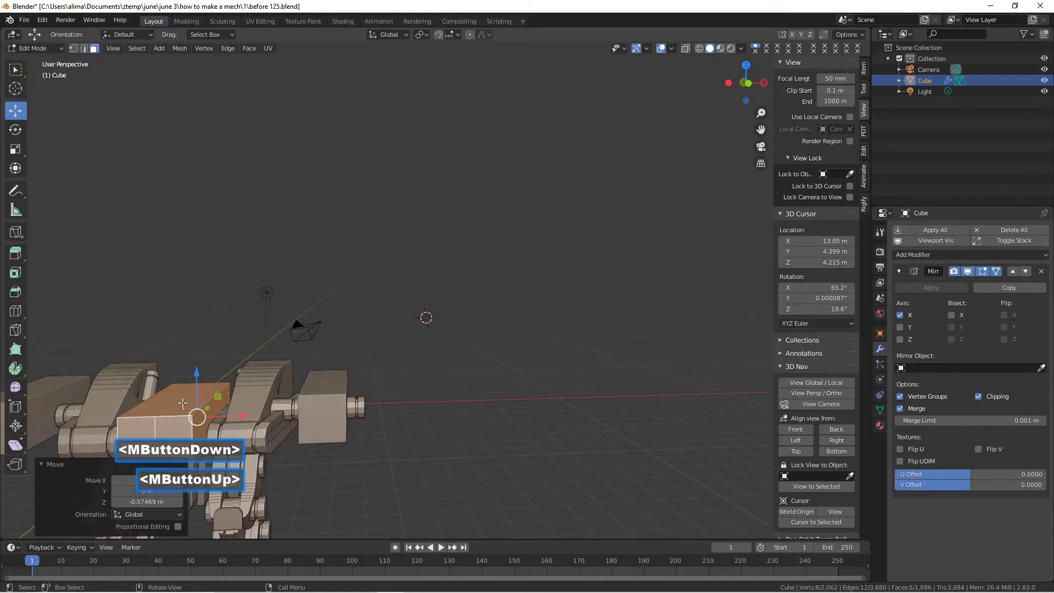
- Raise the top face of the body box about 2.3 m, deselect it, and save as before 126.blend
{"action": "left_click", "coordinate": [182, 402]}
{"action": "left_click_drag", "start_coordinate": [196, 356], "coordinate": [191, 306]}
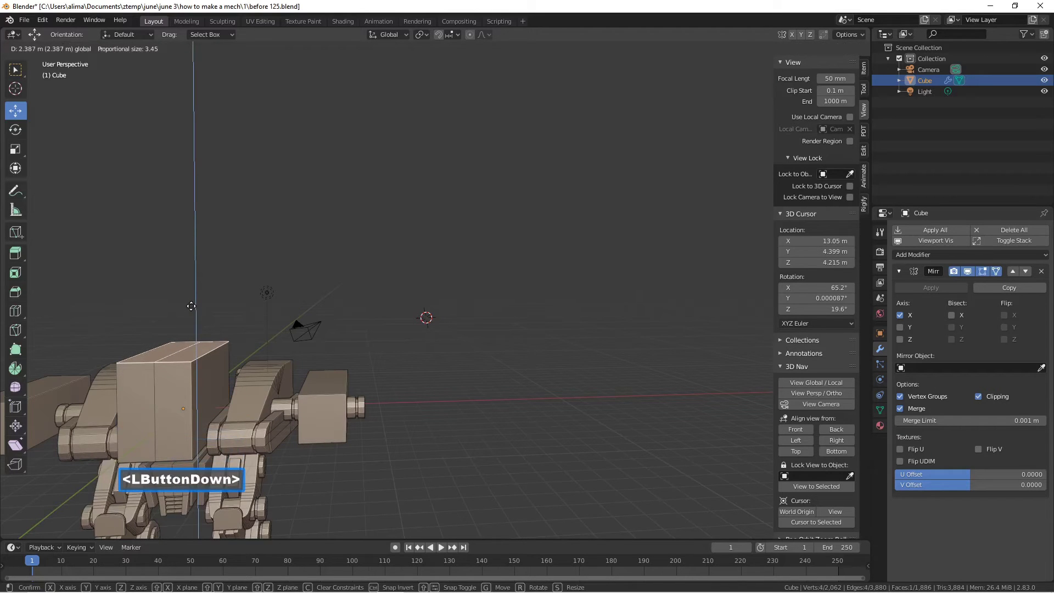
{"action": "left_click_drag", "start_coordinate": [191, 305], "coordinate": [192, 307]}
{"action": "mouse_move", "coordinate": [230, 306]}
{"action": "middle_mouse_down"}
{"action": "mouse_move", "coordinate": [238, 295]}
{"action": "mouse_move", "coordinate": [225, 294]}
{"action": "middle_mouse_up"}
{"action": "scroll", "coordinate": [225, 294], "scroll_direction": "down", "scroll_amount": 2}
{"action": "middle_click_drag", "start_coordinate": [277, 328], "coordinate": [254, 345]}
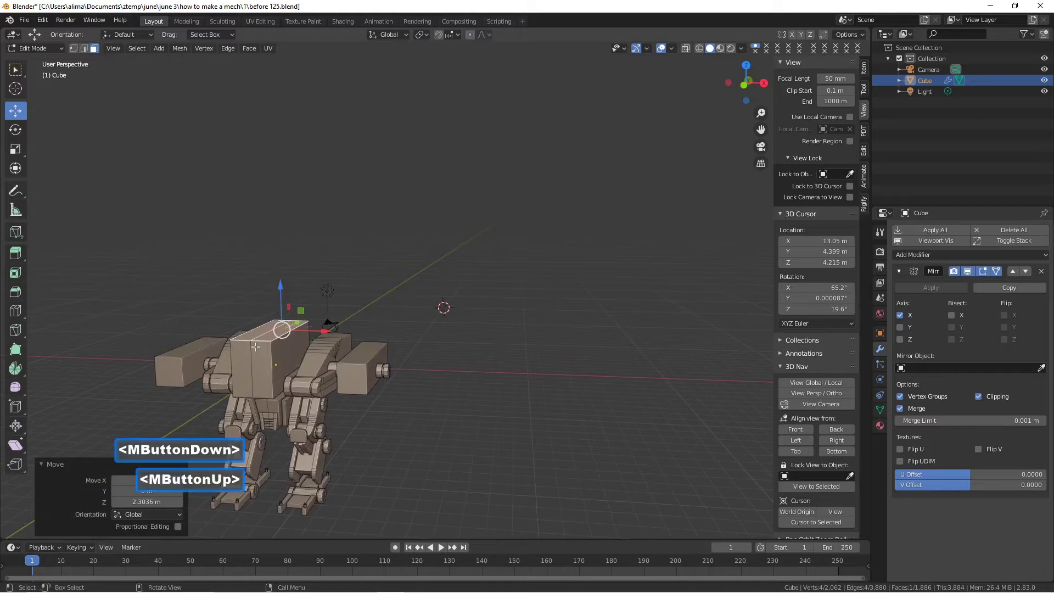
{"action": "scroll", "coordinate": [377, 314], "scroll_direction": "up", "scroll_amount": 1}
{"action": "left_click", "coordinate": [426, 347]}
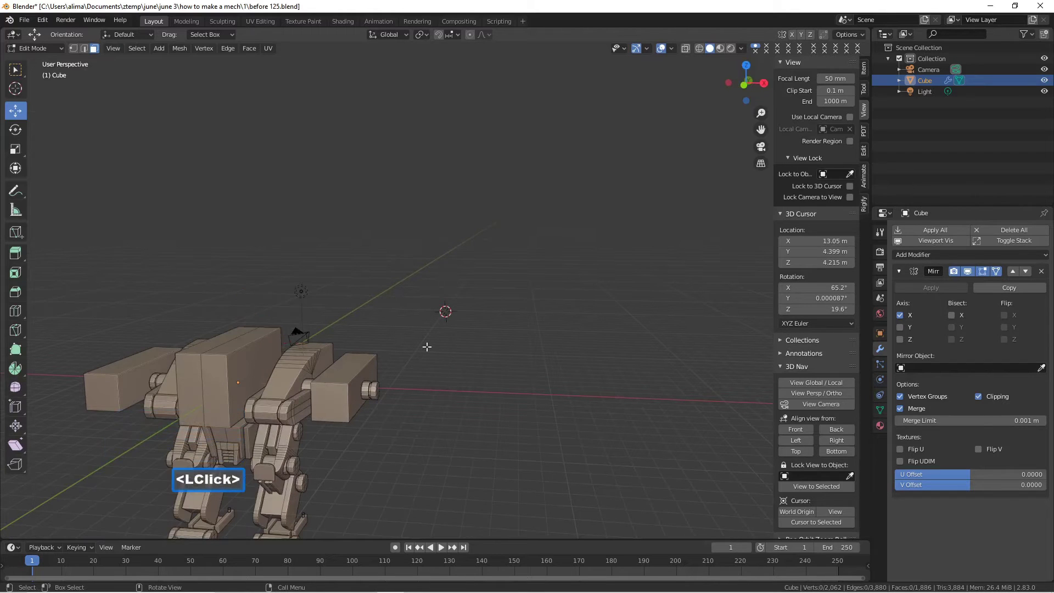
{"action": "key", "text": "Pause"}
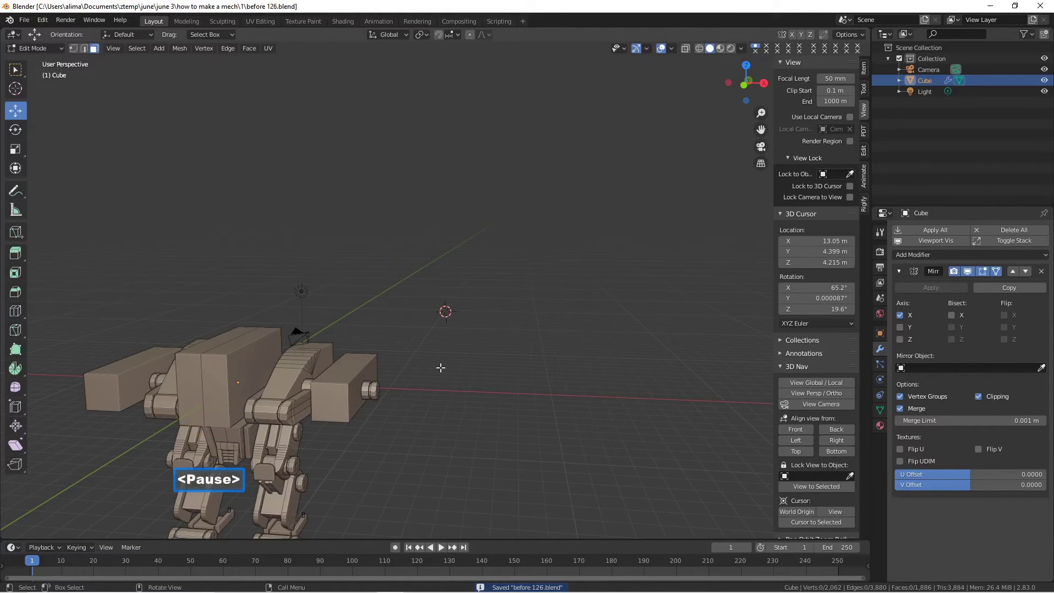
- Add one loop cut across the body box's length and slide it toward the front by a factor of about 0.215
{"action": "middle_click_drag", "start_coordinate": [414, 357], "coordinate": [353, 383]}
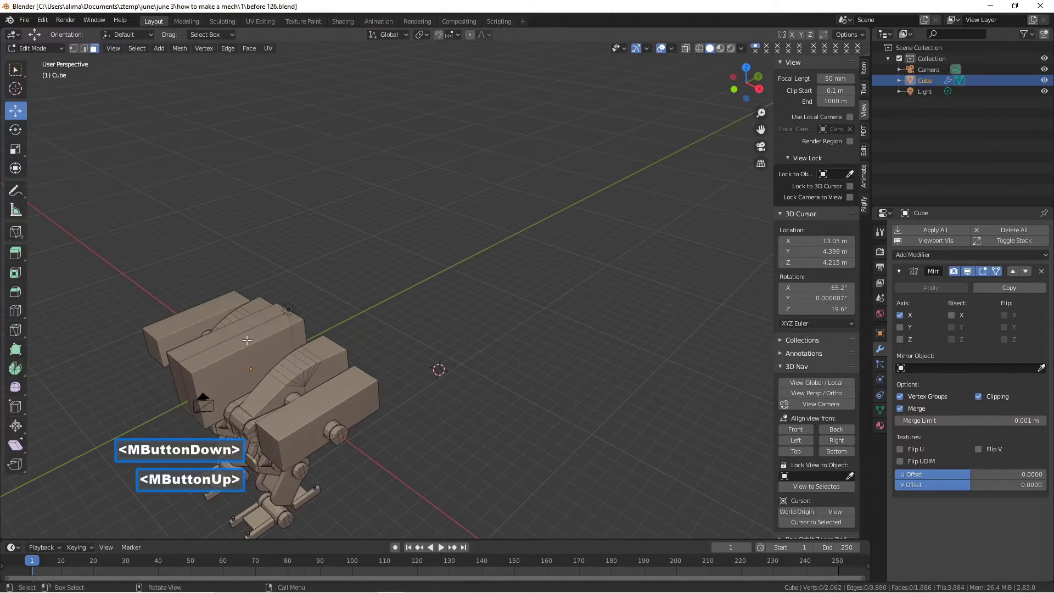
{"action": "key", "text": "ctrl+r"}
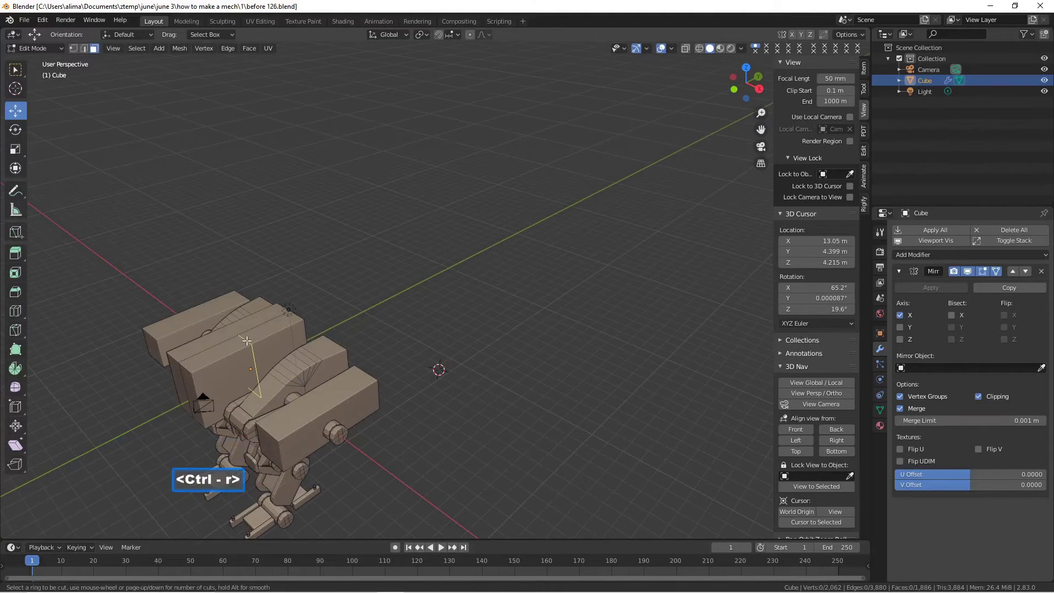
{"action": "left_click", "coordinate": [247, 340]}
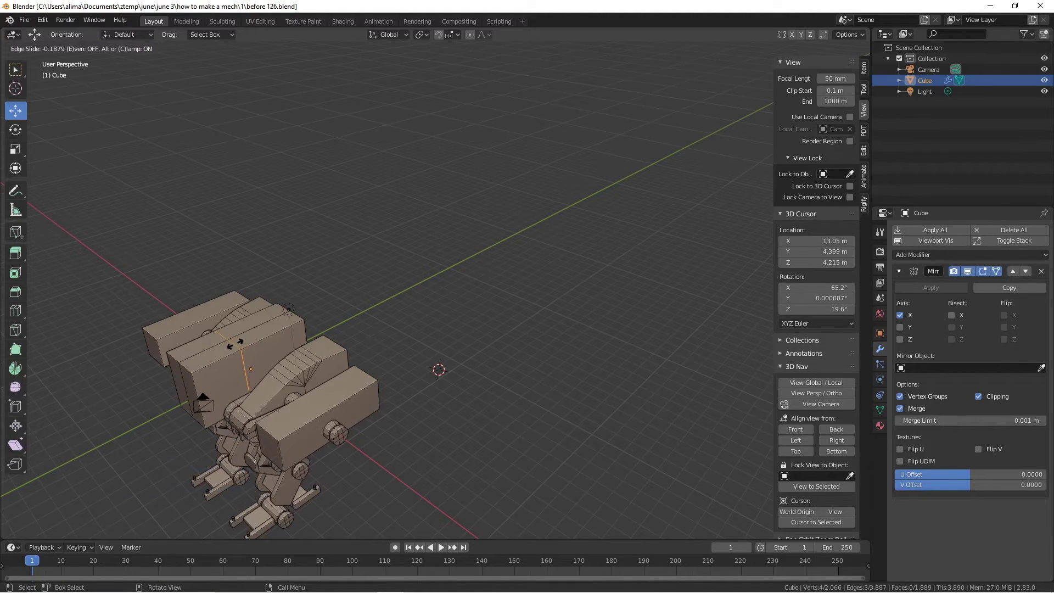
{"action": "left_click", "coordinate": [229, 346]}
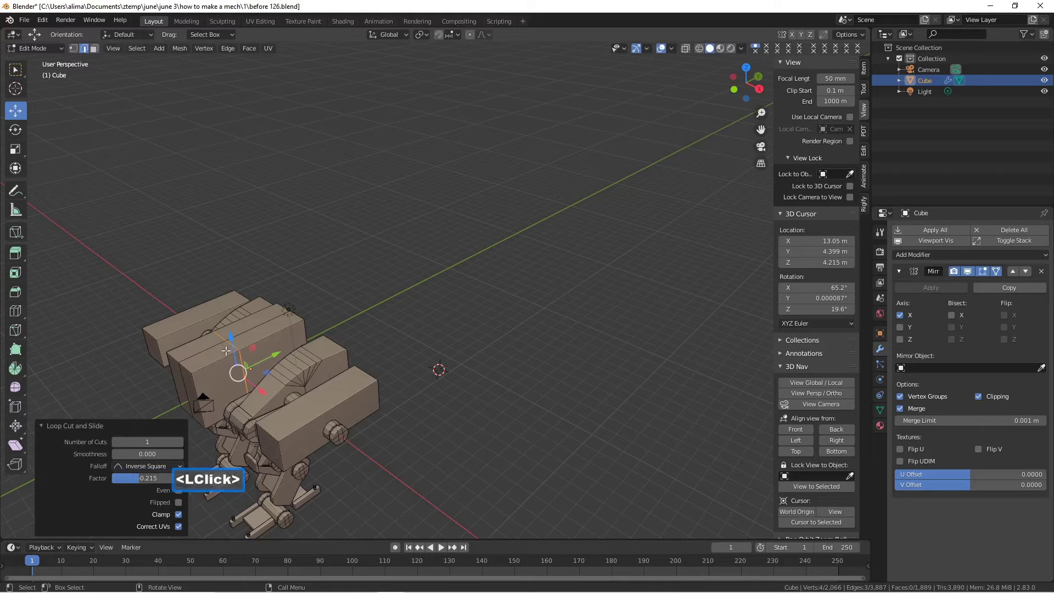
- Lower the top front edge of the body box about 1.44 m along Z to form a sloped front
{"action": "middle_click_drag", "start_coordinate": [200, 364], "coordinate": [249, 343]}
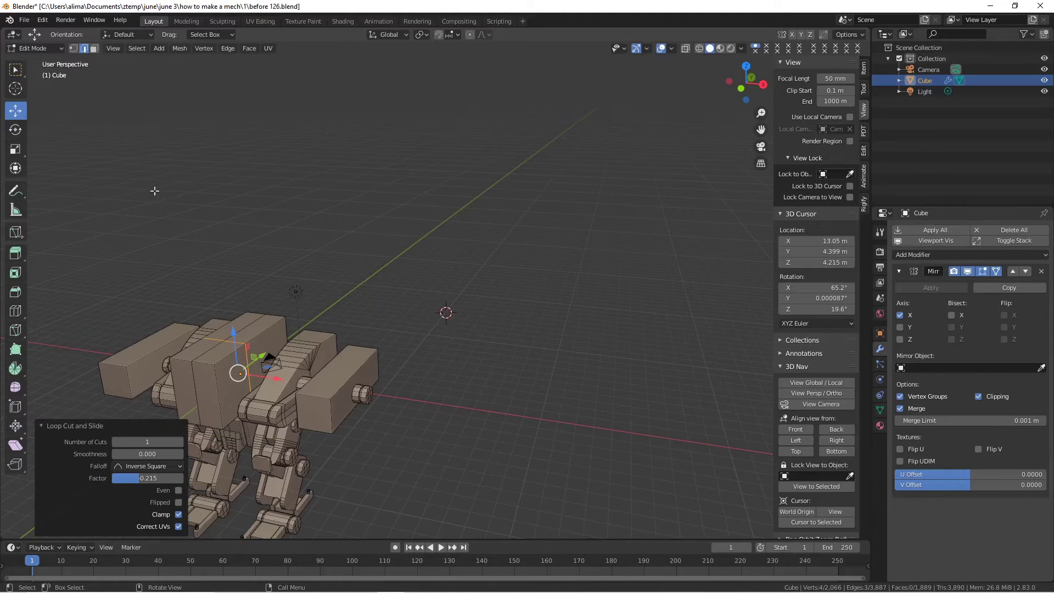
{"action": "left_click", "coordinate": [205, 357]}
{"action": "left_click_drag", "start_coordinate": [198, 328], "coordinate": [209, 349]}
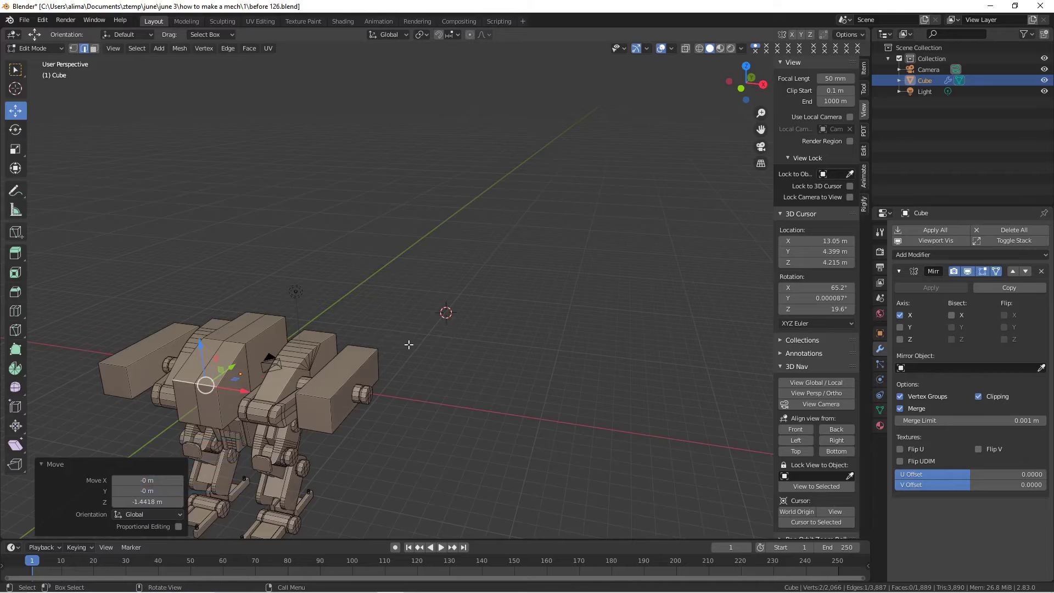
- Save as before 127.blend, extrude the body's sloped front face in place, and scale the new face to about 0.8
{"action": "key", "text": "Pause"}
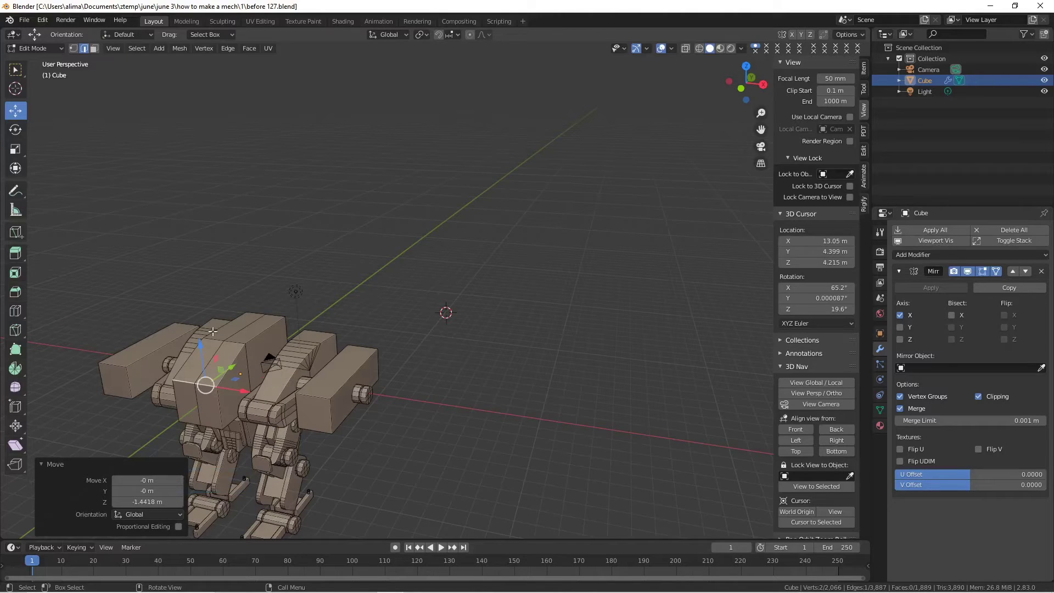
{"action": "left_click", "coordinate": [95, 51]}
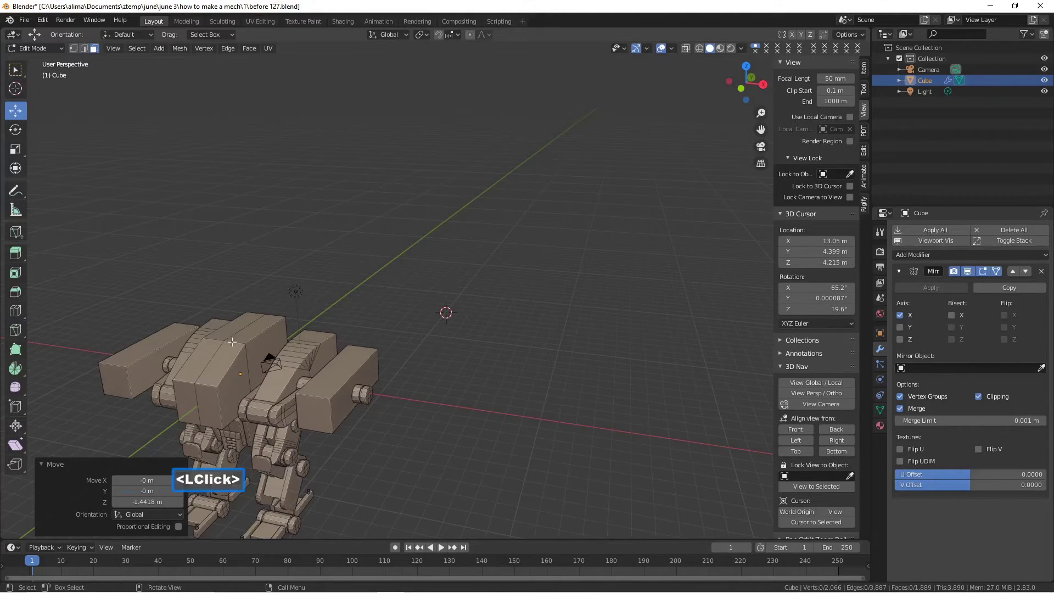
{"action": "left_click", "coordinate": [215, 366]}
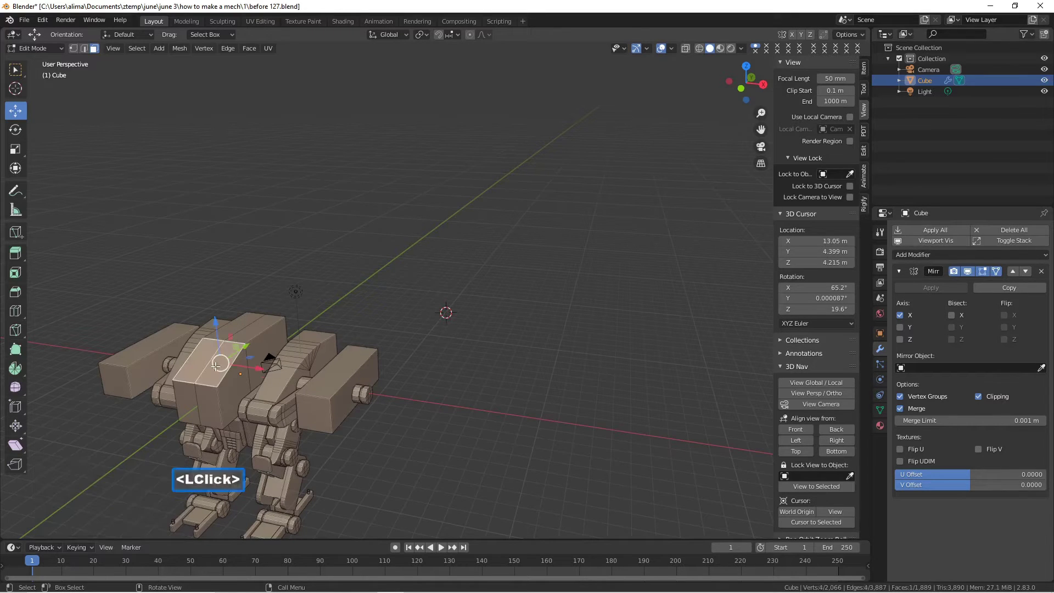
{"action": "key", "text": "e"}
{"action": "right_click", "coordinate": [312, 383]}
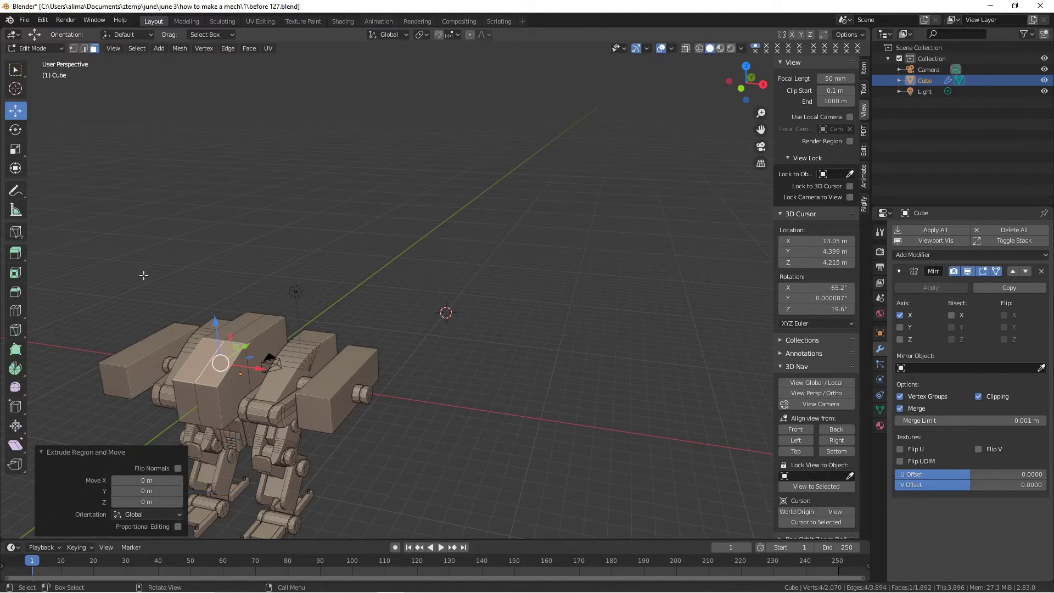
{"action": "key", "text": "shift+b"}
{"action": "left_click_drag", "start_coordinate": [164, 297], "coordinate": [288, 448]}
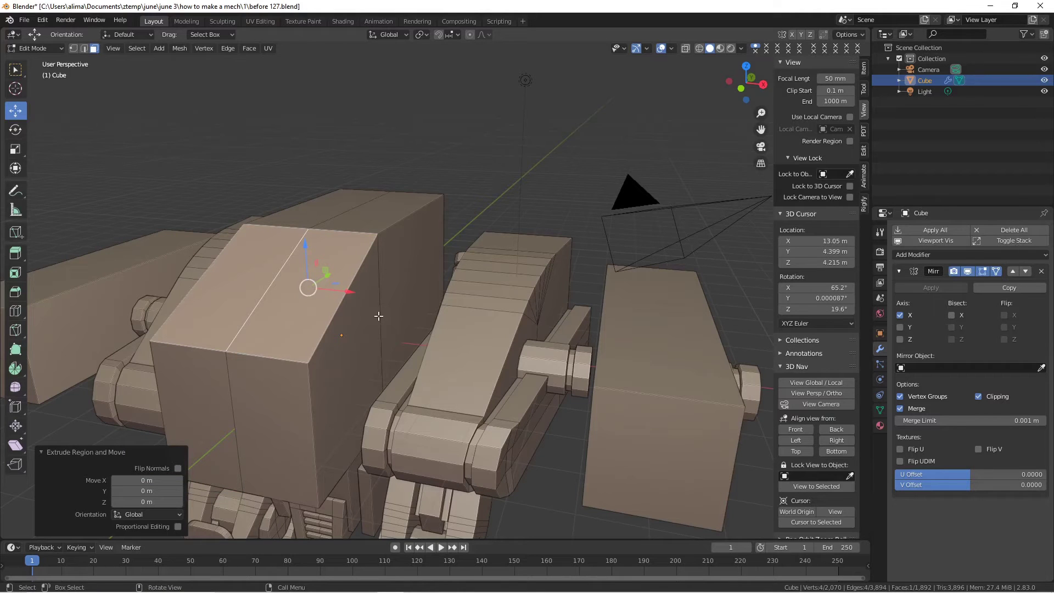
{"action": "key", "text": "s"}
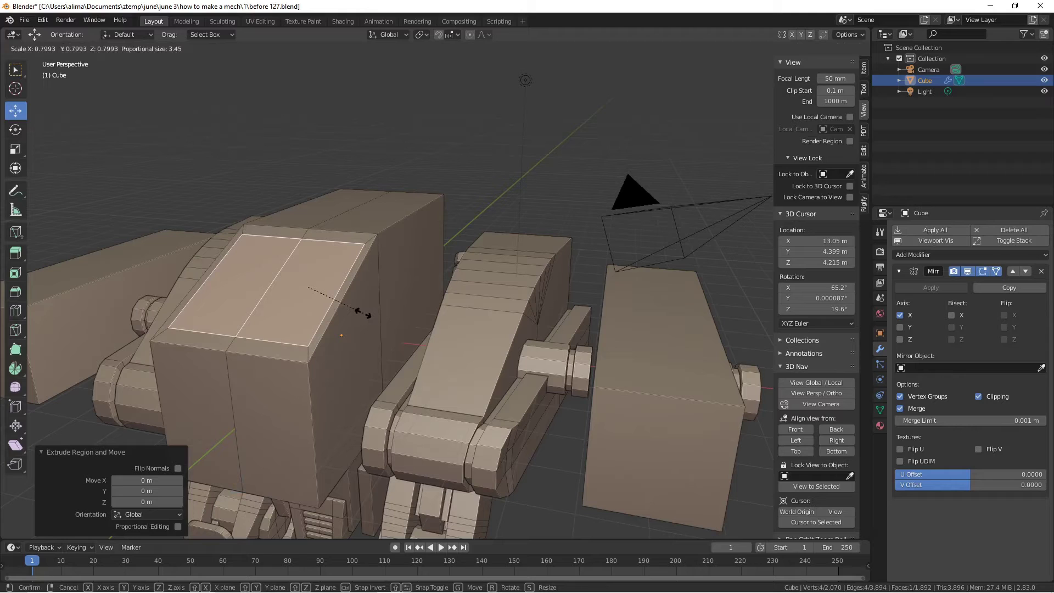
{"action": "left_click", "coordinate": [363, 312]}
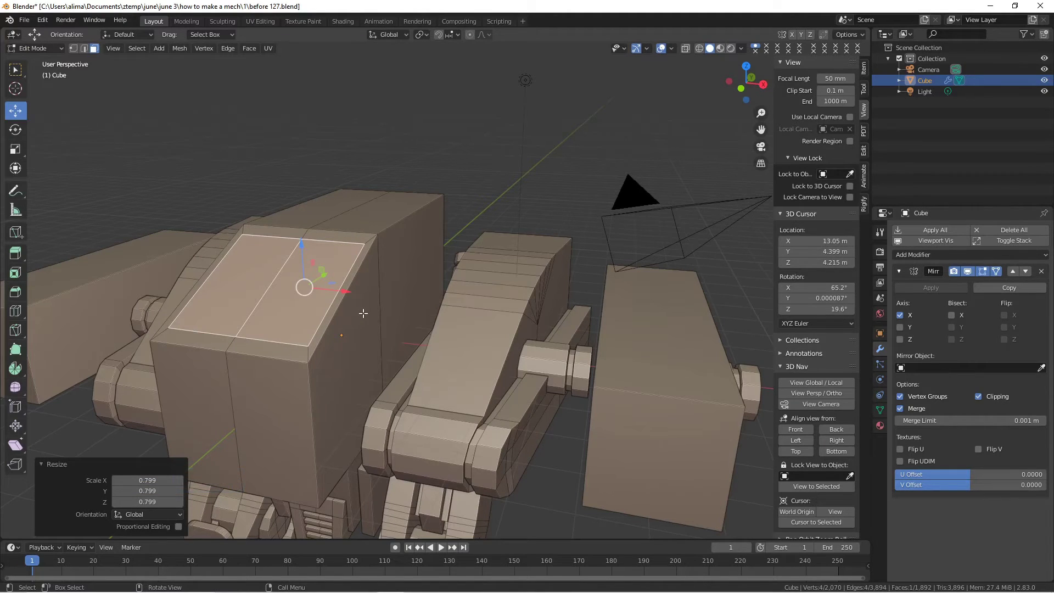
- Extrude the inset sloped face and lower it about 0.3 m along Z to form a cockpit recess
{"action": "key", "text": "e"}
{"action": "right_click", "coordinate": [363, 313]}
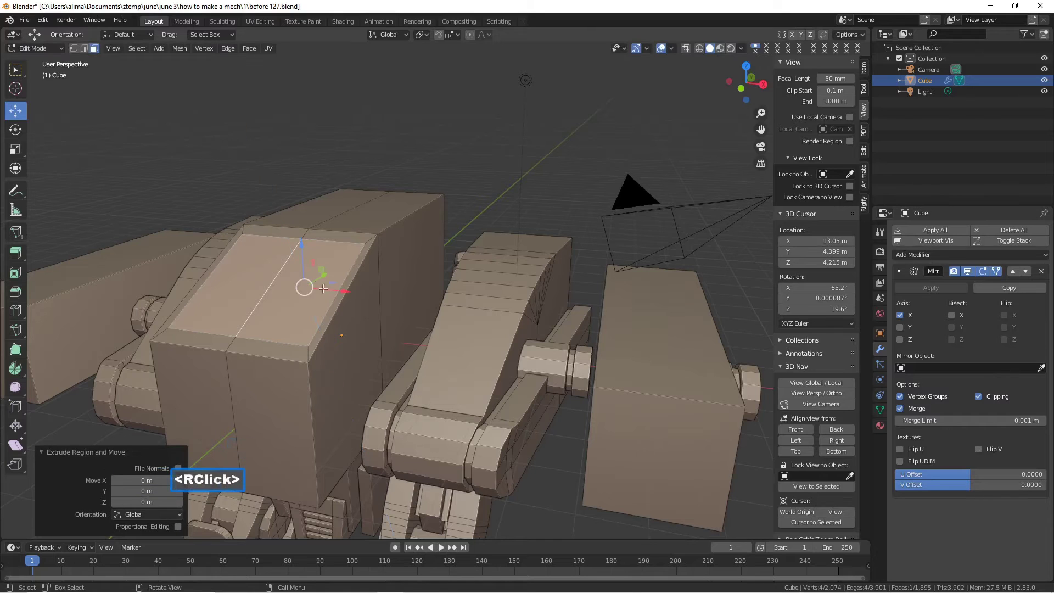
{"action": "left_click_drag", "start_coordinate": [302, 246], "coordinate": [299, 261]}
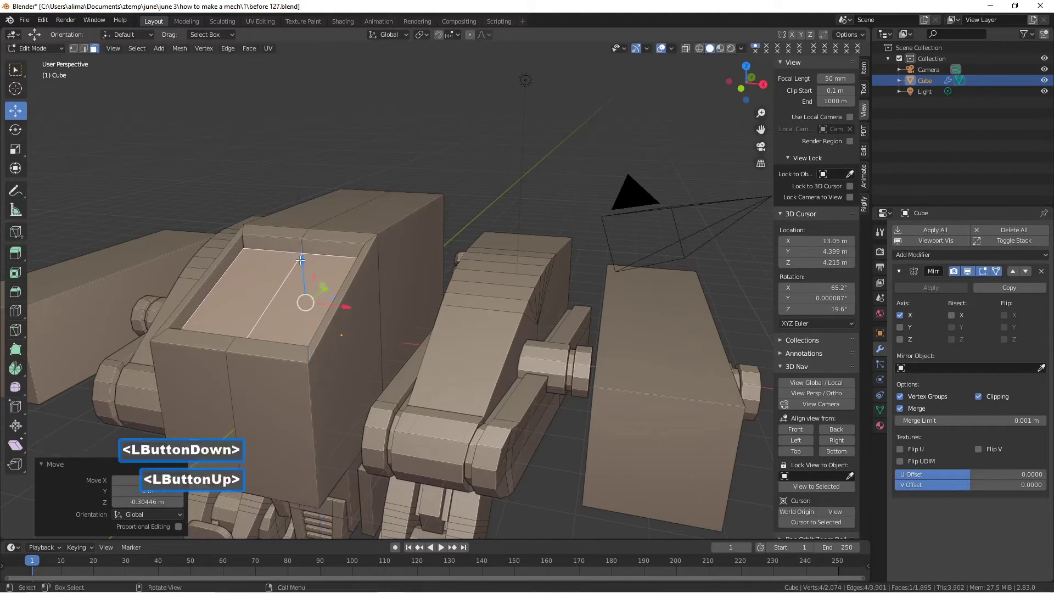
{"action": "middle_click_drag", "start_coordinate": [301, 263], "coordinate": [305, 302]}
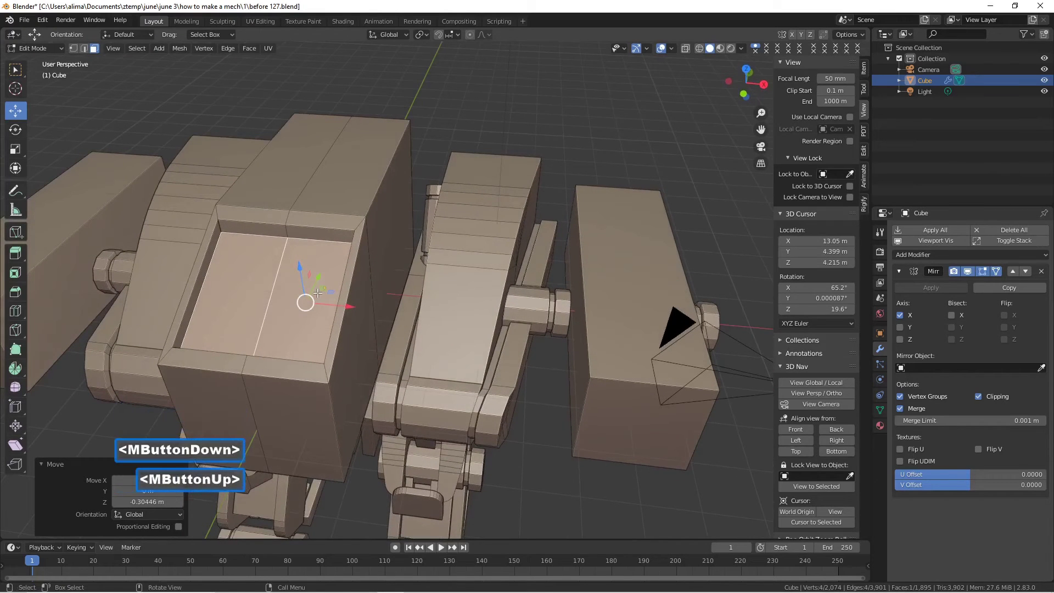
- Extrude the recess floor in place, scale it to about 0.847, and save as before 128.blend
{"action": "key", "text": "e"}
{"action": "right_click", "coordinate": [402, 311]}
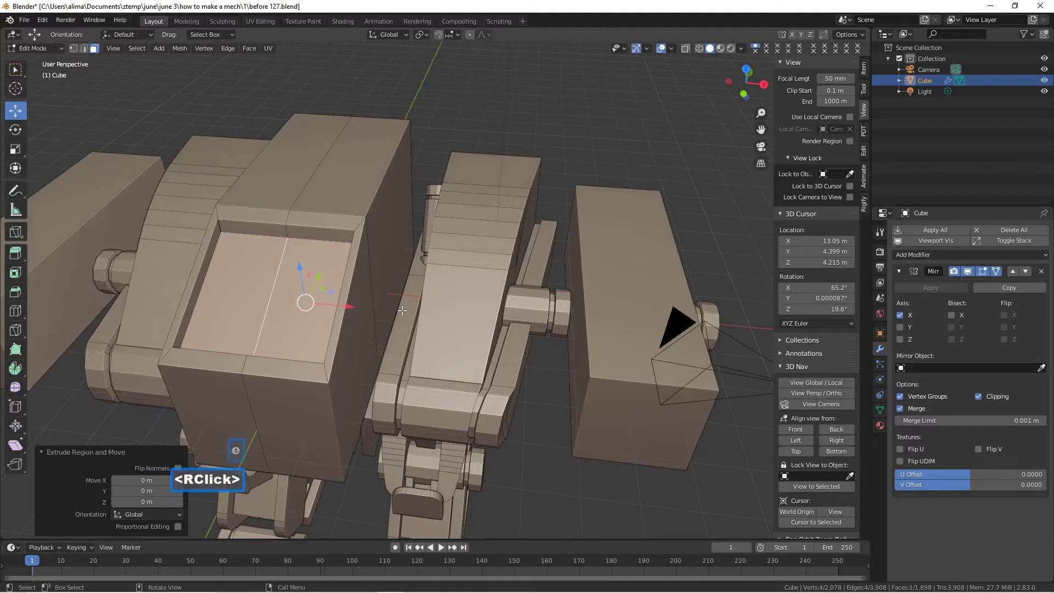
{"action": "key", "text": "s"}
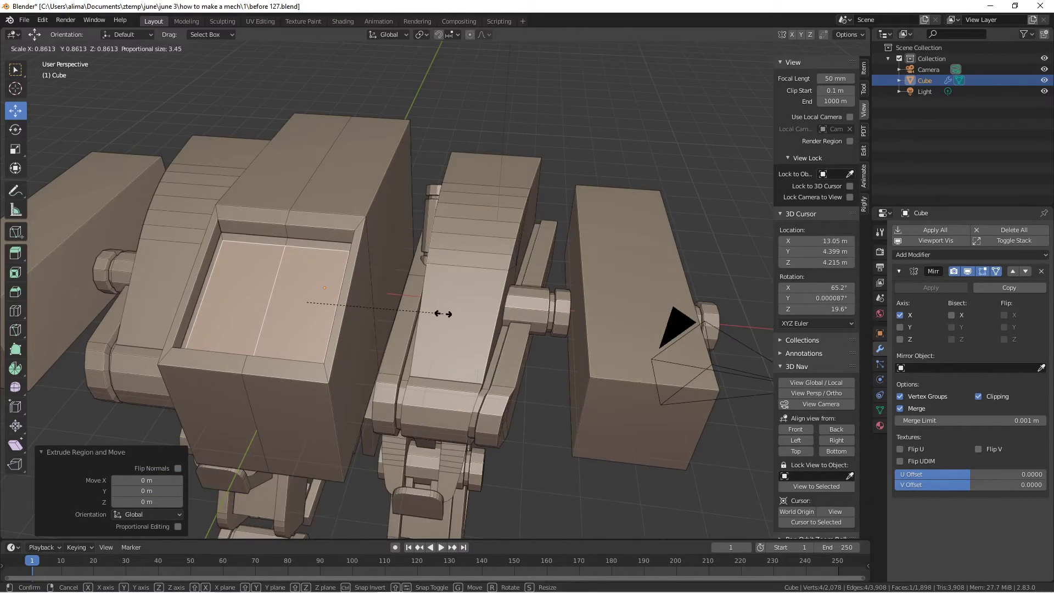
{"action": "left_click", "coordinate": [440, 312]}
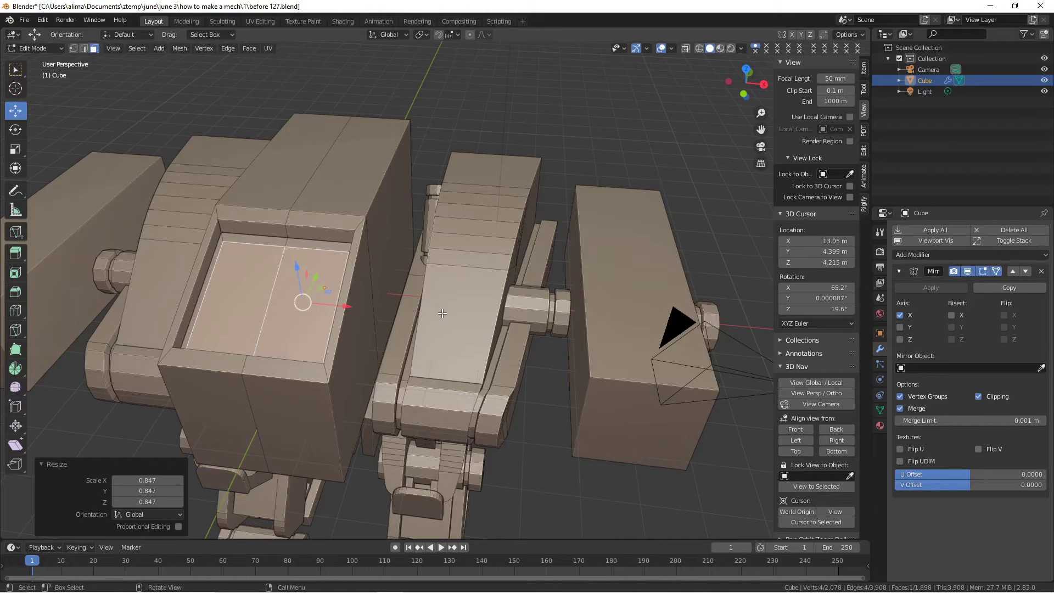
{"action": "middle_click_drag", "start_coordinate": [334, 280], "coordinate": [315, 302]}
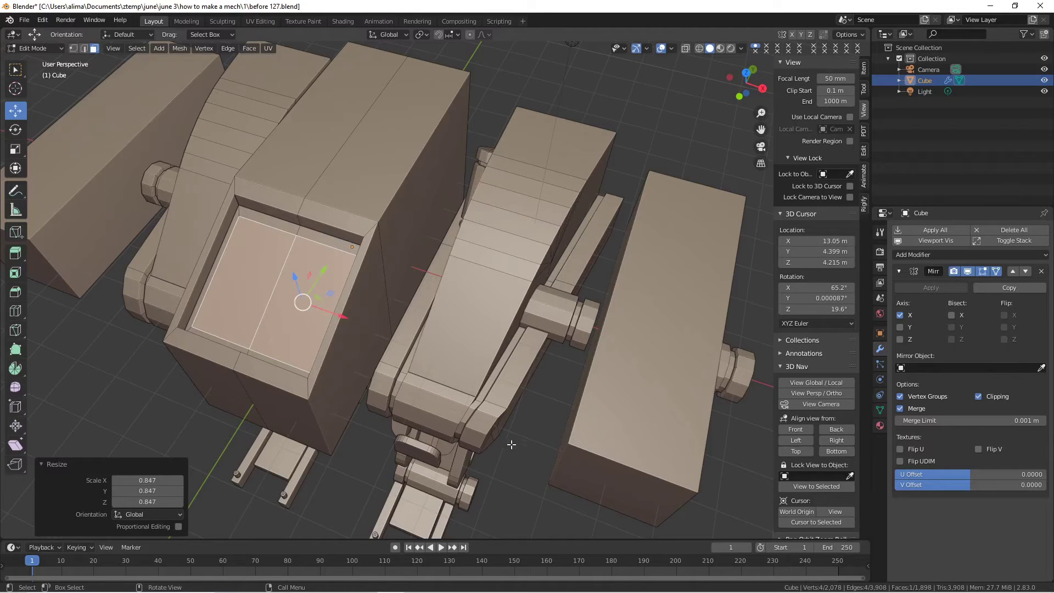
{"action": "key", "text": "Pause"}
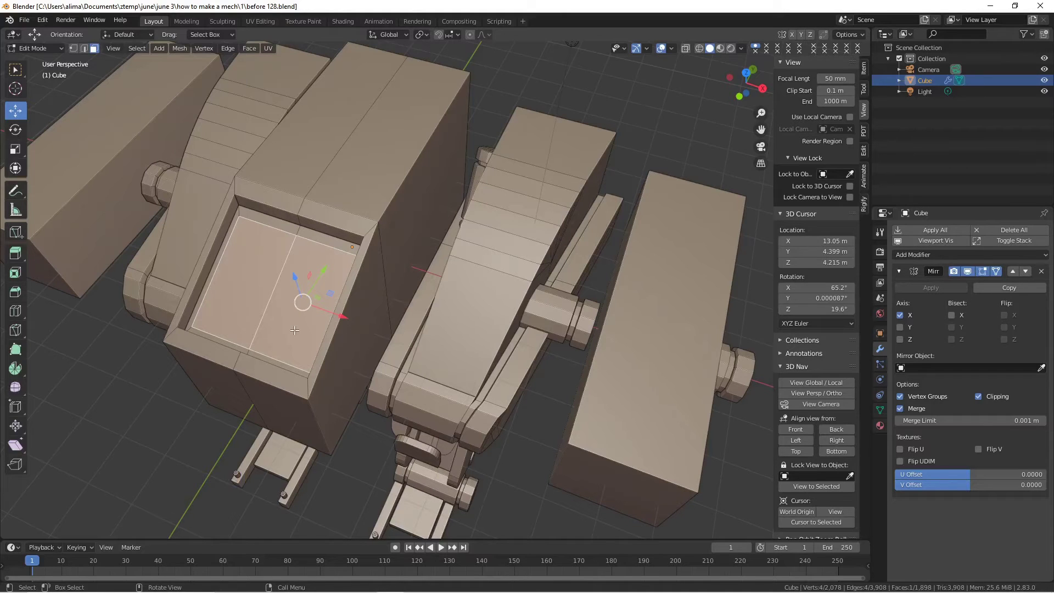
- Extrude the inset recess floor and raise it about 0.117 m along Z
{"action": "key", "text": "e"}
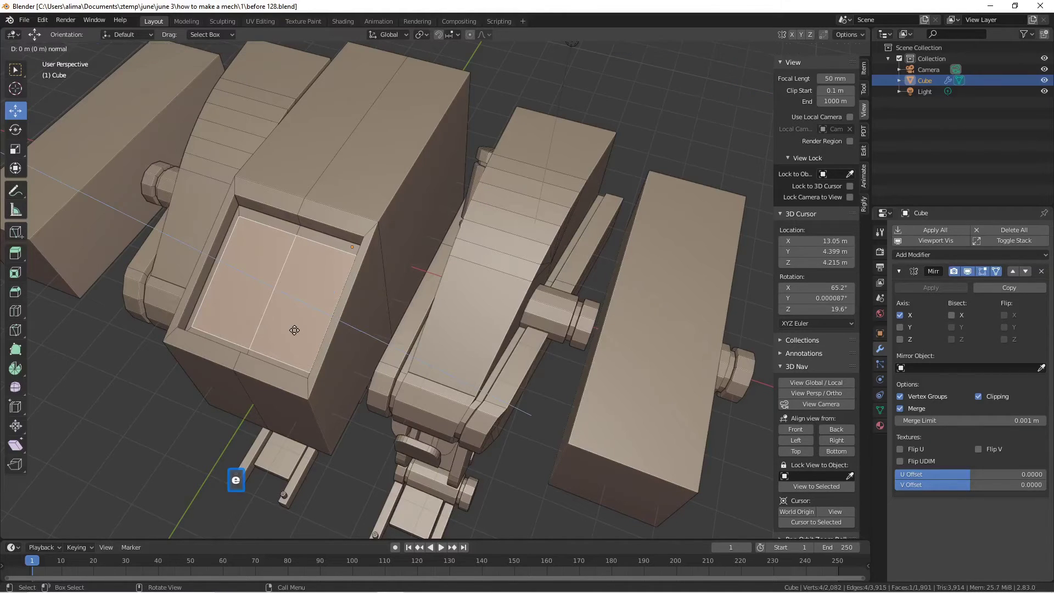
{"action": "right_click", "coordinate": [294, 330]}
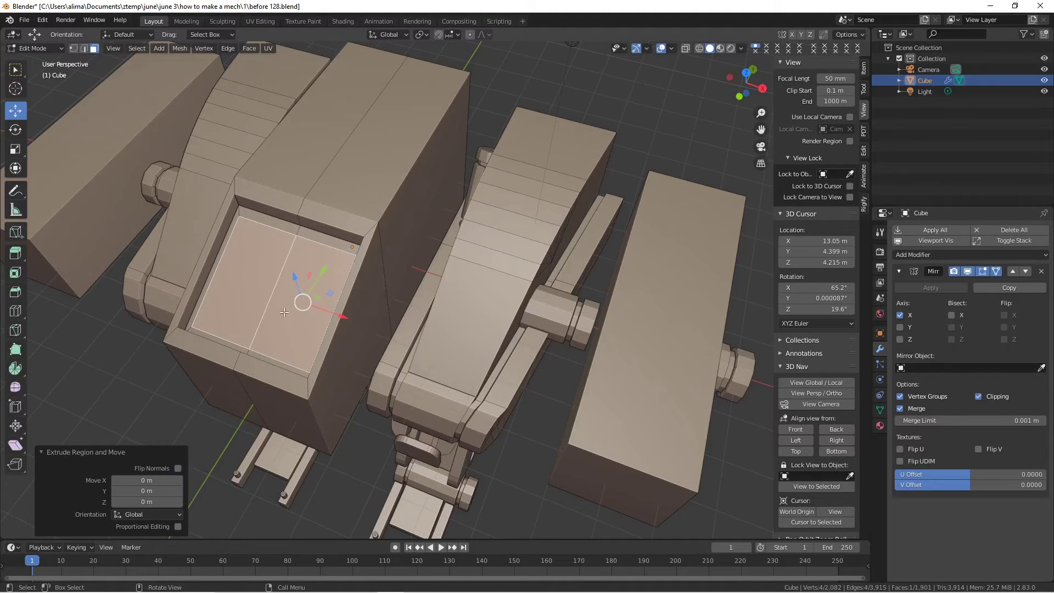
{"action": "middle_click_drag", "start_coordinate": [303, 337], "coordinate": [257, 326]}
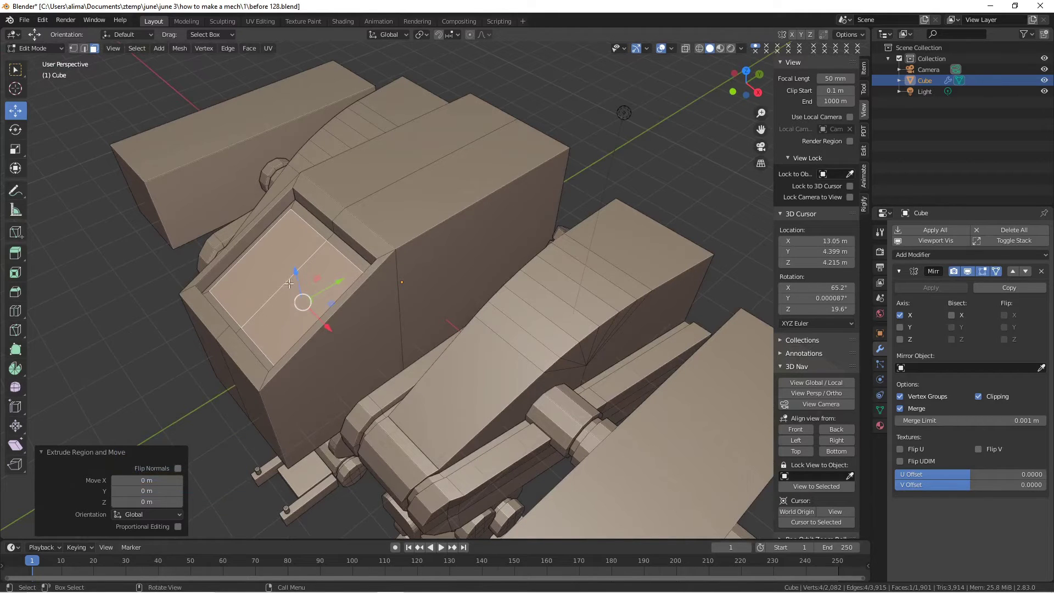
{"action": "left_click_drag", "start_coordinate": [296, 272], "coordinate": [295, 266]}
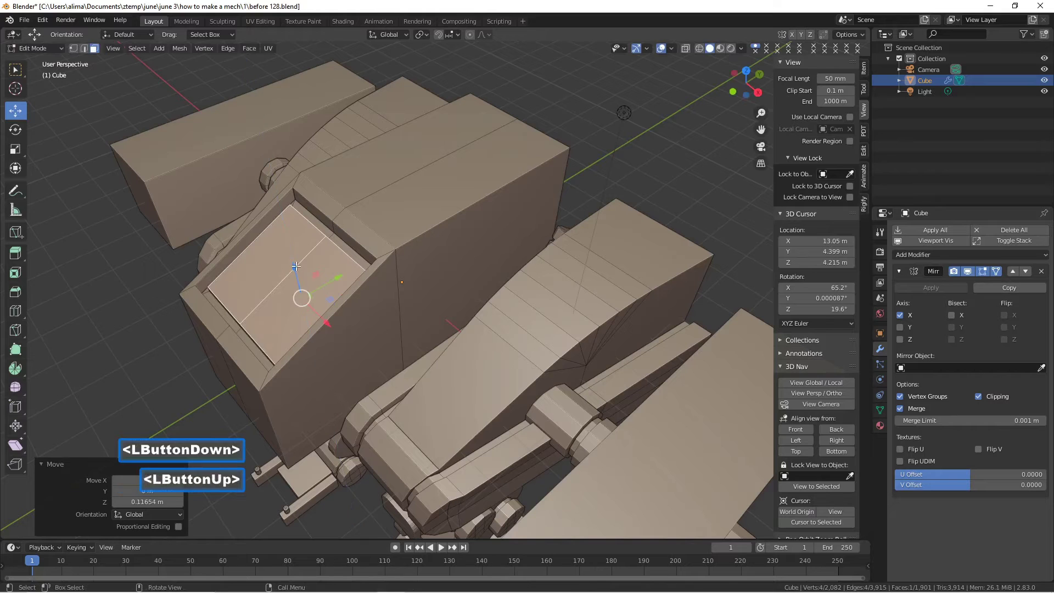
- Raise the front edge of the recess's inner panel about 0.97 m along Z, clear the selection, and save as before 130.blend
{"action": "left_click", "coordinate": [83, 48]}
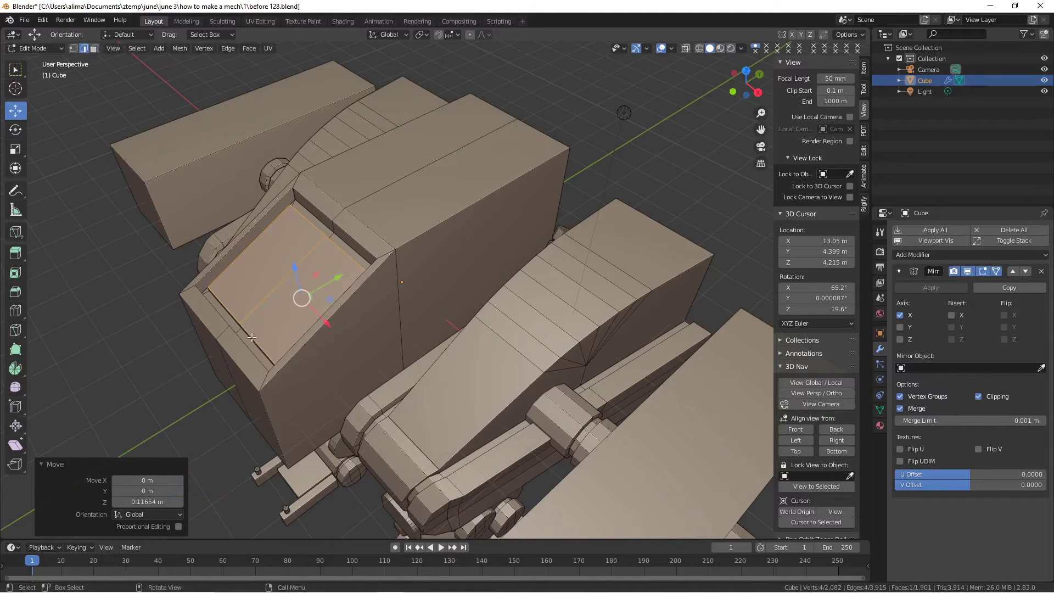
{"action": "left_click", "coordinate": [252, 338]}
{"action": "mouse_move", "coordinate": [254, 343]}
{"action": "middle_mouse_down"}
{"action": "mouse_move", "coordinate": [269, 301]}
{"action": "mouse_move", "coordinate": [248, 341]}
{"action": "middle_mouse_up"}
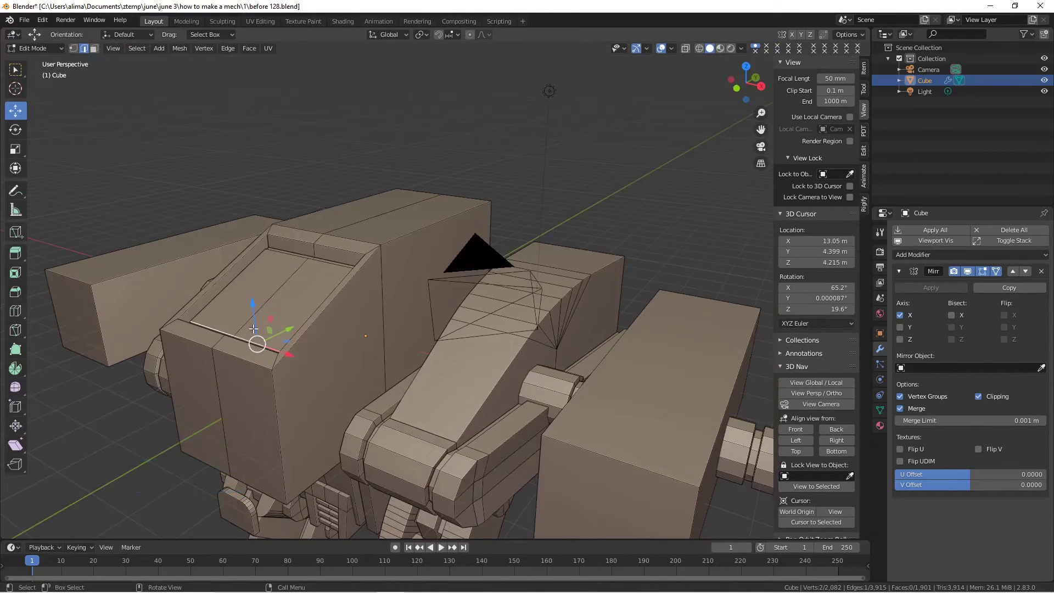
{"action": "left_click_drag", "start_coordinate": [249, 313], "coordinate": [249, 254]}
{"action": "middle_click_drag", "start_coordinate": [257, 326], "coordinate": [372, 318]}
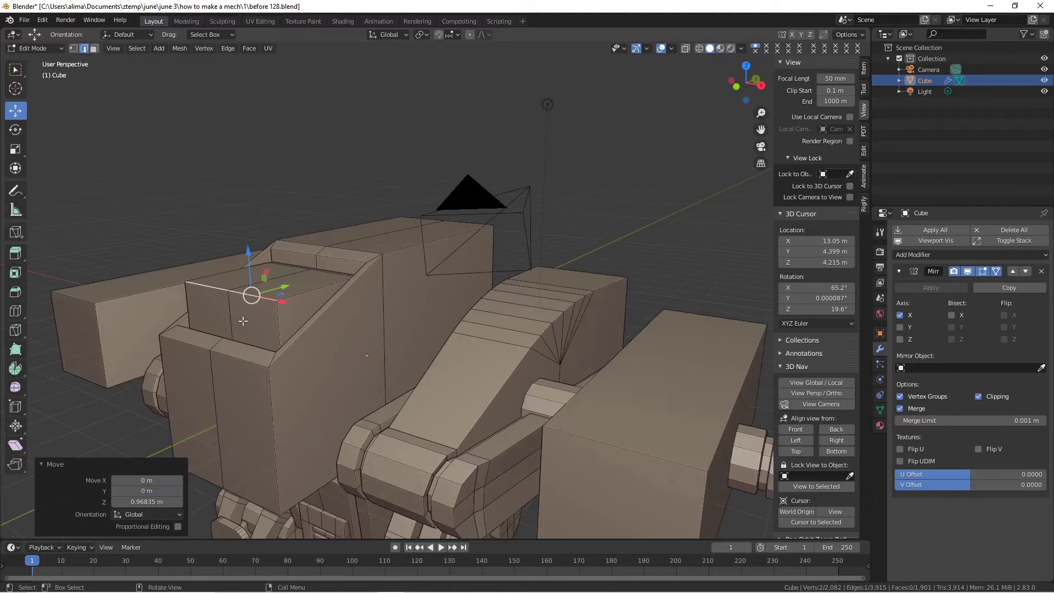
{"action": "left_click", "coordinate": [645, 277]}
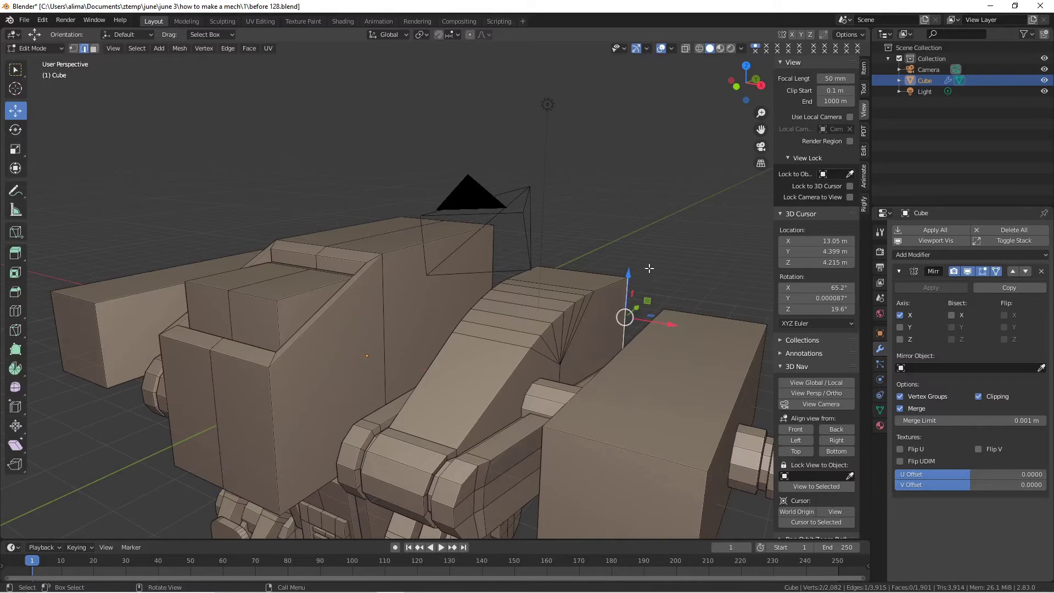
{"action": "key", "text": "alt"}
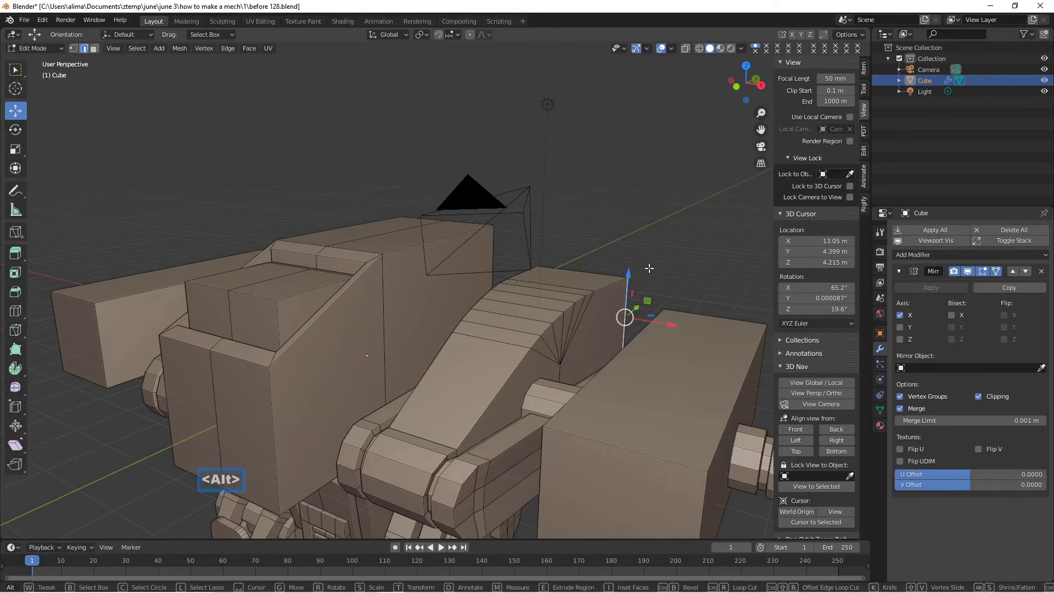
{"action": "key", "text": "alt+a"}
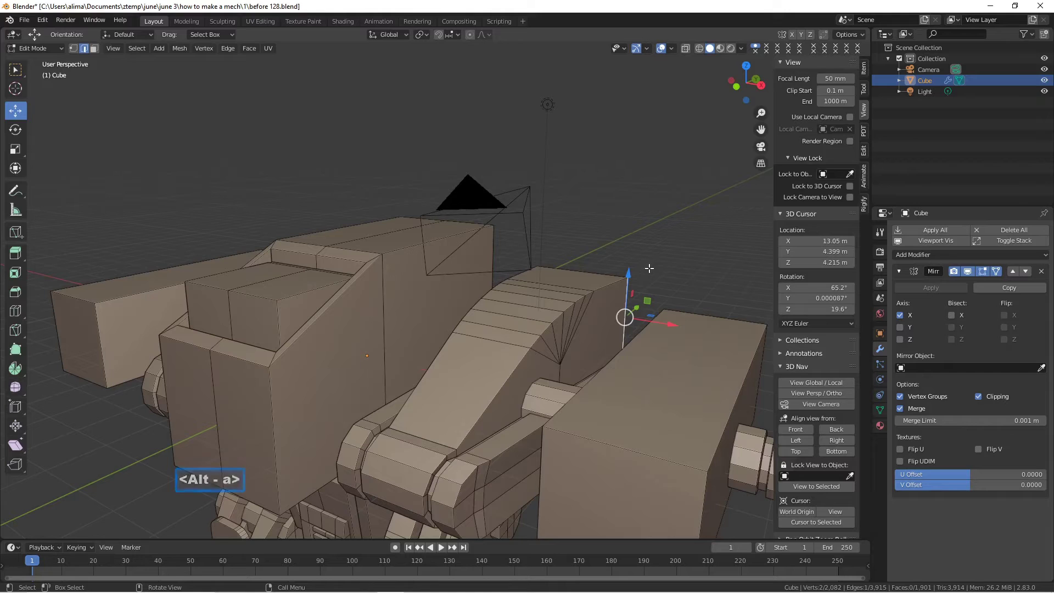
{"action": "left_click", "coordinate": [634, 229]}
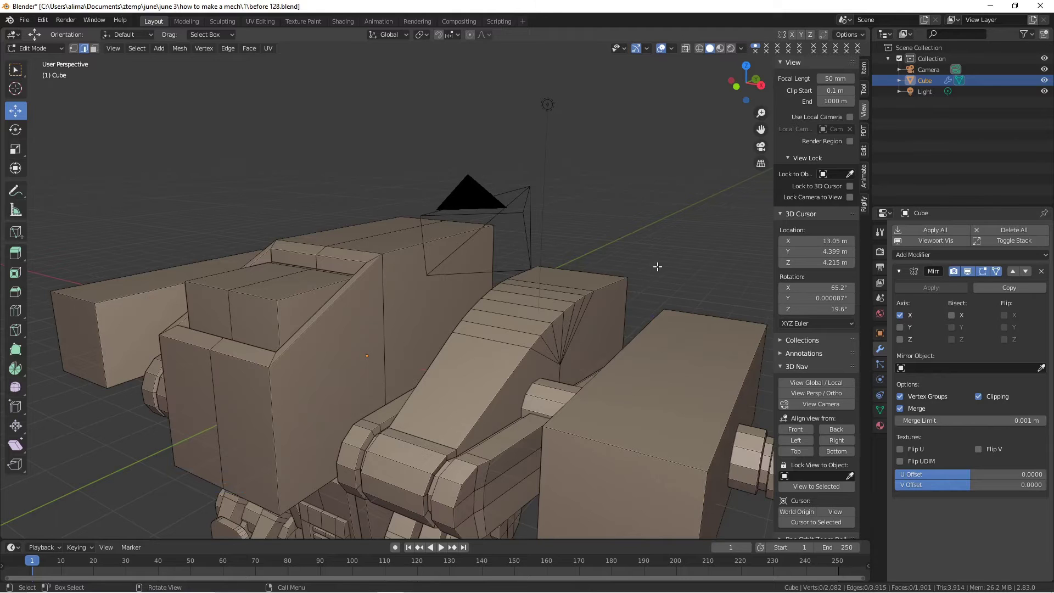
{"action": "scroll", "coordinate": [637, 270], "scroll_direction": "down", "scroll_amount": 2}
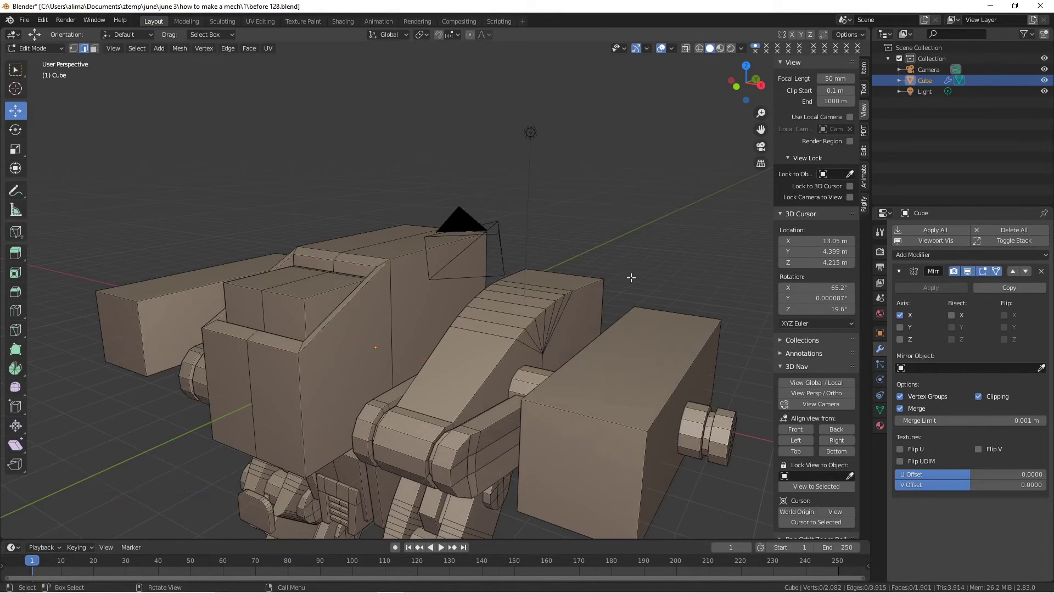
{"action": "key", "text": "Pause"}
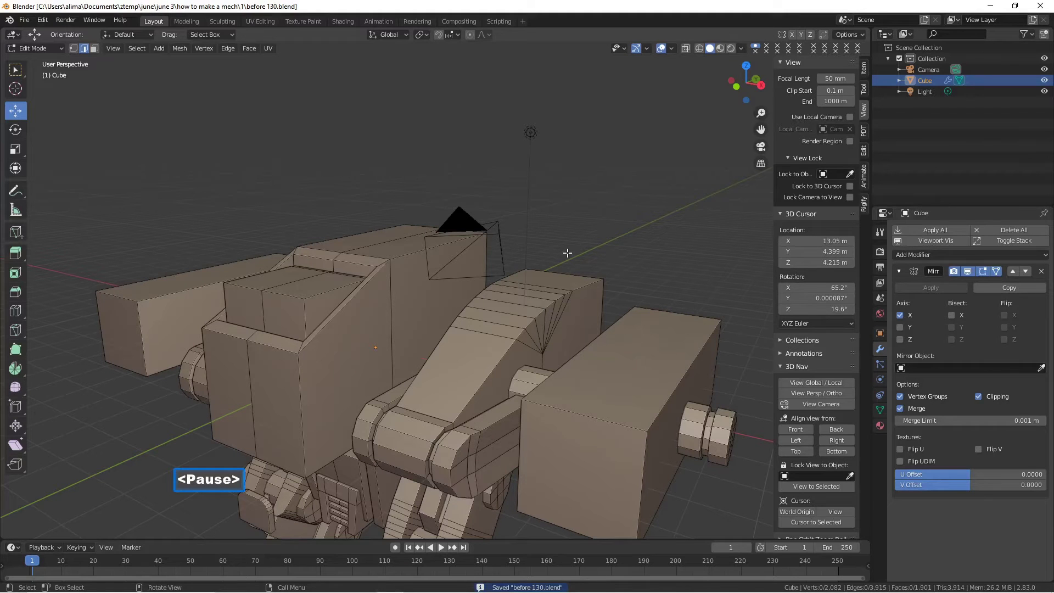
- Narrow the block inside the cockpit by moving its side face inward along X twice, the second time about 0.15 m, and save as before 132.blend
{"action": "scroll", "coordinate": [355, 290], "scroll_direction": "down", "scroll_amount": 5}
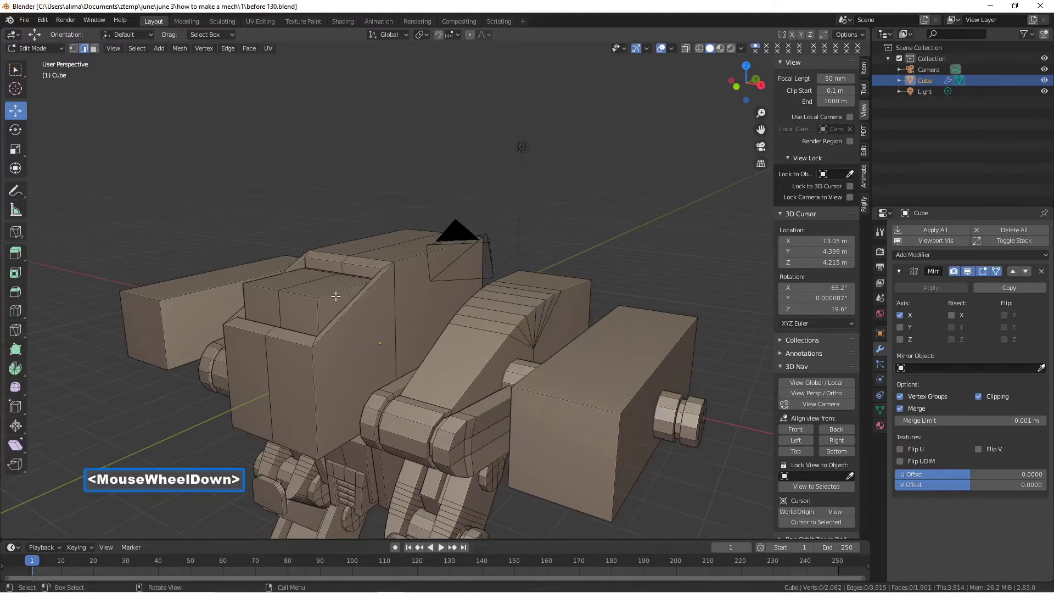
{"action": "middle_click_drag", "start_coordinate": [355, 291], "coordinate": [402, 317]}
{"action": "scroll", "coordinate": [379, 310], "scroll_direction": "up", "scroll_amount": 4}
{"action": "scroll", "coordinate": [379, 309], "scroll_direction": "up", "scroll_amount": 1}
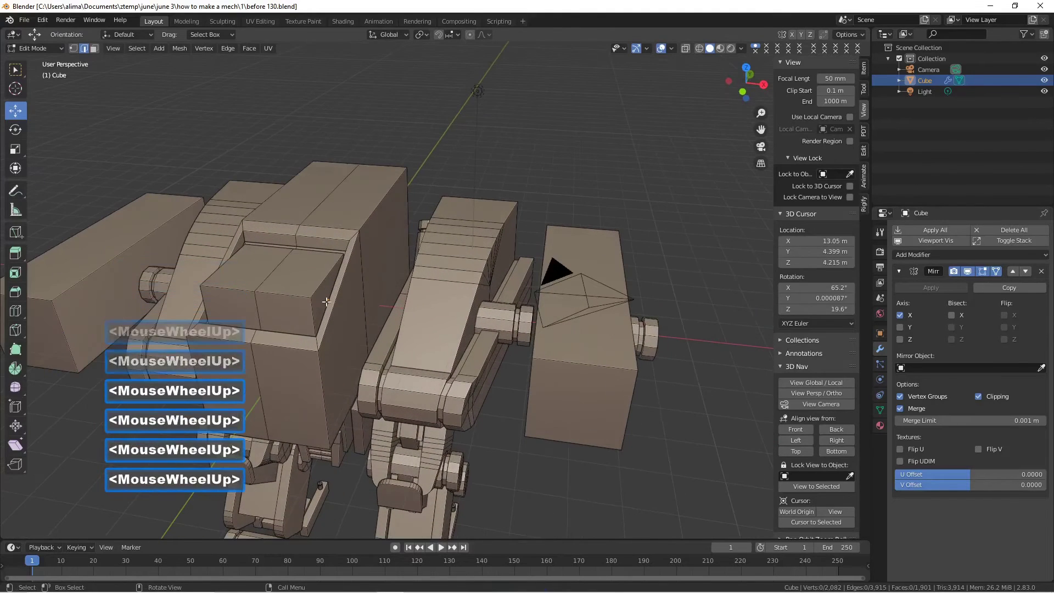
{"action": "left_click", "coordinate": [326, 303]}
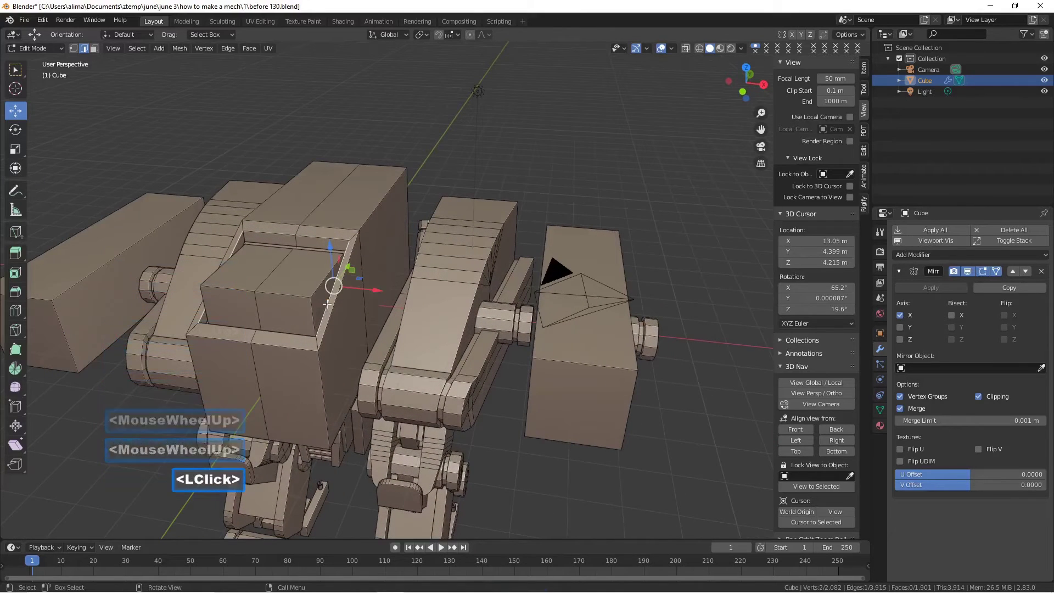
{"action": "left_click", "coordinate": [94, 48]}
{"action": "left_click", "coordinate": [319, 305]}
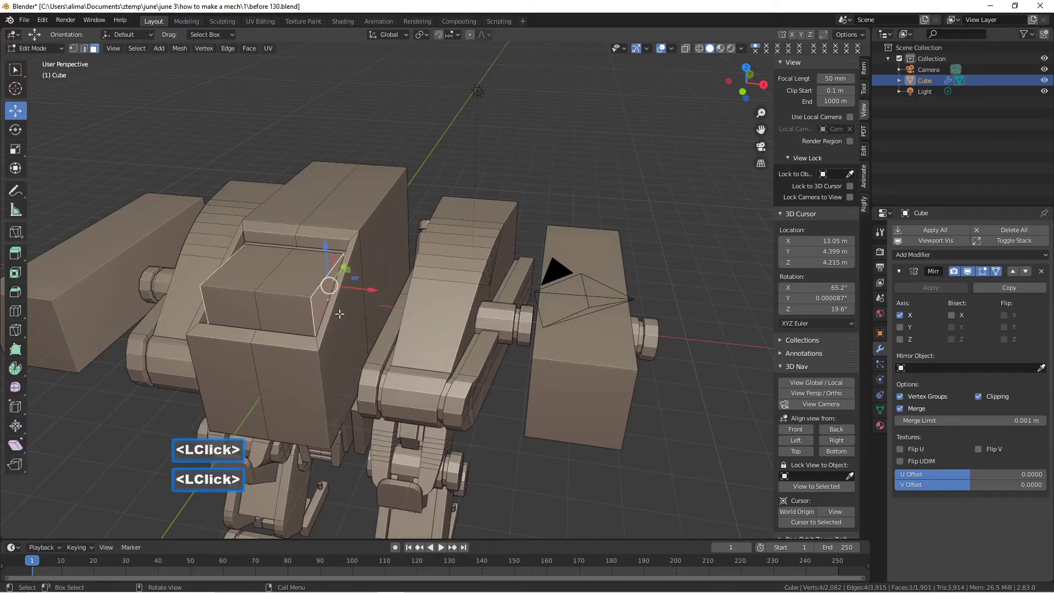
{"action": "left_click_drag", "start_coordinate": [370, 292], "coordinate": [347, 285]}
{"action": "middle_click_drag", "start_coordinate": [346, 285], "coordinate": [368, 281]}
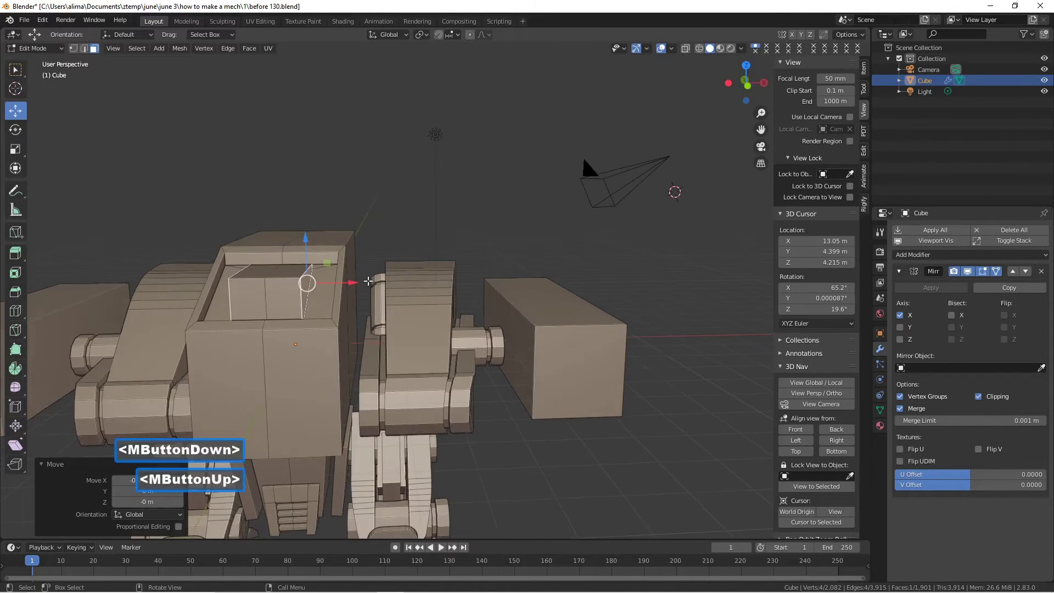
{"action": "left_click_drag", "start_coordinate": [356, 282], "coordinate": [357, 291]}
{"action": "mouse_move", "coordinate": [357, 291]}
{"action": "middle_mouse_down"}
{"action": "mouse_move", "coordinate": [326, 282]}
{"action": "mouse_move", "coordinate": [357, 291]}
{"action": "middle_mouse_up"}
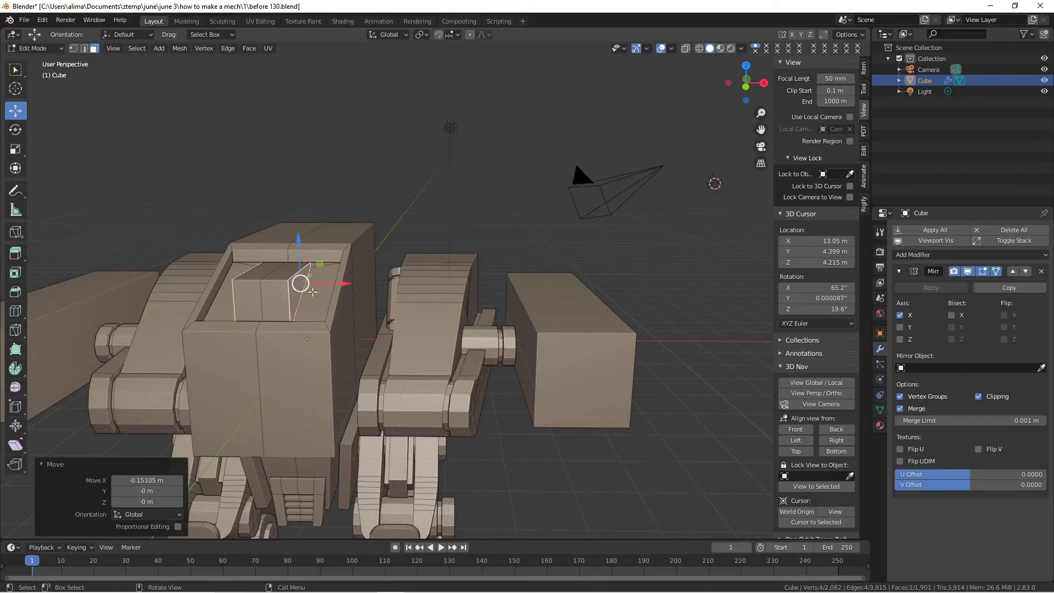
{"action": "left_click", "coordinate": [422, 240]}
{"action": "key", "text": "Pause"}
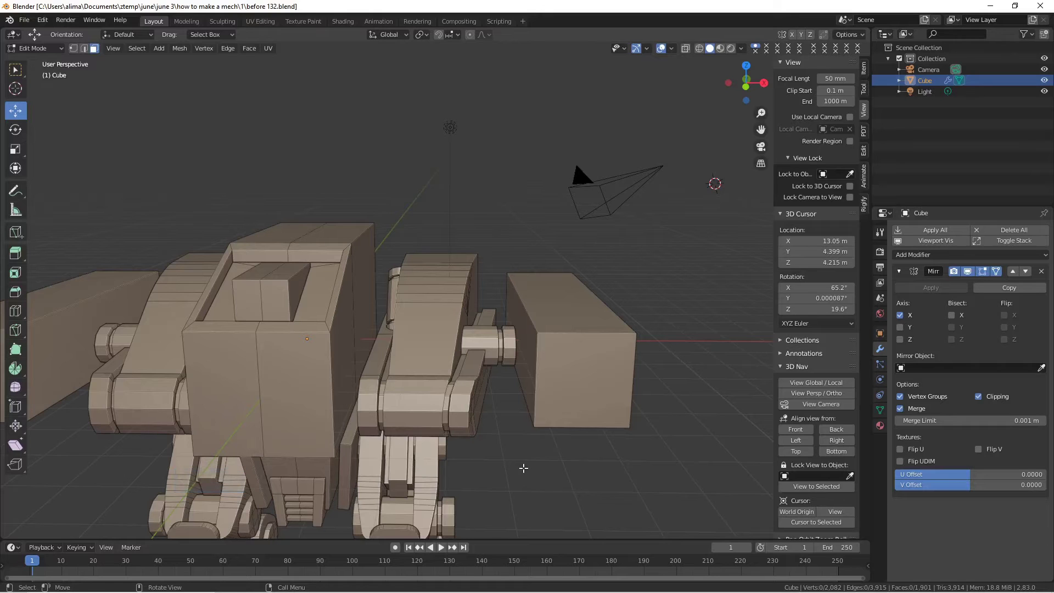
- Raise the two underside faces of the central body about 1.43 m along Z and clear the selection
{"action": "middle_click_drag", "start_coordinate": [305, 447], "coordinate": [307, 384]}
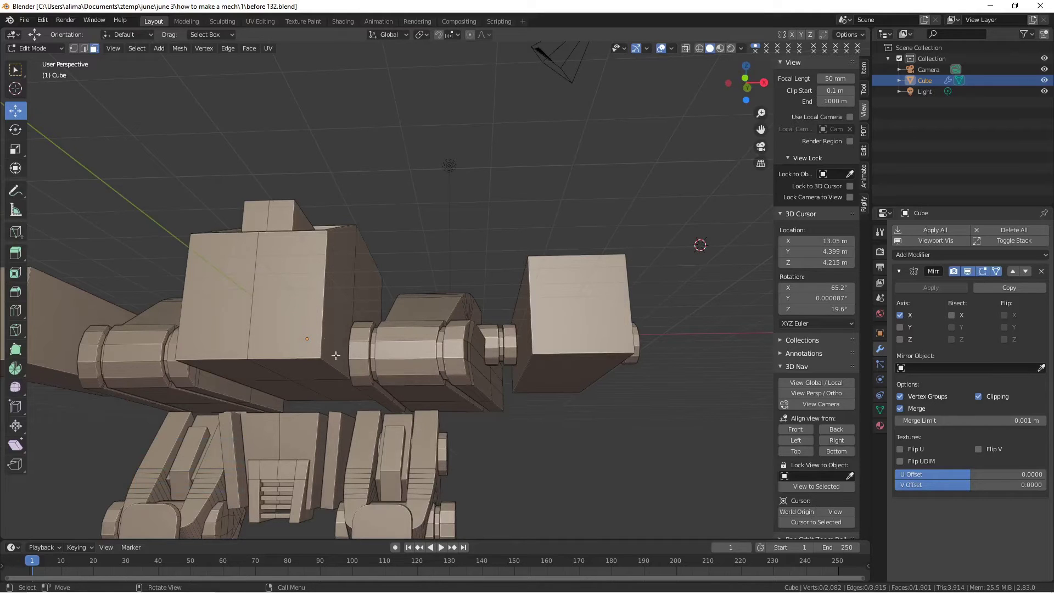
{"action": "left_click", "coordinate": [346, 394]}
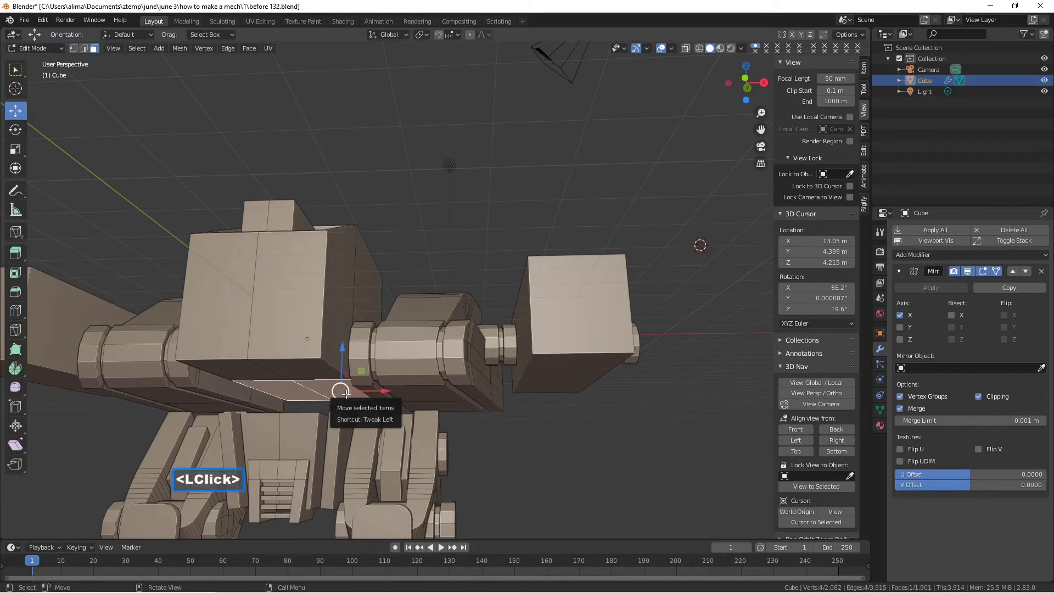
{"action": "left_click", "coordinate": [310, 365], "text": "shift"}
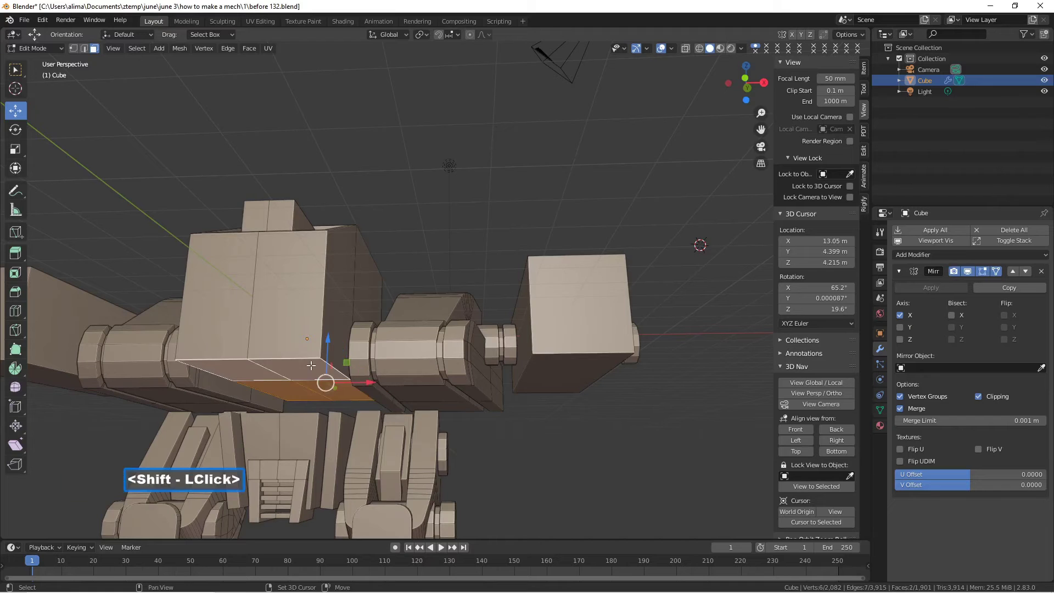
{"action": "middle_click_drag", "start_coordinate": [310, 365], "coordinate": [314, 365]}
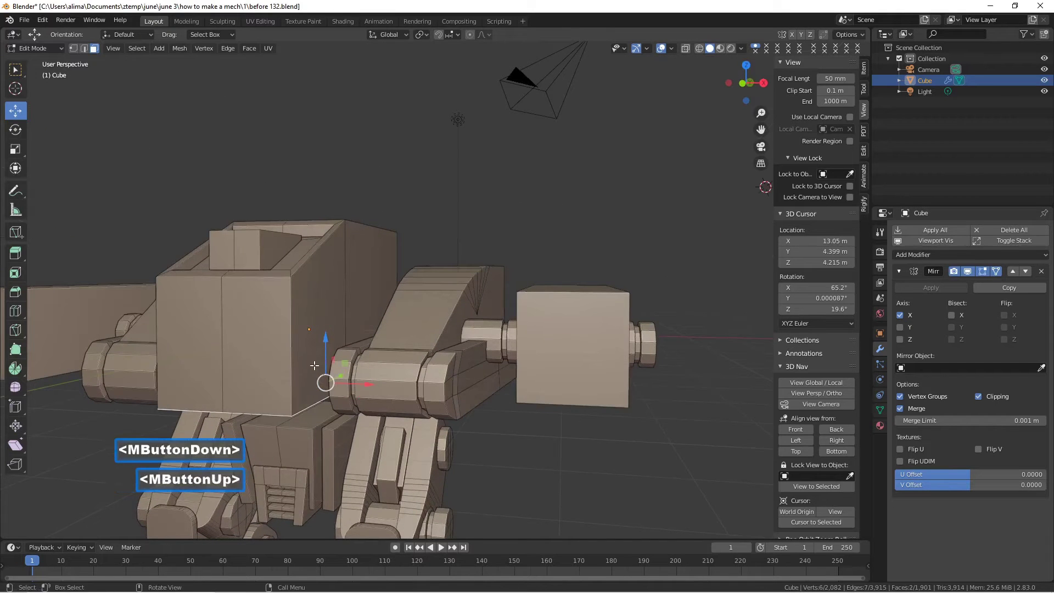
{"action": "left_click_drag", "start_coordinate": [326, 337], "coordinate": [324, 285]}
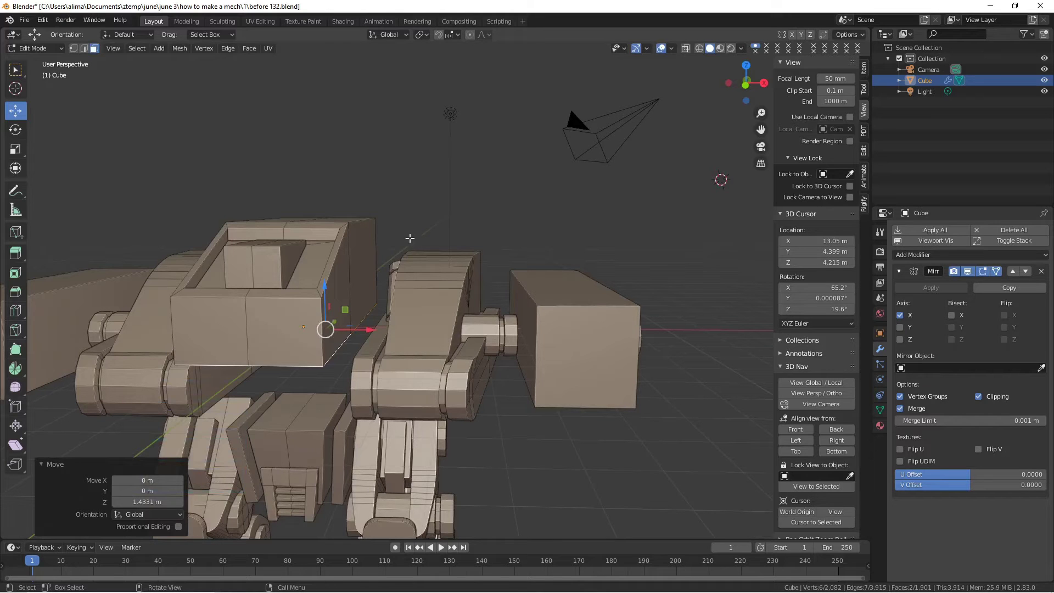
{"action": "left_click", "coordinate": [475, 219]}
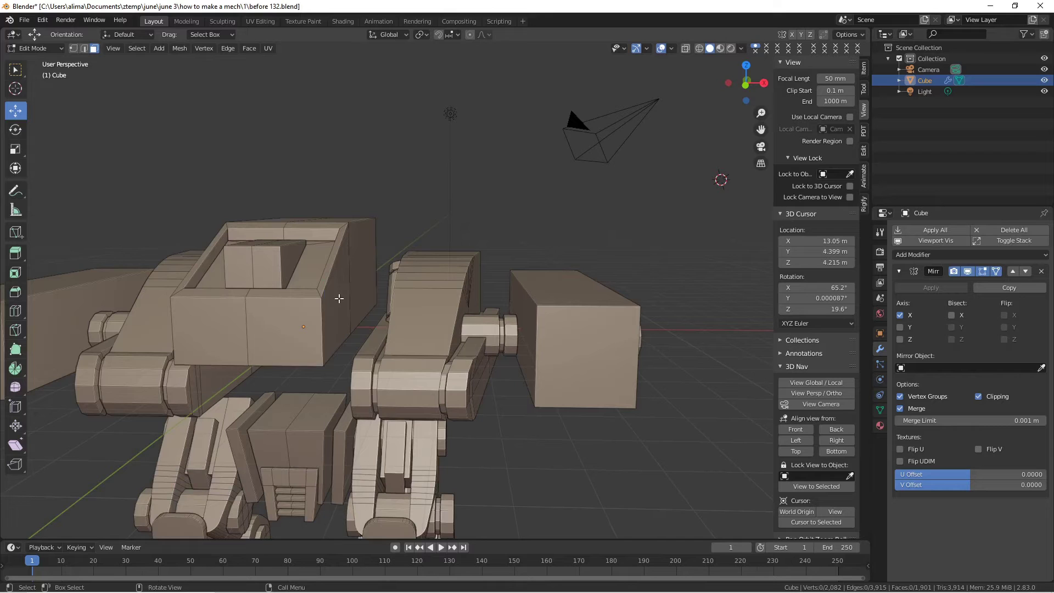
- Lower the whole linked central body about 1.08 m along Z, clear the selection, and save as before 133.blend
{"action": "key", "text": "l"}
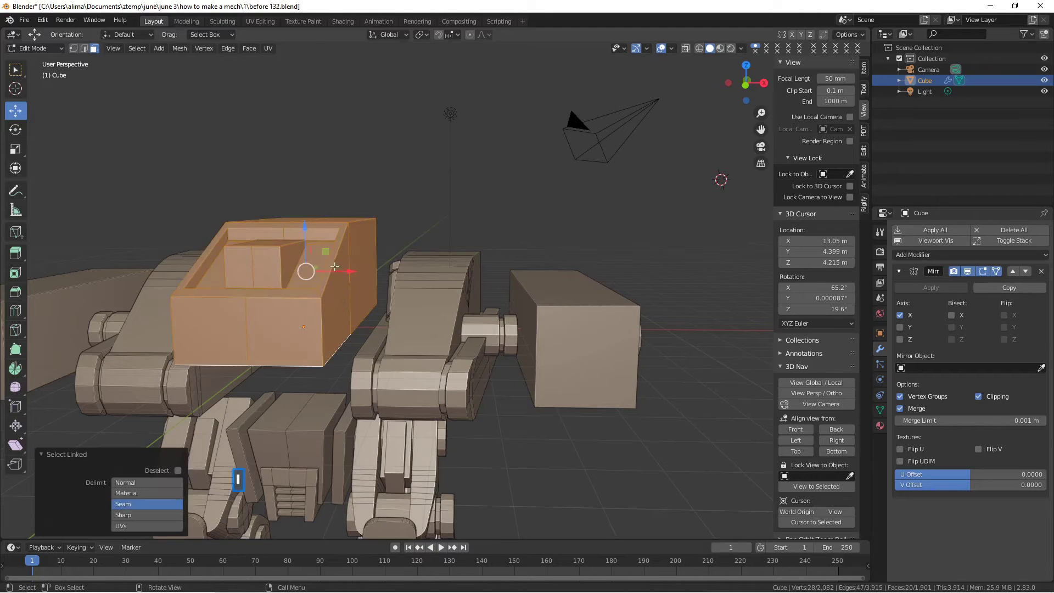
{"action": "left_click_drag", "start_coordinate": [308, 228], "coordinate": [299, 276]}
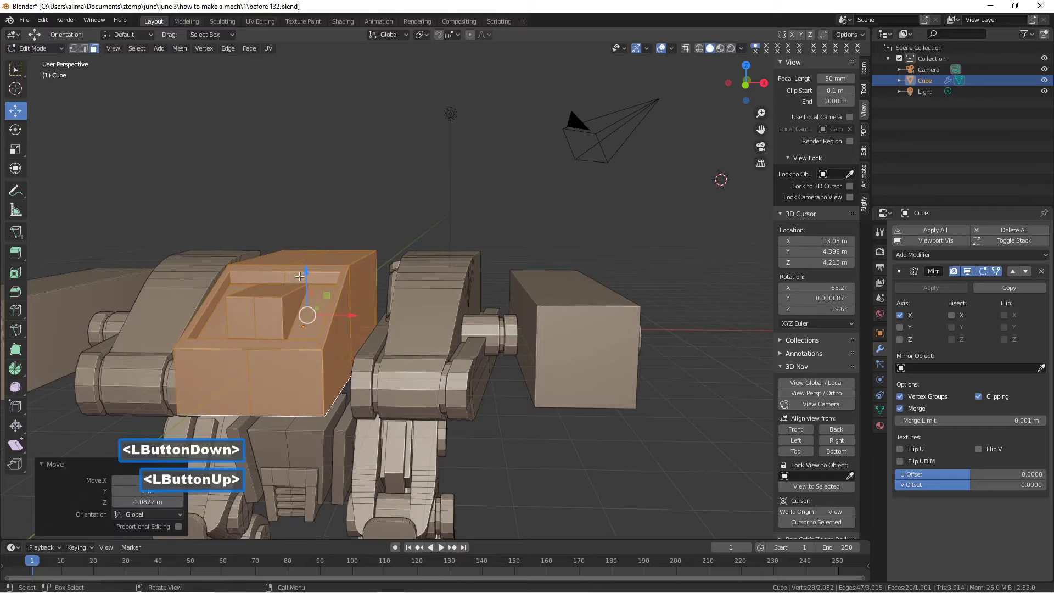
{"action": "left_click", "coordinate": [485, 230]}
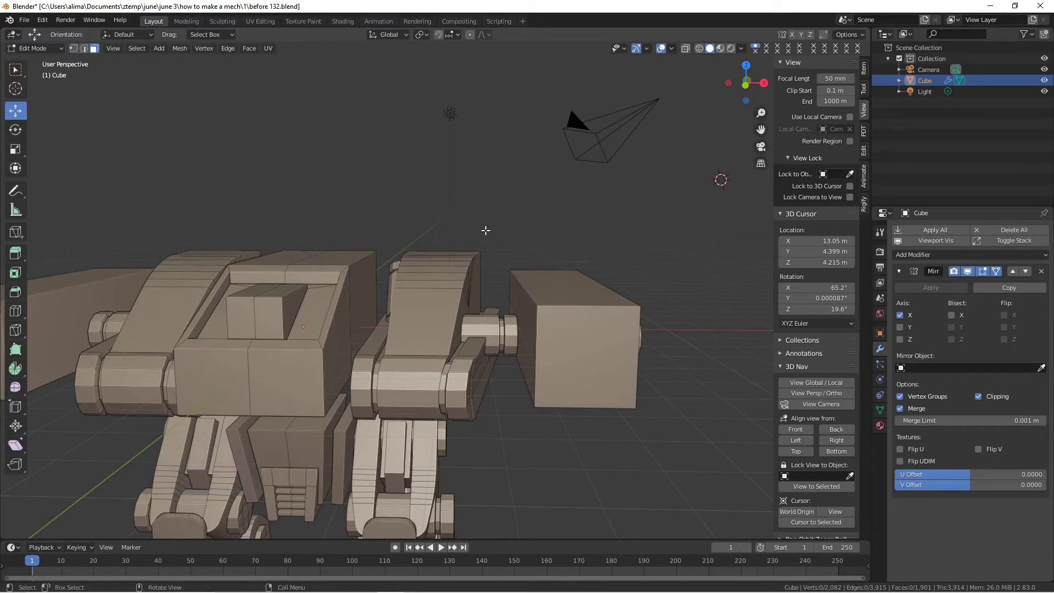
{"action": "key", "text": "Pause"}
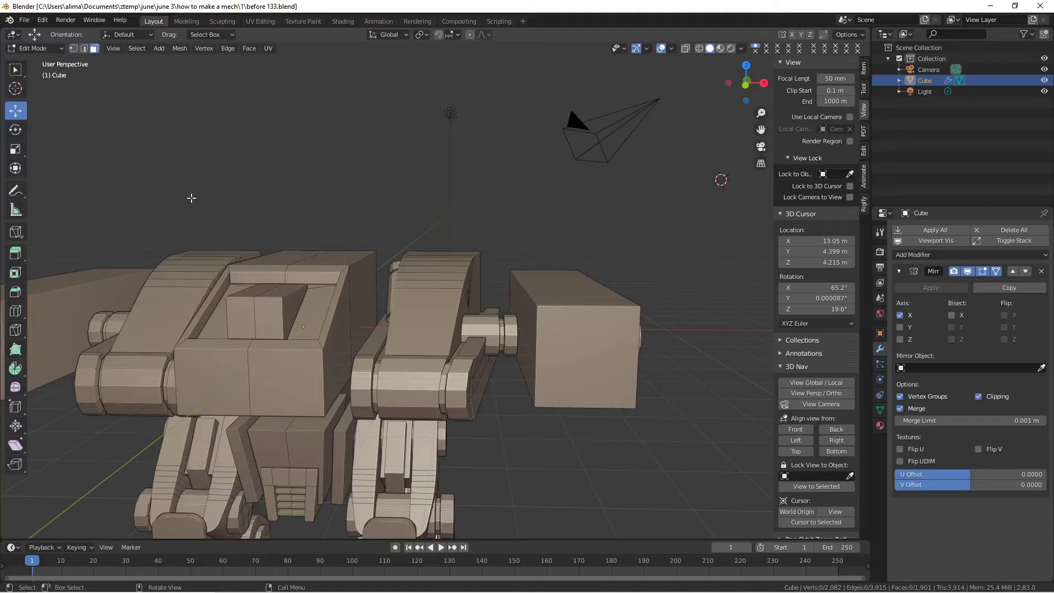
- Extrude the cockpit block's front face in place scaled to 0.173, raise it about 0.166 m along Z, and save as before 134.blend
{"action": "key", "text": "b"}
{"action": "left_click_drag", "start_coordinate": [192, 198], "coordinate": [379, 387]}
{"action": "scroll", "coordinate": [491, 307], "scroll_direction": "down", "scroll_amount": 5}
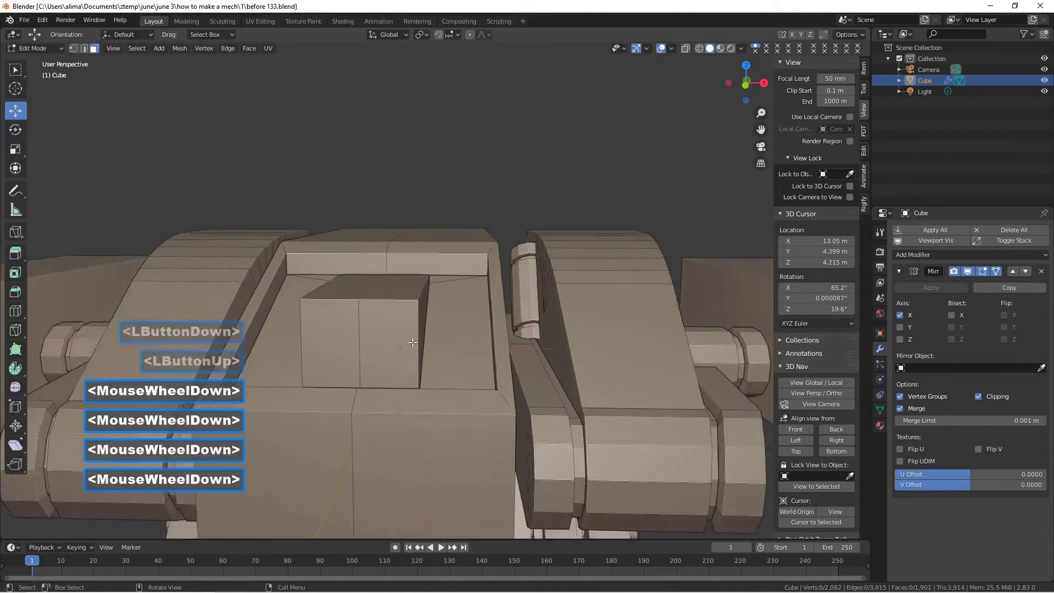
{"action": "scroll", "coordinate": [492, 307], "scroll_direction": "down", "scroll_amount": 2}
{"action": "middle_click_drag", "start_coordinate": [491, 306], "coordinate": [470, 303]}
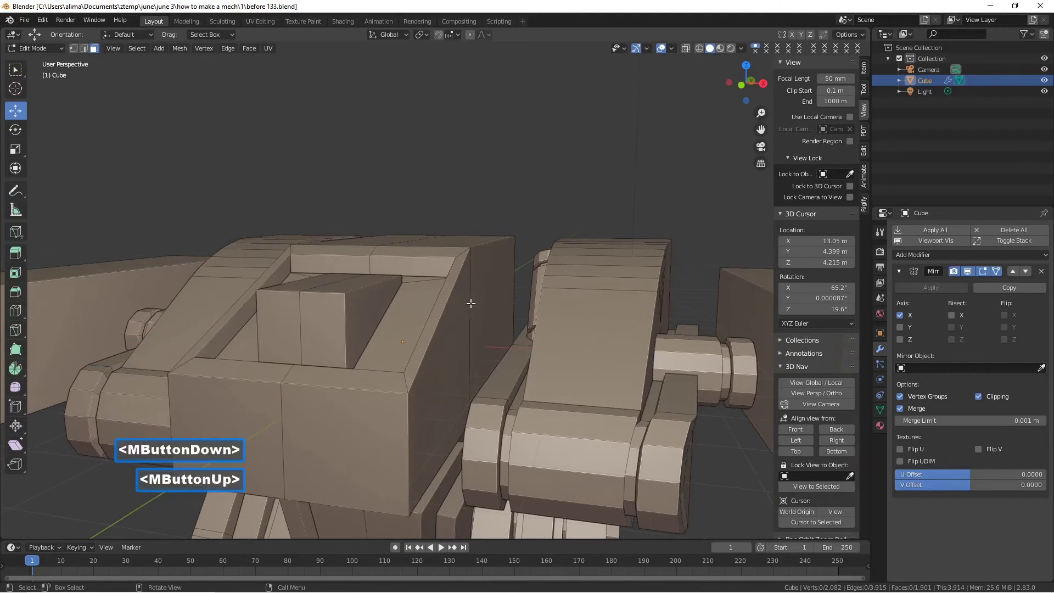
{"action": "left_click", "coordinate": [324, 332]}
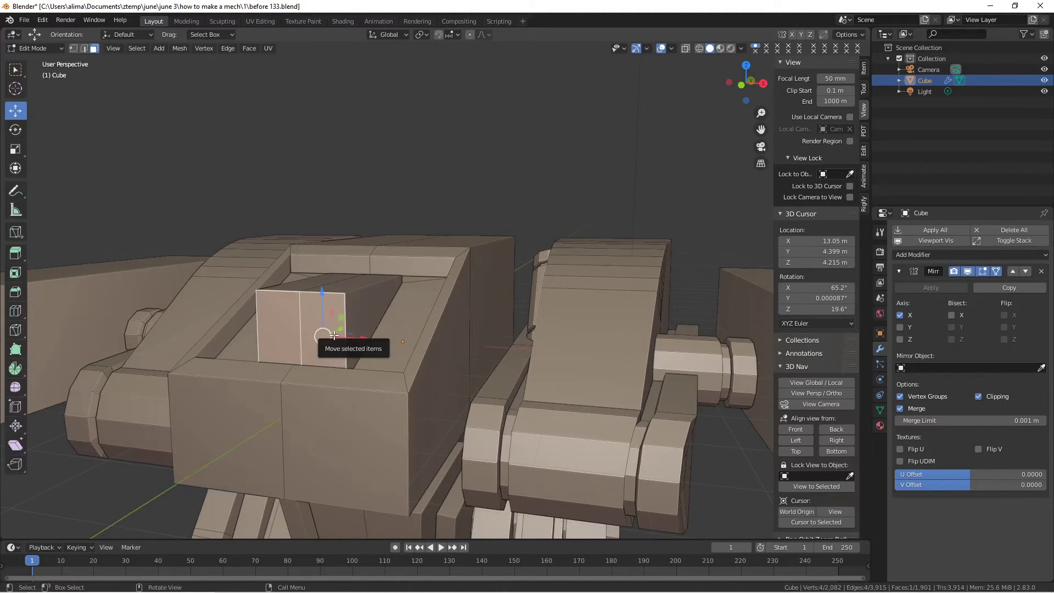
{"action": "key", "text": "e"}
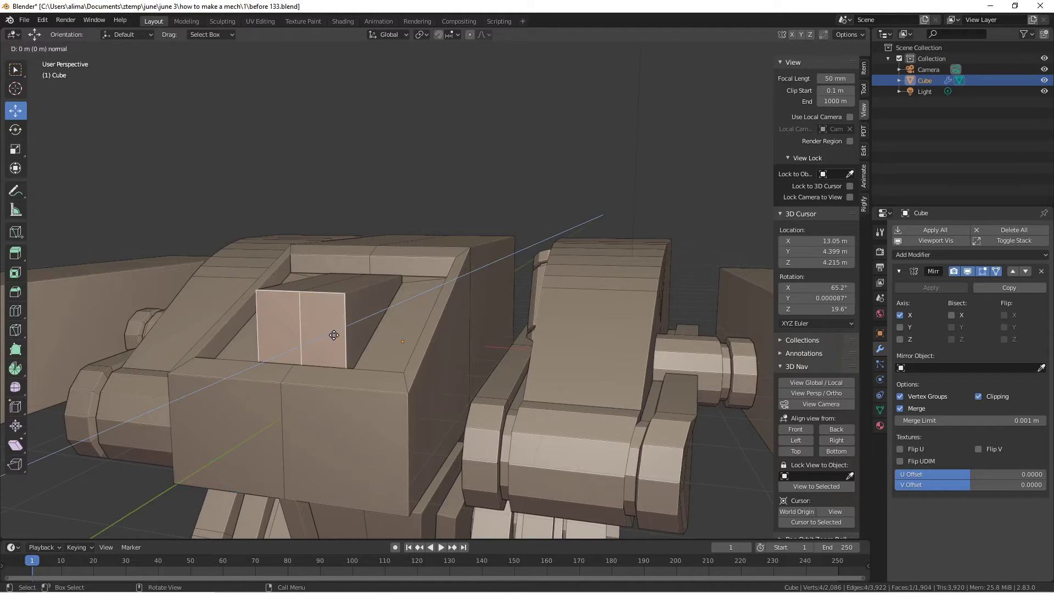
{"action": "right_click", "coordinate": [333, 335]}
{"action": "key", "text": "s"}
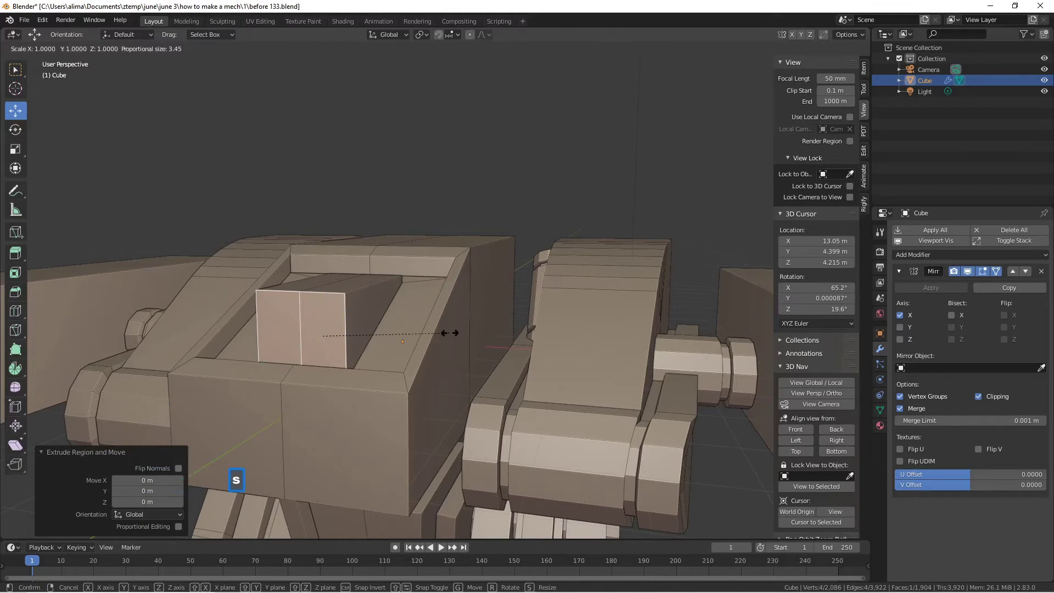
{"action": "left_click", "coordinate": [344, 339]}
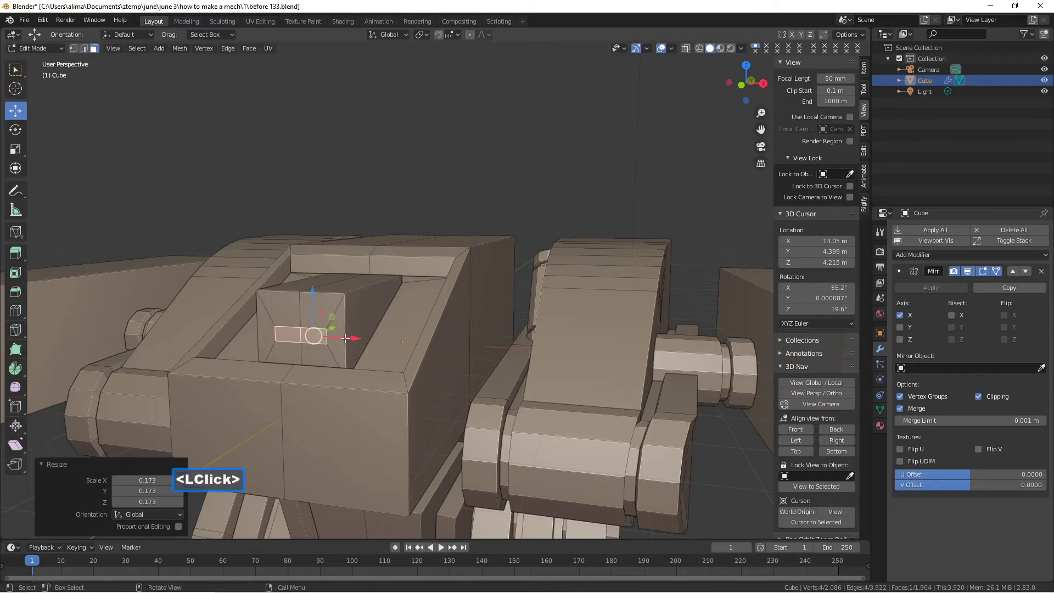
{"action": "left_click_drag", "start_coordinate": [312, 291], "coordinate": [310, 275]}
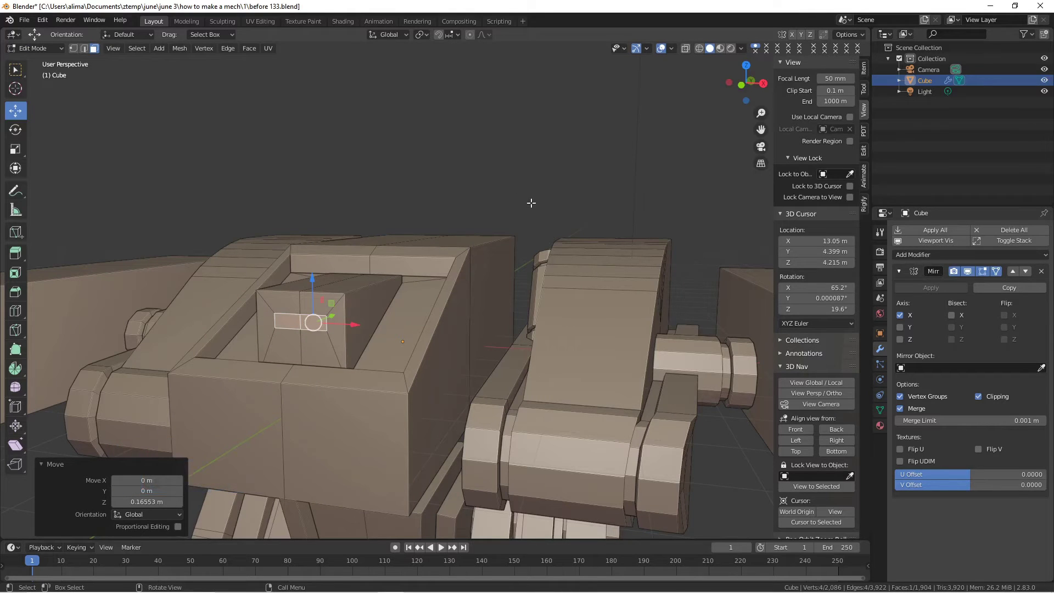
{"action": "key", "text": "Pause"}
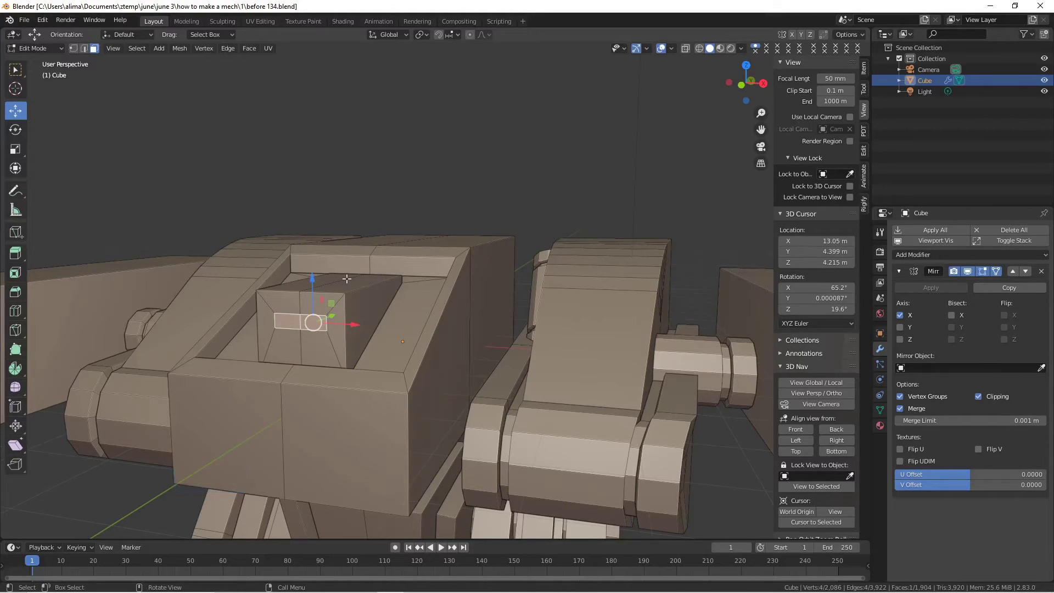
- Extrude the small inset face and push it inward along Y to form a slot, and save as before 135.blend
{"action": "middle_click_drag", "start_coordinate": [390, 290], "coordinate": [379, 309]}
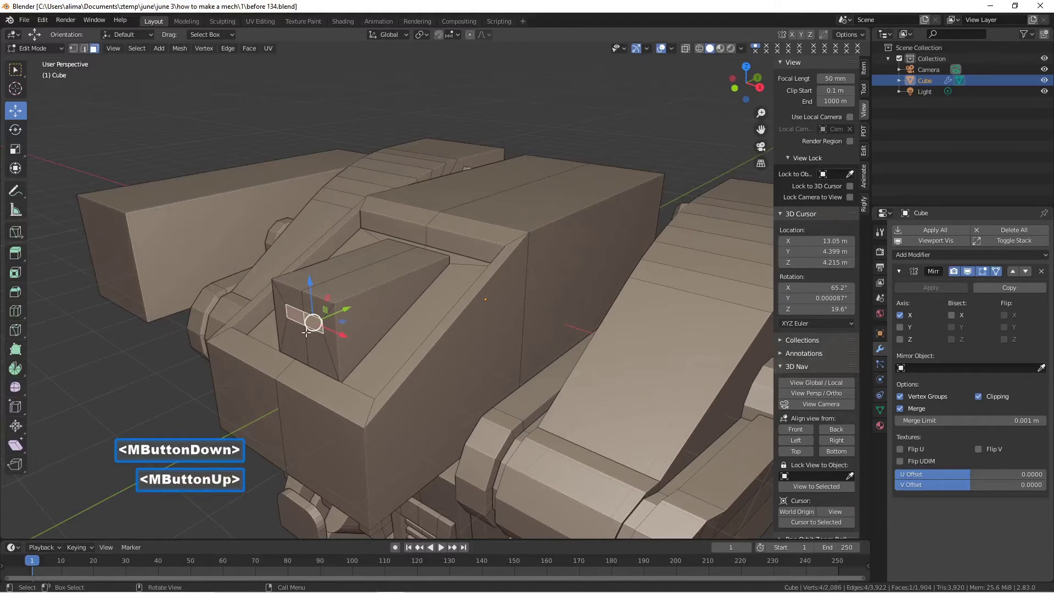
{"action": "key", "text": "e"}
{"action": "right_click", "coordinate": [385, 313]}
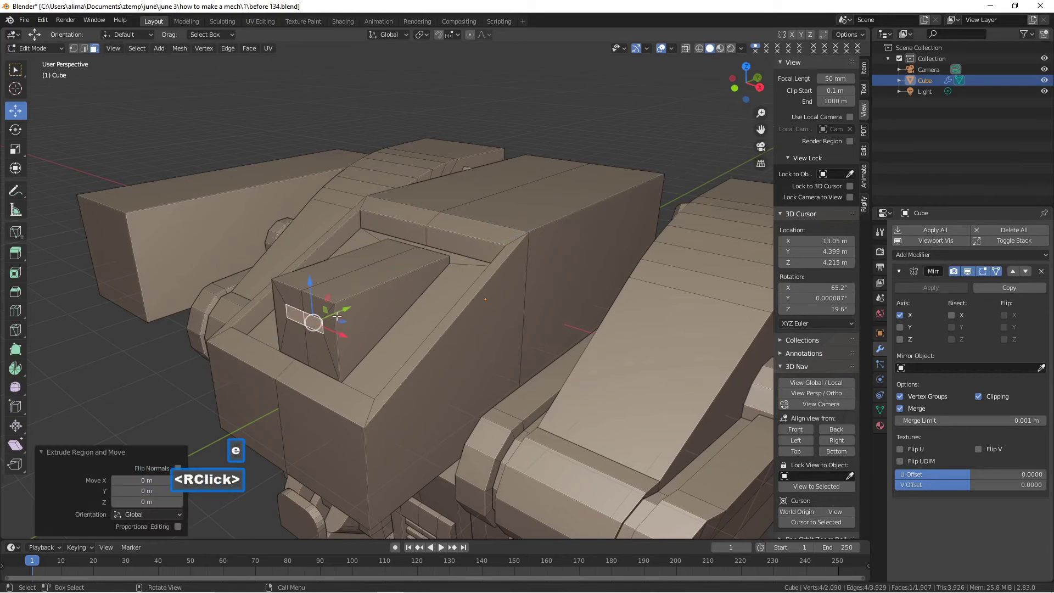
{"action": "left_click_drag", "start_coordinate": [340, 313], "coordinate": [346, 313]}
{"action": "middle_click_drag", "start_coordinate": [345, 313], "coordinate": [380, 311]}
{"action": "left_click", "coordinate": [510, 165]}
{"action": "key", "text": "Pause"}
- Lower the whole central body about 0.397 m along Z, clear the selection, and save as before 136.blend
{"action": "scroll", "coordinate": [523, 173], "scroll_direction": "down", "scroll_amount": 5}
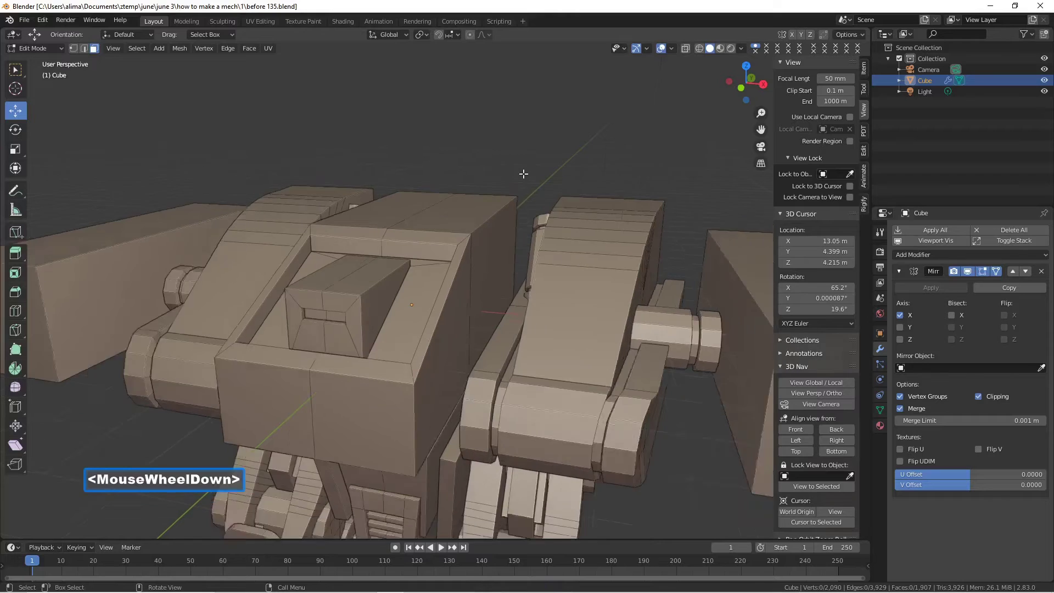
{"action": "mouse_move", "coordinate": [510, 243]}
{"action": "middle_mouse_down"}
{"action": "mouse_move", "coordinate": [546, 227]}
{"action": "mouse_move", "coordinate": [486, 233]}
{"action": "mouse_move", "coordinate": [501, 247]}
{"action": "middle_mouse_up"}
{"action": "scroll", "coordinate": [492, 267], "scroll_direction": "up", "scroll_amount": 2}
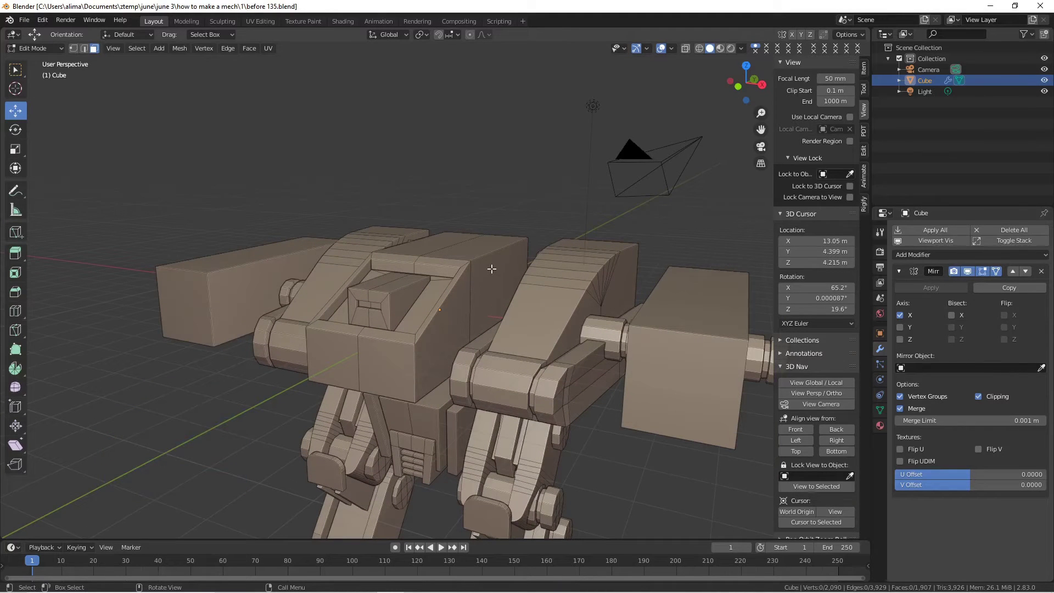
{"action": "middle_click_drag", "start_coordinate": [491, 269], "coordinate": [530, 242]}
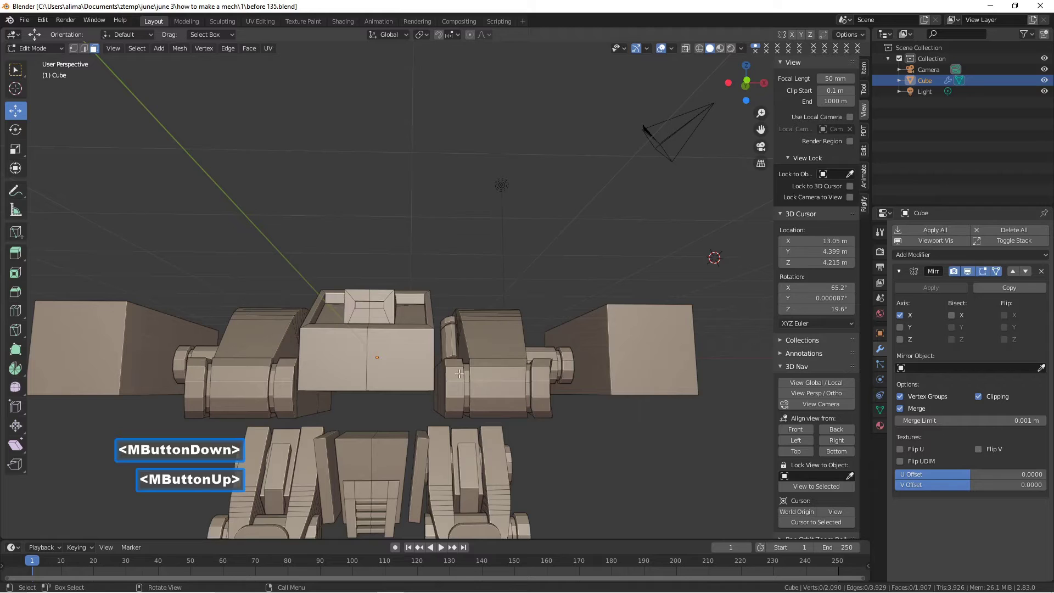
{"action": "middle_click_drag", "start_coordinate": [459, 374], "coordinate": [493, 361]}
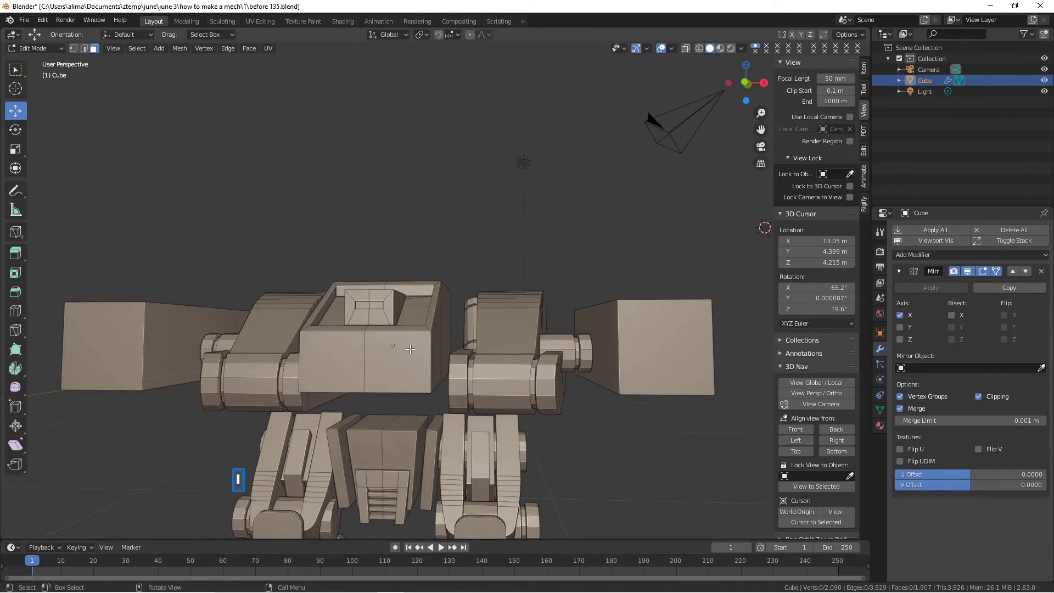
{"action": "key", "text": "l"}
{"action": "left_click_drag", "start_coordinate": [405, 276], "coordinate": [401, 294]}
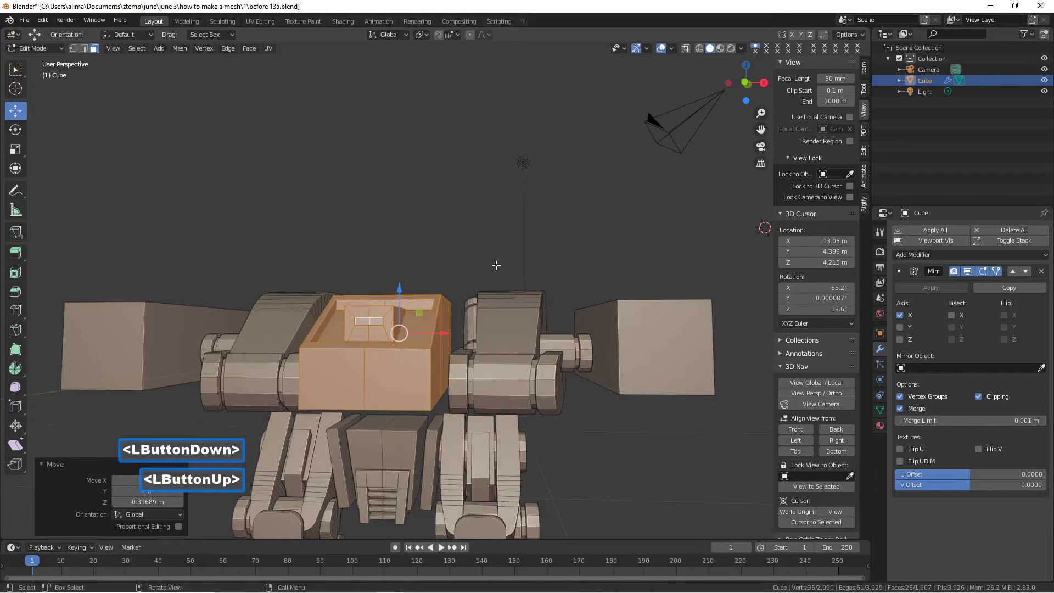
{"action": "left_click", "coordinate": [495, 265]}
{"action": "key", "text": "Pause"}
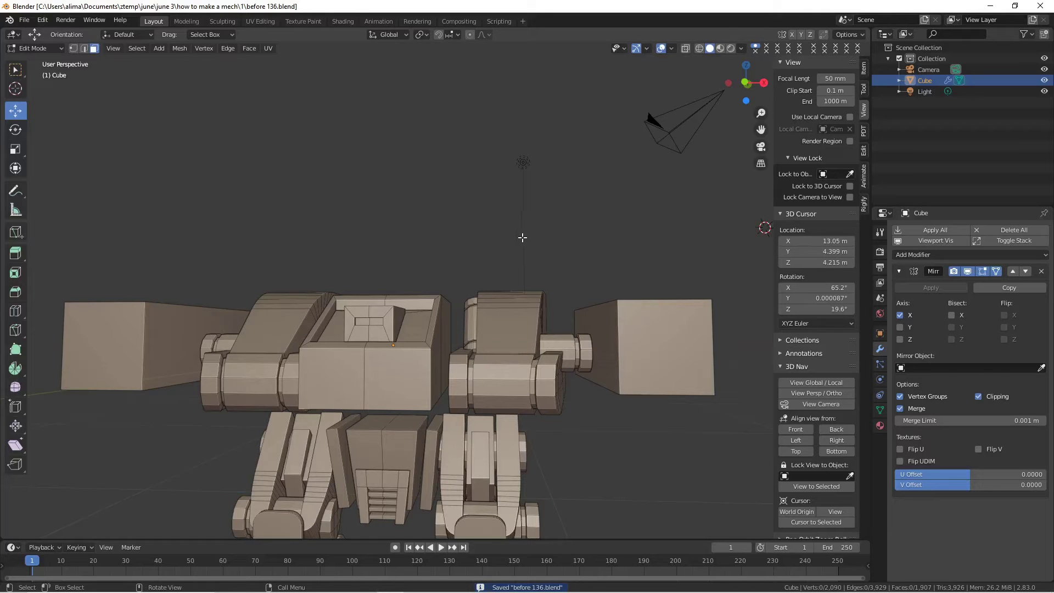
- Raise the linked upper-body parts, including the arm boxes, shoulders and central body, about 0.726 m along Z and save as before 137.blend
{"action": "middle_click_drag", "start_coordinate": [480, 264], "coordinate": [450, 277]}
{"action": "scroll", "coordinate": [450, 277], "scroll_direction": "down", "scroll_amount": 3}
{"action": "middle_click_drag", "start_coordinate": [437, 356], "coordinate": [393, 333]}
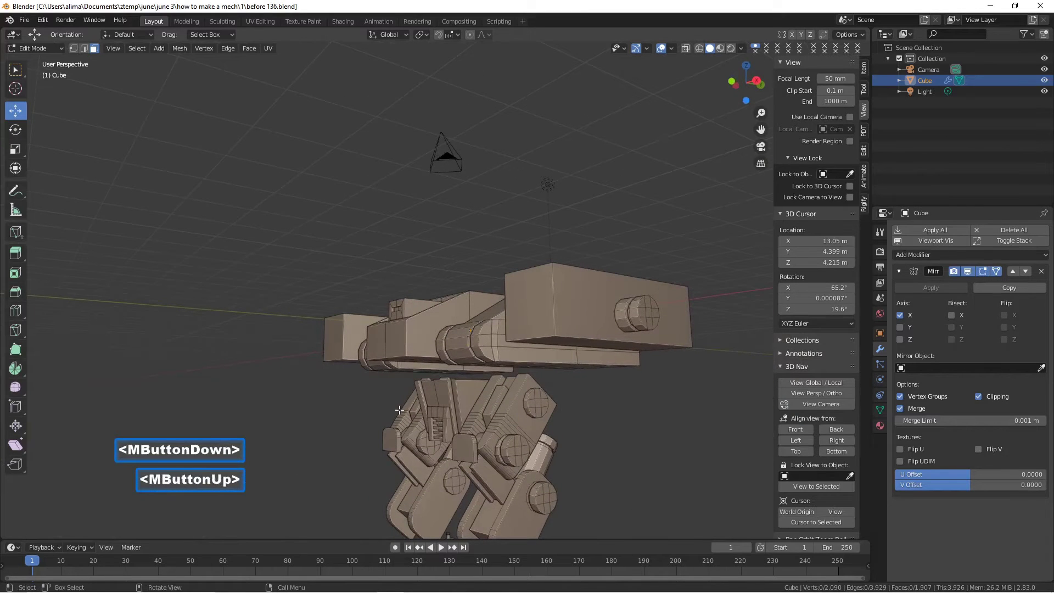
{"action": "middle_click_drag", "start_coordinate": [468, 372], "coordinate": [544, 374]}
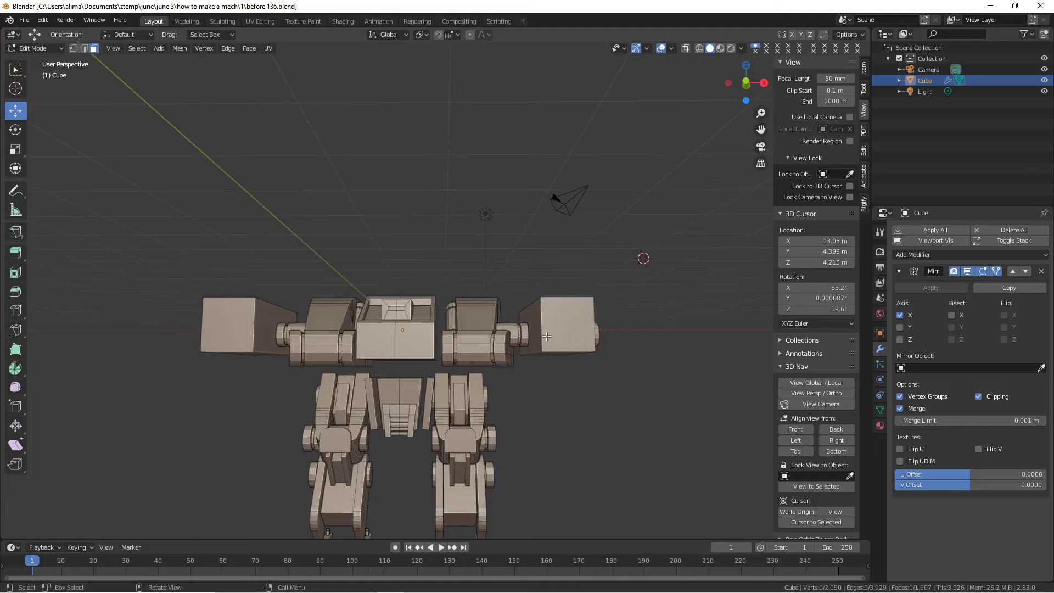
{"action": "key", "text": "l"}
{"action": "key", "text": "l"}
{"action": "key", "text": "l"}
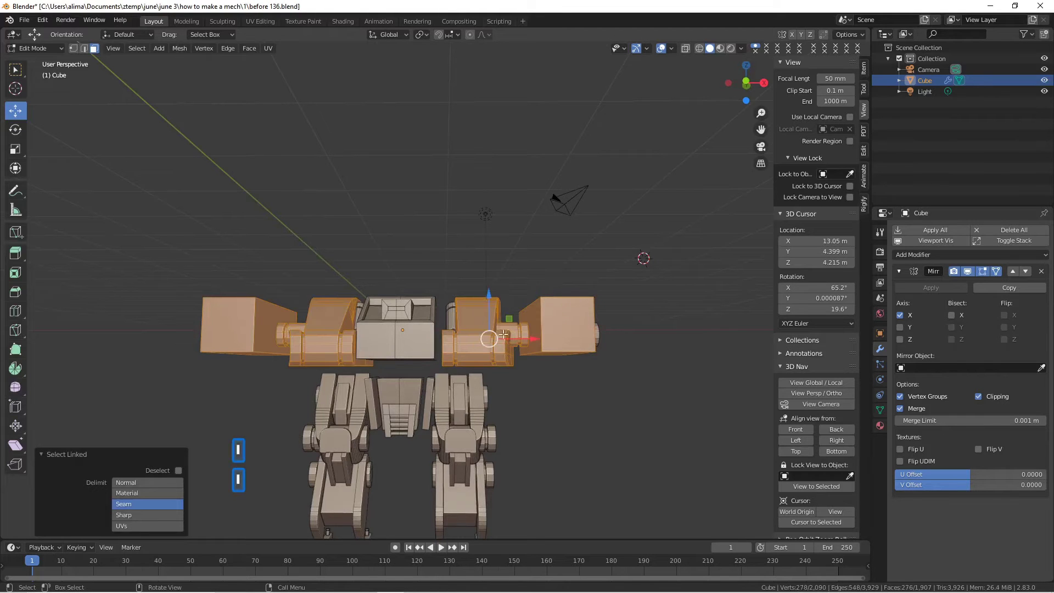
{"action": "key", "text": "l"}
{"action": "mouse_move", "coordinate": [426, 331]}
{"action": "middle_mouse_down"}
{"action": "mouse_move", "coordinate": [403, 358]}
{"action": "mouse_move", "coordinate": [468, 325]}
{"action": "mouse_move", "coordinate": [441, 328]}
{"action": "middle_mouse_up"}
{"action": "middle_click_drag", "start_coordinate": [539, 337], "coordinate": [550, 331]}
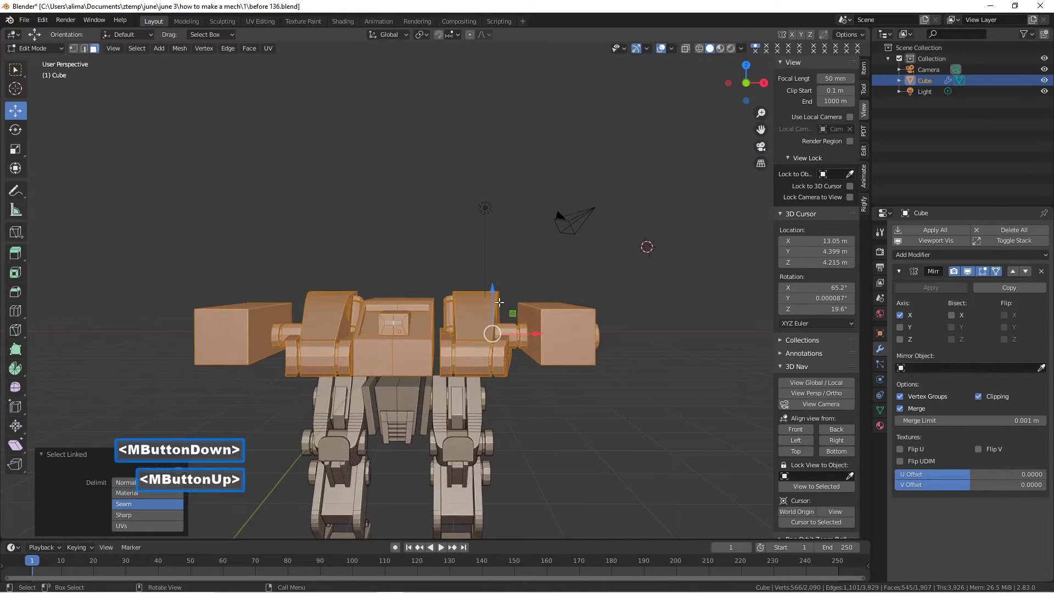
{"action": "left_click_drag", "start_coordinate": [494, 296], "coordinate": [494, 277]}
{"action": "middle_click_drag", "start_coordinate": [494, 277], "coordinate": [459, 297]}
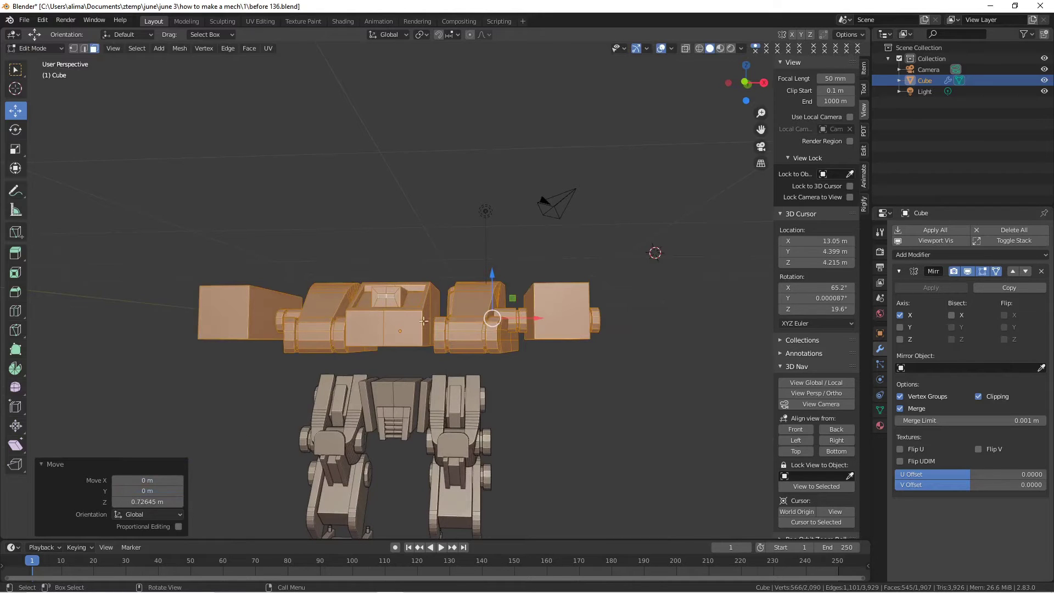
{"action": "left_click", "coordinate": [543, 409]}
{"action": "key", "text": "Pause"}
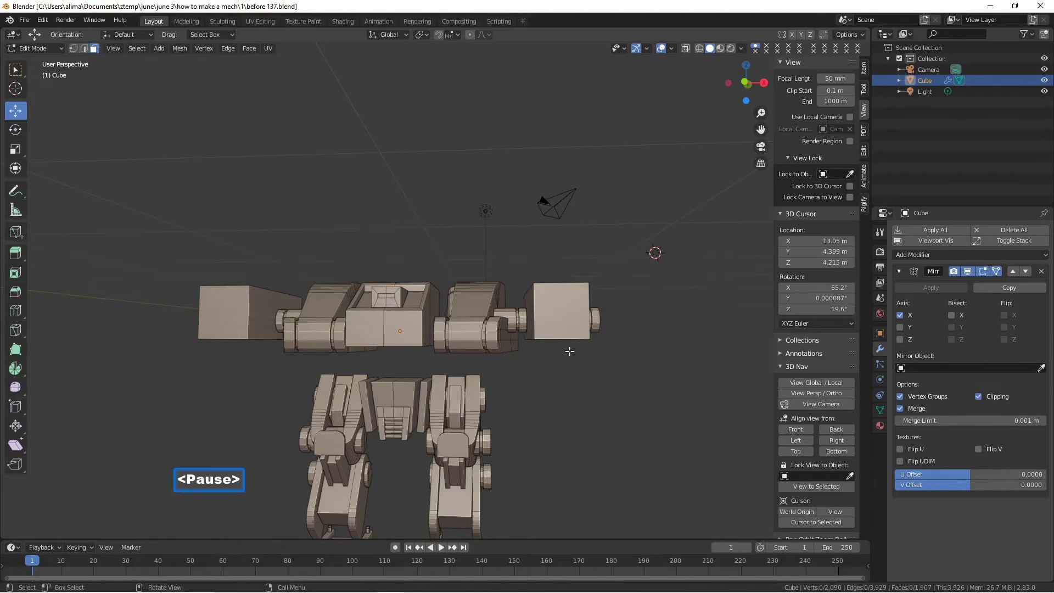
{"action": "scroll", "coordinate": [567, 354], "scroll_direction": "down", "scroll_amount": 2}
{"action": "middle_click_drag", "start_coordinate": [565, 357], "coordinate": [546, 390]}
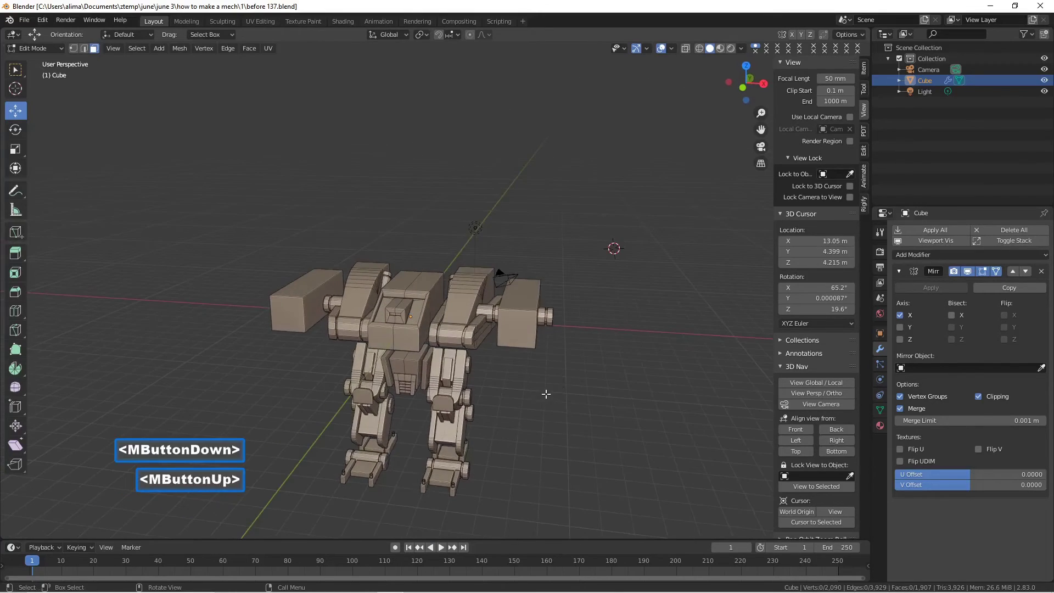
{"action": "scroll", "coordinate": [536, 395], "scroll_direction": "up", "scroll_amount": 2}
{"action": "scroll", "coordinate": [535, 395], "scroll_direction": "up", "scroll_amount": 2}
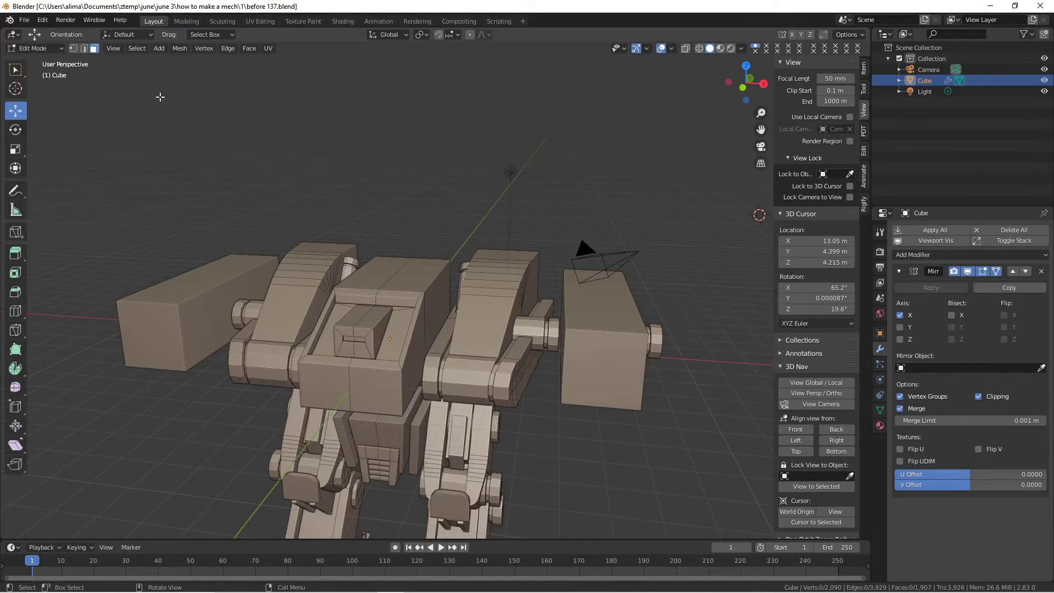
- Bevel the vertical front corner edge of the mech's cockpit by 0.35 m with one segment
{"action": "left_click", "coordinate": [84, 48]}
{"action": "left_click", "coordinate": [404, 396]}
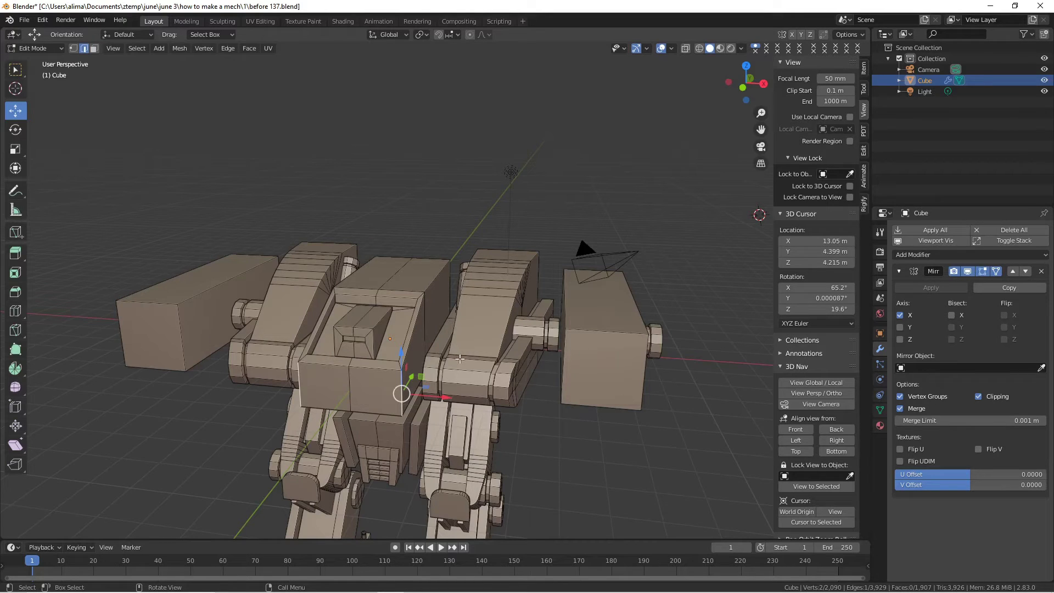
{"action": "key", "text": "ctrl"}
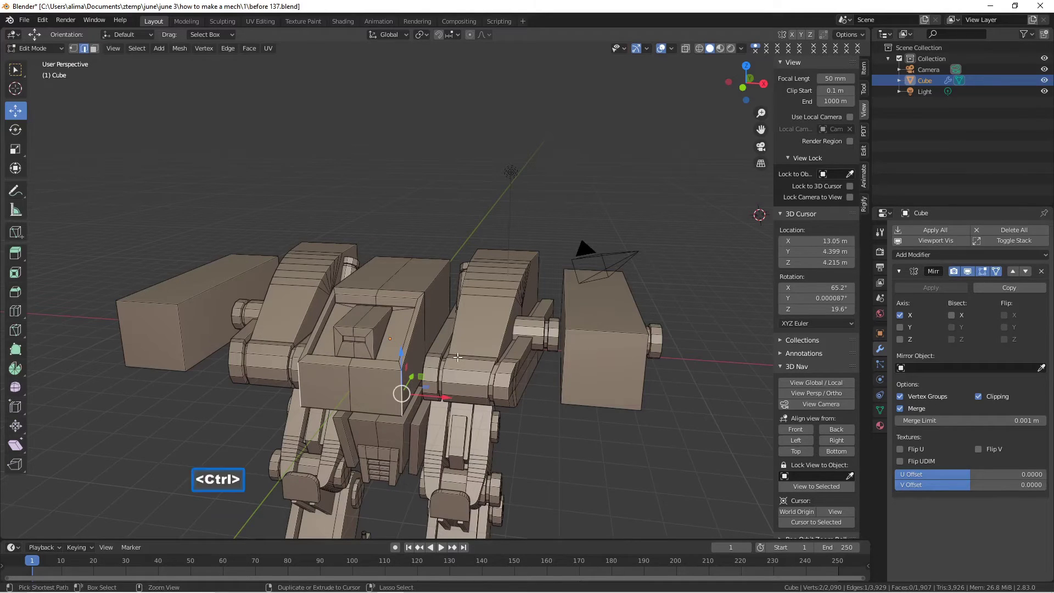
{"action": "key", "text": "ctrl+b"}
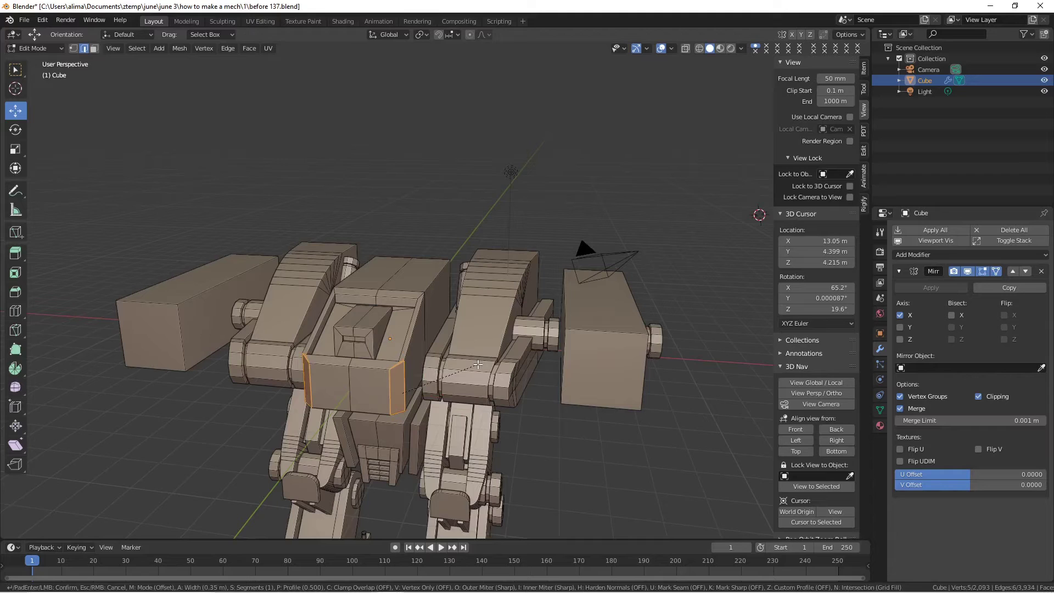
{"action": "left_click", "coordinate": [478, 364]}
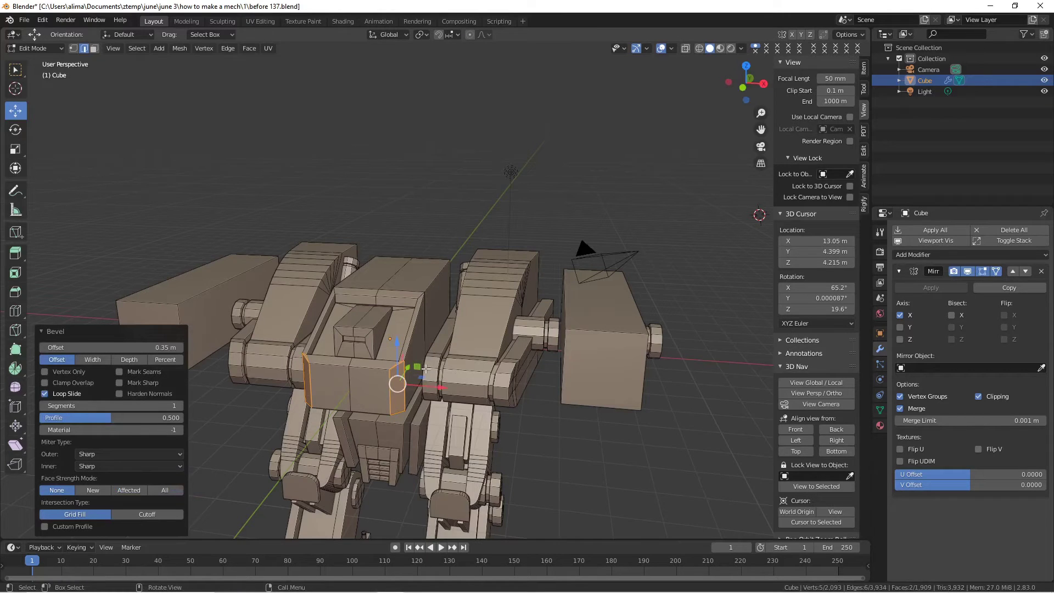
- Return to face selection mode and save the mech as the incremental file before 138.blend
{"action": "left_click", "coordinate": [545, 401]}
{"action": "mouse_move", "coordinate": [545, 401]}
{"action": "middle_mouse_down"}
{"action": "mouse_move", "coordinate": [544, 425]}
{"action": "mouse_move", "coordinate": [543, 386]}
{"action": "mouse_move", "coordinate": [566, 386]}
{"action": "mouse_move", "coordinate": [548, 389]}
{"action": "middle_mouse_up"}
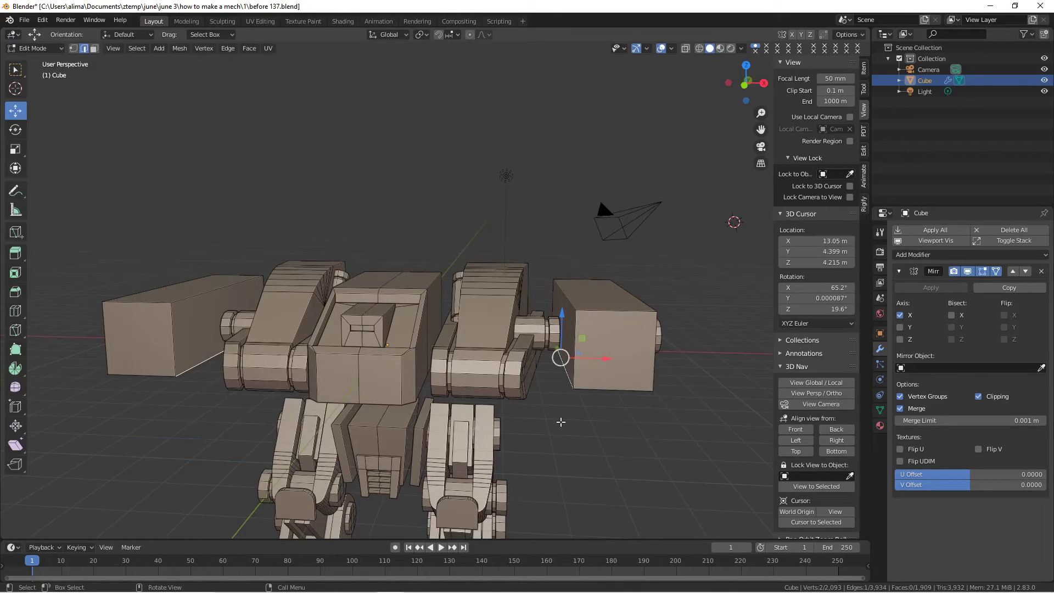
{"action": "left_click", "coordinate": [562, 425]}
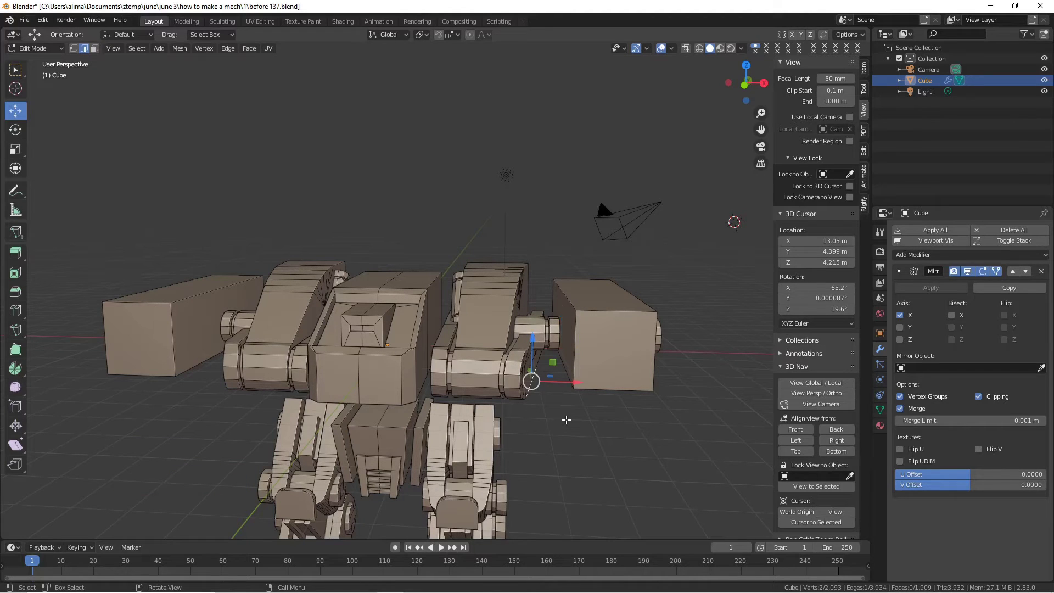
{"action": "scroll", "coordinate": [565, 420], "scroll_direction": "down", "scroll_amount": 4}
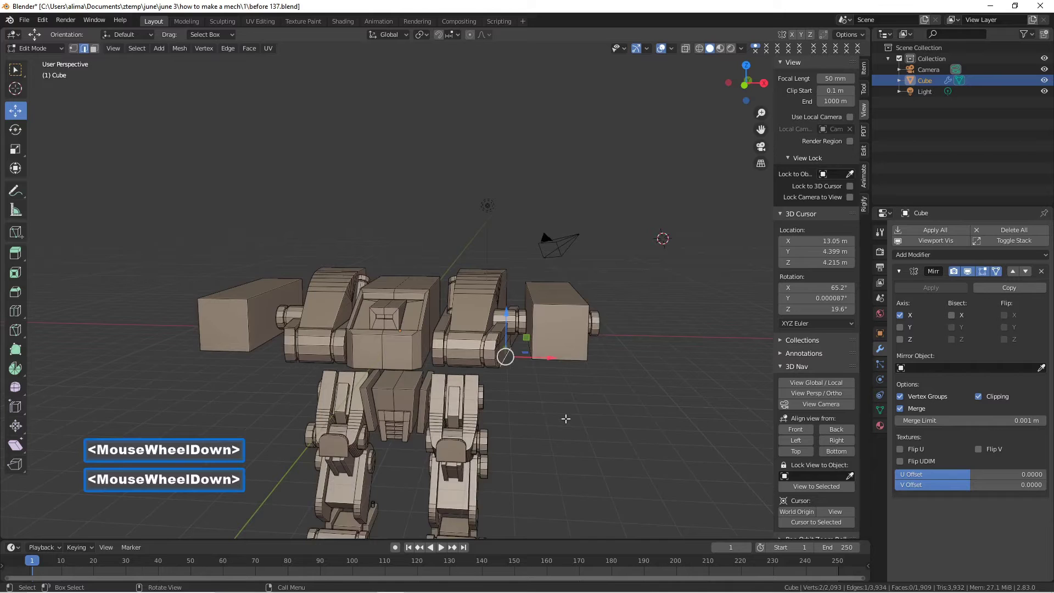
{"action": "scroll", "coordinate": [565, 418], "scroll_direction": "up", "scroll_amount": 1}
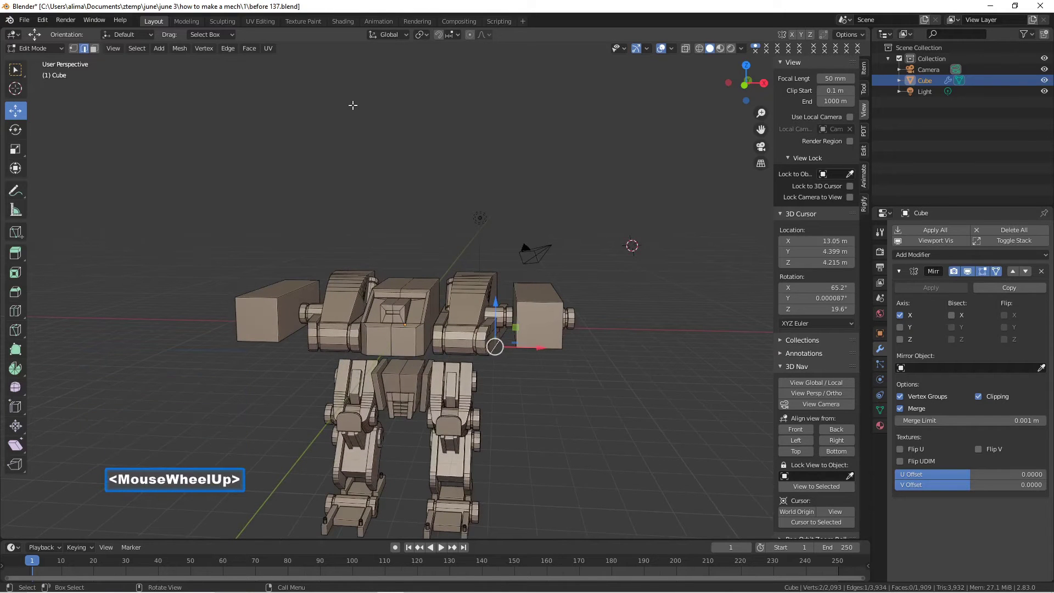
{"action": "left_click", "coordinate": [93, 49]}
{"action": "middle_click_drag", "start_coordinate": [569, 392], "coordinate": [322, 379]}
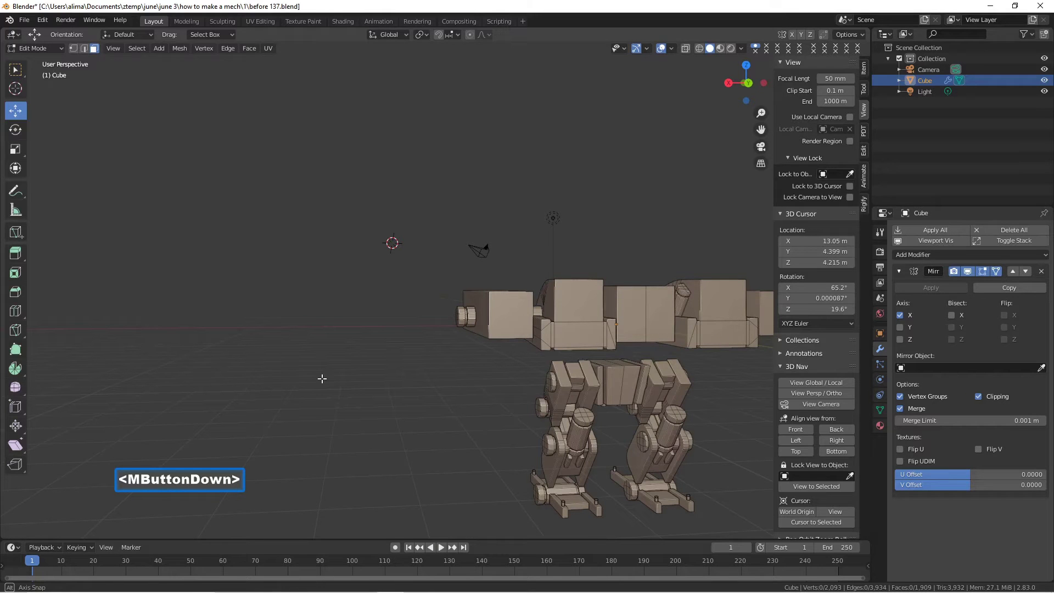
{"action": "middle_click_drag", "start_coordinate": [322, 378], "coordinate": [544, 393]}
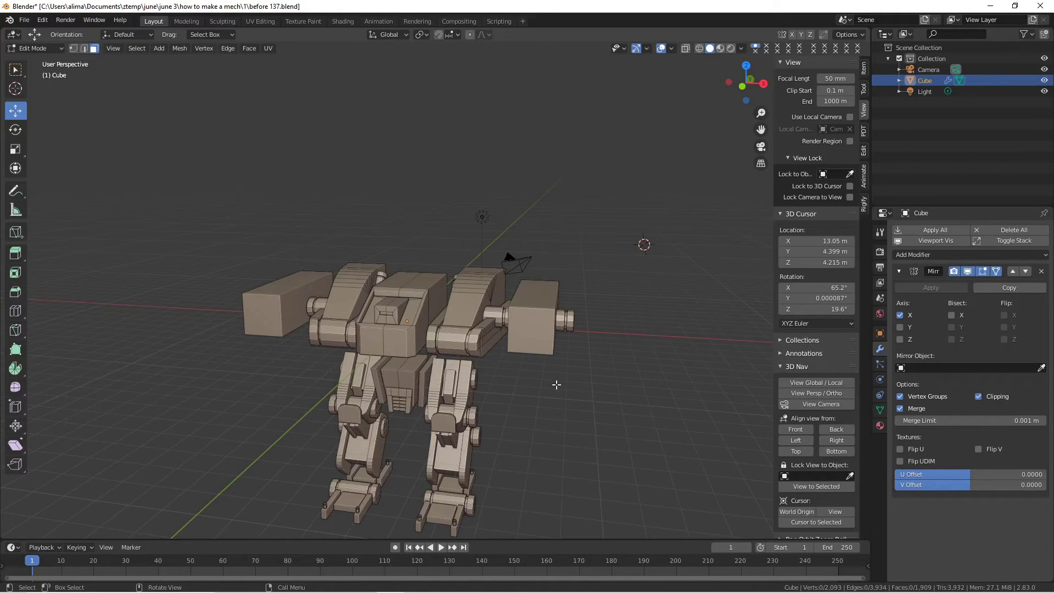
{"action": "key", "text": "Pause"}
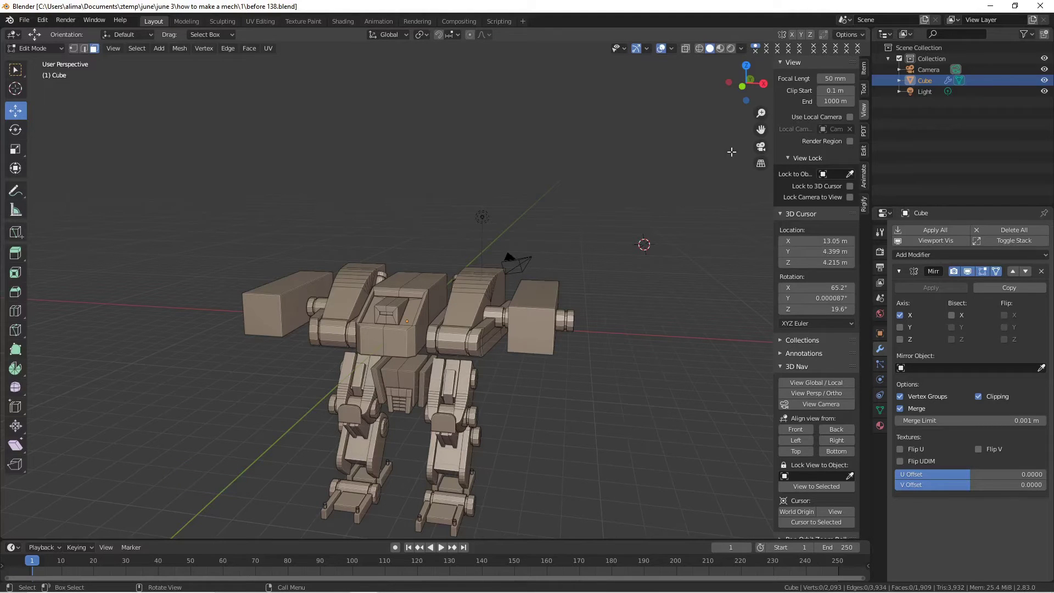
- Select the whole box-shaped weapon pod on the arm and subdivide it with one cut
{"action": "left_click_drag", "start_coordinate": [760, 129], "coordinate": [748, 68]}
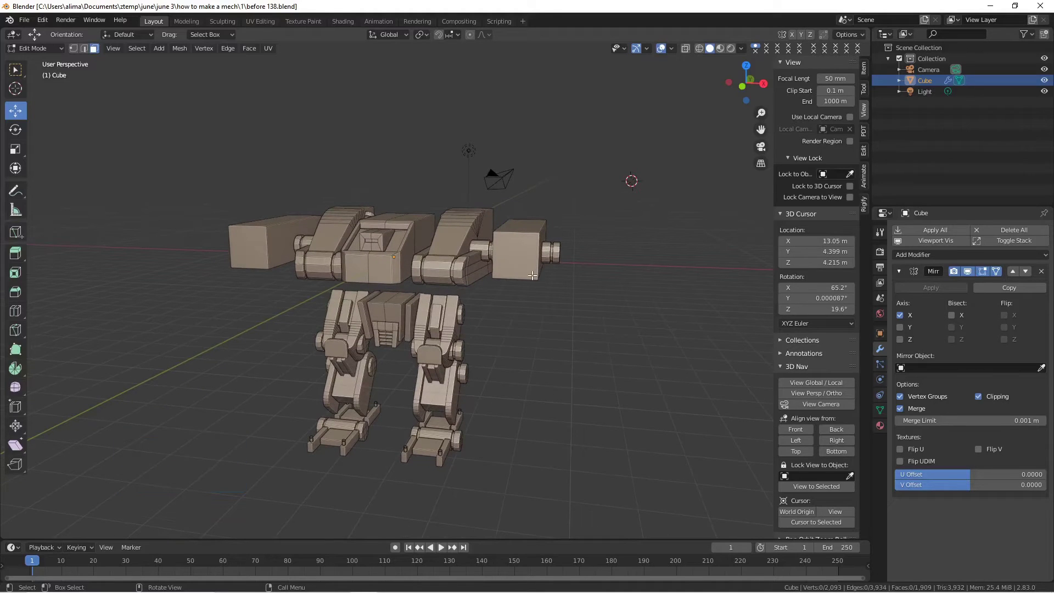
{"action": "scroll", "coordinate": [546, 274], "scroll_direction": "up", "scroll_amount": 1}
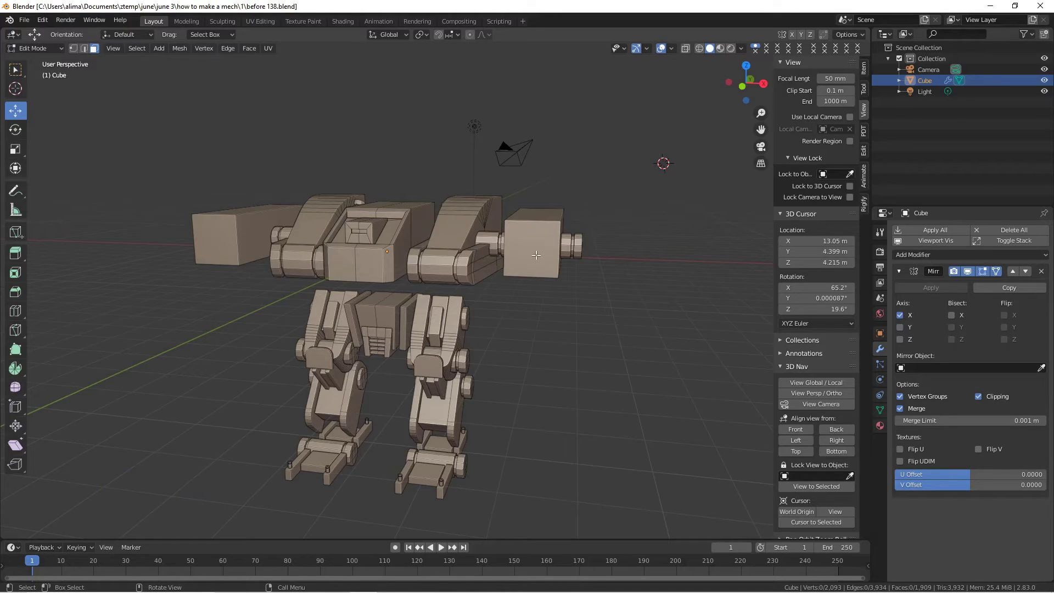
{"action": "key", "text": "l"}
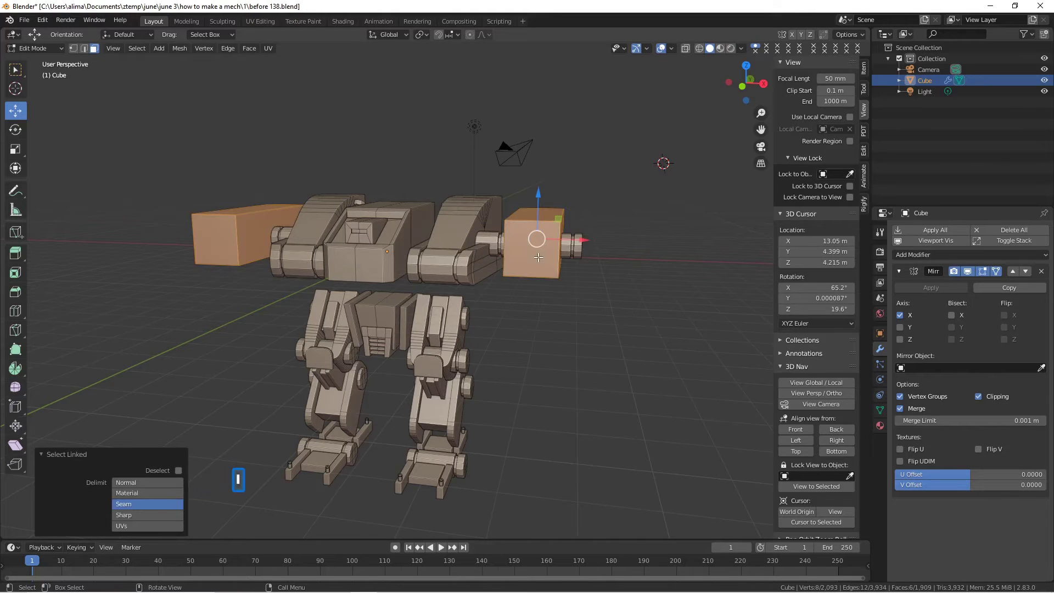
{"action": "right_click", "coordinate": [538, 257]}
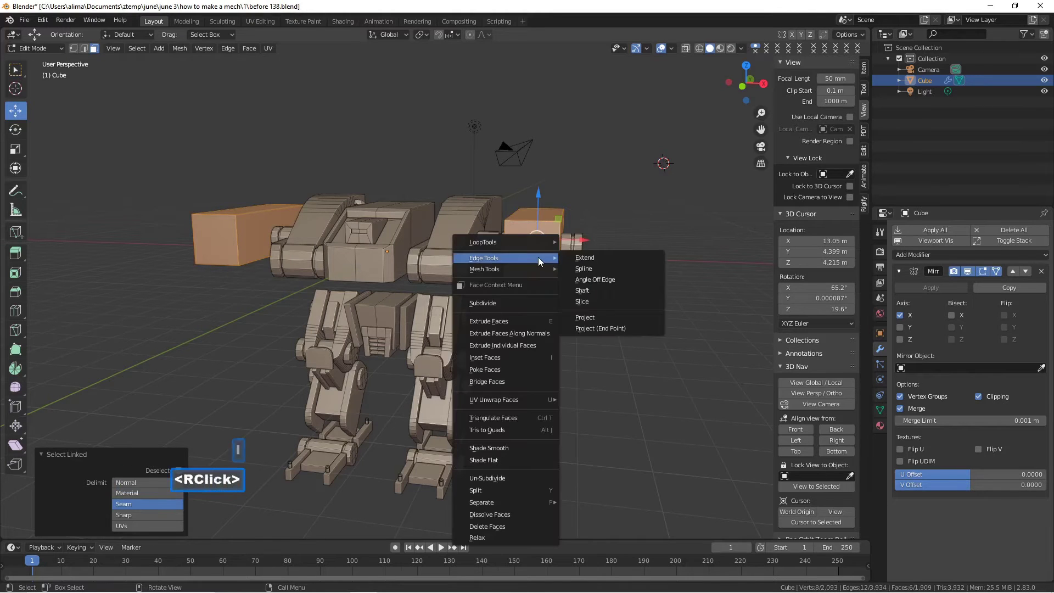
{"action": "left_click", "coordinate": [523, 305]}
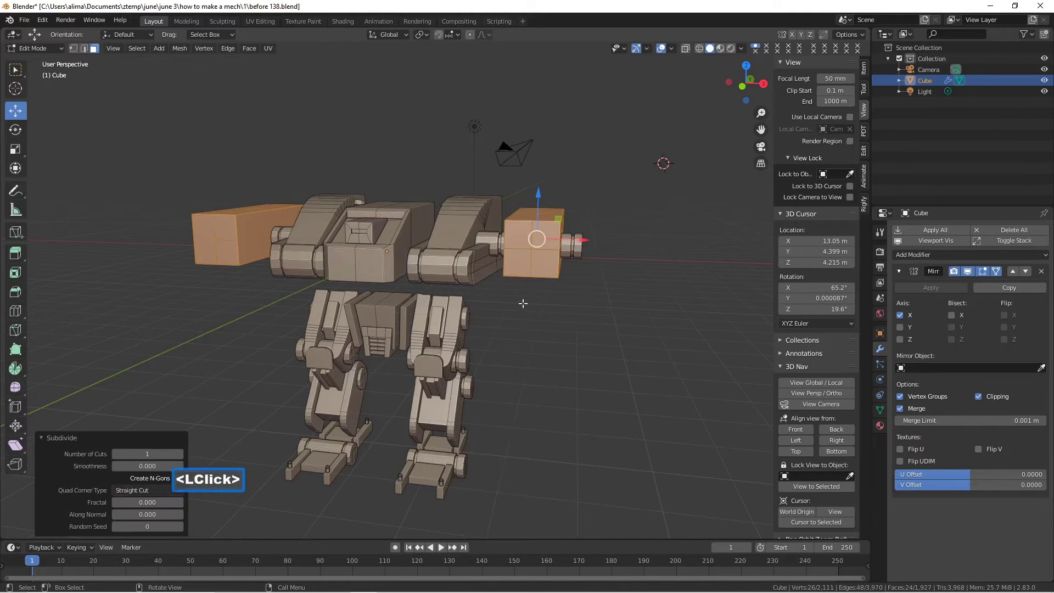
- Set the transform pivot point to Individual Origins and save the file as before 139.blend
{"action": "left_click", "coordinate": [426, 34]}
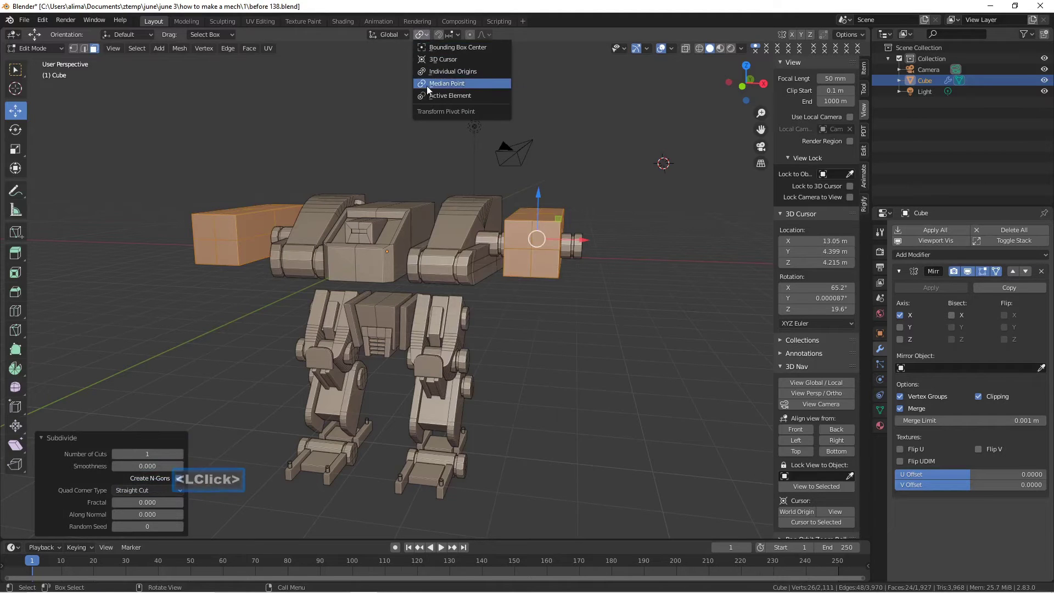
{"action": "left_click", "coordinate": [486, 71]}
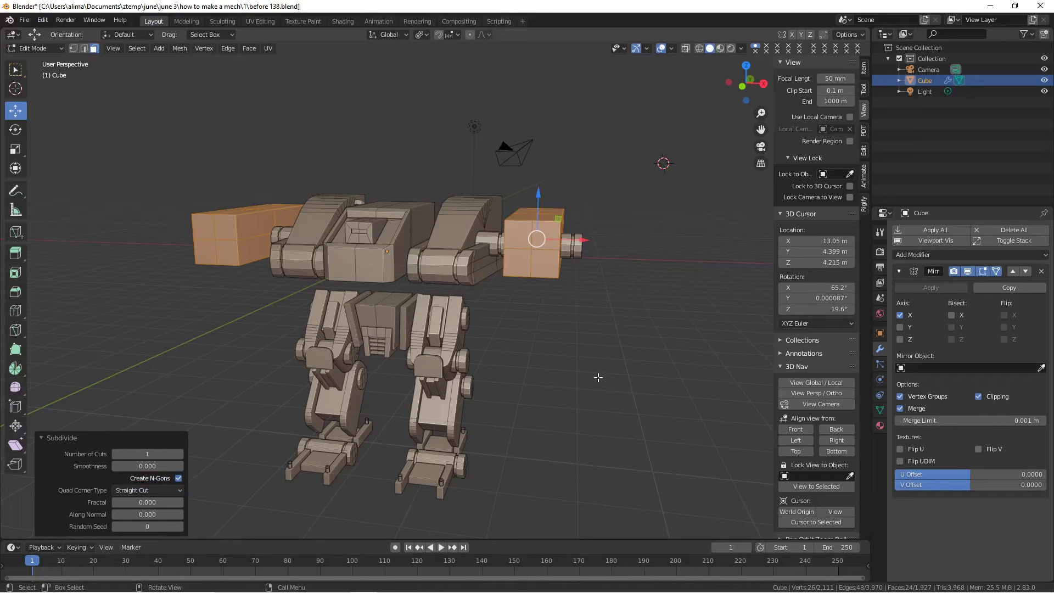
{"action": "key", "text": "Pause"}
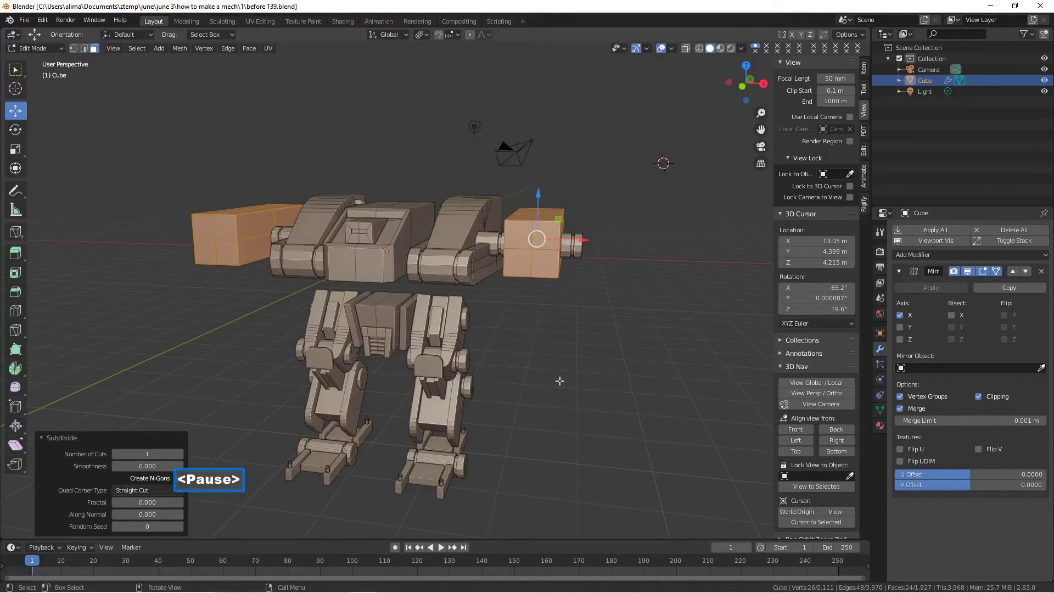
- Extrude the four front faces of the weapon pod as individual faces with zero offset
{"action": "left_click", "coordinate": [630, 293]}
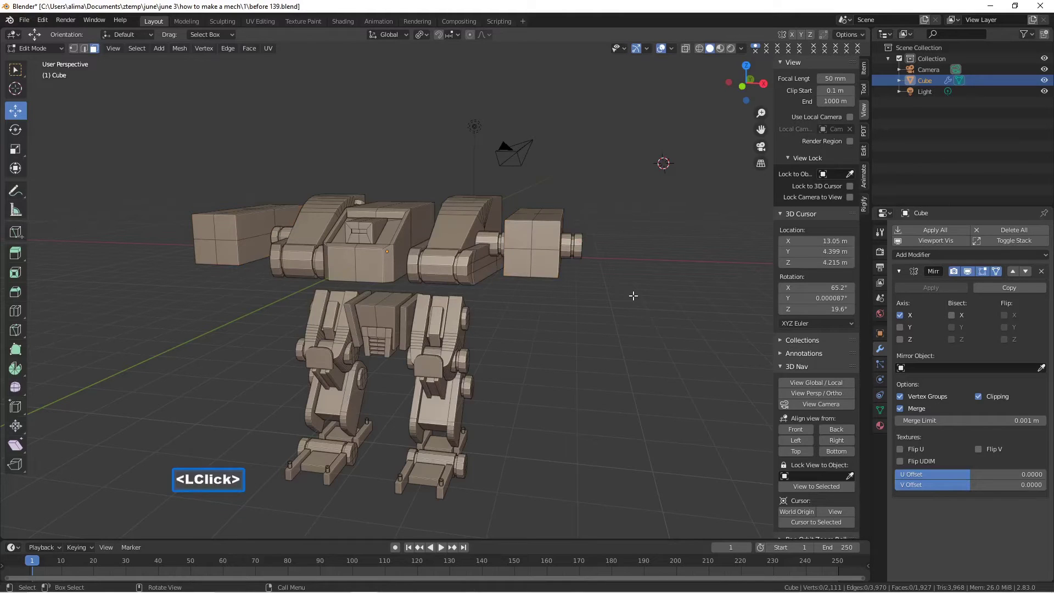
{"action": "left_click", "coordinate": [516, 243]}
{"action": "left_click", "coordinate": [546, 240], "text": "shift"}
{"action": "left_click", "coordinate": [519, 258], "text": "shift"}
{"action": "middle_click_drag", "start_coordinate": [586, 263], "coordinate": [567, 278]}
{"action": "scroll", "coordinate": [611, 255], "scroll_direction": "up", "scroll_amount": 3}
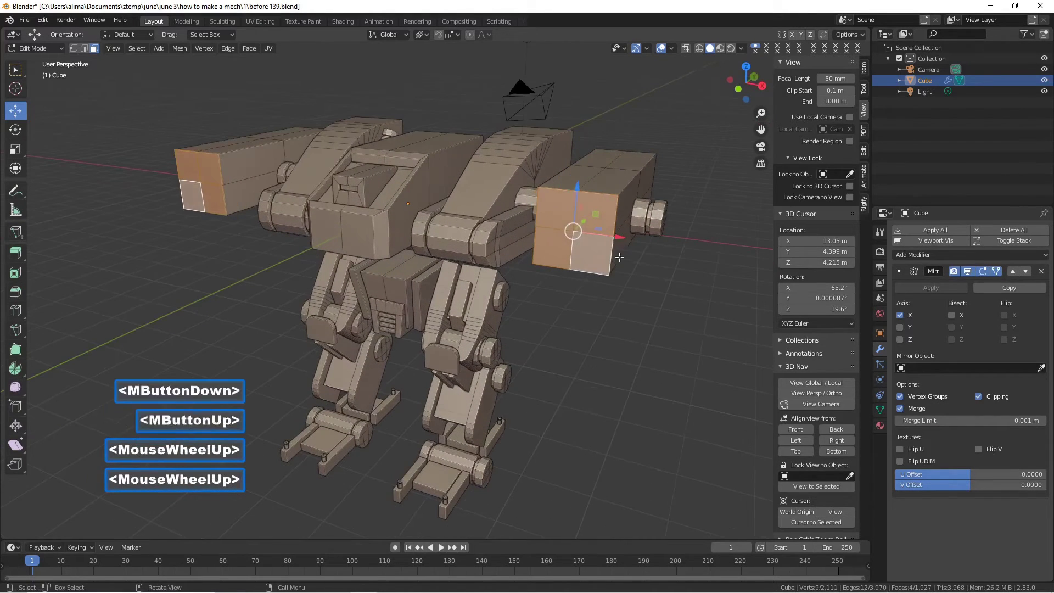
{"action": "left_click_drag", "start_coordinate": [760, 130], "coordinate": [603, 254]}
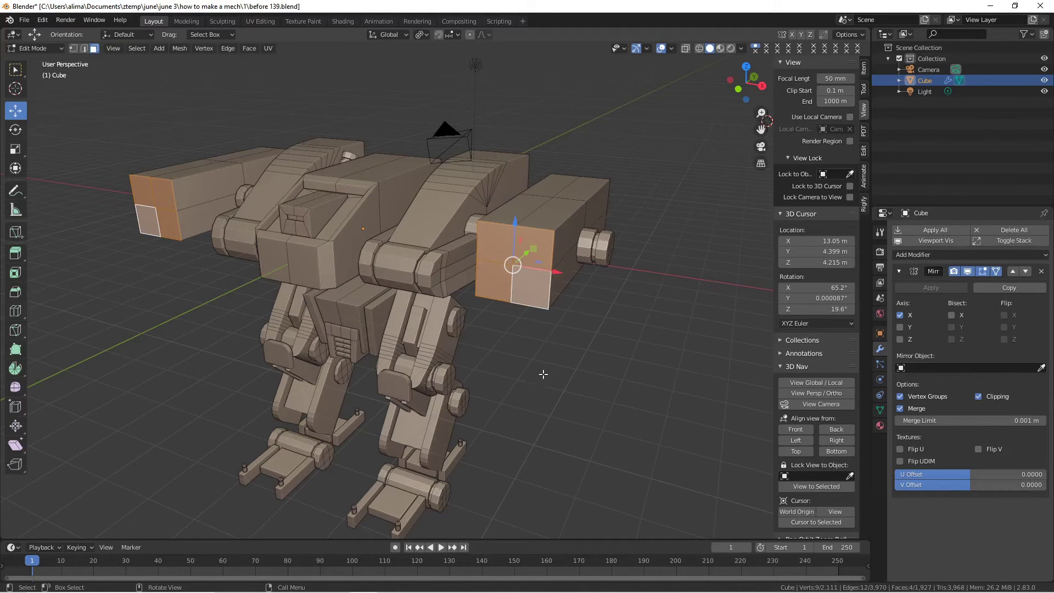
{"action": "key", "text": "alt"}
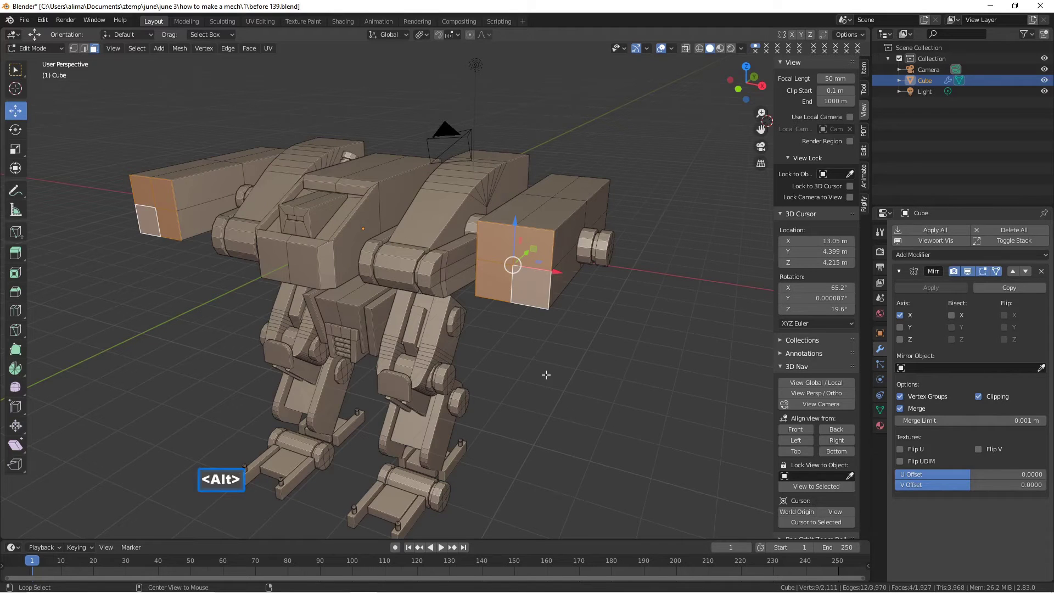
{"action": "key", "text": "alt+e"}
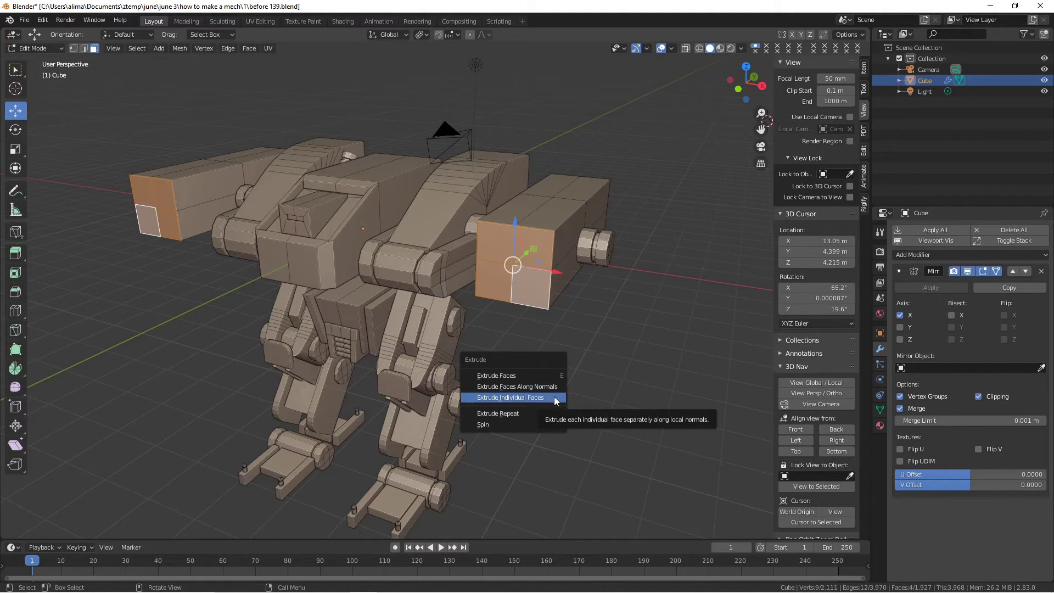
{"action": "left_click", "coordinate": [554, 396]}
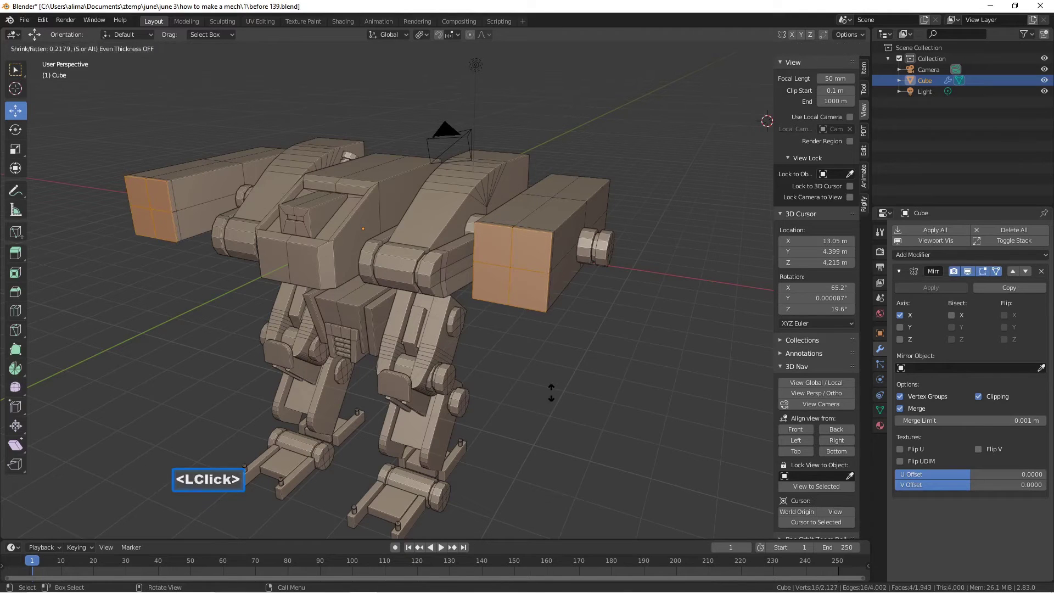
{"action": "right_click", "coordinate": [551, 391]}
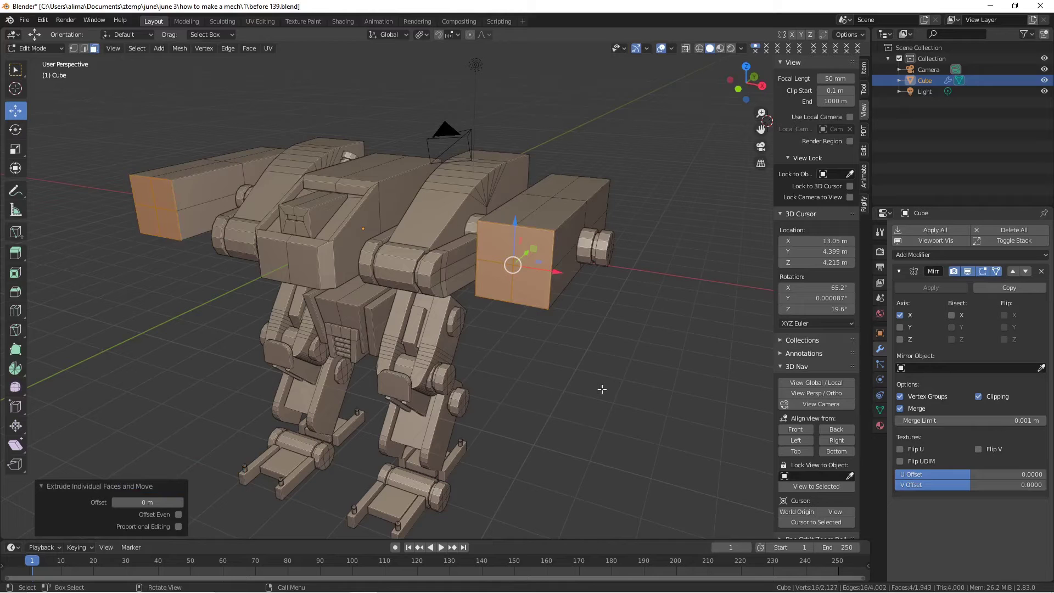
- Scale the four extruded faces individually to about 0.726 and save the file as before 140.blend
{"action": "key", "text": "s"}
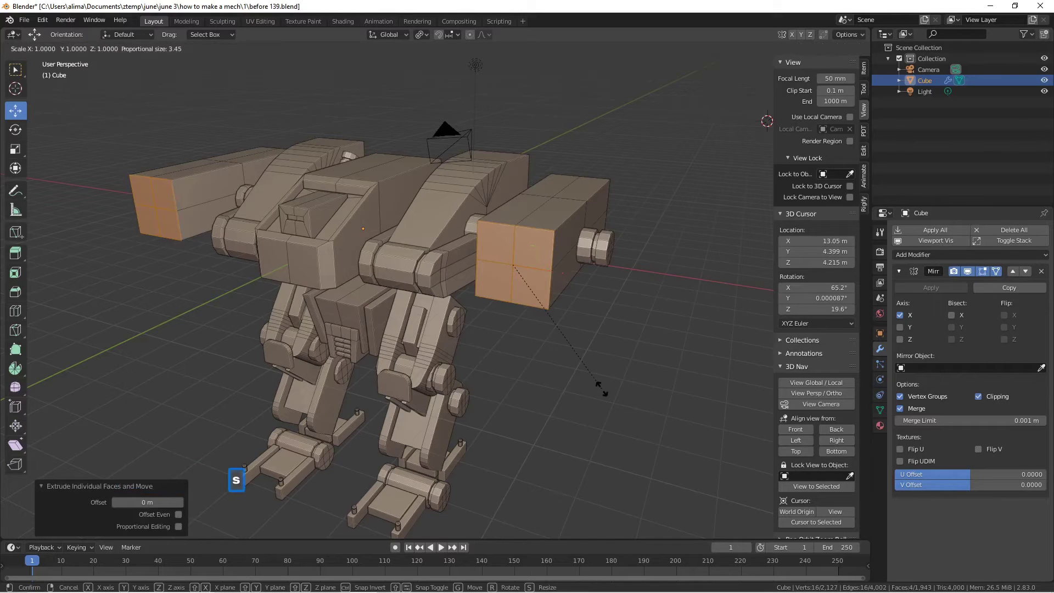
{"action": "left_click", "coordinate": [564, 363]}
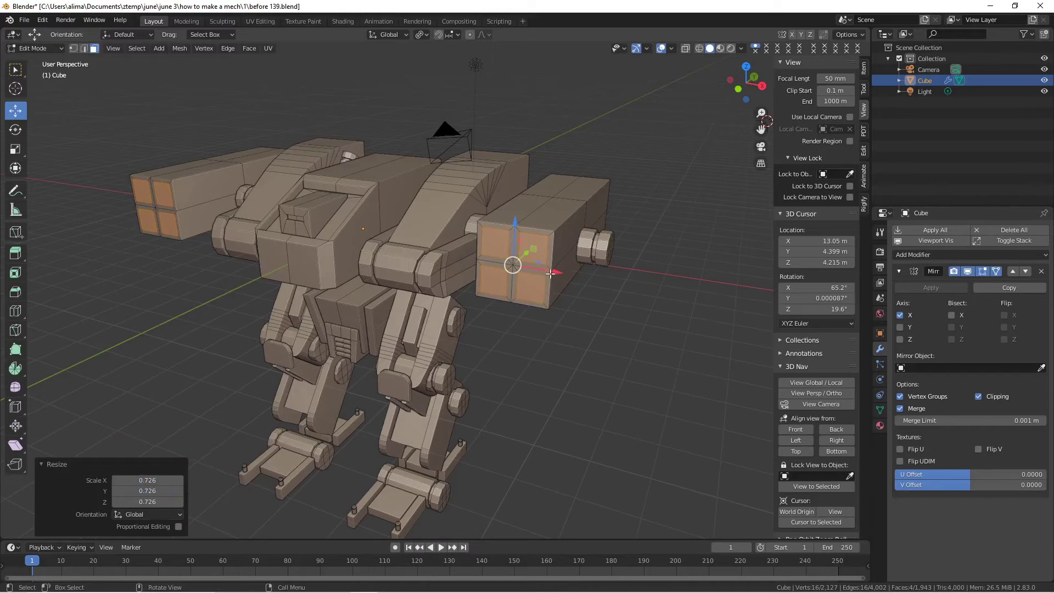
{"action": "middle_click_drag", "start_coordinate": [545, 264], "coordinate": [509, 269]}
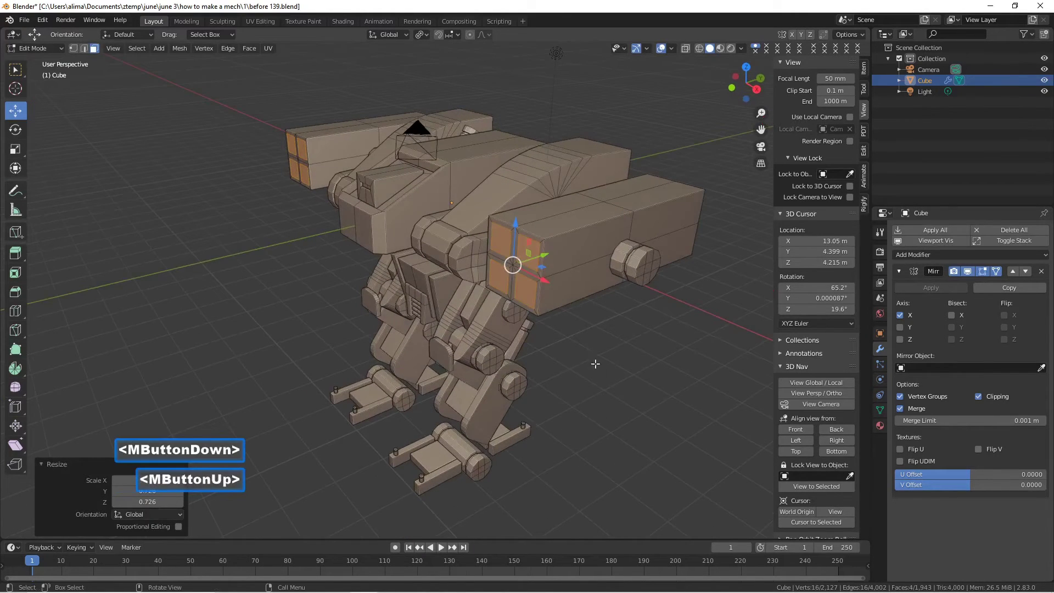
{"action": "key", "text": "Pause"}
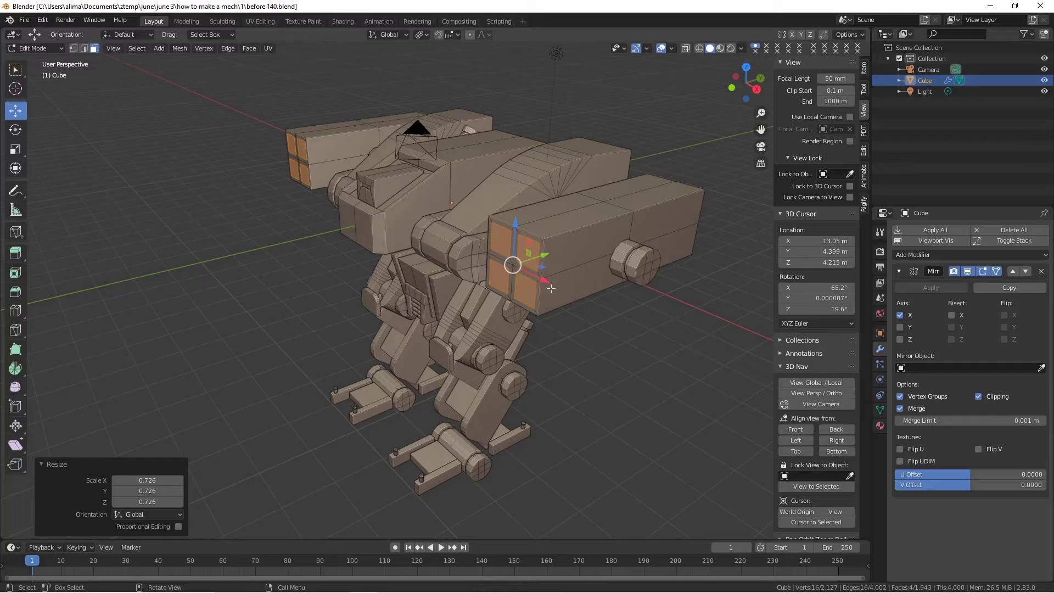
- Extrude the four scaled faces and move them about 2.85 m along Y into the pod to form hollow barrels
{"action": "key", "text": "e"}
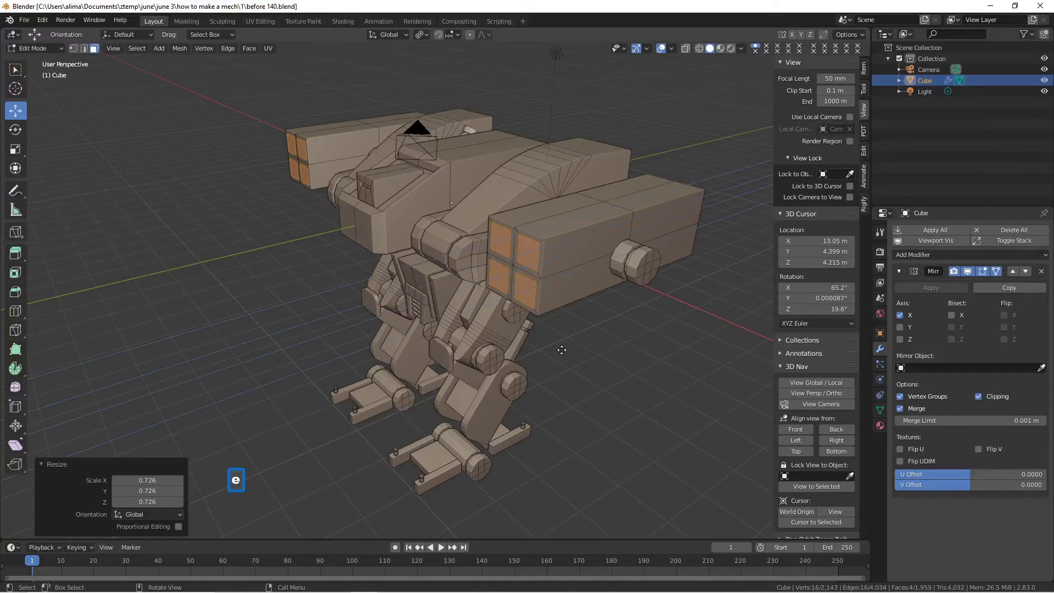
{"action": "right_click", "coordinate": [576, 269]}
{"action": "left_click_drag", "start_coordinate": [549, 255], "coordinate": [616, 242]}
{"action": "middle_click_drag", "start_coordinate": [596, 254], "coordinate": [613, 234]}
{"action": "scroll", "coordinate": [606, 230], "scroll_direction": "up", "scroll_amount": 2}
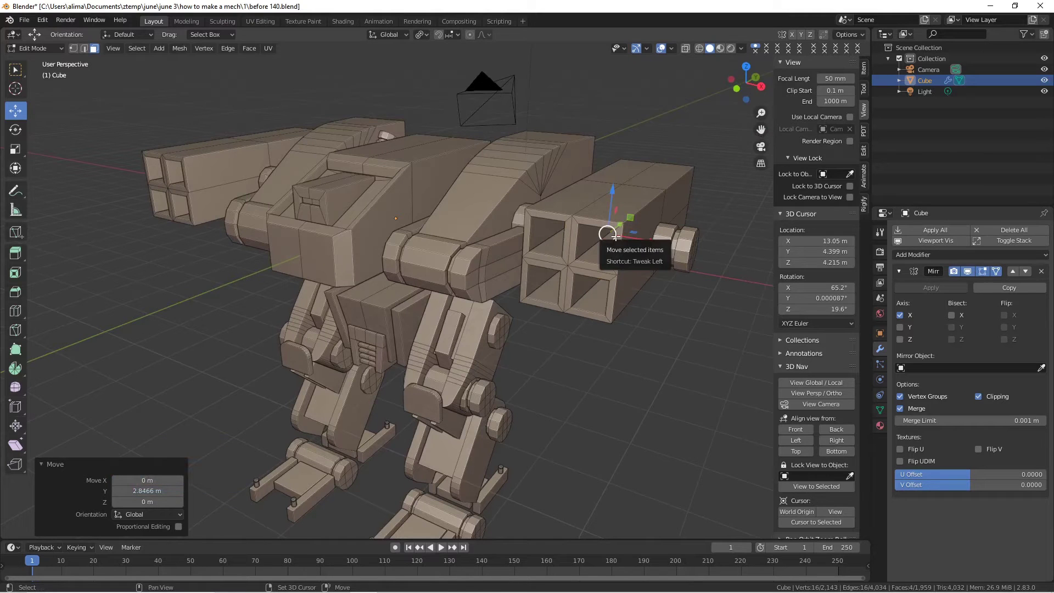
- Duplicate the four inner barrel faces, move the copies about -8.43 m along Y ahead of the mech, and save as before 141.blend
{"action": "key", "text": "shift+d"}
{"action": "right_click", "coordinate": [614, 237]}
{"action": "mouse_move", "coordinate": [614, 236]}
{"action": "middle_mouse_down"}
{"action": "mouse_move", "coordinate": [601, 248]}
{"action": "mouse_move", "coordinate": [609, 236]}
{"action": "middle_mouse_up"}
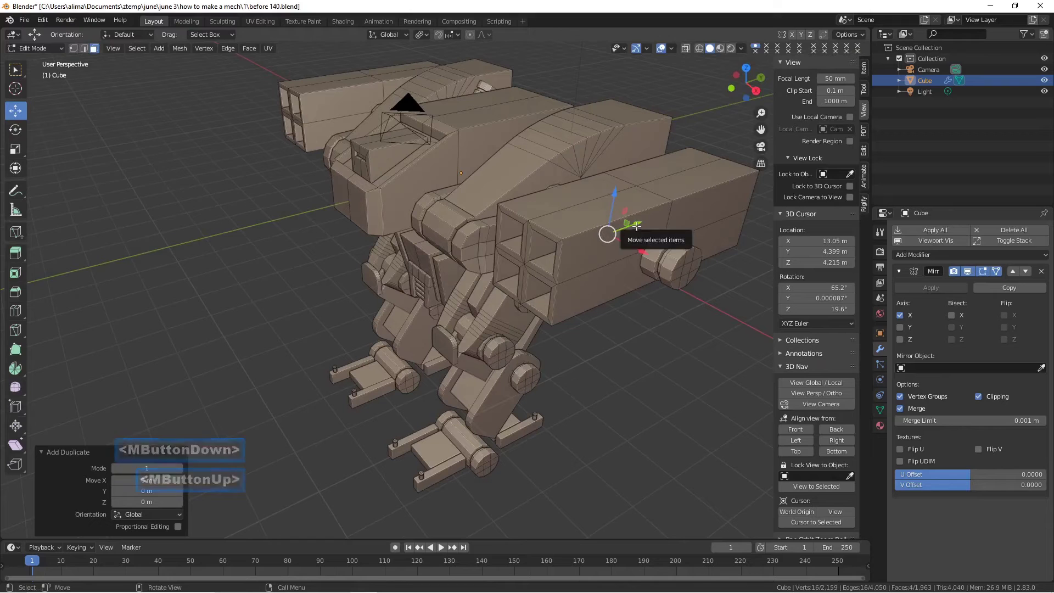
{"action": "left_click_drag", "start_coordinate": [608, 234], "coordinate": [345, 368]}
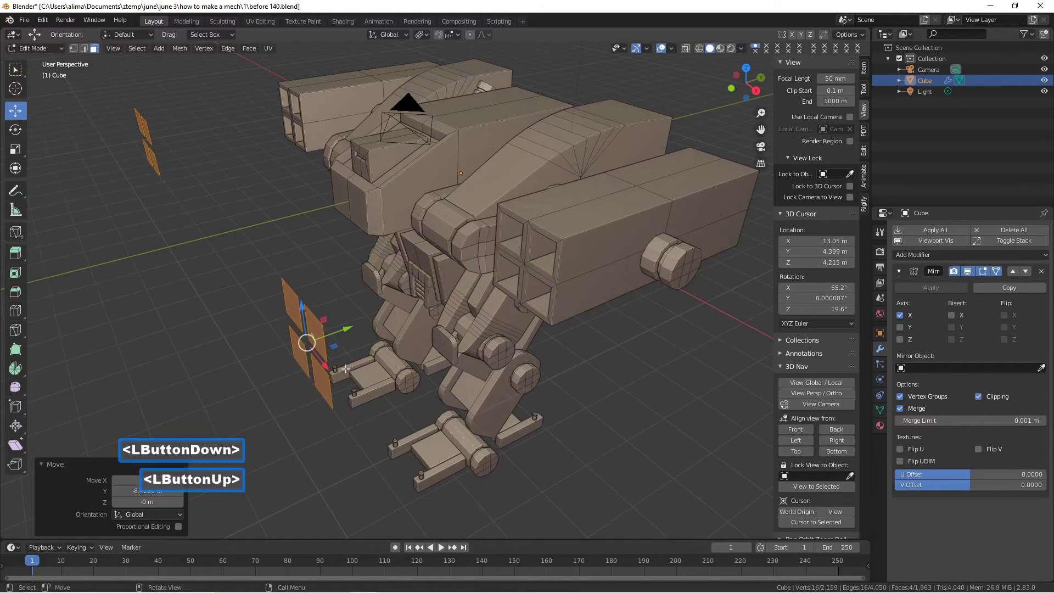
{"action": "key", "text": "Pause"}
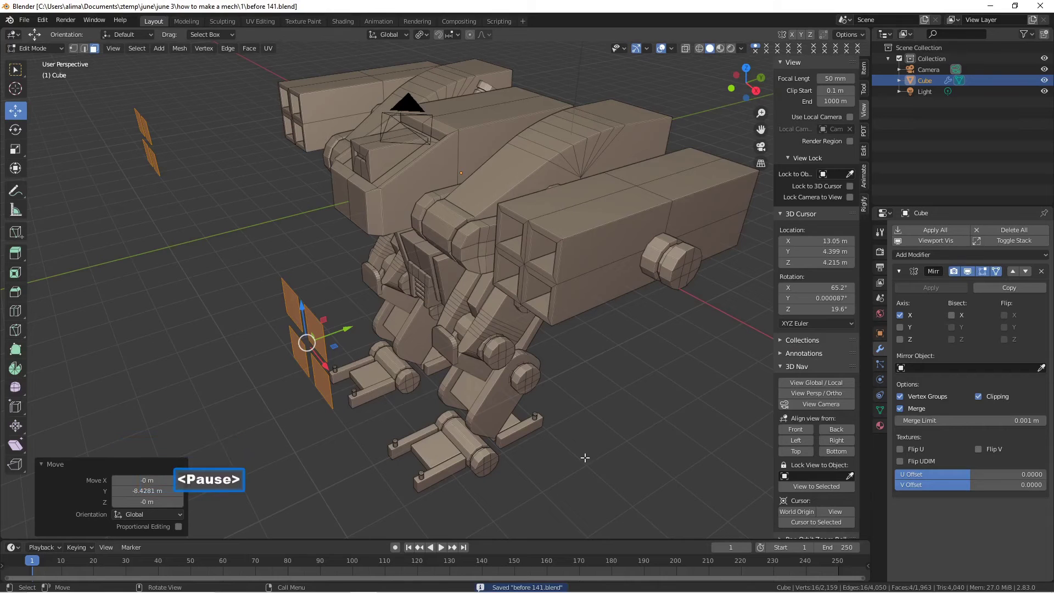
- Subdivide the four detached faces ahead of the mech with 2 cuts
{"action": "middle_click_drag", "start_coordinate": [310, 471], "coordinate": [308, 466]}
{"action": "middle_click_drag", "start_coordinate": [326, 444], "coordinate": [383, 431]}
{"action": "right_click", "coordinate": [451, 422]}
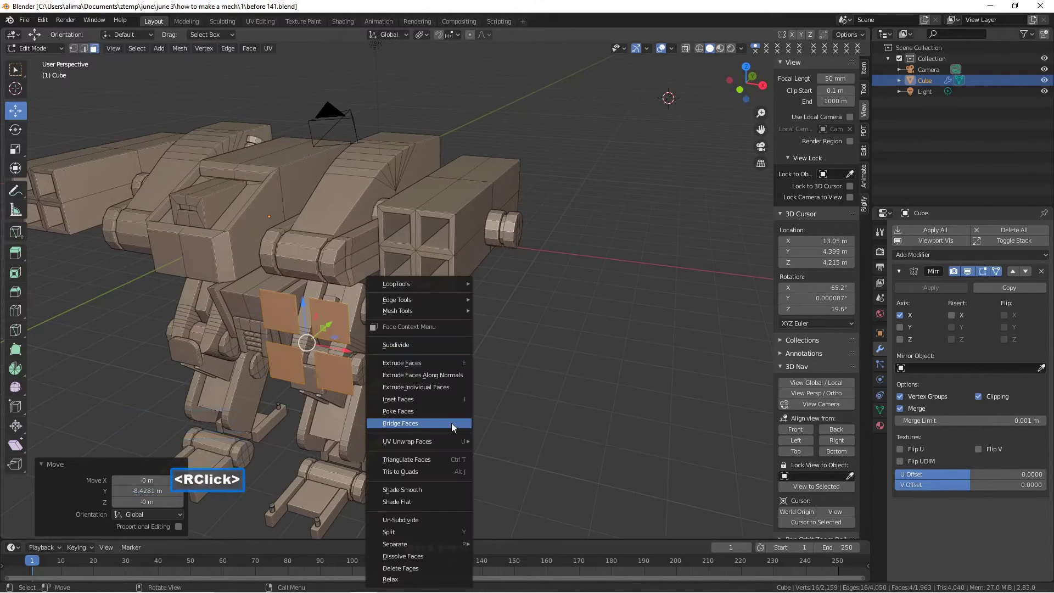
{"action": "left_click", "coordinate": [429, 344]}
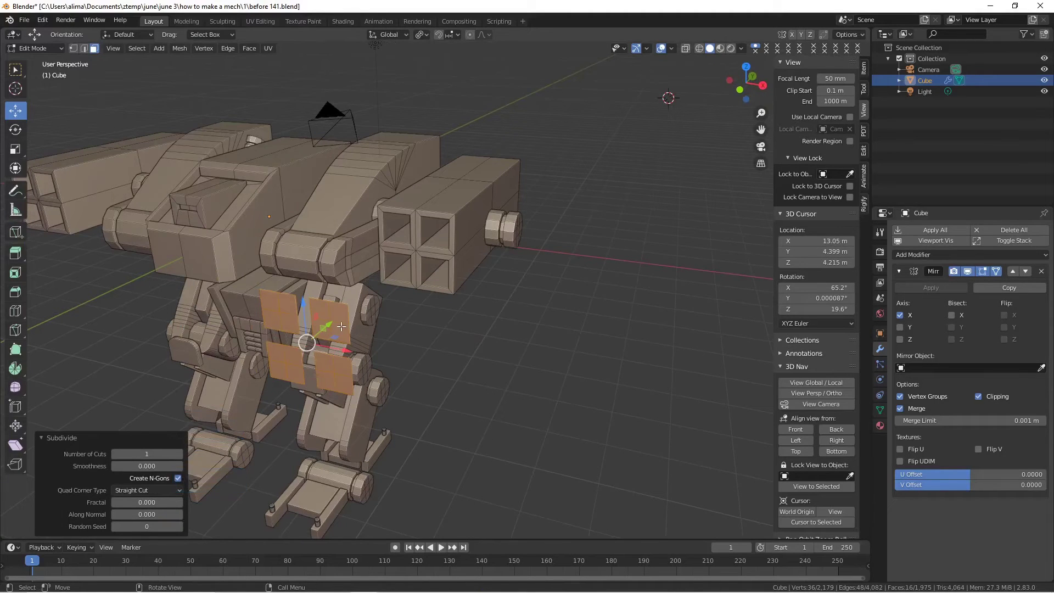
{"action": "left_click", "coordinate": [180, 453]}
- Turn the four subdivided faces into circles with the LoopTools Circle operation, using the Best fit method
{"action": "right_click", "coordinate": [437, 363]}
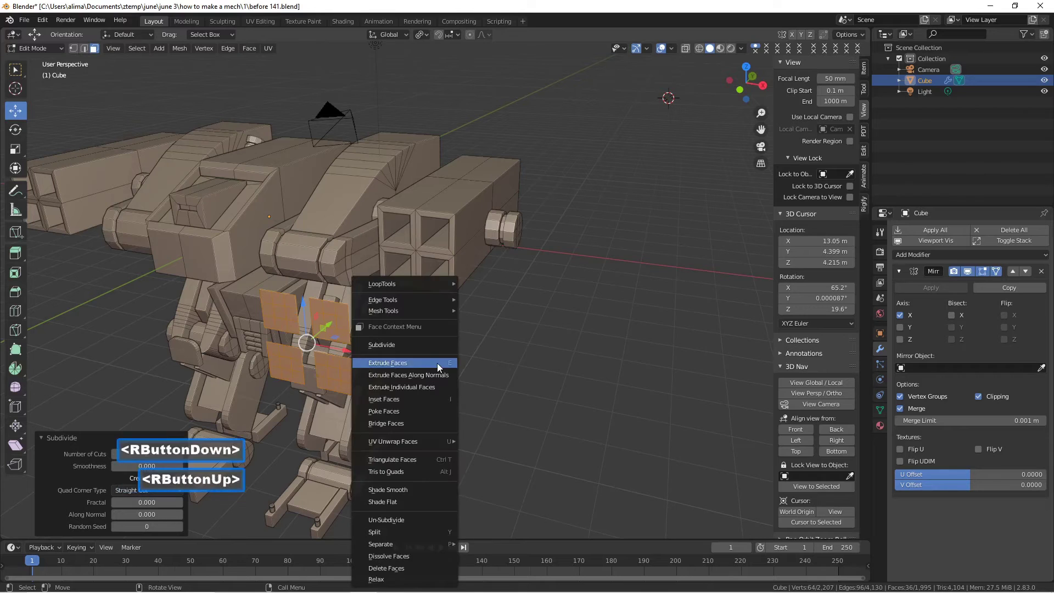
{"action": "mouse_move", "coordinate": [419, 279]}
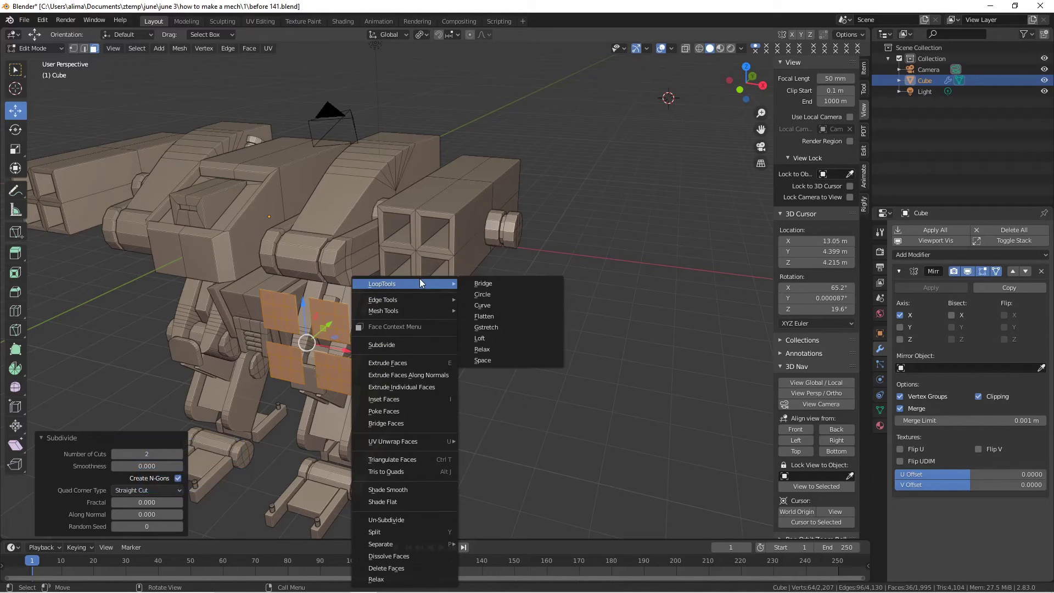
{"action": "left_click", "coordinate": [499, 293]}
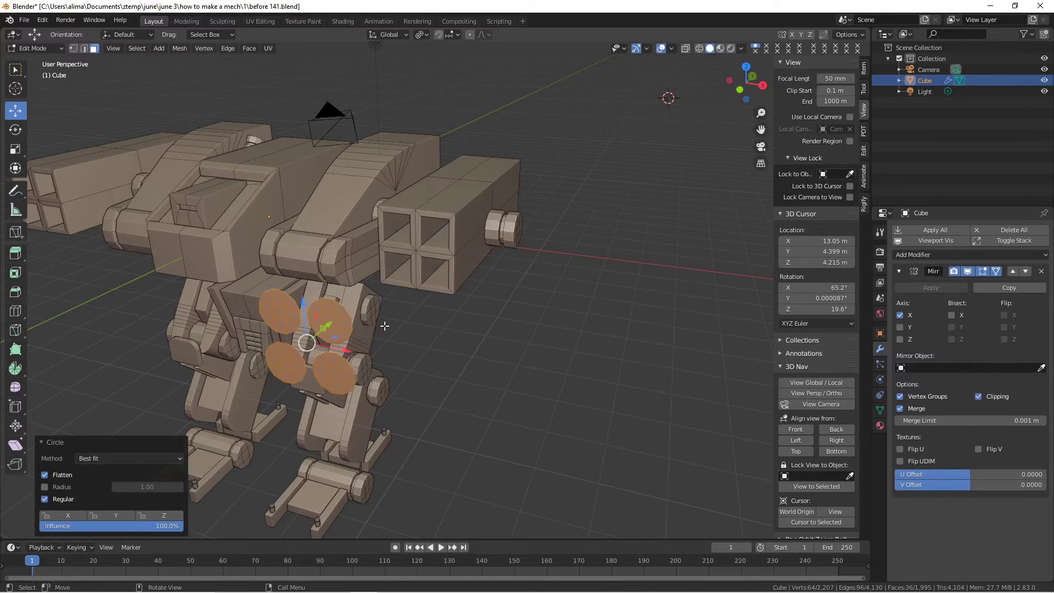
- Extrude the four circles about 3.34 m along Y toward the pod as cylinders, deselect everything, and save the file as before 143.blend
{"action": "middle_click_drag", "start_coordinate": [412, 326], "coordinate": [379, 334]}
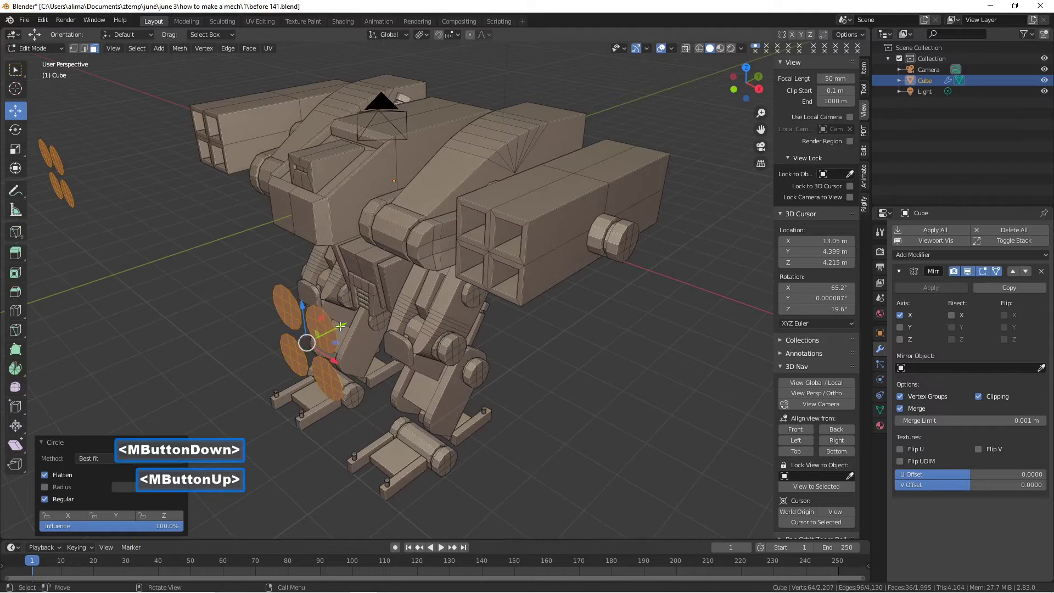
{"action": "key", "text": "e"}
{"action": "right_click", "coordinate": [482, 384]}
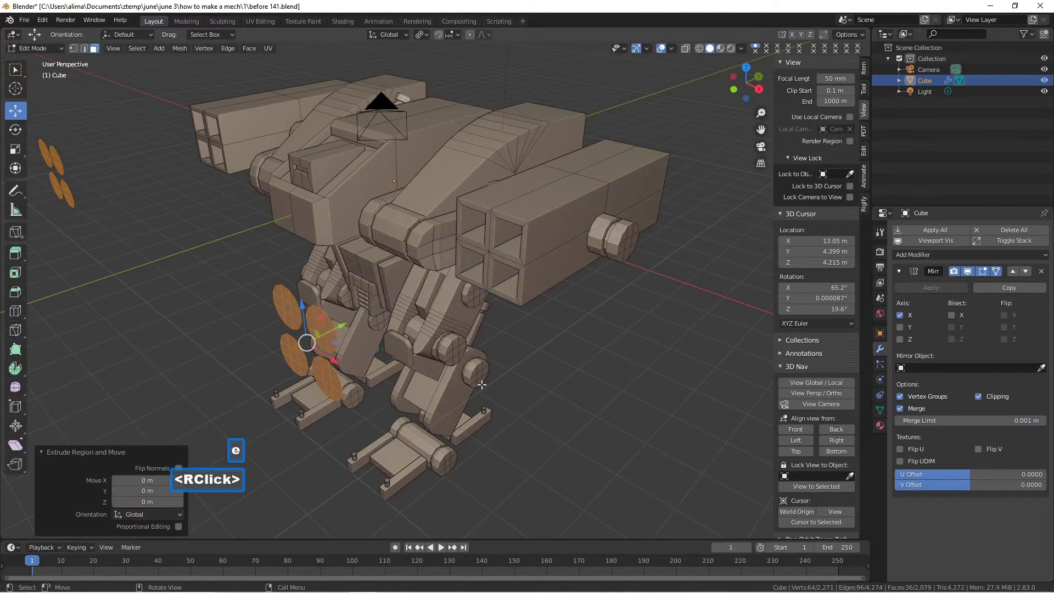
{"action": "left_click_drag", "start_coordinate": [338, 333], "coordinate": [466, 271]}
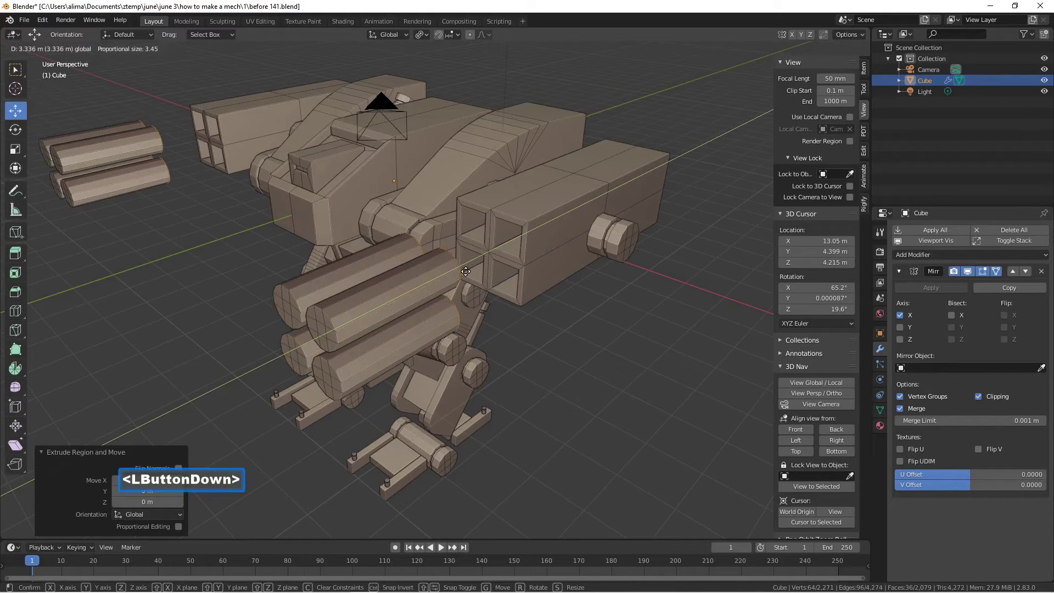
{"action": "left_click_drag", "start_coordinate": [466, 271], "coordinate": [466, 271]}
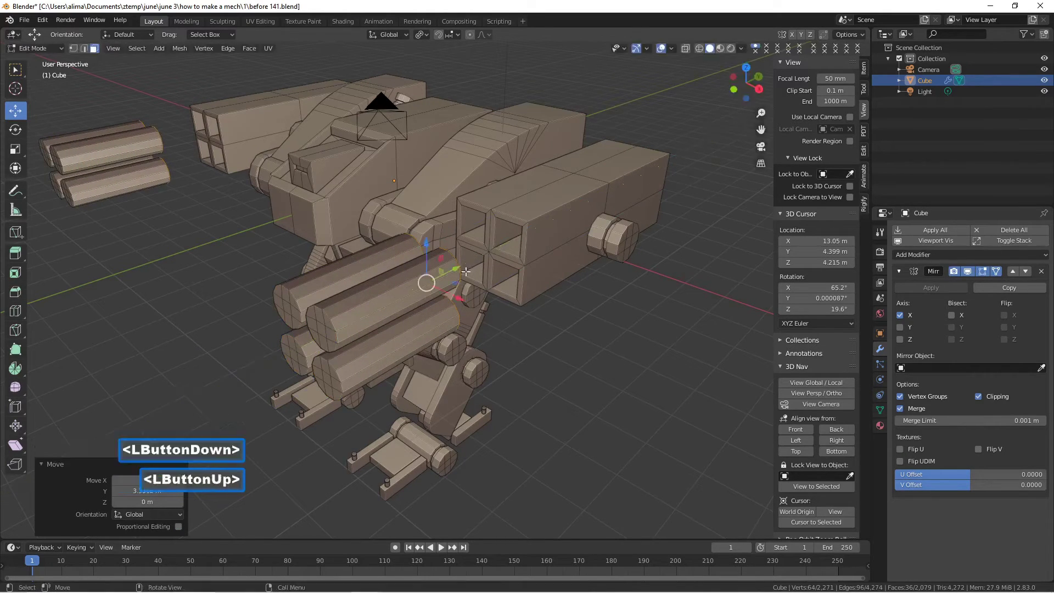
{"action": "middle_click_drag", "start_coordinate": [399, 297], "coordinate": [369, 347]}
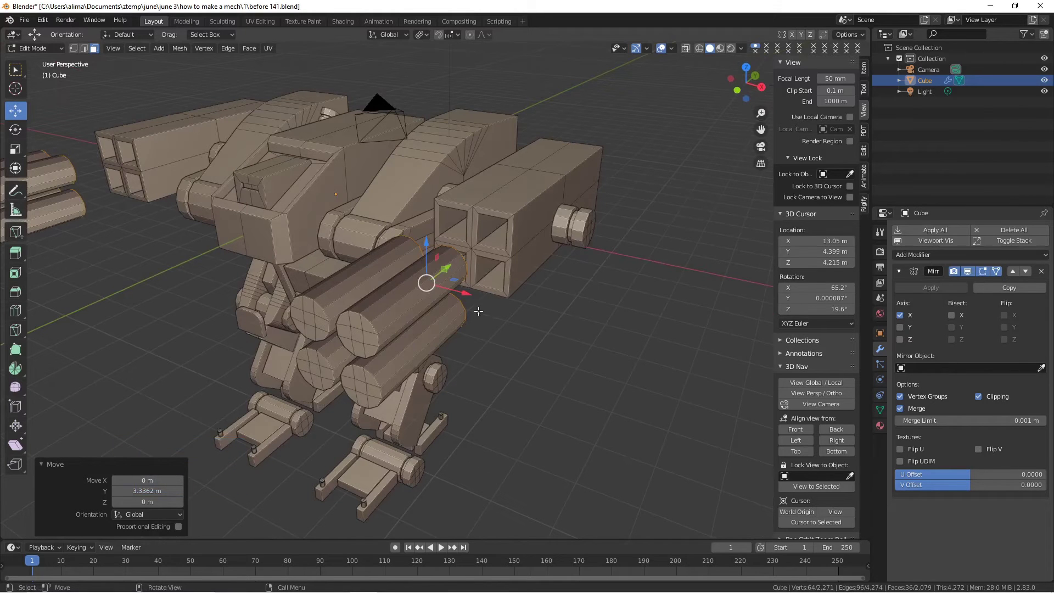
{"action": "left_click", "coordinate": [536, 400]}
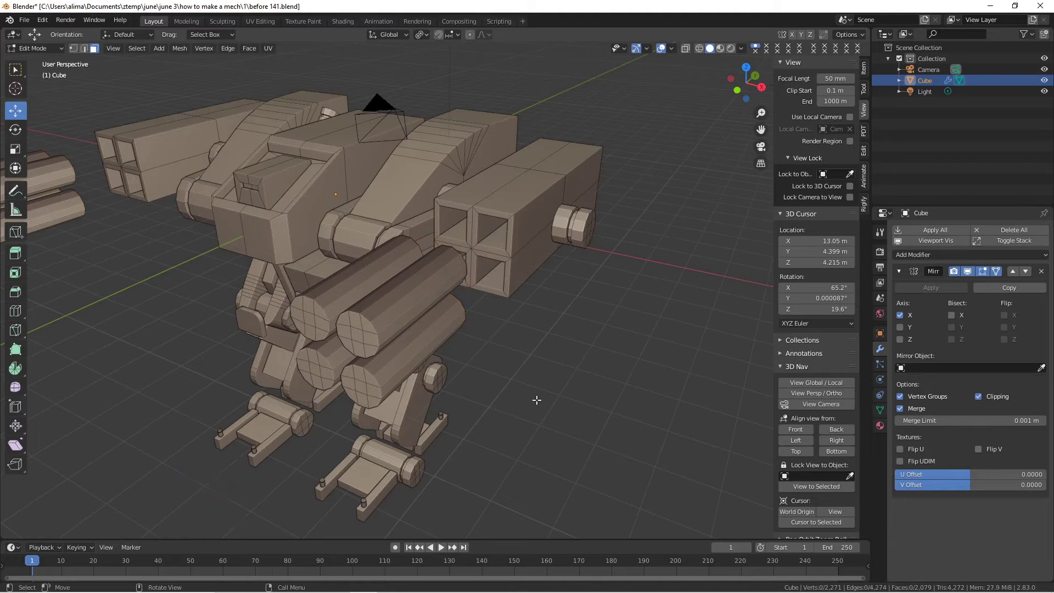
{"action": "key", "text": "Pause"}
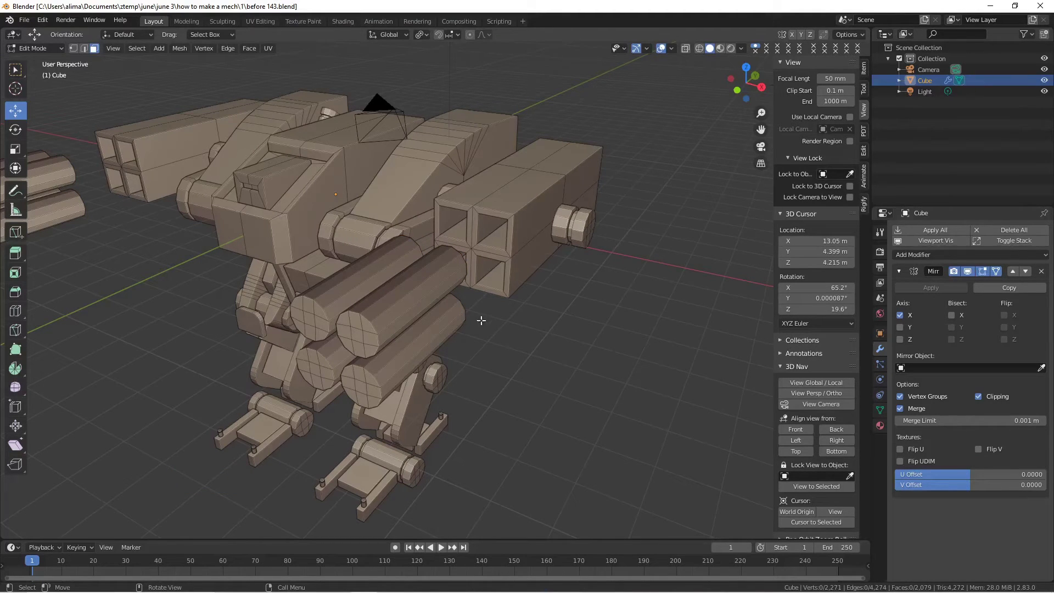
- Circle-select all front cap faces of the four cylinders and extrude them in place with zero offset
{"action": "key", "text": "c"}
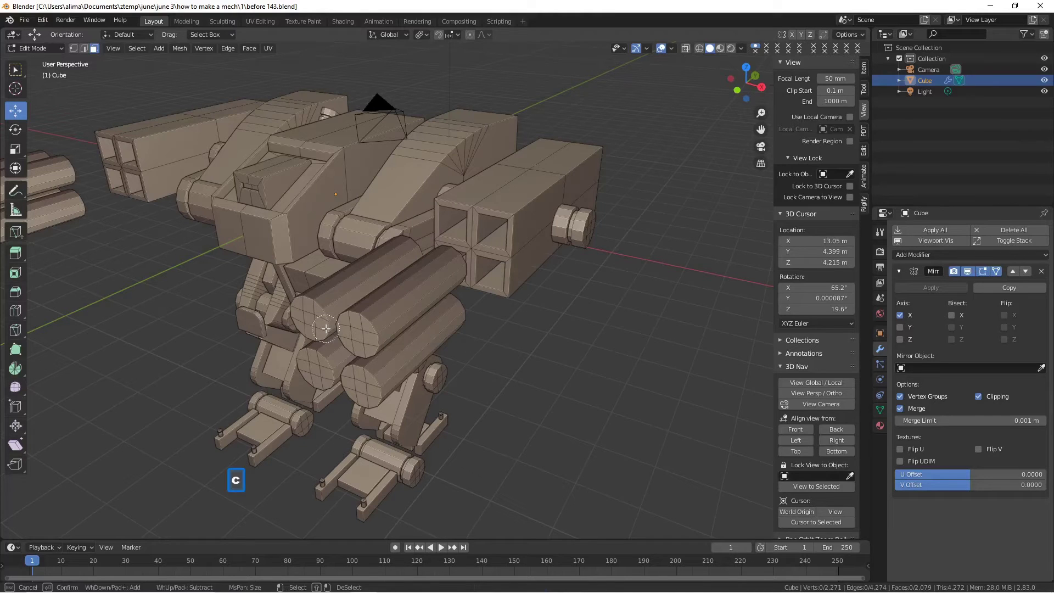
{"action": "scroll", "coordinate": [308, 321], "scroll_direction": "up", "scroll_amount": 2}
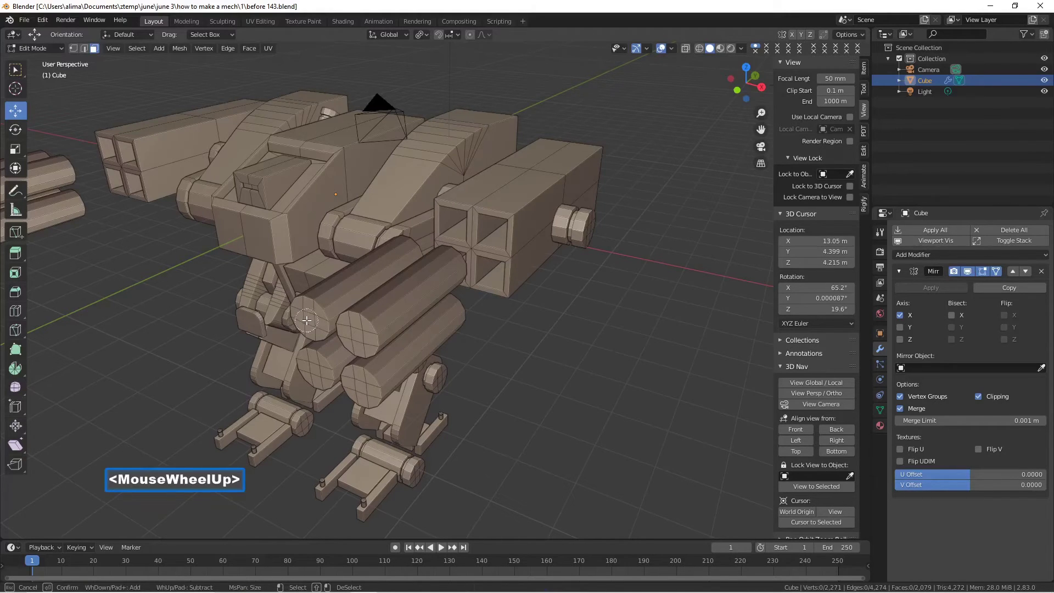
{"action": "left_click", "coordinate": [312, 322]}
{"action": "left_click", "coordinate": [311, 319]}
{"action": "left_click", "coordinate": [348, 334]}
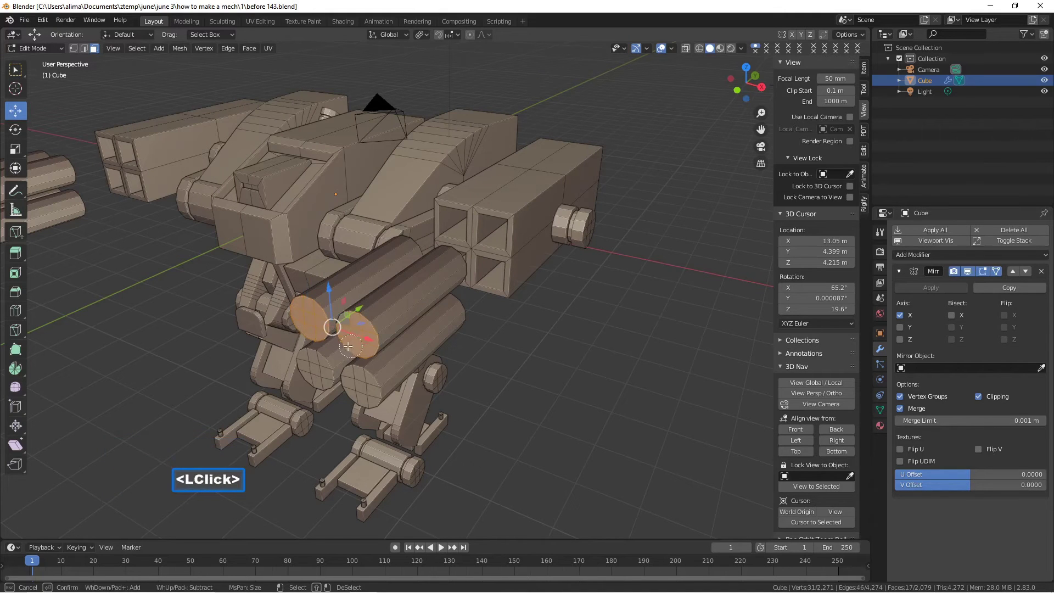
{"action": "left_click", "coordinate": [352, 334]}
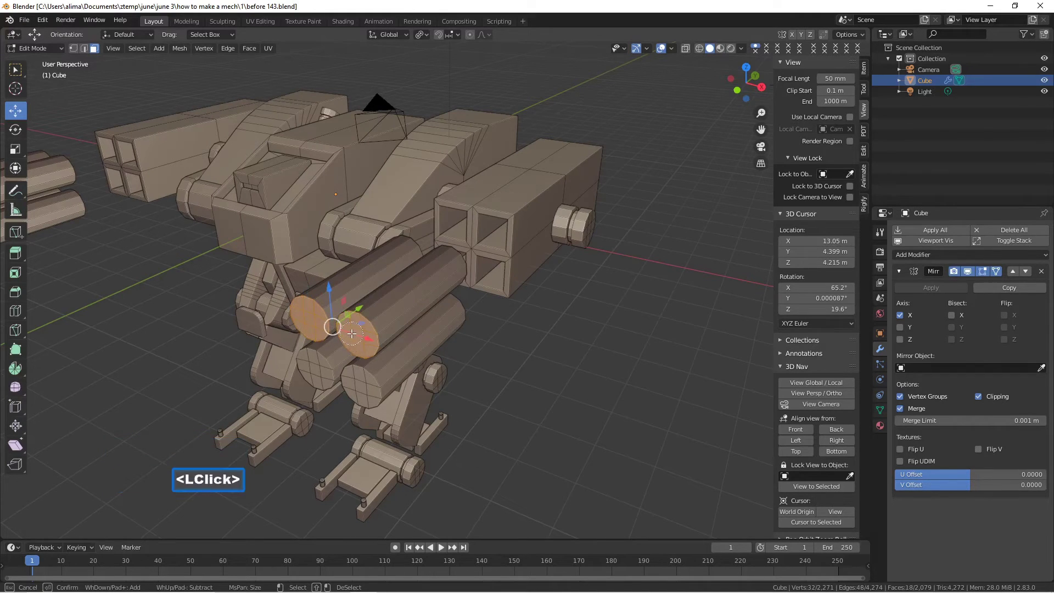
{"action": "left_click", "coordinate": [311, 368]}
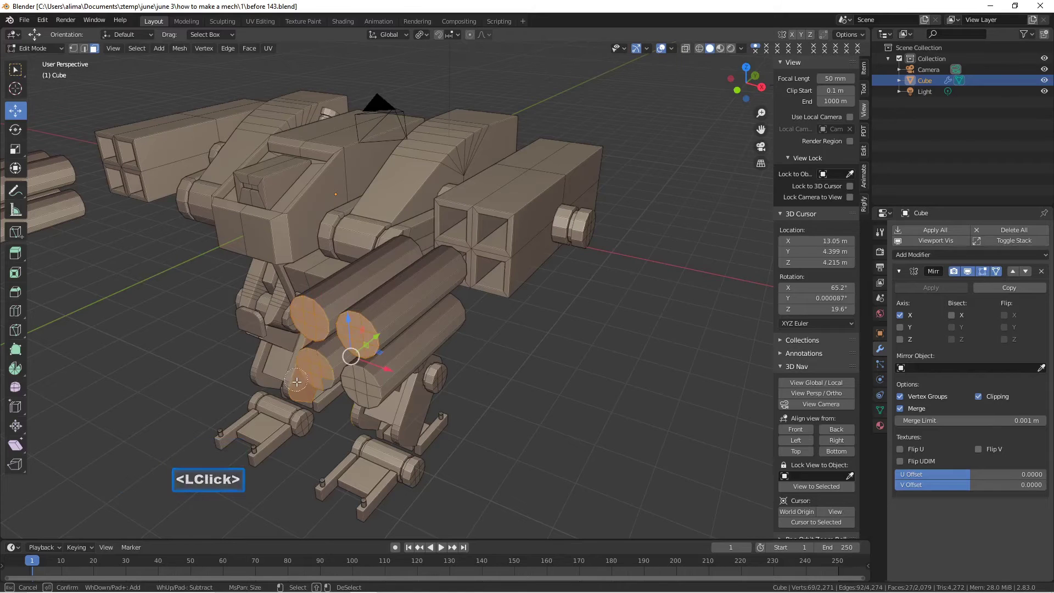
{"action": "middle_click", "coordinate": [294, 389]}
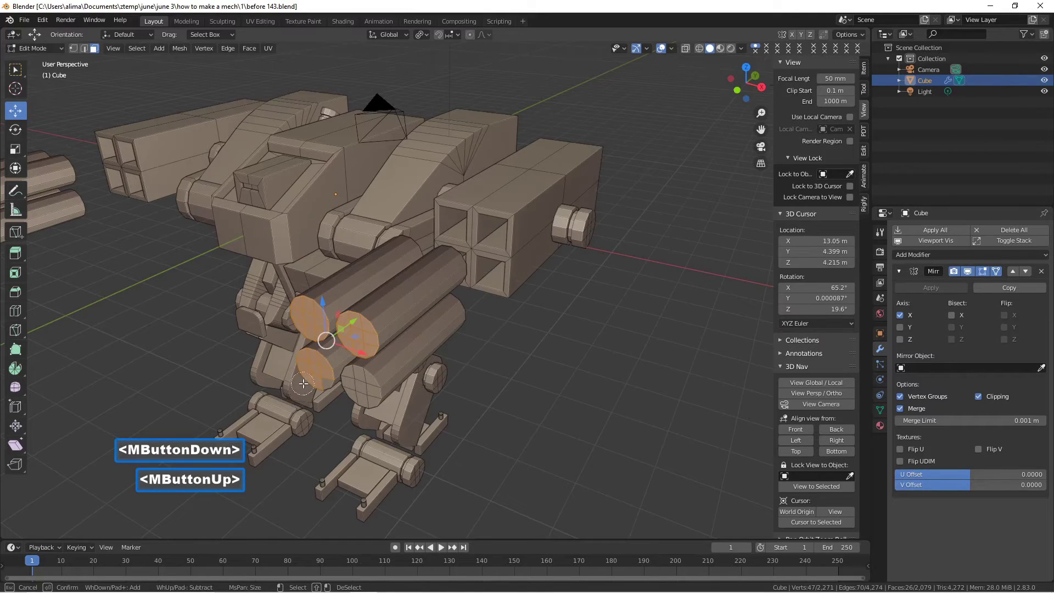
{"action": "scroll", "coordinate": [311, 378], "scroll_direction": "up", "scroll_amount": 2}
{"action": "left_click", "coordinate": [319, 376]}
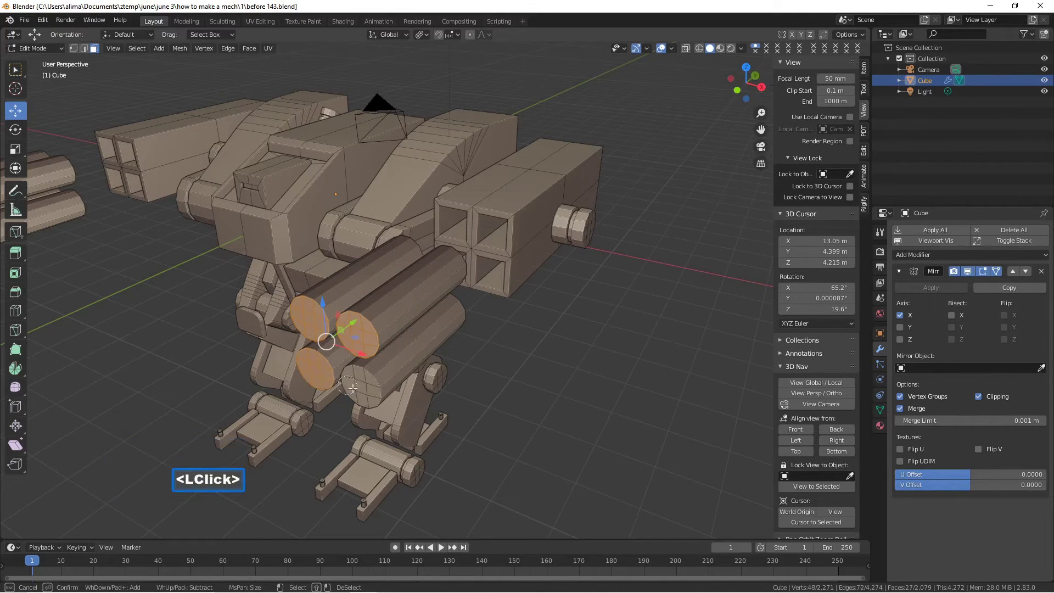
{"action": "left_click", "coordinate": [360, 387]}
{"action": "left_click", "coordinate": [362, 388]}
{"action": "left_click", "coordinate": [362, 388]}
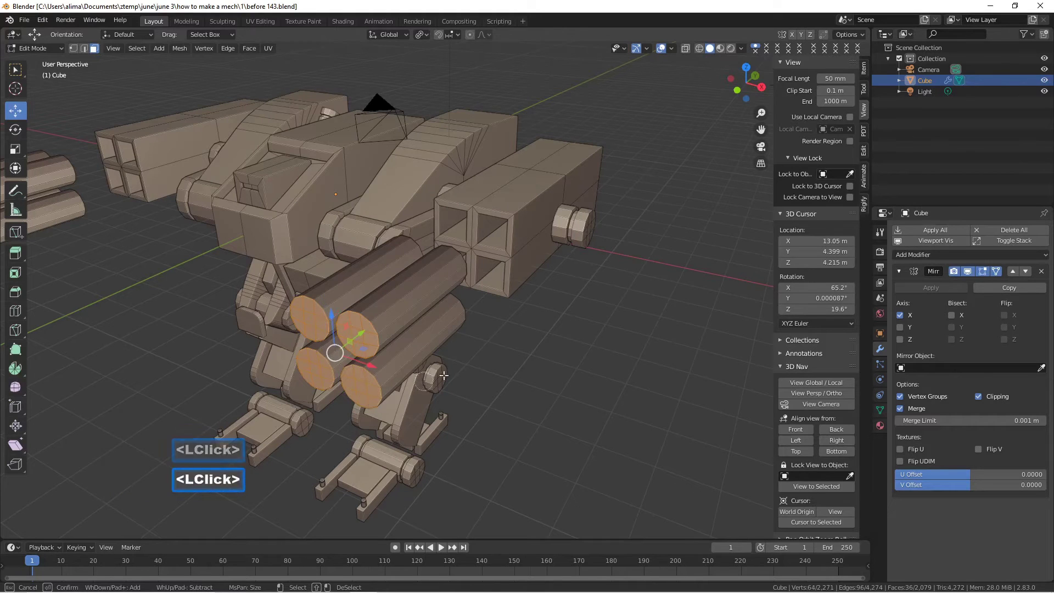
{"action": "right_click", "coordinate": [541, 370]}
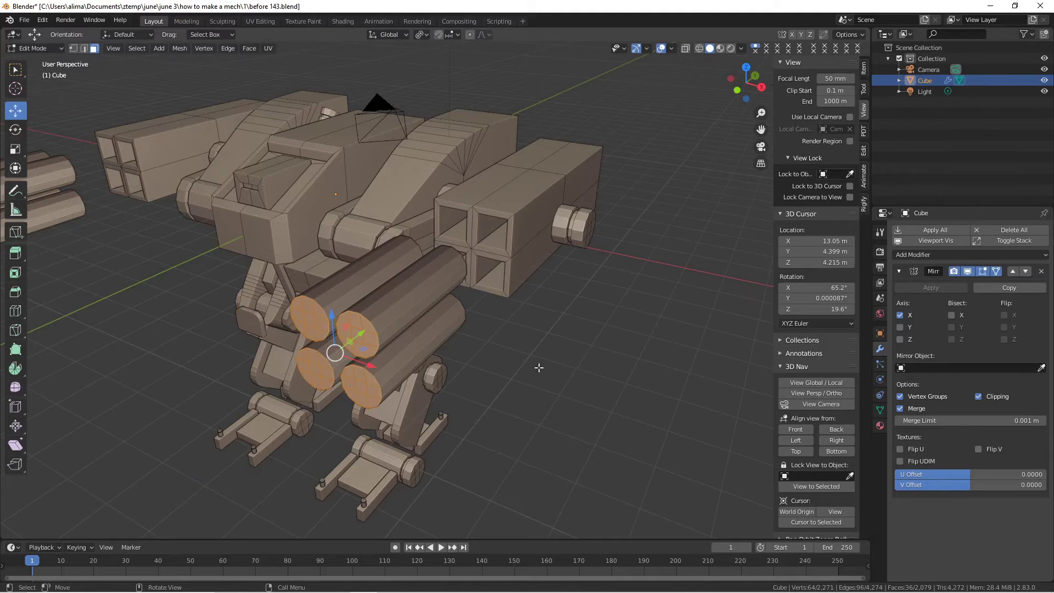
{"action": "key", "text": "e"}
{"action": "right_click", "coordinate": [538, 367]}
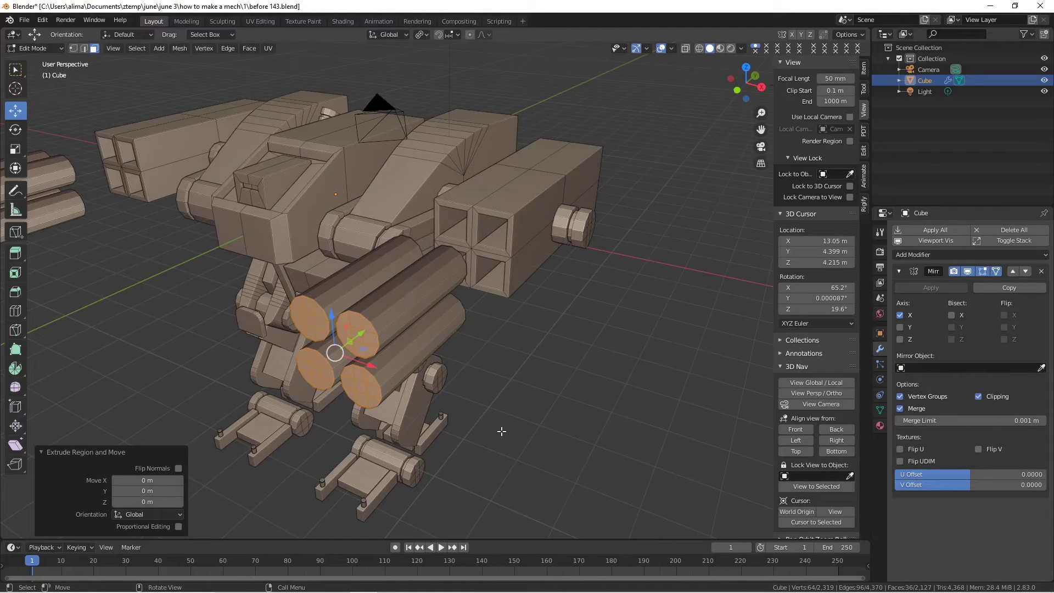
- Scale the extruded front caps to about 0.557 and move them about -0.42 m along Y to form tapered missile noses
{"action": "key", "text": "s"}
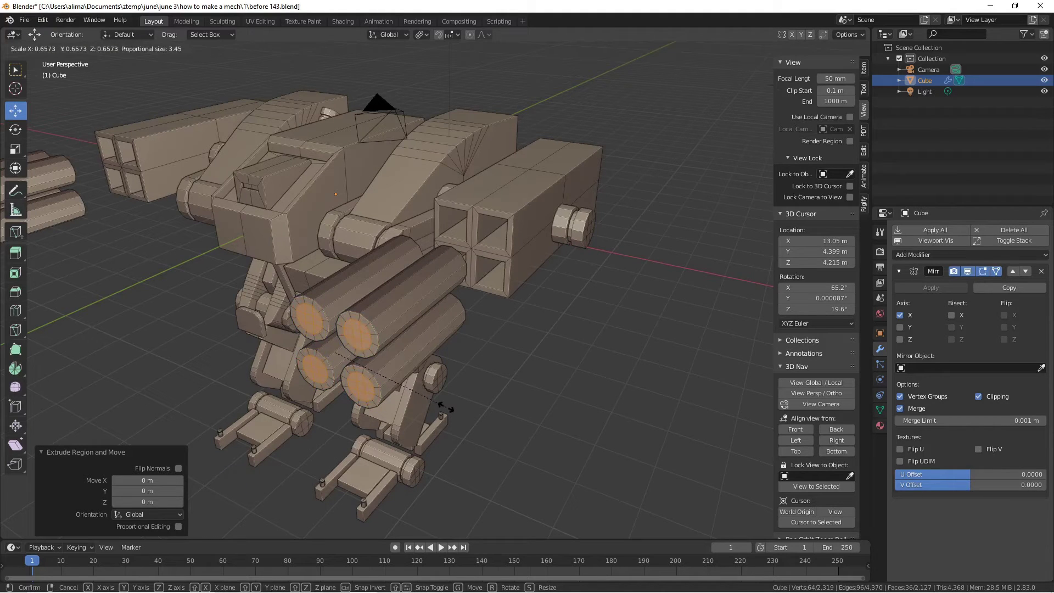
{"action": "left_click", "coordinate": [430, 396]}
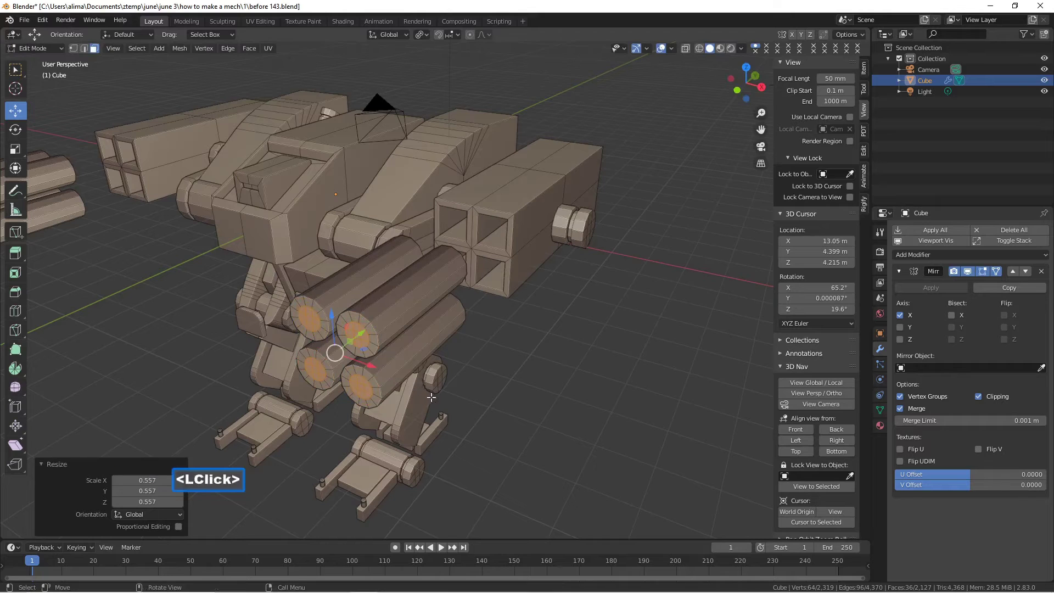
{"action": "left_click_drag", "start_coordinate": [363, 333], "coordinate": [346, 343]}
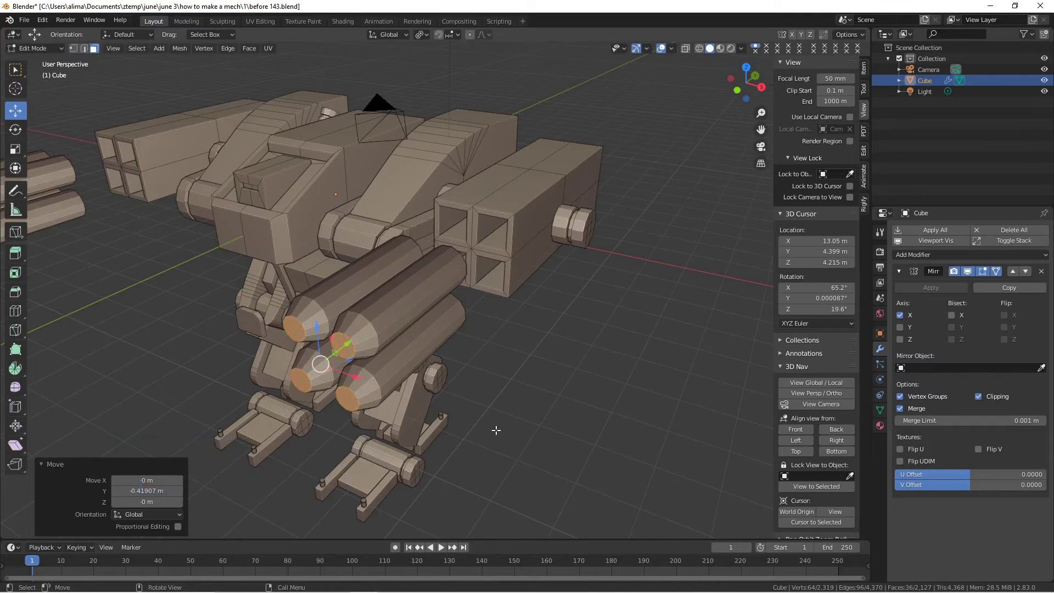
- Narrow the missile tips by scaling to about 0.819 and again to 0.677, and move them about -0.12 m along Y
{"action": "key", "text": "s"}
{"action": "left_click", "coordinate": [463, 418]}
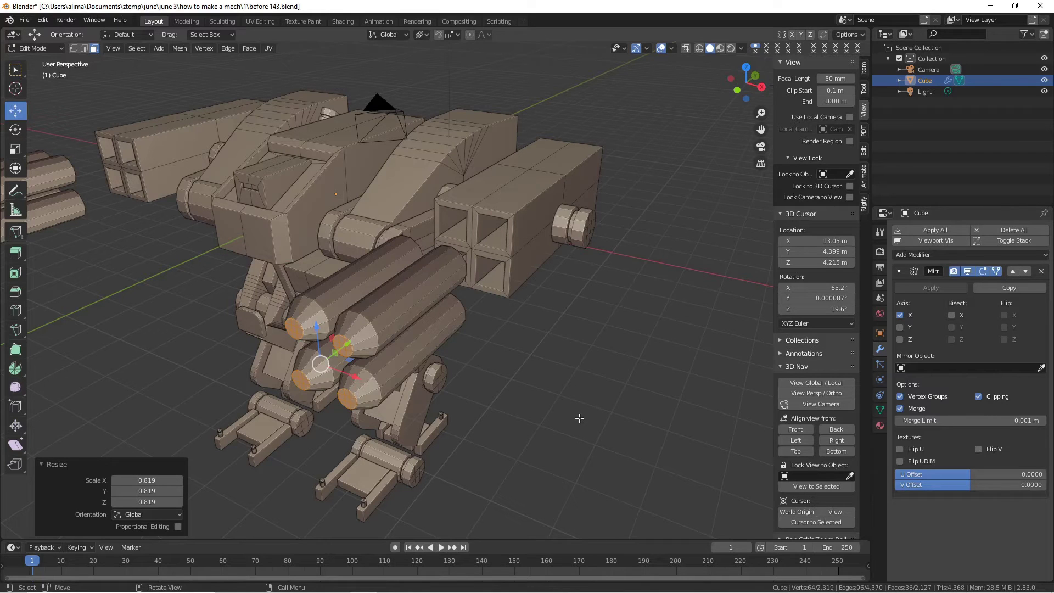
{"action": "key", "text": "s"}
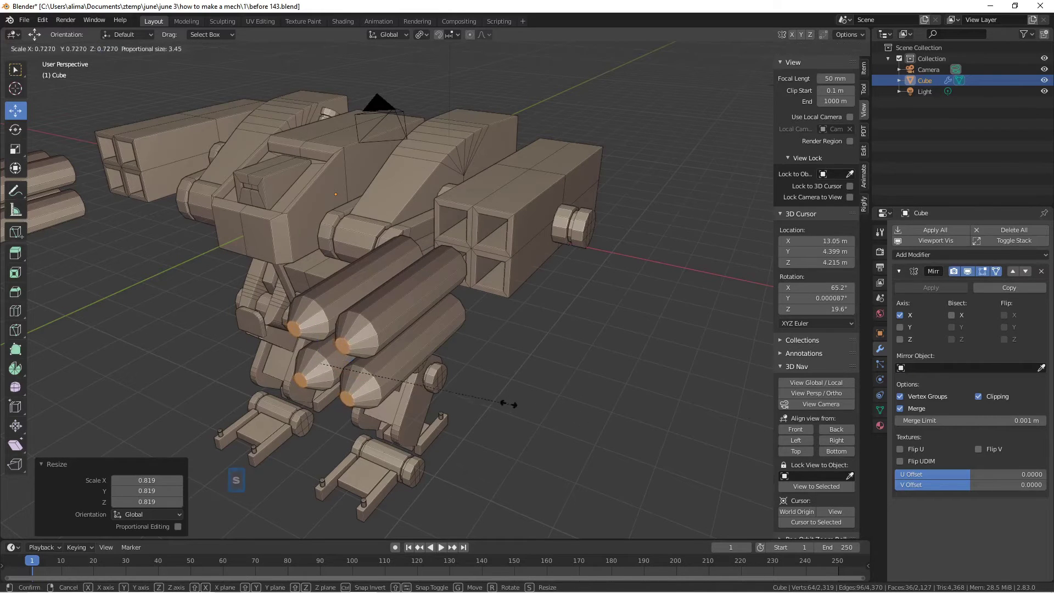
{"action": "left_click", "coordinate": [496, 397]}
{"action": "middle_click_drag", "start_coordinate": [527, 404], "coordinate": [499, 405]}
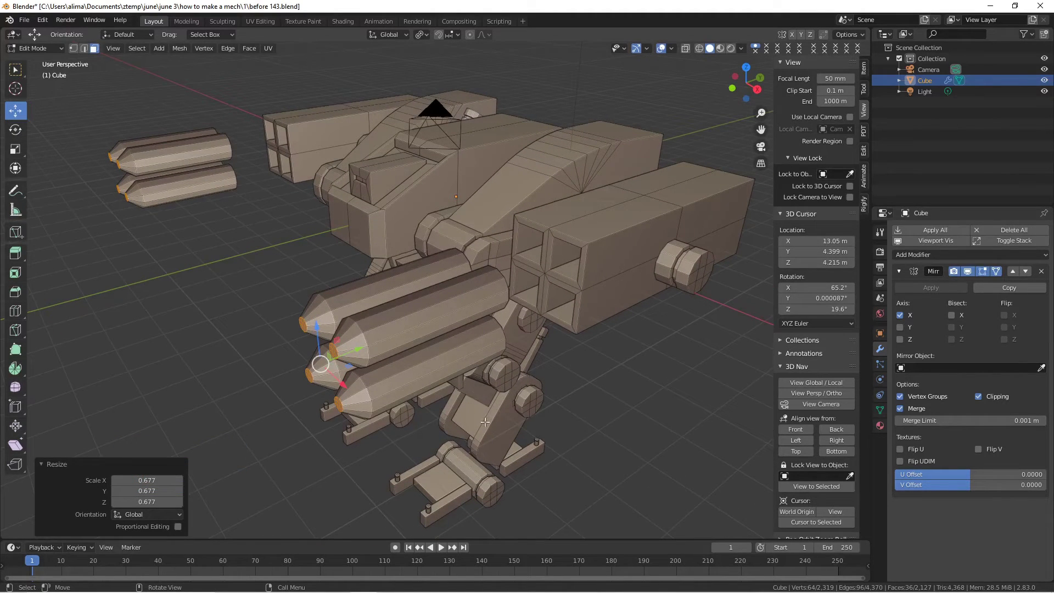
{"action": "left_click_drag", "start_coordinate": [362, 350], "coordinate": [352, 350]}
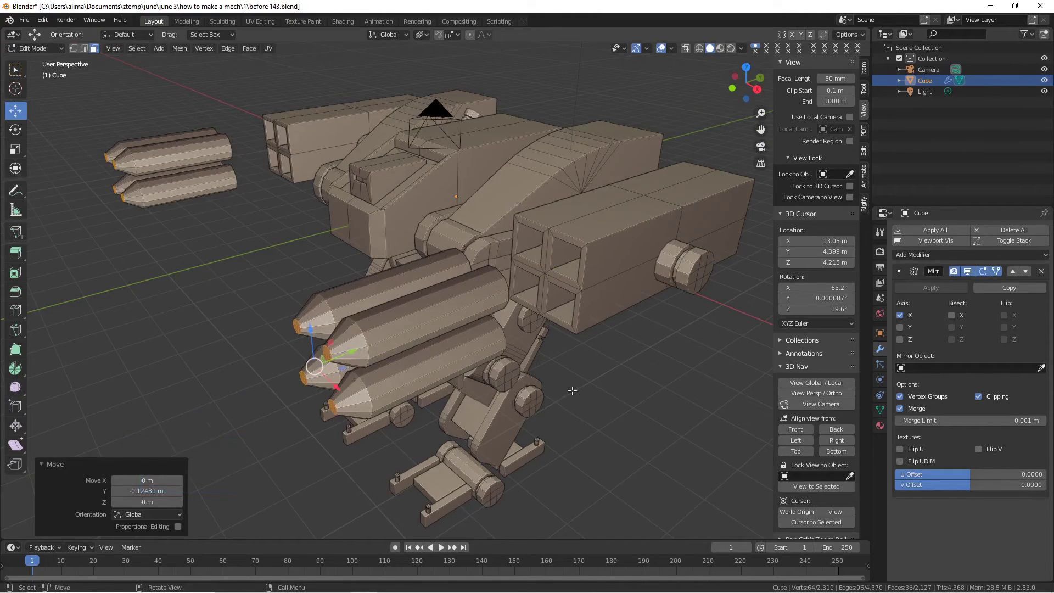
{"action": "middle_click_drag", "start_coordinate": [561, 394], "coordinate": [575, 386]}
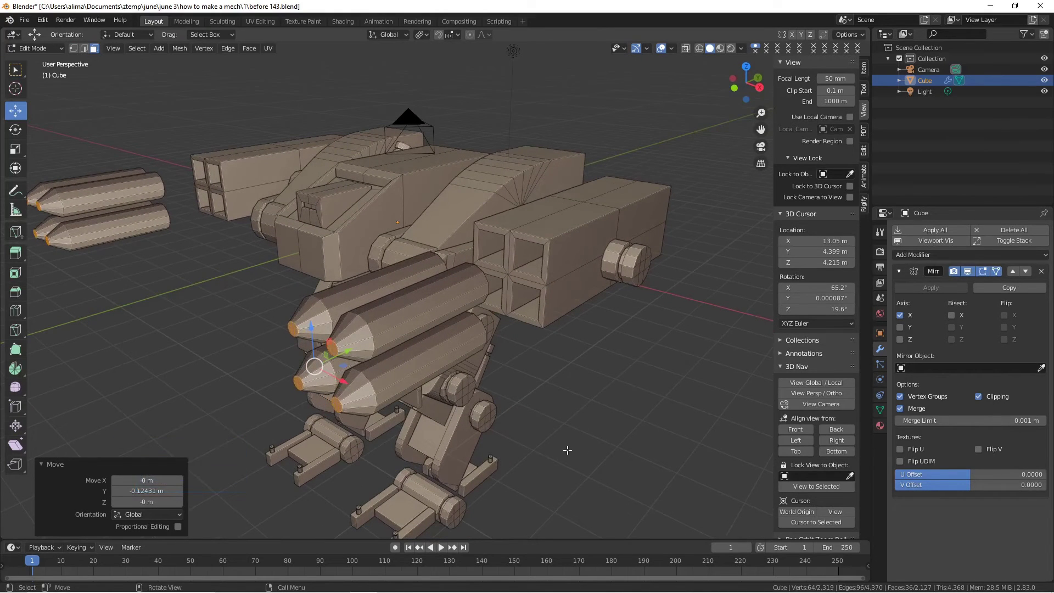
- Select the four missiles' entire linked geometry, save as before 145.blend, and shrink them with a Shrink/Fatten offset of about -0.268 m
{"action": "key", "text": "ctrl"}
{"action": "key", "text": "ctrl+l"}
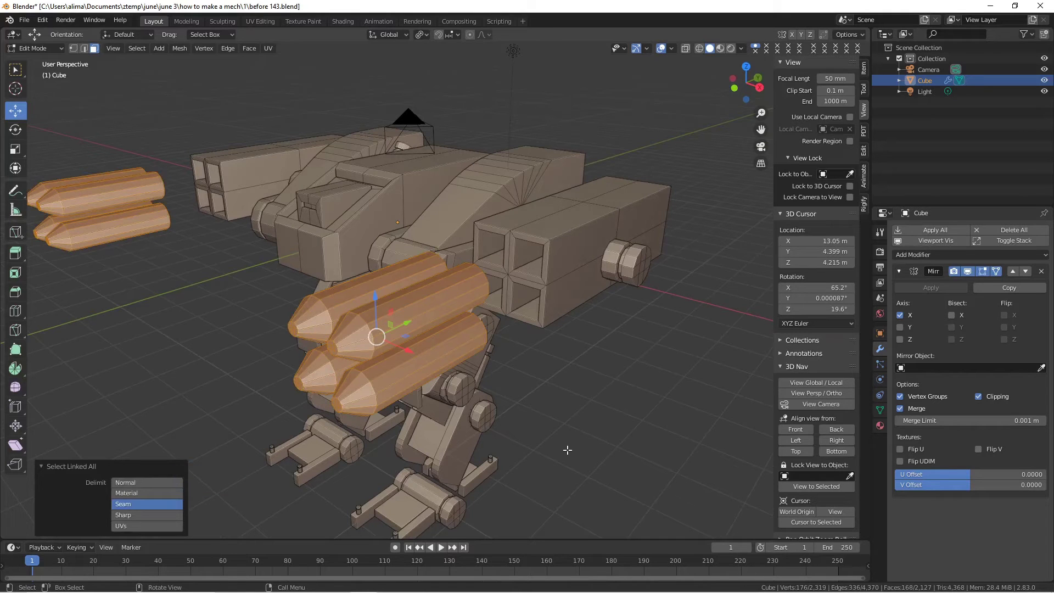
{"action": "key", "text": "Pause"}
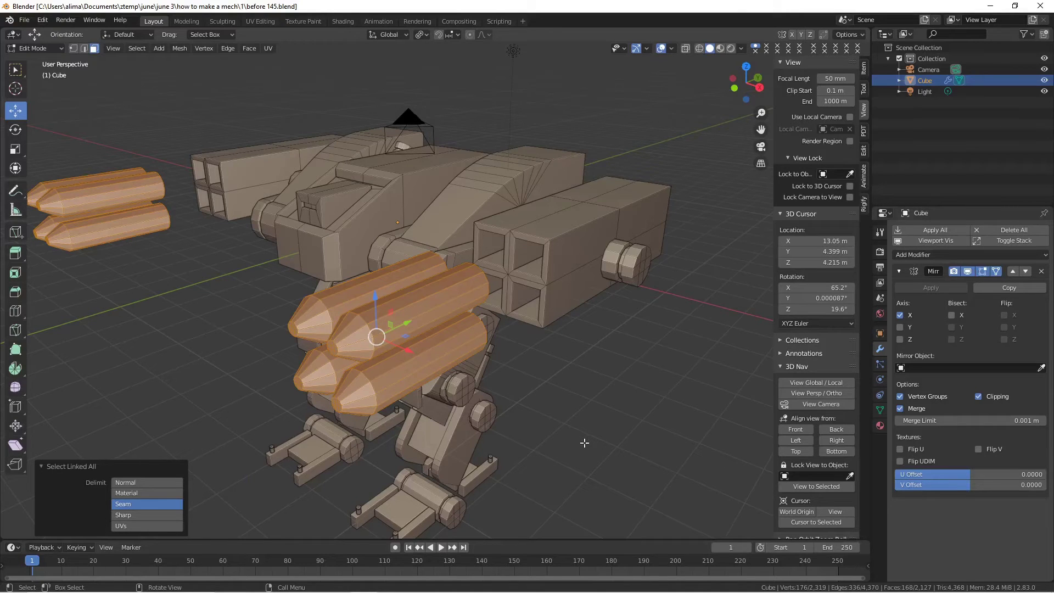
{"action": "key", "text": "alt"}
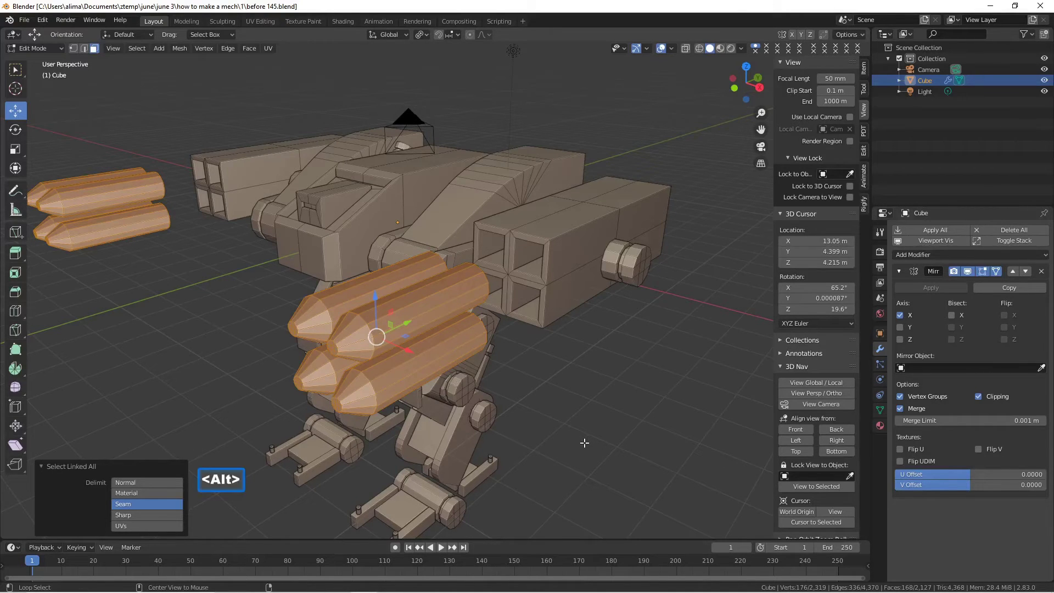
{"action": "key", "text": "alt+s"}
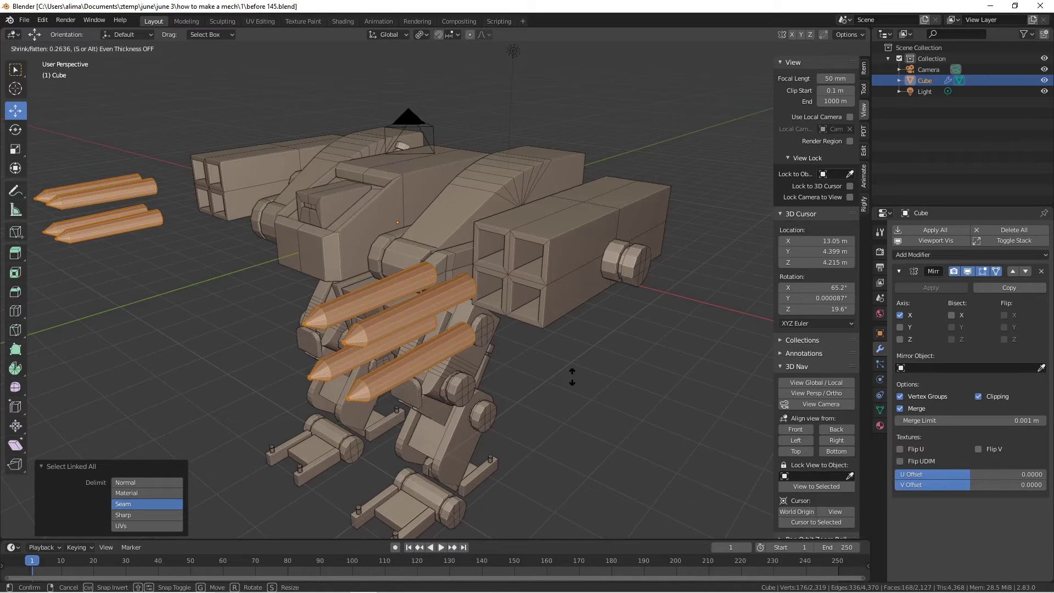
{"action": "left_click", "coordinate": [571, 375]}
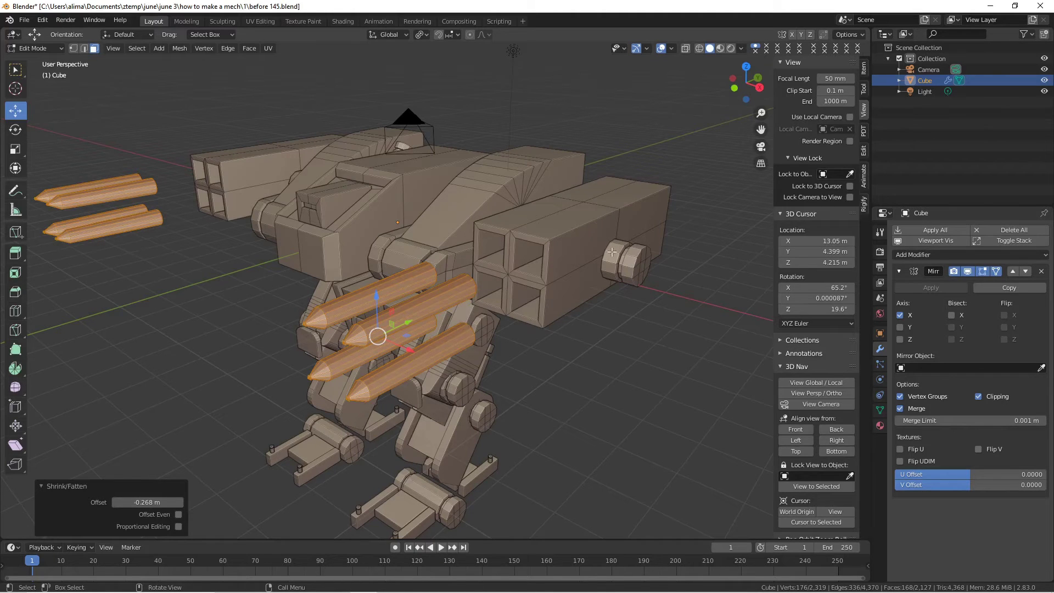
- Move the four missiles back into the arm pod's barrels, deselect them, and save as before 146.blend
{"action": "left_click_drag", "start_coordinate": [413, 323], "coordinate": [567, 242]}
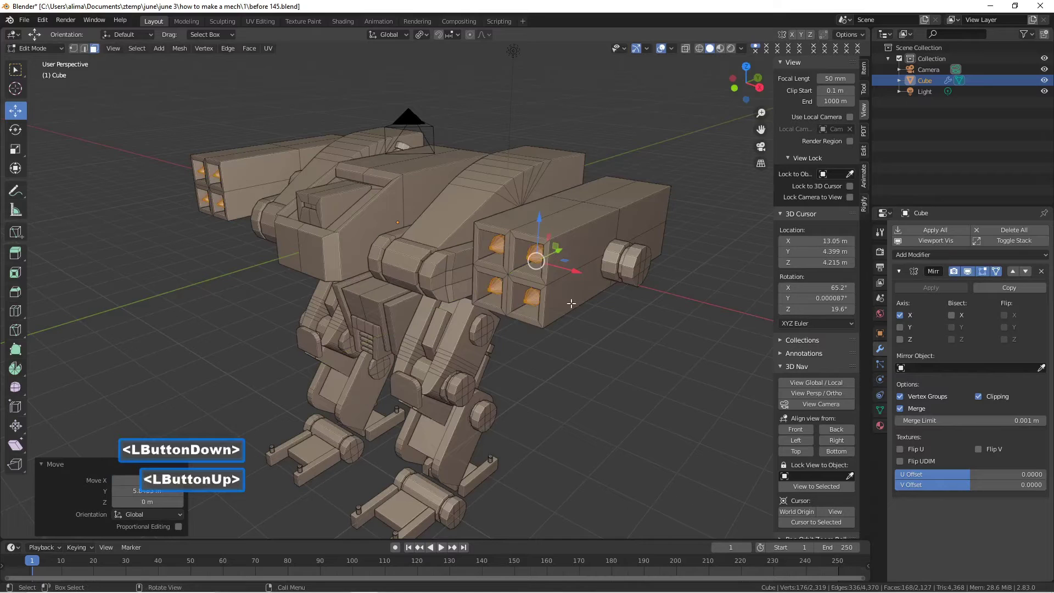
{"action": "left_click", "coordinate": [611, 359]}
{"action": "key", "text": "Pause"}
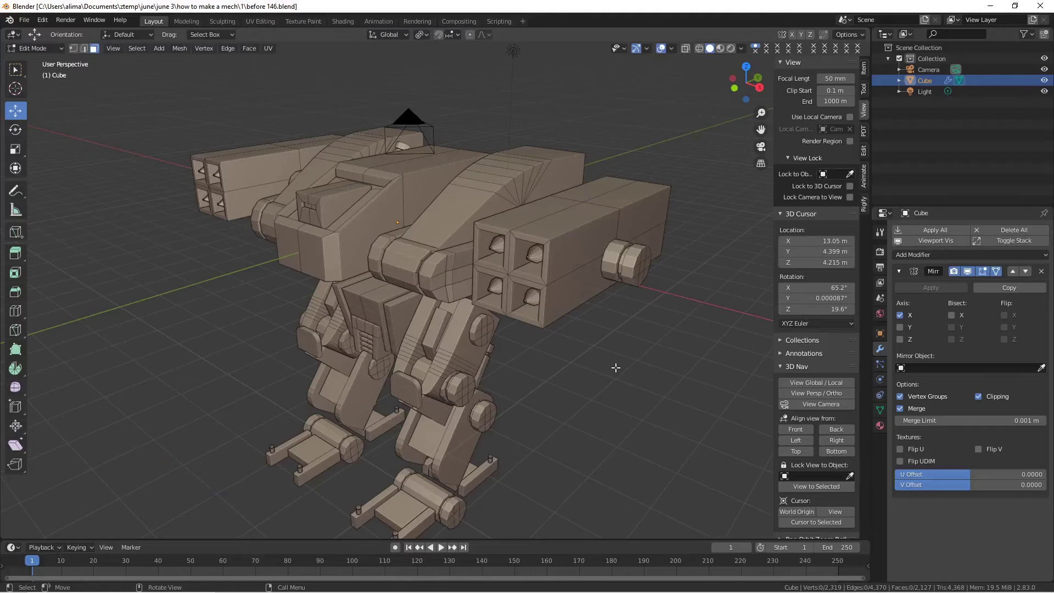
- Add a single loop cut around the arm pod and slide it toward the open front end with a factor of 0.579
{"action": "middle_click_drag", "start_coordinate": [546, 346], "coordinate": [520, 340]}
{"action": "scroll", "coordinate": [571, 334], "scroll_direction": "down", "scroll_amount": 1}
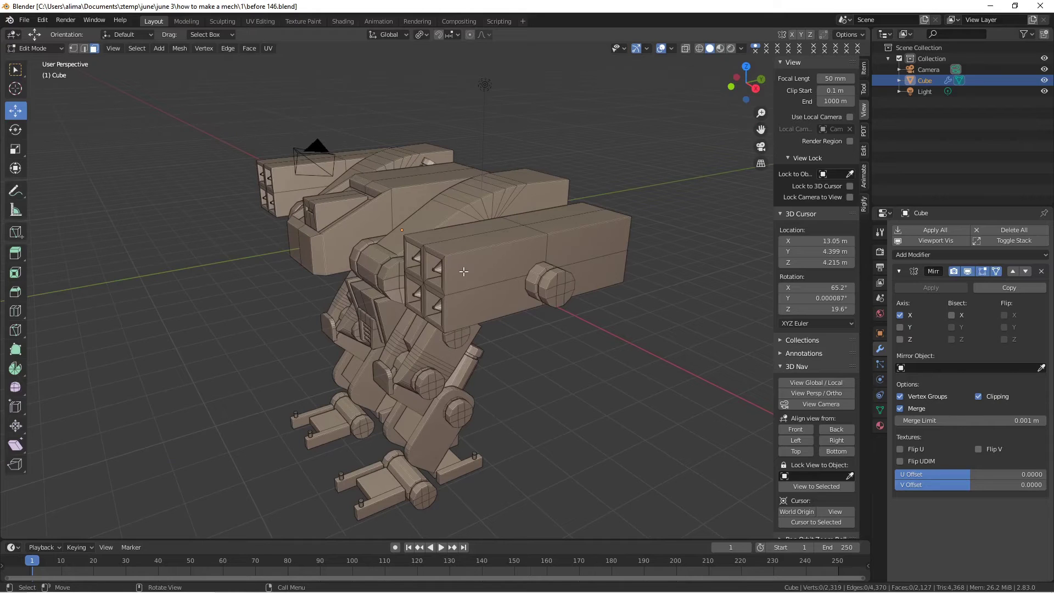
{"action": "key", "text": "ctrl+r"}
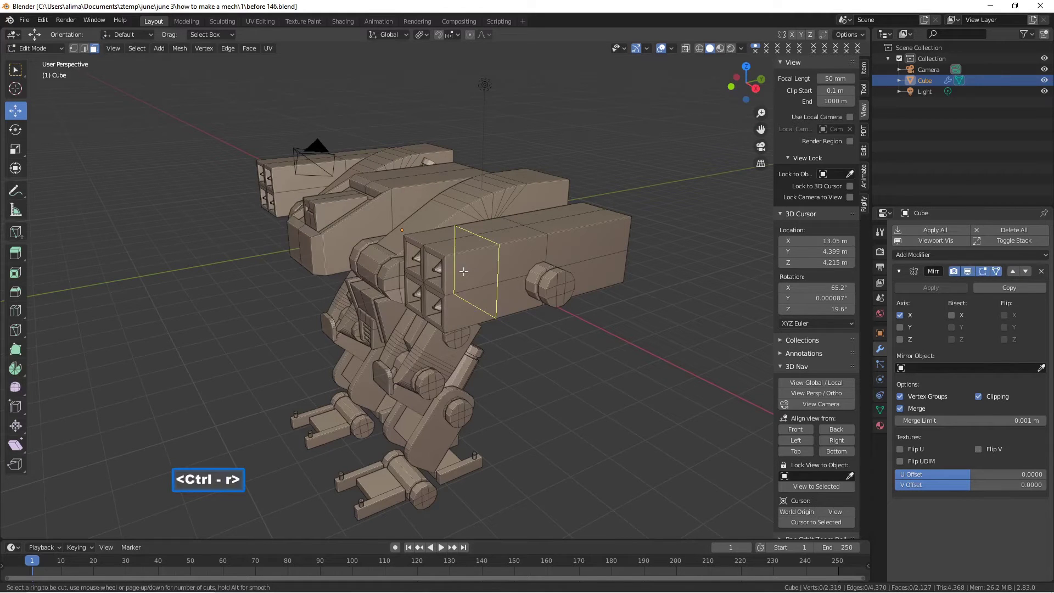
{"action": "left_click", "coordinate": [463, 271]}
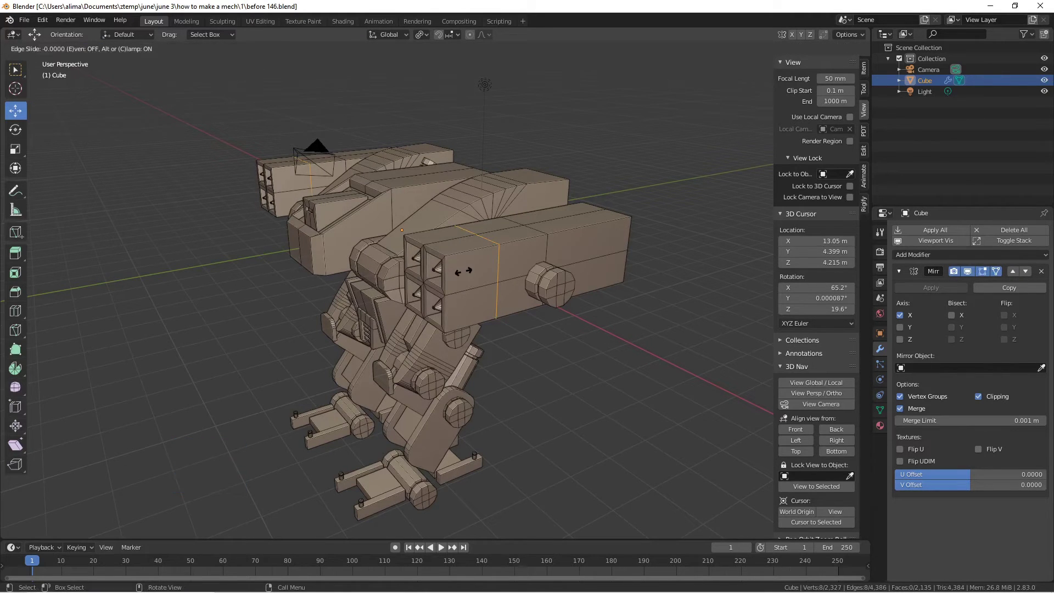
{"action": "left_click", "coordinate": [433, 269]}
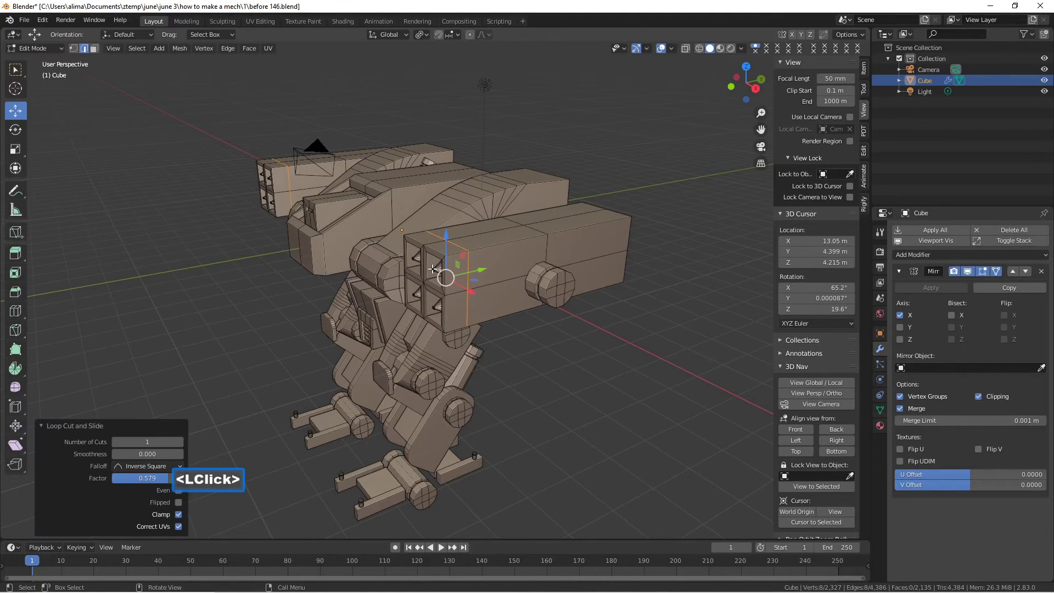
- Solidify the face loop around the pod's front end into a thick raised rim and save as before 147.blend
{"action": "left_click", "coordinate": [94, 49]}
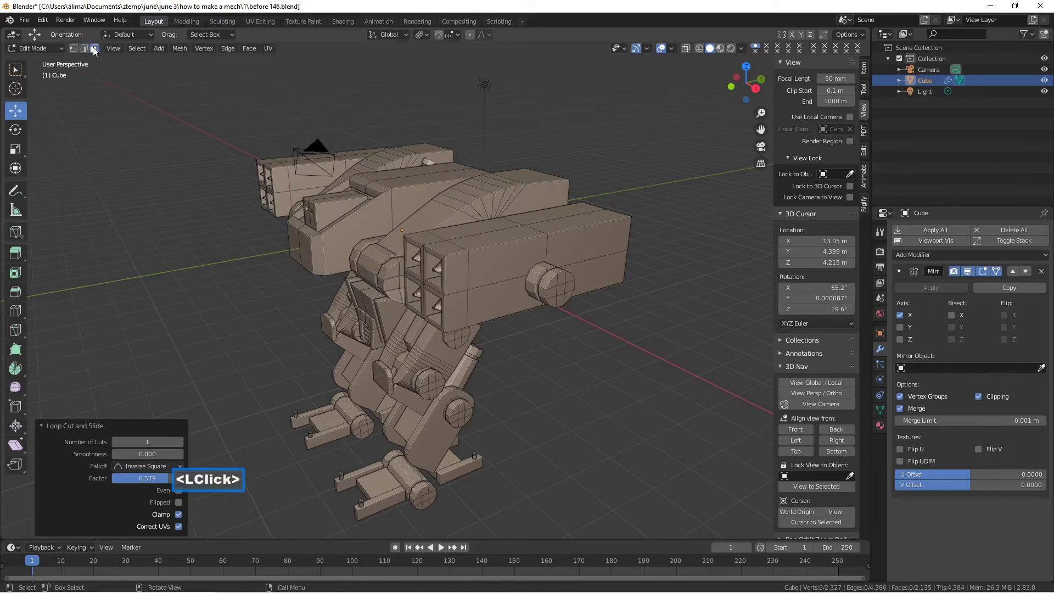
{"action": "left_click", "coordinate": [458, 253], "text": "alt"}
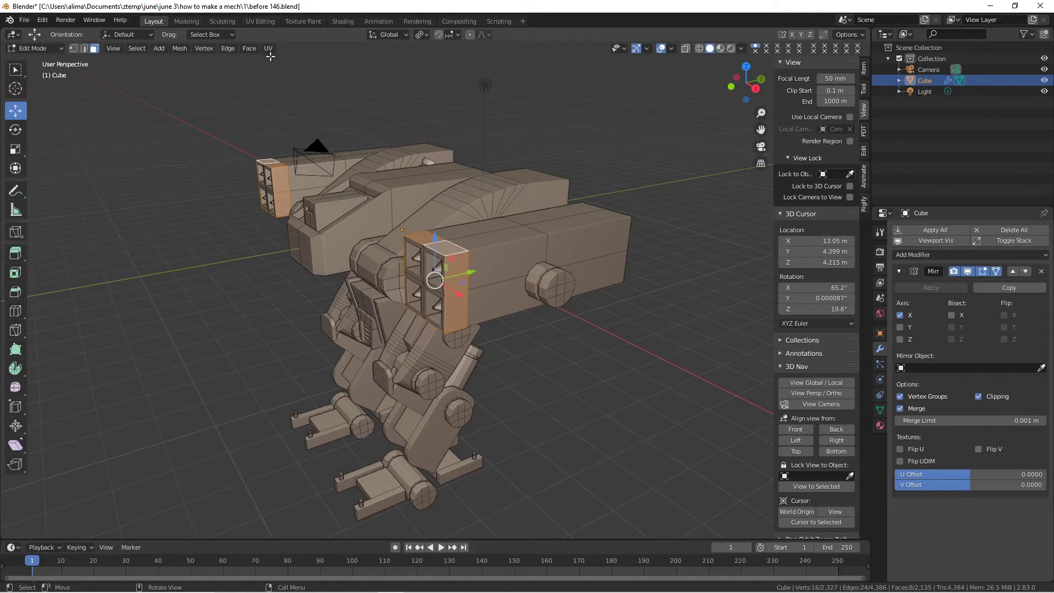
{"action": "left_click", "coordinate": [251, 49]}
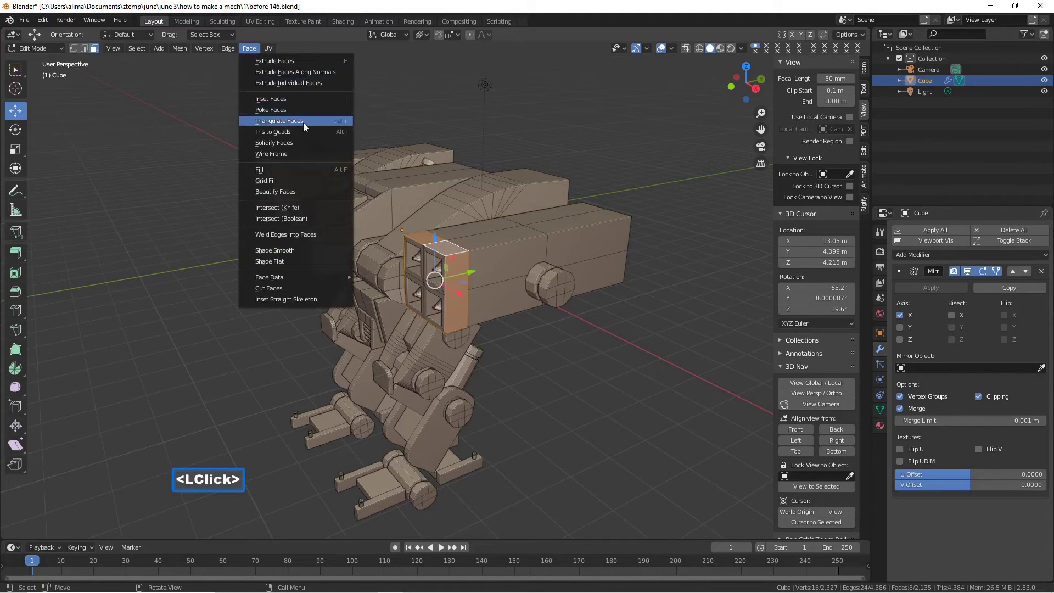
{"action": "left_click", "coordinate": [303, 142]}
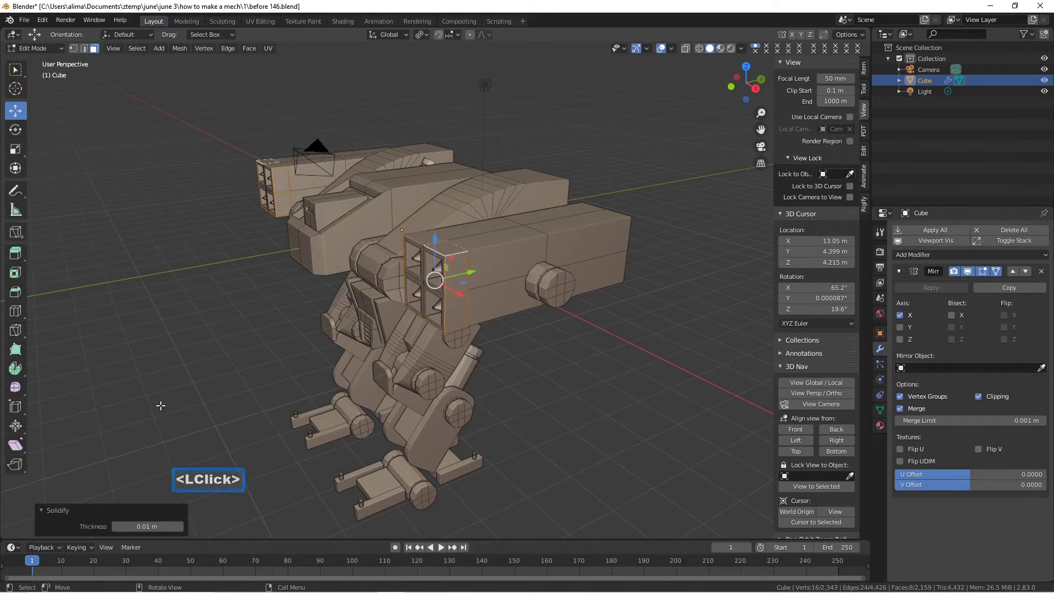
{"action": "left_click_drag", "start_coordinate": [148, 526], "coordinate": [129, 525]}
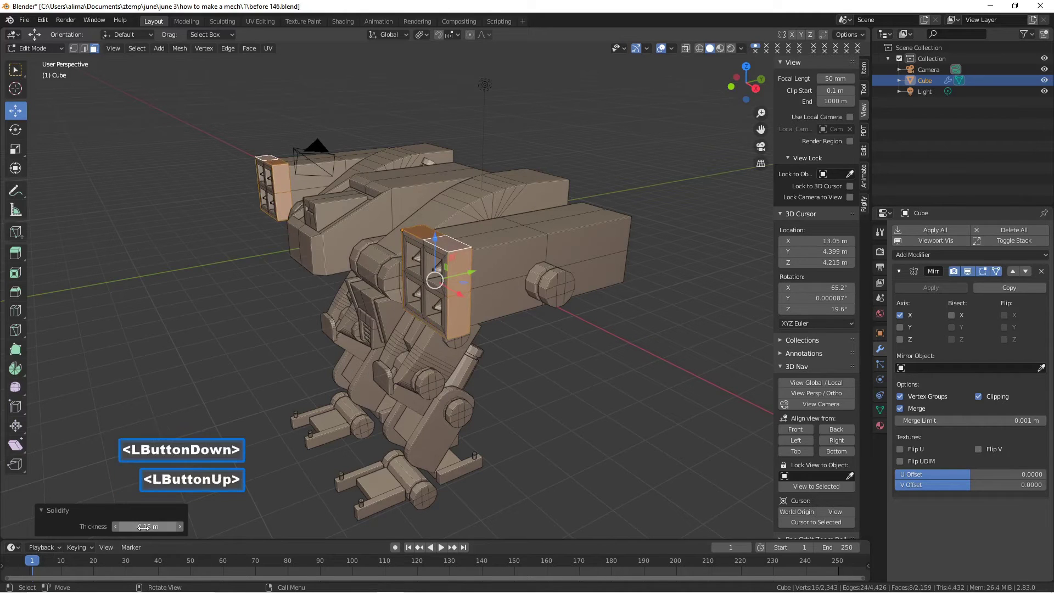
{"action": "left_click", "coordinate": [568, 413]}
{"action": "middle_click_drag", "start_coordinate": [551, 401], "coordinate": [596, 395]}
{"action": "scroll", "coordinate": [602, 400], "scroll_direction": "up", "scroll_amount": 1}
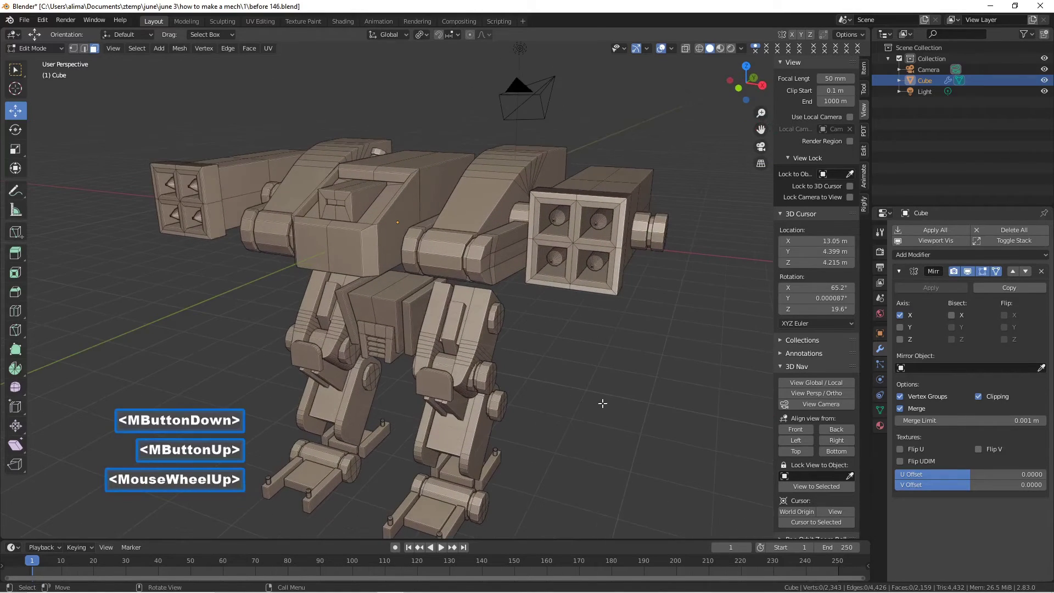
{"action": "scroll", "coordinate": [602, 404], "scroll_direction": "down", "scroll_amount": 1}
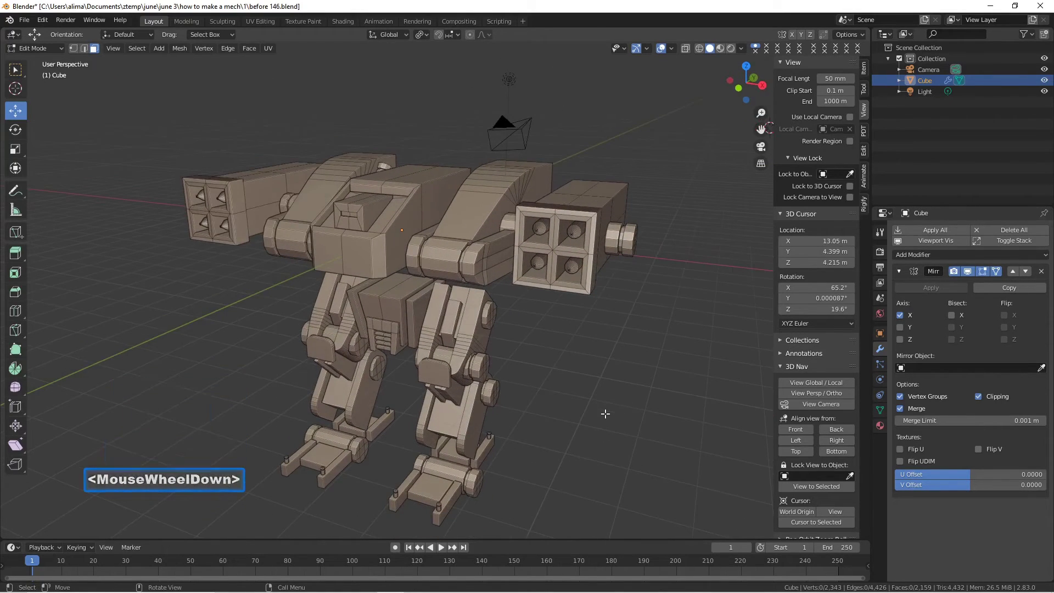
{"action": "mouse_move", "coordinate": [602, 411]}
{"action": "middle_mouse_down"}
{"action": "mouse_move", "coordinate": [623, 410]}
{"action": "mouse_move", "coordinate": [550, 409]}
{"action": "mouse_move", "coordinate": [607, 414]}
{"action": "mouse_move", "coordinate": [597, 411]}
{"action": "middle_mouse_up"}
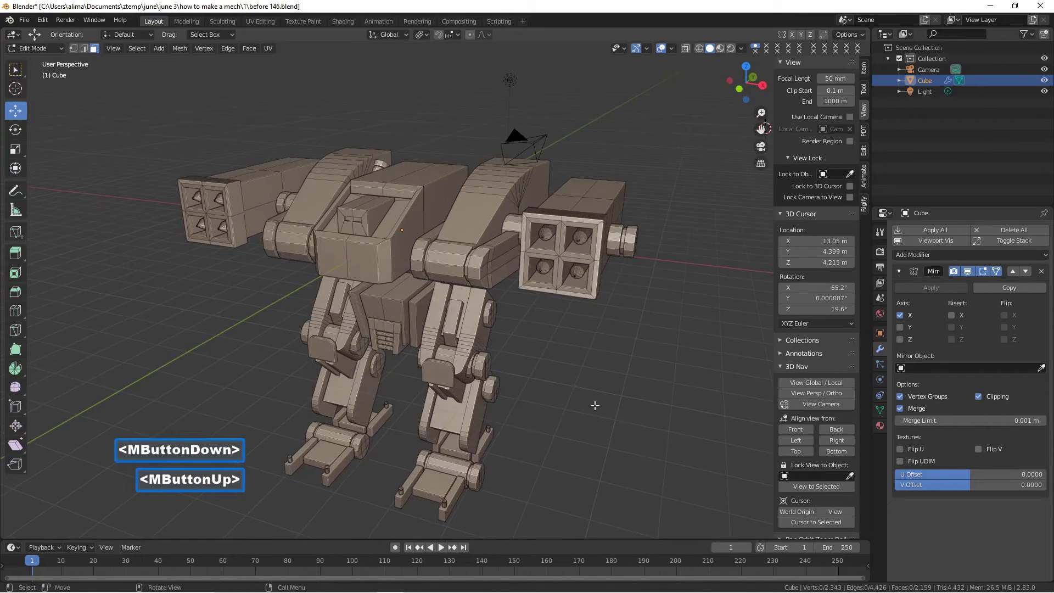
{"action": "key", "text": "Pause"}
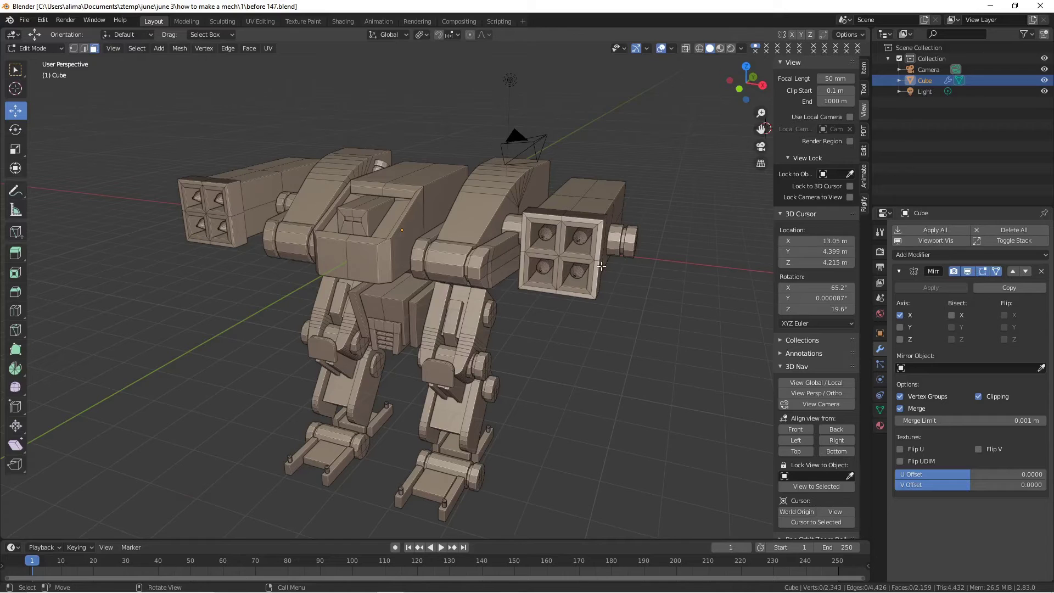
- Separate the arm pod, its rim and four missiles, including all linked geometry, into a new object and save as before 148.blend
{"action": "key", "text": "c"}
{"action": "left_click", "coordinate": [584, 192]}
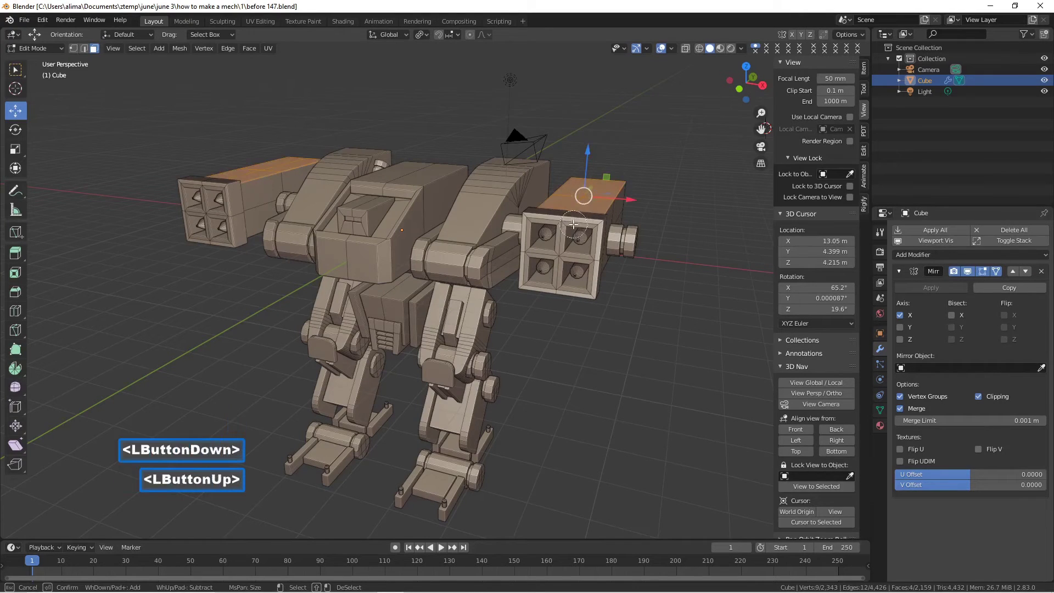
{"action": "left_click", "coordinate": [571, 242]}
{"action": "left_click_drag", "start_coordinate": [565, 241], "coordinate": [580, 238]}
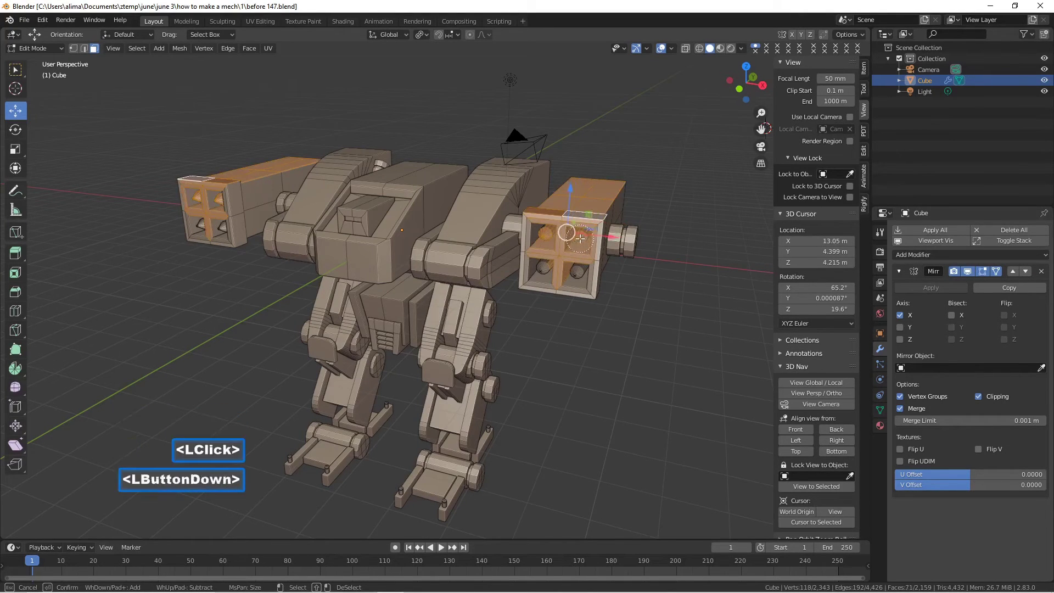
{"action": "double_click", "coordinate": [570, 267]}
{"action": "left_click", "coordinate": [569, 270]}
{"action": "double_click", "coordinate": [543, 269]}
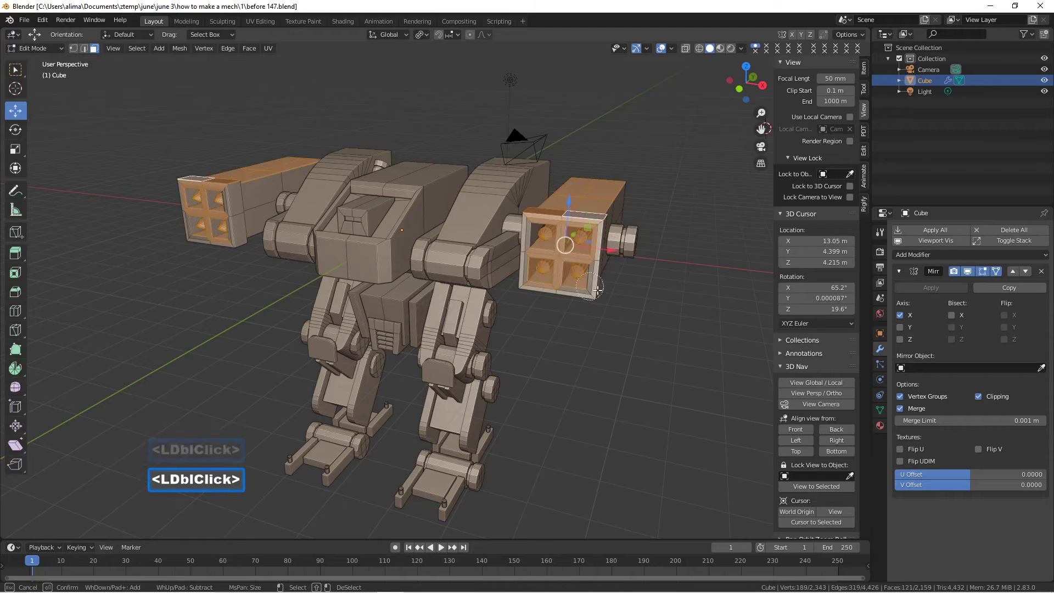
{"action": "right_click", "coordinate": [618, 323]}
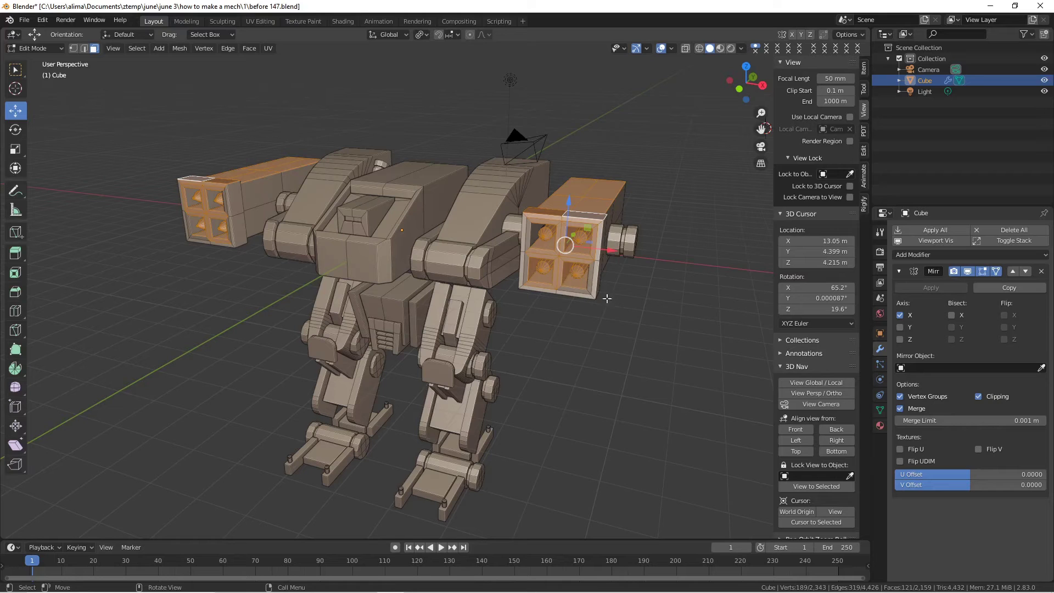
{"action": "key", "text": "ctrl"}
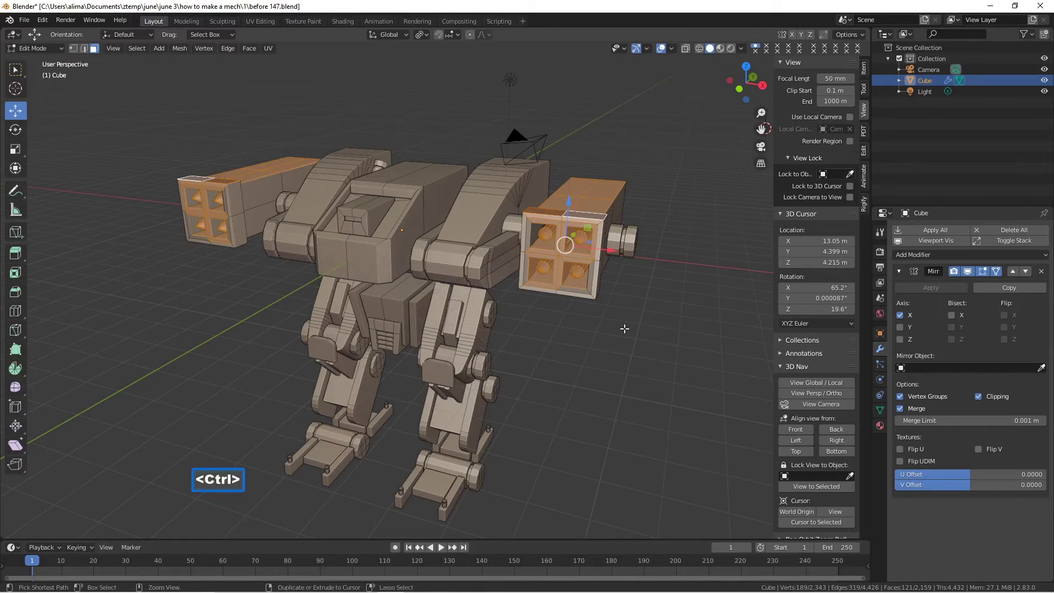
{"action": "key", "text": "ctrl+l"}
{"action": "mouse_move", "coordinate": [637, 321]}
{"action": "middle_mouse_down"}
{"action": "mouse_move", "coordinate": [670, 312]}
{"action": "mouse_move", "coordinate": [639, 316]}
{"action": "middle_mouse_up"}
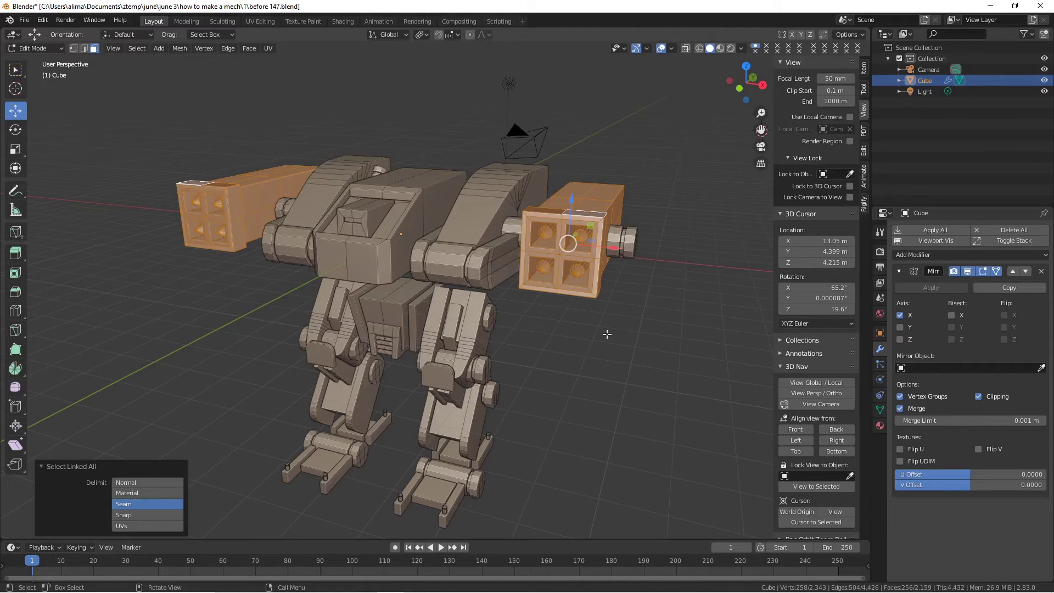
{"action": "key", "text": "p"}
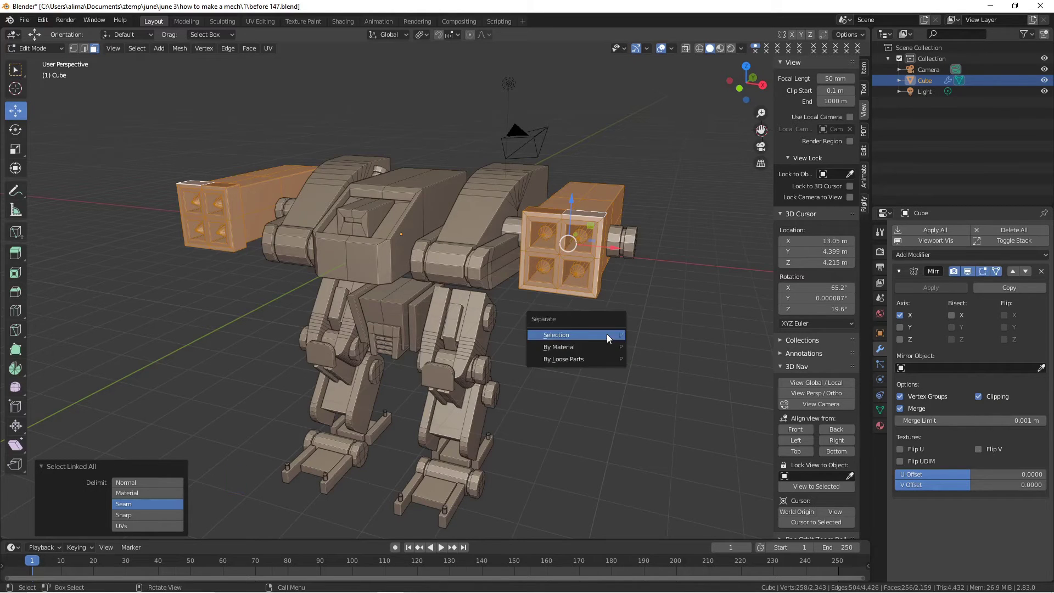
{"action": "left_click", "coordinate": [606, 334]}
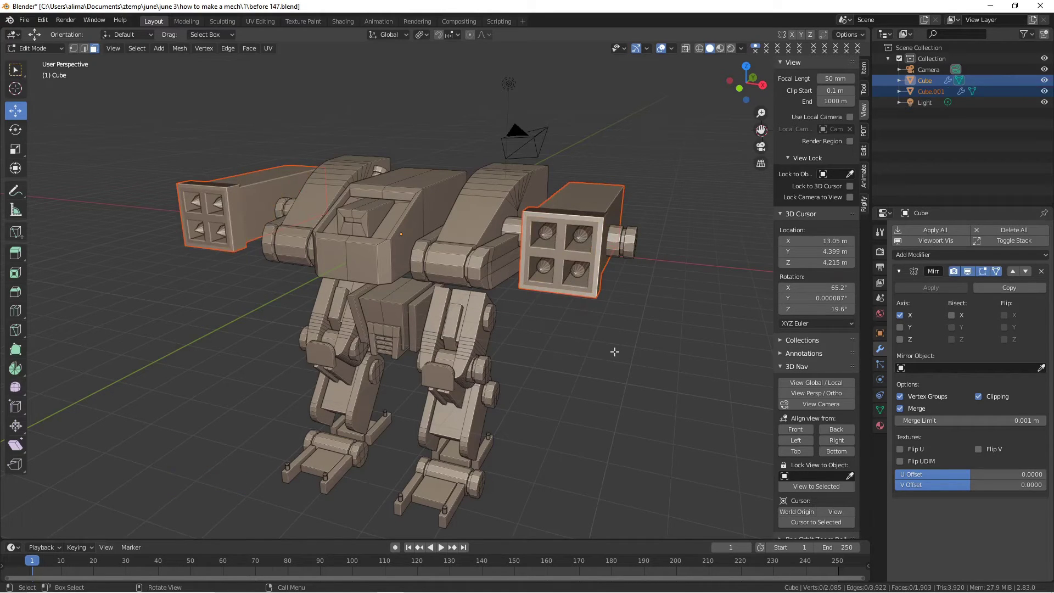
{"action": "key", "text": "Pause"}
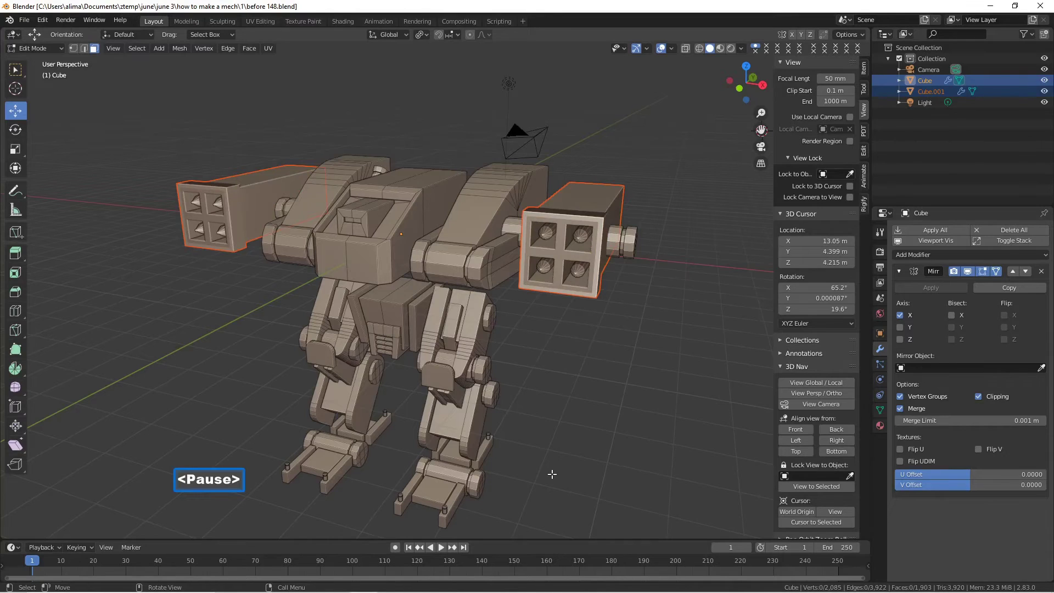
- Switch to Object Mode and deselect all objects
{"action": "left_click", "coordinate": [59, 49]}
{"action": "left_click", "coordinate": [54, 57]}
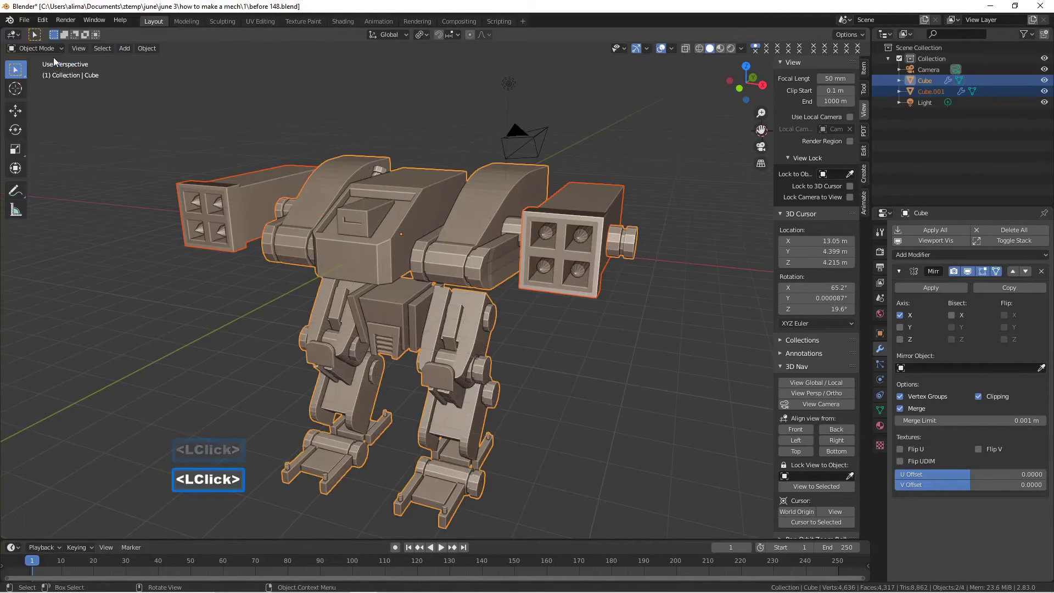
{"action": "left_click", "coordinate": [644, 379]}
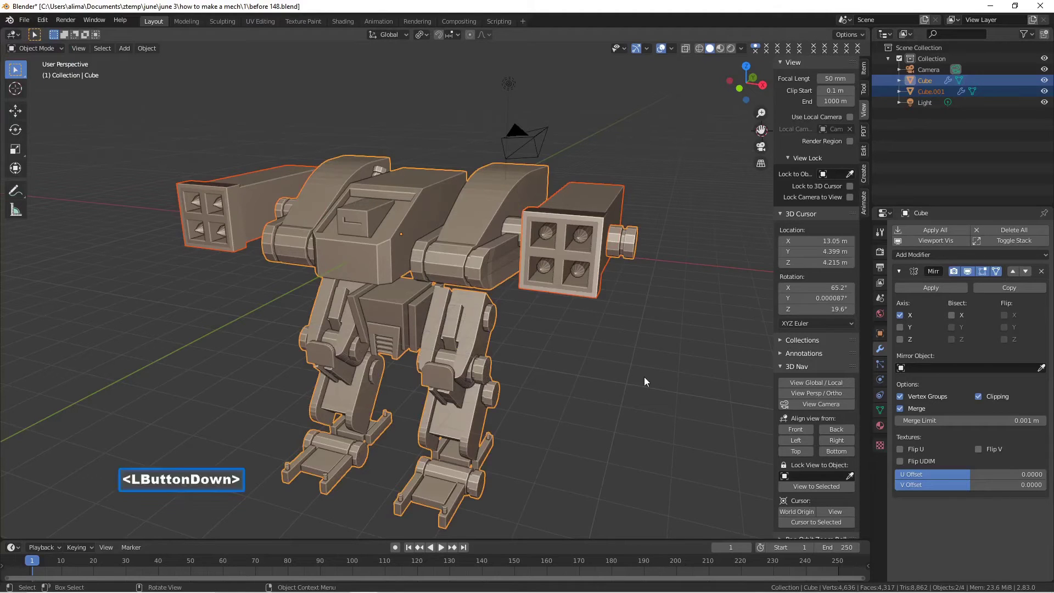
{"action": "left_click", "coordinate": [648, 377]}
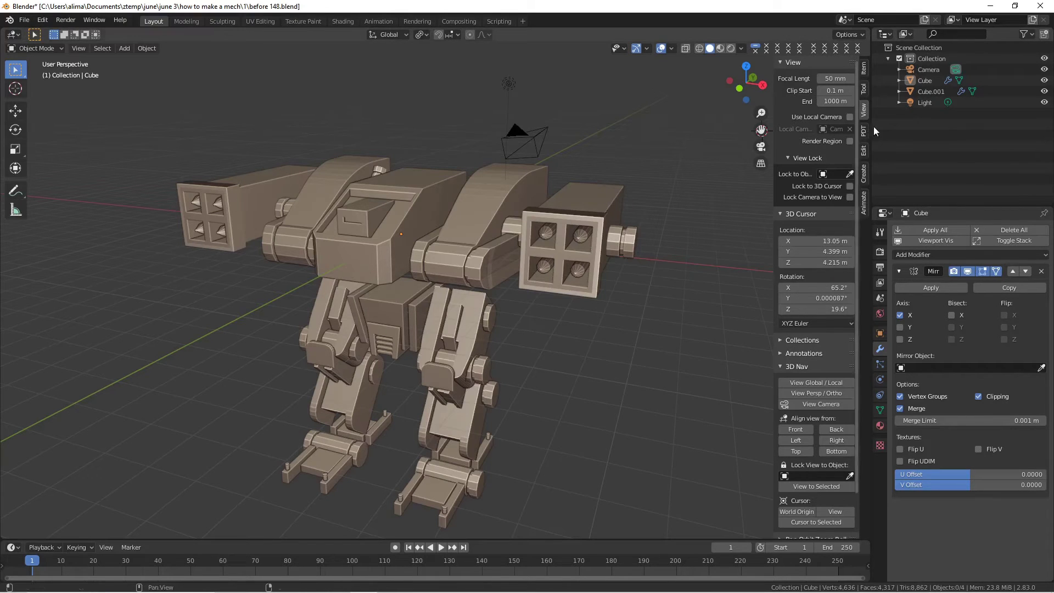
- Create a new collection in the scene and name it More Parts
{"action": "right_click", "coordinate": [904, 134]}
{"action": "left_click", "coordinate": [904, 134]}
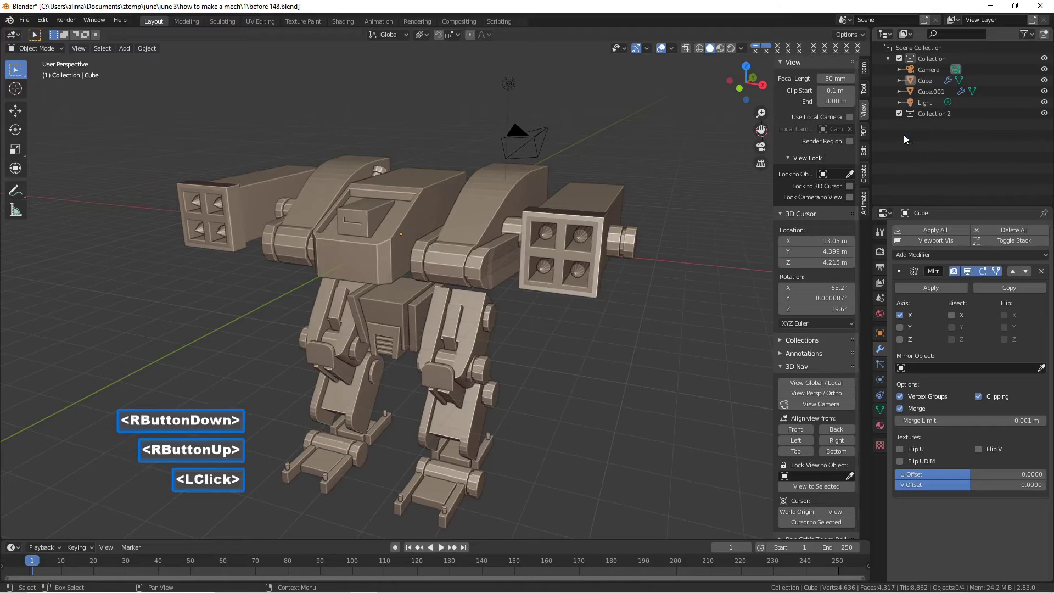
{"action": "double_click", "coordinate": [955, 113]}
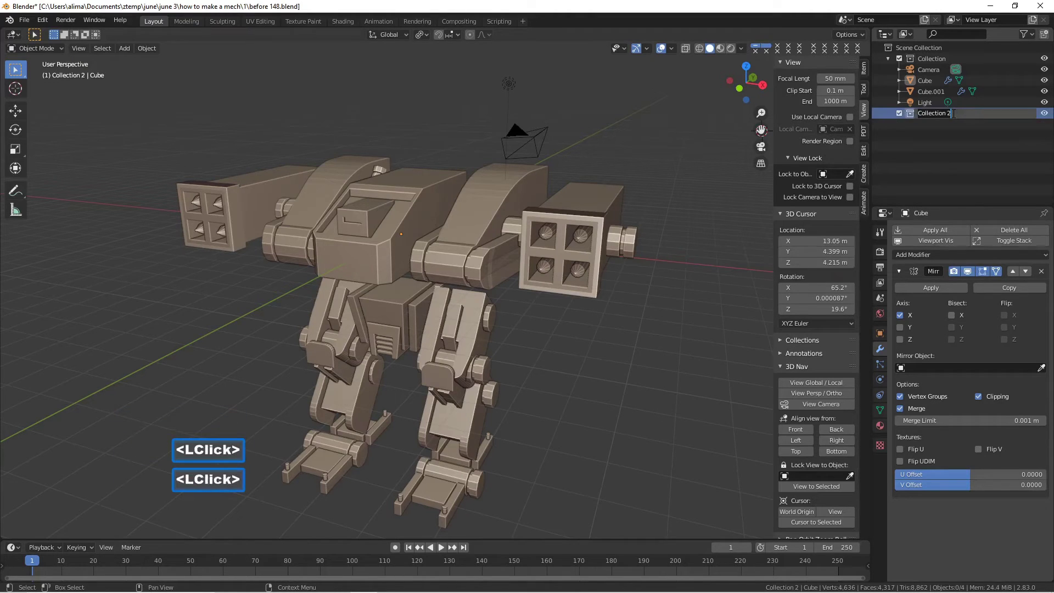
{"action": "type", "text": "M"}
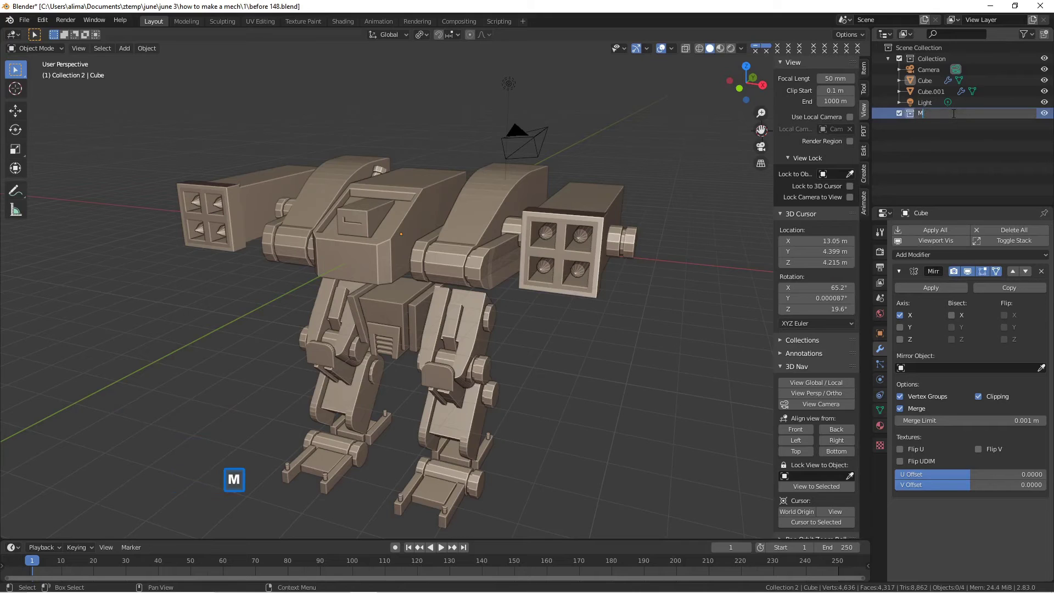
{"action": "type", "text": "ore "}
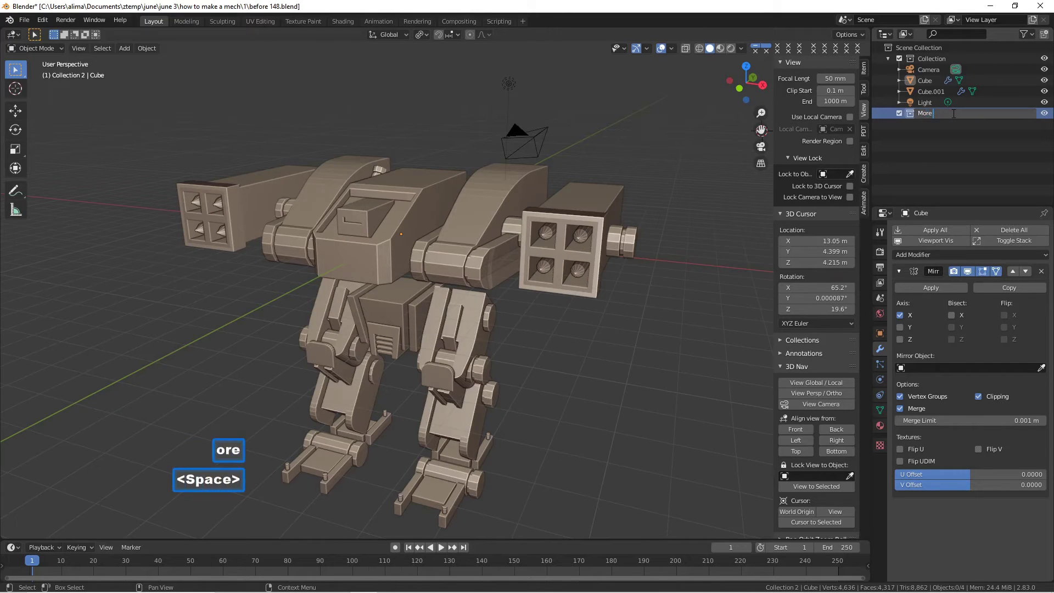
{"action": "type", "text": "Parts"}
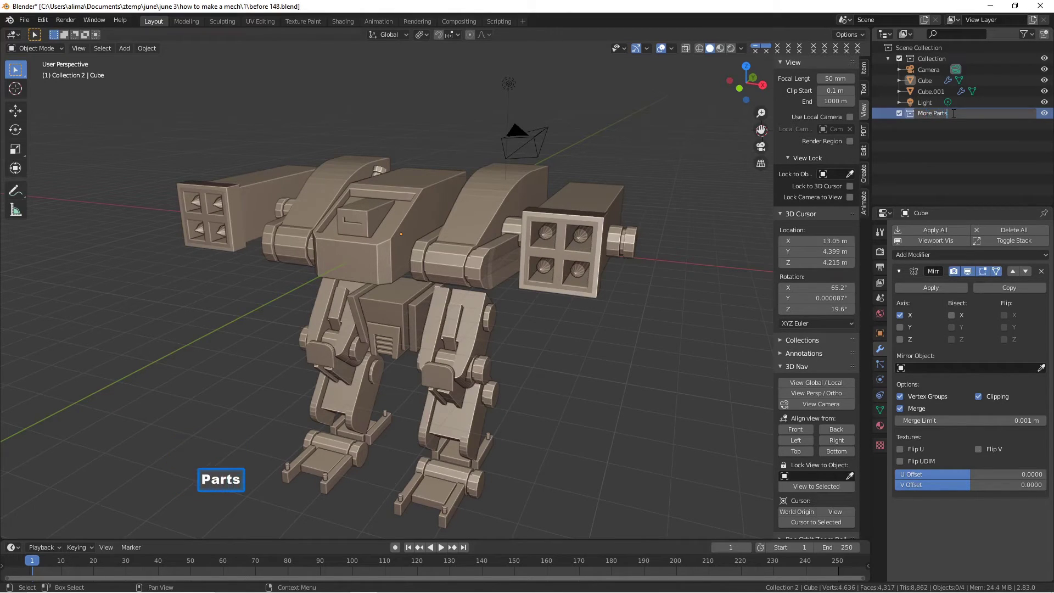
{"action": "key", "text": "Return"}
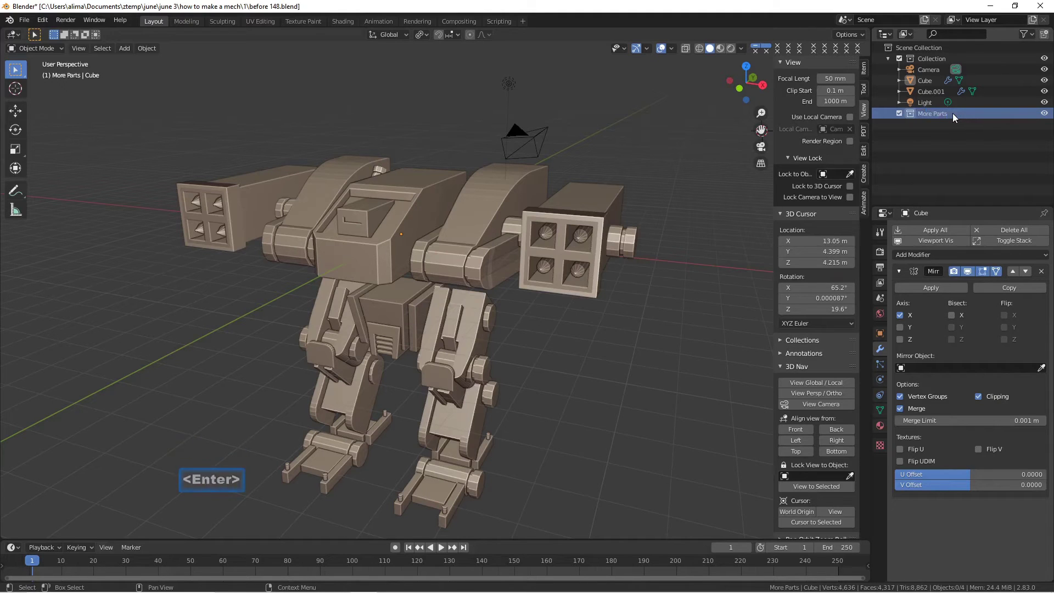
- Move the missile pod object into the More Parts collection and hide that collection
{"action": "left_click", "coordinate": [599, 199]}
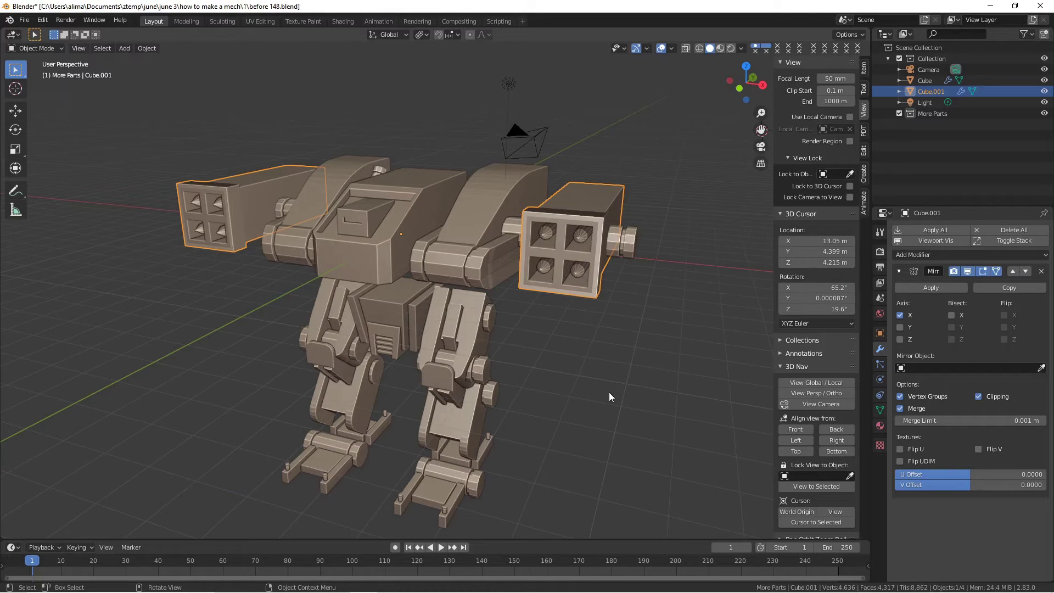
{"action": "key", "text": "m"}
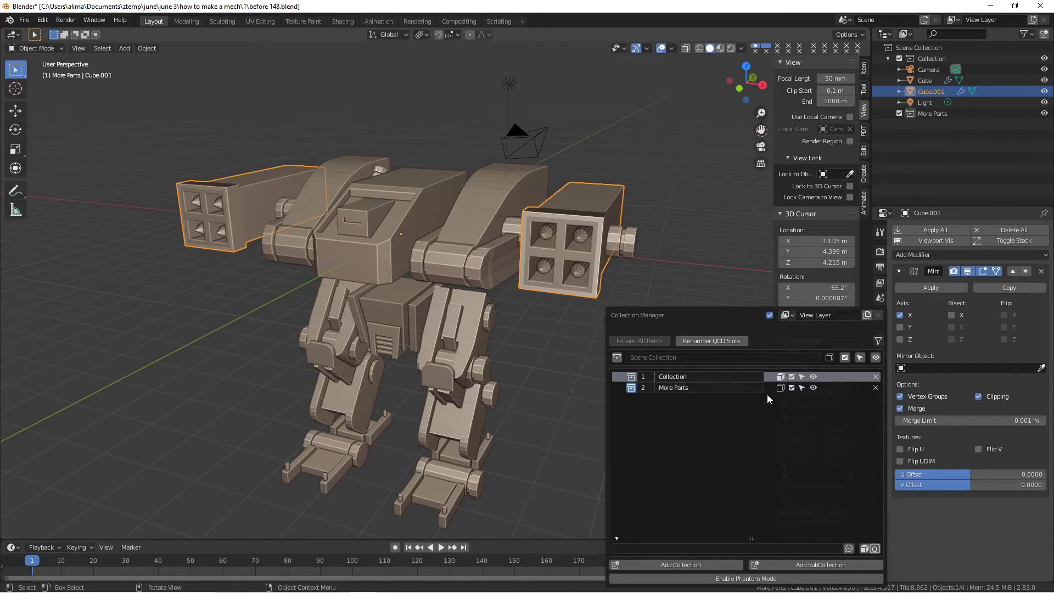
{"action": "left_click", "coordinate": [779, 387]}
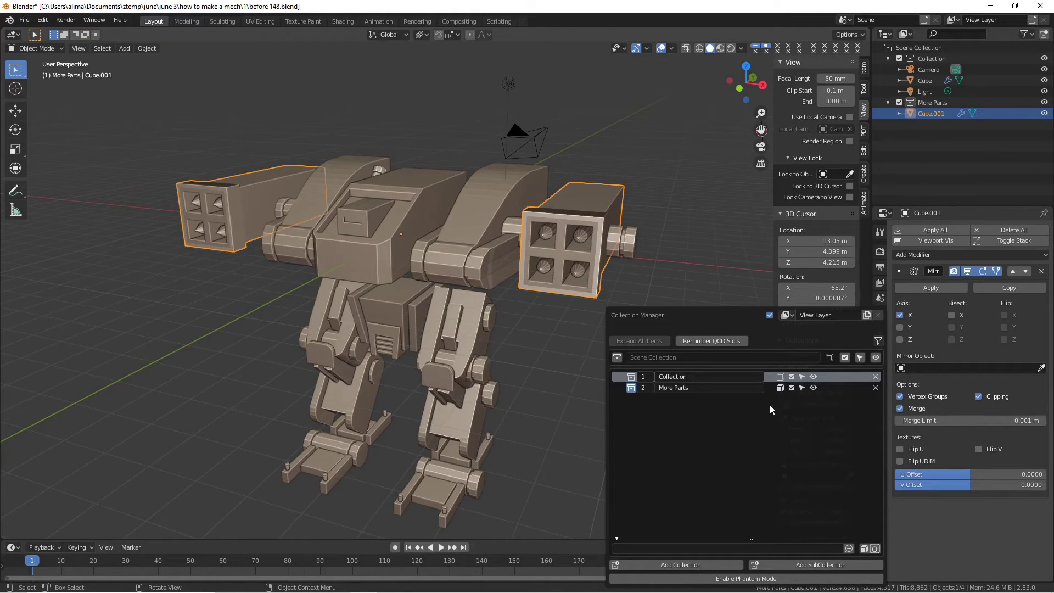
{"action": "key", "text": "Escape"}
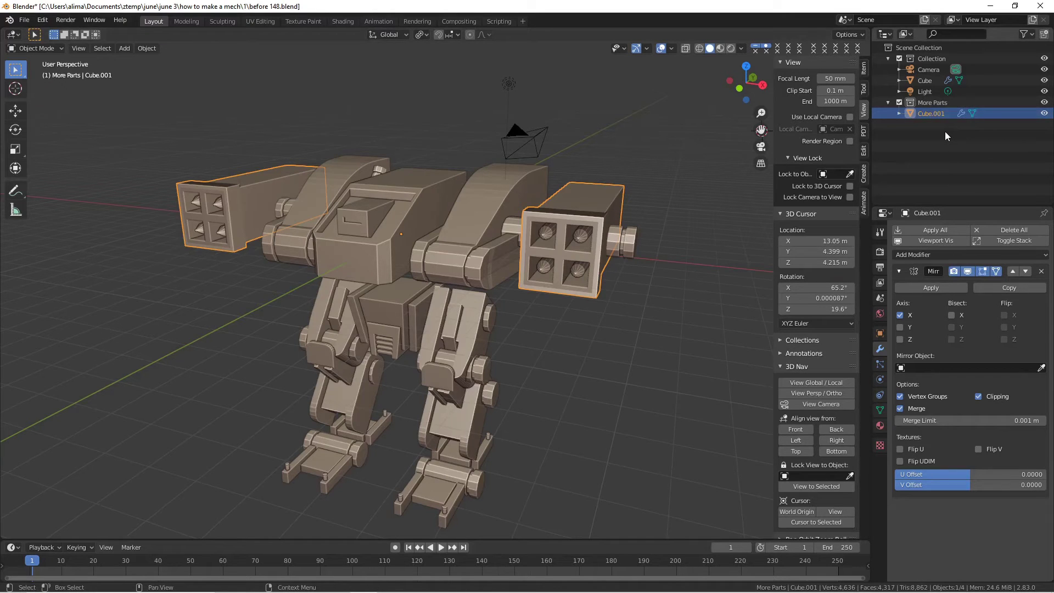
{"action": "left_click", "coordinate": [654, 330]}
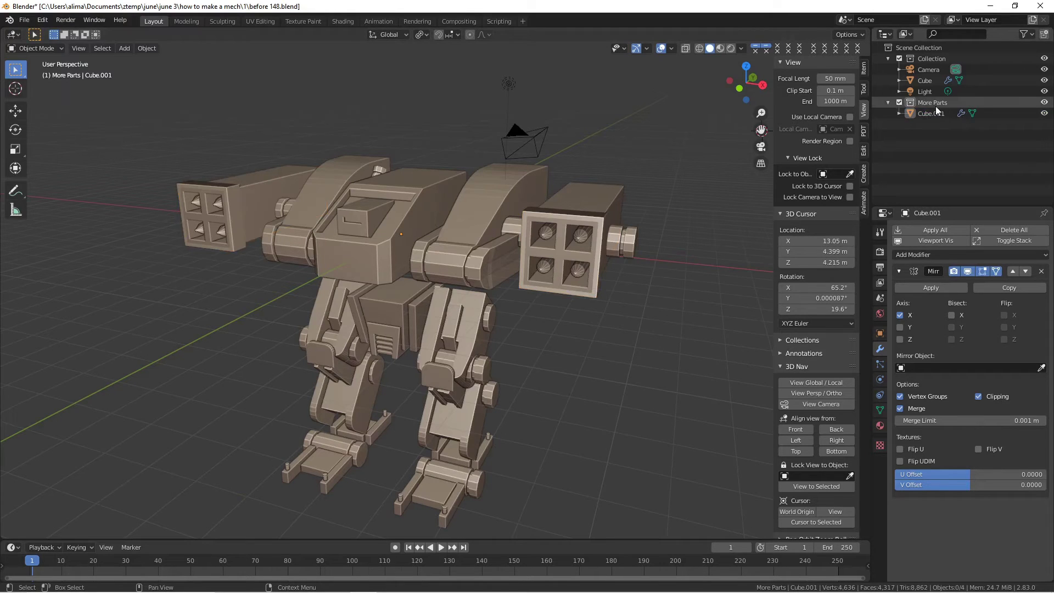
{"action": "left_click", "coordinate": [1044, 103]}
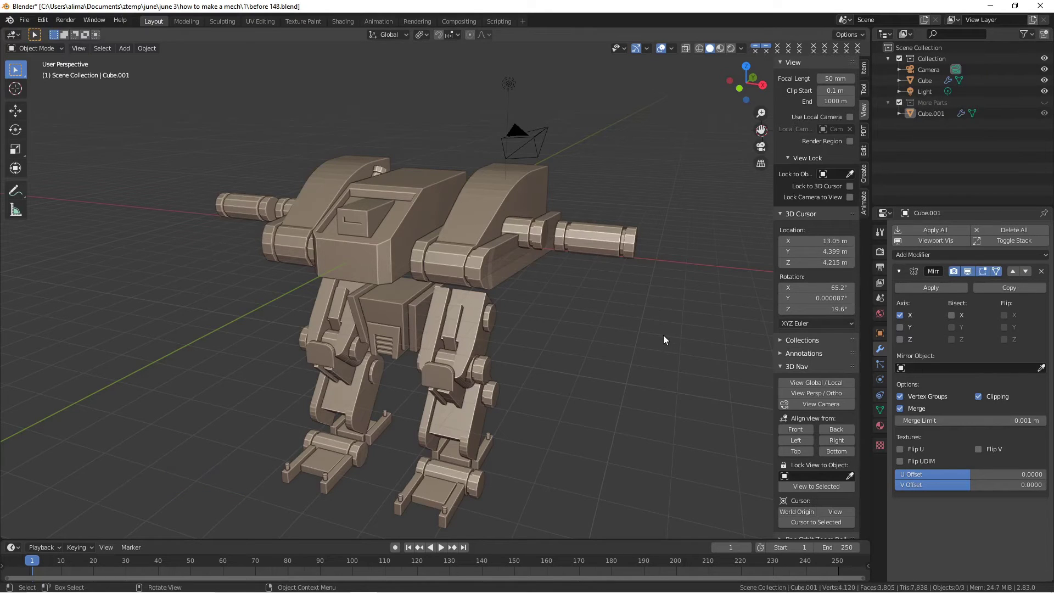
- Open the mech body mesh in Edit Mode and save the file as before 150.blend
{"action": "left_click", "coordinate": [603, 248]}
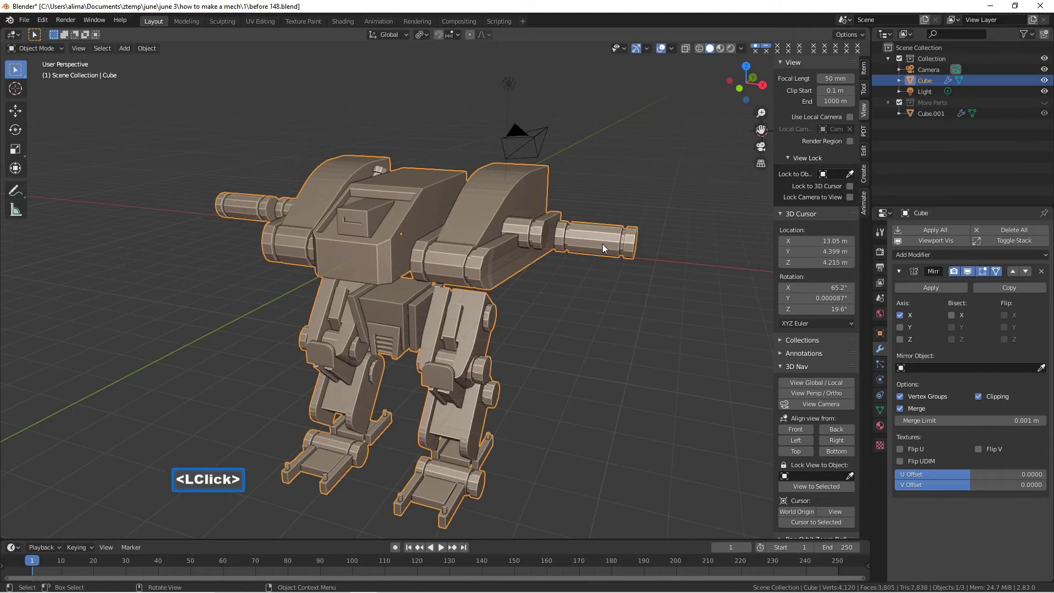
{"action": "left_click", "coordinate": [55, 48]}
{"action": "left_click", "coordinate": [48, 73]}
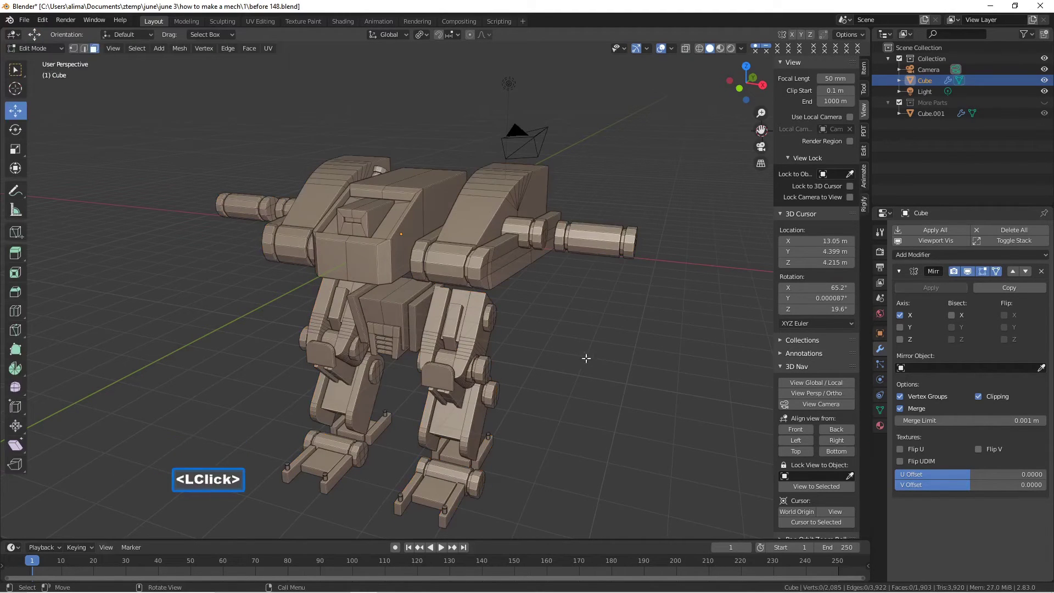
{"action": "key", "text": "Pause"}
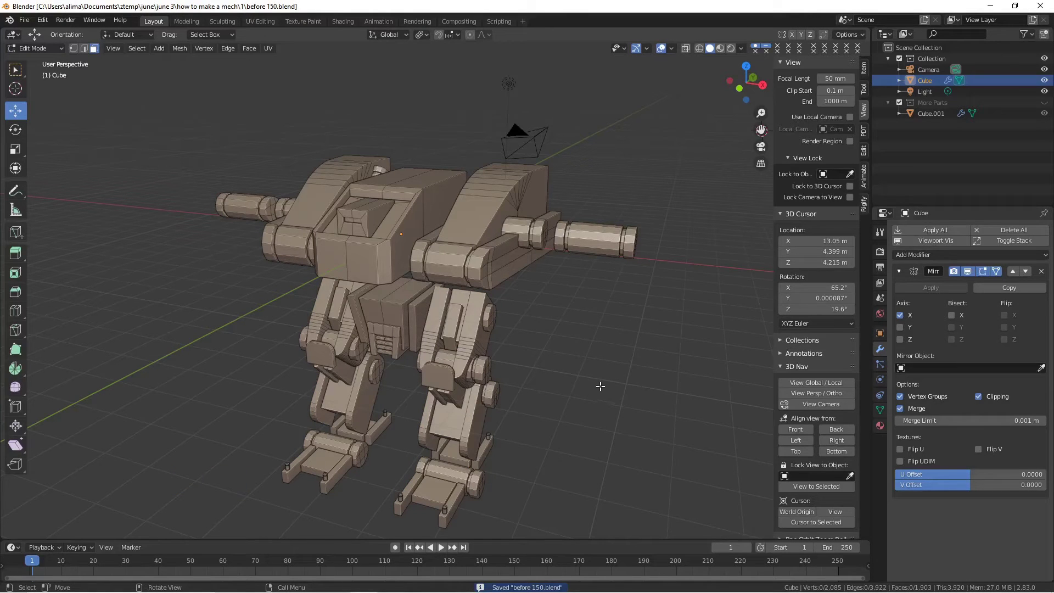
- Select the whole detached cylinder at the arm's outer end and move it about 3.9 m outward along X
{"action": "mouse_move", "coordinate": [595, 292]}
{"action": "middle_mouse_down"}
{"action": "mouse_move", "coordinate": [619, 298]}
{"action": "mouse_move", "coordinate": [610, 300]}
{"action": "middle_mouse_up"}
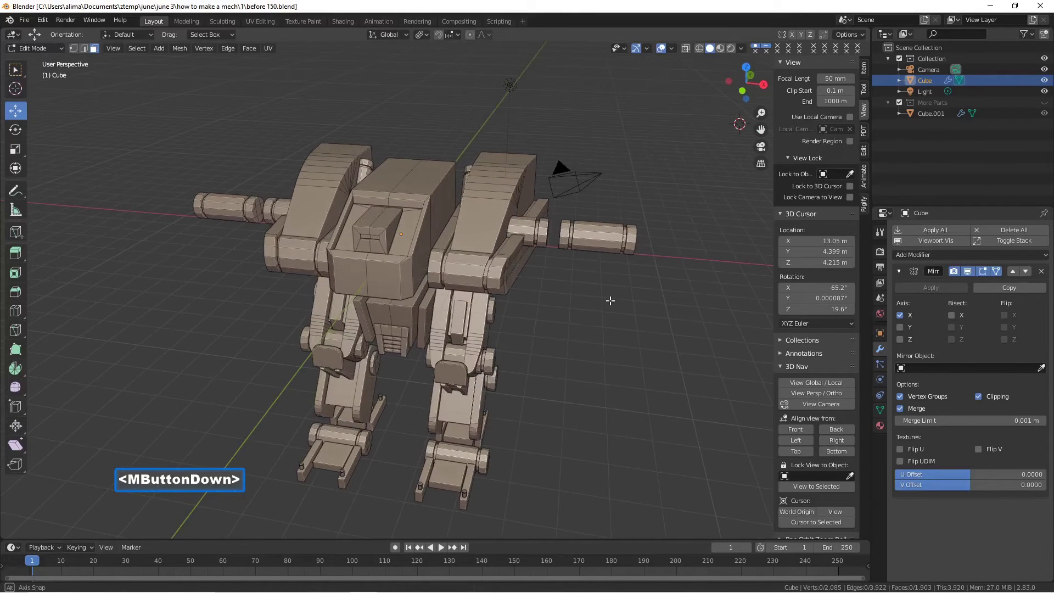
{"action": "middle_click_drag", "start_coordinate": [610, 300], "coordinate": [610, 298]}
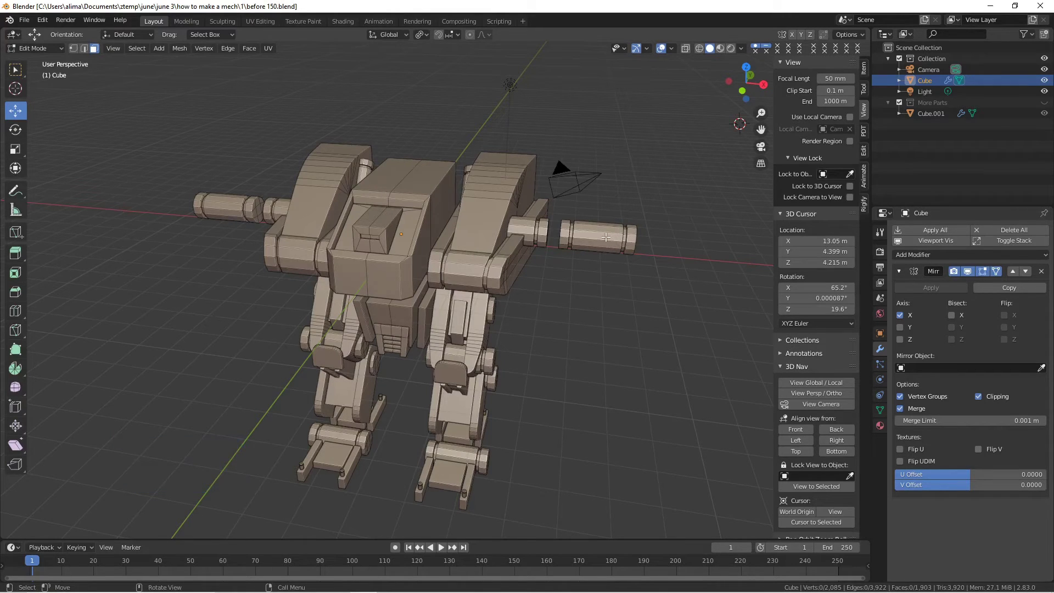
{"action": "key", "text": "l"}
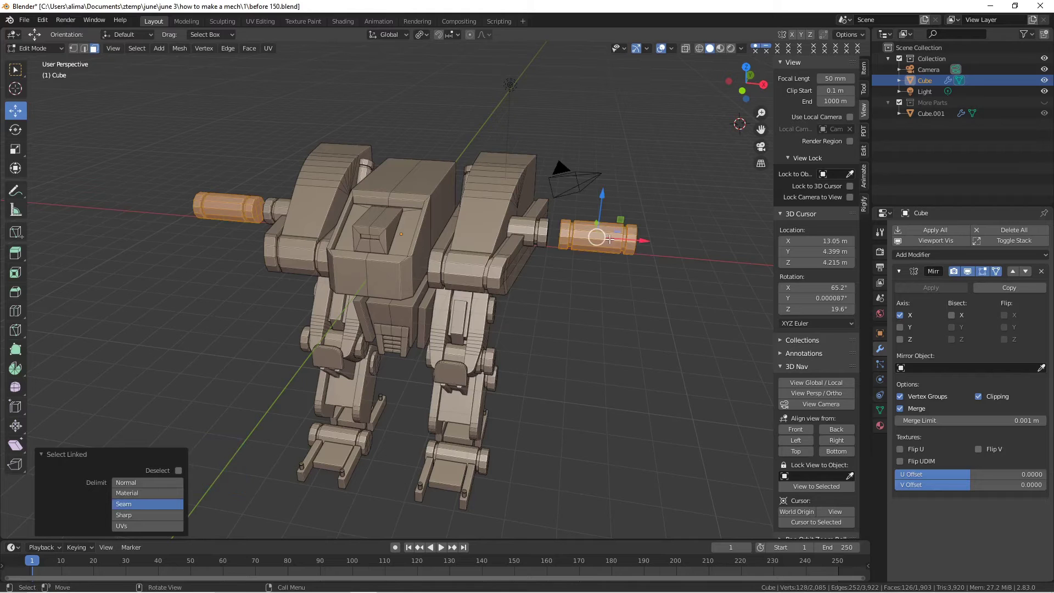
{"action": "scroll", "coordinate": [610, 243], "scroll_direction": "down", "scroll_amount": 2}
{"action": "left_click_drag", "start_coordinate": [603, 250], "coordinate": [680, 272]}
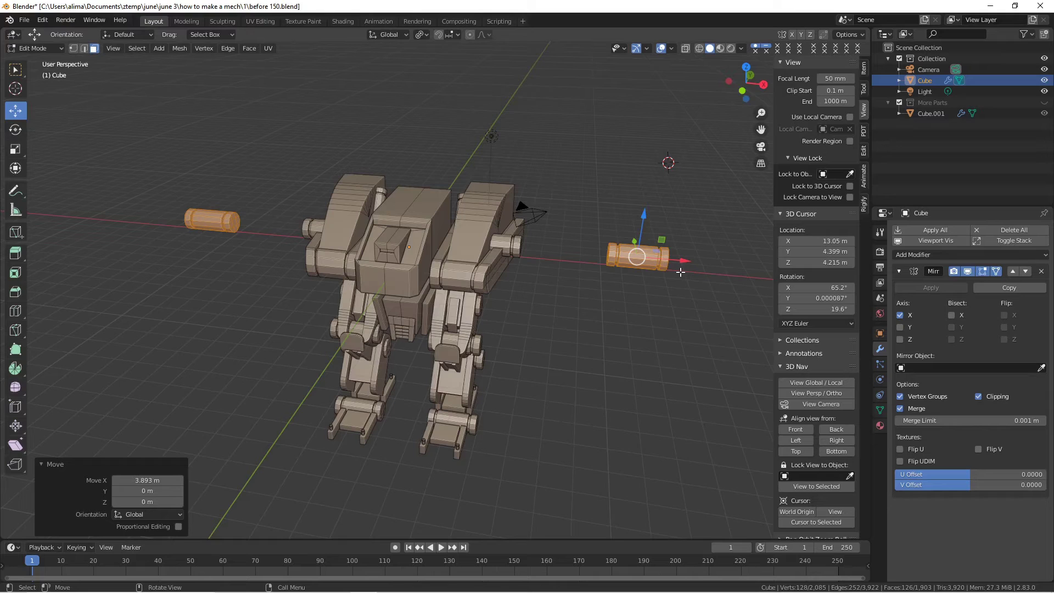
- Rotate the selected arm cylinder 90° about the global Y axis so it stands upright
{"action": "key", "text": "r"}
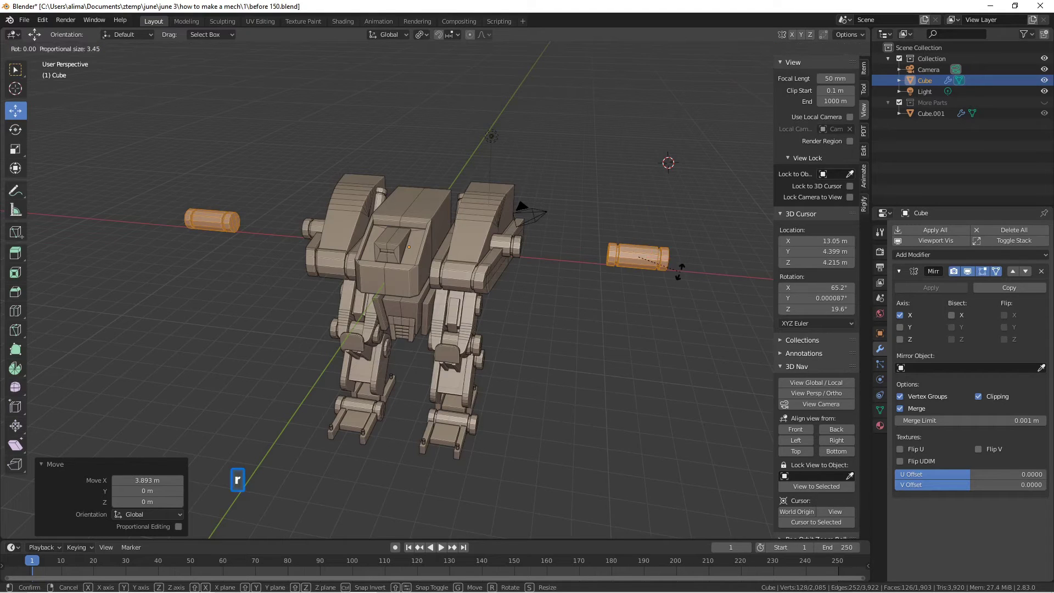
{"action": "key", "text": "y"}
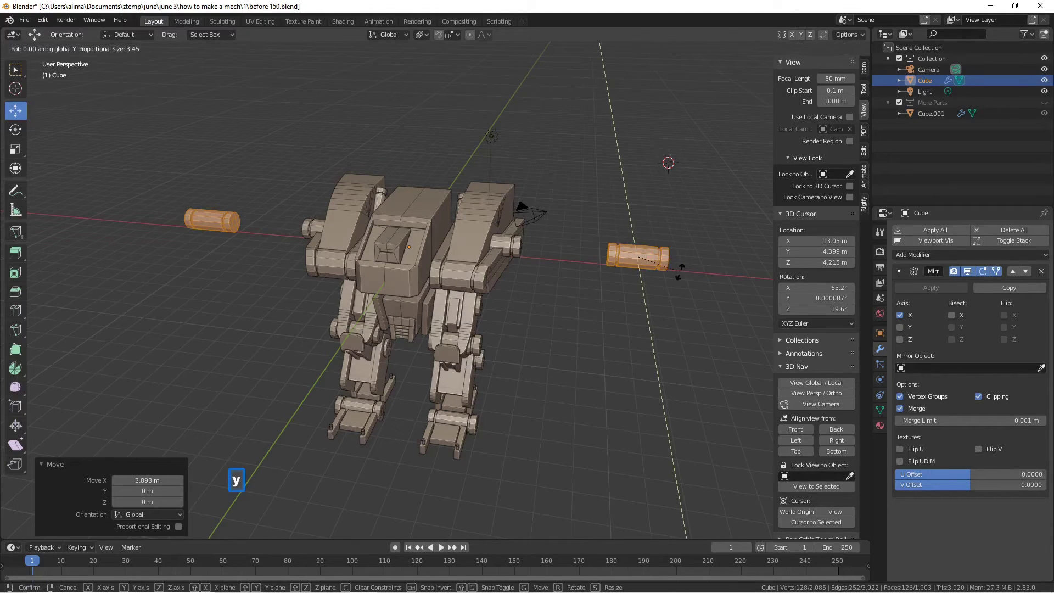
{"action": "type", "text": "90"}
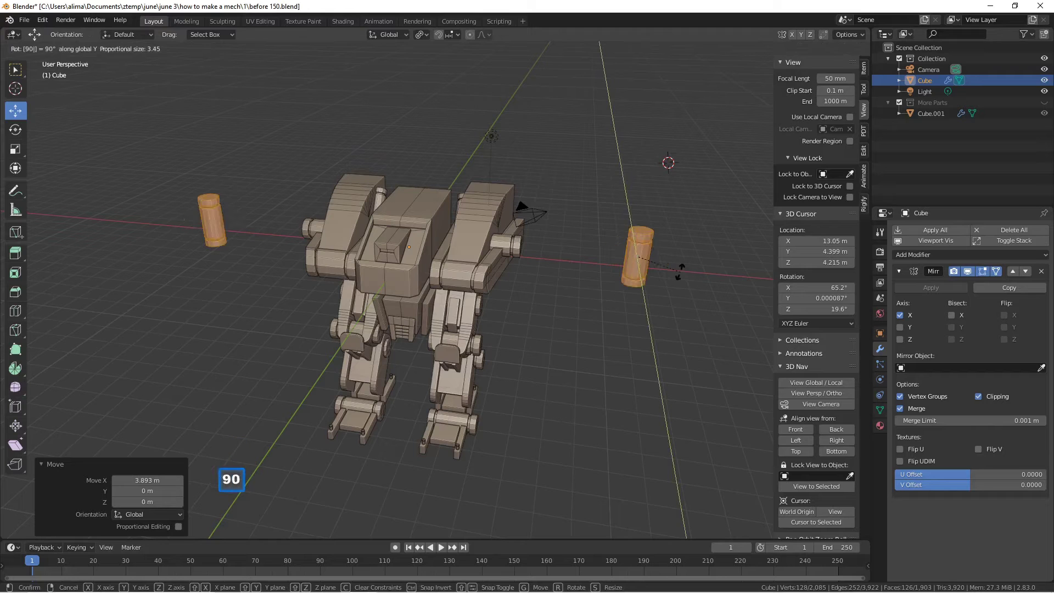
{"action": "key", "text": "Return"}
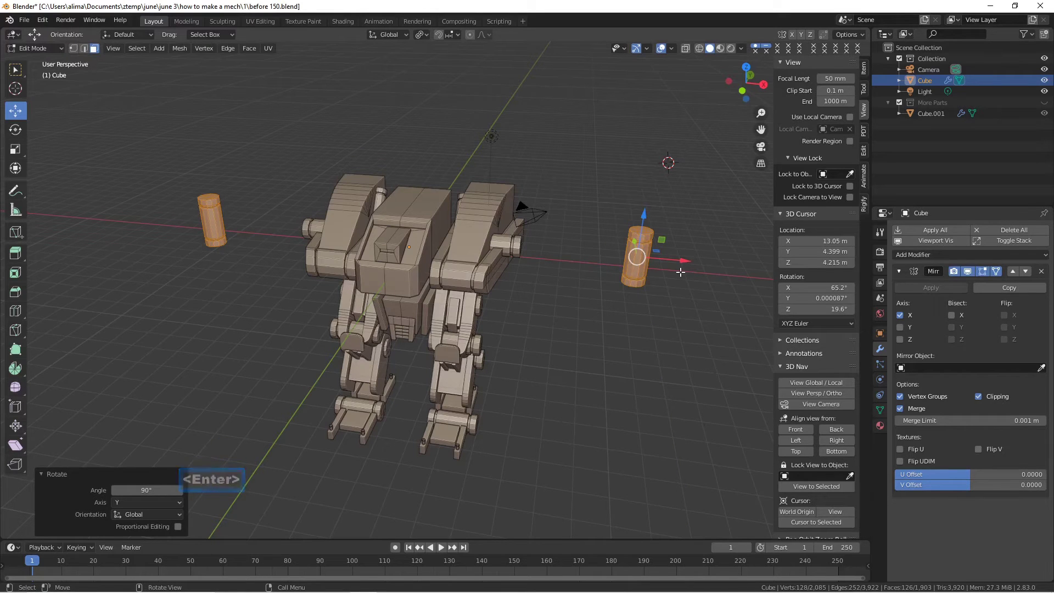
- Stretch the upright cylinder along Z by about 1.65 and move it inward along X, just outside the shoulder joint
{"action": "mouse_move", "coordinate": [681, 272]}
{"action": "middle_mouse_down"}
{"action": "mouse_move", "coordinate": [678, 264]}
{"action": "mouse_move", "coordinate": [676, 282]}
{"action": "mouse_move", "coordinate": [682, 266]}
{"action": "middle_mouse_up"}
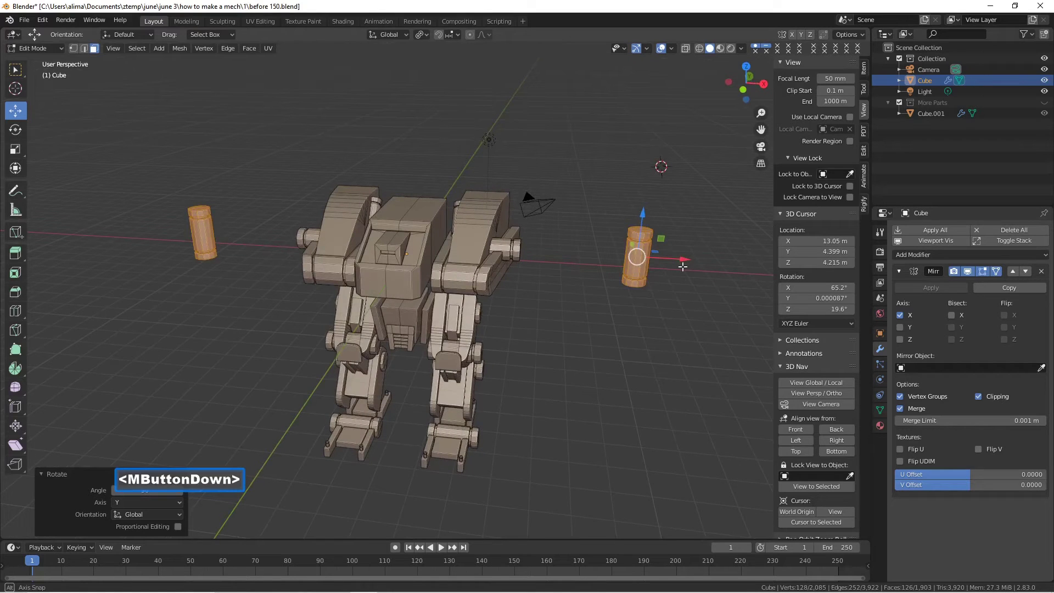
{"action": "middle_click_drag", "start_coordinate": [682, 266], "coordinate": [685, 259]}
{"action": "key", "text": "s"}
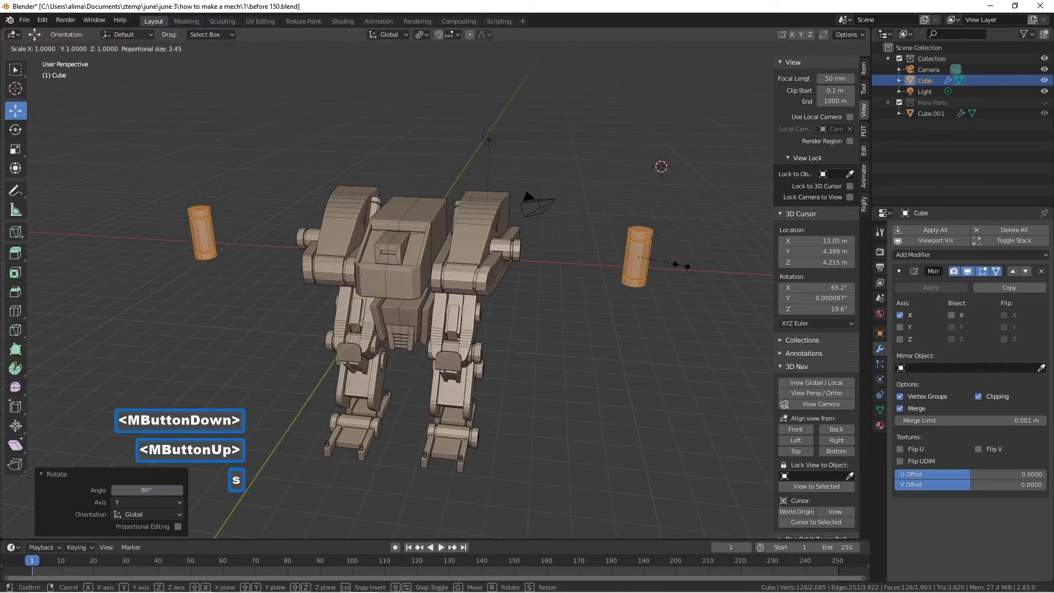
{"action": "key", "text": "z"}
{"action": "left_click", "coordinate": [711, 270]}
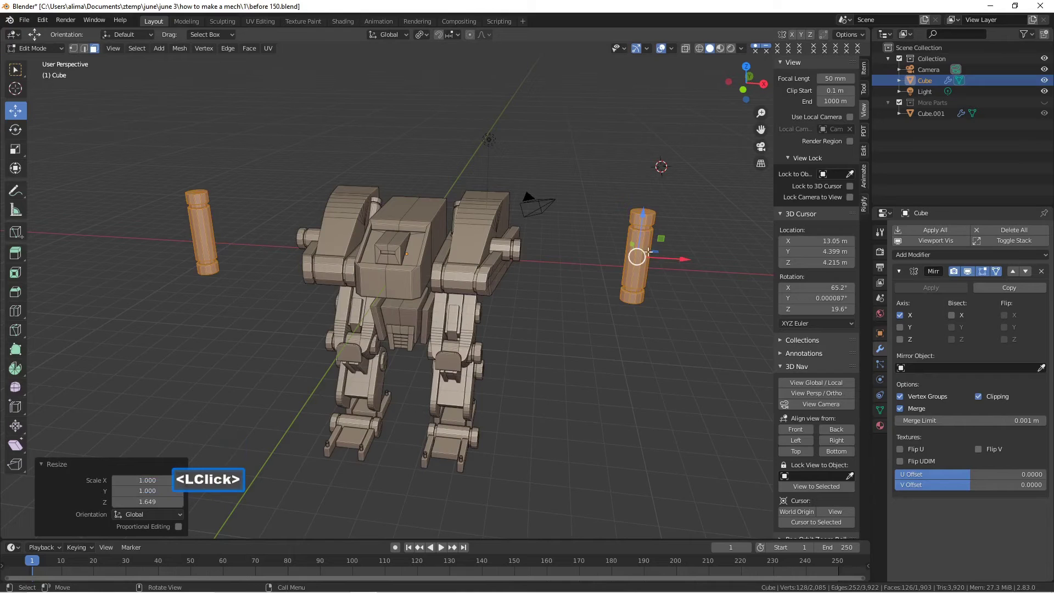
{"action": "left_click_drag", "start_coordinate": [682, 263], "coordinate": [584, 283]}
{"action": "left_click", "coordinate": [590, 218]}
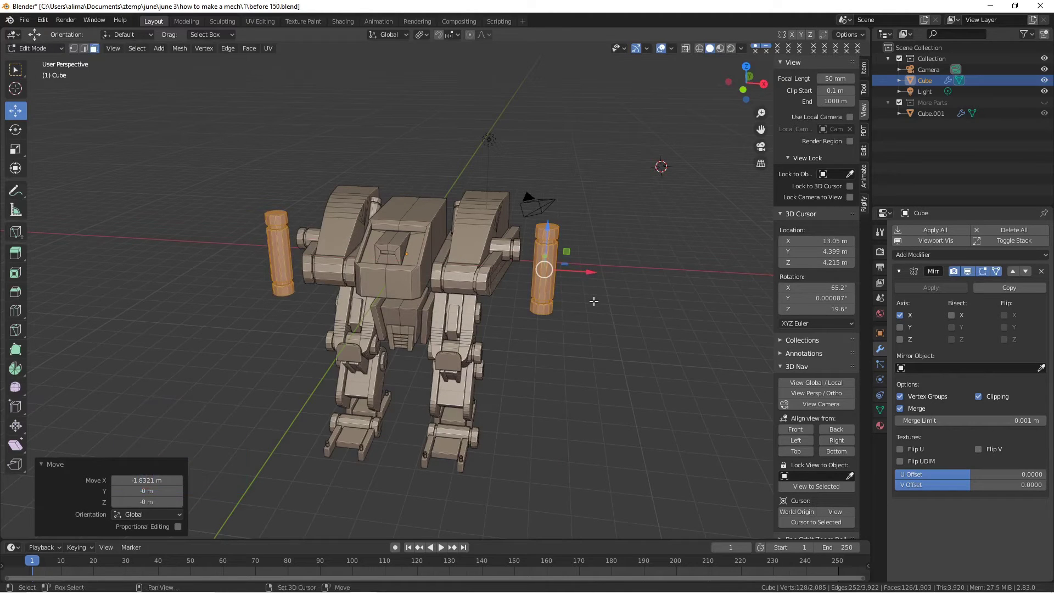
- Duplicate the upright cylinder, lower the copy beside the leg and move it about 2.7 m outward along X
{"action": "key", "text": "shift+d"}
{"action": "right_click", "coordinate": [593, 301]}
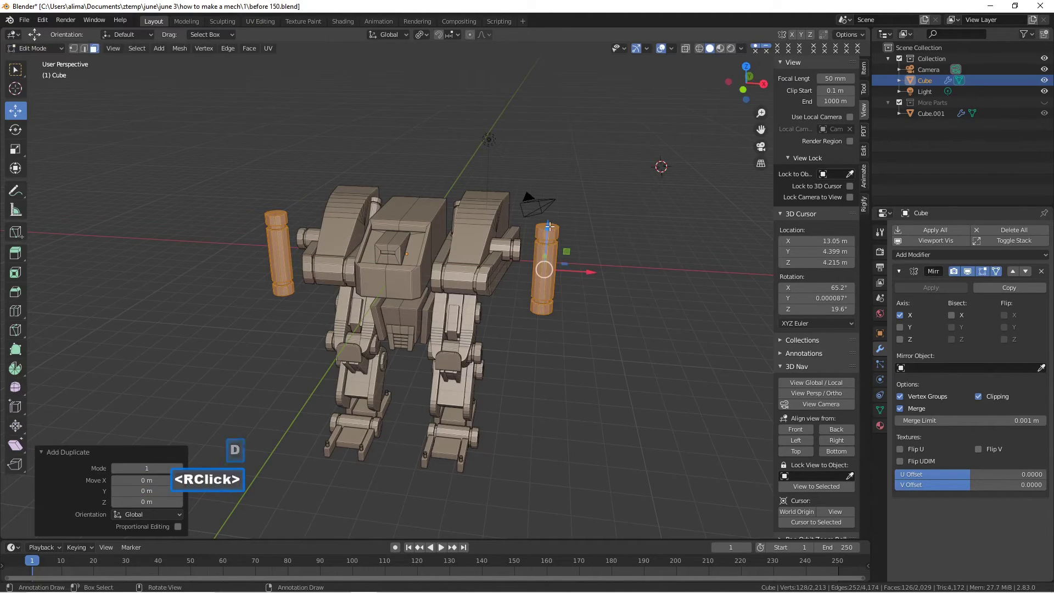
{"action": "left_click_drag", "start_coordinate": [547, 227], "coordinate": [542, 363]}
{"action": "left_click_drag", "start_coordinate": [565, 409], "coordinate": [611, 401]}
- Enlarge the lower cylinder uniformly by about 2.13, then shorten it along Z
{"action": "key", "text": "s"}
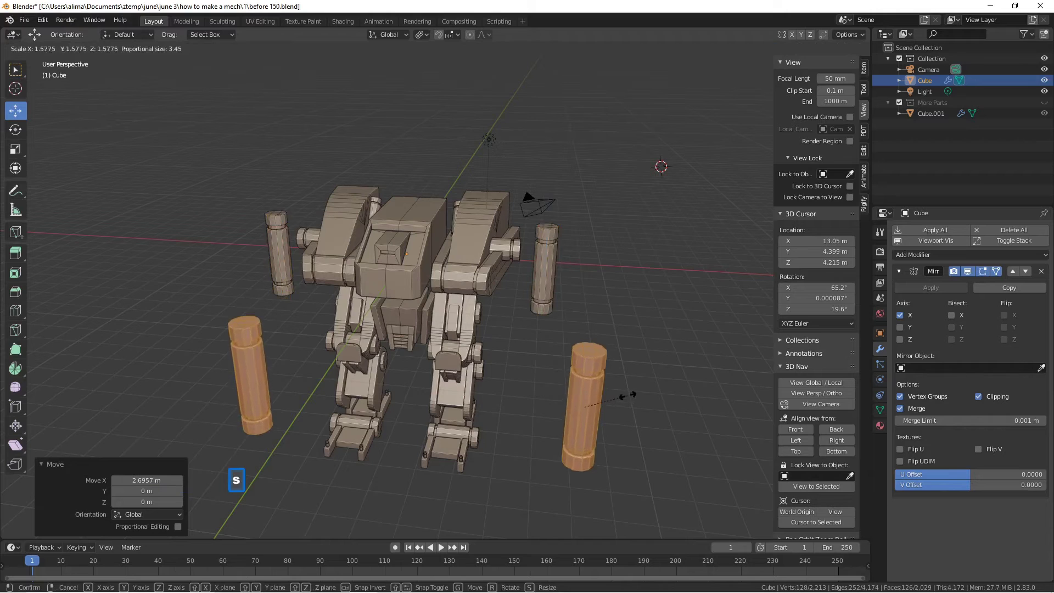
{"action": "left_click", "coordinate": [643, 393]}
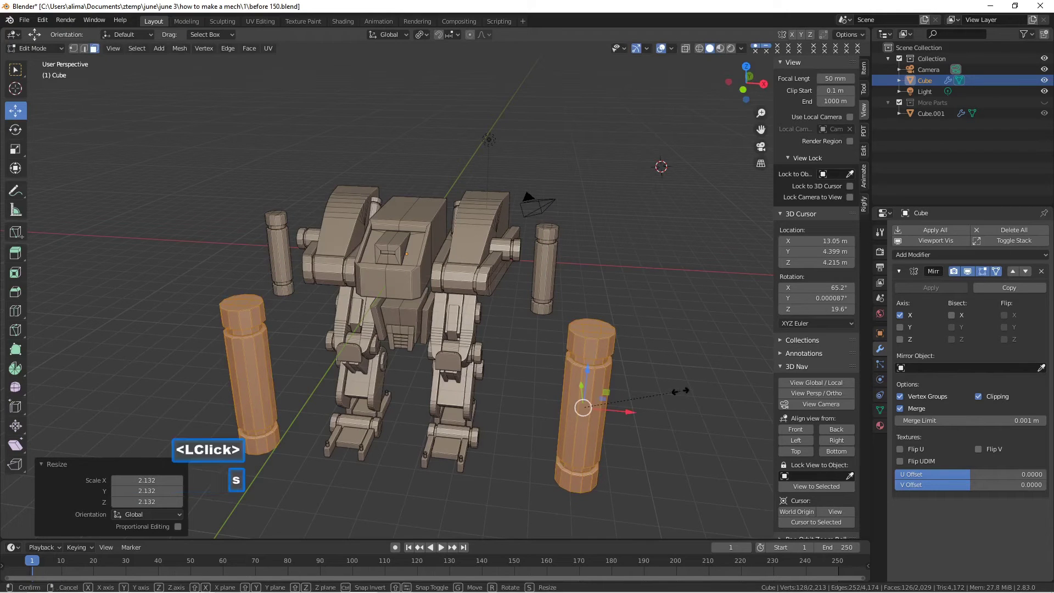
{"action": "key", "text": "s"}
{"action": "key", "text": "z"}
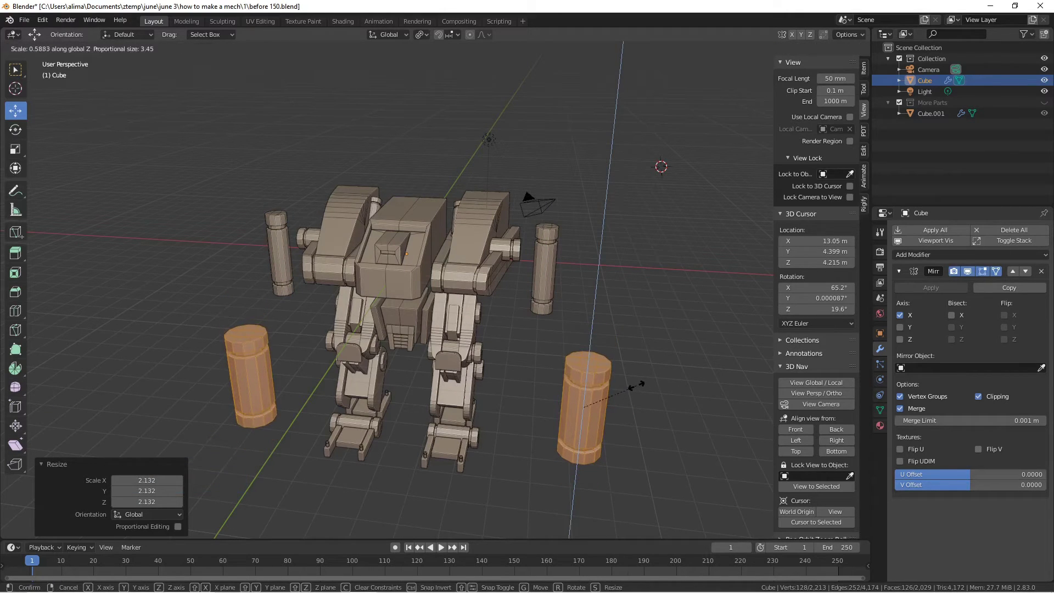
{"action": "left_click", "coordinate": [632, 392]}
- Move the lower cylinder about 2.2 m inward along X and raise it about 2.2 m along Z
{"action": "left_click_drag", "start_coordinate": [633, 409], "coordinate": [593, 409]}
{"action": "middle_click_drag", "start_coordinate": [609, 402], "coordinate": [582, 378]}
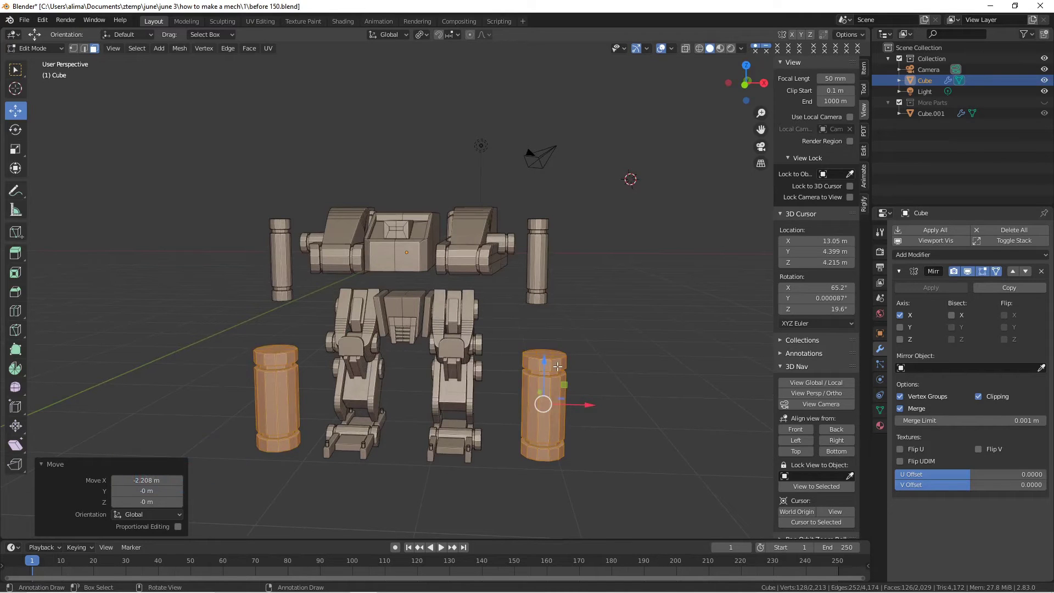
{"action": "left_click_drag", "start_coordinate": [543, 362], "coordinate": [545, 323]}
{"action": "middle_click_drag", "start_coordinate": [567, 348], "coordinate": [623, 370]}
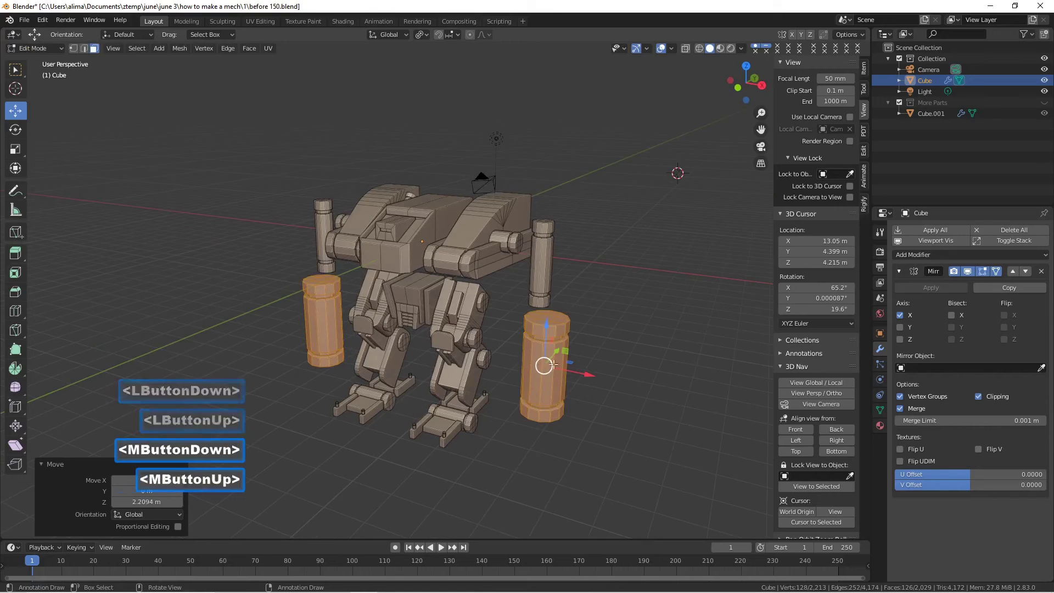
- Scale the lower cylinder along Z by about 0.83 and shift it slightly inward along X
{"action": "key", "text": "d"}
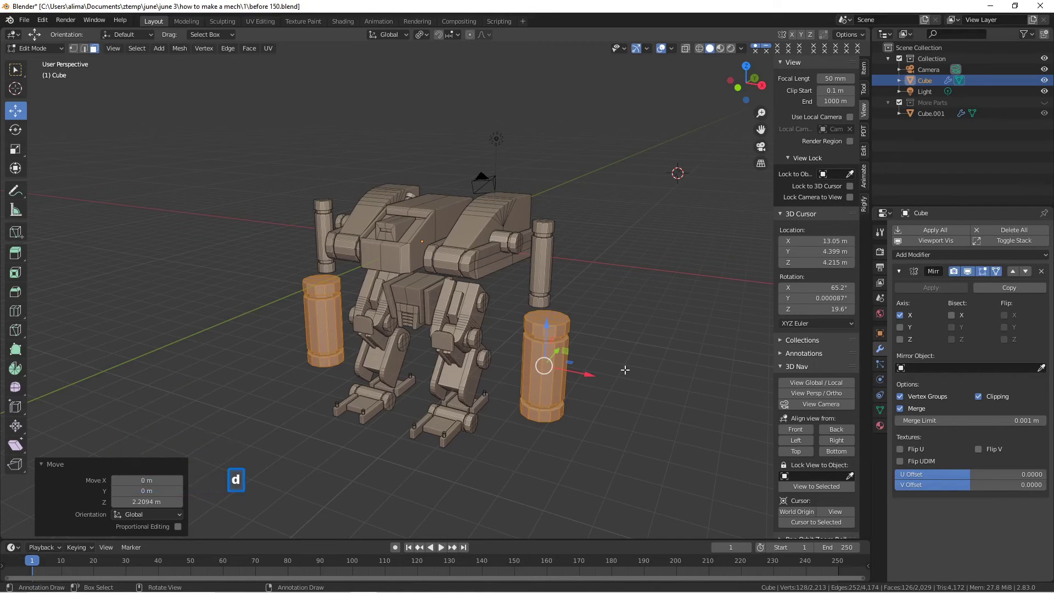
{"action": "right_click", "coordinate": [621, 370]}
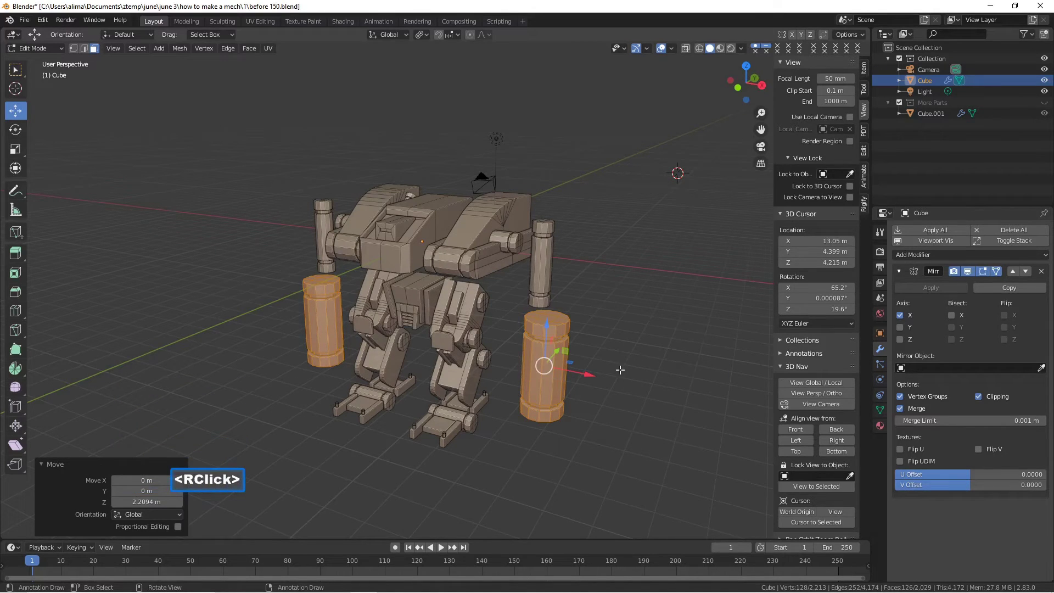
{"action": "key", "text": "s"}
{"action": "key", "text": "z"}
{"action": "left_click", "coordinate": [608, 373]}
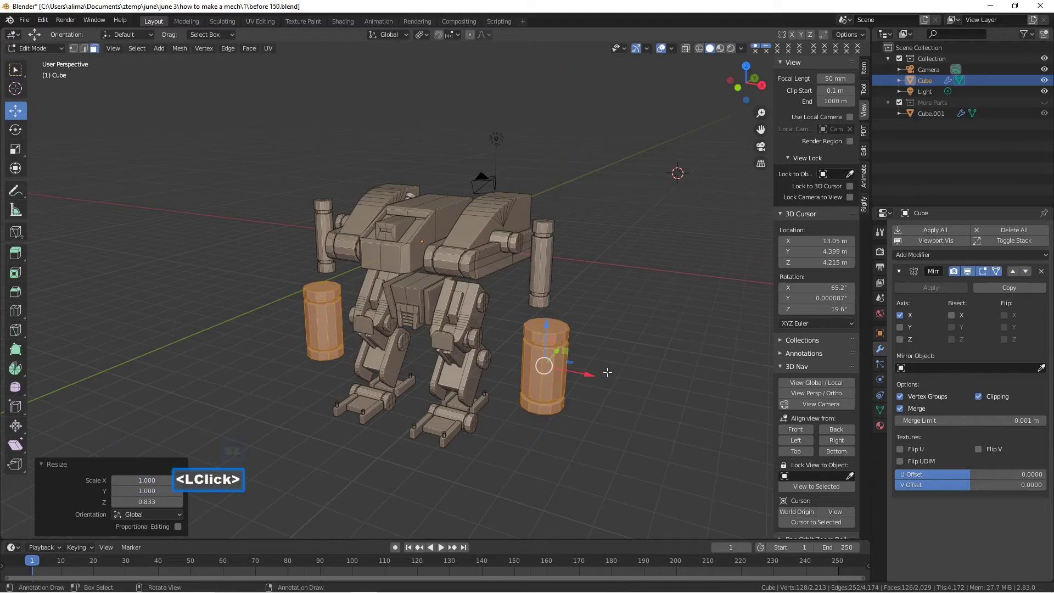
{"action": "mouse_move", "coordinate": [596, 376]}
{"action": "left_mouse_down"}
{"action": "mouse_move", "coordinate": [588, 376]}
{"action": "mouse_move", "coordinate": [598, 376]}
{"action": "left_mouse_up"}
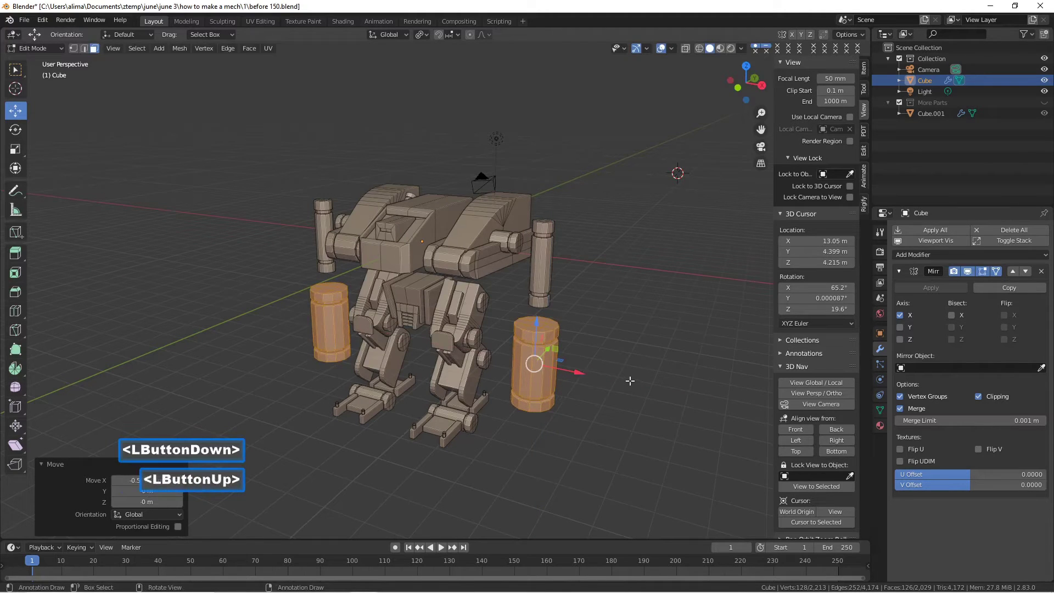
- Scale the lower cylinder uniformly by about 0.82 and raise it about 0.94 m, just below the upper cylinder
{"action": "key", "text": "s"}
{"action": "left_click", "coordinate": [612, 376]}
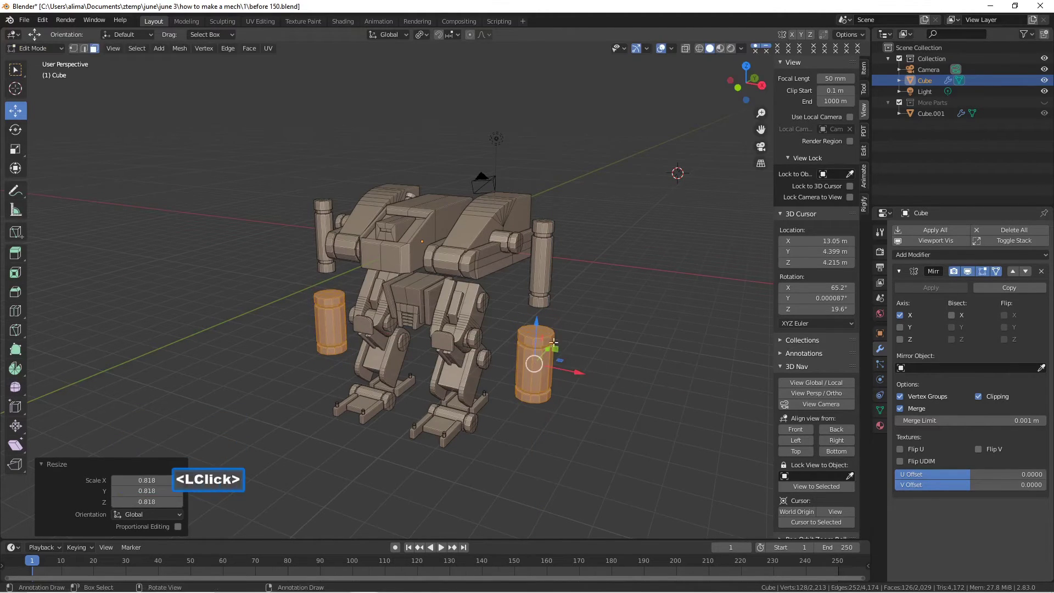
{"action": "left_click_drag", "start_coordinate": [540, 328], "coordinate": [540, 311]}
{"action": "mouse_move", "coordinate": [590, 310]}
{"action": "middle_mouse_down"}
{"action": "mouse_move", "coordinate": [602, 301]}
{"action": "mouse_move", "coordinate": [592, 294]}
{"action": "mouse_move", "coordinate": [571, 307]}
{"action": "middle_mouse_up"}
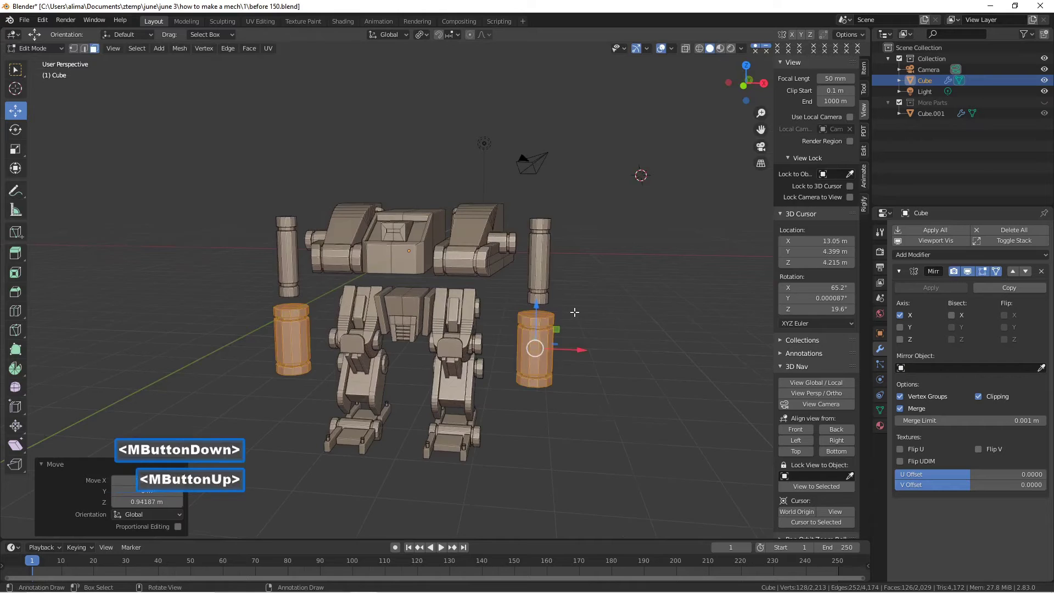
- Duplicate the lower arm cylinder in place, move the copy about 2.75 m outward along X, and save the file as before 151
{"action": "scroll", "coordinate": [571, 328], "scroll_direction": "up", "scroll_amount": 1}
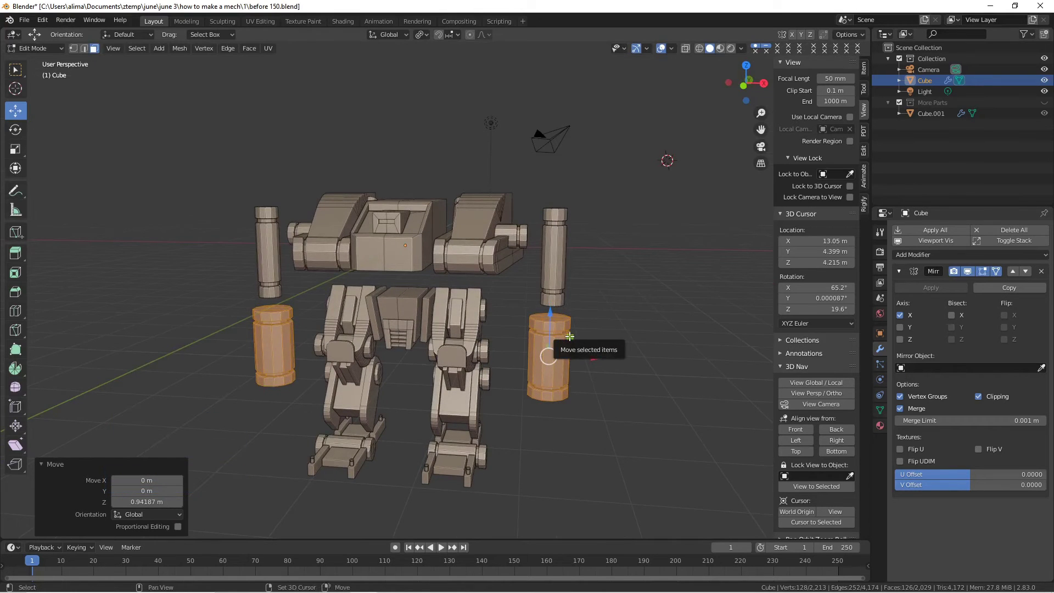
{"action": "key", "text": "shift+d"}
{"action": "right_click", "coordinate": [572, 350]}
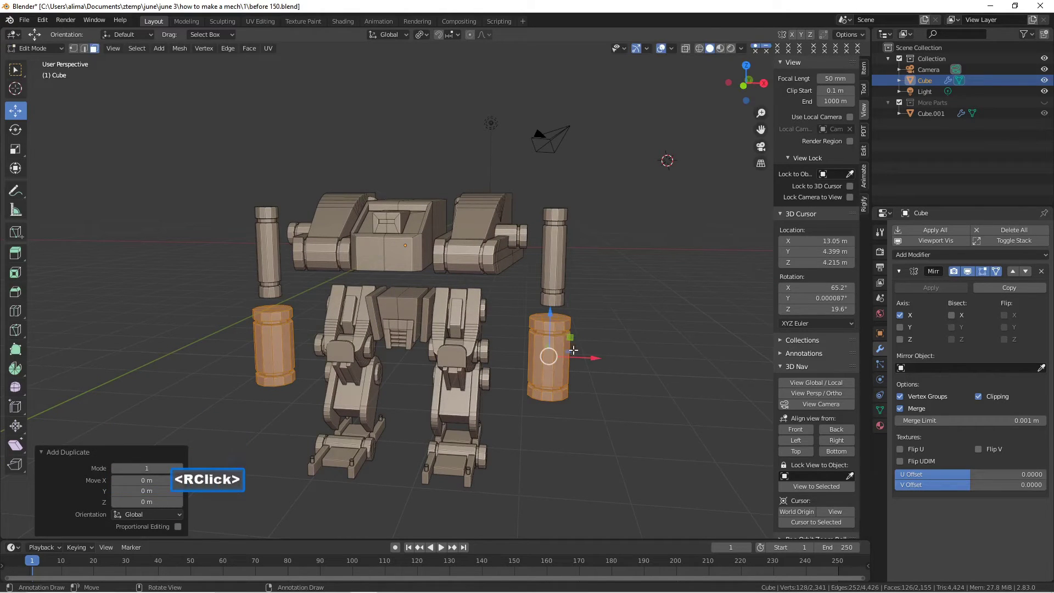
{"action": "left_click_drag", "start_coordinate": [590, 357], "coordinate": [652, 351]}
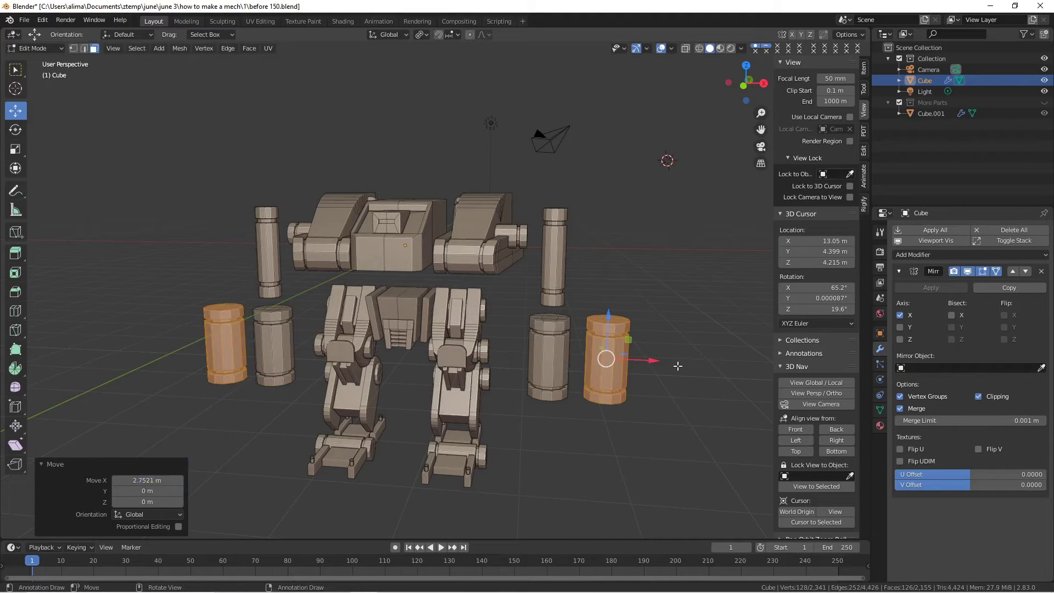
{"action": "key", "text": "Pause"}
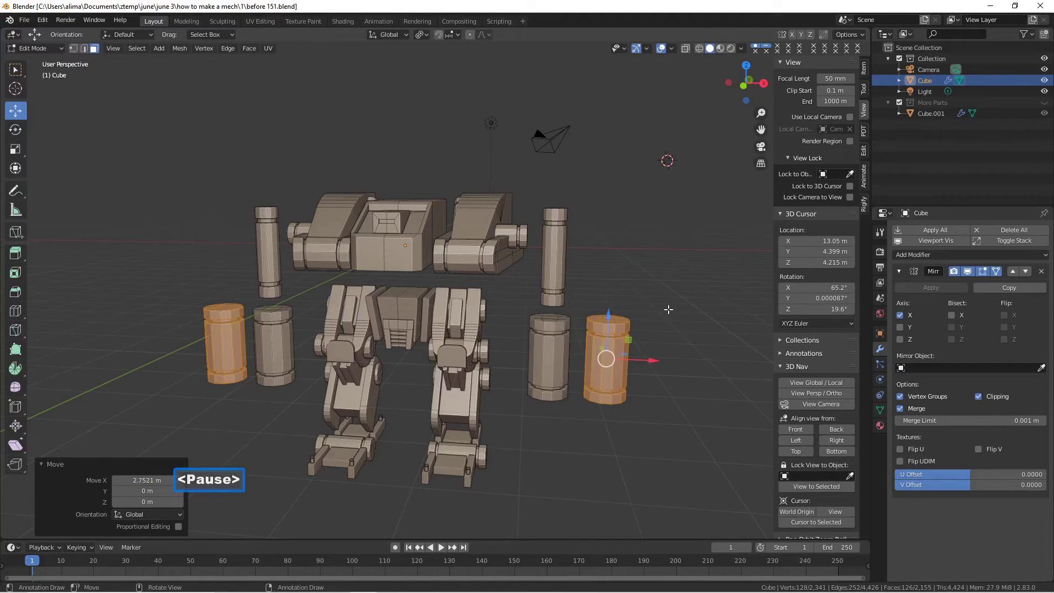
- Move the duplicated cylinder about 3.3 m further outward along X and rotate it 90 degrees about the Y axis
{"action": "scroll", "coordinate": [666, 310], "scroll_direction": "down", "scroll_amount": 1}
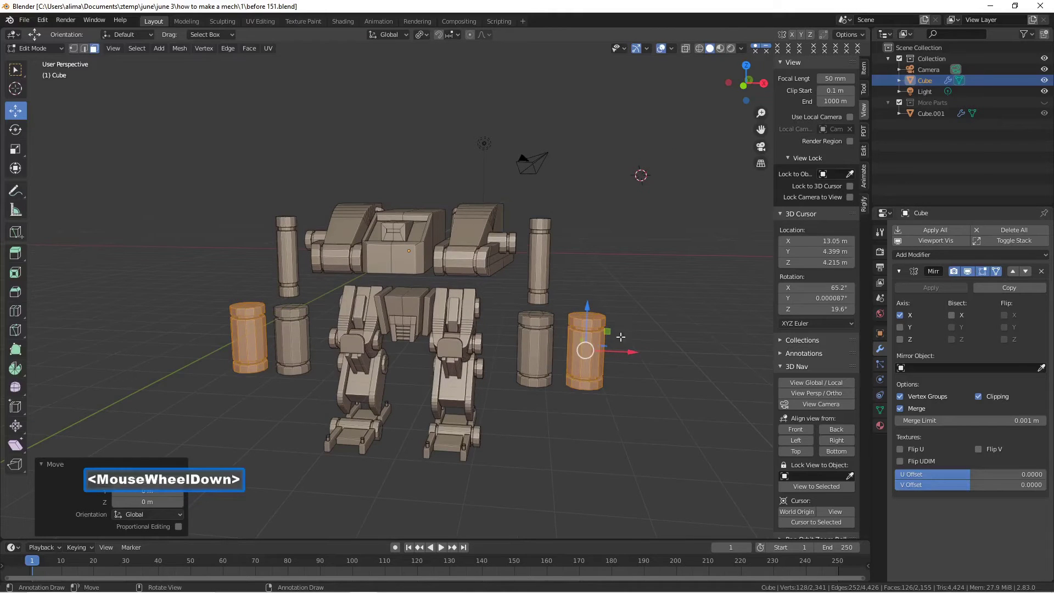
{"action": "left_click_drag", "start_coordinate": [629, 350], "coordinate": [691, 347]}
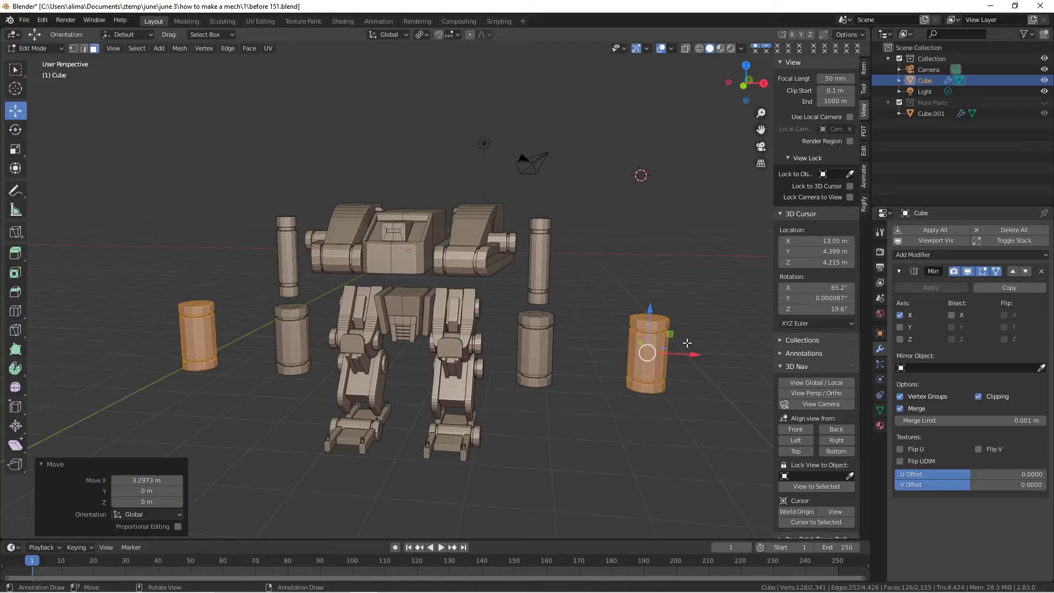
{"action": "key", "text": "r"}
{"action": "type", "text": "y"}
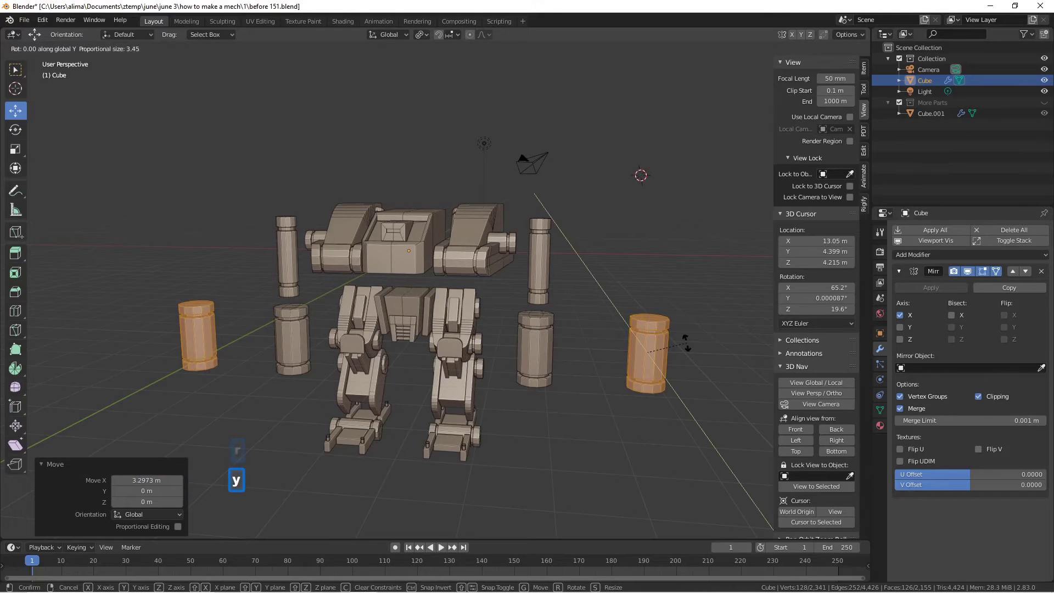
{"action": "type", "text": "90"}
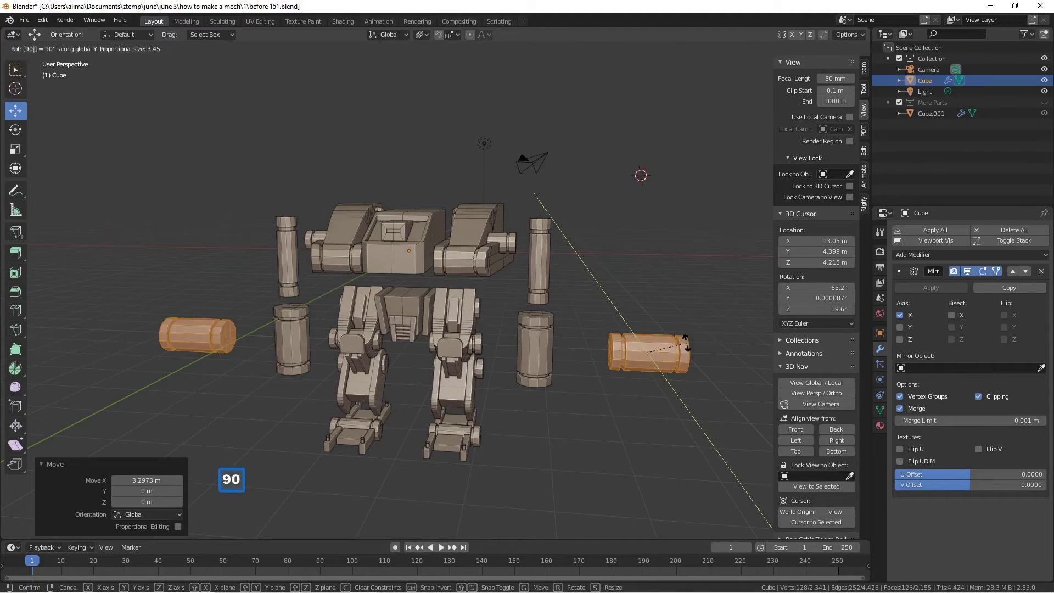
{"action": "left_click", "coordinate": [686, 343]}
- Move the horizontal cylinder inward and up about 2.19 m between the upper and lower cylinders, and scale it uniformly by 0.762
{"action": "left_click_drag", "start_coordinate": [688, 356], "coordinate": [593, 354]}
{"action": "left_click_drag", "start_coordinate": [545, 312], "coordinate": [545, 269]}
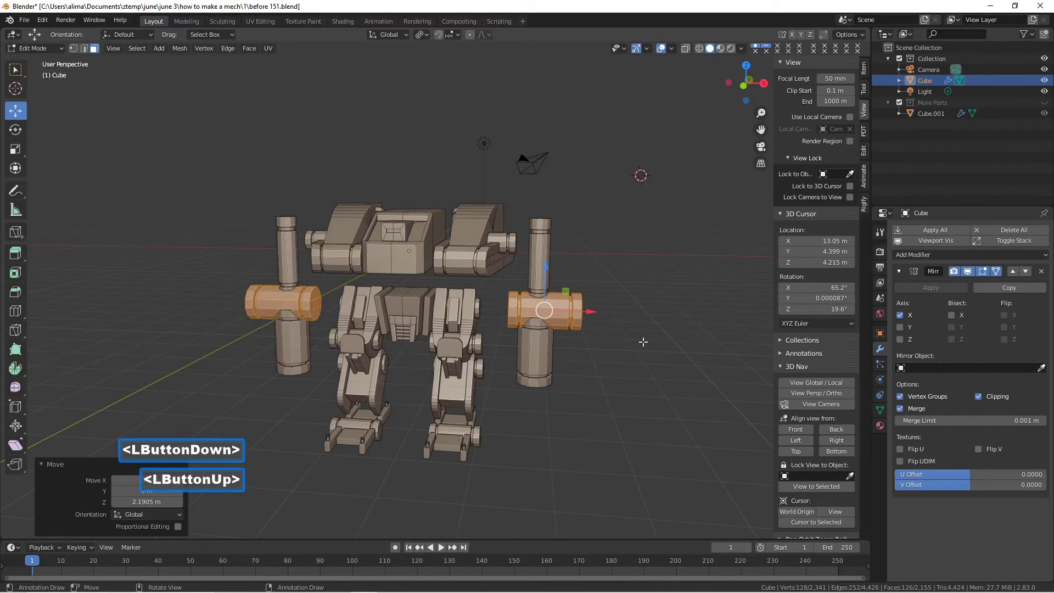
{"action": "key", "text": "s"}
{"action": "left_click", "coordinate": [619, 337]}
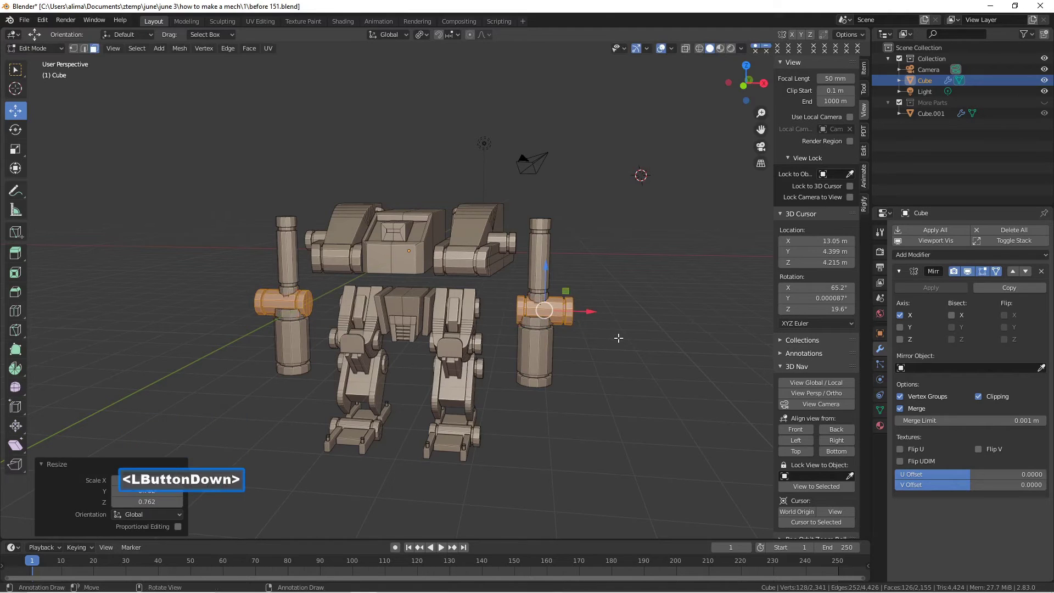
- Shift the horizontal joint cylinder slightly inward along X and scale it down uniformly to about 0.79
{"action": "left_click_drag", "start_coordinate": [592, 314], "coordinate": [597, 317]}
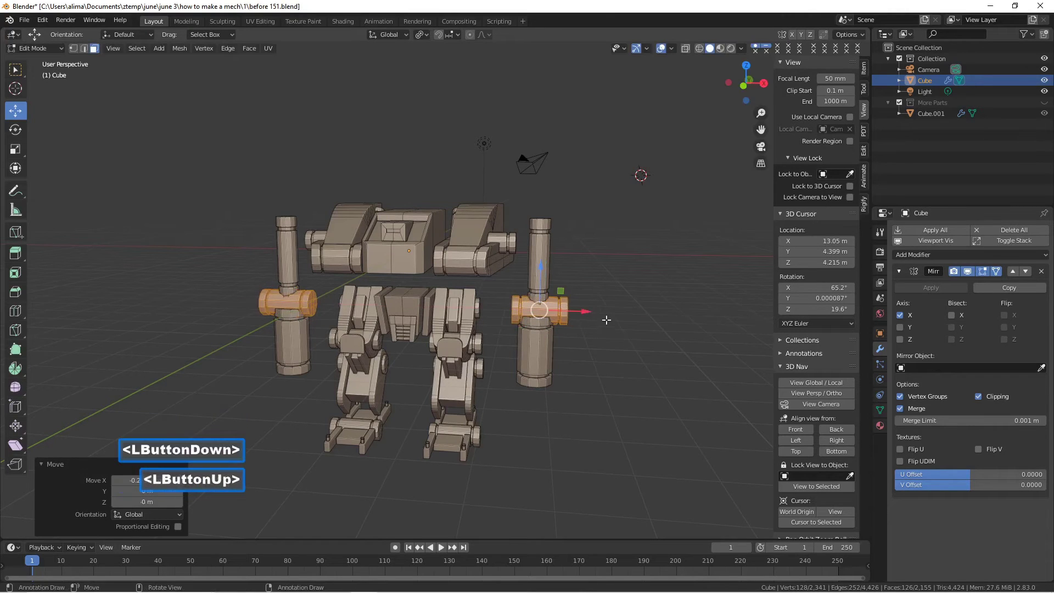
{"action": "key", "text": "s"}
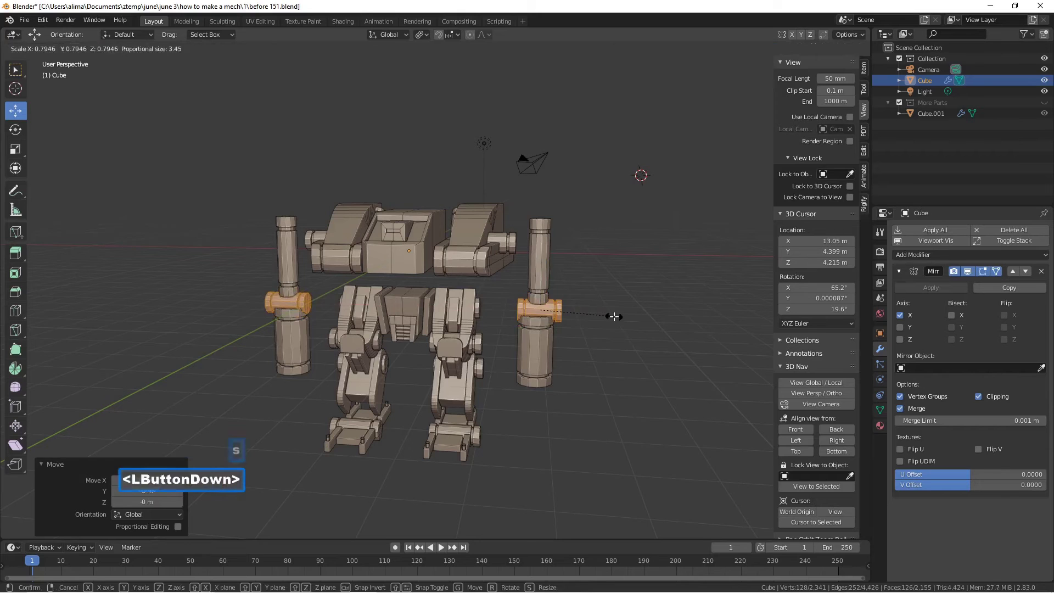
{"action": "left_click", "coordinate": [618, 323]}
- Move the upper arm cylinder about 5 m outward along X and scale it uniformly by 1.355
{"action": "mouse_move", "coordinate": [619, 323]}
{"action": "middle_mouse_down"}
{"action": "mouse_move", "coordinate": [538, 329]}
{"action": "mouse_move", "coordinate": [616, 334]}
{"action": "middle_mouse_up"}
{"action": "left_click", "coordinate": [567, 254]}
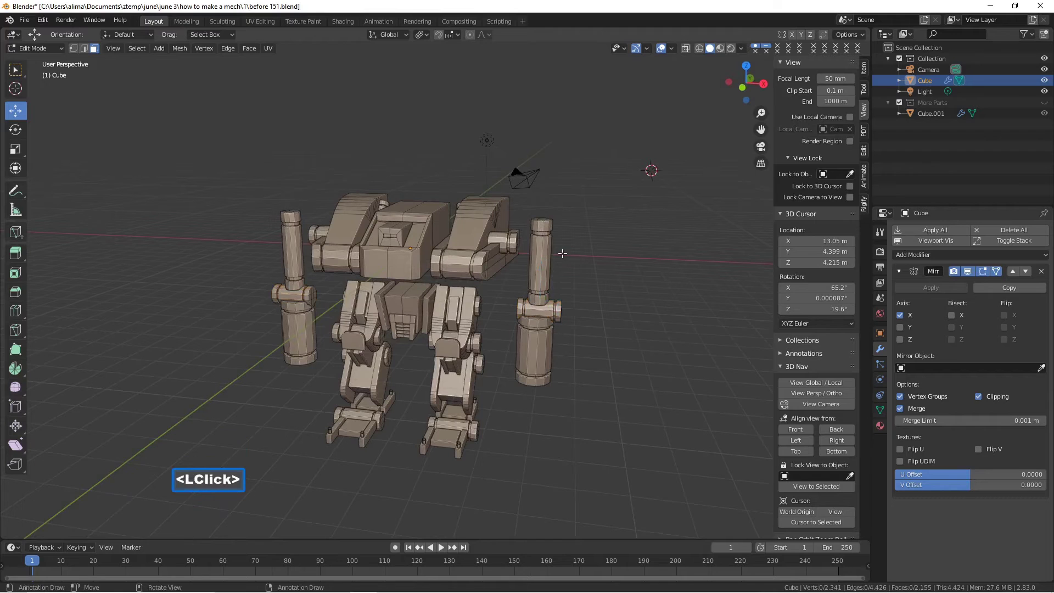
{"action": "key", "text": "l"}
{"action": "left_click_drag", "start_coordinate": [572, 261], "coordinate": [675, 279]}
{"action": "key", "text": "s"}
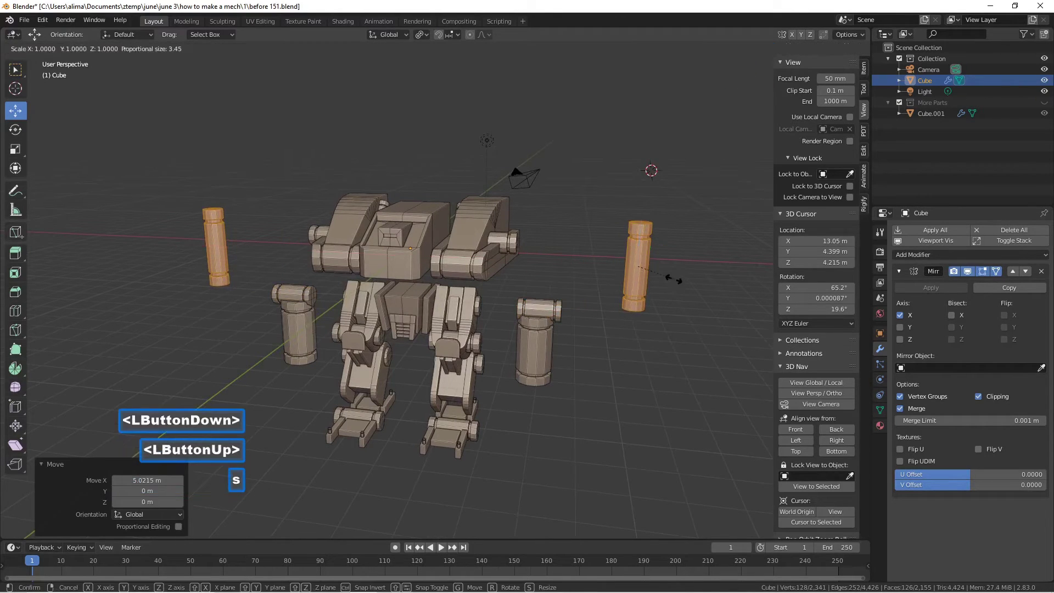
{"action": "left_click", "coordinate": [687, 281]}
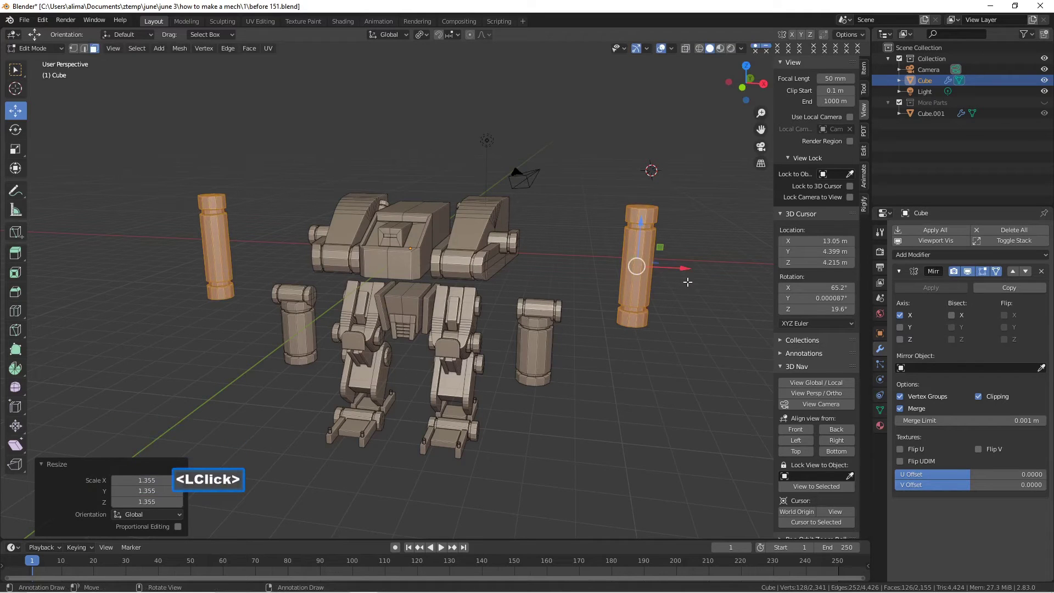
- Shorten the upper cylinder along Z and move it back inward above the joint cylinder, saving the file as before 153
{"action": "key", "text": "s"}
{"action": "key", "text": "z"}
{"action": "left_click", "coordinate": [675, 268]}
{"action": "left_click_drag", "start_coordinate": [675, 267], "coordinate": [592, 267]}
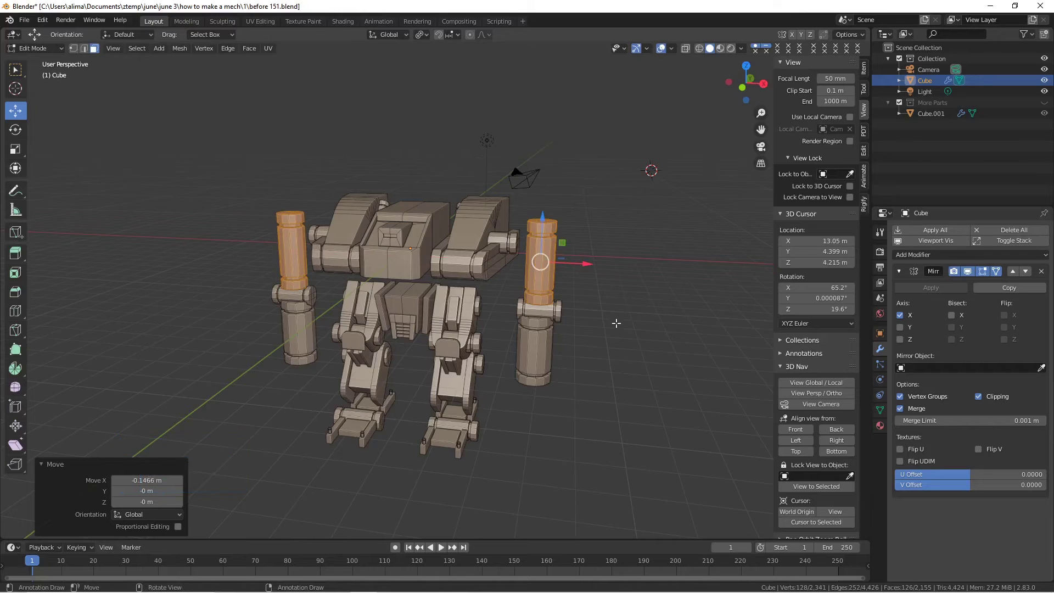
{"action": "key", "text": "Pause"}
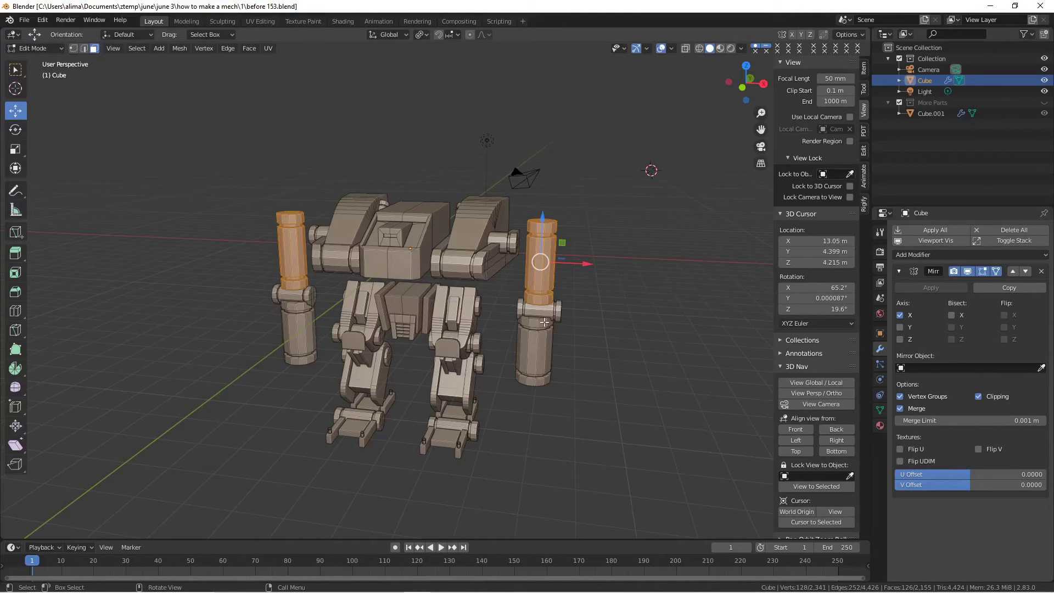
- Select all linked geometry of the three arm cylinders, duplicate the whole arm, and move the copy about 8 m outward along X
{"action": "key", "text": "c"}
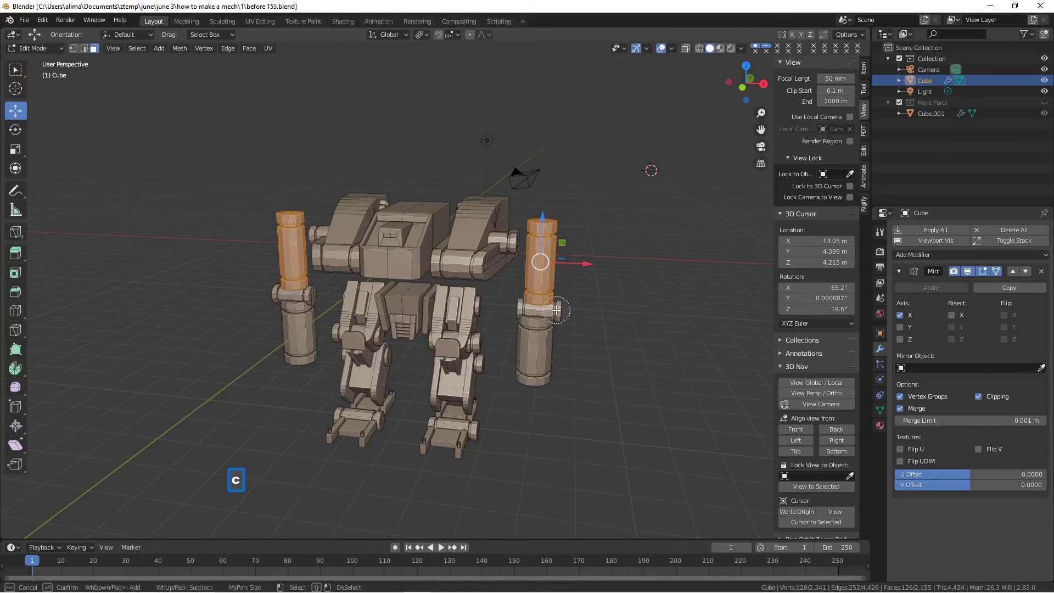
{"action": "left_click_drag", "start_coordinate": [549, 312], "coordinate": [552, 379]}
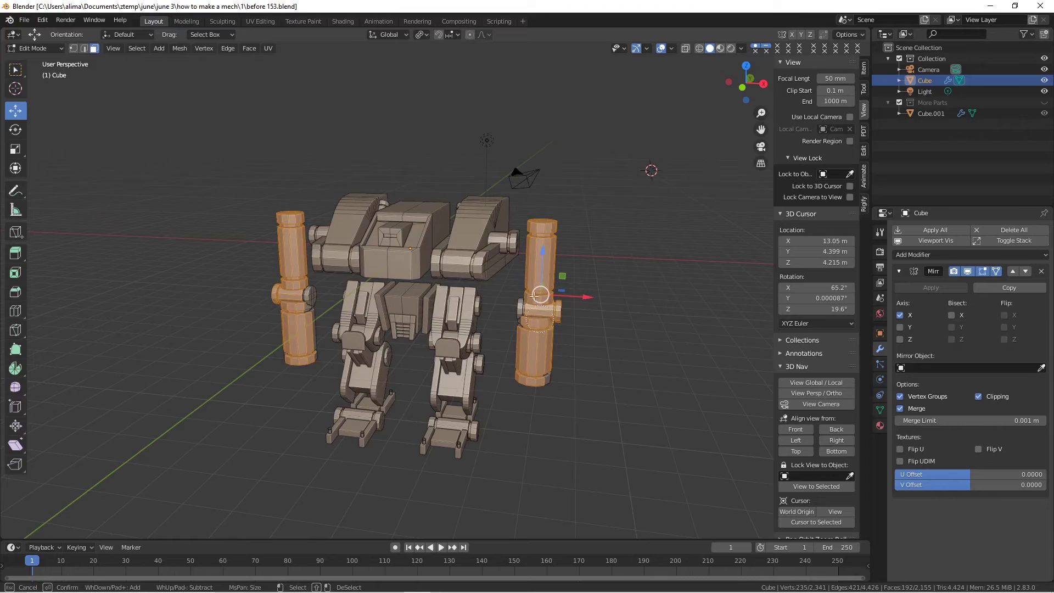
{"action": "right_click", "coordinate": [581, 385]}
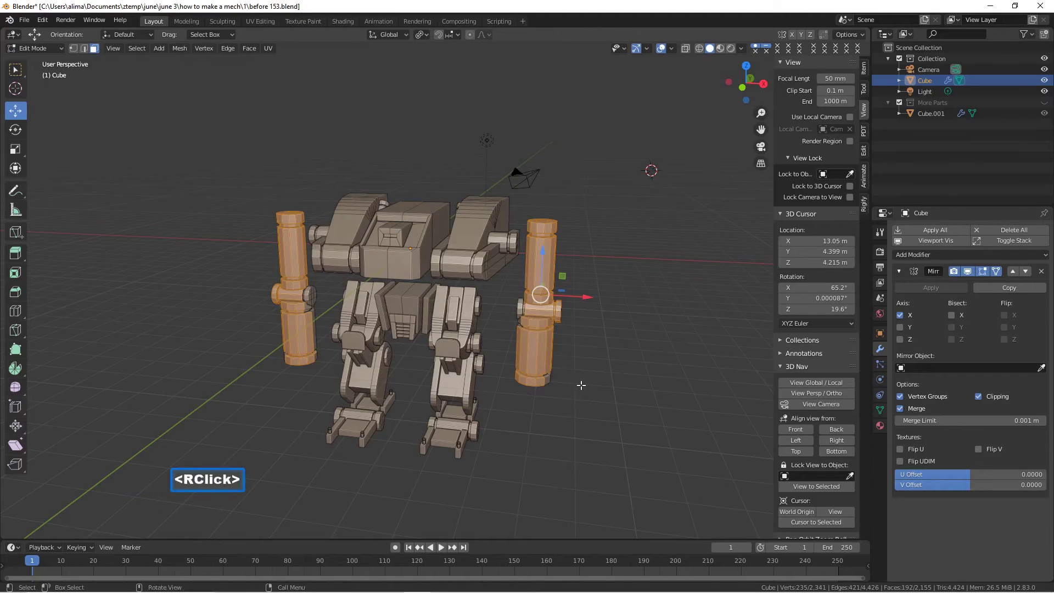
{"action": "key", "text": "ctrl+l"}
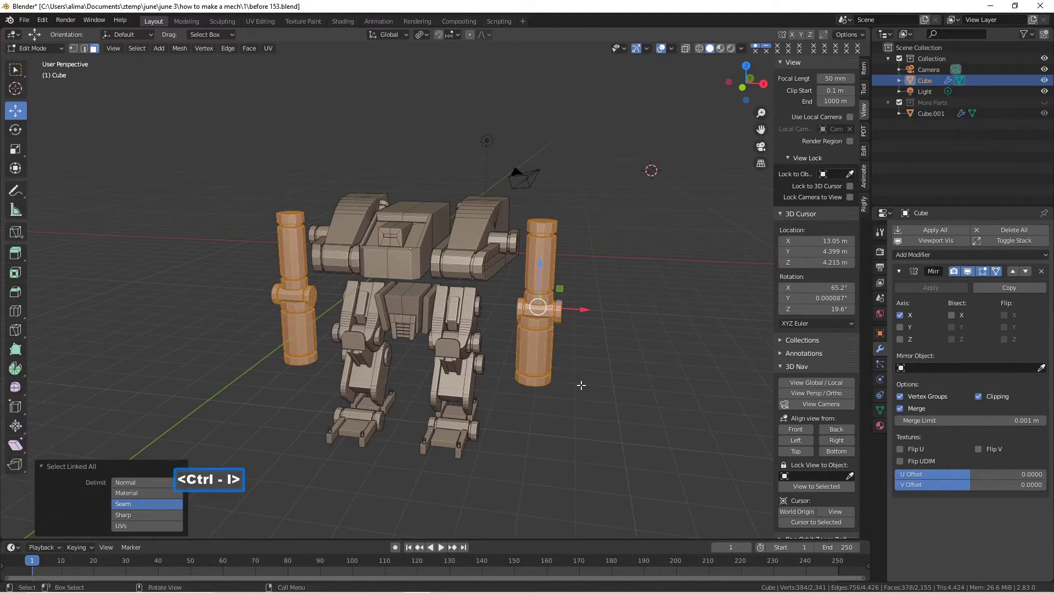
{"action": "key", "text": "shift+d"}
{"action": "right_click", "coordinate": [579, 309]}
{"action": "left_click_drag", "start_coordinate": [579, 309], "coordinate": [751, 285]}
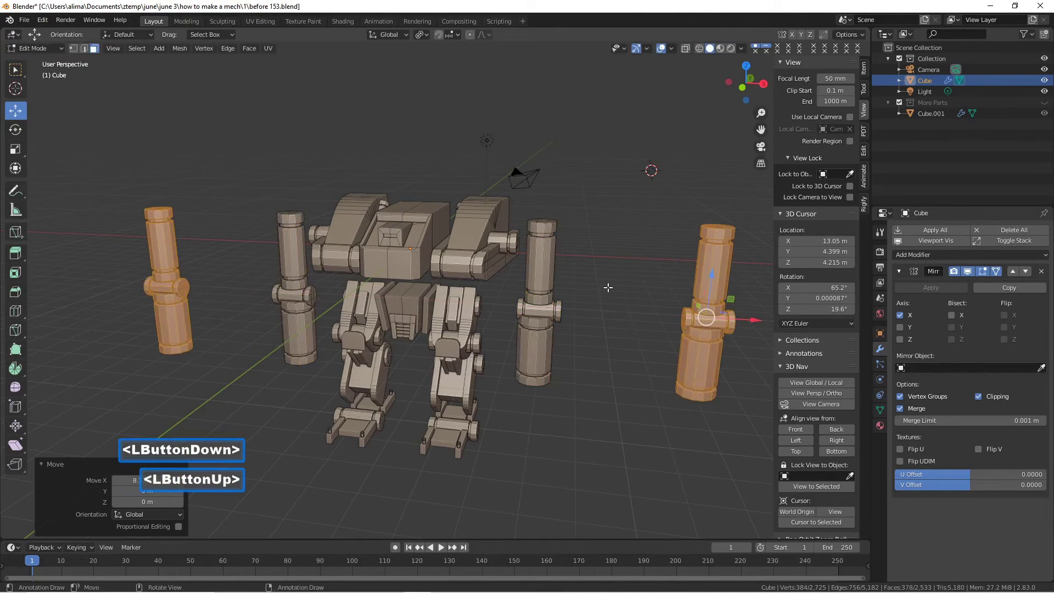
- Stretch the lower cylinder of the inner arm along Z by about 2.23
{"action": "left_click", "coordinate": [574, 352]}
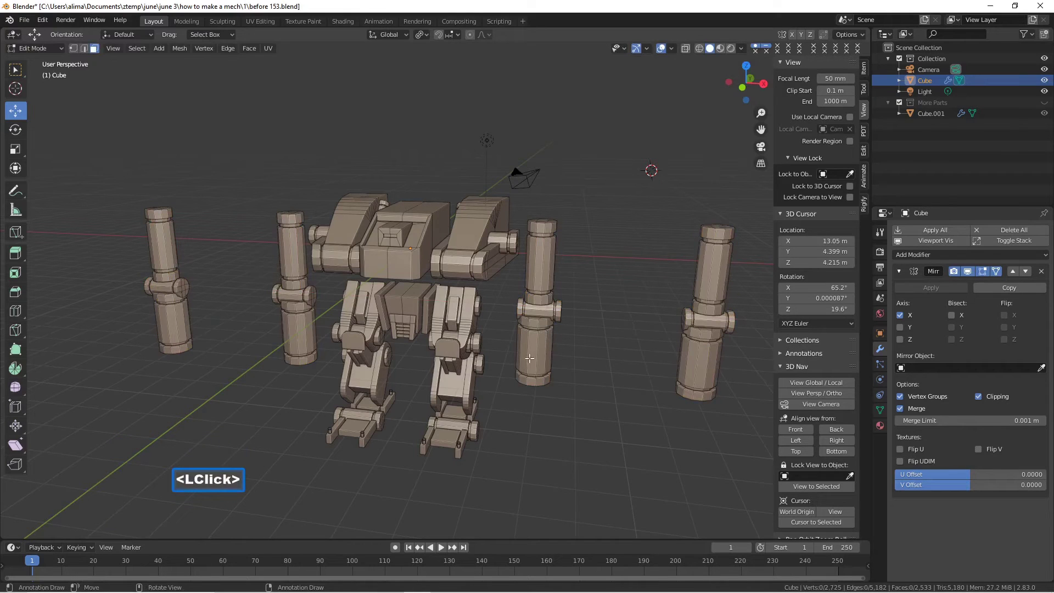
{"action": "key", "text": "l"}
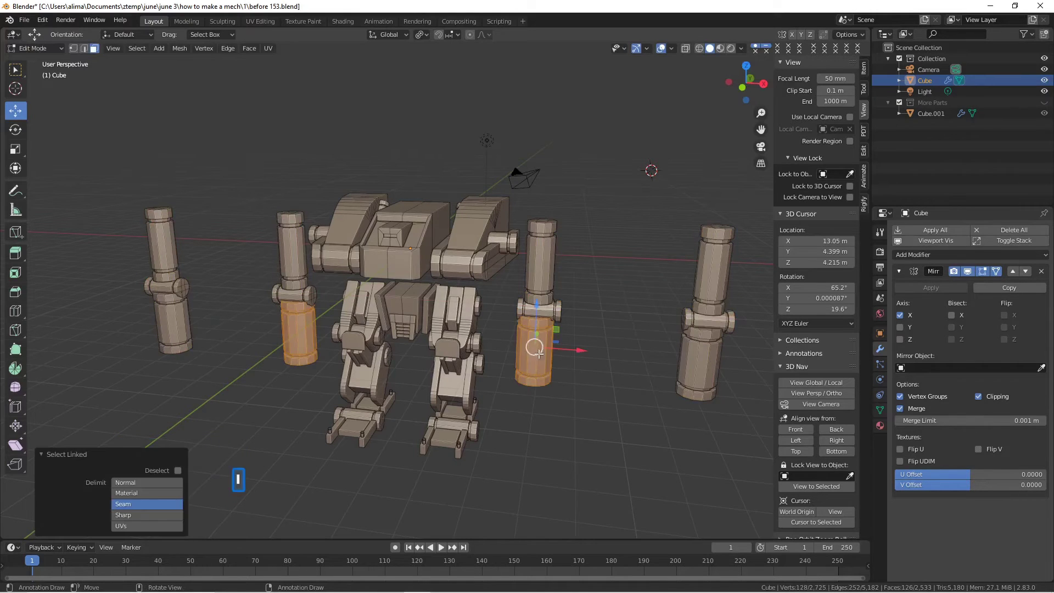
{"action": "key", "text": "s"}
{"action": "key", "text": "z"}
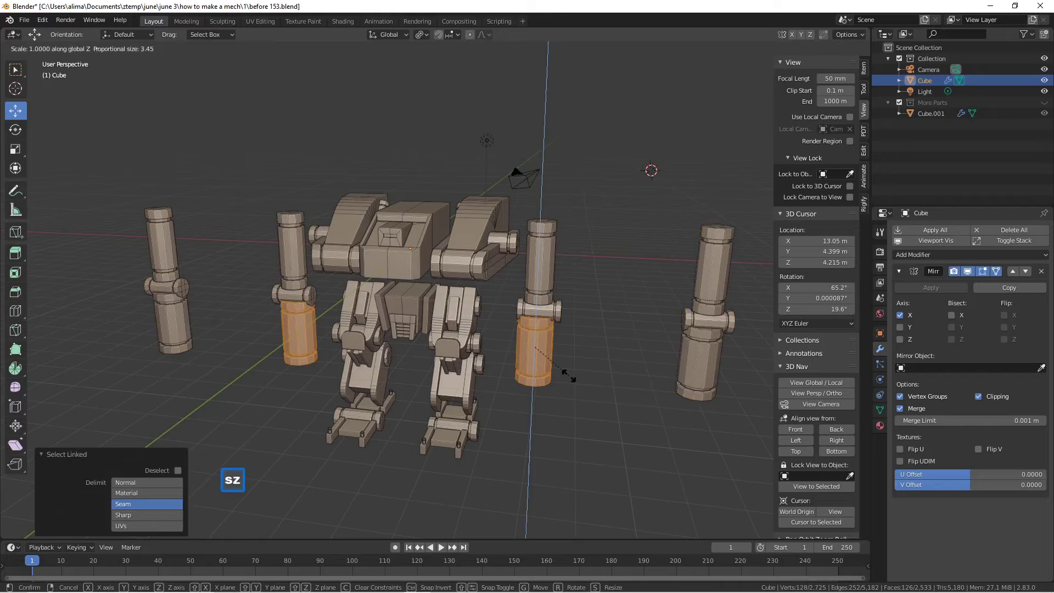
{"action": "left_click", "coordinate": [603, 419]}
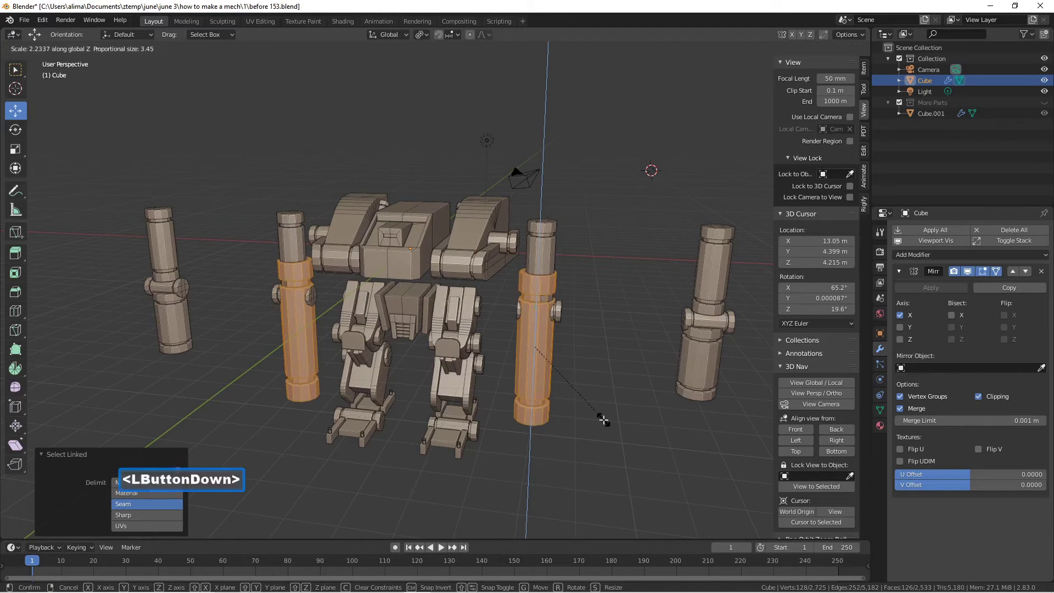
- Lower the stretched cylinder about 1.5 m along Z and shift it about 0.15 m outward along X, saving the file as before 154
{"action": "left_click_drag", "start_coordinate": [540, 301], "coordinate": [560, 351]}
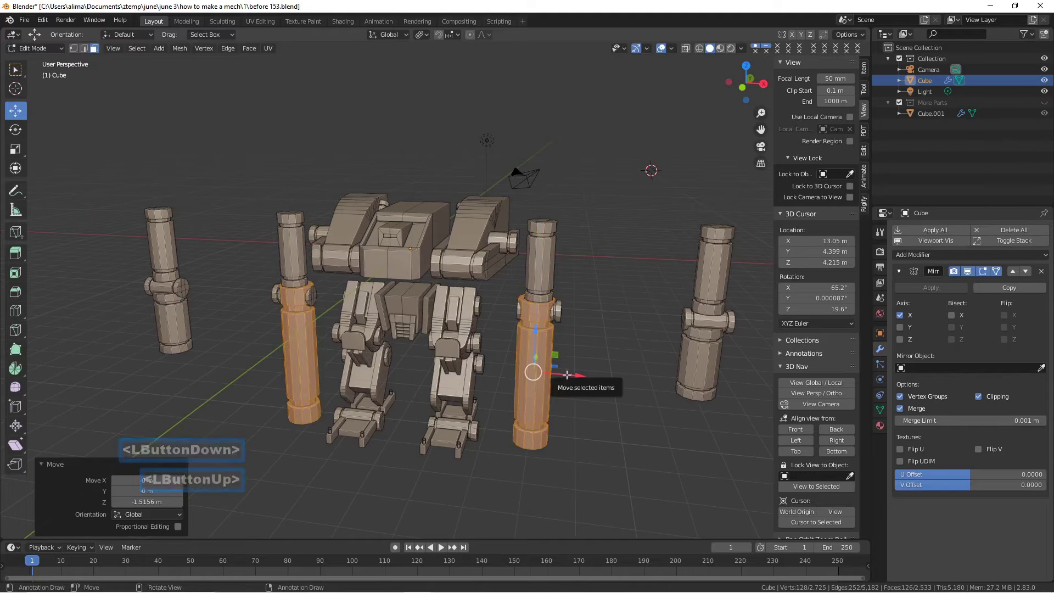
{"action": "left_click_drag", "start_coordinate": [570, 376], "coordinate": [573, 376]}
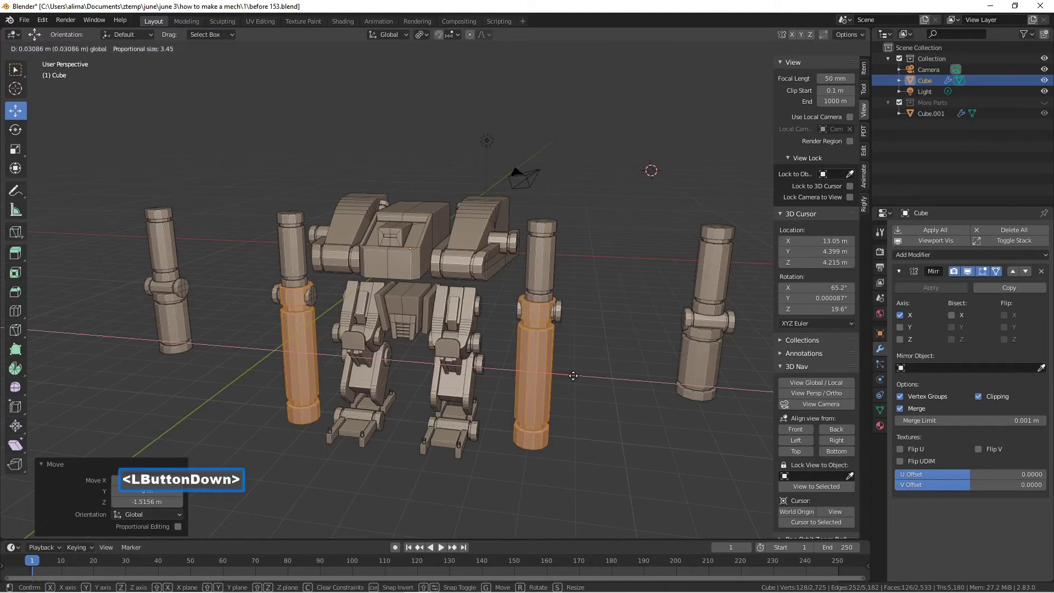
{"action": "left_click", "coordinate": [575, 376]}
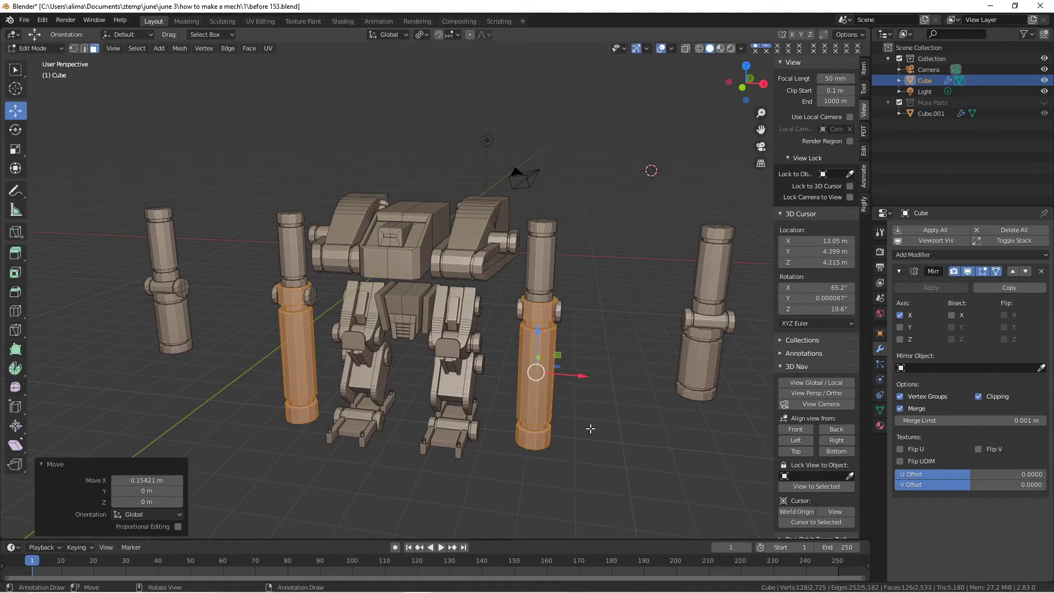
{"action": "key", "text": "Pause"}
- Select the bottom end faces of the inner arm's lower cylinder and set the transform pivot to Median Point, saving the file as before 155
{"action": "middle_click_drag", "start_coordinate": [622, 429], "coordinate": [619, 297]}
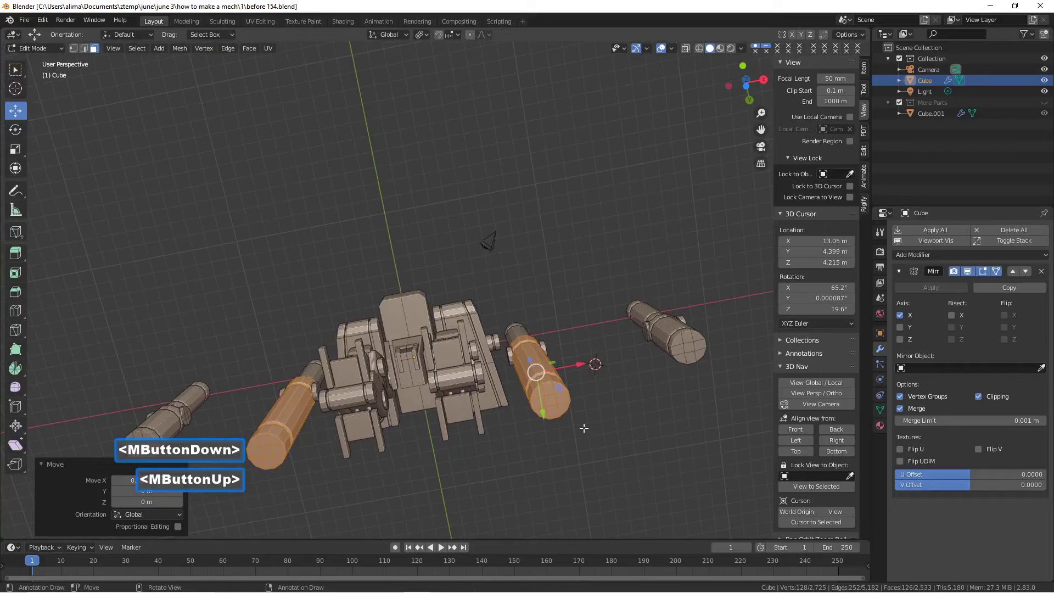
{"action": "left_click", "coordinate": [587, 418]}
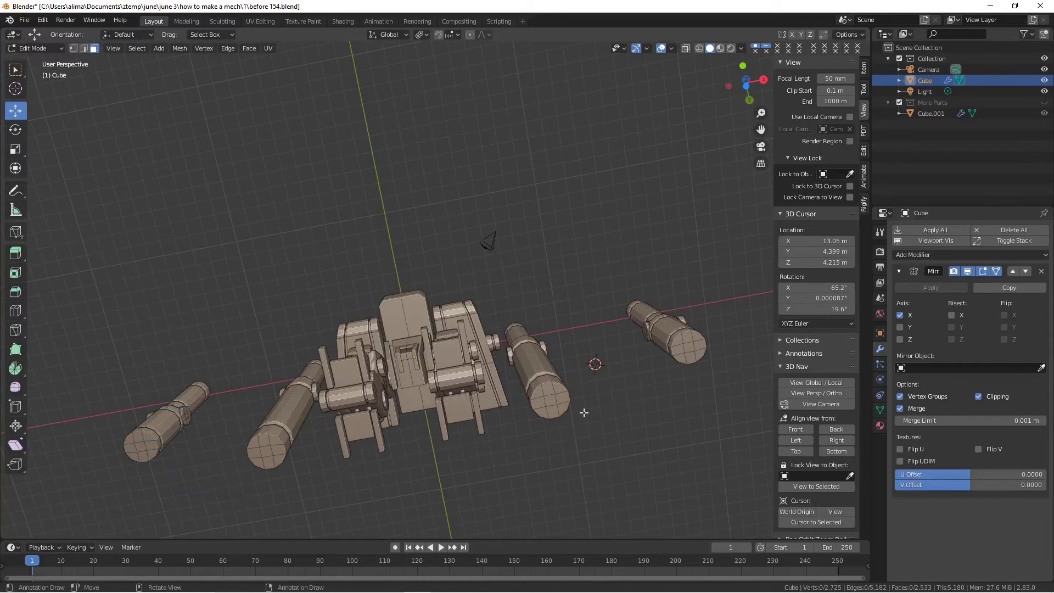
{"action": "key", "text": "c"}
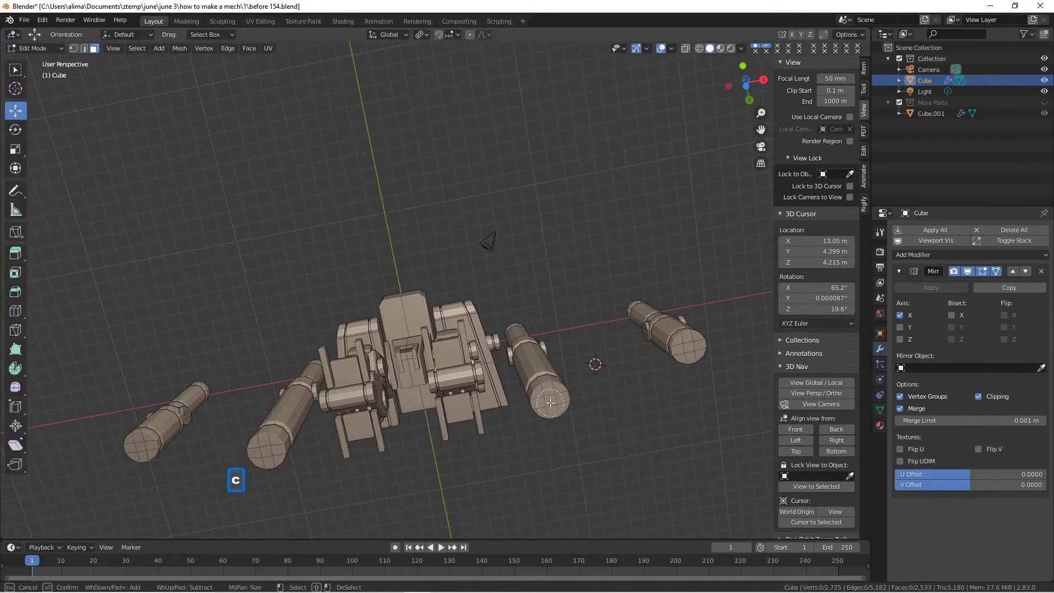
{"action": "left_click", "coordinate": [550, 402]}
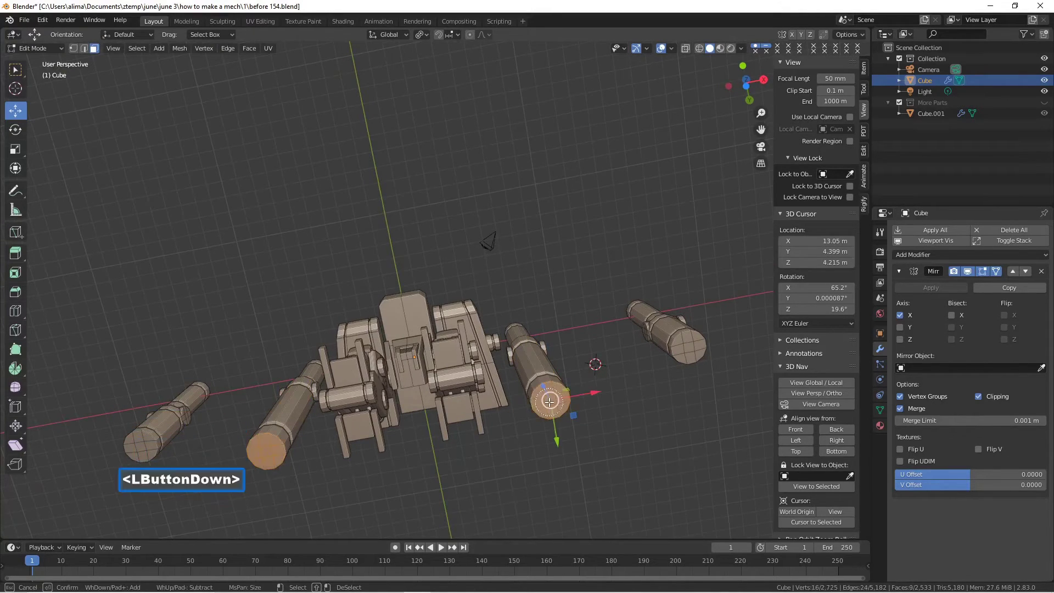
{"action": "right_click", "coordinate": [606, 416]}
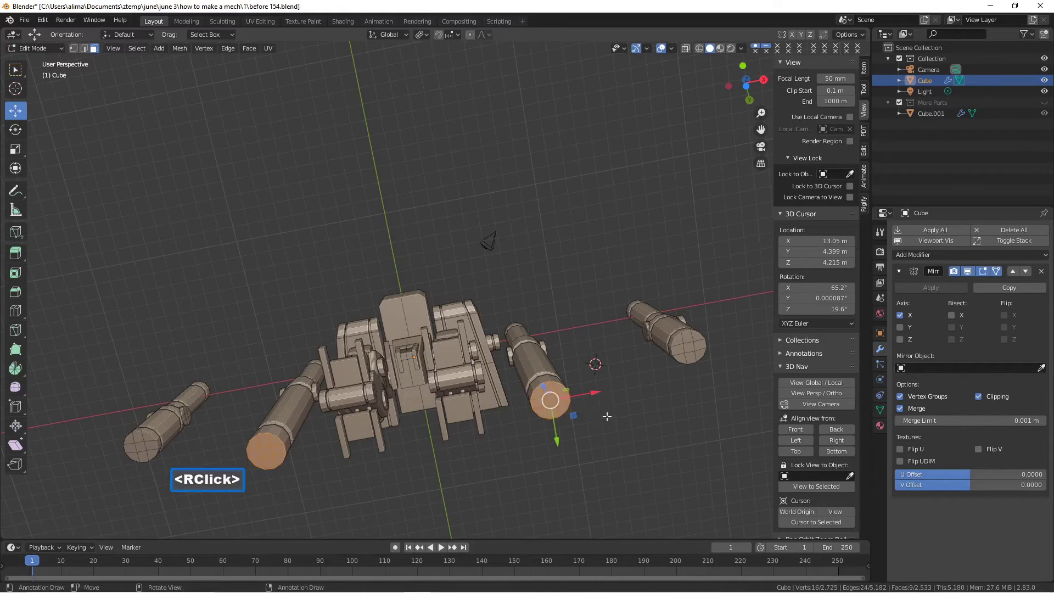
{"action": "left_click", "coordinate": [426, 34]}
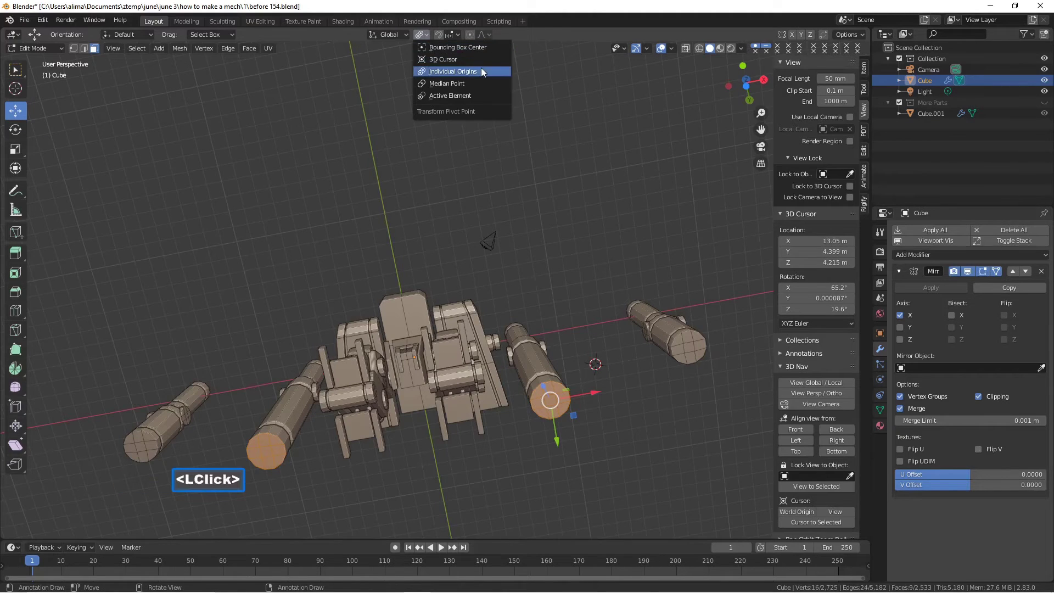
{"action": "left_click", "coordinate": [478, 81]}
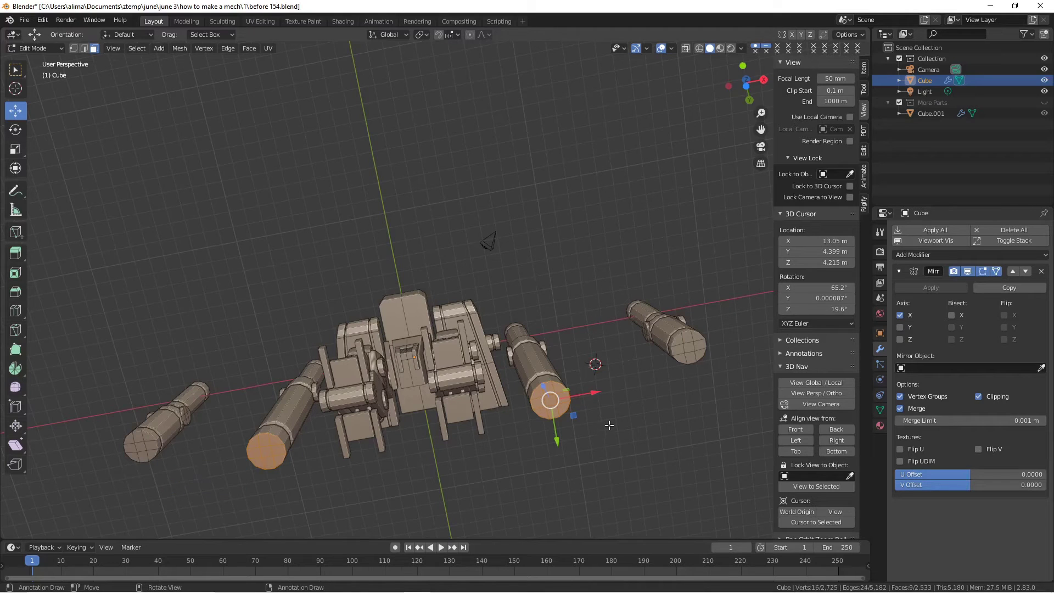
{"action": "key", "text": "Pause"}
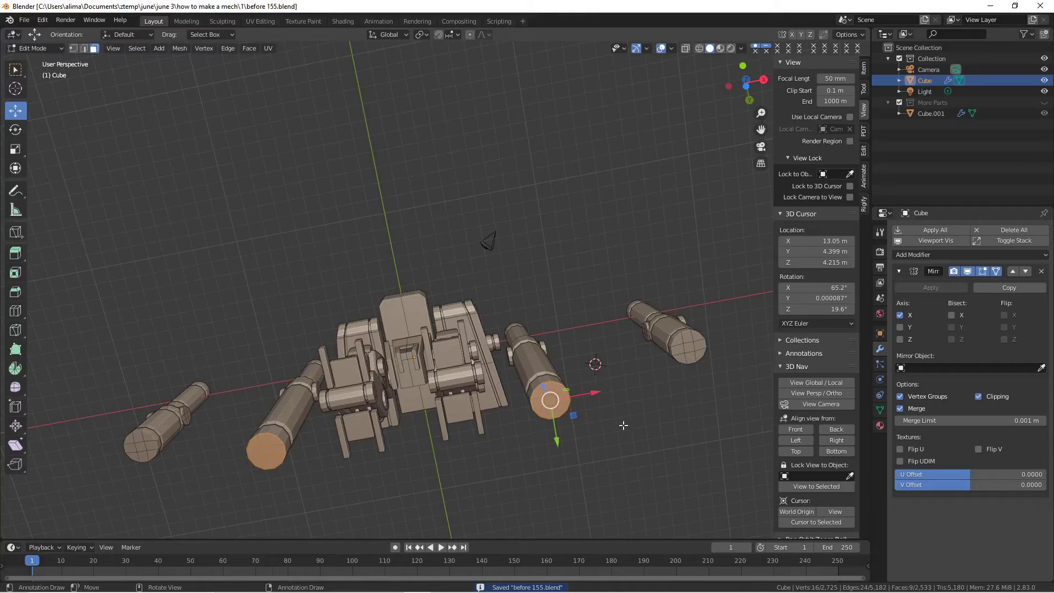
- Extrude the selected end faces in place and scale them to about 0.69 to form an inner ring
{"action": "key", "text": "e"}
{"action": "right_click", "coordinate": [623, 425]}
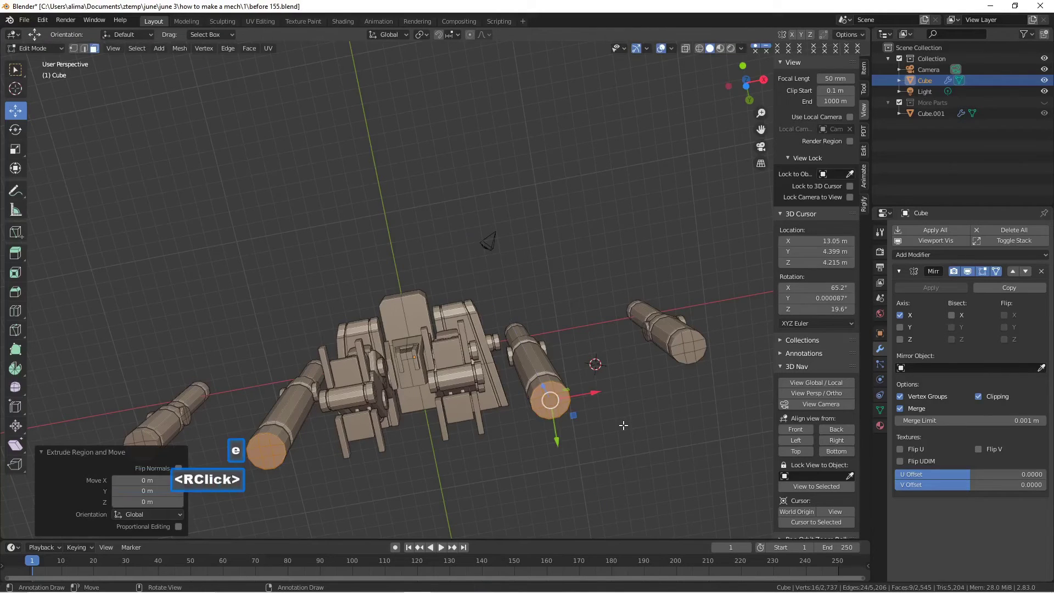
{"action": "key", "text": "s"}
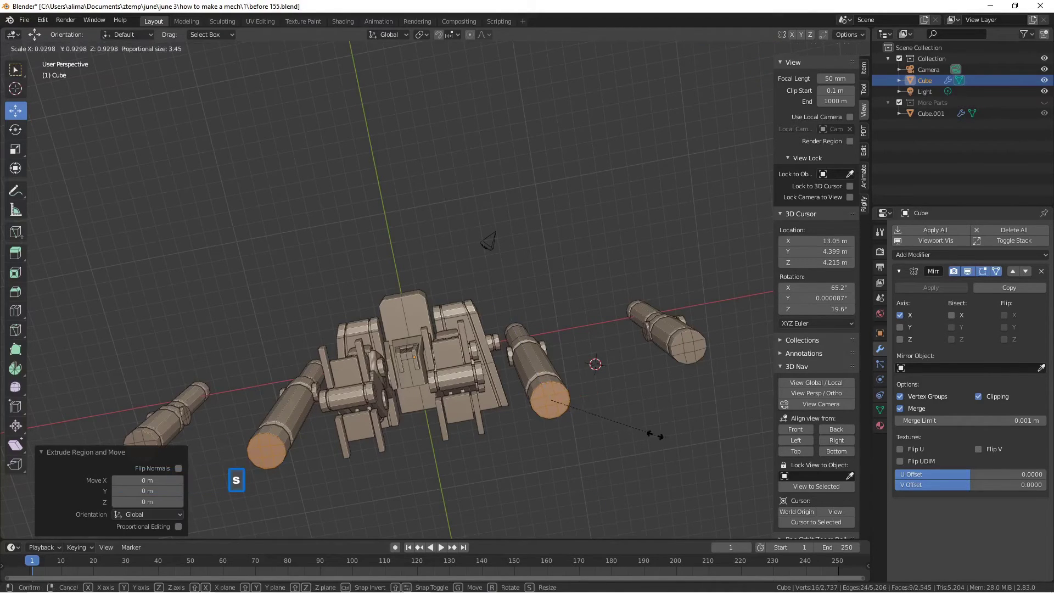
{"action": "left_click", "coordinate": [632, 432]}
{"action": "middle_click_drag", "start_coordinate": [635, 416], "coordinate": [644, 445]}
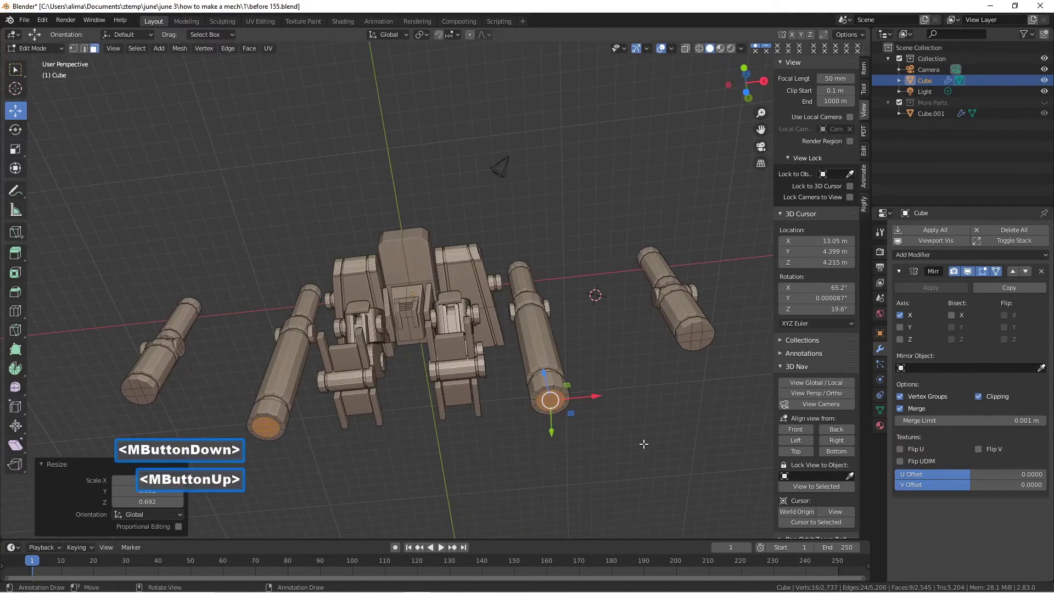
- Extrude the inner end faces again and move them up along Z to recess the cylinder's end, saving the file as before 156
{"action": "key", "text": "e"}
{"action": "right_click", "coordinate": [643, 443]}
{"action": "middle_click_drag", "start_coordinate": [606, 411], "coordinate": [602, 431]}
{"action": "left_click_drag", "start_coordinate": [546, 368], "coordinate": [547, 357]}
{"action": "scroll", "coordinate": [597, 357], "scroll_direction": "up", "scroll_amount": 1}
{"action": "middle_click_drag", "start_coordinate": [638, 397], "coordinate": [630, 377]}
{"action": "left_click", "coordinate": [631, 373]}
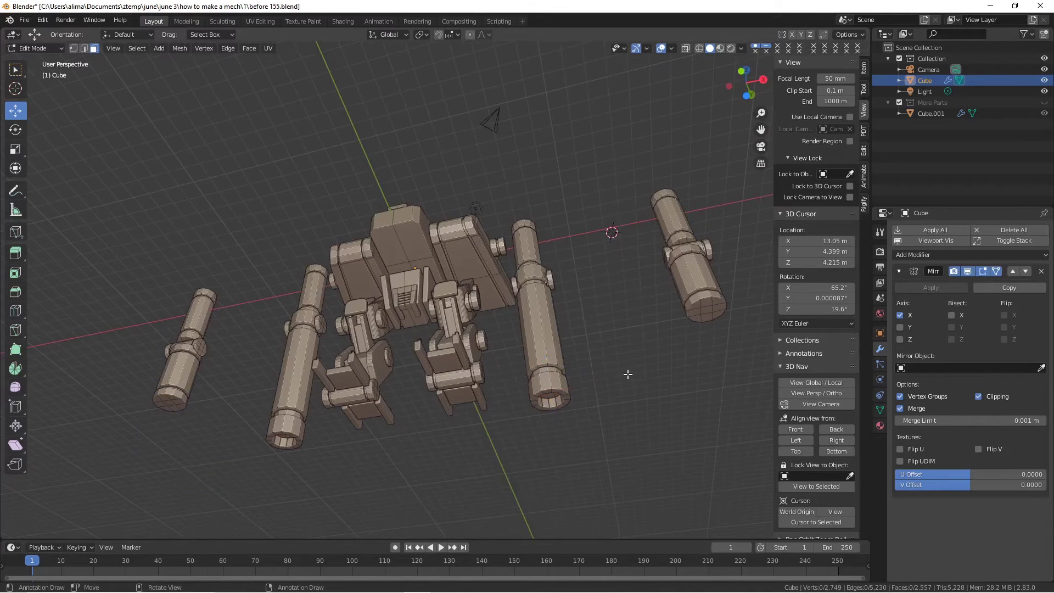
{"action": "key", "text": "Pause"}
- Select the linked geometry of the lower leg parts just above the feet and hide it
{"action": "middle_click_drag", "start_coordinate": [614, 376], "coordinate": [621, 430]}
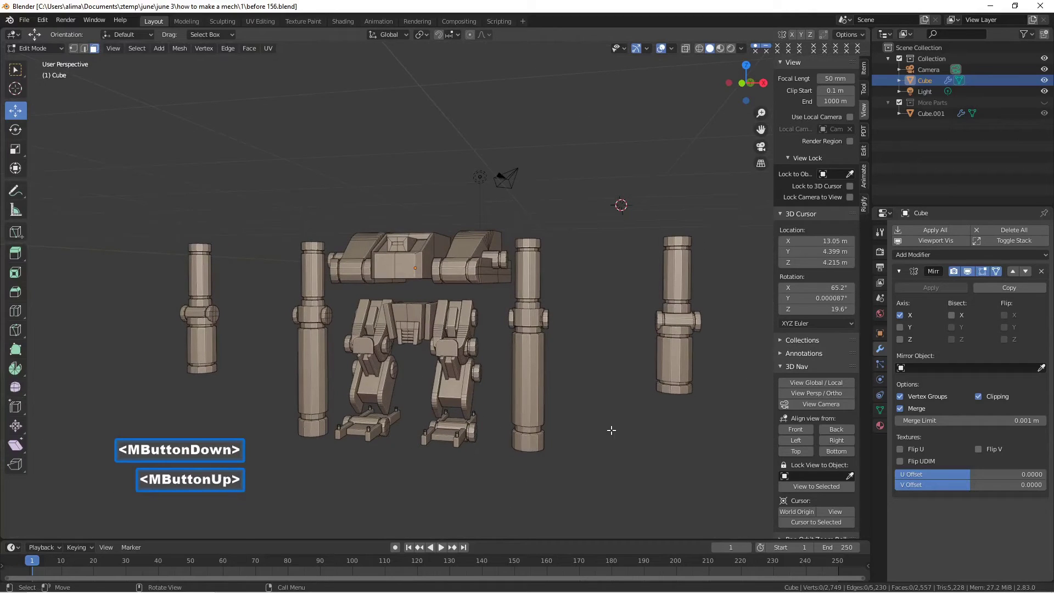
{"action": "double_click", "coordinate": [469, 402]}
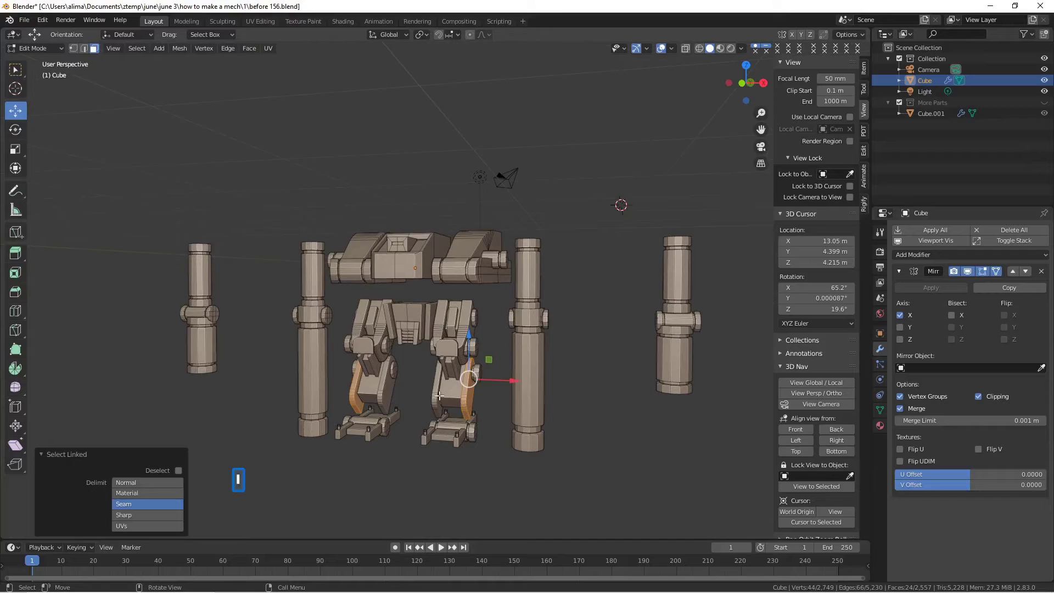
{"action": "double_click", "coordinate": [448, 394], "text": "shift"}
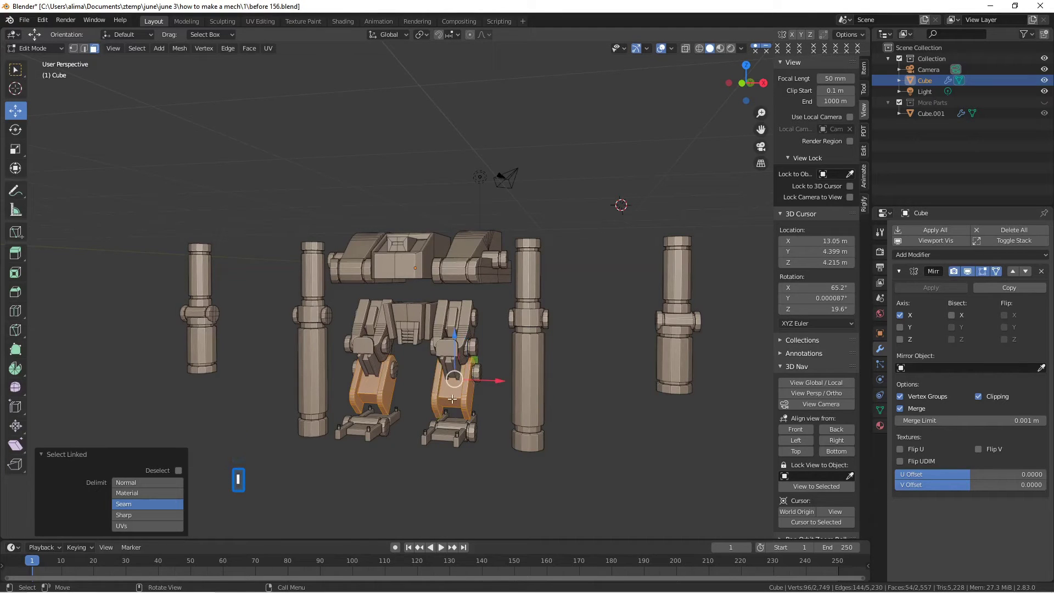
{"action": "key", "text": "h"}
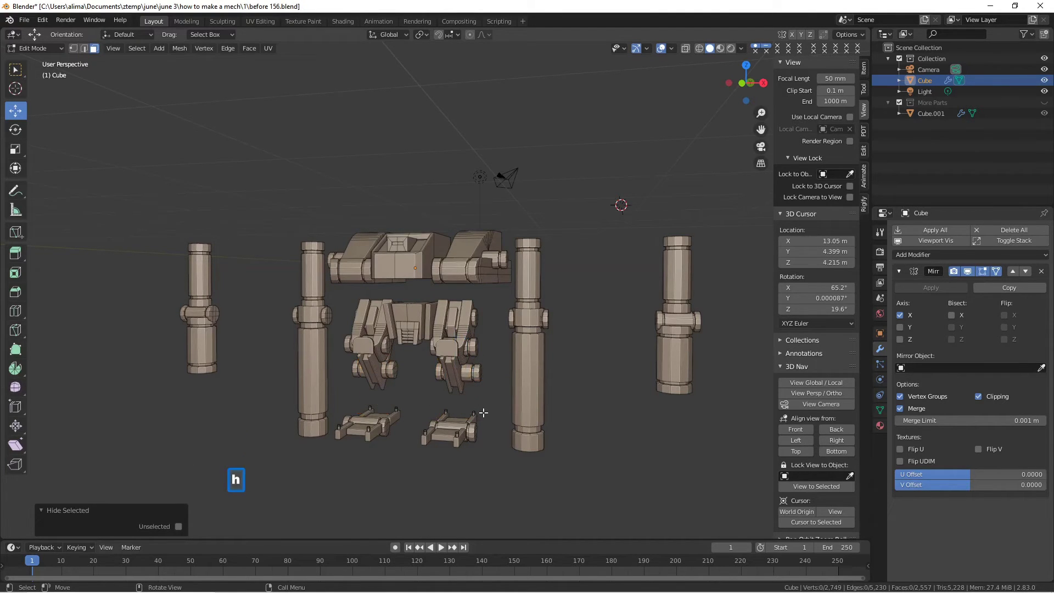
- Select all linked geometry of the foot, duplicate it, and move the copy about 10.7 m outward along X
{"action": "mouse_move", "coordinate": [486, 409]}
{"action": "right_mouse_down", "text": "ctrl"}
{"action": "mouse_move", "coordinate": [442, 399]}
{"action": "mouse_move", "coordinate": [418, 431]}
{"action": "mouse_move", "coordinate": [420, 458]}
{"action": "mouse_move", "coordinate": [433, 469]}
{"action": "mouse_move", "coordinate": [485, 457]}
{"action": "mouse_move", "coordinate": [494, 439]}
{"action": "right_mouse_up", "text": "ctrl"}
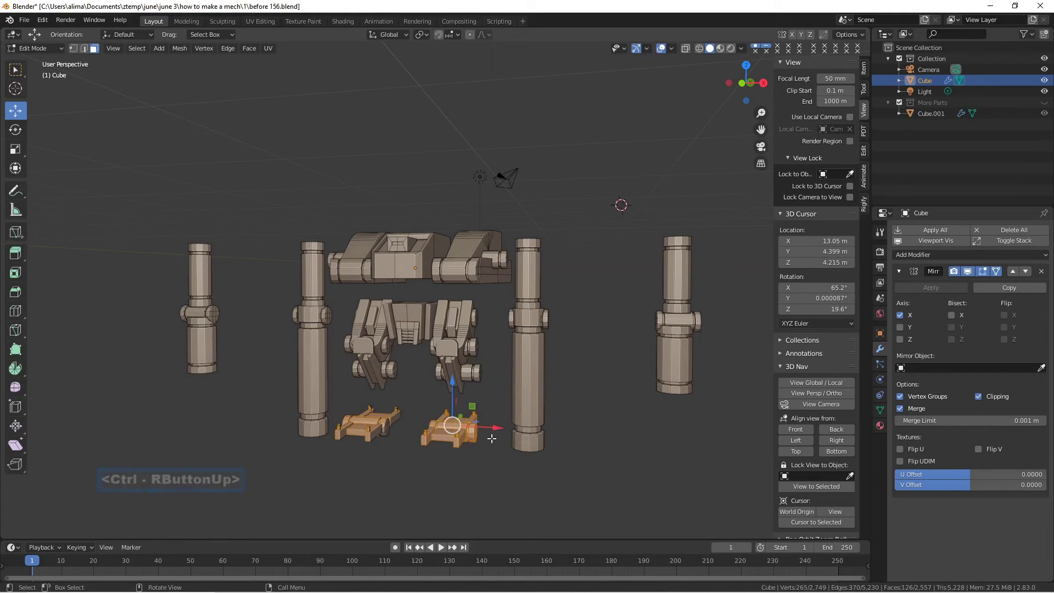
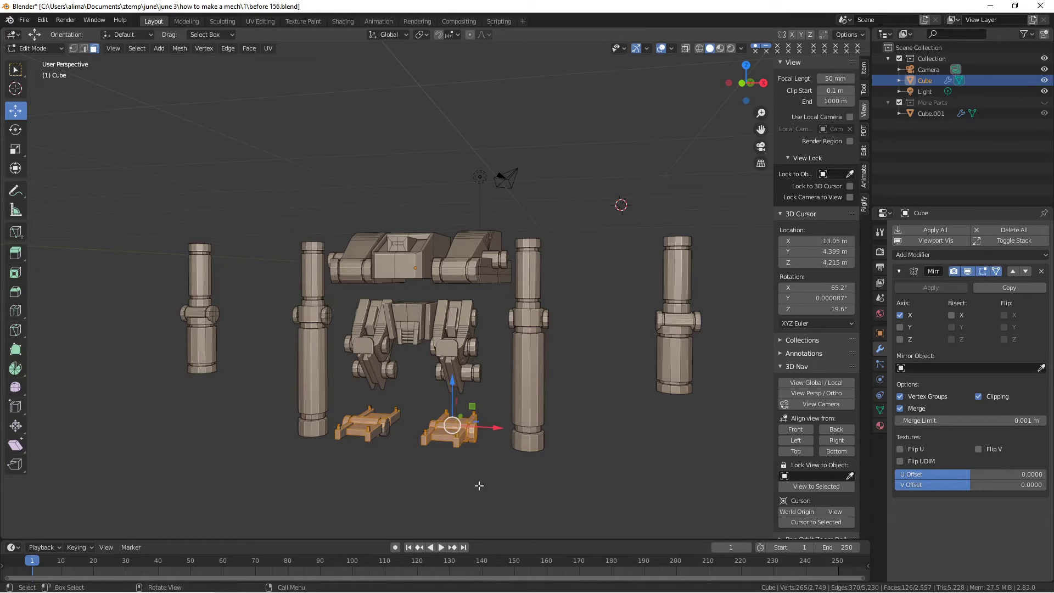
{"action": "key", "text": "ctrl"}
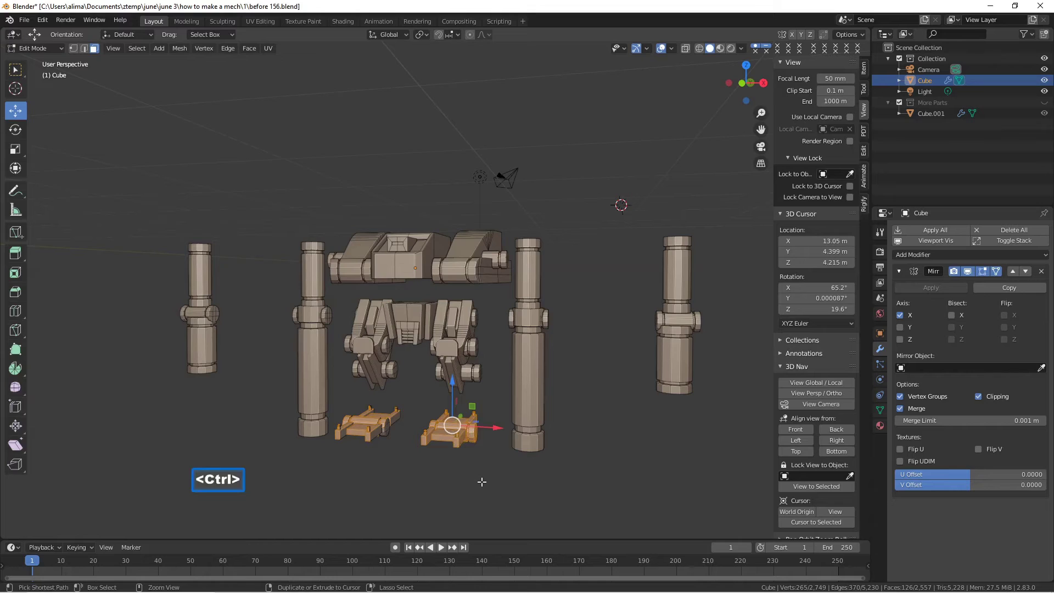
{"action": "key", "text": "ctrl+l"}
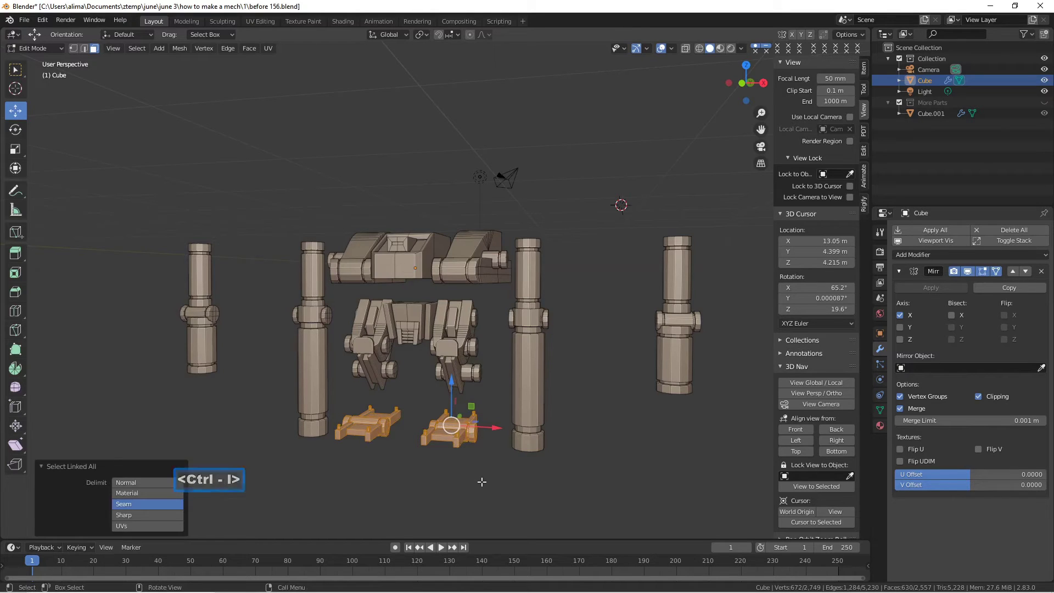
{"action": "key", "text": "shift"}
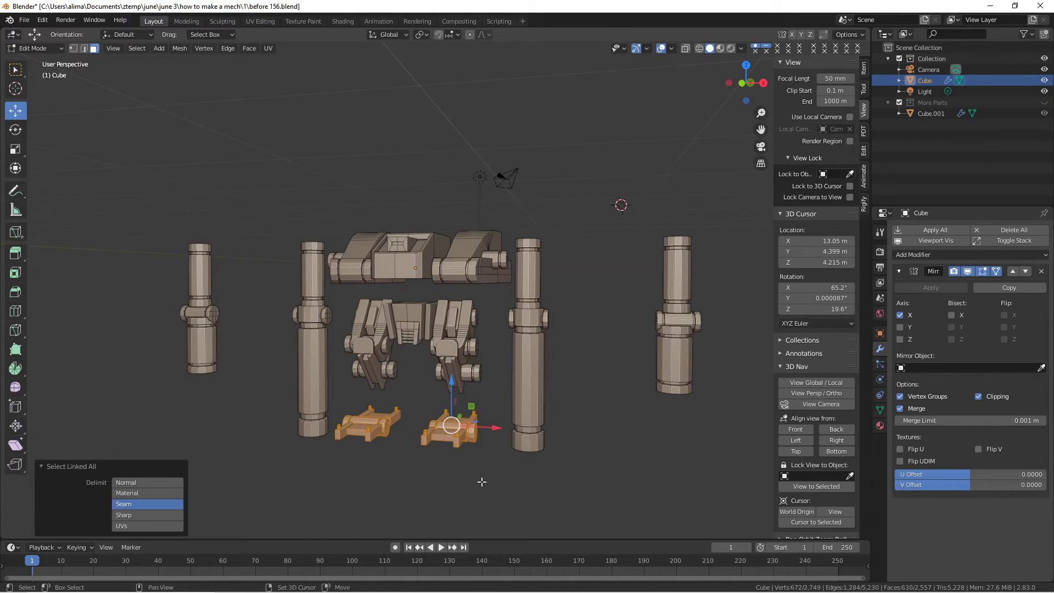
{"action": "key", "text": "shift+d"}
{"action": "right_click", "coordinate": [481, 479]}
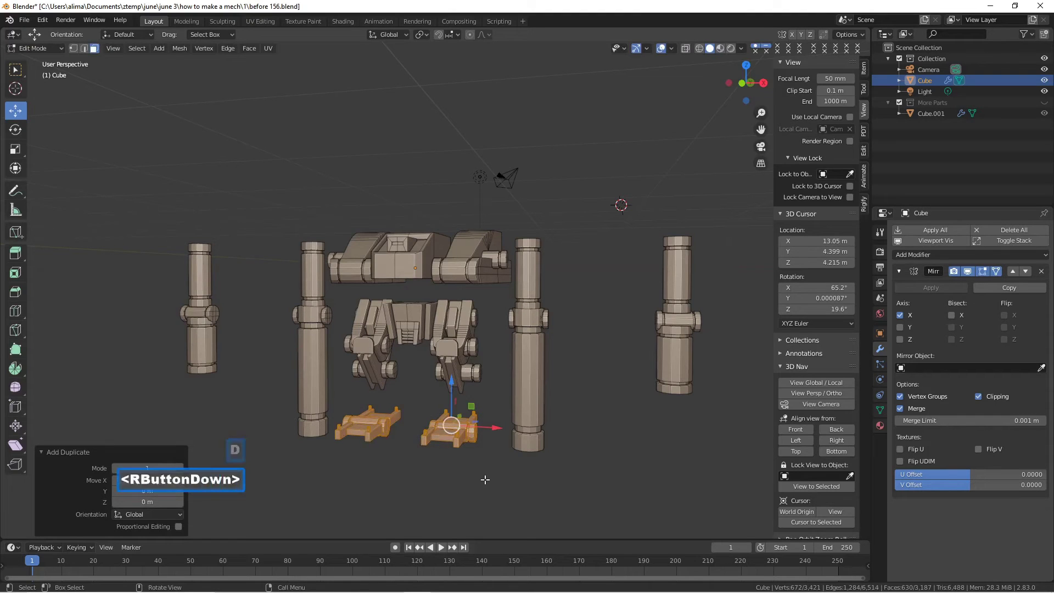
{"action": "left_click_drag", "start_coordinate": [481, 428], "coordinate": [665, 446]}
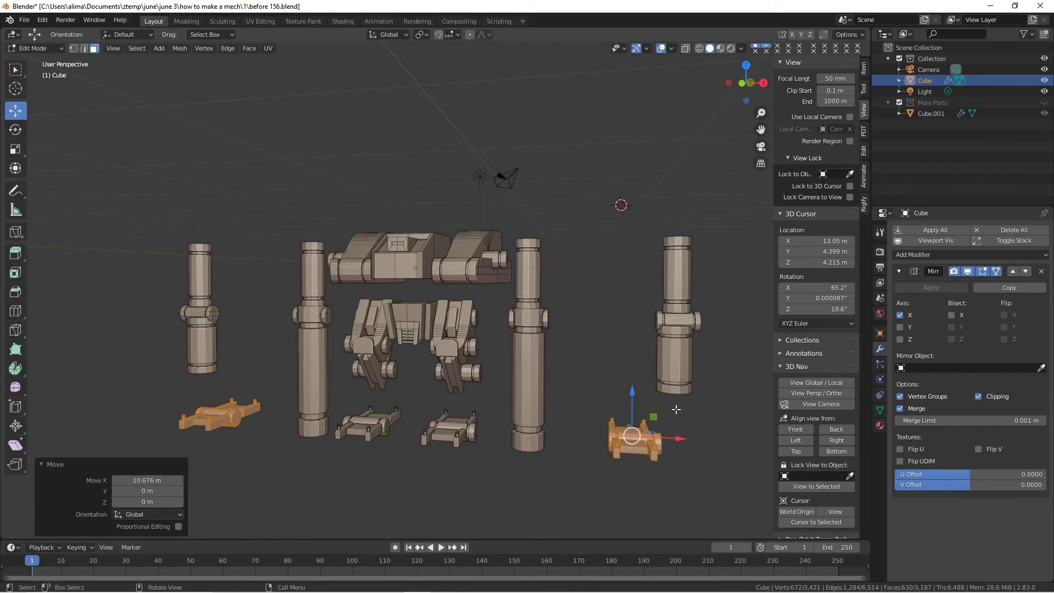
- Rotate the duplicated foot 90° about the X axis so it stands upright, saving the file as before 157
{"action": "scroll", "coordinate": [677, 410], "scroll_direction": "down", "scroll_amount": 2}
{"action": "mouse_move", "coordinate": [712, 352]}
{"action": "middle_mouse_down"}
{"action": "mouse_move", "coordinate": [693, 353]}
{"action": "mouse_move", "coordinate": [712, 332]}
{"action": "middle_mouse_up"}
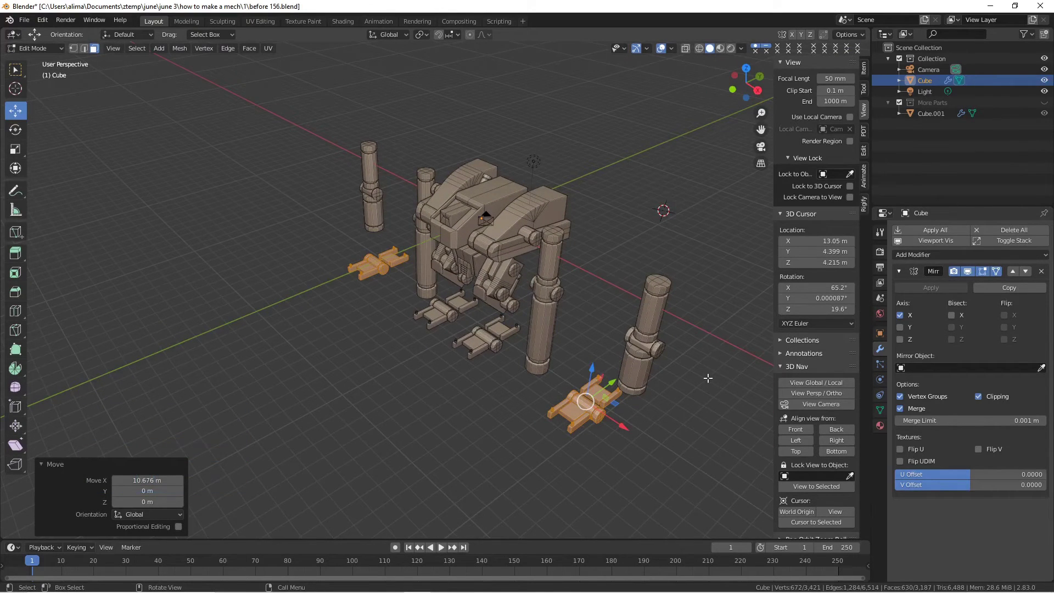
{"action": "key", "text": "r"}
{"action": "key", "text": "x"}
{"action": "key", "text": "9"}
{"action": "key", "text": "0"}
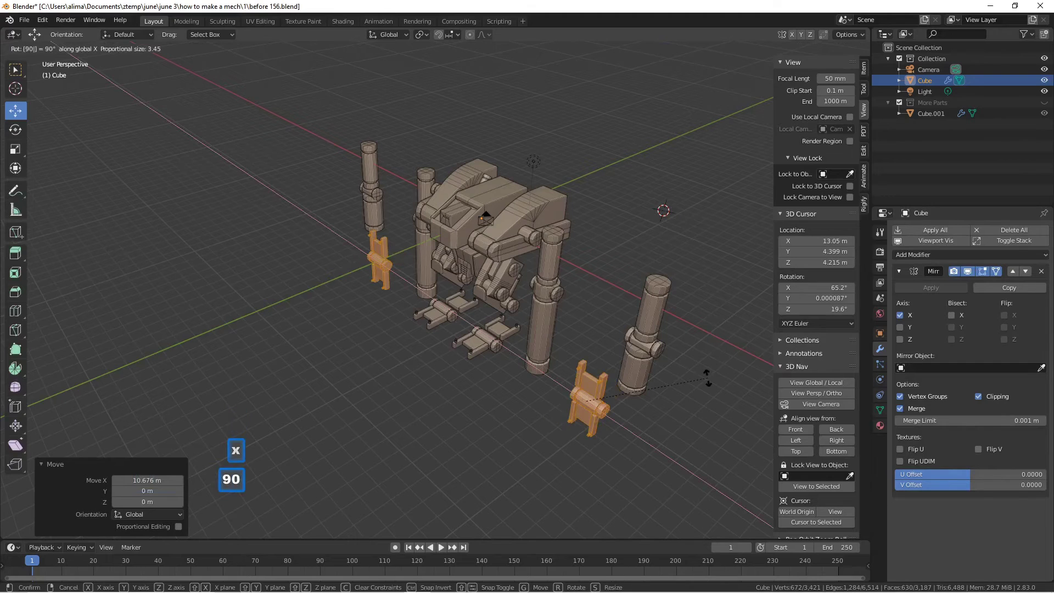
{"action": "key", "text": "Return"}
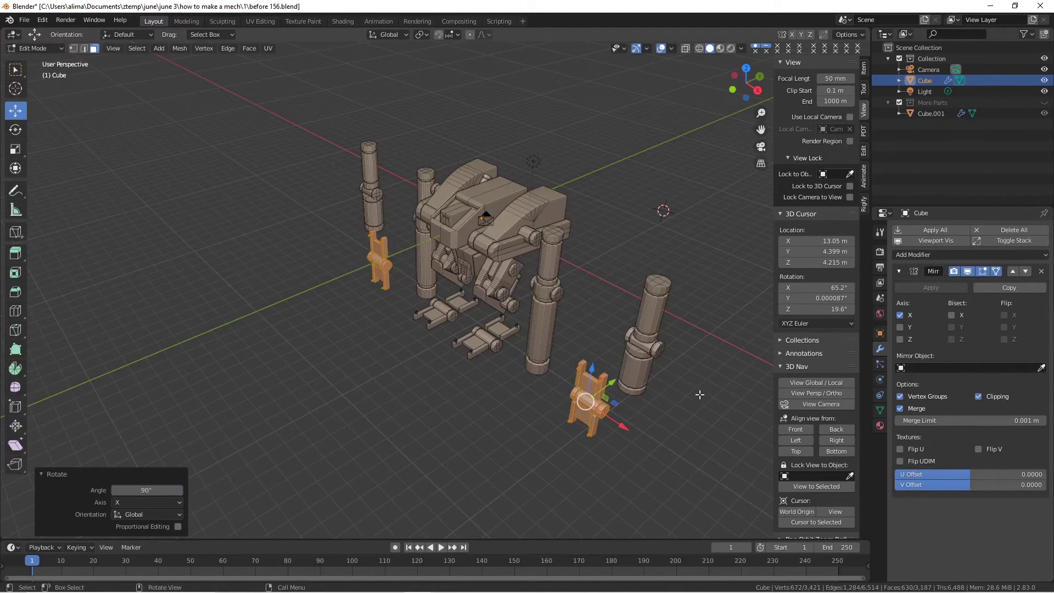
{"action": "key", "text": "Pause"}
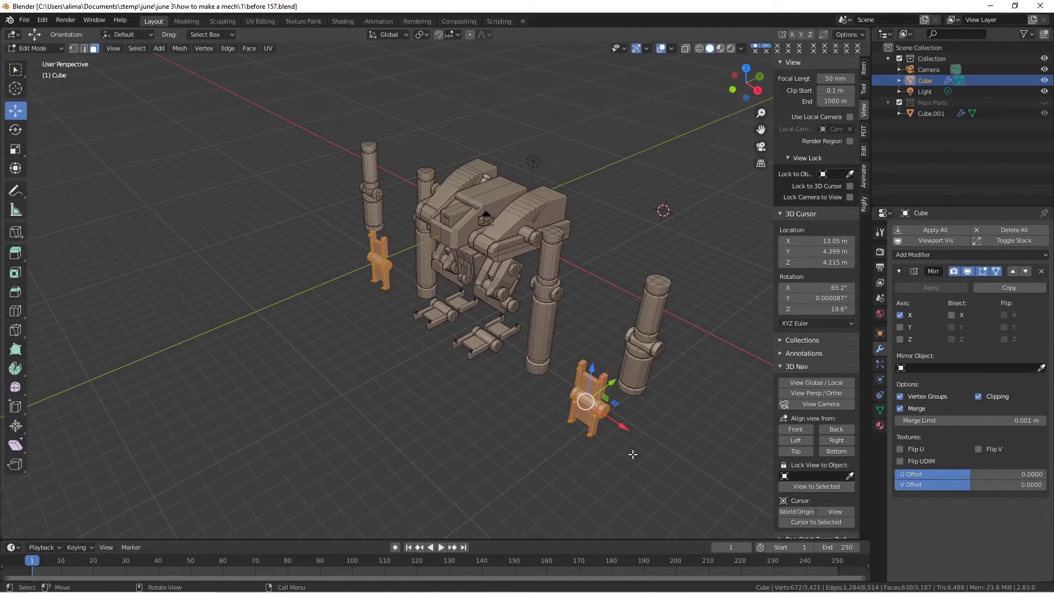
- Move the upright foot copy inward along X and up about 7.7 m along Z, and adjust it along Y against the front of the inner arm's joint
{"action": "middle_click_drag", "start_coordinate": [587, 446], "coordinate": [628, 422]}
{"action": "left_click_drag", "start_coordinate": [634, 412], "coordinate": [552, 390]}
{"action": "left_click_drag", "start_coordinate": [509, 358], "coordinate": [491, 259]}
{"action": "middle_click_drag", "start_coordinate": [491, 260], "coordinate": [449, 331]}
{"action": "scroll", "coordinate": [467, 307], "scroll_direction": "up", "scroll_amount": 1}
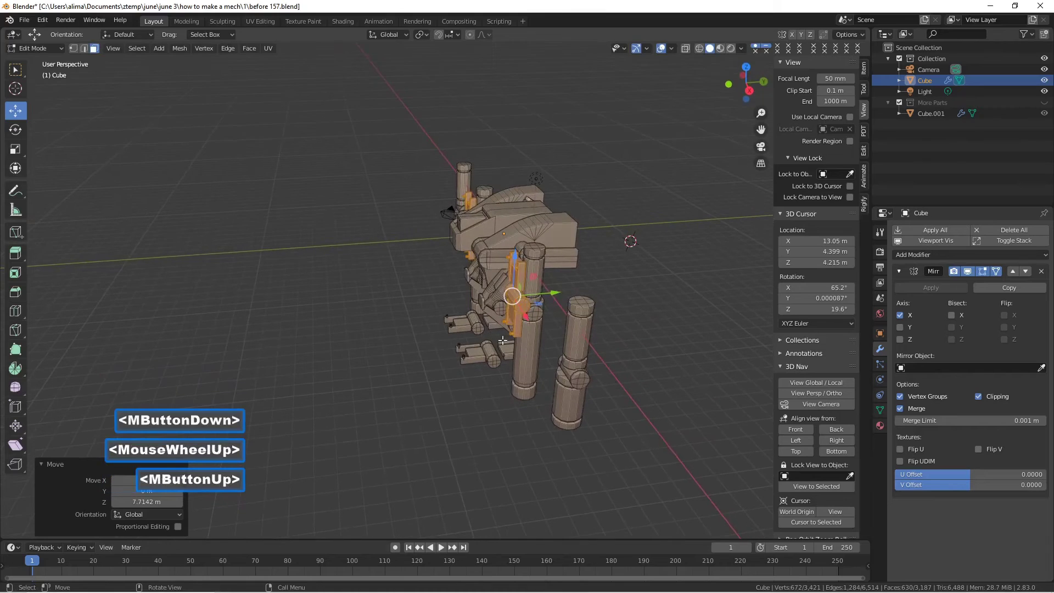
{"action": "scroll", "coordinate": [530, 342], "scroll_direction": "up", "scroll_amount": 4}
{"action": "middle_click_drag", "start_coordinate": [541, 344], "coordinate": [620, 331]}
{"action": "left_click_drag", "start_coordinate": [610, 304], "coordinate": [604, 301]}
{"action": "middle_click_drag", "start_coordinate": [605, 301], "coordinate": [556, 317]}
{"action": "left_click_drag", "start_coordinate": [598, 302], "coordinate": [604, 305]}
{"action": "middle_click_drag", "start_coordinate": [509, 341], "coordinate": [535, 337]}
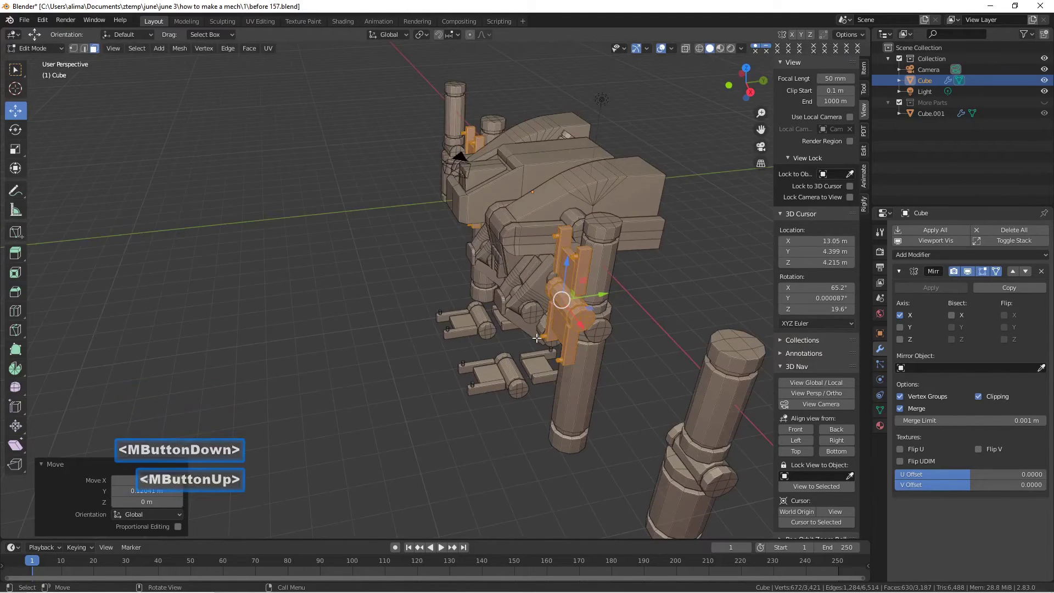
- Duplicate the upright part and move the copy about 1.46 m along Y to the arm's rear side, saving the file as before 158
{"action": "key", "text": "shift+d"}
{"action": "right_click", "coordinate": [573, 356]}
{"action": "left_click_drag", "start_coordinate": [598, 296], "coordinate": [630, 296]}
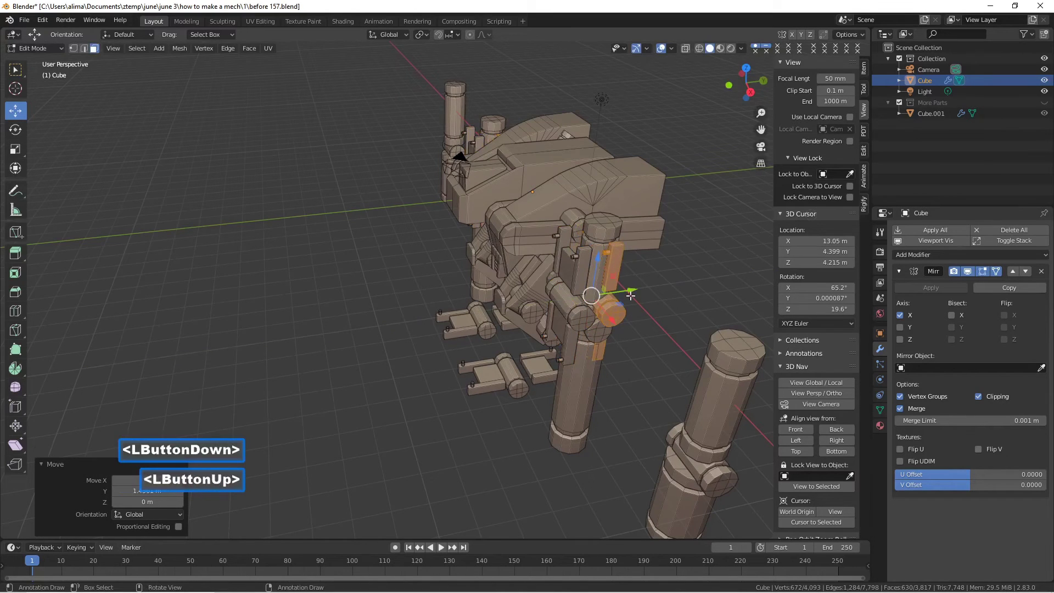
{"action": "key", "text": "Pause"}
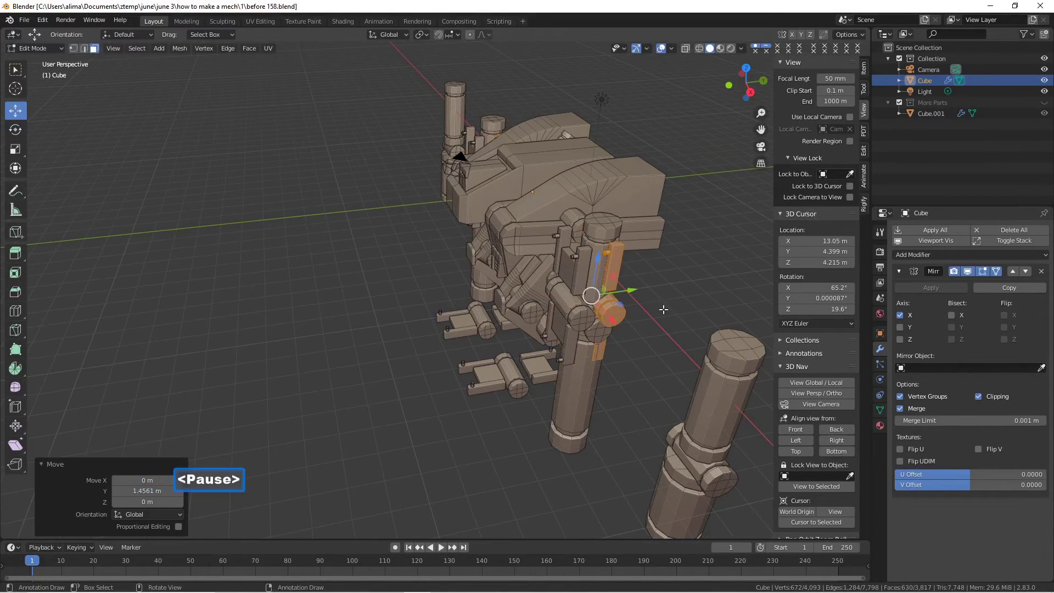
- Mirror the rear copy along the Y axis so it faces the opposite way from the front one
{"action": "mouse_move", "coordinate": [663, 310]}
{"action": "middle_mouse_down"}
{"action": "mouse_move", "coordinate": [630, 296]}
{"action": "mouse_move", "coordinate": [650, 306]}
{"action": "middle_mouse_up"}
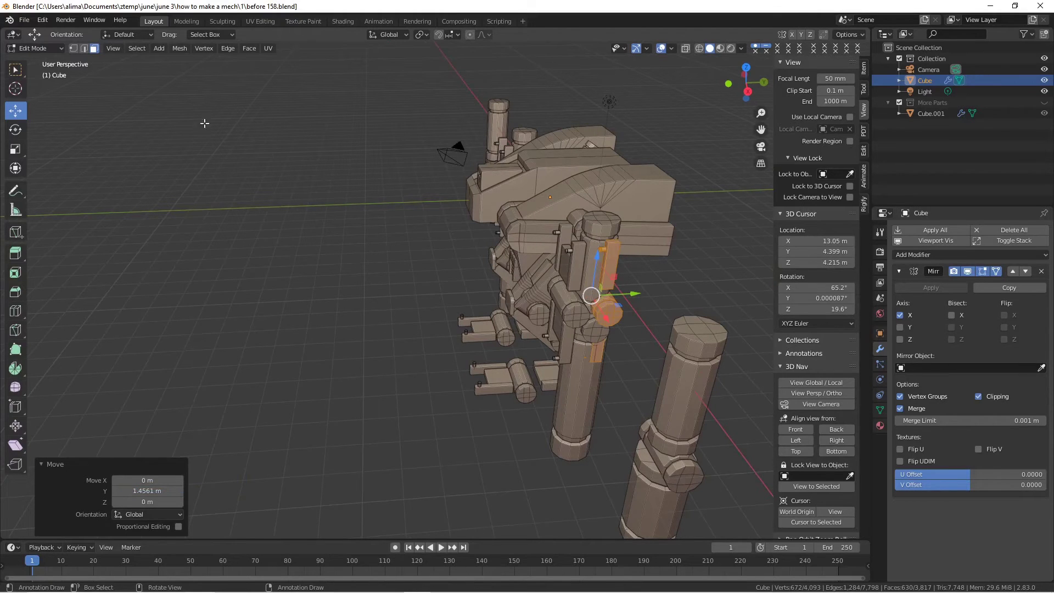
{"action": "left_click", "coordinate": [181, 49]}
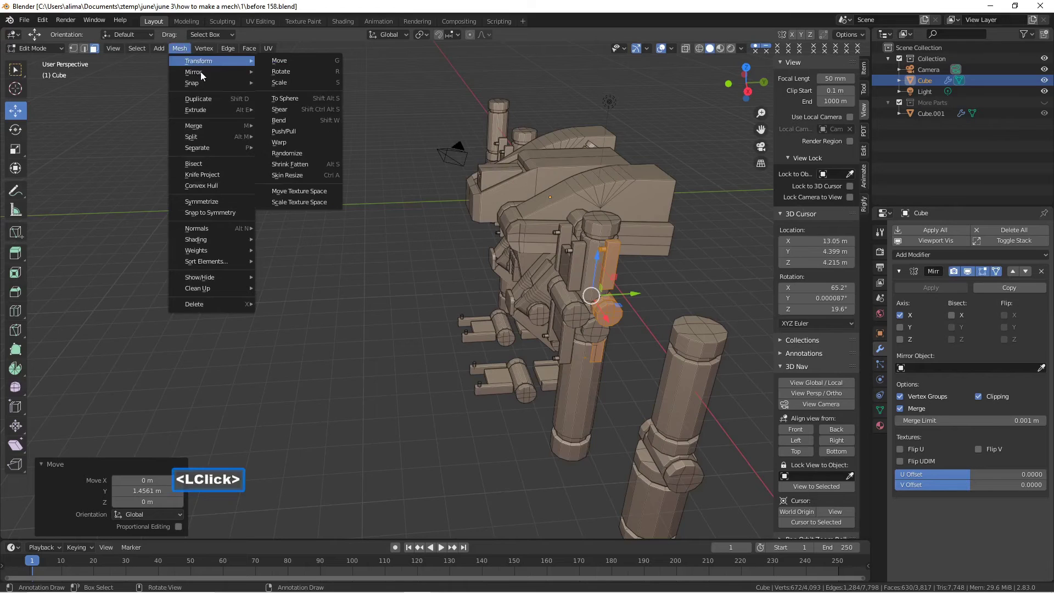
{"action": "mouse_move", "coordinate": [198, 72]}
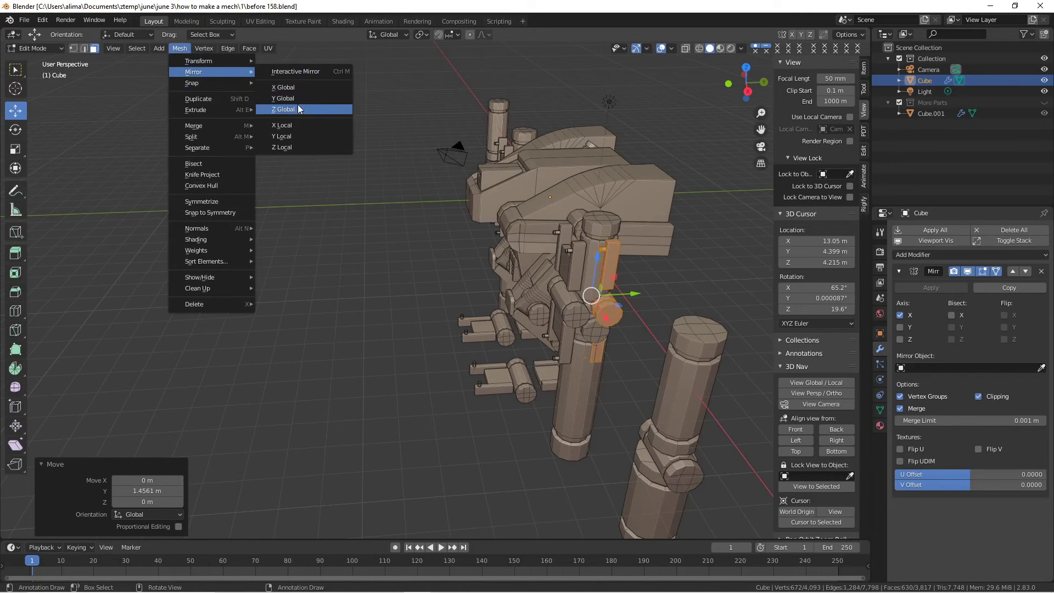
{"action": "left_click", "coordinate": [311, 136]}
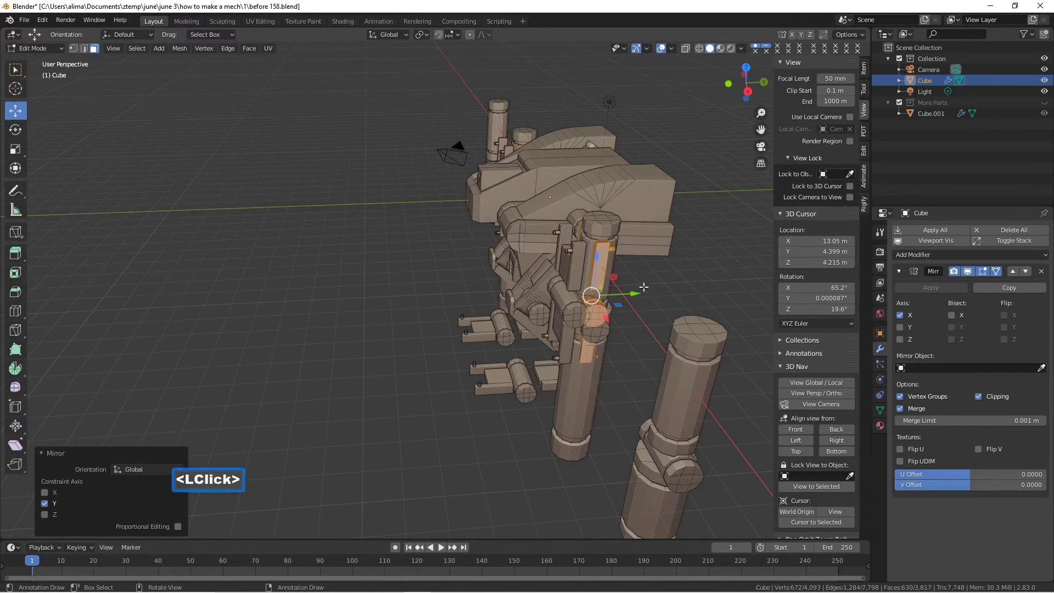
- Move the mirrored rear copy further outward along Y until it clears the arm's joint, saving the file as before 160
{"action": "left_click_drag", "start_coordinate": [636, 293], "coordinate": [646, 292]}
{"action": "middle_click_drag", "start_coordinate": [623, 292], "coordinate": [608, 294]}
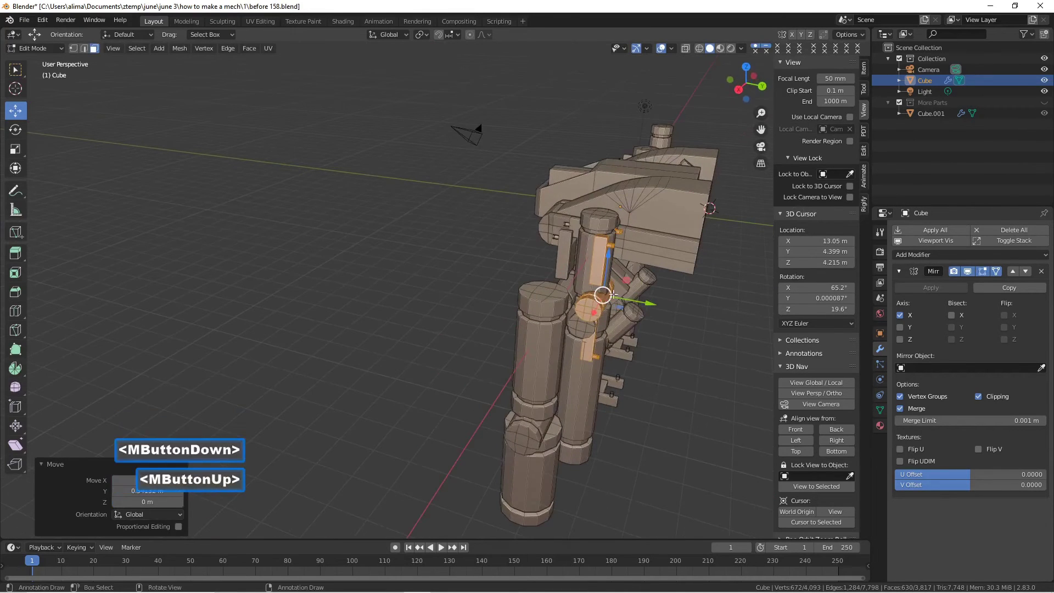
{"action": "left_click_drag", "start_coordinate": [632, 303], "coordinate": [646, 304]}
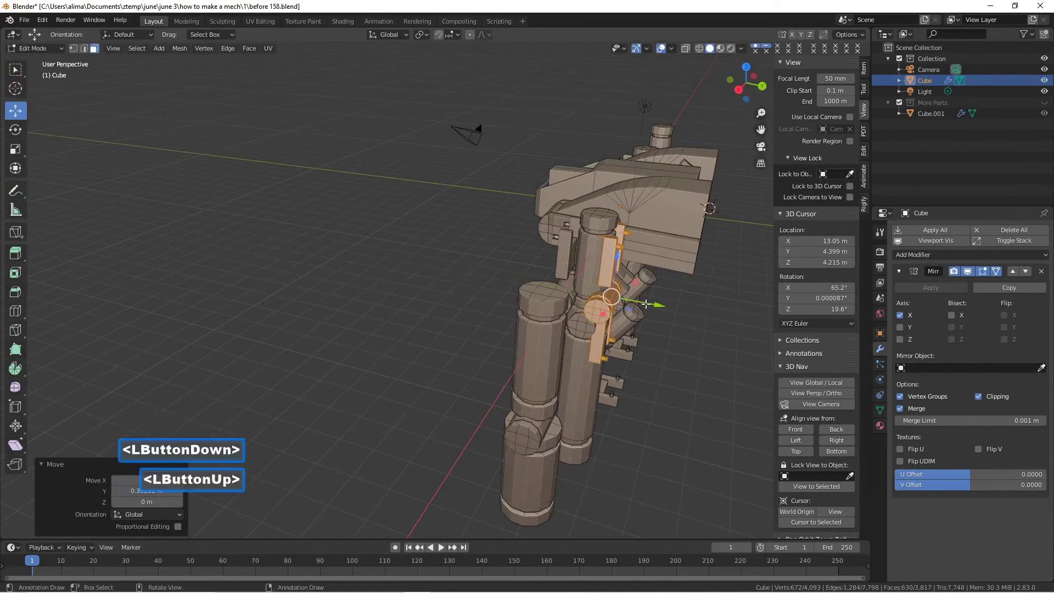
{"action": "mouse_move", "coordinate": [681, 348]}
{"action": "middle_mouse_down"}
{"action": "mouse_move", "coordinate": [714, 360]}
{"action": "mouse_move", "coordinate": [697, 351]}
{"action": "mouse_move", "coordinate": [696, 364]}
{"action": "mouse_move", "coordinate": [689, 346]}
{"action": "middle_mouse_up"}
{"action": "left_click_drag", "start_coordinate": [657, 307], "coordinate": [664, 310]}
{"action": "mouse_move", "coordinate": [664, 309]}
{"action": "middle_mouse_down"}
{"action": "mouse_move", "coordinate": [678, 303]}
{"action": "mouse_move", "coordinate": [657, 308]}
{"action": "middle_mouse_up"}
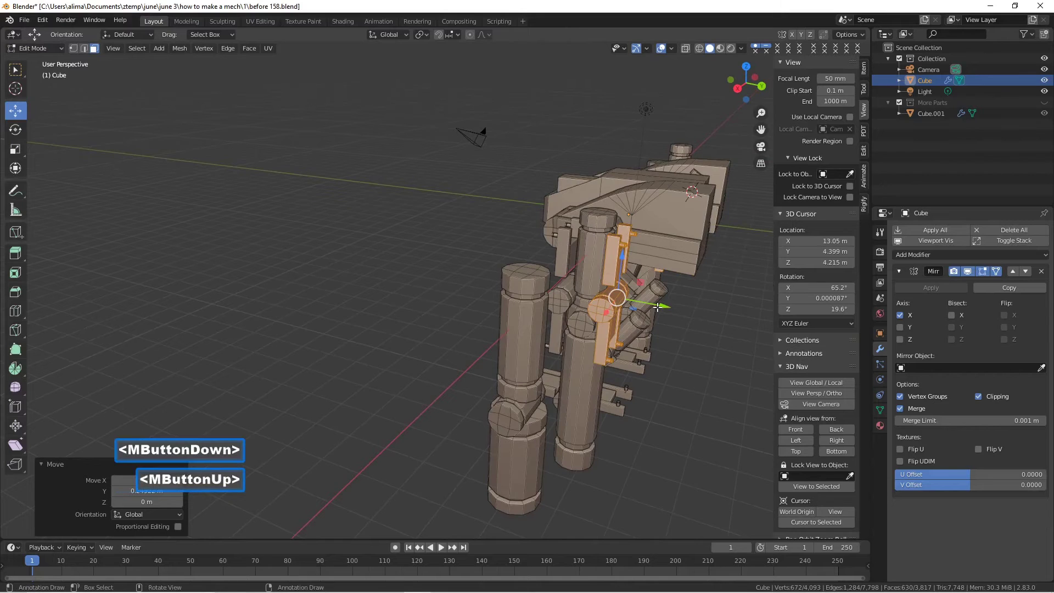
{"action": "left_click", "coordinate": [684, 378]}
{"action": "key", "text": "Pause"}
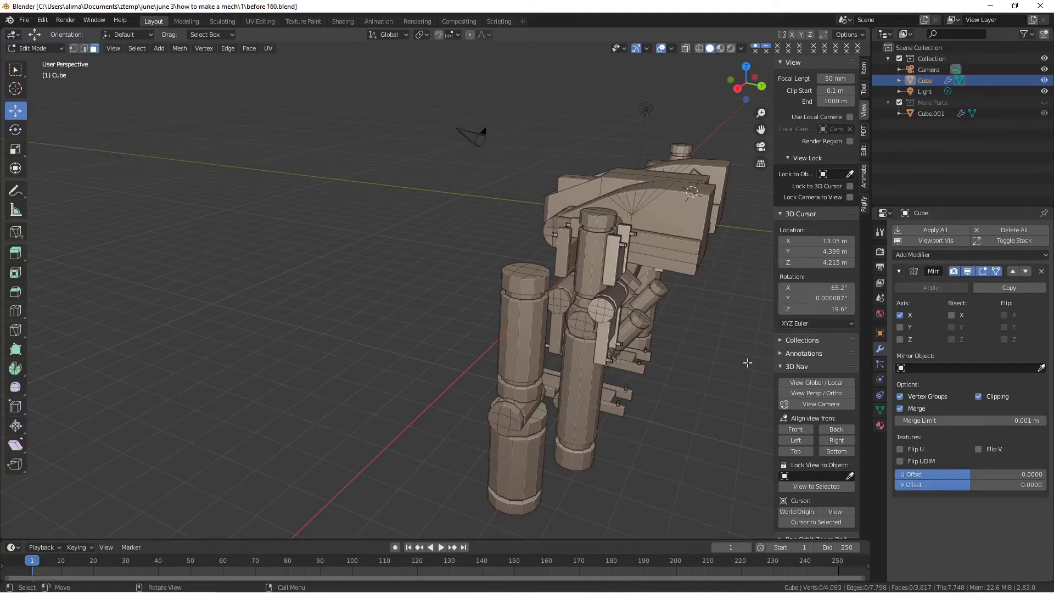
- Duplicate the small block on the arm's upper rear and move the copy well away behind the mech along Y
{"action": "left_click_drag", "start_coordinate": [760, 129], "coordinate": [480, 116]}
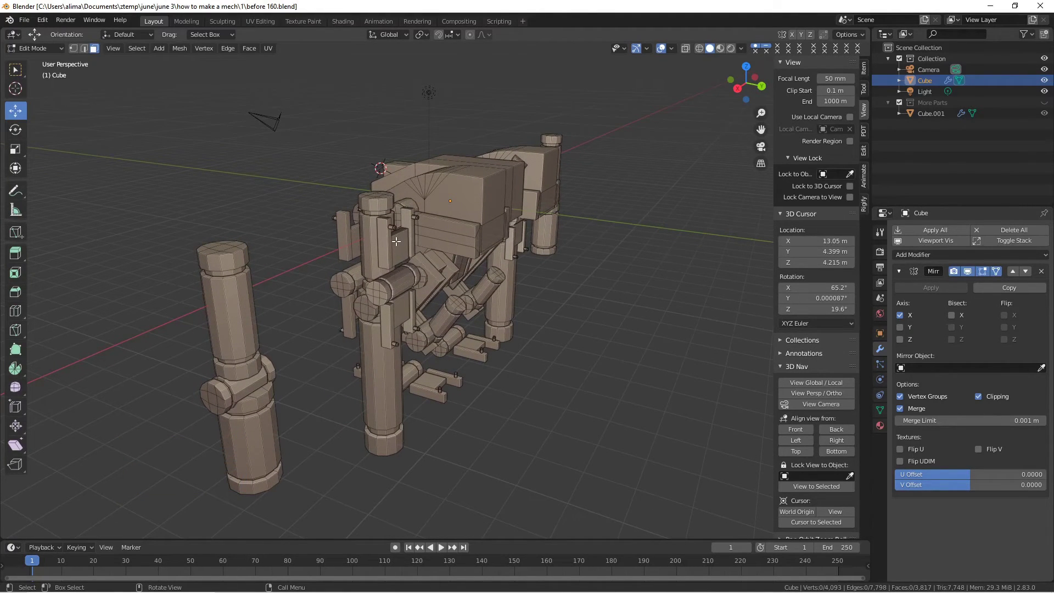
{"action": "key", "text": "l"}
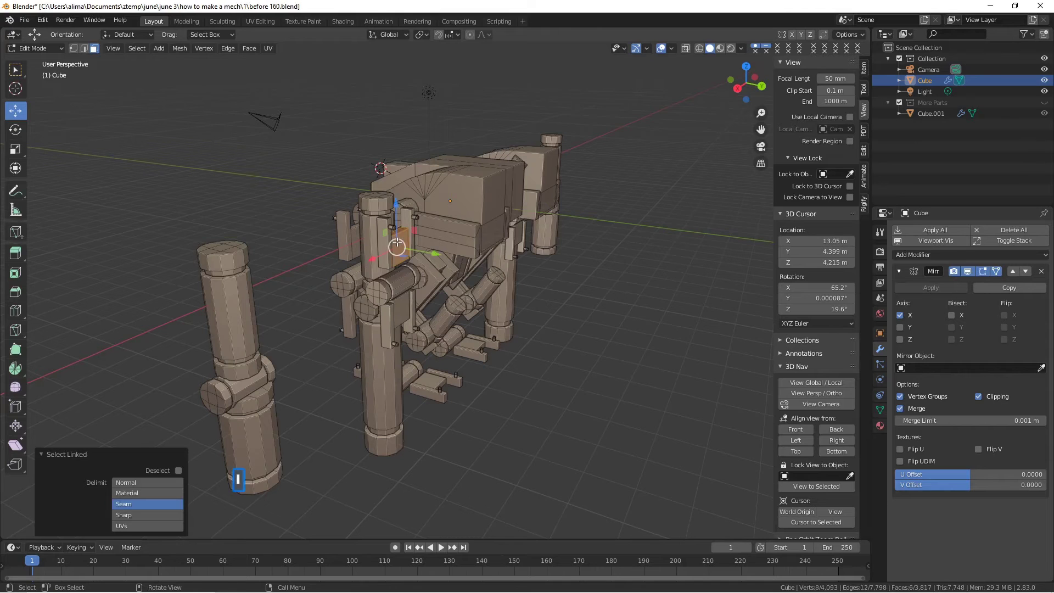
{"action": "key", "text": "shift+d"}
{"action": "right_click", "coordinate": [396, 243]}
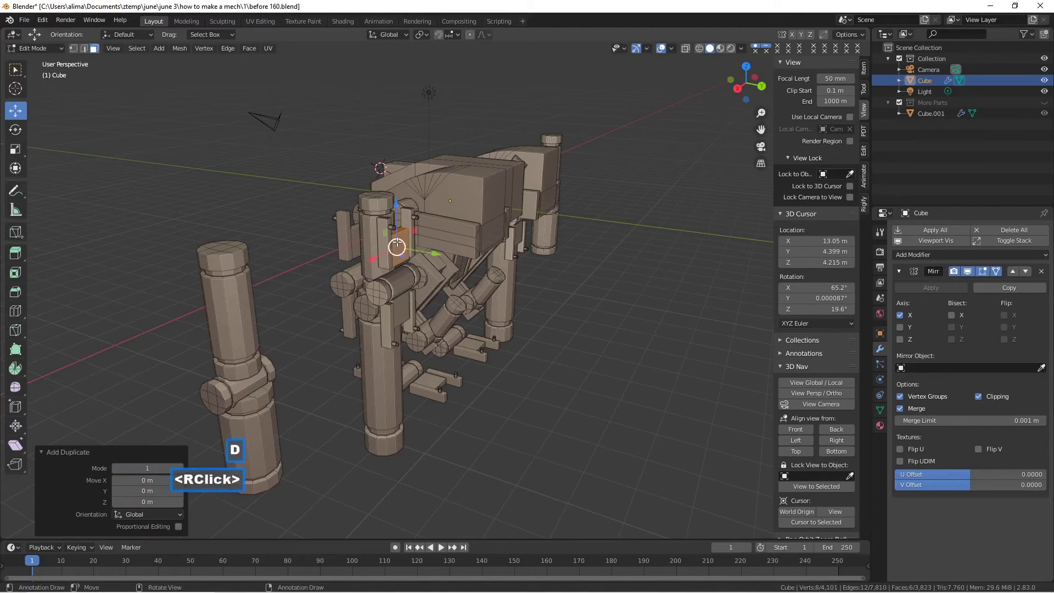
{"action": "left_click_drag", "start_coordinate": [417, 251], "coordinate": [452, 293]}
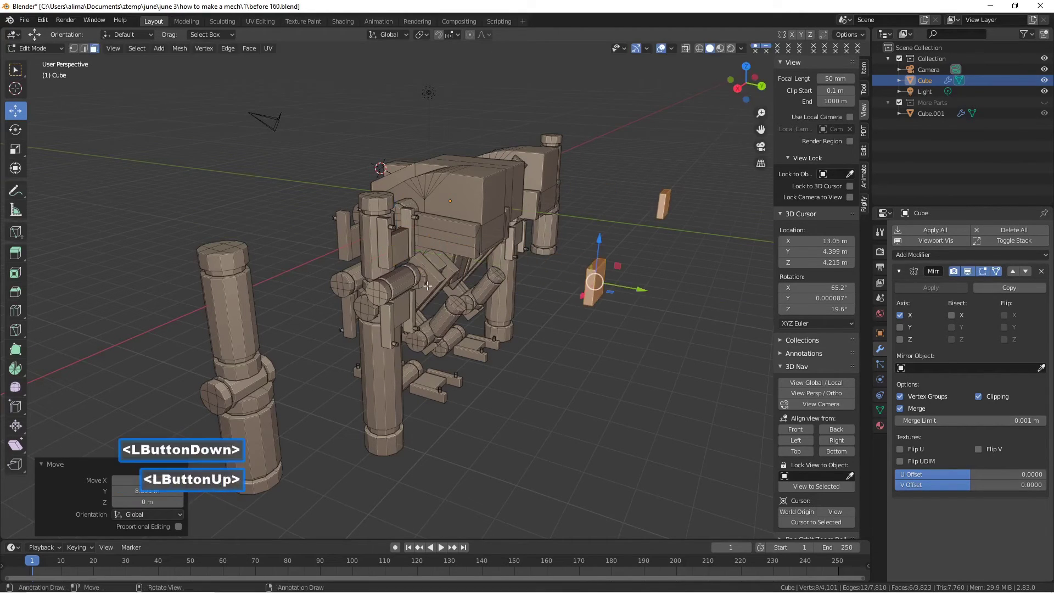
{"action": "left_click", "coordinate": [521, 375]}
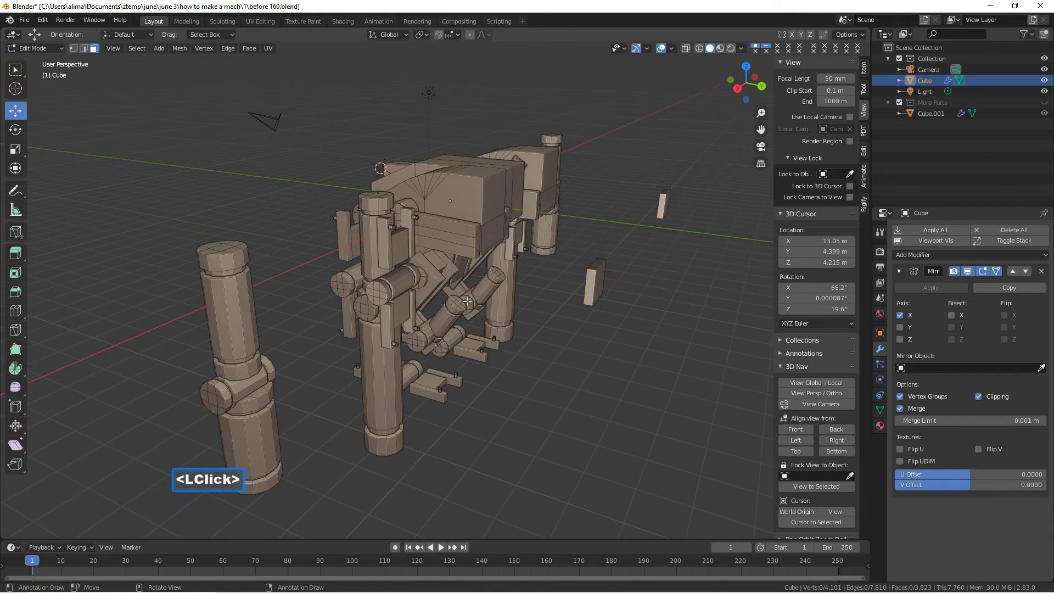
- Scale up the original block behind the arm and move it outward along Y
{"action": "key", "text": "l"}
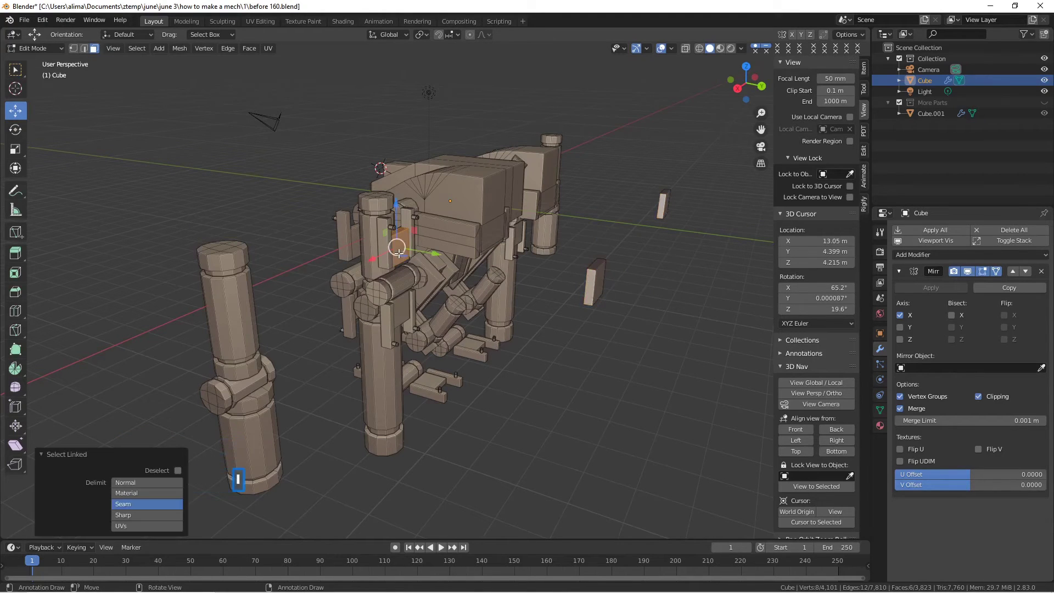
{"action": "key", "text": "s"}
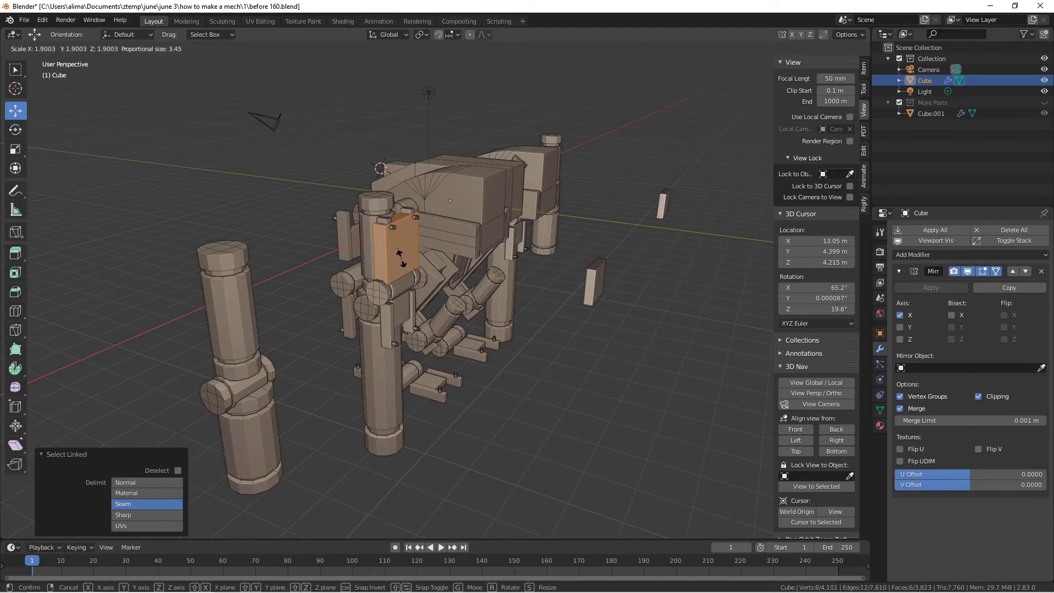
{"action": "left_click", "coordinate": [400, 257]}
{"action": "left_click_drag", "start_coordinate": [399, 248], "coordinate": [441, 257]}
{"action": "left_click", "coordinate": [400, 270]}
- Extend the enlarged block by moving its bottom face about 2.38 m down along Z, saving the file as before 161
{"action": "middle_click_drag", "start_coordinate": [440, 257], "coordinate": [411, 242]}
{"action": "left_click", "coordinate": [412, 243]}
{"action": "left_click_drag", "start_coordinate": [412, 243], "coordinate": [406, 299]}
{"action": "left_click", "coordinate": [406, 300]}
{"action": "middle_click_drag", "start_coordinate": [406, 299], "coordinate": [475, 360]}
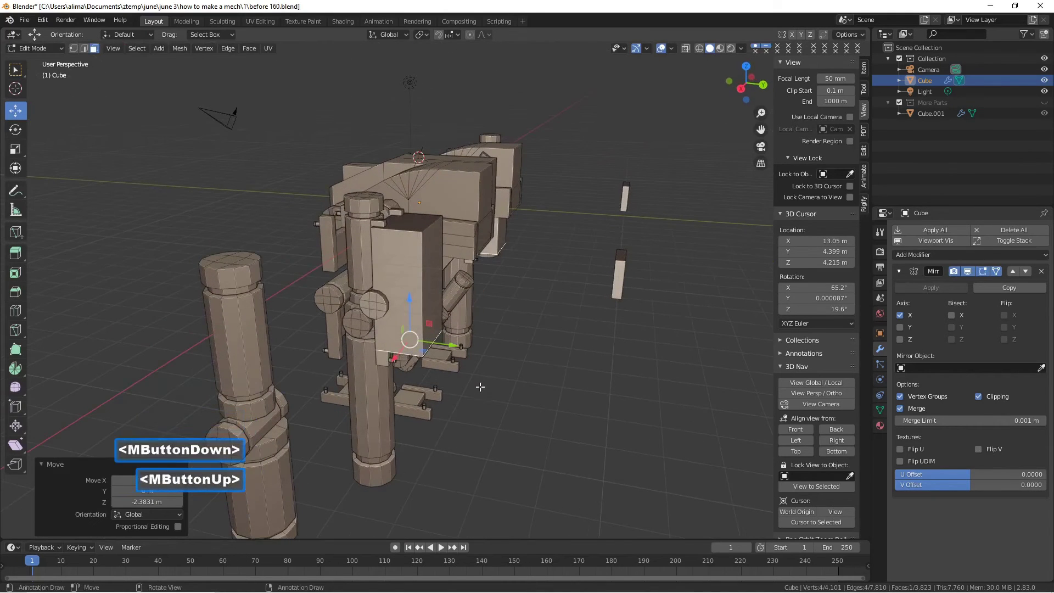
{"action": "left_click", "coordinate": [480, 386]}
{"action": "key", "text": "ctrl+alt+s"}
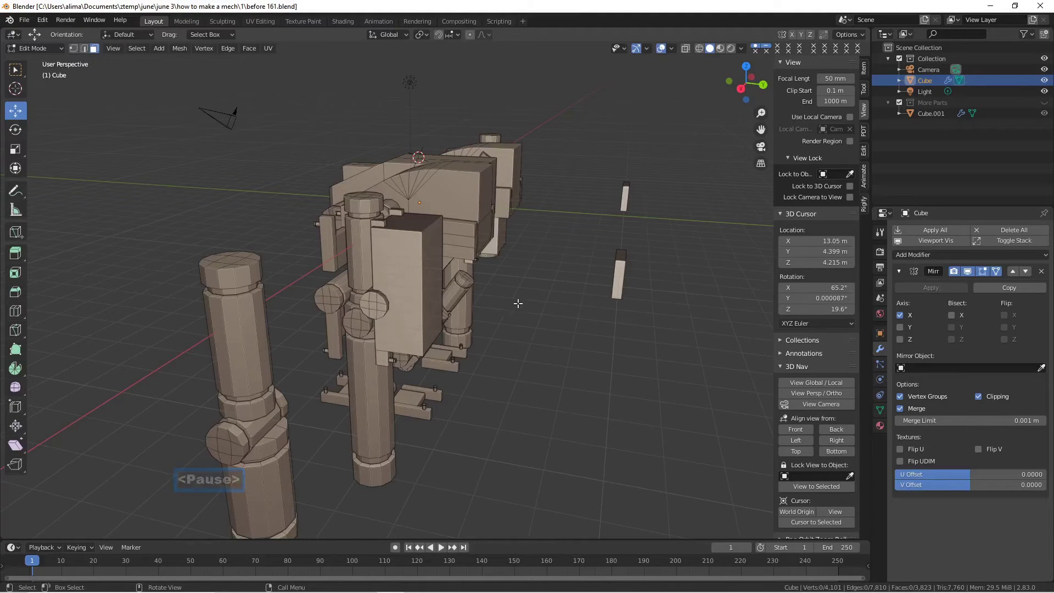
- Scale the spare block copy behind the mech to 0.239 along X and 2.212 along Z
{"action": "middle_click_drag", "start_coordinate": [603, 279], "coordinate": [549, 279]}
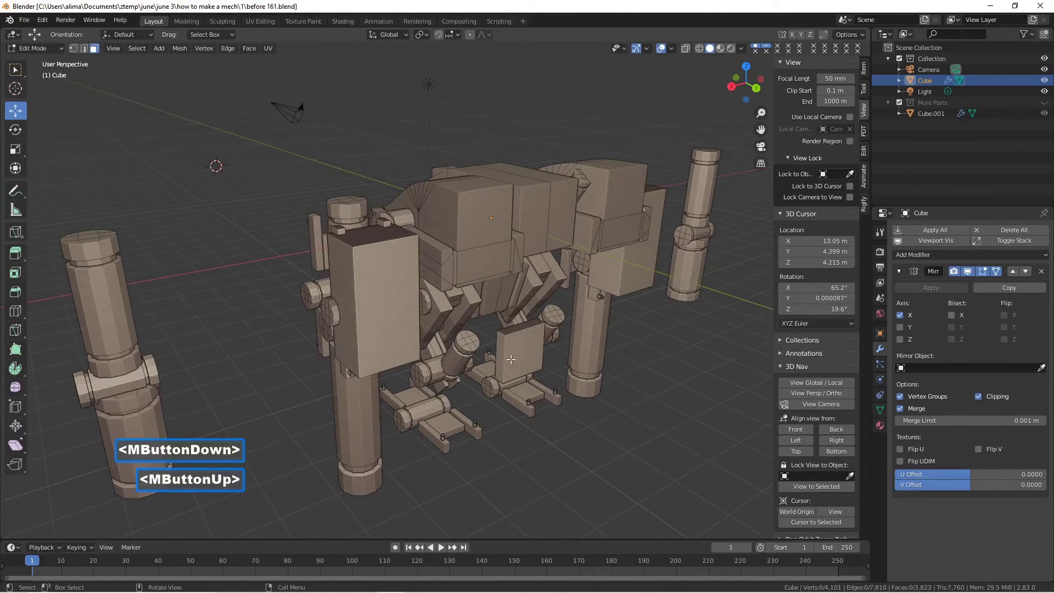
{"action": "key", "text": "l"}
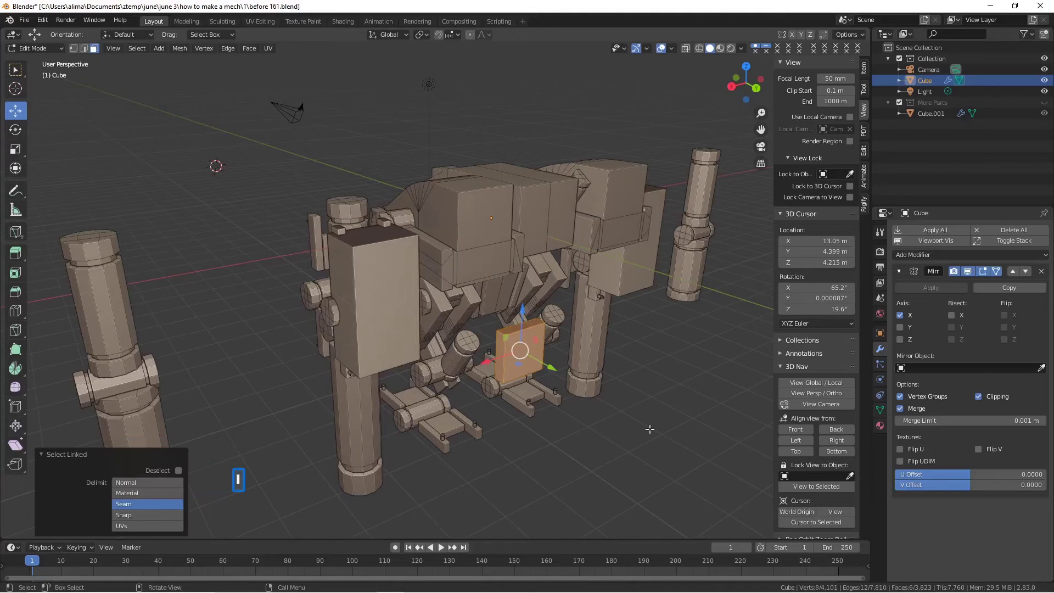
{"action": "key", "text": "s"}
{"action": "key", "text": "x"}
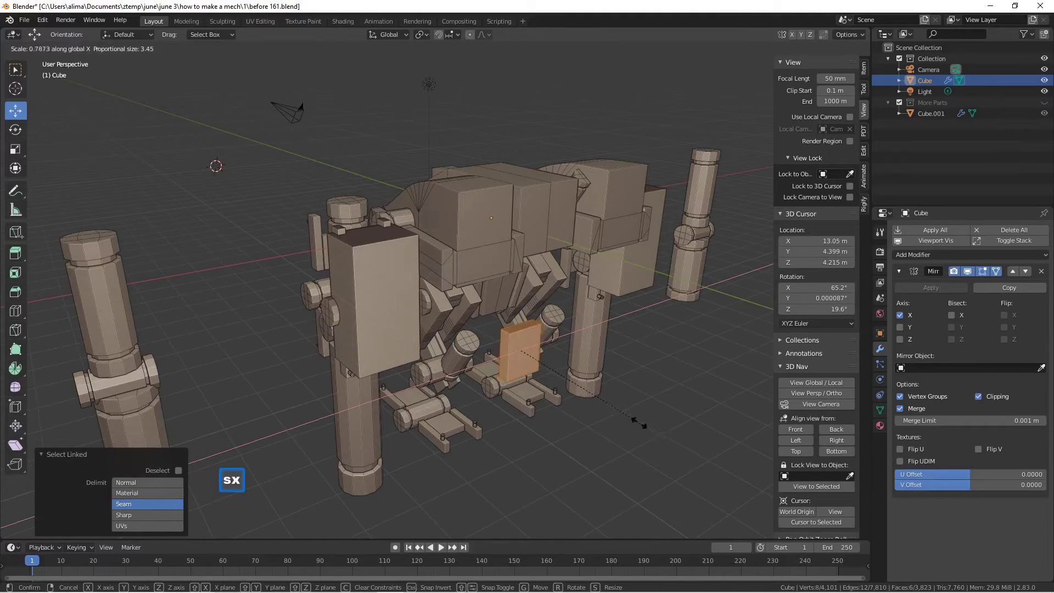
{"action": "left_click", "coordinate": [552, 381]}
{"action": "middle_click_drag", "start_coordinate": [552, 380], "coordinate": [613, 365]}
{"action": "key", "text": "s"}
{"action": "key", "text": "z"}
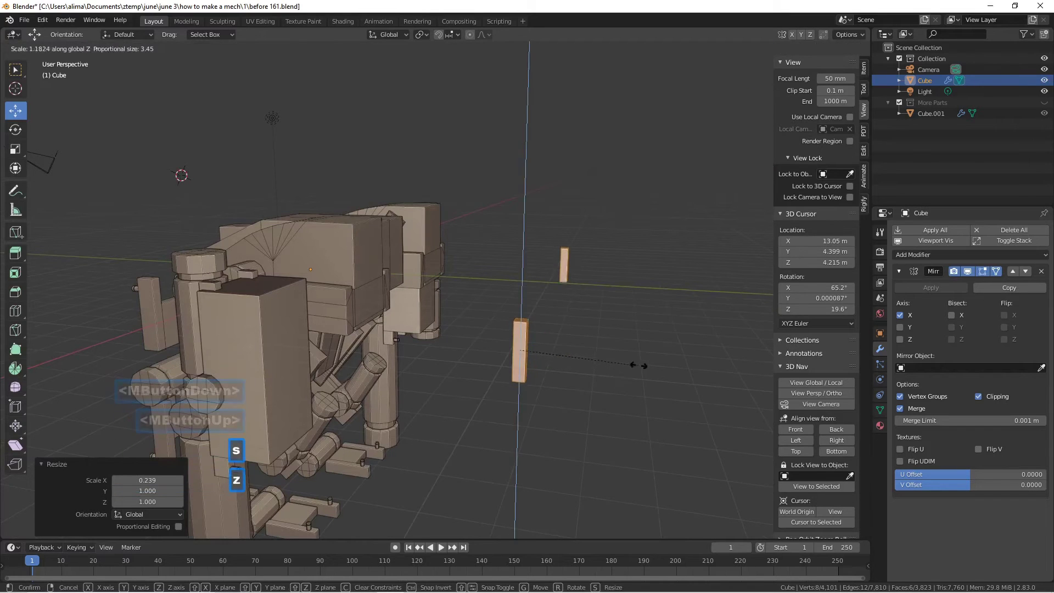
{"action": "left_click", "coordinate": [729, 404]}
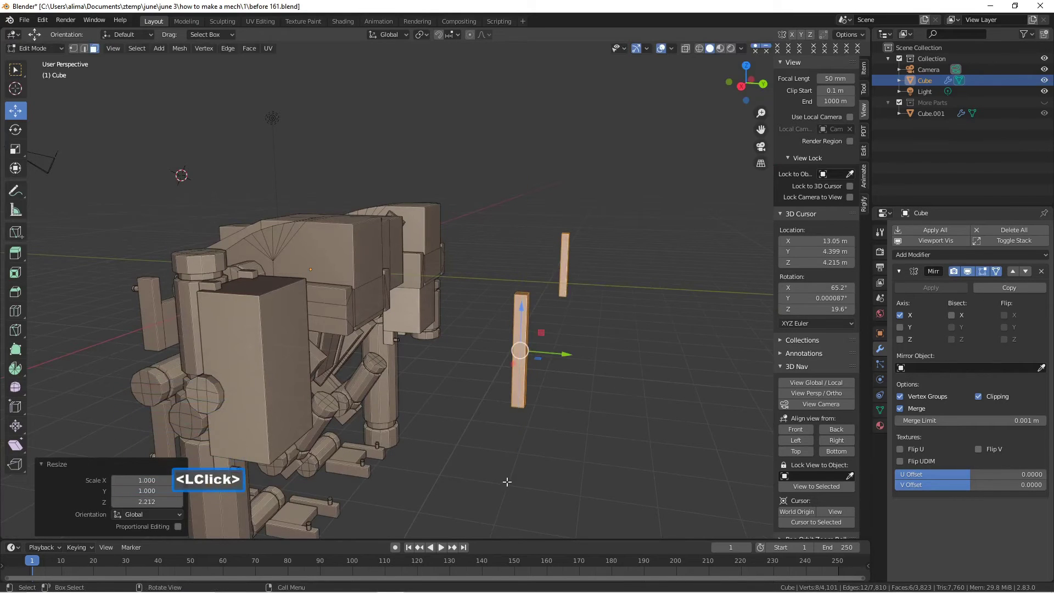
- Widen the slim spare block along Y by a factor of about 1.49, and widen it along Y once more
{"action": "key", "text": "s"}
{"action": "key", "text": "y"}
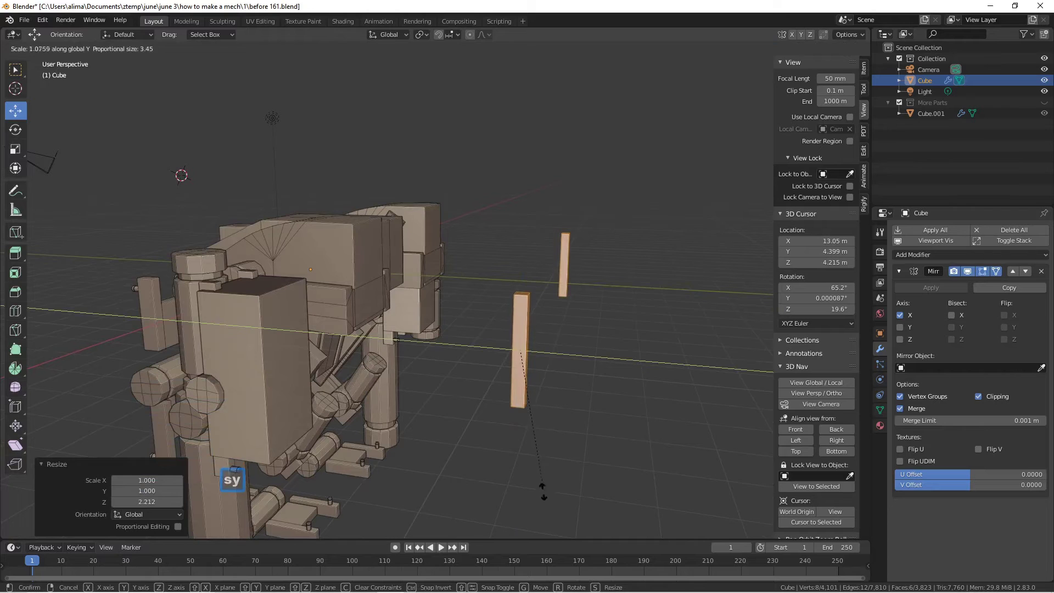
{"action": "left_click", "coordinate": [541, 486]}
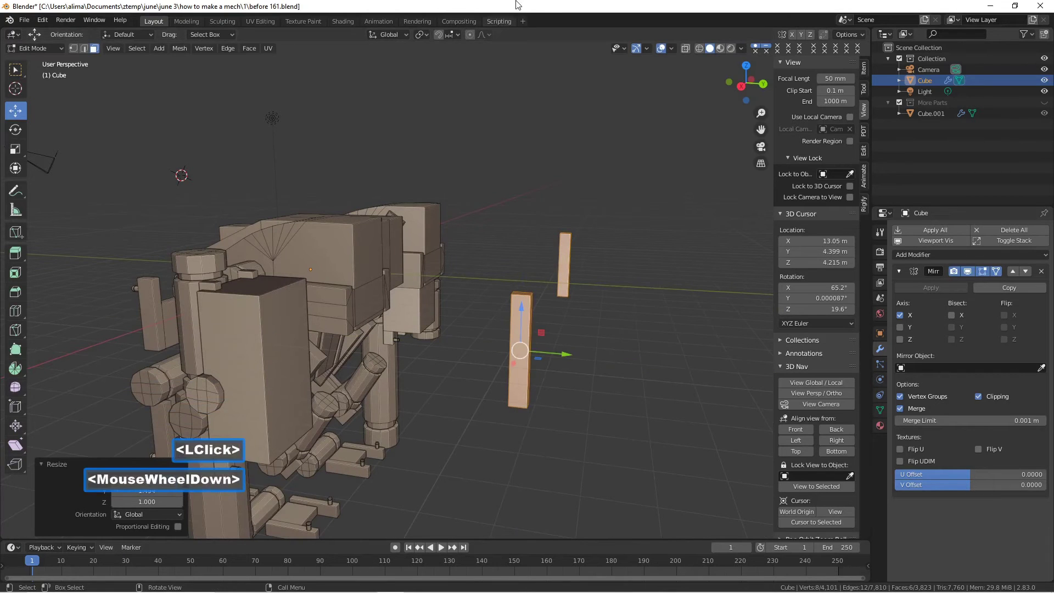
{"action": "scroll", "coordinate": [499, 405], "scroll_direction": "down", "scroll_amount": 1}
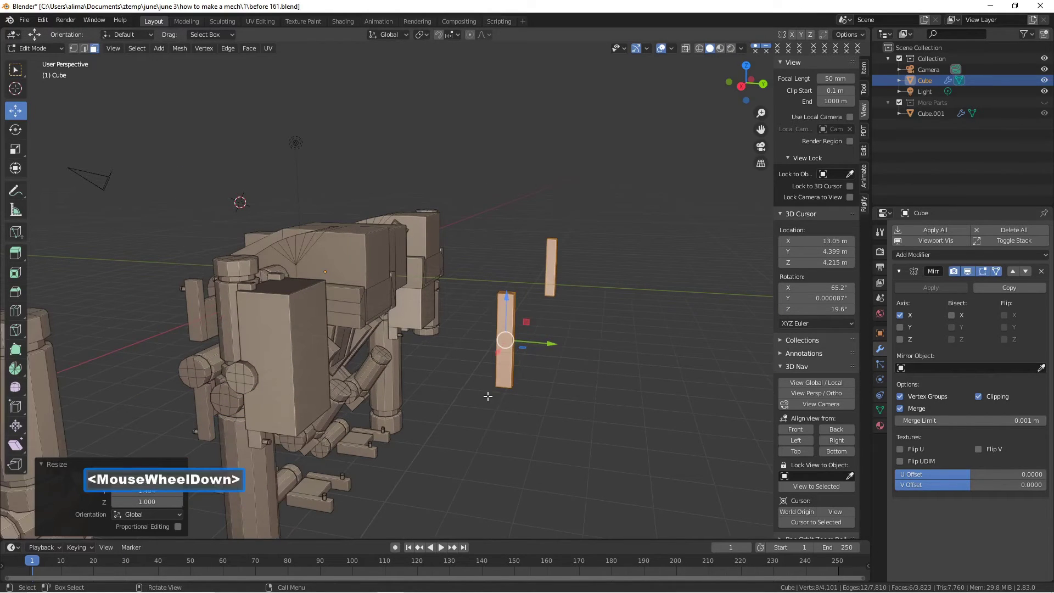
{"action": "key", "text": "s"}
{"action": "key", "text": "y"}
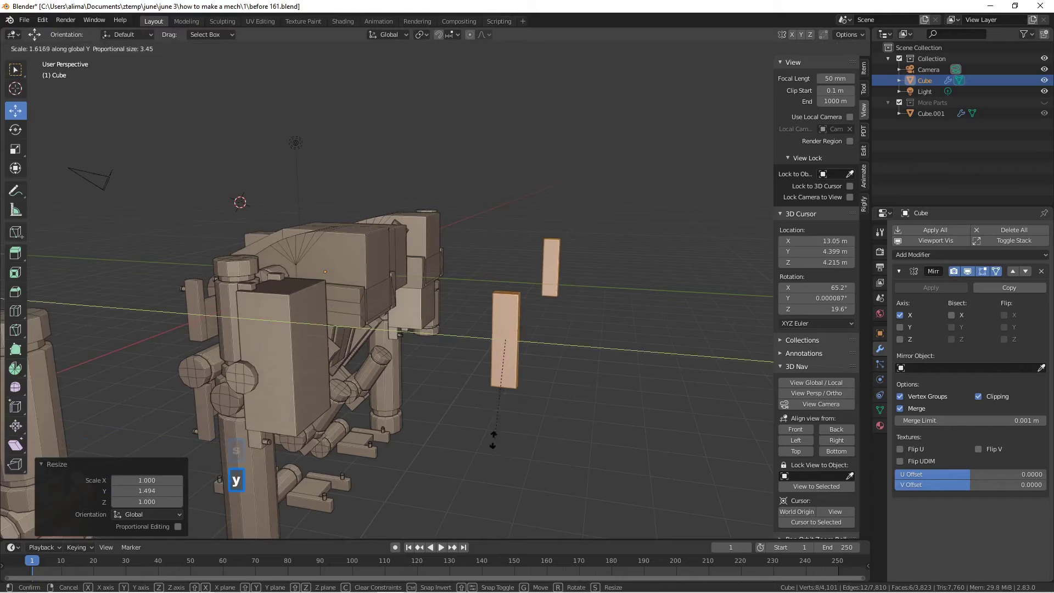
{"action": "left_click", "coordinate": [463, 465]}
- Move the slim block along Y against the large block's rear face and lower it about 0.74 m along Z
{"action": "mouse_move", "coordinate": [546, 376]}
{"action": "middle_mouse_down"}
{"action": "mouse_move", "coordinate": [518, 407]}
{"action": "mouse_move", "coordinate": [543, 355]}
{"action": "middle_mouse_up"}
{"action": "left_click_drag", "start_coordinate": [544, 356], "coordinate": [358, 343]}
{"action": "left_click_drag", "start_coordinate": [334, 246], "coordinate": [324, 276]}
{"action": "middle_click_drag", "start_coordinate": [324, 277], "coordinate": [361, 247]}
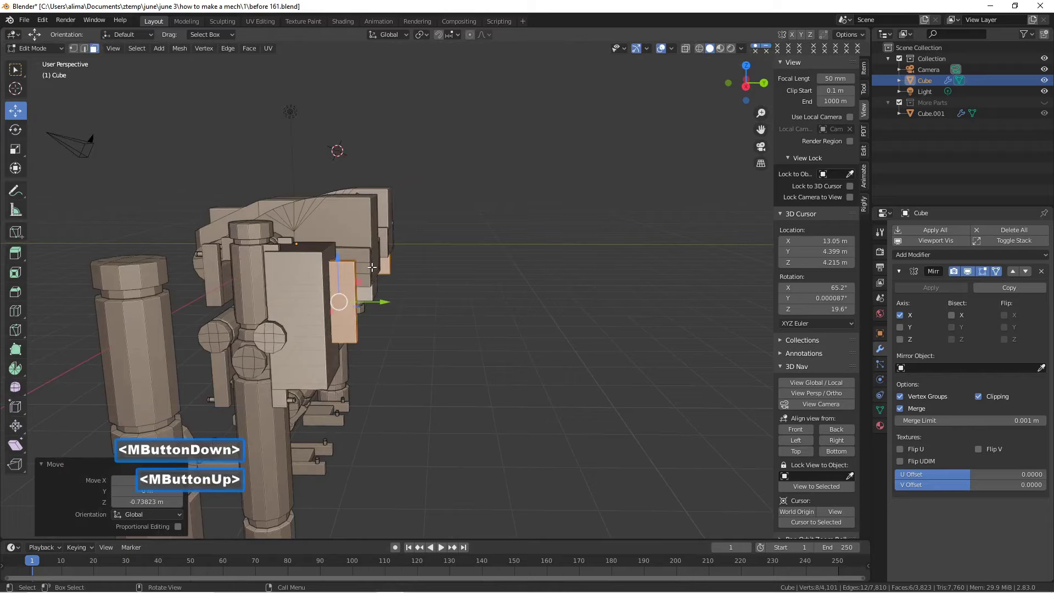
- Duplicate the slim block, moving the copy about 6.29 m down and 2.03 m along Y against the lower arm, saving as before 163
{"action": "key", "text": "shift+d"}
{"action": "right_click", "coordinate": [365, 246]}
{"action": "left_click_drag", "start_coordinate": [342, 253], "coordinate": [326, 417]}
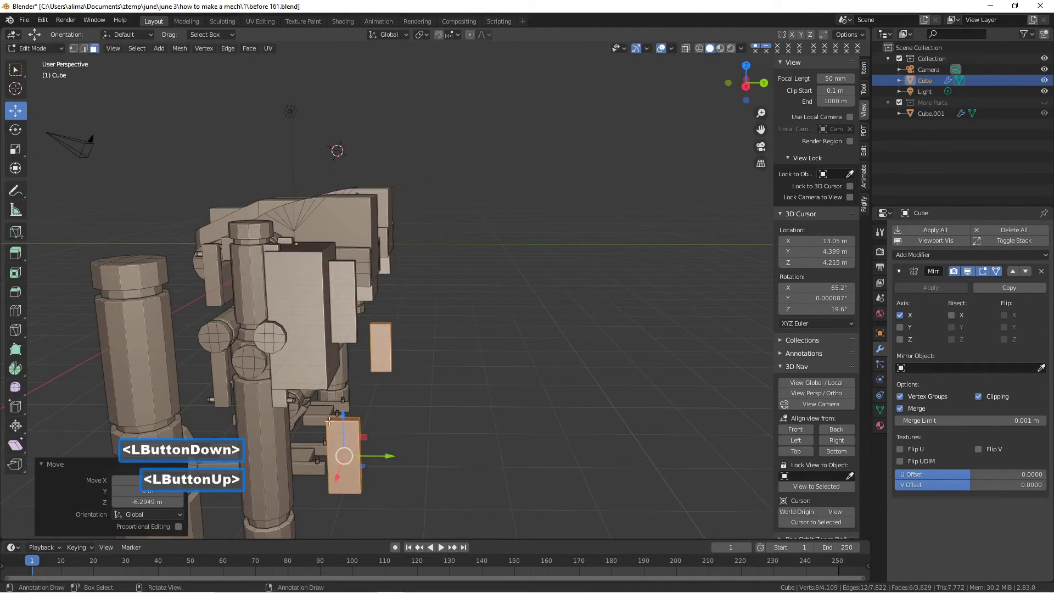
{"action": "left_click_drag", "start_coordinate": [388, 456], "coordinate": [332, 467]}
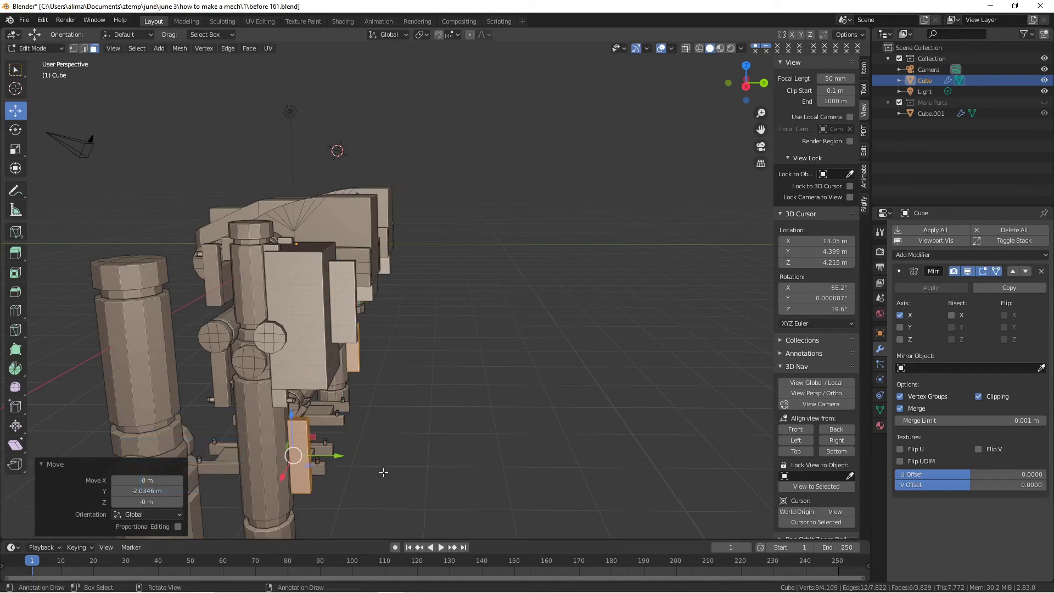
{"action": "key", "text": "Pause"}
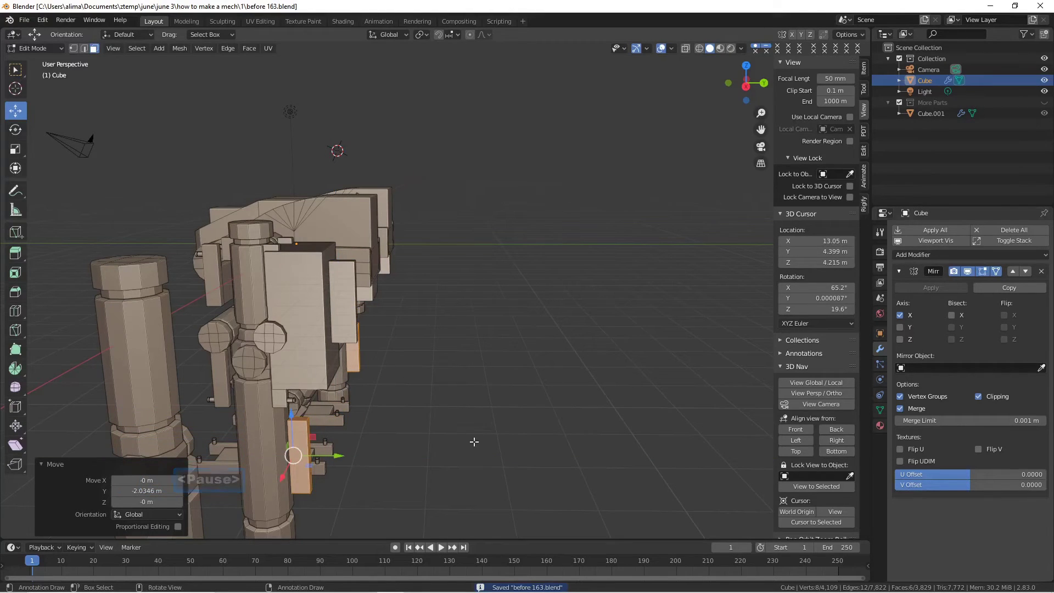
- Duplicate the slim block on the lower arm and move the copy along Y to the arm's front side
{"action": "scroll", "coordinate": [411, 405], "scroll_direction": "down", "scroll_amount": 1}
{"action": "middle_click_drag", "start_coordinate": [350, 408], "coordinate": [376, 413]}
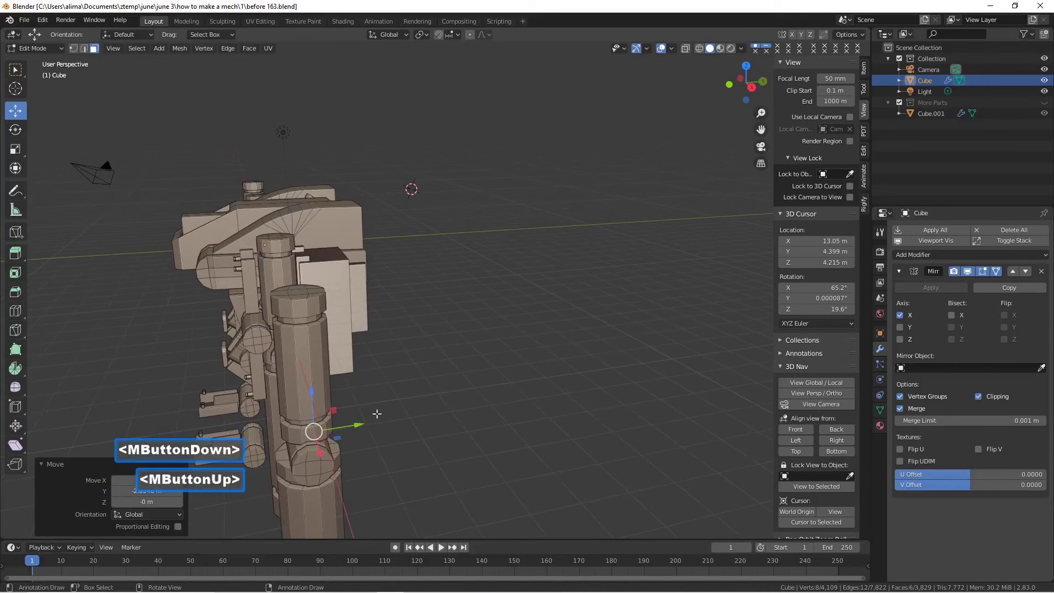
{"action": "key", "text": "shift+d"}
{"action": "right_click", "coordinate": [377, 413]}
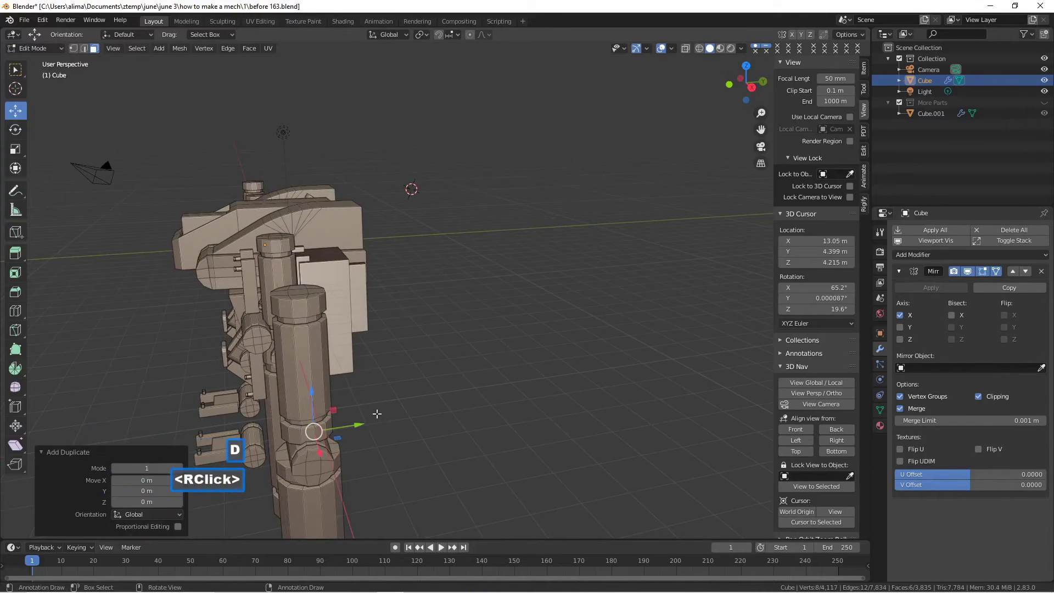
{"action": "left_click_drag", "start_coordinate": [357, 425], "coordinate": [302, 432]}
- Duplicate the front slim block, raise the copy about 5.29 m to the joint and shift it slightly forward along Y, saving as before 164
{"action": "middle_click_drag", "start_coordinate": [330, 417], "coordinate": [356, 401]}
{"action": "key", "text": "shift+d"}
{"action": "right_click", "coordinate": [356, 397]}
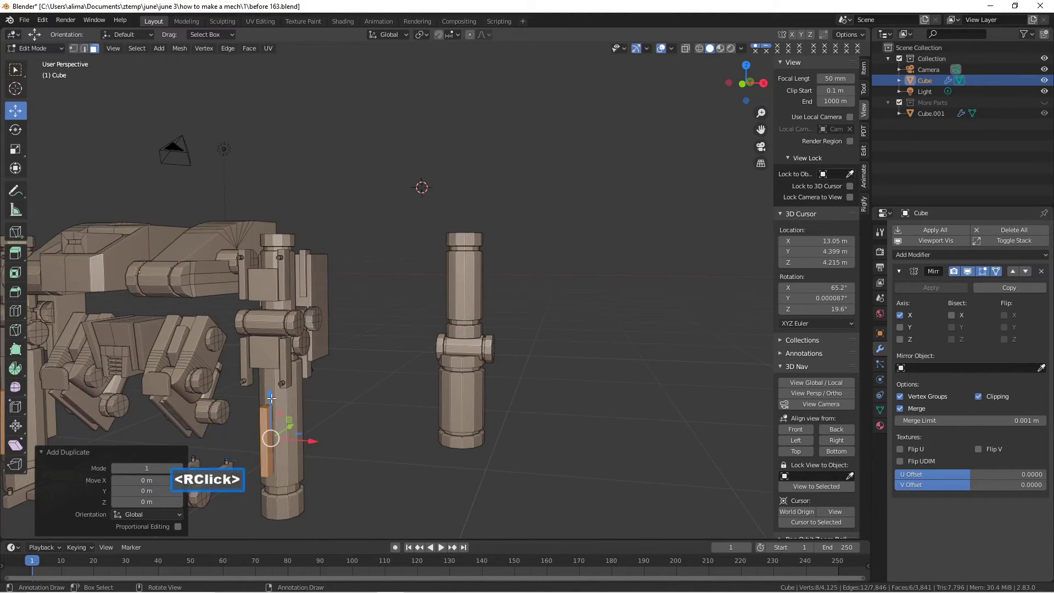
{"action": "left_click_drag", "start_coordinate": [271, 398], "coordinate": [279, 340]}
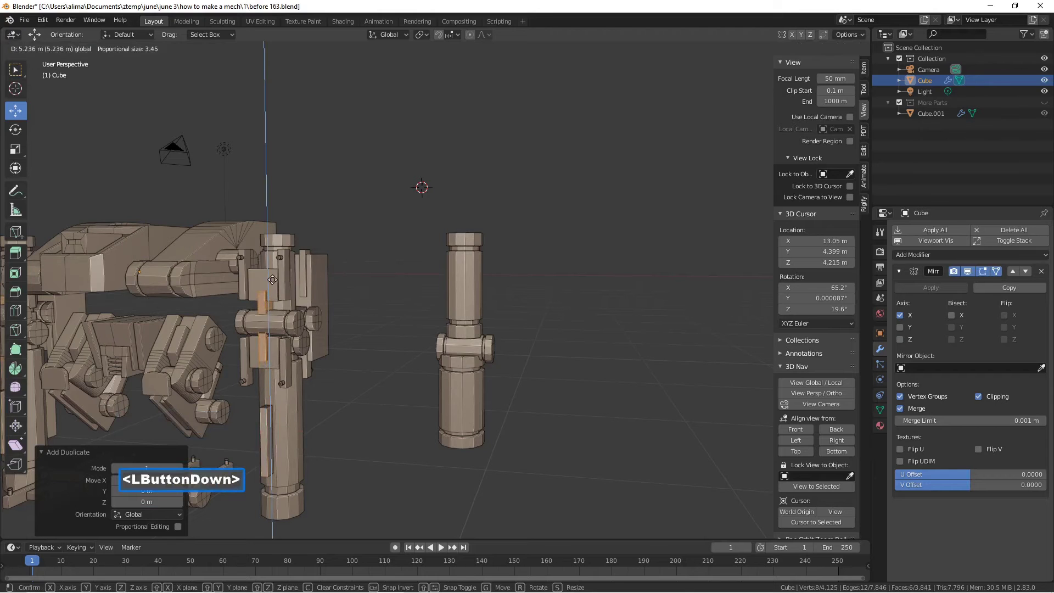
{"action": "left_click_drag", "start_coordinate": [271, 278], "coordinate": [271, 279]}
{"action": "middle_click_drag", "start_coordinate": [272, 278], "coordinate": [304, 317]}
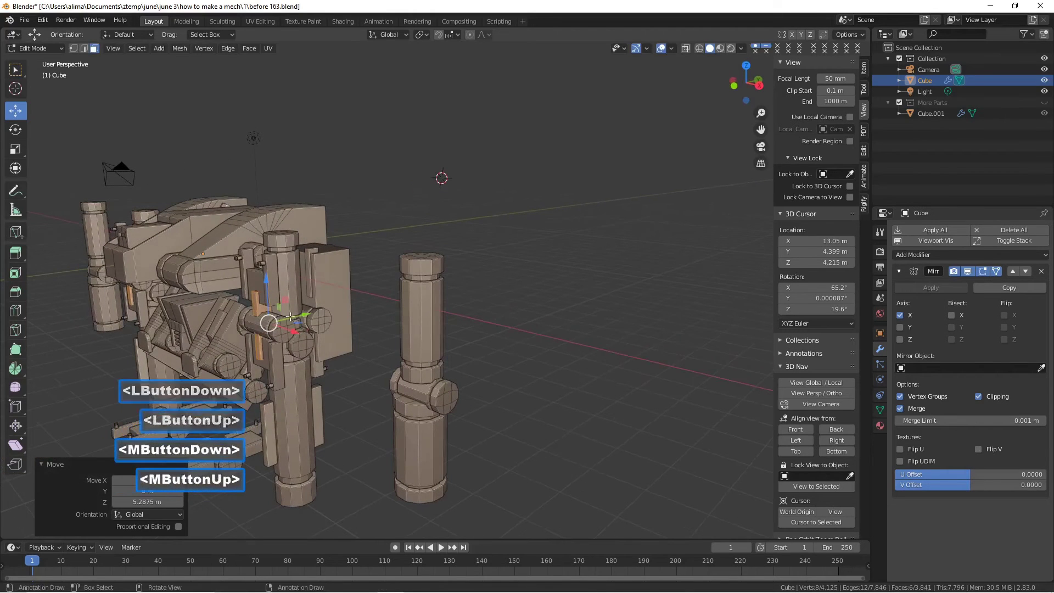
{"action": "left_click_drag", "start_coordinate": [303, 317], "coordinate": [294, 313]}
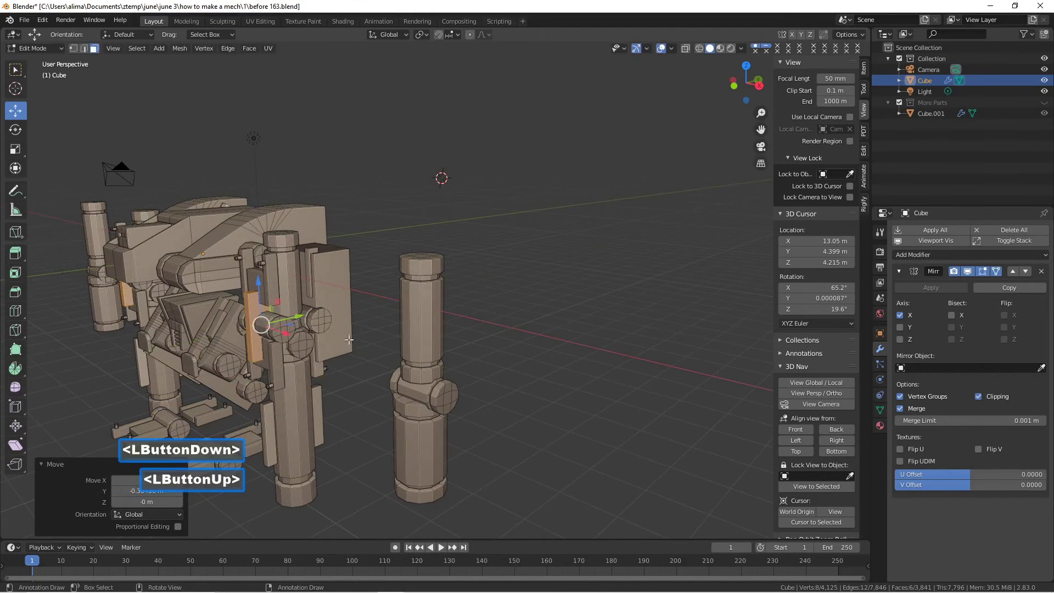
{"action": "left_click", "coordinate": [519, 402]}
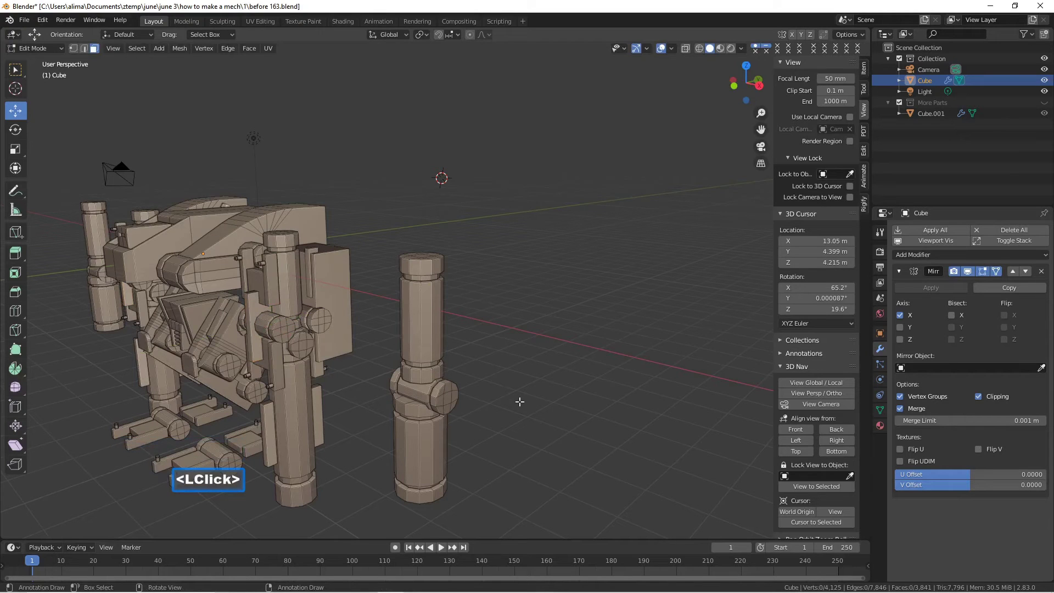
{"action": "key", "text": "ctrl+alt+s"}
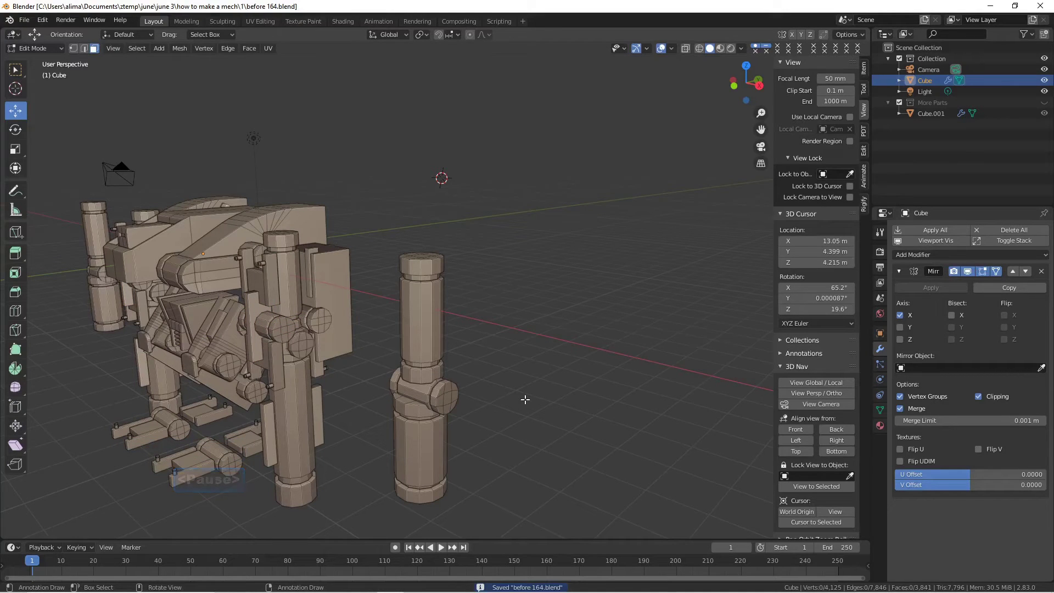
{"action": "middle_click_drag", "start_coordinate": [497, 398], "coordinate": [469, 382]}
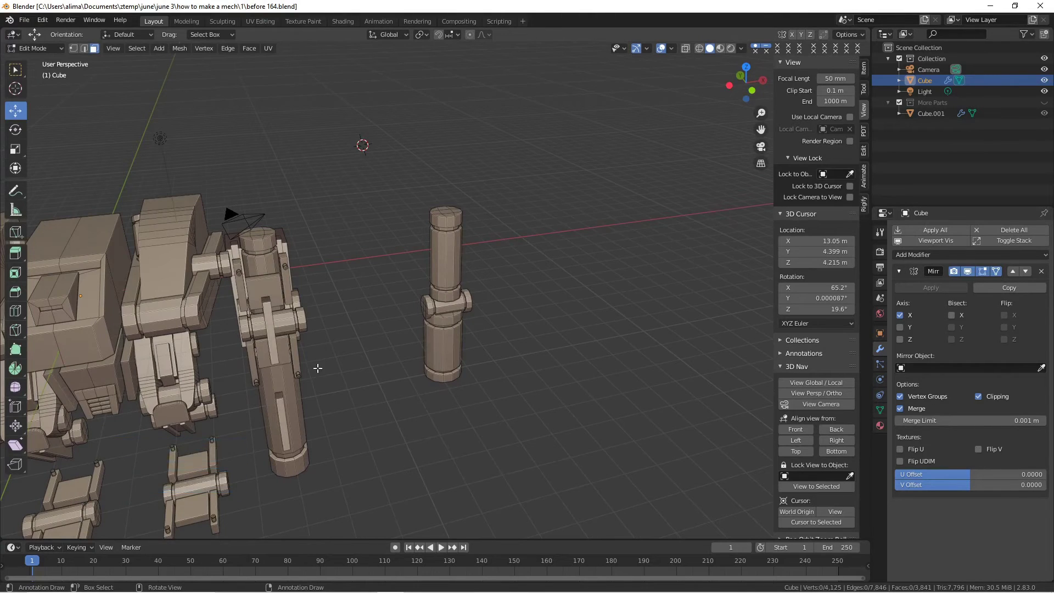
- Circle-select the front faces of the assembled arm, from the upper cylinder down through the lower arm
{"action": "scroll", "coordinate": [318, 363], "scroll_direction": "down", "scroll_amount": 1}
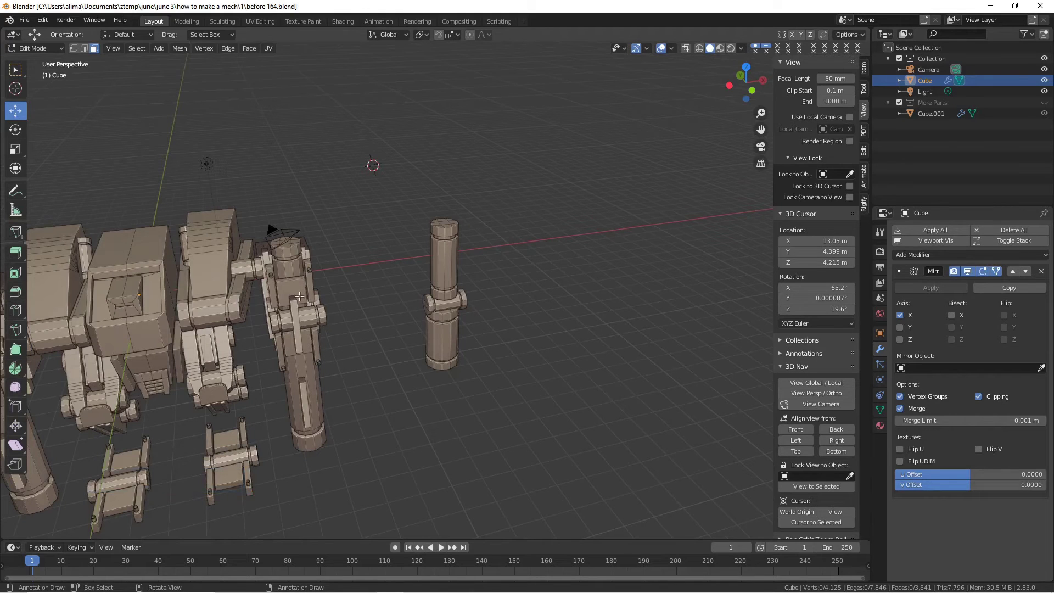
{"action": "key", "text": "c"}
{"action": "mouse_move", "coordinate": [301, 261]}
{"action": "left_mouse_down"}
{"action": "mouse_move", "coordinate": [292, 244]}
{"action": "mouse_move", "coordinate": [279, 297]}
{"action": "mouse_move", "coordinate": [304, 432]}
{"action": "mouse_move", "coordinate": [301, 393]}
{"action": "left_mouse_up"}
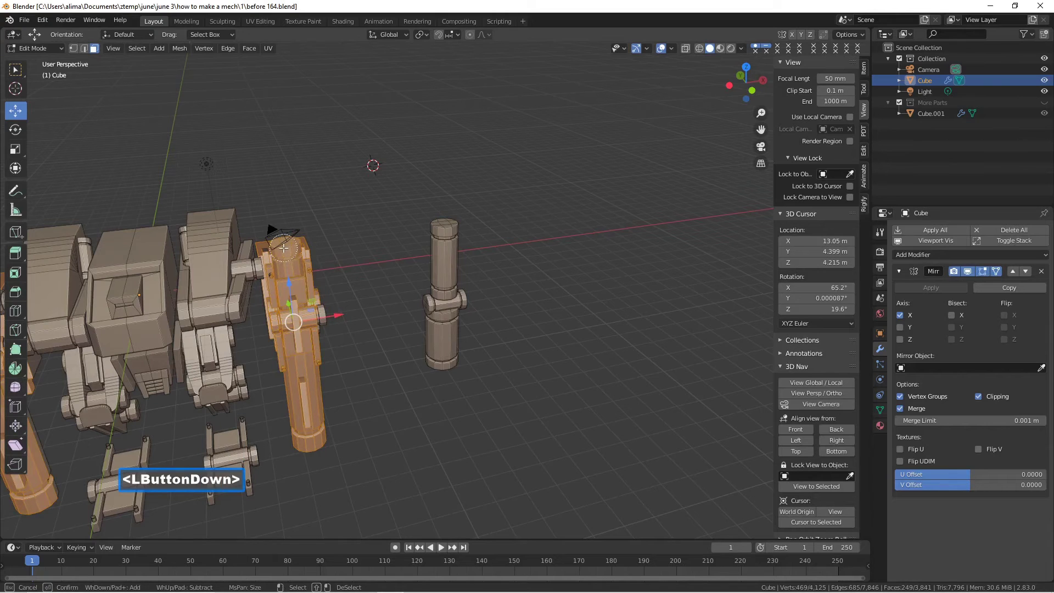
{"action": "left_click_drag", "start_coordinate": [298, 248], "coordinate": [300, 248]}
{"action": "right_click", "coordinate": [356, 254]}
{"action": "mouse_move", "coordinate": [392, 239]}
{"action": "middle_mouse_down"}
{"action": "mouse_move", "coordinate": [273, 261]}
{"action": "mouse_move", "coordinate": [229, 242]}
{"action": "middle_mouse_up"}
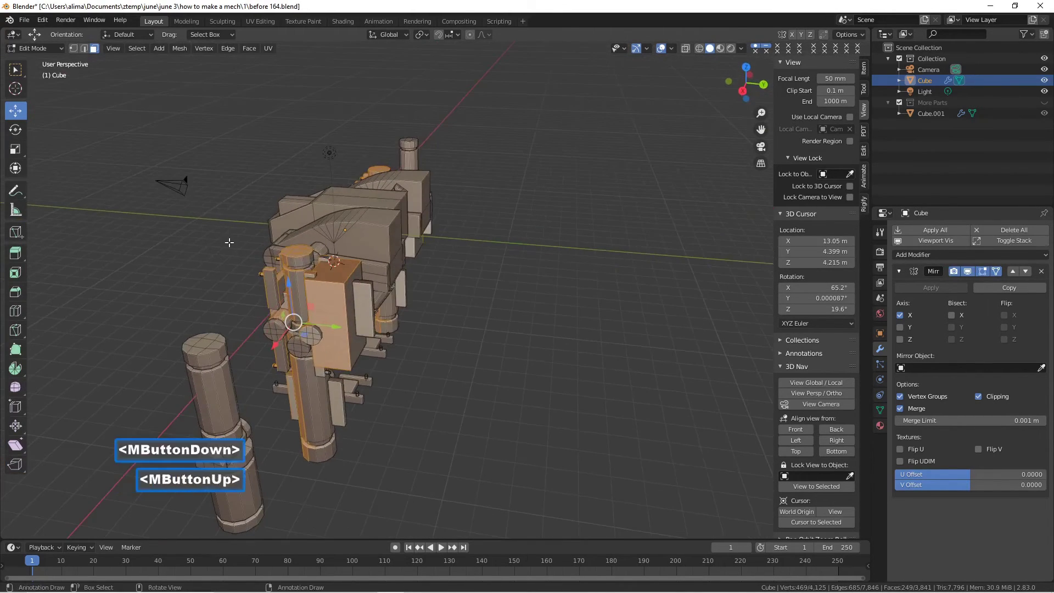
- Add the arm's outer-side and rear parts to the selection and extend it to all linked geometry
{"action": "key", "text": "c"}
{"action": "left_click_drag", "start_coordinate": [297, 302], "coordinate": [306, 402]}
{"action": "right_click", "coordinate": [306, 402]}
{"action": "mouse_move", "coordinate": [306, 403]}
{"action": "middle_mouse_down"}
{"action": "mouse_move", "coordinate": [294, 388]}
{"action": "mouse_move", "coordinate": [291, 329]}
{"action": "middle_mouse_up"}
{"action": "scroll", "coordinate": [294, 388], "scroll_direction": "up", "scroll_amount": 3}
{"action": "scroll", "coordinate": [291, 329], "scroll_direction": "down", "scroll_amount": 1}
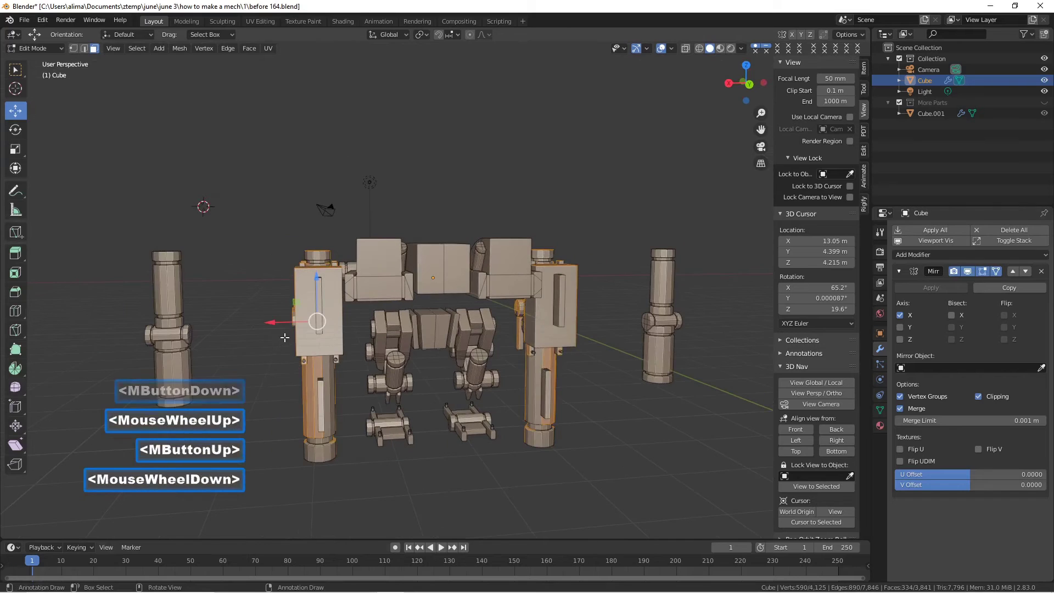
{"action": "key", "text": "c"}
{"action": "mouse_move", "coordinate": [312, 275]}
{"action": "left_mouse_down"}
{"action": "mouse_move", "coordinate": [315, 363]}
{"action": "mouse_move", "coordinate": [296, 363]}
{"action": "mouse_move", "coordinate": [313, 448]}
{"action": "mouse_move", "coordinate": [282, 450]}
{"action": "left_mouse_up"}
{"action": "right_click", "coordinate": [244, 408]}
{"action": "mouse_move", "coordinate": [232, 391]}
{"action": "middle_mouse_down"}
{"action": "mouse_move", "coordinate": [465, 397]}
{"action": "mouse_move", "coordinate": [471, 409]}
{"action": "middle_mouse_up"}
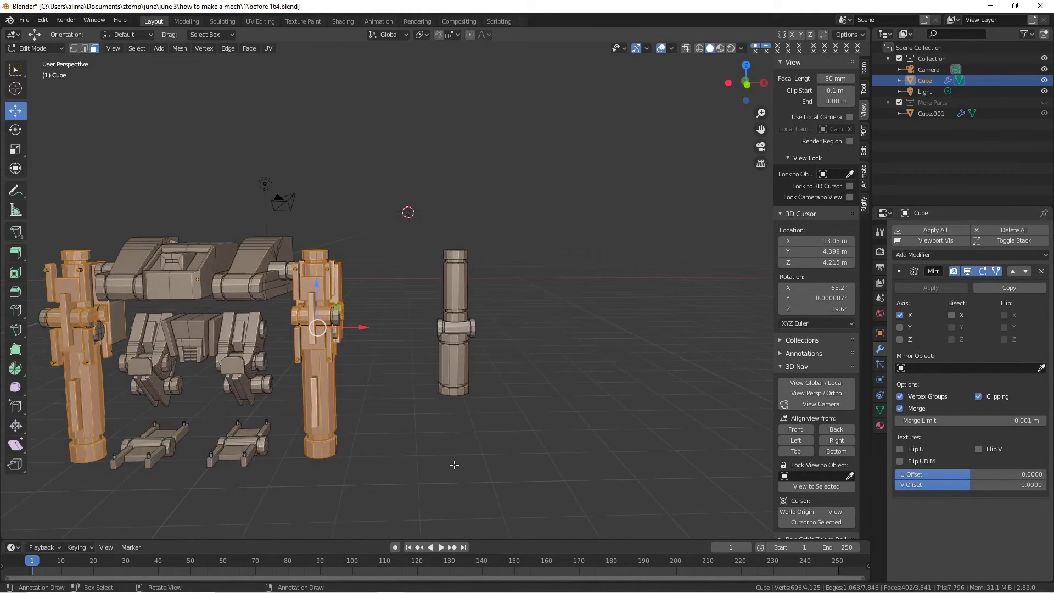
{"action": "key", "text": "ctrl+l"}
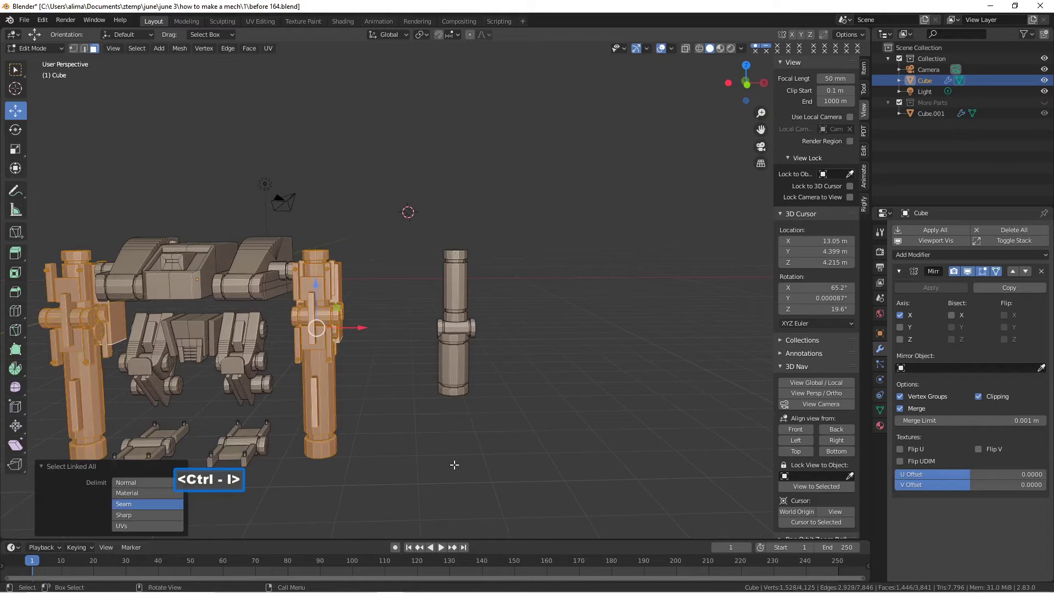
- Rotate the selected arm about X so it points forward, raise it about 3.98 m along Z and save as before 165
{"action": "middle_click_drag", "start_coordinate": [620, 397], "coordinate": [609, 423]}
{"action": "scroll", "coordinate": [494, 442], "scroll_direction": "down", "scroll_amount": 2}
{"action": "mouse_move", "coordinate": [494, 442]}
{"action": "middle_mouse_down"}
{"action": "mouse_move", "coordinate": [477, 426]}
{"action": "mouse_move", "coordinate": [489, 436]}
{"action": "middle_mouse_up"}
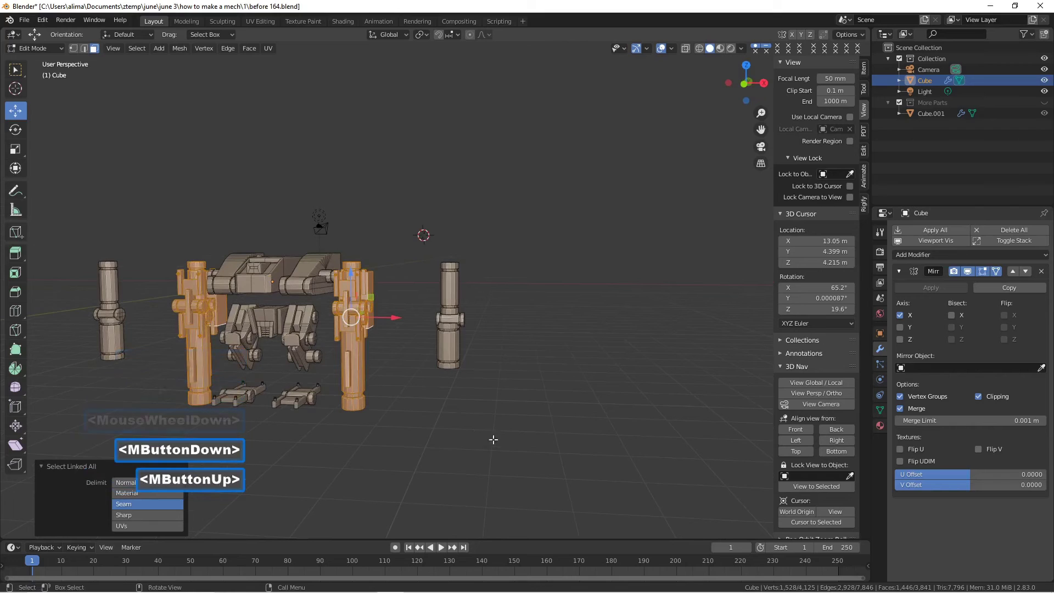
{"action": "key", "text": "r"}
{"action": "key", "text": "x"}
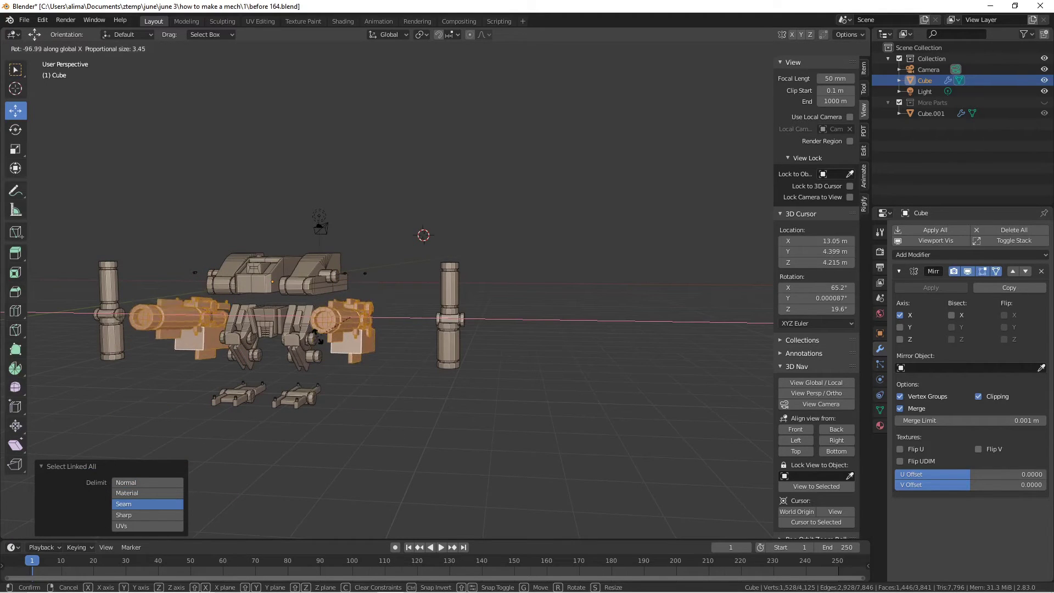
{"action": "left_click", "coordinate": [318, 345]}
{"action": "left_click_drag", "start_coordinate": [349, 271], "coordinate": [345, 227]}
{"action": "middle_click_drag", "start_coordinate": [345, 226], "coordinate": [359, 271]}
{"action": "mouse_move", "coordinate": [403, 439]}
{"action": "middle_mouse_down"}
{"action": "mouse_move", "coordinate": [390, 426]}
{"action": "mouse_move", "coordinate": [406, 441]}
{"action": "middle_mouse_up"}
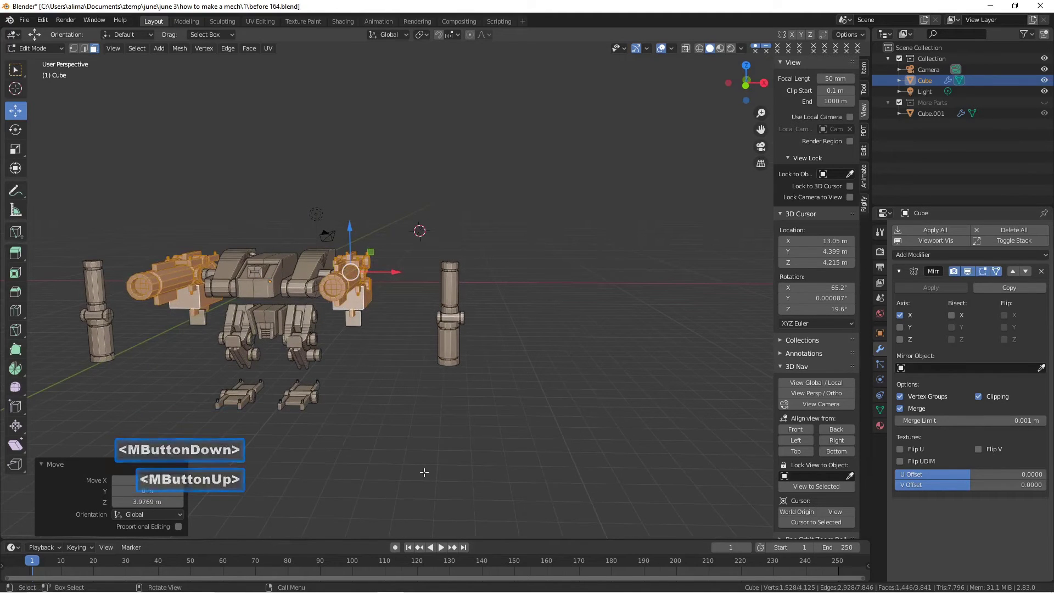
{"action": "key", "text": "Pause"}
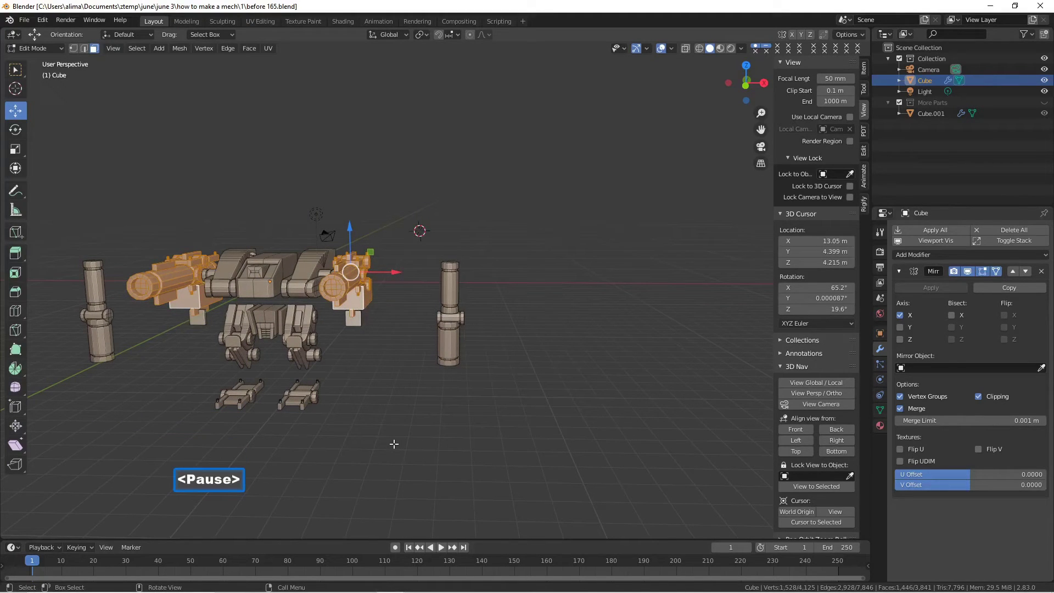
- Select the leftover small block below the arm and move it along Z and Y onto the top of the large cylinder
{"action": "middle_click_drag", "start_coordinate": [384, 376], "coordinate": [345, 372]}
{"action": "scroll", "coordinate": [368, 383], "scroll_direction": "up", "scroll_amount": 2}
{"action": "scroll", "coordinate": [335, 380], "scroll_direction": "up", "scroll_amount": 1}
{"action": "scroll", "coordinate": [345, 372], "scroll_direction": "up", "scroll_amount": 1}
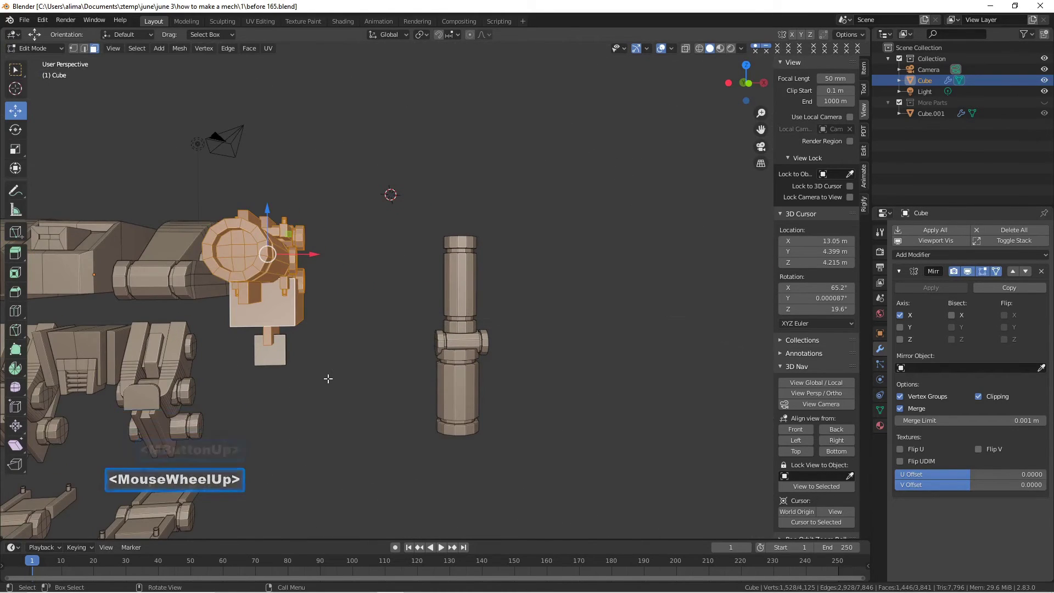
{"action": "mouse_move", "coordinate": [270, 355]}
{"action": "middle_mouse_down"}
{"action": "mouse_move", "coordinate": [295, 369]}
{"action": "mouse_move", "coordinate": [237, 342]}
{"action": "mouse_move", "coordinate": [287, 365]}
{"action": "mouse_move", "coordinate": [257, 373]}
{"action": "mouse_move", "coordinate": [282, 401]}
{"action": "mouse_move", "coordinate": [237, 350]}
{"action": "mouse_move", "coordinate": [291, 352]}
{"action": "middle_mouse_up"}
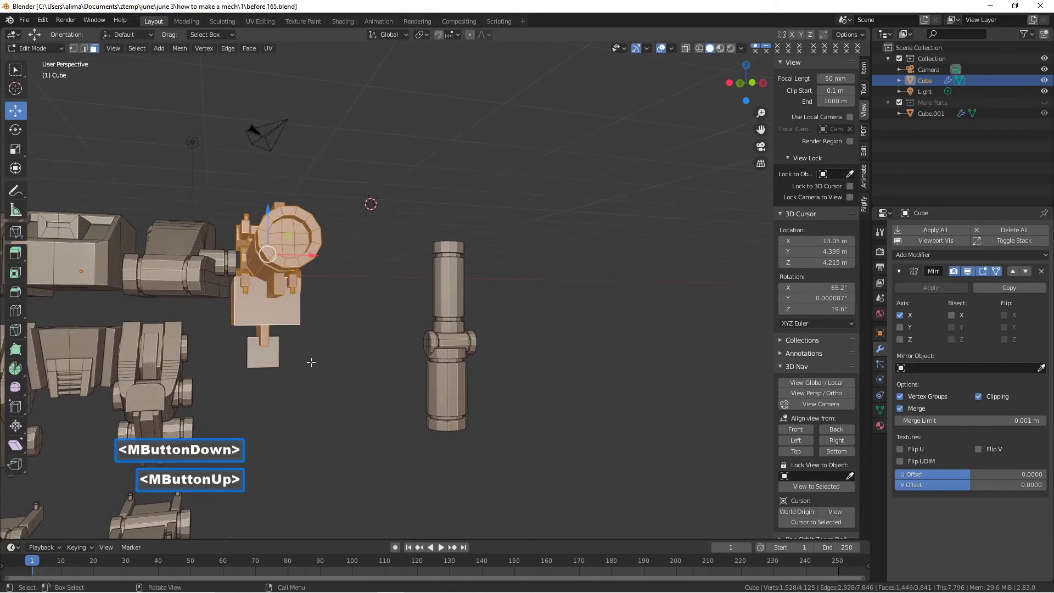
{"action": "left_click", "coordinate": [331, 369]}
{"action": "middle_click_drag", "start_coordinate": [275, 351], "coordinate": [260, 360]}
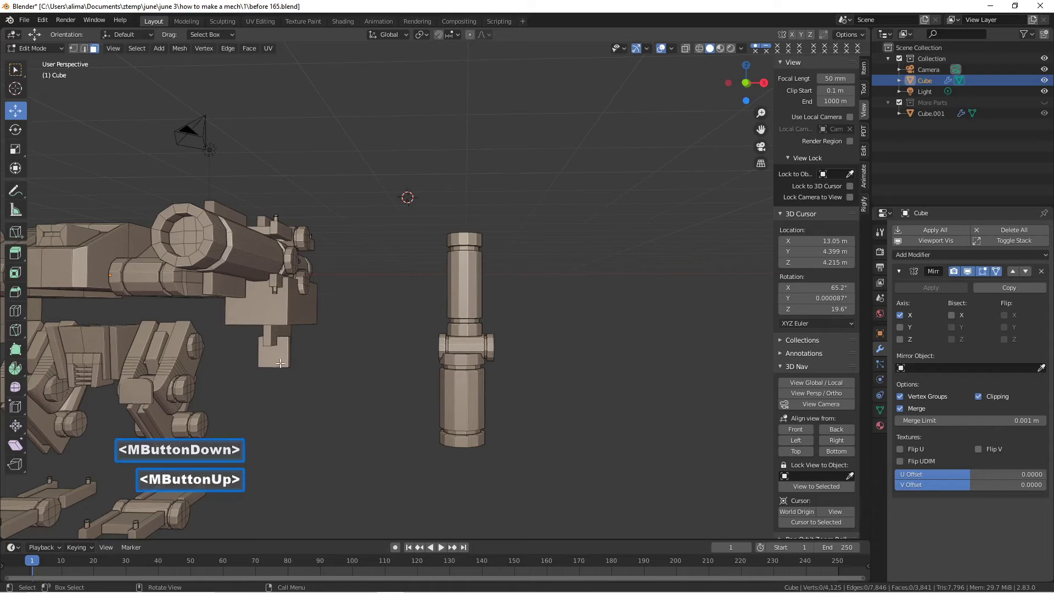
{"action": "key", "text": "l"}
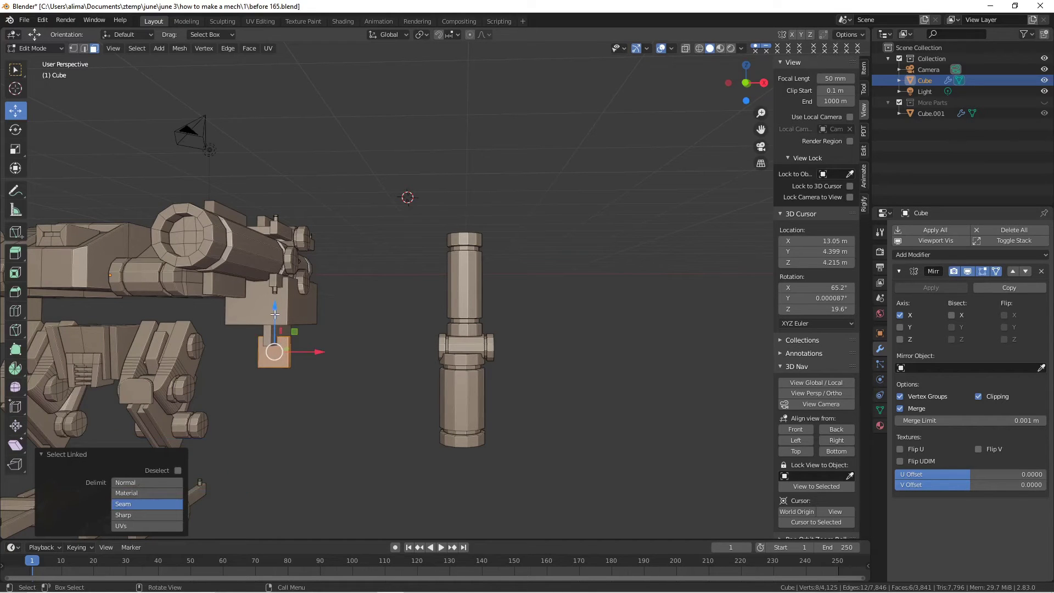
{"action": "left_click_drag", "start_coordinate": [275, 314], "coordinate": [273, 266]}
{"action": "middle_click_drag", "start_coordinate": [273, 274], "coordinate": [278, 298]}
{"action": "left_click_drag", "start_coordinate": [294, 301], "coordinate": [255, 310]}
{"action": "middle_click_drag", "start_coordinate": [256, 310], "coordinate": [266, 283]}
{"action": "scroll", "coordinate": [264, 285], "scroll_direction": "up", "scroll_amount": 1}
{"action": "left_click_drag", "start_coordinate": [228, 275], "coordinate": [213, 257]}
{"action": "middle_click_drag", "start_coordinate": [213, 257], "coordinate": [263, 301]}
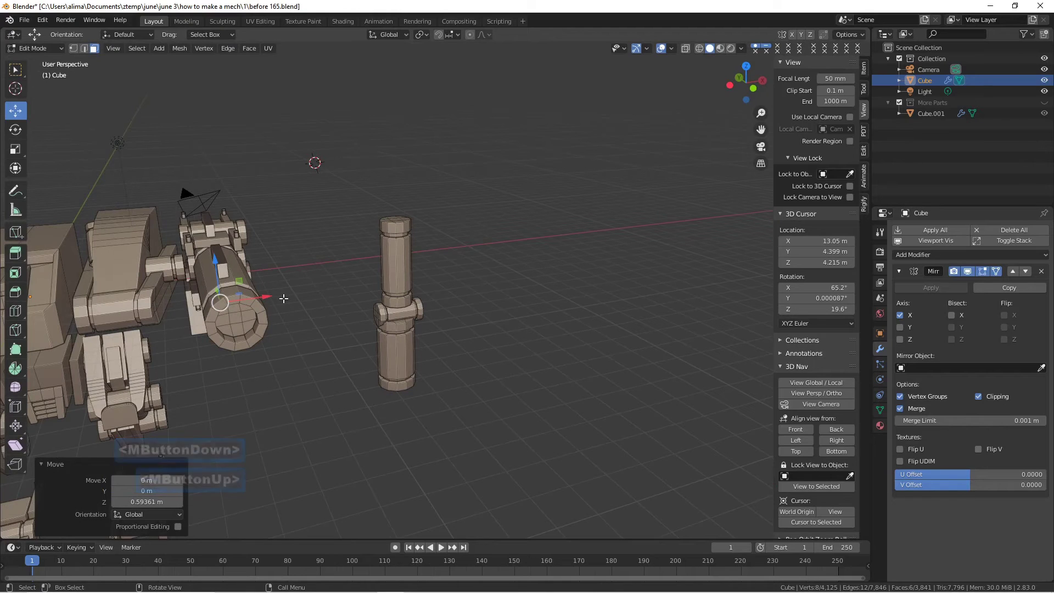
- Lasso-select the rotated arm from front and rear, extending the selection to all linked parts
{"action": "key", "text": "ctrl"}
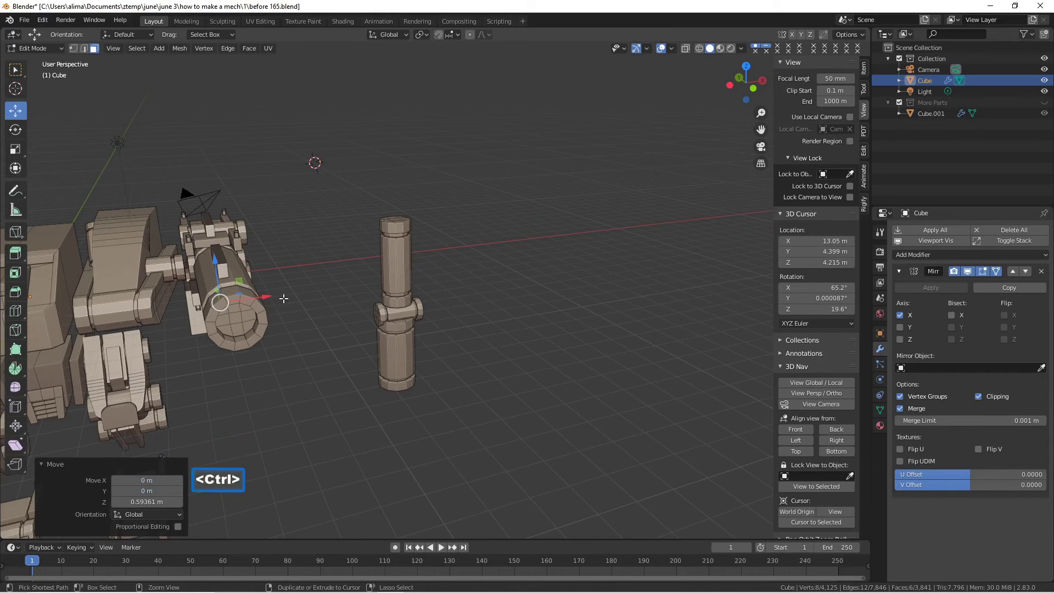
{"action": "right_click_drag", "start_coordinate": [279, 293], "coordinate": [280, 272], "text": "ctrl"}
{"action": "mouse_move", "coordinate": [272, 214]}
{"action": "right_mouse_down", "text": "ctrl"}
{"action": "mouse_move", "coordinate": [229, 178]}
{"action": "mouse_move", "coordinate": [192, 174]}
{"action": "mouse_move", "coordinate": [178, 197]}
{"action": "right_mouse_up", "text": "ctrl"}
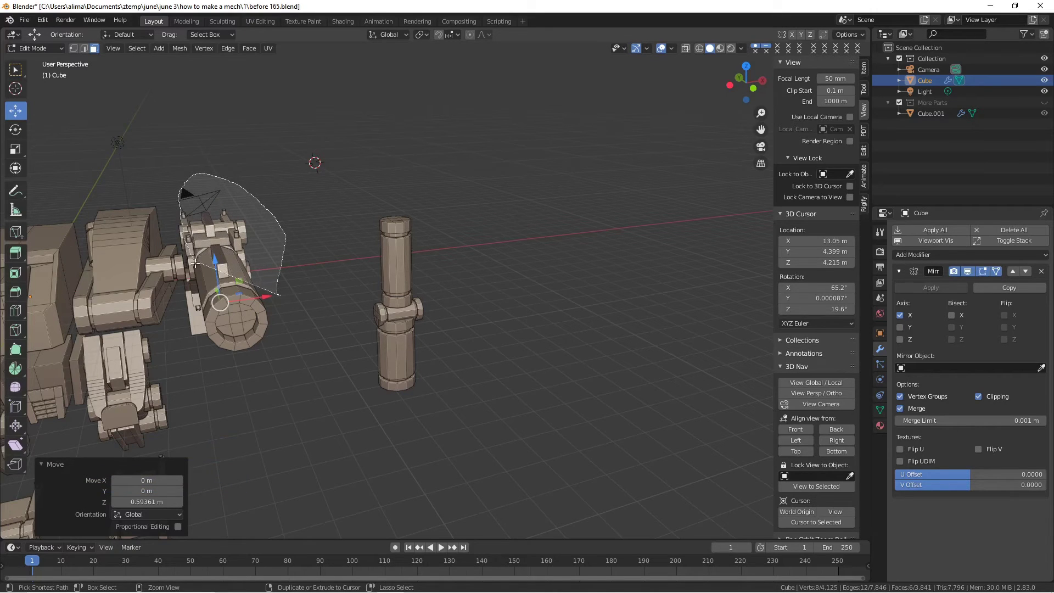
{"action": "mouse_move", "coordinate": [186, 302]}
{"action": "right_mouse_down", "text": "ctrl"}
{"action": "mouse_move", "coordinate": [214, 366]}
{"action": "mouse_move", "coordinate": [279, 387]}
{"action": "right_mouse_up", "text": "ctrl"}
{"action": "key", "text": "ctrl"}
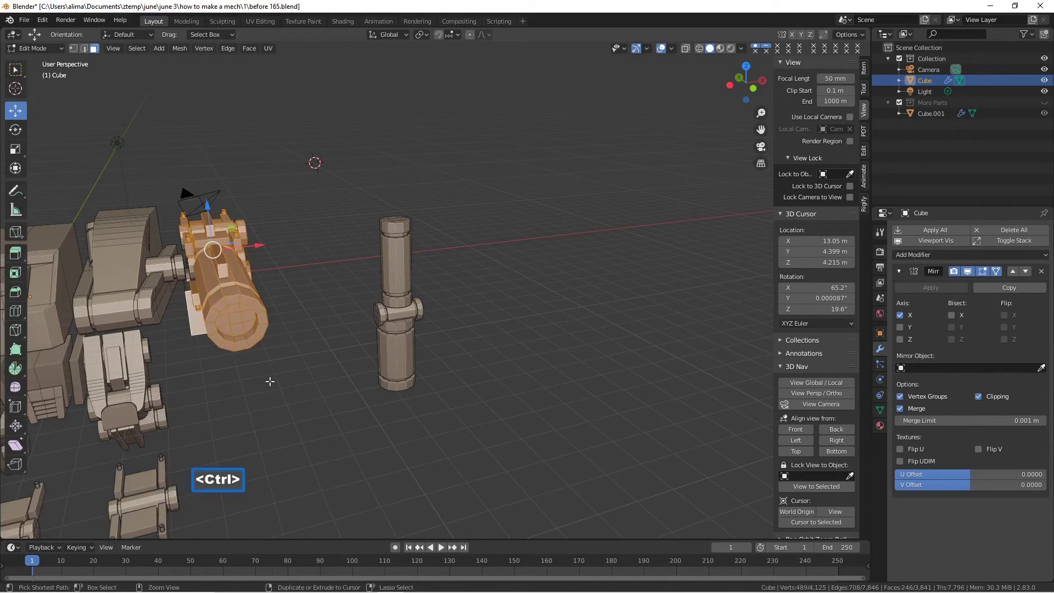
{"action": "key", "text": "ctrl+l"}
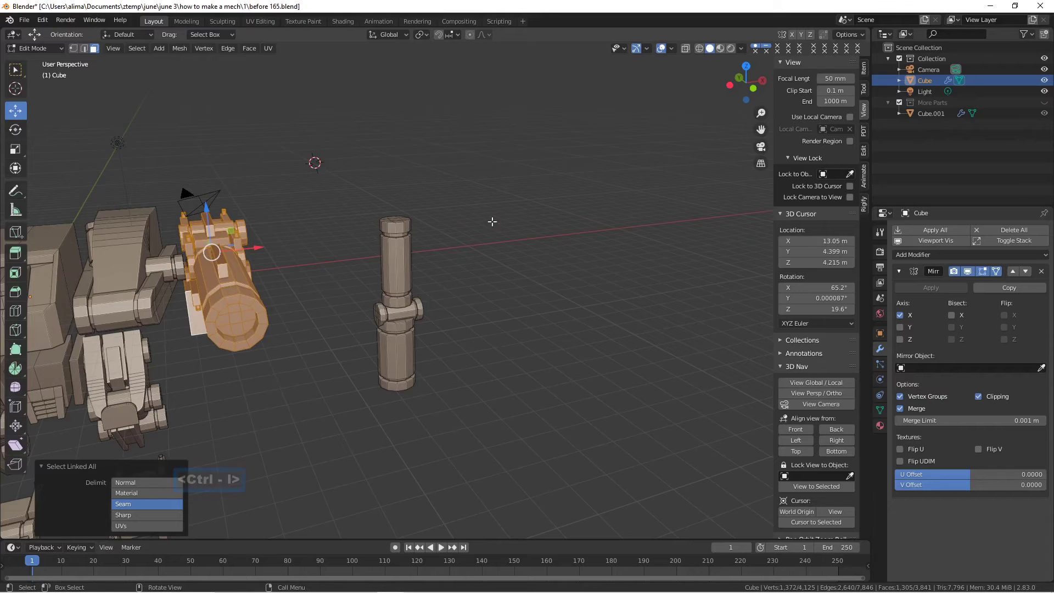
{"action": "middle_click_drag", "start_coordinate": [560, 237], "coordinate": [304, 221]}
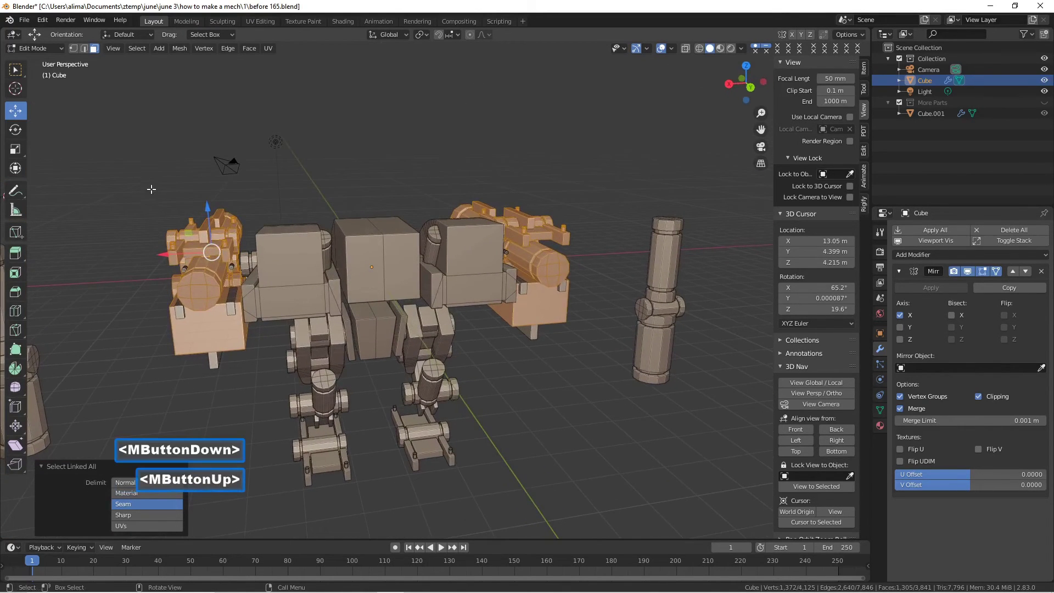
{"action": "key", "text": "ctrl"}
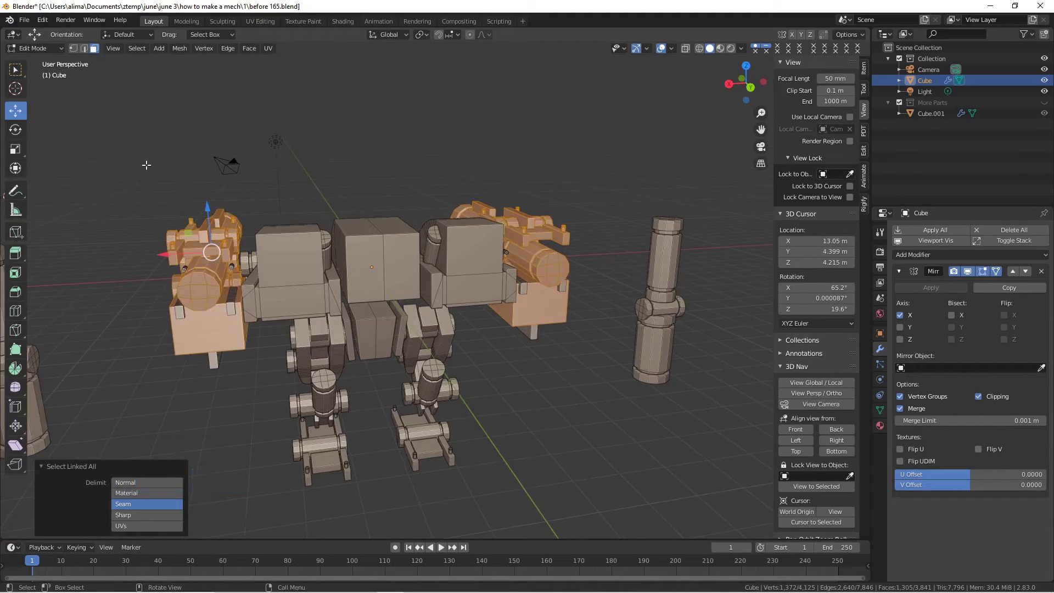
{"action": "mouse_move", "coordinate": [171, 178]}
{"action": "right_mouse_down", "text": "ctrl"}
{"action": "mouse_move", "coordinate": [97, 285]}
{"action": "mouse_move", "coordinate": [189, 408]}
{"action": "mouse_move", "coordinate": [233, 391]}
{"action": "mouse_move", "coordinate": [232, 243]}
{"action": "right_mouse_up", "text": "ctrl"}
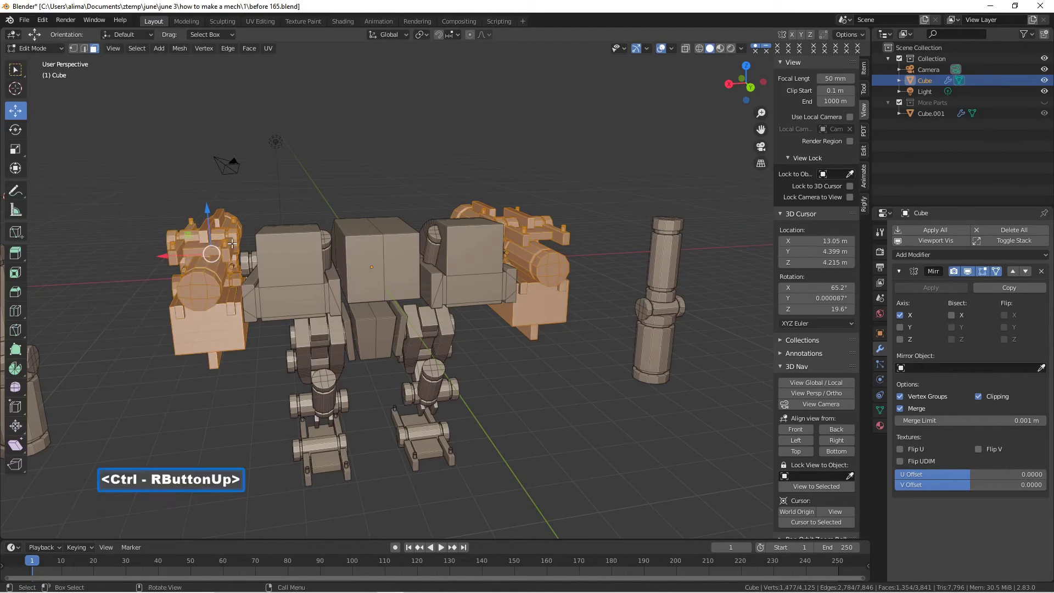
{"action": "key", "text": "ctrl+l"}
{"action": "scroll", "coordinate": [154, 158], "scroll_direction": "down", "scroll_amount": 2}
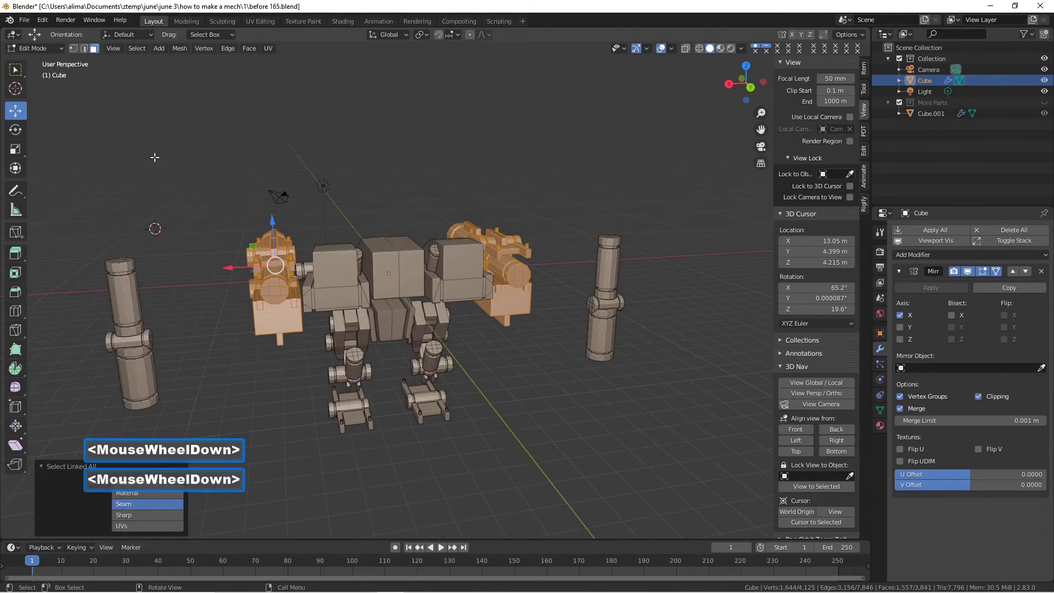
- Add the remaining small parts on the arm's underside to the selection, including their linked geometry
{"action": "middle_click_drag", "start_coordinate": [133, 181], "coordinate": [381, 155]}
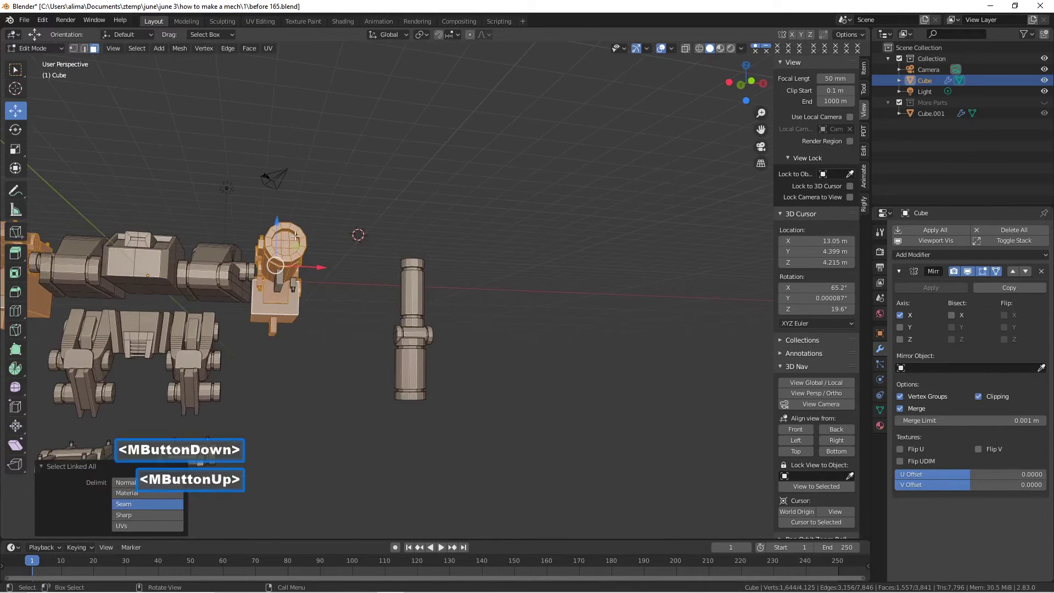
{"action": "key", "text": "c"}
{"action": "left_click", "coordinate": [285, 280]}
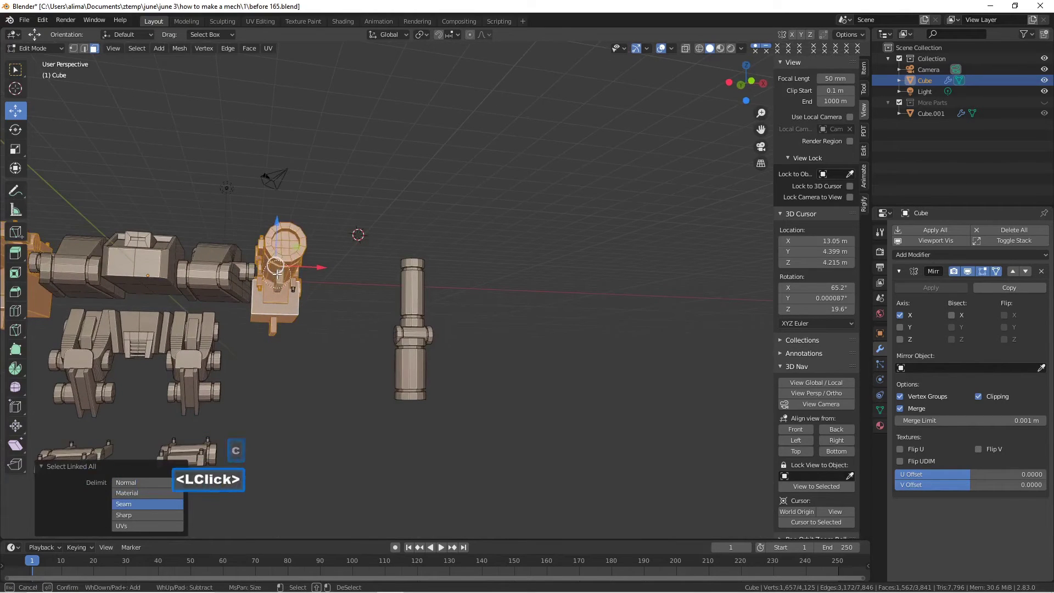
{"action": "right_click", "coordinate": [308, 336]}
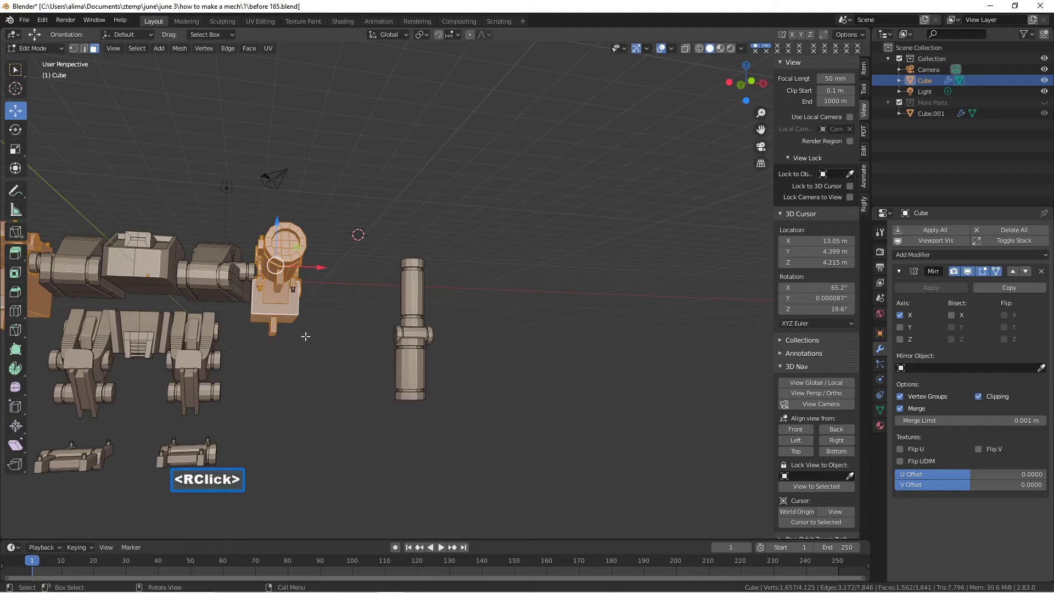
{"action": "key", "text": "ctrl+l"}
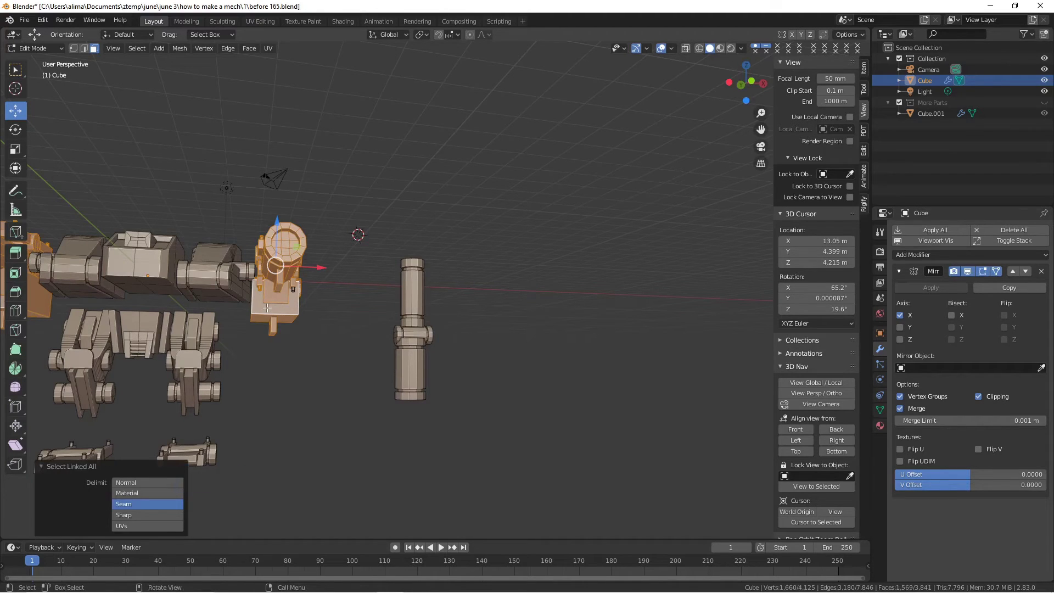
{"action": "key", "text": "c"}
{"action": "left_click", "coordinate": [290, 289]}
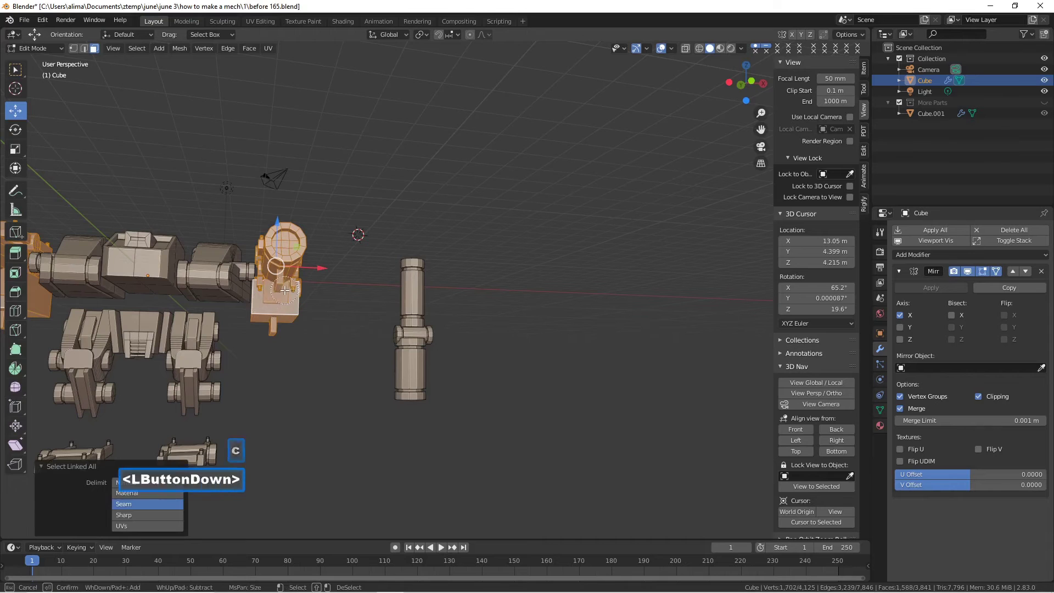
{"action": "right_click", "coordinate": [308, 342]}
{"action": "key", "text": "ctrl+l"}
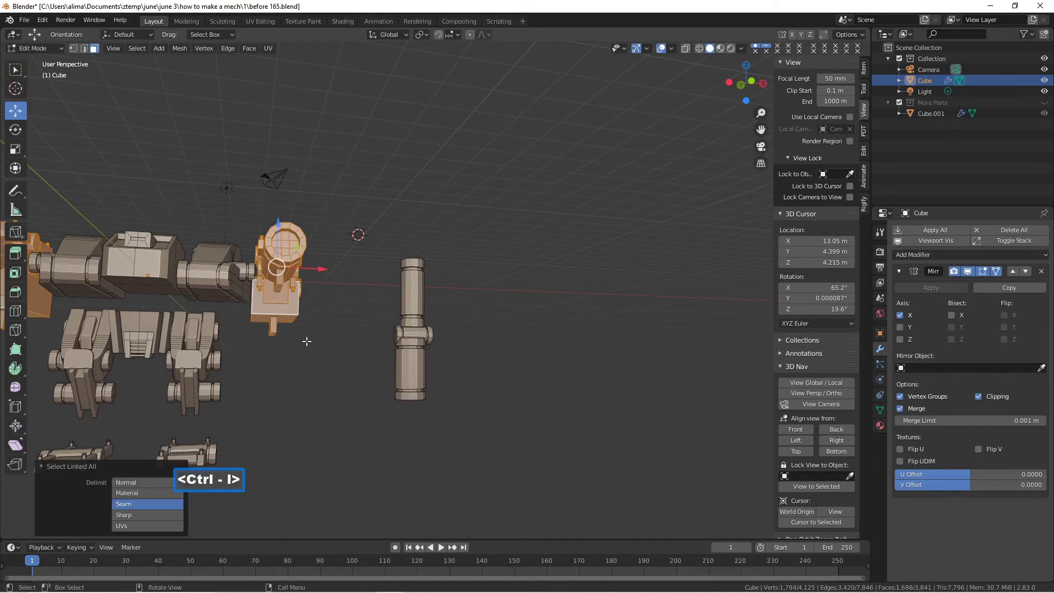
- Separate the selected arm geometry into its own object and save the file as before 170
{"action": "middle_click_drag", "start_coordinate": [308, 356], "coordinate": [301, 391]}
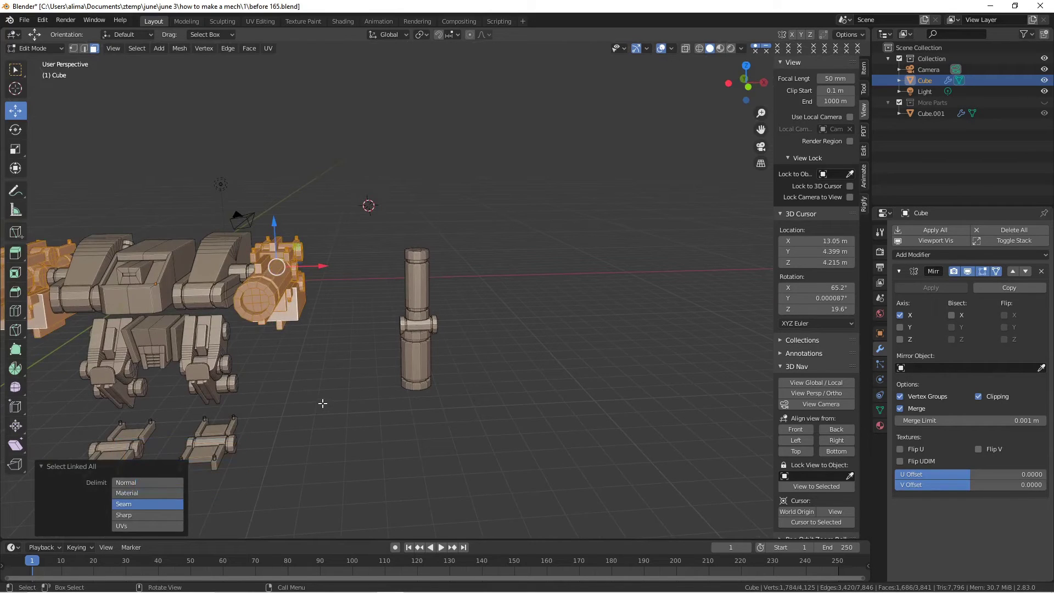
{"action": "key", "text": "p"}
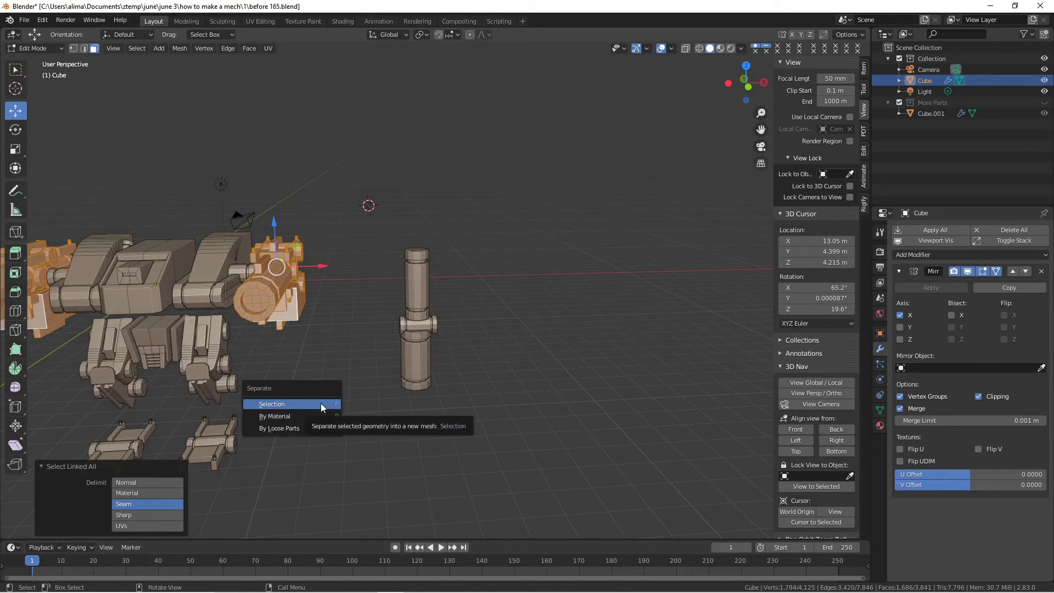
{"action": "left_click", "coordinate": [321, 403]}
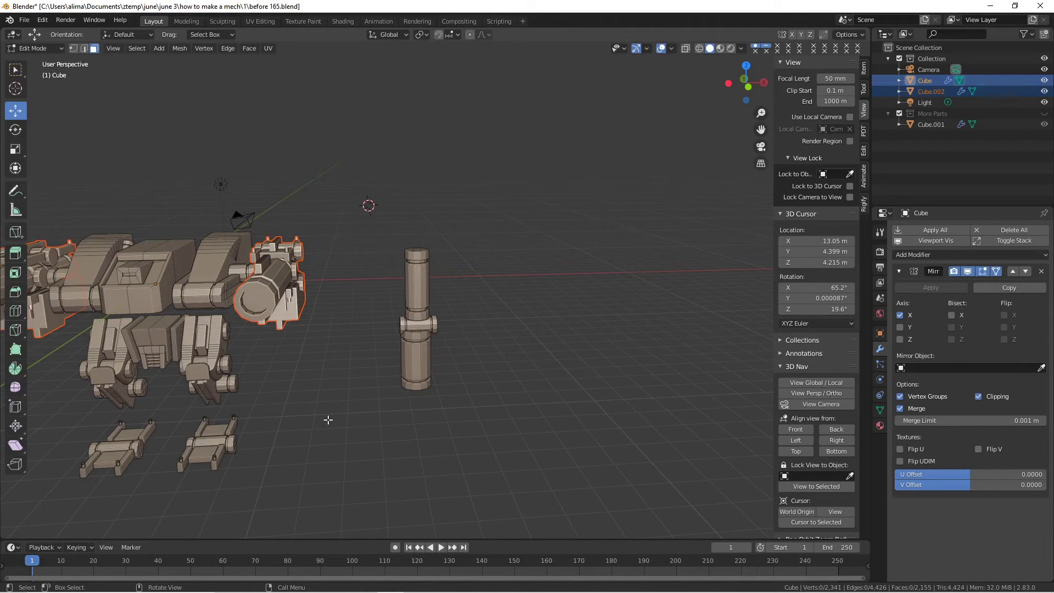
{"action": "key", "text": "Pause"}
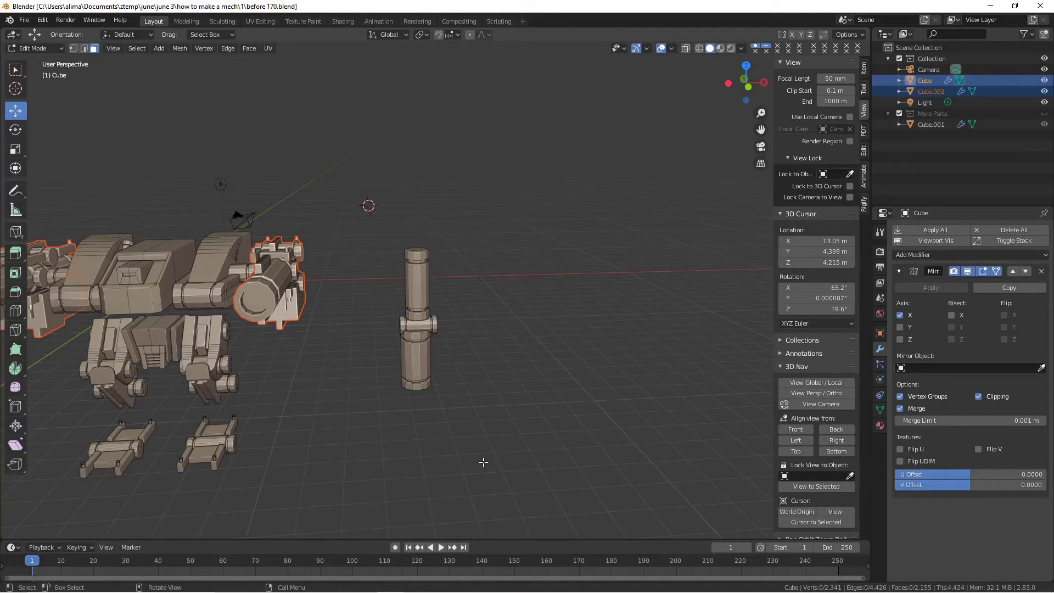
- Reframe the whole mech and switch from Edit Mode to Object Mode
{"action": "left_click_drag", "start_coordinate": [760, 130], "coordinate": [289, 85]}
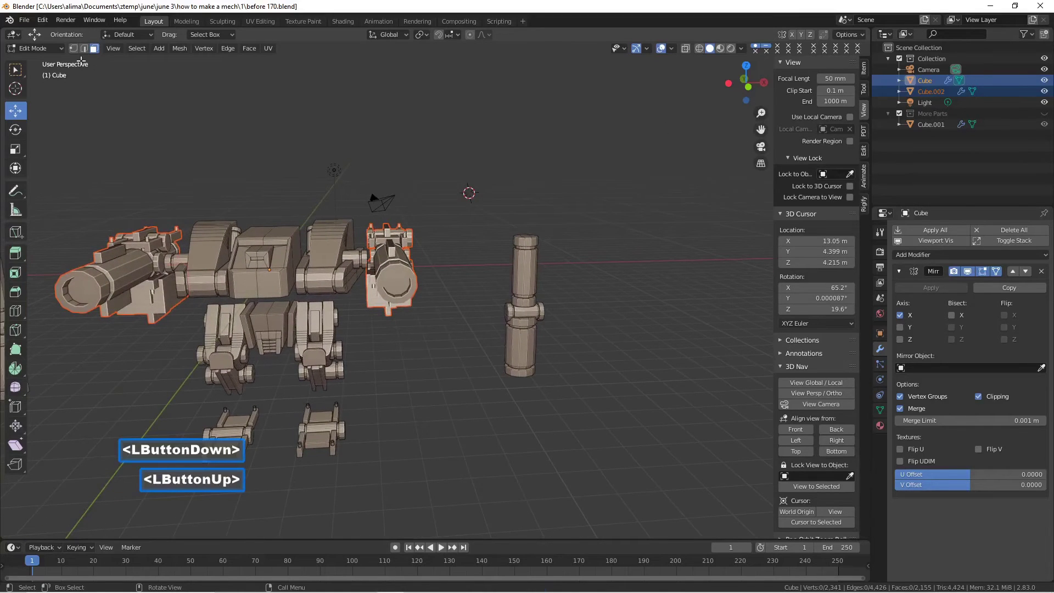
{"action": "left_click", "coordinate": [62, 50]}
{"action": "left_click", "coordinate": [63, 61]}
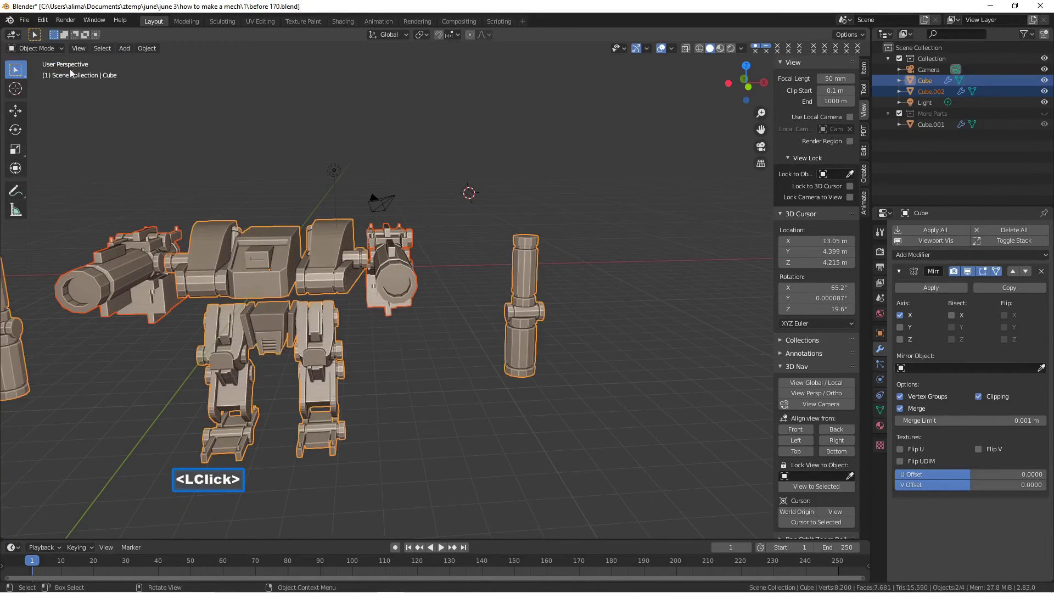
- Move the separated cannon arm object into the More Parts collection
{"action": "left_click", "coordinate": [409, 282]}
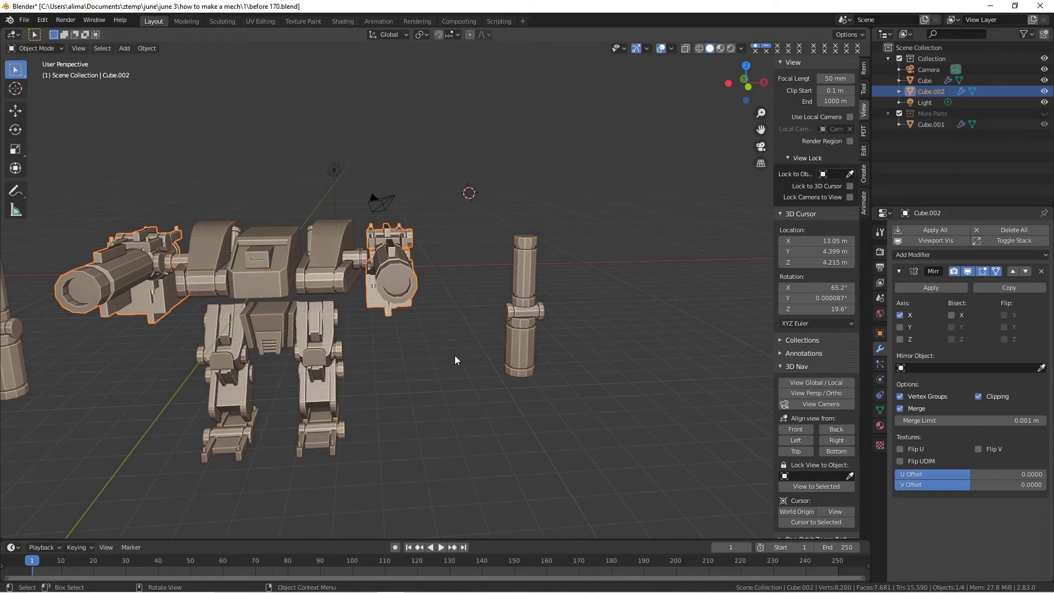
{"action": "key", "text": "m"}
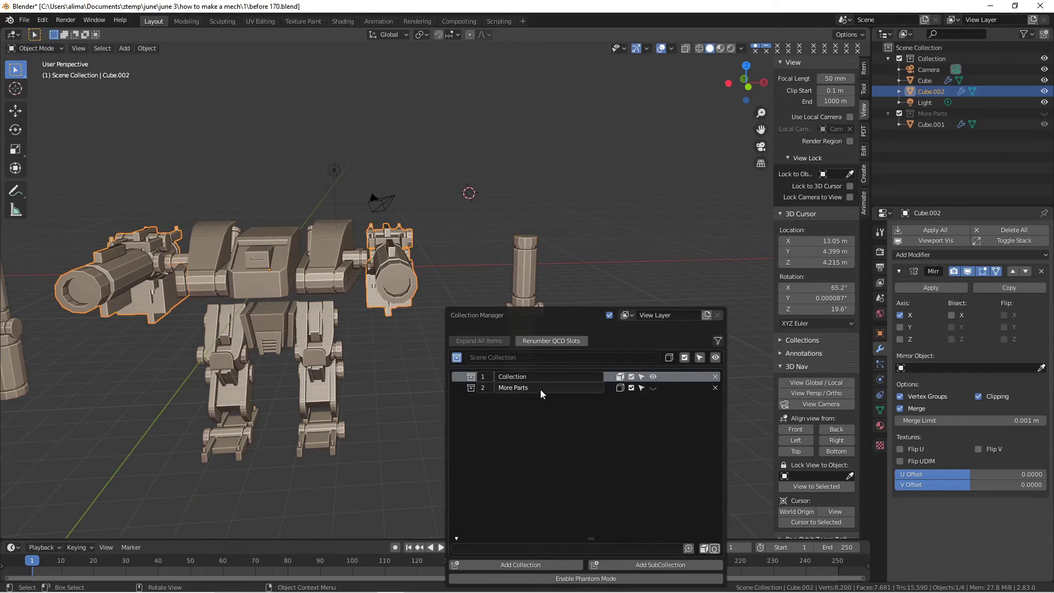
{"action": "left_click", "coordinate": [619, 388]}
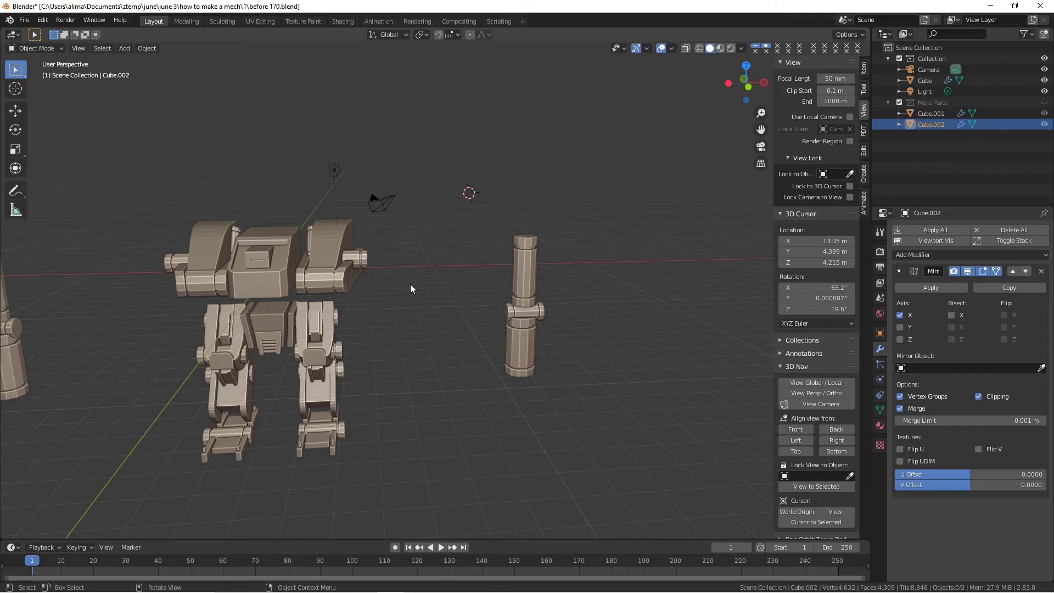
- Select the remaining mech body object and enter Edit Mode on it
{"action": "left_click", "coordinate": [327, 241]}
{"action": "left_click", "coordinate": [54, 48]}
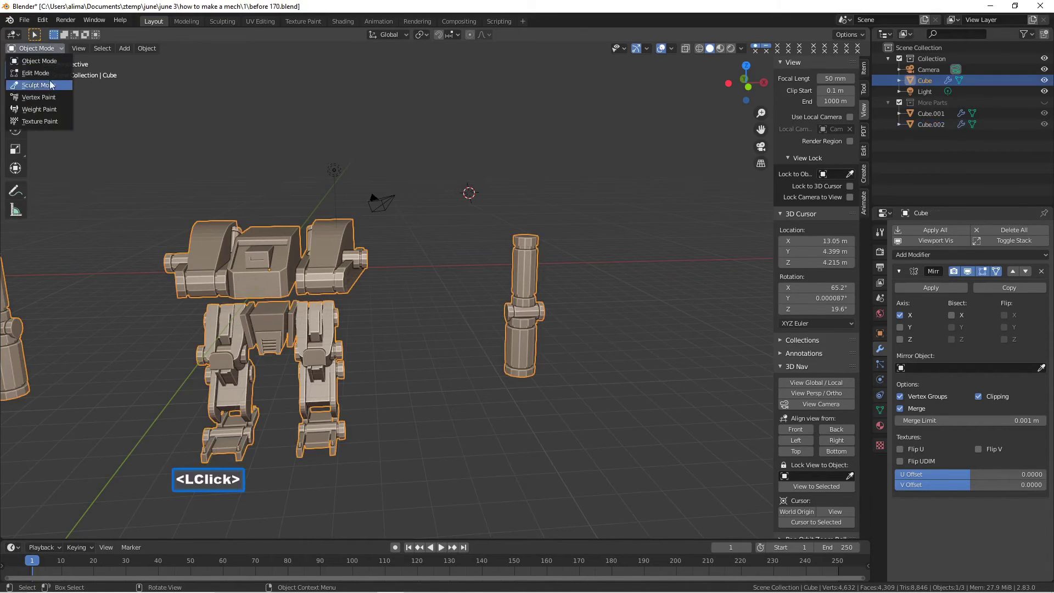
{"action": "left_click", "coordinate": [51, 73]}
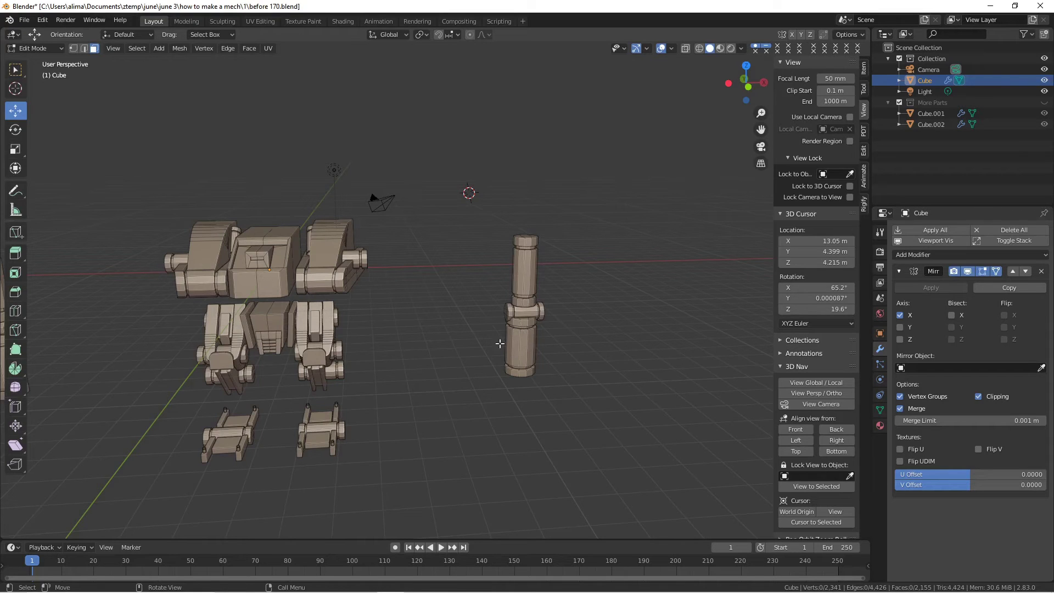
- Duplicate the lower cylinder of the spare arm and move the copy about 5.47 m along negative X toward the mech
{"action": "left_click", "coordinate": [469, 368]}
{"action": "key", "text": "l"}
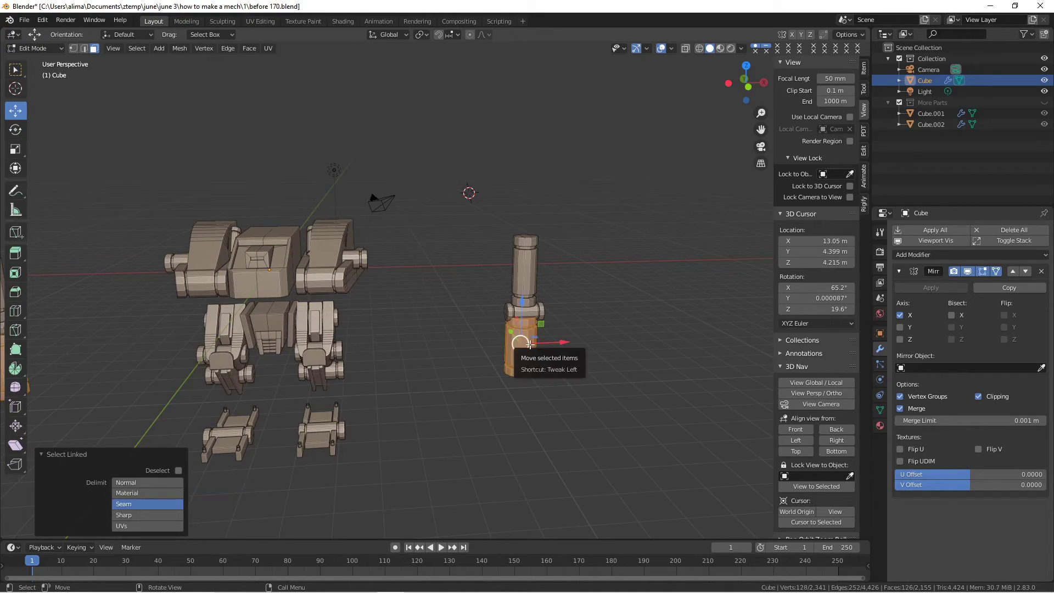
{"action": "key", "text": "shift+d"}
{"action": "right_click", "coordinate": [530, 345]}
{"action": "left_click_drag", "start_coordinate": [555, 342], "coordinate": [466, 349]}
- Stretch the duplicated cylinder along Z and reposition it along X just outside the mech's leg
{"action": "key", "text": "s"}
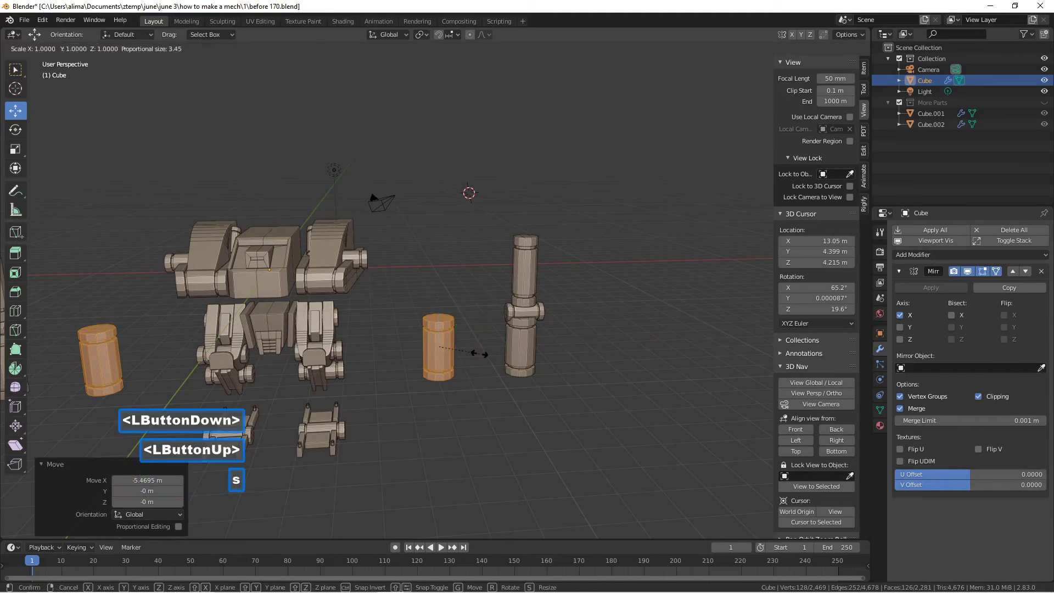
{"action": "key", "text": "z"}
{"action": "left_click", "coordinate": [482, 352]}
{"action": "left_click_drag", "start_coordinate": [483, 349], "coordinate": [325, 324]}
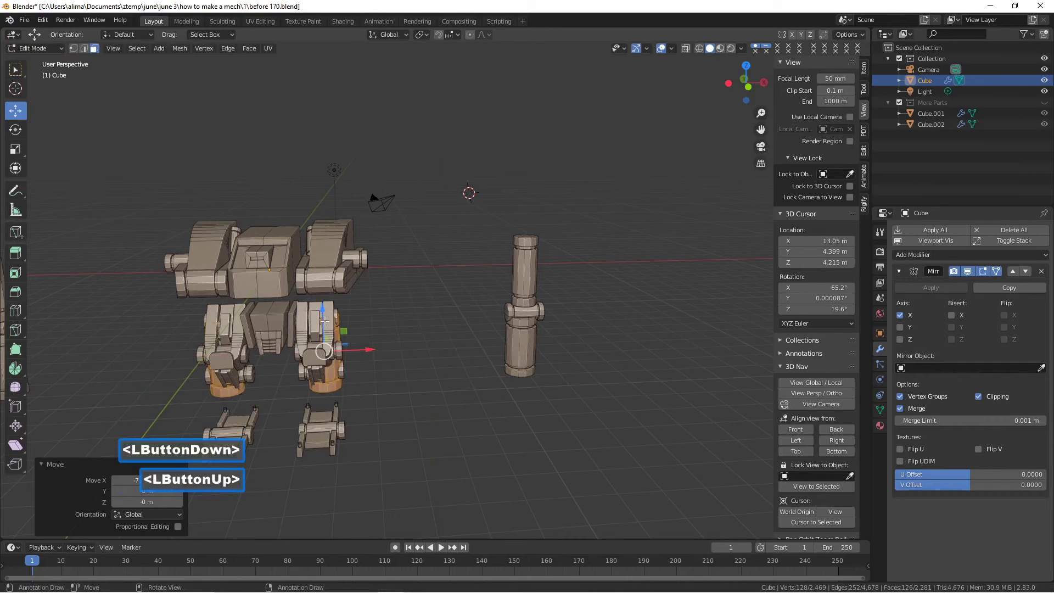
{"action": "left_click_drag", "start_coordinate": [368, 347], "coordinate": [419, 347]}
- Scale the cylinder into a slimmer shape, lower it about 3.23 m beside the foot, and save the file as before 172
{"action": "key", "text": "s"}
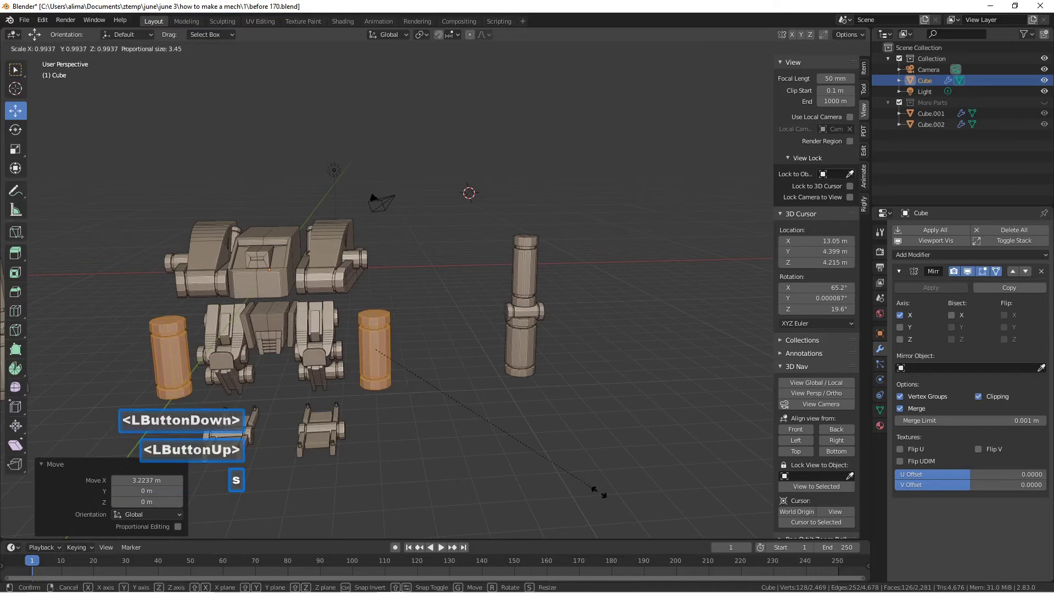
{"action": "left_click", "coordinate": [531, 459]}
{"action": "key", "text": "z"}
{"action": "left_click", "coordinate": [541, 451]}
{"action": "left_click_drag", "start_coordinate": [381, 305], "coordinate": [427, 411]}
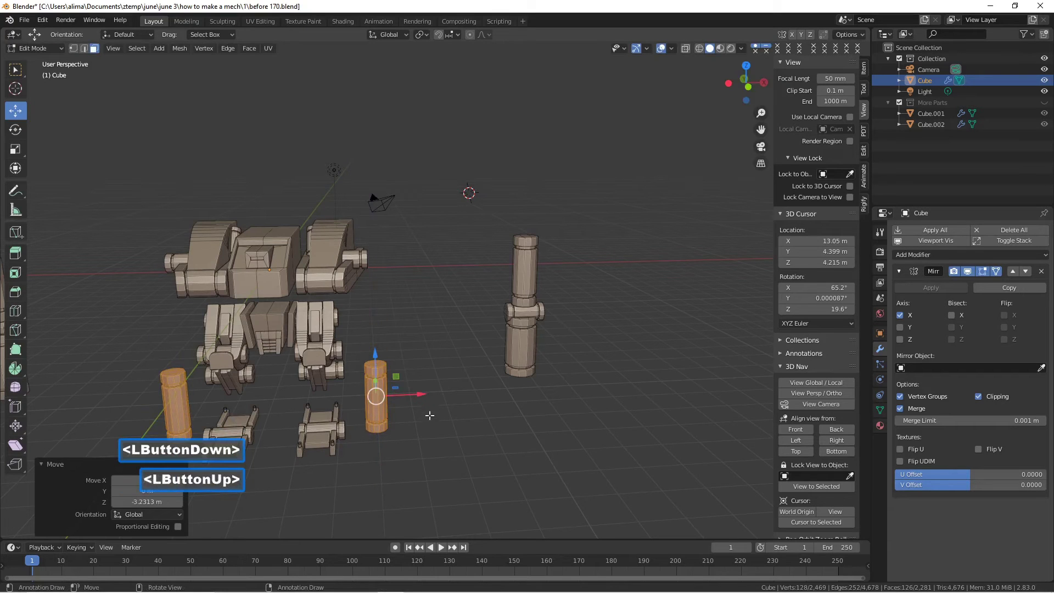
{"action": "key", "text": "ctrl+alt+s"}
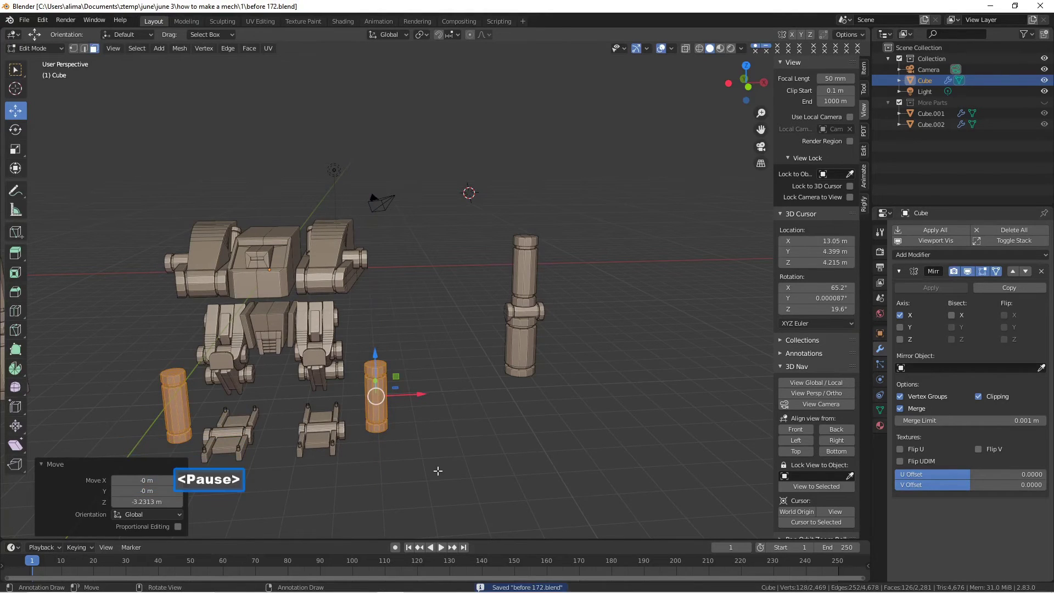
- Fit the cylinder between the lower leg and foot, scaling it to about 0.697 along Z and about 0.61 overall
{"action": "left_click_drag", "start_coordinate": [414, 396], "coordinate": [363, 396]}
{"action": "middle_click_drag", "start_coordinate": [364, 396], "coordinate": [316, 380]}
{"action": "scroll", "coordinate": [316, 380], "scroll_direction": "up", "scroll_amount": 1}
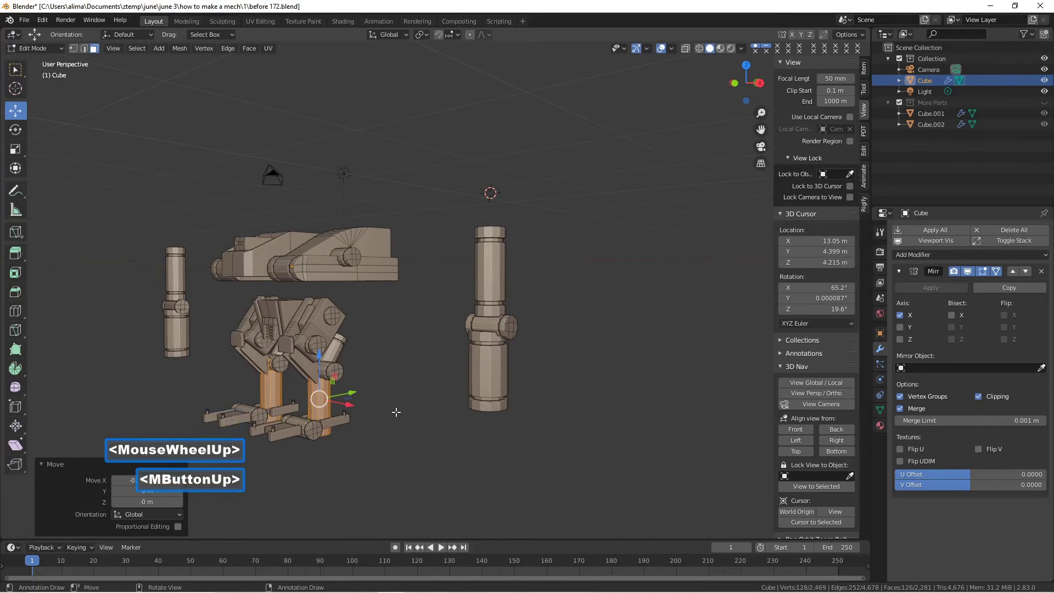
{"action": "key", "text": "s"}
{"action": "key", "text": "z"}
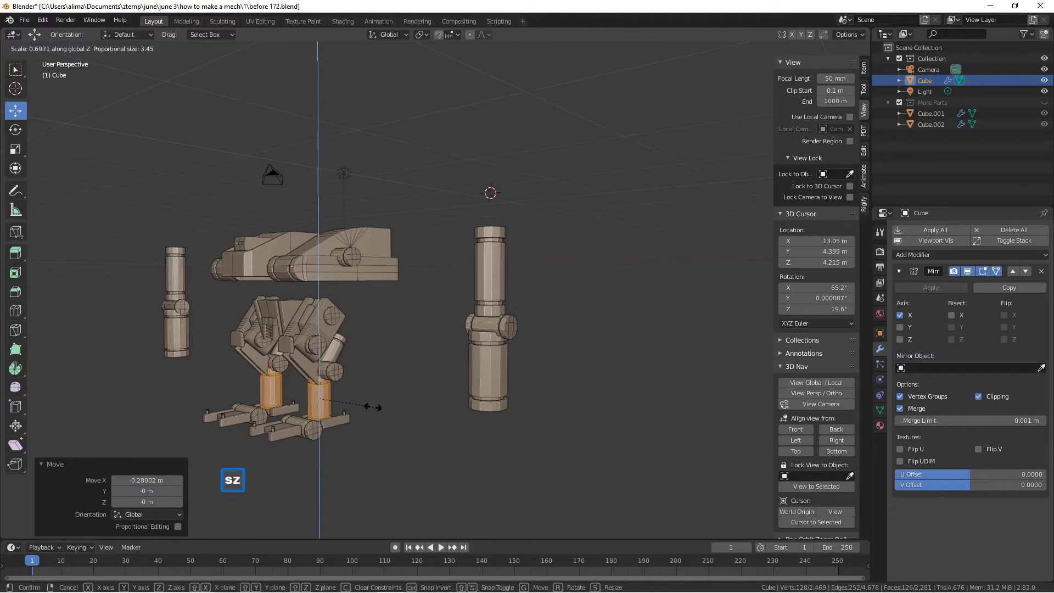
{"action": "left_click", "coordinate": [374, 407]}
{"action": "middle_click_drag", "start_coordinate": [375, 407], "coordinate": [431, 413]}
{"action": "key", "text": "s"}
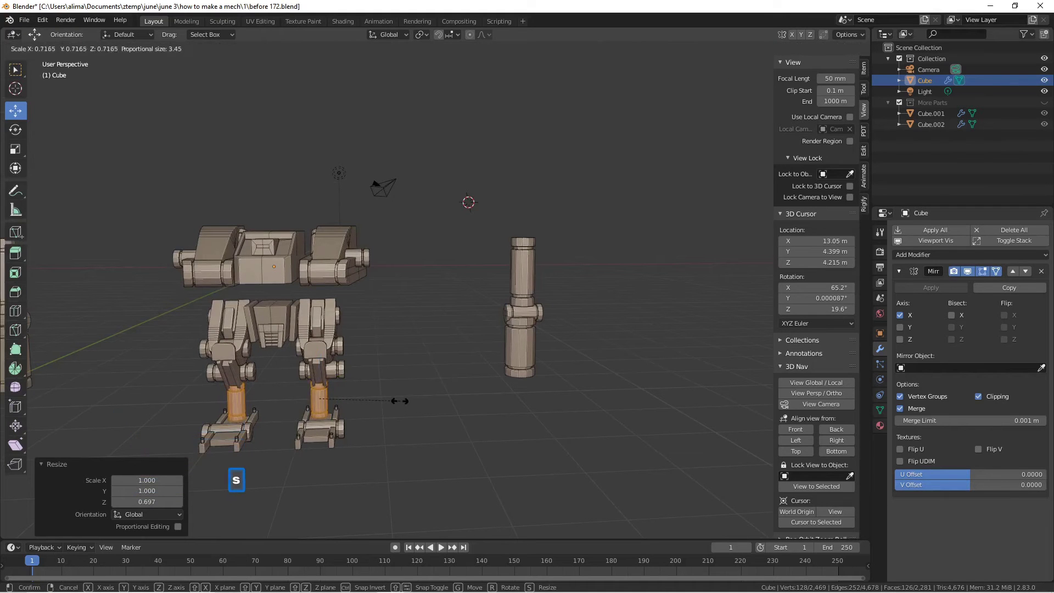
{"action": "left_click", "coordinate": [388, 397]}
{"action": "middle_click_drag", "start_coordinate": [388, 397], "coordinate": [363, 372]}
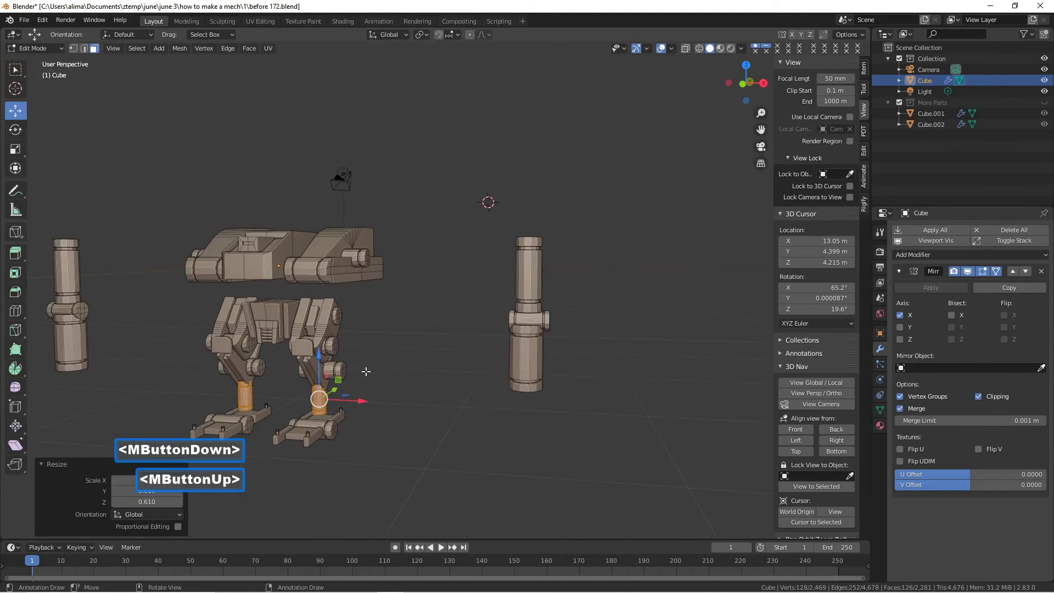
- Duplicate the lower knee joint cylinder, move the copy down about 2.83 m to the ankle, and scale it to about 0.801
{"action": "left_click", "coordinate": [340, 369]}
{"action": "key", "text": "ctrl+l"}
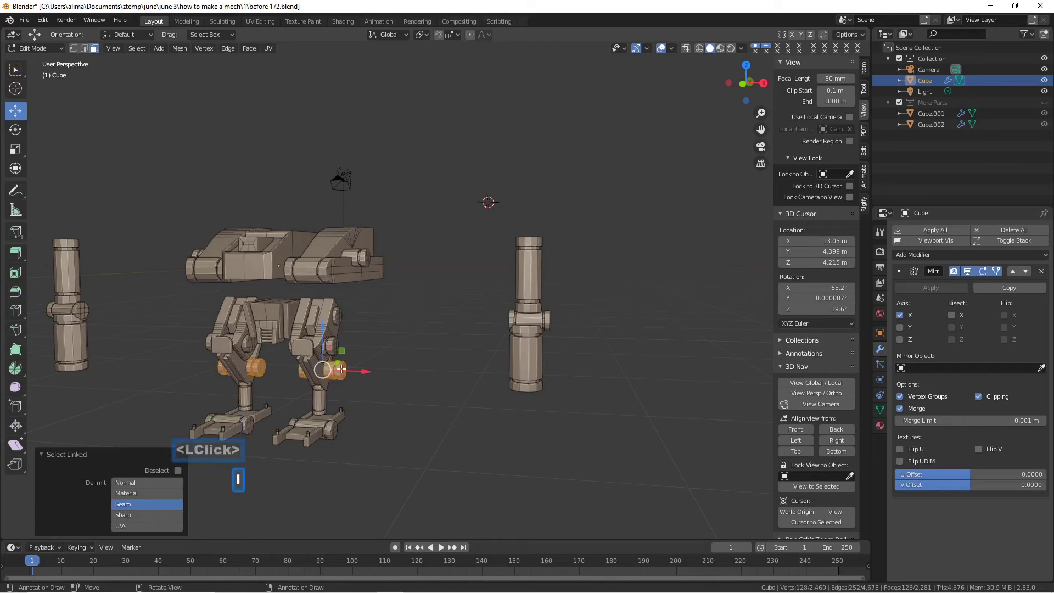
{"action": "key", "text": "shift+d"}
{"action": "right_click", "coordinate": [343, 368]}
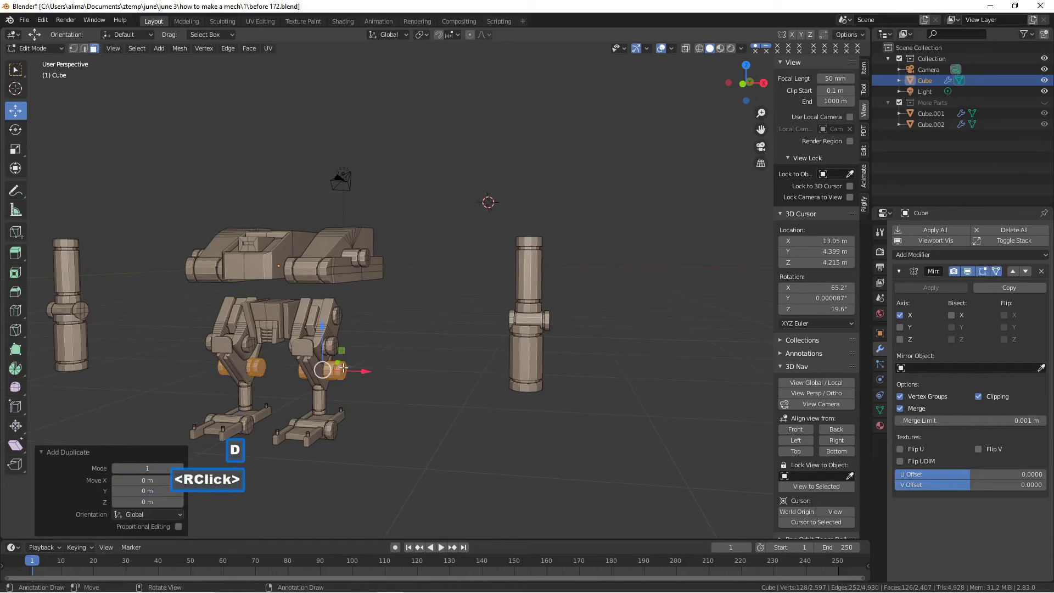
{"action": "left_click_drag", "start_coordinate": [323, 340], "coordinate": [329, 384]}
{"action": "key", "text": "s"}
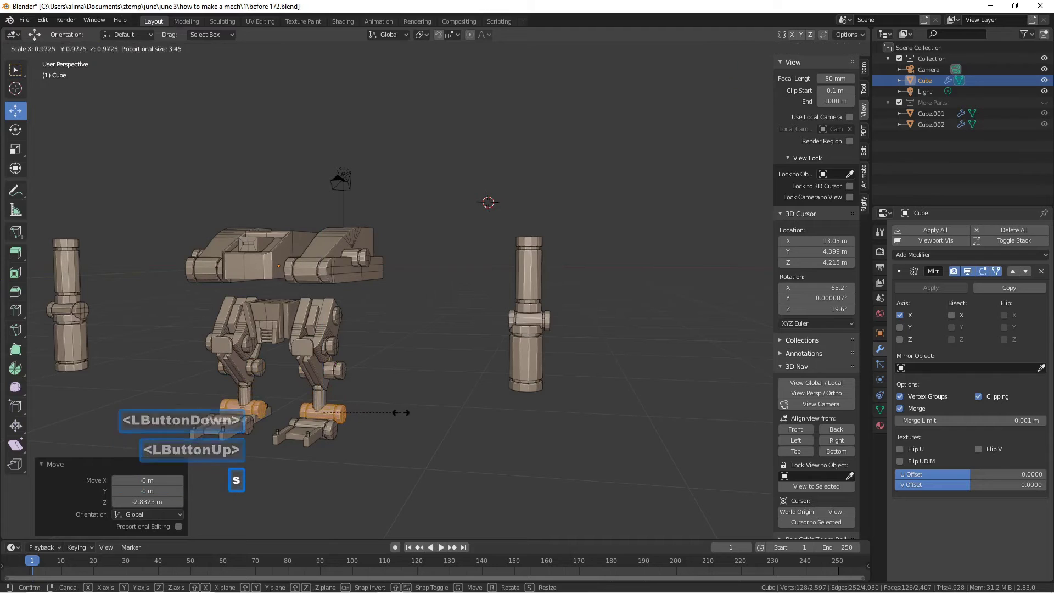
{"action": "left_click", "coordinate": [376, 412]}
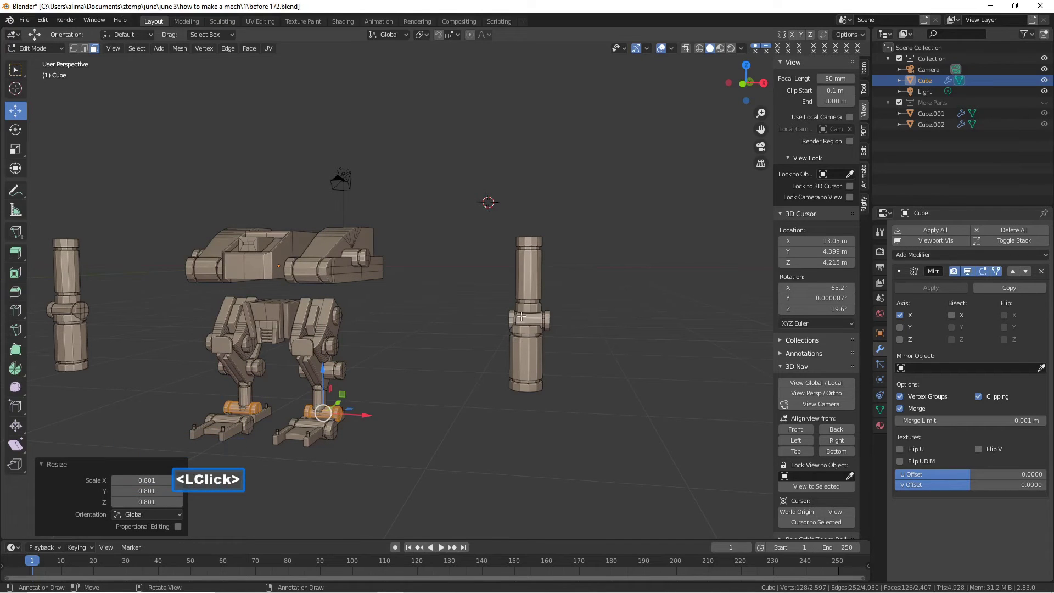
- Shift the ankle joint cylinder about -0.12 m along X to centre it on the foot
{"action": "middle_click_drag", "start_coordinate": [395, 359], "coordinate": [374, 411]}
{"action": "scroll", "coordinate": [374, 411], "scroll_direction": "up", "scroll_amount": 1}
{"action": "left_click_drag", "start_coordinate": [350, 431], "coordinate": [332, 432]}
{"action": "middle_click_drag", "start_coordinate": [357, 421], "coordinate": [301, 405]}
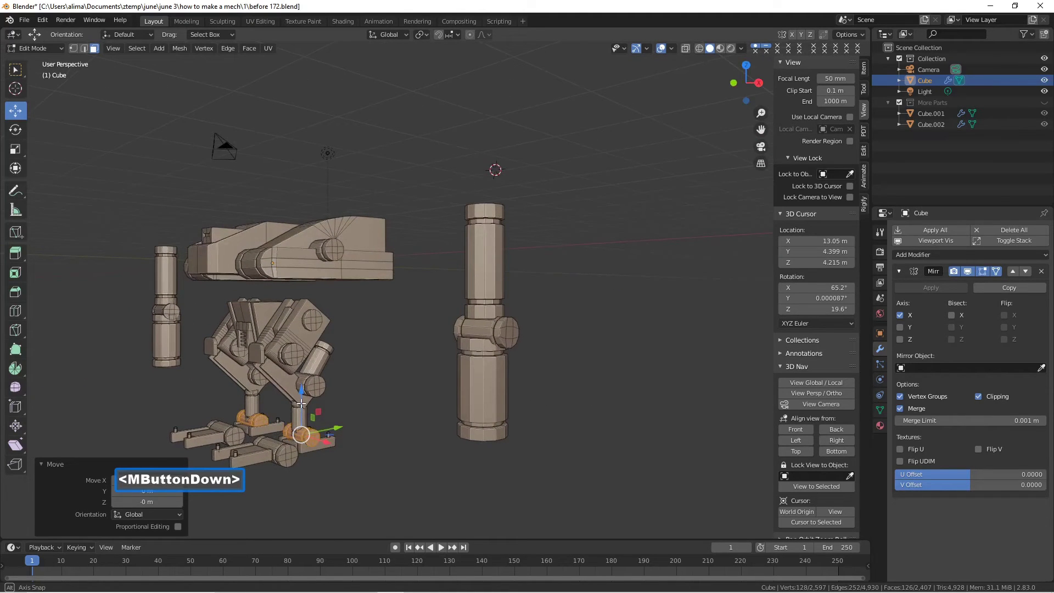
{"action": "middle_click_drag", "start_coordinate": [301, 404], "coordinate": [331, 410]}
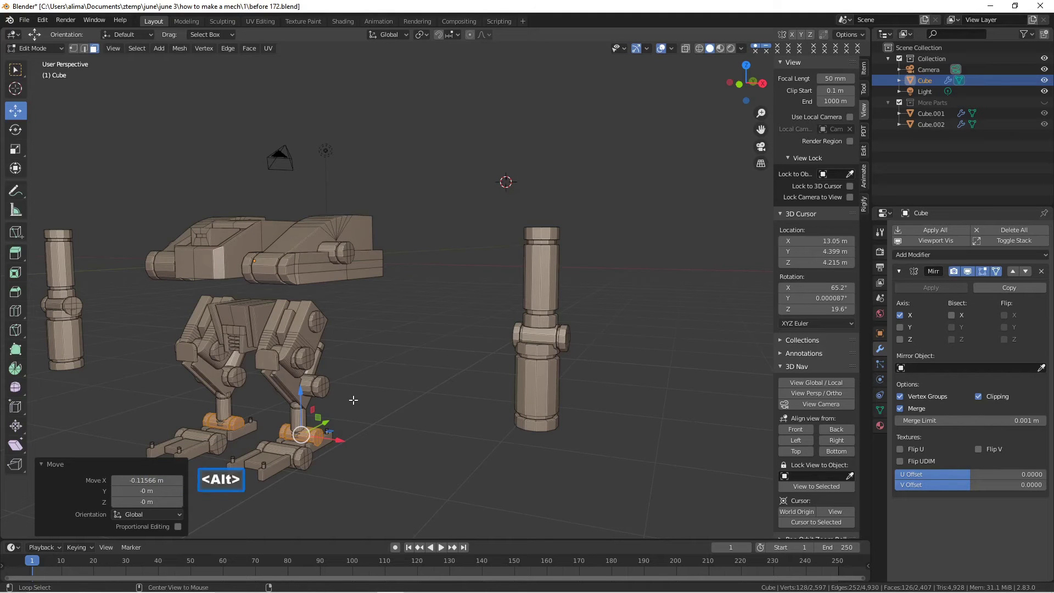
- Reveal the hidden lower leg parts and check the ankle area from the side
{"action": "key", "text": "alt+h"}
{"action": "middle_click_drag", "start_coordinate": [353, 400], "coordinate": [197, 394]}
{"action": "scroll", "coordinate": [312, 403], "scroll_direction": "up", "scroll_amount": 1}
{"action": "mouse_move", "coordinate": [207, 400]}
{"action": "middle_mouse_down"}
{"action": "mouse_move", "coordinate": [165, 400]}
{"action": "mouse_move", "coordinate": [188, 400]}
{"action": "middle_mouse_up"}
{"action": "scroll", "coordinate": [390, 441], "scroll_direction": "down", "scroll_amount": 1}
{"action": "middle_click_drag", "start_coordinate": [401, 423], "coordinate": [382, 435]}
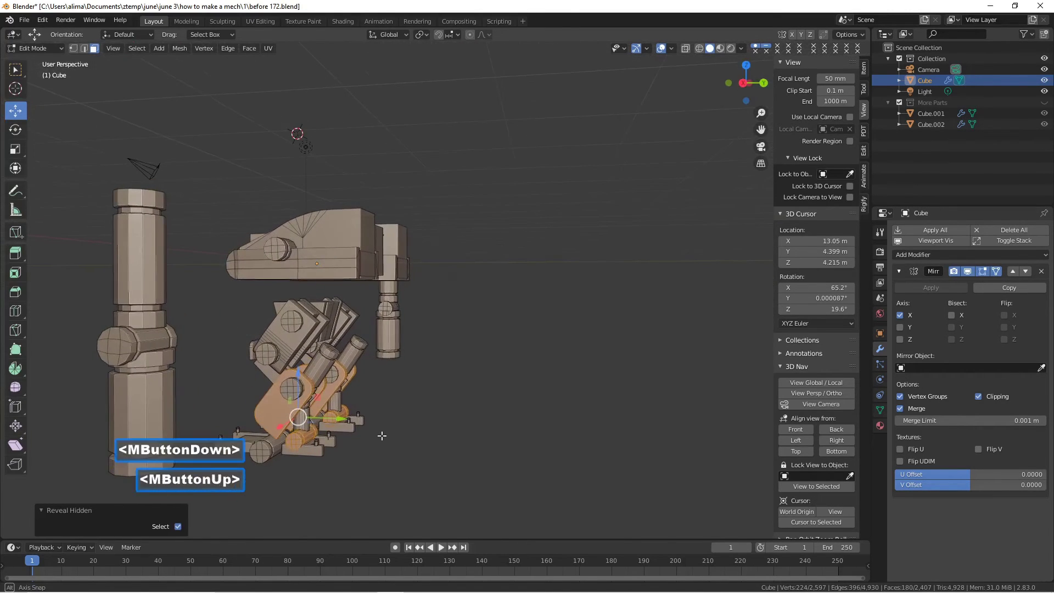
- Move the vertical shin cylinder and ankle joint together along Y and Z to fit the lower leg, including about -0.54 m in Y
{"action": "left_click", "coordinate": [327, 423]}
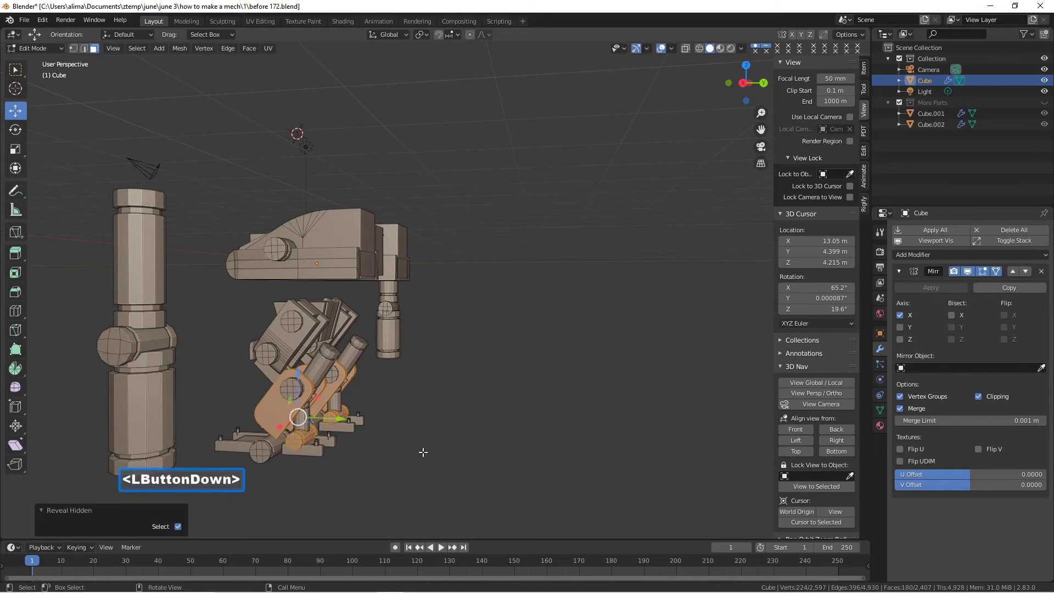
{"action": "key", "text": "l"}
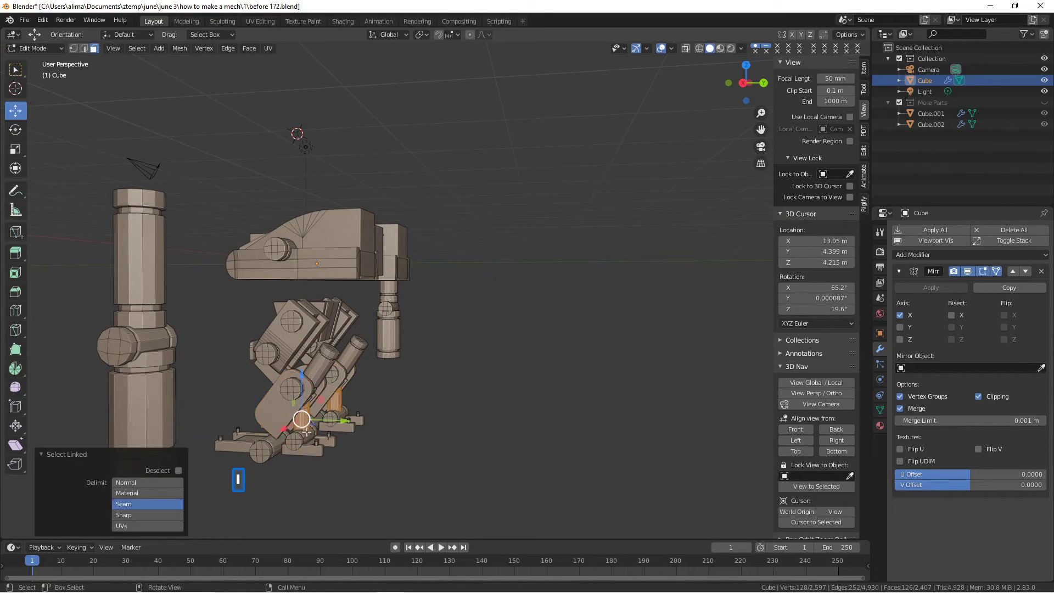
{"action": "left_click_drag", "start_coordinate": [337, 432], "coordinate": [331, 430]}
{"action": "mouse_move", "coordinate": [321, 431]}
{"action": "middle_mouse_down"}
{"action": "mouse_move", "coordinate": [329, 431]}
{"action": "mouse_move", "coordinate": [310, 430]}
{"action": "mouse_move", "coordinate": [330, 416]}
{"action": "mouse_move", "coordinate": [317, 412]}
{"action": "middle_mouse_up"}
{"action": "scroll", "coordinate": [315, 431], "scroll_direction": "up", "scroll_amount": 1}
{"action": "left_click_drag", "start_coordinate": [296, 390], "coordinate": [296, 381]}
{"action": "middle_click_drag", "start_coordinate": [296, 382], "coordinate": [326, 405]}
{"action": "left_click_drag", "start_coordinate": [335, 418], "coordinate": [323, 421]}
{"action": "middle_click_drag", "start_coordinate": [323, 421], "coordinate": [427, 433]}
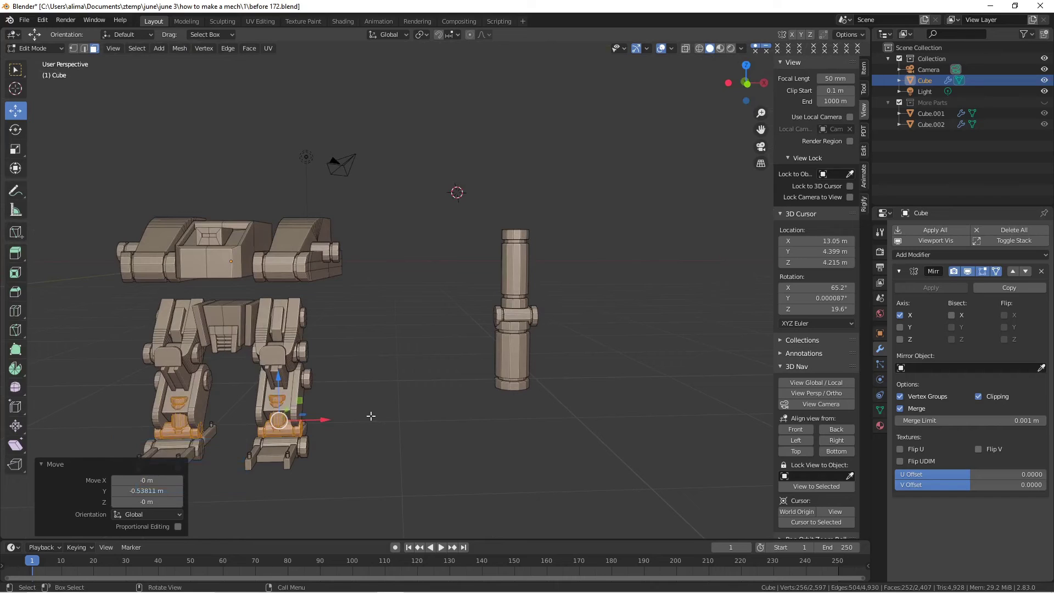
- Shorten only the vertical shin cylinder to about 0.64 along Z and reposition it along Z and Y above the ankle joint
{"action": "left_click", "coordinate": [355, 410]}
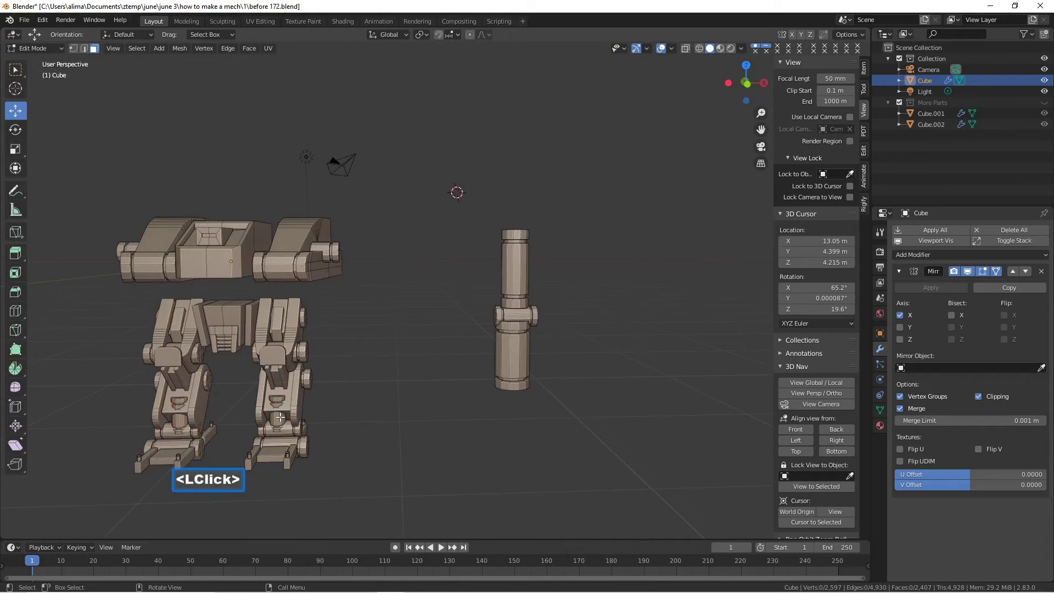
{"action": "key", "text": "l"}
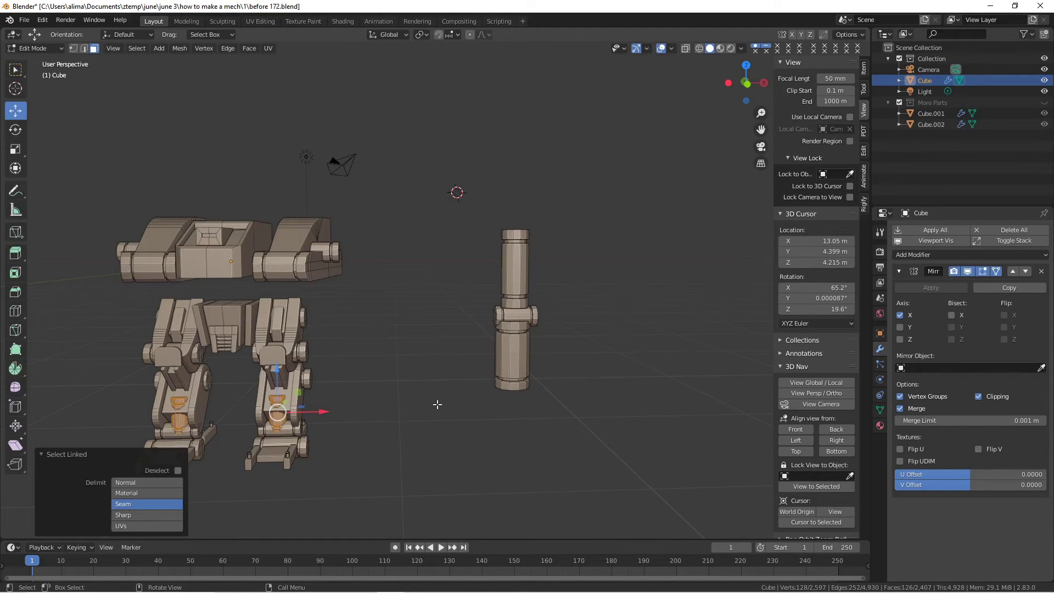
{"action": "key", "text": "s"}
{"action": "key", "text": "z"}
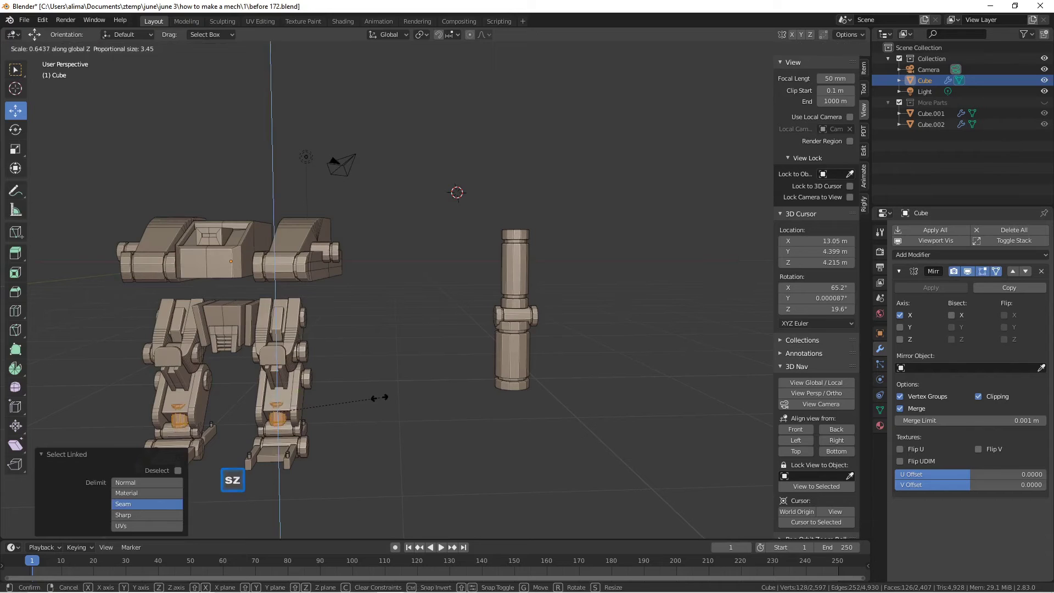
{"action": "left_click", "coordinate": [379, 397]}
{"action": "left_click_drag", "start_coordinate": [278, 371], "coordinate": [278, 379]}
{"action": "middle_click_drag", "start_coordinate": [278, 380], "coordinate": [252, 397]}
{"action": "left_click_drag", "start_coordinate": [308, 402], "coordinate": [308, 403]}
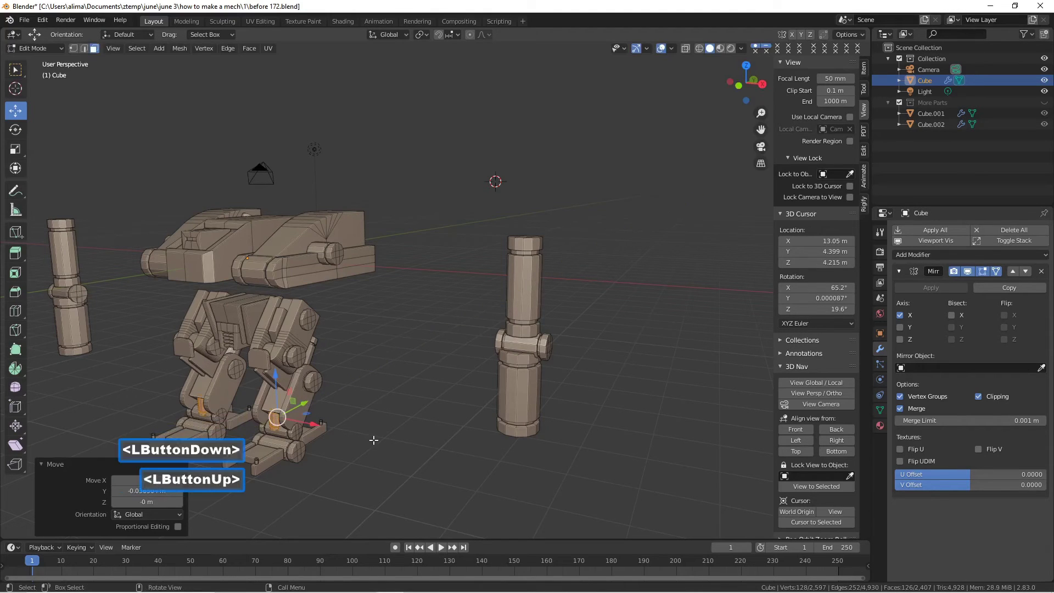
{"action": "middle_click_drag", "start_coordinate": [352, 434], "coordinate": [317, 432]}
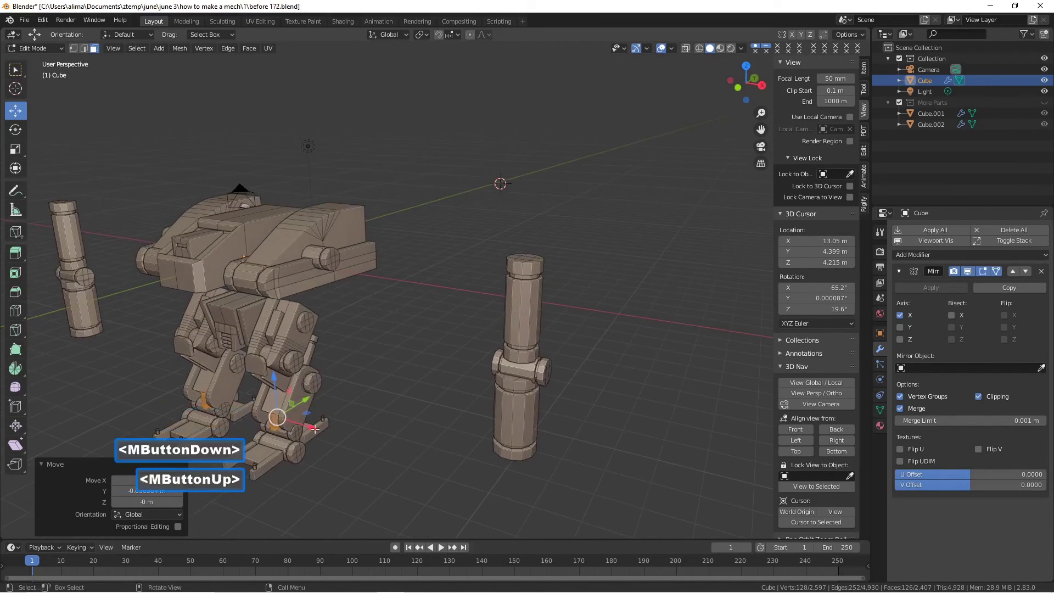
{"action": "left_click_drag", "start_coordinate": [301, 402], "coordinate": [306, 401]}
{"action": "middle_click_drag", "start_coordinate": [307, 400], "coordinate": [367, 428]}
- Delete the vertical shin cylinder's faces and save the file as before 174
{"action": "key", "text": "x"}
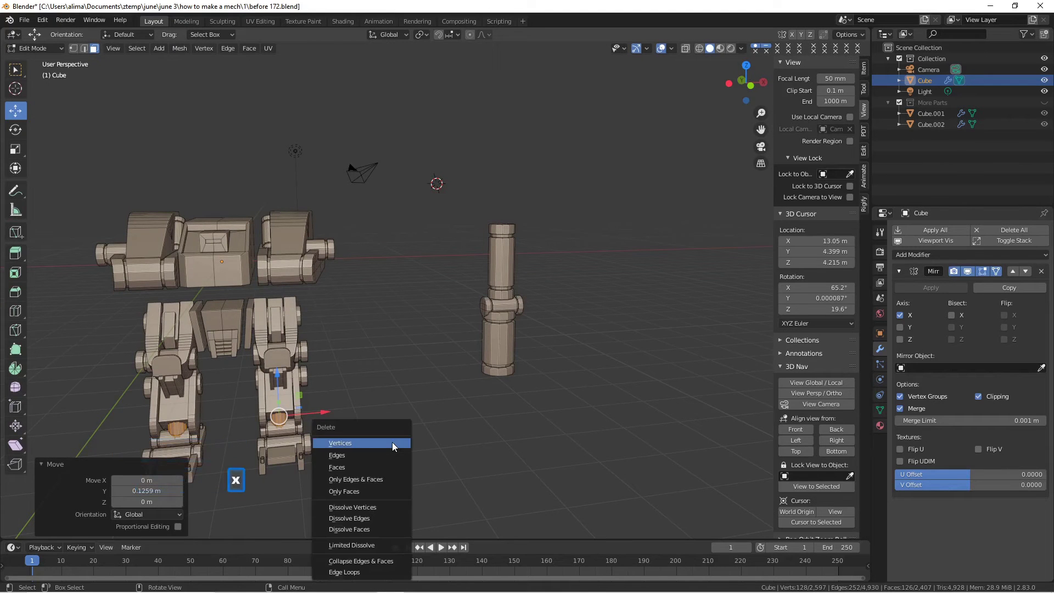
{"action": "left_click", "coordinate": [377, 468]}
{"action": "middle_click_drag", "start_coordinate": [376, 468], "coordinate": [348, 456]}
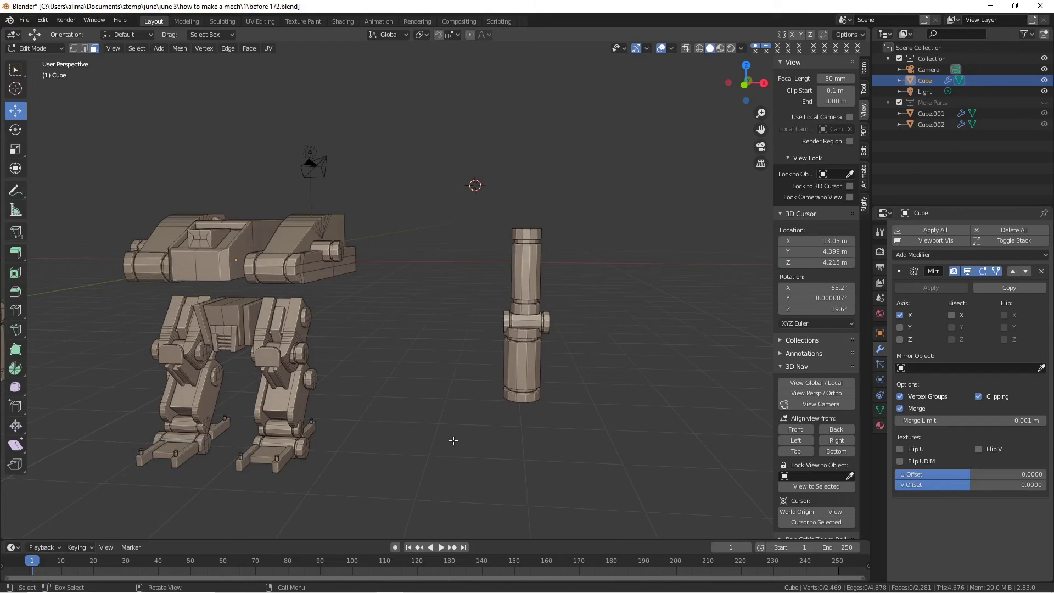
{"action": "key", "text": "Pause"}
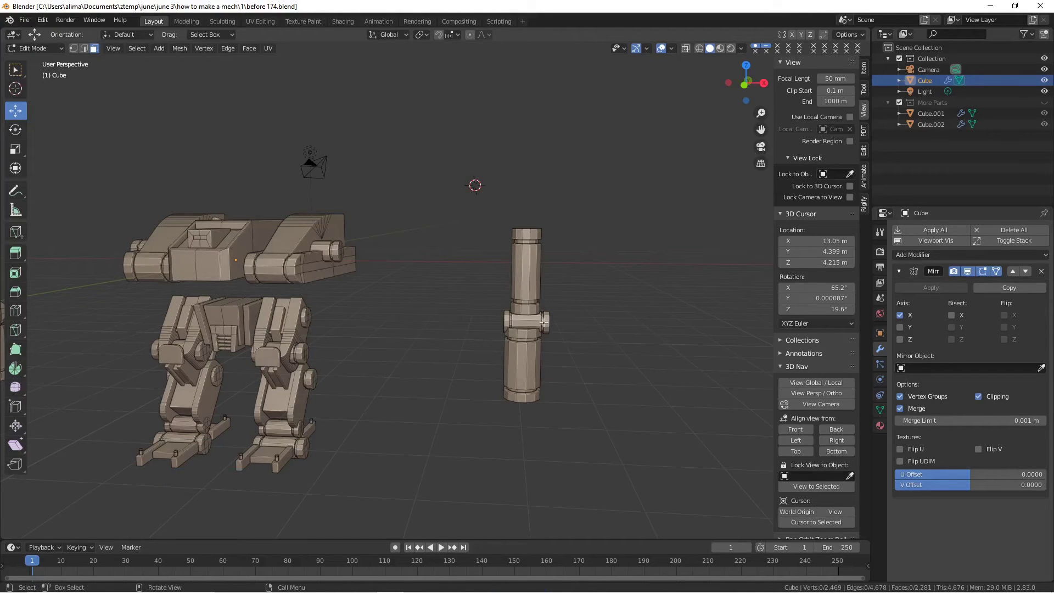
- Select all the linked cylinder parts of the separate arm and move them along X to just beside the mech's shoulder
{"action": "mouse_move", "coordinate": [528, 326]}
{"action": "middle_mouse_down"}
{"action": "mouse_move", "coordinate": [459, 308]}
{"action": "mouse_move", "coordinate": [528, 332]}
{"action": "middle_mouse_up"}
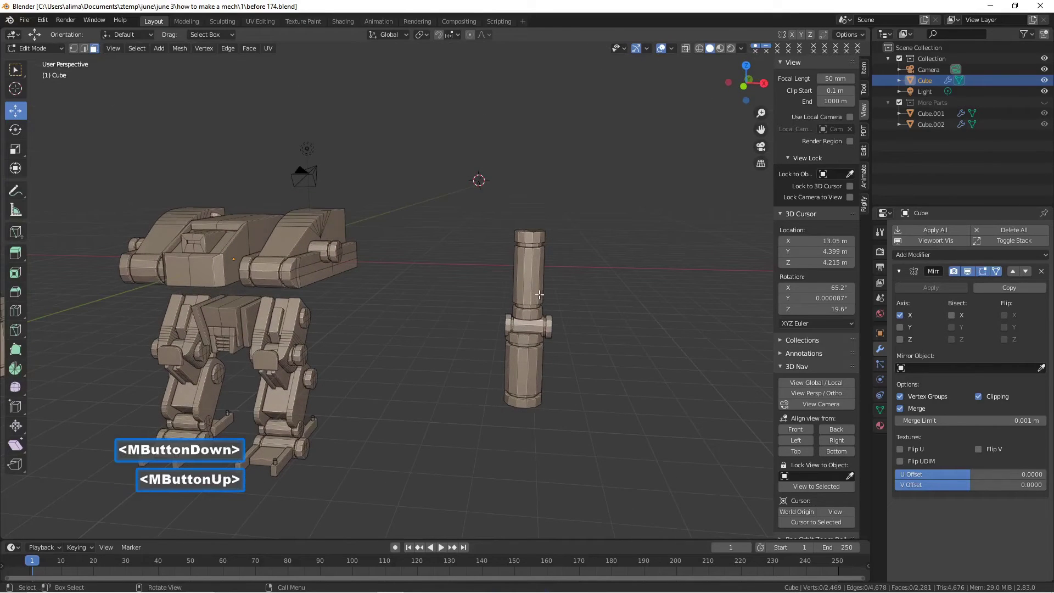
{"action": "key", "text": "l"}
{"action": "key", "text": "l"}
{"action": "key", "text": "l"}
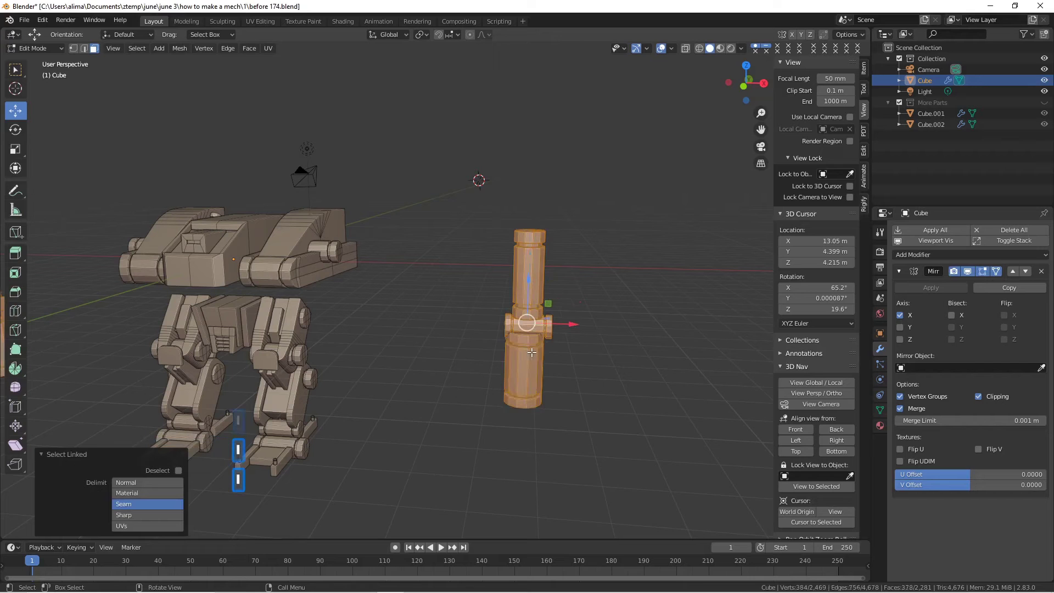
{"action": "left_click_drag", "start_coordinate": [567, 323], "coordinate": [412, 315]}
{"action": "middle_click_drag", "start_coordinate": [456, 318], "coordinate": [484, 317]}
{"action": "left_click", "coordinate": [487, 316]}
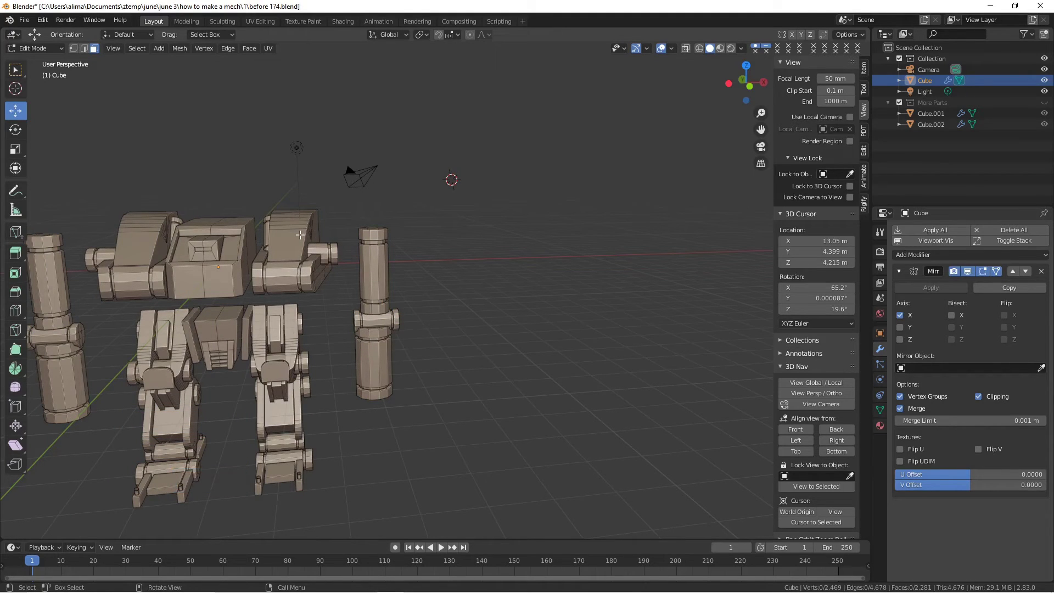
- Duplicate the curved shoulder armour, move the copy about 9.16 m along X beyond the cylinder arm, and save the file as before 175
{"action": "key", "text": "l"}
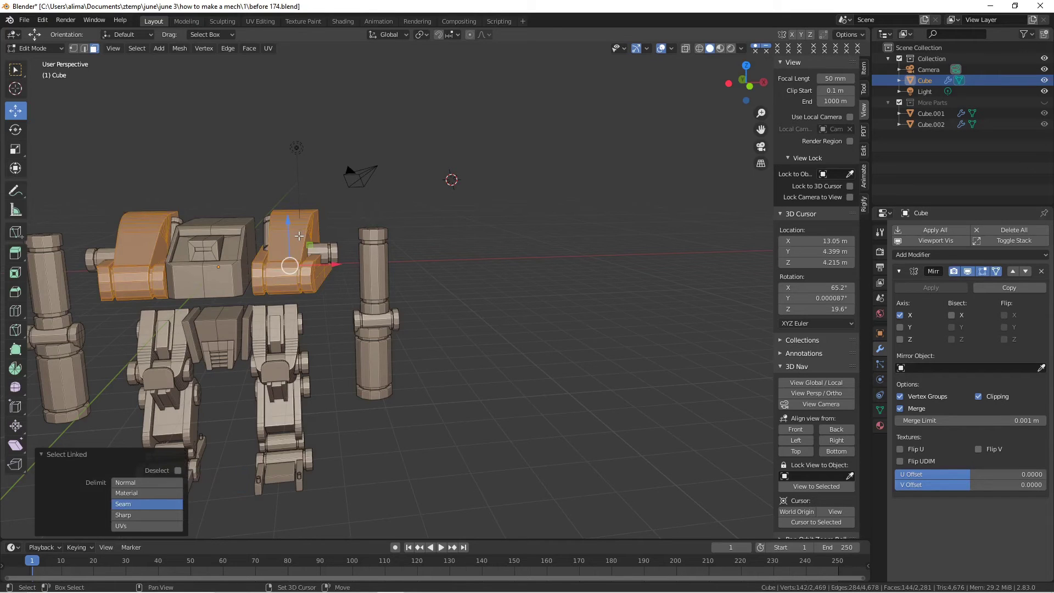
{"action": "key", "text": "shift+d"}
{"action": "right_click", "coordinate": [321, 241]}
{"action": "left_click_drag", "start_coordinate": [335, 266], "coordinate": [512, 302]}
{"action": "key", "text": "Pause"}
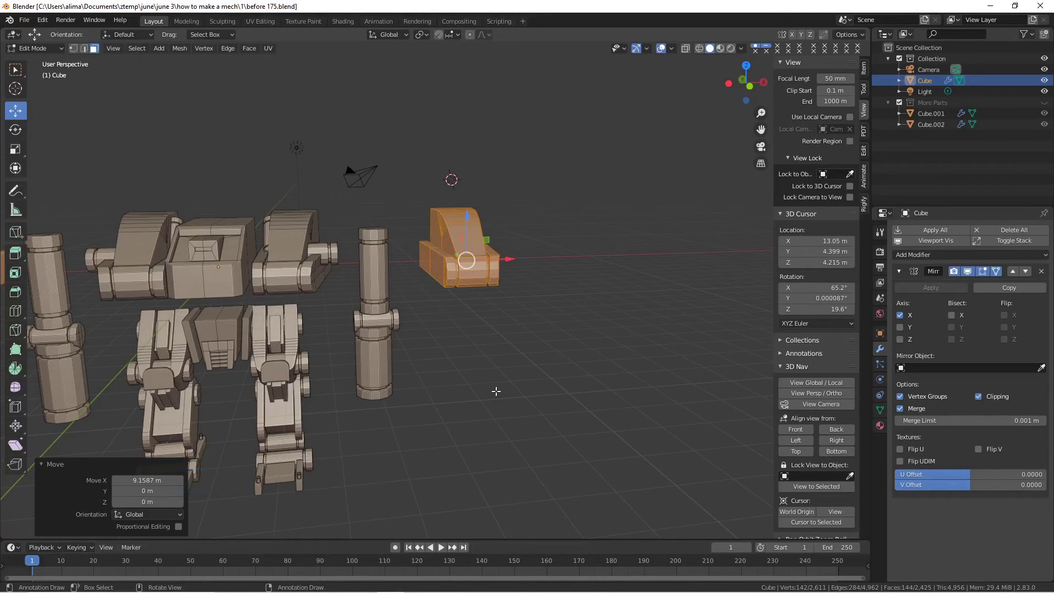
- Rotate the duplicated armour piece 90° about X and 90° about Z so it stands upright
{"action": "key", "text": "r"}
{"action": "type", "text": "x"}
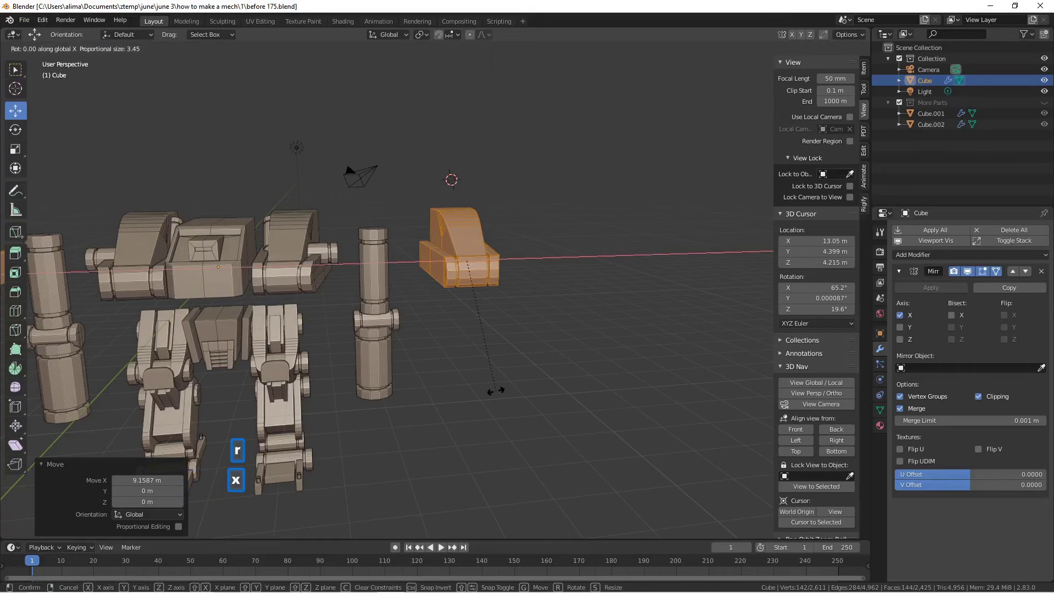
{"action": "type", "text": "90"}
{"action": "left_click", "coordinate": [495, 391]}
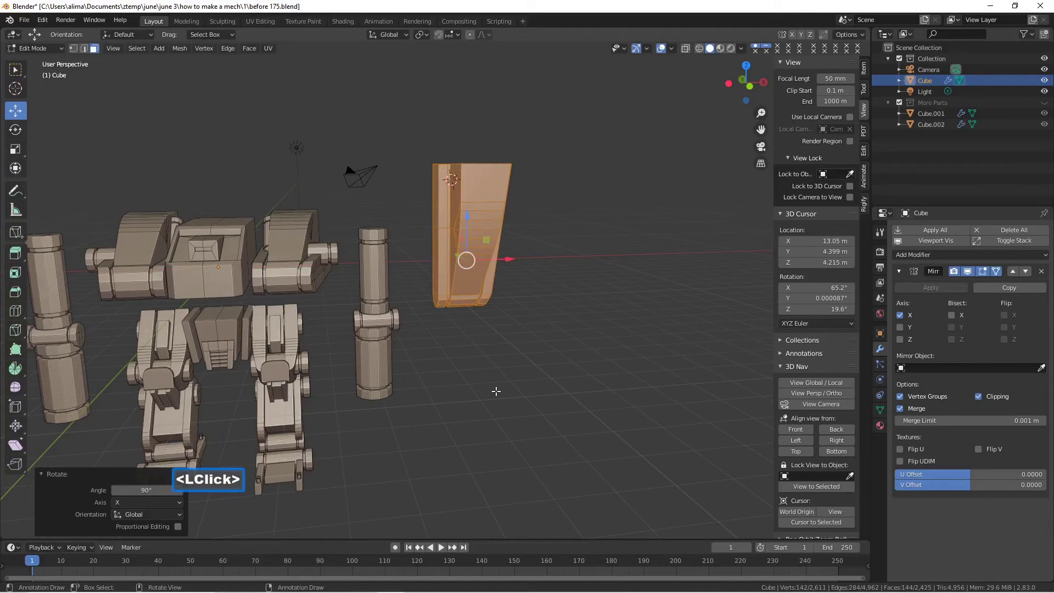
{"action": "key", "text": "r"}
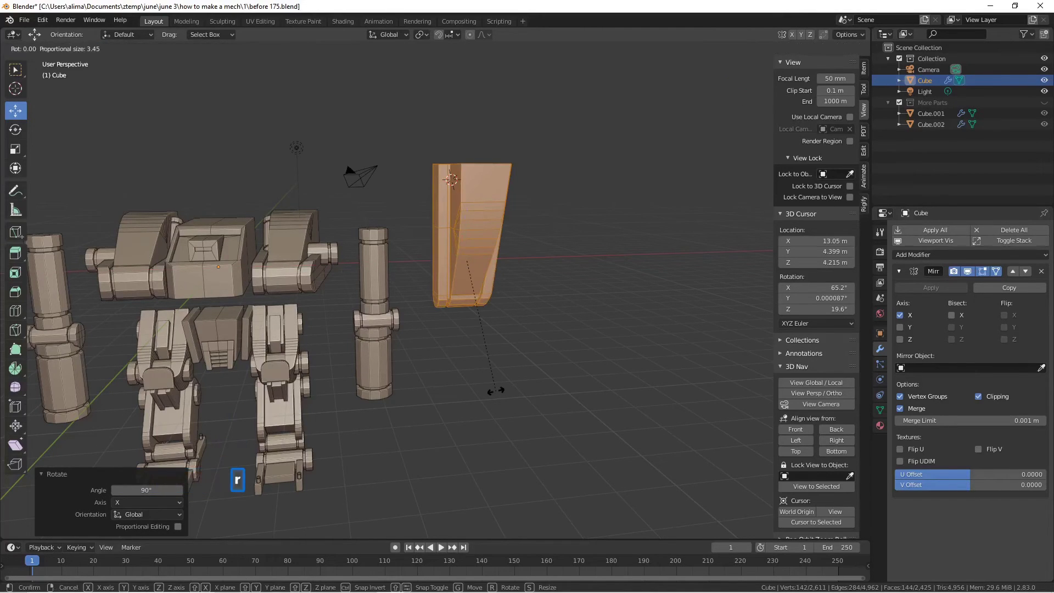
{"action": "type", "text": "z"}
{"action": "type", "text": "90"}
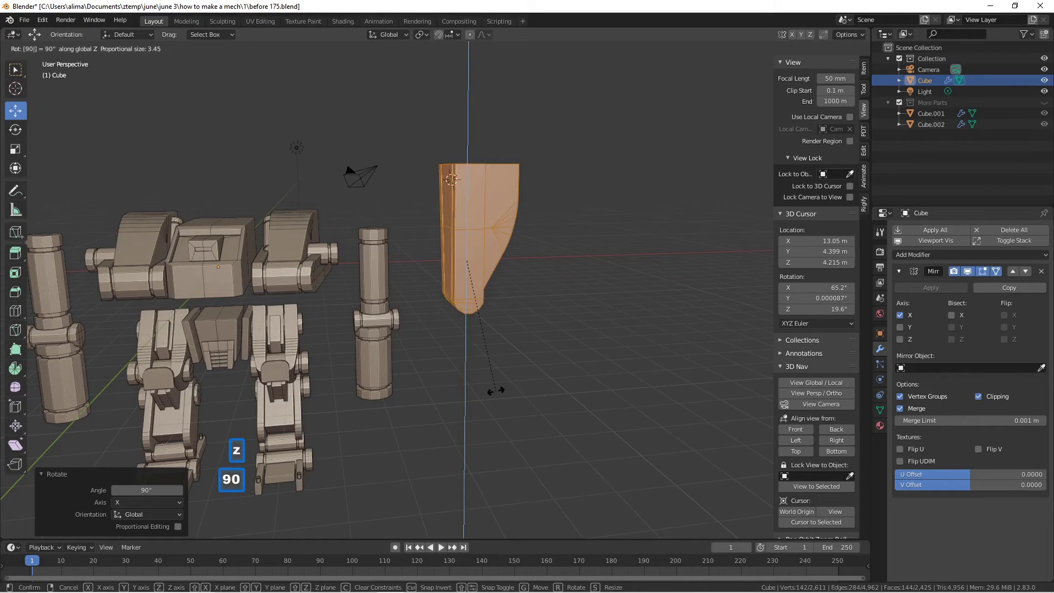
{"action": "left_click", "coordinate": [495, 391]}
- Scale the upright armour copy to about 0.729 and reposition it along X and Z against the upper arm cylinder
{"action": "left_click_drag", "start_coordinate": [503, 258], "coordinate": [439, 259]}
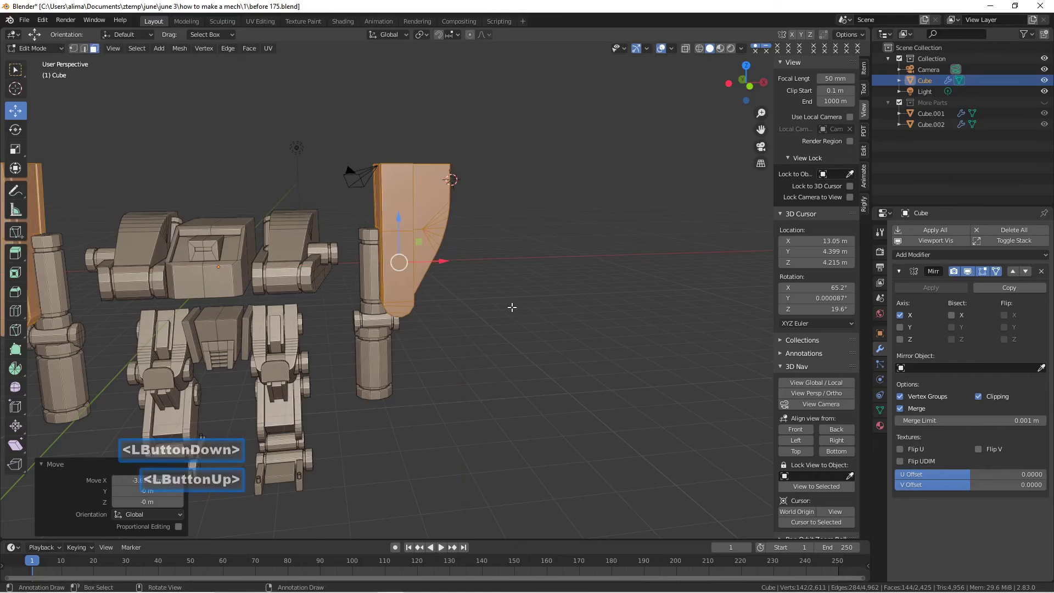
{"action": "key", "text": "s"}
{"action": "left_click", "coordinate": [428, 263]}
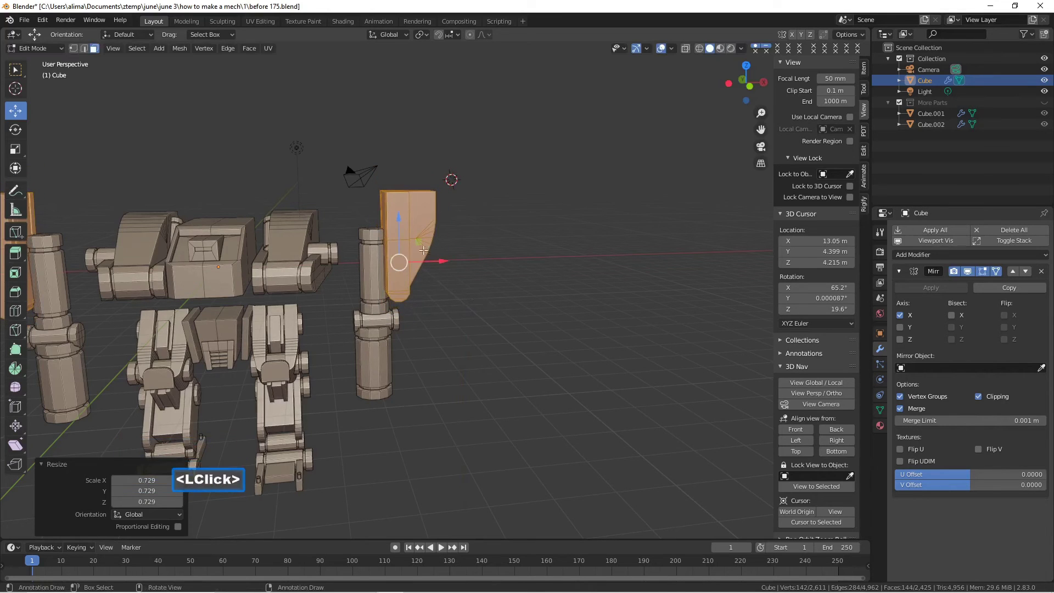
{"action": "left_click_drag", "start_coordinate": [402, 221], "coordinate": [406, 235]}
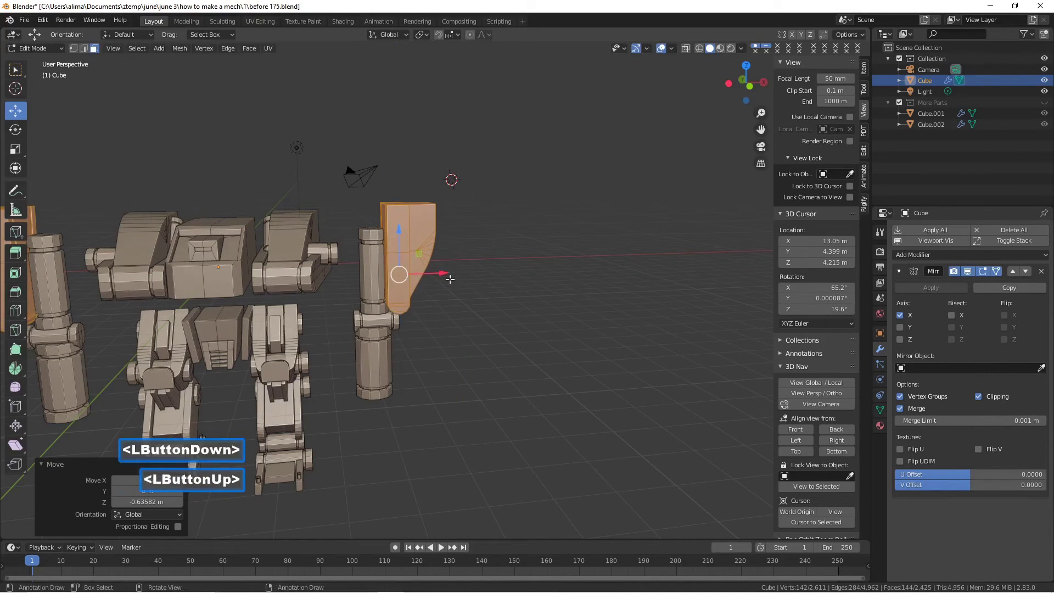
{"action": "left_click_drag", "start_coordinate": [443, 275], "coordinate": [423, 274]}
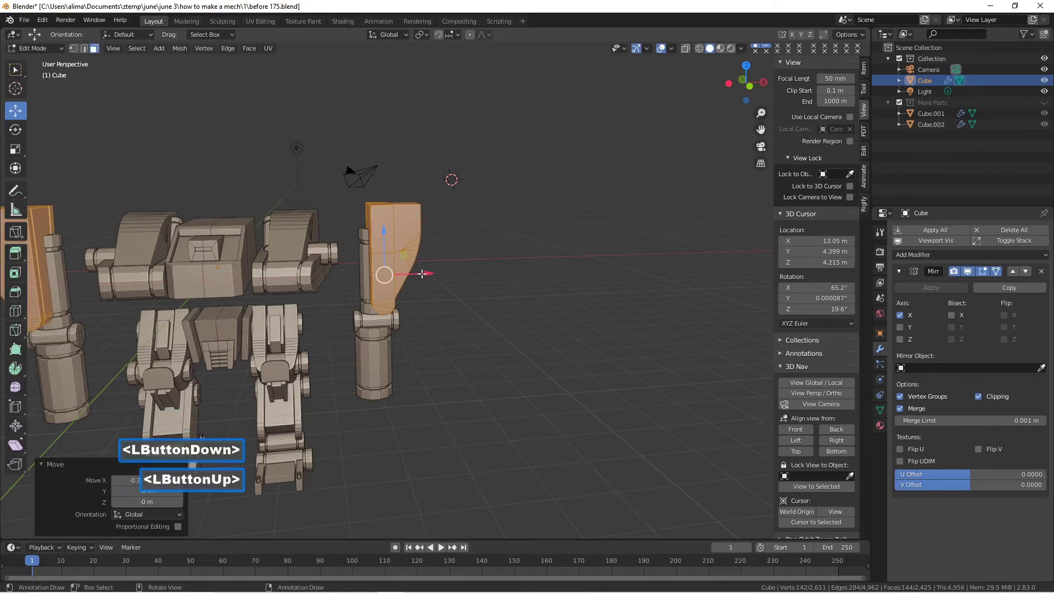
{"action": "left_click_drag", "start_coordinate": [381, 234], "coordinate": [381, 234]}
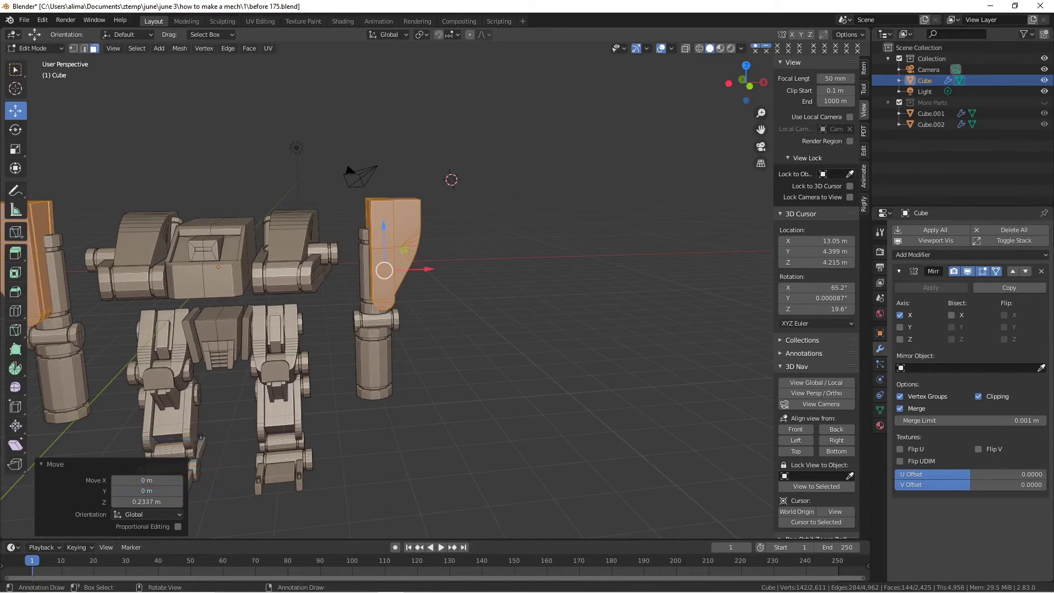
- Shorten the upper arm armour slightly along Z, shift it about -0.03 m in X, and save the file as before 177
{"action": "key", "text": "s"}
{"action": "key", "text": "z"}
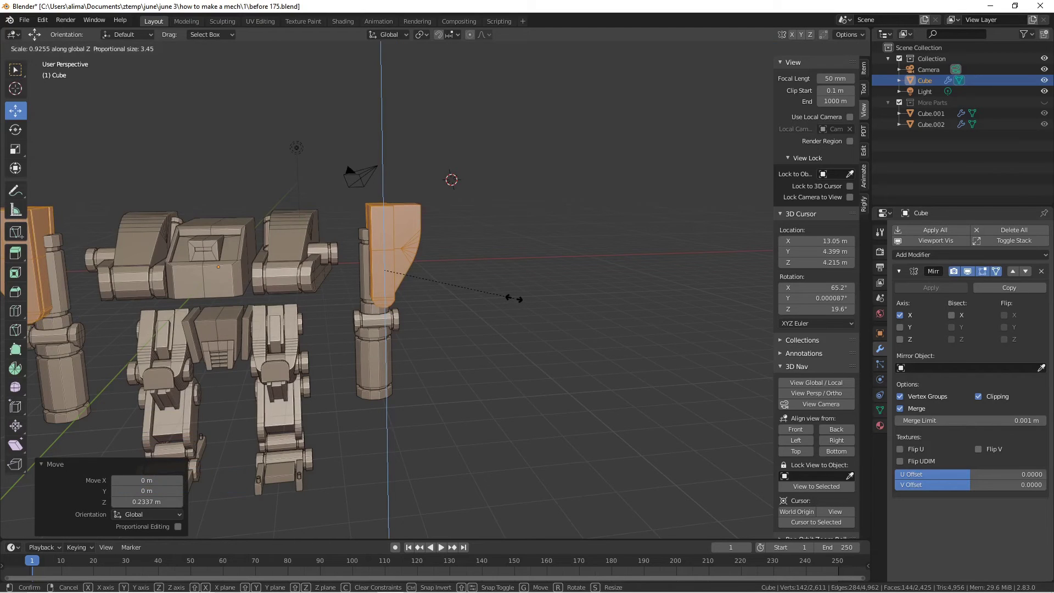
{"action": "left_click", "coordinate": [513, 298]}
{"action": "left_click_drag", "start_coordinate": [433, 270], "coordinate": [429, 270]}
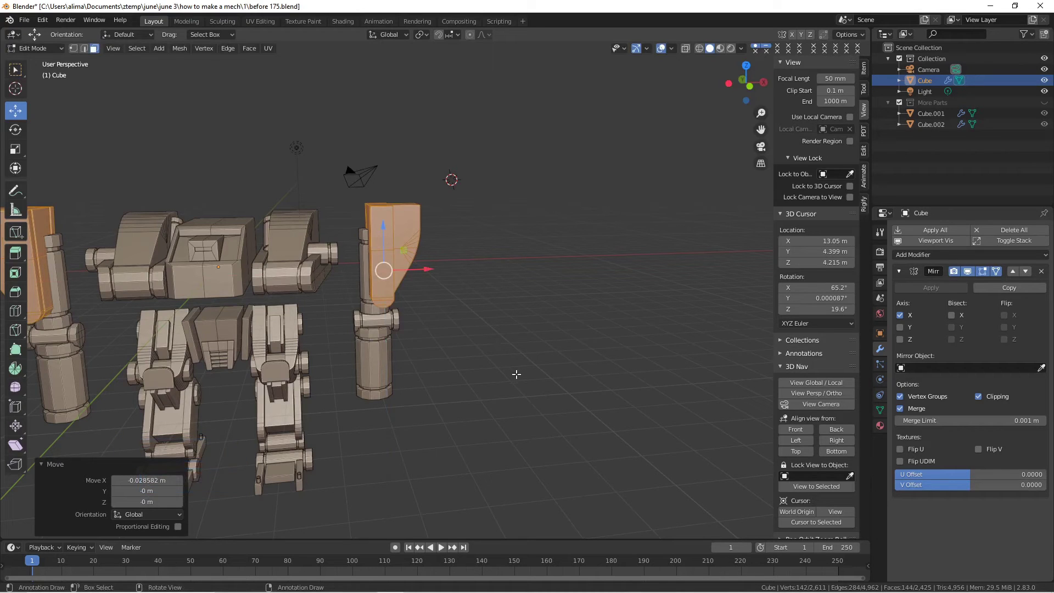
{"action": "key", "text": "Pause"}
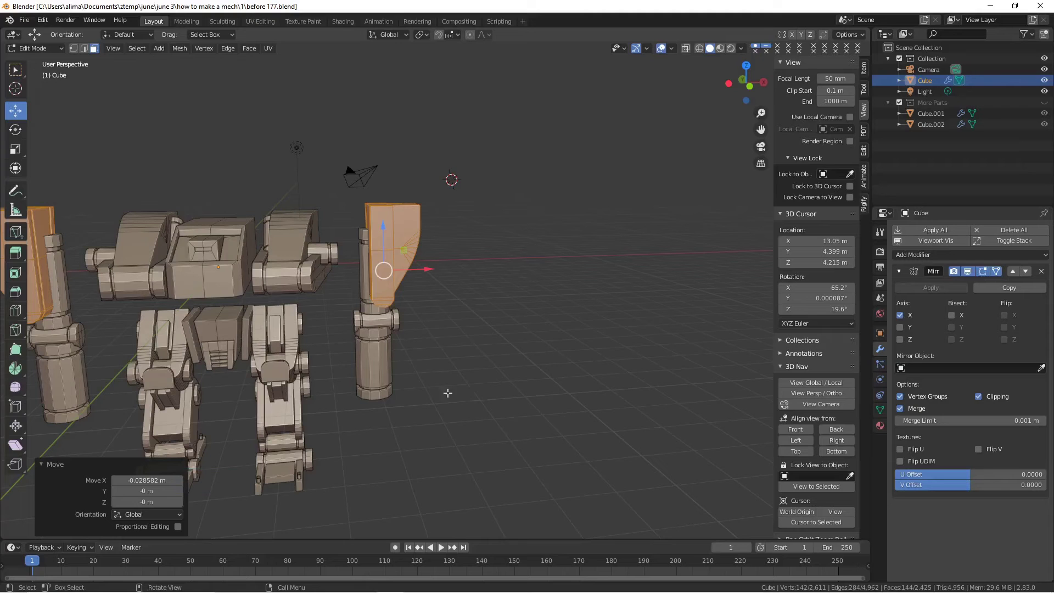
- Move the upper arm armour along Y to centre it on the arm cylinder, and clear the selection
{"action": "middle_click_drag", "start_coordinate": [471, 366], "coordinate": [331, 372]}
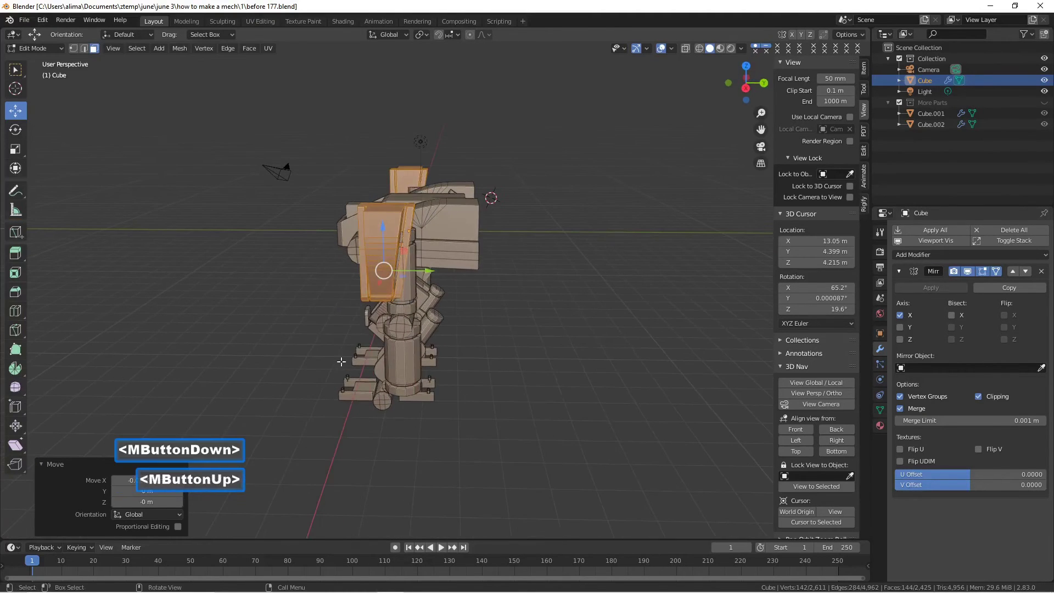
{"action": "left_click_drag", "start_coordinate": [433, 271], "coordinate": [455, 272]}
{"action": "middle_click_drag", "start_coordinate": [455, 272], "coordinate": [490, 289]}
{"action": "left_click_drag", "start_coordinate": [449, 274], "coordinate": [454, 275]}
{"action": "left_click", "coordinate": [424, 437]}
{"action": "middle_click_drag", "start_coordinate": [409, 433], "coordinate": [333, 413]}
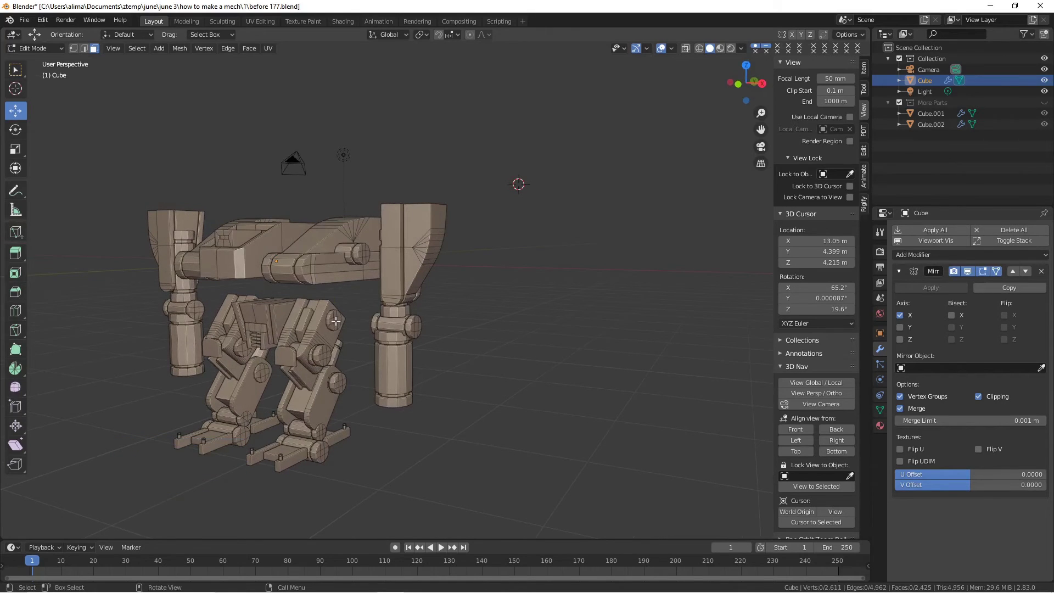
- Duplicate the upper leg plate with its joint cylinders, move the copy along X to the forearm, and save the file as before 178
{"action": "key", "text": "l"}
{"action": "key", "text": "l"}
{"action": "key", "text": "l"}
{"action": "middle_click_drag", "start_coordinate": [325, 354], "coordinate": [396, 376]}
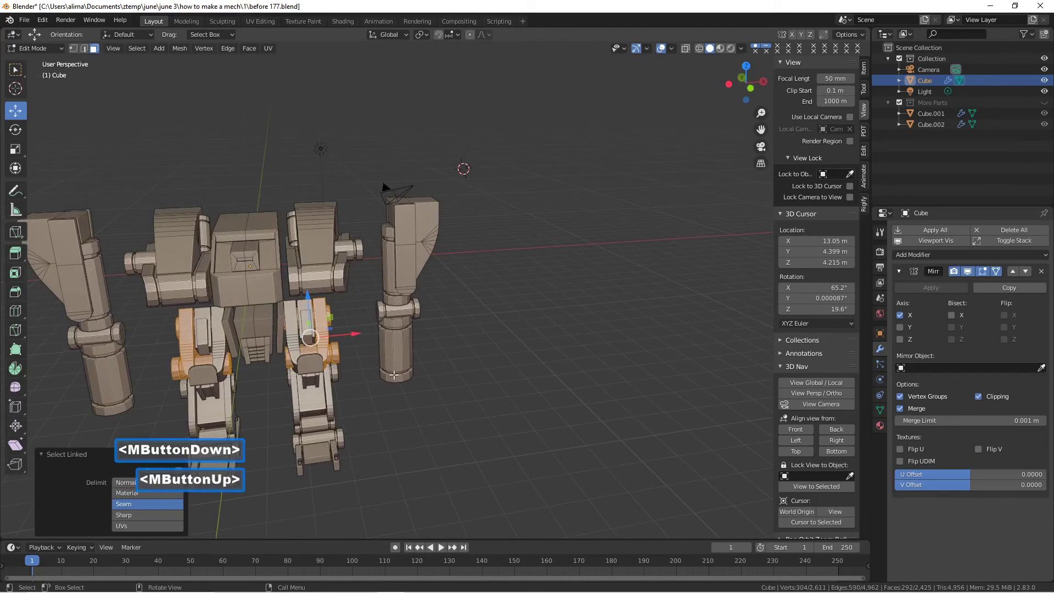
{"action": "key", "text": "shift+d"}
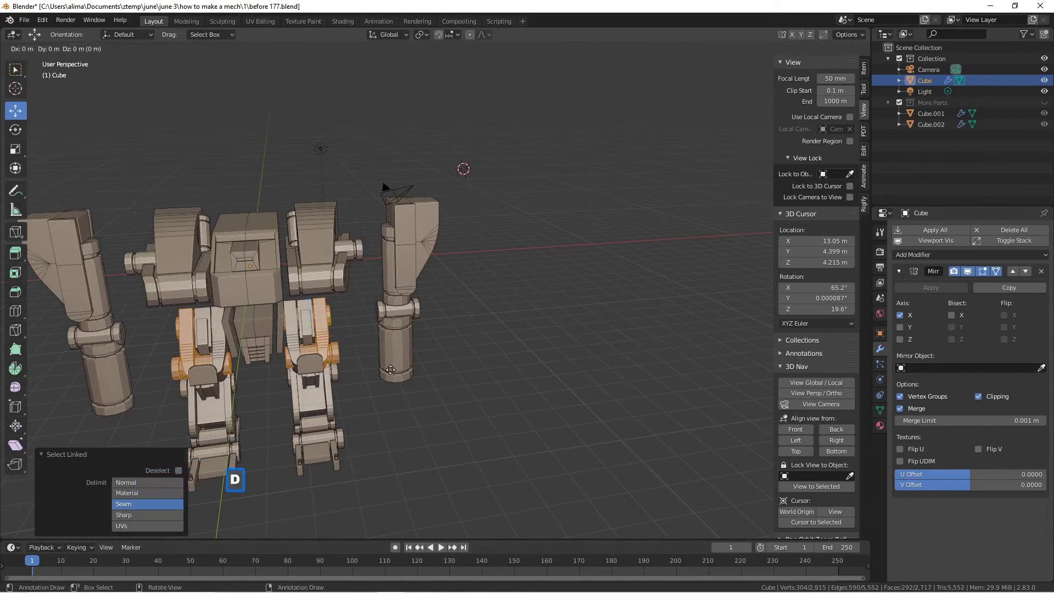
{"action": "right_click", "coordinate": [403, 364]}
{"action": "left_click_drag", "start_coordinate": [356, 333], "coordinate": [463, 348]}
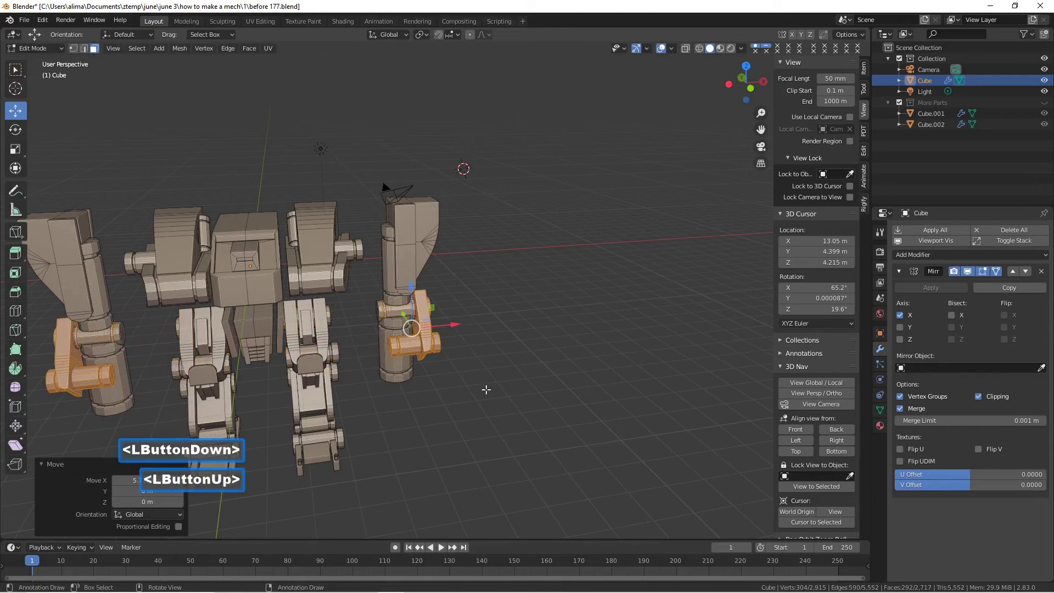
{"action": "key", "text": "Pause"}
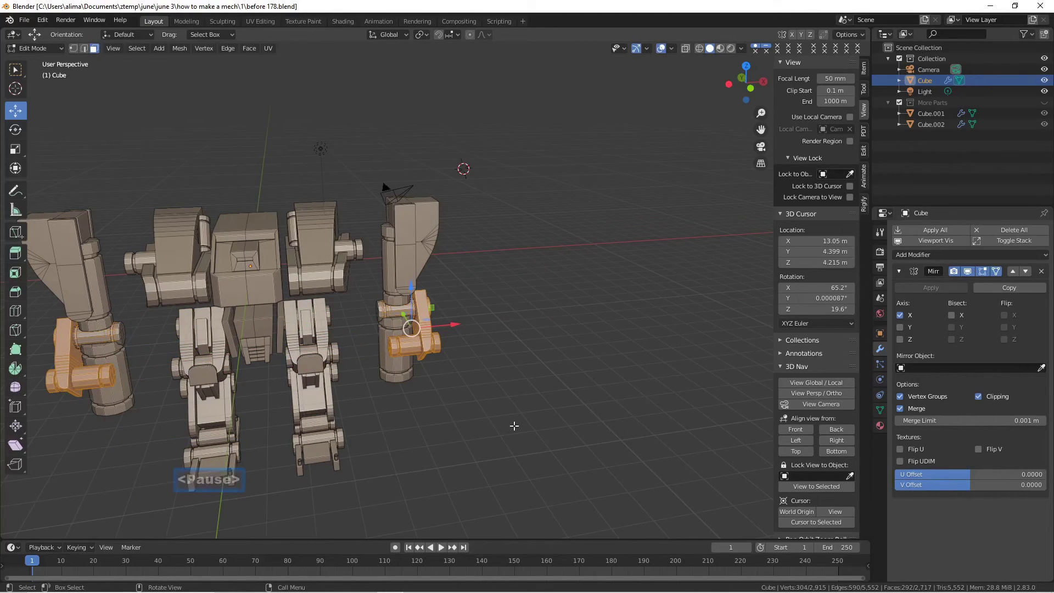
- Rotate the duplicated leg plate and its joint cylinders about X until they stand parallel to the forearm
{"action": "middle_click_drag", "start_coordinate": [526, 398], "coordinate": [489, 375]}
{"action": "key", "text": "r"}
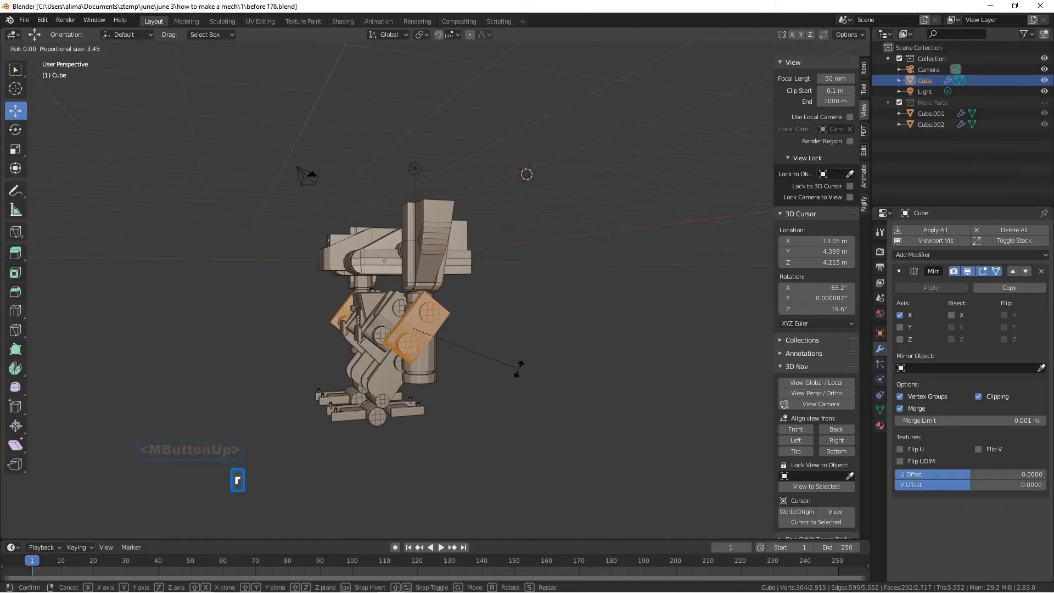
{"action": "key", "text": "x"}
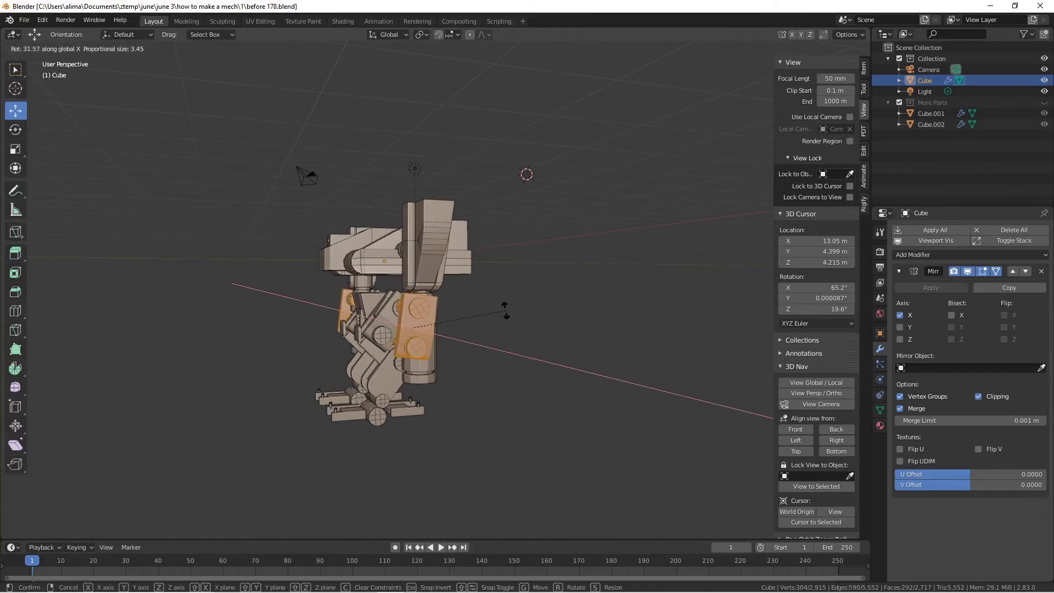
{"action": "left_click", "coordinate": [495, 301]}
- Position the duplicated plate along Z, X and Y on the forearm's outer side, clear the selection, and save as before 179
{"action": "middle_click_drag", "start_coordinate": [480, 310], "coordinate": [448, 303]}
{"action": "left_click_drag", "start_coordinate": [412, 283], "coordinate": [415, 299]}
{"action": "middle_click_drag", "start_coordinate": [414, 299], "coordinate": [457, 333]}
{"action": "scroll", "coordinate": [436, 315], "scroll_direction": "up", "scroll_amount": 2}
{"action": "left_click_drag", "start_coordinate": [456, 333], "coordinate": [441, 336]}
{"action": "middle_click_drag", "start_coordinate": [442, 336], "coordinate": [469, 332]}
{"action": "scroll", "coordinate": [552, 329], "scroll_direction": "up", "scroll_amount": 2}
{"action": "left_click_drag", "start_coordinate": [455, 329], "coordinate": [460, 328]}
{"action": "middle_click_drag", "start_coordinate": [460, 328], "coordinate": [522, 327]}
{"action": "scroll", "coordinate": [522, 328], "scroll_direction": "up", "scroll_amount": 1}
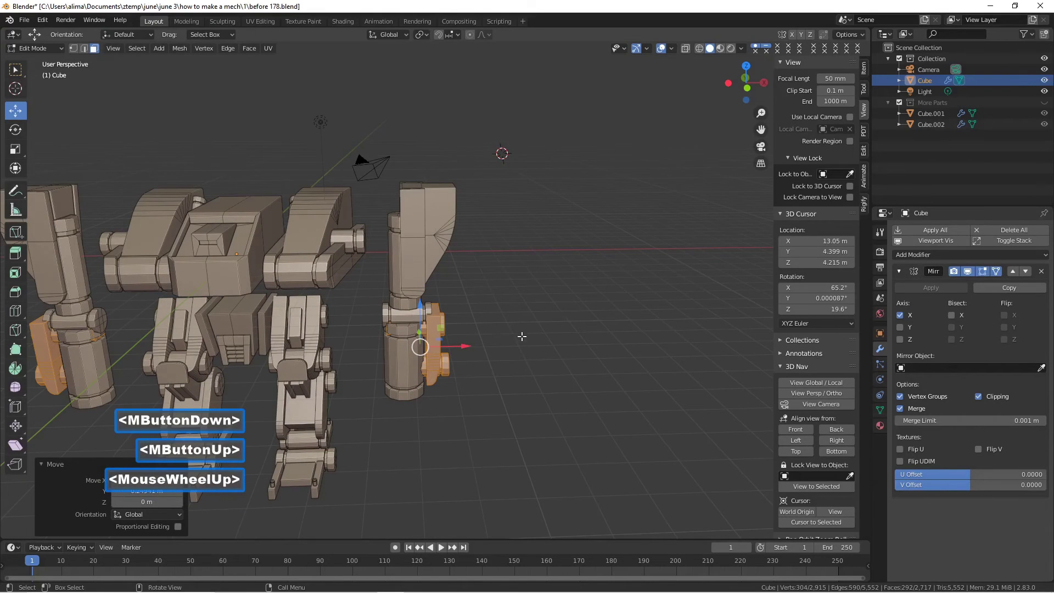
{"action": "left_click", "coordinate": [519, 401]}
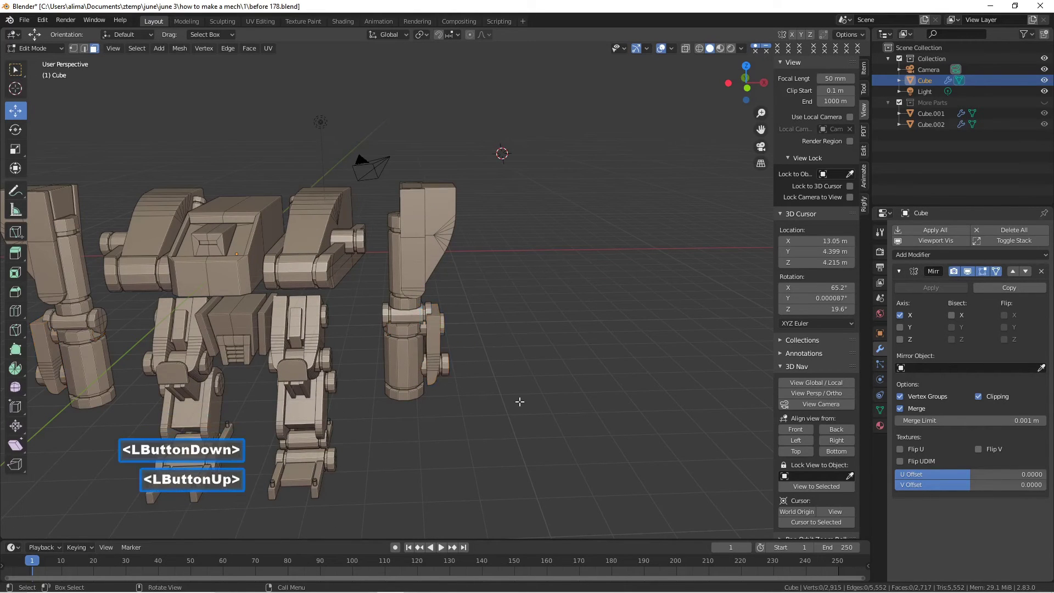
{"action": "key", "text": "ctrl+alt+s"}
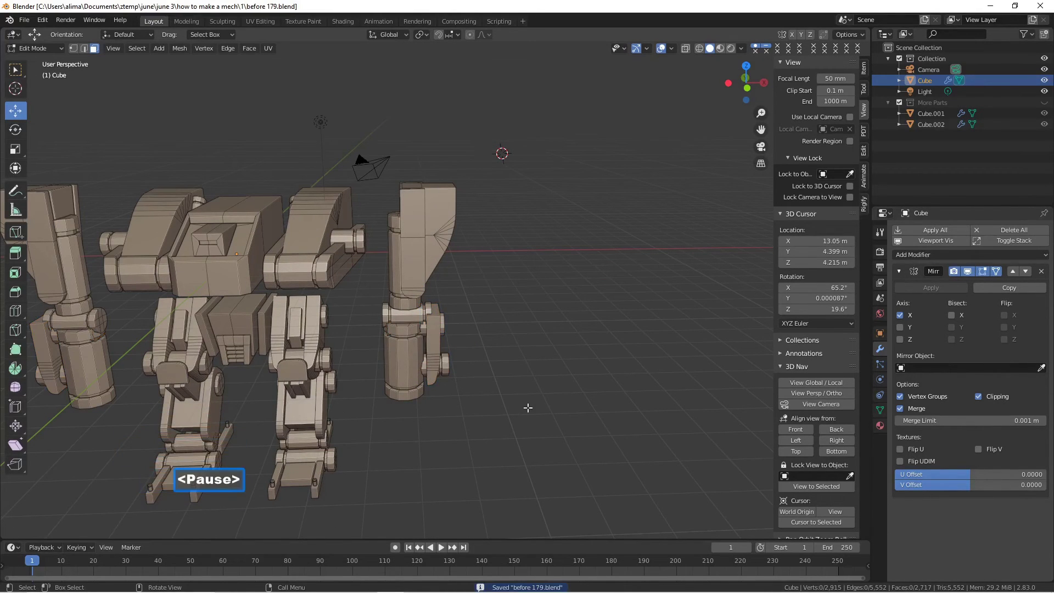
- Extrude the upper inner face of the arm armour along X toward the body to cover the top of the arm cylinder
{"action": "middle_click_drag", "start_coordinate": [454, 321], "coordinate": [505, 323]}
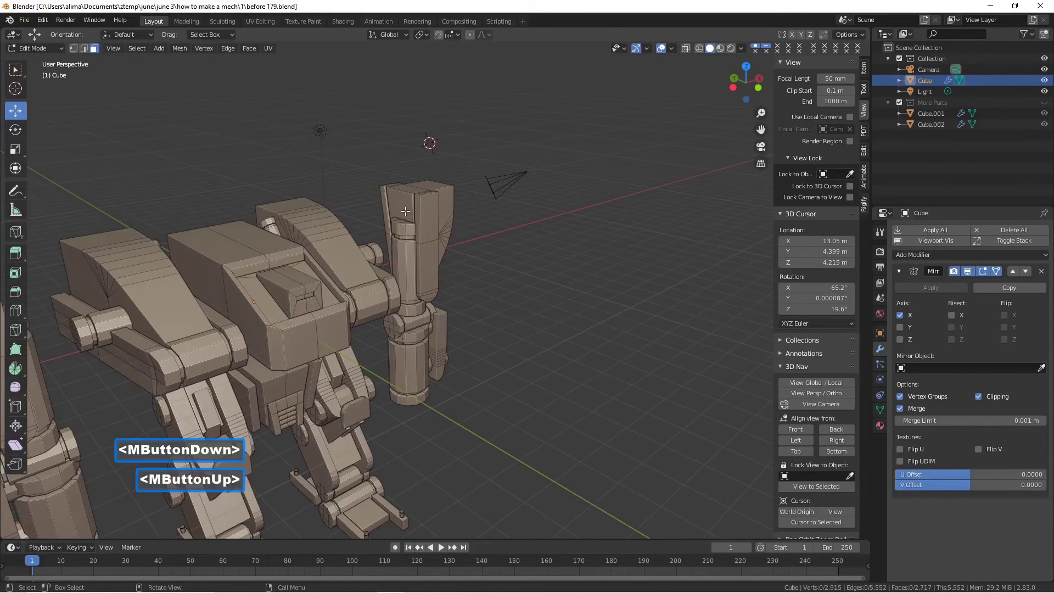
{"action": "left_click", "coordinate": [405, 211]}
{"action": "key", "text": "e"}
{"action": "right_click", "coordinate": [520, 301]}
{"action": "middle_click_drag", "start_coordinate": [509, 291], "coordinate": [433, 258]}
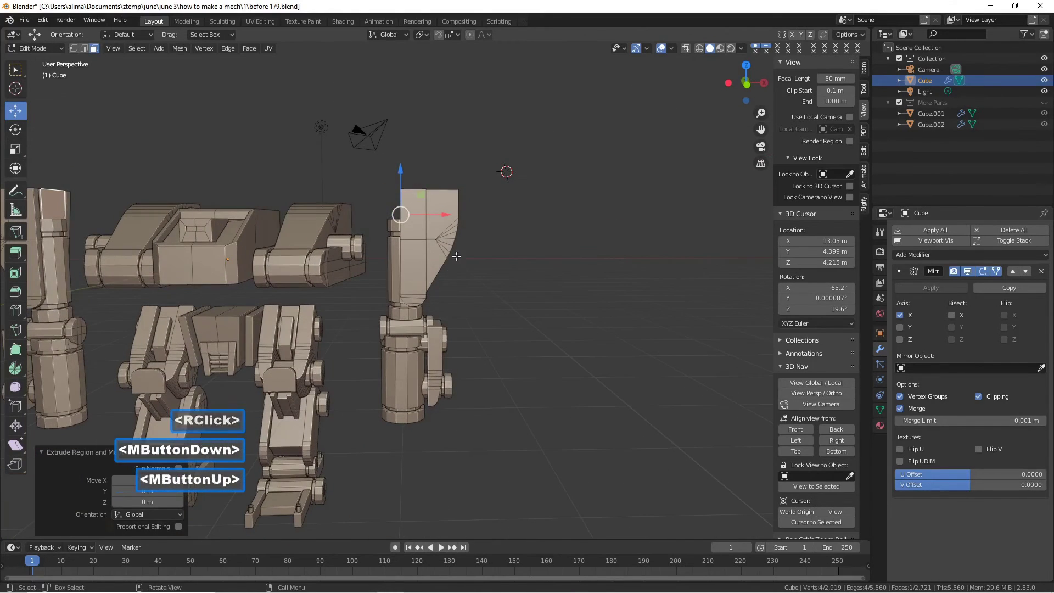
{"action": "left_click_drag", "start_coordinate": [433, 213], "coordinate": [400, 206]}
{"action": "middle_click_drag", "start_coordinate": [400, 206], "coordinate": [494, 255]}
{"action": "left_click", "coordinate": [494, 256]}
- Bevel the upper inner edge of the extruded armour block with an offset of about 1.34 m and 6 segments
{"action": "left_click", "coordinate": [83, 48]}
{"action": "left_click", "coordinate": [357, 187]}
{"action": "middle_click_drag", "start_coordinate": [357, 187], "coordinate": [391, 204]}
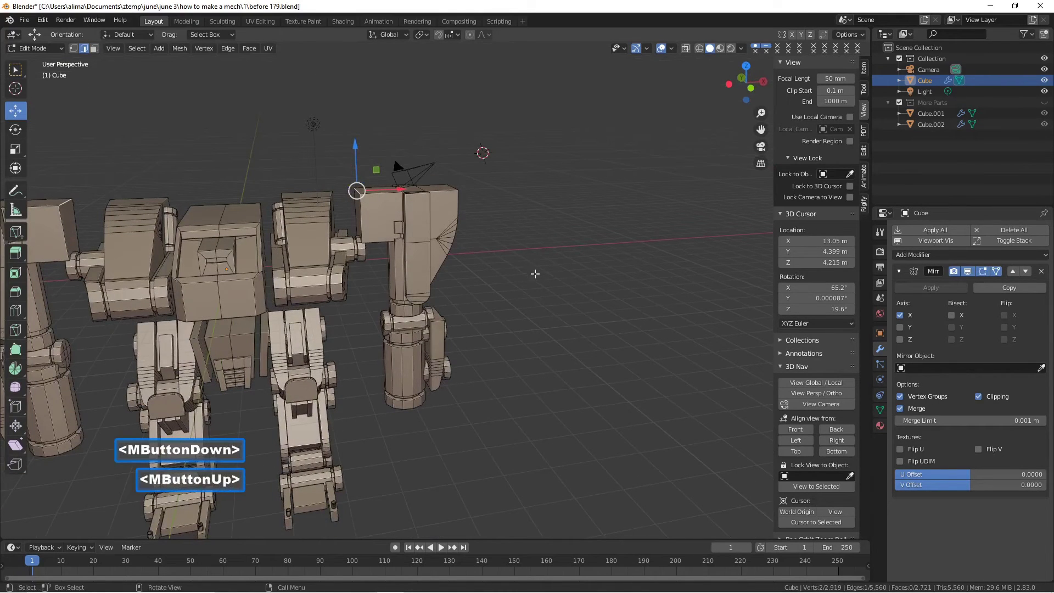
{"action": "key", "text": "ctrl+b"}
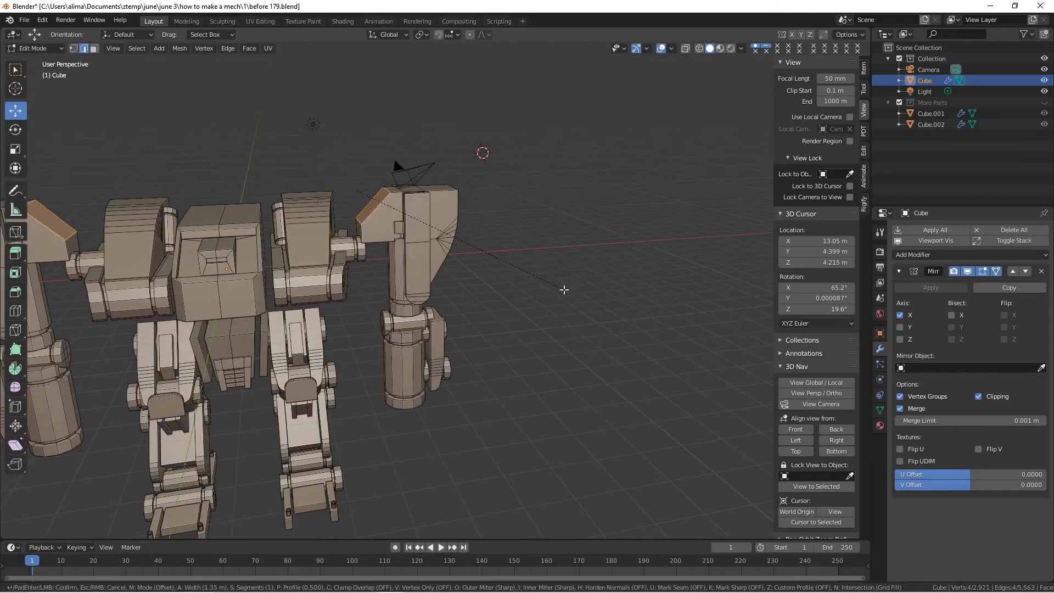
{"action": "scroll", "coordinate": [564, 289], "scroll_direction": "up", "scroll_amount": 3}
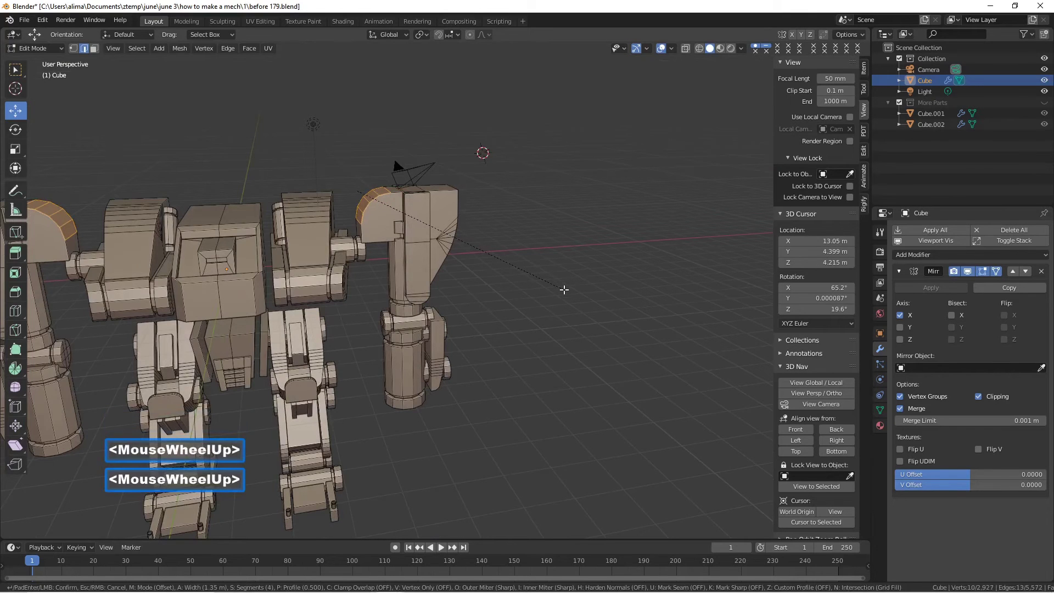
{"action": "scroll", "coordinate": [564, 289], "scroll_direction": "up", "scroll_amount": 2}
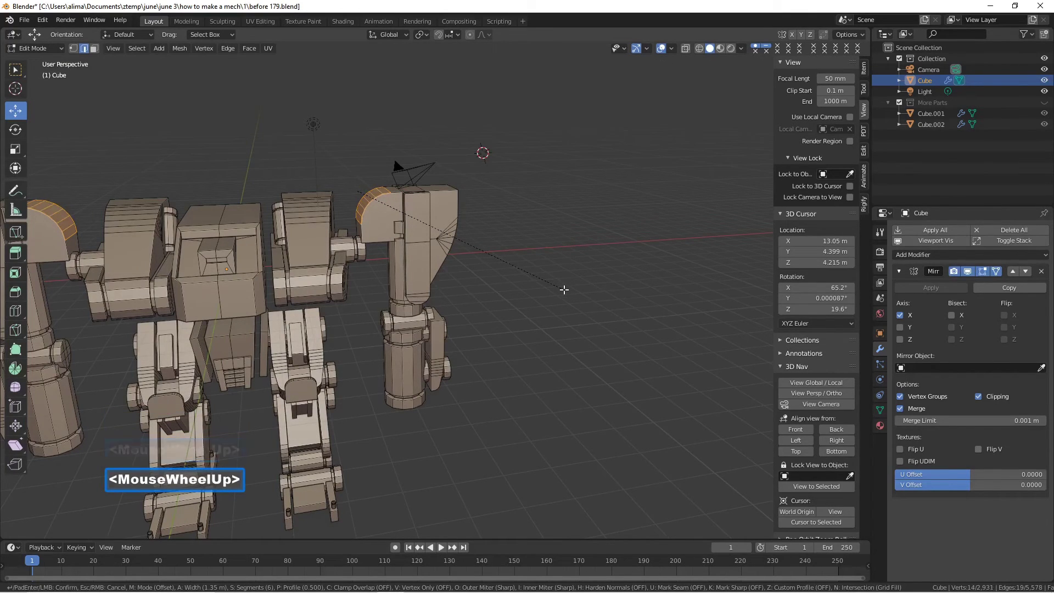
{"action": "left_click", "coordinate": [564, 291]}
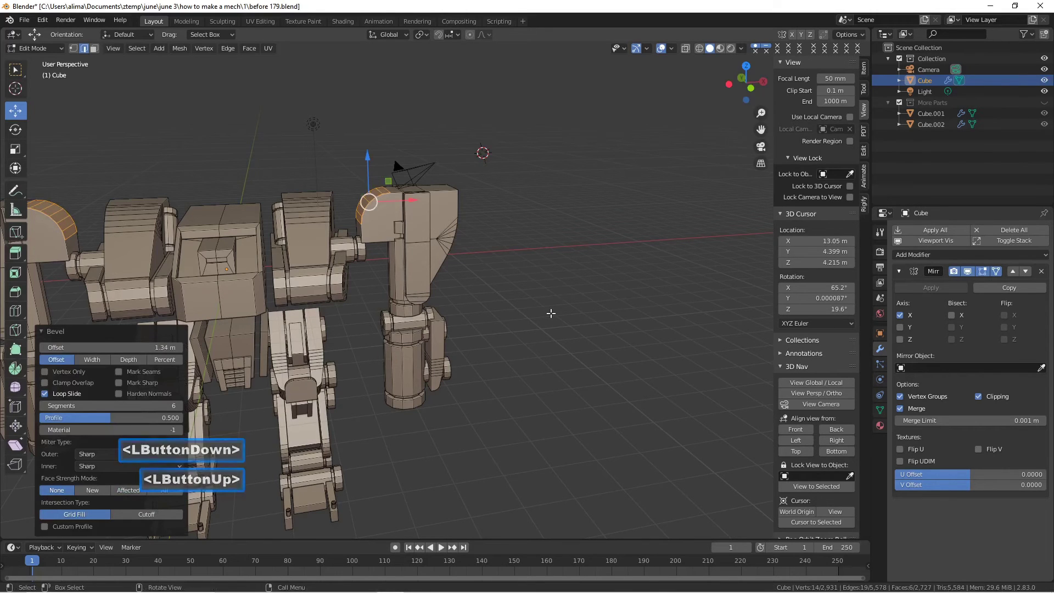
{"action": "left_click", "coordinate": [543, 311]}
{"action": "mouse_move", "coordinate": [536, 310]}
{"action": "middle_mouse_down"}
{"action": "mouse_move", "coordinate": [517, 296]}
{"action": "mouse_move", "coordinate": [528, 298]}
{"action": "middle_mouse_up"}
{"action": "scroll", "coordinate": [521, 298], "scroll_direction": "up", "scroll_amount": 1}
{"action": "key", "text": "c"}
{"action": "left_click_drag", "start_coordinate": [406, 223], "coordinate": [401, 223]}
{"action": "right_click", "coordinate": [400, 223]}
{"action": "left_click", "coordinate": [537, 263]}
{"action": "left_click", "coordinate": [545, 292]}
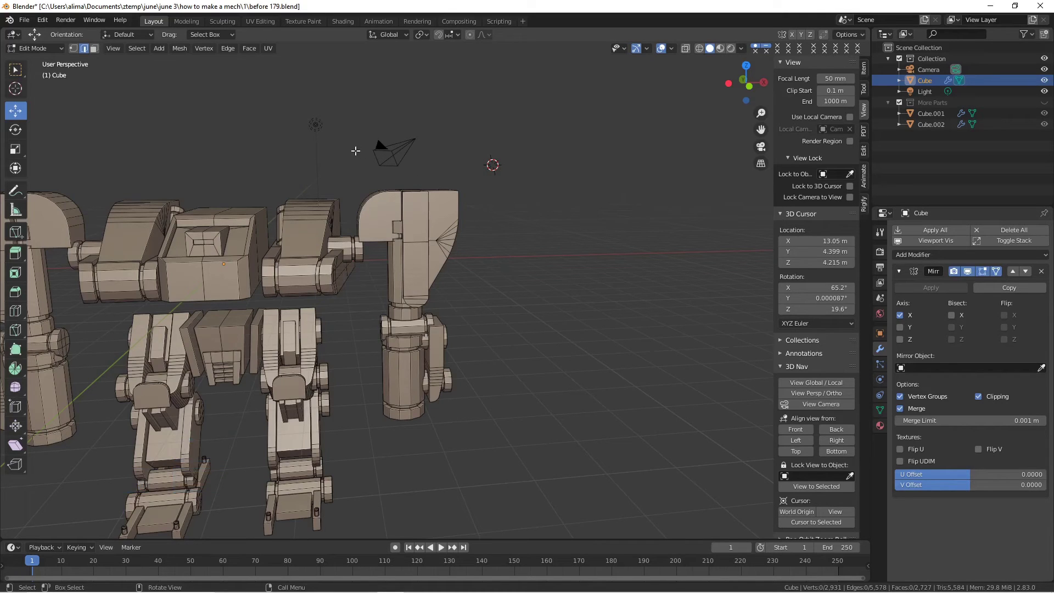
- Select the faces of the whole arm together with all their linked geometry and raise the arm about 0.44 m along Z
{"action": "left_click", "coordinate": [94, 48]}
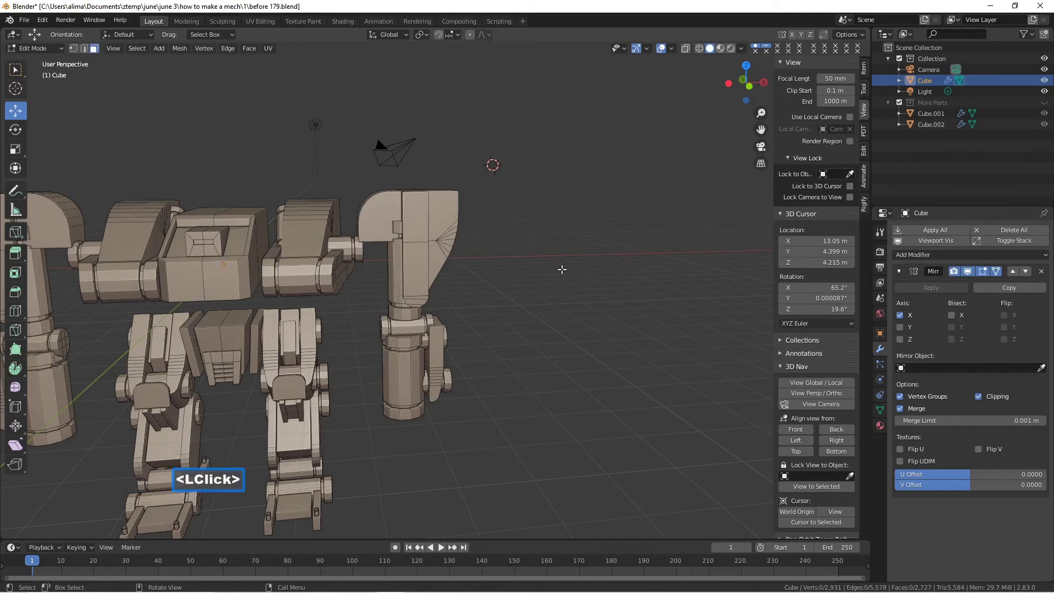
{"action": "key", "text": "c"}
{"action": "scroll", "coordinate": [471, 245], "scroll_direction": "down", "scroll_amount": 9}
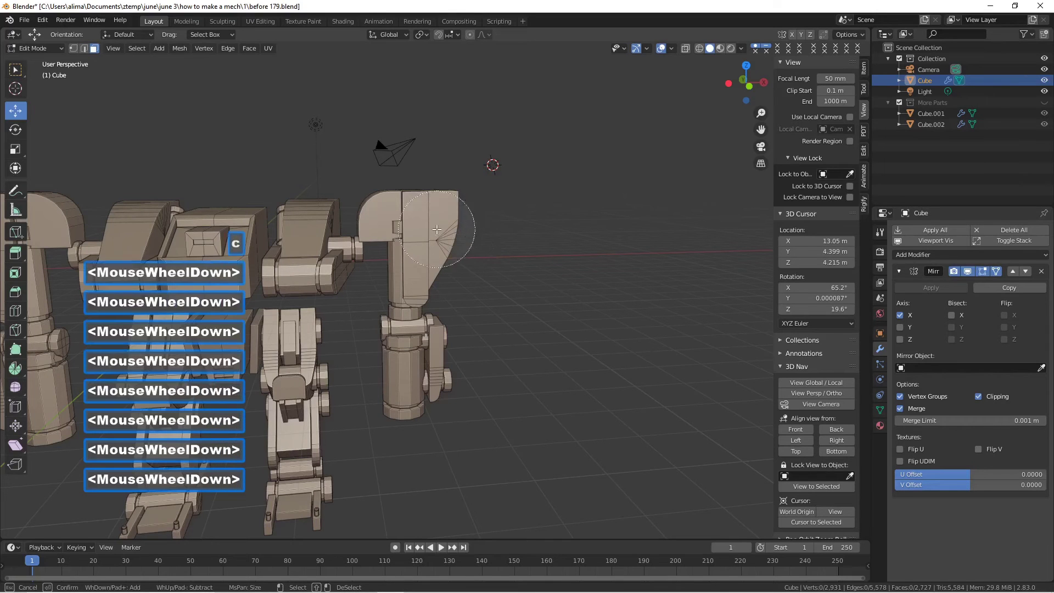
{"action": "mouse_move", "coordinate": [421, 211]}
{"action": "left_mouse_down"}
{"action": "mouse_move", "coordinate": [407, 223]}
{"action": "mouse_move", "coordinate": [443, 308]}
{"action": "mouse_move", "coordinate": [429, 329]}
{"action": "mouse_move", "coordinate": [460, 396]}
{"action": "mouse_move", "coordinate": [482, 409]}
{"action": "left_mouse_up"}
{"action": "right_click", "coordinate": [528, 394]}
{"action": "middle_click_drag", "start_coordinate": [623, 333], "coordinate": [423, 336]}
{"action": "key", "text": "c"}
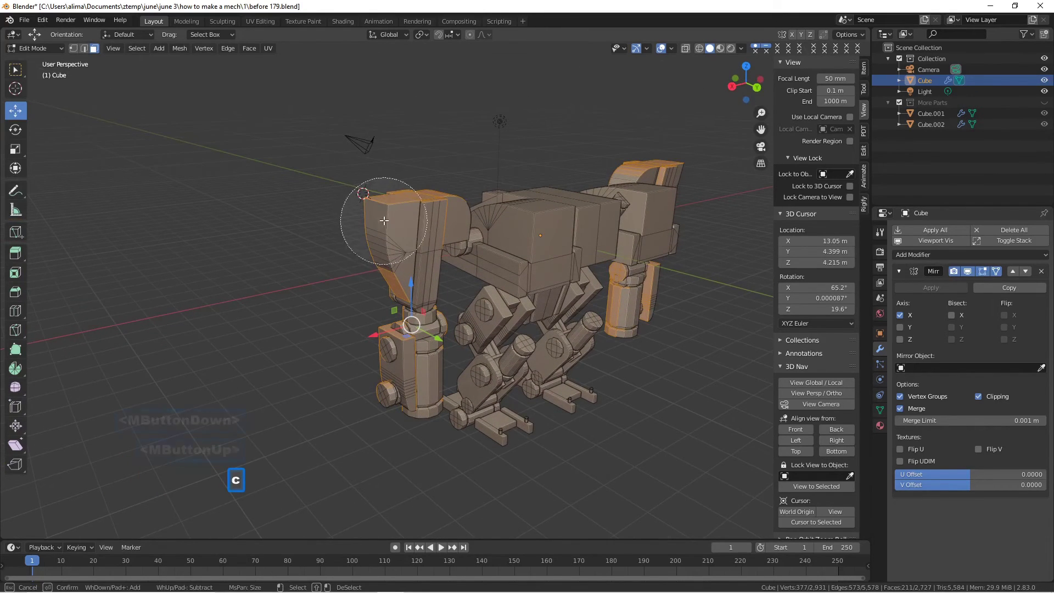
{"action": "mouse_move", "coordinate": [379, 220]}
{"action": "left_mouse_down"}
{"action": "mouse_move", "coordinate": [376, 301]}
{"action": "mouse_move", "coordinate": [388, 344]}
{"action": "mouse_move", "coordinate": [363, 378]}
{"action": "left_mouse_up"}
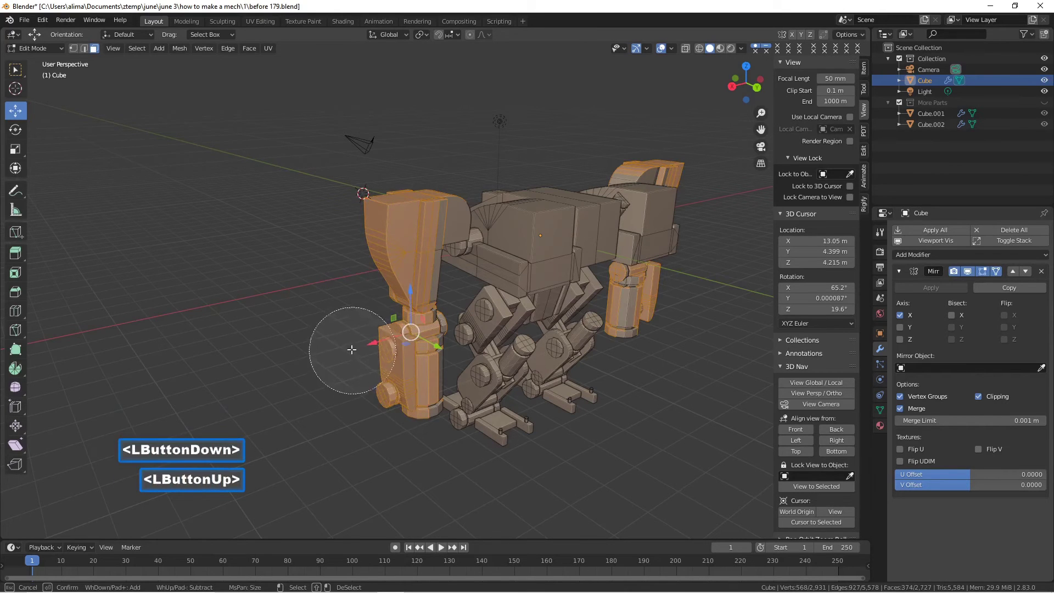
{"action": "right_click", "coordinate": [352, 349]}
{"action": "middle_click_drag", "start_coordinate": [280, 318], "coordinate": [495, 313]}
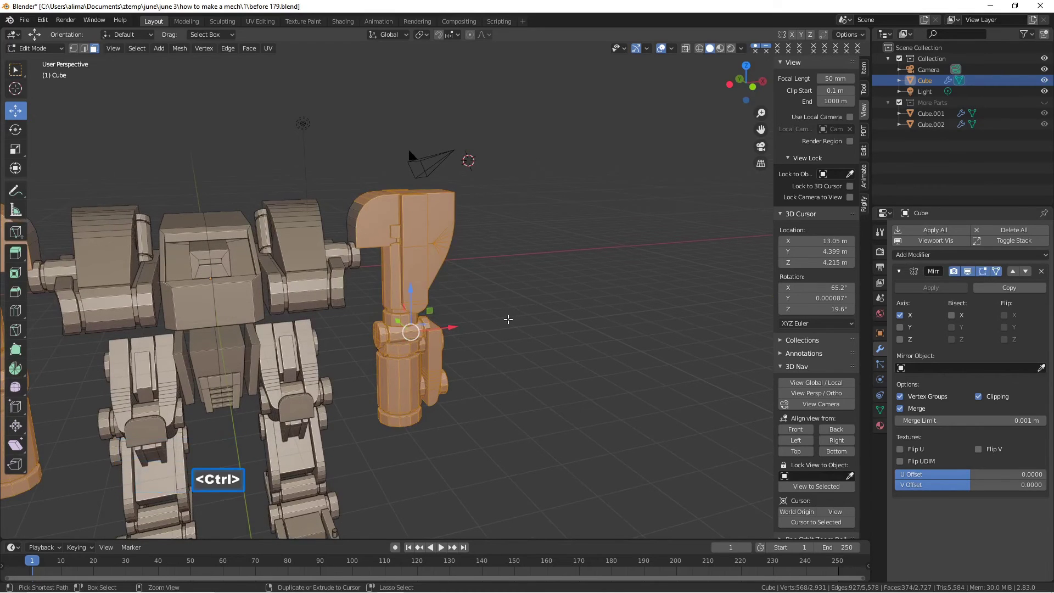
{"action": "key", "text": "ctrl+l"}
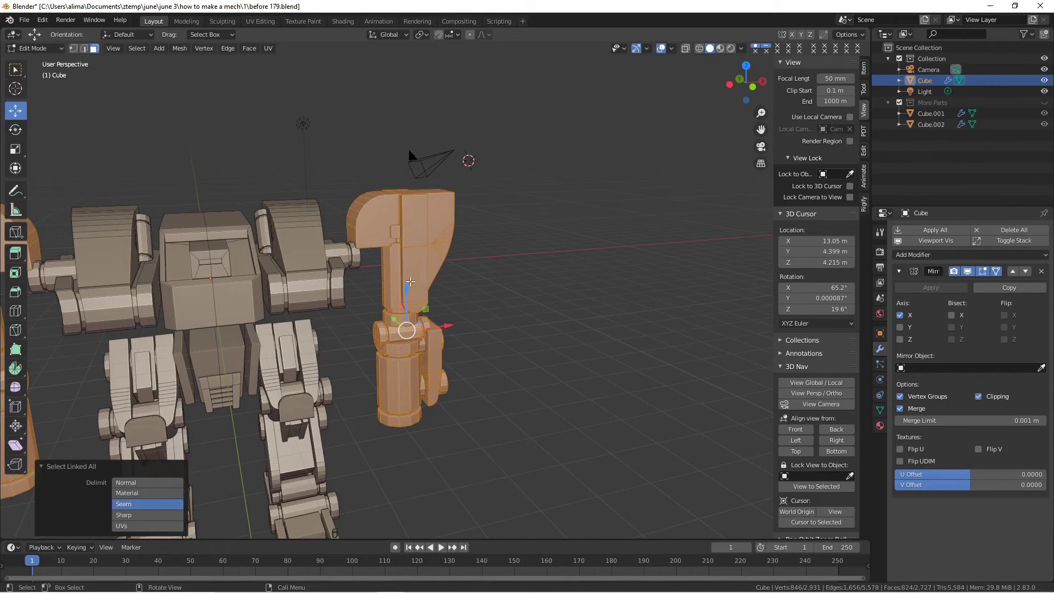
{"action": "left_click_drag", "start_coordinate": [408, 286], "coordinate": [407, 276]}
{"action": "middle_click_drag", "start_coordinate": [408, 276], "coordinate": [398, 270]}
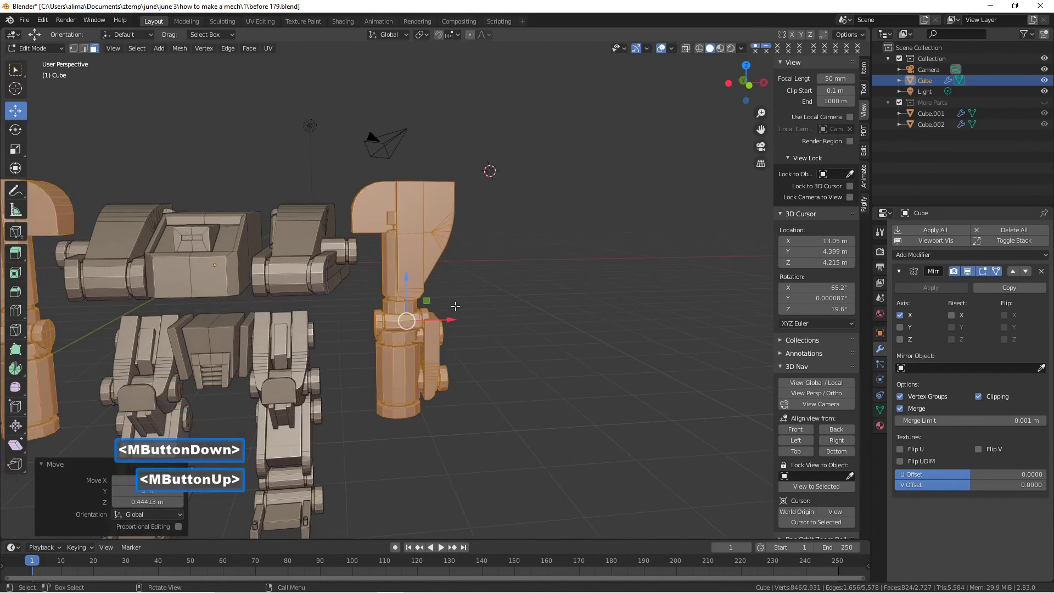
- Shift the selected arm slightly toward the body along X, and save the file as before 180
{"action": "left_click_drag", "start_coordinate": [450, 316], "coordinate": [441, 312]}
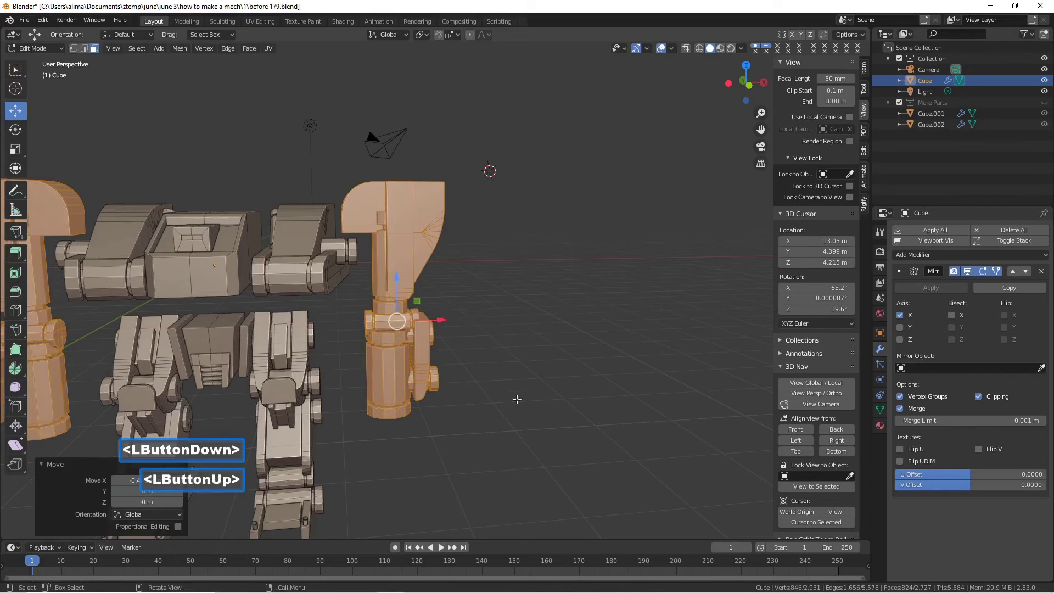
{"action": "left_click", "coordinate": [545, 414]}
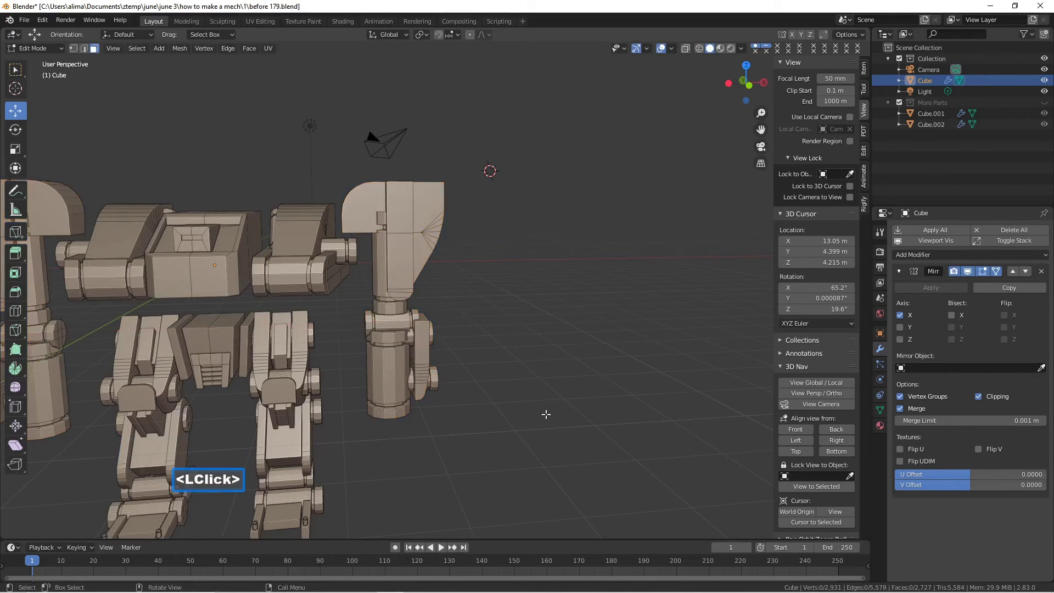
{"action": "key", "text": "ctrl+alt+s"}
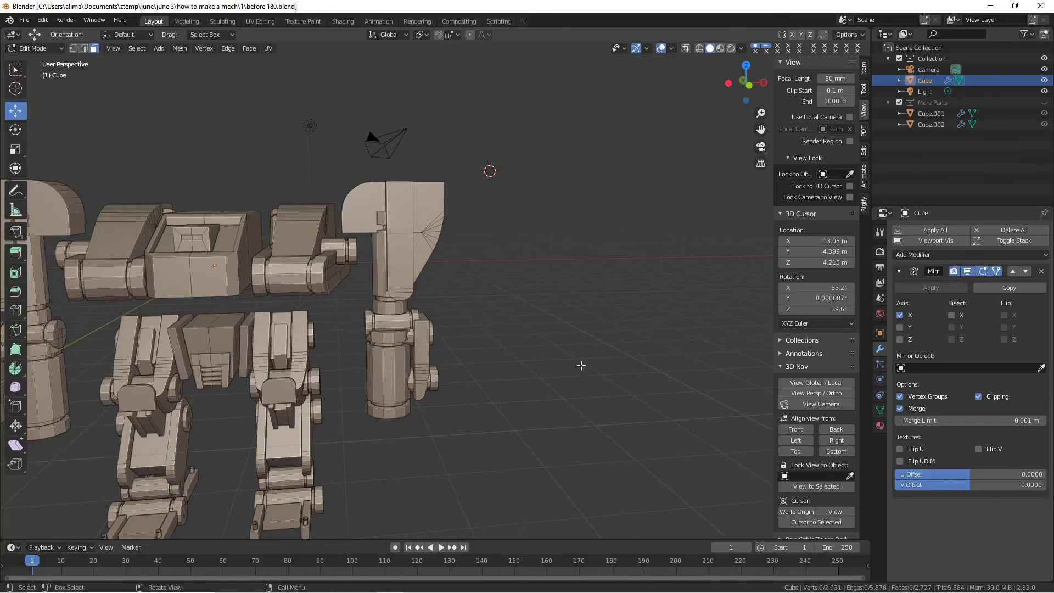
- Place the 3D cursor in the empty space beside the mech's arm and add a cube there
{"action": "scroll", "coordinate": [581, 365], "scroll_direction": "down", "scroll_amount": 2}
{"action": "key", "text": "shift"}
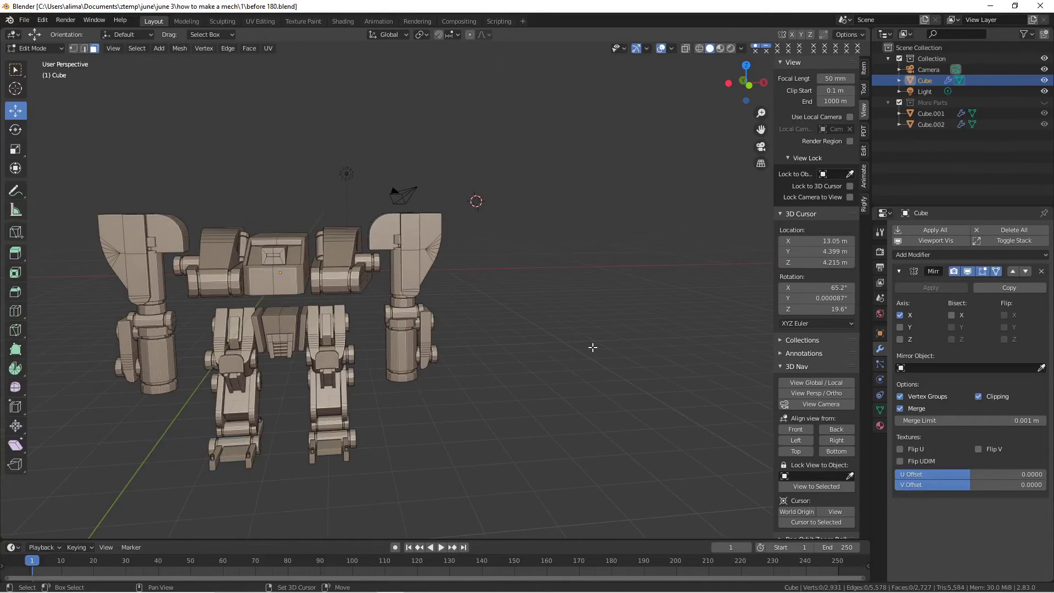
{"action": "right_click", "coordinate": [601, 332], "text": "shift"}
{"action": "key", "text": "shift+a"}
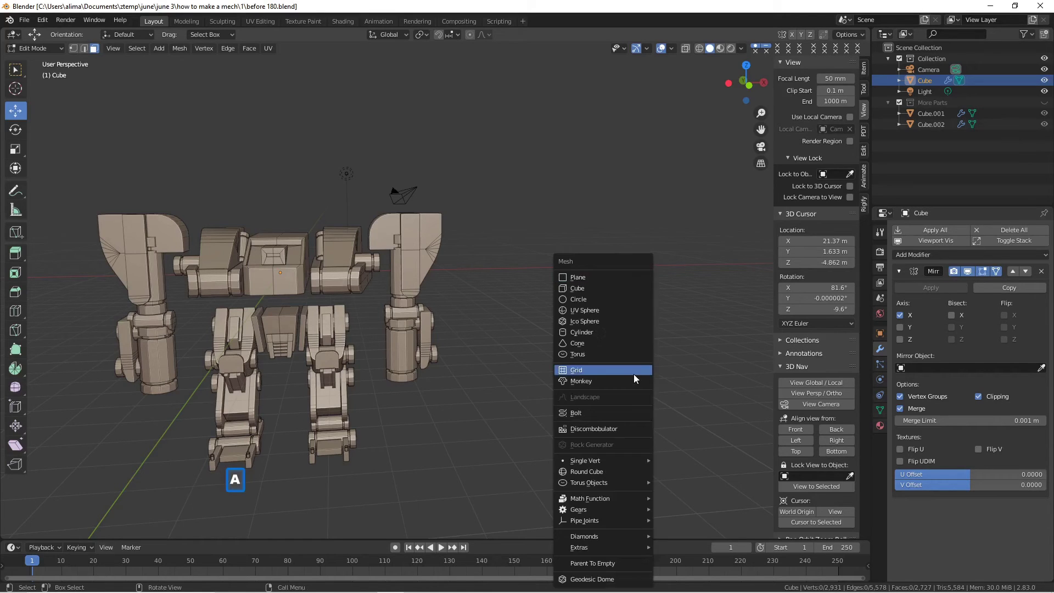
{"action": "left_click", "coordinate": [604, 288]}
- Scale the new cube along X by a factor of about 1.63 and subdivide it with one cut
{"action": "middle_click_drag", "start_coordinate": [637, 356], "coordinate": [628, 369]}
{"action": "scroll", "coordinate": [686, 365], "scroll_direction": "up", "scroll_amount": 2}
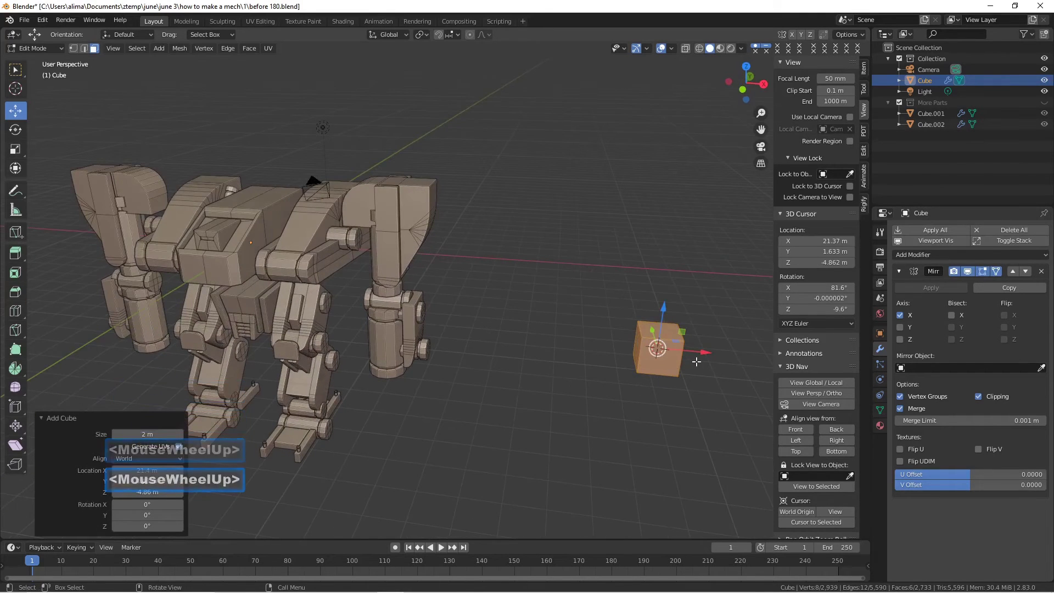
{"action": "left_click_drag", "start_coordinate": [761, 130], "coordinate": [710, 271]}
{"action": "scroll", "coordinate": [708, 280], "scroll_direction": "up", "scroll_amount": 2}
{"action": "middle_click_drag", "start_coordinate": [592, 331], "coordinate": [604, 314]}
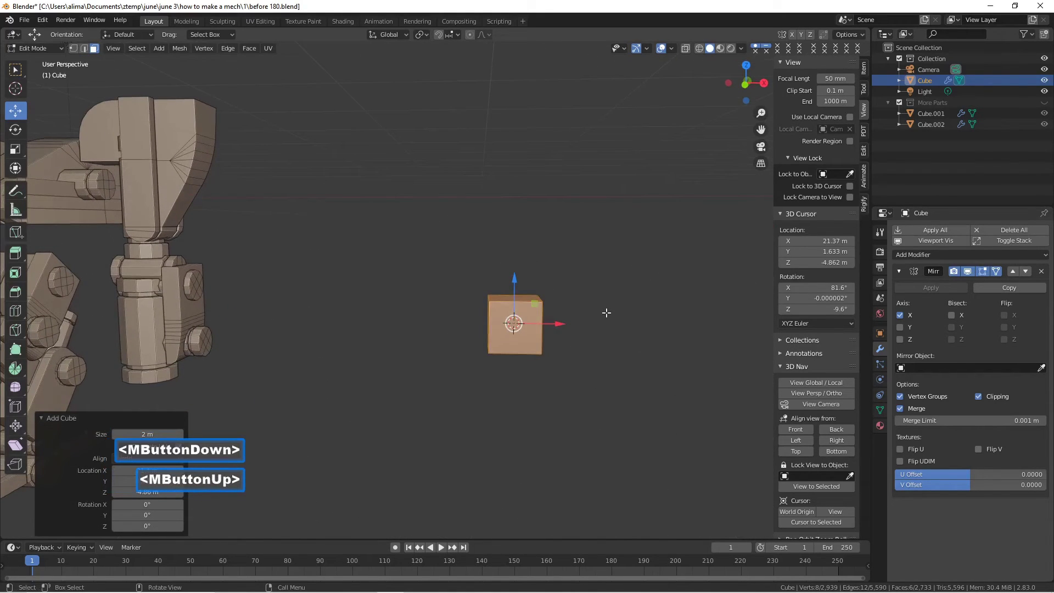
{"action": "key", "text": "s"}
{"action": "key", "text": "x"}
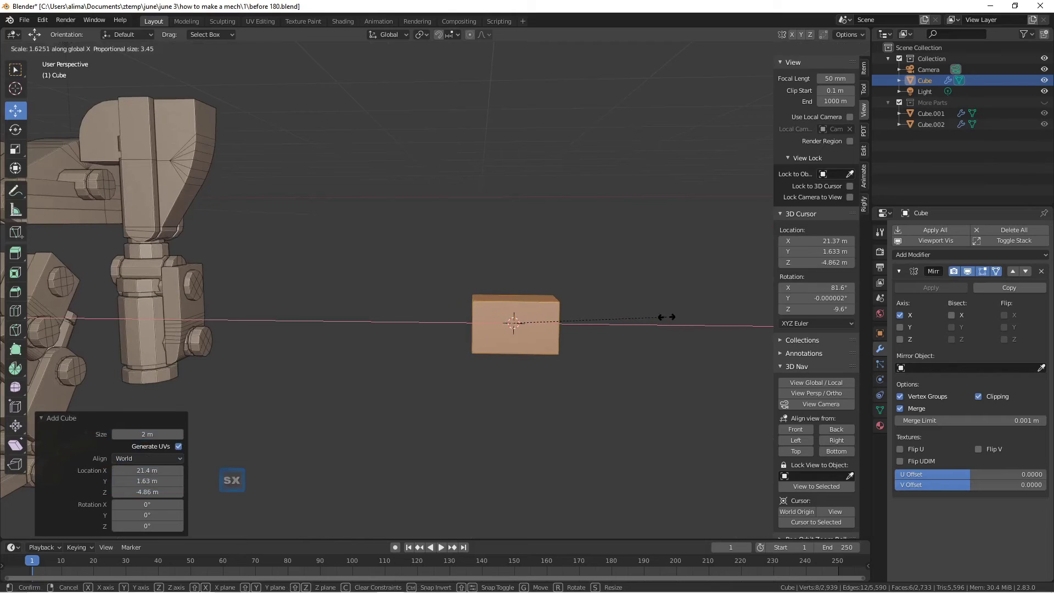
{"action": "left_click", "coordinate": [669, 315]}
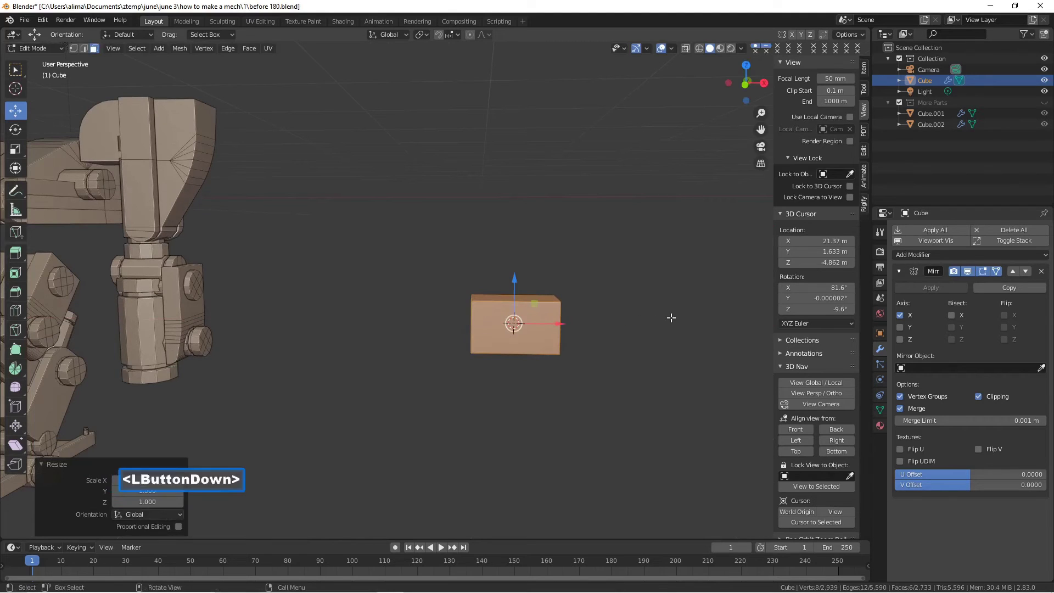
{"action": "right_click", "coordinate": [552, 343]}
{"action": "left_click", "coordinate": [551, 344]}
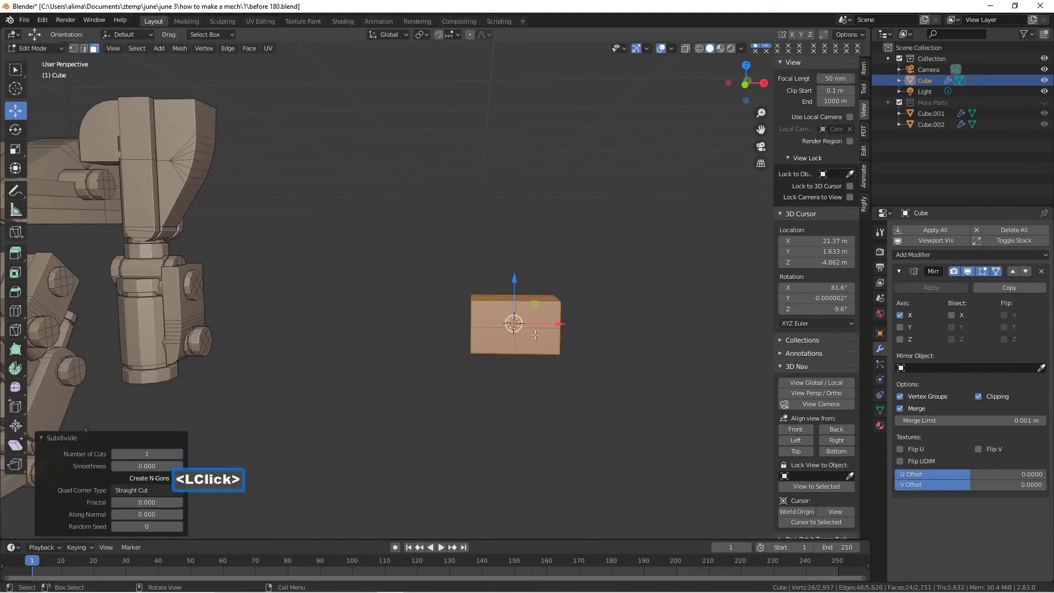
- Add a centred vertical loop cut through each half of the block, dividing its length into four columns
{"action": "key", "text": "ctrl"}
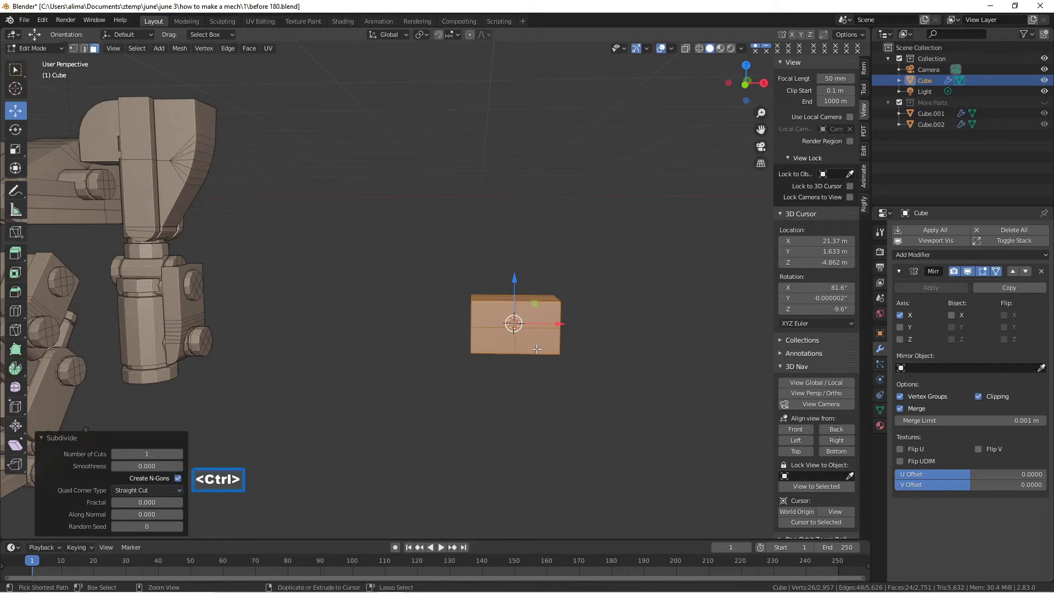
{"action": "key", "text": "ctrl+r"}
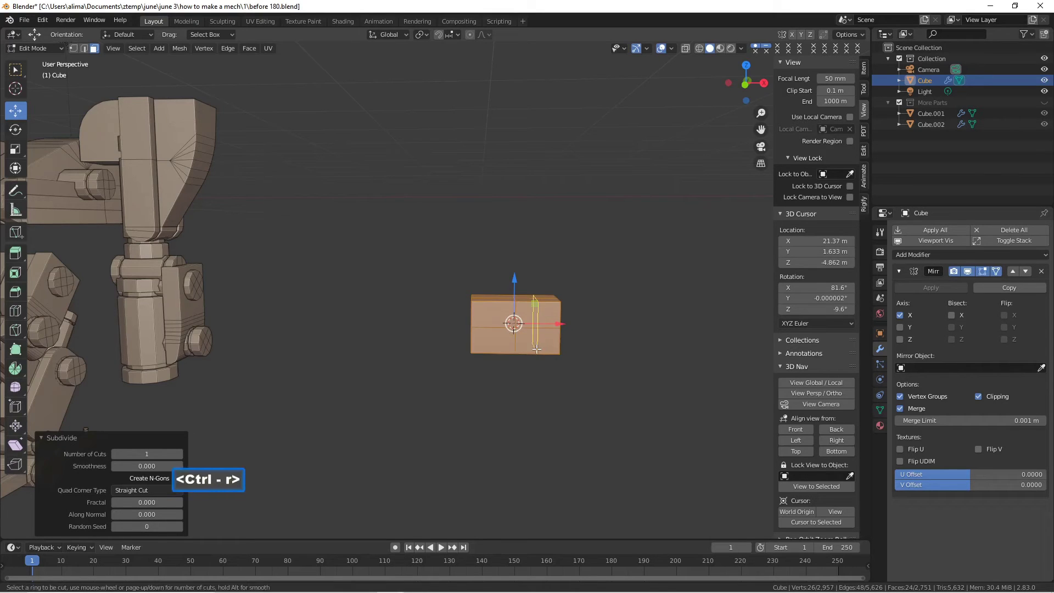
{"action": "left_click", "coordinate": [484, 347]}
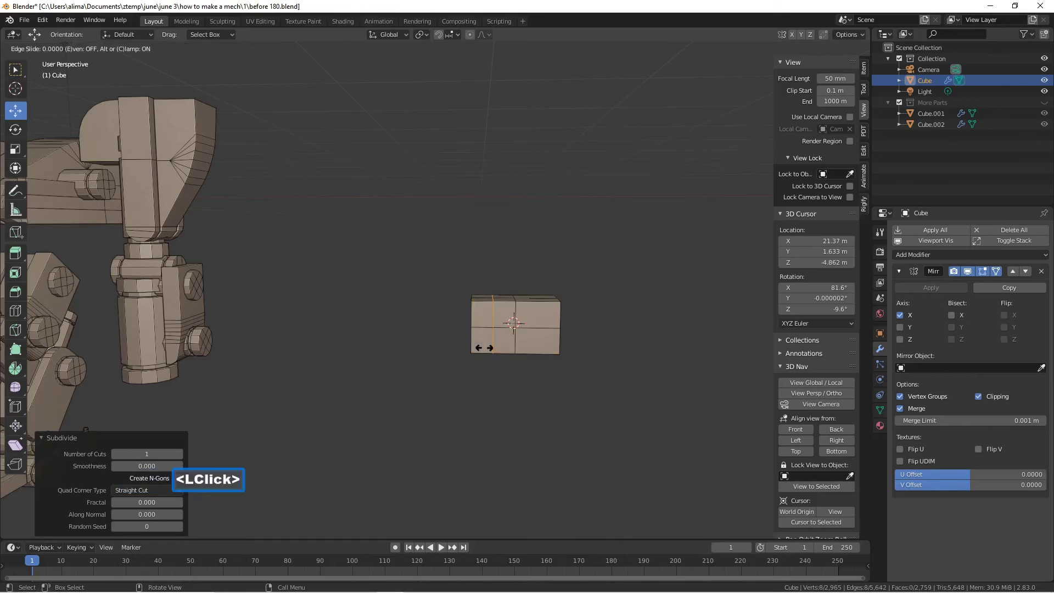
{"action": "left_click", "coordinate": [485, 350]}
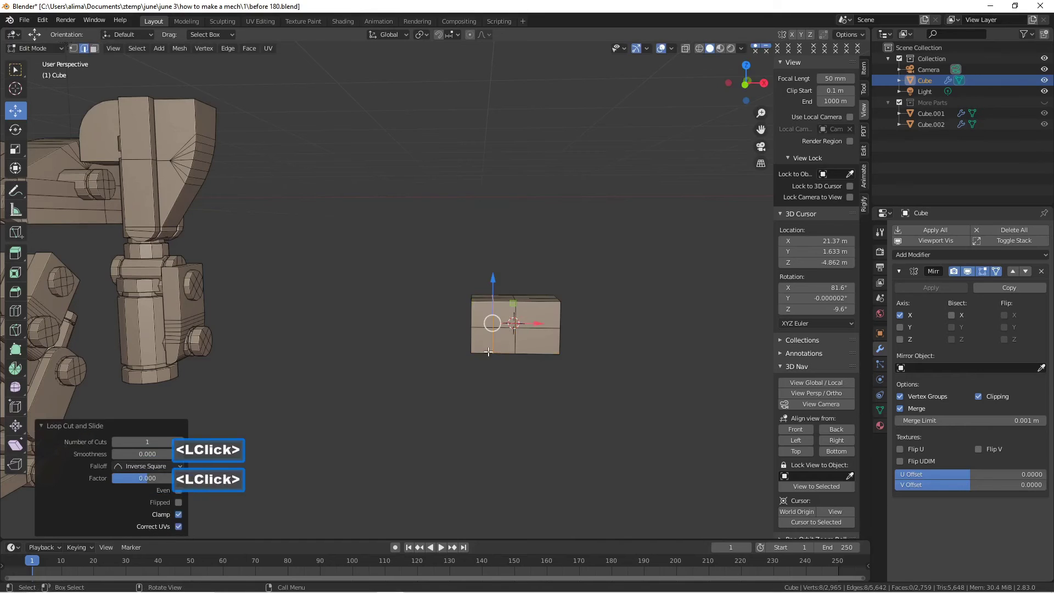
{"action": "left_click", "coordinate": [535, 379]}
{"action": "key", "text": "ctrl+r"}
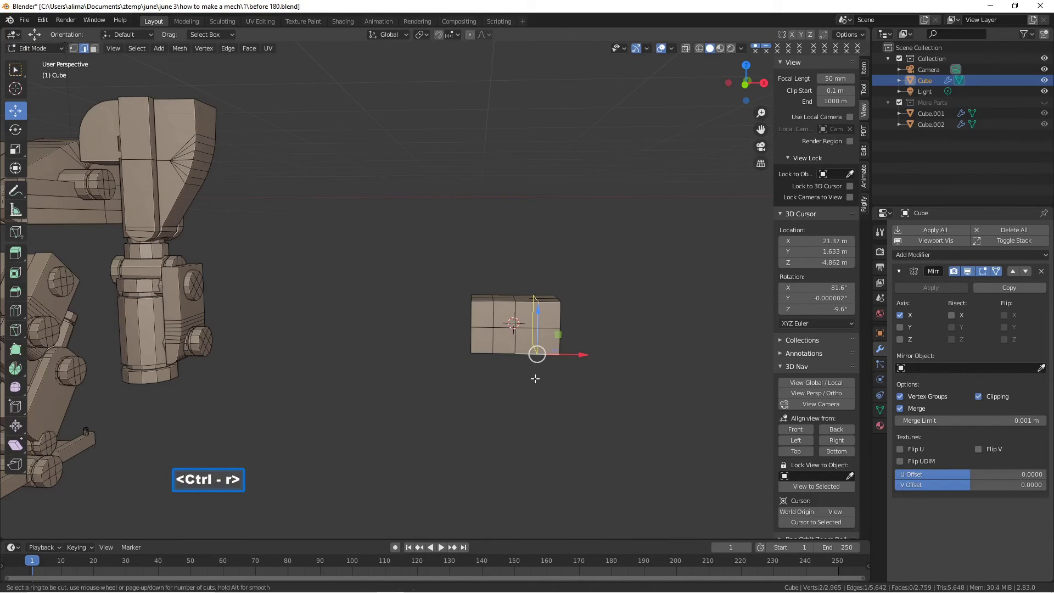
{"action": "left_click", "coordinate": [535, 378]}
{"action": "left_click", "coordinate": [536, 375]}
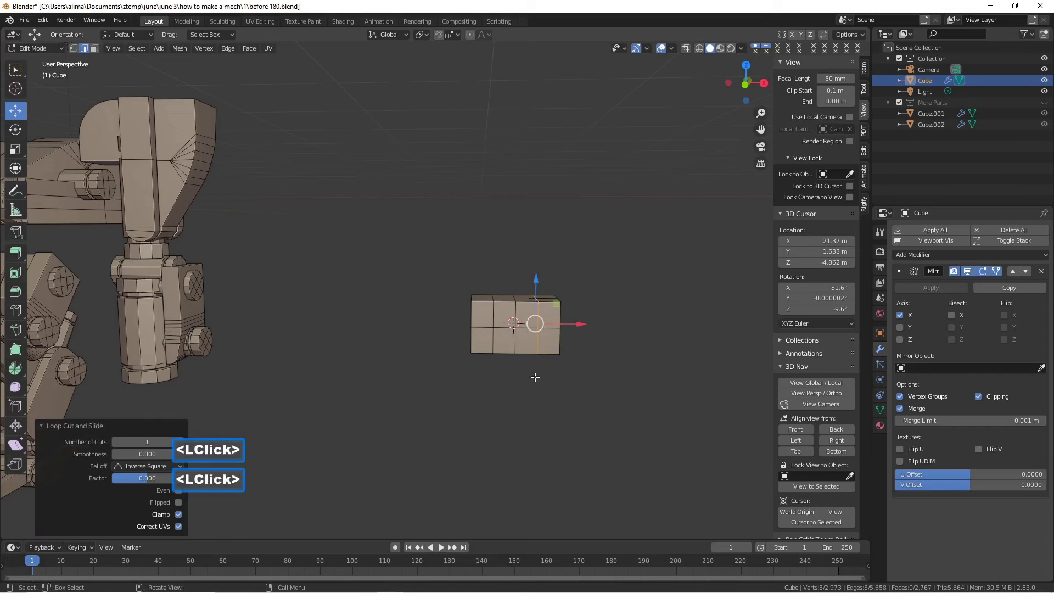
- Switch to face selection with nothing selected, and save the file as before 181
{"action": "left_click", "coordinate": [596, 369]}
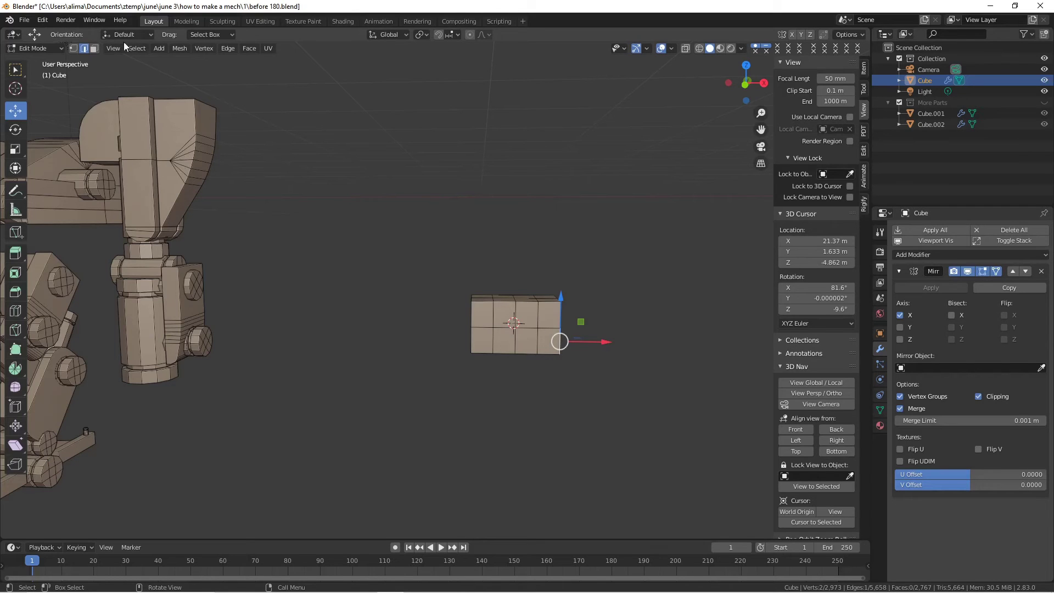
{"action": "left_click", "coordinate": [96, 48]}
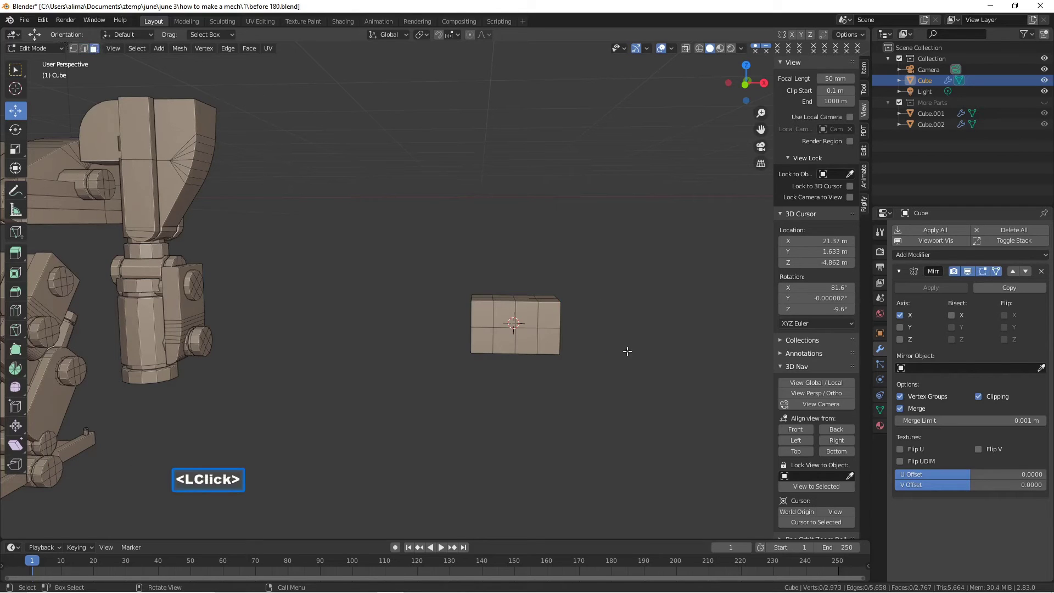
{"action": "key", "text": "Pause"}
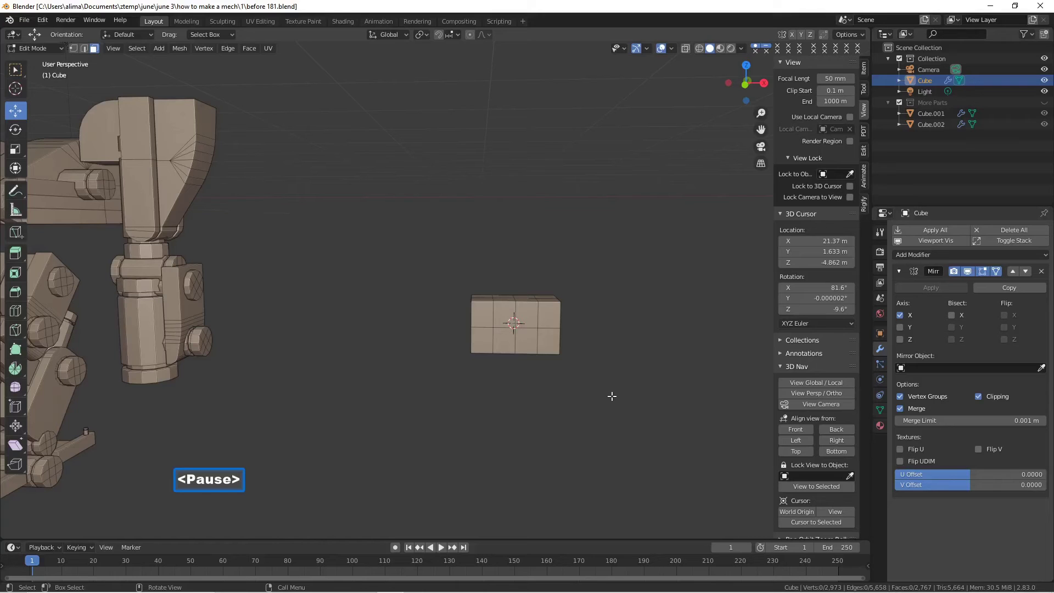
- Set the transform pivot point to Individual Origins
{"action": "middle_click_drag", "start_coordinate": [592, 350], "coordinate": [526, 275]}
{"action": "scroll", "coordinate": [525, 275], "scroll_direction": "up", "scroll_amount": 1}
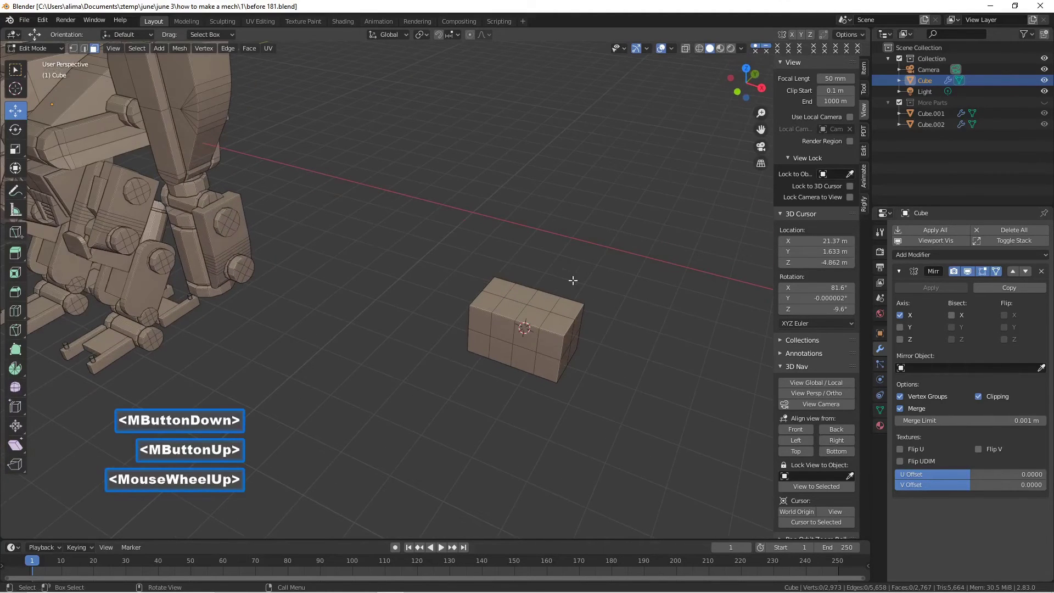
{"action": "left_click", "coordinate": [425, 35]}
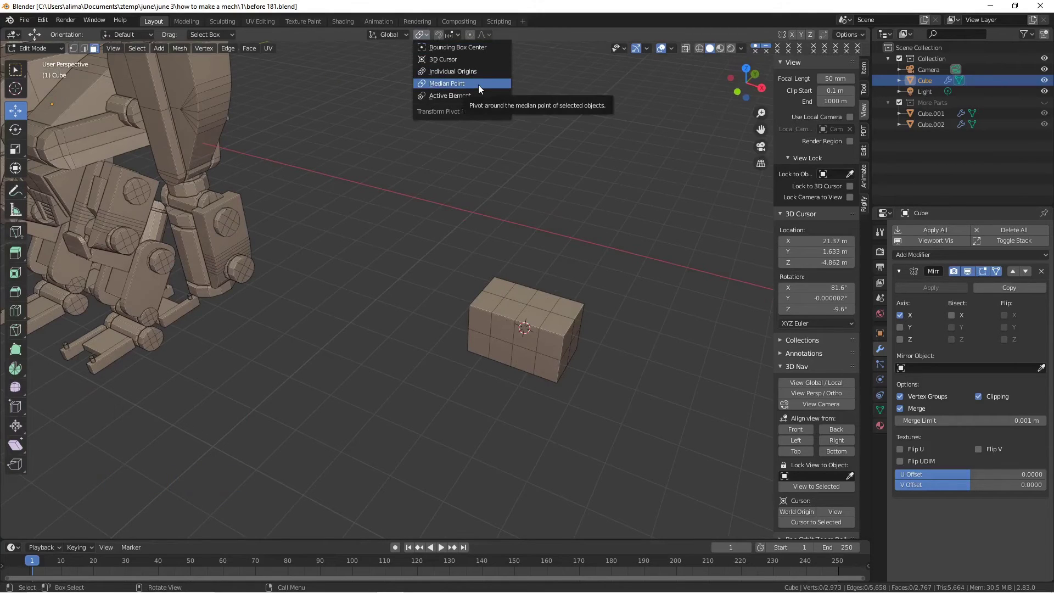
{"action": "left_click", "coordinate": [483, 72]}
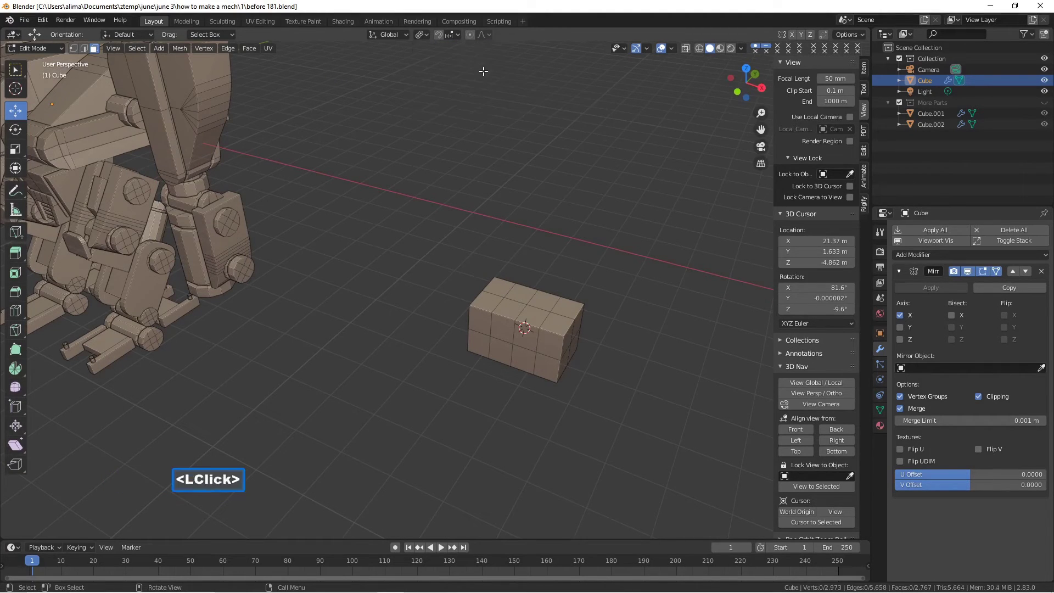
- Select the two adjacent upper faces on the block's long front side, starting at the end nearest the mech
{"action": "left_click", "coordinate": [479, 322]}
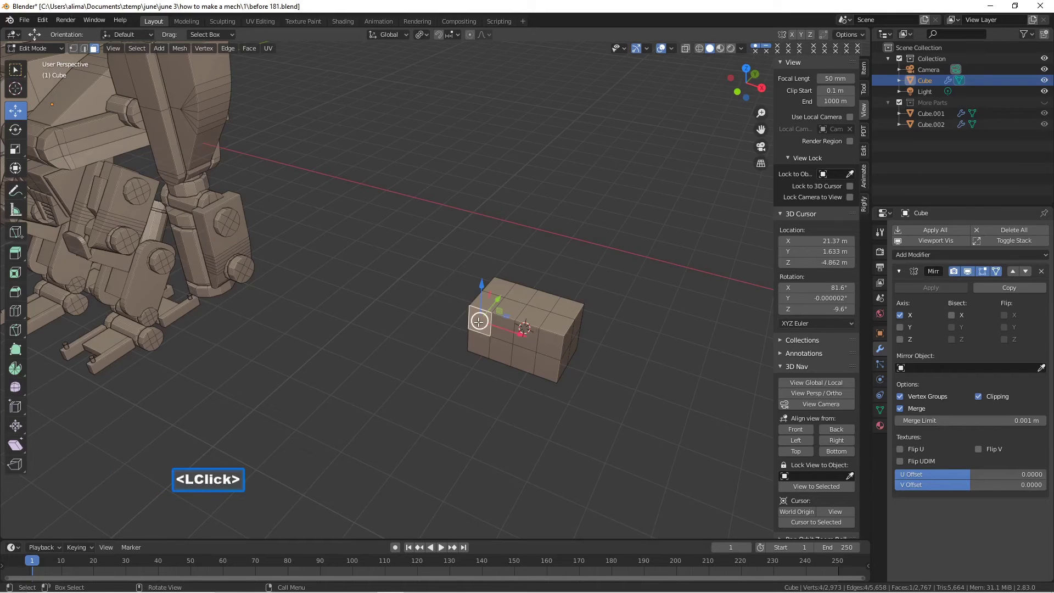
{"action": "left_click", "coordinate": [494, 327], "text": "shift"}
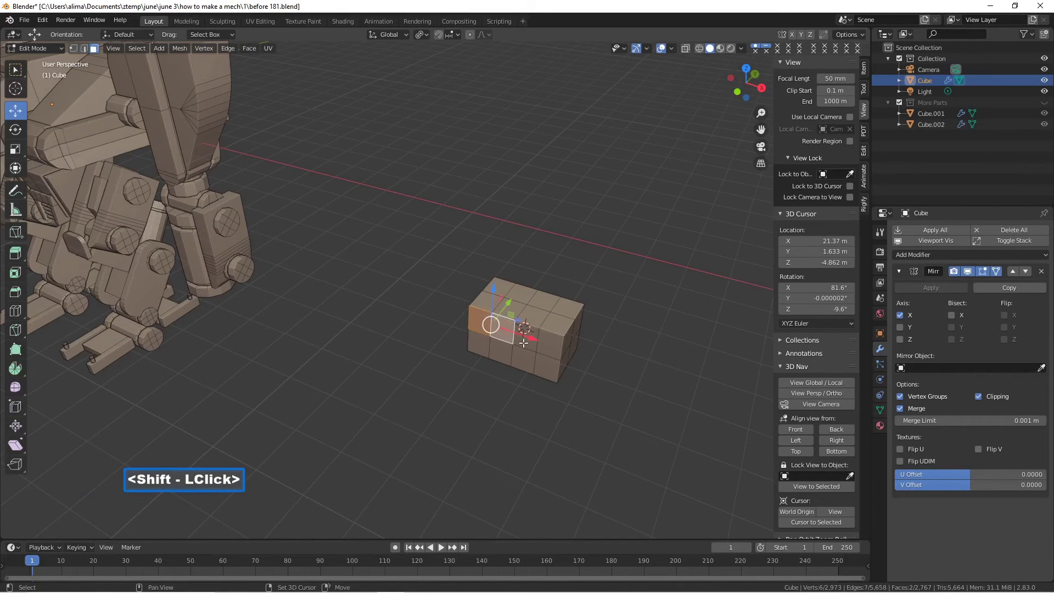
- Extrude the block's four upper front faces individually in place and scale them to 0.776
{"action": "left_click", "coordinate": [525, 336], "text": "shift"}
{"action": "left_click", "coordinate": [551, 350], "text": "shift"}
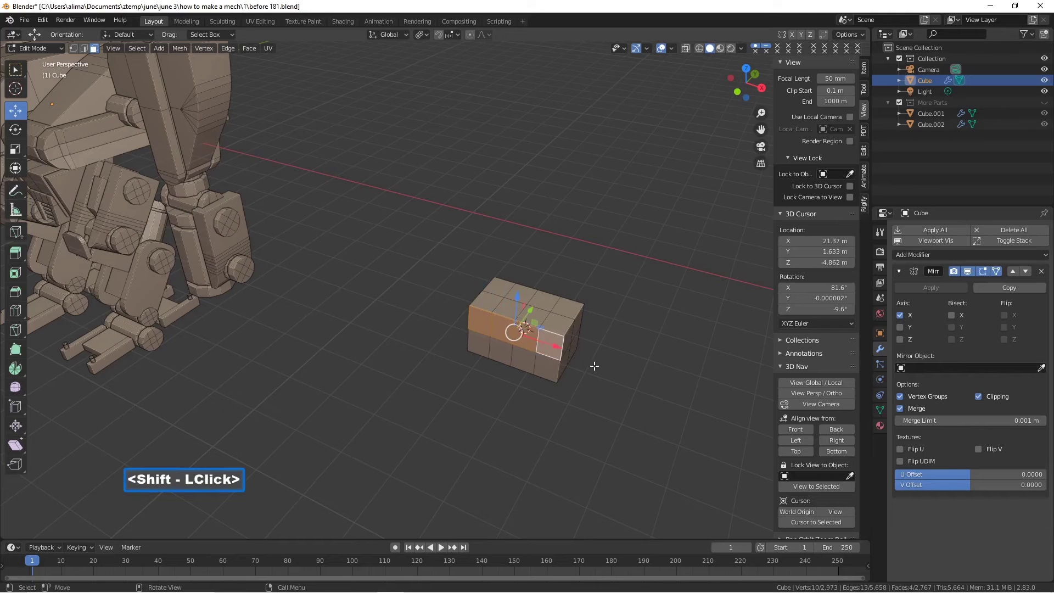
{"action": "key", "text": "alt+e"}
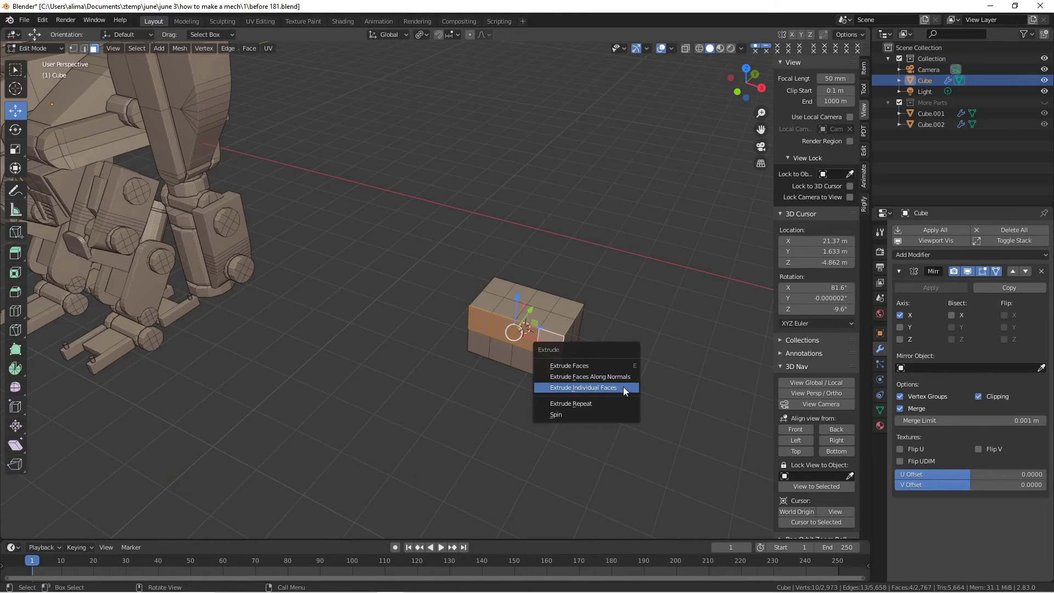
{"action": "left_click", "coordinate": [624, 387]}
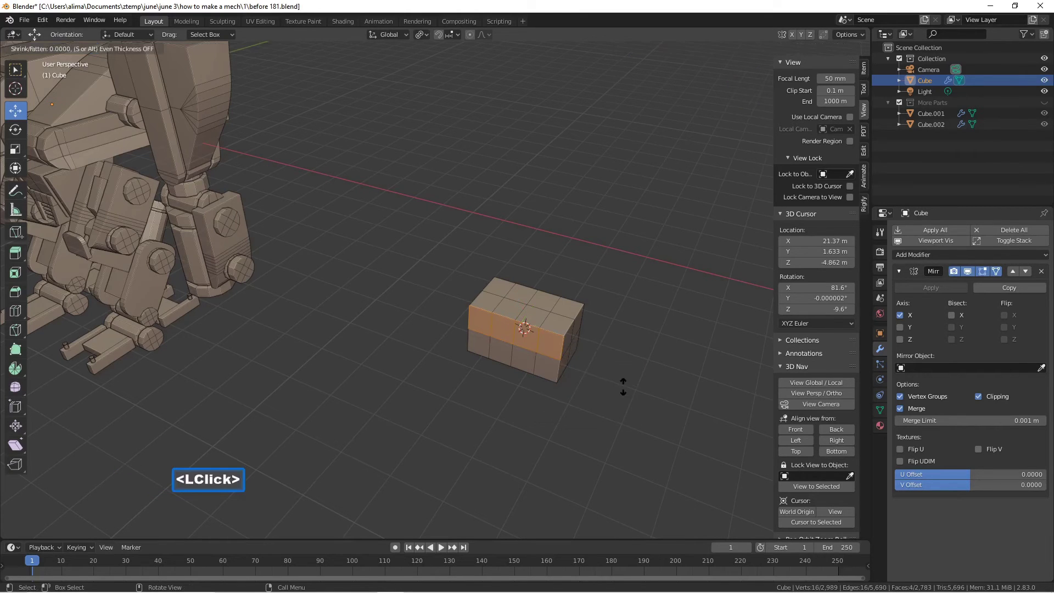
{"action": "right_click", "coordinate": [623, 386]}
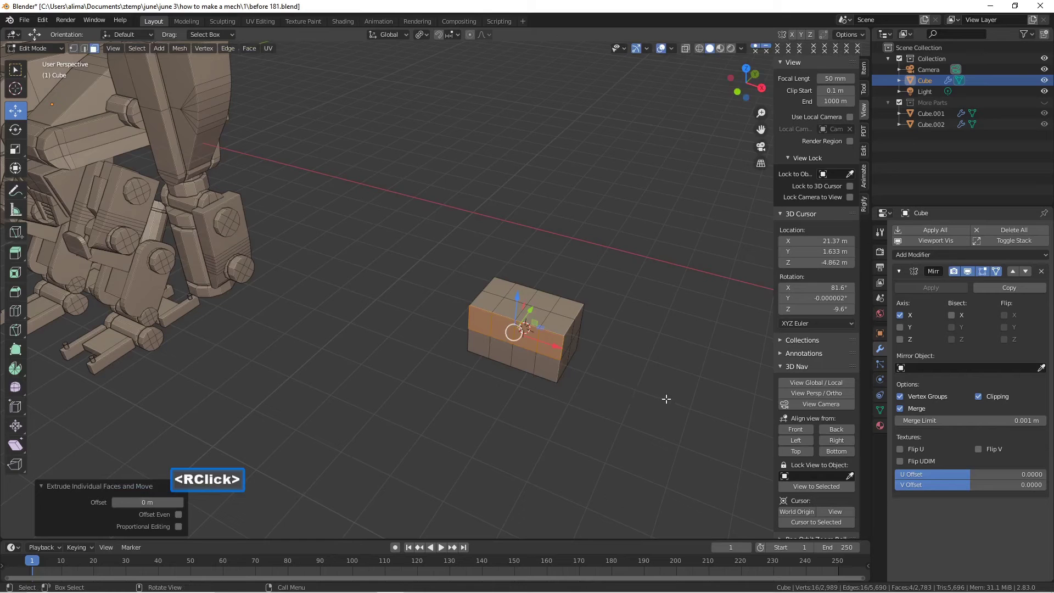
{"action": "key", "text": "s"}
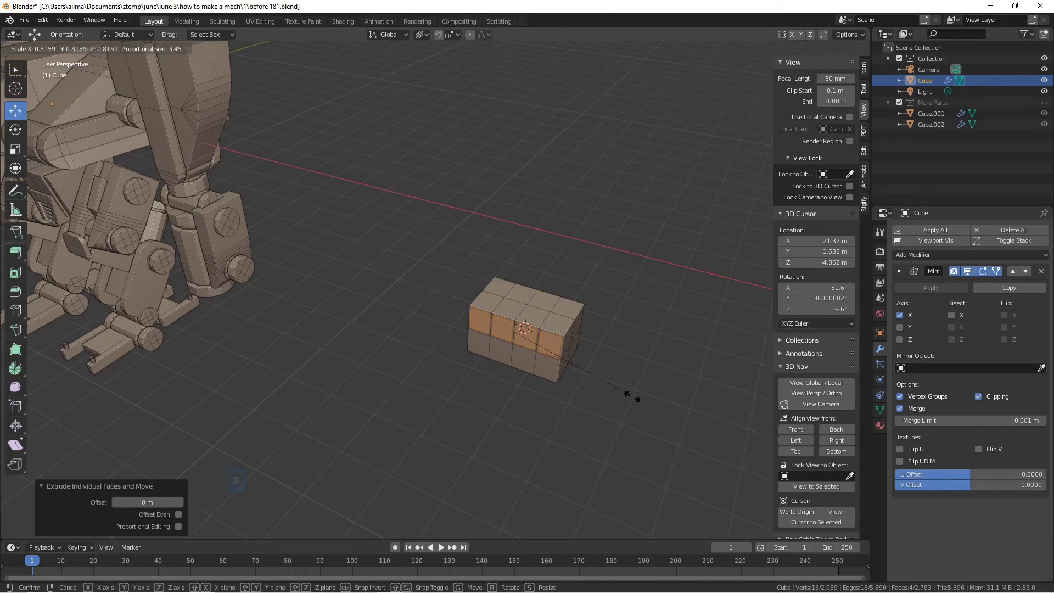
{"action": "left_click", "coordinate": [625, 394]}
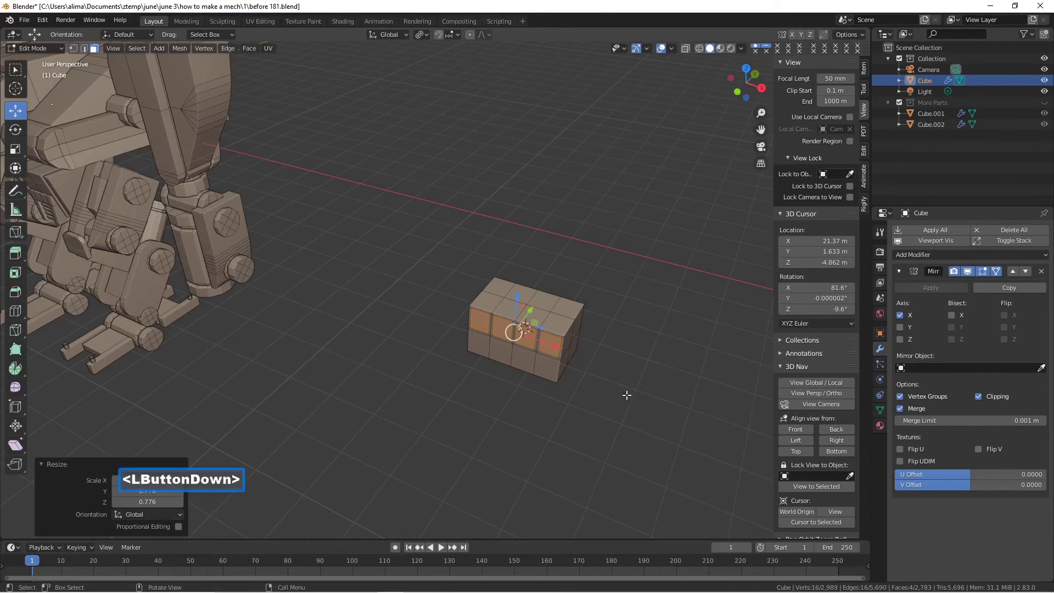
- Duplicate the four inset faces, offset the copies slightly outward along Y, and extrude them about 0.34 m along negative Y
{"action": "middle_click_drag", "start_coordinate": [619, 385], "coordinate": [593, 395]}
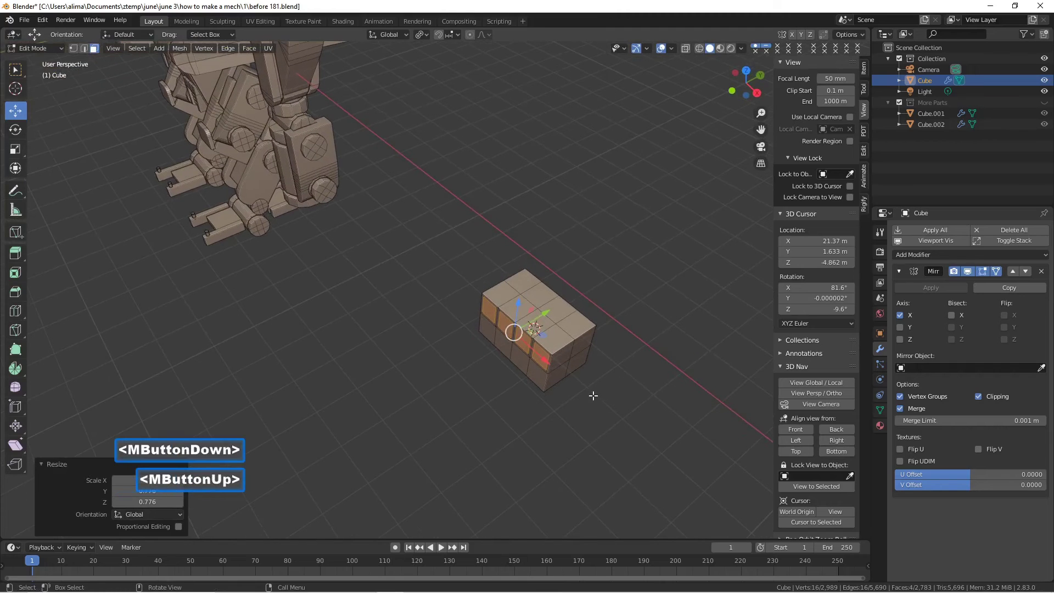
{"action": "key", "text": "shift+d"}
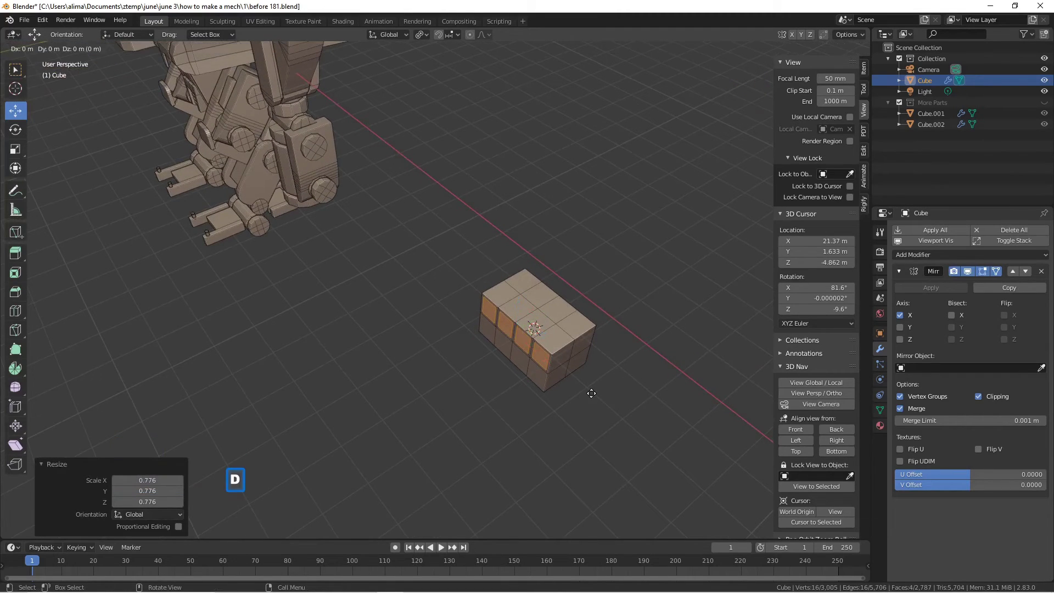
{"action": "right_click", "coordinate": [591, 393]}
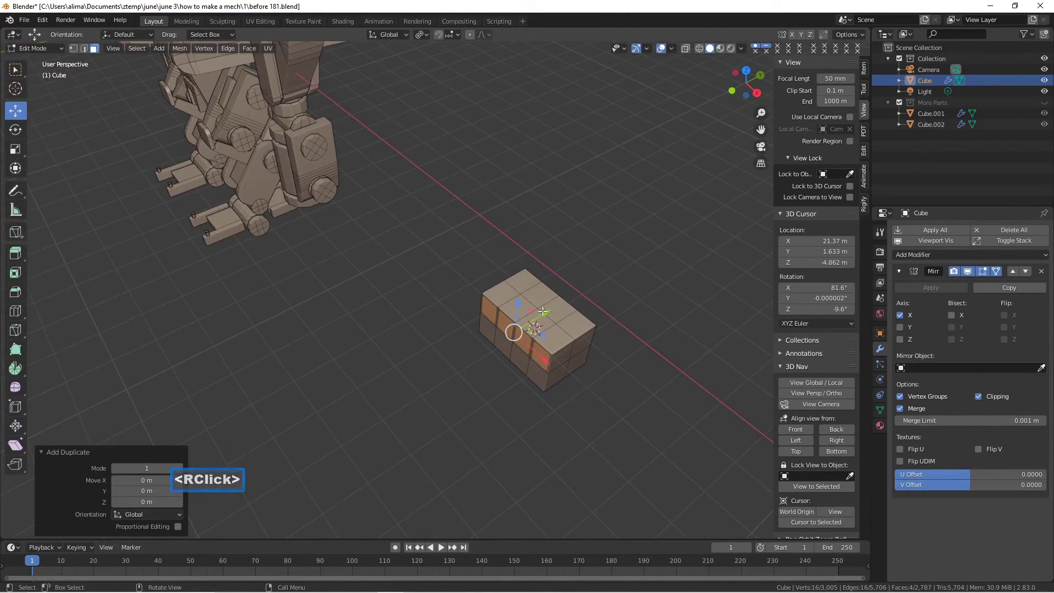
{"action": "left_click_drag", "start_coordinate": [546, 315], "coordinate": [543, 315]}
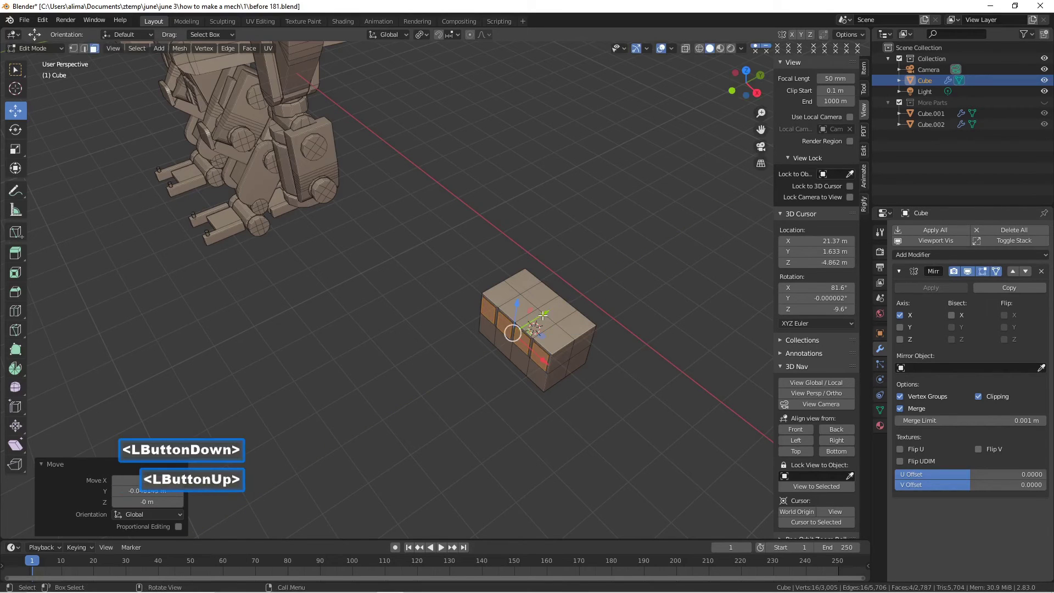
{"action": "key", "text": "e"}
{"action": "right_click", "coordinate": [614, 369]}
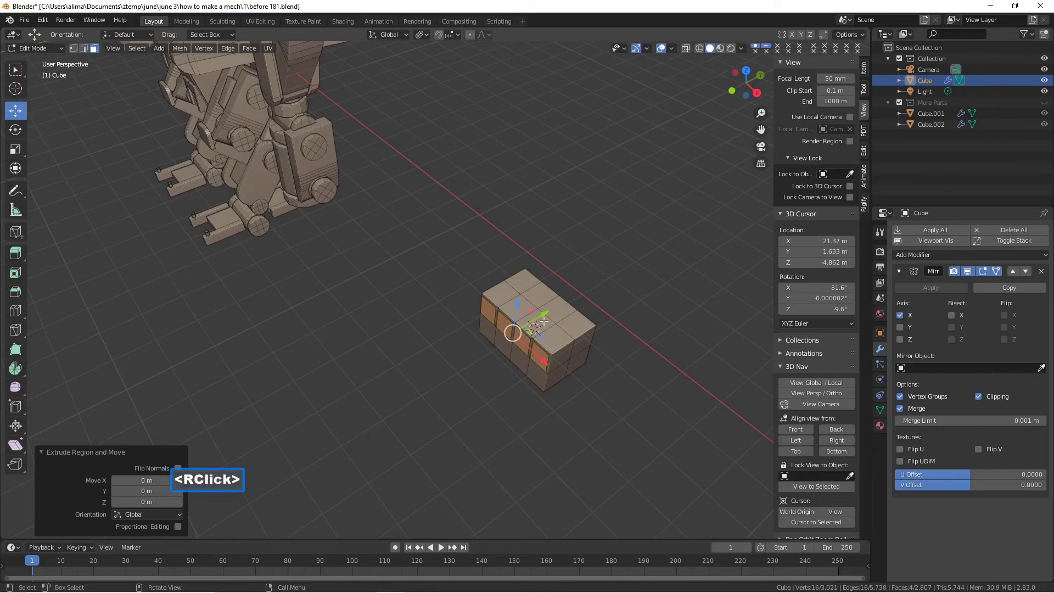
{"action": "left_click_drag", "start_coordinate": [540, 317], "coordinate": [534, 319]}
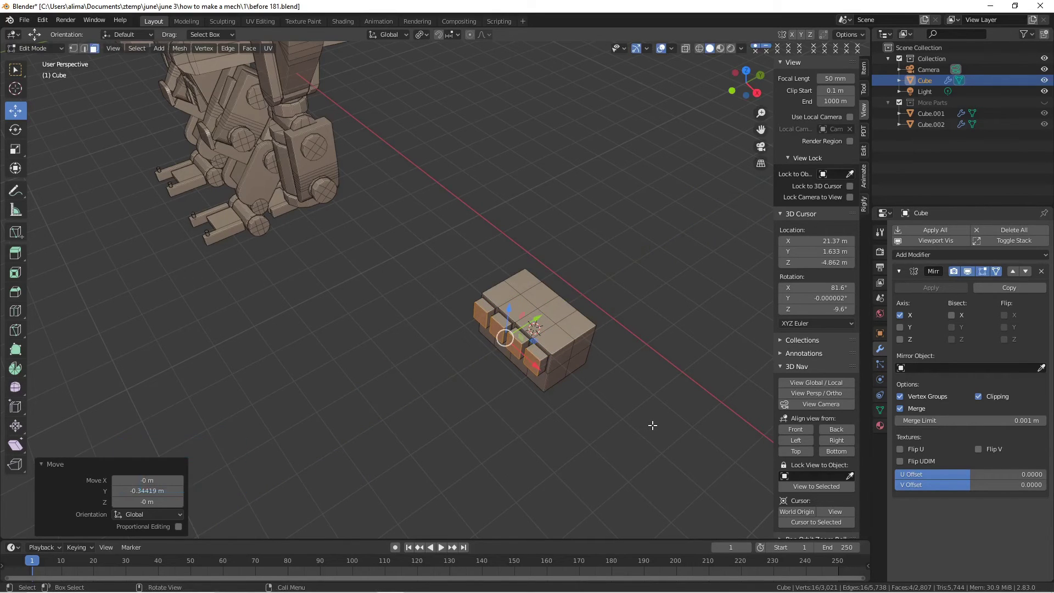
- Taper the four extruded knuckles by scaling their end faces to 0.778, and save the file as before 182.blend
{"action": "key", "text": "s"}
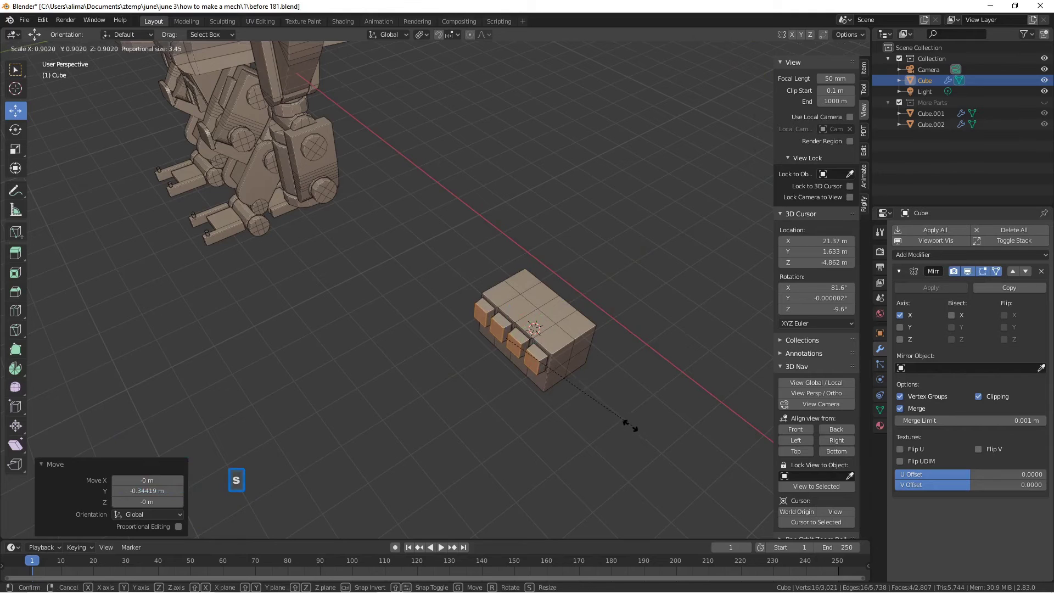
{"action": "left_click", "coordinate": [614, 419]}
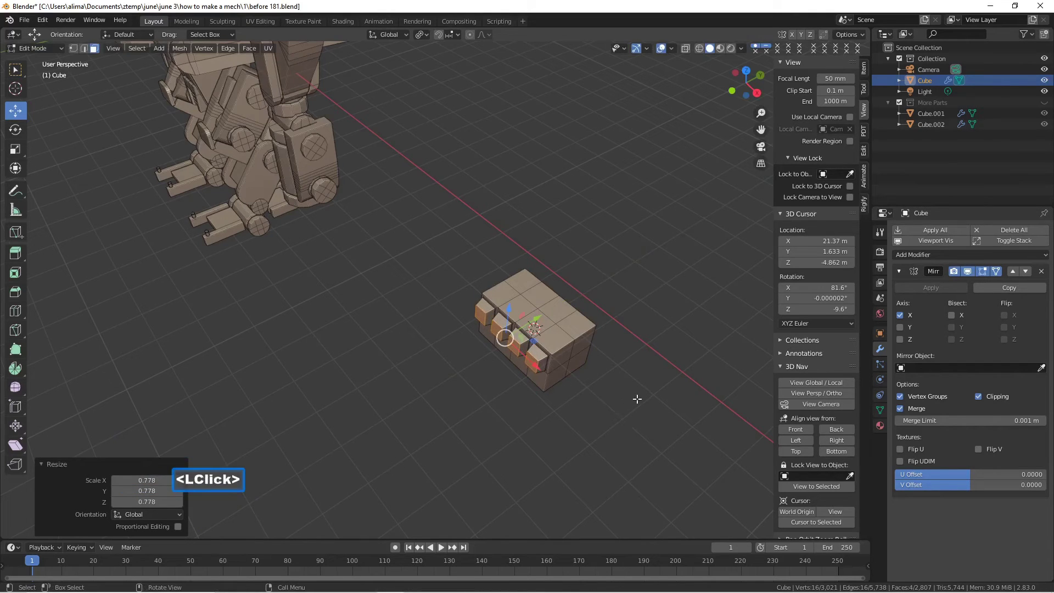
{"action": "key", "text": "Pause"}
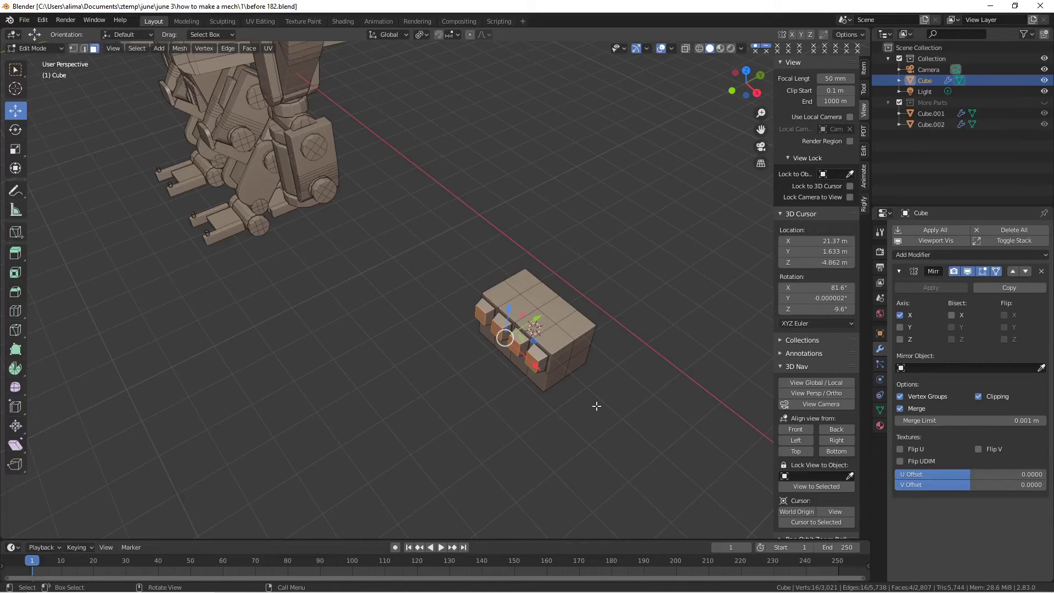
- Shorten the knuckles by moving their end faces about 0.163 m along Y toward the block
{"action": "middle_click_drag", "start_coordinate": [548, 382], "coordinate": [506, 383]}
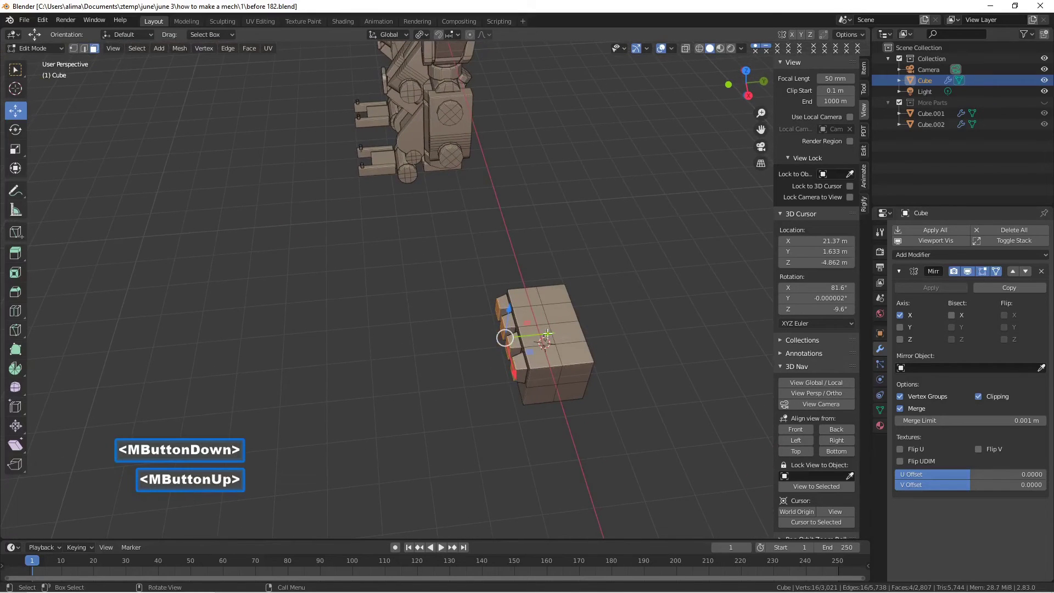
{"action": "left_click_drag", "start_coordinate": [548, 333], "coordinate": [554, 333]}
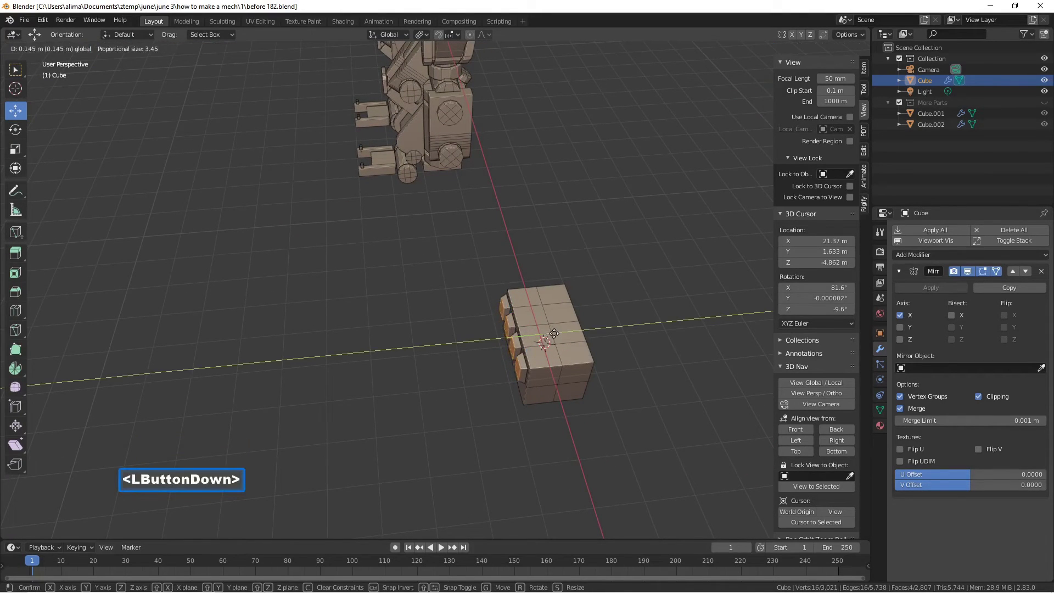
{"action": "left_click_drag", "start_coordinate": [554, 333], "coordinate": [554, 334]}
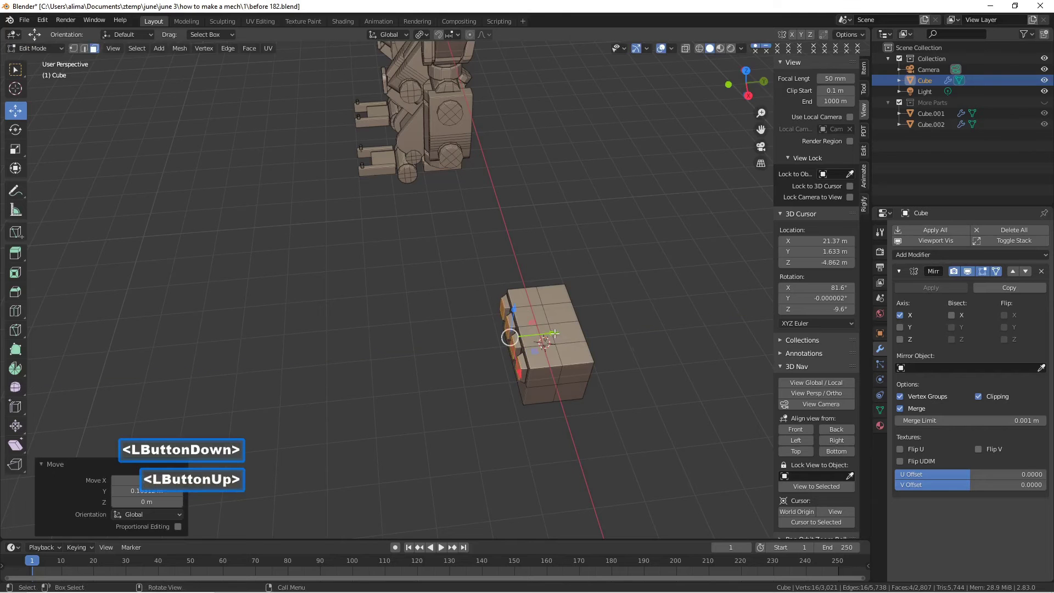
- Duplicate the knuckle end faces, offset the copies outward along Y, and extrude them into a first row of four finger segments
{"action": "middle_click_drag", "start_coordinate": [510, 347], "coordinate": [546, 367]}
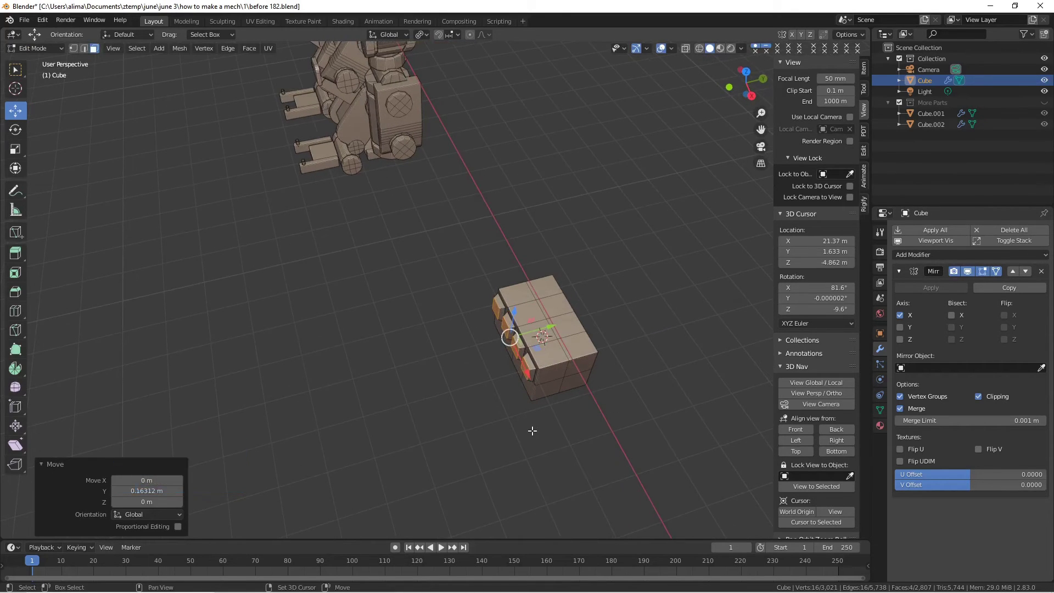
{"action": "key", "text": "shift+d"}
{"action": "right_click", "coordinate": [532, 431]}
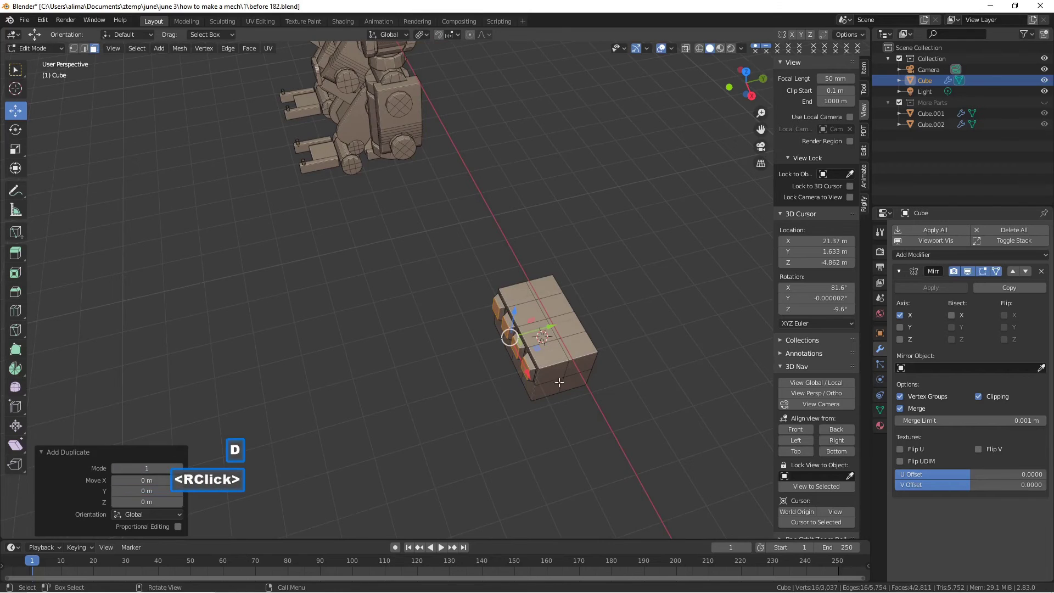
{"action": "left_click_drag", "start_coordinate": [547, 329], "coordinate": [509, 332]}
{"action": "key", "text": "e"}
{"action": "right_click", "coordinate": [535, 331]}
- Duplicate the first row's end faces, space them outward along Y, and extrude a second row of finger segments
{"action": "key", "text": "shift+d"}
{"action": "right_click", "coordinate": [508, 332]}
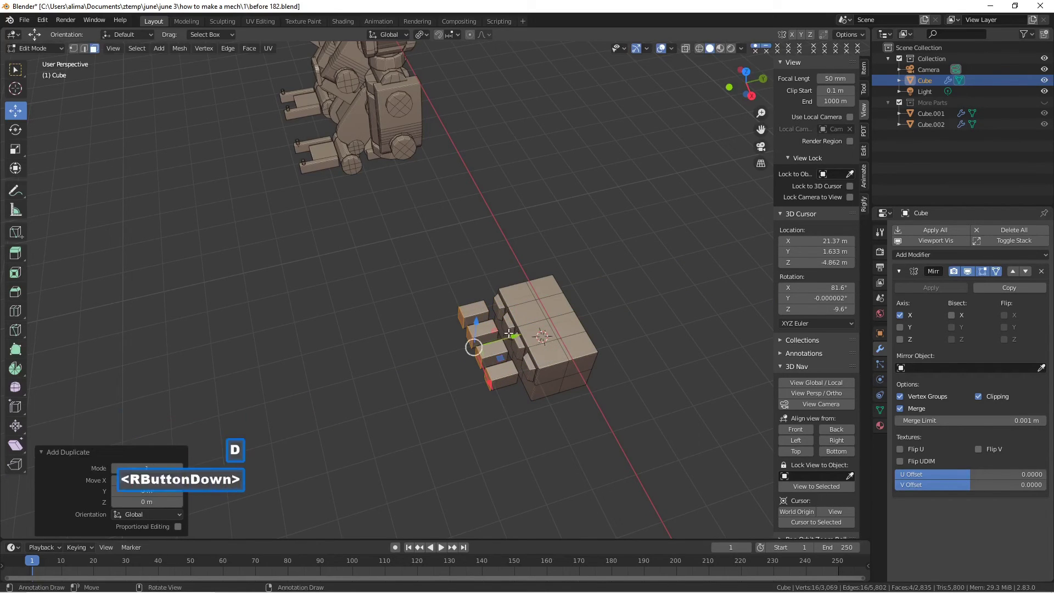
{"action": "left_click_drag", "start_coordinate": [509, 333], "coordinate": [468, 338]}
{"action": "key", "text": "e"}
{"action": "right_click", "coordinate": [498, 336]}
- Create a third row of finger segments from duplicated second-row end faces, and save the file as before 183.blend
{"action": "key", "text": "shift+d"}
{"action": "right_click", "coordinate": [473, 340]}
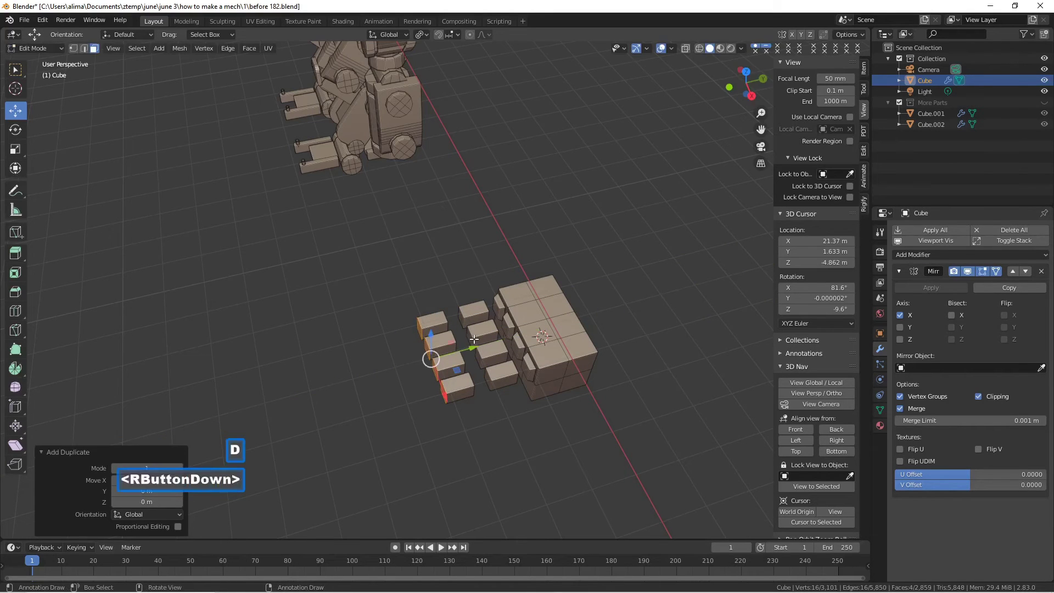
{"action": "left_click_drag", "start_coordinate": [473, 348], "coordinate": [459, 351]}
{"action": "key", "text": "e"}
{"action": "right_click", "coordinate": [458, 351]}
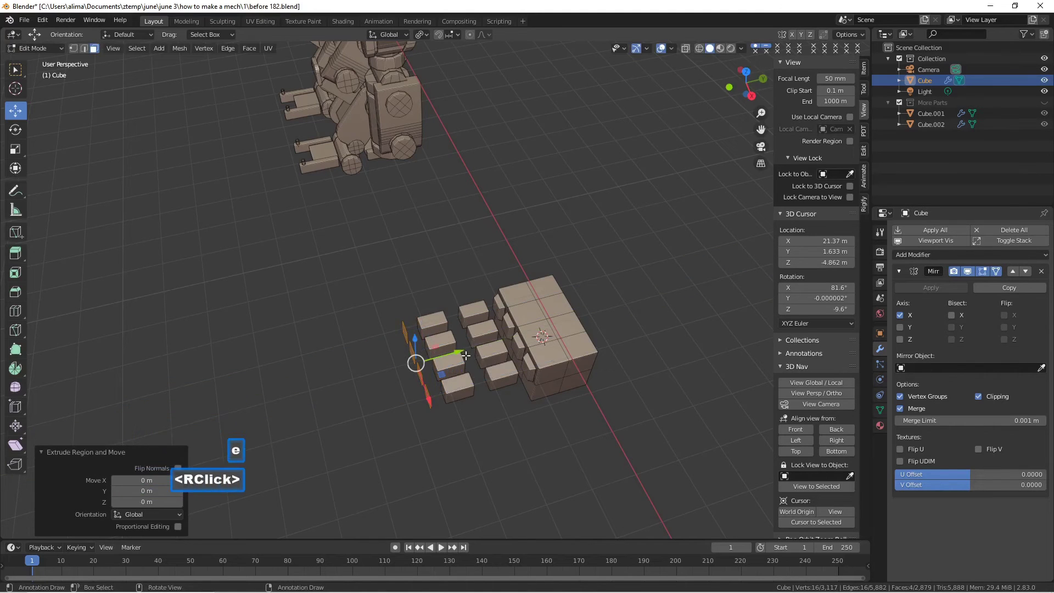
{"action": "left_click_drag", "start_coordinate": [459, 351], "coordinate": [429, 354]}
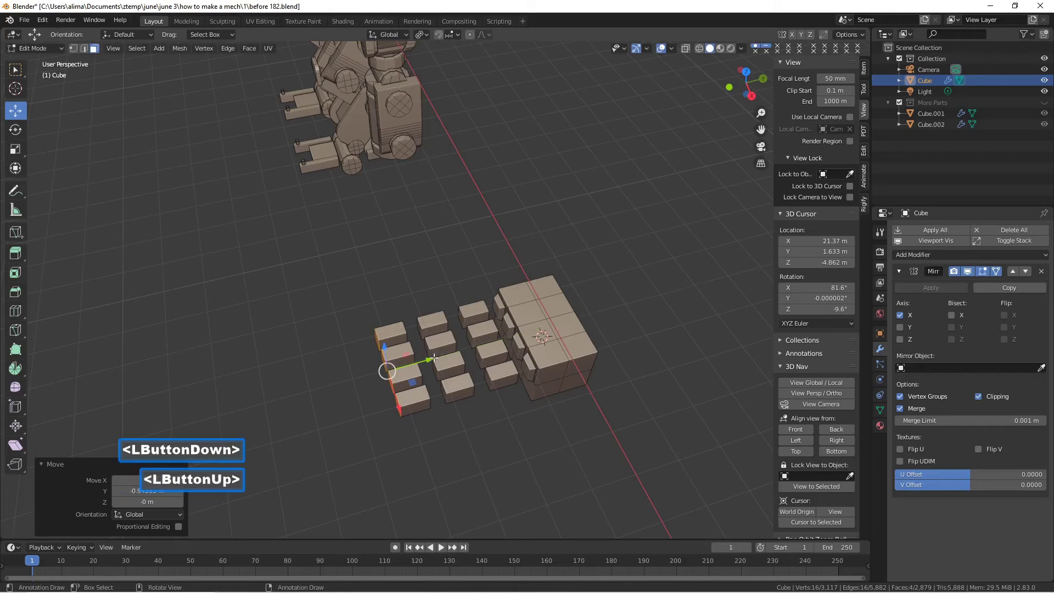
{"action": "left_click", "coordinate": [526, 423]}
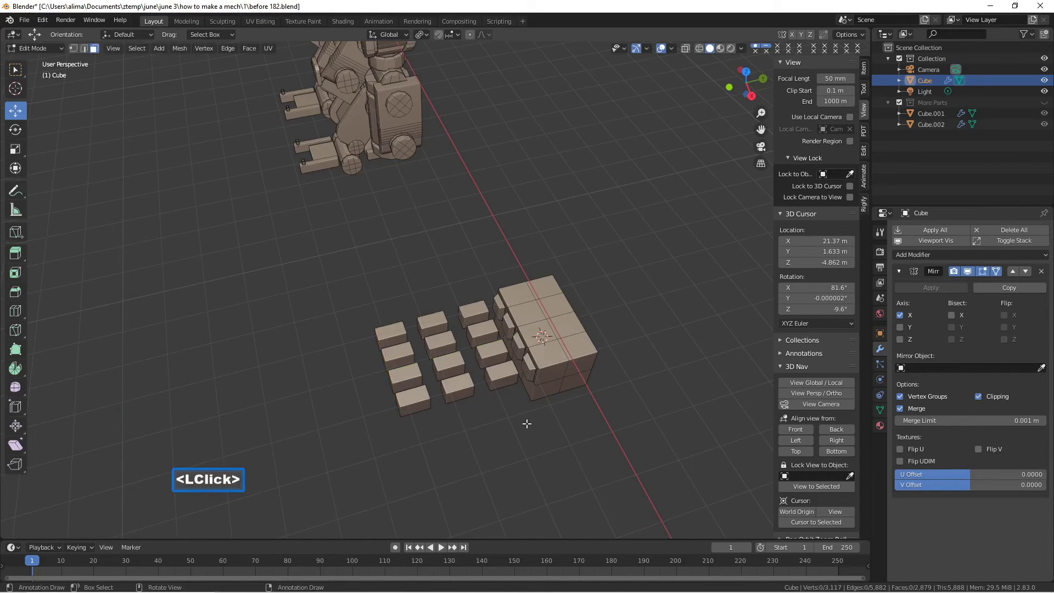
{"action": "key", "text": "ctrl+alt+s"}
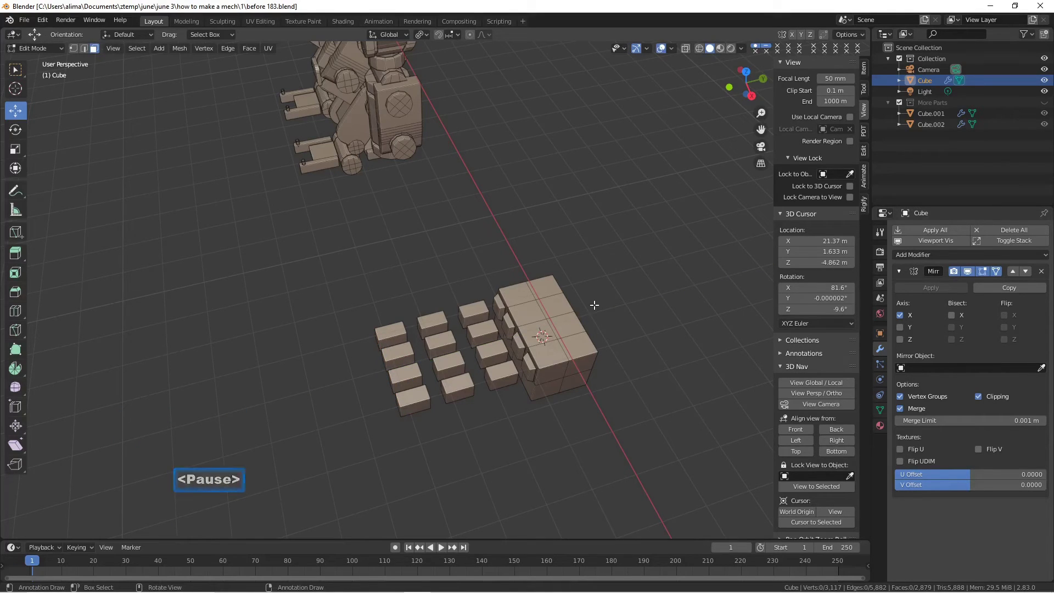
- Duplicate the cylindrical joint ring on the mech's arm and move the copy about 15.3 m along X to the hand
{"action": "middle_click_drag", "start_coordinate": [453, 246], "coordinate": [214, 194]}
{"action": "scroll", "coordinate": [196, 225], "scroll_direction": "down", "scroll_amount": 2}
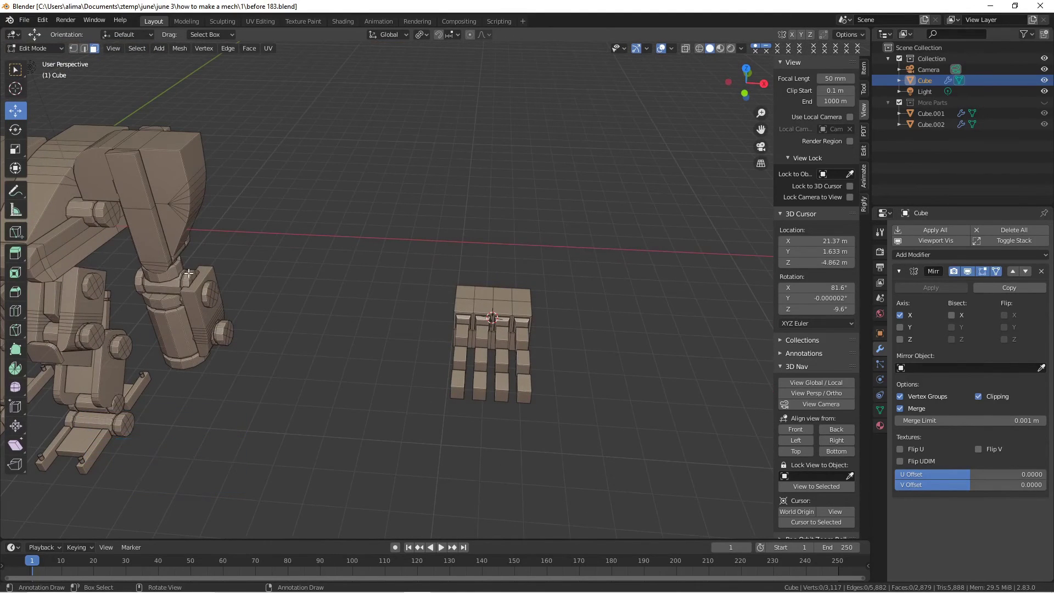
{"action": "key", "text": "l"}
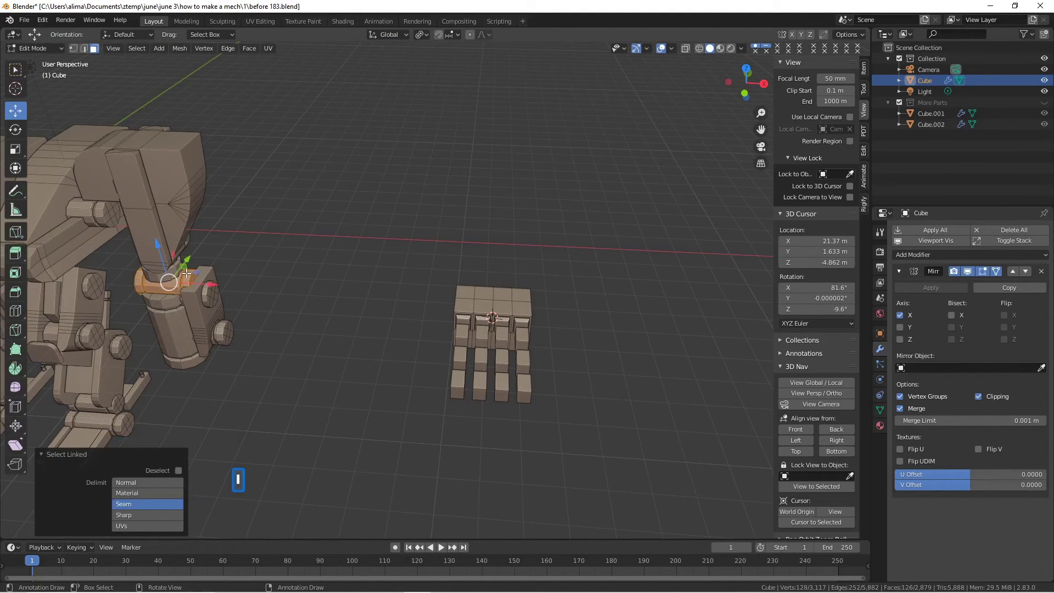
{"action": "key", "text": "shift+d"}
{"action": "right_click", "coordinate": [194, 277]}
{"action": "left_click_drag", "start_coordinate": [200, 281], "coordinate": [562, 315]}
{"action": "middle_click_drag", "start_coordinate": [562, 314], "coordinate": [532, 326]}
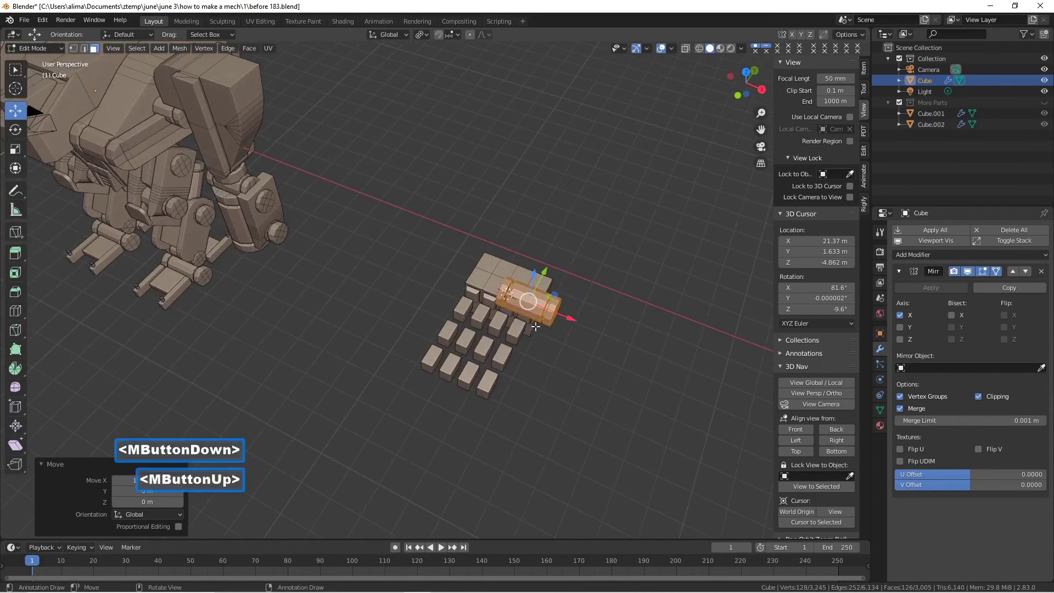
- Scale the duplicated cylindrical joint to 0.423 and lower it about 1.5 m along Z to the finger level
{"action": "key", "text": "s"}
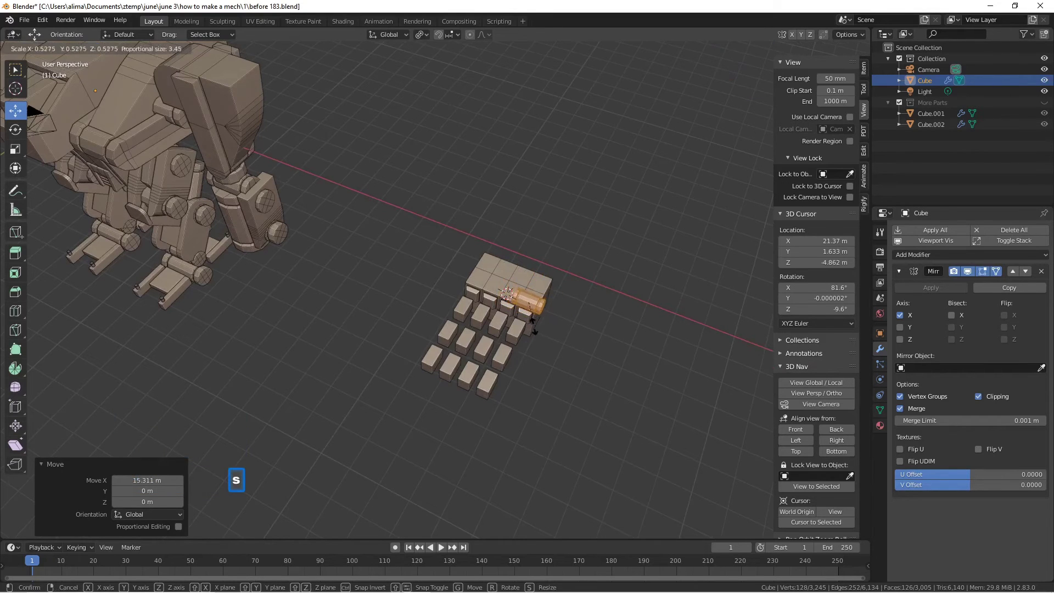
{"action": "left_click", "coordinate": [522, 321]}
{"action": "scroll", "coordinate": [532, 325], "scroll_direction": "up", "scroll_amount": 5}
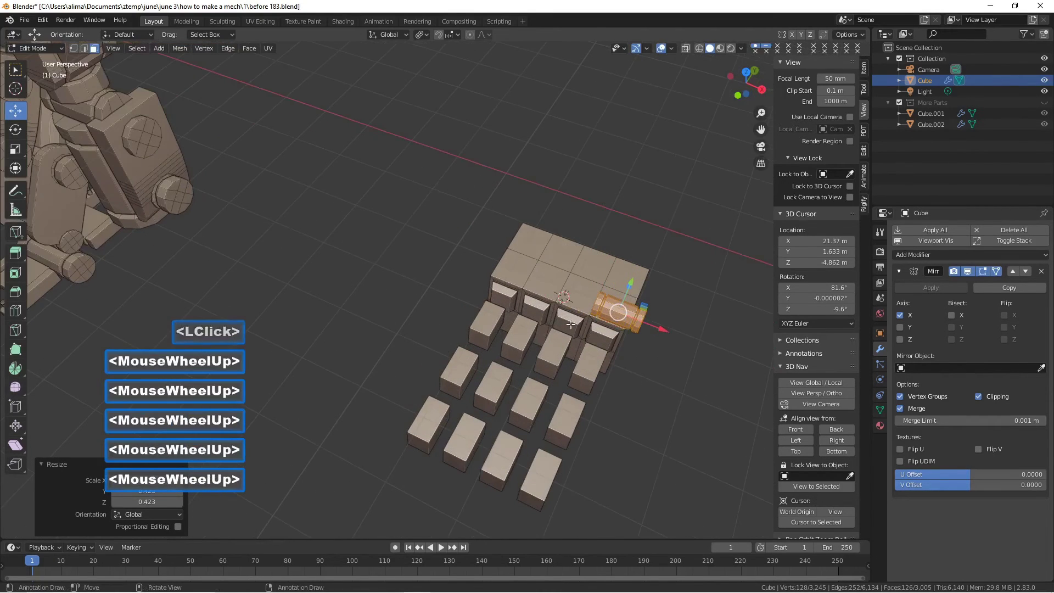
{"action": "left_click_drag", "start_coordinate": [761, 130], "coordinate": [633, 196]}
{"action": "left_click_drag", "start_coordinate": [494, 204], "coordinate": [503, 258]}
{"action": "middle_click_drag", "start_coordinate": [502, 258], "coordinate": [572, 332]}
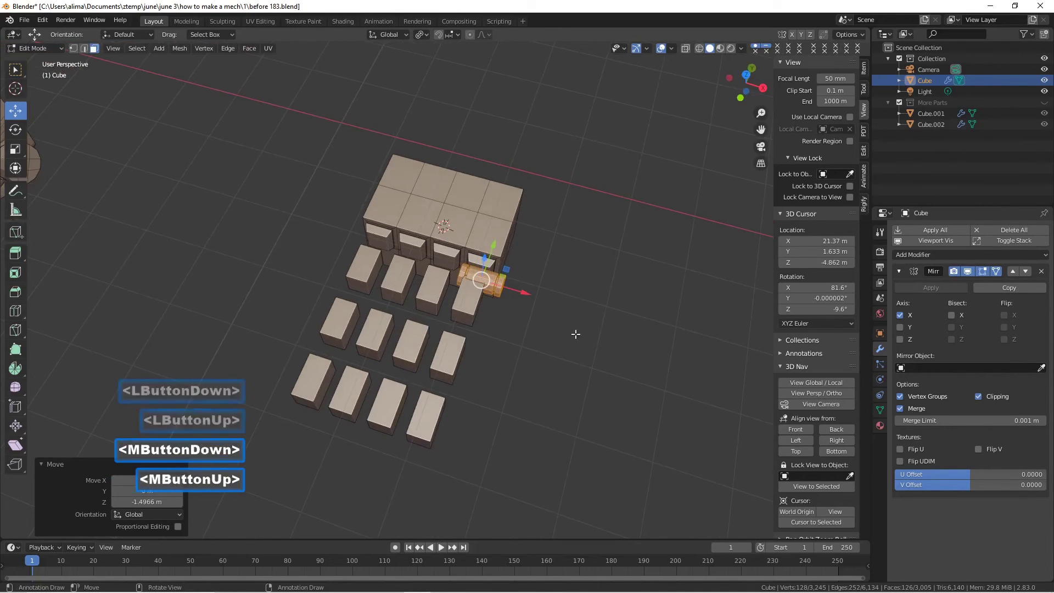
- Narrow the cylindrical joint along X to fit the outer finger and shift it about 0.10 m along negative X
{"action": "key", "text": "s"}
{"action": "key", "text": "x"}
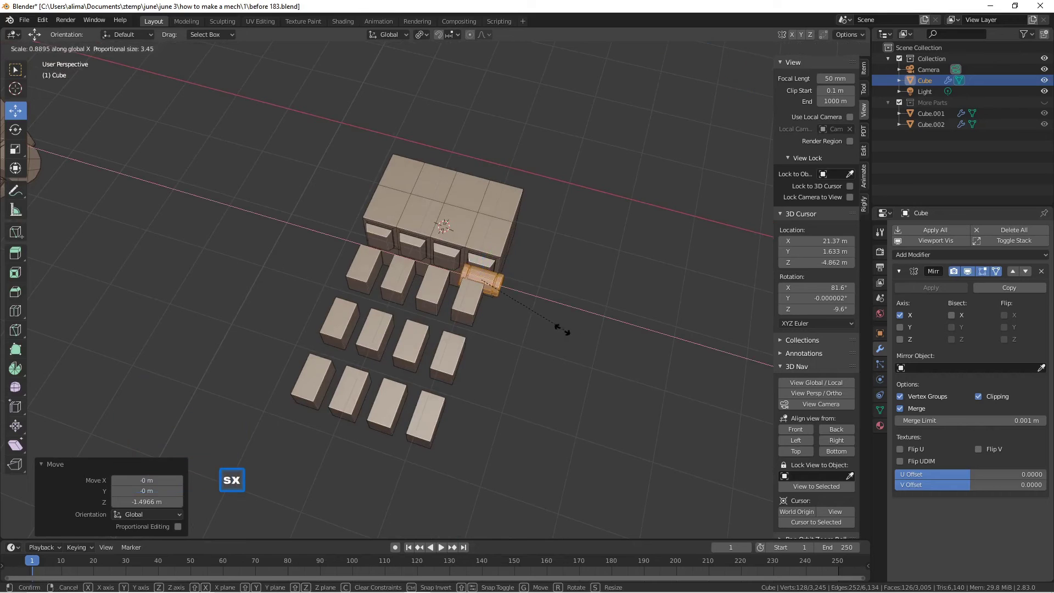
{"action": "left_click", "coordinate": [548, 319]}
{"action": "left_click_drag", "start_coordinate": [525, 293], "coordinate": [520, 292]}
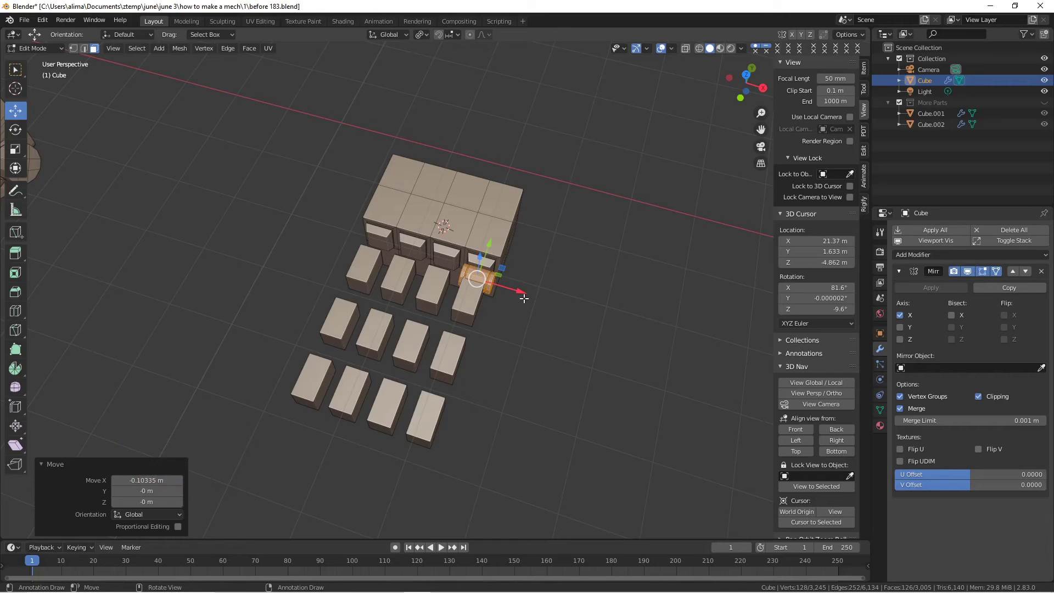
- Duplicate the cylindrical joint and move the copy along negative X to the base of the neighbouring finger
{"action": "key", "text": "shift+d"}
{"action": "right_click", "coordinate": [523, 298]}
{"action": "left_click", "coordinate": [518, 291]}
{"action": "left_click_drag", "start_coordinate": [518, 292], "coordinate": [477, 284]}
{"action": "left_click", "coordinate": [477, 284]}
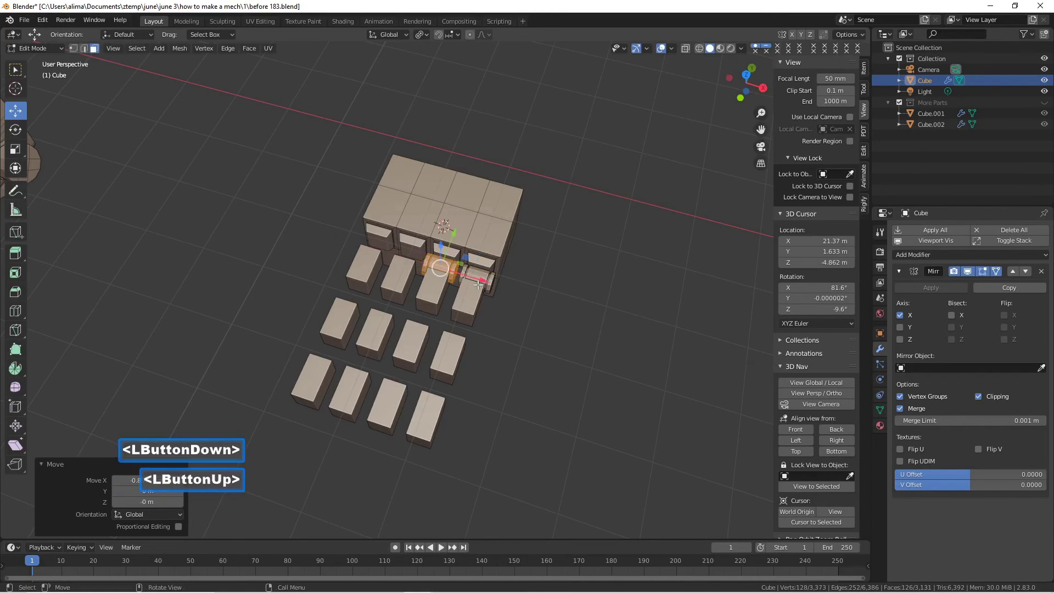
- Duplicate the cylindrical joint and move the copy along negative X to the base of the third finger
{"action": "key", "text": "shift+d"}
{"action": "right_click", "coordinate": [478, 284]}
{"action": "left_click_drag", "start_coordinate": [480, 284], "coordinate": [448, 263]}
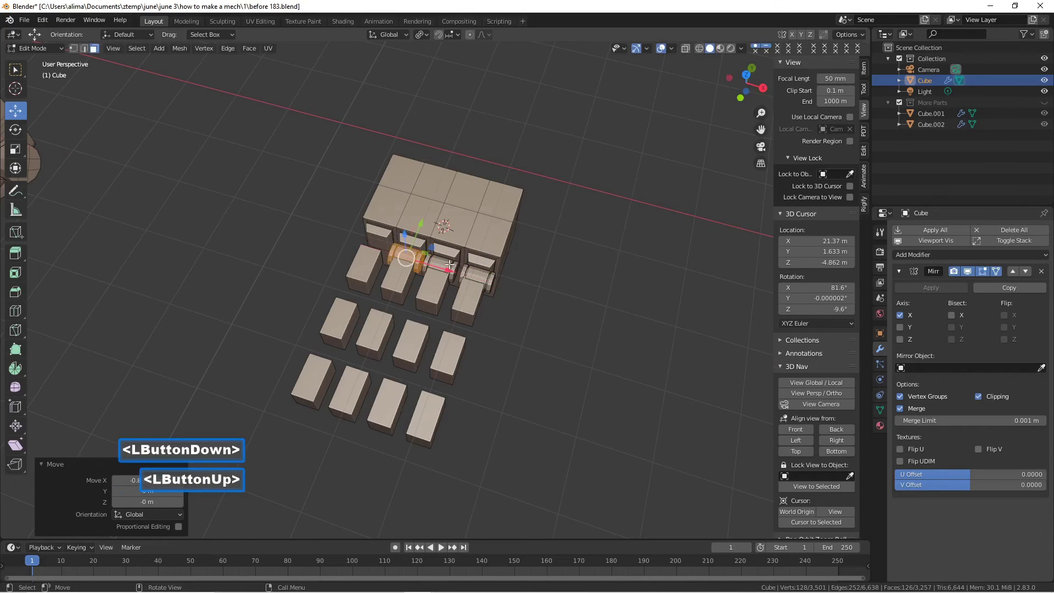
- Duplicate the joint again about 0.83 m along negative X to the last finger's base and save the file as before 184.blend
{"action": "key", "text": "d"}
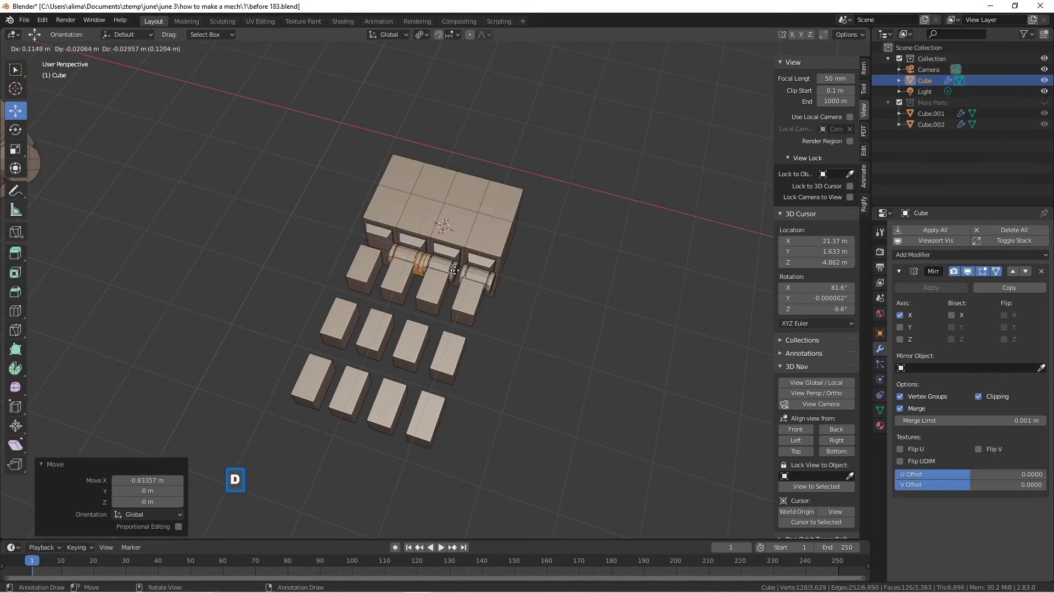
{"action": "right_click", "coordinate": [455, 270]}
{"action": "left_click_drag", "start_coordinate": [442, 268], "coordinate": [415, 258]}
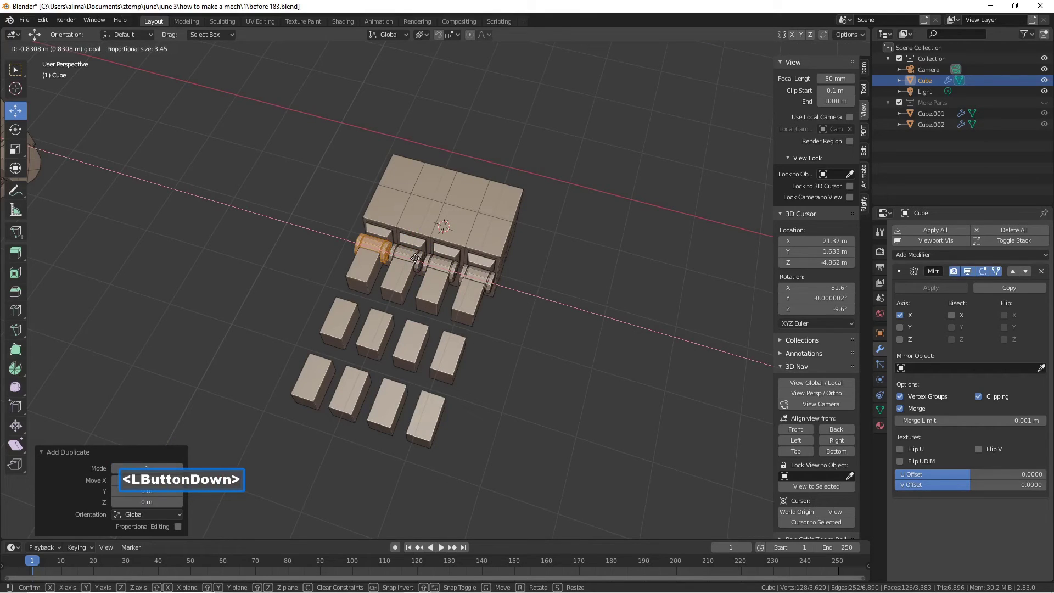
{"action": "left_click_drag", "start_coordinate": [415, 259], "coordinate": [415, 259]}
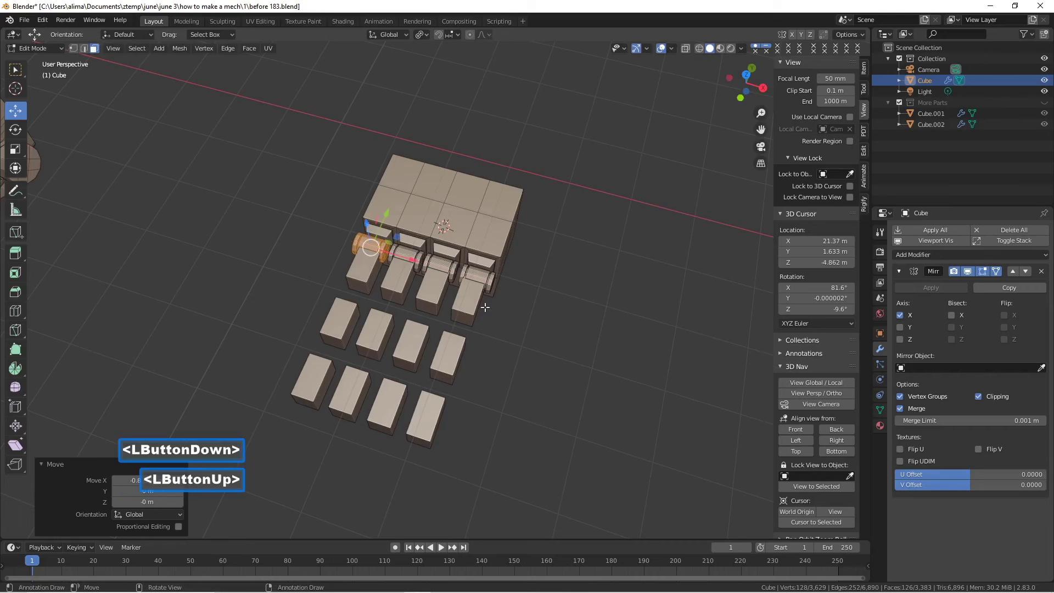
{"action": "left_click", "coordinate": [551, 321]}
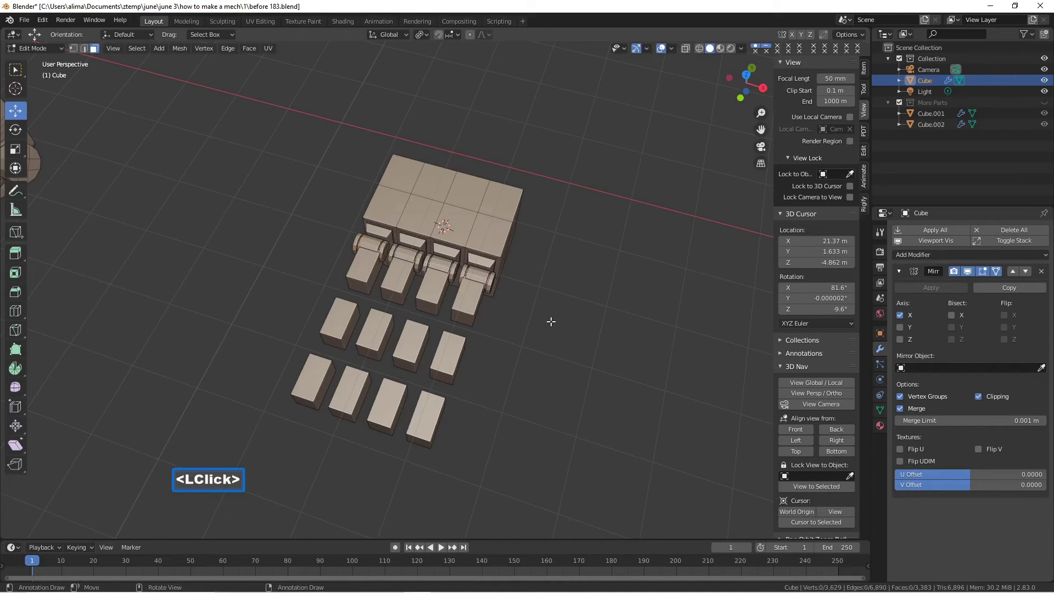
{"action": "key", "text": "Pause"}
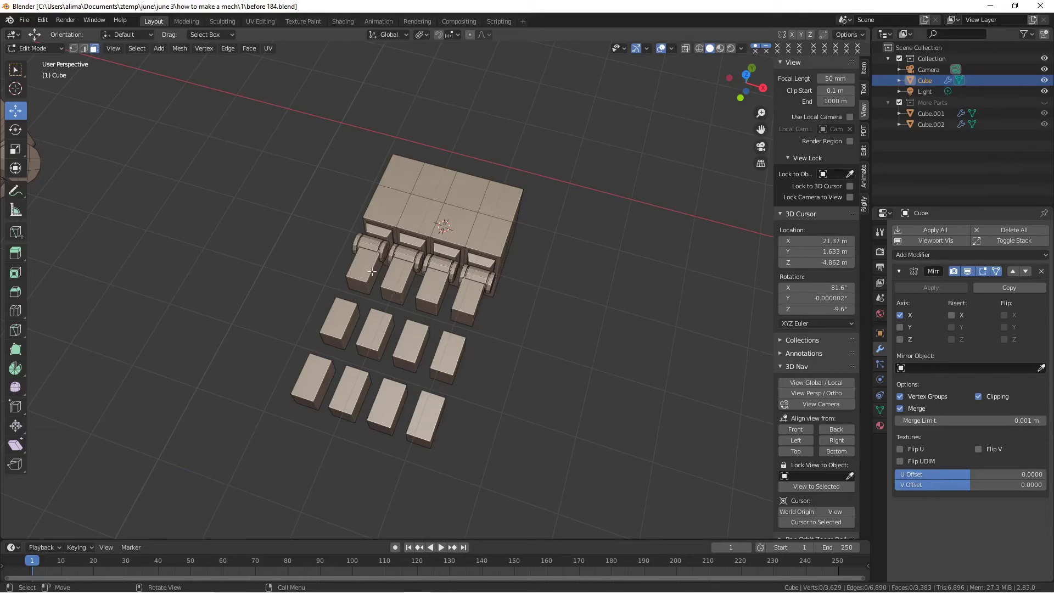
- Duplicate the row of four knuckle joints and move the copy about 1.29 m along negative Y to the second finger segments
{"action": "key", "text": "l"}
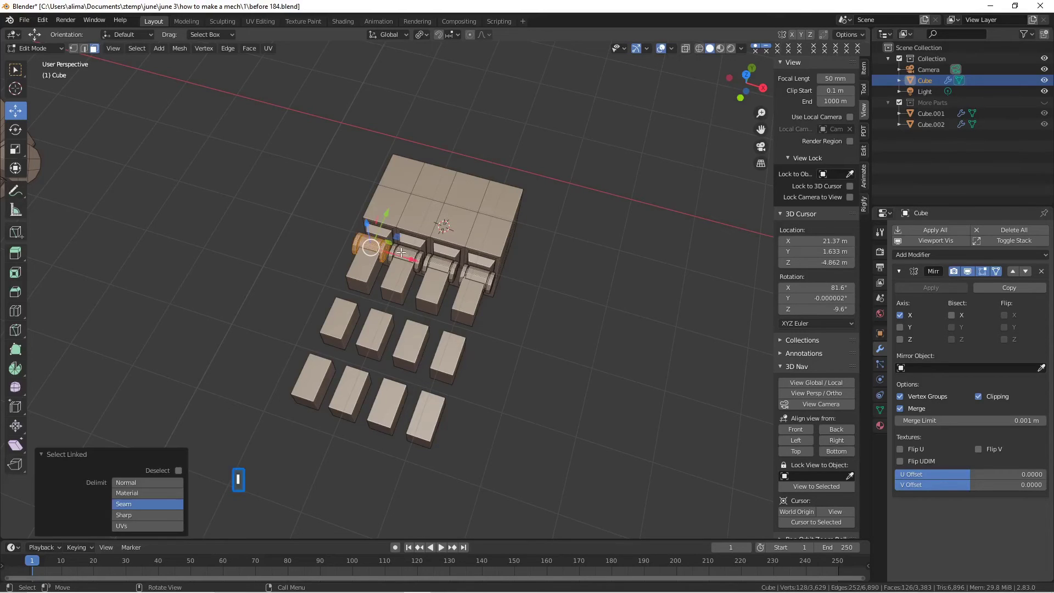
{"action": "key", "text": "l"}
{"action": "key", "text": "l"}
{"action": "key", "text": "l"}
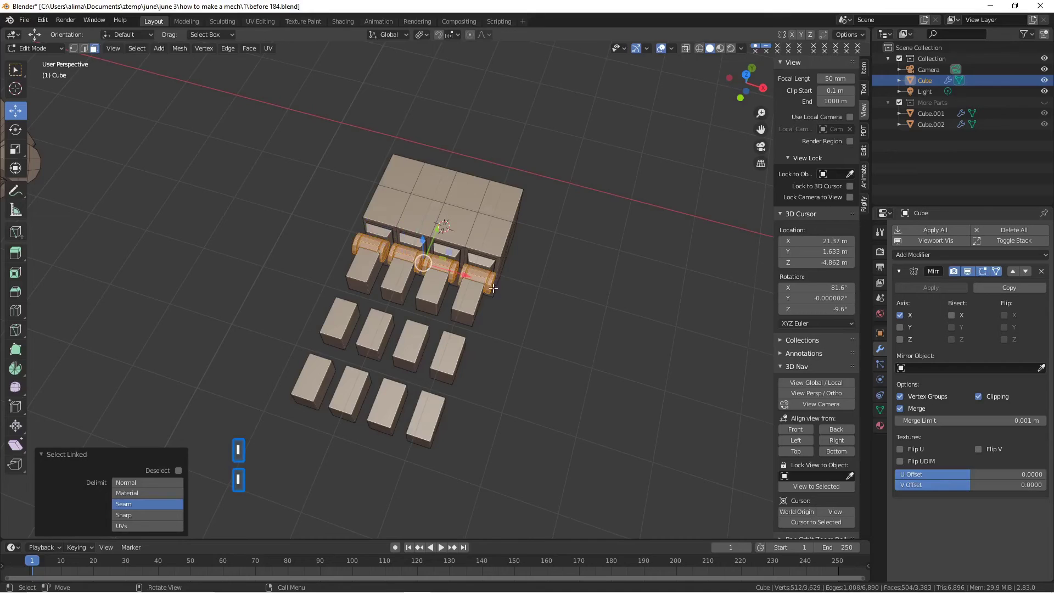
{"action": "middle_click_drag", "start_coordinate": [492, 287], "coordinate": [443, 265]}
{"action": "scroll", "coordinate": [444, 265], "scroll_direction": "up", "scroll_amount": 1}
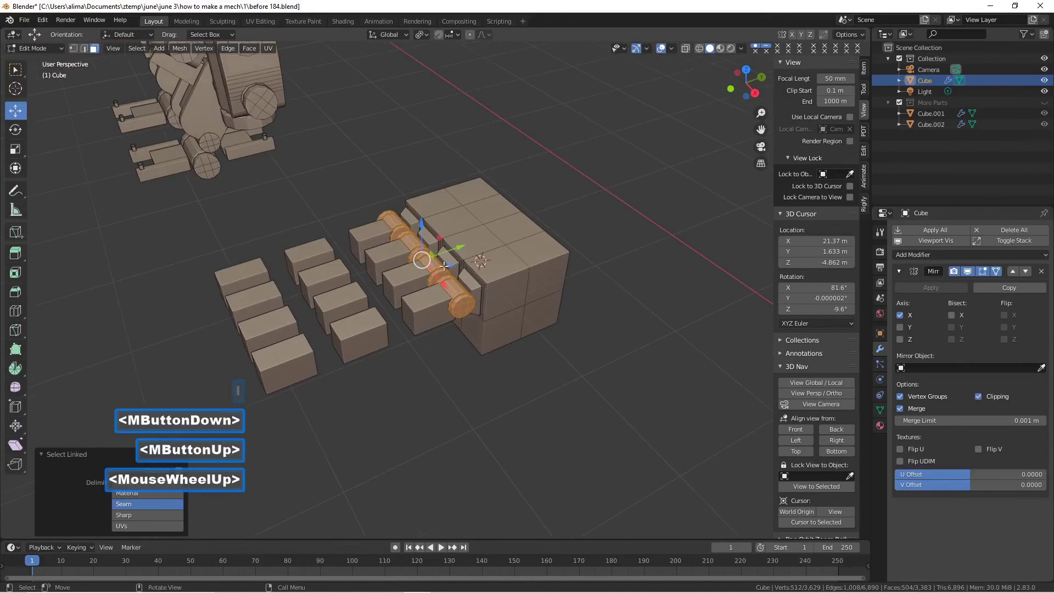
{"action": "key", "text": "shift+d"}
{"action": "right_click", "coordinate": [492, 378]}
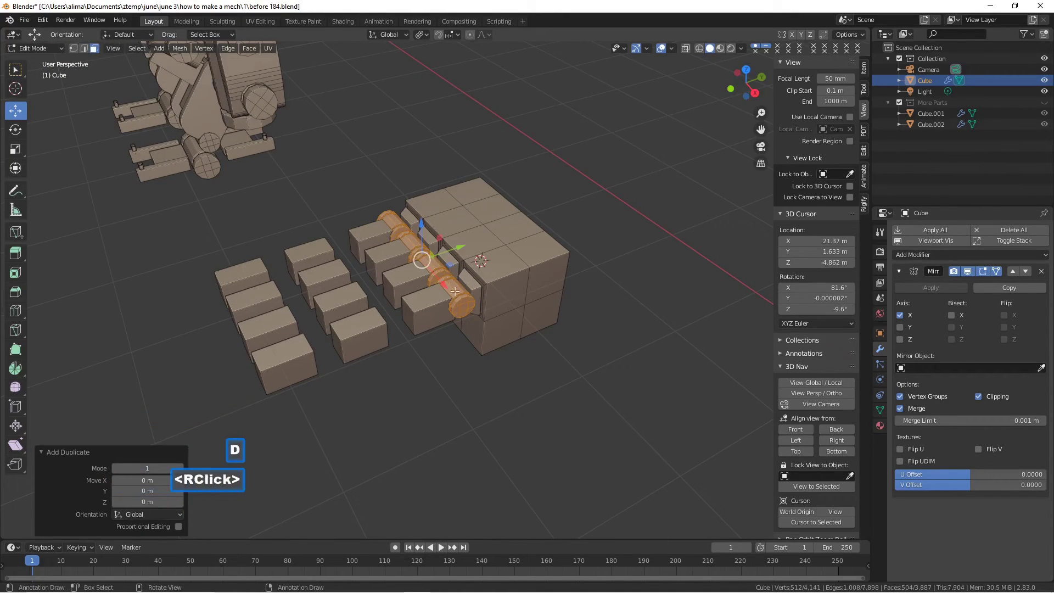
{"action": "left_click_drag", "start_coordinate": [447, 252], "coordinate": [409, 270]}
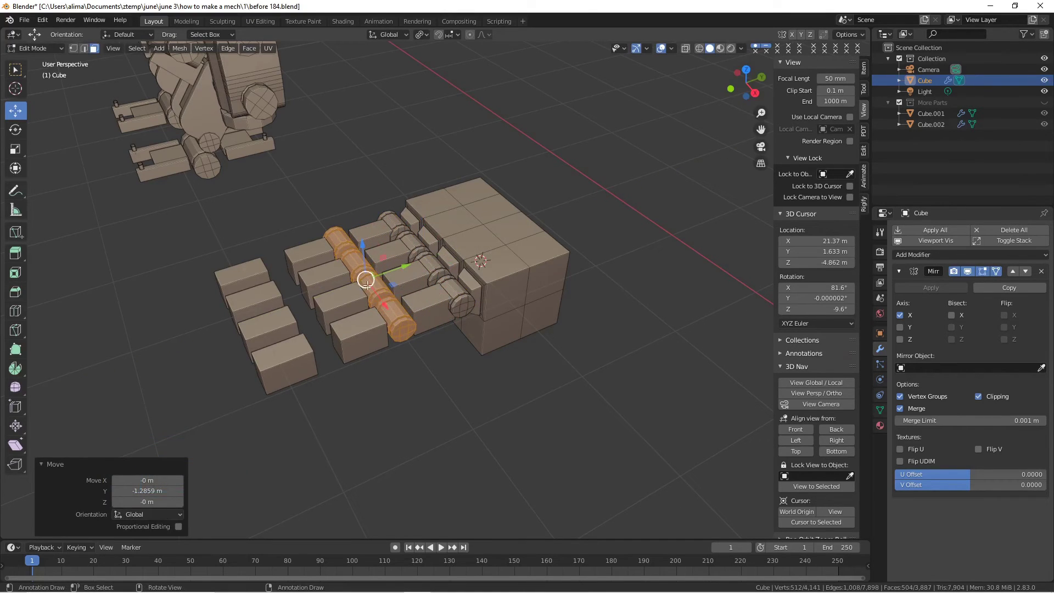
- Duplicate the joint row again along negative Y to the fingertip segments and save the file as before 185.blend
{"action": "key", "text": "shift+d"}
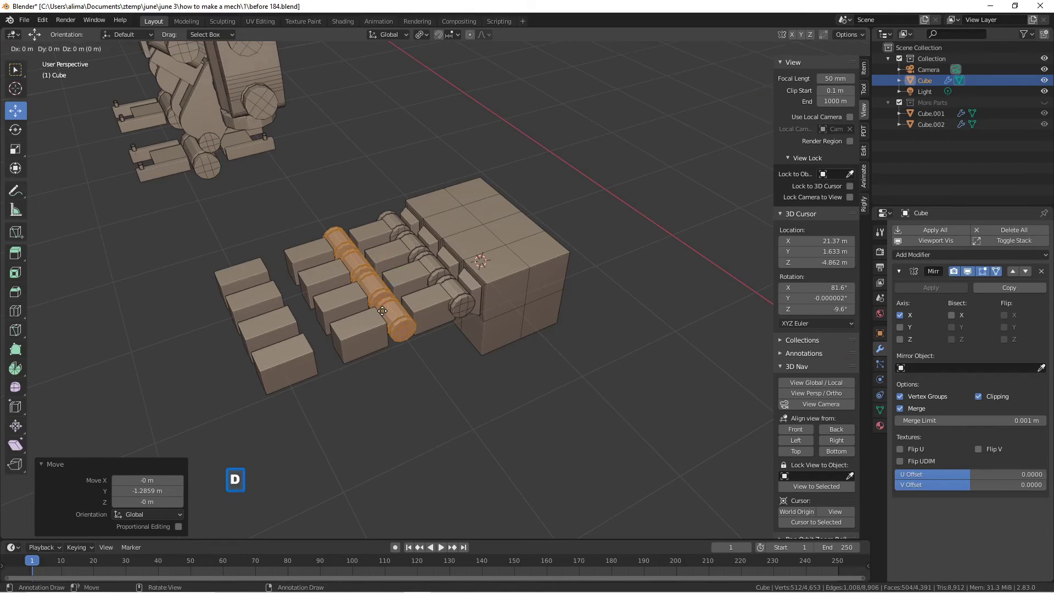
{"action": "right_click", "coordinate": [381, 308]}
{"action": "left_click_drag", "start_coordinate": [410, 268], "coordinate": [341, 302]}
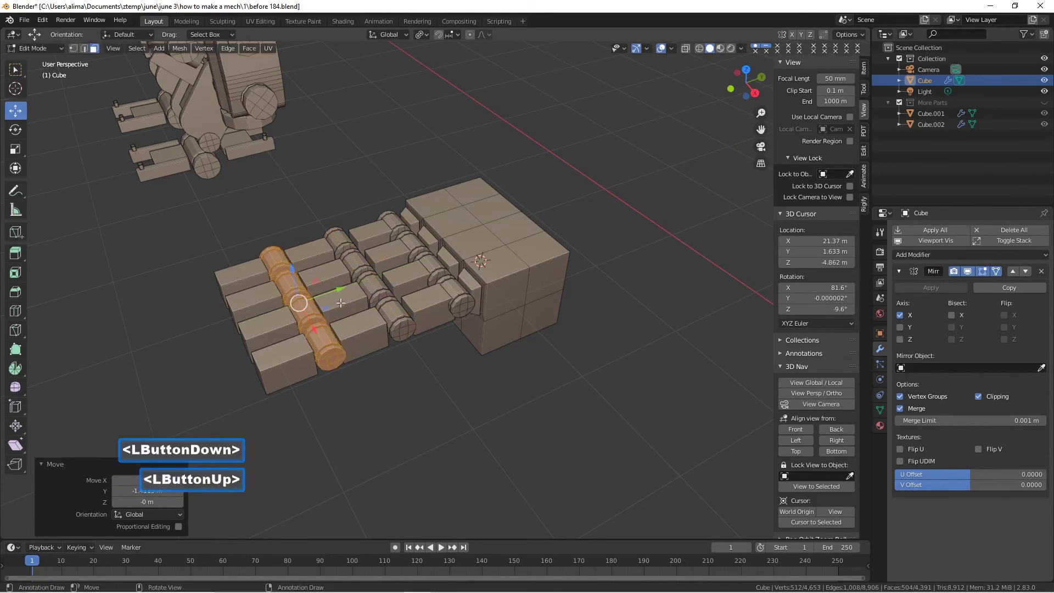
{"action": "left_click", "coordinate": [397, 428]}
{"action": "key", "text": "Pause"}
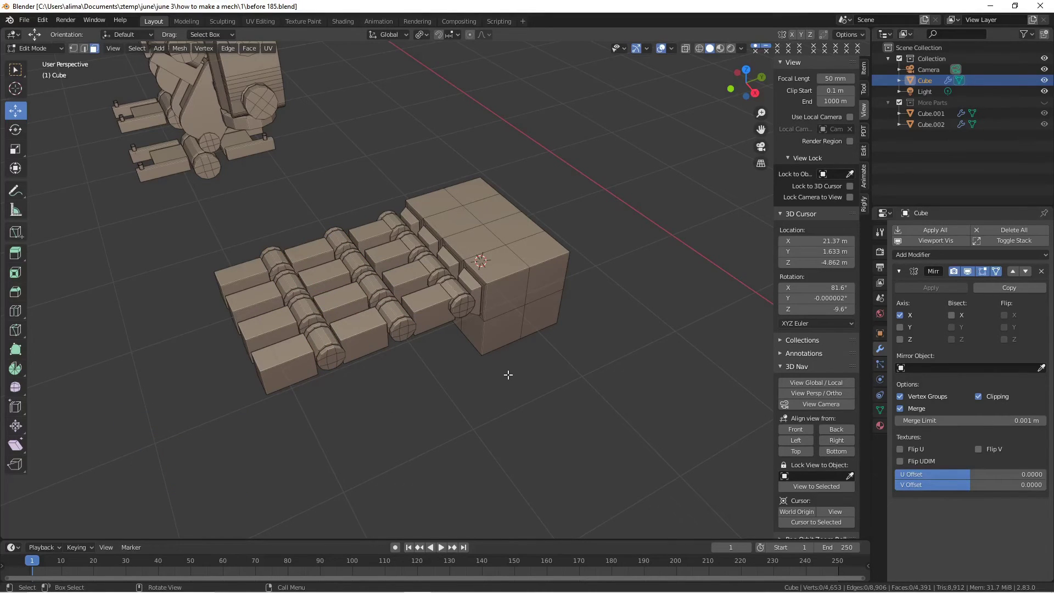
- Duplicate the whole outer finger on the negative X side with its three joints, move the copy clear of the hand, and save as before 186.blend
{"action": "scroll", "coordinate": [506, 372], "scroll_direction": "down", "scroll_amount": 1}
{"action": "middle_click_drag", "start_coordinate": [305, 347], "coordinate": [340, 343]}
{"action": "key", "text": "c"}
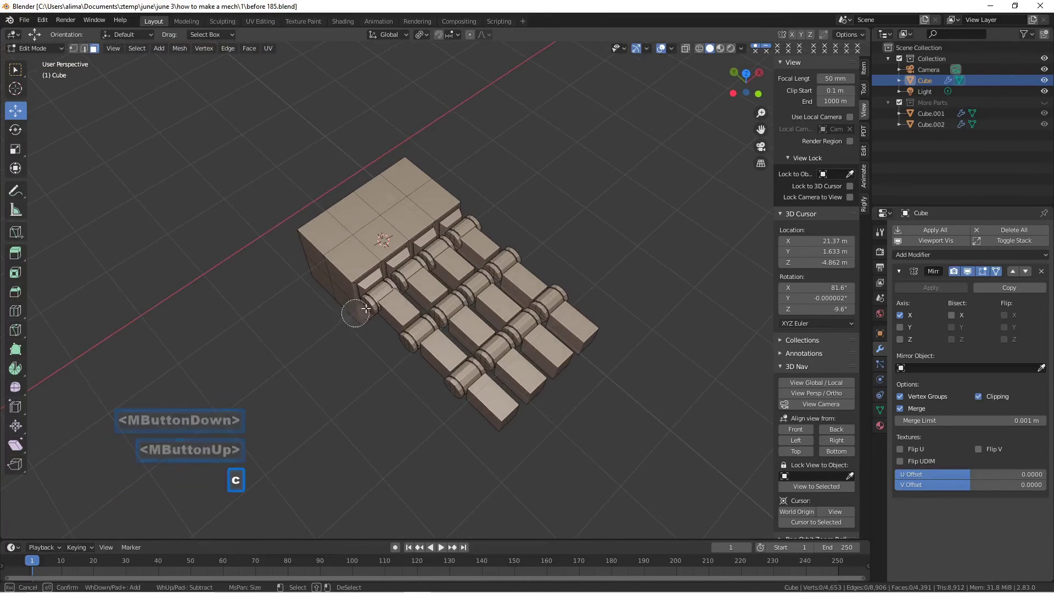
{"action": "left_click_drag", "start_coordinate": [365, 307], "coordinate": [505, 419]}
{"action": "middle_click_drag", "start_coordinate": [349, 335], "coordinate": [349, 328]}
{"action": "scroll", "coordinate": [360, 381], "scroll_direction": "up", "scroll_amount": 1}
{"action": "right_click", "coordinate": [391, 409]}
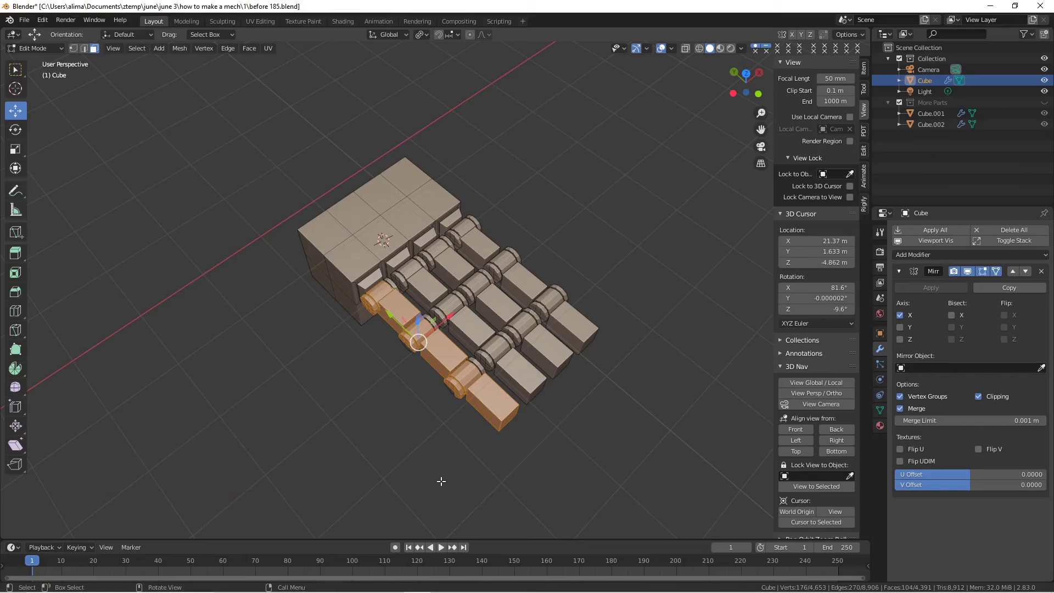
{"action": "key", "text": "ctrl"}
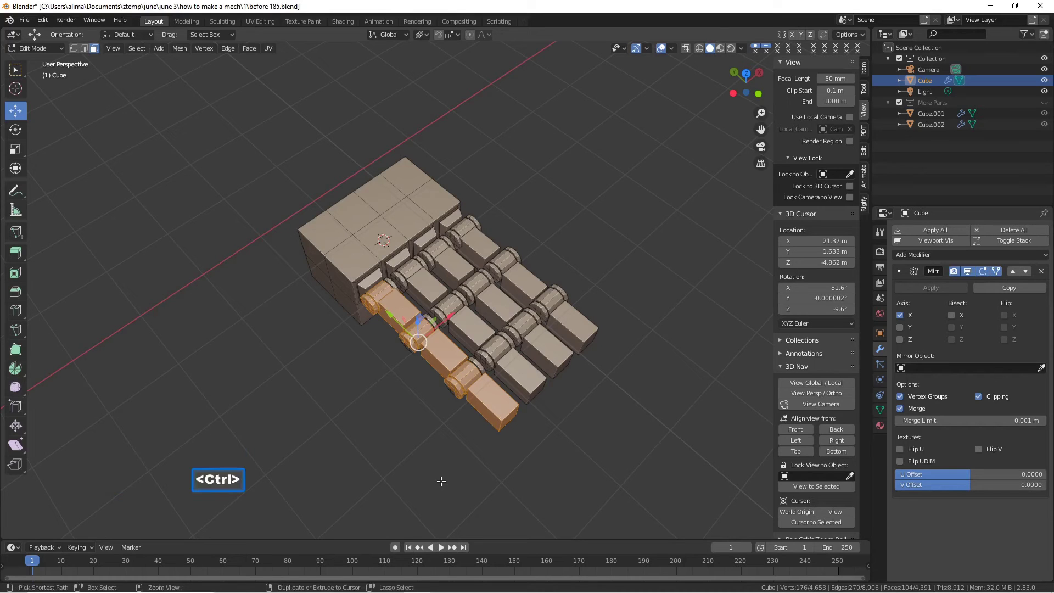
{"action": "key", "text": "ctrl+l"}
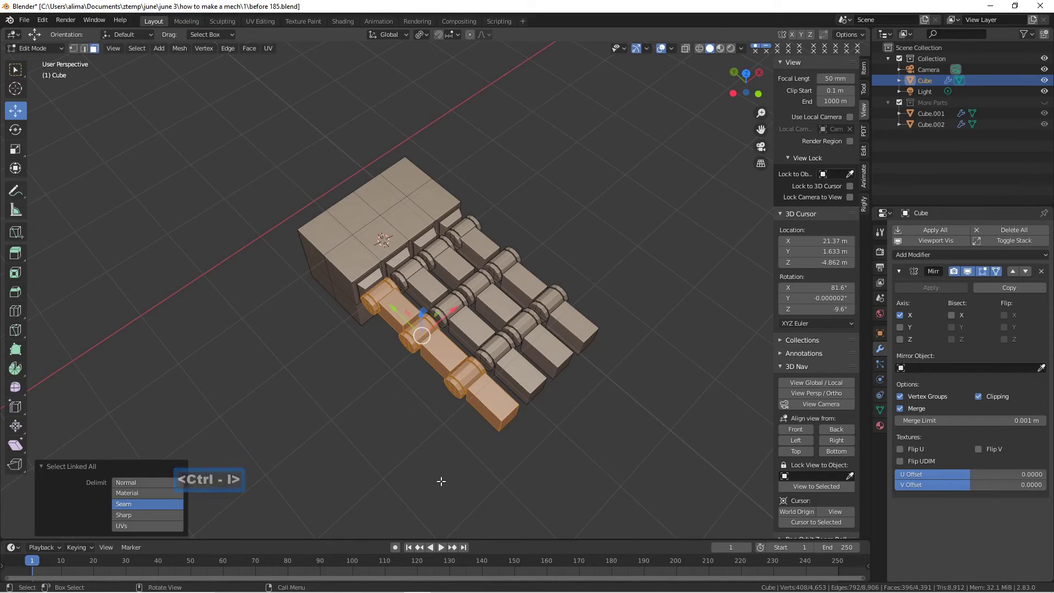
{"action": "key", "text": "shift+d"}
{"action": "right_click", "coordinate": [430, 473]}
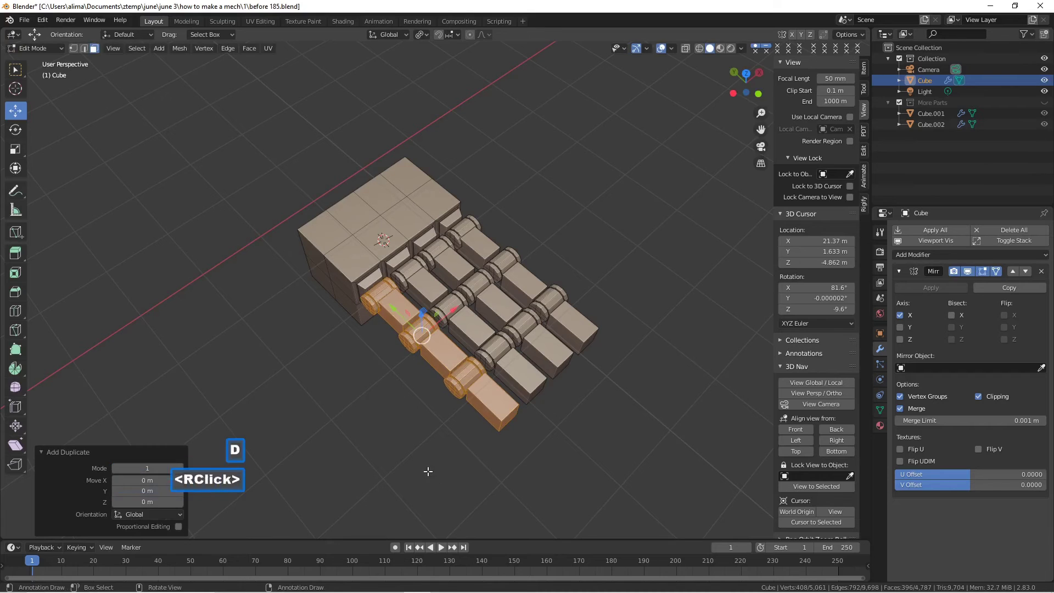
{"action": "left_click_drag", "start_coordinate": [451, 313], "coordinate": [356, 328]}
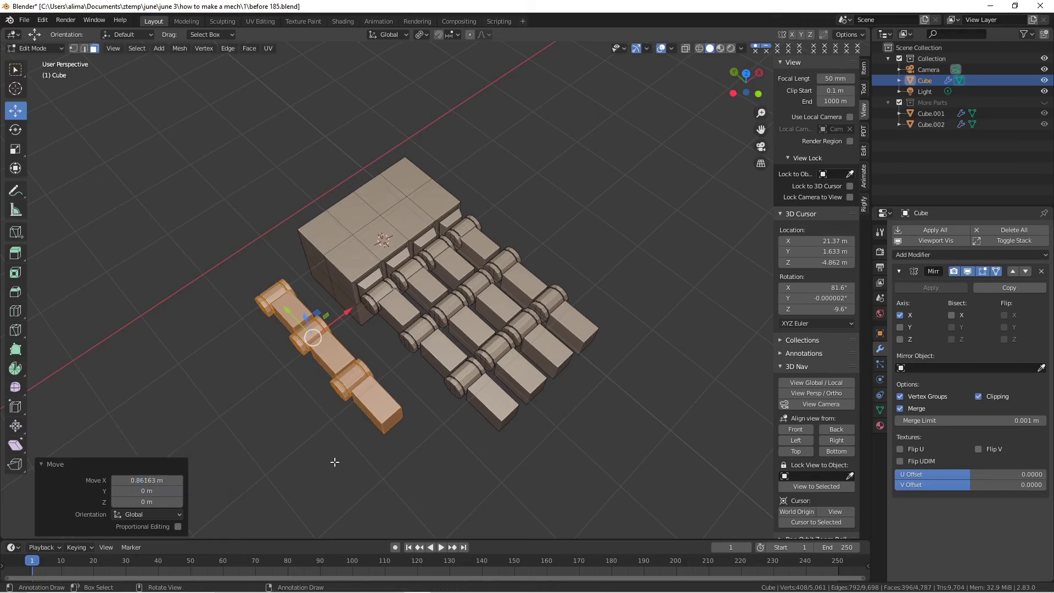
{"action": "key", "text": "Pause"}
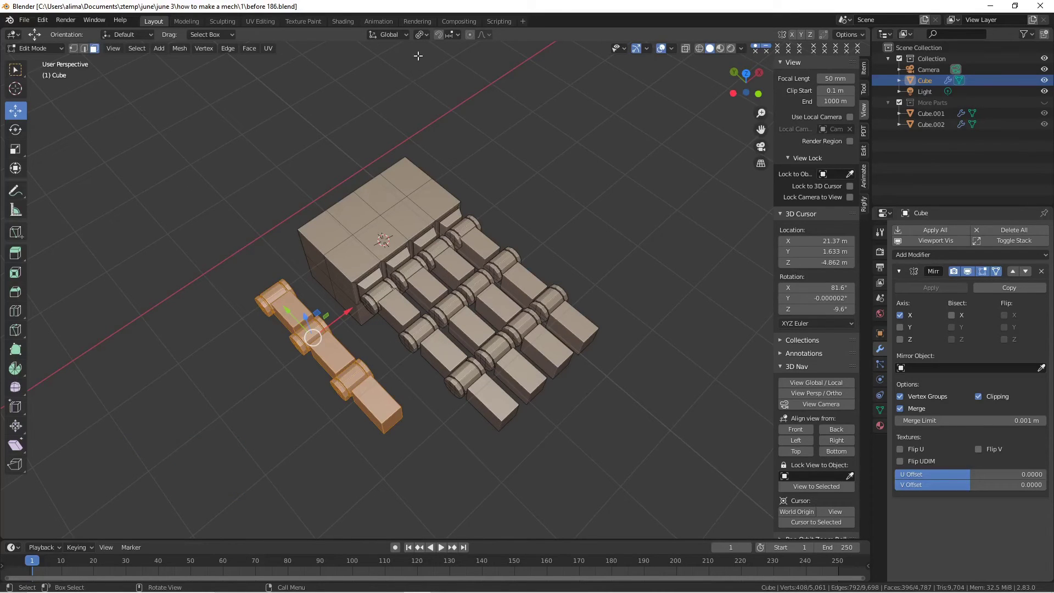
- Set the transform pivot point to Median Point and move the finger copy about 2.27 m further along negative X
{"action": "left_click", "coordinate": [422, 35]}
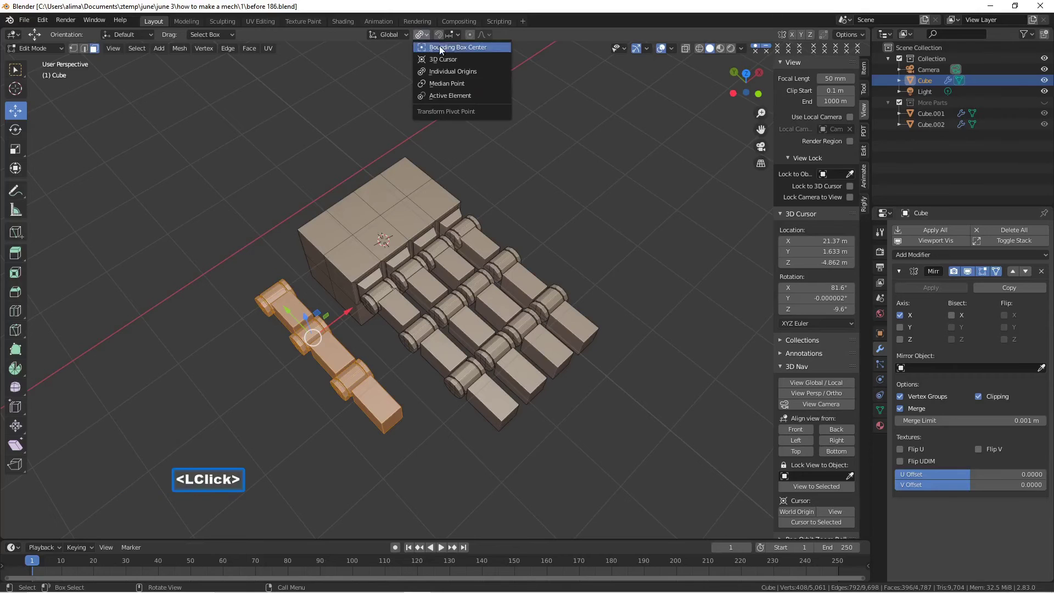
{"action": "left_click", "coordinate": [472, 83]}
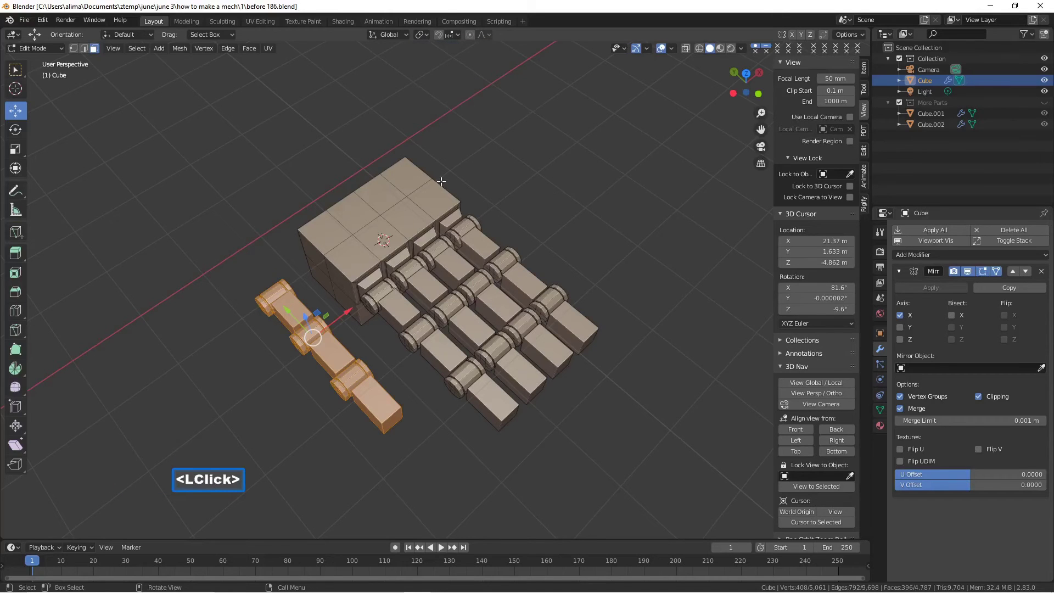
{"action": "scroll", "coordinate": [442, 194], "scroll_direction": "down", "scroll_amount": 3}
{"action": "scroll", "coordinate": [443, 194], "scroll_direction": "down", "scroll_amount": 2}
{"action": "left_click_drag", "start_coordinate": [352, 318], "coordinate": [351, 311]}
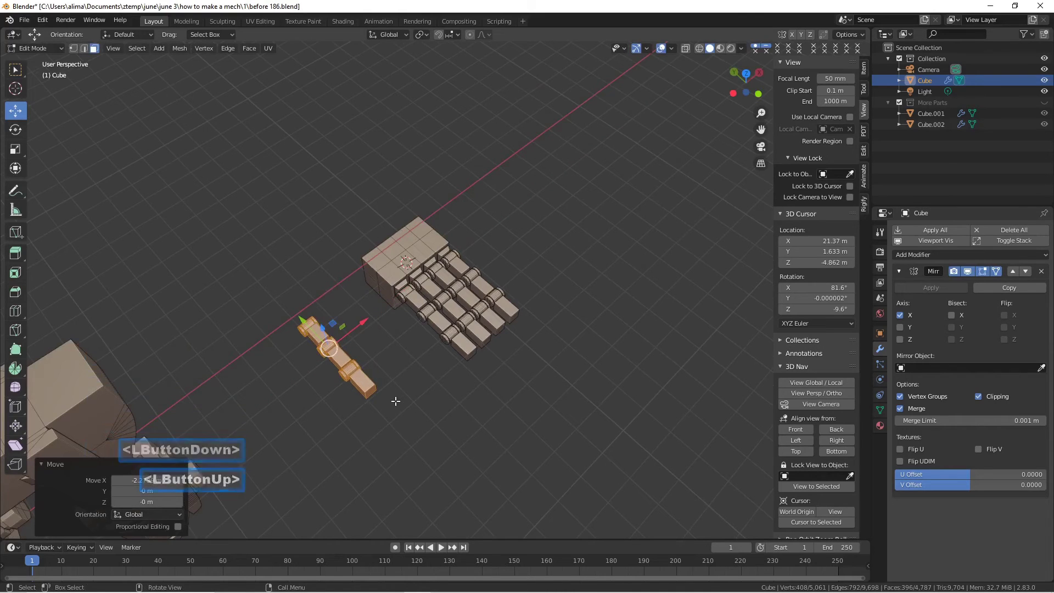
- Rotate the finger copy -90° about the global Z axis and save the file as before 187.blend
{"action": "key", "text": "r"}
{"action": "key", "text": "z"}
{"action": "type", "text": "90"}
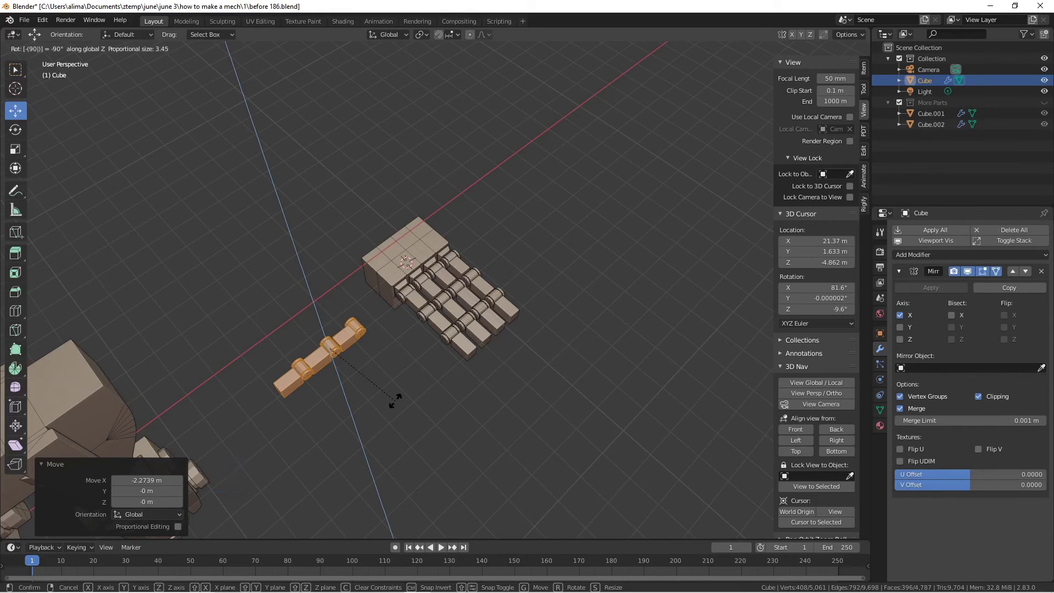
{"action": "key", "text": "Return"}
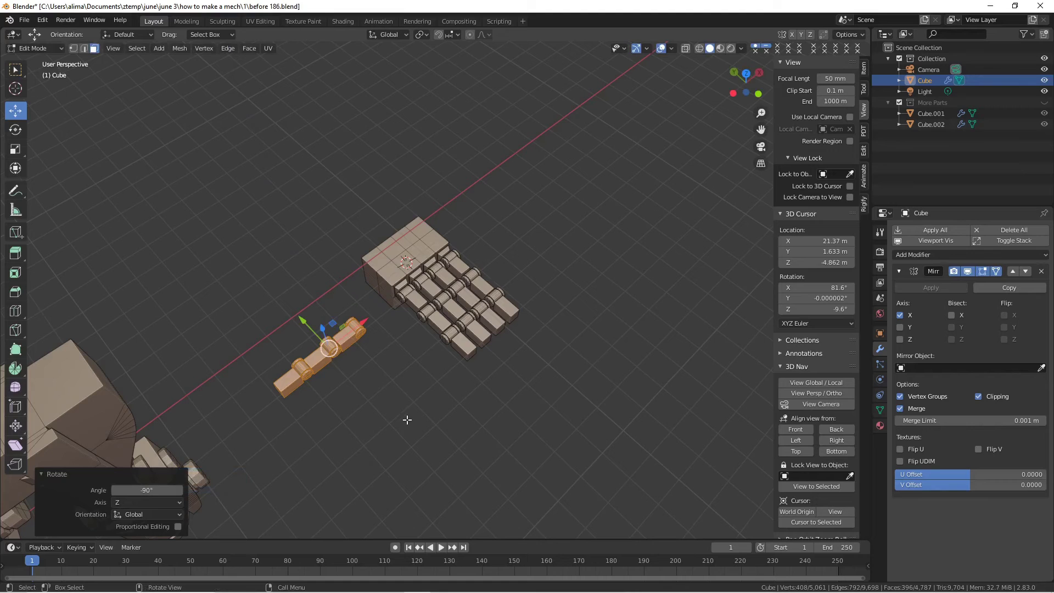
{"action": "key", "text": "ctrl+alt+s"}
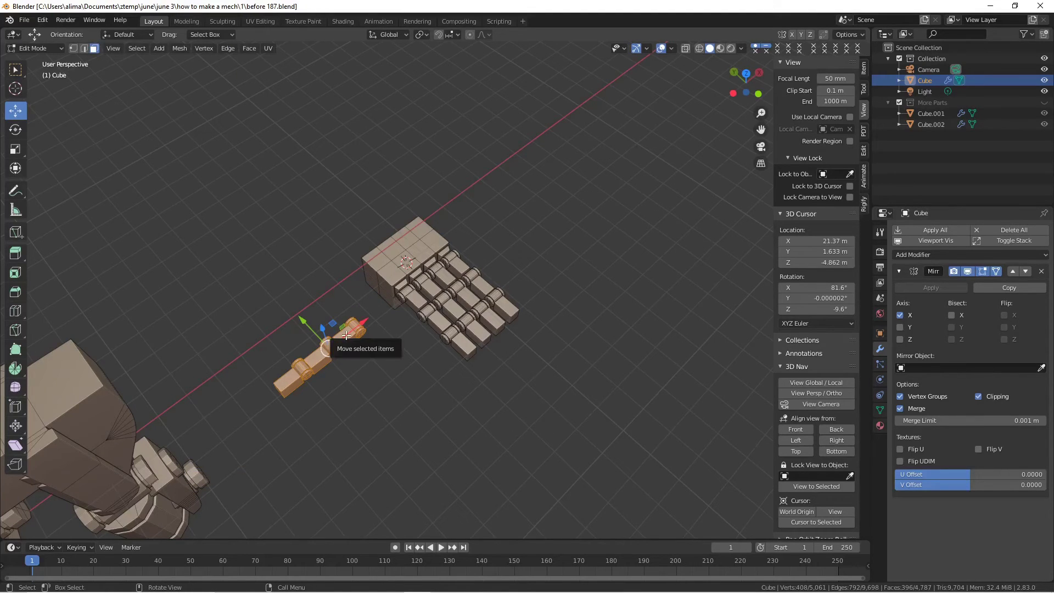
- Position the rotated finger against the side of the palm as a thumb, with its base joint next to the block
{"action": "left_click_drag", "start_coordinate": [312, 329], "coordinate": [373, 264]}
{"action": "middle_click_drag", "start_coordinate": [373, 264], "coordinate": [366, 218]}
{"action": "left_click_drag", "start_coordinate": [342, 252], "coordinate": [346, 301]}
{"action": "middle_click_drag", "start_coordinate": [346, 301], "coordinate": [338, 337]}
{"action": "left_click_drag", "start_coordinate": [322, 309], "coordinate": [371, 291]}
{"action": "middle_click_drag", "start_coordinate": [414, 301], "coordinate": [373, 255]}
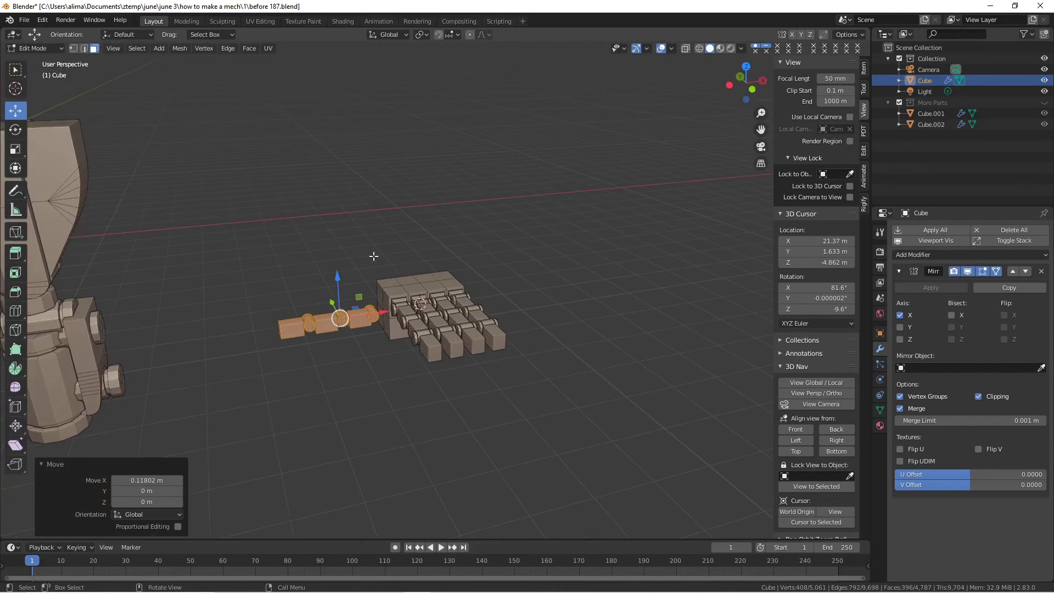
{"action": "middle_click_drag", "start_coordinate": [372, 305], "coordinate": [355, 405]}
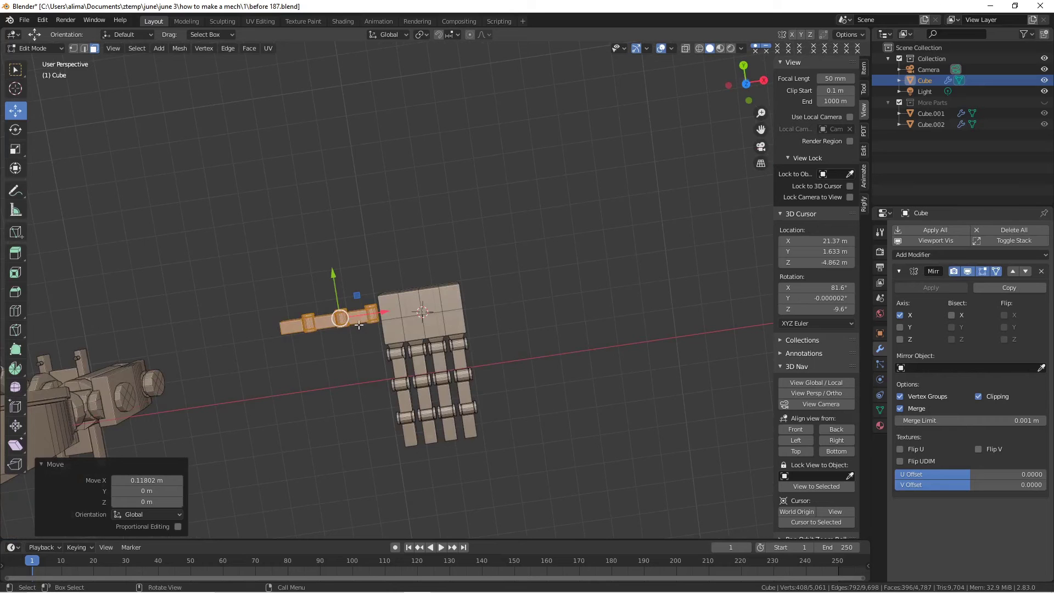
{"action": "middle_click_drag", "start_coordinate": [357, 337], "coordinate": [396, 385]}
- Select the palm's rear faces at the wrist end and move them about 0.54 m along Y to lengthen the palm
{"action": "left_click", "coordinate": [537, 292]}
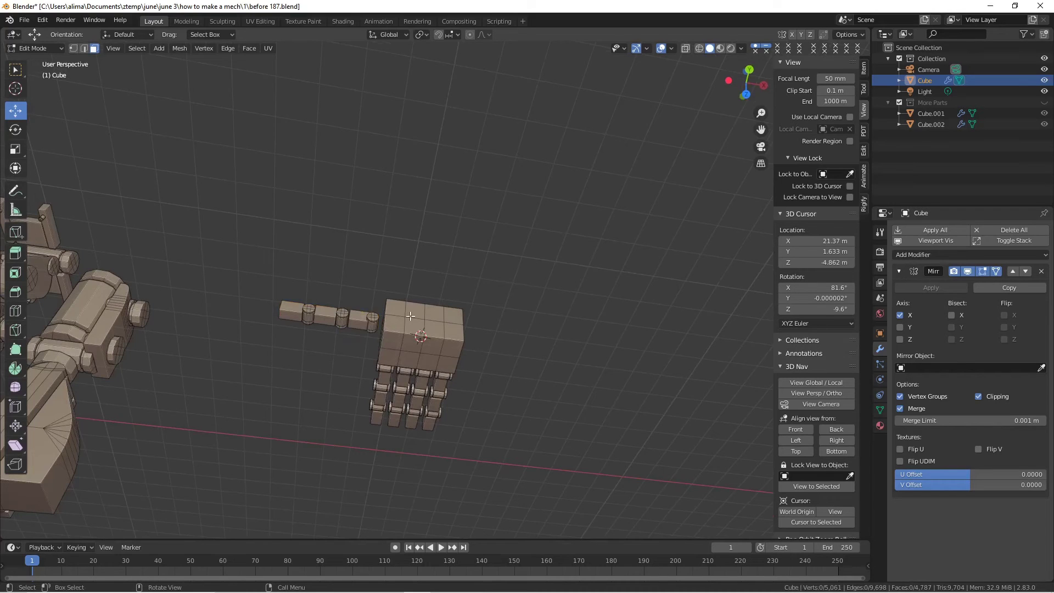
{"action": "key", "text": "c"}
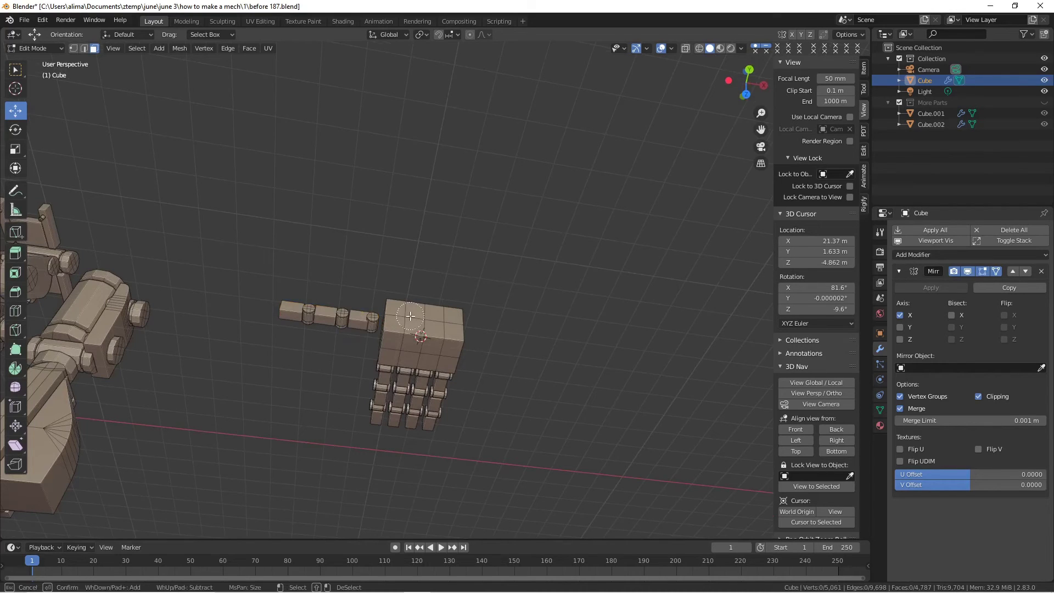
{"action": "mouse_move", "coordinate": [411, 316]}
{"action": "left_mouse_down"}
{"action": "mouse_move", "coordinate": [425, 319]}
{"action": "mouse_move", "coordinate": [438, 283]}
{"action": "left_mouse_up"}
{"action": "key", "text": "Return"}
{"action": "middle_click_drag", "start_coordinate": [434, 282], "coordinate": [413, 245]}
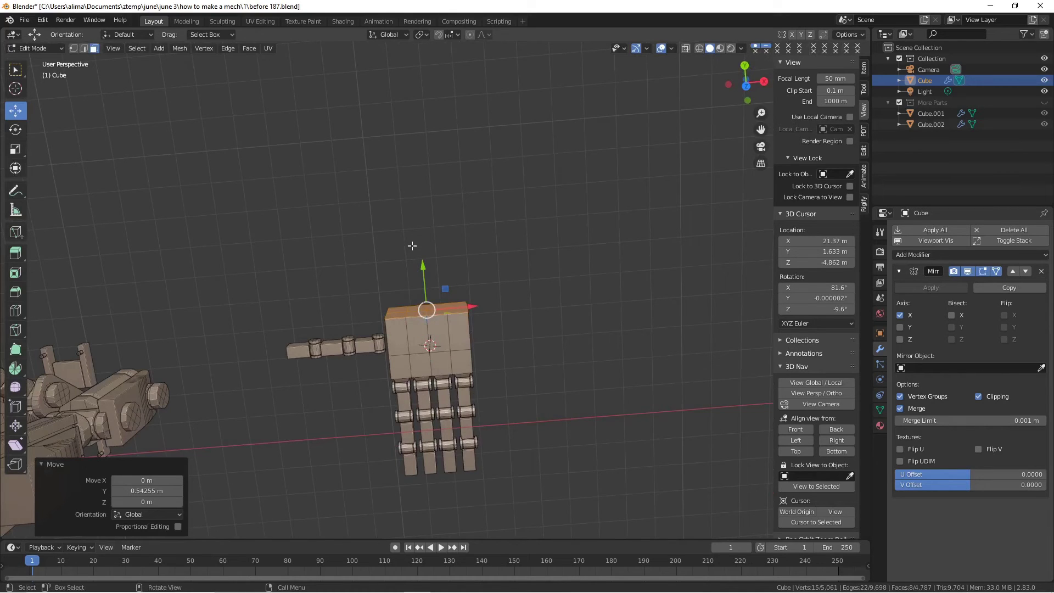
- Extrude the palm's rear faces about 0.95 m along Y and scale them to 0.713 to taper the wrist end
{"action": "key", "text": "e"}
{"action": "key", "text": "Escape"}
{"action": "left_click_drag", "start_coordinate": [423, 264], "coordinate": [422, 242]}
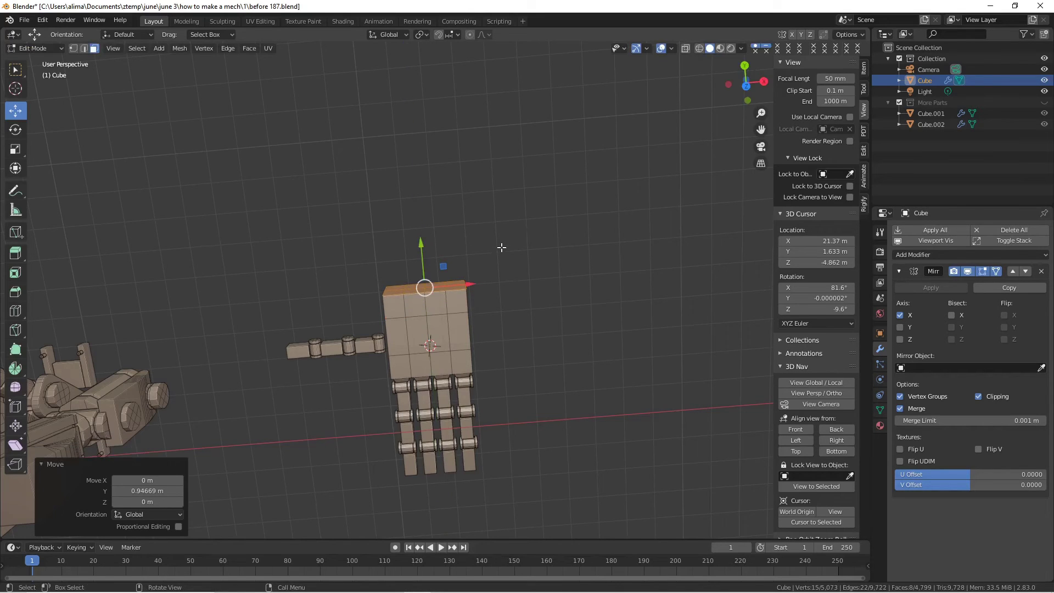
{"action": "key", "text": "s"}
{"action": "left_click", "coordinate": [479, 257]}
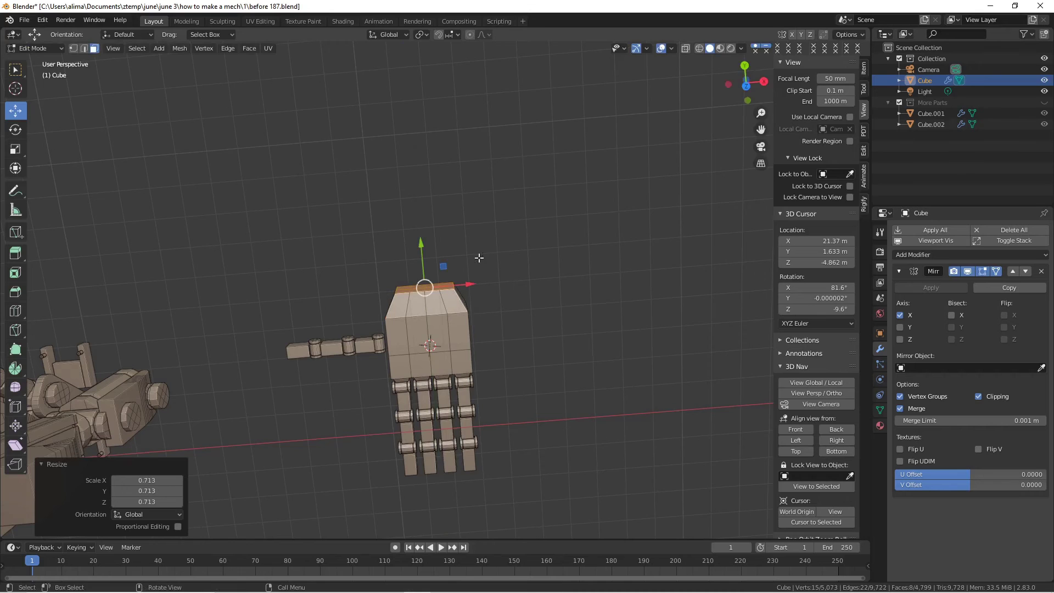
{"action": "middle_click_drag", "start_coordinate": [521, 299], "coordinate": [527, 232]}
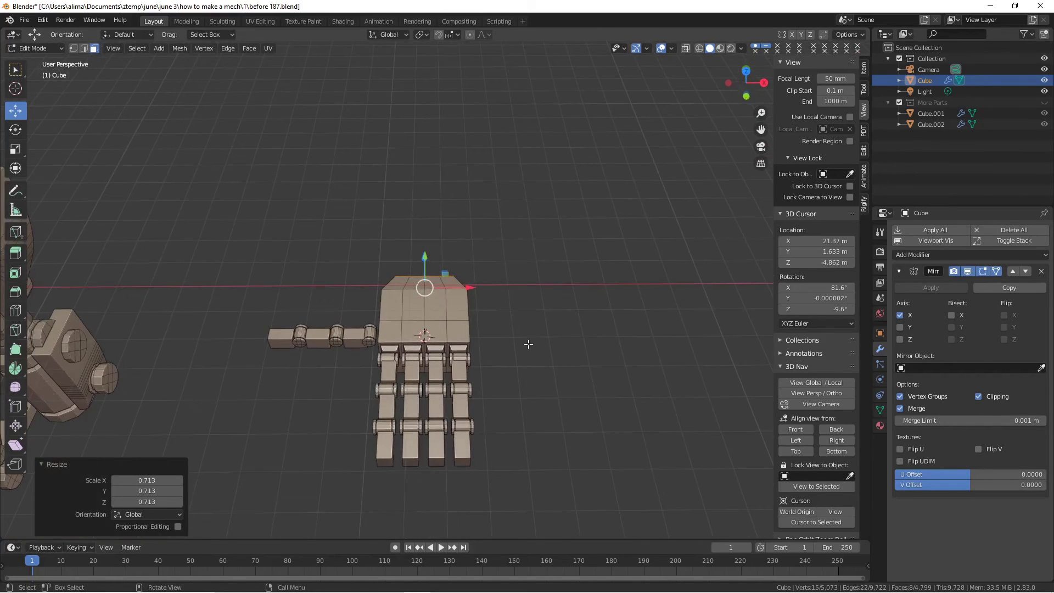
- Deselect the palm faces and save the file as before 188.blend
{"action": "key", "text": "alt+a"}
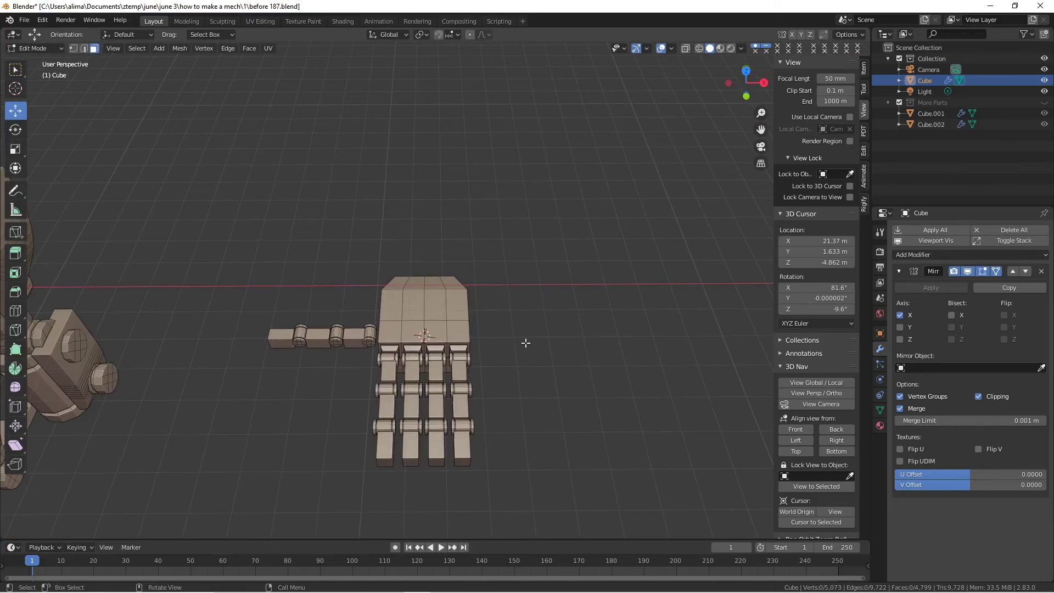
{"action": "key", "text": "ctrl+alt+s"}
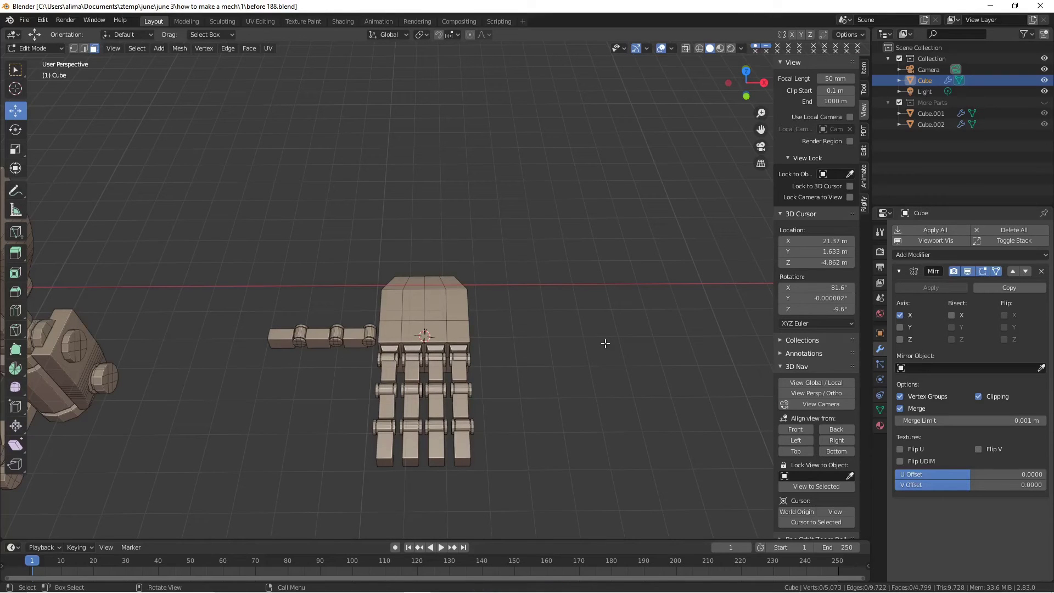
{"action": "middle_click_drag", "start_coordinate": [522, 332], "coordinate": [515, 350]}
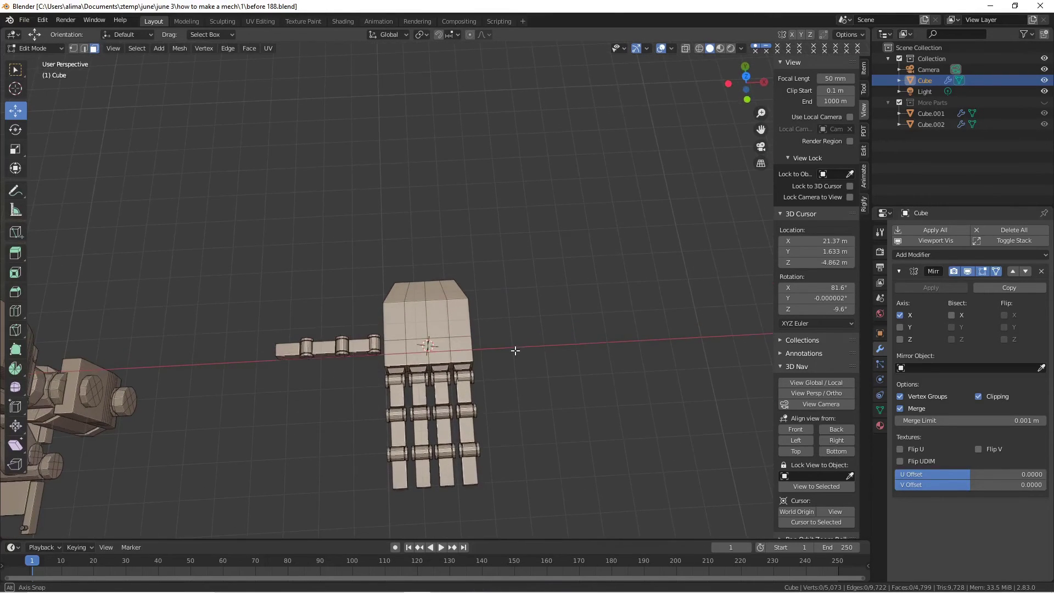
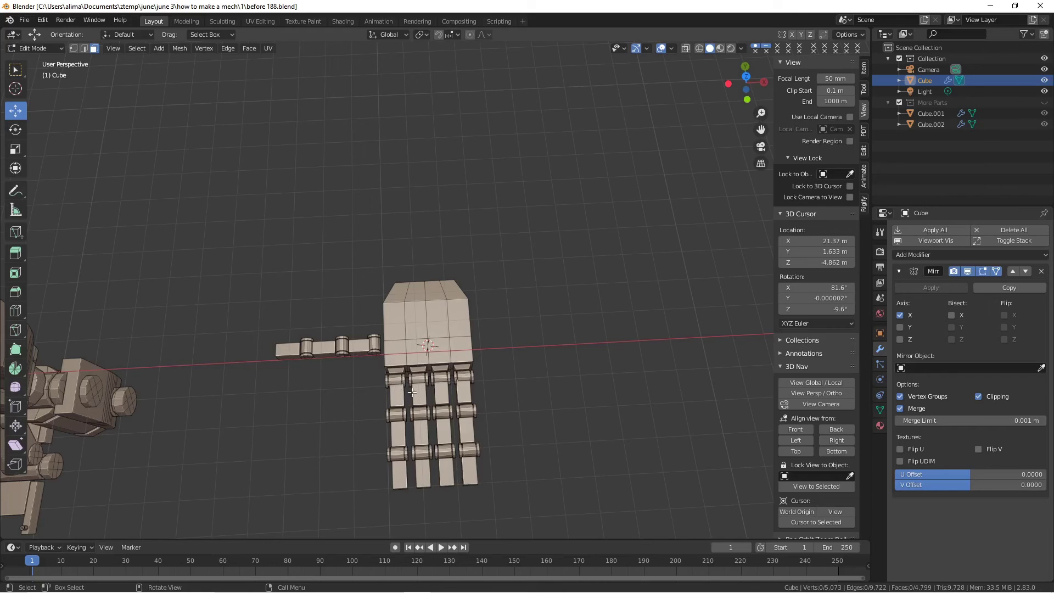
- Select all four fingers with their linked joints and segments, and save the file as before 189.blend
{"action": "key", "text": "c"}
{"action": "left_click", "coordinate": [393, 390]}
{"action": "mouse_move", "coordinate": [393, 390]}
{"action": "left_mouse_down"}
{"action": "mouse_move", "coordinate": [448, 384]}
{"action": "mouse_move", "coordinate": [470, 425]}
{"action": "mouse_move", "coordinate": [407, 467]}
{"action": "mouse_move", "coordinate": [406, 422]}
{"action": "mouse_move", "coordinate": [439, 411]}
{"action": "mouse_move", "coordinate": [428, 391]}
{"action": "mouse_move", "coordinate": [406, 395]}
{"action": "mouse_move", "coordinate": [451, 413]}
{"action": "mouse_move", "coordinate": [494, 412]}
{"action": "left_mouse_up"}
{"action": "right_click", "coordinate": [502, 424]}
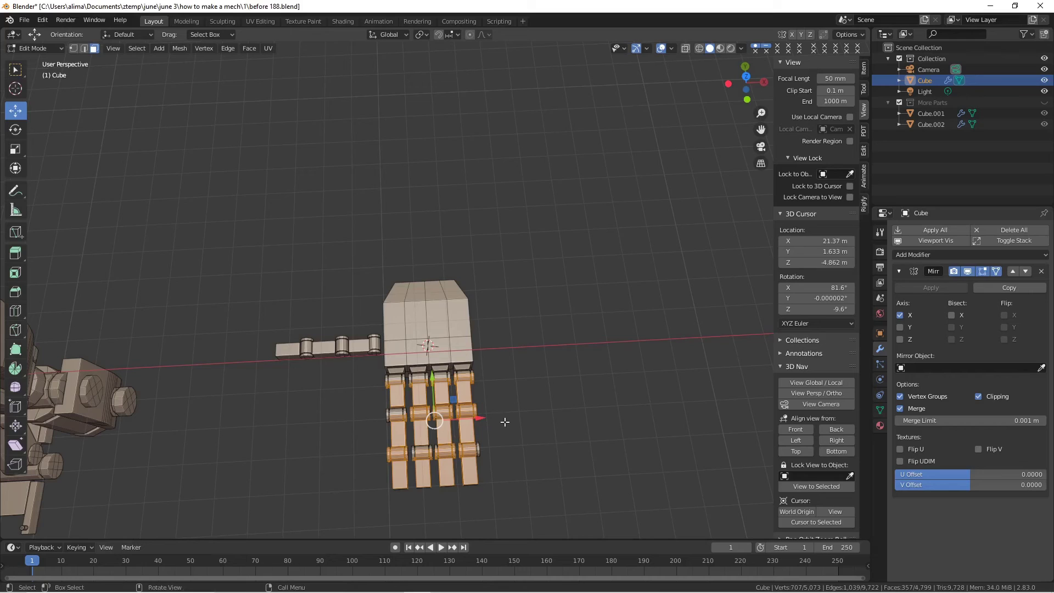
{"action": "key", "text": "ctrl"}
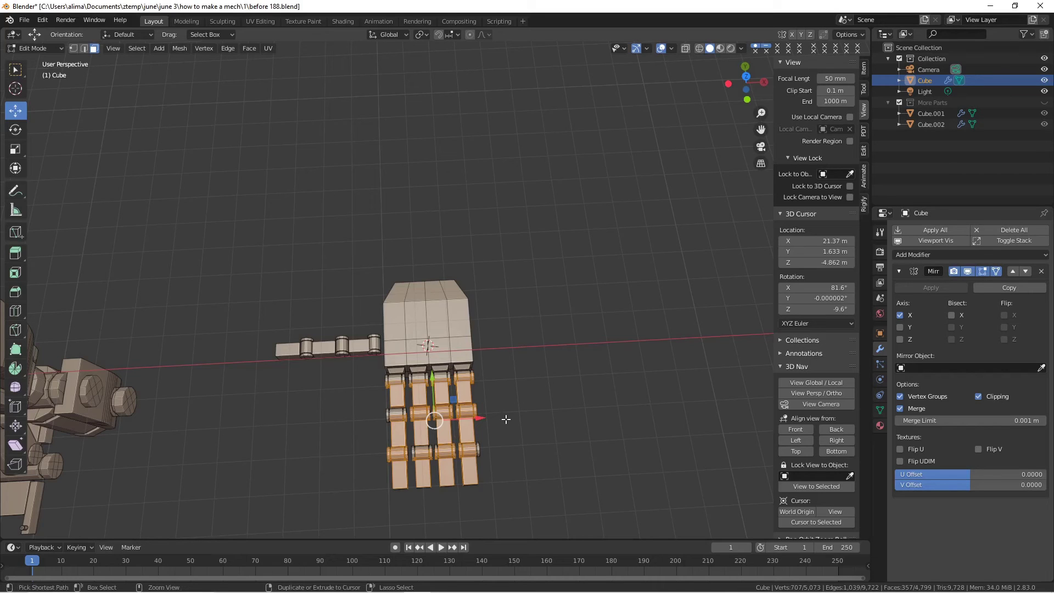
{"action": "key", "text": "ctrl+l"}
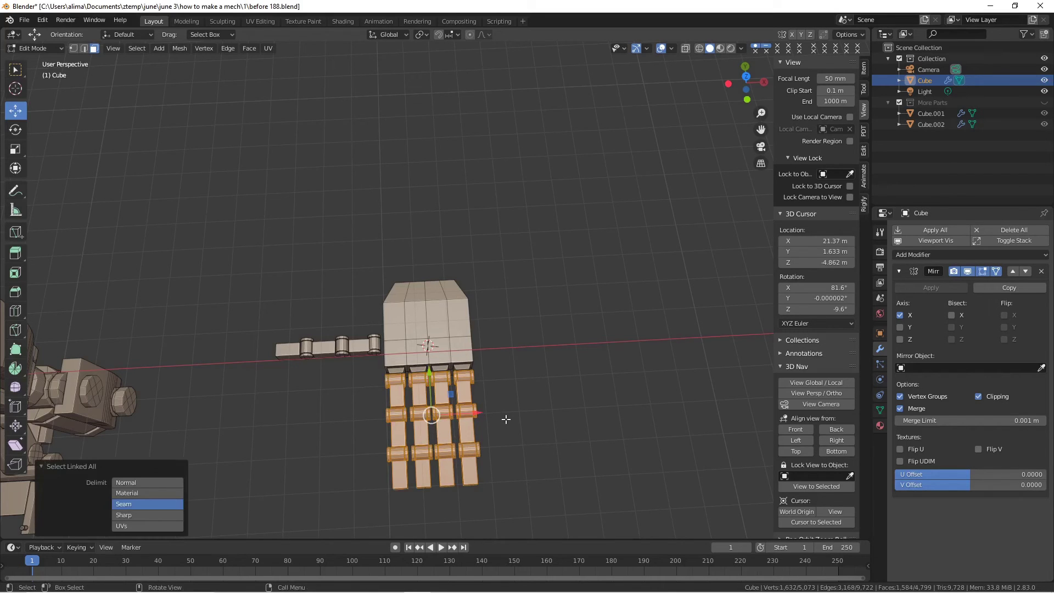
{"action": "key", "text": "ctrl+alt+s"}
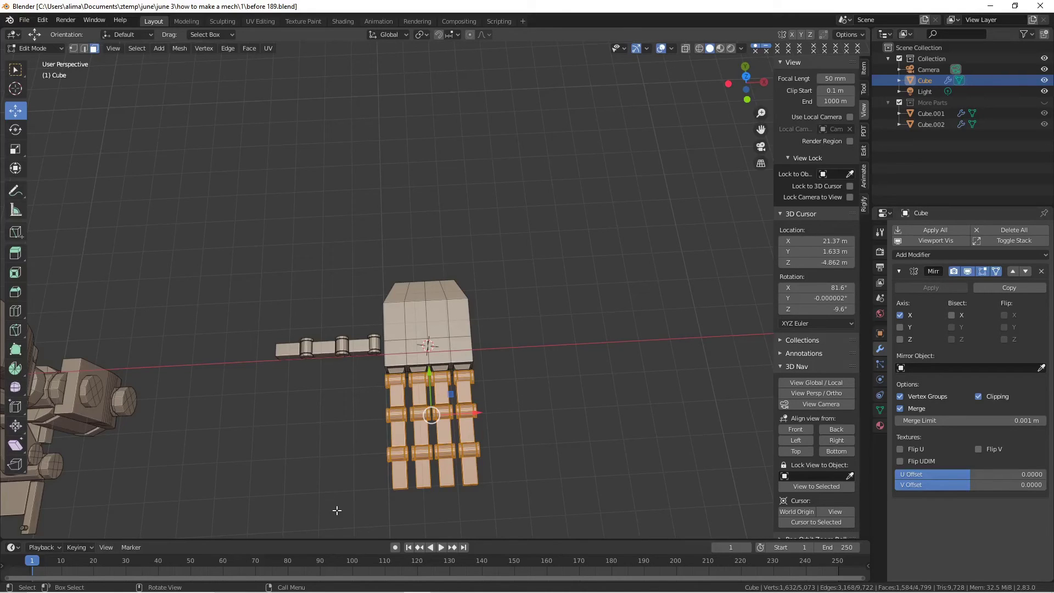
- Shorten the fingers along Y, move them about 0.49 m along Y against the palm, and save as before 190.blend
{"action": "key", "text": "s"}
{"action": "key", "text": "y"}
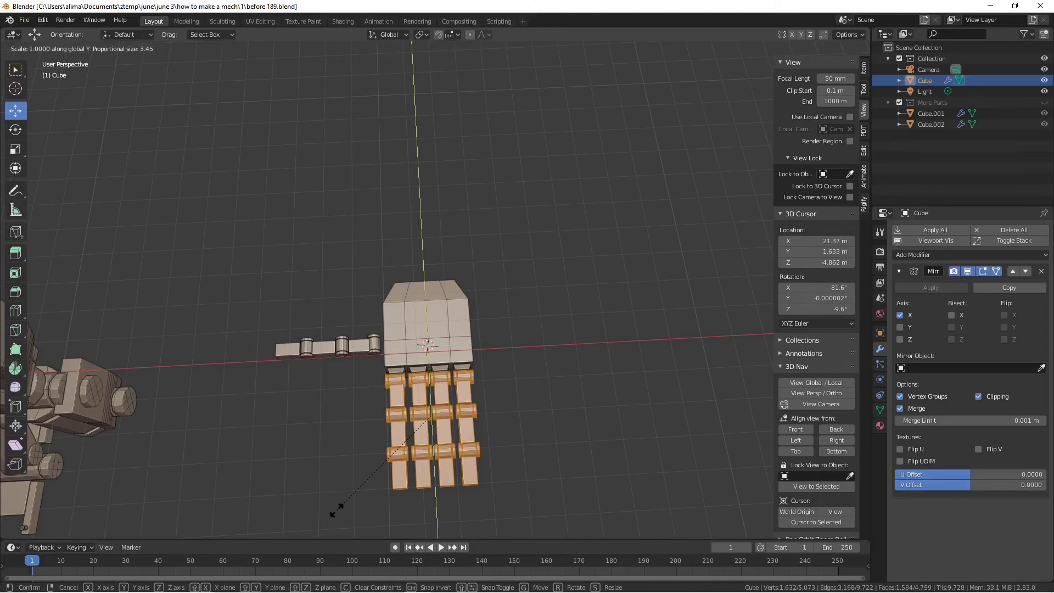
{"action": "left_click", "coordinate": [358, 486]}
{"action": "middle_click_drag", "start_coordinate": [532, 399], "coordinate": [459, 388]}
{"action": "left_click_drag", "start_coordinate": [462, 389], "coordinate": [473, 380]}
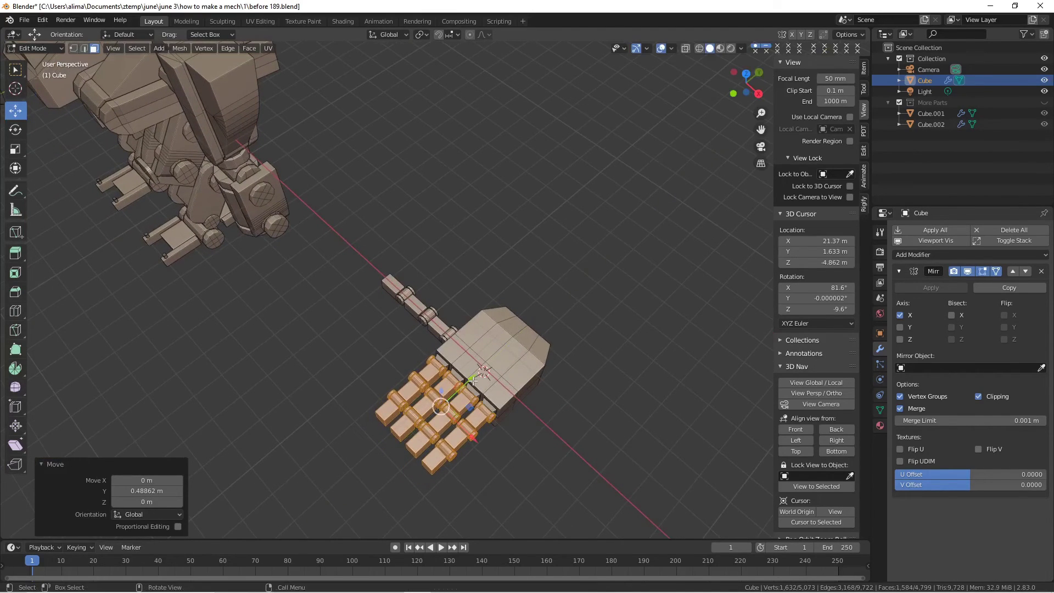
{"action": "left_click", "coordinate": [525, 466]}
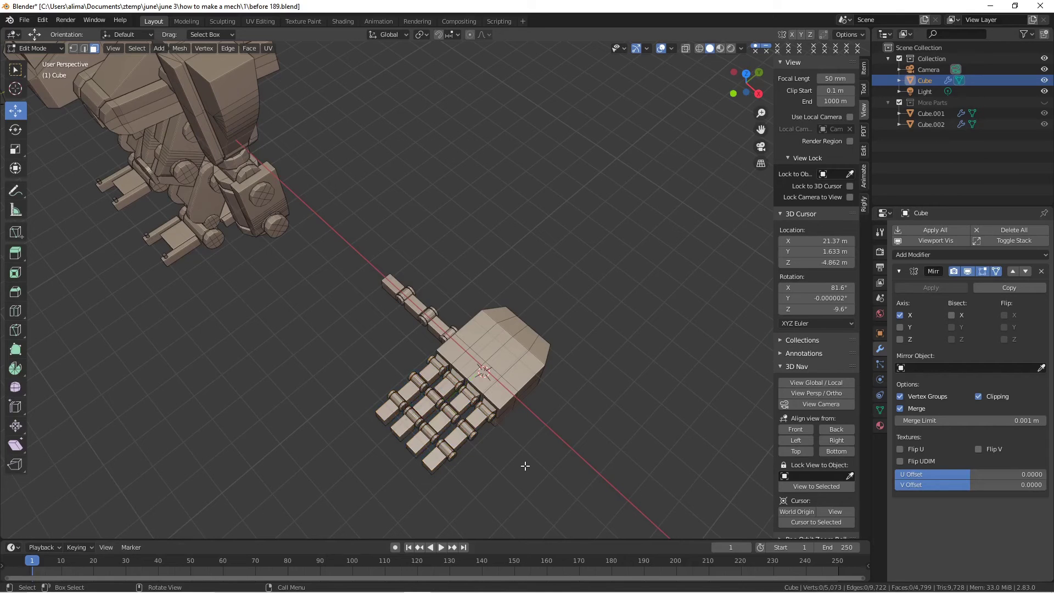
{"action": "key", "text": "ctrl+alt+s"}
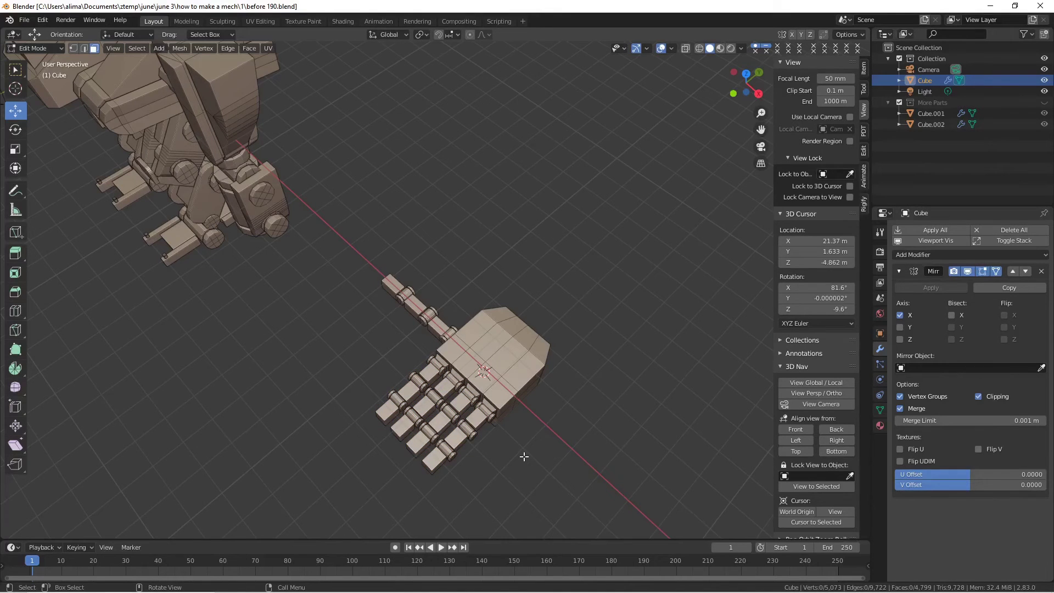
- Select the entire thumb with its linked parts and scale it to 0.754 along X
{"action": "middle_click_drag", "start_coordinate": [524, 456], "coordinate": [489, 436]}
{"action": "middle_click_drag", "start_coordinate": [396, 424], "coordinate": [460, 395]}
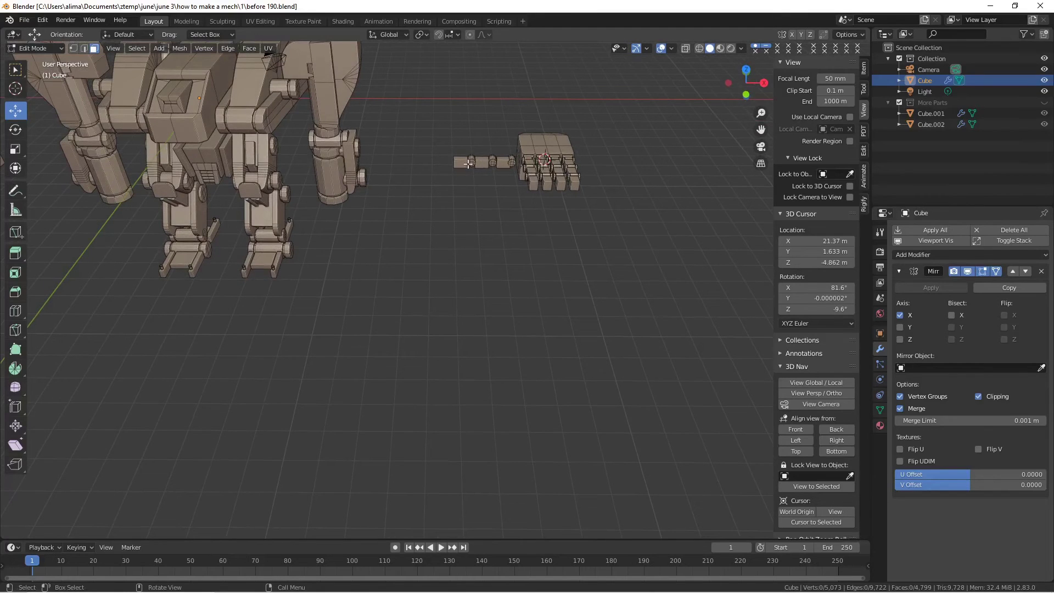
{"action": "key", "text": "c"}
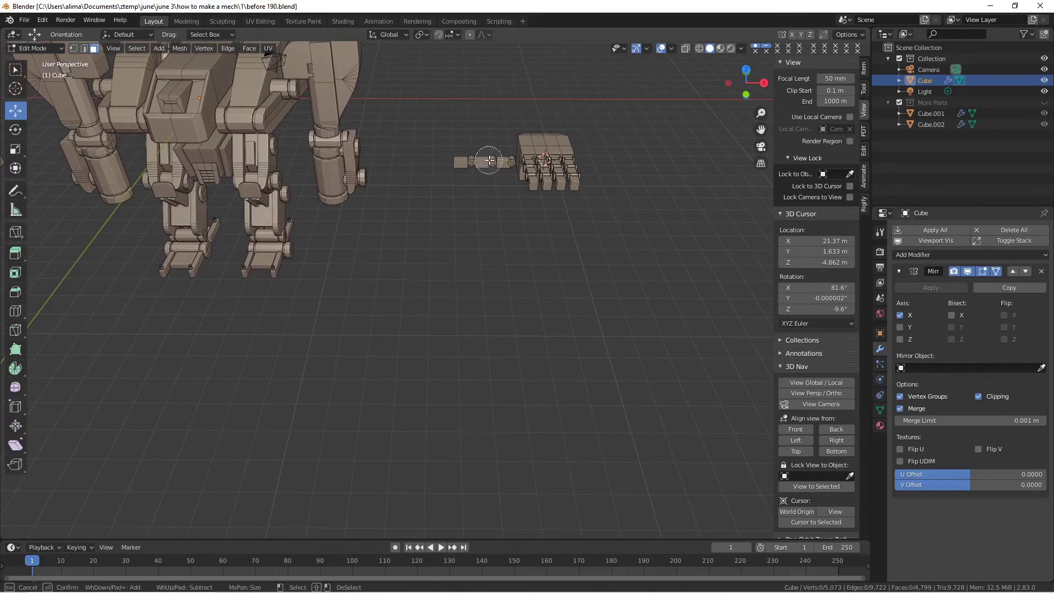
{"action": "mouse_move", "coordinate": [496, 163]}
{"action": "left_mouse_down"}
{"action": "mouse_move", "coordinate": [470, 163]}
{"action": "mouse_move", "coordinate": [494, 163]}
{"action": "mouse_move", "coordinate": [483, 167]}
{"action": "left_mouse_up"}
{"action": "right_click", "coordinate": [490, 208]}
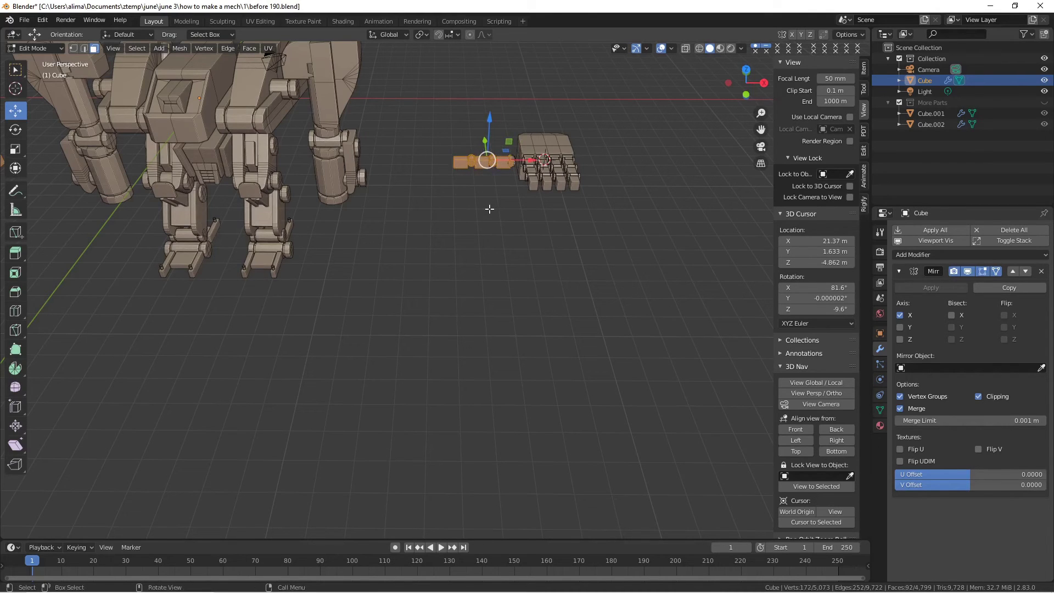
{"action": "key", "text": "ctrl+l"}
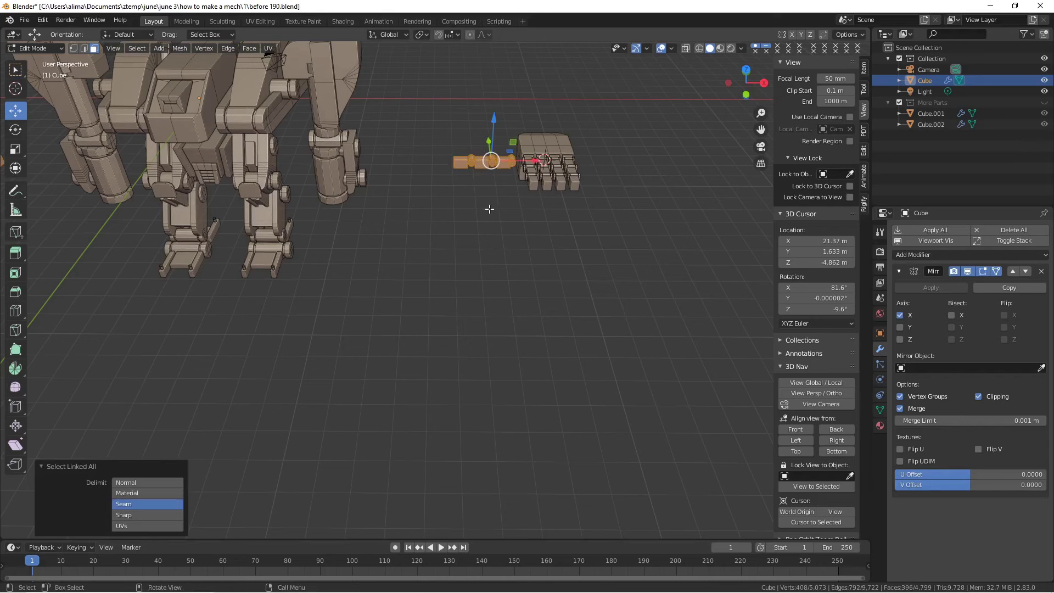
{"action": "middle_click_drag", "start_coordinate": [520, 214], "coordinate": [523, 245]}
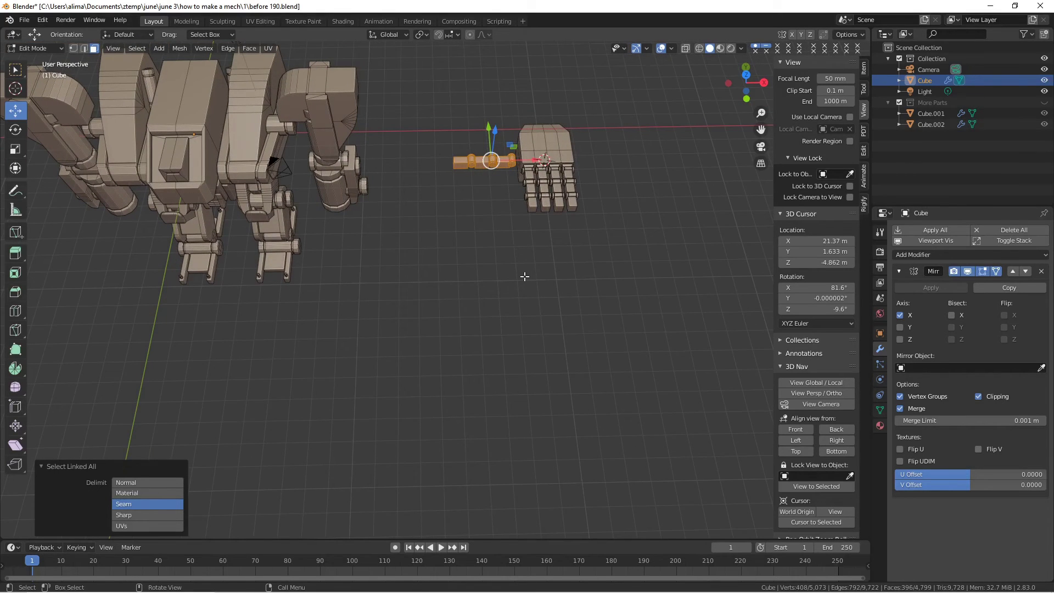
{"action": "key", "text": "s"}
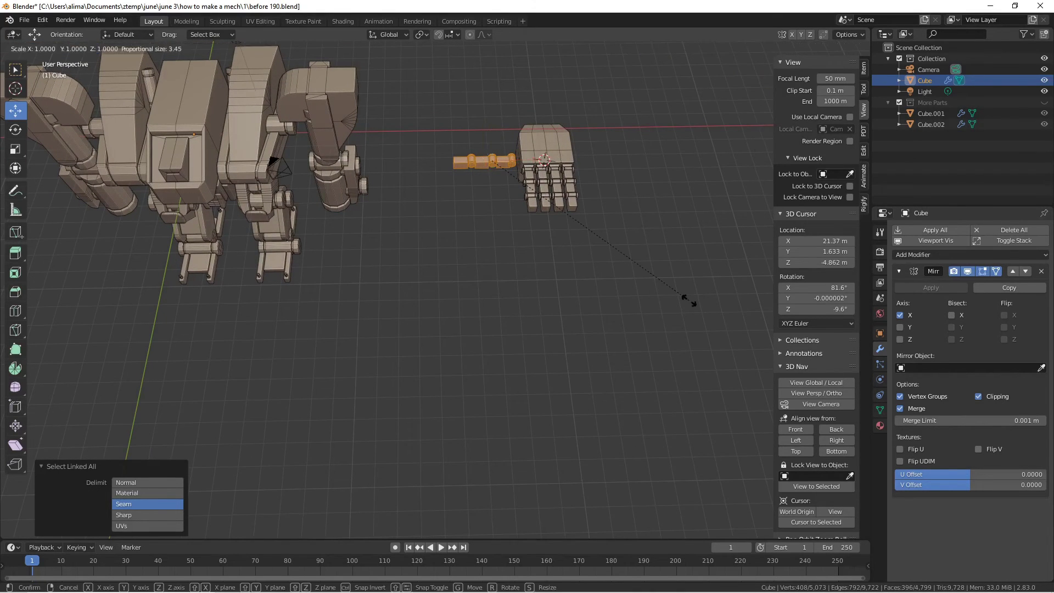
{"action": "key", "text": "x"}
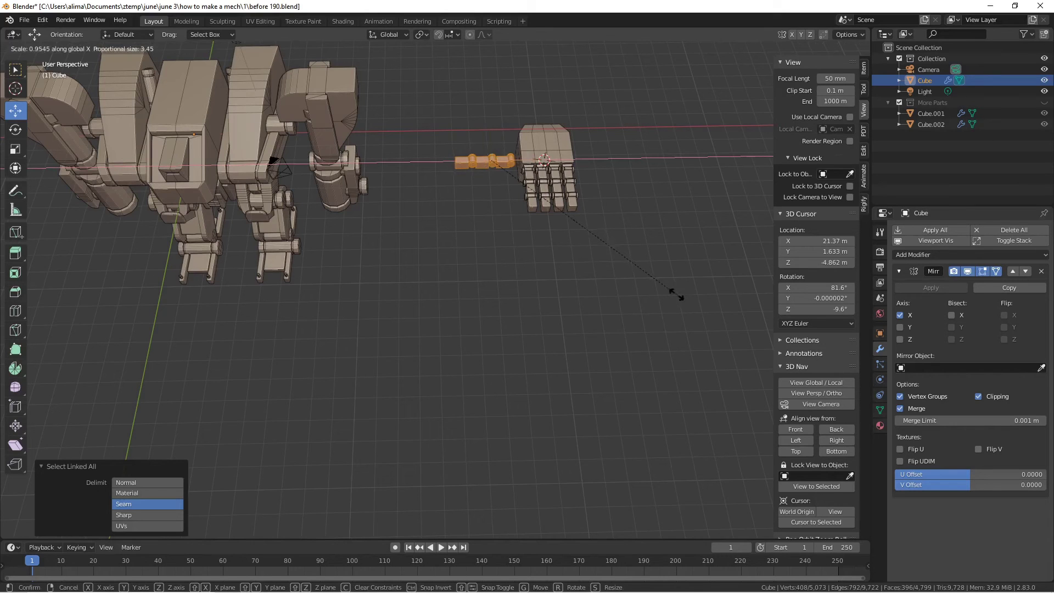
{"action": "left_click", "coordinate": [630, 281]}
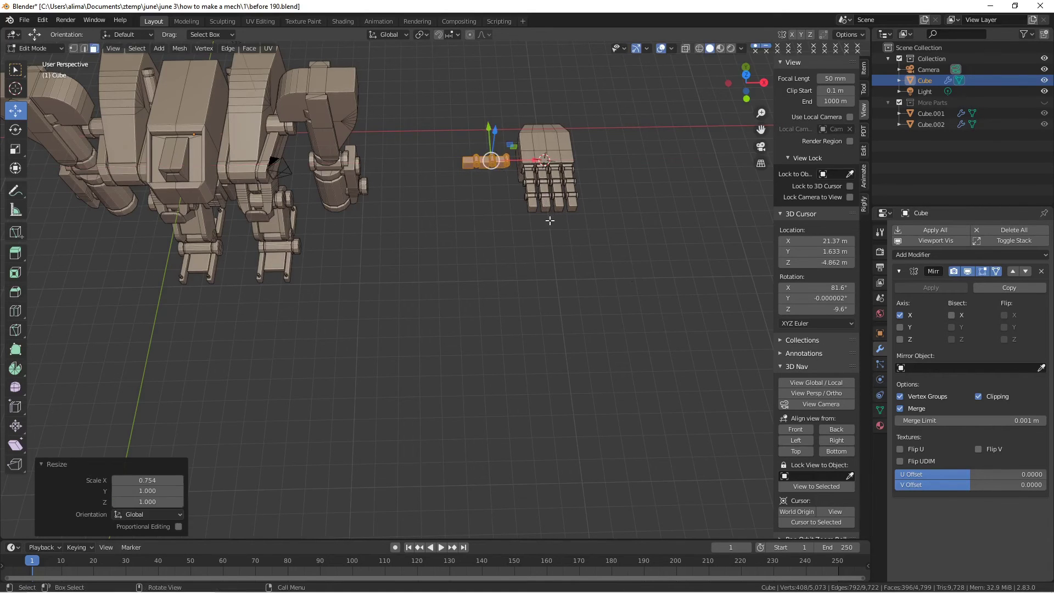
- Move the shortened thumb about 0.64 m along X against the palm and save the file as before 191.blend
{"action": "scroll", "coordinate": [560, 242], "scroll_direction": "up", "scroll_amount": 2}
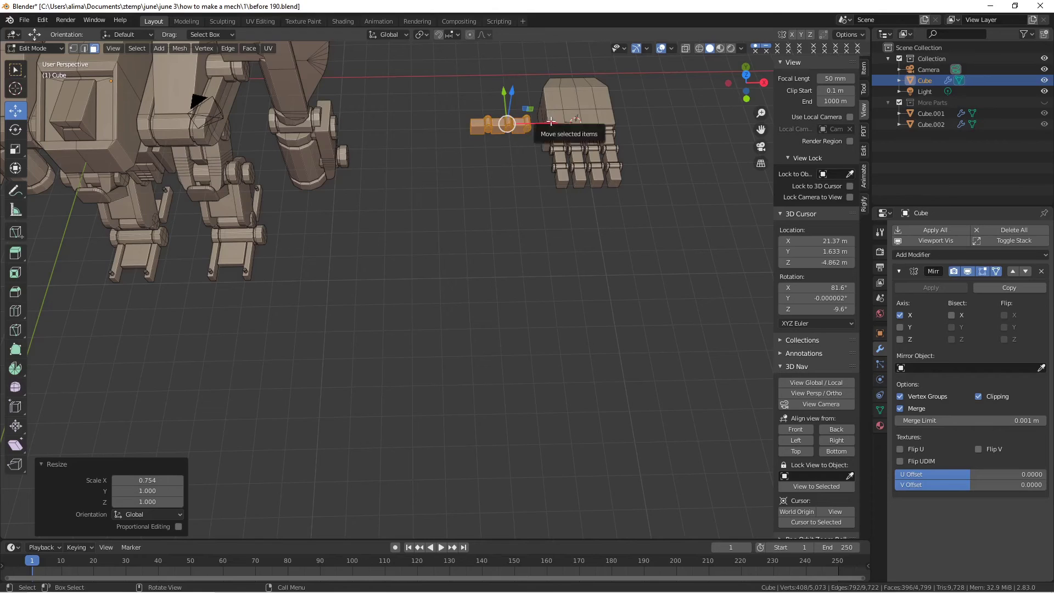
{"action": "key", "text": "g"}
{"action": "key", "text": "x"}
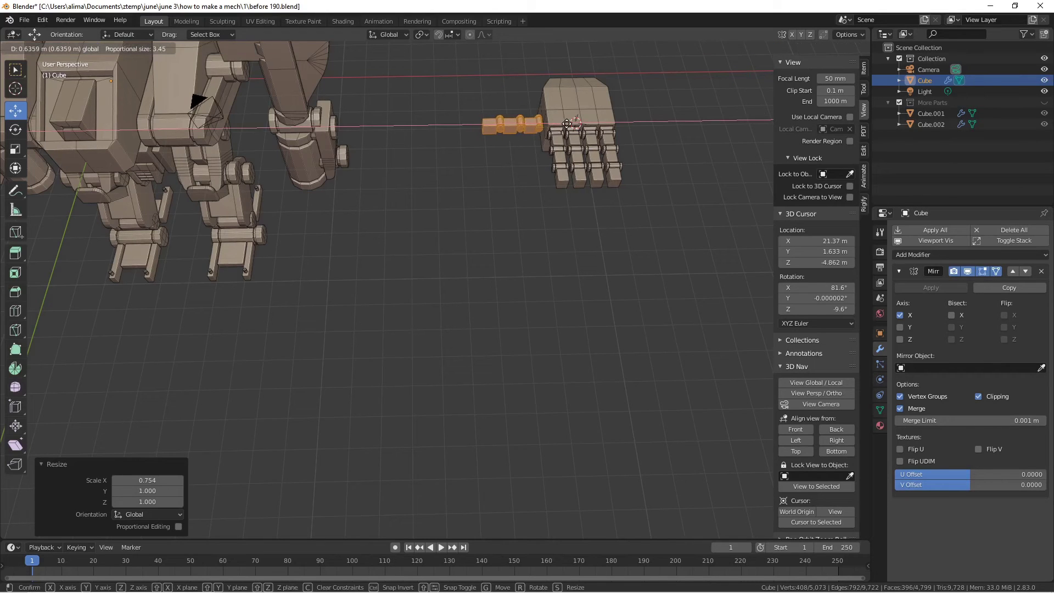
{"action": "left_click", "coordinate": [566, 123]}
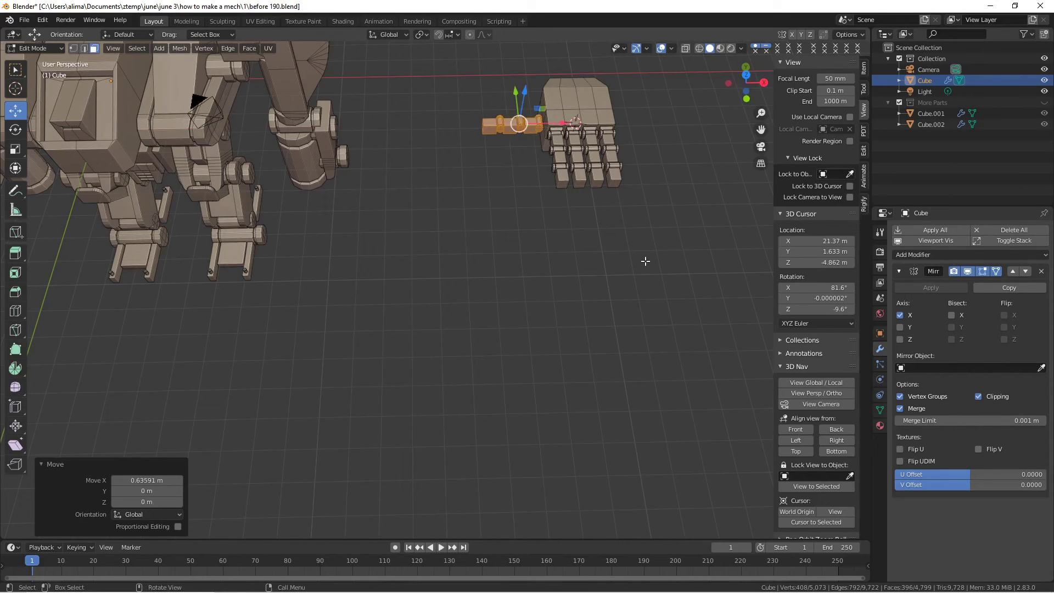
{"action": "key", "text": "alt+a"}
{"action": "key", "text": "ctrl+alt+s"}
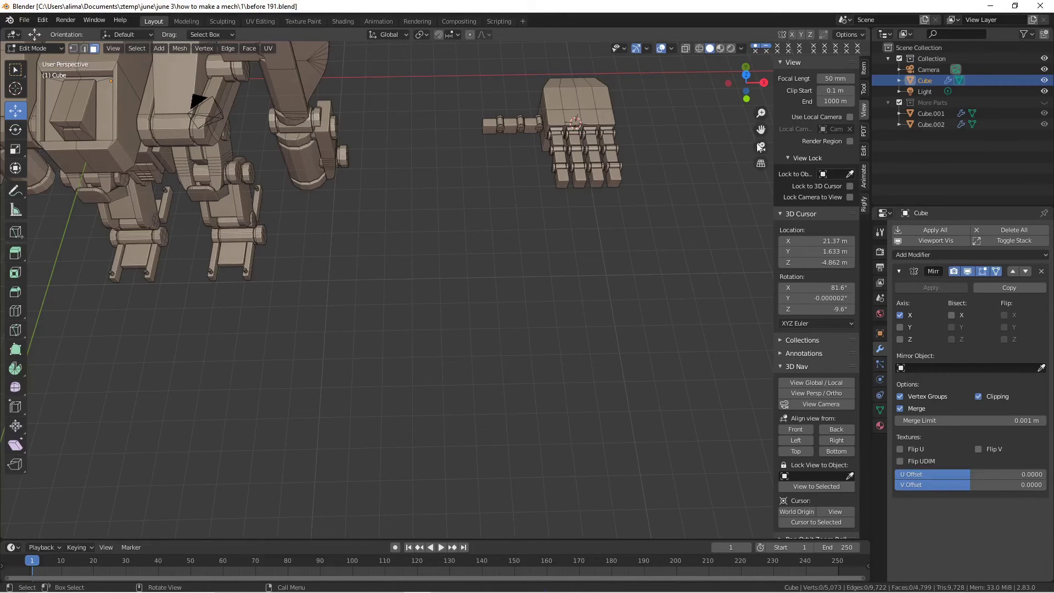
- Save the file as before 192.blend and select the flat top faces of the palm
{"action": "left_click_drag", "start_coordinate": [760, 130], "coordinate": [643, 179]}
{"action": "scroll", "coordinate": [567, 254], "scroll_direction": "up", "scroll_amount": 2}
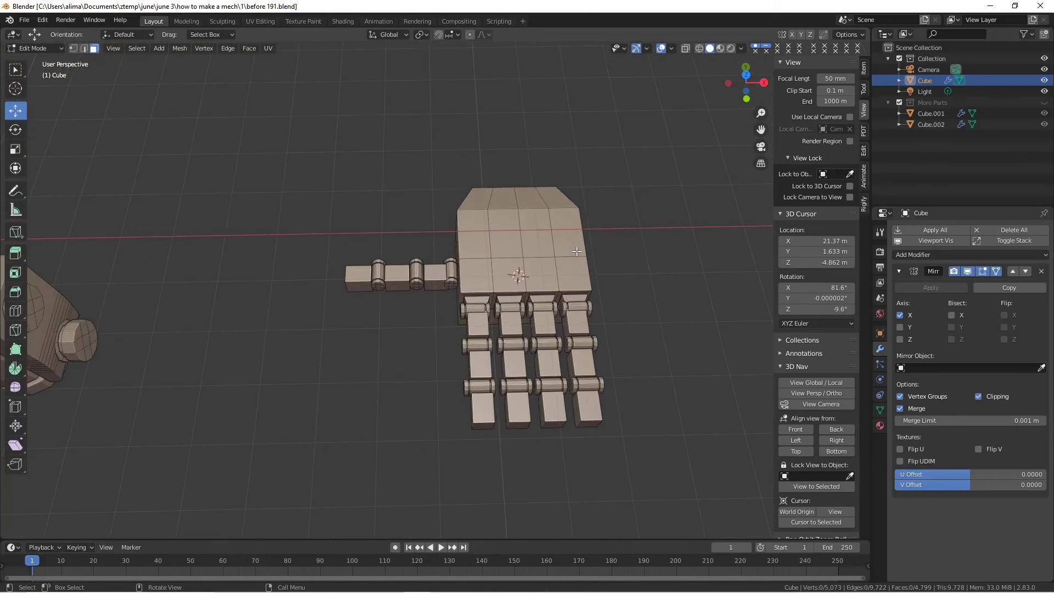
{"action": "key", "text": "ctrl+alt+s"}
{"action": "key", "text": "c"}
{"action": "left_click", "coordinate": [525, 263]}
{"action": "left_click_drag", "start_coordinate": [511, 260], "coordinate": [478, 254]}
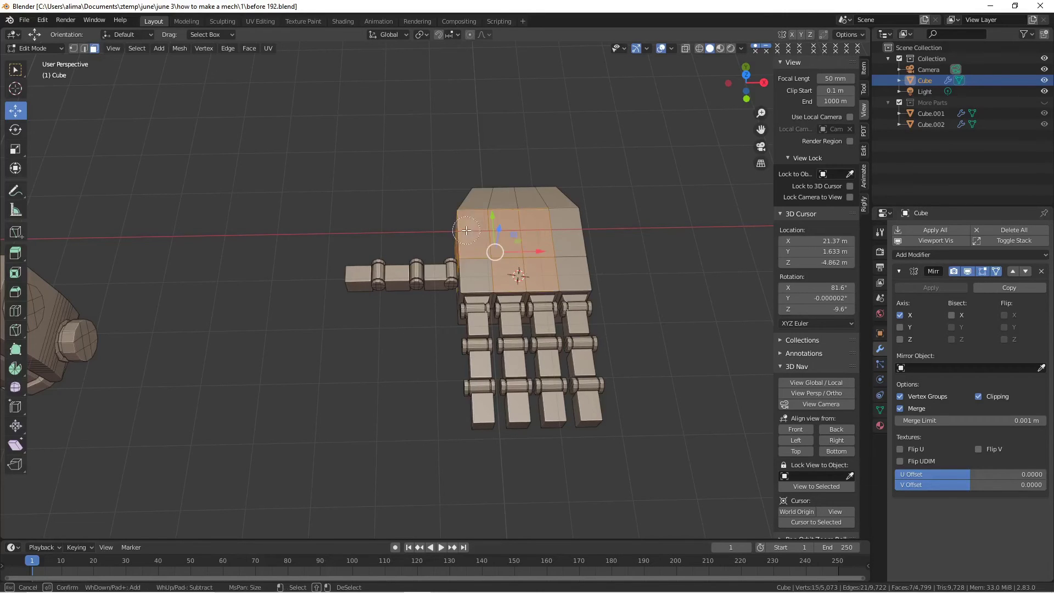
{"action": "left_click", "coordinate": [551, 254]}
{"action": "key", "text": "Escape"}
{"action": "middle_click_drag", "start_coordinate": [494, 242], "coordinate": [464, 281]}
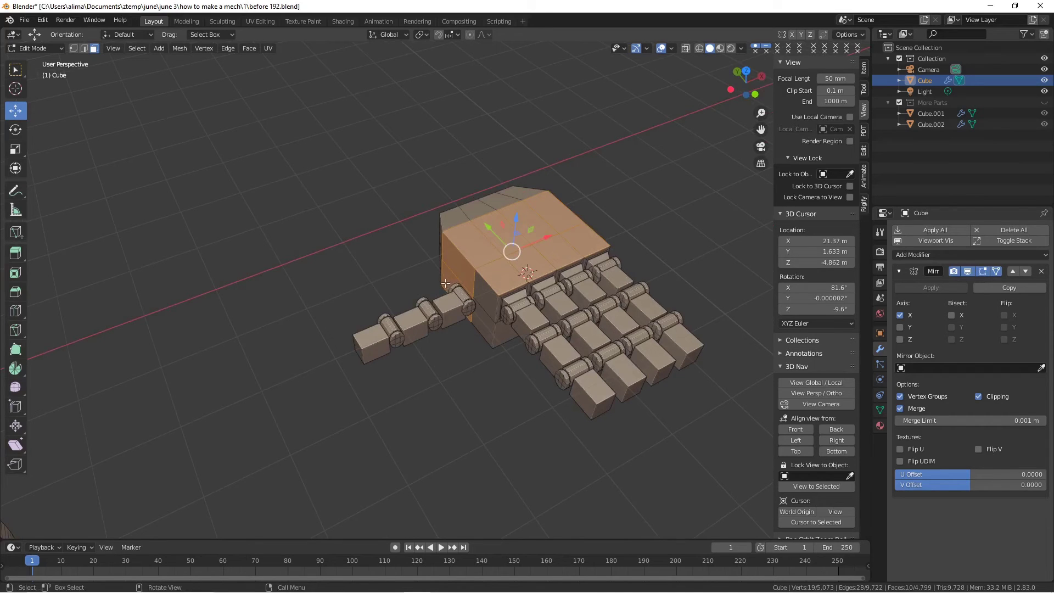
- Deselect the palm's side faces and the two middle top faces at the wrist end, keeping a U-shaped selection
{"action": "key", "text": "c"}
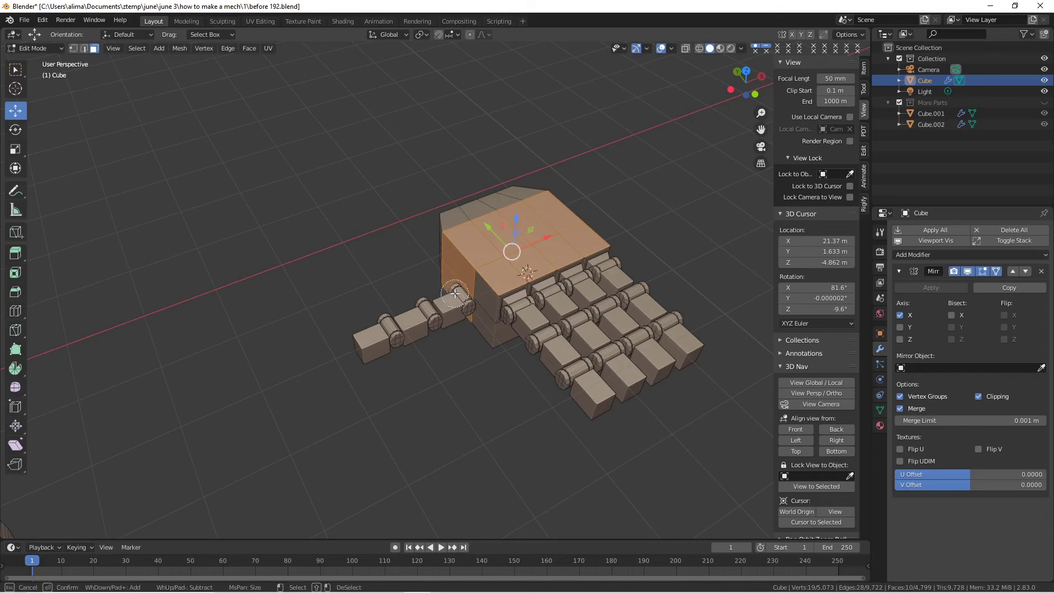
{"action": "middle_click", "coordinate": [456, 295]}
{"action": "key", "text": "Escape"}
{"action": "mouse_move", "coordinate": [603, 209]}
{"action": "middle_mouse_down"}
{"action": "mouse_move", "coordinate": [570, 233]}
{"action": "mouse_move", "coordinate": [541, 219]}
{"action": "mouse_move", "coordinate": [556, 204]}
{"action": "middle_mouse_up"}
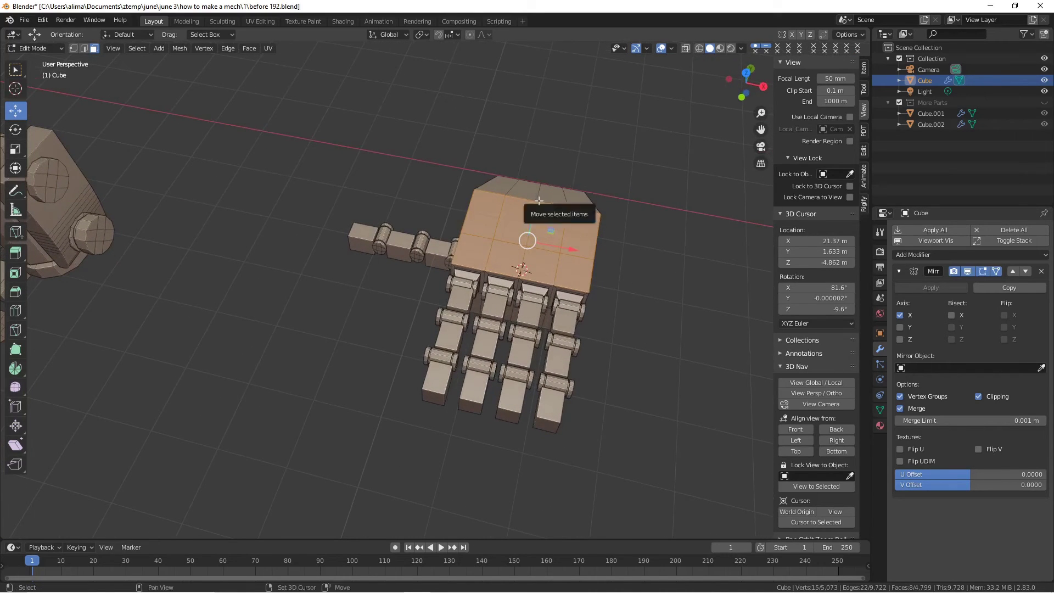
{"action": "left_click", "coordinate": [547, 213], "text": "shift"}
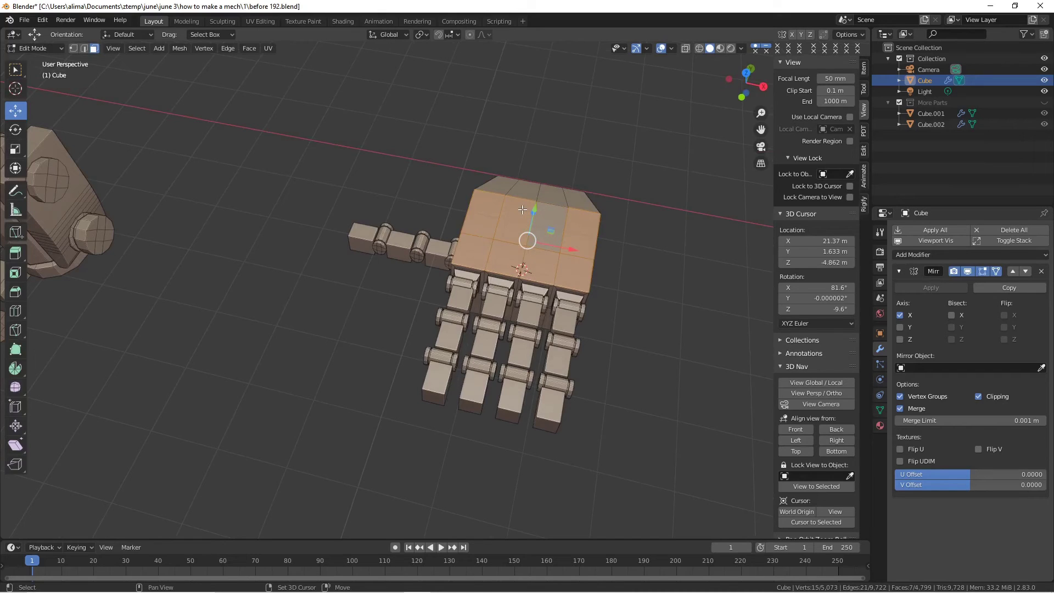
{"action": "left_click", "coordinate": [521, 209], "text": "shift"}
{"action": "mouse_move", "coordinate": [563, 242]}
{"action": "middle_mouse_down"}
{"action": "mouse_move", "coordinate": [532, 235]}
{"action": "mouse_move", "coordinate": [526, 246]}
{"action": "mouse_move", "coordinate": [570, 239]}
{"action": "middle_mouse_up"}
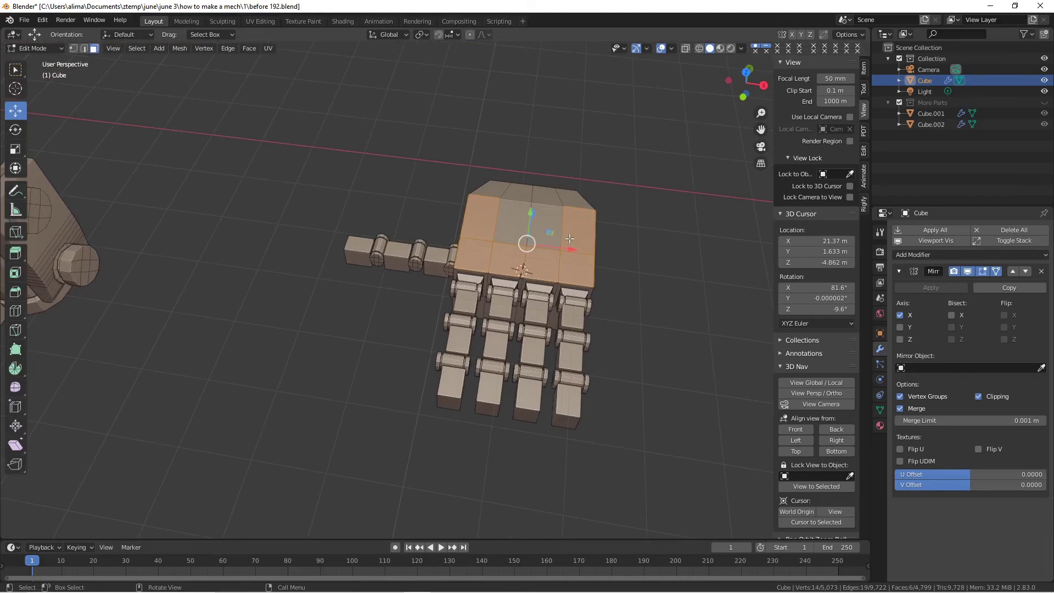
- Duplicate the U-shaped top faces in place and raise the copy about 0.52 m along Z above the palm
{"action": "key", "text": "shift"}
{"action": "key", "text": "shift+d"}
{"action": "right_click", "coordinate": [569, 233]}
{"action": "middle_click_drag", "start_coordinate": [569, 232], "coordinate": [503, 219]}
{"action": "left_click_drag", "start_coordinate": [528, 211], "coordinate": [531, 194]}
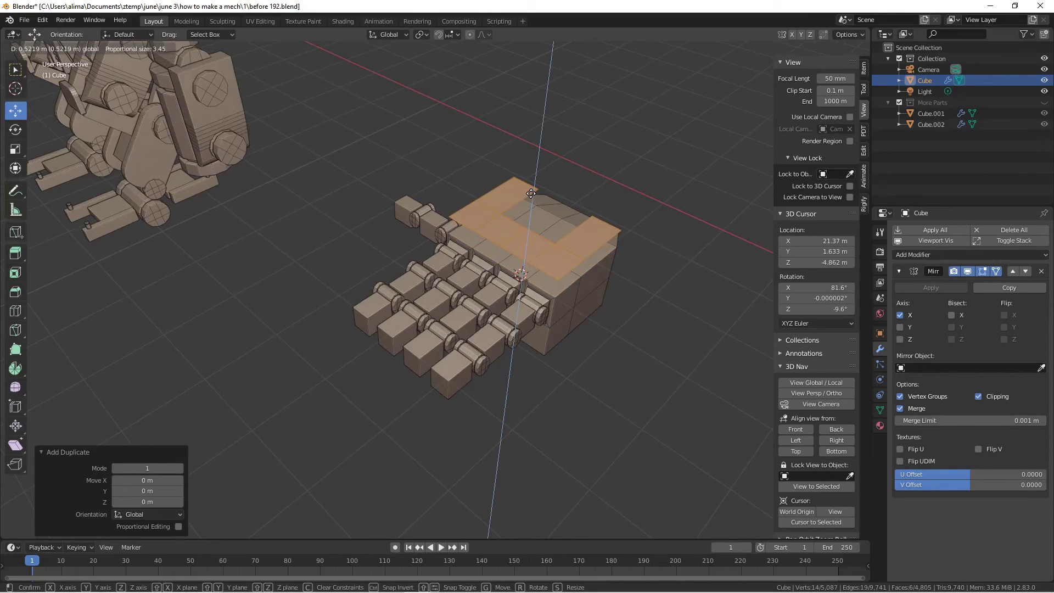
{"action": "left_click_drag", "start_coordinate": [531, 193], "coordinate": [530, 195]}
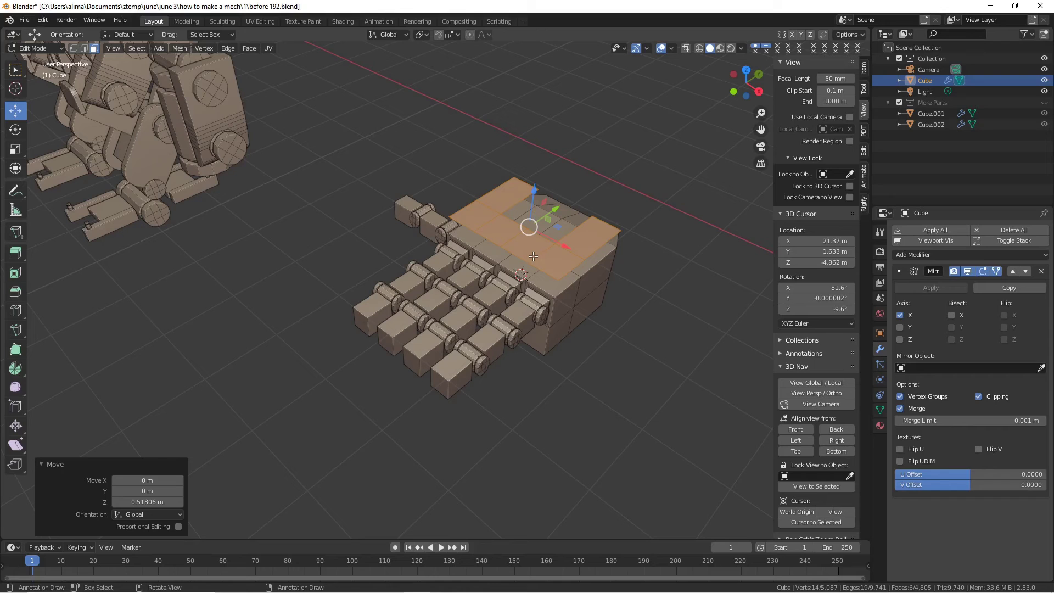
- Add one centred loop cut running crosswise through the finger-side strip of the duplicated U-shaped plate
{"action": "key", "text": "ctrl"}
{"action": "key", "text": "ctrl+r"}
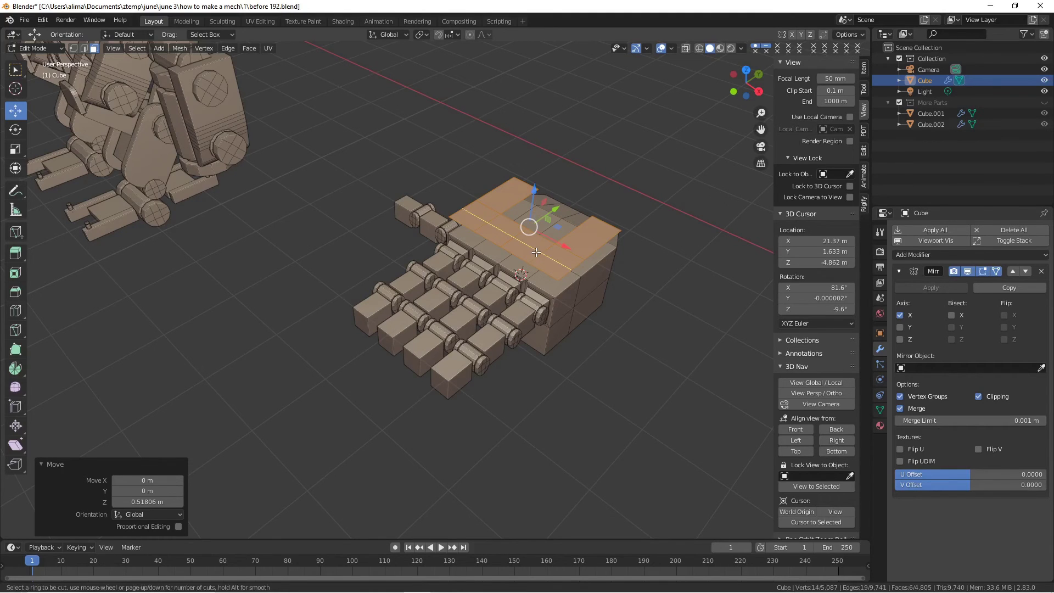
{"action": "left_click", "coordinate": [536, 252]}
{"action": "right_click", "coordinate": [536, 252]}
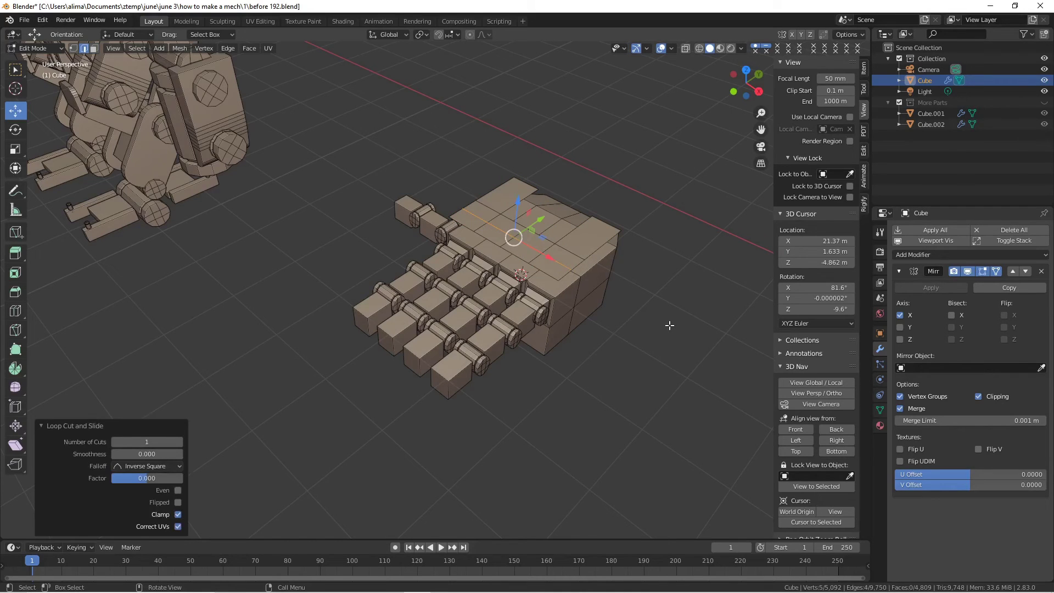
- Save the file as before 193.blend and solidify the raised U-shaped plate with a thickness of -0.57 m
{"action": "key", "text": "alt+a"}
{"action": "key", "text": "ctrl+alt+s"}
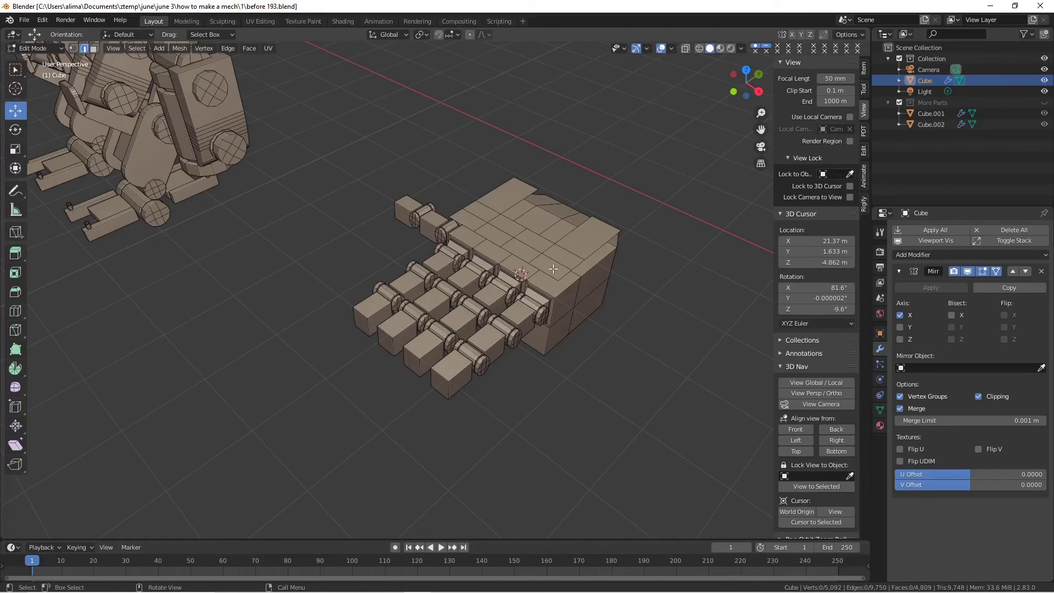
{"action": "key", "text": "l"}
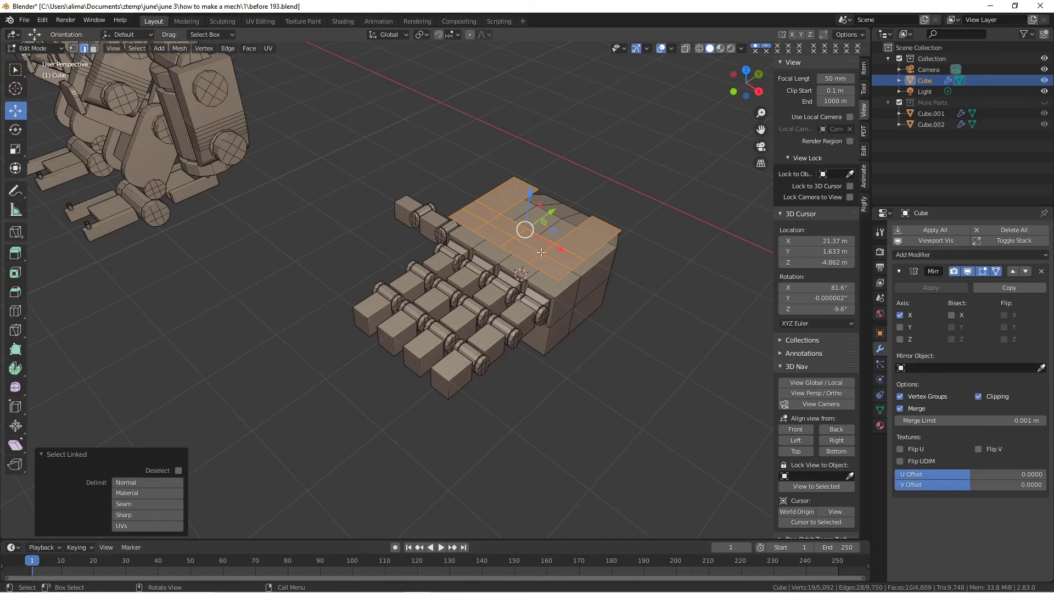
{"action": "left_click", "coordinate": [255, 47]}
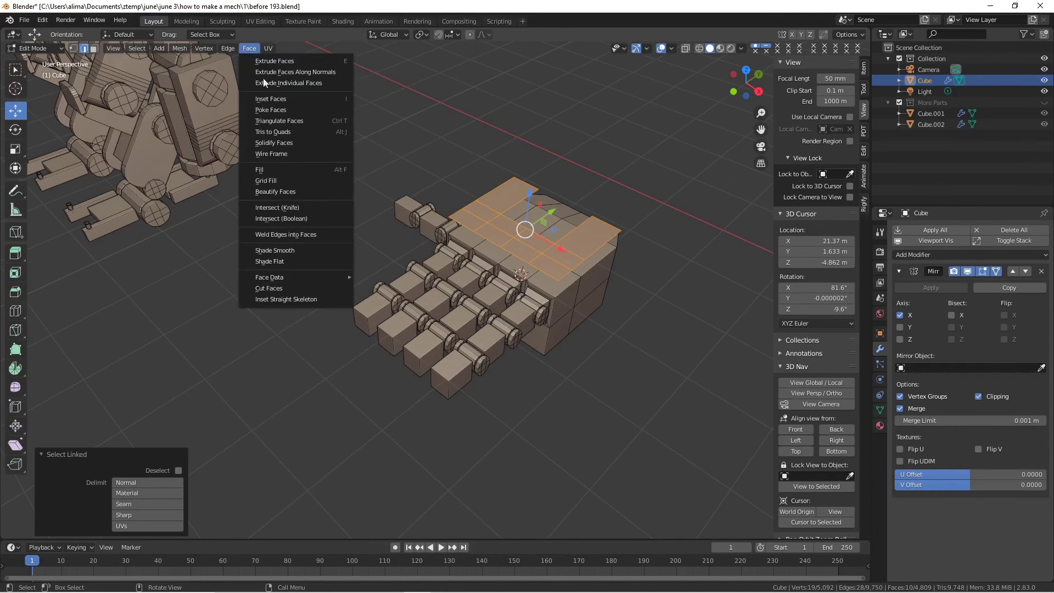
{"action": "left_click", "coordinate": [305, 144]}
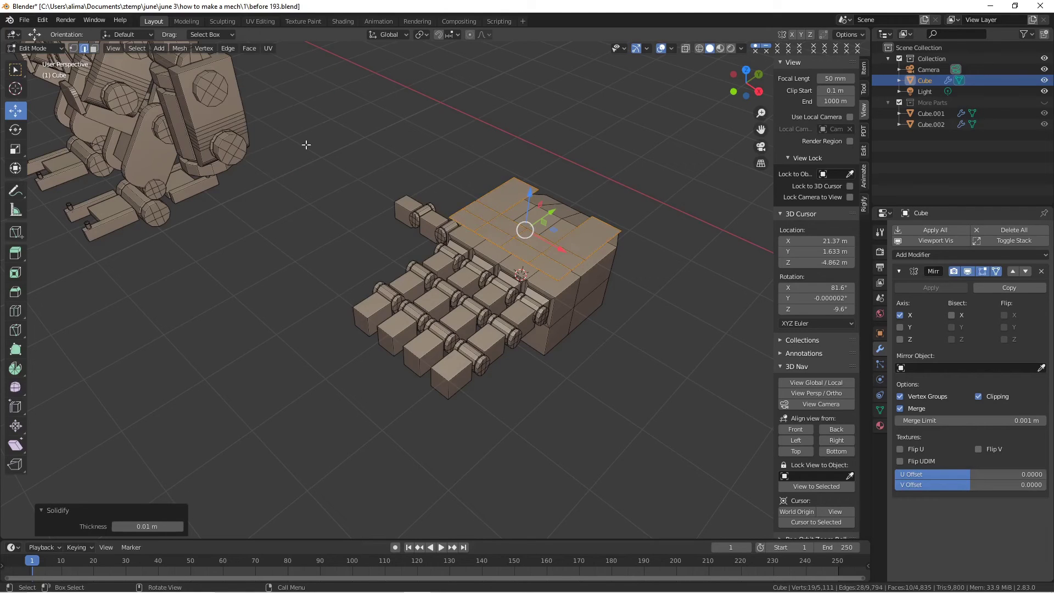
{"action": "left_click_drag", "start_coordinate": [152, 526], "coordinate": [94, 528]}
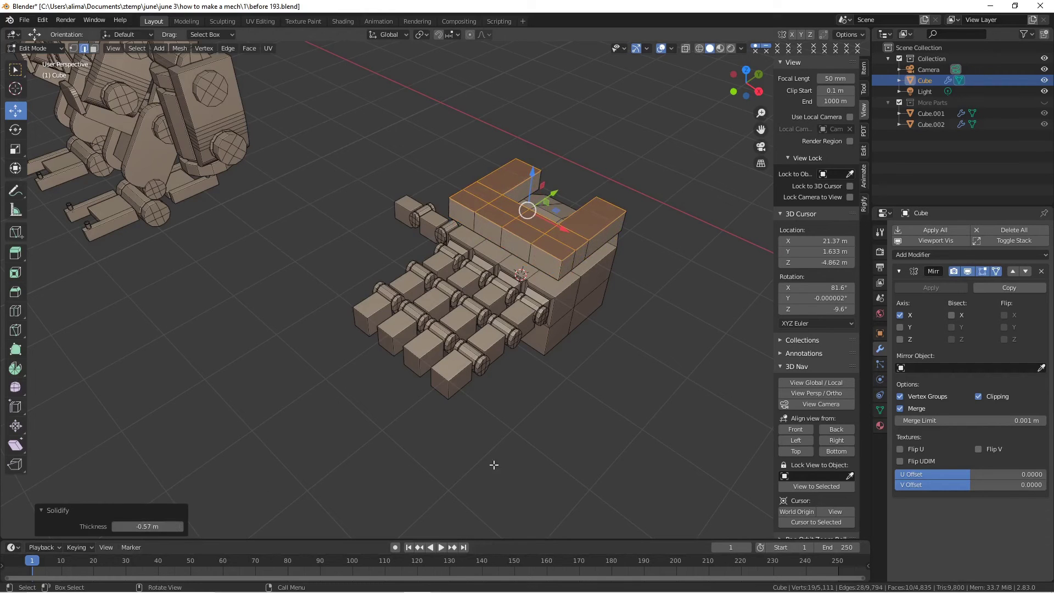
- Select all linked geometry of the thickened U-shaped plate and recalculate its normals to the outside
{"action": "mouse_move", "coordinate": [597, 317]}
{"action": "middle_mouse_down"}
{"action": "mouse_move", "coordinate": [647, 315]}
{"action": "mouse_move", "coordinate": [591, 309]}
{"action": "middle_mouse_up"}
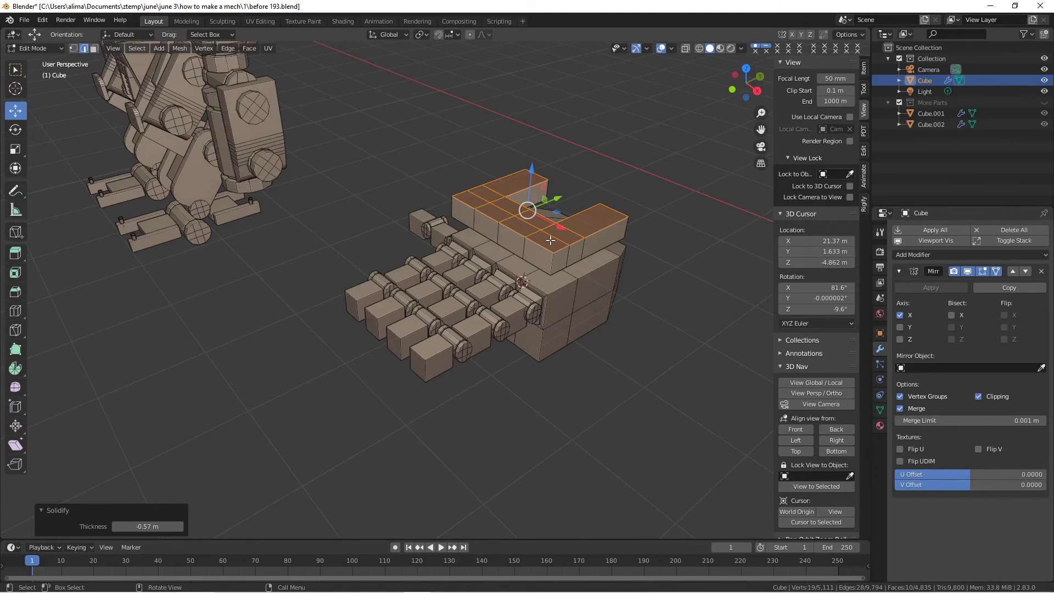
{"action": "key", "text": "ctrl+l"}
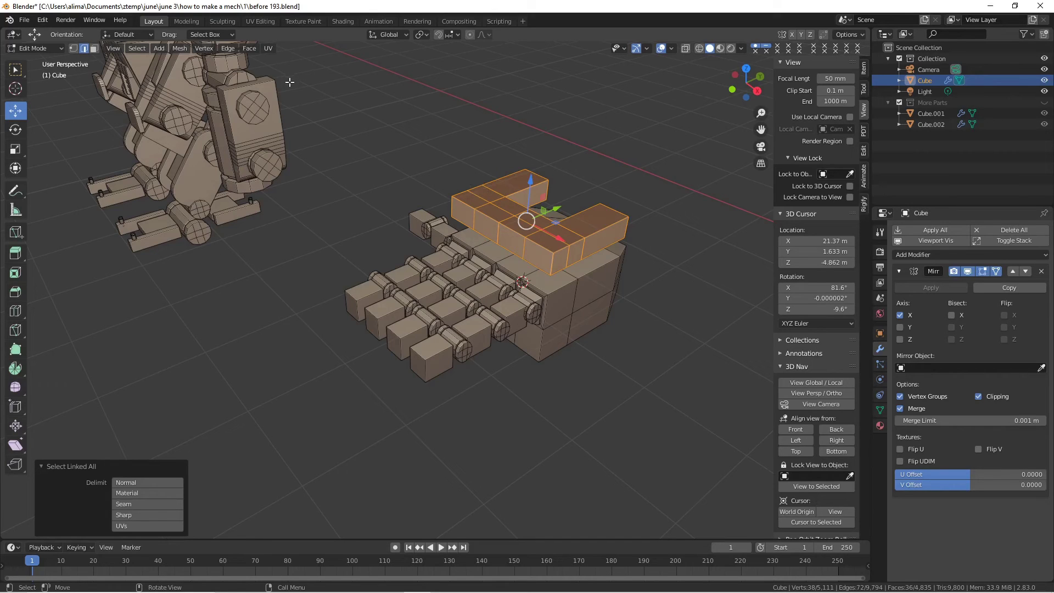
{"action": "left_click", "coordinate": [251, 48]}
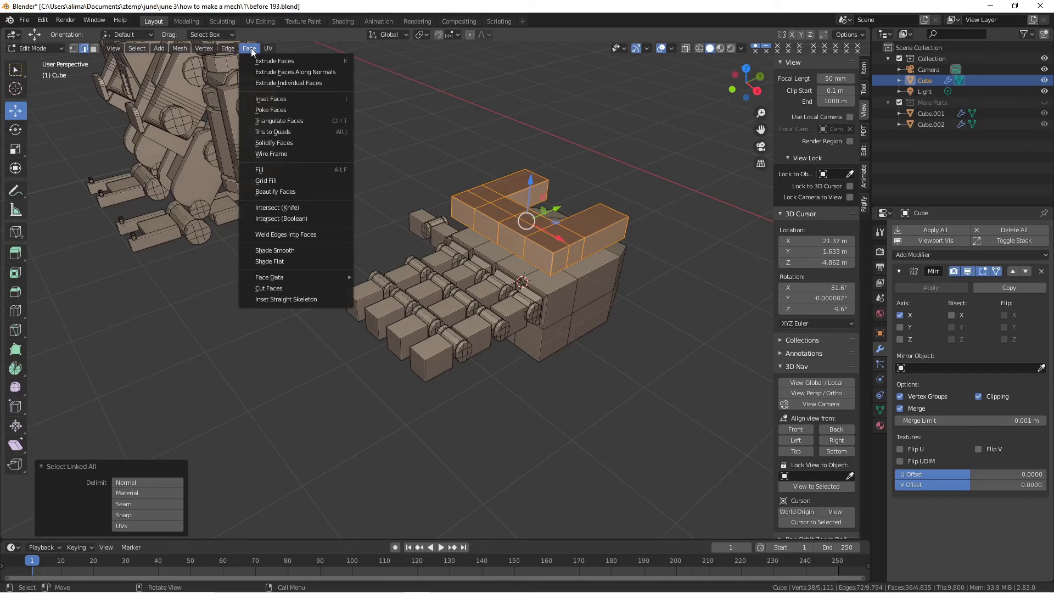
{"action": "left_click", "coordinate": [179, 48]}
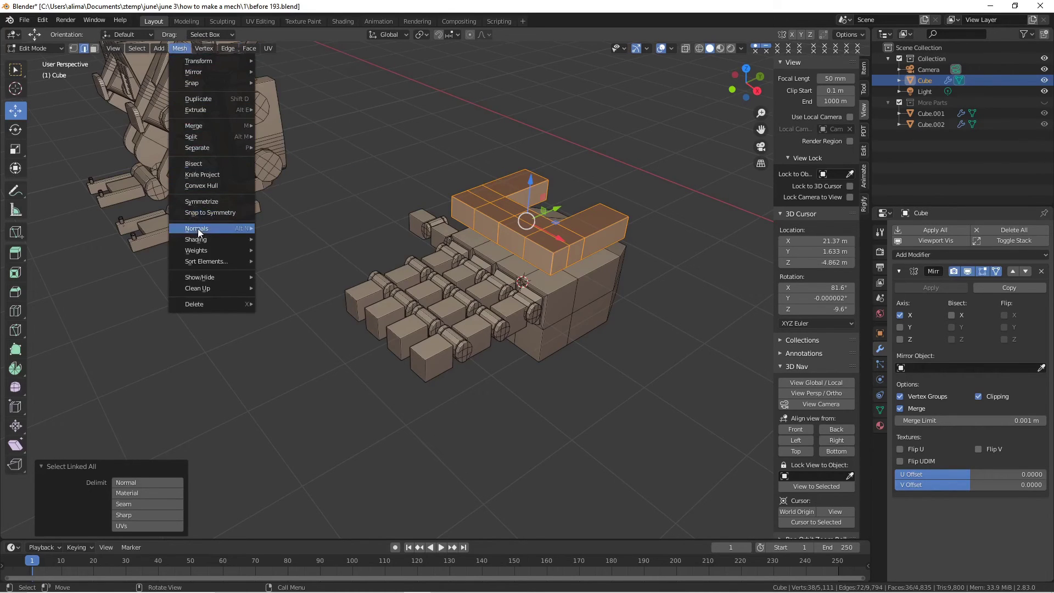
{"action": "mouse_move", "coordinate": [198, 228]}
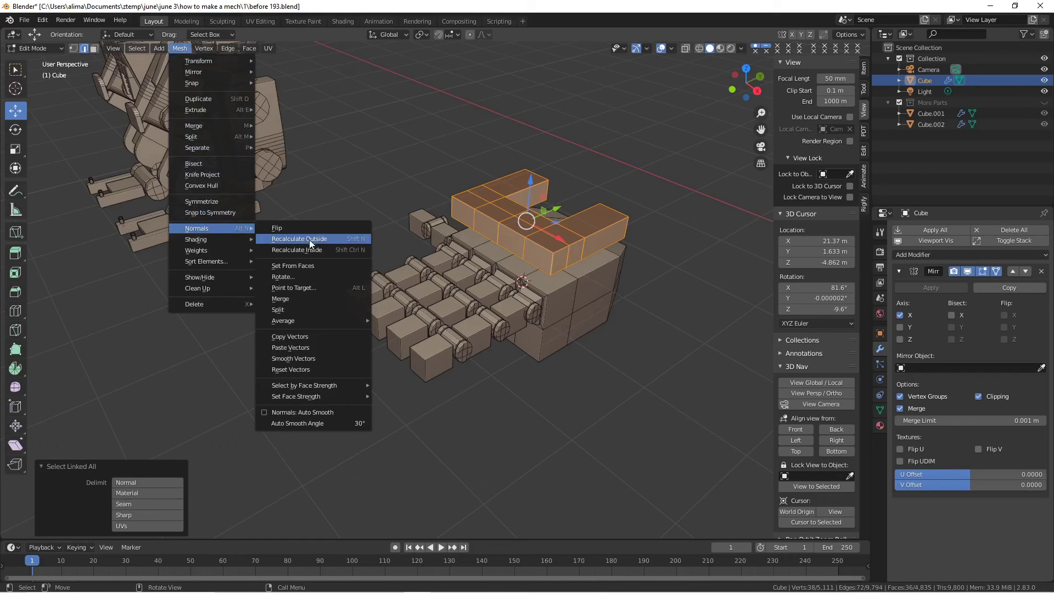
{"action": "left_click", "coordinate": [339, 239]}
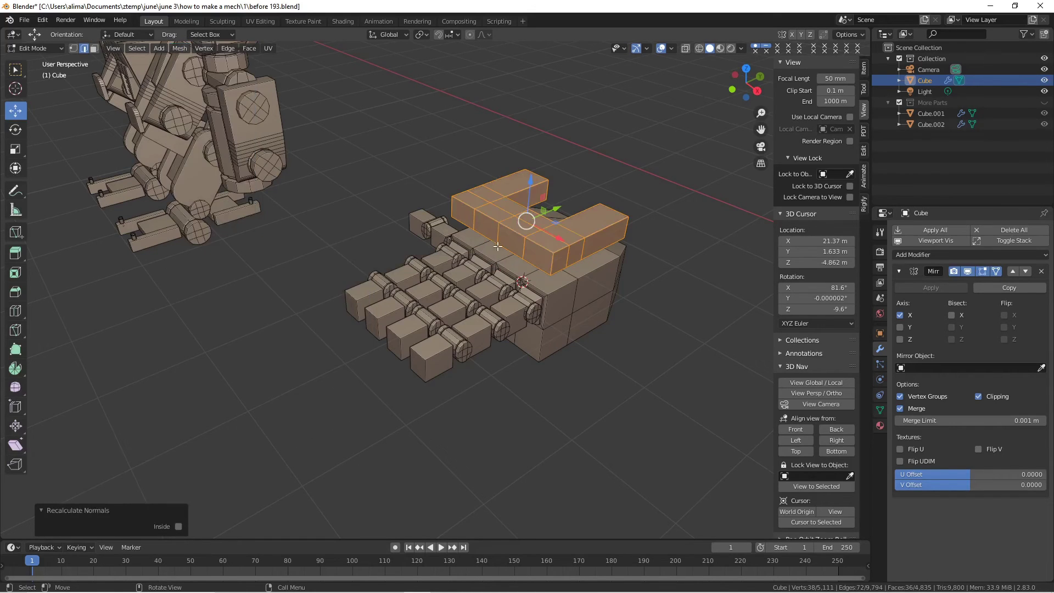
- Move the whole U-shaped plate along Y toward the fingers so it overhangs the finger bases
{"action": "middle_click_drag", "start_coordinate": [551, 227], "coordinate": [552, 243]}
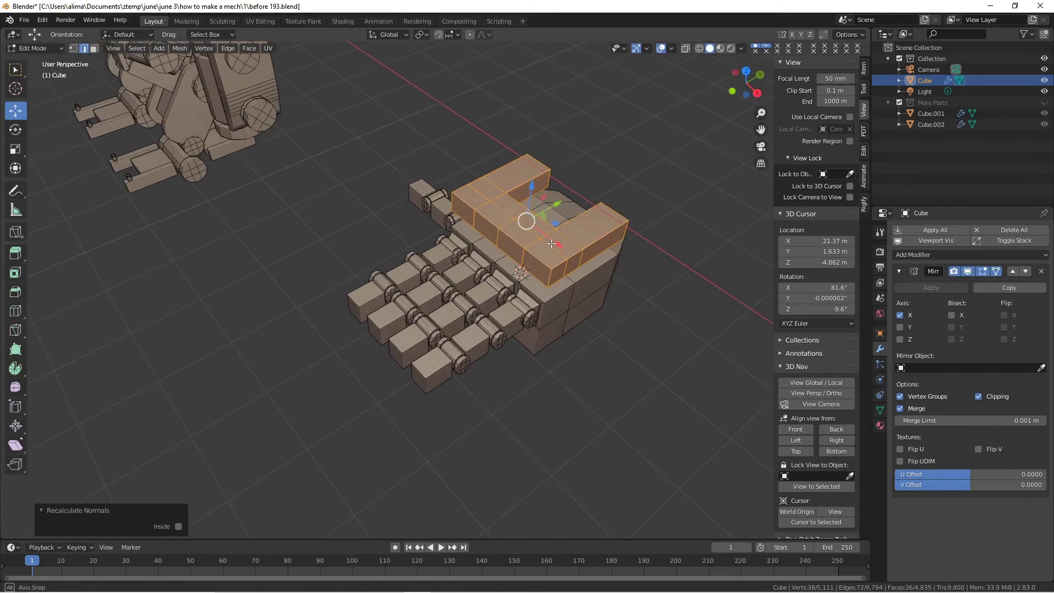
{"action": "left_click_drag", "start_coordinate": [556, 204], "coordinate": [520, 214]}
{"action": "middle_click_drag", "start_coordinate": [520, 214], "coordinate": [511, 287]}
- Select the four finger-side end faces of the plate and extend them about 0.78 m along negative Y over the fingers
{"action": "left_click", "coordinate": [511, 279]}
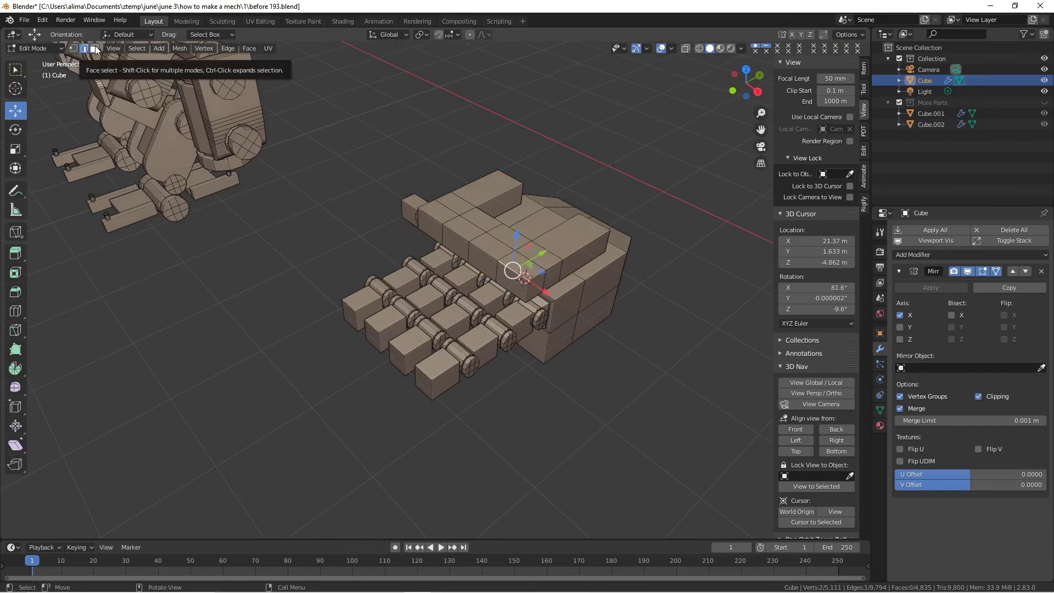
{"action": "left_click", "coordinate": [361, 205]}
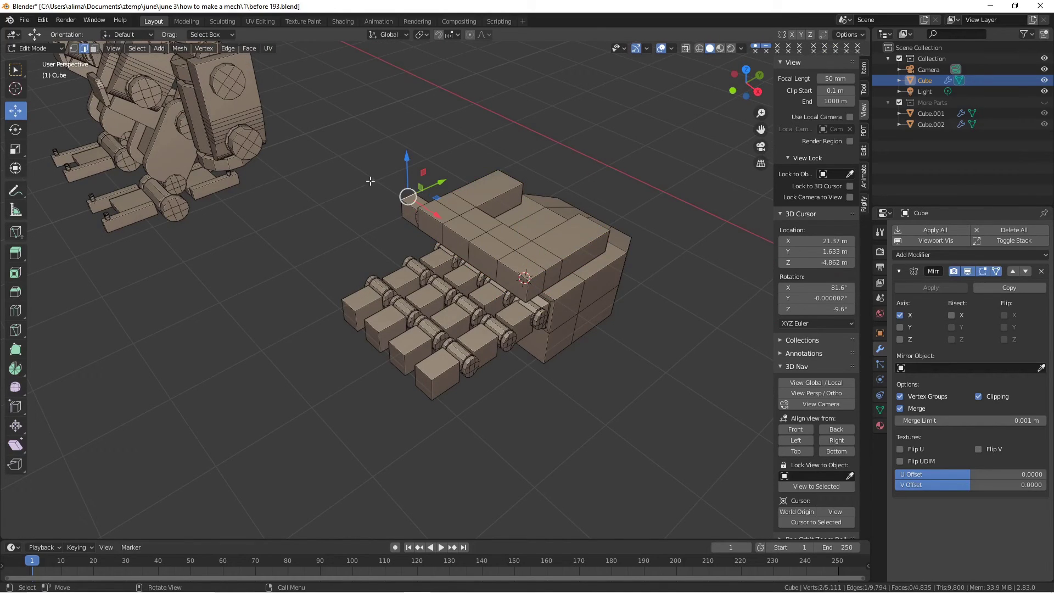
{"action": "left_click", "coordinate": [94, 49]}
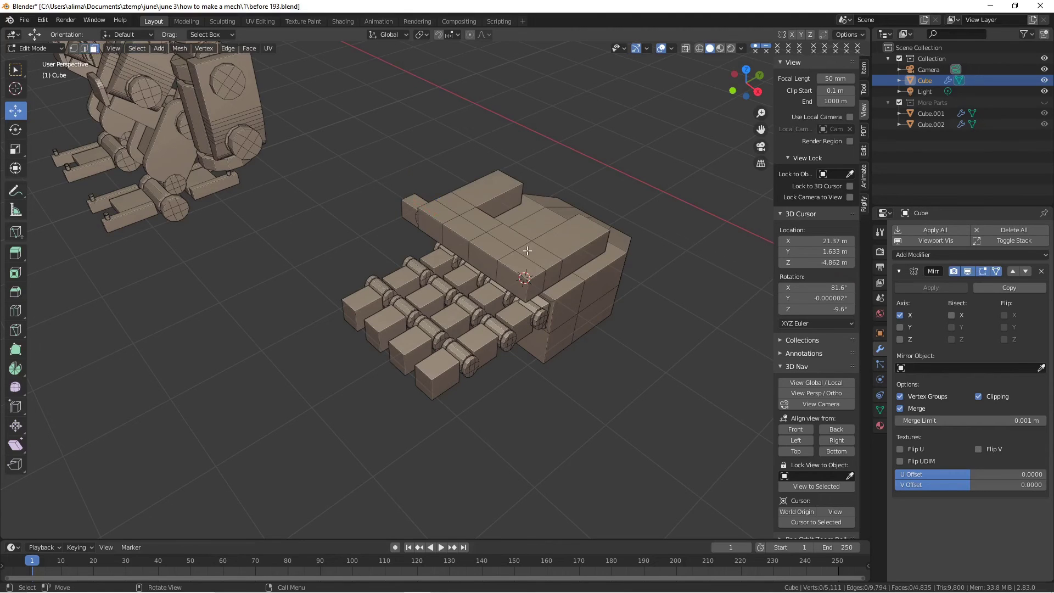
{"action": "left_click", "coordinate": [505, 282]}
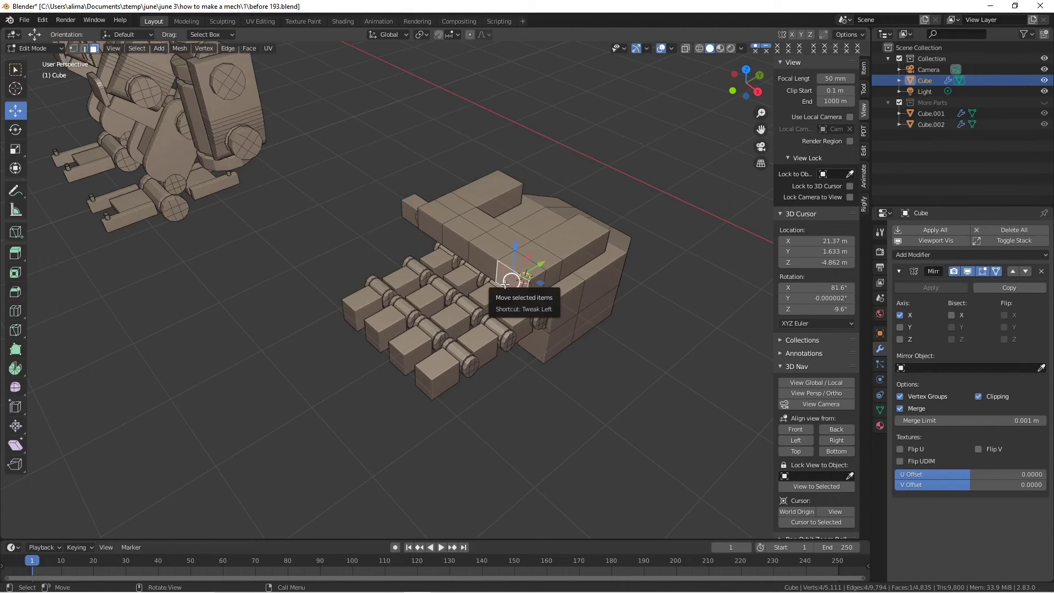
{"action": "left_click", "coordinate": [482, 263], "text": "shift"}
{"action": "left_click", "coordinate": [456, 243], "text": "shift"}
{"action": "left_click", "coordinate": [437, 231], "text": "shift"}
{"action": "middle_click_drag", "start_coordinate": [438, 233], "coordinate": [509, 242]}
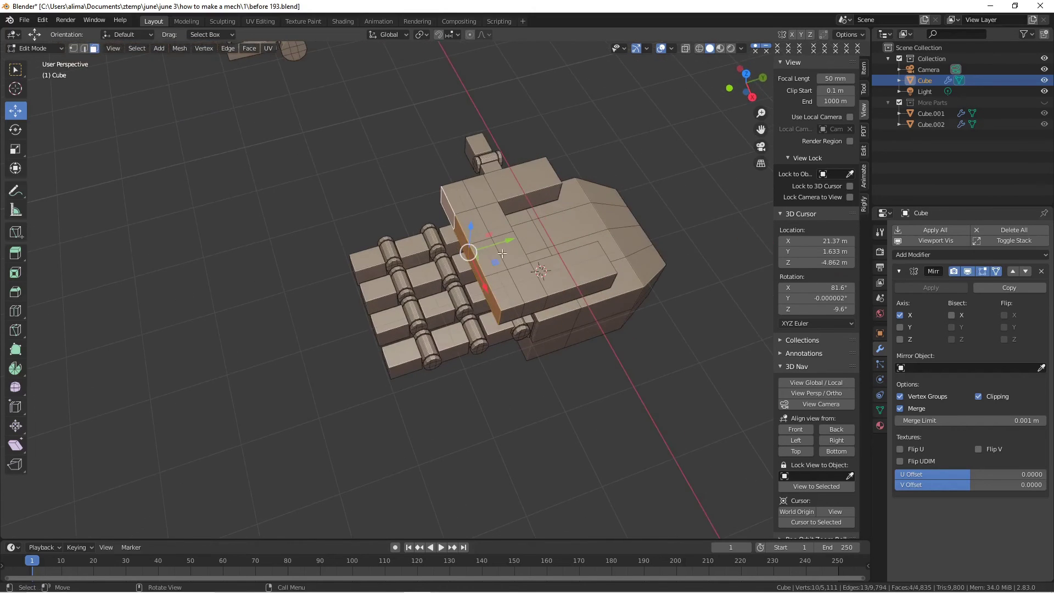
{"action": "left_click_drag", "start_coordinate": [510, 237], "coordinate": [474, 246]}
{"action": "middle_click_drag", "start_coordinate": [481, 250], "coordinate": [468, 239]}
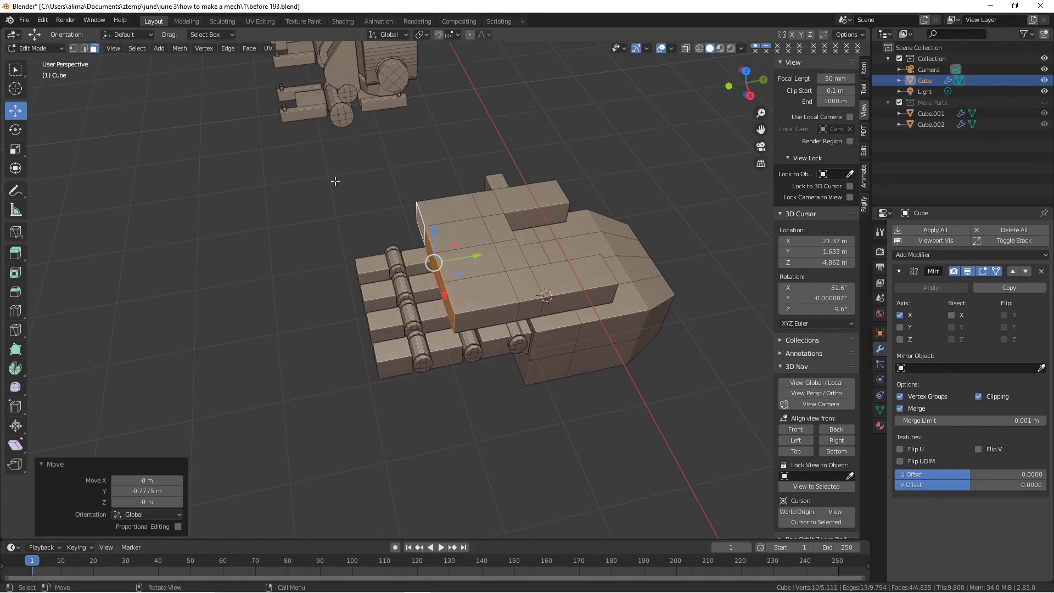
{"action": "left_click", "coordinate": [305, 181]}
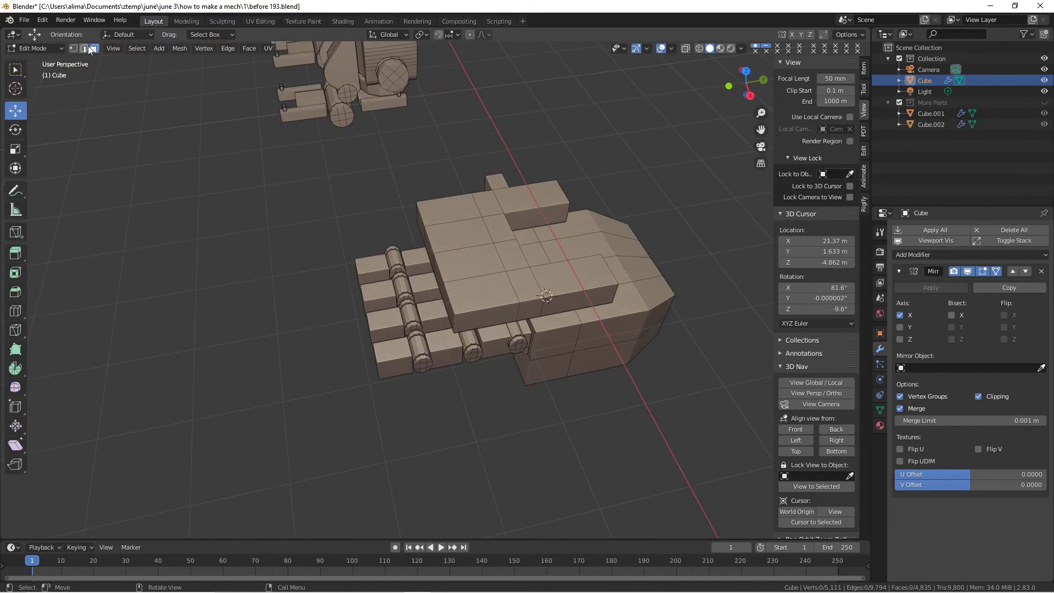
- Shift the plate's crosswise edge loop about 0.33 m along negative Y toward the fingers
{"action": "left_click", "coordinate": [85, 47]}
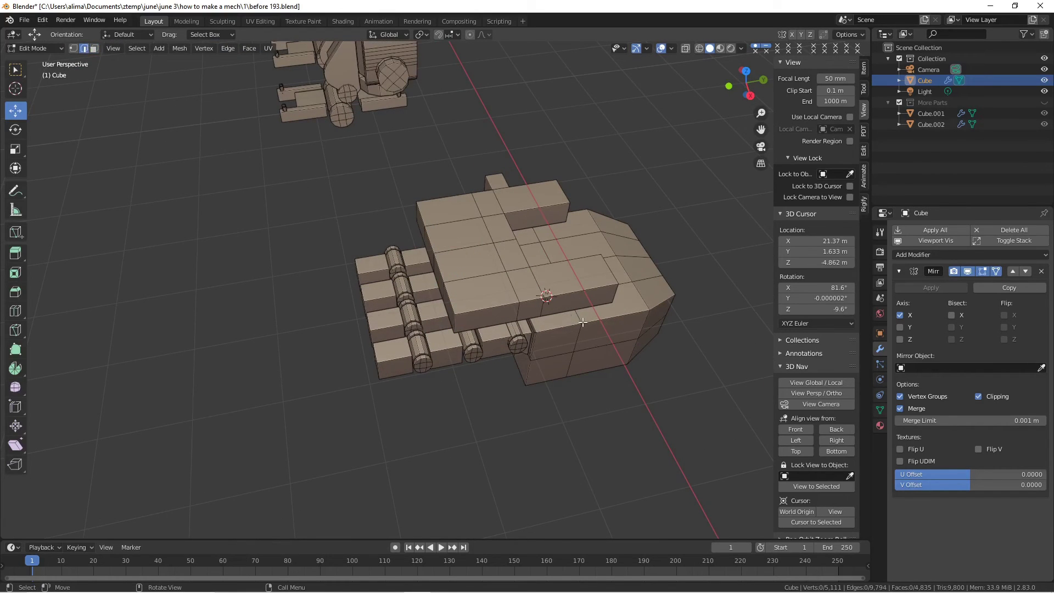
{"action": "left_click", "coordinate": [519, 306], "text": "alt"}
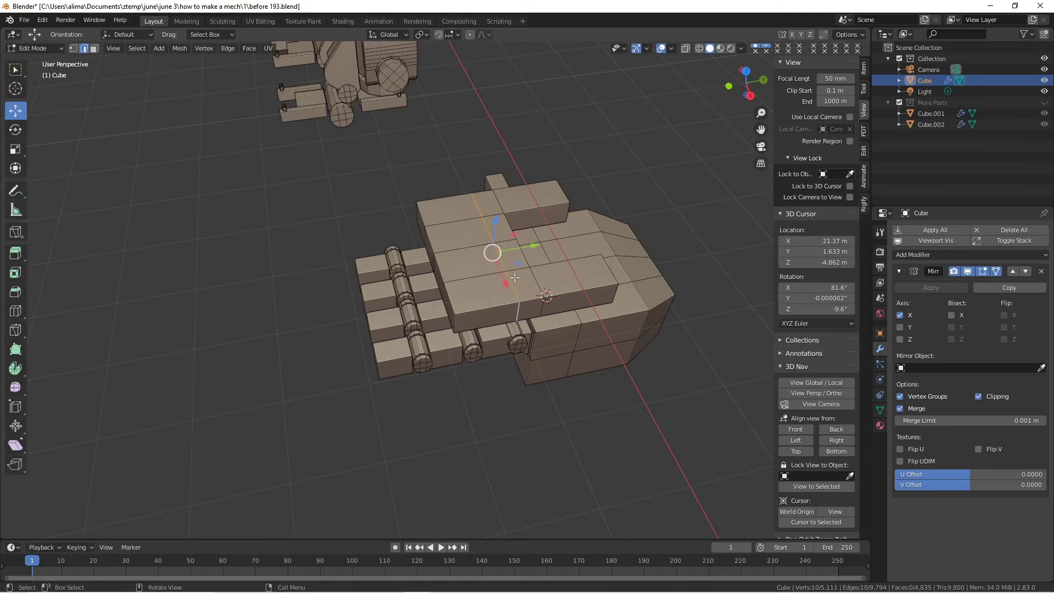
{"action": "left_click_drag", "start_coordinate": [531, 248], "coordinate": [513, 248]}
{"action": "middle_click_drag", "start_coordinate": [517, 291], "coordinate": [516, 250]}
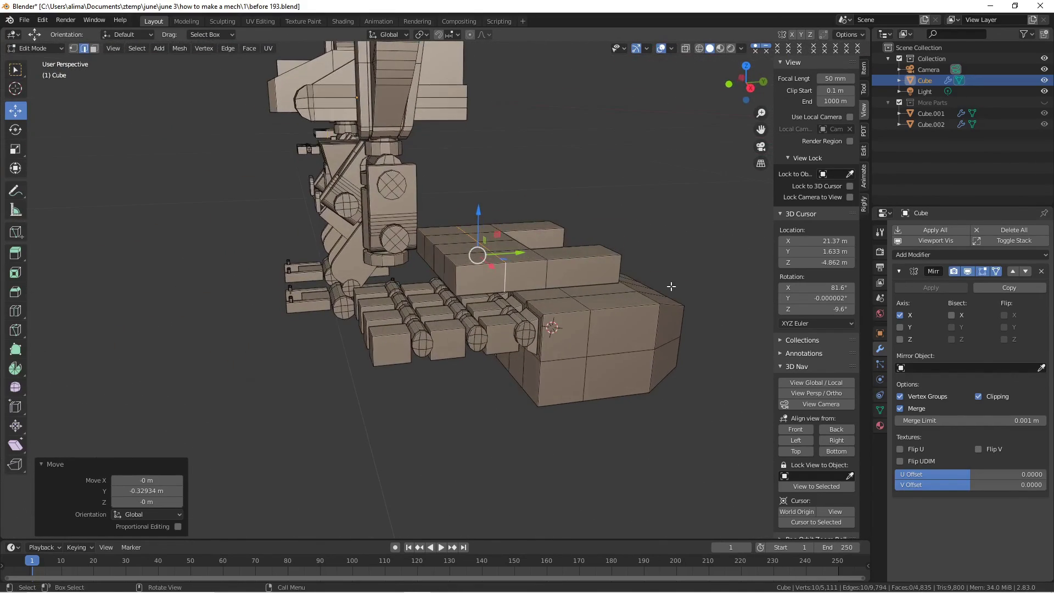
{"action": "left_click", "coordinate": [658, 257]}
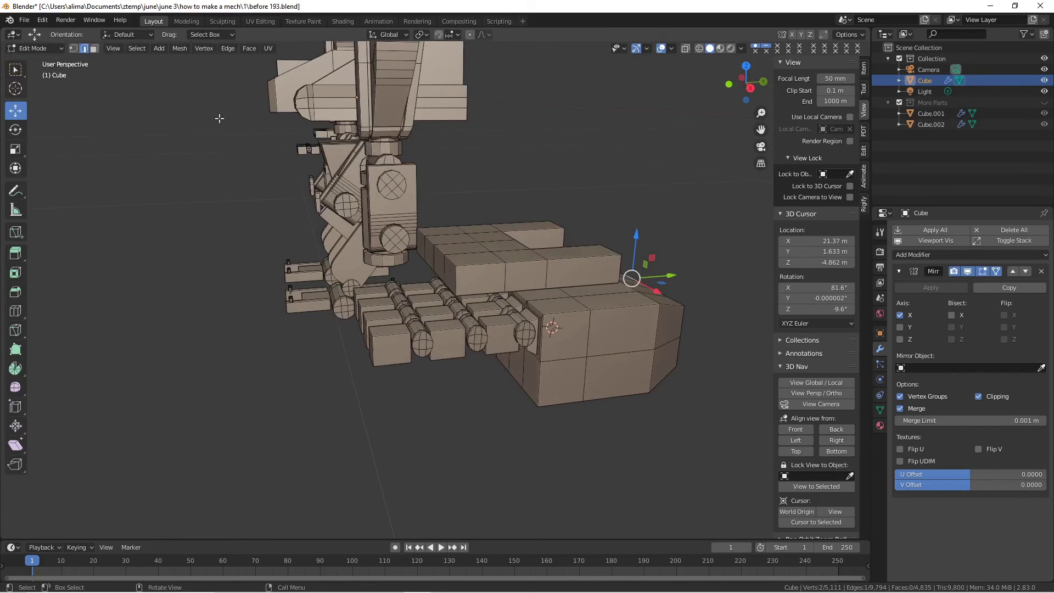
- Select the whole linked plate, lower it about 0.33 m along Z and slide it along Y toward the wrist
{"action": "left_click", "coordinate": [94, 49]}
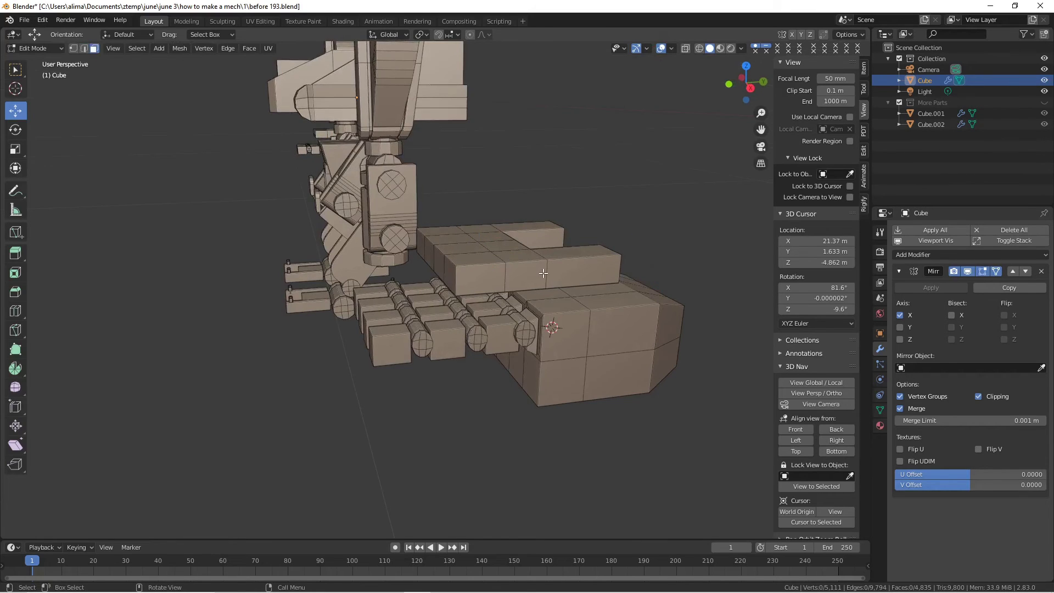
{"action": "key", "text": "l"}
{"action": "middle_click_drag", "start_coordinate": [544, 270], "coordinate": [504, 217]}
{"action": "left_click_drag", "start_coordinate": [503, 215], "coordinate": [504, 231]}
{"action": "middle_click_drag", "start_coordinate": [503, 230], "coordinate": [546, 271]}
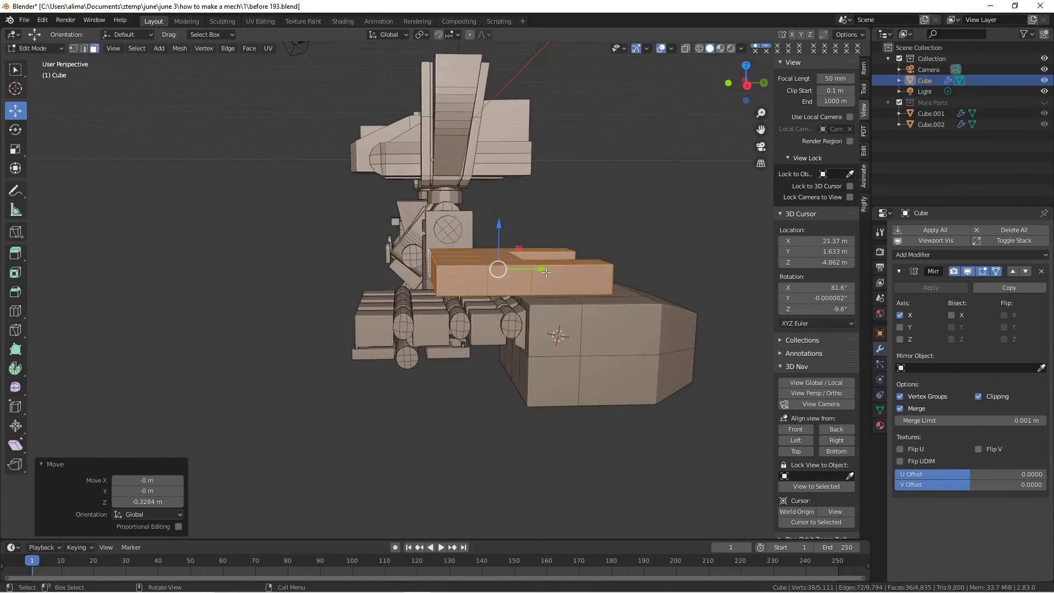
{"action": "left_click_drag", "start_coordinate": [540, 270], "coordinate": [584, 295]}
{"action": "middle_click_drag", "start_coordinate": [584, 295], "coordinate": [527, 299]}
- Shorten the plate's two wrist-side arms by moving their end faces about 0.69 m along negative Y, and save as before 194.blend
{"action": "left_click", "coordinate": [581, 309]}
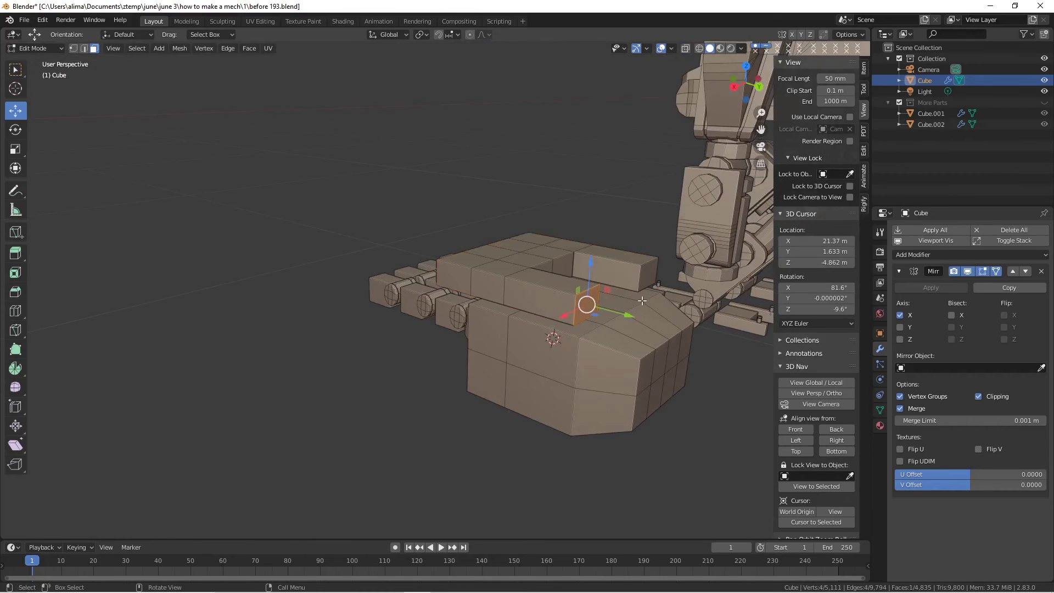
{"action": "left_click", "coordinate": [648, 276], "text": "shift"}
{"action": "middle_click_drag", "start_coordinate": [648, 276], "coordinate": [660, 306]}
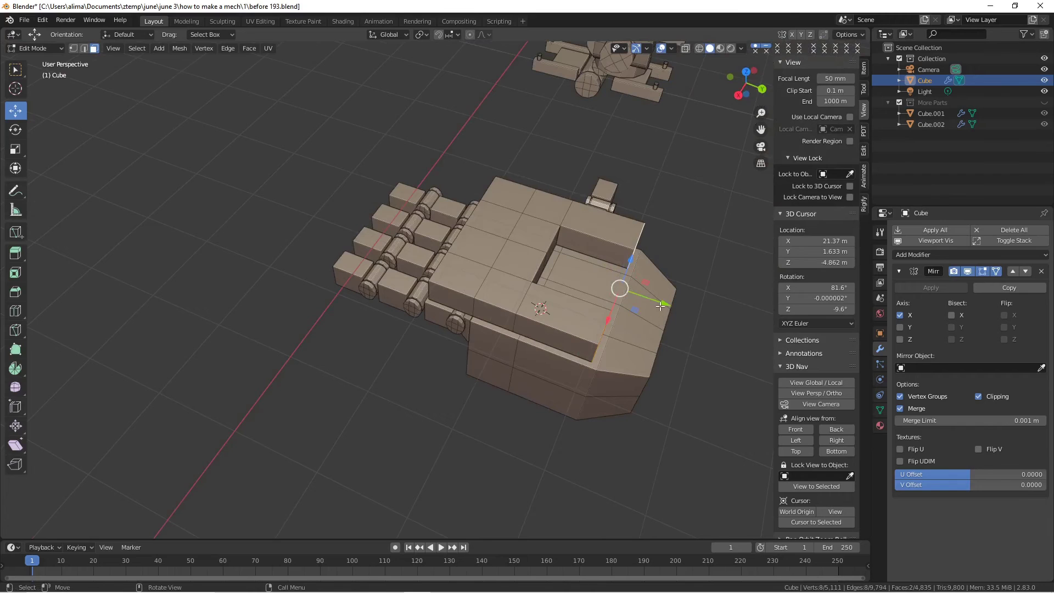
{"action": "left_click_drag", "start_coordinate": [660, 306], "coordinate": [626, 299]}
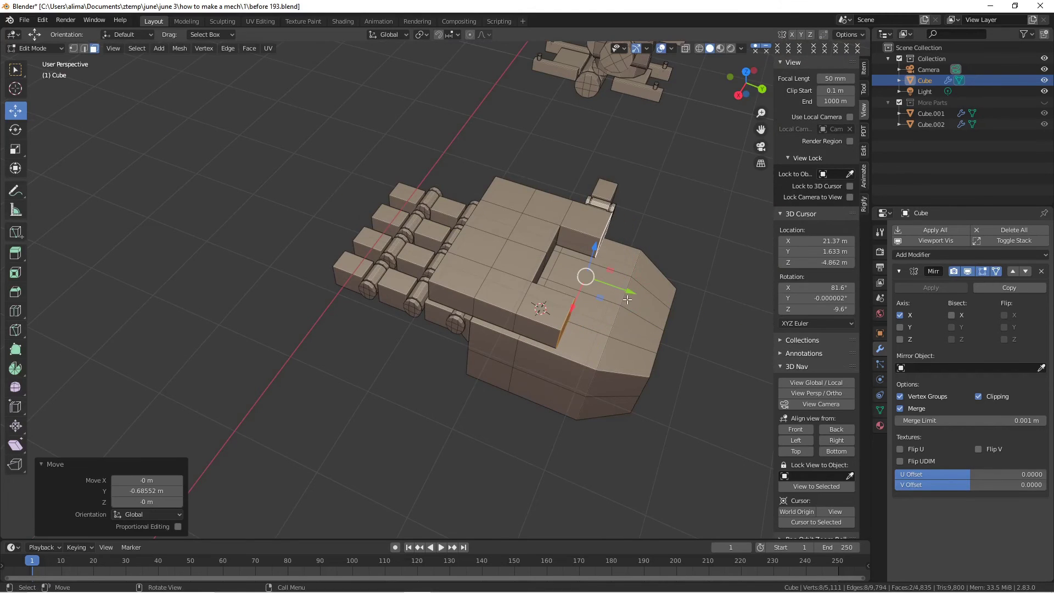
{"action": "left_click", "coordinate": [603, 464]}
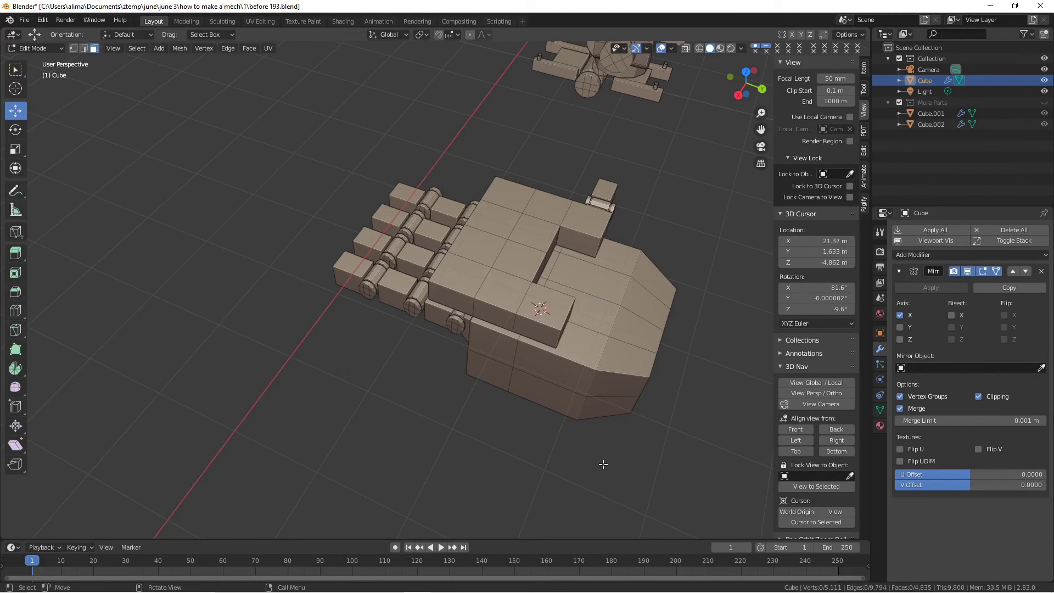
{"action": "key", "text": "ctrl+alt+s"}
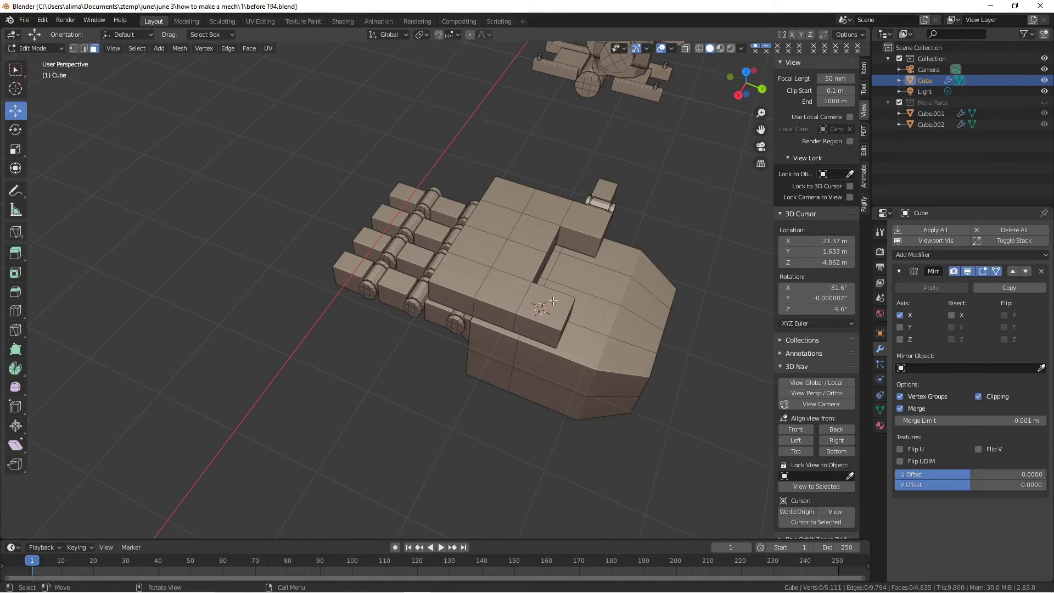
- Reposition the linked plate about 0.8 m along Y toward the wrist and -0.11 m along Z, and save as before 195.blend
{"action": "key", "text": "l"}
{"action": "key", "text": "g"}
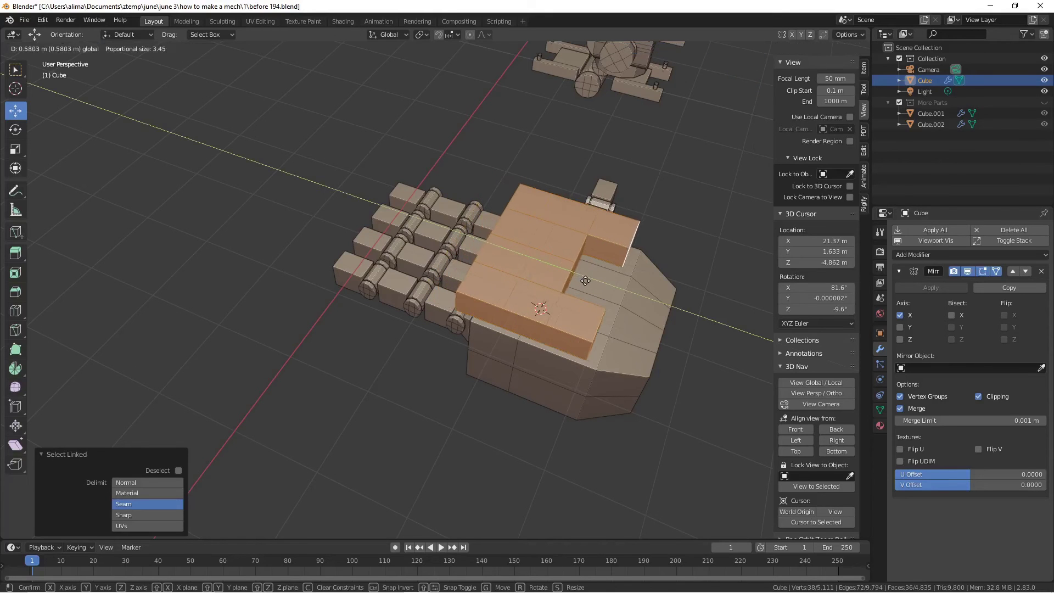
{"action": "left_click", "coordinate": [590, 284]}
{"action": "middle_click_drag", "start_coordinate": [590, 284], "coordinate": [513, 257]}
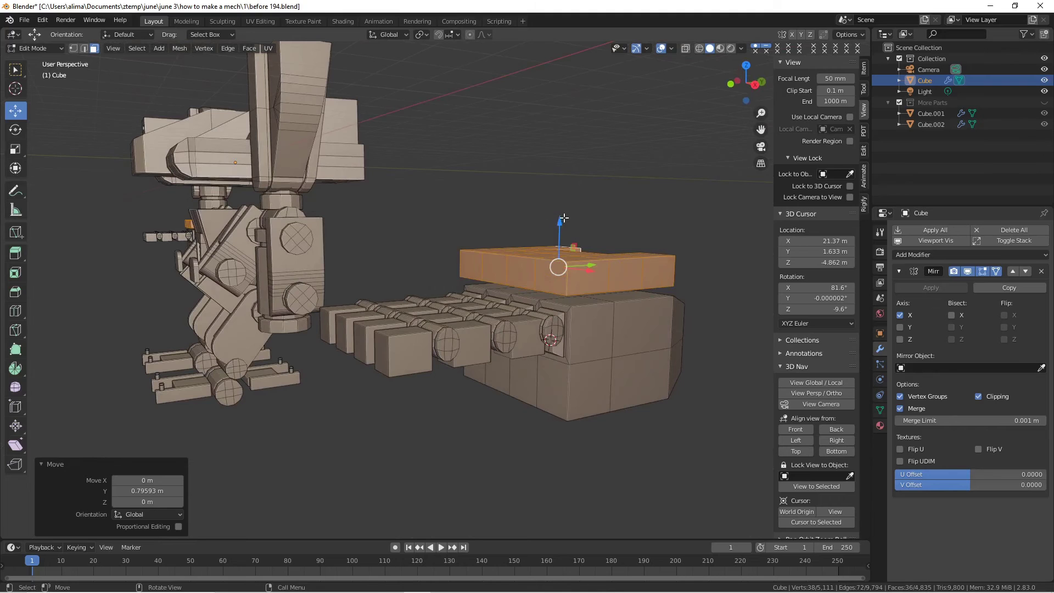
{"action": "left_click_drag", "start_coordinate": [560, 223], "coordinate": [560, 229]}
{"action": "middle_click_drag", "start_coordinate": [558, 273], "coordinate": [647, 307]}
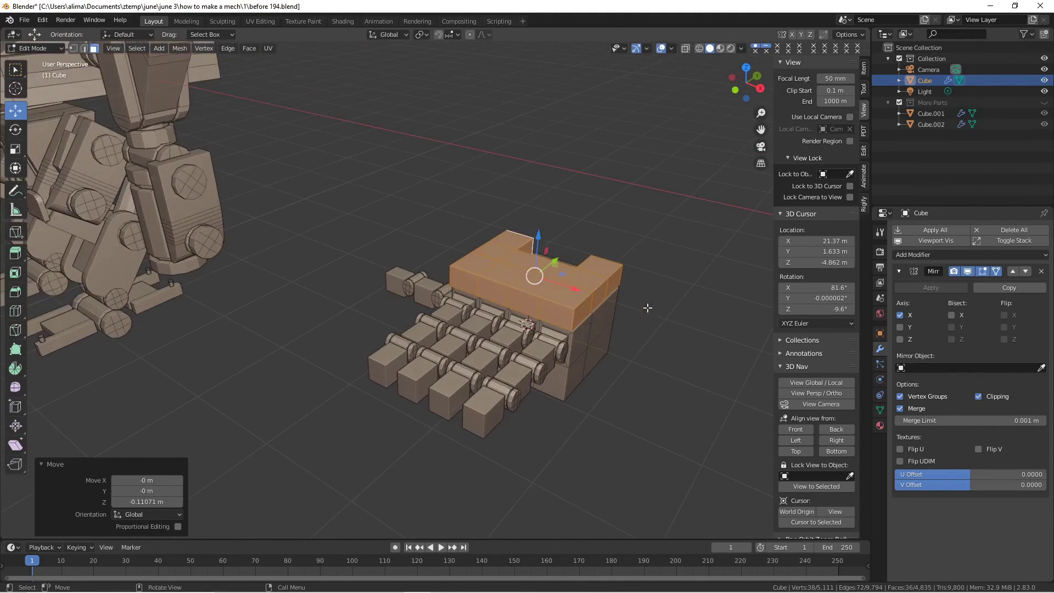
{"action": "left_click", "coordinate": [590, 455]}
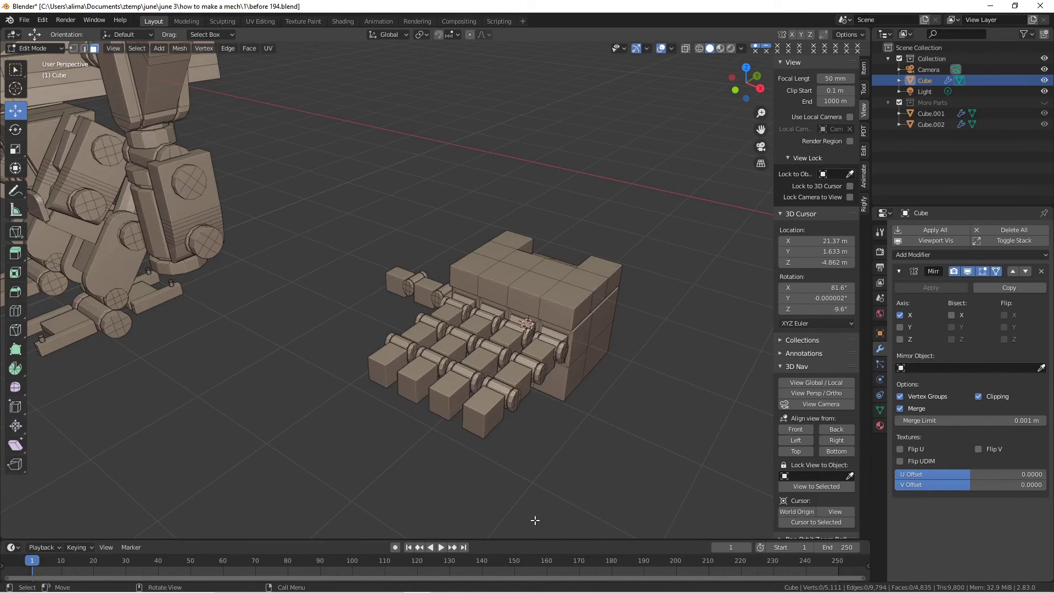
{"action": "key", "text": "ctrl+alt+s"}
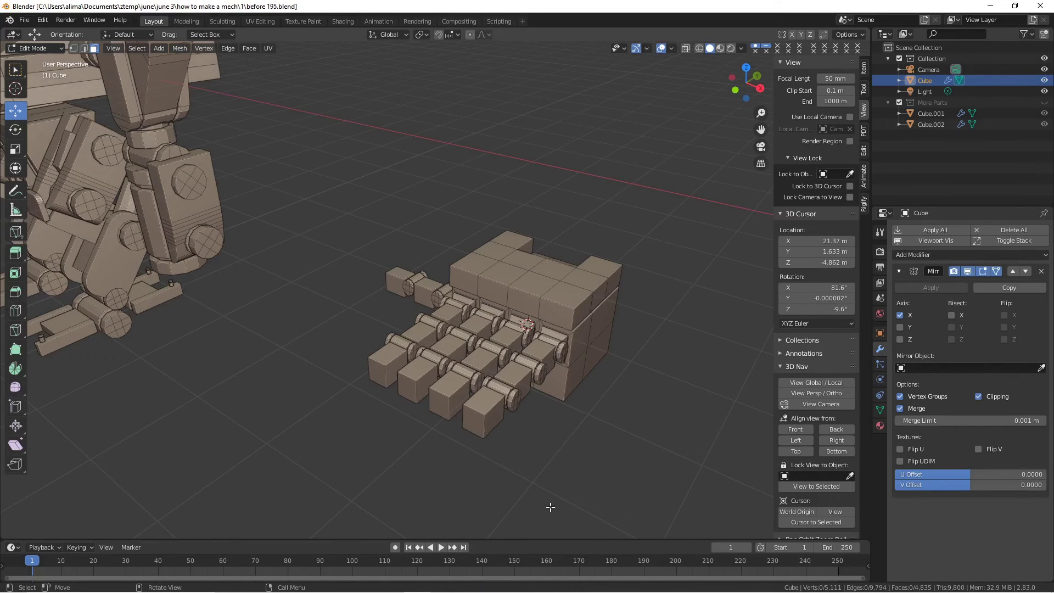
- Select the entire linked hand, including thumb and armour plate, rotate it 90° about the global X axis, and save as before 196.blend
{"action": "scroll", "coordinate": [583, 431], "scroll_direction": "down", "scroll_amount": 3}
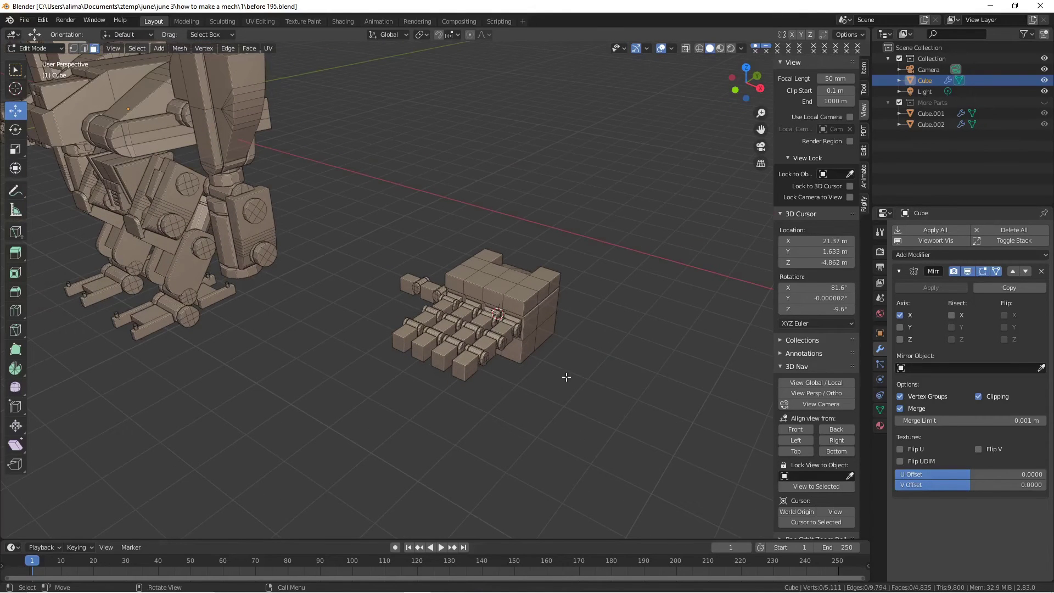
{"action": "mouse_move", "coordinate": [609, 325]}
{"action": "right_mouse_down", "text": "ctrl"}
{"action": "mouse_move", "coordinate": [617, 266]}
{"action": "mouse_move", "coordinate": [446, 223]}
{"action": "mouse_move", "coordinate": [360, 281]}
{"action": "mouse_move", "coordinate": [431, 426]}
{"action": "mouse_move", "coordinate": [522, 423]}
{"action": "right_mouse_up", "text": "ctrl"}
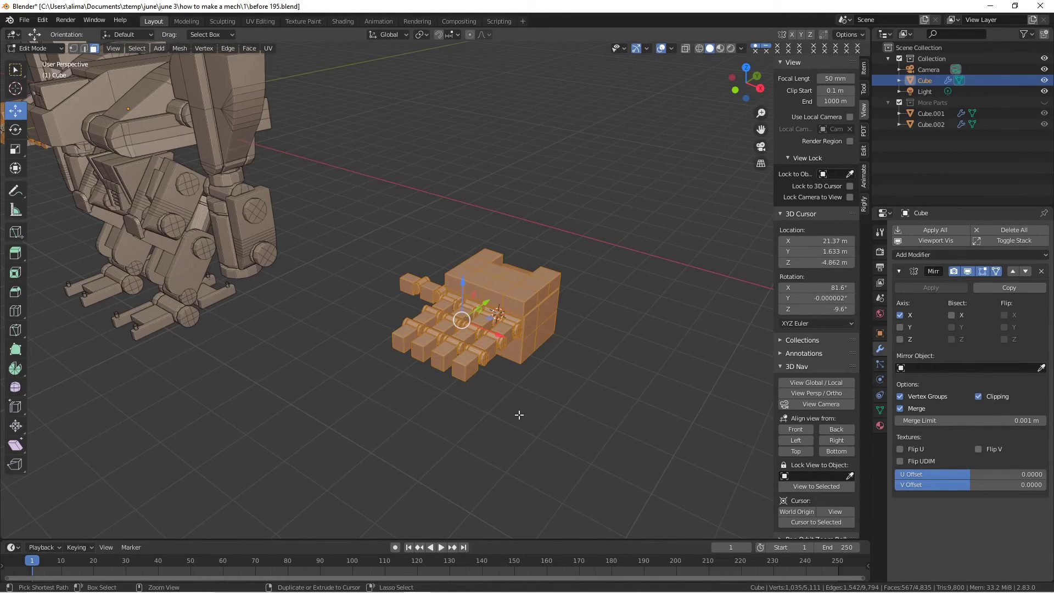
{"action": "key", "text": "ctrl+l"}
{"action": "middle_click_drag", "start_coordinate": [482, 376], "coordinate": [536, 368]}
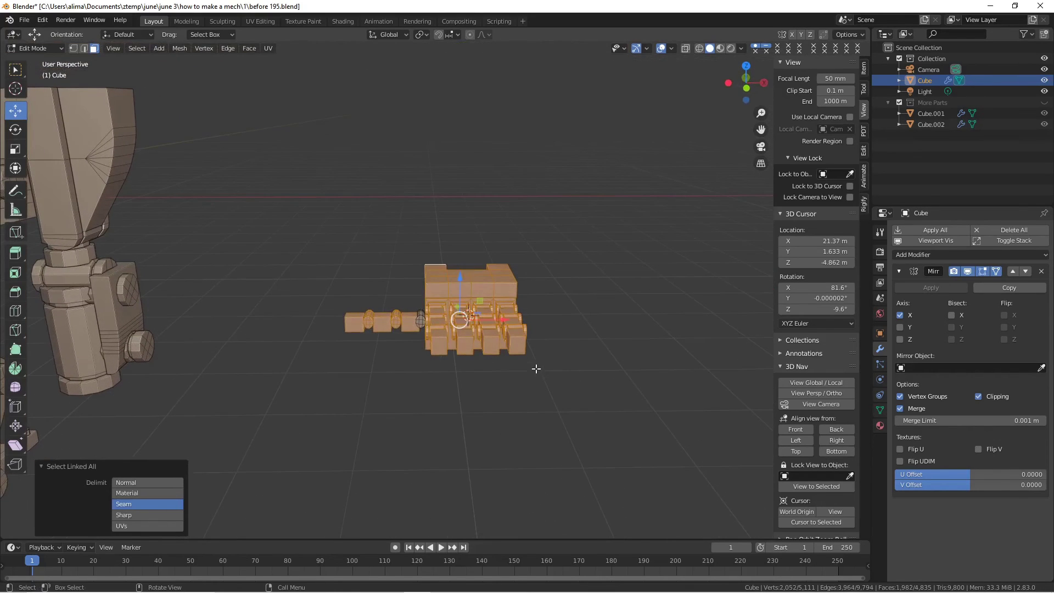
{"action": "left_click", "coordinate": [422, 321], "text": "shift"}
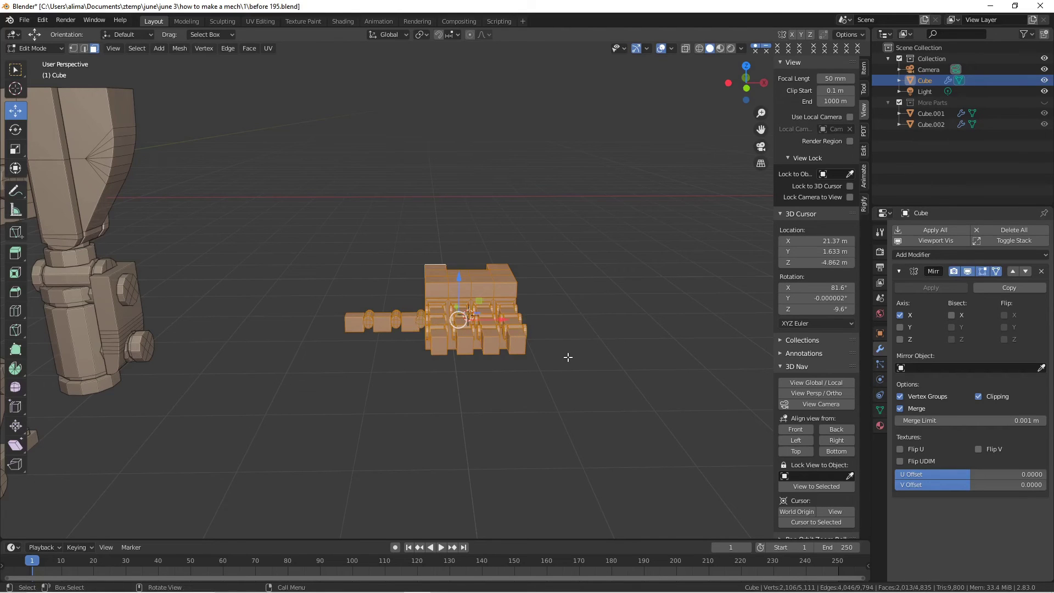
{"action": "key", "text": "ctrl+l"}
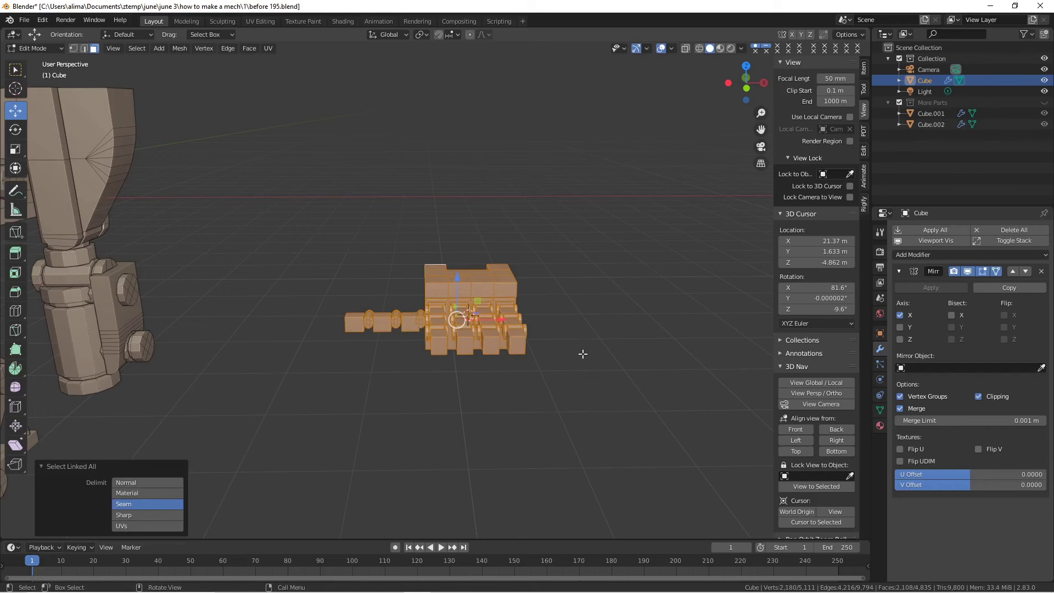
{"action": "key", "text": "r"}
{"action": "type", "text": "x"}
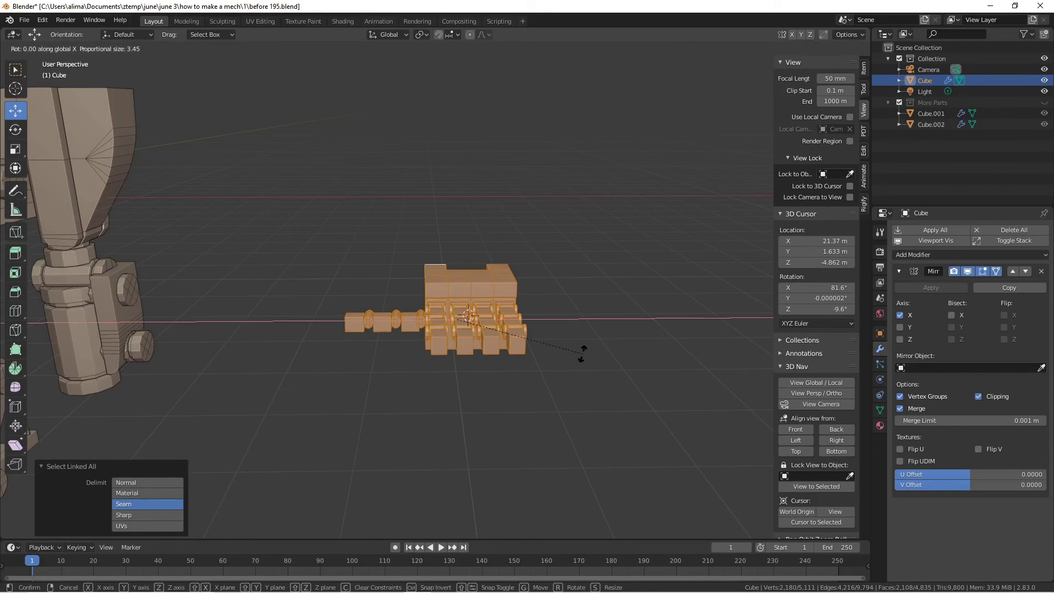
{"action": "type", "text": "90"}
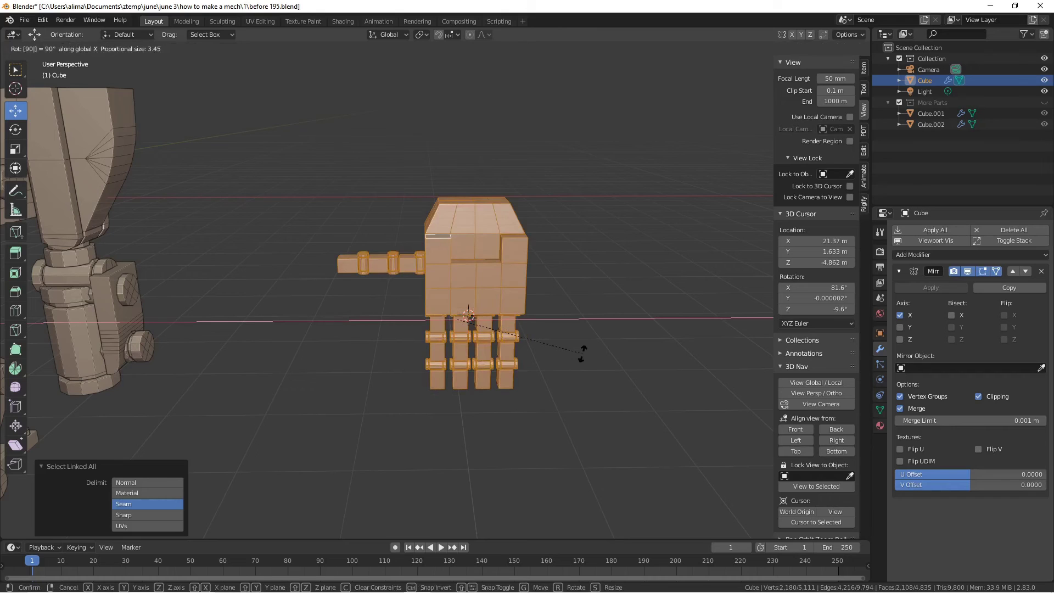
{"action": "key", "text": "Return"}
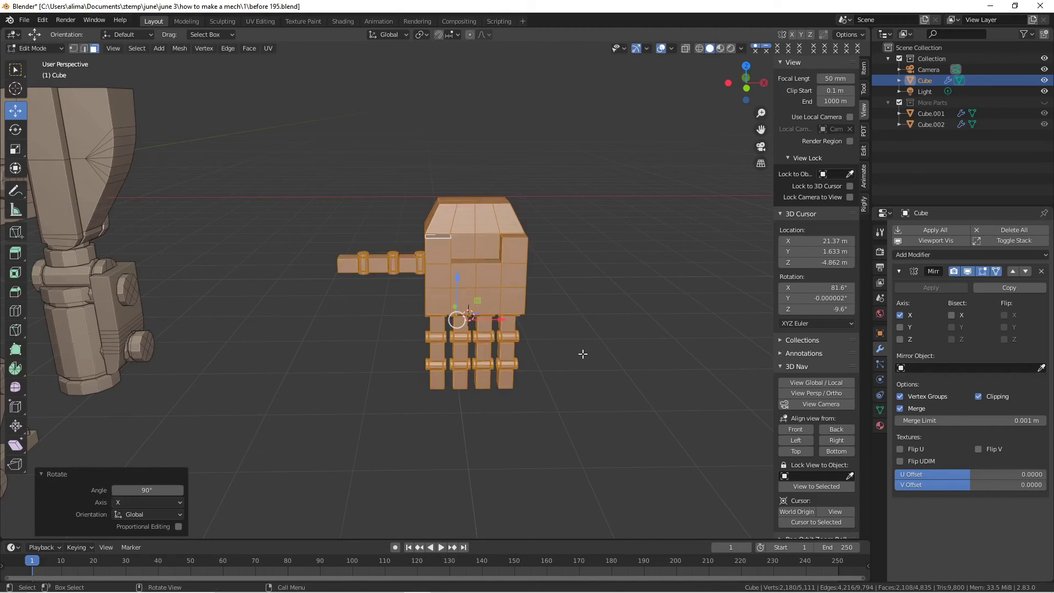
{"action": "key", "text": "ctrl+alt+s"}
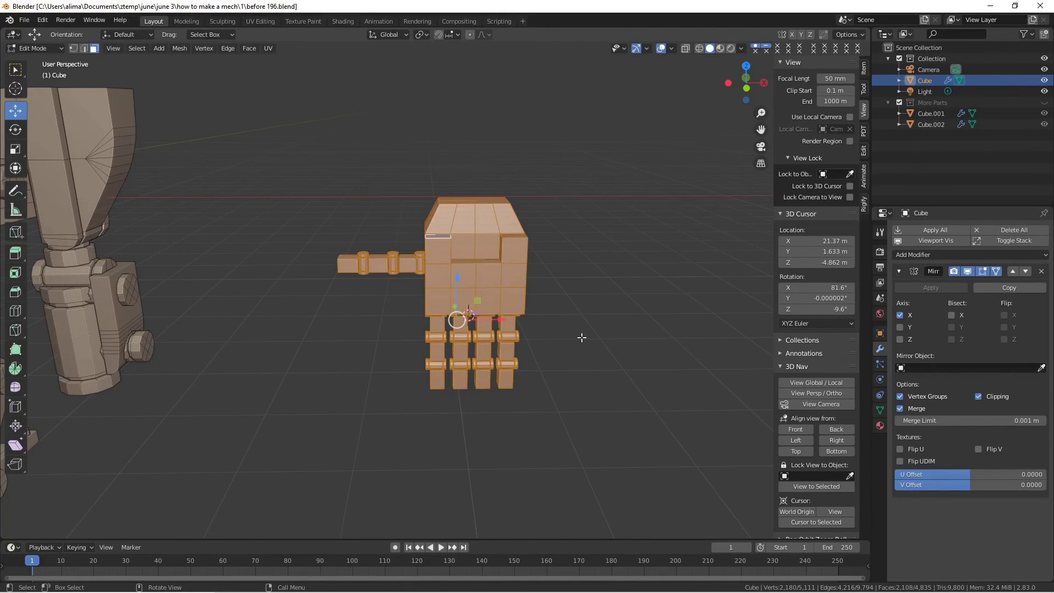
- Rotate the whole thumb-side finger outward about 11.8° in front view, pivoting around the 3D cursor placed at its base knuckle
{"action": "middle_click_drag", "start_coordinate": [583, 344], "coordinate": [578, 311]}
{"action": "scroll", "coordinate": [579, 312], "scroll_direction": "up", "scroll_amount": 3}
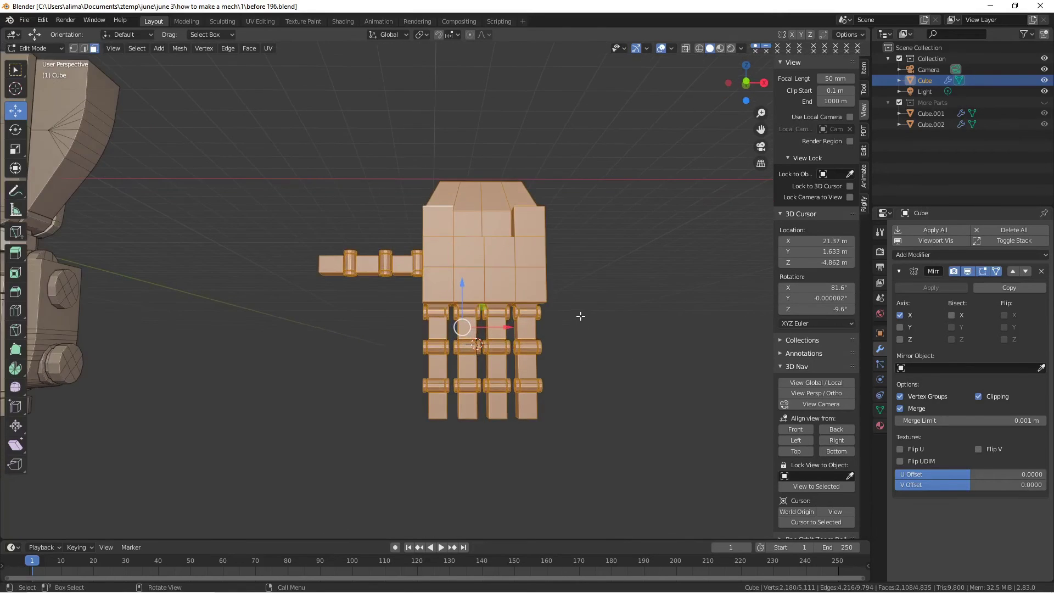
{"action": "key", "text": "alt+a"}
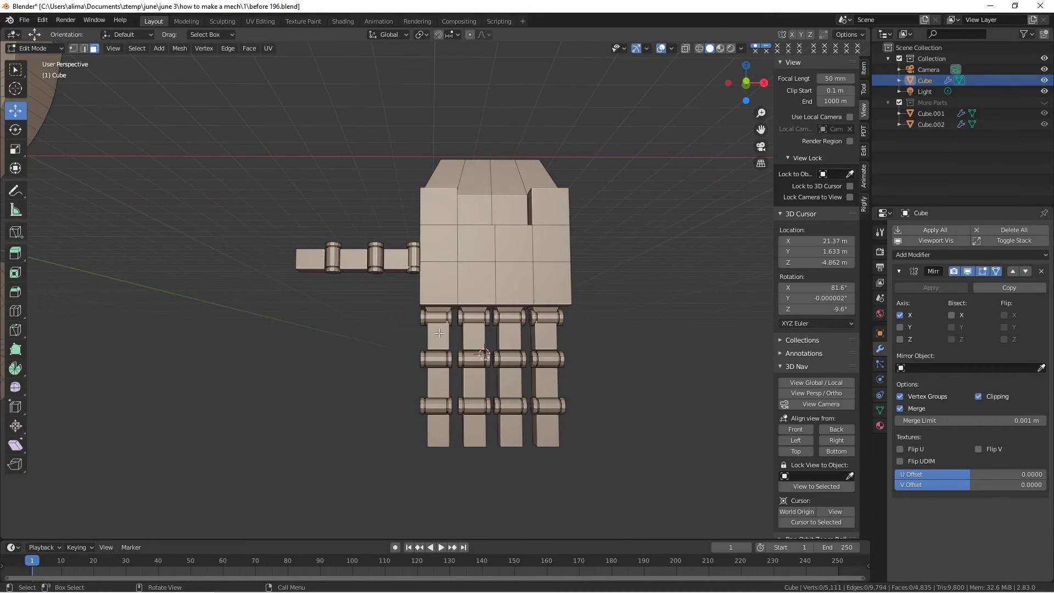
{"action": "key", "text": "c"}
{"action": "left_click_drag", "start_coordinate": [428, 327], "coordinate": [424, 437]}
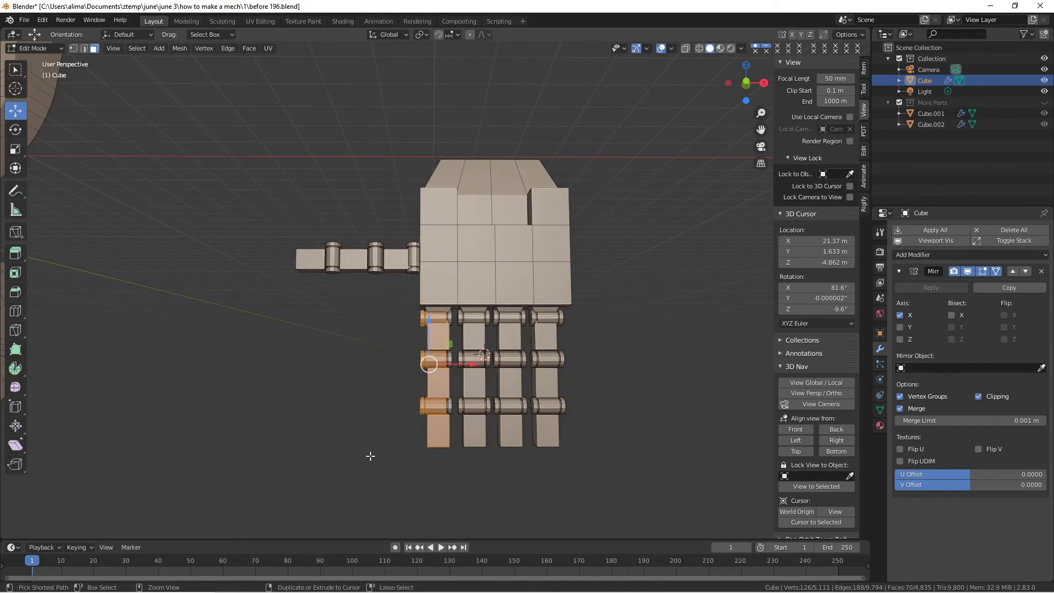
{"action": "key", "text": "ctrl+l"}
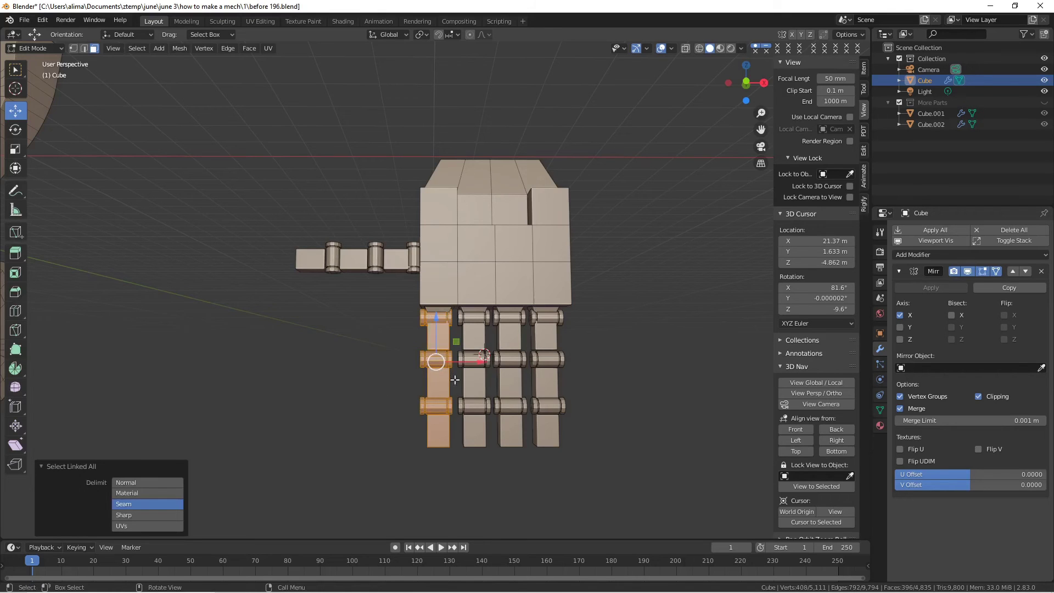
{"action": "left_click", "coordinate": [794, 429]}
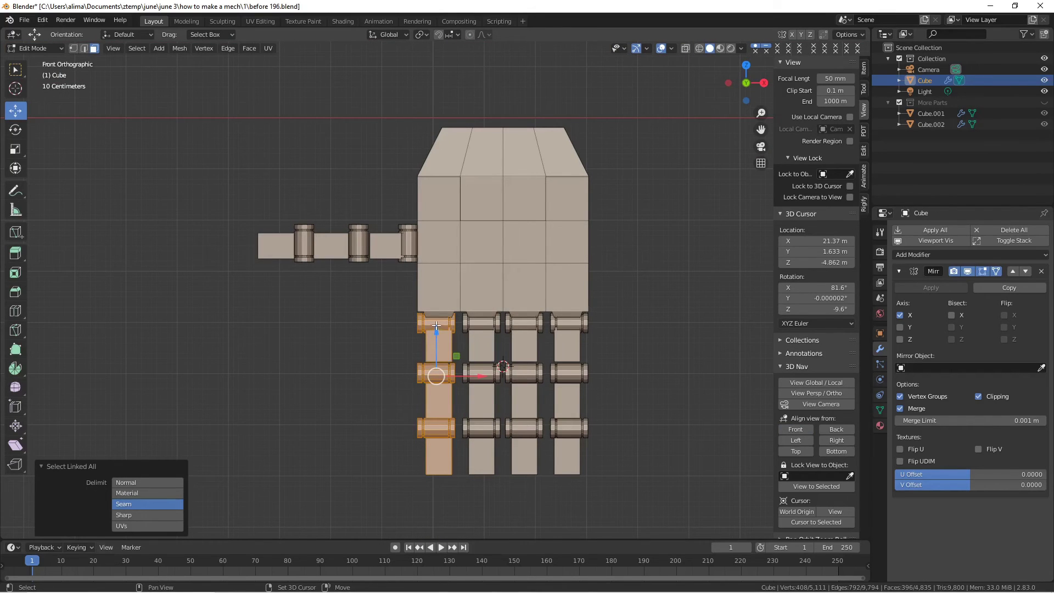
{"action": "right_click", "coordinate": [437, 323], "text": "shift"}
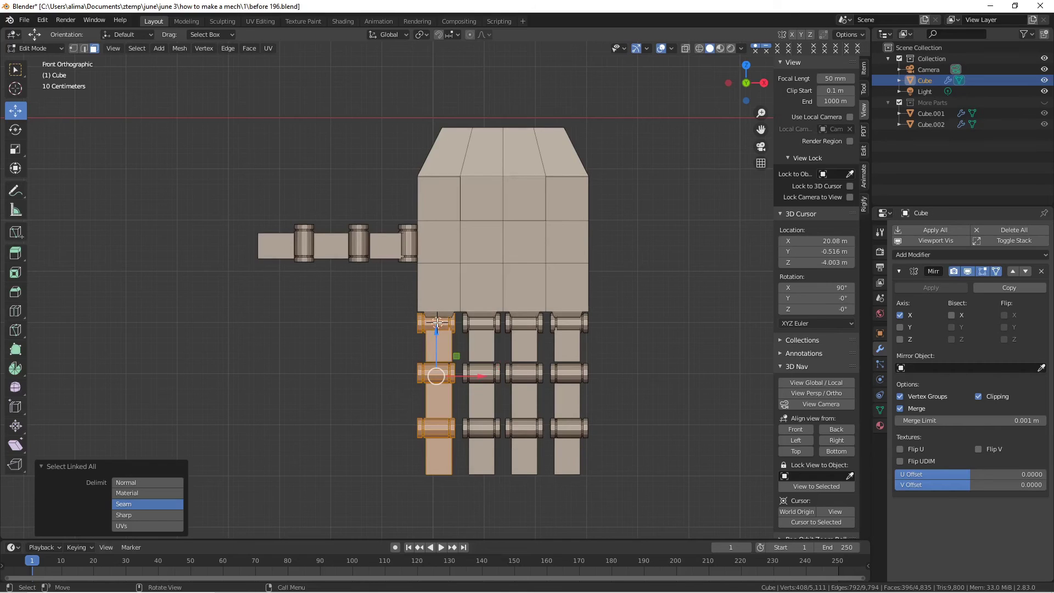
{"action": "left_click", "coordinate": [426, 34]}
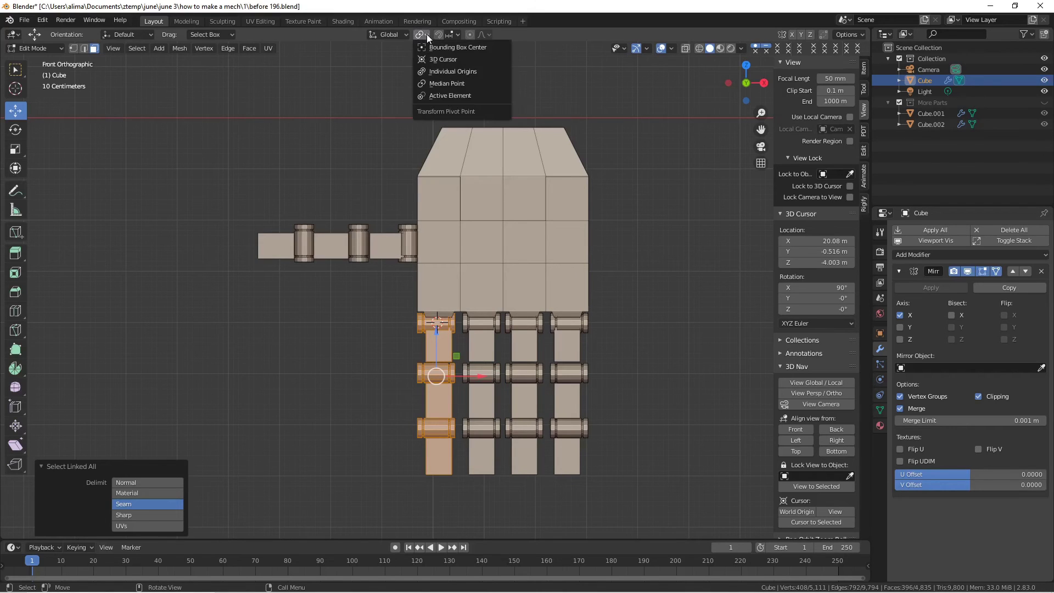
{"action": "left_click", "coordinate": [459, 60]}
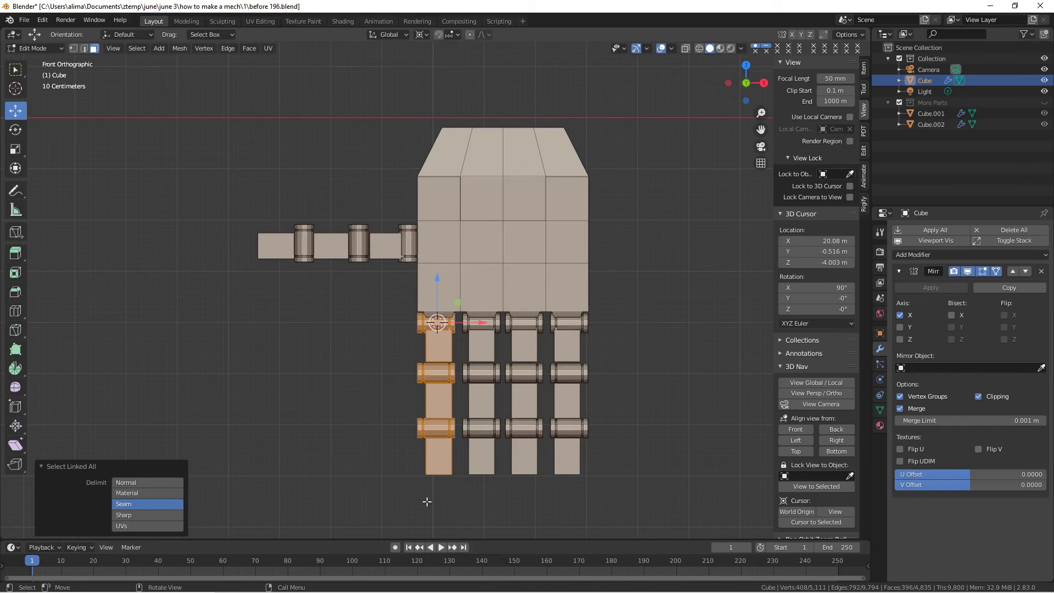
{"action": "key", "text": "r"}
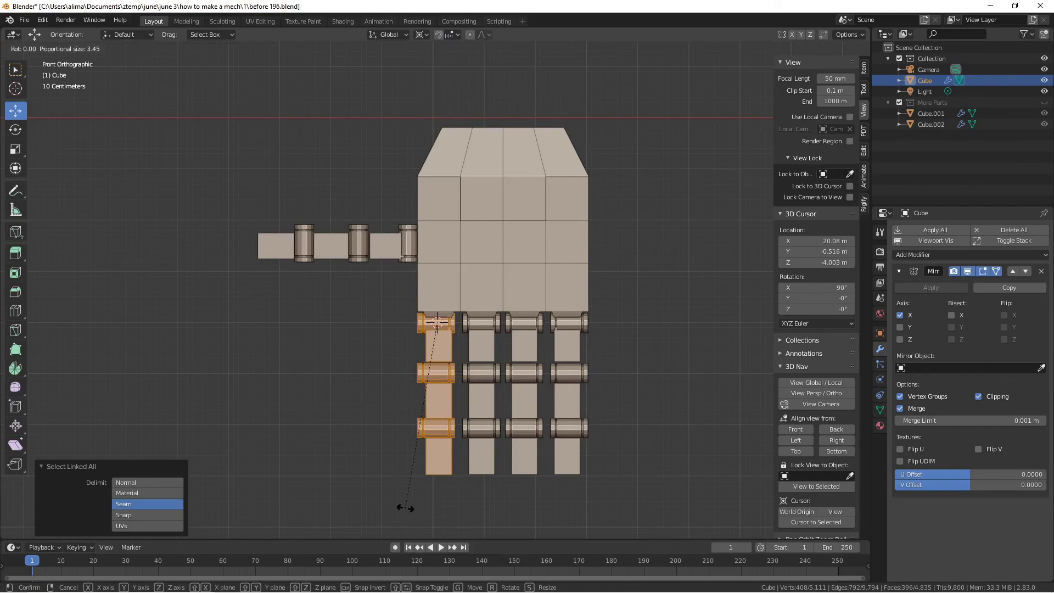
{"action": "left_click", "coordinate": [365, 500]}
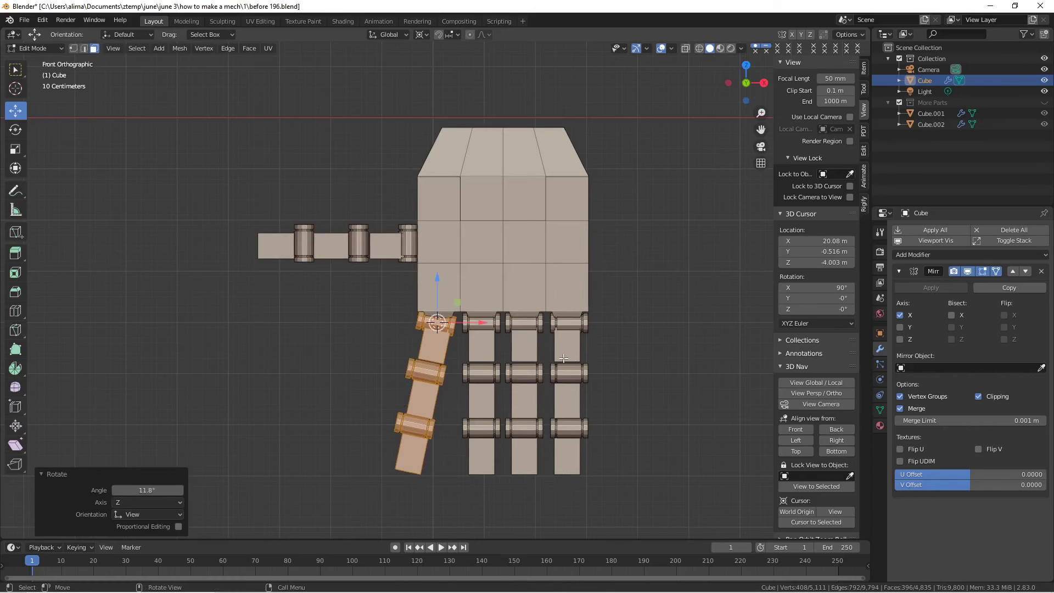
- Rotate the outer finger farthest from the thumb about -10.3° around the 3D cursor at its base knuckle, and save as before 198.blend
{"action": "left_click", "coordinate": [615, 346]}
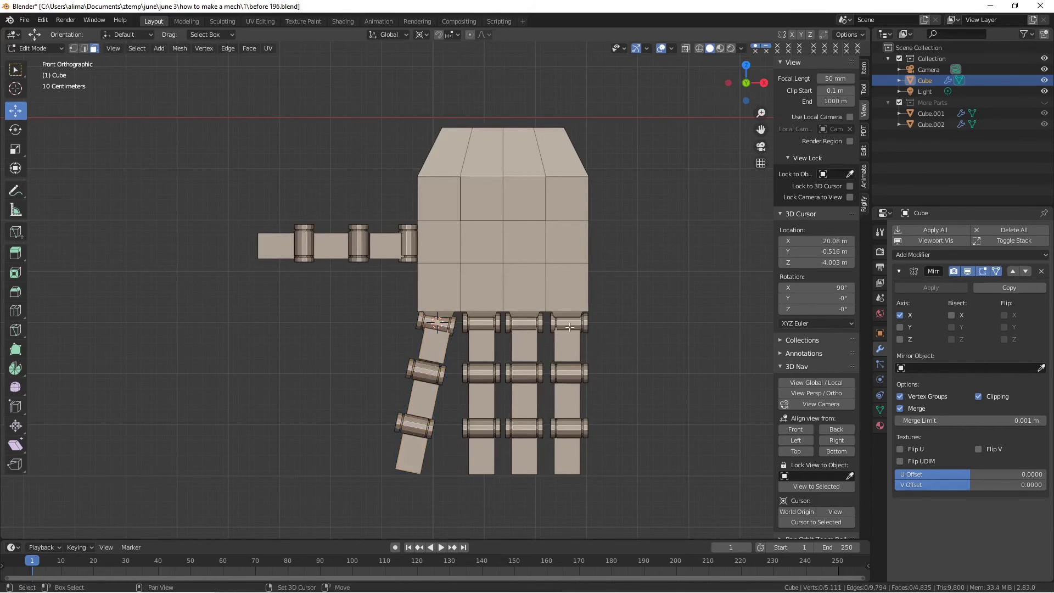
{"action": "right_click", "coordinate": [570, 325], "text": "shift"}
{"action": "key", "text": "c"}
{"action": "left_click_drag", "start_coordinate": [569, 332], "coordinate": [573, 470]}
{"action": "right_click", "coordinate": [608, 447]}
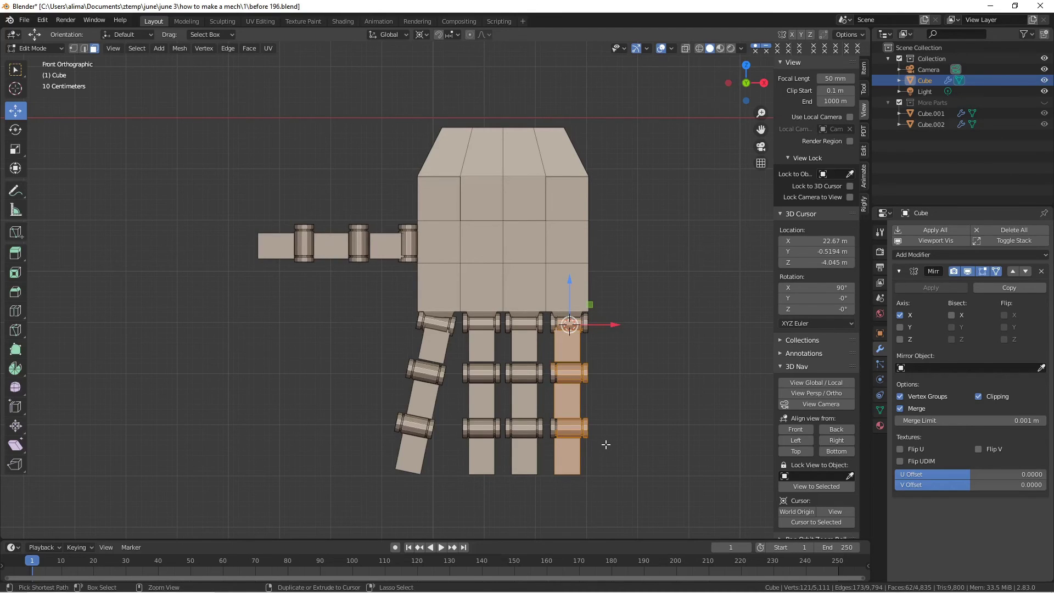
{"action": "key", "text": "ctrl+l"}
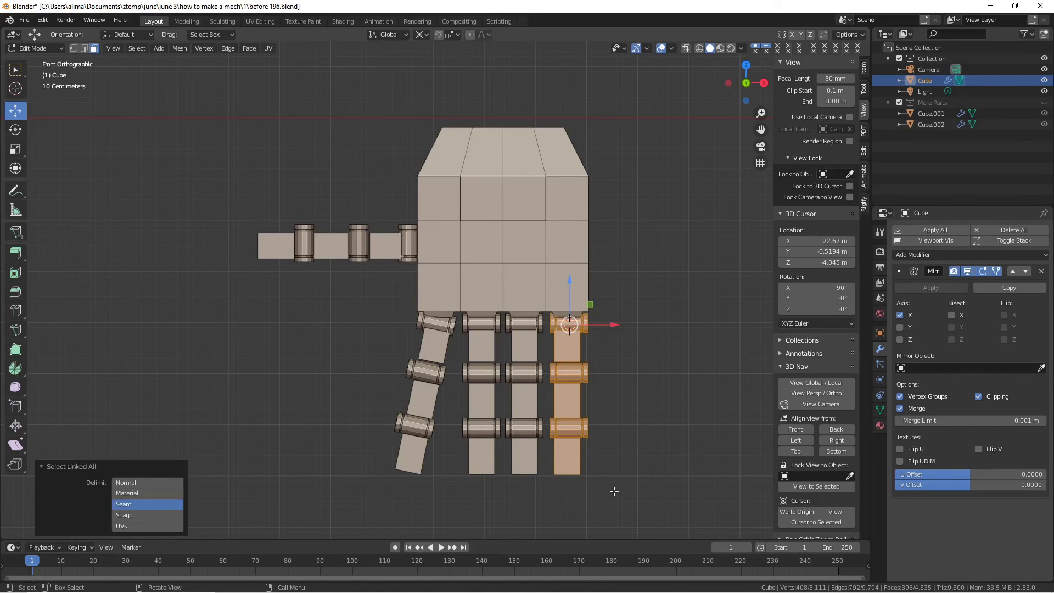
{"action": "key", "text": "r"}
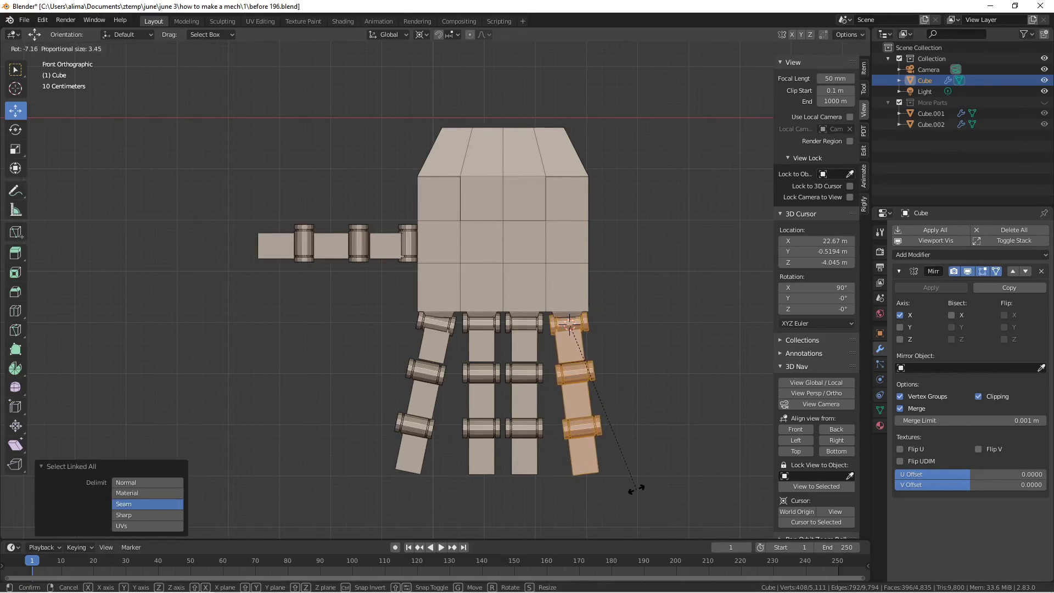
{"action": "left_click", "coordinate": [642, 481]}
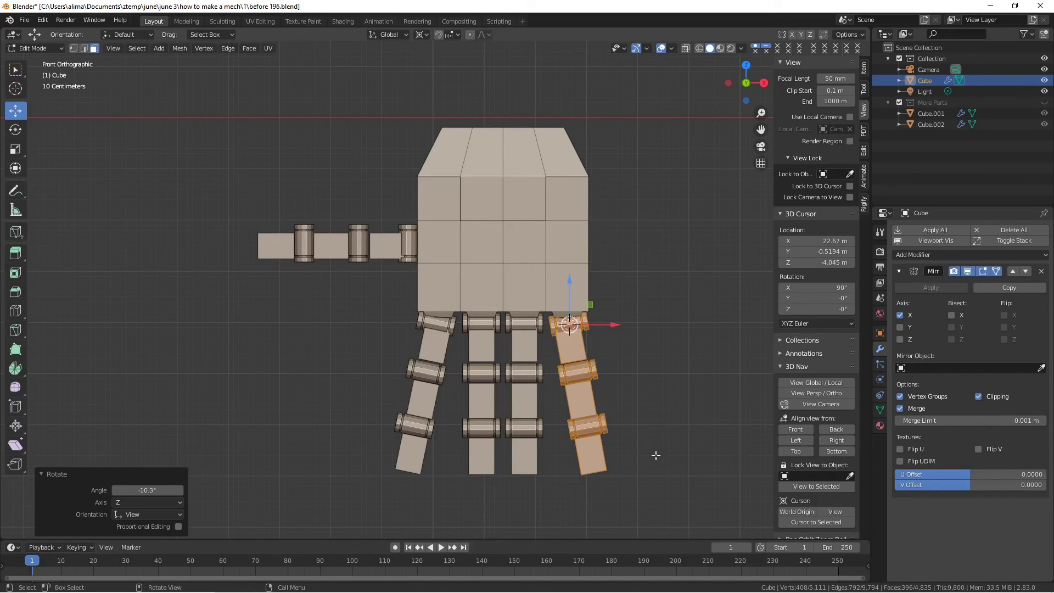
{"action": "key", "text": "alt+a"}
{"action": "key", "text": "ctrl+alt+s"}
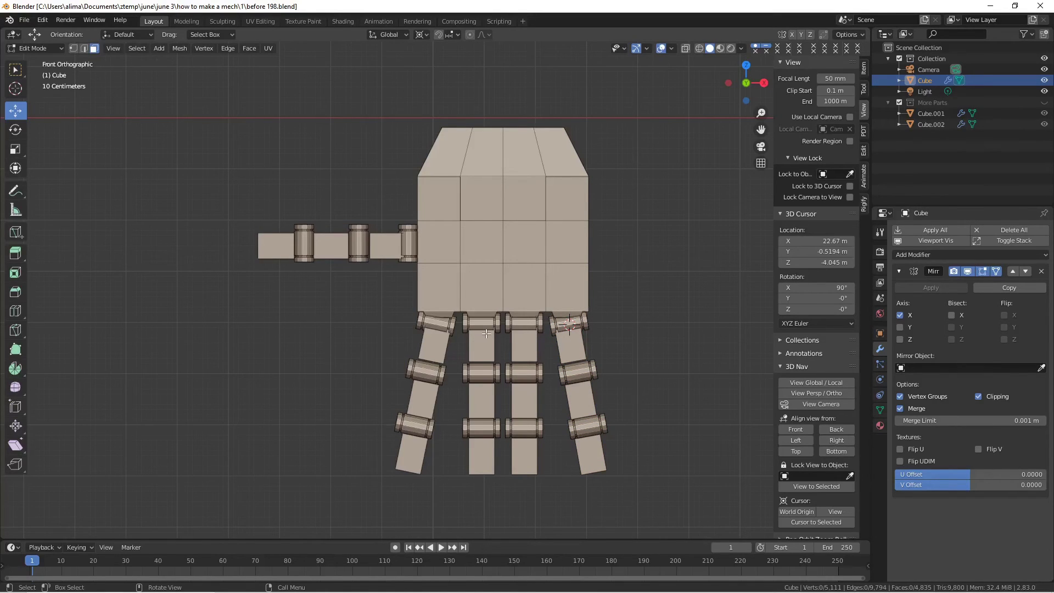
- Delete all linked faces of the two straight middle fingers, and save as before 199.blend
{"action": "key", "text": "c"}
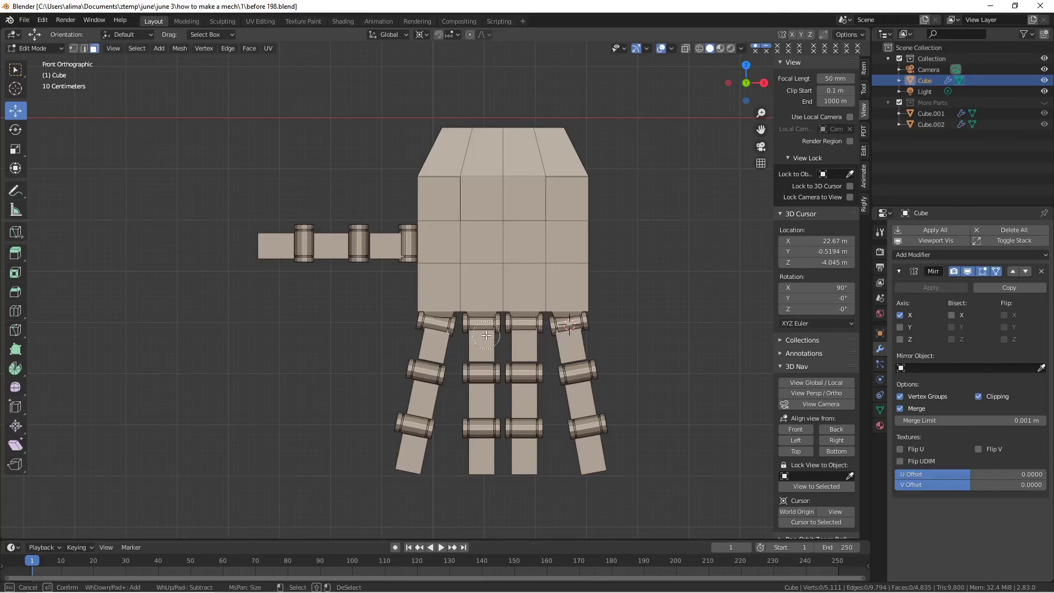
{"action": "left_click_drag", "start_coordinate": [485, 335], "coordinate": [480, 469]}
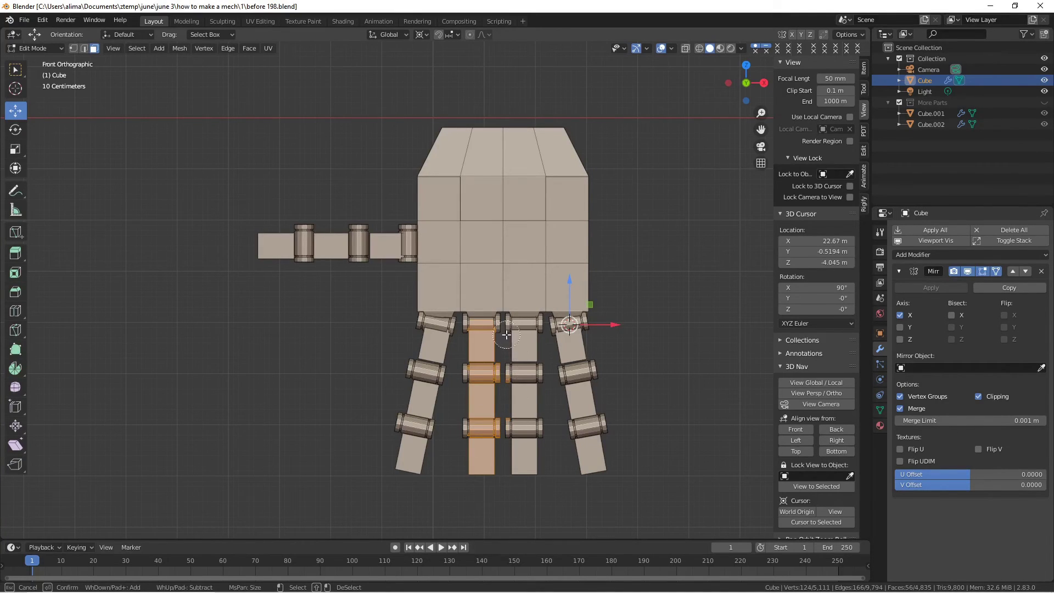
{"action": "left_click_drag", "start_coordinate": [516, 340], "coordinate": [523, 488]}
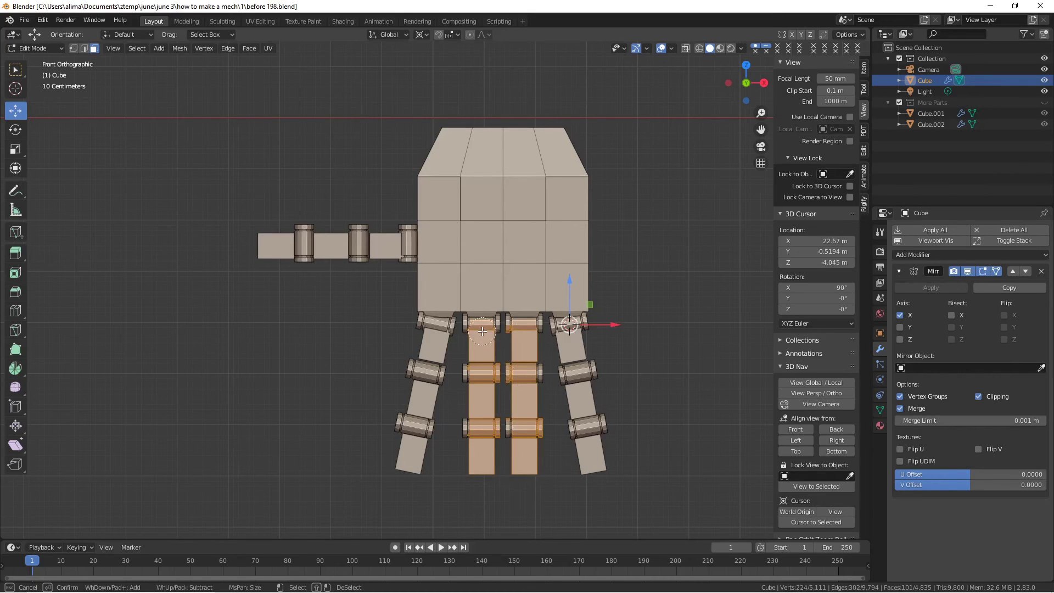
{"action": "mouse_move", "coordinate": [484, 329]}
{"action": "left_mouse_down"}
{"action": "mouse_move", "coordinate": [517, 340]}
{"action": "mouse_move", "coordinate": [527, 325]}
{"action": "mouse_move", "coordinate": [547, 373]}
{"action": "left_mouse_up"}
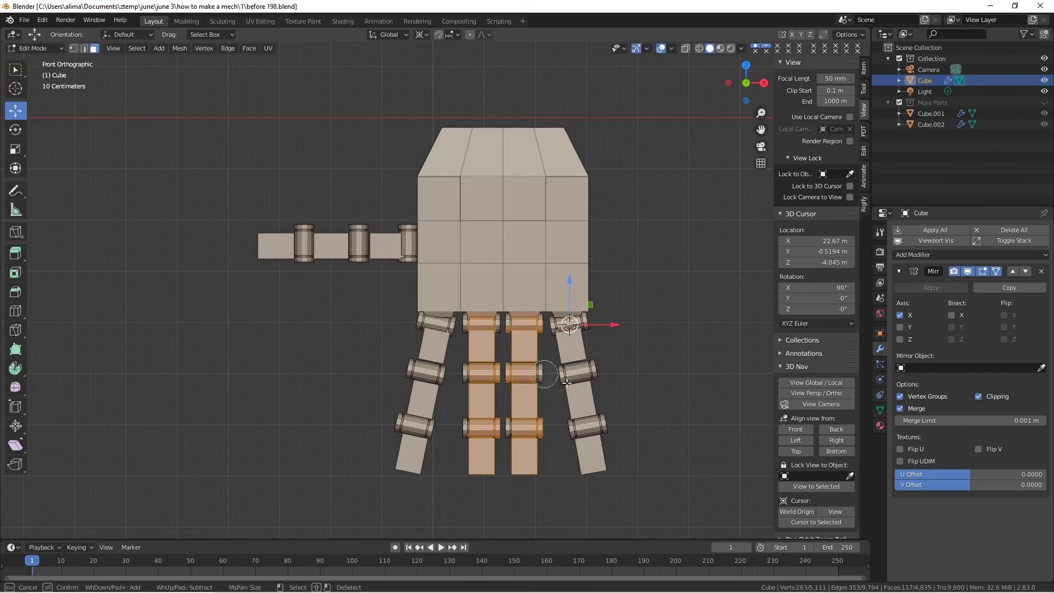
{"action": "right_click", "coordinate": [664, 400]}
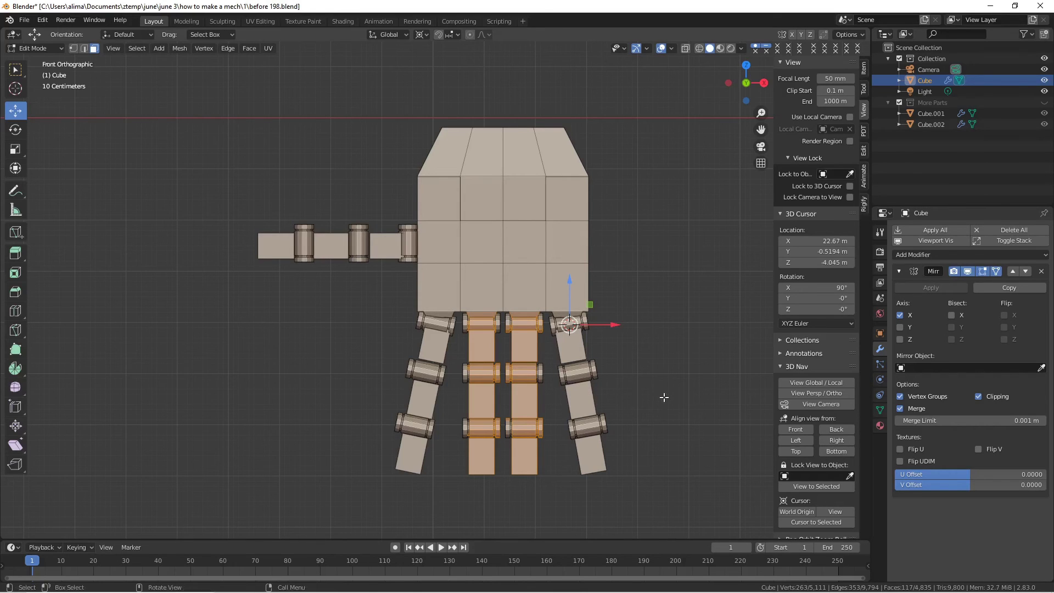
{"action": "key", "text": "ctrl+l"}
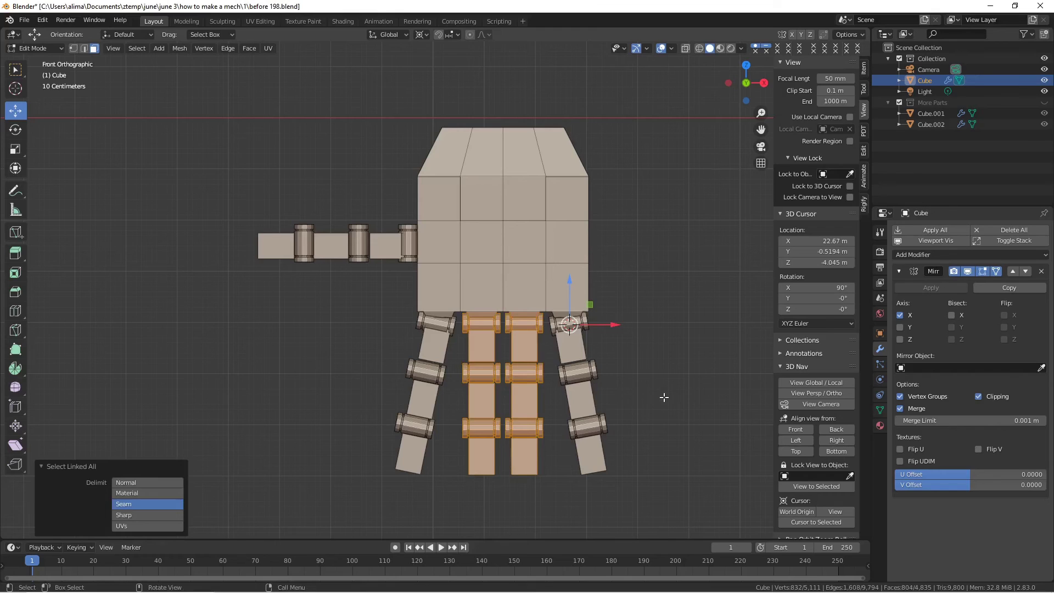
{"action": "key", "text": "x"}
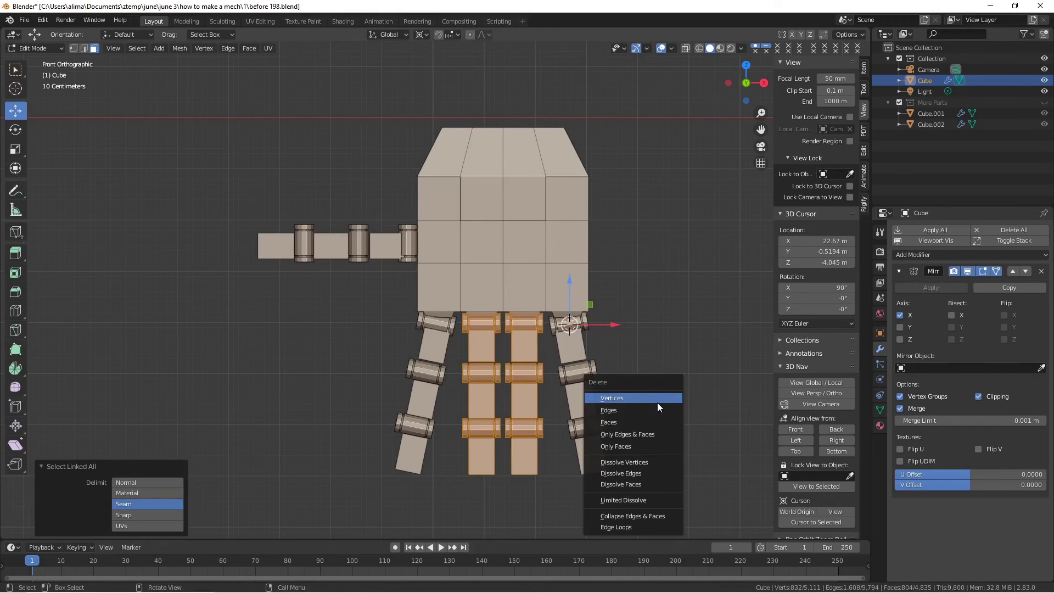
{"action": "left_click", "coordinate": [653, 421]}
{"action": "key", "text": "ctrl+shift+alt+s"}
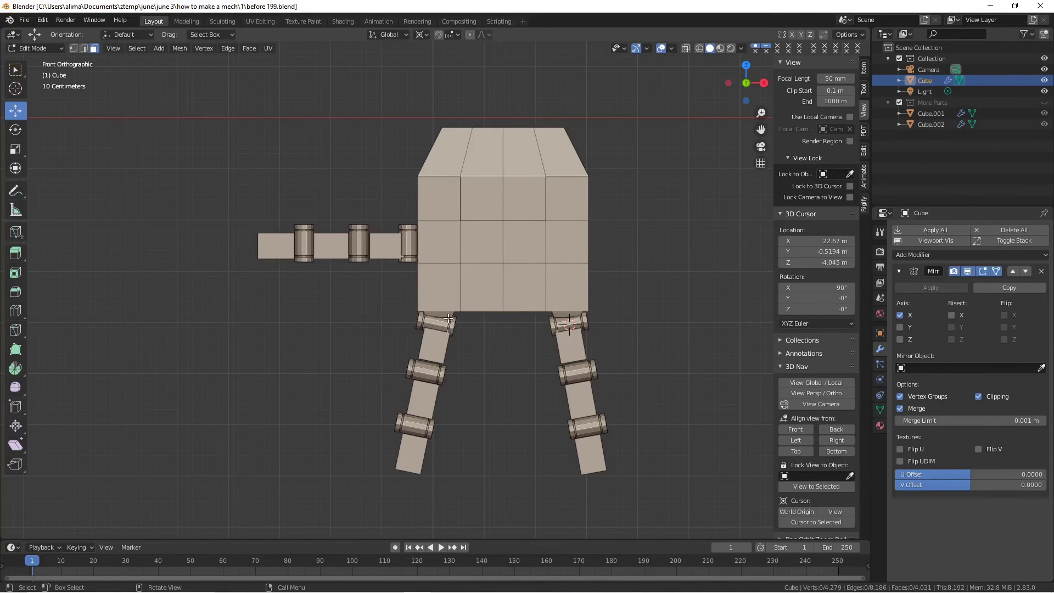
{"action": "key", "text": "shift"}
{"action": "left_click", "coordinate": [446, 317], "text": "shift"}
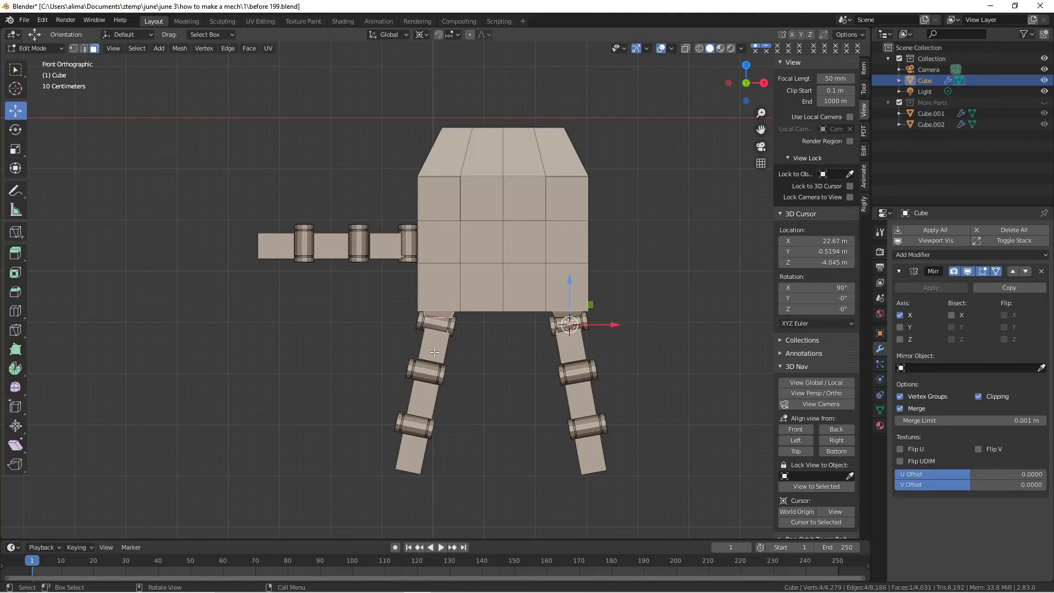
{"action": "key", "text": "c"}
{"action": "mouse_move", "coordinate": [442, 343]}
{"action": "left_mouse_down"}
{"action": "mouse_move", "coordinate": [445, 330]}
{"action": "mouse_move", "coordinate": [396, 479]}
{"action": "left_mouse_up"}
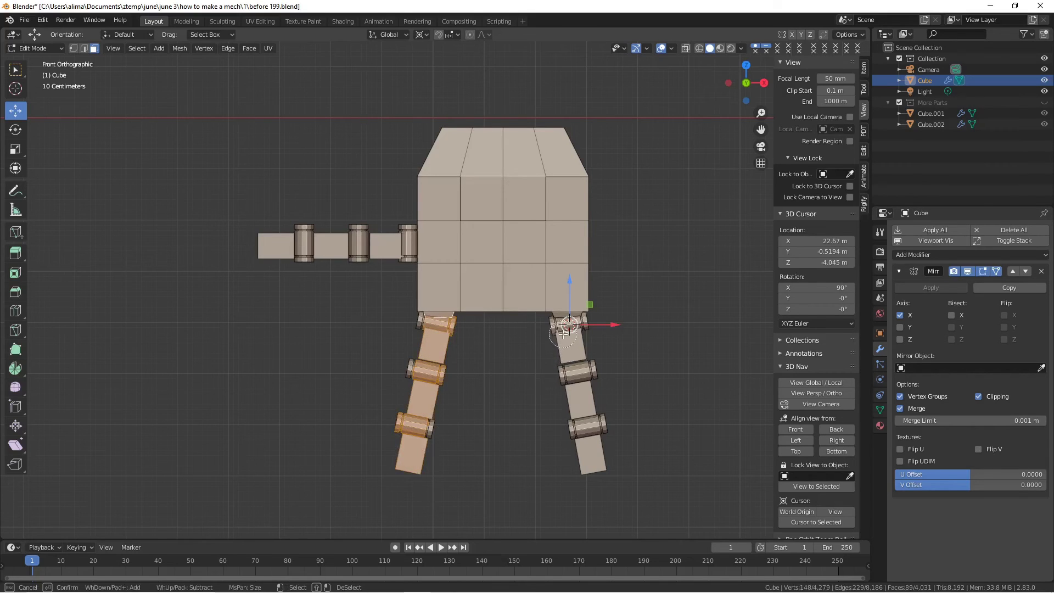
{"action": "left_click_drag", "start_coordinate": [563, 333], "coordinate": [582, 441]}
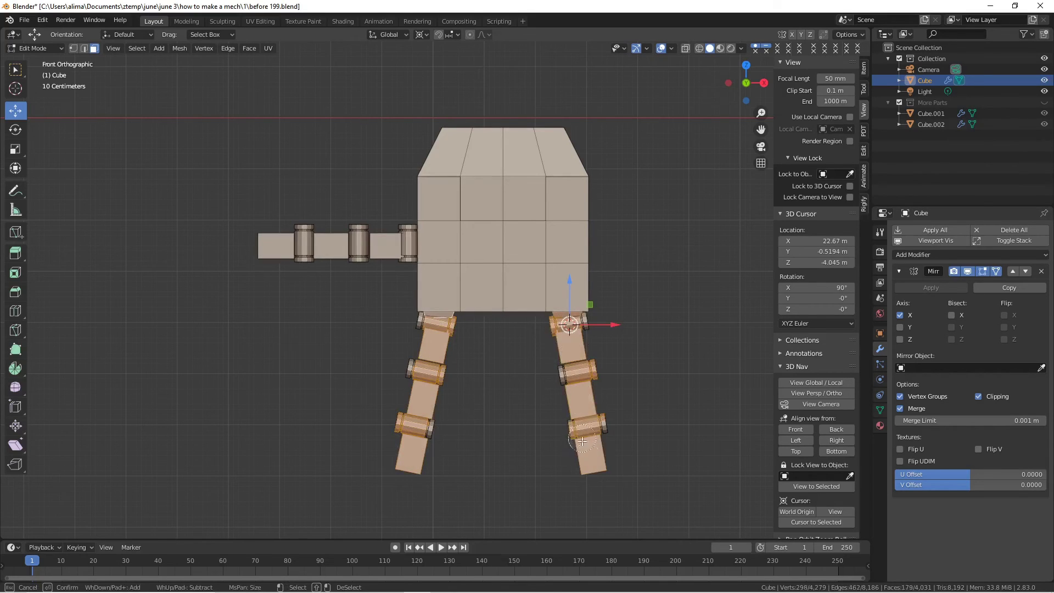
{"action": "right_click", "coordinate": [658, 447]}
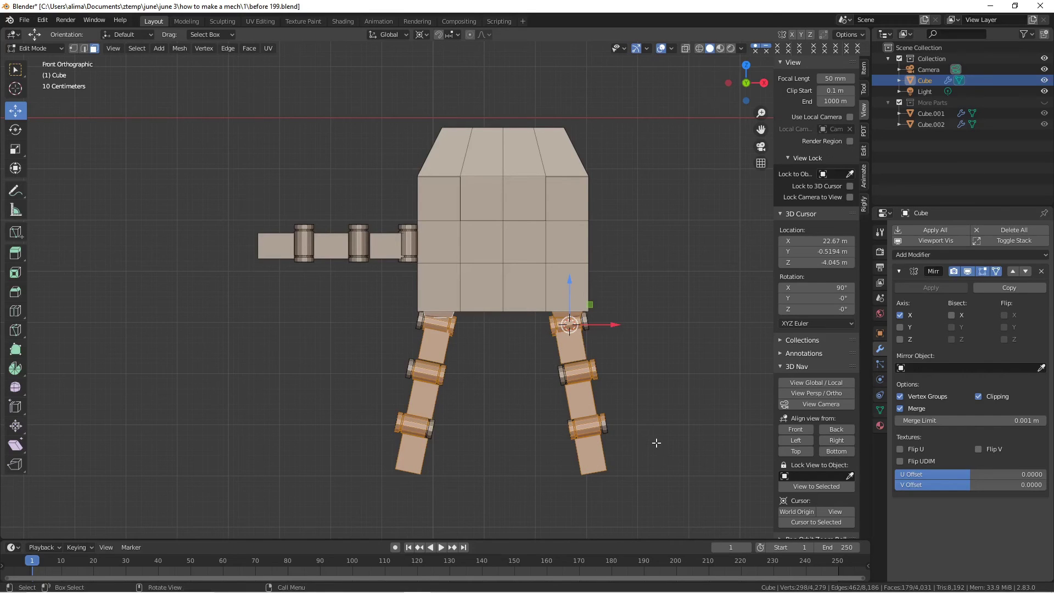
{"action": "key", "text": "alt+a"}
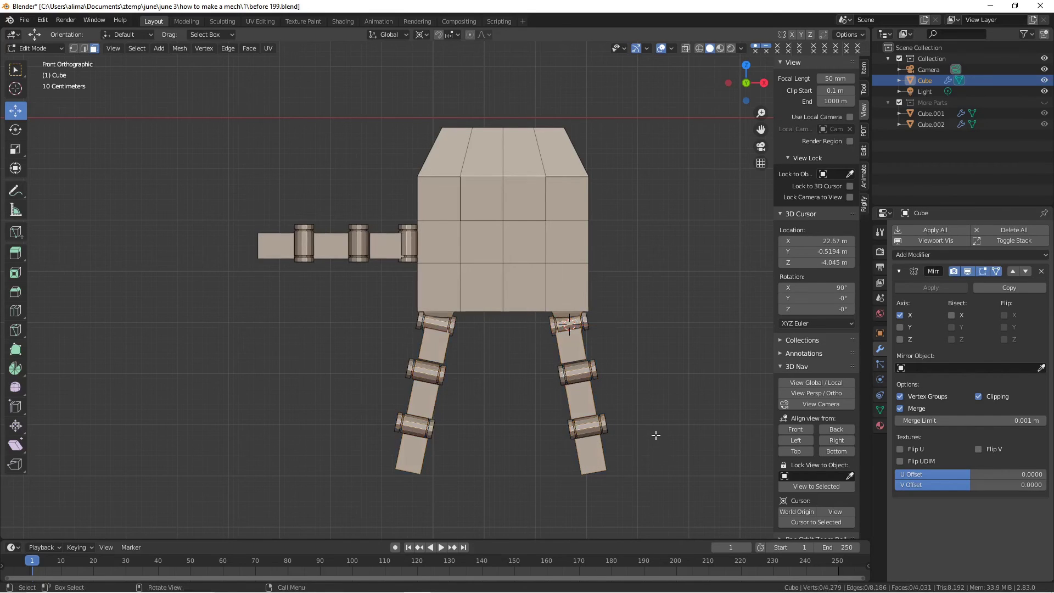
- Select all linked parts of the thumb-side finger and shift it slightly inward along the X axis beneath the palm
{"action": "key", "text": "c"}
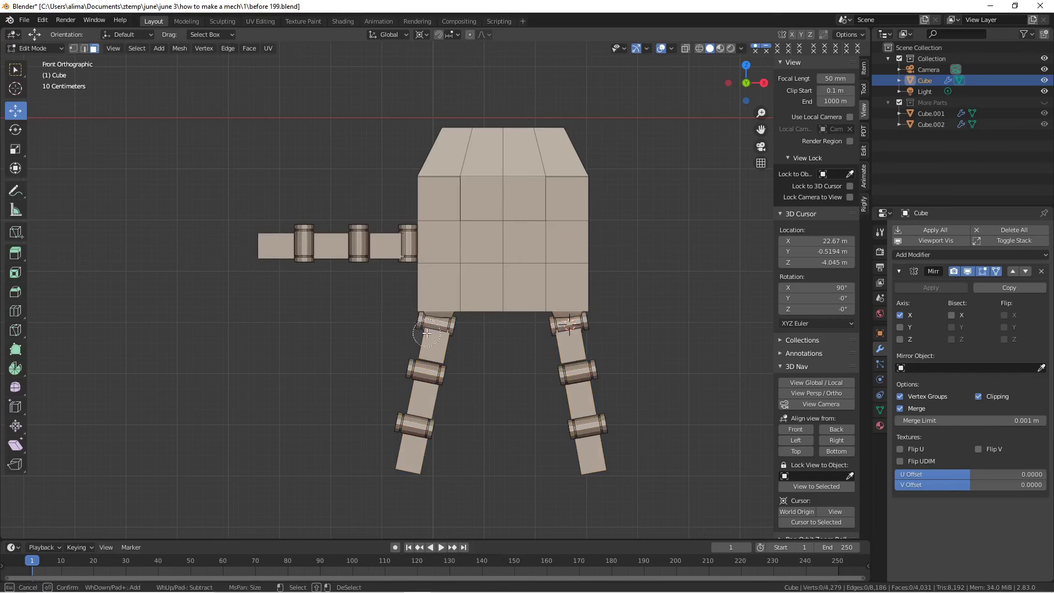
{"action": "left_click_drag", "start_coordinate": [427, 333], "coordinate": [409, 450]}
{"action": "right_click", "coordinate": [452, 448]}
{"action": "key", "text": "ctrl+l"}
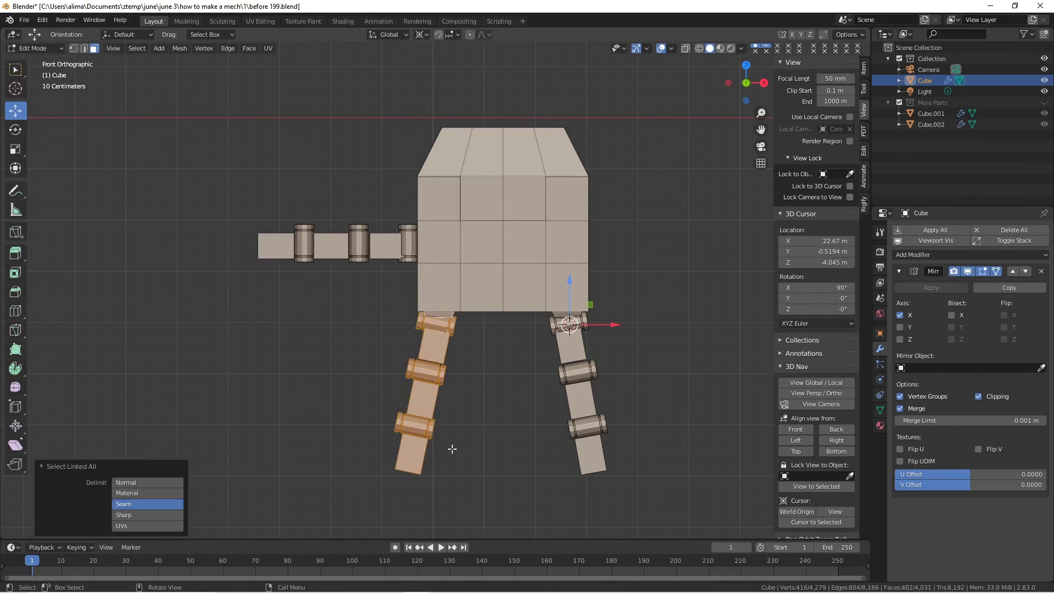
{"action": "left_click_drag", "start_coordinate": [611, 323], "coordinate": [623, 329]}
{"action": "left_click", "coordinate": [631, 337]}
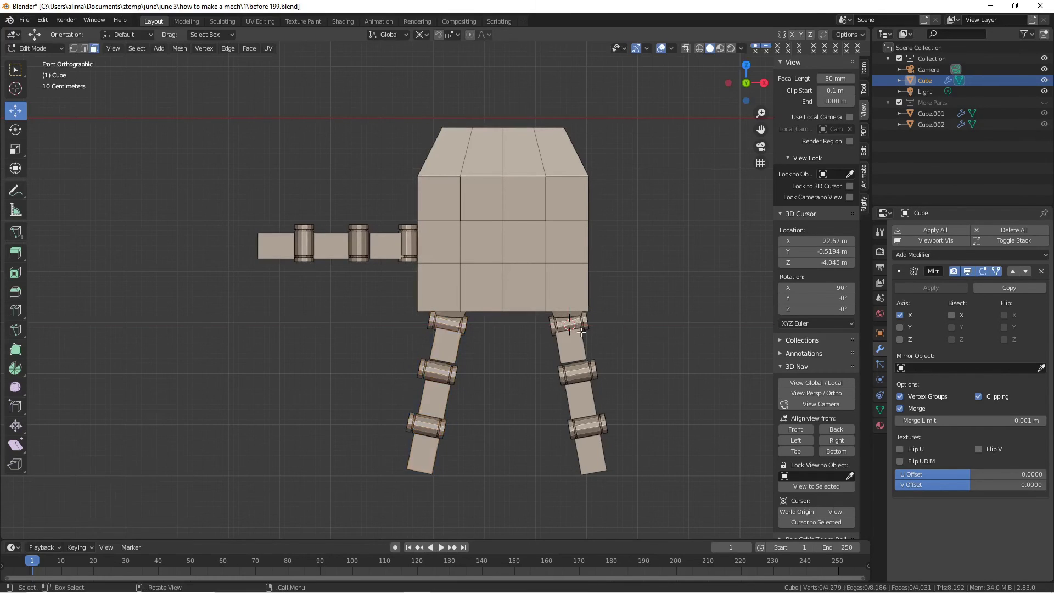
- Select the linked outer finger farthest from the thumb, move it about -0.118 m along X, and save as before 200.blend
{"action": "key", "text": "c"}
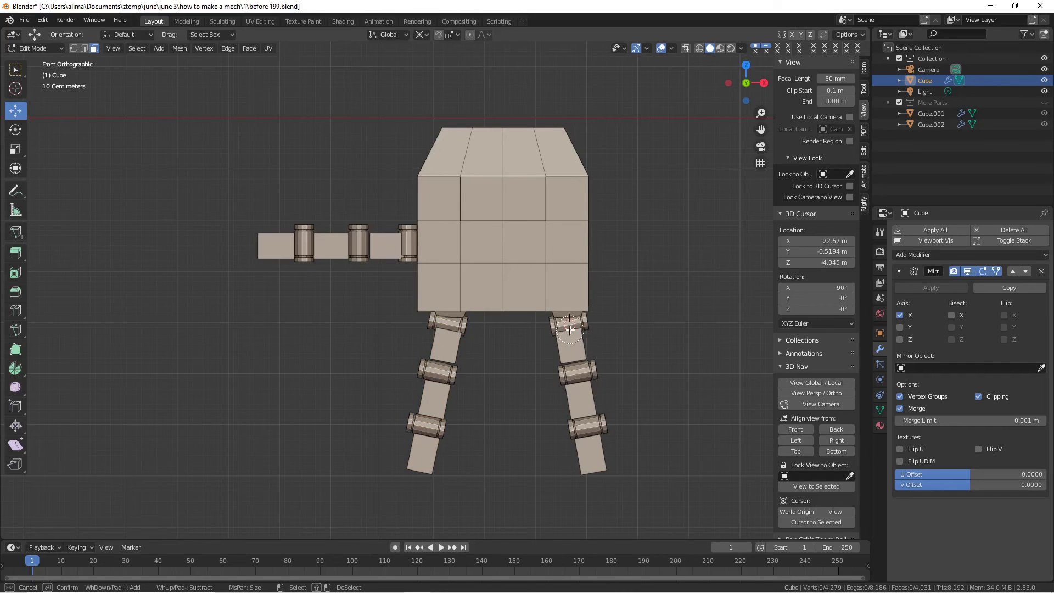
{"action": "left_click_drag", "start_coordinate": [570, 327], "coordinate": [596, 469]}
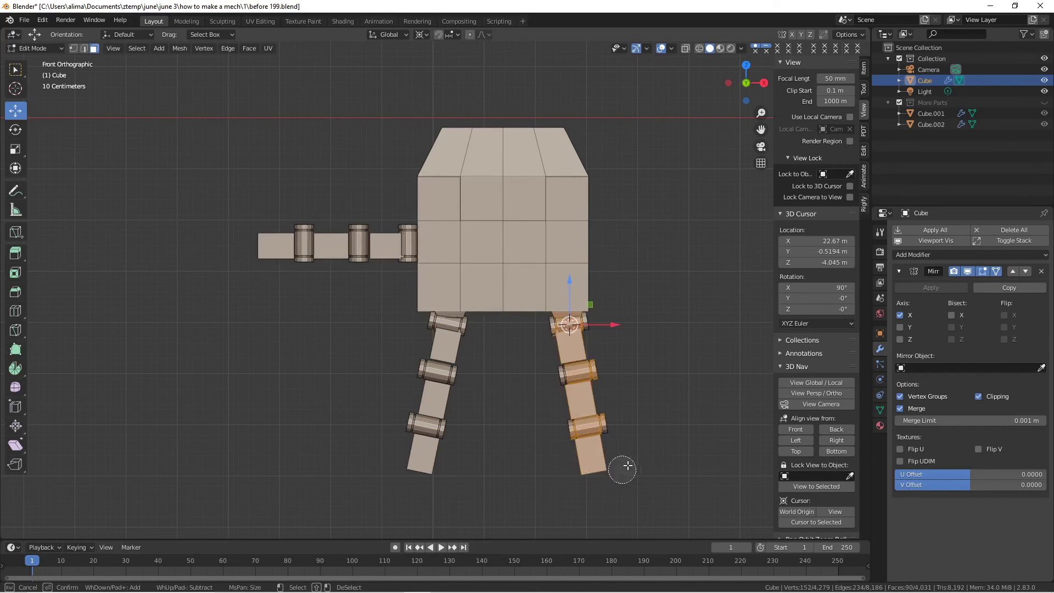
{"action": "right_click", "coordinate": [651, 453]}
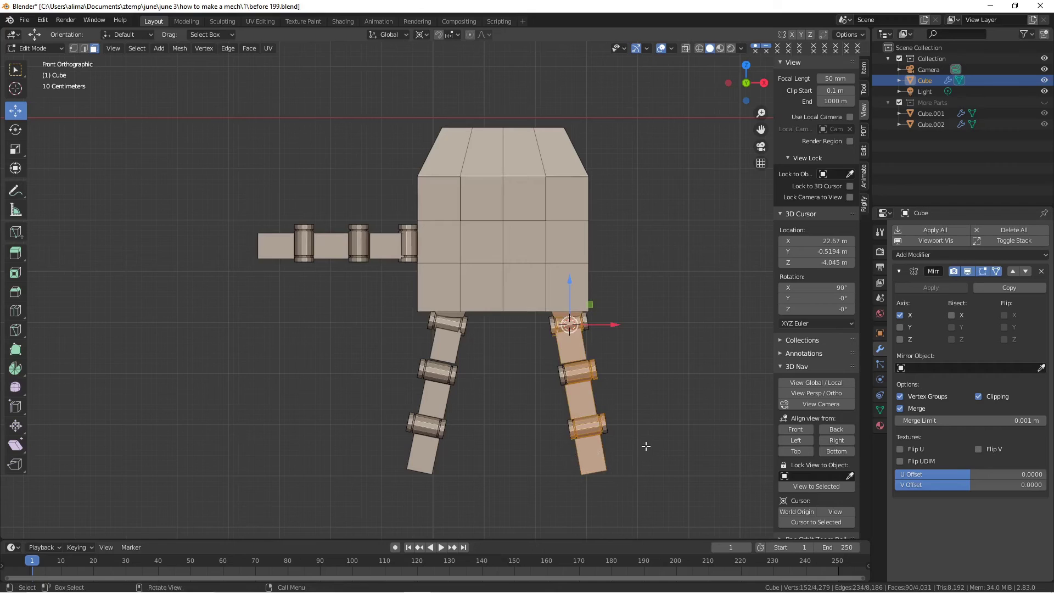
{"action": "key", "text": "ctrl+l"}
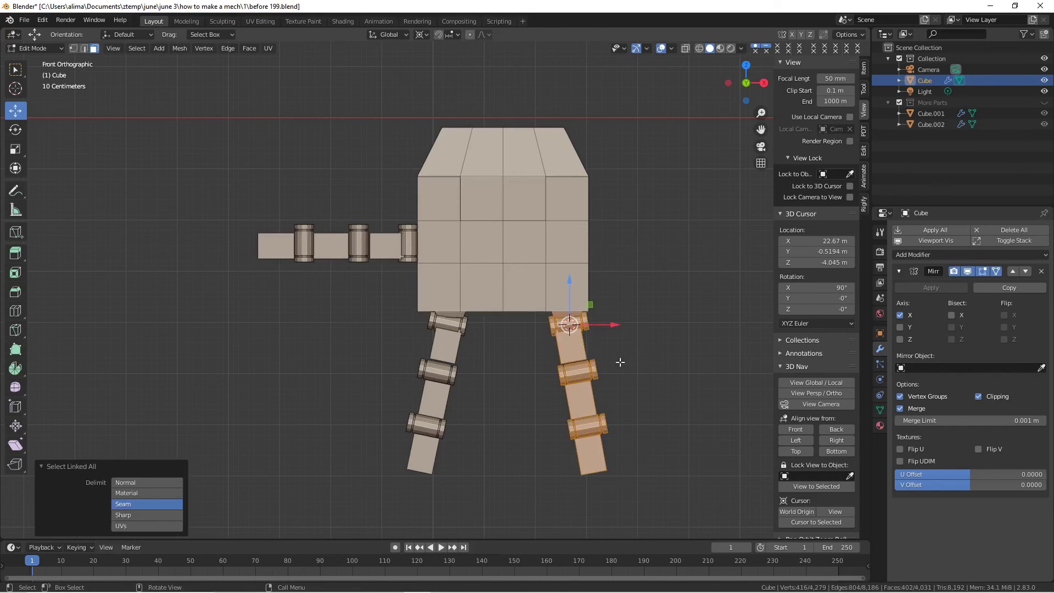
{"action": "key", "text": "g"}
{"action": "key", "text": "x"}
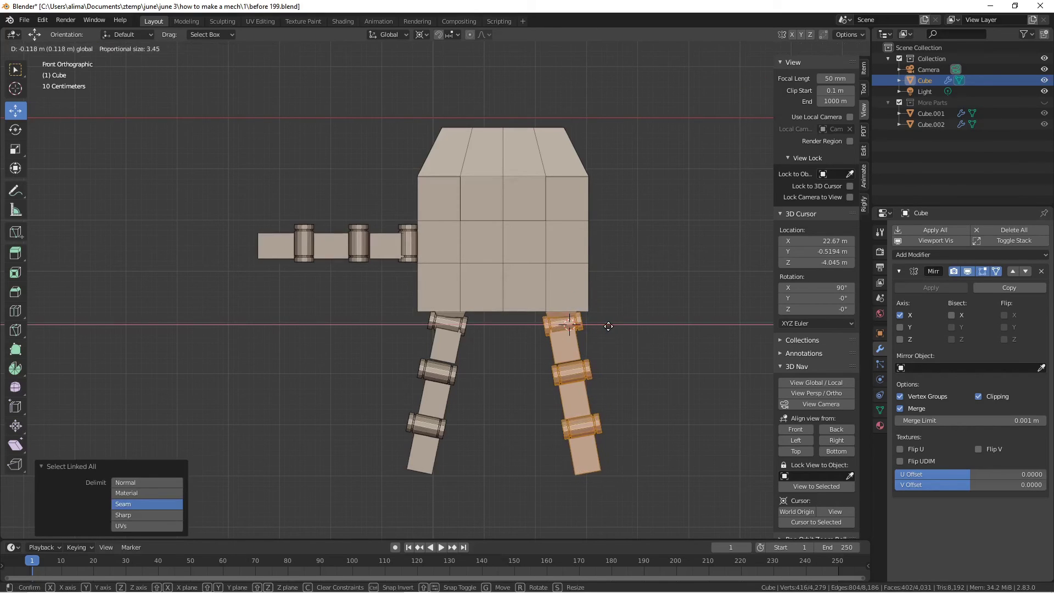
{"action": "left_click", "coordinate": [608, 326]}
{"action": "left_click", "coordinate": [656, 351]}
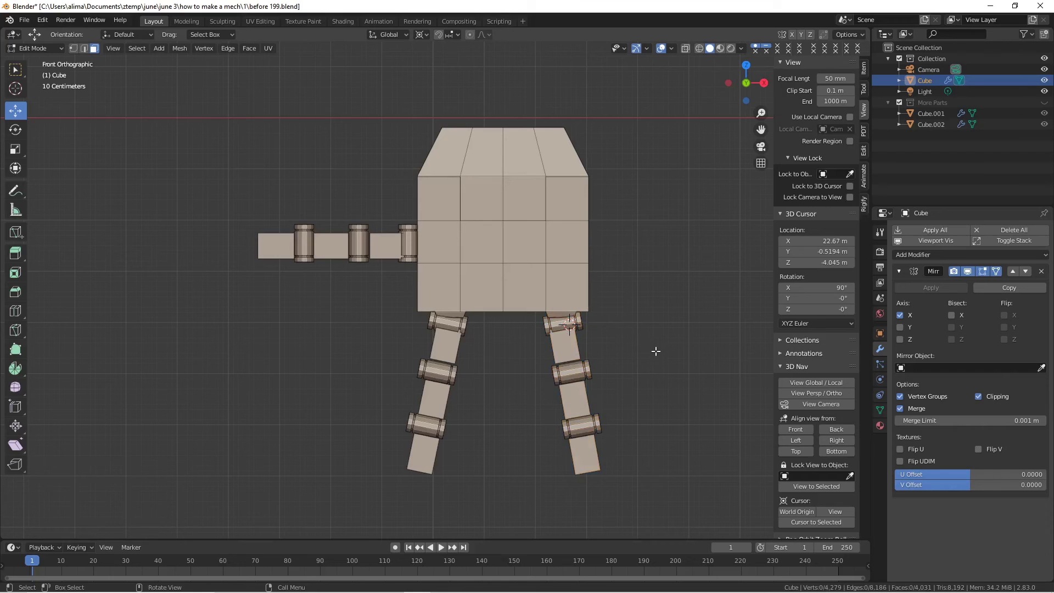
{"action": "key", "text": "ctrl+alt+s"}
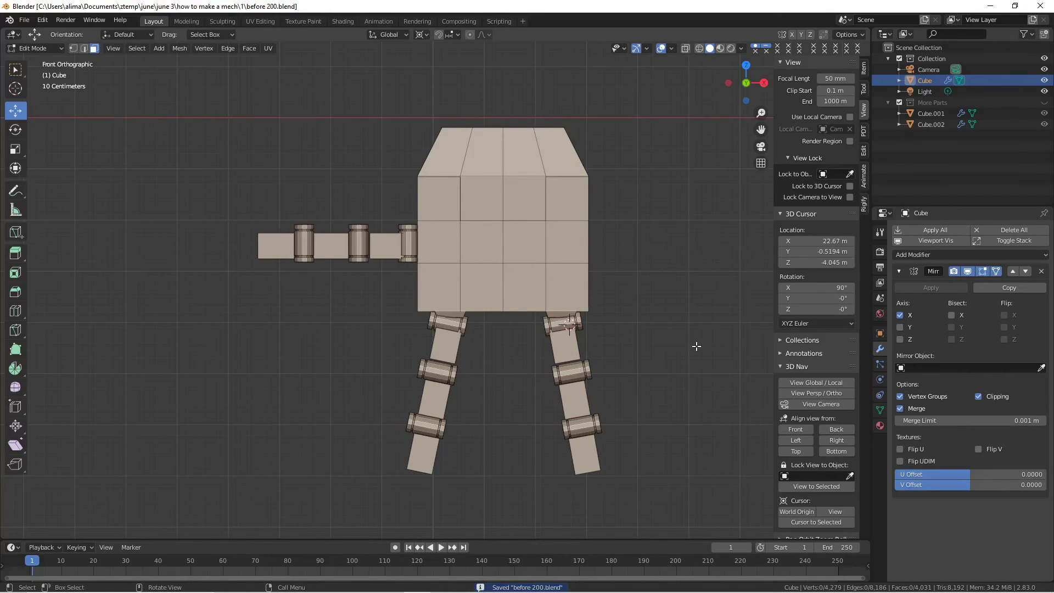
- Select all linked parts of the mech's arm, including the shoulder armour, upper arm, elbow joint, forearm and side piston
{"action": "scroll", "coordinate": [696, 346], "scroll_direction": "down", "scroll_amount": 5}
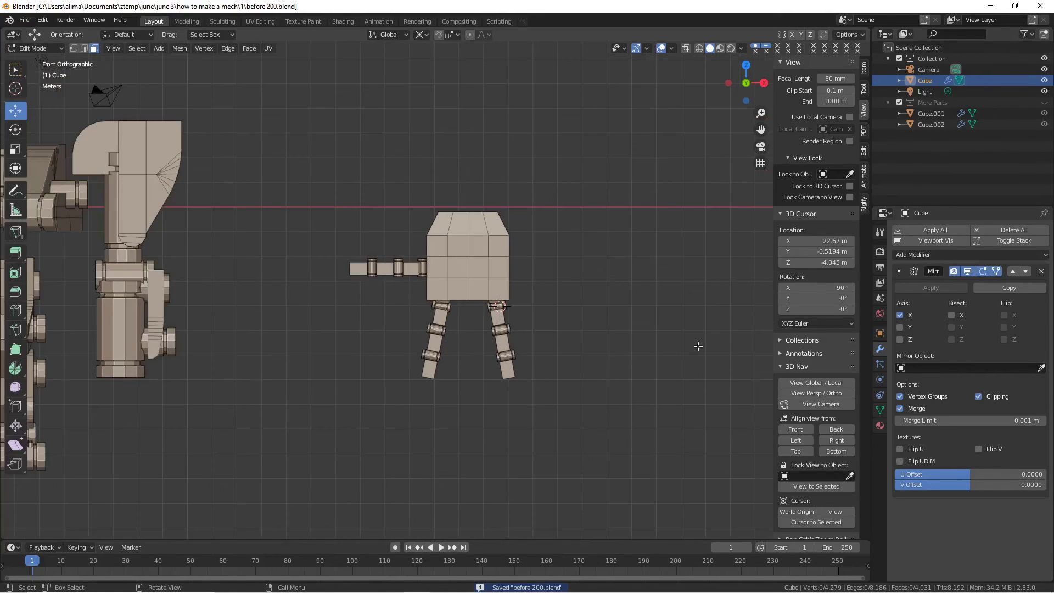
{"action": "left_click_drag", "start_coordinate": [761, 129], "coordinate": [991, 107]}
{"action": "scroll", "coordinate": [308, 371], "scroll_direction": "up", "scroll_amount": 3}
{"action": "mouse_move", "coordinate": [321, 249]}
{"action": "middle_mouse_down"}
{"action": "mouse_move", "coordinate": [318, 269]}
{"action": "mouse_move", "coordinate": [321, 259]}
{"action": "middle_mouse_up"}
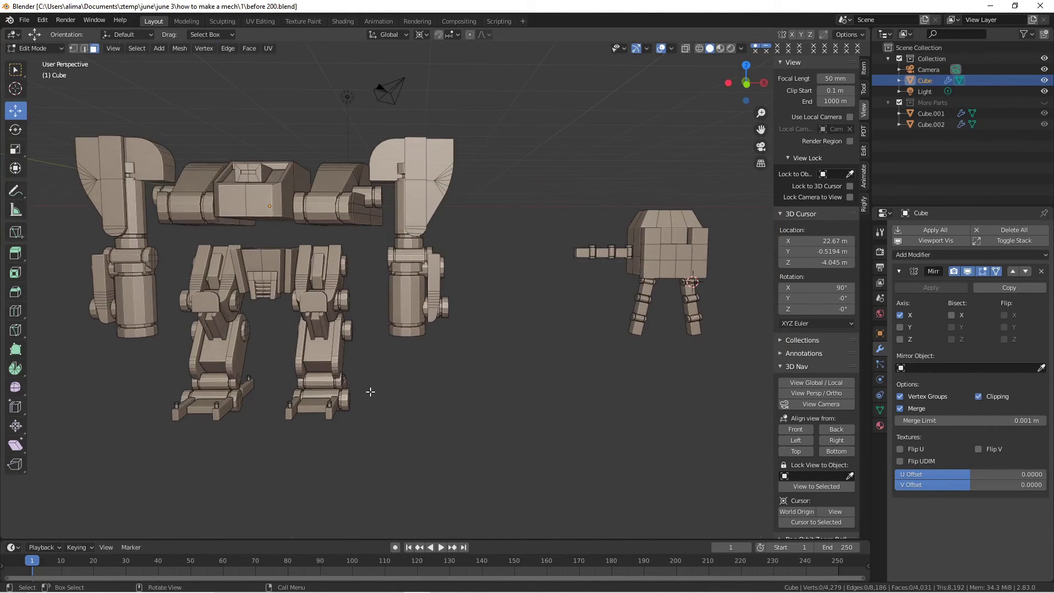
{"action": "mouse_move", "coordinate": [333, 268]}
{"action": "middle_mouse_down"}
{"action": "mouse_move", "coordinate": [344, 286]}
{"action": "mouse_move", "coordinate": [333, 275]}
{"action": "mouse_move", "coordinate": [346, 274]}
{"action": "middle_mouse_up"}
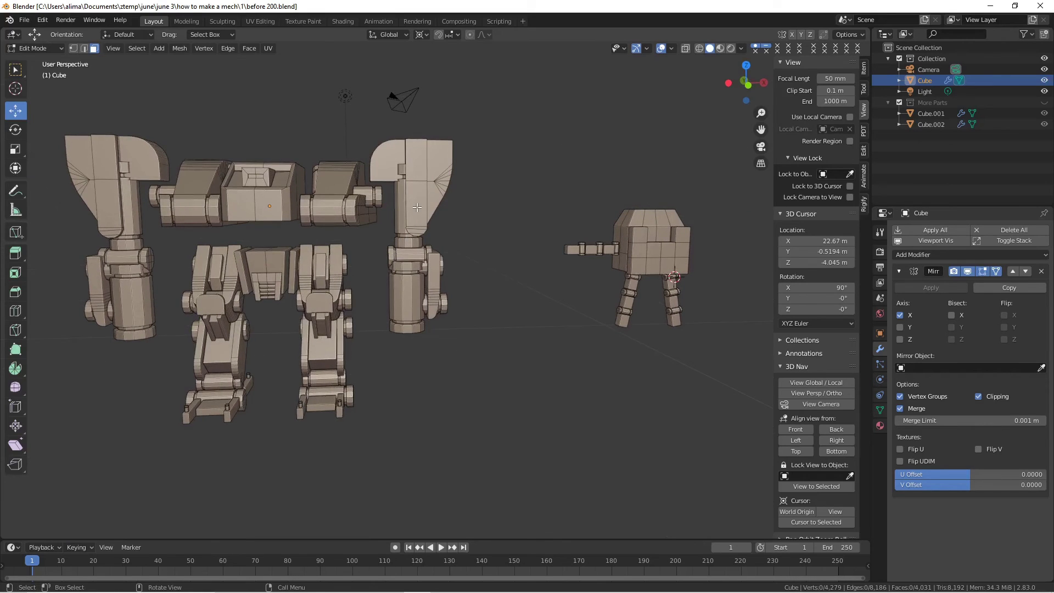
{"action": "key", "text": "l"}
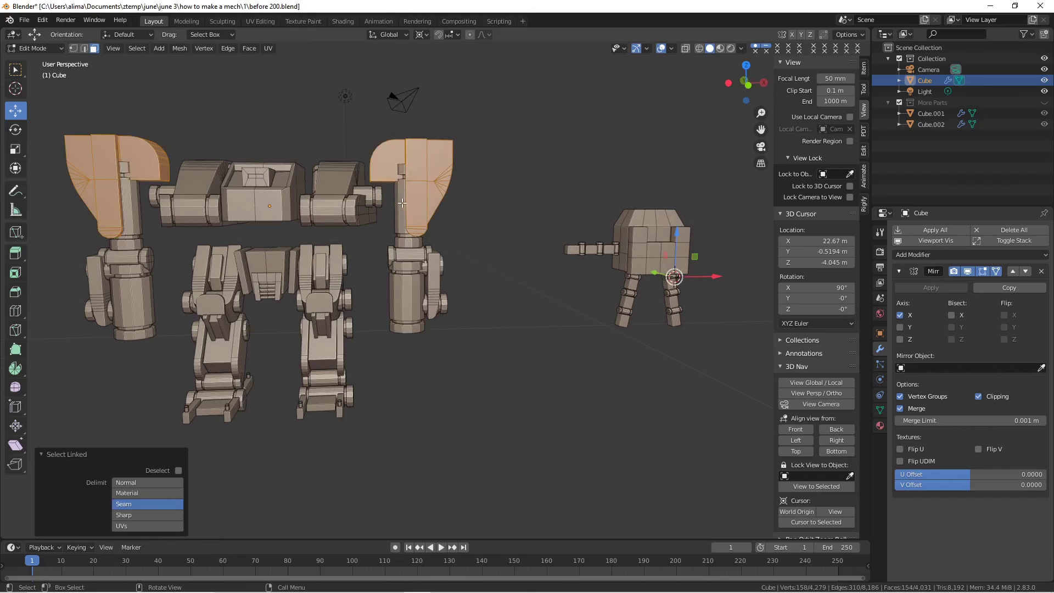
{"action": "key", "text": "l"}
{"action": "key", "text": "l"}
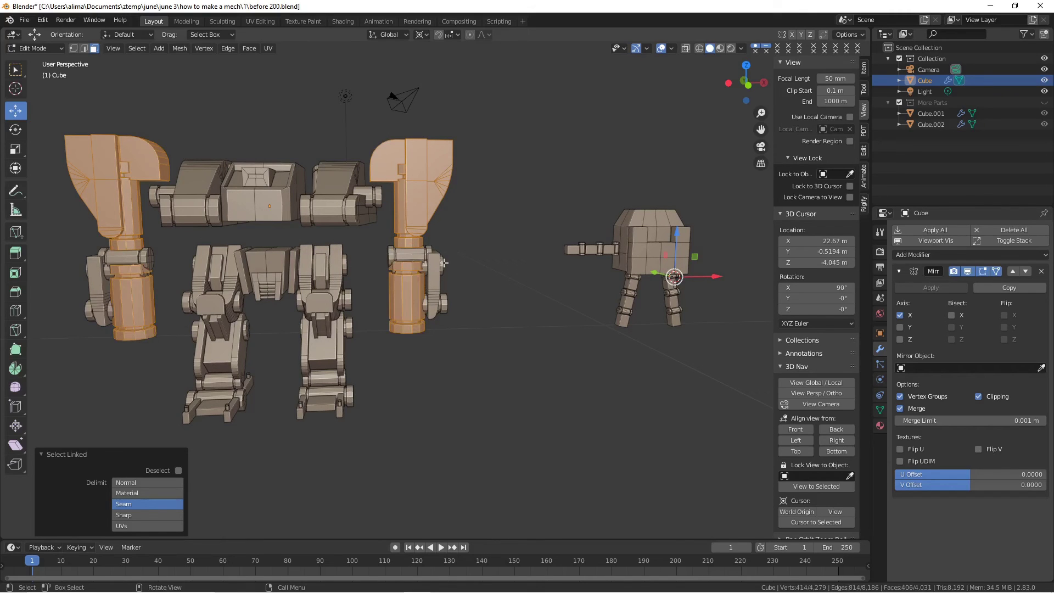
{"action": "key", "text": "l"}
{"action": "key", "text": "l"}
{"action": "key", "text": "c"}
{"action": "right_click", "coordinate": [456, 288]}
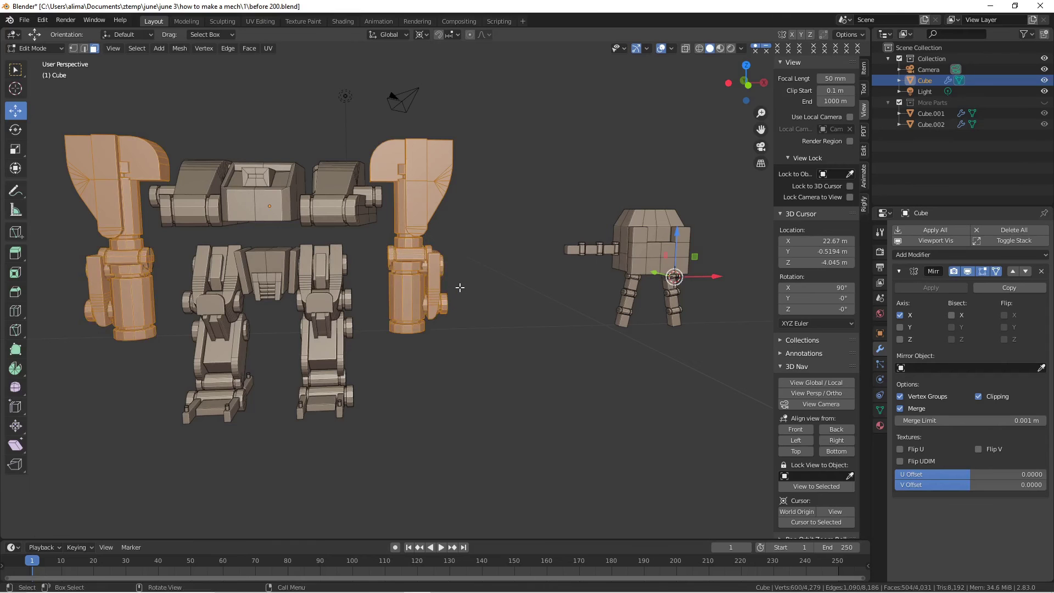
{"action": "key", "text": "ctrl+l"}
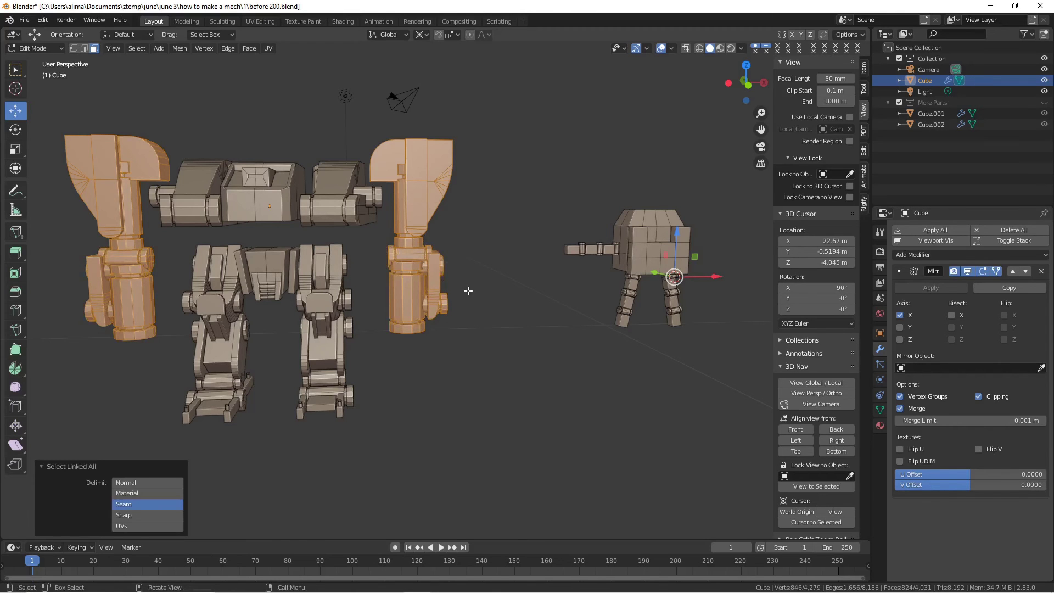
- Set the transform pivot to Median Point and scale the selected arm uniformly to about 0.739
{"action": "mouse_move", "coordinate": [452, 302]}
{"action": "middle_mouse_down"}
{"action": "mouse_move", "coordinate": [384, 303]}
{"action": "mouse_move", "coordinate": [458, 305]}
{"action": "middle_mouse_up"}
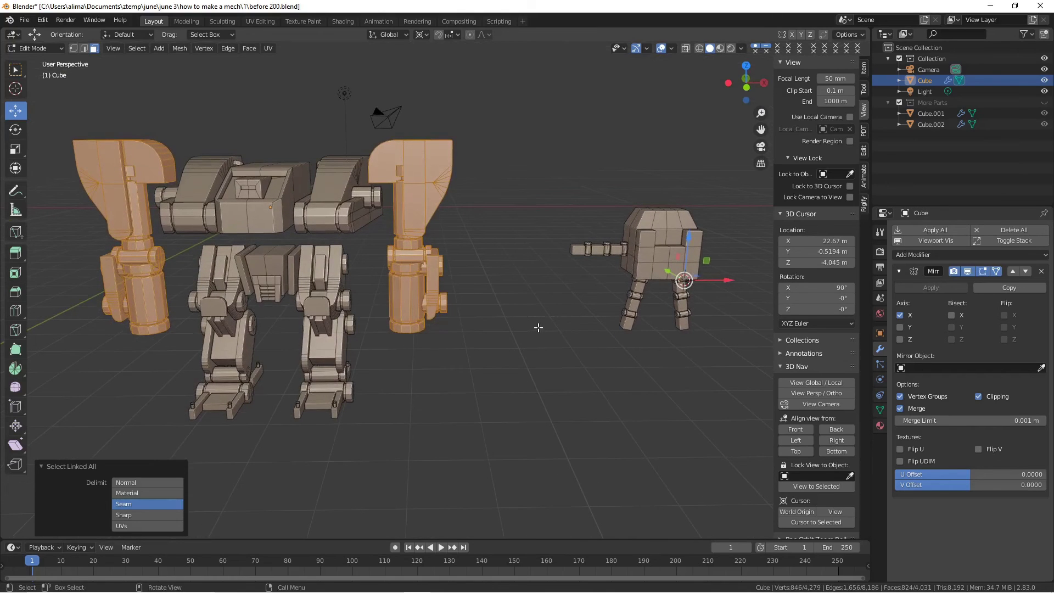
{"action": "key", "text": "s"}
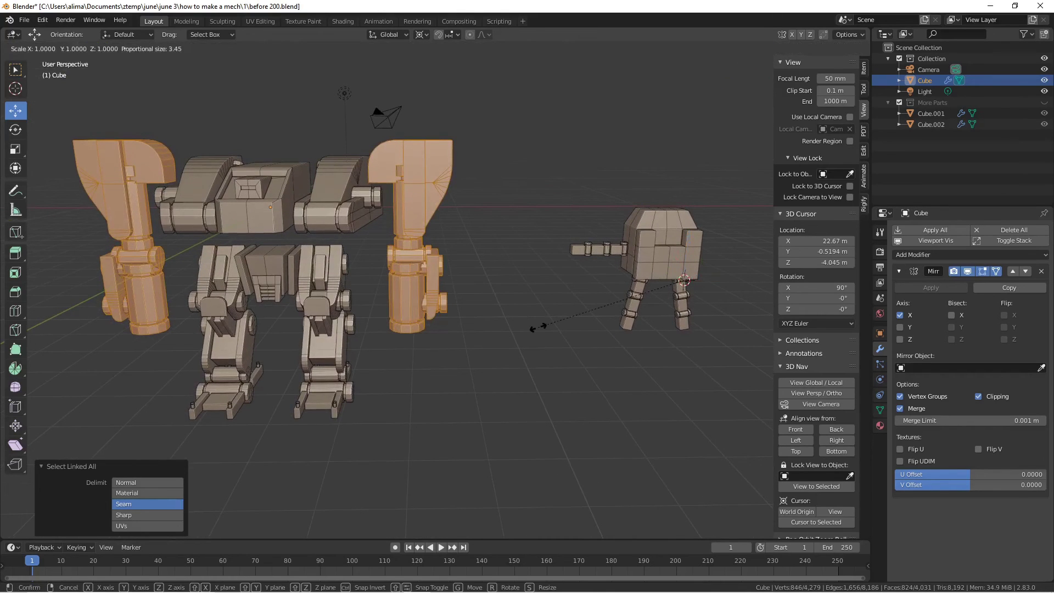
{"action": "right_click", "coordinate": [535, 328]}
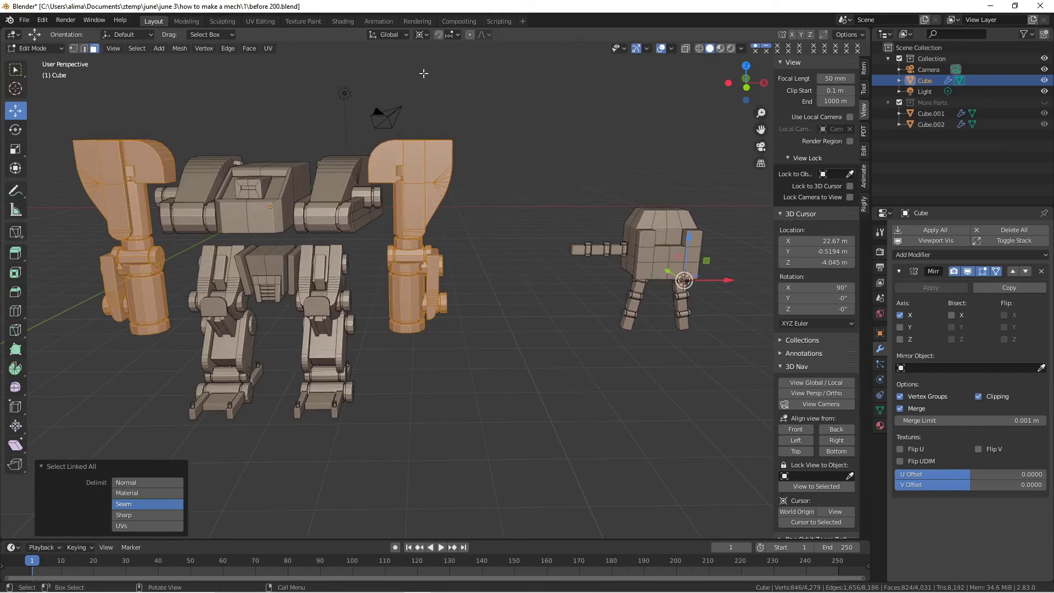
{"action": "left_click", "coordinate": [427, 32]}
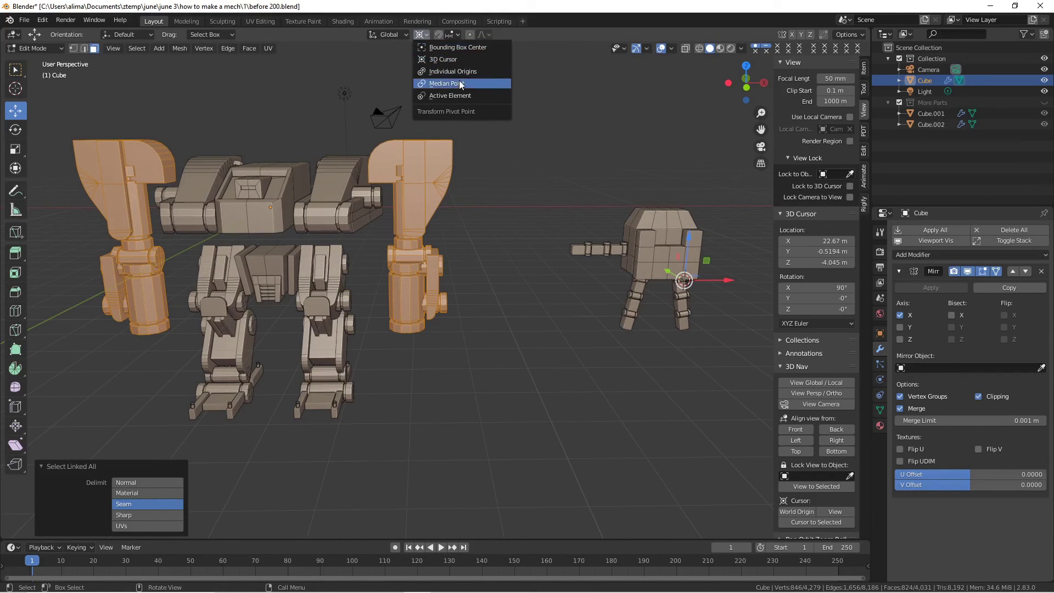
{"action": "left_click", "coordinate": [460, 83]}
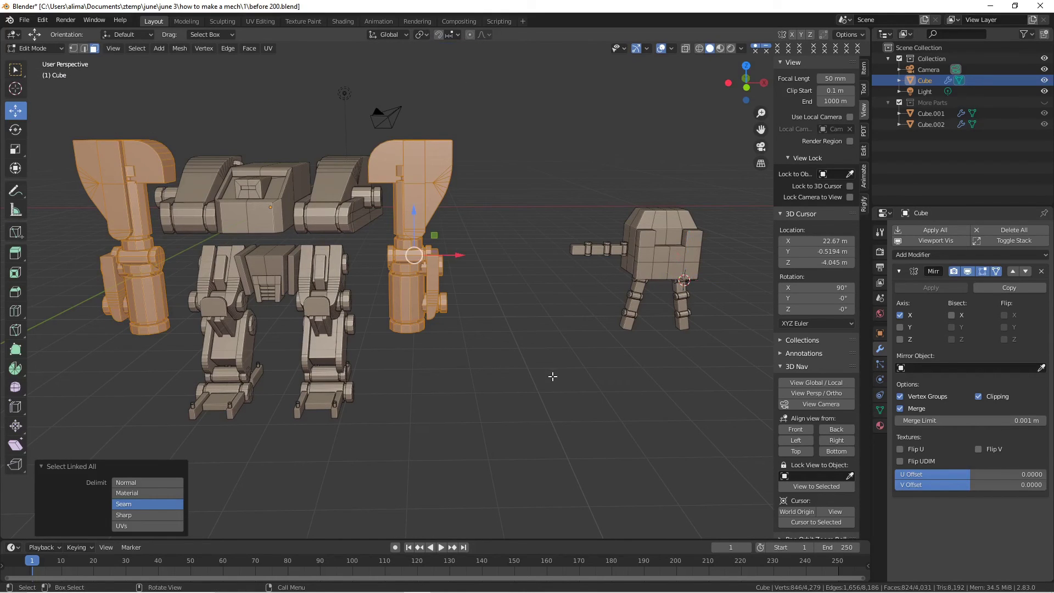
{"action": "key", "text": "s"}
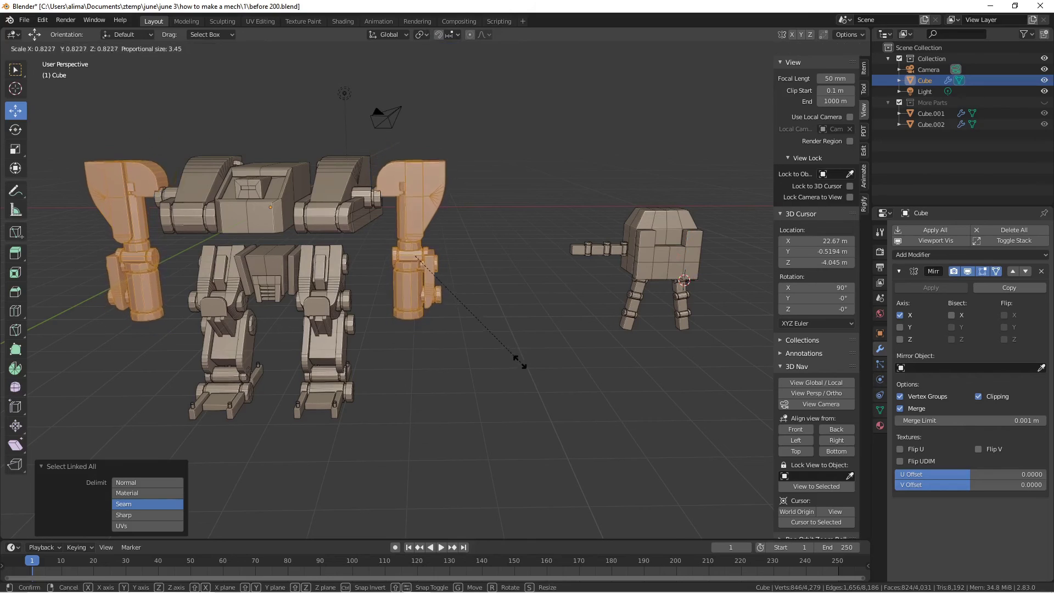
{"action": "left_click", "coordinate": [501, 353]}
- Raise the arm along Z, move it about -0.754 m along X toward the torso, and save as before 201.blend
{"action": "key", "text": "g"}
{"action": "key", "text": "x"}
{"action": "key", "text": "z"}
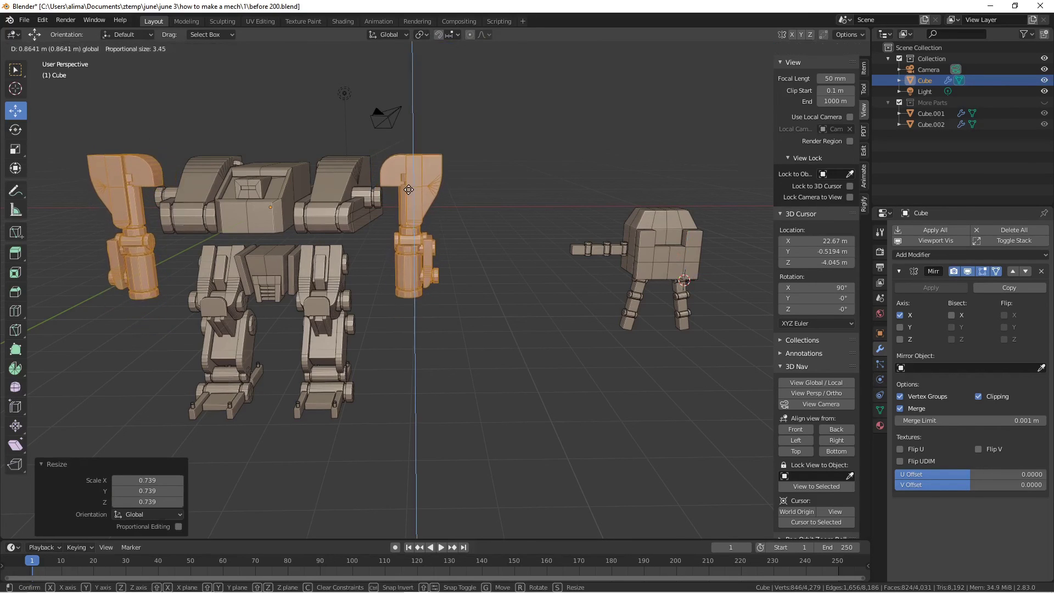
{"action": "left_click", "coordinate": [421, 209]}
{"action": "left_click_drag", "start_coordinate": [466, 236], "coordinate": [442, 236]}
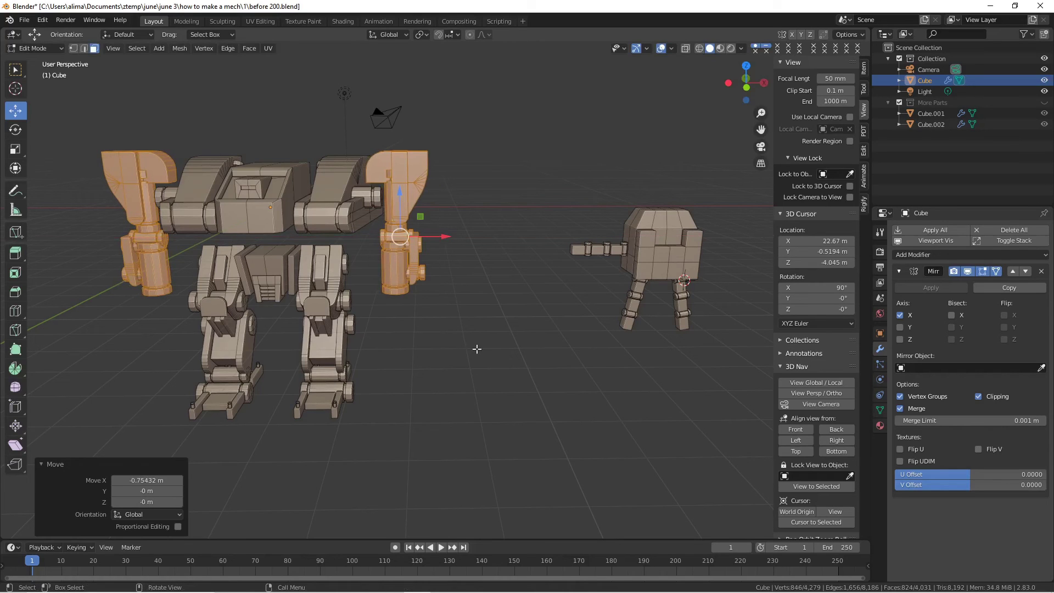
{"action": "left_click", "coordinate": [510, 379]}
{"action": "key", "text": "ctrl+alt+s"}
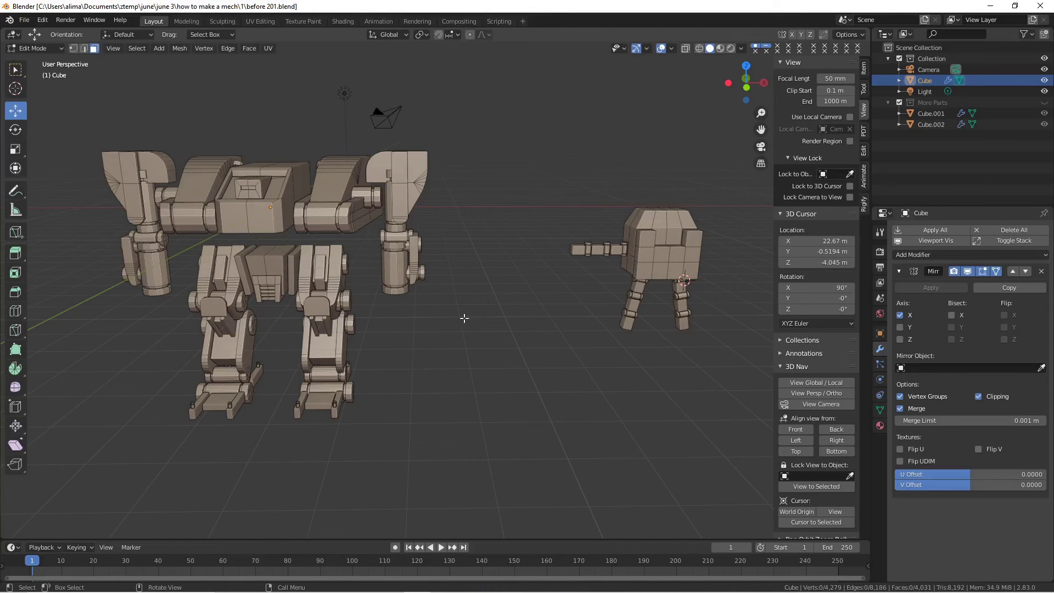
- Select the linked central torso block and scale it up uniformly to about 1.143
{"action": "middle_click_drag", "start_coordinate": [308, 183], "coordinate": [285, 208]}
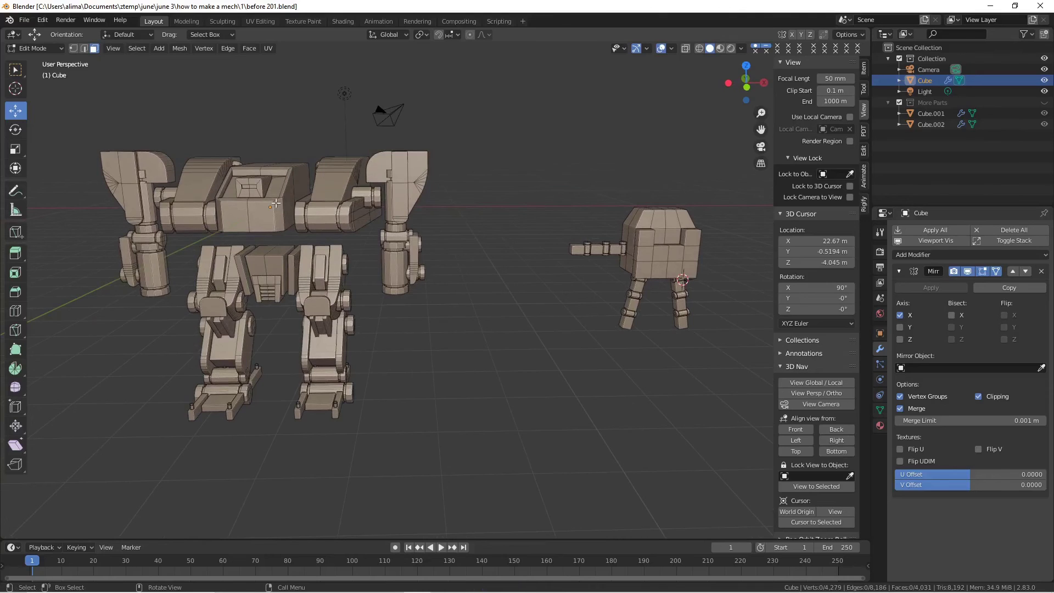
{"action": "key", "text": "l"}
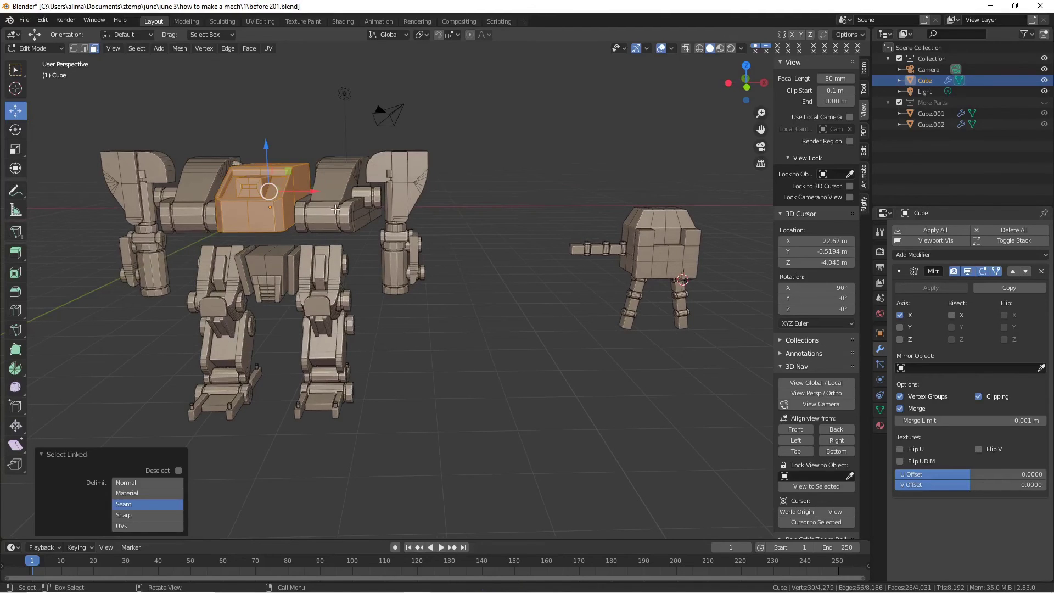
{"action": "key", "text": "s"}
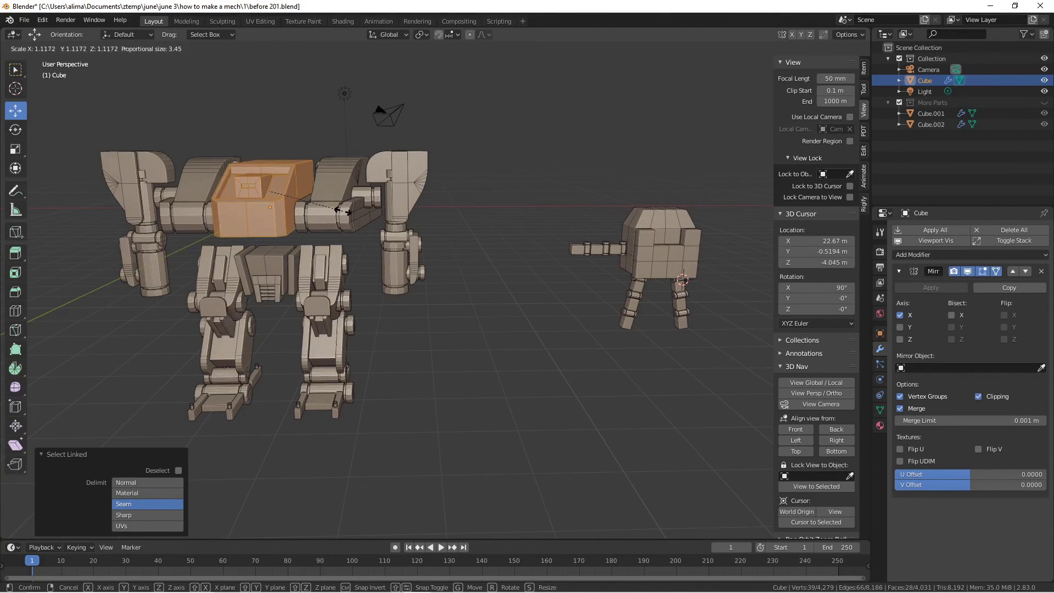
{"action": "left_click", "coordinate": [345, 212]}
{"action": "mouse_move", "coordinate": [345, 212]}
{"action": "middle_mouse_down"}
{"action": "mouse_move", "coordinate": [244, 201]}
{"action": "mouse_move", "coordinate": [357, 203]}
{"action": "mouse_move", "coordinate": [345, 202]}
{"action": "middle_mouse_up"}
{"action": "mouse_move", "coordinate": [353, 205]}
{"action": "middle_mouse_down"}
{"action": "mouse_move", "coordinate": [313, 201]}
{"action": "mouse_move", "coordinate": [338, 196]}
{"action": "mouse_move", "coordinate": [162, 215]}
{"action": "mouse_move", "coordinate": [378, 202]}
{"action": "mouse_move", "coordinate": [284, 203]}
{"action": "mouse_move", "coordinate": [261, 184]}
{"action": "mouse_move", "coordinate": [295, 200]}
{"action": "mouse_move", "coordinate": [344, 196]}
{"action": "middle_mouse_up"}
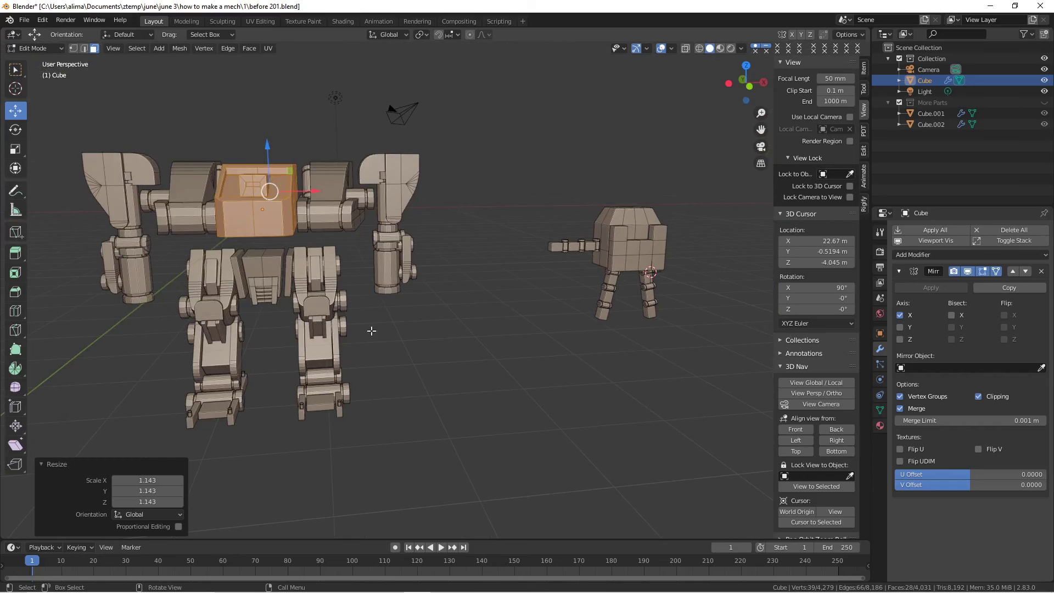
- Select all linked parts of the mech's leg, from the thigh down to the foot, including geometry hidden from view
{"action": "left_click", "coordinate": [428, 332]}
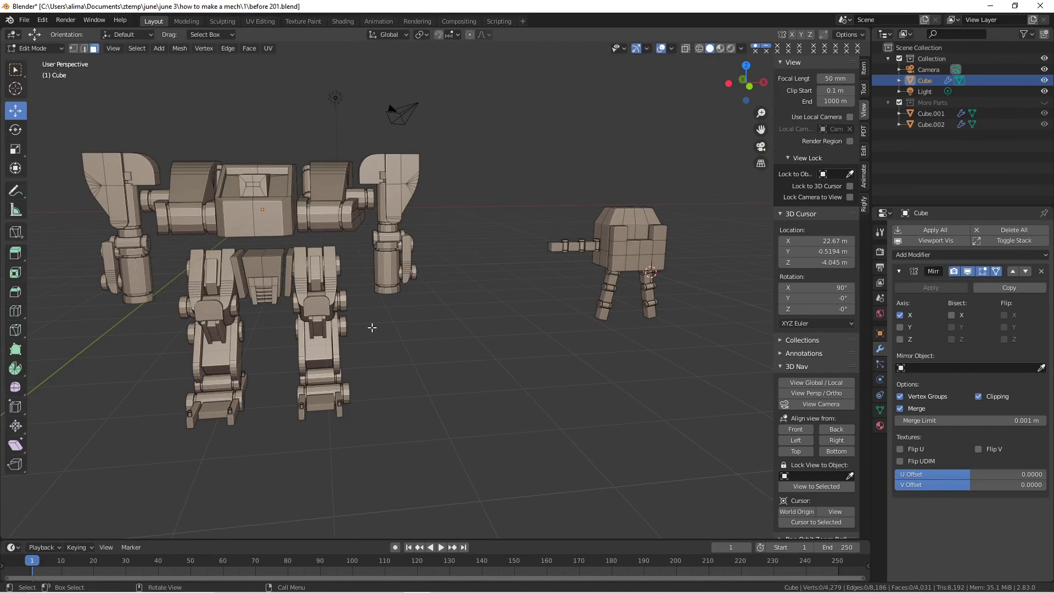
{"action": "key", "text": "c"}
{"action": "mouse_move", "coordinate": [322, 263]}
{"action": "left_mouse_down"}
{"action": "mouse_move", "coordinate": [312, 286]}
{"action": "mouse_move", "coordinate": [351, 277]}
{"action": "mouse_move", "coordinate": [362, 313]}
{"action": "left_mouse_up"}
{"action": "key", "text": "Escape"}
{"action": "left_click", "coordinate": [698, 49]}
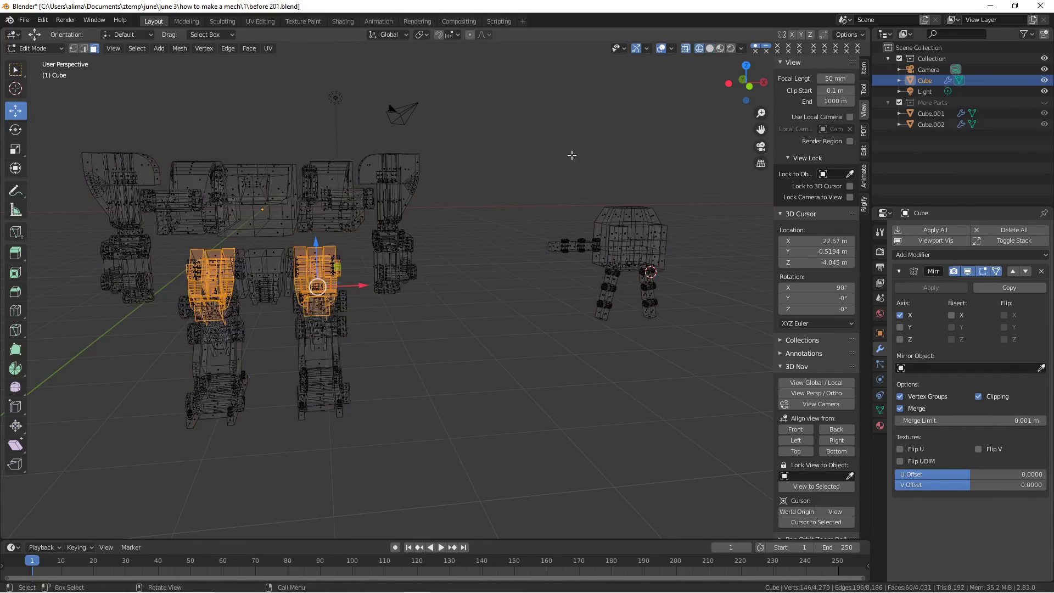
{"action": "key", "text": "c"}
{"action": "mouse_move", "coordinate": [299, 269]}
{"action": "left_mouse_down"}
{"action": "mouse_move", "coordinate": [313, 256]}
{"action": "mouse_move", "coordinate": [321, 373]}
{"action": "mouse_move", "coordinate": [305, 248]}
{"action": "mouse_move", "coordinate": [293, 269]}
{"action": "mouse_move", "coordinate": [297, 307]}
{"action": "mouse_move", "coordinate": [347, 412]}
{"action": "left_mouse_up"}
{"action": "key", "text": "Escape"}
{"action": "left_click", "coordinate": [710, 49]}
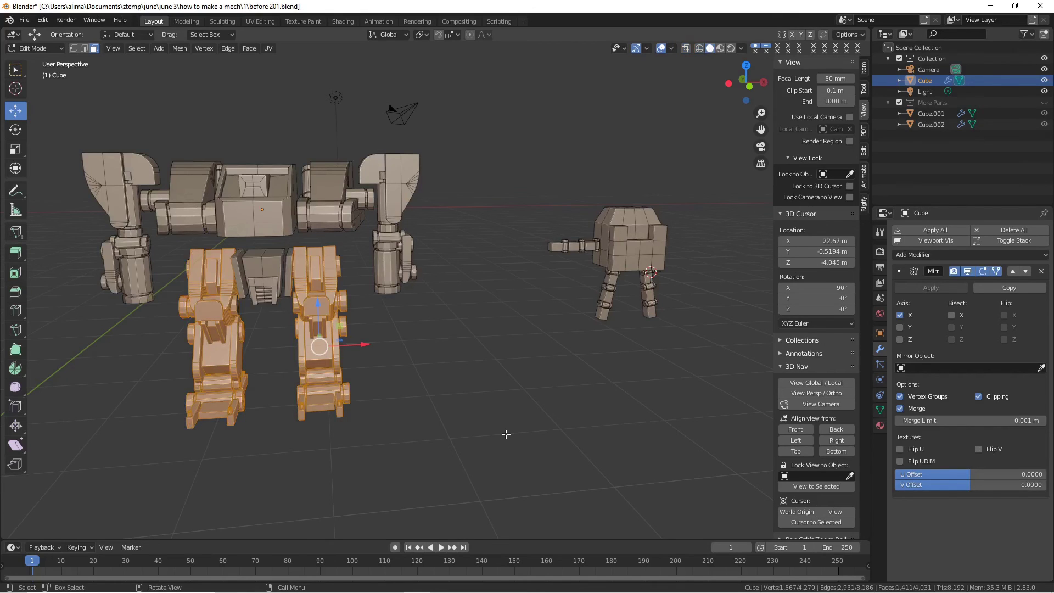
{"action": "key", "text": "ctrl+l"}
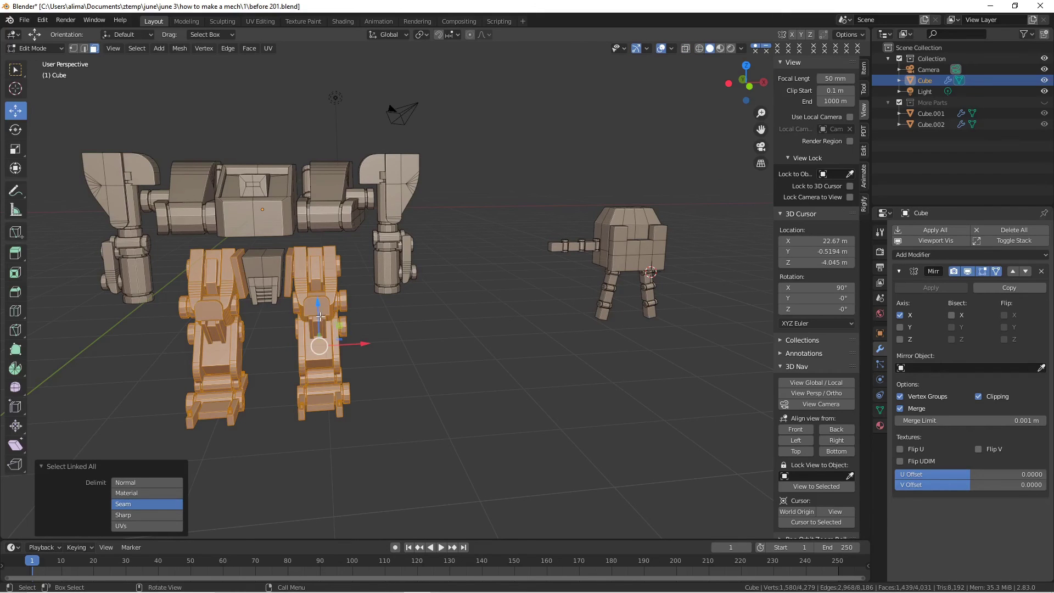
- Lower the selected leg by about 1.178 m along the global Z axis and clear the selection
{"action": "left_click_drag", "start_coordinate": [319, 312], "coordinate": [316, 328]}
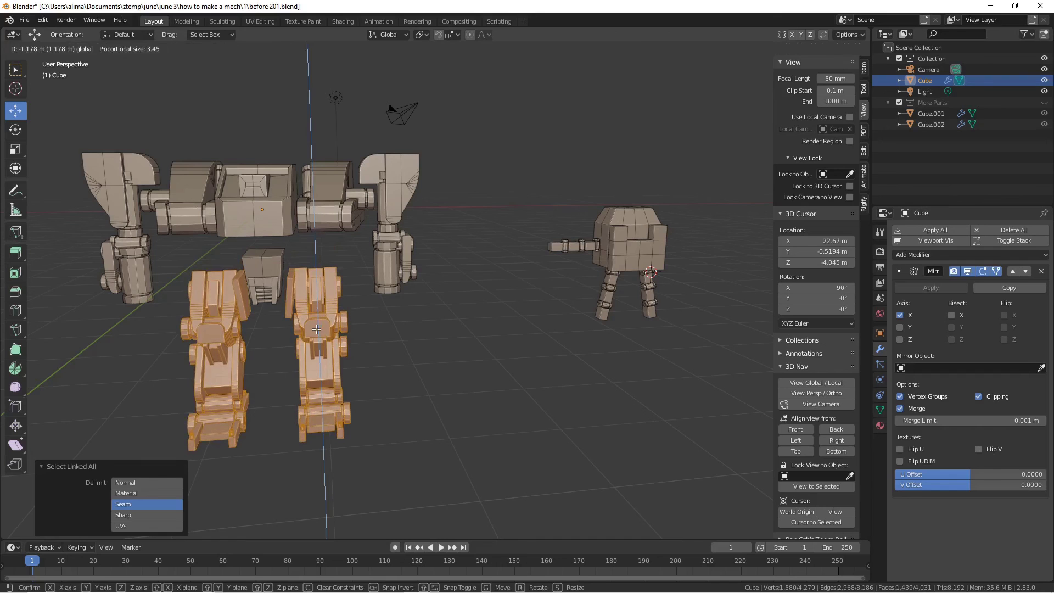
{"action": "left_click_drag", "start_coordinate": [316, 329], "coordinate": [316, 328]}
{"action": "middle_click_drag", "start_coordinate": [356, 316], "coordinate": [165, 334]}
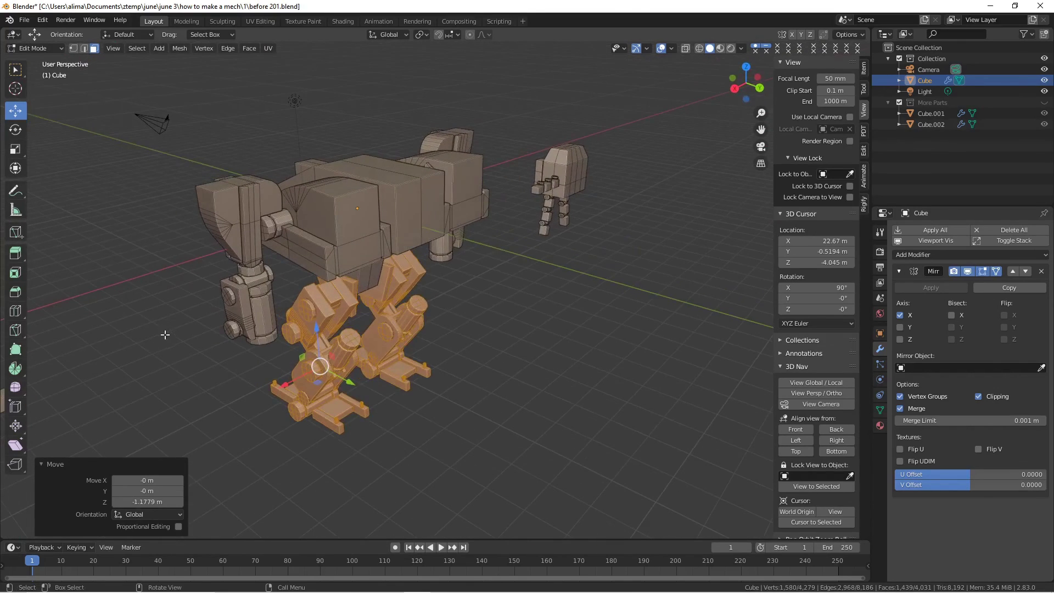
{"action": "left_click", "coordinate": [265, 403]}
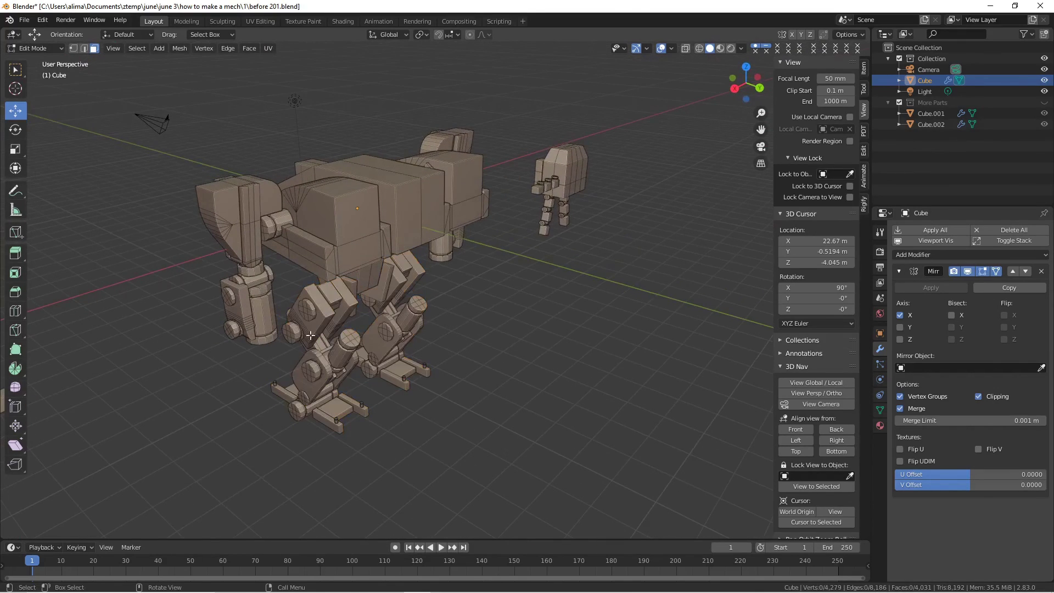
- Set the transform orientation to Normal and extend the thigh's upper end faces about 1.0545 m along their normal Z axis
{"action": "left_click", "coordinate": [402, 34]}
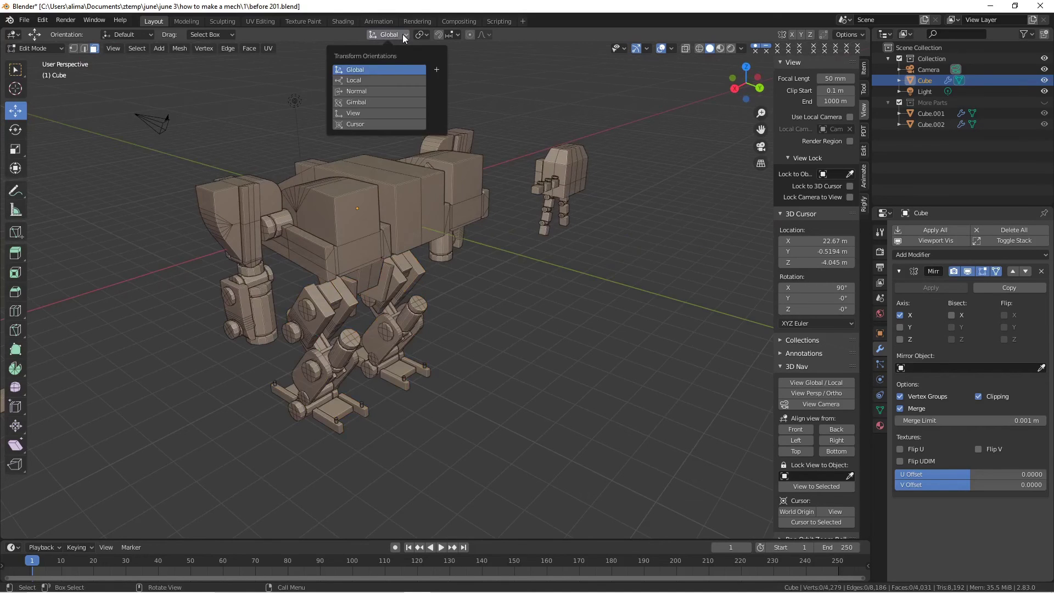
{"action": "left_click", "coordinate": [386, 91]}
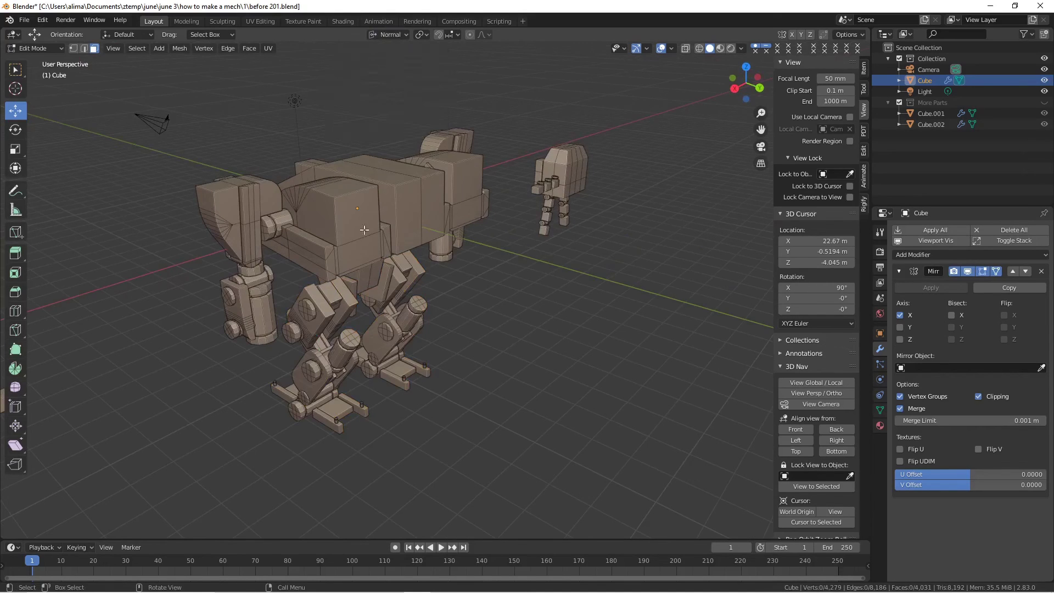
{"action": "left_click", "coordinate": [321, 299]}
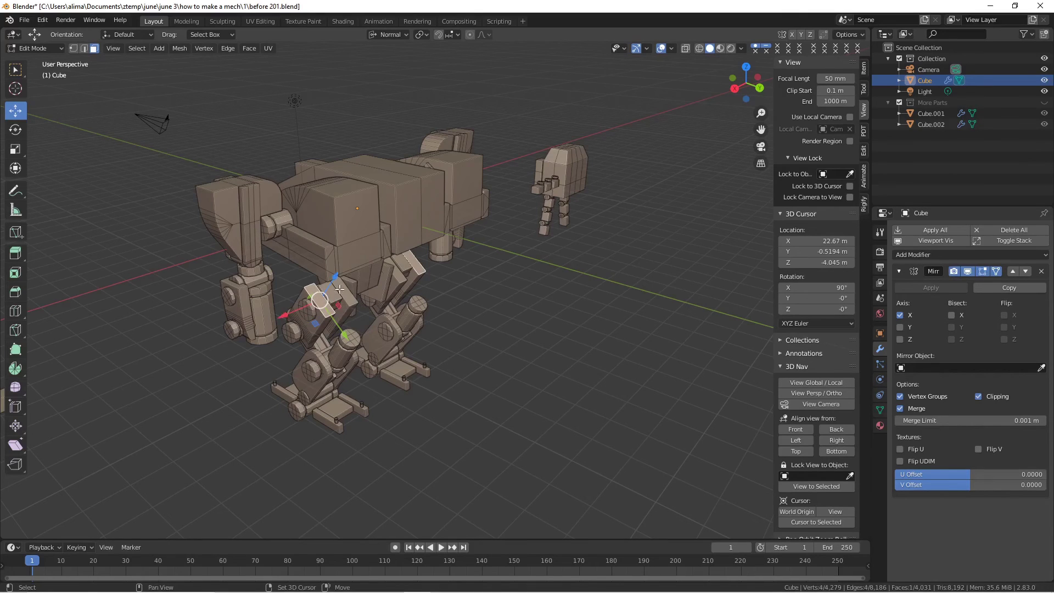
{"action": "left_click", "coordinate": [334, 297], "text": "shift"}
{"action": "left_click", "coordinate": [349, 294], "text": "shift"}
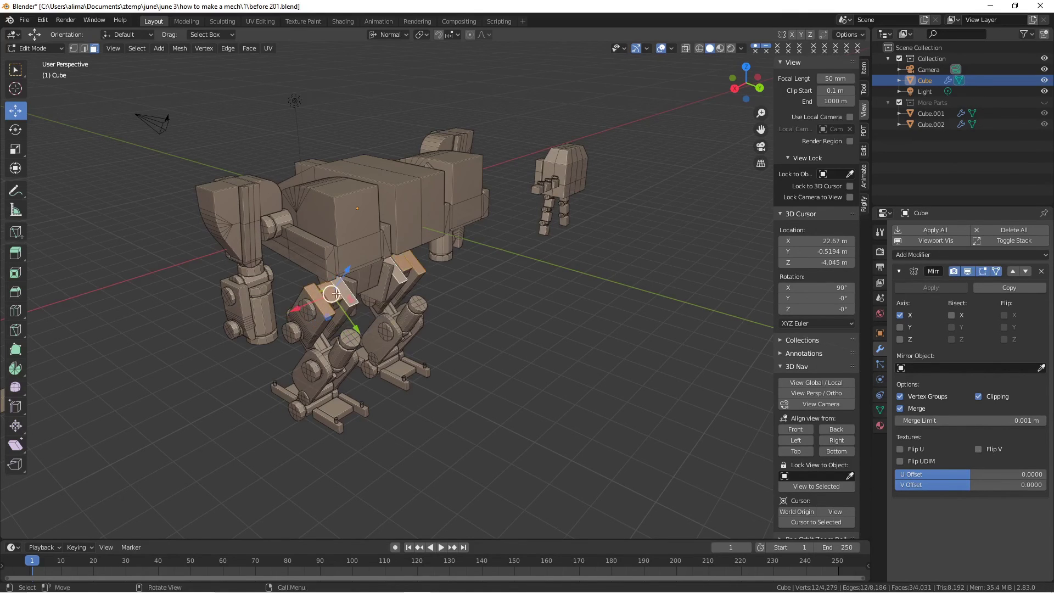
{"action": "middle_click_drag", "start_coordinate": [350, 294], "coordinate": [460, 287]}
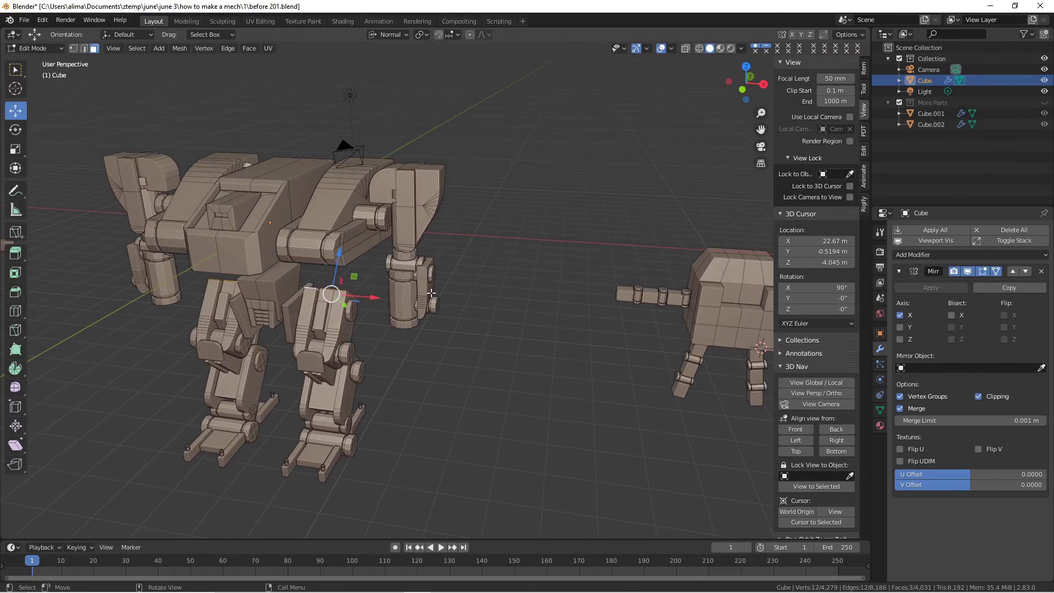
{"action": "left_click_drag", "start_coordinate": [338, 268], "coordinate": [349, 240]}
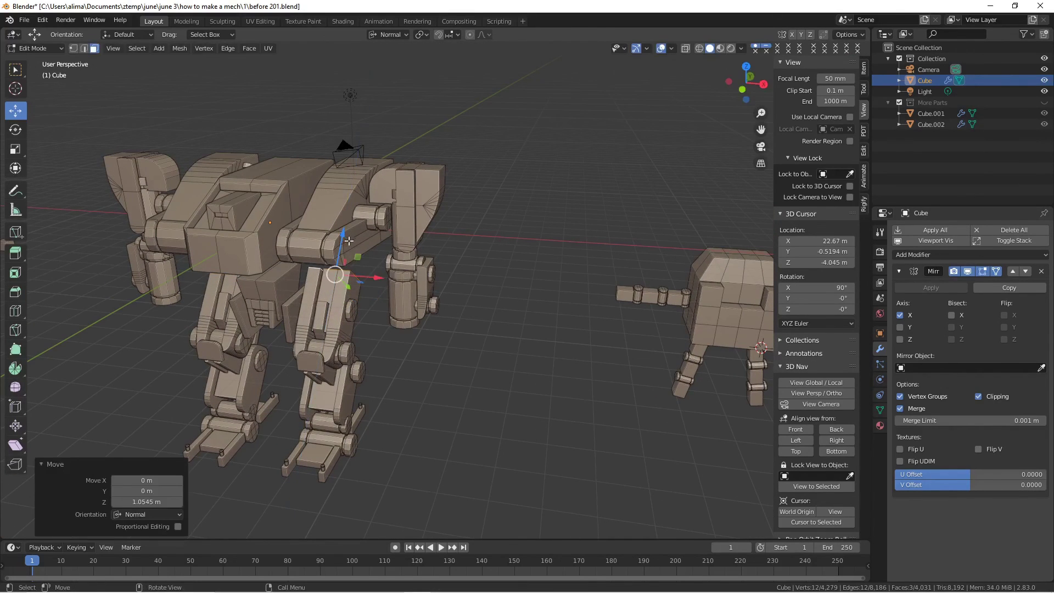
{"action": "left_click", "coordinate": [388, 435]}
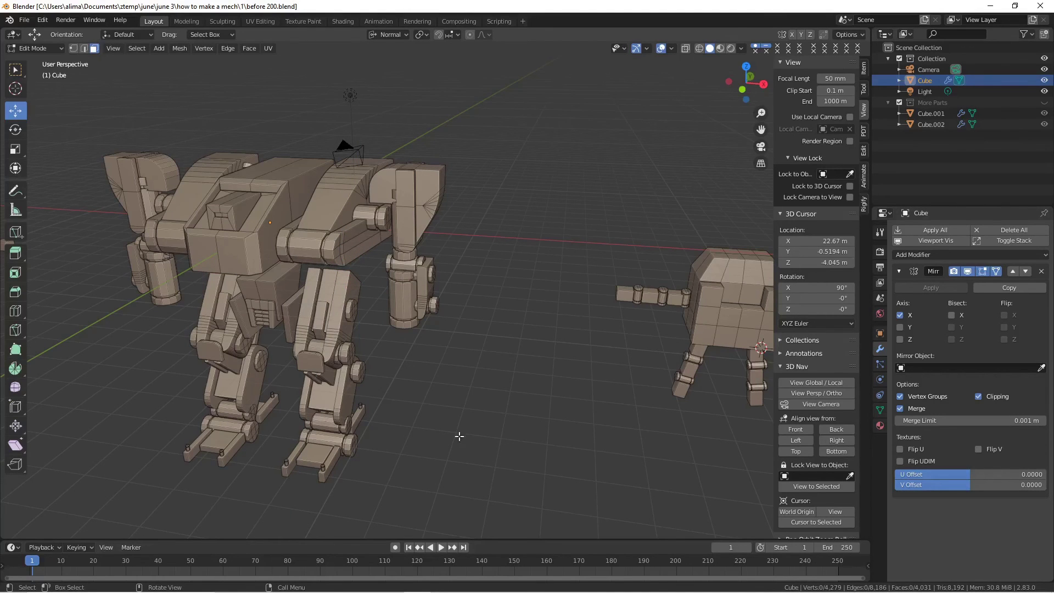
{"action": "middle_click_drag", "start_coordinate": [459, 436], "coordinate": [465, 384]}
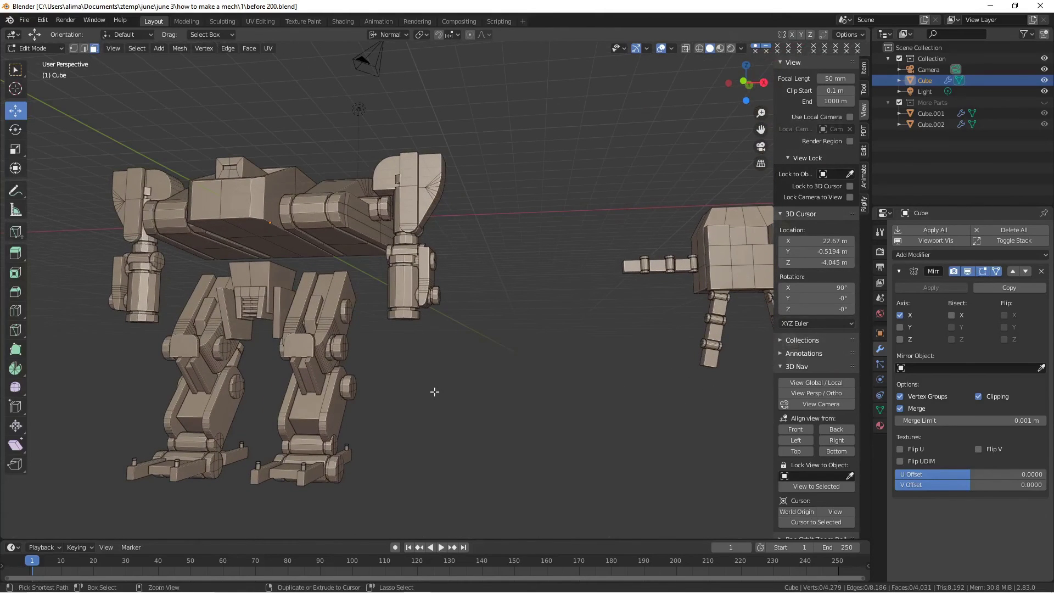
{"action": "mouse_move", "coordinate": [413, 356]}
{"action": "right_mouse_down", "text": "ctrl"}
{"action": "mouse_move", "coordinate": [329, 404]}
{"action": "mouse_move", "coordinate": [286, 408]}
{"action": "mouse_move", "coordinate": [250, 472]}
{"action": "mouse_move", "coordinate": [304, 506]}
{"action": "mouse_move", "coordinate": [379, 477]}
{"action": "right_mouse_up", "text": "ctrl"}
{"action": "mouse_move", "coordinate": [379, 477]}
{"action": "middle_mouse_down"}
{"action": "mouse_move", "coordinate": [406, 446]}
{"action": "mouse_move", "coordinate": [436, 457]}
{"action": "middle_mouse_up"}
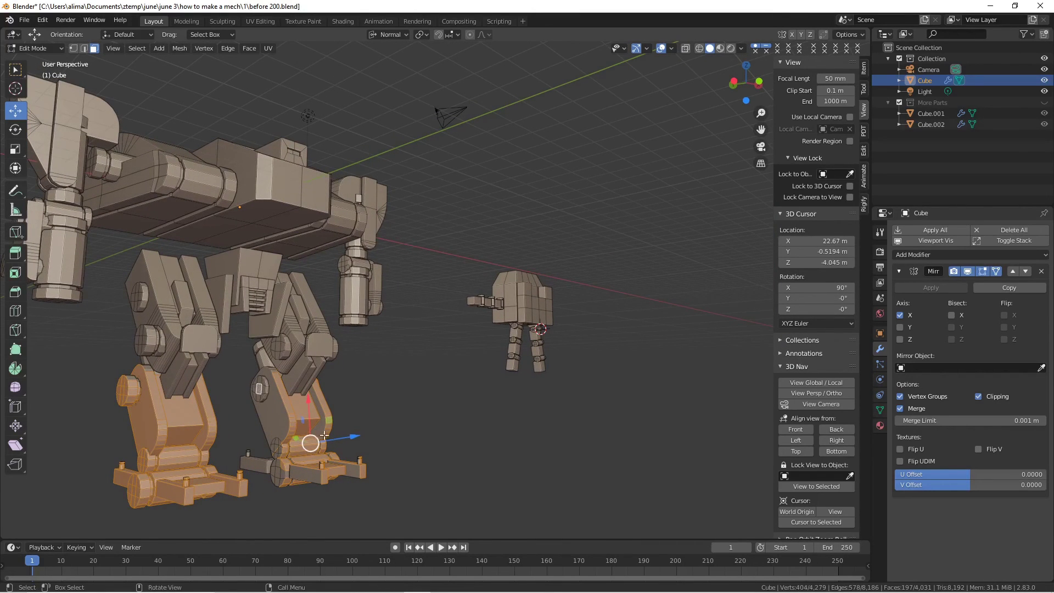
{"action": "middle_click_drag", "start_coordinate": [425, 410], "coordinate": [378, 430]}
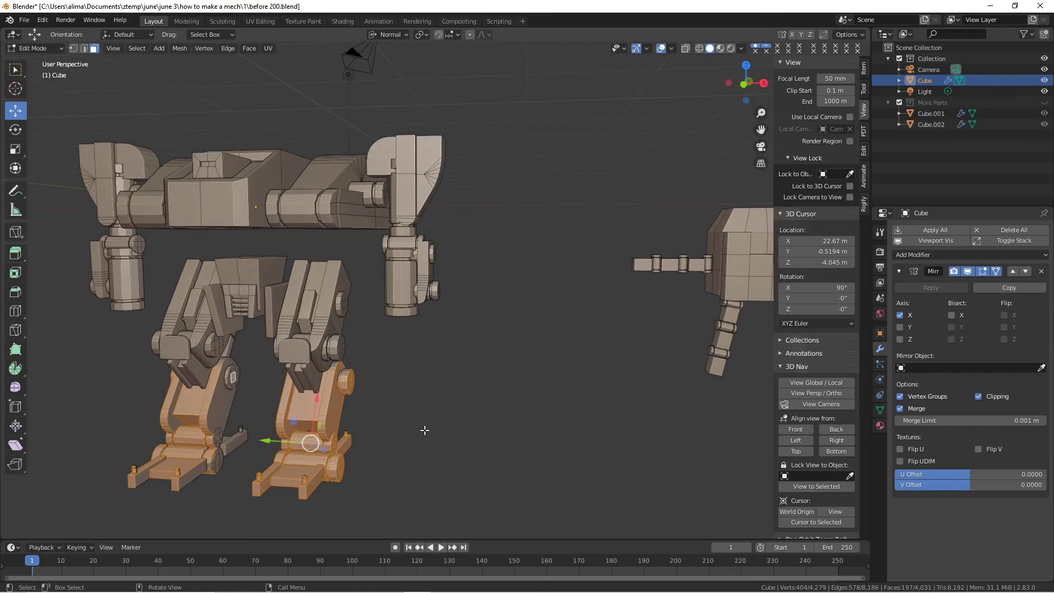
{"action": "key", "text": "ctrl+l"}
{"action": "middle_click_drag", "start_coordinate": [425, 430], "coordinate": [302, 388]}
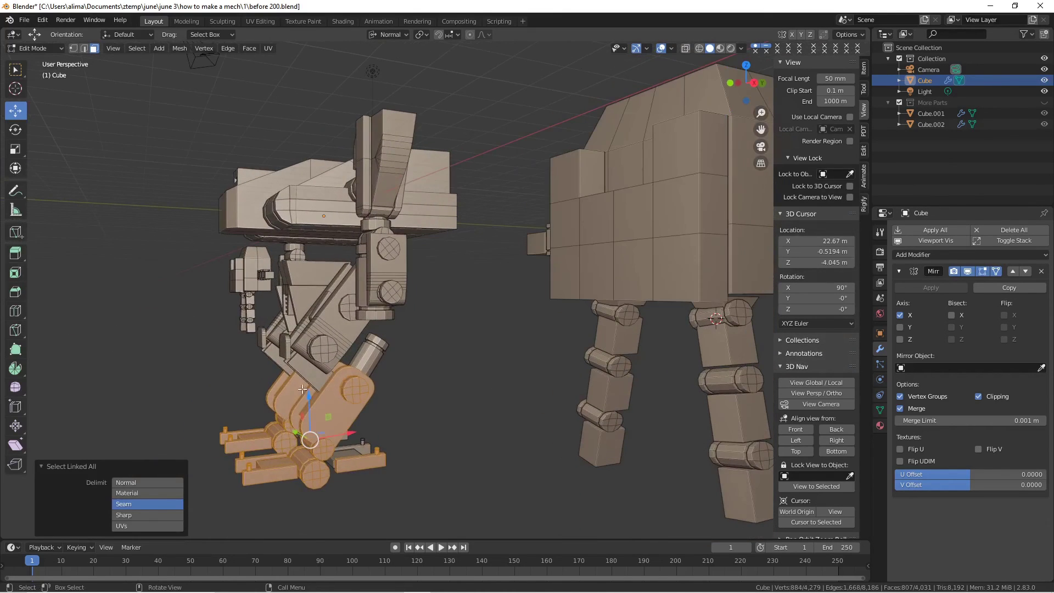
{"action": "middle_click_drag", "start_coordinate": [371, 400], "coordinate": [358, 379]}
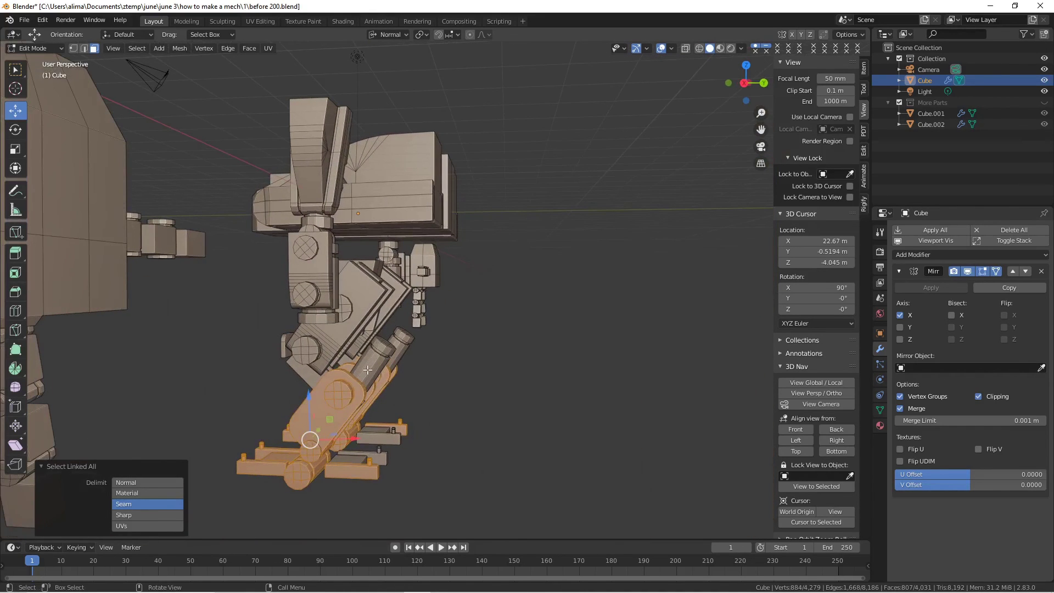
{"action": "key", "text": "l"}
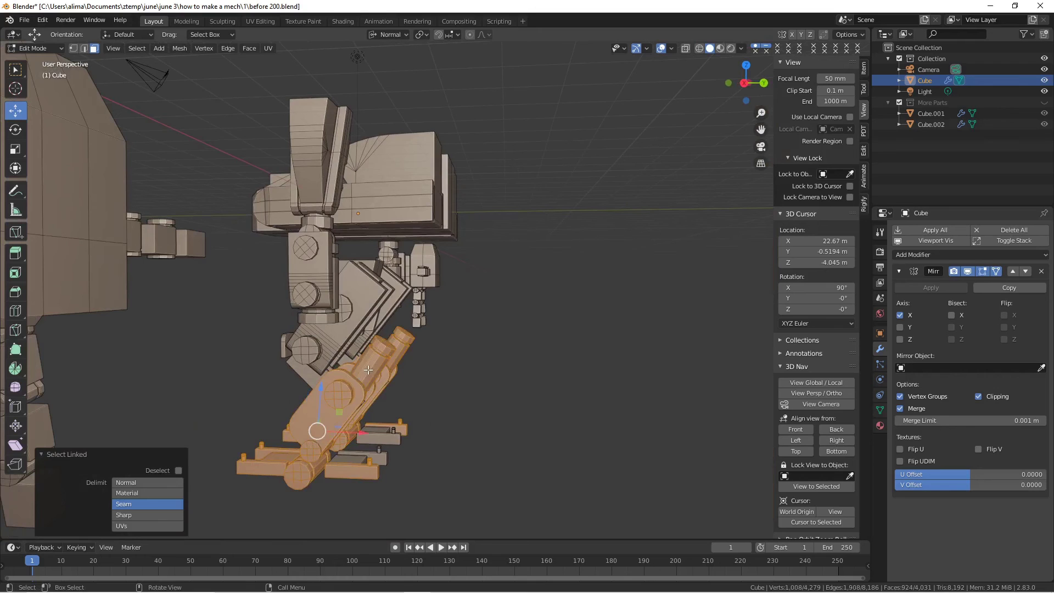
{"action": "middle_click_drag", "start_coordinate": [420, 376], "coordinate": [354, 466]}
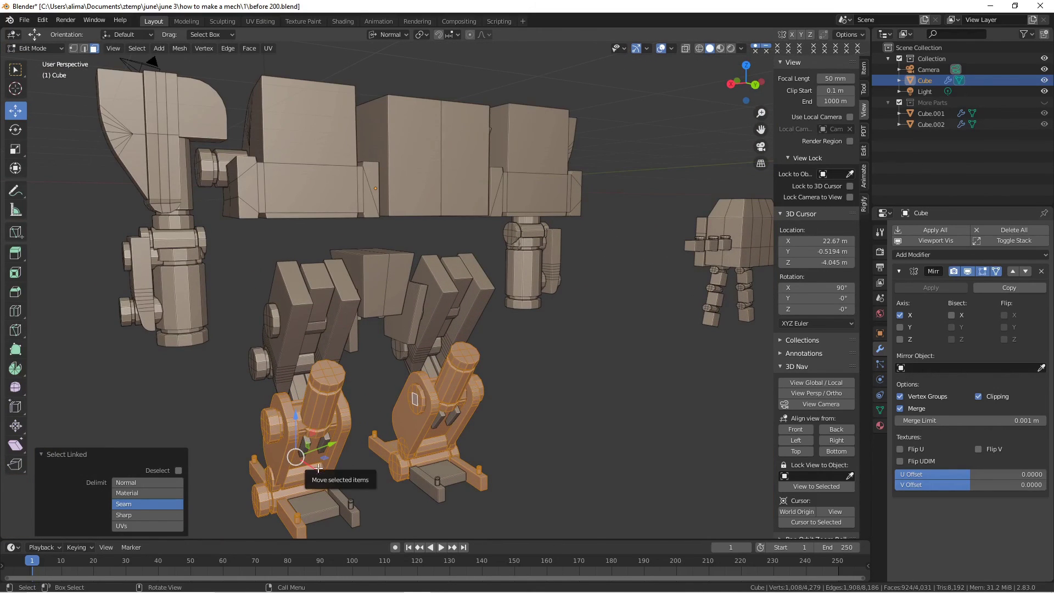
{"action": "key", "text": "c"}
{"action": "mouse_move", "coordinate": [311, 464]}
{"action": "left_mouse_down"}
{"action": "mouse_move", "coordinate": [304, 449]}
{"action": "mouse_move", "coordinate": [332, 460]}
{"action": "mouse_move", "coordinate": [338, 491]}
{"action": "mouse_move", "coordinate": [327, 514]}
{"action": "mouse_move", "coordinate": [294, 506]}
{"action": "left_mouse_up"}
{"action": "right_click", "coordinate": [295, 506]}
{"action": "middle_click_drag", "start_coordinate": [300, 494], "coordinate": [362, 470]}
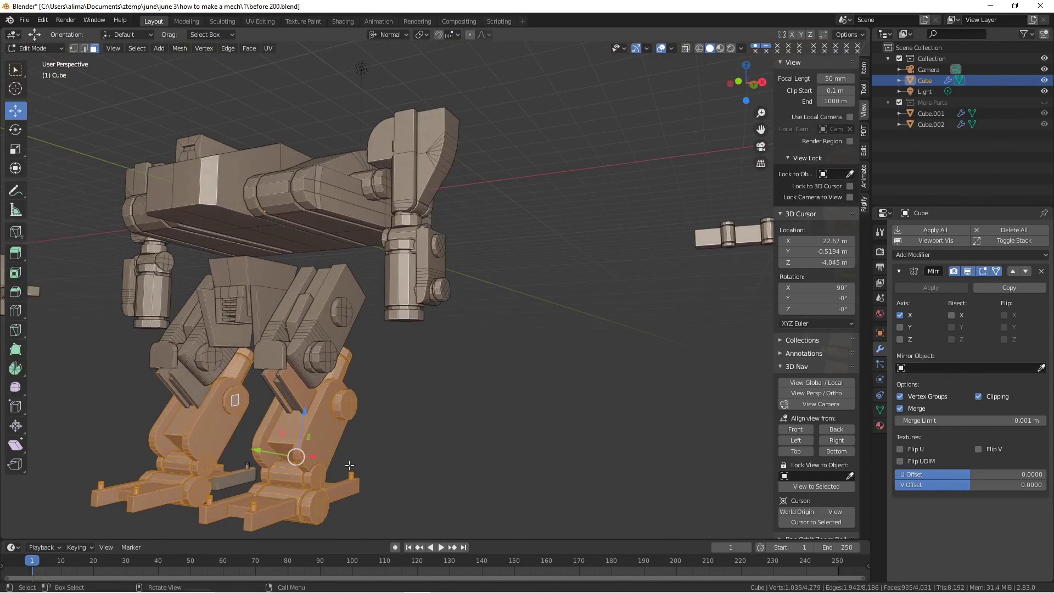
{"action": "left_click", "coordinate": [441, 435]}
{"action": "scroll", "coordinate": [441, 436], "scroll_direction": "down", "scroll_amount": 1}
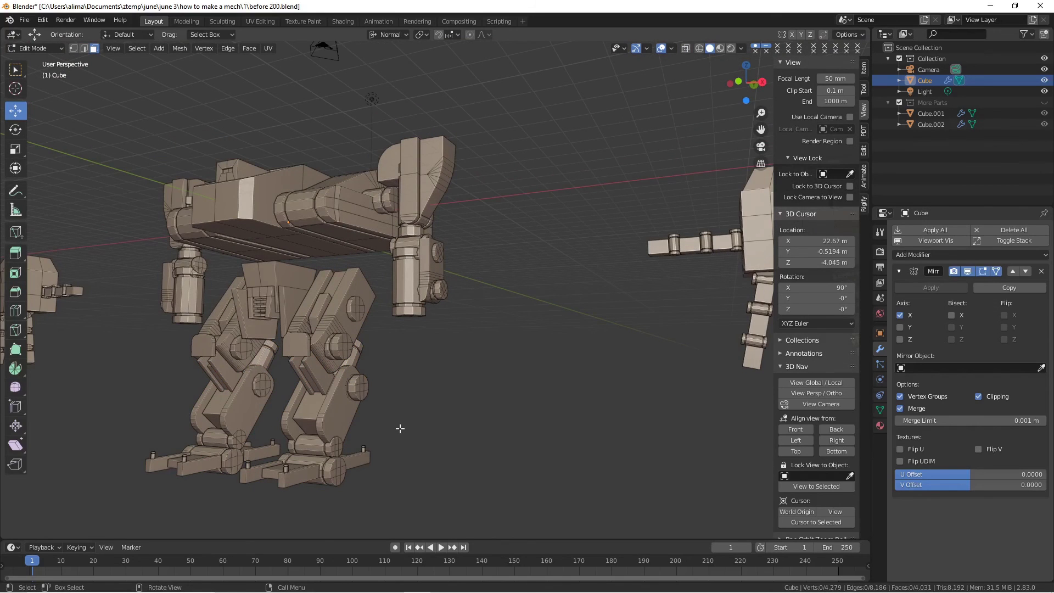
{"action": "middle_click_drag", "start_coordinate": [400, 429], "coordinate": [421, 428]}
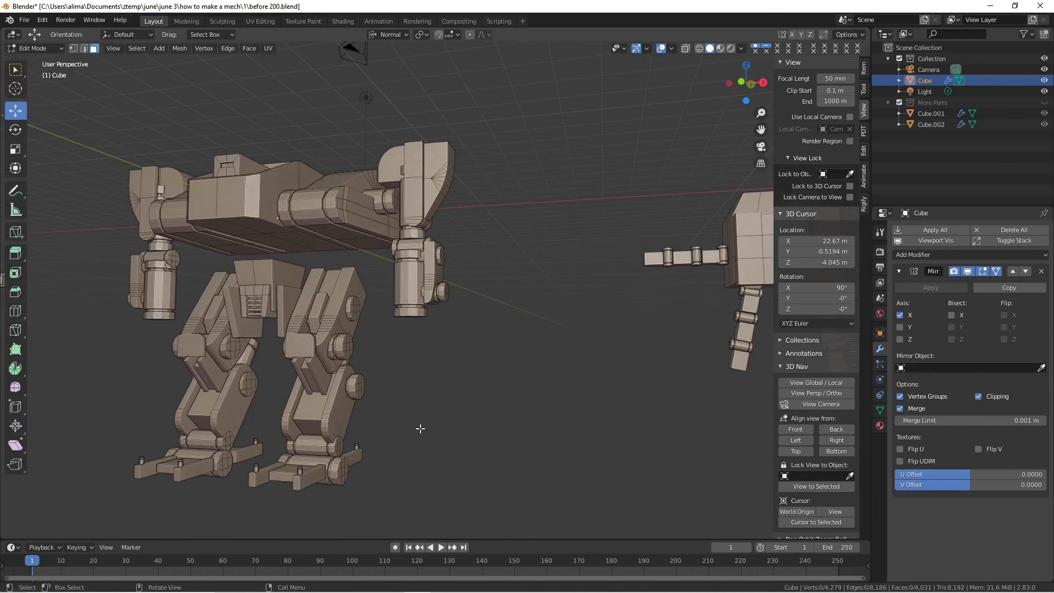
- Select the linked parts of the lower leg and foot, including the remaining rear toe but leaving out the rear piston
{"action": "mouse_move", "coordinate": [419, 404]}
{"action": "right_mouse_down", "text": "ctrl"}
{"action": "mouse_move", "coordinate": [393, 380]}
{"action": "mouse_move", "coordinate": [372, 379]}
{"action": "mouse_move", "coordinate": [253, 470]}
{"action": "mouse_move", "coordinate": [290, 499]}
{"action": "mouse_move", "coordinate": [403, 433]}
{"action": "mouse_move", "coordinate": [417, 409]}
{"action": "right_mouse_up", "text": "ctrl"}
{"action": "mouse_move", "coordinate": [431, 456]}
{"action": "middle_mouse_down"}
{"action": "mouse_move", "coordinate": [244, 458]}
{"action": "mouse_move", "coordinate": [417, 456]}
{"action": "mouse_move", "coordinate": [389, 450]}
{"action": "mouse_move", "coordinate": [406, 453]}
{"action": "mouse_move", "coordinate": [385, 462]}
{"action": "middle_mouse_up"}
{"action": "key", "text": "ctrl+l"}
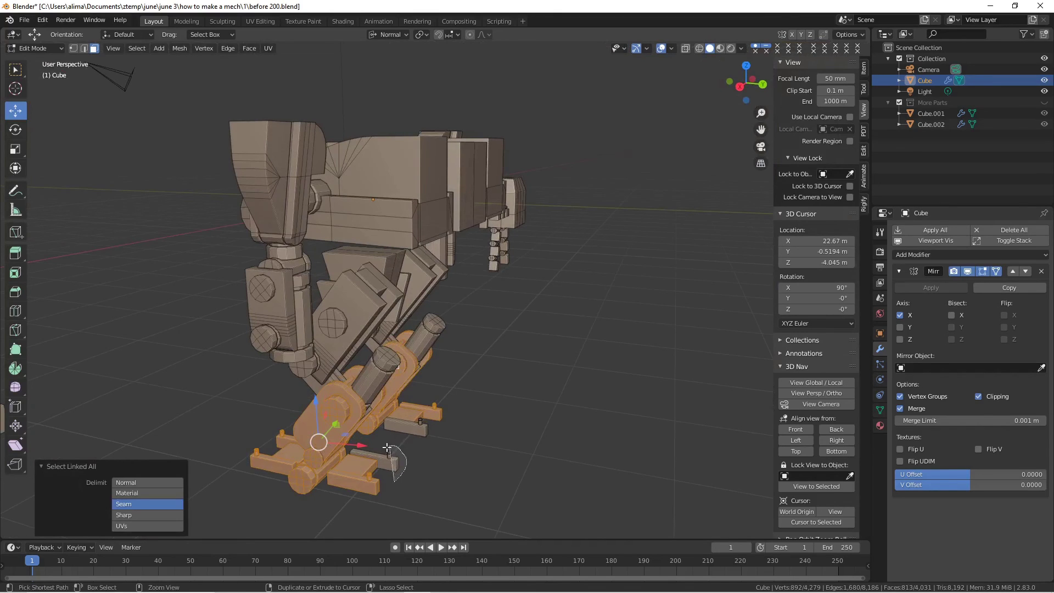
{"action": "left_click", "coordinate": [375, 469], "text": "ctrl"}
{"action": "key", "text": "ctrl+l"}
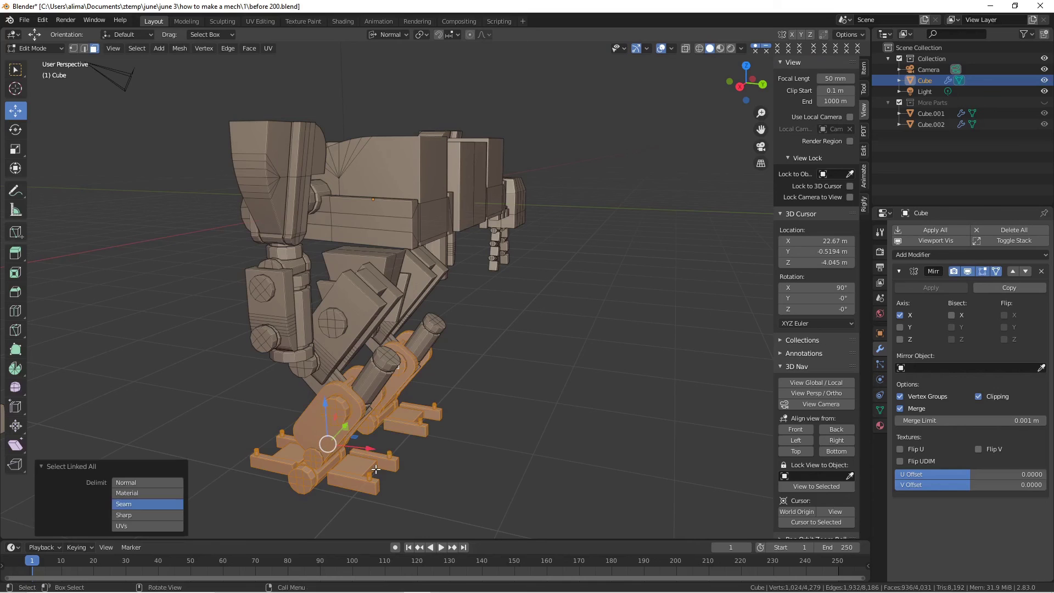
- Move the selected lower leg and foot -0.54048 m and another -0.19835 m along normal X, deselect, and save as before 201.blend
{"action": "middle_click_drag", "start_coordinate": [323, 459], "coordinate": [390, 439]}
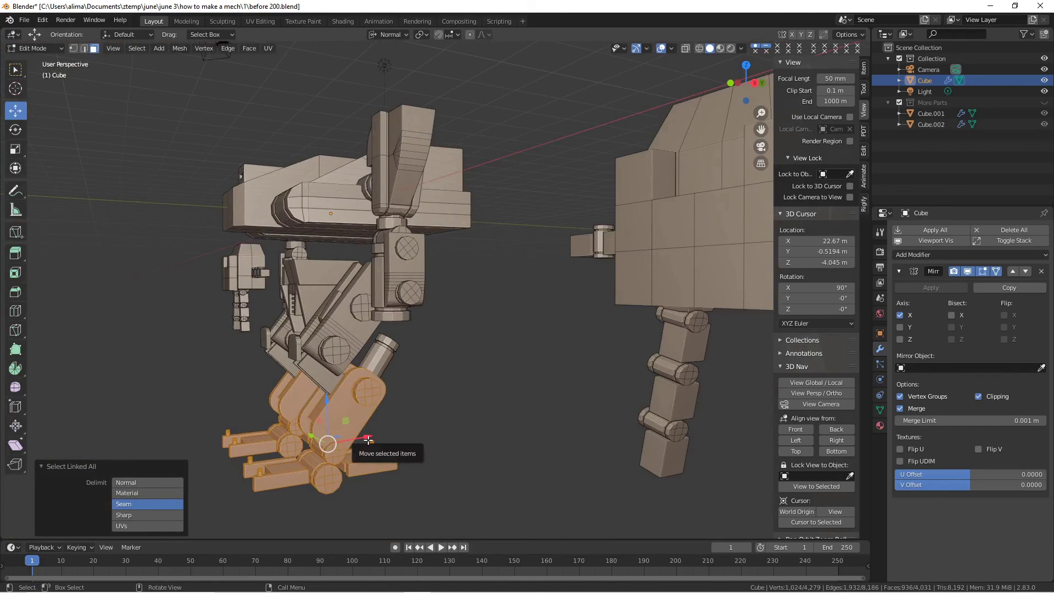
{"action": "mouse_move", "coordinate": [368, 439]}
{"action": "left_mouse_down"}
{"action": "mouse_move", "coordinate": [359, 411]}
{"action": "mouse_move", "coordinate": [351, 417]}
{"action": "mouse_move", "coordinate": [378, 444]}
{"action": "mouse_move", "coordinate": [367, 451]}
{"action": "left_mouse_up"}
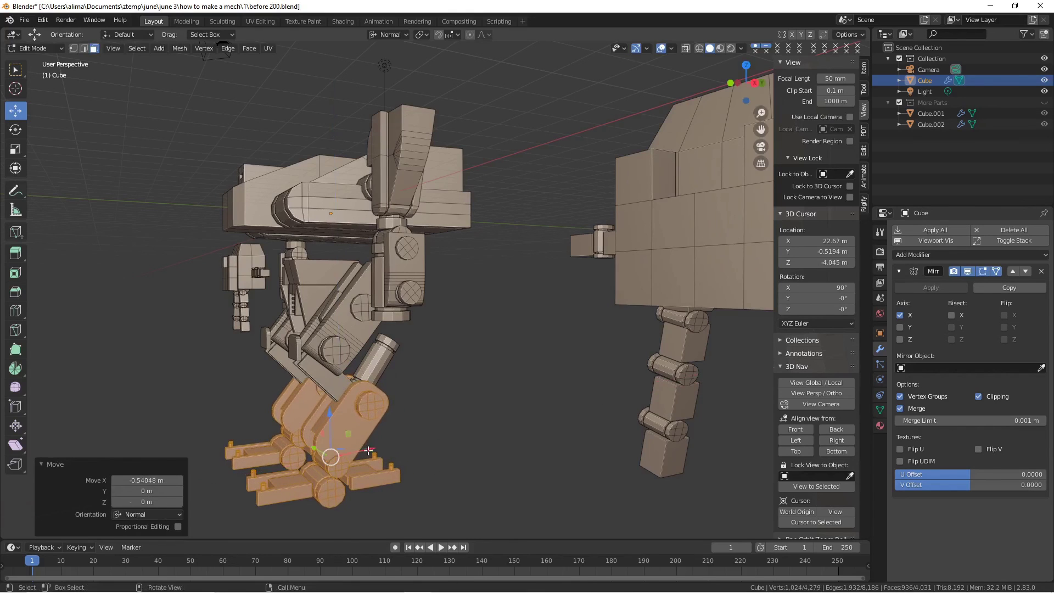
{"action": "left_click_drag", "start_coordinate": [327, 416], "coordinate": [384, 432]}
{"action": "middle_click_drag", "start_coordinate": [433, 417], "coordinate": [489, 402]}
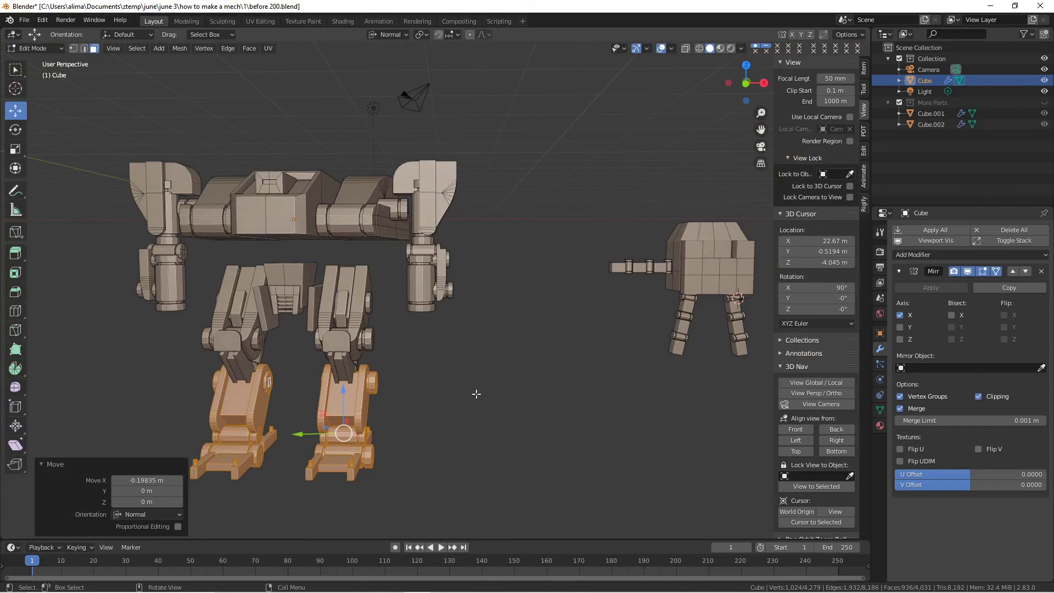
{"action": "key", "text": "alt+a"}
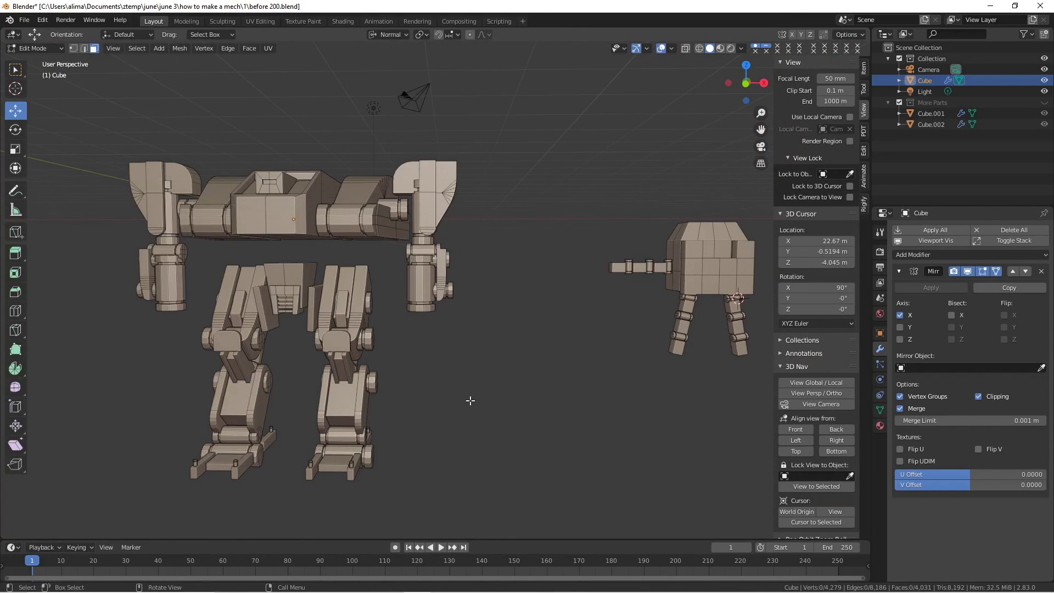
{"action": "key", "text": "ctrl+alt+s"}
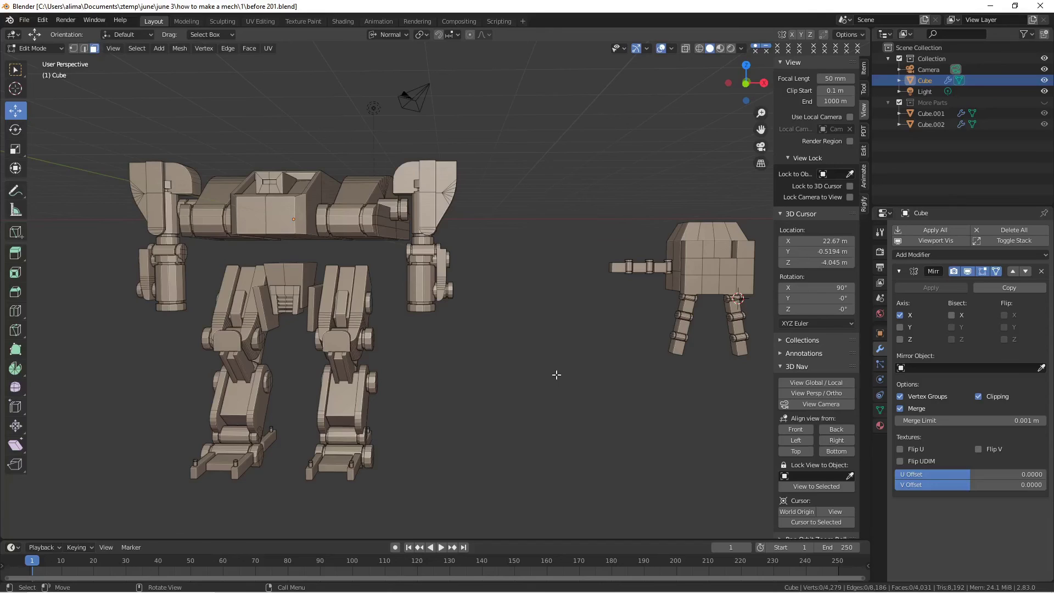
- Select all linked parts of the detached hand and scale it down uniformly to about 0.542
{"action": "scroll", "coordinate": [591, 355], "scroll_direction": "down", "scroll_amount": 2}
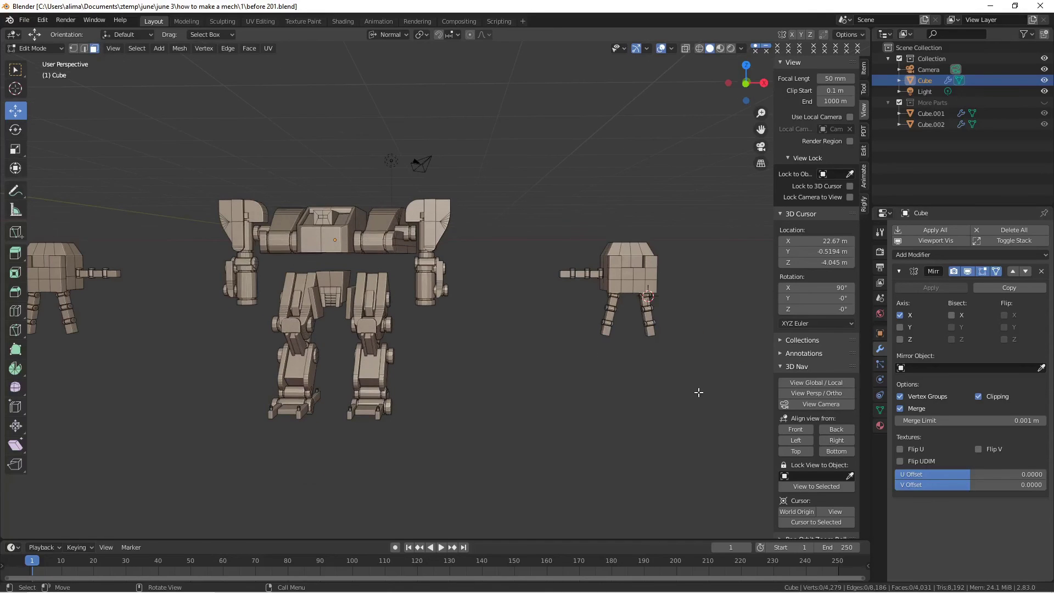
{"action": "mouse_move", "coordinate": [701, 391]}
{"action": "right_mouse_down", "text": "ctrl"}
{"action": "mouse_move", "coordinate": [695, 241]}
{"action": "mouse_move", "coordinate": [552, 255]}
{"action": "mouse_move", "coordinate": [596, 430]}
{"action": "mouse_move", "coordinate": [616, 416]}
{"action": "right_mouse_up", "text": "ctrl"}
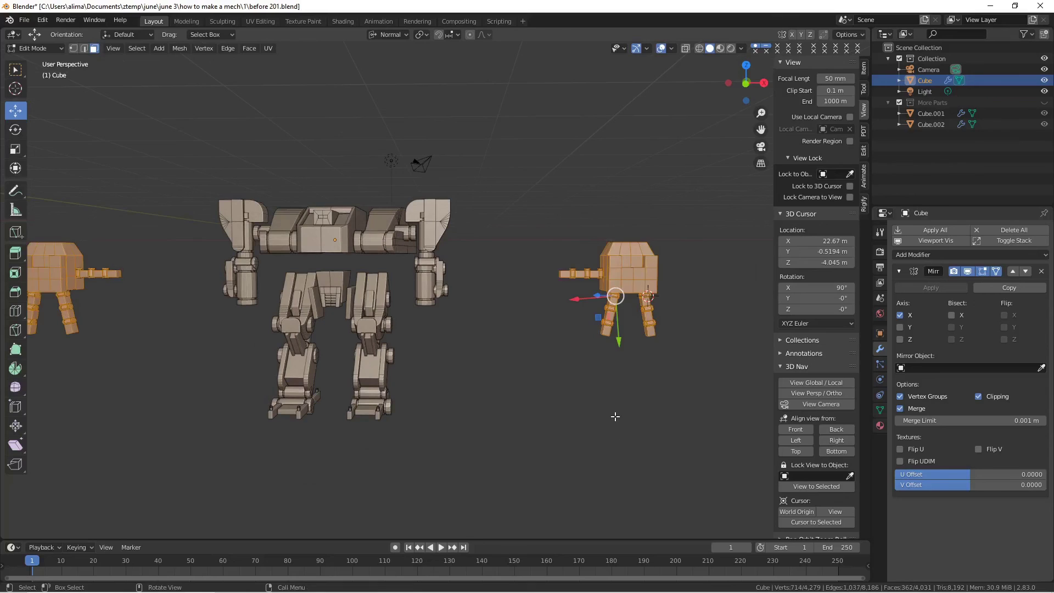
{"action": "key", "text": "ctrl+l"}
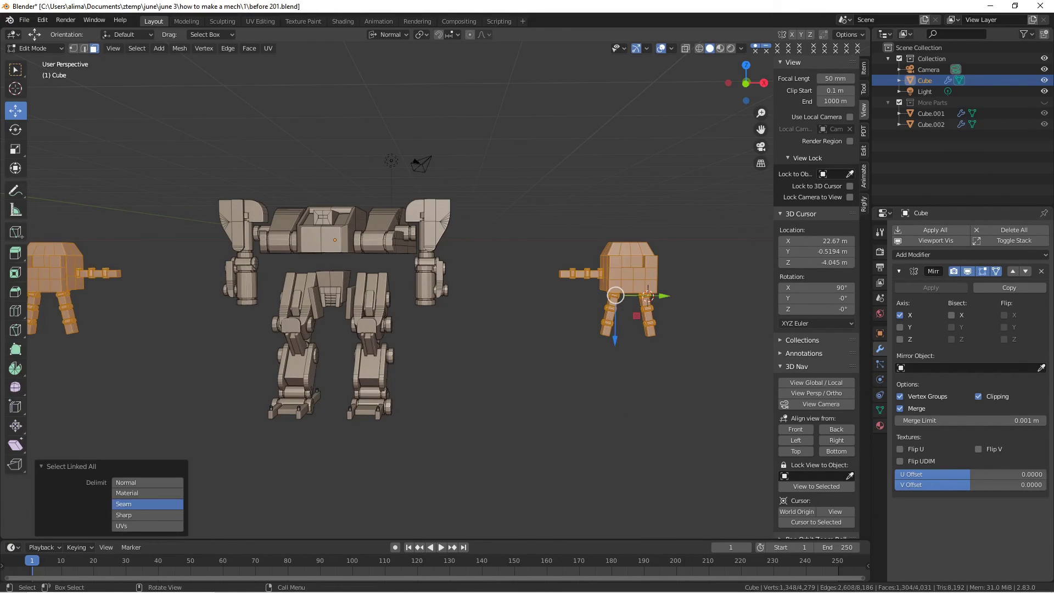
{"action": "key", "text": "s"}
{"action": "left_click", "coordinate": [650, 389]}
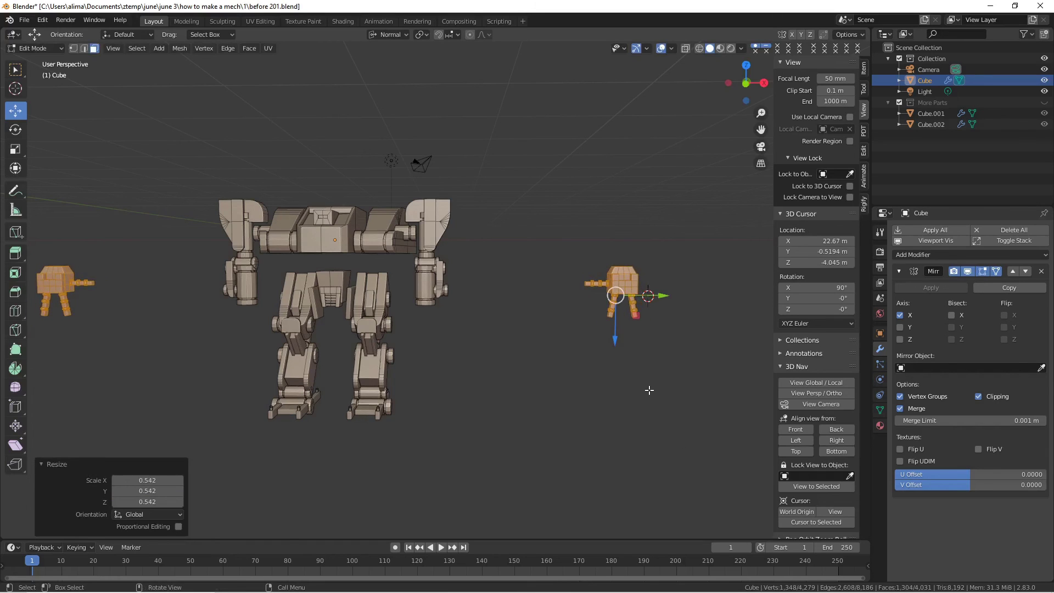
- Save as before 202.blend, switch the transform orientation to Global, and move the hand toward the arm, including -4.0946 m in Z and -5.0287 m in X
{"action": "key", "text": "ctrl+alt+s"}
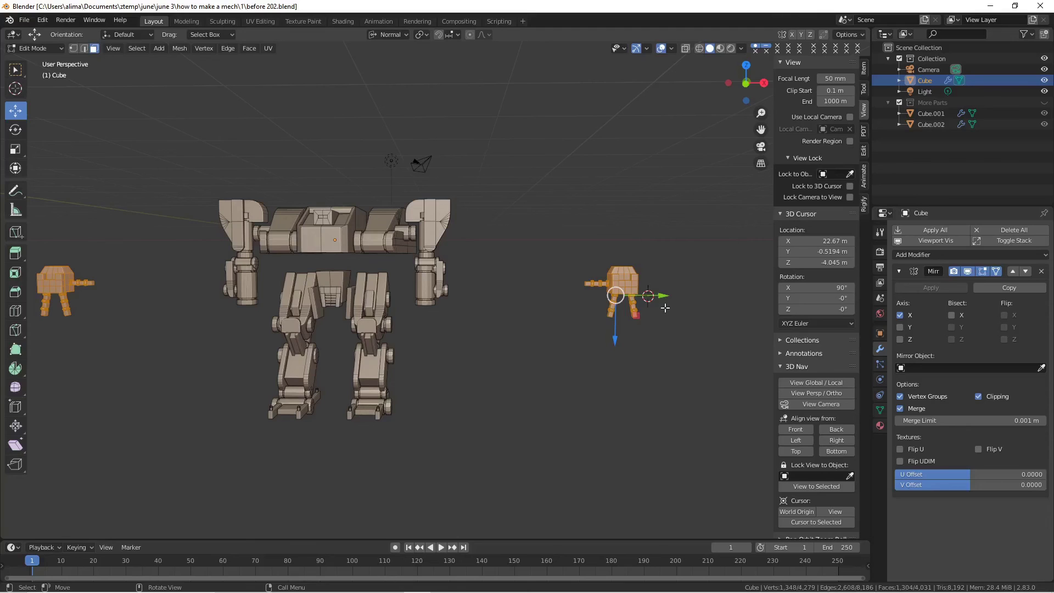
{"action": "left_click_drag", "start_coordinate": [661, 295], "coordinate": [512, 255]}
{"action": "left_click", "coordinate": [391, 34]}
{"action": "left_click", "coordinate": [387, 68]}
{"action": "left_click_drag", "start_coordinate": [502, 248], "coordinate": [502, 309]}
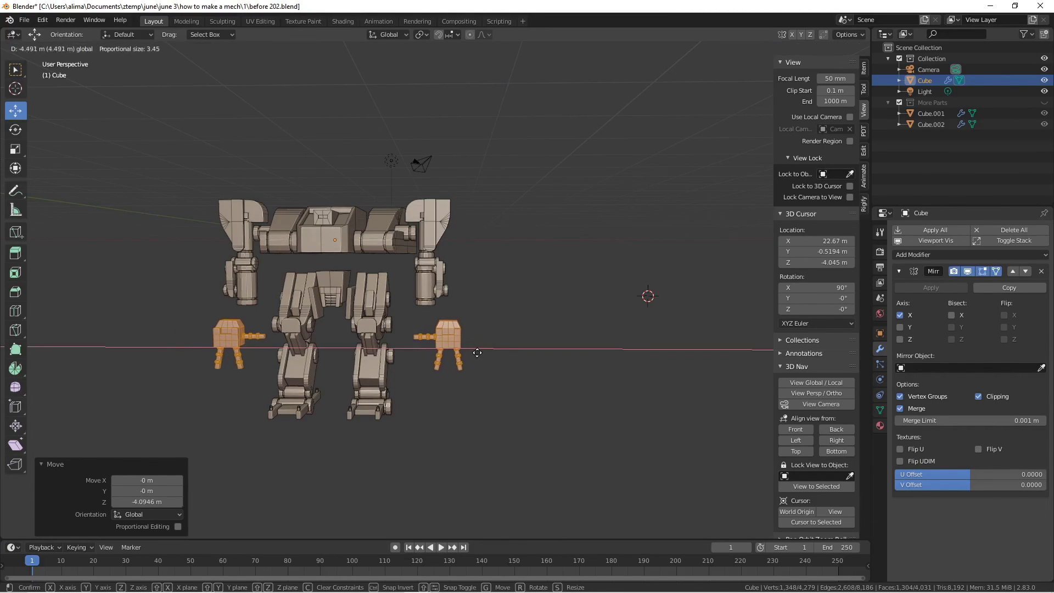
{"action": "left_click", "coordinate": [497, 358]}
- Scale the hand down uniformly to 0.810 and move it -1.0744 m along global X under the forearm
{"action": "key", "text": "s"}
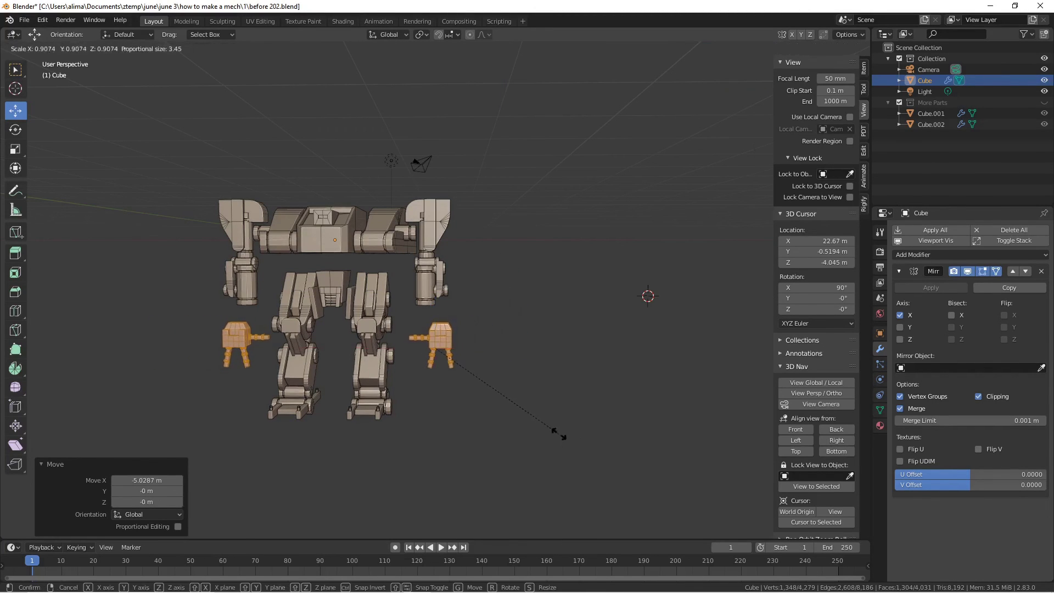
{"action": "left_click", "coordinate": [546, 424]}
{"action": "key", "text": "g"}
{"action": "key", "text": "x"}
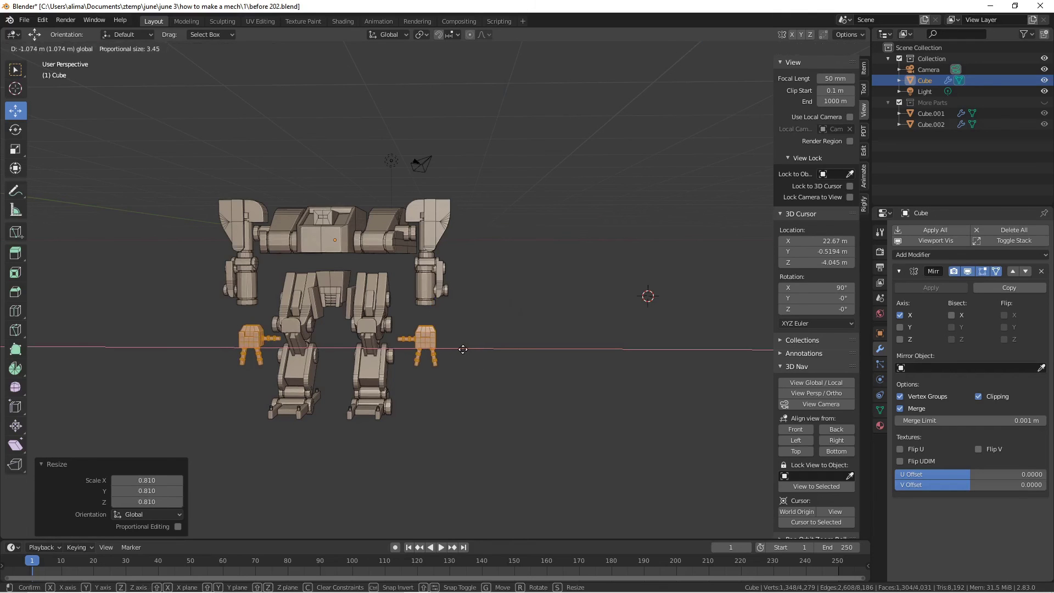
{"action": "left_click", "coordinate": [461, 347]}
- Raise the hand 0.83215 m along global Z, deselect it, and save as before 203.blend
{"action": "key", "text": "g"}
{"action": "key", "text": "z"}
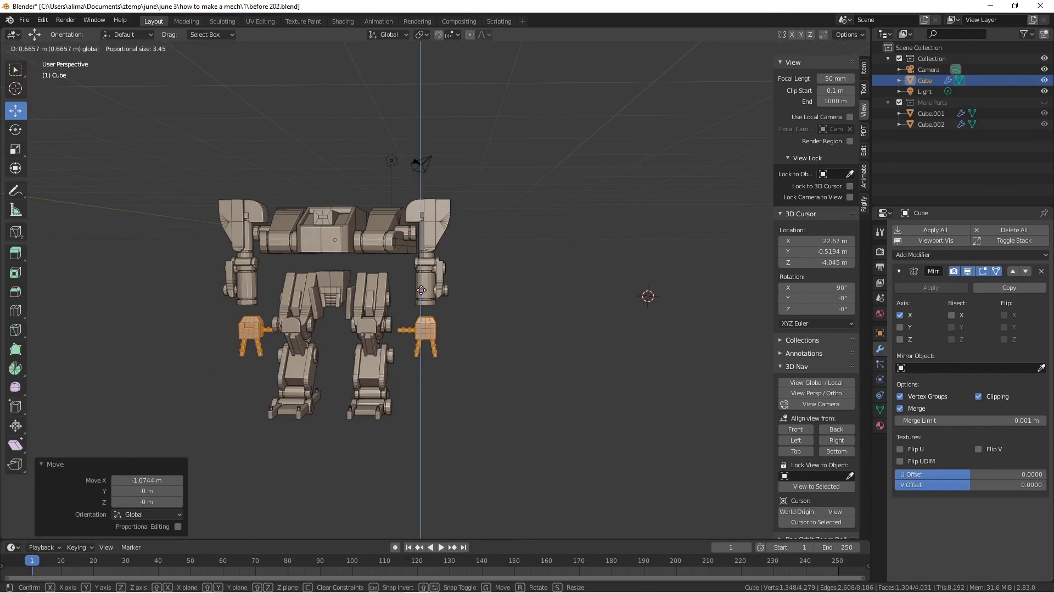
{"action": "left_click", "coordinate": [420, 288]}
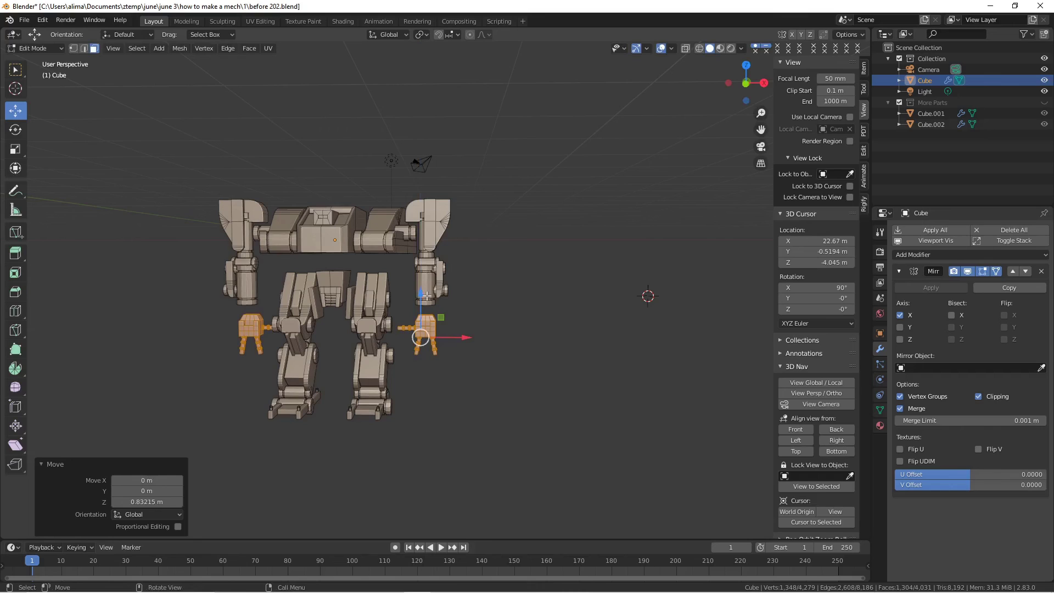
{"action": "key", "text": "alt+a"}
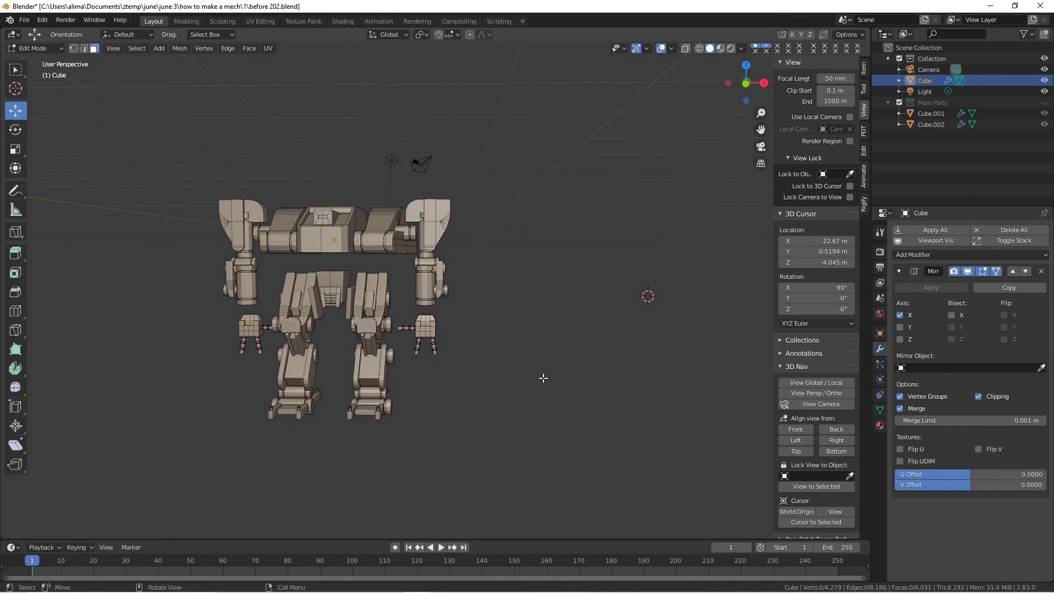
{"action": "key", "text": "ctrl+alt+s"}
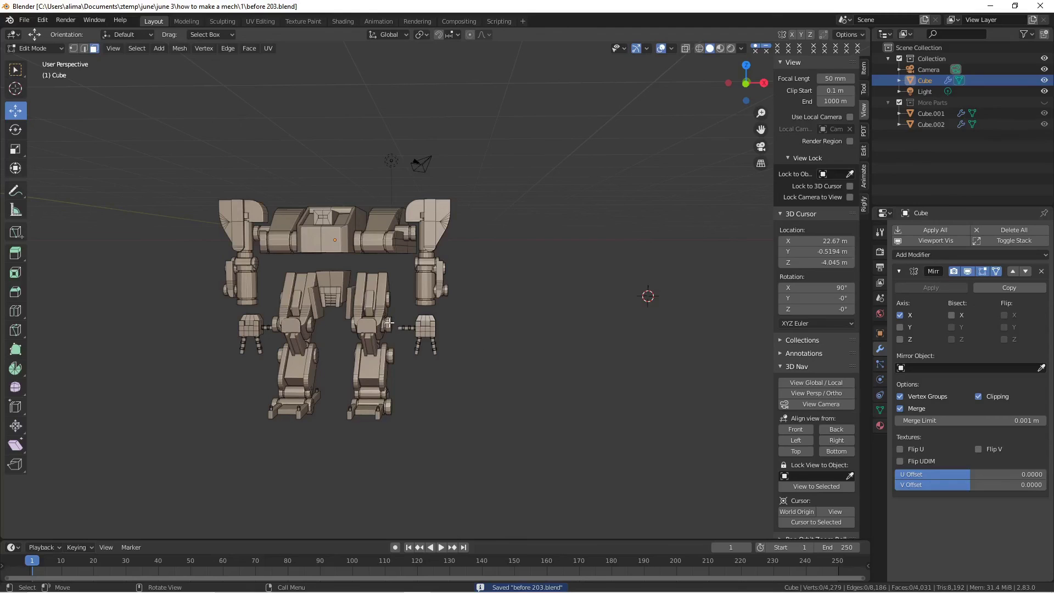
- Duplicate the linked knee cylinder and move the copy to the forearm's lower end, including 1.0272 m in Z and 1.4922 m in Y
{"action": "key", "text": "l"}
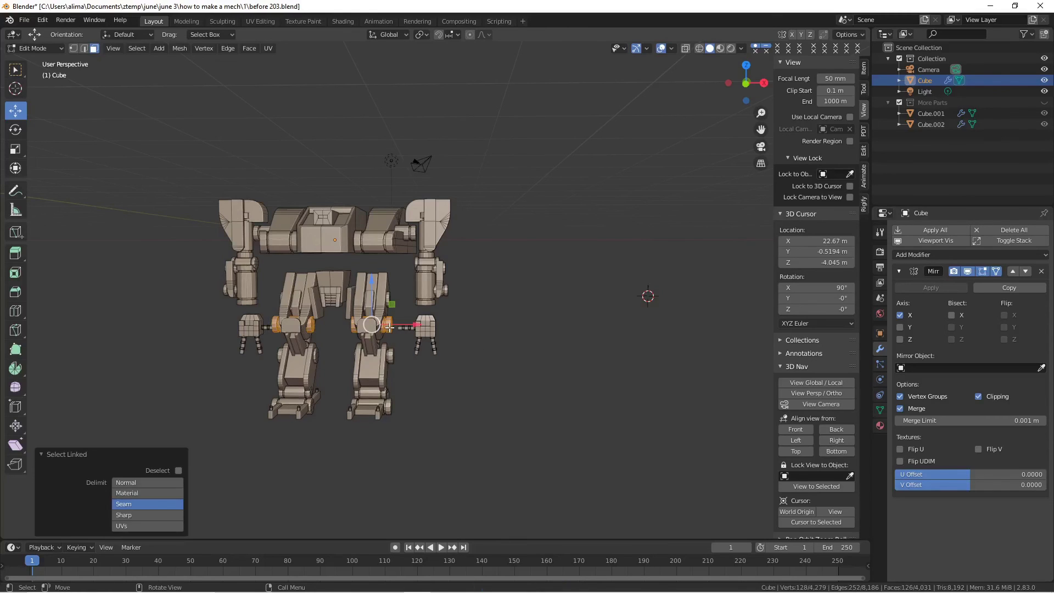
{"action": "key", "text": "shift+d"}
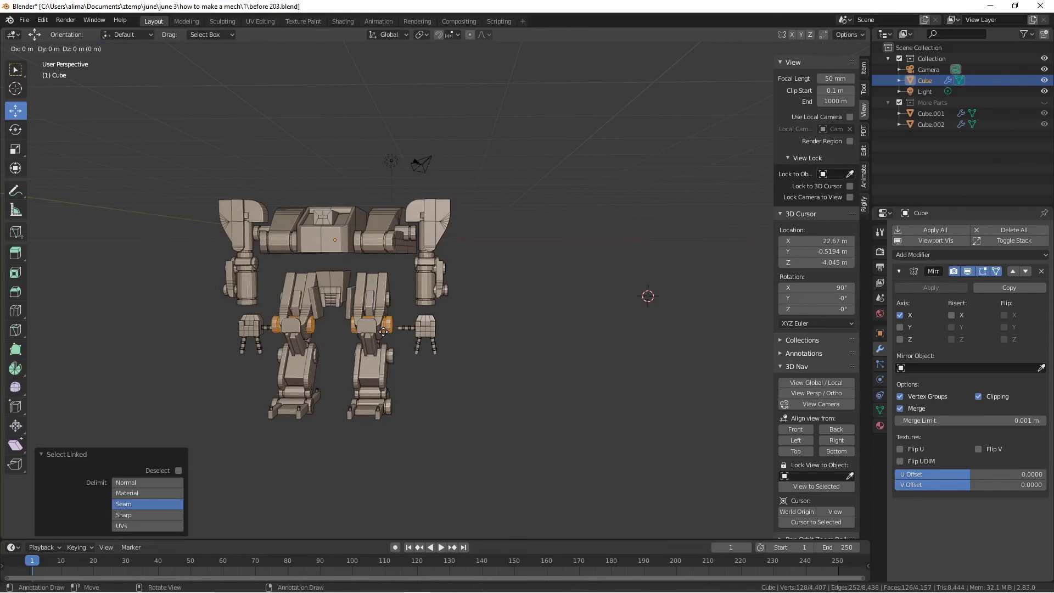
{"action": "right_click", "coordinate": [383, 330]}
{"action": "left_click_drag", "start_coordinate": [417, 328], "coordinate": [426, 295]}
{"action": "middle_click_drag", "start_coordinate": [426, 294], "coordinate": [456, 329]}
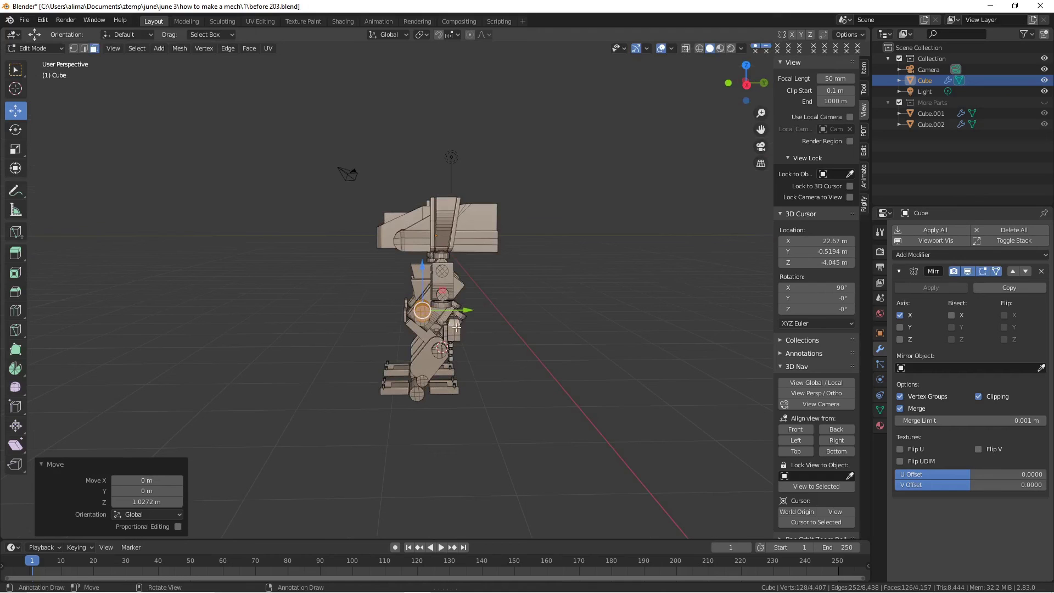
{"action": "left_click_drag", "start_coordinate": [458, 311], "coordinate": [482, 320]}
{"action": "middle_click_drag", "start_coordinate": [446, 311], "coordinate": [573, 303]}
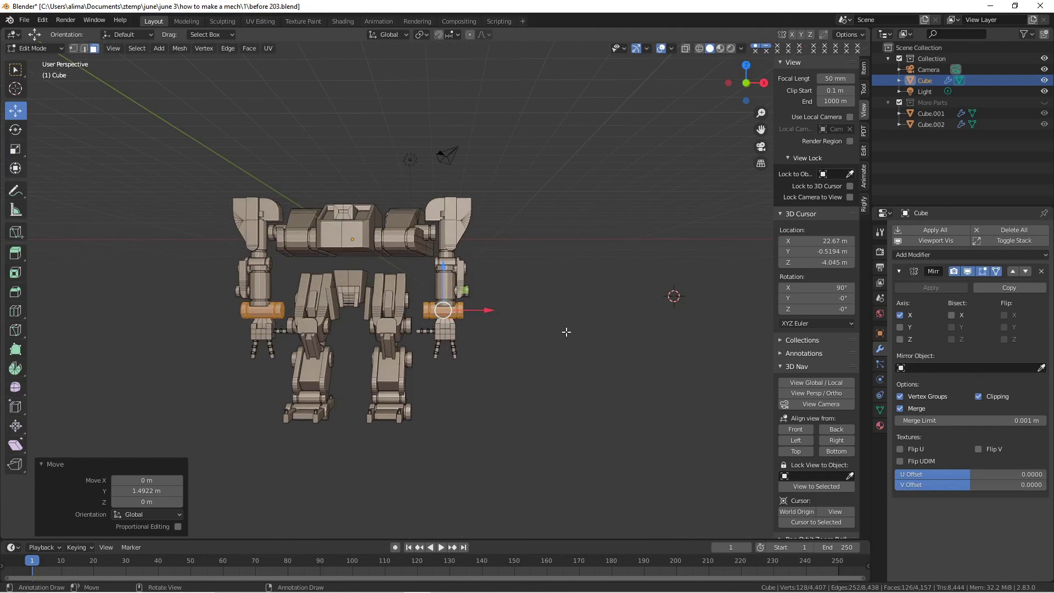
- Scale the wrist cylinder to 0.724, shift it 0.16502 m in X, and scale it again to 0.830
{"action": "key", "text": "s"}
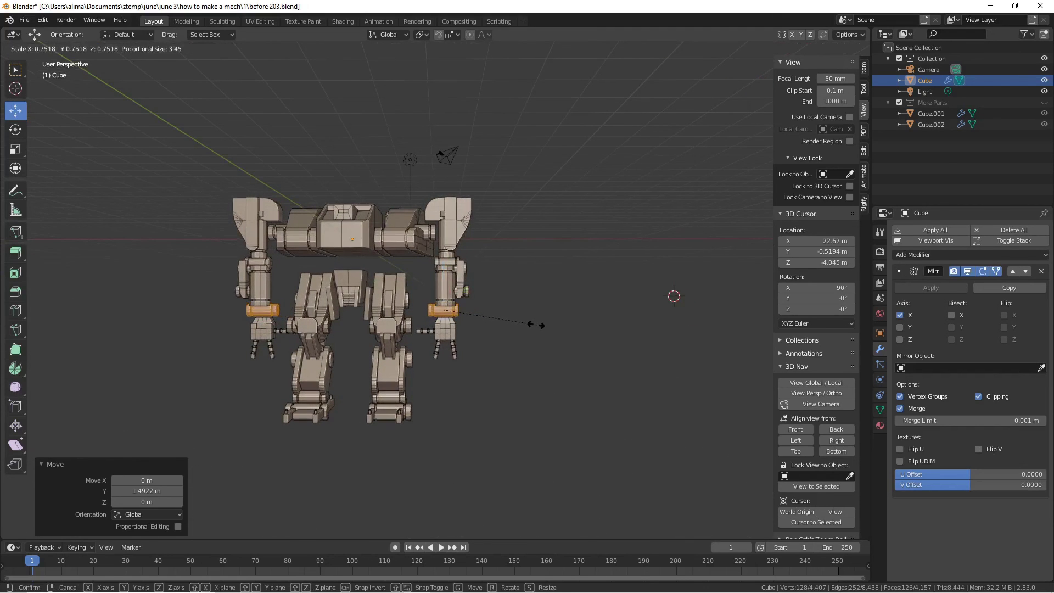
{"action": "left_click", "coordinate": [529, 324]}
{"action": "scroll", "coordinate": [461, 391], "scroll_direction": "up", "scroll_amount": 5}
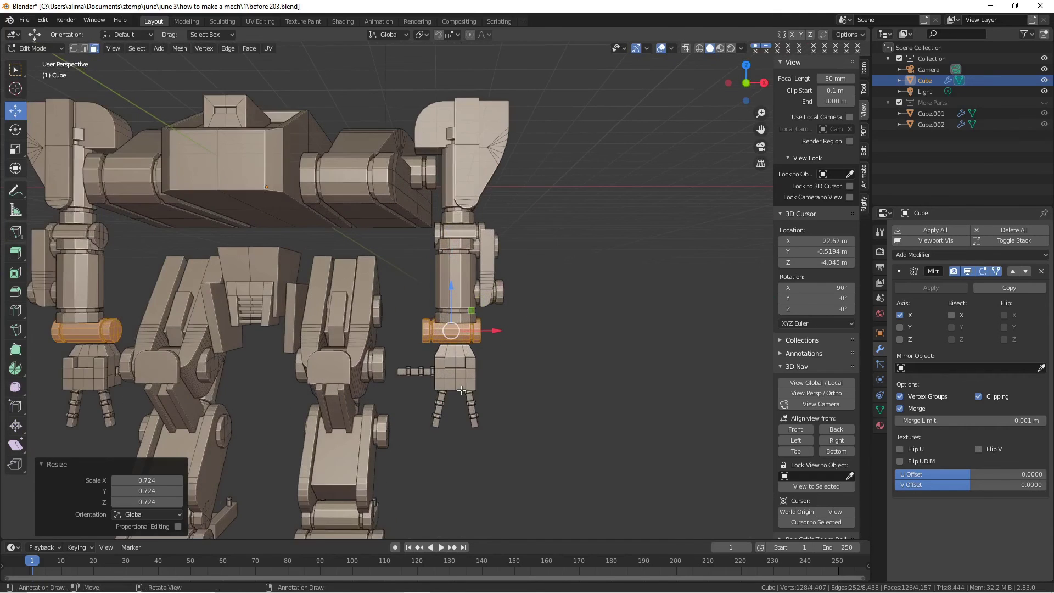
{"action": "scroll", "coordinate": [462, 390], "scroll_direction": "up", "scroll_amount": 2}
{"action": "left_click_drag", "start_coordinate": [491, 348], "coordinate": [503, 355]}
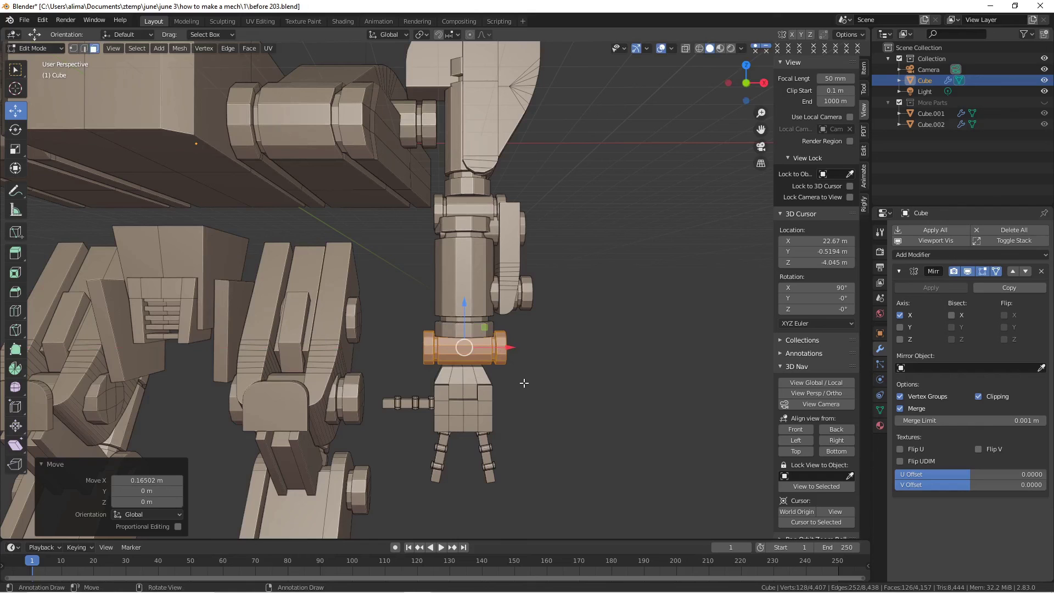
{"action": "key", "text": "s"}
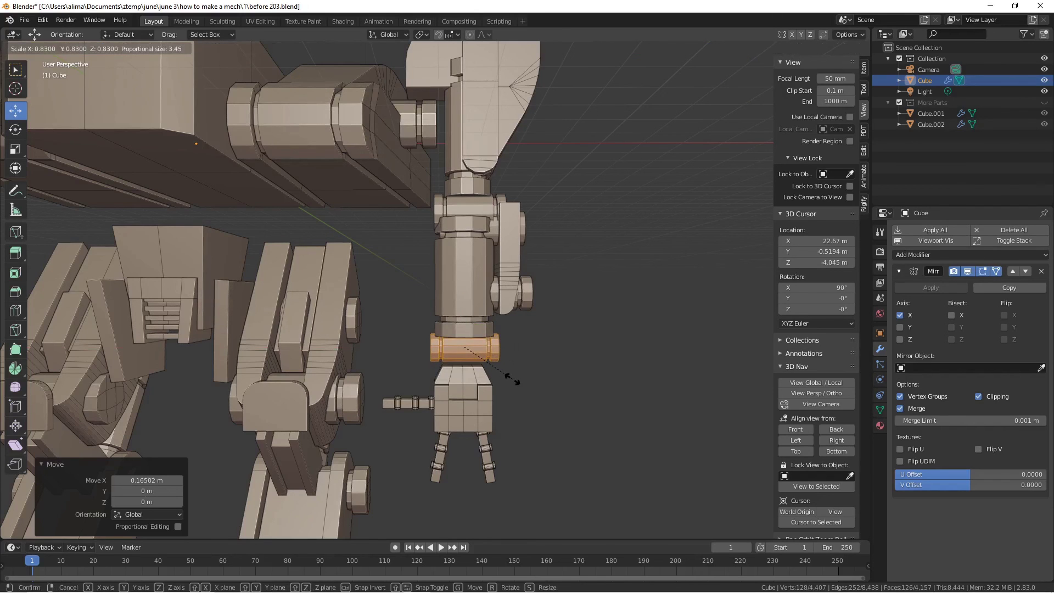
{"action": "left_click", "coordinate": [513, 379]}
- Select all linked parts of the hand without the wrist cylinder and save as before 204.blend
{"action": "middle_click_drag", "start_coordinate": [515, 388], "coordinate": [496, 387]}
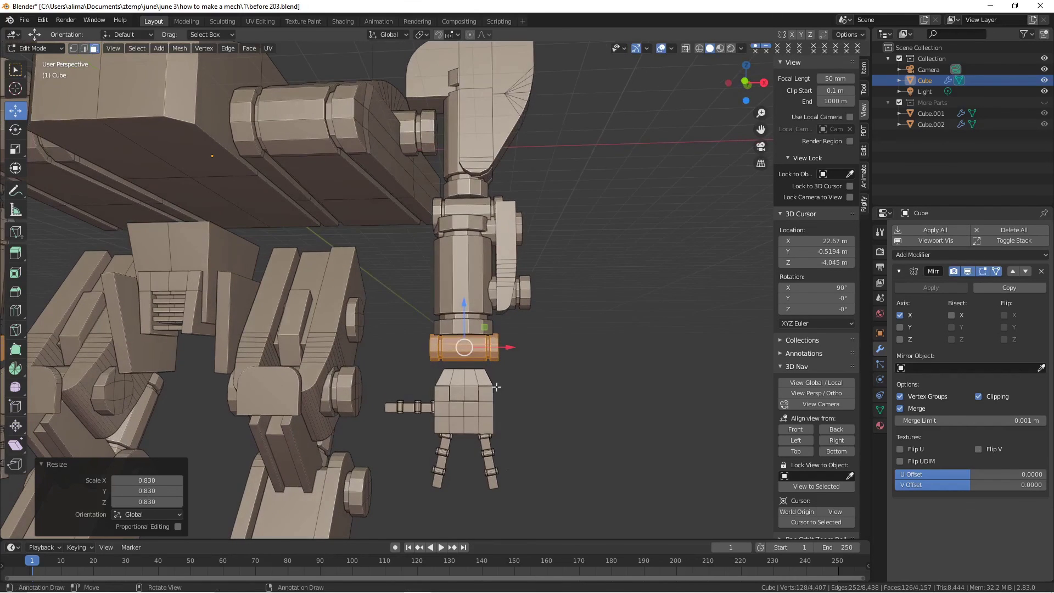
{"action": "left_click", "coordinate": [549, 452]}
{"action": "key", "text": "c"}
{"action": "mouse_move", "coordinate": [497, 419]}
{"action": "left_mouse_down"}
{"action": "mouse_move", "coordinate": [425, 411]}
{"action": "mouse_move", "coordinate": [455, 433]}
{"action": "mouse_move", "coordinate": [439, 445]}
{"action": "mouse_move", "coordinate": [514, 477]}
{"action": "left_mouse_up"}
{"action": "right_click", "coordinate": [559, 450]}
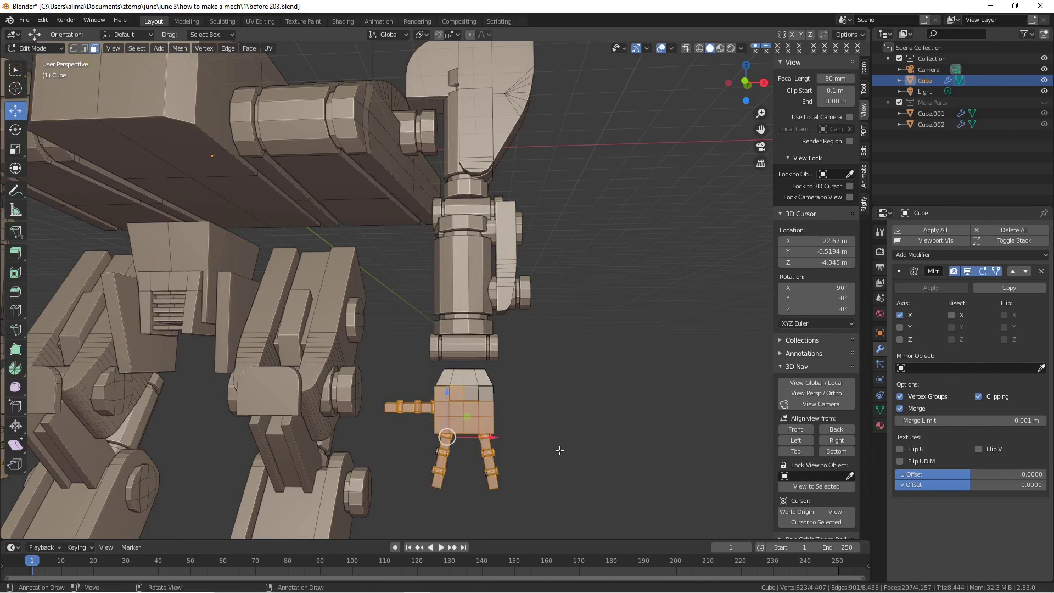
{"action": "key", "text": "ctrl+l"}
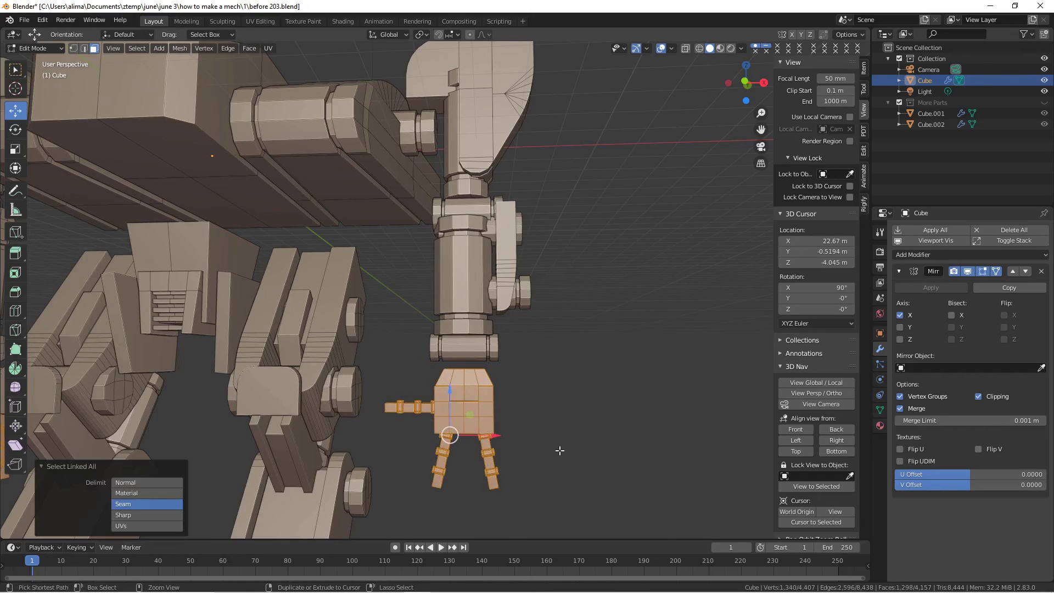
{"action": "key", "text": "ctrl+alt+s"}
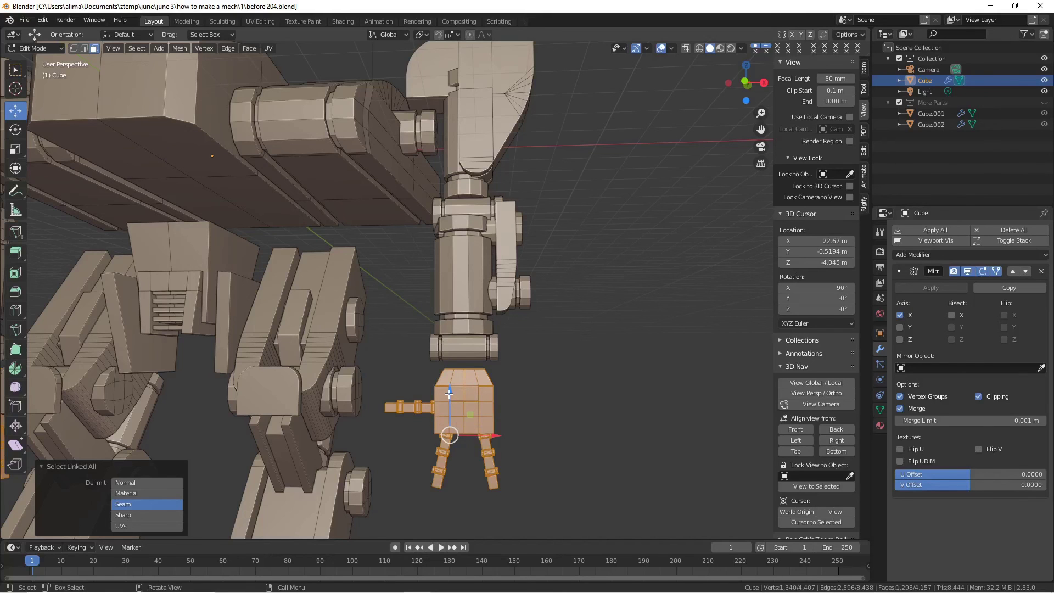
- Align the hand with the wrist cylinder by moving it 0.041461 m in Z and -0.64875 m in Y
{"action": "left_click_drag", "start_coordinate": [449, 391], "coordinate": [449, 391]}
{"action": "middle_click_drag", "start_coordinate": [456, 399], "coordinate": [480, 404]}
{"action": "key", "text": "g"}
{"action": "key", "text": "y"}
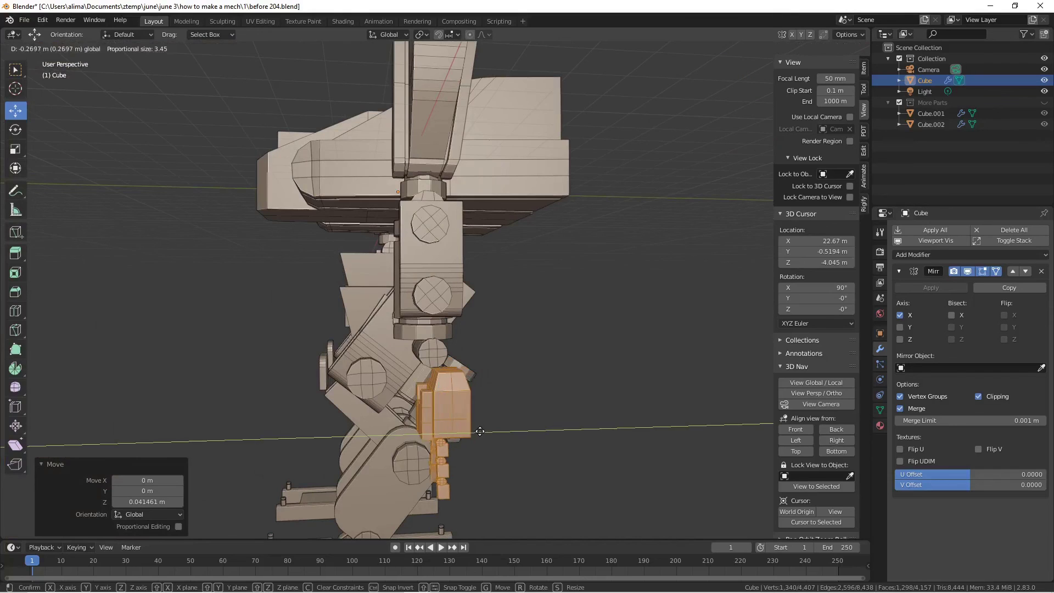
{"action": "left_click", "coordinate": [467, 427]}
{"action": "middle_click_drag", "start_coordinate": [404, 412], "coordinate": [504, 403]}
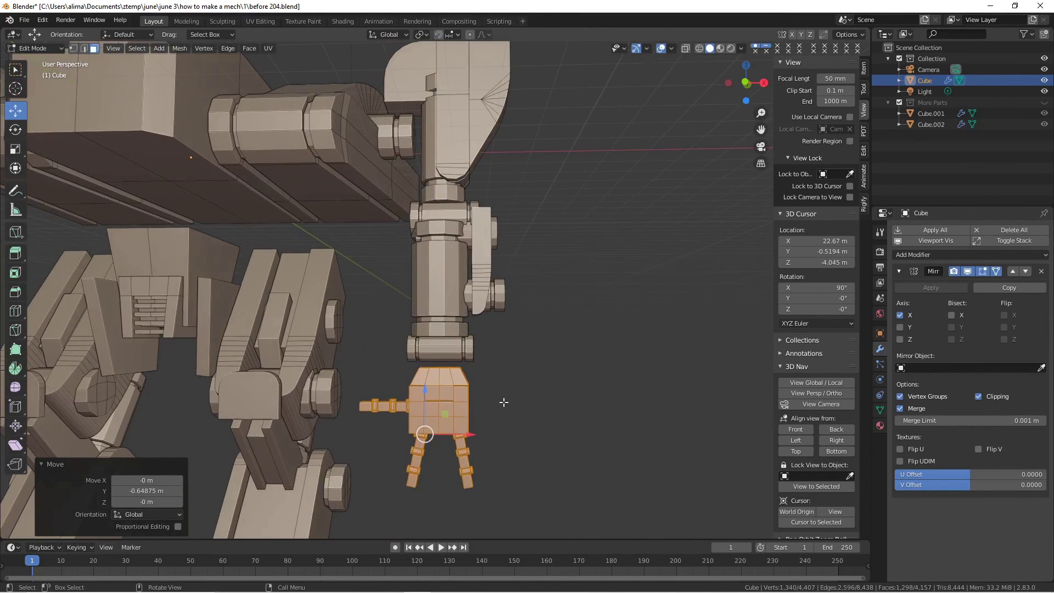
- Raise the hand 0.26286 m along Z against the wrist cylinder, deselect, and save as before 206.blend
{"action": "key", "text": "g"}
{"action": "key", "text": "z"}
{"action": "left_click", "coordinate": [427, 379]}
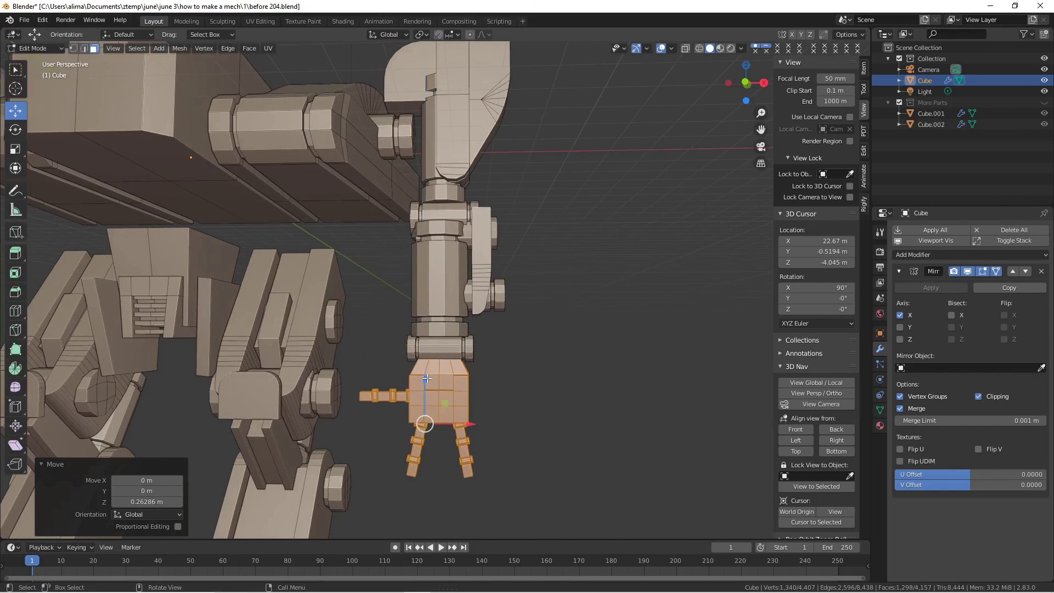
{"action": "key", "text": "alt+a"}
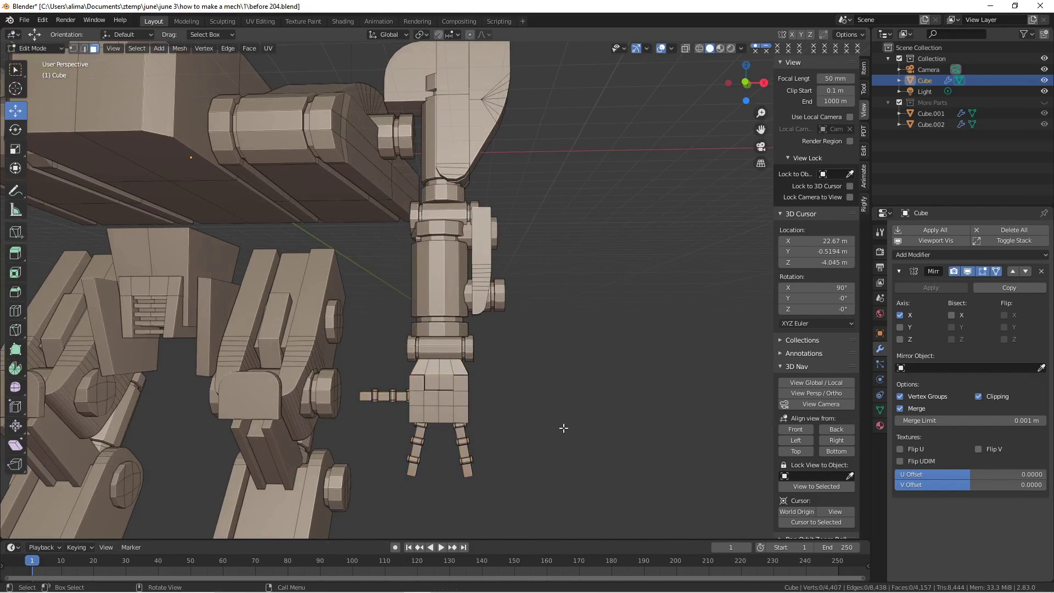
{"action": "key", "text": "ctrl+alt+s"}
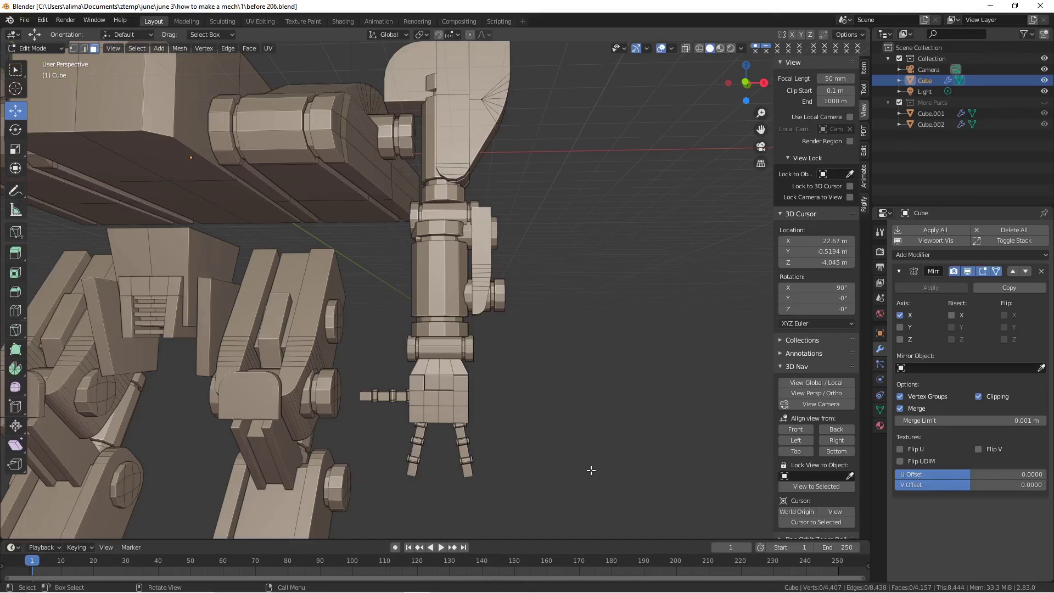
- Select all linked parts of the lower leg and foot, picking faces from the front and the rear, and save as before 207.blend
{"action": "scroll", "coordinate": [559, 443], "scroll_direction": "down", "scroll_amount": 4}
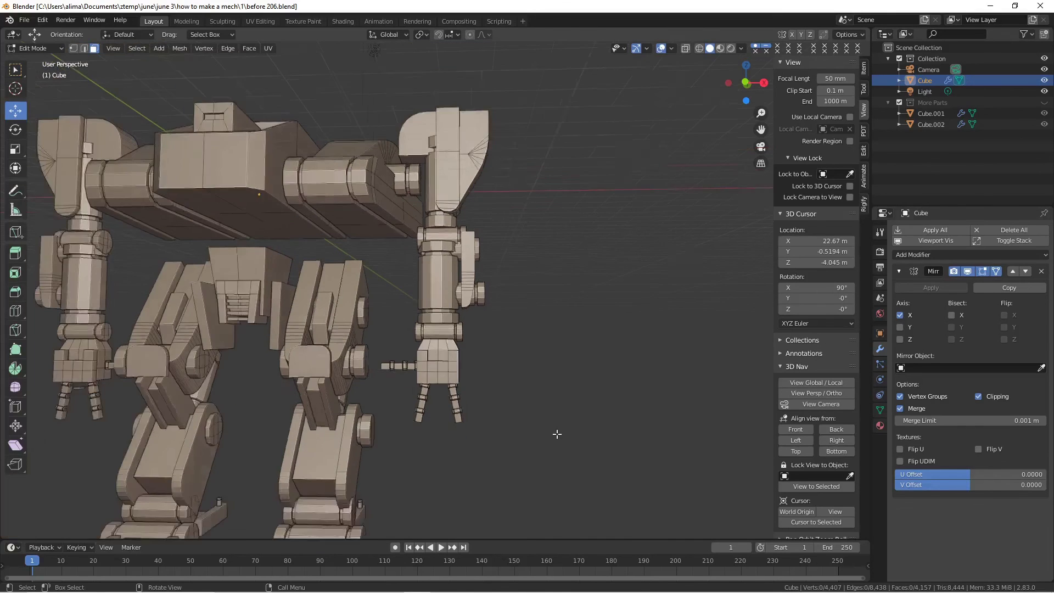
{"action": "middle_click_drag", "start_coordinate": [555, 433], "coordinate": [535, 437]}
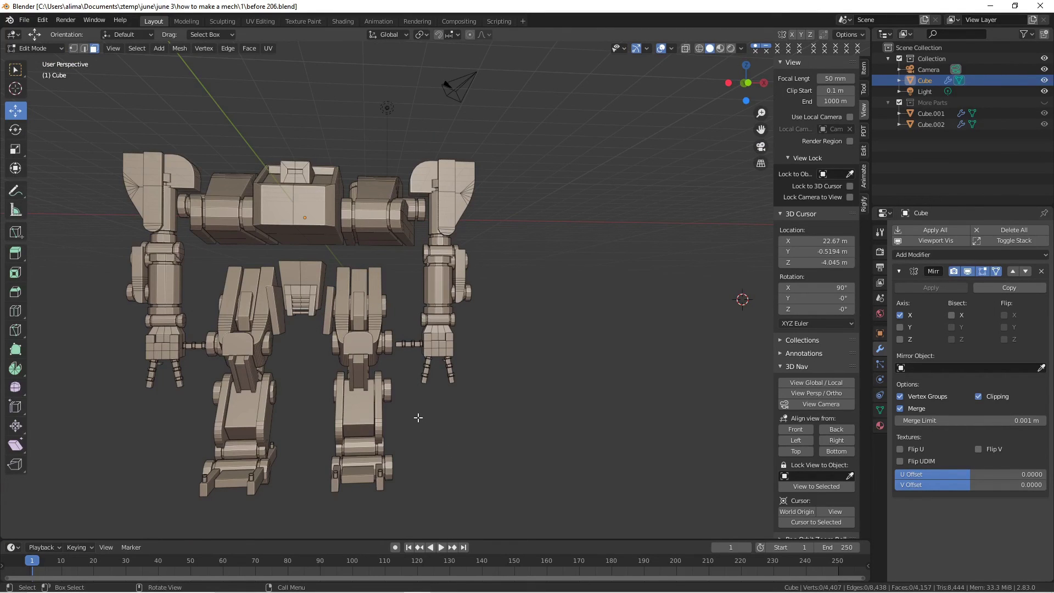
{"action": "key", "text": "c"}
{"action": "mouse_move", "coordinate": [394, 396]}
{"action": "left_mouse_down"}
{"action": "mouse_move", "coordinate": [357, 434]}
{"action": "mouse_move", "coordinate": [321, 406]}
{"action": "mouse_move", "coordinate": [383, 467]}
{"action": "mouse_move", "coordinate": [370, 450]}
{"action": "mouse_move", "coordinate": [351, 480]}
{"action": "mouse_move", "coordinate": [419, 485]}
{"action": "left_mouse_up"}
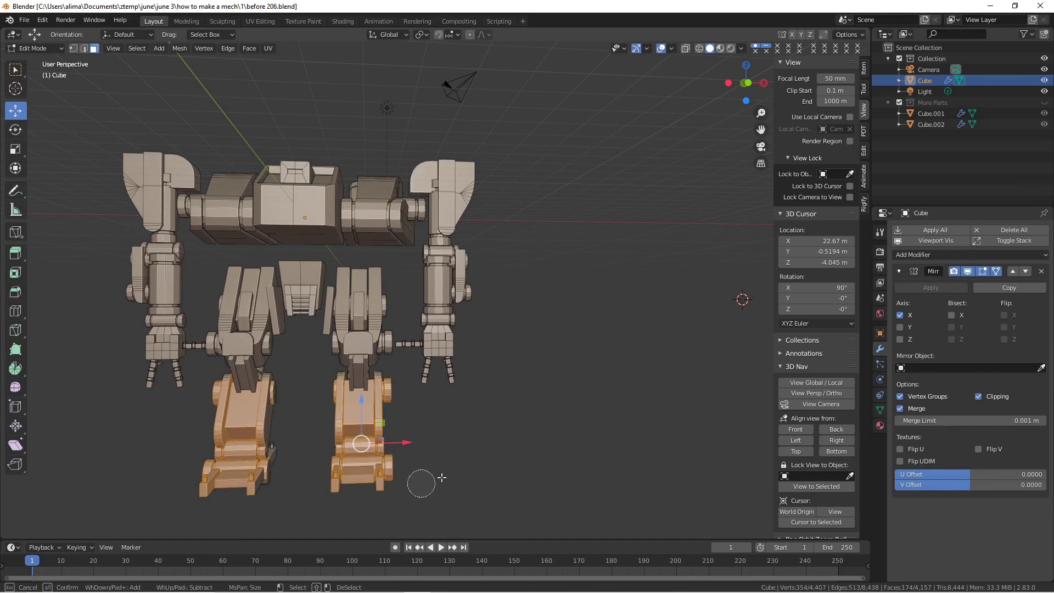
{"action": "right_click", "coordinate": [485, 459]}
{"action": "middle_click_drag", "start_coordinate": [507, 431], "coordinate": [273, 426]}
{"action": "key", "text": "c"}
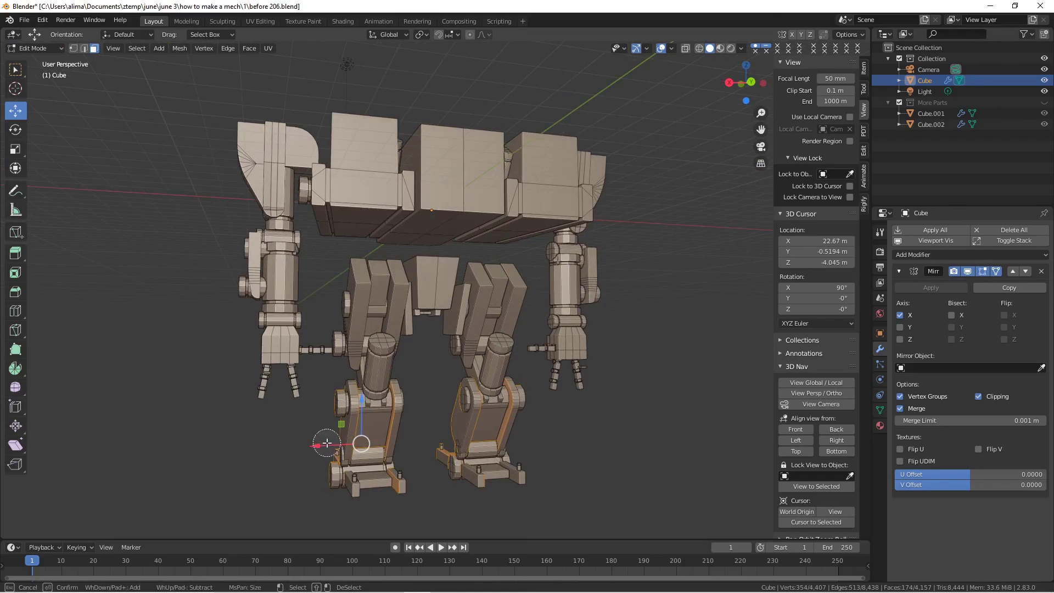
{"action": "mouse_move", "coordinate": [322, 426]}
{"action": "left_mouse_down"}
{"action": "mouse_move", "coordinate": [346, 461]}
{"action": "mouse_move", "coordinate": [365, 466]}
{"action": "mouse_move", "coordinate": [331, 474]}
{"action": "mouse_move", "coordinate": [342, 483]}
{"action": "mouse_move", "coordinate": [351, 474]}
{"action": "left_mouse_up"}
{"action": "right_click", "coordinate": [351, 474]}
{"action": "mouse_move", "coordinate": [261, 450]}
{"action": "middle_mouse_down"}
{"action": "mouse_move", "coordinate": [556, 462]}
{"action": "mouse_move", "coordinate": [537, 453]}
{"action": "mouse_move", "coordinate": [558, 440]}
{"action": "mouse_move", "coordinate": [535, 449]}
{"action": "middle_mouse_up"}
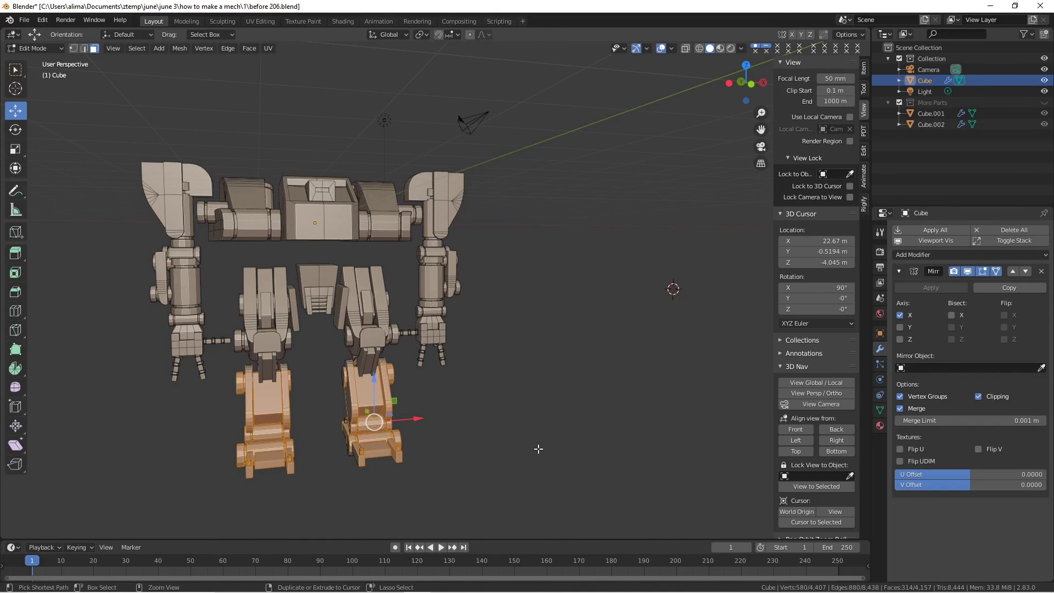
{"action": "key", "text": "ctrl+l"}
{"action": "key", "text": "ctrl+alt+s"}
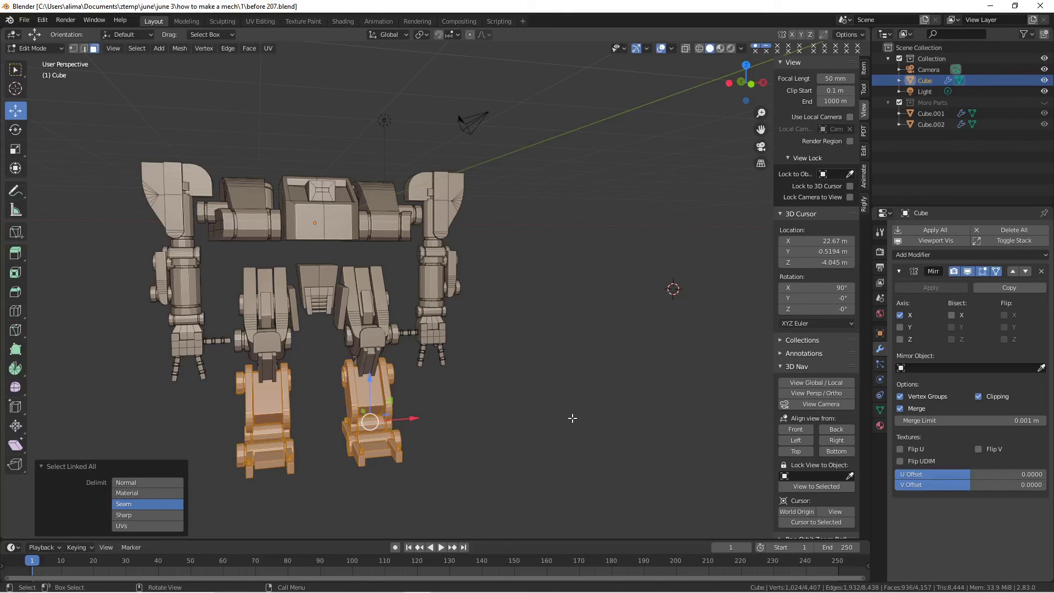
- Scale the lower leg and foot uniformly to 1.302, move them -0.78555 m in Z, deselect, and save as before 208.blend
{"action": "key", "text": "s"}
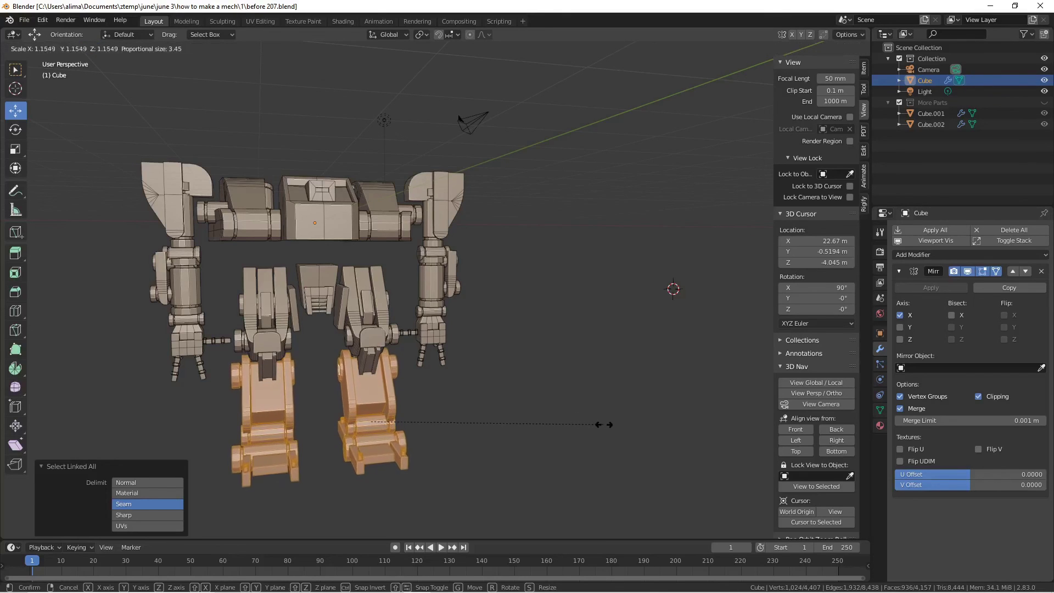
{"action": "left_click", "coordinate": [630, 439]}
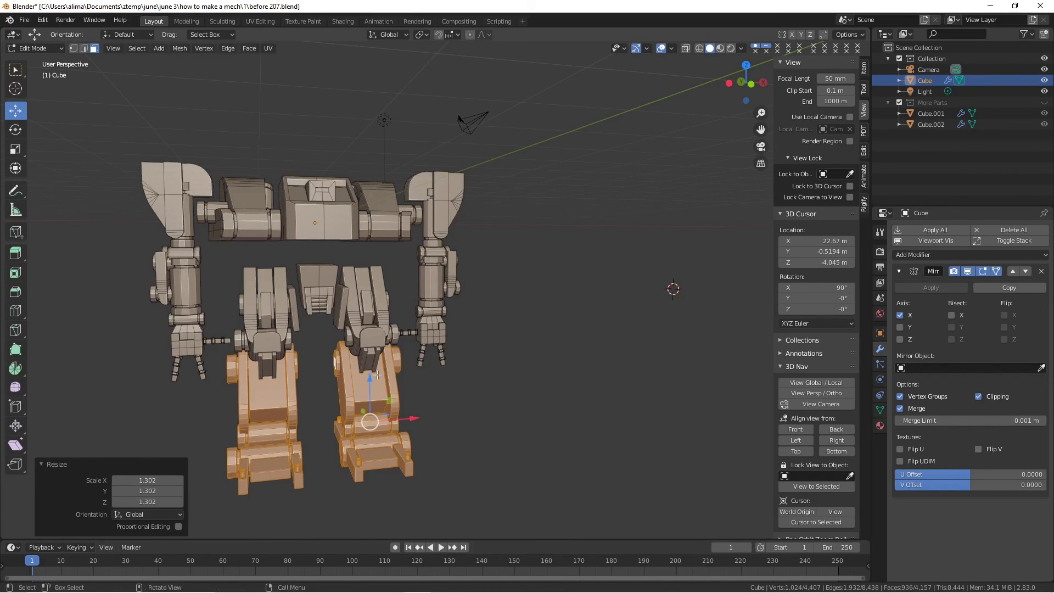
{"action": "left_click_drag", "start_coordinate": [377, 376], "coordinate": [376, 393]}
{"action": "mouse_move", "coordinate": [527, 390]}
{"action": "middle_mouse_down"}
{"action": "mouse_move", "coordinate": [631, 392]}
{"action": "mouse_move", "coordinate": [510, 386]}
{"action": "middle_mouse_up"}
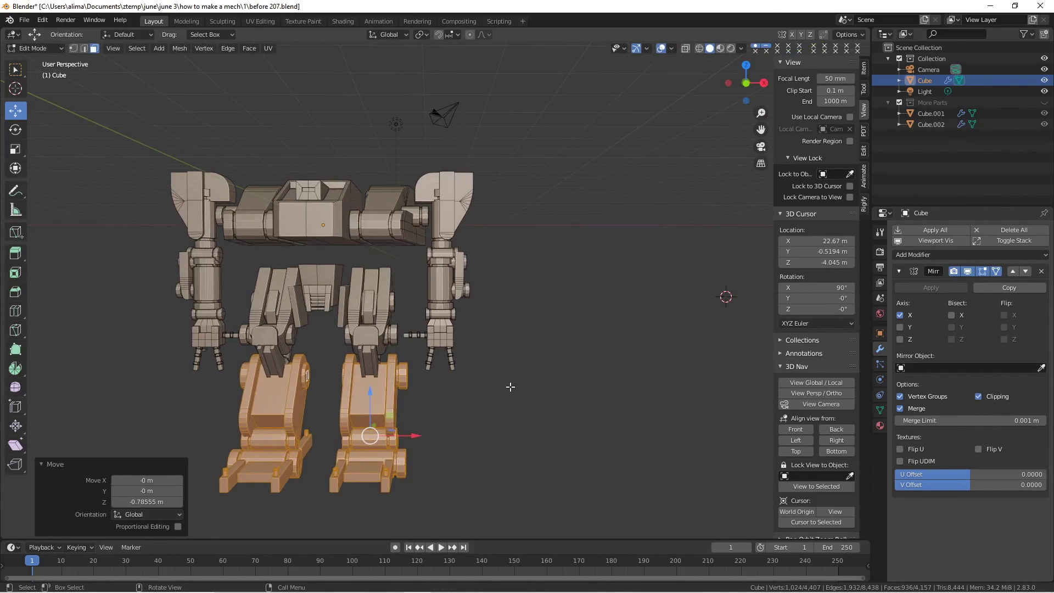
{"action": "left_click", "coordinate": [559, 388]}
{"action": "key", "text": "ctrl+alt+s"}
{"action": "middle_click_drag", "start_coordinate": [527, 315], "coordinate": [365, 330]}
{"action": "scroll", "coordinate": [365, 330], "scroll_direction": "up", "scroll_amount": 3}
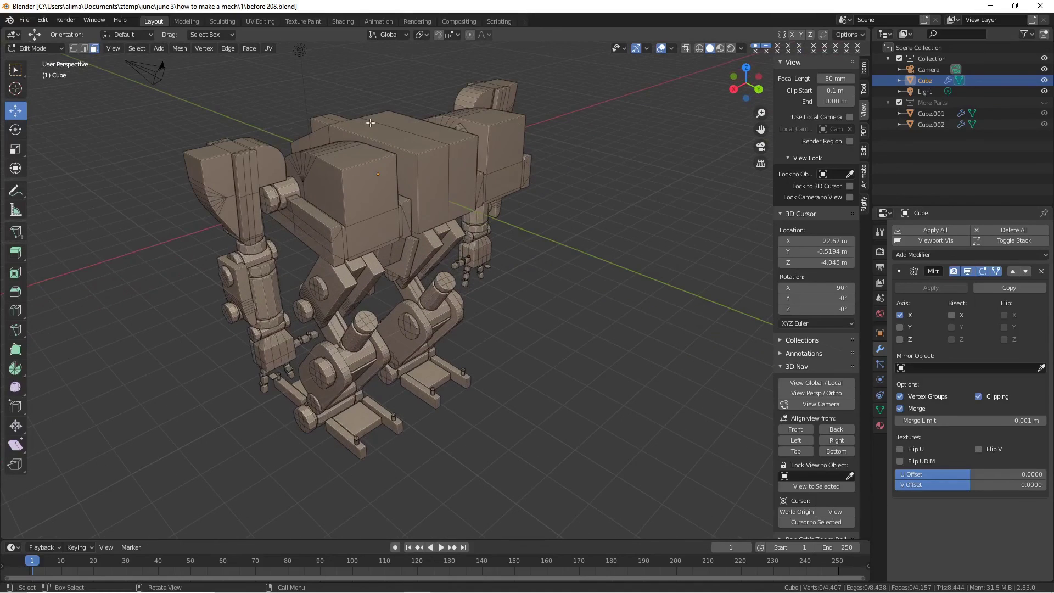
- Bevel the upper rear edge of the central torso block with a 1.68 m offset and 6 segments
{"action": "left_click", "coordinate": [83, 48]}
{"action": "left_click", "coordinate": [430, 149]}
{"action": "key", "text": "ctrl"}
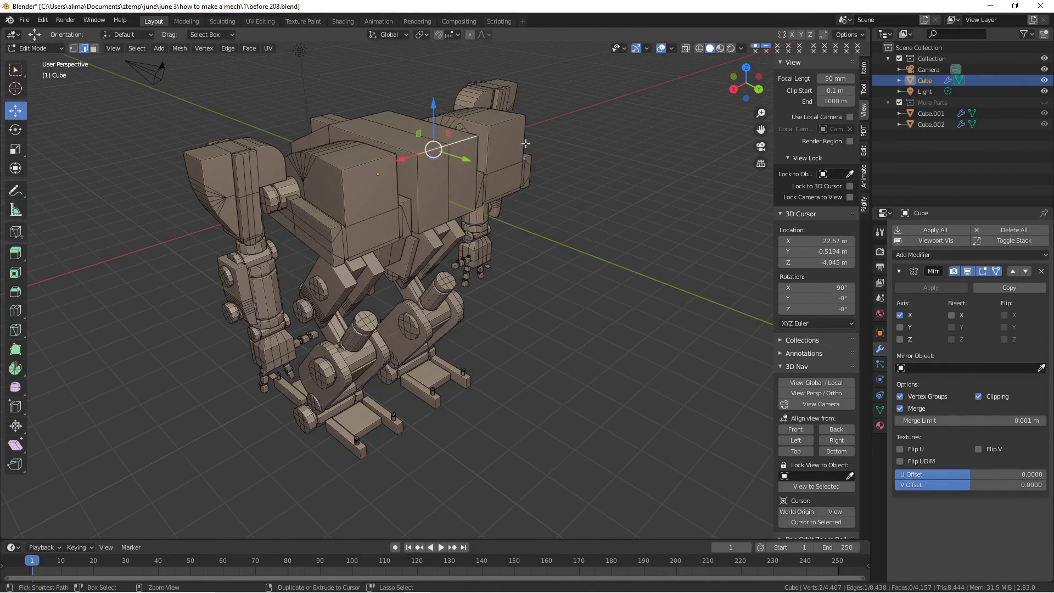
{"action": "key", "text": "ctrl+b"}
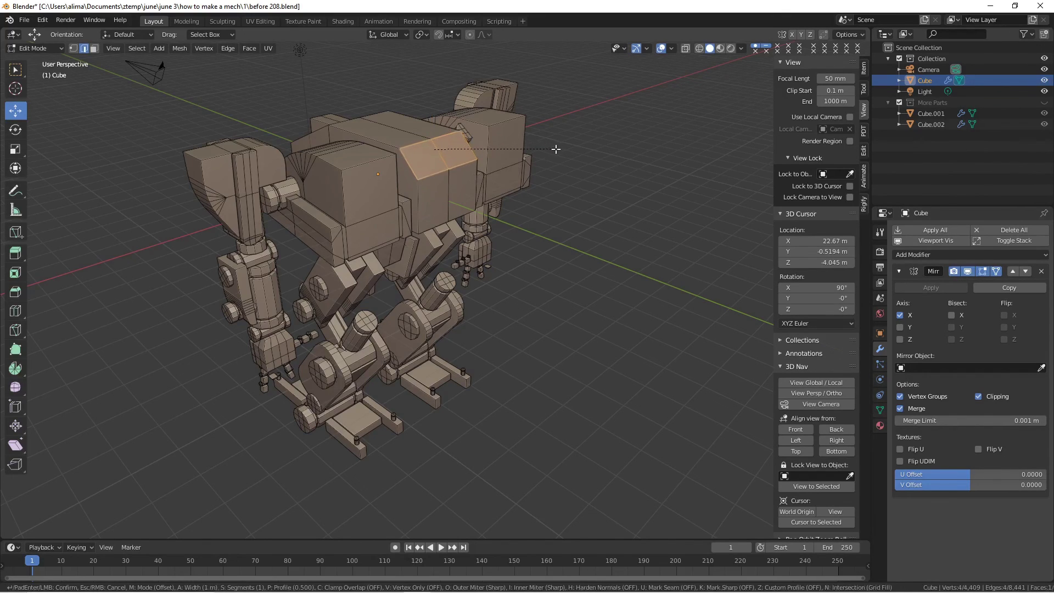
{"action": "scroll", "coordinate": [565, 157], "scroll_direction": "up", "scroll_amount": 2}
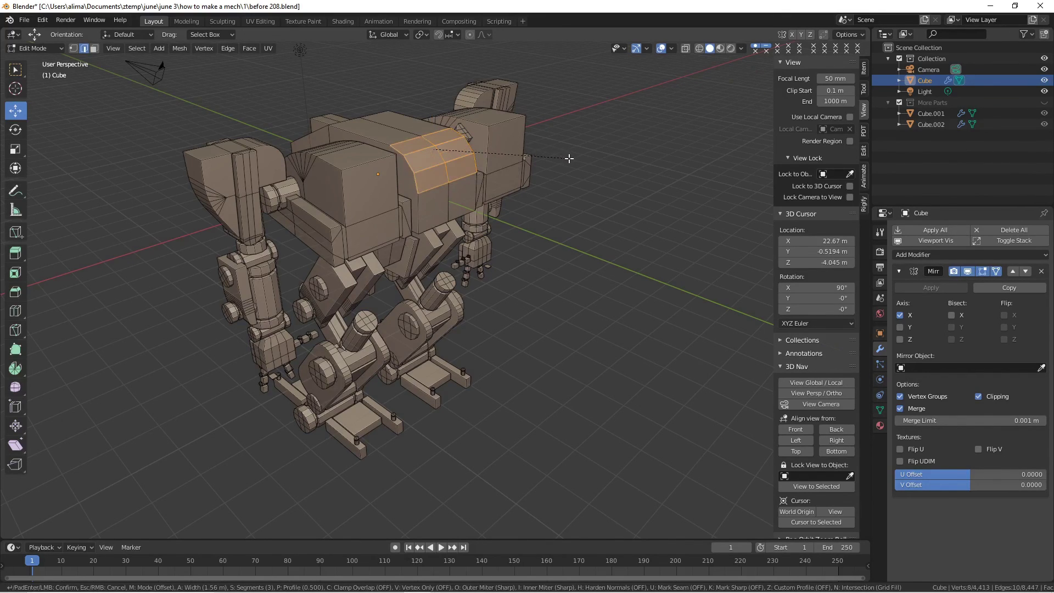
{"action": "scroll", "coordinate": [570, 158], "scroll_direction": "up", "scroll_amount": 3}
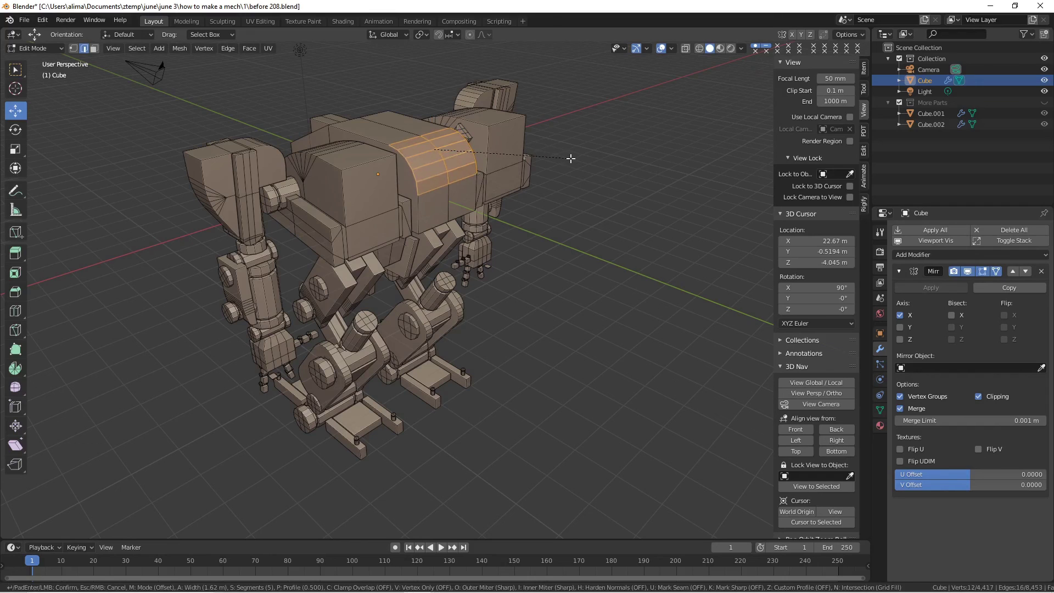
{"action": "left_click", "coordinate": [572, 158]}
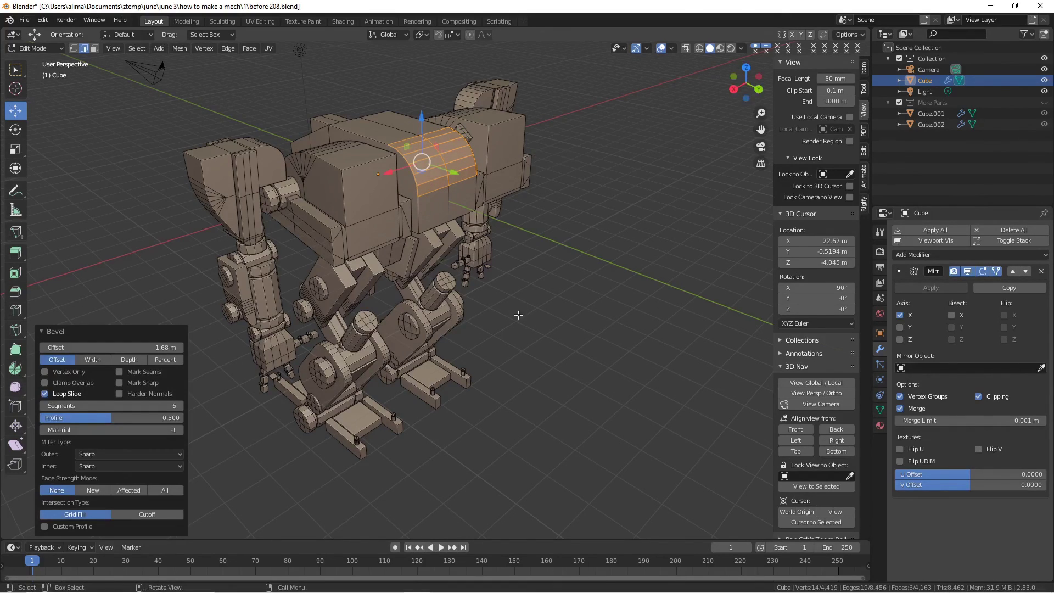
{"action": "left_click", "coordinate": [275, 455]}
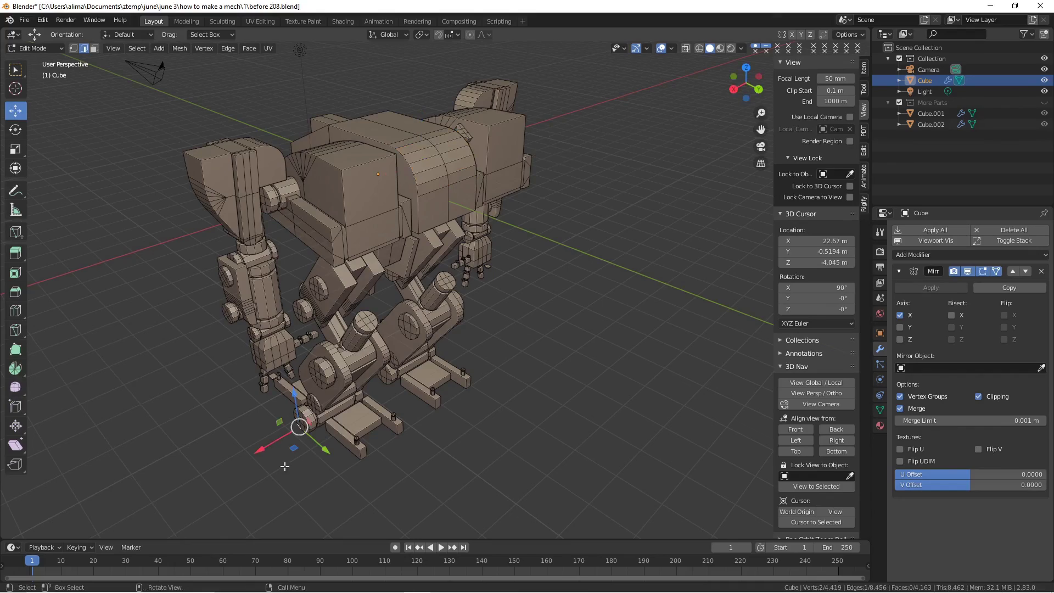
- Bevel the outer top edge of the shoulder armour by 0.698 m with 1 segment, deselect, and save as before 209.blend
{"action": "middle_click_drag", "start_coordinate": [229, 459], "coordinate": [374, 405]}
{"action": "scroll", "coordinate": [375, 406], "scroll_direction": "up", "scroll_amount": 3}
{"action": "middle_click_drag", "start_coordinate": [357, 355], "coordinate": [378, 232]}
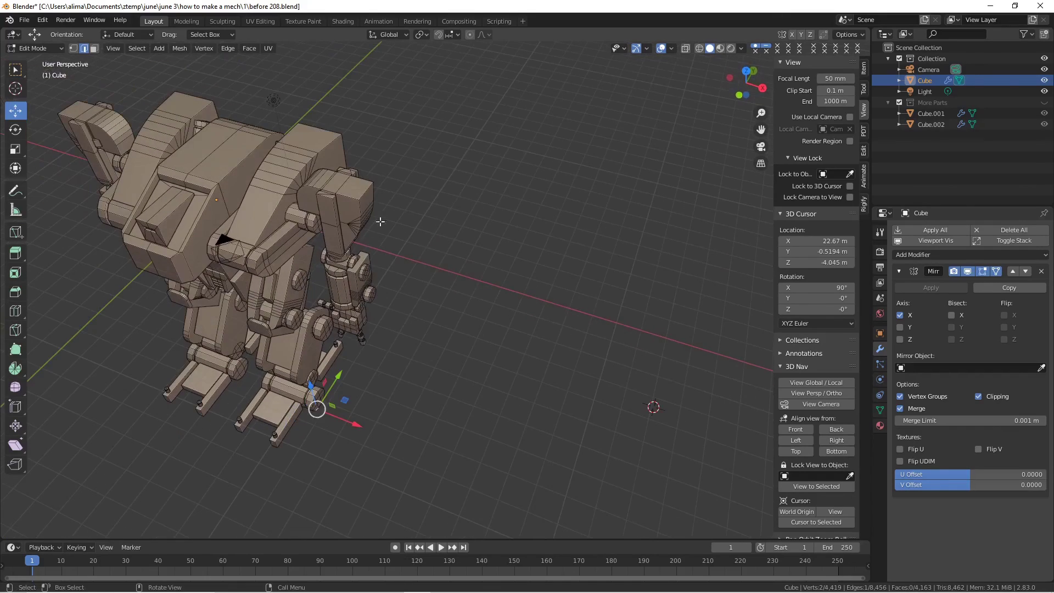
{"action": "left_click", "coordinate": [361, 188]}
{"action": "middle_click_drag", "start_coordinate": [361, 188], "coordinate": [418, 174]}
{"action": "key", "text": "ctrl+b"}
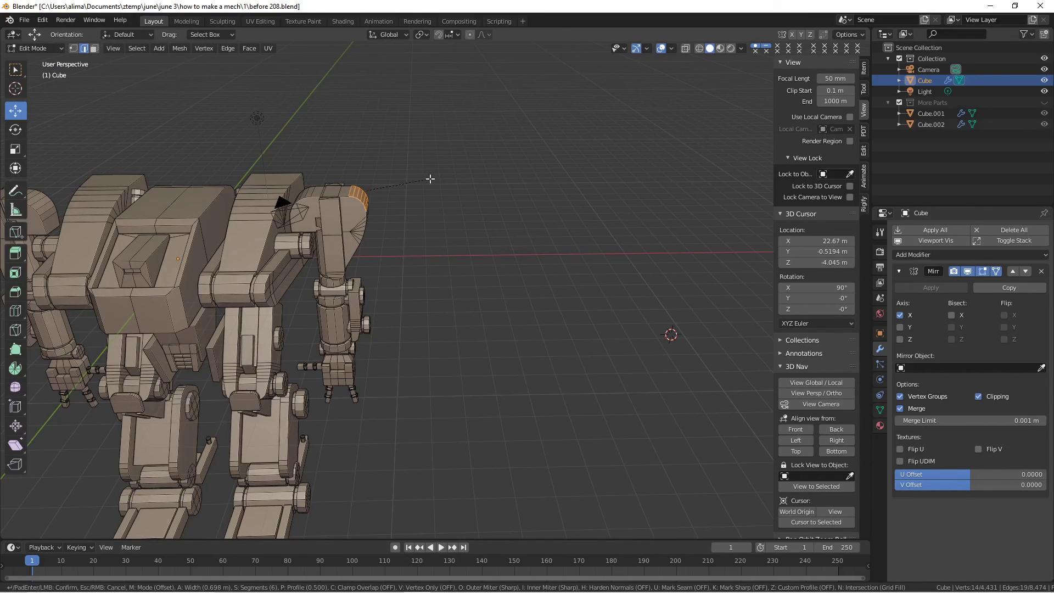
{"action": "scroll", "coordinate": [429, 179], "scroll_direction": "down", "scroll_amount": 7}
{"action": "left_click", "coordinate": [430, 179]}
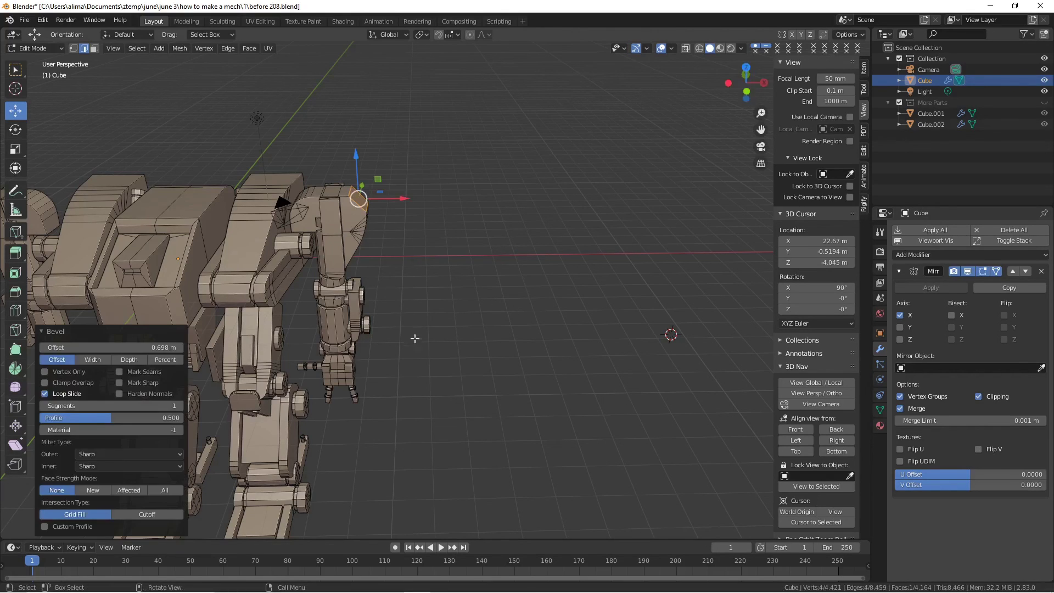
{"action": "middle_click_drag", "start_coordinate": [419, 365], "coordinate": [417, 287]}
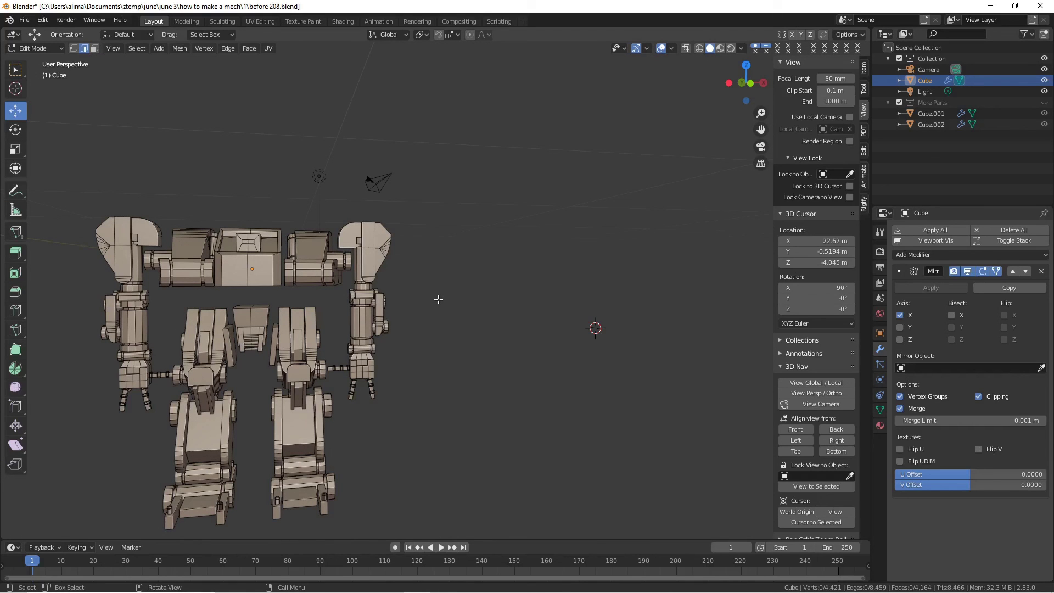
{"action": "middle_click_drag", "start_coordinate": [438, 299], "coordinate": [402, 317]}
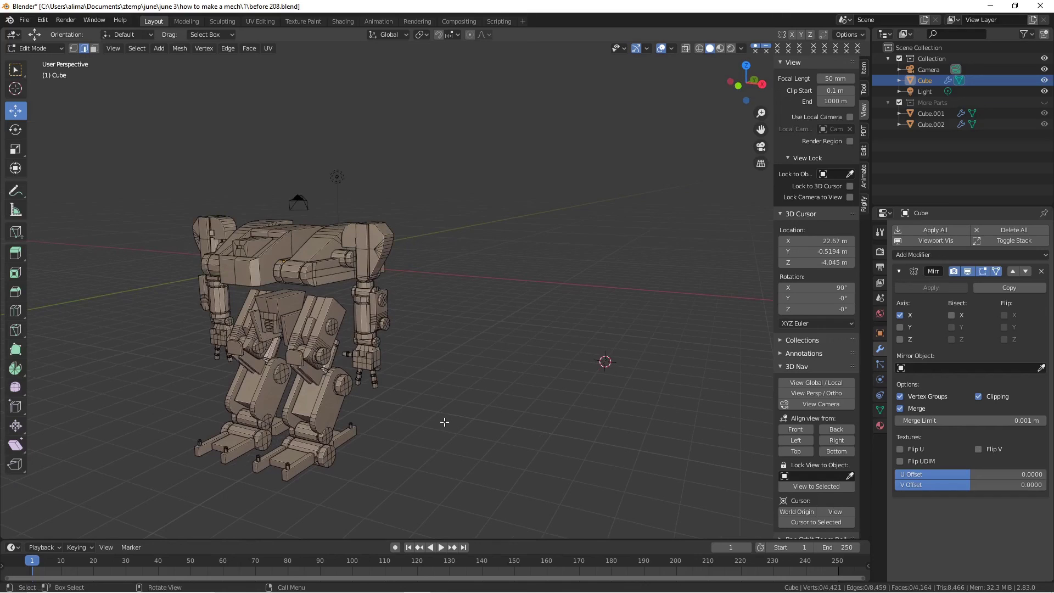
{"action": "key", "text": "ctrl+alt+s"}
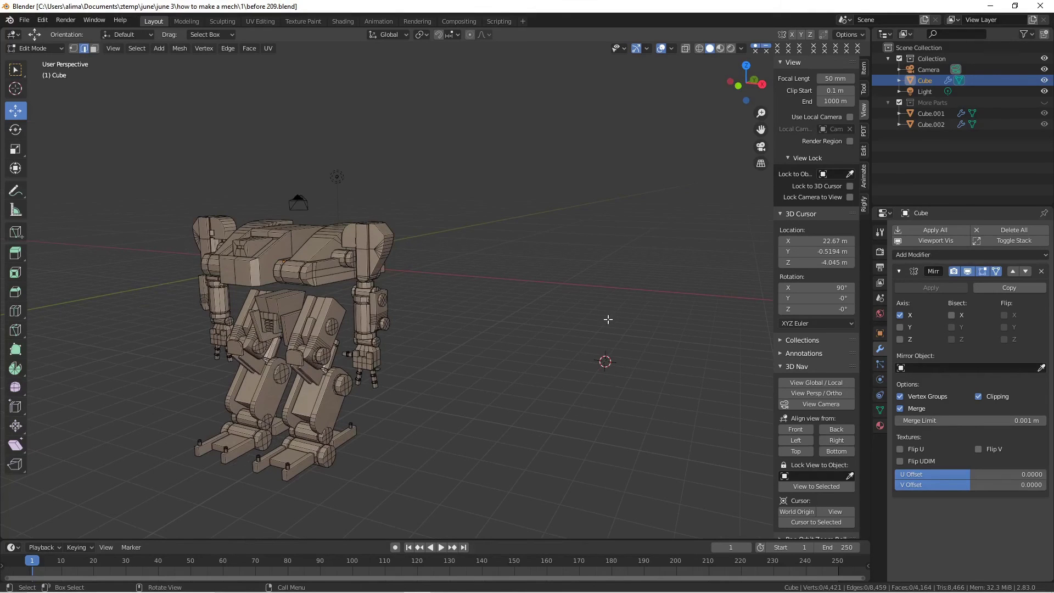
- Duplicate the linked outer forearm plate in face mode and move the copy 4.2717 m along Y behind the arm
{"action": "left_click", "coordinate": [389, 322]}
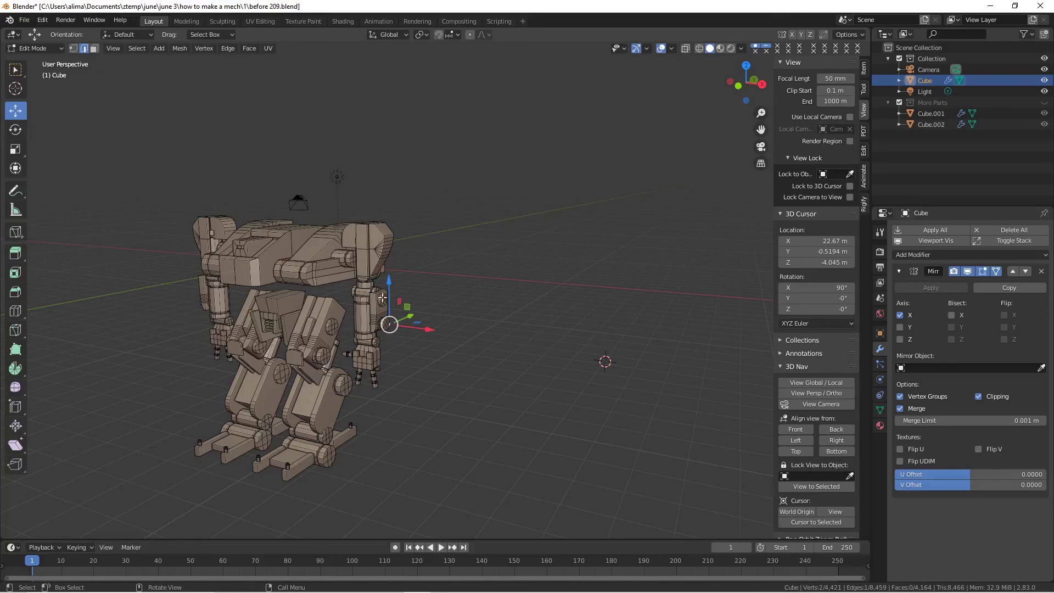
{"action": "left_click", "coordinate": [94, 48]}
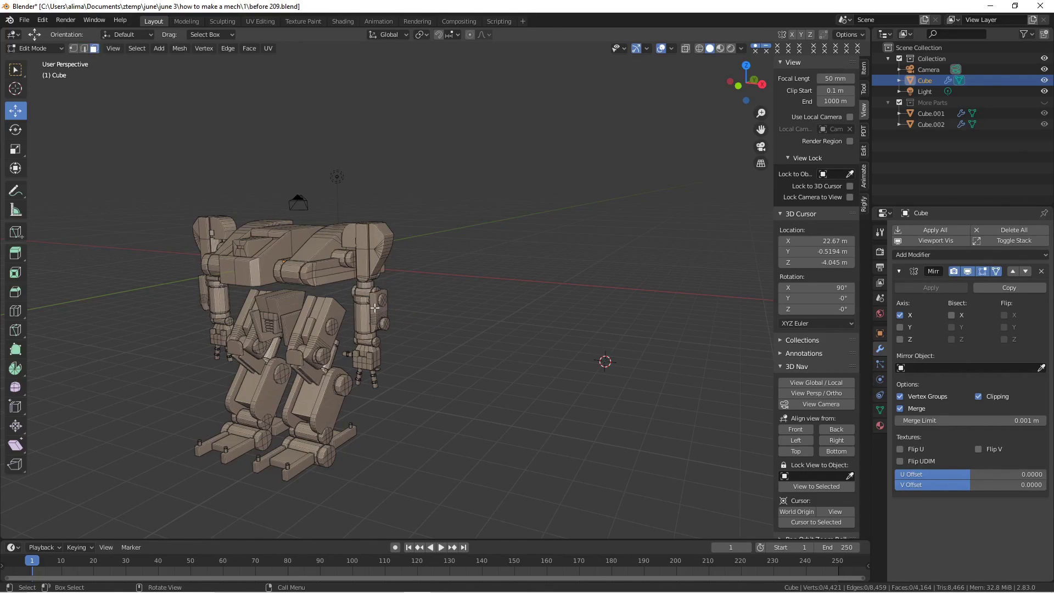
{"action": "key", "text": "l"}
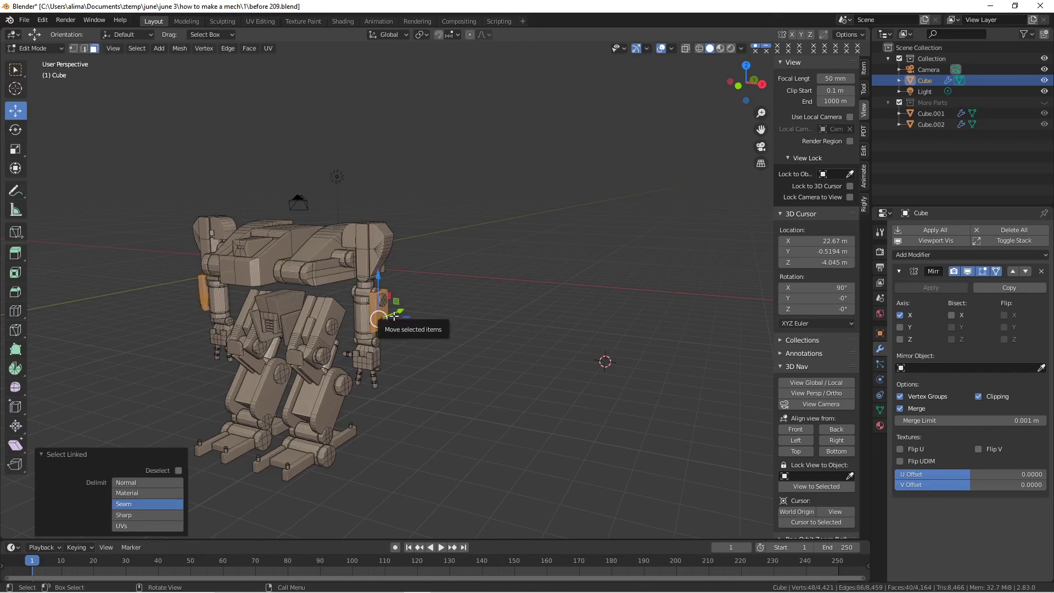
{"action": "key", "text": "shift+d"}
{"action": "right_click", "coordinate": [393, 315]}
{"action": "middle_click_drag", "start_coordinate": [504, 357], "coordinate": [406, 335]}
{"action": "key", "text": "g"}
{"action": "key", "text": "y"}
{"action": "left_click", "coordinate": [479, 330]}
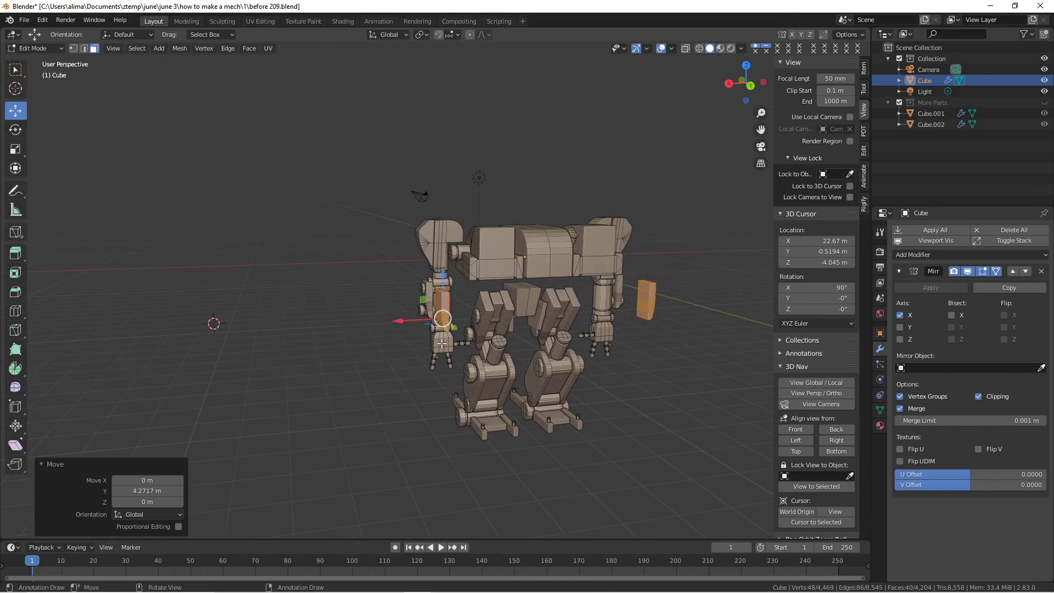
- Rotate the duplicated plate 90° about Z and enlarge it uniformly
{"action": "key", "text": "r"}
{"action": "key", "text": "z"}
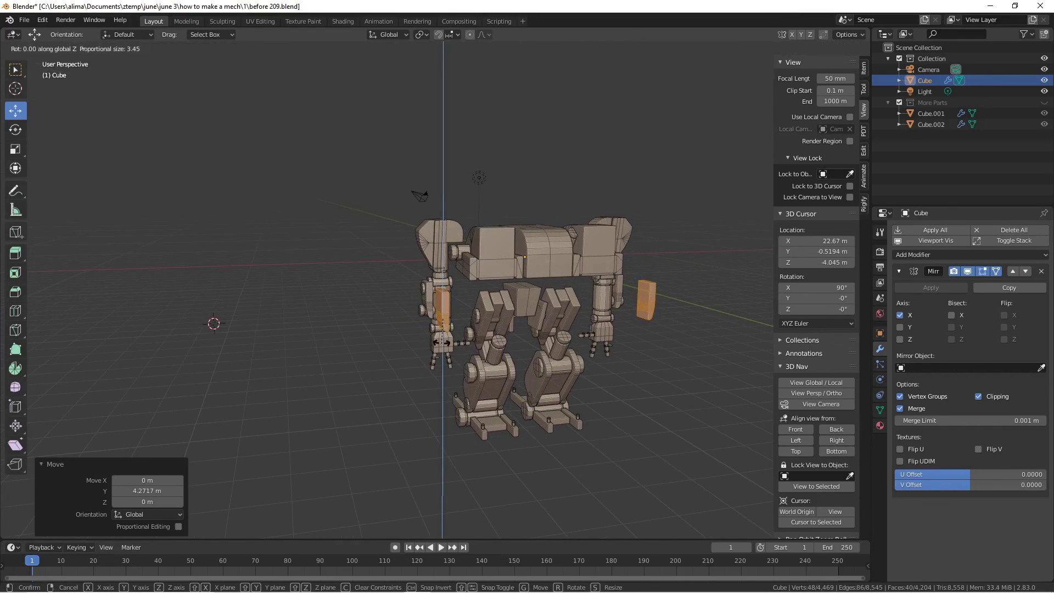
{"action": "type", "text": "90"}
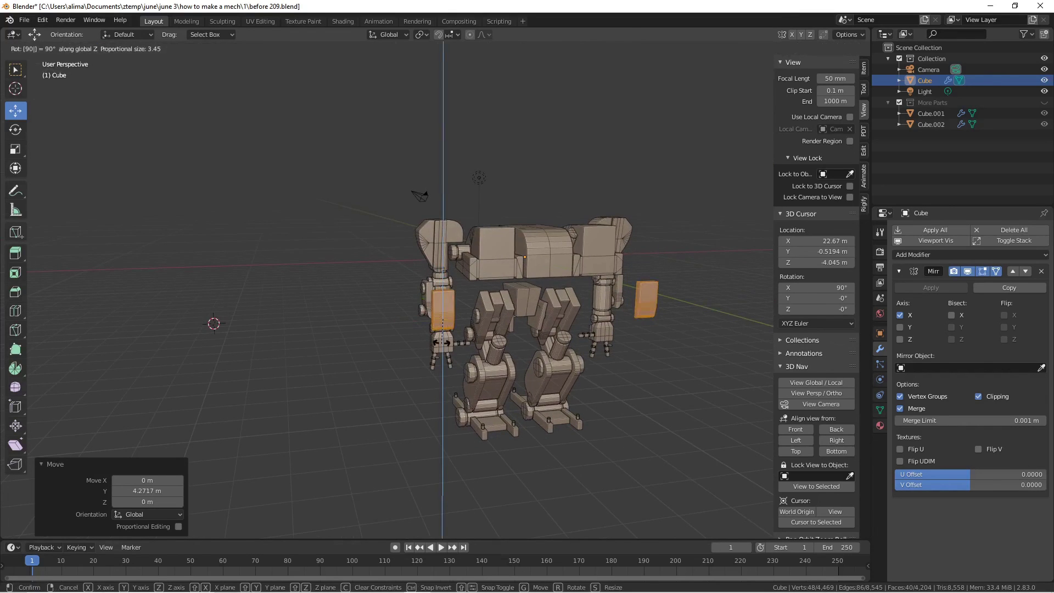
{"action": "key", "text": "Return"}
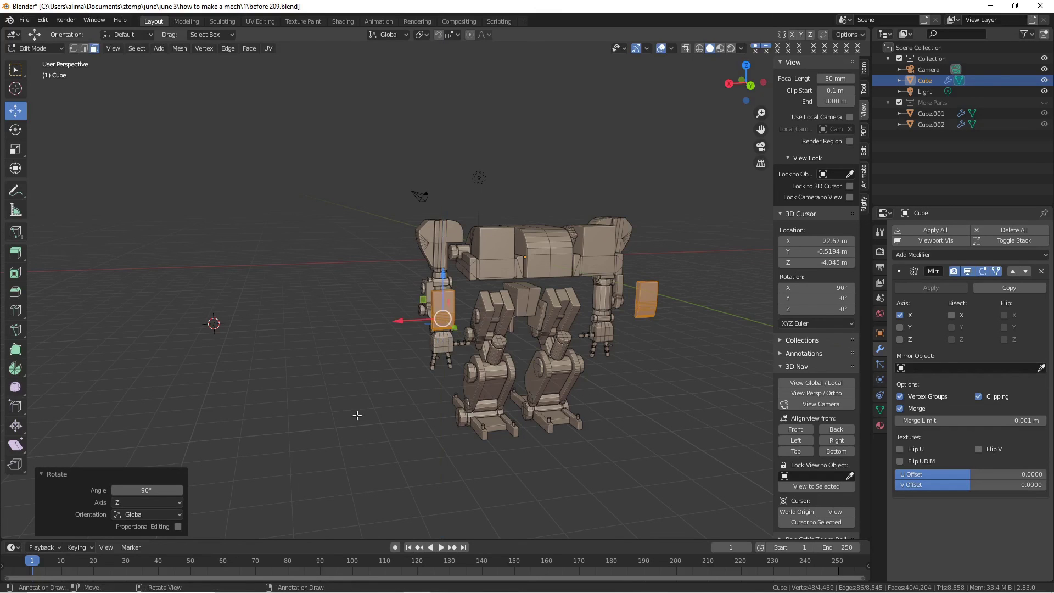
{"action": "key", "text": "s"}
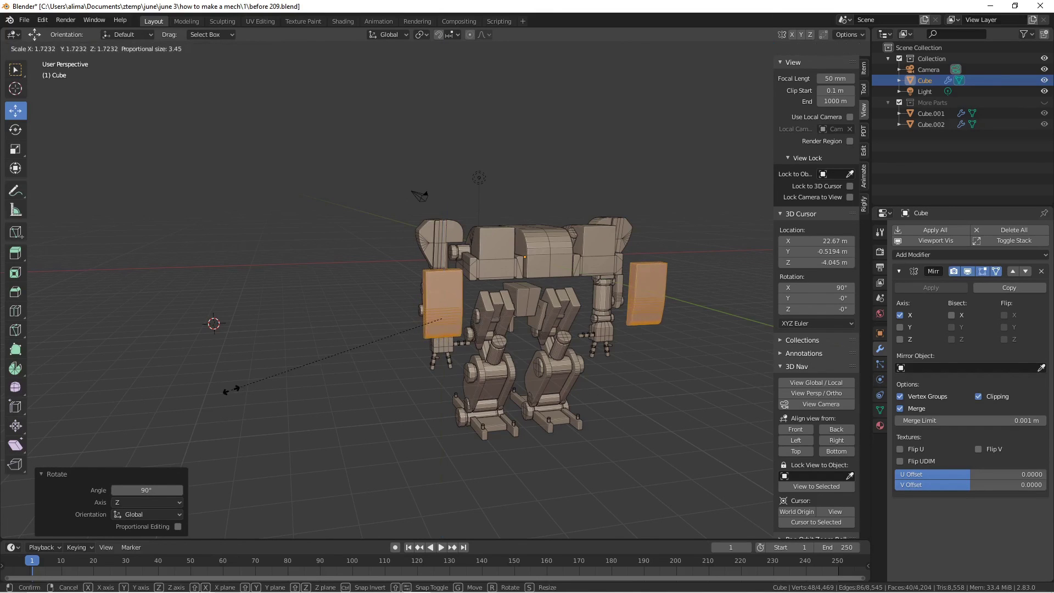
{"action": "left_click", "coordinate": [386, 351]}
- Shift the plate inward along X and -1.8981 m in Z, then adjust its Y position by -1.7501 m and 1.1437 m
{"action": "left_click_drag", "start_coordinate": [399, 323], "coordinate": [505, 308]}
{"action": "middle_click_drag", "start_coordinate": [504, 307], "coordinate": [483, 317]}
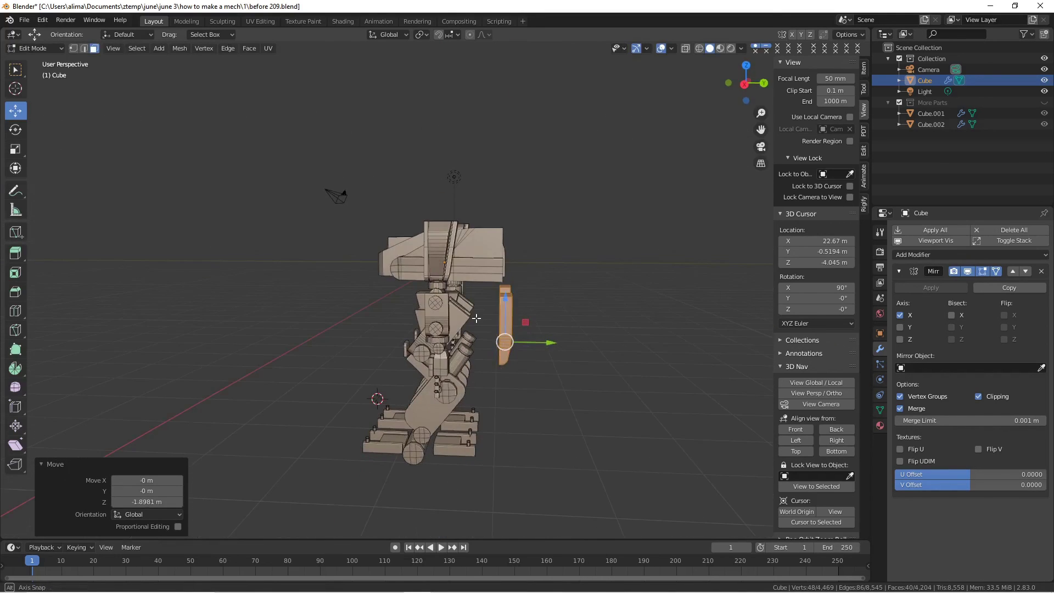
{"action": "left_click_drag", "start_coordinate": [550, 340], "coordinate": [527, 338]}
{"action": "mouse_move", "coordinate": [527, 337]}
{"action": "middle_mouse_down"}
{"action": "mouse_move", "coordinate": [509, 341]}
{"action": "mouse_move", "coordinate": [571, 341]}
{"action": "mouse_move", "coordinate": [517, 341]}
{"action": "mouse_move", "coordinate": [562, 337]}
{"action": "mouse_move", "coordinate": [521, 333]}
{"action": "mouse_move", "coordinate": [531, 337]}
{"action": "middle_mouse_up"}
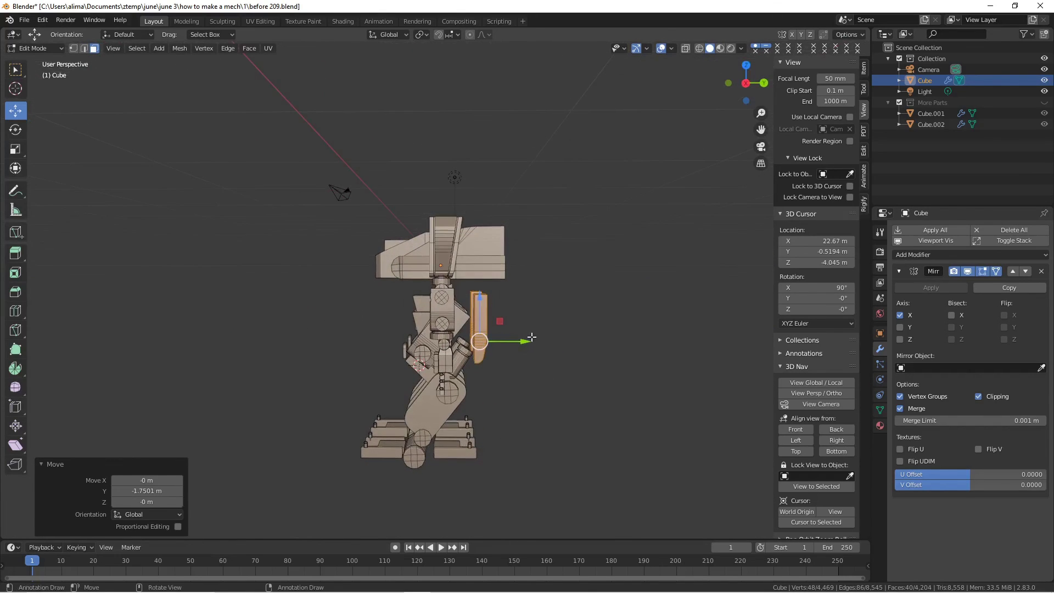
{"action": "left_click_drag", "start_coordinate": [526, 341], "coordinate": [543, 342]}
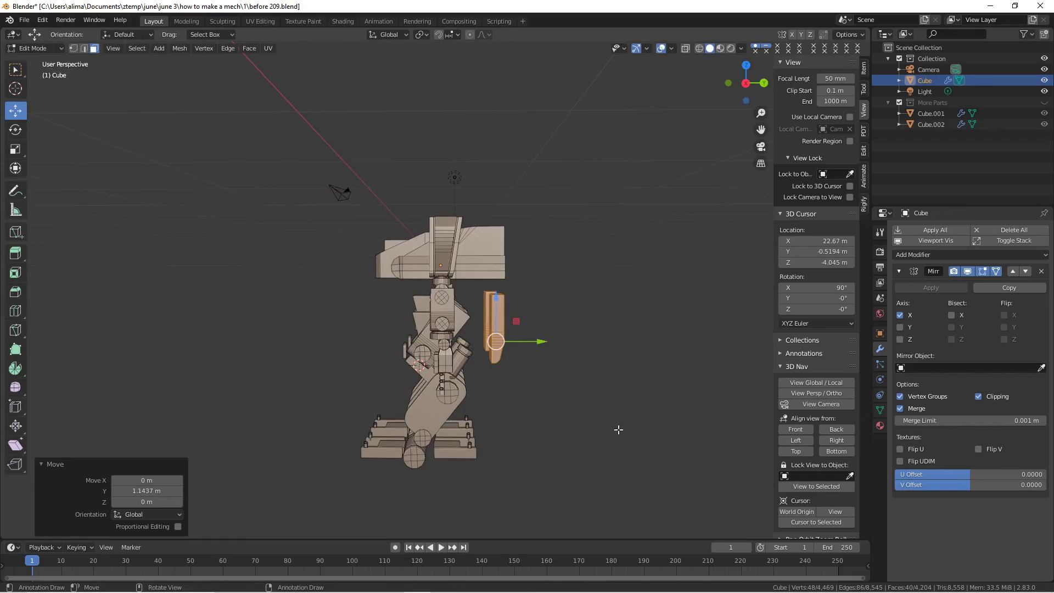
- Tilt the plate about X so it slants rearward, raise it 0.87965 m in Z under the torso, and deselect
{"action": "key", "text": "r"}
{"action": "key", "text": "x"}
{"action": "left_click", "coordinate": [635, 378]}
{"action": "left_click_drag", "start_coordinate": [499, 303], "coordinate": [497, 276]}
{"action": "middle_click_drag", "start_coordinate": [656, 367], "coordinate": [610, 362]}
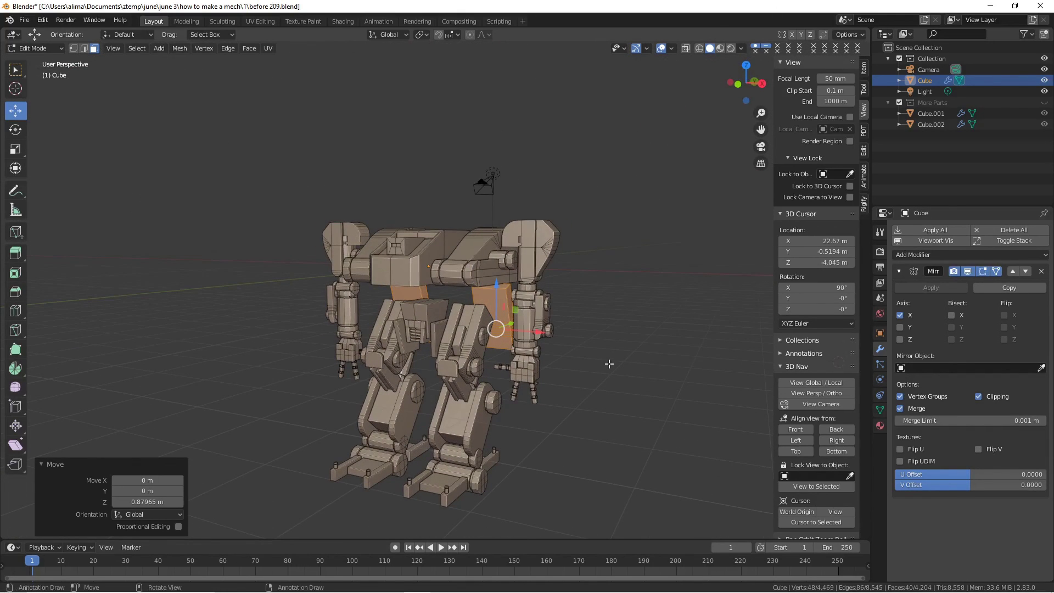
{"action": "left_click", "coordinate": [607, 402]}
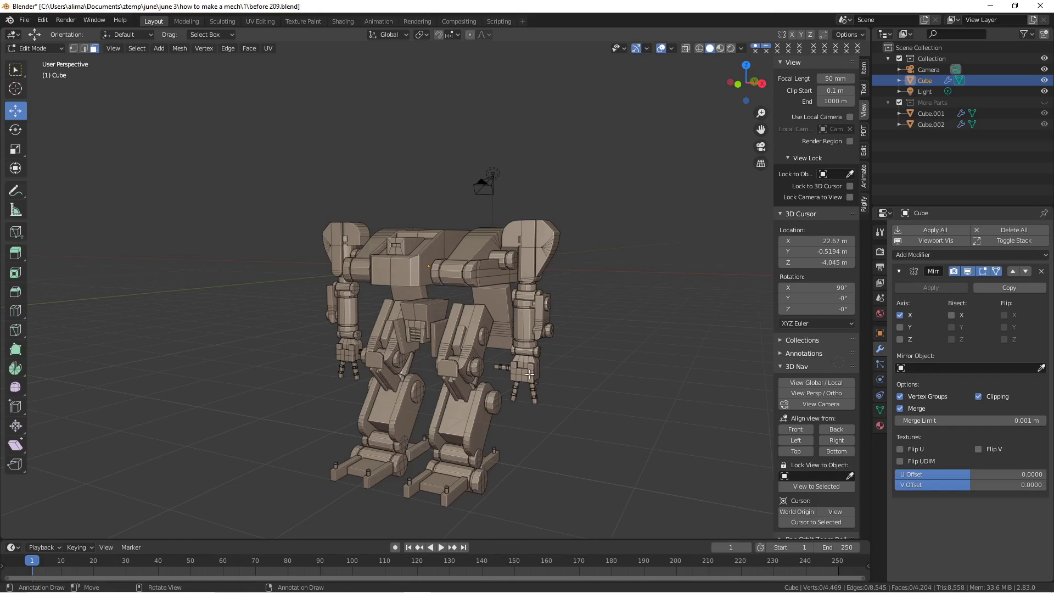
- Duplicate the linked palm block of the hand and move the copy up toward the top of the rear plate
{"action": "key", "text": "l"}
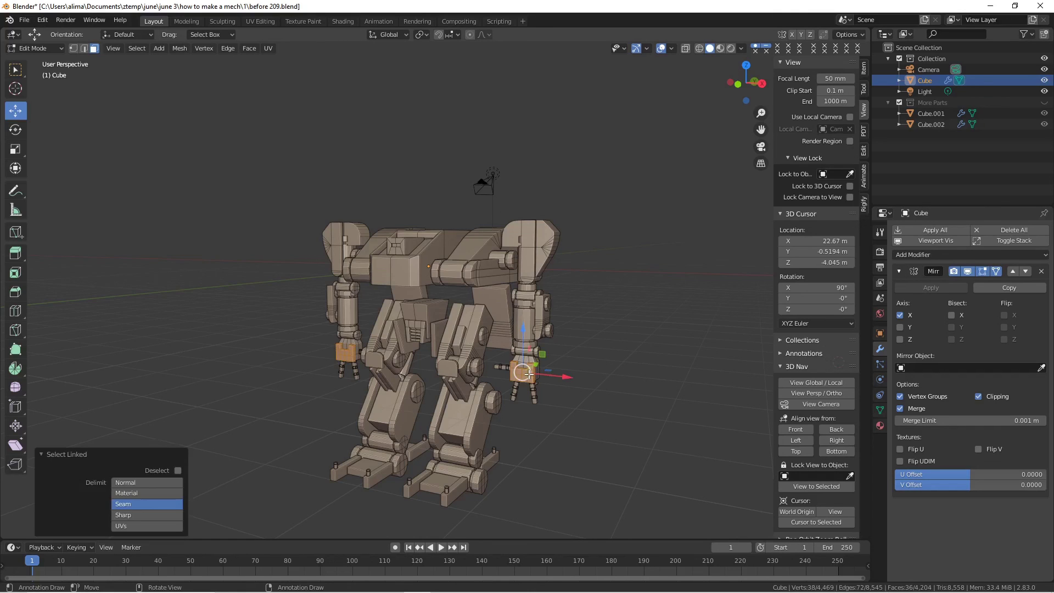
{"action": "key", "text": "shift+d"}
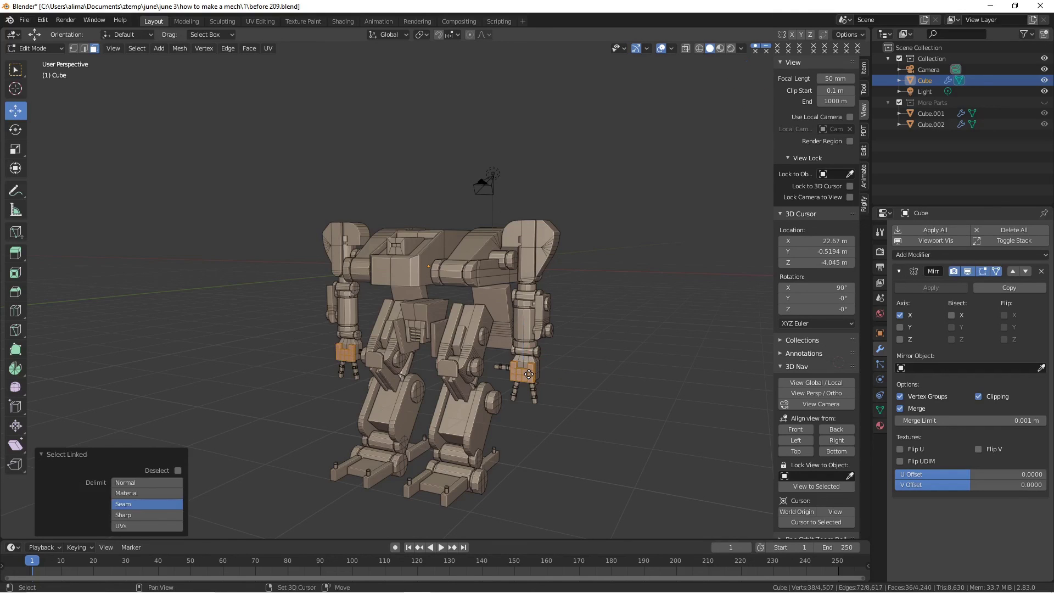
{"action": "right_click", "coordinate": [528, 373]}
{"action": "middle_click_drag", "start_coordinate": [522, 373], "coordinate": [552, 344]}
{"action": "key", "text": "g"}
{"action": "left_click", "coordinate": [582, 360]}
{"action": "left_click_drag", "start_coordinate": [553, 332], "coordinate": [553, 259]}
- Fit the duplicated block at the plate's top with moves of -0.40436 m in X and -0.38115 m in Y, deselect, and save as before 211.blend
{"action": "middle_click_drag", "start_coordinate": [603, 288], "coordinate": [513, 290]}
{"action": "left_click_drag", "start_coordinate": [508, 290], "coordinate": [547, 290]}
{"action": "middle_click_drag", "start_coordinate": [546, 290], "coordinate": [637, 290]}
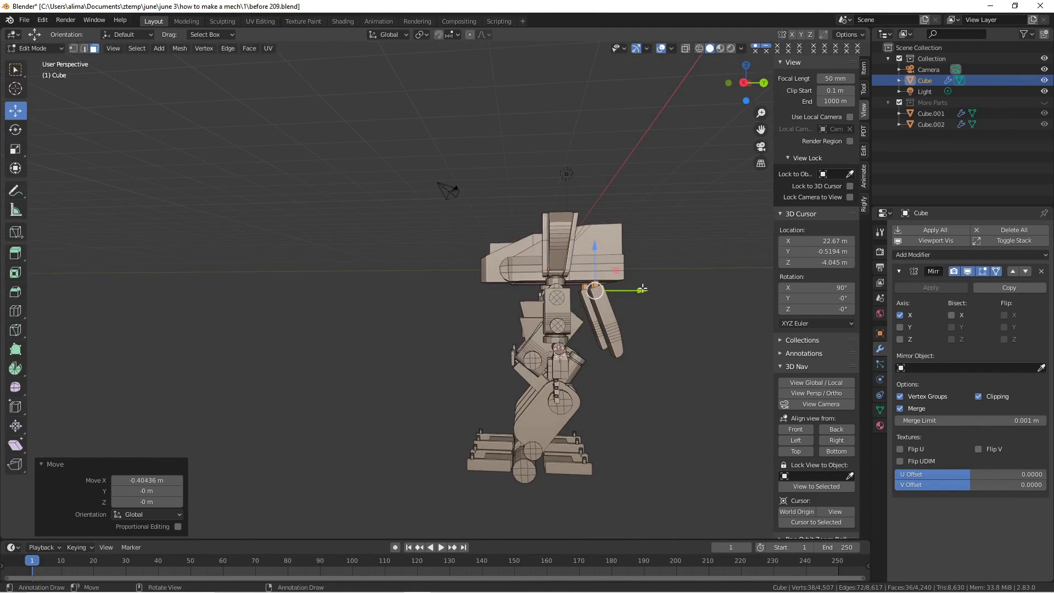
{"action": "key", "text": "g"}
{"action": "key", "text": "y"}
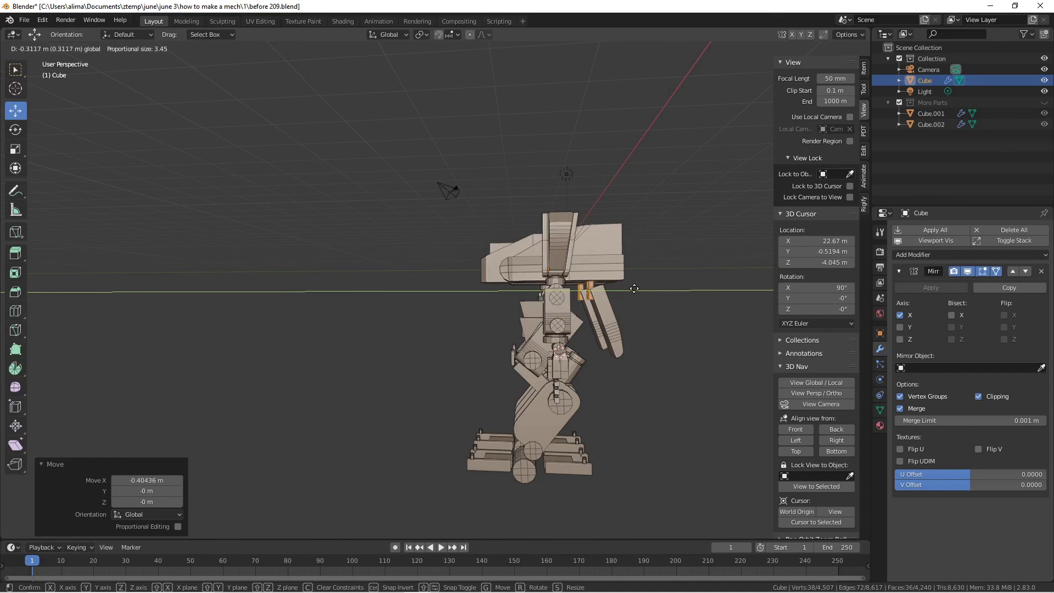
{"action": "left_click", "coordinate": [633, 288]}
{"action": "middle_click_drag", "start_coordinate": [631, 291], "coordinate": [482, 327]}
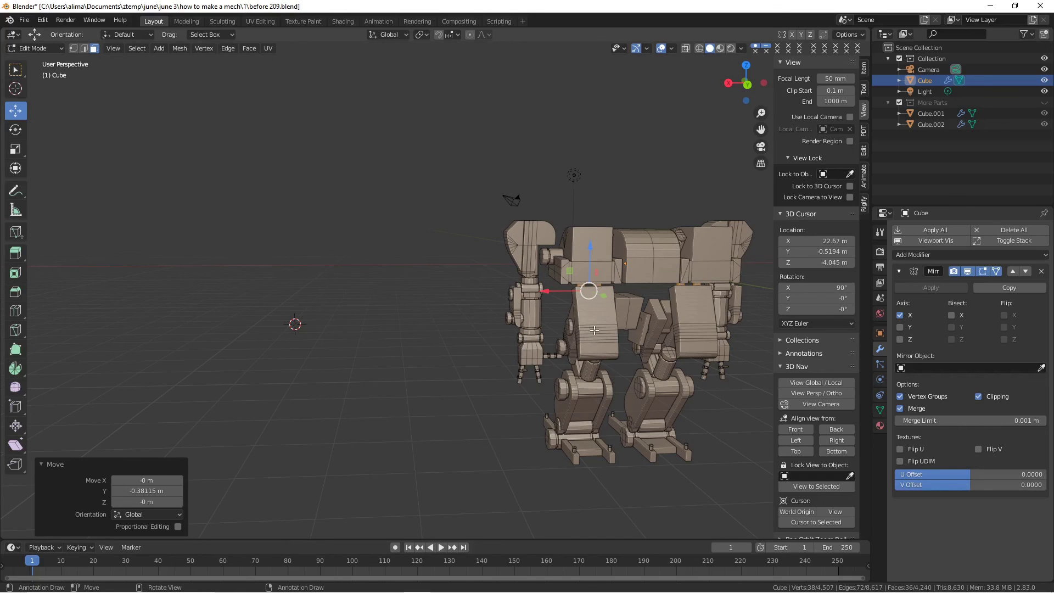
{"action": "middle_click_drag", "start_coordinate": [597, 317], "coordinate": [644, 324]}
{"action": "middle_click_drag", "start_coordinate": [579, 362], "coordinate": [639, 373]}
{"action": "left_click", "coordinate": [616, 424]}
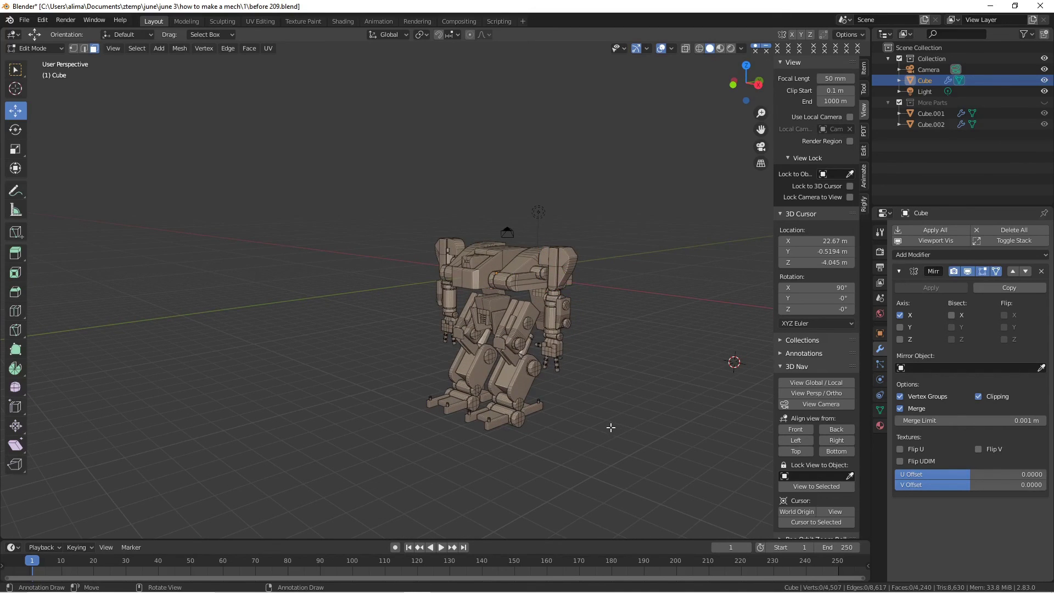
{"action": "key", "text": "ctrl+alt+s"}
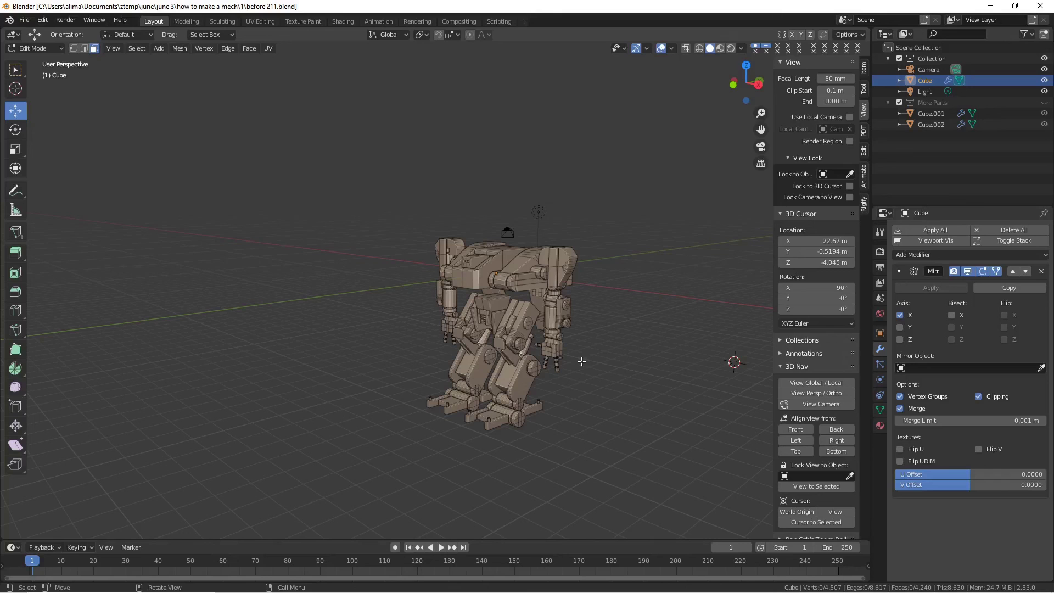
{"action": "scroll", "coordinate": [581, 361], "scroll_direction": "up", "scroll_amount": 4}
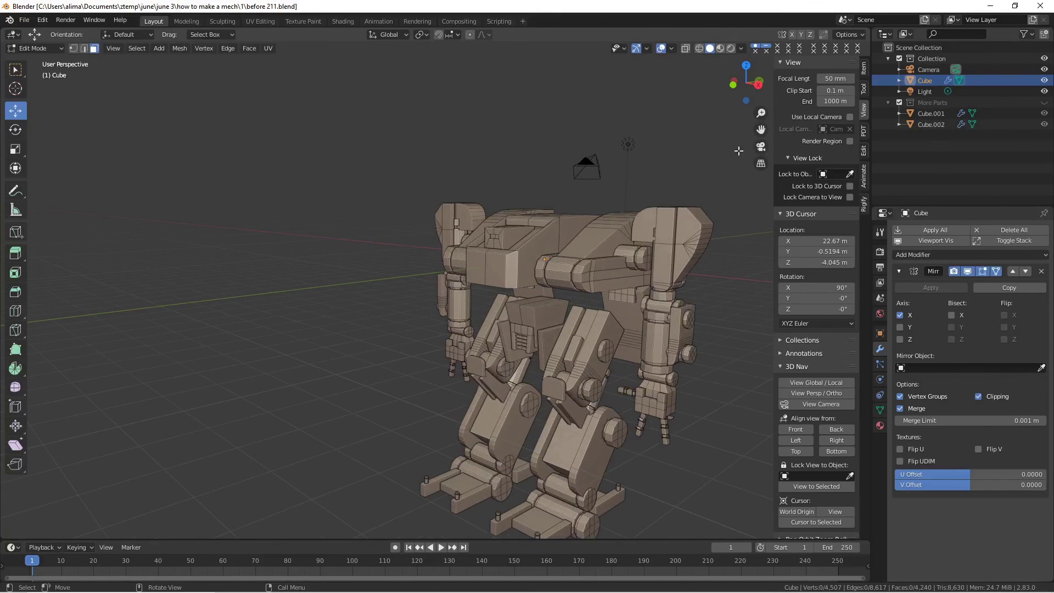
{"action": "left_click_drag", "start_coordinate": [761, 129], "coordinate": [720, 232]}
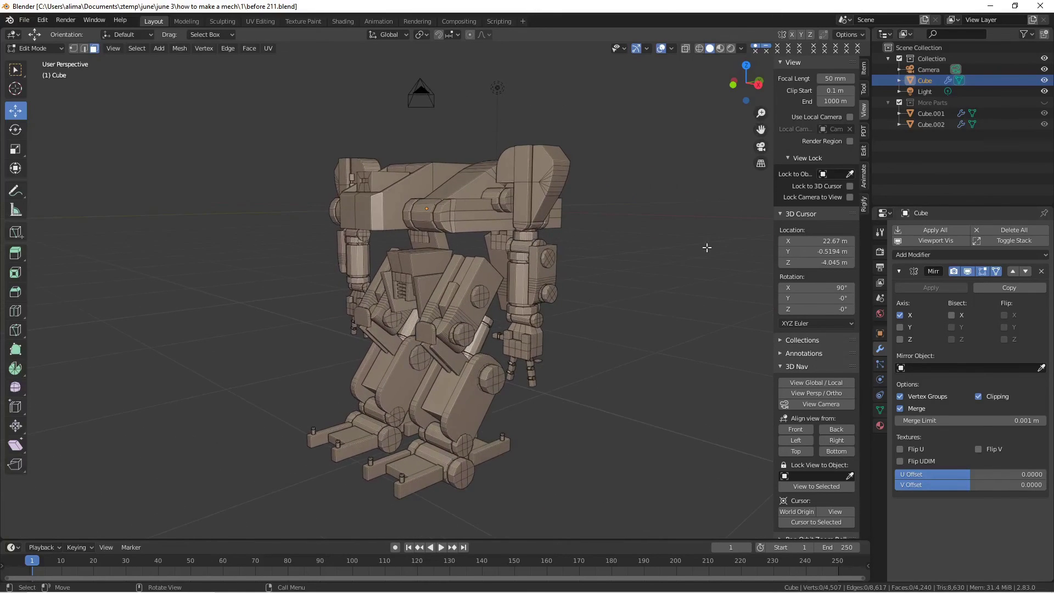
{"action": "scroll", "coordinate": [623, 293], "scroll_direction": "up", "scroll_amount": 2}
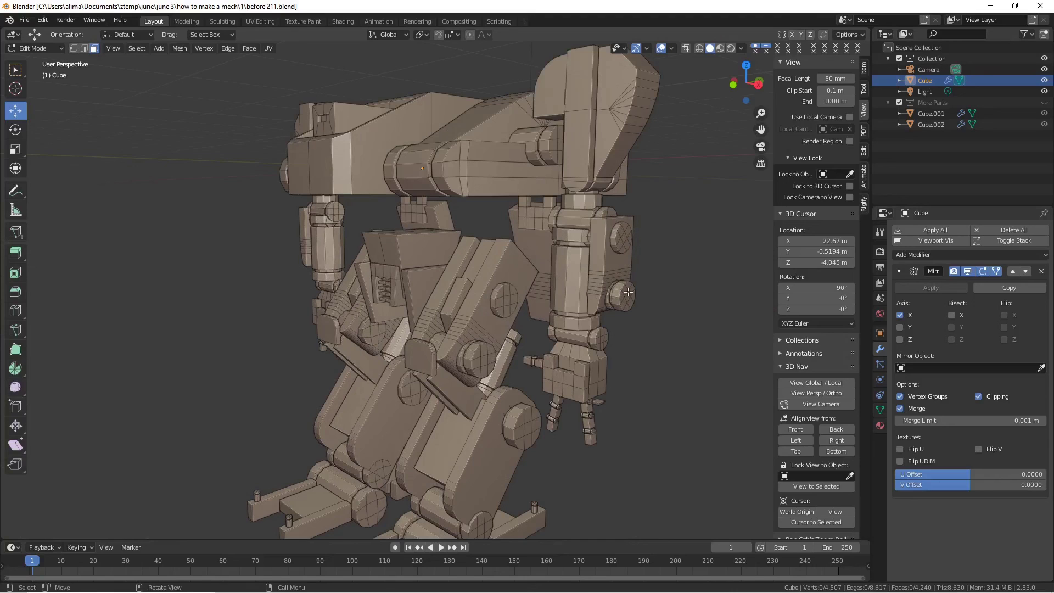
- Circle-select the outer end caps of the two forearm-plate discs and the leg's thigh, knee and upper shin joints
{"action": "key", "text": "c"}
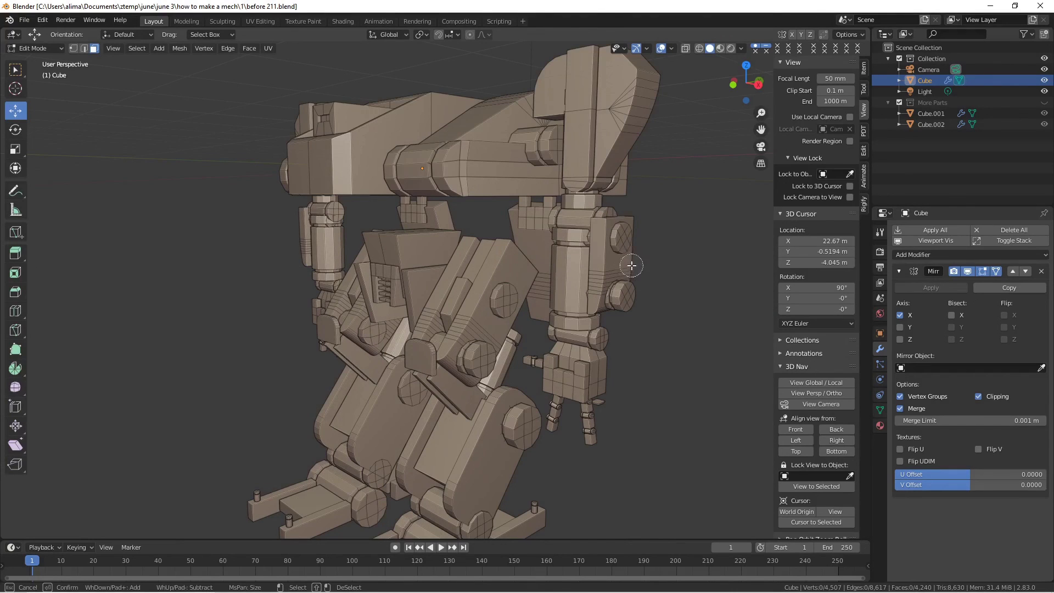
{"action": "left_click", "coordinate": [624, 238]}
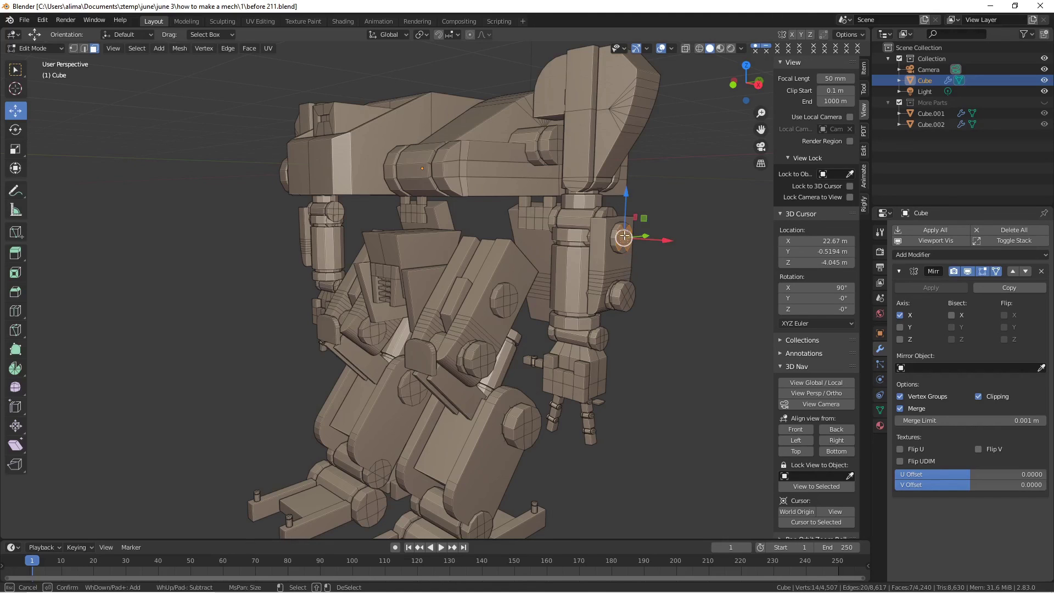
{"action": "left_click", "coordinate": [624, 296]}
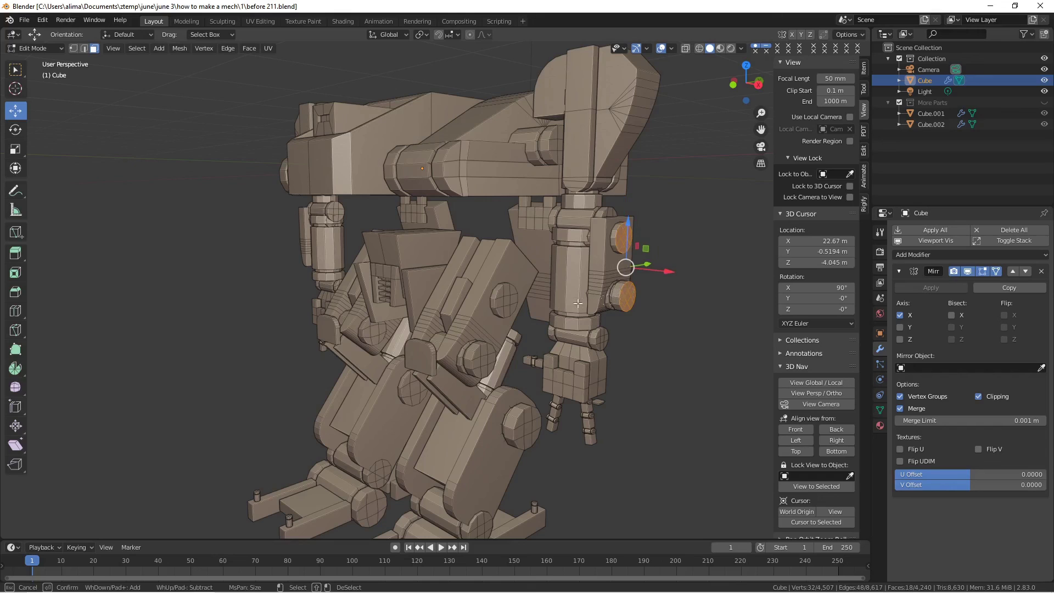
{"action": "left_click", "coordinate": [507, 300]}
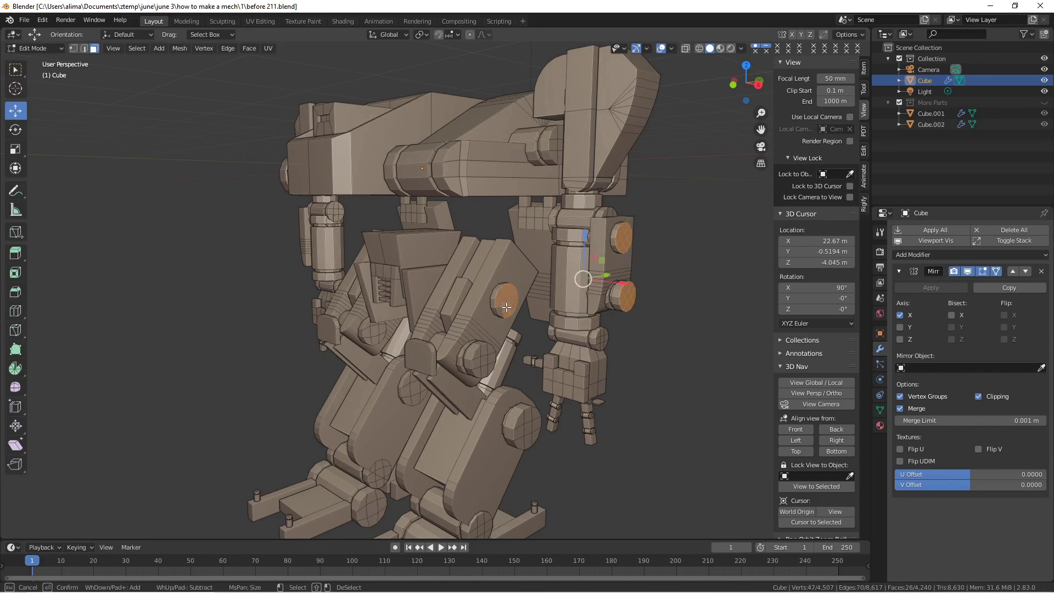
{"action": "left_click", "coordinate": [480, 355]}
{"action": "left_click", "coordinate": [485, 361]}
{"action": "left_click", "coordinate": [525, 422]}
{"action": "left_click", "coordinate": [528, 426]}
{"action": "left_click", "coordinate": [528, 428]}
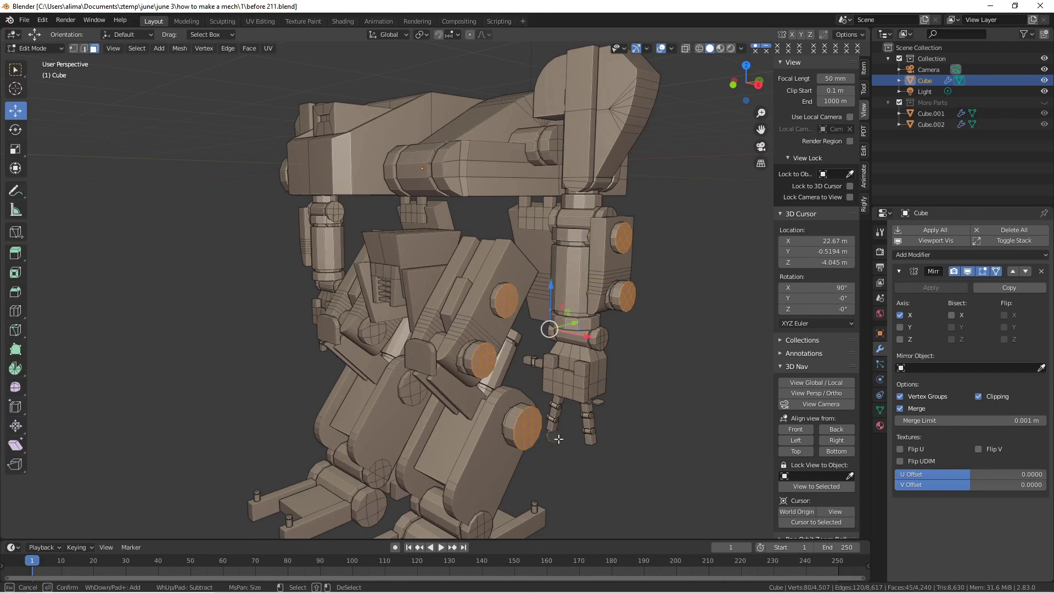
- Add the wrist joint's outer end cap to the face selection and save incrementally as before 212.blend
{"action": "left_click", "coordinate": [602, 341]}
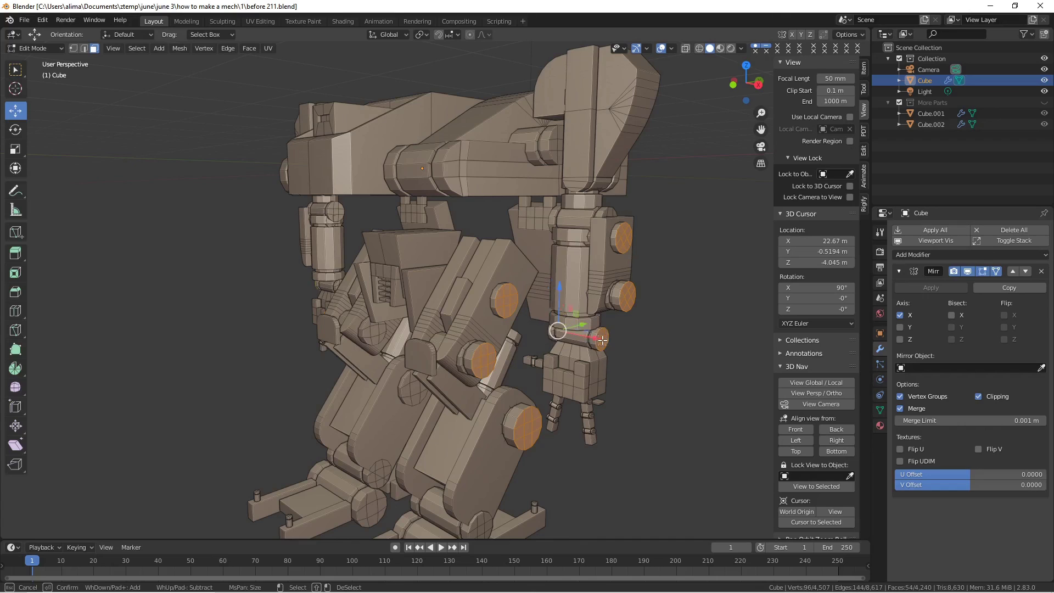
{"action": "right_click", "coordinate": [651, 369]}
{"action": "scroll", "coordinate": [653, 371], "scroll_direction": "down", "scroll_amount": 2}
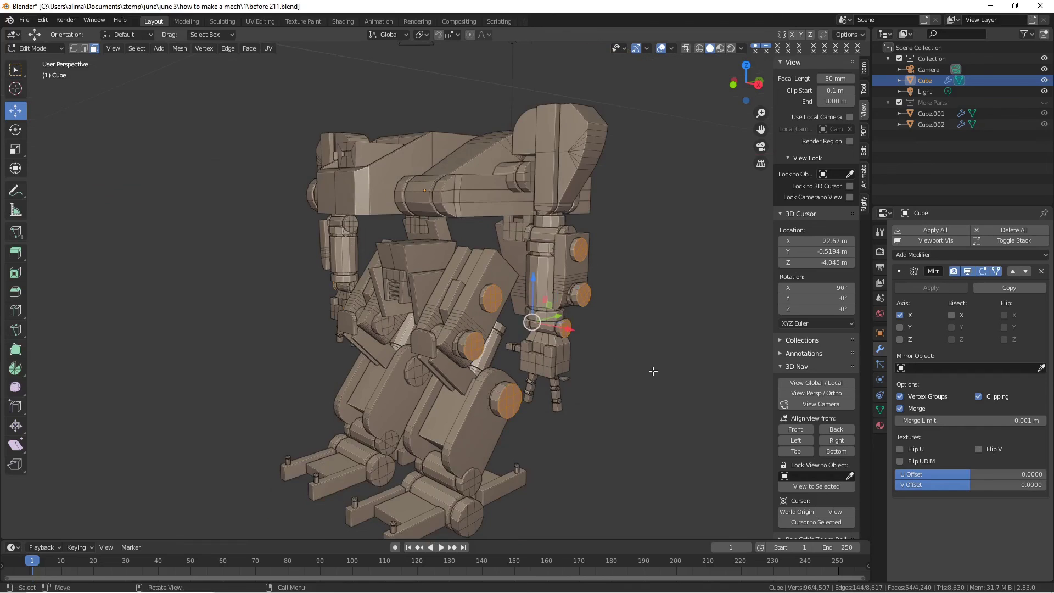
{"action": "scroll", "coordinate": [652, 371], "scroll_direction": "down", "scroll_amount": 1}
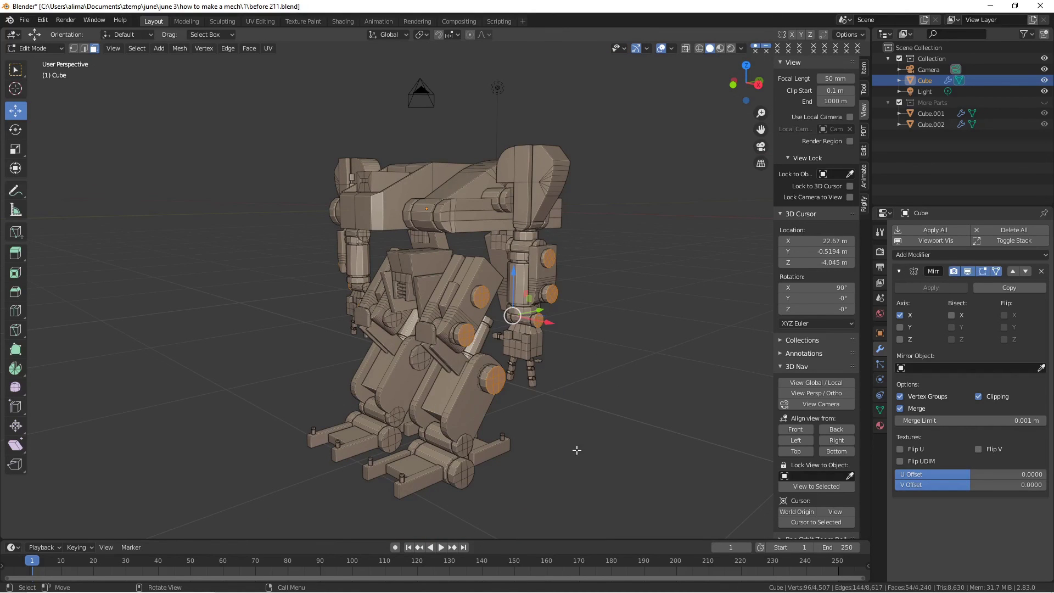
{"action": "key", "text": "ctrl+alt+s"}
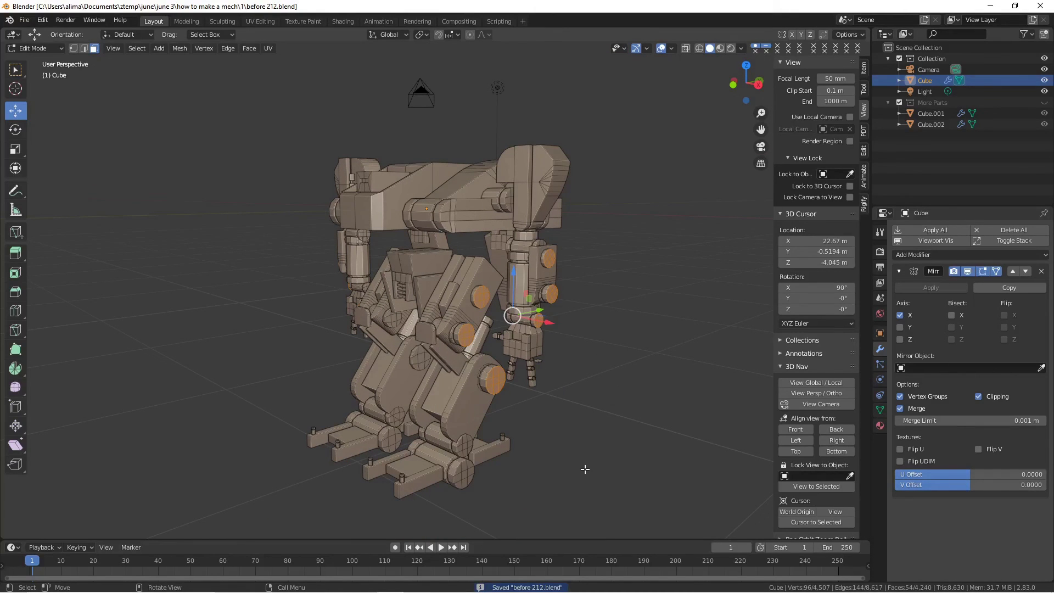
- Add the two ankle joint end caps and the lower leg's outer side face to the selection, excluding stray rear-foot faces
{"action": "key", "text": "c"}
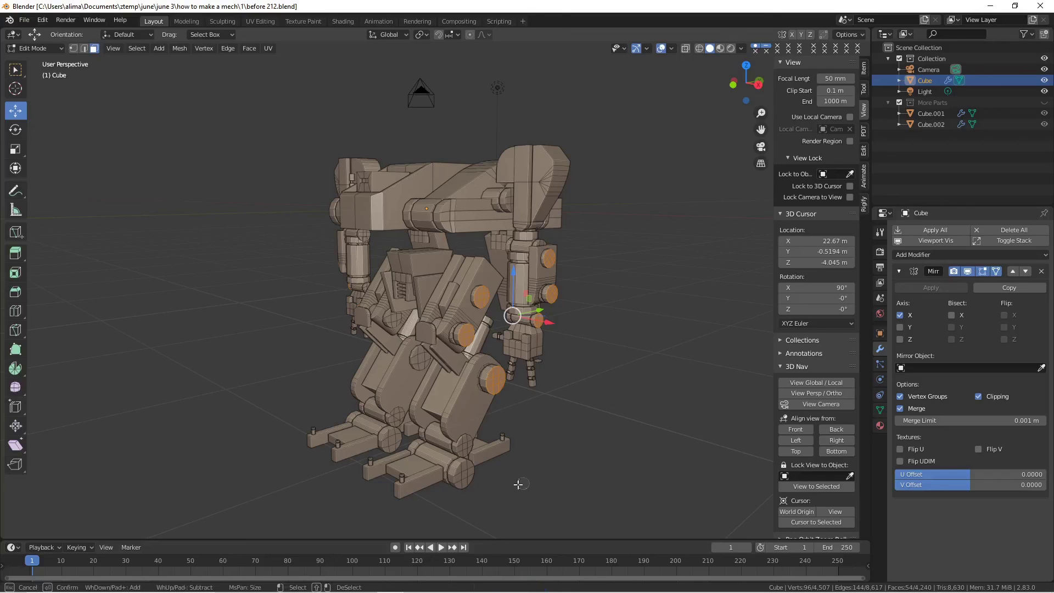
{"action": "left_click_drag", "start_coordinate": [466, 474], "coordinate": [465, 475]}
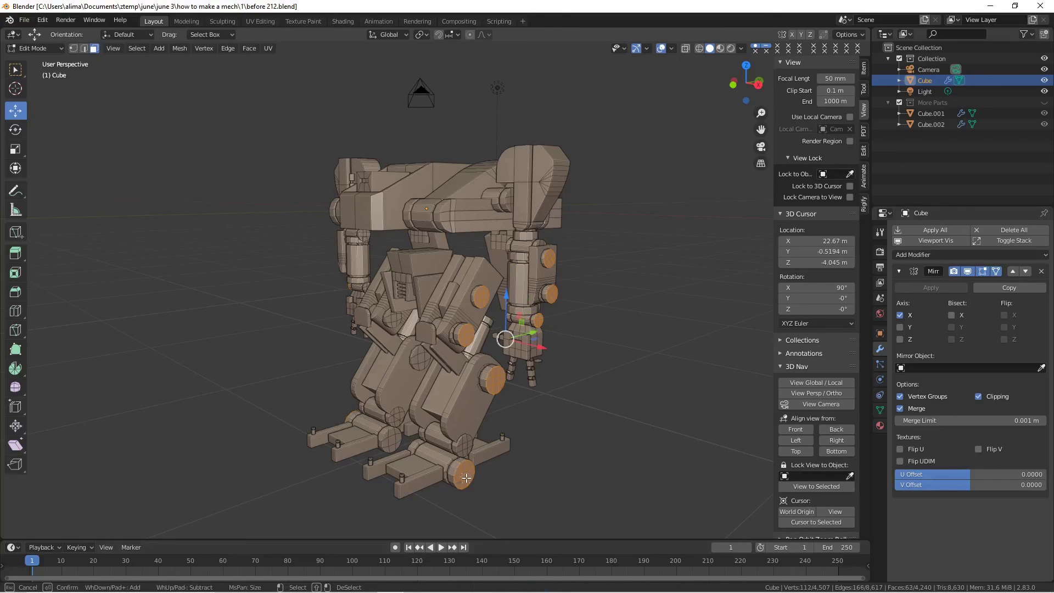
{"action": "left_click_drag", "start_coordinate": [465, 444], "coordinate": [467, 444]}
{"action": "left_click", "coordinate": [466, 447]}
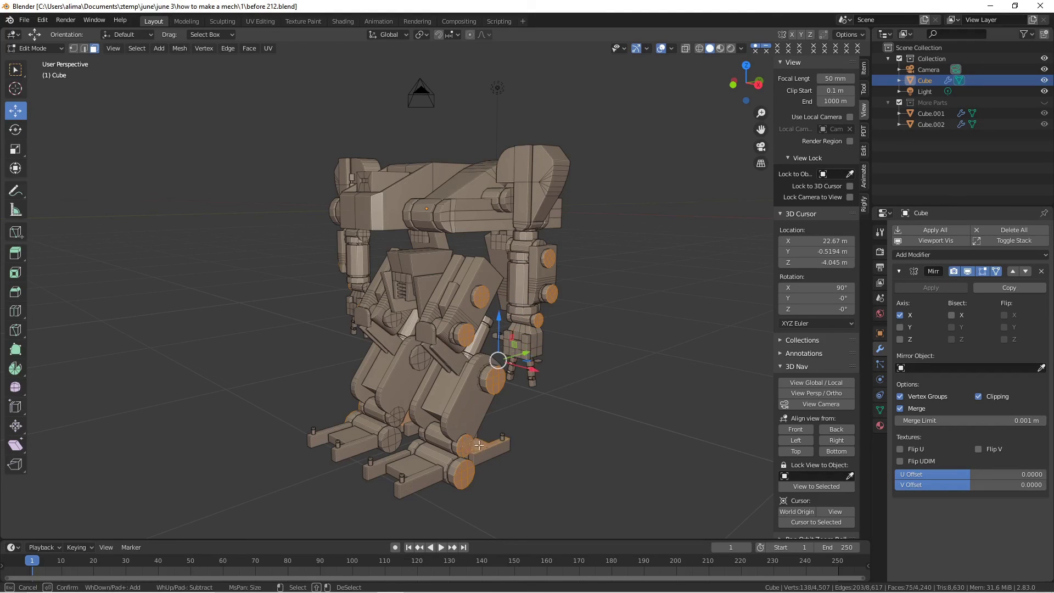
{"action": "left_click", "coordinate": [484, 446], "text": "shift"}
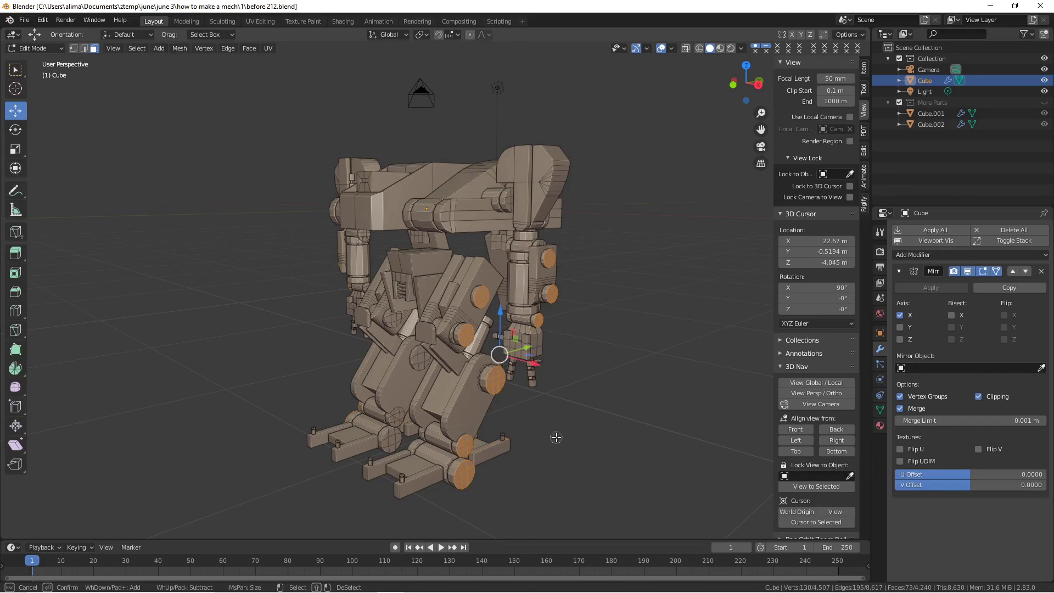
{"action": "left_click", "coordinate": [470, 415]}
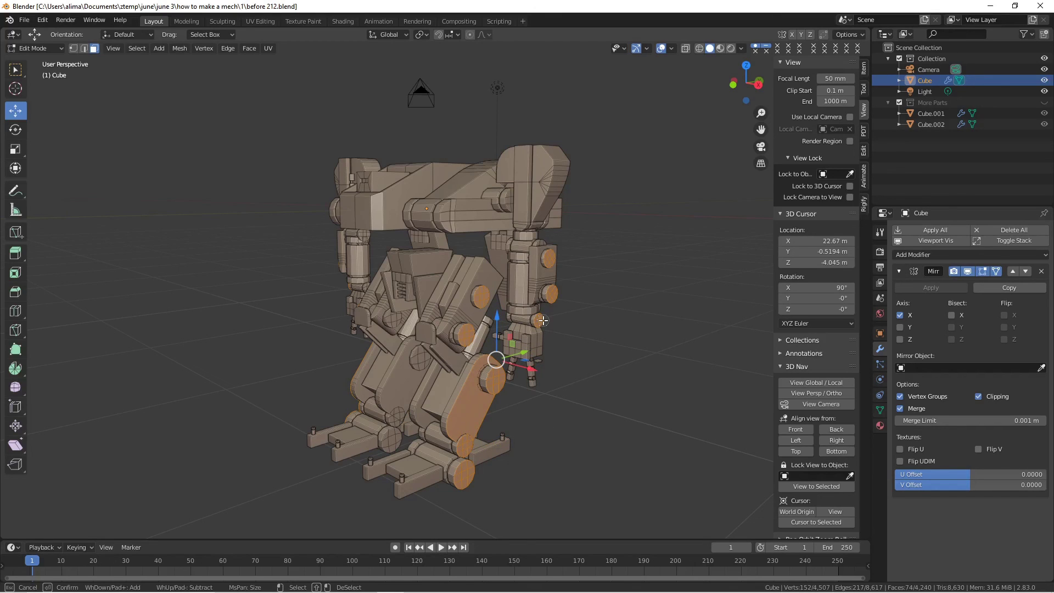
{"action": "right_click", "coordinate": [584, 227]}
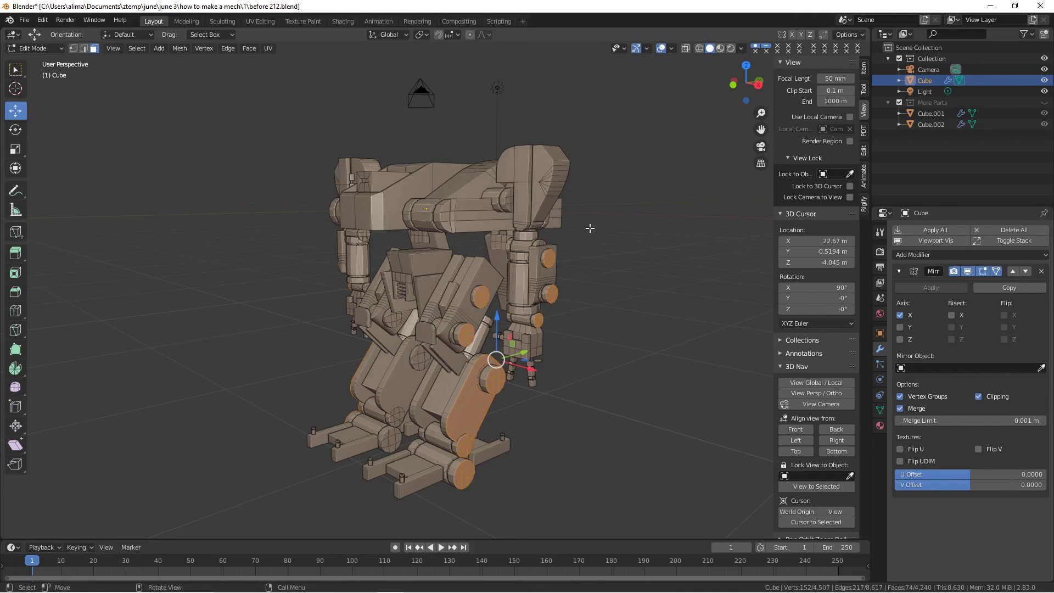
- Circle-select the two rear shoulder faces, the torso's lower rear face and the large upper face of the hanging rear plate
{"action": "middle_click_drag", "start_coordinate": [590, 228], "coordinate": [414, 246]}
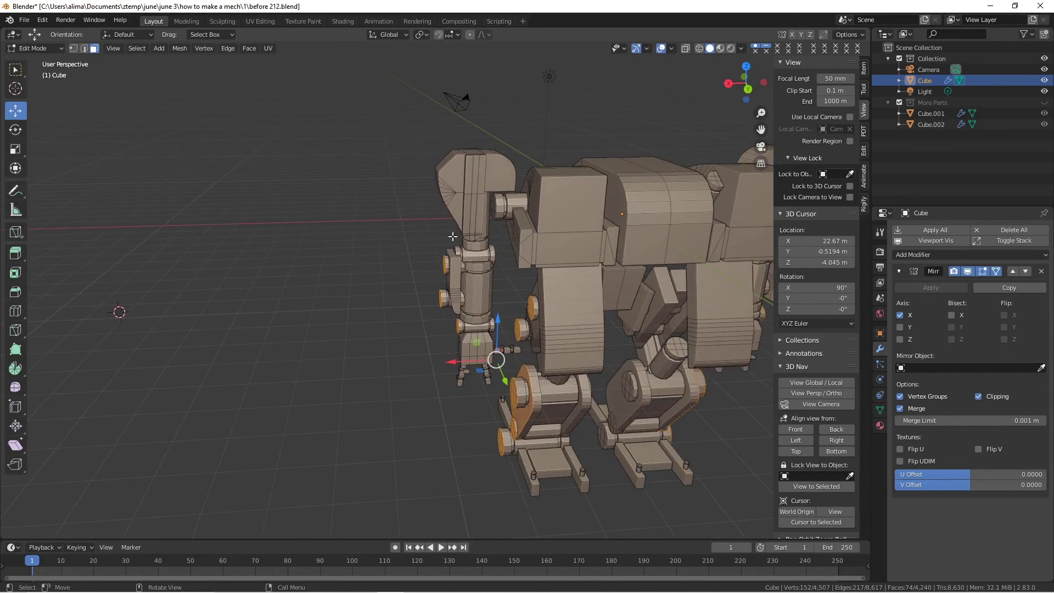
{"action": "key", "text": "c"}
{"action": "left_click", "coordinate": [566, 209]}
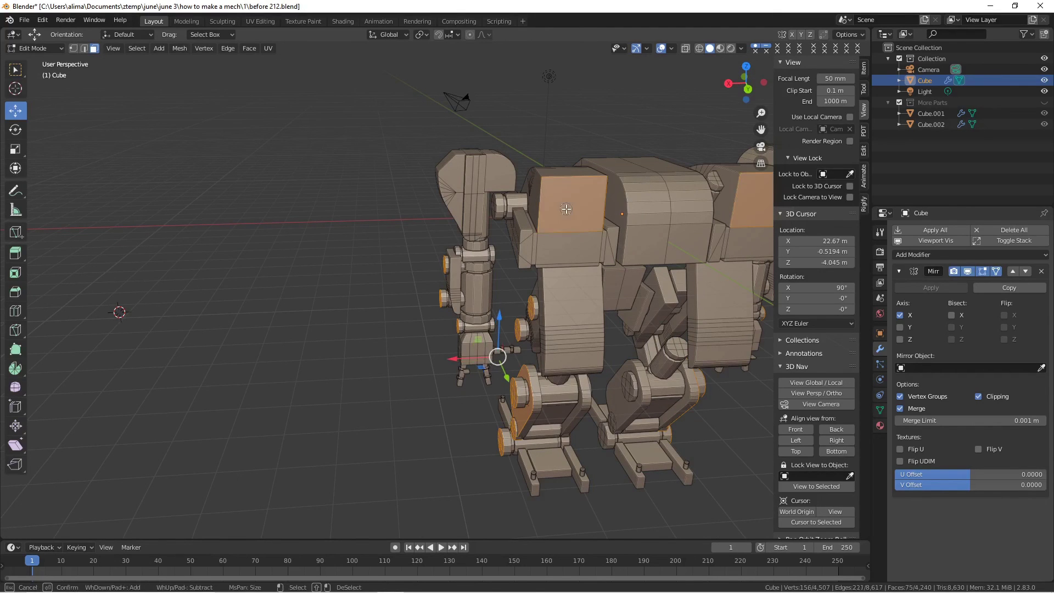
{"action": "left_click", "coordinate": [567, 248]}
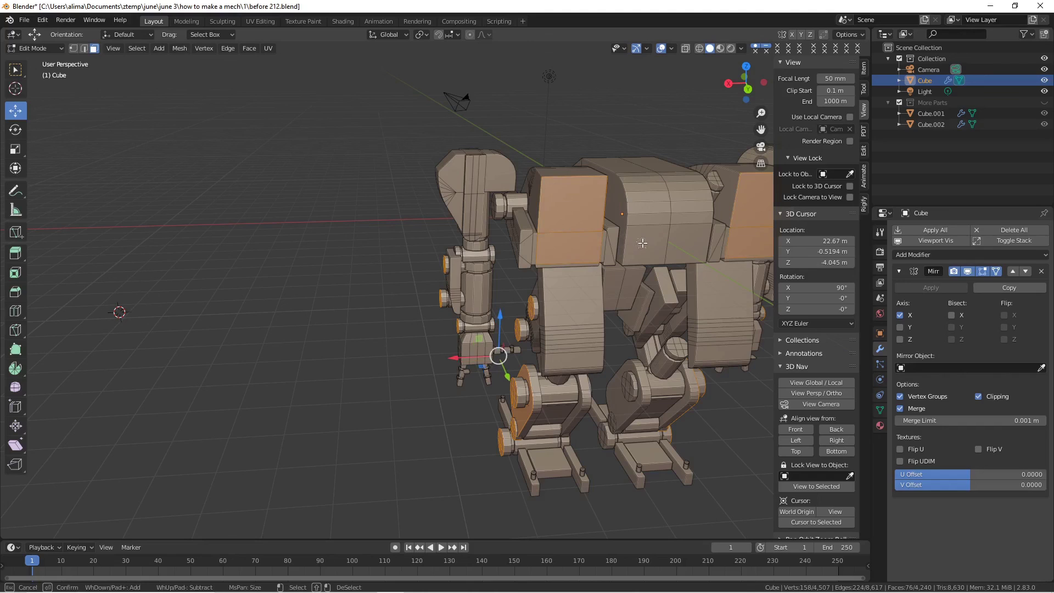
{"action": "left_click", "coordinate": [642, 243]}
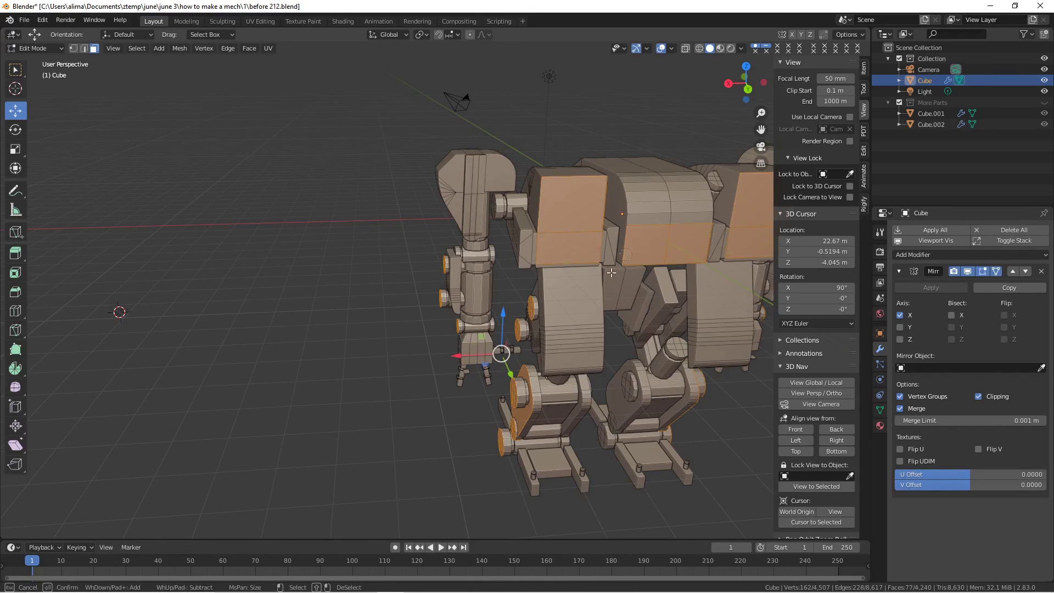
{"action": "left_click", "coordinate": [578, 295]}
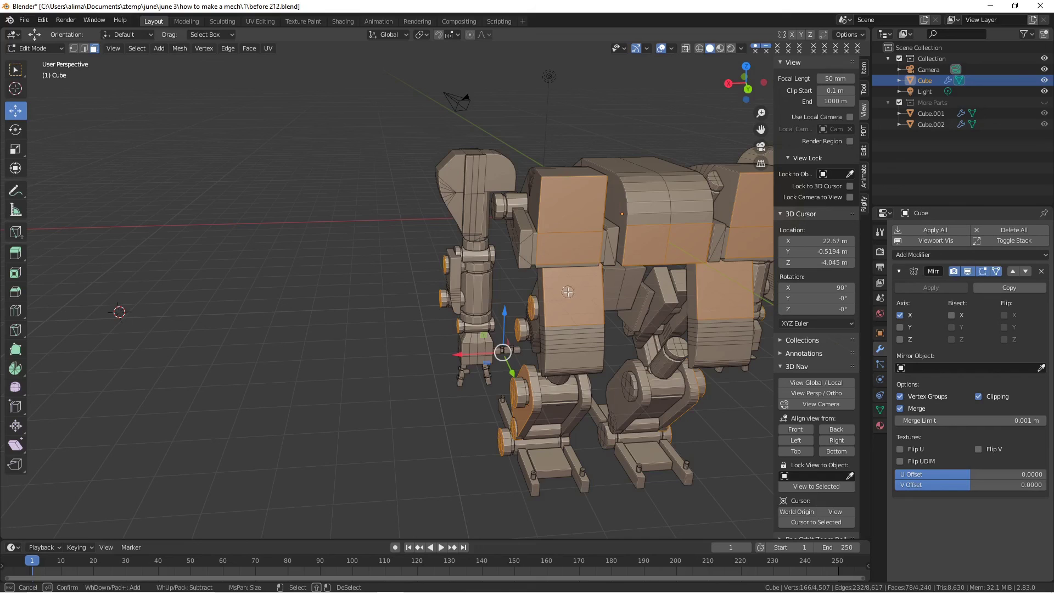
- Add the top faces of the rear foot plate and both rear toes to the selection
{"action": "left_click", "coordinate": [552, 457]}
{"action": "right_click", "coordinate": [533, 458]}
{"action": "key", "text": "shift"}
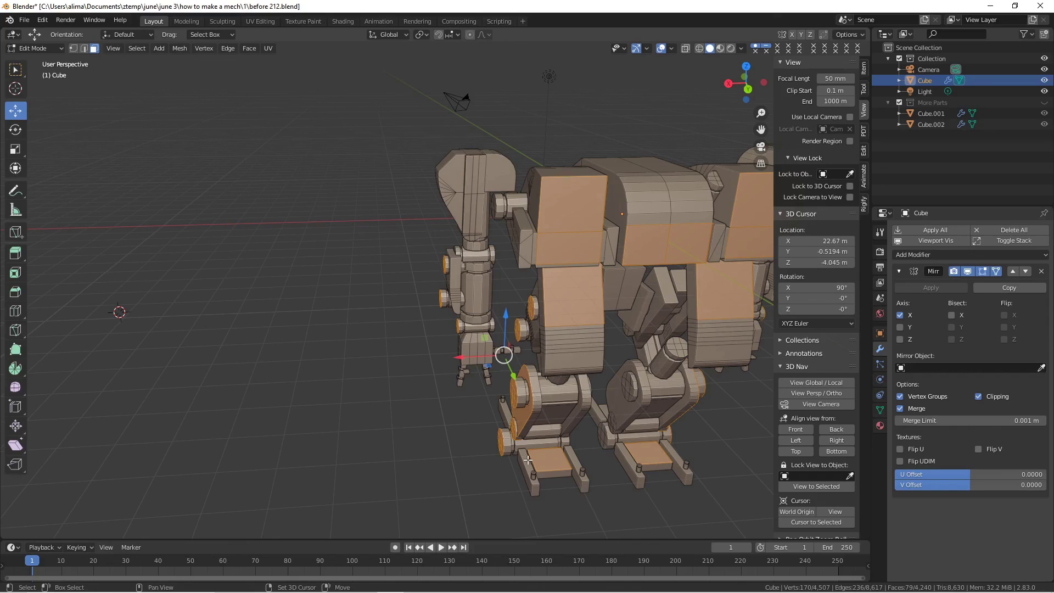
{"action": "left_click", "coordinate": [527, 460], "text": "shift"}
{"action": "left_click", "coordinate": [572, 456], "text": "shift"}
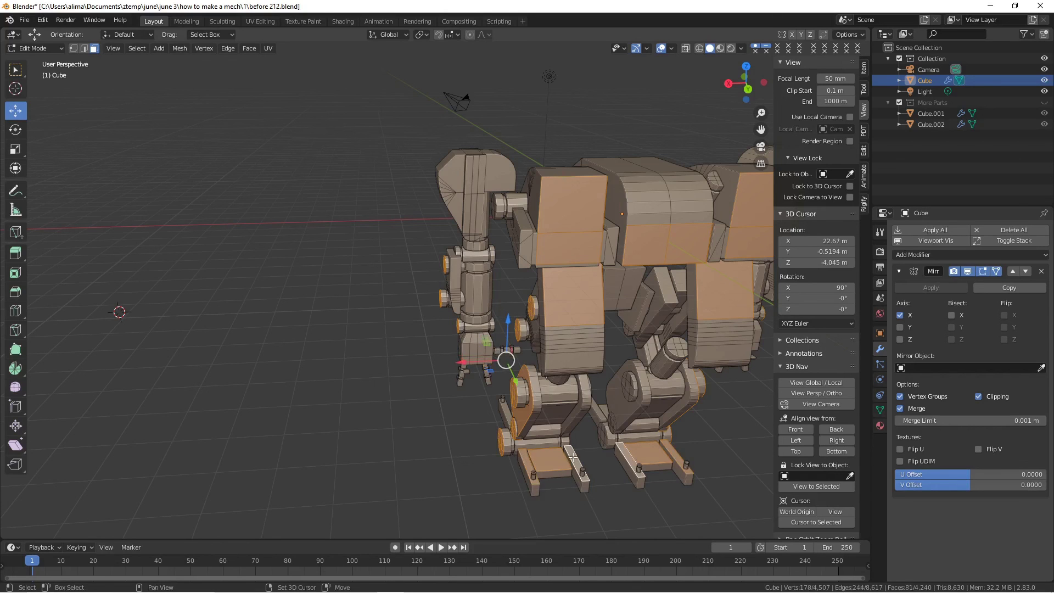
{"action": "scroll", "coordinate": [374, 470], "scroll_direction": "down", "scroll_amount": 1}
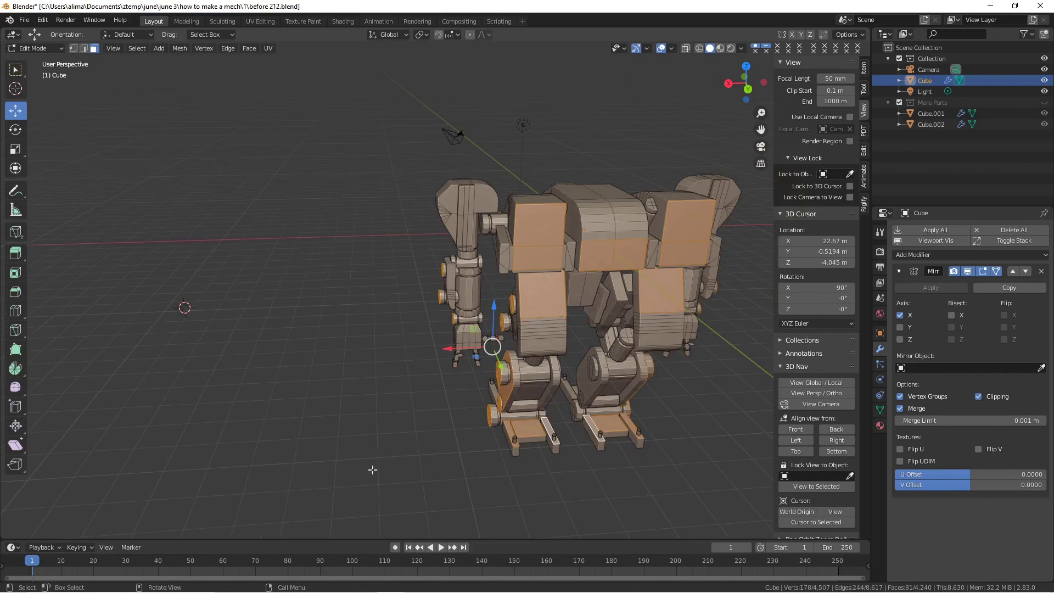
- Add the lower leg's inner side face and the tops of the front foot plate and toes, and save as before 213.blend
{"action": "middle_click_drag", "start_coordinate": [267, 436], "coordinate": [547, 407]}
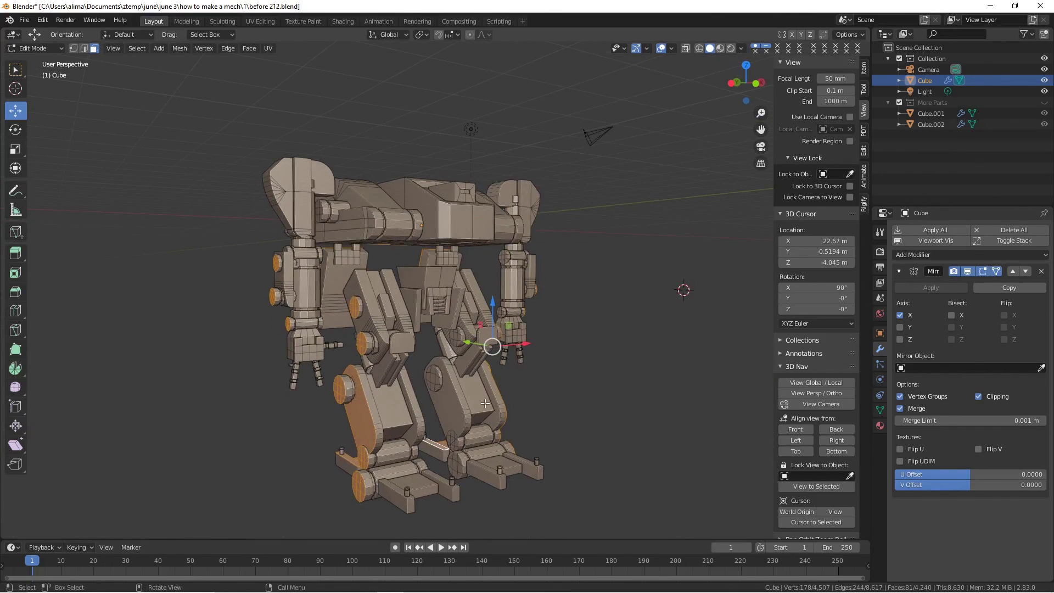
{"action": "left_click", "coordinate": [455, 406], "text": "shift"}
{"action": "middle_click_drag", "start_coordinate": [503, 467], "coordinate": [481, 479]}
{"action": "left_click", "coordinate": [463, 481], "text": "shift"}
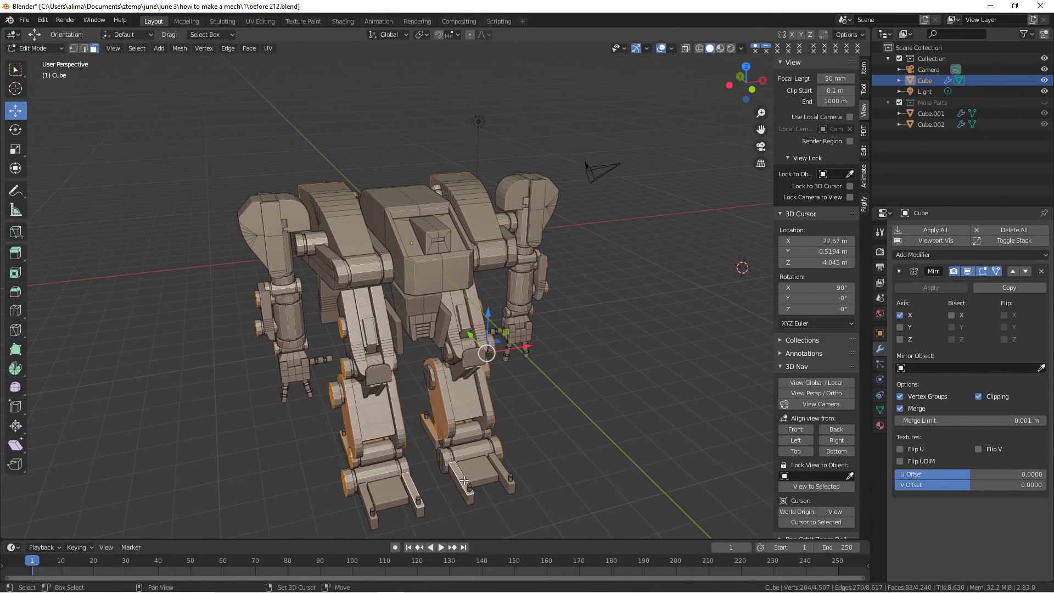
{"action": "left_click", "coordinate": [477, 468], "text": "shift"}
{"action": "left_click", "coordinate": [498, 465], "text": "shift"}
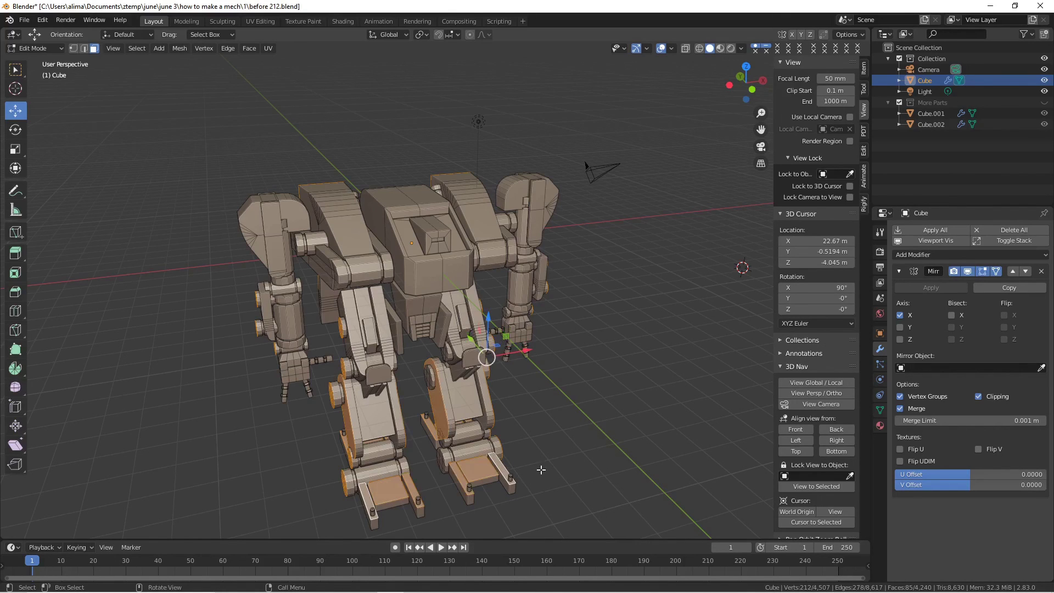
{"action": "key", "text": "ctrl+alt+s"}
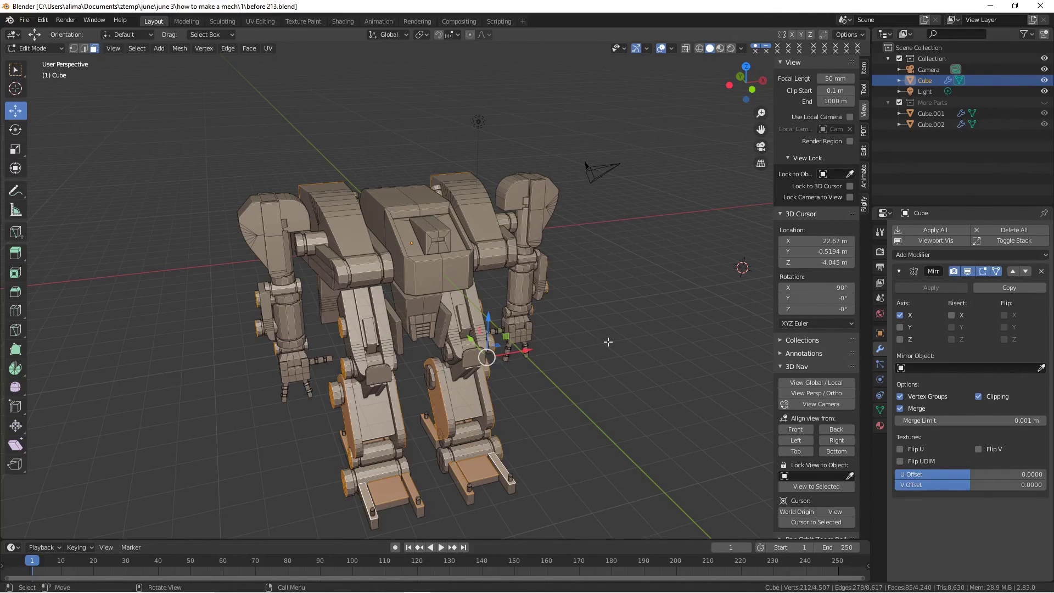
- Circle-select the inner end caps of the leg's front ankle, upper shin and knee joints, and deselect the stray thigh faces
{"action": "scroll", "coordinate": [608, 341], "scroll_direction": "up", "scroll_amount": 5}
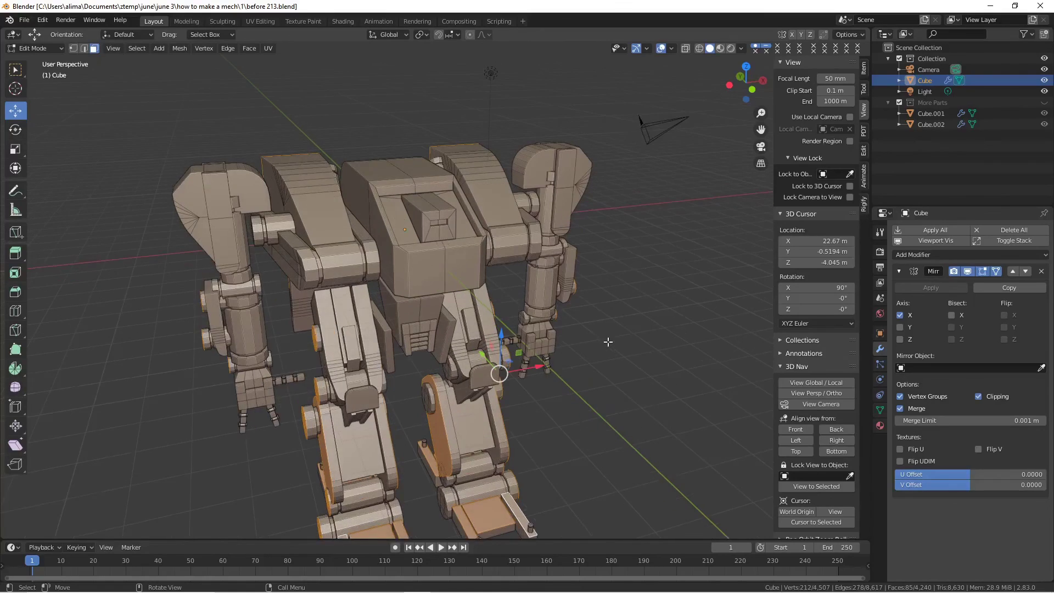
{"action": "left_click_drag", "start_coordinate": [761, 130], "coordinate": [761, 22]}
{"action": "scroll", "coordinate": [516, 378], "scroll_direction": "down", "scroll_amount": 2}
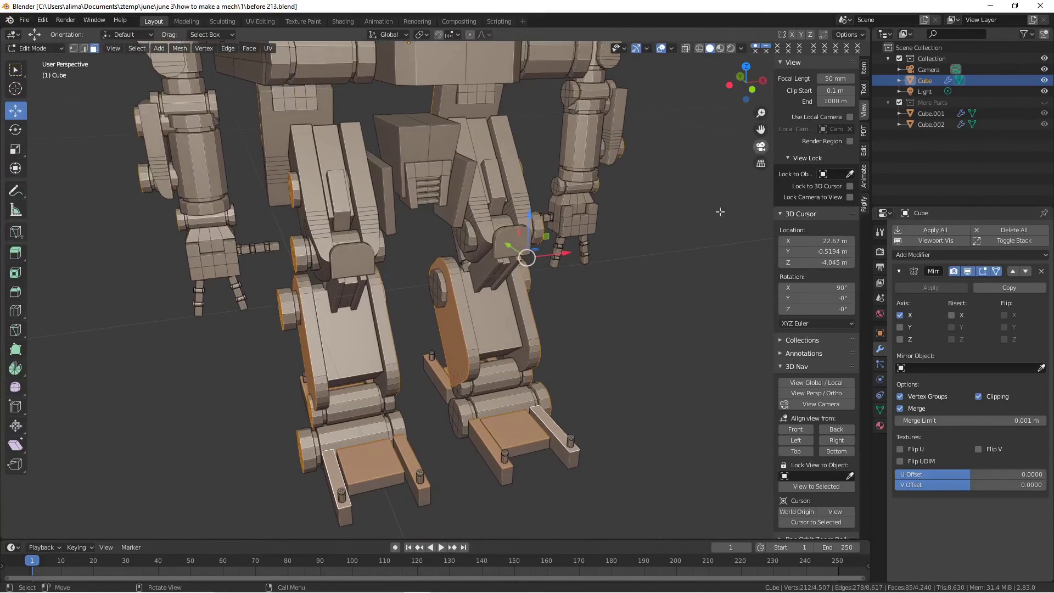
{"action": "middle_click_drag", "start_coordinate": [472, 379], "coordinate": [516, 378]}
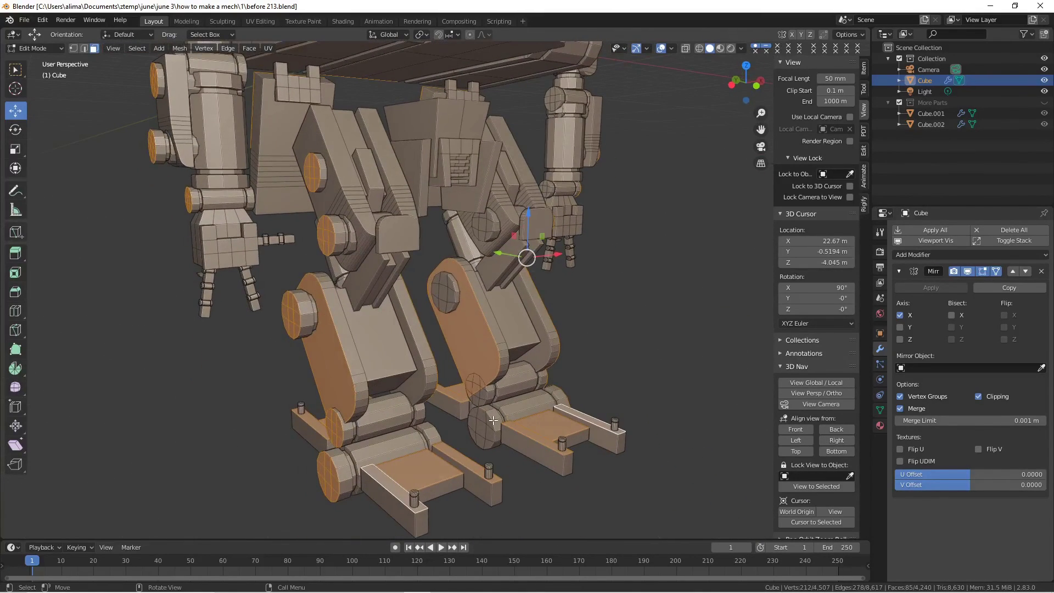
{"action": "key", "text": "c"}
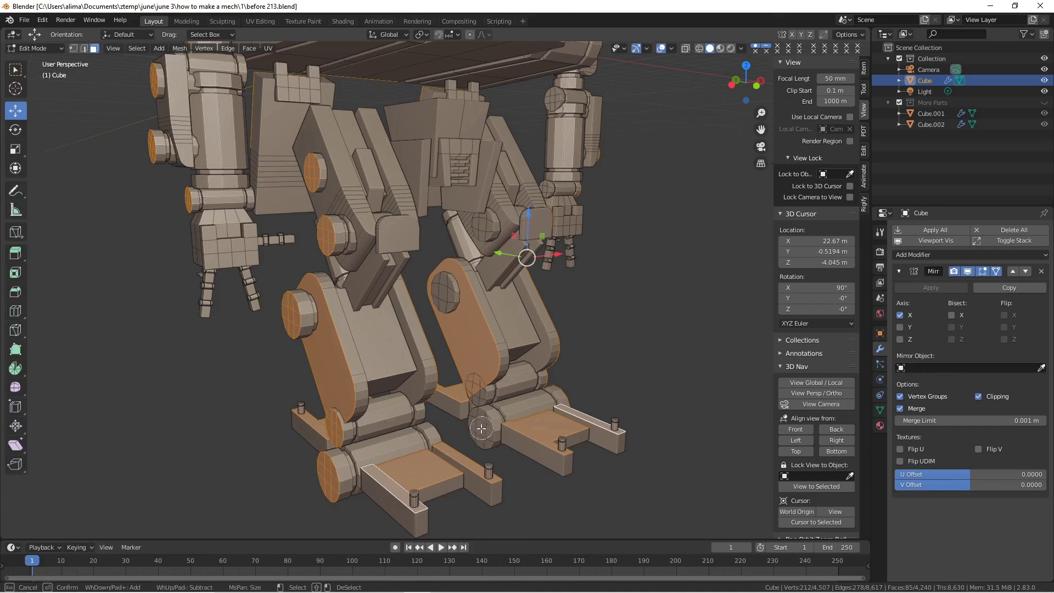
{"action": "left_click", "coordinate": [483, 428]}
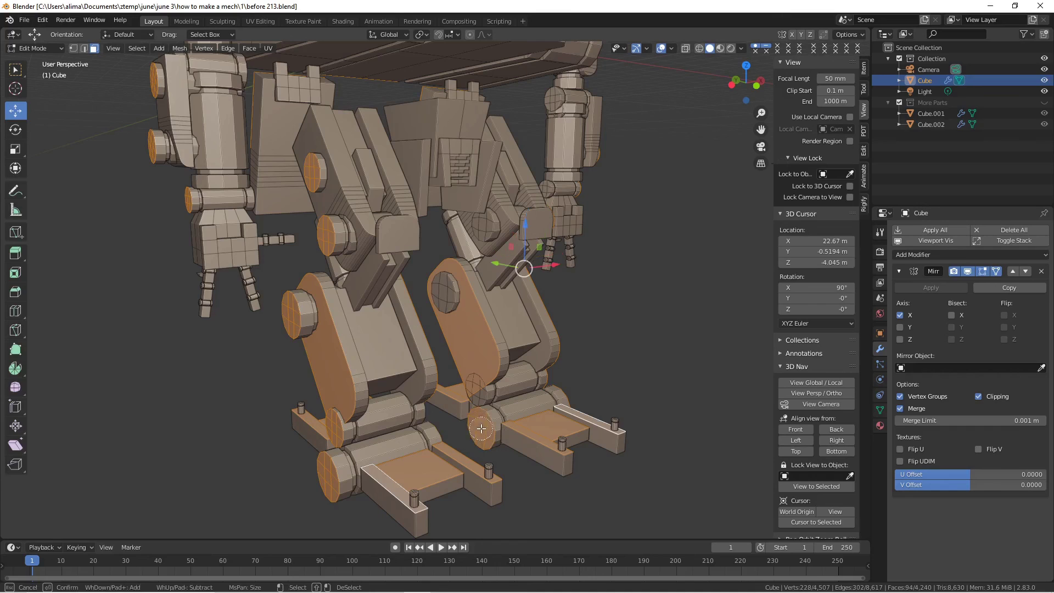
{"action": "left_click", "coordinate": [443, 288]}
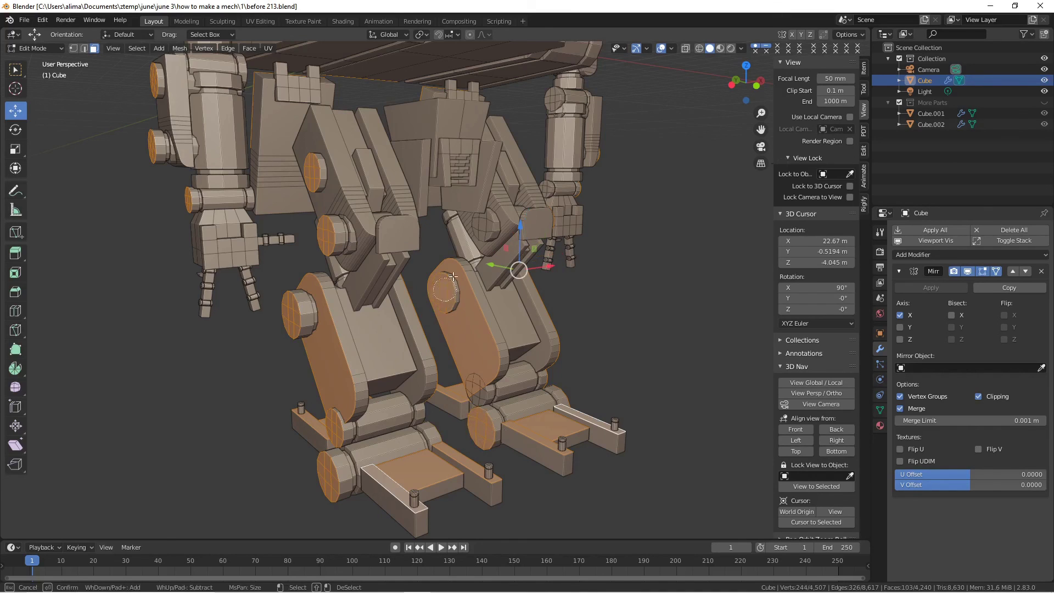
{"action": "left_click", "coordinate": [480, 225]}
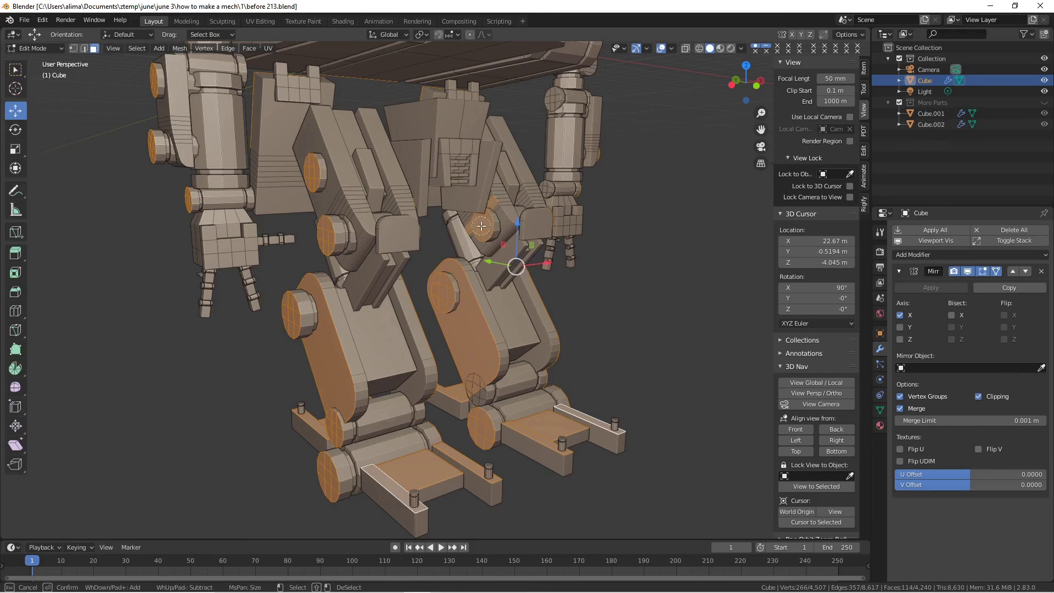
{"action": "left_click", "coordinate": [497, 199], "text": "shift"}
{"action": "right_click", "coordinate": [653, 280]}
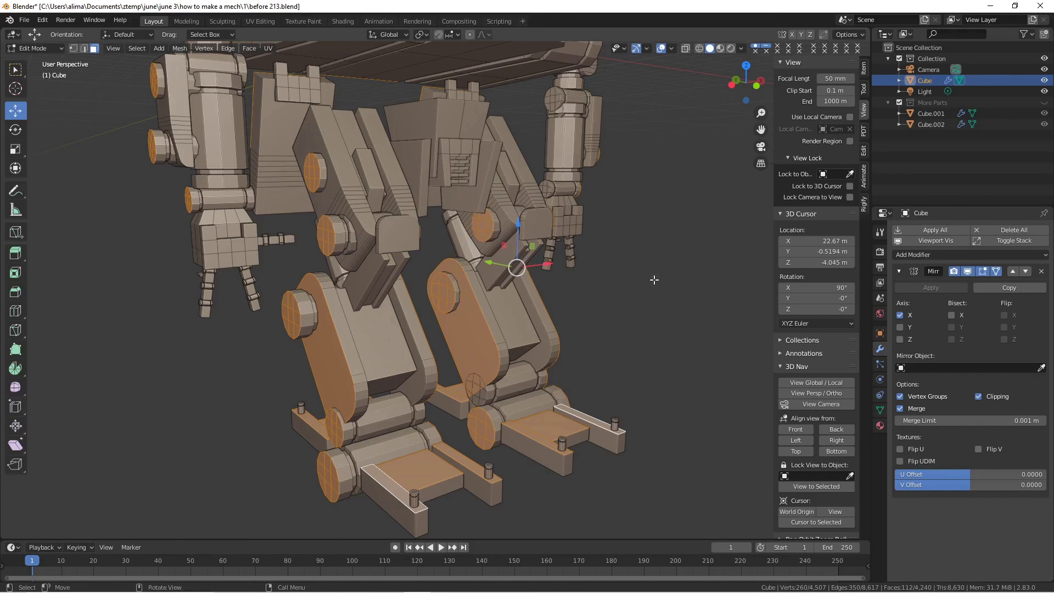
- Save the file as before 215.blend and circle-select the inner end caps of the arm's elbow and wrist joints
{"action": "key", "text": "ctrl+alt+s"}
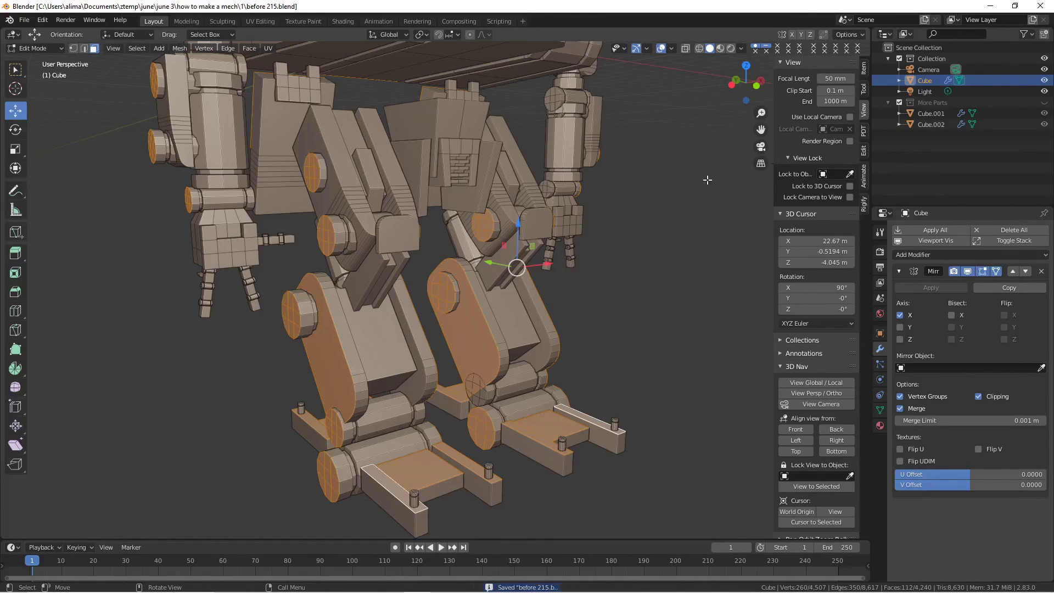
{"action": "left_click_drag", "start_coordinate": [761, 129], "coordinate": [743, 226]}
{"action": "scroll", "coordinate": [606, 219], "scroll_direction": "up", "scroll_amount": 3}
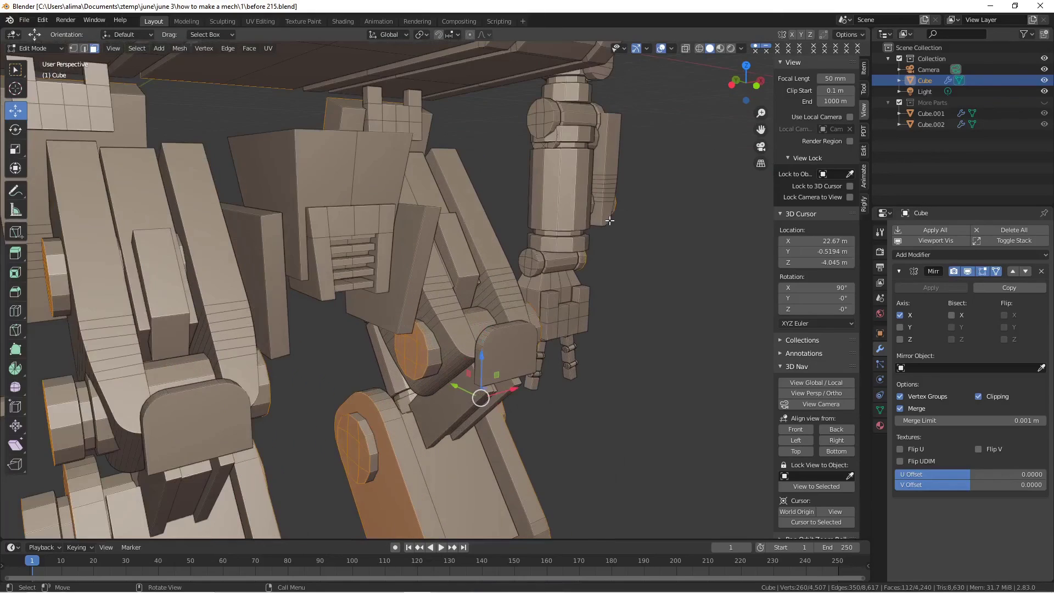
{"action": "key", "text": "c"}
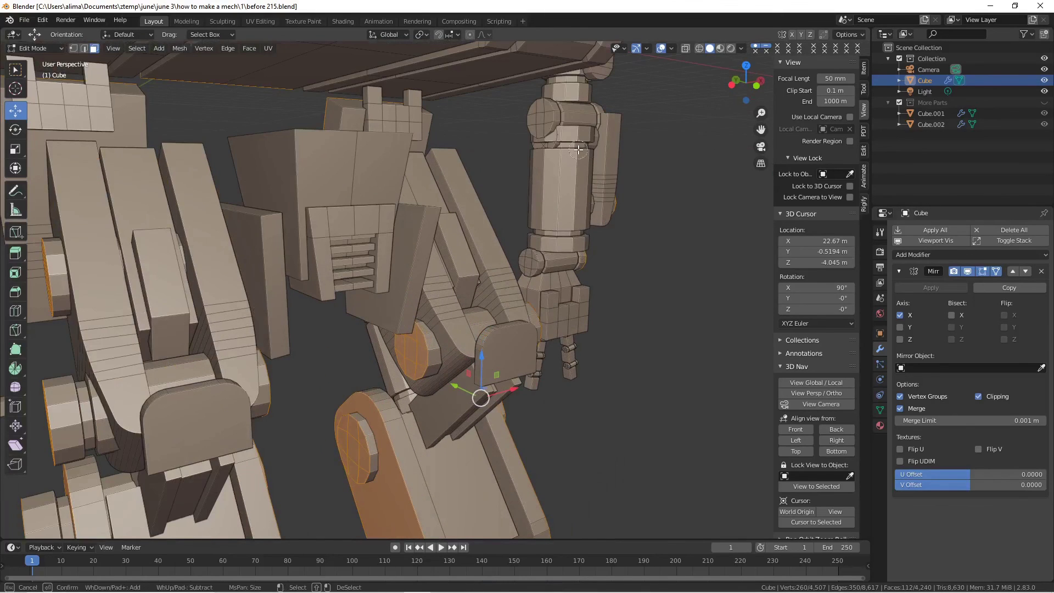
{"action": "left_click", "coordinate": [538, 118]}
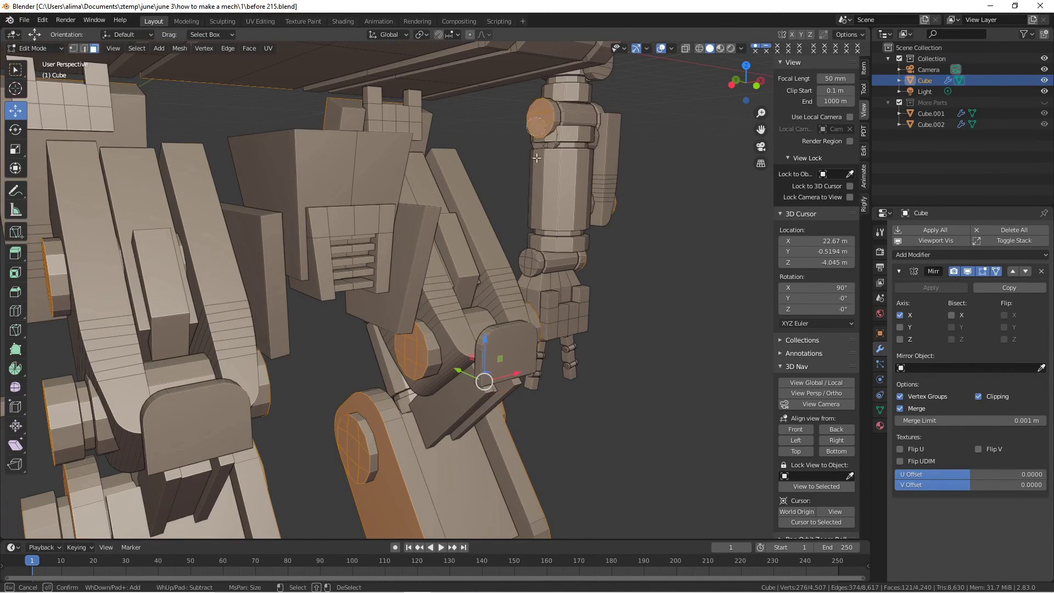
{"action": "left_click", "coordinate": [529, 264]}
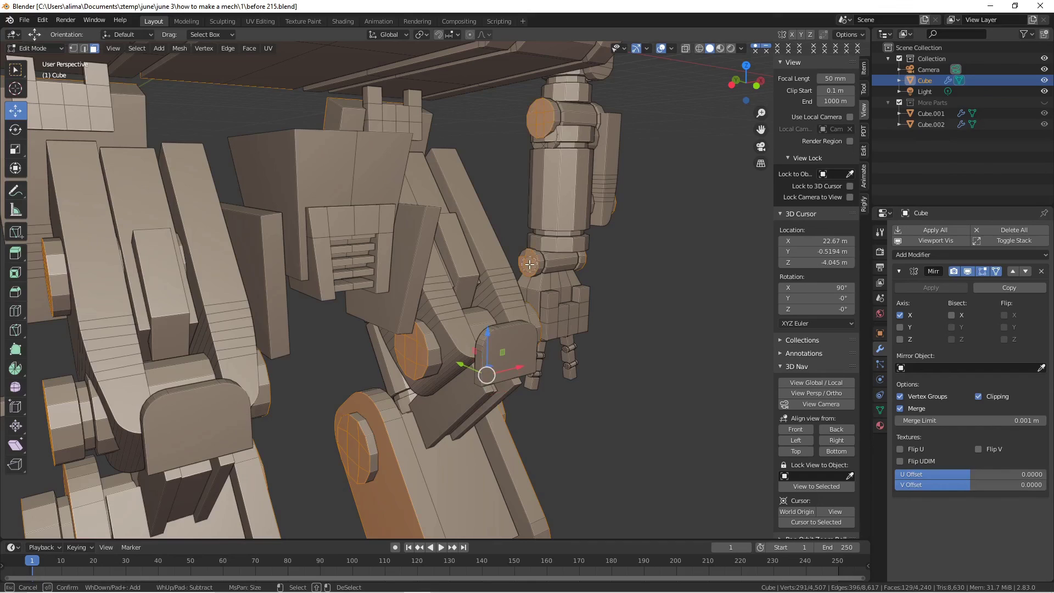
- Add the hand block's front faces and the knee guard's front face to the selection, saving as before 216.blend in between
{"action": "left_click", "coordinate": [559, 321]}
{"action": "mouse_move", "coordinate": [558, 321]}
{"action": "left_mouse_down"}
{"action": "mouse_move", "coordinate": [576, 322]}
{"action": "mouse_move", "coordinate": [592, 300]}
{"action": "mouse_move", "coordinate": [554, 301]}
{"action": "left_mouse_up"}
{"action": "right_click", "coordinate": [634, 338]}
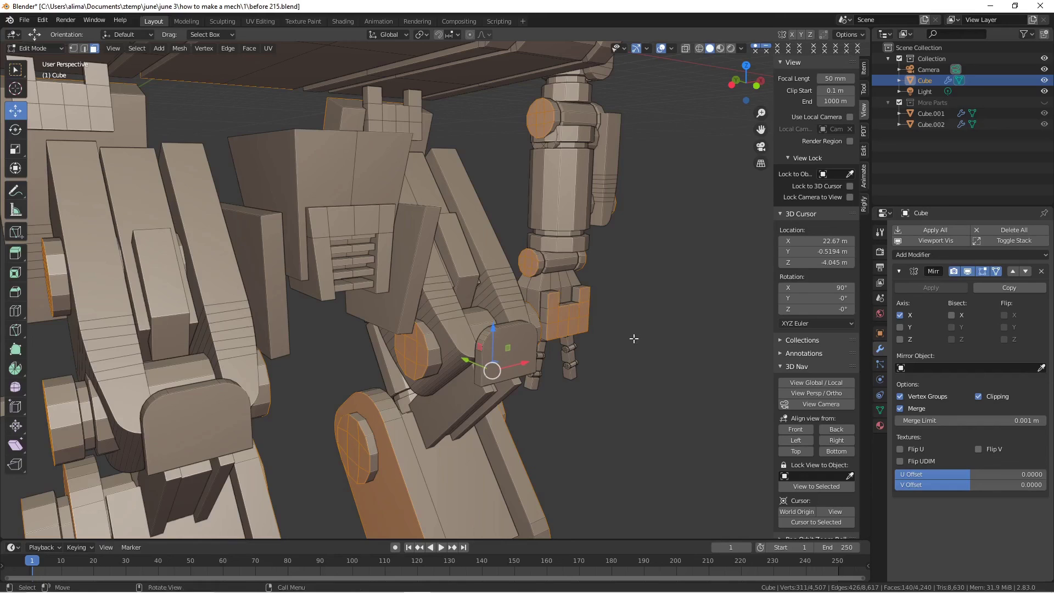
{"action": "key", "text": "ctrl+alt+s"}
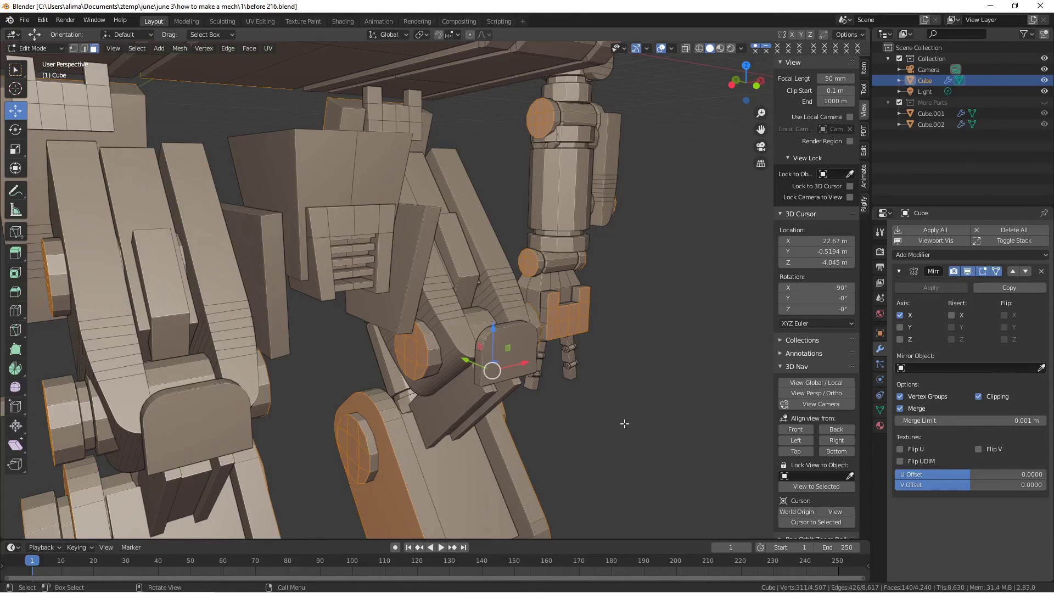
{"action": "left_click", "coordinate": [526, 343], "text": "shift"}
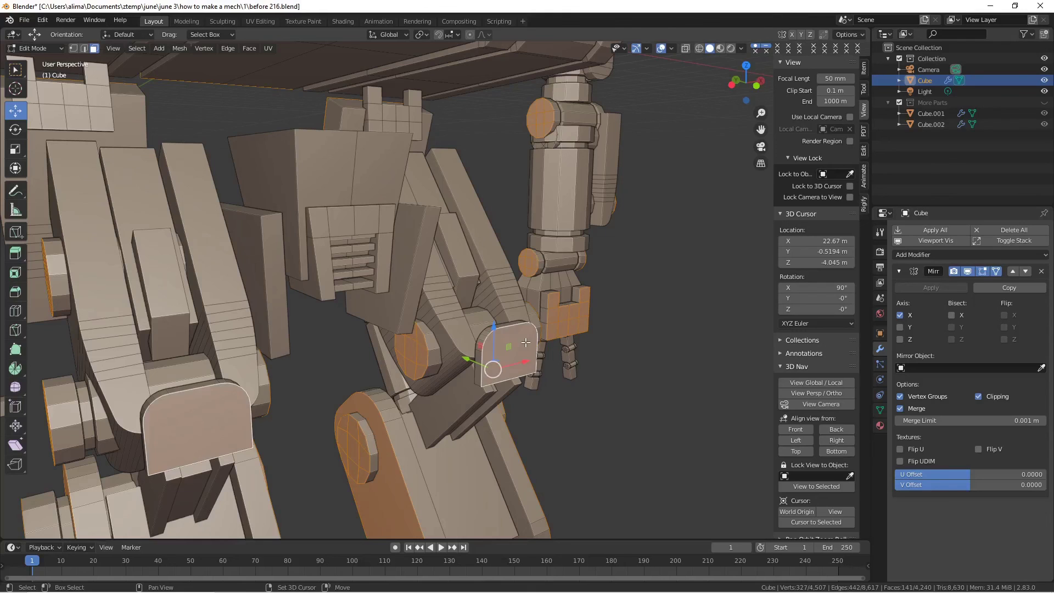
- Set the transform pivot point to Individual Origins
{"action": "scroll", "coordinate": [657, 297], "scroll_direction": "down", "scroll_amount": 8}
{"action": "middle_click_drag", "start_coordinate": [657, 297], "coordinate": [562, 288]}
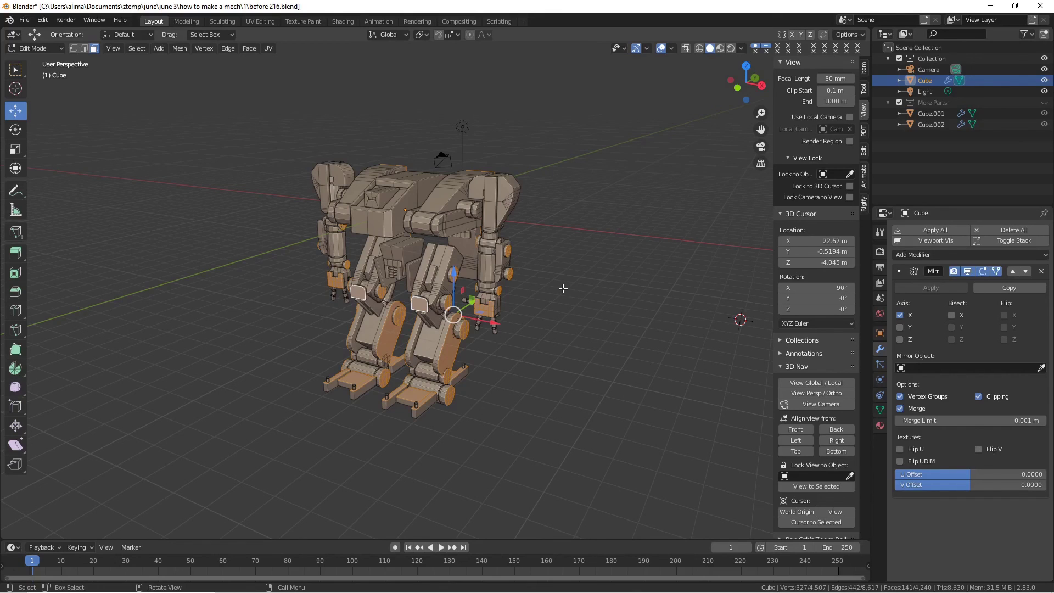
{"action": "left_click", "coordinate": [424, 35]}
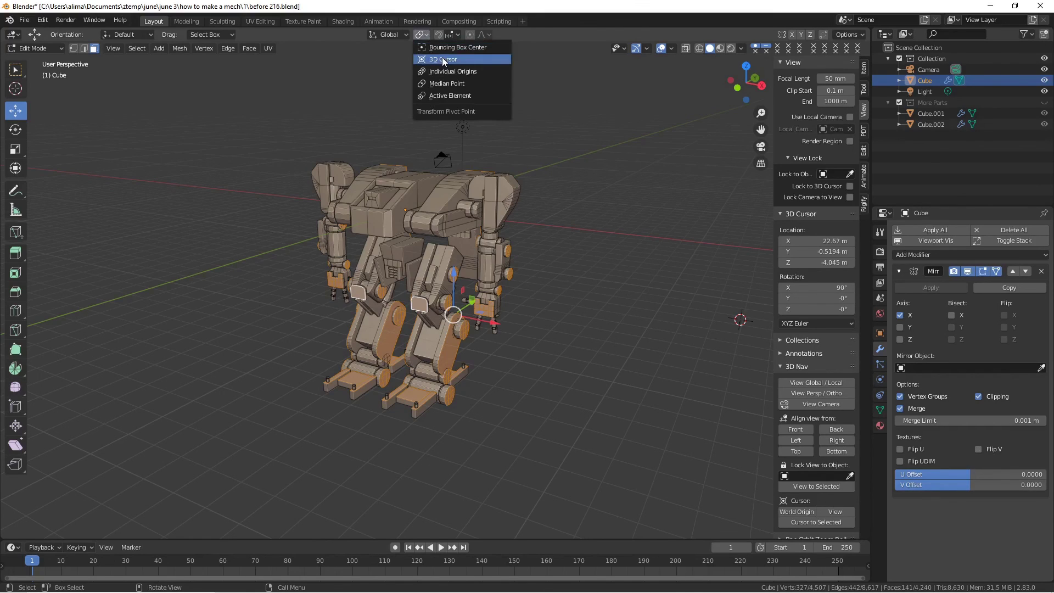
{"action": "left_click", "coordinate": [481, 70]}
- Duplicate the selected faces in place, scale the copies by 0.95 and save as before 217.blend
{"action": "scroll", "coordinate": [559, 237], "scroll_direction": "up", "scroll_amount": 2}
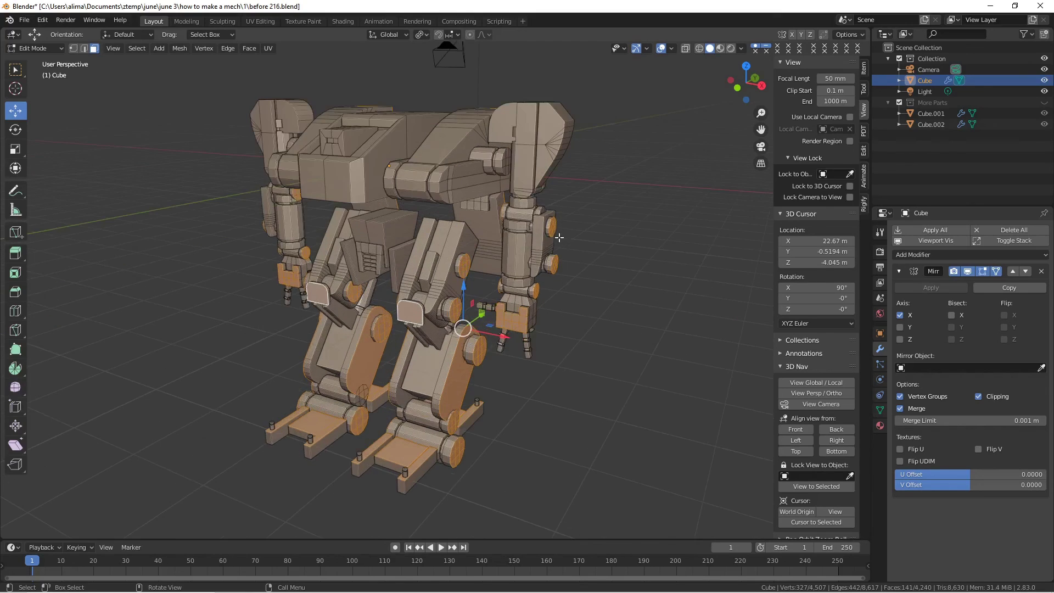
{"action": "scroll", "coordinate": [559, 237], "scroll_direction": "up", "scroll_amount": 1}
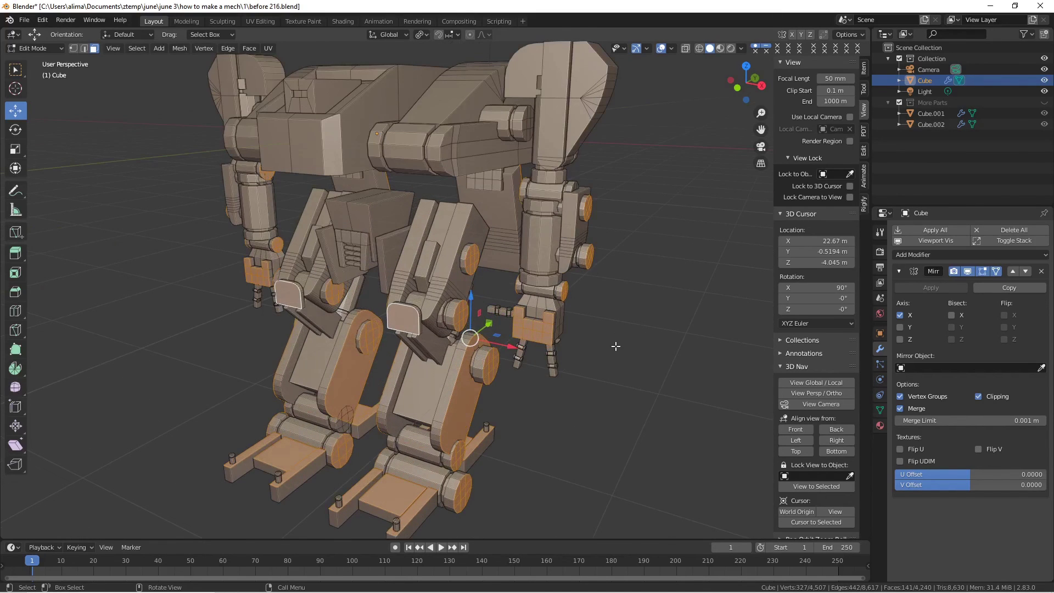
{"action": "key", "text": "shift+d"}
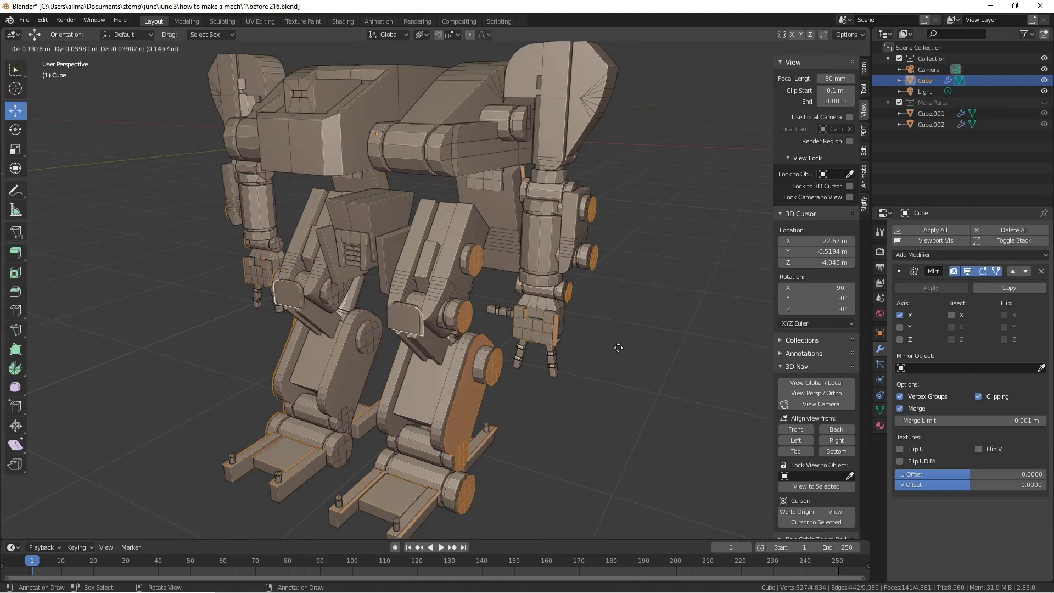
{"action": "right_click", "coordinate": [609, 348]}
{"action": "scroll", "coordinate": [614, 324], "scroll_direction": "down", "scroll_amount": 1}
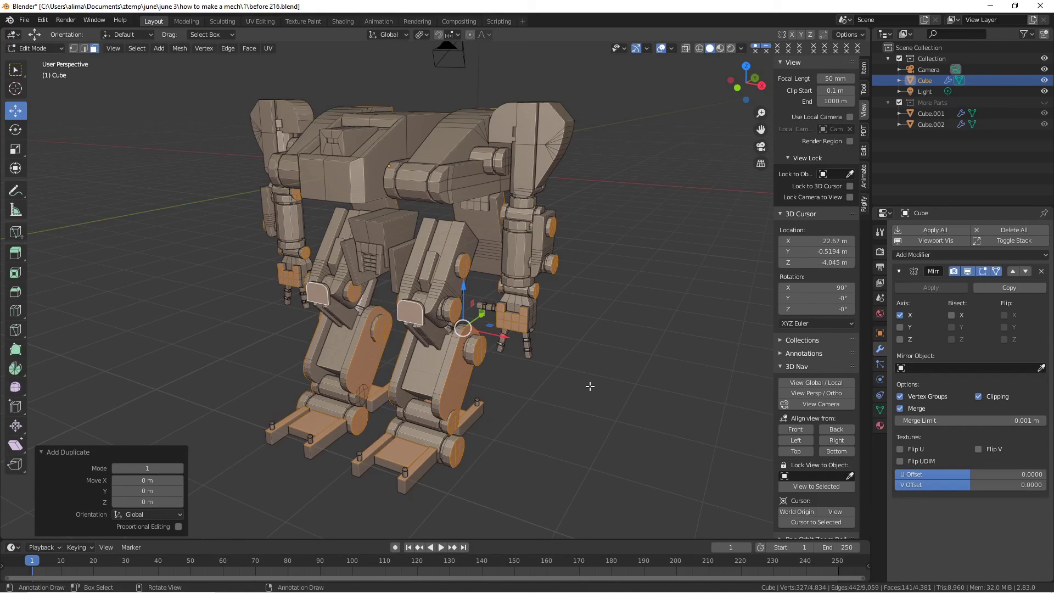
{"action": "type", "text": "s.95"}
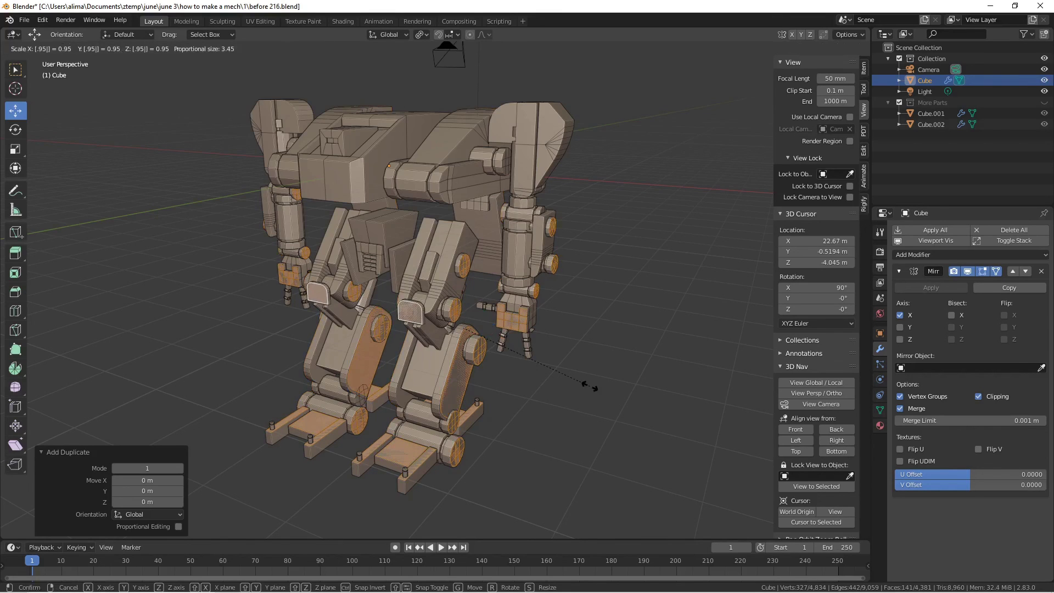
{"action": "key", "text": "Return"}
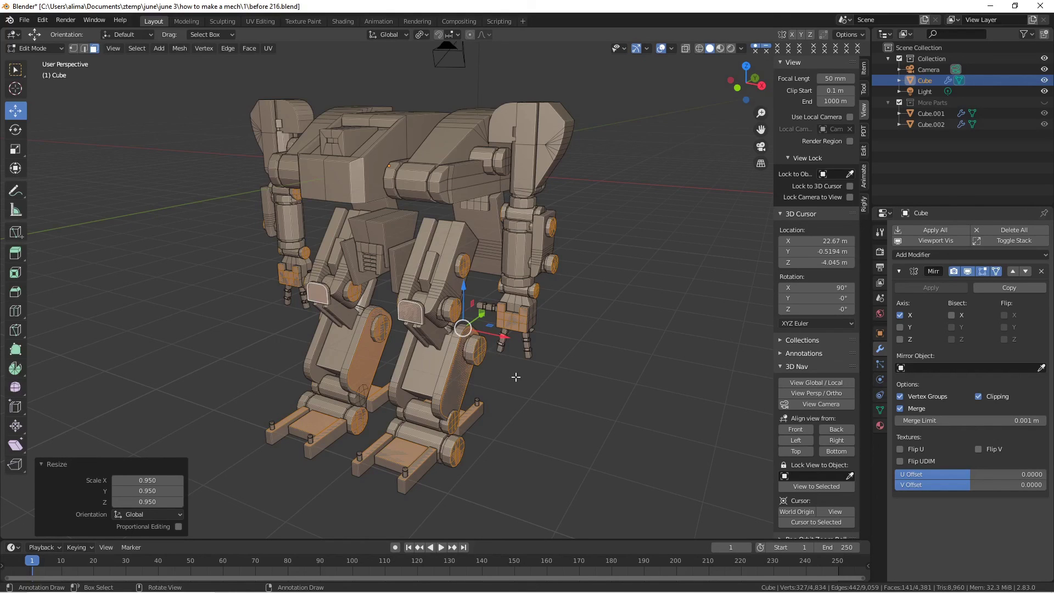
{"action": "key", "text": "ctrl+alt+s"}
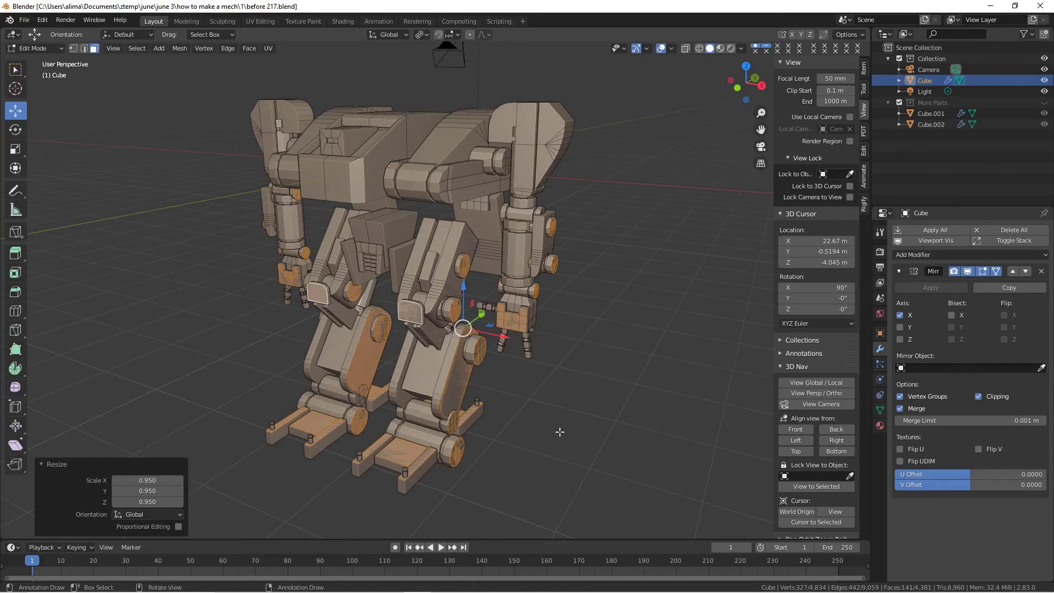
- Solidify the duplicated faces with a thickness of -0.1 m, and deselect everything
{"action": "left_click", "coordinate": [247, 48]}
{"action": "left_click", "coordinate": [311, 141]}
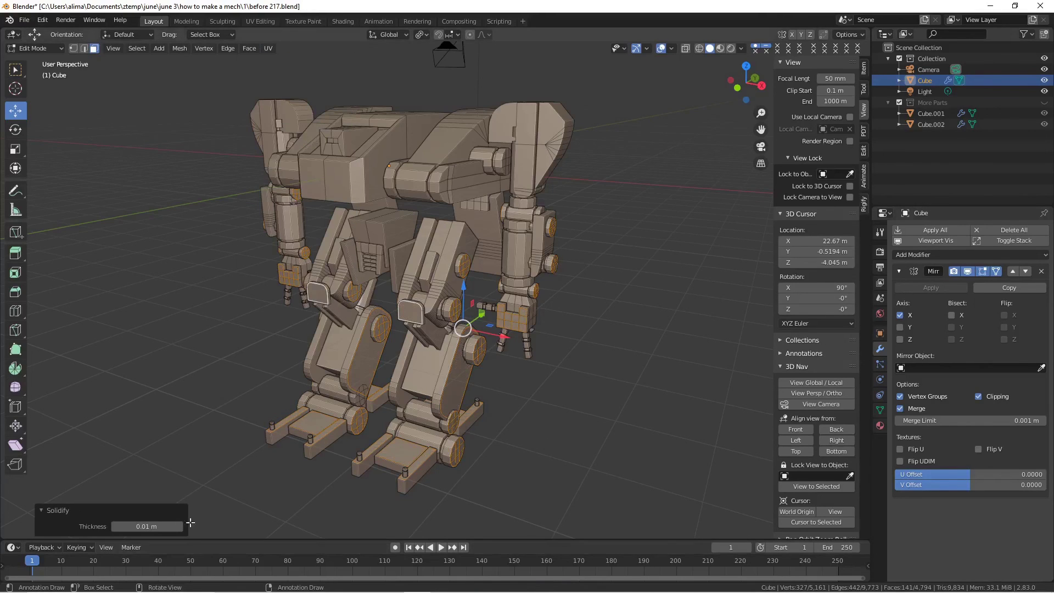
{"action": "left_click", "coordinate": [114, 527]}
{"action": "left_click", "coordinate": [114, 527]}
{"action": "left_click", "coordinate": [113, 527]}
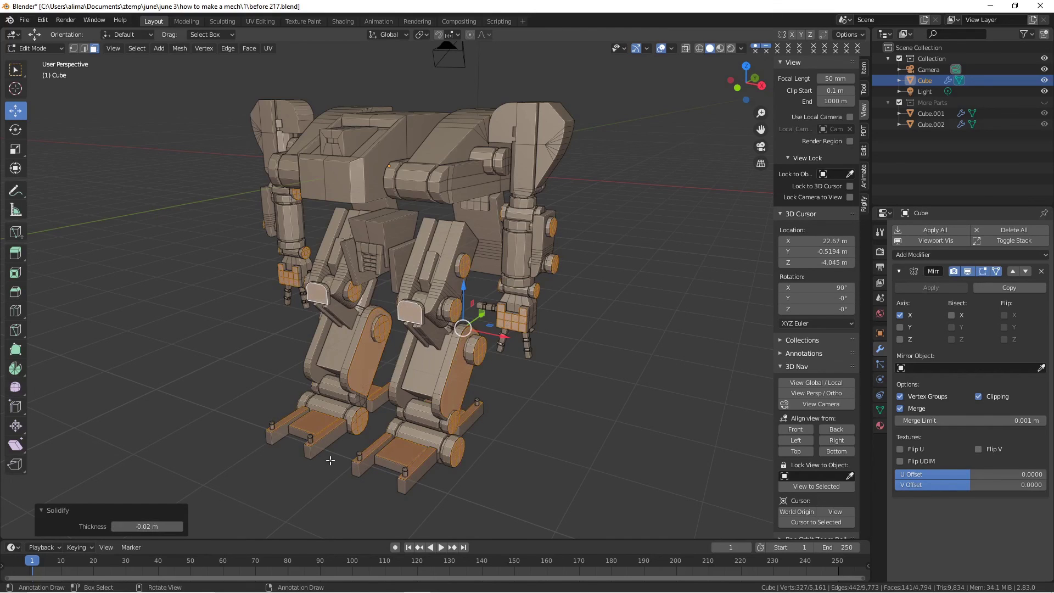
{"action": "middle_click_drag", "start_coordinate": [450, 420], "coordinate": [480, 403]}
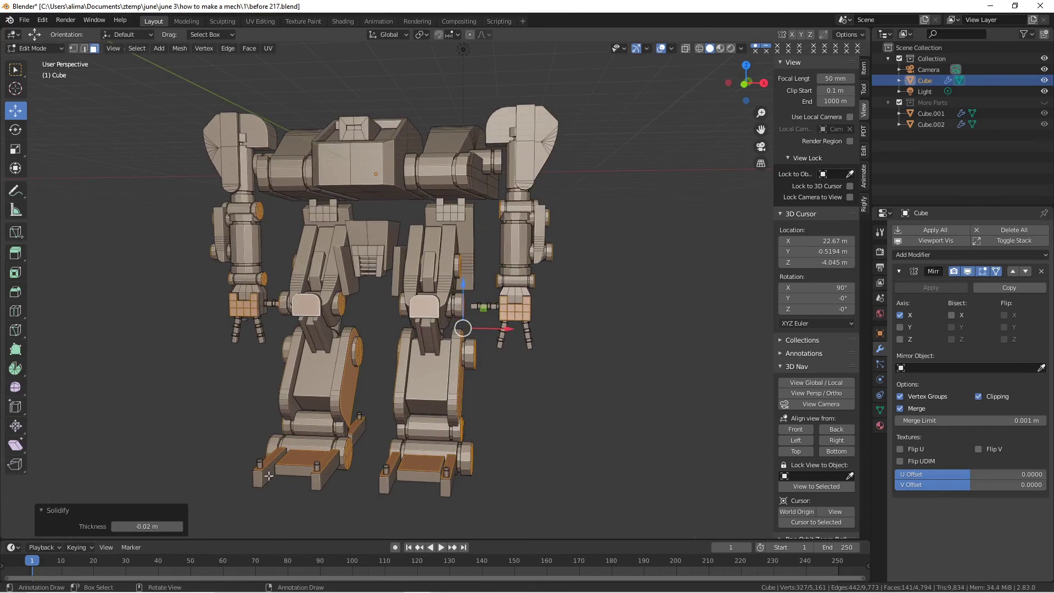
{"action": "left_click", "coordinate": [116, 527]}
{"action": "left_click", "coordinate": [117, 527]}
{"action": "left_click", "coordinate": [116, 527]}
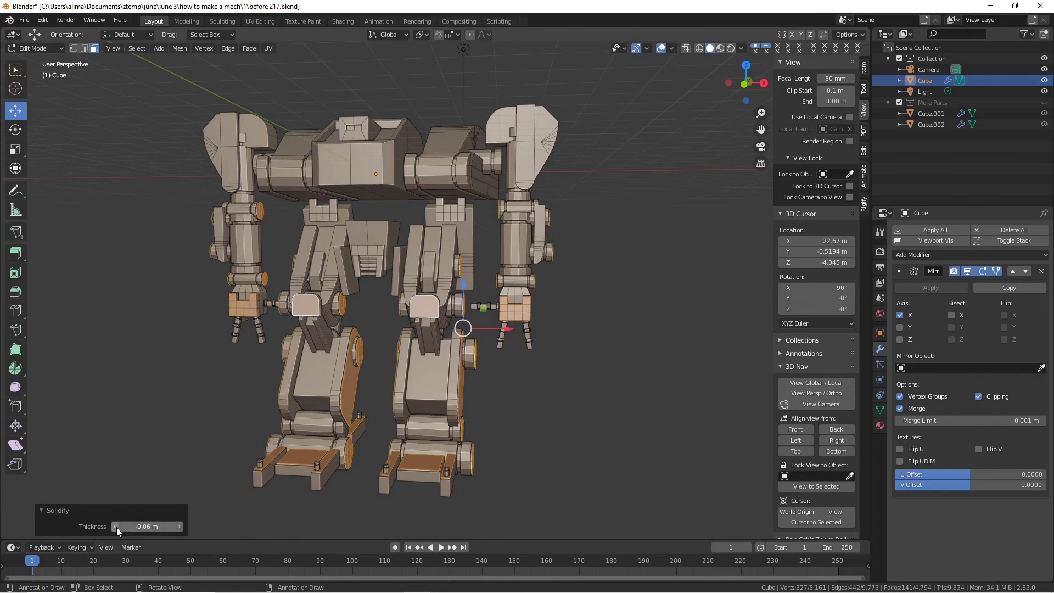
{"action": "left_click", "coordinate": [116, 527]}
{"action": "left_click", "coordinate": [117, 527]}
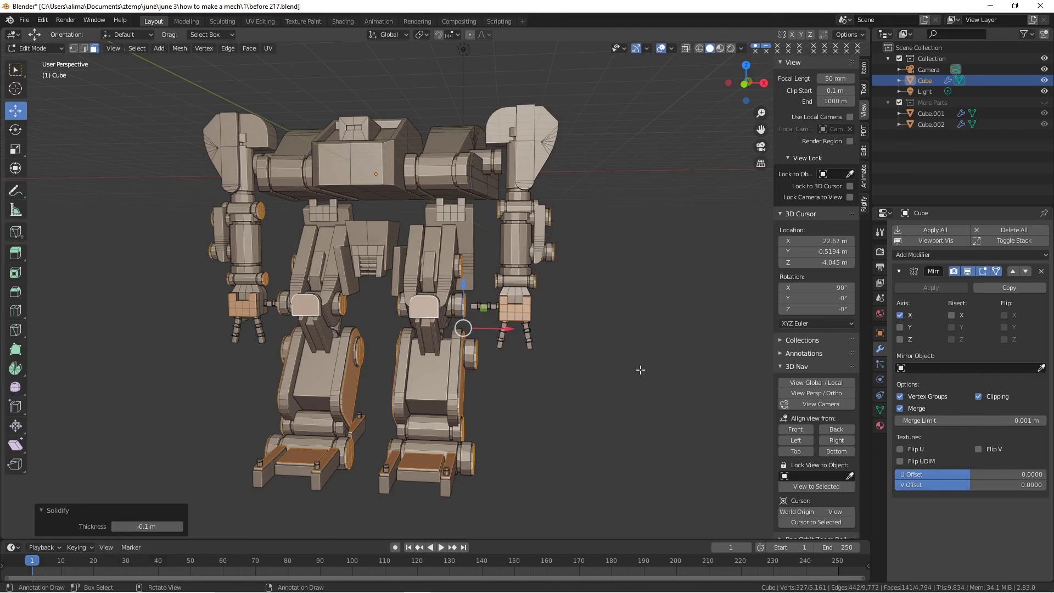
{"action": "middle_click_drag", "start_coordinate": [679, 346], "coordinate": [639, 360]}
{"action": "key", "text": "alt+a"}
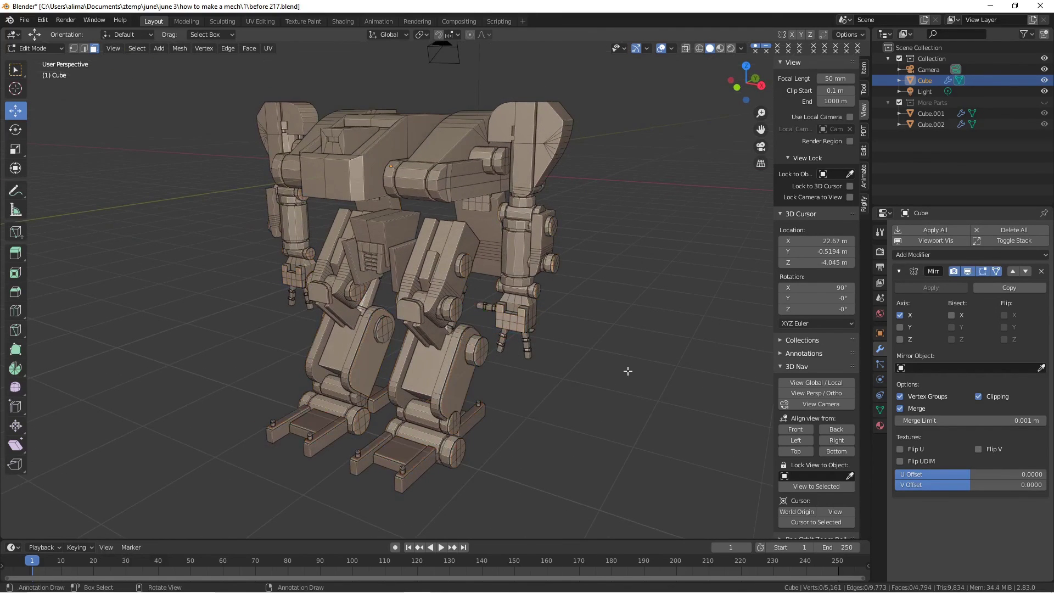